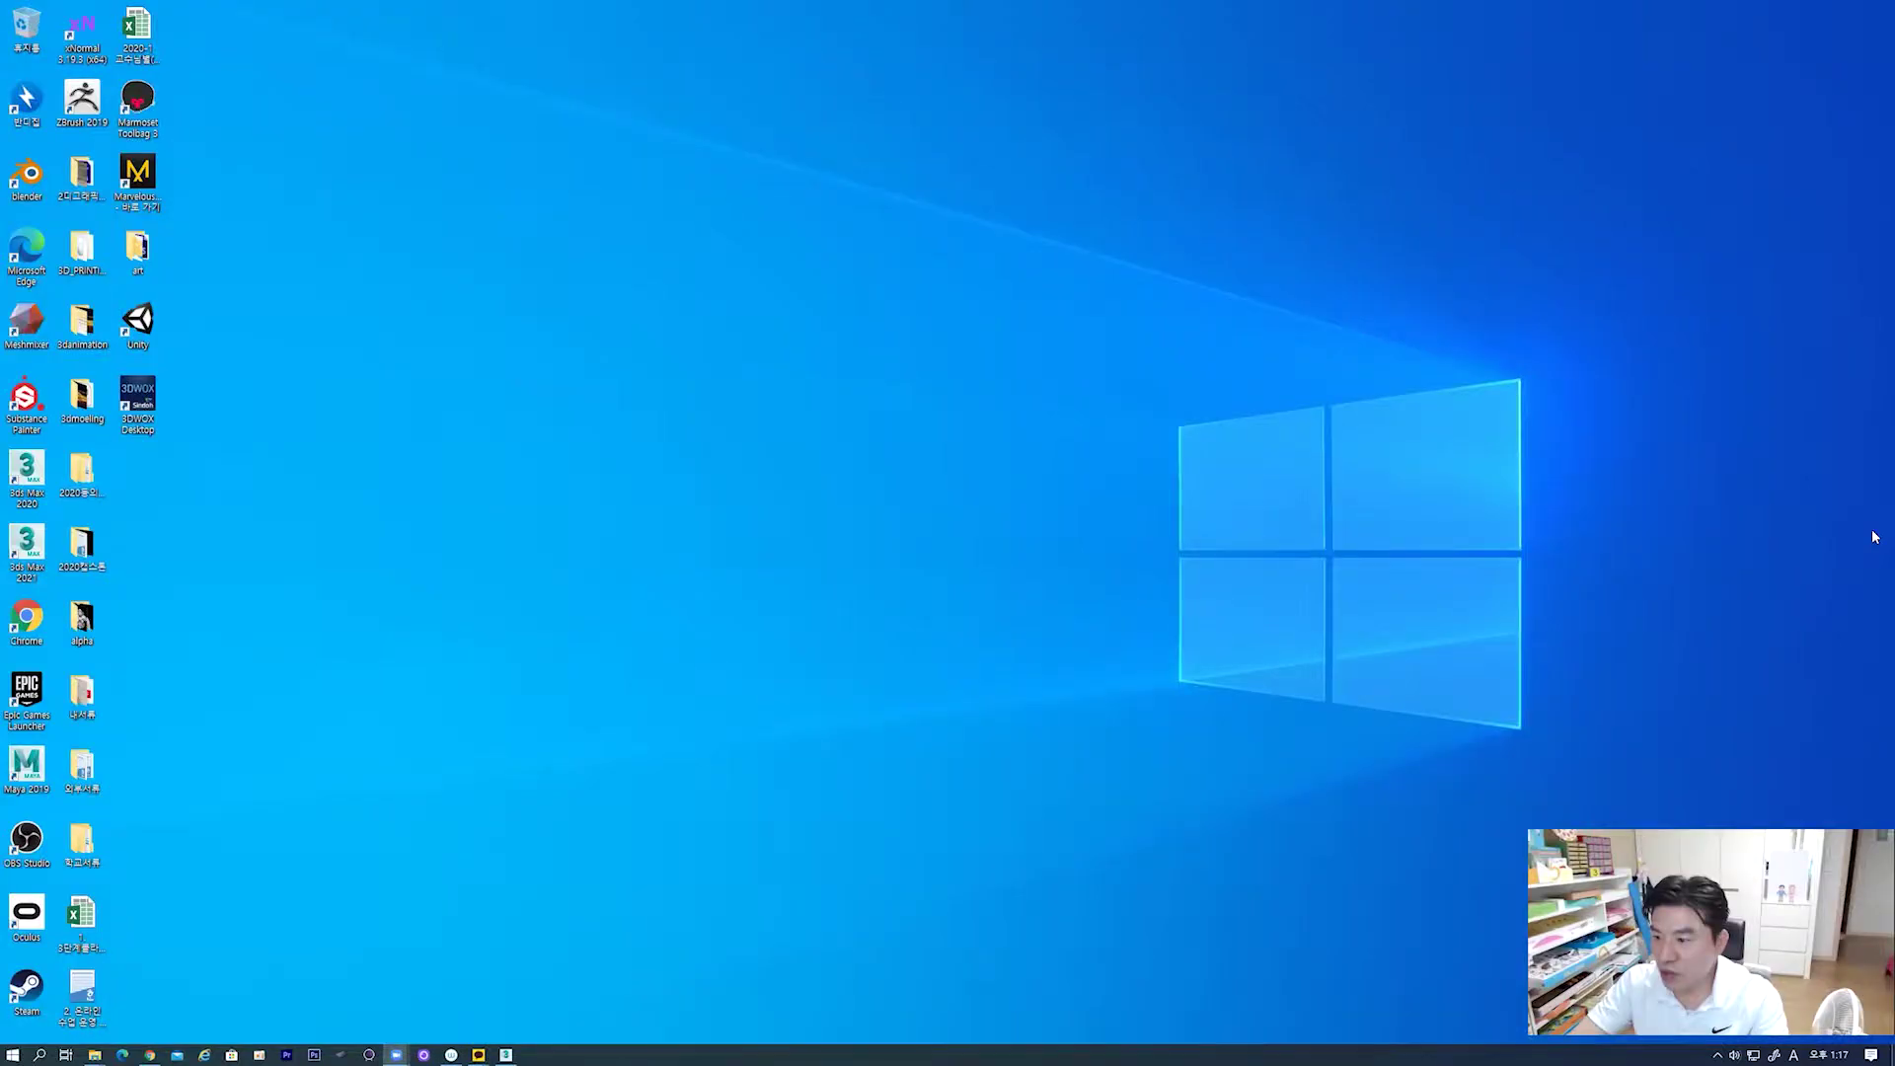
Step: Toggle the Han/Eng input language and back, then restore Chrome with the Mixamo browser
{"action": "key", "text": "Hangul"}
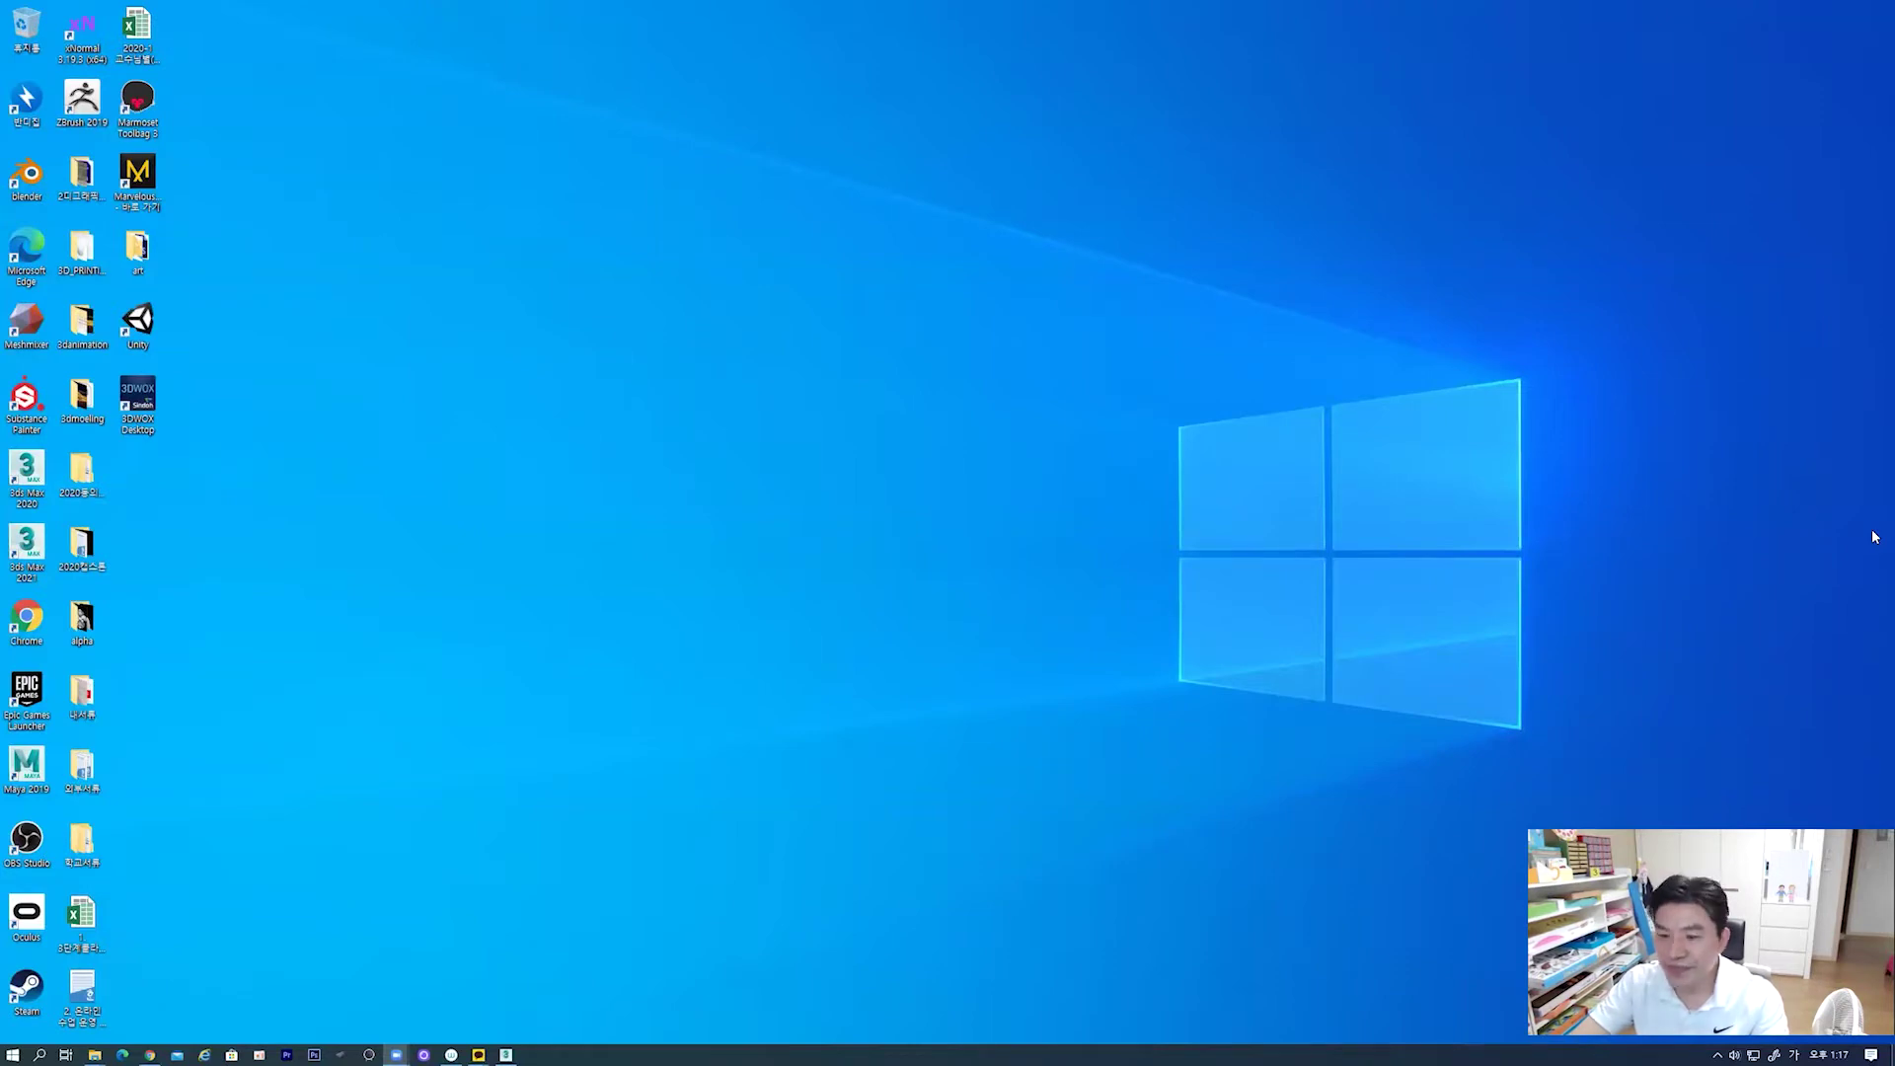
{"action": "key", "text": "Hangul"}
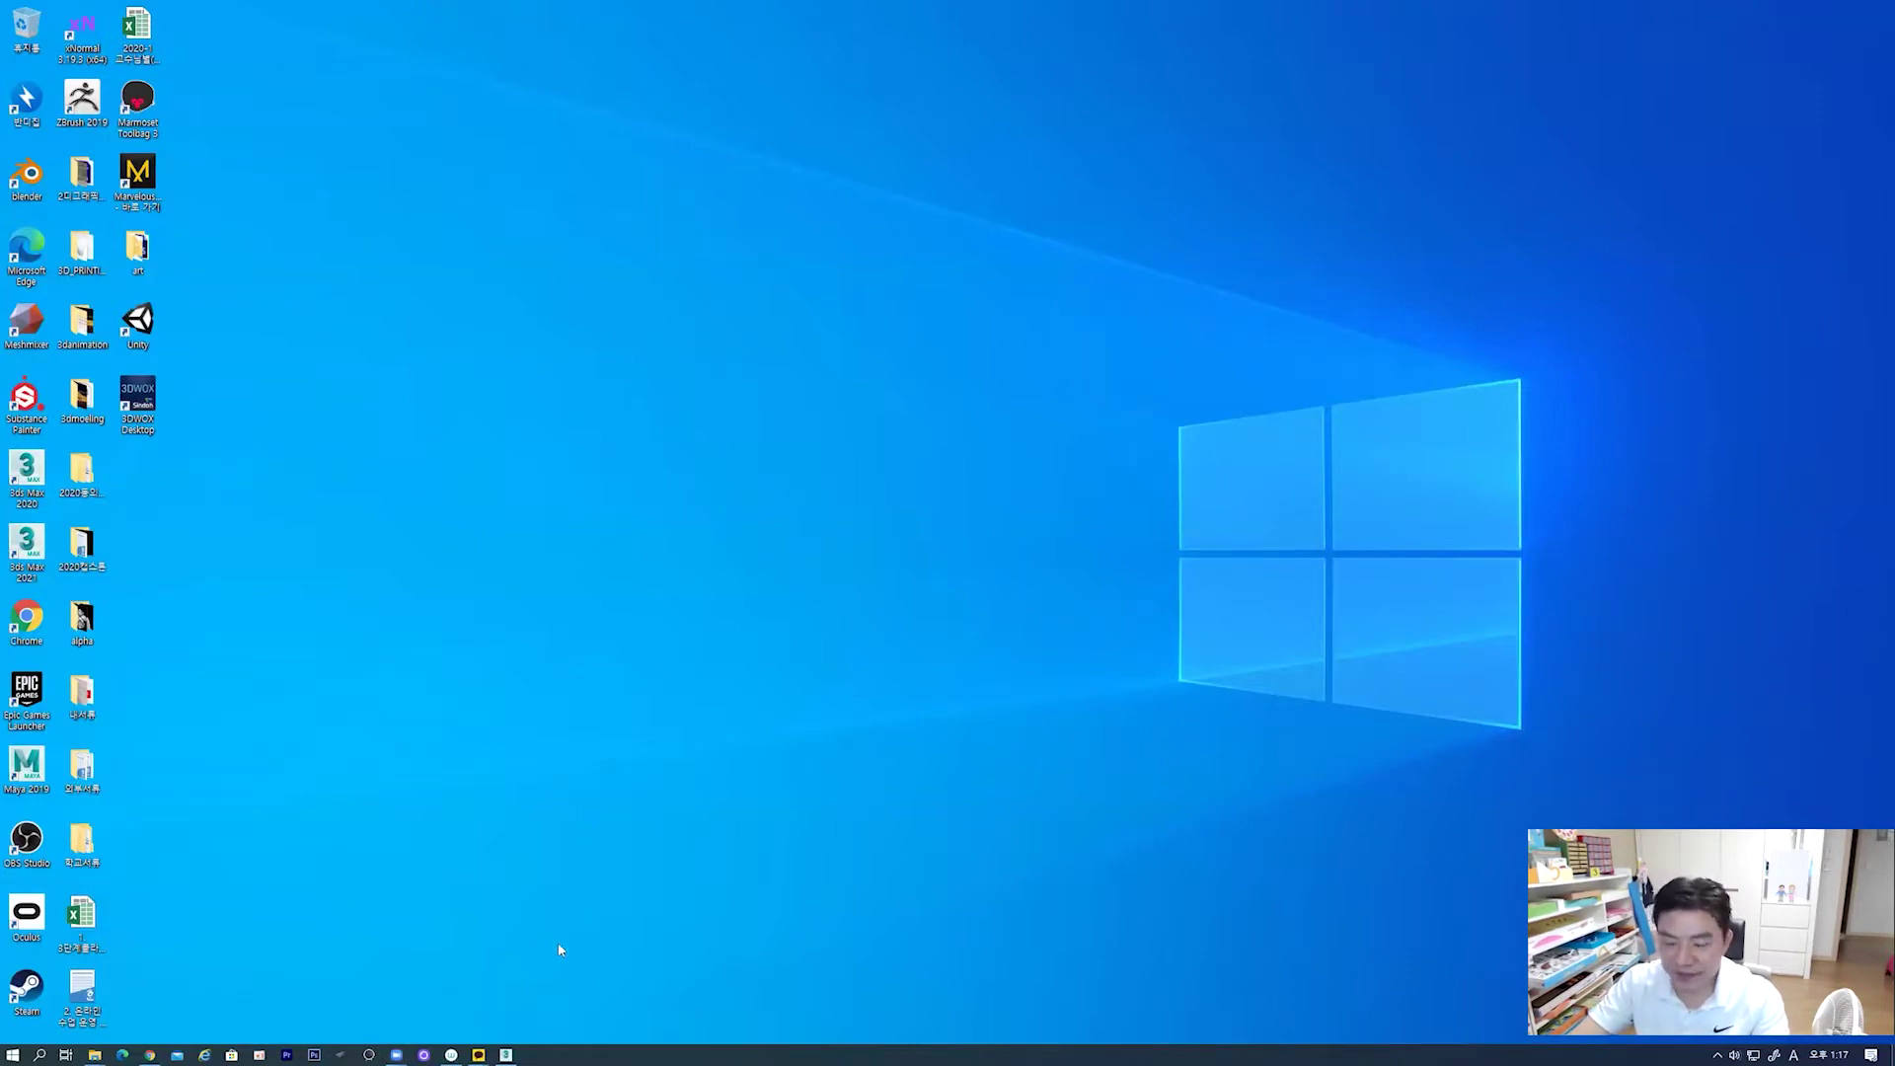
{"action": "left_click", "coordinate": [153, 1052]}
Step: Orbit the Mixamo preview around Medea from front and both sides, then open Download settings
{"action": "mouse_move", "coordinate": [1146, 578]}
{"action": "left_mouse_down"}
{"action": "mouse_move", "coordinate": [1277, 595]}
{"action": "mouse_move", "coordinate": [1228, 600]}
{"action": "mouse_move", "coordinate": [1253, 599]}
{"action": "mouse_move", "coordinate": [1179, 557]}
{"action": "left_mouse_up"}
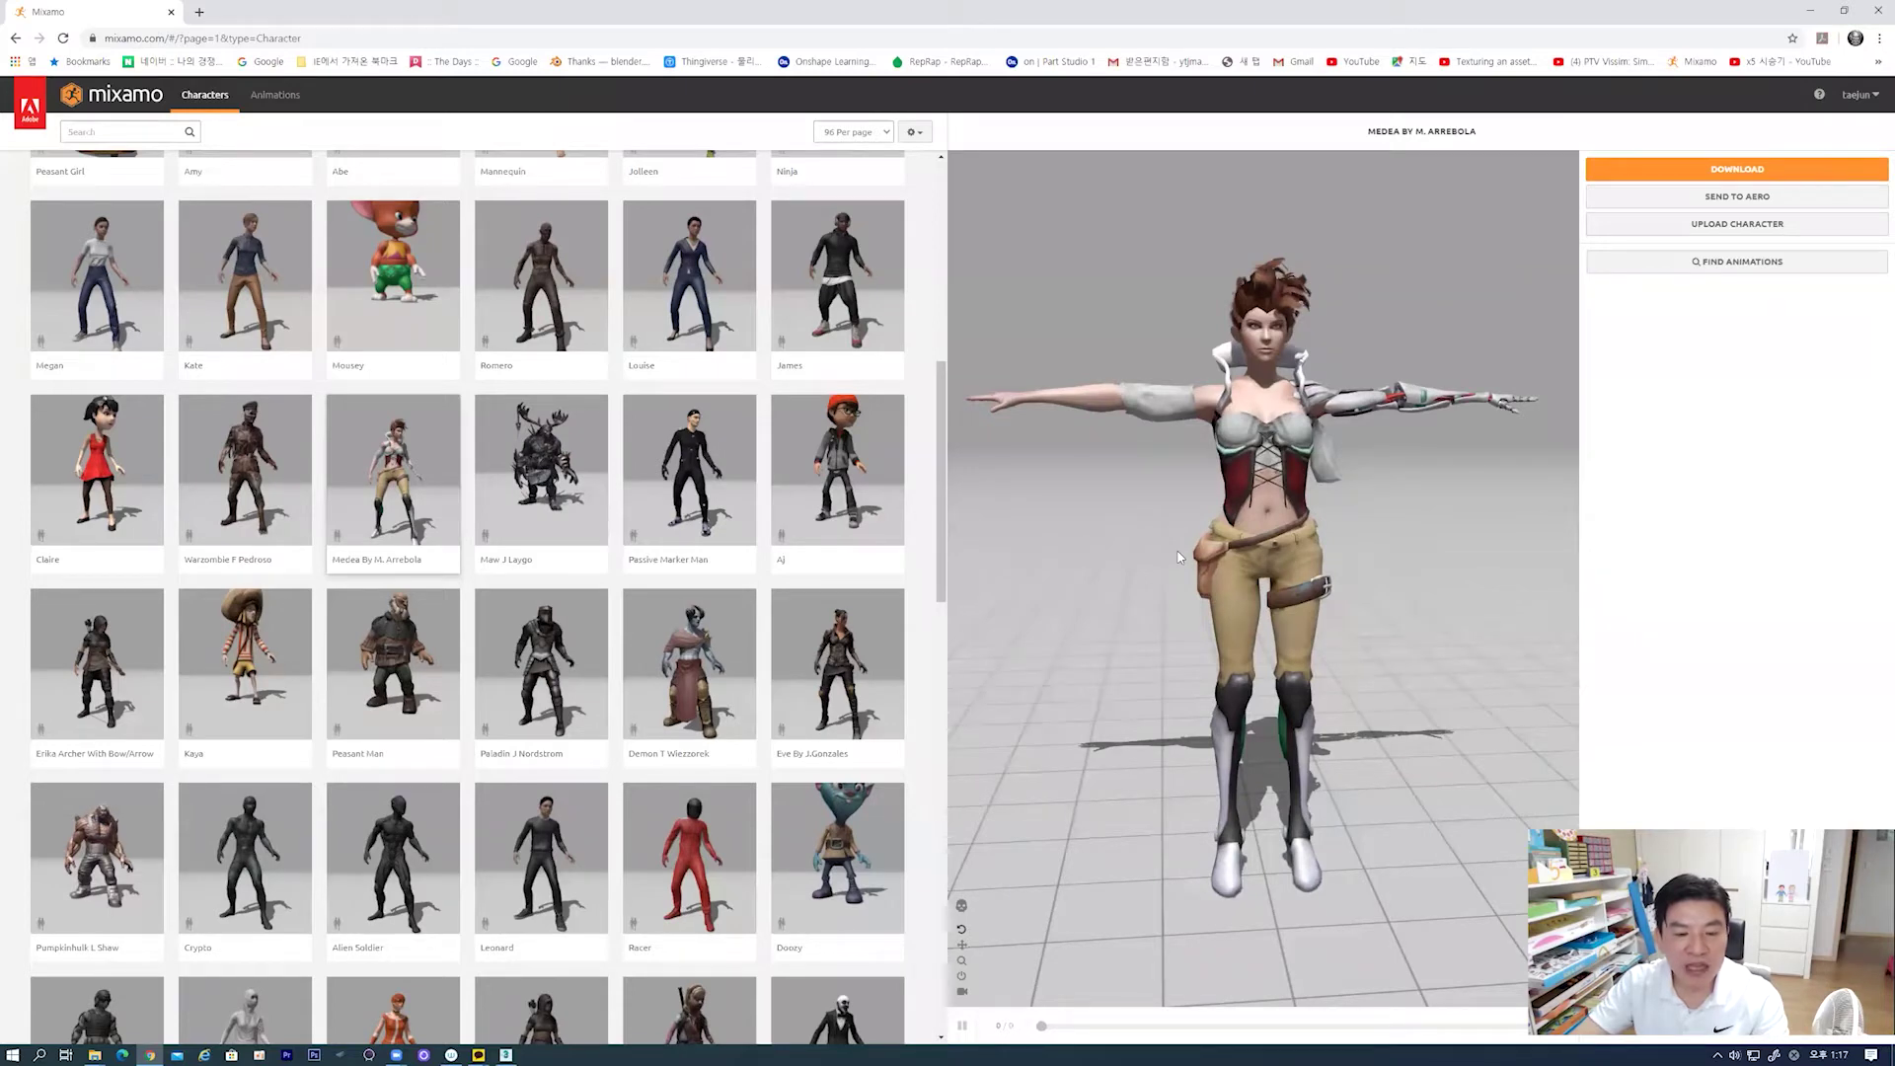
{"action": "mouse_move", "coordinate": [1382, 608]}
{"action": "left_mouse_down"}
{"action": "mouse_move", "coordinate": [1333, 622]}
{"action": "mouse_move", "coordinate": [1382, 600]}
{"action": "mouse_move", "coordinate": [1370, 622]}
{"action": "left_mouse_up"}
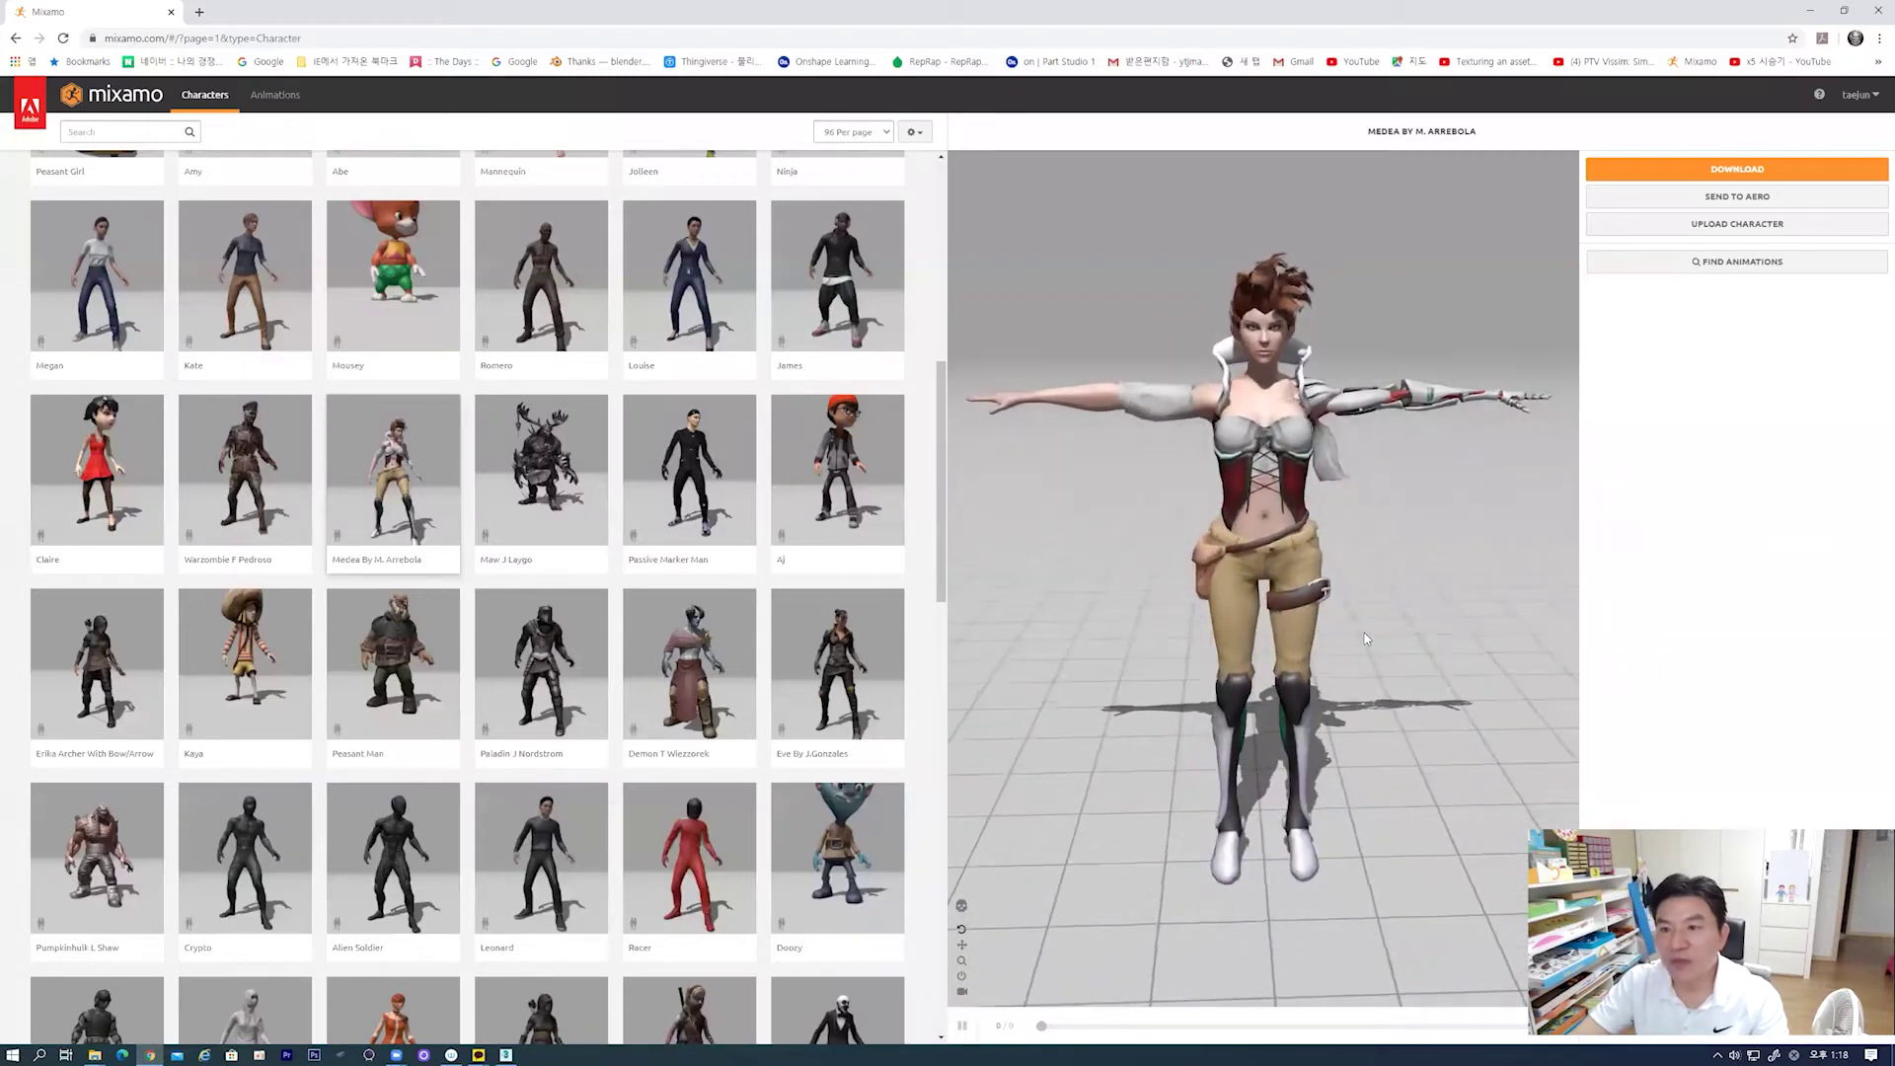
{"action": "mouse_move", "coordinate": [1370, 622]}
{"action": "left_mouse_down"}
{"action": "mouse_move", "coordinate": [1135, 610]}
{"action": "mouse_move", "coordinate": [1385, 617]}
{"action": "left_mouse_up"}
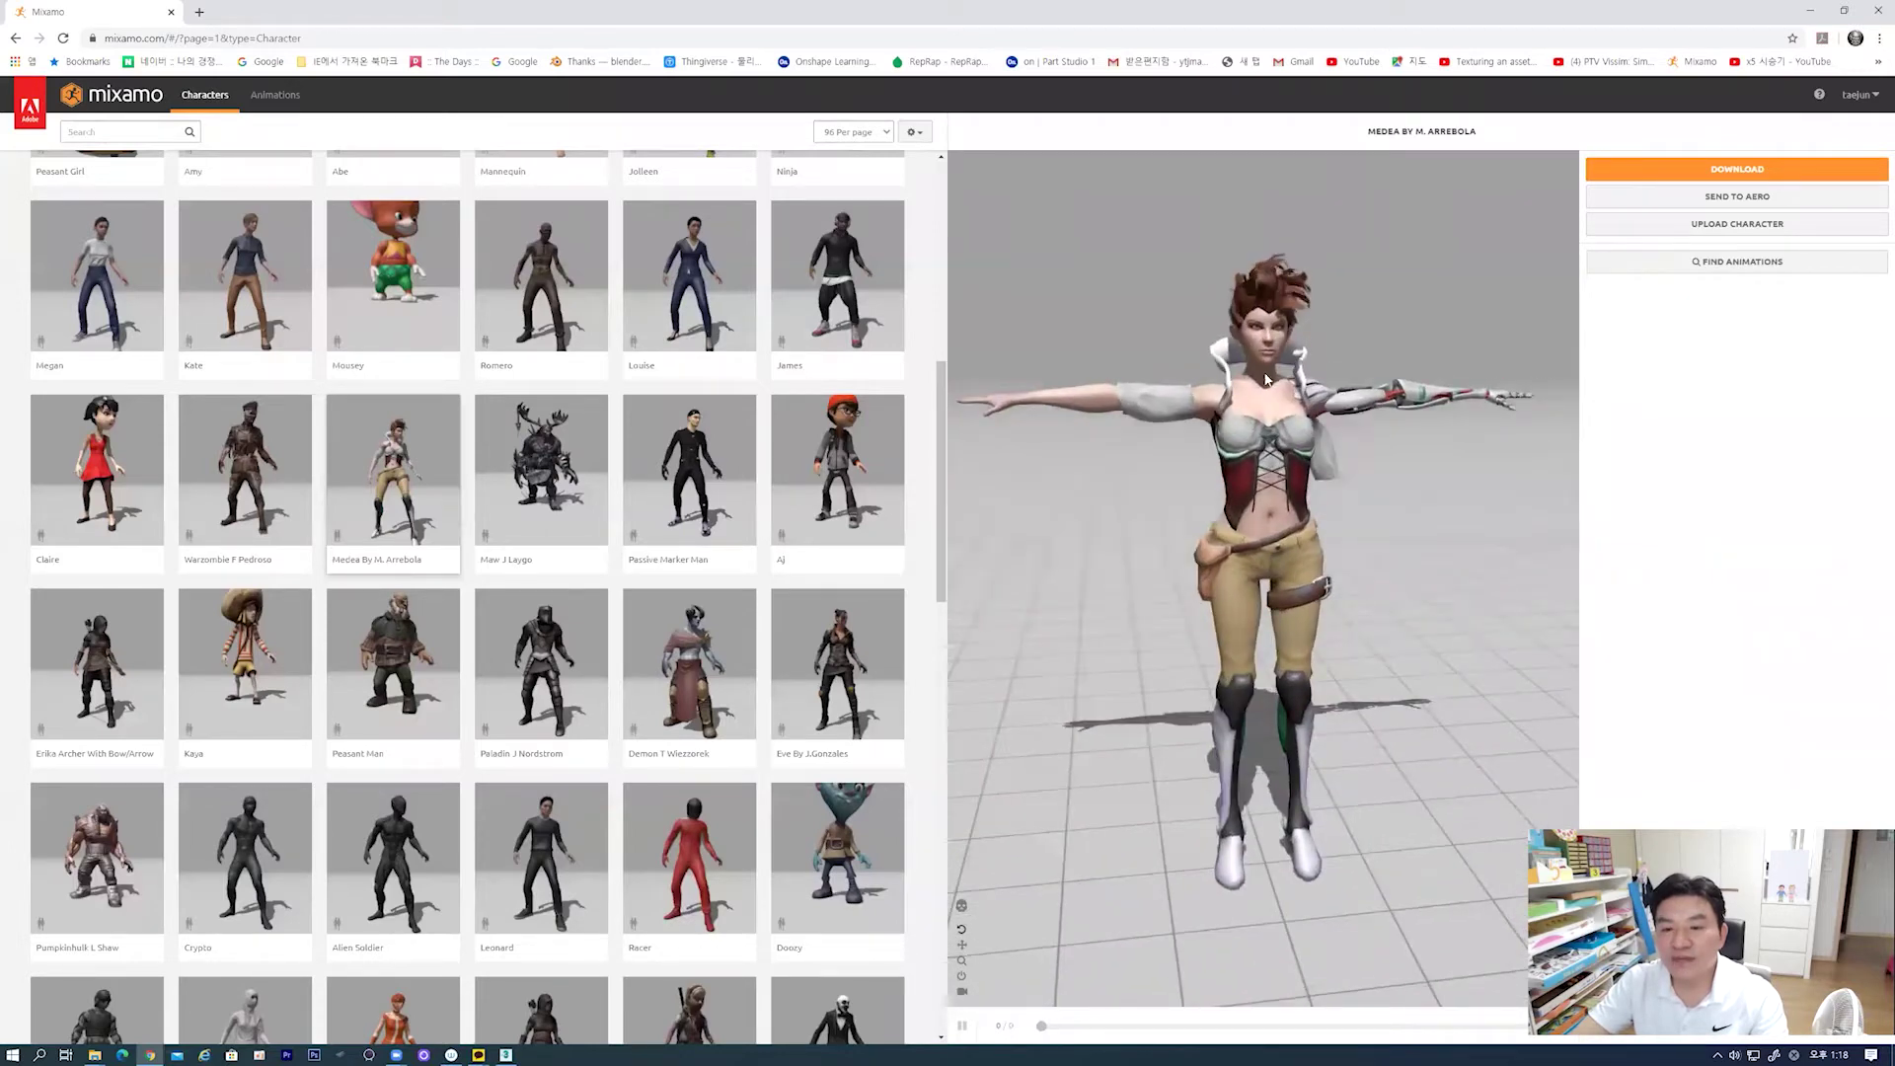
{"action": "left_click_drag", "start_coordinate": [1266, 380], "coordinate": [1283, 484]}
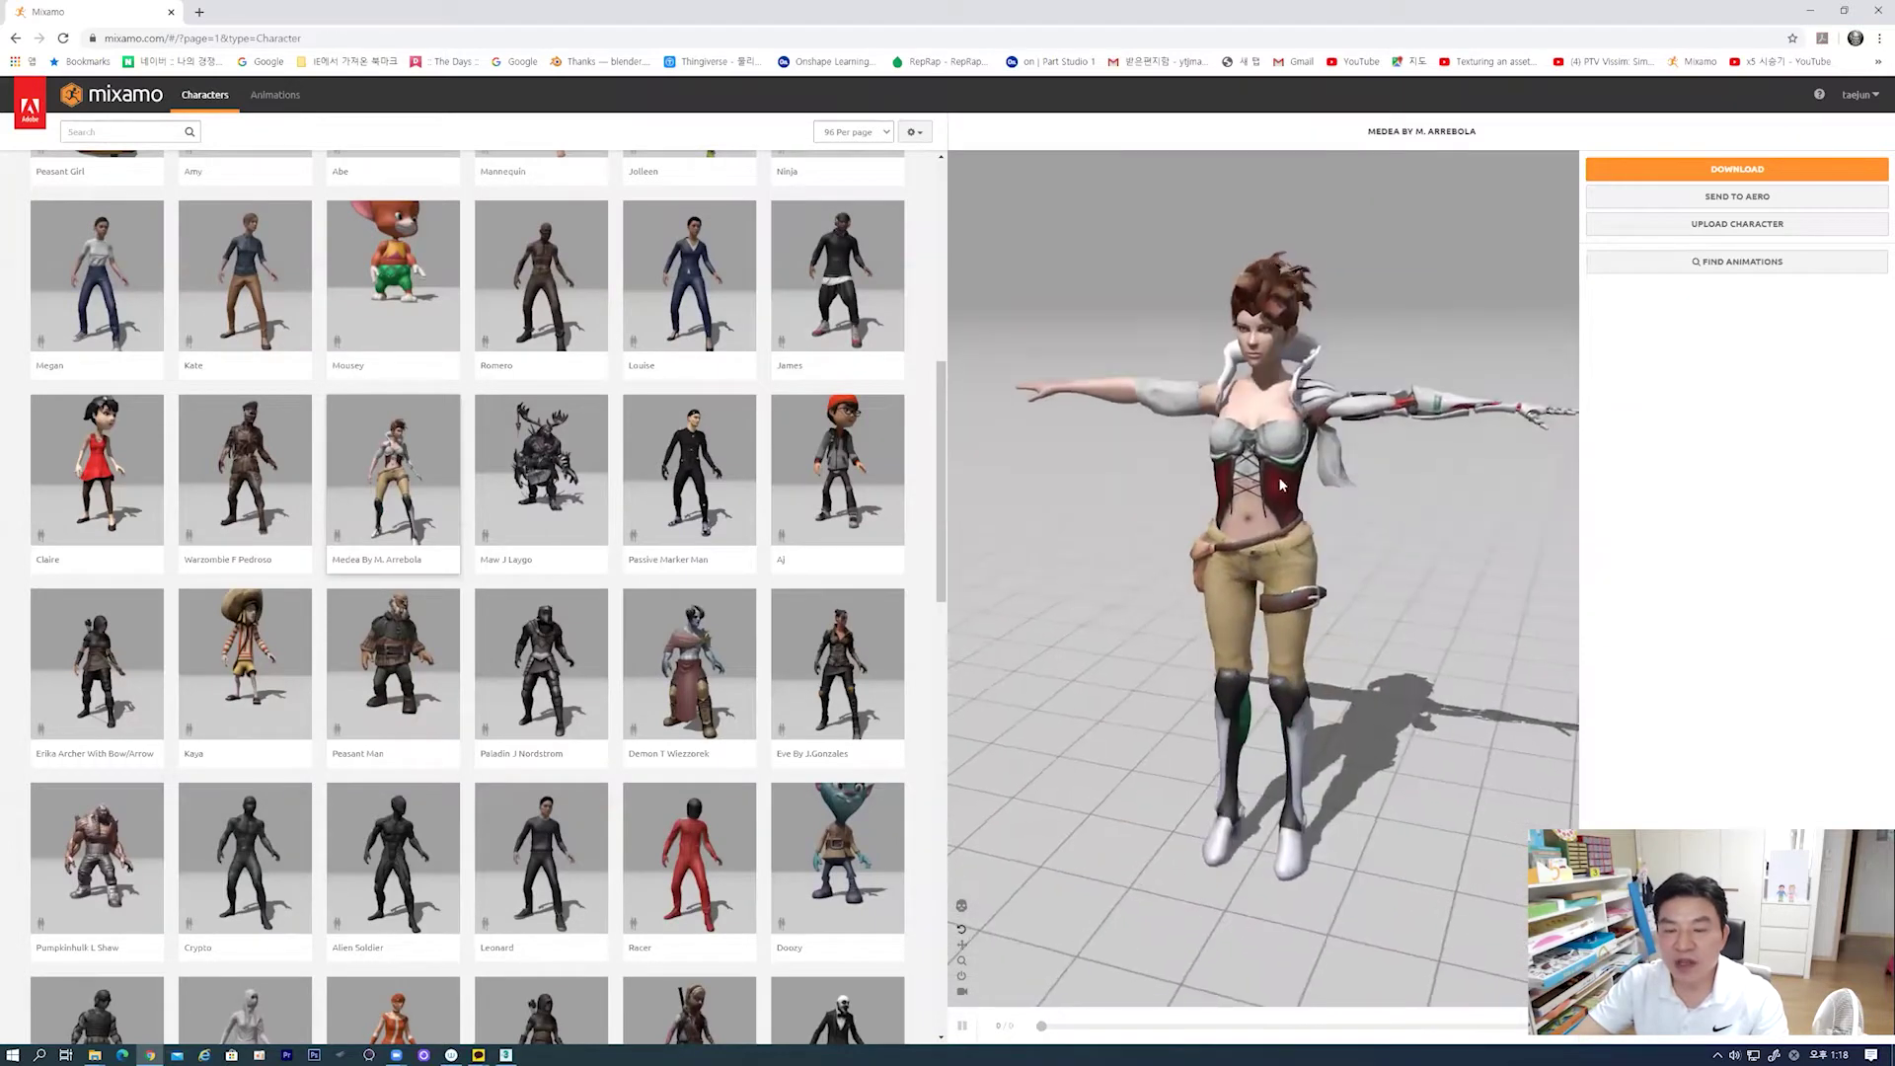
{"action": "left_click_drag", "start_coordinate": [1361, 533], "coordinate": [1401, 533]}
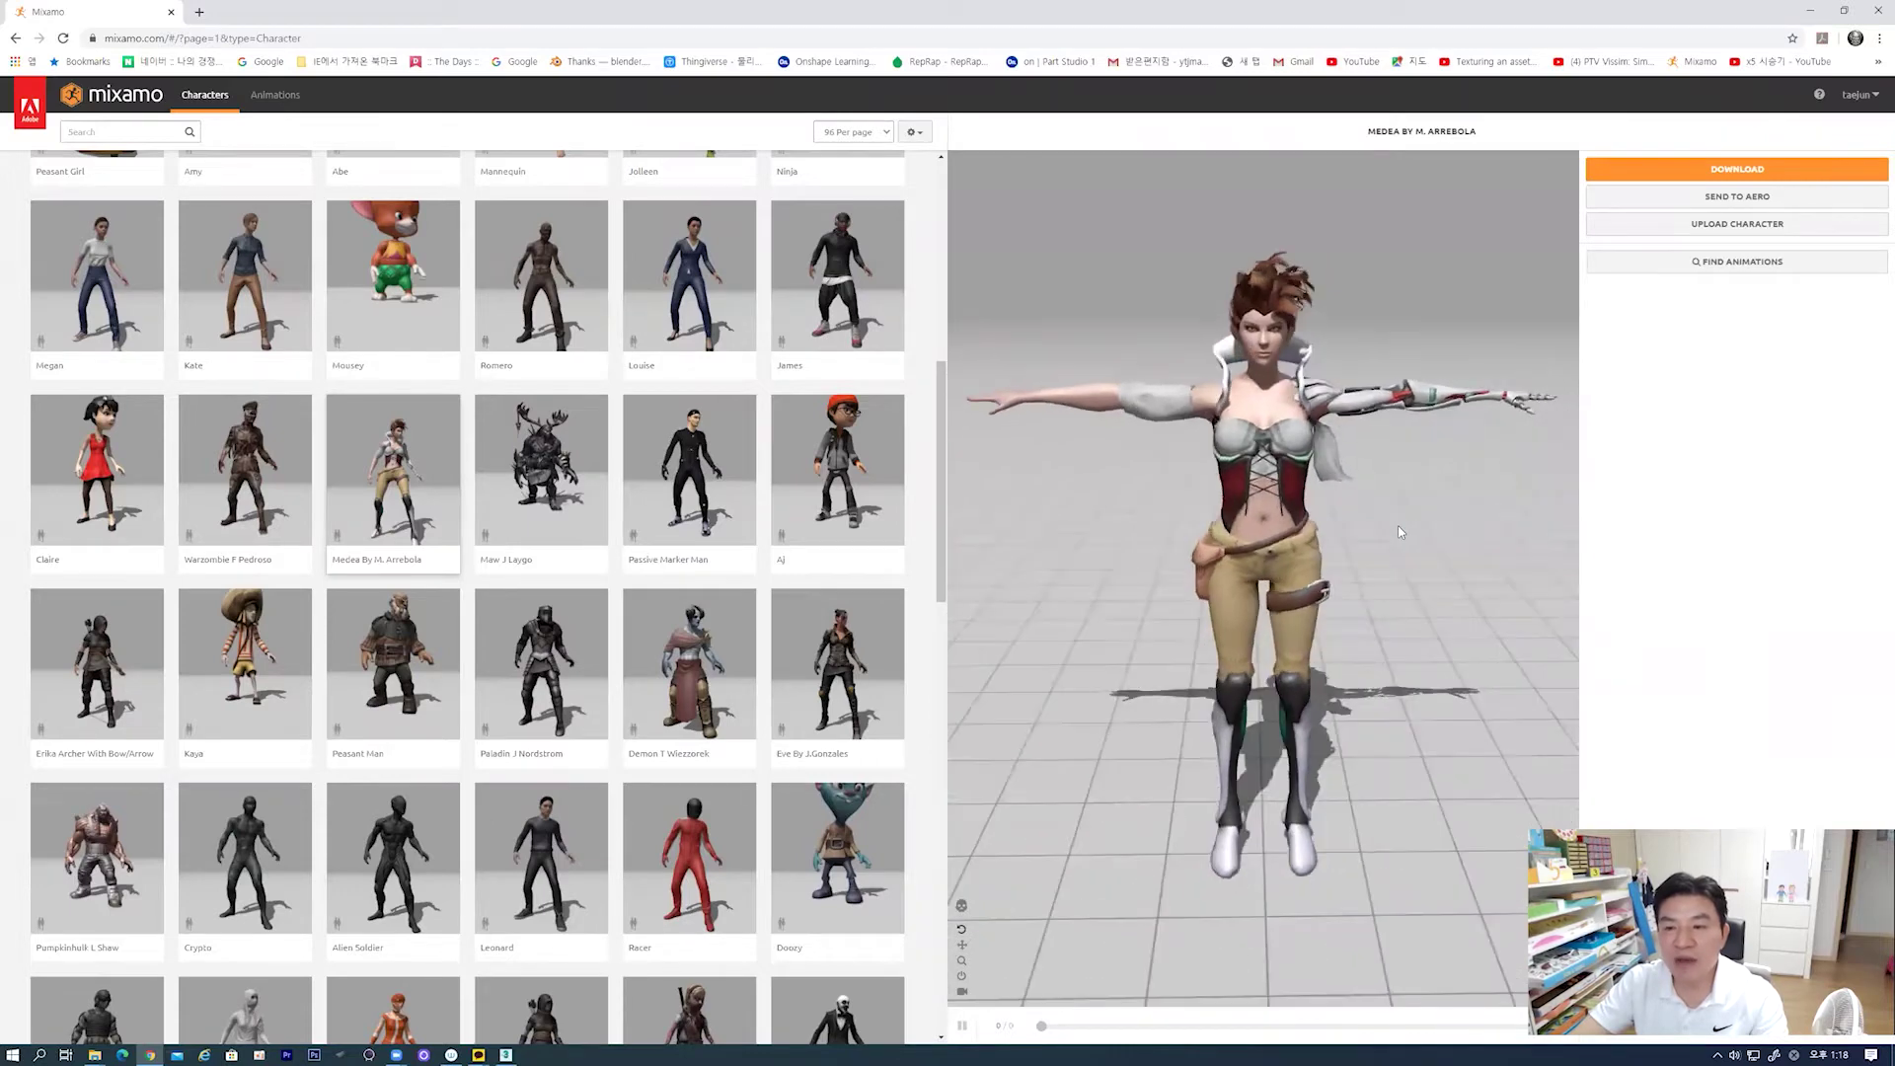
{"action": "left_click", "coordinate": [1738, 169]}
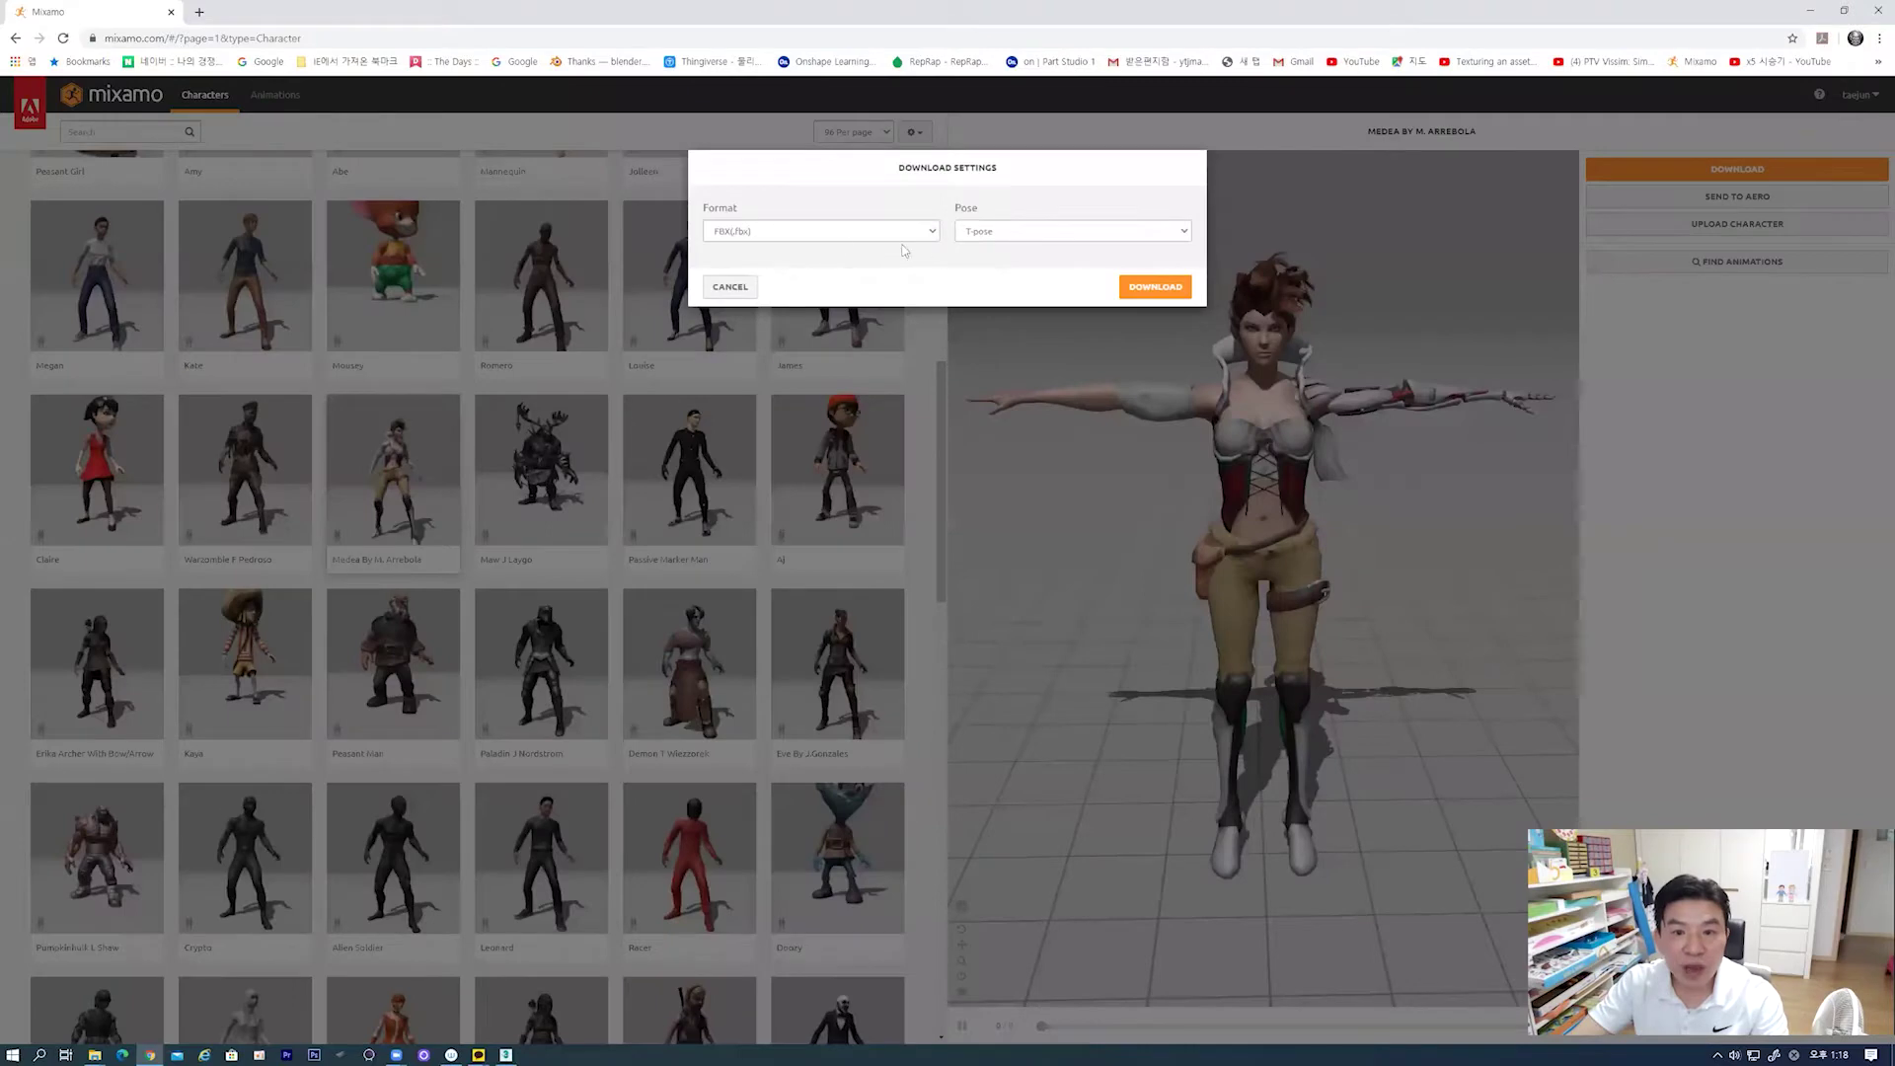
Step: Download Medea as an FBX file in T-pose and minimize Chrome
{"action": "left_click", "coordinate": [1044, 232]}
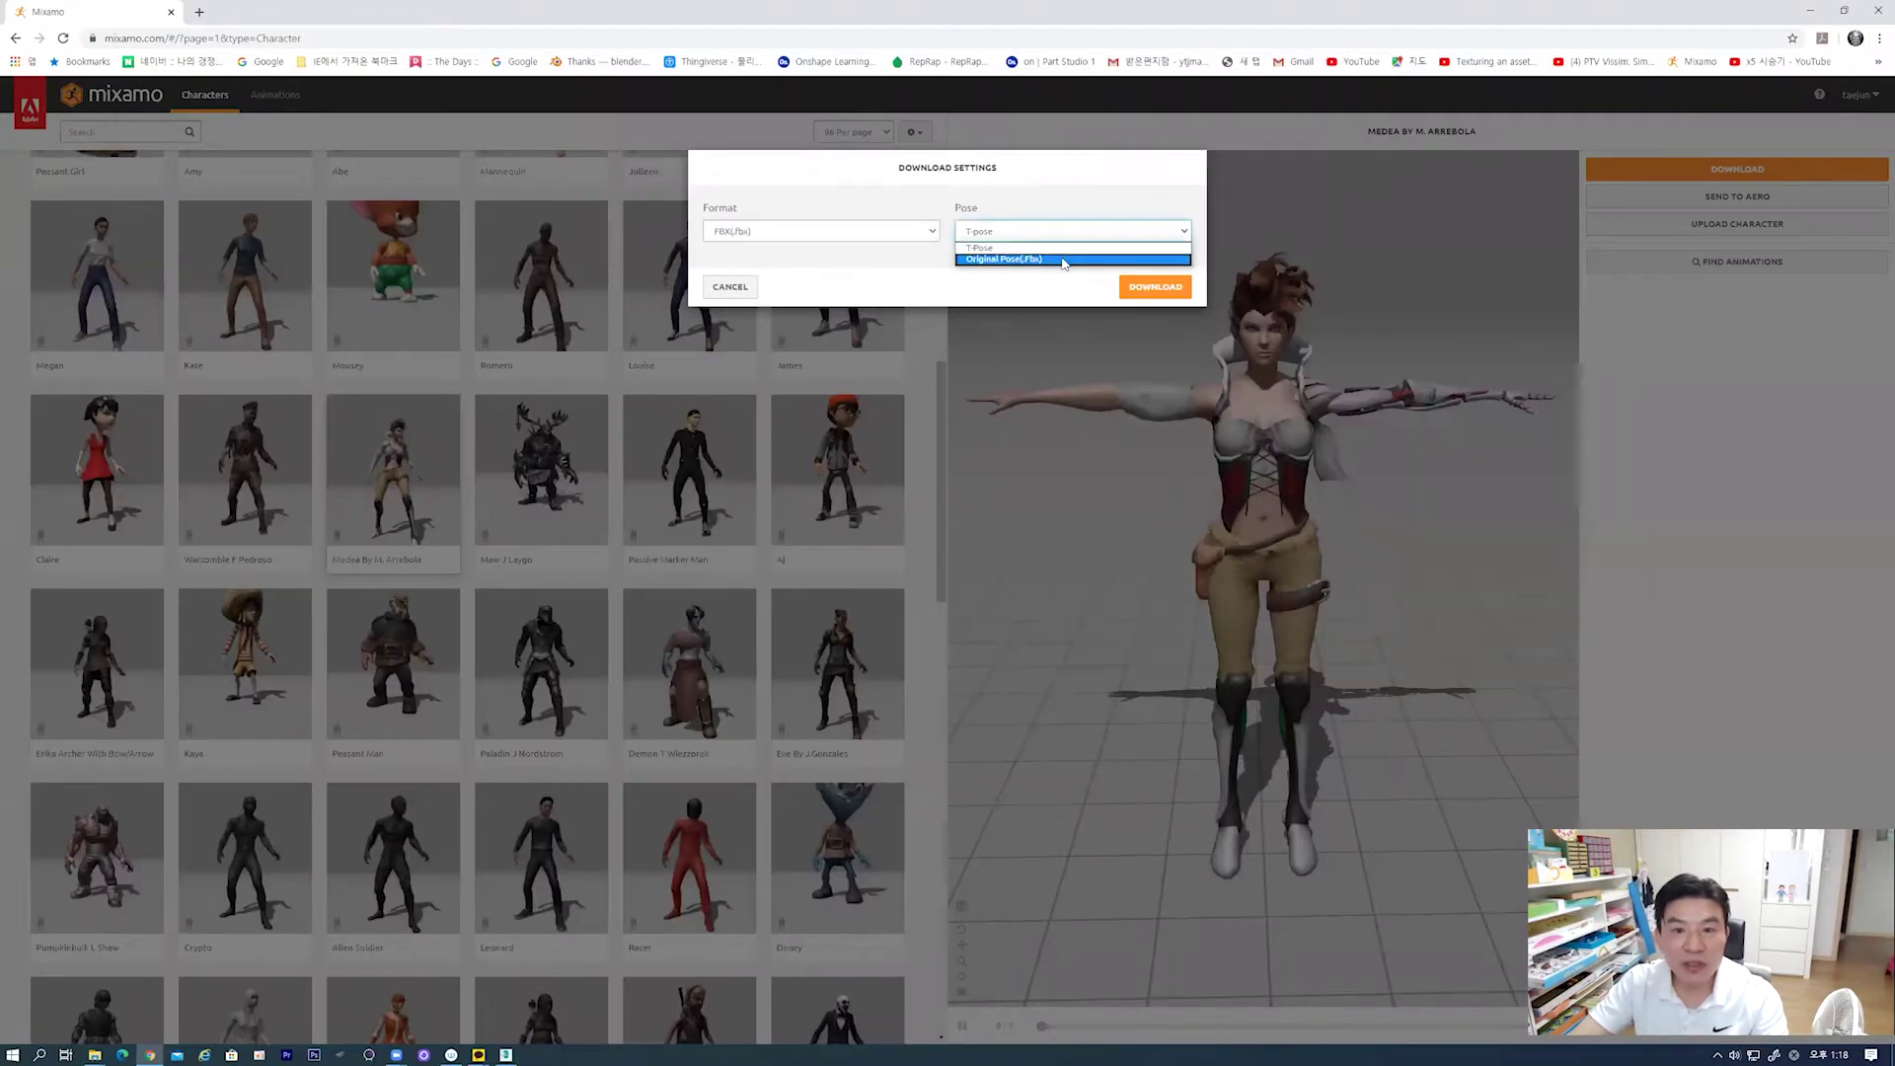
{"action": "left_click", "coordinate": [1063, 259]}
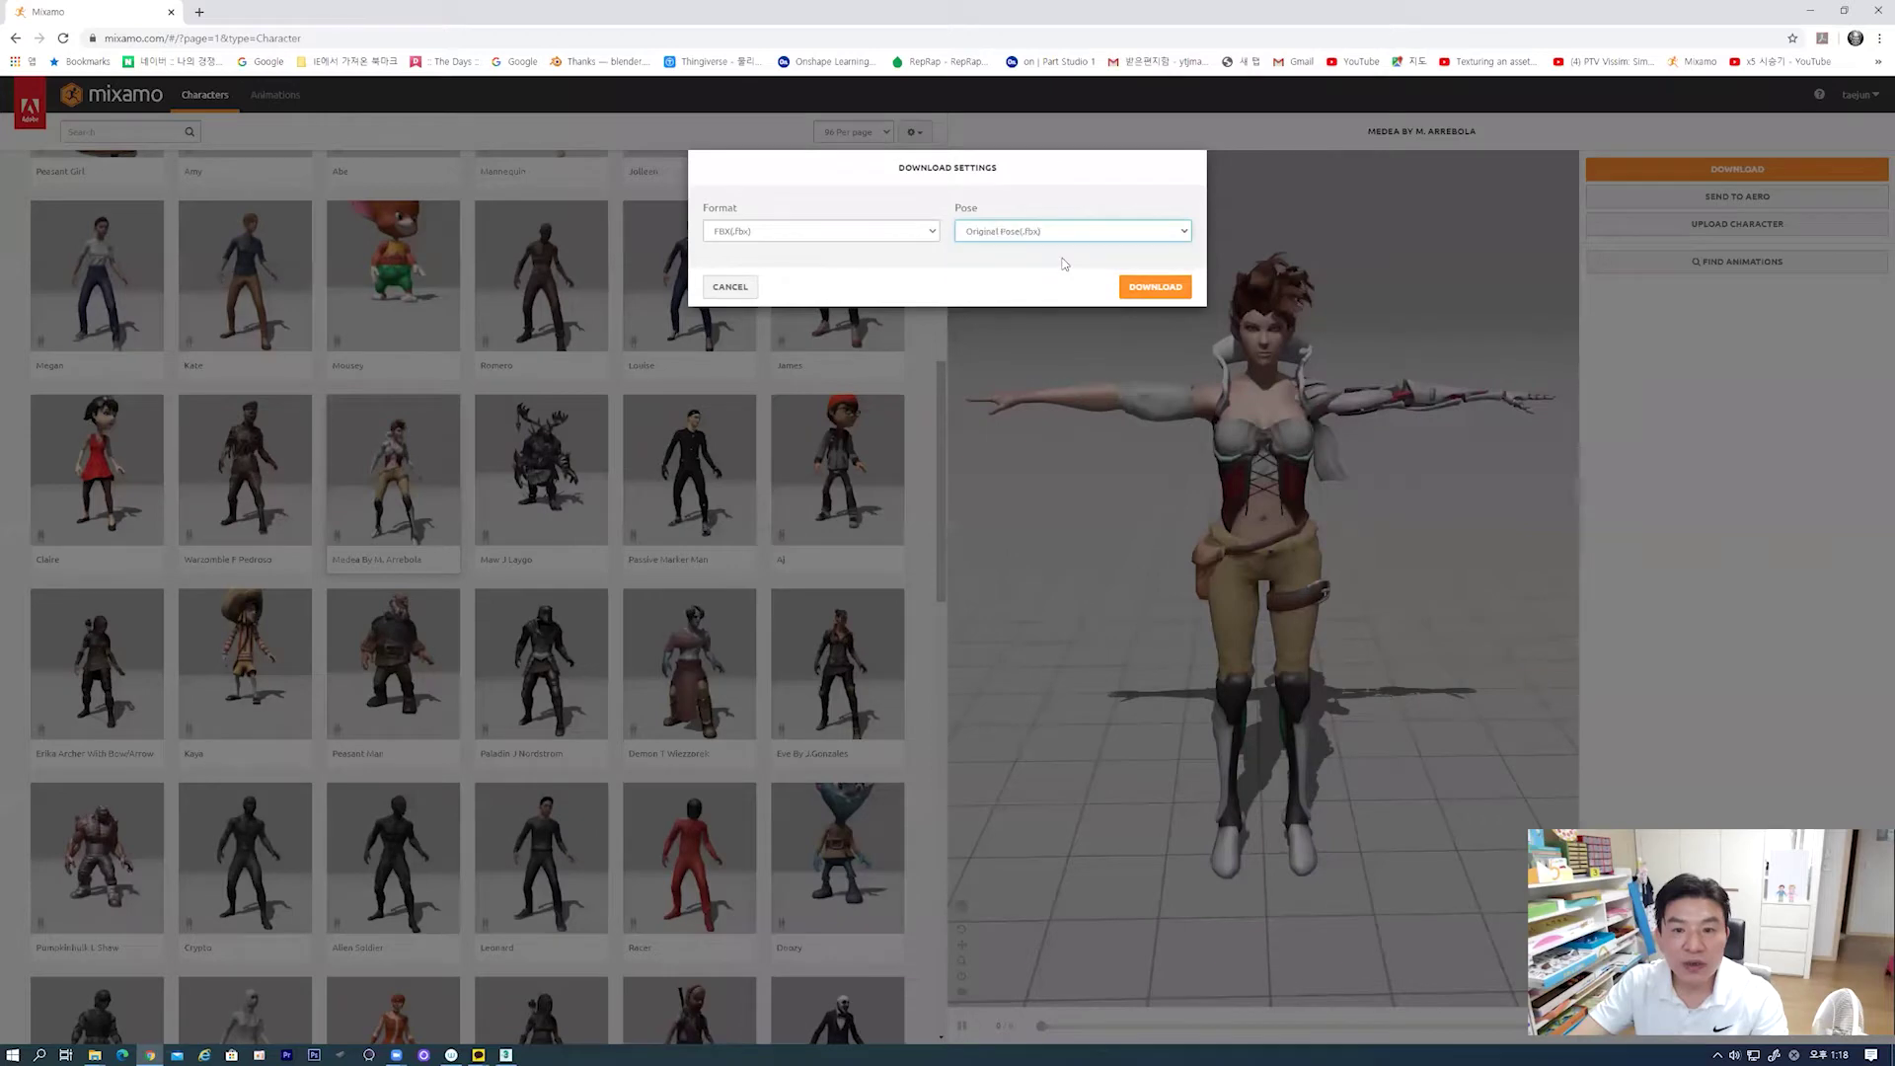
{"action": "left_click", "coordinate": [1033, 234]}
{"action": "left_click", "coordinate": [1037, 246]}
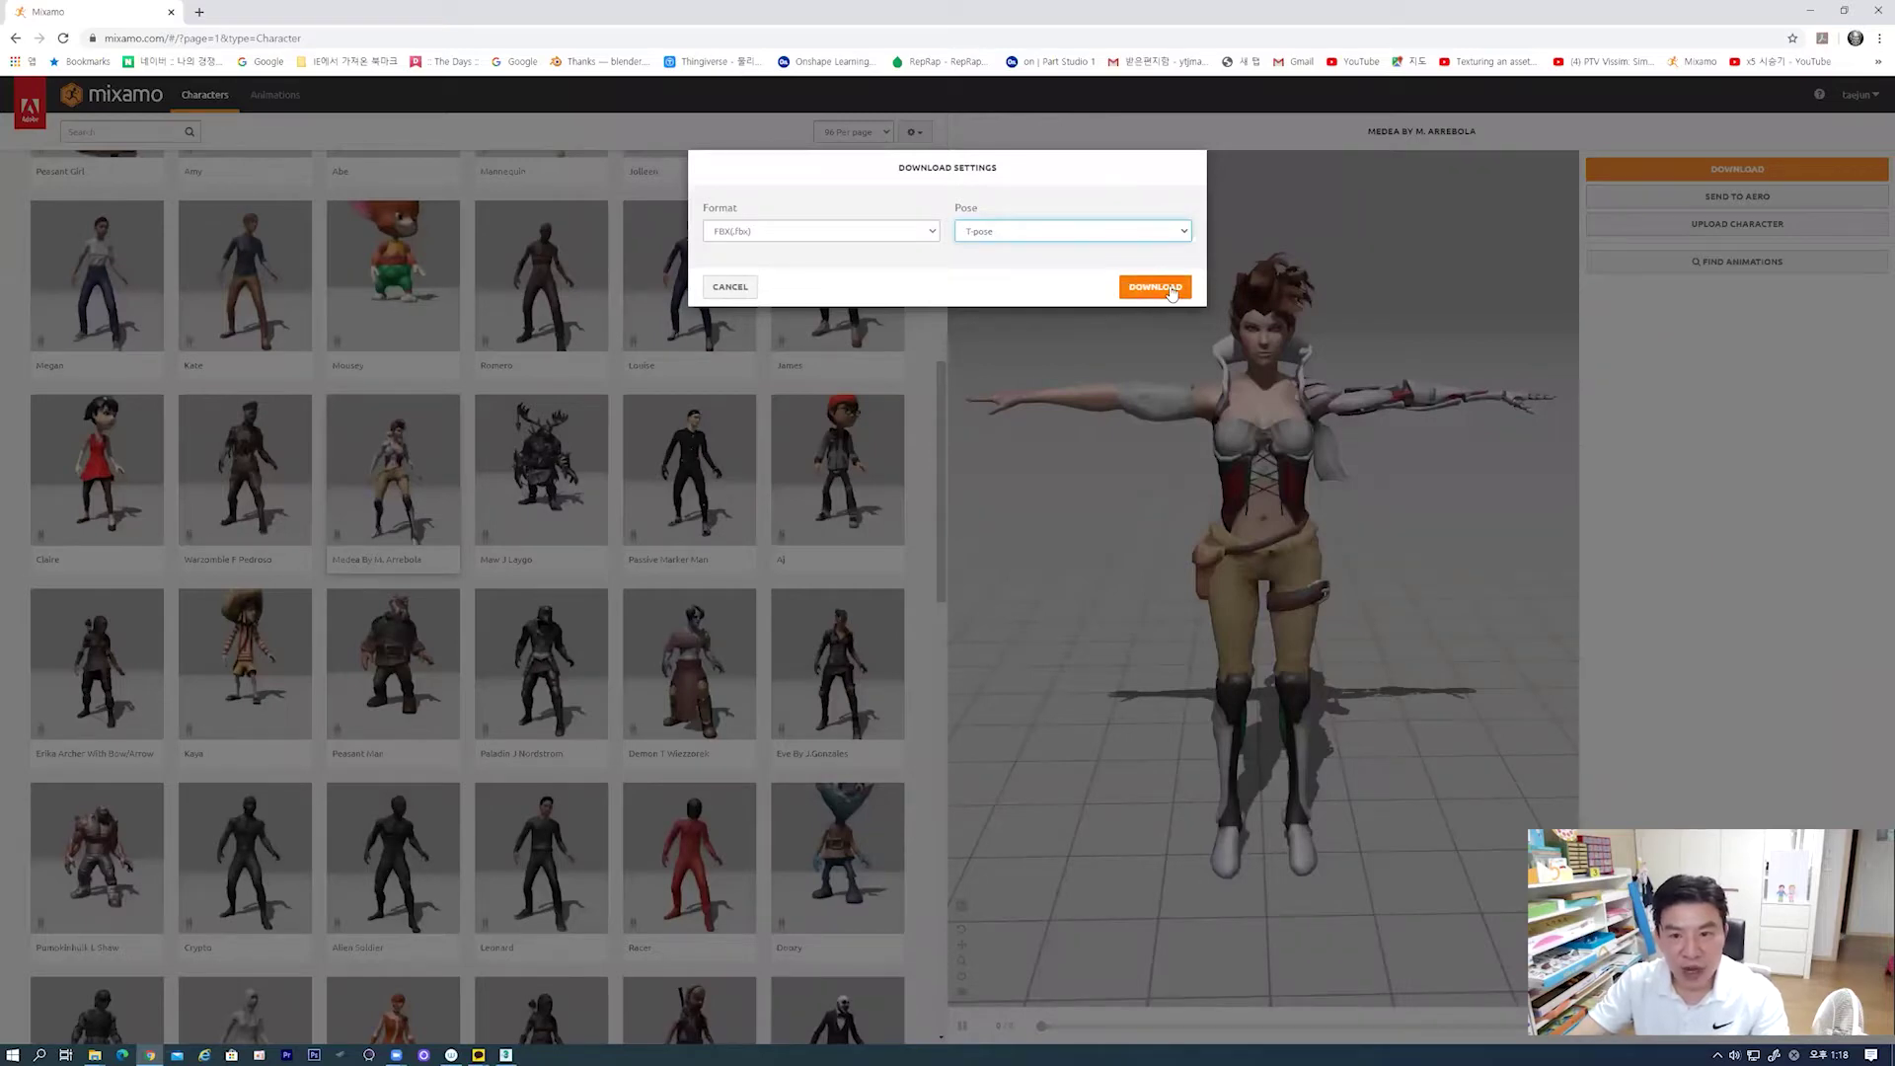
{"action": "left_click", "coordinate": [1171, 294]}
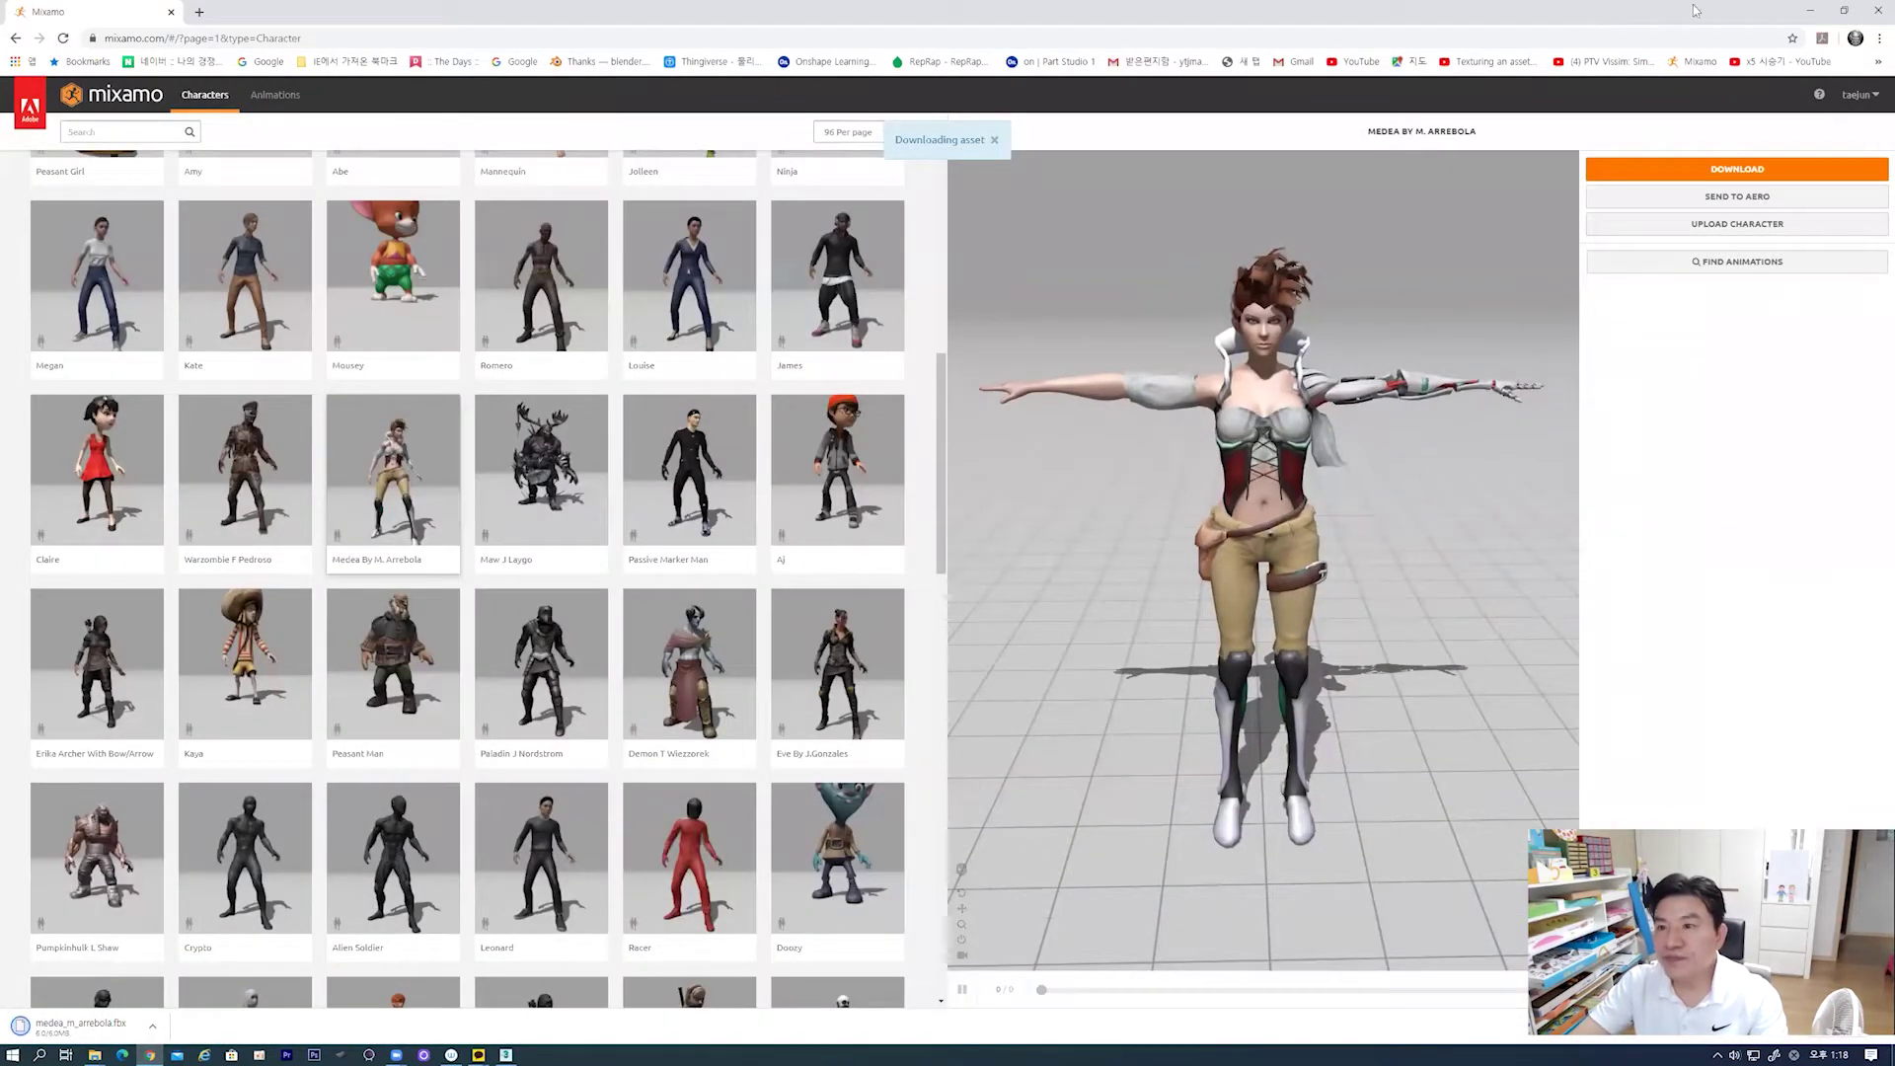
{"action": "left_click", "coordinate": [1805, 14]}
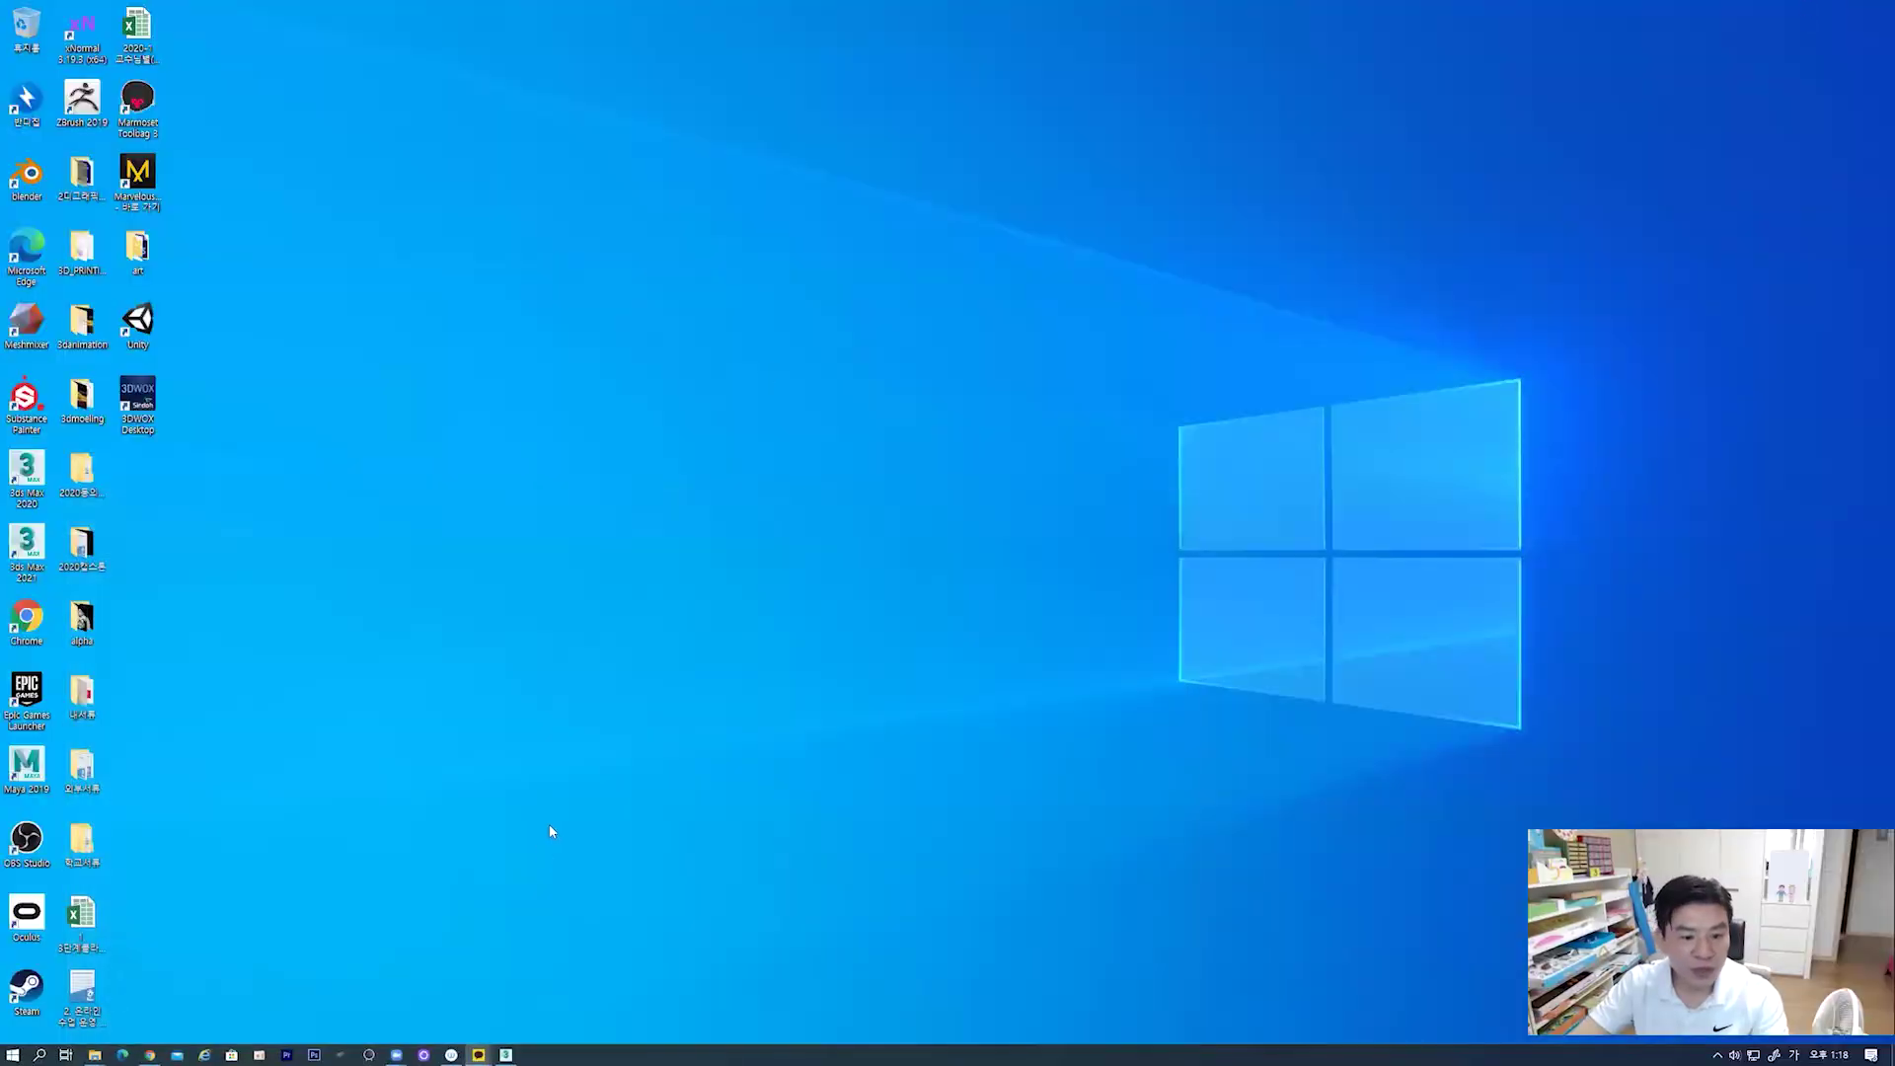
{"action": "left_click", "coordinate": [507, 1054]}
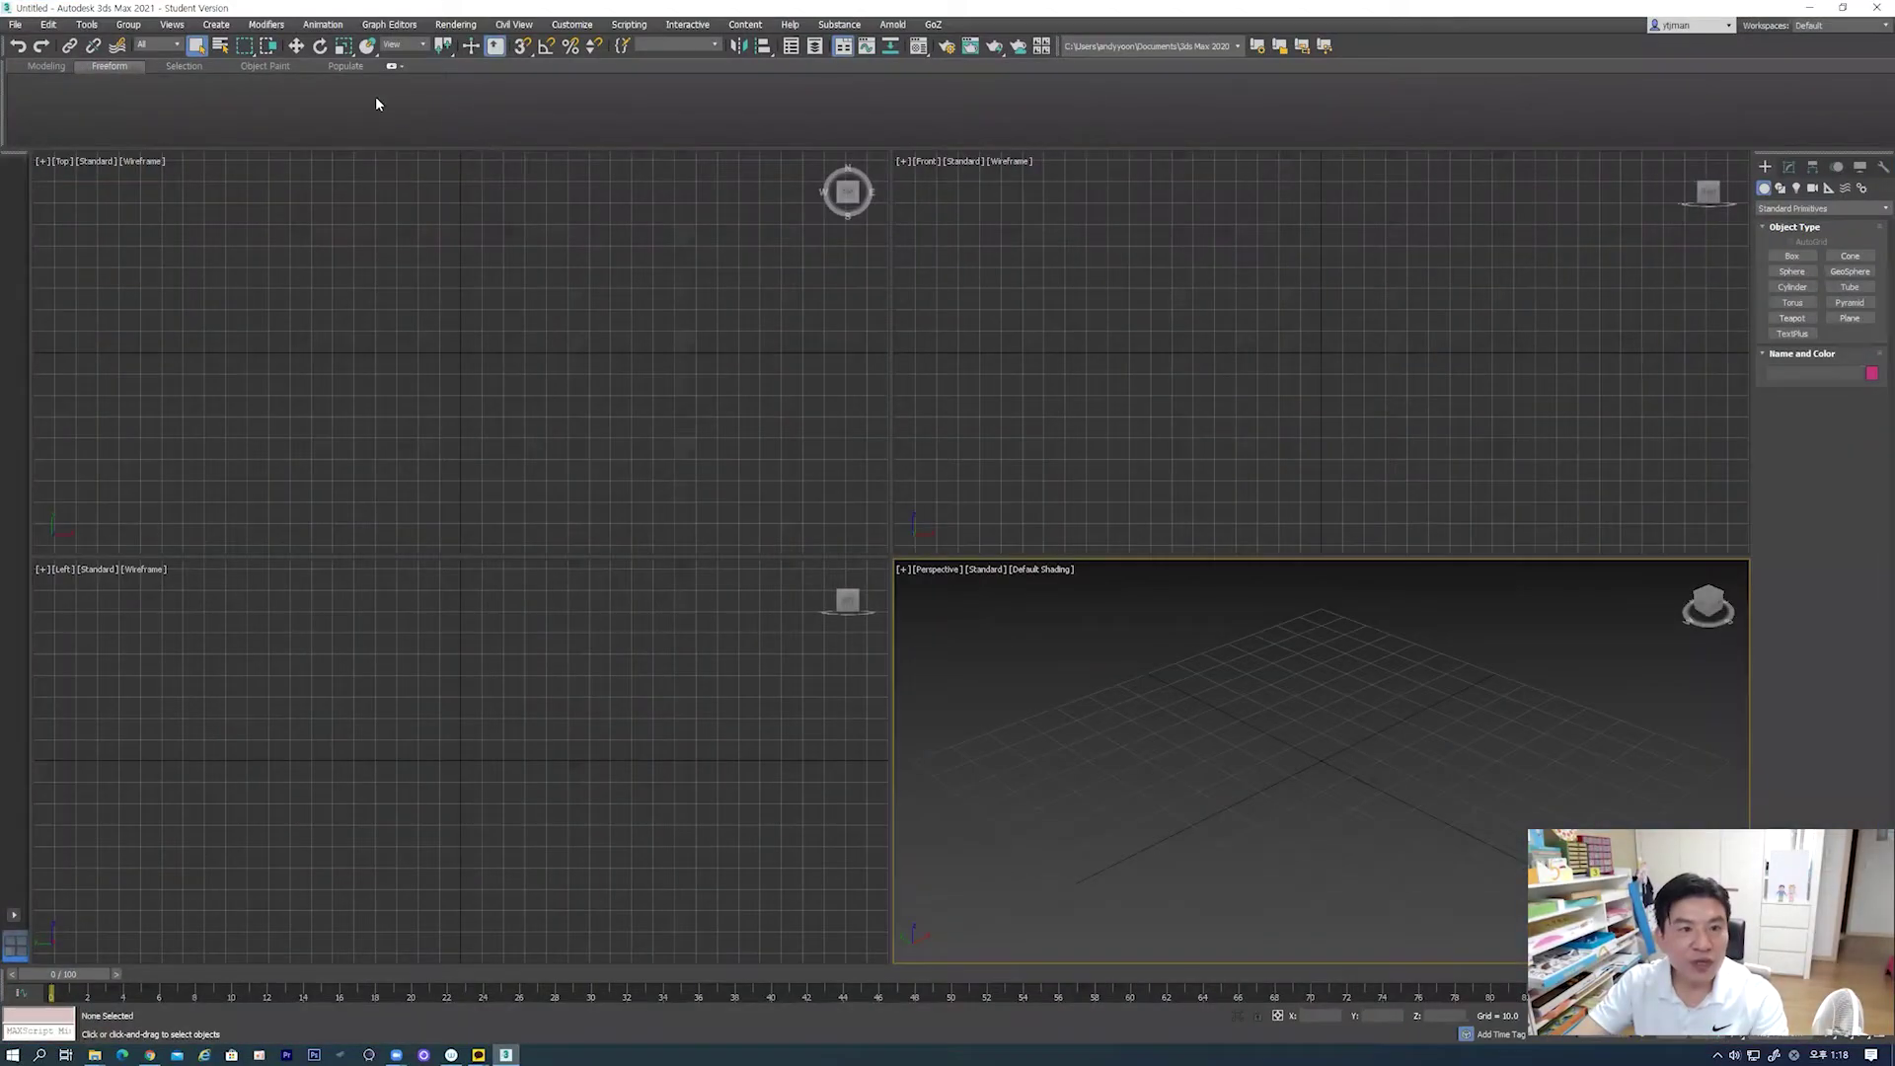
{"action": "left_click", "coordinate": [297, 46]}
{"action": "left_click", "coordinate": [15, 23]}
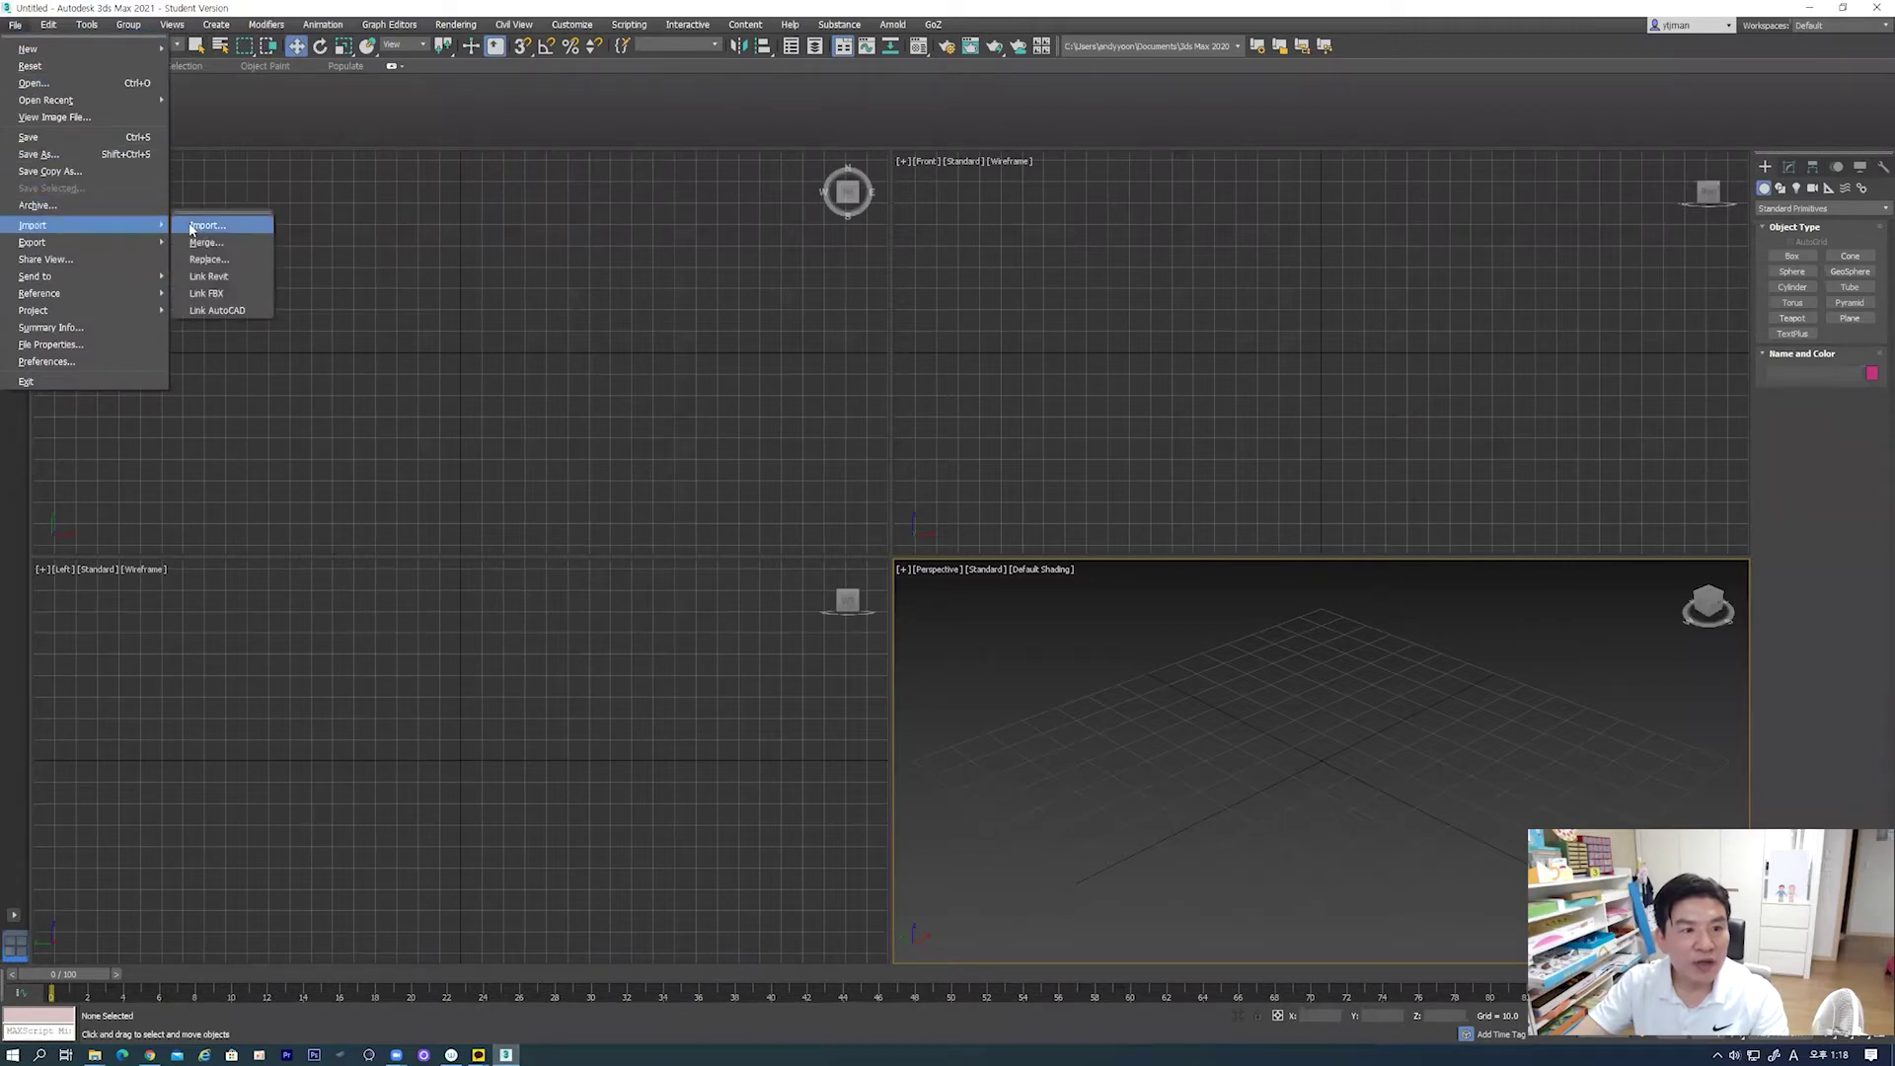
{"action": "mouse_move", "coordinate": [32, 225]}
{"action": "left_click", "coordinate": [454, 283]}
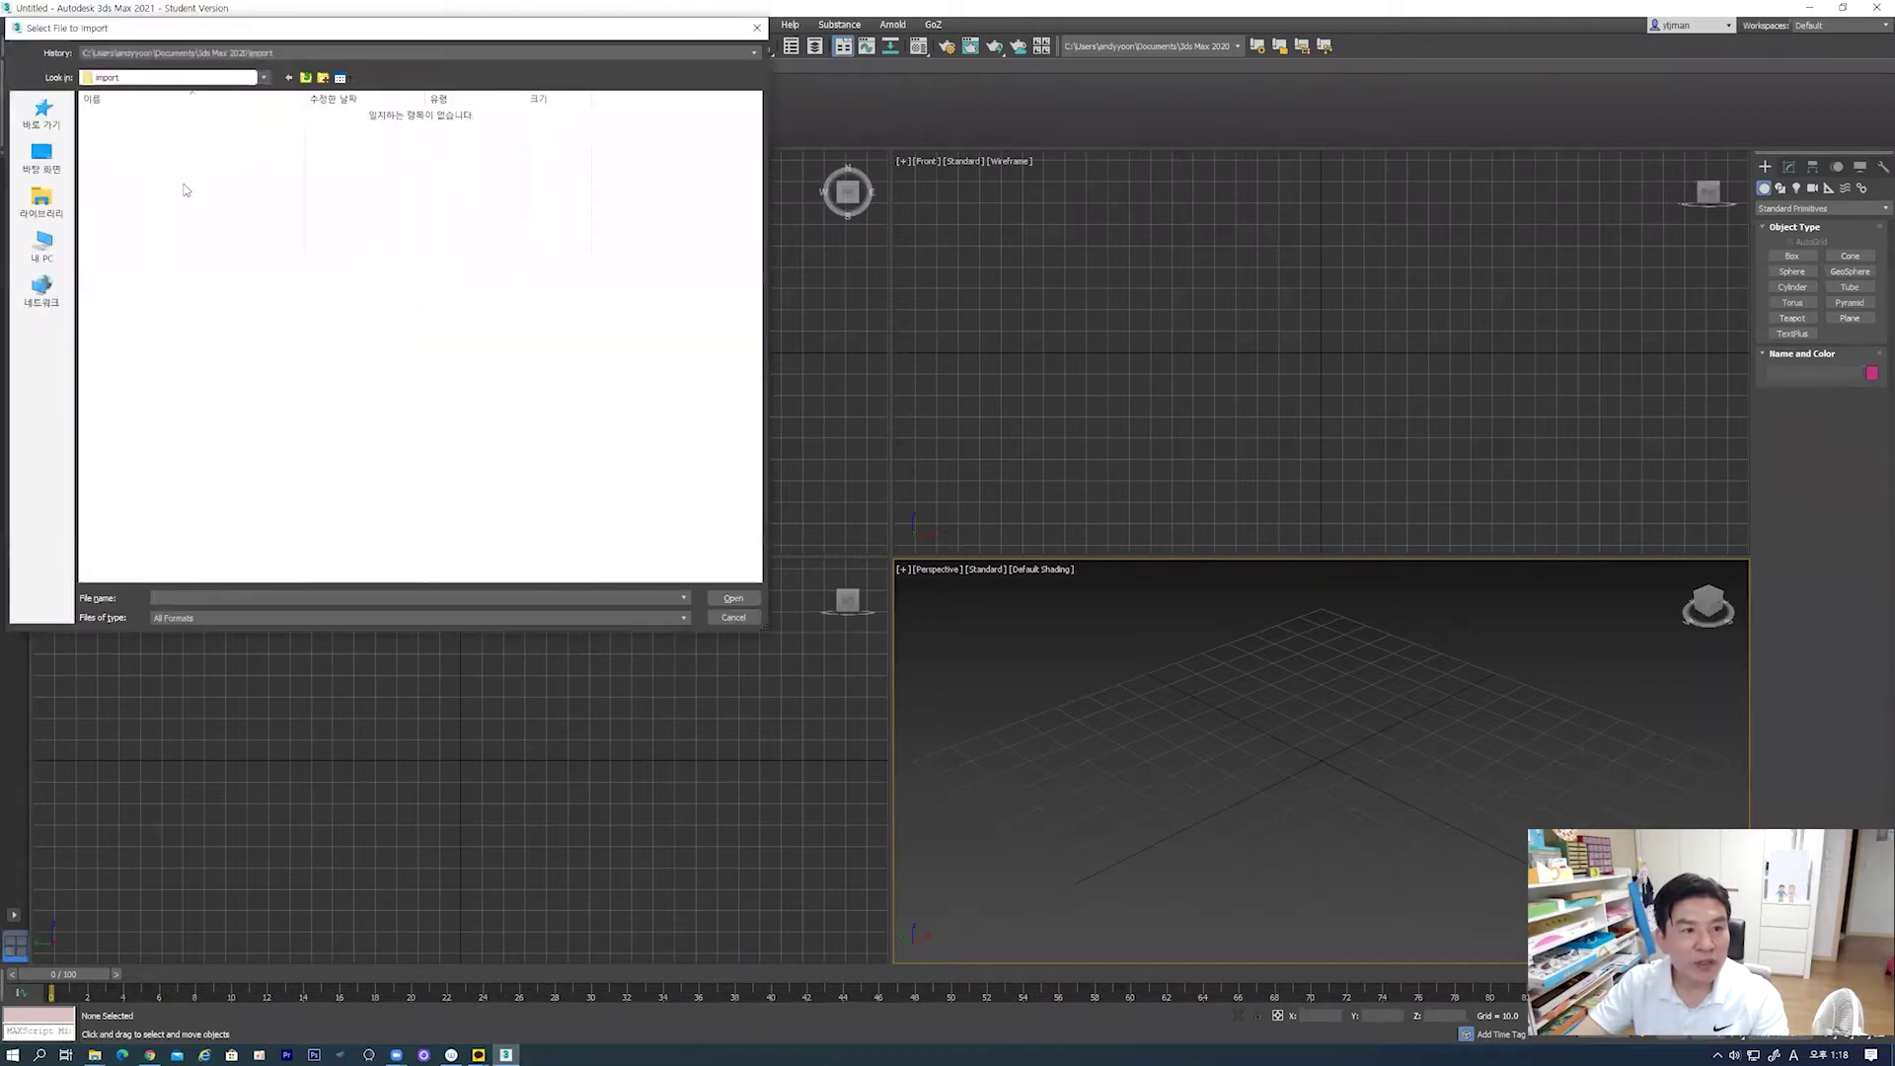
{"action": "left_click", "coordinate": [168, 79]}
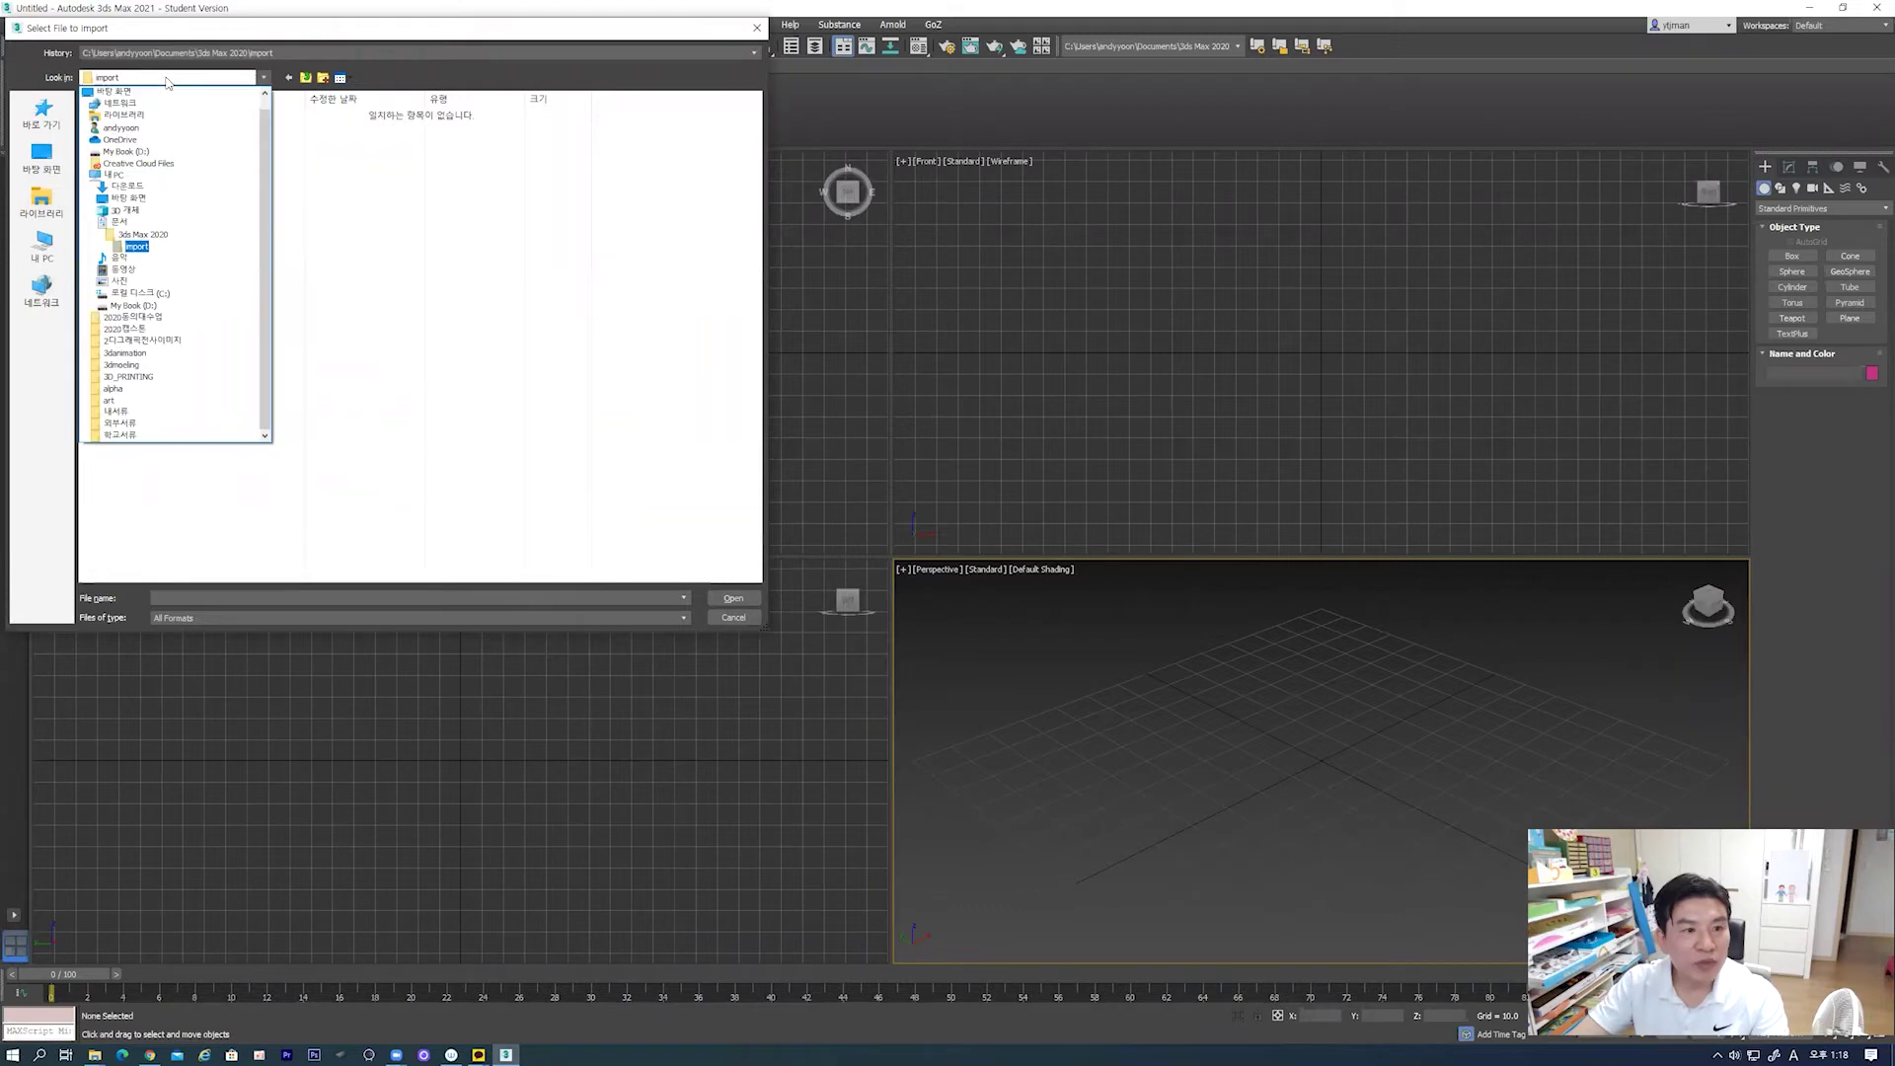
{"action": "left_click", "coordinate": [158, 186]}
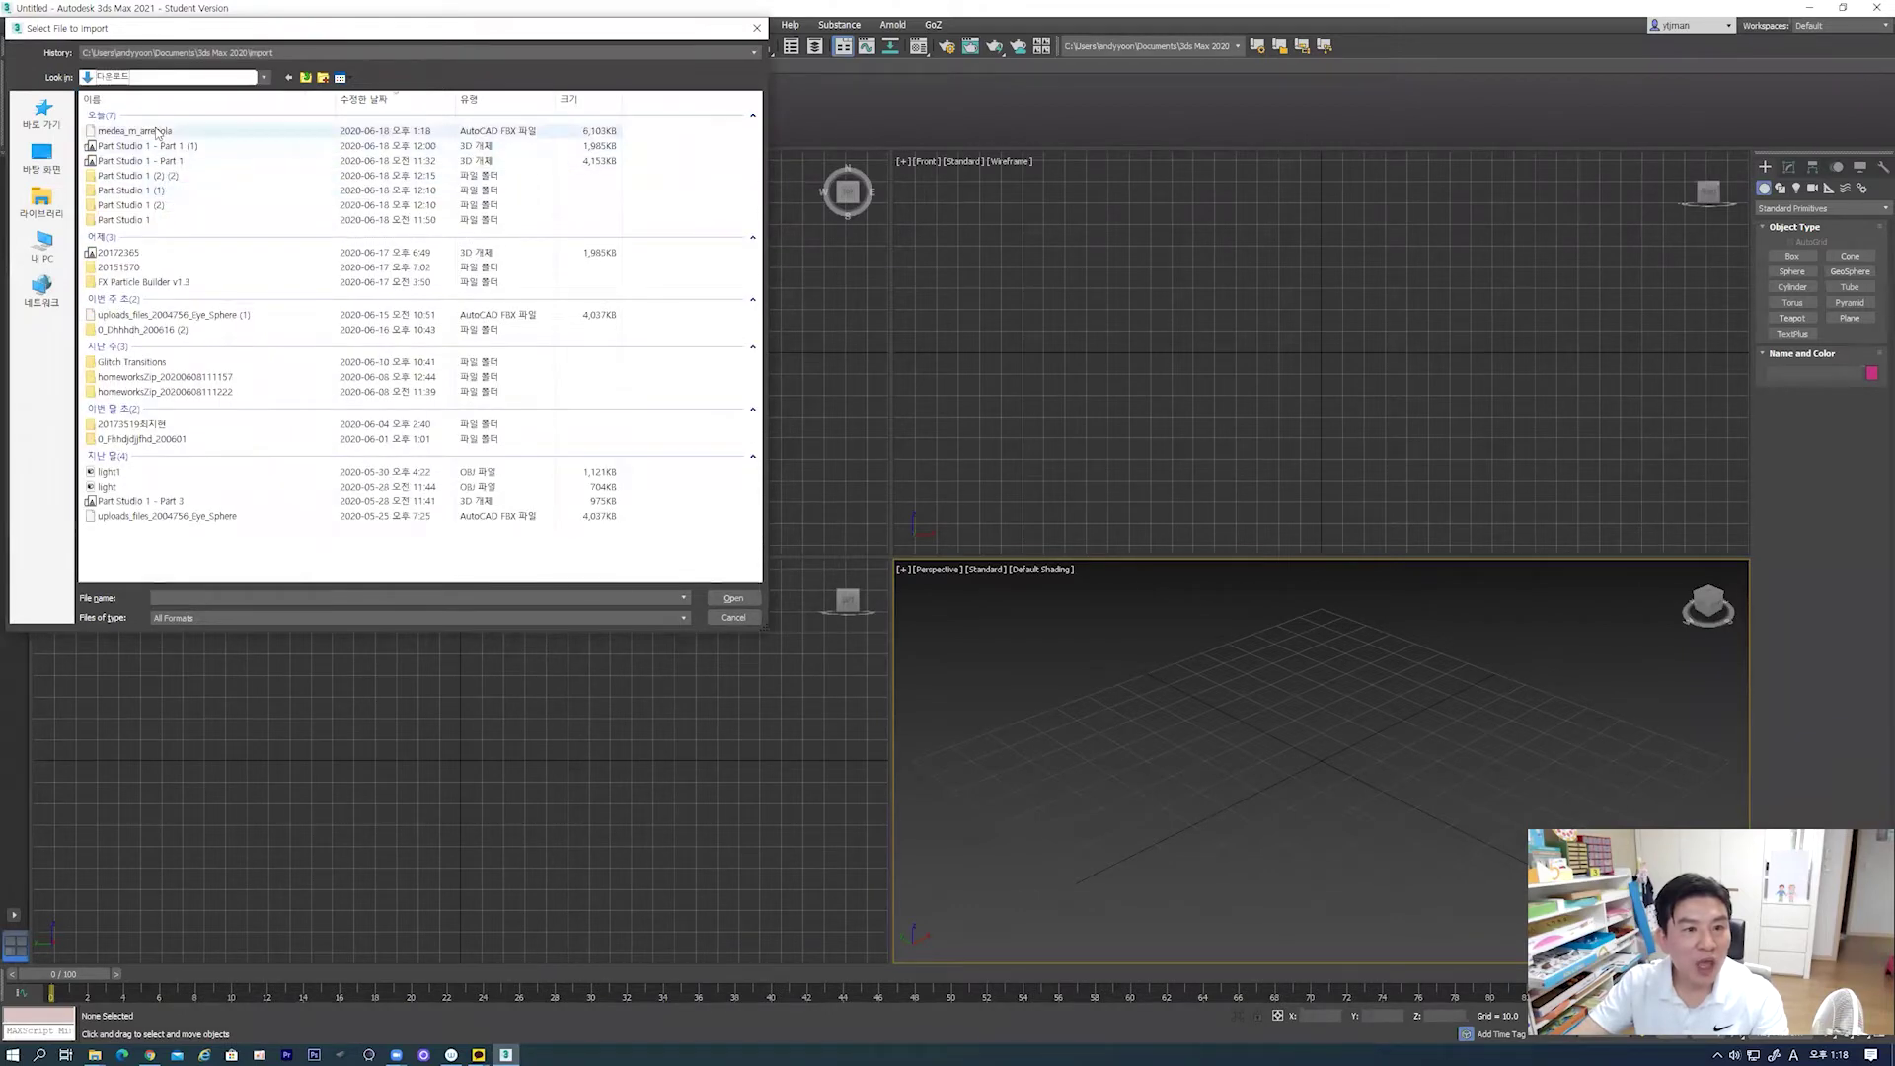
{"action": "left_click", "coordinate": [148, 132]}
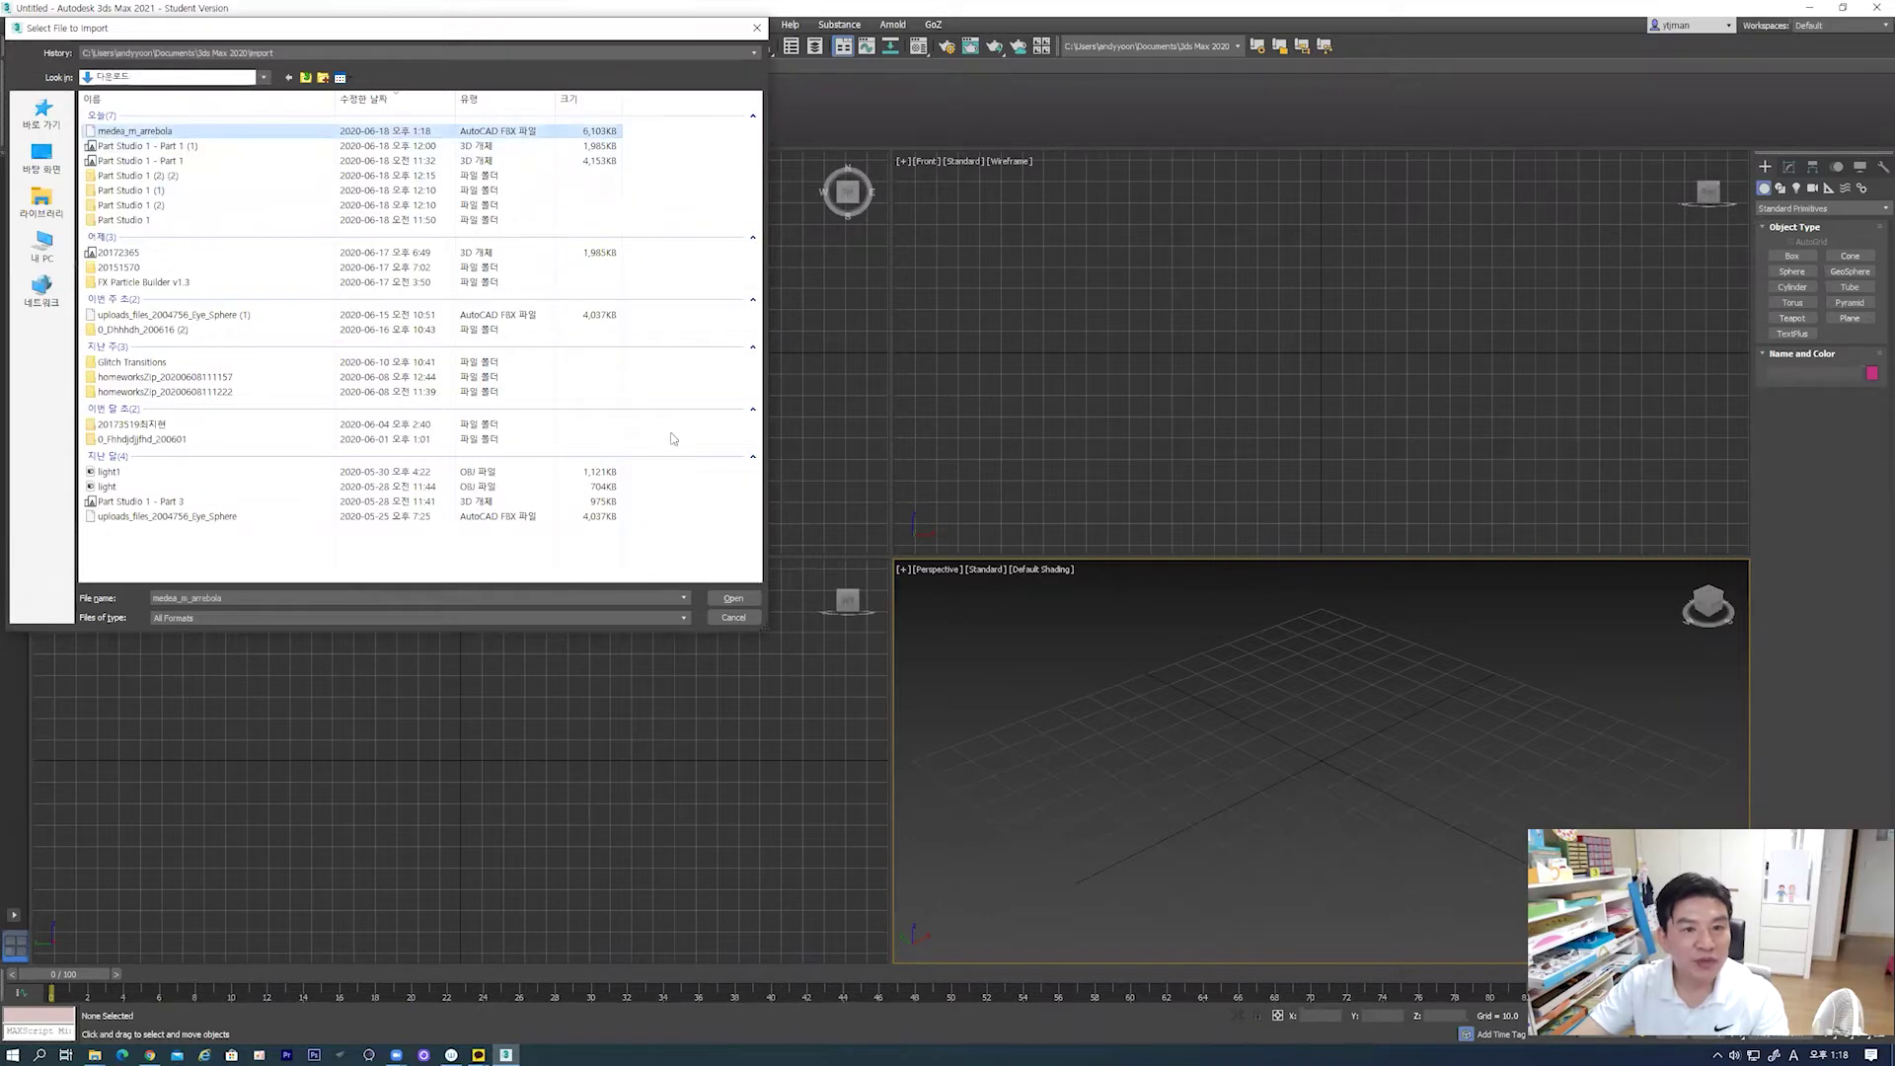
{"action": "left_click", "coordinate": [734, 598]}
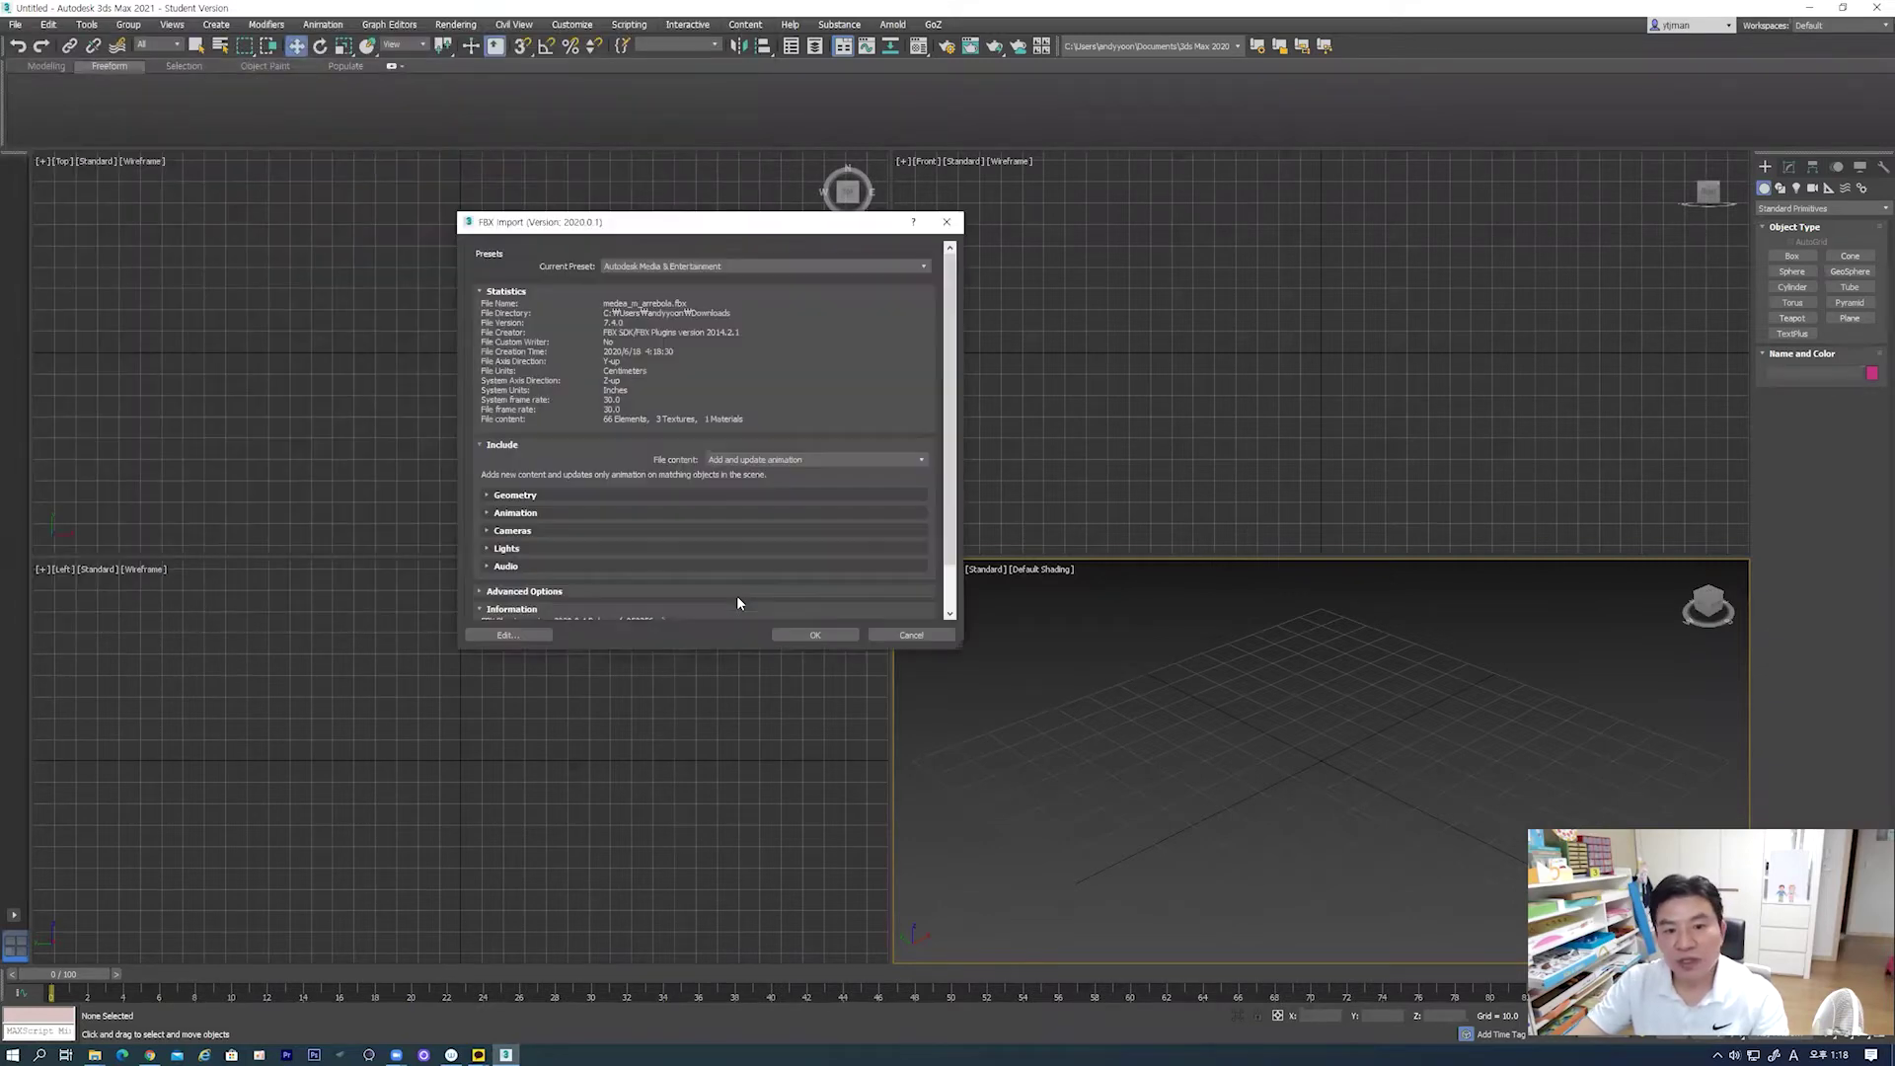
{"action": "left_click", "coordinate": [818, 638]}
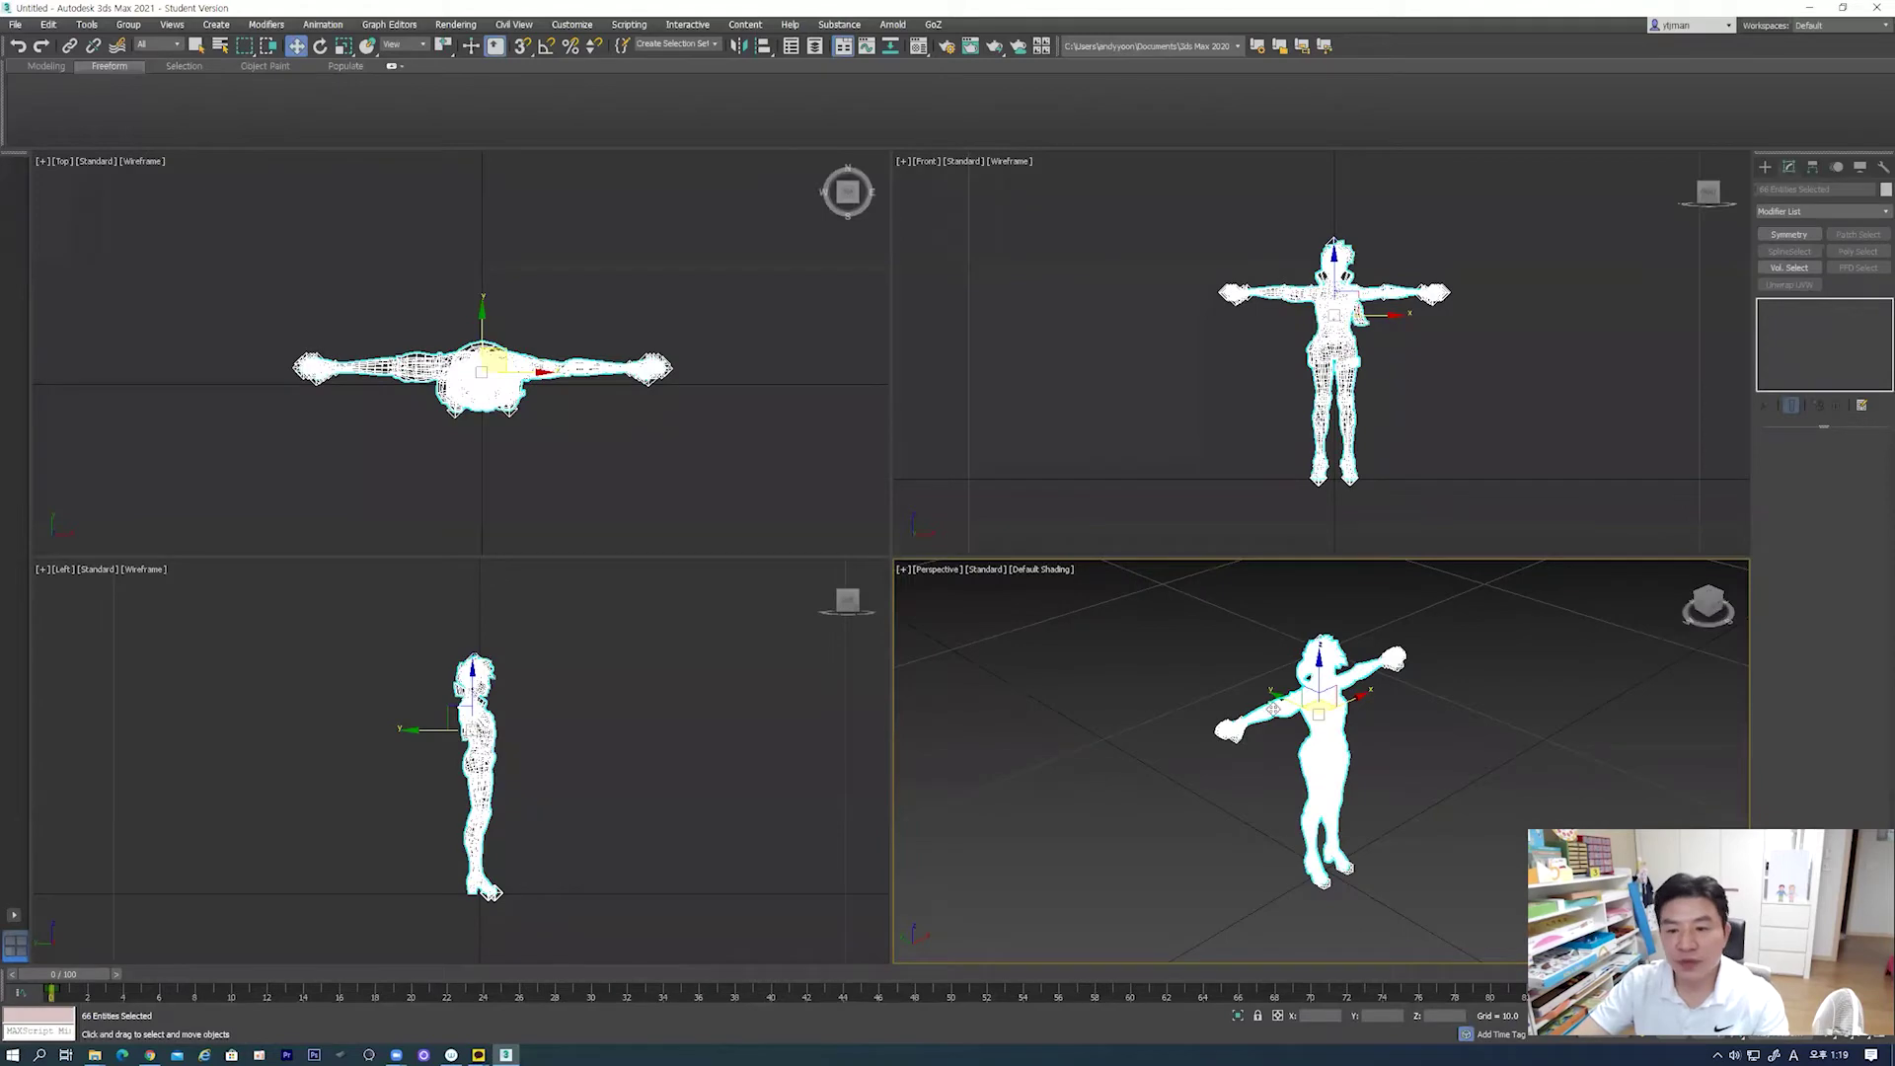
Step: Maximize the Perspective viewport and try wireframe and edged-faces shading on the character
{"action": "middle_click_drag", "start_coordinate": [1273, 708], "coordinate": [1254, 689], "text": "alt"}
{"action": "key", "text": "alt+w"}
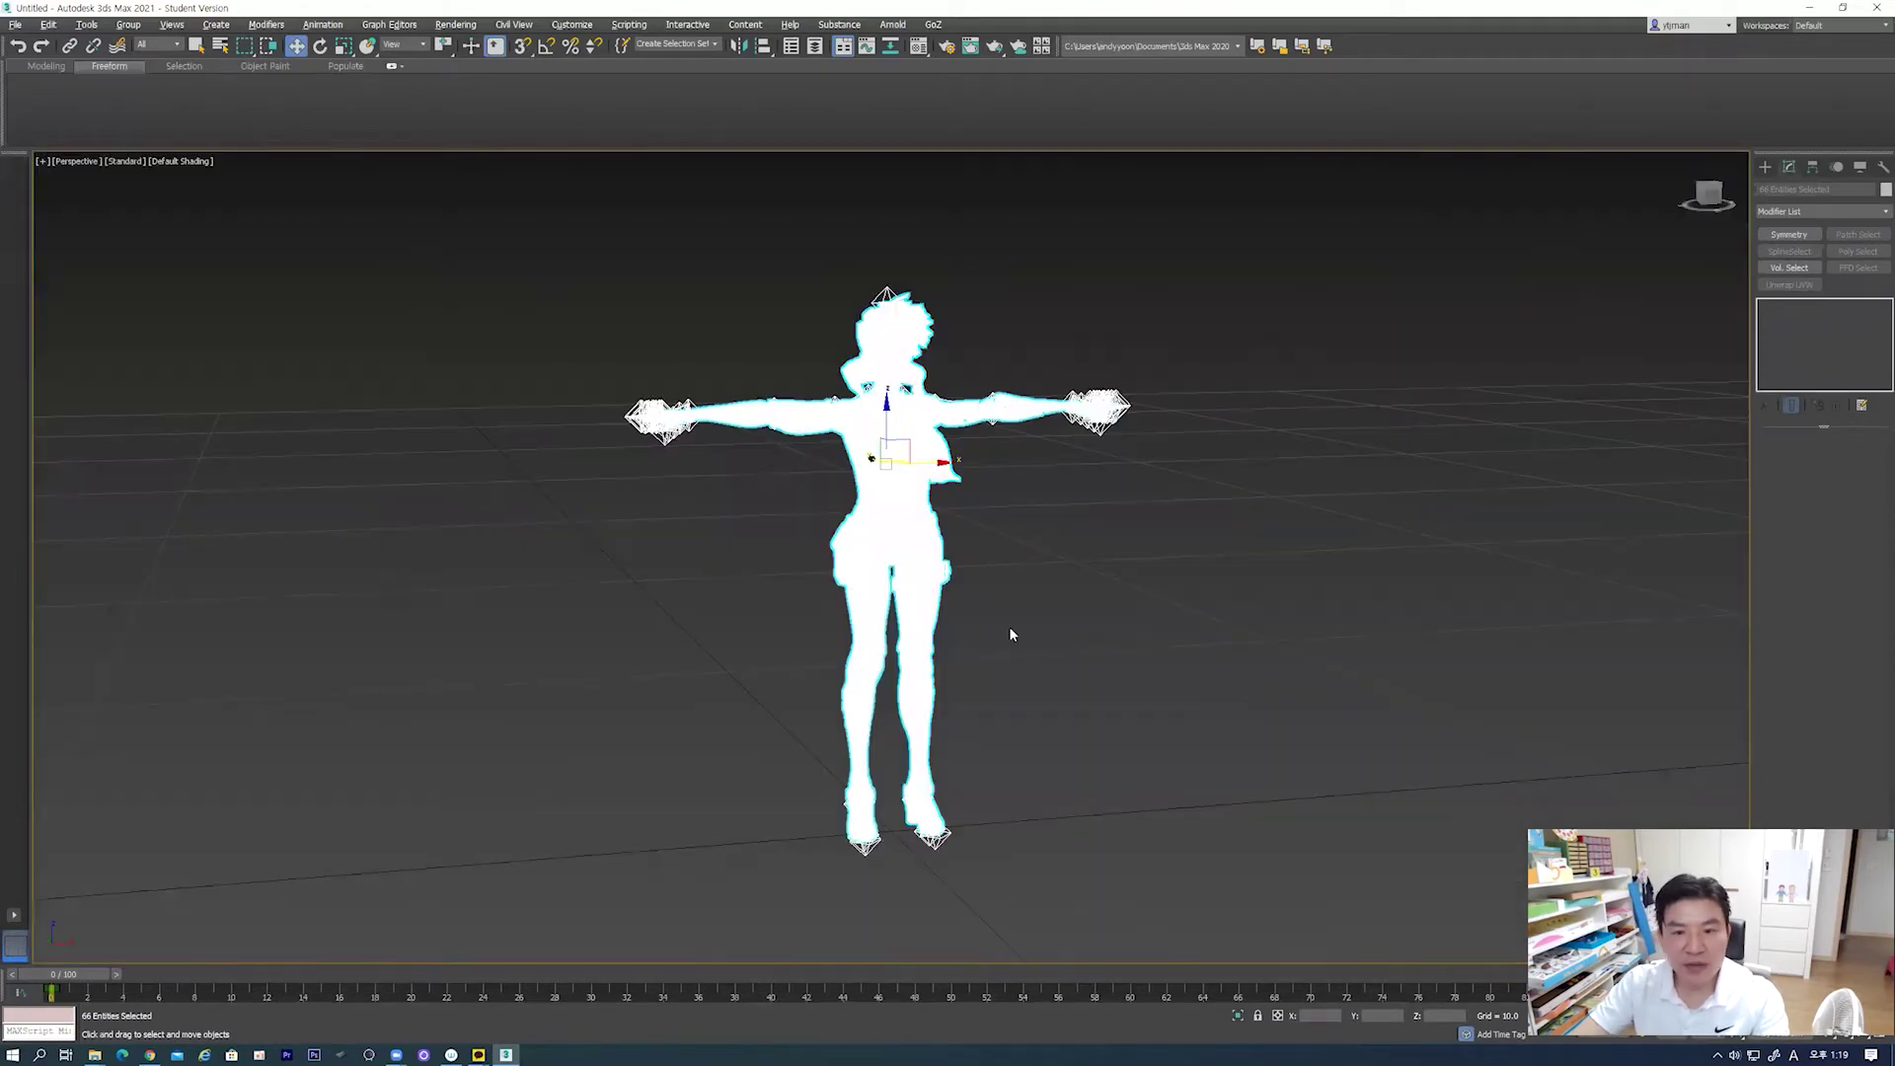
{"action": "left_click", "coordinate": [1003, 574]}
{"action": "middle_click_drag", "start_coordinate": [1026, 467], "coordinate": [997, 513]}
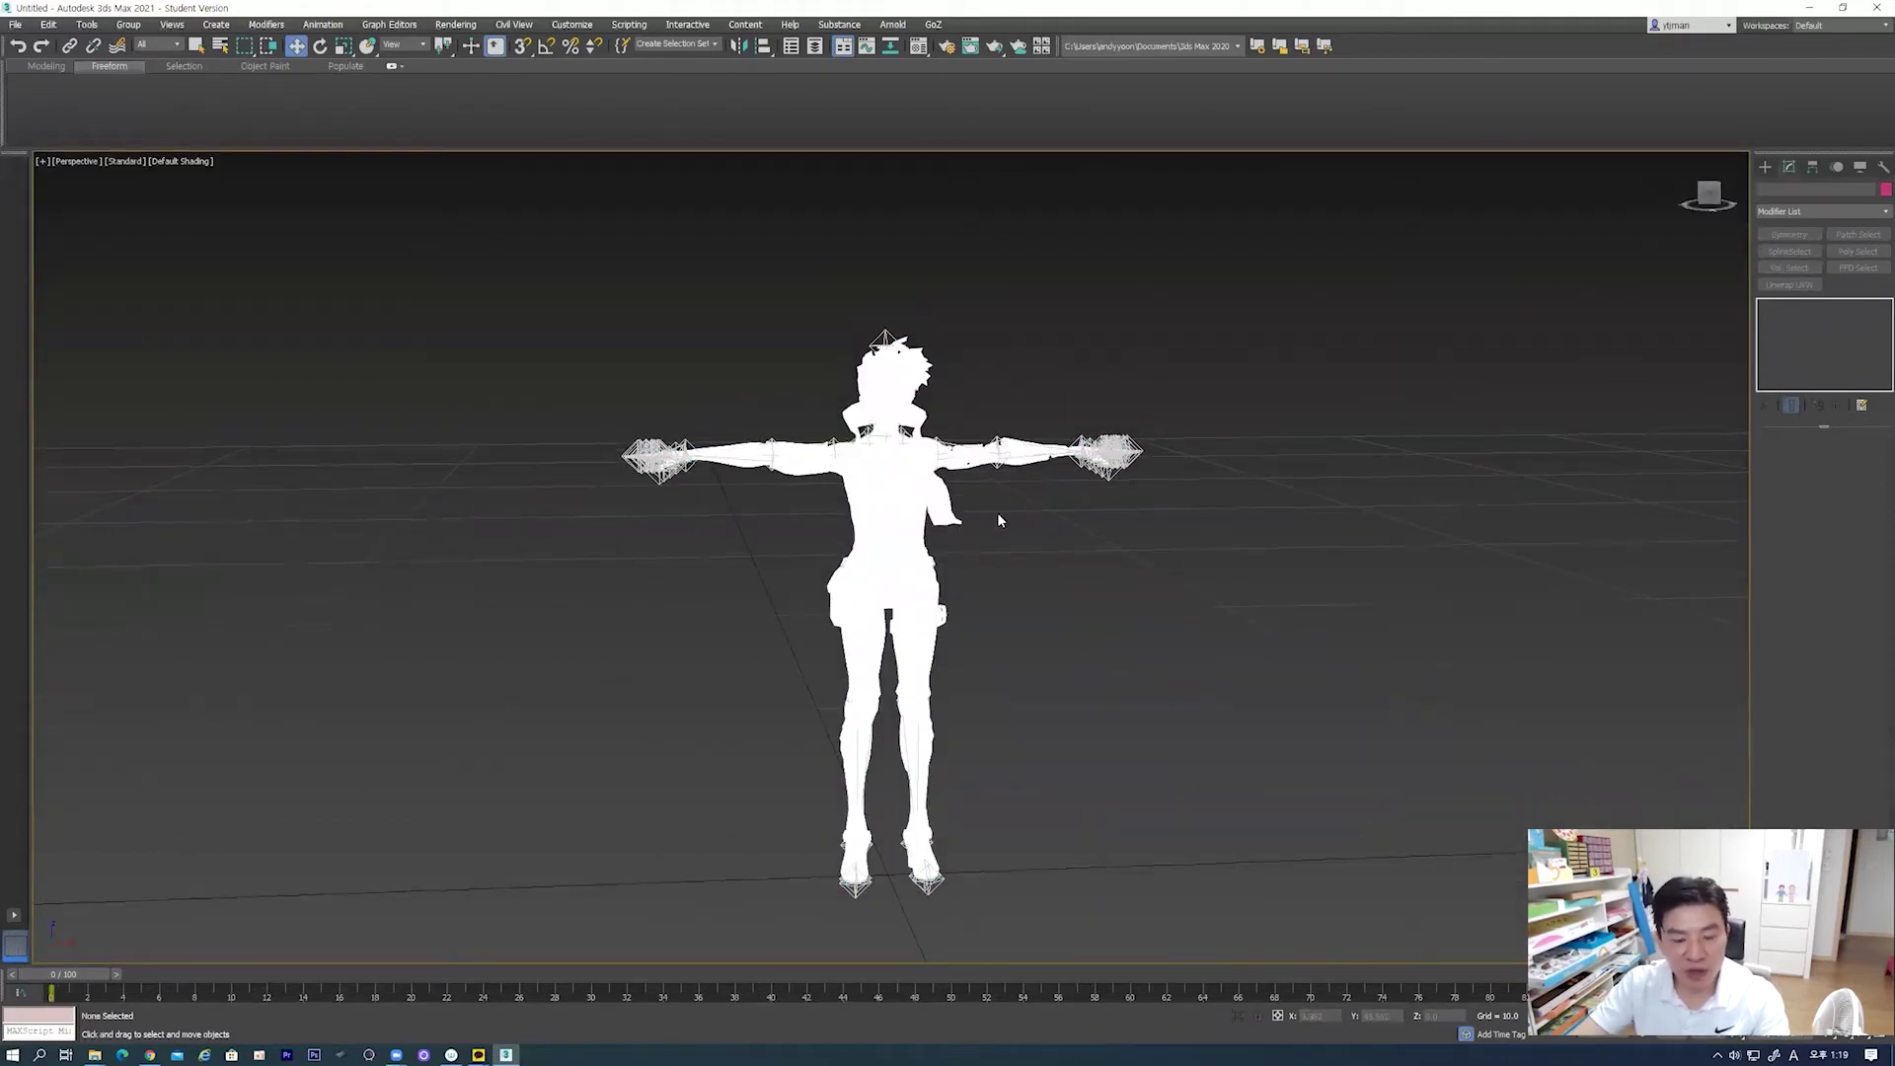
{"action": "key", "text": "F3"}
{"action": "key", "text": "F4"}
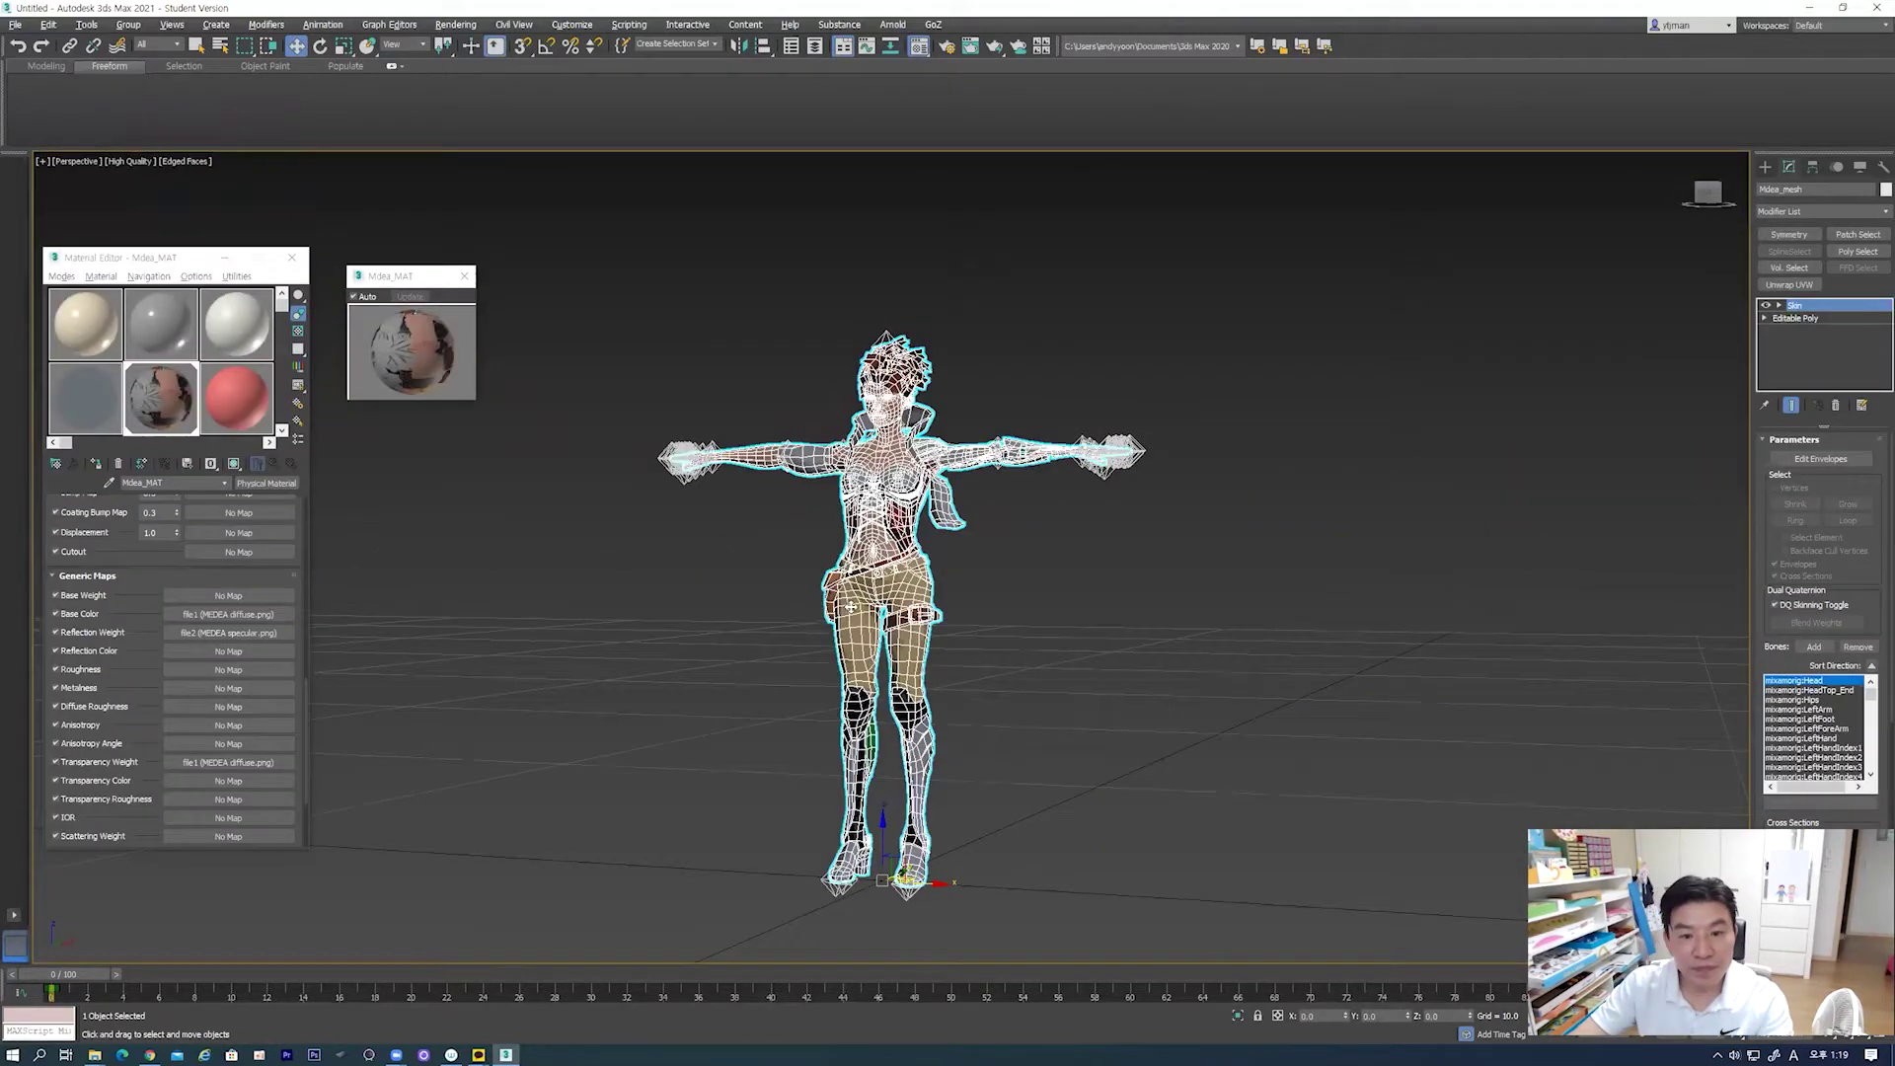
{"action": "left_click", "coordinate": [470, 281]}
{"action": "left_click", "coordinate": [754, 583]}
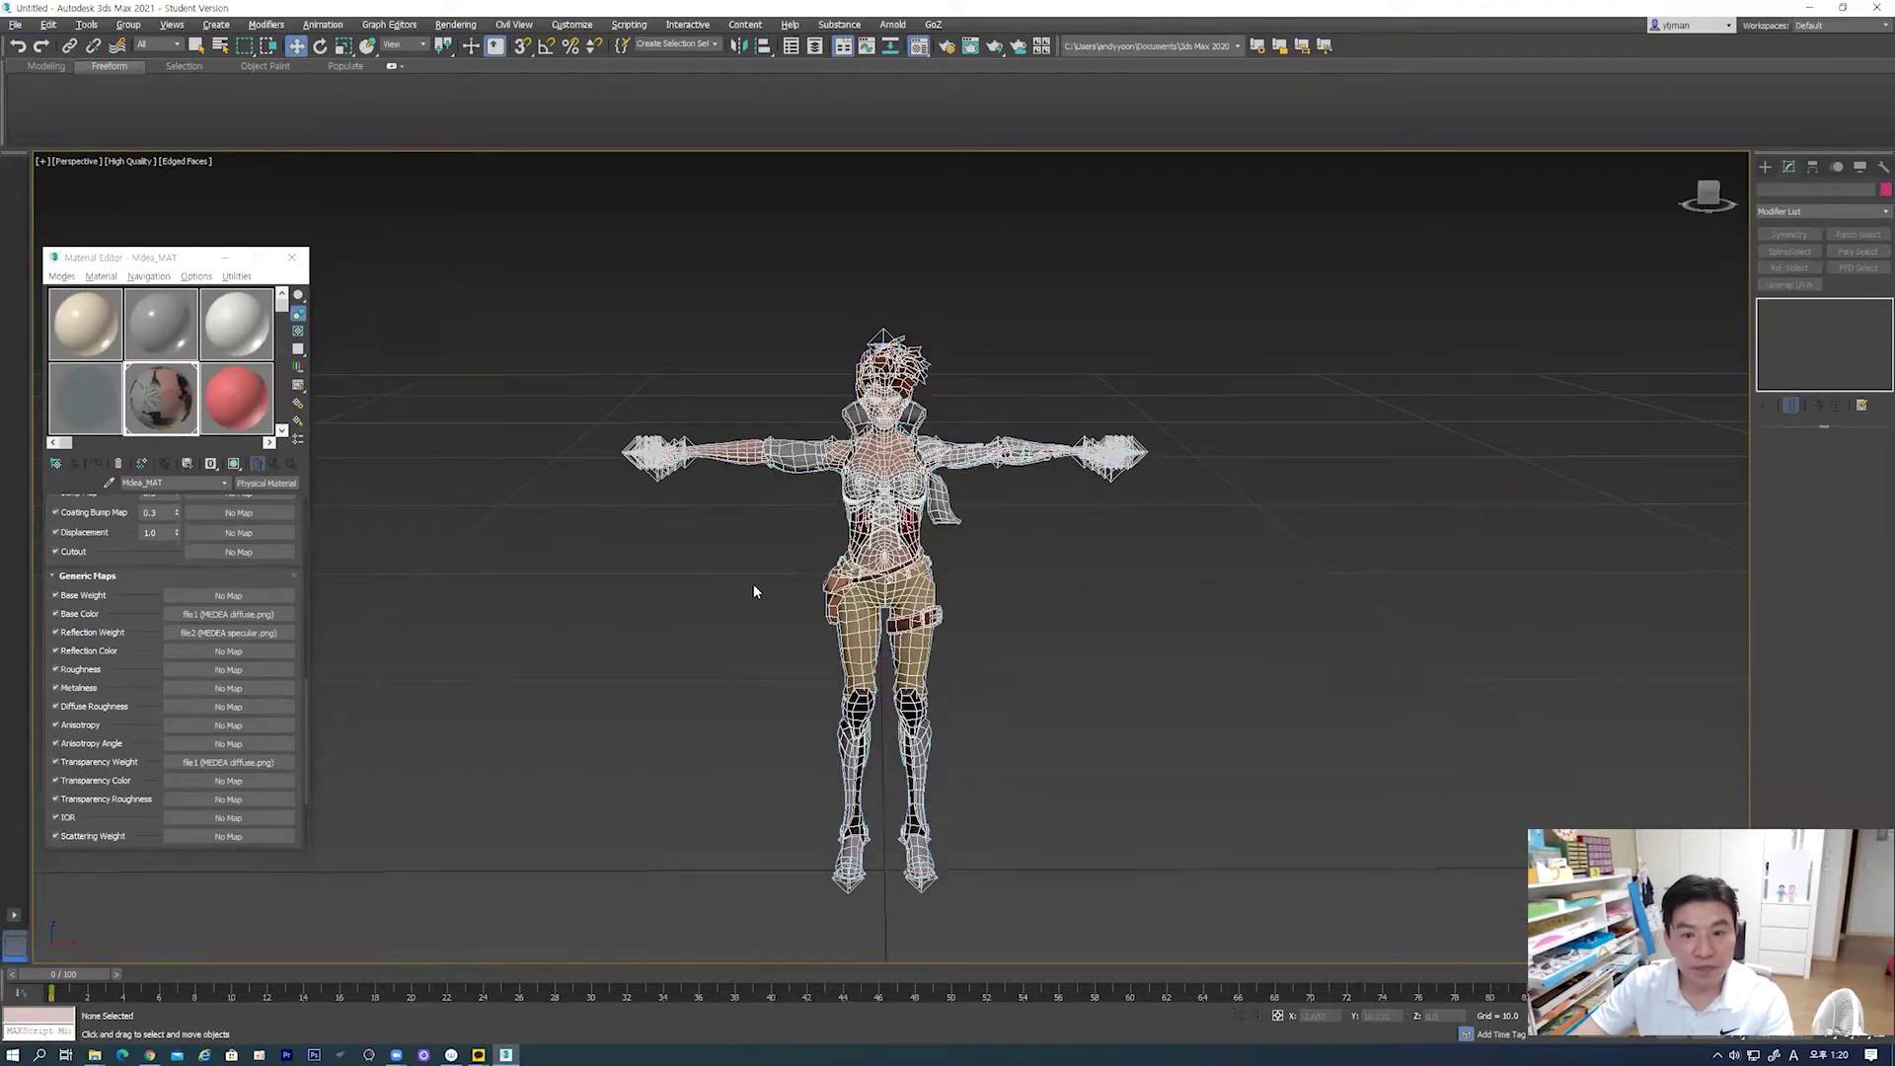
{"action": "key", "text": "F4"}
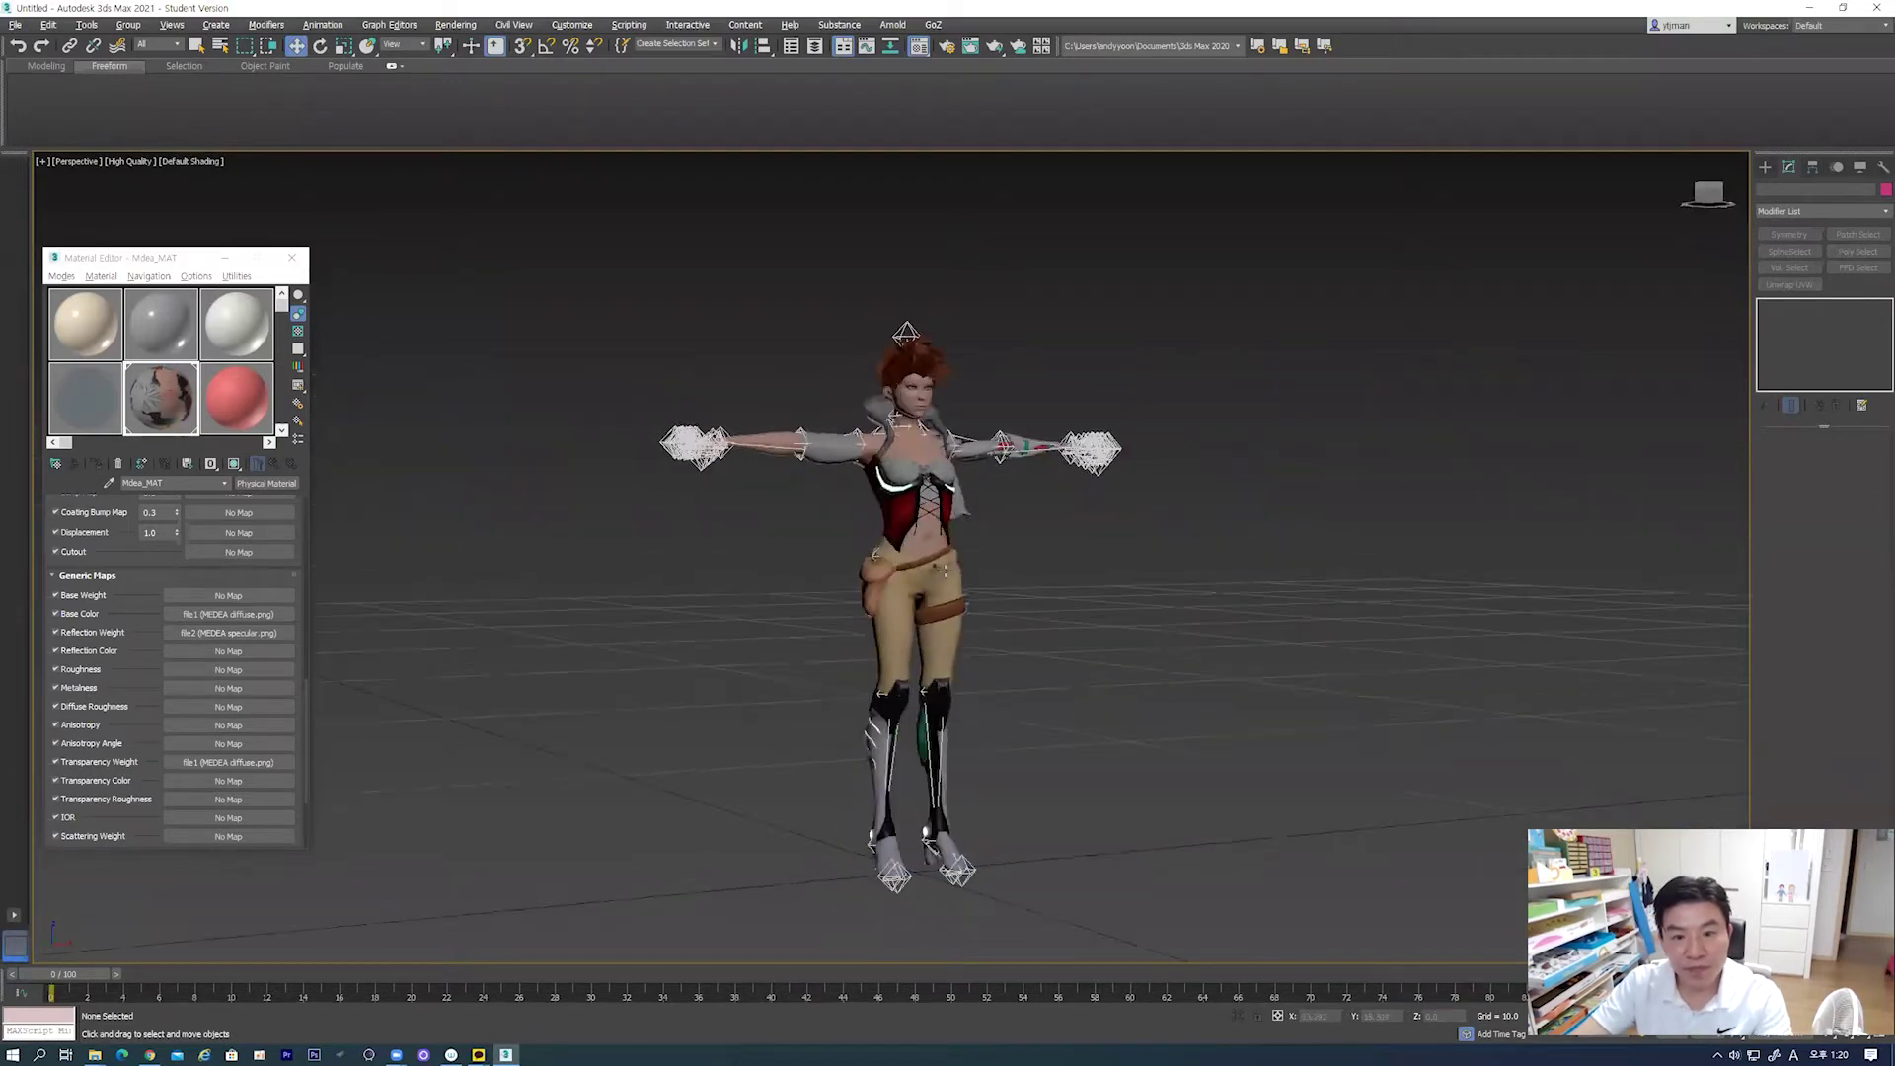
Step: Orbit and zoom around the character's left arm, selecting the RightHandThumb4 bone
{"action": "scroll", "coordinate": [883, 565], "scroll_direction": "up", "scroll_amount": 5}
{"action": "middle_click_drag", "start_coordinate": [882, 566], "coordinate": [702, 509], "text": "alt"}
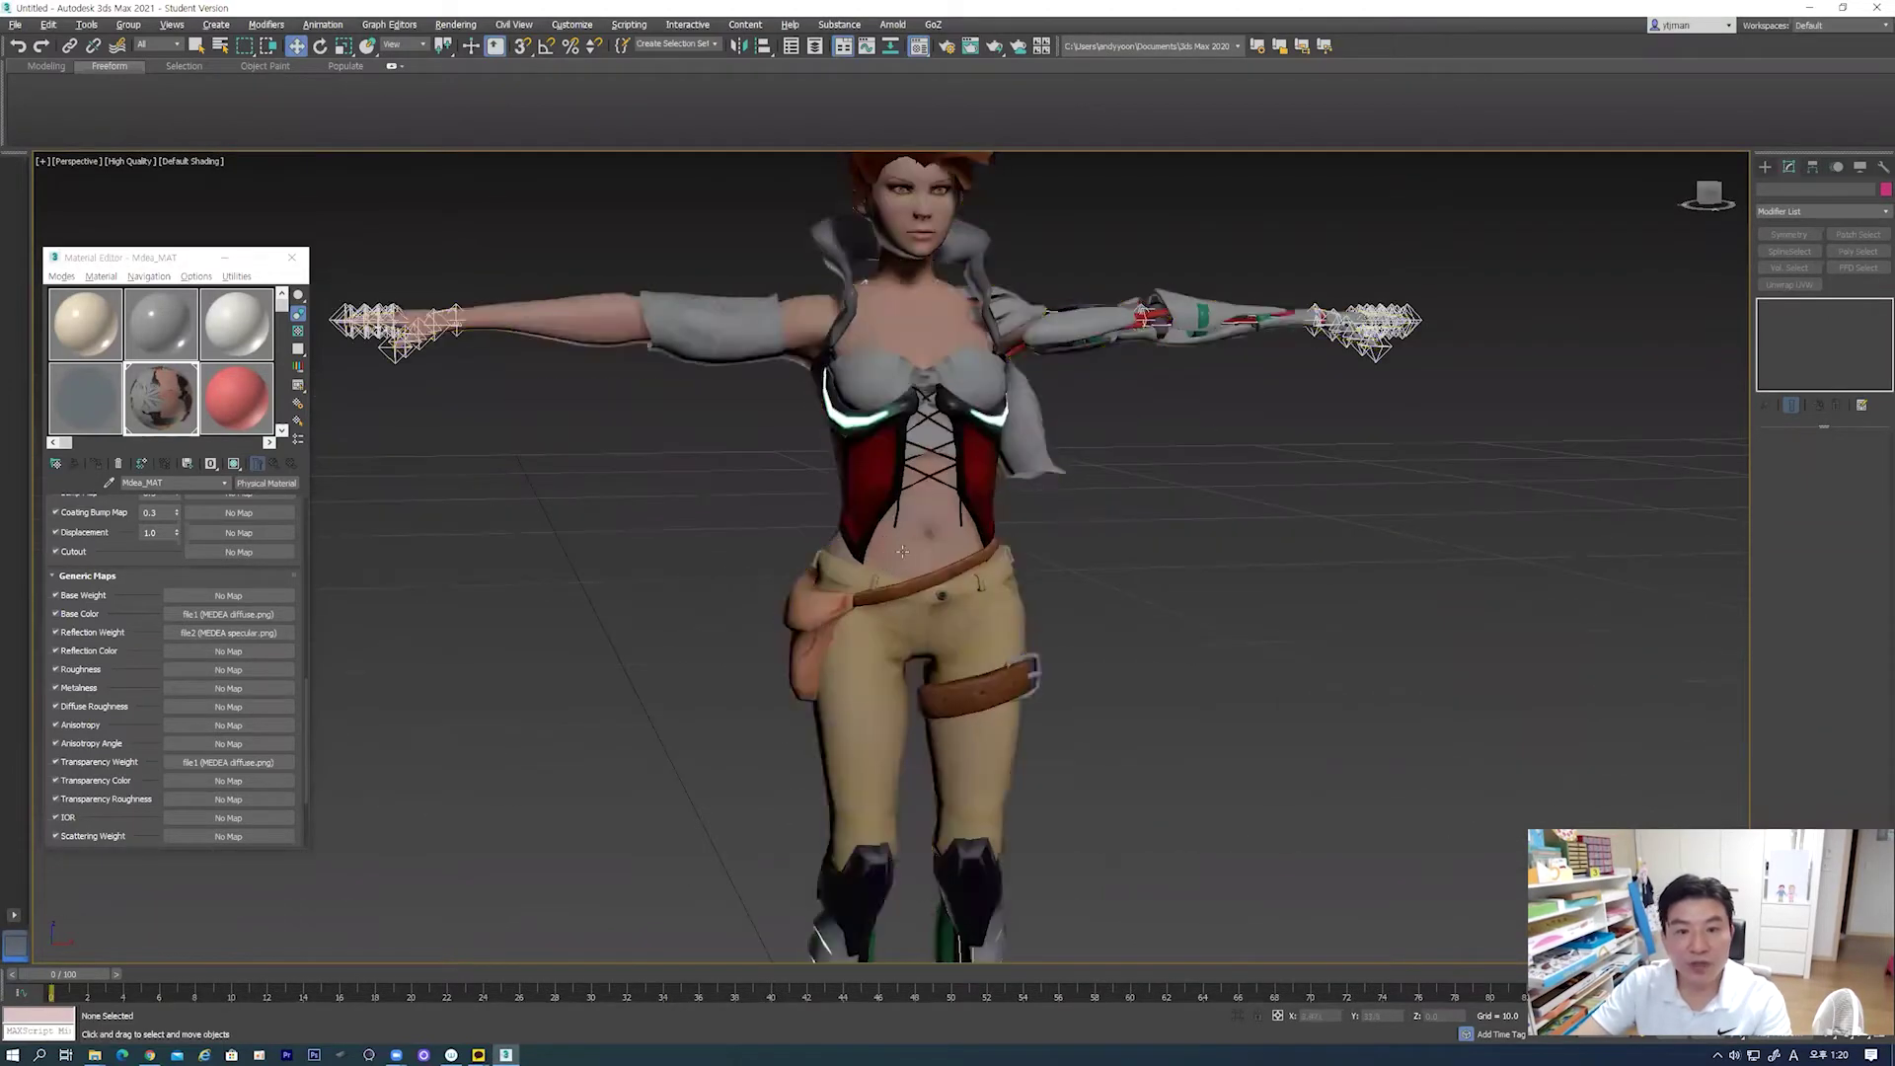
{"action": "mouse_move", "coordinate": [702, 509]}
{"action": "middle_mouse_down", "text": "alt"}
{"action": "mouse_move", "coordinate": [861, 593]}
{"action": "mouse_move", "coordinate": [664, 461]}
{"action": "middle_mouse_up", "text": "alt"}
{"action": "scroll", "coordinate": [862, 592], "scroll_direction": "down", "scroll_amount": 2}
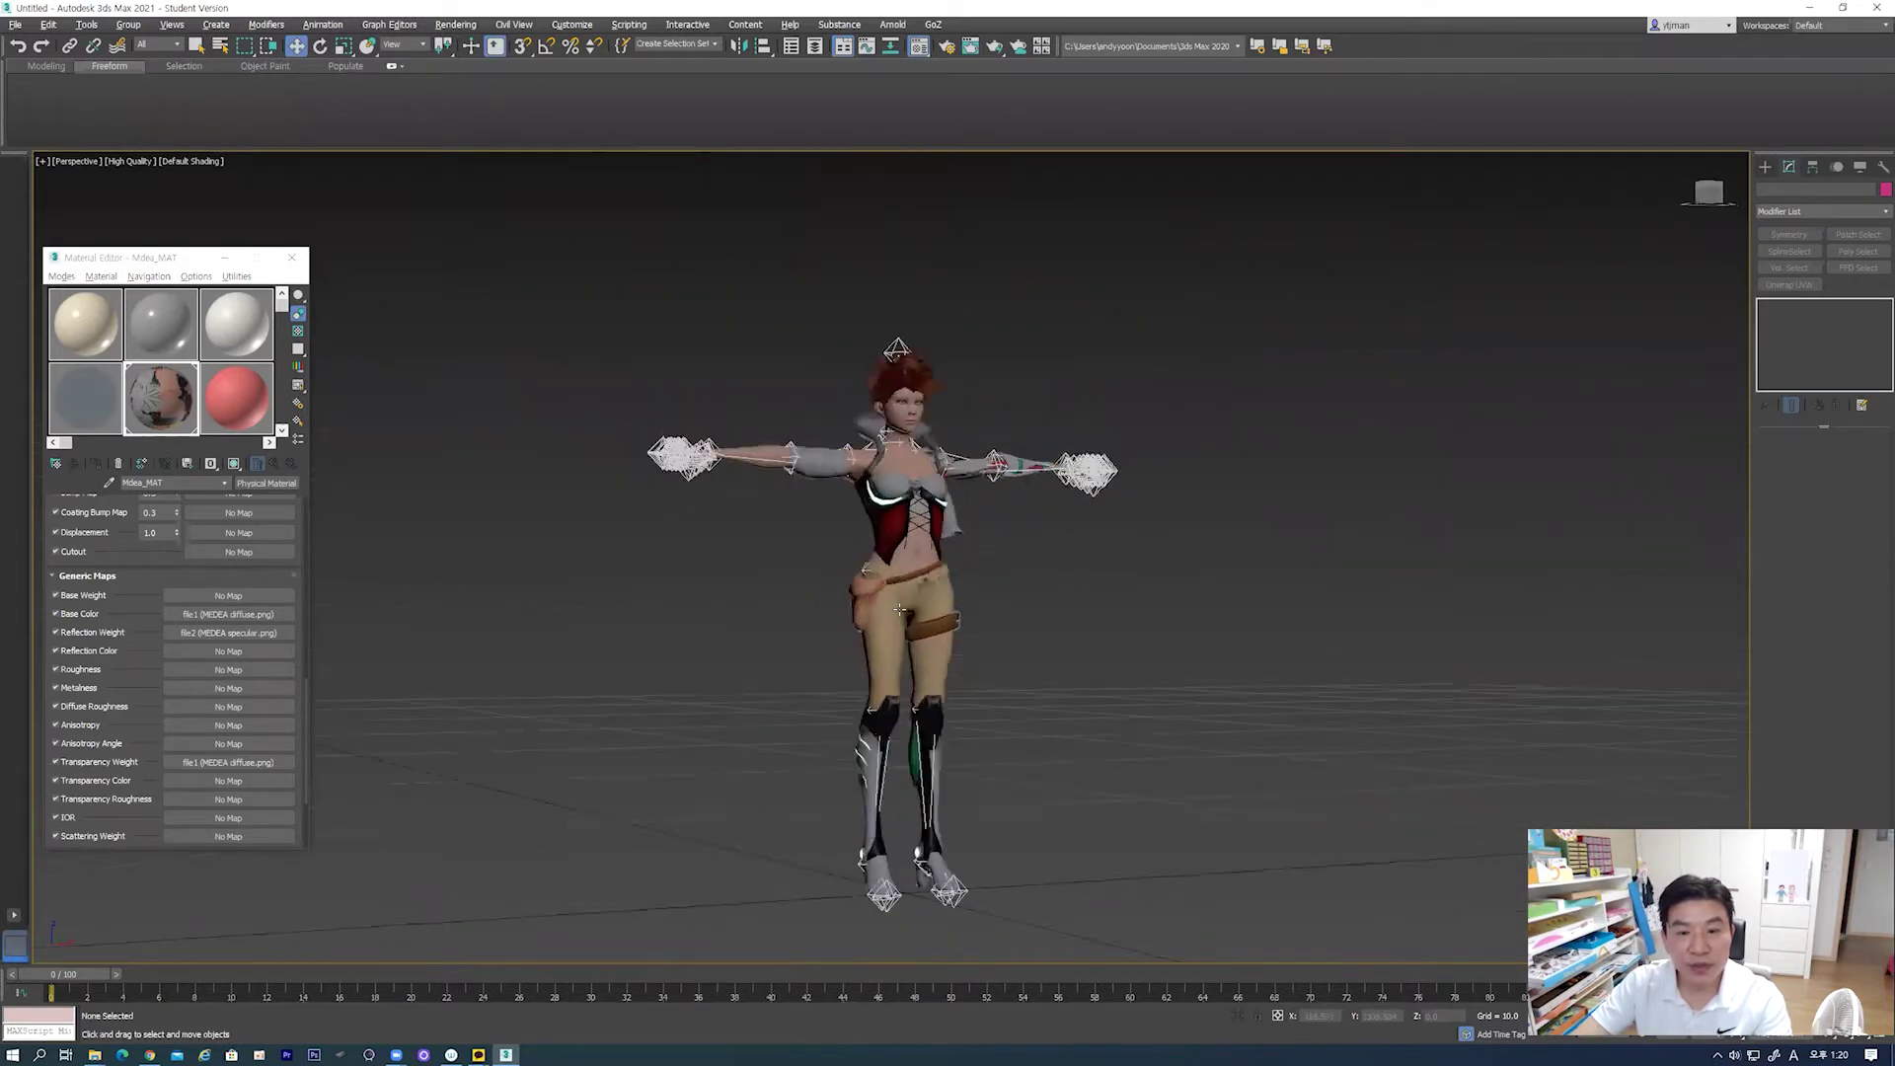
{"action": "scroll", "coordinate": [665, 461], "scroll_direction": "up", "scroll_amount": 5}
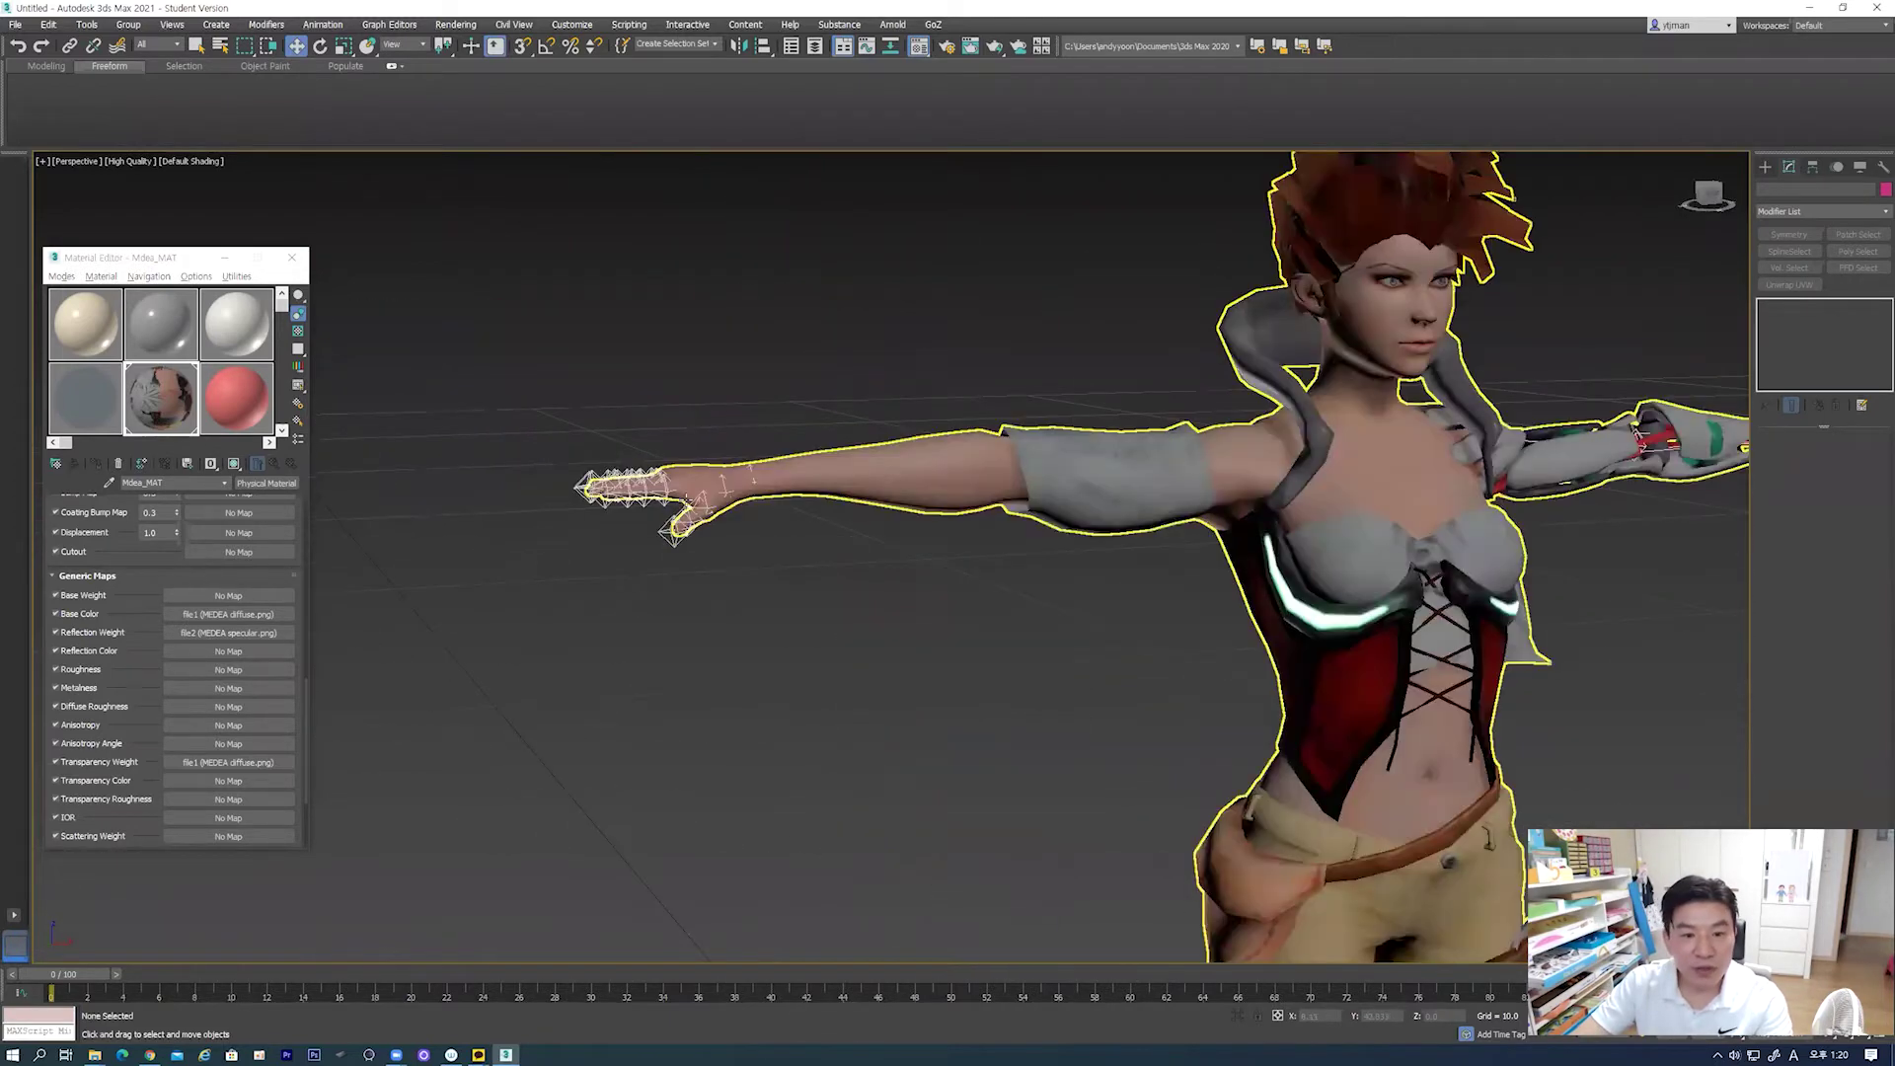
{"action": "scroll", "coordinate": [664, 461], "scroll_direction": "up", "scroll_amount": 3}
{"action": "scroll", "coordinate": [719, 579], "scroll_direction": "down", "scroll_amount": 2}
{"action": "mouse_move", "coordinate": [719, 578]}
{"action": "middle_mouse_down", "text": "alt"}
{"action": "mouse_move", "coordinate": [738, 612]}
{"action": "mouse_move", "coordinate": [780, 468]}
{"action": "mouse_move", "coordinate": [757, 400]}
{"action": "mouse_move", "coordinate": [808, 510]}
{"action": "mouse_move", "coordinate": [879, 512]}
{"action": "mouse_move", "coordinate": [862, 467]}
{"action": "mouse_move", "coordinate": [695, 549]}
{"action": "mouse_move", "coordinate": [952, 535]}
{"action": "mouse_move", "coordinate": [835, 528]}
{"action": "mouse_move", "coordinate": [908, 602]}
{"action": "mouse_move", "coordinate": [819, 533]}
{"action": "mouse_move", "coordinate": [1103, 445]}
{"action": "middle_mouse_up", "text": "alt"}
{"action": "left_click", "coordinate": [746, 357]}
{"action": "scroll", "coordinate": [952, 536], "scroll_direction": "down", "scroll_amount": 4}
{"action": "scroll", "coordinate": [821, 489], "scroll_direction": "up", "scroll_amount": 2}
{"action": "scroll", "coordinate": [875, 547], "scroll_direction": "down", "scroll_amount": 2}
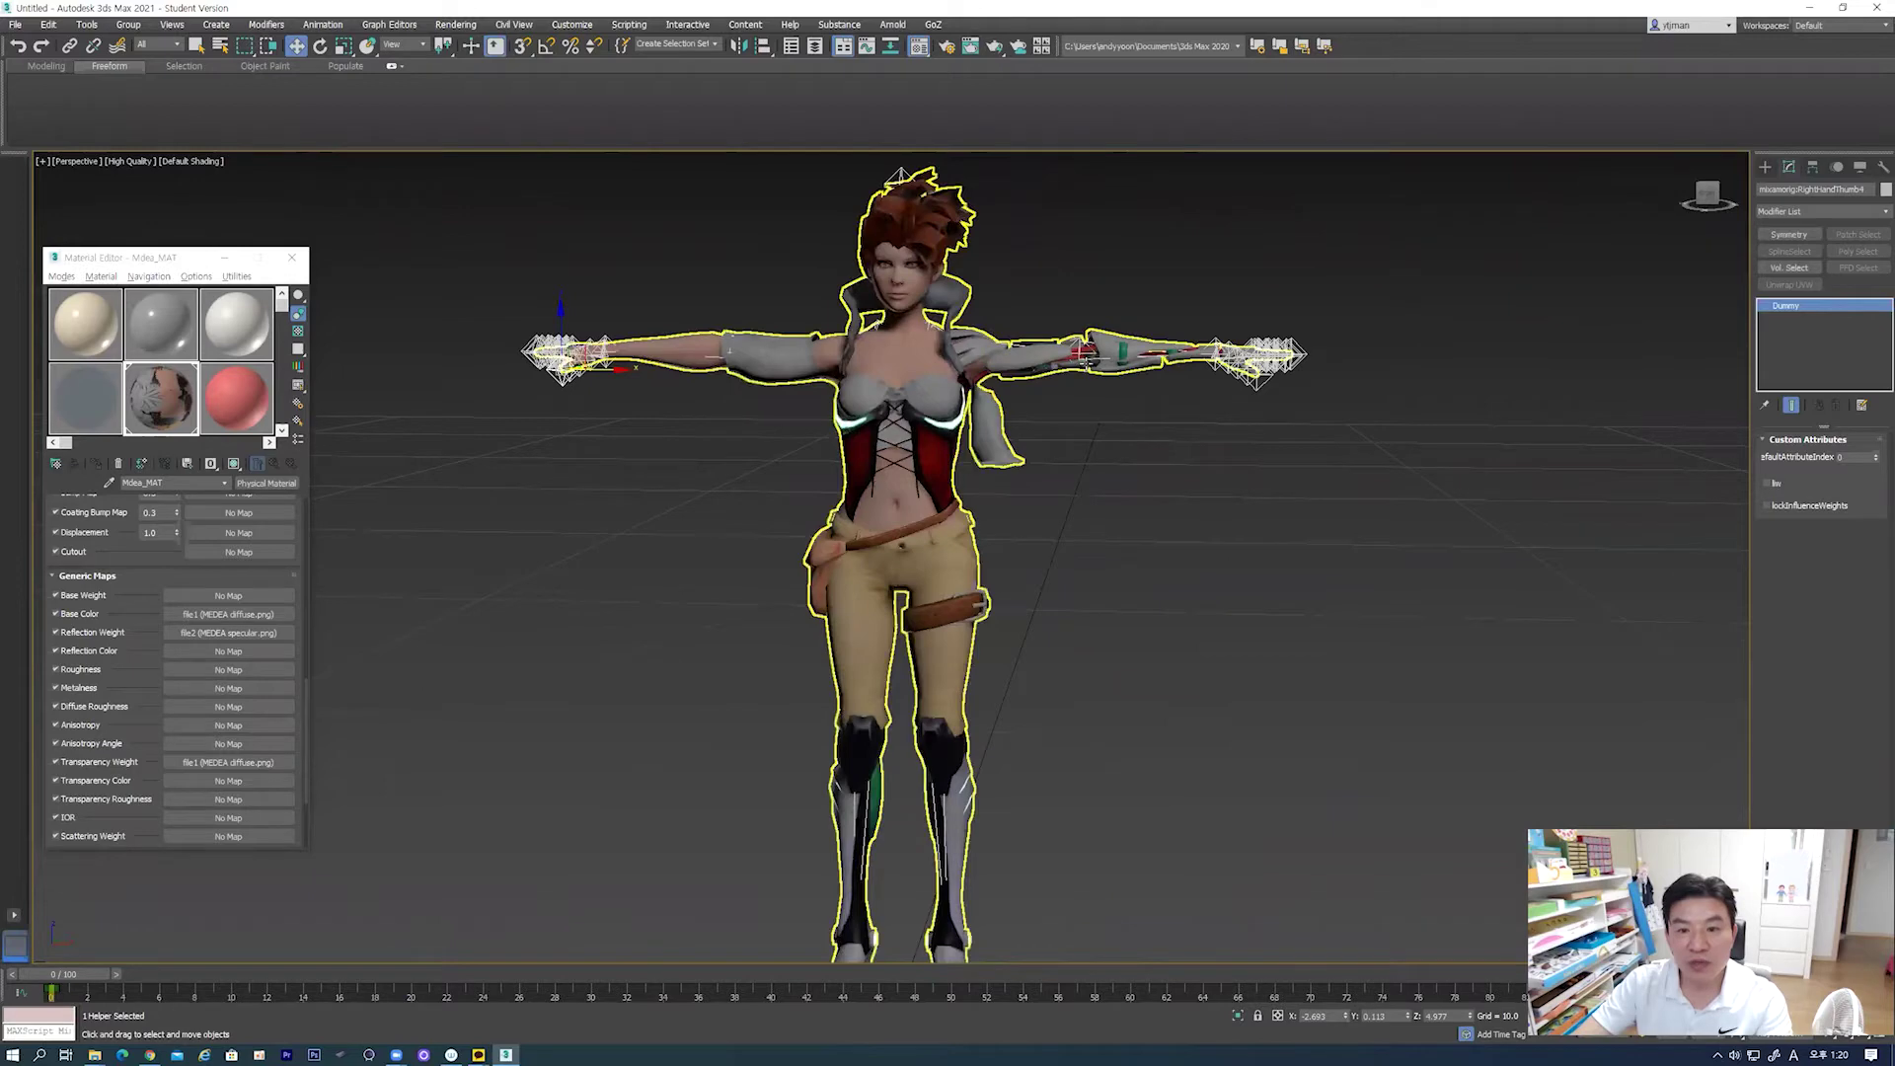
Step: Pull the LeftHand bone down to test skinning, undo it, and close the Material Editor
{"action": "left_click", "coordinate": [1079, 370]}
{"action": "mouse_move", "coordinate": [1084, 367]}
{"action": "left_mouse_down"}
{"action": "mouse_move", "coordinate": [1055, 548]}
{"action": "mouse_move", "coordinate": [1100, 533]}
{"action": "left_mouse_up"}
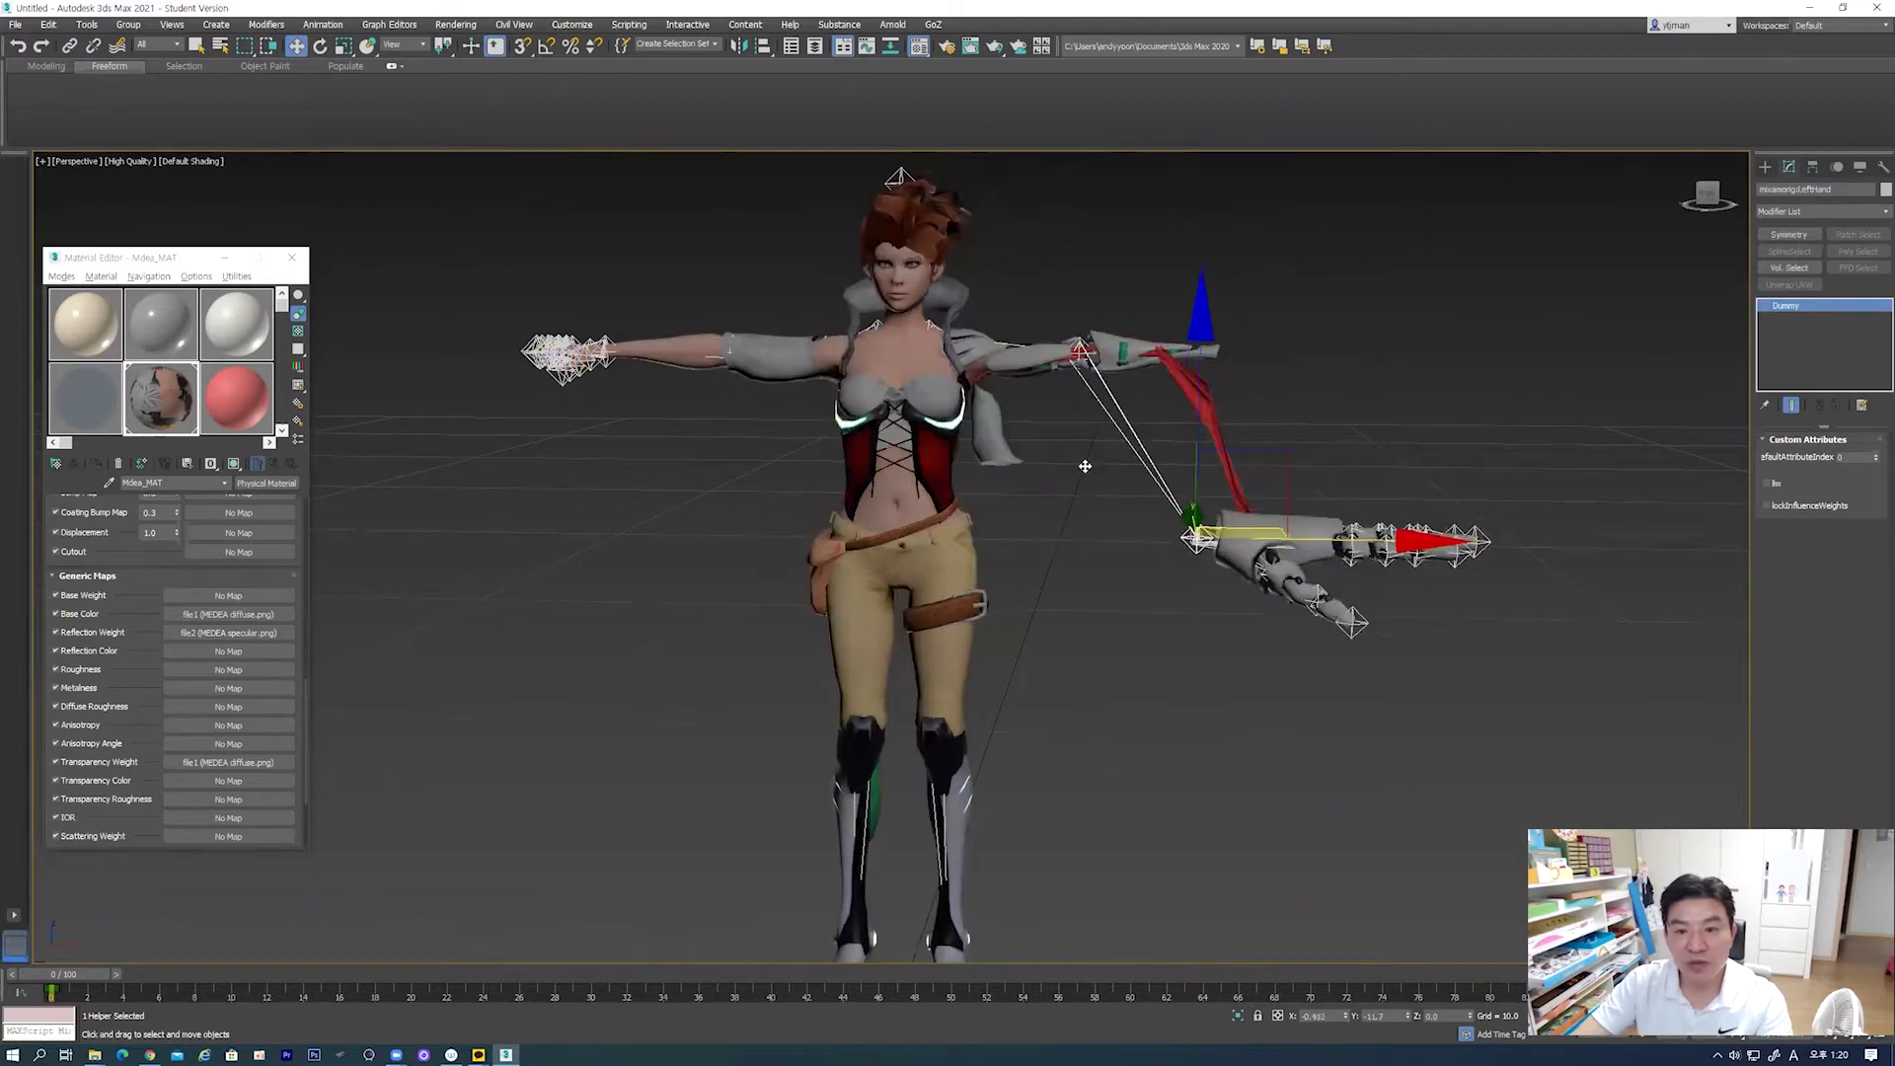
{"action": "key", "text": "ctrl+z"}
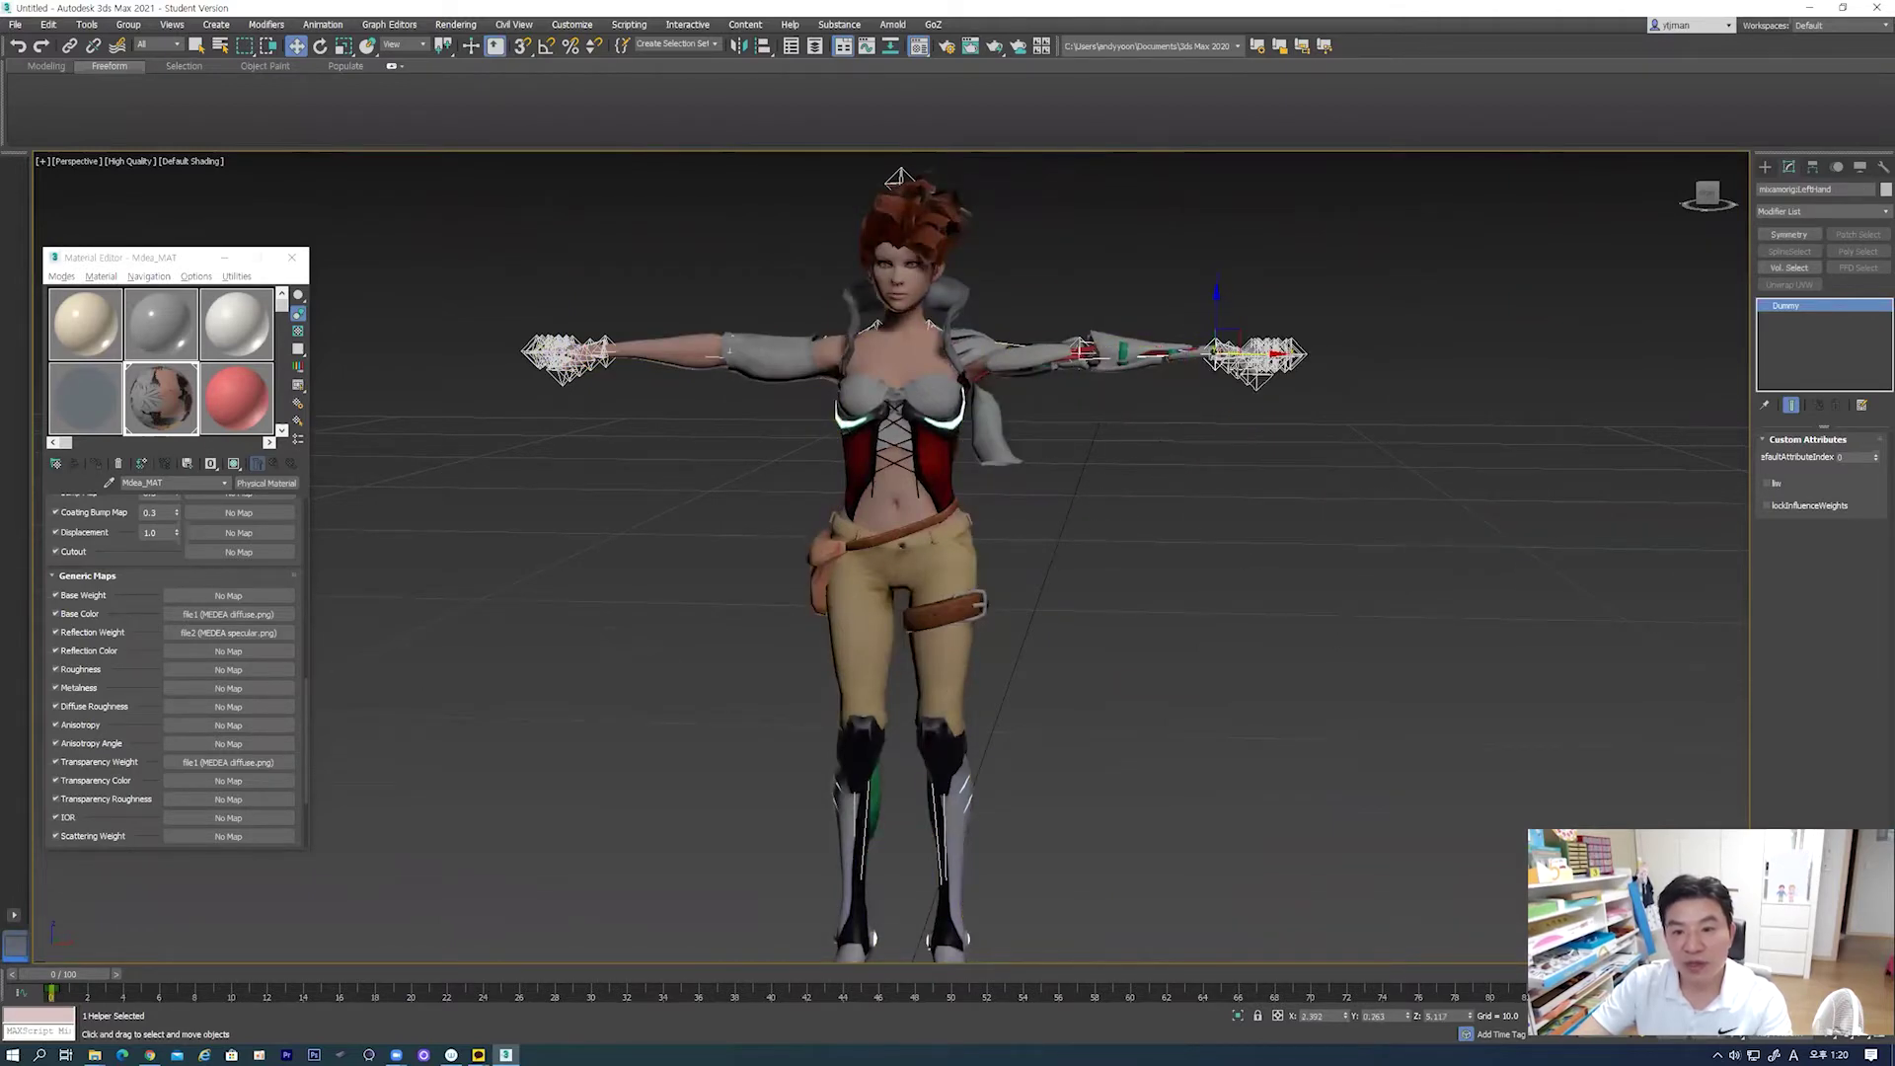
{"action": "middle_click_drag", "start_coordinate": [1040, 464], "coordinate": [975, 412], "text": "alt"}
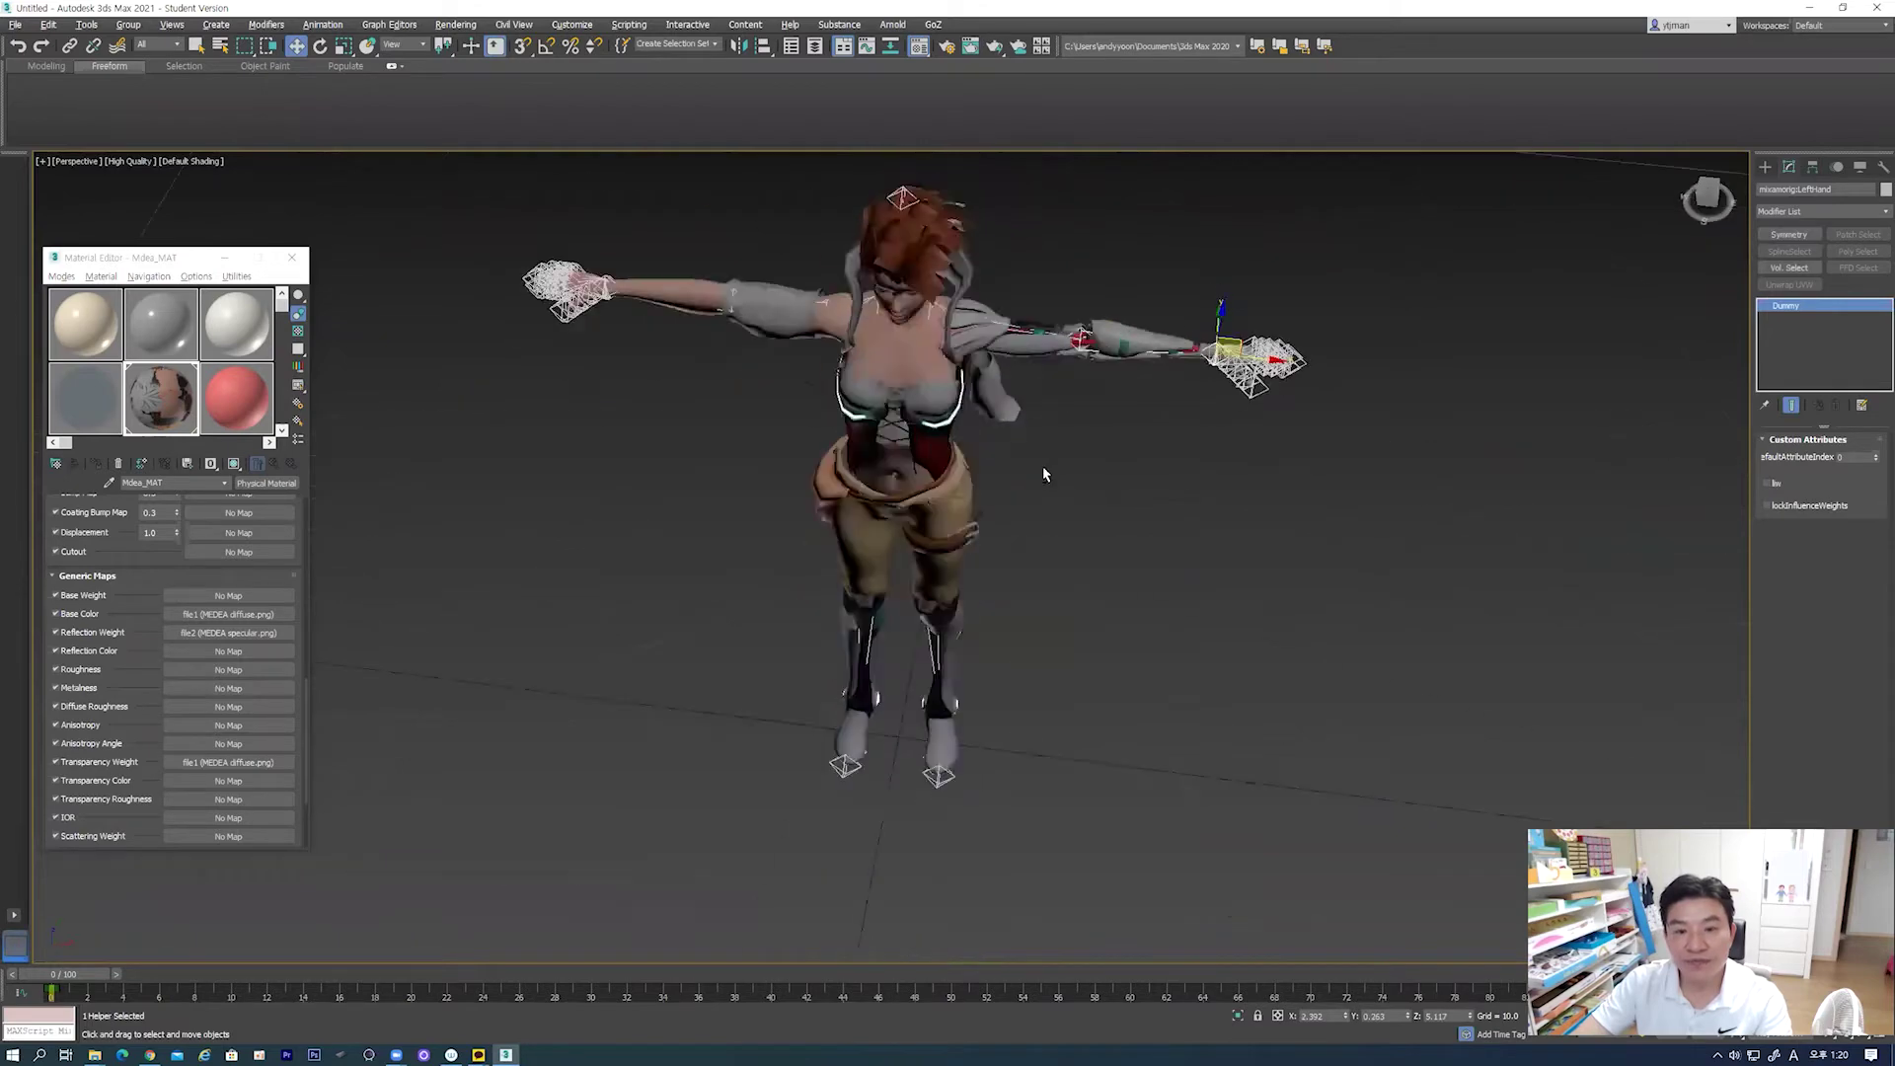
{"action": "mouse_move", "coordinate": [1052, 462]}
{"action": "middle_mouse_down", "text": "alt"}
{"action": "mouse_move", "coordinate": [1009, 565]}
{"action": "mouse_move", "coordinate": [993, 484]}
{"action": "middle_mouse_up", "text": "alt"}
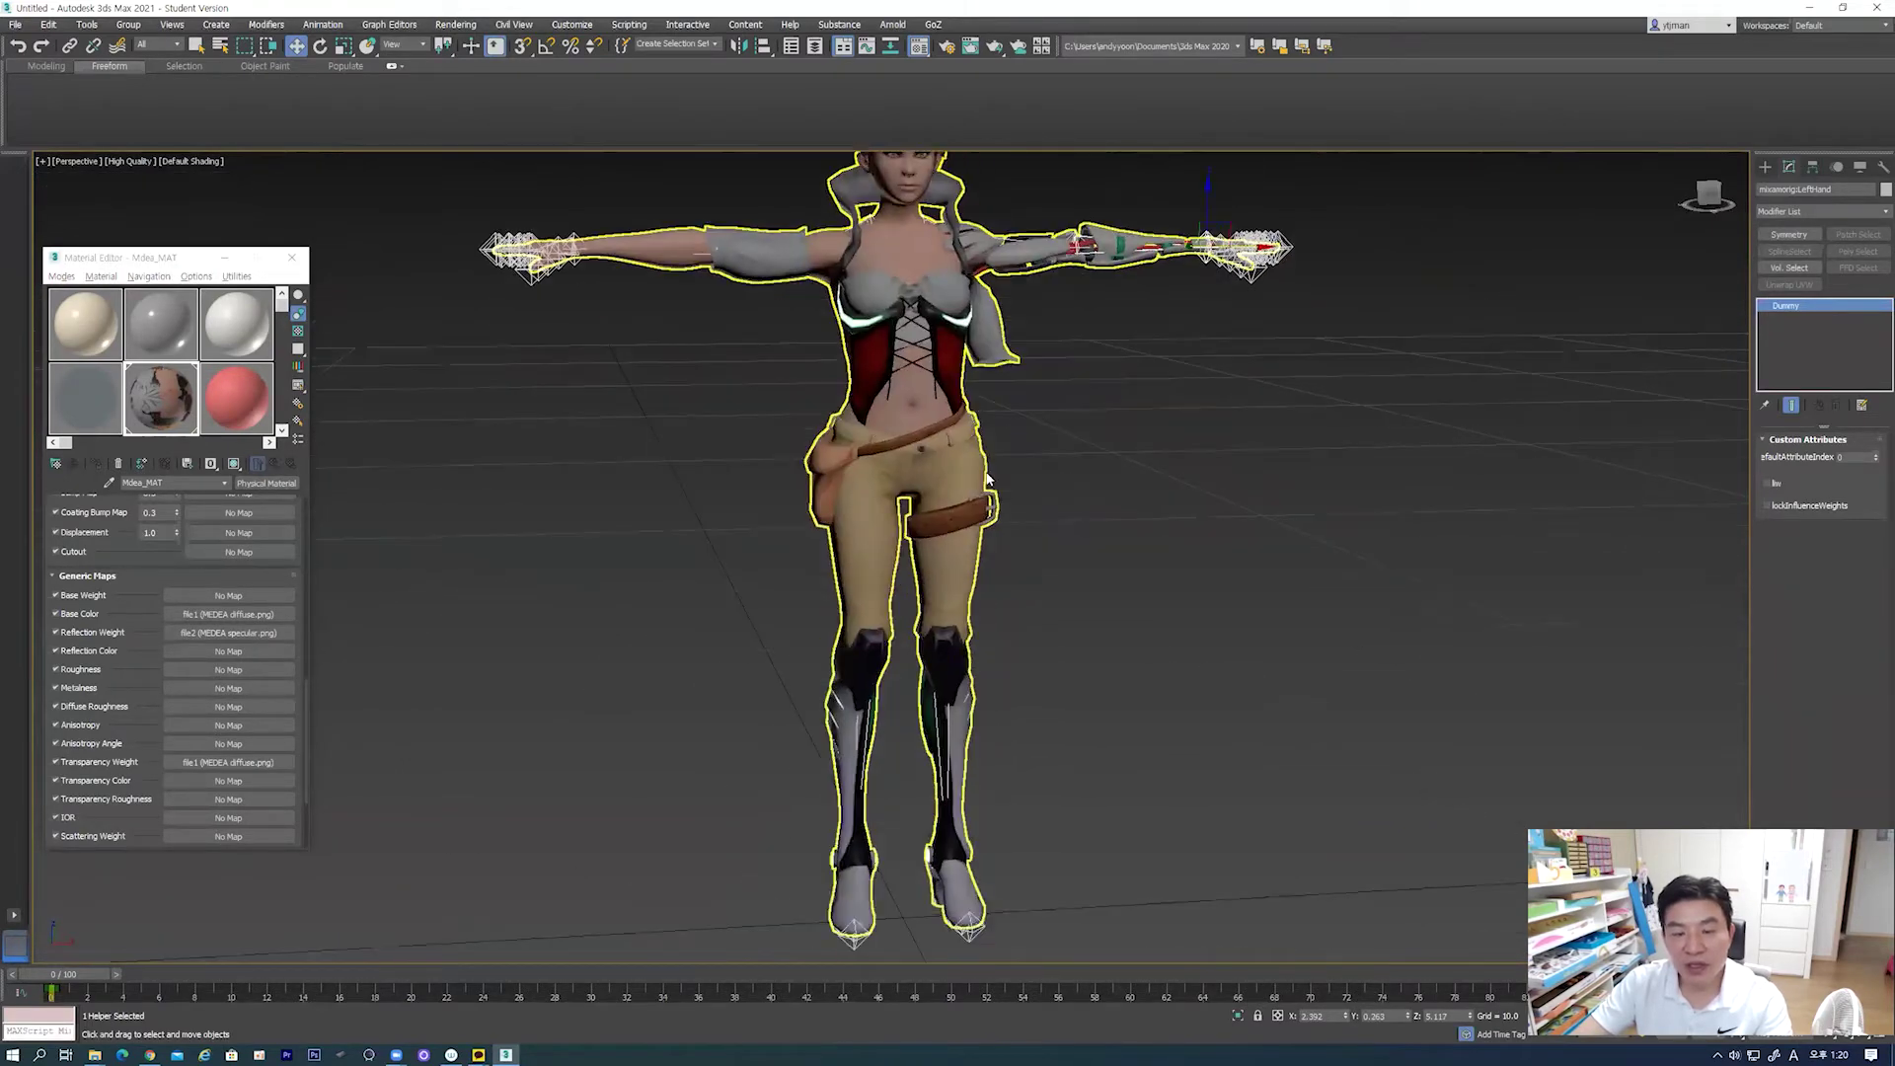
{"action": "scroll", "coordinate": [1060, 508], "scroll_direction": "down", "scroll_amount": 2}
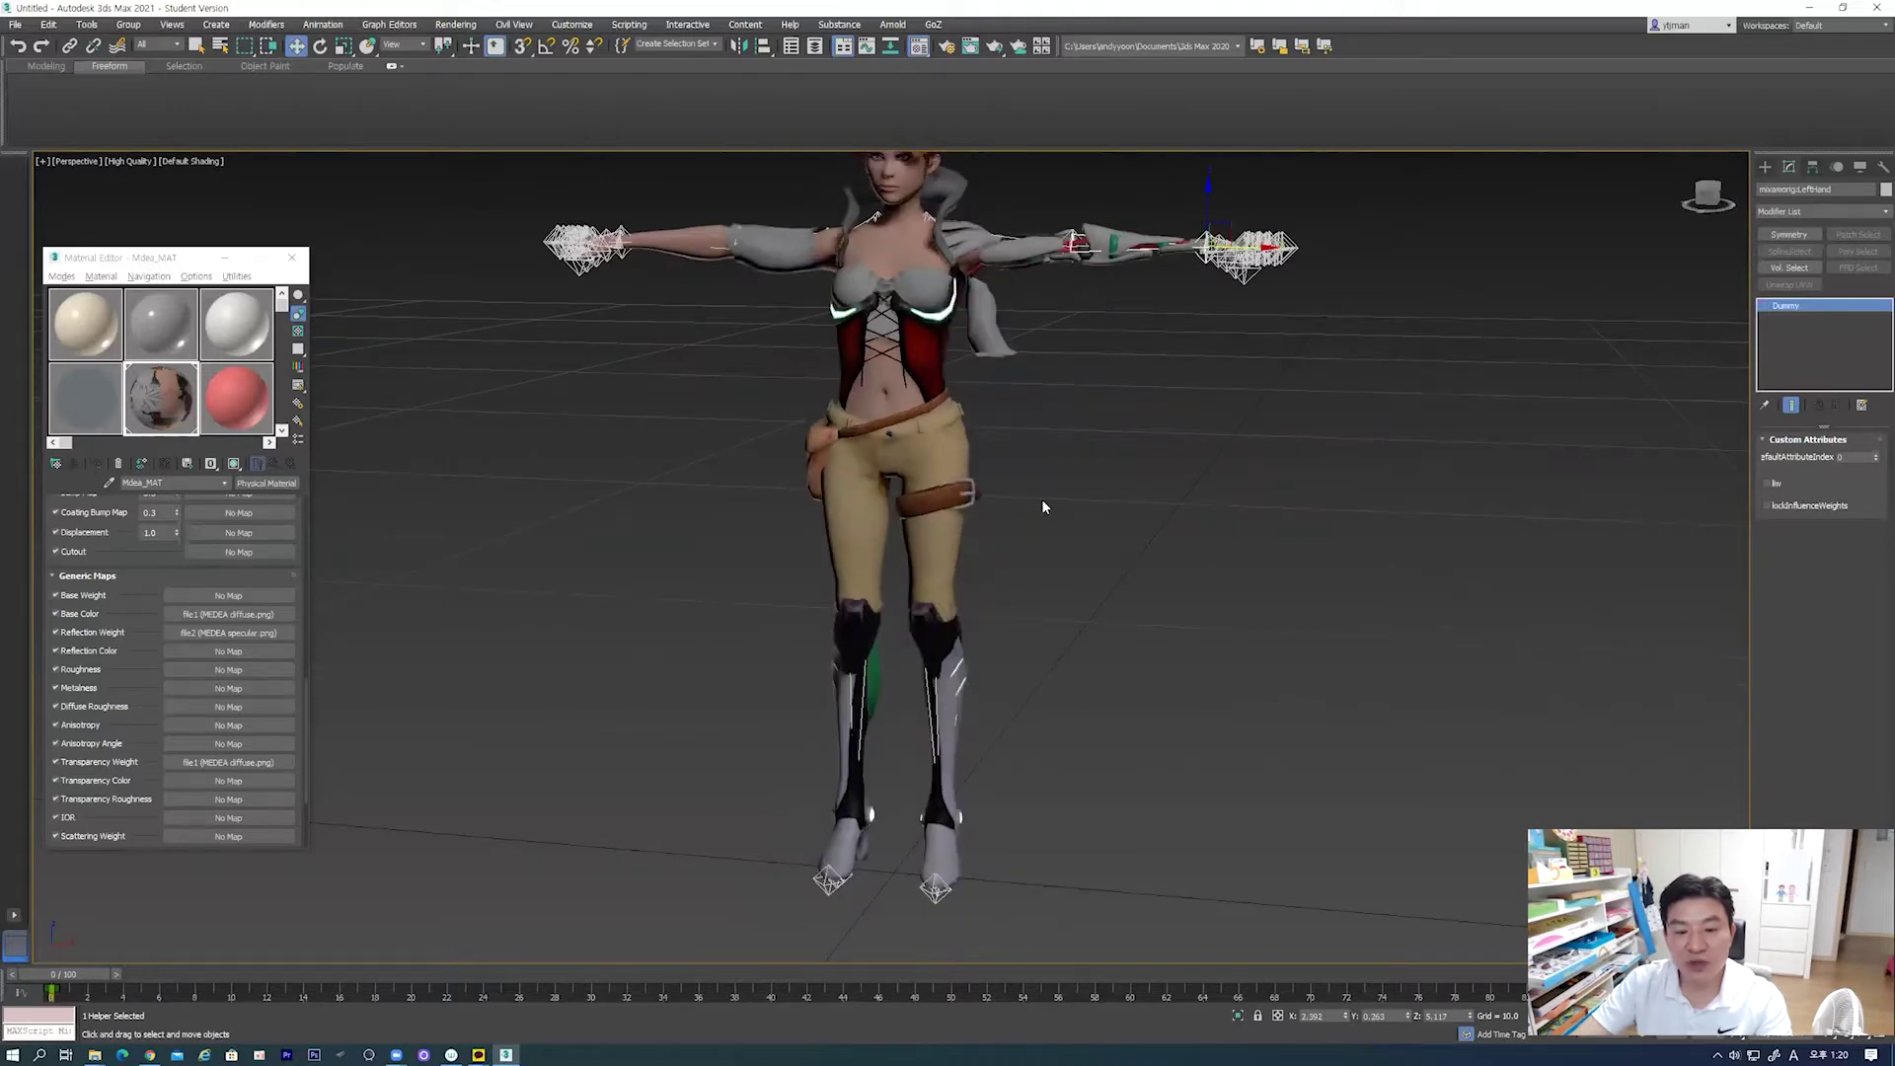
{"action": "scroll", "coordinate": [1041, 500], "scroll_direction": "down", "scroll_amount": 3}
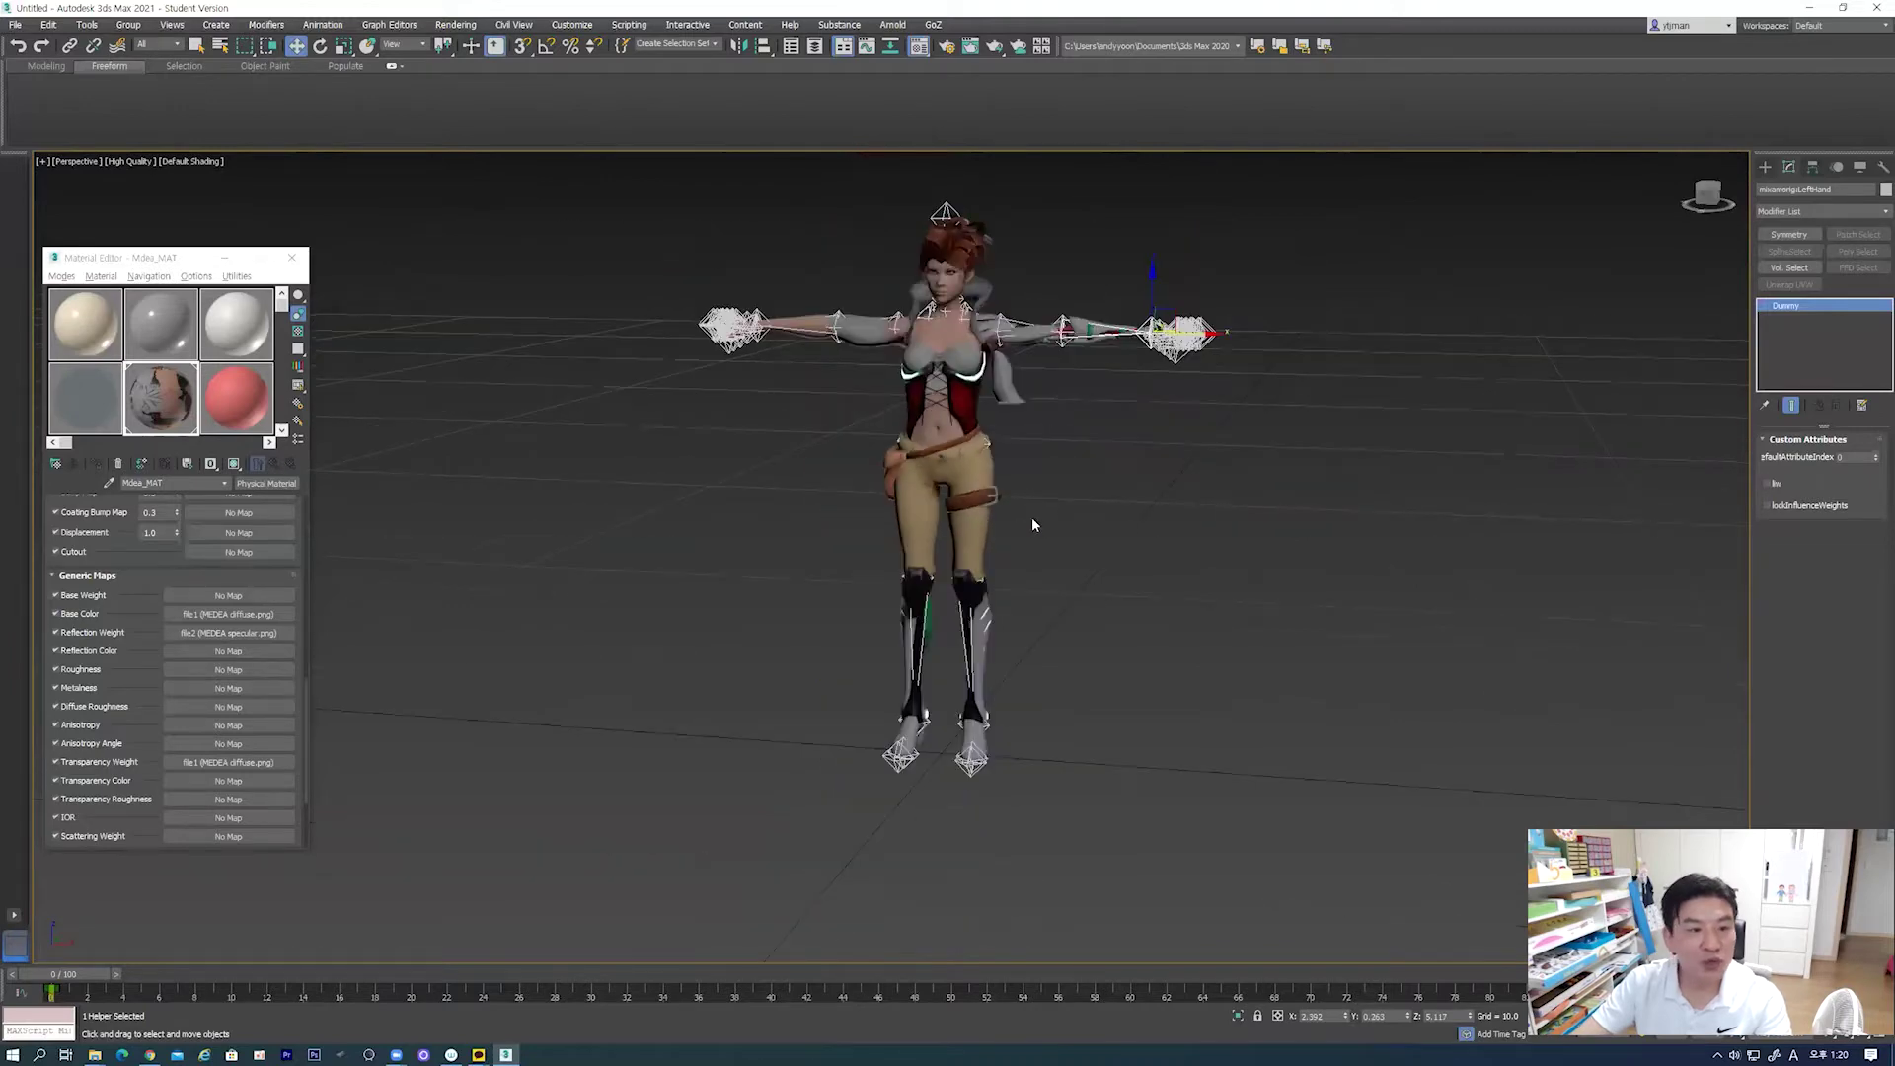
{"action": "left_click", "coordinate": [292, 258]}
{"action": "left_click", "coordinate": [997, 395]}
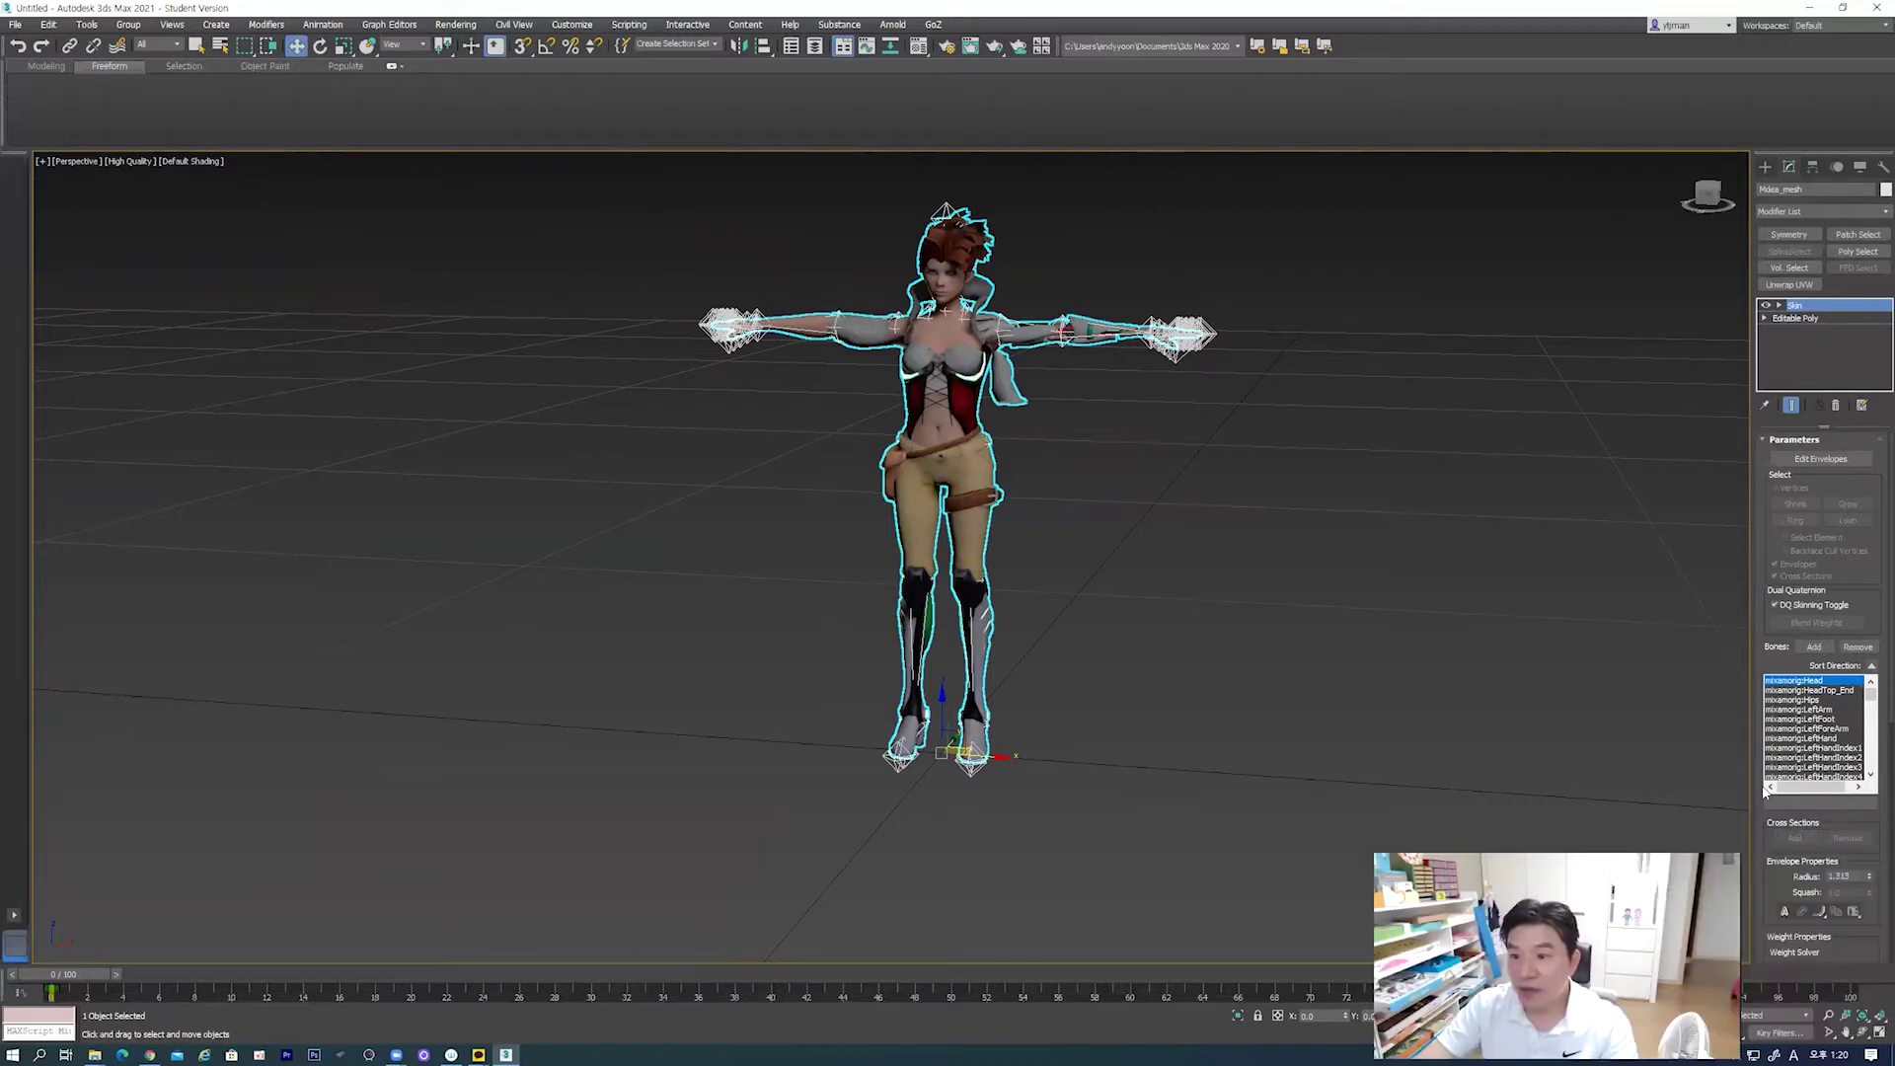
Step: Delete the Skin modifier, undo to restore it, and enter its Envelope sub-level
{"action": "mouse_move", "coordinate": [1222, 486]}
{"action": "middle_mouse_down", "text": "alt"}
{"action": "mouse_move", "coordinate": [1172, 474]}
{"action": "mouse_move", "coordinate": [1163, 490]}
{"action": "middle_mouse_up", "text": "alt"}
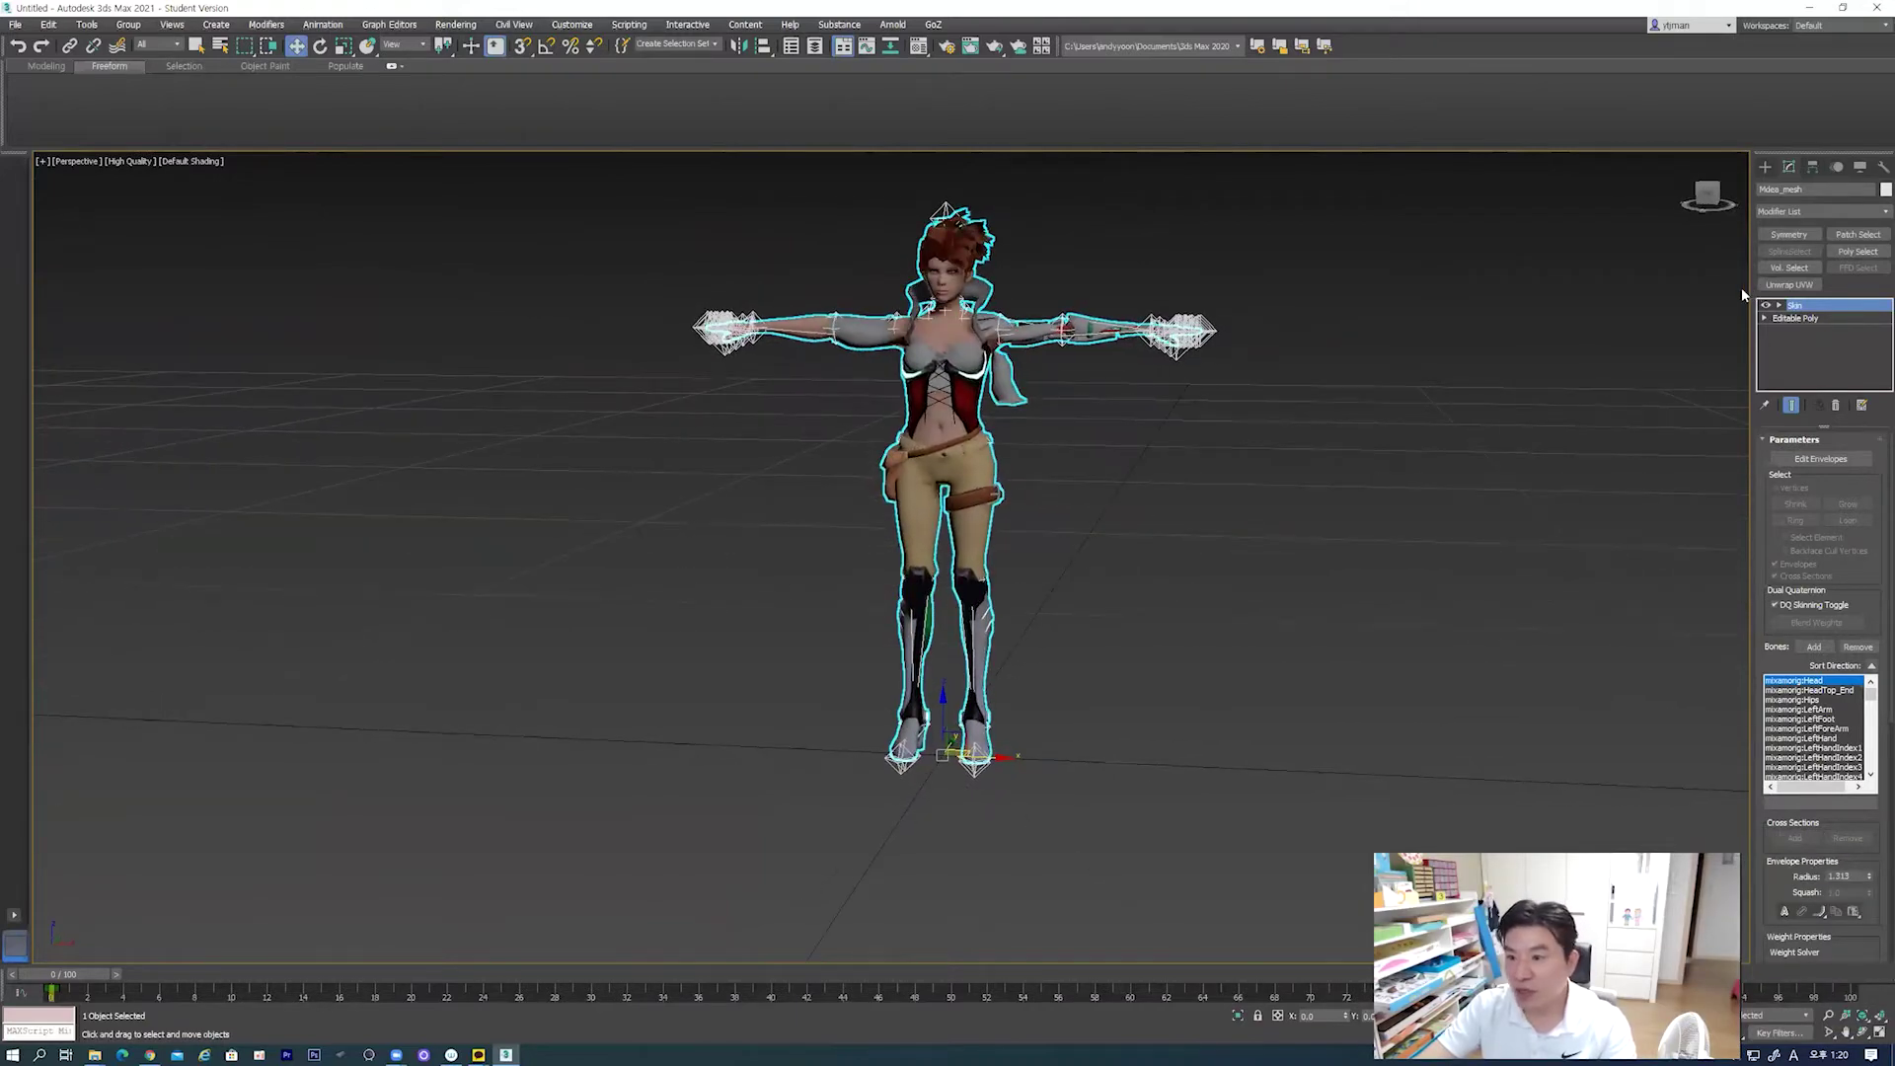
{"action": "left_click", "coordinate": [1837, 405]}
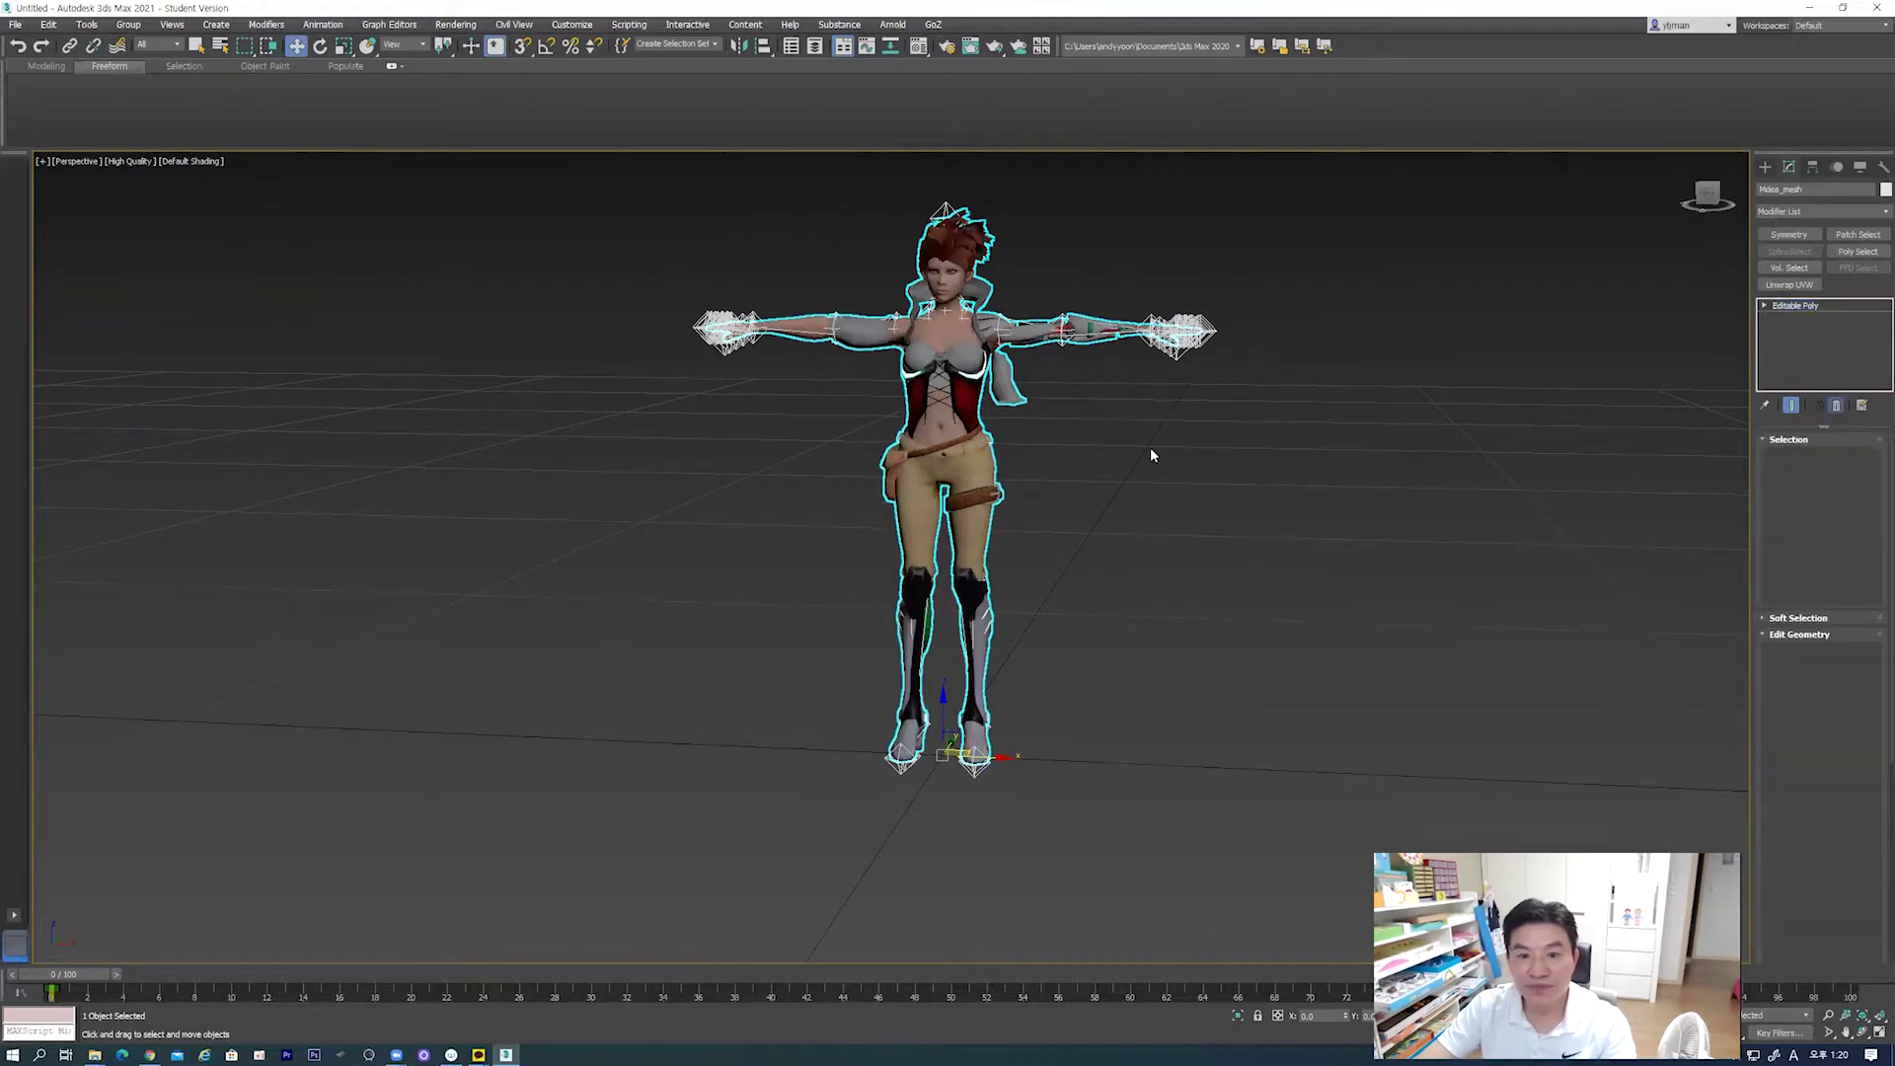
{"action": "key", "text": "ctrl+z"}
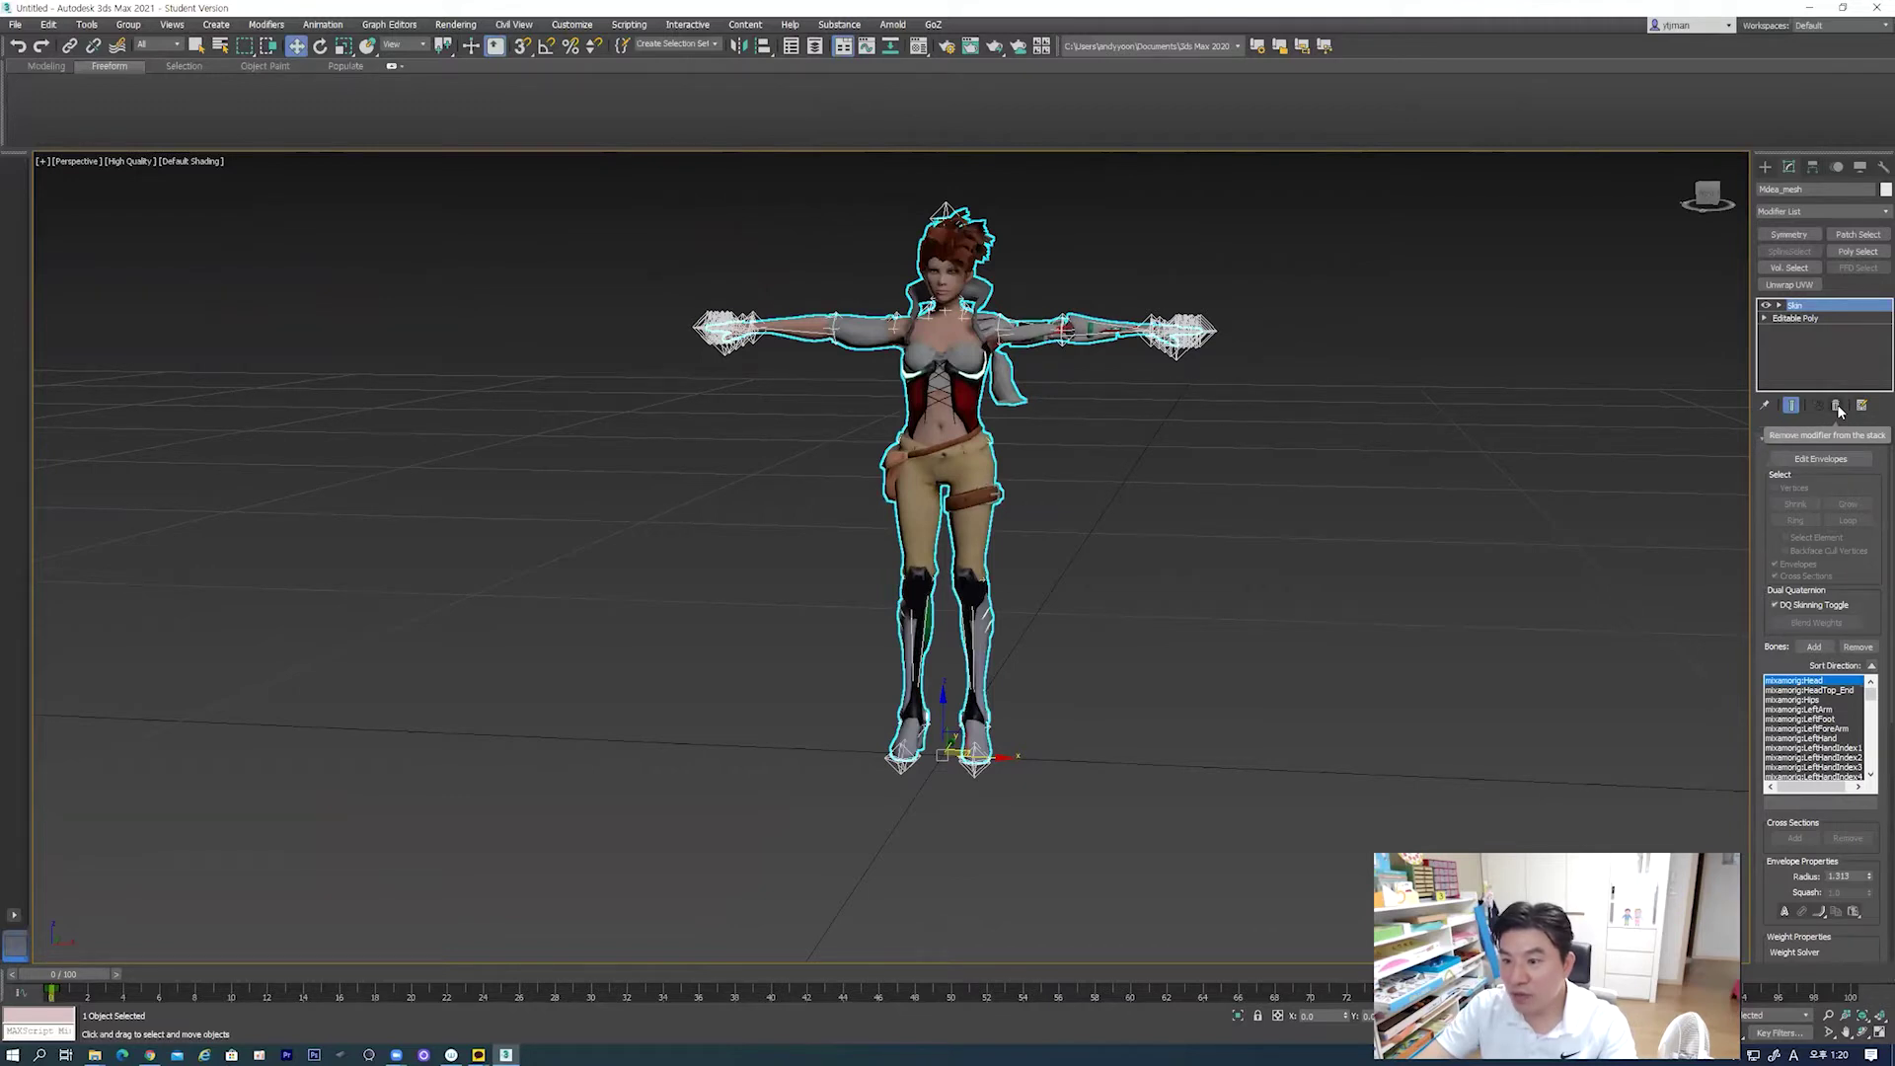
{"action": "left_click", "coordinate": [1780, 307]}
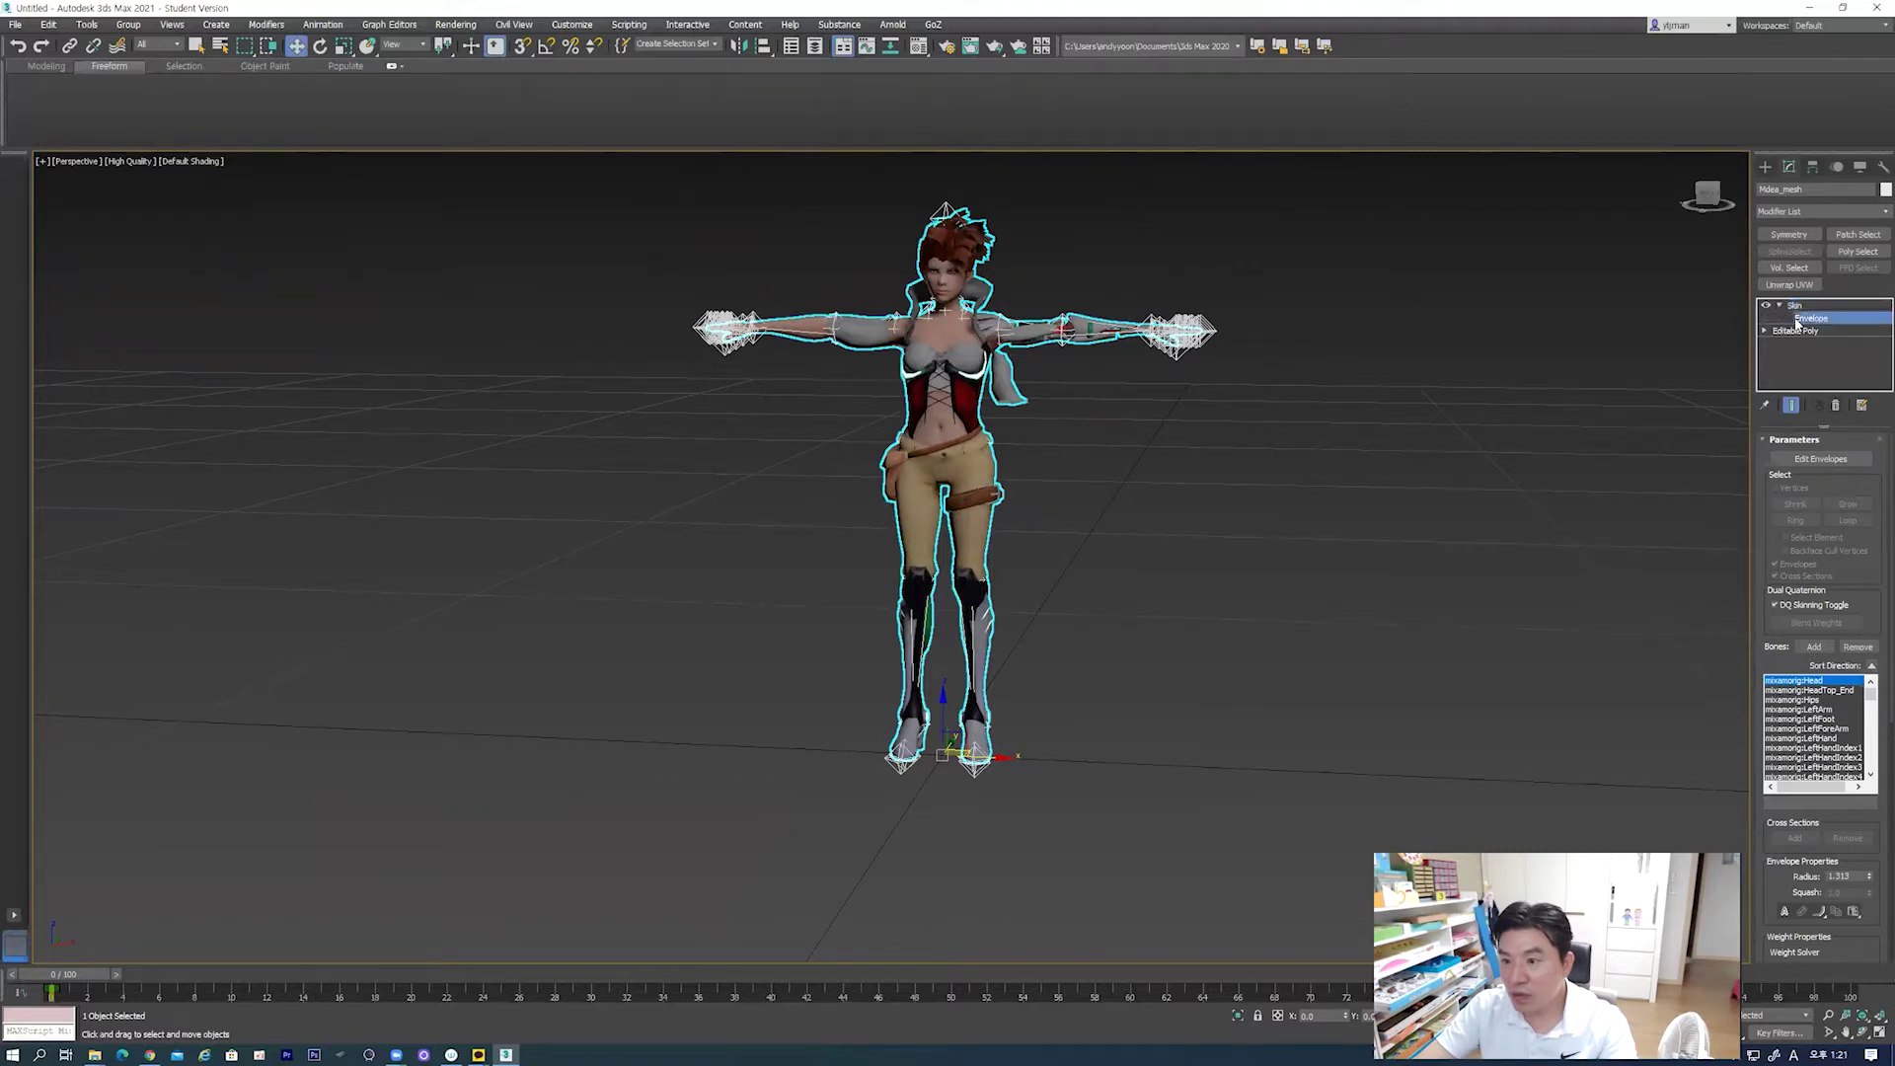
Step: Inspect the LeftForeArm, Spine, Spine1 and Spine2 envelopes
{"action": "scroll", "coordinate": [1115, 339], "scroll_direction": "up", "scroll_amount": 1}
{"action": "scroll", "coordinate": [1161, 429], "scroll_direction": "up", "scroll_amount": 4}
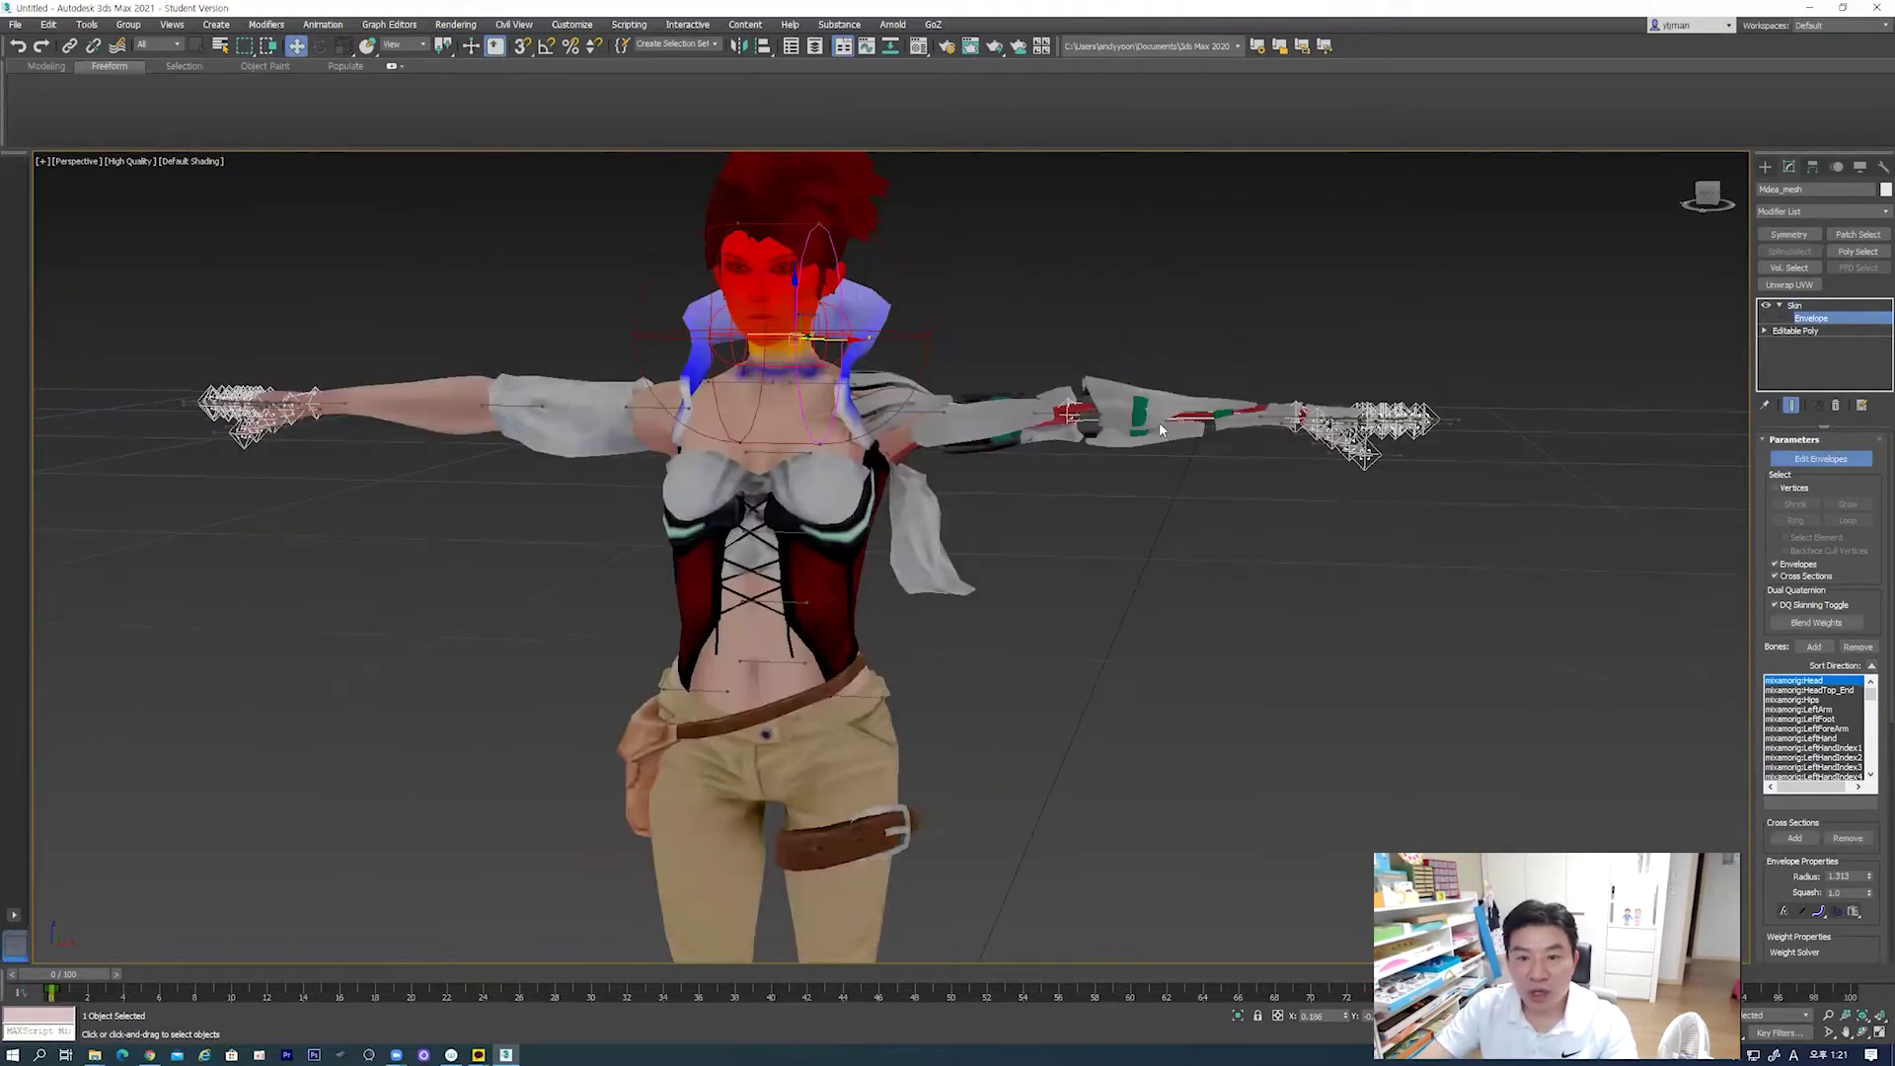
{"action": "left_click", "coordinate": [1046, 413]}
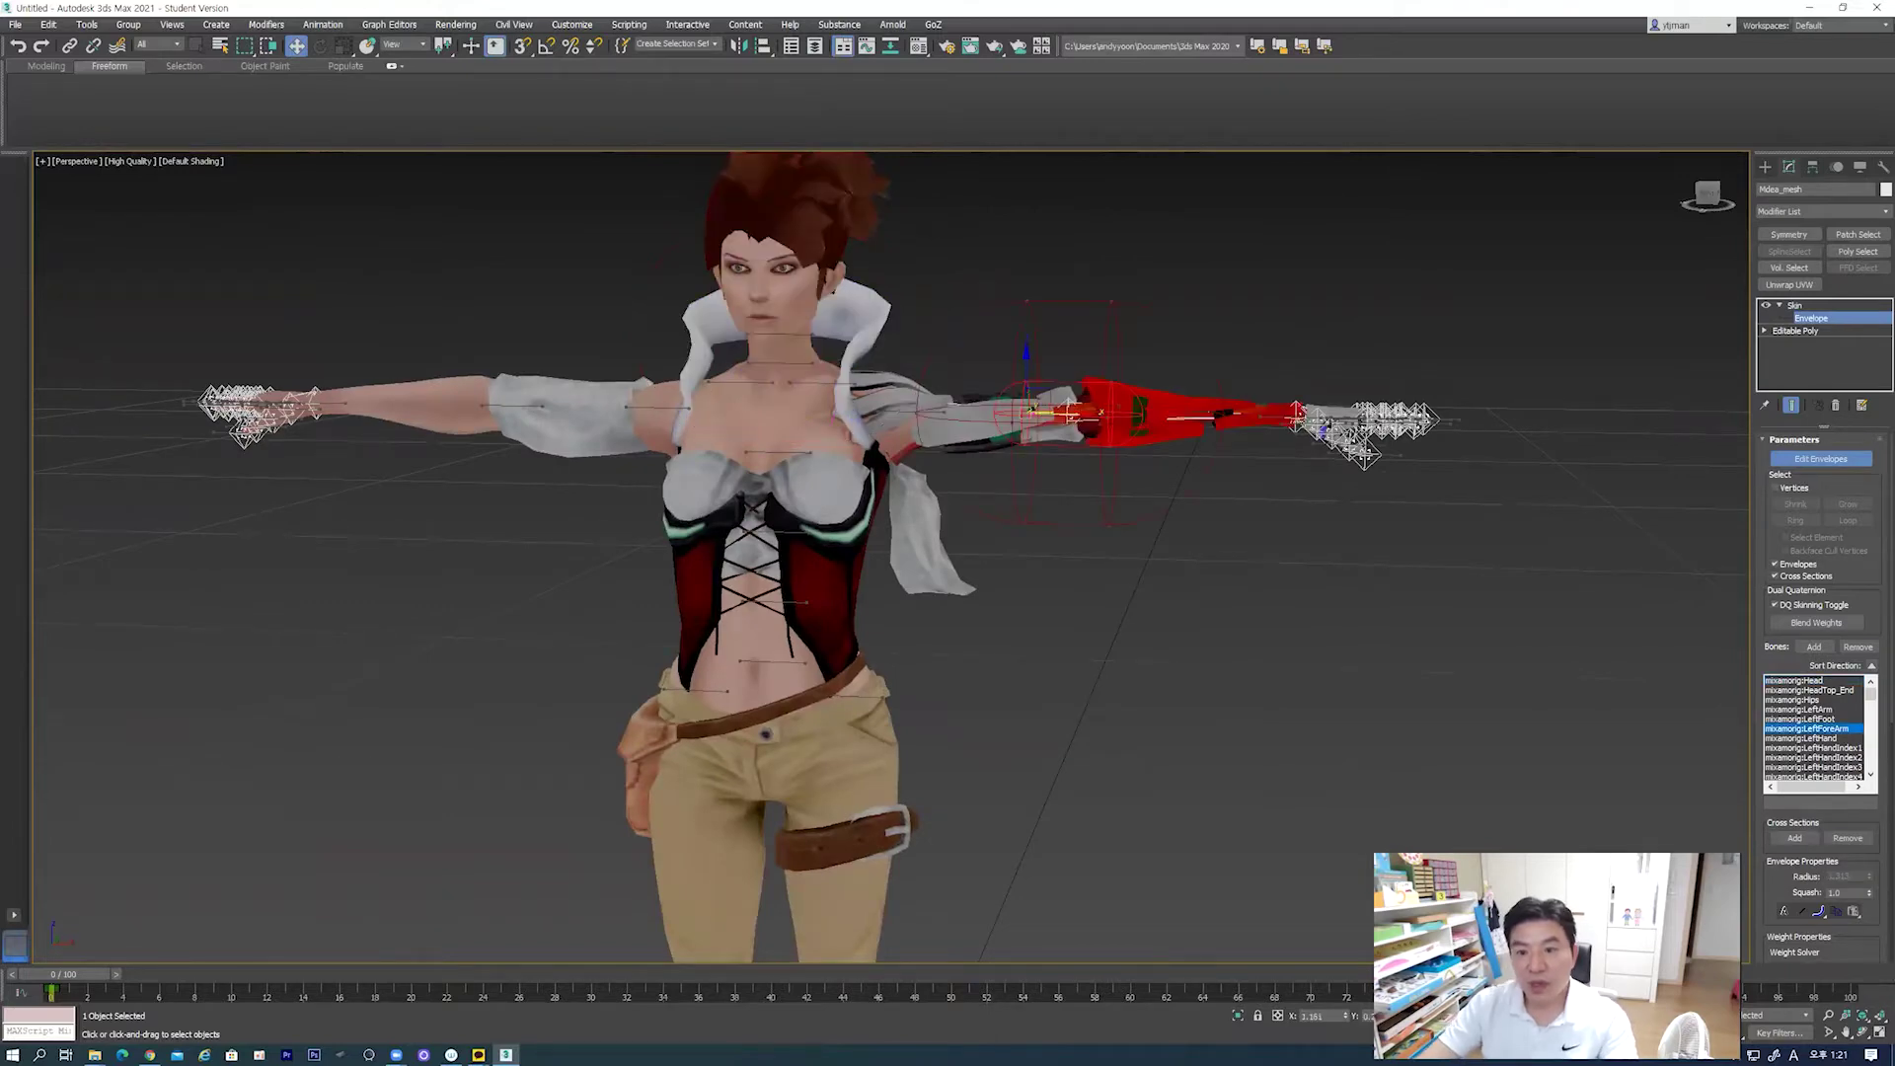
{"action": "mouse_move", "coordinate": [1312, 496]}
{"action": "middle_mouse_down", "text": "alt"}
{"action": "mouse_move", "coordinate": [1089, 587]}
{"action": "mouse_move", "coordinate": [861, 511]}
{"action": "middle_mouse_up", "text": "alt"}
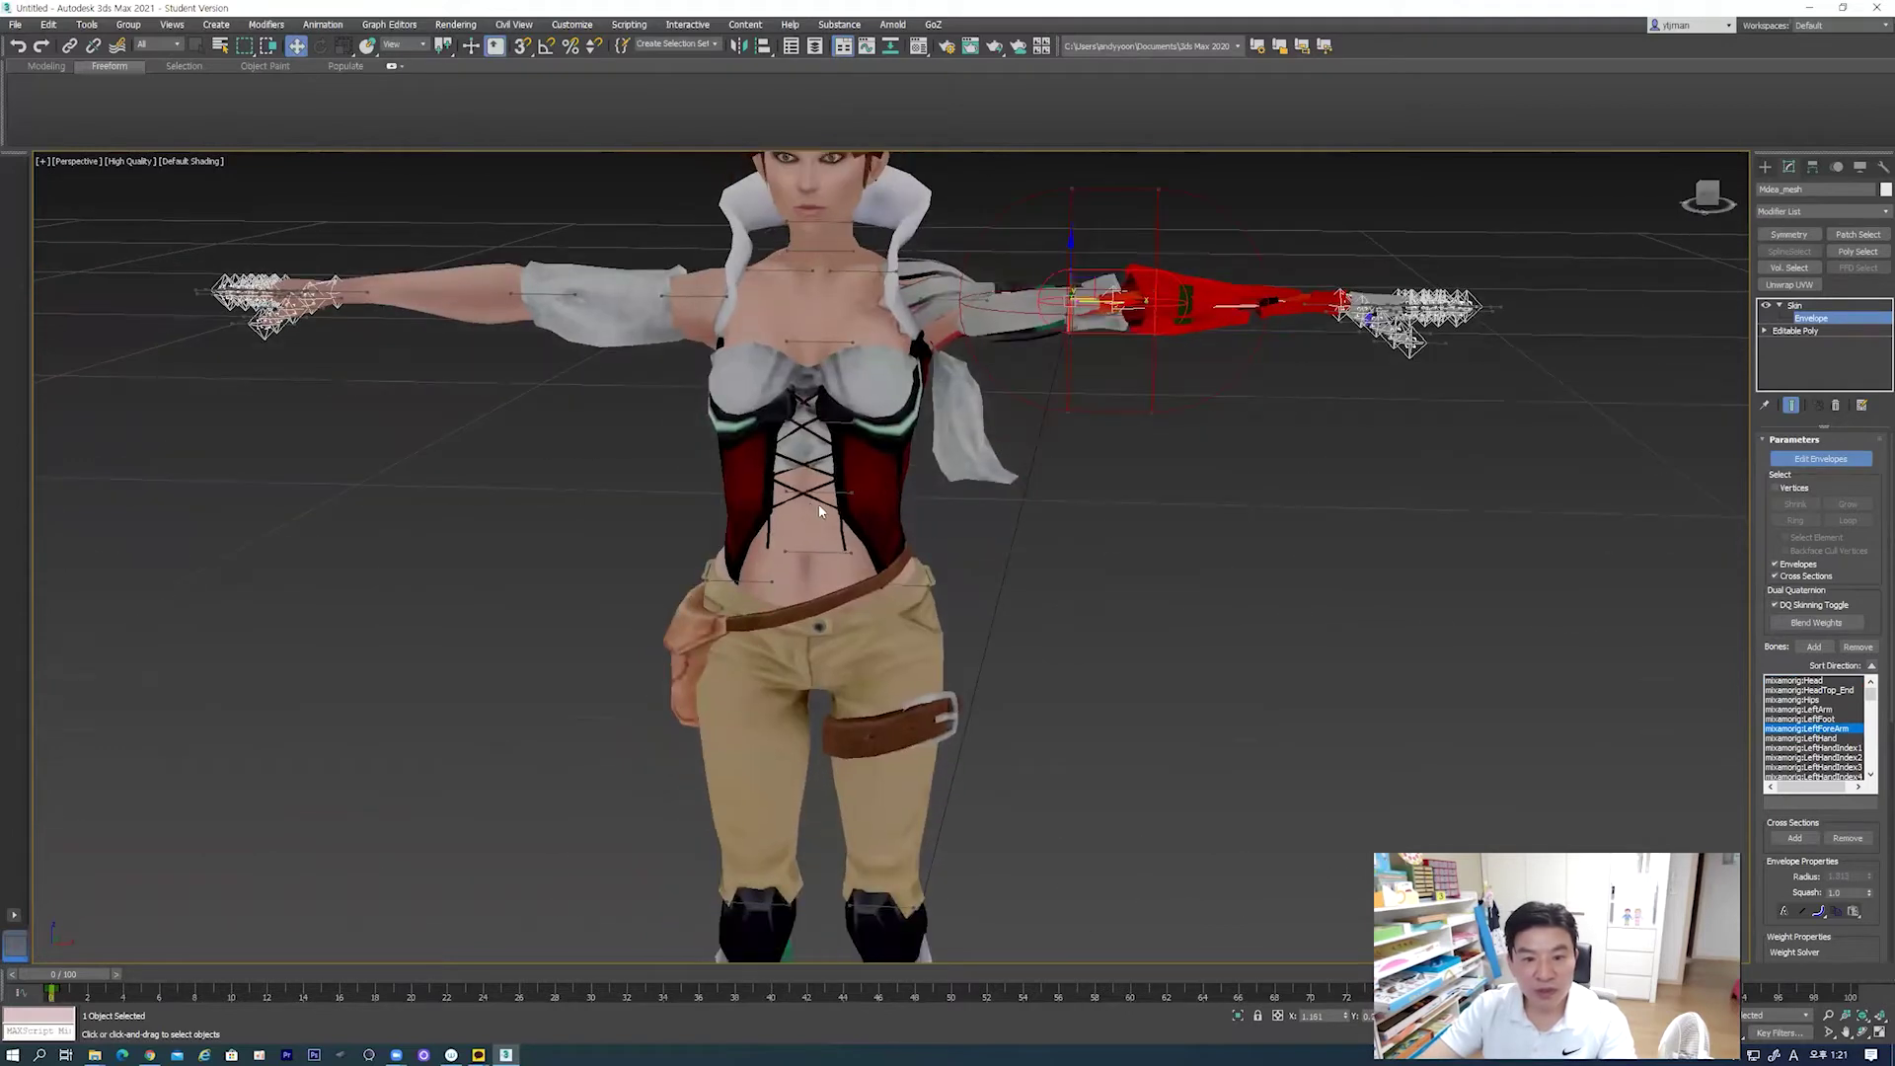
{"action": "left_click", "coordinate": [832, 491]}
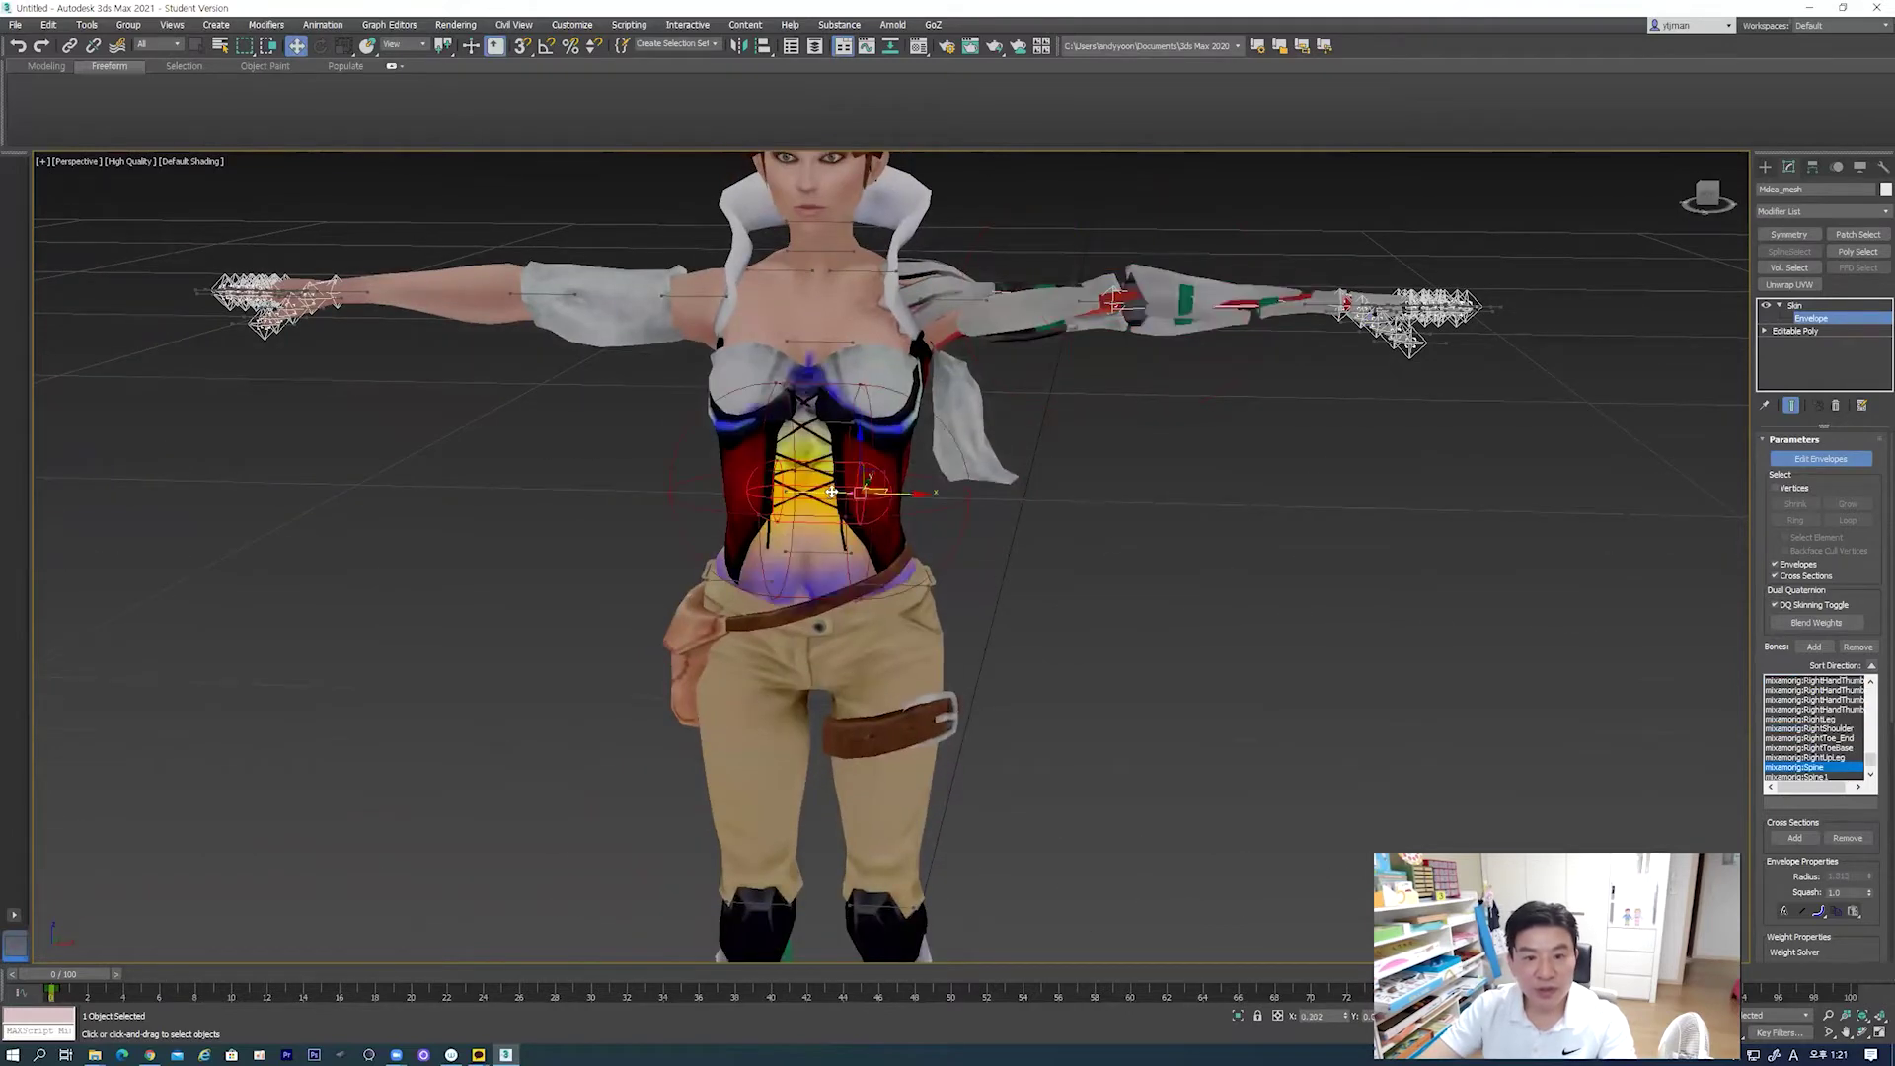
{"action": "left_click", "coordinate": [834, 423]}
{"action": "left_click", "coordinate": [822, 341]}
{"action": "mouse_move", "coordinate": [822, 341]}
{"action": "middle_mouse_down", "text": "alt"}
{"action": "mouse_move", "coordinate": [1157, 501]}
{"action": "mouse_move", "coordinate": [1037, 609]}
{"action": "middle_mouse_up", "text": "alt"}
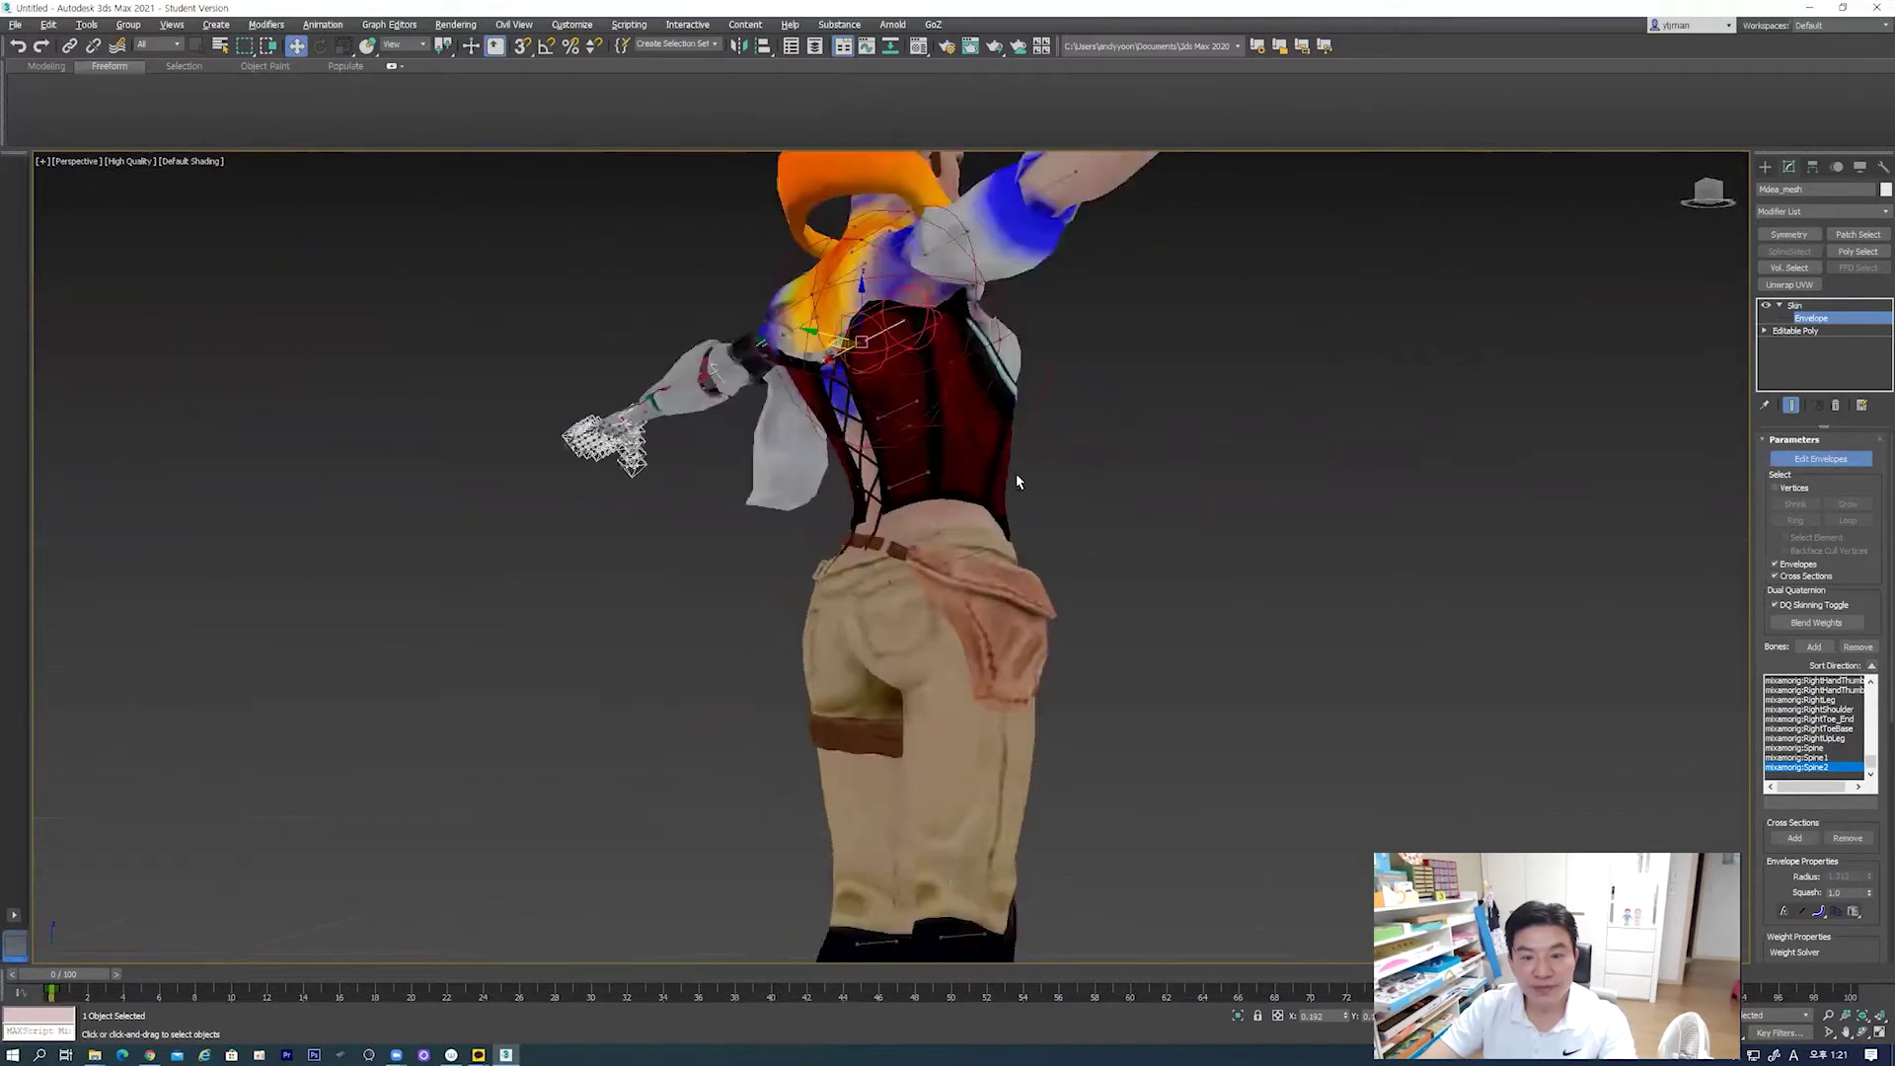
{"action": "scroll", "coordinate": [1034, 602], "scroll_direction": "down", "scroll_amount": 5}
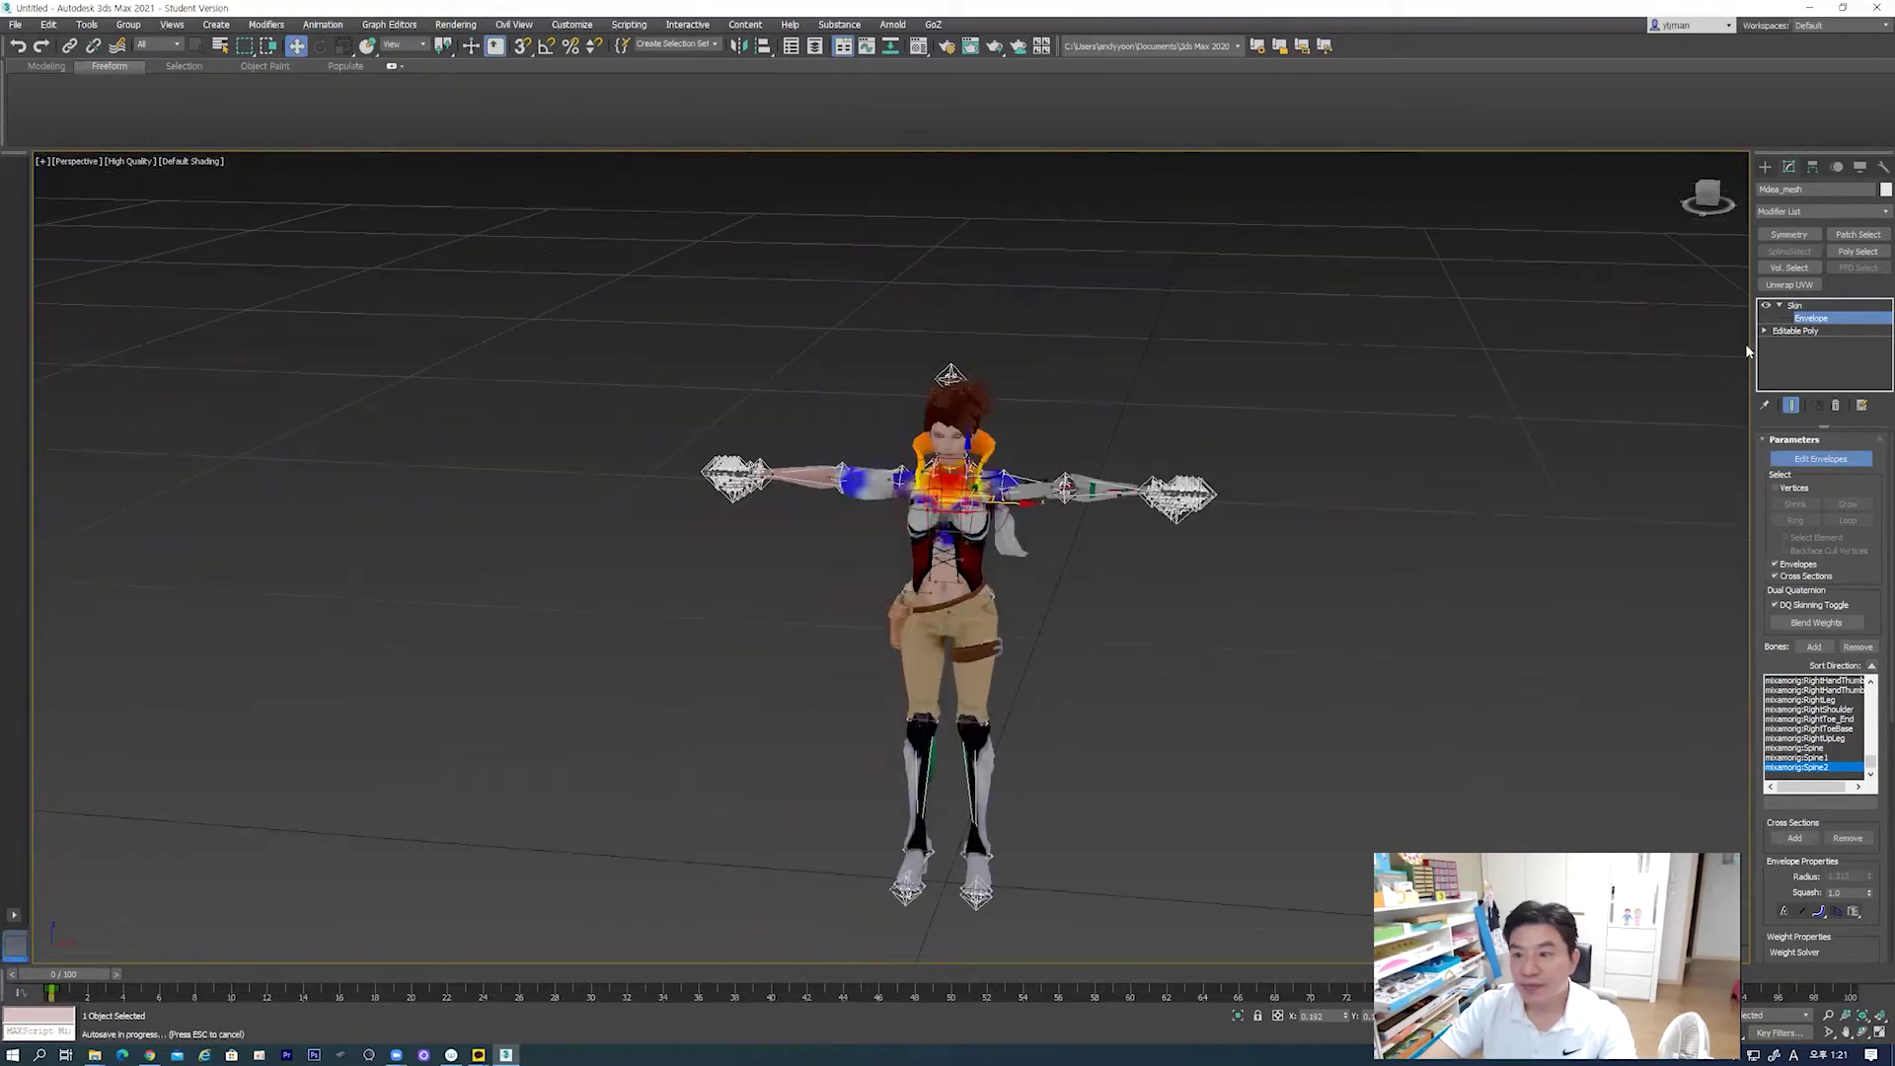
Step: Turn off Edit Envelopes, then move the mesh off the skeleton and undo it
{"action": "left_click", "coordinate": [1780, 305]}
{"action": "left_click", "coordinate": [1812, 461]}
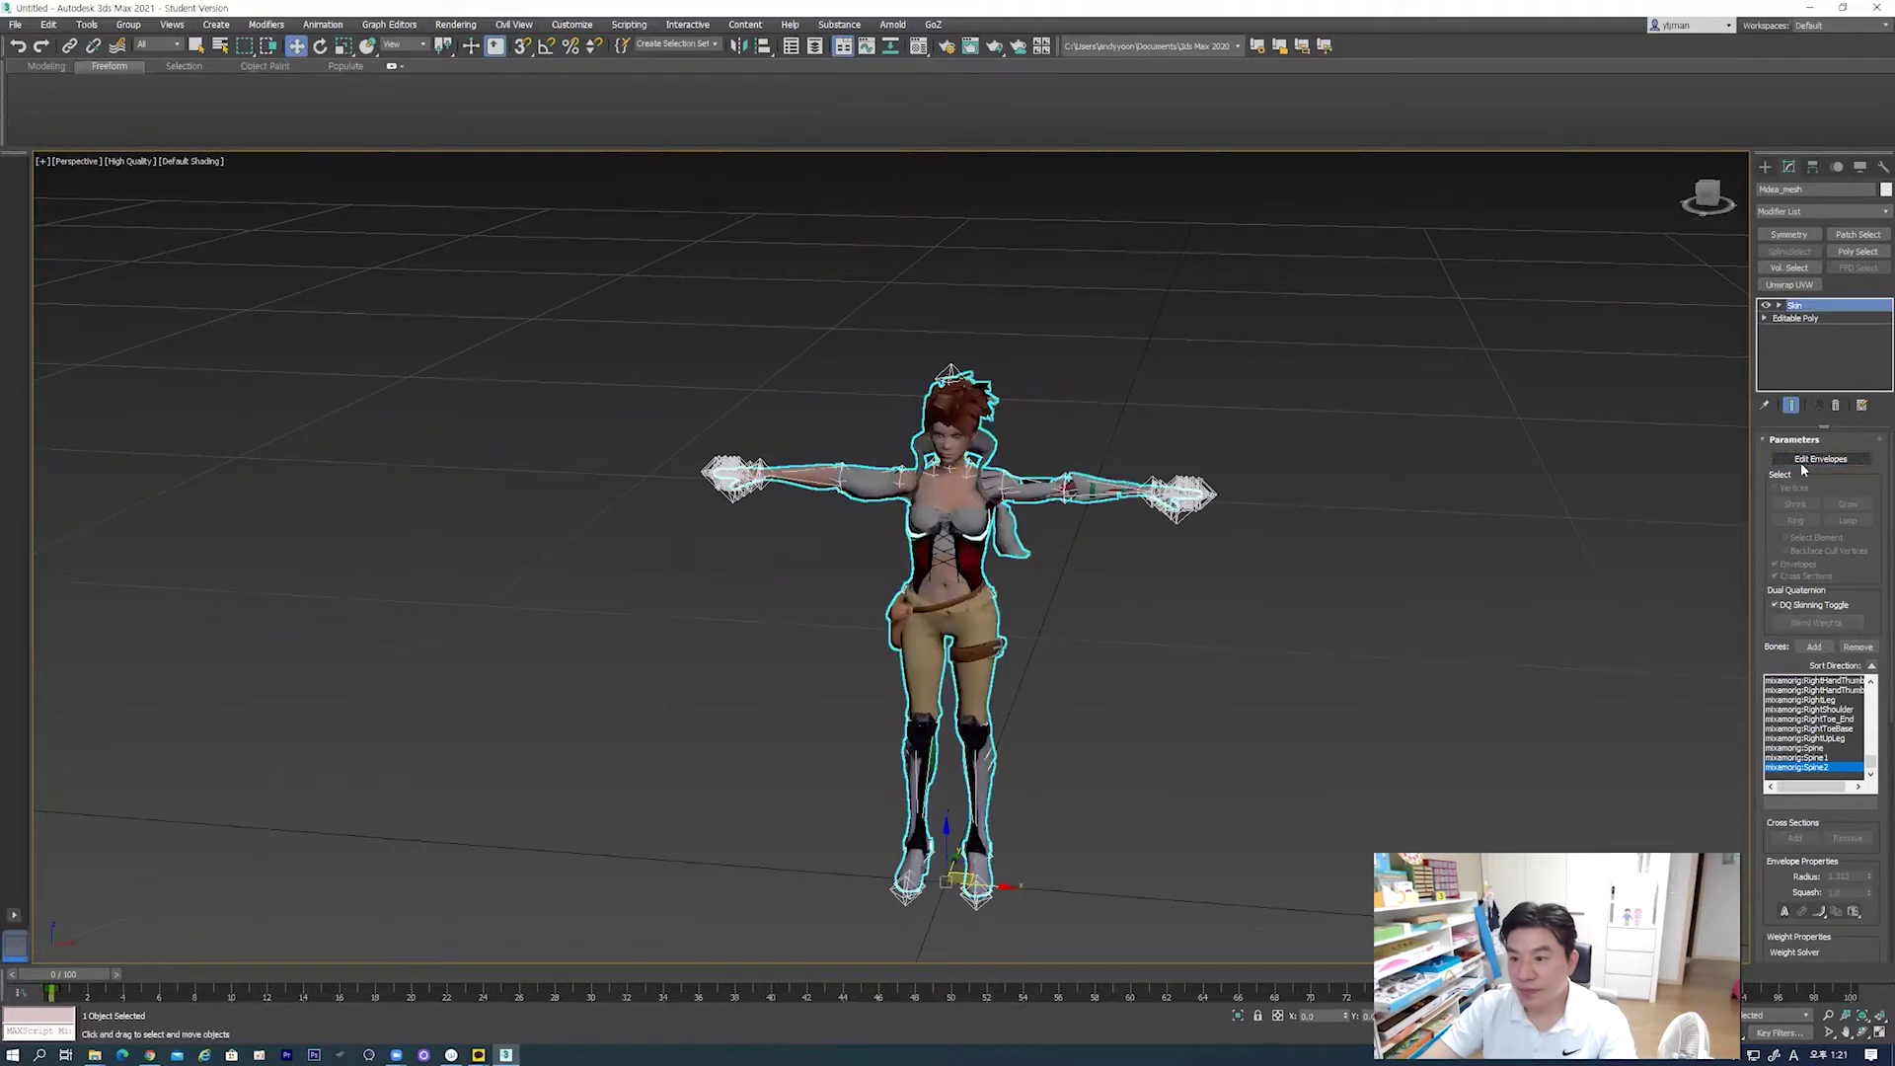
{"action": "left_click", "coordinate": [1260, 584]}
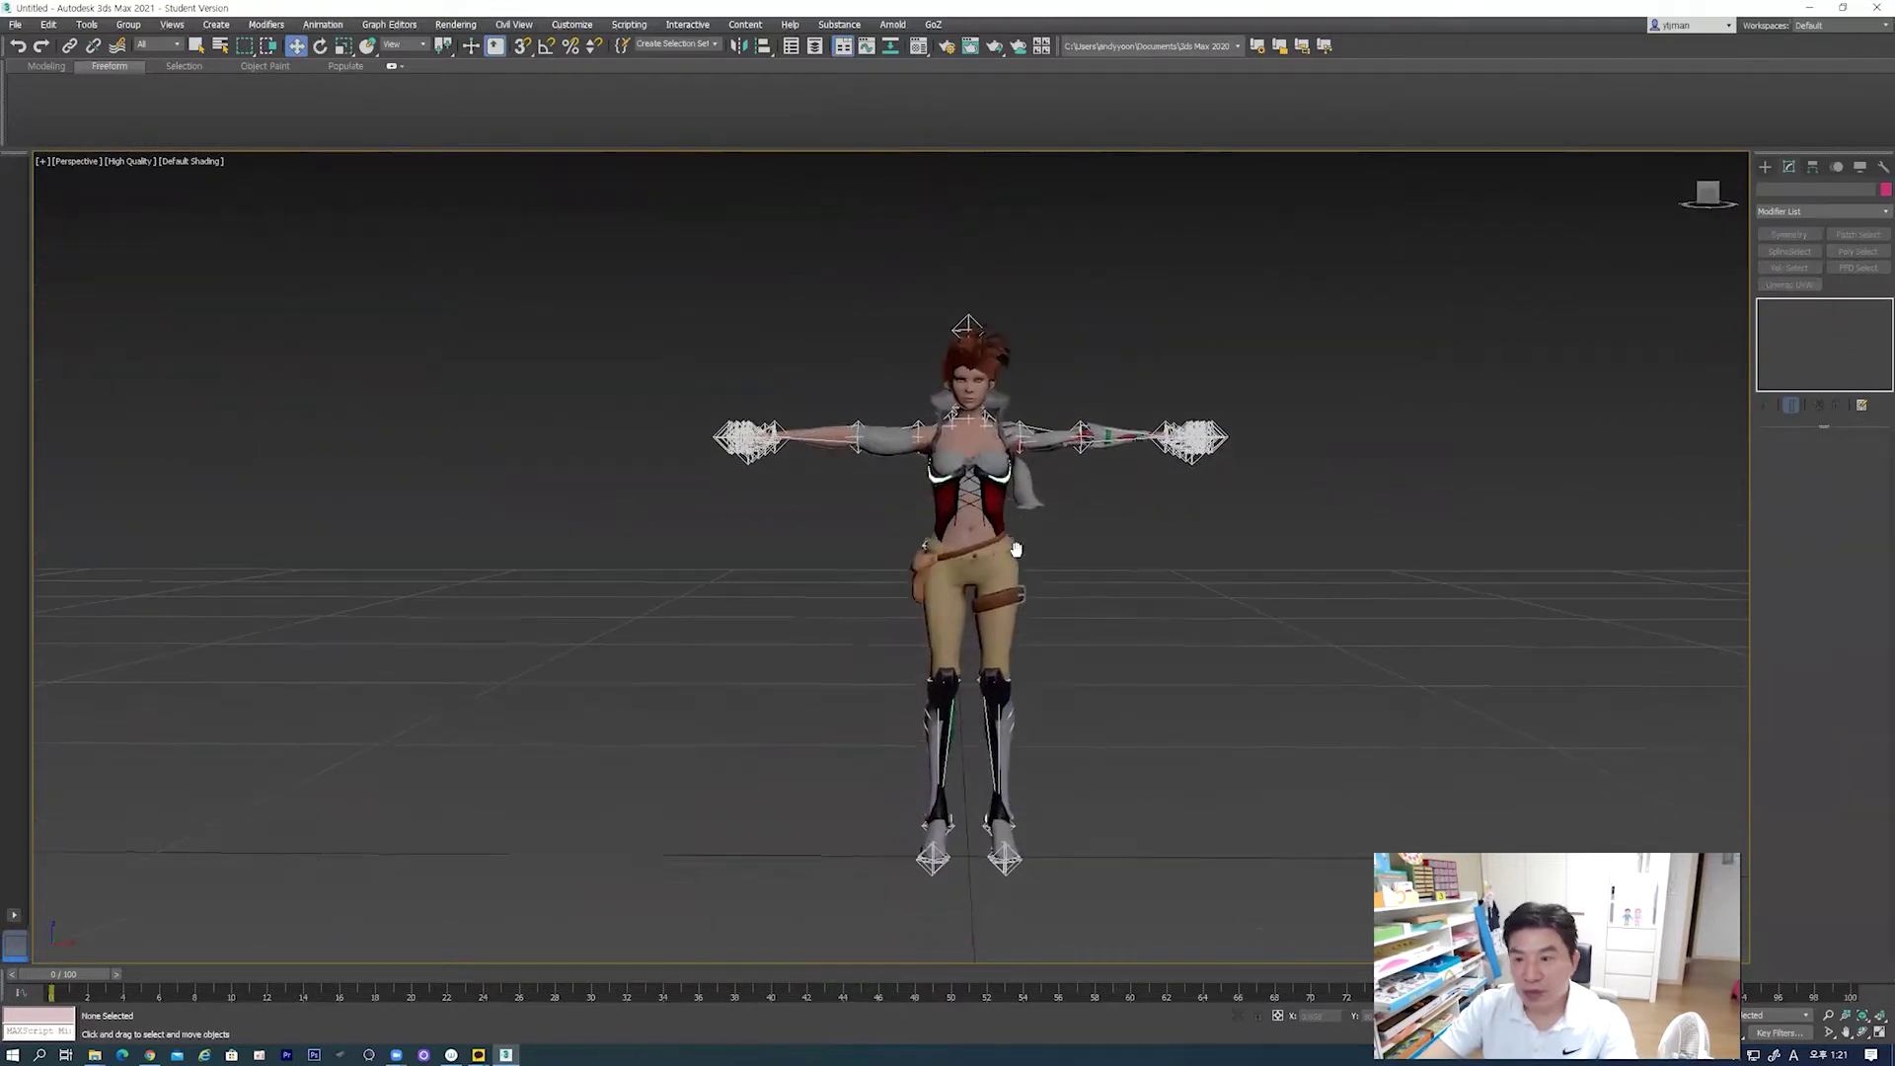
{"action": "middle_click_drag", "start_coordinate": [1004, 578], "coordinate": [1485, 359], "text": "alt"}
{"action": "left_click", "coordinate": [969, 385]}
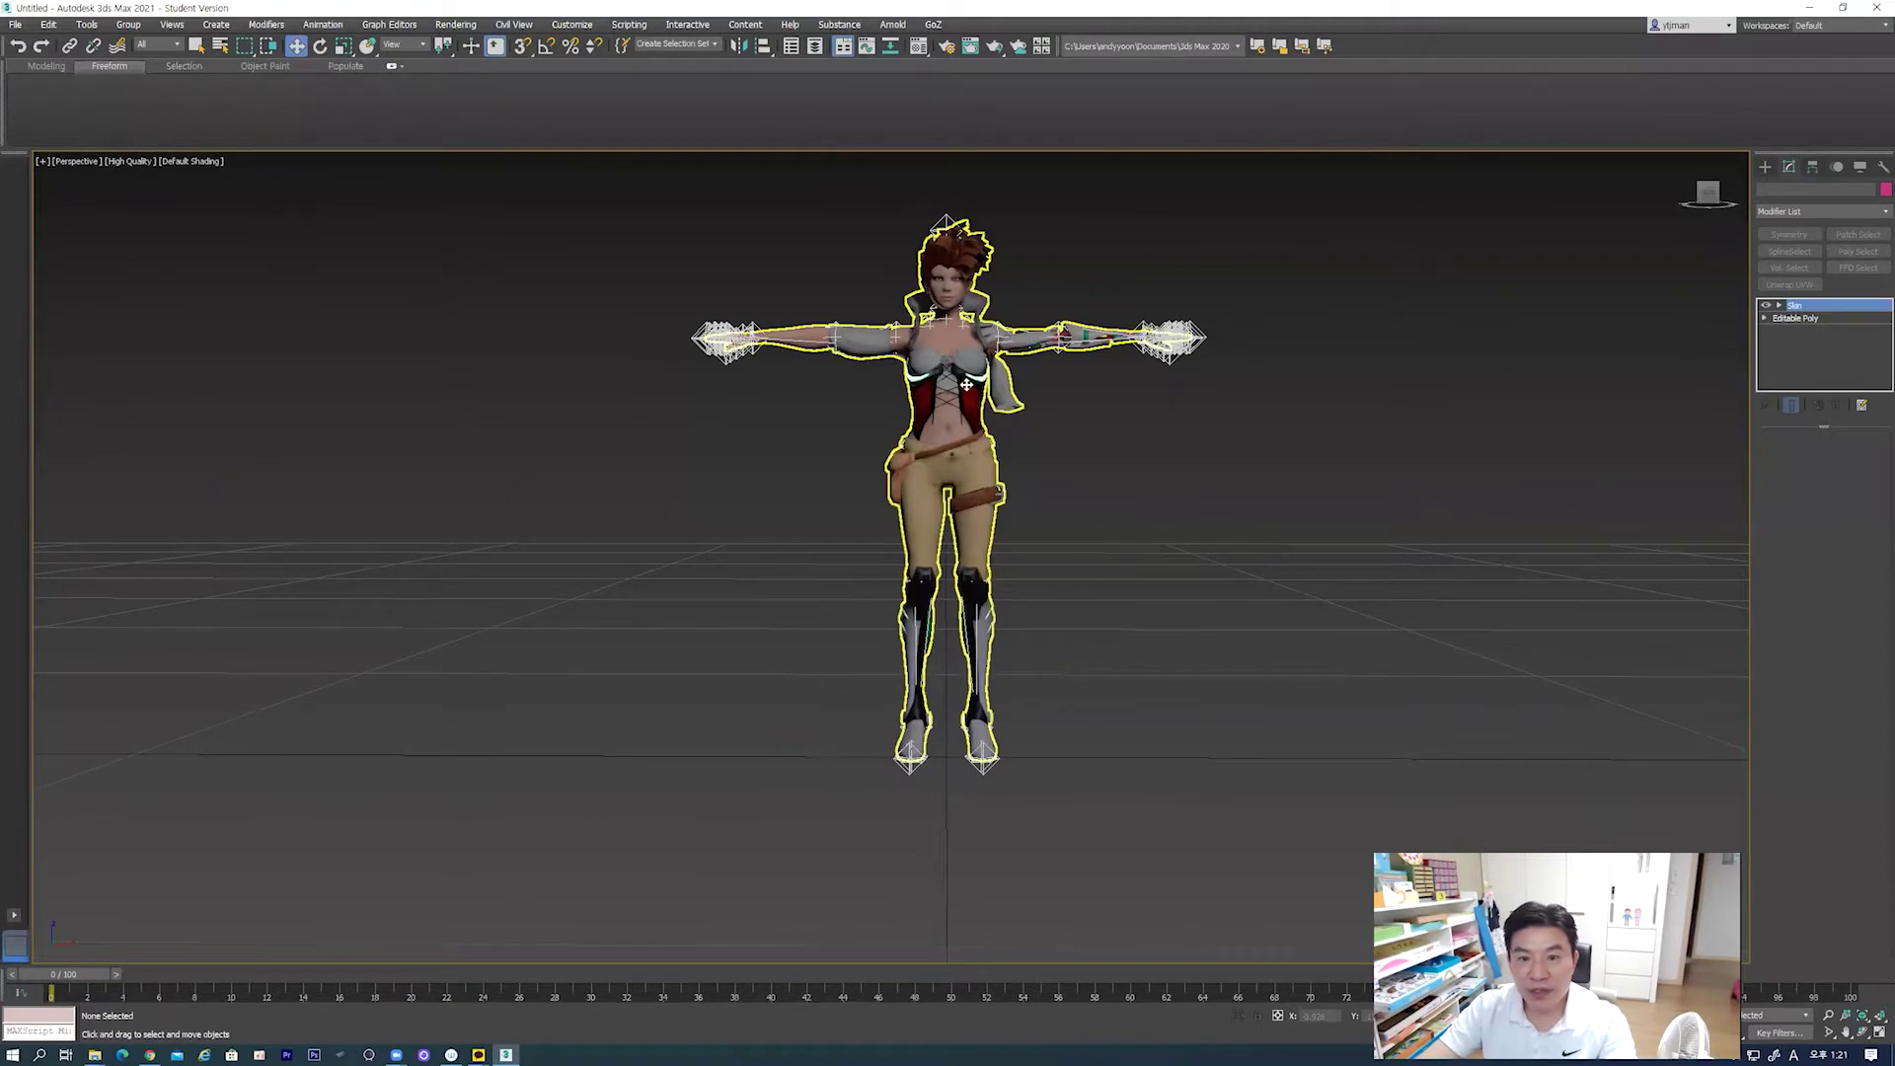
{"action": "mouse_move", "coordinate": [990, 391]}
{"action": "left_mouse_down"}
{"action": "mouse_move", "coordinate": [672, 519]}
{"action": "mouse_move", "coordinate": [1363, 519]}
{"action": "left_mouse_up"}
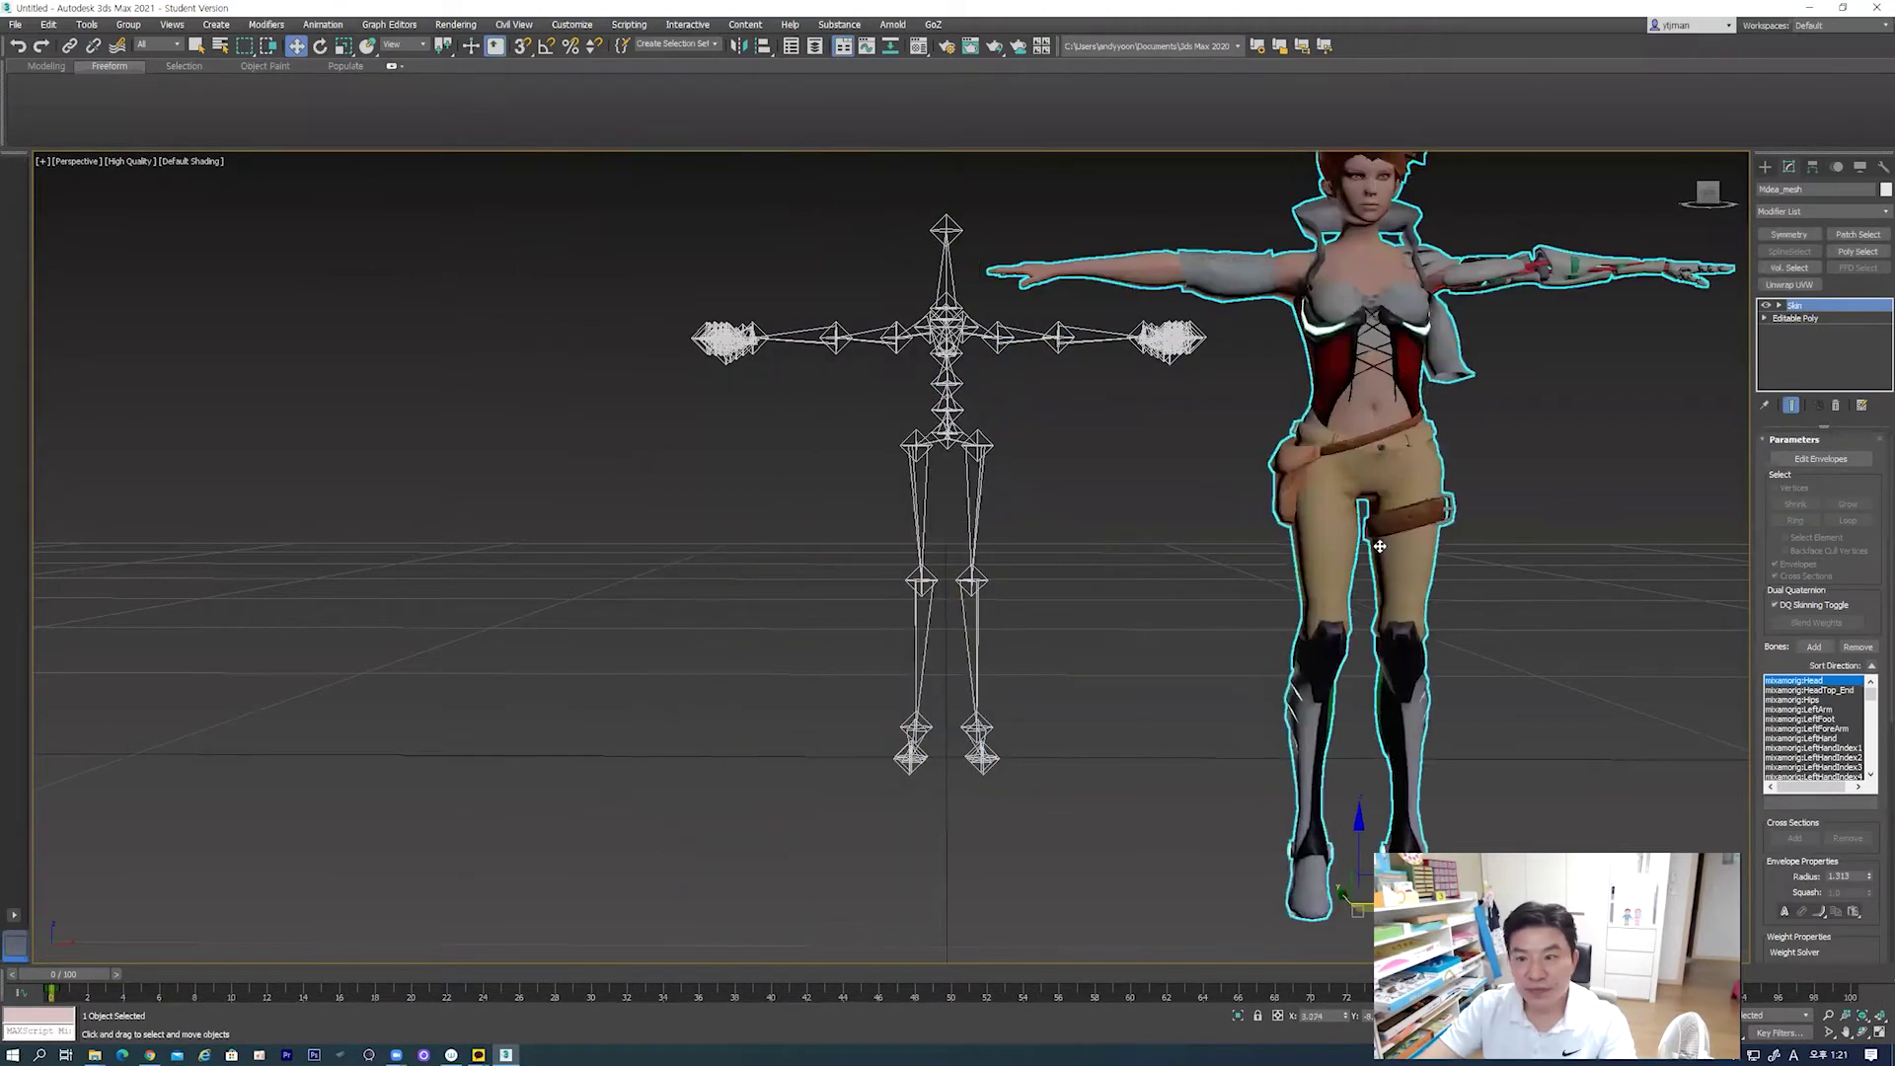
{"action": "key", "text": "ctrl+z"}
{"action": "key", "text": "ctrl+z"}
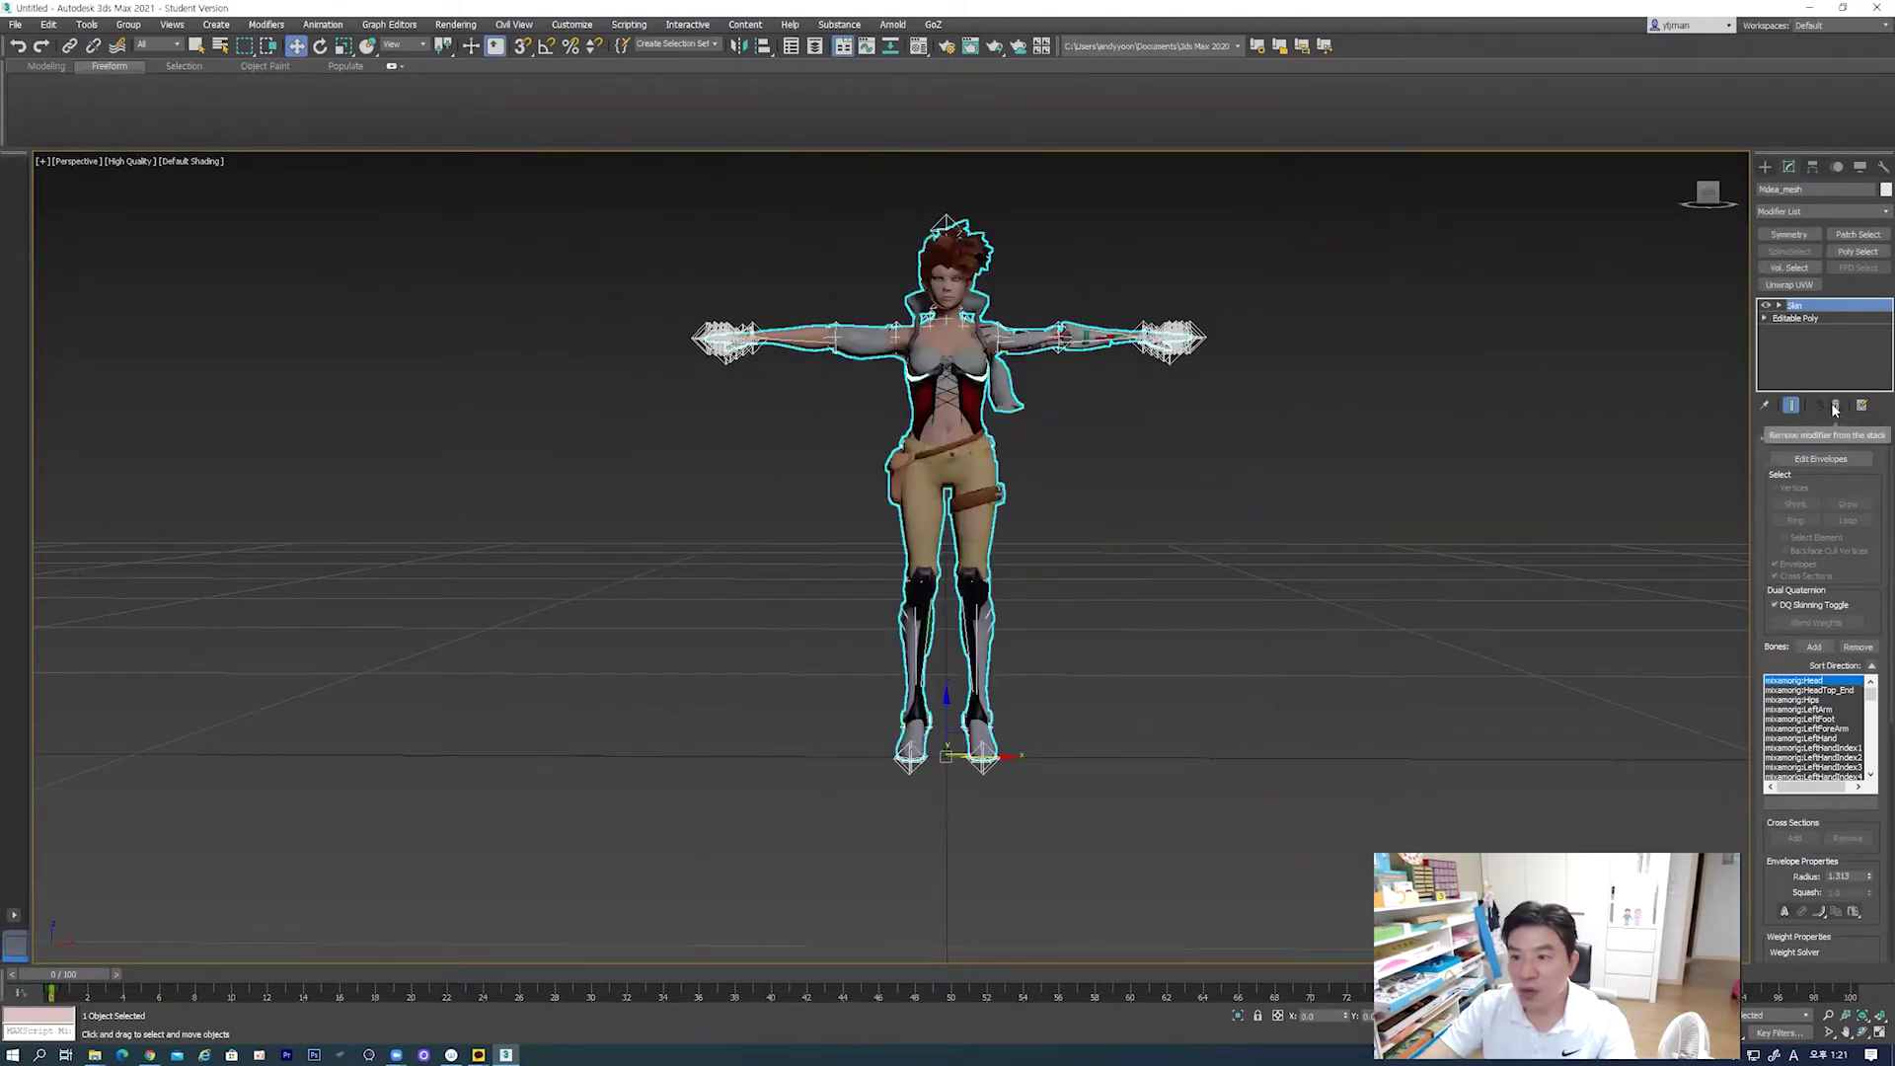
Step: Delete the Skin modifier and hide the skeleton bones, leaving only the mesh visible
{"action": "left_click", "coordinate": [1837, 406]}
{"action": "left_click", "coordinate": [1097, 435]}
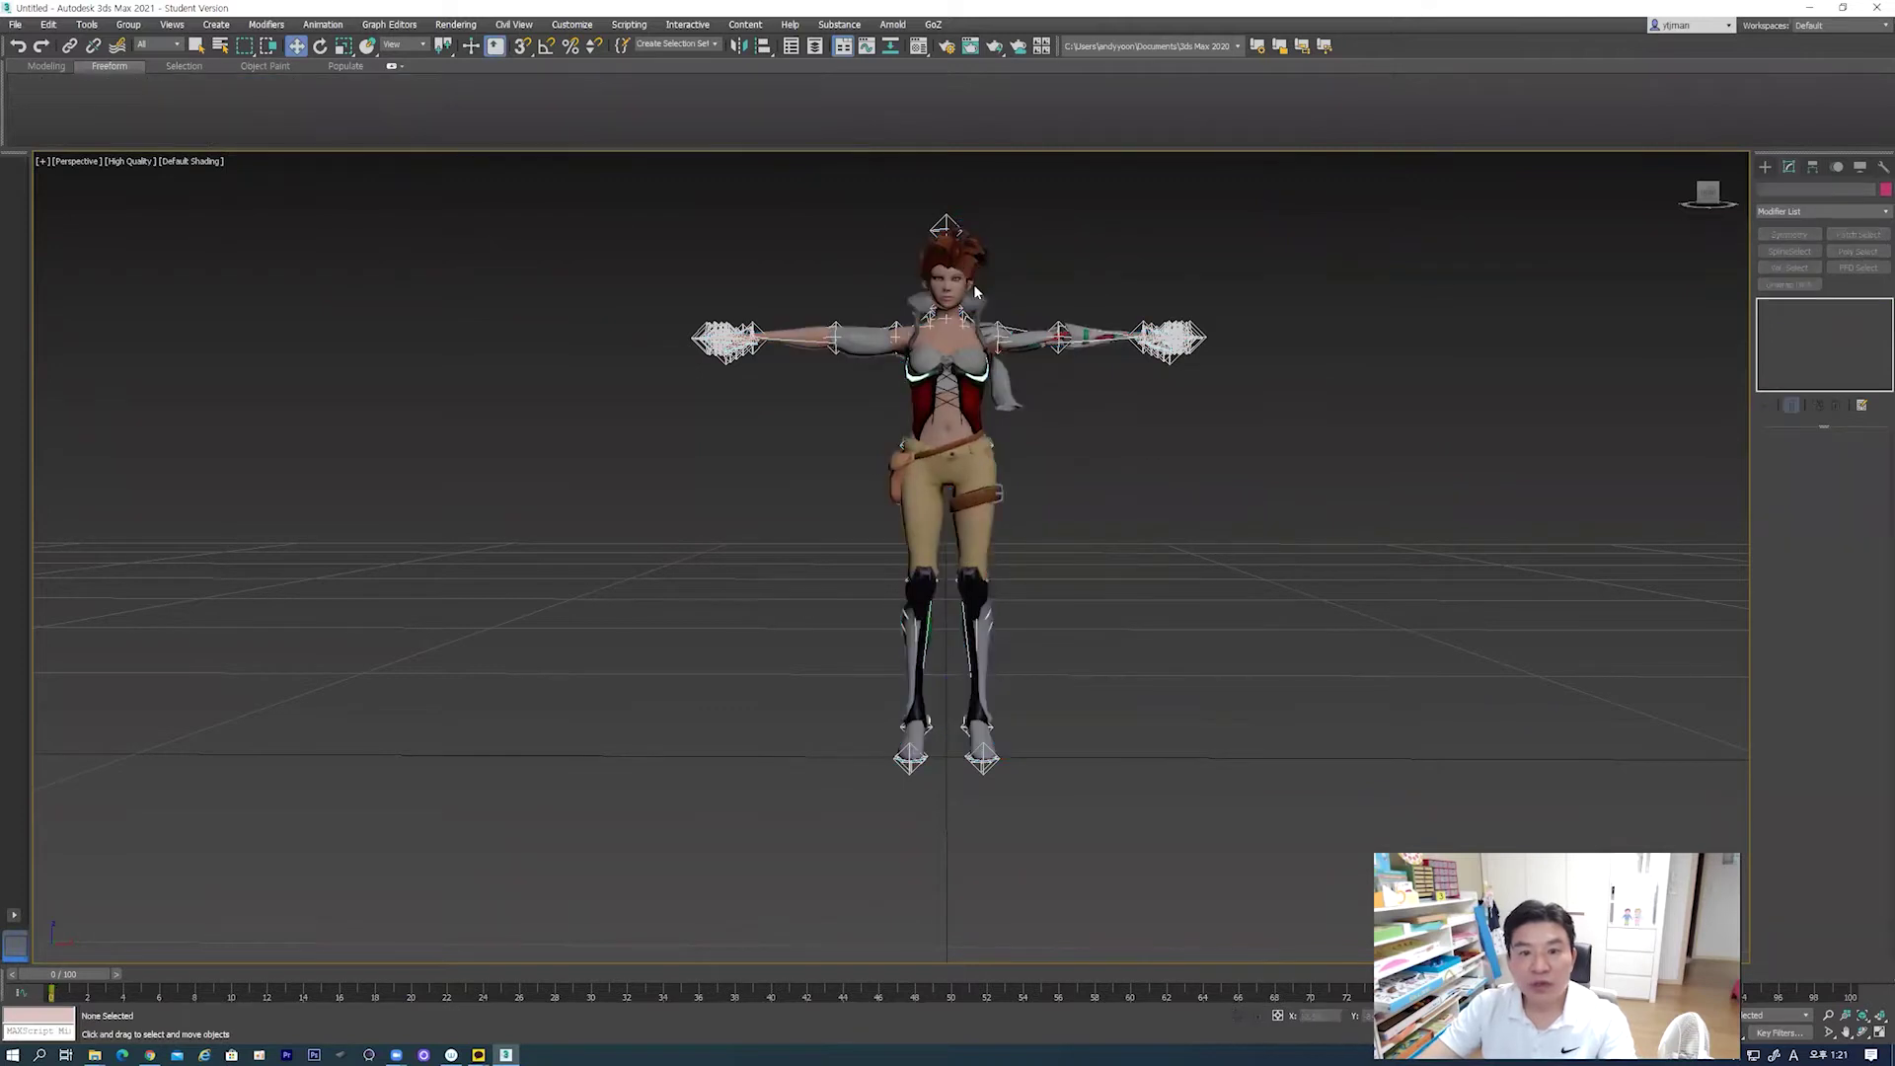
{"action": "left_click", "coordinate": [985, 414]}
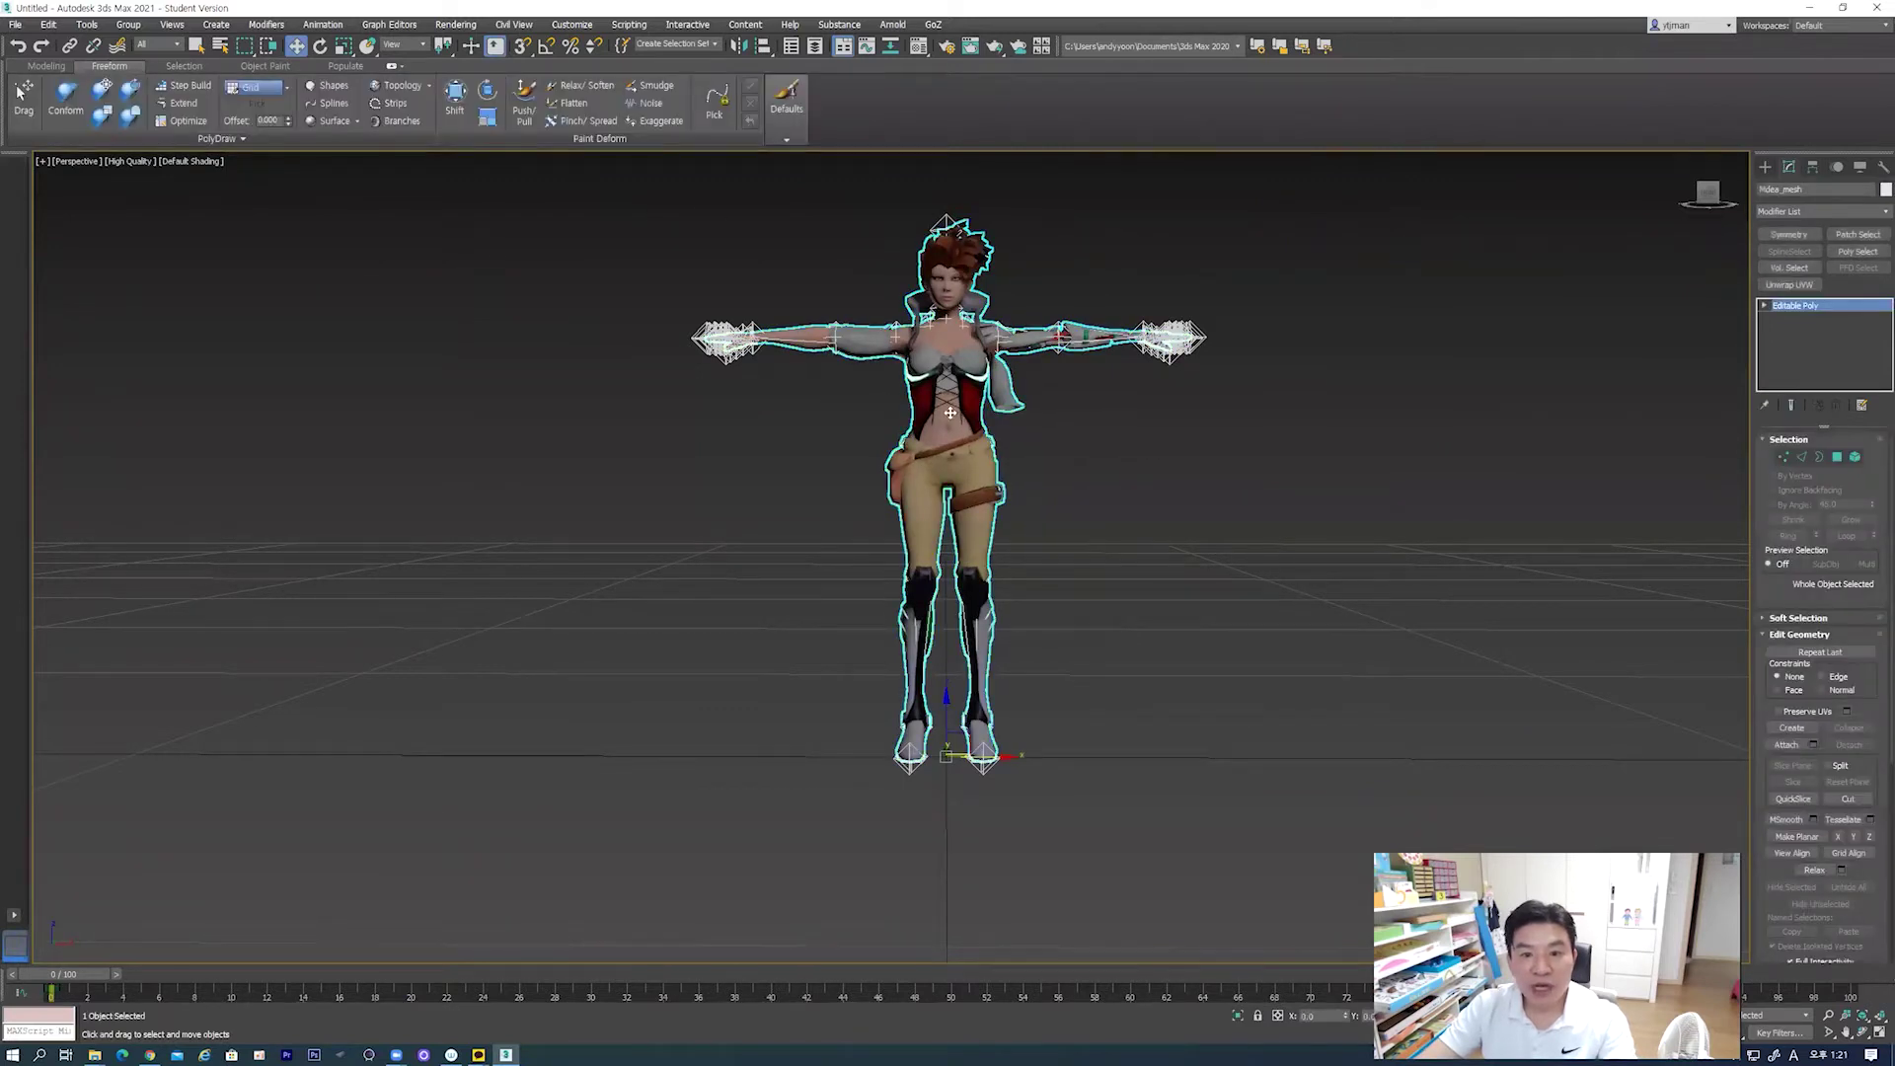
{"action": "left_click", "coordinate": [1860, 167]}
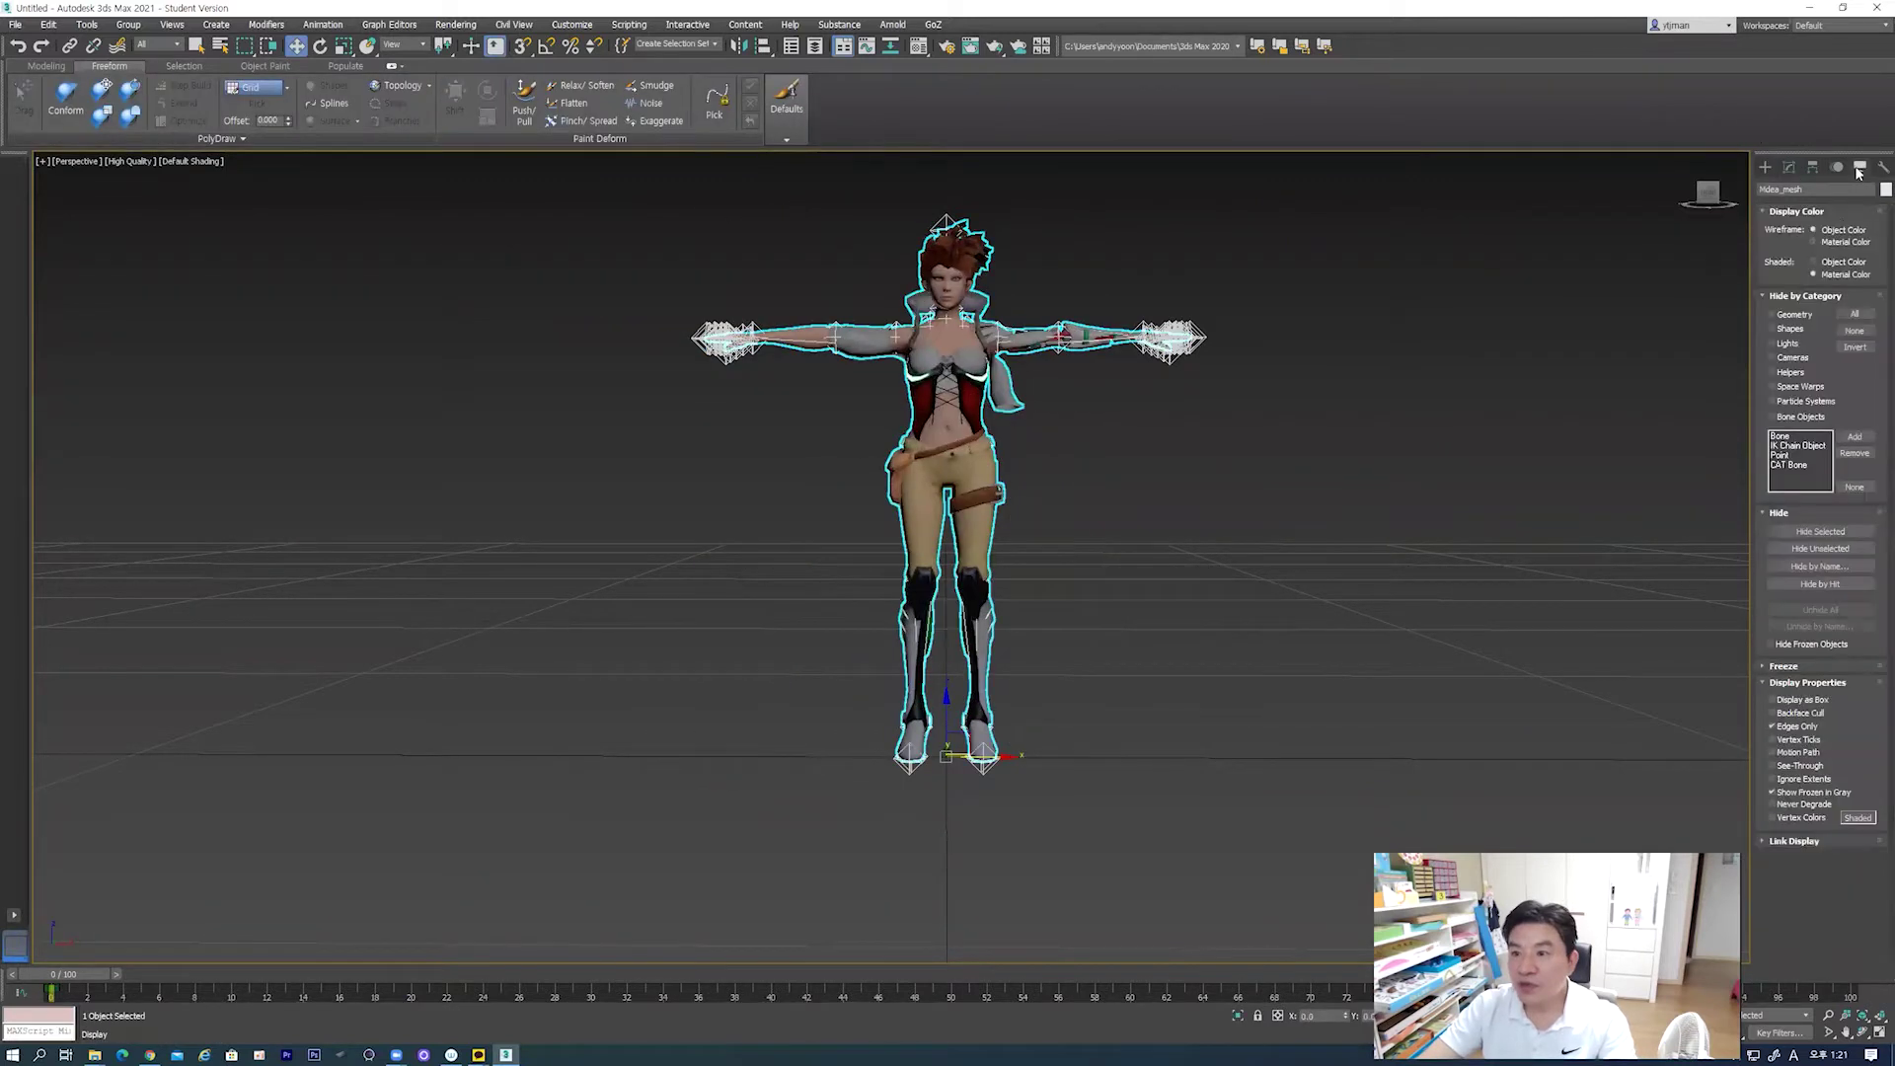
{"action": "left_click", "coordinate": [1801, 316]}
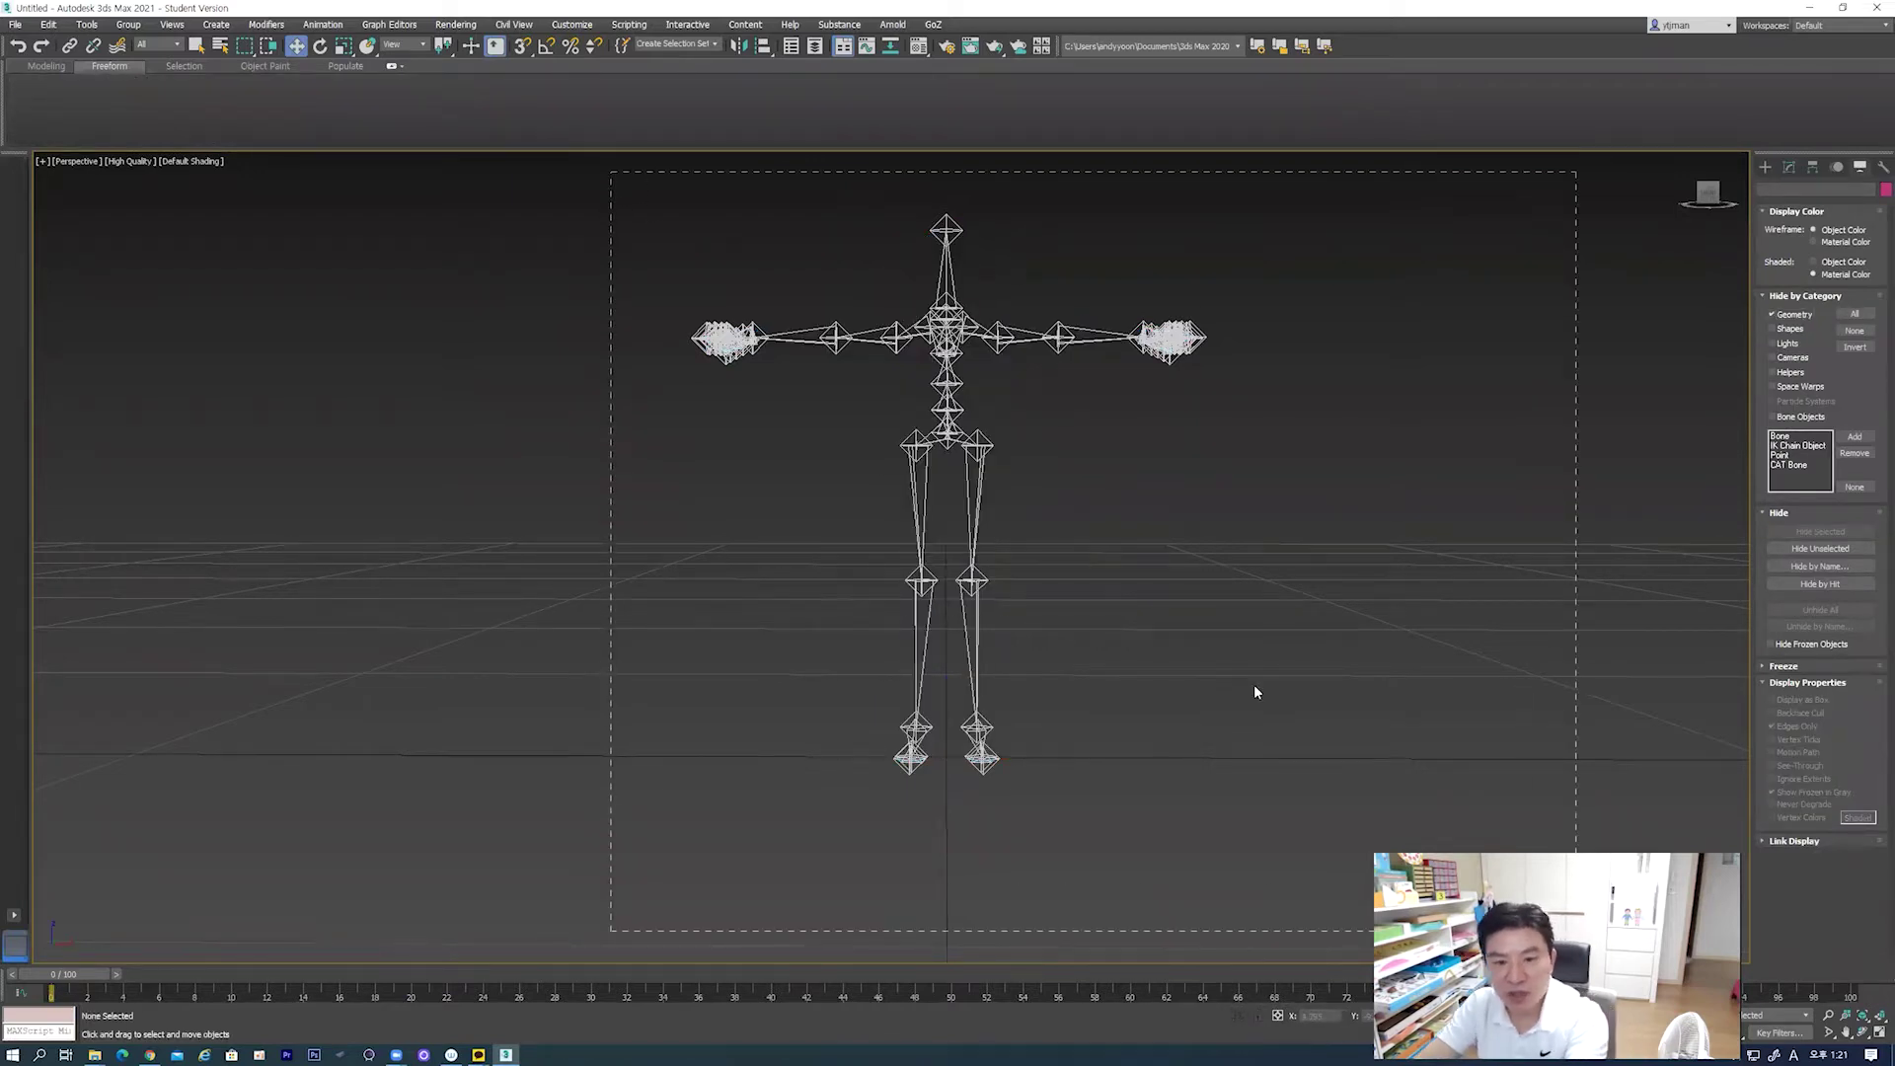
{"action": "key", "text": "shift+b"}
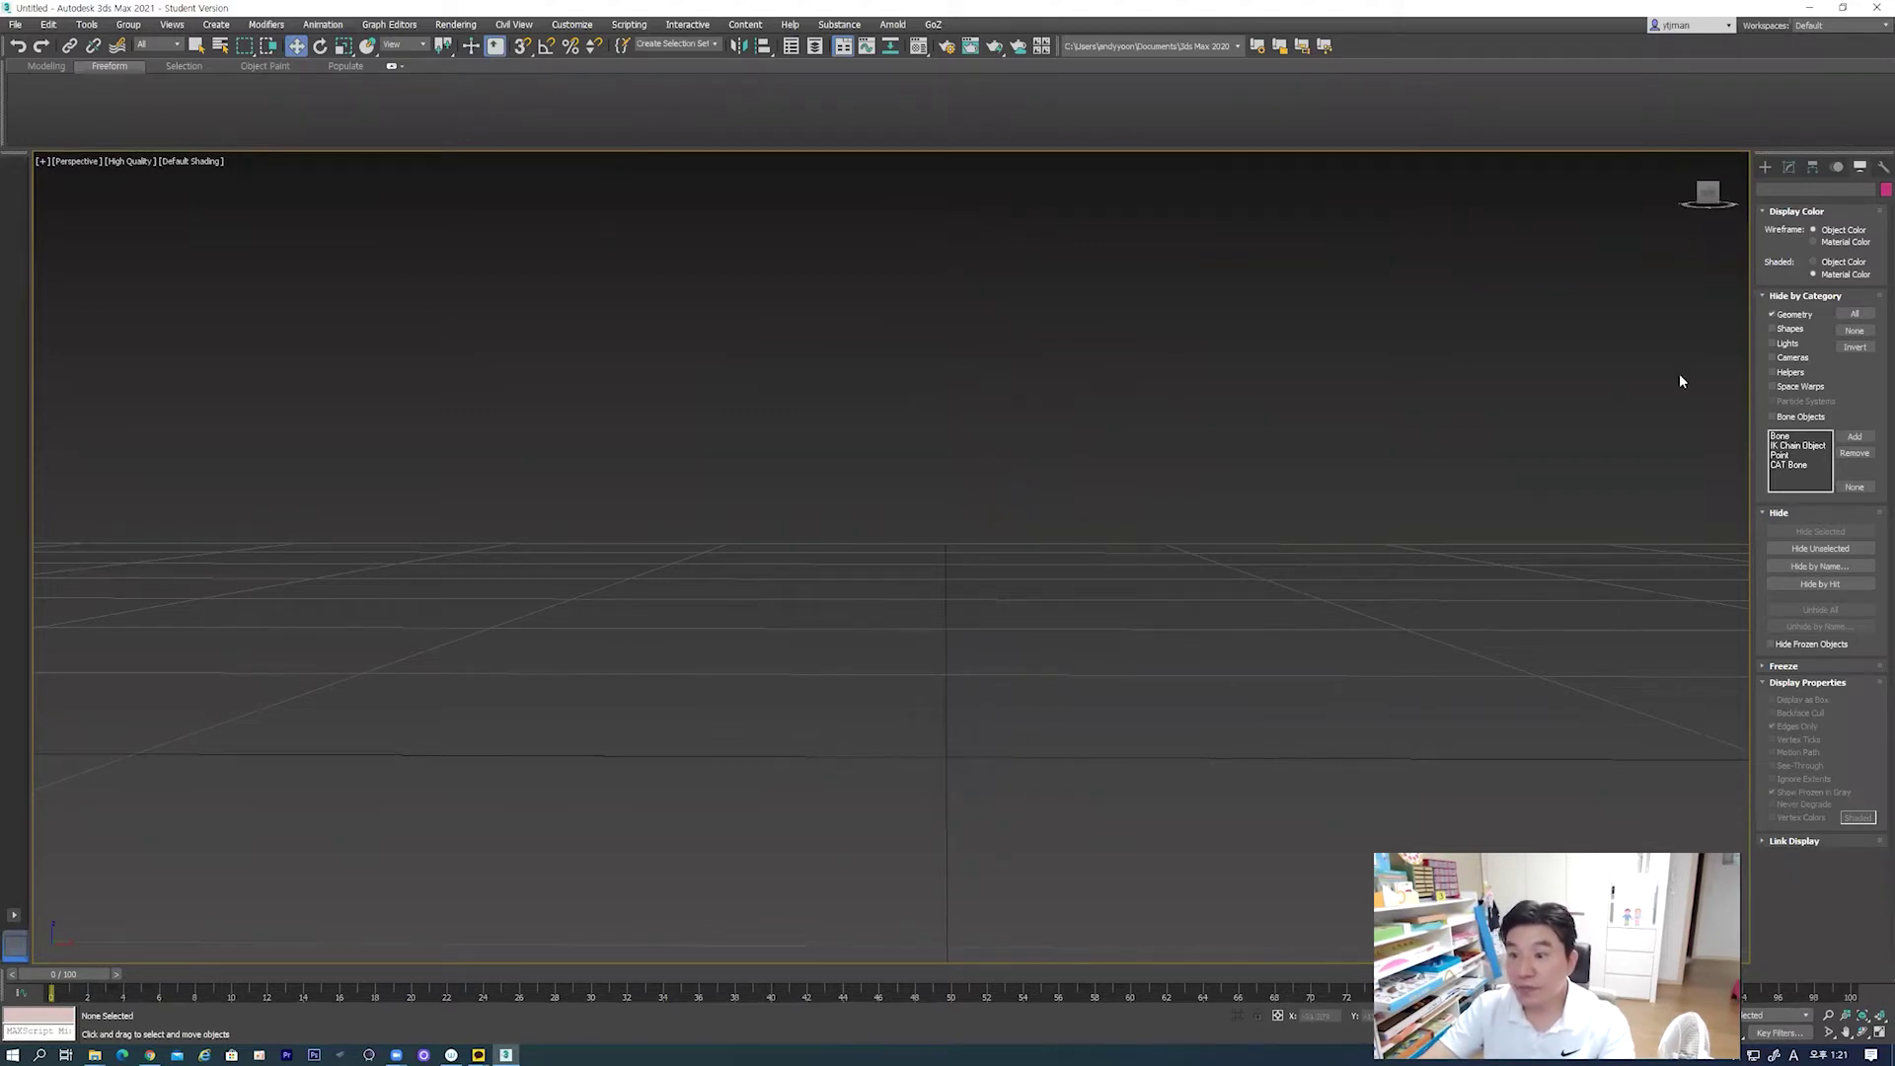
{"action": "left_click", "coordinate": [1773, 314]}
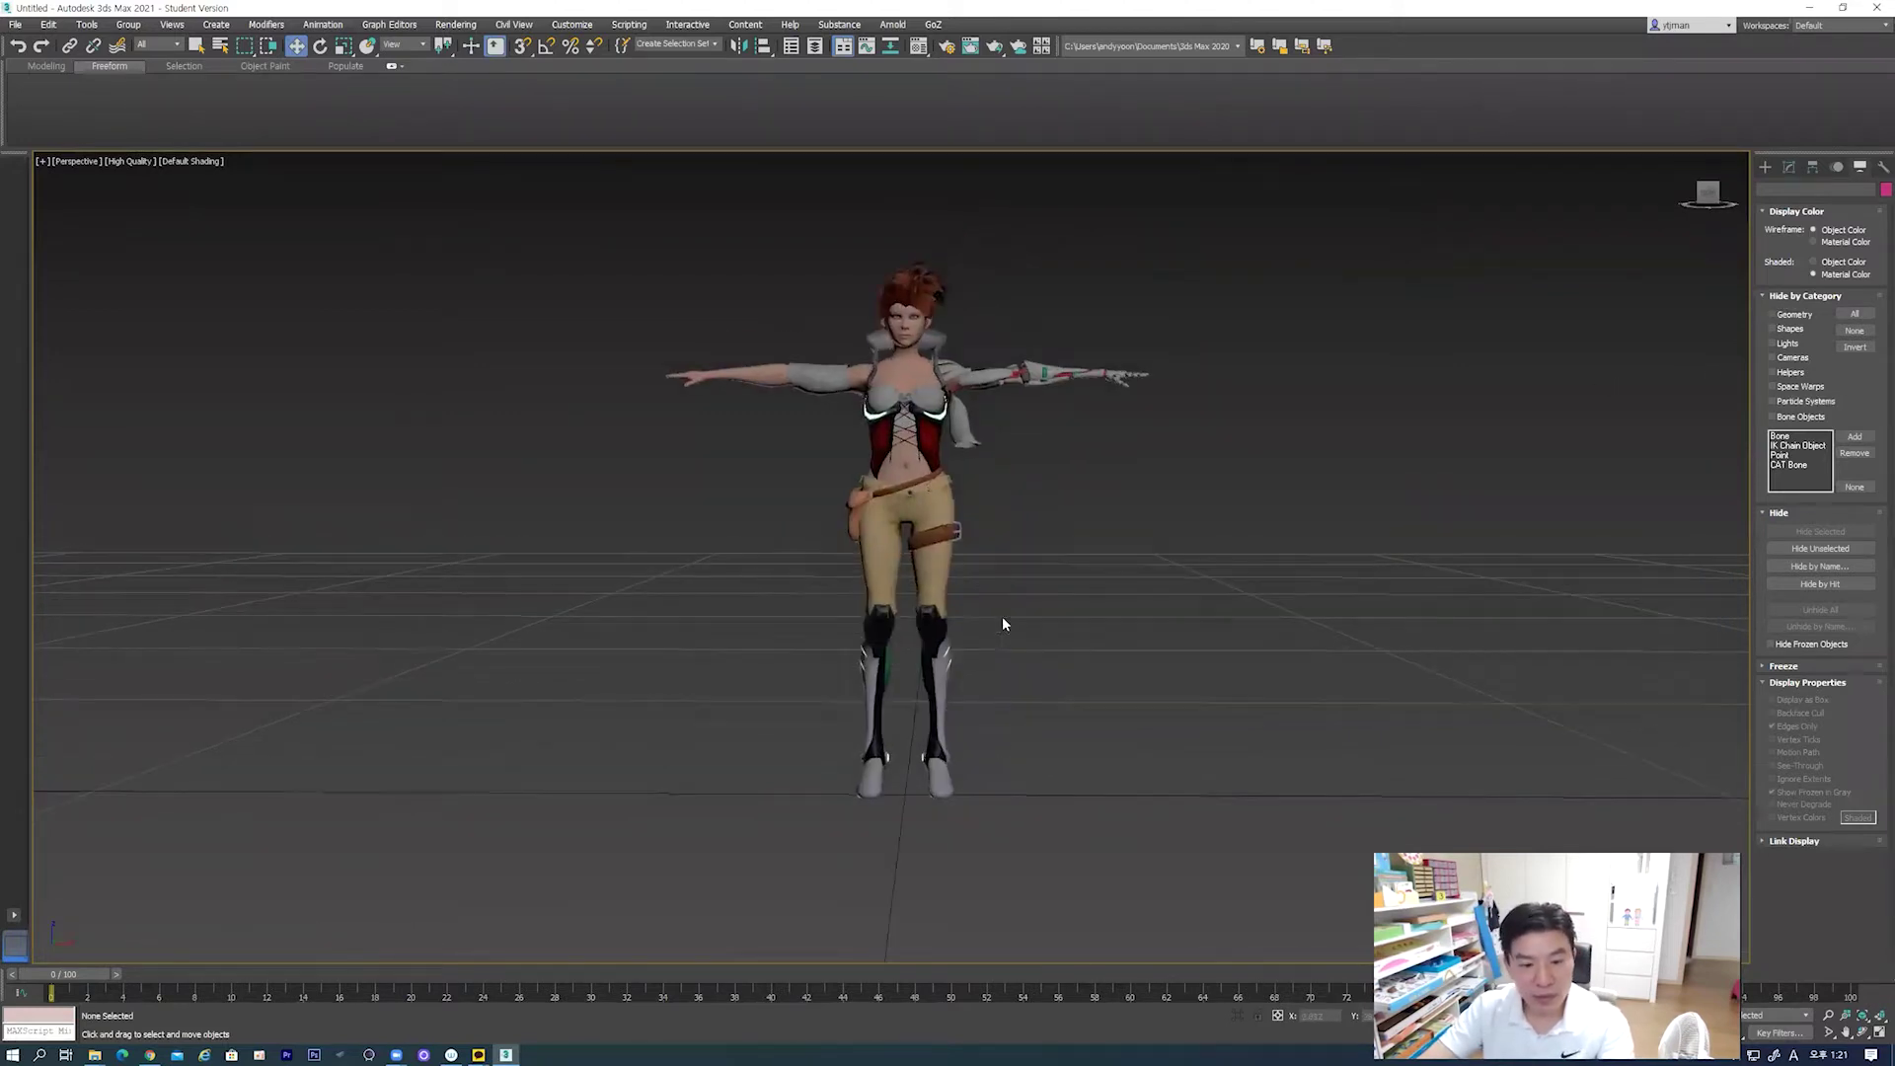
Step: Switch to the Front view and cycle its shading back to default
{"action": "key", "text": "f"}
{"action": "key", "text": "F3"}
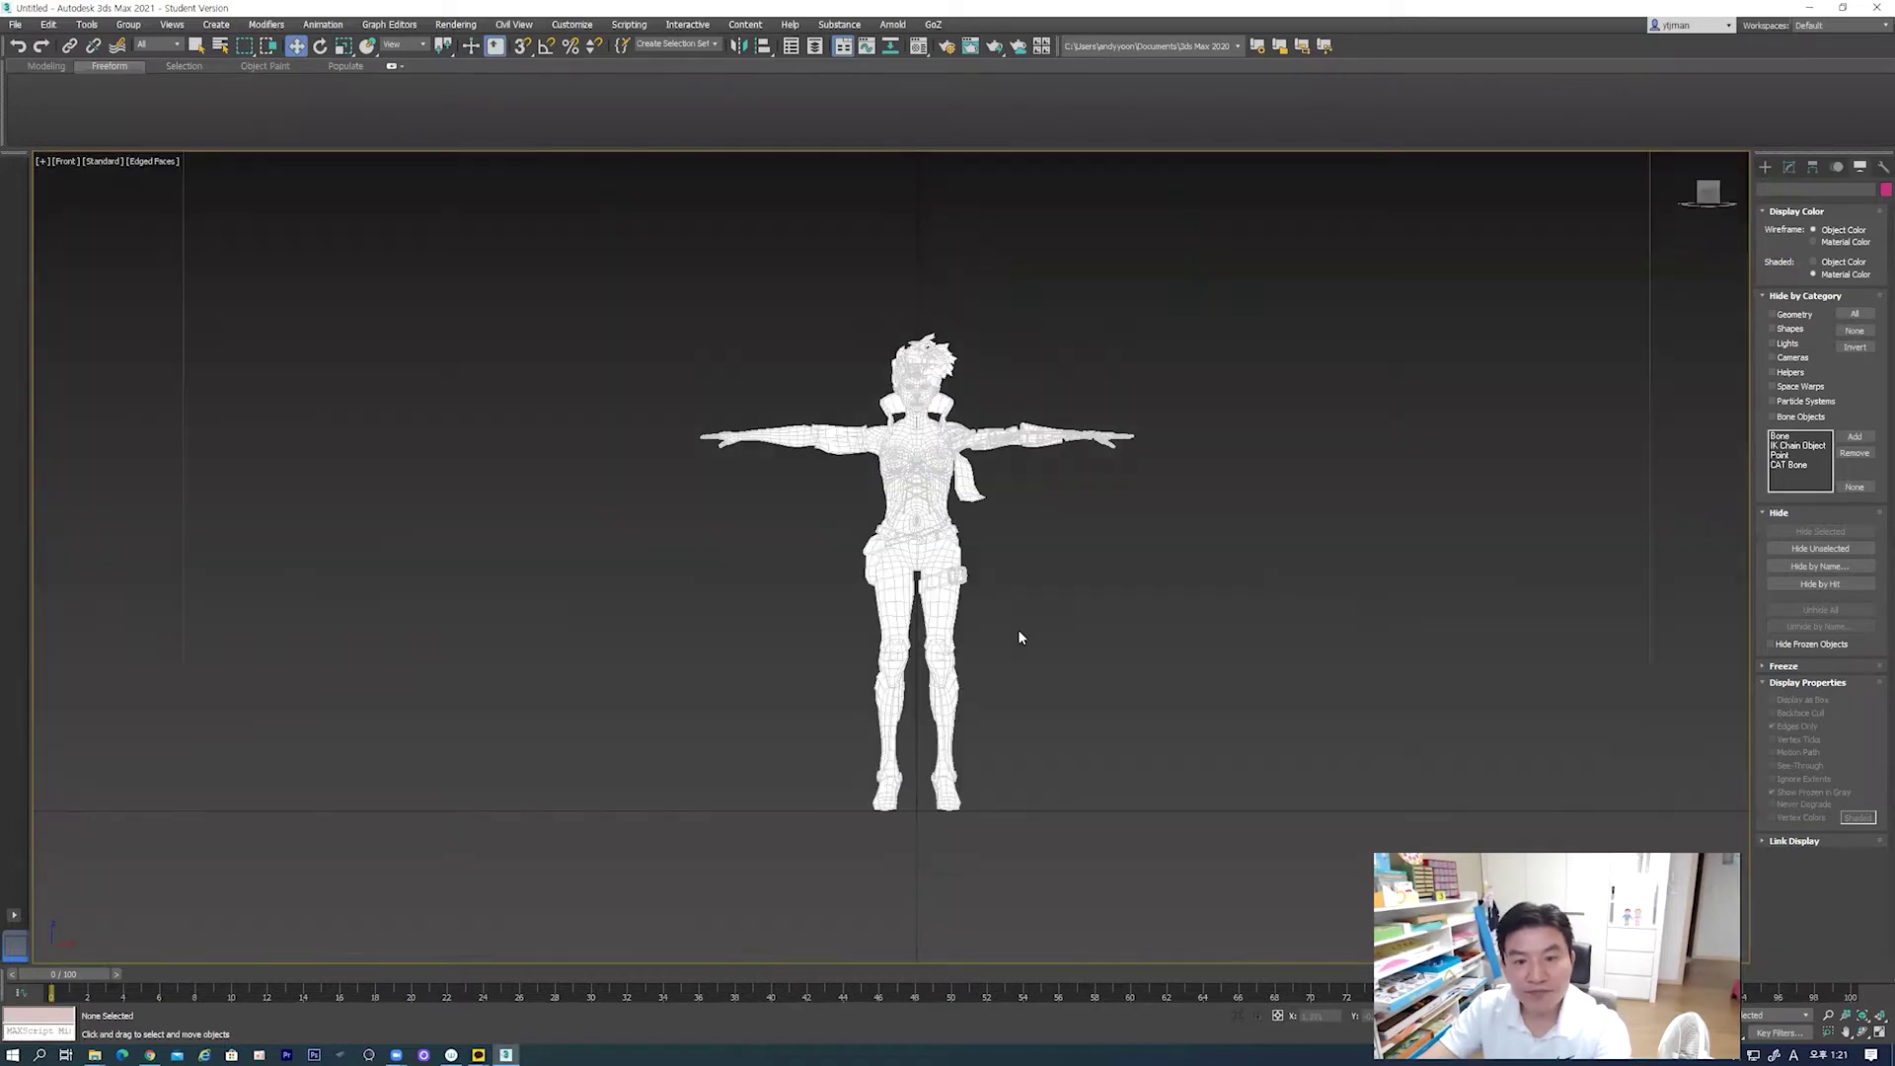
{"action": "key", "text": "F3"}
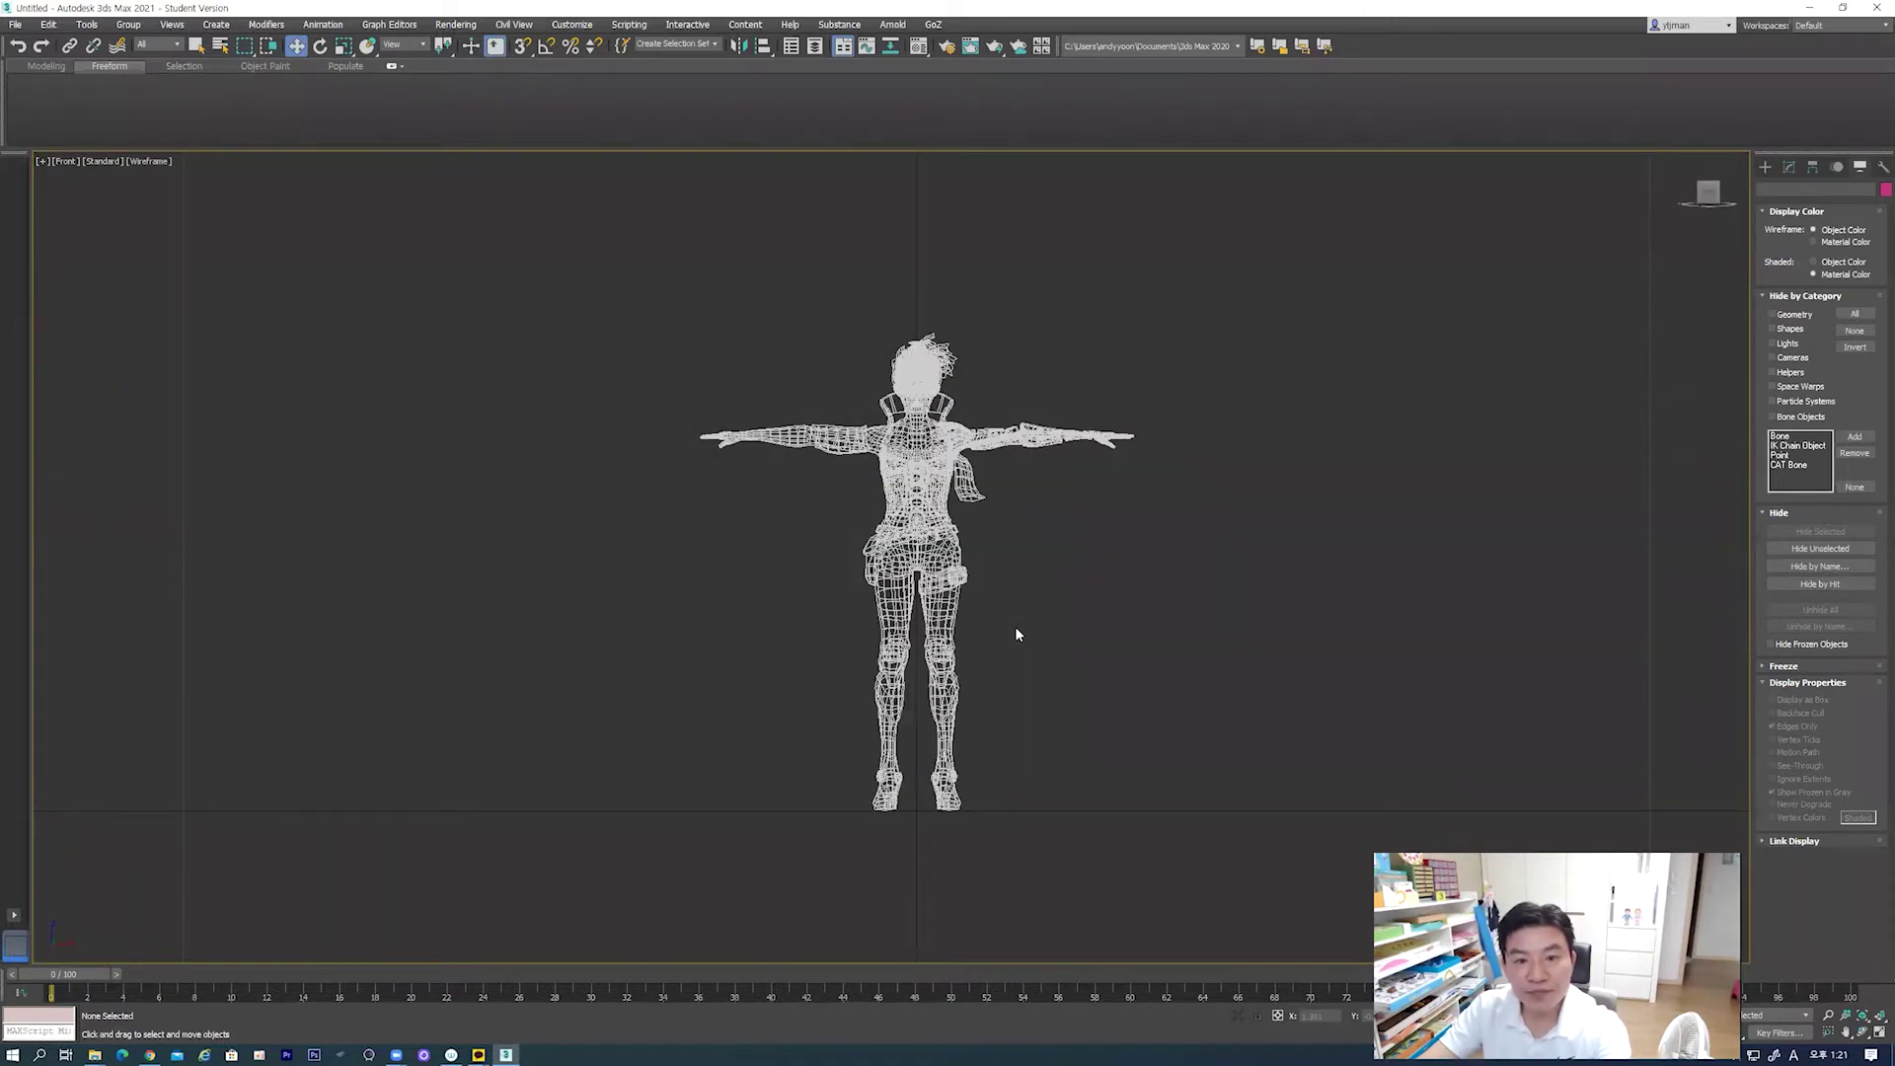
{"action": "key", "text": "F3"}
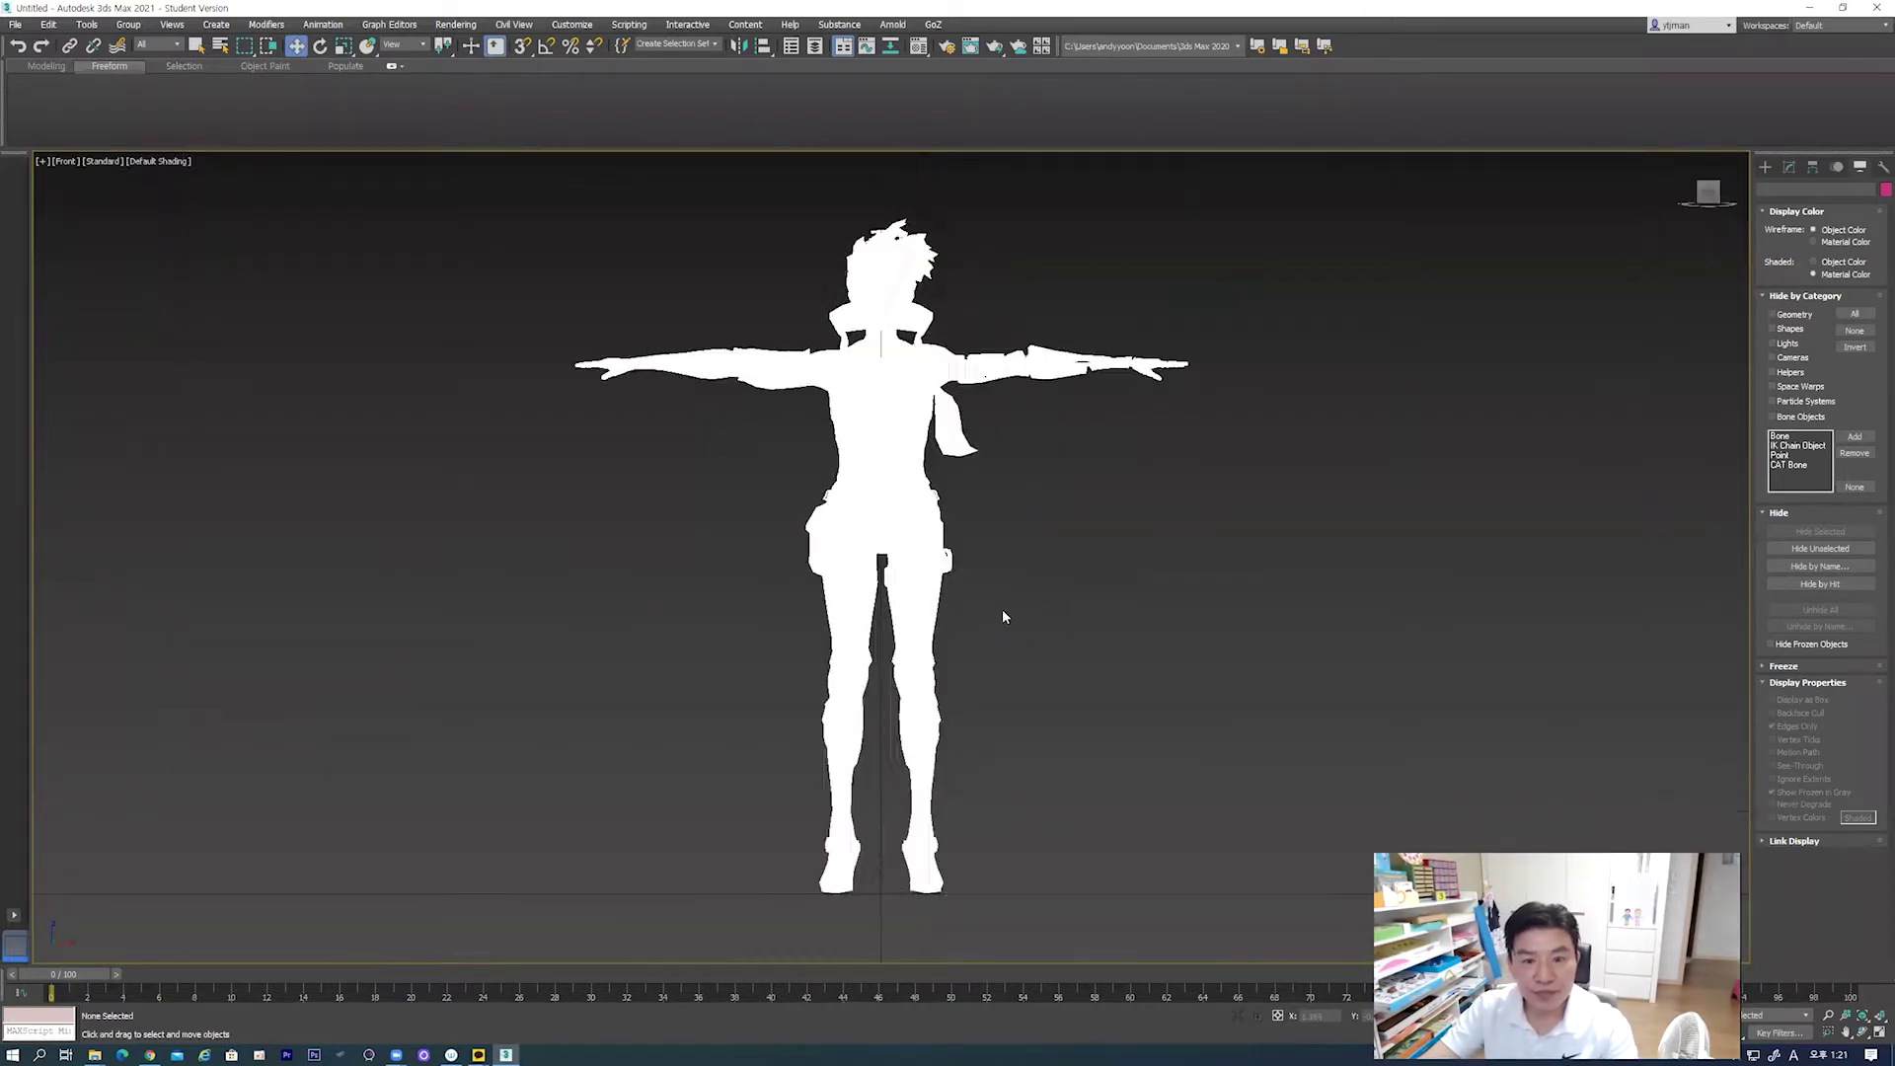
{"action": "middle_click_drag", "start_coordinate": [600, 531], "coordinate": [473, 358]}
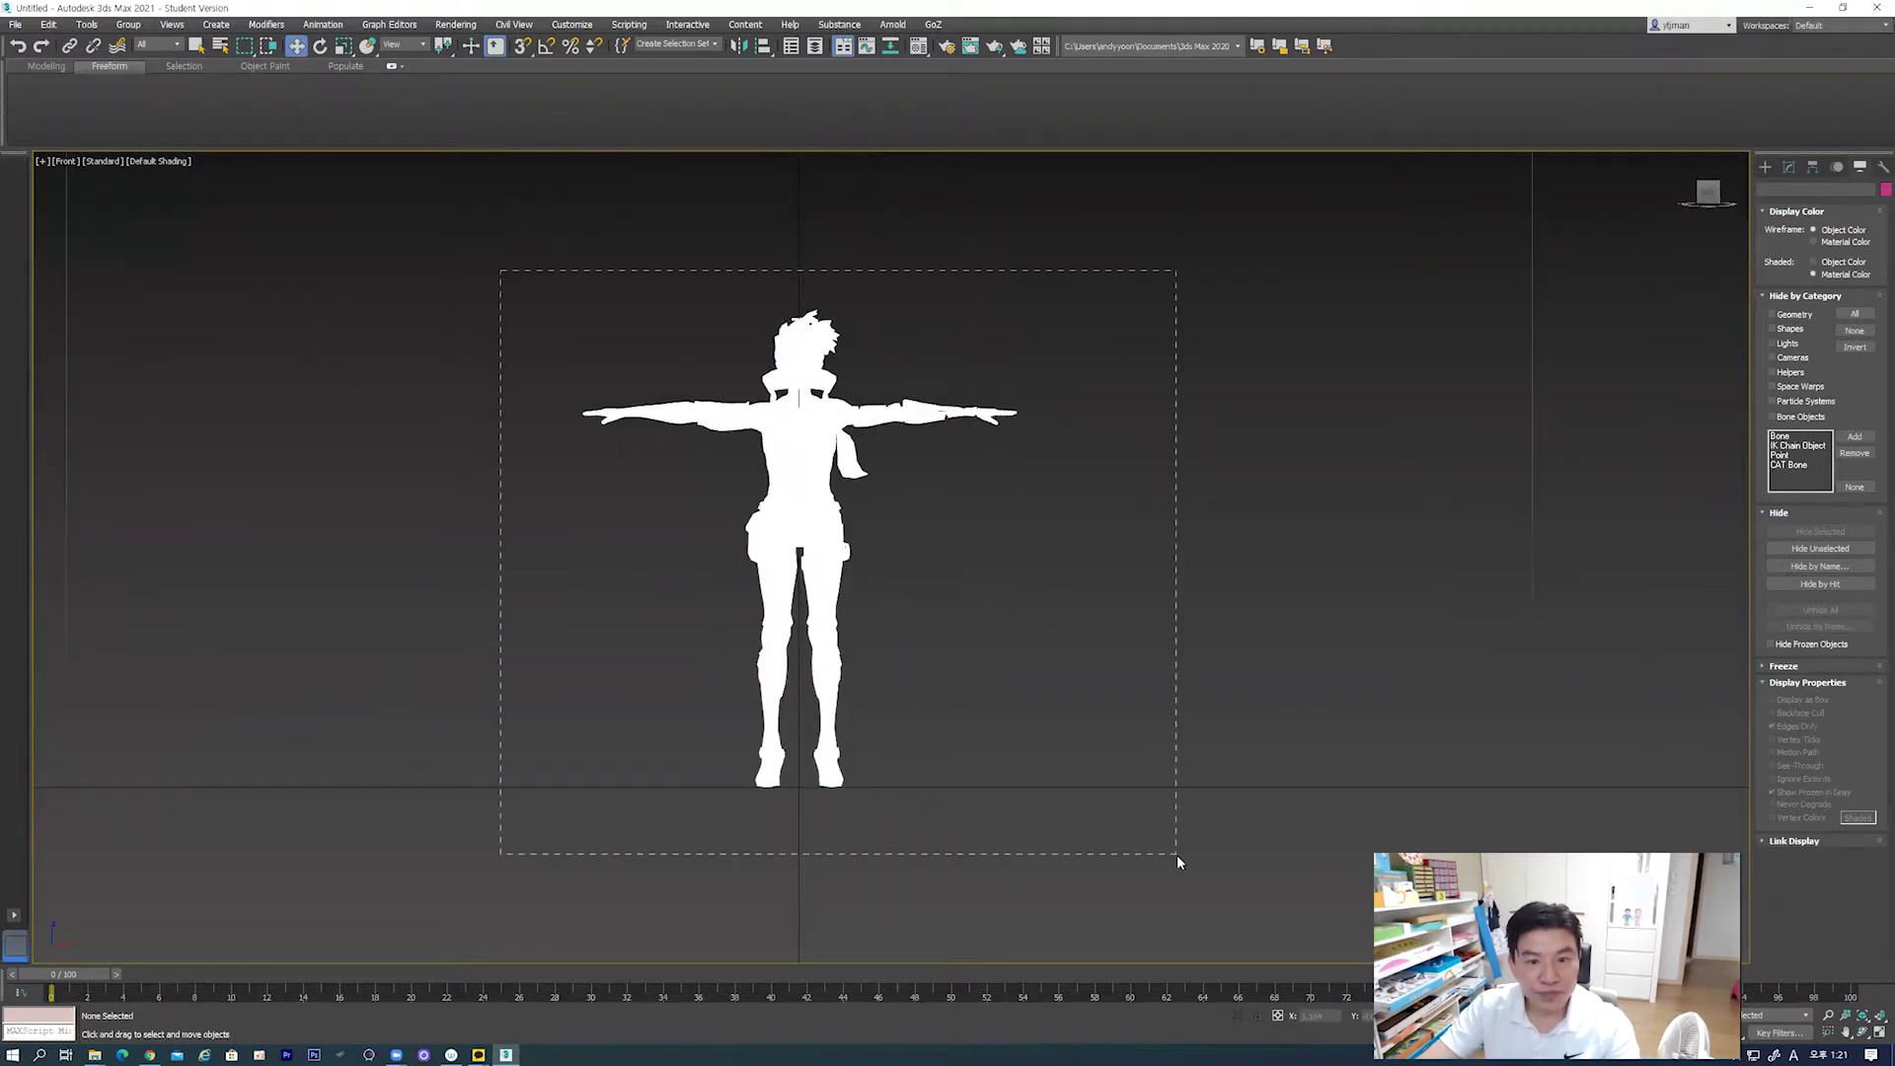
Step: Box-select the mesh, make it See-Through with Alt+X, and frame the character
{"action": "left_click_drag", "start_coordinate": [1177, 857], "coordinate": [1165, 835]}
{"action": "key", "text": "alt+x"}
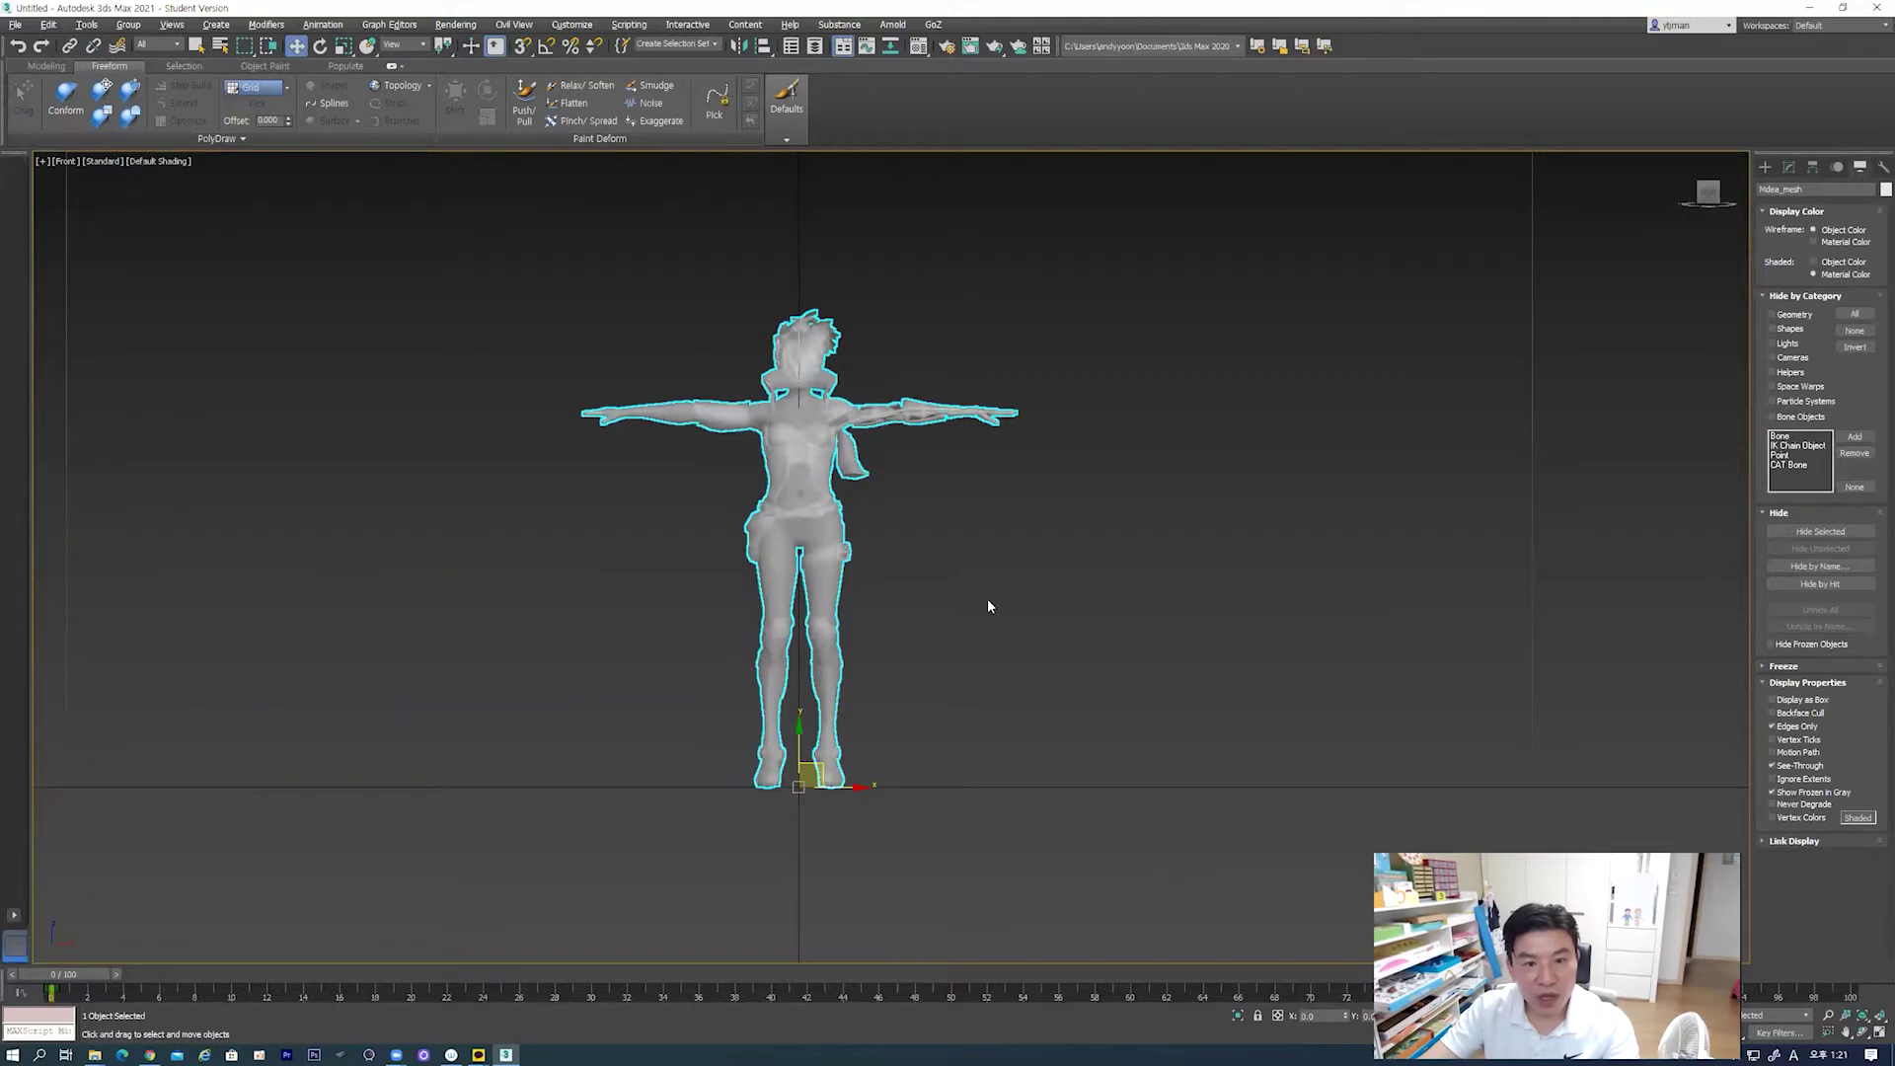
{"action": "left_click", "coordinate": [987, 598]}
{"action": "middle_click_drag", "start_coordinate": [819, 554], "coordinate": [875, 535]}
{"action": "scroll", "coordinate": [876, 534], "scroll_direction": "up", "scroll_amount": 5}
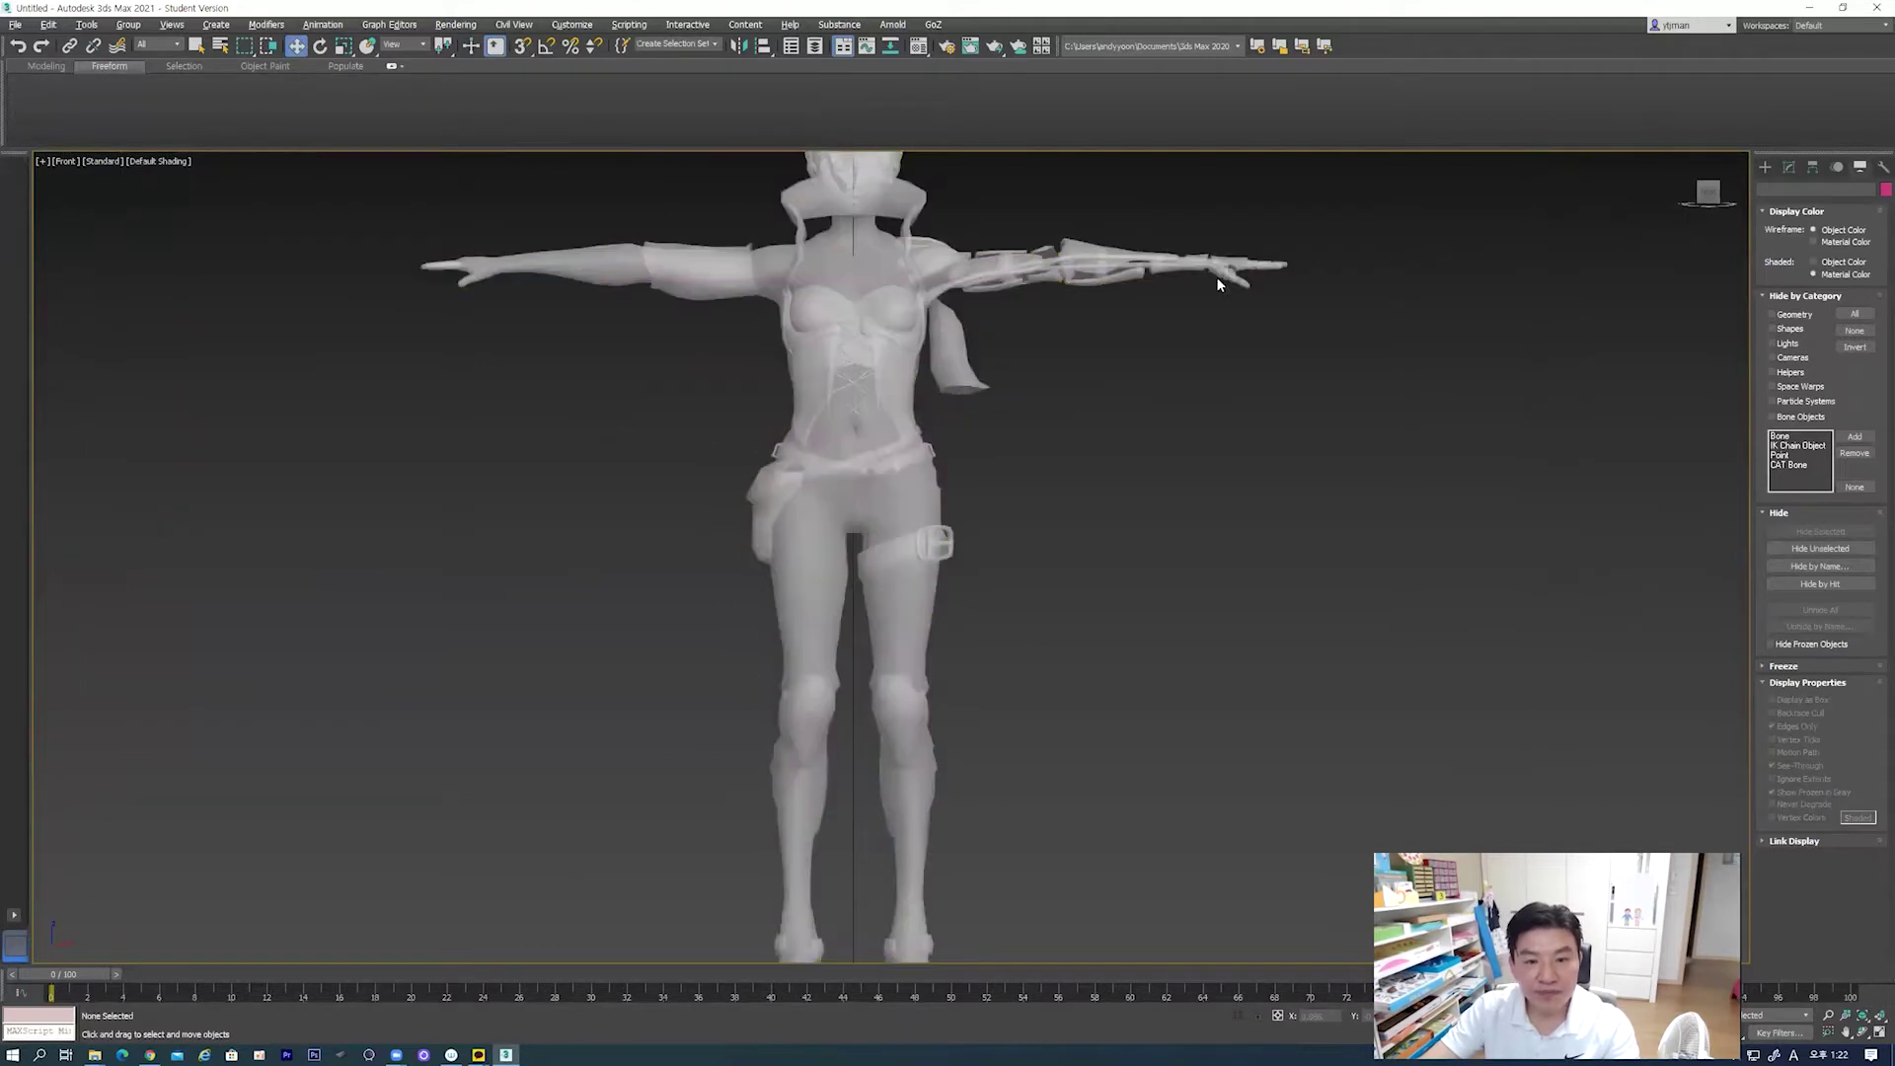
{"action": "middle_click_drag", "start_coordinate": [1258, 418], "coordinate": [1224, 368]}
{"action": "left_click", "coordinate": [1765, 166]}
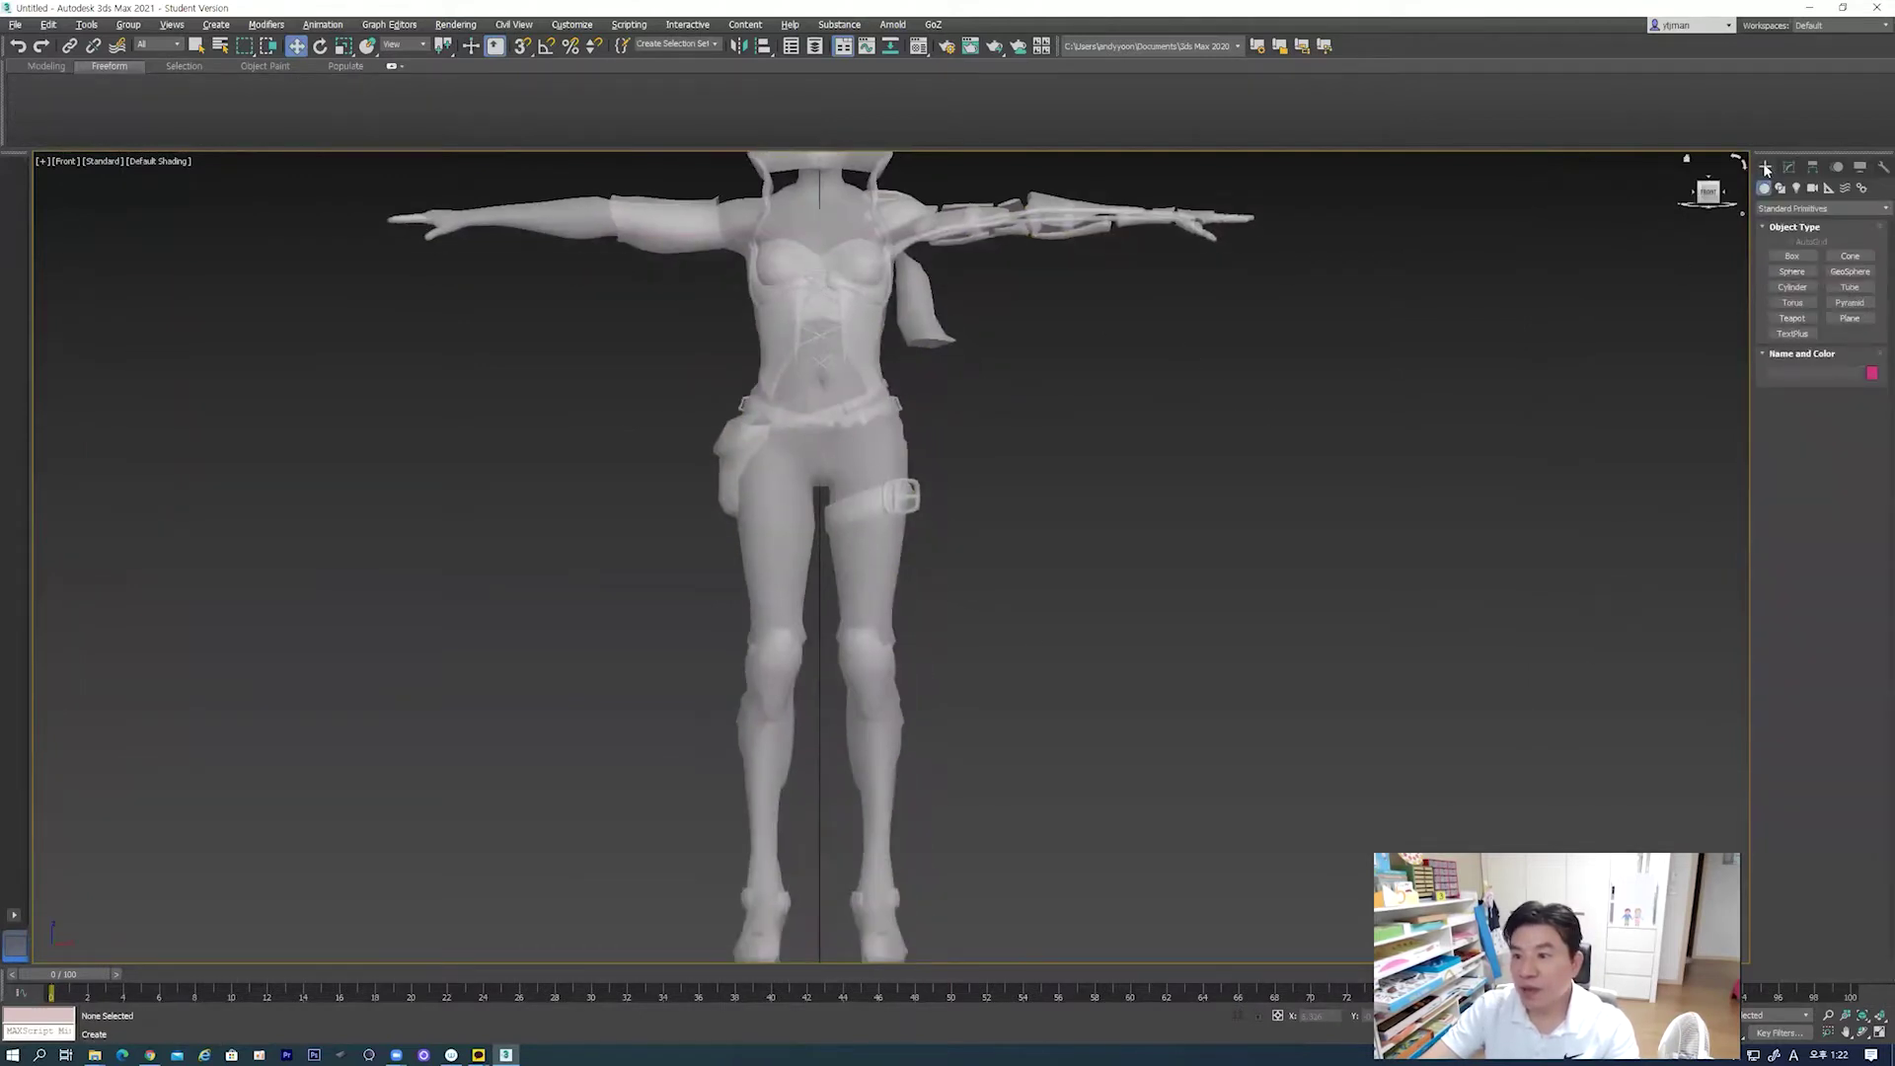
Step: Create a Biped system dragged from the character's feet to head height
{"action": "left_click", "coordinate": [1862, 187]}
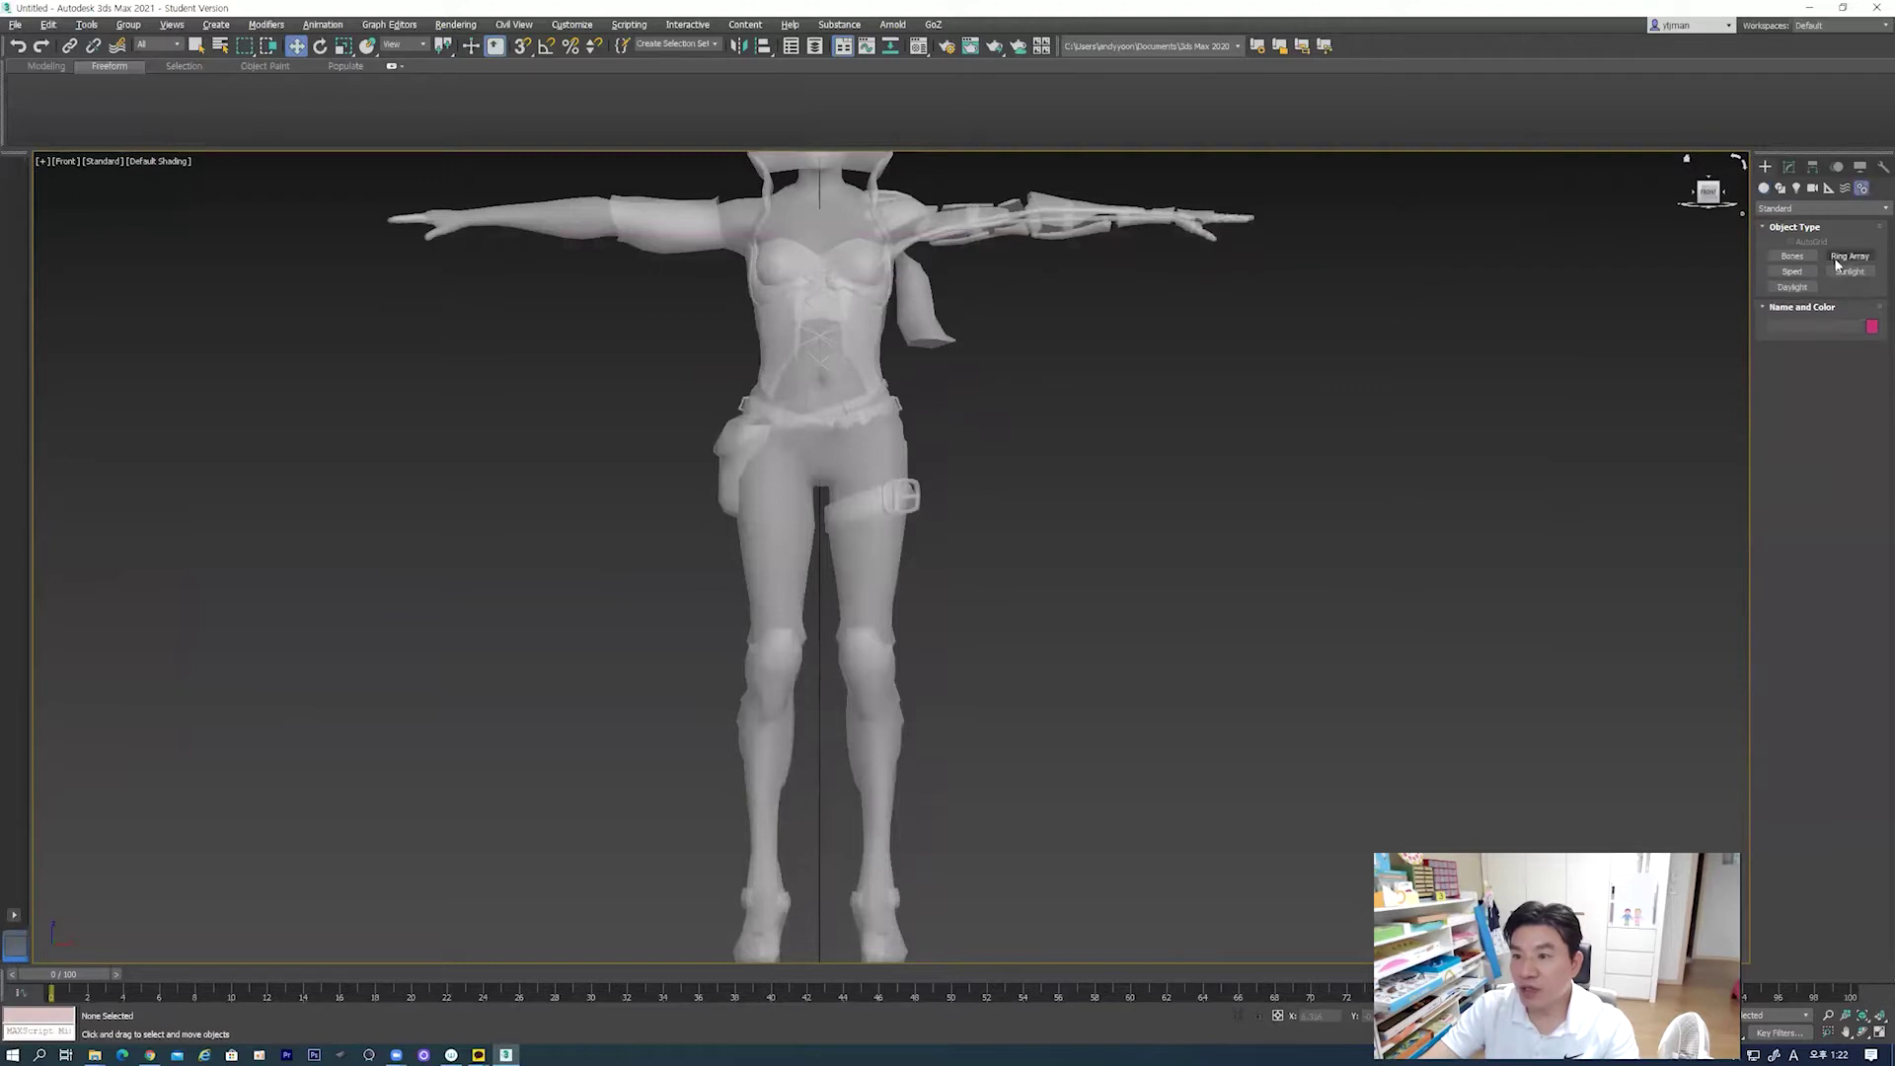
{"action": "left_click", "coordinate": [1806, 277]}
{"action": "middle_click_drag", "start_coordinate": [1010, 737], "coordinate": [1044, 647]}
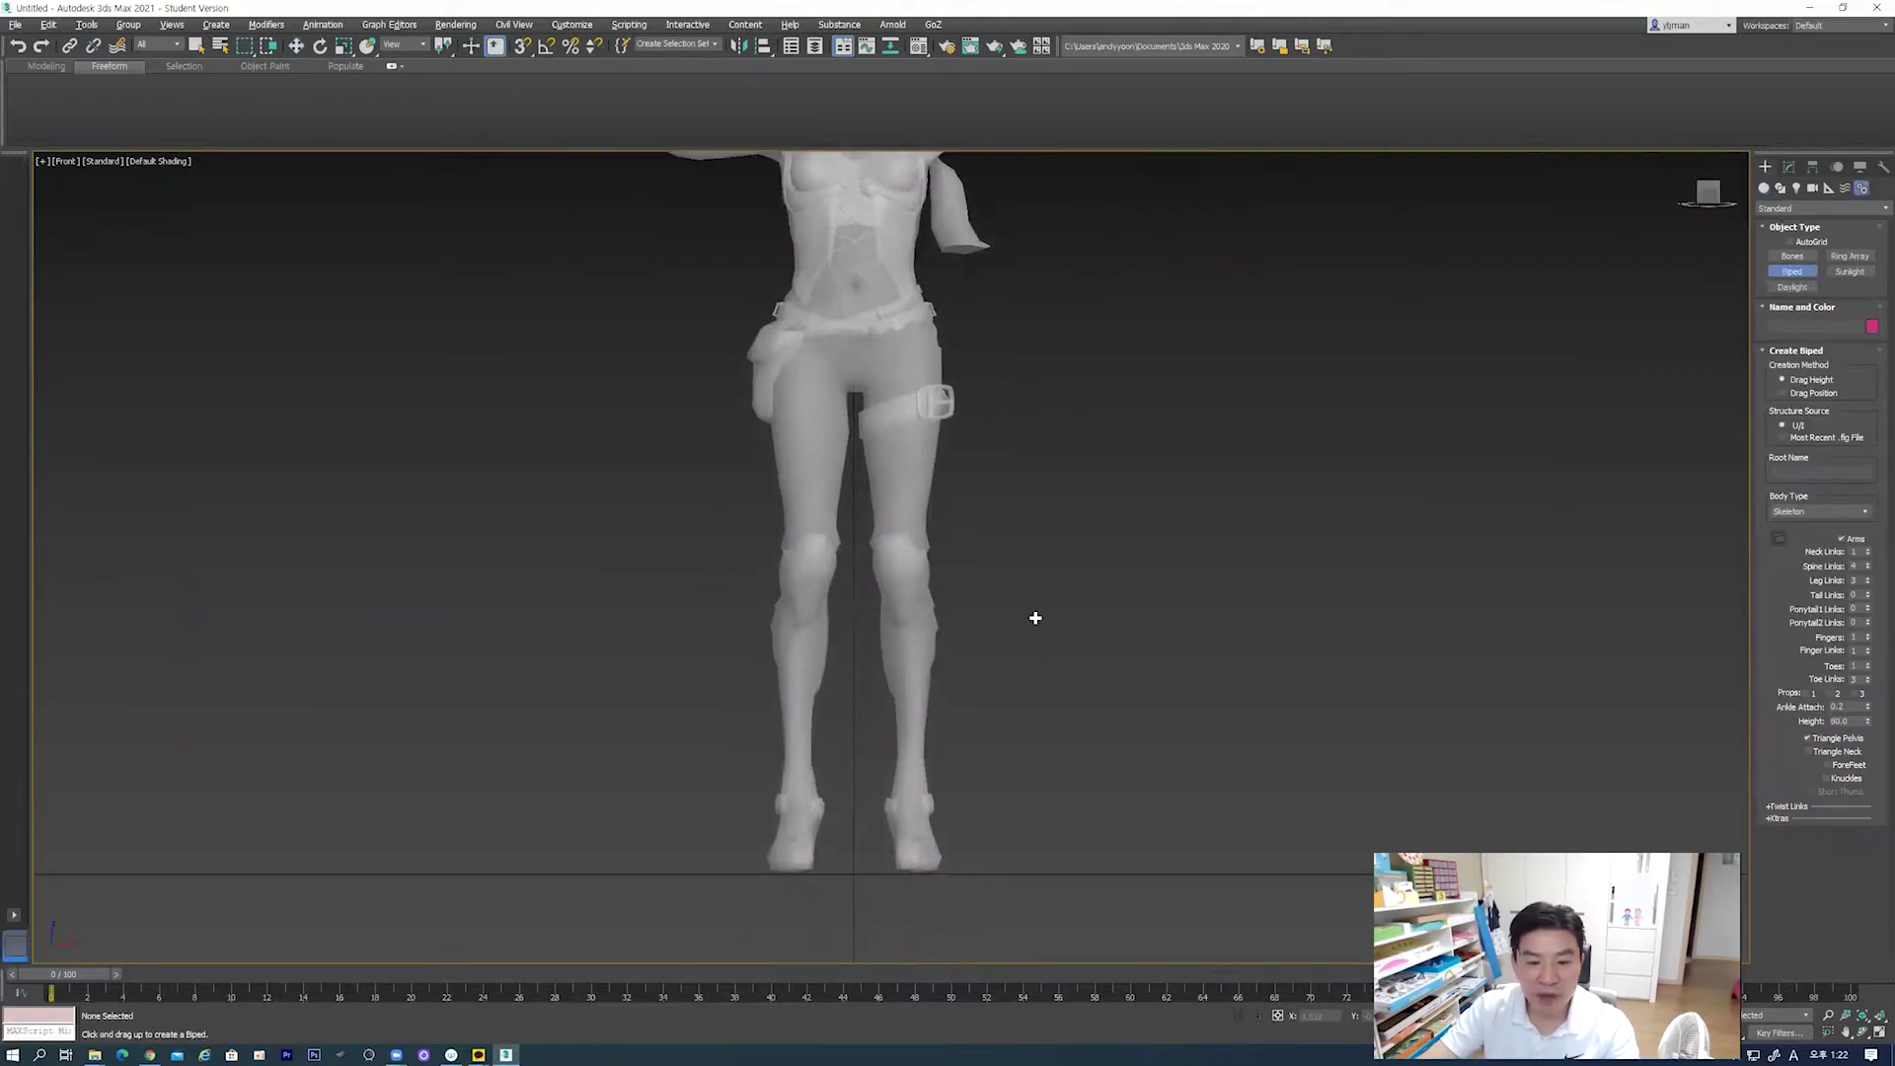
{"action": "scroll", "coordinate": [918, 811], "scroll_direction": "down", "scroll_amount": 3}
{"action": "middle_click_drag", "start_coordinate": [913, 834], "coordinate": [899, 886]}
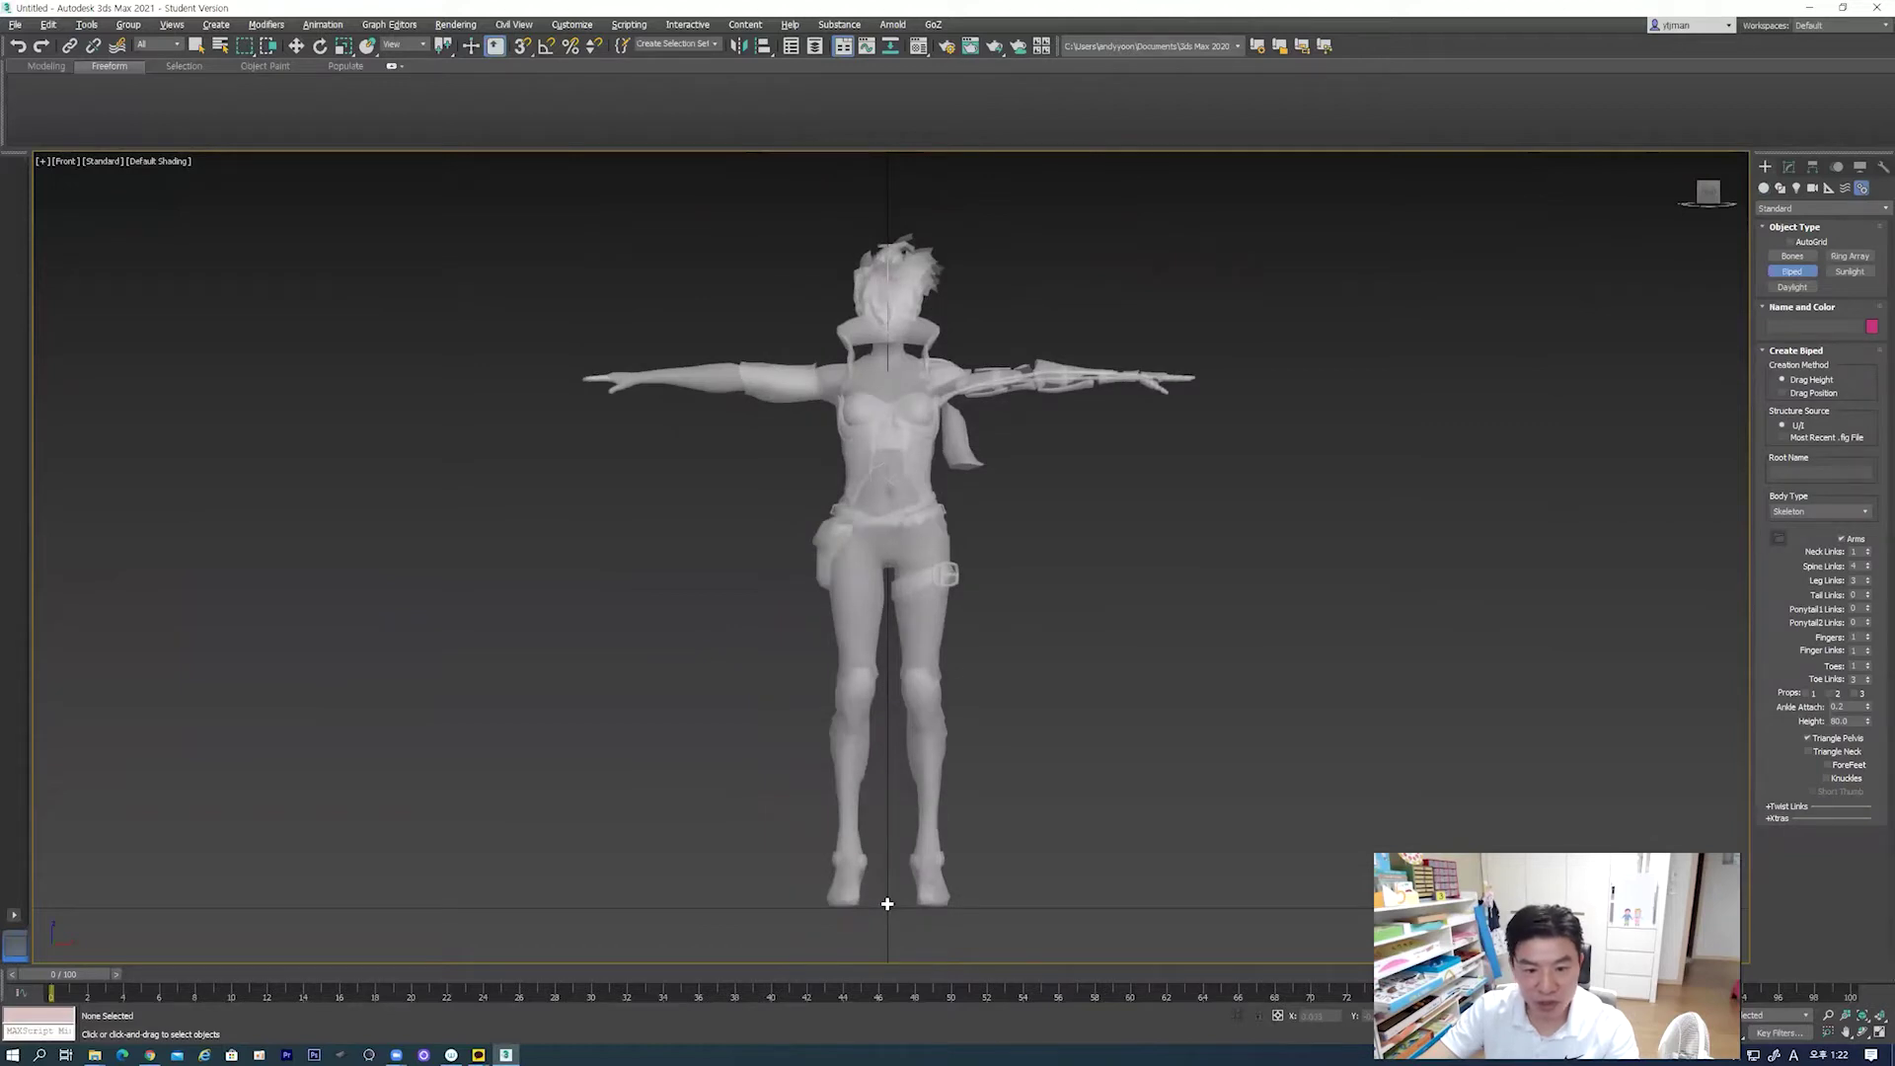
{"action": "left_click_drag", "start_coordinate": [888, 905], "coordinate": [949, 264]}
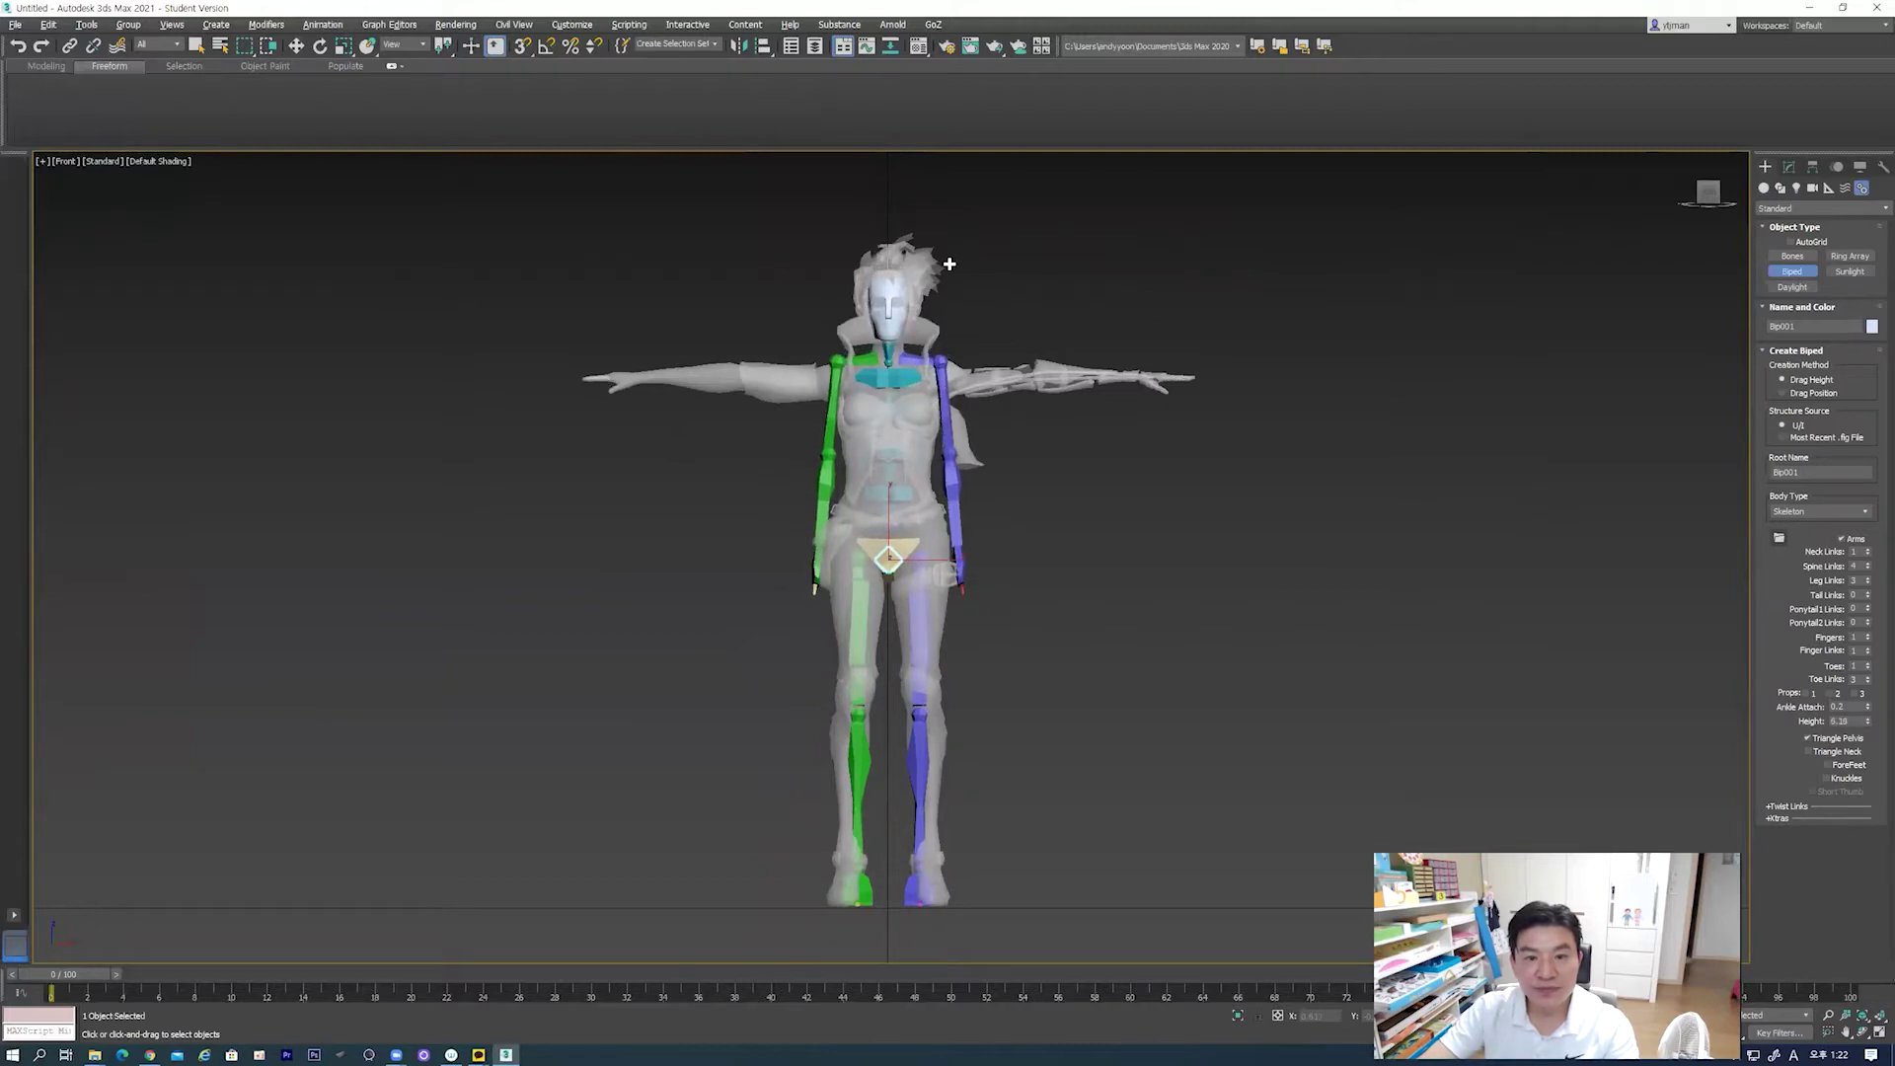
Step: Return to the Front view, centre the new biped and select its left forearm
{"action": "left_click", "coordinate": [296, 46]}
{"action": "mouse_move", "coordinate": [708, 449]}
{"action": "middle_mouse_down", "text": "alt"}
{"action": "mouse_move", "coordinate": [875, 550]}
{"action": "mouse_move", "coordinate": [1092, 504]}
{"action": "mouse_move", "coordinate": [992, 493]}
{"action": "middle_mouse_up", "text": "alt"}
{"action": "key", "text": "f"}
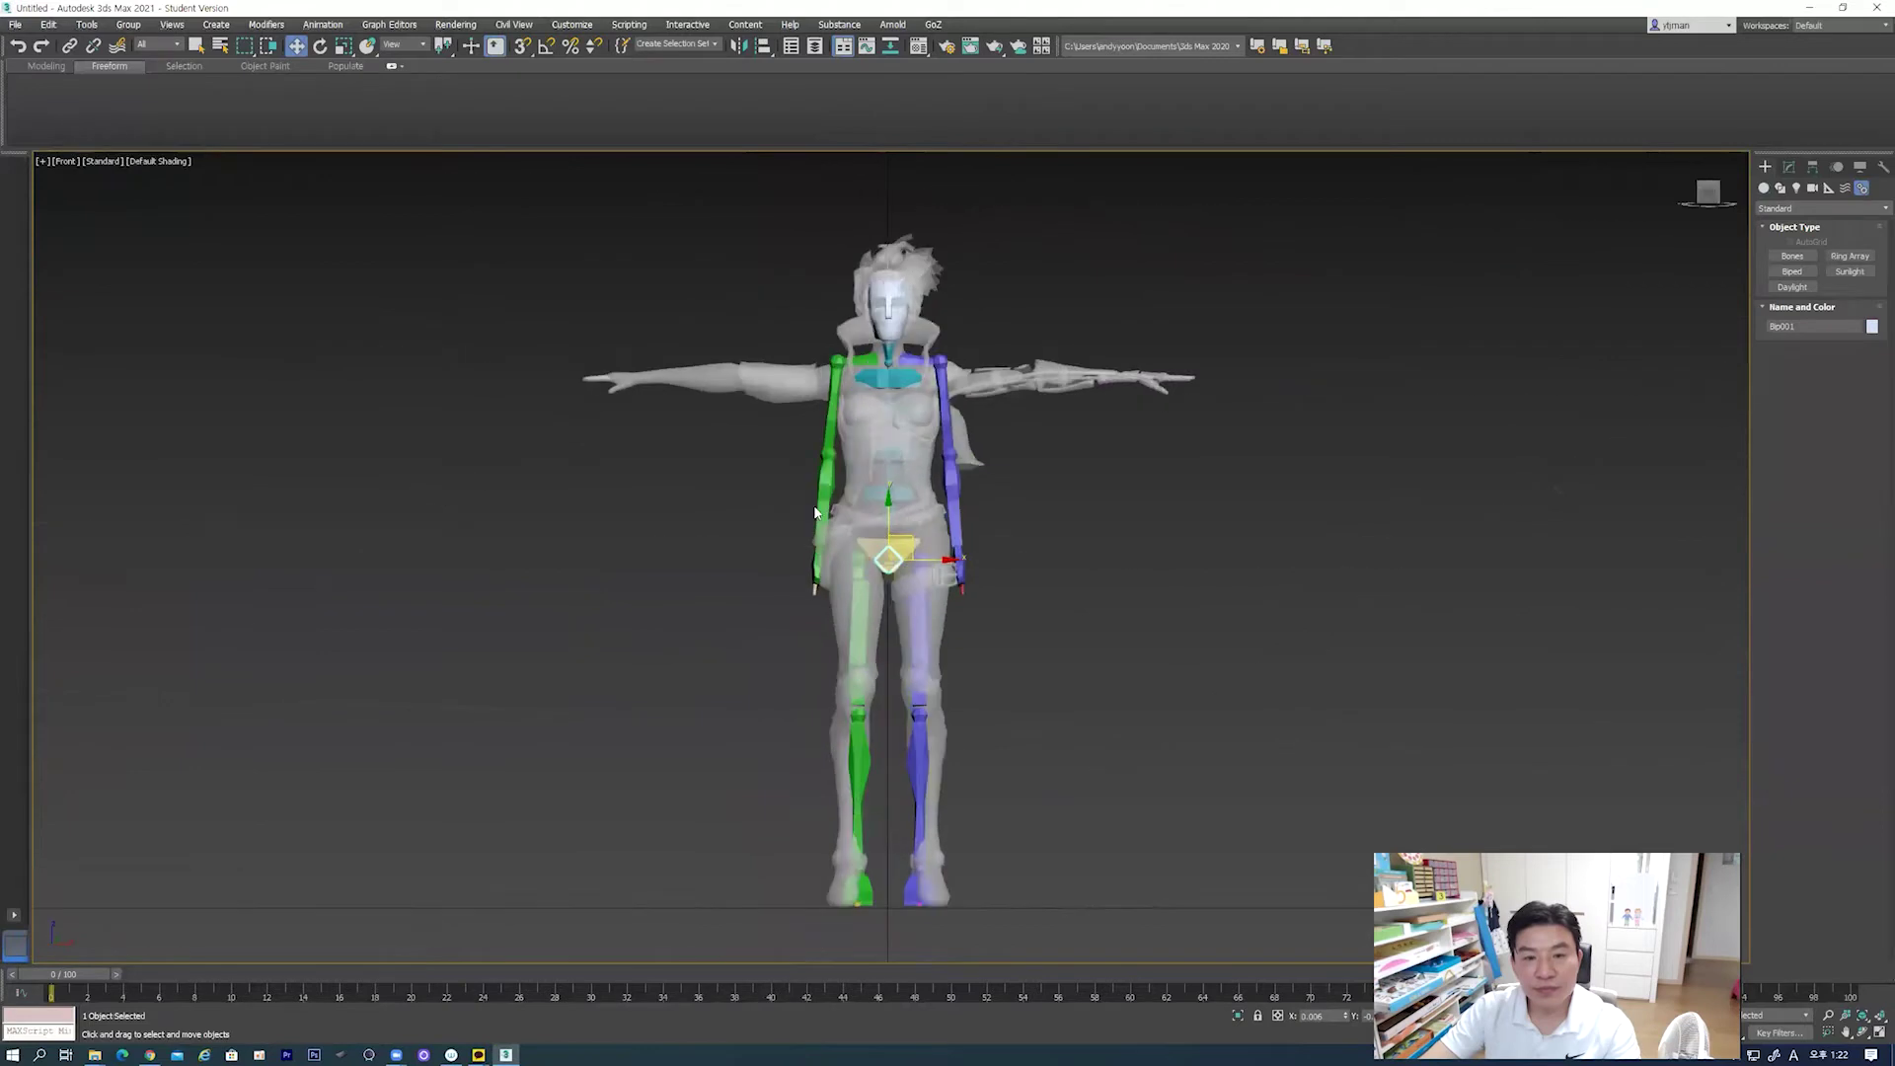
{"action": "scroll", "coordinate": [815, 512], "scroll_direction": "up", "scroll_amount": 3}
{"action": "scroll", "coordinate": [1169, 542], "scroll_direction": "down", "scroll_amount": 3}
{"action": "middle_click_drag", "start_coordinate": [1169, 542], "coordinate": [1090, 589]}
{"action": "left_click", "coordinate": [1023, 515]}
Step: In the Motion panel, enter Figure Mode and set the biped Body Type to Classic
{"action": "left_click", "coordinate": [1817, 165]}
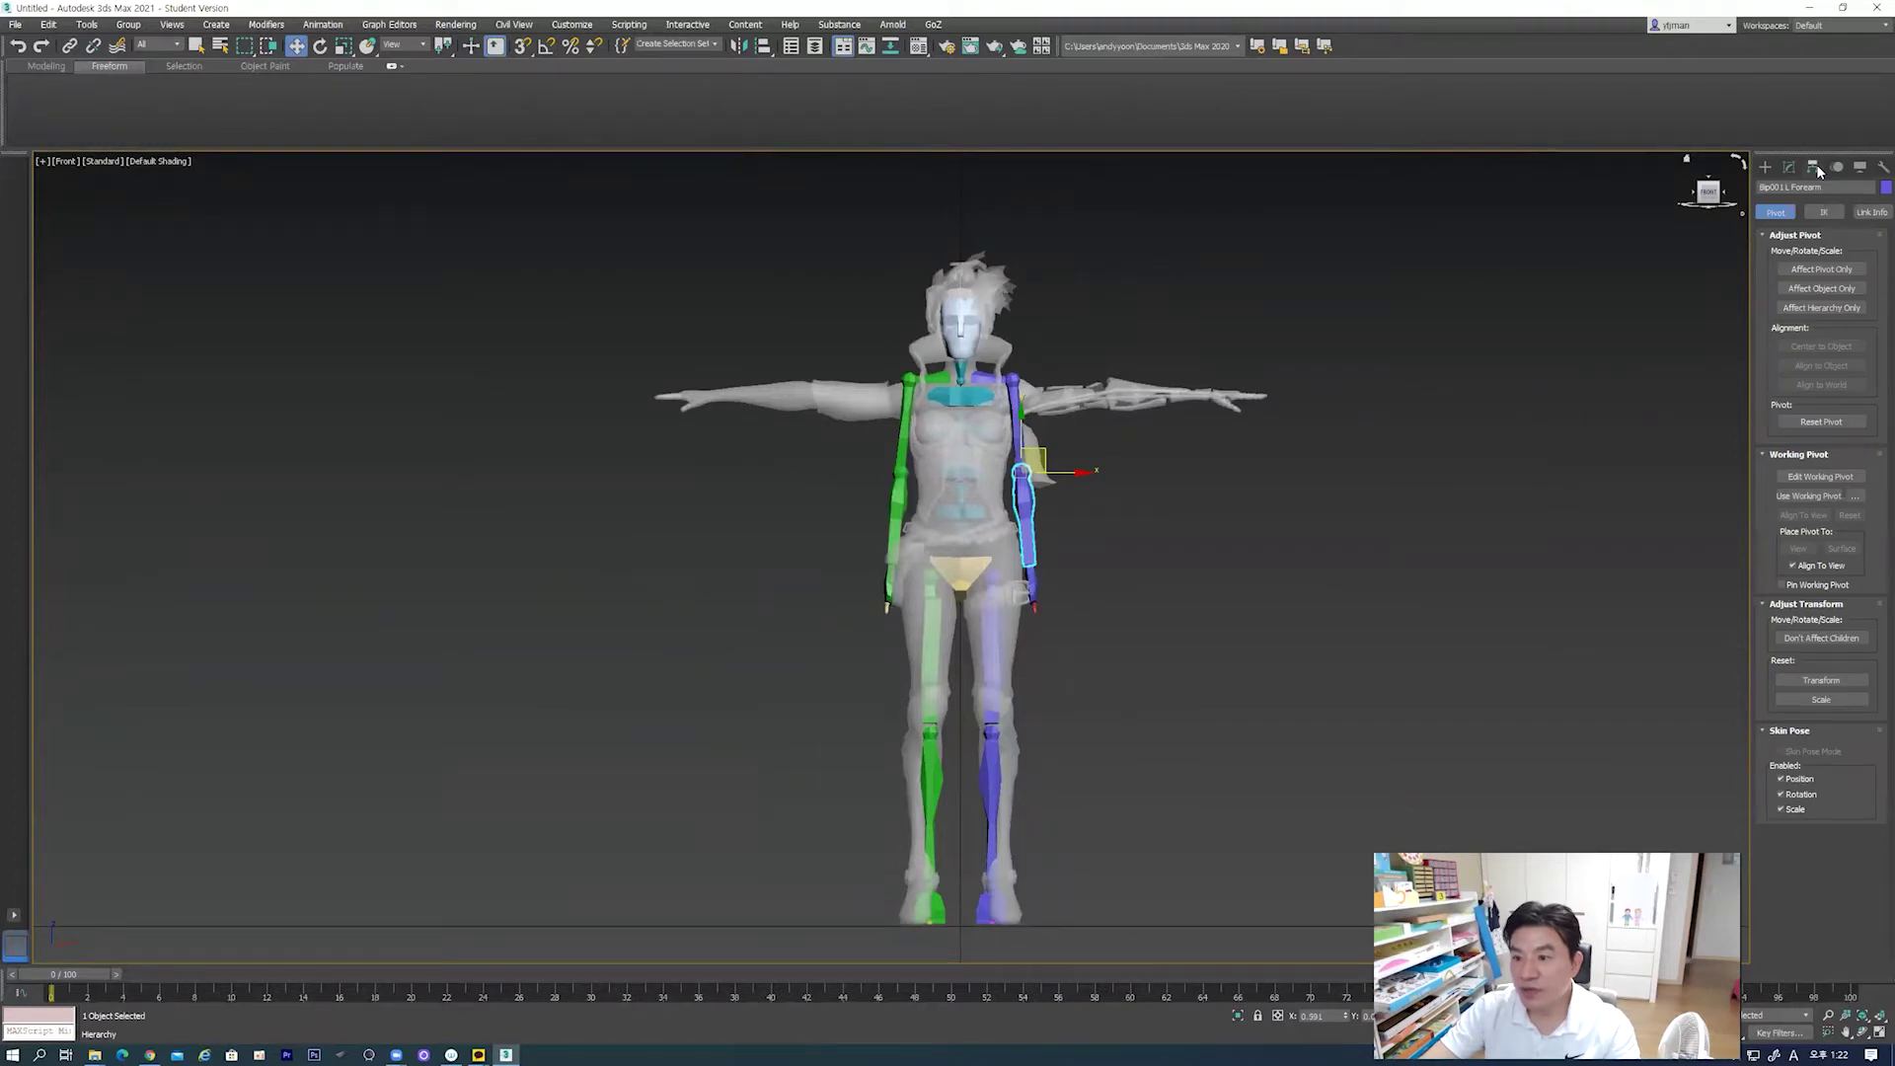
{"action": "left_click", "coordinate": [1839, 168]}
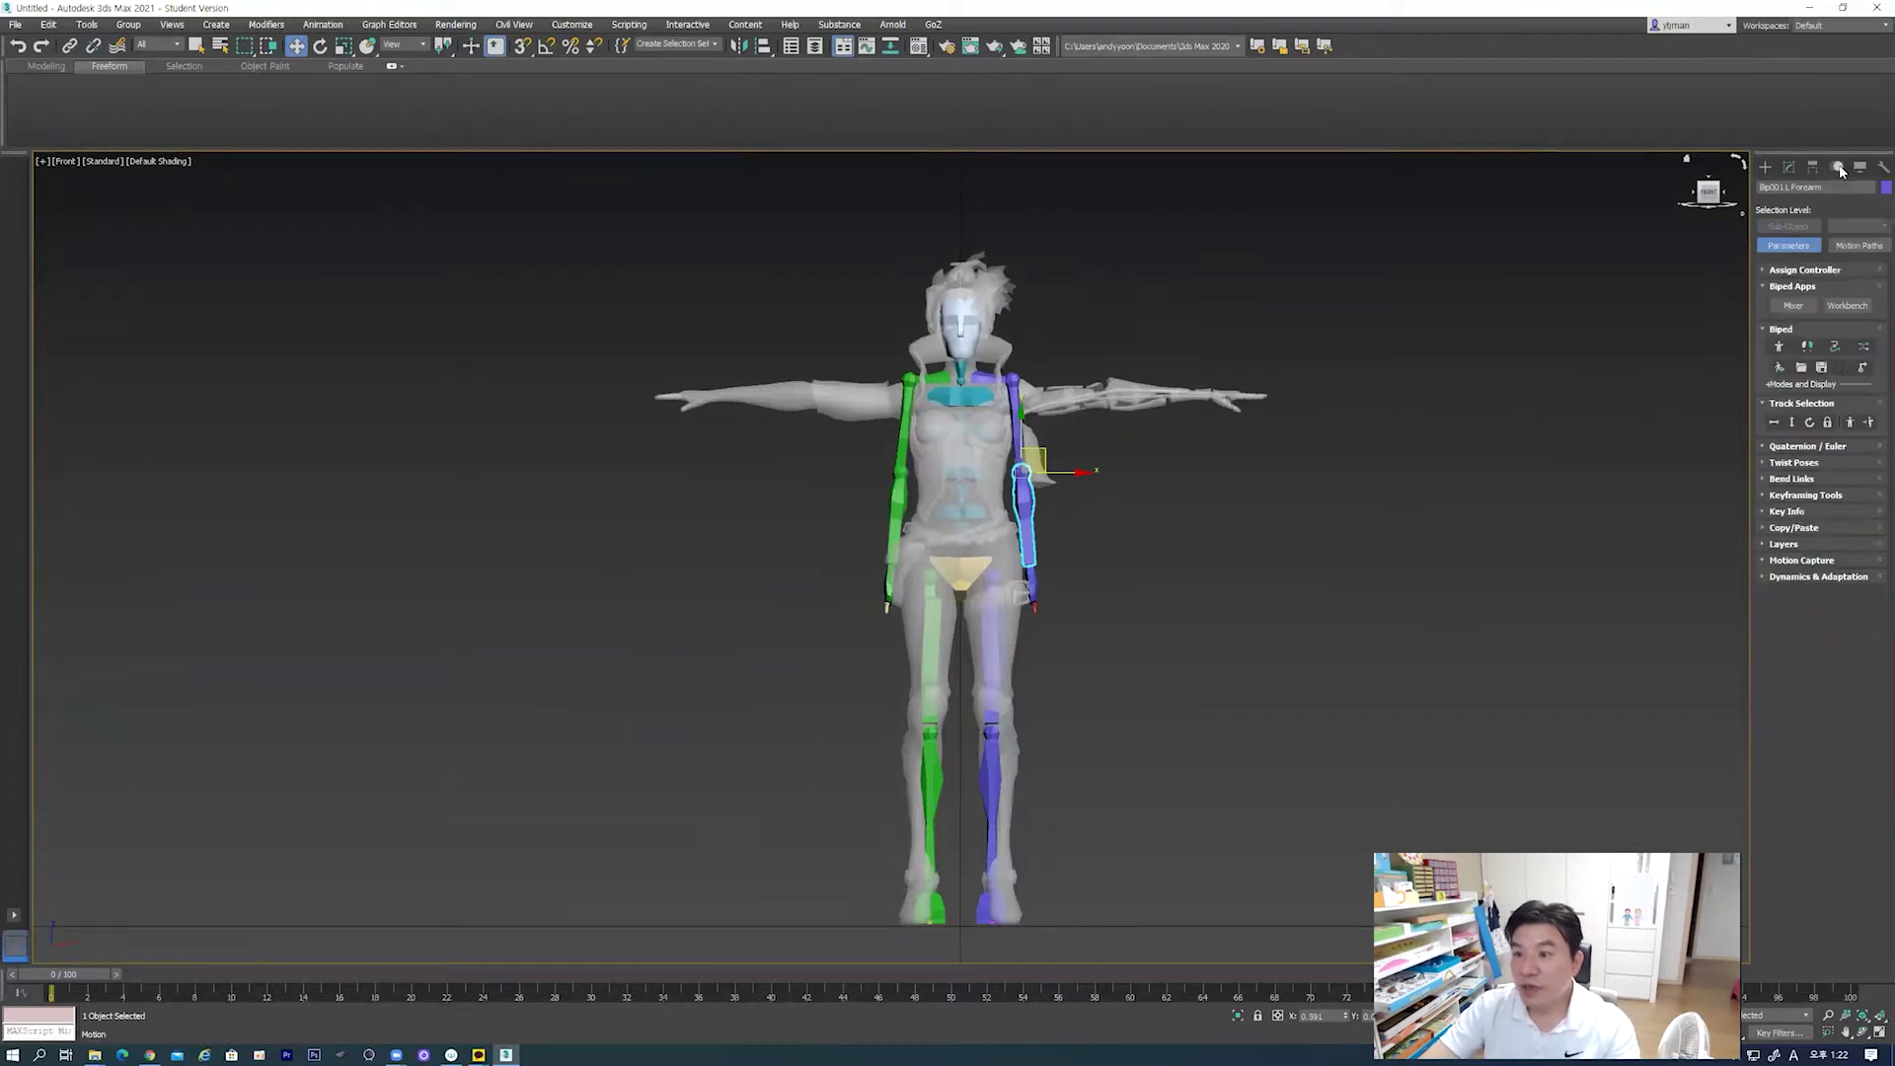
{"action": "left_click", "coordinate": [1781, 347]}
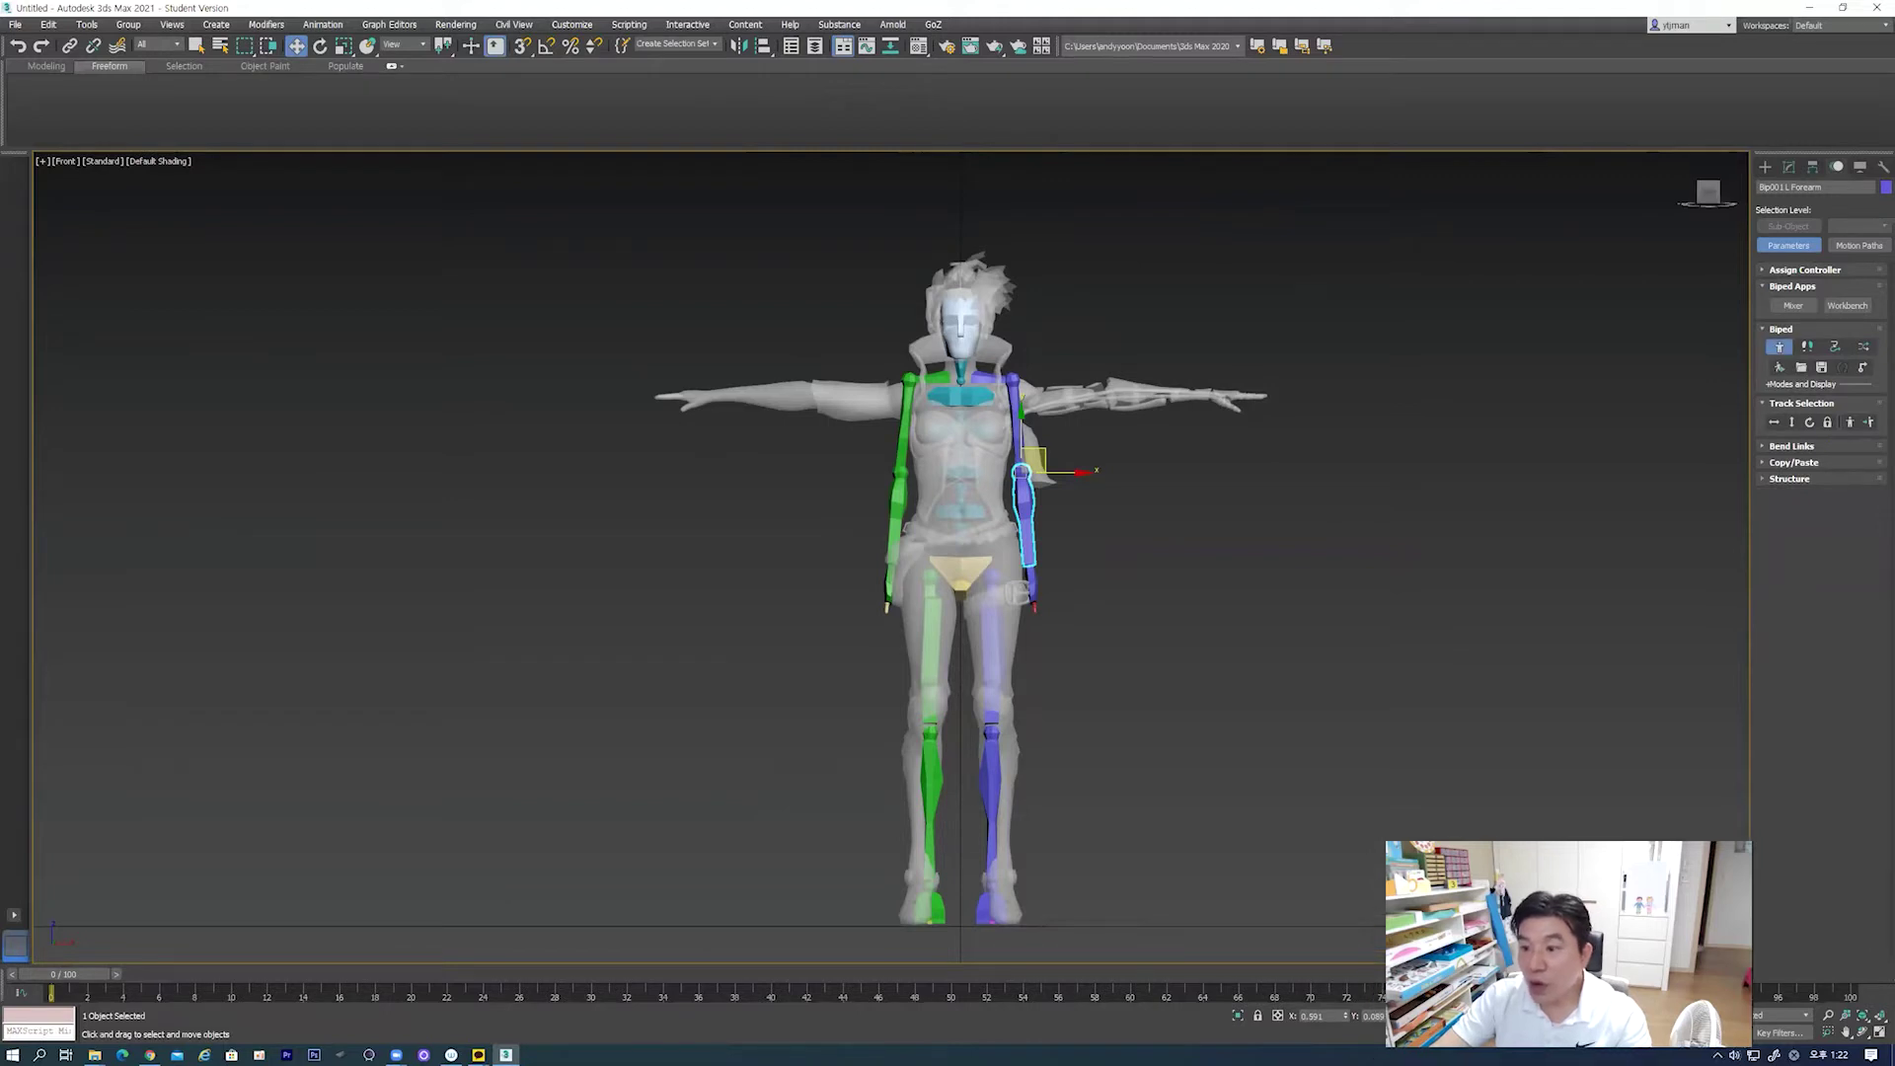
{"action": "left_click", "coordinate": [1790, 479]}
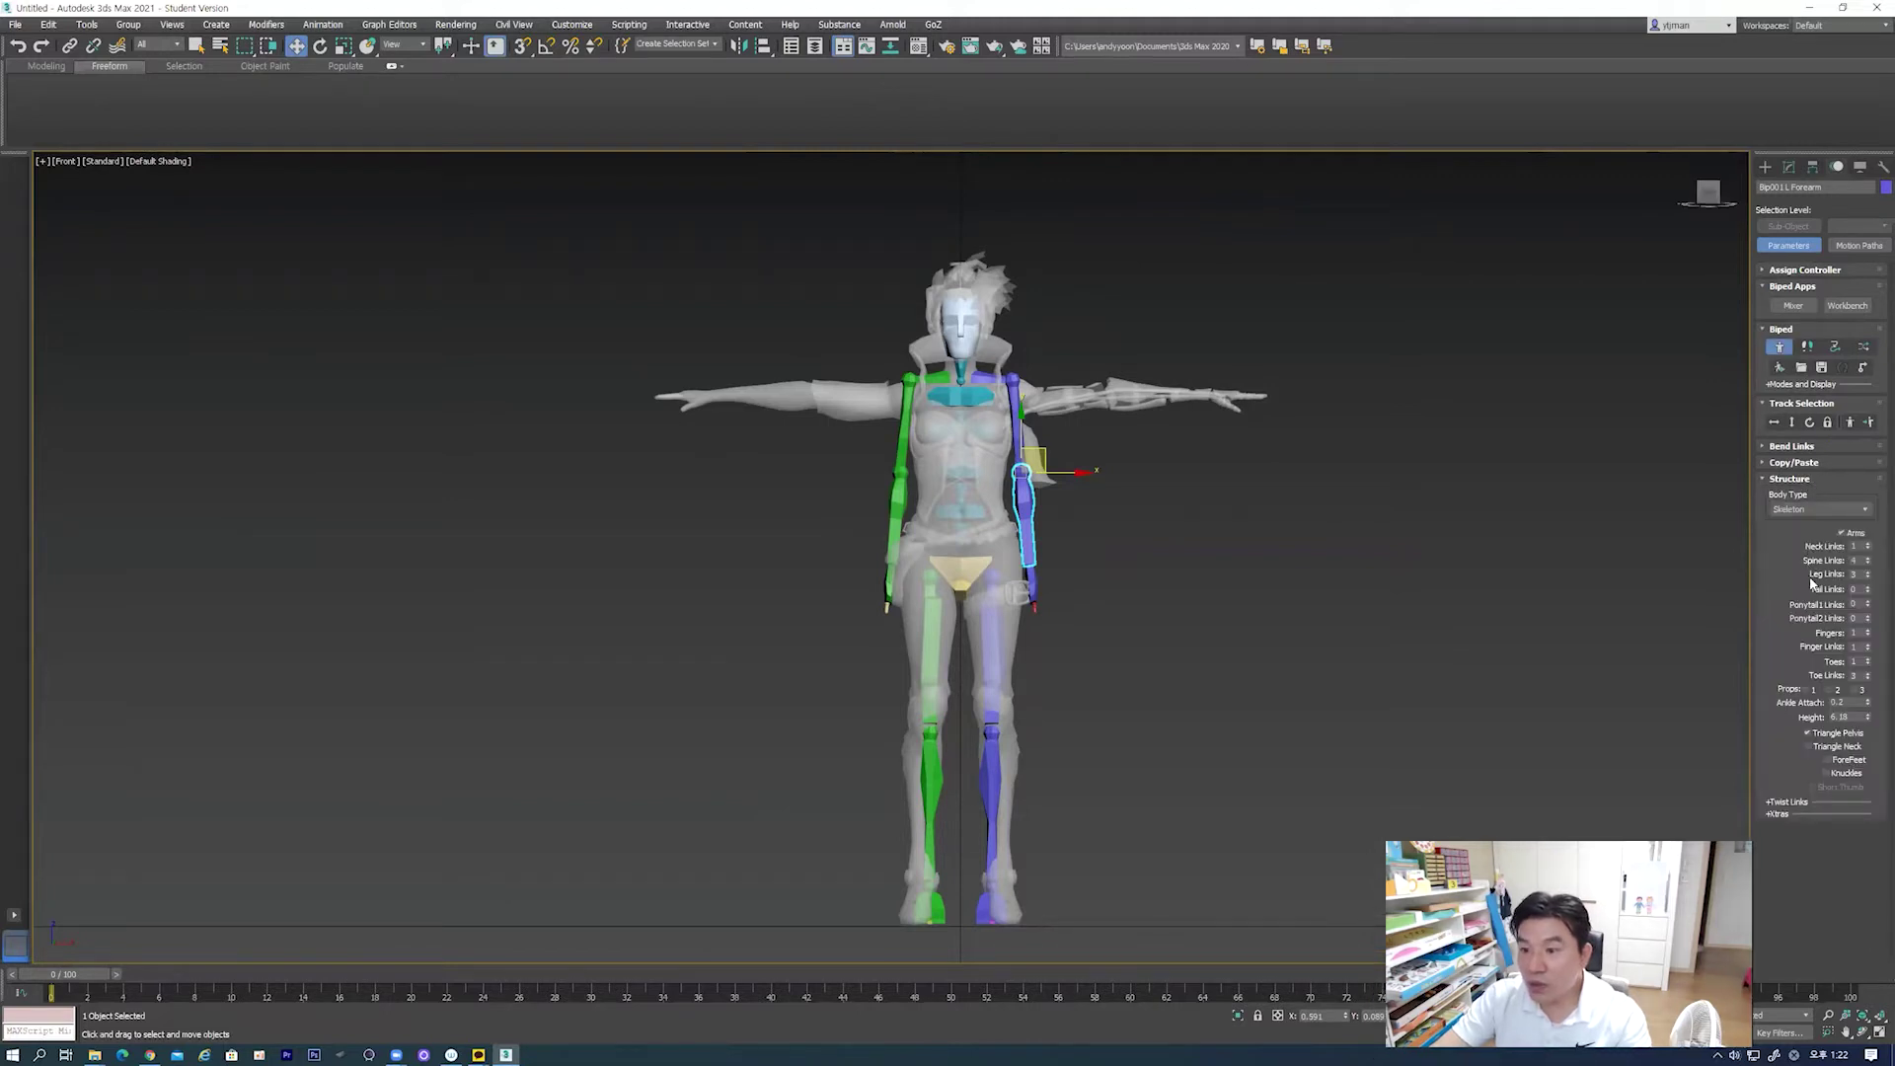
{"action": "left_click", "coordinate": [1793, 510]}
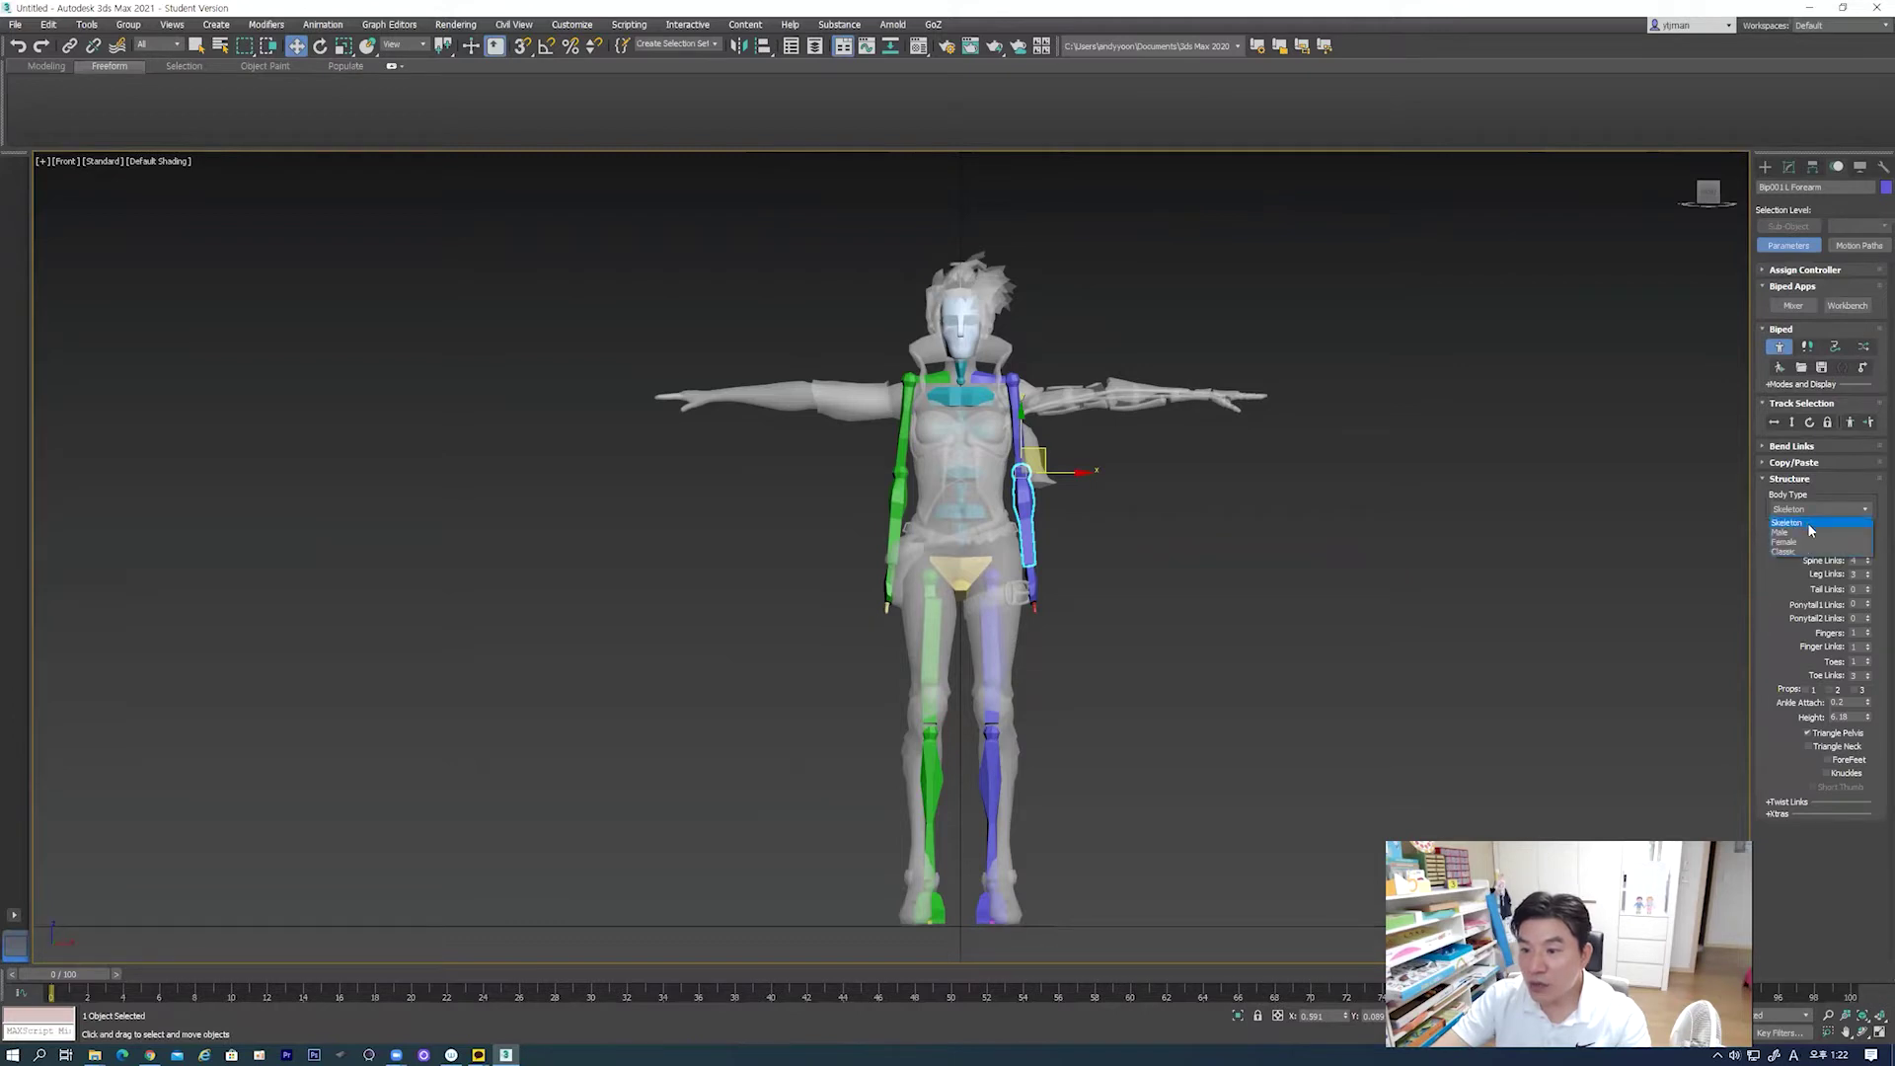
{"action": "left_click", "coordinate": [1812, 552]}
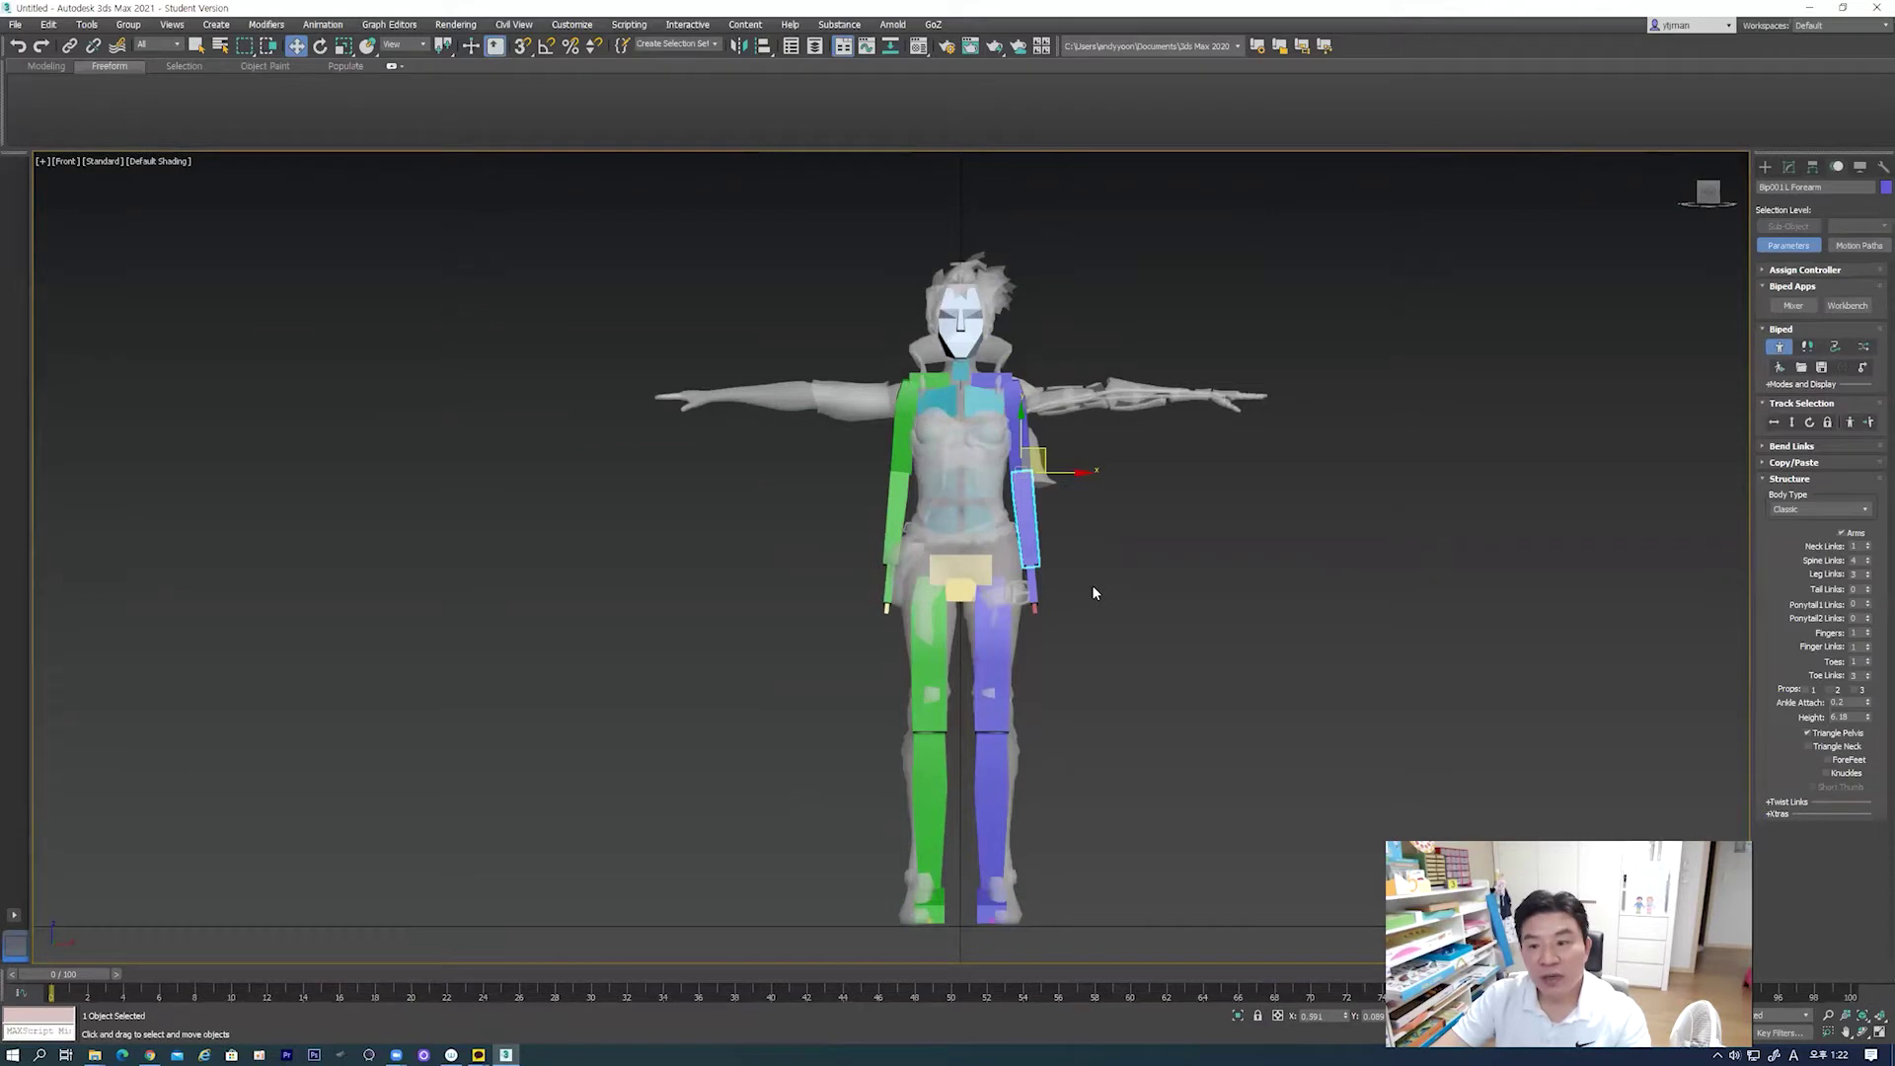
{"action": "scroll", "coordinate": [1106, 572], "scroll_direction": "up", "scroll_amount": 5}
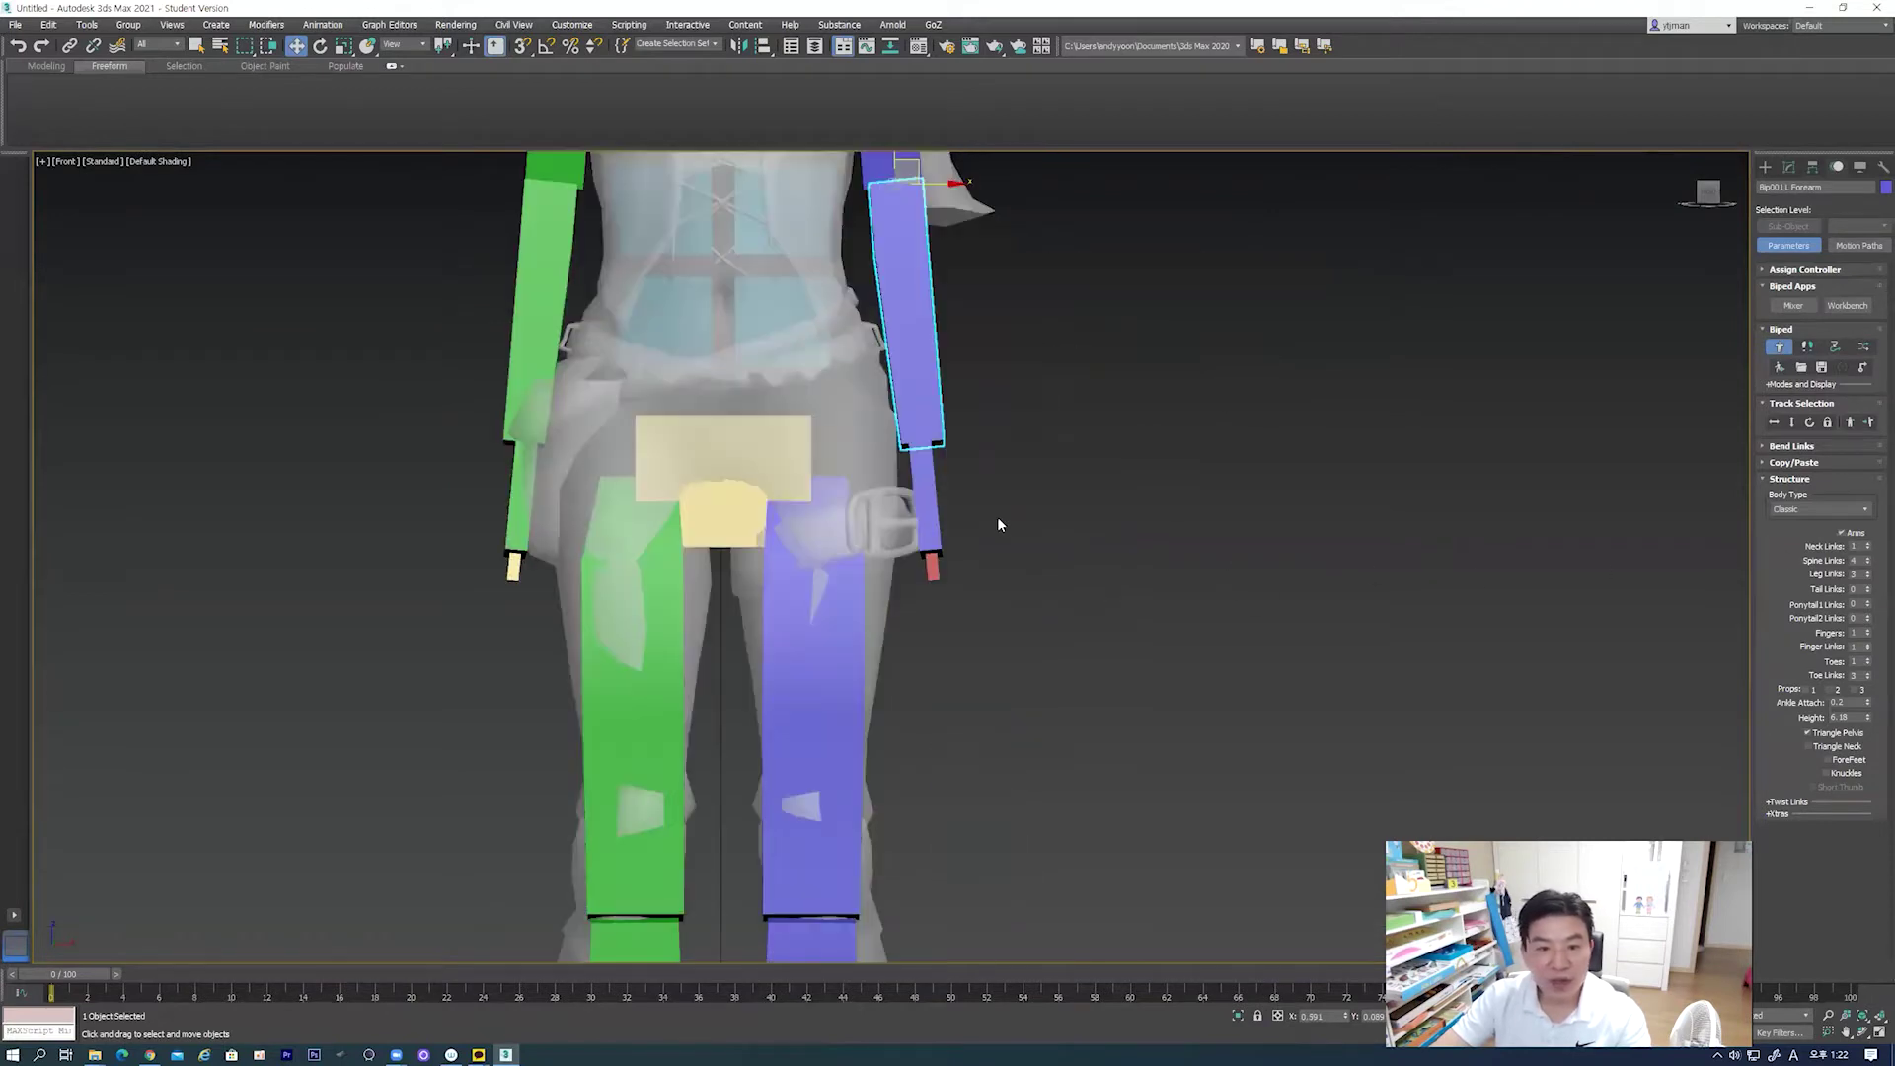
Step: Move the biped's centre of mass up so the pelvis sits in the character's hips
{"action": "middle_click_drag", "start_coordinate": [997, 518], "coordinate": [1202, 551]}
{"action": "scroll", "coordinate": [1203, 555], "scroll_direction": "down", "scroll_amount": 2}
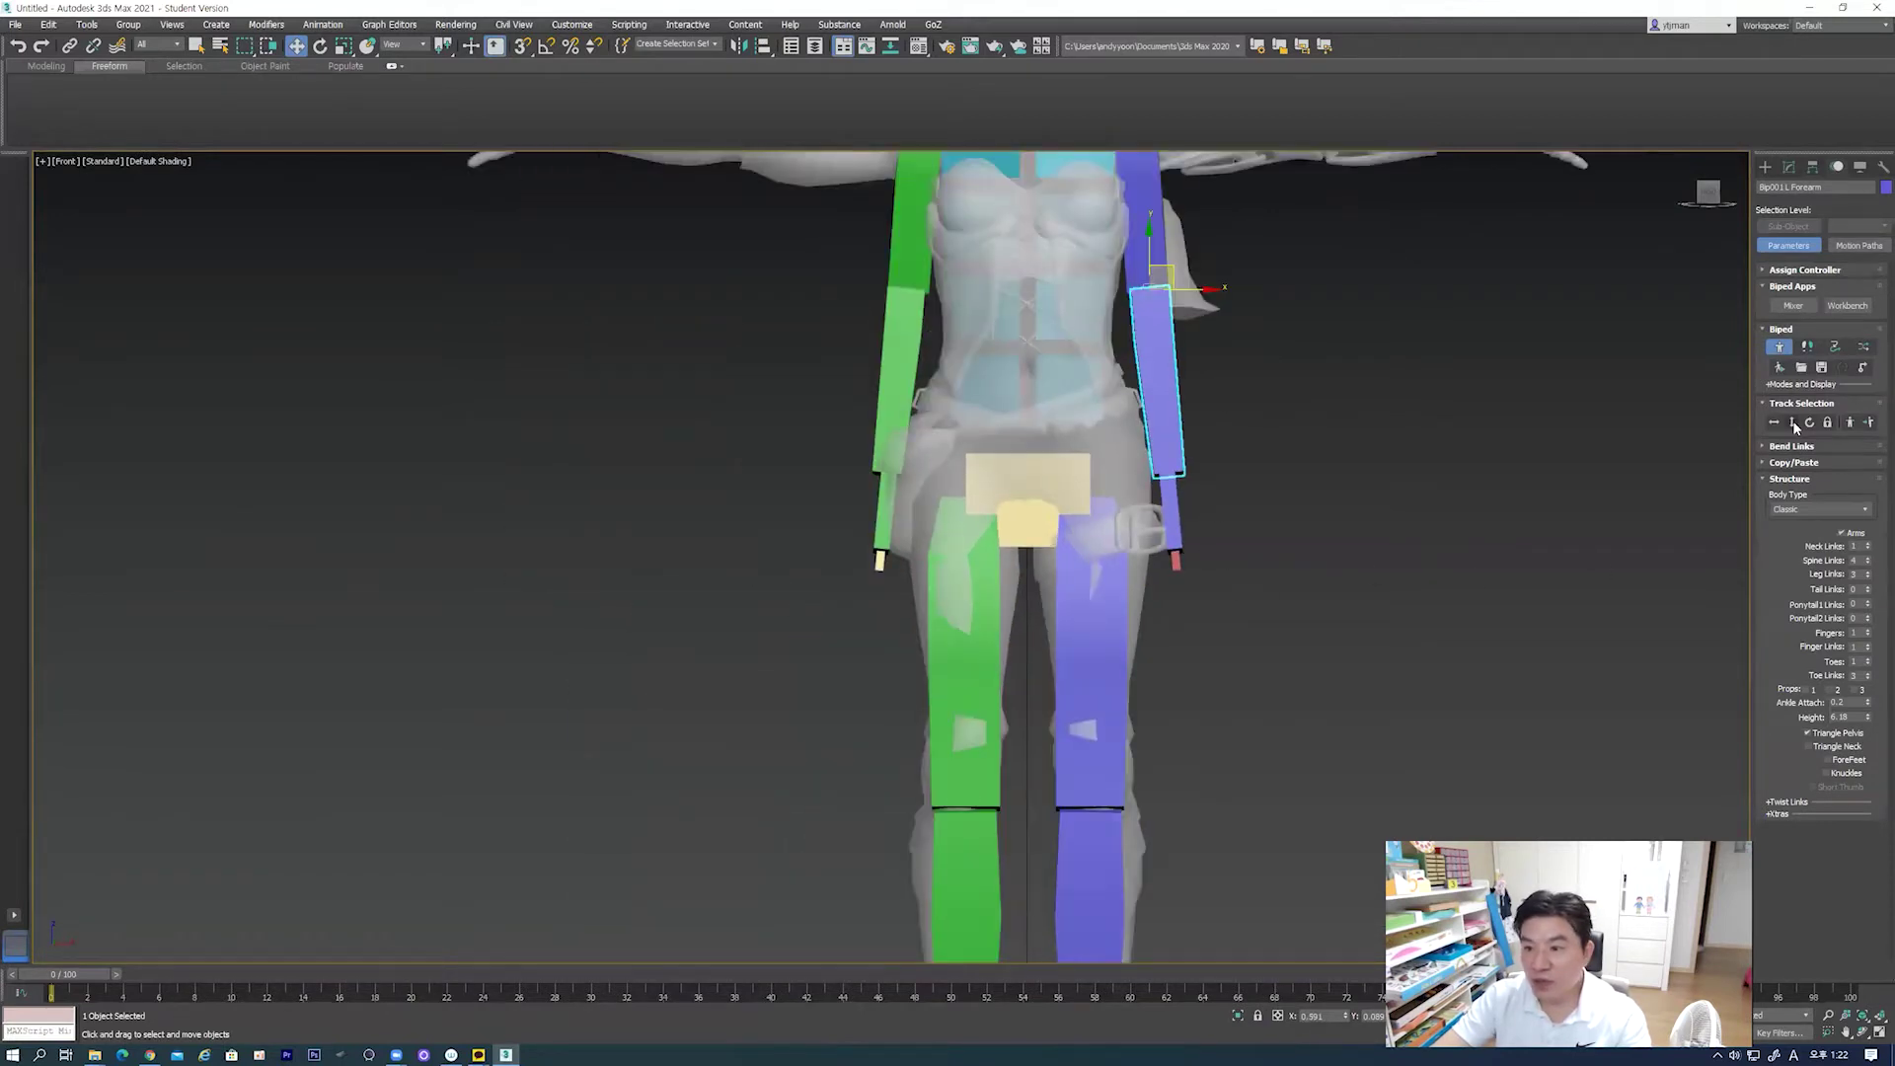
{"action": "double_click", "coordinate": [966, 474]}
{"action": "left_click", "coordinate": [1026, 474]}
{"action": "left_click_drag", "start_coordinate": [1032, 424], "coordinate": [1032, 393]}
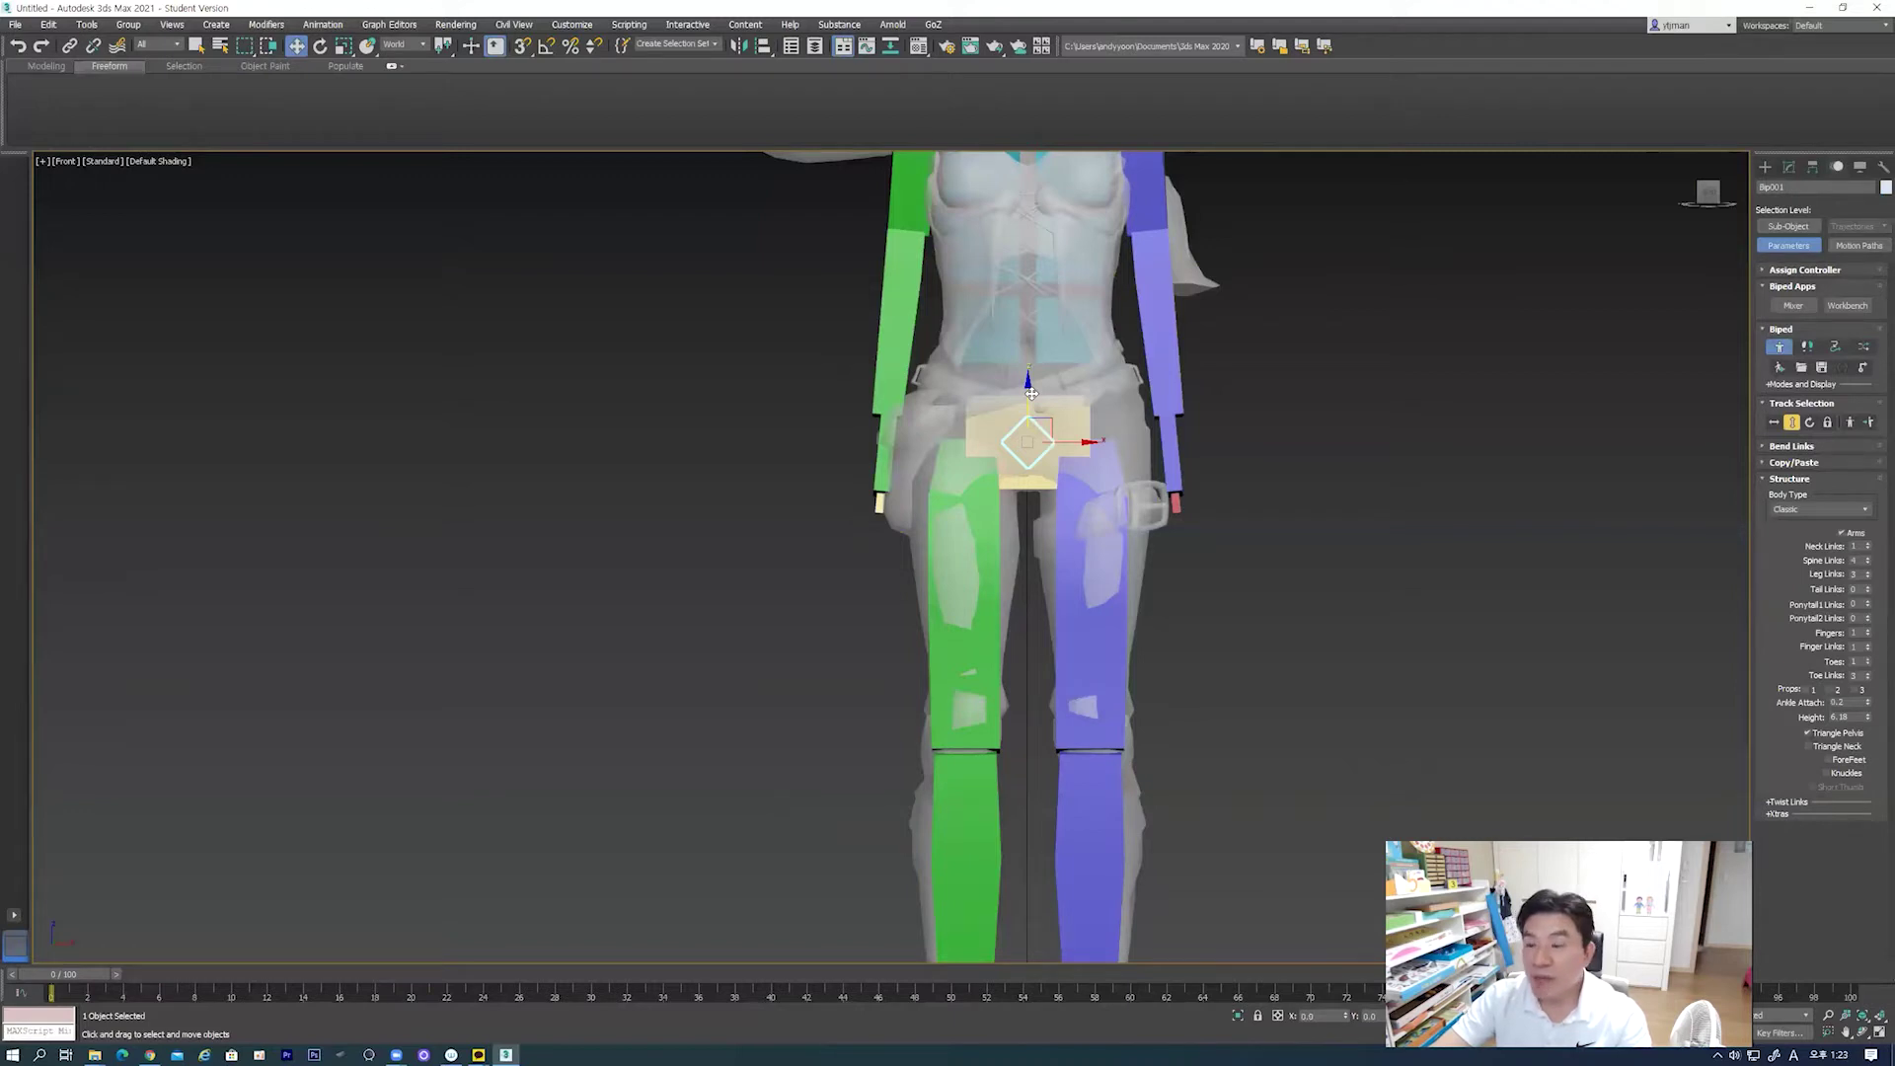
{"action": "left_click_drag", "start_coordinate": [1031, 395], "coordinate": [1041, 395]}
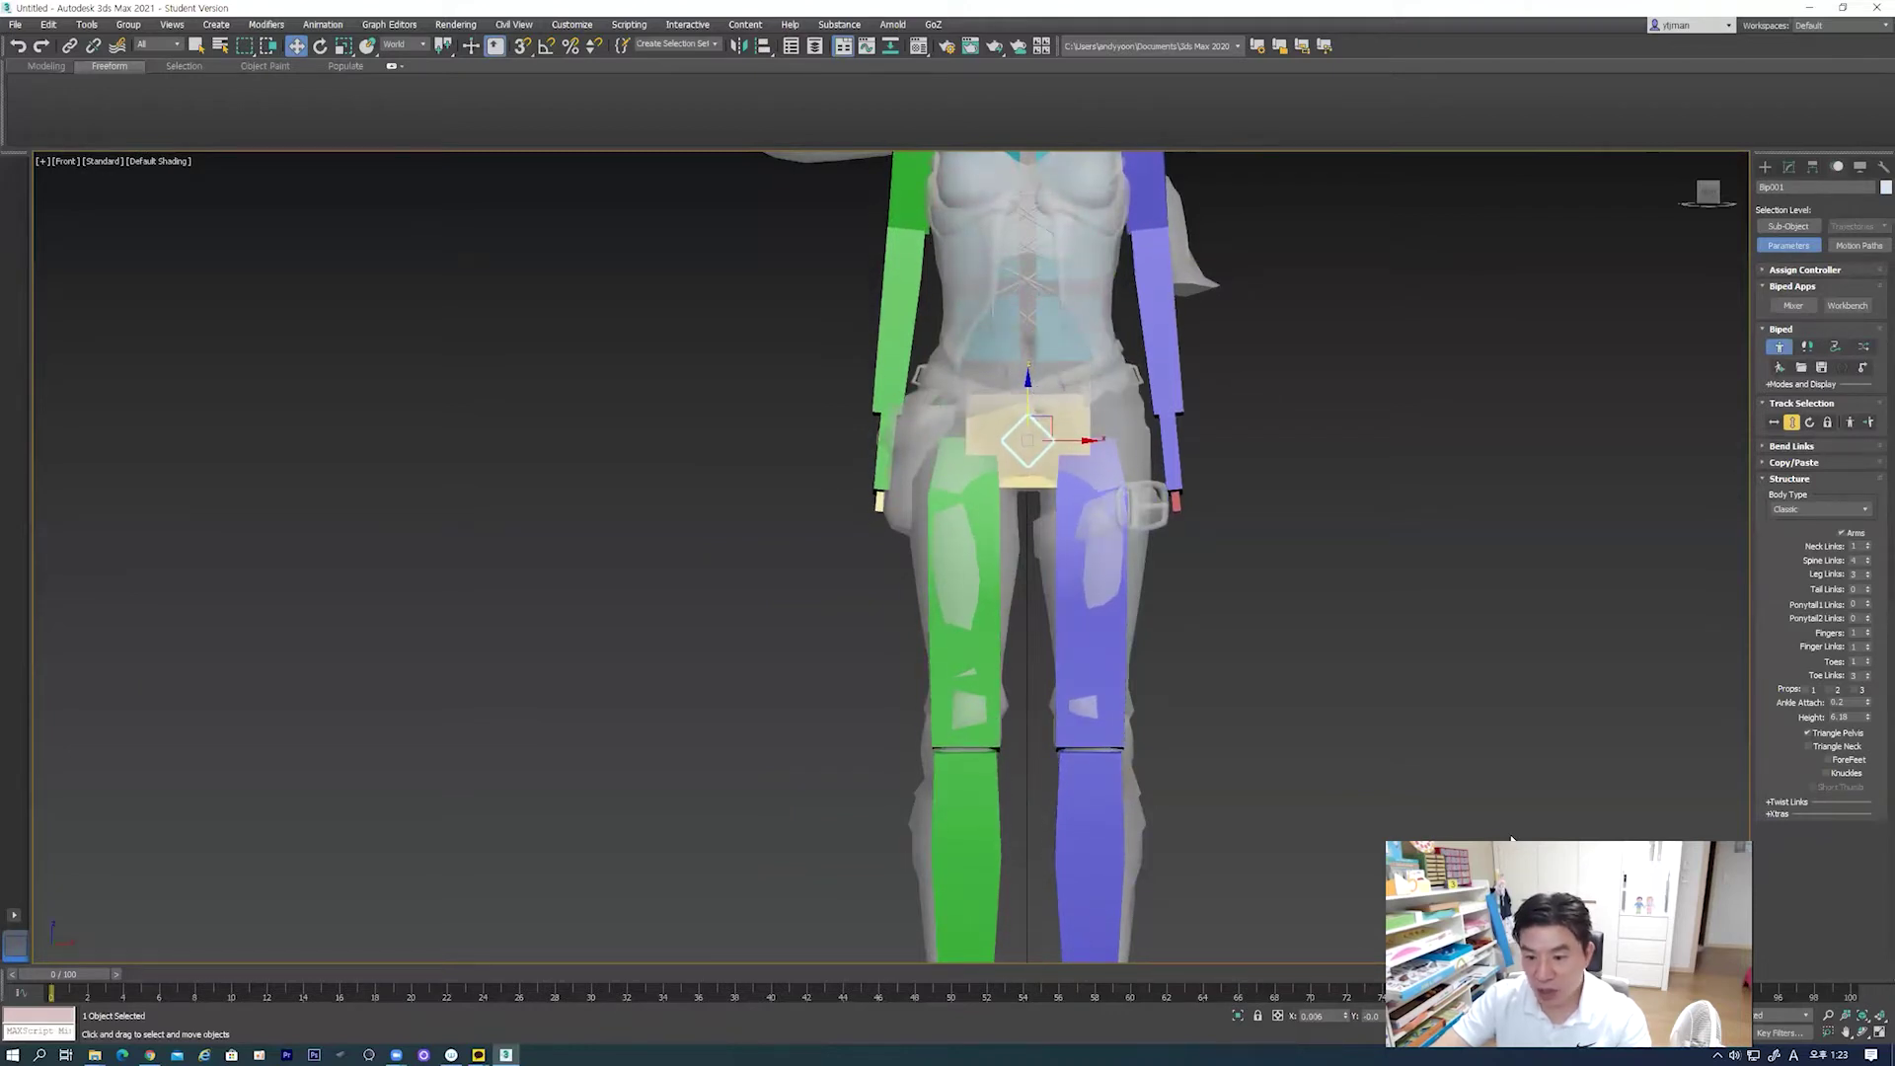
{"action": "right_click", "coordinate": [1346, 1019]}
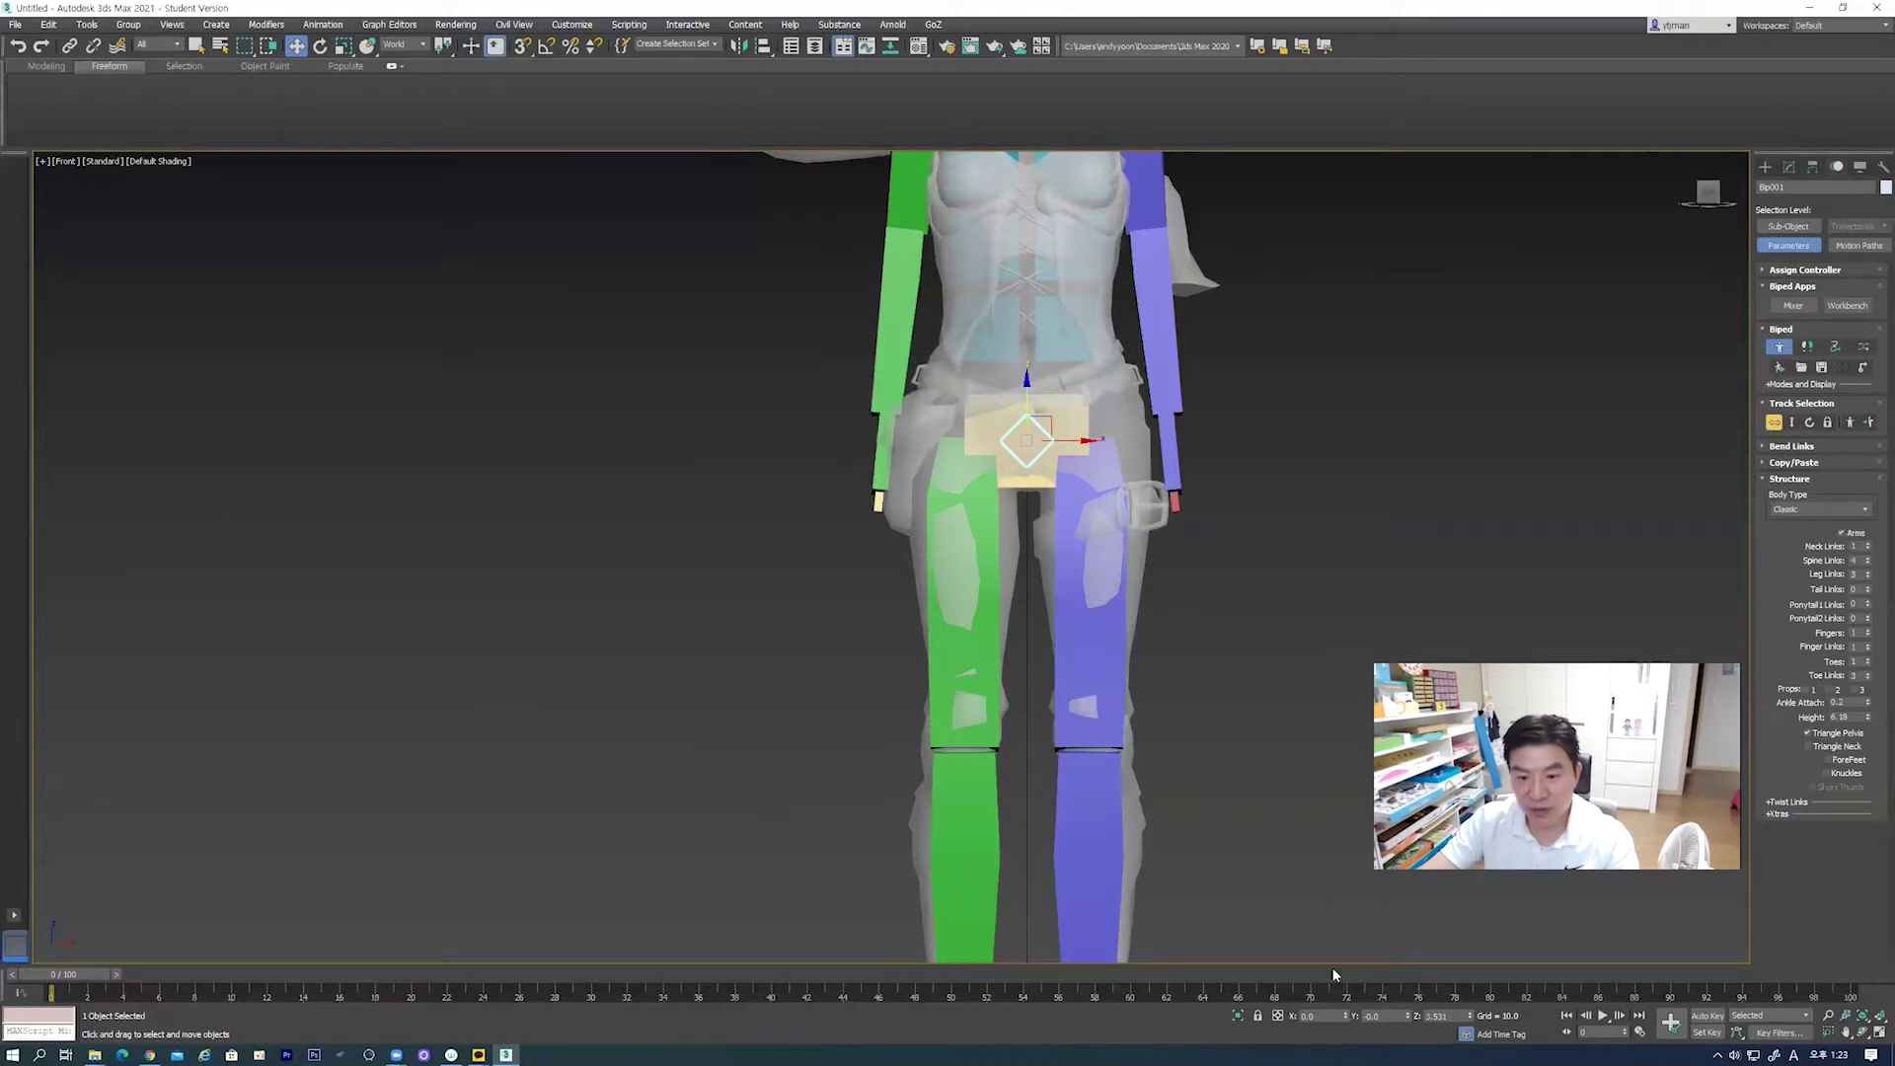
{"action": "left_click_drag", "start_coordinate": [1027, 385], "coordinate": [1027, 385]}
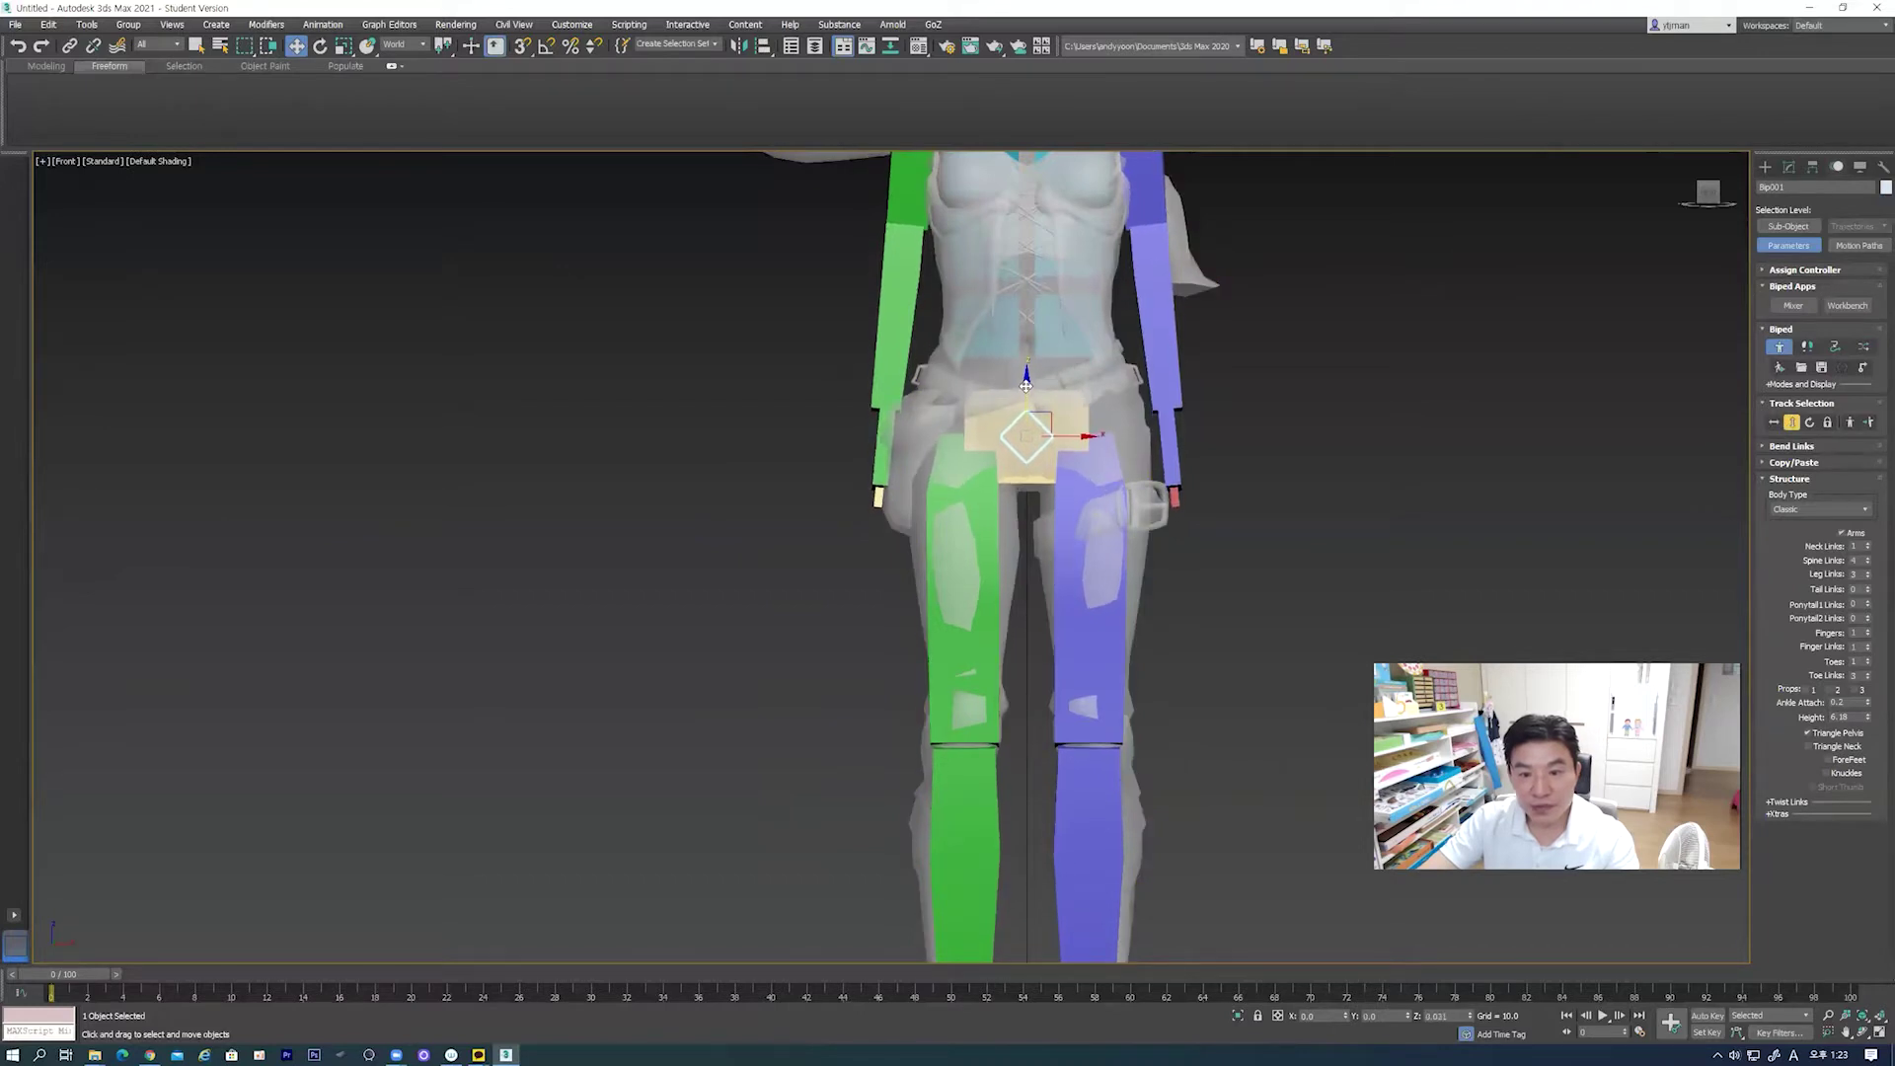
{"action": "scroll", "coordinate": [1072, 604], "scroll_direction": "down", "scroll_amount": 3}
{"action": "scroll", "coordinate": [1111, 576], "scroll_direction": "up", "scroll_amount": 4}
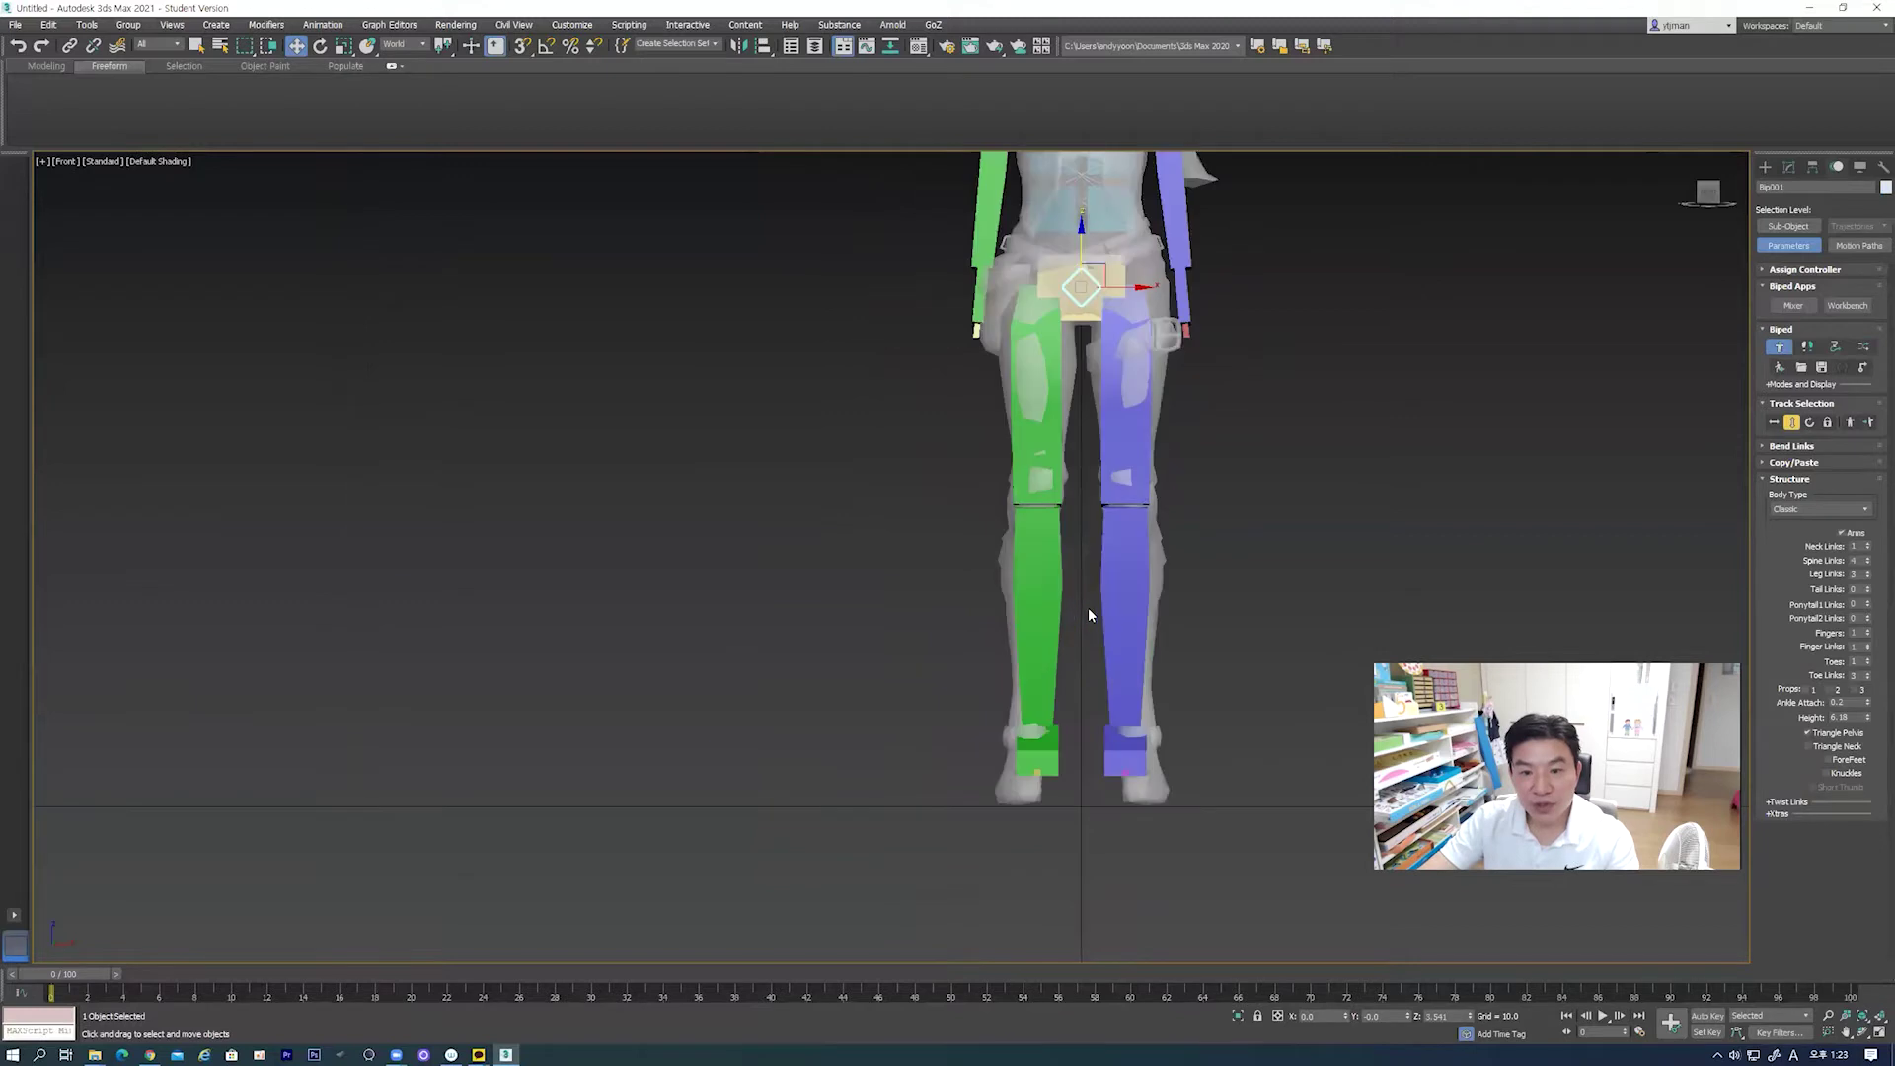
Step: Nudge the biped's right leg slightly left into the mesh and check it from front and side
{"action": "left_click", "coordinate": [1057, 553]}
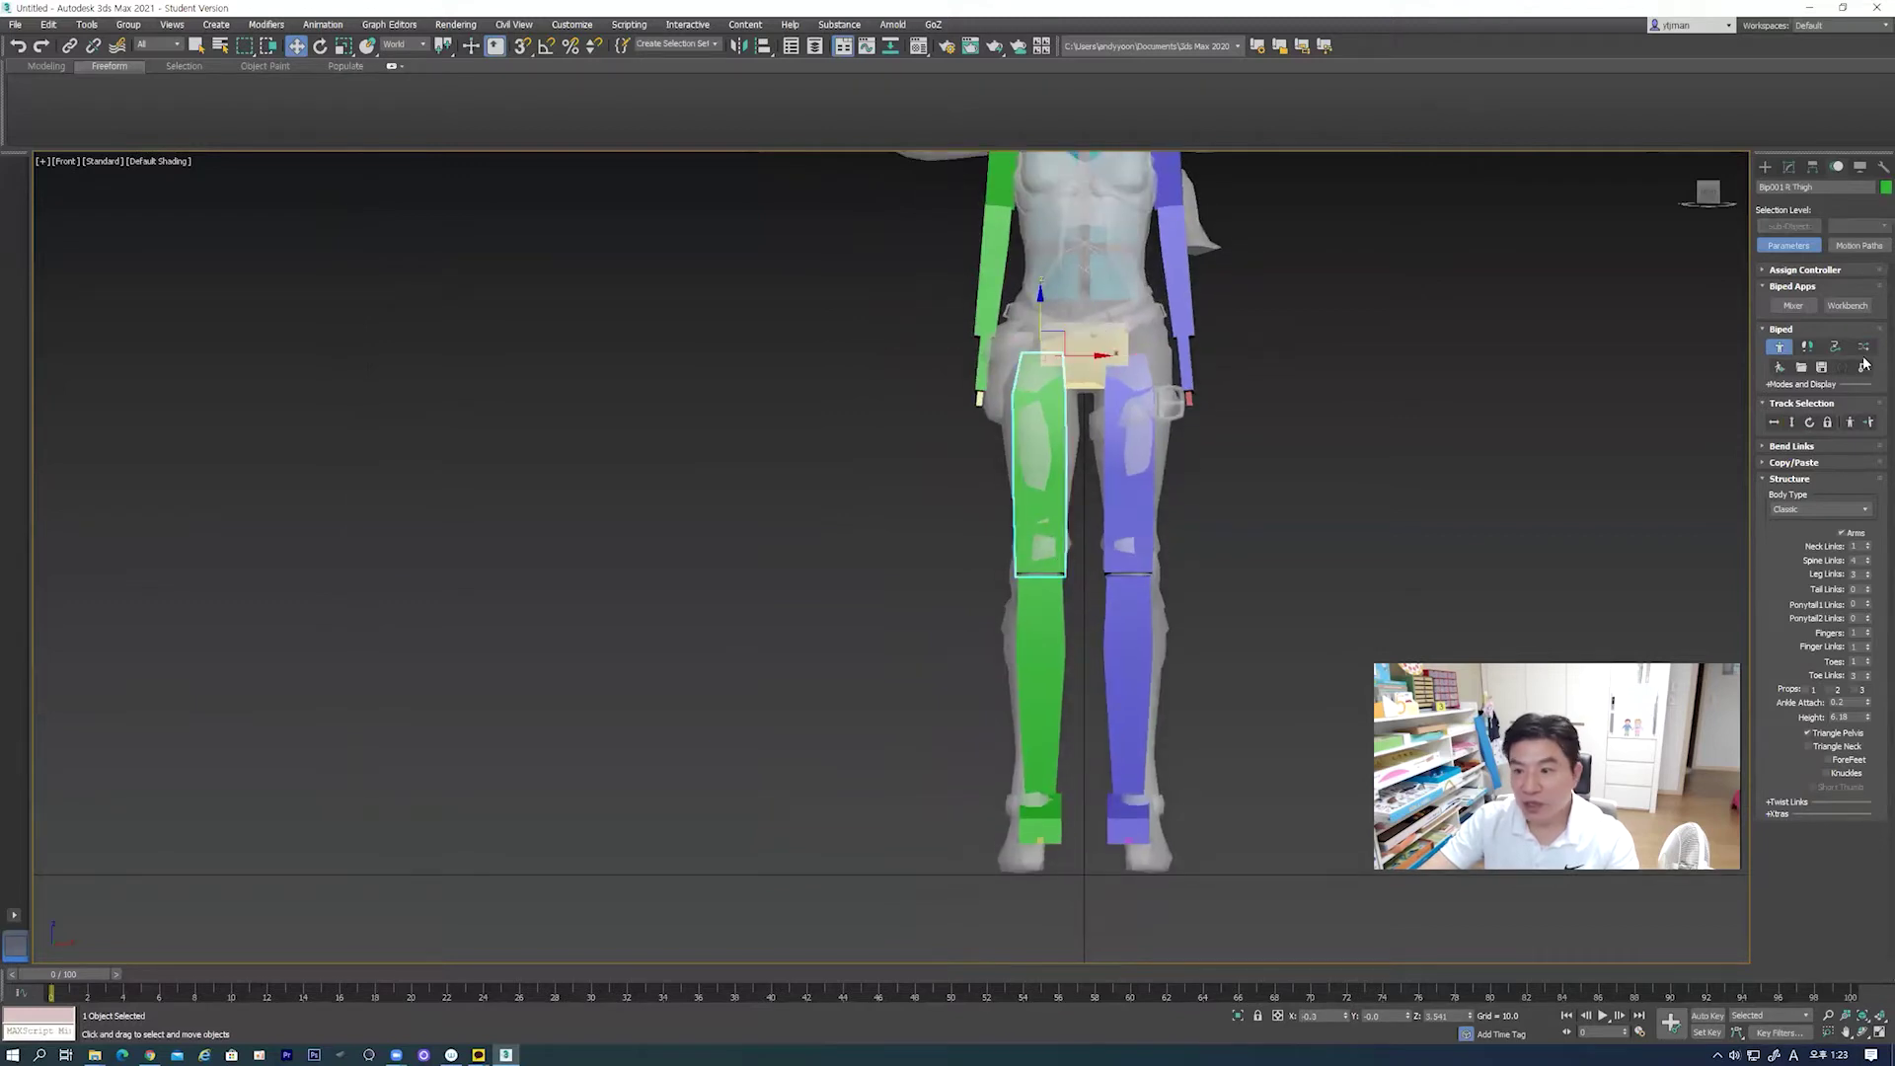
{"action": "middle_click_drag", "start_coordinate": [1105, 351], "coordinate": [1110, 320]}
{"action": "left_click_drag", "start_coordinate": [1096, 327], "coordinate": [1090, 328]}
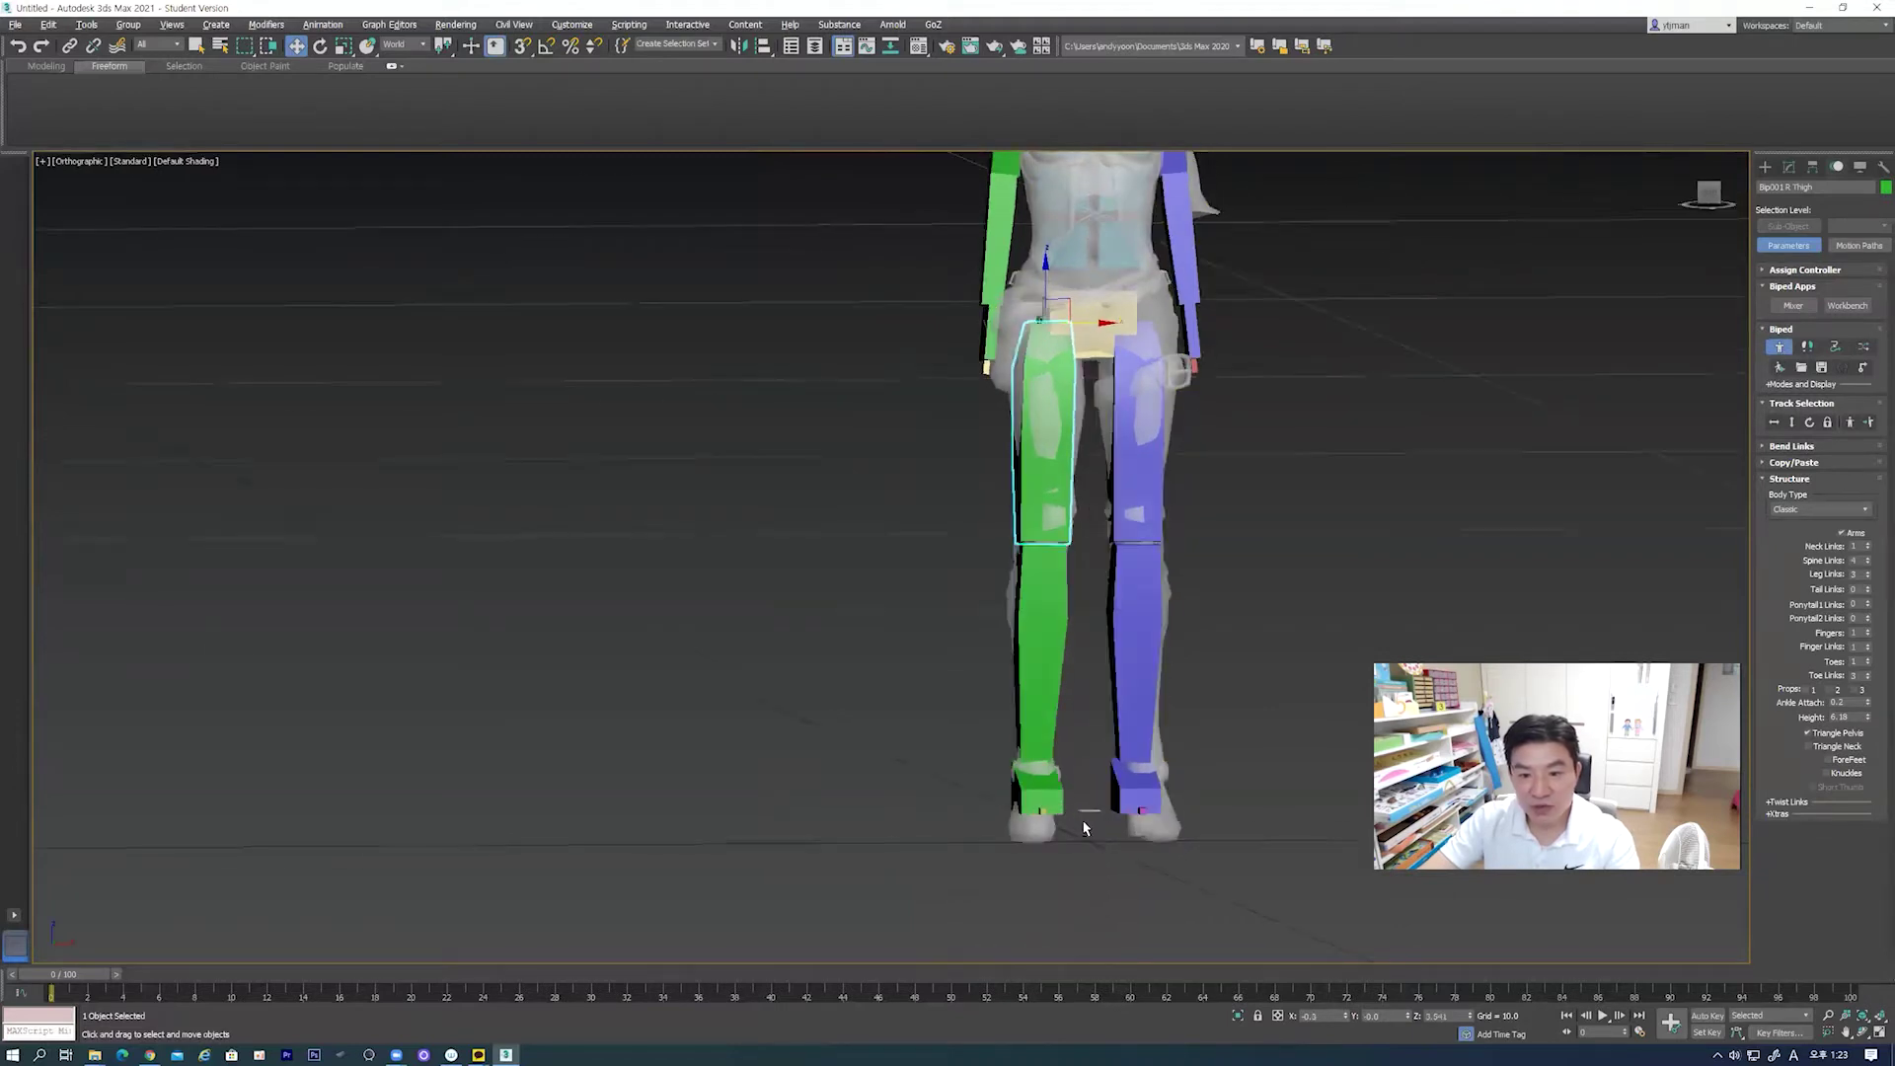
{"action": "middle_click_drag", "start_coordinate": [1075, 816], "coordinate": [1170, 825], "text": "alt"}
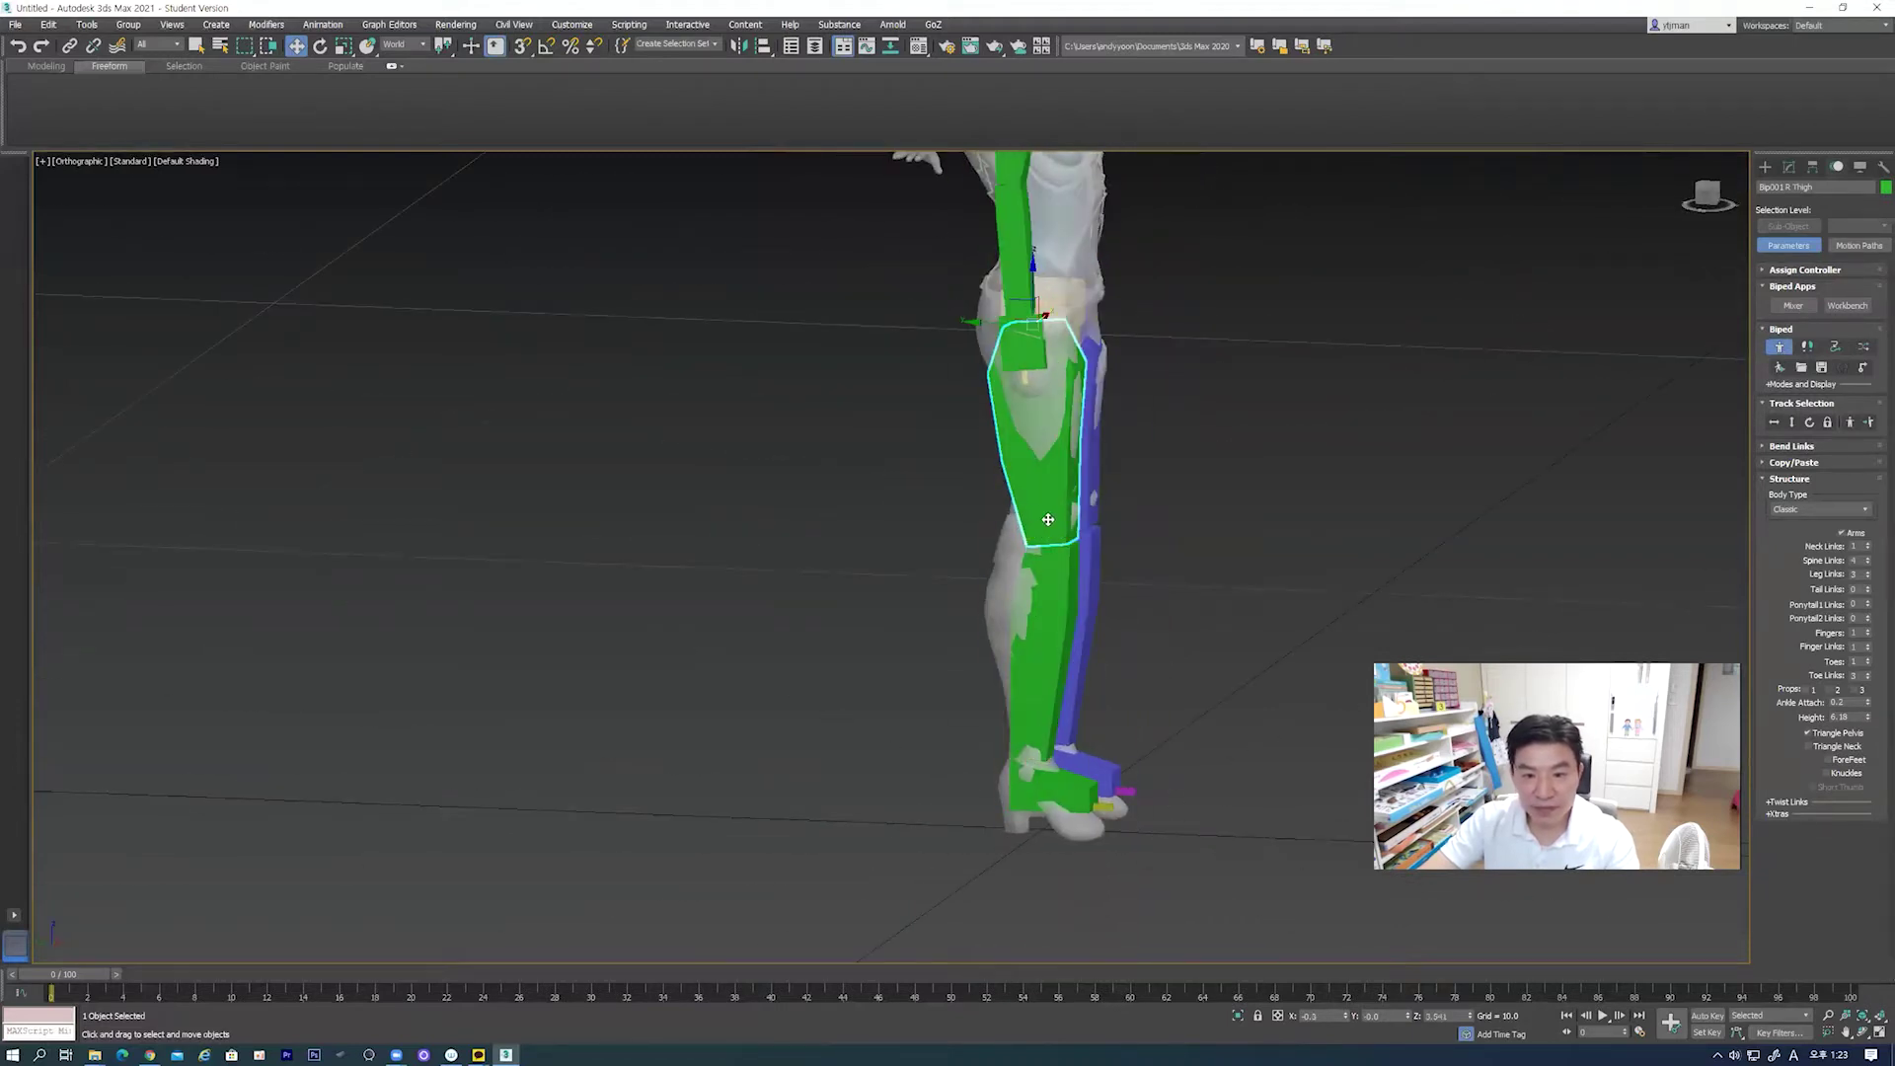
{"action": "mouse_move", "coordinate": [1037, 513]}
{"action": "middle_mouse_down", "text": "alt"}
{"action": "mouse_move", "coordinate": [1070, 493]}
{"action": "mouse_move", "coordinate": [1178, 559]}
{"action": "mouse_move", "coordinate": [1159, 497]}
{"action": "middle_mouse_up", "text": "alt"}
{"action": "scroll", "coordinate": [1070, 492], "scroll_direction": "up", "scroll_amount": 5}
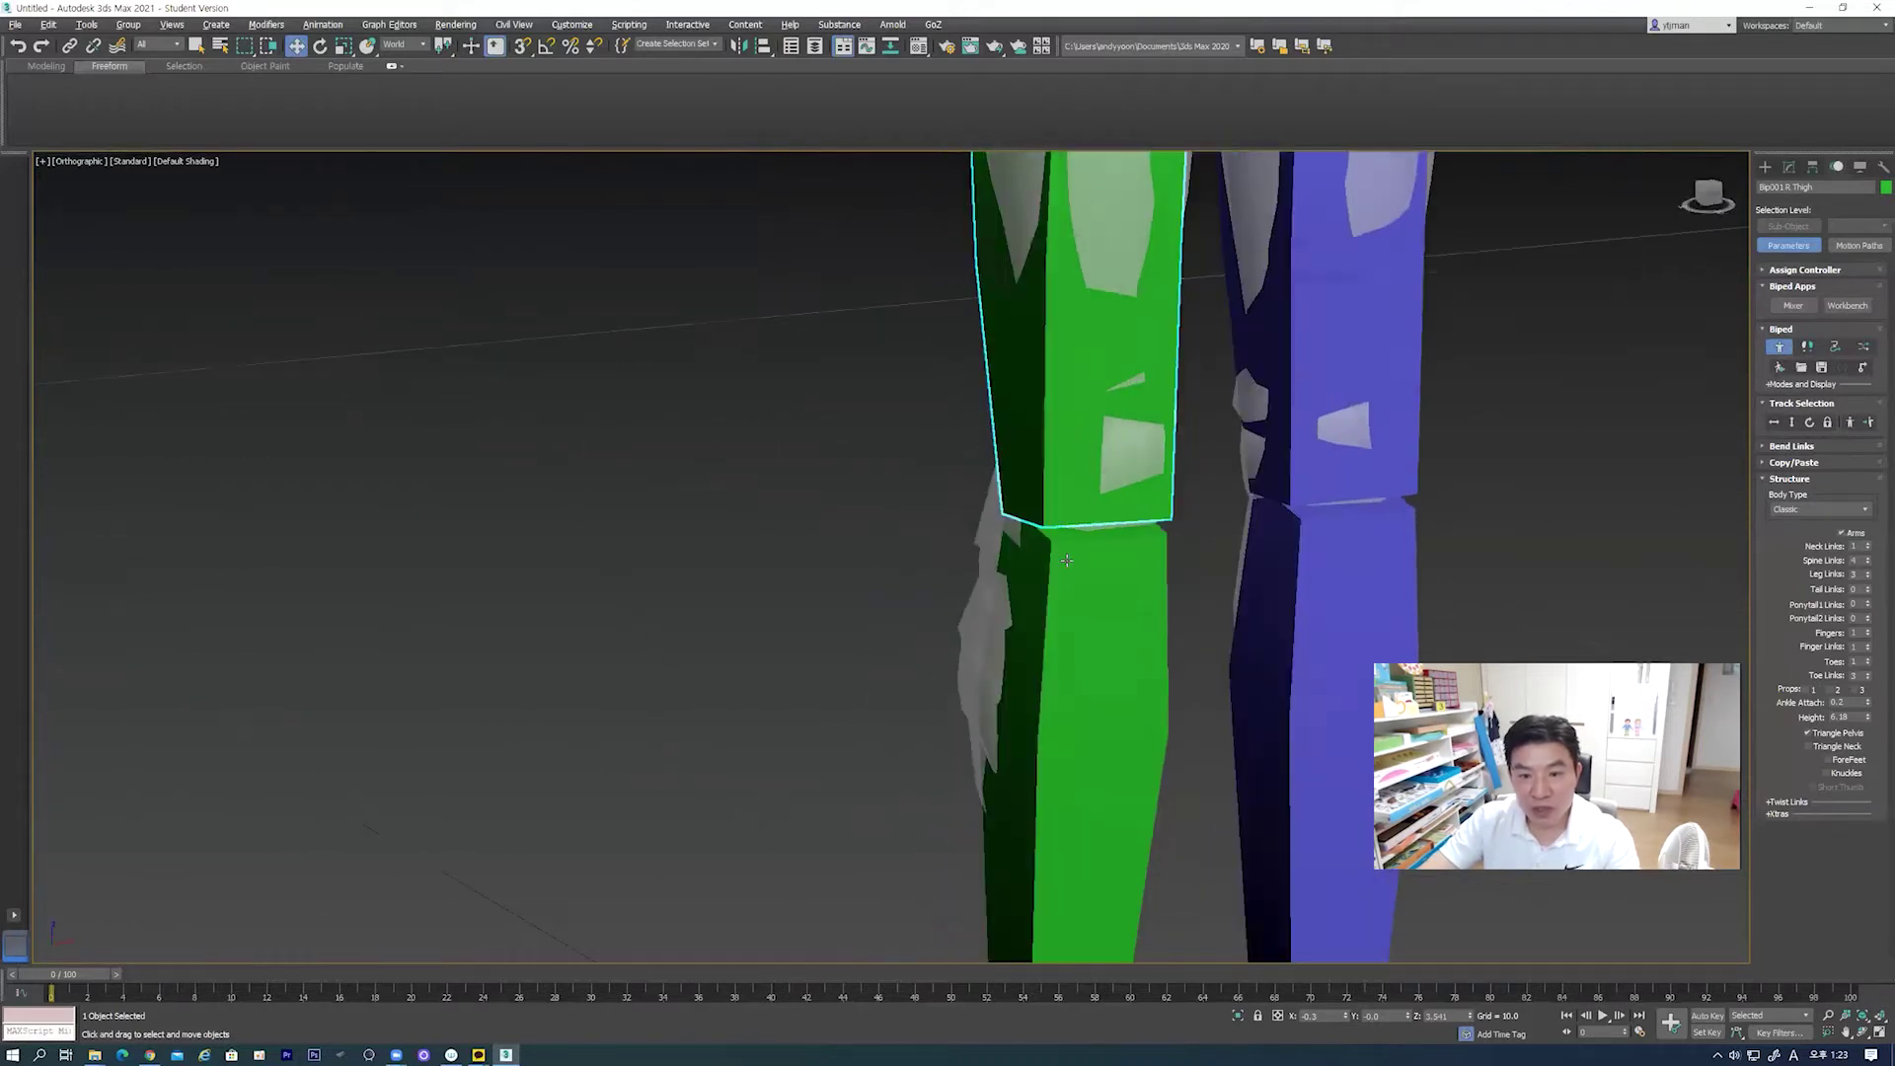
{"action": "scroll", "coordinate": [1113, 486], "scroll_direction": "down", "scroll_amount": 5}
{"action": "middle_click_drag", "start_coordinate": [1113, 485], "coordinate": [1096, 596], "text": "alt"}
{"action": "key", "text": "f"}
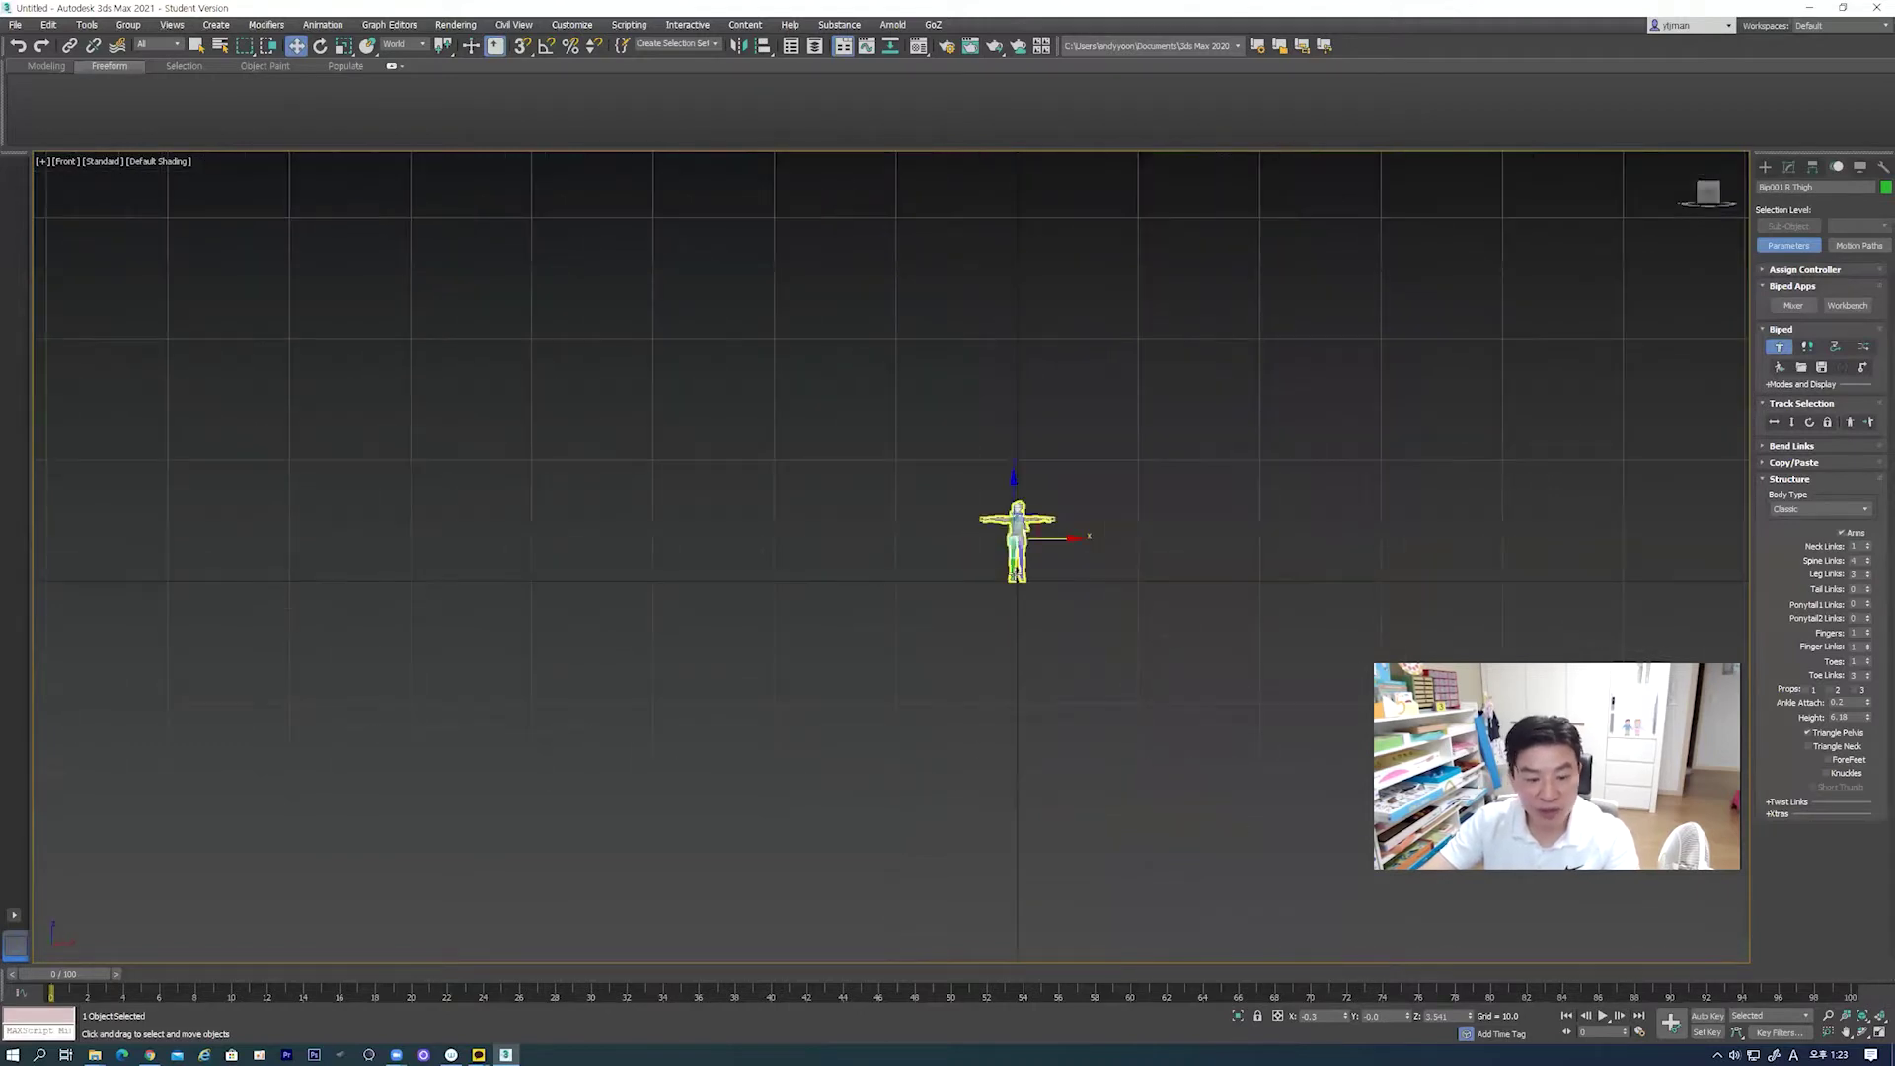
{"action": "key", "text": "z"}
{"action": "scroll", "coordinate": [1021, 681], "scroll_direction": "down", "scroll_amount": 3}
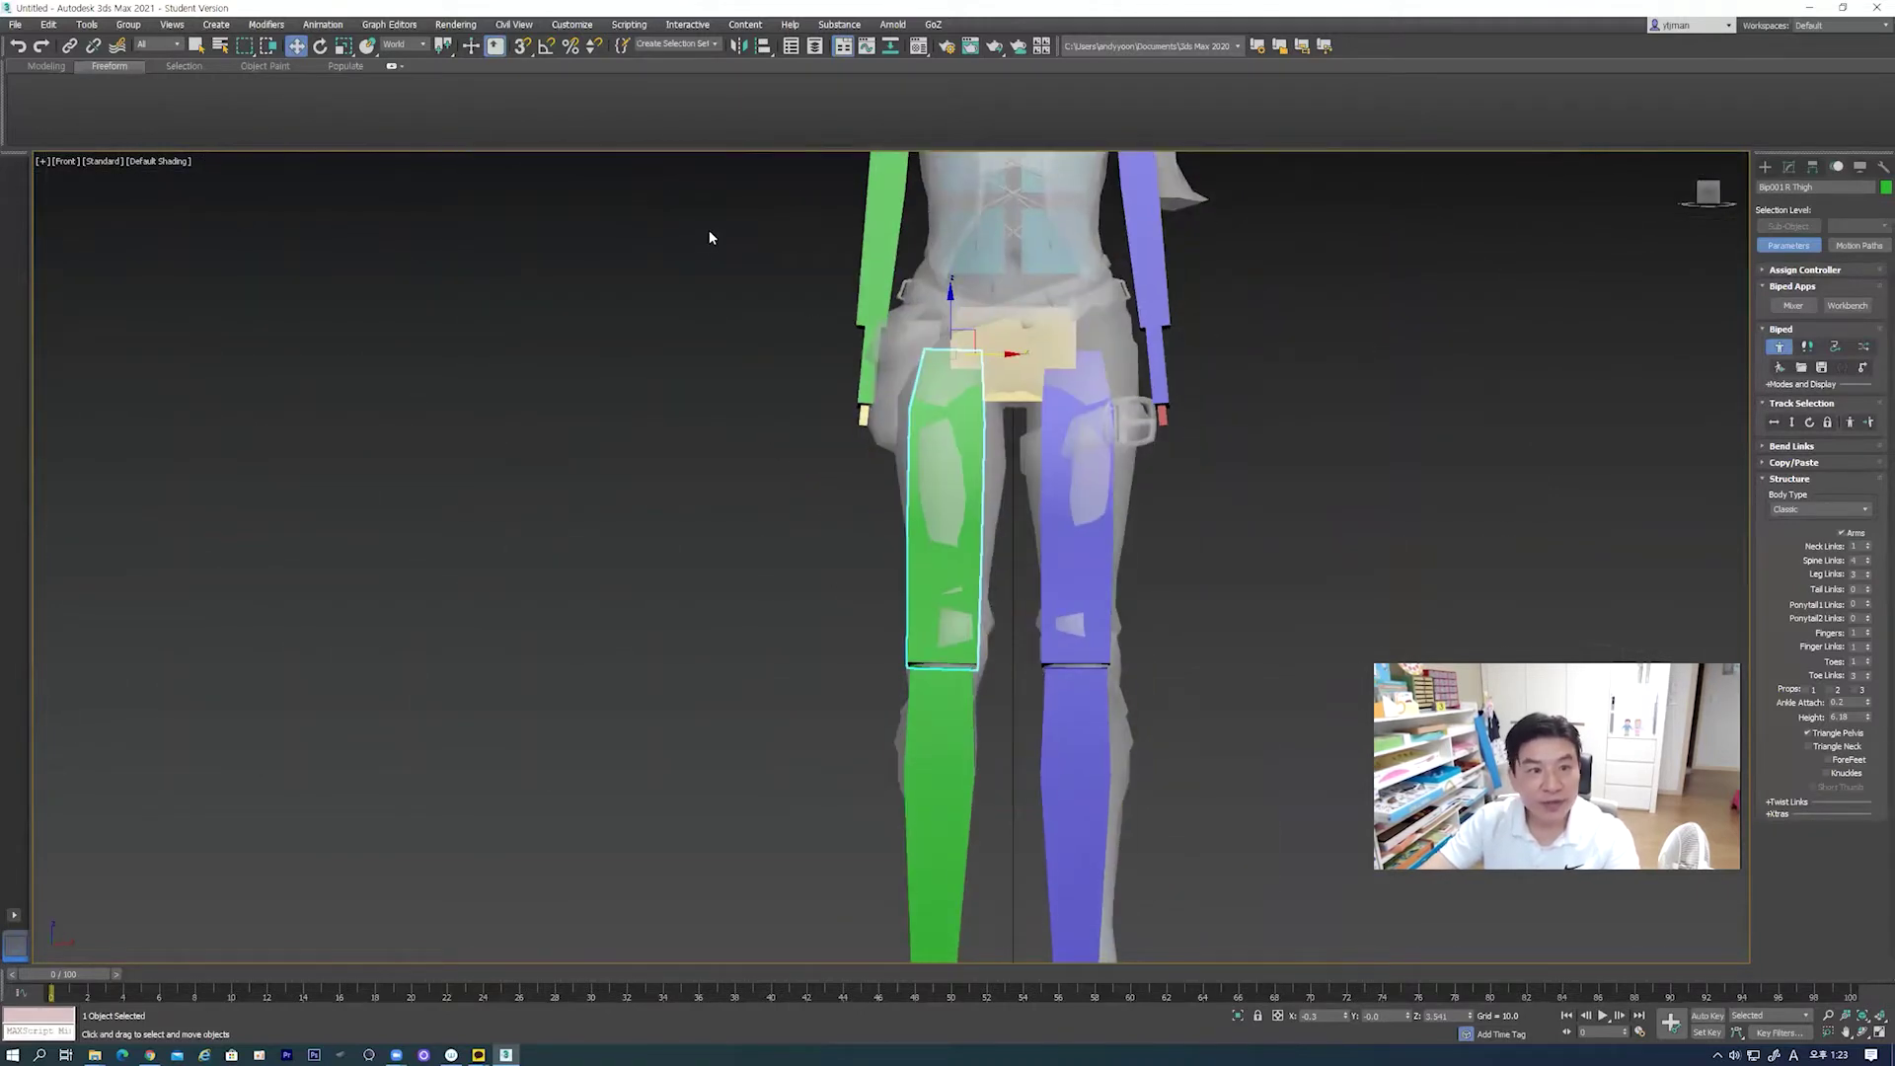
Step: Scale the right thigh along its local axes so it reaches the knee, then select the mesh
{"action": "left_click", "coordinate": [345, 50]}
{"action": "left_click", "coordinate": [405, 49]}
{"action": "left_click", "coordinate": [411, 91]}
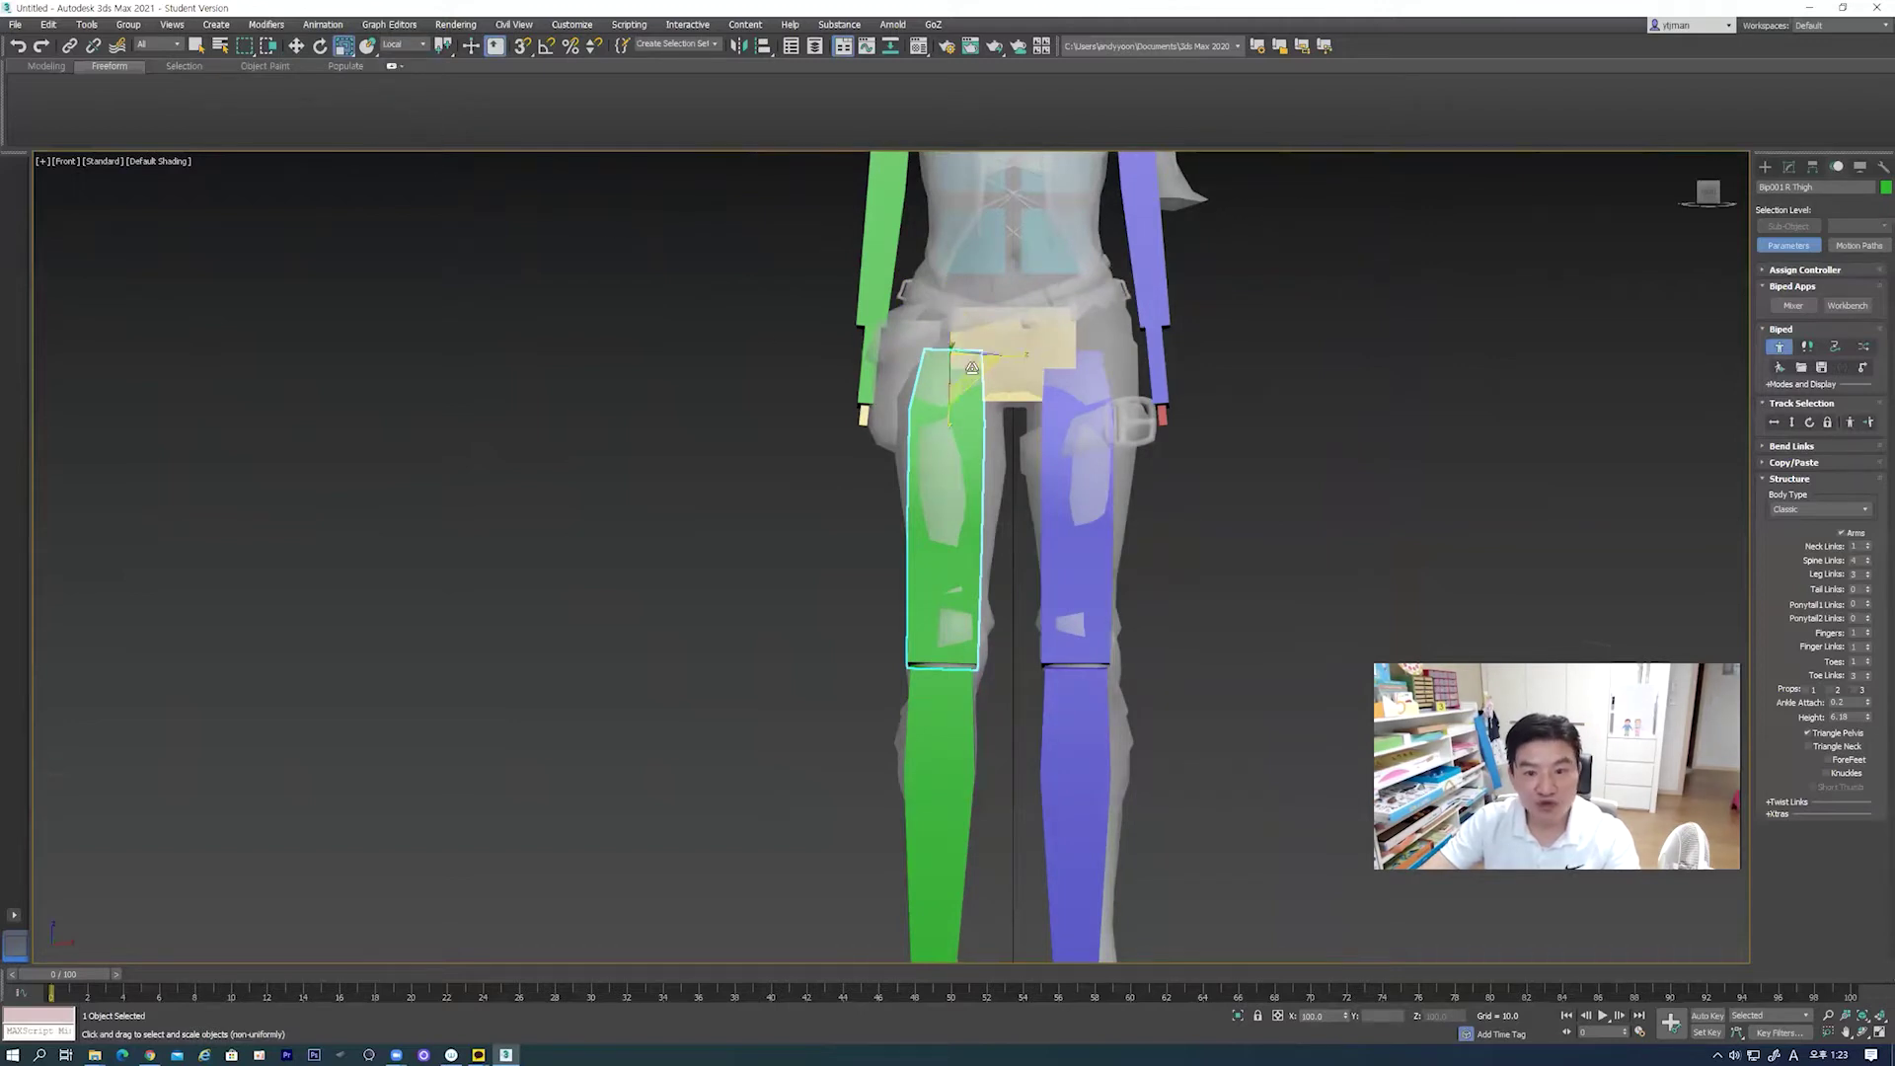
{"action": "left_click_drag", "start_coordinate": [950, 418], "coordinate": [954, 414]}
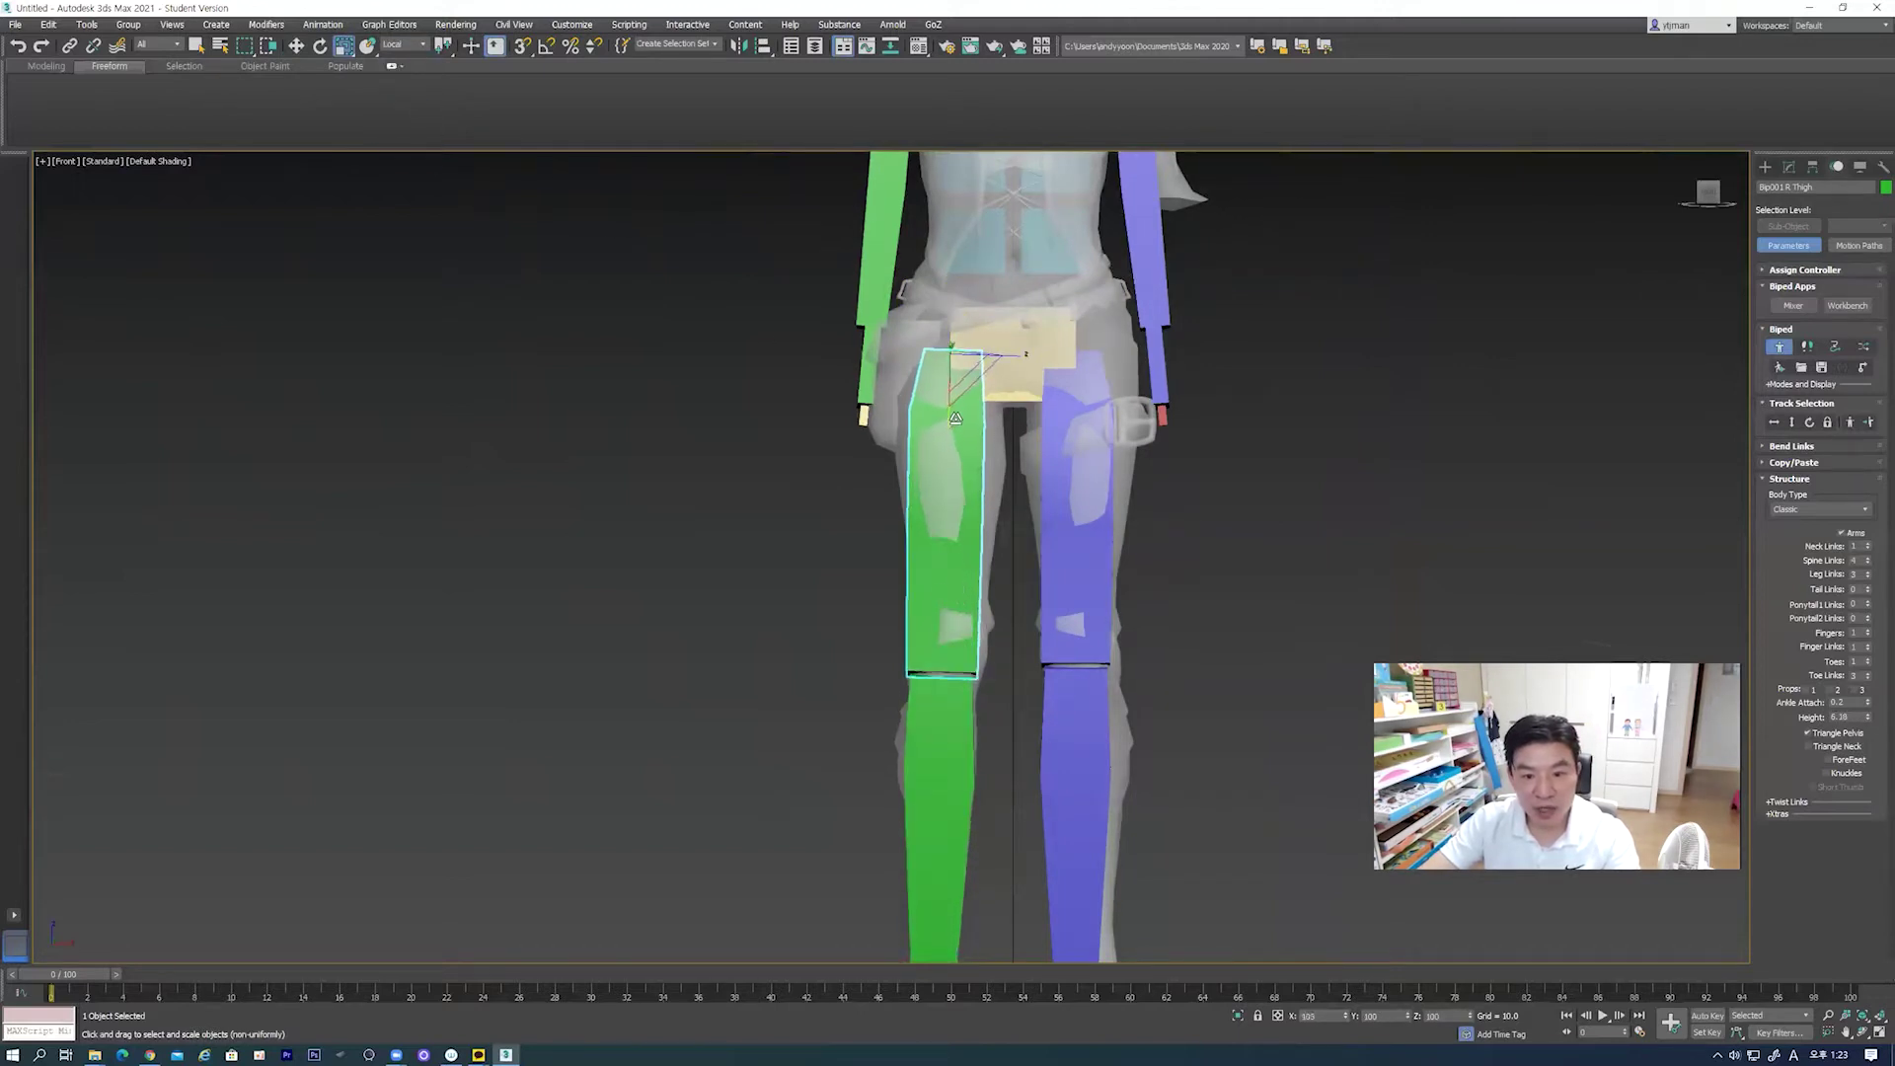
{"action": "left_click_drag", "start_coordinate": [954, 414], "coordinate": [955, 415]}
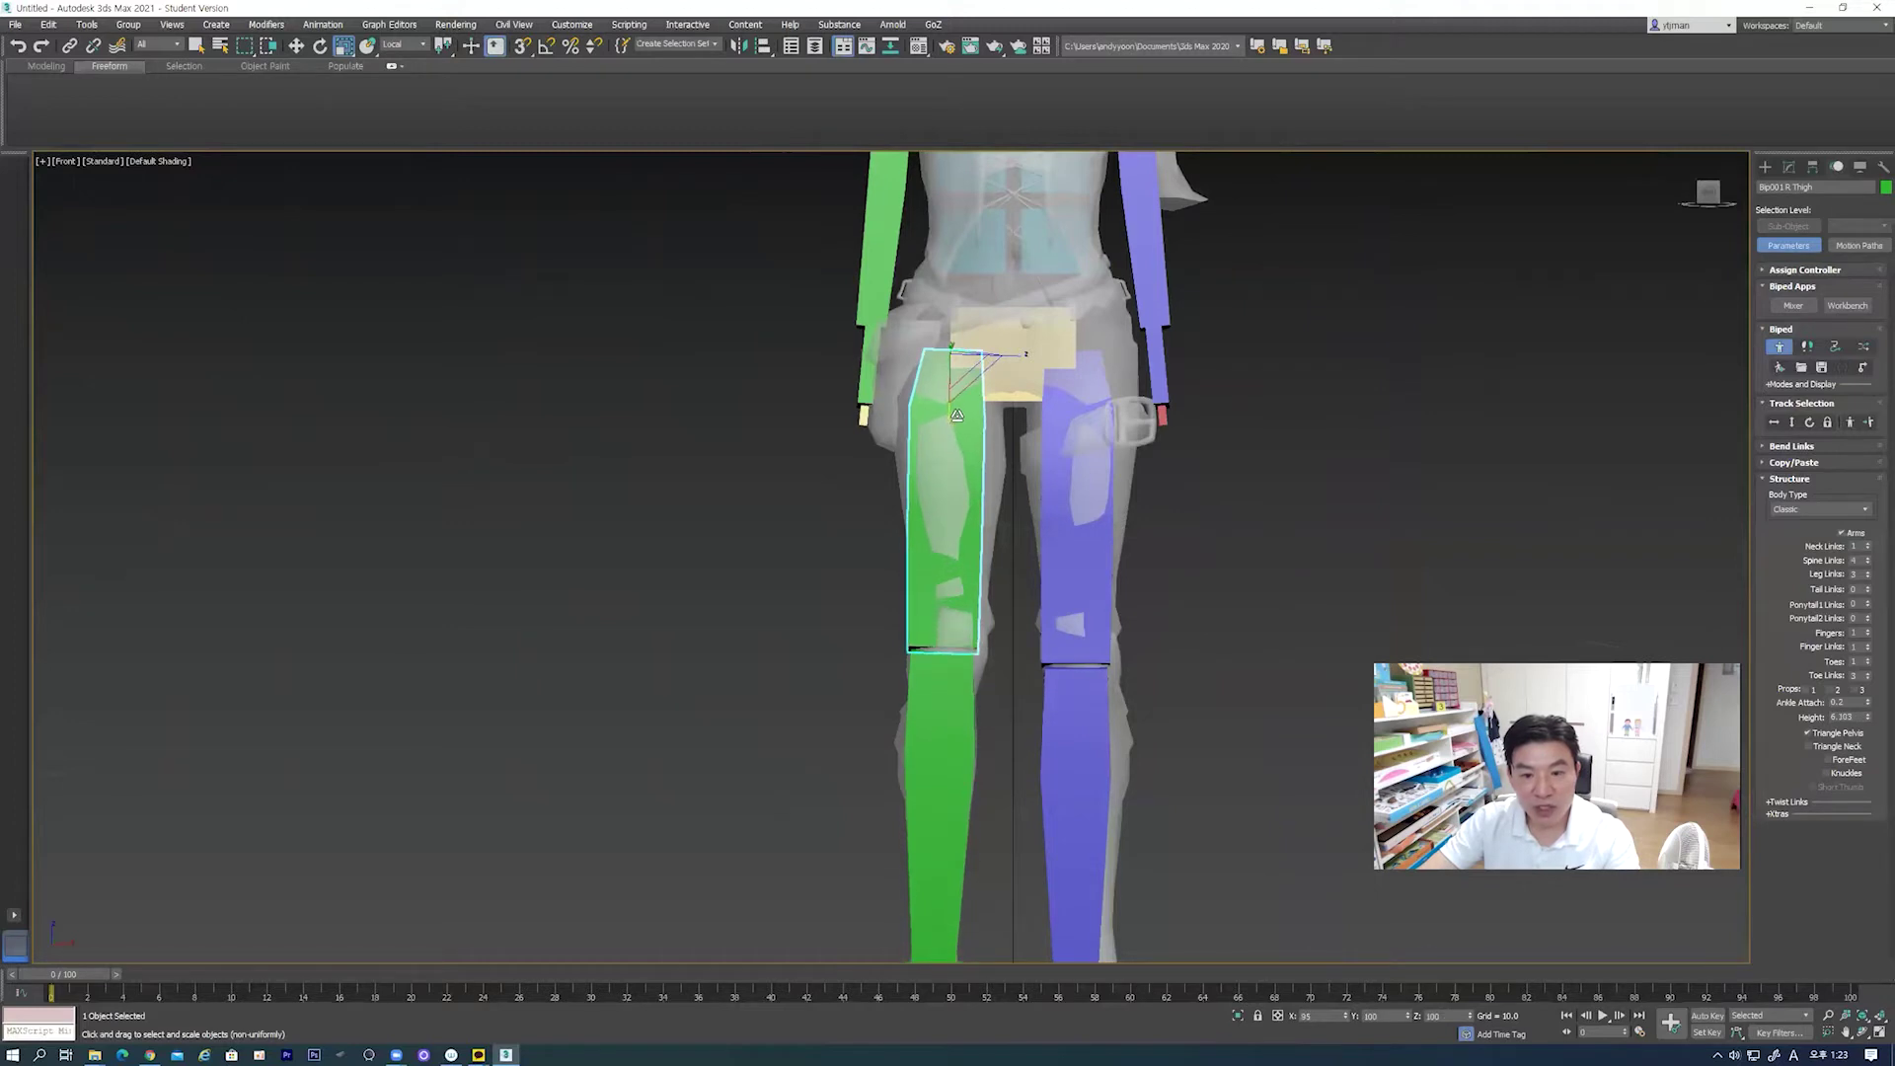
{"action": "left_click_drag", "start_coordinate": [958, 415], "coordinate": [958, 417]}
{"action": "scroll", "coordinate": [1012, 493], "scroll_direction": "down", "scroll_amount": 5}
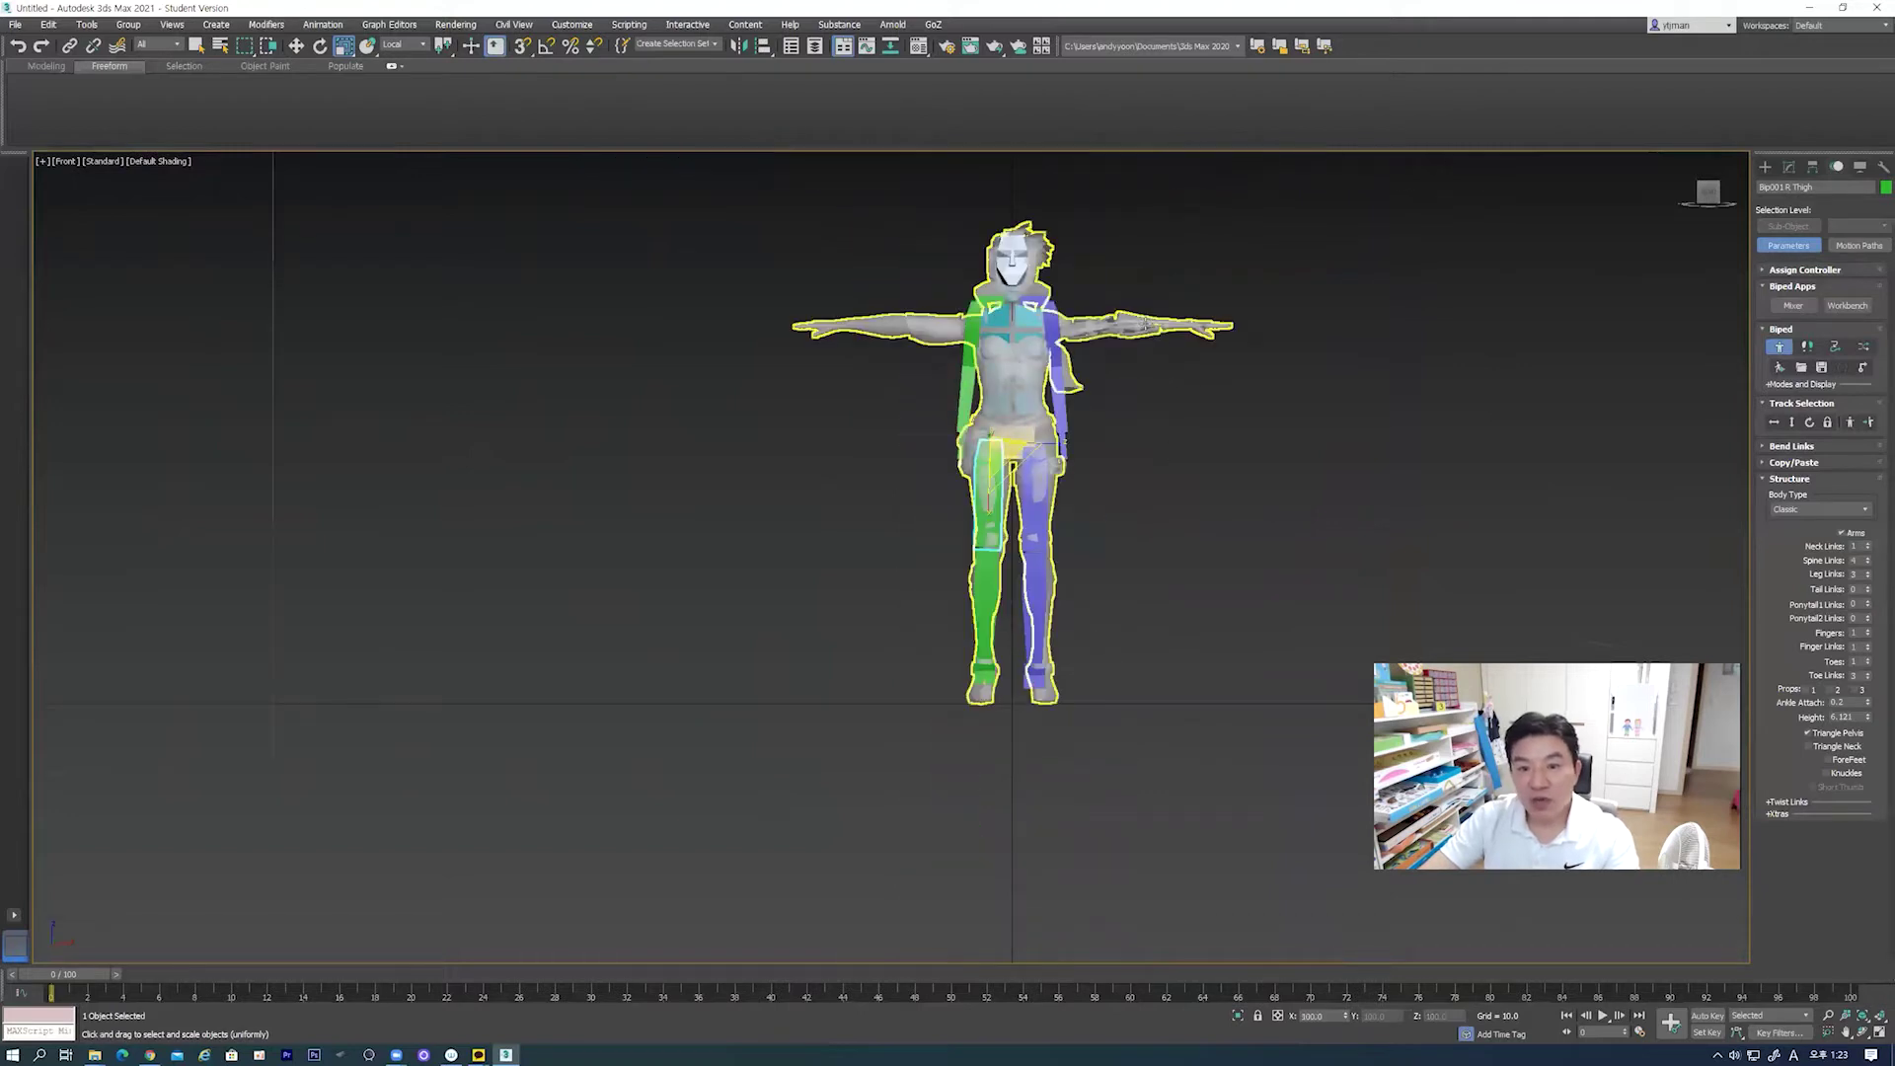
{"action": "left_click", "coordinate": [1192, 328]}
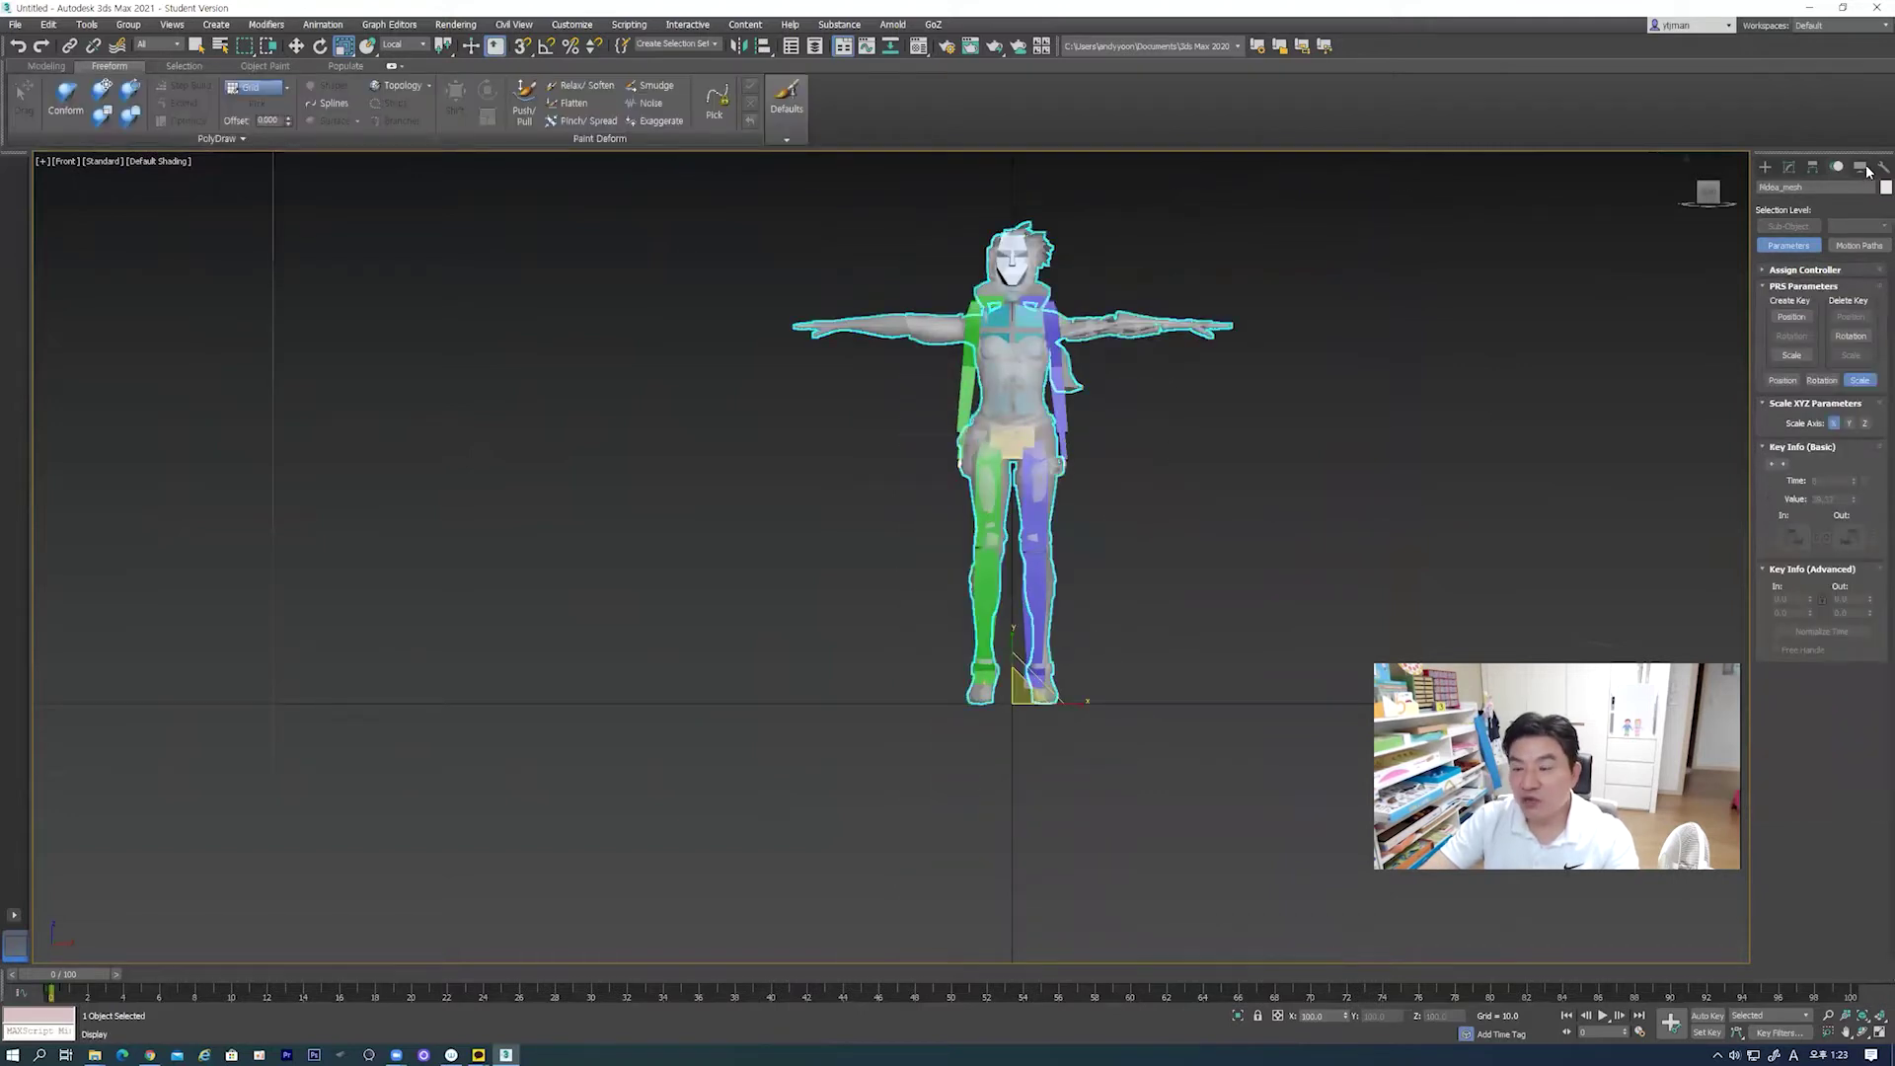
Step: Freeze the selected character mesh from the Display panel
{"action": "left_click", "coordinate": [1863, 168]}
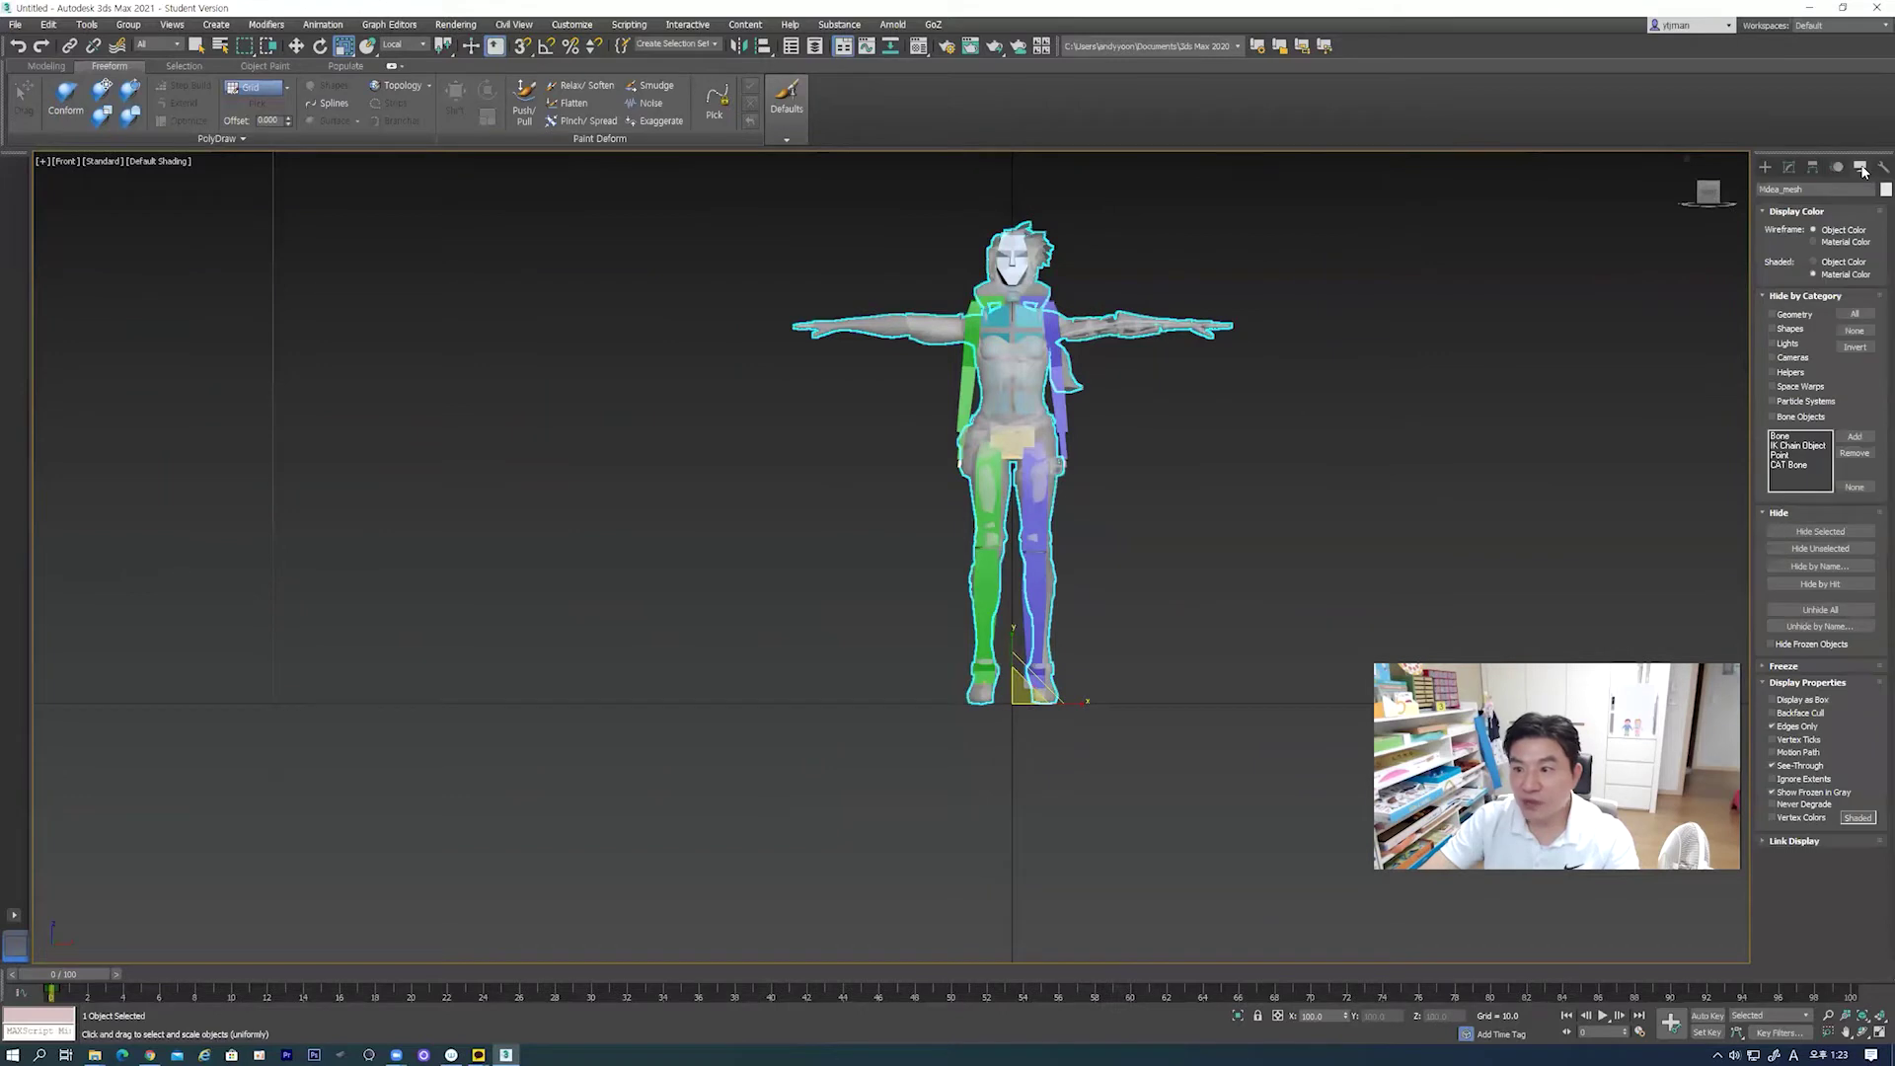
{"action": "left_click", "coordinate": [1791, 668]}
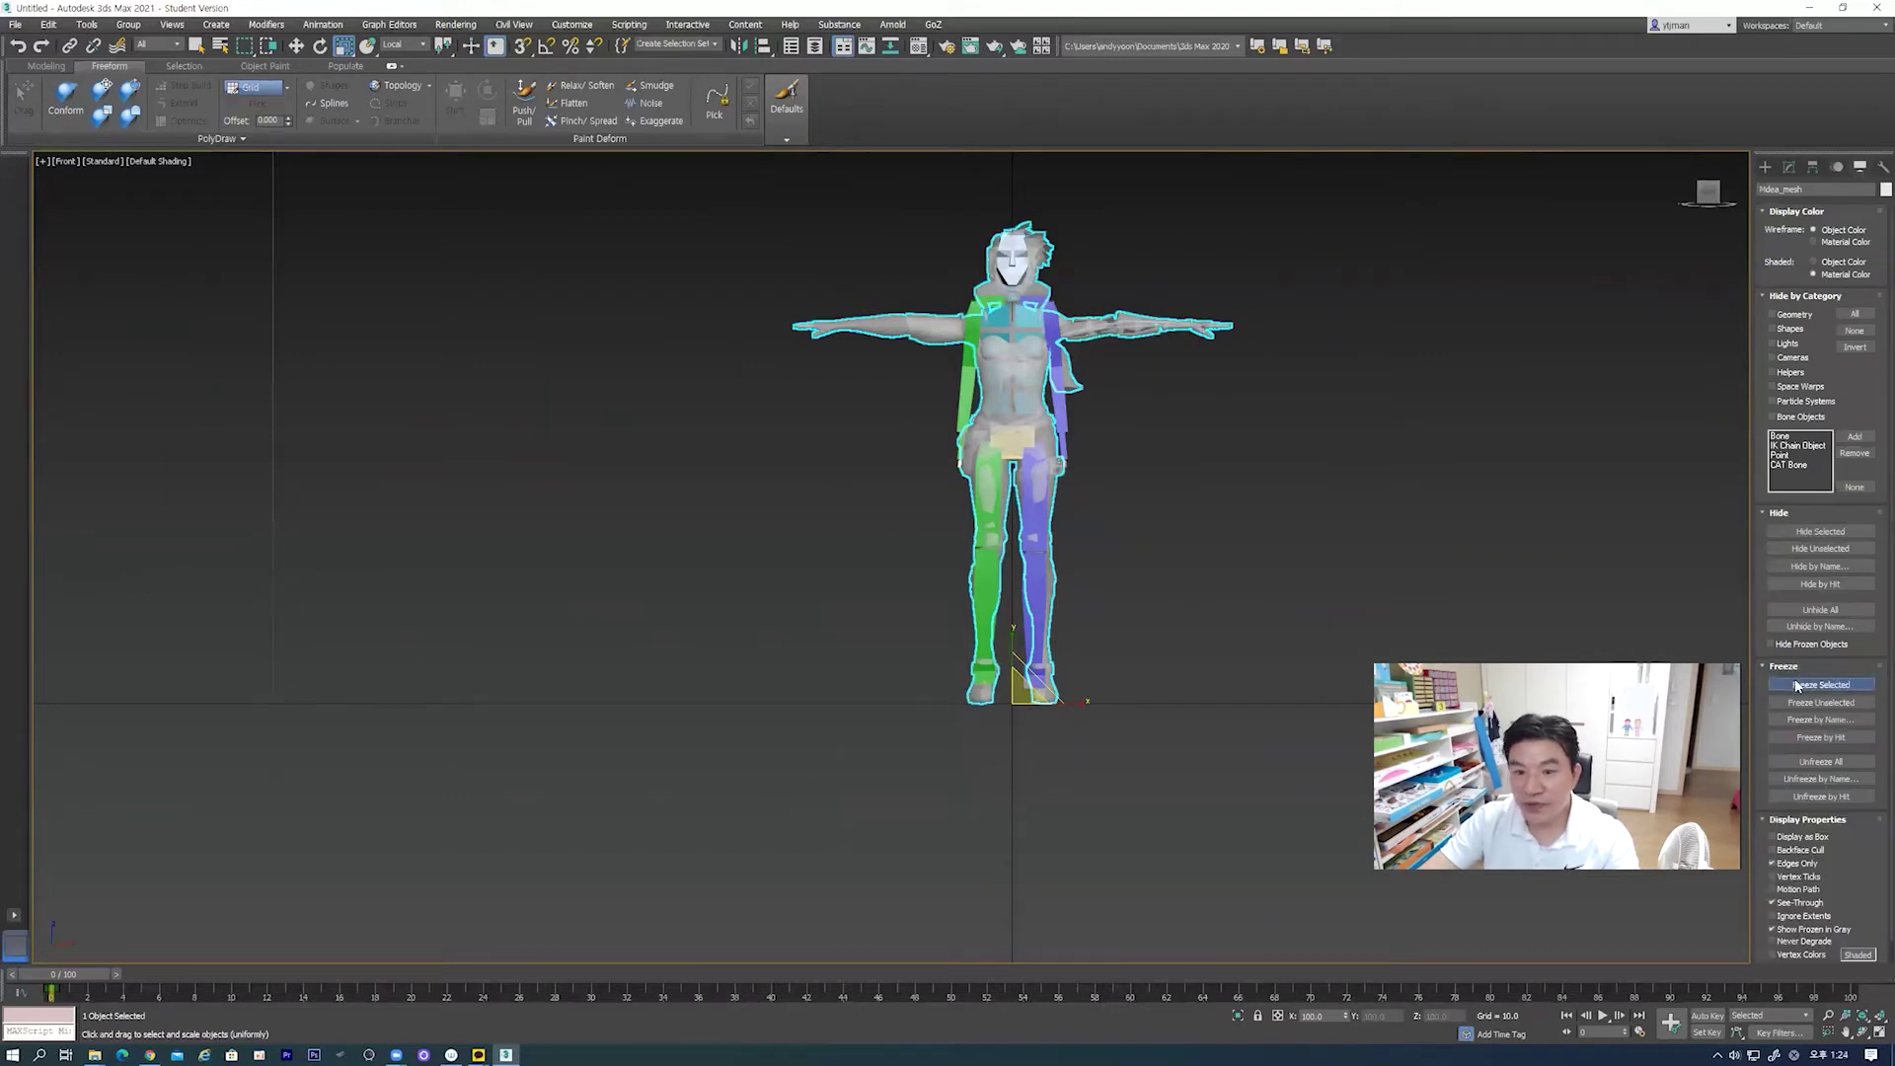
{"action": "left_click", "coordinate": [1797, 685]}
{"action": "scroll", "coordinate": [1104, 367], "scroll_direction": "up", "scroll_amount": 4}
{"action": "scroll", "coordinate": [1127, 489], "scroll_direction": "down", "scroll_amount": 2}
{"action": "middle_click_drag", "start_coordinate": [1127, 489], "coordinate": [1134, 411]}
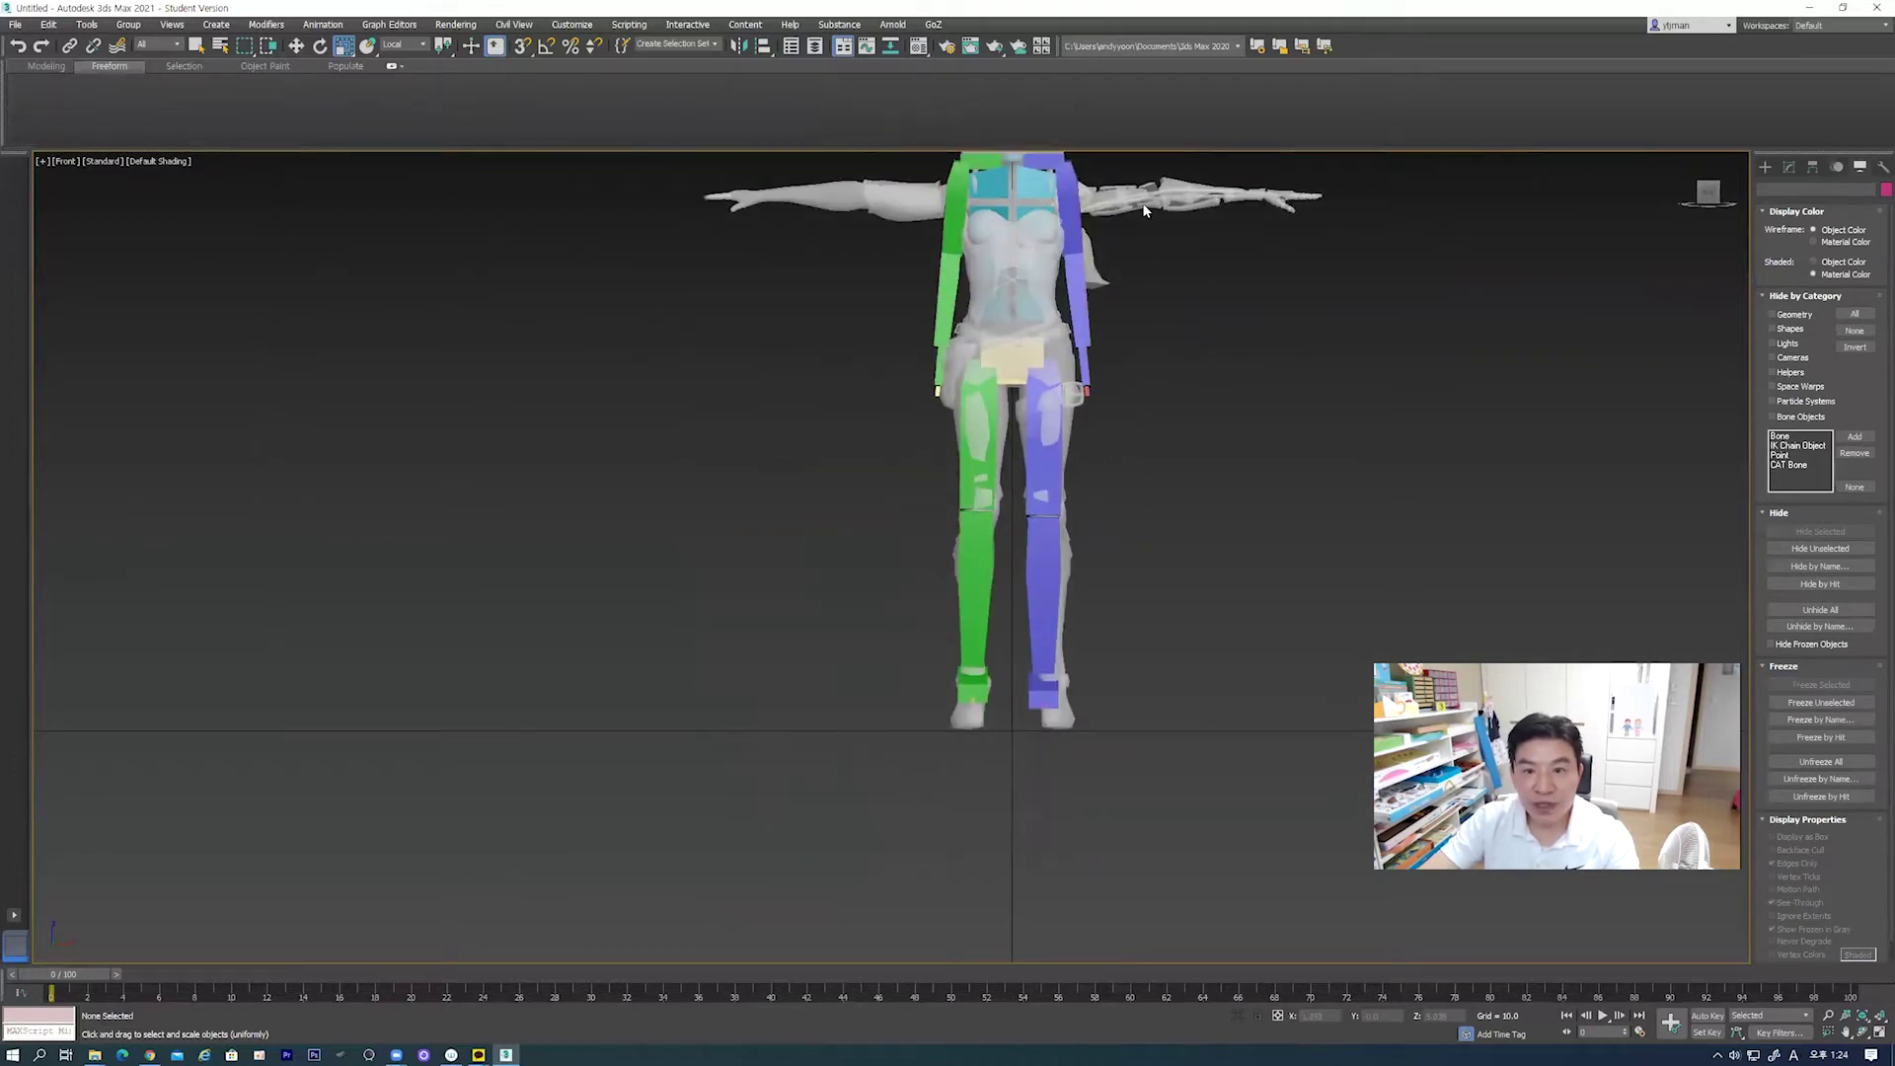
{"action": "scroll", "coordinate": [1069, 570], "scroll_direction": "up", "scroll_amount": 3}
Step: Marquee-select all biped bones and turn on Display as Box
{"action": "left_click", "coordinate": [859, 336]}
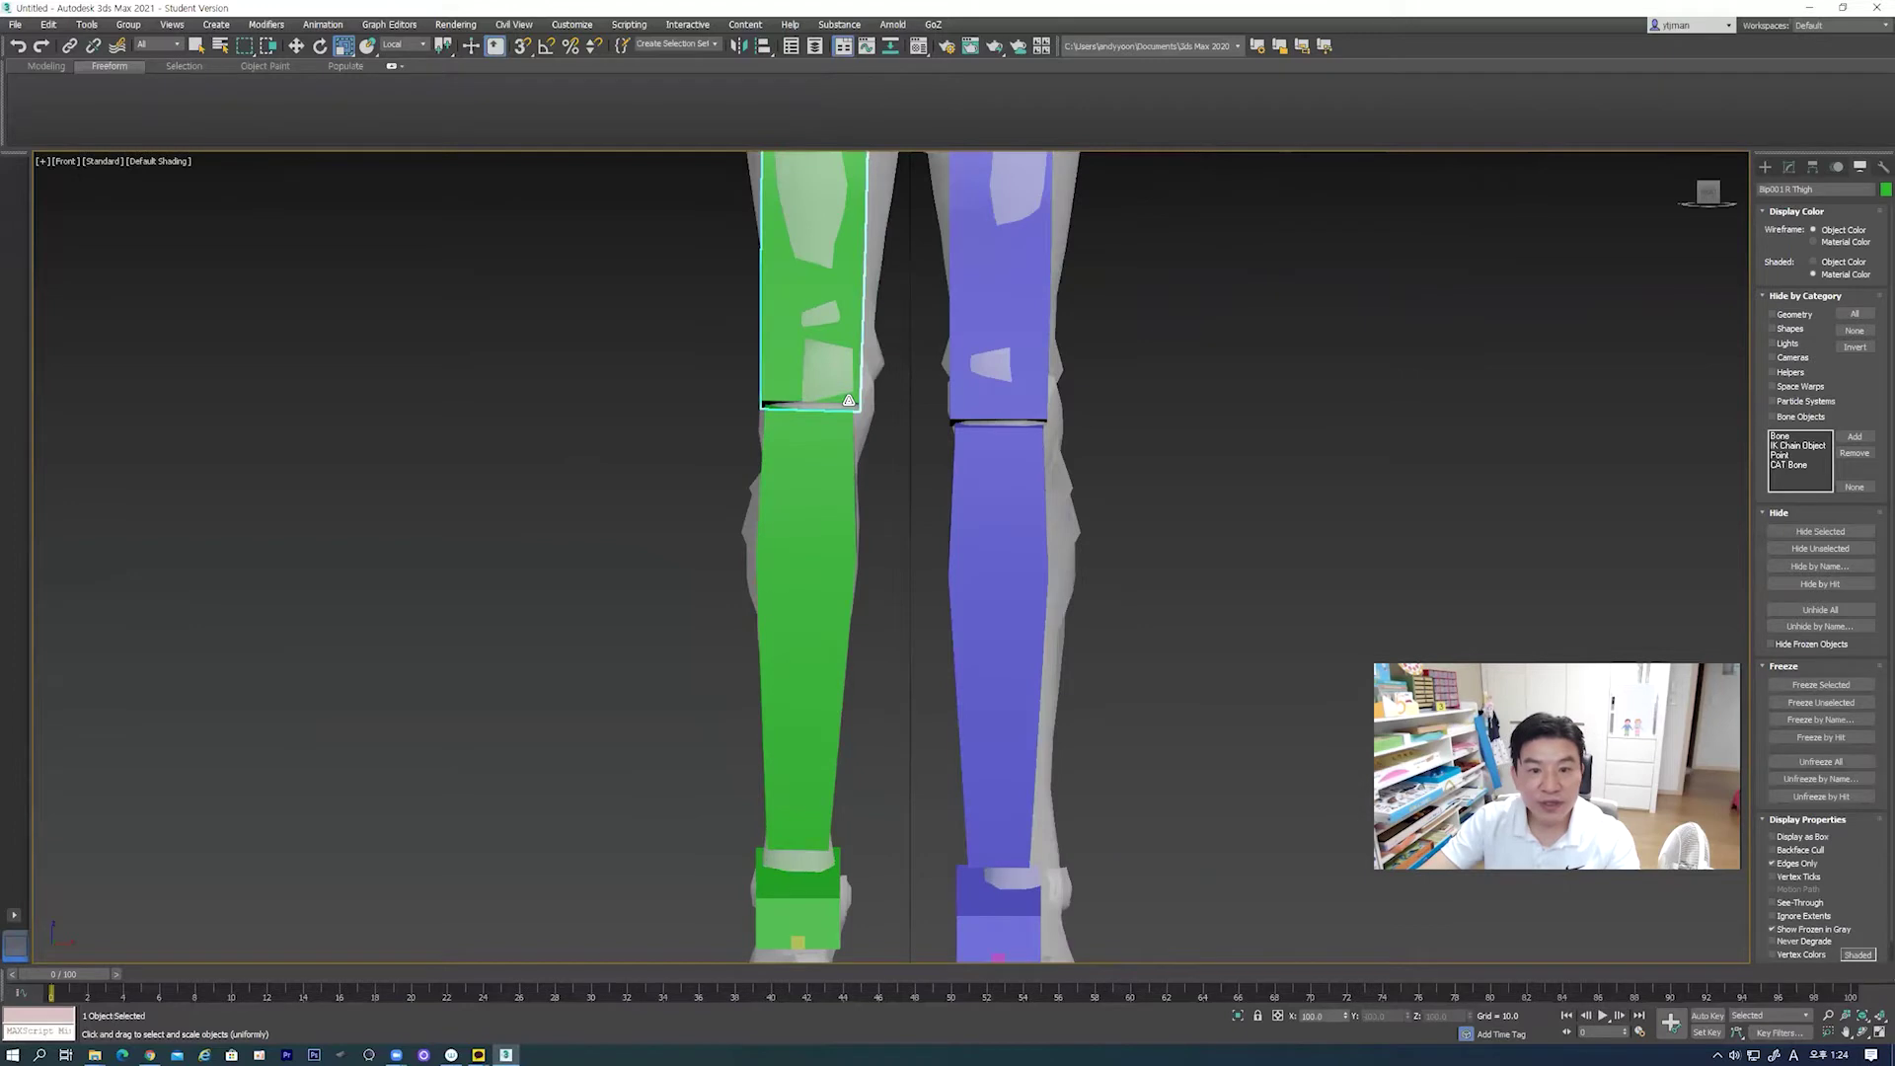
{"action": "scroll", "coordinate": [878, 513], "scroll_direction": "down", "scroll_amount": 2}
{"action": "scroll", "coordinate": [879, 505], "scroll_direction": "down", "scroll_amount": 3}
{"action": "left_click_drag", "start_coordinate": [774, 317], "coordinate": [1067, 632]}
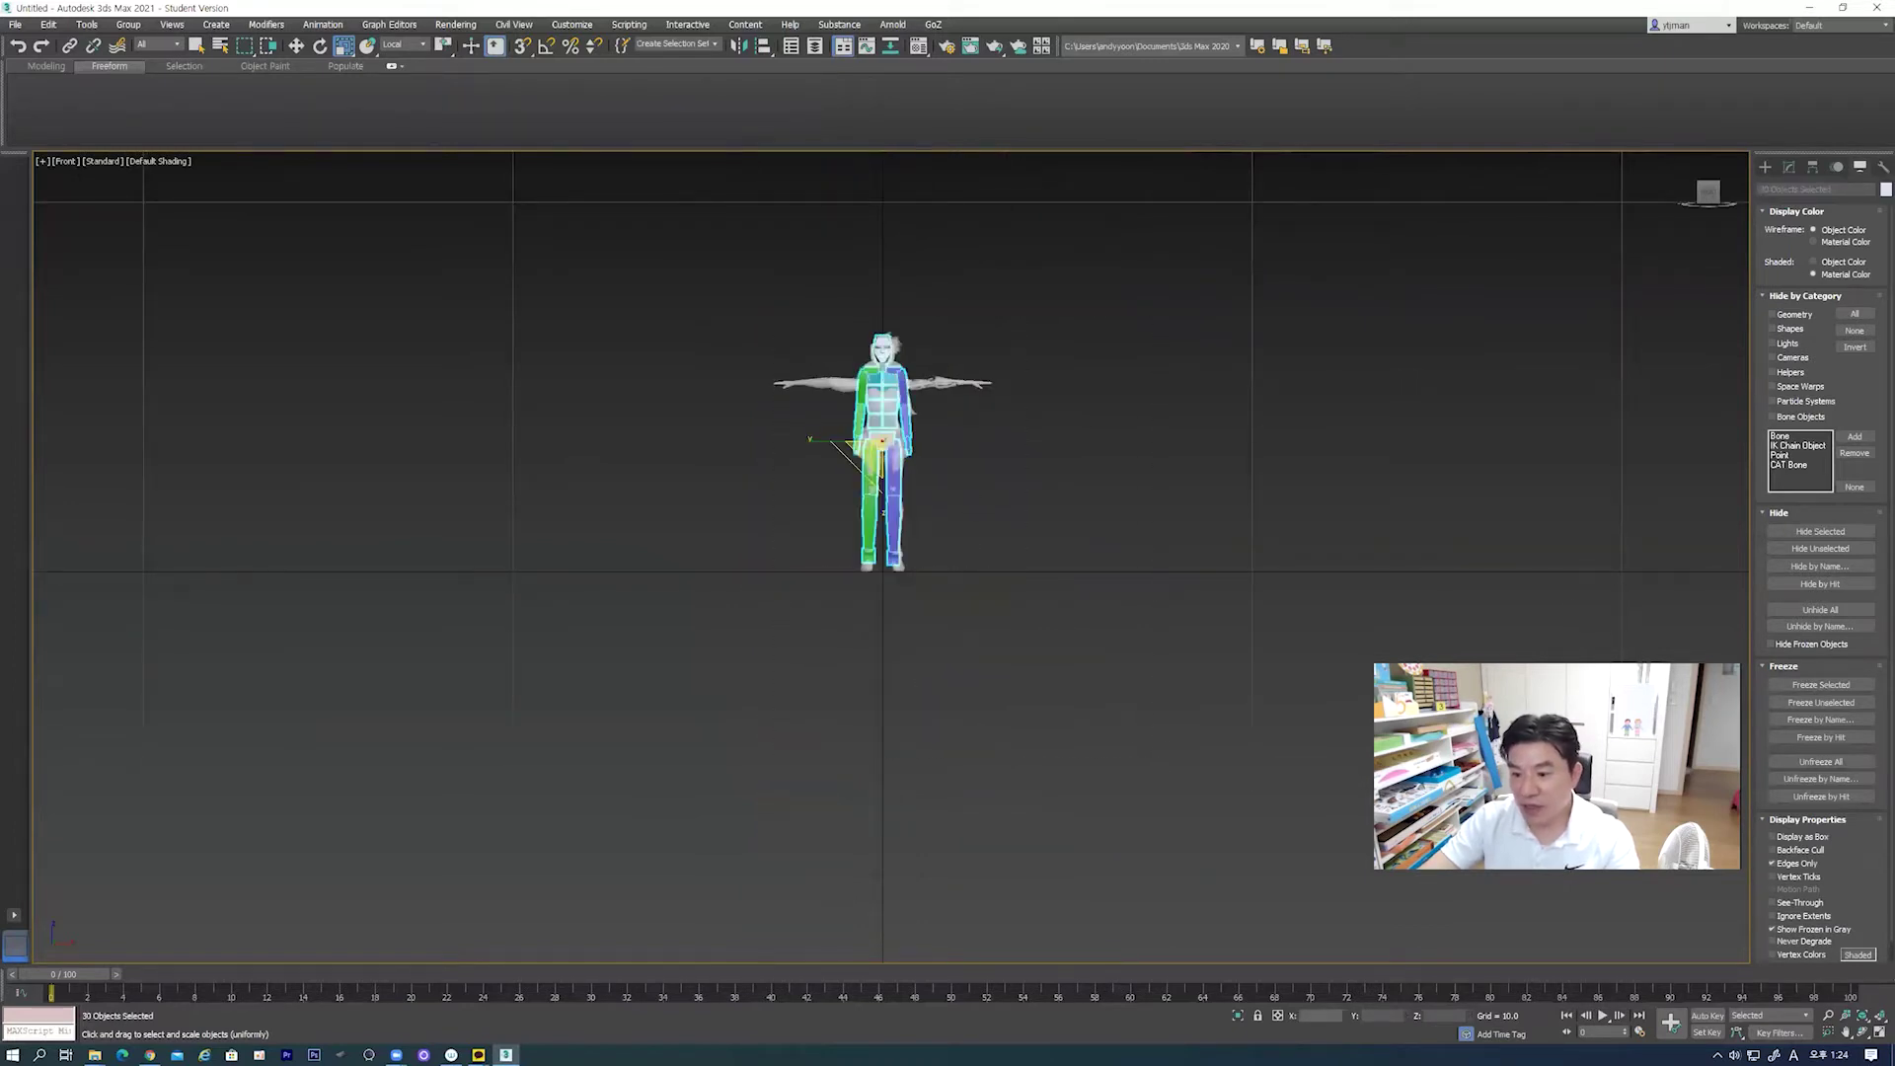
{"action": "left_click", "coordinate": [1775, 836]}
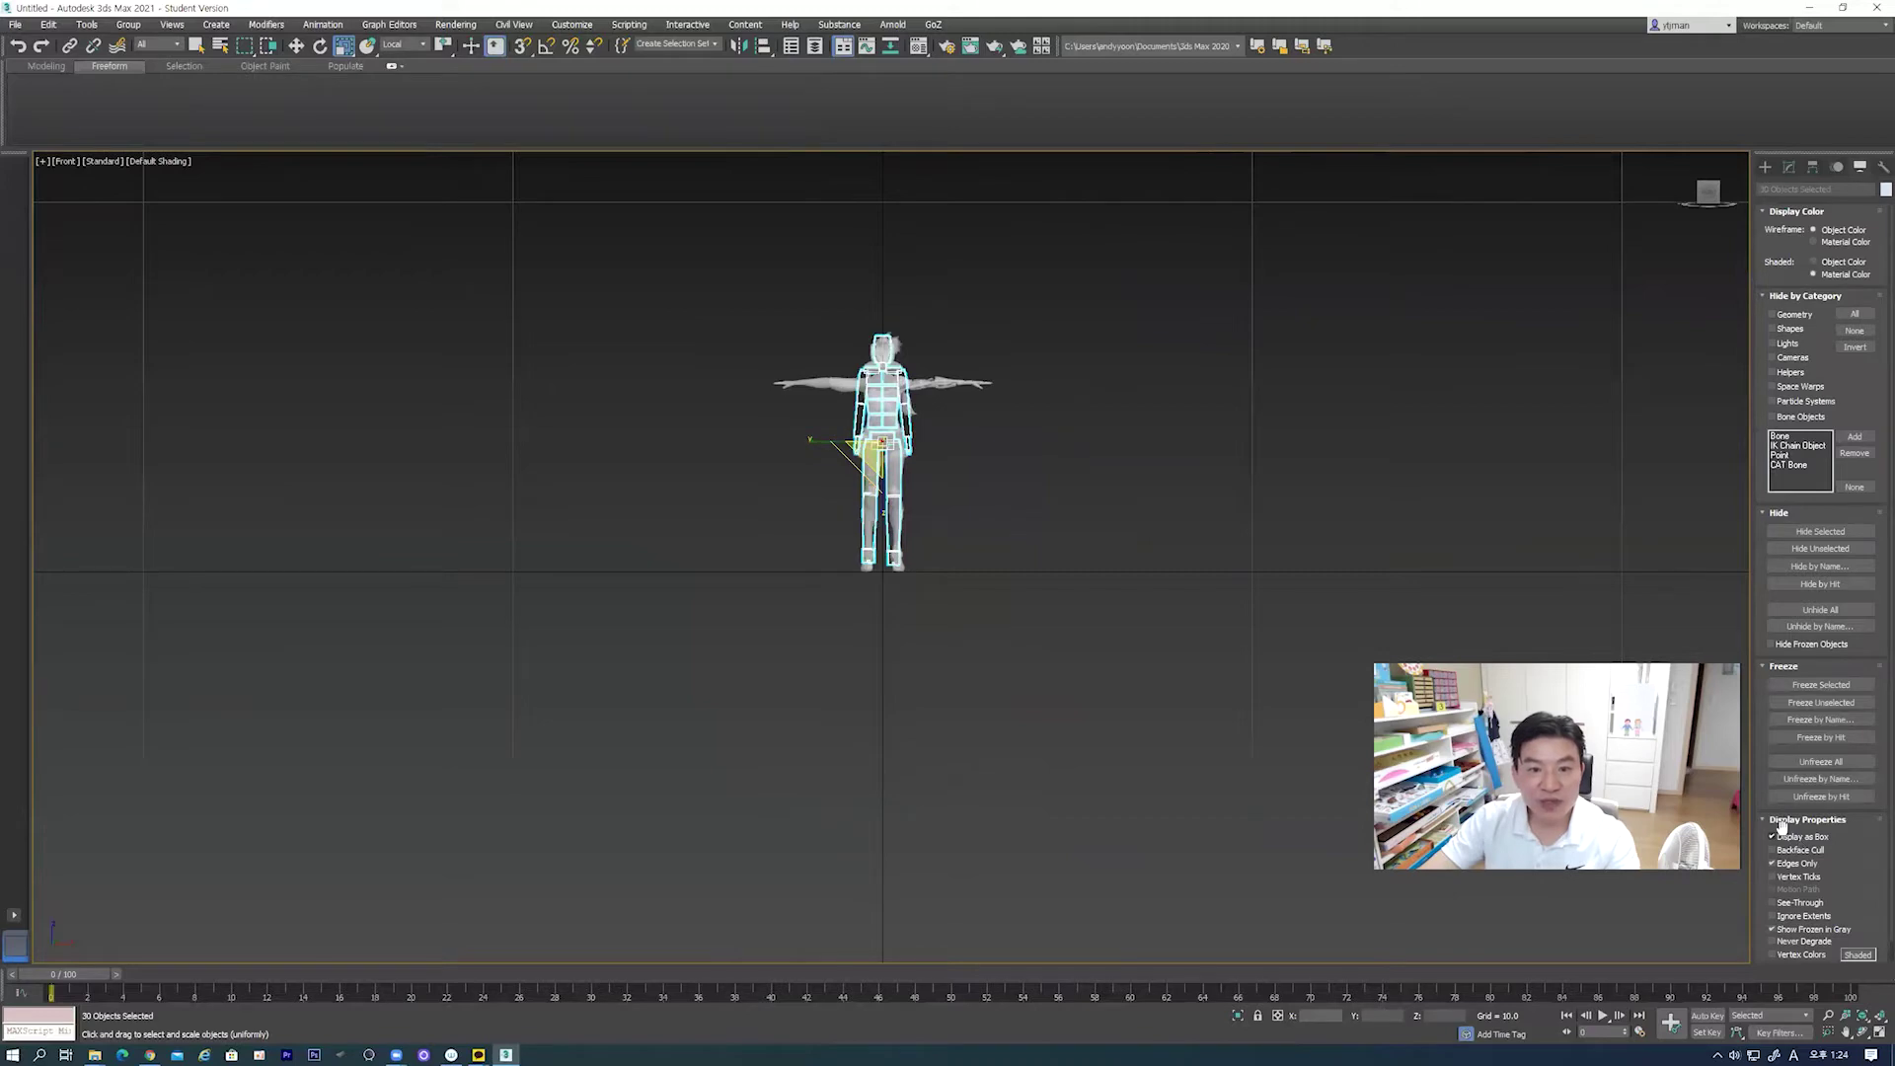
{"action": "scroll", "coordinate": [863, 400], "scroll_direction": "up", "scroll_amount": 5}
{"action": "scroll", "coordinate": [863, 400], "scroll_direction": "up", "scroll_amount": 2}
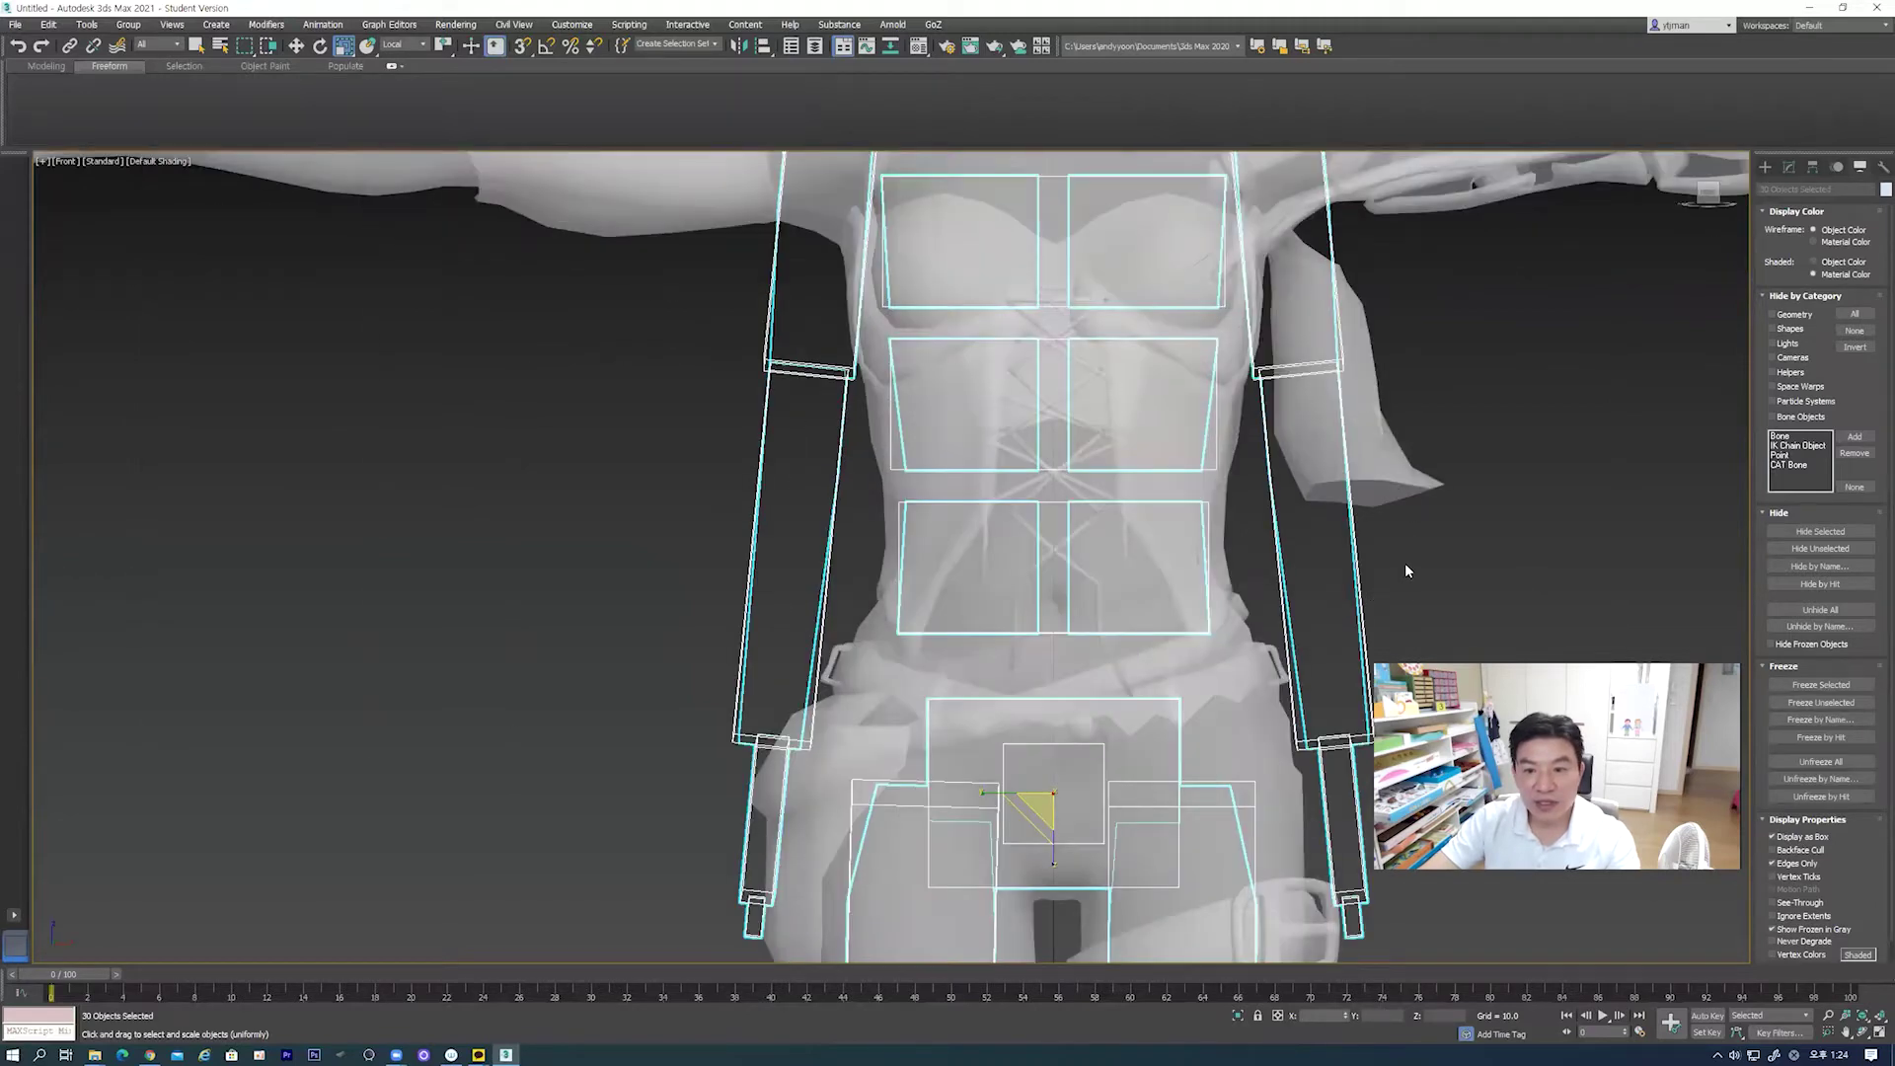
{"action": "left_click", "coordinate": [1792, 840]}
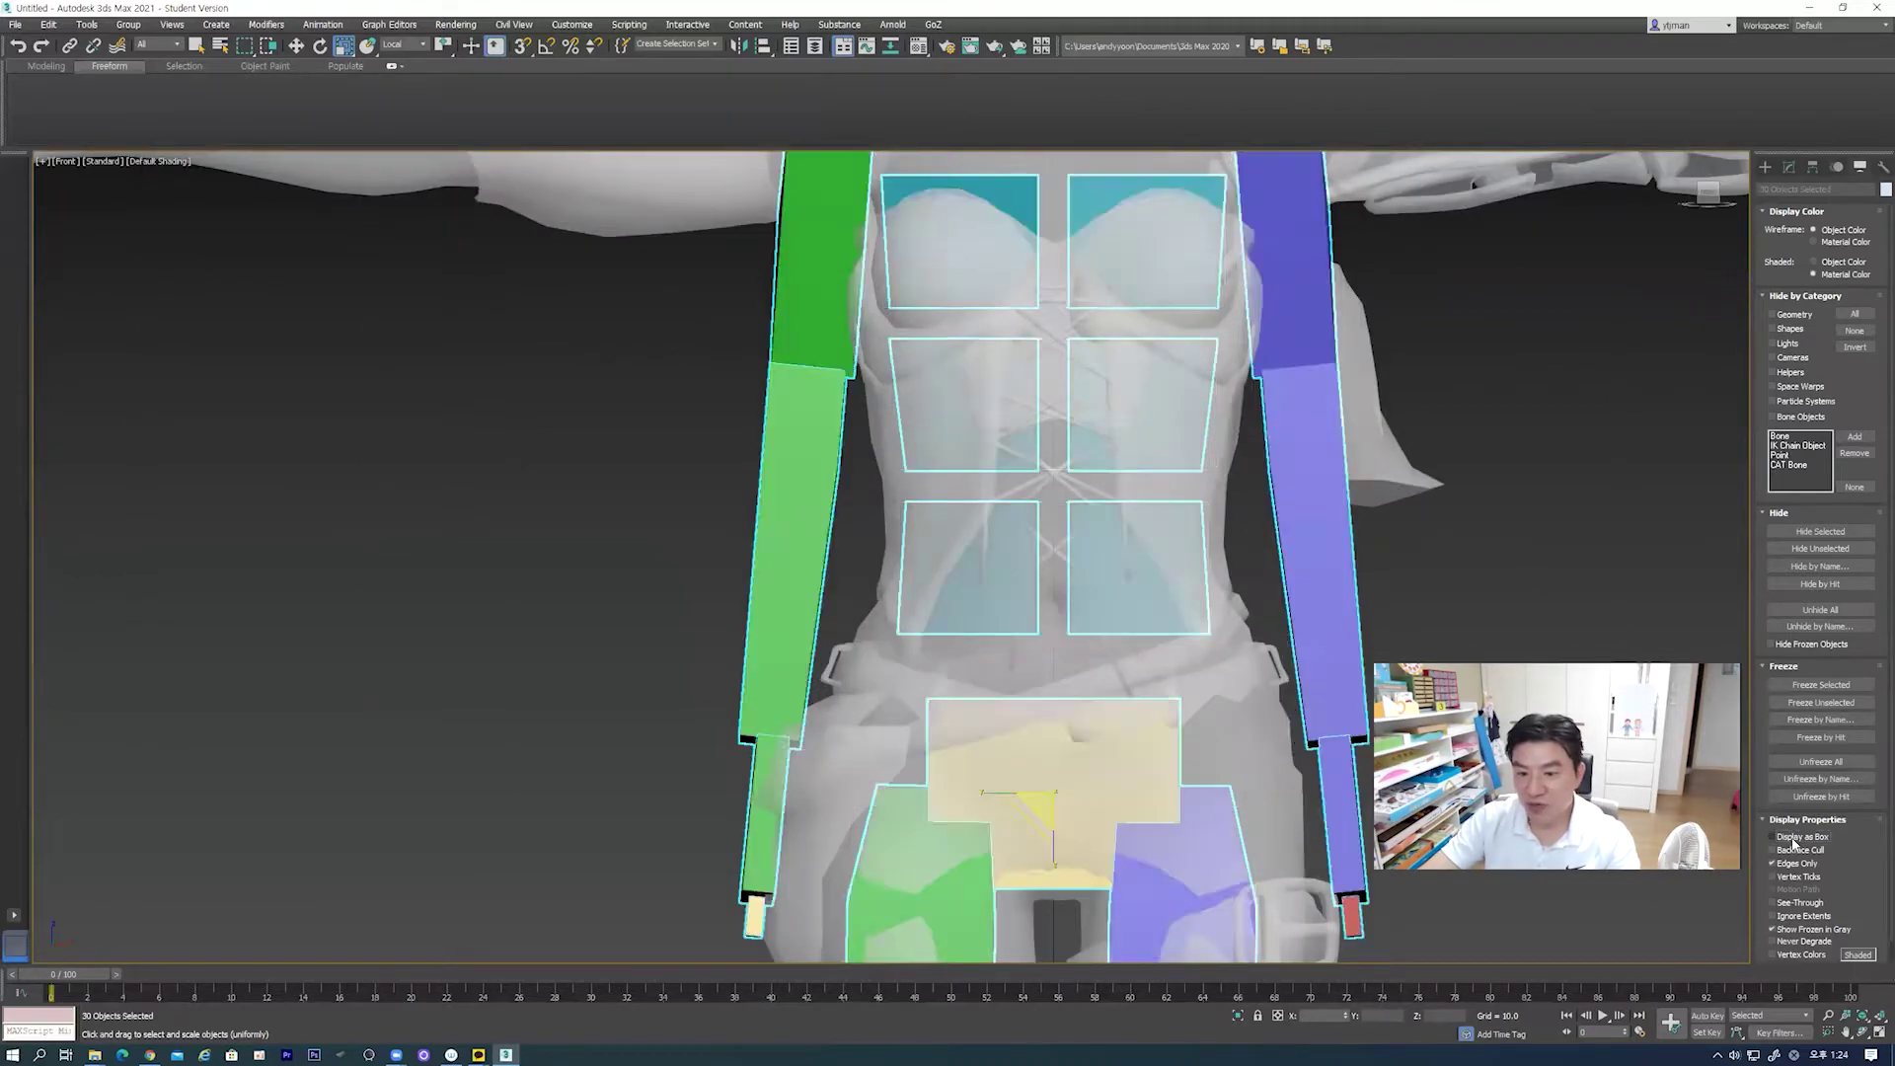
Step: Deselect the bones, frame both legs and select the right thigh bone
{"action": "left_click", "coordinate": [1313, 799]}
{"action": "middle_click_drag", "start_coordinate": [1313, 800], "coordinate": [1300, 354]}
{"action": "scroll", "coordinate": [1227, 635], "scroll_direction": "down", "scroll_amount": 2}
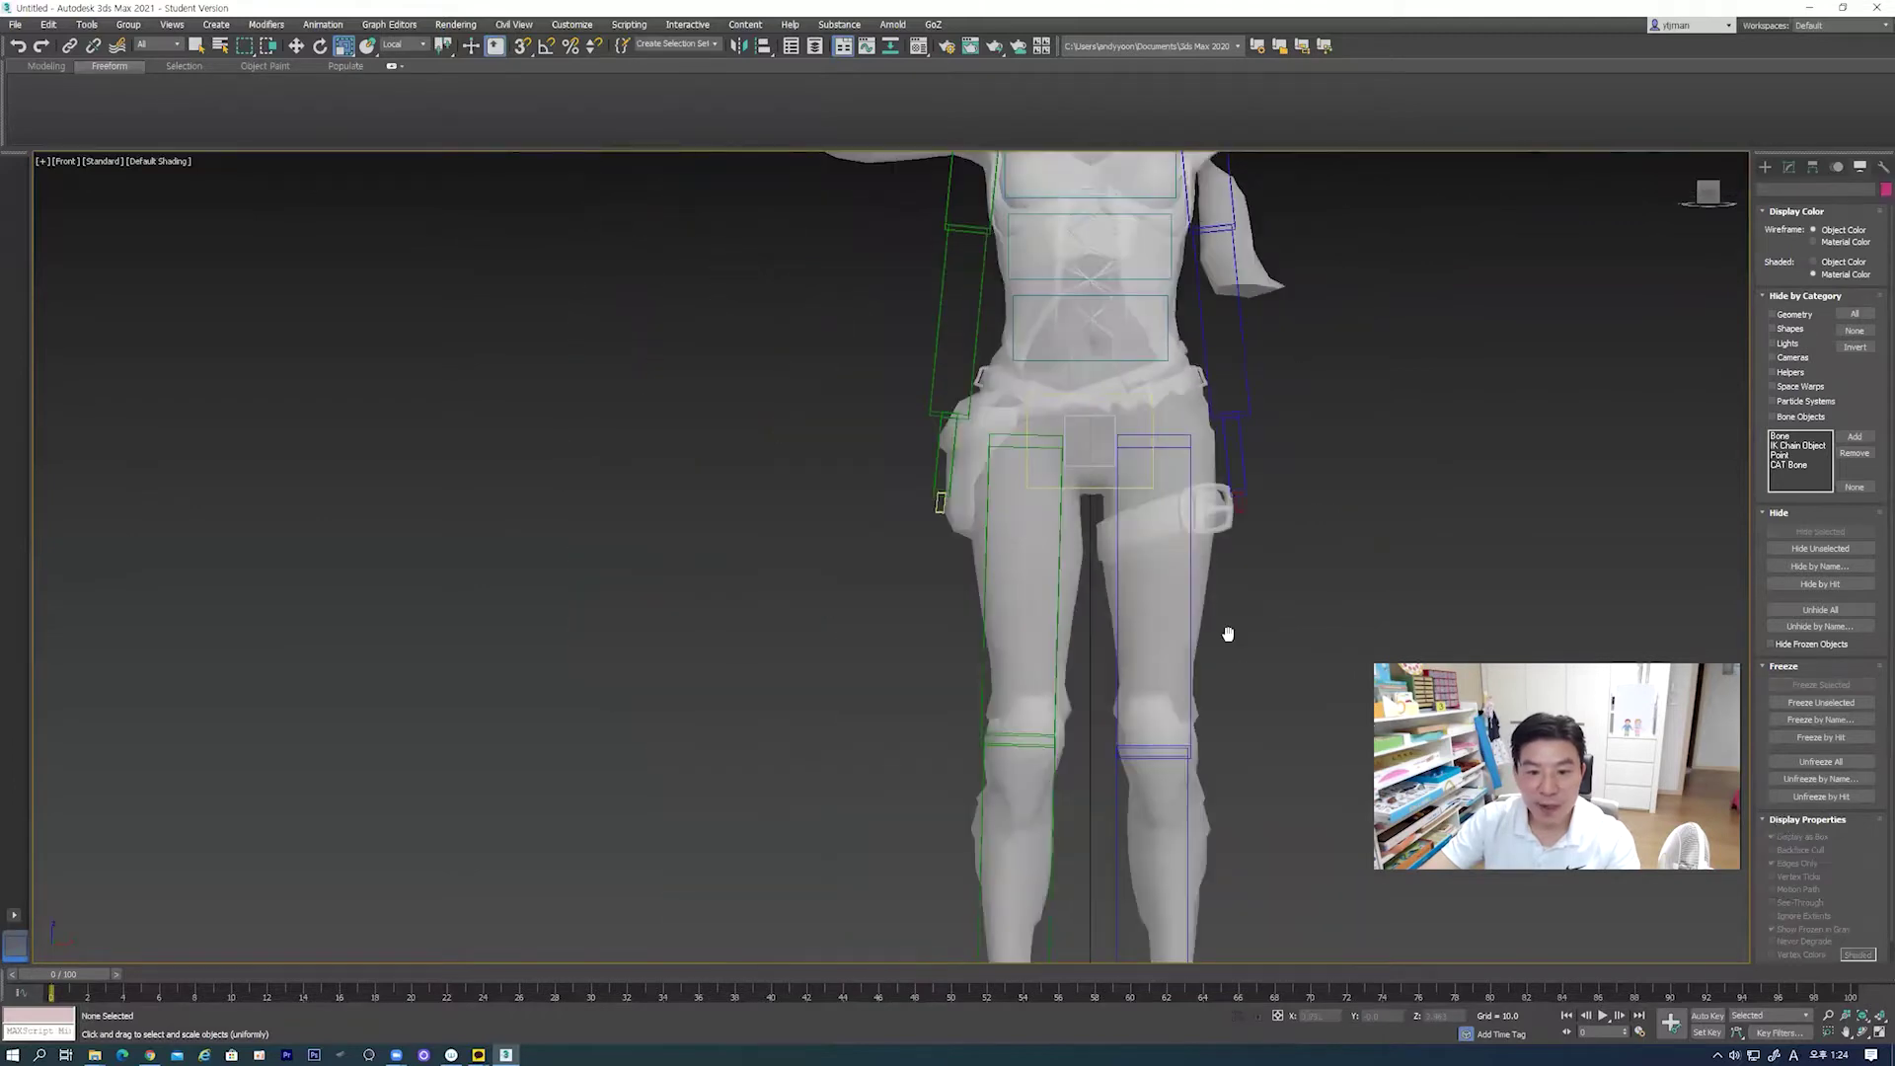
{"action": "middle_click_drag", "start_coordinate": [1227, 635], "coordinate": [970, 457]}
{"action": "left_click", "coordinate": [910, 465]}
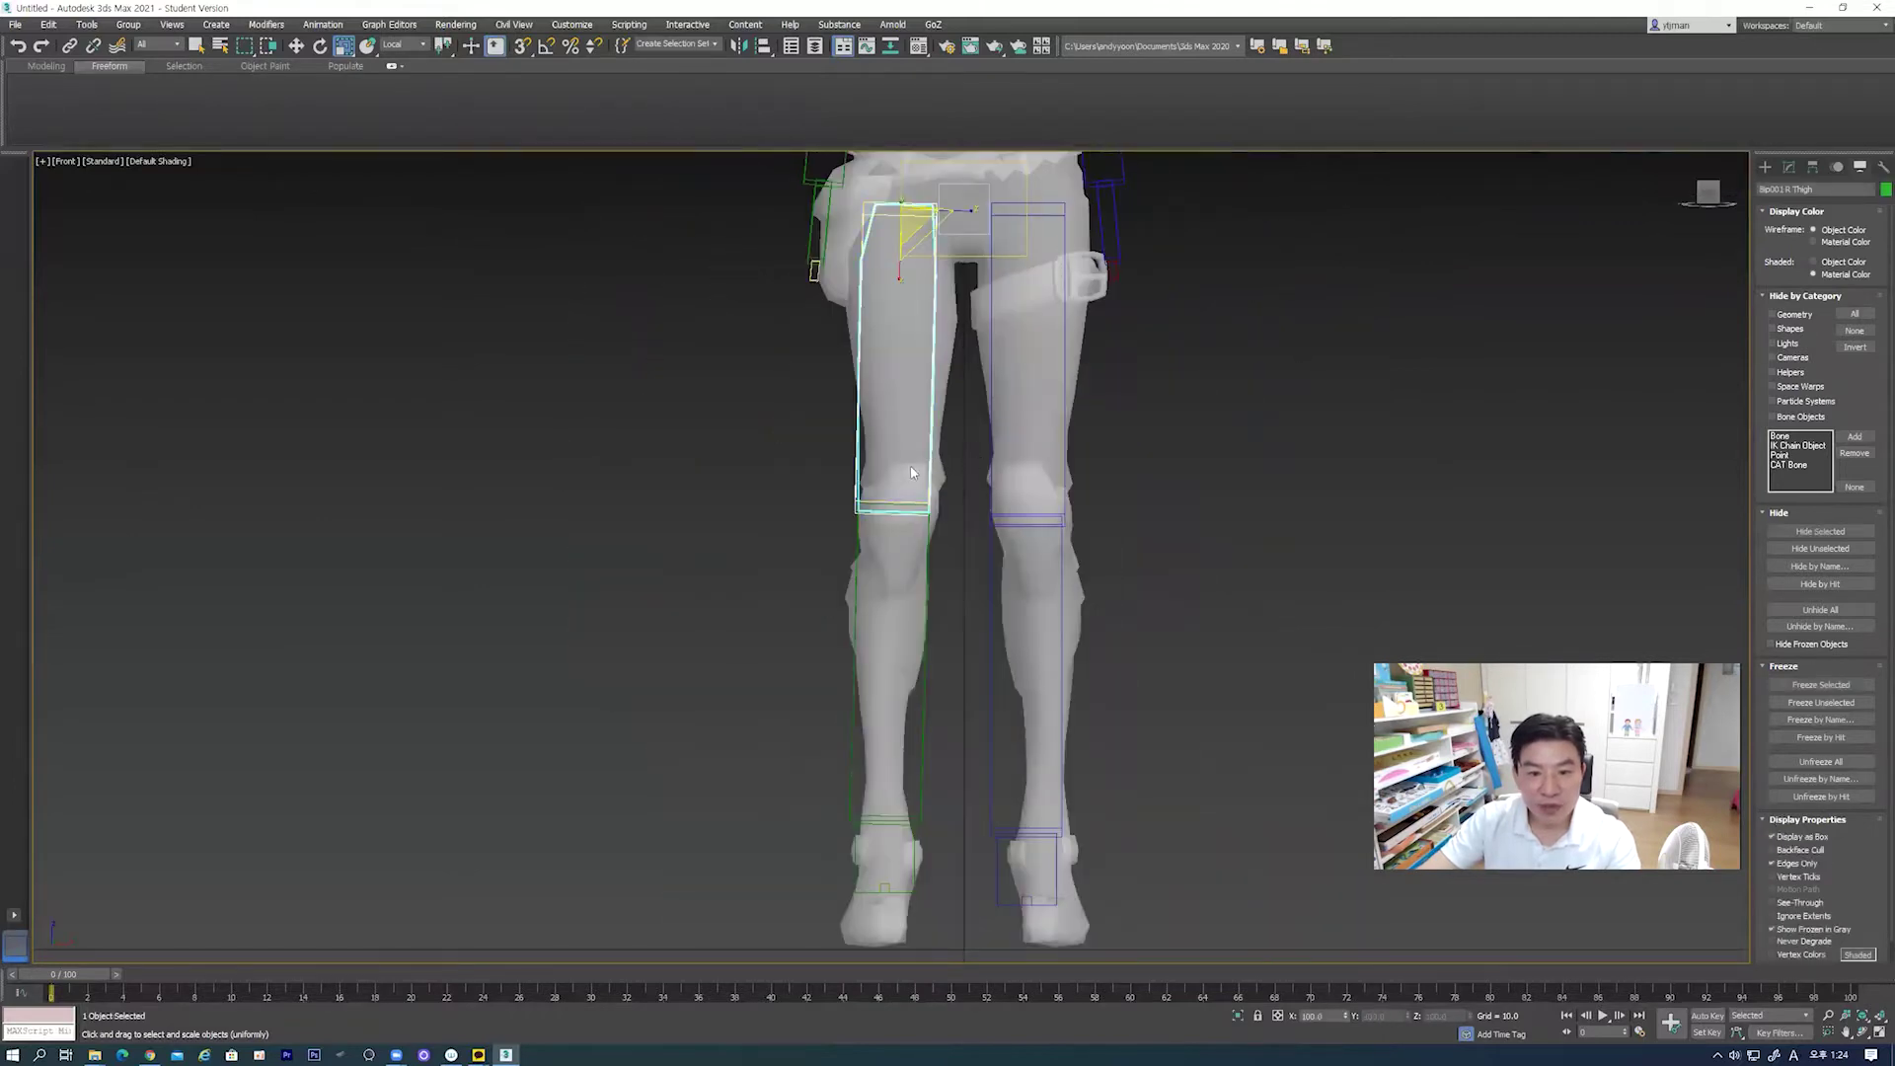
Step: Non-uniformly scale the right thigh bone to about 110 on X
{"action": "scroll", "coordinate": [908, 456], "scroll_direction": "up", "scroll_amount": 3}
{"action": "scroll", "coordinate": [905, 448], "scroll_direction": "down", "scroll_amount": 2}
{"action": "scroll", "coordinate": [917, 323], "scroll_direction": "down", "scroll_amount": 2}
{"action": "key", "text": "r"}
{"action": "left_click_drag", "start_coordinate": [893, 282], "coordinate": [913, 484]}
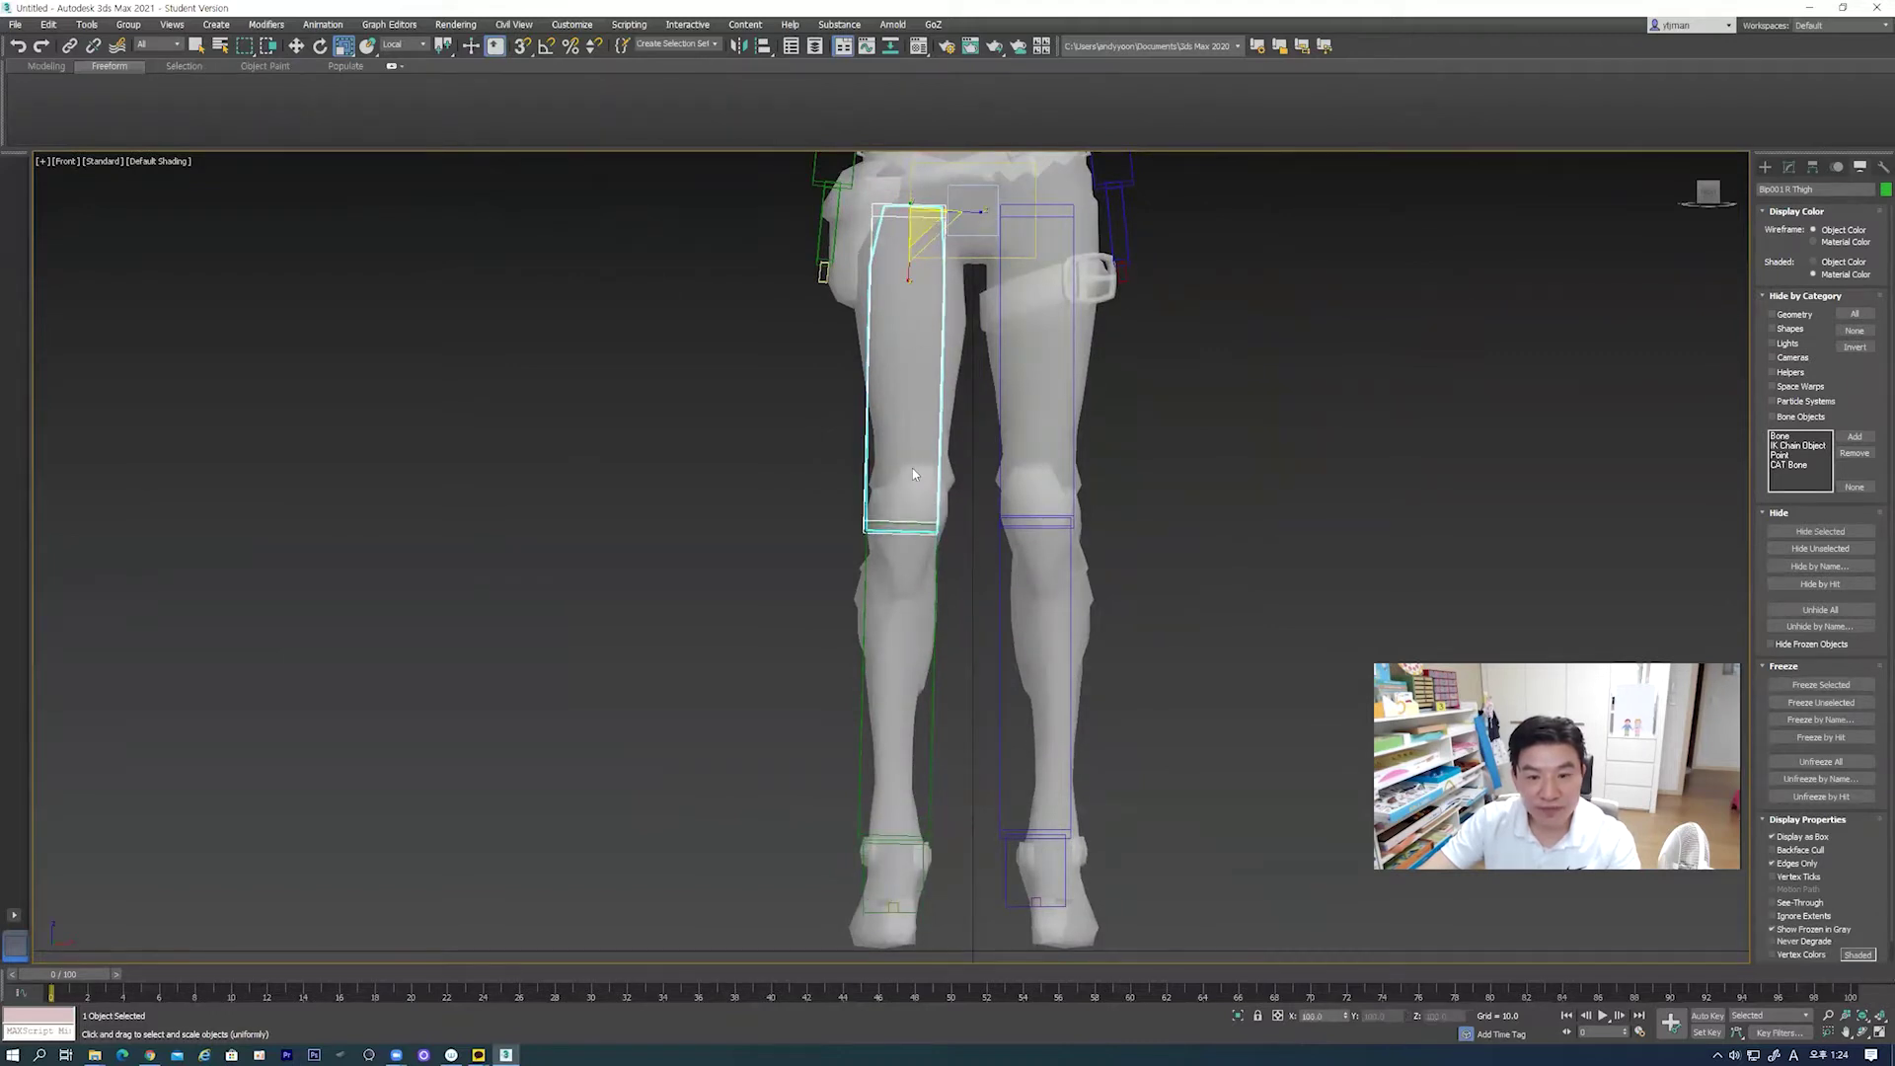
Step: Turn on Edged Faces and orbit around to check the thigh against the knee
{"action": "key", "text": "F4"}
{"action": "scroll", "coordinate": [913, 474], "scroll_direction": "up", "scroll_amount": 3}
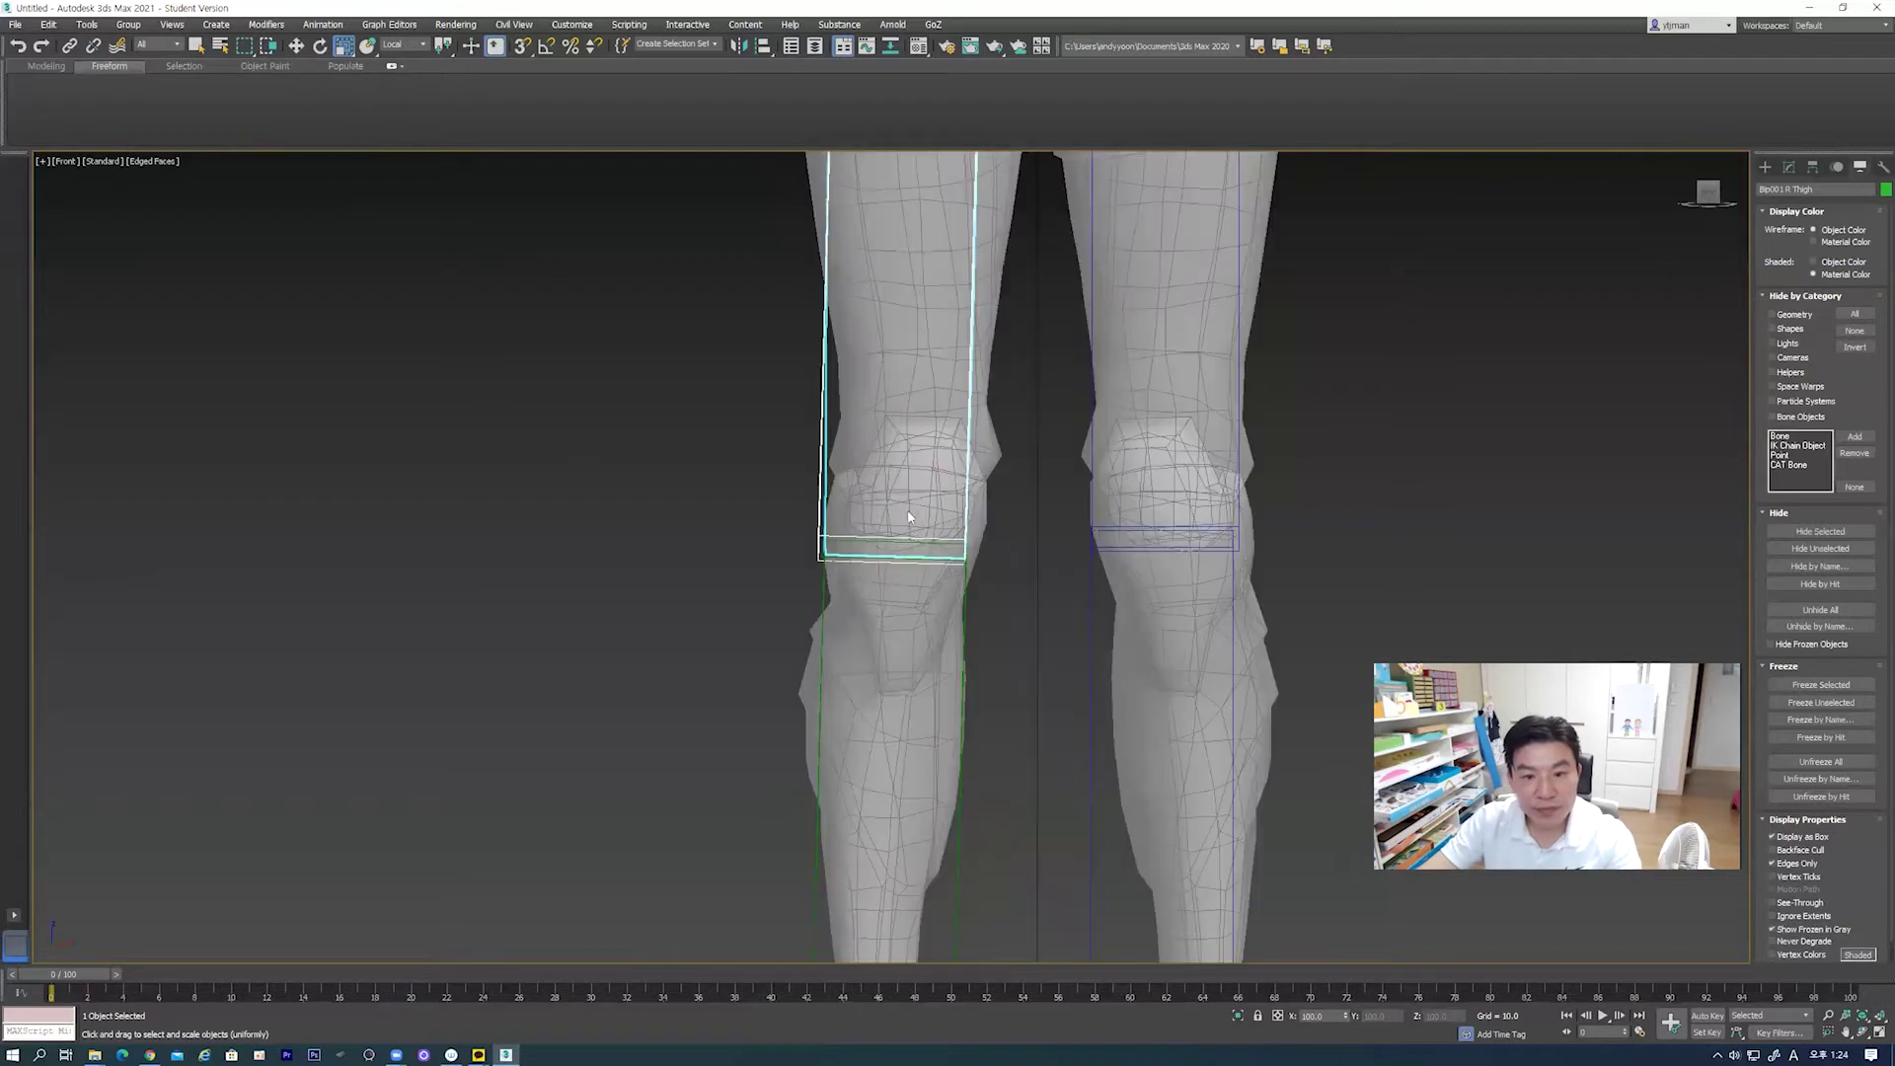
{"action": "scroll", "coordinate": [913, 530], "scroll_direction": "down", "scroll_amount": 2}
{"action": "middle_click_drag", "start_coordinate": [915, 246], "coordinate": [914, 324]}
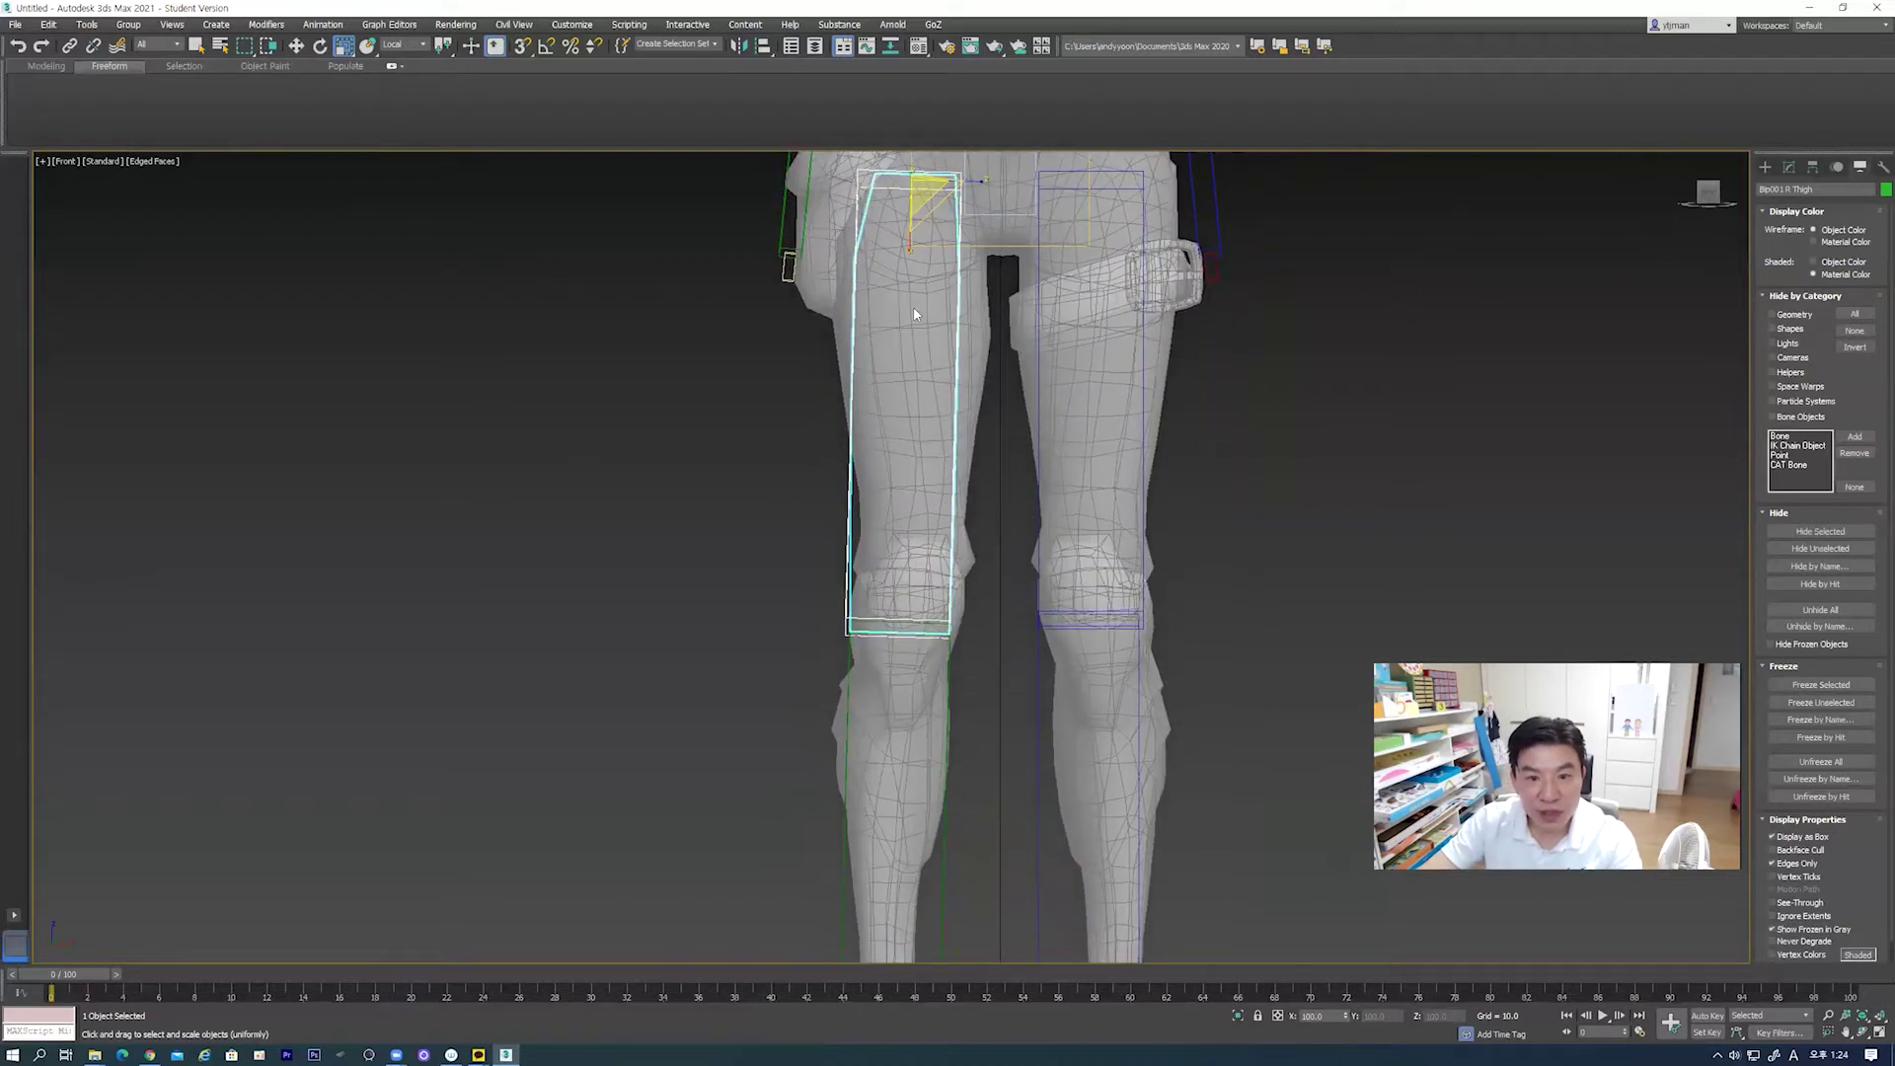
{"action": "left_click_drag", "start_coordinate": [908, 242], "coordinate": [917, 241]}
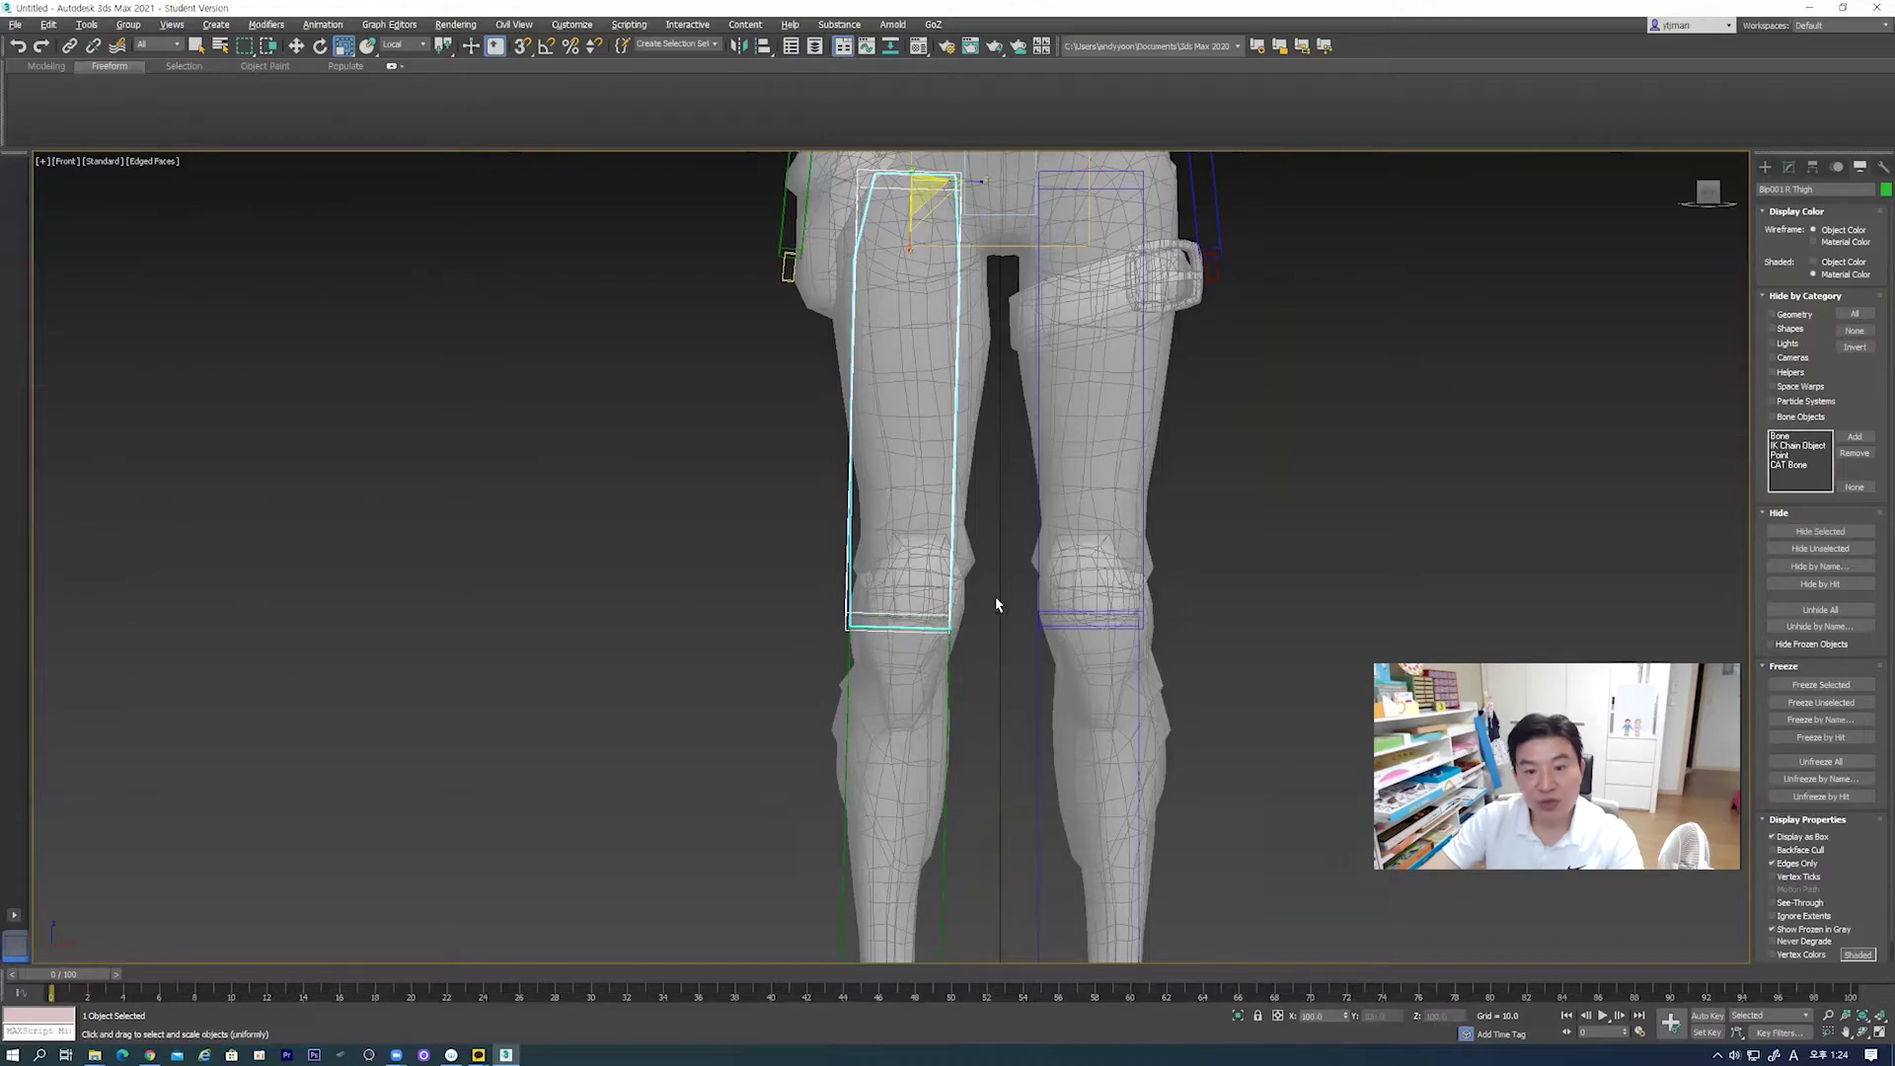
{"action": "middle_click_drag", "start_coordinate": [1002, 603], "coordinate": [1069, 608], "text": "alt"}
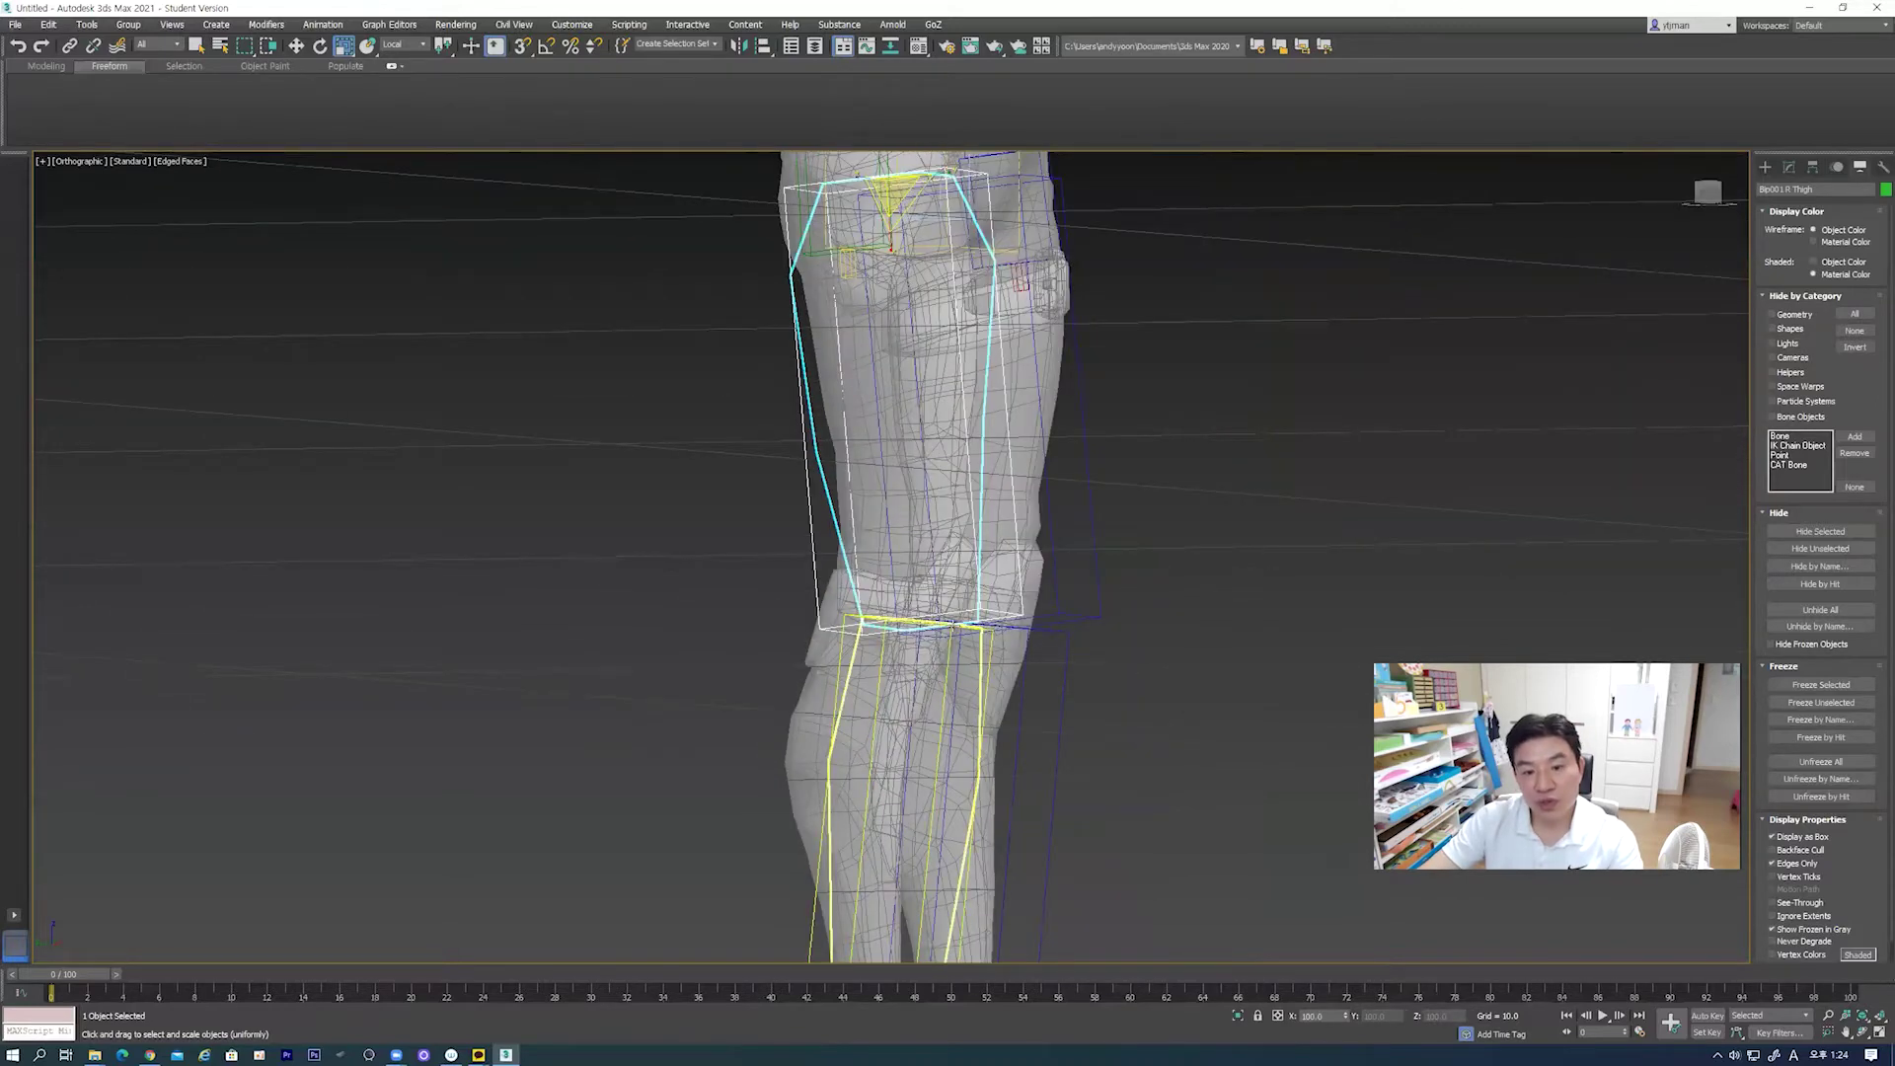
{"action": "scroll", "coordinate": [977, 640], "scroll_direction": "down", "scroll_amount": 3}
{"action": "scroll", "coordinate": [978, 640], "scroll_direction": "down", "scroll_amount": 3}
{"action": "middle_click_drag", "start_coordinate": [977, 641], "coordinate": [973, 647], "text": "alt"}
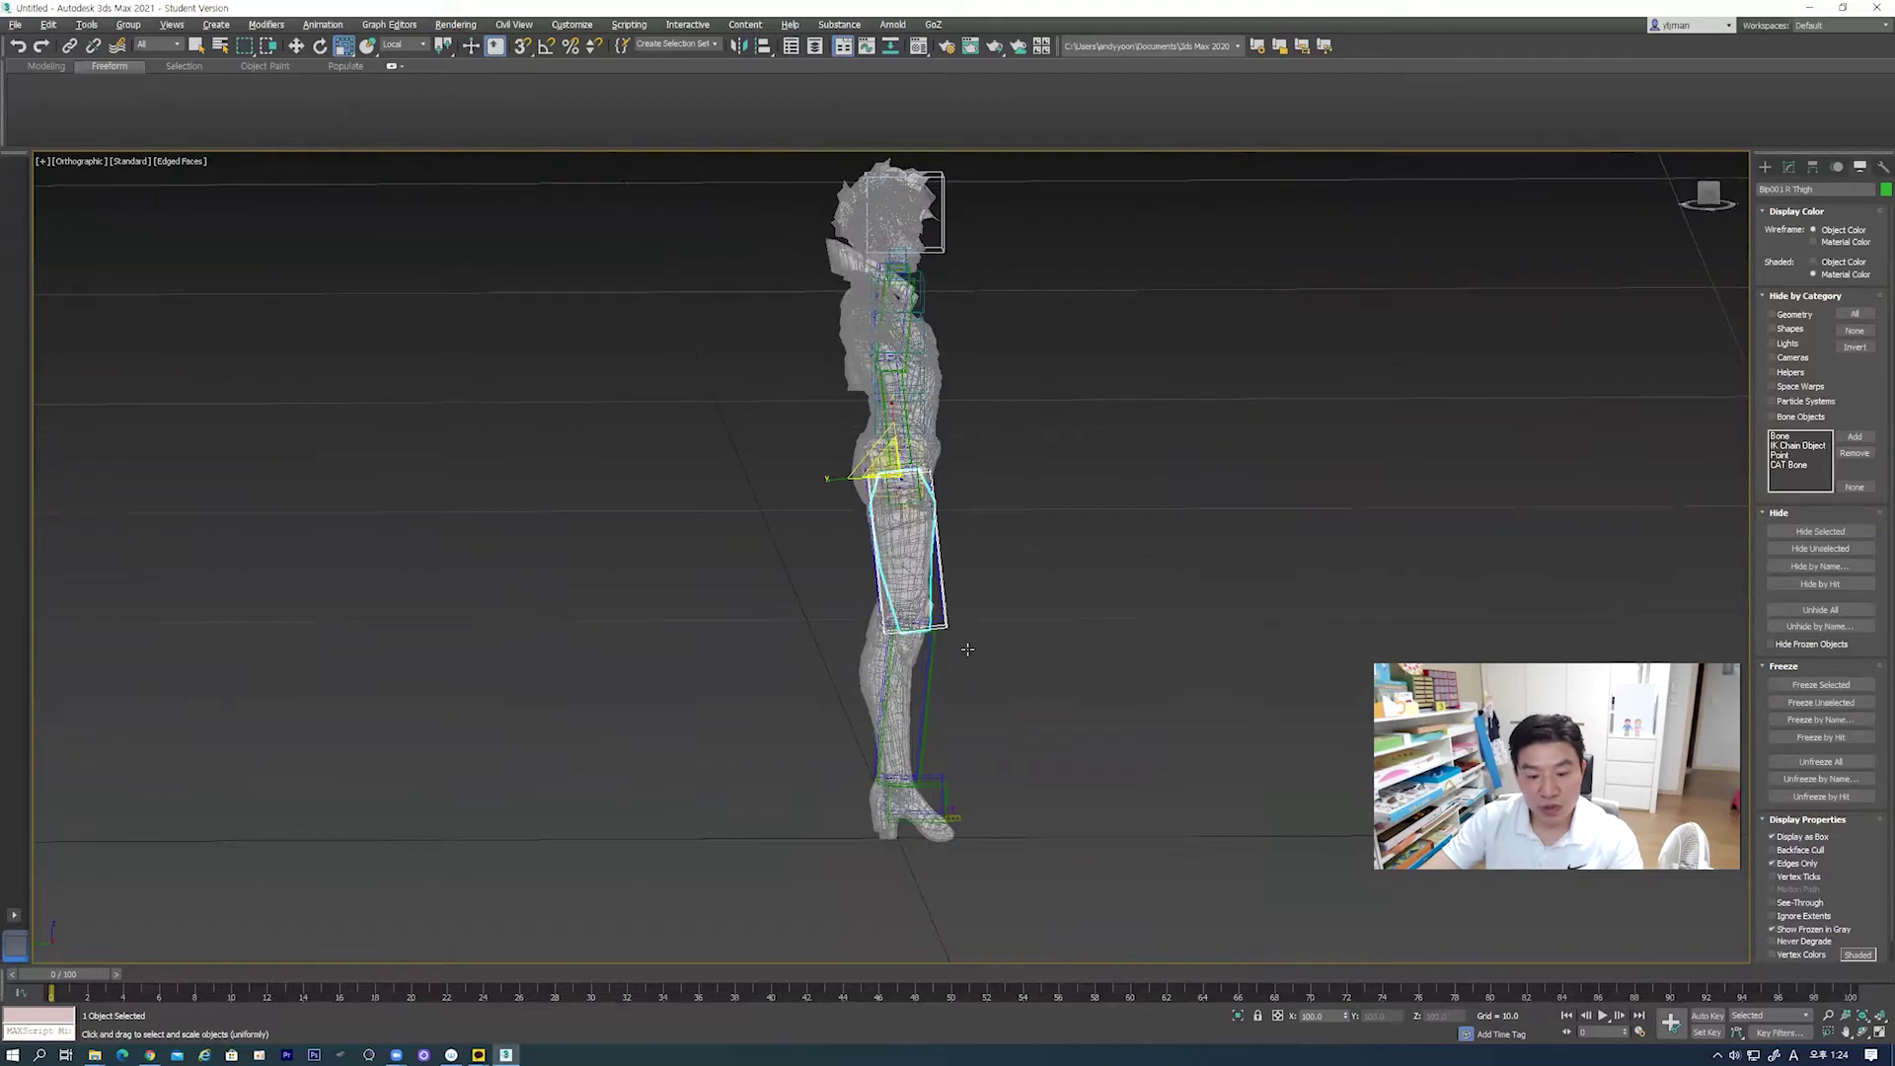
Step: Check the thigh in the Left wireframe view and select the right foot bone for moving
{"action": "key", "text": "l"}
{"action": "scroll", "coordinate": [958, 597], "scroll_direction": "up", "scroll_amount": 4}
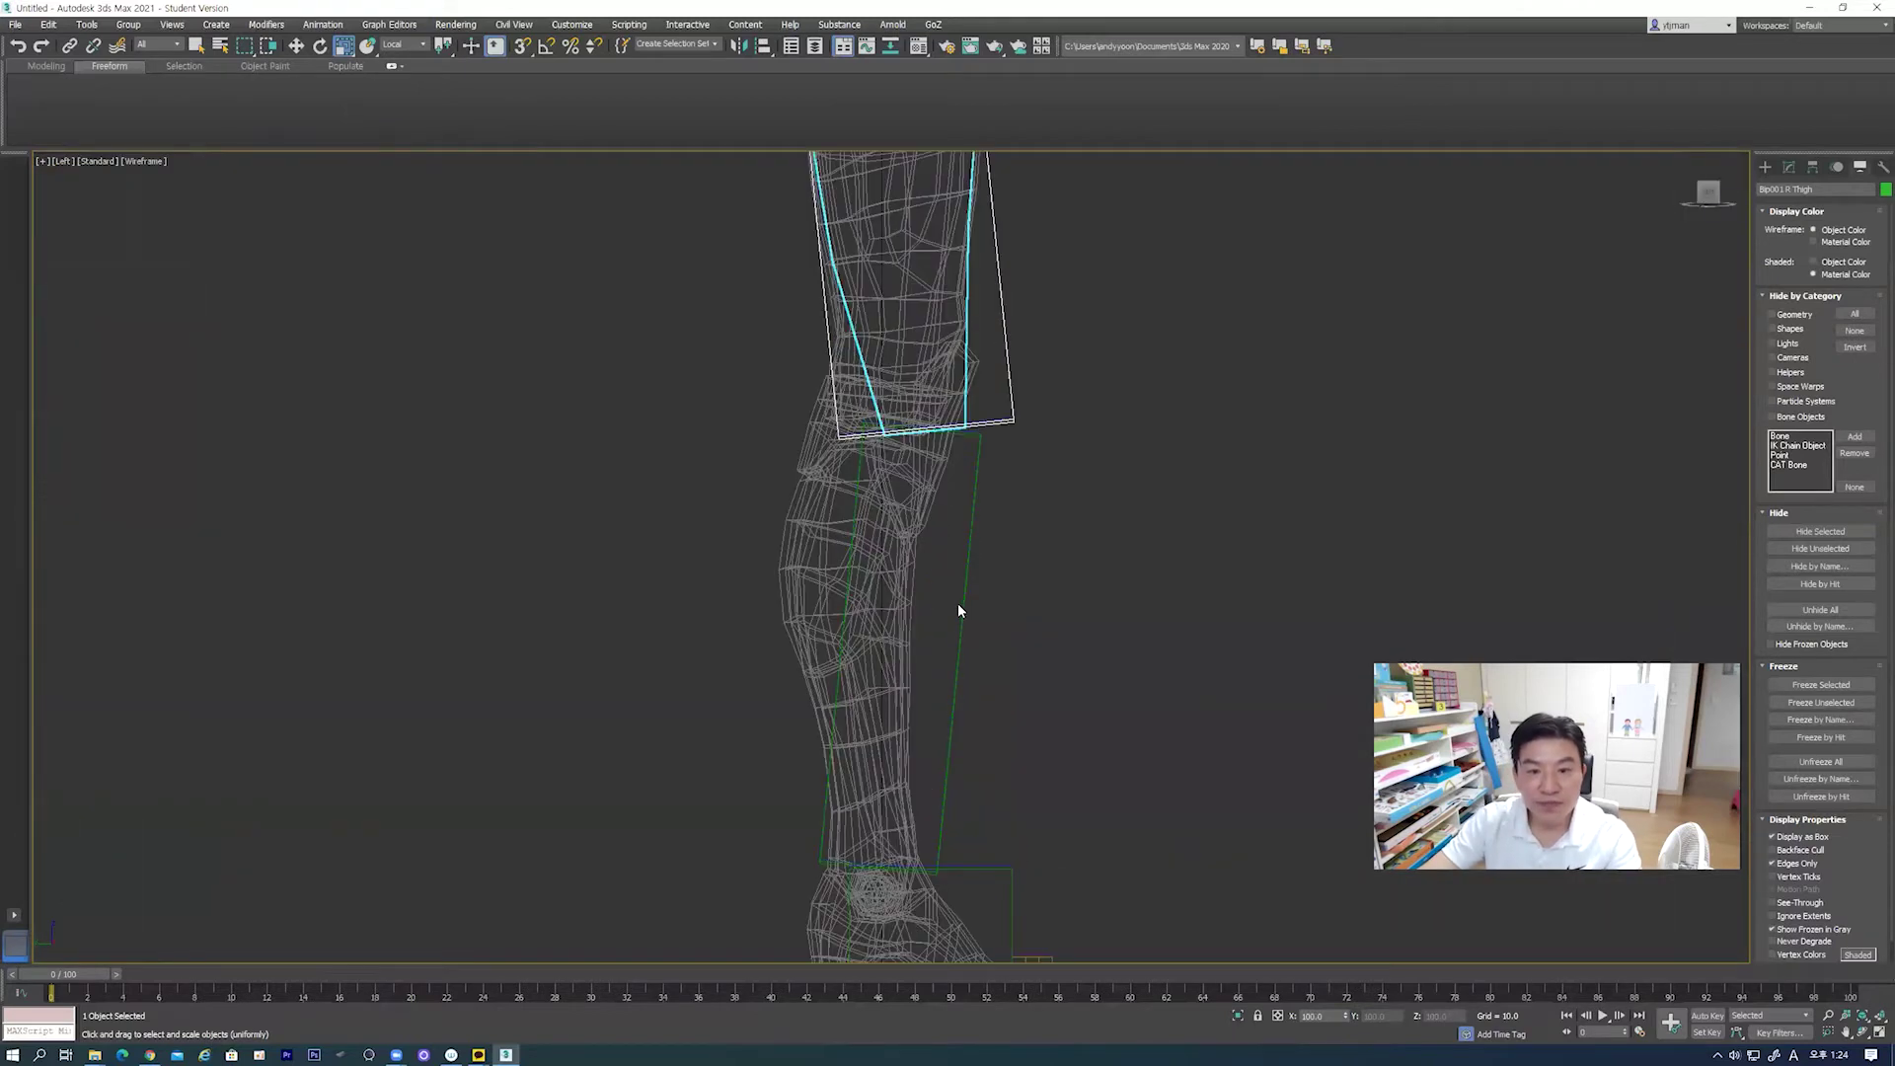
{"action": "scroll", "coordinate": [958, 602], "scroll_direction": "down", "scroll_amount": 2}
{"action": "left_click", "coordinate": [296, 45]}
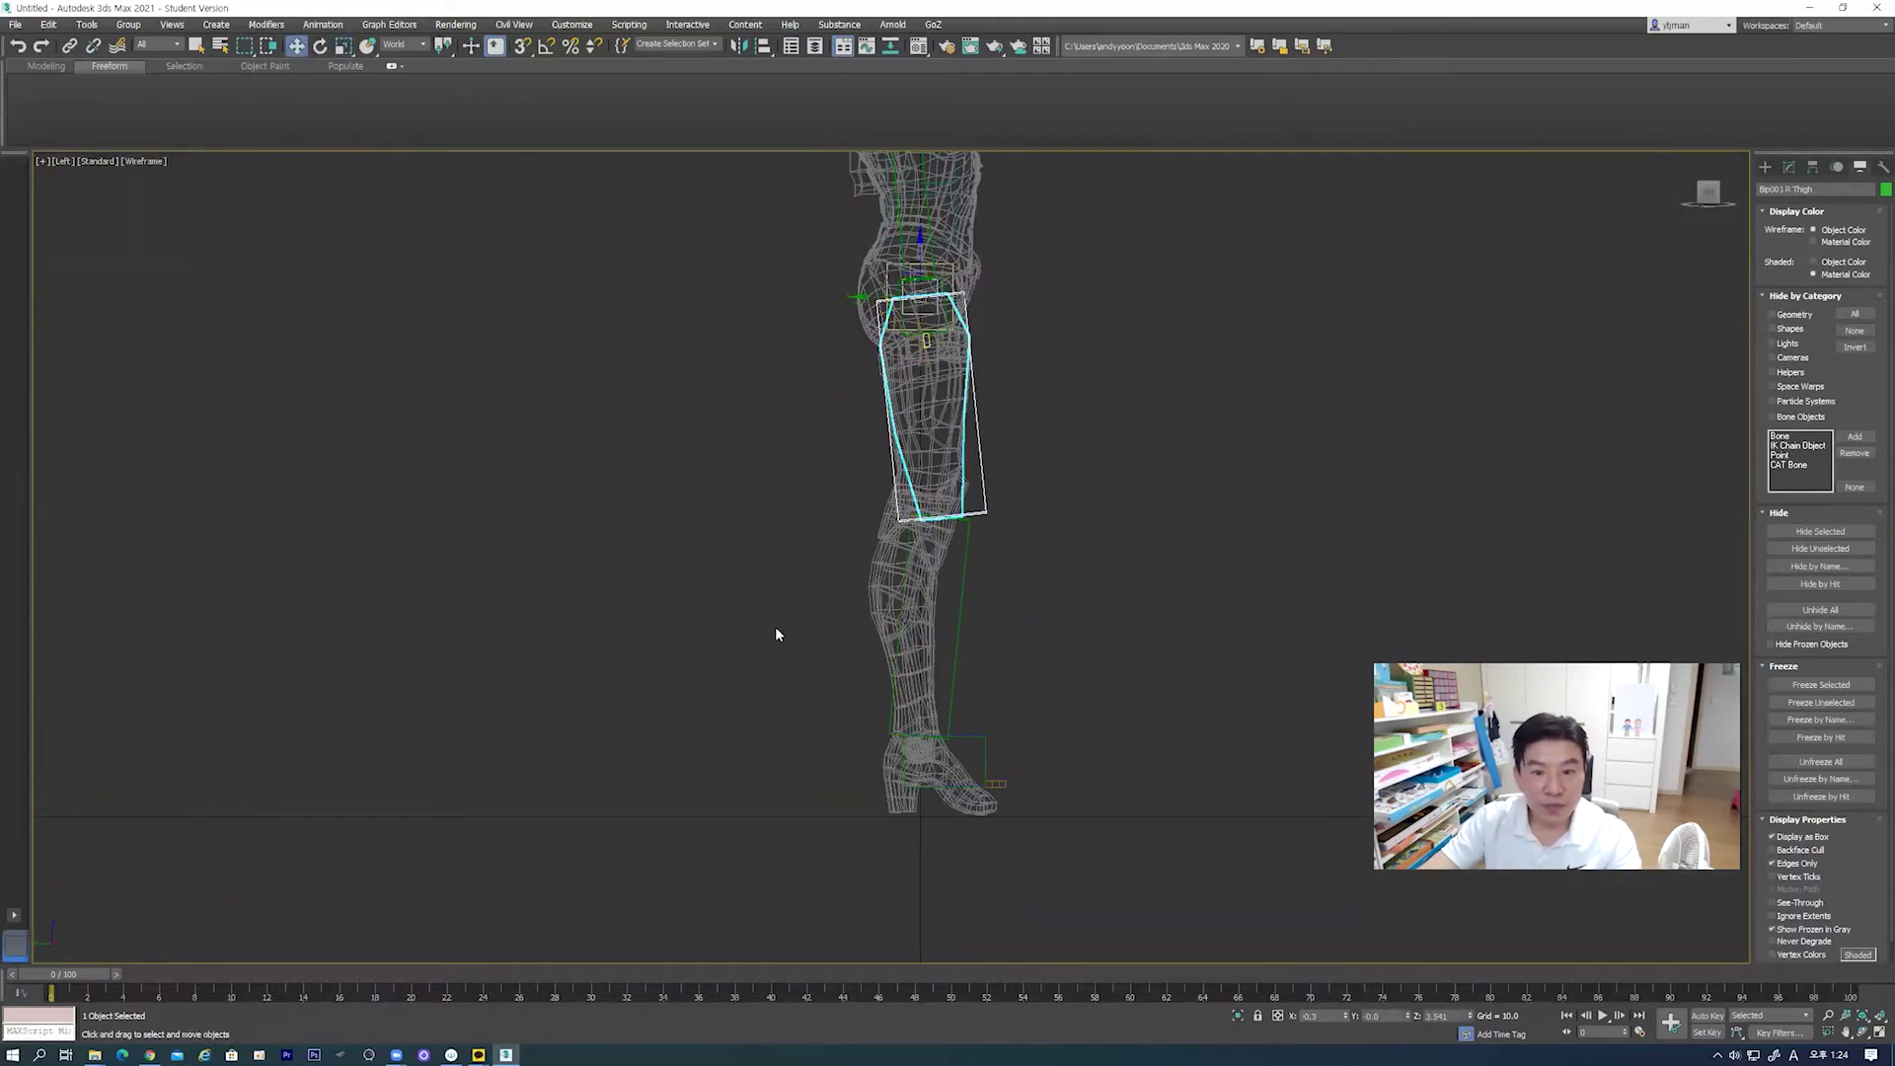
{"action": "left_click", "coordinate": [971, 739]}
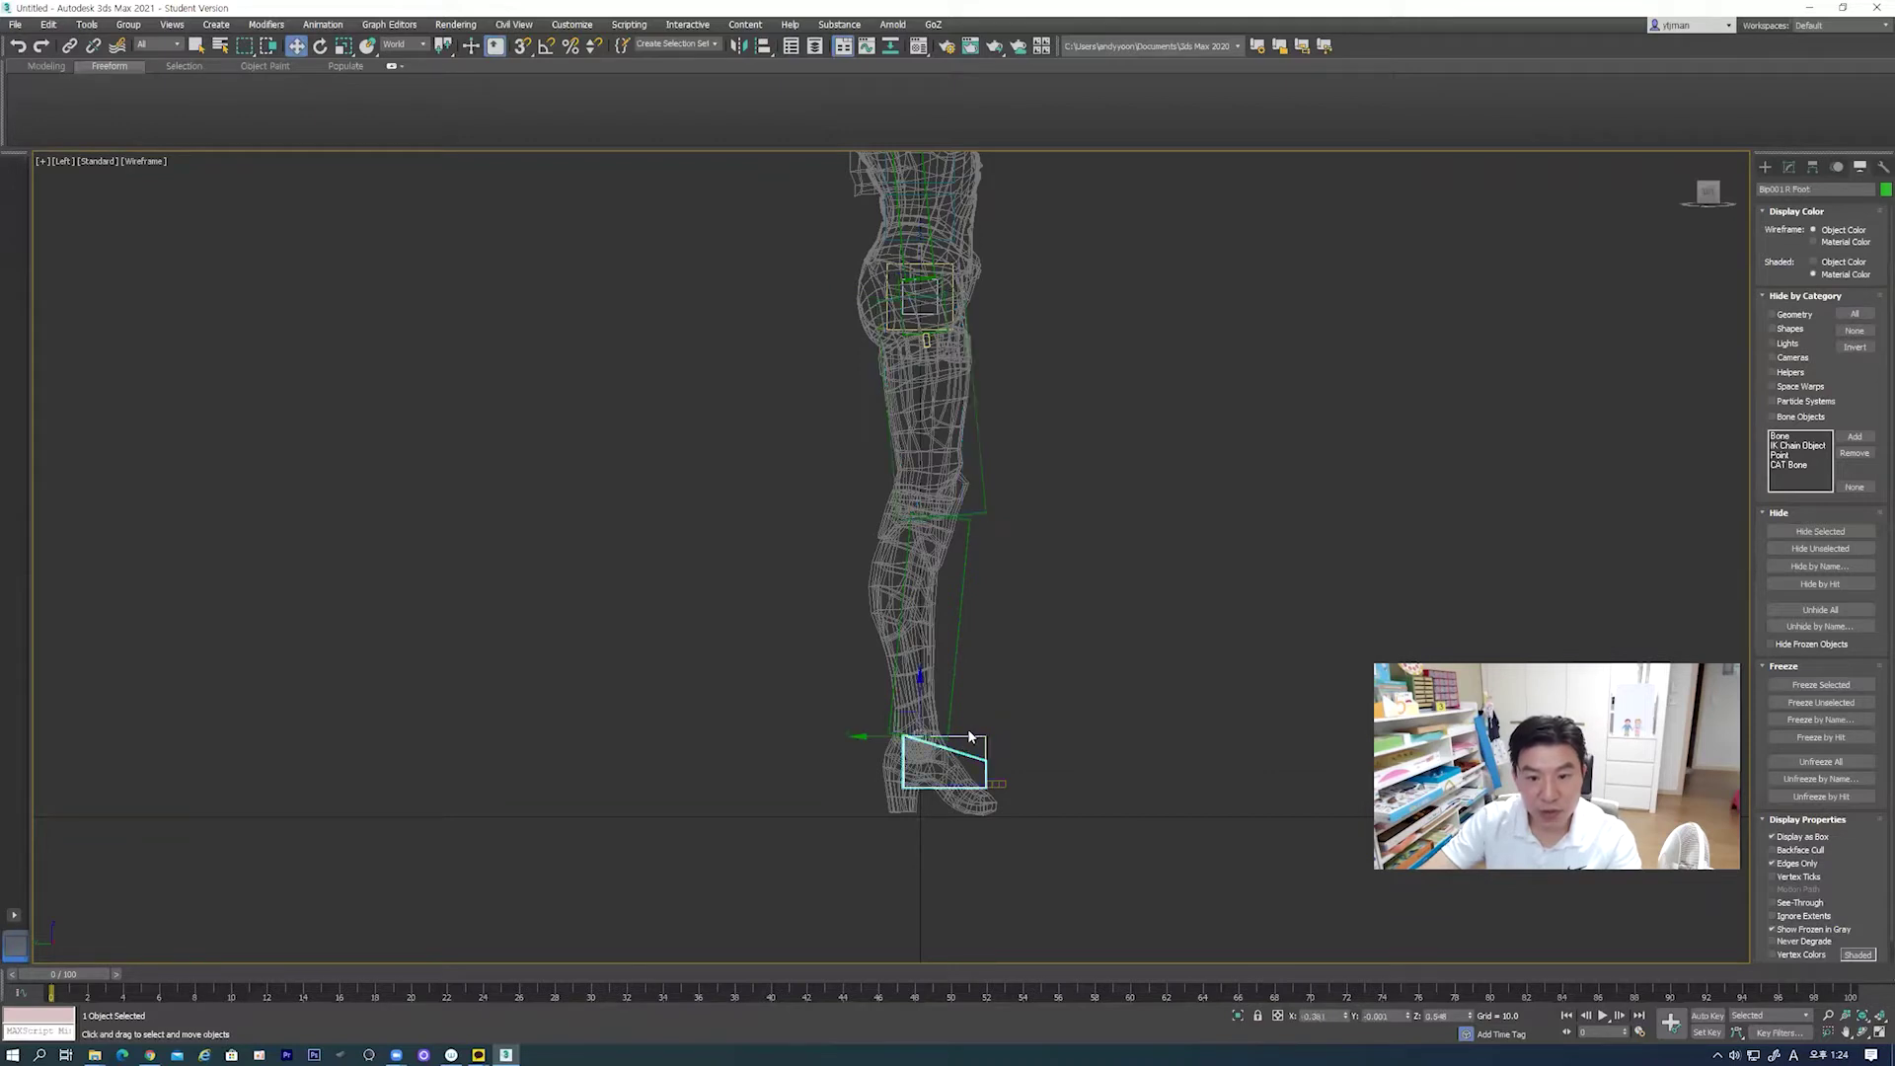
Step: Move the right foot onto the mesh foot and lengthen the calf bone to the ankle
{"action": "left_click_drag", "start_coordinate": [901, 718], "coordinate": [881, 692]}
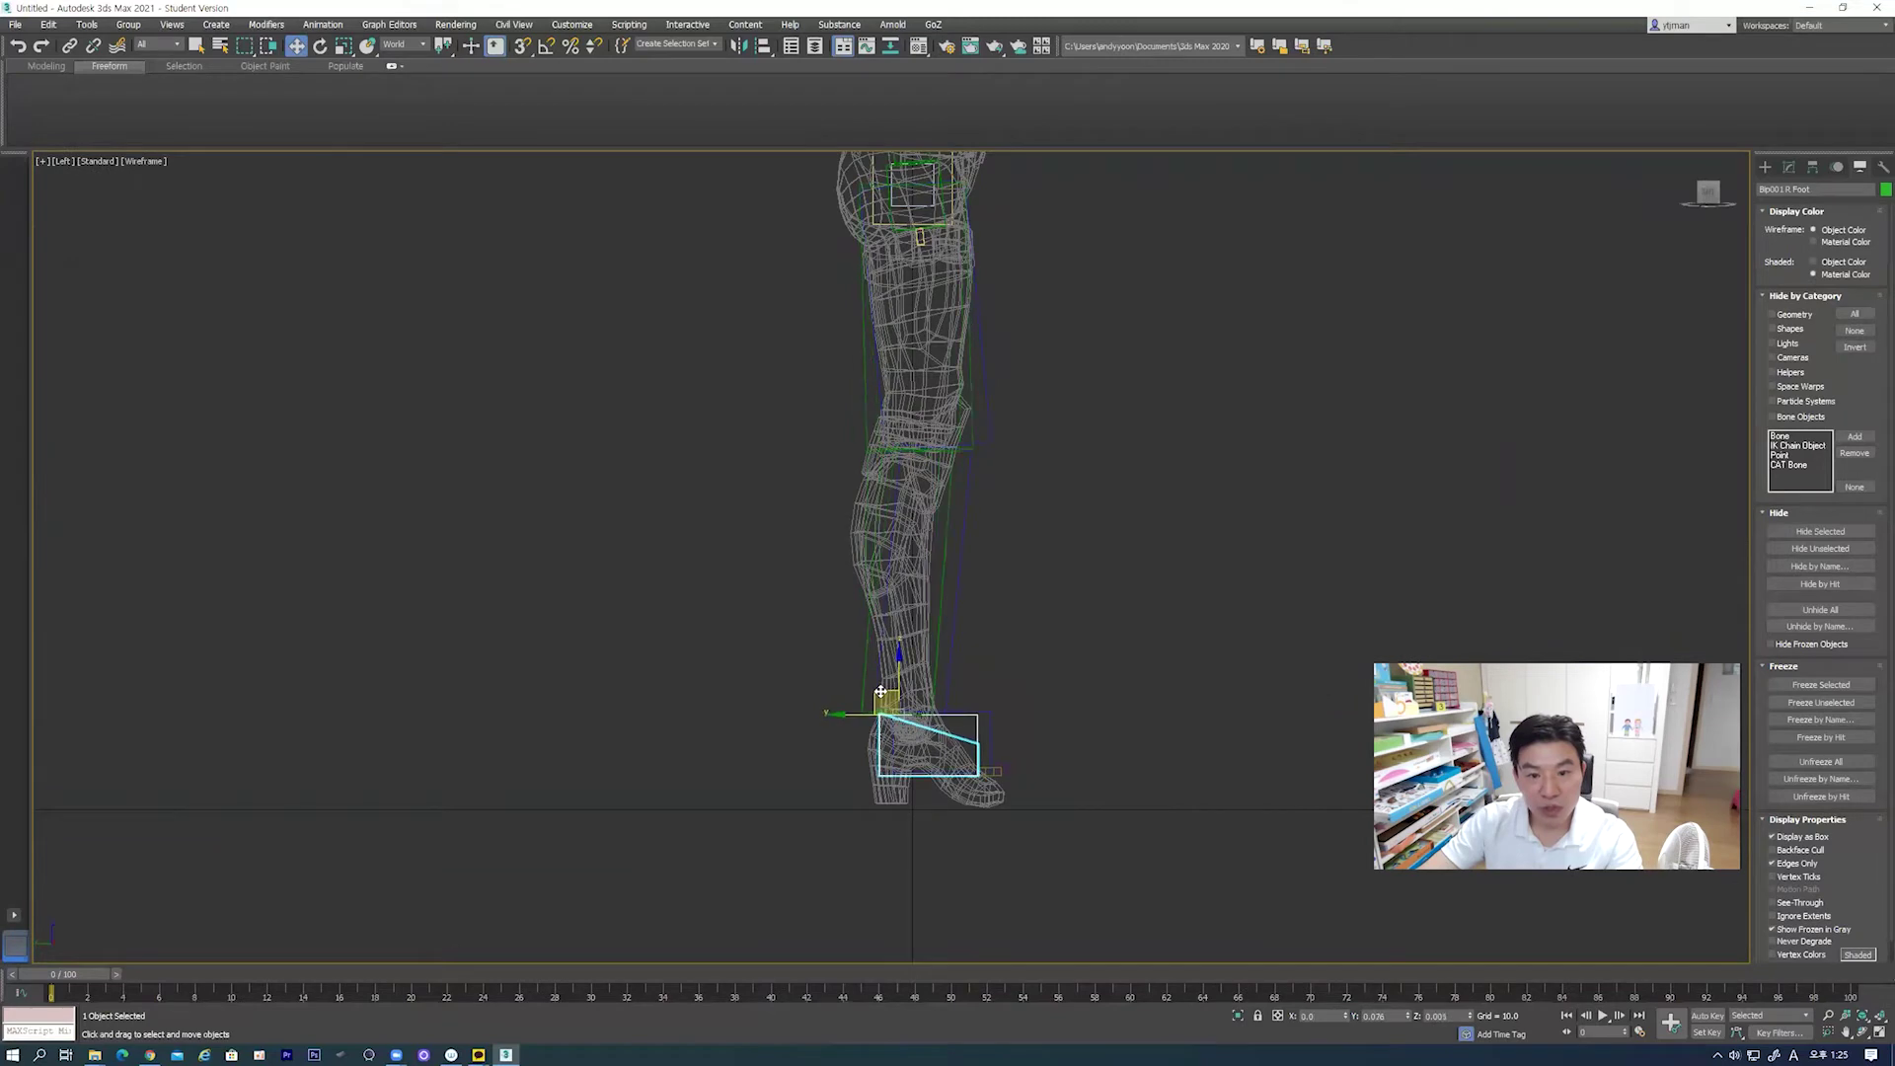
{"action": "left_click", "coordinate": [947, 489]}
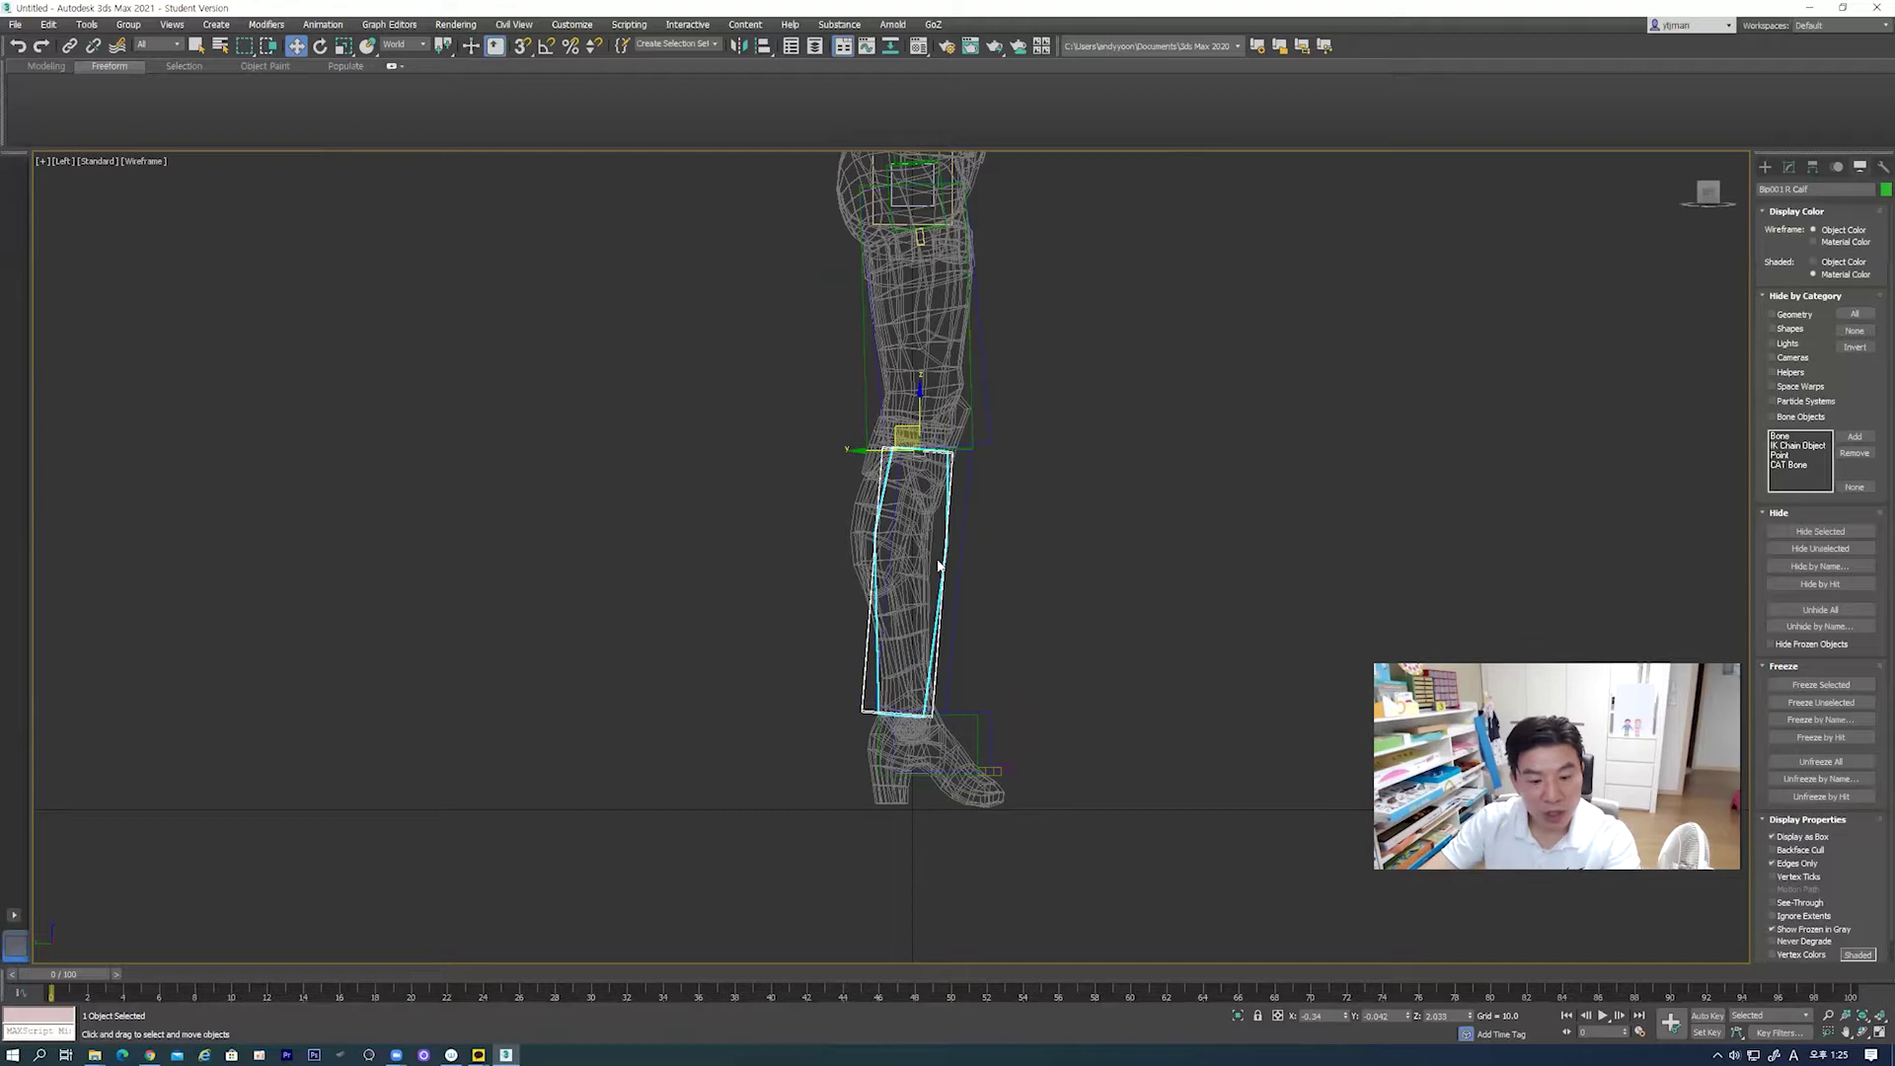
{"action": "key", "text": "r"}
{"action": "left_click_drag", "start_coordinate": [922, 519], "coordinate": [1012, 747]}
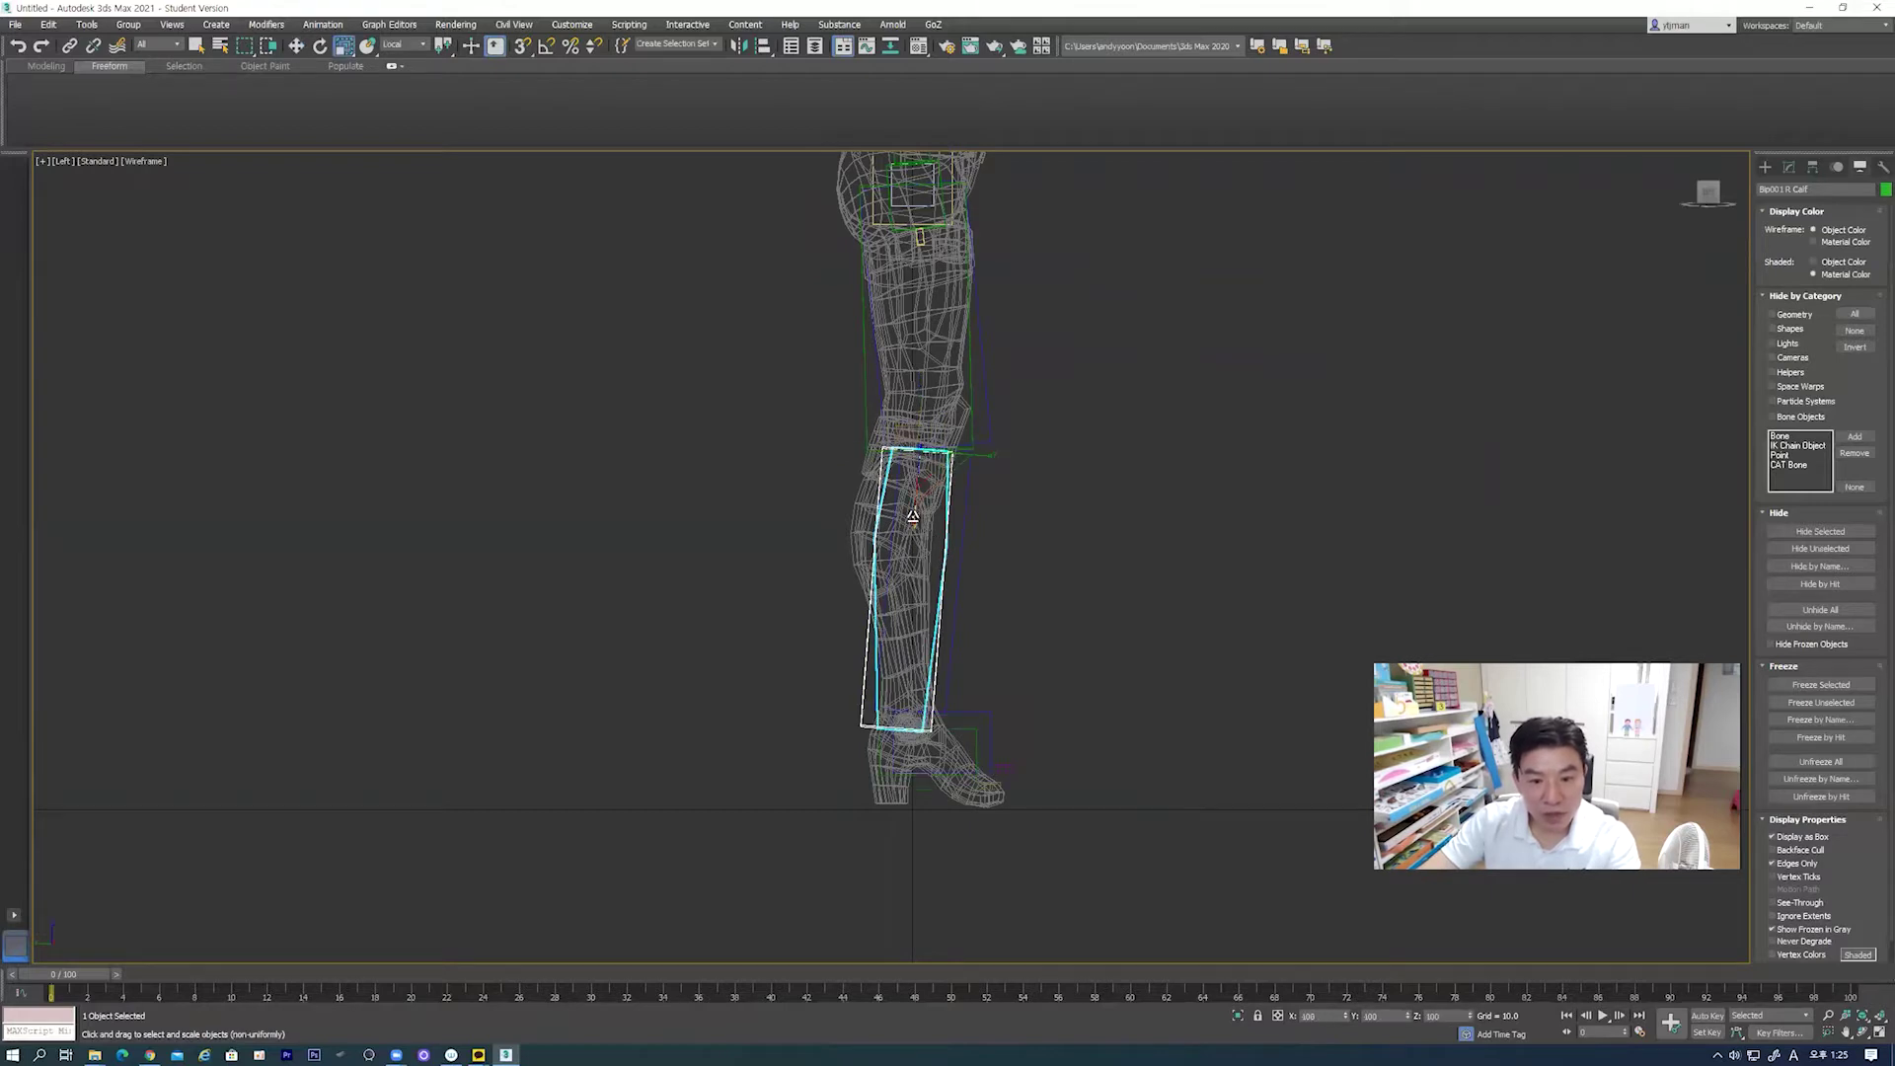
Step: Stretch the foot bone down to the sole, narrow it slightly, and zoom onto the toe
{"action": "left_click", "coordinate": [965, 724]}
{"action": "left_click_drag", "start_coordinate": [897, 775], "coordinate": [891, 801]}
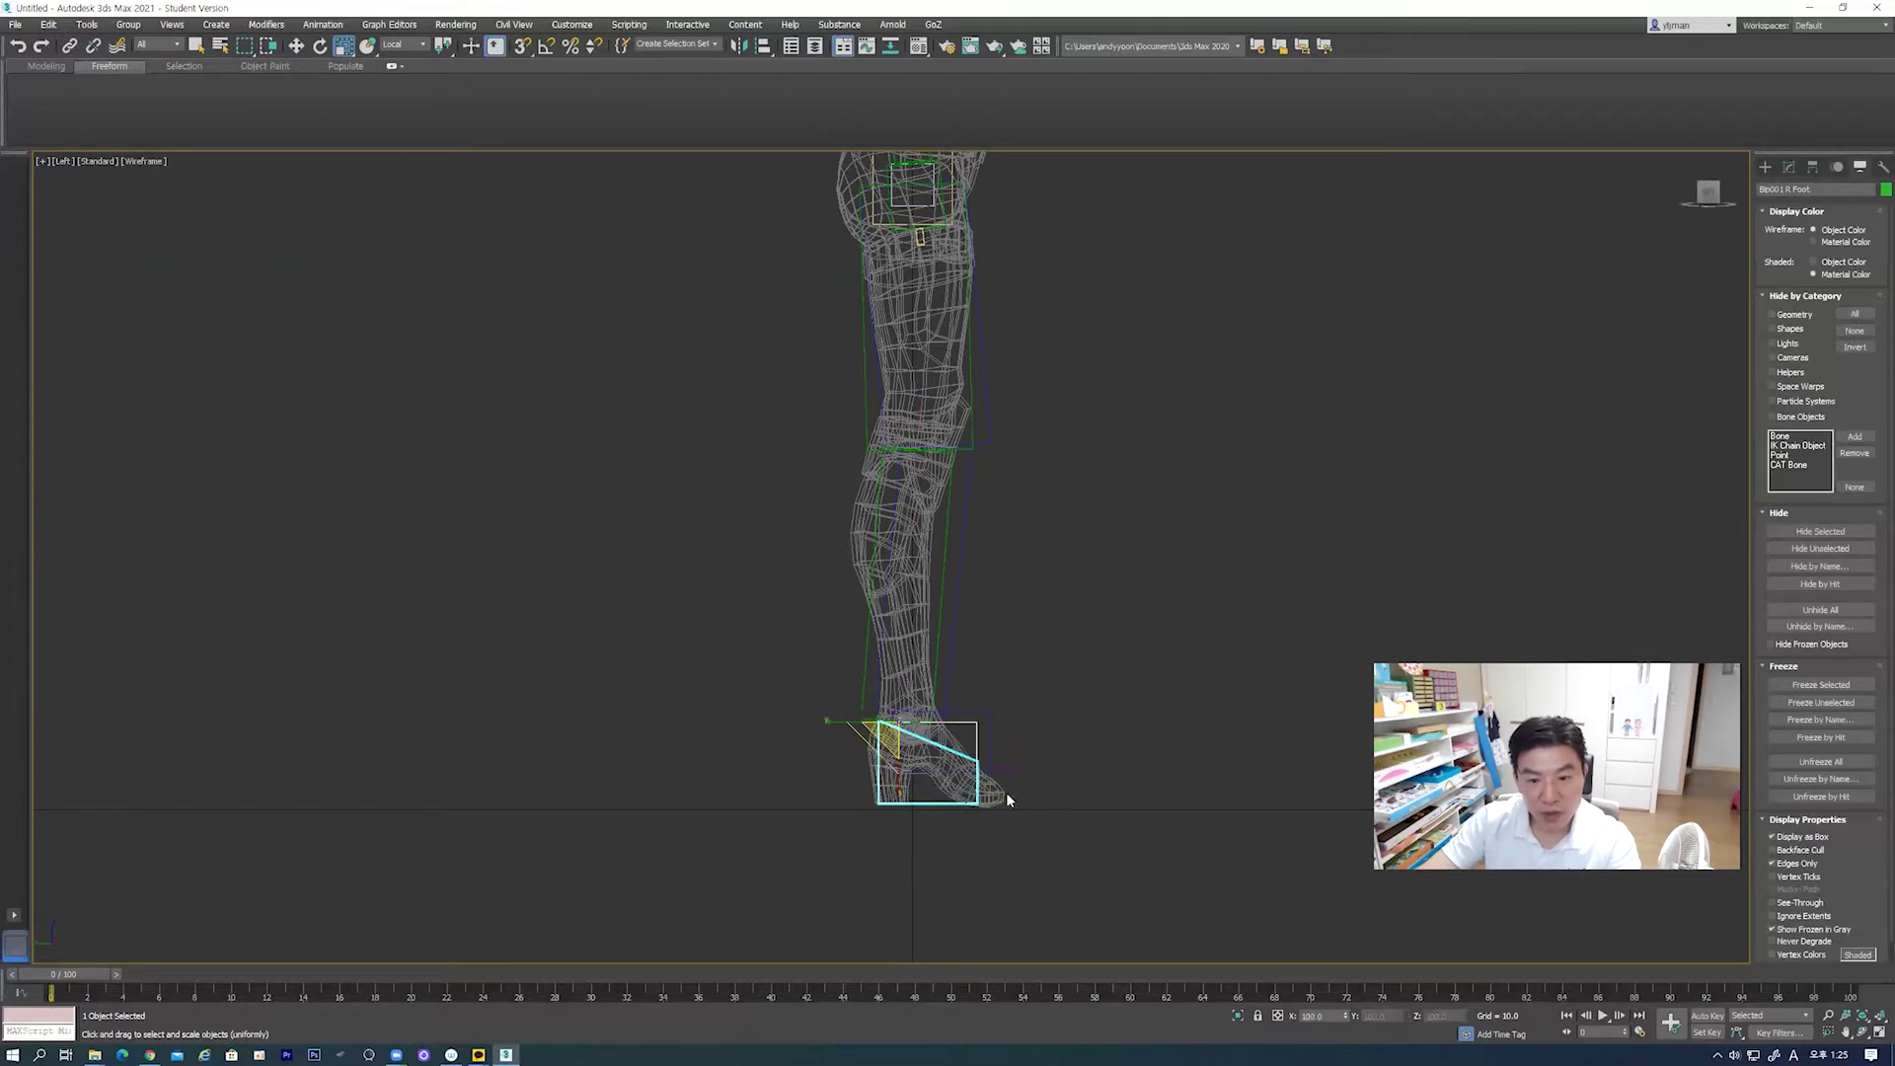
{"action": "left_click_drag", "start_coordinate": [830, 720], "coordinate": [849, 730]}
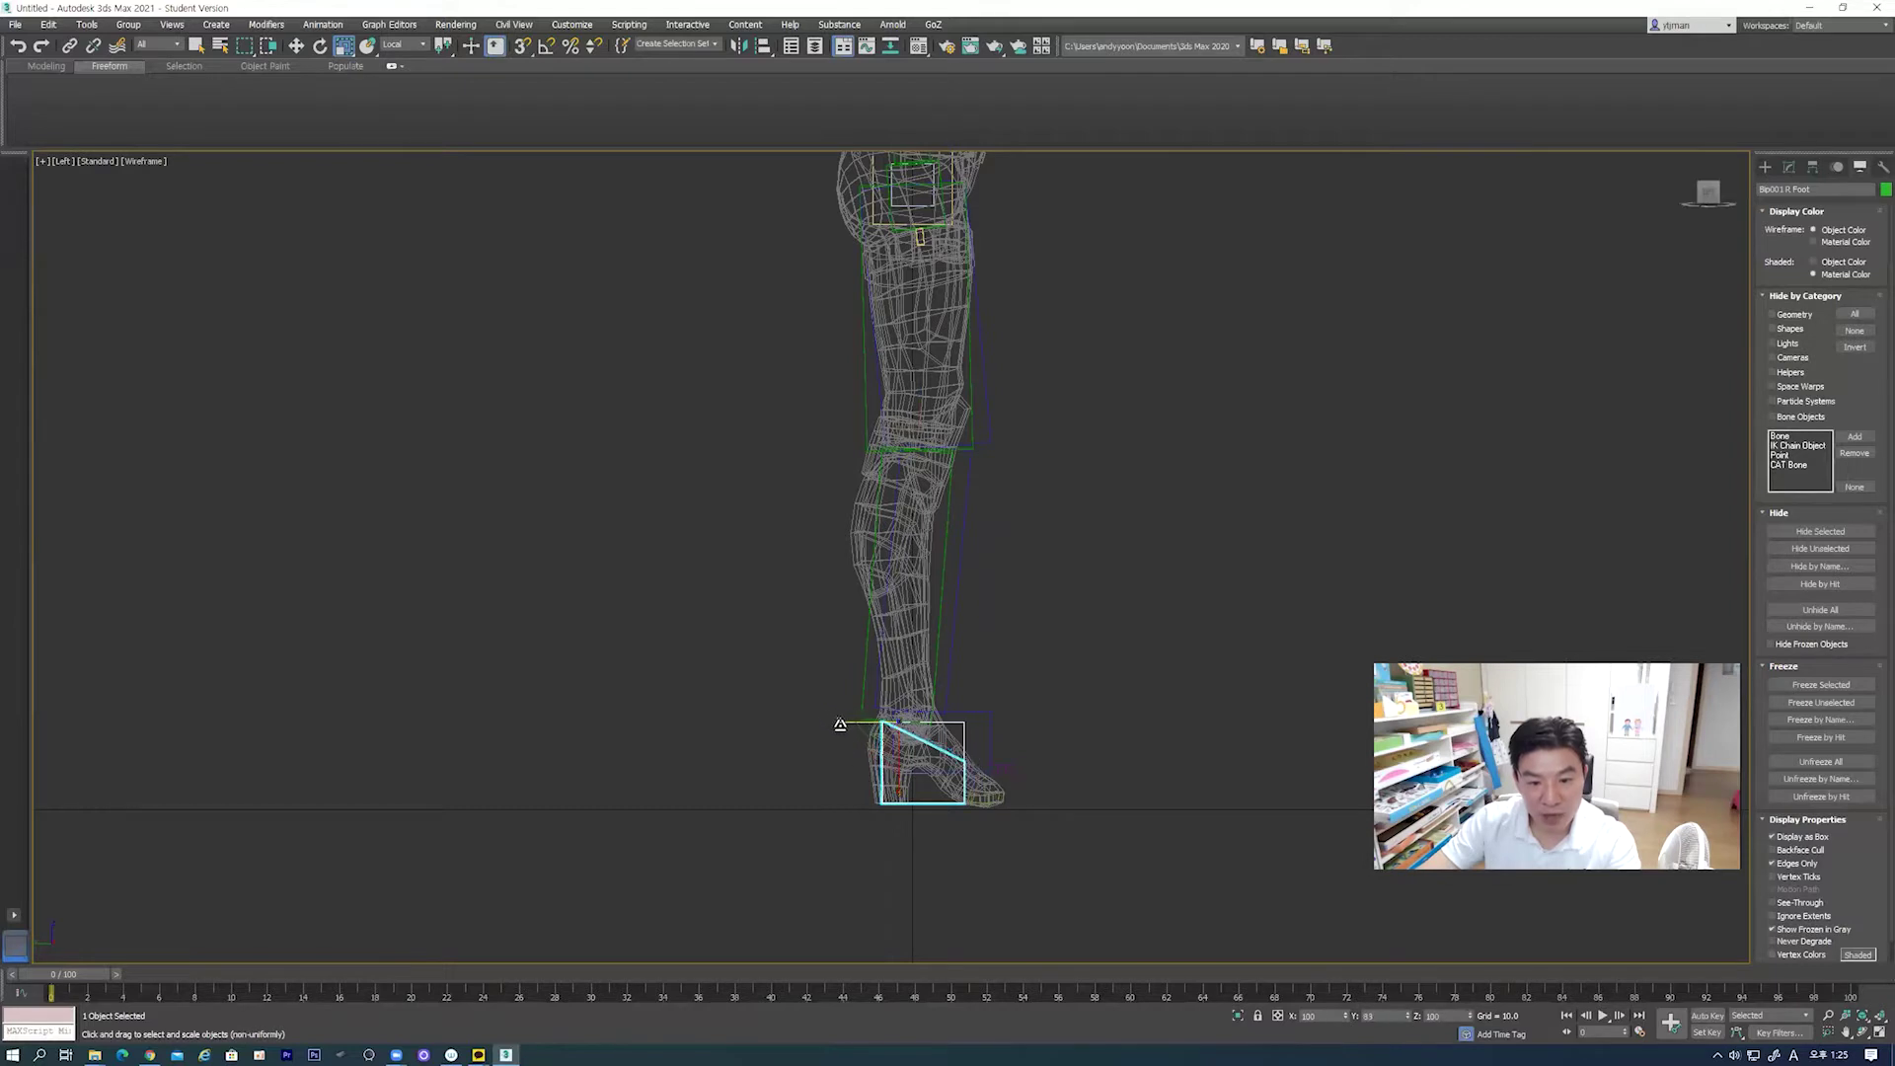
{"action": "mouse_move", "coordinate": [966, 771]}
{"action": "middle_mouse_down", "text": "alt"}
{"action": "mouse_move", "coordinate": [985, 837]}
{"action": "mouse_move", "coordinate": [972, 746]}
{"action": "middle_mouse_up", "text": "alt"}
{"action": "key", "text": "z"}
{"action": "left_click", "coordinate": [983, 760]}
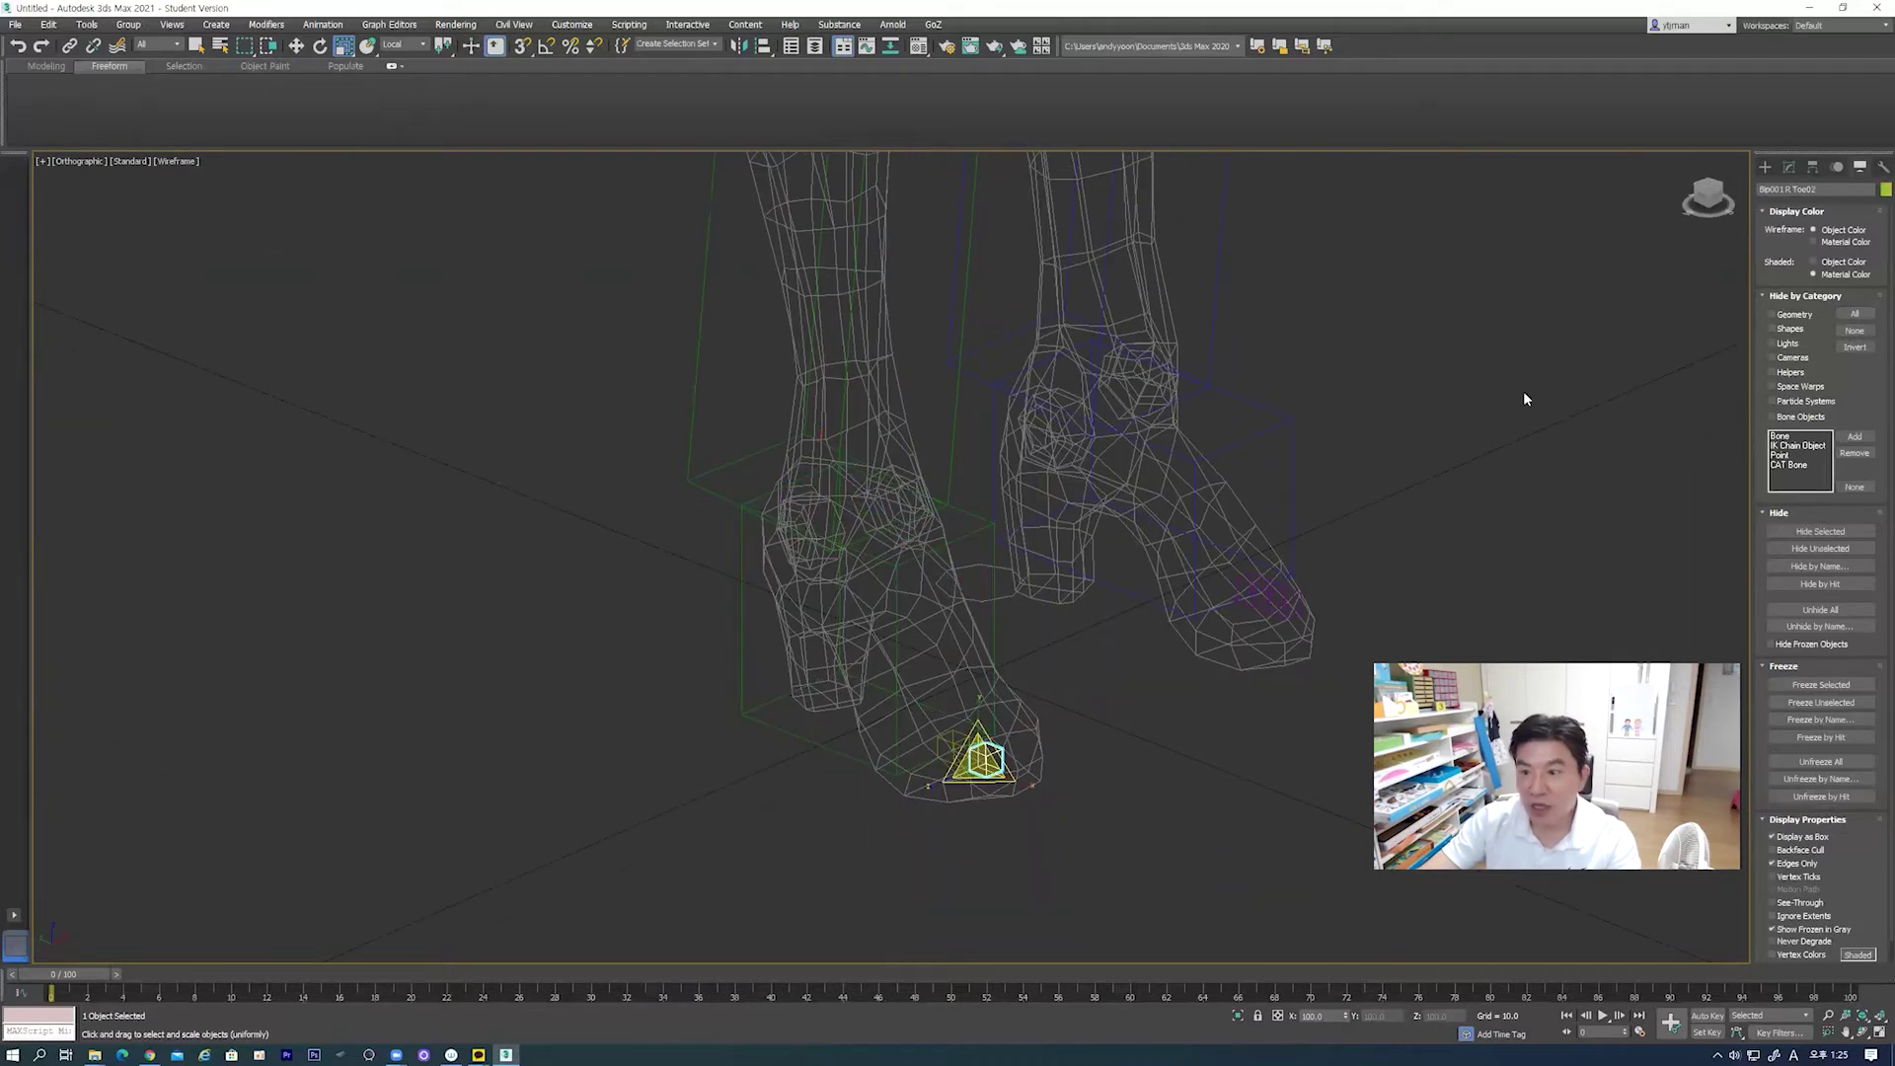
Step: Lower Toe Links in the Structure rollout and scale the toe box on X, Y and uniformly
{"action": "left_click", "coordinate": [1839, 168]}
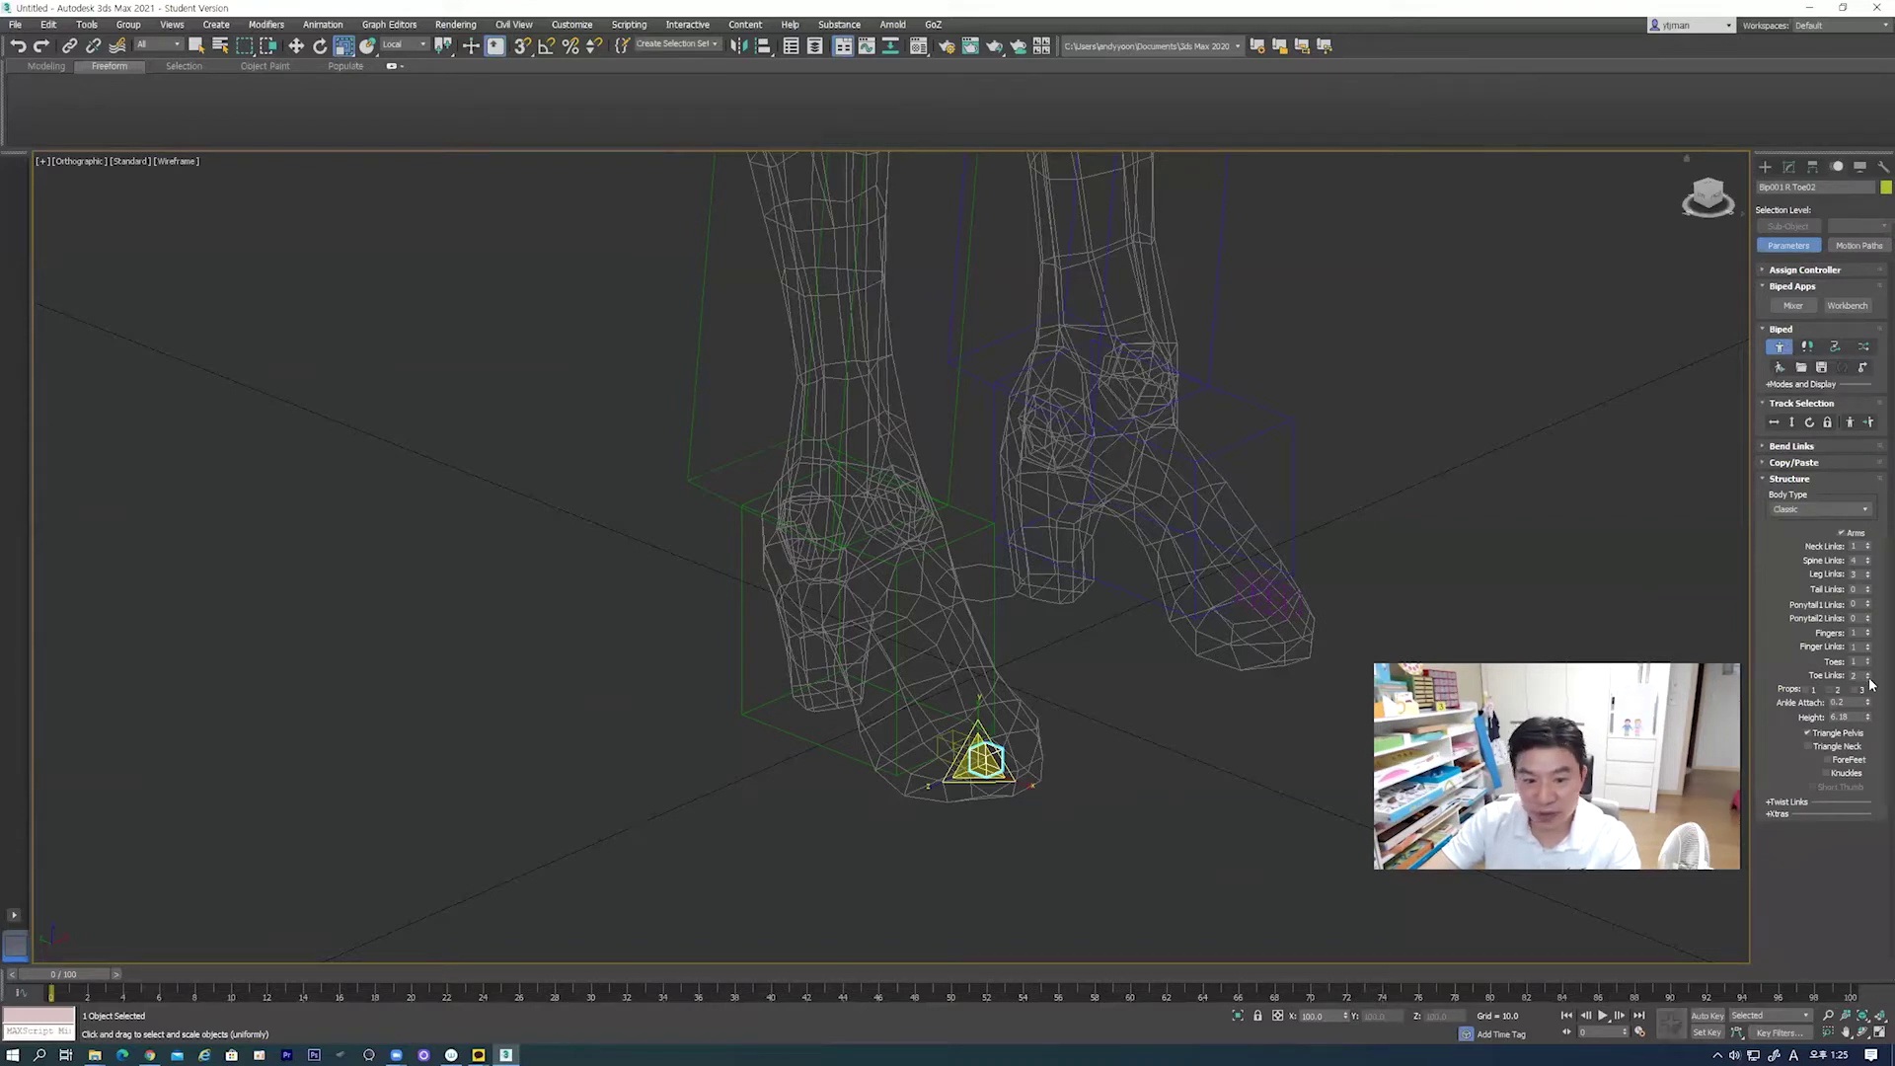
{"action": "left_click", "coordinate": [1869, 679]}
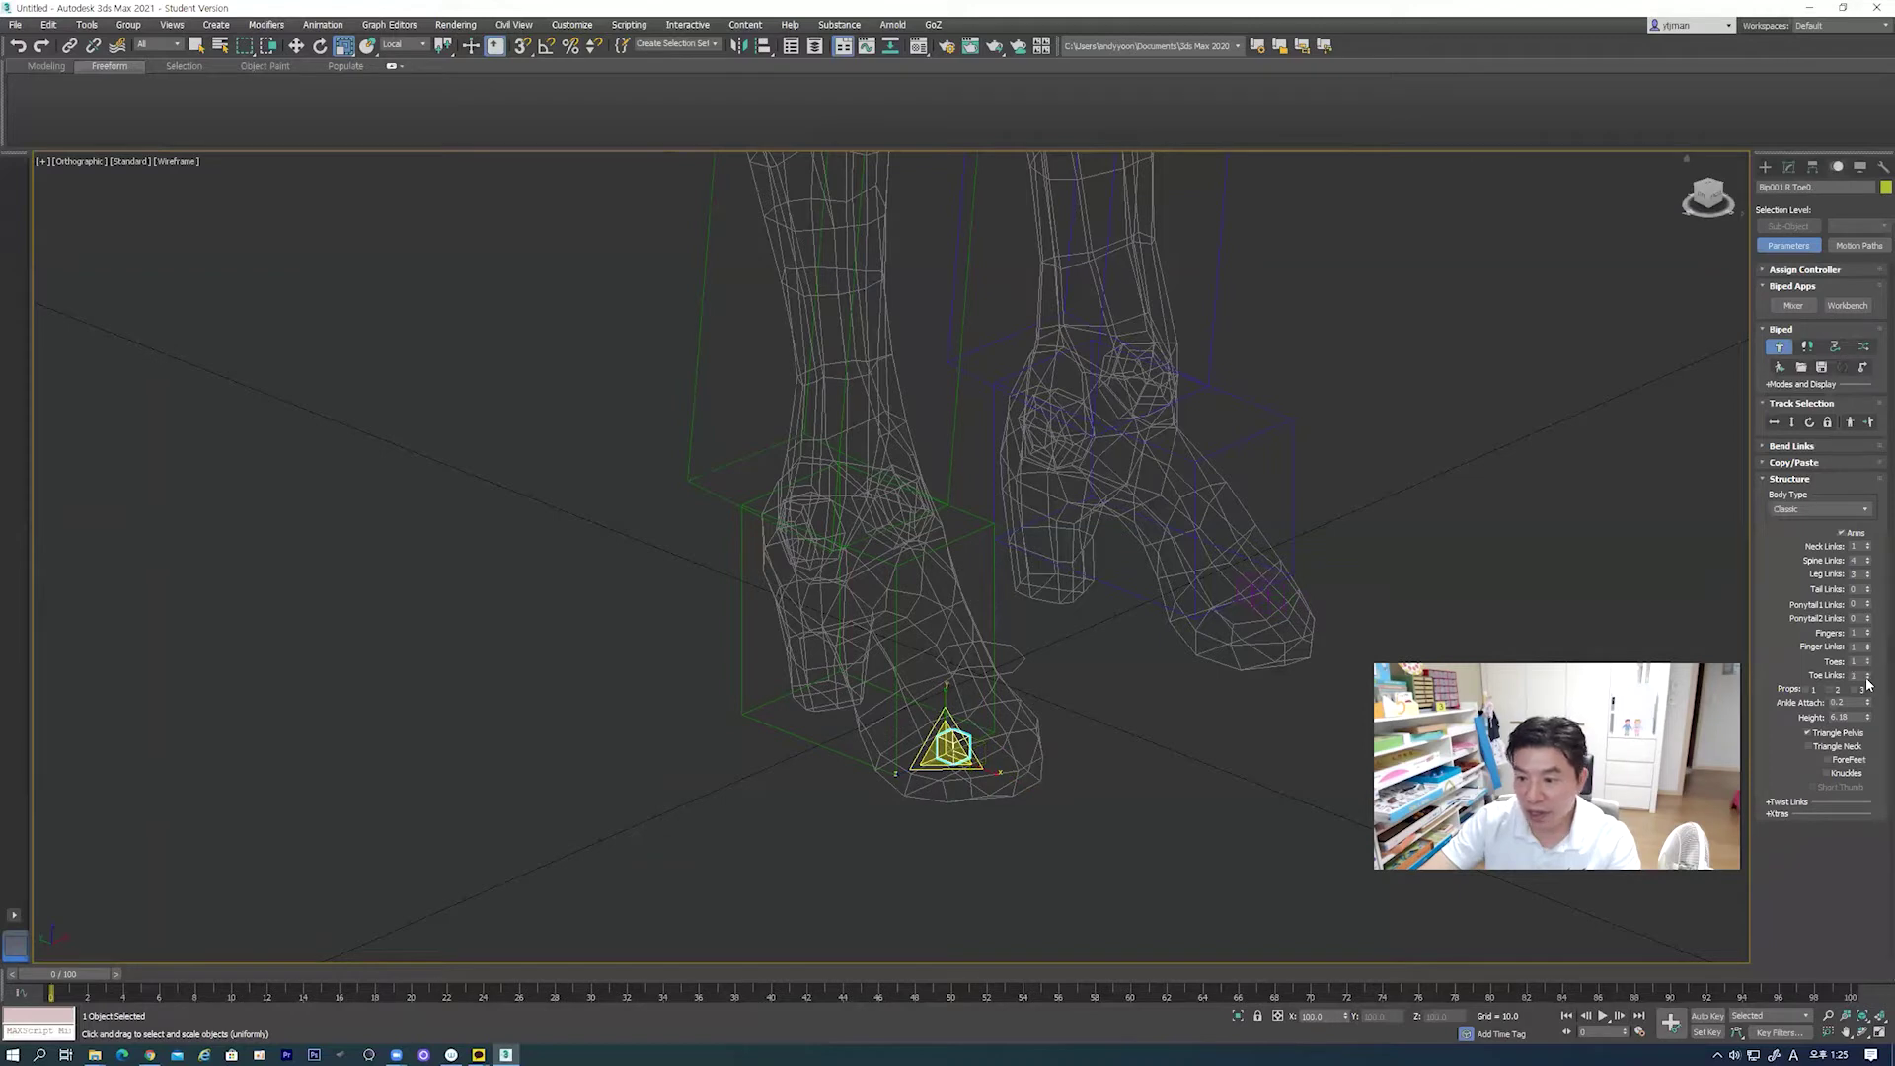
{"action": "middle_click_drag", "start_coordinate": [1141, 741], "coordinate": [1043, 774], "text": "alt"}
{"action": "left_click_drag", "start_coordinate": [992, 784], "coordinate": [1150, 898]}
{"action": "left_click_drag", "start_coordinate": [948, 703], "coordinate": [985, 330]}
{"action": "left_click_drag", "start_coordinate": [901, 781], "coordinate": [730, 921]}
{"action": "left_click_drag", "start_coordinate": [946, 705], "coordinate": [951, 720]}
Step: Orbit to a front view of both feet, restore Default Shading and select the right leg chain
{"action": "mouse_move", "coordinate": [989, 802]}
{"action": "middle_mouse_down", "text": "alt"}
{"action": "mouse_move", "coordinate": [1066, 748]}
{"action": "mouse_move", "coordinate": [964, 744]}
{"action": "middle_mouse_up", "text": "alt"}
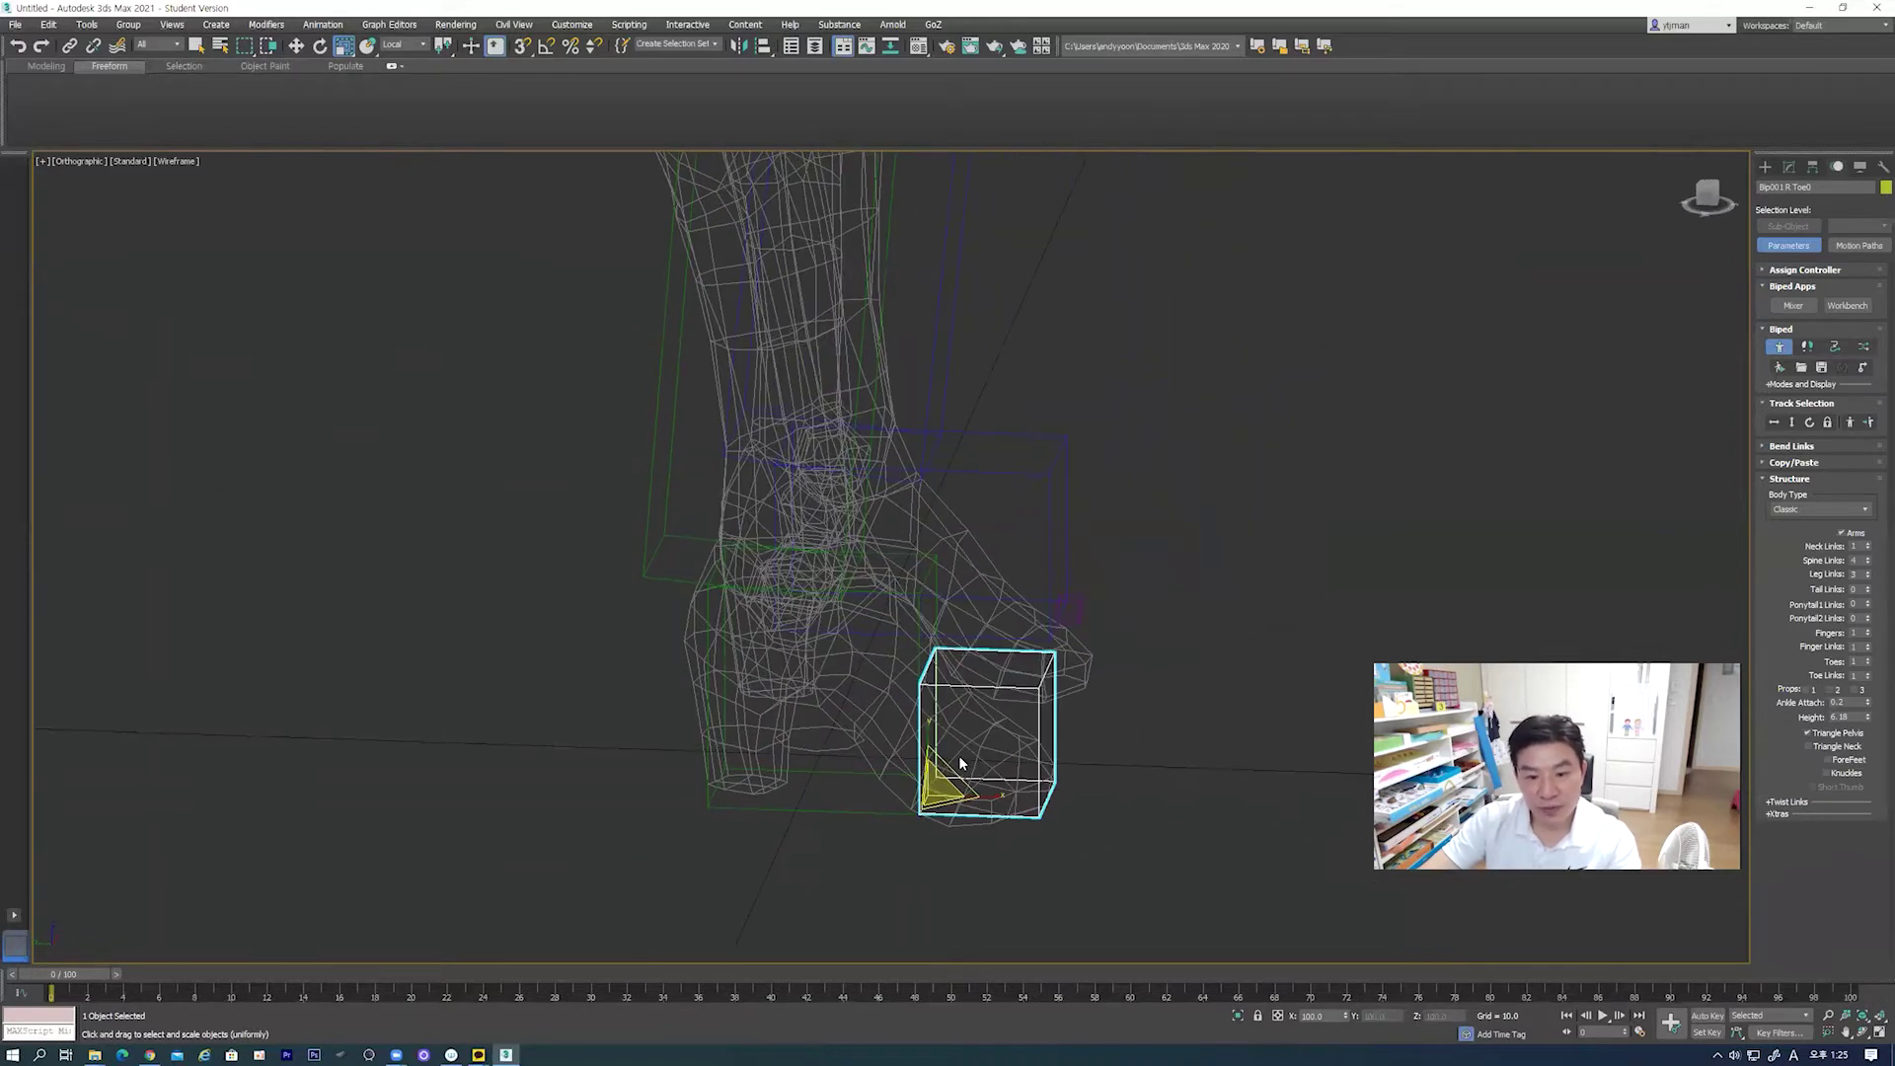
{"action": "mouse_move", "coordinate": [929, 734]}
{"action": "middle_mouse_down", "text": "alt"}
{"action": "mouse_move", "coordinate": [1074, 736]}
{"action": "mouse_move", "coordinate": [969, 727]}
{"action": "mouse_move", "coordinate": [965, 744]}
{"action": "mouse_move", "coordinate": [1024, 689]}
{"action": "mouse_move", "coordinate": [903, 729]}
{"action": "mouse_move", "coordinate": [742, 717]}
{"action": "mouse_move", "coordinate": [869, 730]}
{"action": "mouse_move", "coordinate": [939, 542]}
{"action": "mouse_move", "coordinate": [914, 446]}
{"action": "middle_mouse_up", "text": "alt"}
{"action": "scroll", "coordinate": [965, 744], "scroll_direction": "down", "scroll_amount": 5}
{"action": "key", "text": "F3"}
{"action": "double_click", "coordinate": [903, 440]}
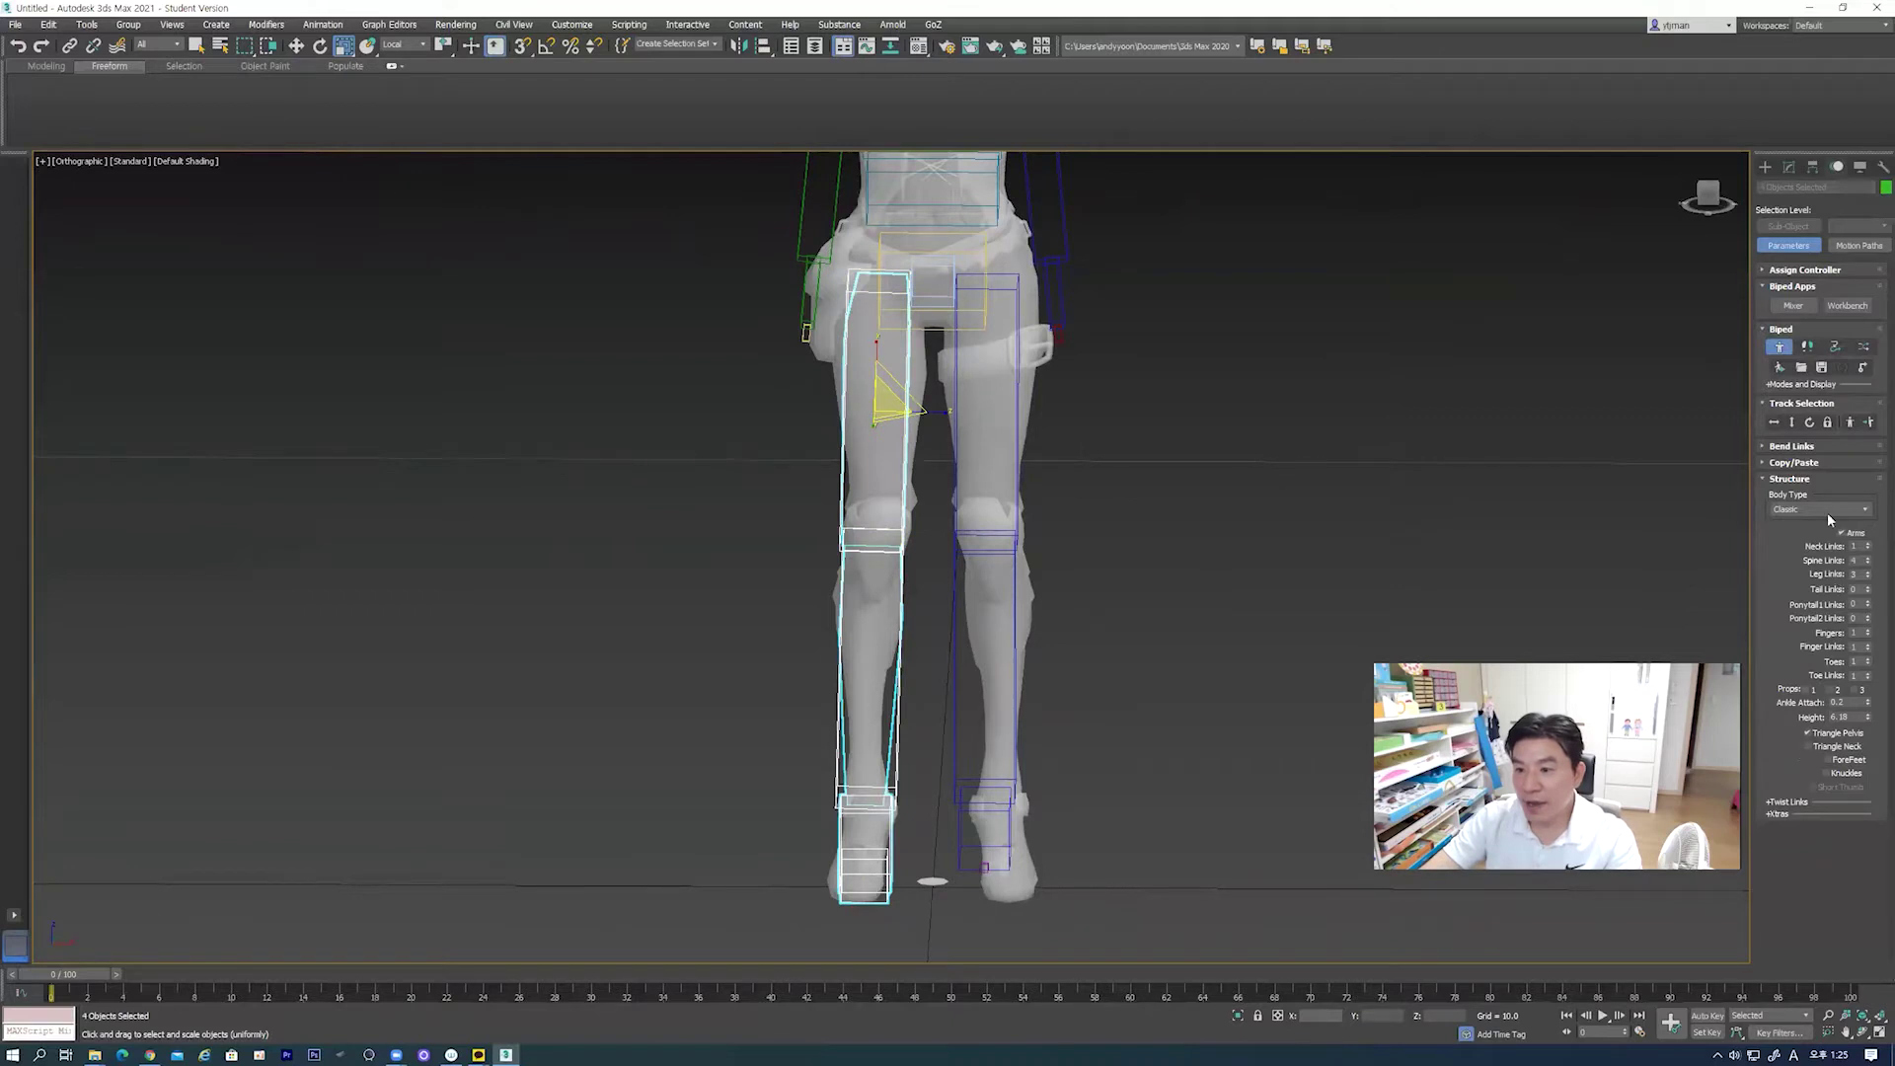
Step: Copy the leg posture, paste it opposite, then check from the front with the selection isolated
{"action": "left_click", "coordinate": [1794, 463]}
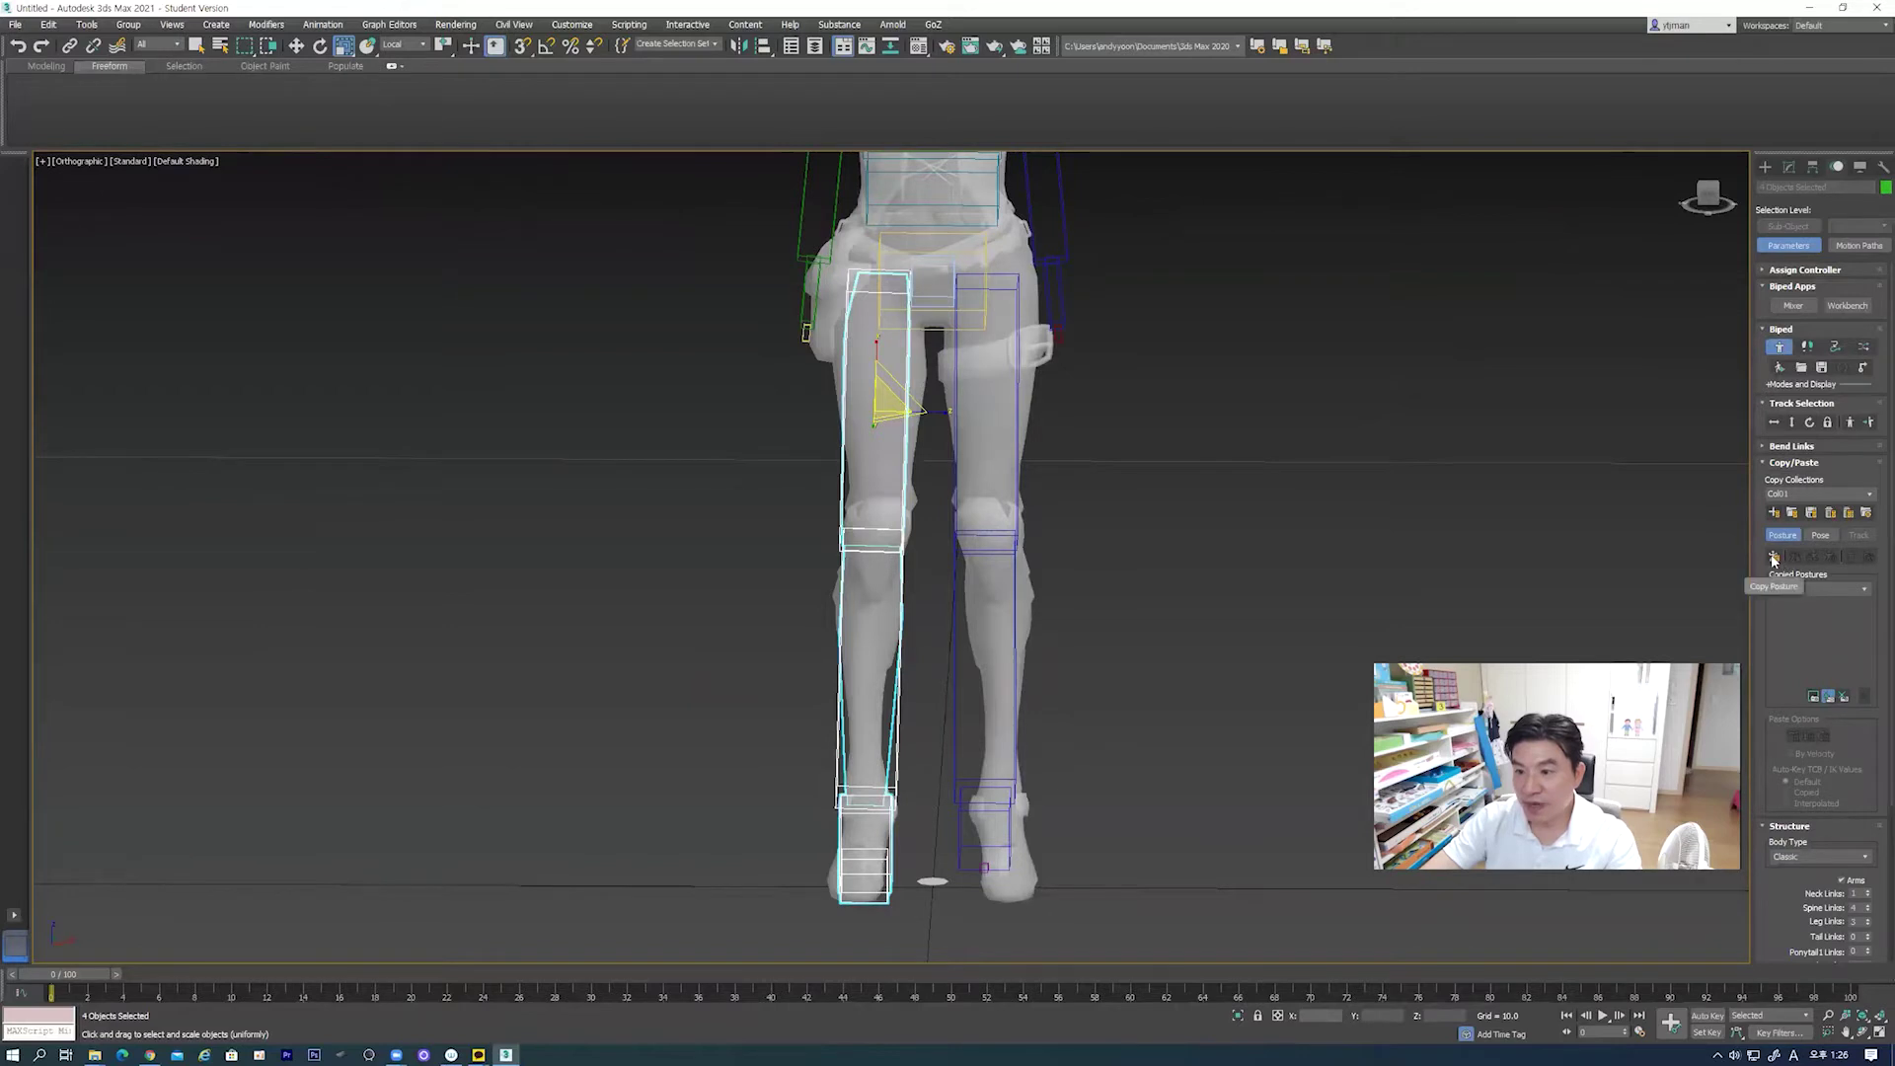
{"action": "left_click", "coordinate": [1774, 559]}
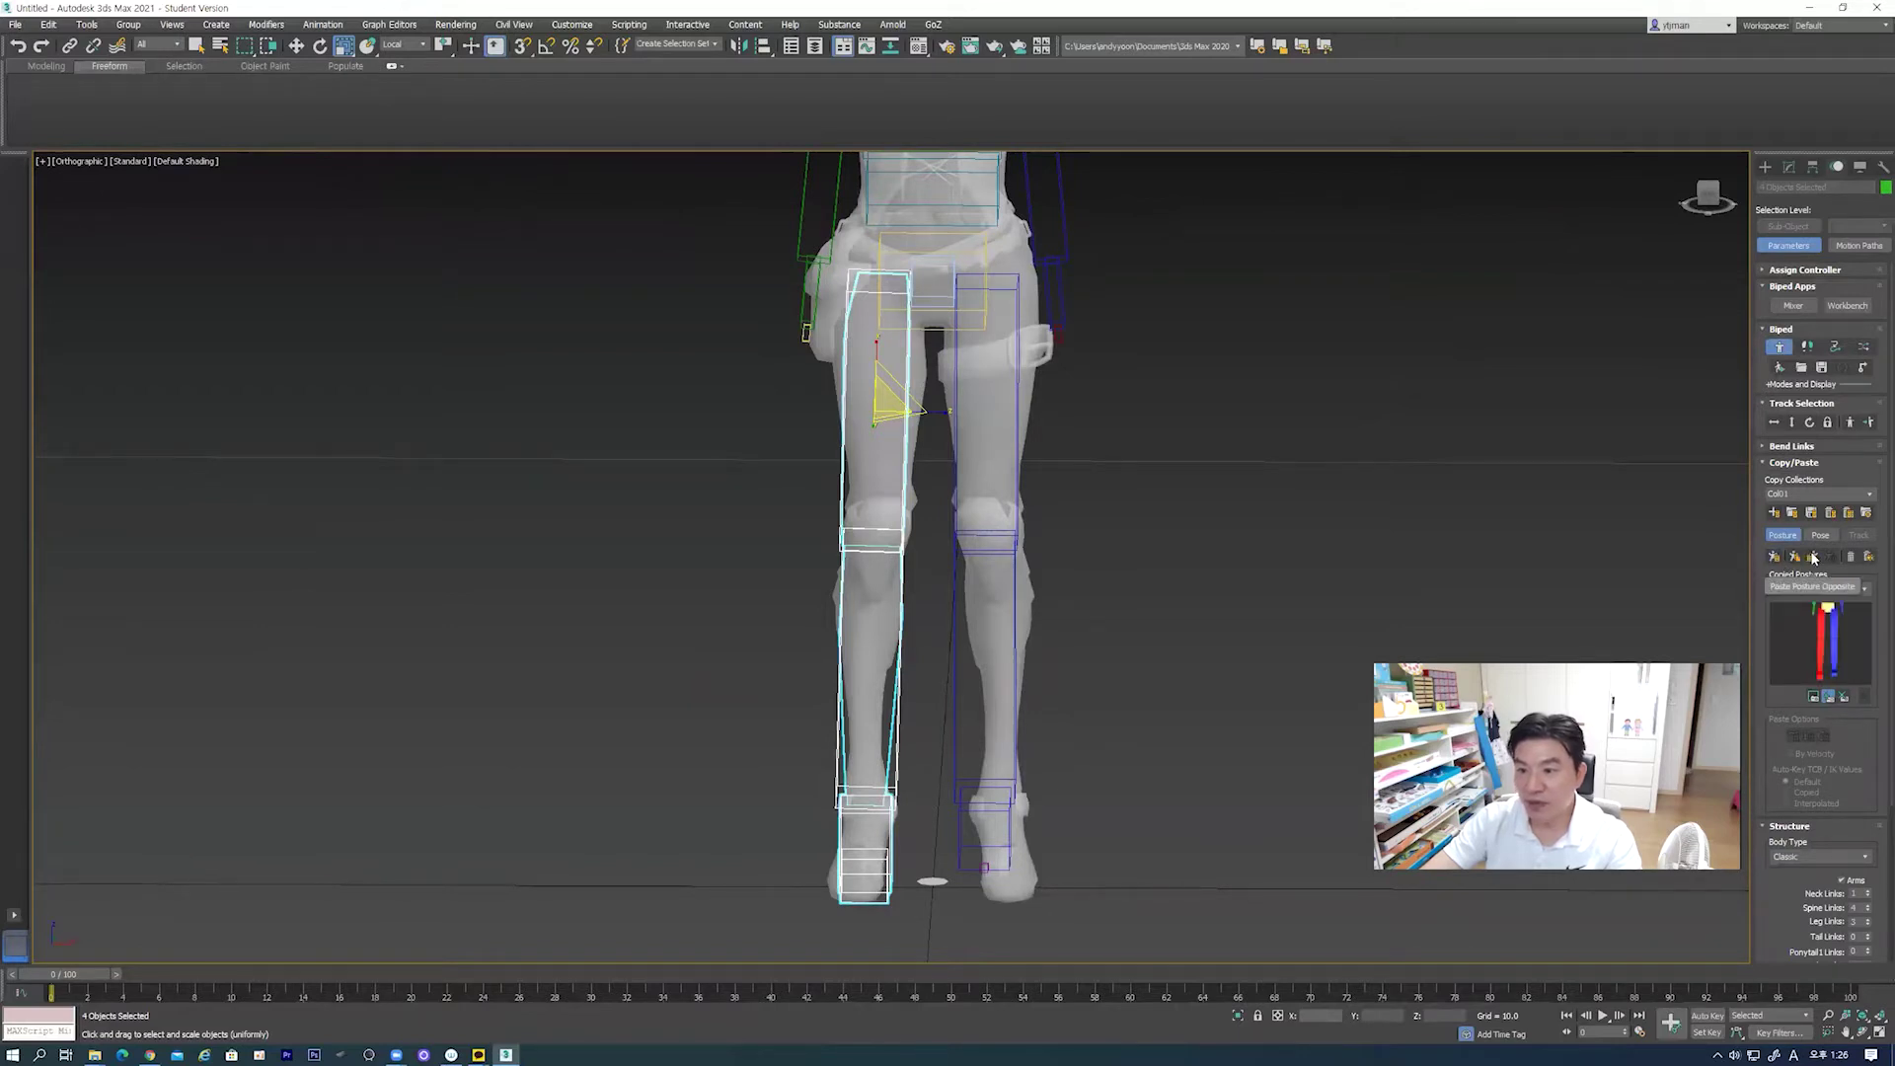
{"action": "left_click", "coordinate": [1814, 559]}
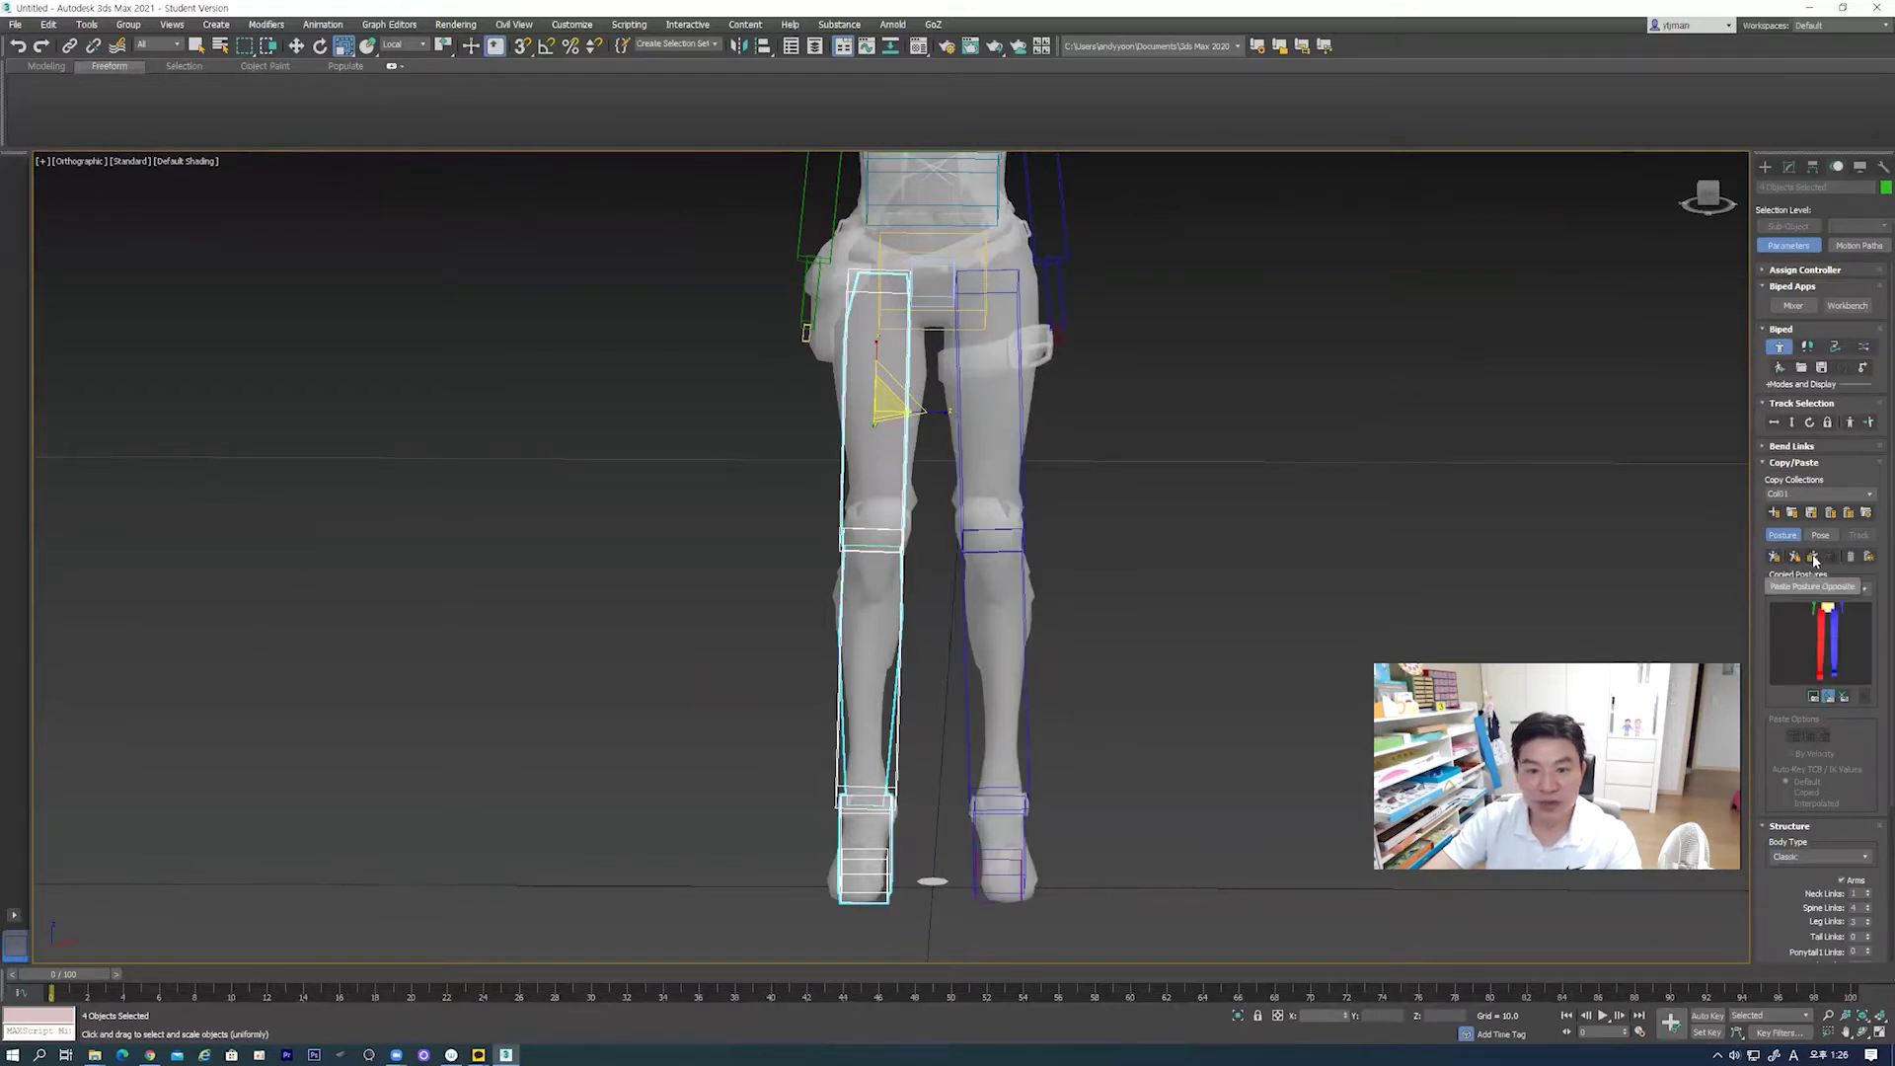
{"action": "middle_click_drag", "start_coordinate": [1268, 529], "coordinate": [1272, 558]}
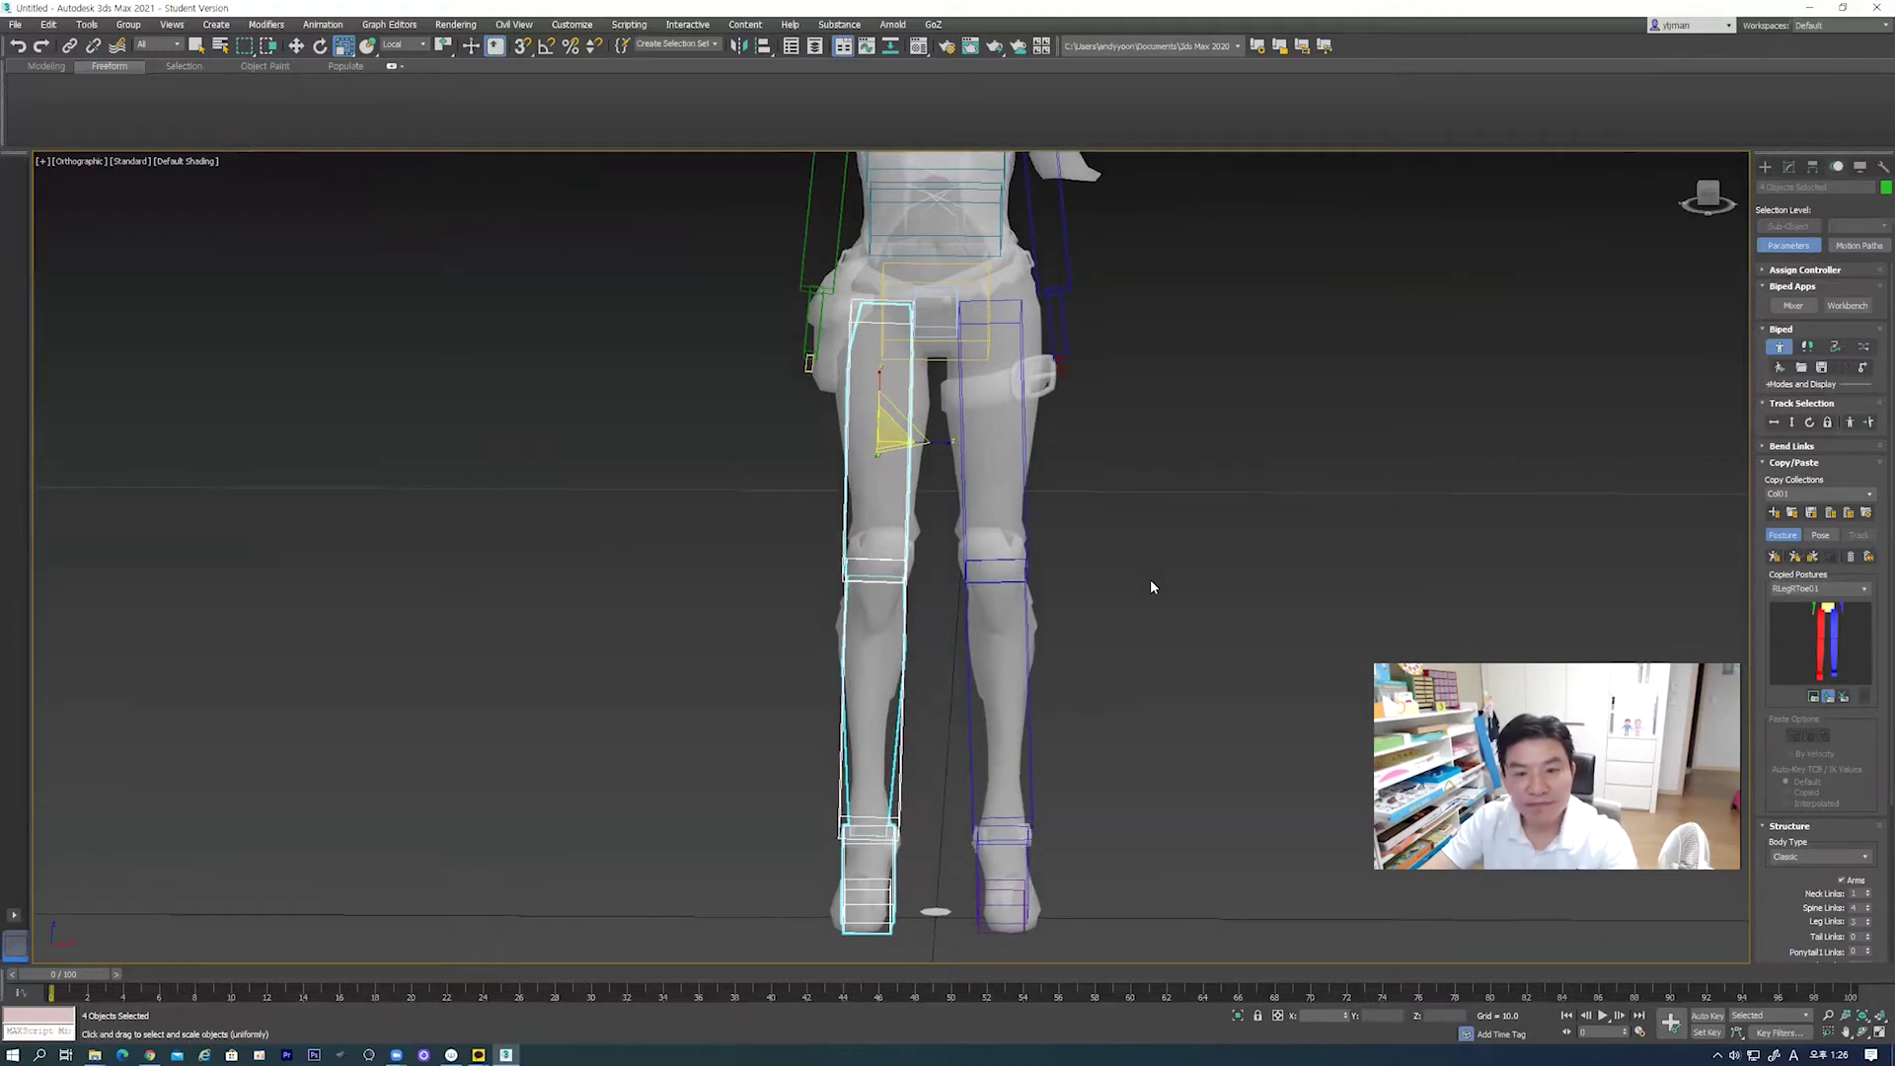
{"action": "mouse_move", "coordinate": [1185, 605]}
{"action": "middle_mouse_down", "text": "alt"}
{"action": "mouse_move", "coordinate": [1431, 597]}
{"action": "mouse_move", "coordinate": [1151, 590]}
{"action": "middle_mouse_up", "text": "alt"}
{"action": "key", "text": "f"}
{"action": "key", "text": "alt+q"}
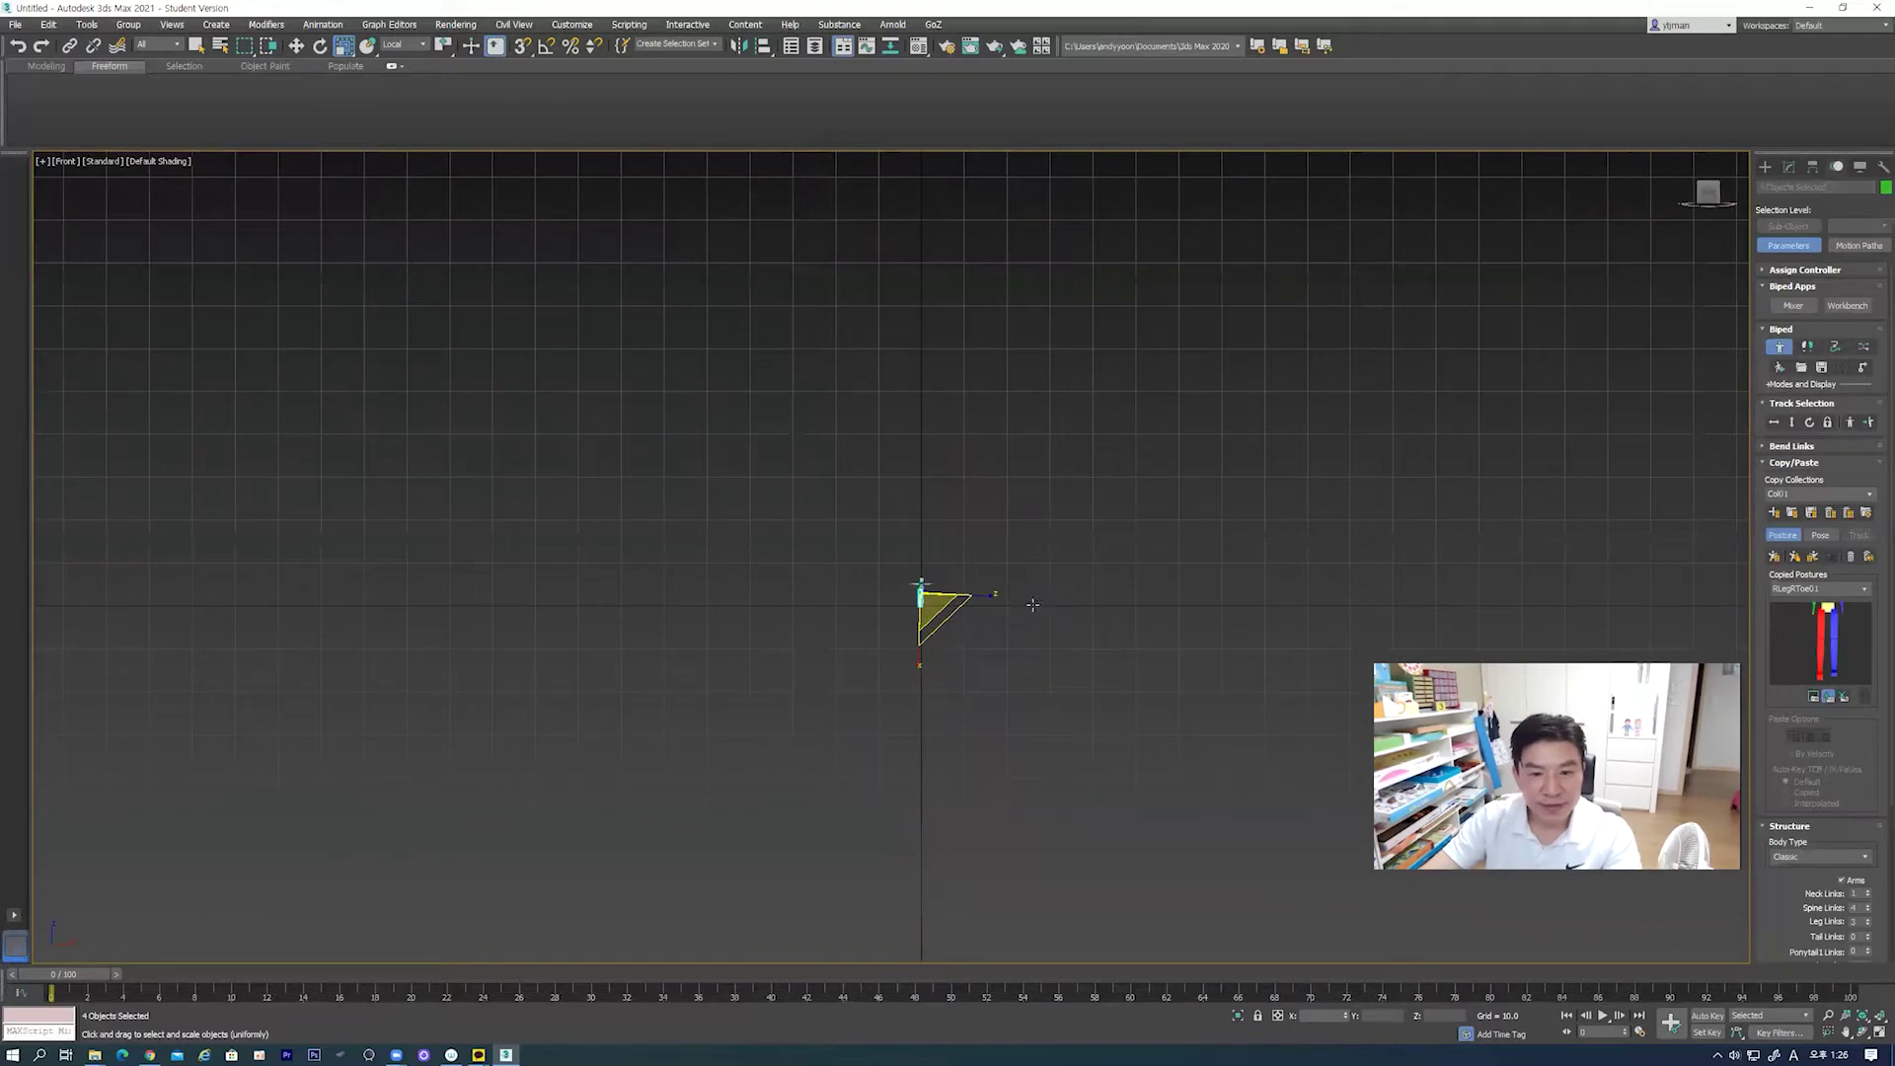
Step: End isolation and narrow and shorten the lowest spine box to fit the waist
{"action": "key", "text": "alt+q"}
{"action": "middle_click_drag", "start_coordinate": [999, 419], "coordinate": [1020, 608]}
{"action": "scroll", "coordinate": [1017, 557], "scroll_direction": "up", "scroll_amount": 3}
{"action": "scroll", "coordinate": [1051, 679], "scroll_direction": "up", "scroll_amount": 2}
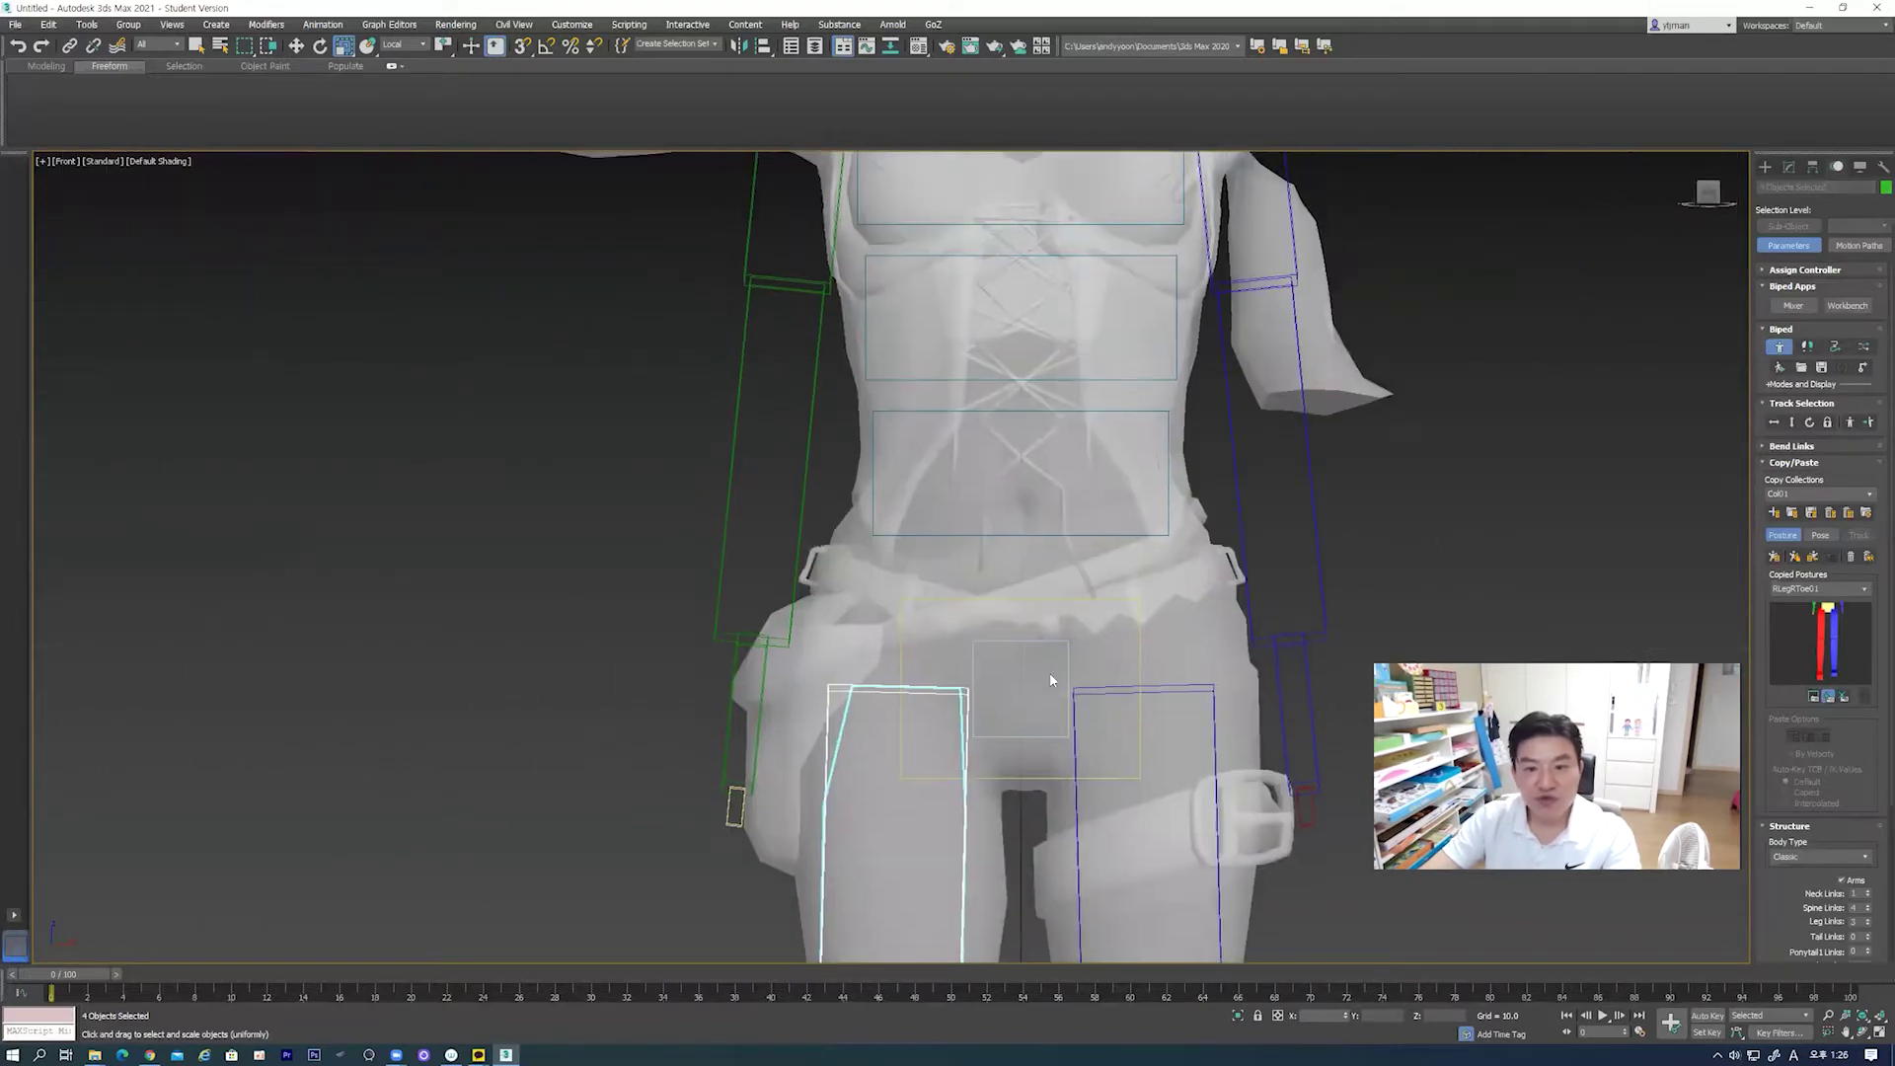
{"action": "scroll", "coordinate": [1052, 675], "scroll_direction": "down", "scroll_amount": 2}
{"action": "left_click", "coordinate": [1116, 572]}
{"action": "middle_click_drag", "start_coordinate": [1116, 572], "coordinate": [1101, 668]}
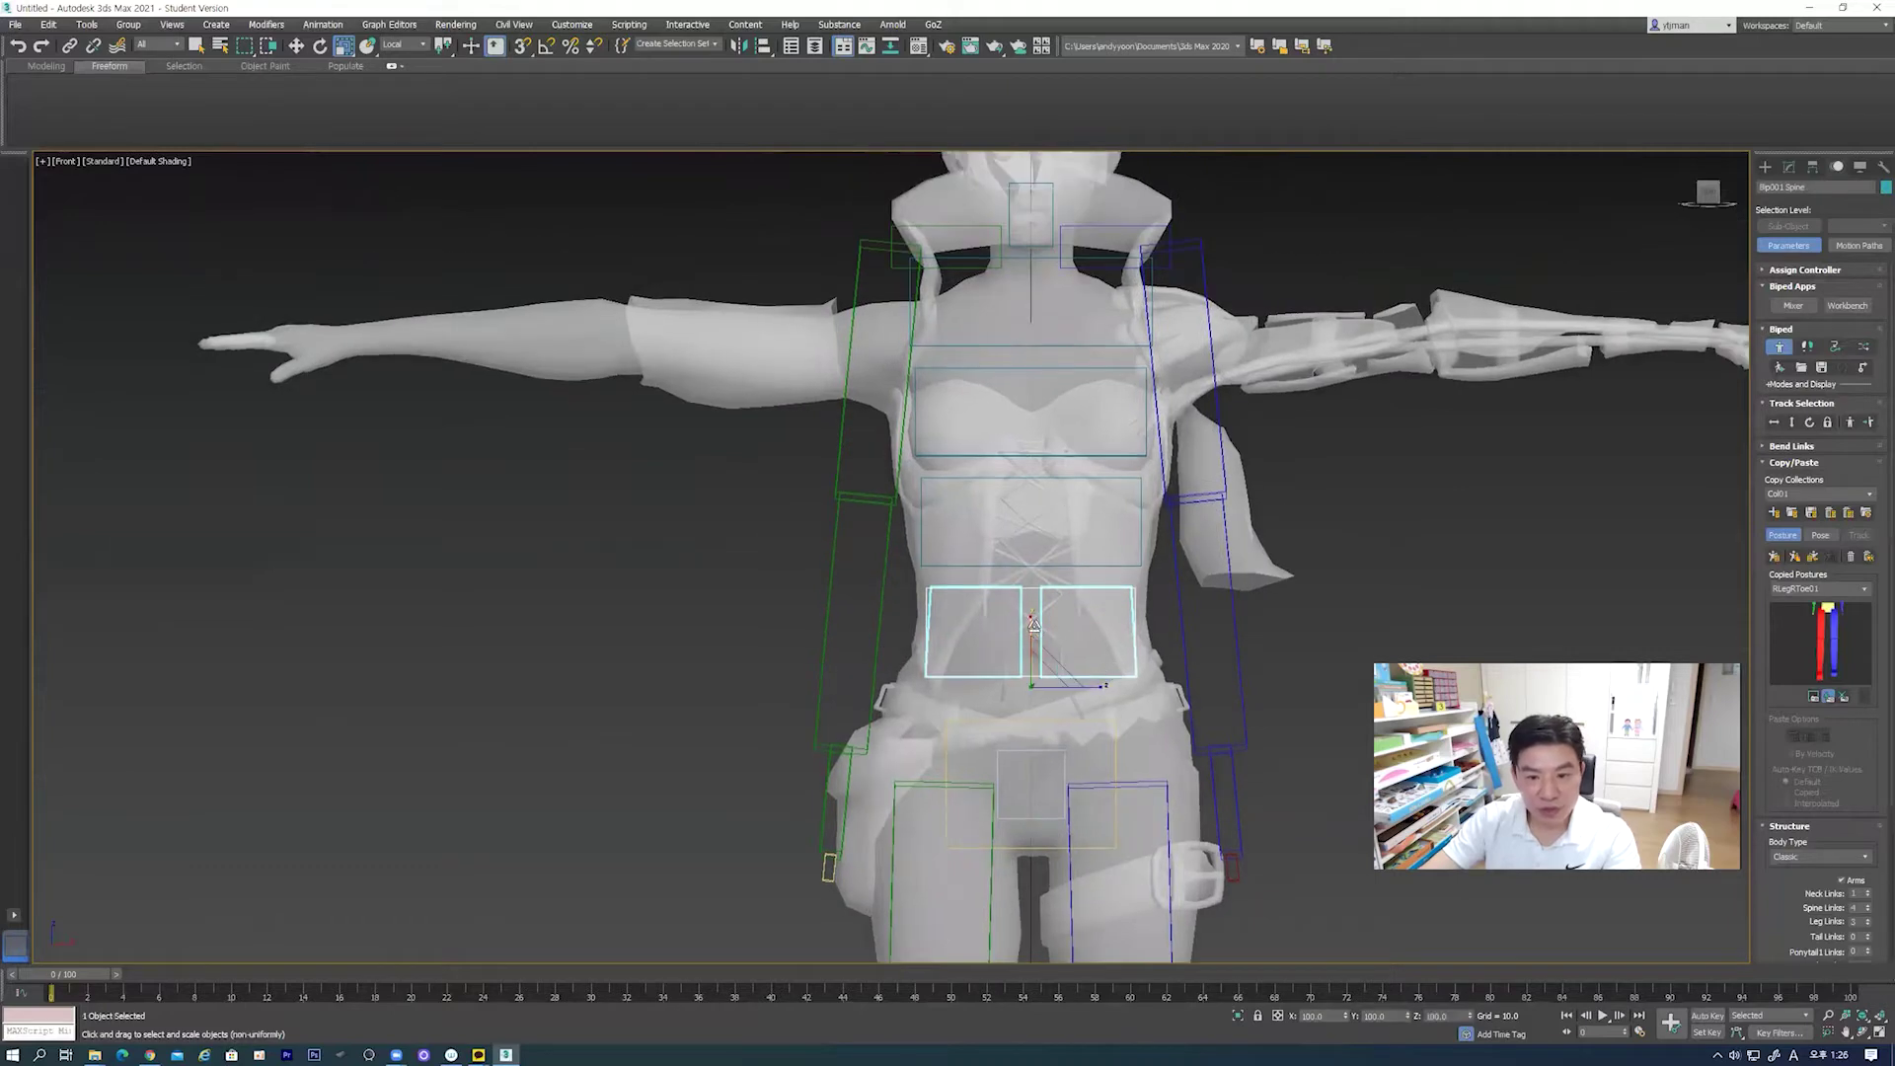
{"action": "left_click_drag", "start_coordinate": [1032, 615], "coordinate": [1036, 620]}
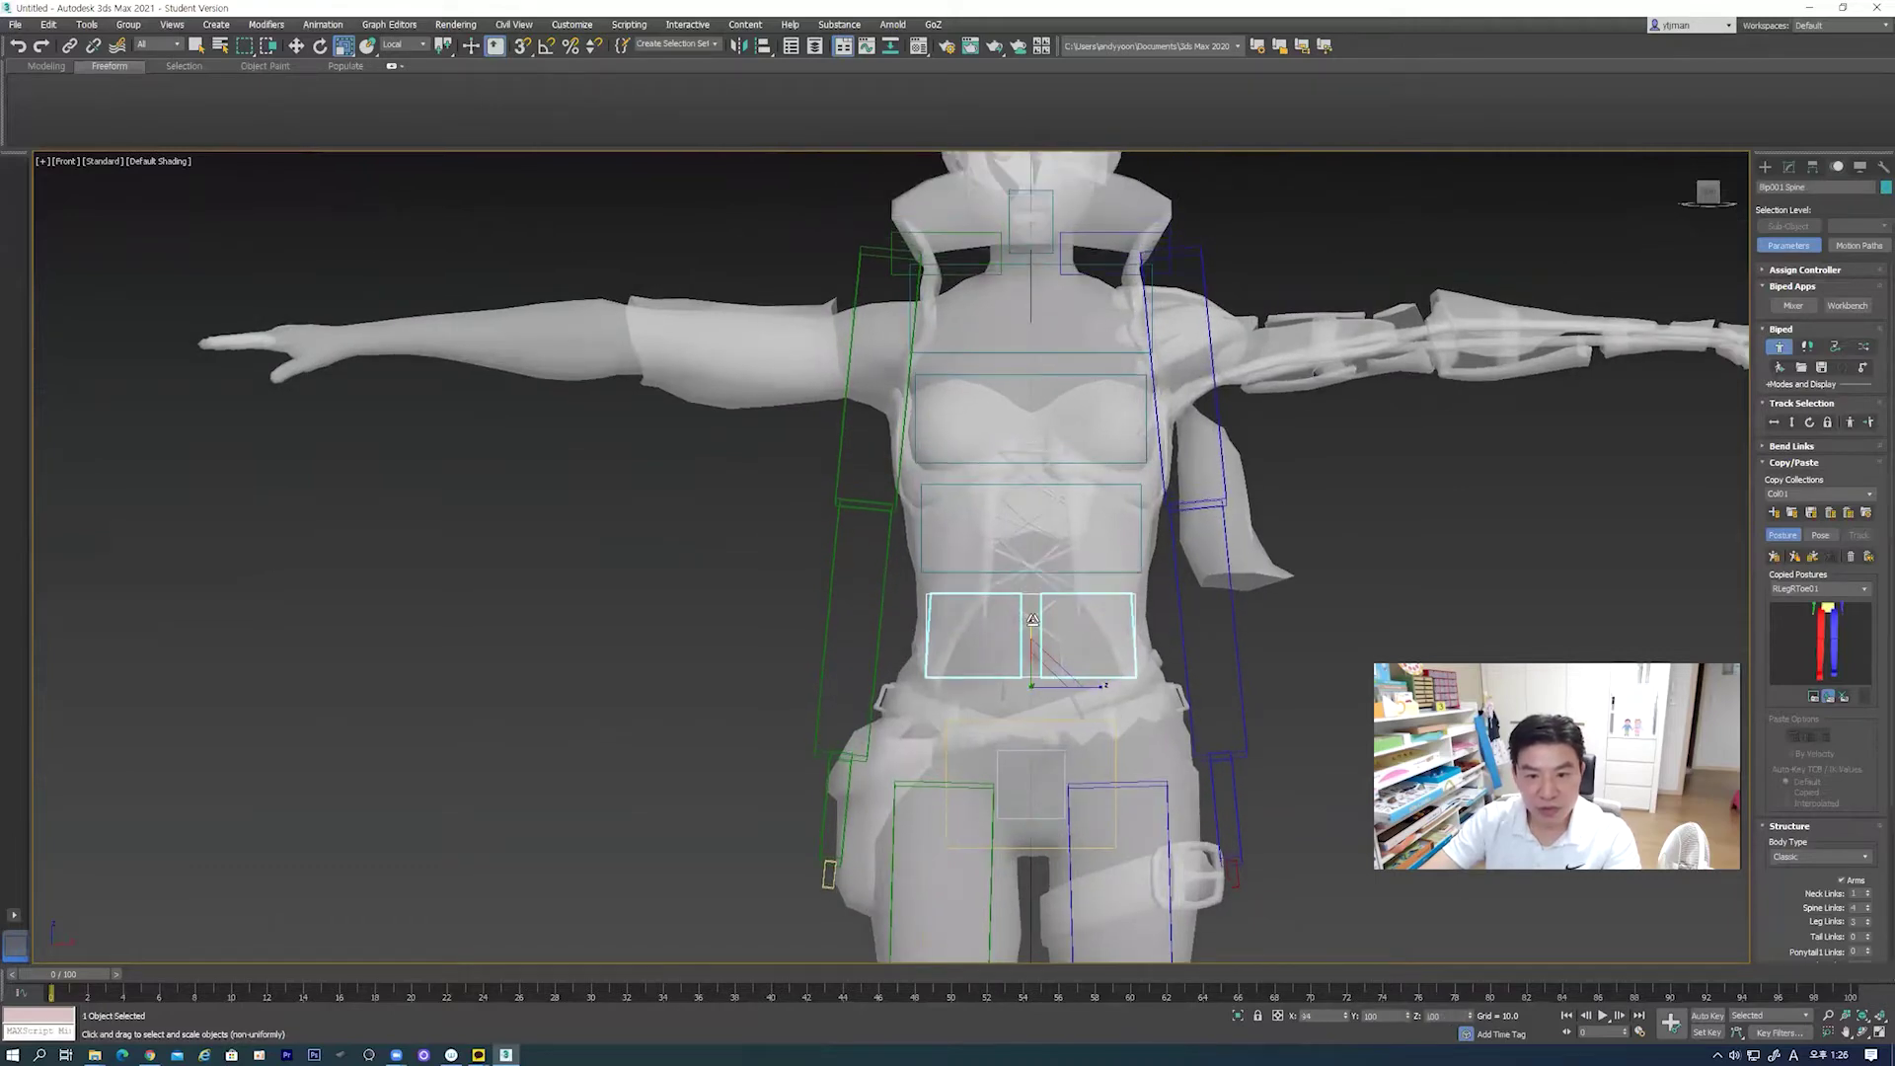
{"action": "middle_click_drag", "start_coordinate": [1056, 421], "coordinate": [1067, 500]}
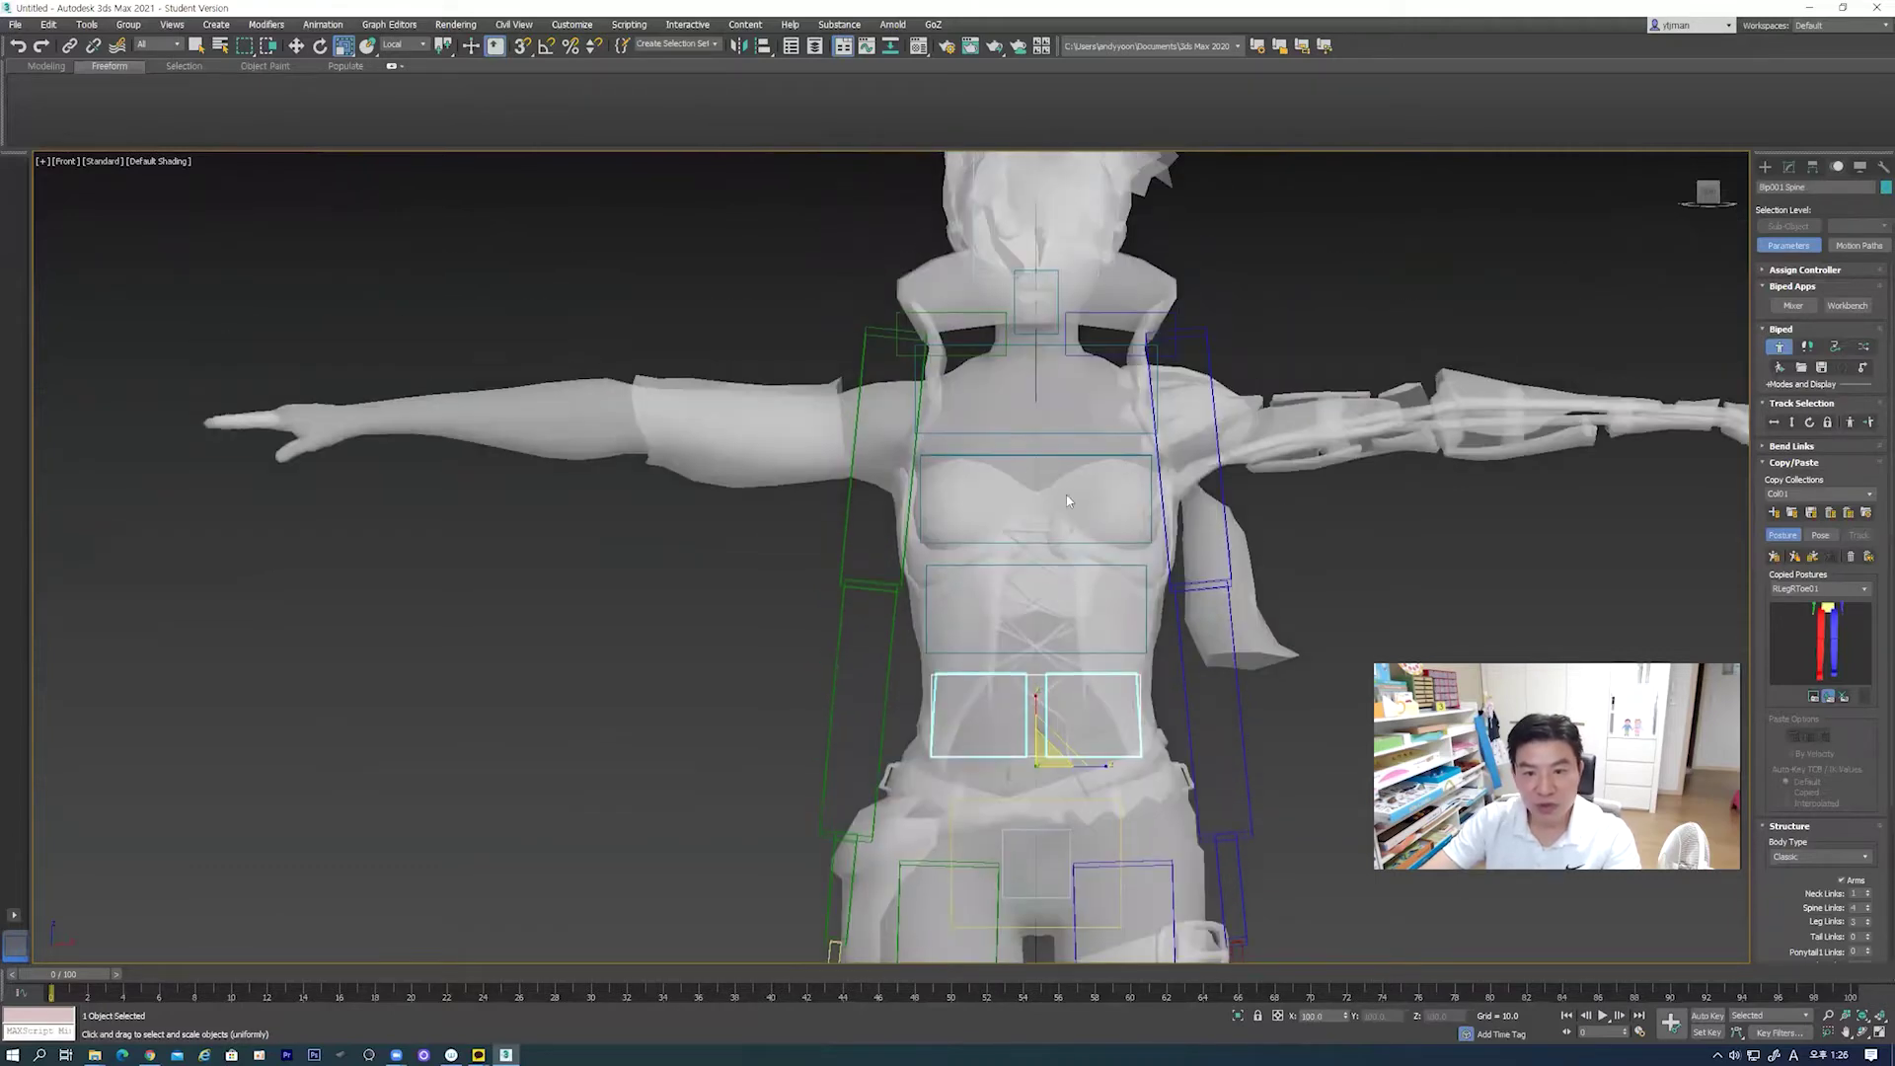
{"action": "left_click_drag", "start_coordinate": [1036, 695], "coordinate": [1036, 712]}
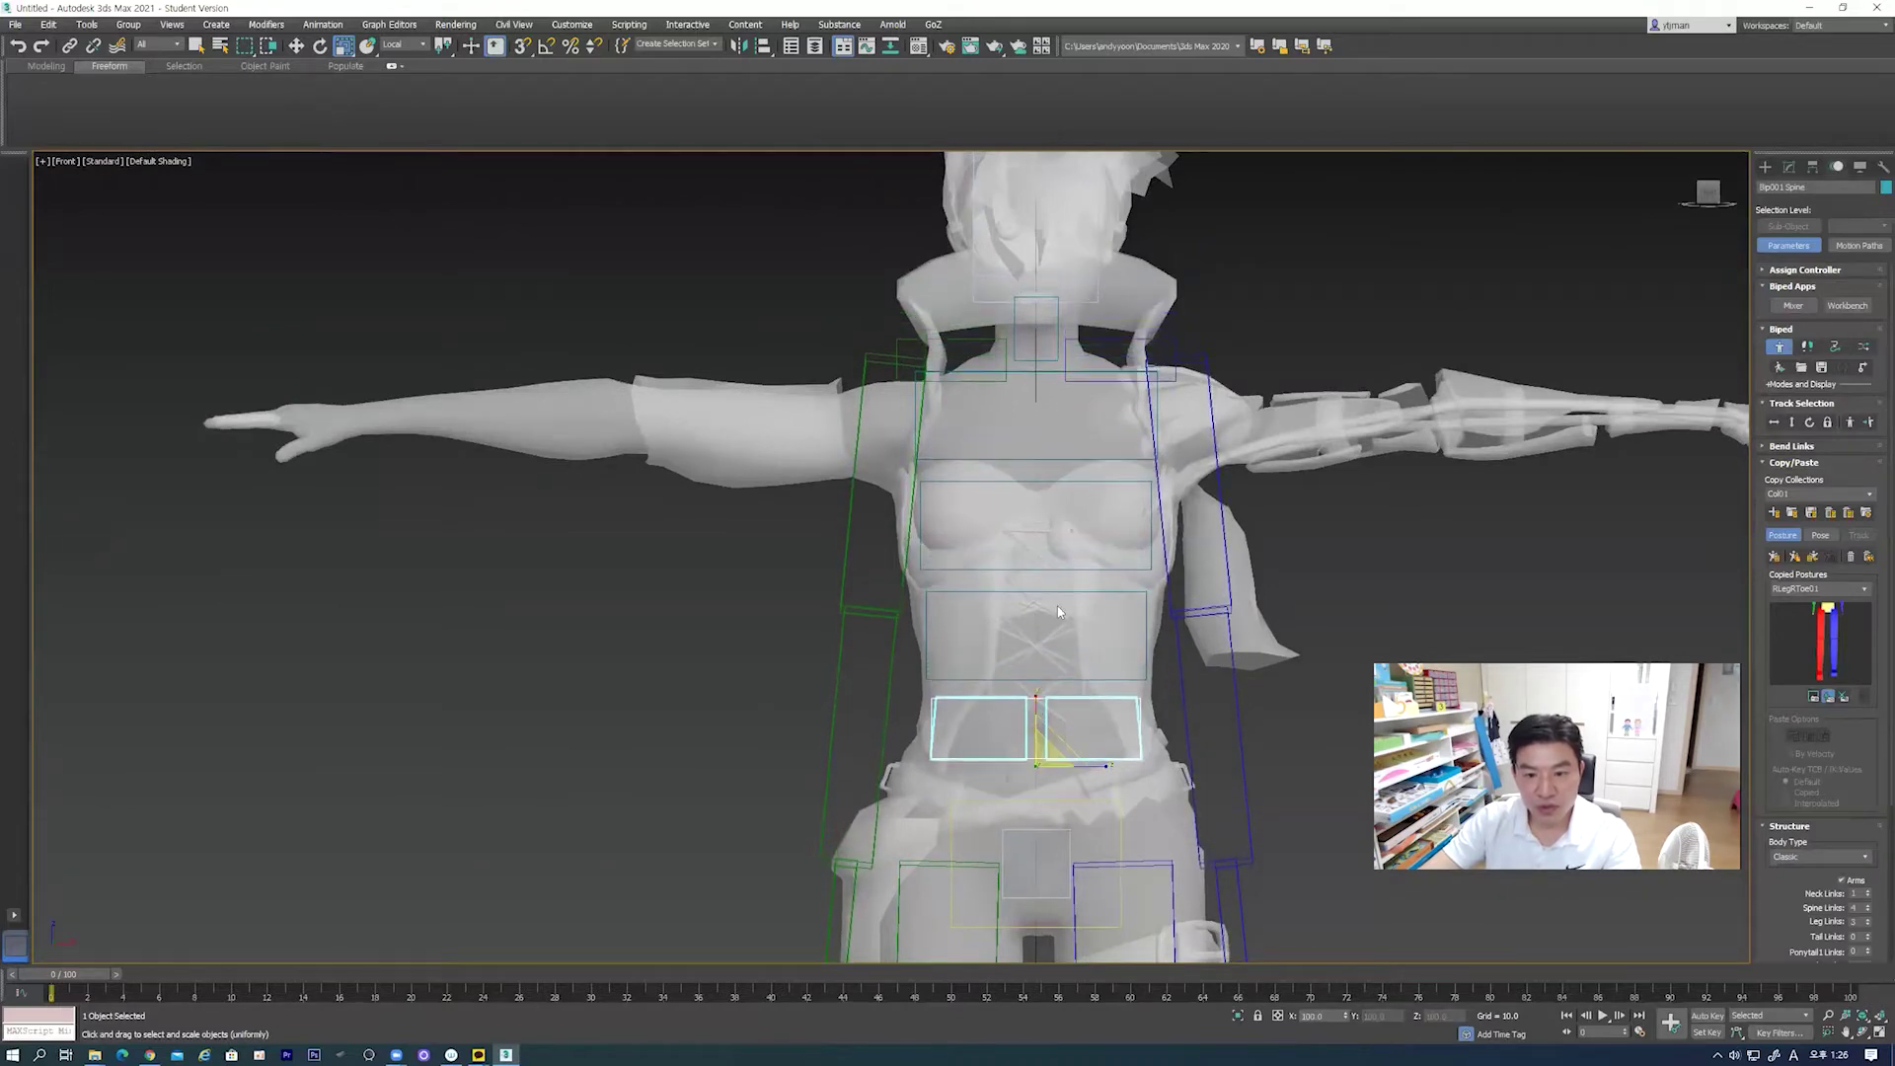
Step: Widen the Spine1, Spine2 and Spine3 boxes to fill the torso and chest
{"action": "left_click", "coordinate": [1044, 641]}
{"action": "left_click_drag", "start_coordinate": [1055, 600], "coordinate": [1036, 635]}
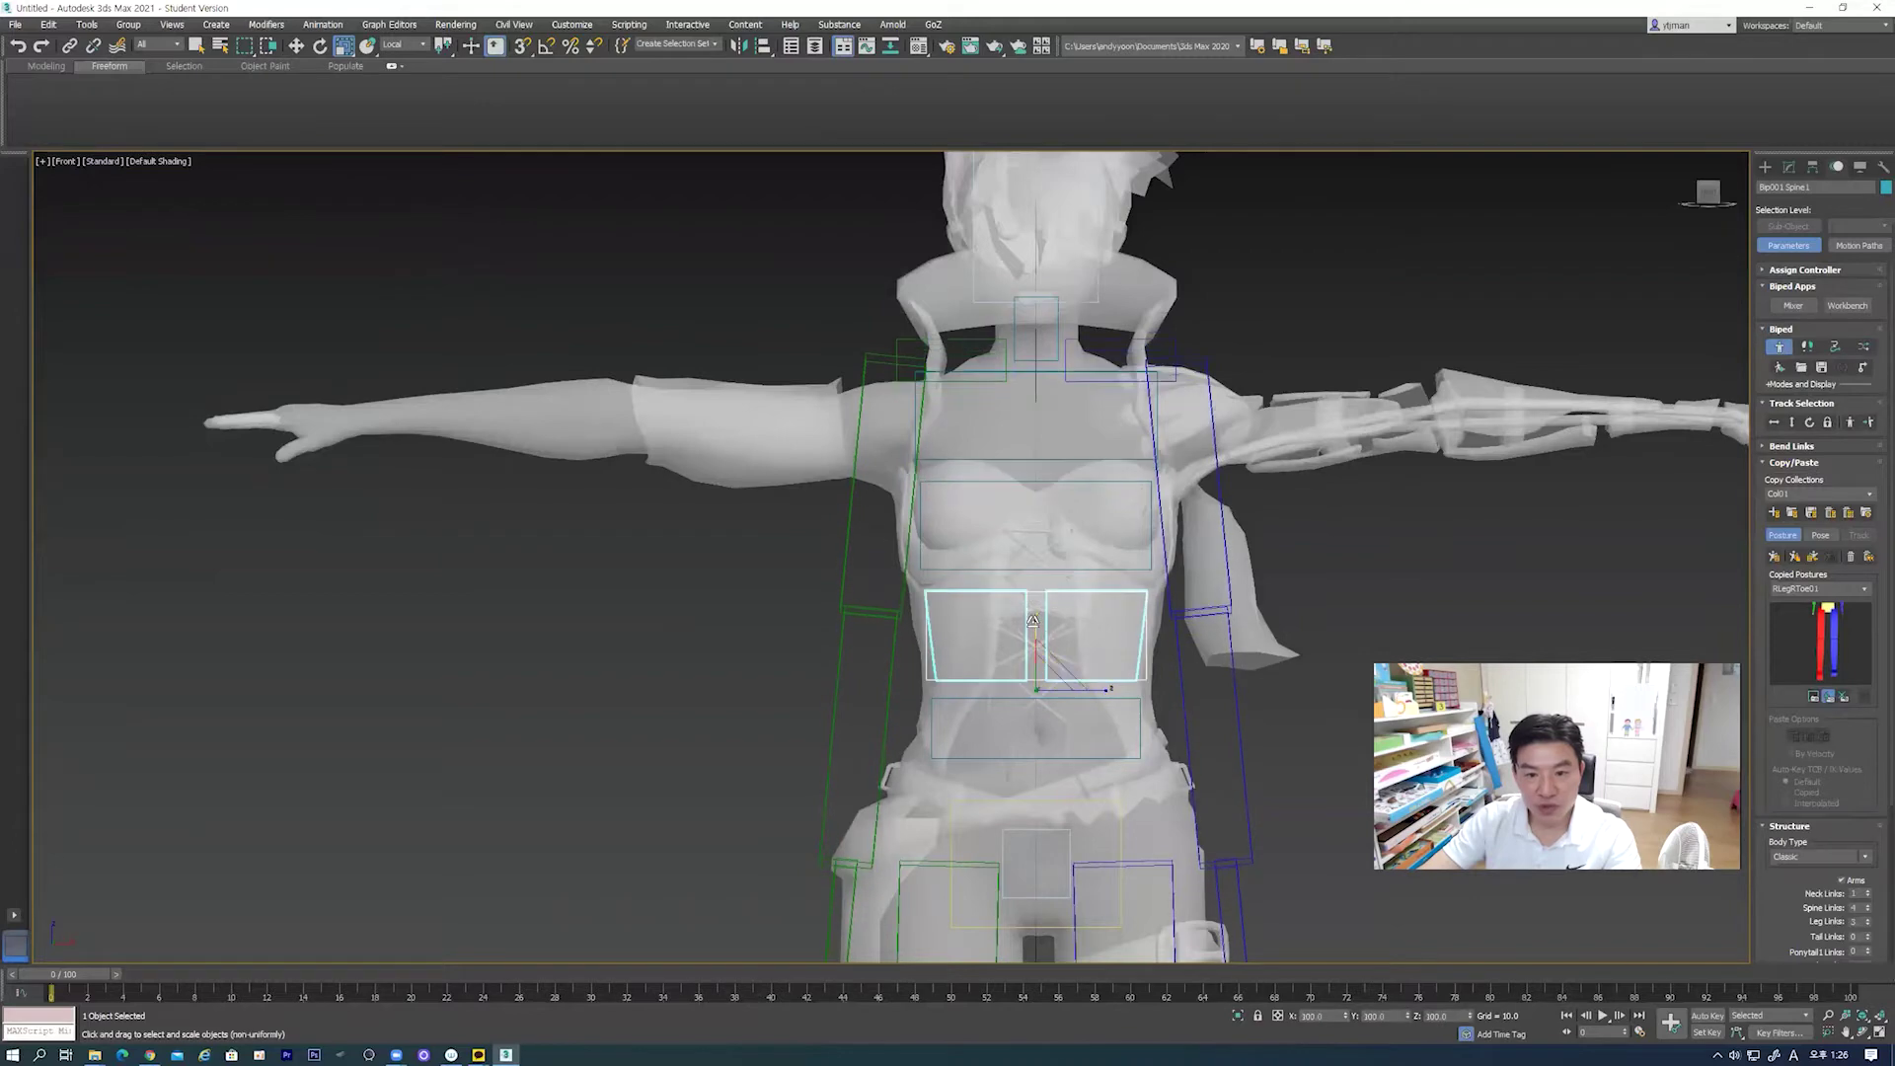
{"action": "left_click_drag", "start_coordinate": [1036, 635], "coordinate": [1048, 590]}
{"action": "left_click", "coordinate": [1033, 523]}
{"action": "left_click_drag", "start_coordinate": [1032, 523], "coordinate": [1031, 536]}
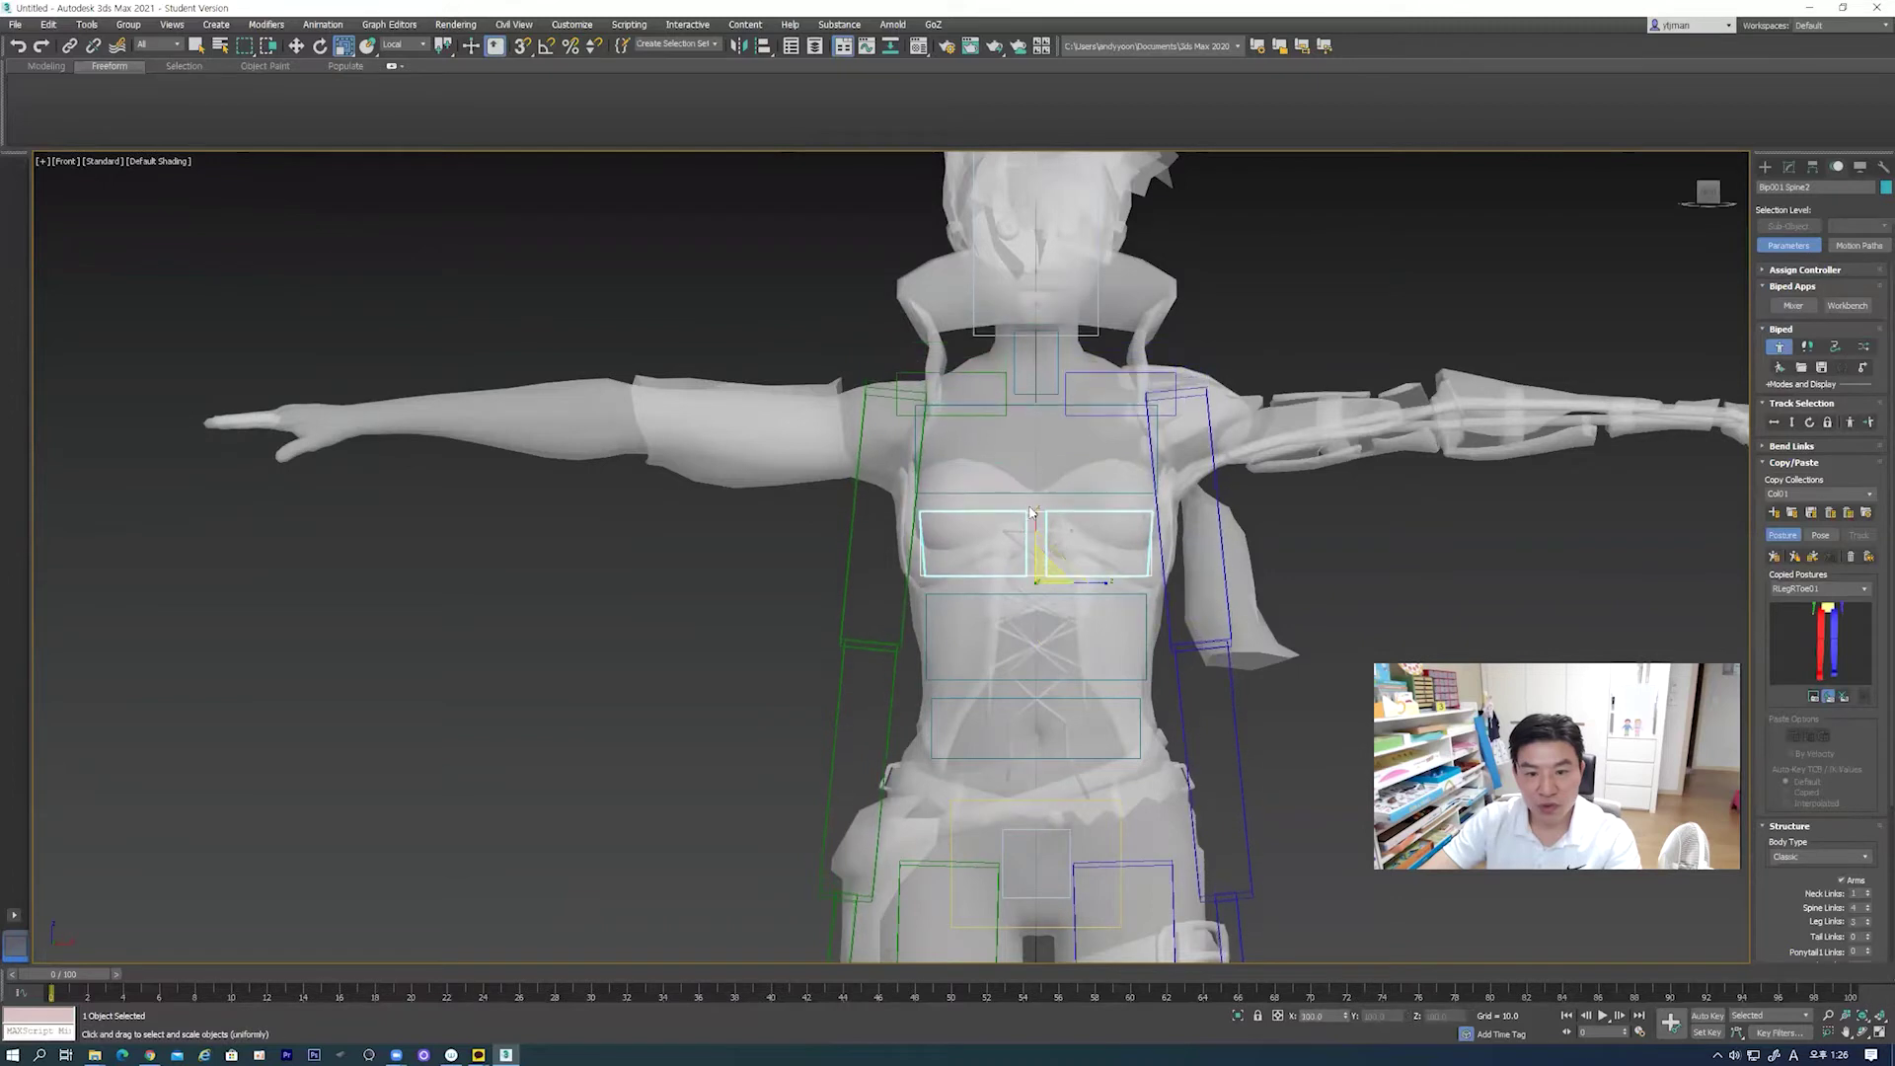
{"action": "left_click", "coordinate": [1033, 489]}
{"action": "left_click_drag", "start_coordinate": [1038, 437], "coordinate": [1047, 432]}
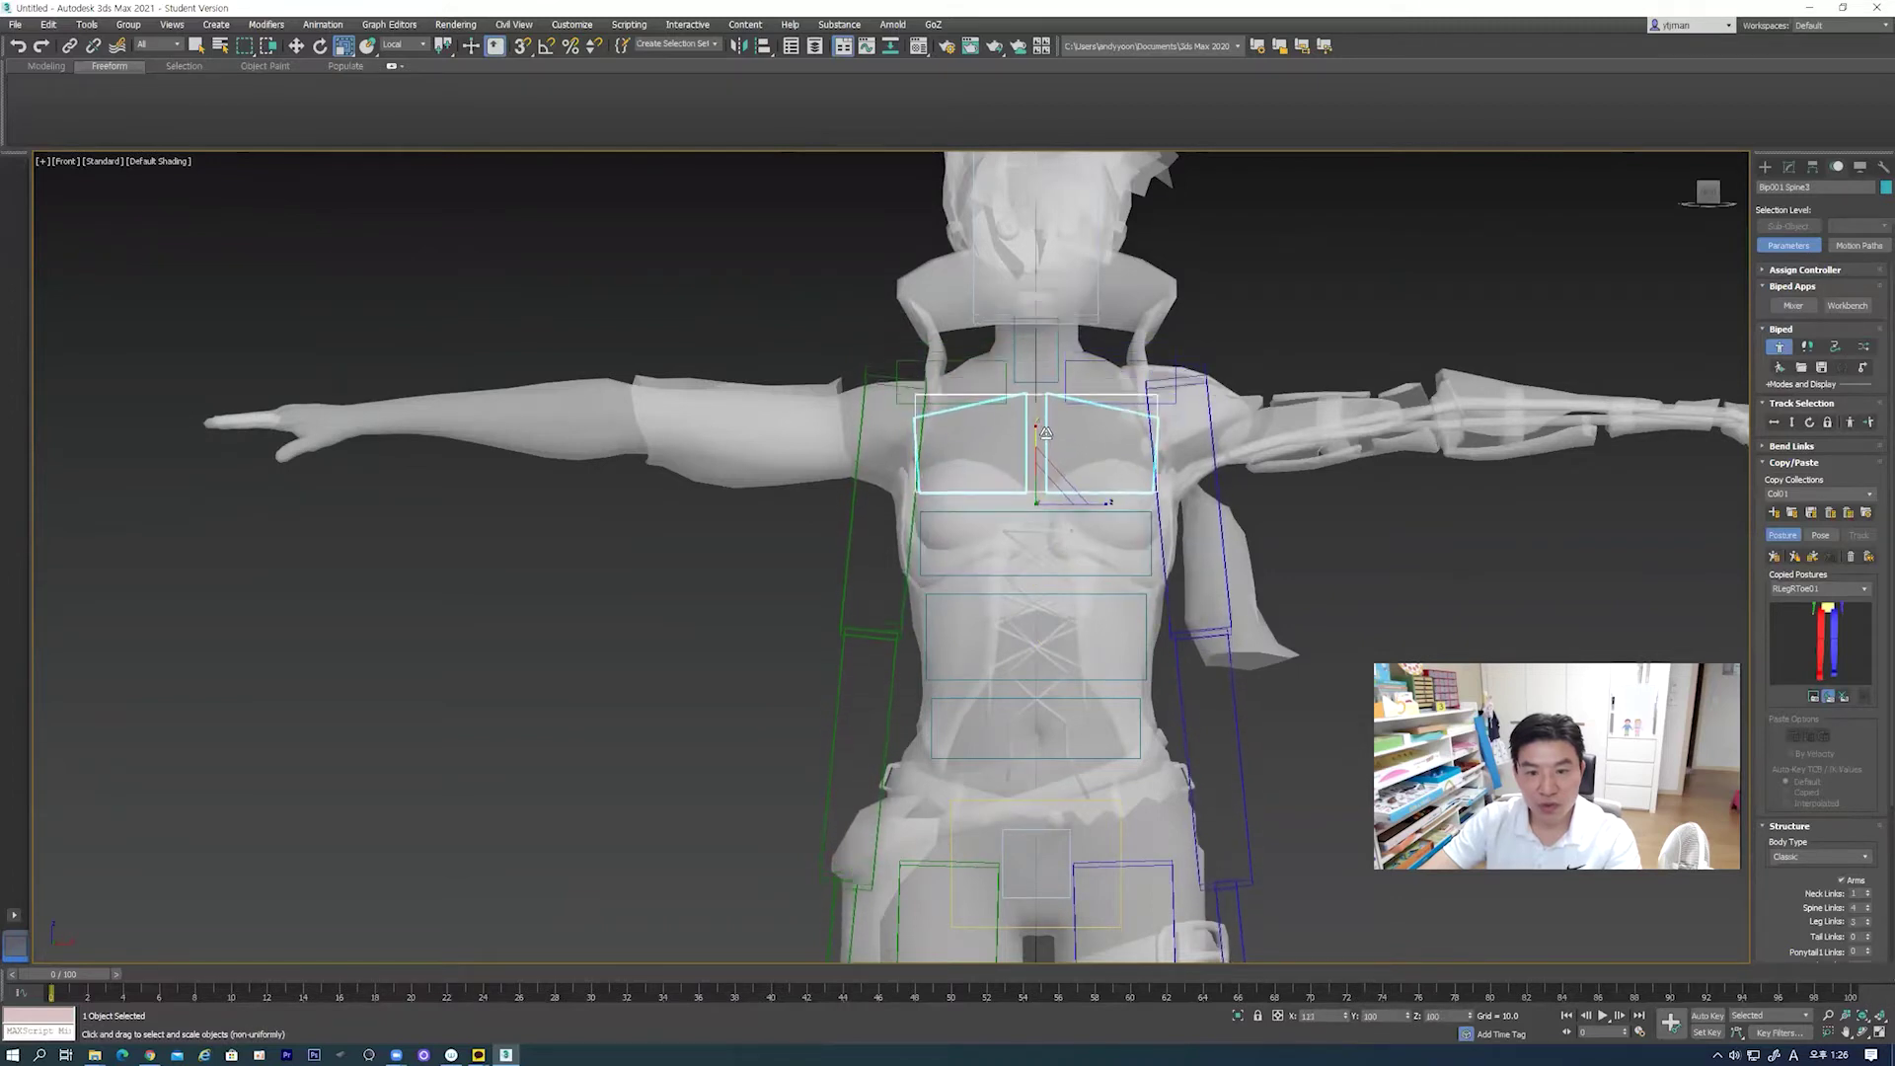
{"action": "left_click_drag", "start_coordinate": [1047, 432], "coordinate": [1048, 399]}
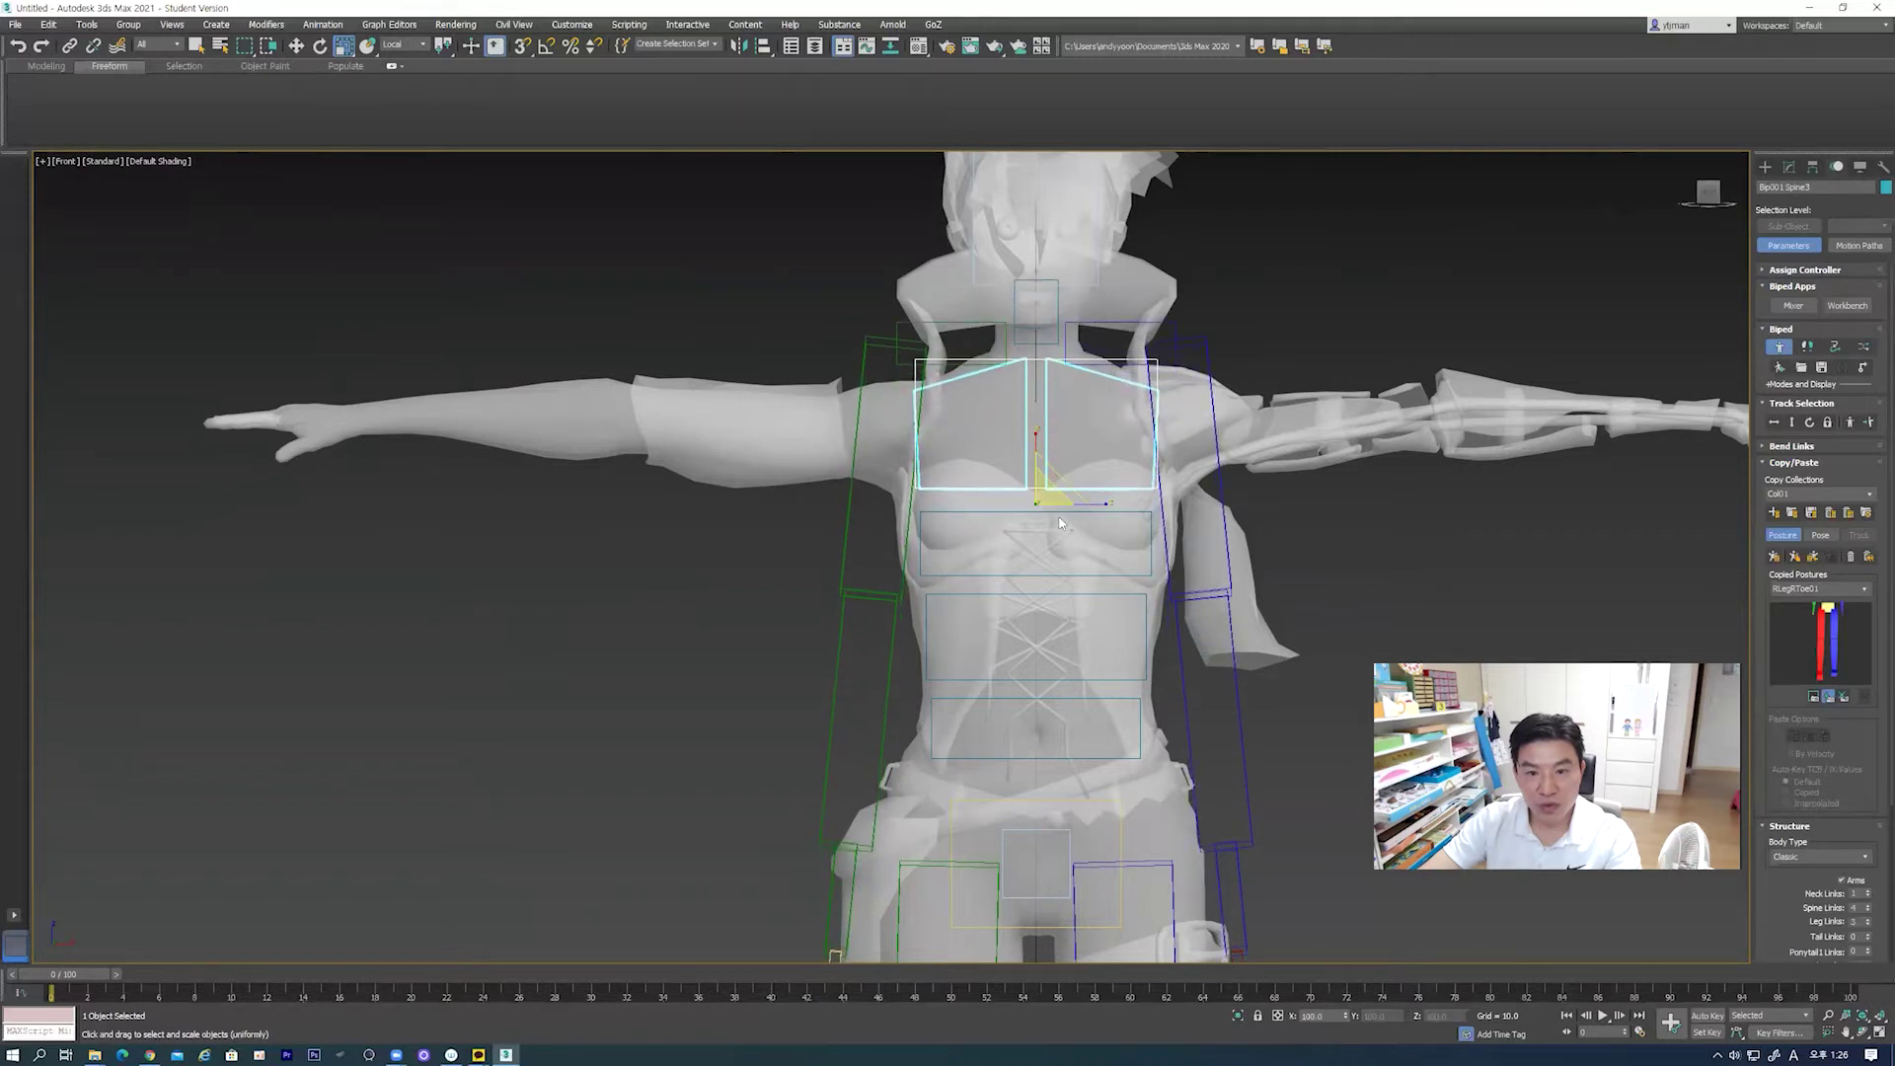
{"action": "left_click_drag", "start_coordinate": [1045, 504], "coordinate": [1076, 627]}
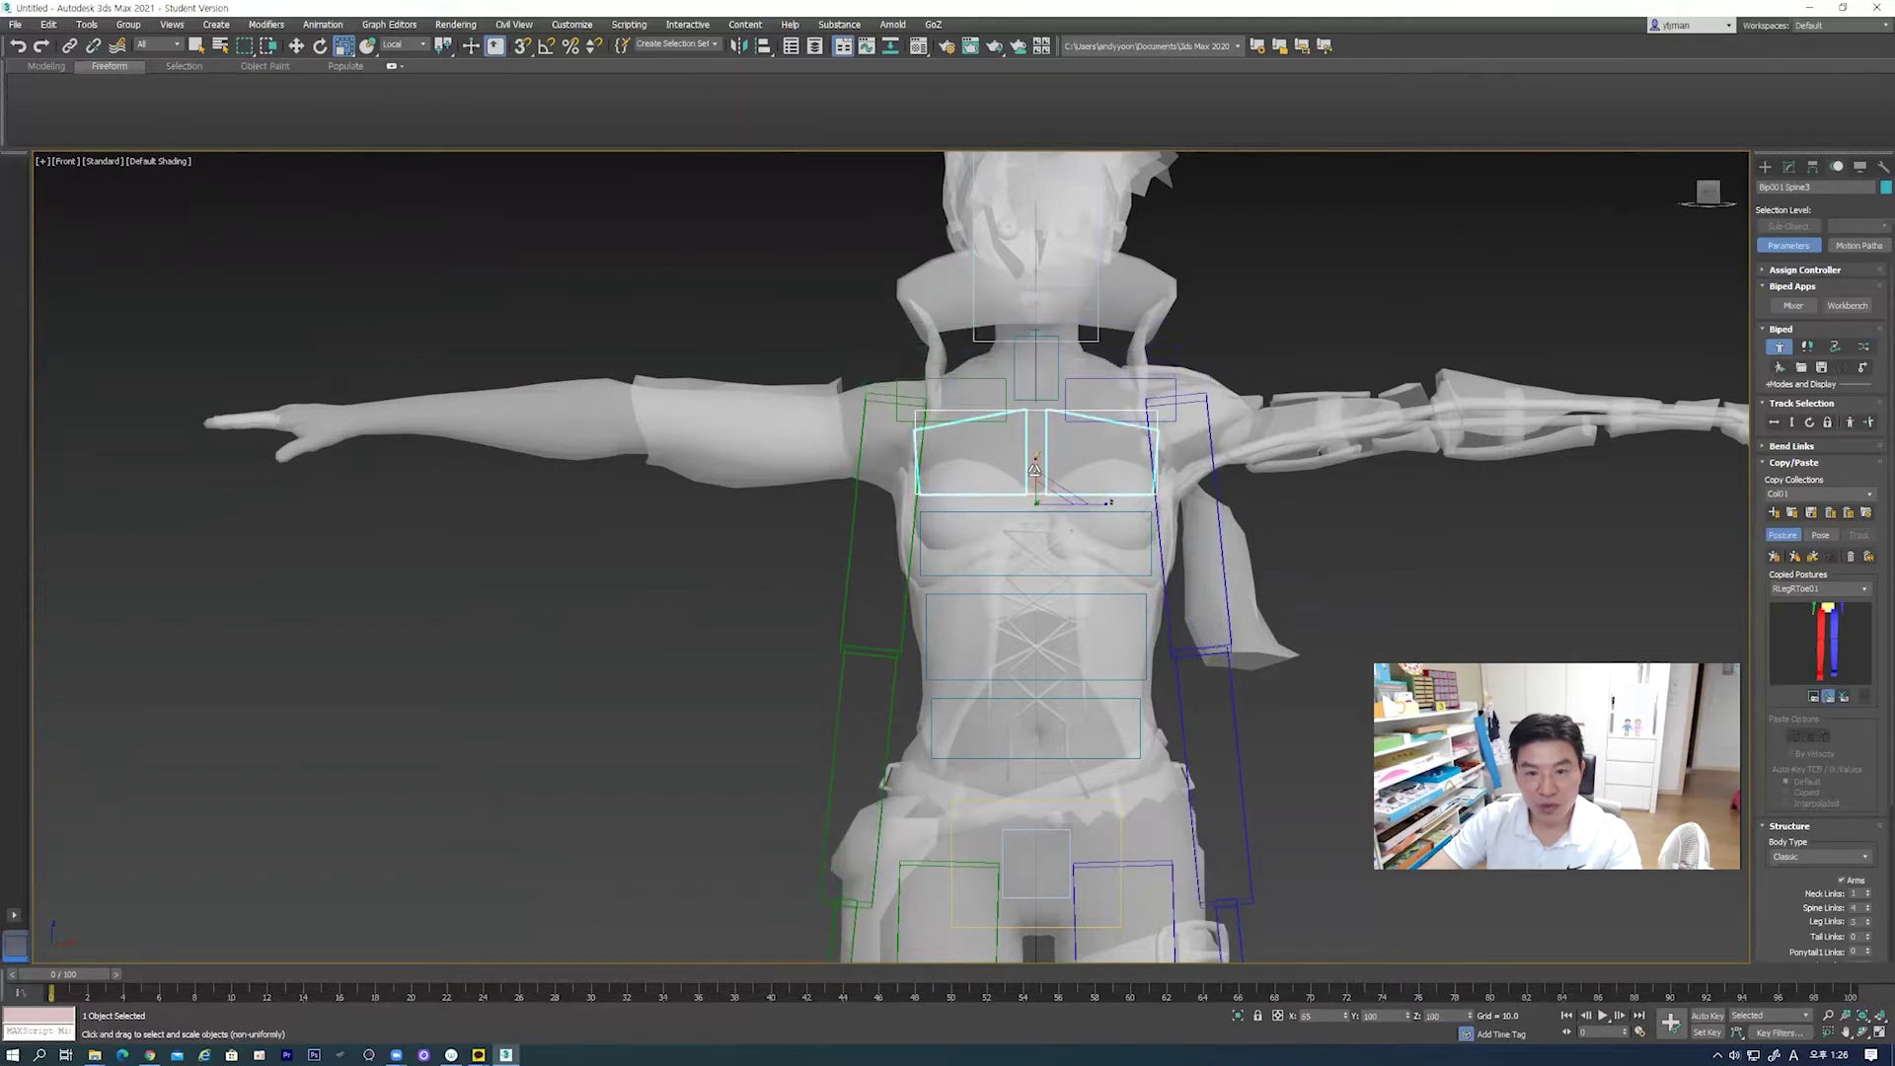
Step: Lengthen Spine1 and Spine2, shorten Spine3 to lower the neck, then orbit to check
{"action": "left_click", "coordinate": [1071, 627]}
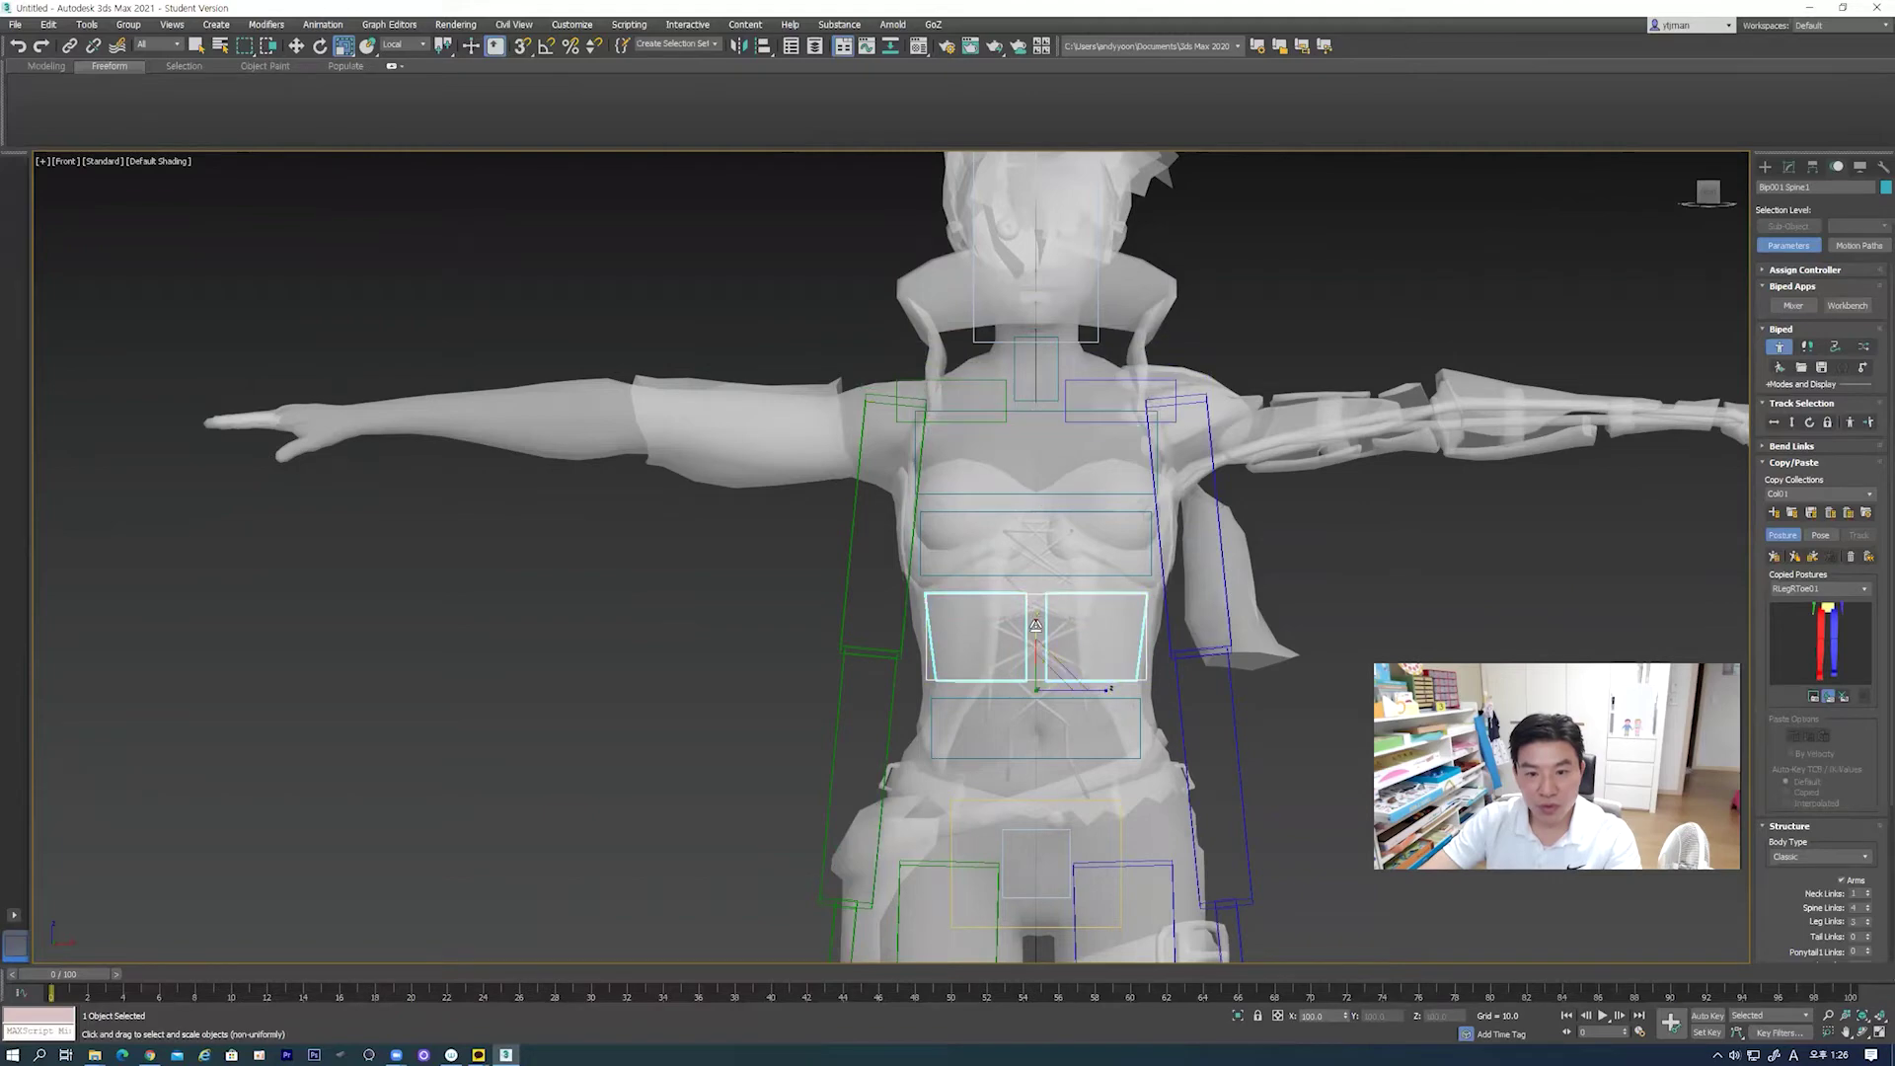
{"action": "left_click_drag", "start_coordinate": [1035, 623], "coordinate": [1035, 616]}
{"action": "left_click", "coordinate": [1035, 618]}
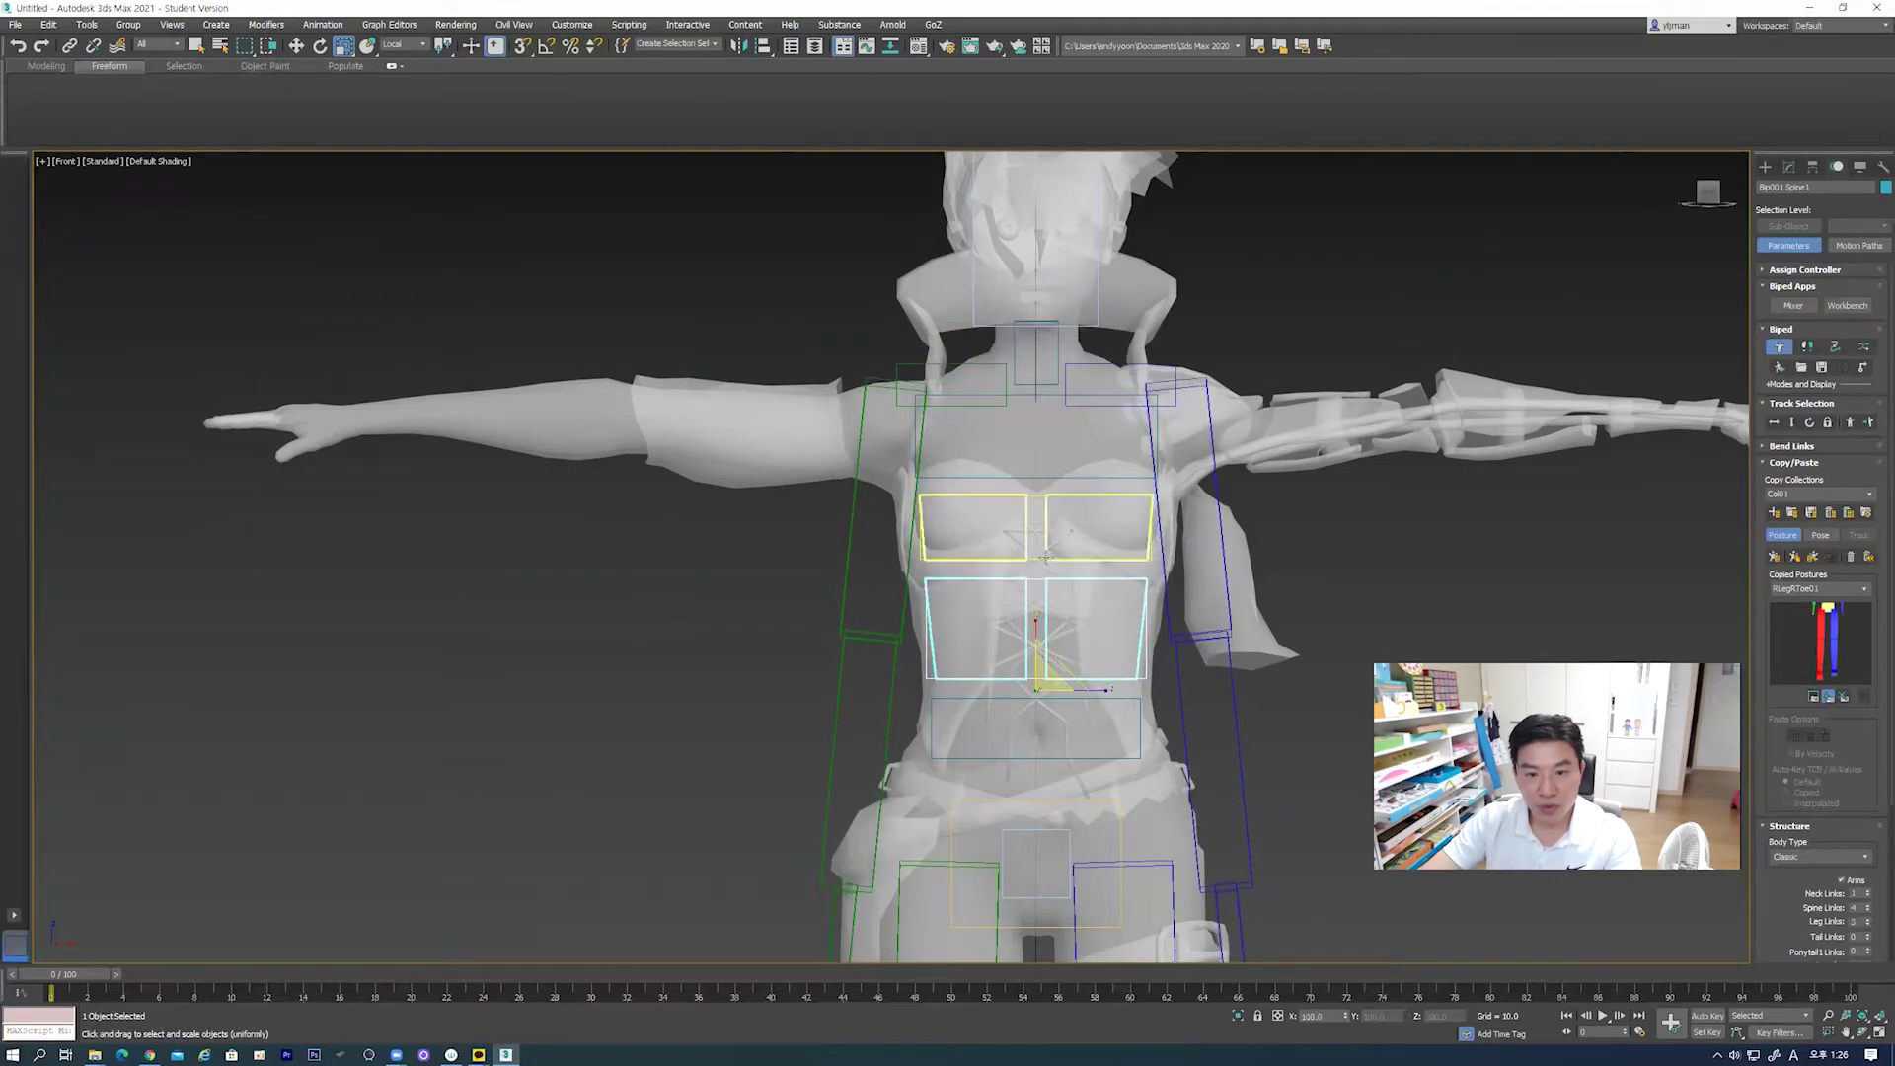
{"action": "left_click", "coordinate": [1047, 555]}
{"action": "left_click_drag", "start_coordinate": [1037, 523], "coordinate": [1040, 484]}
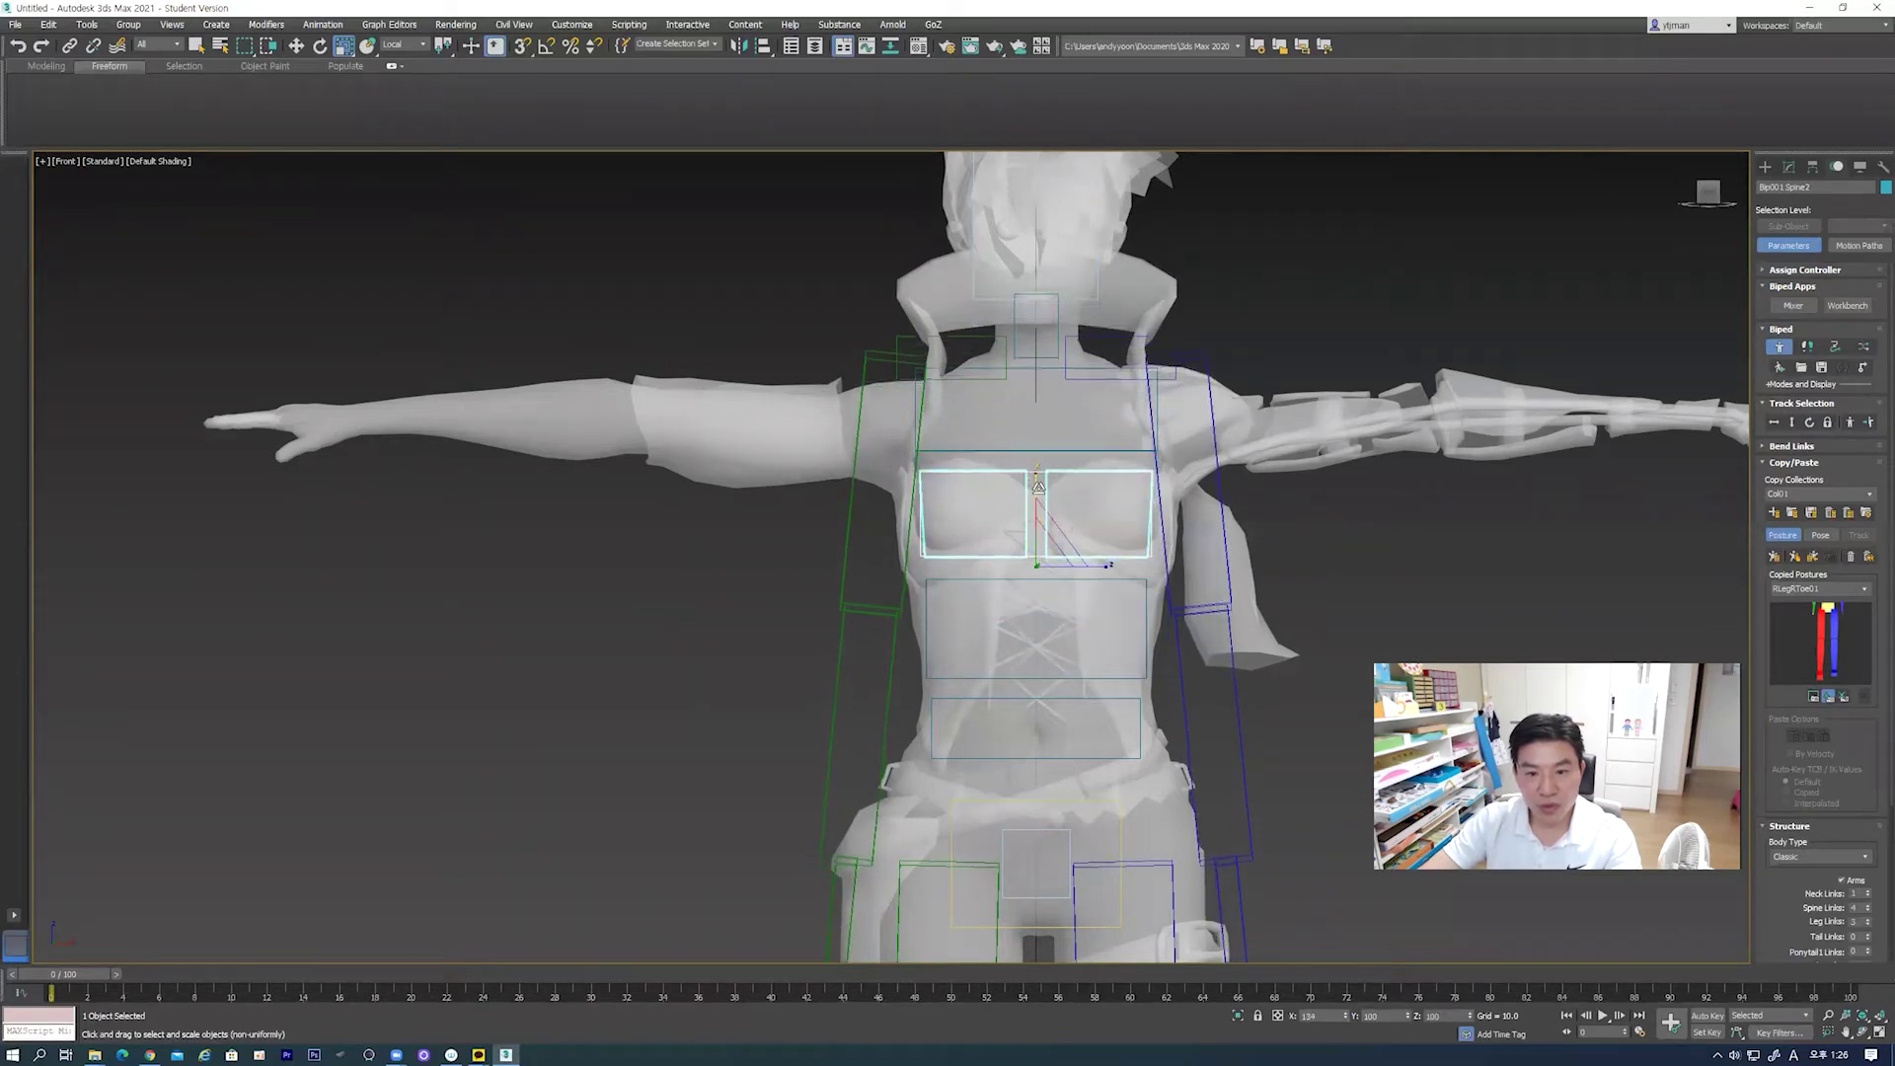
{"action": "left_click", "coordinate": [1058, 431]}
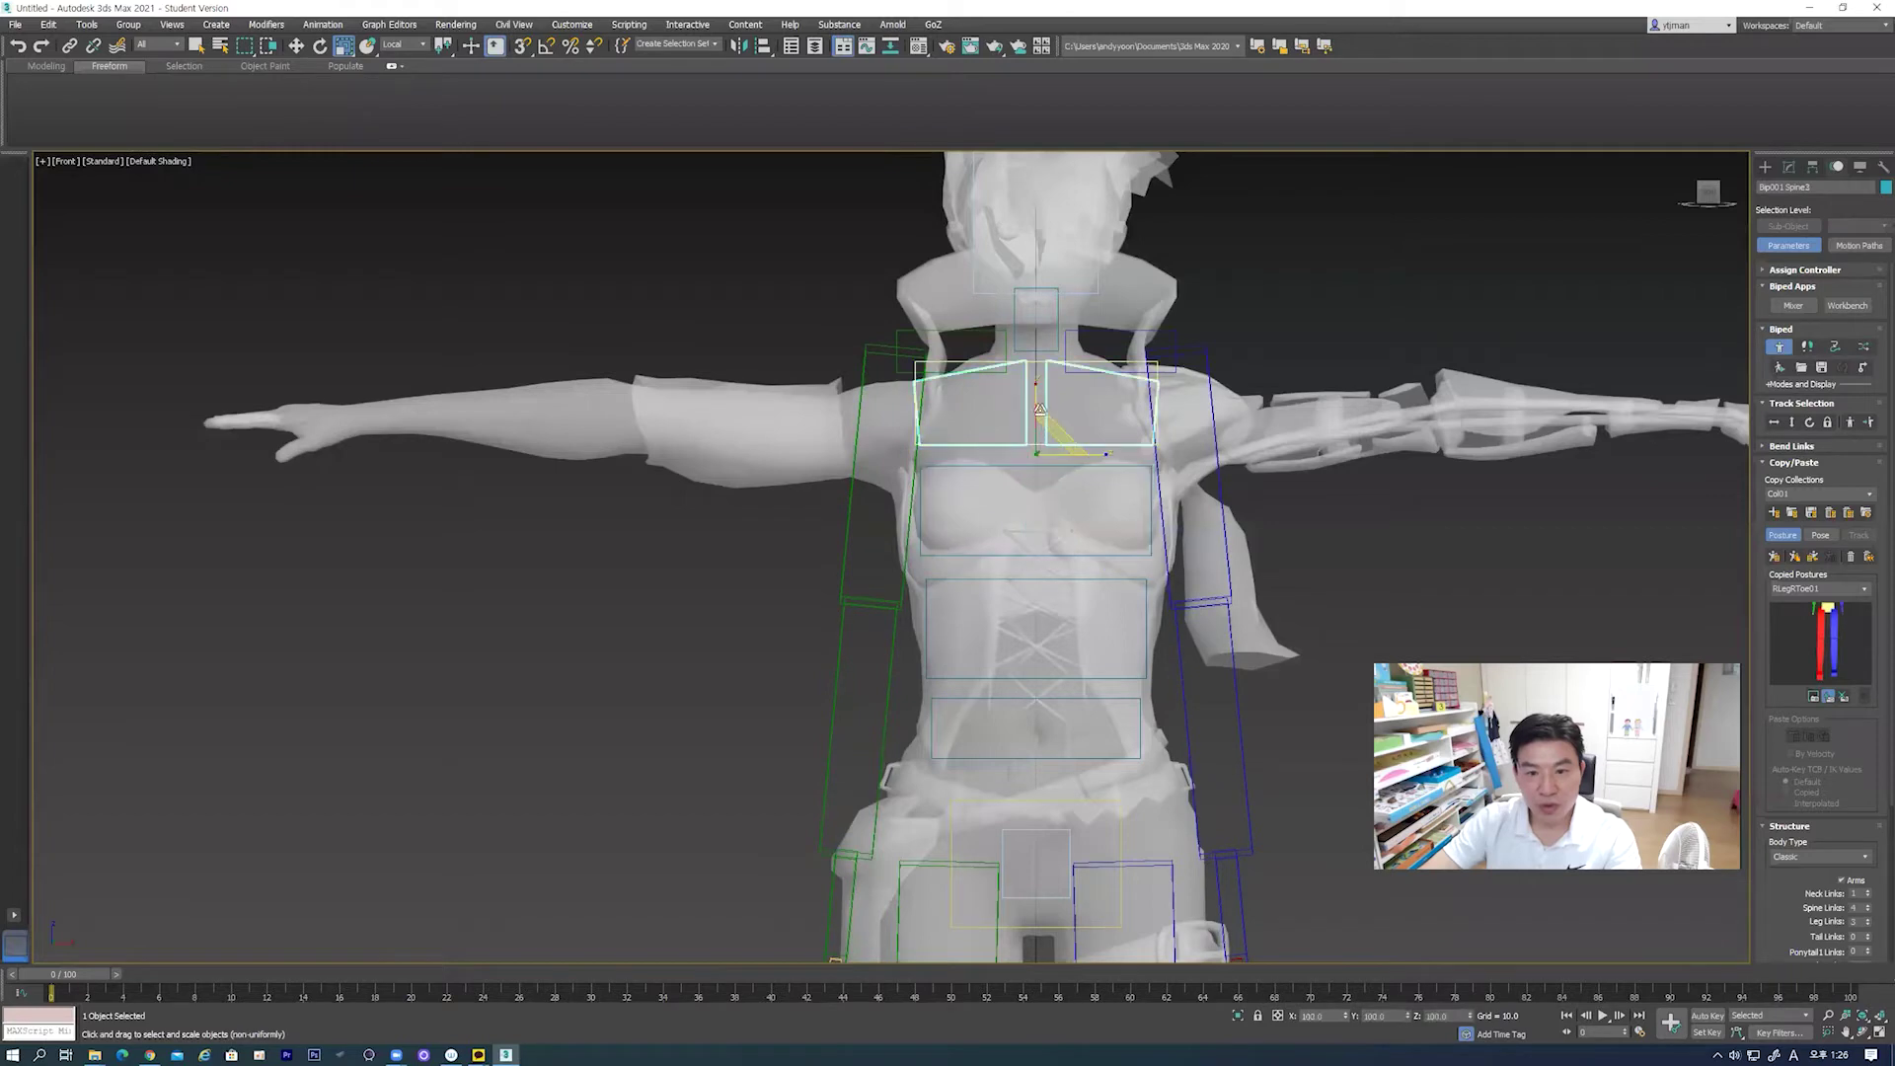
{"action": "left_click_drag", "start_coordinate": [1037, 395], "coordinate": [1052, 417]}
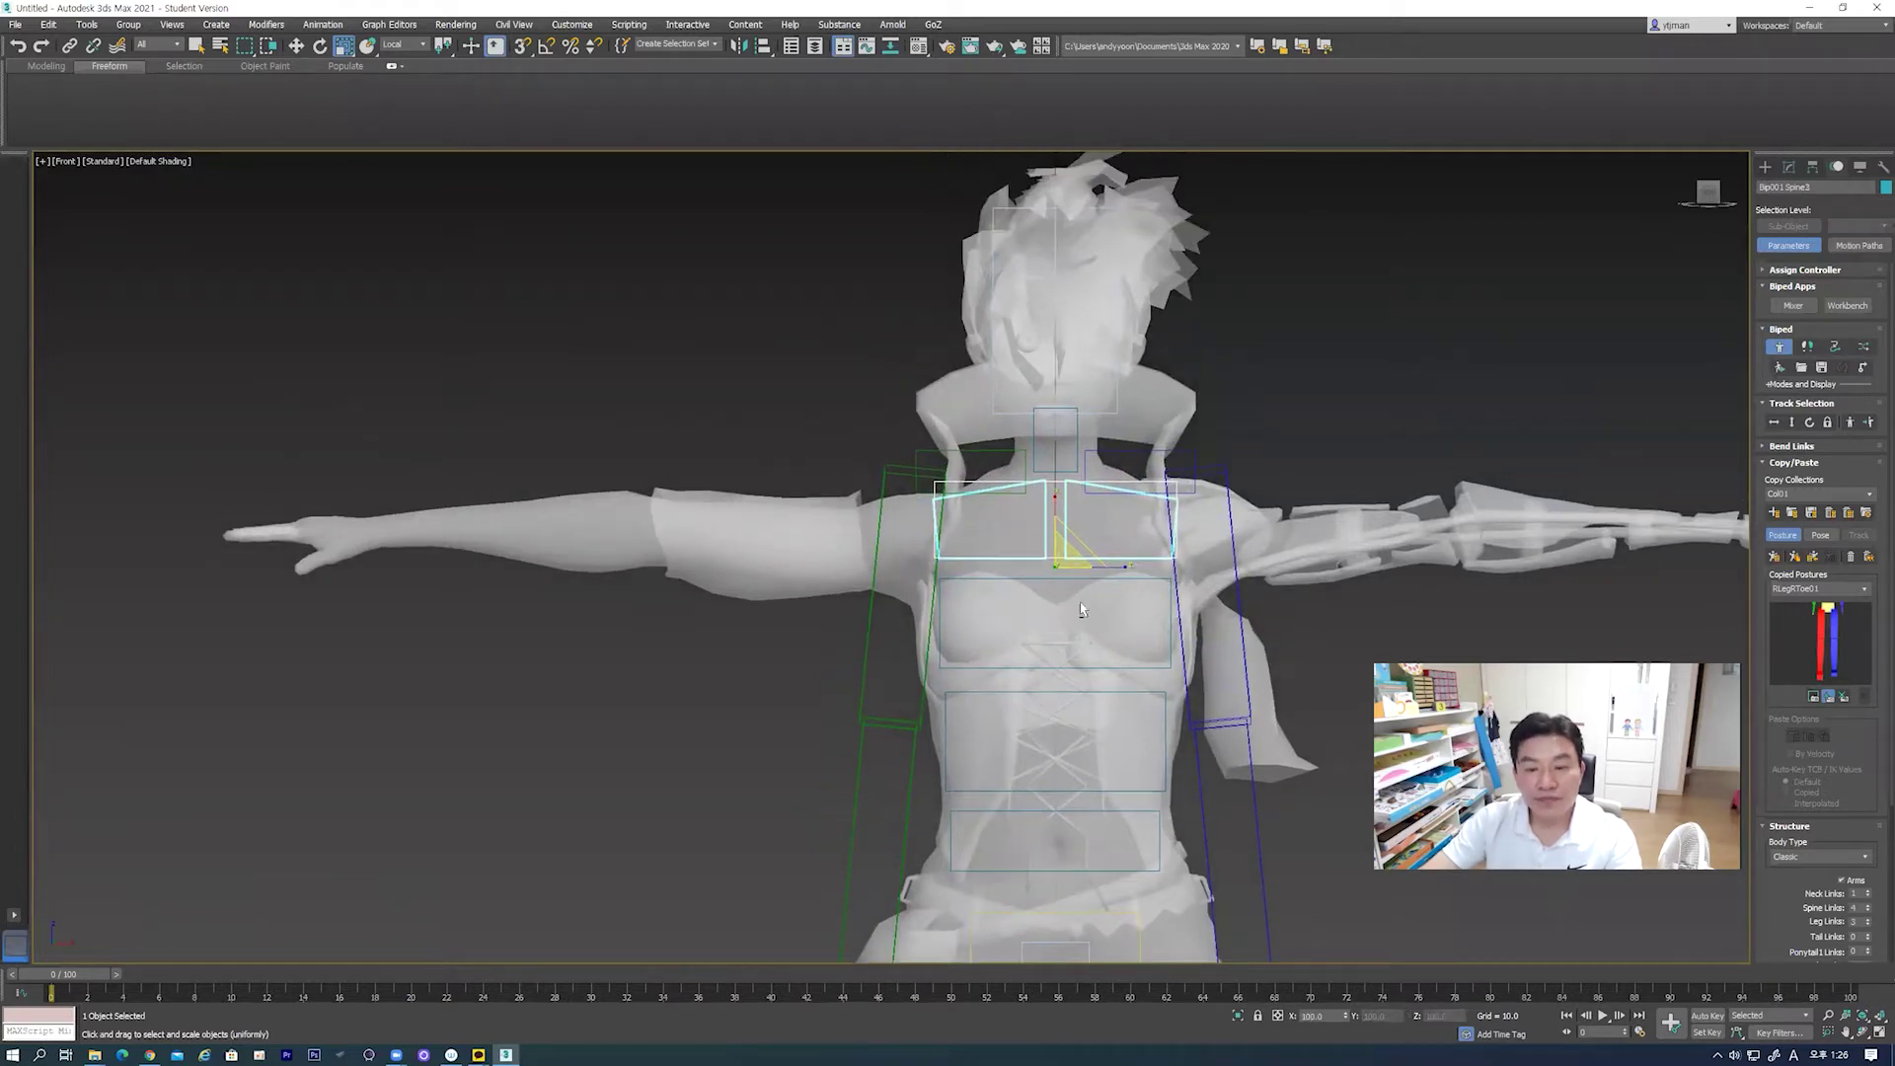
{"action": "middle_click_drag", "start_coordinate": [1080, 602], "coordinate": [1190, 618], "text": "alt"}
{"action": "scroll", "coordinate": [1188, 632], "scroll_direction": "down", "scroll_amount": 2}
{"action": "scroll", "coordinate": [1187, 655], "scroll_direction": "down", "scroll_amount": 2}
Step: In the Left view, tilt the lowest spine box to follow the back
{"action": "key", "text": "l"}
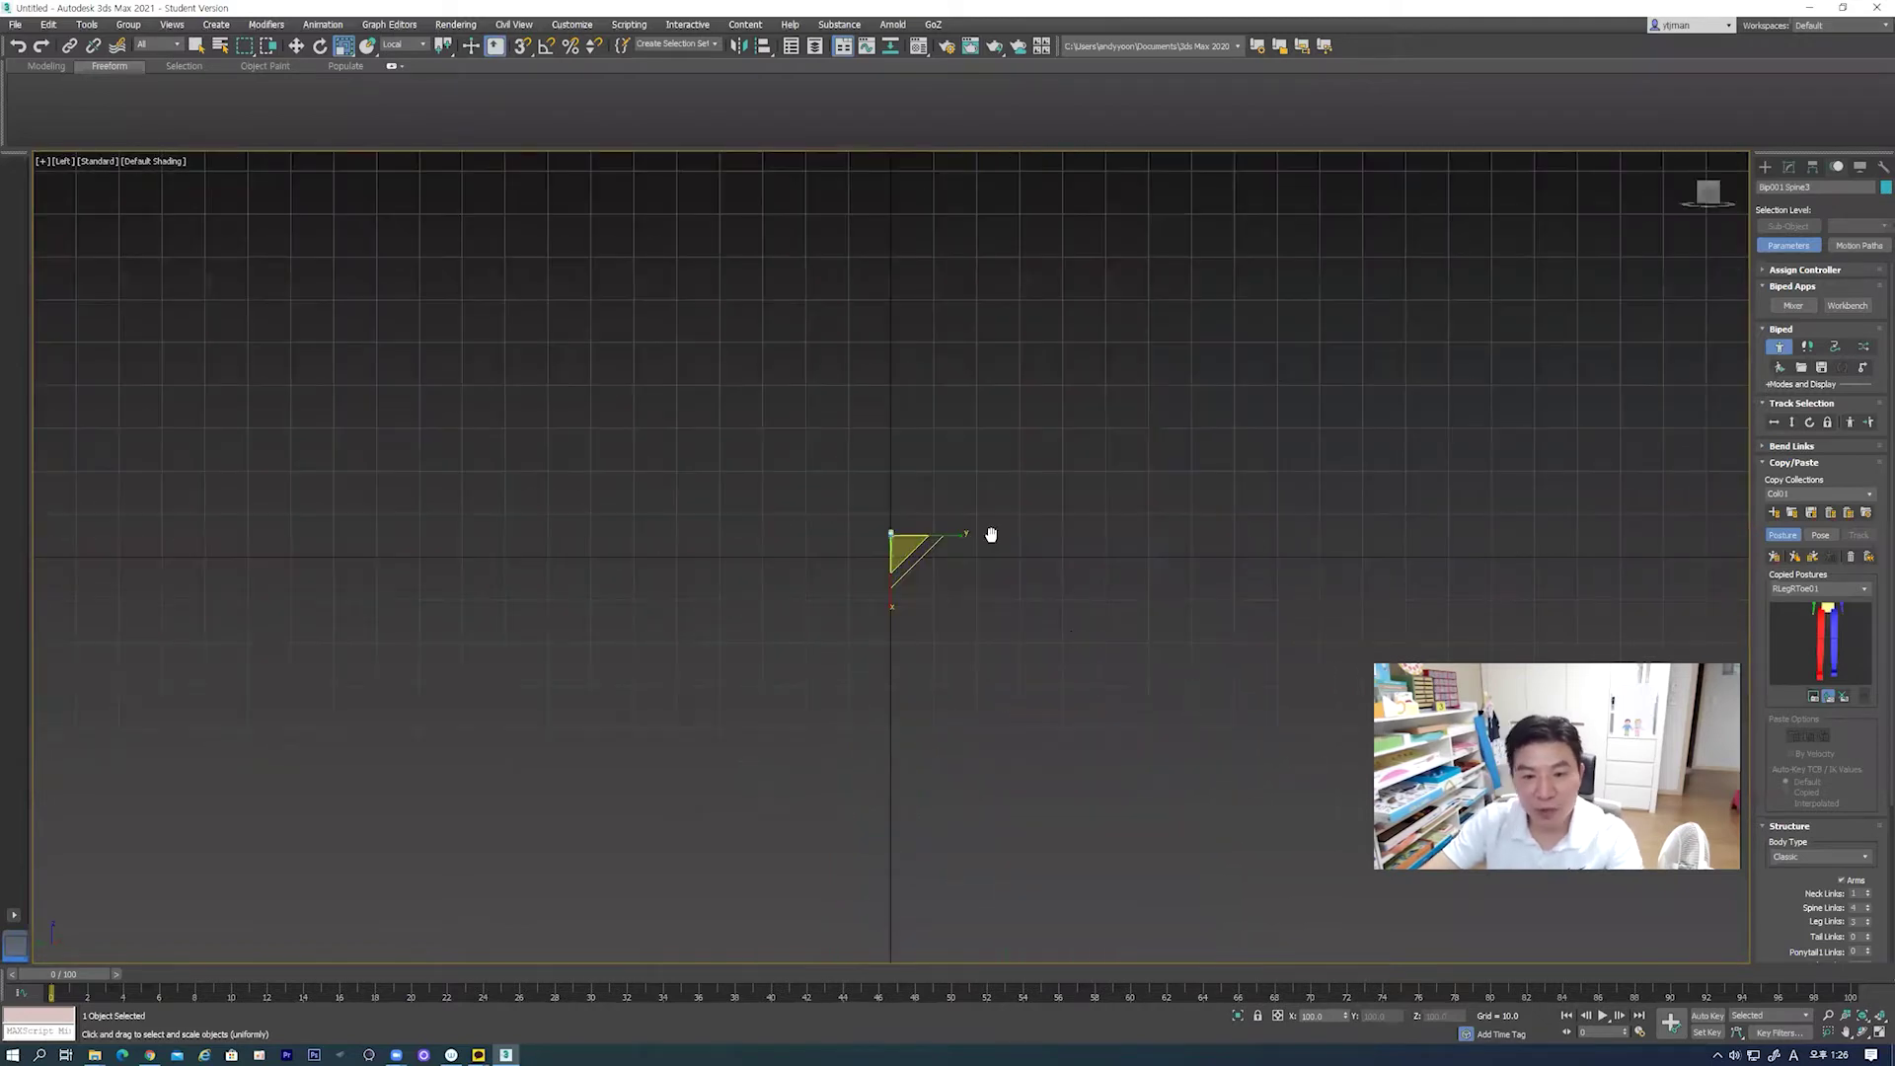
{"action": "scroll", "coordinate": [924, 507], "scroll_direction": "up", "scroll_amount": 5}
{"action": "scroll", "coordinate": [928, 572], "scroll_direction": "up", "scroll_amount": 1}
{"action": "scroll", "coordinate": [933, 642], "scroll_direction": "up", "scroll_amount": 2}
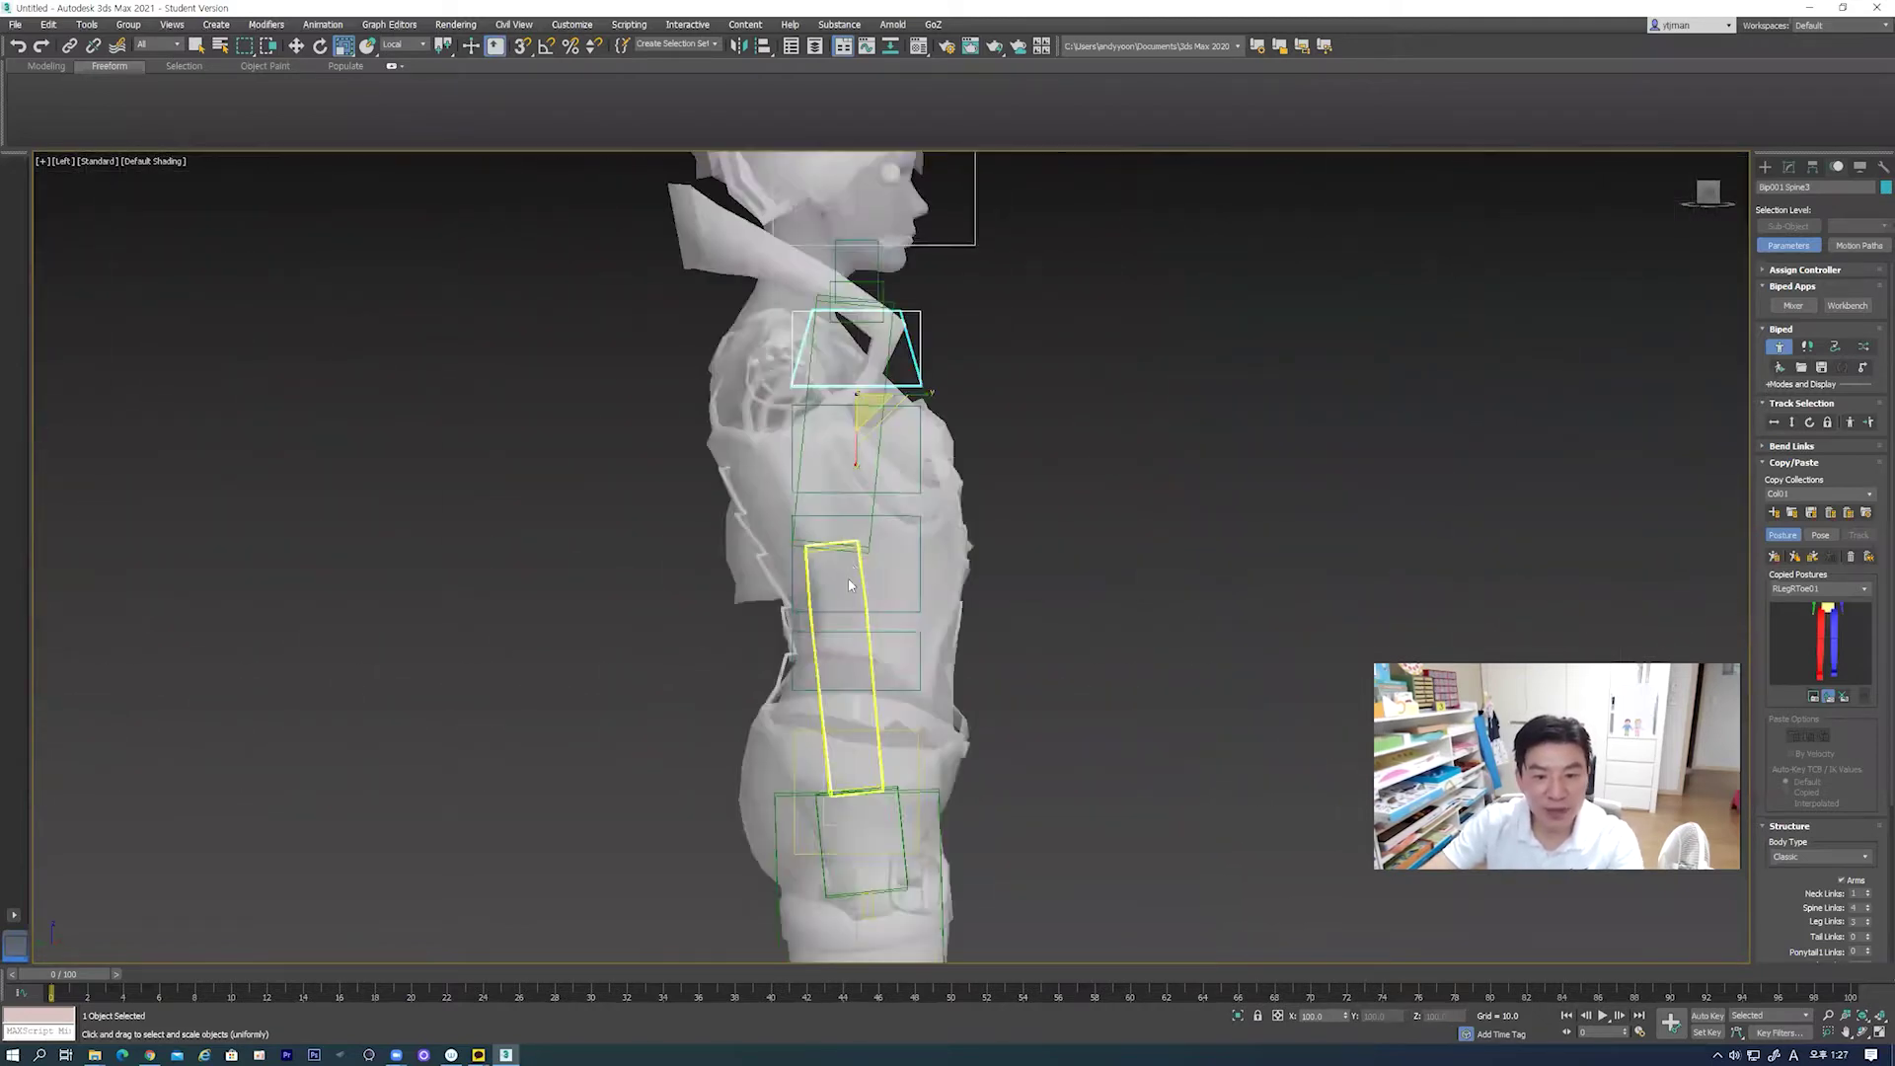
{"action": "scroll", "coordinate": [941, 719], "scroll_direction": "up", "scroll_amount": 2}
{"action": "left_click", "coordinate": [945, 731]}
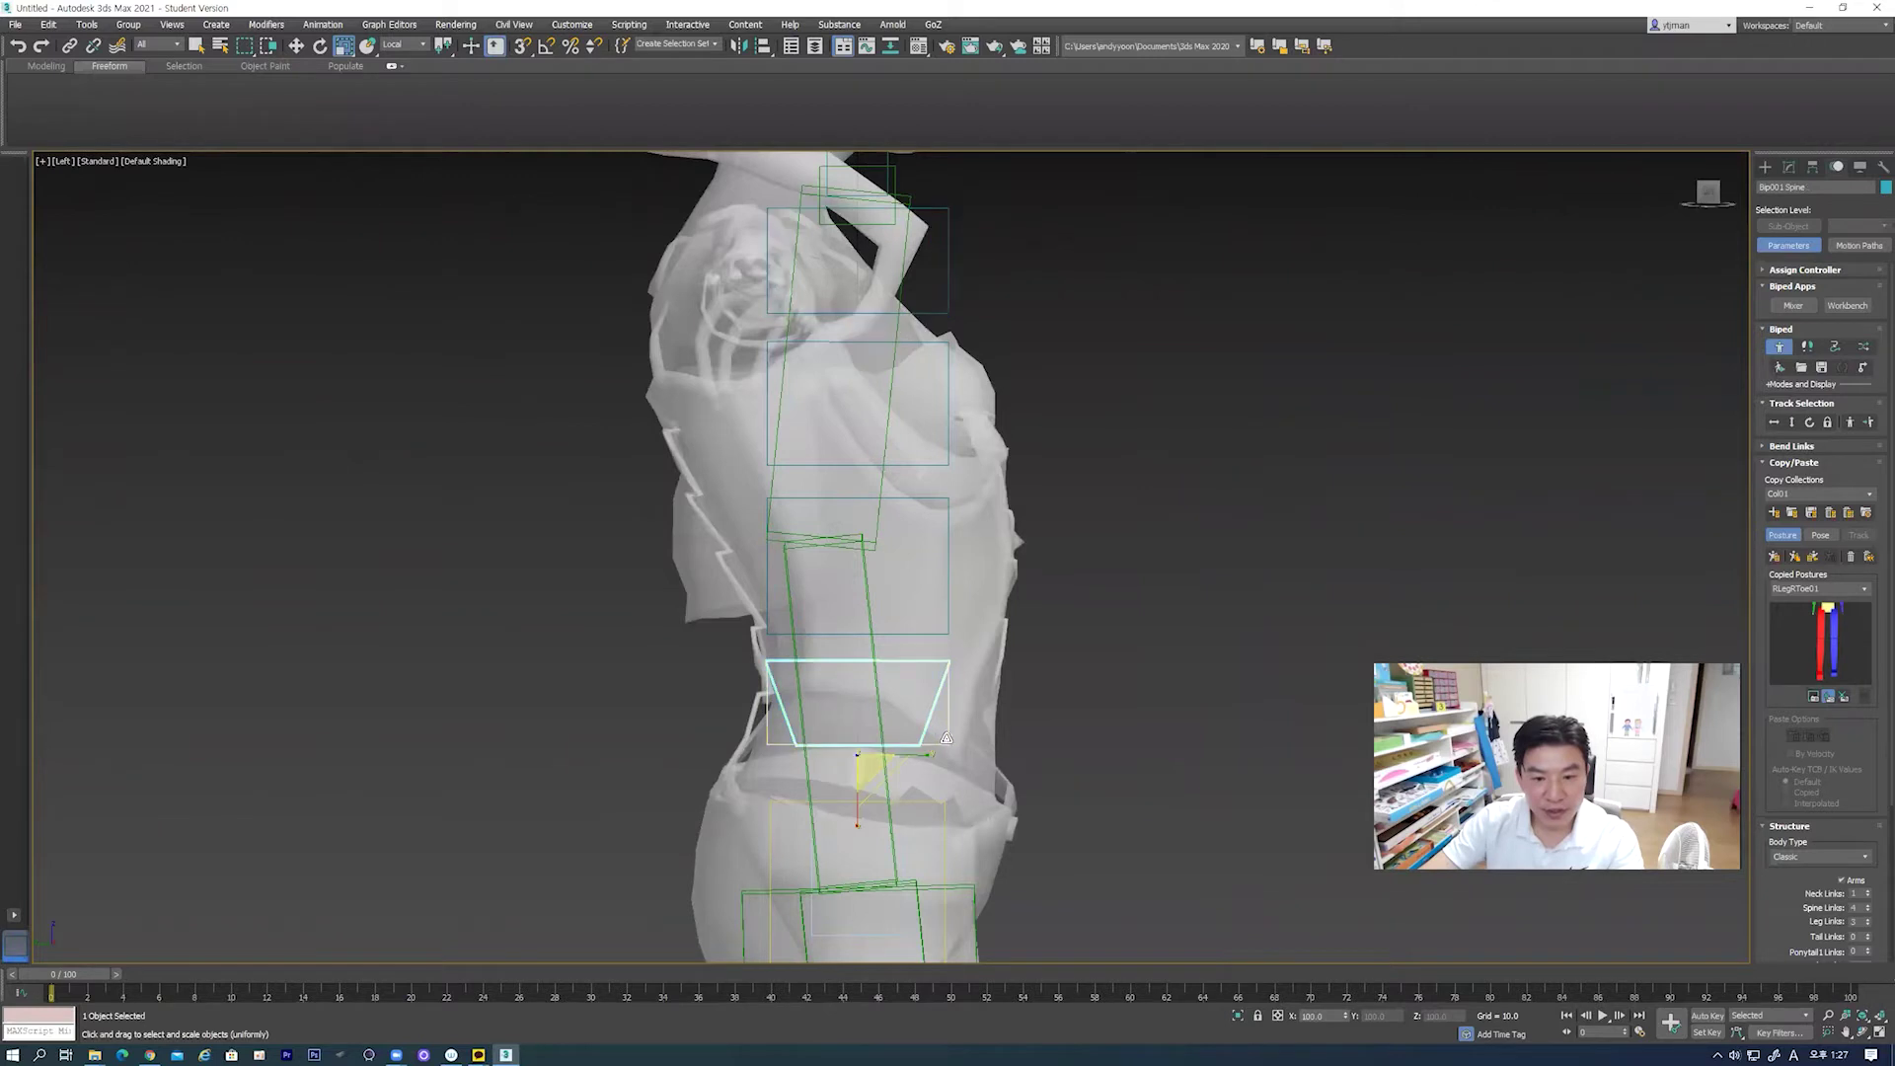
{"action": "key", "text": "e"}
{"action": "left_click_drag", "start_coordinate": [905, 752], "coordinate": [916, 743]}
Step: Rotate Spine1 upright, and tilt Spine2 and Spine3 (about 12 degrees) to follow the chest
{"action": "left_click", "coordinate": [959, 620]}
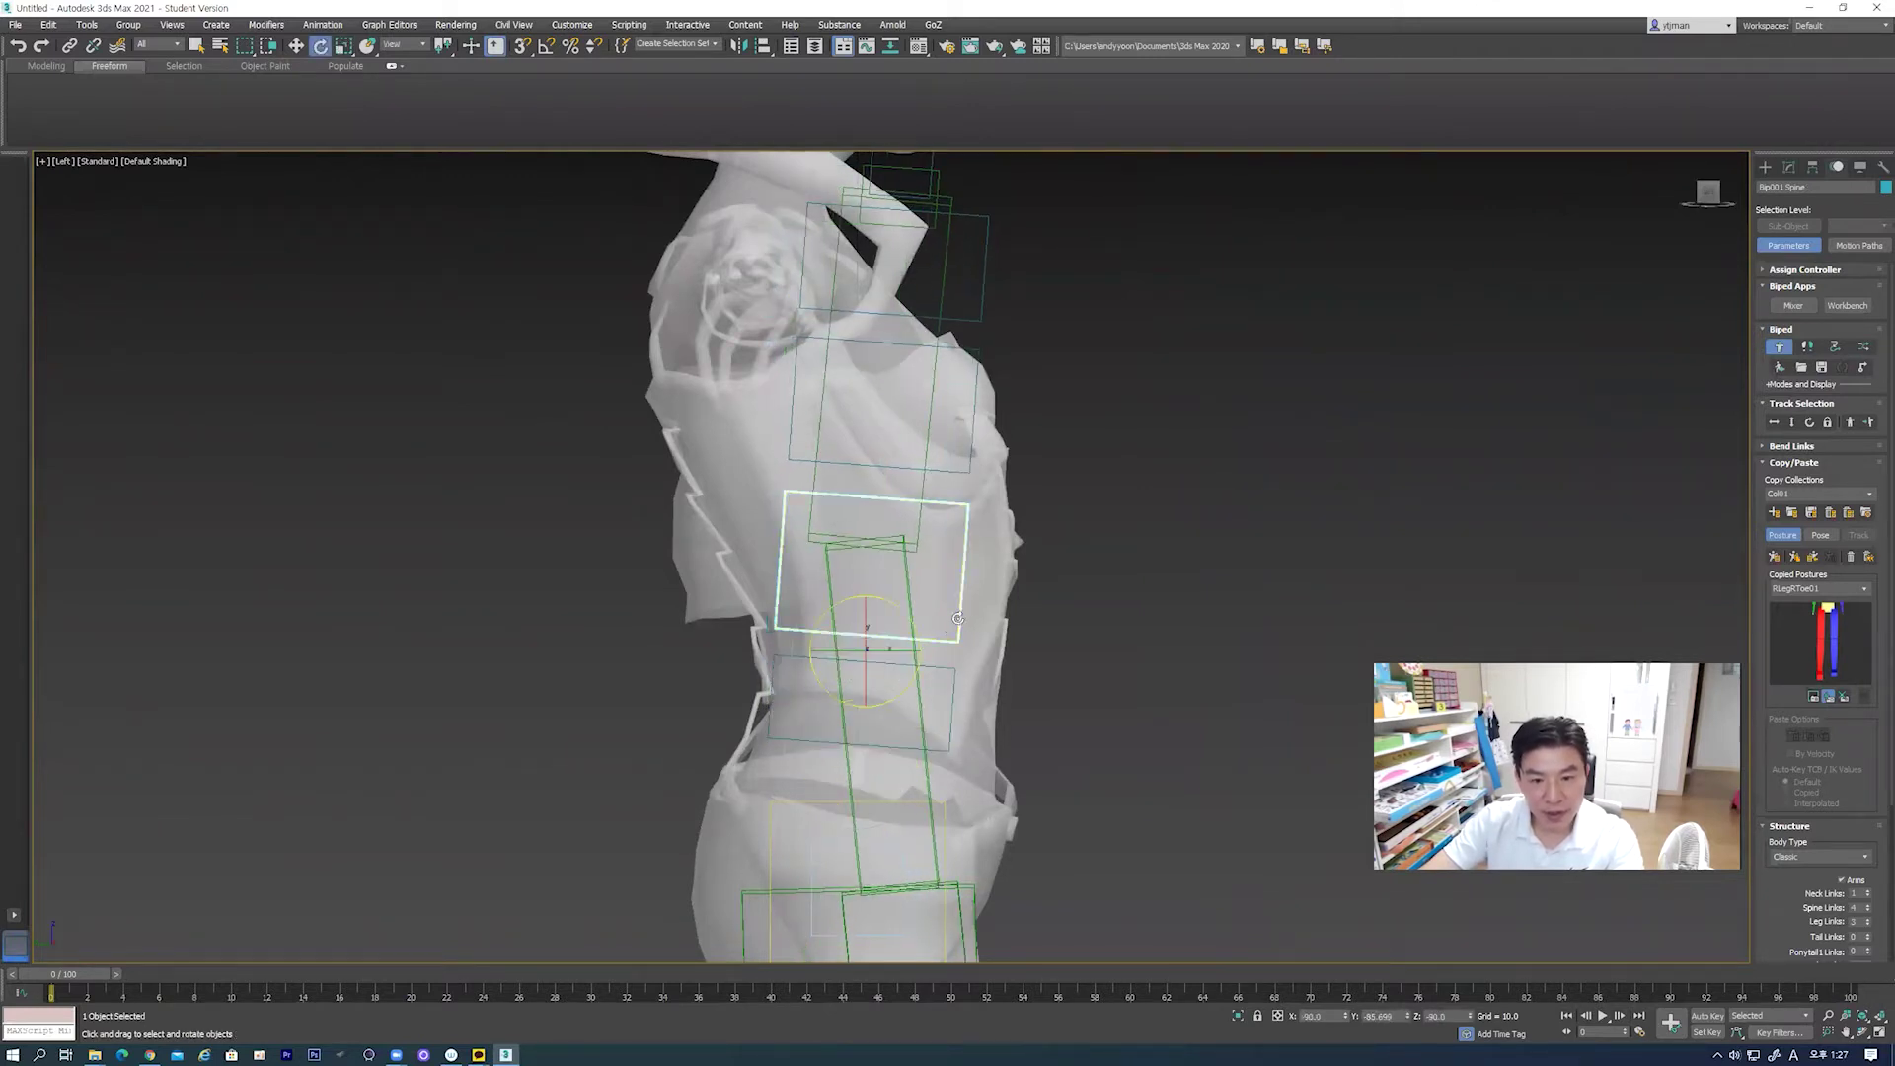
{"action": "left_click_drag", "start_coordinate": [915, 637], "coordinate": [911, 630]}
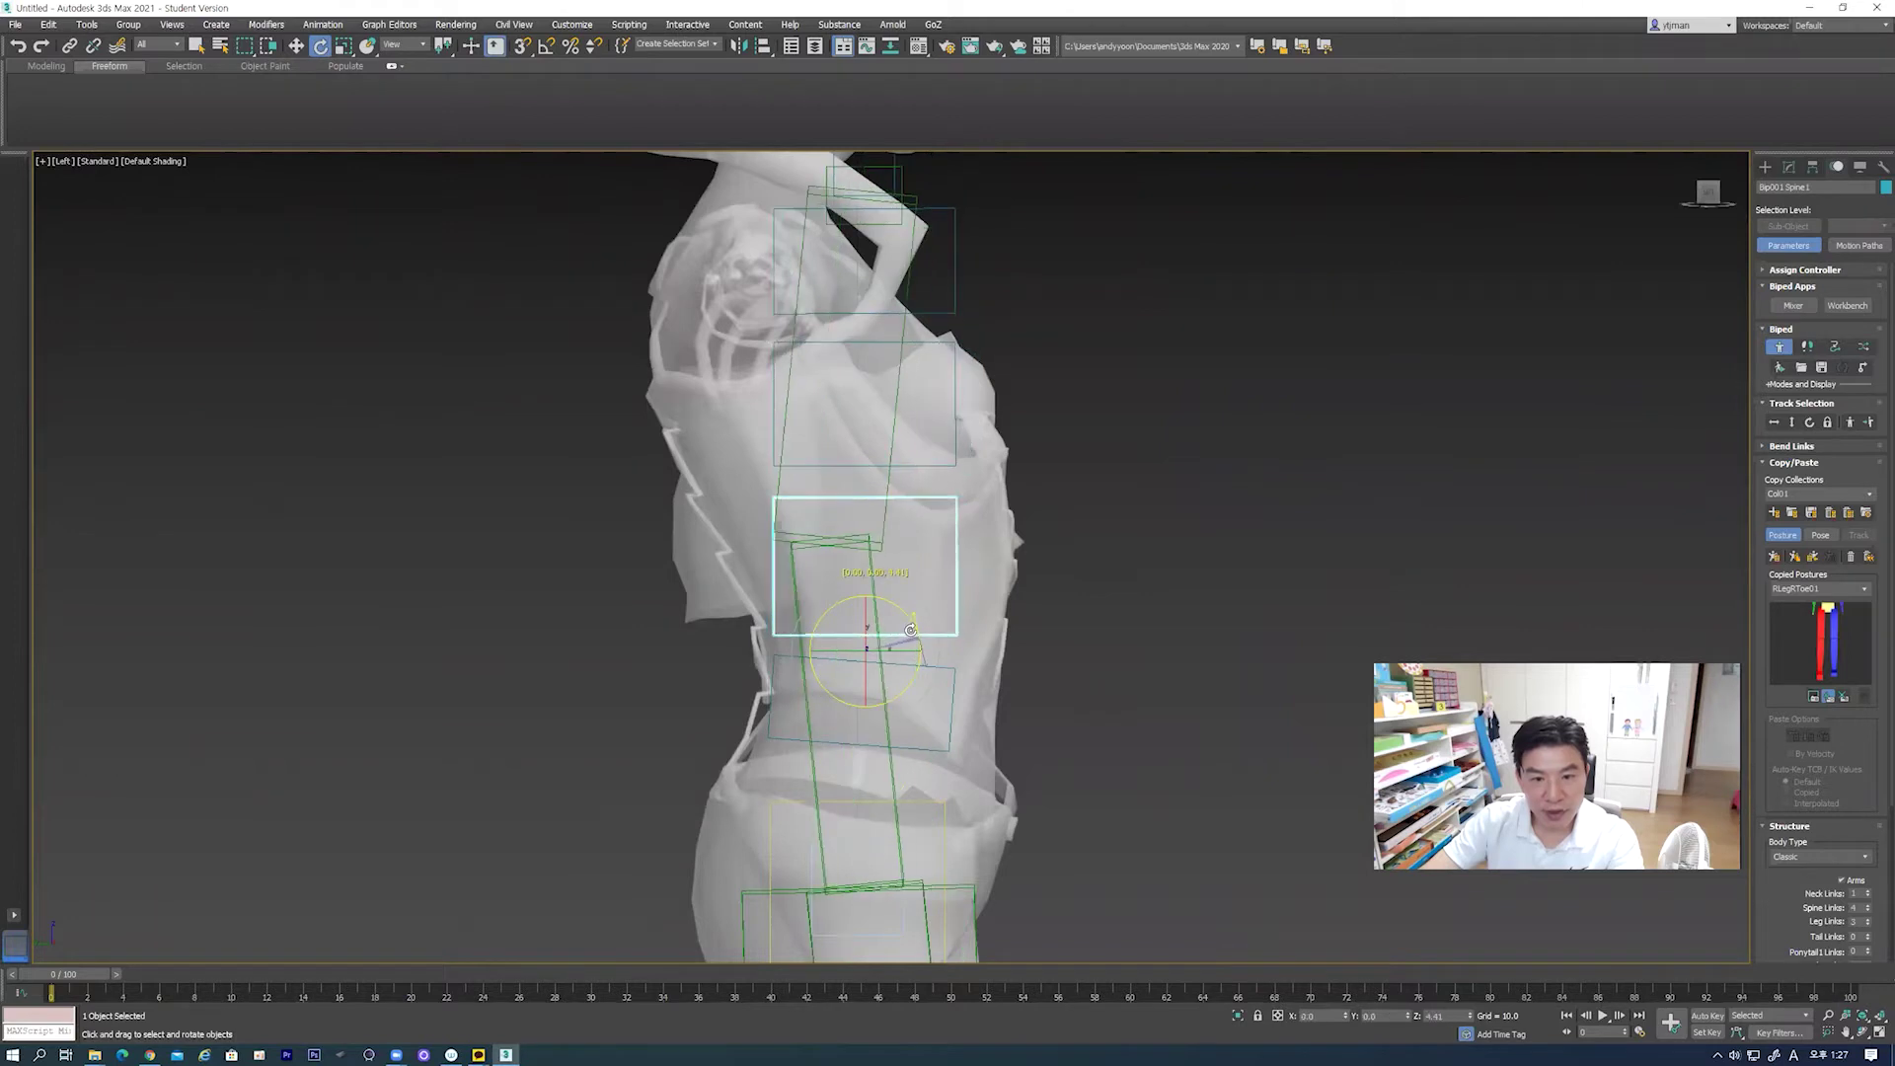
{"action": "left_click", "coordinate": [924, 495]}
{"action": "left_click_drag", "start_coordinate": [918, 475], "coordinate": [926, 498]}
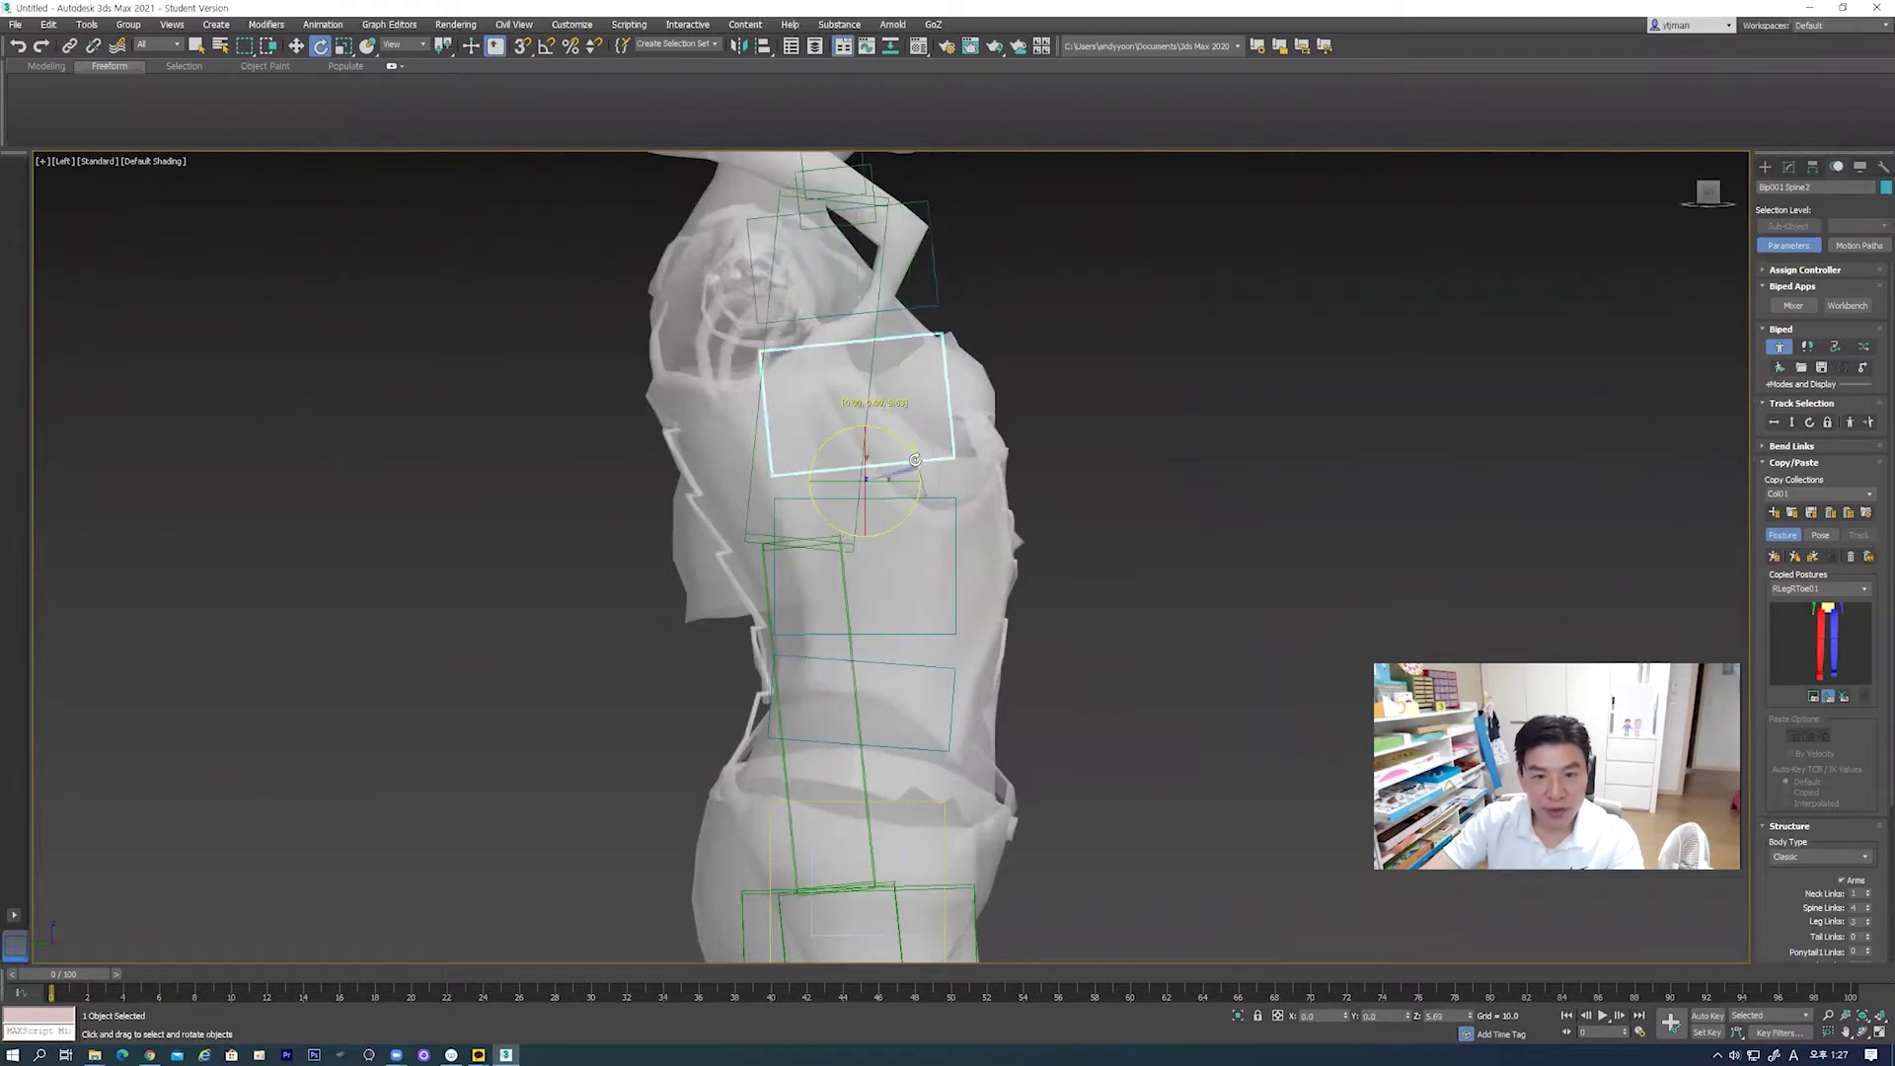
{"action": "middle_click_drag", "start_coordinate": [944, 286], "coordinate": [944, 508]}
{"action": "left_click", "coordinate": [938, 507]}
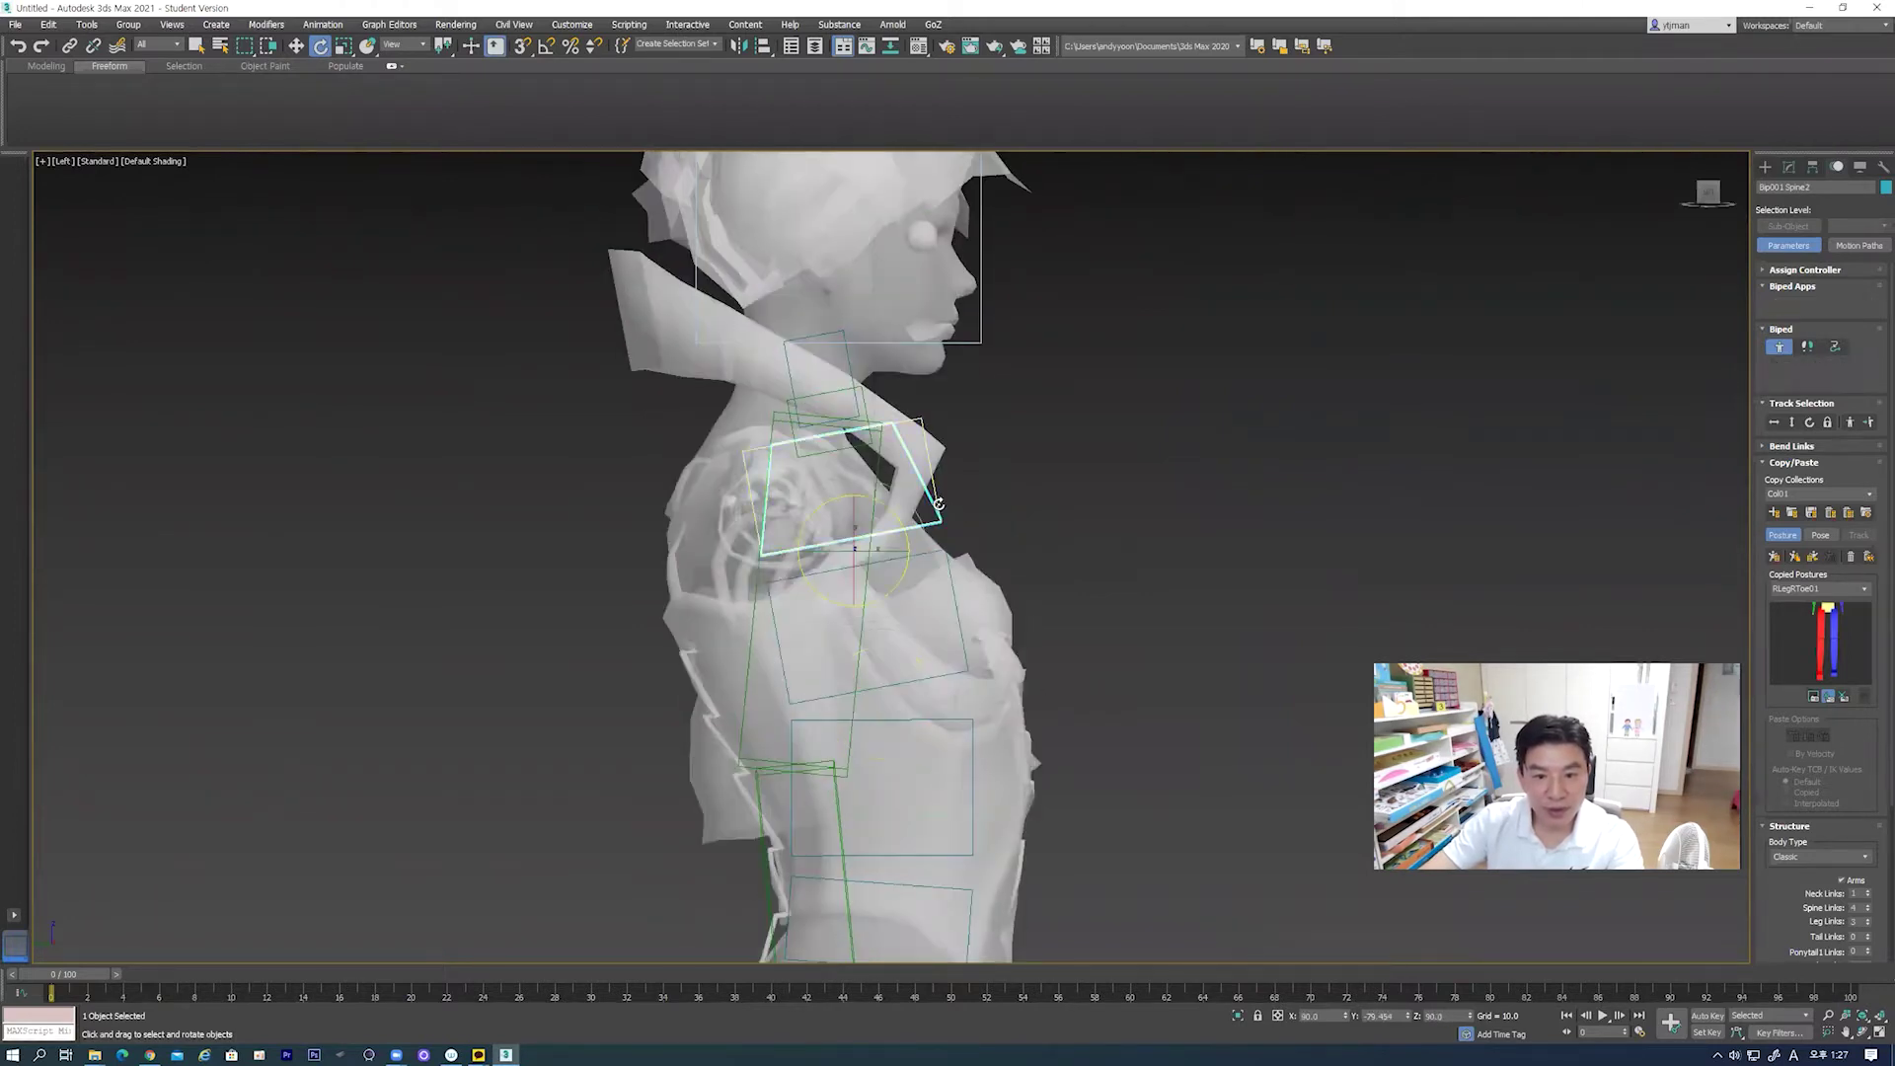
{"action": "left_click_drag", "start_coordinate": [899, 524], "coordinate": [901, 499]}
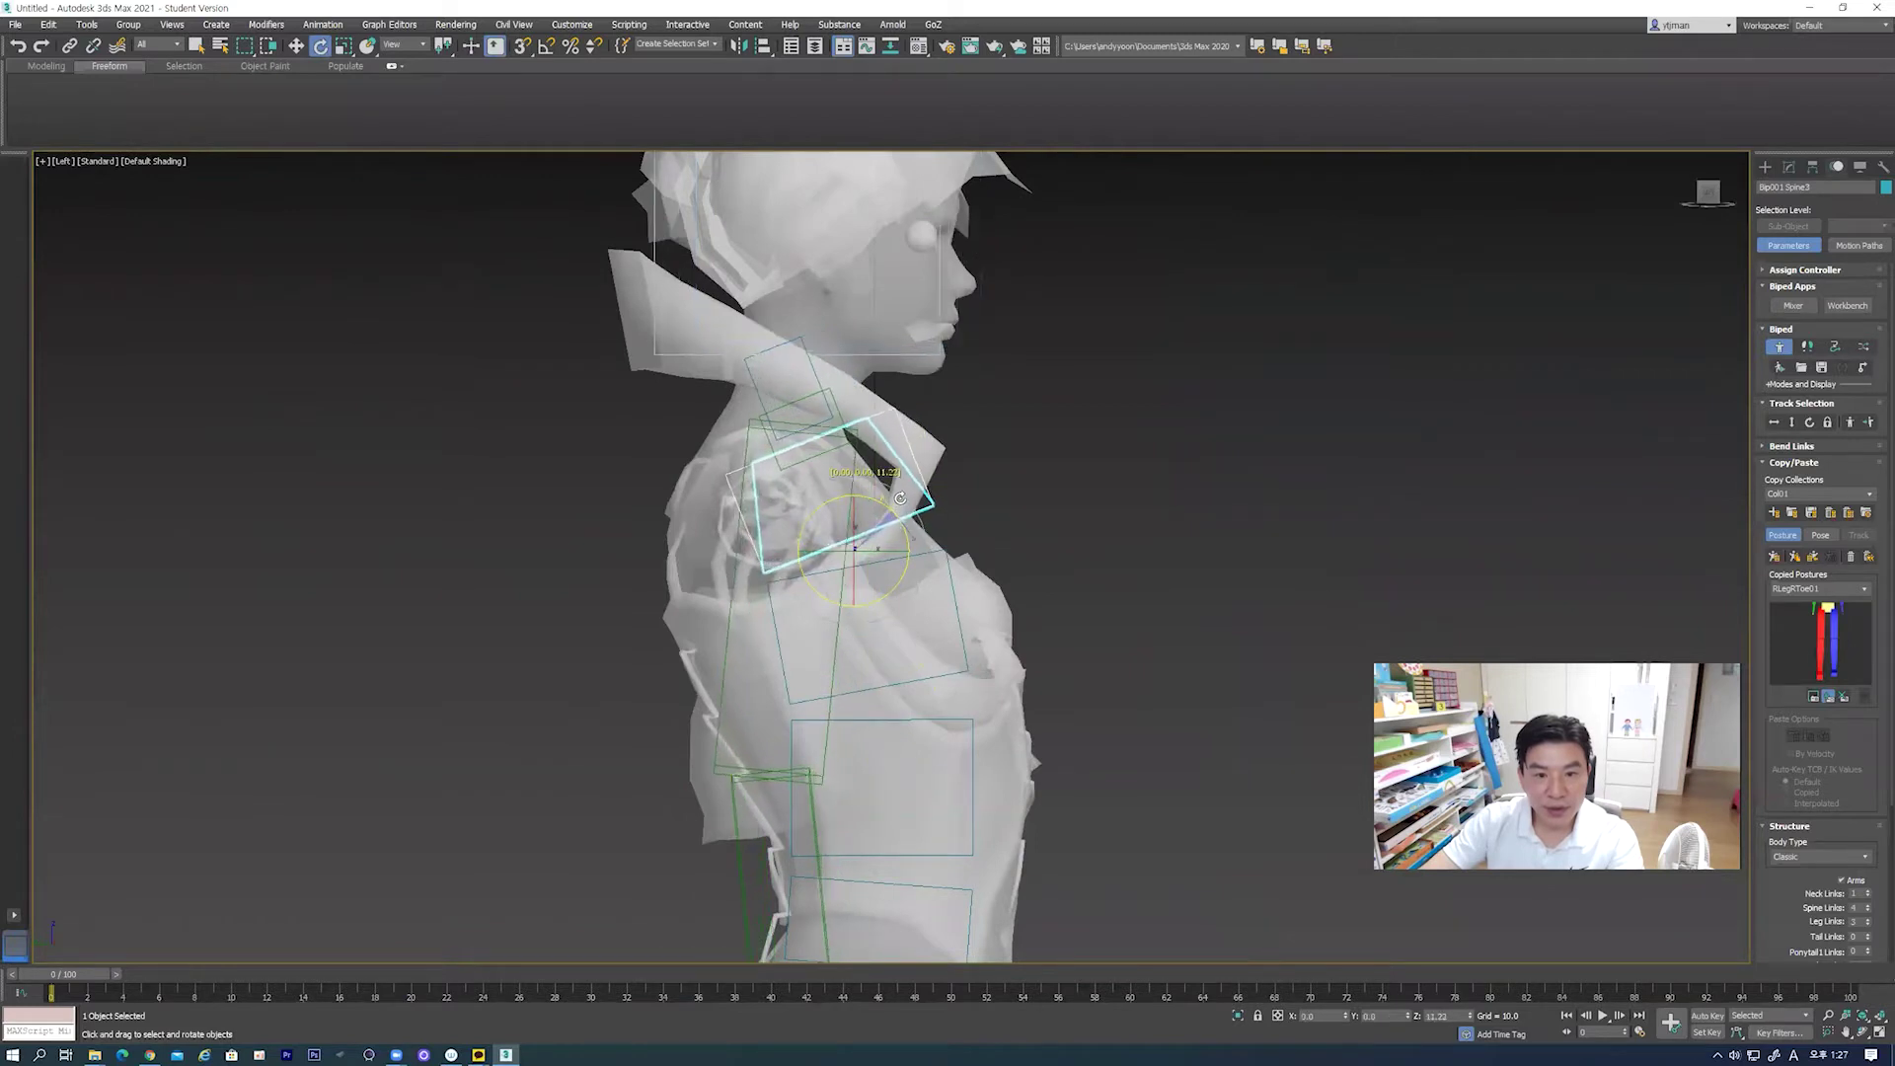
Step: Tilt the neck box back 10 degrees, trying a lengthwise stretch and undoing it
{"action": "left_click", "coordinate": [822, 383]}
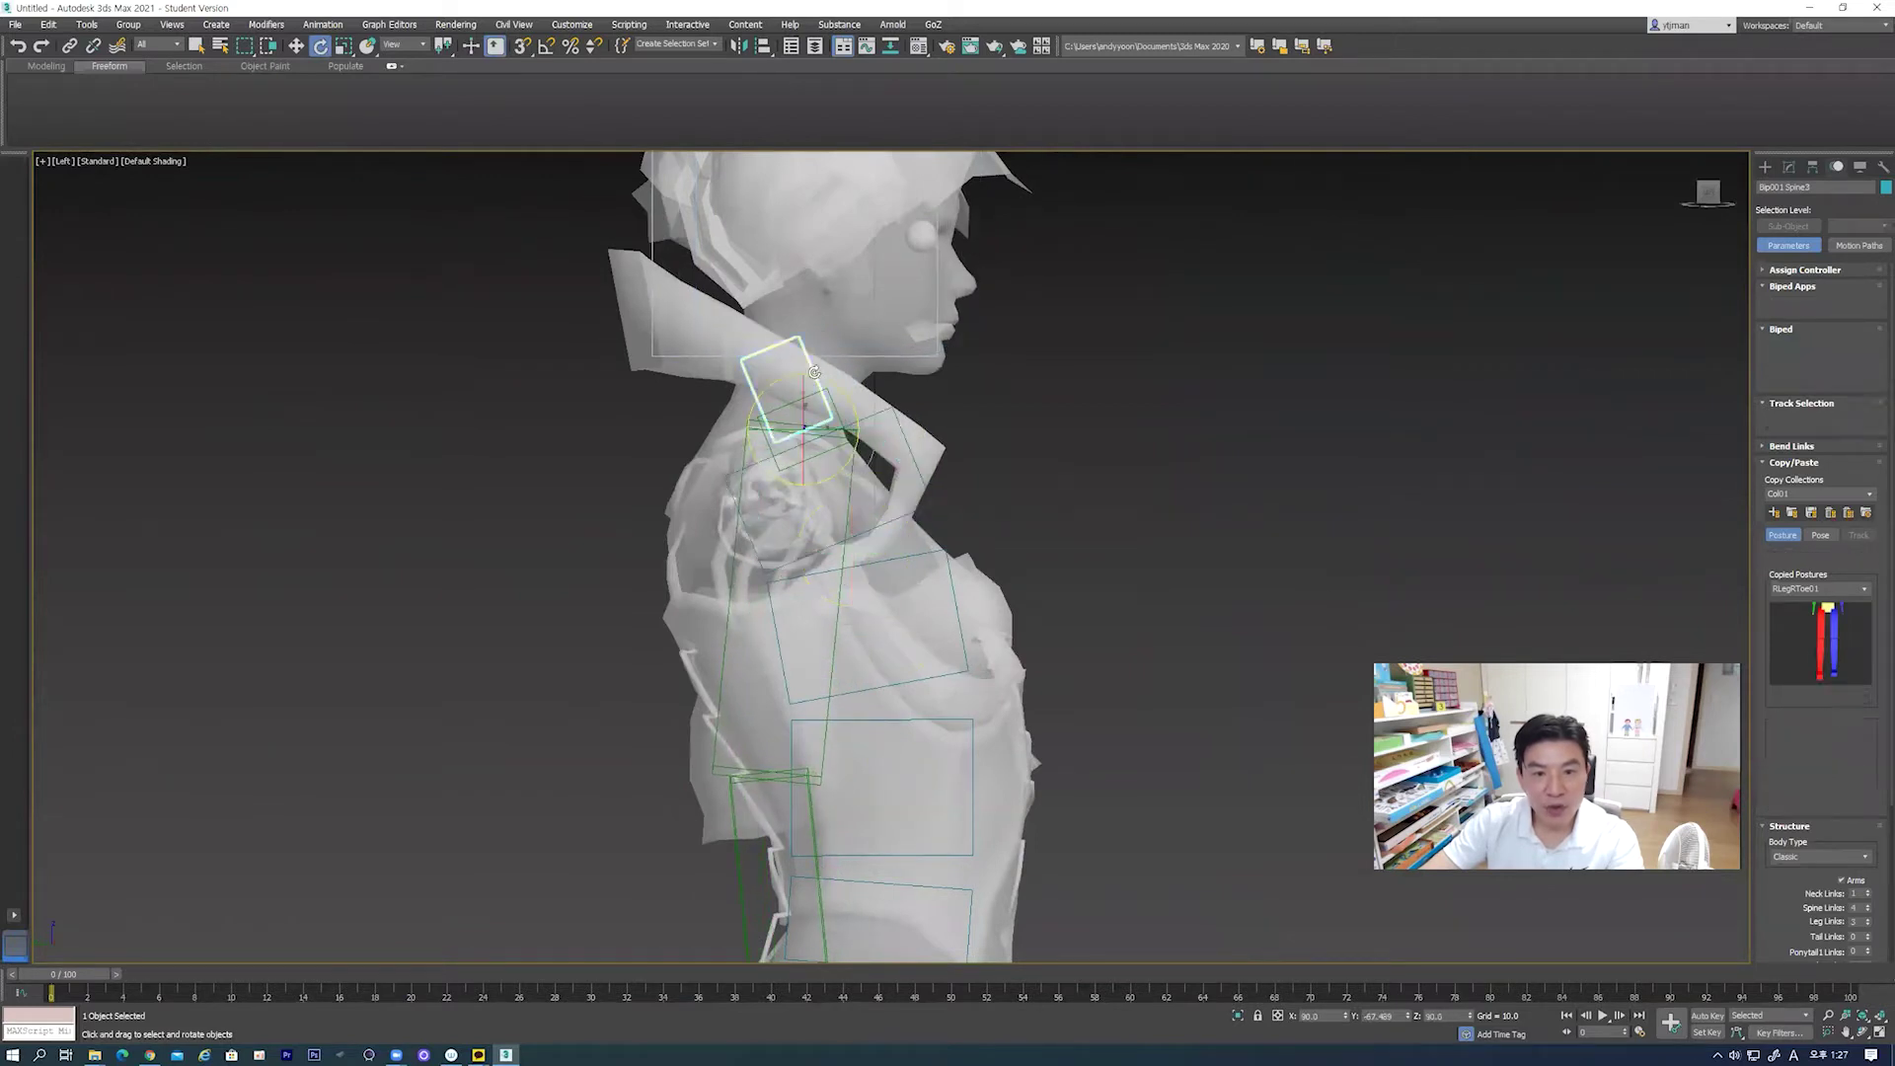
{"action": "mouse_move", "coordinate": [851, 399]}
{"action": "left_mouse_down"}
{"action": "mouse_move", "coordinate": [885, 472]}
{"action": "mouse_move", "coordinate": [785, 427]}
{"action": "left_mouse_up"}
{"action": "key", "text": "r"}
{"action": "key", "text": "r"}
{"action": "left_click_drag", "start_coordinate": [710, 519], "coordinate": [707, 528]}
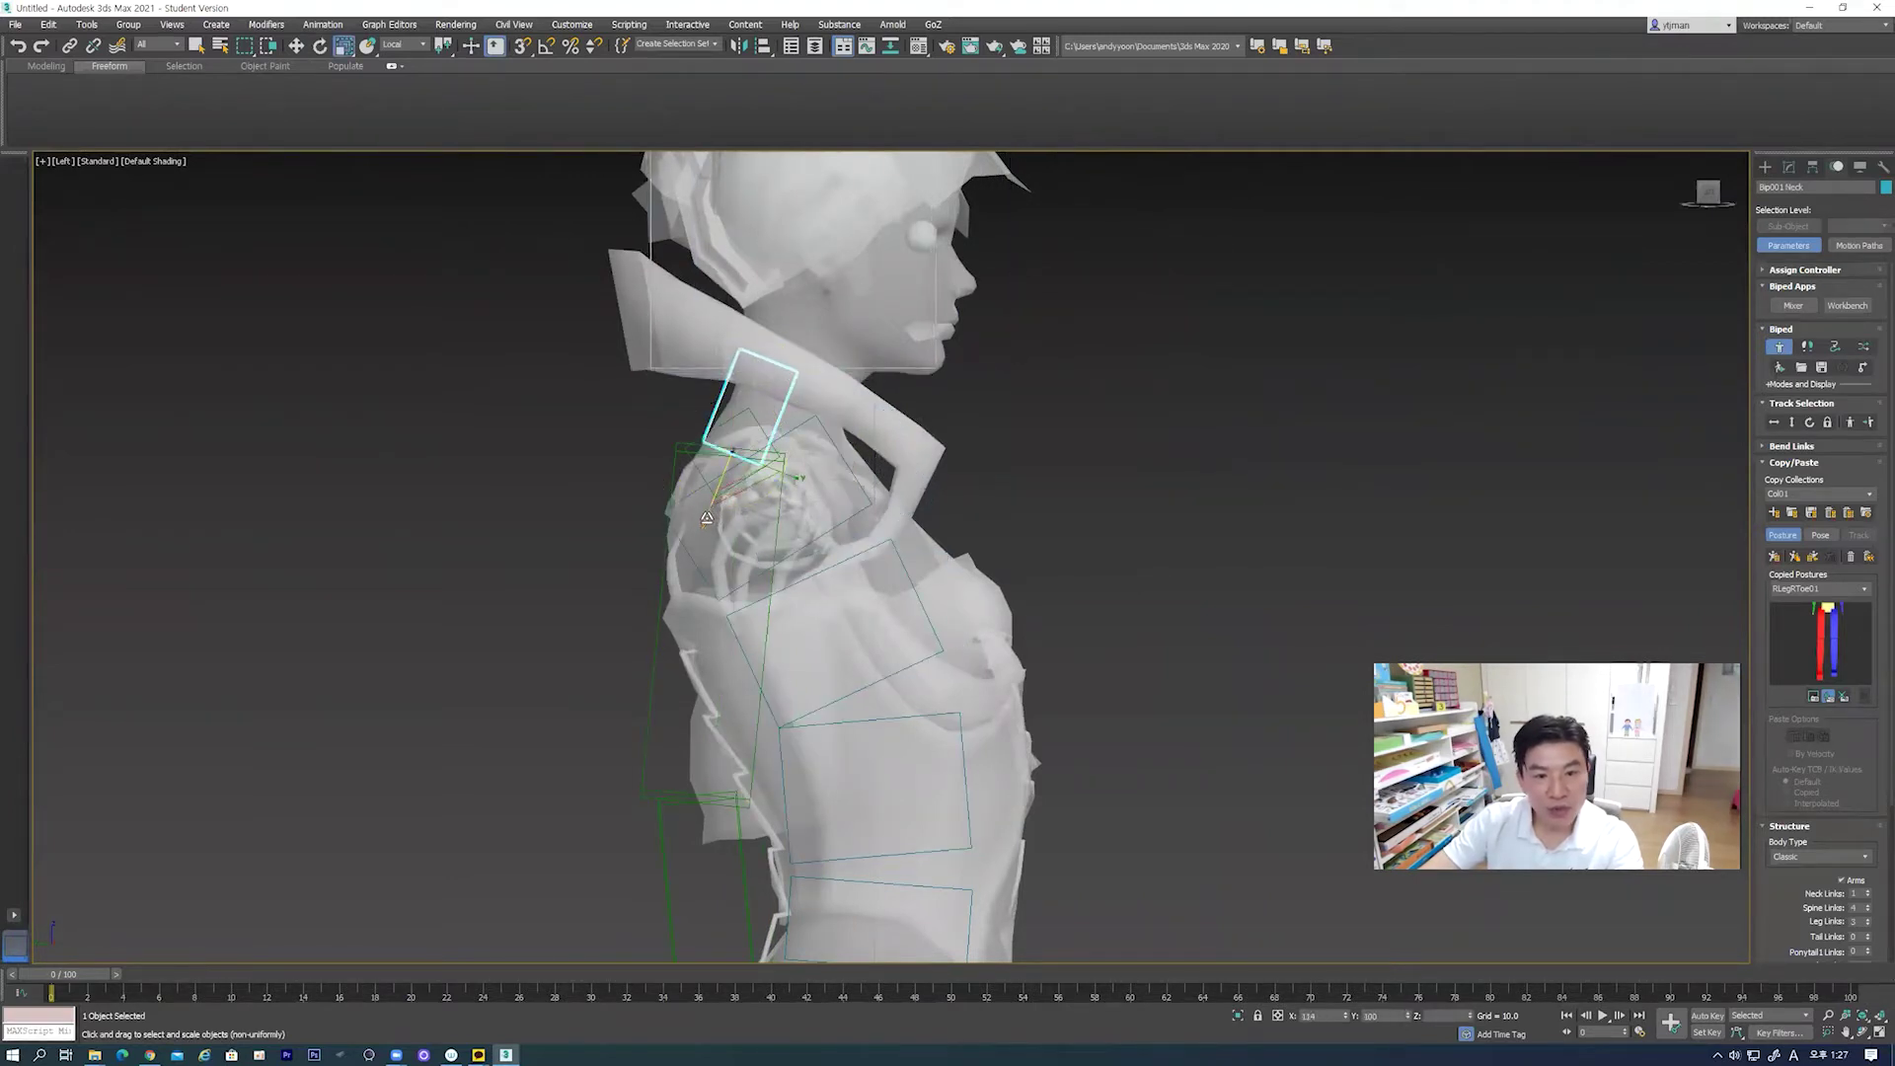
{"action": "key", "text": "ctrl+z"}
{"action": "key", "text": "r"}
{"action": "key", "text": "r"}
Step: In the front view, scale the Bip001 Neck bone non-uniformly wider to fit the neck
{"action": "key", "text": "f"}
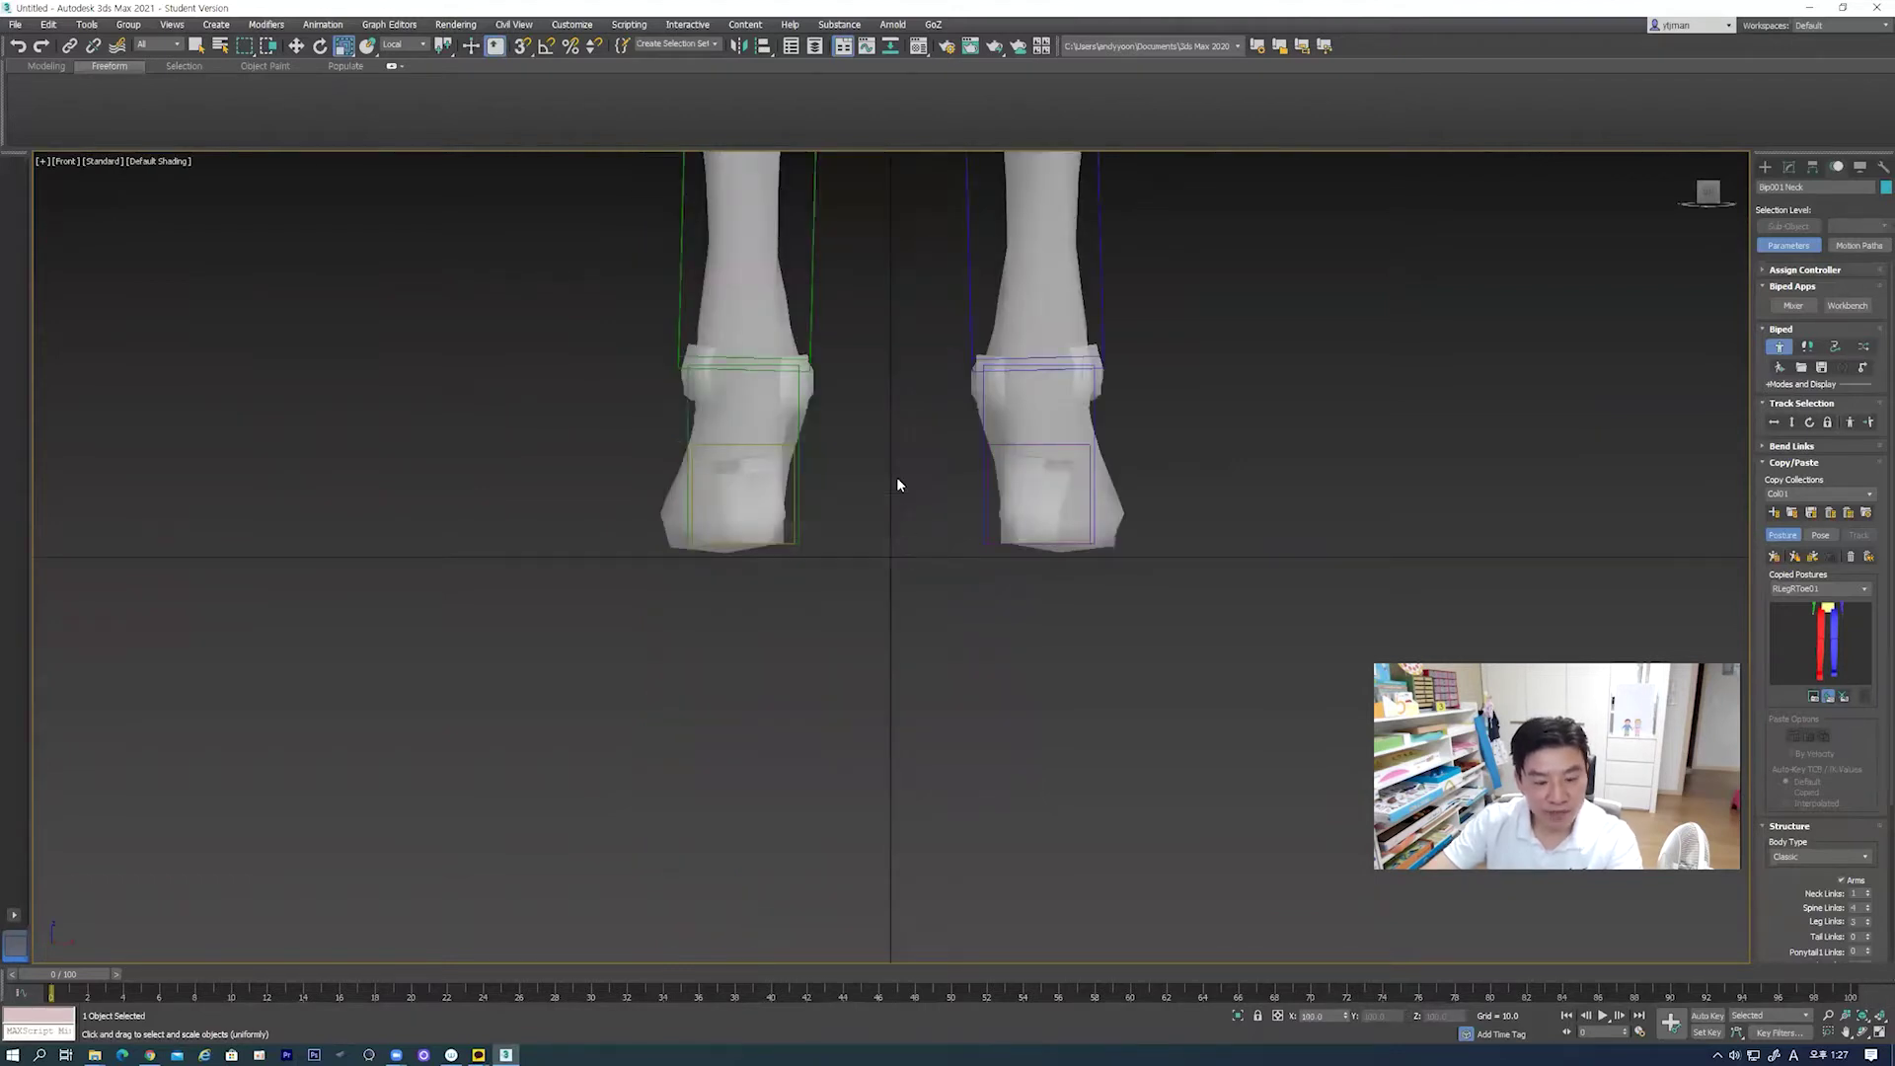
{"action": "scroll", "coordinate": [898, 524], "scroll_direction": "down", "scroll_amount": 3}
{"action": "scroll", "coordinate": [934, 622], "scroll_direction": "down", "scroll_amount": 4}
{"action": "key", "text": "z"}
{"action": "key", "text": "r"}
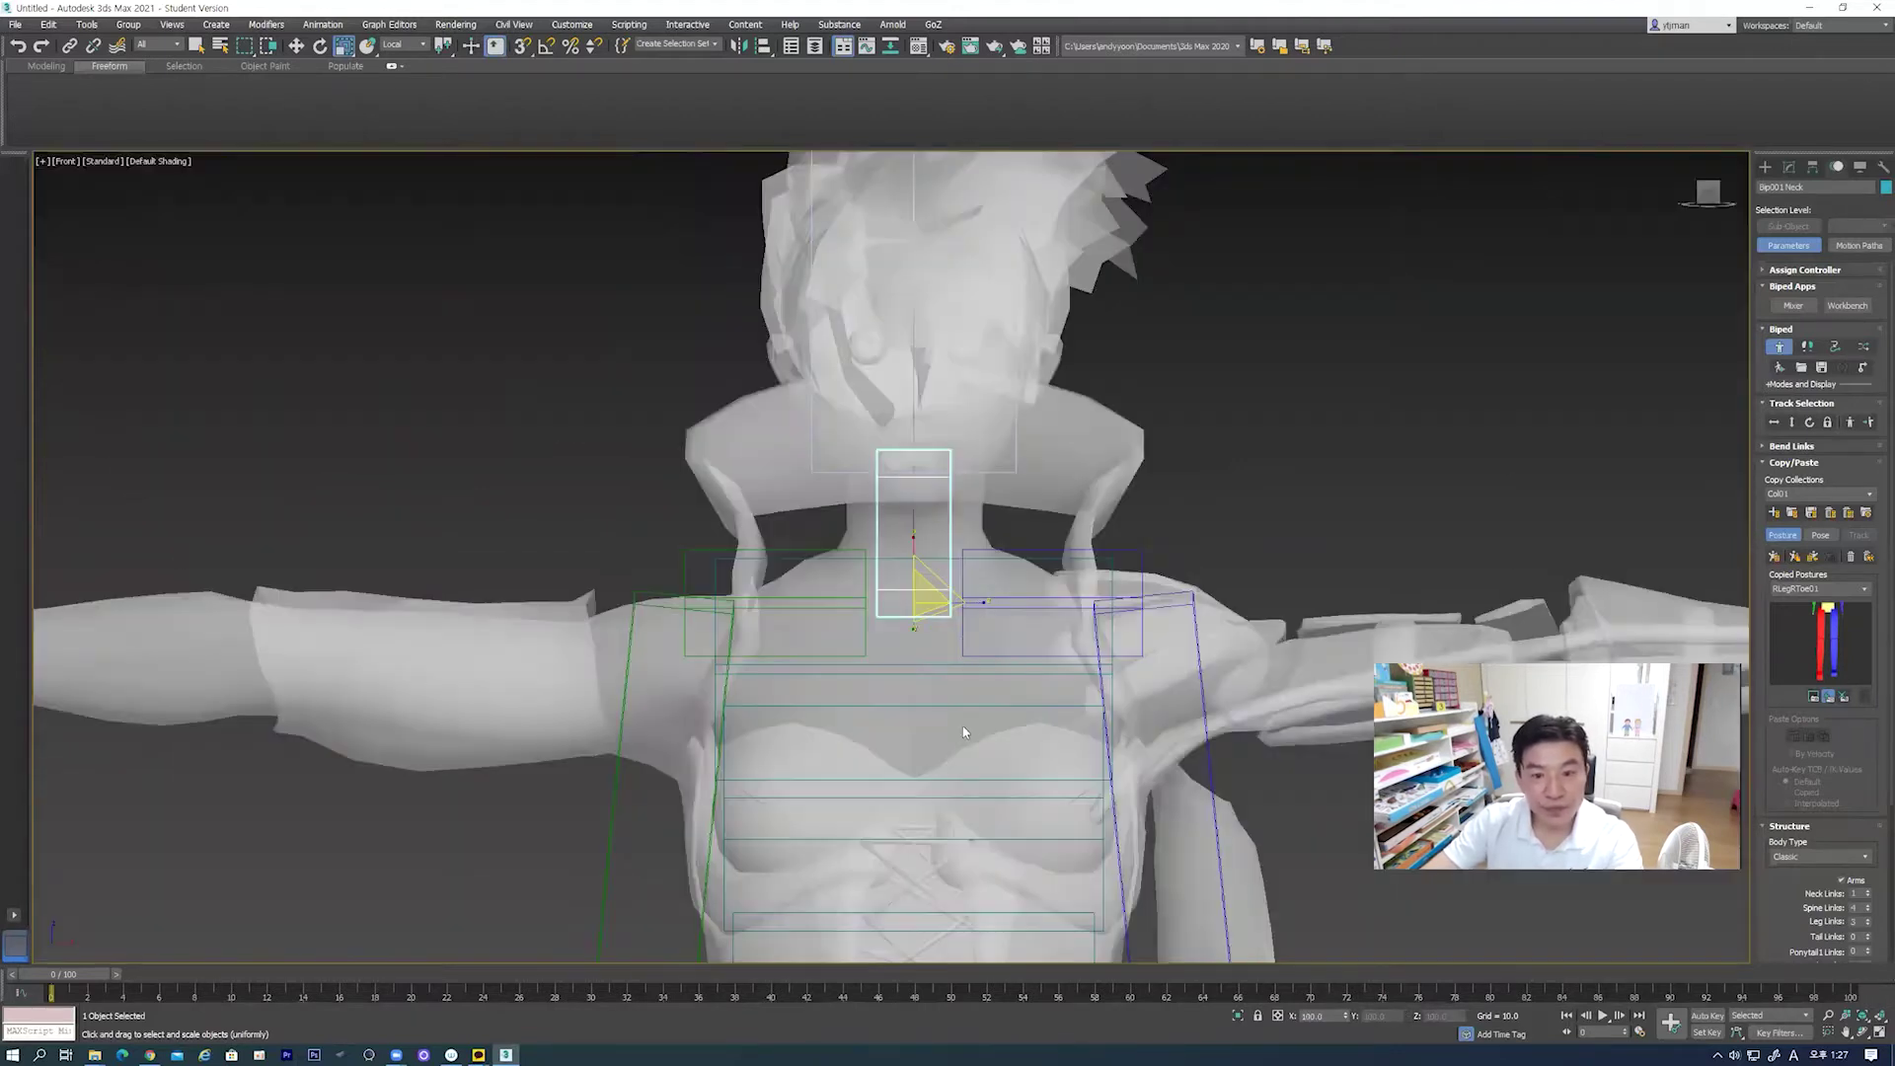
{"action": "left_click_drag", "start_coordinate": [977, 601], "coordinate": [1002, 601]}
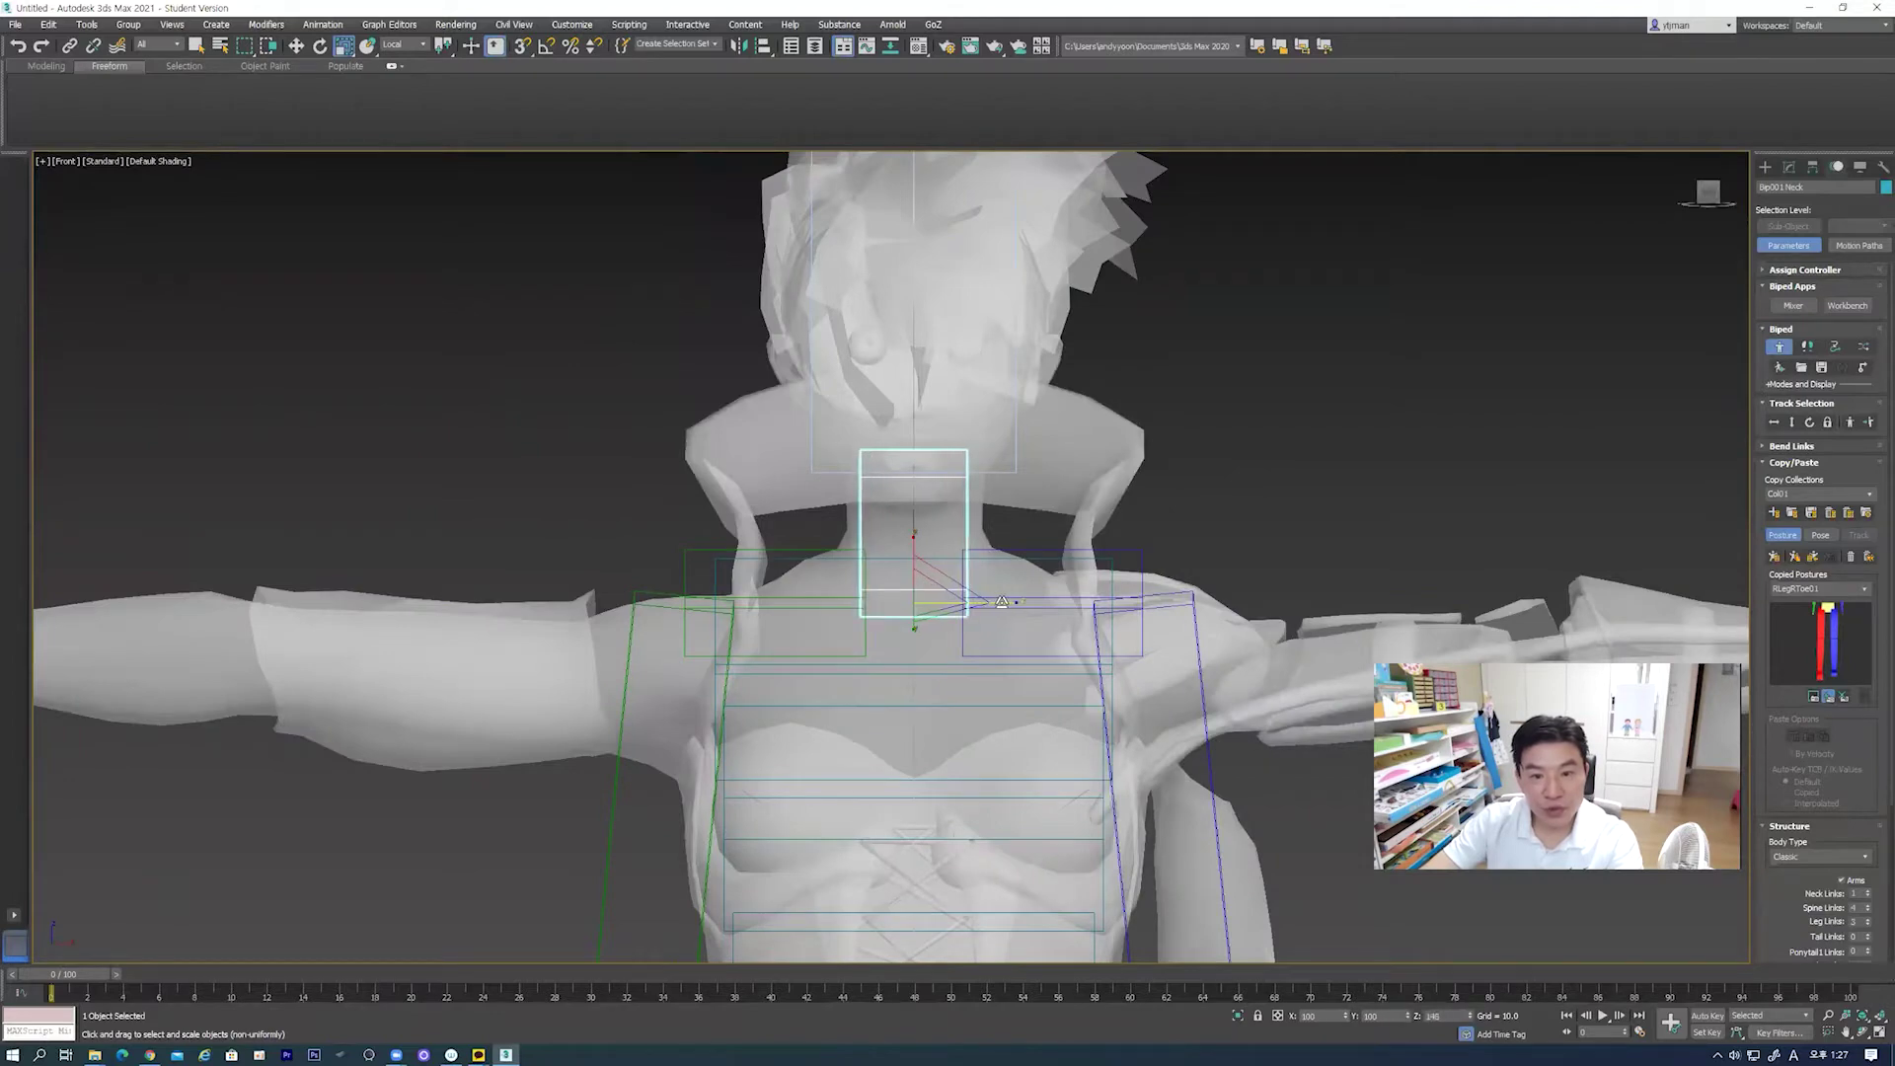
Step: Tilt the Bip001 Head bone in the side view to match Medea's head
{"action": "left_click", "coordinate": [1017, 444]}
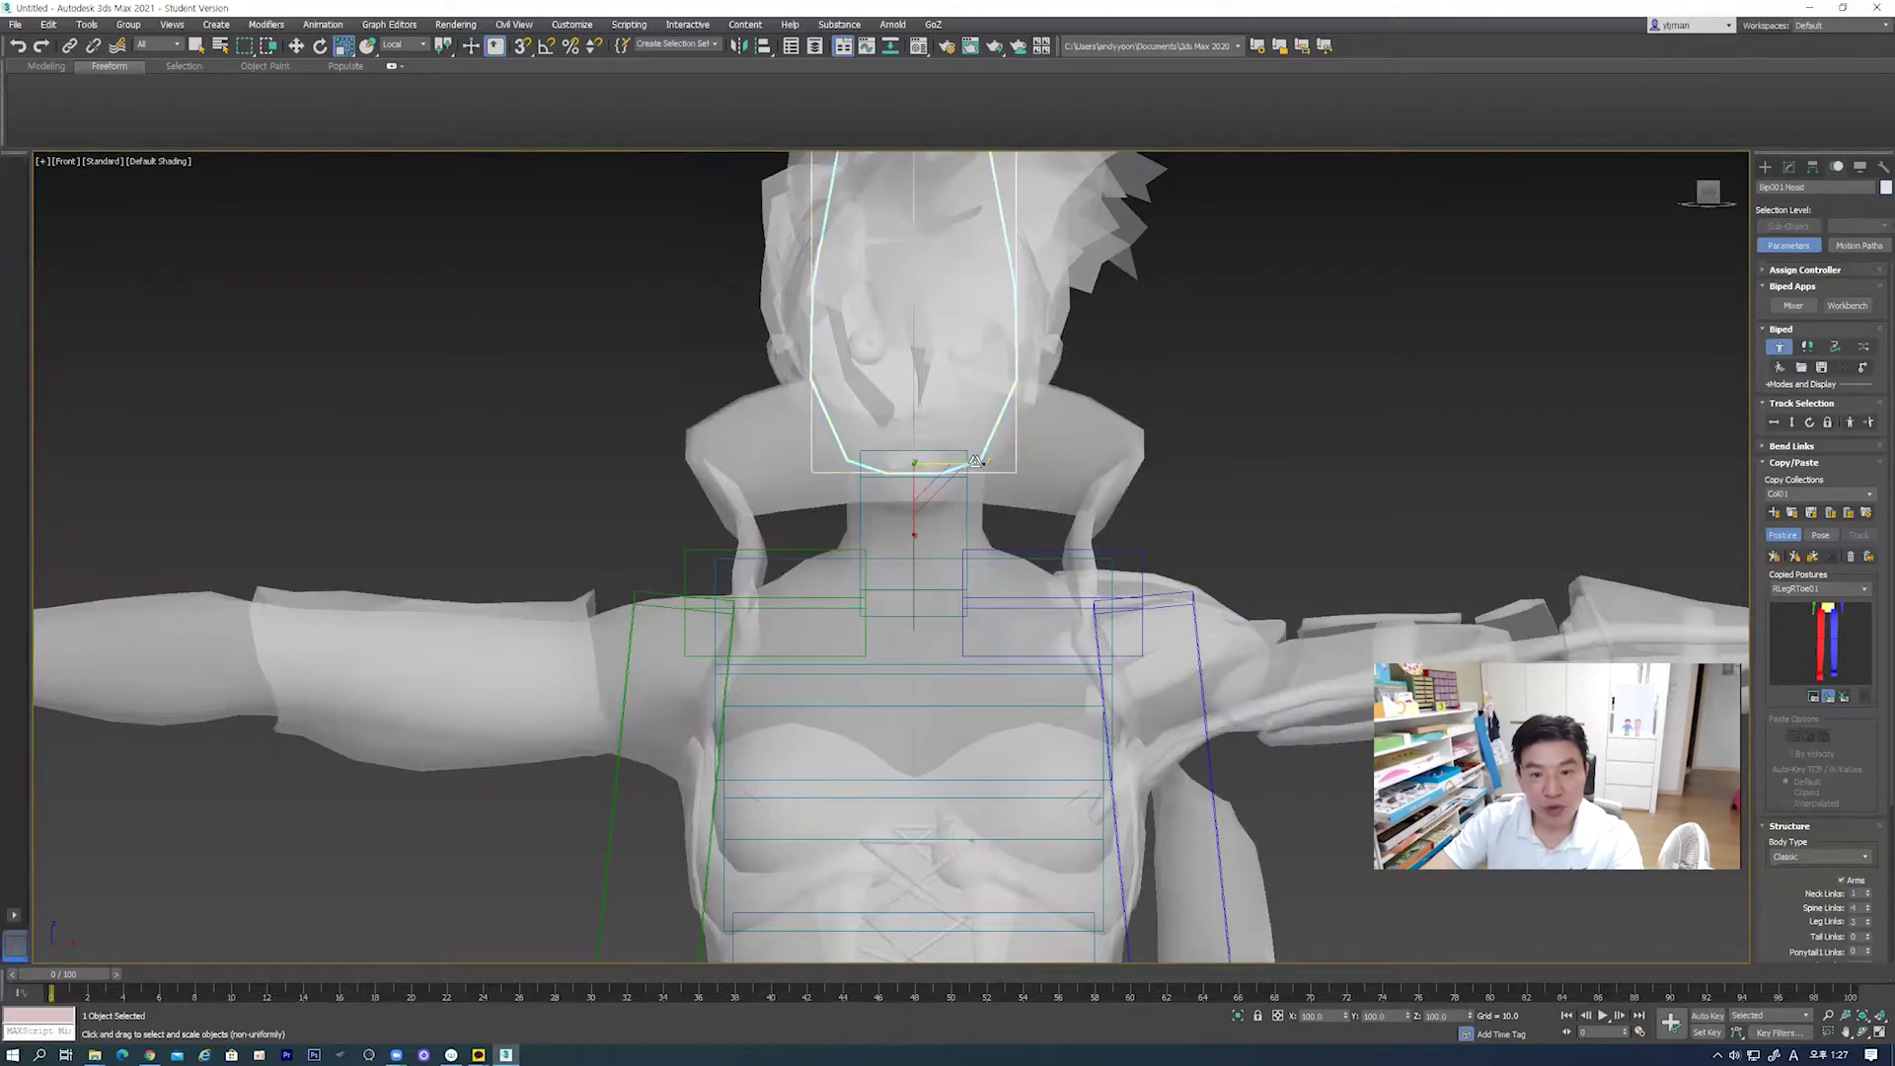
{"action": "key", "text": "r"}
{"action": "key", "text": "r"}
{"action": "scroll", "coordinate": [1005, 566], "scroll_direction": "down", "scroll_amount": 2}
{"action": "key", "text": "l"}
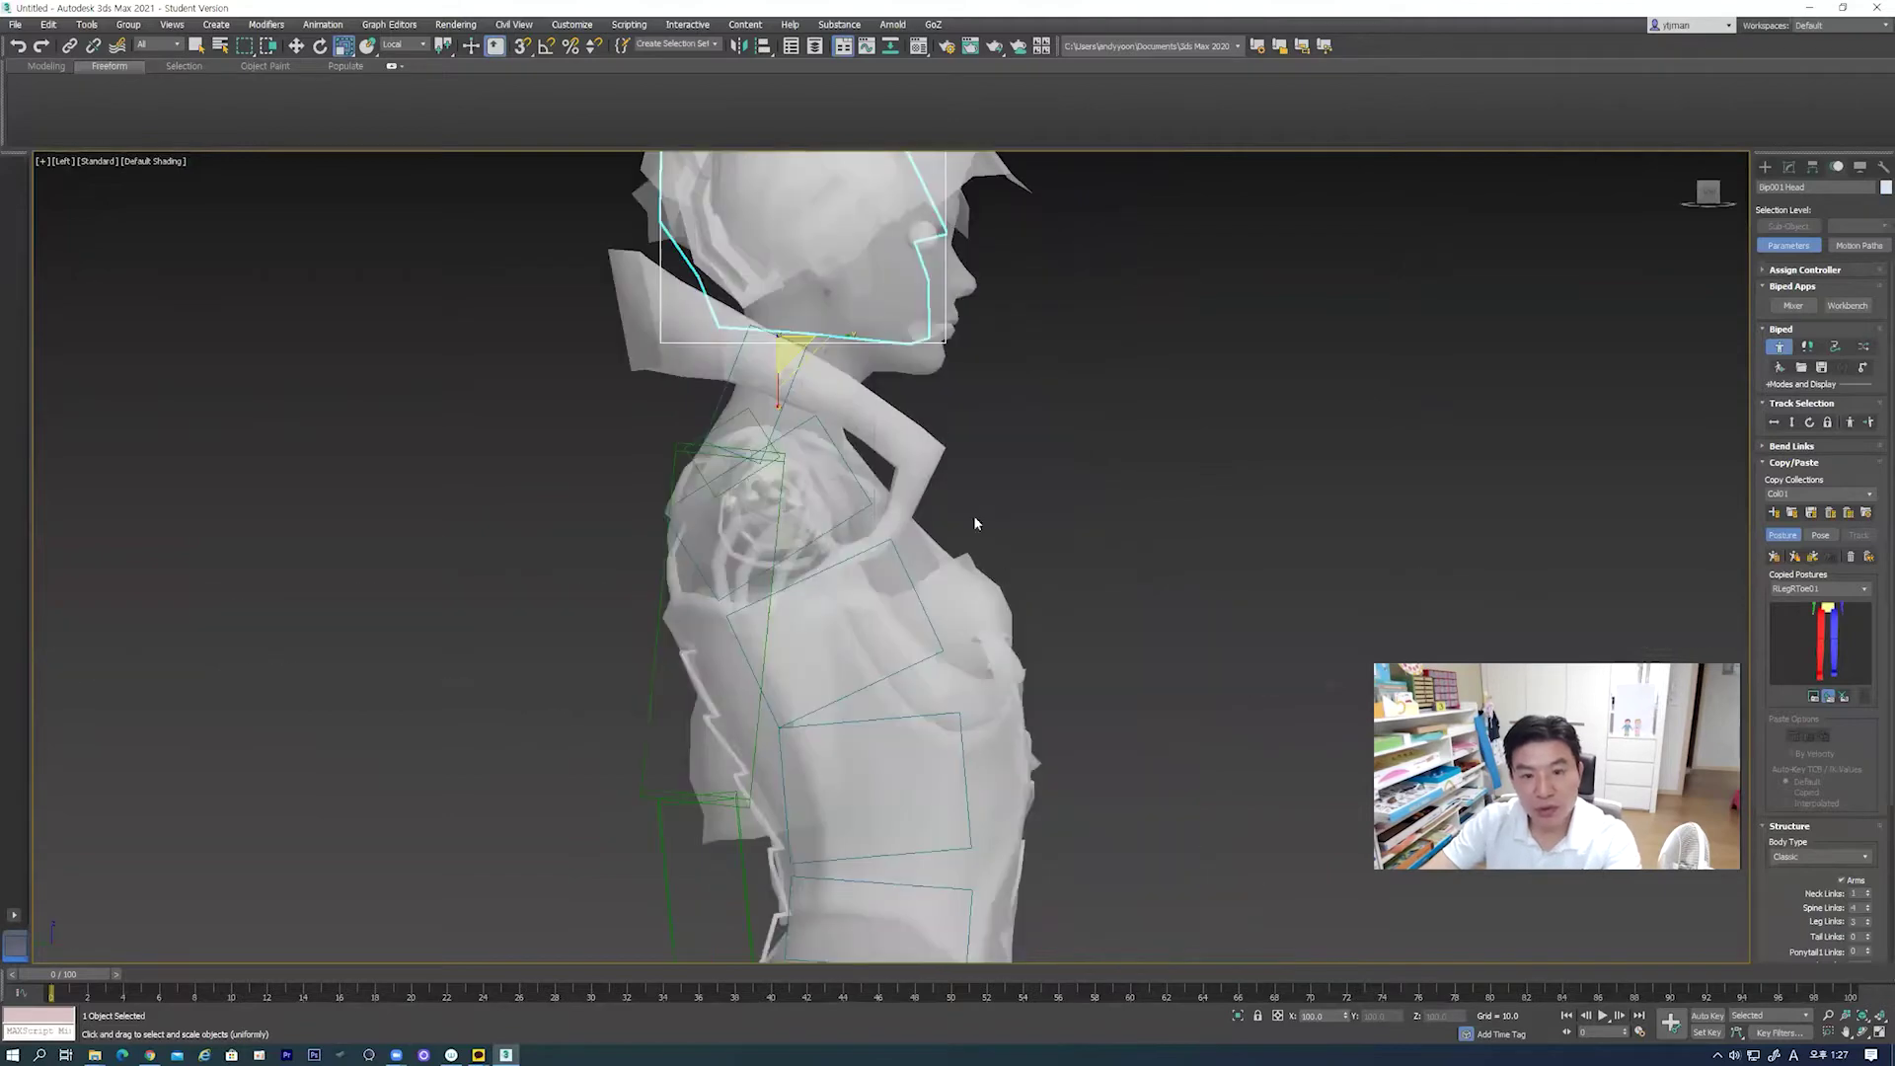
{"action": "middle_click_drag", "start_coordinate": [1005, 568], "coordinate": [1056, 819]}
{"action": "key", "text": "e"}
{"action": "left_click_drag", "start_coordinate": [884, 583], "coordinate": [892, 591]}
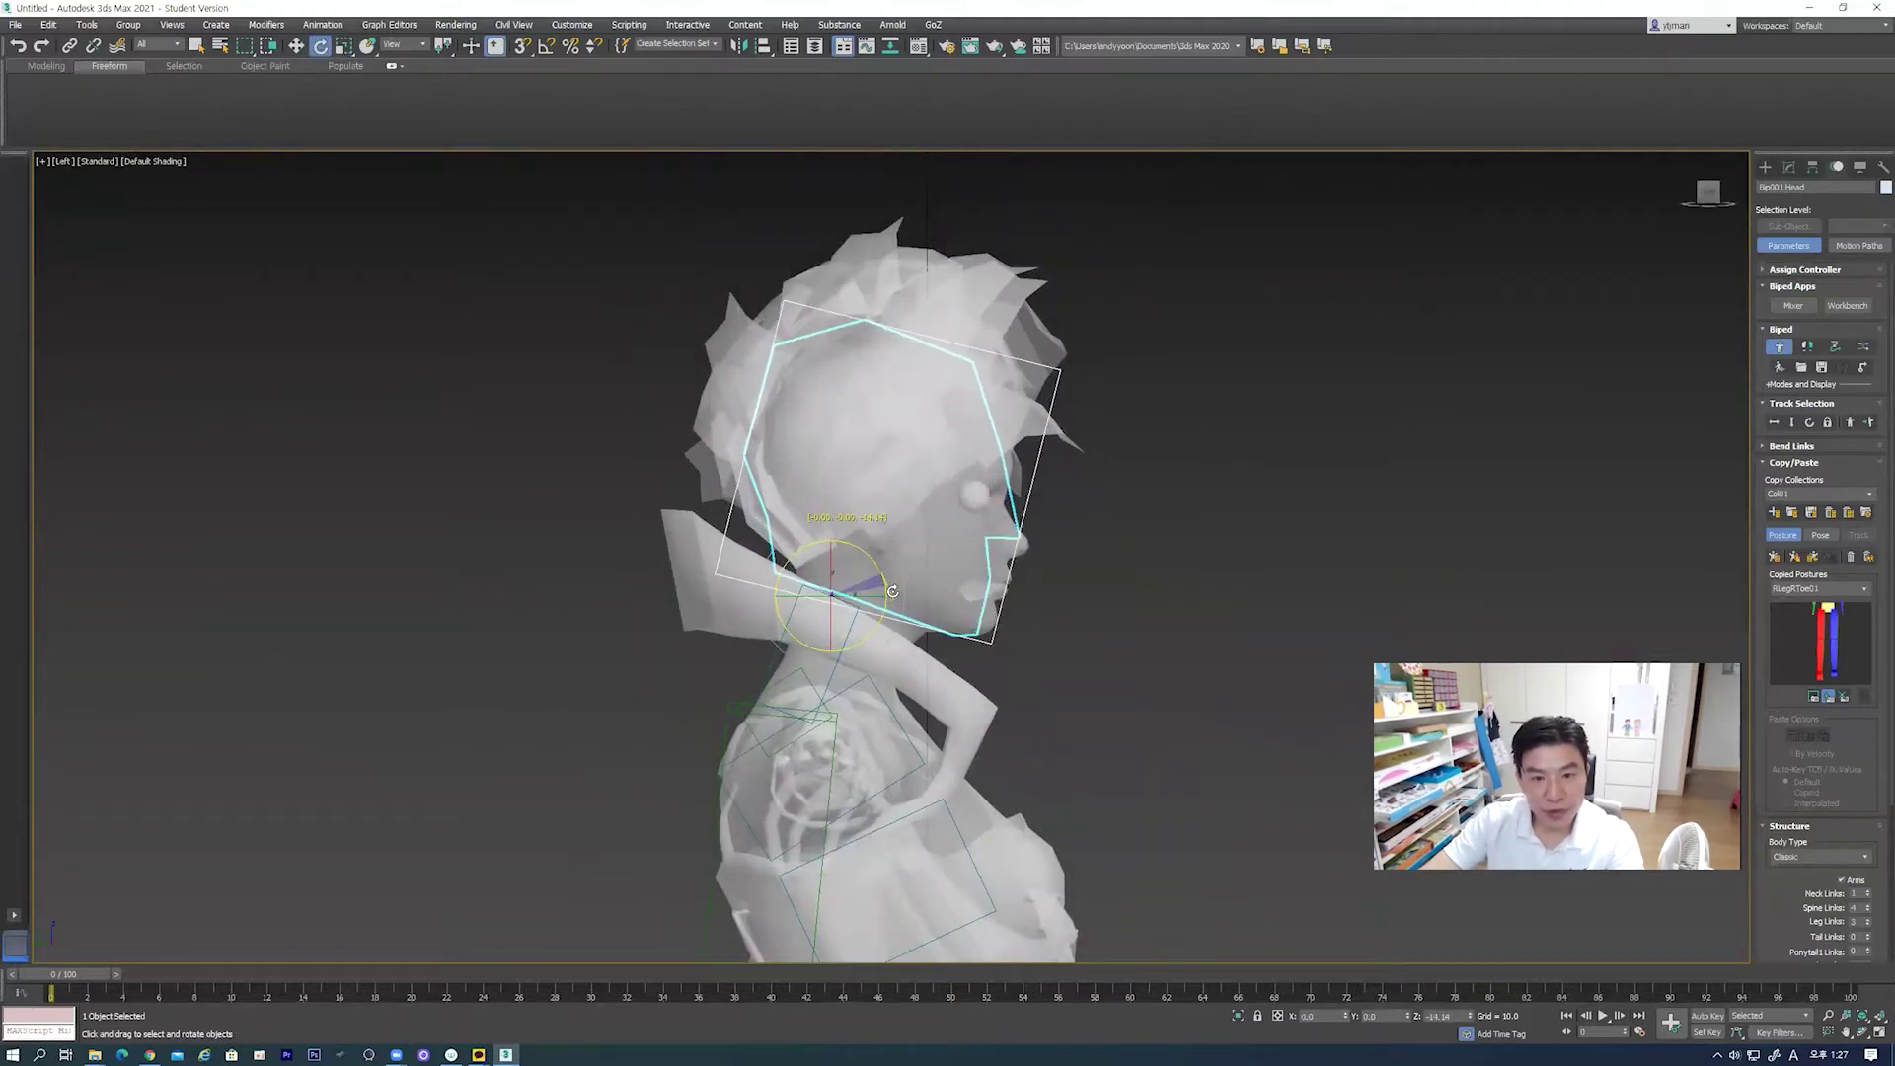
{"action": "mouse_move", "coordinate": [914, 676]}
{"action": "middle_mouse_down"}
{"action": "mouse_move", "coordinate": [955, 577]}
{"action": "mouse_move", "coordinate": [993, 546]}
{"action": "middle_mouse_up"}
{"action": "scroll", "coordinate": [956, 577], "scroll_direction": "down", "scroll_amount": 2}
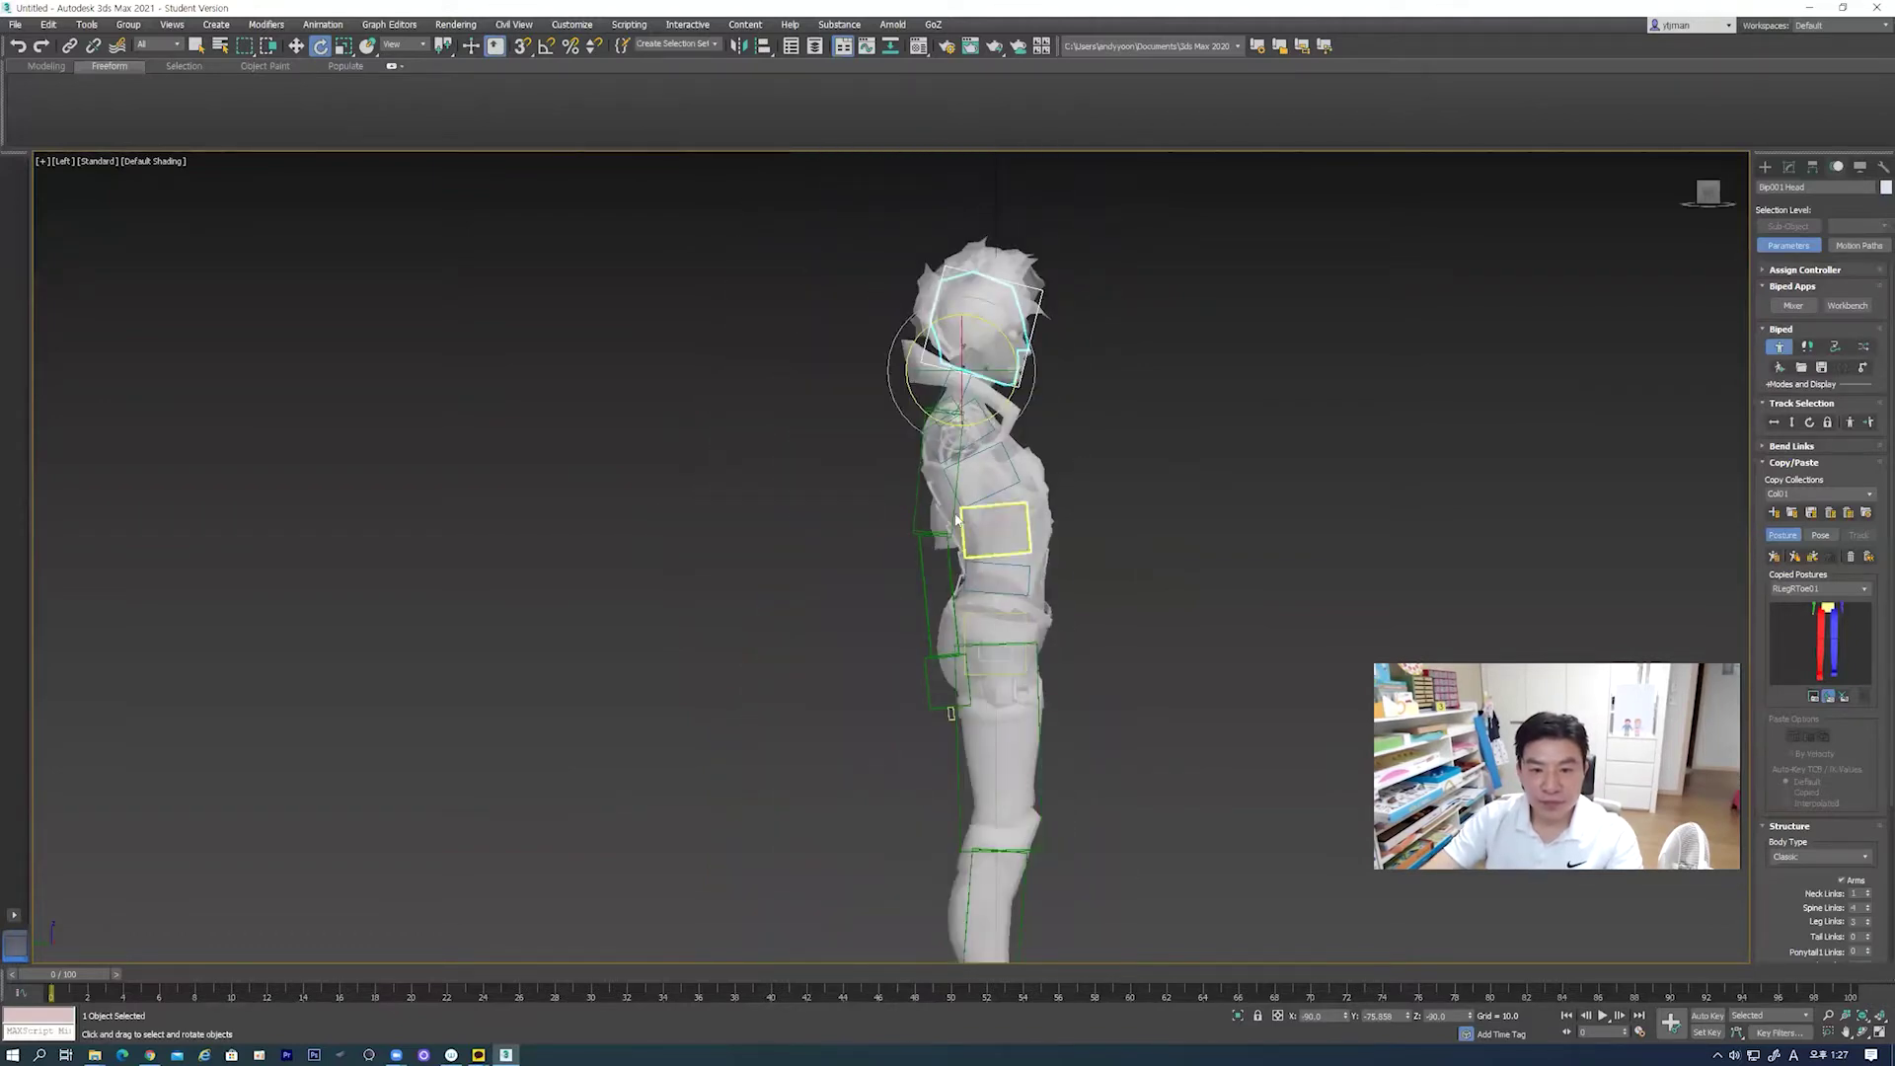
{"action": "scroll", "coordinate": [987, 546], "scroll_direction": "up", "scroll_amount": 2}
{"action": "key", "text": "f"}
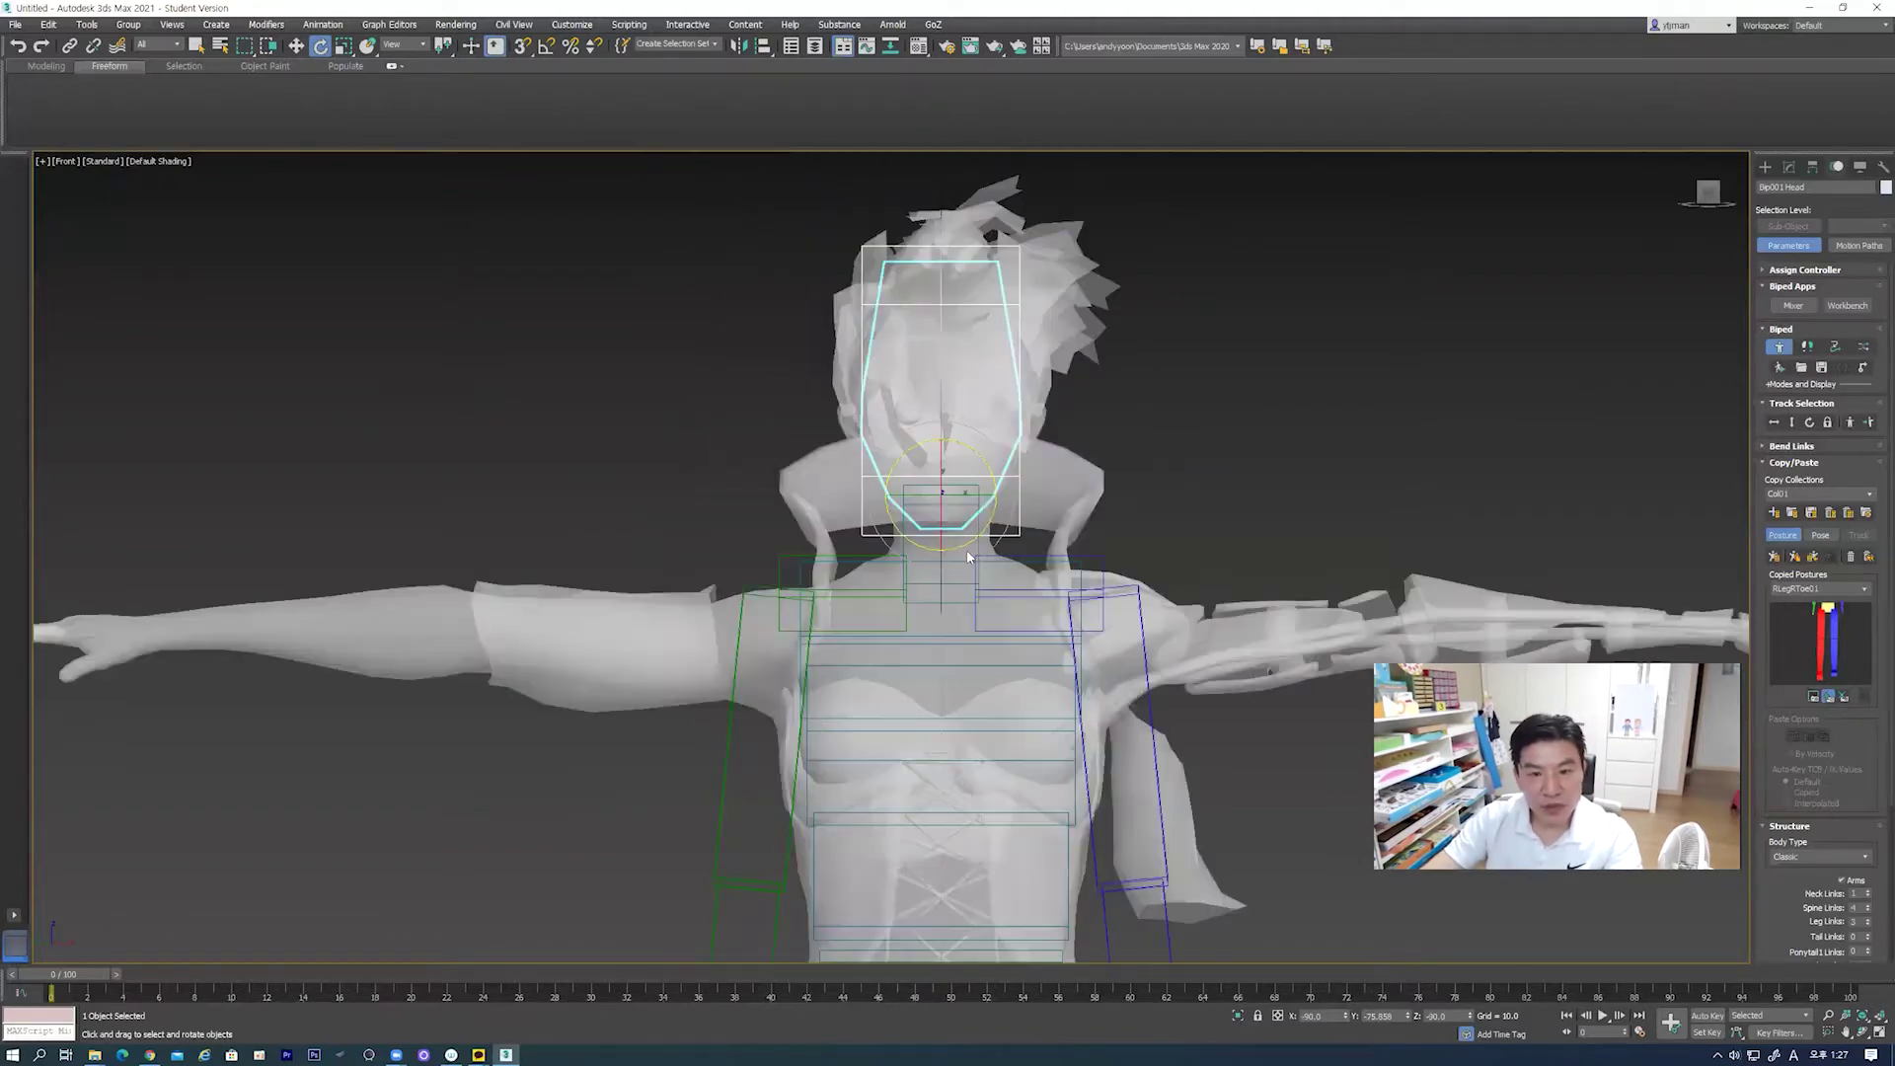
{"action": "scroll", "coordinate": [968, 549], "scroll_direction": "up", "scroll_amount": 1}
{"action": "scroll", "coordinate": [918, 514], "scroll_direction": "down", "scroll_amount": 2}
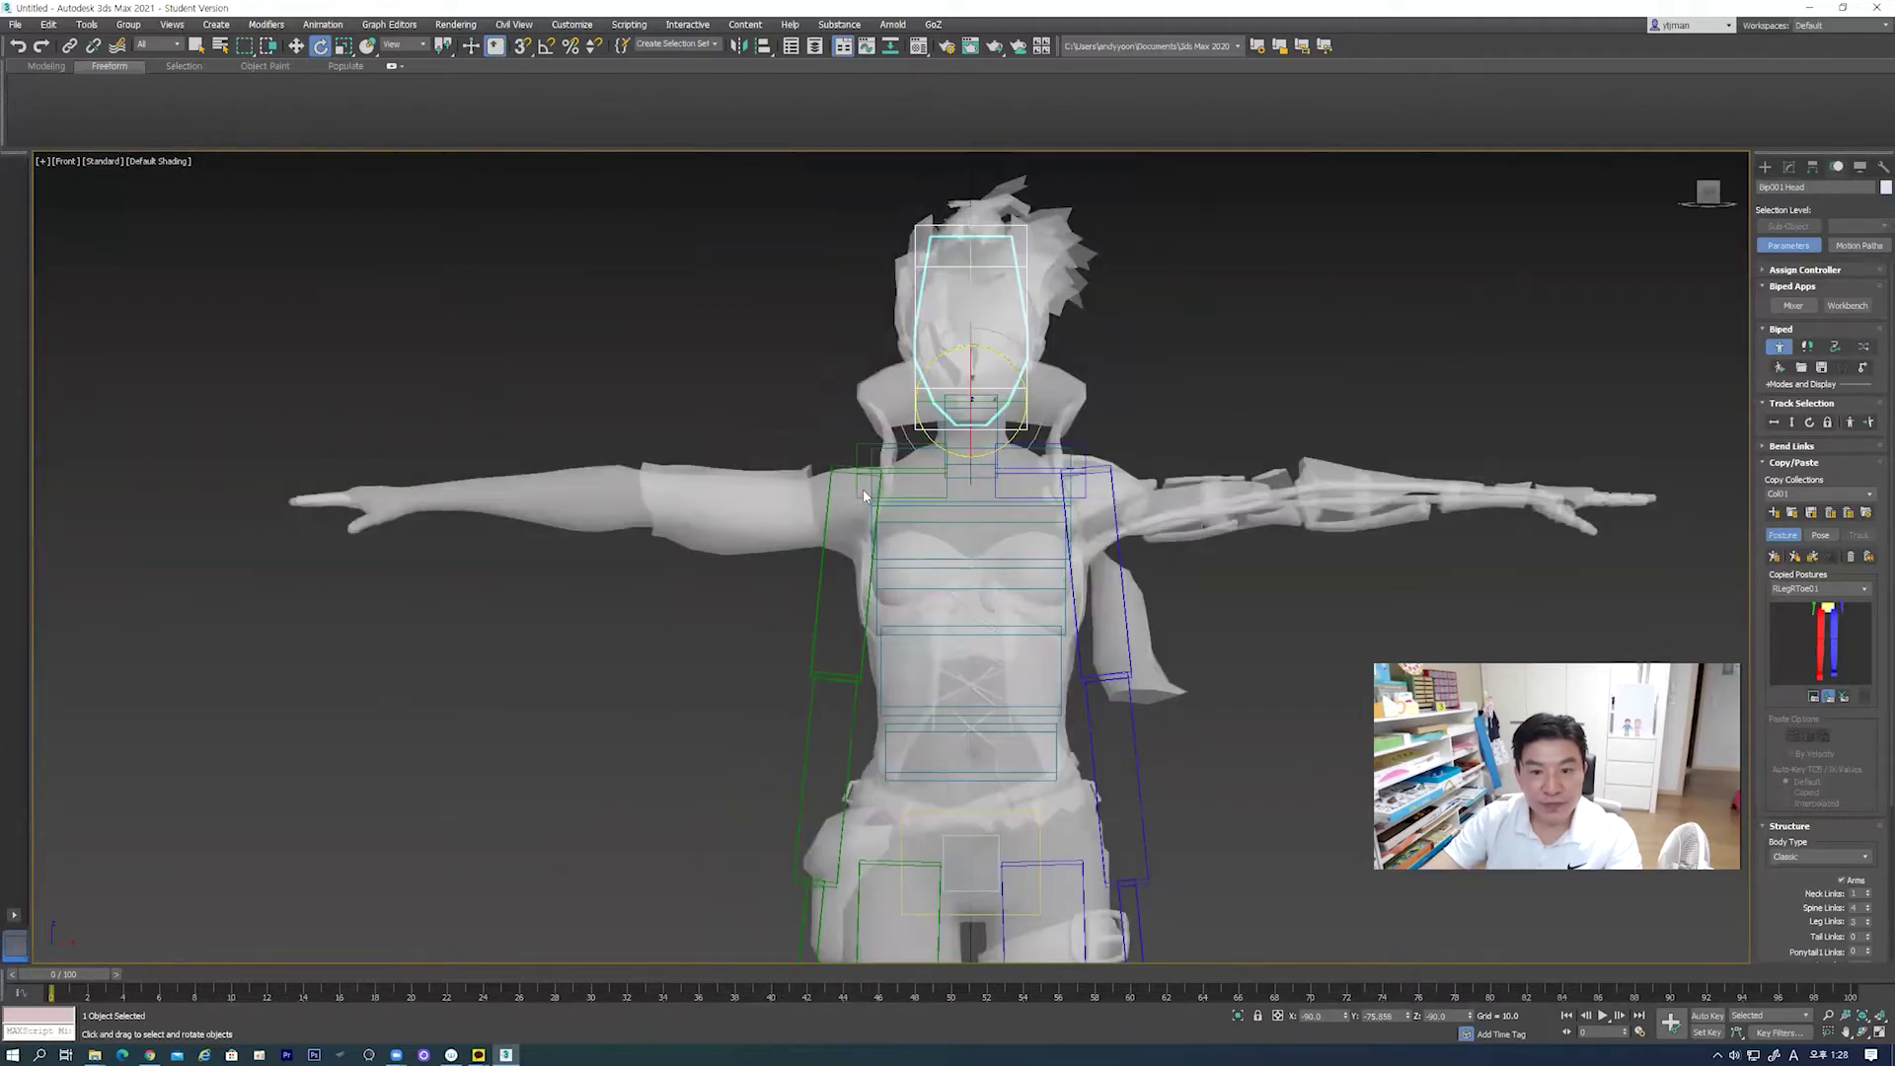
Step: Move the right clavicle down into Medea's shoulder
{"action": "left_click", "coordinate": [863, 447]}
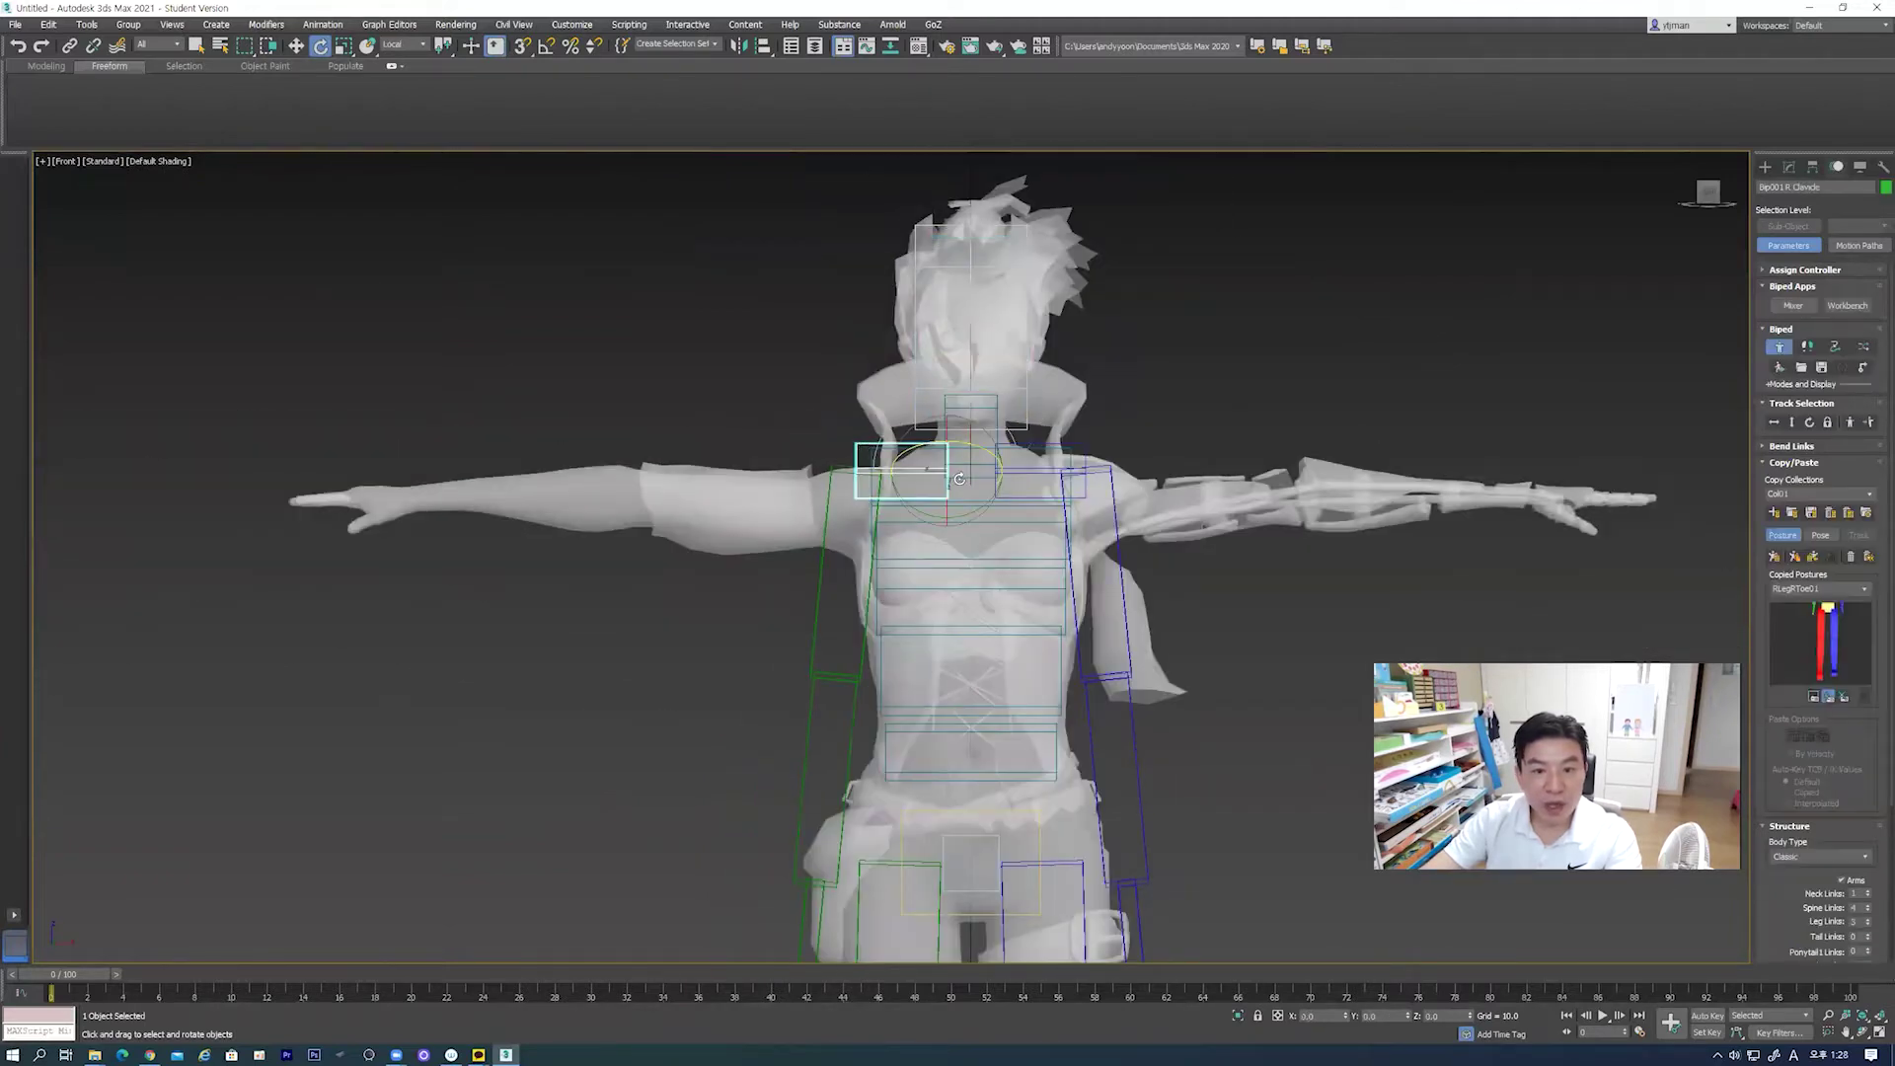
{"action": "key", "text": "w"}
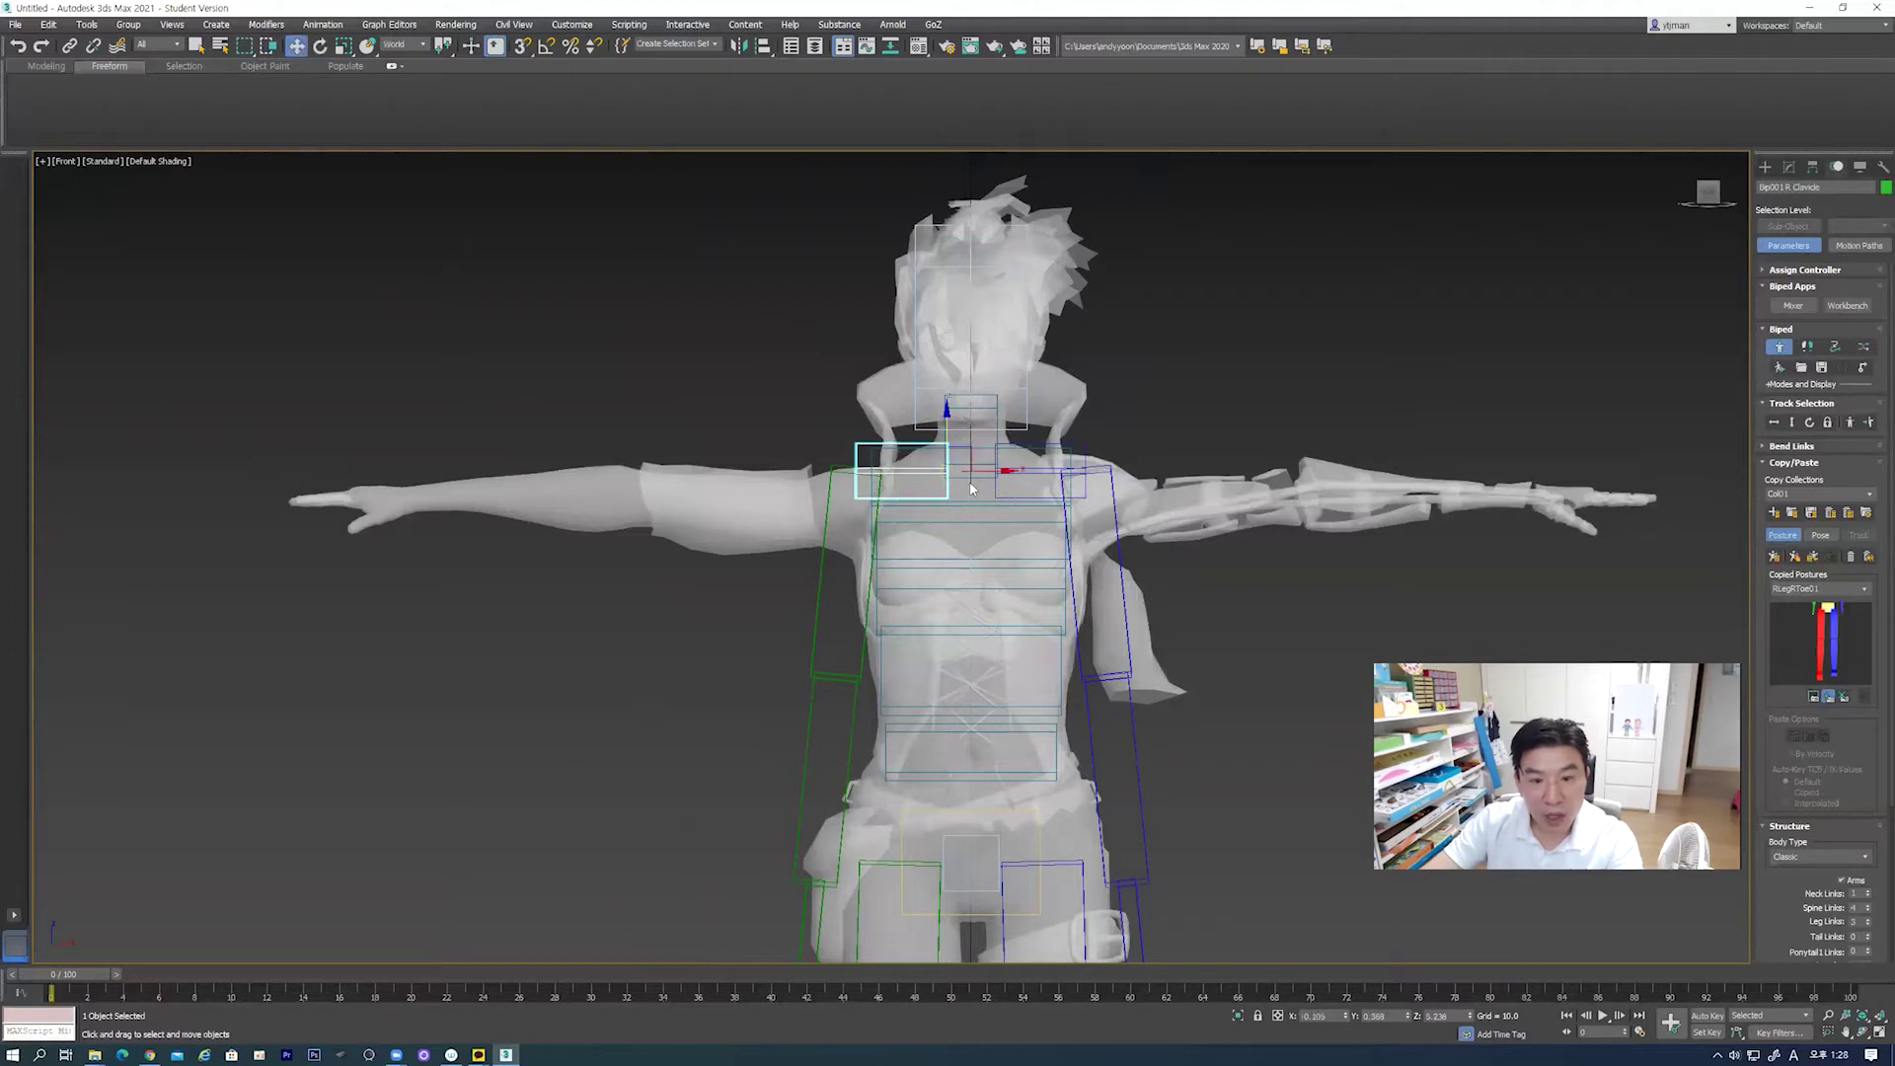
{"action": "left_click_drag", "start_coordinate": [985, 446], "coordinate": [963, 478]}
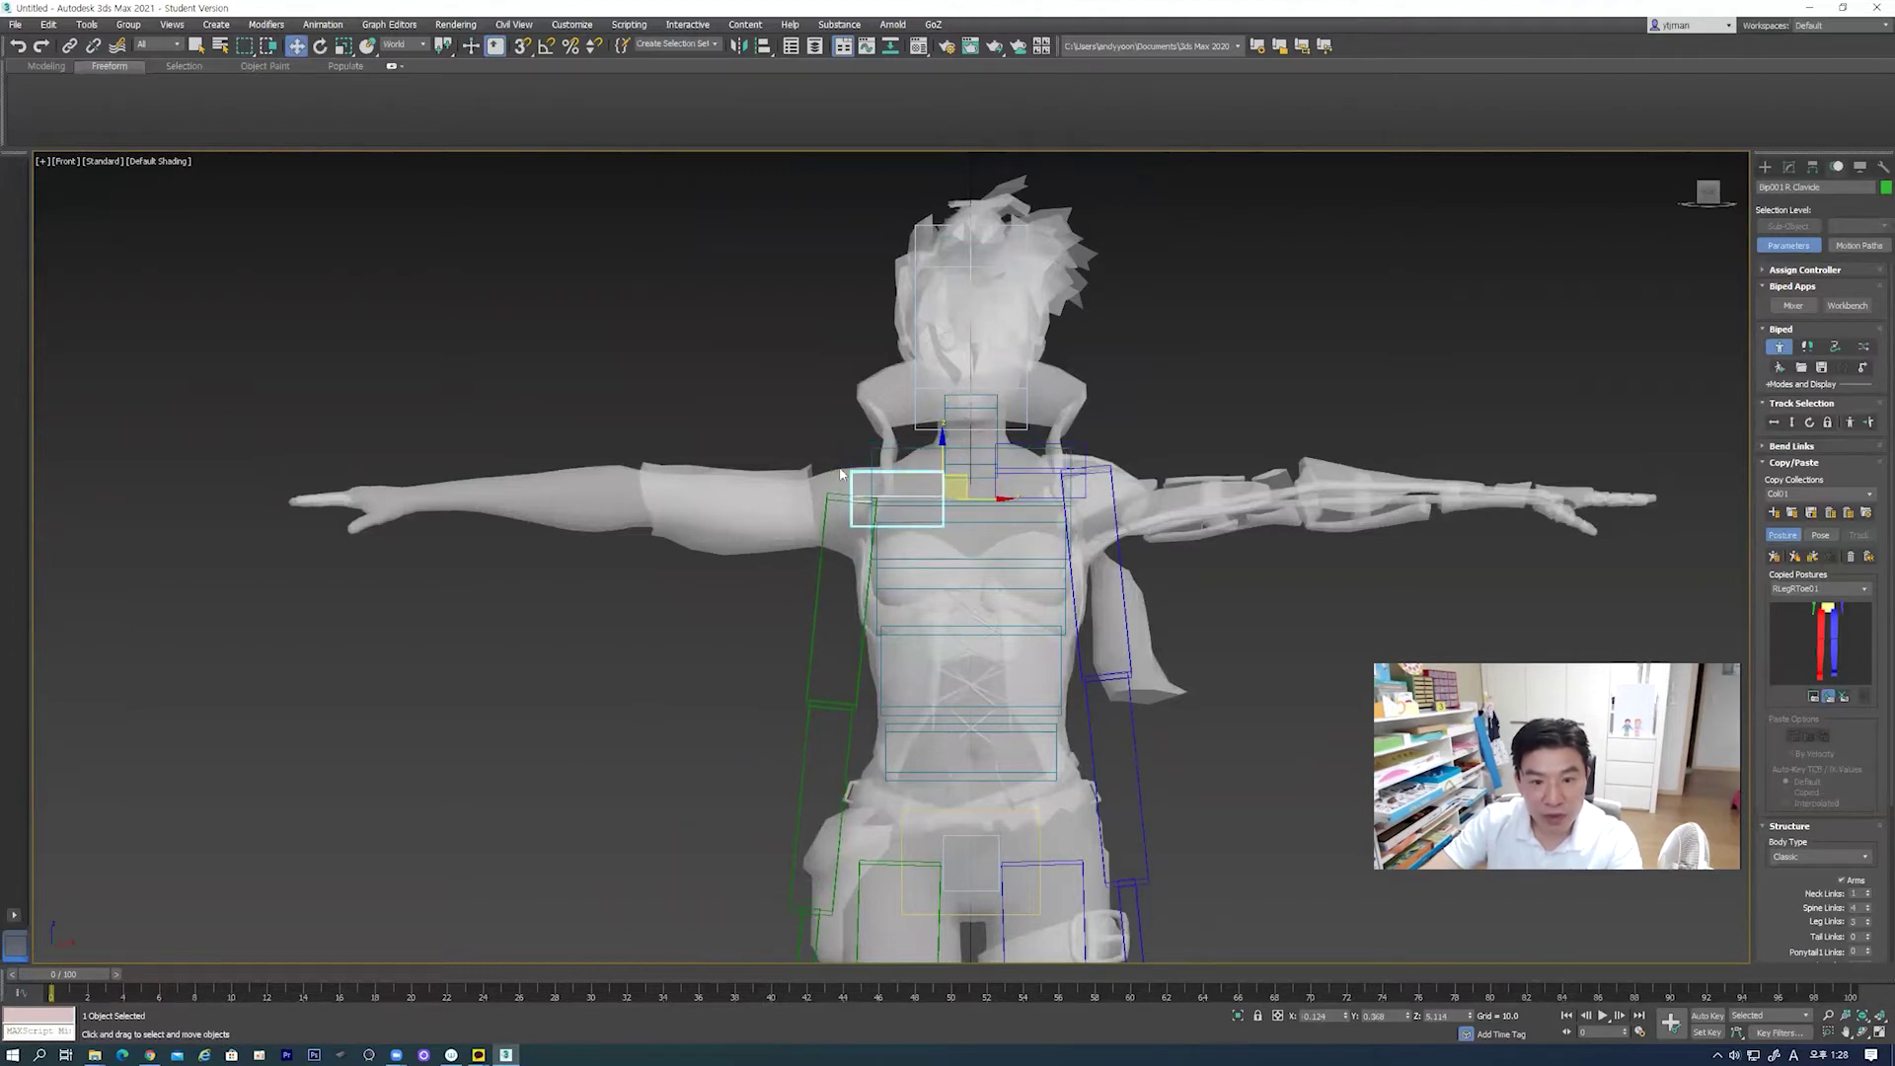
{"action": "scroll", "coordinate": [840, 475], "scroll_direction": "up", "scroll_amount": 3}
{"action": "scroll", "coordinate": [888, 508], "scroll_direction": "up", "scroll_amount": 3}
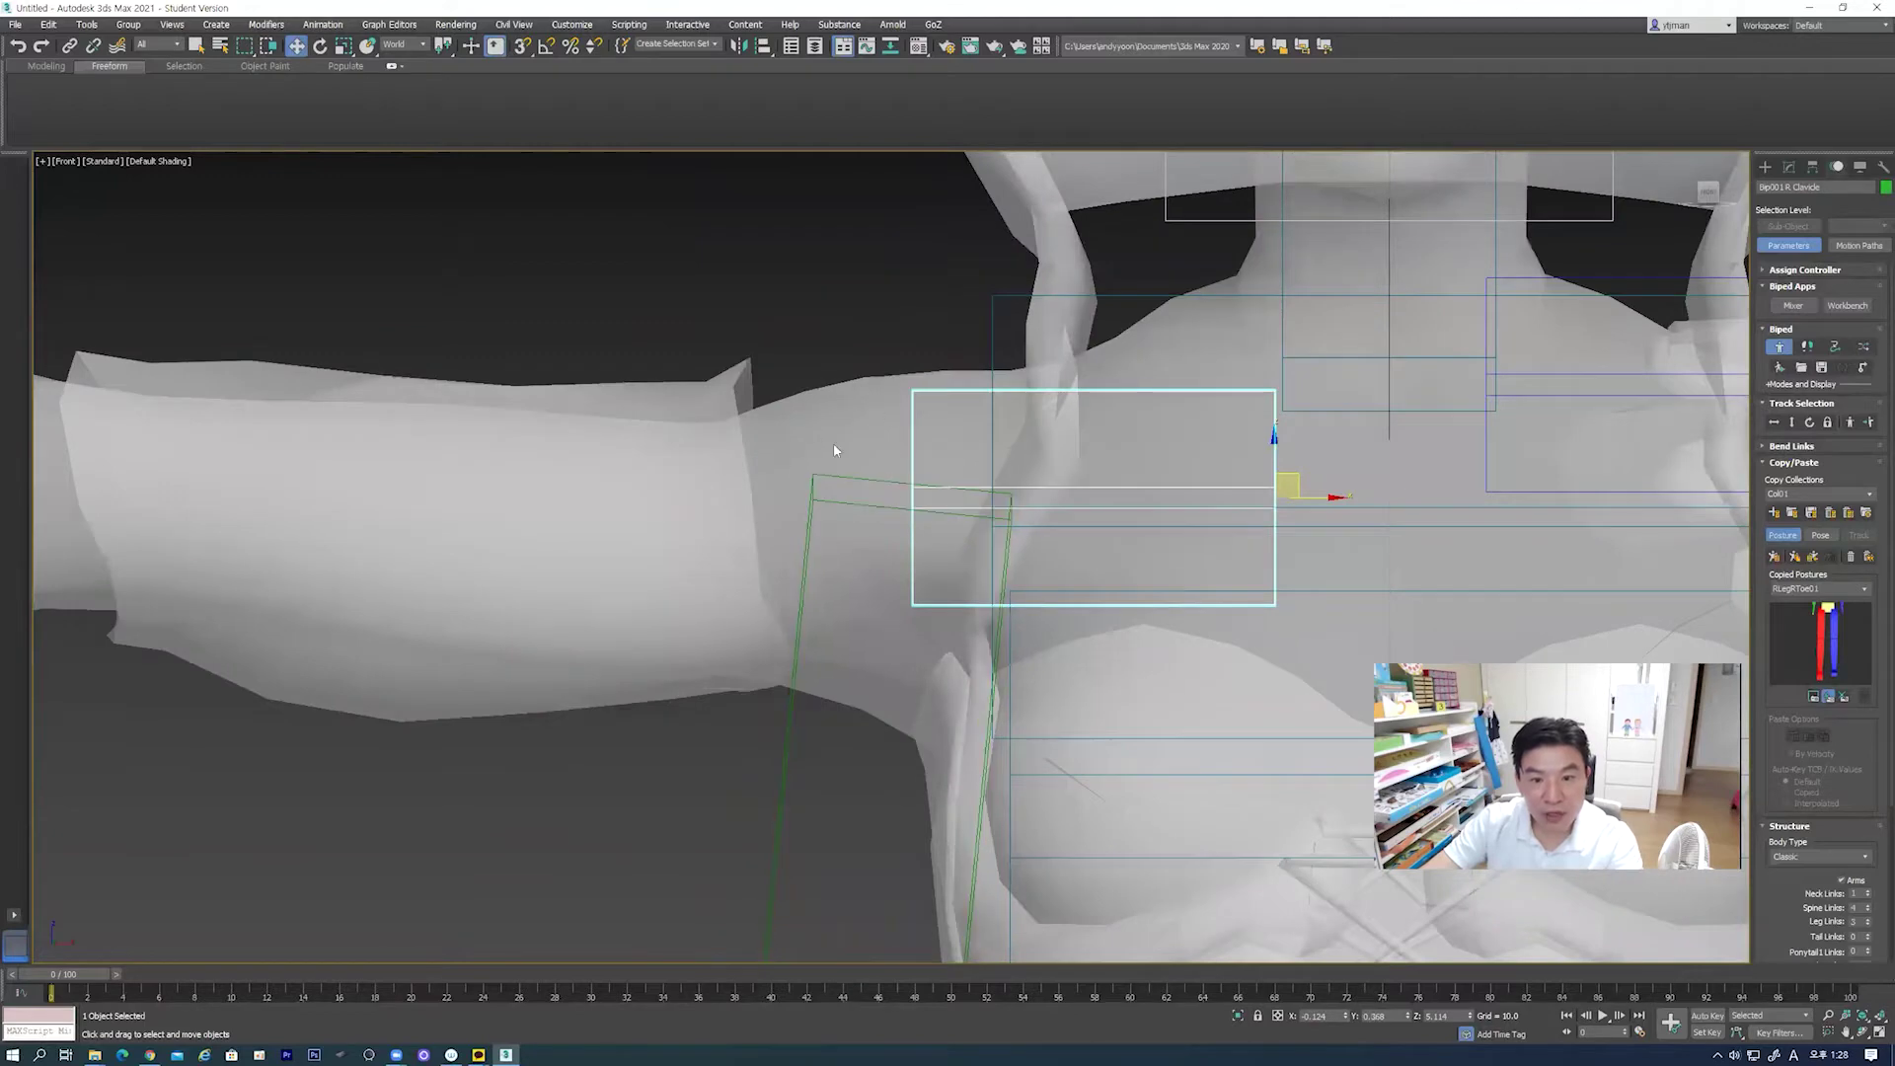
{"action": "scroll", "coordinate": [792, 465], "scroll_direction": "down", "scroll_amount": 5}
{"action": "scroll", "coordinate": [849, 548], "scroll_direction": "down", "scroll_amount": 3}
Step: Rotate the right upper arm up to lie along the arm mesh
{"action": "left_click", "coordinate": [839, 543]}
{"action": "key", "text": "e"}
{"action": "mouse_move", "coordinate": [841, 545]}
{"action": "left_mouse_down"}
{"action": "mouse_move", "coordinate": [919, 539]}
{"action": "mouse_move", "coordinate": [927, 590]}
{"action": "left_mouse_up"}
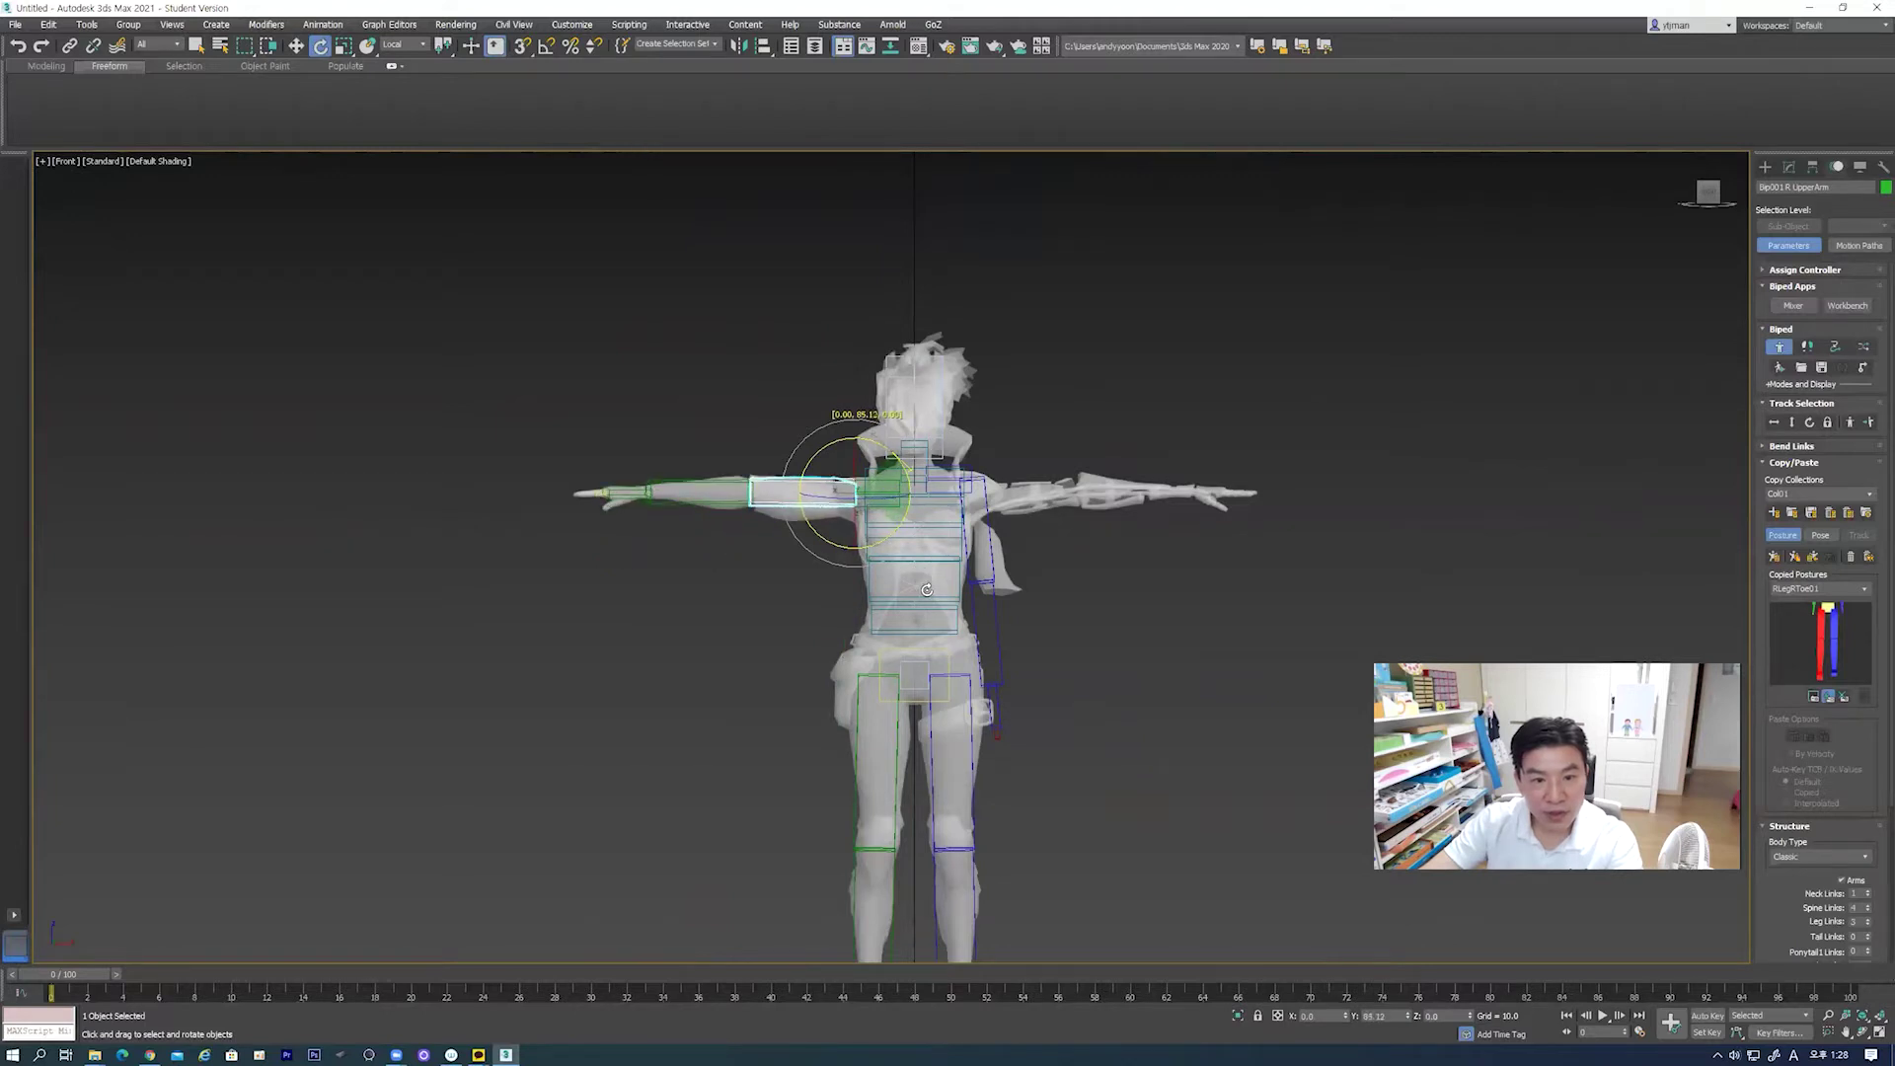
Step: In the Top wireframe view, rotate the right upper arm slightly to follow the arm
{"action": "scroll", "coordinate": [681, 464], "scroll_direction": "up", "scroll_amount": 5}
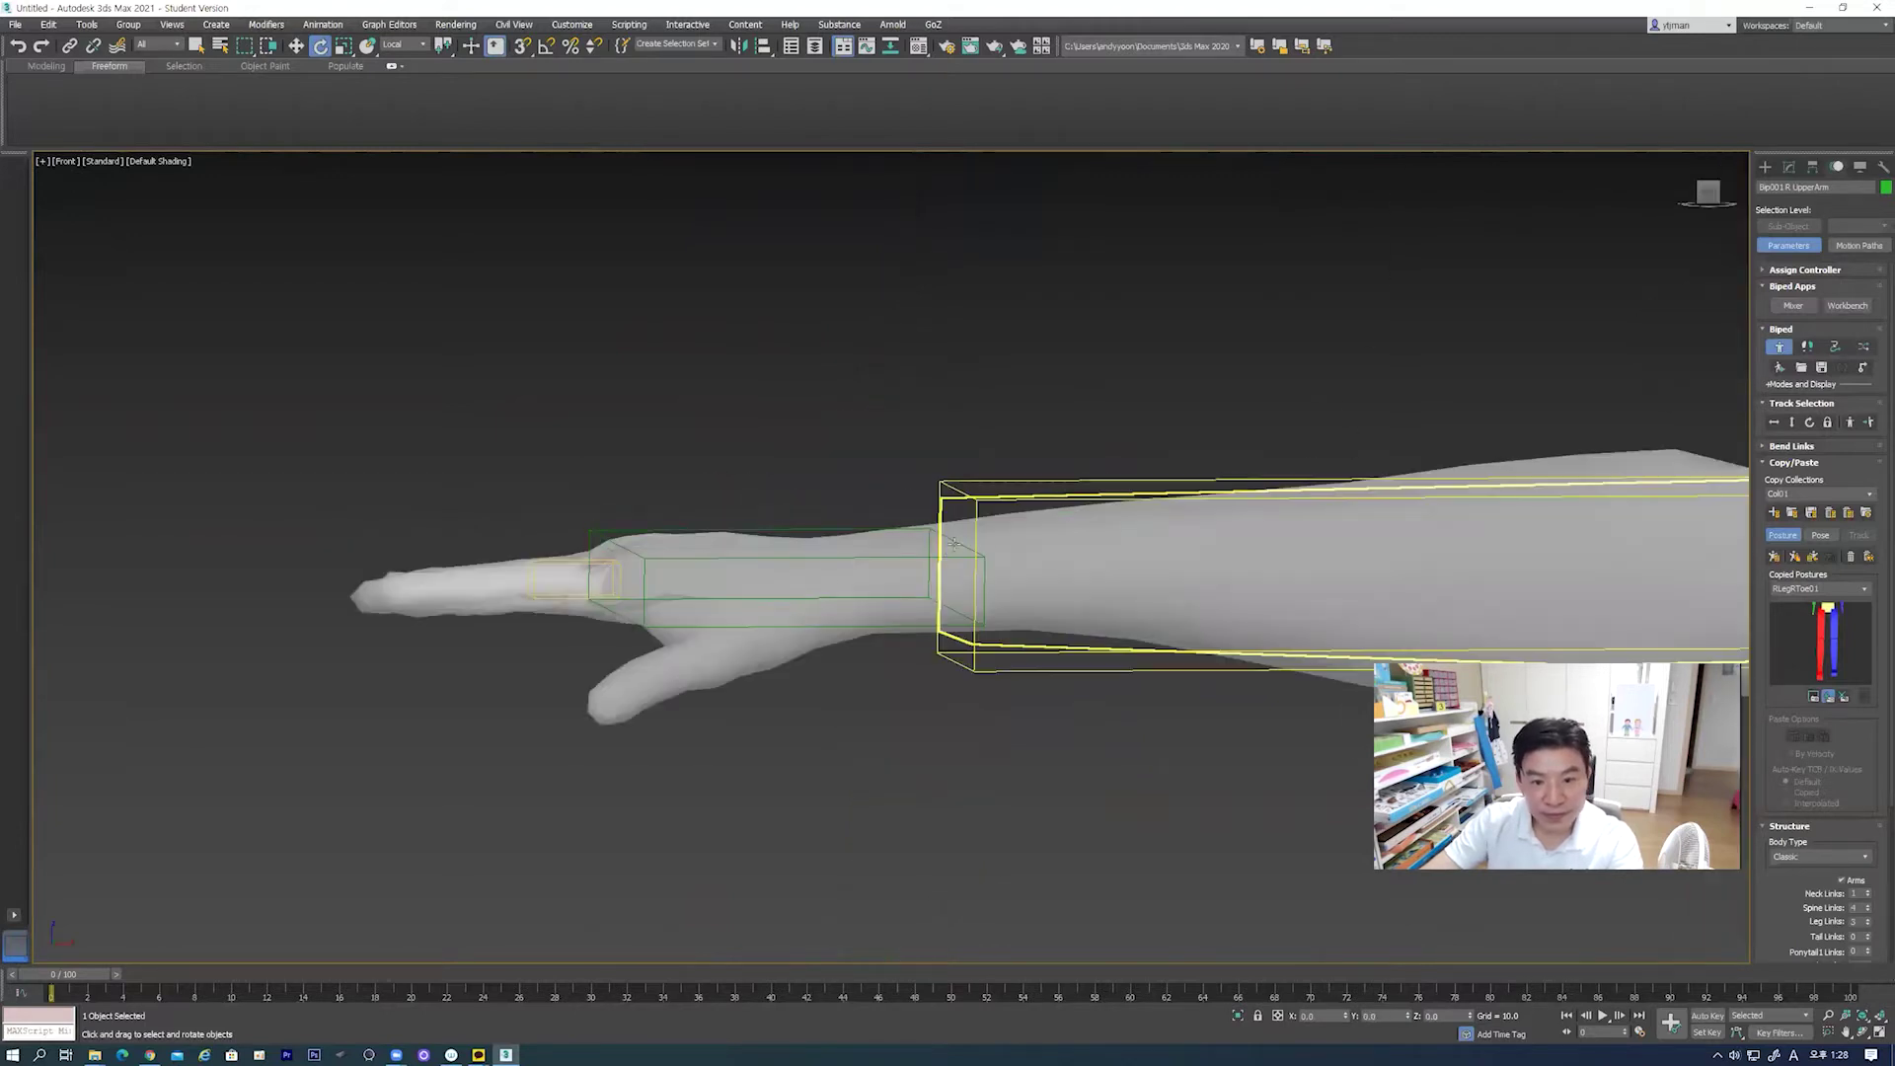
{"action": "scroll", "coordinate": [958, 547], "scroll_direction": "down", "scroll_amount": 1}
{"action": "scroll", "coordinate": [958, 547], "scroll_direction": "down", "scroll_amount": 3}
{"action": "key", "text": "t"}
{"action": "key", "text": "F3"}
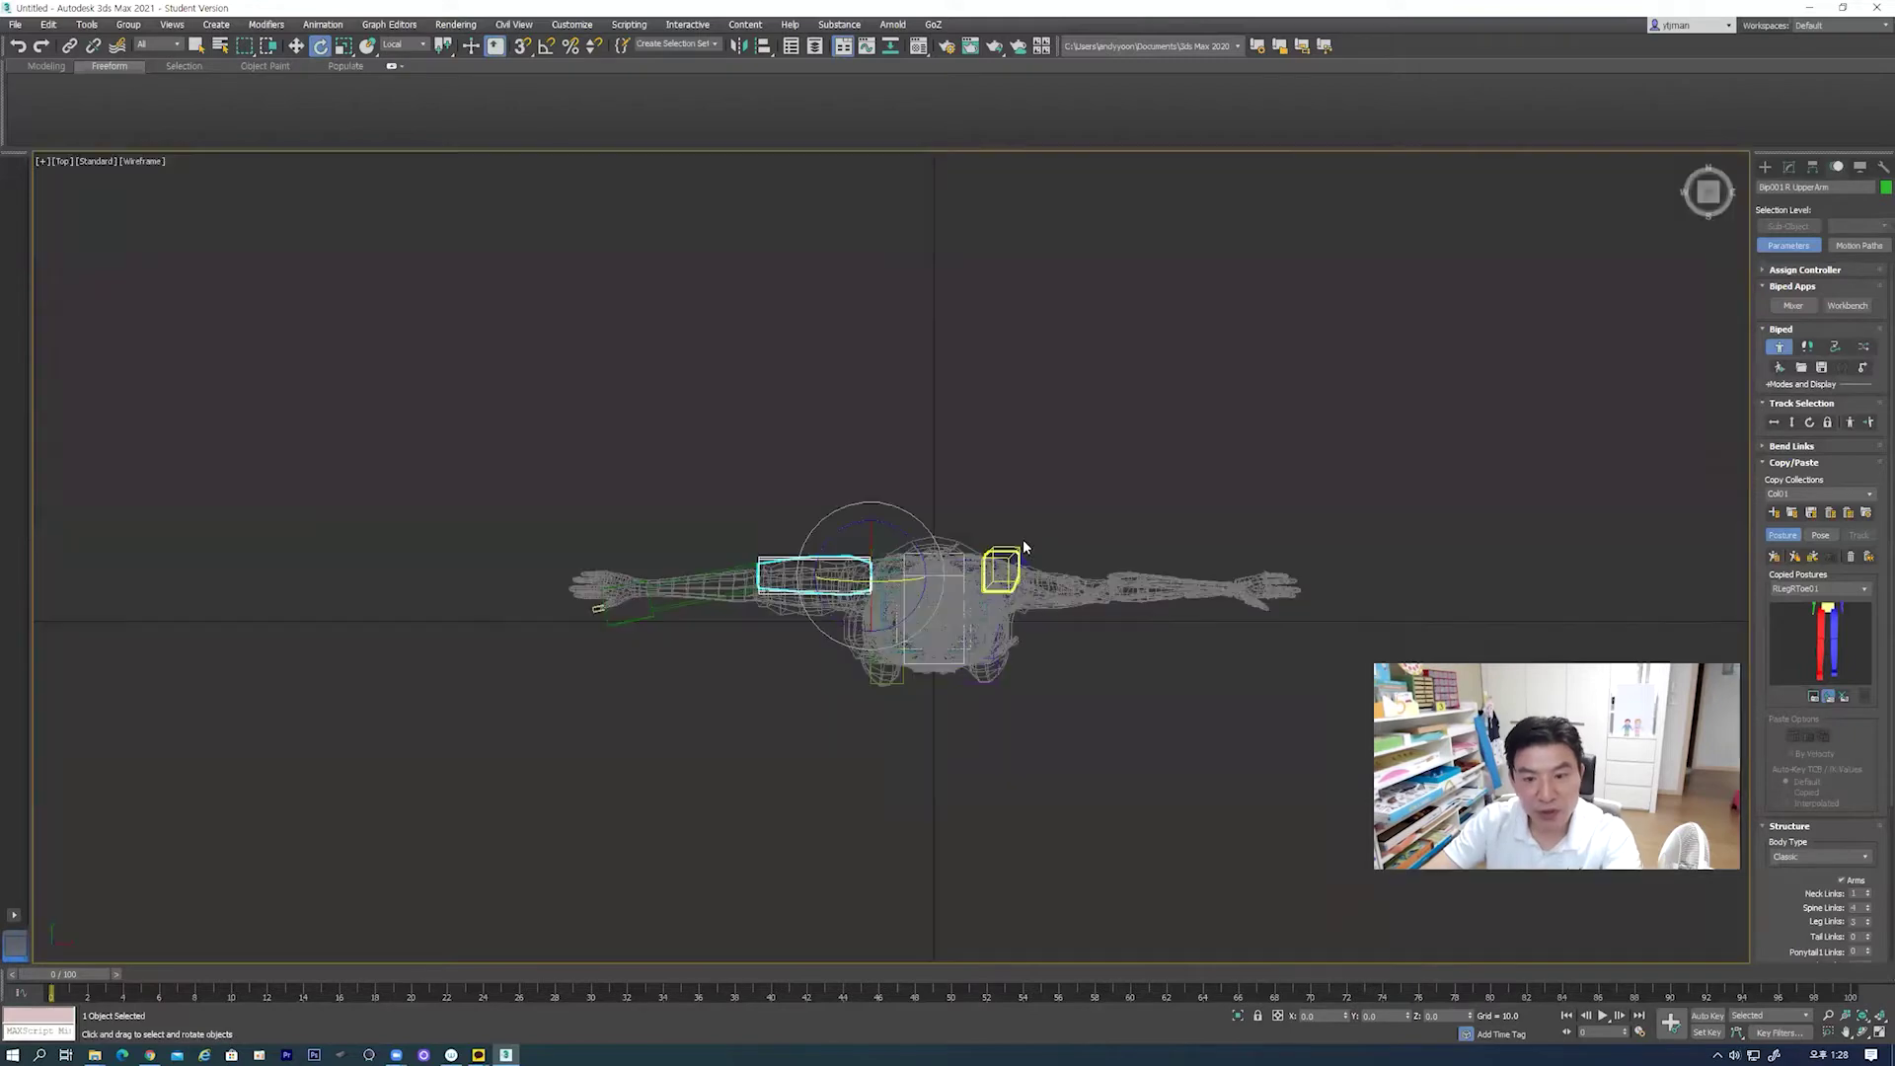
{"action": "scroll", "coordinate": [1068, 595], "scroll_direction": "up", "scroll_amount": 2}
{"action": "left_click_drag", "start_coordinate": [1236, 518], "coordinate": [1232, 513]}
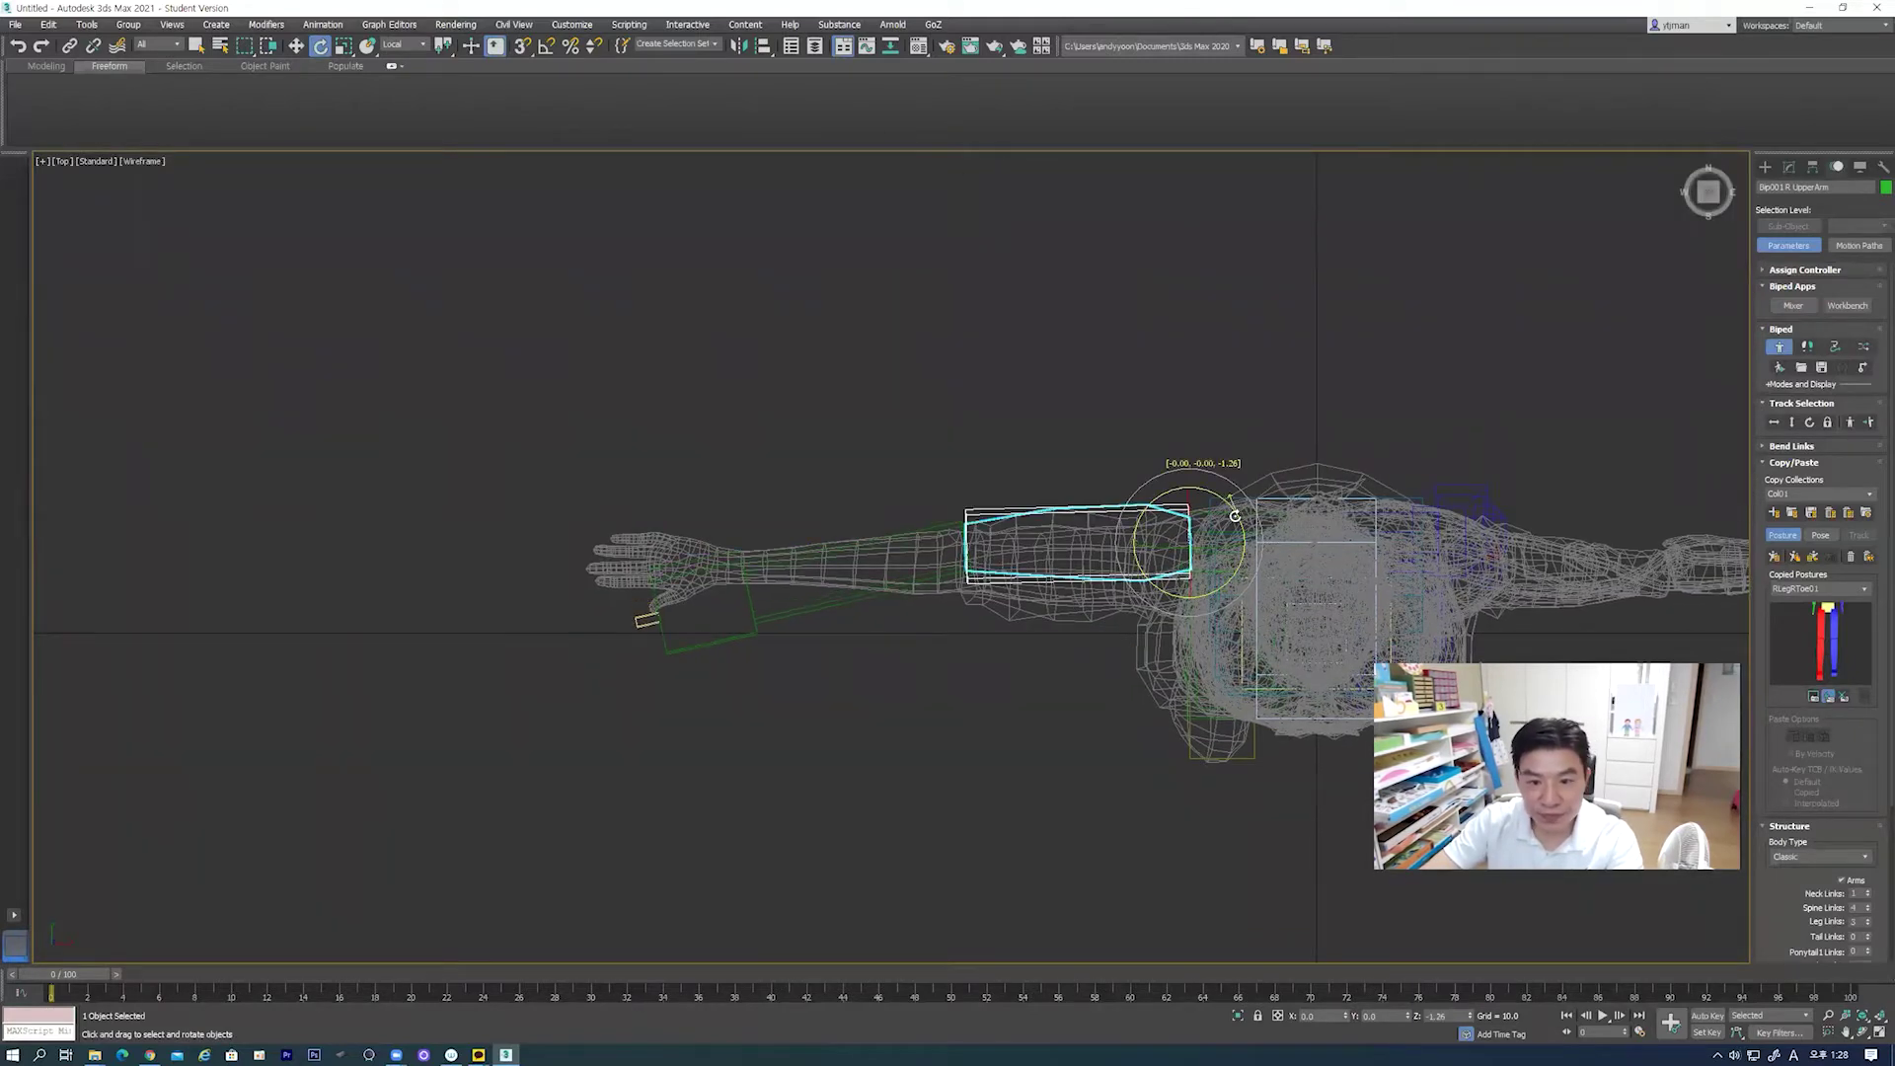
Step: Straighten the right forearm horizontally and scale it longer to reach the wrist
{"action": "left_click", "coordinate": [906, 602]}
{"action": "left_click_drag", "start_coordinate": [1007, 521], "coordinate": [1017, 530]}
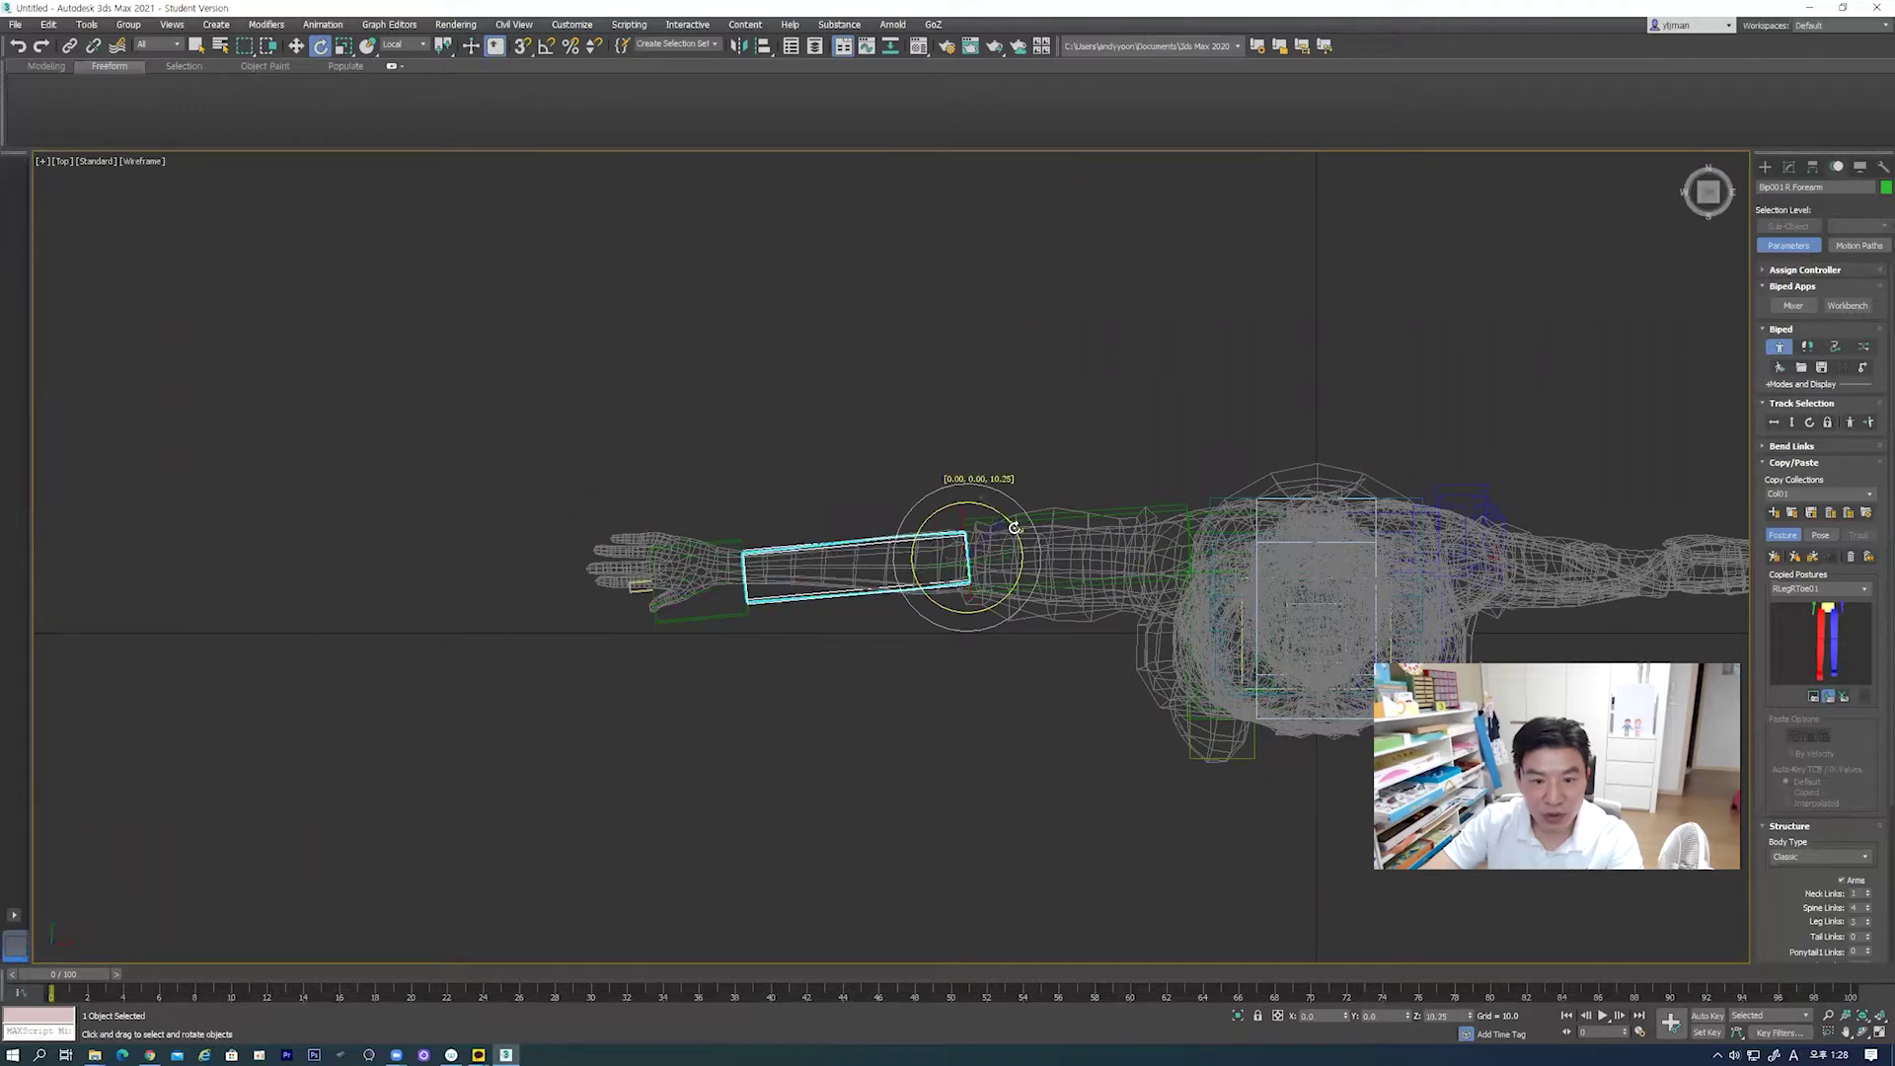
{"action": "scroll", "coordinate": [831, 569], "scroll_direction": "up", "scroll_amount": 3}
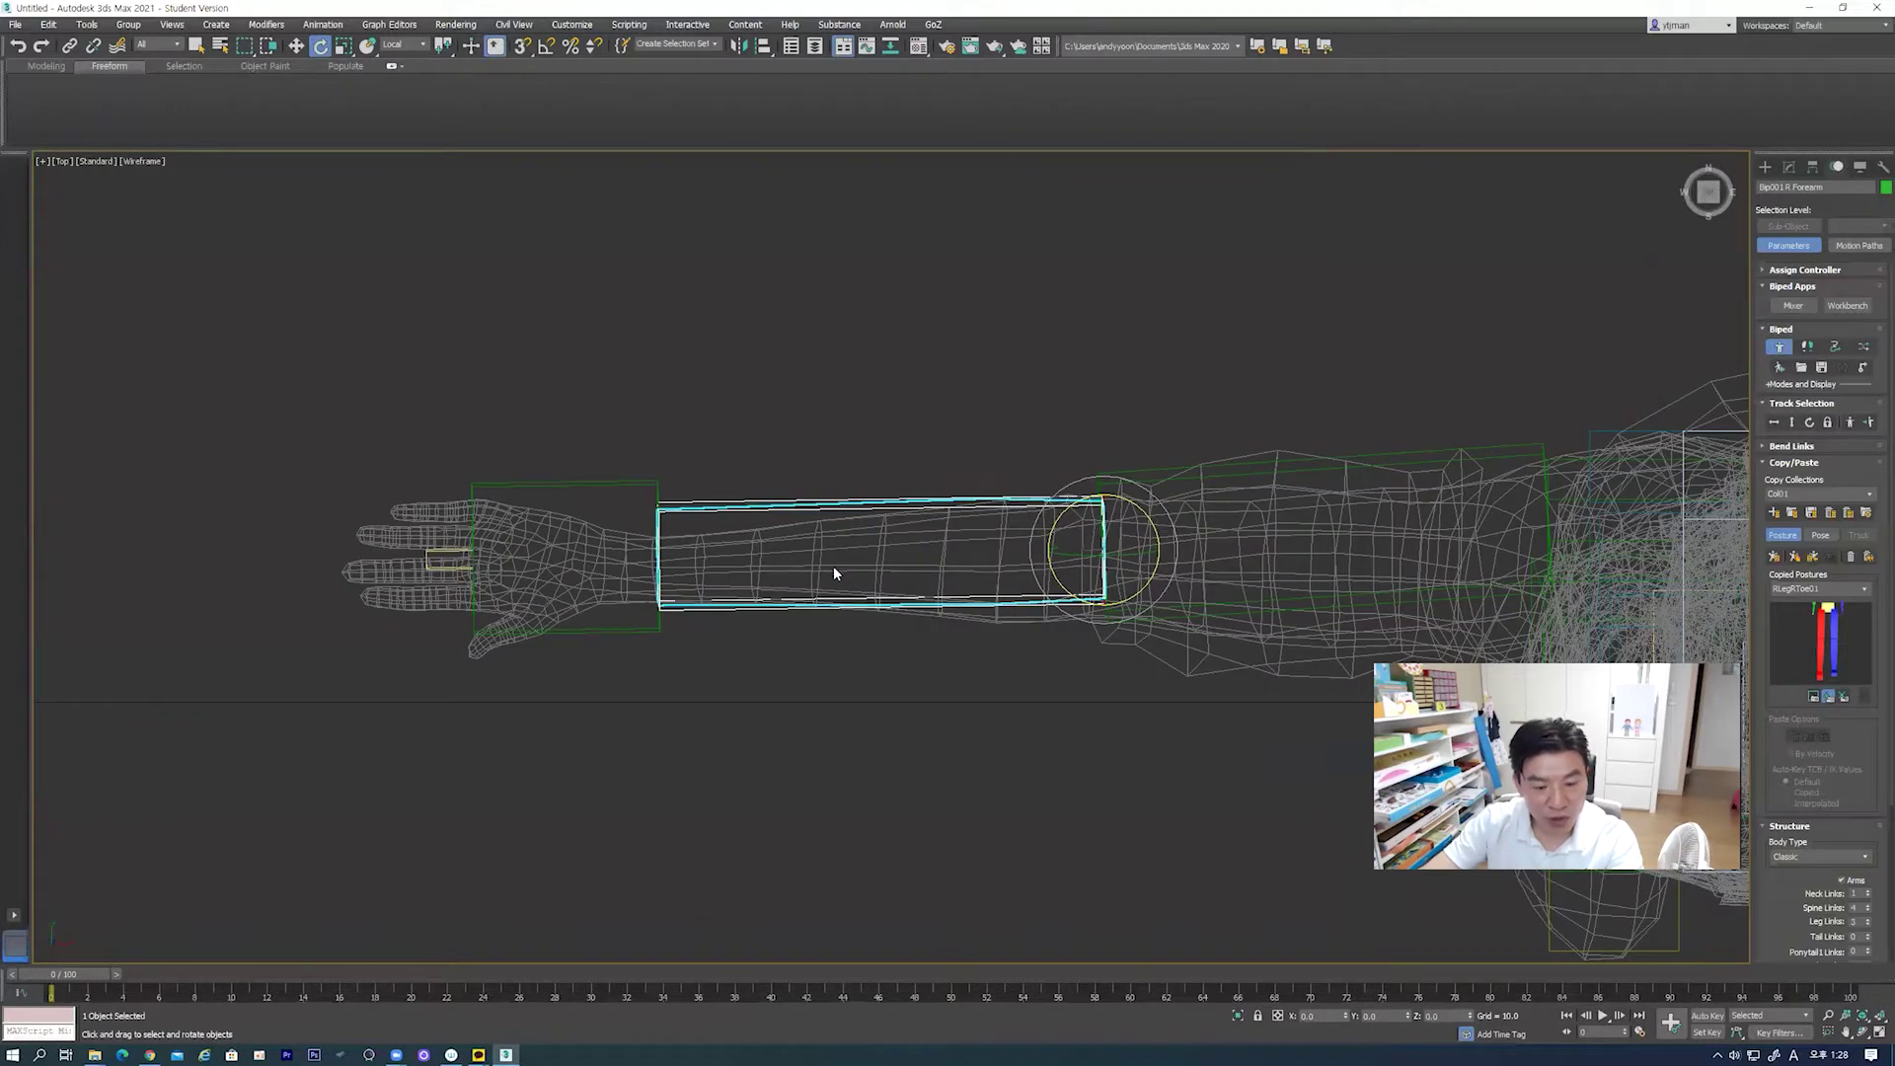
{"action": "key", "text": "w"}
{"action": "key", "text": "r"}
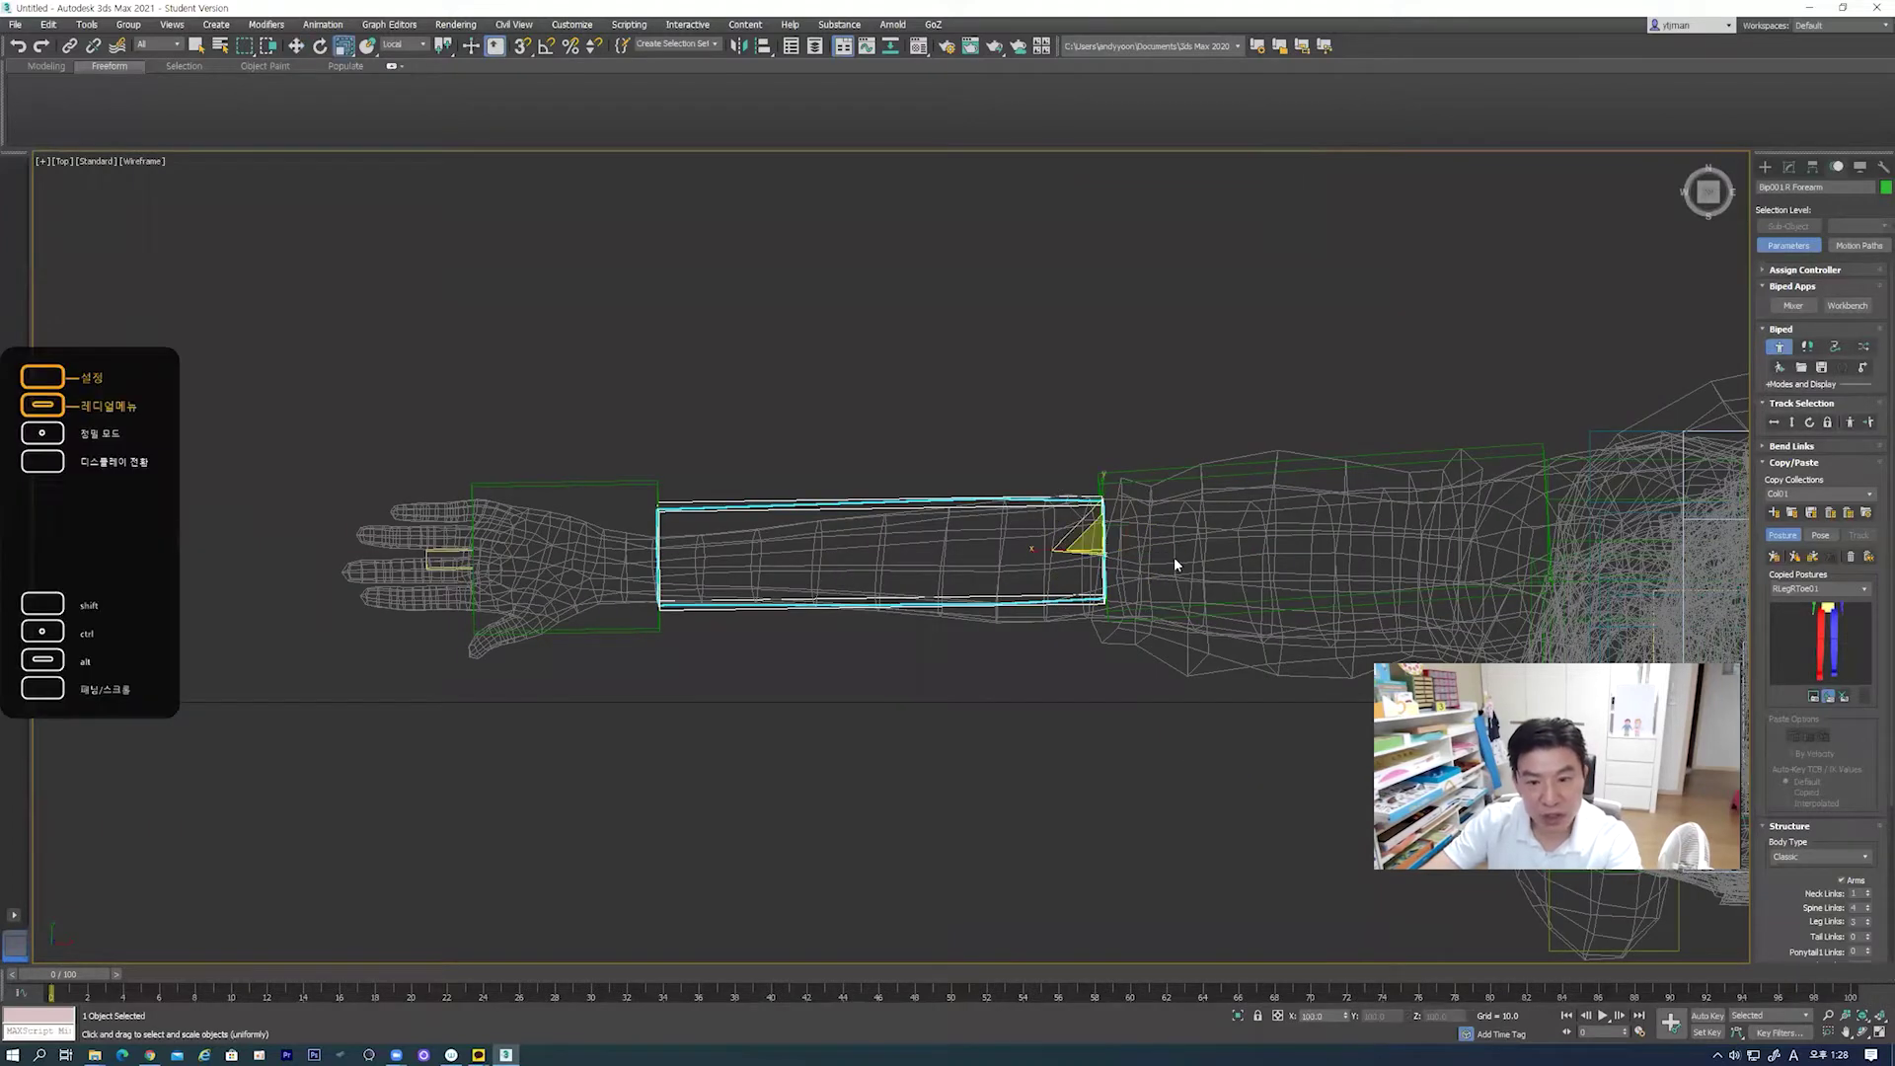
{"action": "left_click_drag", "start_coordinate": [1051, 546], "coordinate": [1030, 549]}
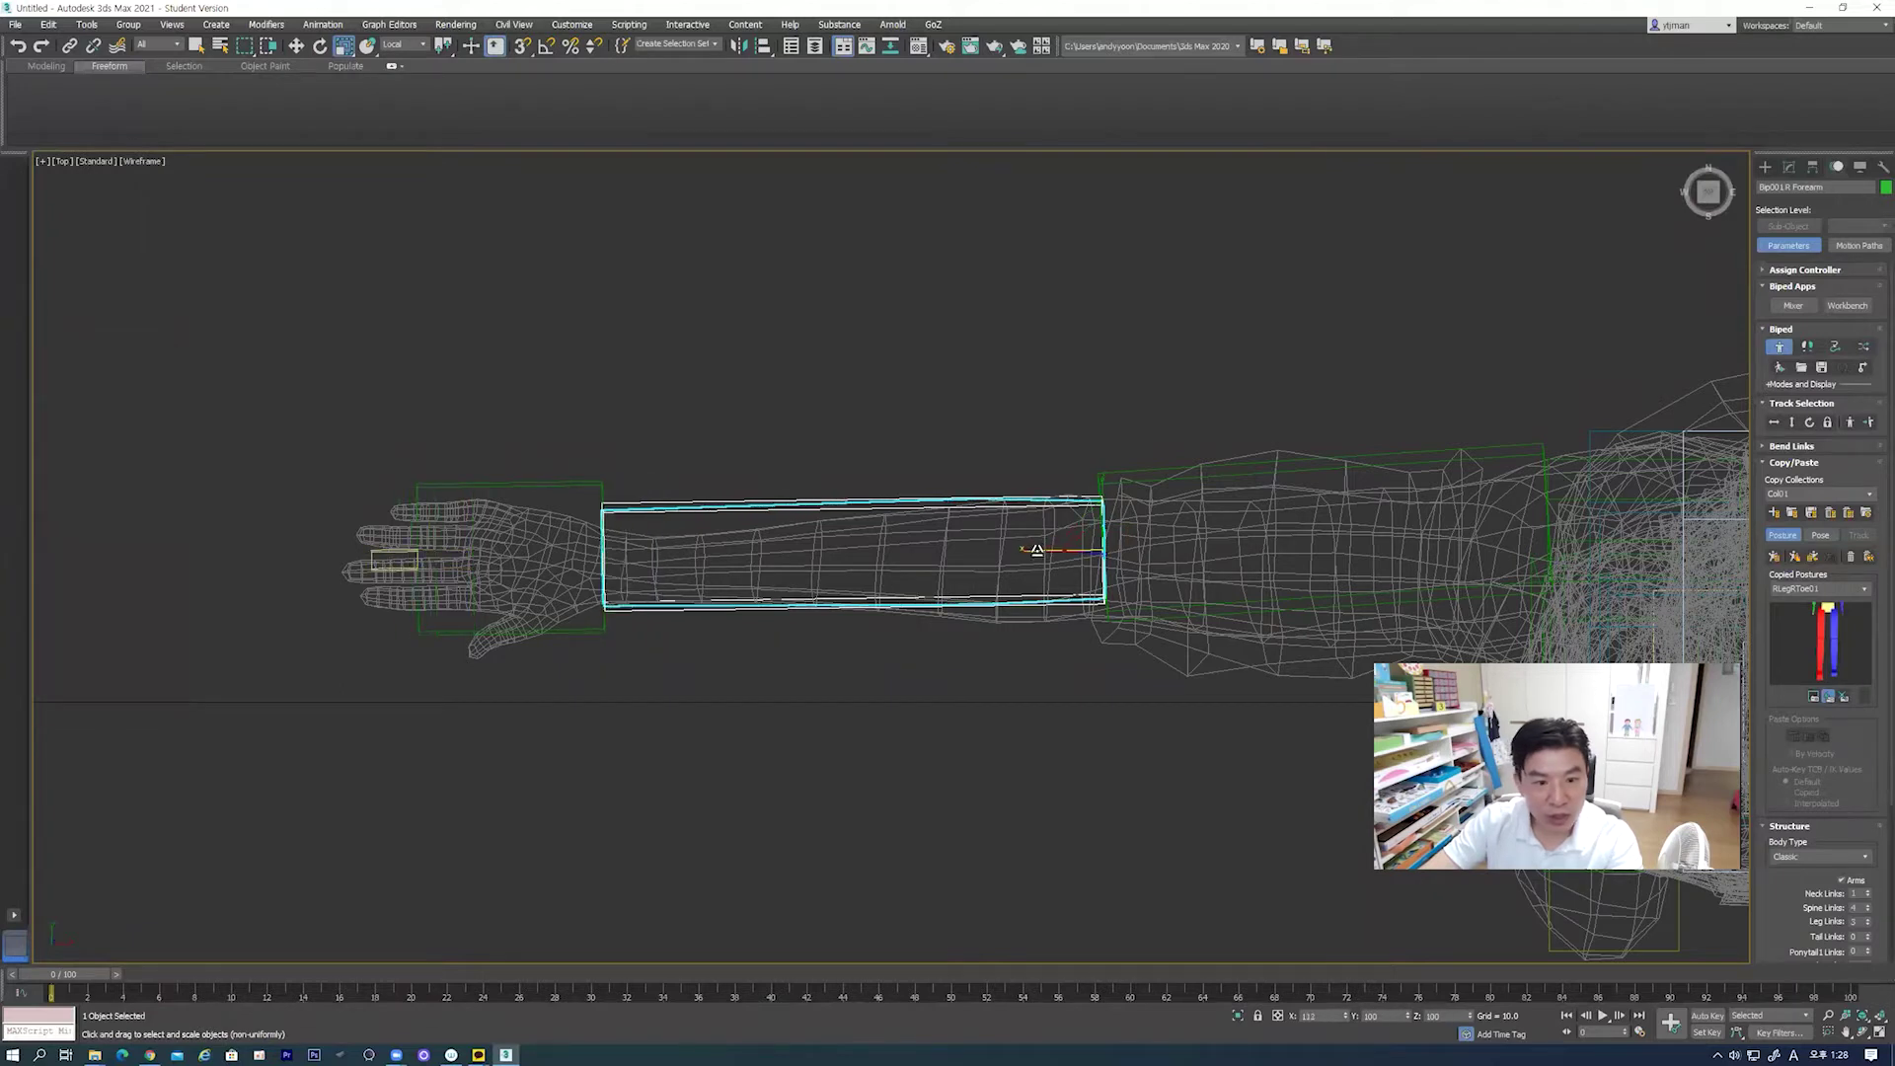
Step: Scale the right hand bone narrower and shorter to fit the palm
{"action": "left_click", "coordinate": [599, 579]}
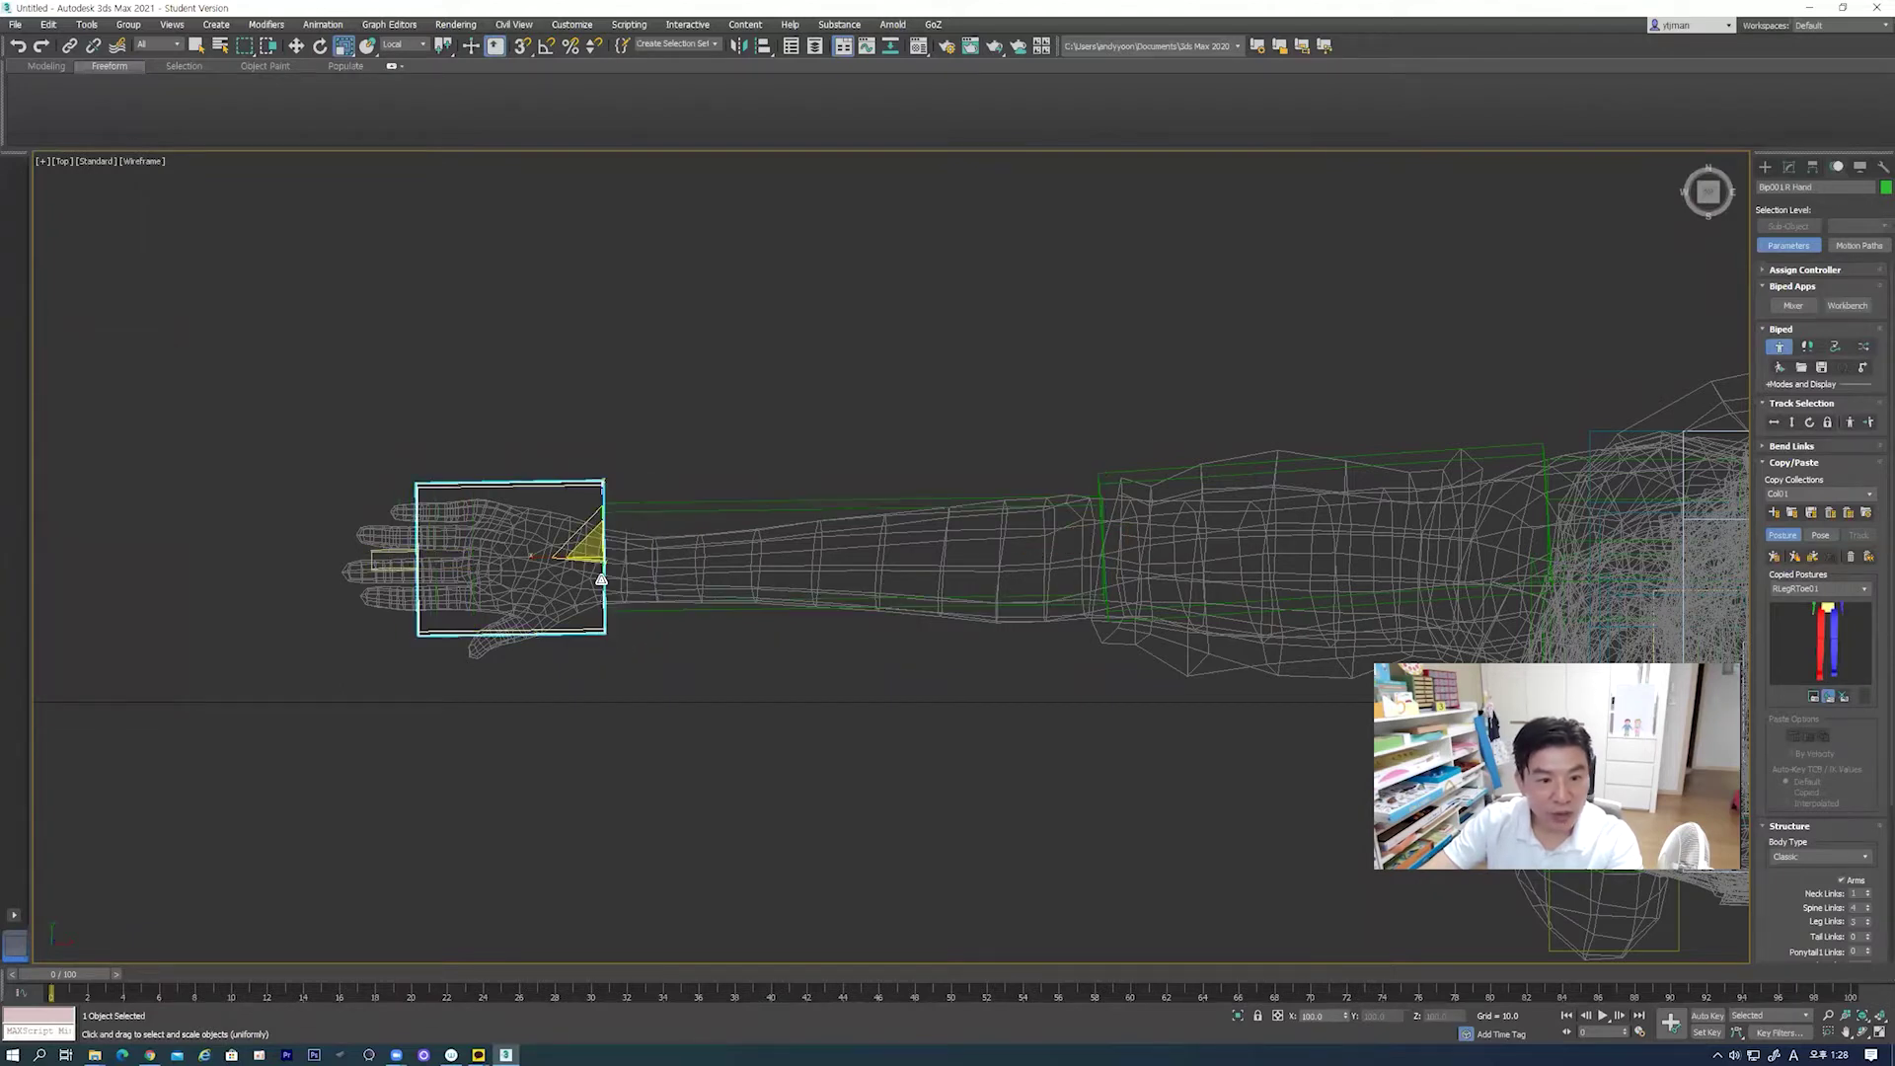
{"action": "left_click_drag", "start_coordinate": [526, 559], "coordinate": [556, 565]}
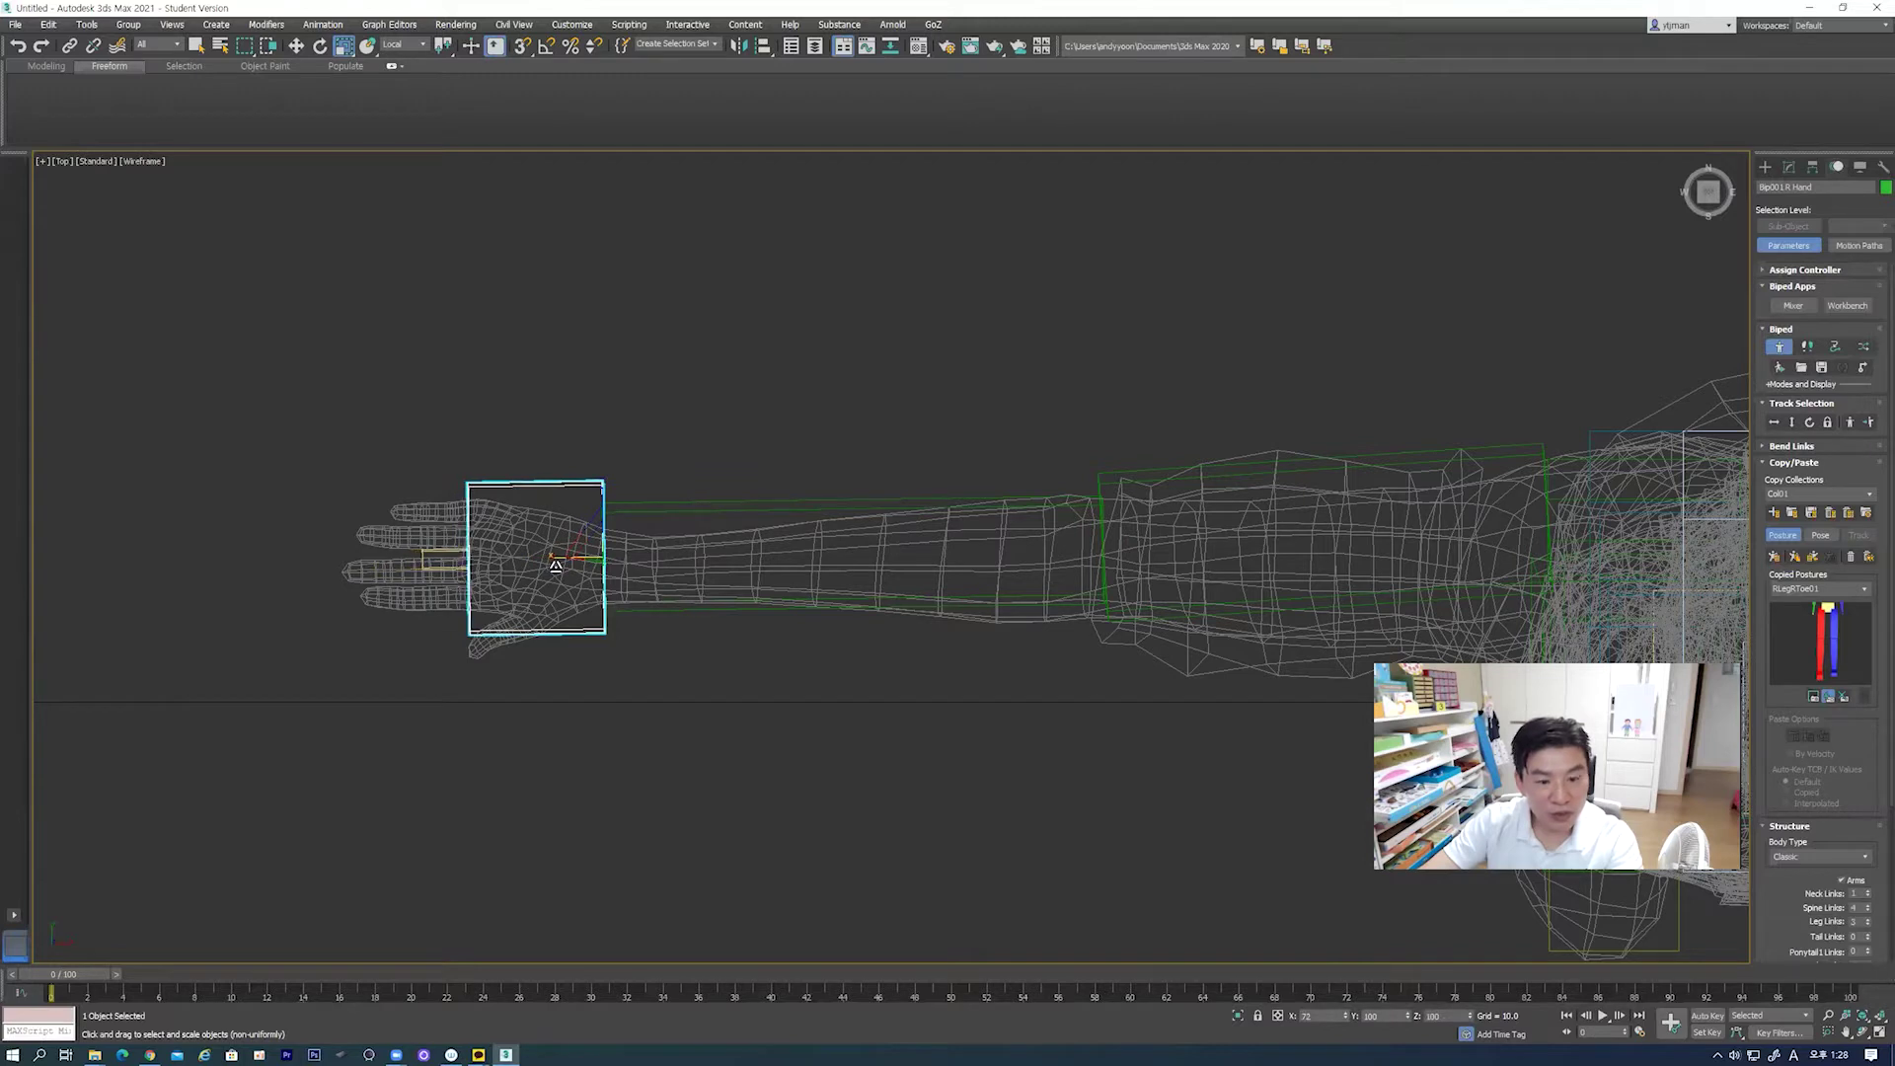
{"action": "left_click_drag", "start_coordinate": [598, 488], "coordinate": [606, 514]}
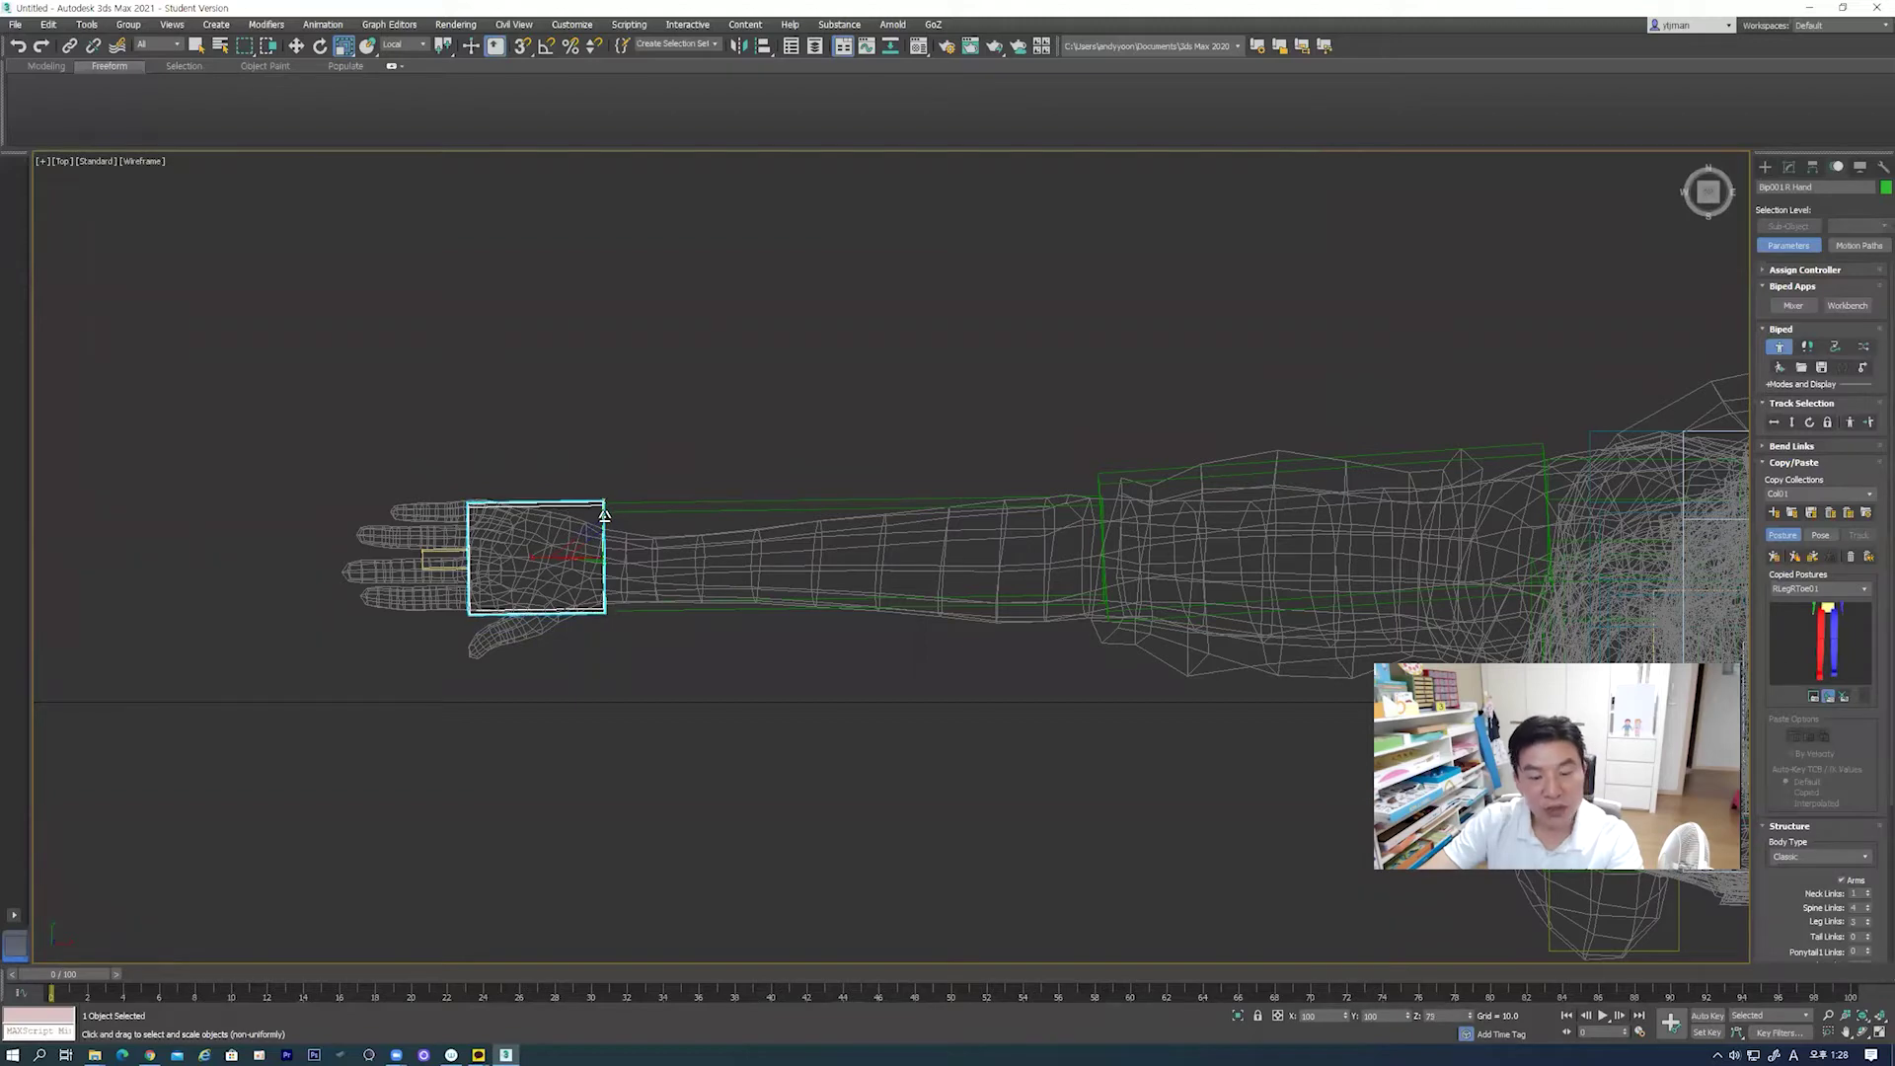
{"action": "scroll", "coordinate": [733, 669], "scroll_direction": "down", "scroll_amount": 3}
{"action": "middle_click_drag", "start_coordinate": [733, 669], "coordinate": [755, 673]}
{"action": "scroll", "coordinate": [756, 673], "scroll_direction": "down", "scroll_amount": 2}
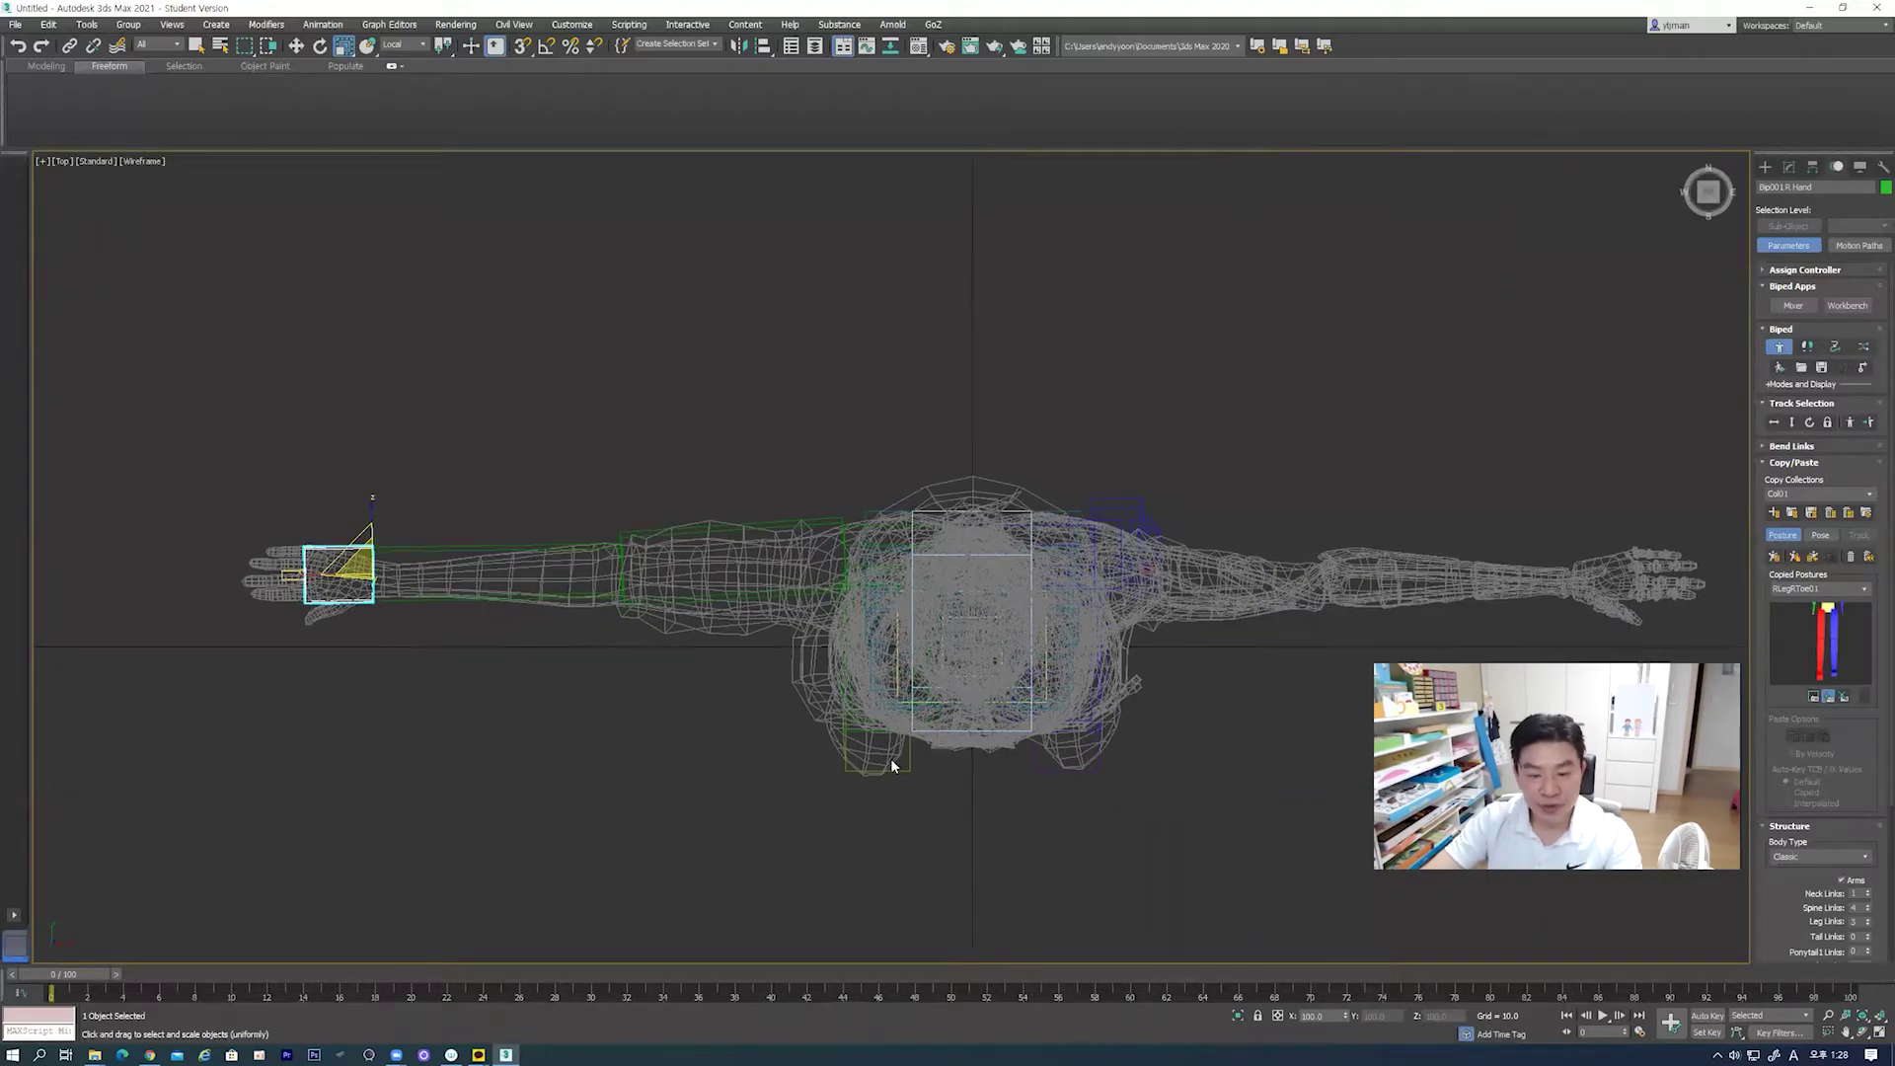
{"action": "key", "text": "f"}
{"action": "key", "text": "F3"}
Step: Rotate the right clavicle about -8.5° on Y, tilting it and the arm downward
{"action": "middle_click_drag", "start_coordinate": [1149, 543], "coordinate": [786, 529]}
{"action": "scroll", "coordinate": [790, 533], "scroll_direction": "up", "scroll_amount": 2}
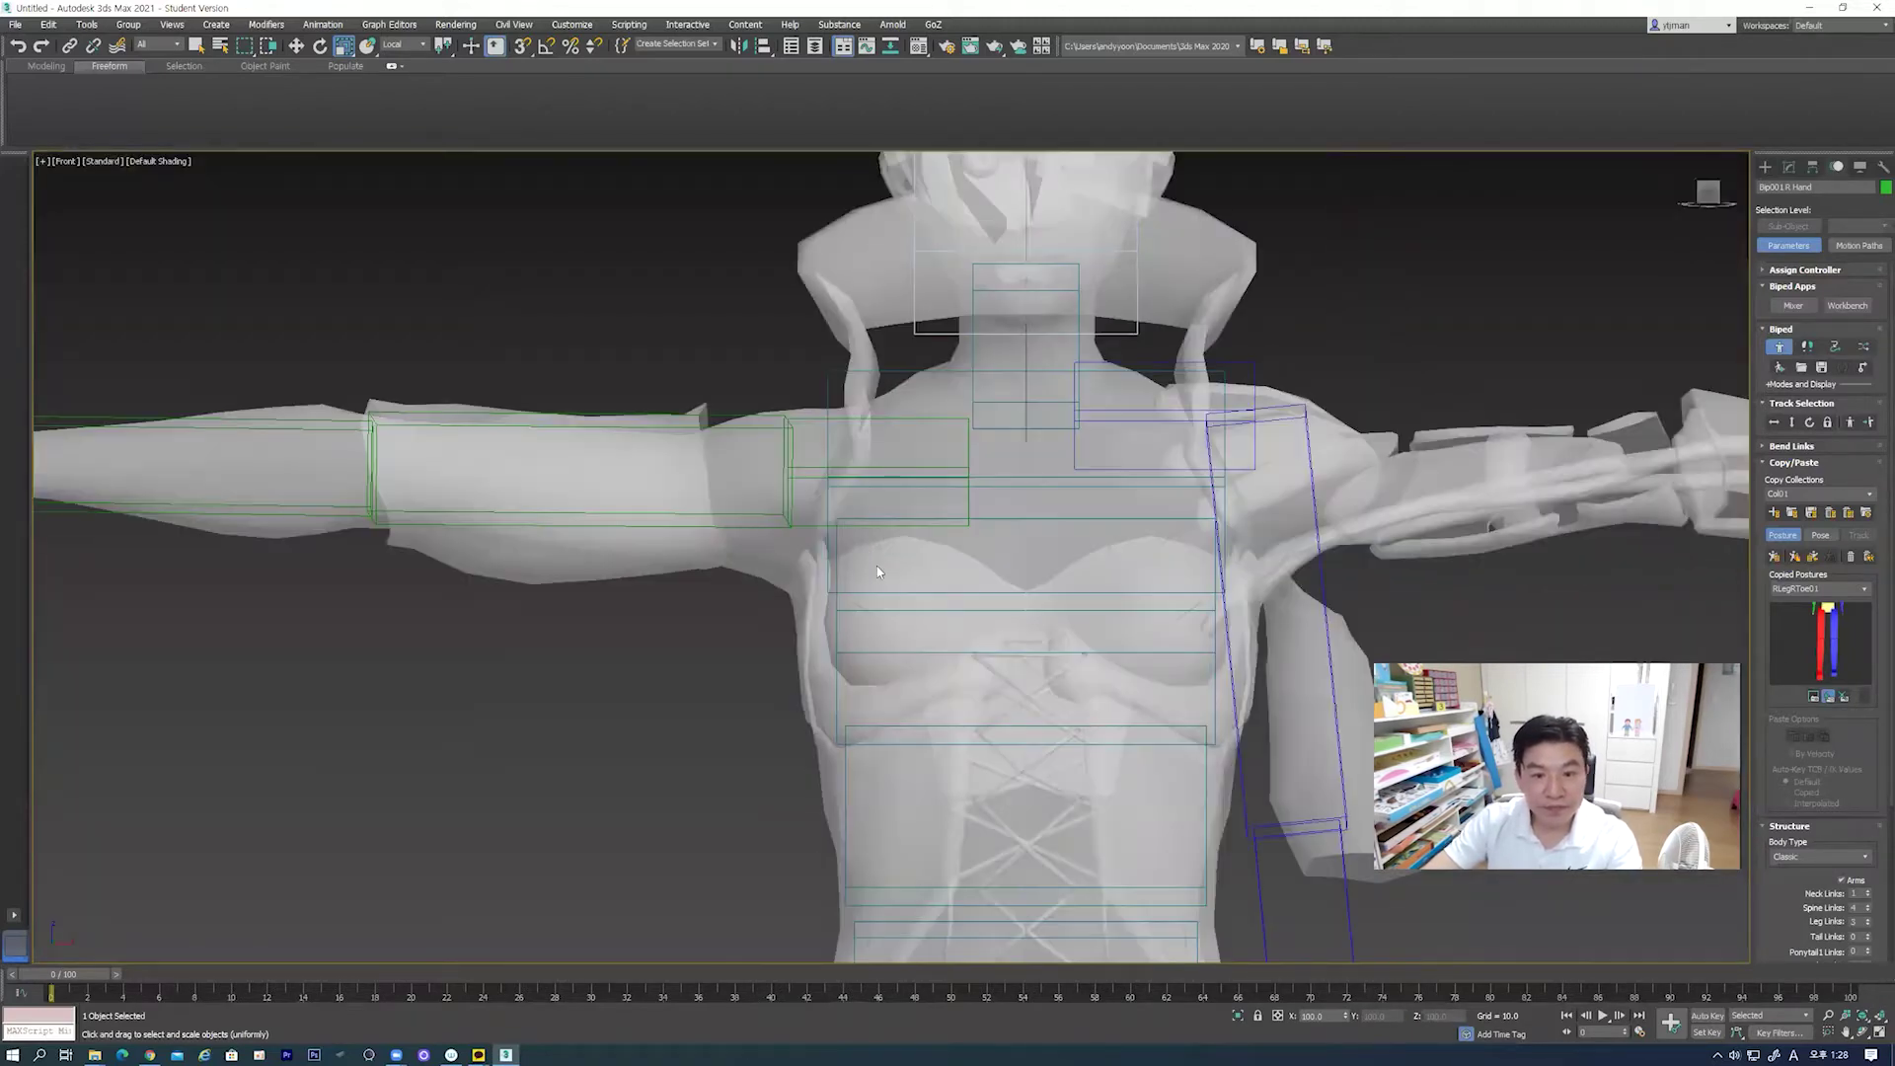
{"action": "scroll", "coordinate": [890, 590], "scroll_direction": "up", "scroll_amount": 2}
{"action": "scroll", "coordinate": [898, 597], "scroll_direction": "up", "scroll_amount": 2}
{"action": "scroll", "coordinate": [913, 606], "scroll_direction": "up", "scroll_amount": 1}
{"action": "scroll", "coordinate": [913, 606], "scroll_direction": "down", "scroll_amount": 3}
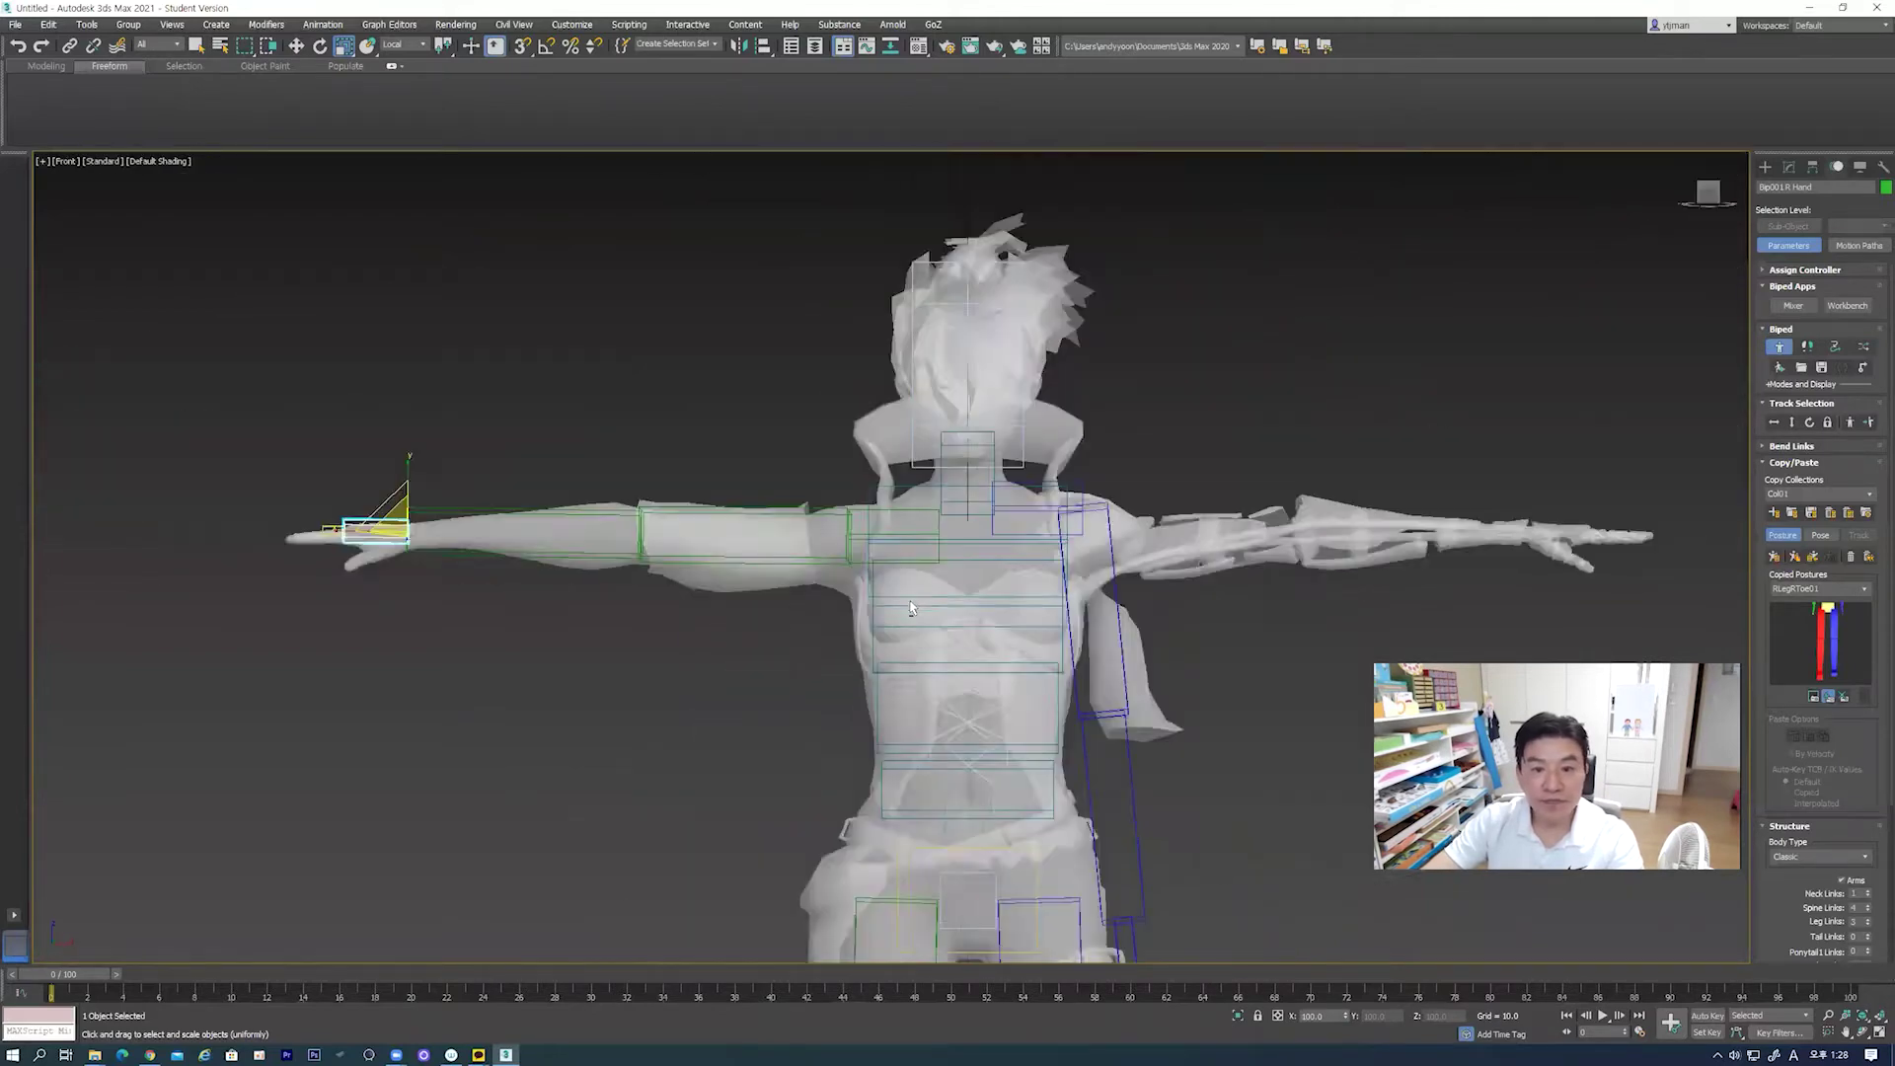
{"action": "scroll", "coordinate": [631, 415], "scroll_direction": "down", "scroll_amount": 2}
{"action": "scroll", "coordinate": [869, 493], "scroll_direction": "up", "scroll_amount": 5}
{"action": "left_click", "coordinate": [810, 419]}
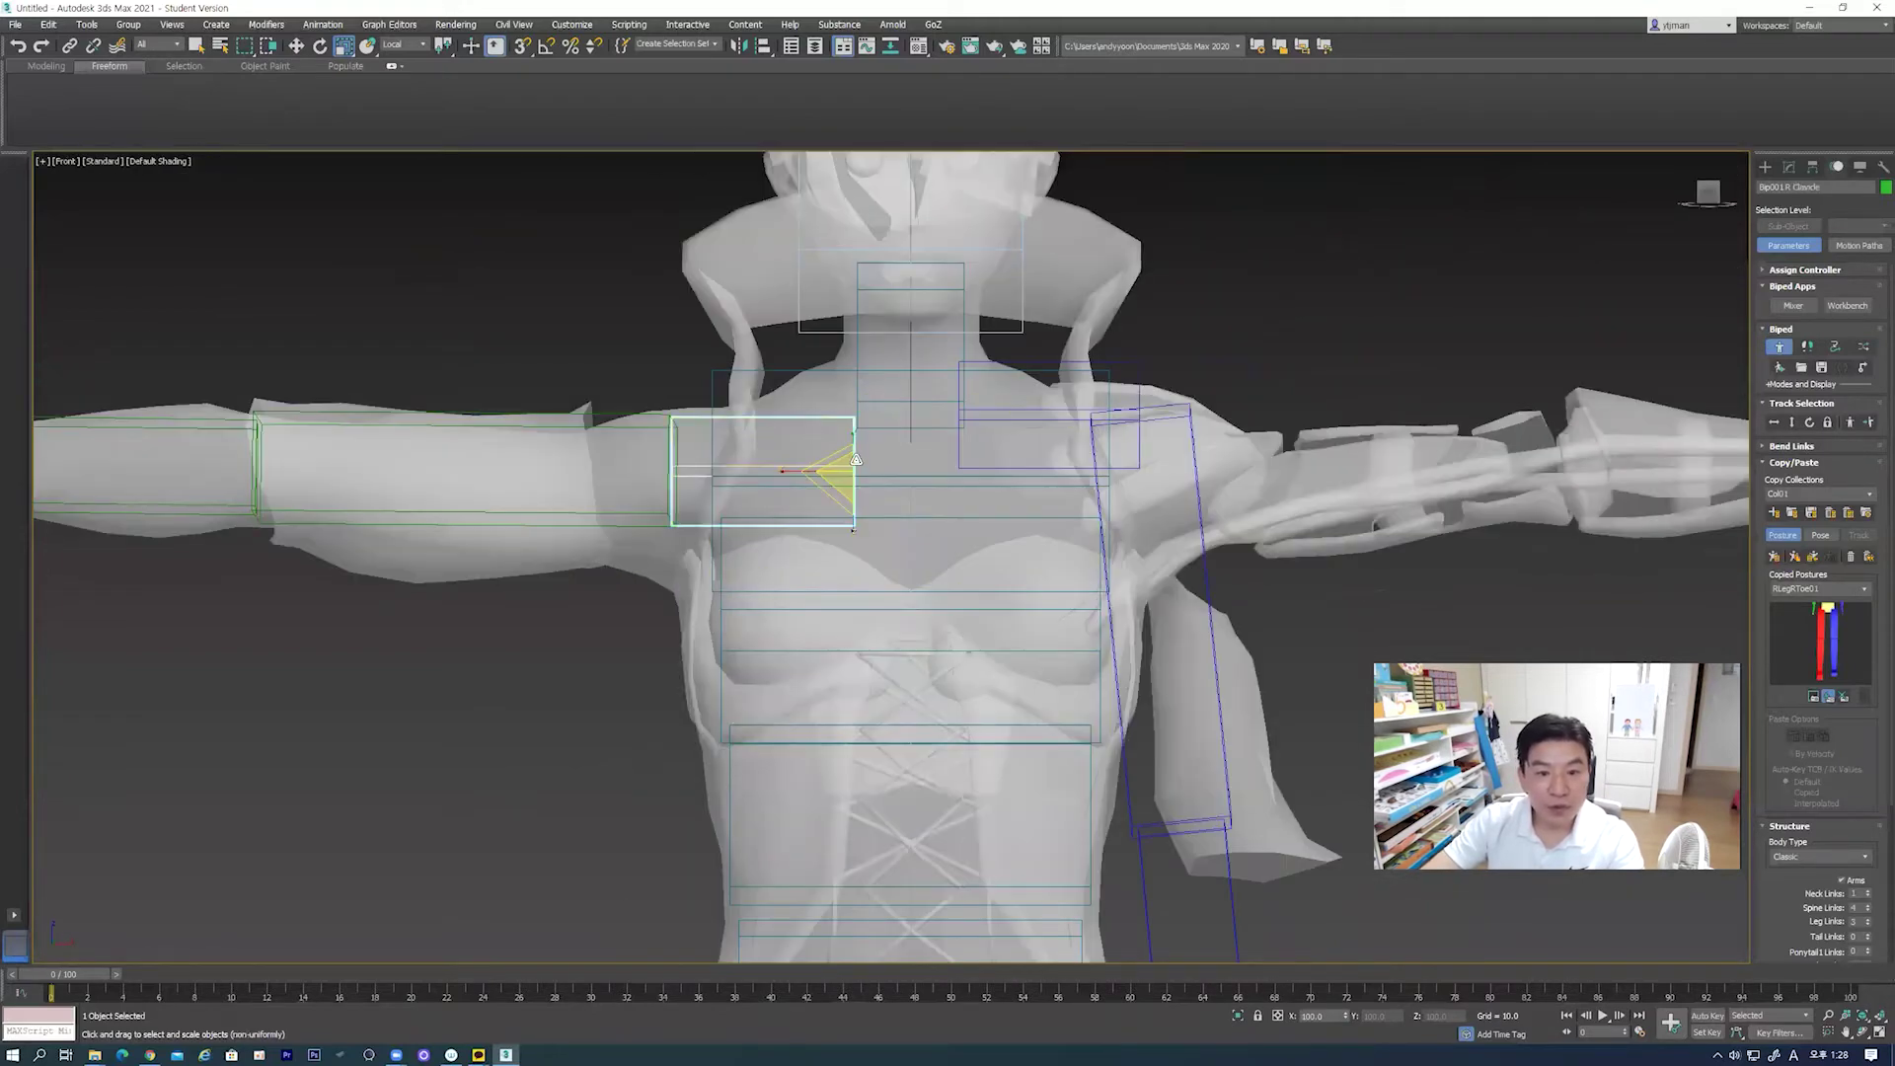
{"action": "key", "text": "e"}
{"action": "left_click_drag", "start_coordinate": [897, 443], "coordinate": [888, 433]}
Step: Move the right clavicle back up into the shoulder
{"action": "key", "text": "w"}
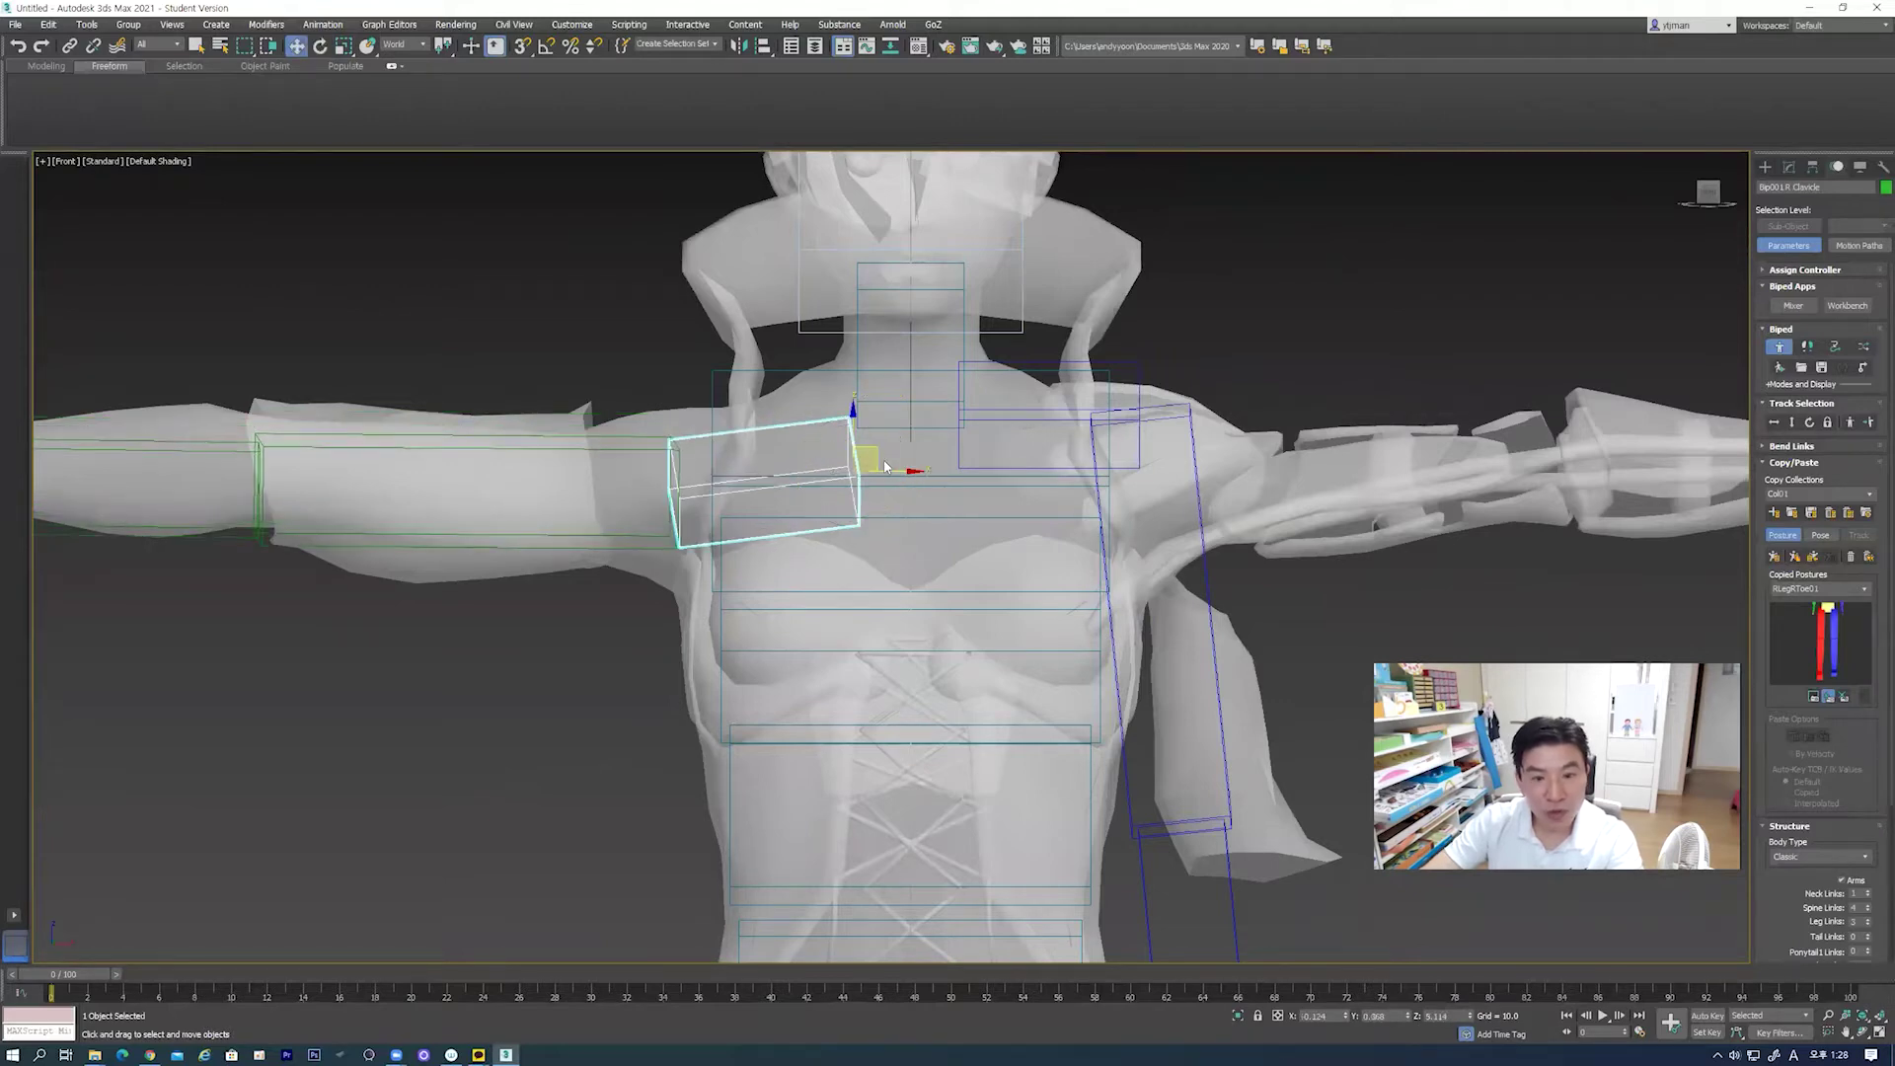
{"action": "left_click_drag", "start_coordinate": [866, 446], "coordinate": [861, 420]}
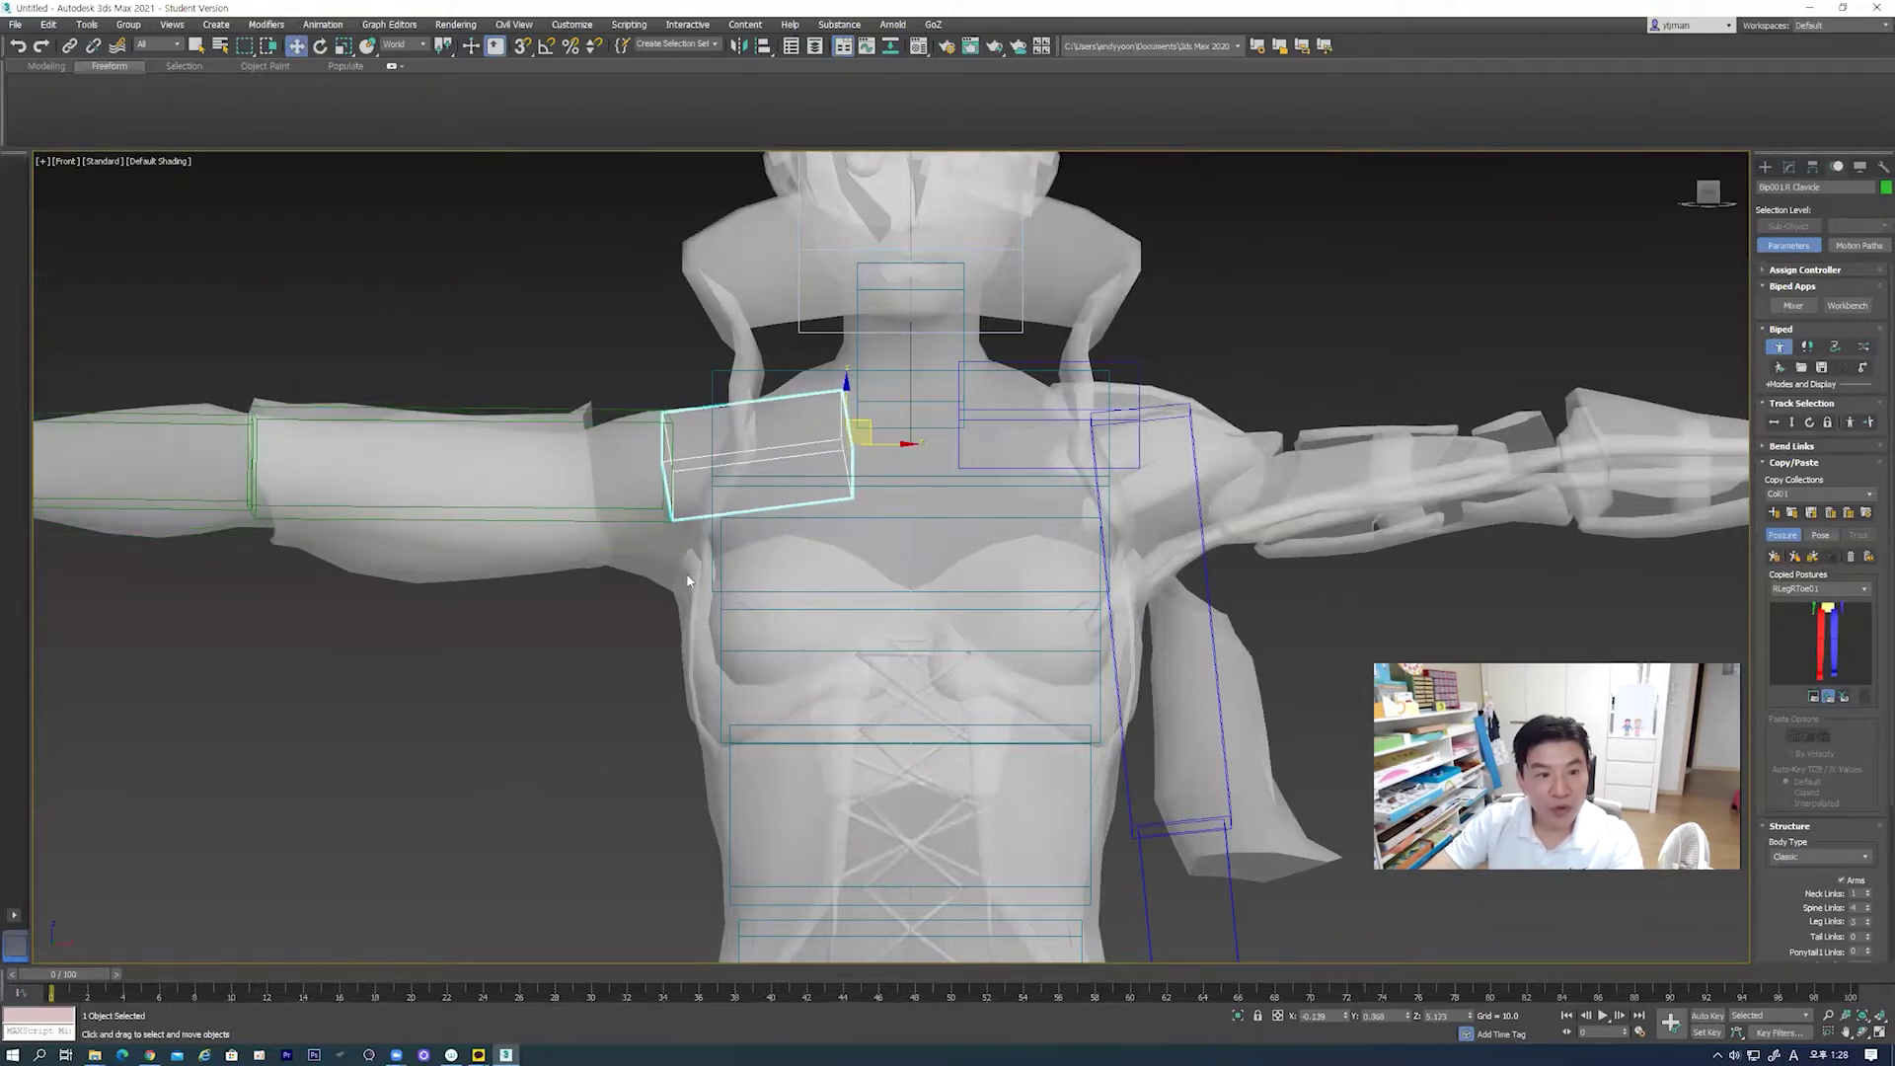
{"action": "scroll", "coordinate": [642, 595], "scroll_direction": "down", "scroll_amount": 5}
{"action": "middle_click_drag", "start_coordinate": [674, 598], "coordinate": [667, 724], "text": "alt"}
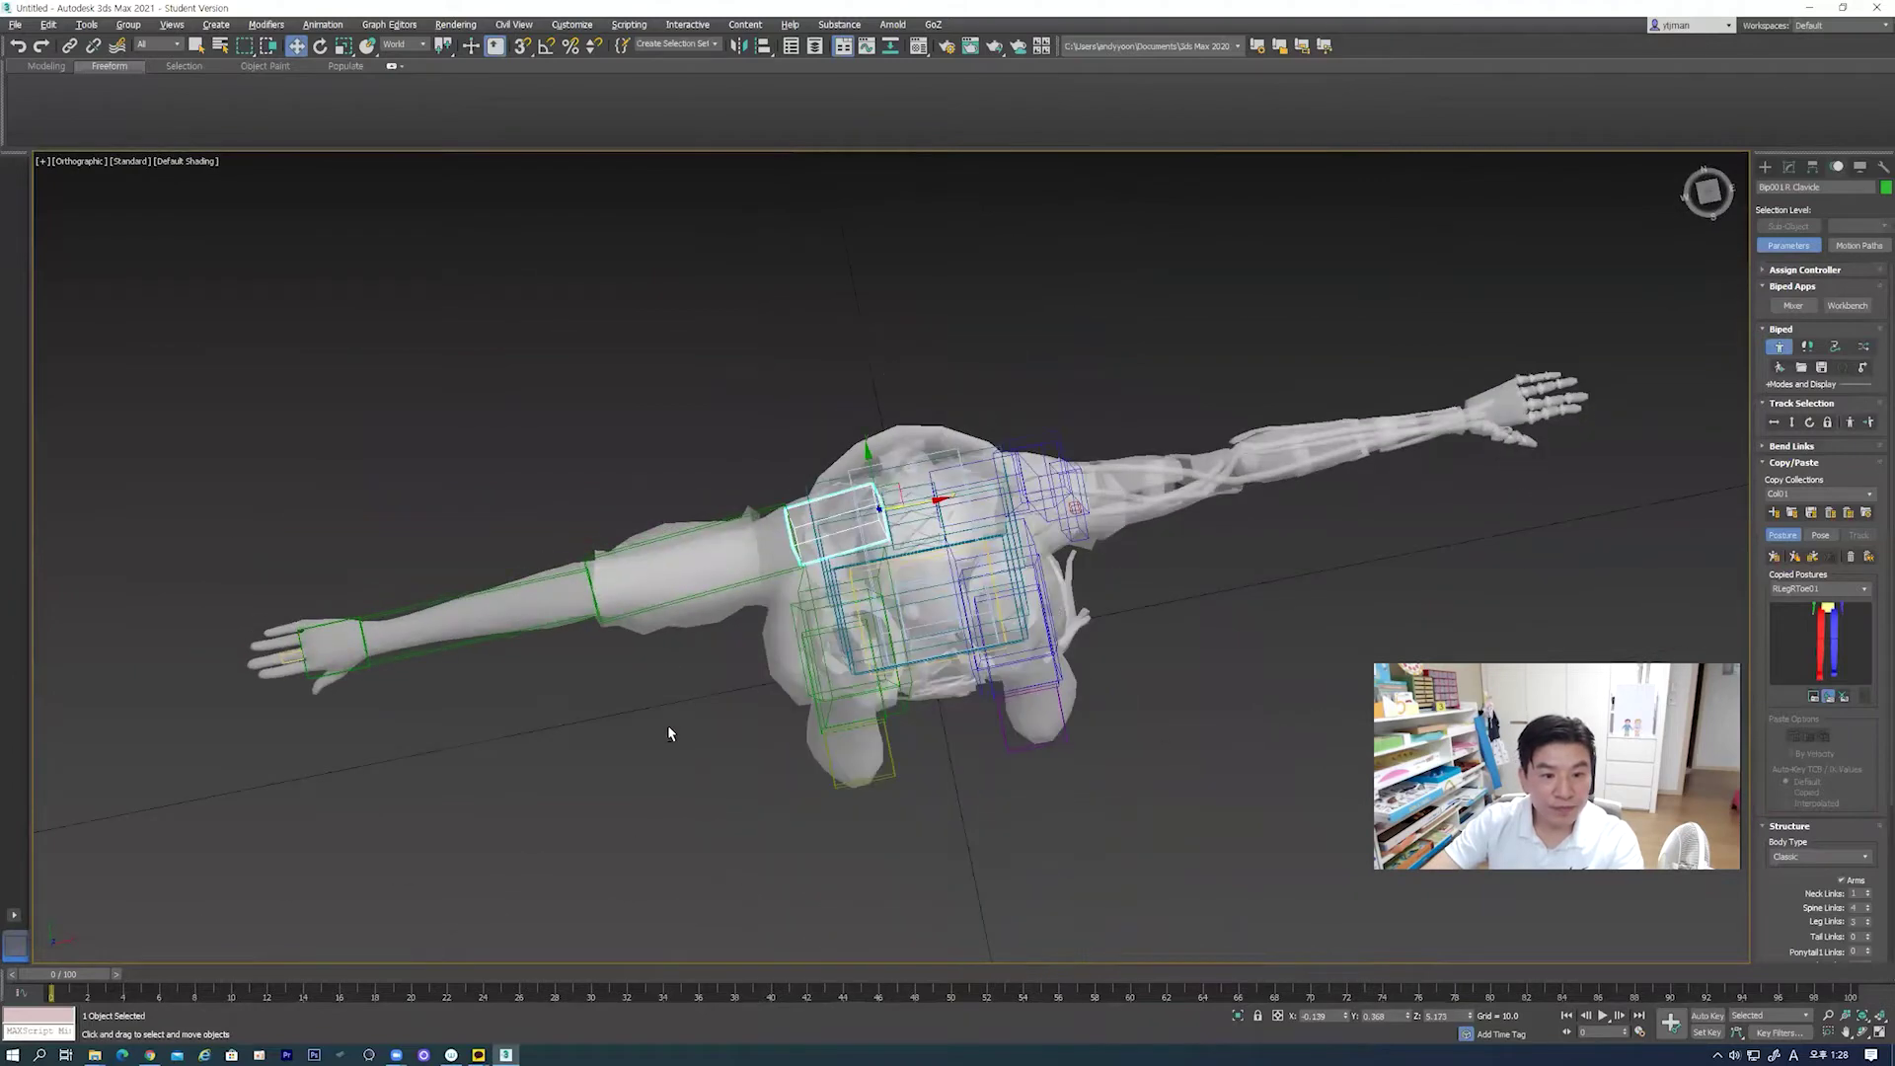
{"action": "key", "text": "f"}
Step: Select the whole right arm chain and frame it in the Top view
{"action": "double_click", "coordinate": [748, 490]}
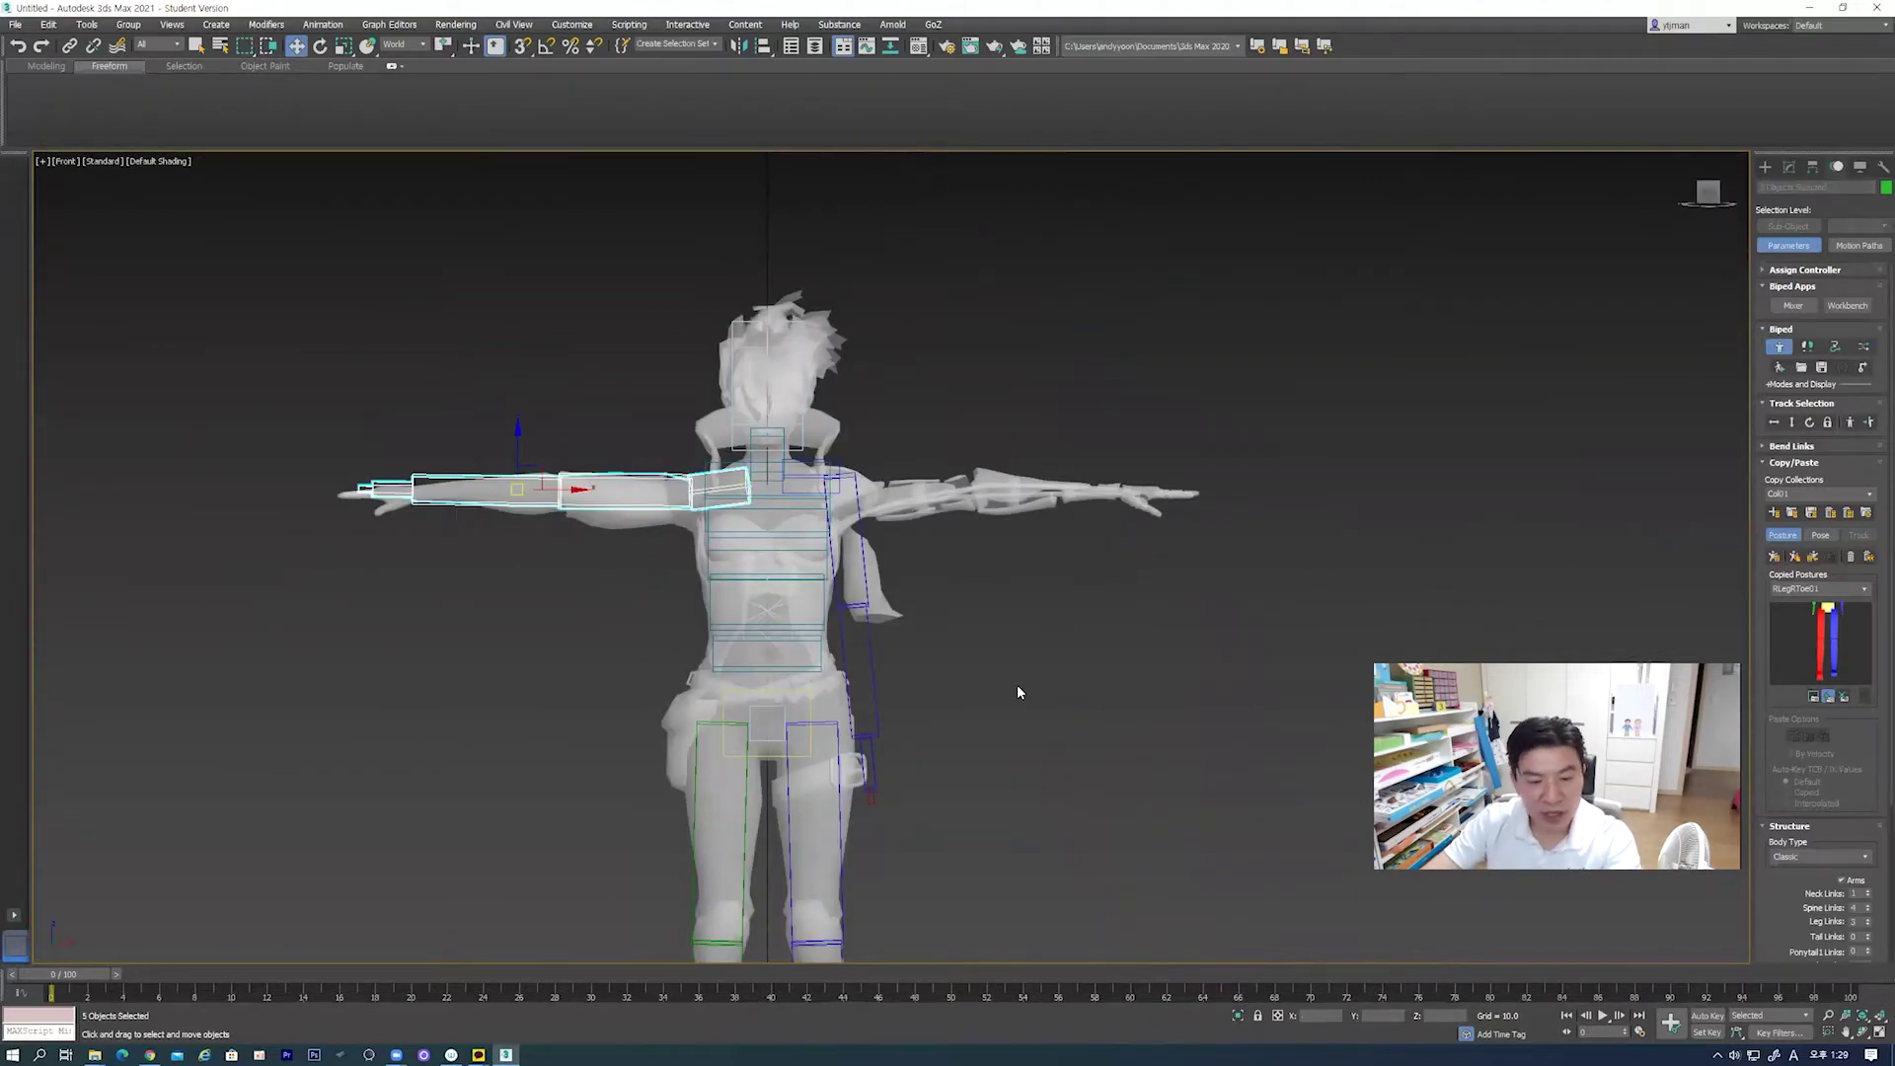
{"action": "key", "text": "t"}
{"action": "middle_click_drag", "start_coordinate": [697, 645], "coordinate": [785, 609]}
{"action": "scroll", "coordinate": [785, 608], "scroll_direction": "up", "scroll_amount": 2}
{"action": "scroll", "coordinate": [784, 608], "scroll_direction": "up", "scroll_amount": 2}
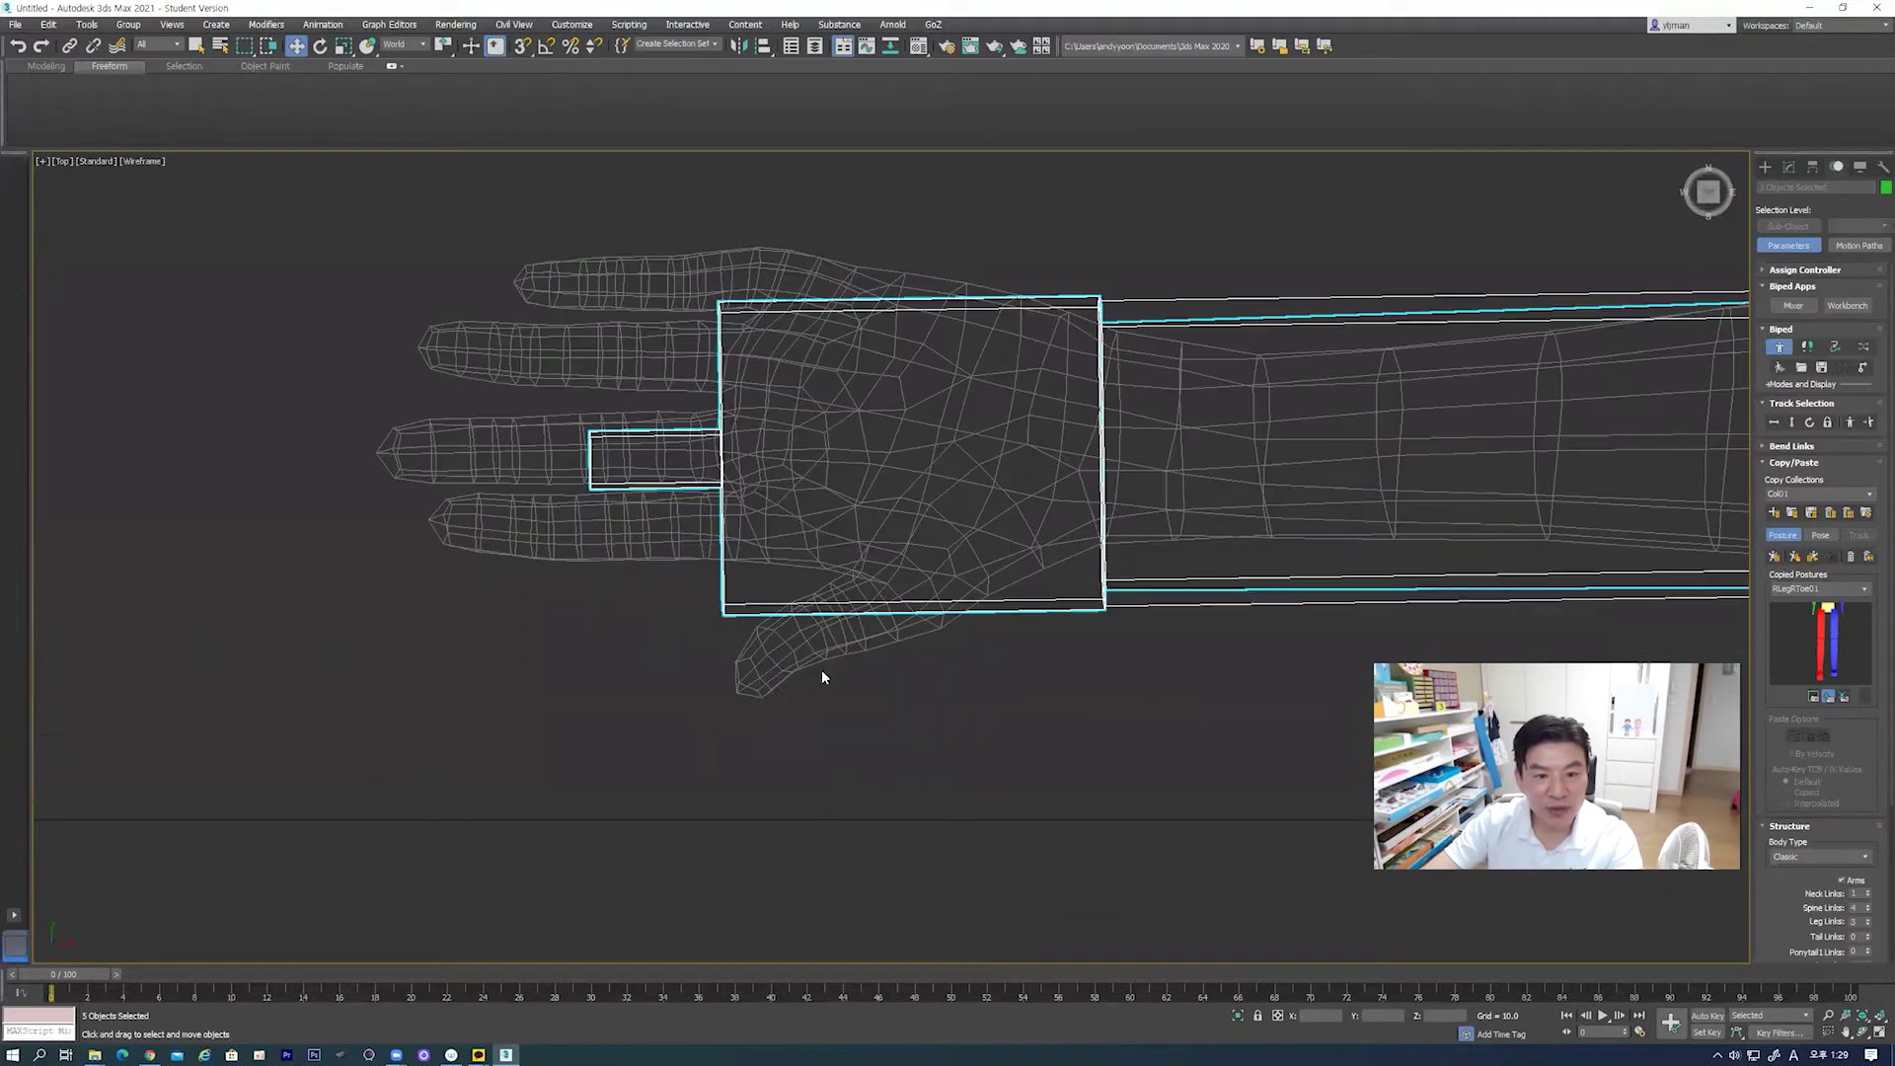
Step: Select the biped's right hand, undoing an accidental Leg Links change to 4
{"action": "left_click", "coordinate": [821, 670]}
{"action": "left_click", "coordinate": [750, 609]}
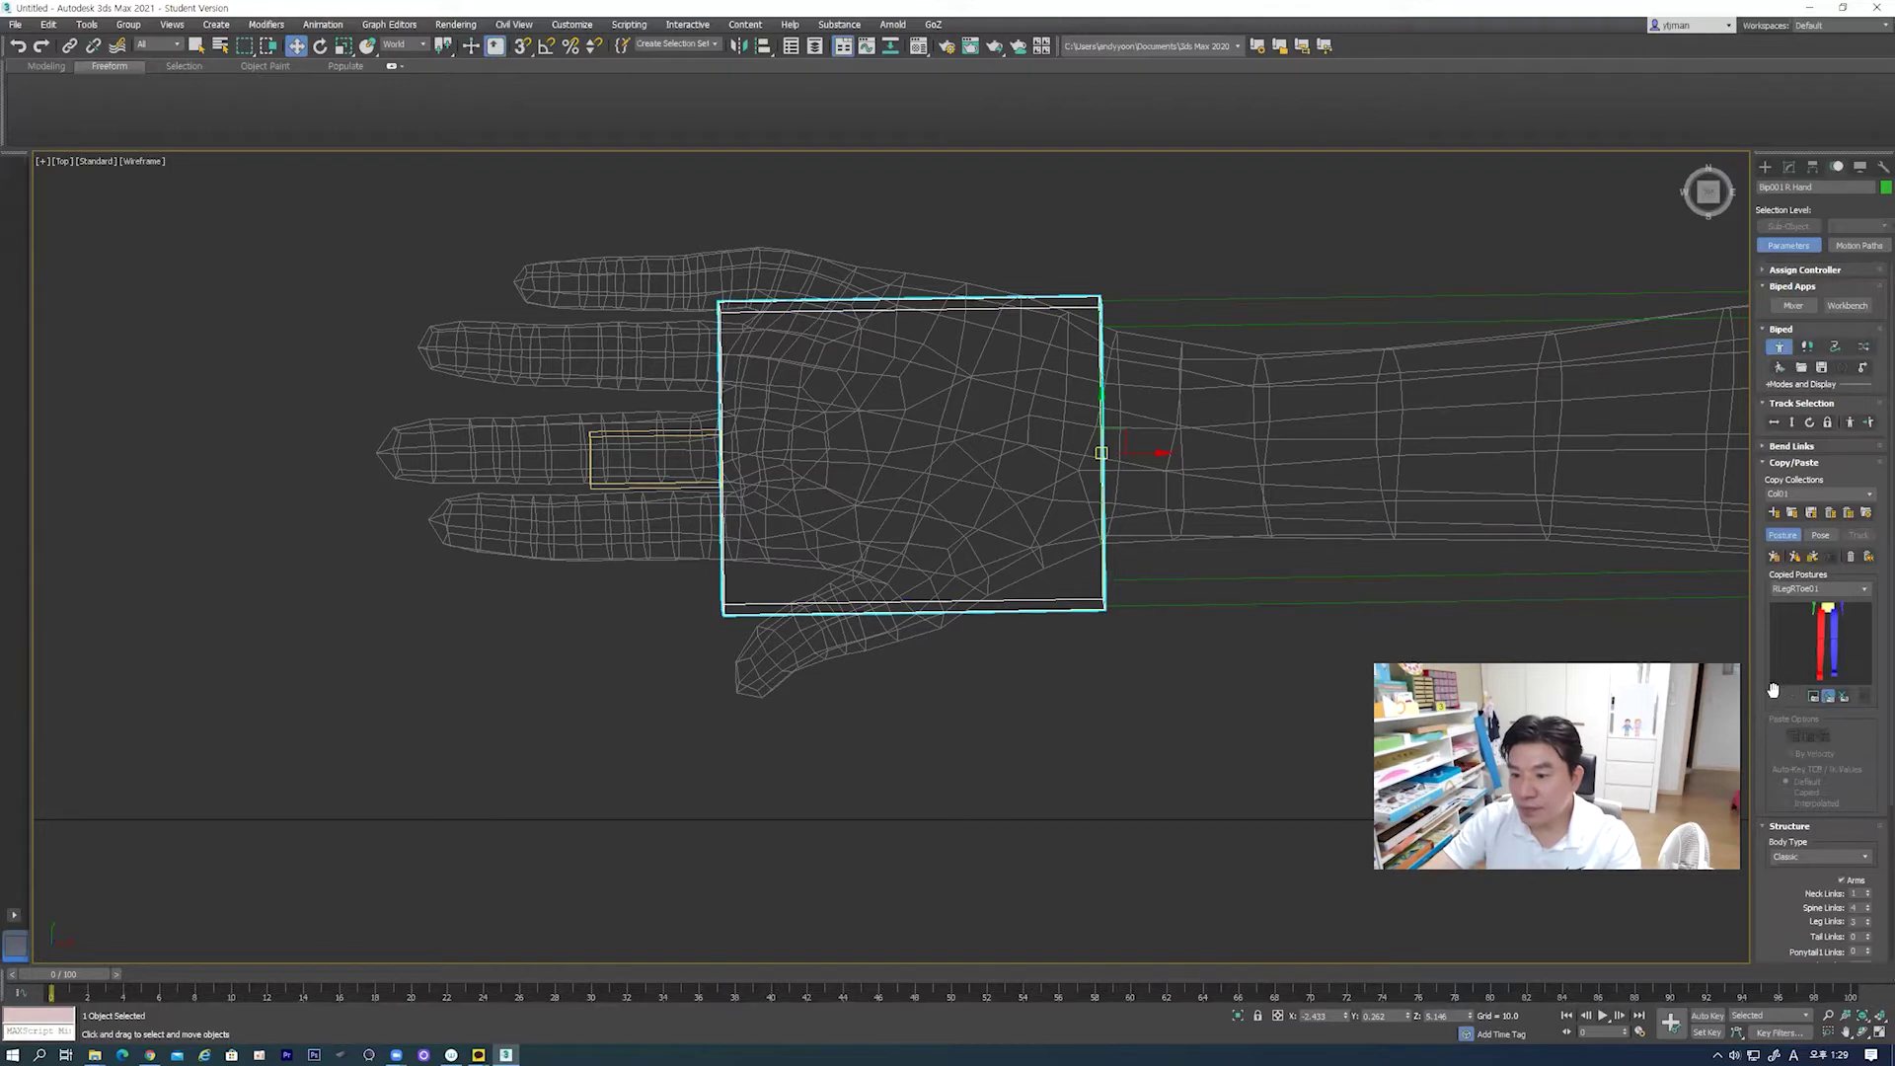
{"action": "scroll", "coordinate": [1774, 689], "scroll_direction": "down", "scroll_amount": 3}
{"action": "scroll", "coordinate": [1797, 698], "scroll_direction": "down", "scroll_amount": 2}
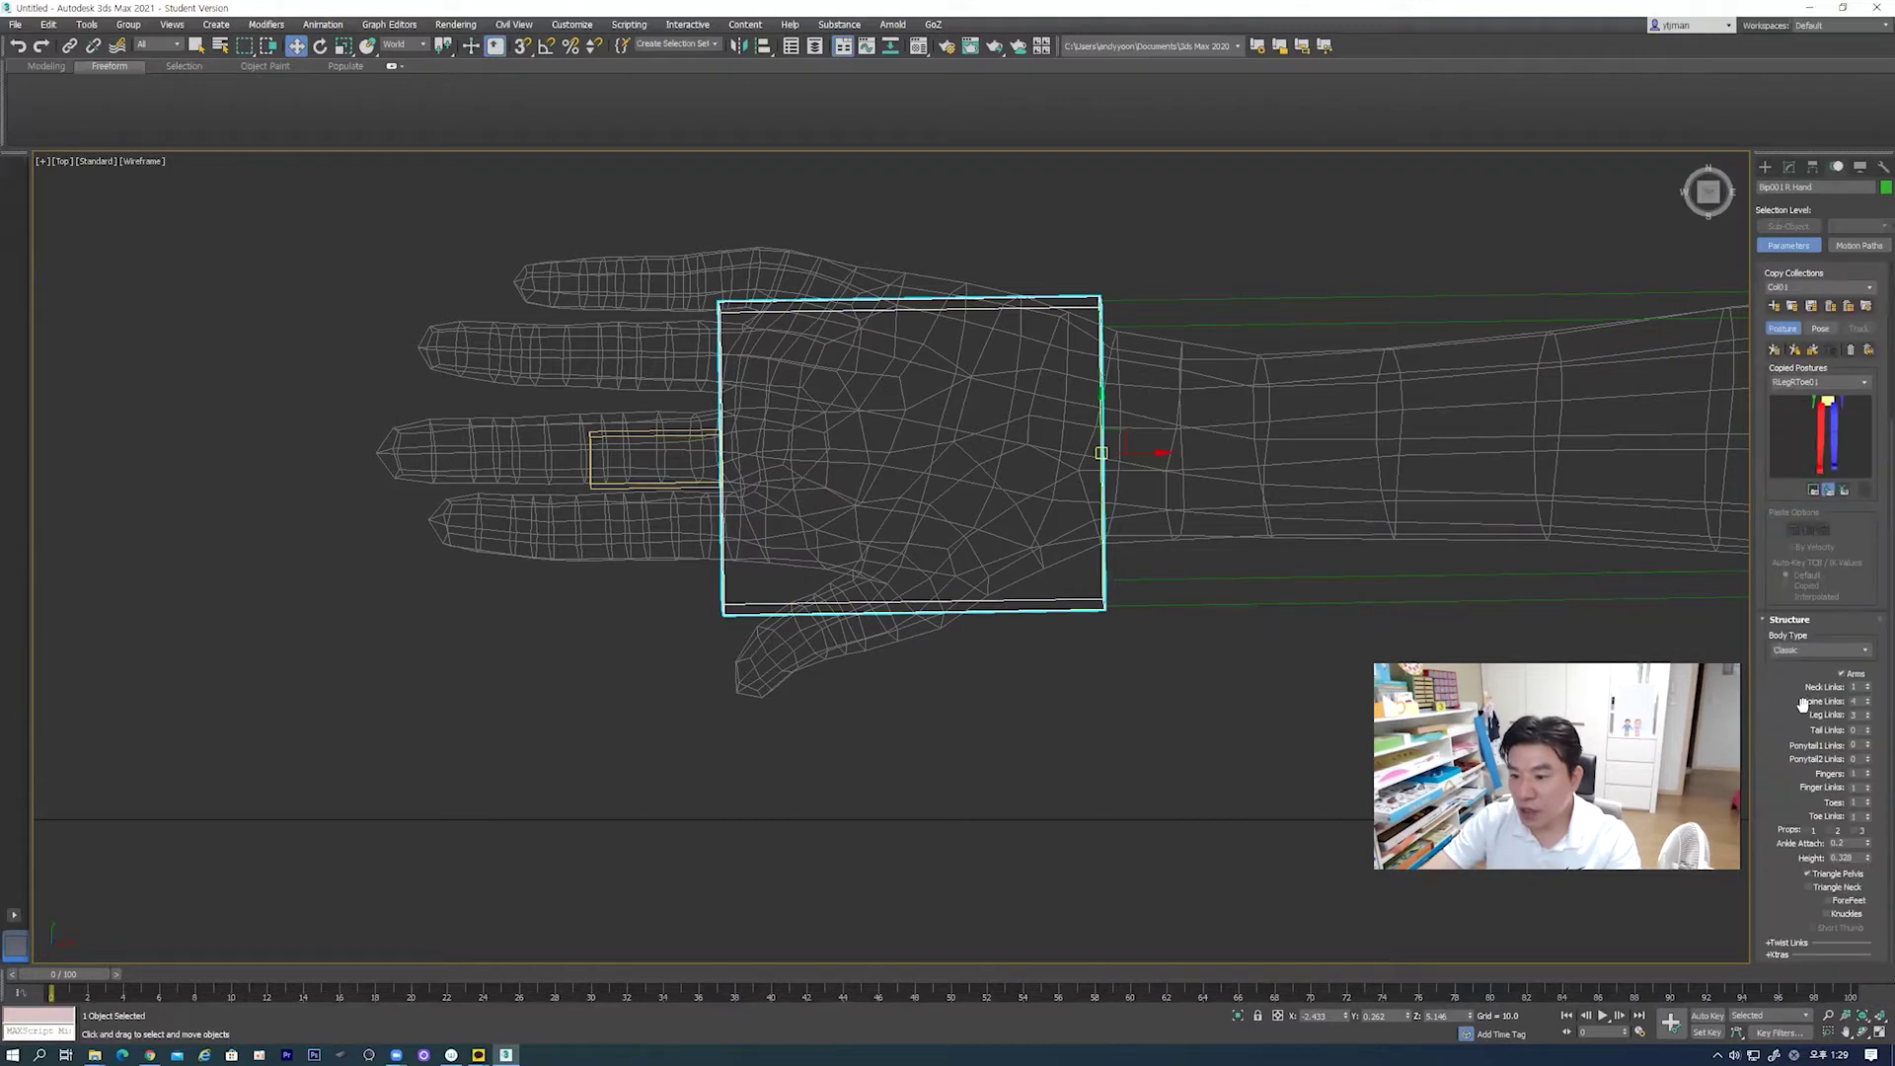
{"action": "left_click", "coordinate": [1869, 717]}
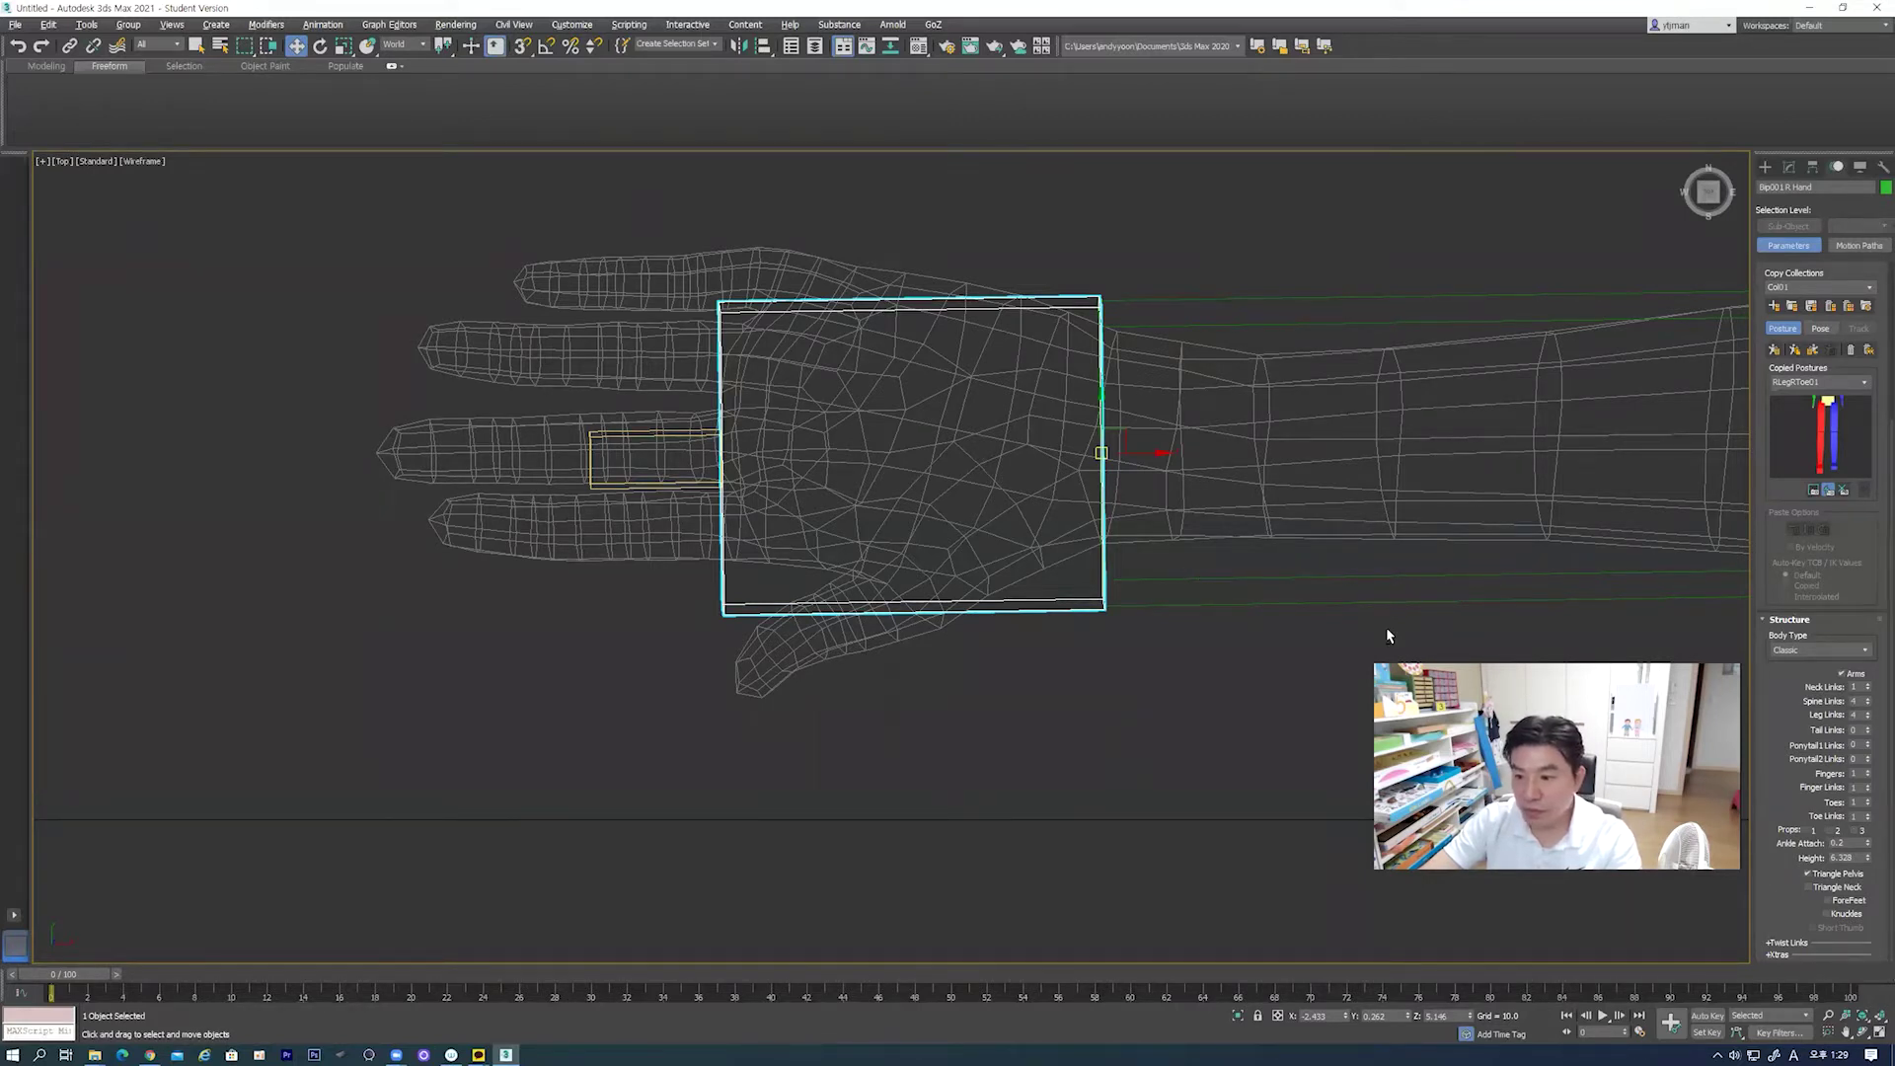
{"action": "key", "text": "ctrl+z"}
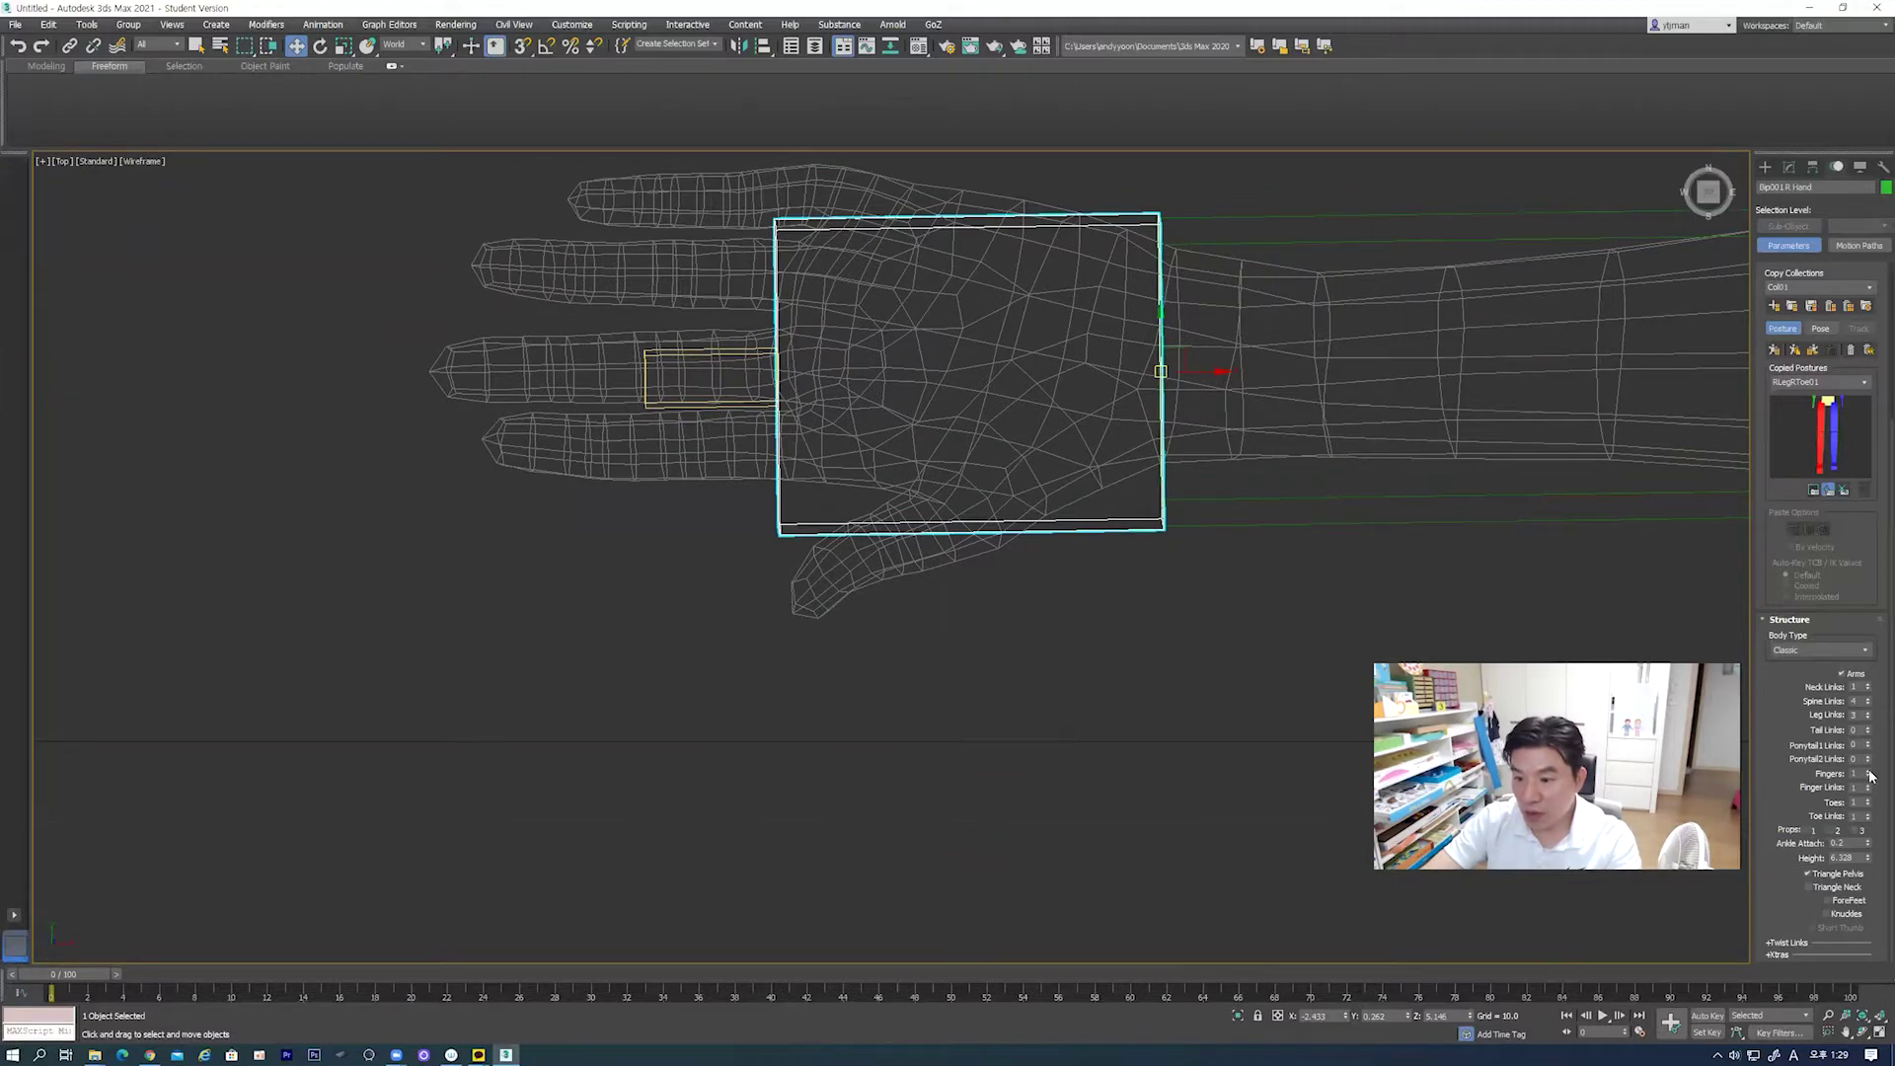
Step: Set Finger Links to 3 and Fingers to 5 in the Structure rollout
{"action": "left_click", "coordinate": [1869, 787]}
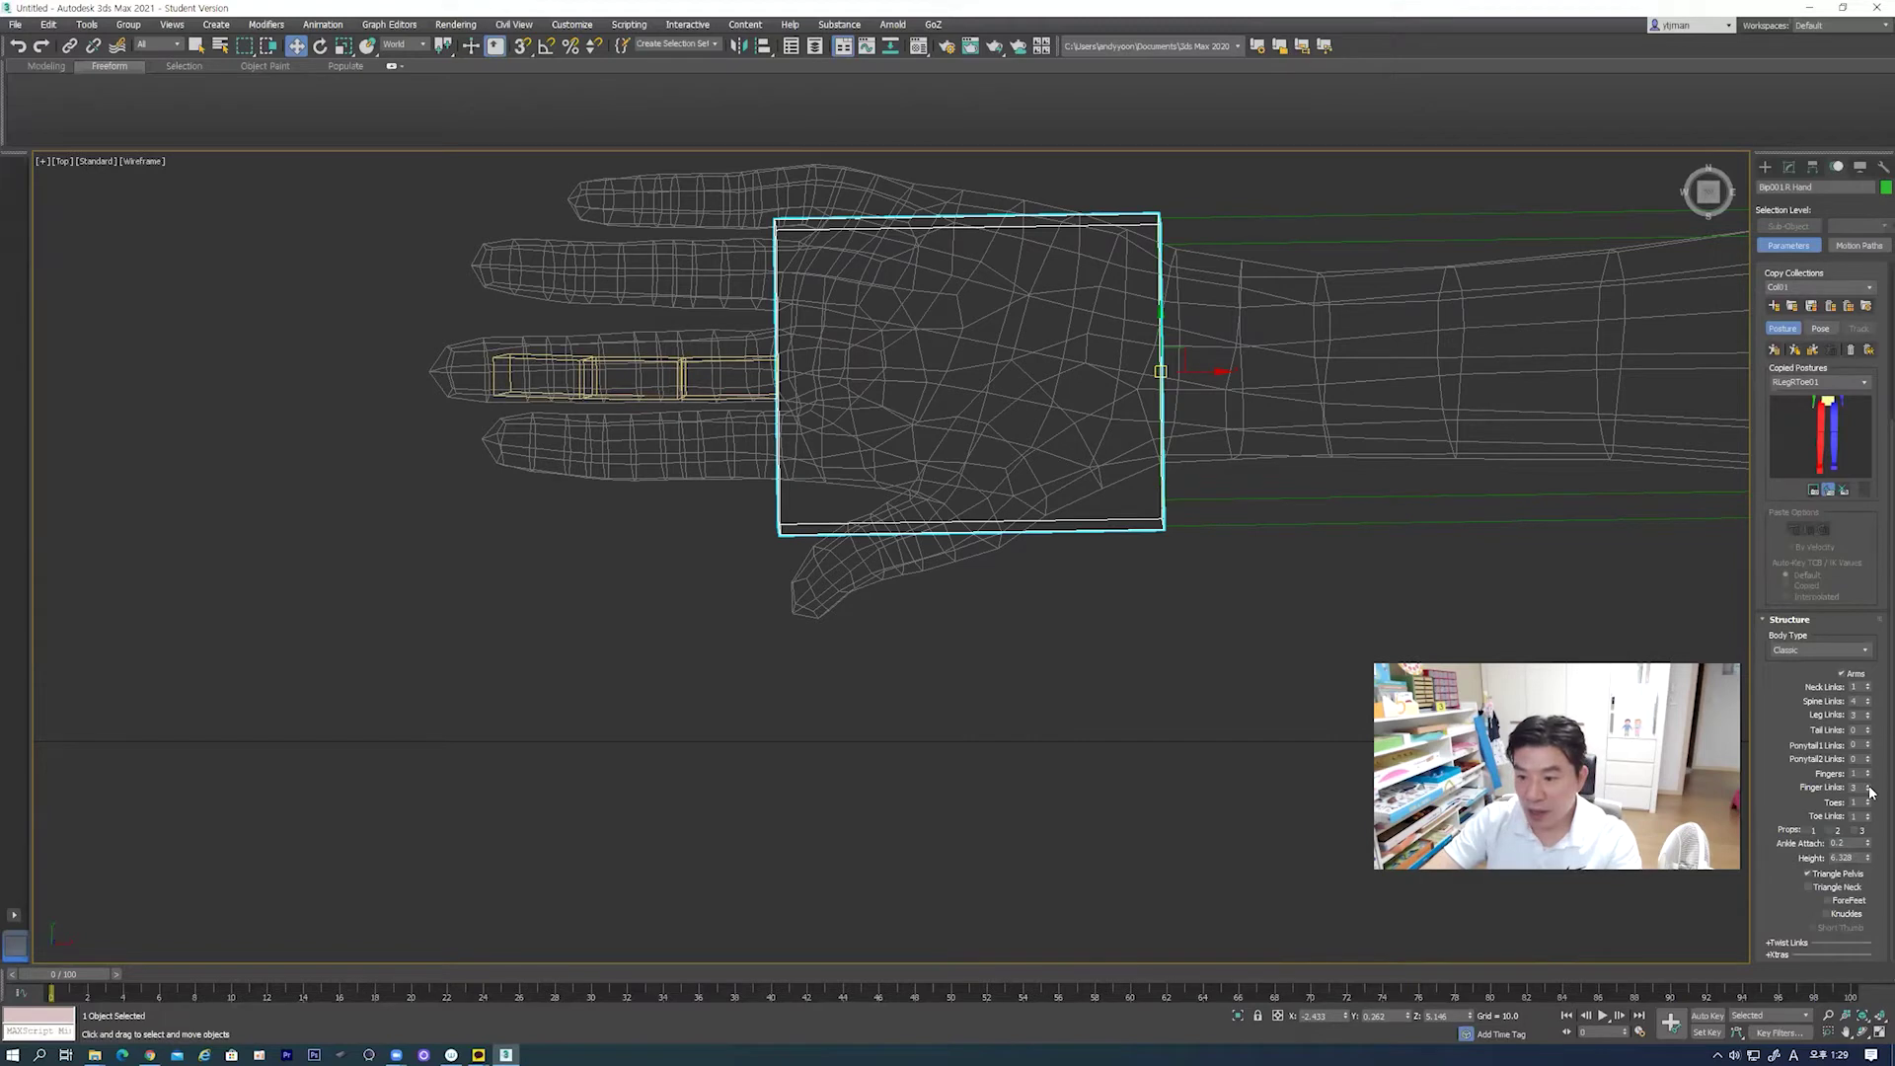
{"action": "left_click", "coordinate": [1869, 773]}
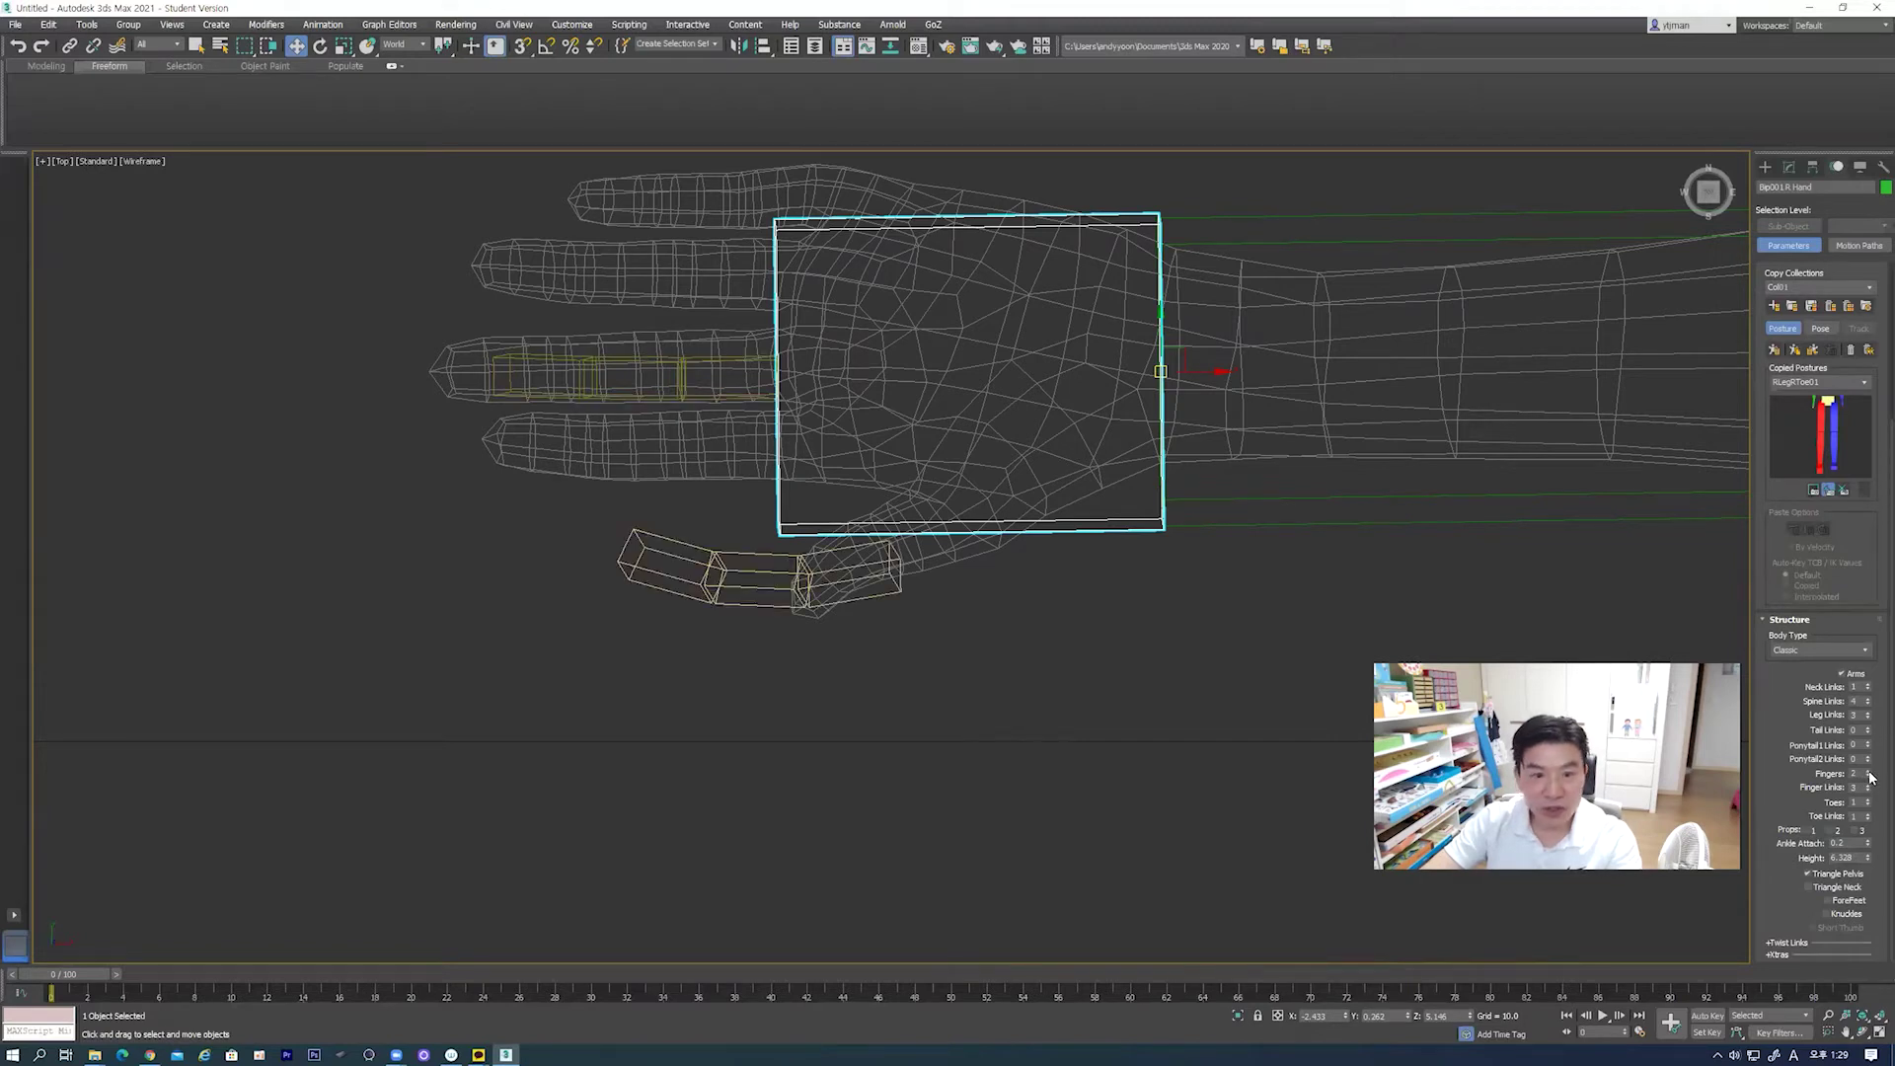
{"action": "left_click", "coordinate": [1869, 773]}
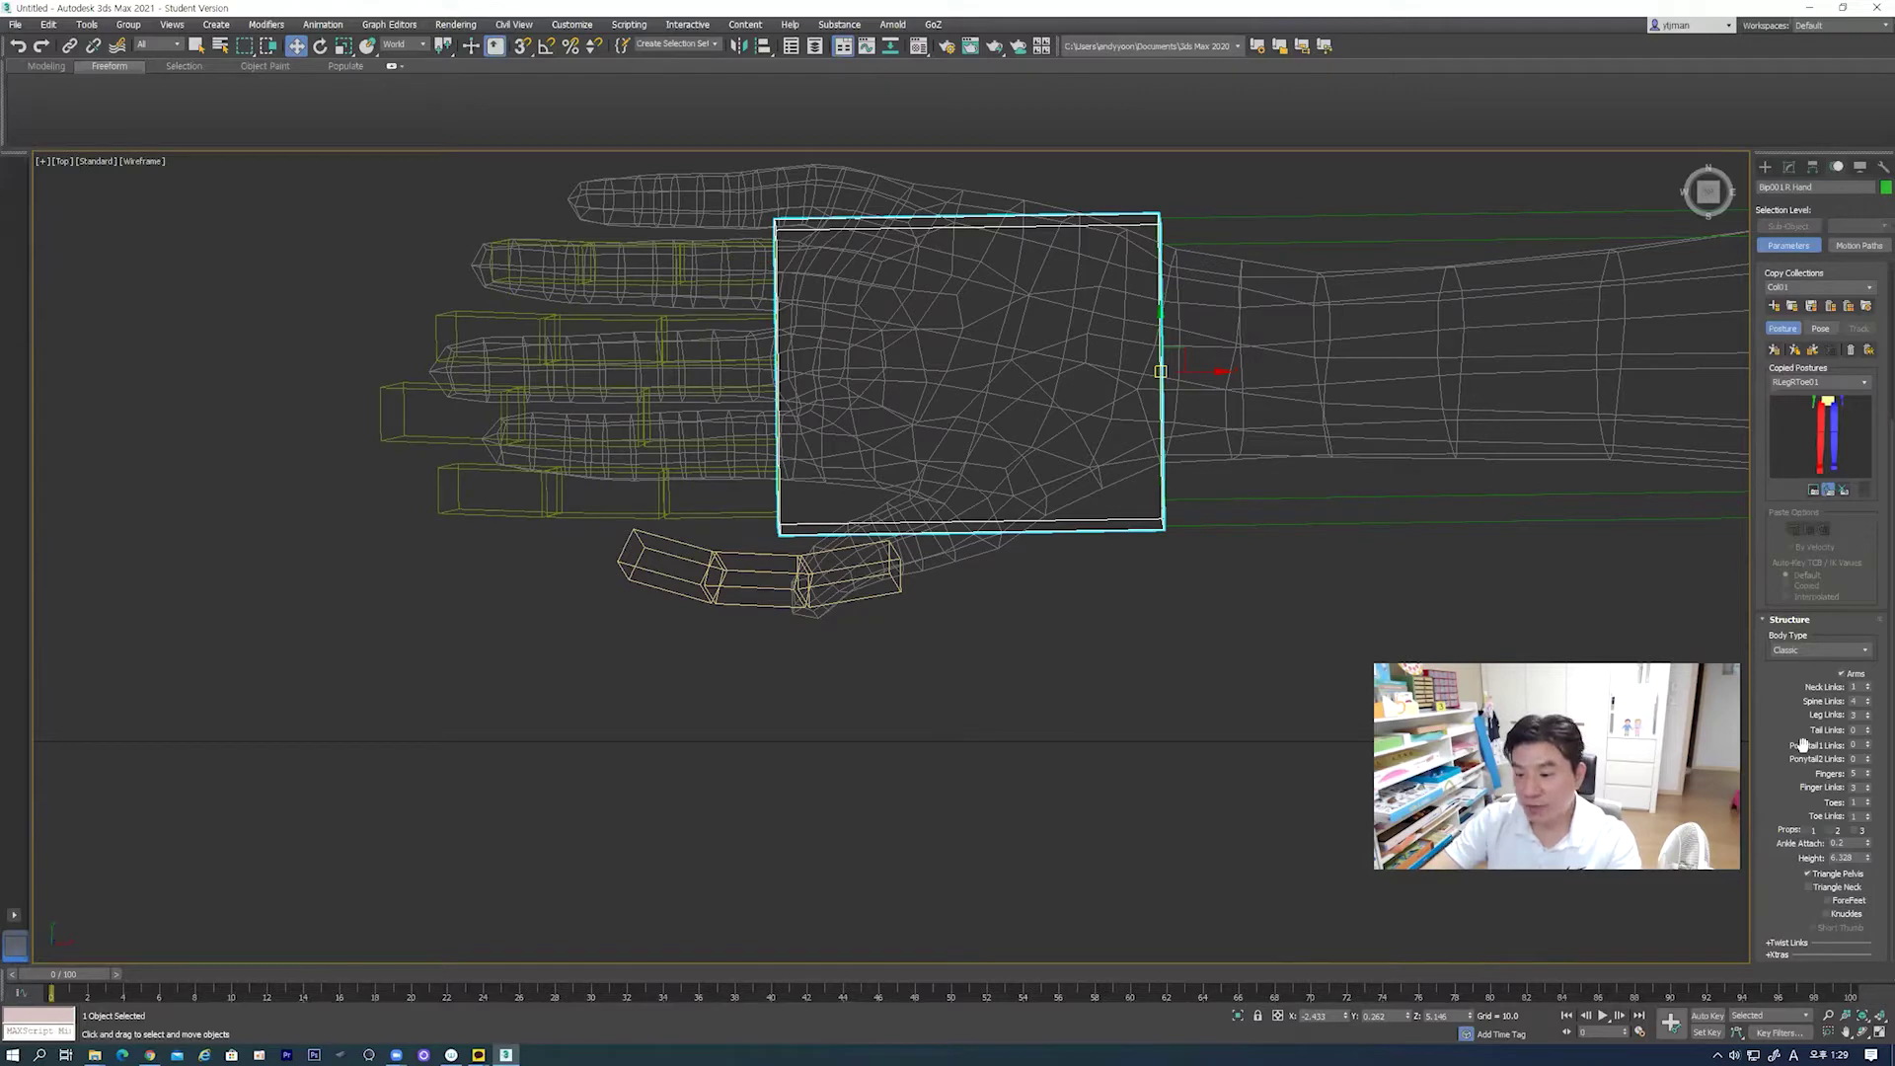
{"action": "scroll", "coordinate": [1109, 516], "scroll_direction": "down", "scroll_amount": 1}
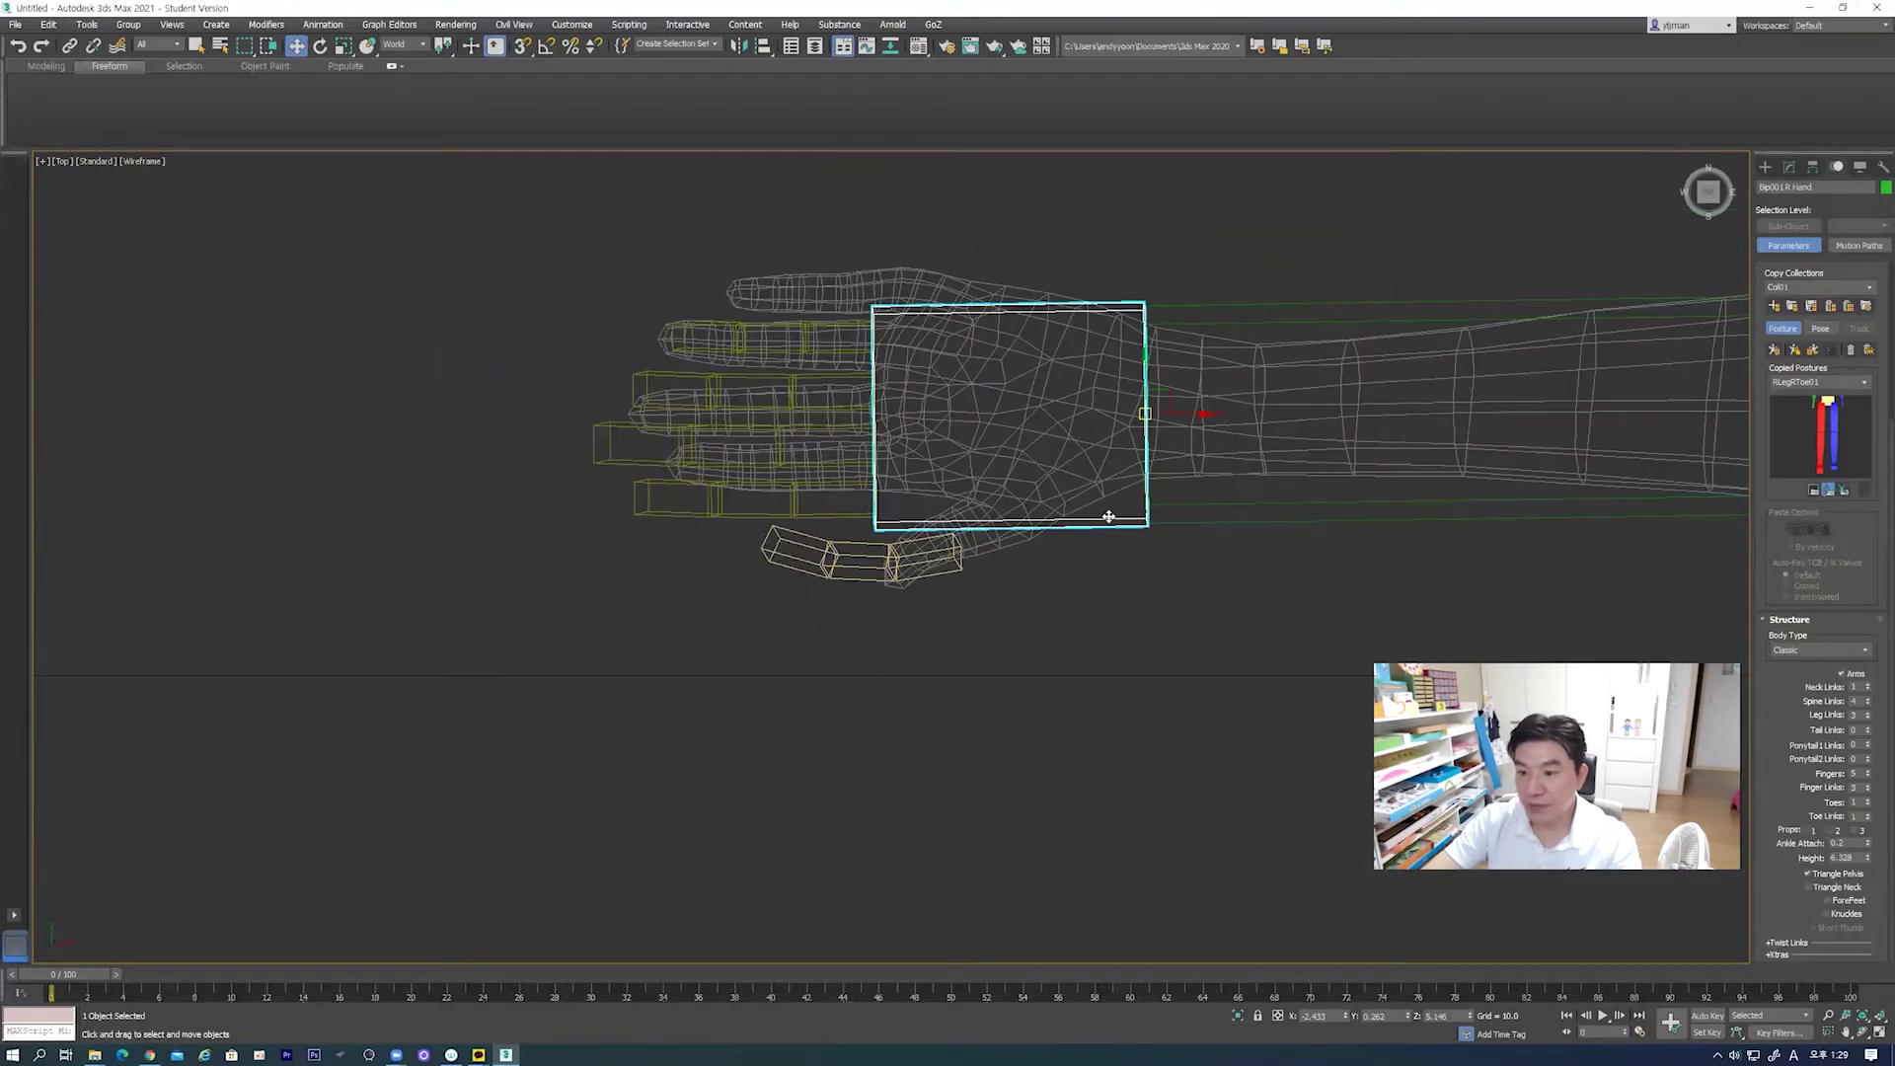
{"action": "scroll", "coordinate": [1147, 550], "scroll_direction": "down", "scroll_amount": 1}
{"action": "middle_click_drag", "start_coordinate": [1147, 550], "coordinate": [981, 487]}
{"action": "scroll", "coordinate": [1269, 556], "scroll_direction": "down", "scroll_amount": 3}
{"action": "middle_click_drag", "start_coordinate": [1270, 555], "coordinate": [963, 478]}
{"action": "scroll", "coordinate": [1253, 542], "scroll_direction": "down", "scroll_amount": 5}
{"action": "middle_click_drag", "start_coordinate": [1253, 542], "coordinate": [1157, 525]}
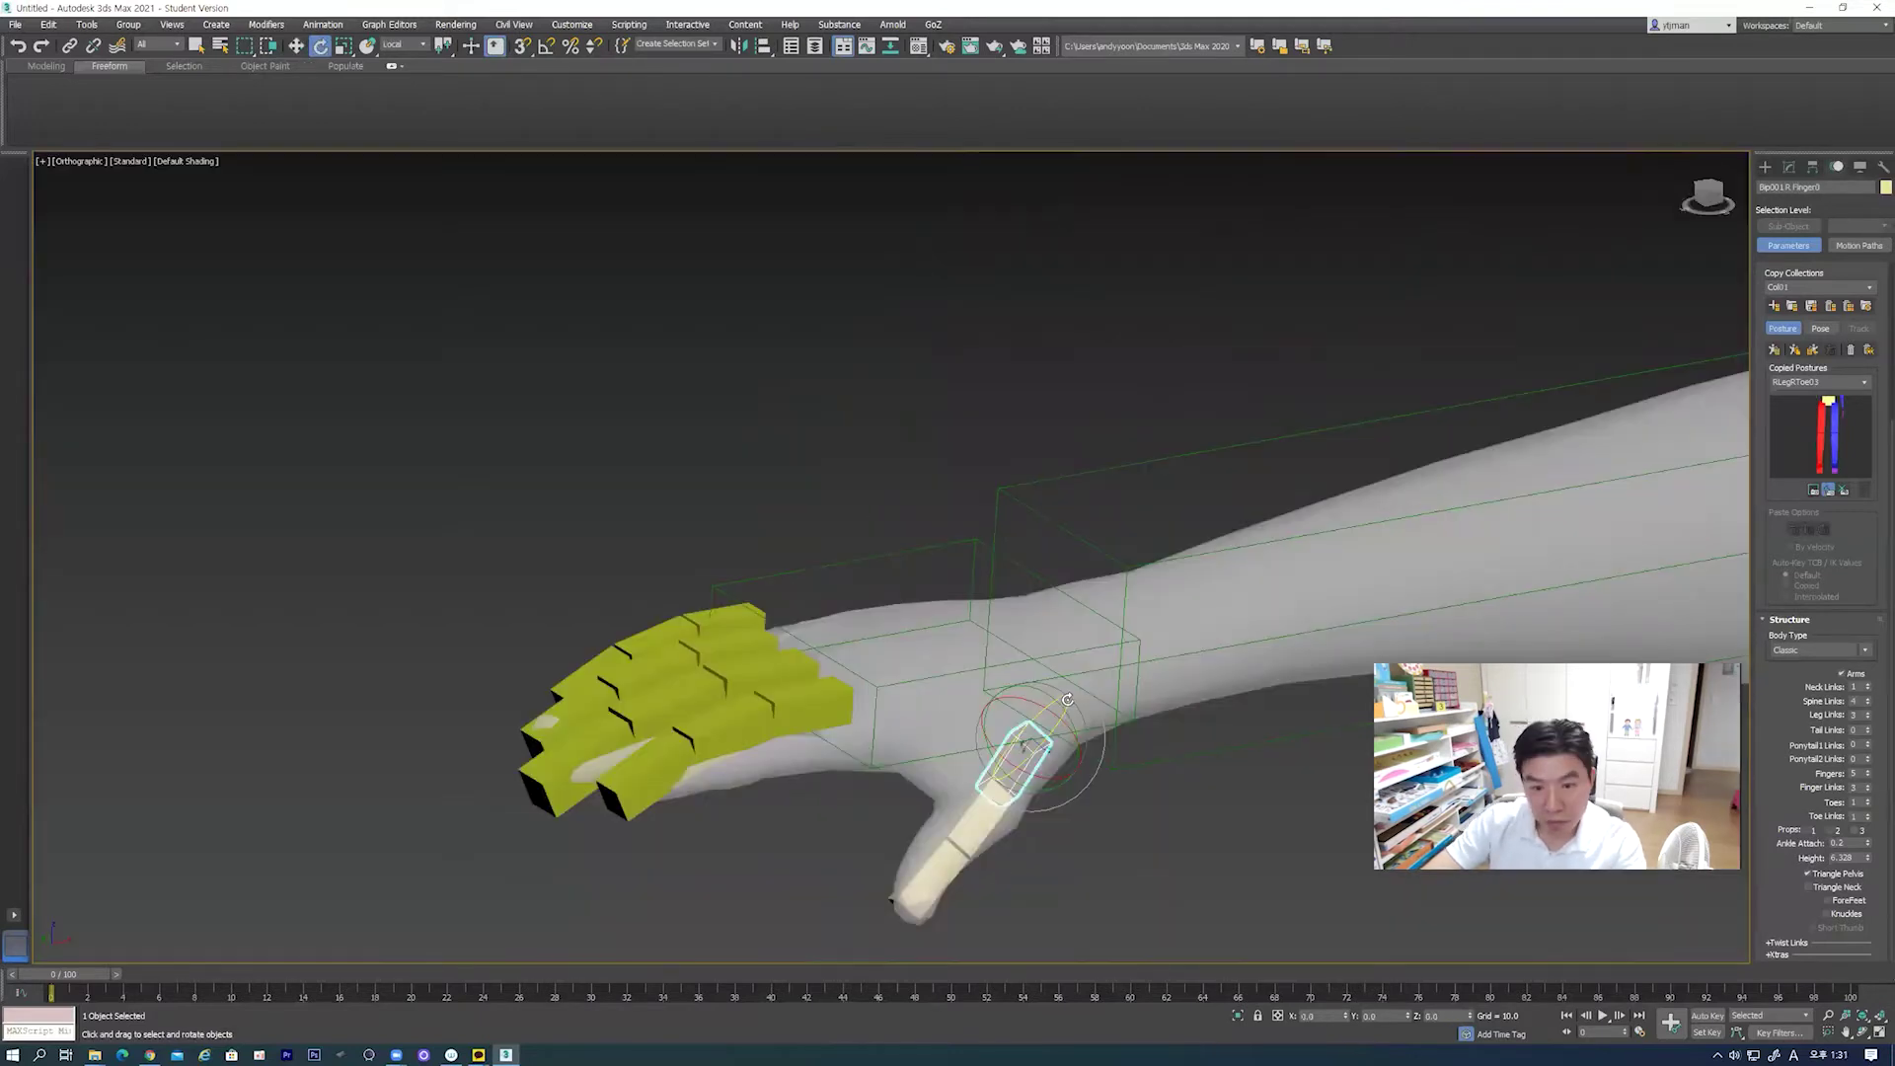
Step: Rotate the thumb bone and move the first finger chain down into the mesh finger
{"action": "left_click_drag", "start_coordinate": [1067, 700], "coordinate": [1070, 695]}
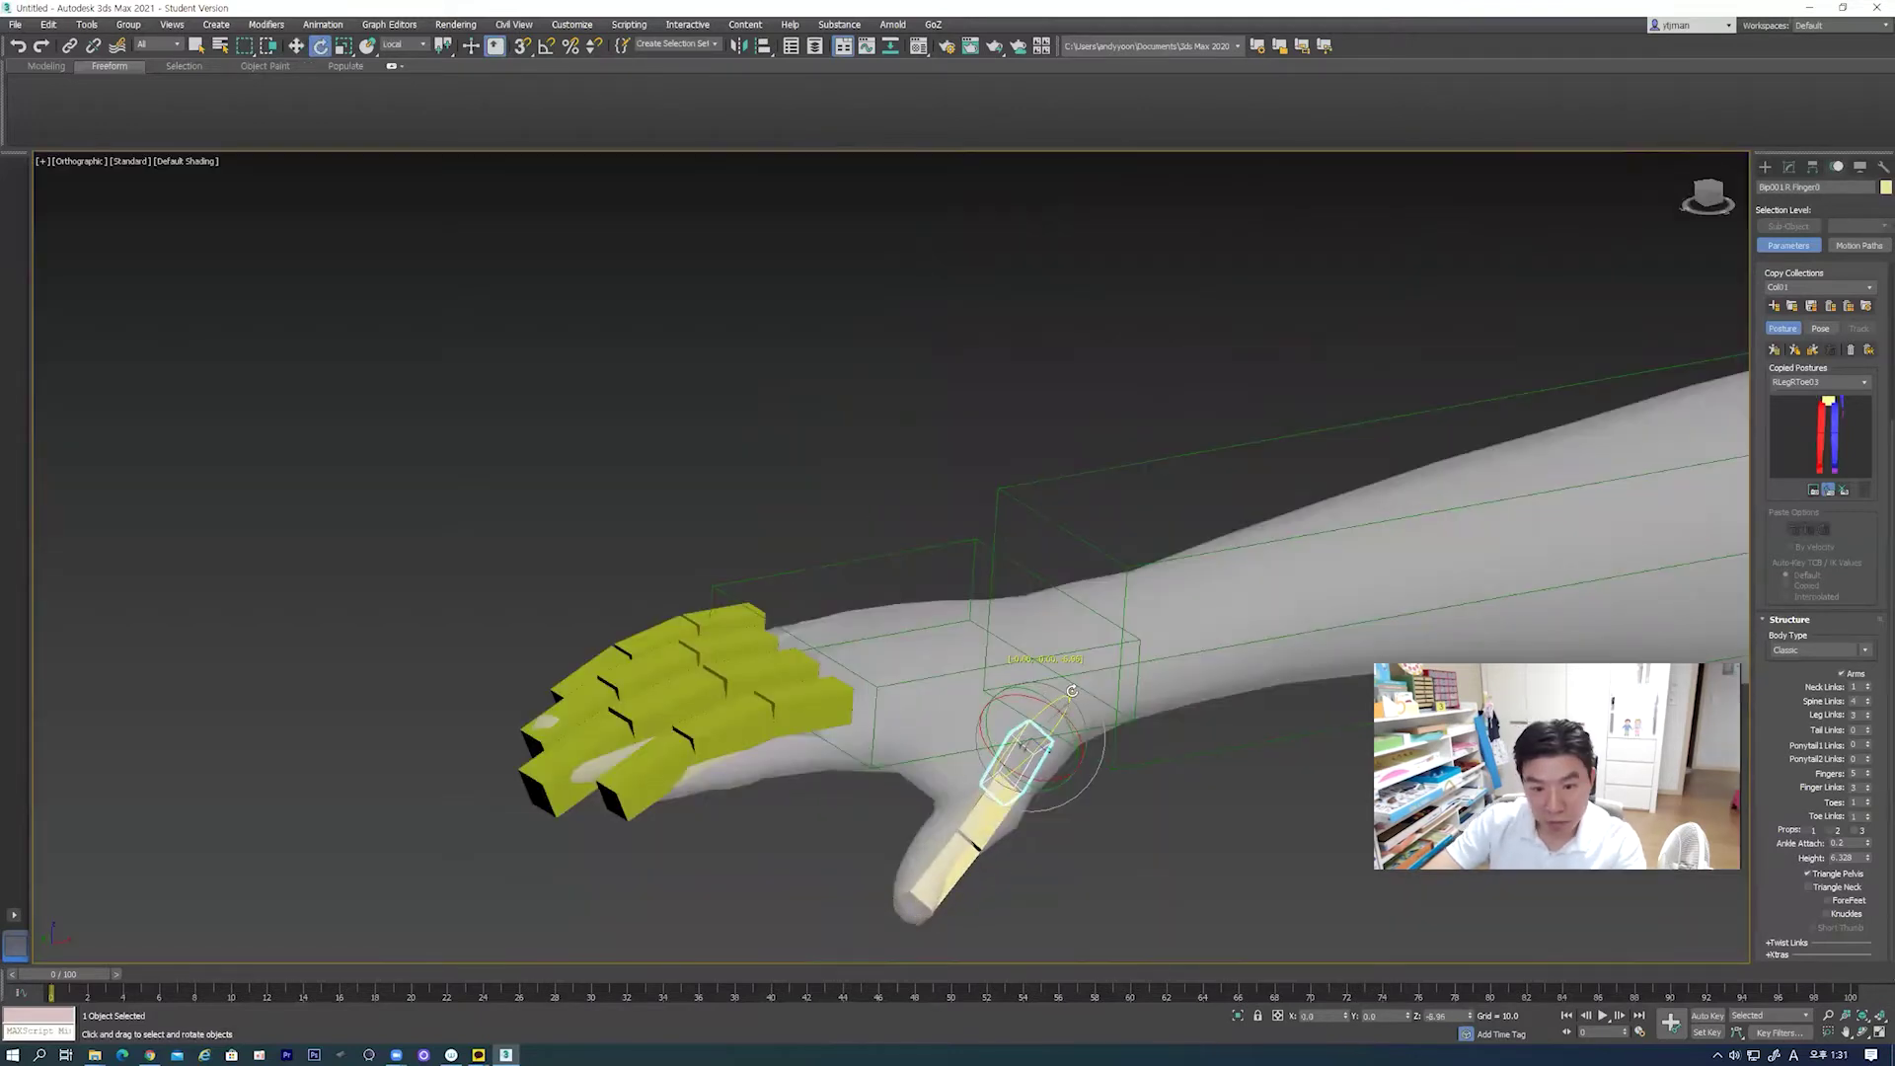
{"action": "mouse_move", "coordinate": [1070, 695]}
{"action": "middle_mouse_down", "text": "alt"}
{"action": "mouse_move", "coordinate": [1057, 643]}
{"action": "mouse_move", "coordinate": [1232, 690]}
{"action": "mouse_move", "coordinate": [1249, 648]}
{"action": "mouse_move", "coordinate": [1118, 648]}
{"action": "mouse_move", "coordinate": [788, 443]}
{"action": "mouse_move", "coordinate": [851, 428]}
{"action": "mouse_move", "coordinate": [790, 434]}
{"action": "mouse_move", "coordinate": [770, 488]}
{"action": "mouse_move", "coordinate": [707, 440]}
{"action": "mouse_move", "coordinate": [1003, 423]}
{"action": "middle_mouse_up", "text": "alt"}
{"action": "double_click", "coordinate": [788, 444]}
{"action": "key", "text": "w"}
{"action": "left_click", "coordinate": [707, 441]}
{"action": "left_click", "coordinate": [1005, 424]}
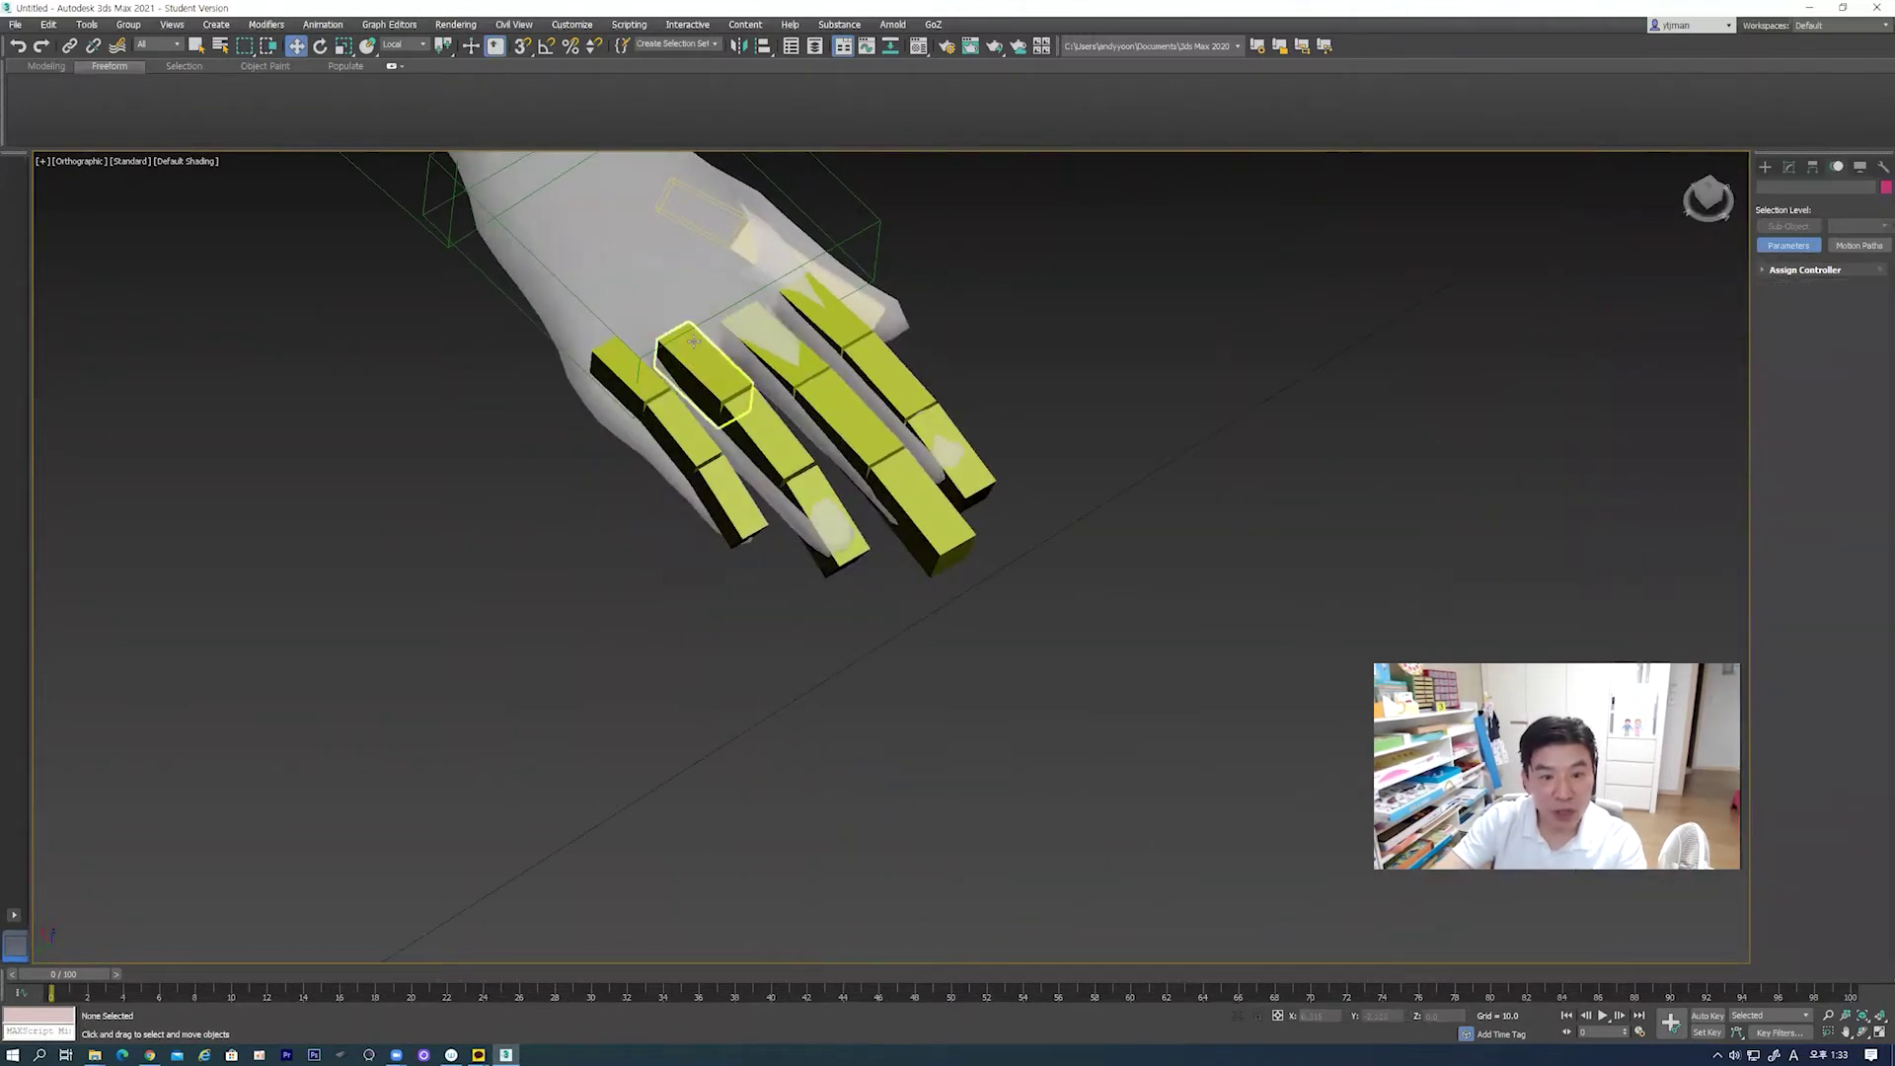
{"action": "double_click", "coordinate": [691, 354]}
{"action": "left_click_drag", "start_coordinate": [700, 409], "coordinate": [706, 430]}
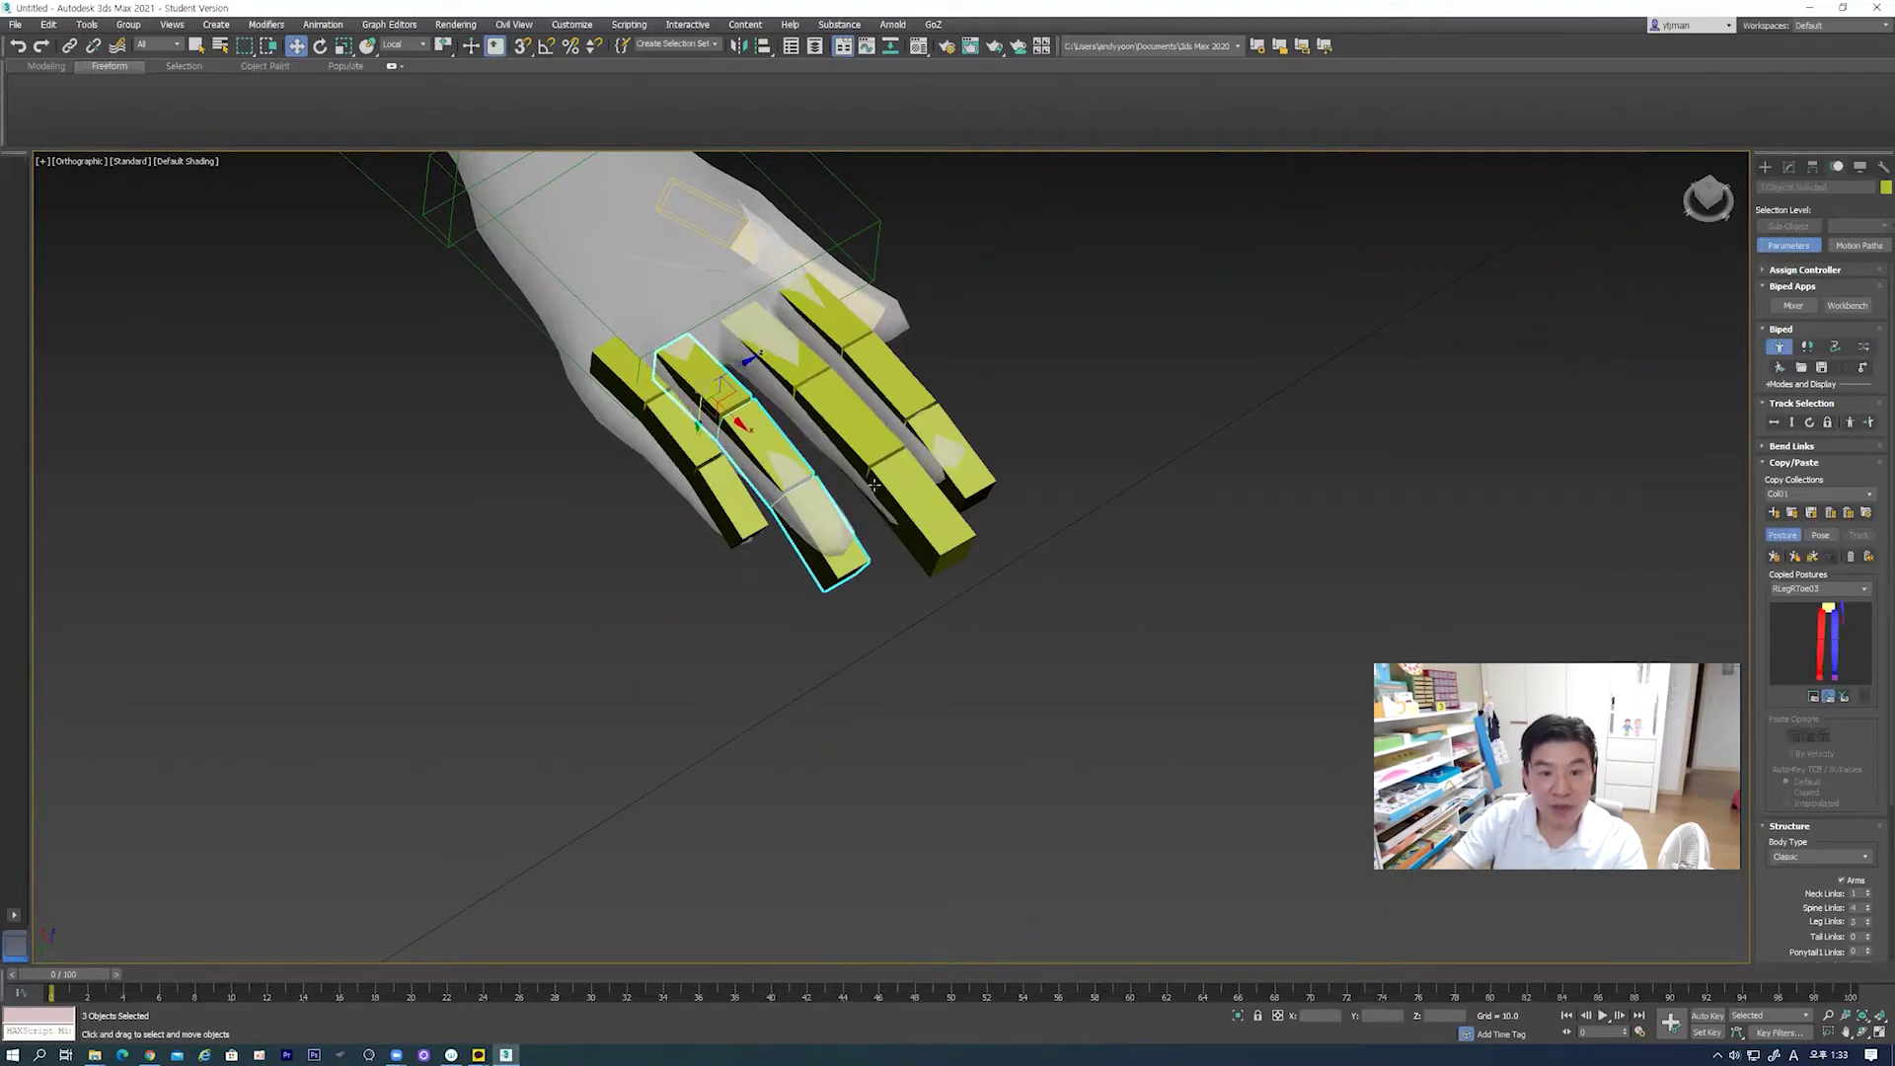
Step: Move the neighbouring three-bone finger chain down to fit its mesh finger
{"action": "left_click", "coordinate": [755, 439]}
{"action": "mouse_move", "coordinate": [755, 439]}
{"action": "middle_mouse_down", "text": "alt"}
{"action": "mouse_move", "coordinate": [723, 464]}
{"action": "mouse_move", "coordinate": [761, 423]}
{"action": "mouse_move", "coordinate": [825, 477]}
{"action": "middle_mouse_up", "text": "alt"}
{"action": "double_click", "coordinate": [664, 417]}
{"action": "left_click_drag", "start_coordinate": [613, 462], "coordinate": [616, 483]}
{"action": "mouse_move", "coordinate": [666, 516]}
{"action": "middle_mouse_down", "text": "alt"}
{"action": "mouse_move", "coordinate": [700, 523]}
{"action": "mouse_move", "coordinate": [724, 352]}
{"action": "mouse_move", "coordinate": [669, 529]}
{"action": "mouse_move", "coordinate": [533, 523]}
{"action": "middle_mouse_up", "text": "alt"}
{"action": "scroll", "coordinate": [763, 591], "scroll_direction": "down", "scroll_amount": 3}
{"action": "mouse_move", "coordinate": [763, 591]}
{"action": "middle_mouse_down", "text": "alt"}
{"action": "mouse_move", "coordinate": [981, 572]}
{"action": "mouse_move", "coordinate": [707, 491]}
{"action": "mouse_move", "coordinate": [721, 576]}
{"action": "middle_mouse_up", "text": "alt"}
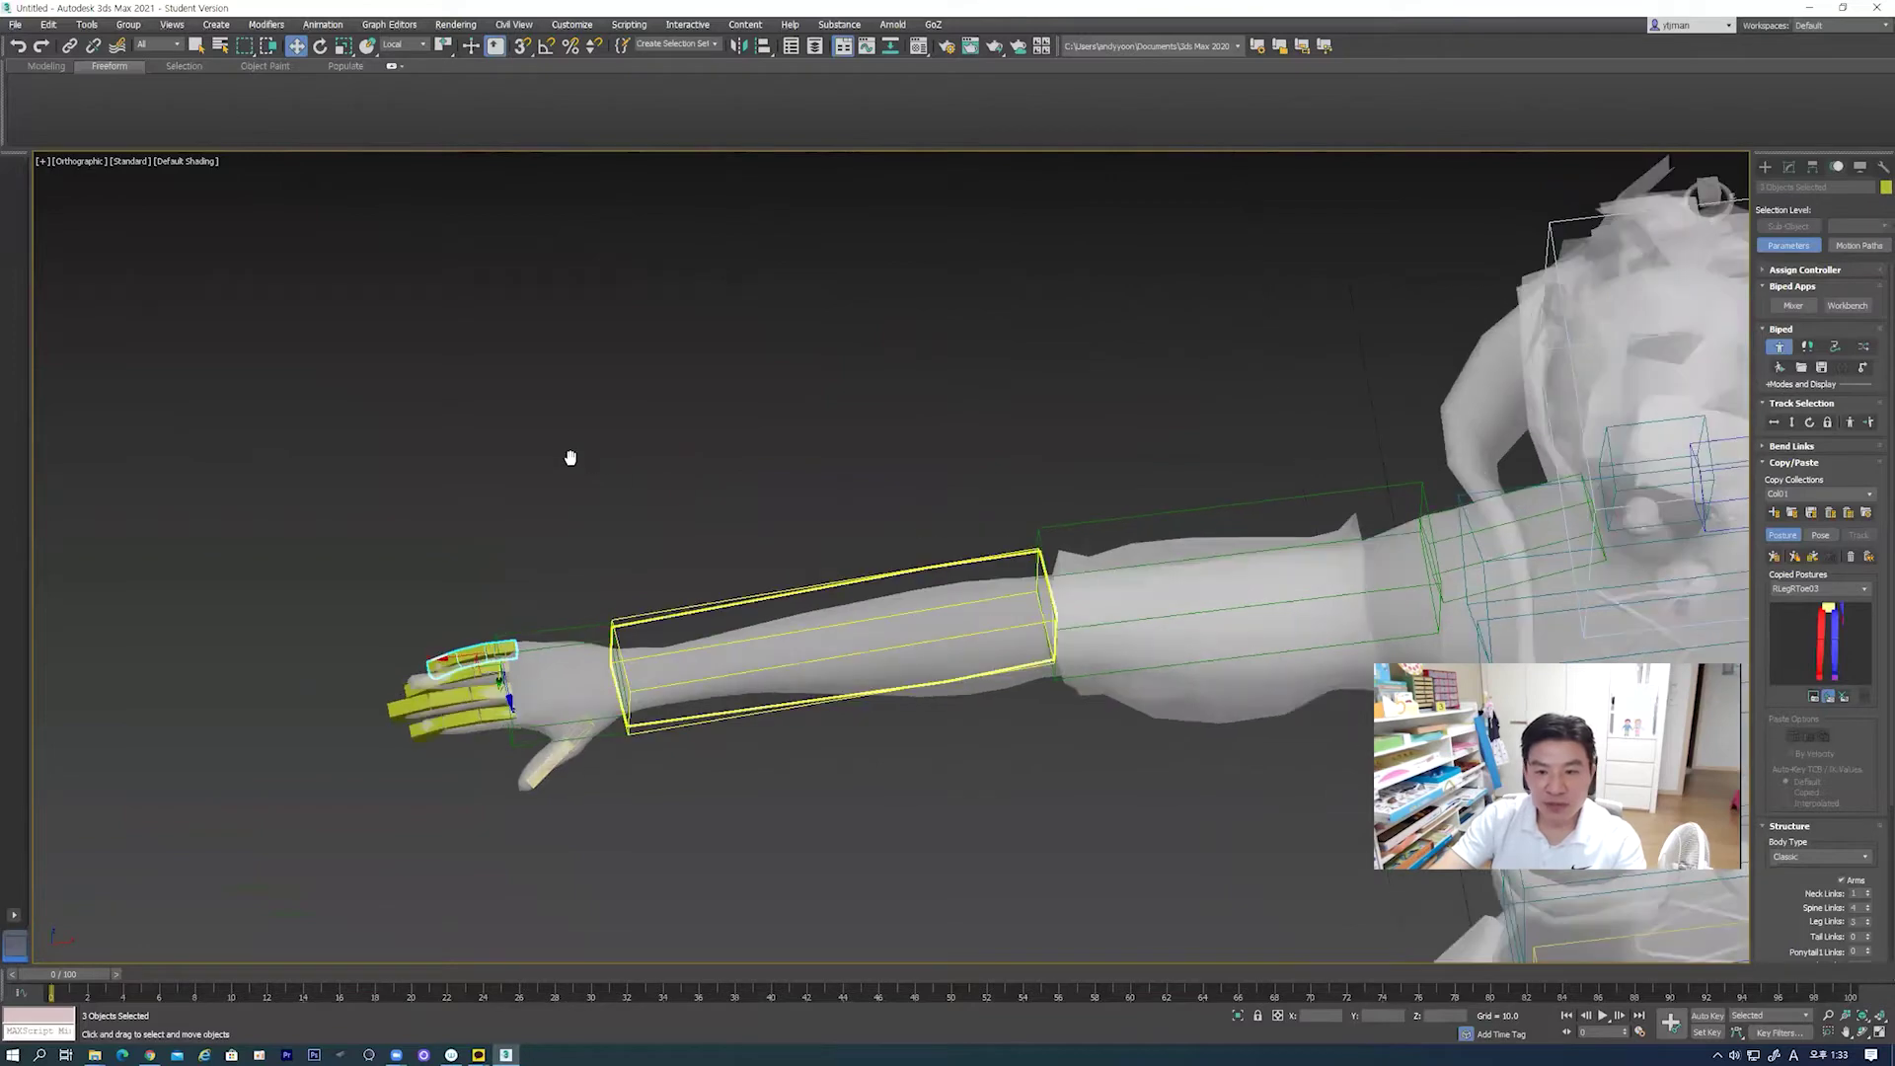
Step: Select the whole right arm chain, copy its posture, and view it in Perspective
{"action": "middle_click_drag", "start_coordinate": [1464, 567], "coordinate": [1025, 479]}
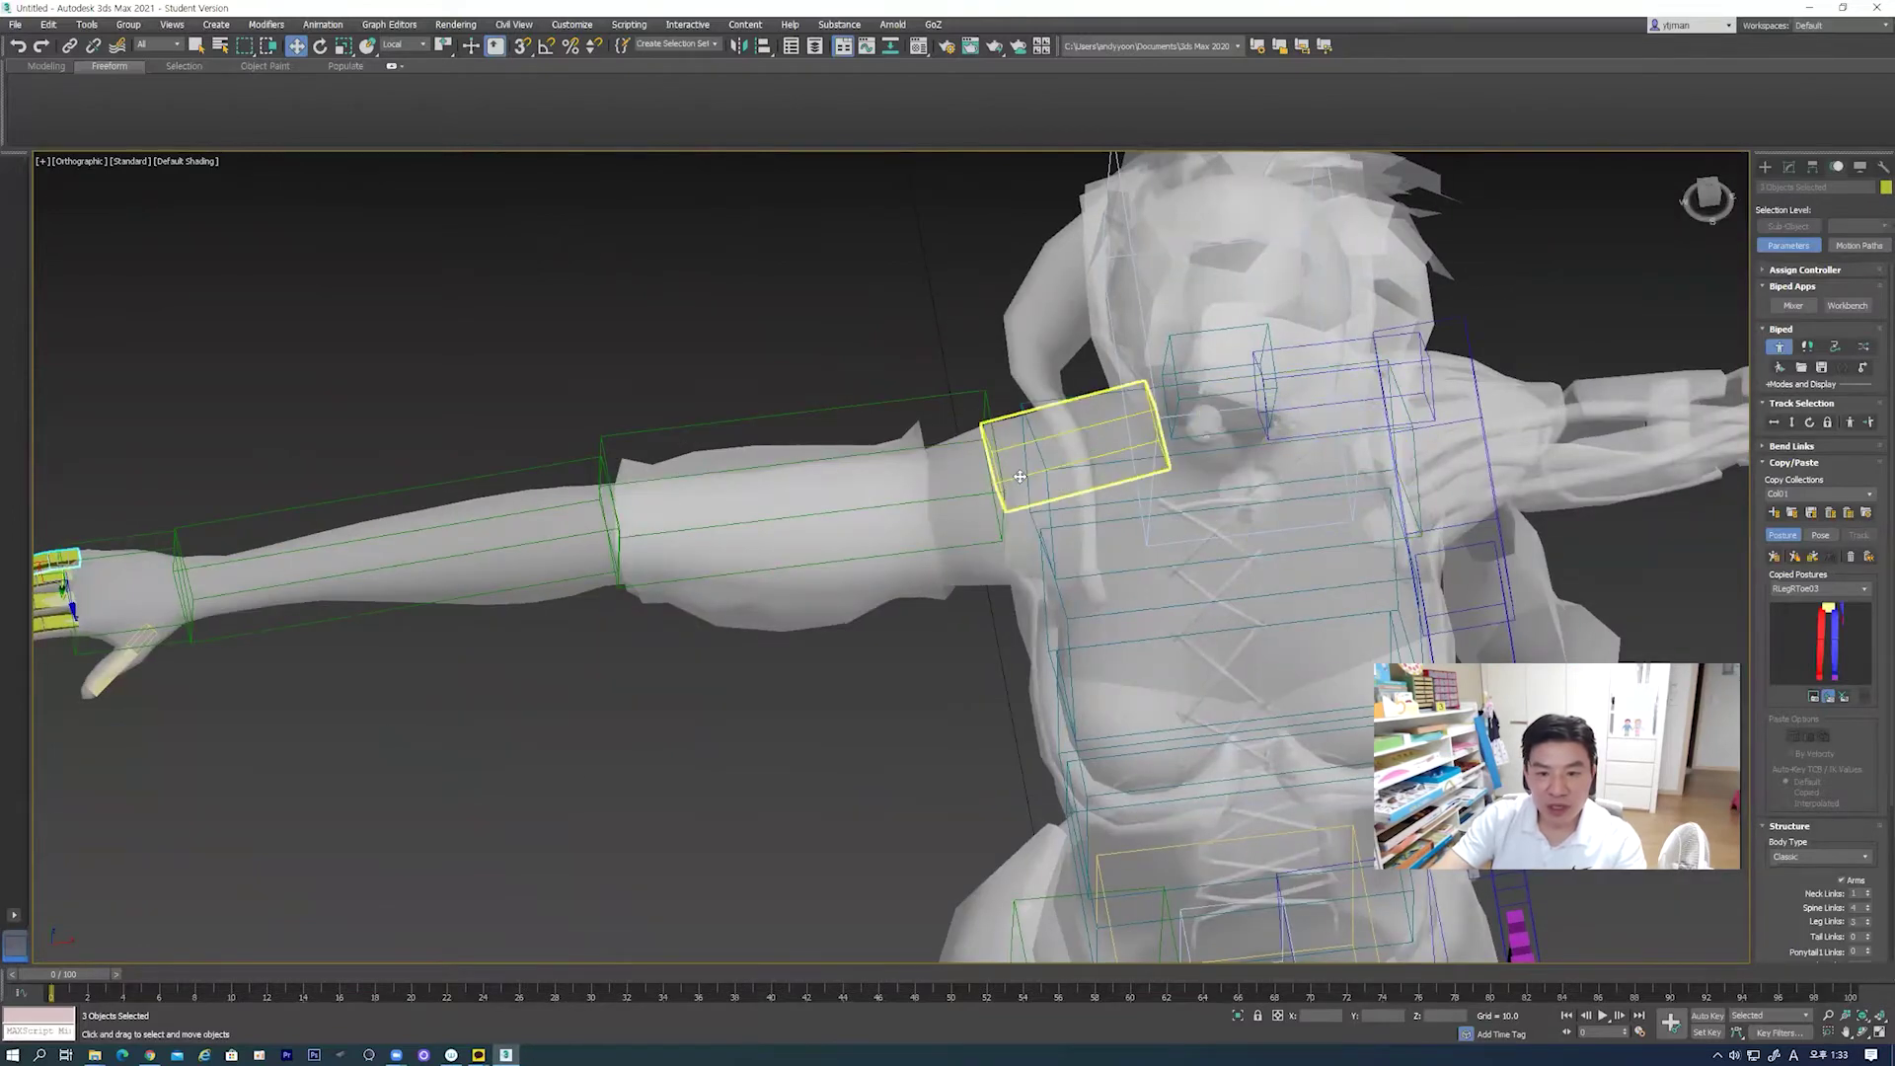
{"action": "double_click", "coordinate": [1027, 477]}
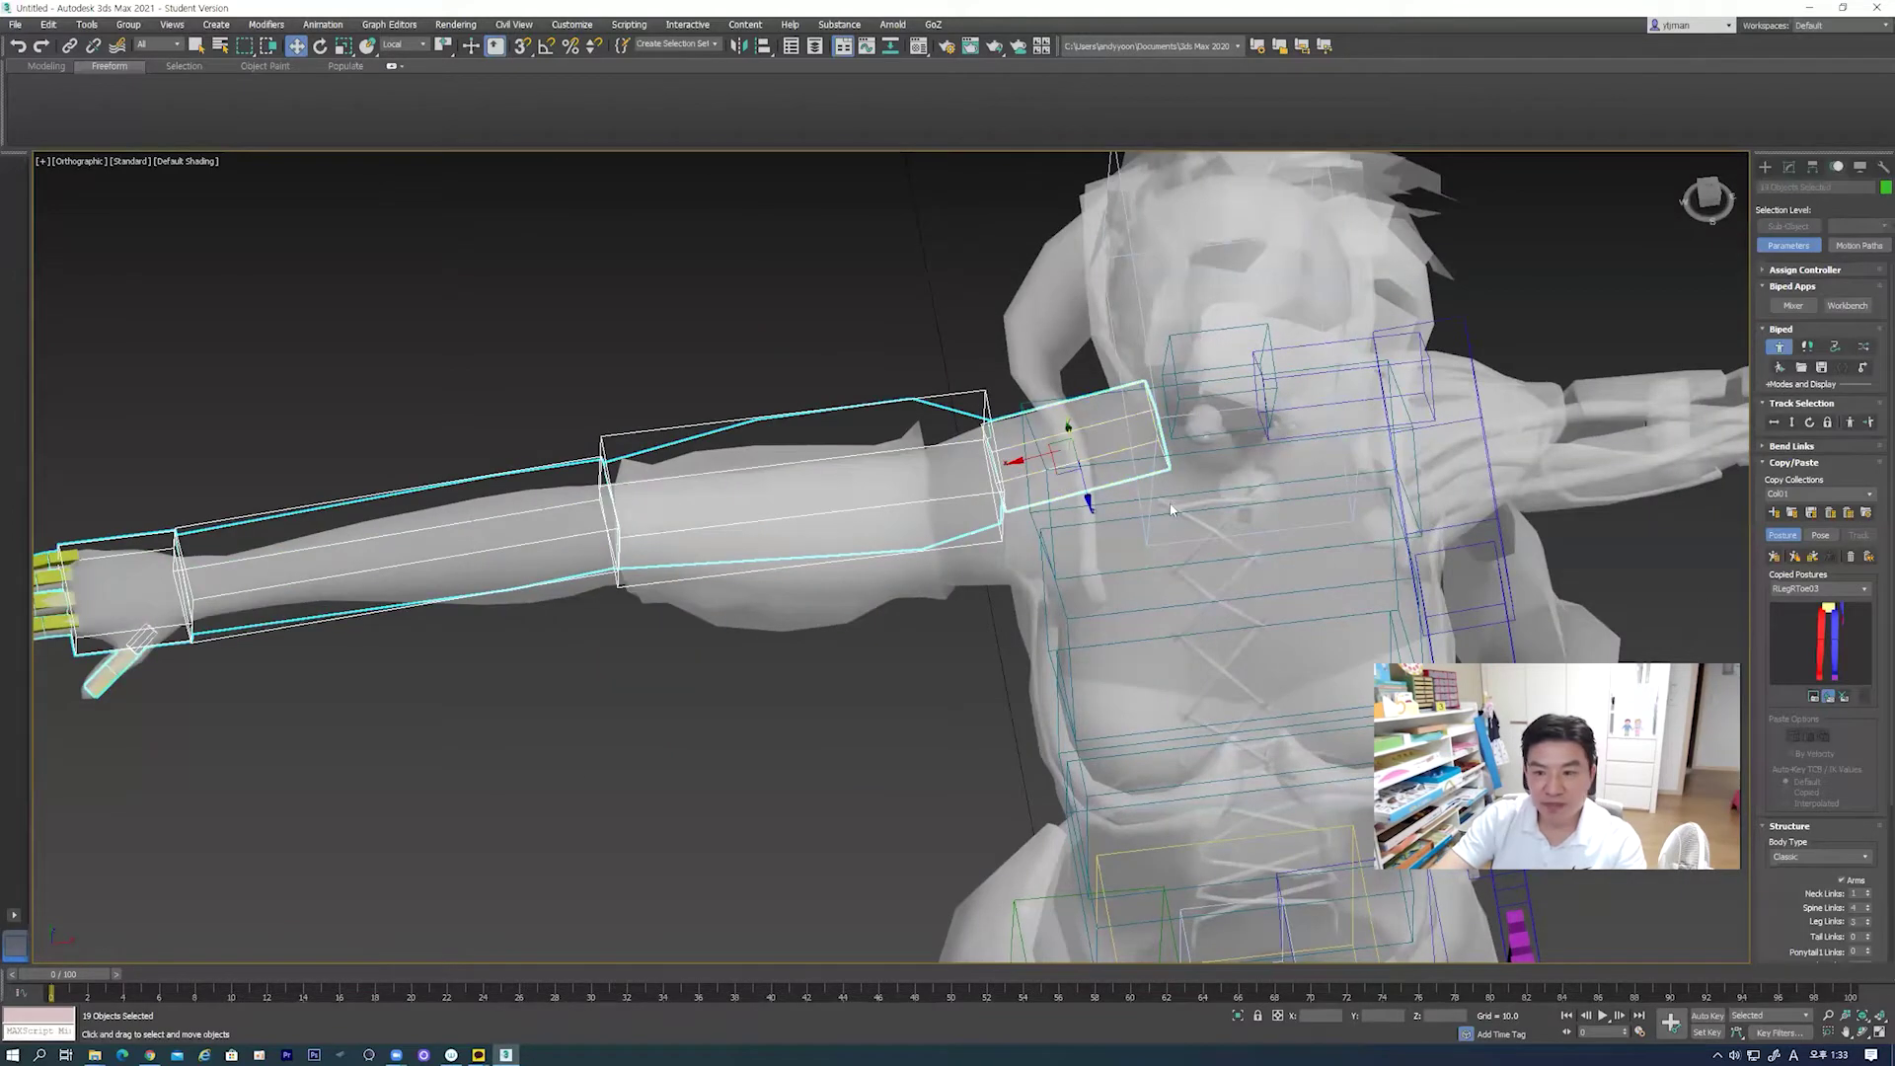
{"action": "left_click", "coordinate": [1776, 558]}
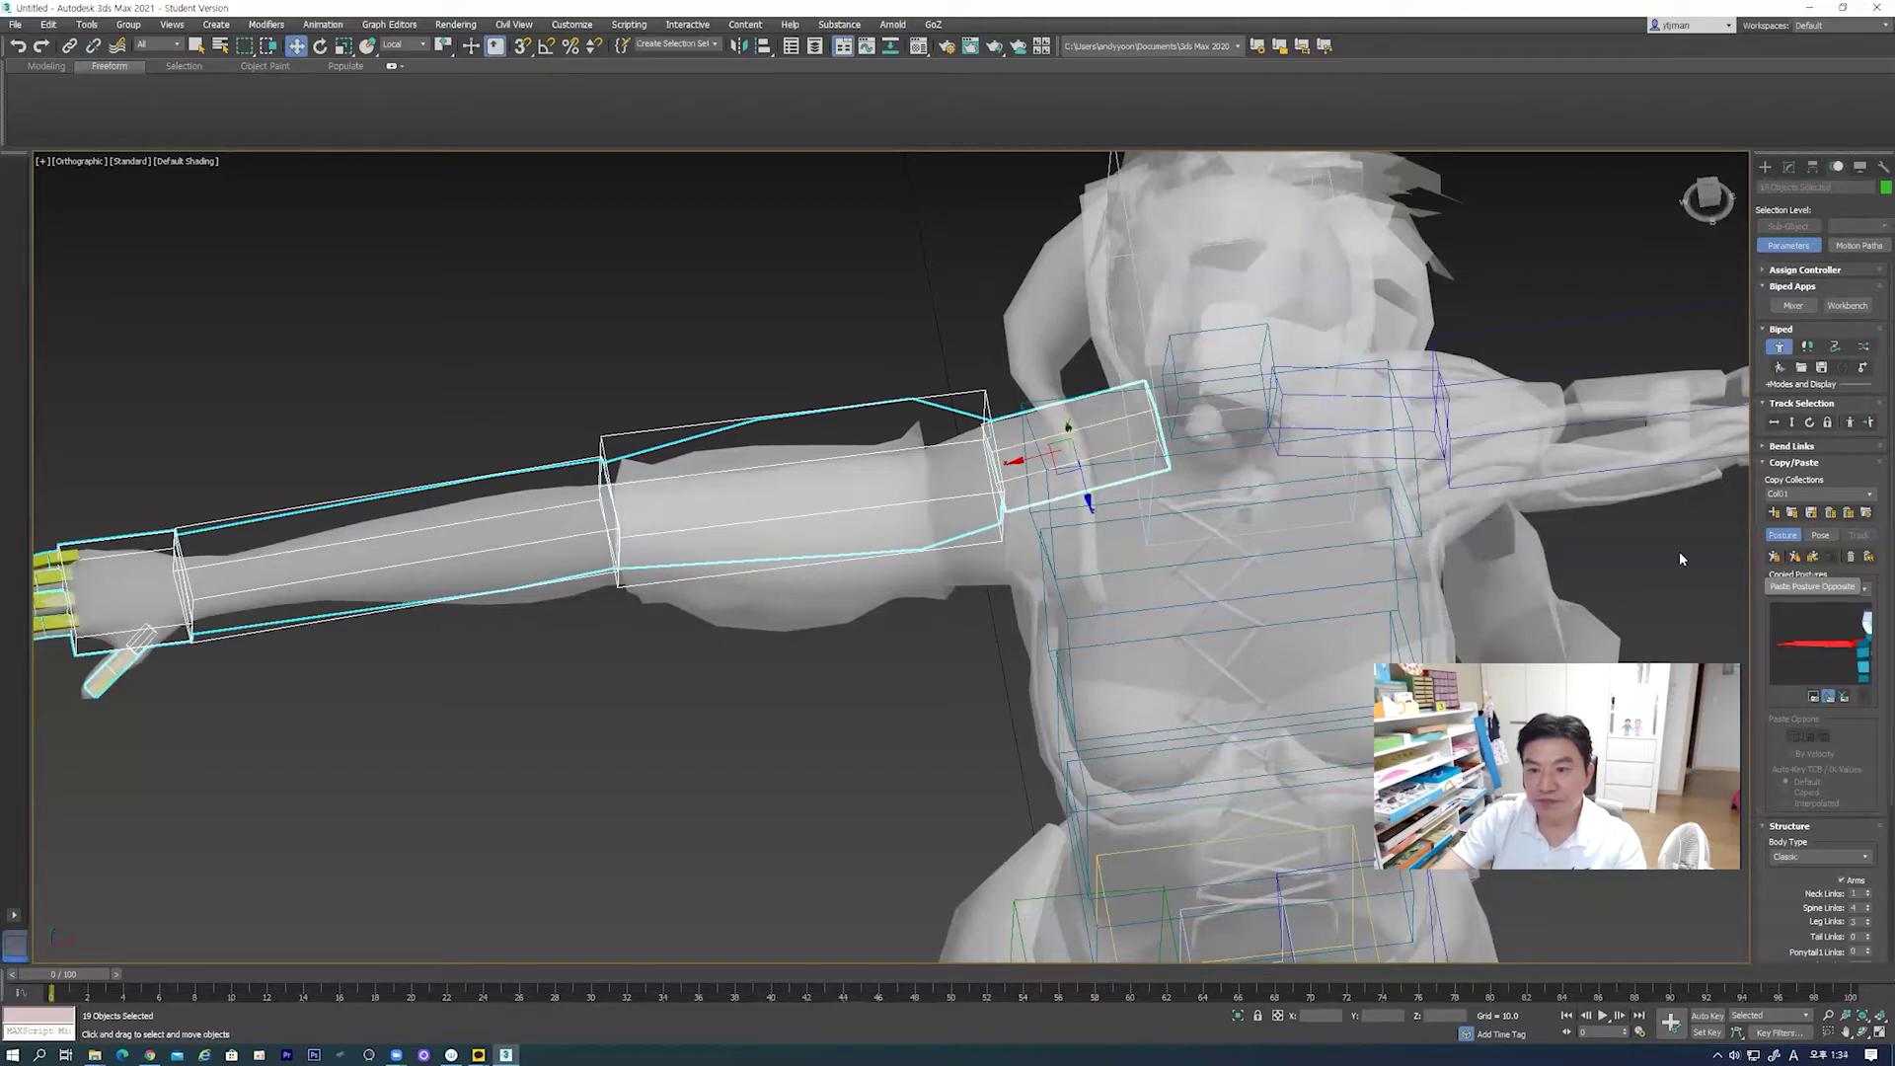
{"action": "scroll", "coordinate": [1178, 541], "scroll_direction": "up", "scroll_amount": 1}
{"action": "scroll", "coordinate": [1178, 541], "scroll_direction": "down", "scroll_amount": 5}
{"action": "middle_click_drag", "start_coordinate": [1178, 541], "coordinate": [1116, 515], "text": "alt"}
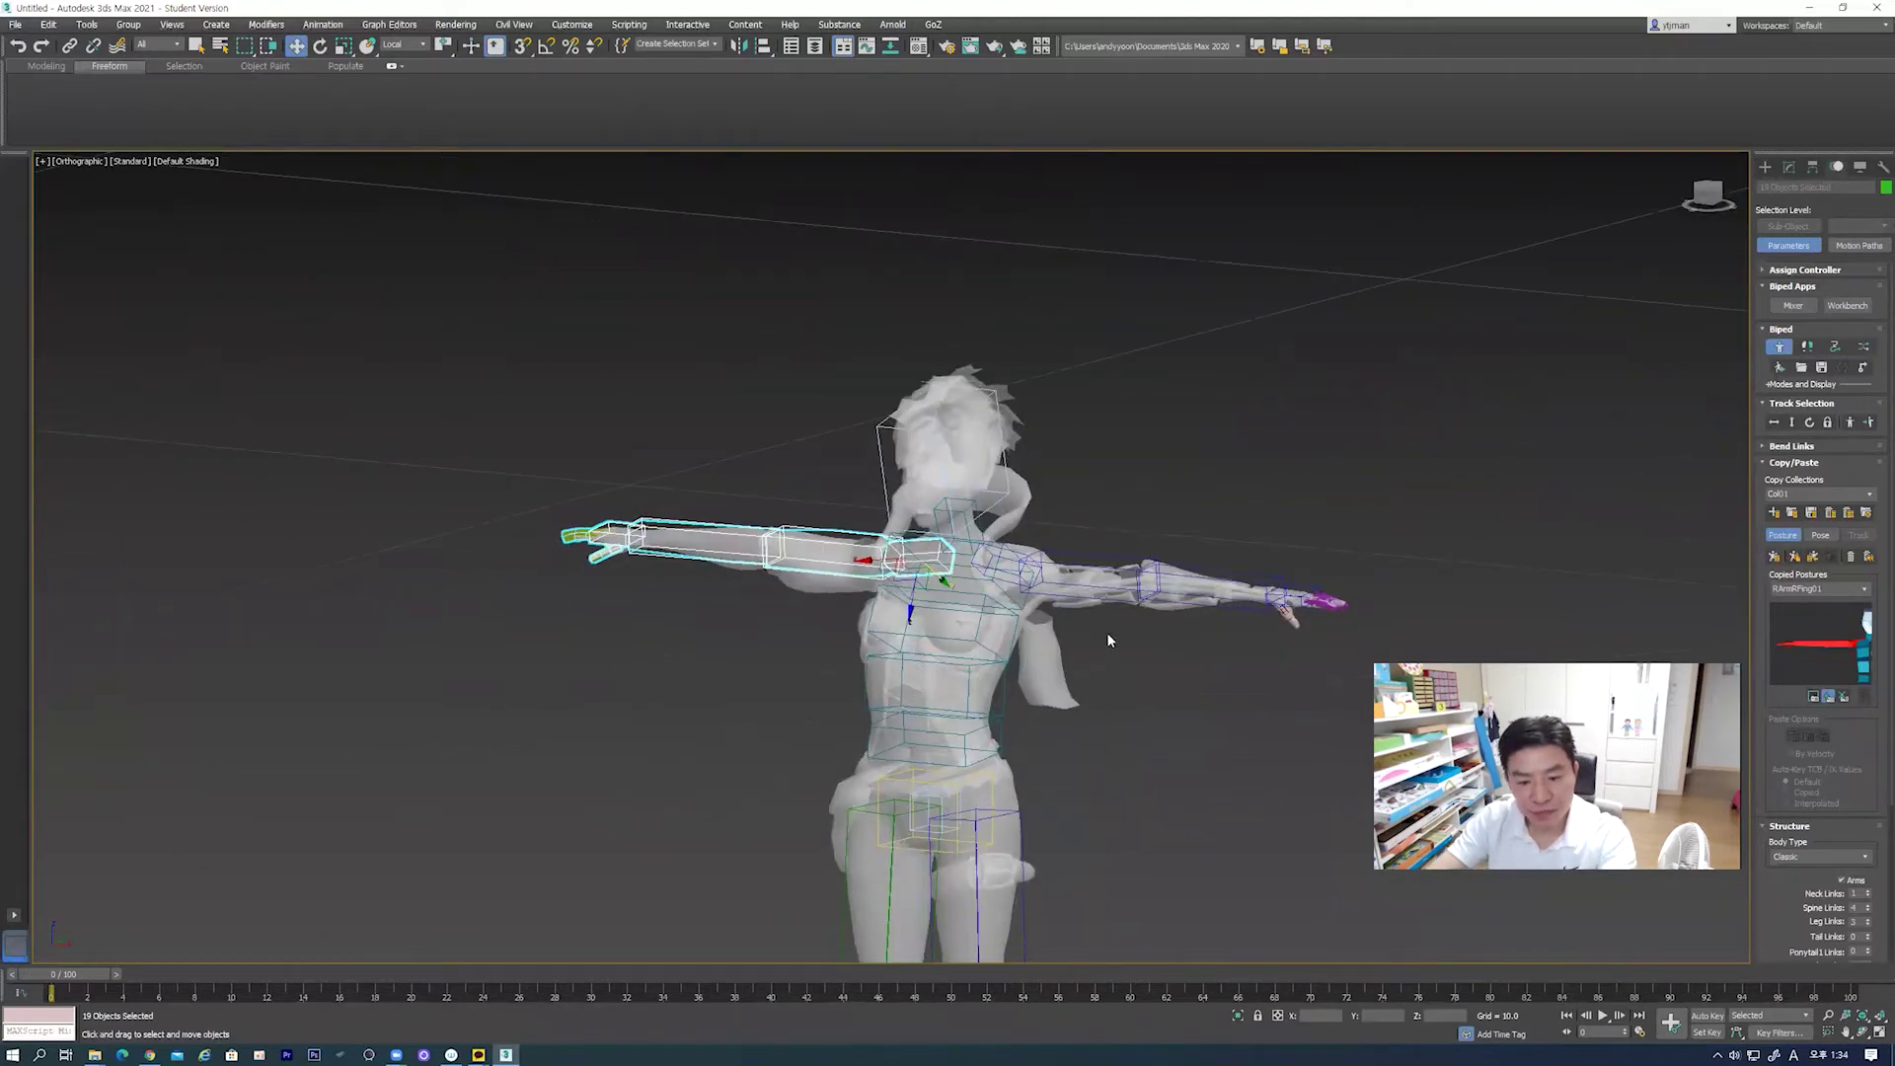
{"action": "key", "text": "p"}
{"action": "mouse_move", "coordinate": [1004, 612]}
{"action": "middle_mouse_down", "text": "alt"}
{"action": "mouse_move", "coordinate": [1109, 614]}
{"action": "mouse_move", "coordinate": [982, 520]}
{"action": "mouse_move", "coordinate": [973, 635]}
{"action": "mouse_move", "coordinate": [1359, 622]}
{"action": "mouse_move", "coordinate": [1137, 632]}
{"action": "middle_mouse_up", "text": "alt"}
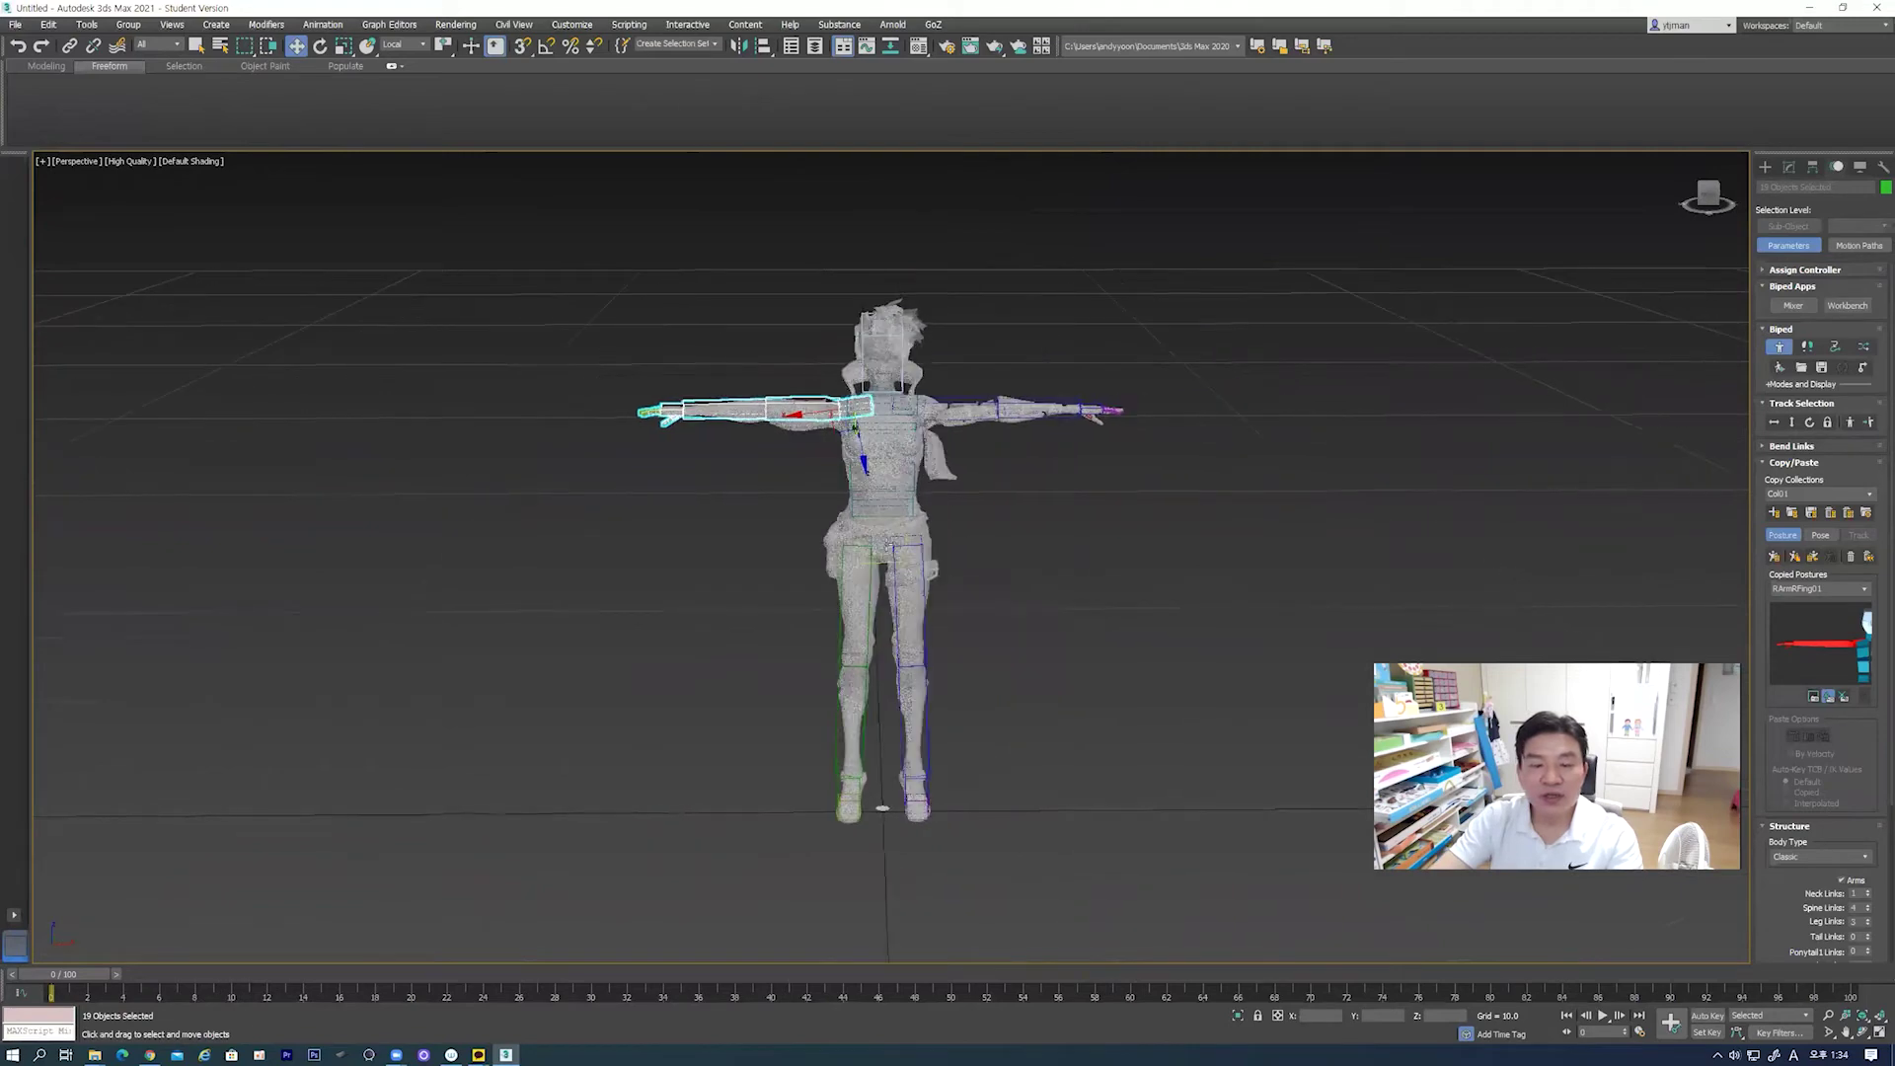
{"action": "scroll", "coordinate": [1137, 632], "scroll_direction": "up", "scroll_amount": 3}
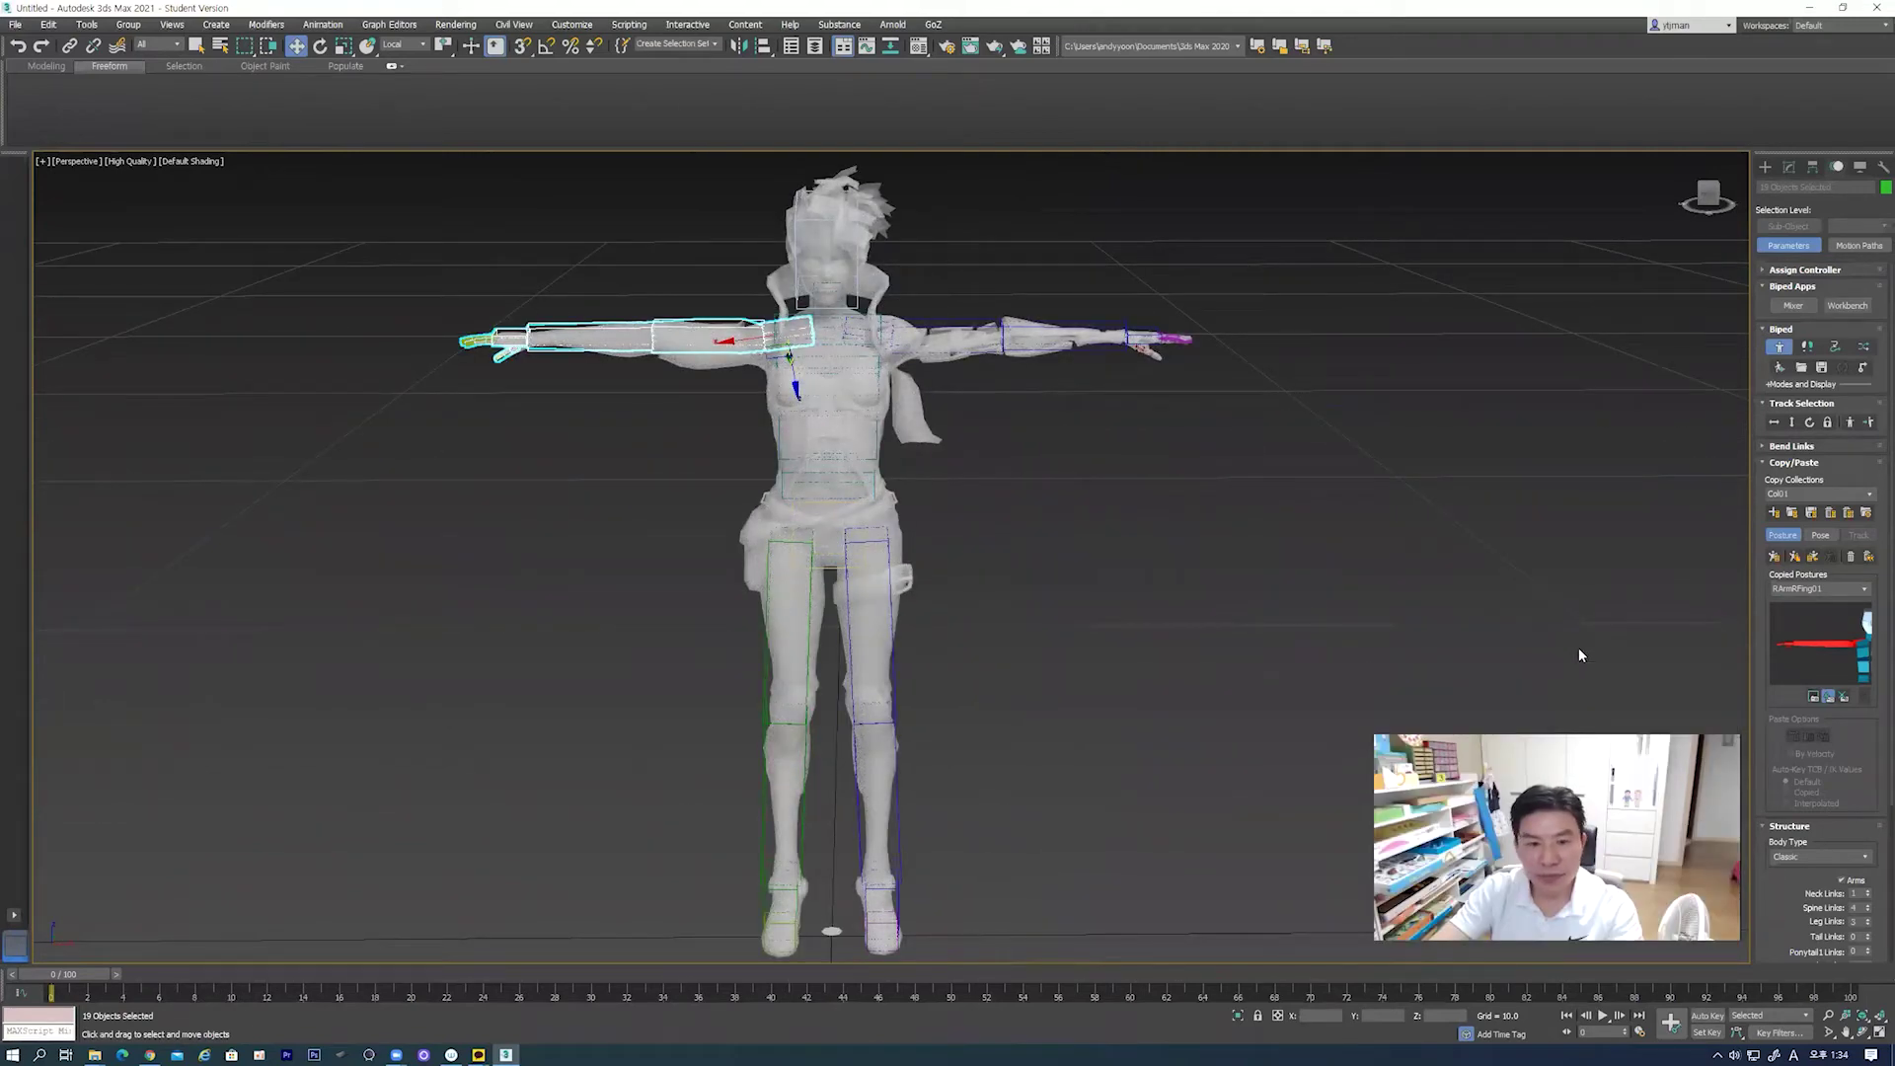
{"action": "middle_click_drag", "start_coordinate": [1579, 651], "coordinate": [879, 520], "text": "alt"}
{"action": "scroll", "coordinate": [879, 520], "scroll_direction": "up", "scroll_amount": 5}
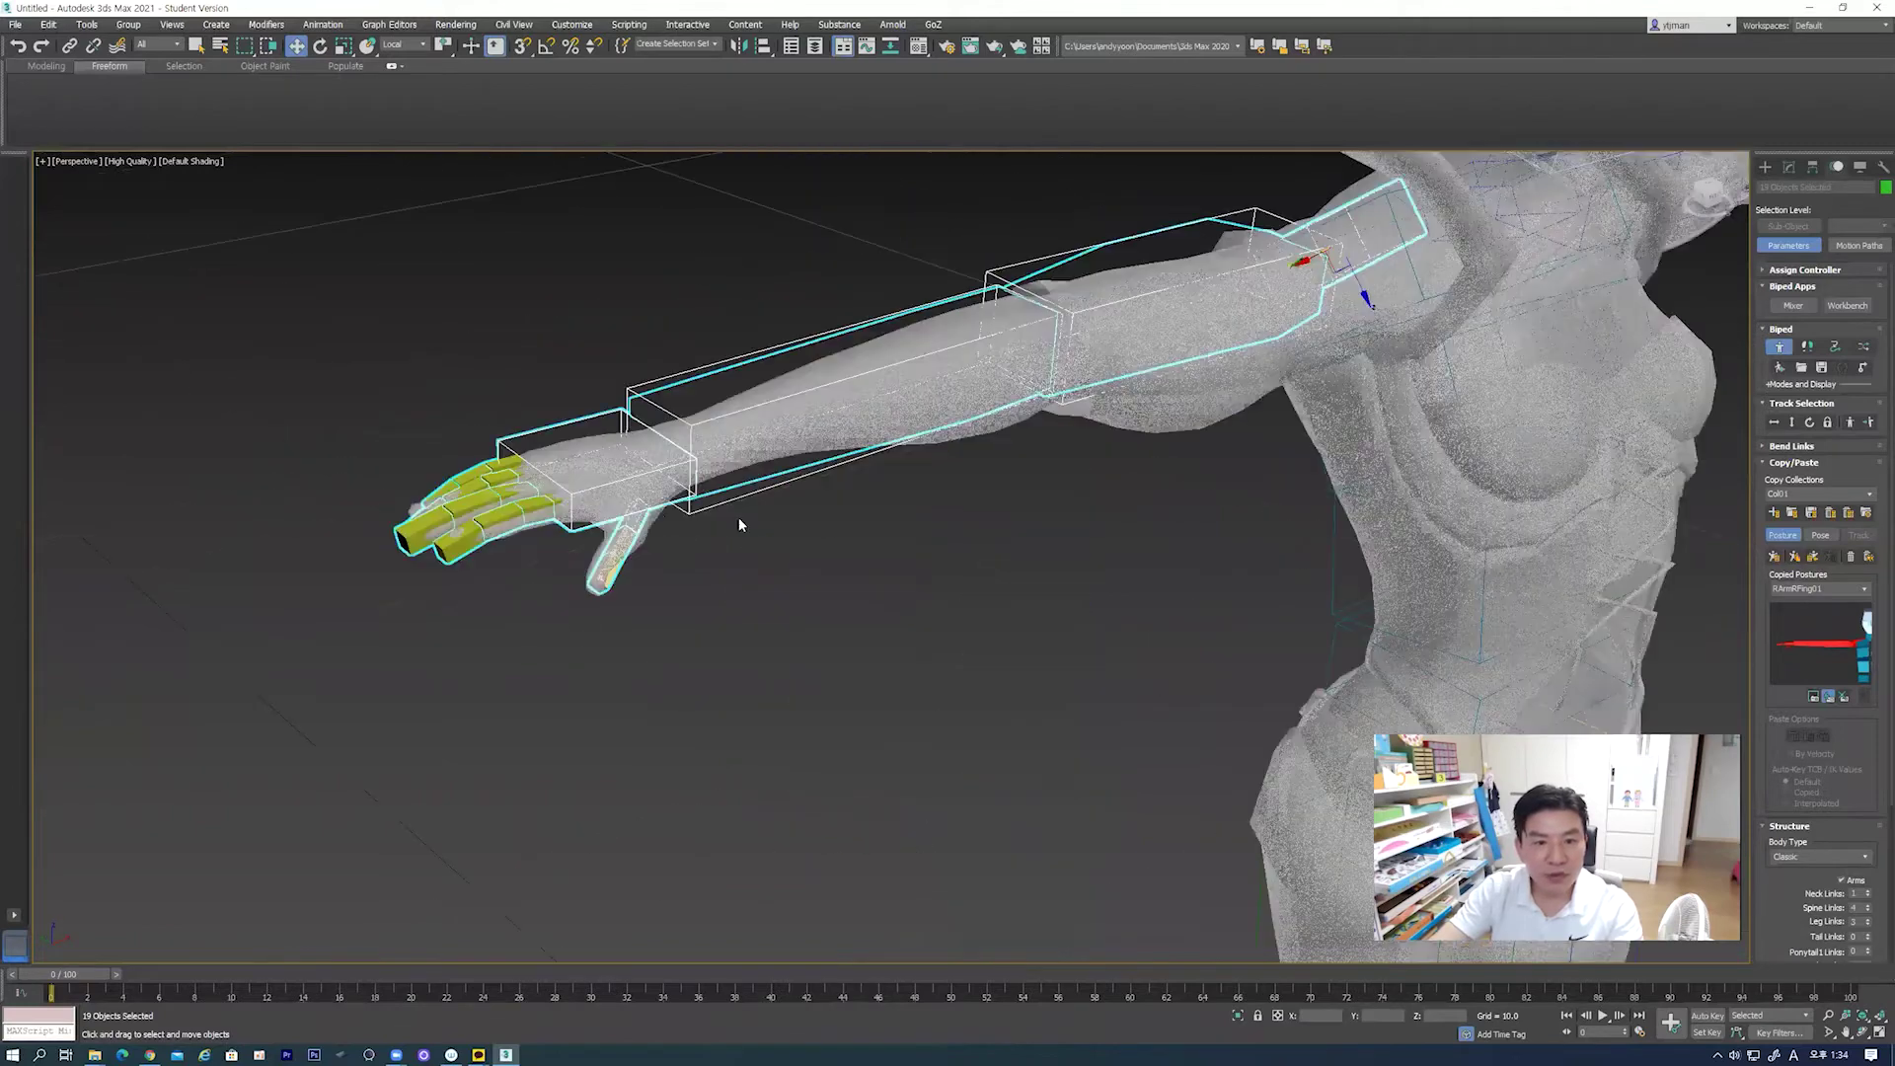
{"action": "scroll", "coordinate": [544, 505], "scroll_direction": "up", "scroll_amount": 2}
{"action": "scroll", "coordinate": [523, 526], "scroll_direction": "up", "scroll_amount": 2}
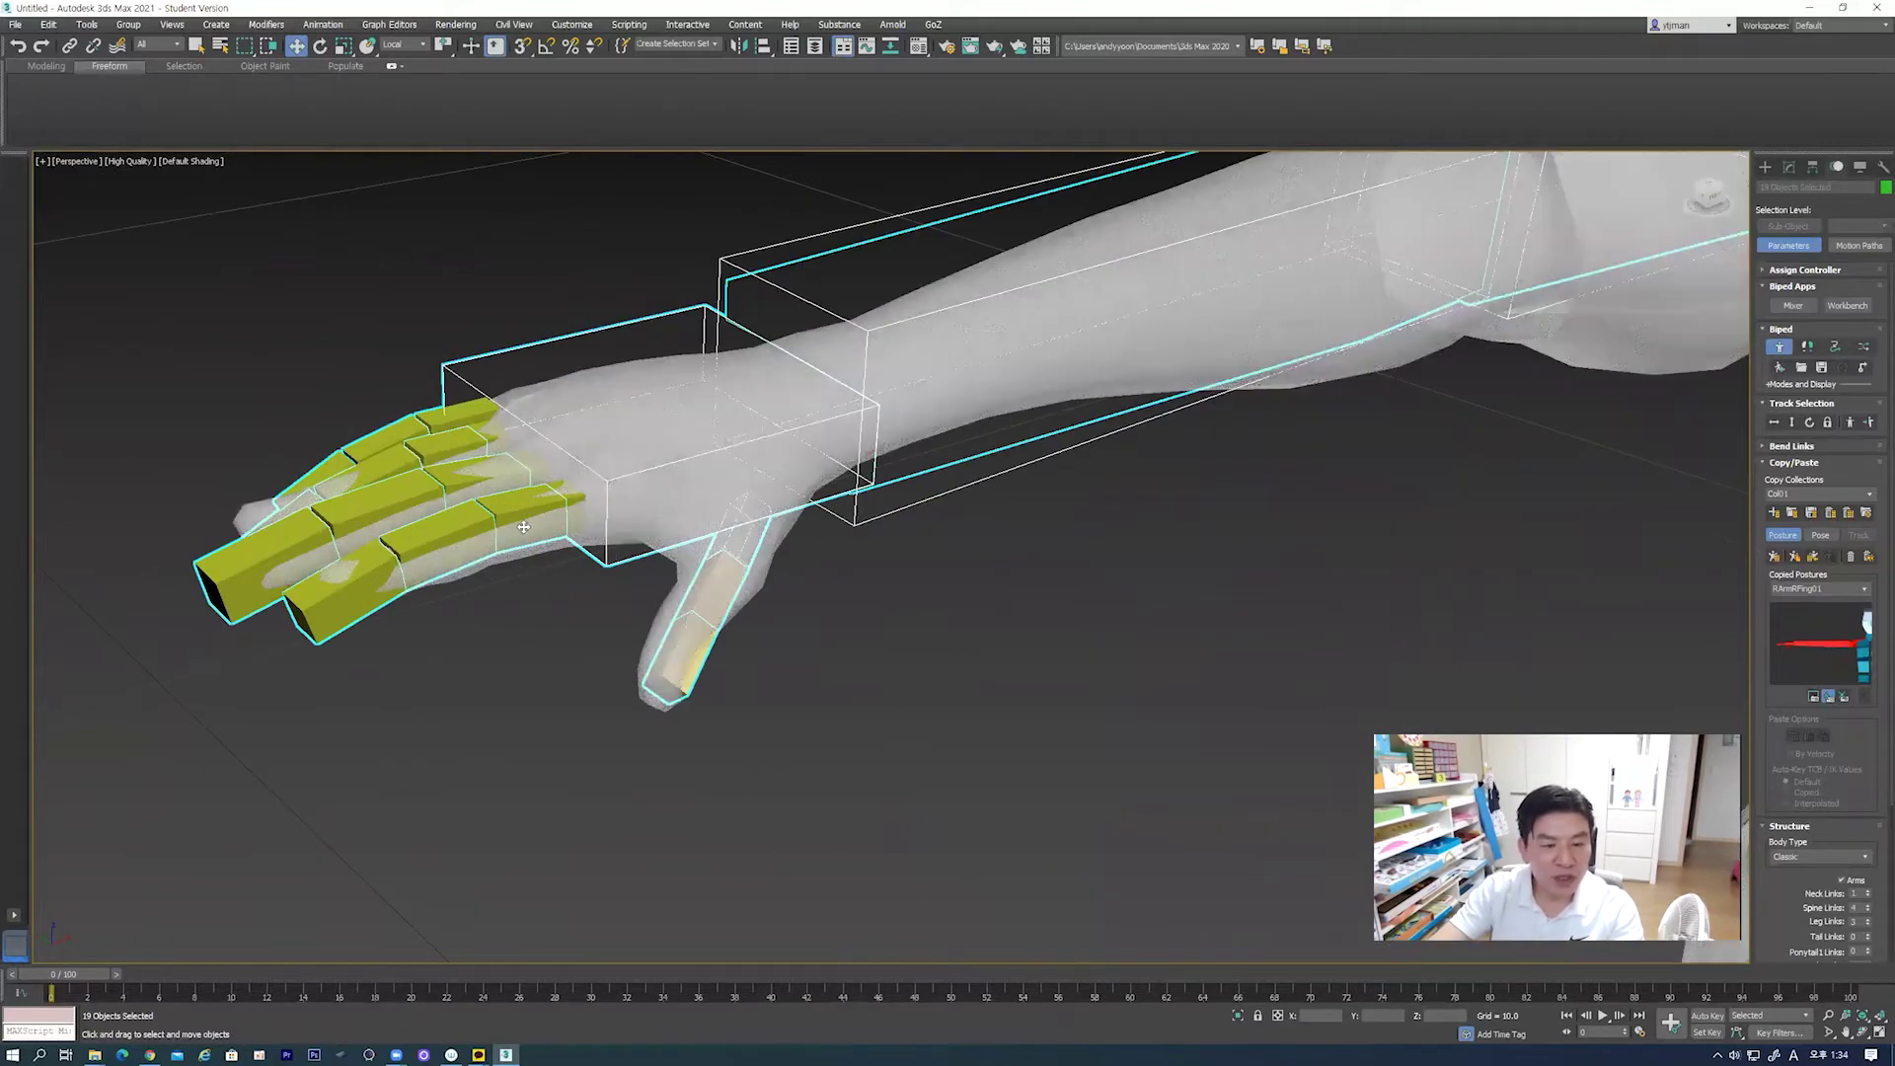
{"action": "mouse_move", "coordinate": [517, 522]}
{"action": "middle_mouse_down", "text": "alt"}
{"action": "mouse_move", "coordinate": [612, 585]}
{"action": "mouse_move", "coordinate": [670, 556]}
{"action": "mouse_move", "coordinate": [649, 536]}
{"action": "mouse_move", "coordinate": [664, 432]}
{"action": "mouse_move", "coordinate": [838, 451]}
{"action": "mouse_move", "coordinate": [806, 533]}
{"action": "mouse_move", "coordinate": [737, 554]}
{"action": "mouse_move", "coordinate": [677, 542]}
{"action": "mouse_move", "coordinate": [720, 572]}
{"action": "mouse_move", "coordinate": [825, 480]}
{"action": "mouse_move", "coordinate": [1113, 337]}
{"action": "middle_mouse_up", "text": "alt"}
{"action": "scroll", "coordinate": [825, 480], "scroll_direction": "down", "scroll_amount": 5}
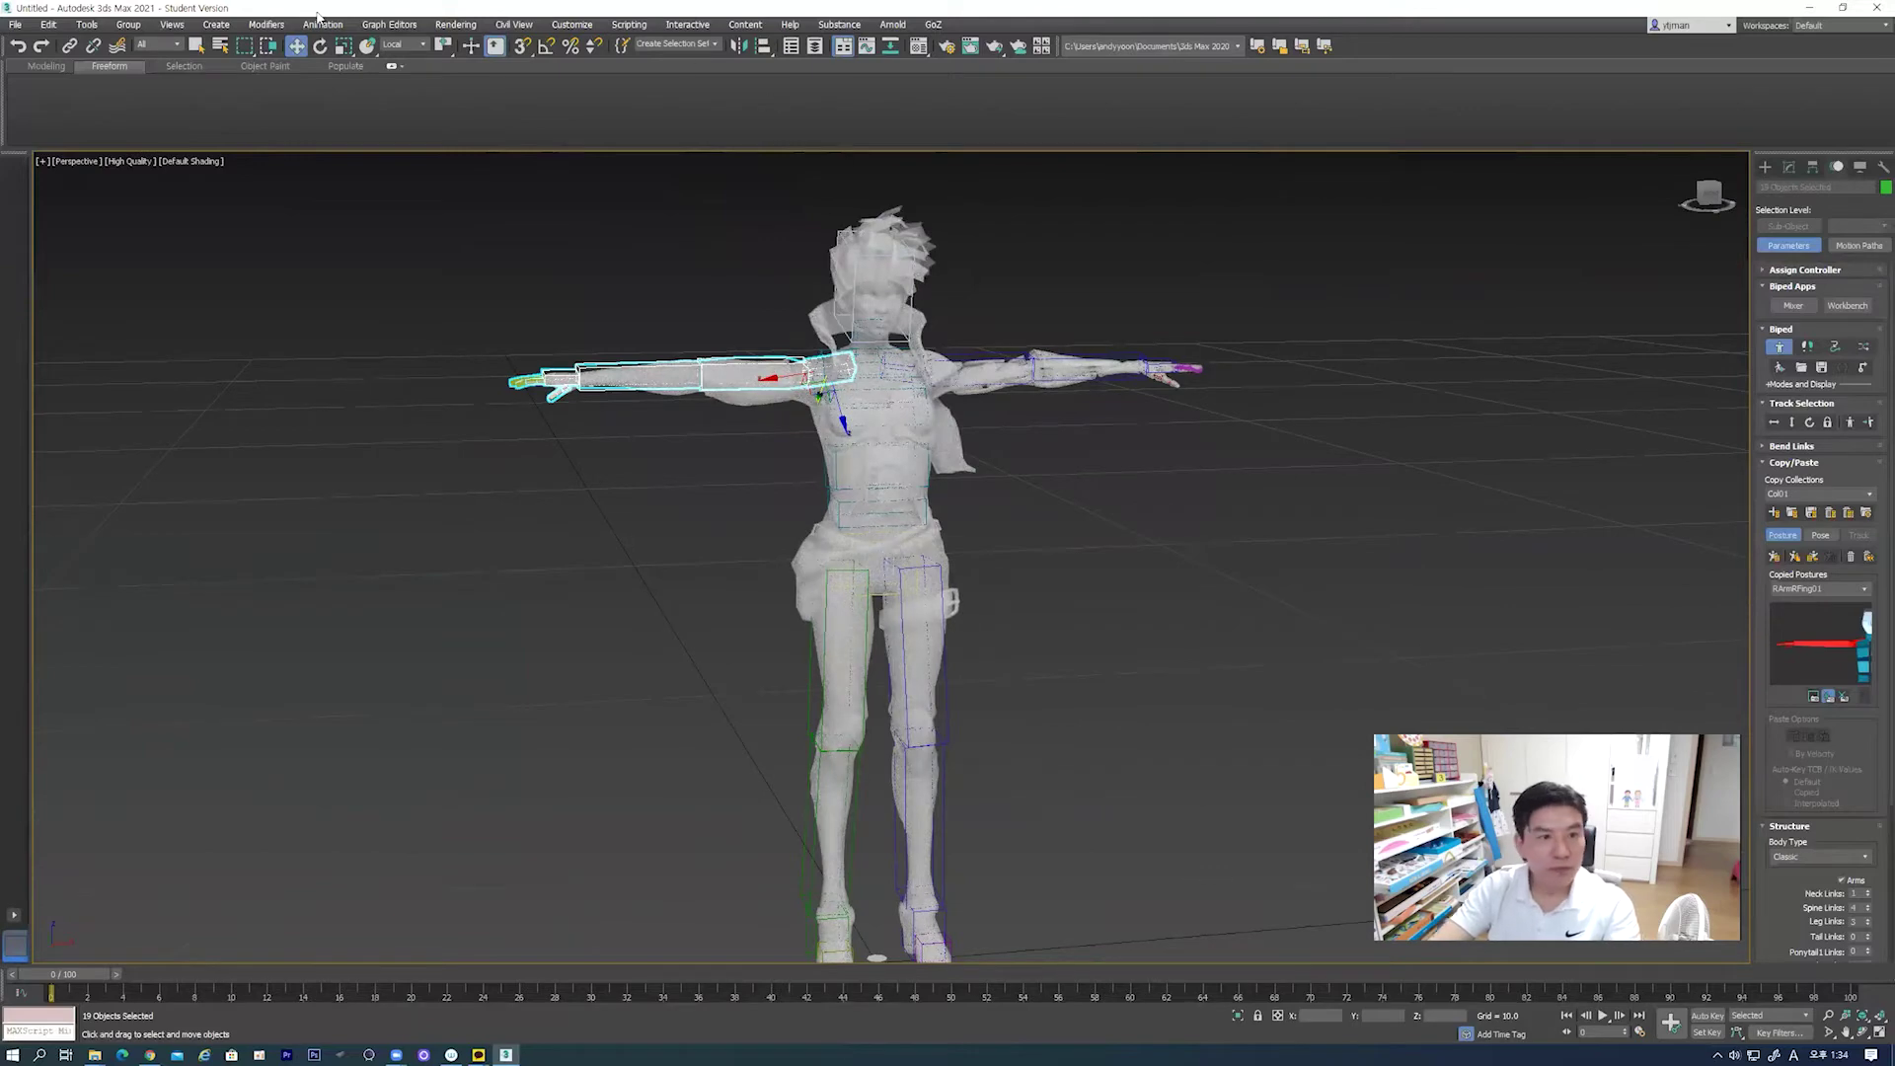
{"action": "left_click", "coordinate": [1050, 405]}
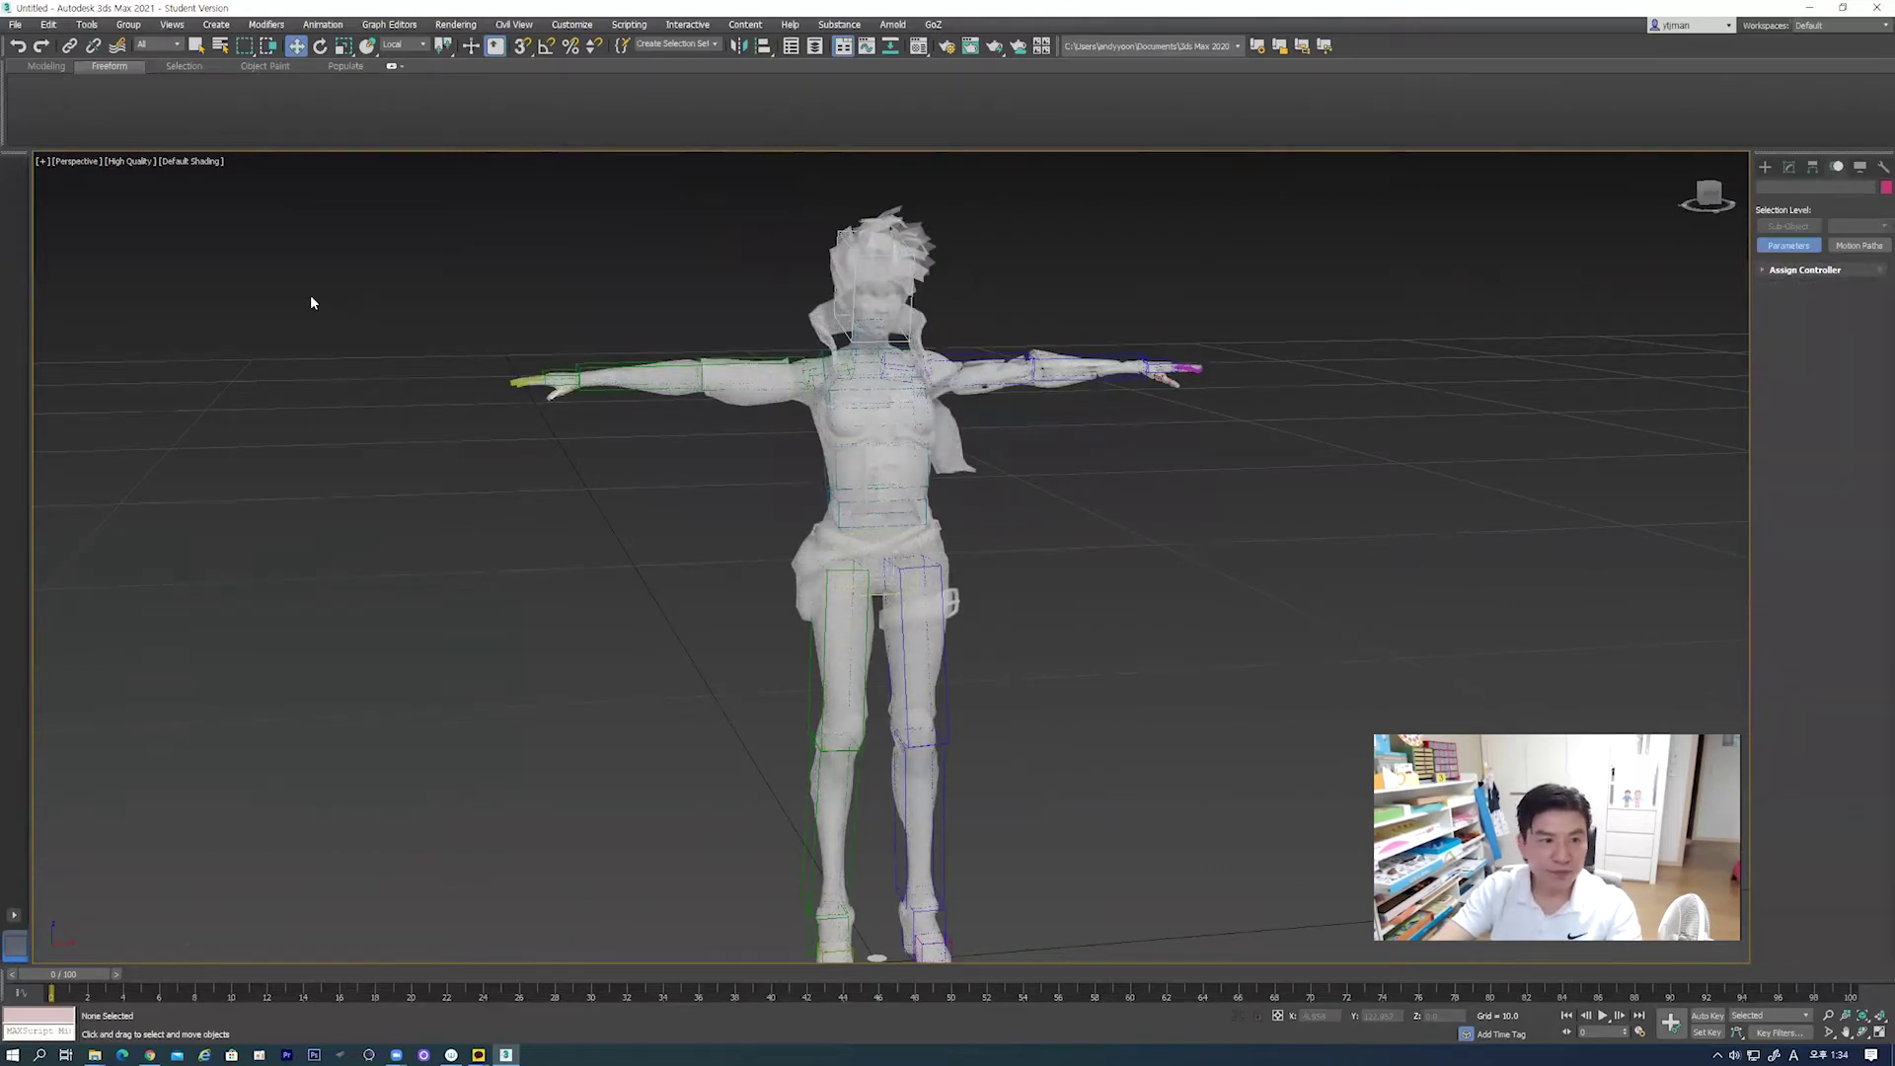
Step: Unfreeze all objects and make the character mesh opaque again with Alt+X
{"action": "left_click", "coordinate": [1861, 167]}
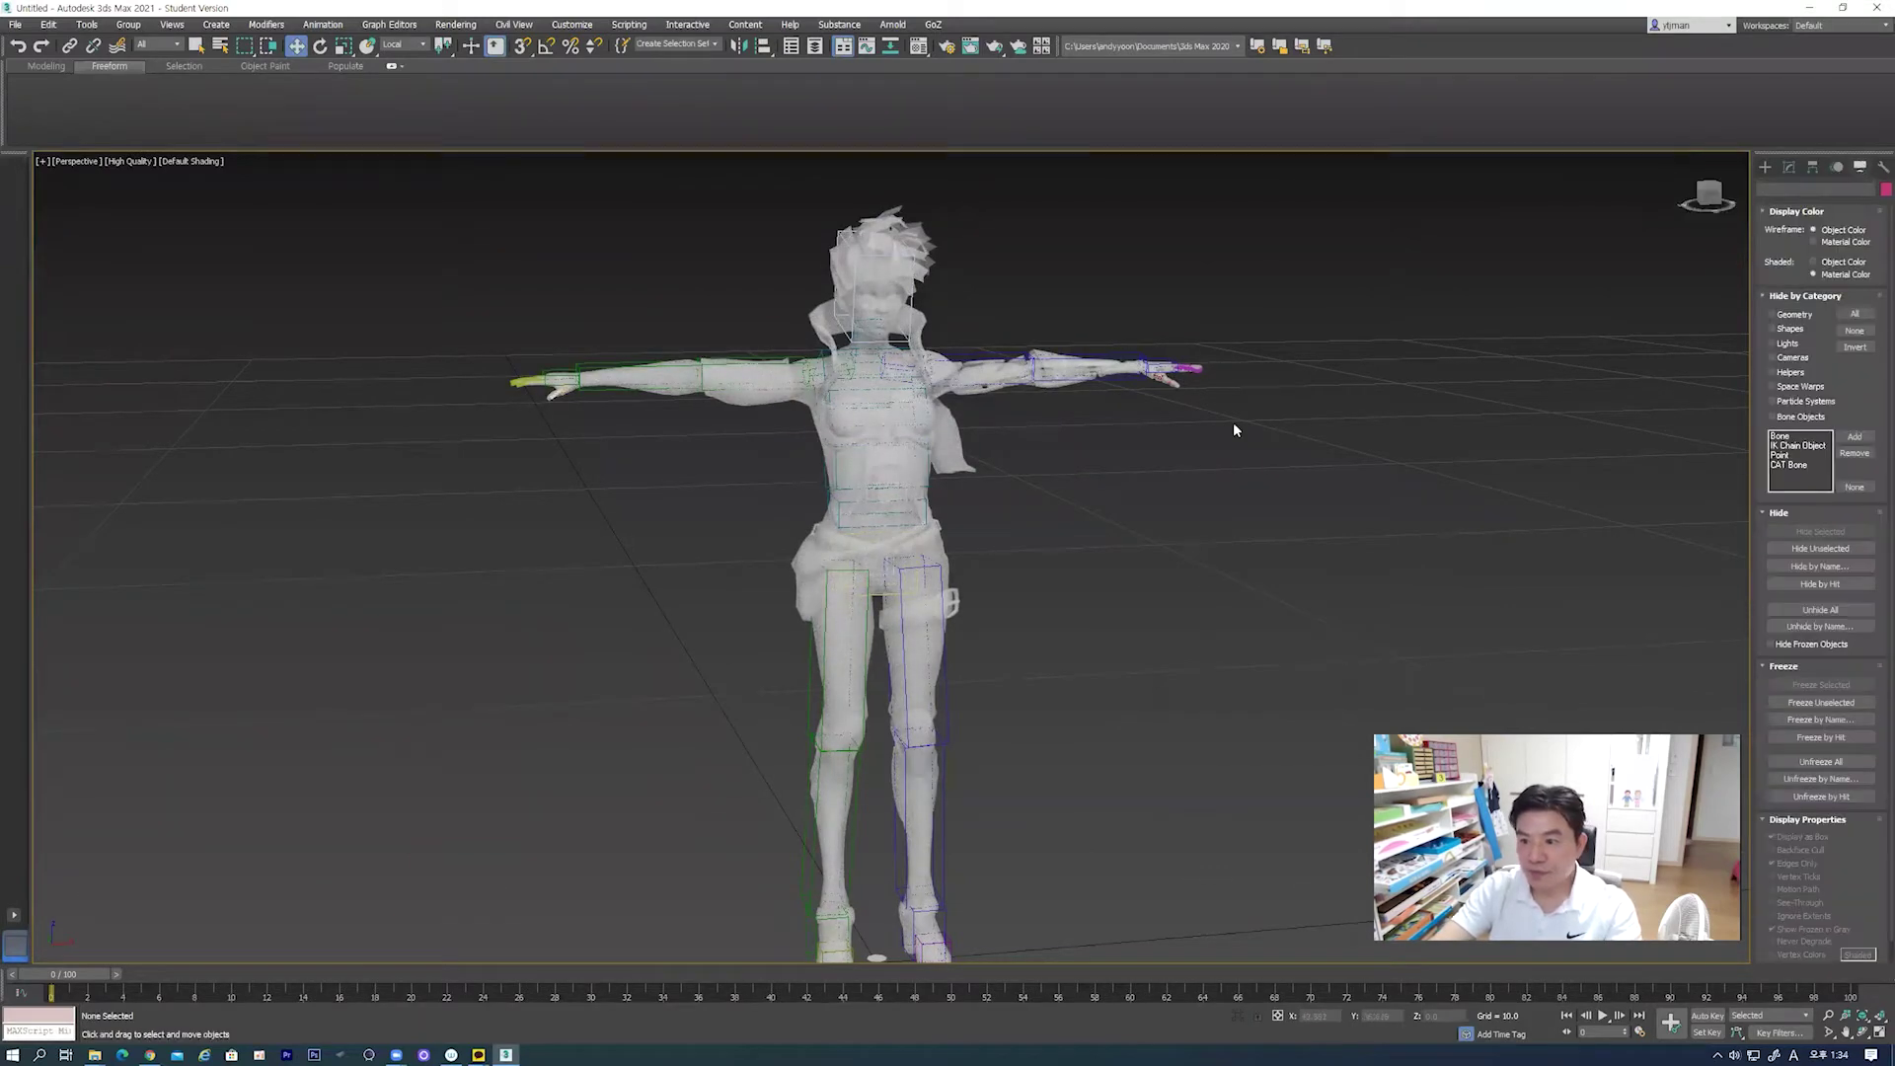
{"action": "right_click", "coordinate": [1255, 400]}
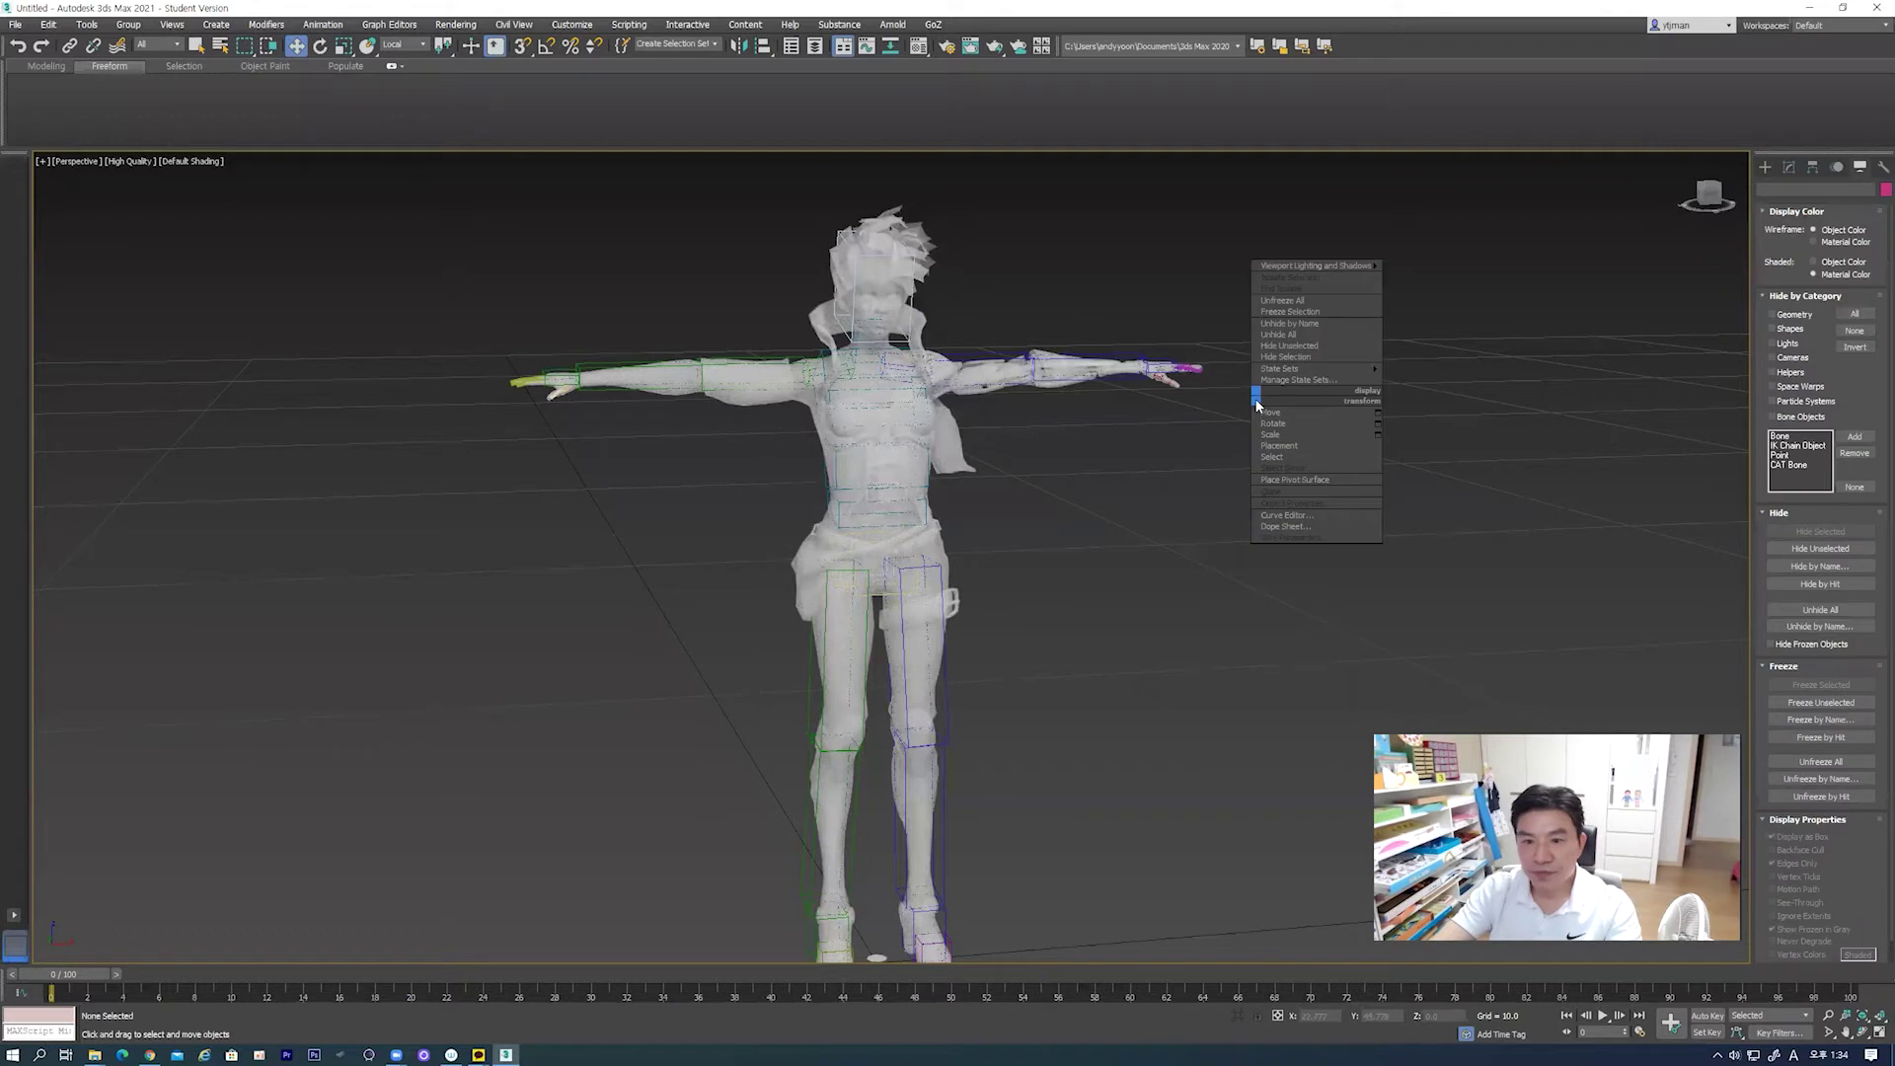
{"action": "left_click", "coordinate": [1323, 300]}
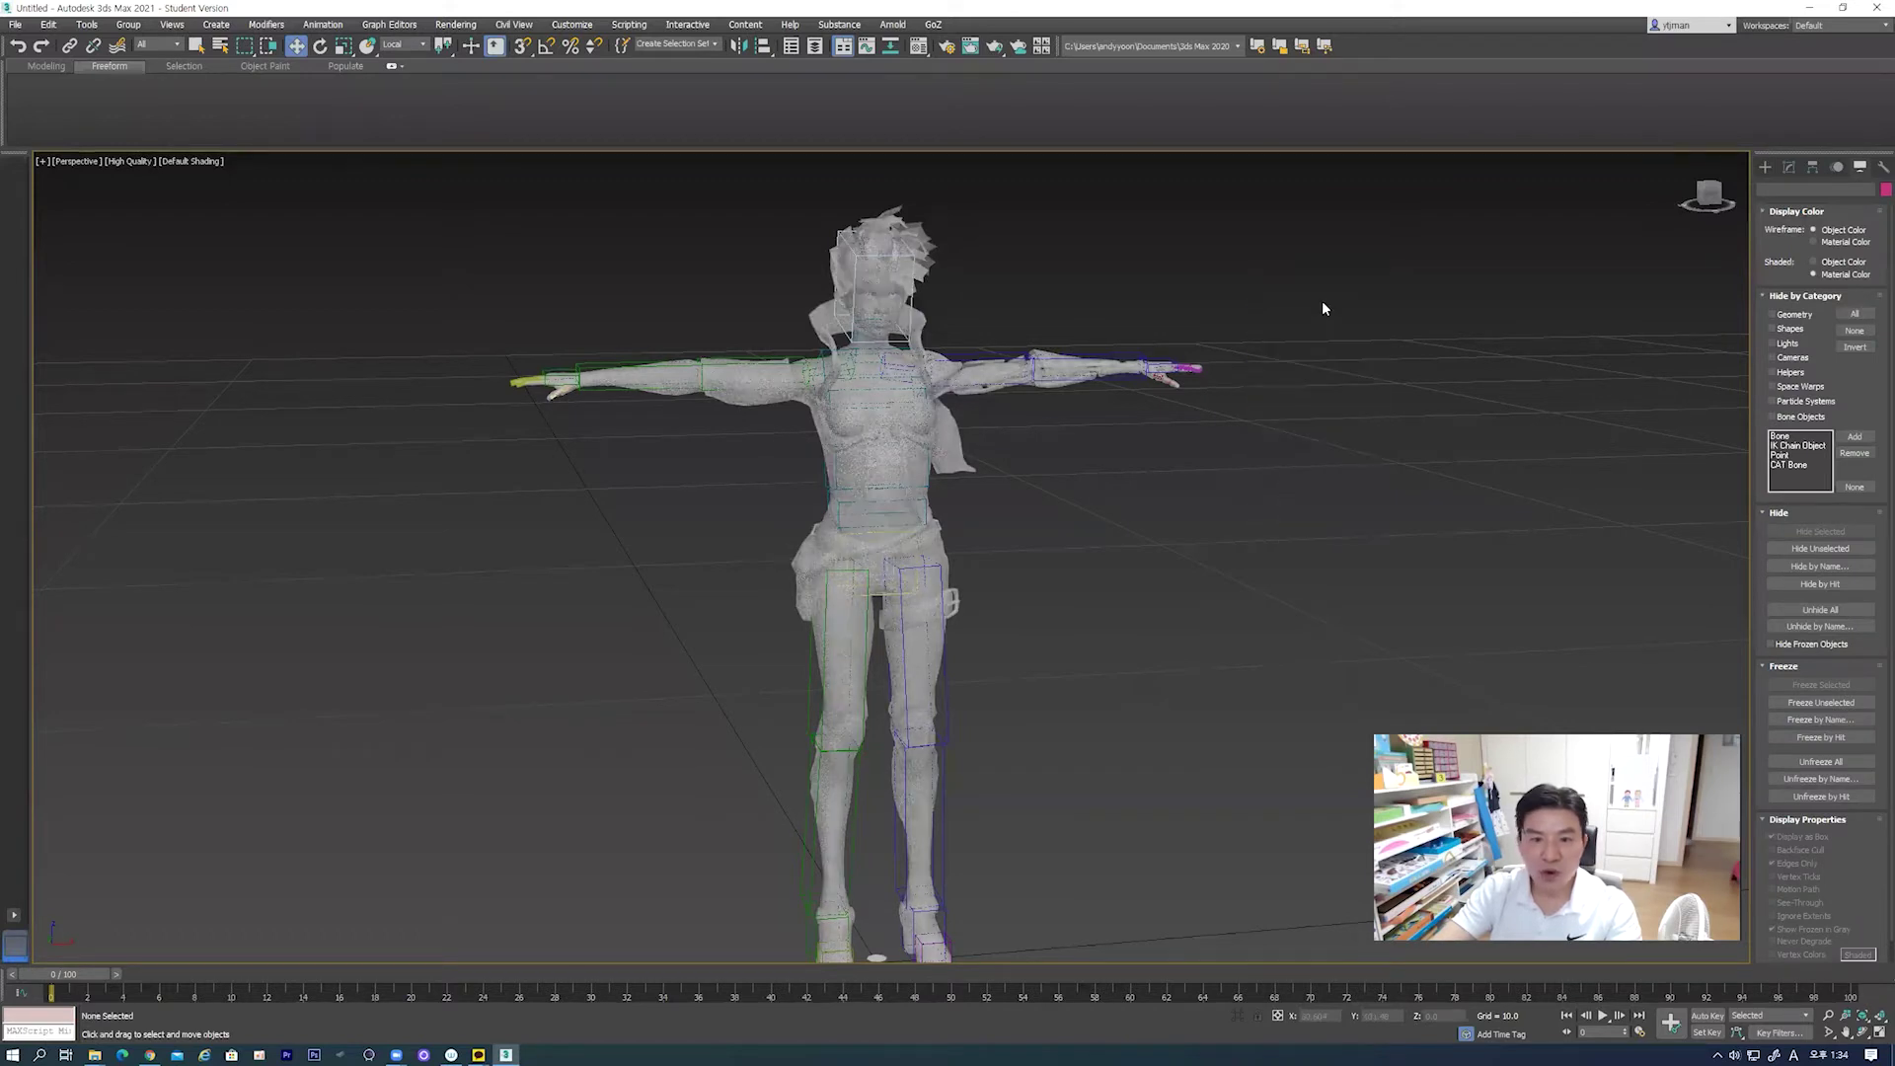
{"action": "left_click", "coordinate": [917, 435]}
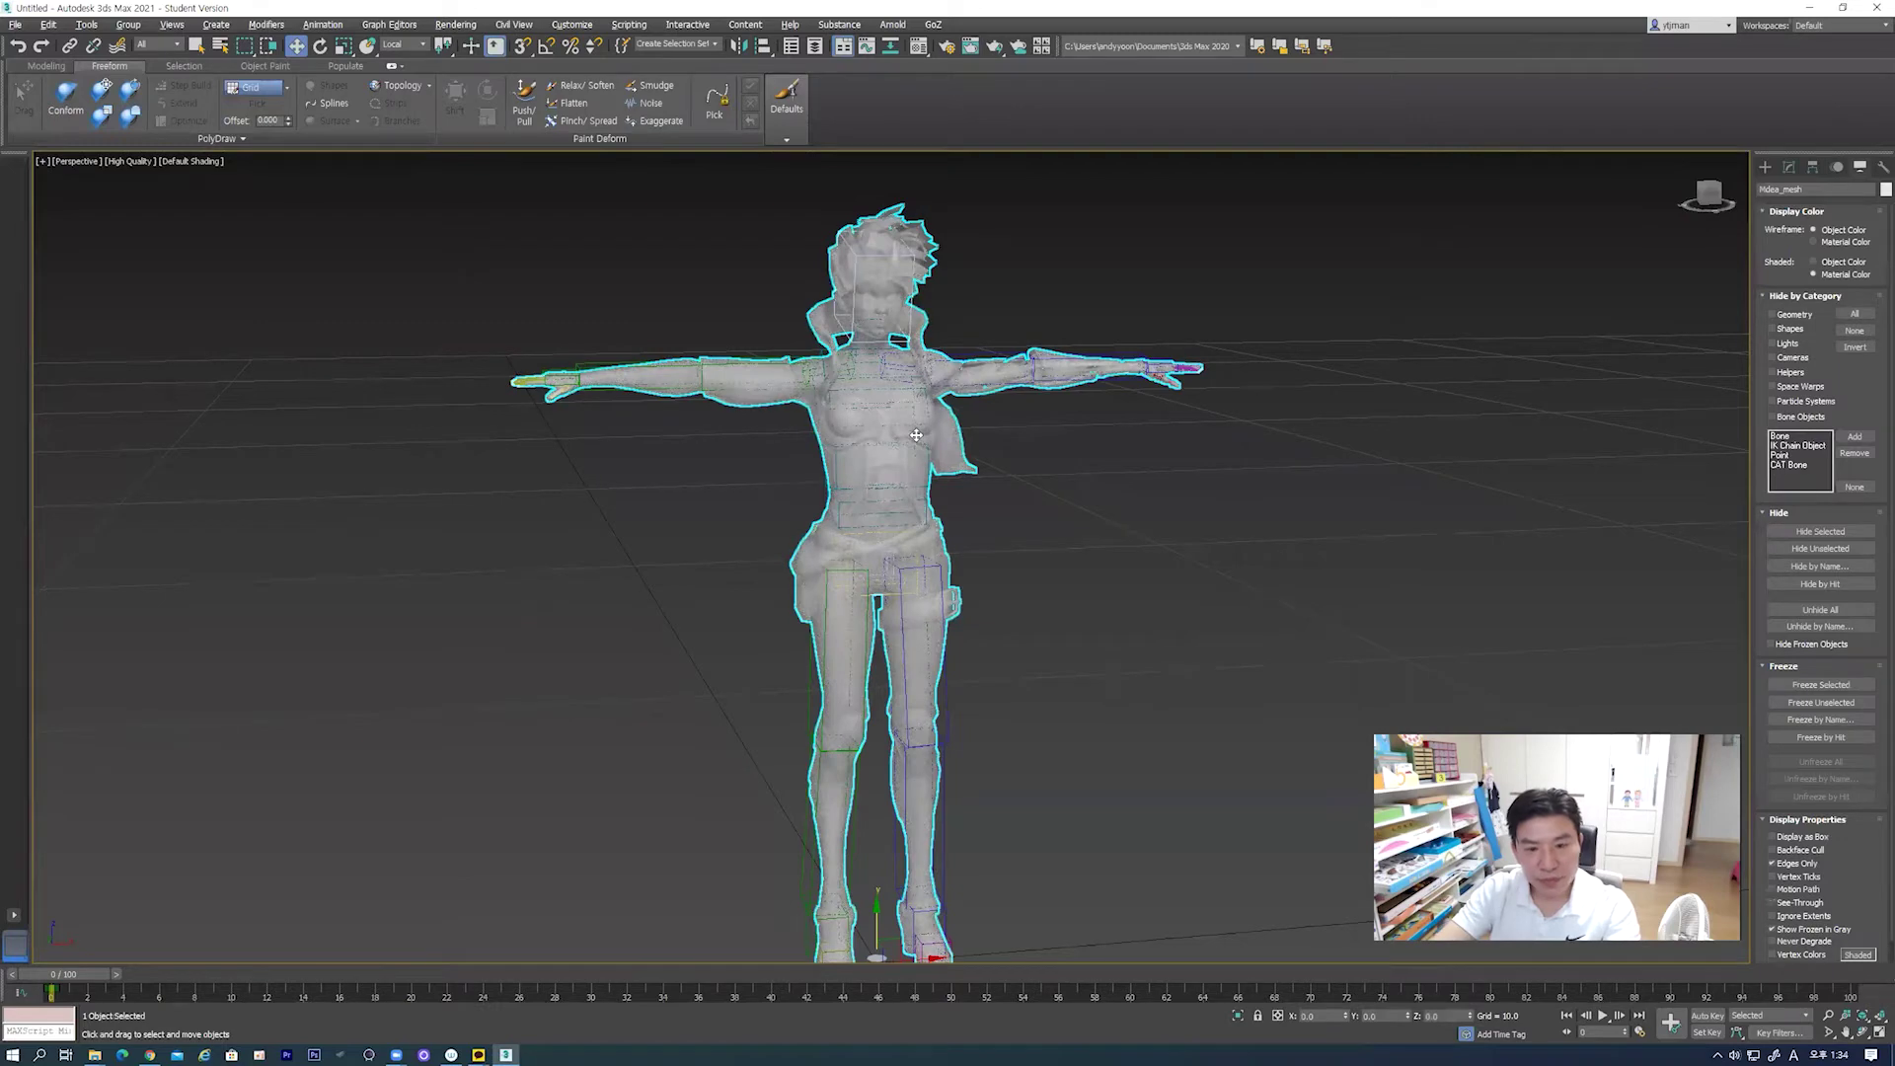
{"action": "key", "text": "alt+x"}
{"action": "mouse_move", "coordinate": [1003, 525]}
{"action": "middle_mouse_down", "text": "alt"}
{"action": "mouse_move", "coordinate": [943, 503]}
{"action": "mouse_move", "coordinate": [1112, 507]}
{"action": "mouse_move", "coordinate": [1028, 495]}
{"action": "middle_mouse_up", "text": "alt"}
Step: Select the right forearm bone, turn off the biped's Figure Mode, then deselect it
{"action": "left_click", "coordinate": [1789, 166]}
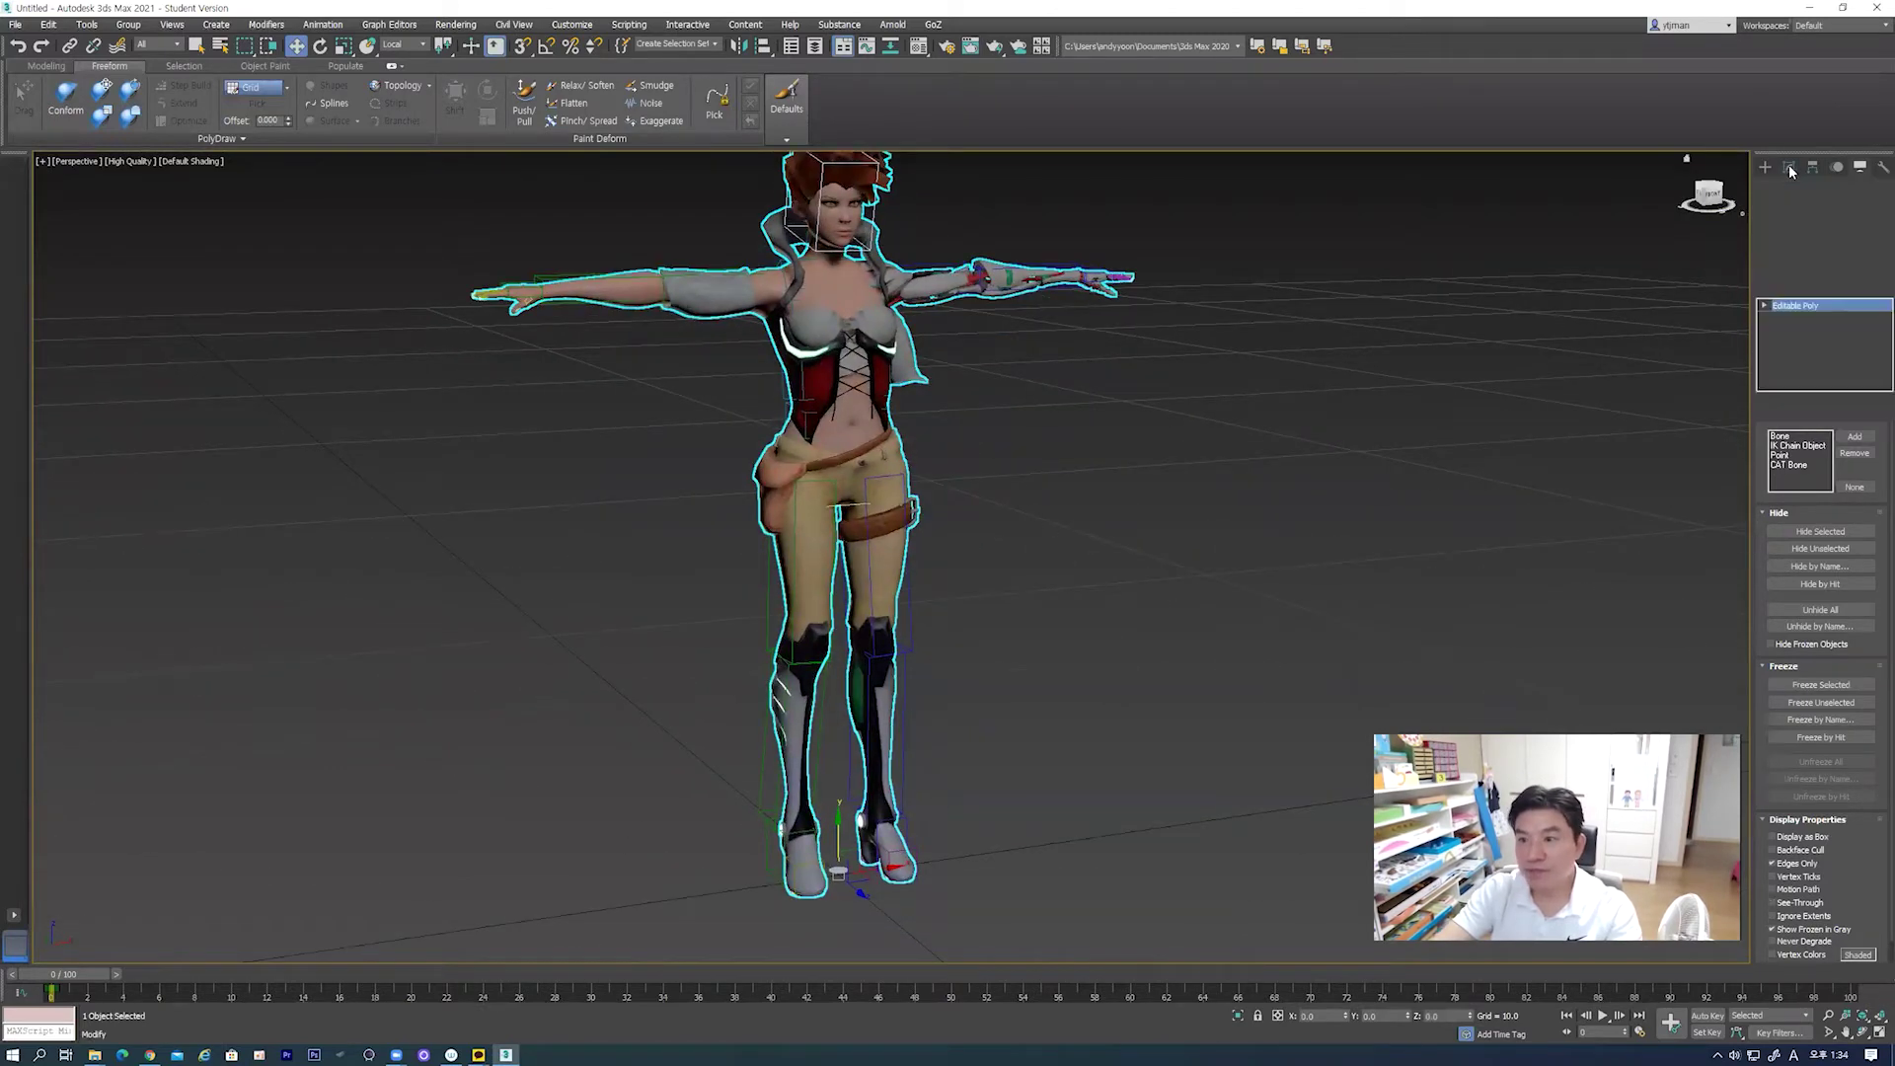
{"action": "left_click", "coordinate": [1175, 469]}
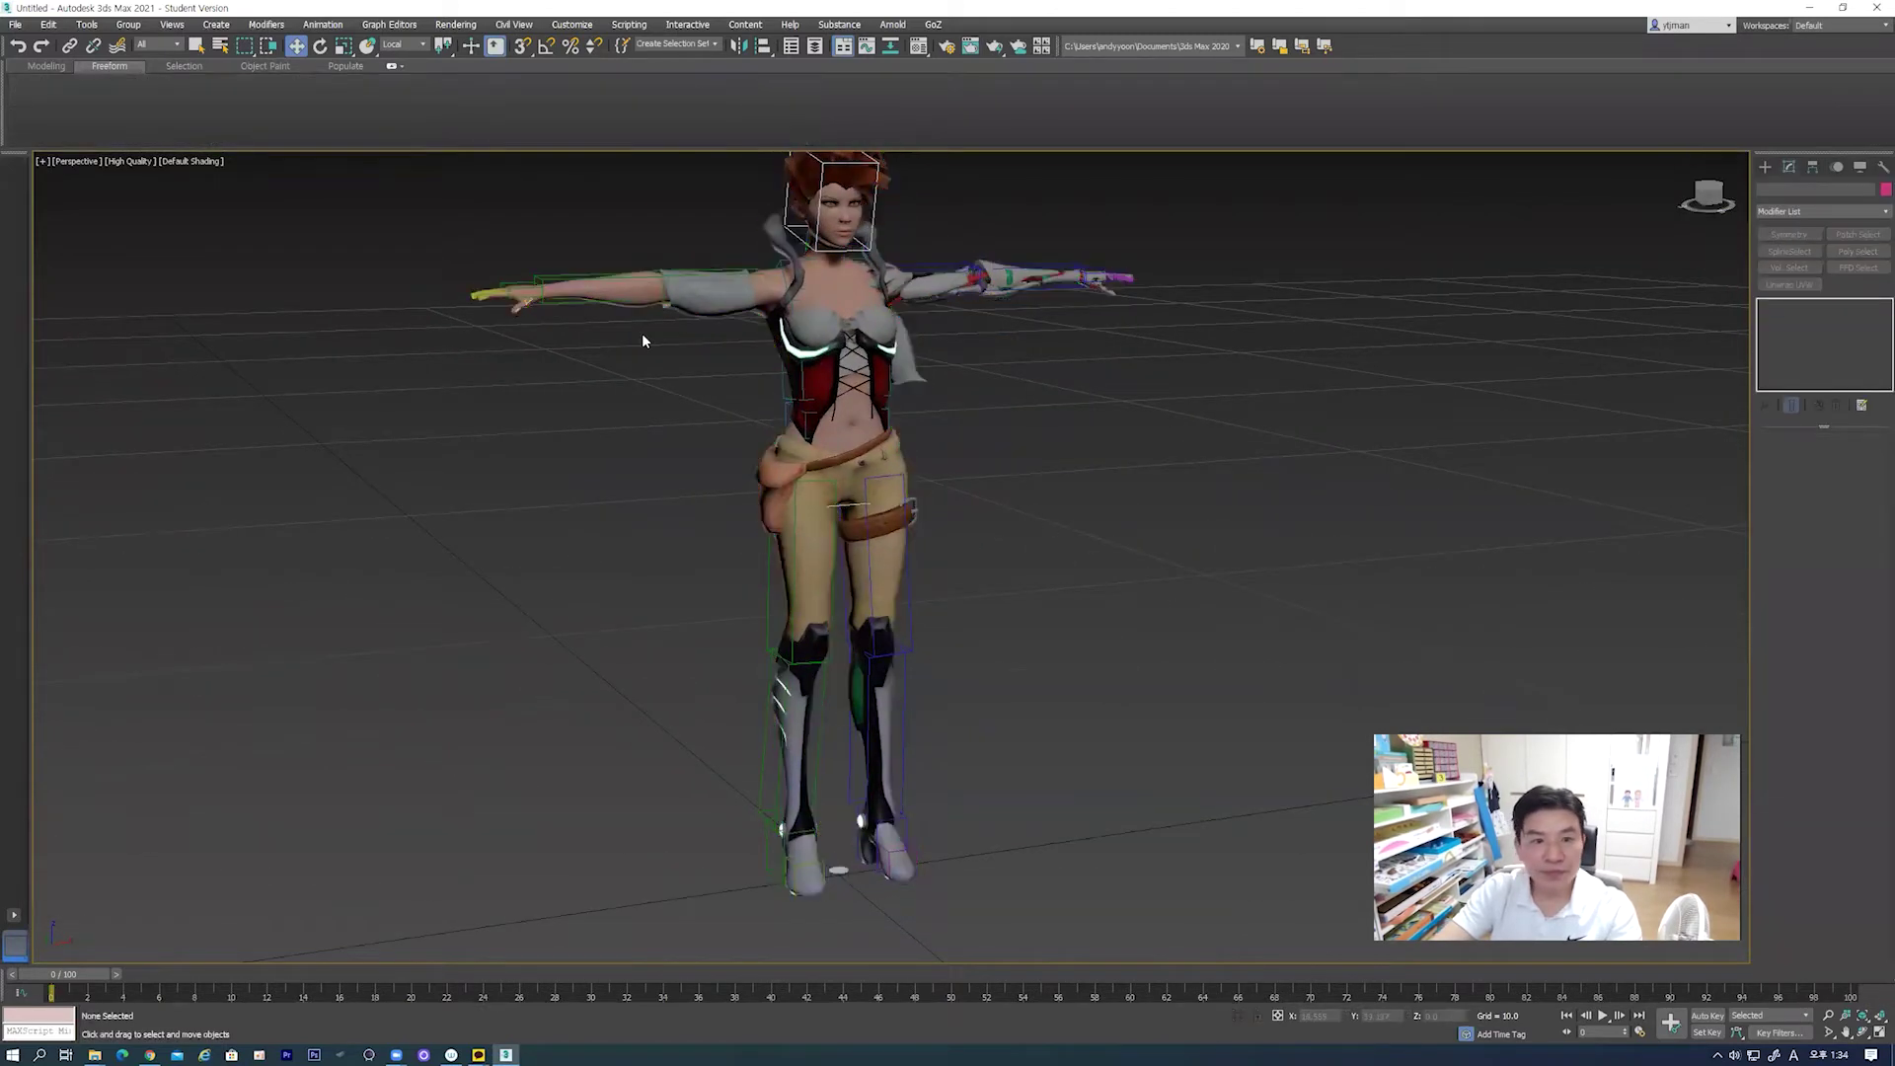
{"action": "left_click", "coordinate": [548, 284]}
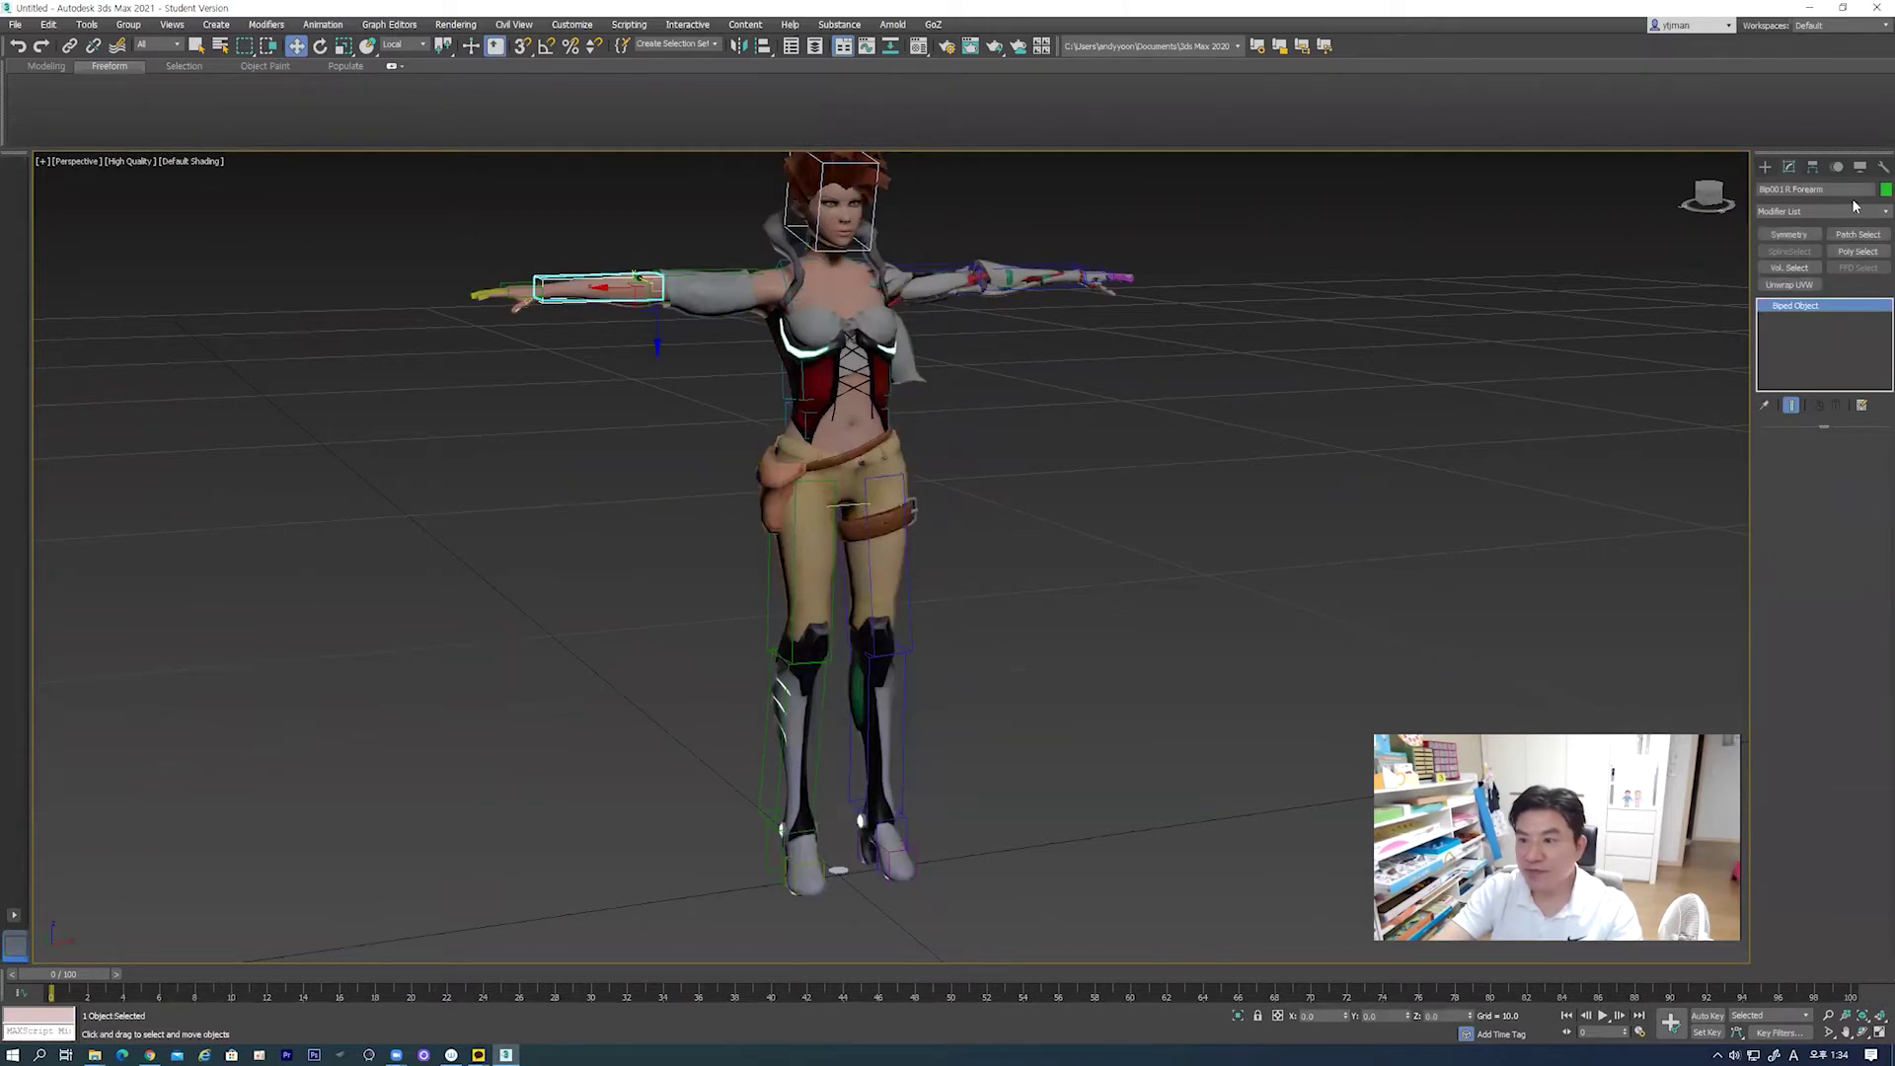
{"action": "left_click", "coordinate": [1860, 166]}
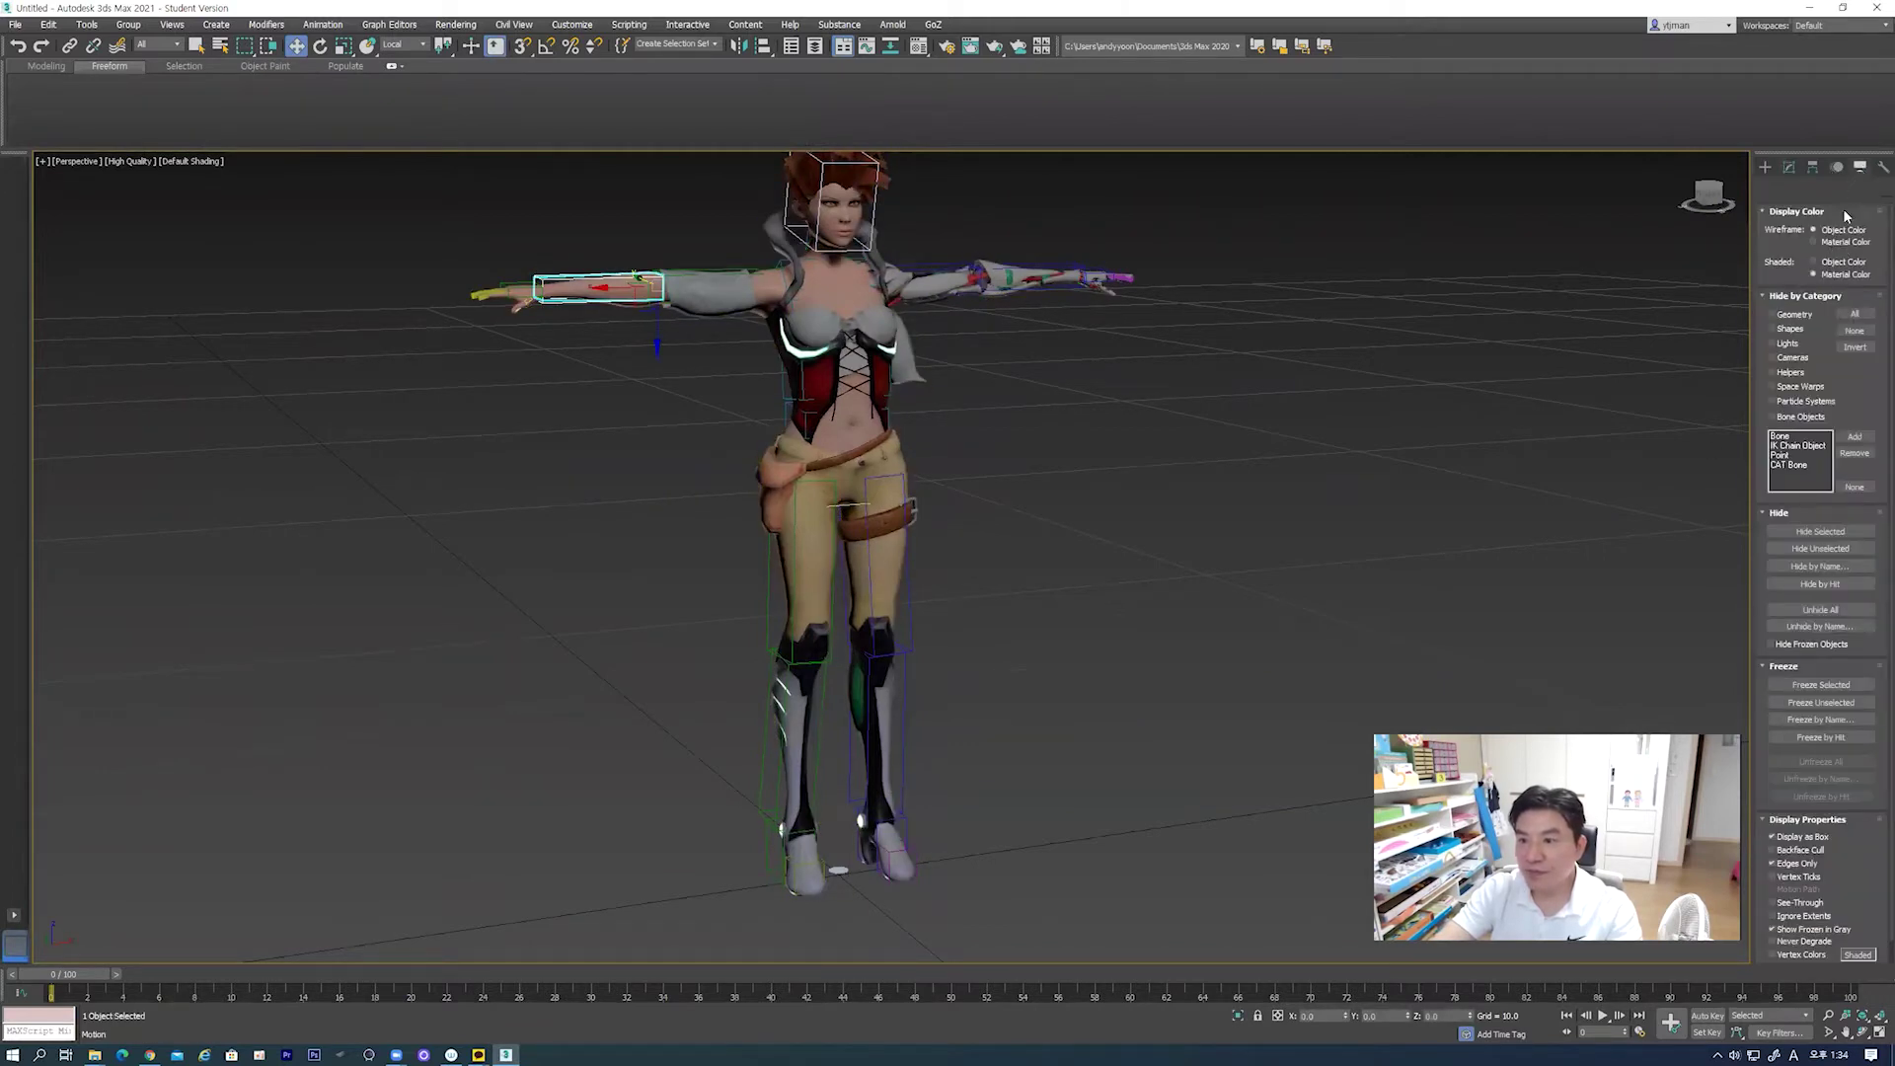
{"action": "left_click", "coordinate": [1837, 167]}
{"action": "left_click", "coordinate": [1778, 347]}
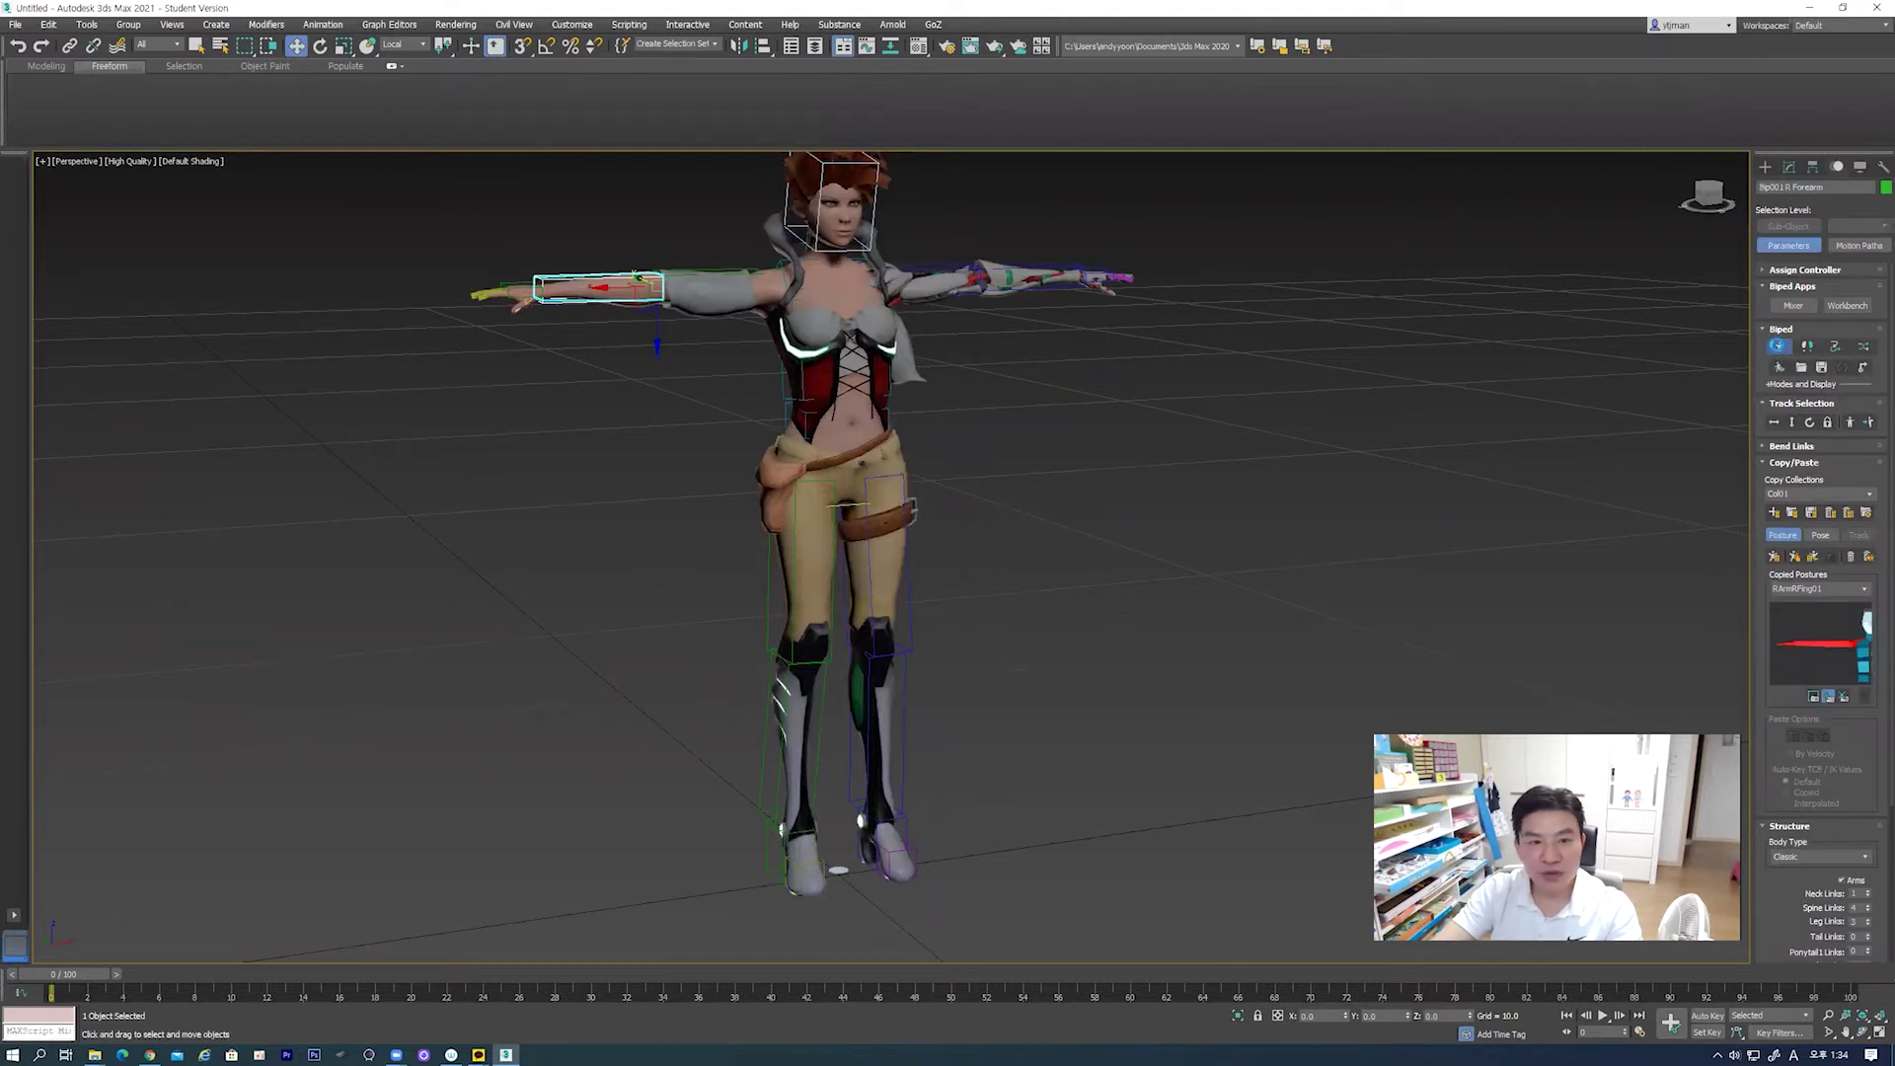
{"action": "left_click", "coordinate": [1041, 504]}
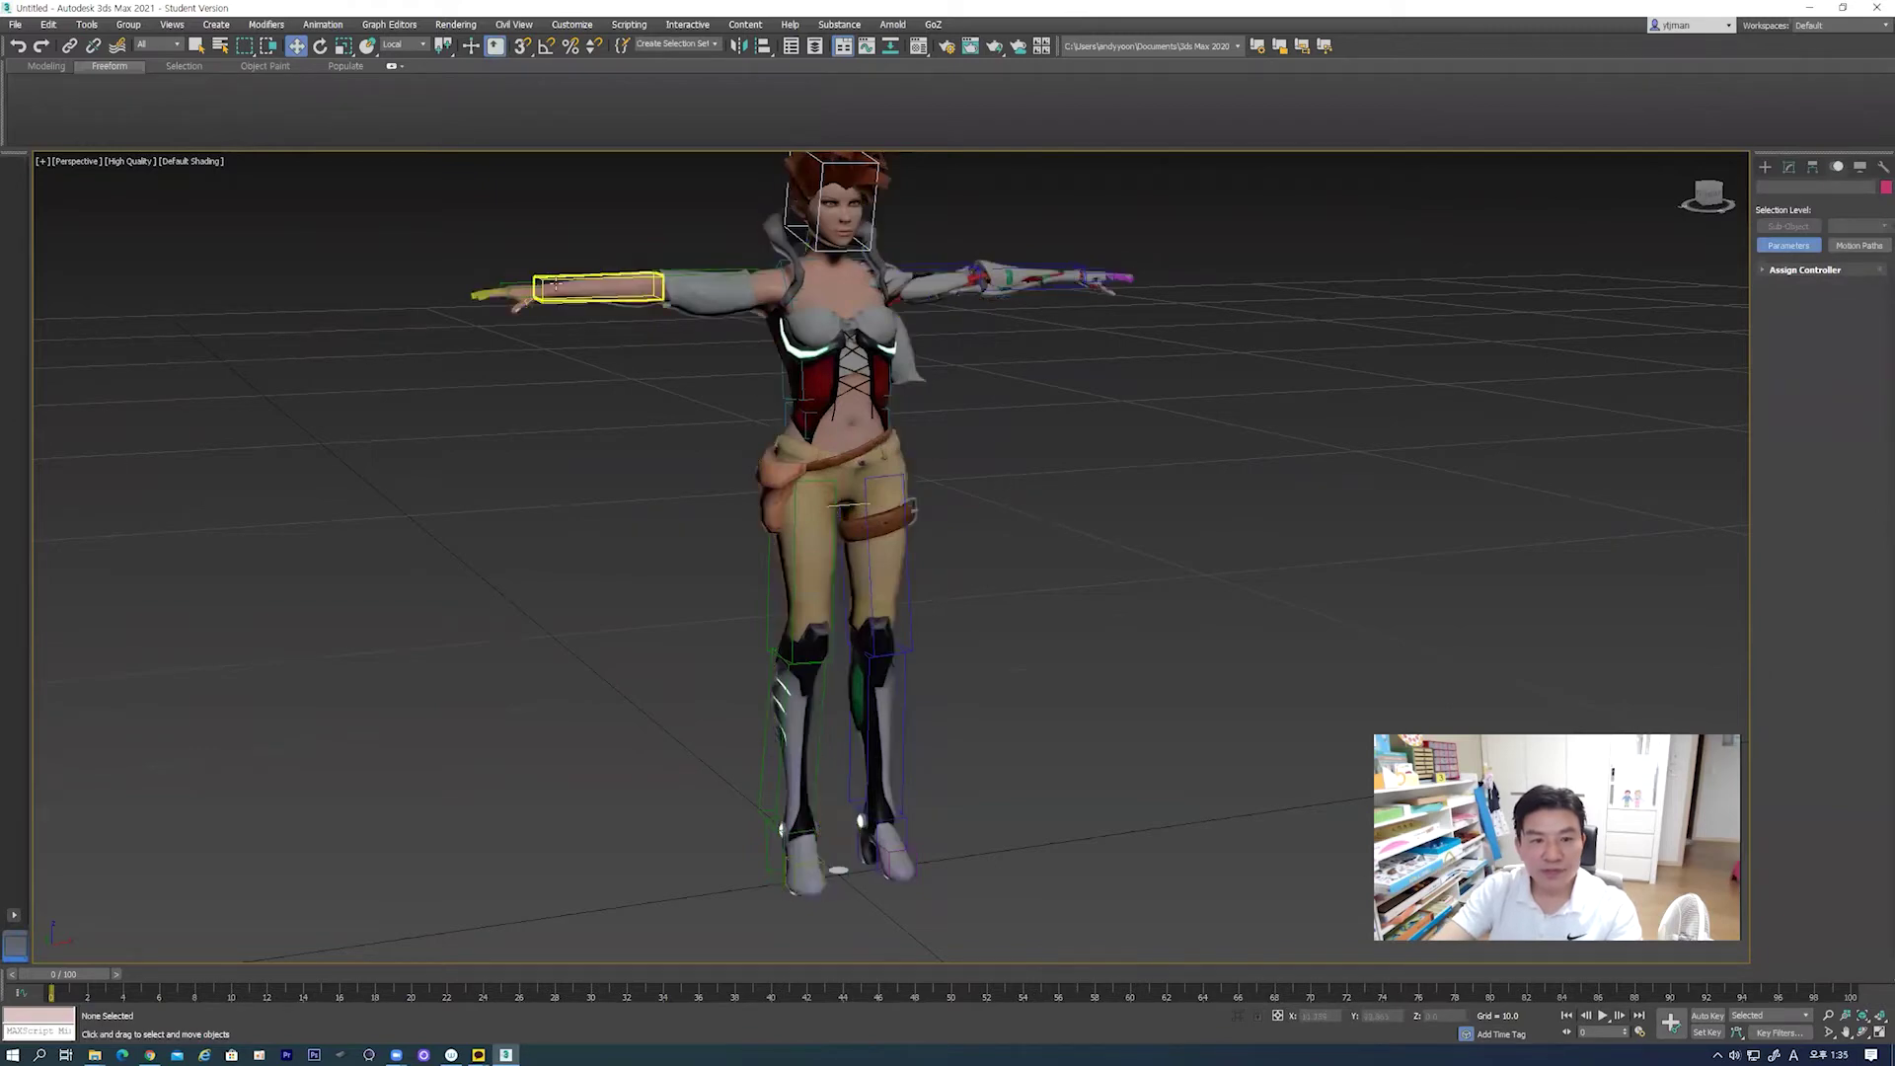
Step: Select Medea_mesh and add a Skin modifier from the Modifier List
{"action": "left_click", "coordinate": [855, 446]}
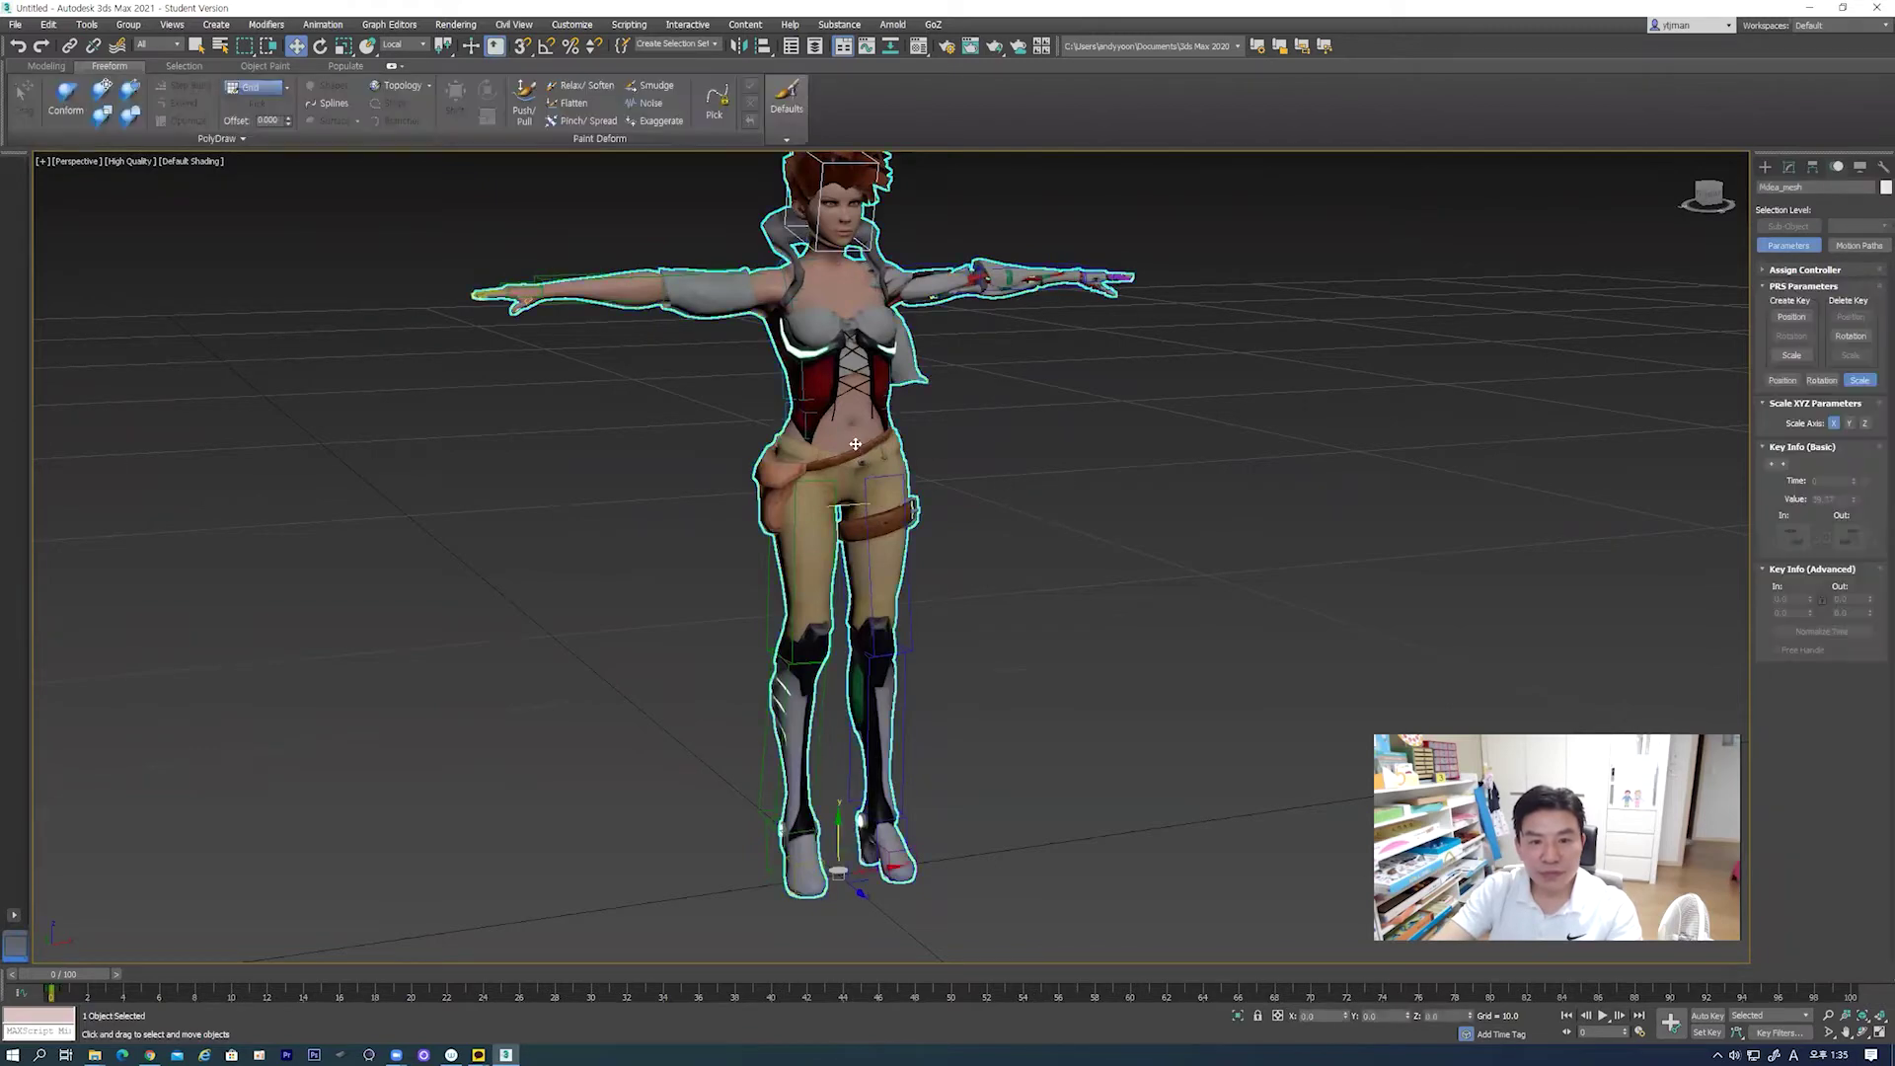
{"action": "left_click", "coordinate": [1789, 167]}
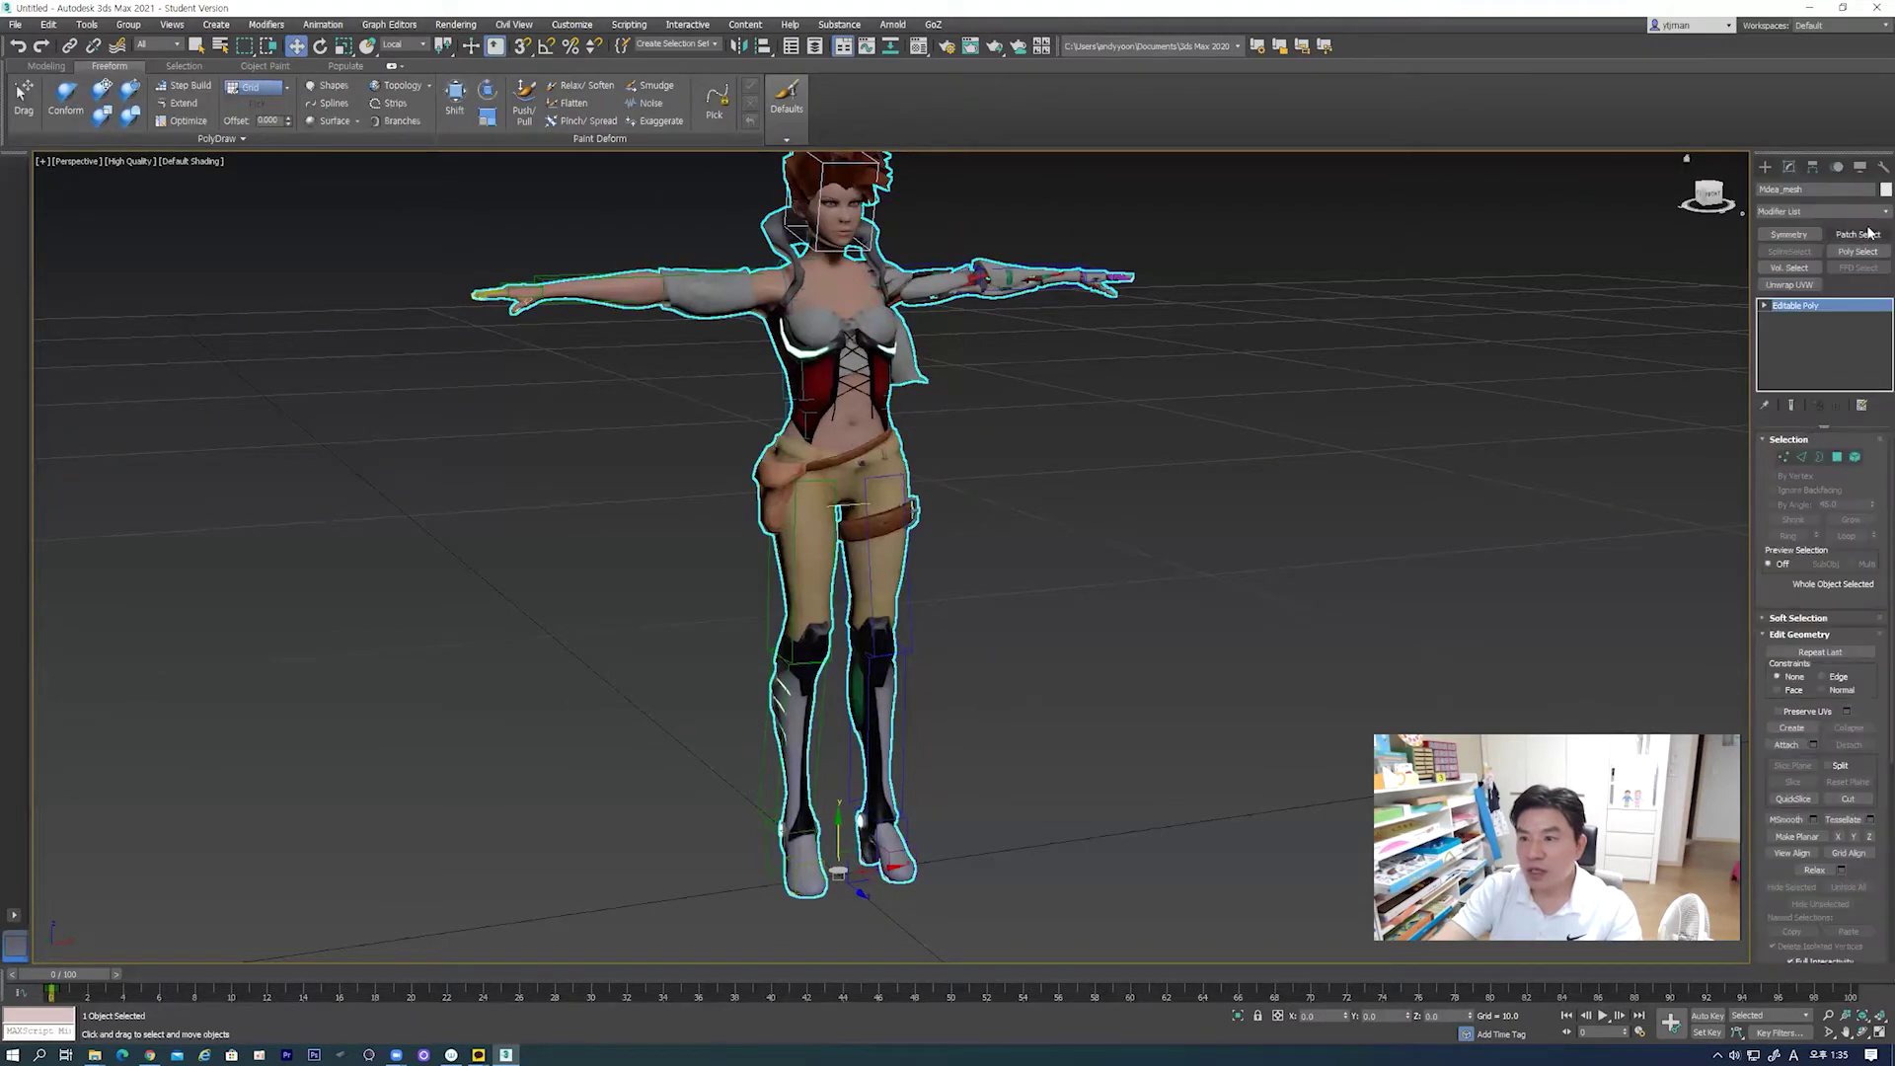
{"action": "left_click", "coordinate": [1874, 215]}
{"action": "left_click", "coordinate": [1874, 216]}
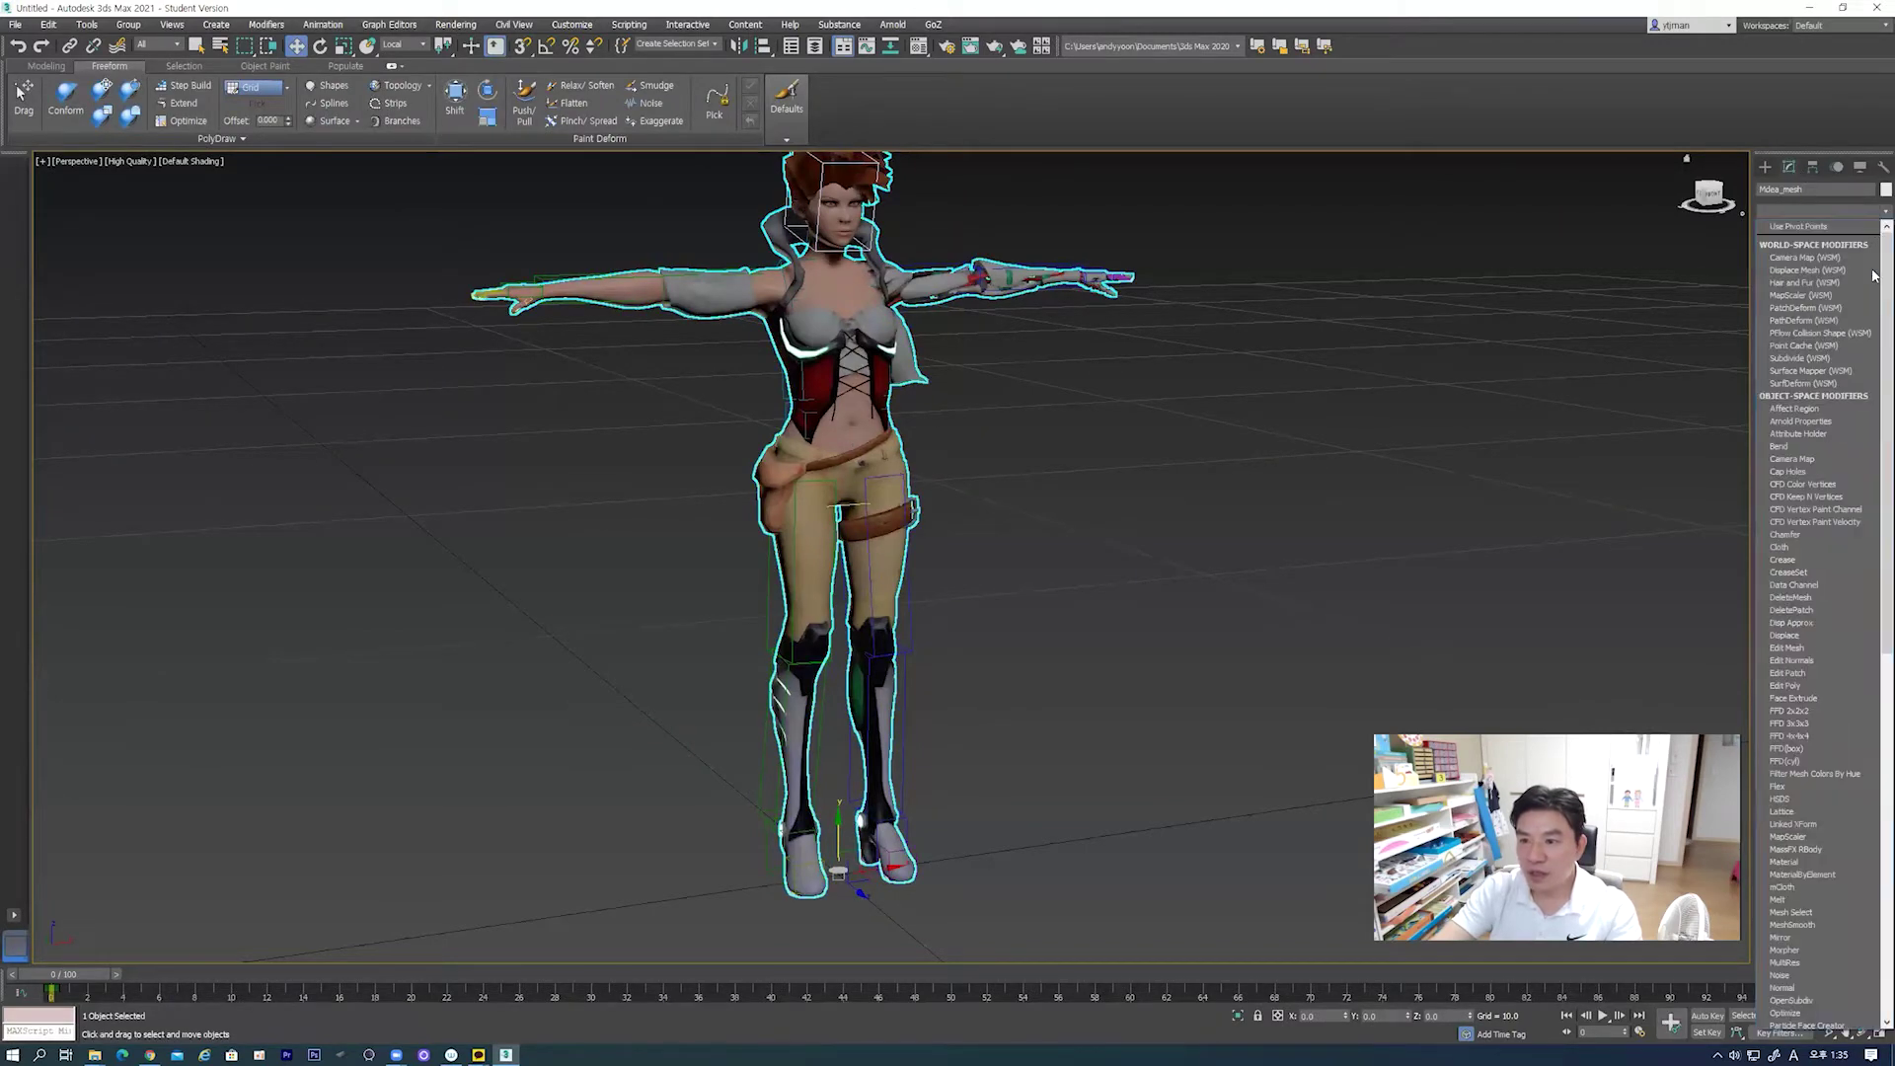
{"action": "scroll", "coordinate": [1873, 312], "scroll_direction": "down", "scroll_amount": 10}
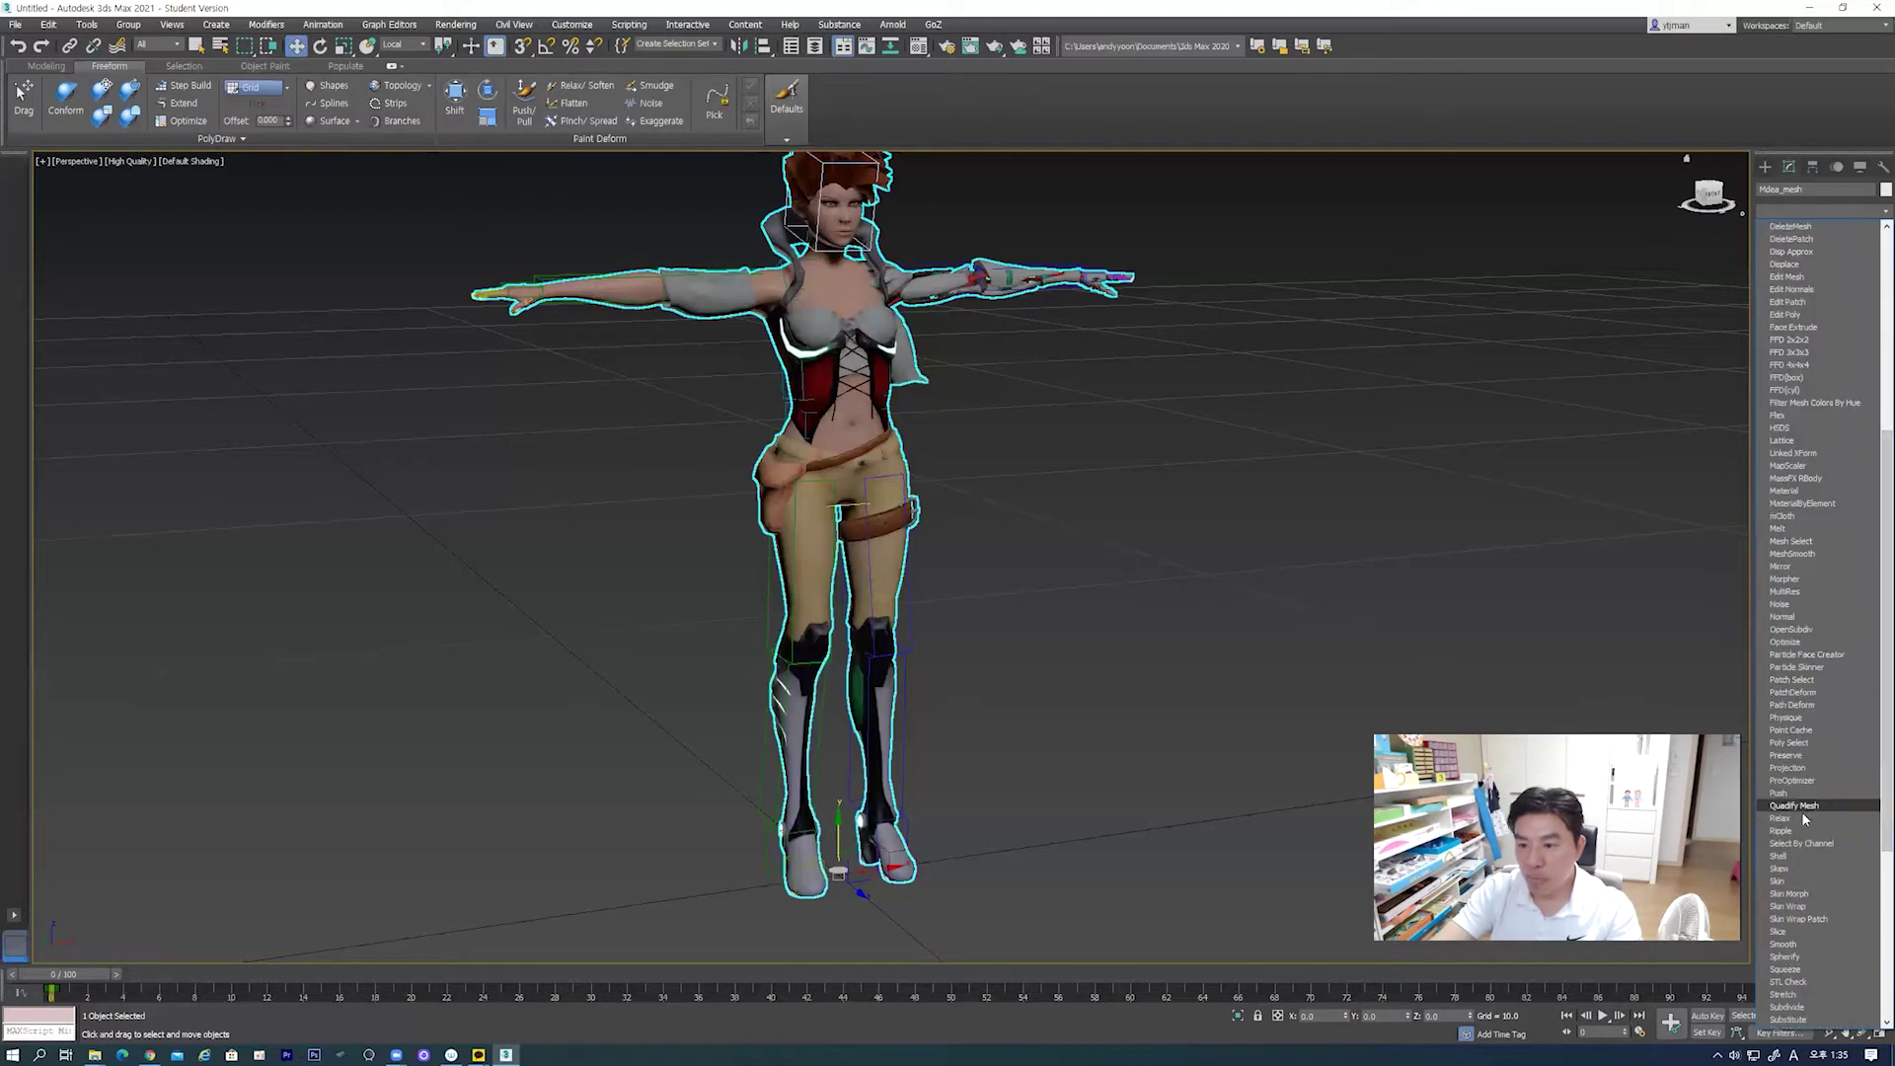
{"action": "left_click", "coordinate": [1805, 881]}
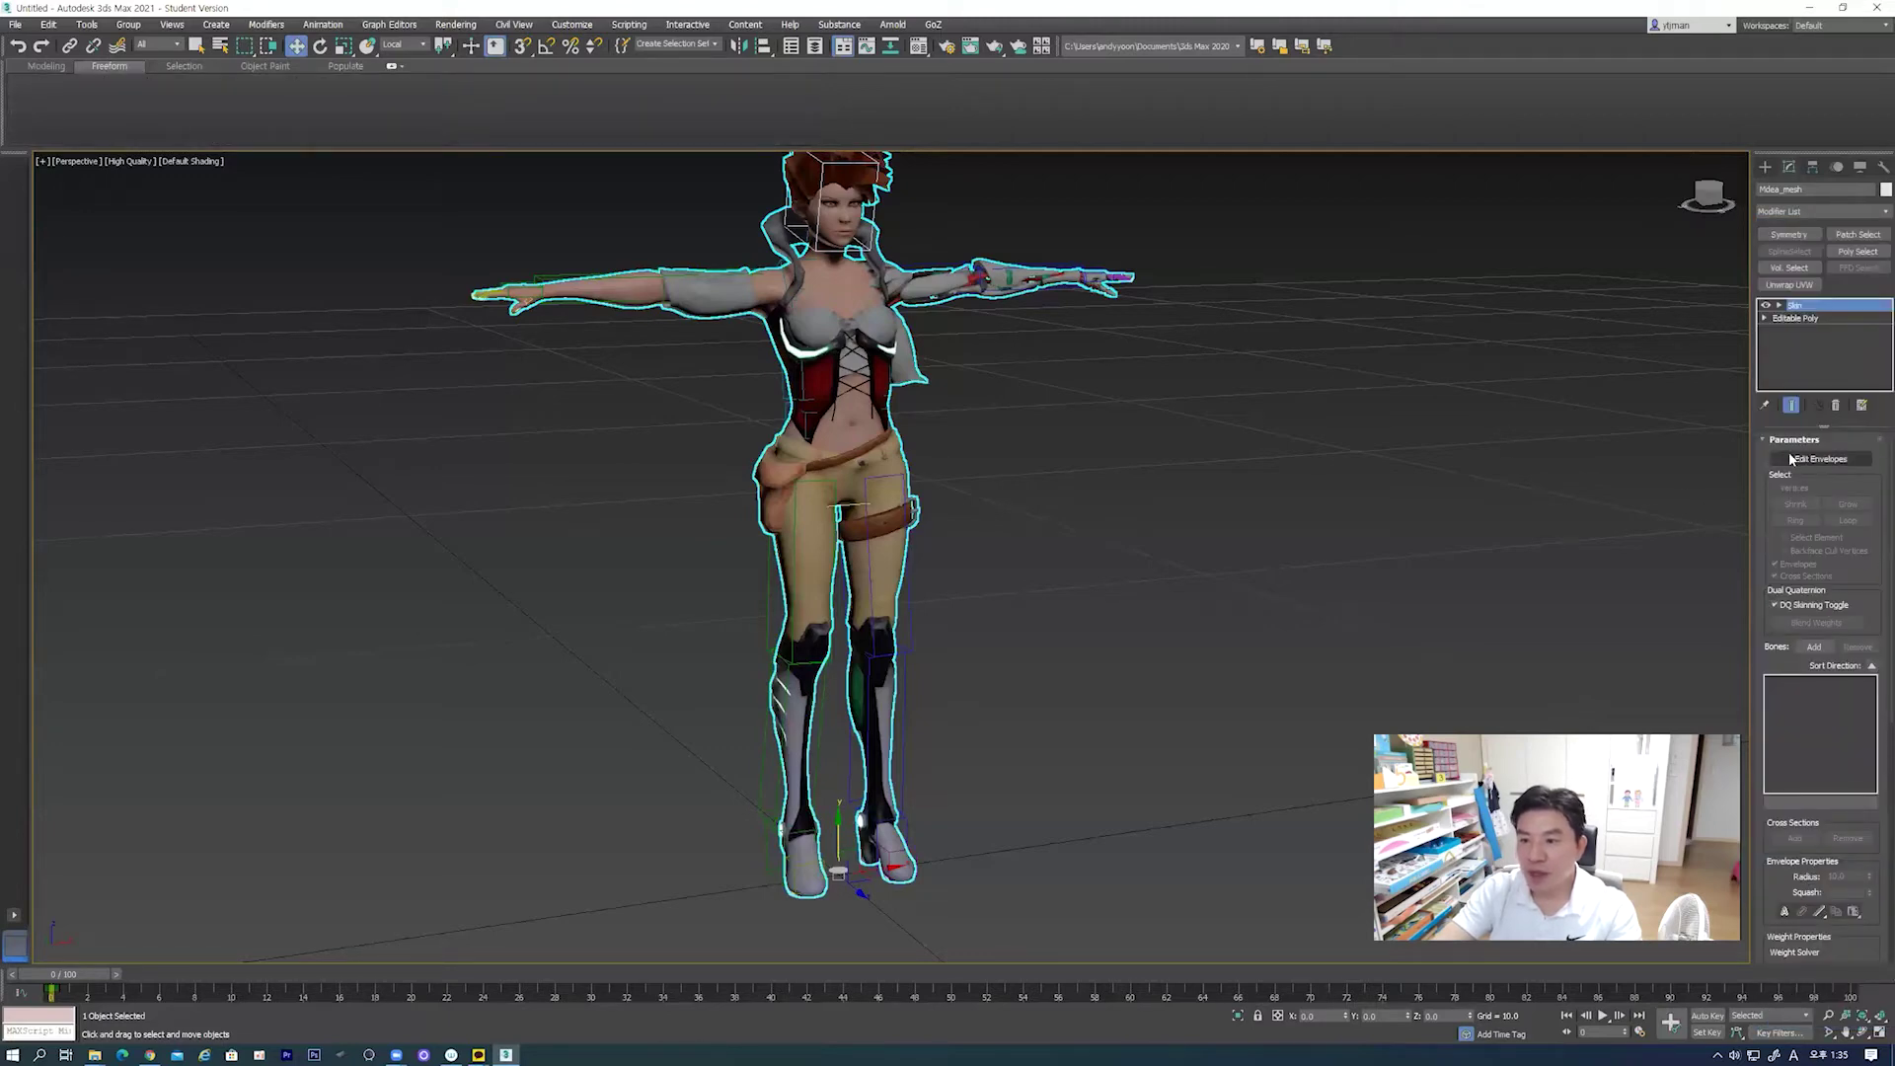
Step: Toggle Edit Envelopes on and off and select Skin's Envelope sub-object level
{"action": "left_click", "coordinate": [1826, 460]}
{"action": "left_click", "coordinate": [1826, 460]}
{"action": "left_click", "coordinate": [1780, 306]}
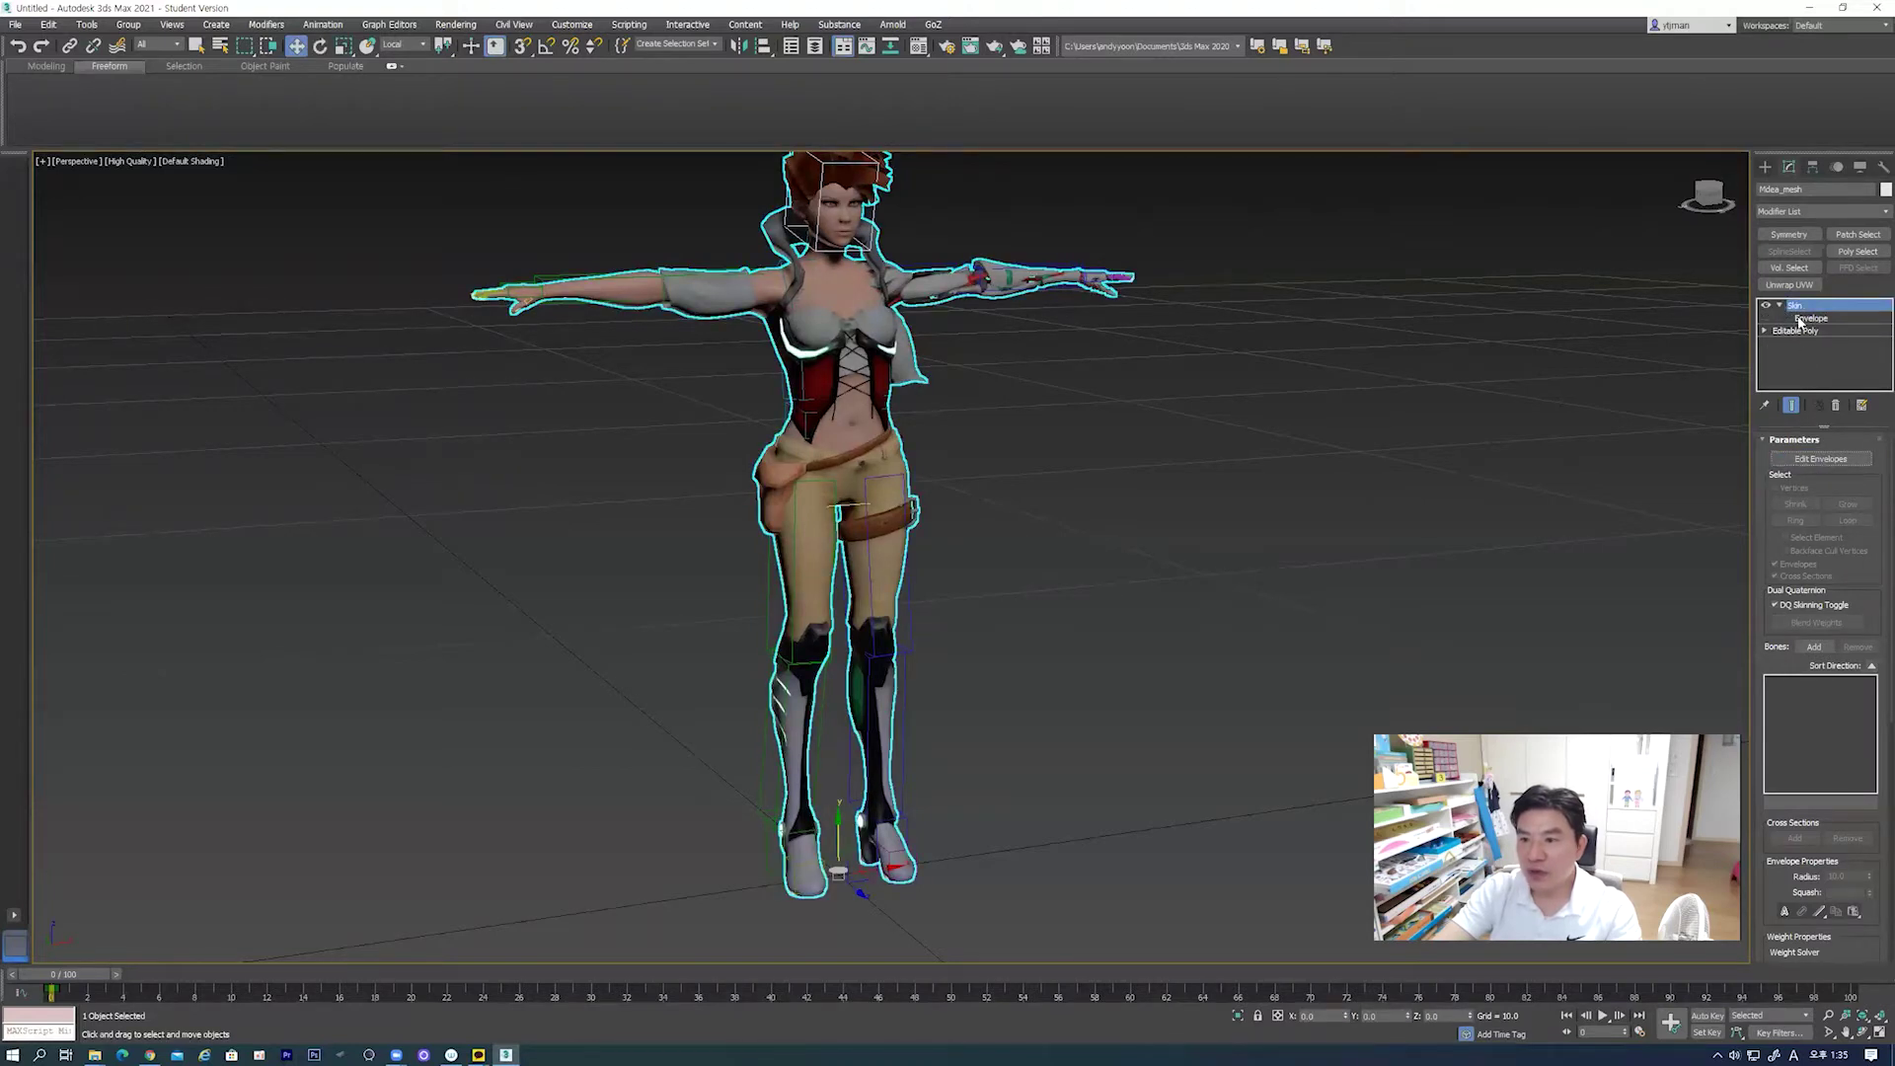
{"action": "left_click", "coordinate": [1800, 319]}
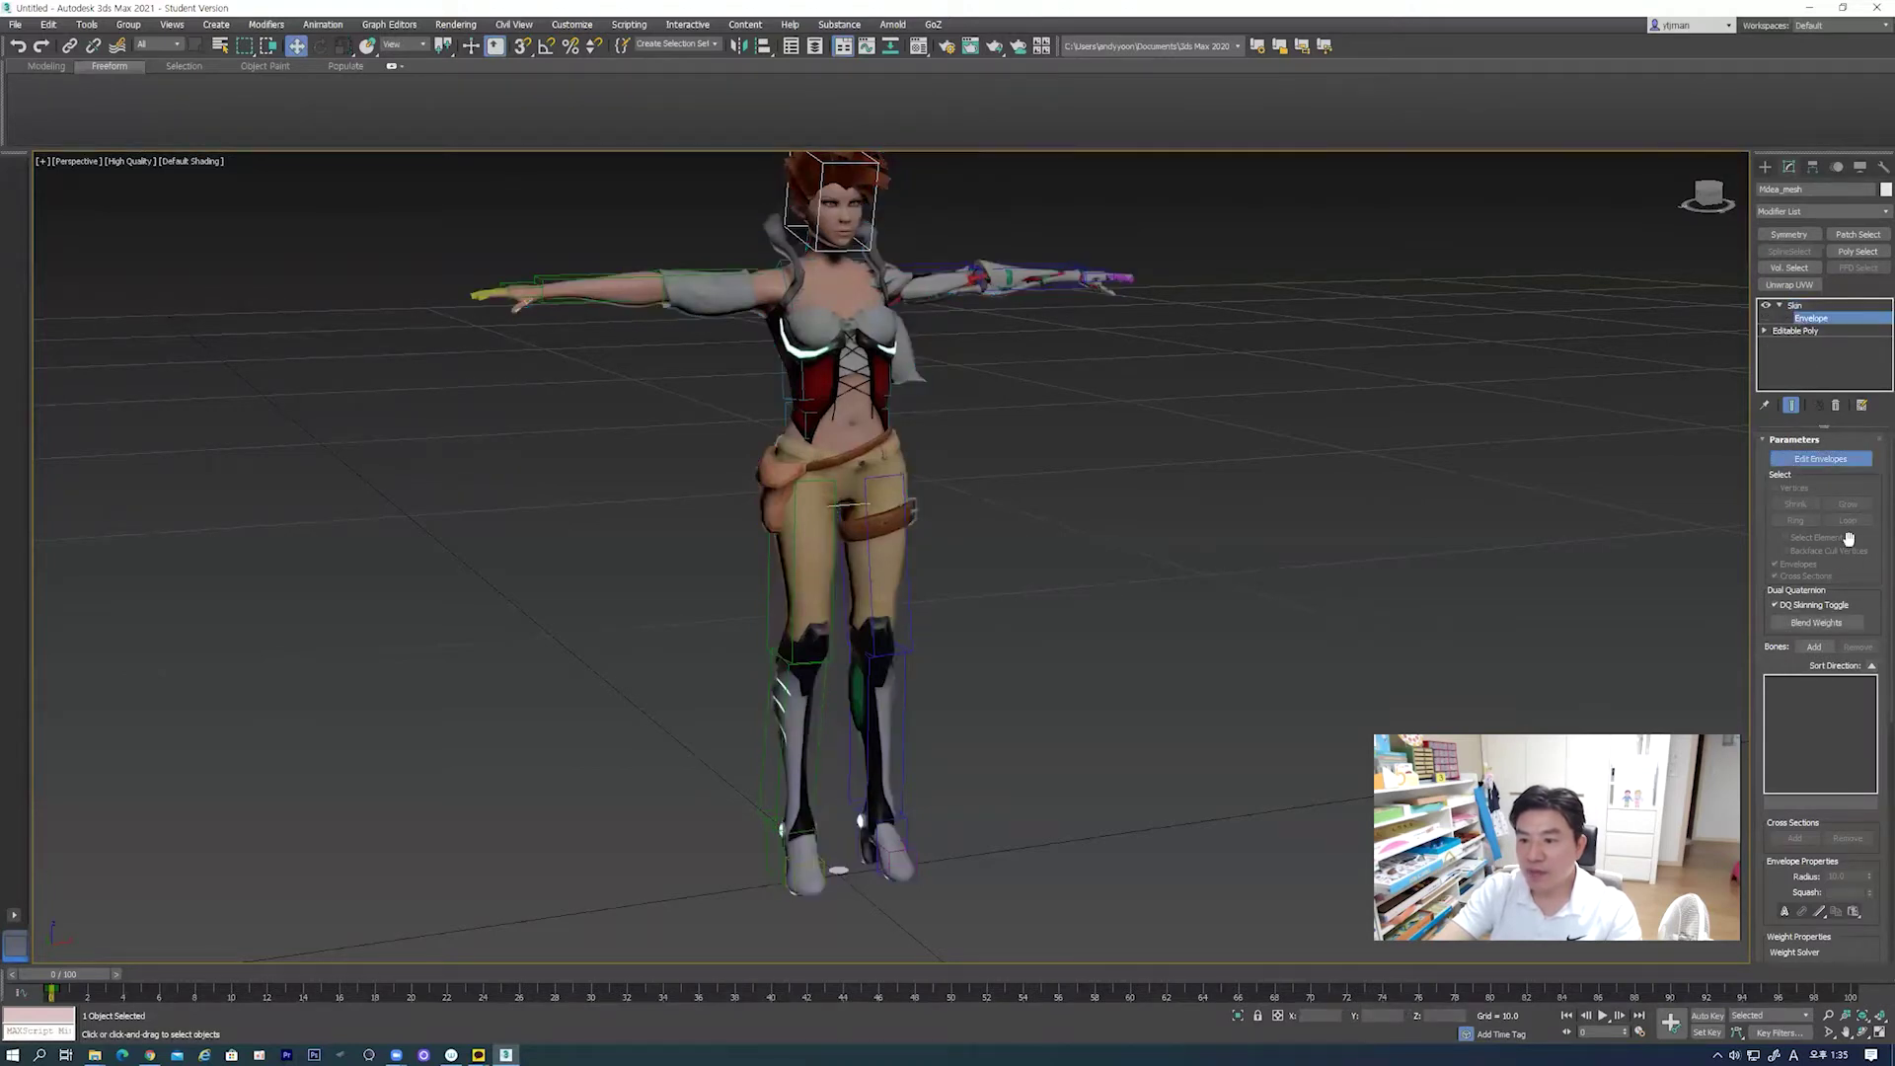
Step: Add every bone from Bip001 through Bip001 R Finger42 to the Skin modifier's bone list
{"action": "left_click", "coordinate": [1831, 460]}
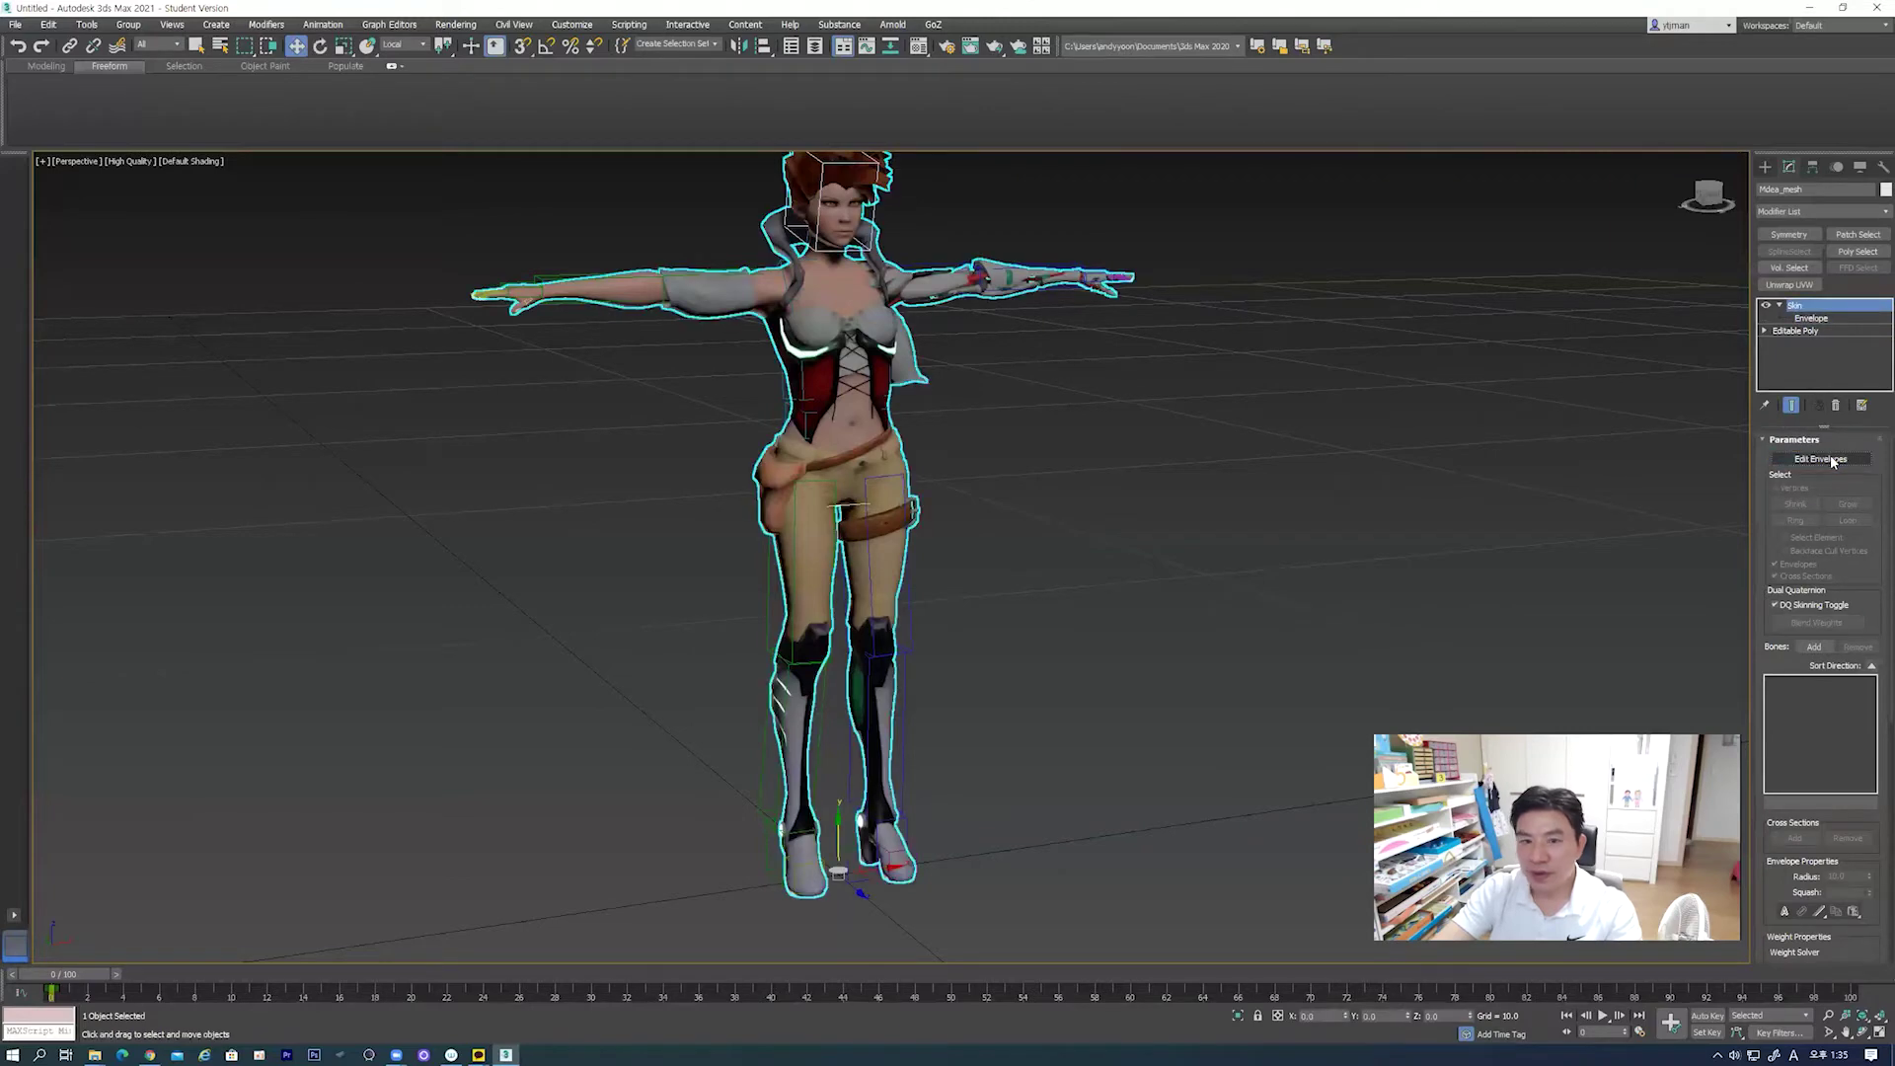
{"action": "left_click", "coordinate": [1815, 647]}
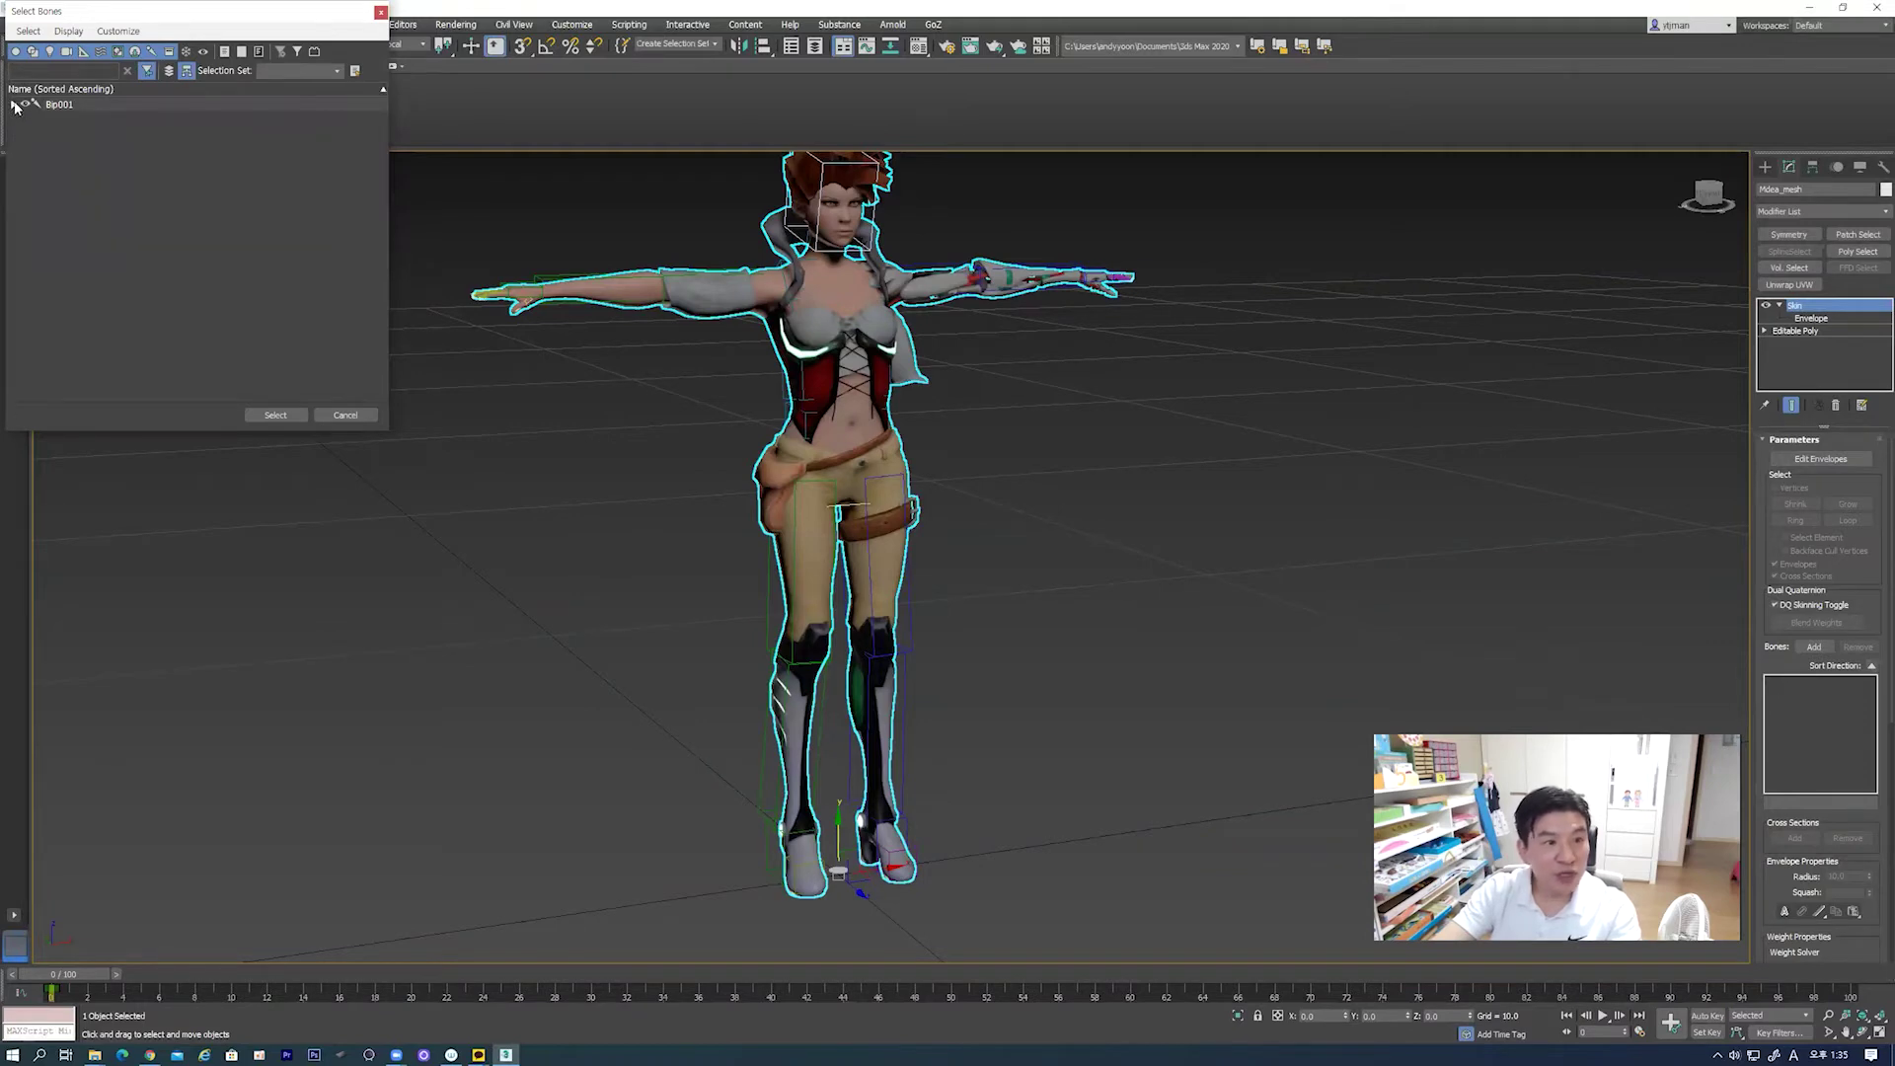
{"action": "left_click", "coordinate": [15, 105]}
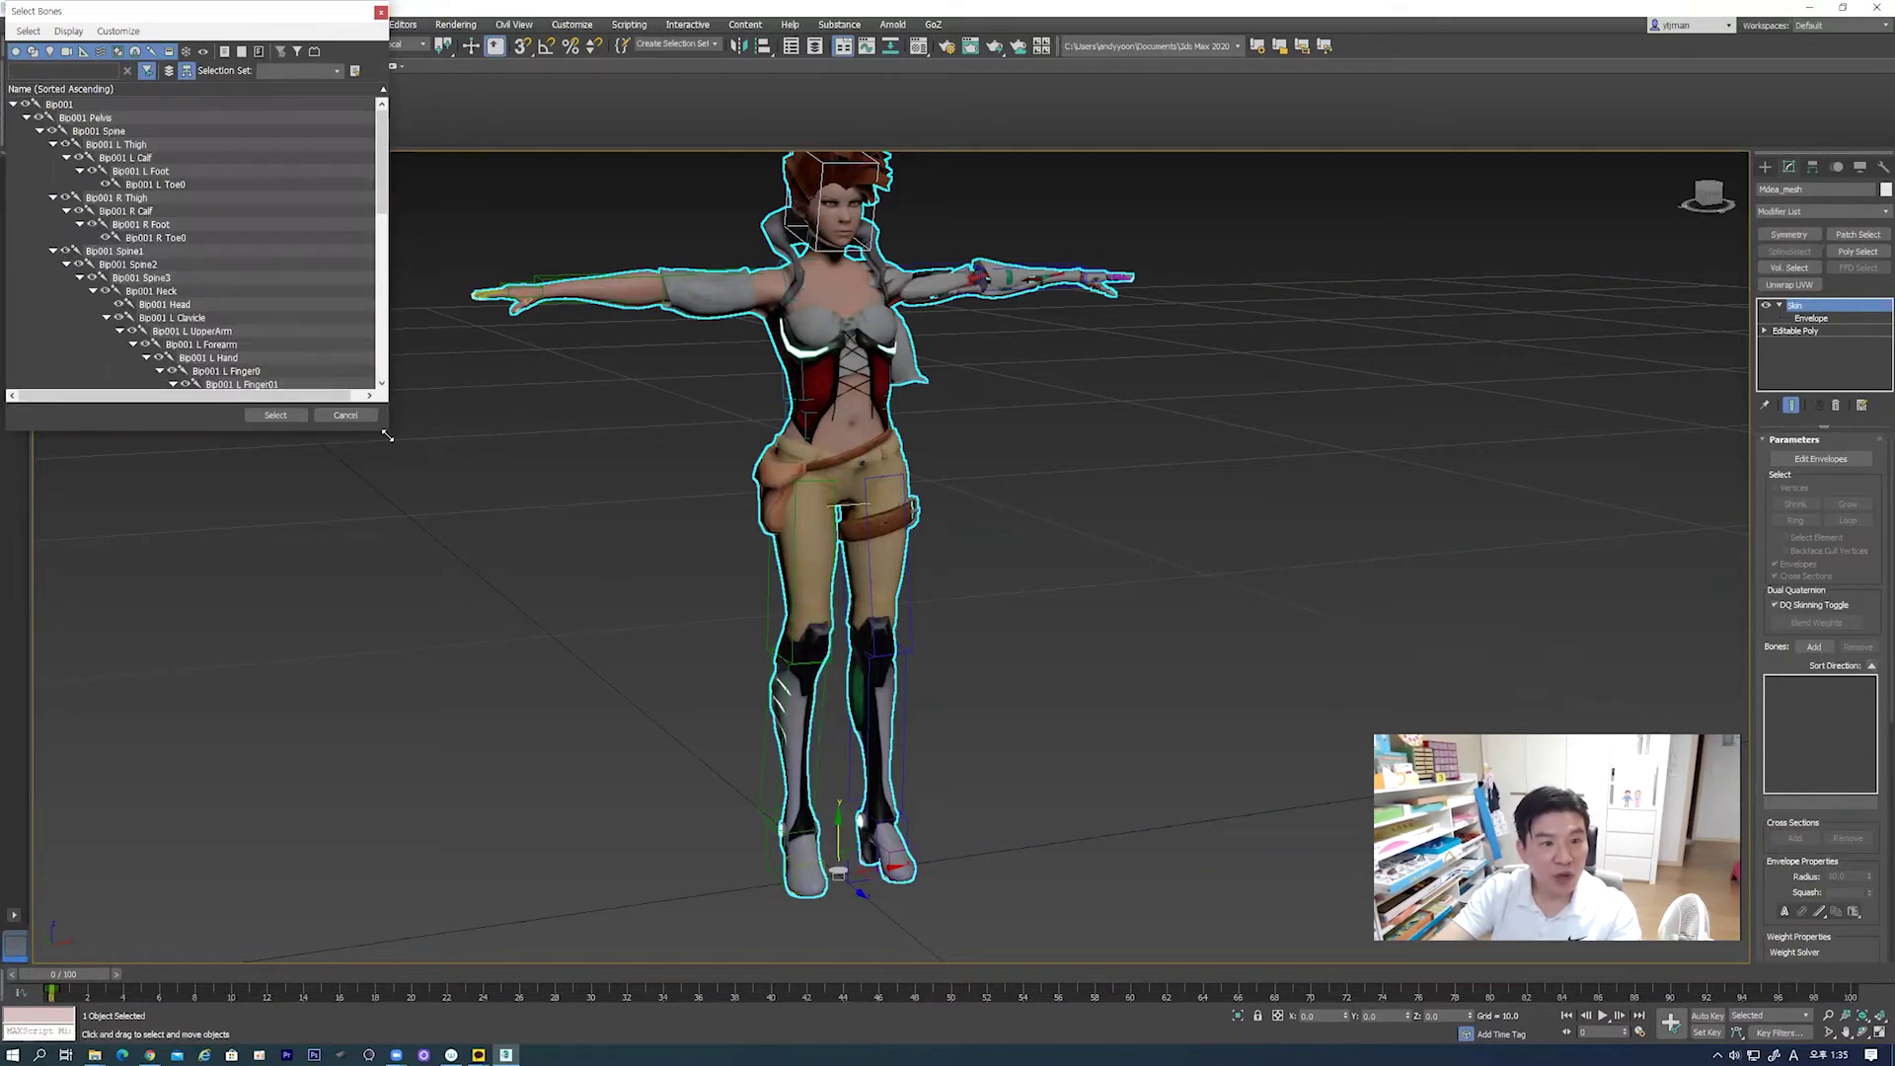
{"action": "left_click_drag", "start_coordinate": [387, 435], "coordinate": [581, 938]}
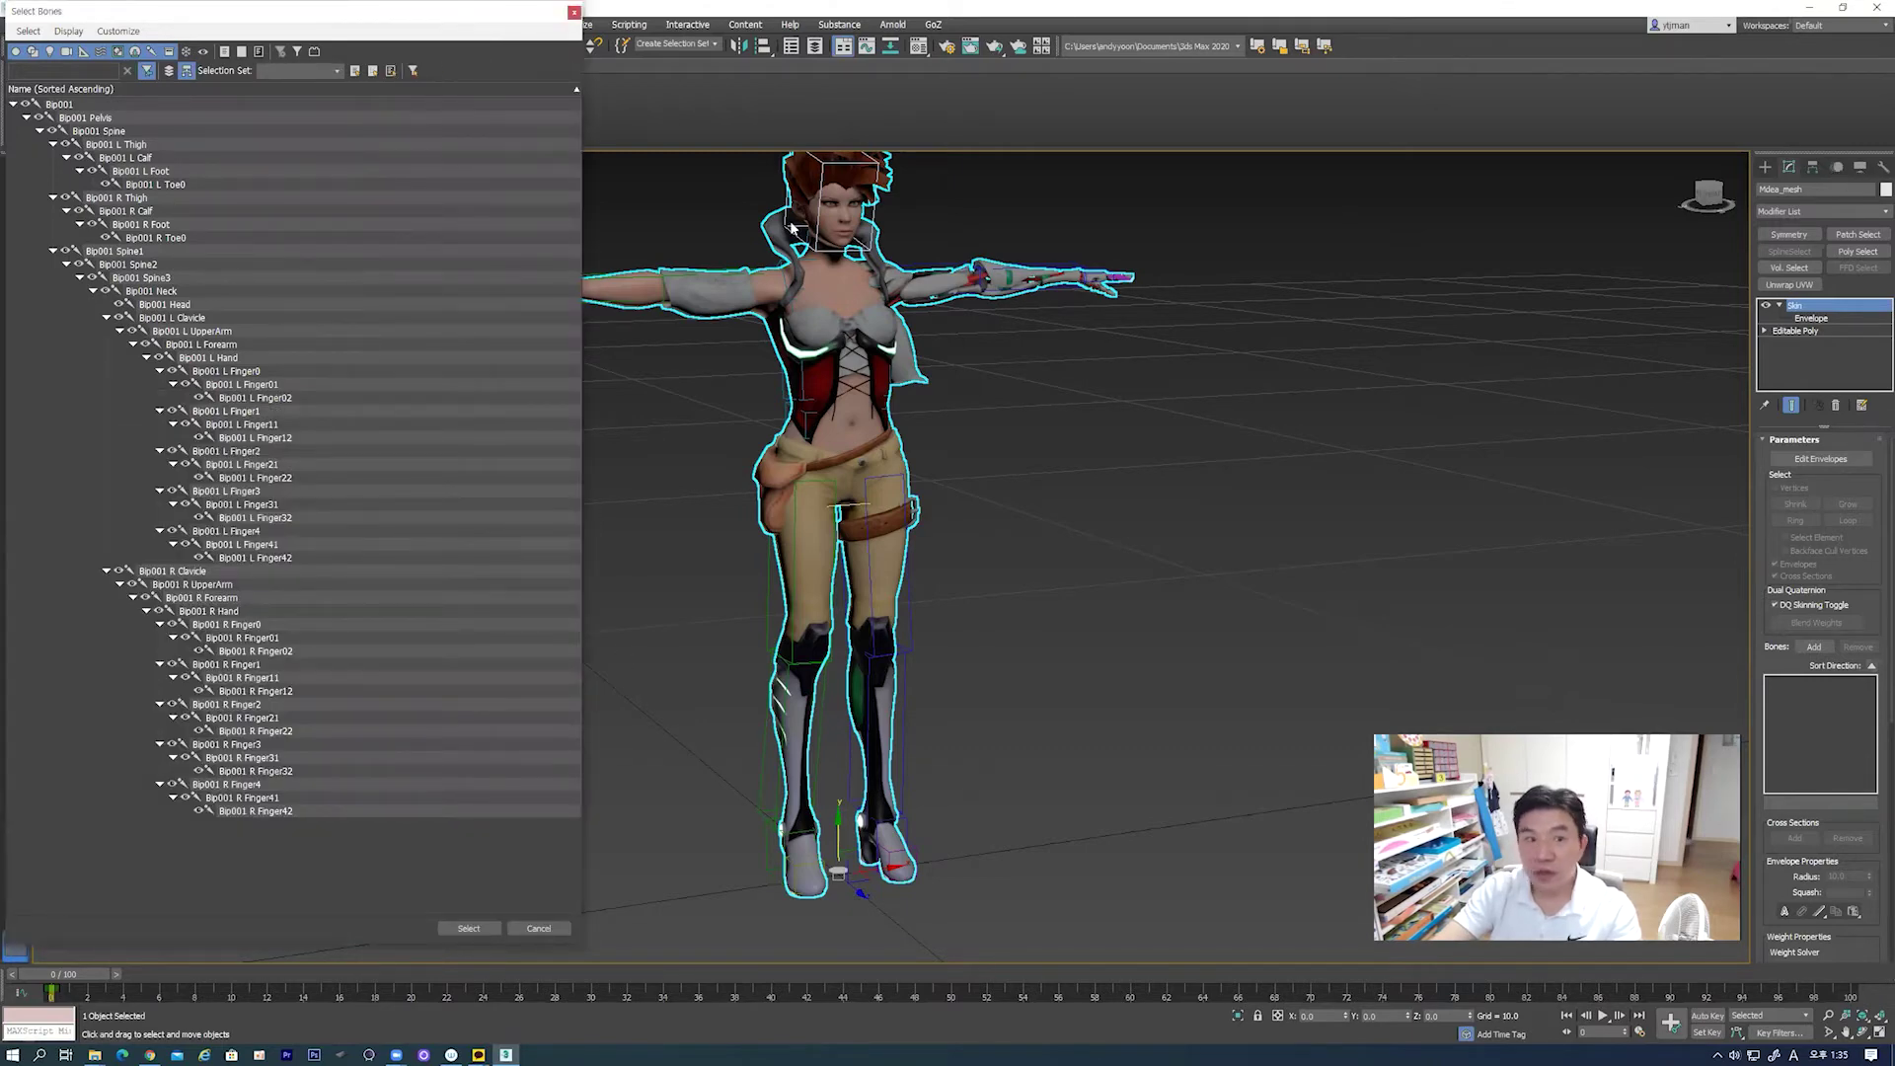
{"action": "left_click", "coordinate": [73, 106]}
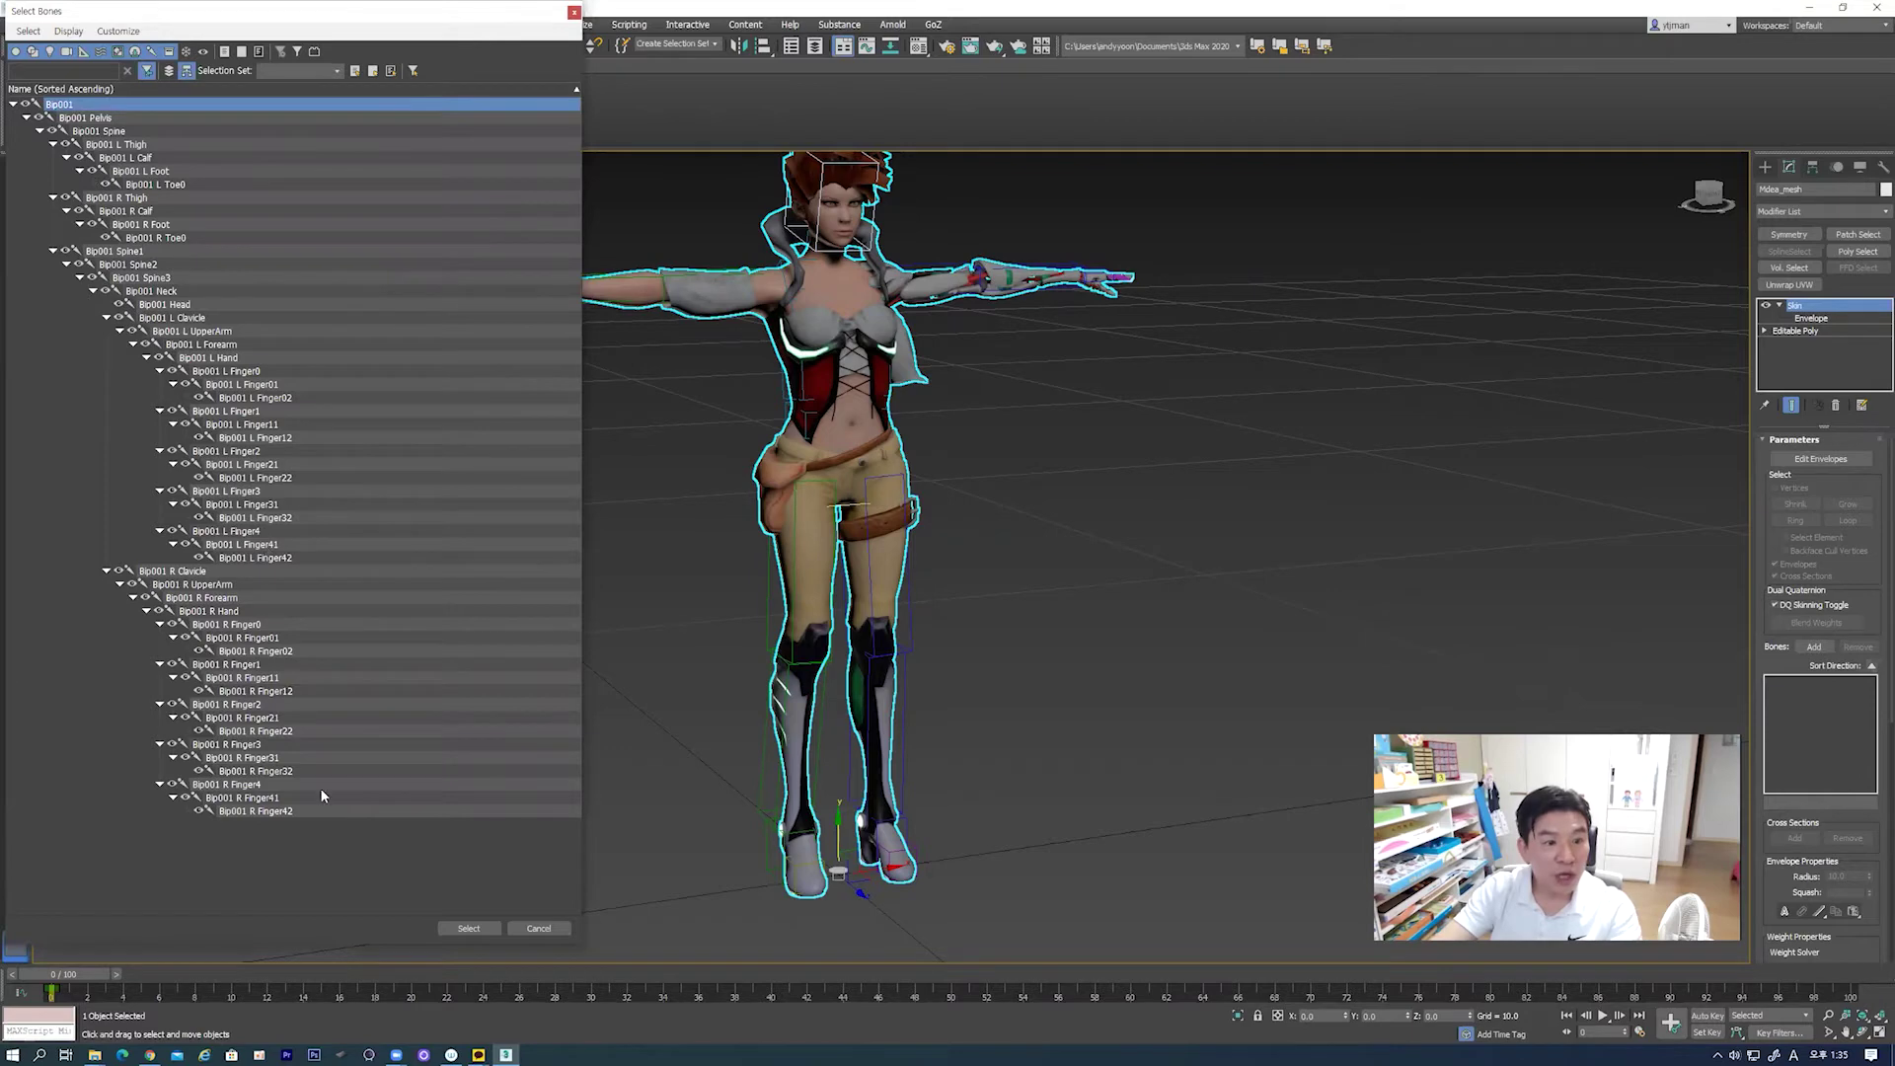
{"action": "left_click", "coordinate": [261, 813], "text": "shift"}
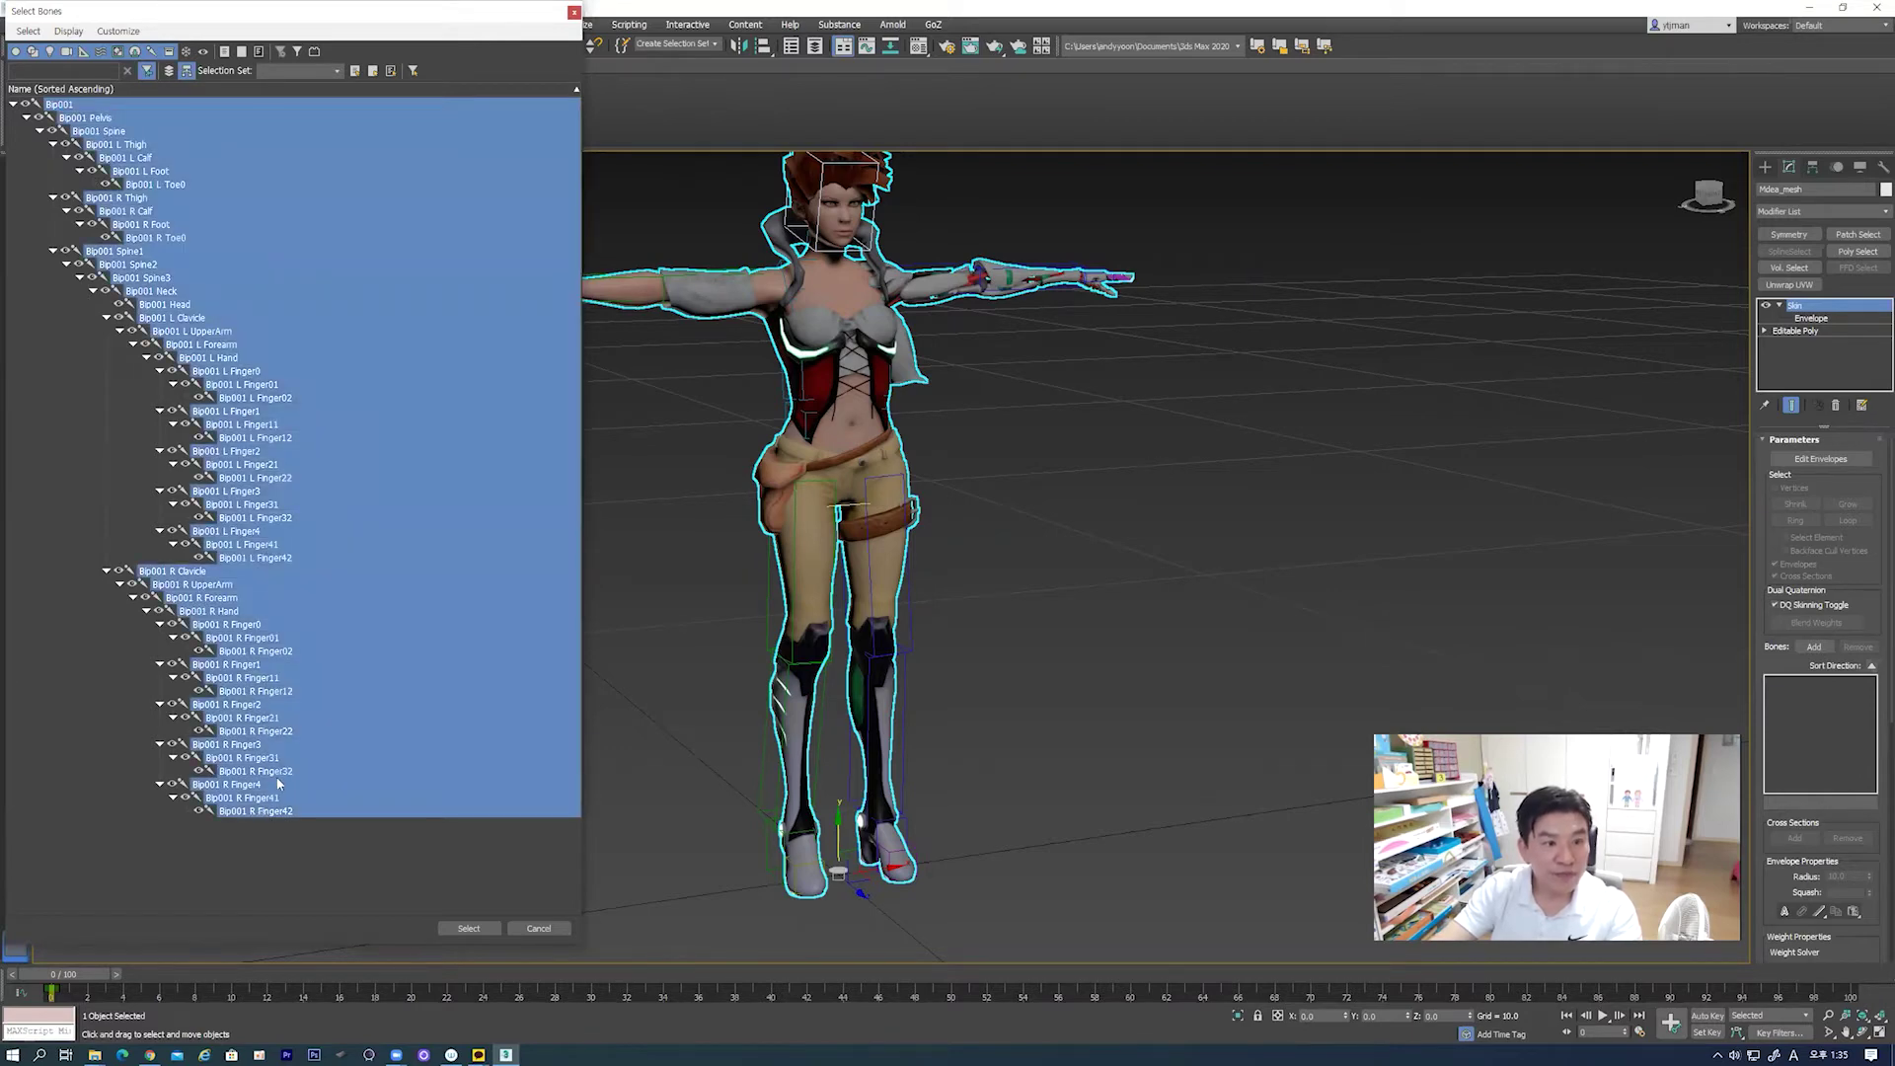
{"action": "left_click", "coordinate": [470, 929]}
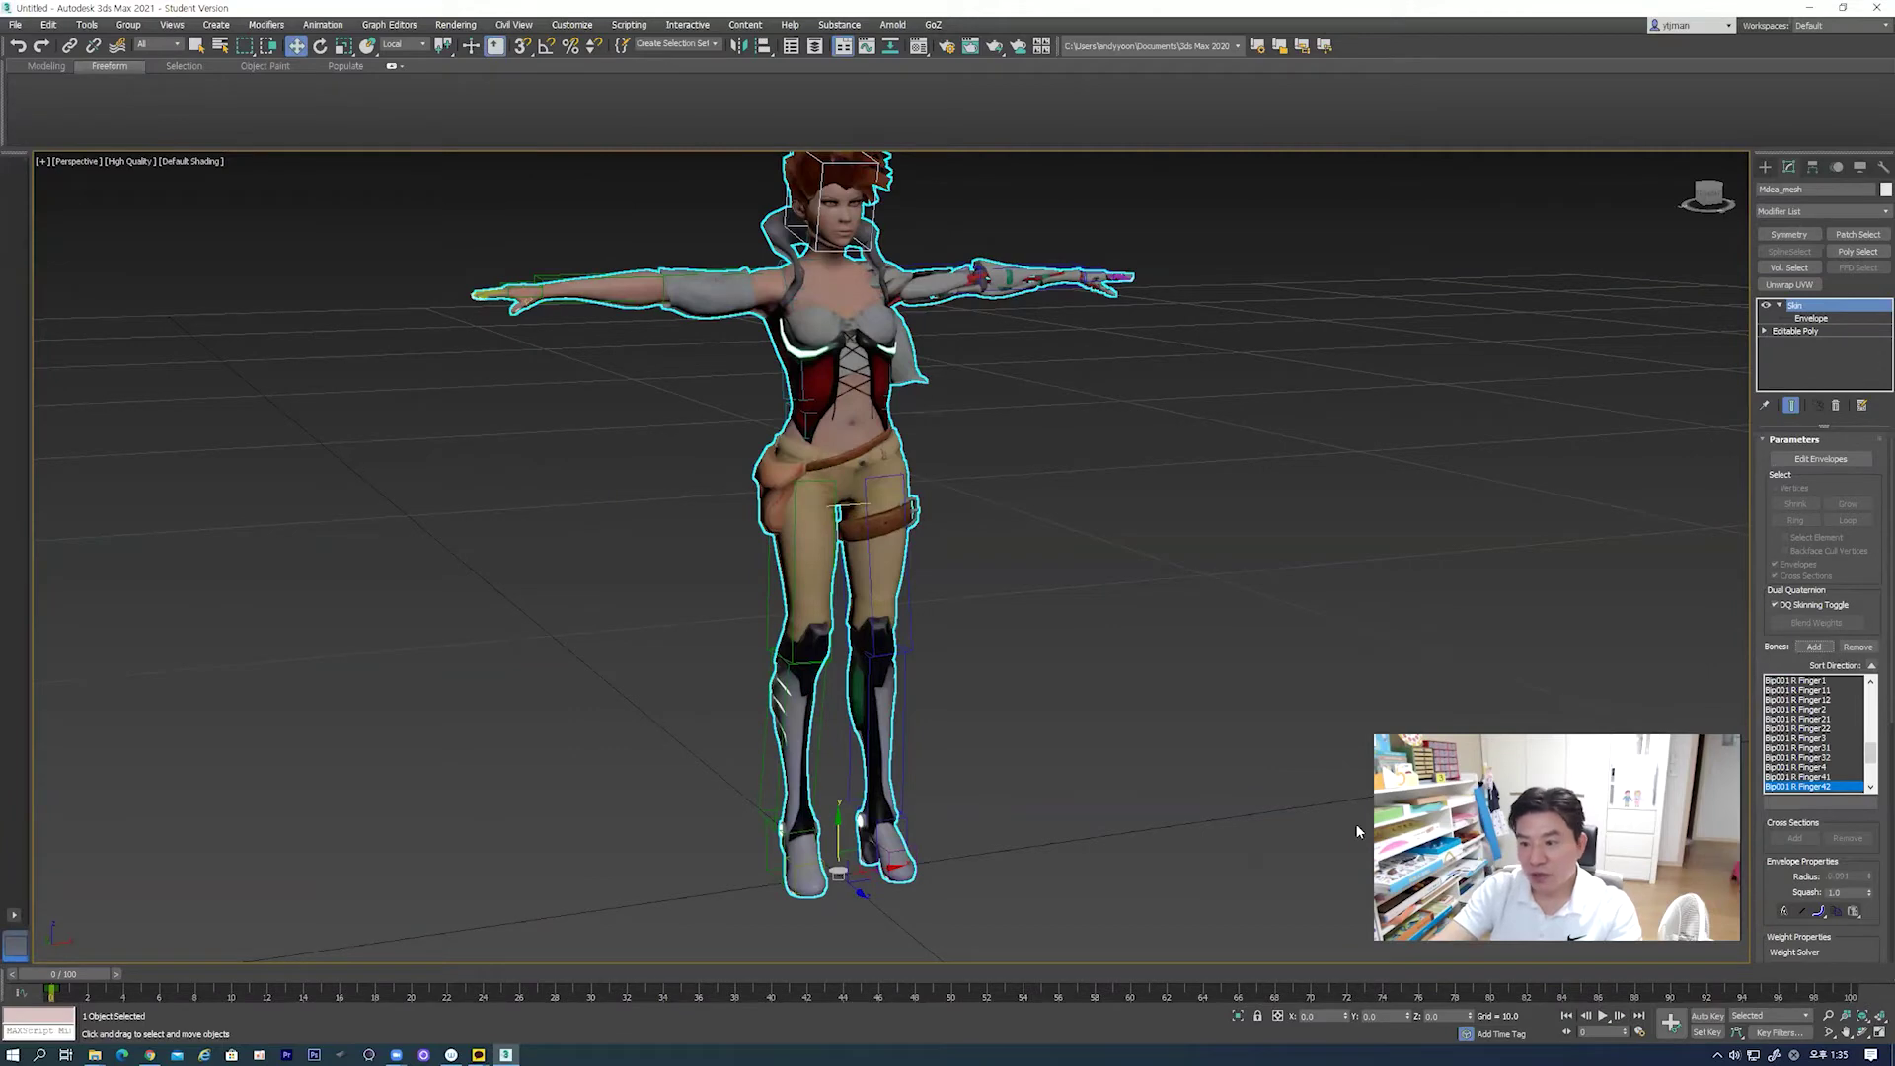
{"action": "mouse_move", "coordinate": [1871, 736]}
{"action": "left_mouse_down"}
{"action": "mouse_move", "coordinate": [1872, 681]}
{"action": "mouse_move", "coordinate": [1873, 775]}
{"action": "left_mouse_up"}
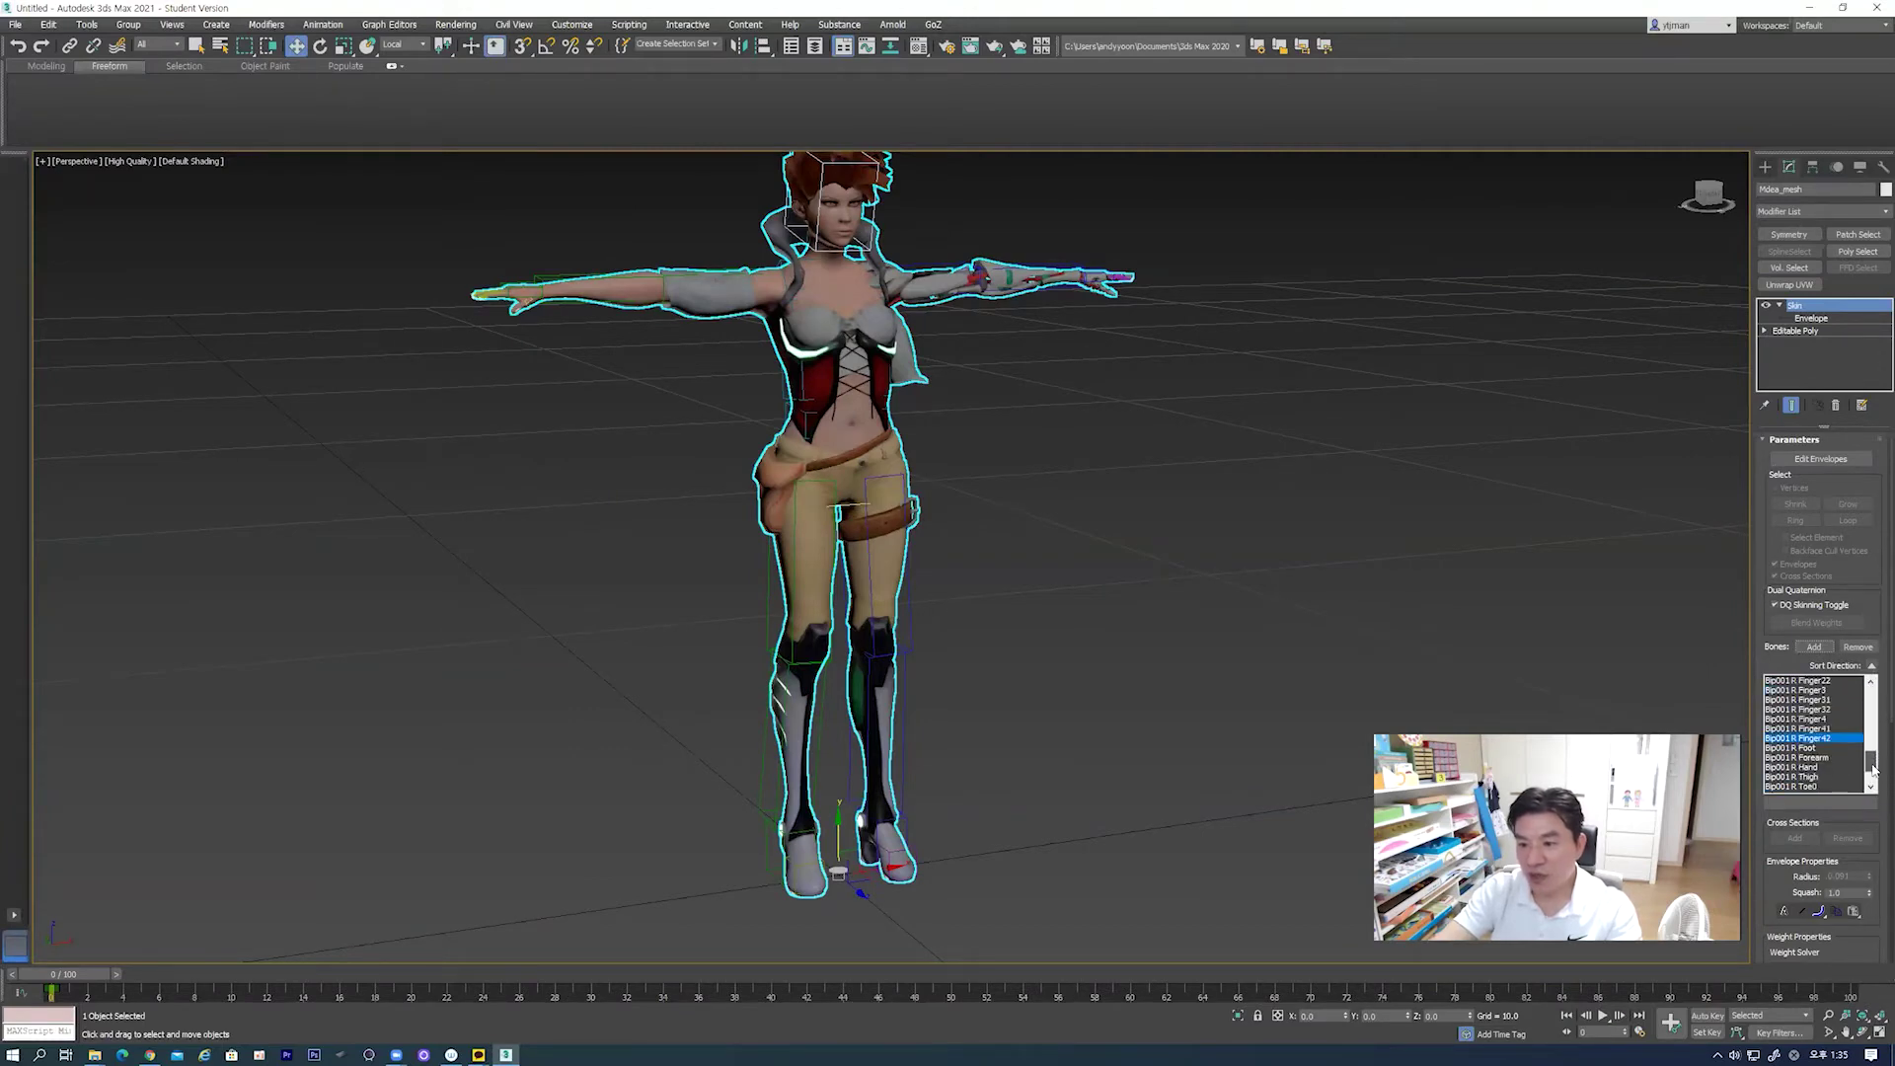
{"action": "left_click", "coordinate": [1021, 441]}
{"action": "mouse_move", "coordinate": [1021, 440]}
{"action": "middle_mouse_down"}
{"action": "mouse_move", "coordinate": [1021, 512]}
{"action": "mouse_move", "coordinate": [978, 434]}
{"action": "mouse_move", "coordinate": [993, 503]}
{"action": "middle_mouse_up"}
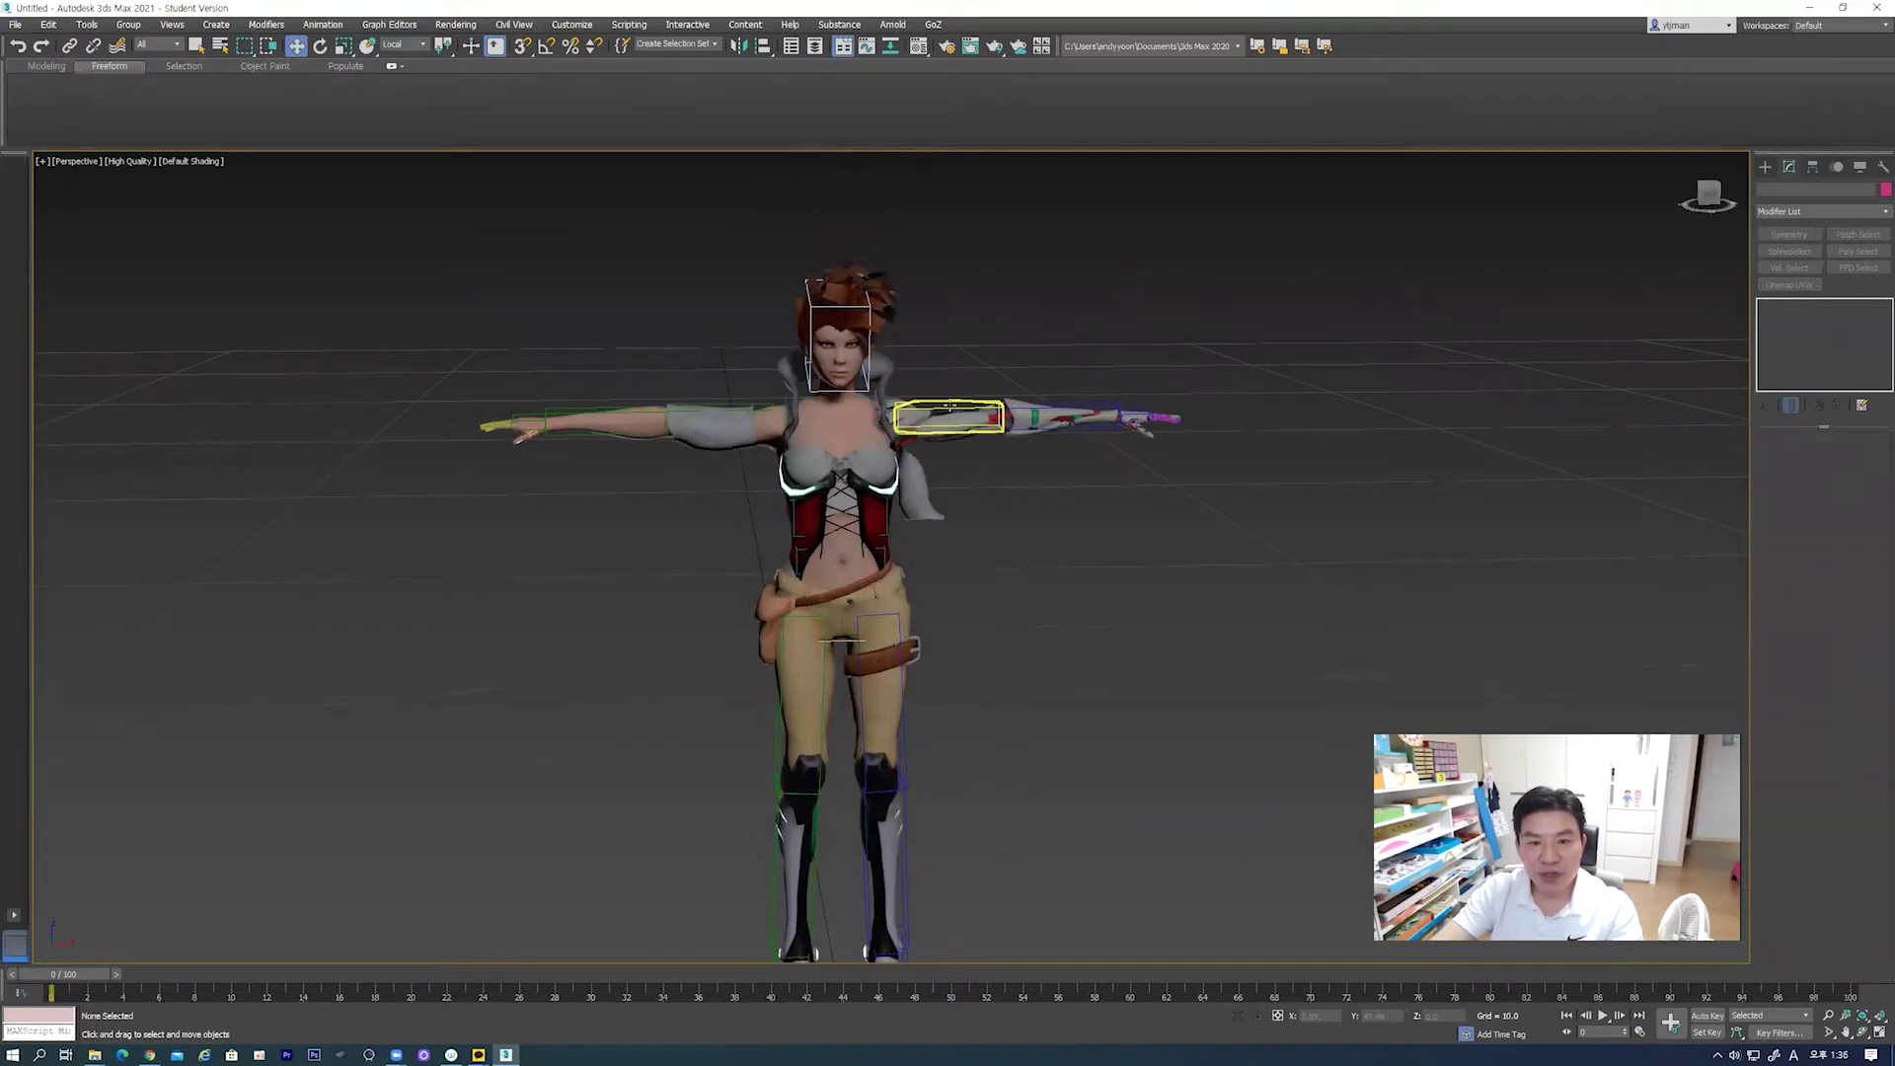
Step: Rotate the left and right upper arm bones to test skinning, then undo the arm rotation
{"action": "left_click", "coordinate": [949, 408]}
{"action": "key", "text": "e"}
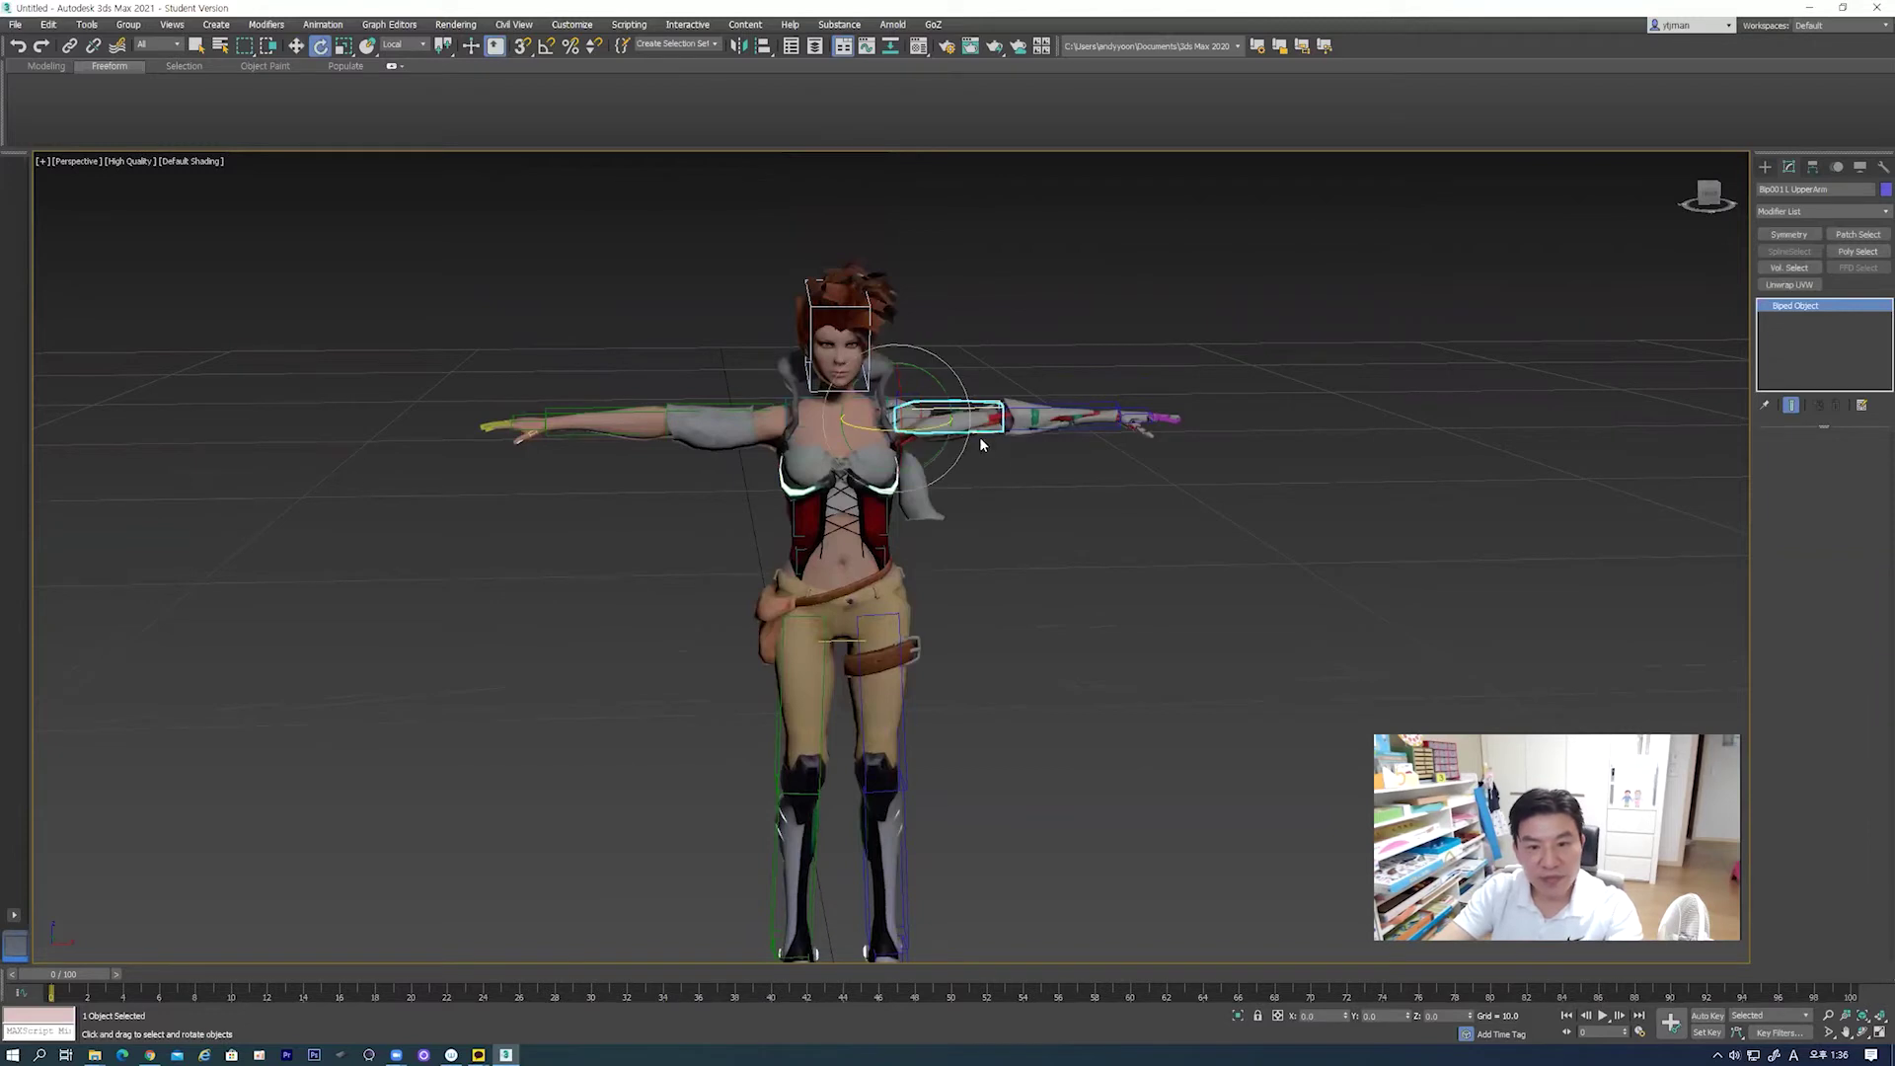
{"action": "mouse_move", "coordinate": [943, 386]}
{"action": "left_mouse_down"}
{"action": "mouse_move", "coordinate": [954, 358]}
{"action": "mouse_move", "coordinate": [950, 393]}
{"action": "left_mouse_up"}
{"action": "left_click", "coordinate": [731, 419]}
{"action": "left_click_drag", "start_coordinate": [807, 378], "coordinate": [808, 270]}
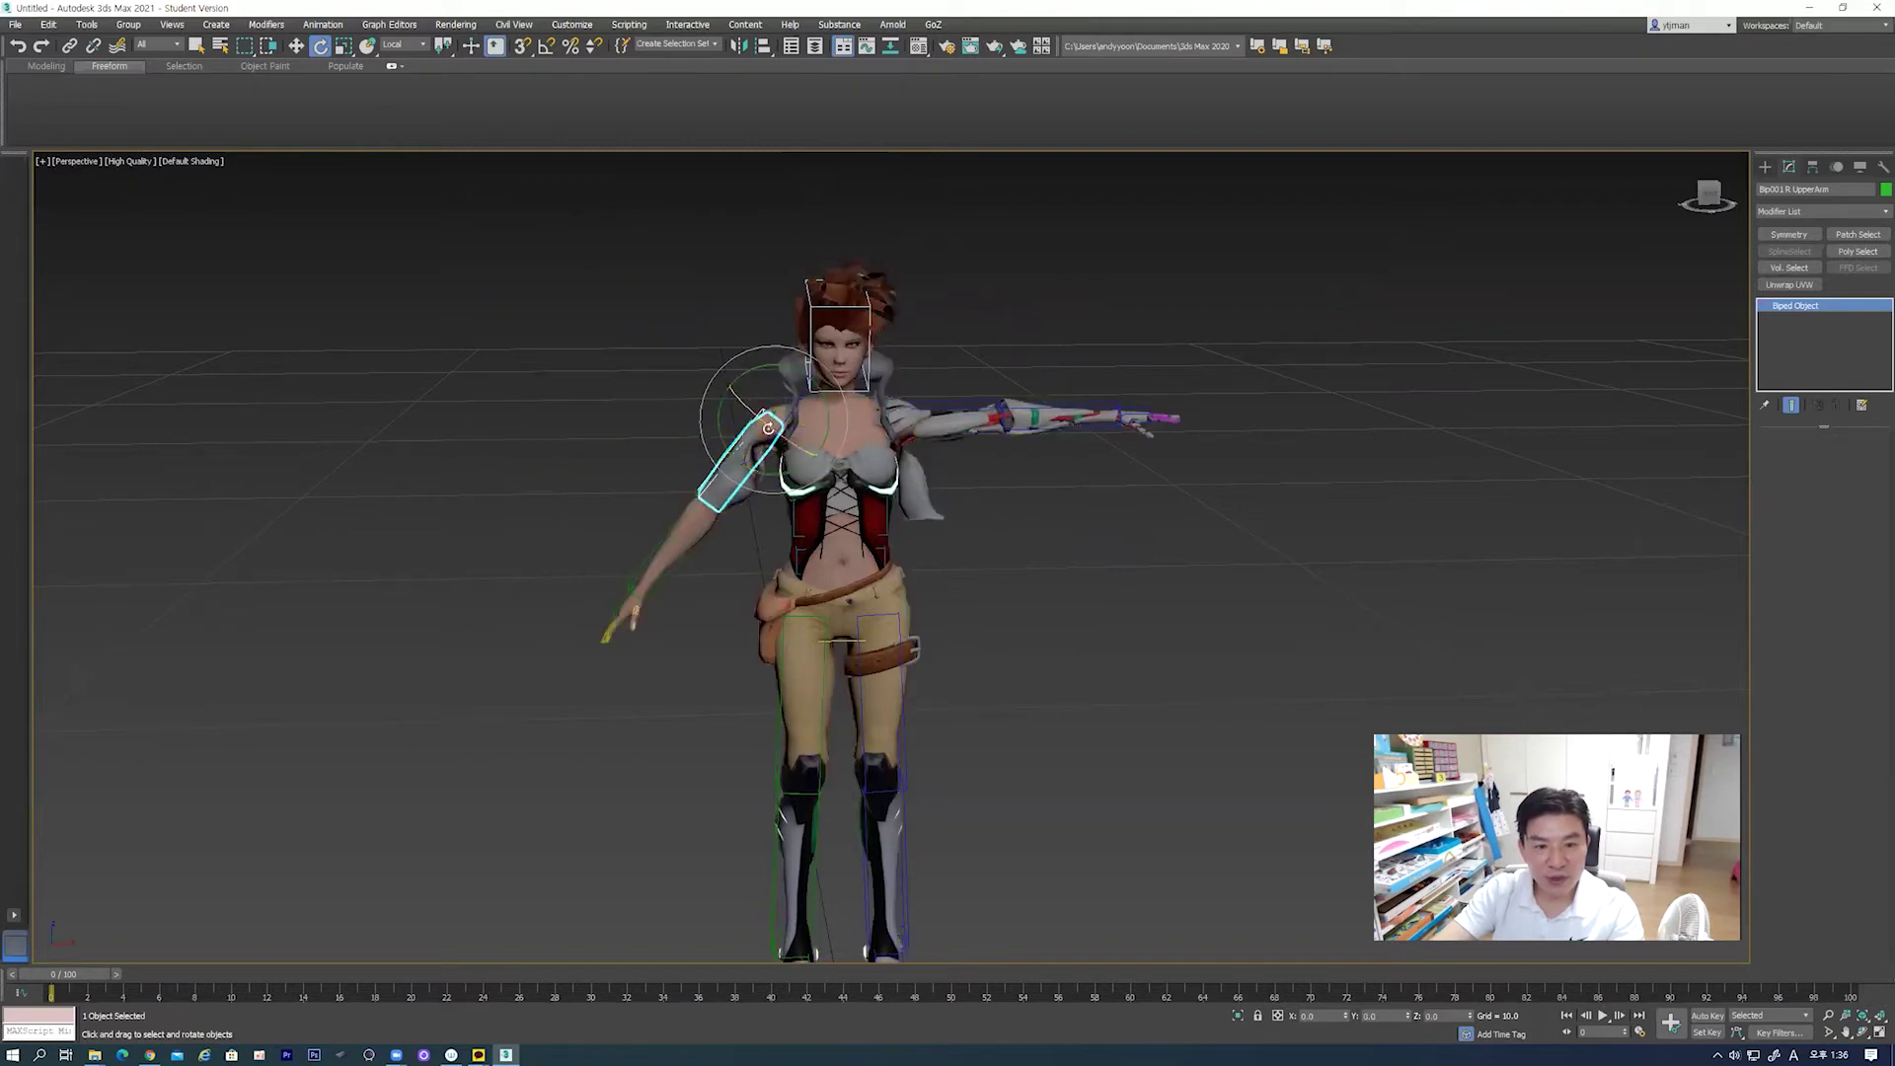
{"action": "key", "text": "ctrl+z"}
Step: Swing Bip001 L Thigh outward and back to test the leg deformation
{"action": "middle_click_drag", "start_coordinate": [865, 622], "coordinate": [893, 553], "text": "alt"}
{"action": "left_click", "coordinate": [894, 553]}
{"action": "mouse_move", "coordinate": [922, 423]}
{"action": "left_mouse_down"}
{"action": "mouse_move", "coordinate": [913, 441]}
{"action": "mouse_move", "coordinate": [933, 309]}
{"action": "left_mouse_up"}
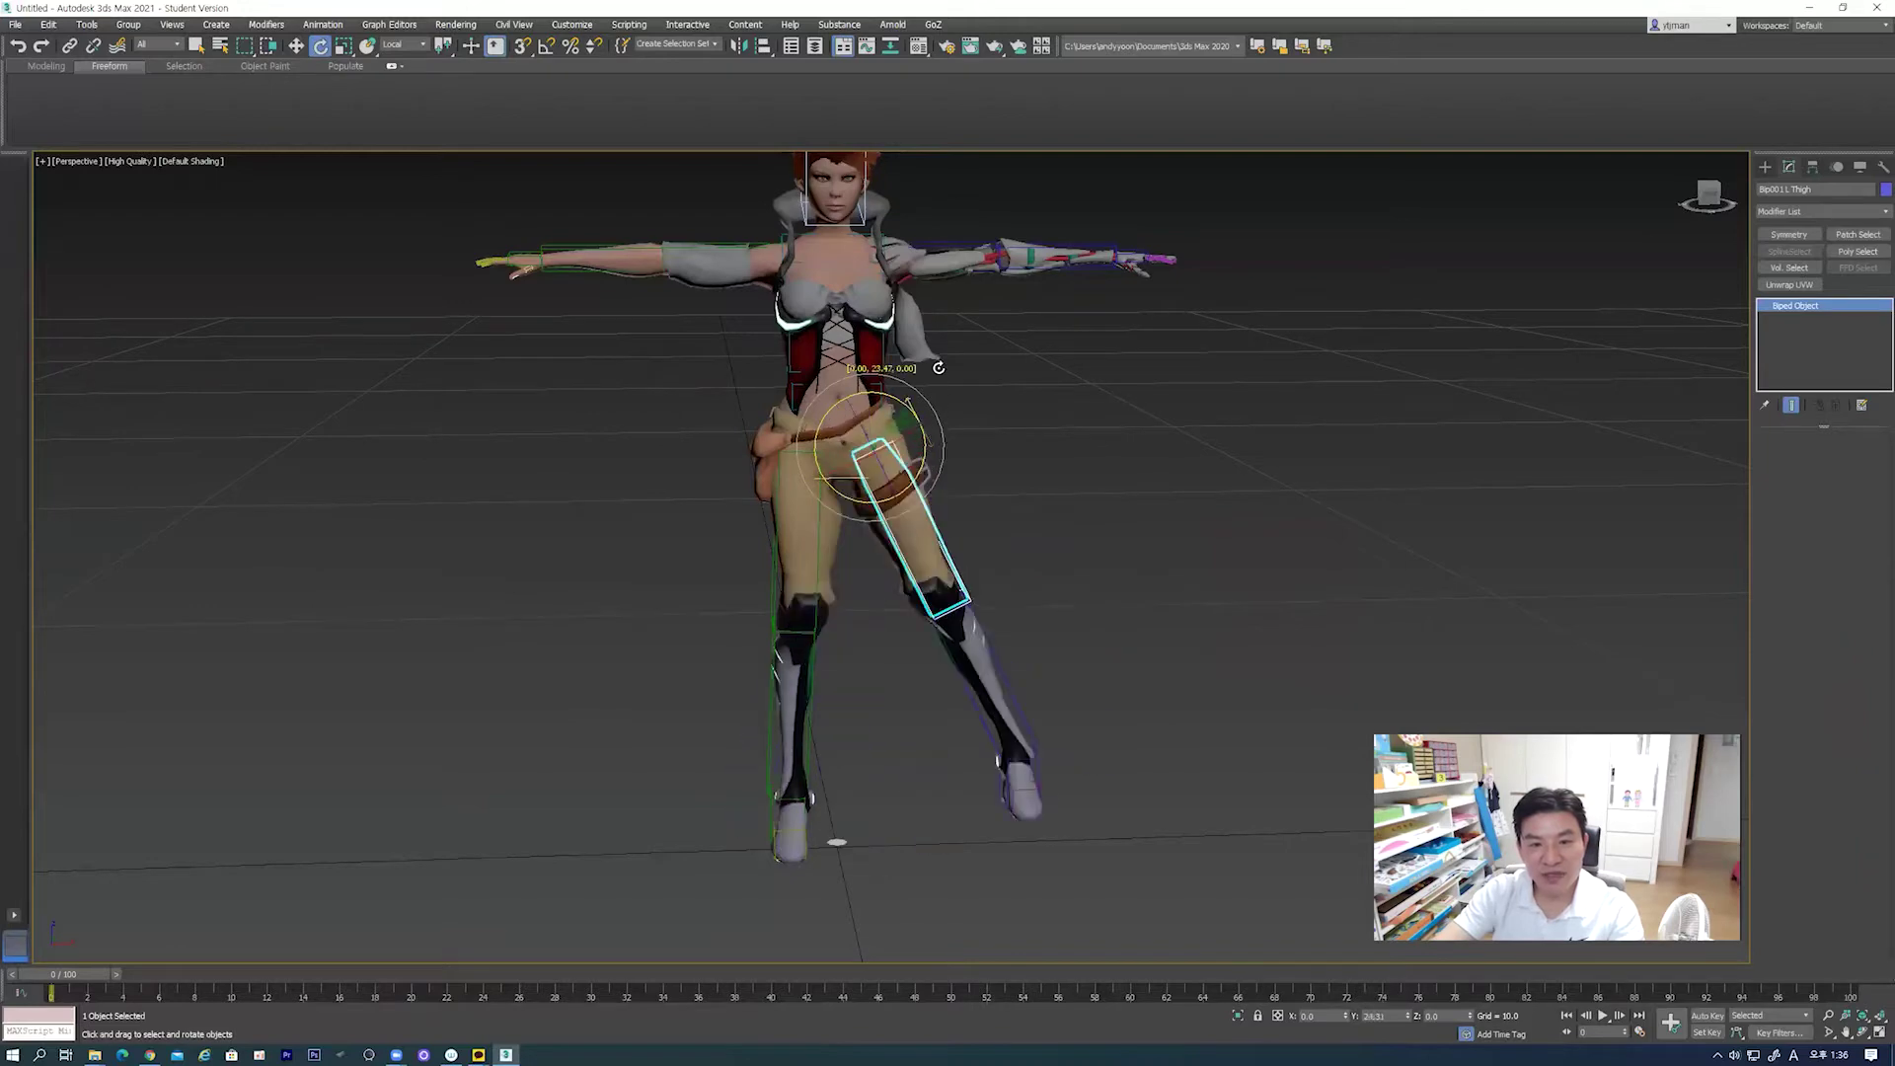
{"action": "left_click_drag", "start_coordinate": [933, 309], "coordinate": [904, 550]}
{"action": "middle_click_drag", "start_coordinate": [904, 549], "coordinate": [920, 586], "text": "alt"}
{"action": "left_click_drag", "start_coordinate": [947, 505], "coordinate": [949, 425]}
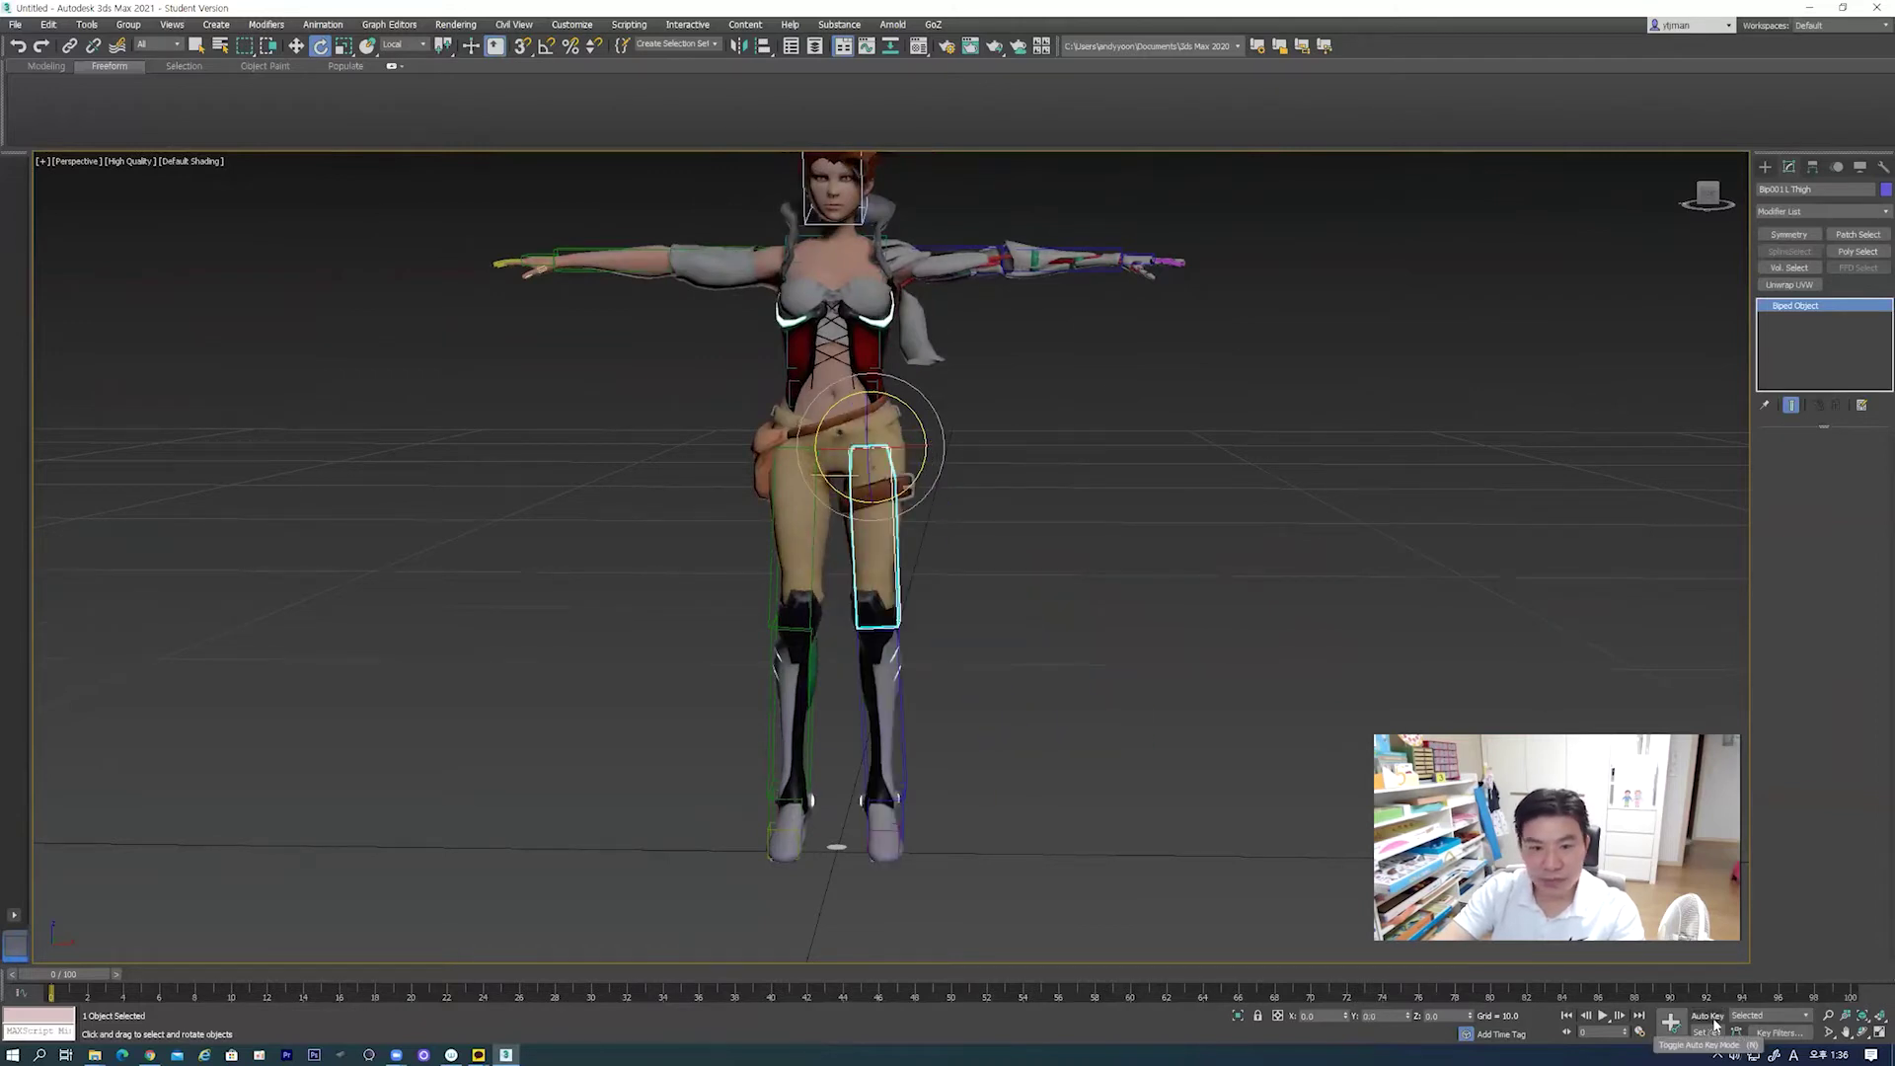
{"action": "left_click_drag", "start_coordinate": [936, 408], "coordinate": [997, 415]}
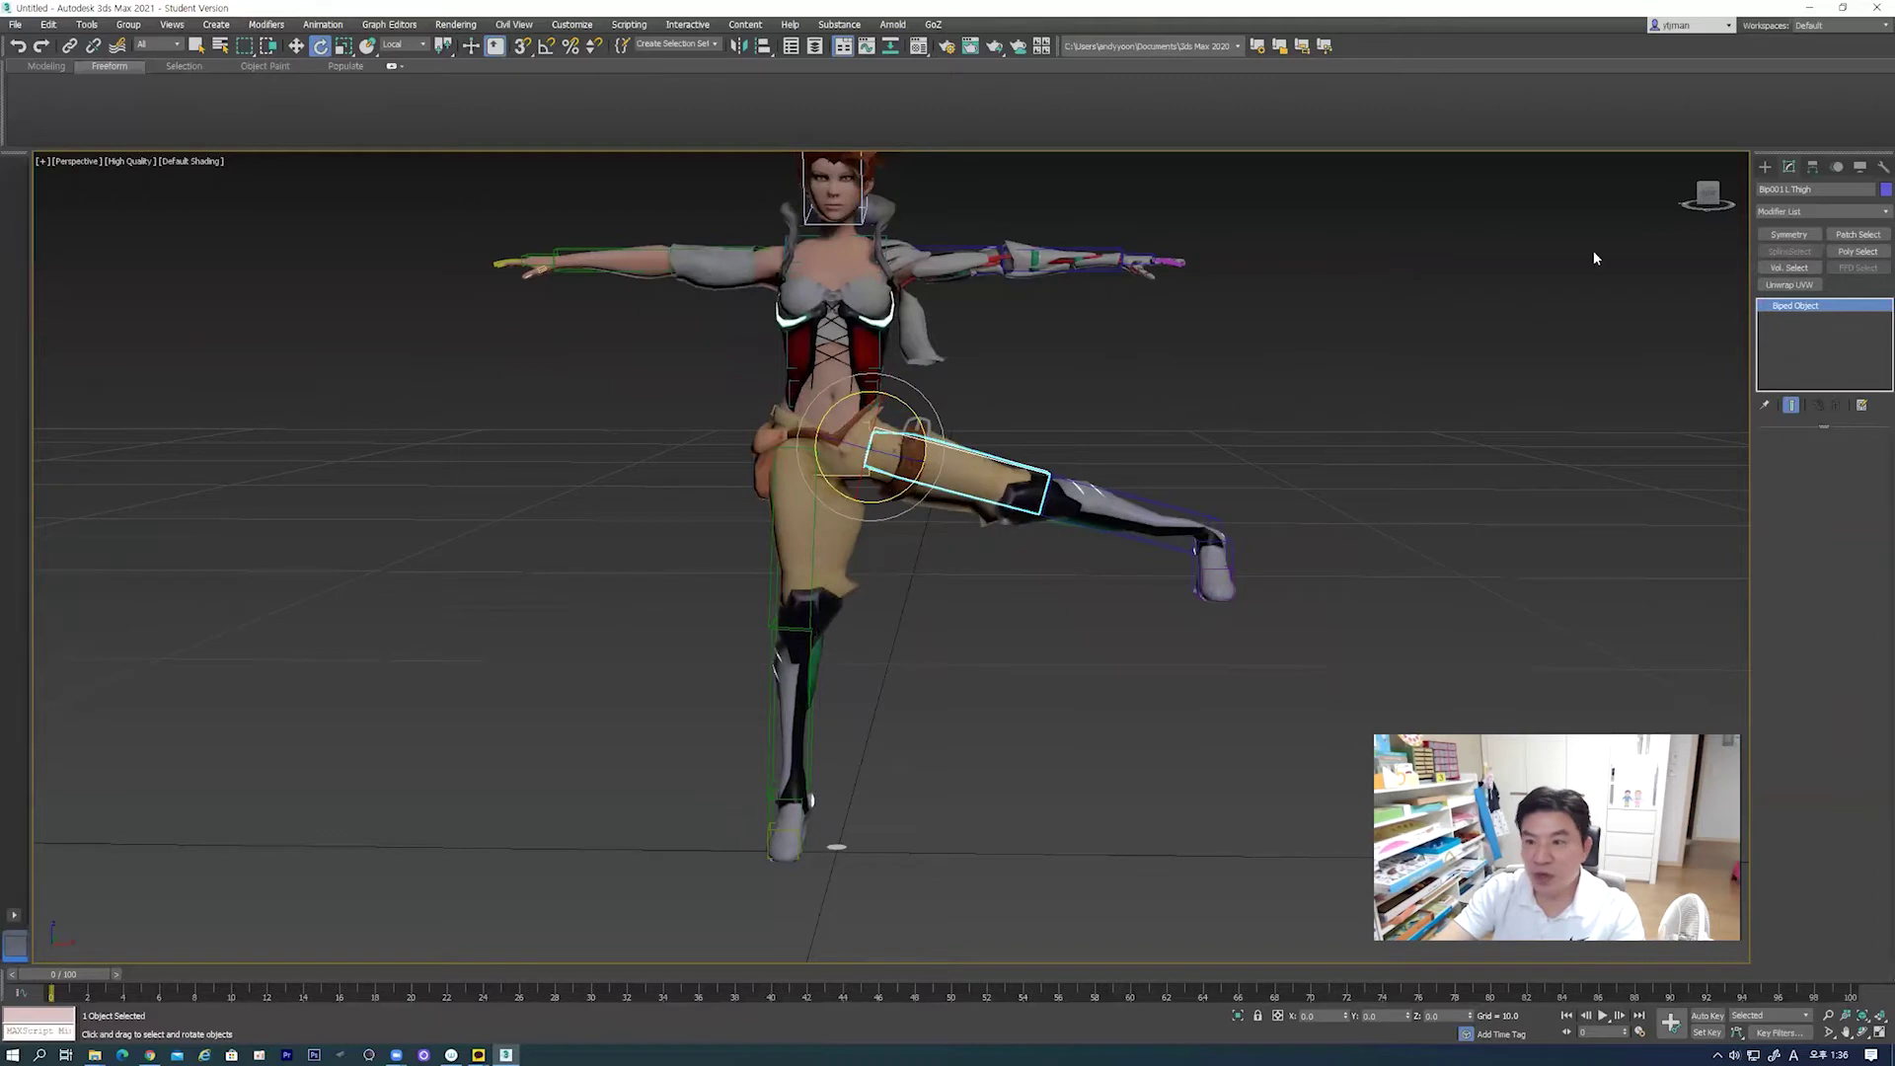
Step: Toggle Figure Mode on and off to reset, return the left thigh to standing, then deselect
{"action": "left_click", "coordinate": [1836, 167]}
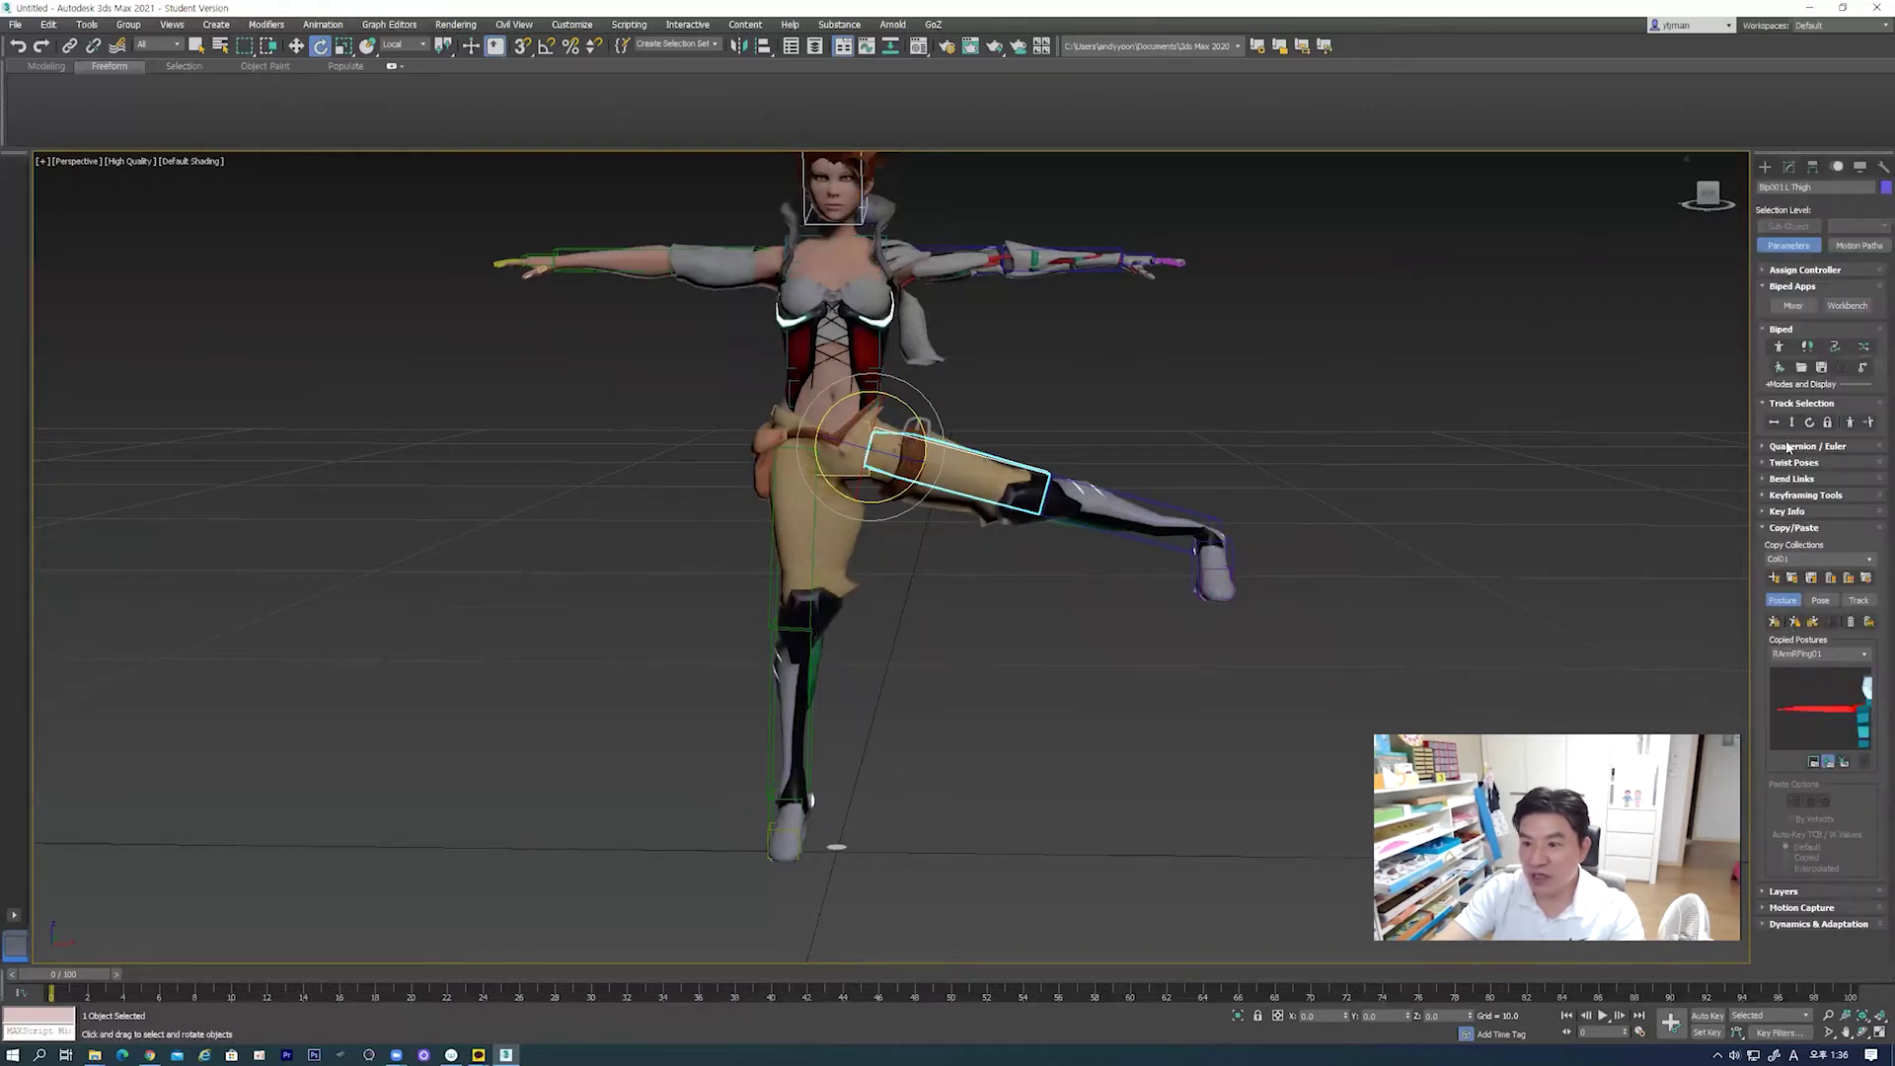
{"action": "left_click", "coordinate": [1782, 345]}
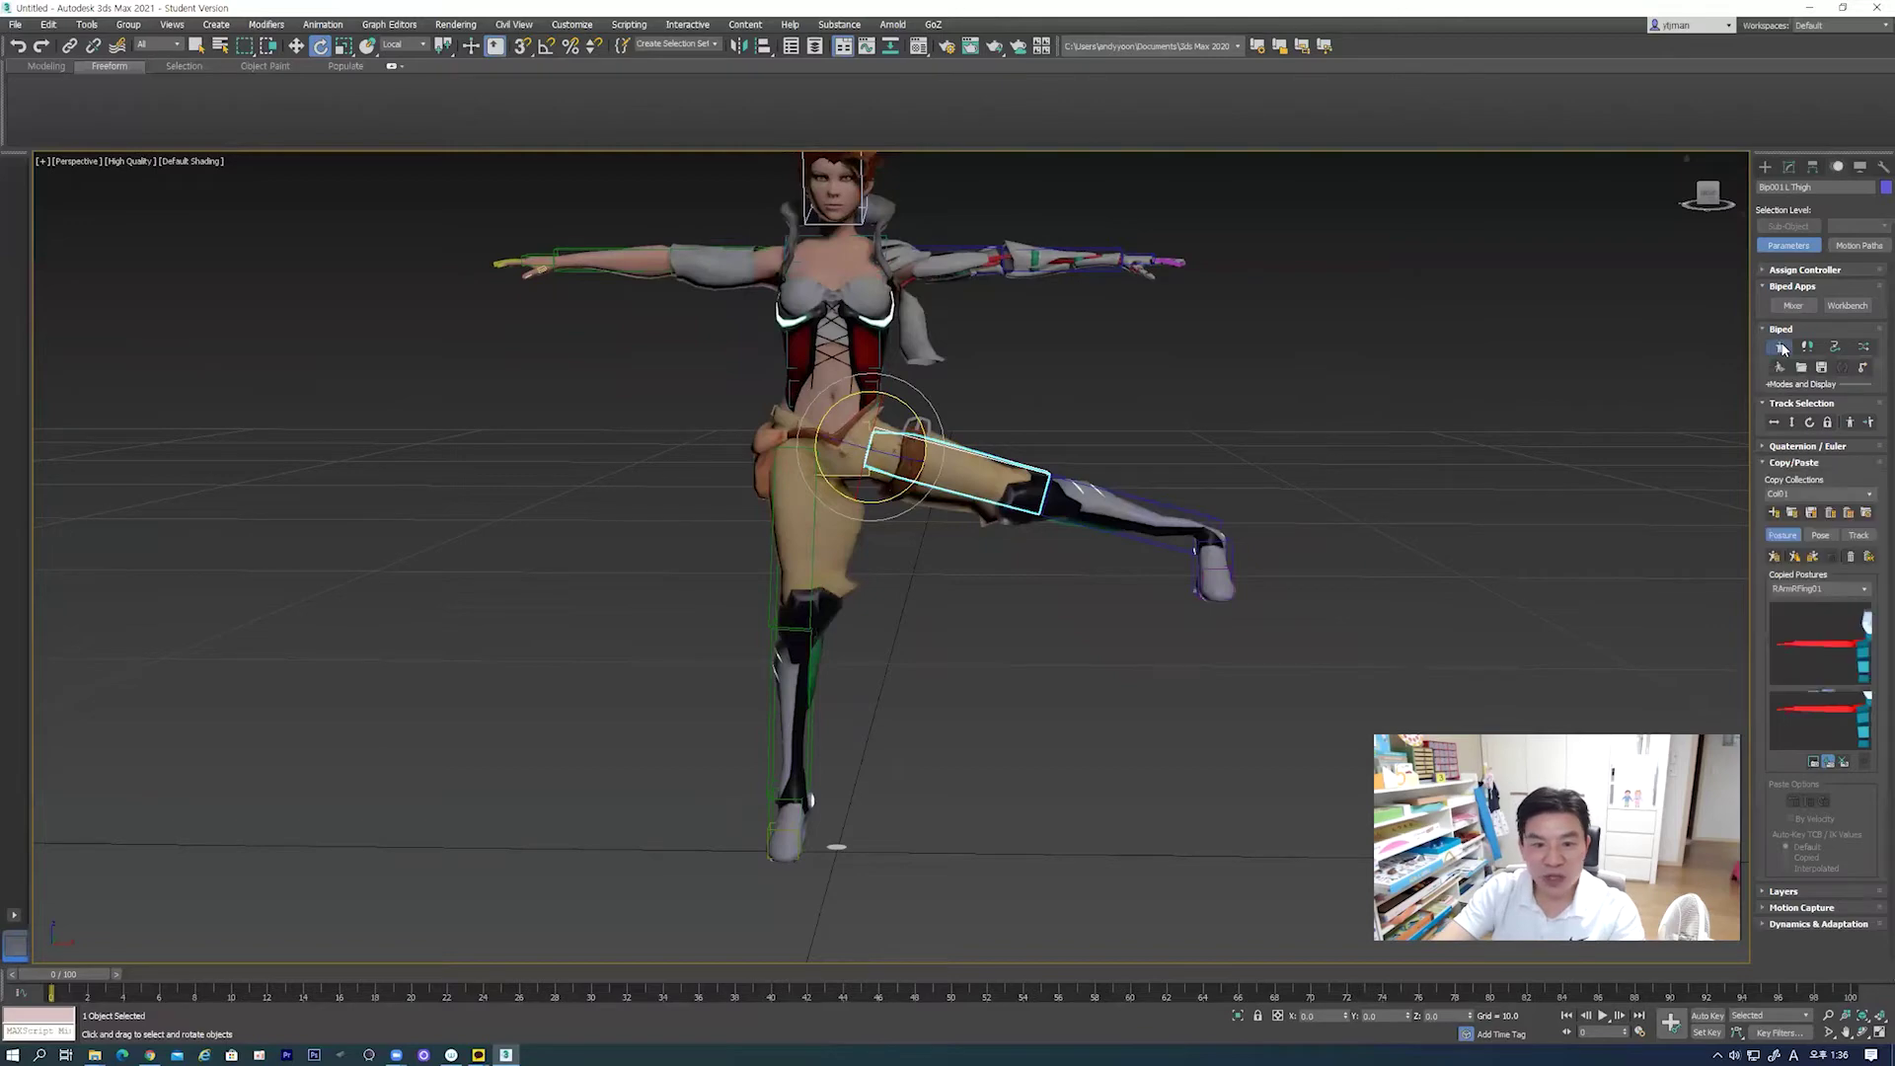
{"action": "left_click", "coordinate": [1782, 346]}
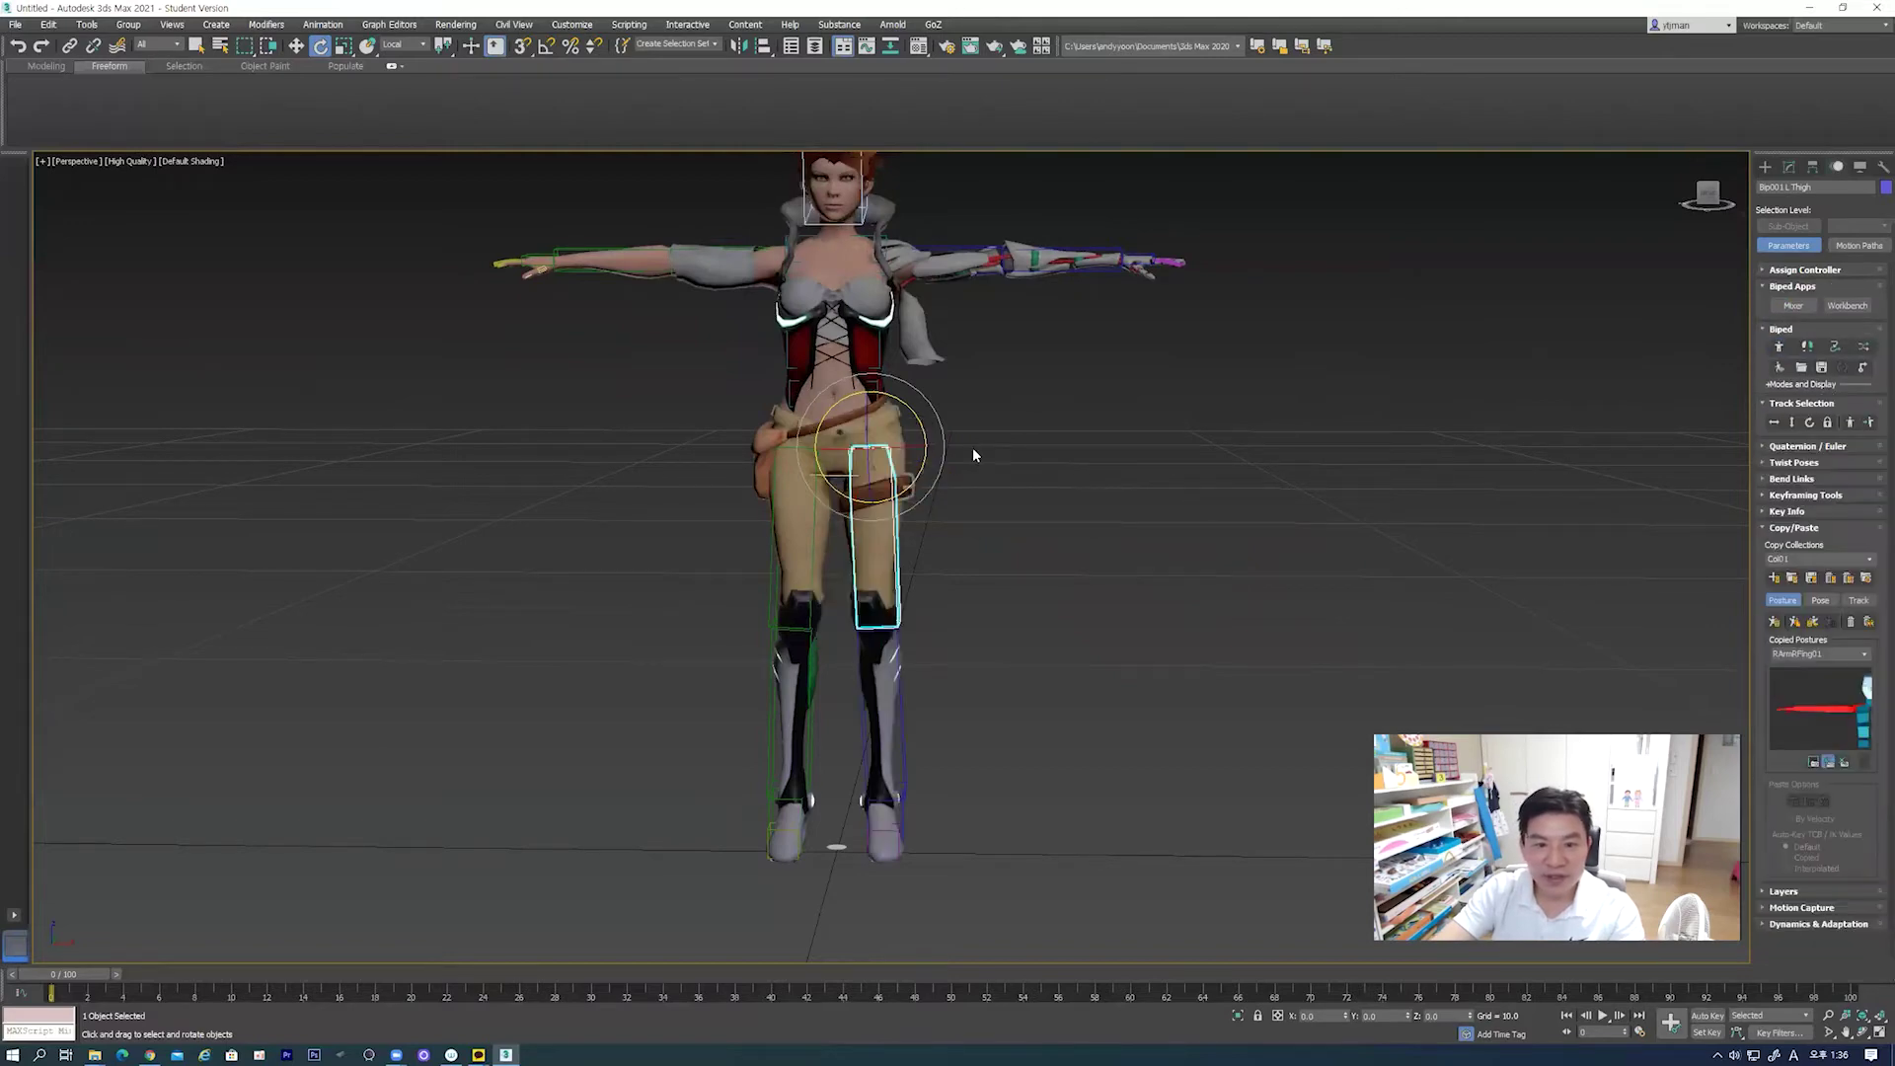
{"action": "left_click_drag", "start_coordinate": [924, 461], "coordinate": [948, 381]}
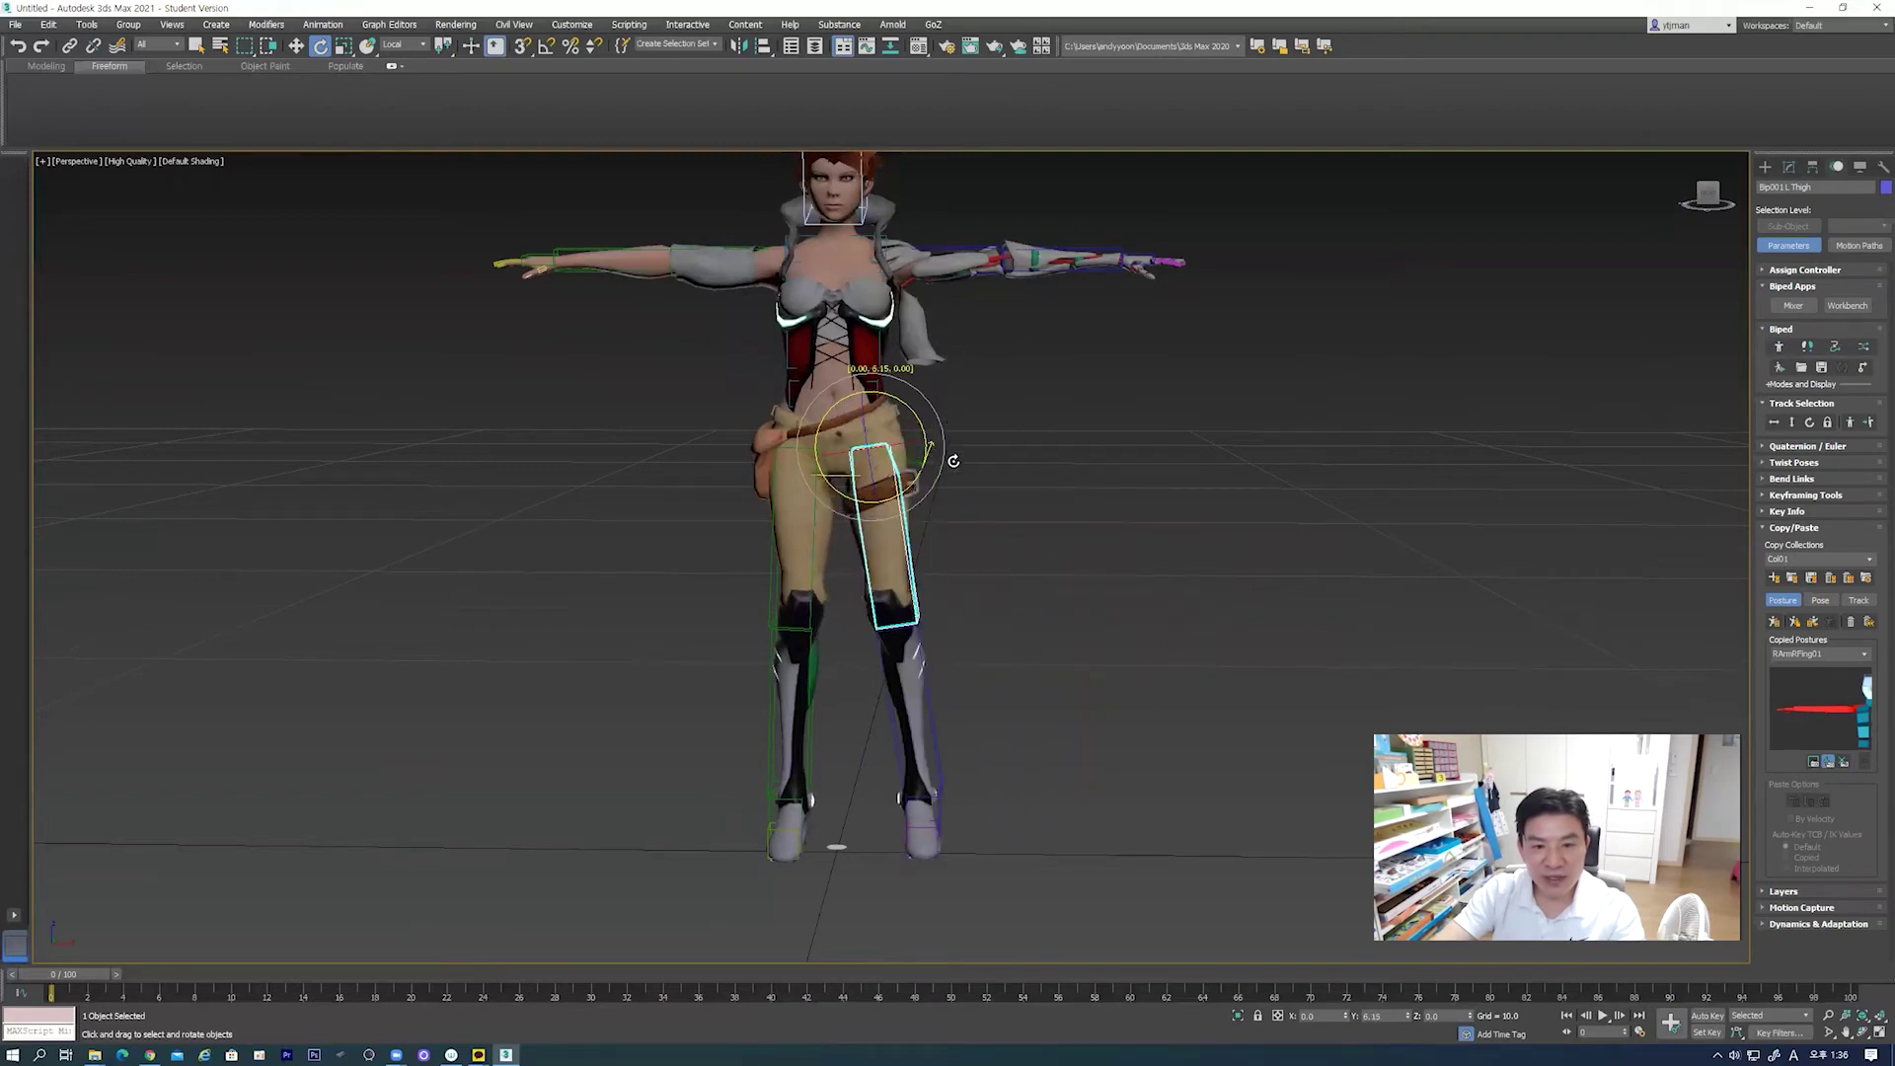
{"action": "left_click_drag", "start_coordinate": [947, 381], "coordinate": [933, 550]}
{"action": "mouse_move", "coordinate": [933, 550]}
{"action": "middle_mouse_down", "text": "alt"}
{"action": "mouse_move", "coordinate": [914, 605]}
{"action": "mouse_move", "coordinate": [931, 555]}
{"action": "middle_mouse_up", "text": "alt"}
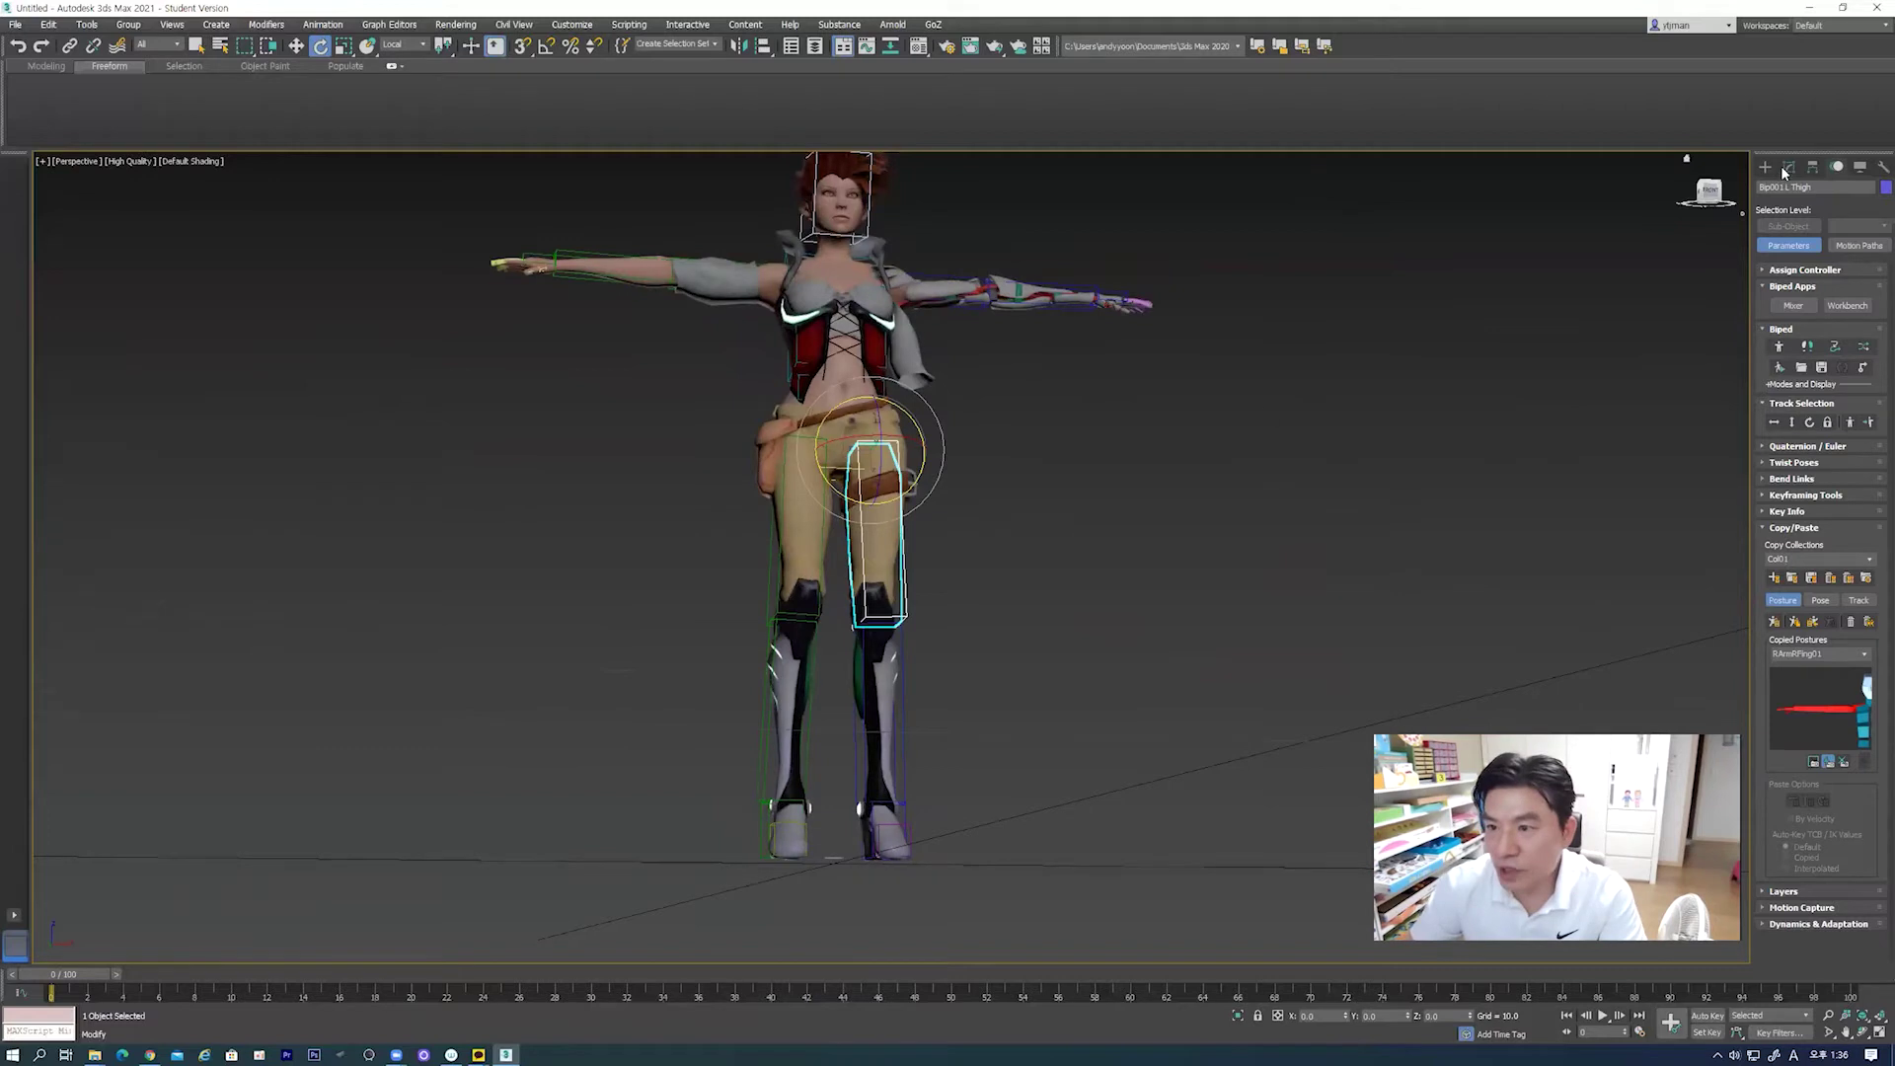
{"action": "left_click", "coordinate": [928, 506]}
Step: Rotate Bip001 L Thigh outward, then reselect Medea_mesh and turn on Skin's Edit Envelopes
{"action": "left_click", "coordinate": [876, 521]}
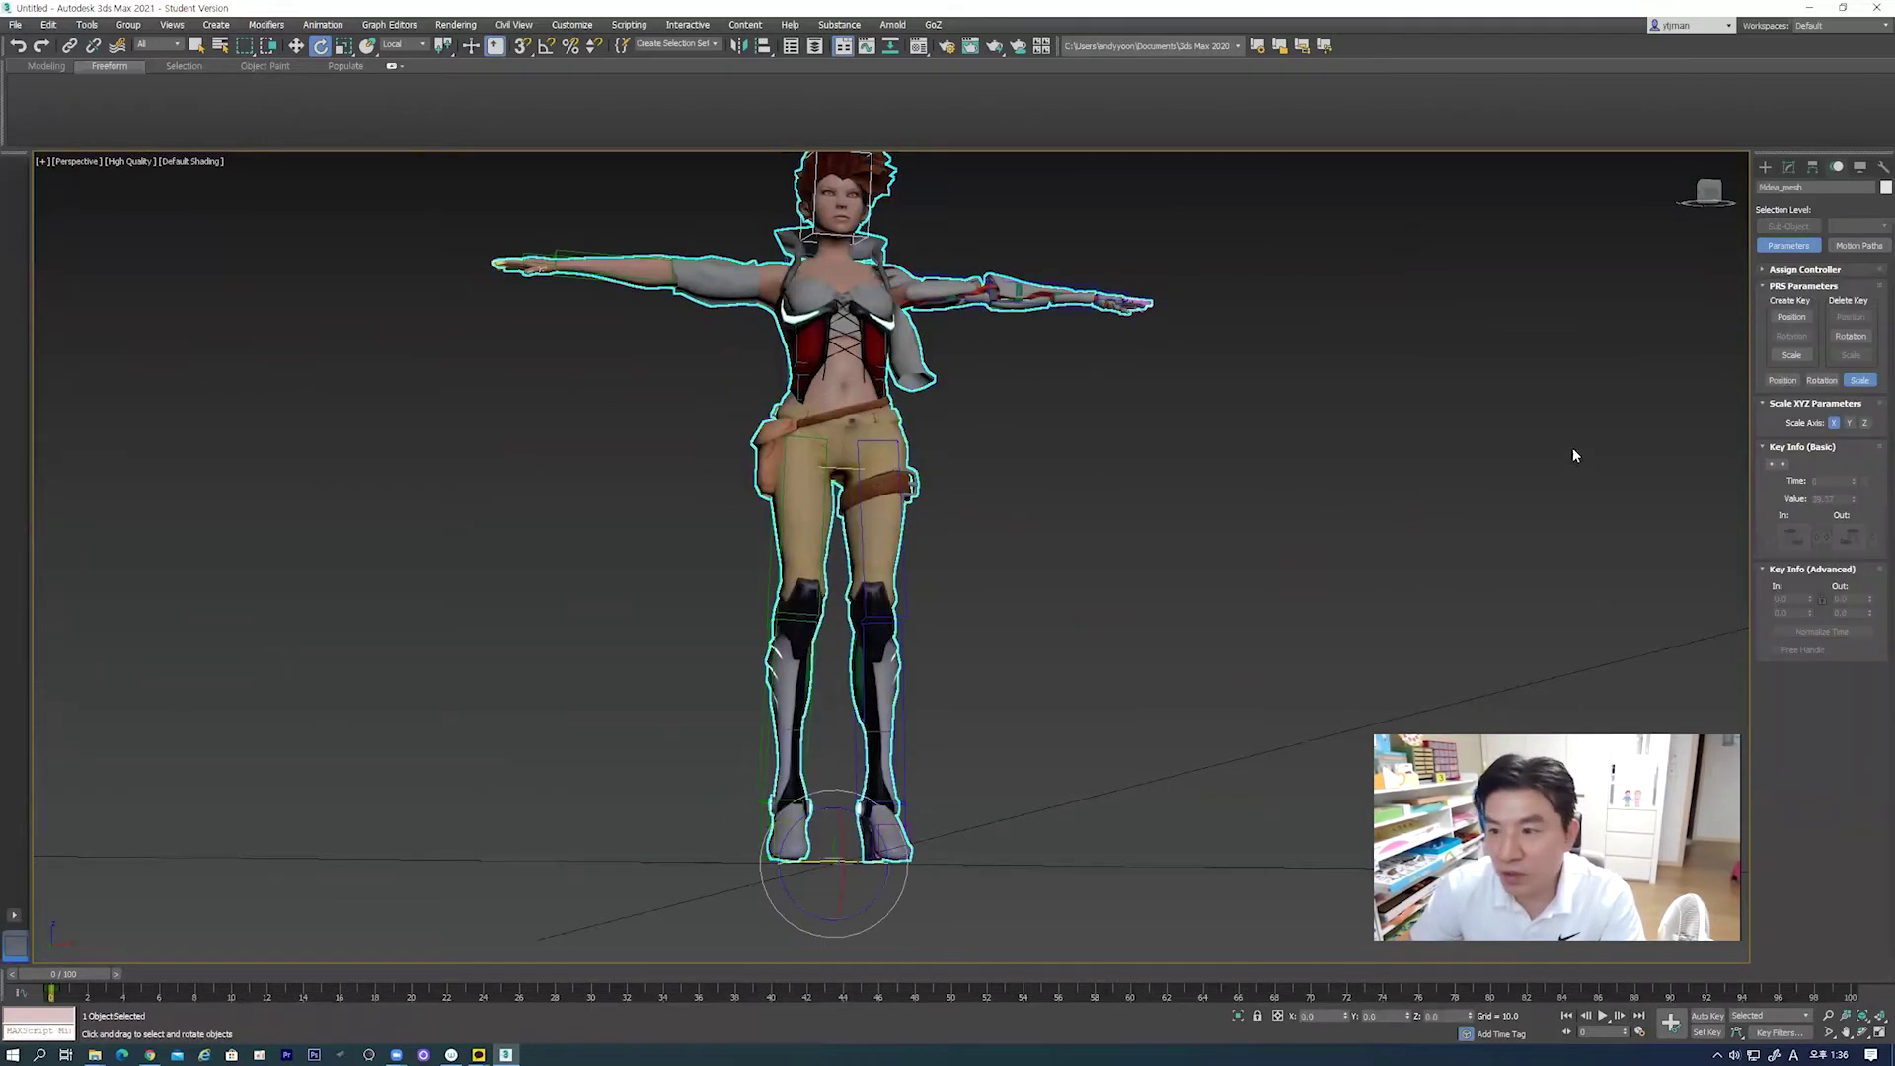
{"action": "left_click", "coordinate": [1791, 170]}
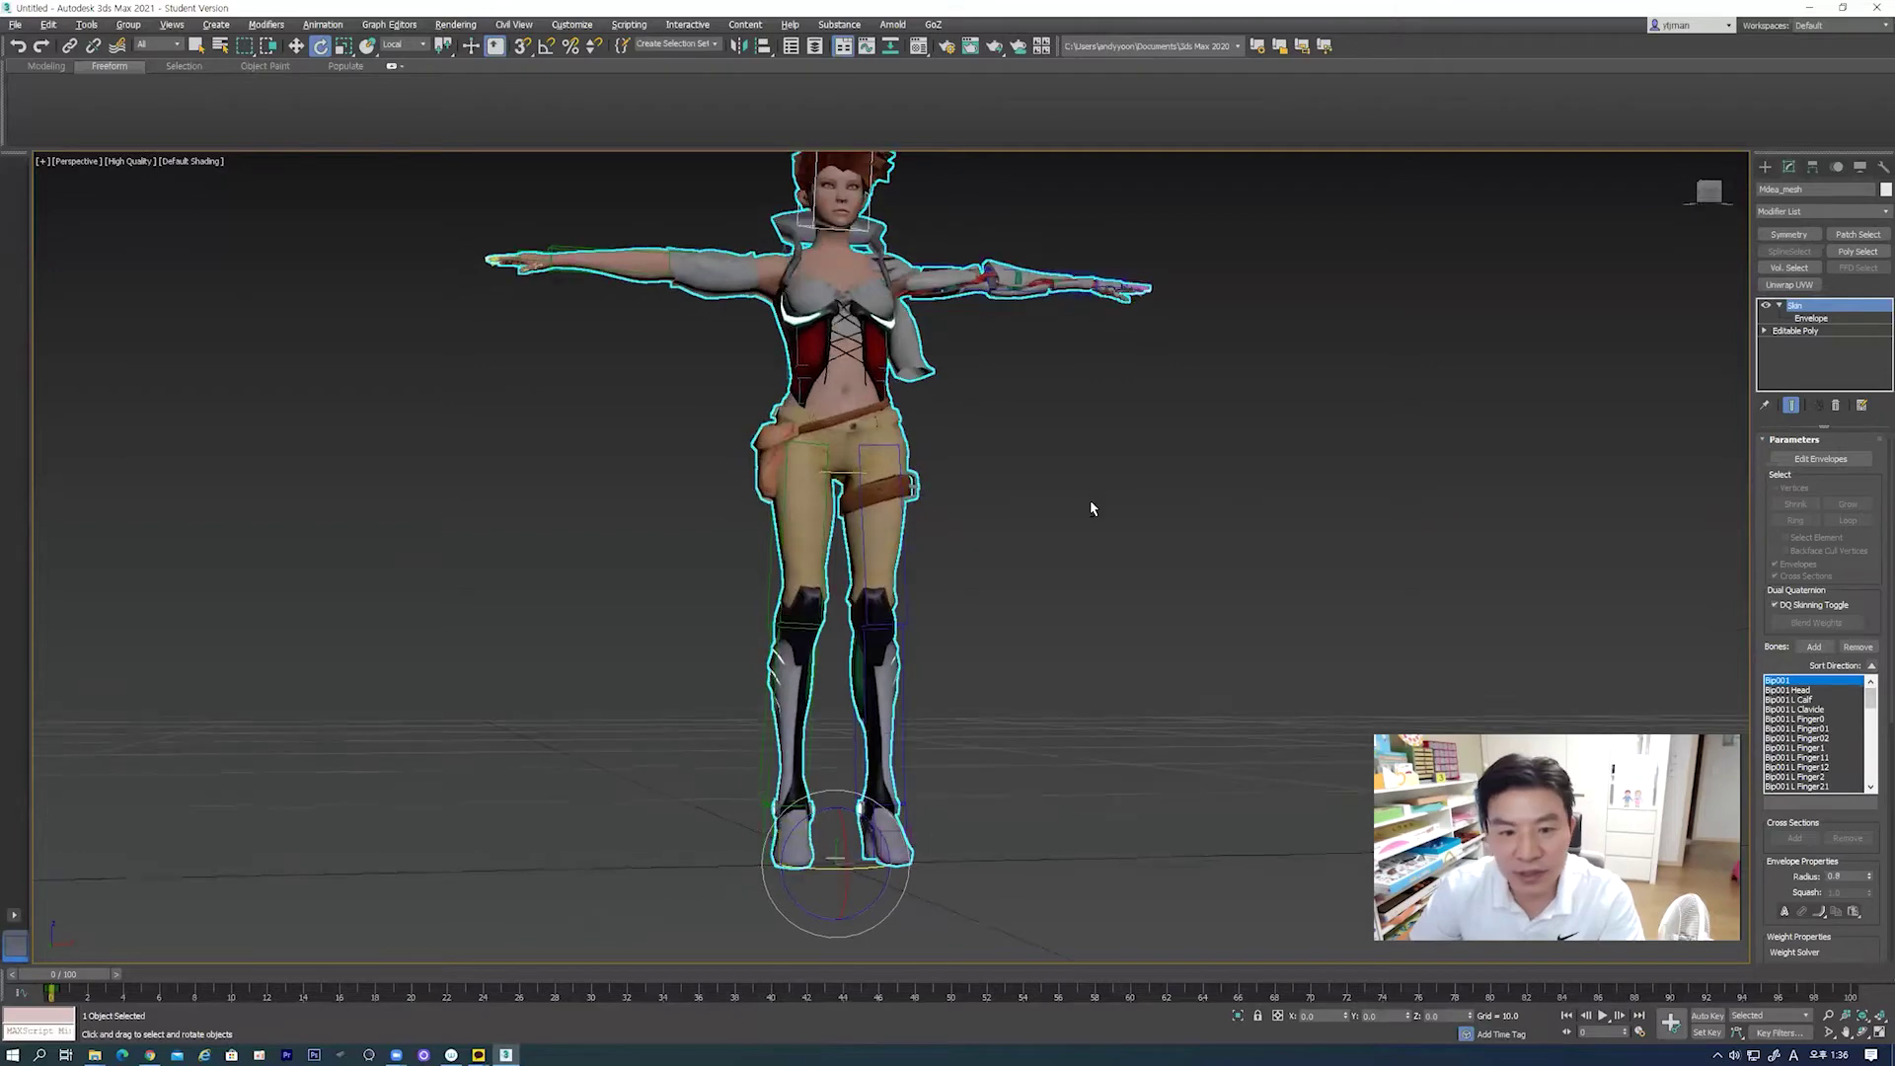
{"action": "scroll", "coordinate": [951, 490], "scroll_direction": "up", "scroll_amount": 4}
{"action": "left_click", "coordinate": [864, 433]}
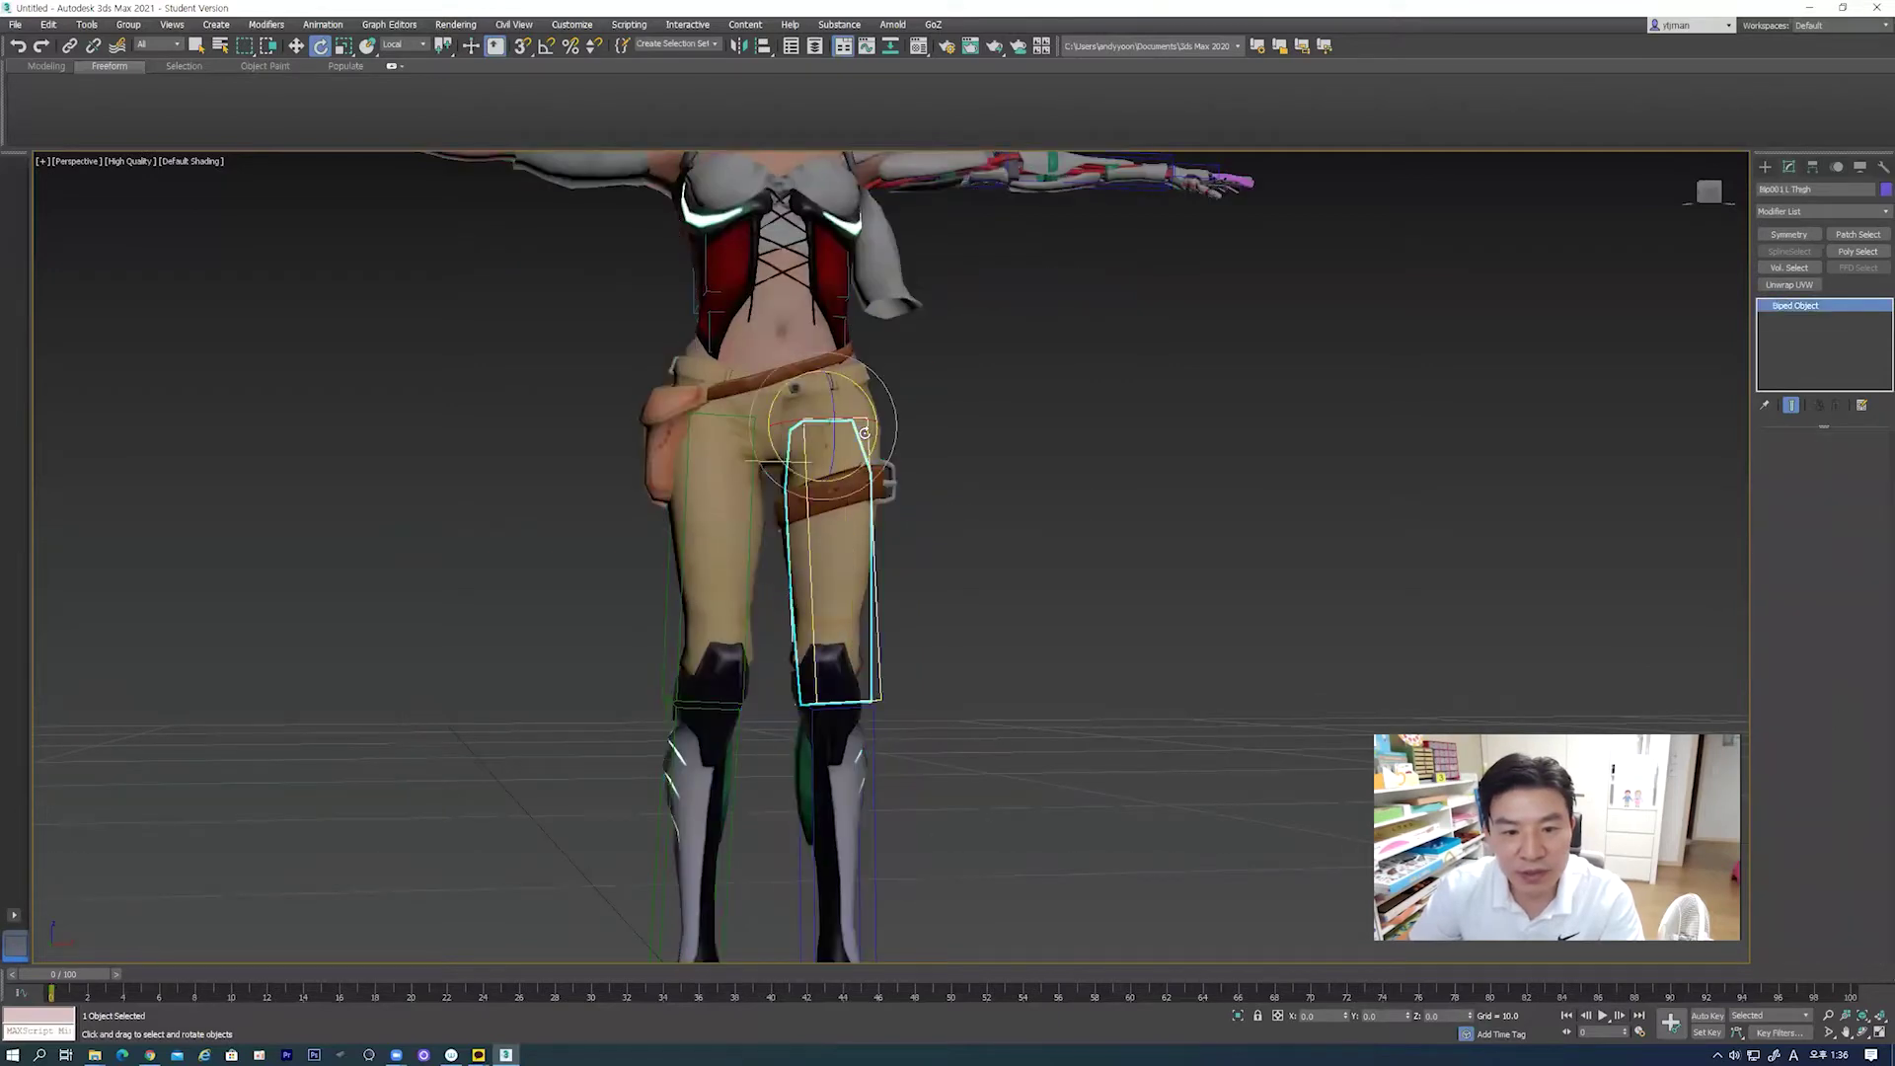
{"action": "left_click_drag", "start_coordinate": [864, 432], "coordinate": [879, 276]}
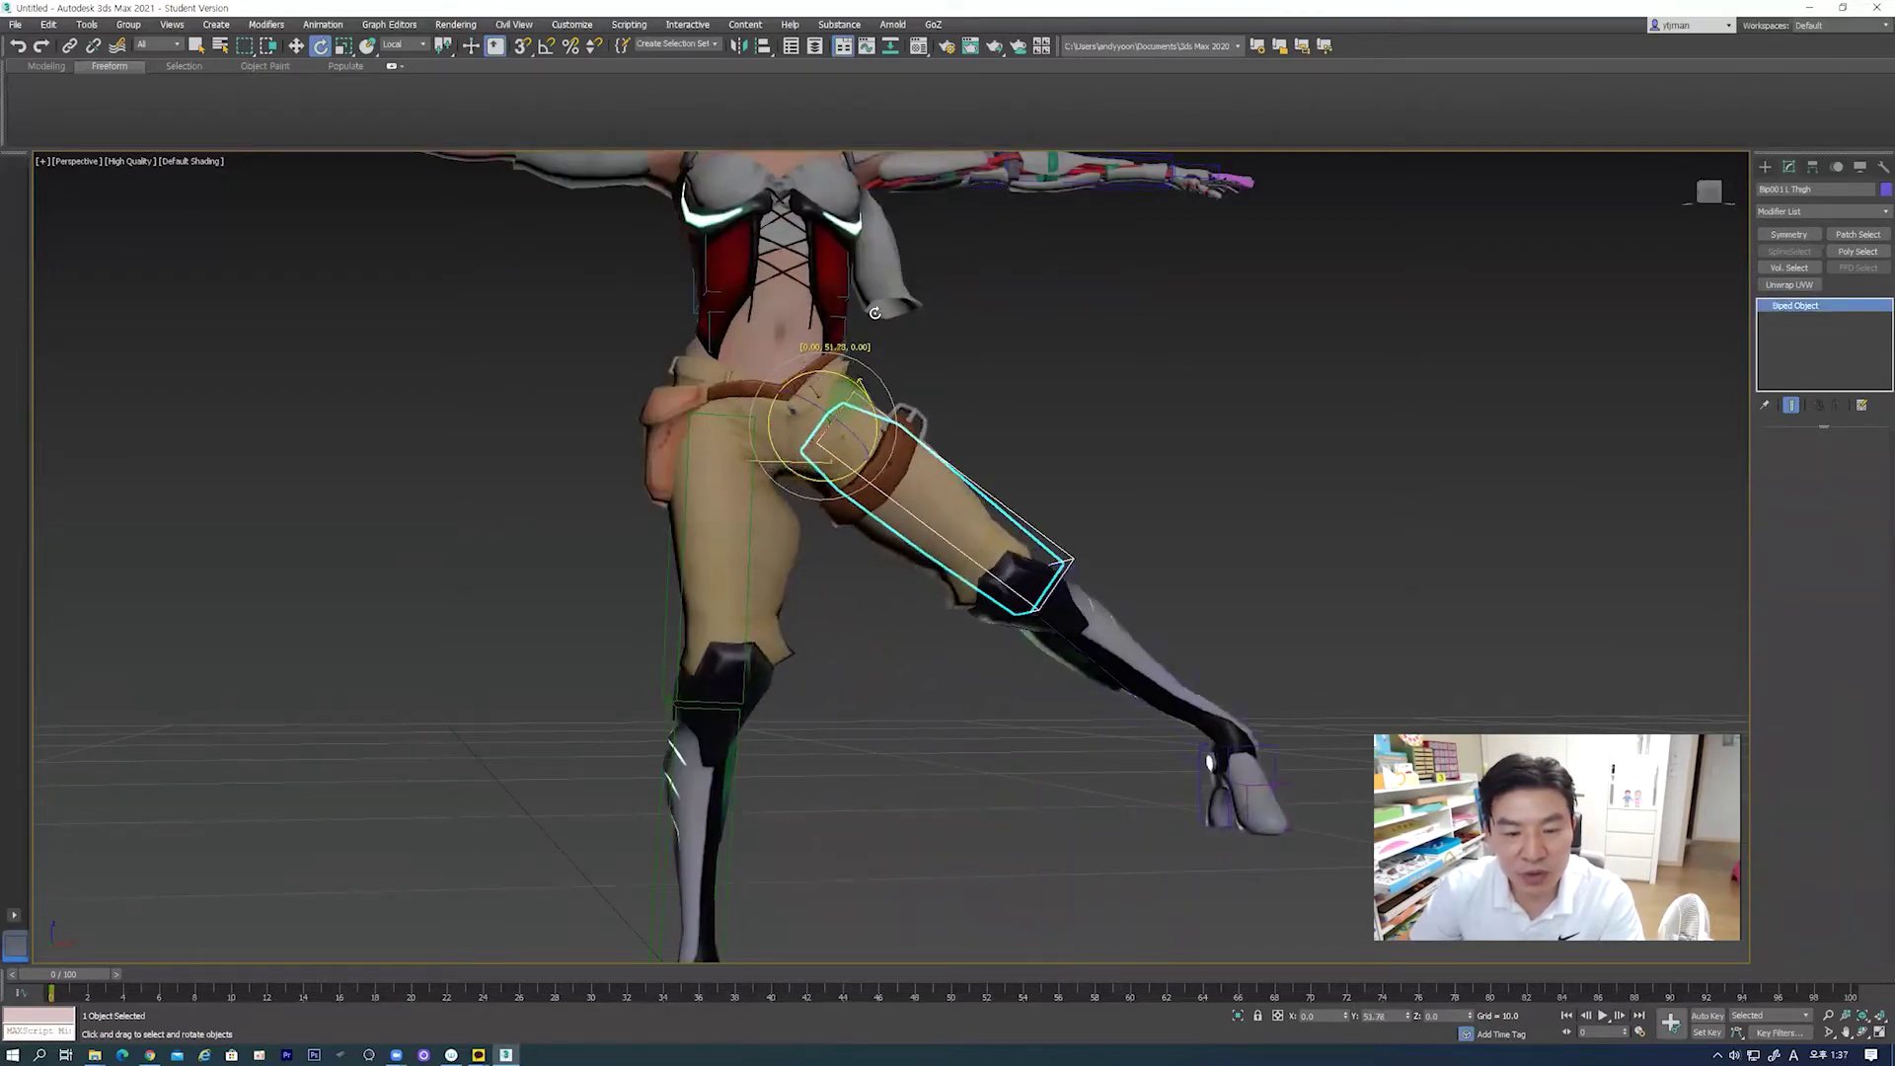
{"action": "left_click", "coordinate": [777, 549]}
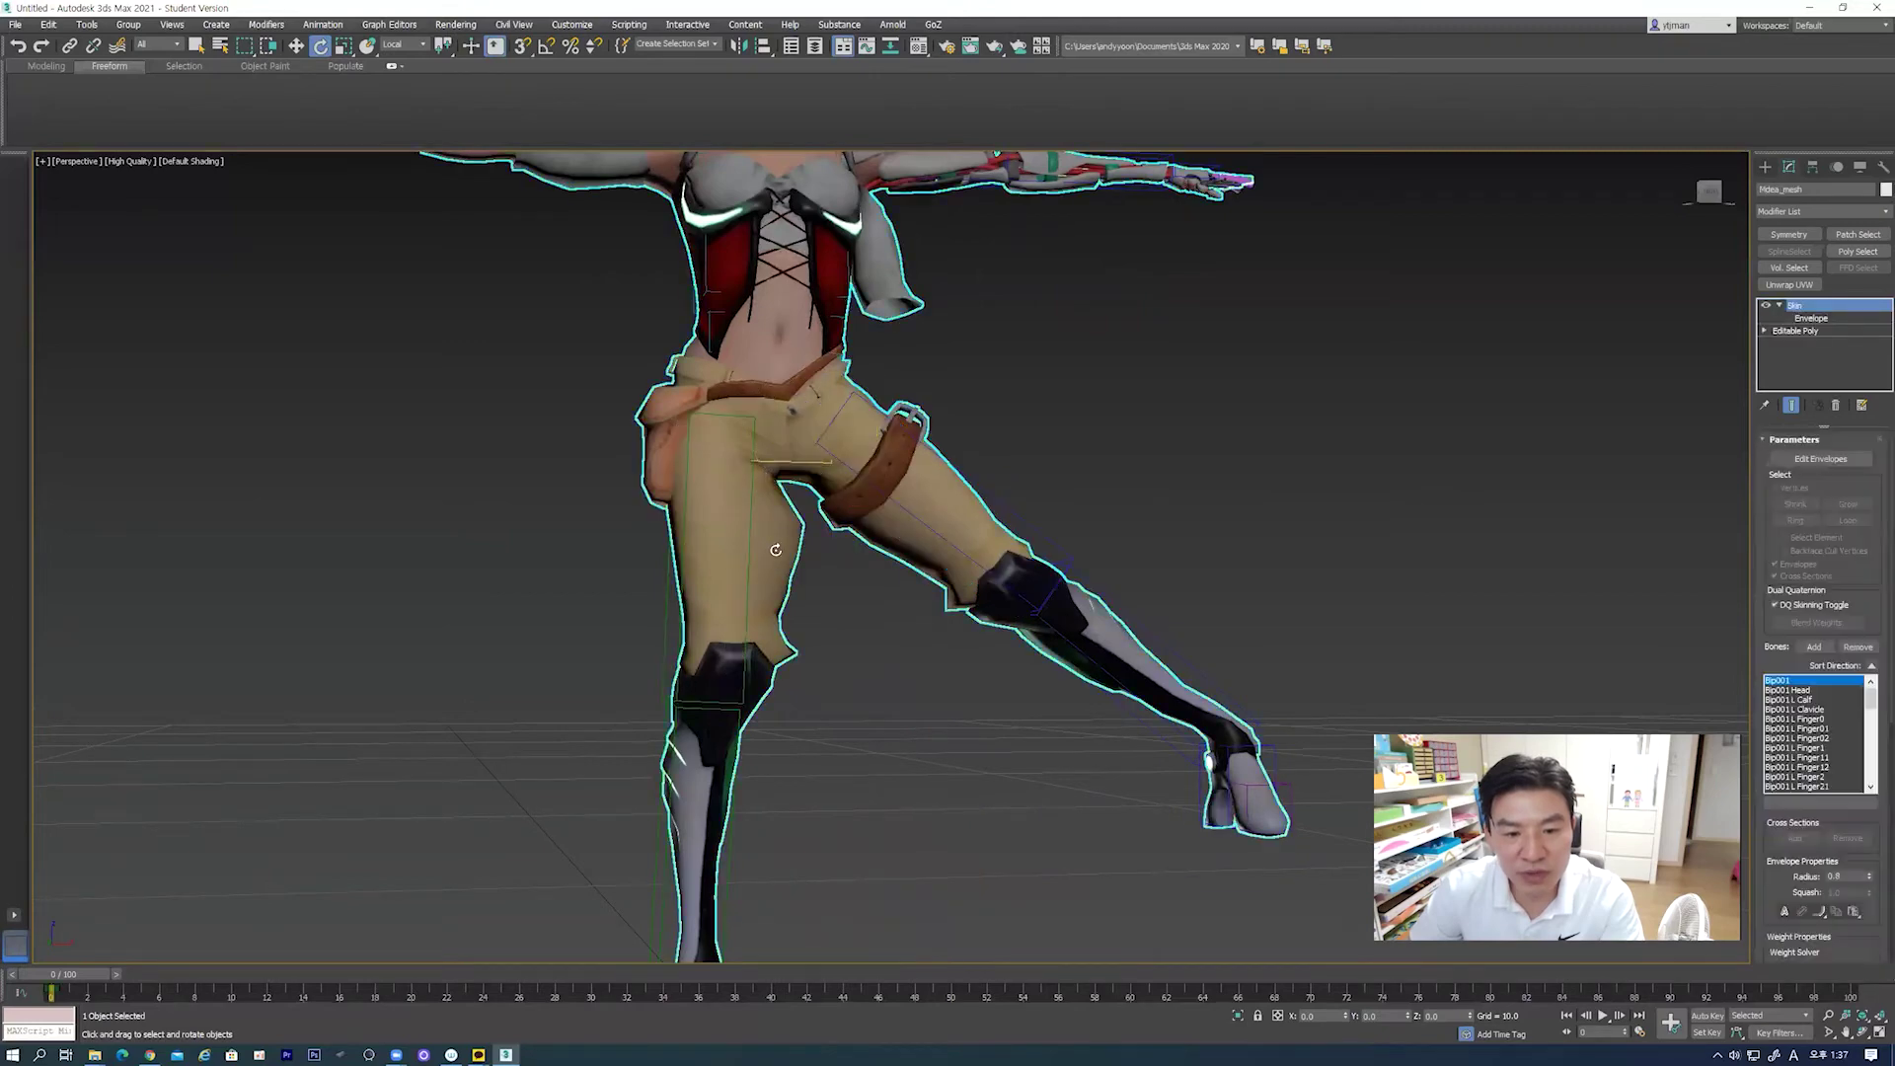
{"action": "left_click", "coordinate": [1817, 459]}
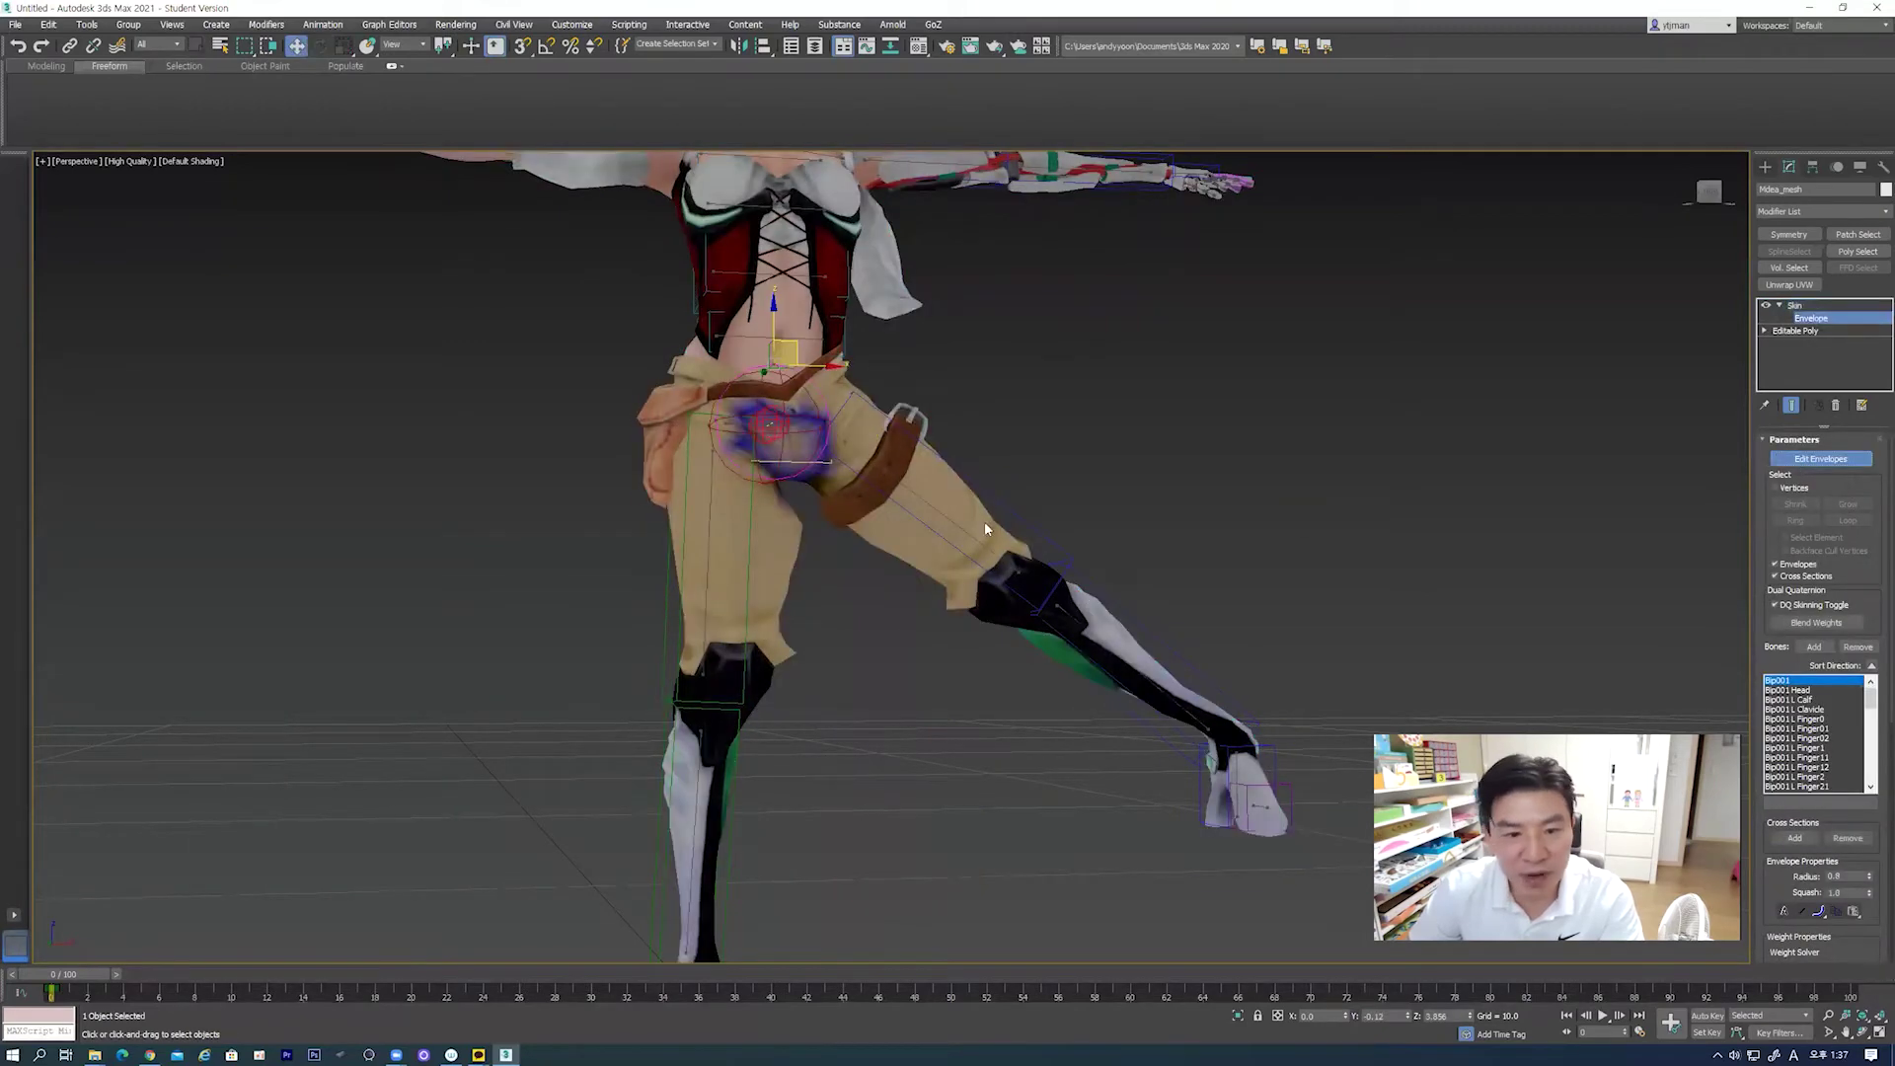
Step: Select the Bip001 R Thigh envelope and frame the view around the legs
{"action": "left_click", "coordinate": [715, 529]}
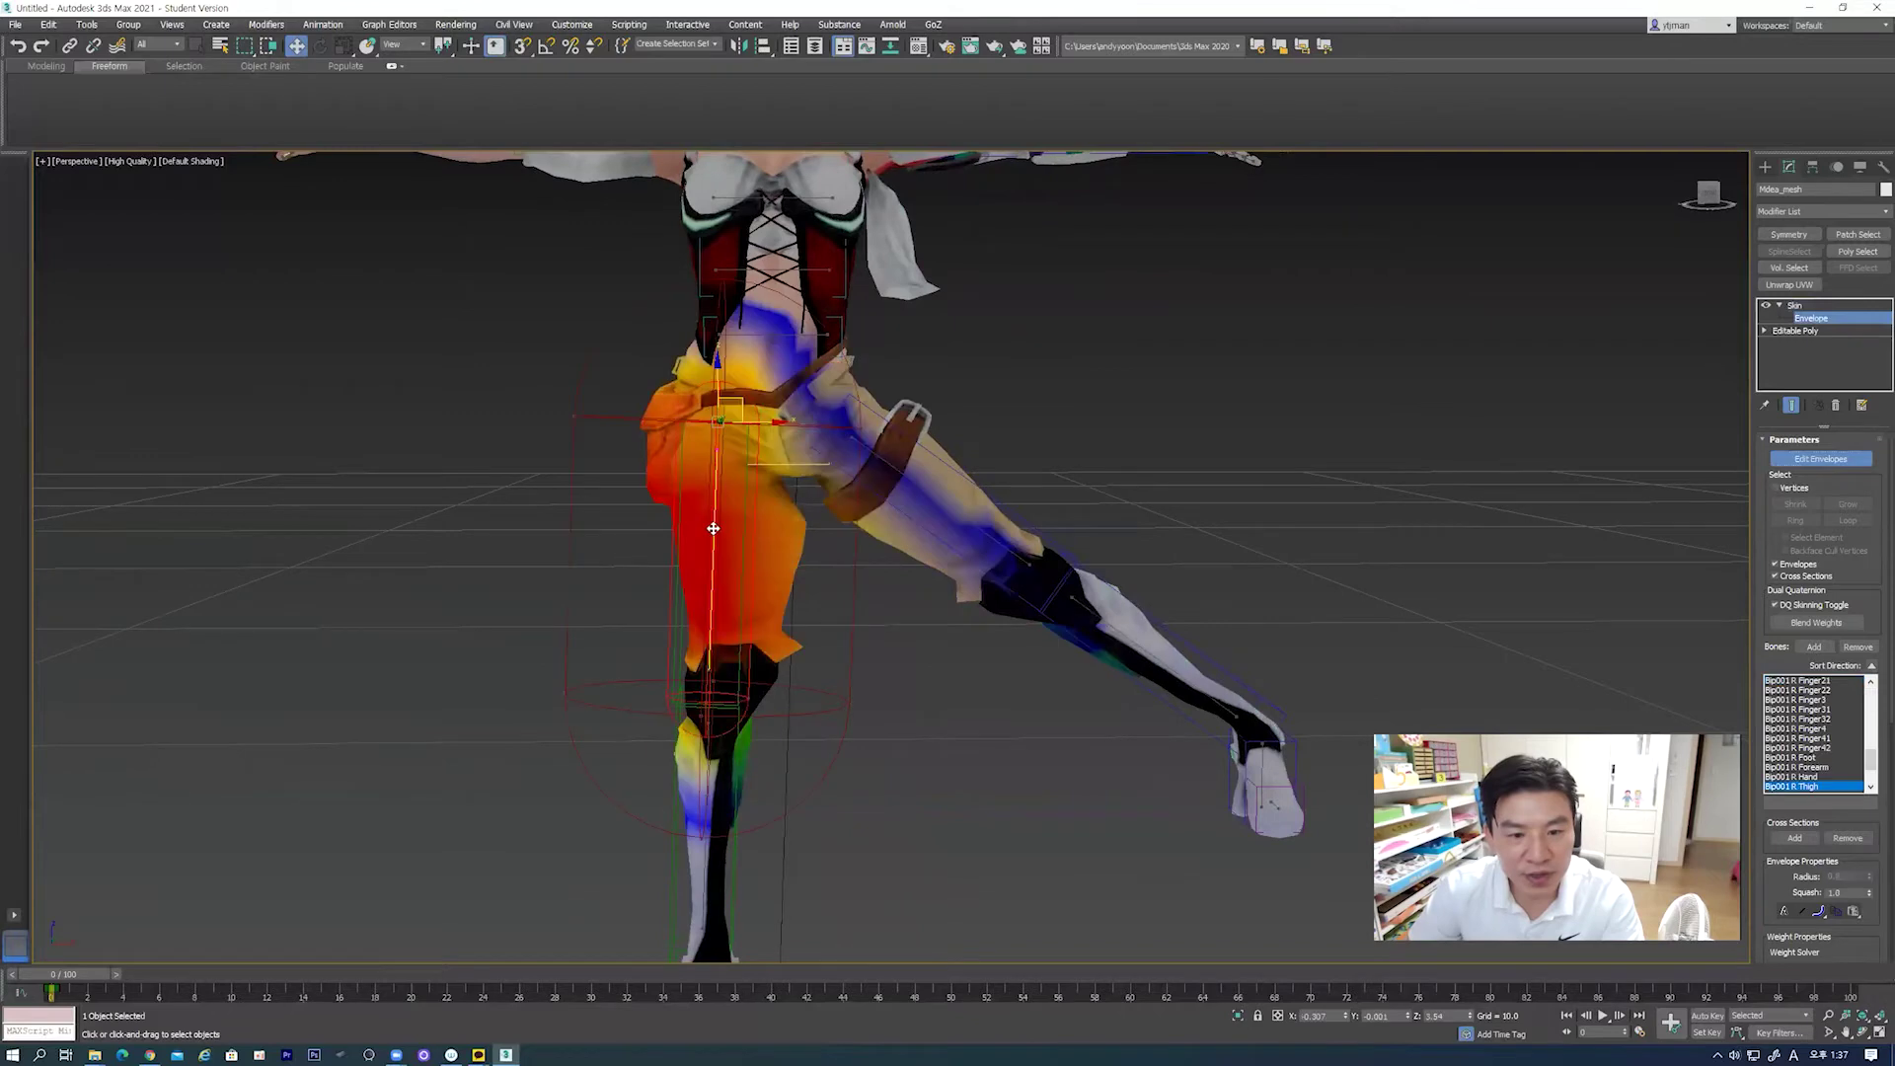
{"action": "middle_click_drag", "start_coordinate": [786, 662], "coordinate": [786, 642], "text": "alt"}
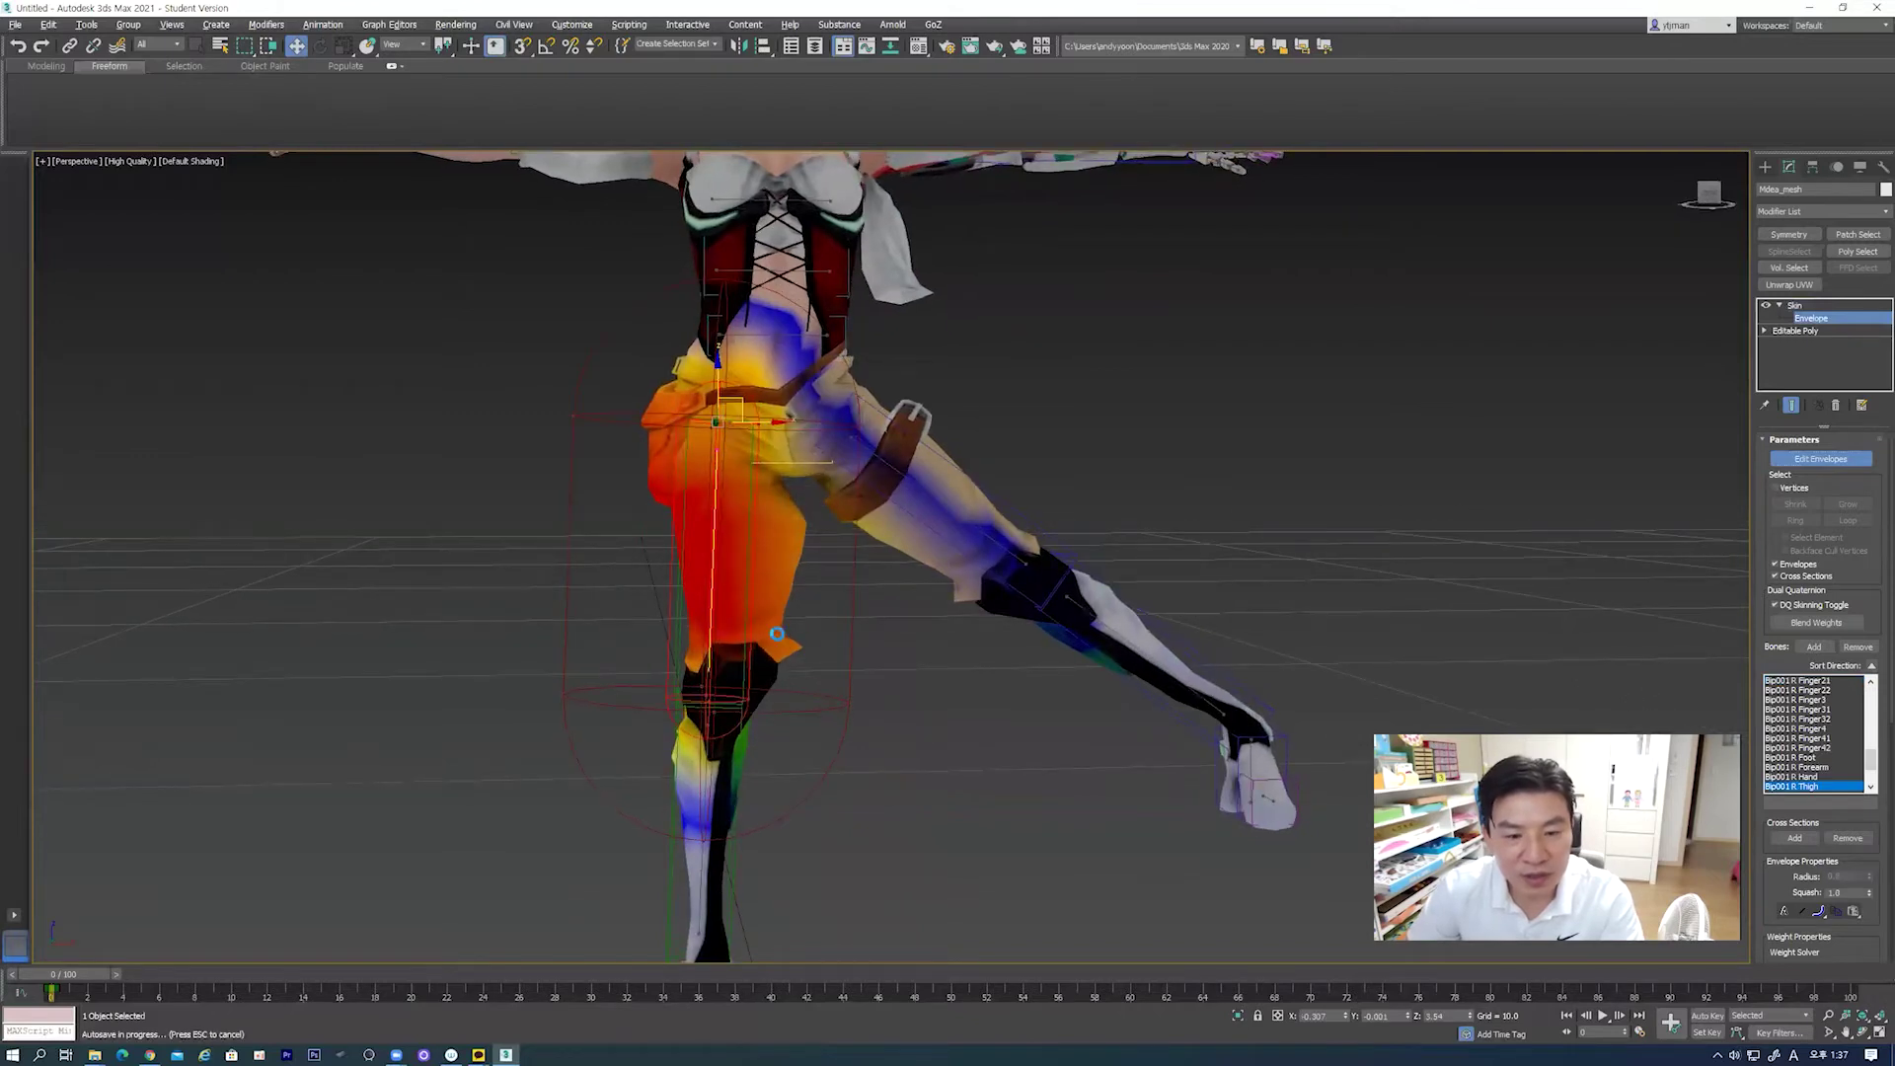
{"action": "scroll", "coordinate": [746, 533], "scroll_direction": "up", "scroll_amount": 2}
{"action": "scroll", "coordinate": [730, 558], "scroll_direction": "up", "scroll_amount": 2}
{"action": "scroll", "coordinate": [721, 592], "scroll_direction": "up", "scroll_amount": 2}
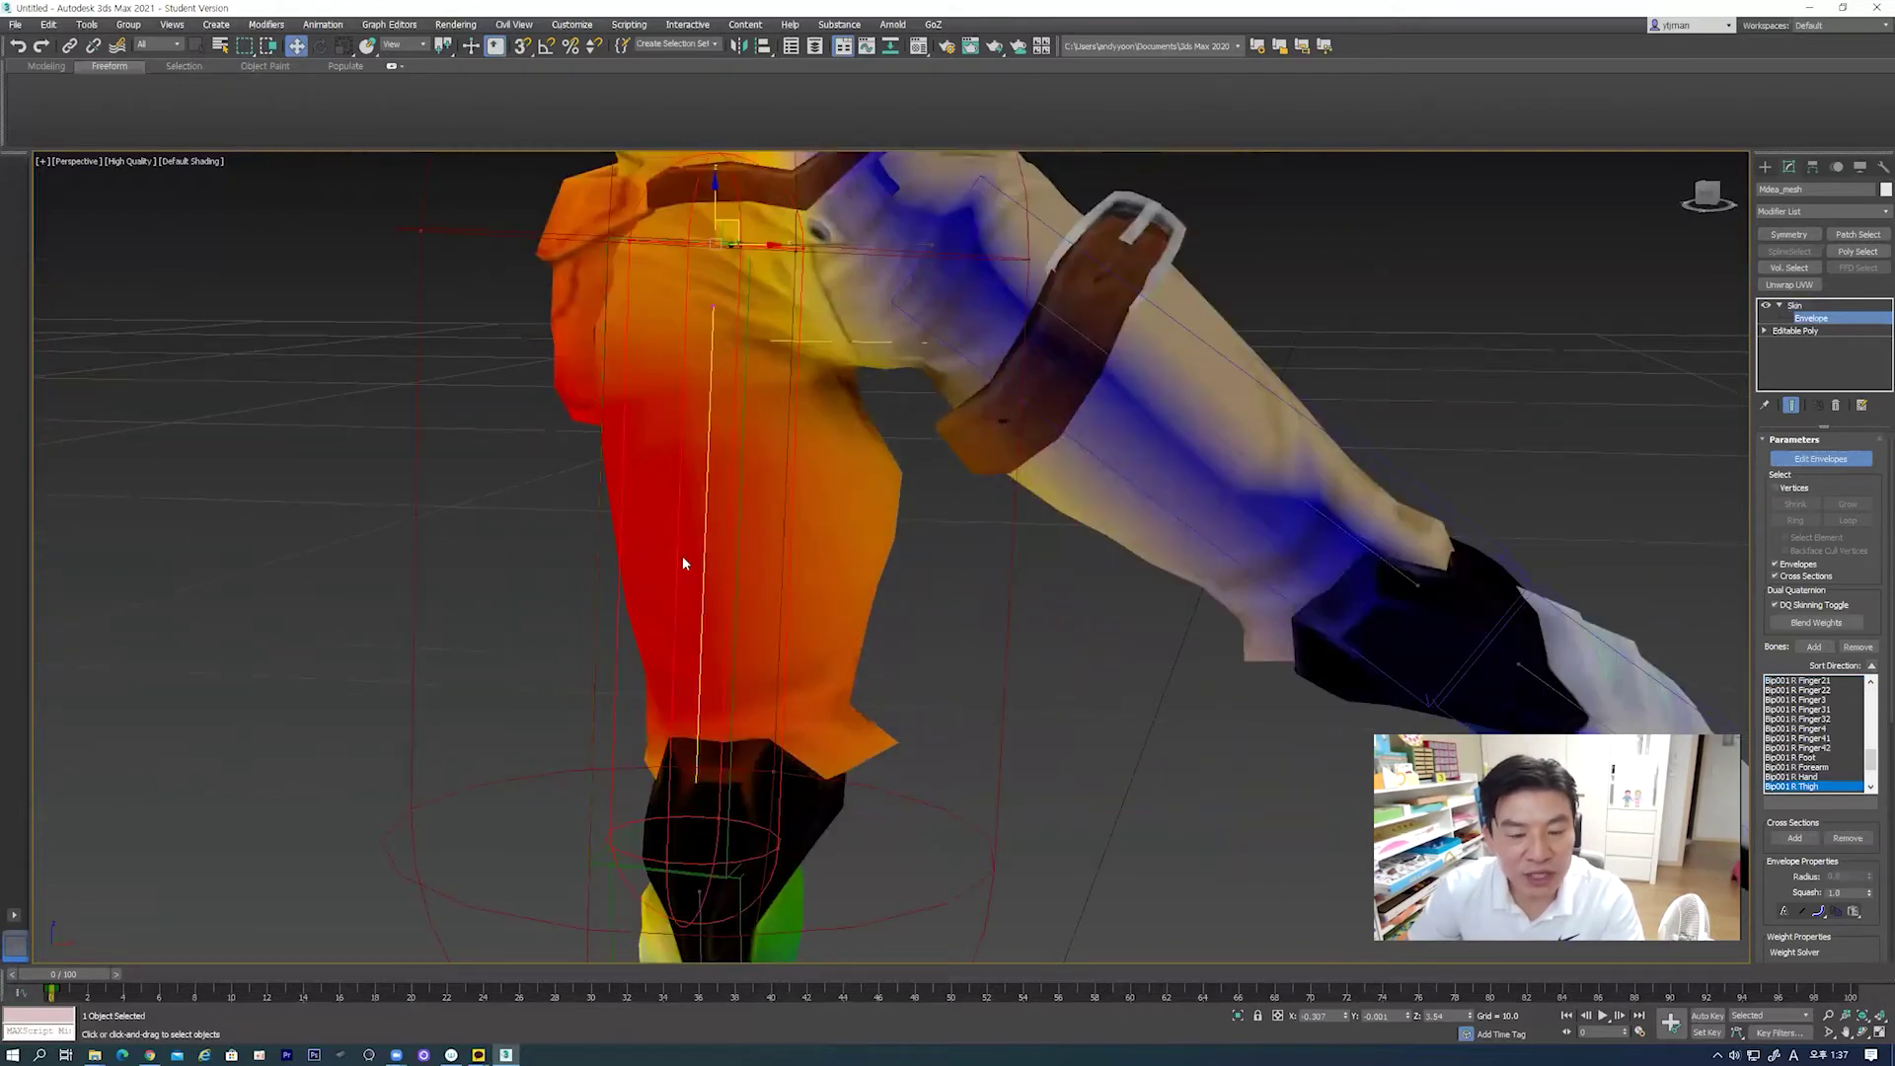
{"action": "scroll", "coordinate": [685, 561], "scroll_direction": "down", "scroll_amount": 2}
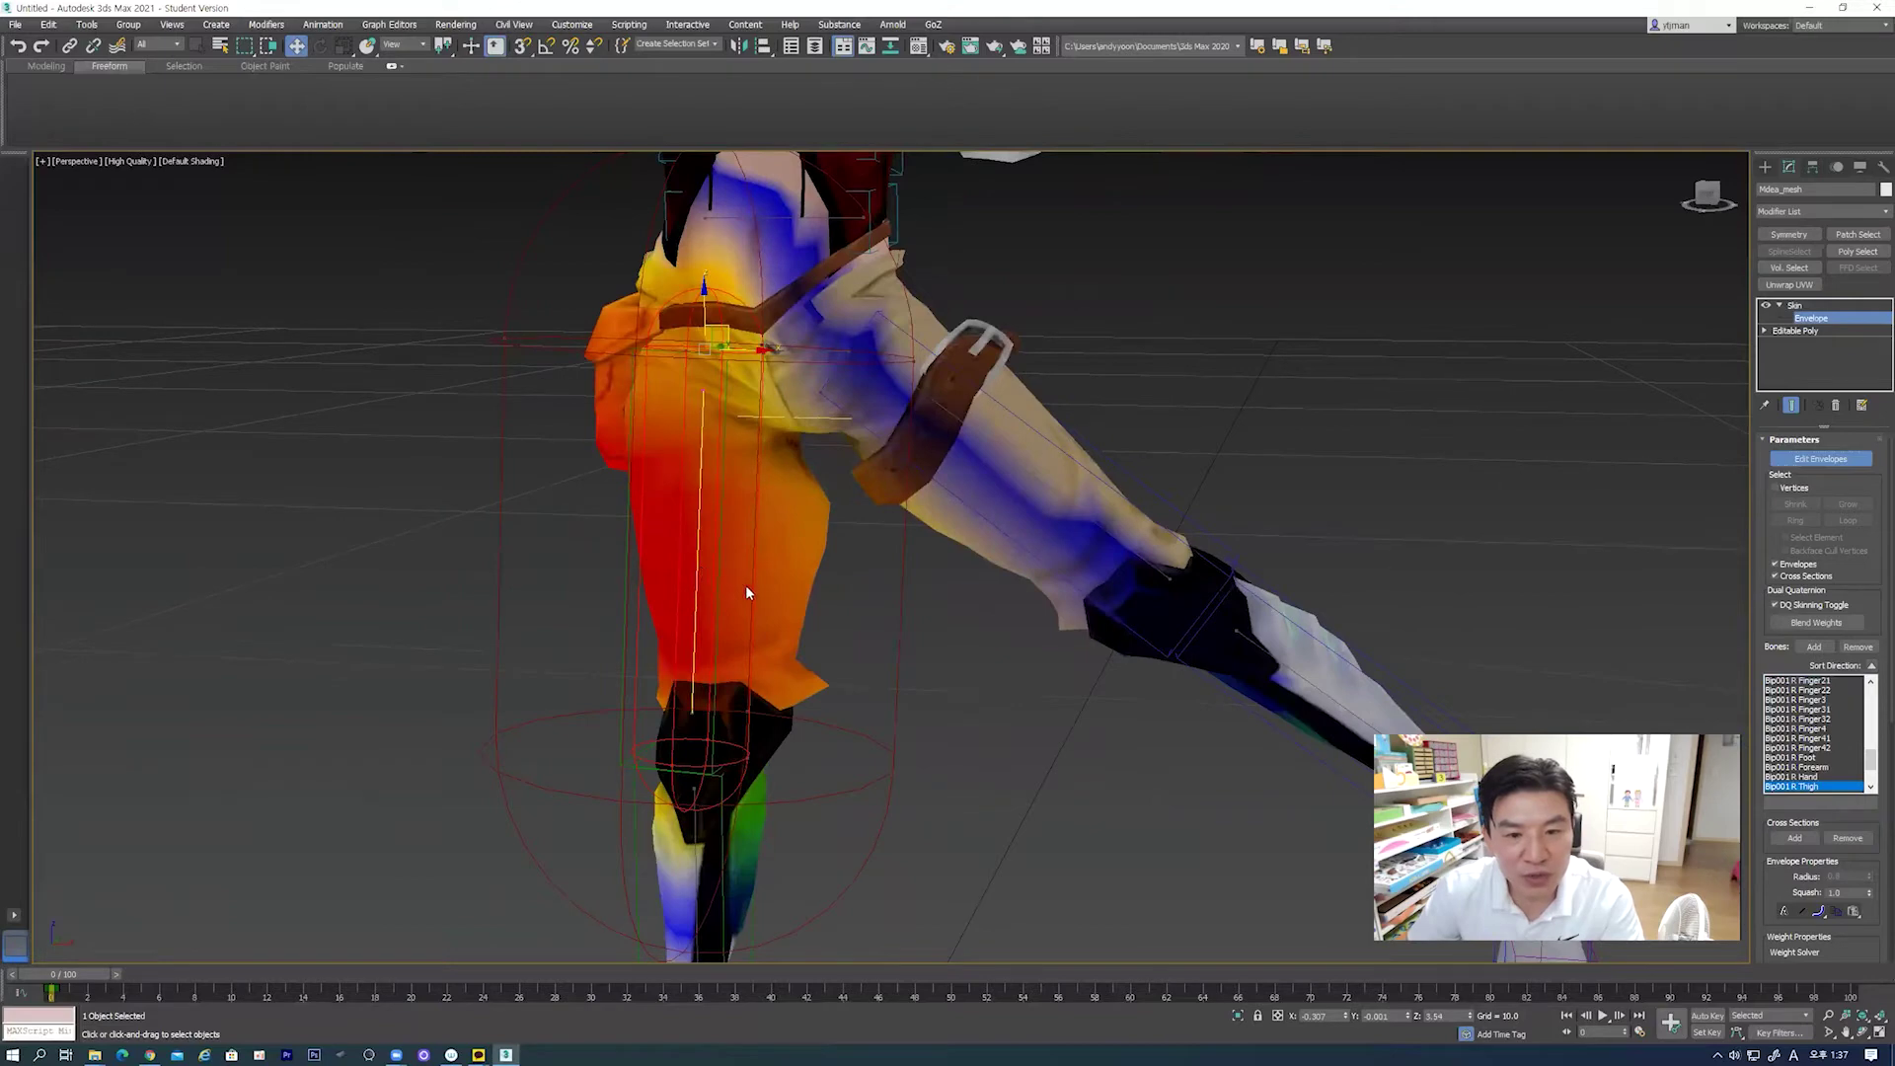
{"action": "middle_click_drag", "start_coordinate": [744, 584], "coordinate": [669, 565], "text": "alt"}
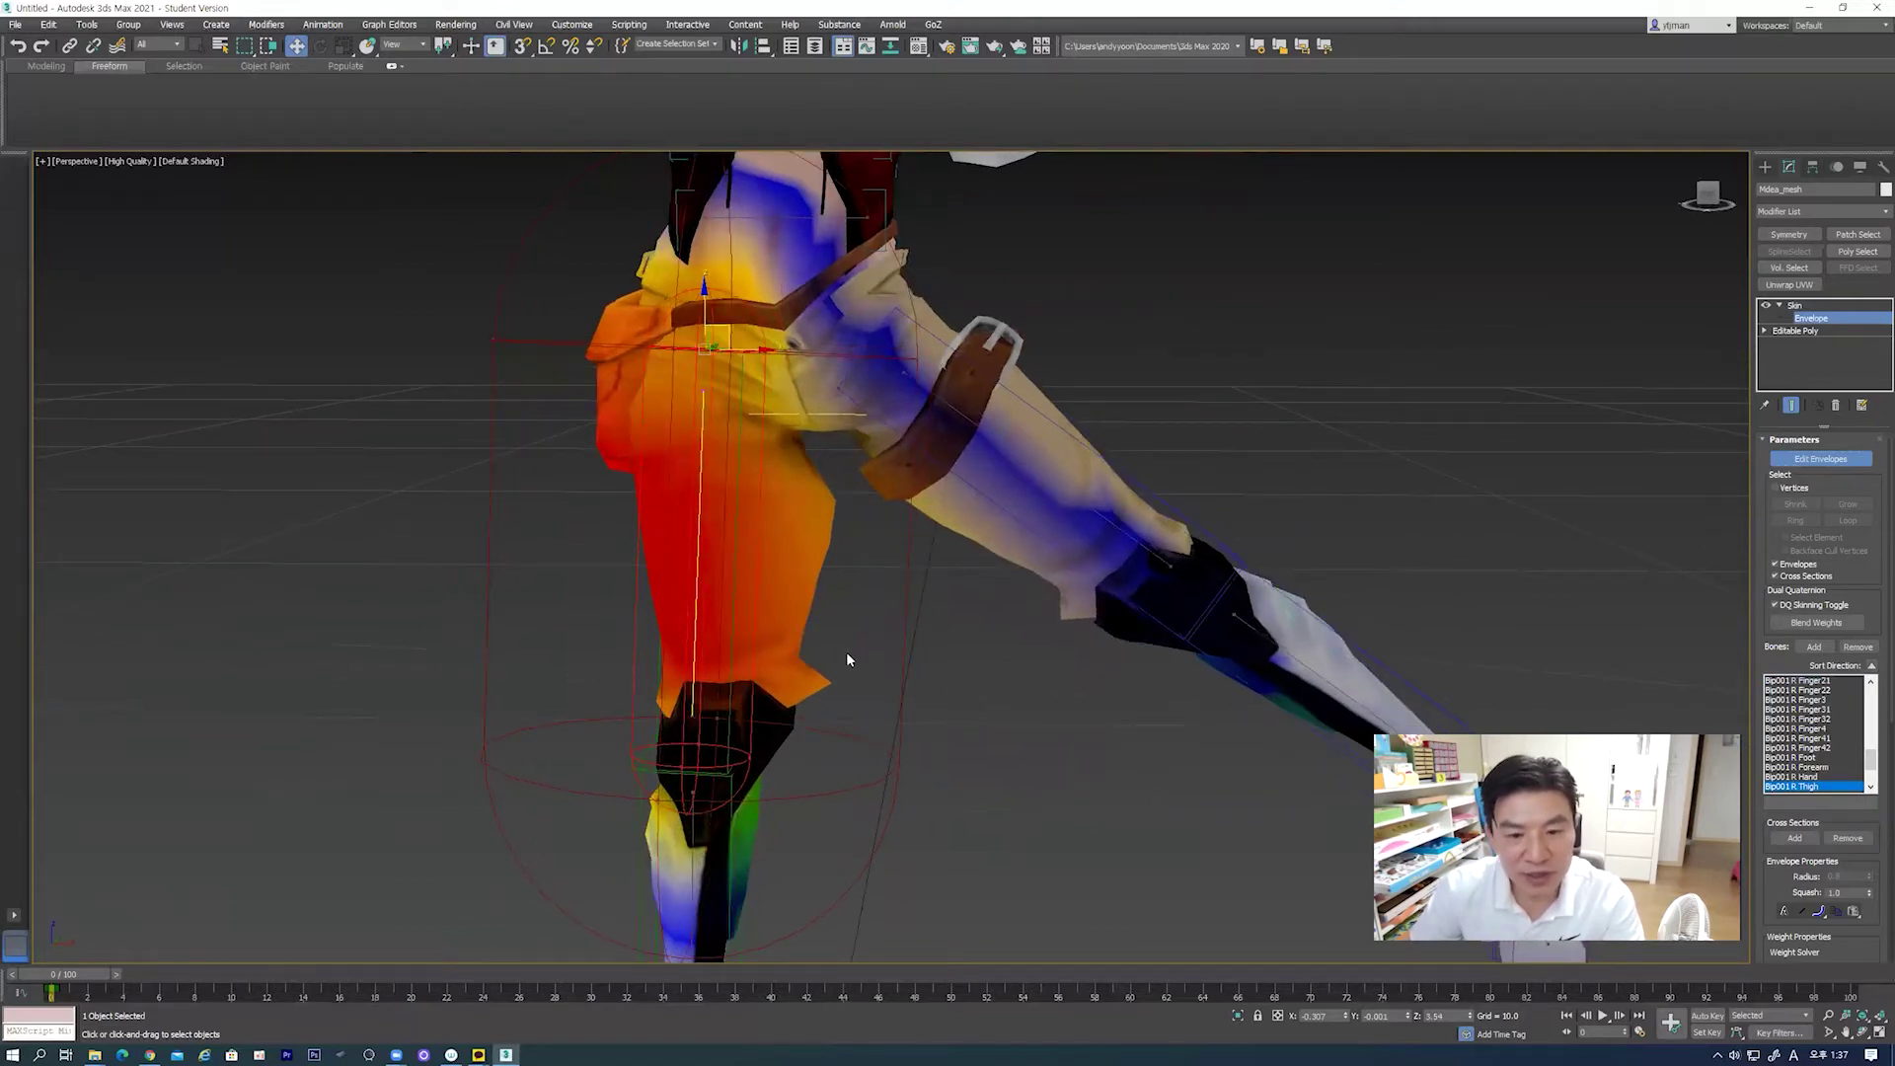
{"action": "middle_click_drag", "start_coordinate": [967, 609], "coordinate": [959, 558], "text": "alt"}
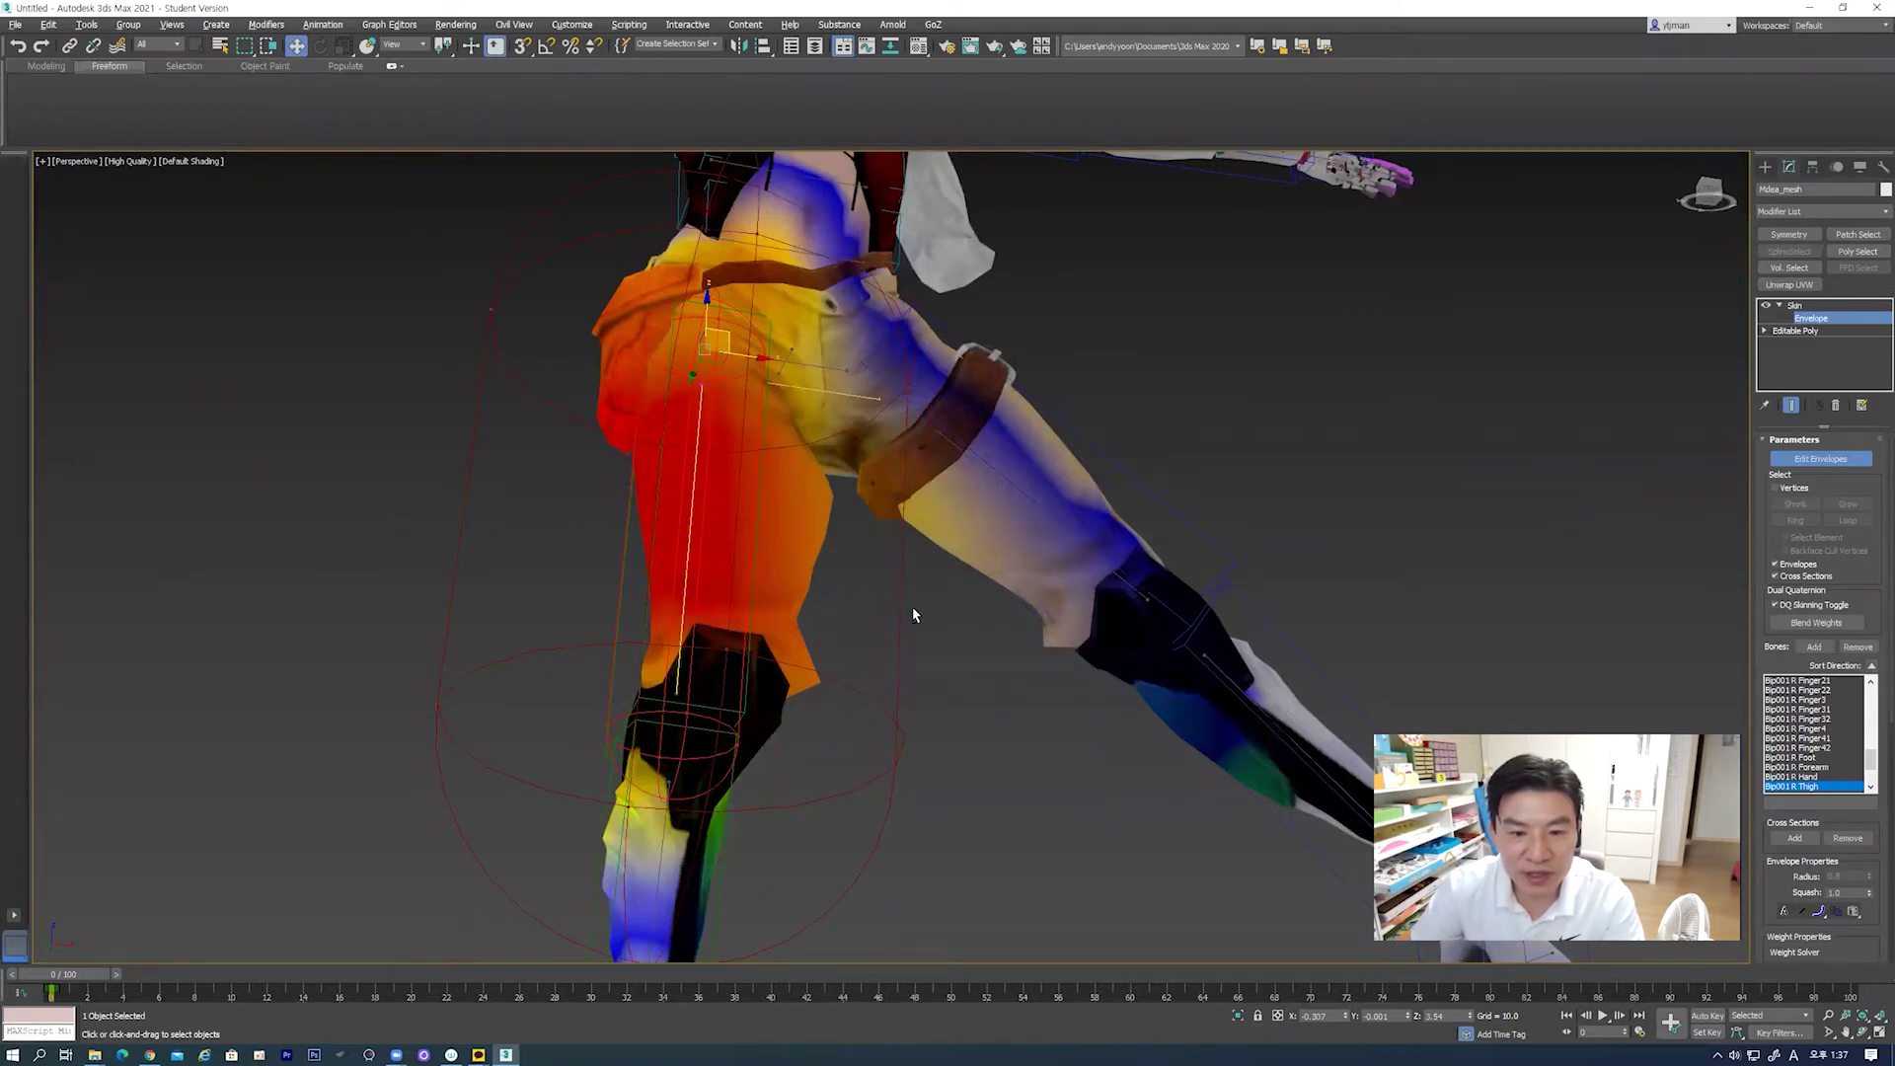
{"action": "scroll", "coordinate": [893, 631], "scroll_direction": "down", "scroll_amount": 3}
{"action": "scroll", "coordinate": [880, 649], "scroll_direction": "down", "scroll_amount": 5}
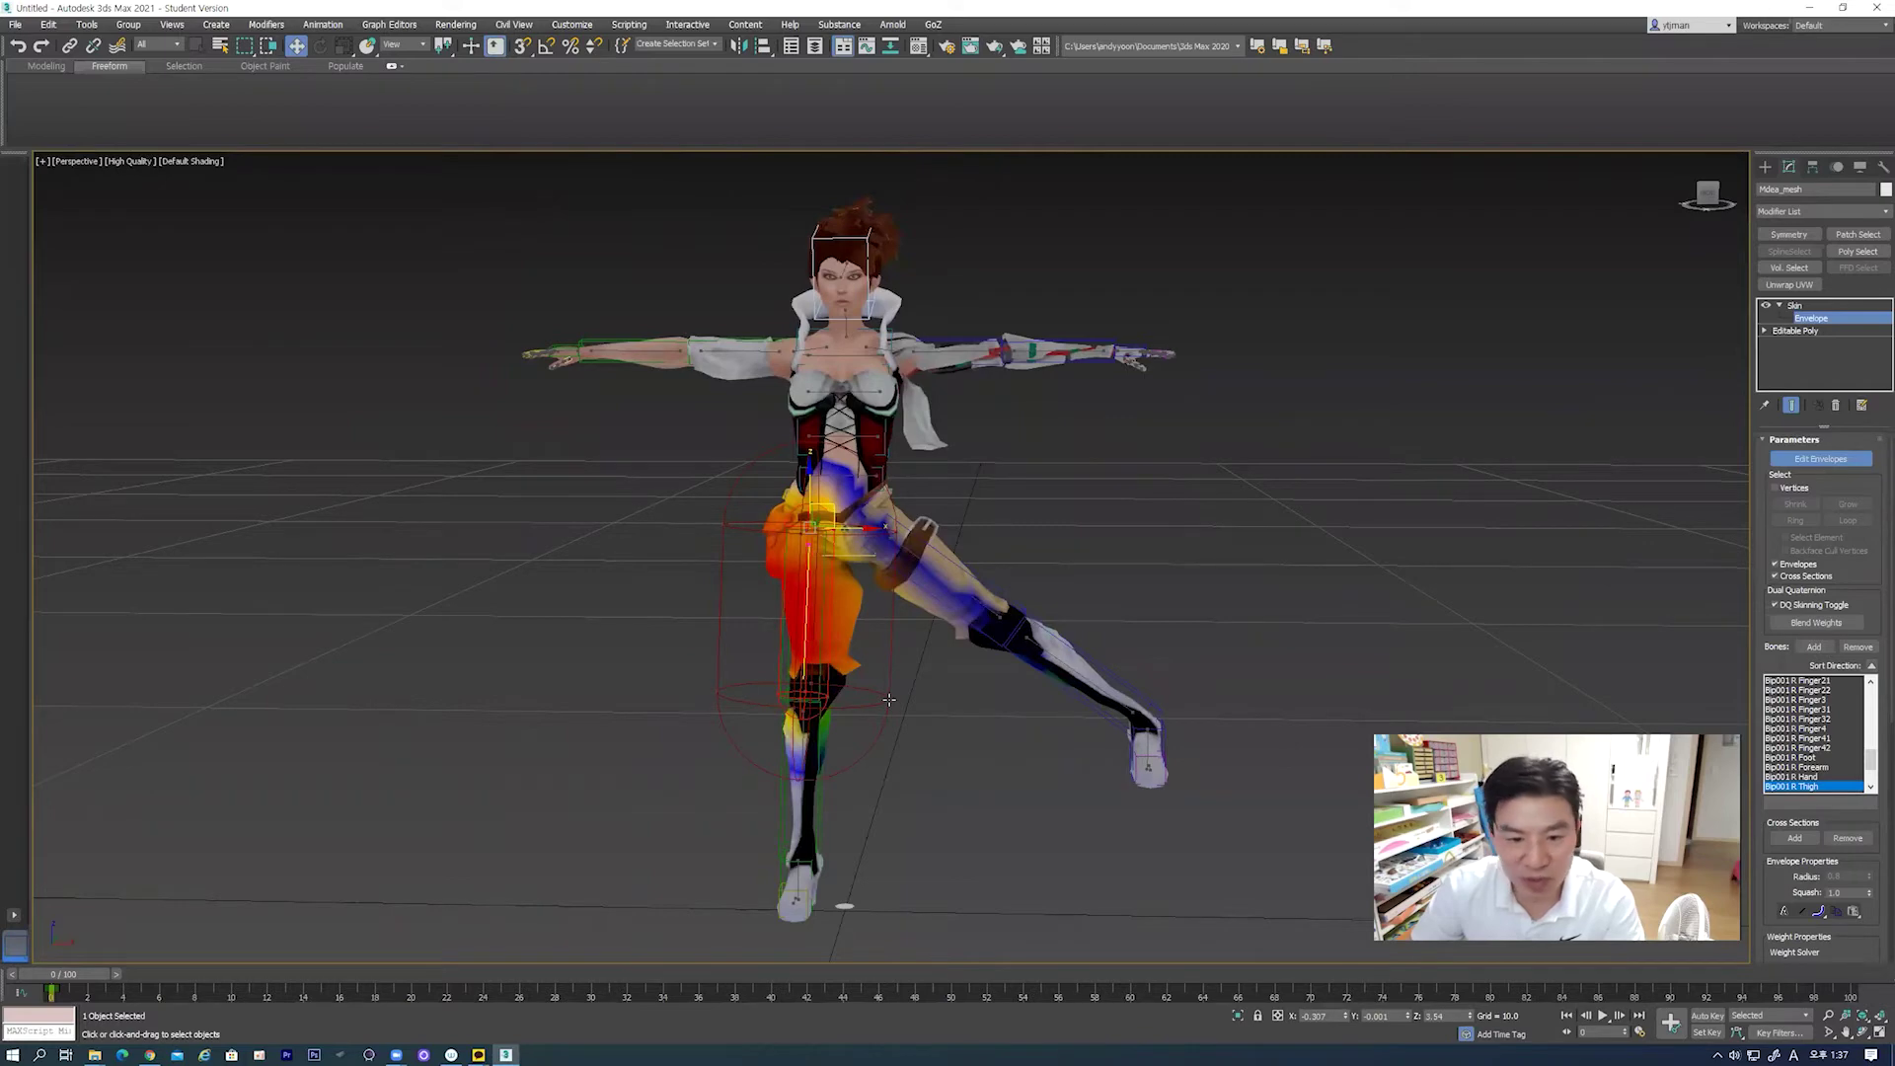
Step: Shrink the thigh envelope's cross-section radii to about 1.211, 1.258 and 0.571
{"action": "left_click", "coordinate": [889, 700]}
{"action": "scroll", "coordinate": [877, 704], "scroll_direction": "up", "scroll_amount": 5}
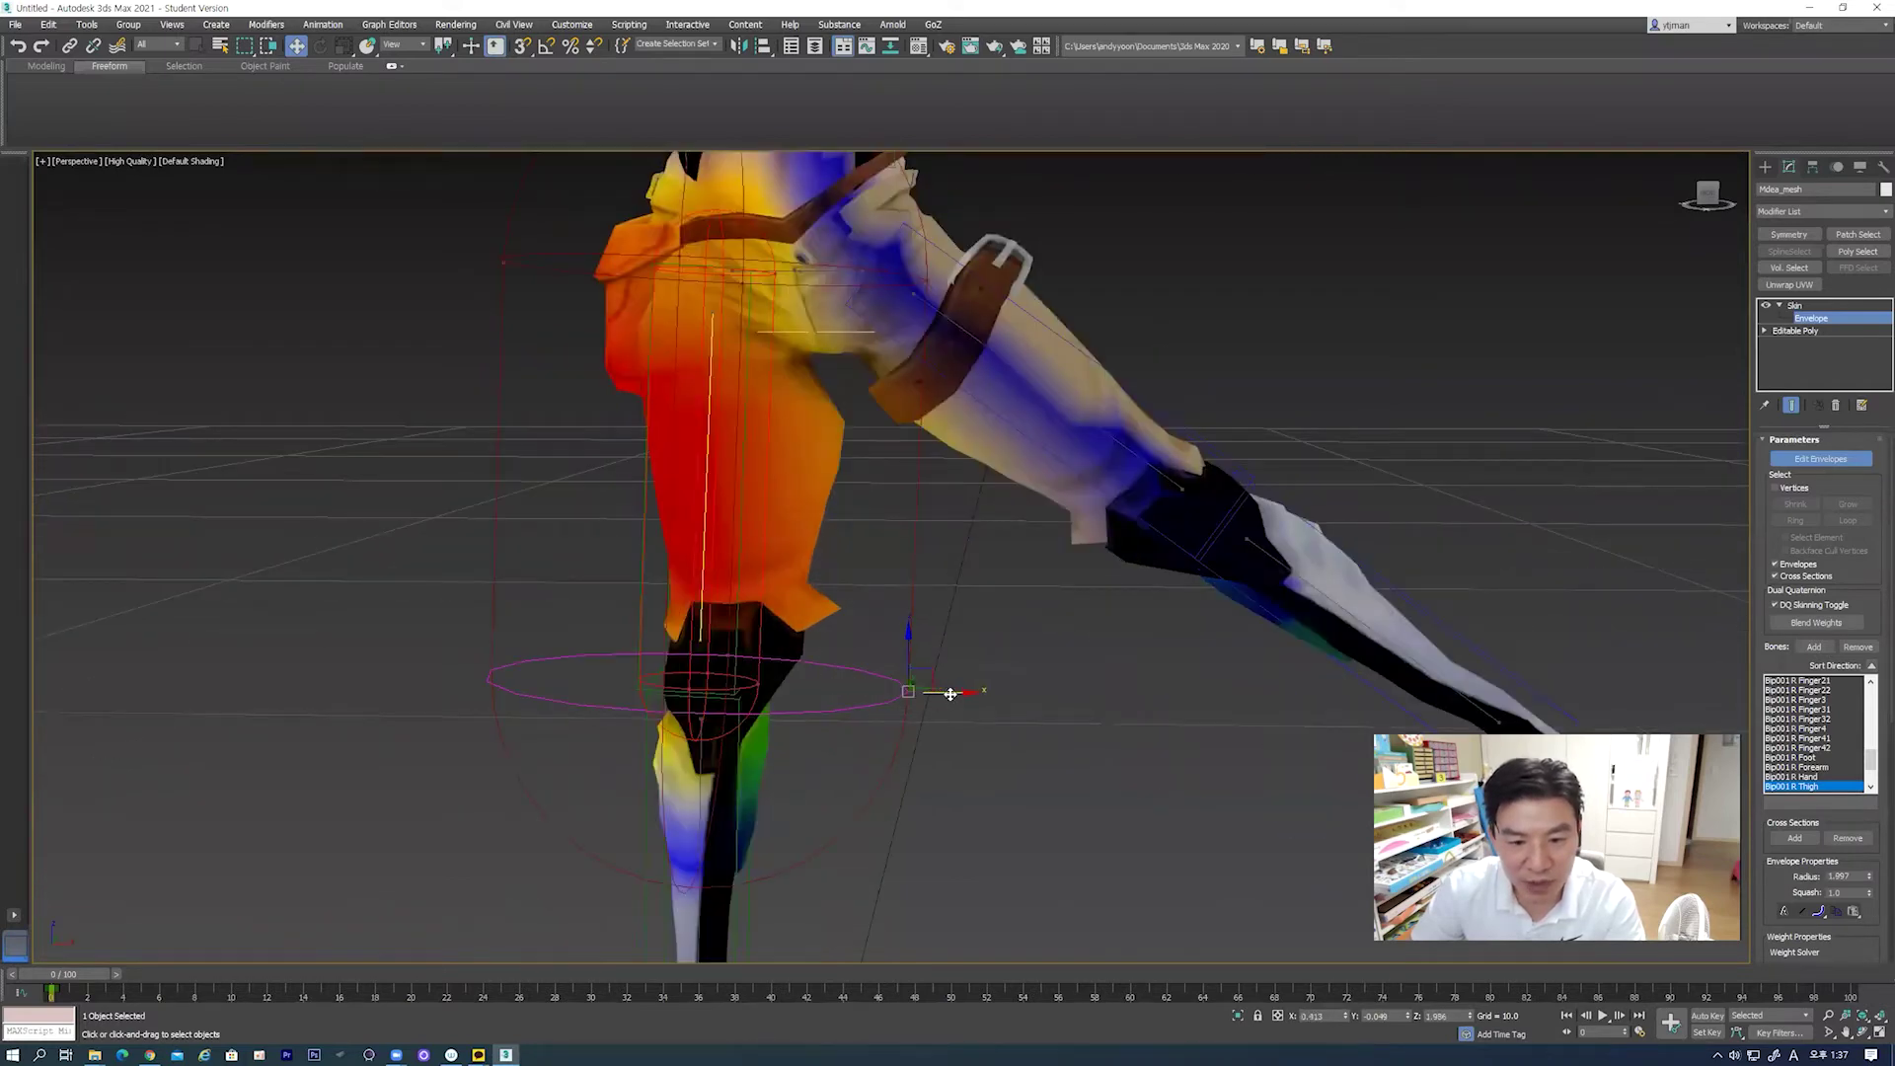
{"action": "left_click_drag", "start_coordinate": [938, 692], "coordinate": [863, 687]}
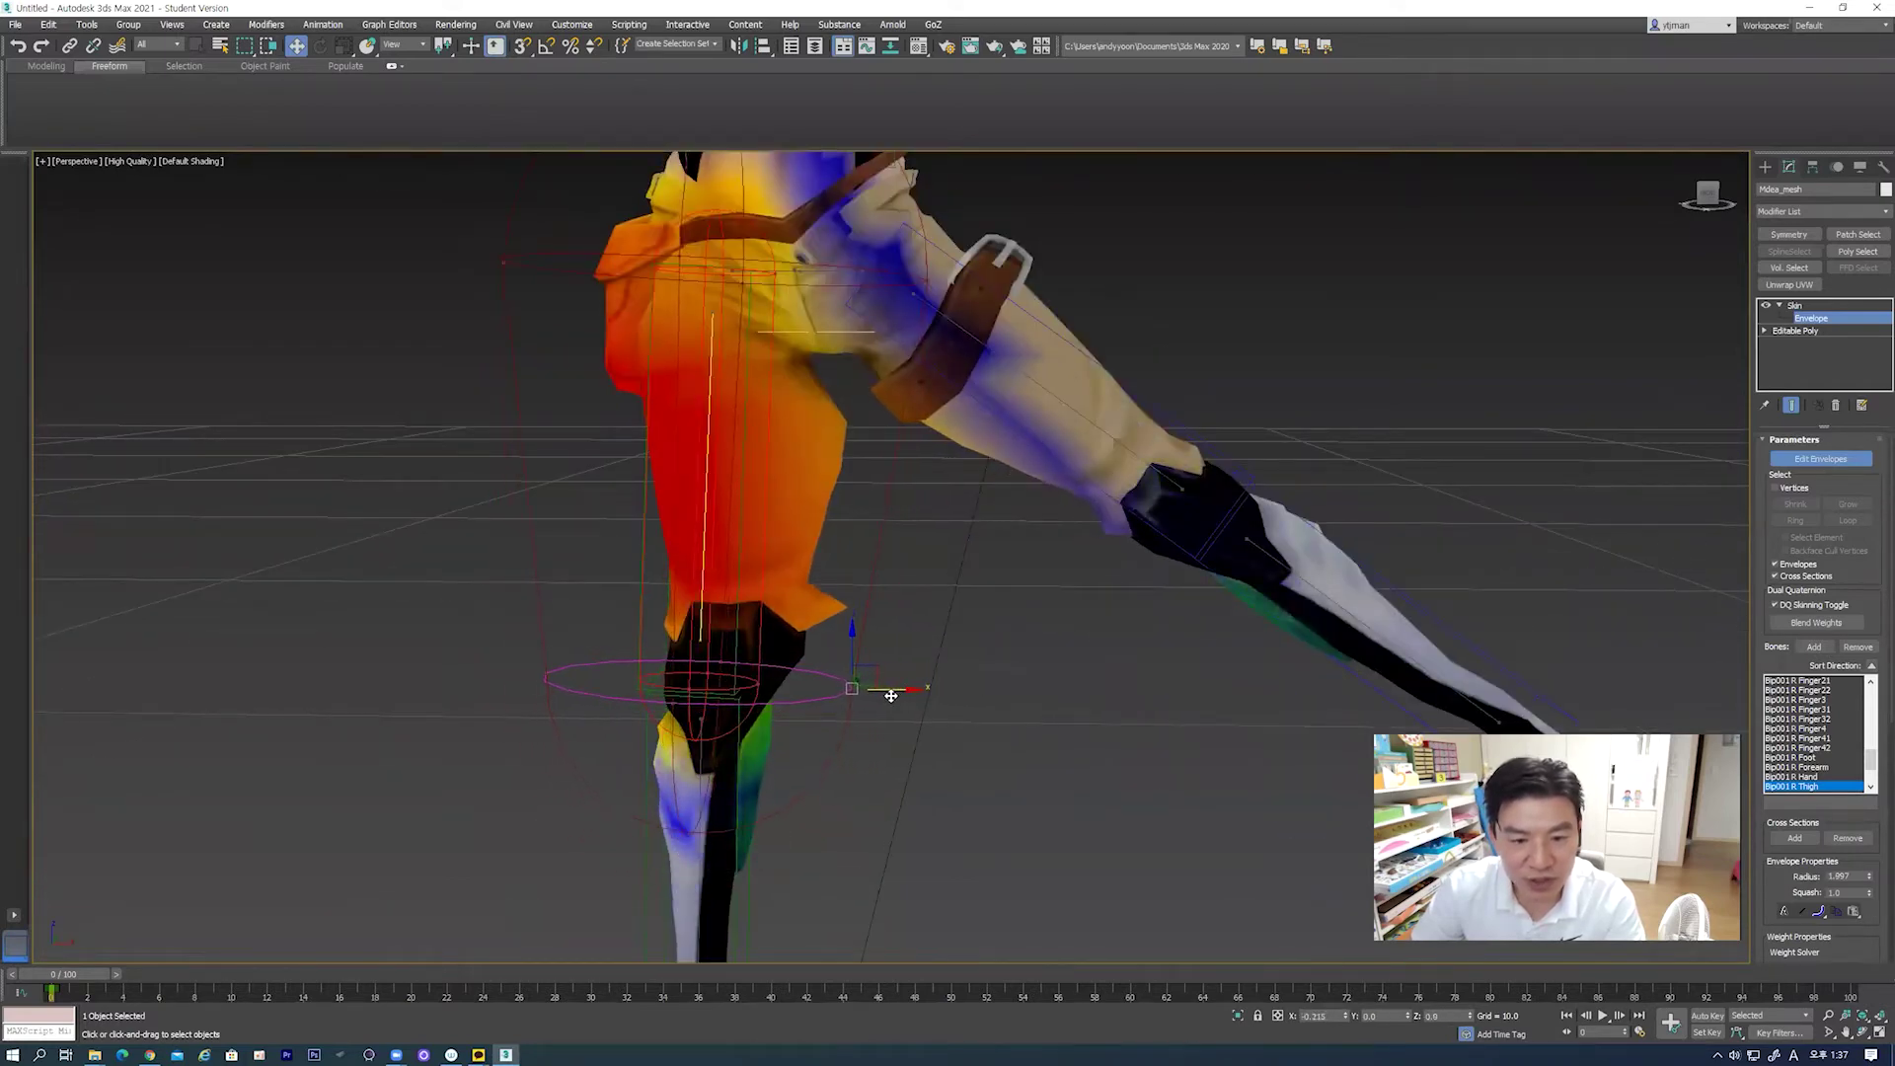
{"action": "left_click_drag", "start_coordinate": [935, 287], "coordinate": [865, 286]}
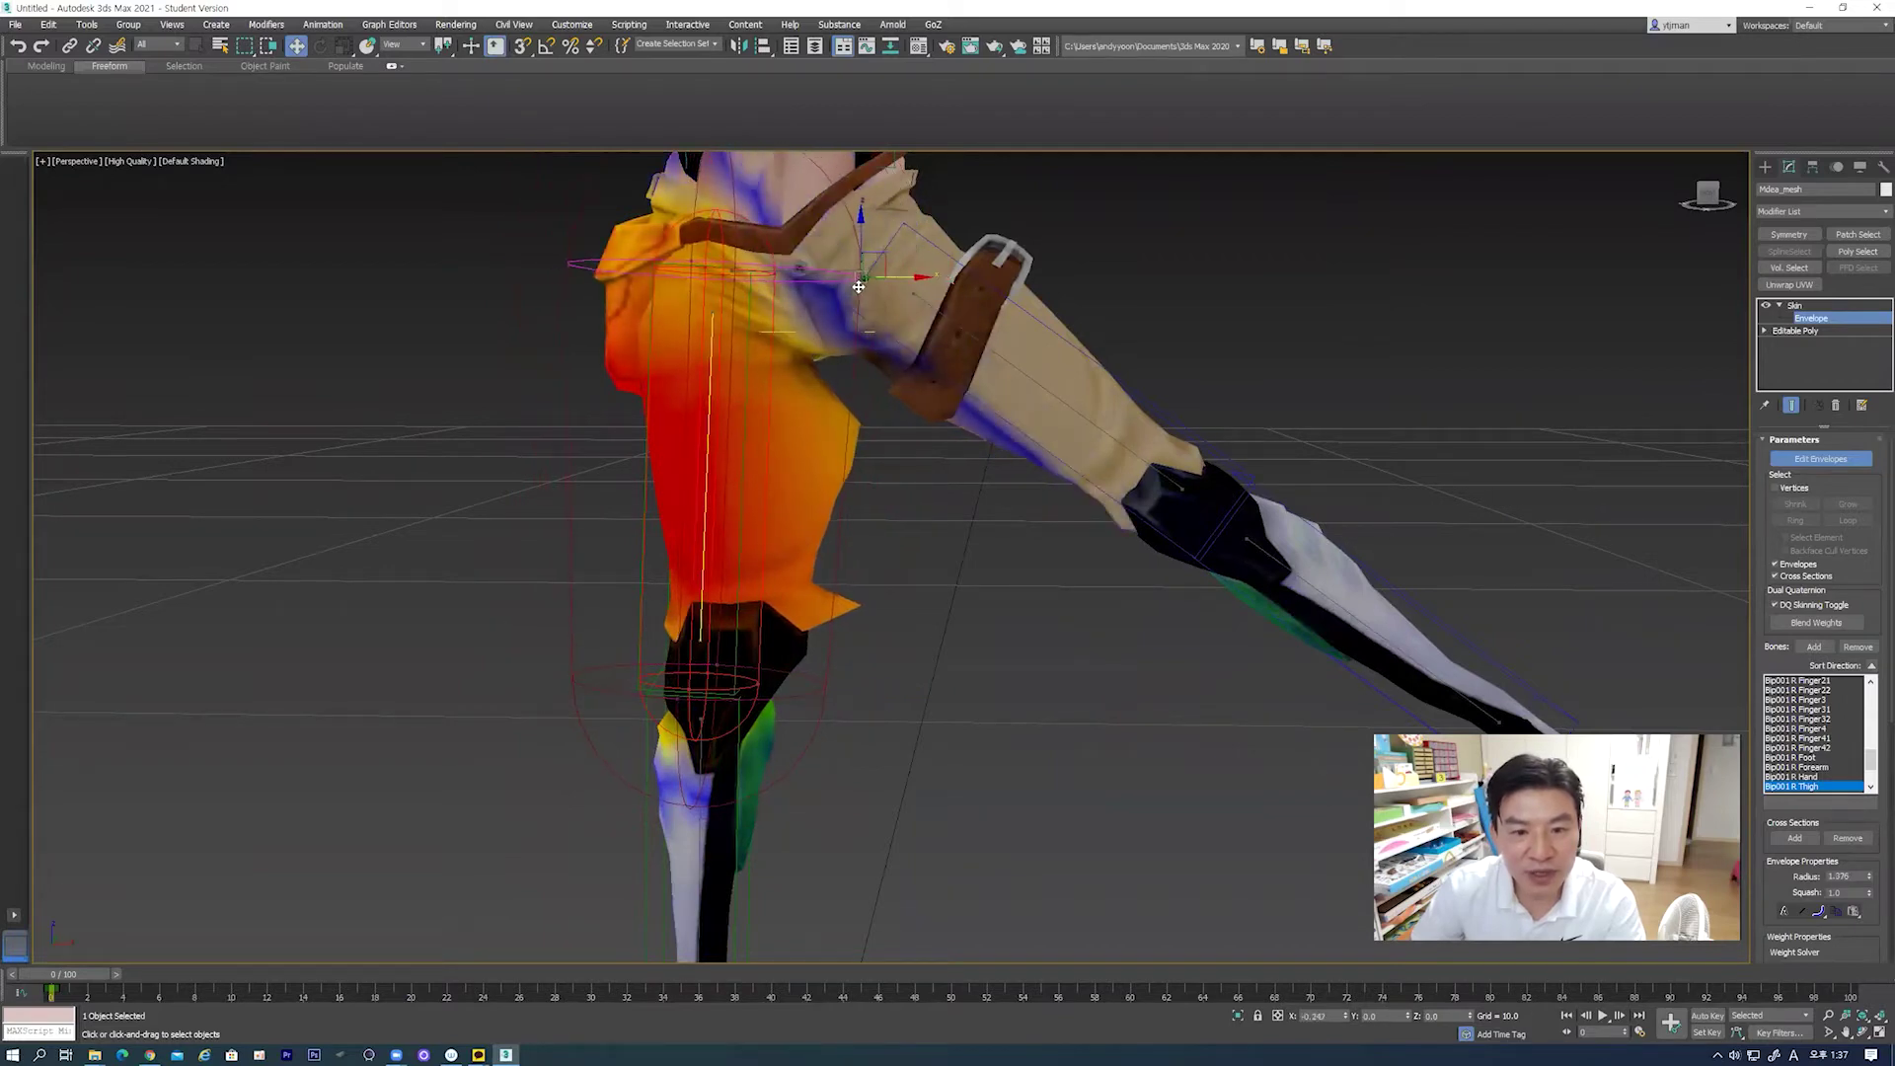
{"action": "mouse_move", "coordinate": [866, 287]}
{"action": "left_mouse_down"}
{"action": "mouse_move", "coordinate": [848, 289]}
{"action": "mouse_move", "coordinate": [896, 298]}
{"action": "left_mouse_up"}
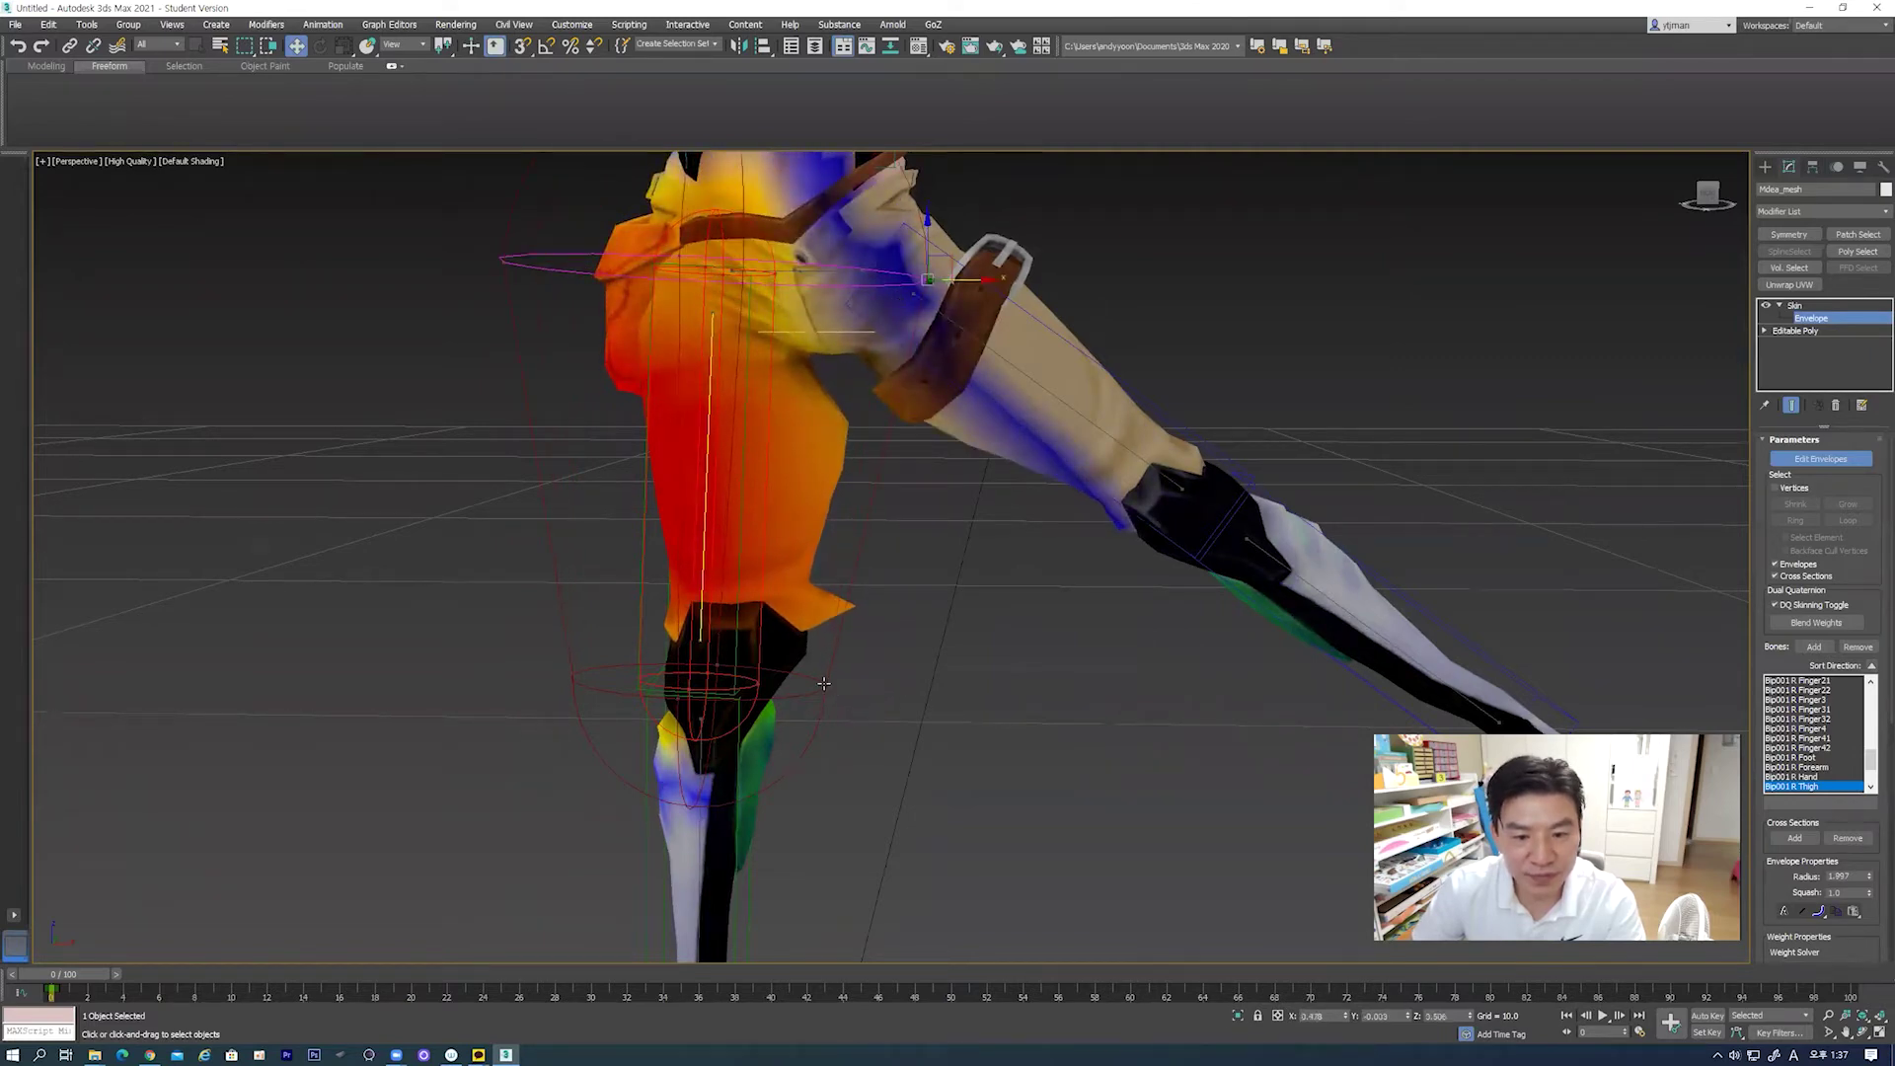
{"action": "mouse_move", "coordinate": [837, 681]}
{"action": "left_mouse_down"}
{"action": "mouse_move", "coordinate": [1015, 690]}
{"action": "mouse_move", "coordinate": [859, 678]}
{"action": "mouse_move", "coordinate": [876, 669]}
{"action": "mouse_move", "coordinate": [826, 686]}
{"action": "left_mouse_up"}
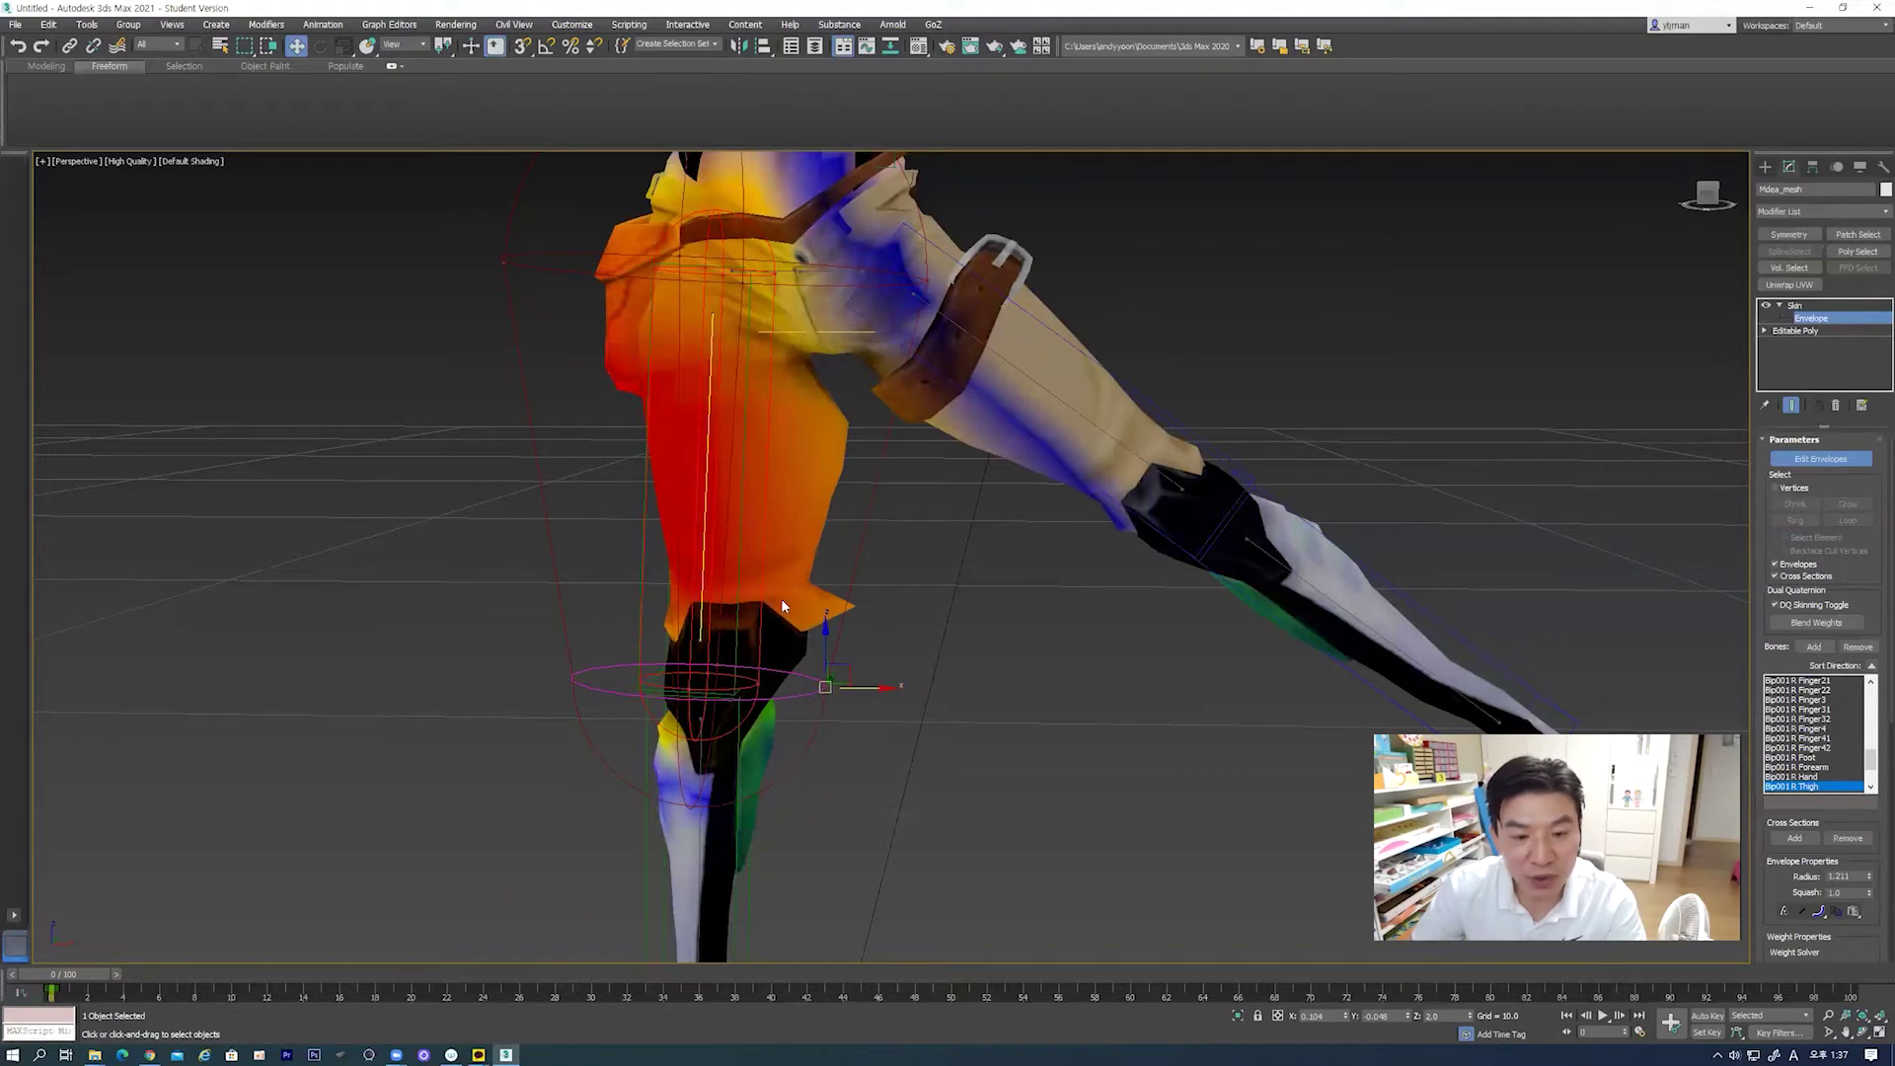
{"action": "left_click_drag", "start_coordinate": [756, 685], "coordinate": [834, 688]}
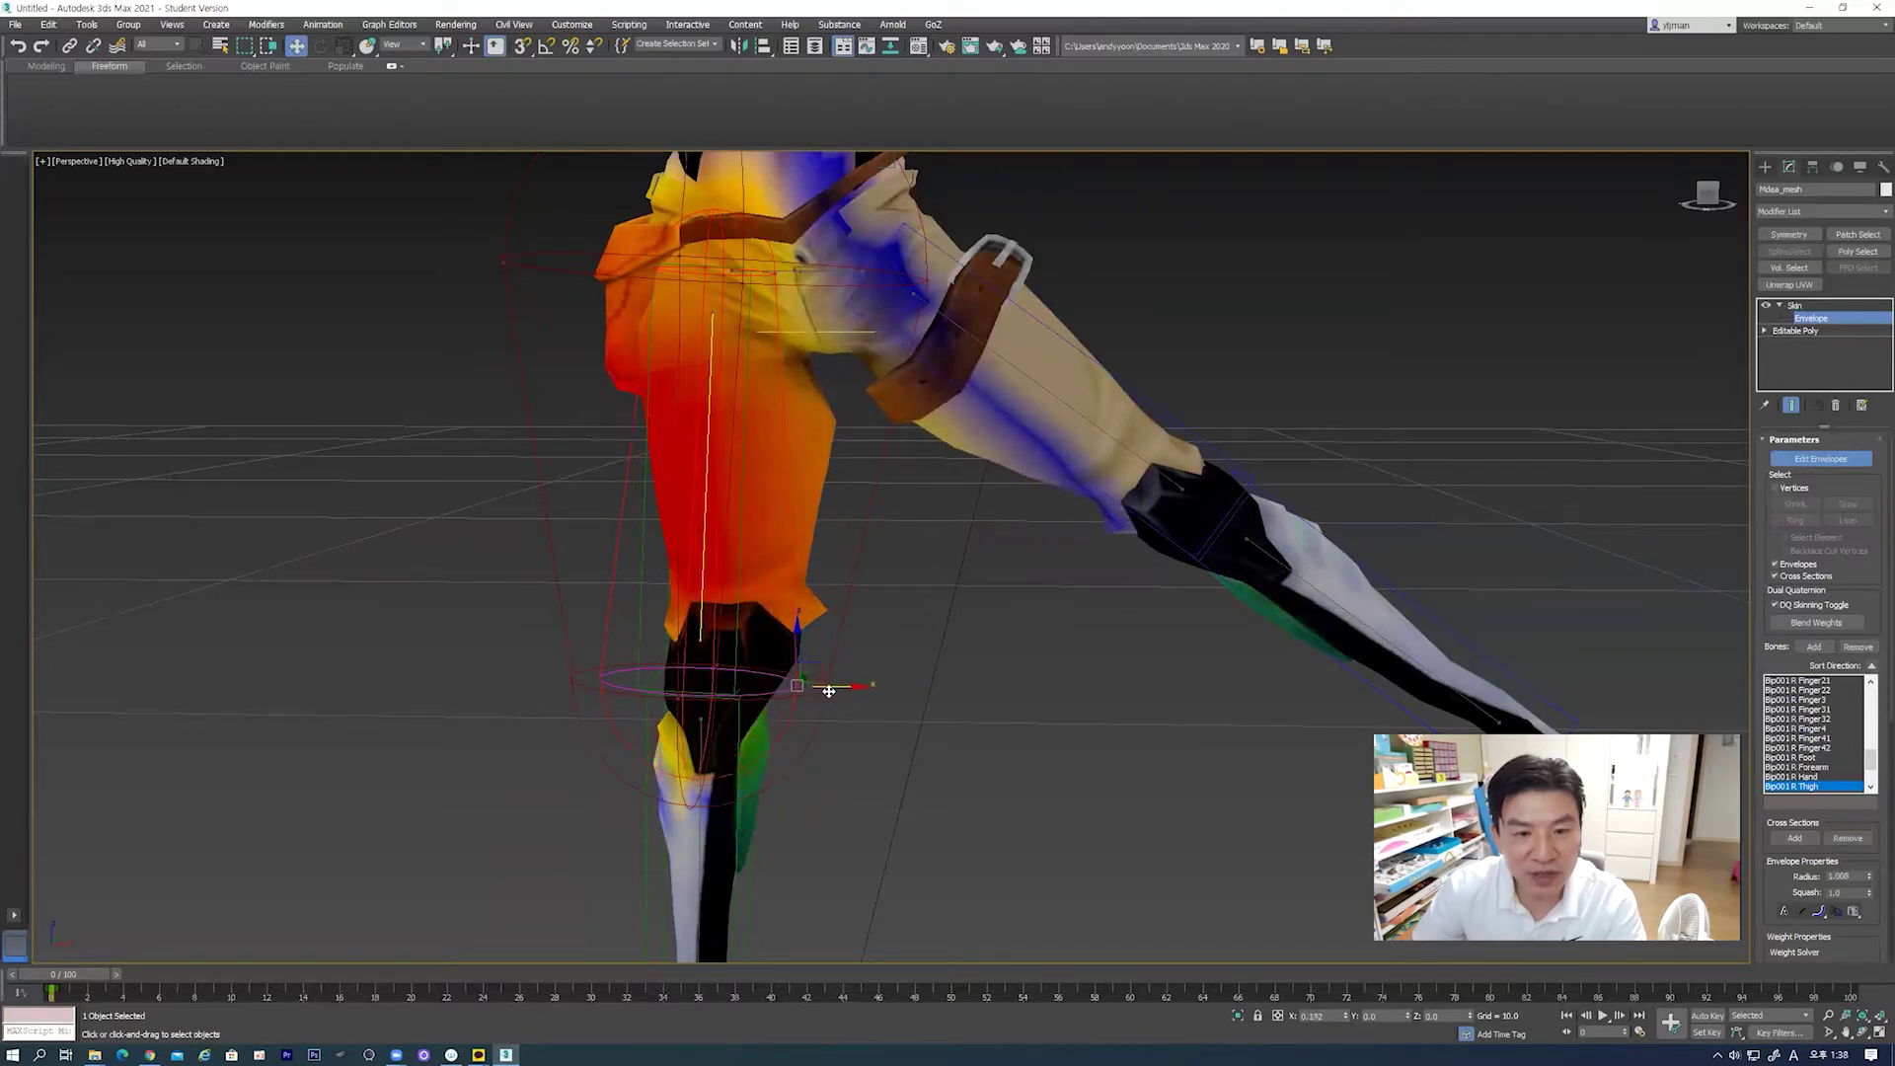
{"action": "left_click", "coordinate": [778, 272]}
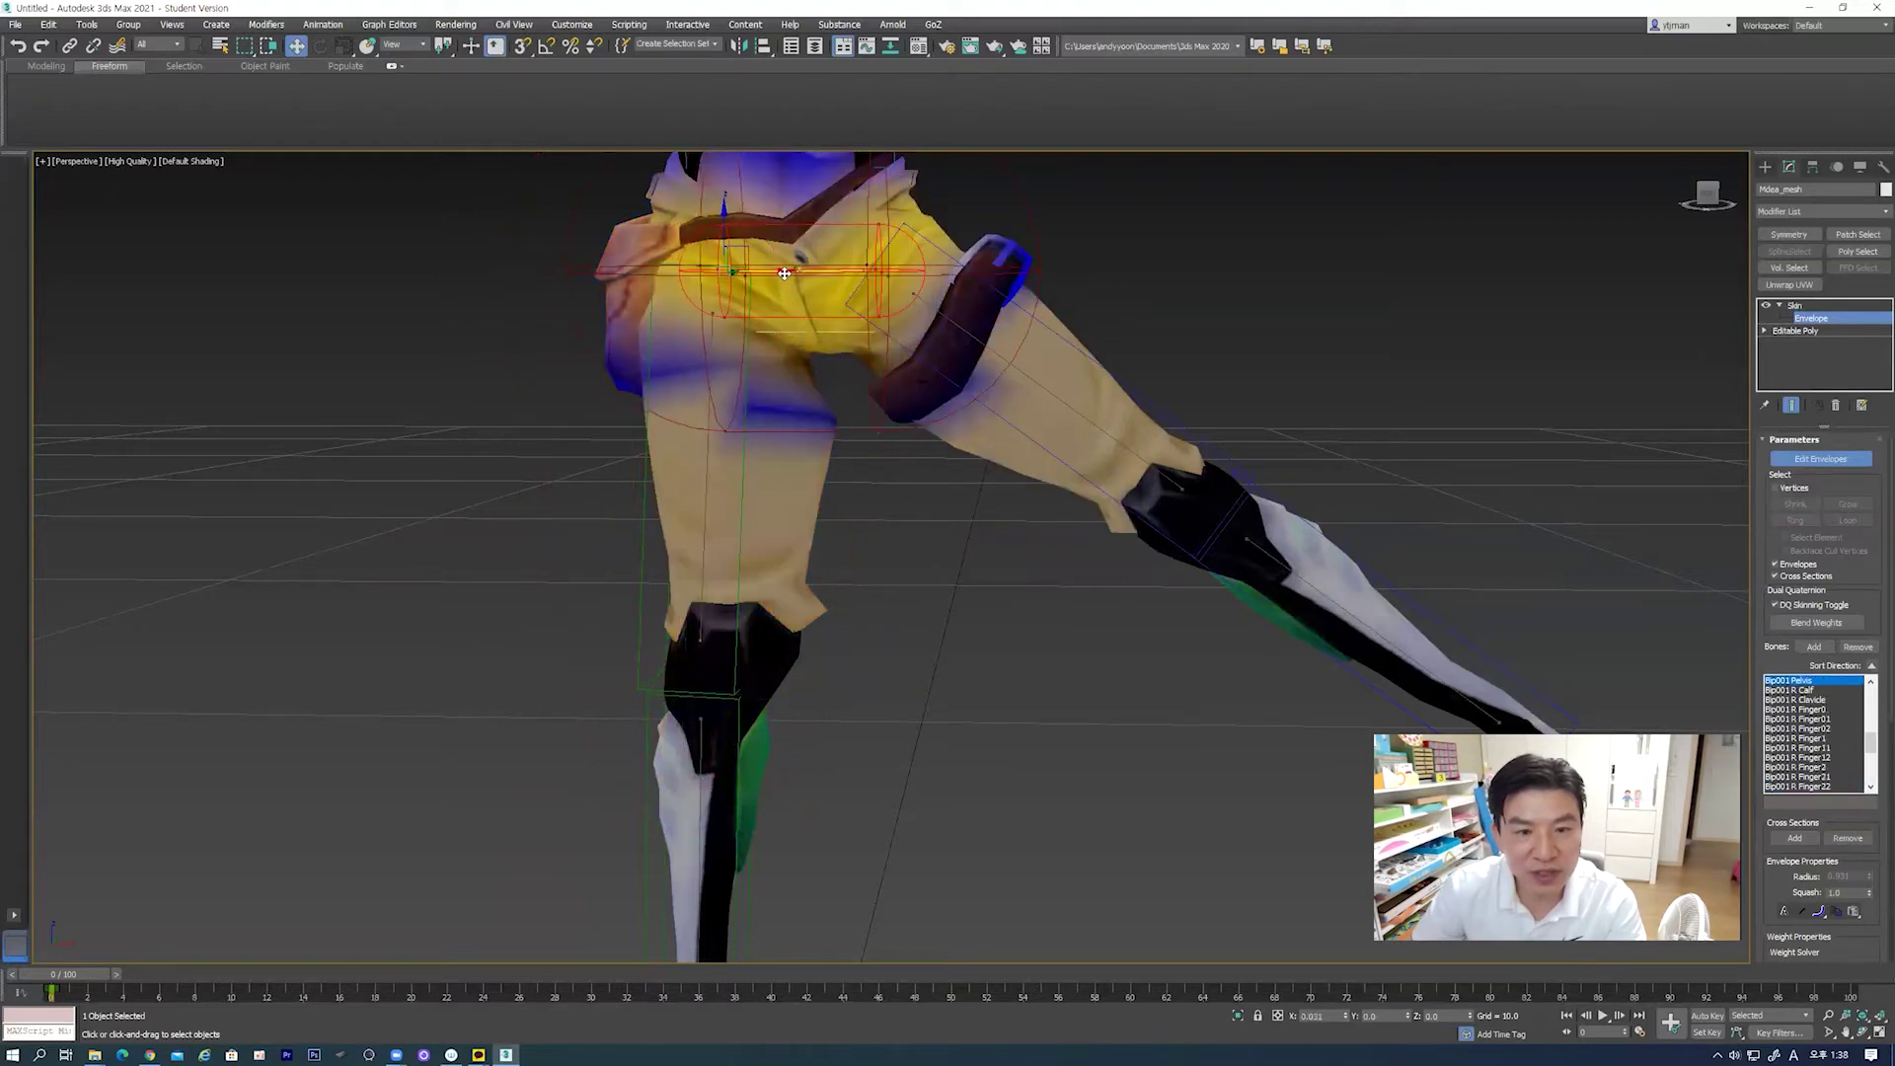
Step: Reselect the R Thigh envelope and slide its upper point right across the hip
{"action": "left_click", "coordinate": [711, 454]}
{"action": "left_click", "coordinate": [774, 271]}
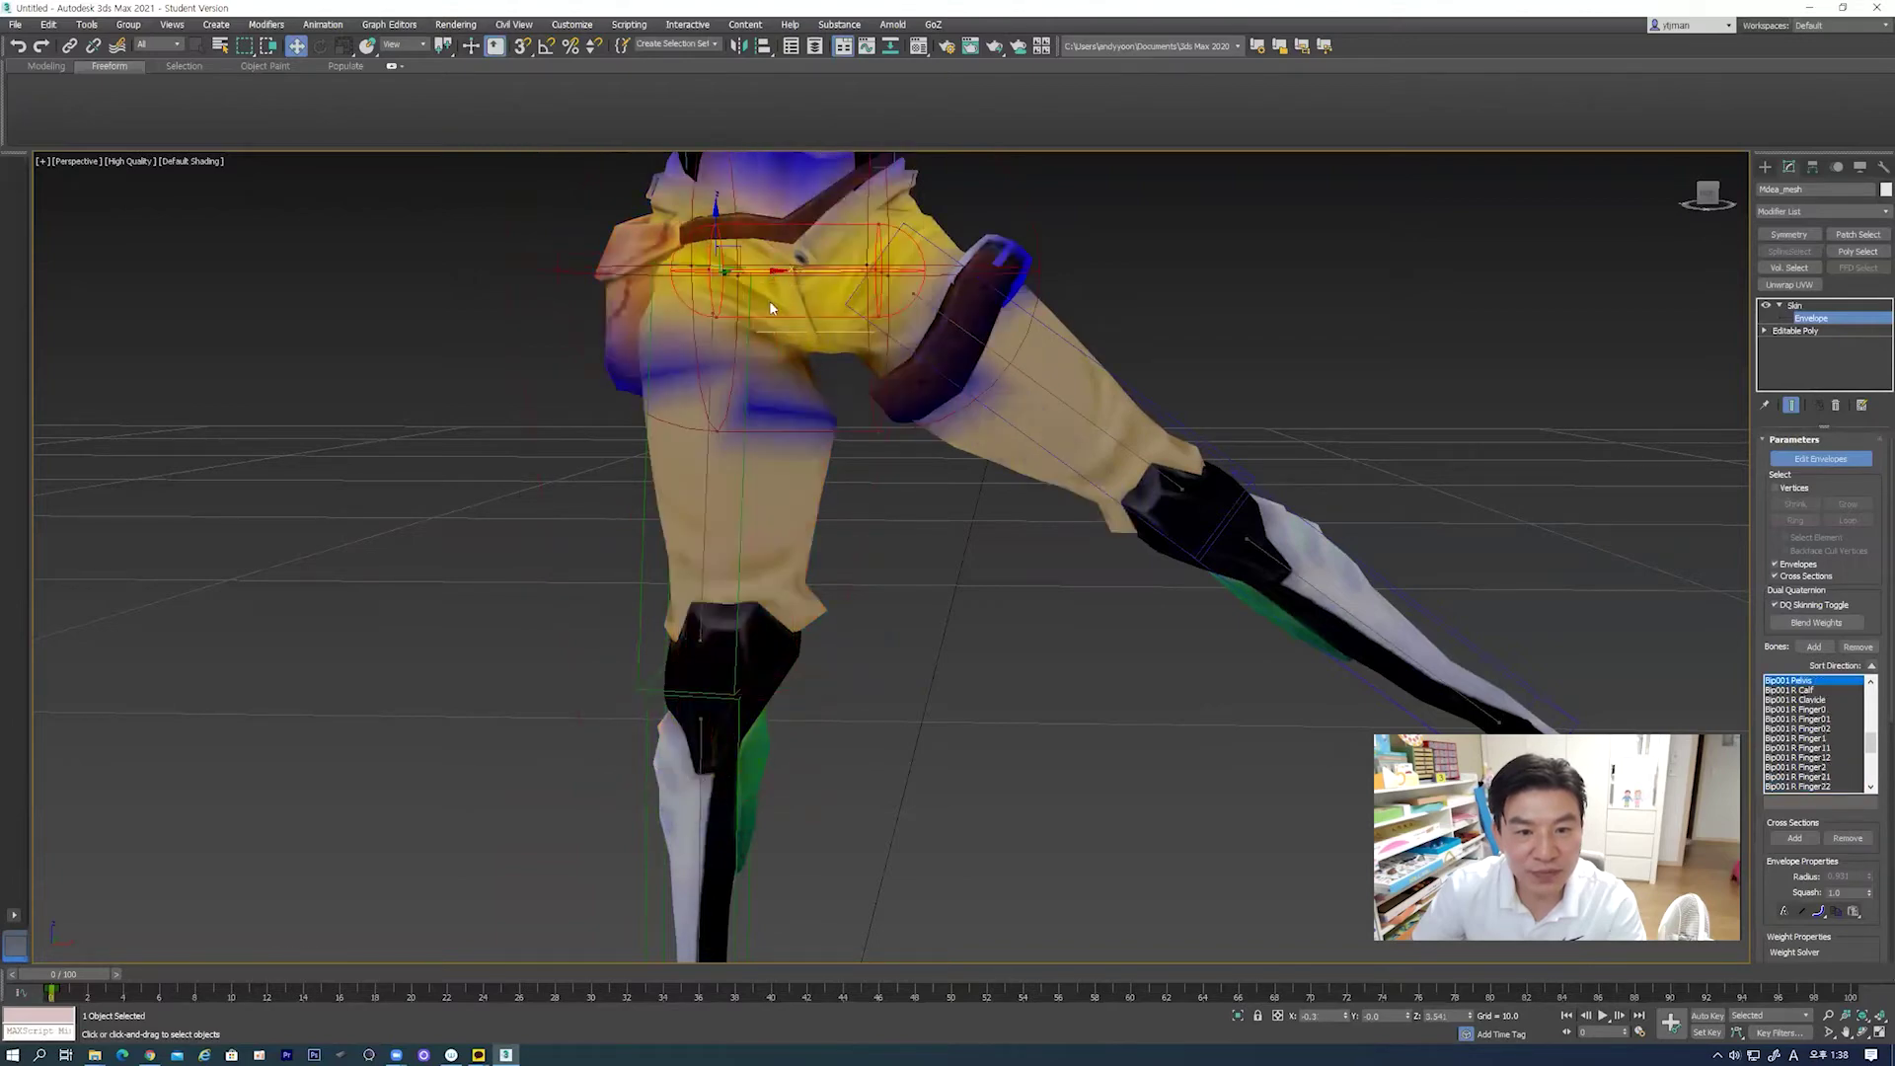
{"action": "left_click", "coordinate": [702, 533]}
{"action": "scroll", "coordinate": [733, 389], "scroll_direction": "up", "scroll_amount": 2}
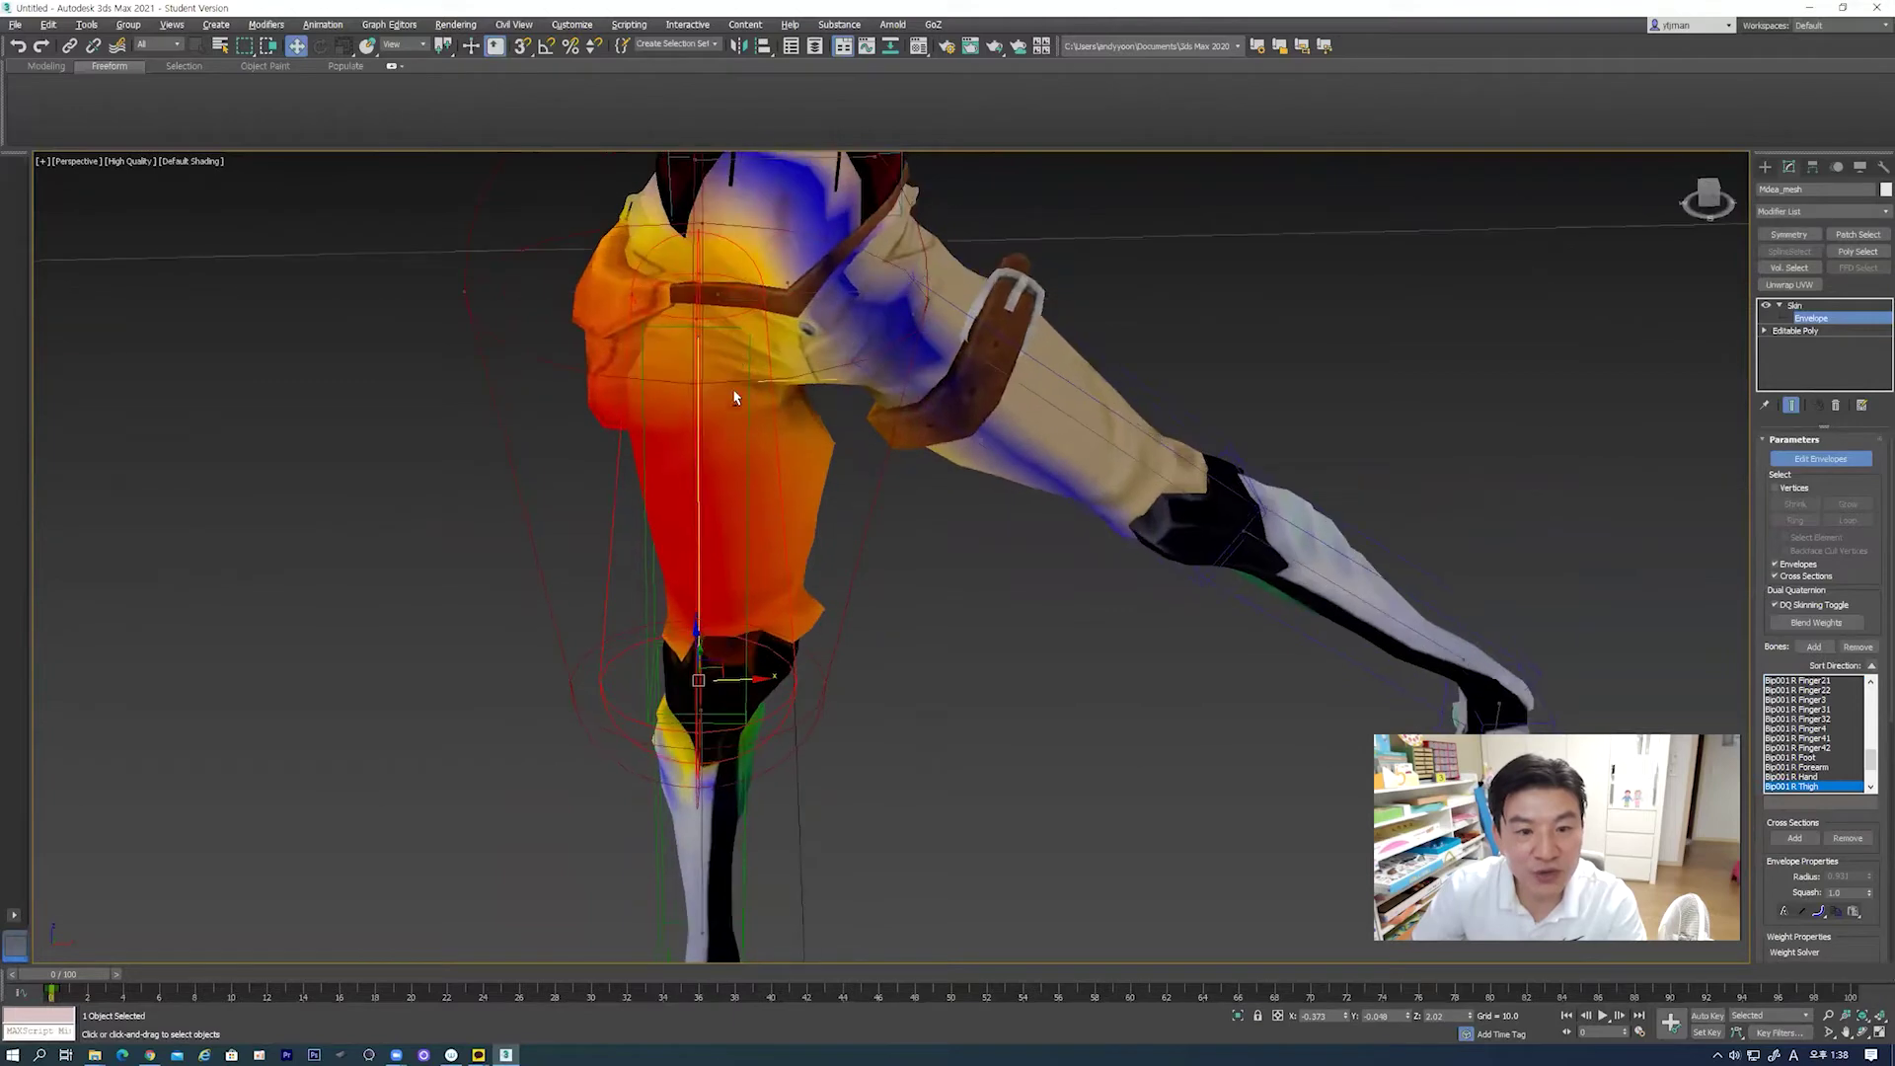
{"action": "scroll", "coordinate": [761, 322], "scroll_direction": "up", "scroll_amount": 3}
{"action": "left_click", "coordinate": [777, 273]}
{"action": "left_click_drag", "start_coordinate": [819, 274], "coordinate": [859, 284]}
Step: Scroll the Skin panel down to the Mirror Parameters rollout
{"action": "scroll", "coordinate": [860, 284], "scroll_direction": "down", "scroll_amount": 1}
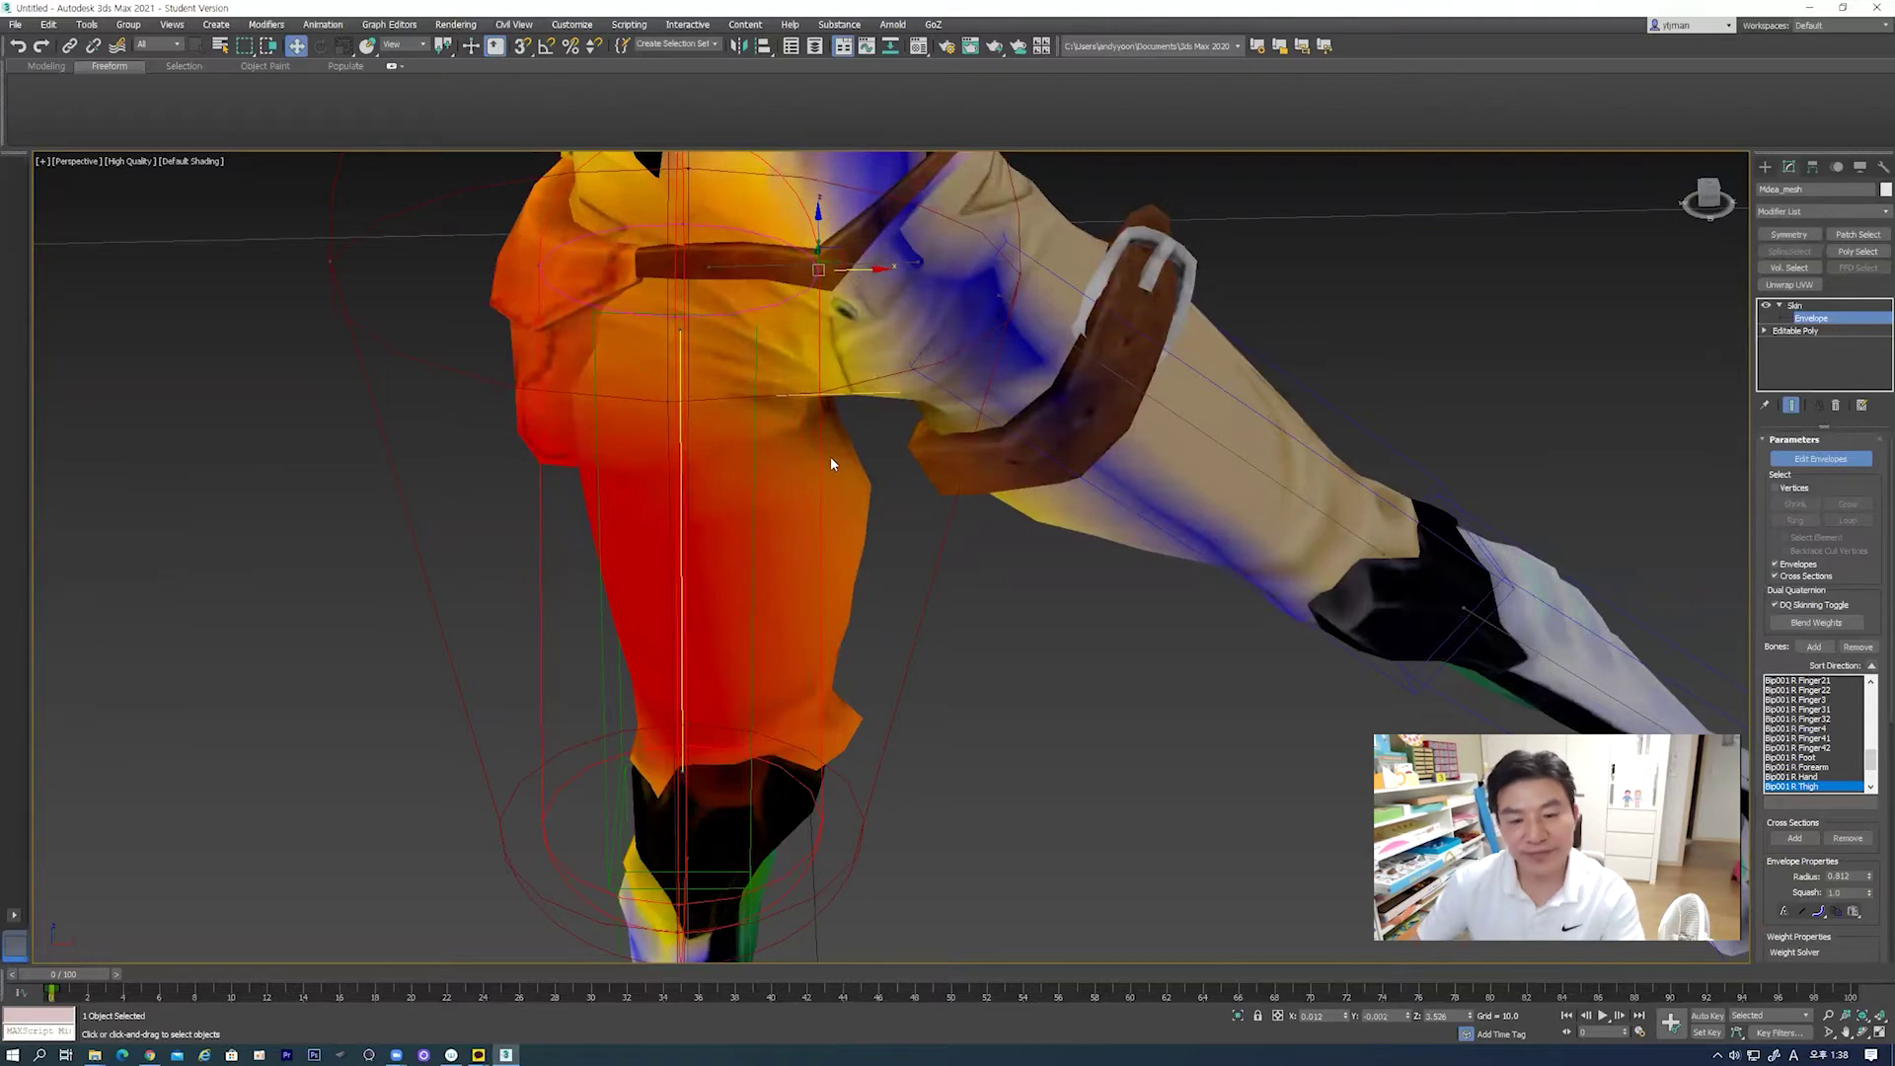
{"action": "scroll", "coordinate": [832, 456], "scroll_direction": "down", "scroll_amount": 3}
{"action": "scroll", "coordinate": [837, 500], "scroll_direction": "down", "scroll_amount": 1}
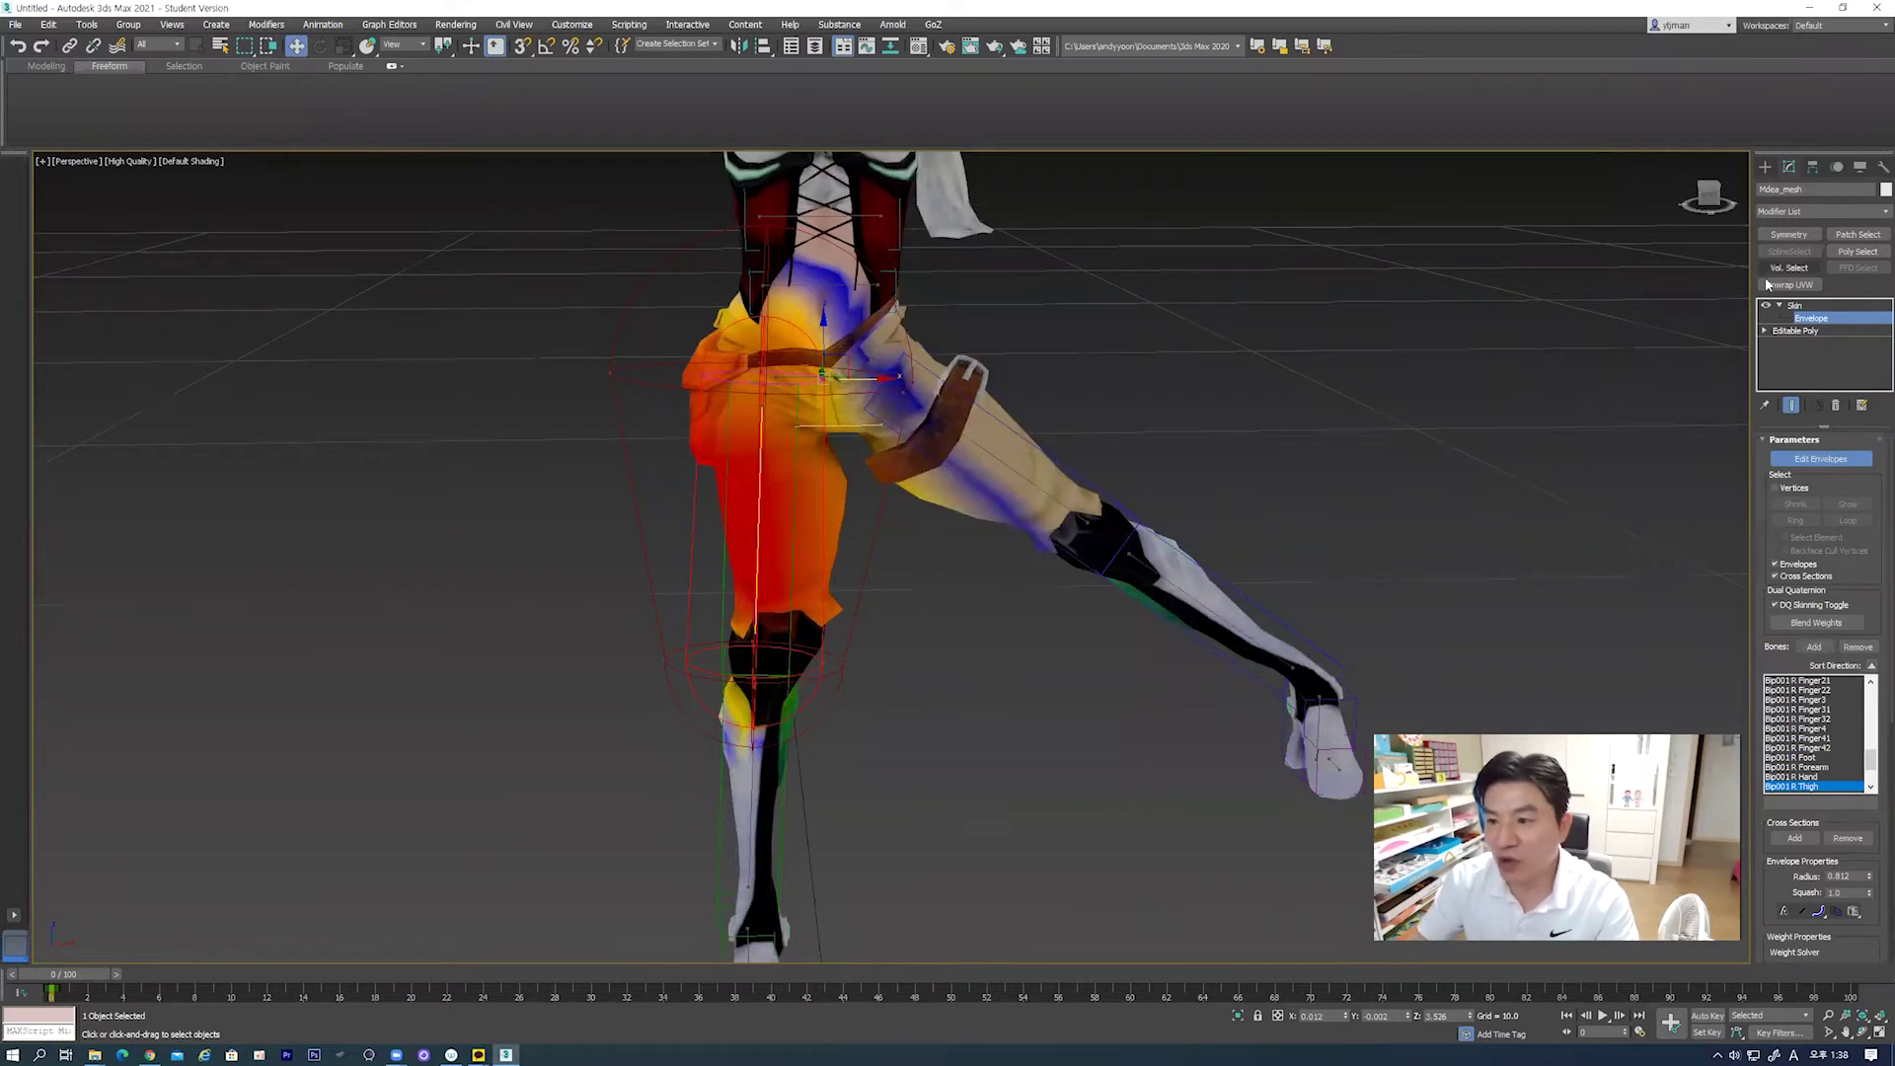
{"action": "scroll", "coordinate": [1860, 547], "scroll_direction": "down", "scroll_amount": 3}
{"action": "scroll", "coordinate": [1866, 566], "scroll_direction": "down", "scroll_amount": 3}
{"action": "scroll", "coordinate": [1873, 586], "scroll_direction": "down", "scroll_amount": 2}
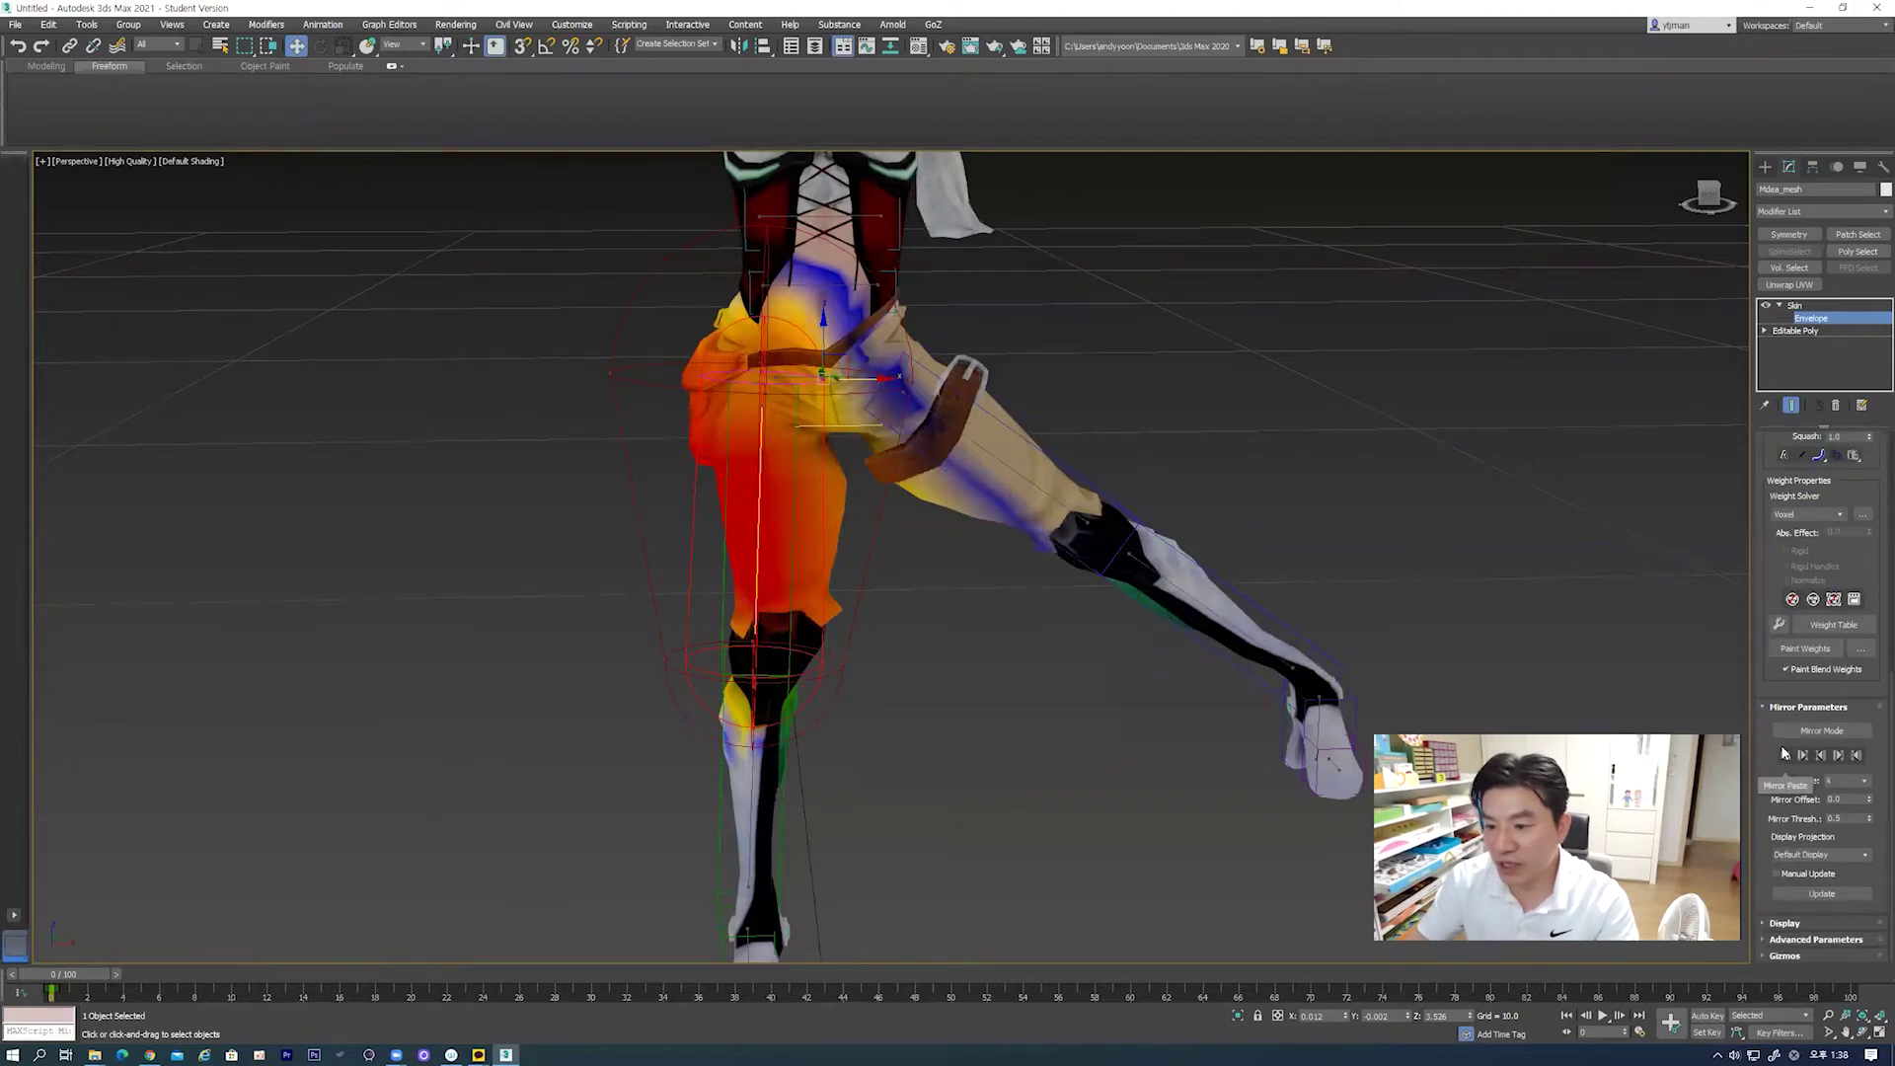
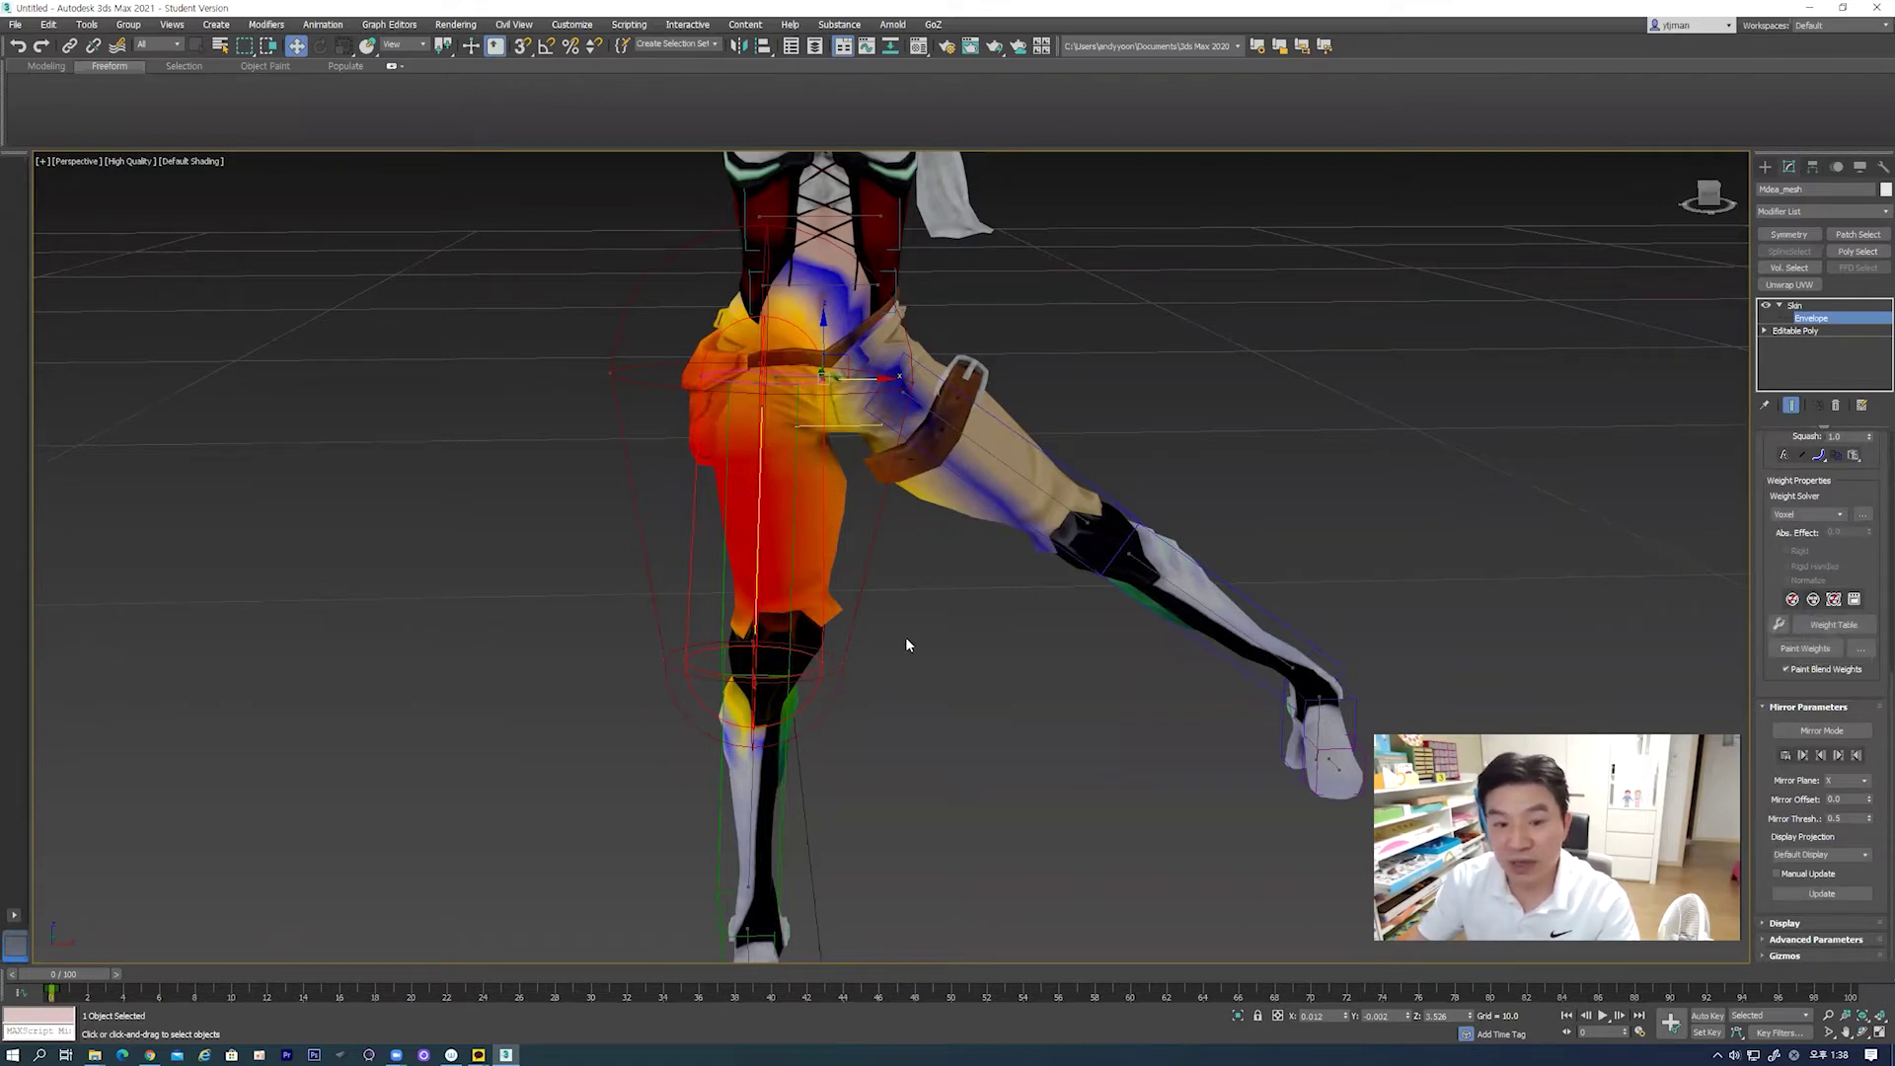
Step: Orbit around the legs and select the standing leg's shin envelope
{"action": "mouse_move", "coordinate": [899, 628]}
{"action": "middle_mouse_down", "text": "alt"}
{"action": "mouse_move", "coordinate": [849, 592]}
{"action": "mouse_move", "coordinate": [865, 614]}
{"action": "middle_mouse_up", "text": "alt"}
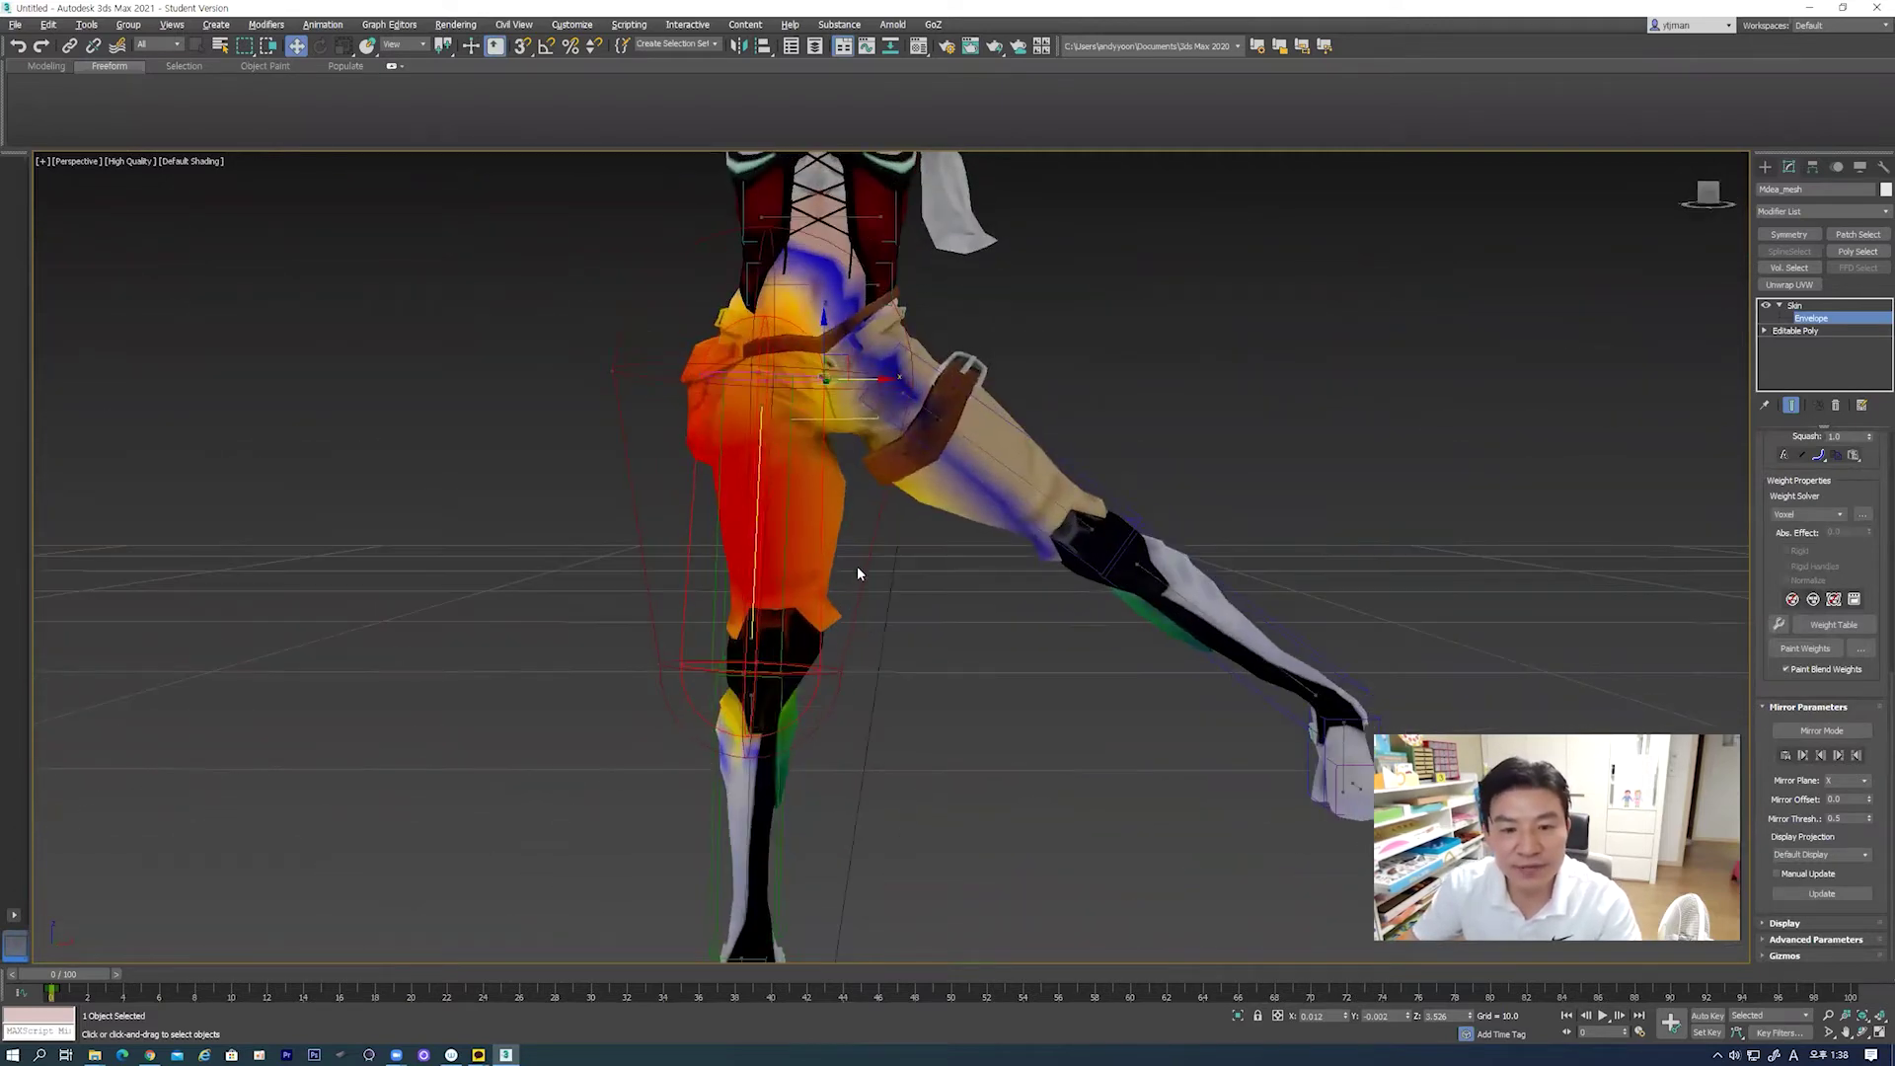
{"action": "scroll", "coordinate": [857, 565], "scroll_direction": "down", "scroll_amount": 3}
{"action": "scroll", "coordinate": [854, 603], "scroll_direction": "up", "scroll_amount": 2}
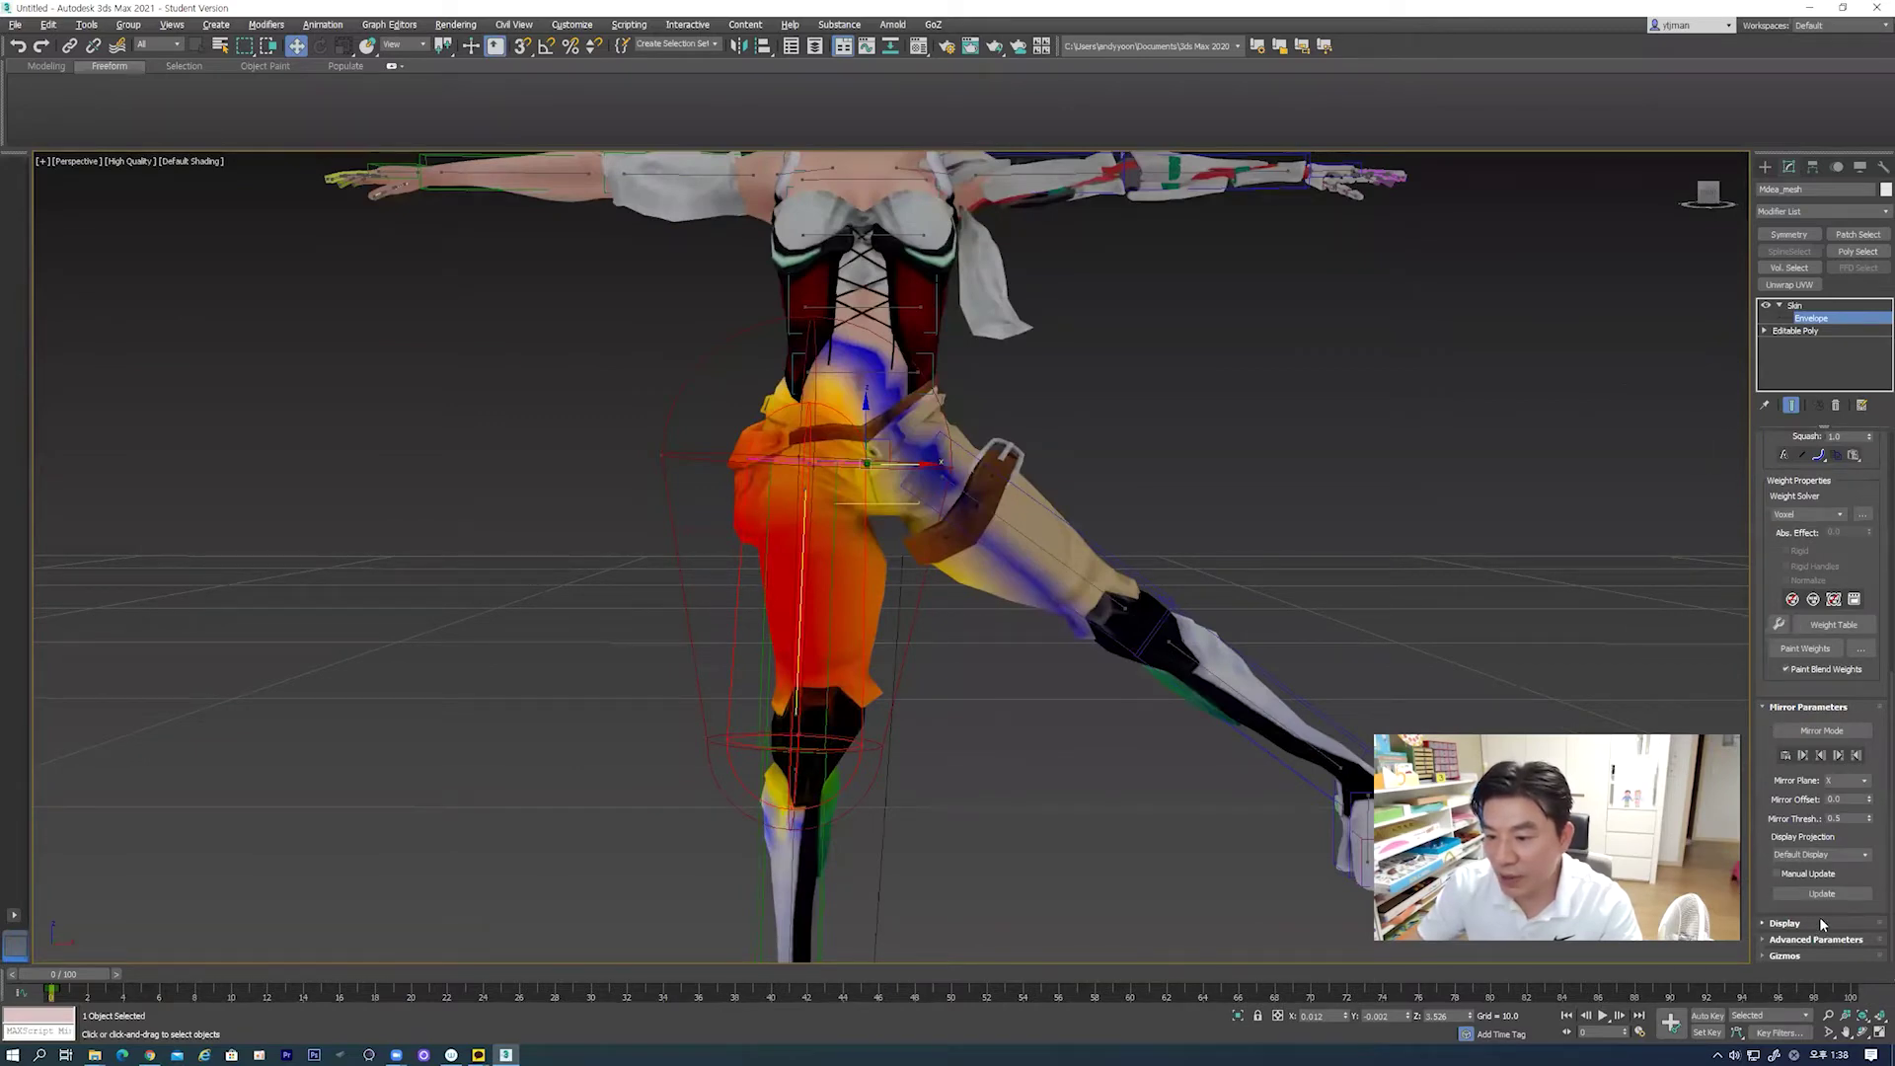
{"action": "scroll", "coordinate": [868, 563], "scroll_direction": "down", "scroll_amount": 3}
{"action": "scroll", "coordinate": [868, 562], "scroll_direction": "up", "scroll_amount": 3}
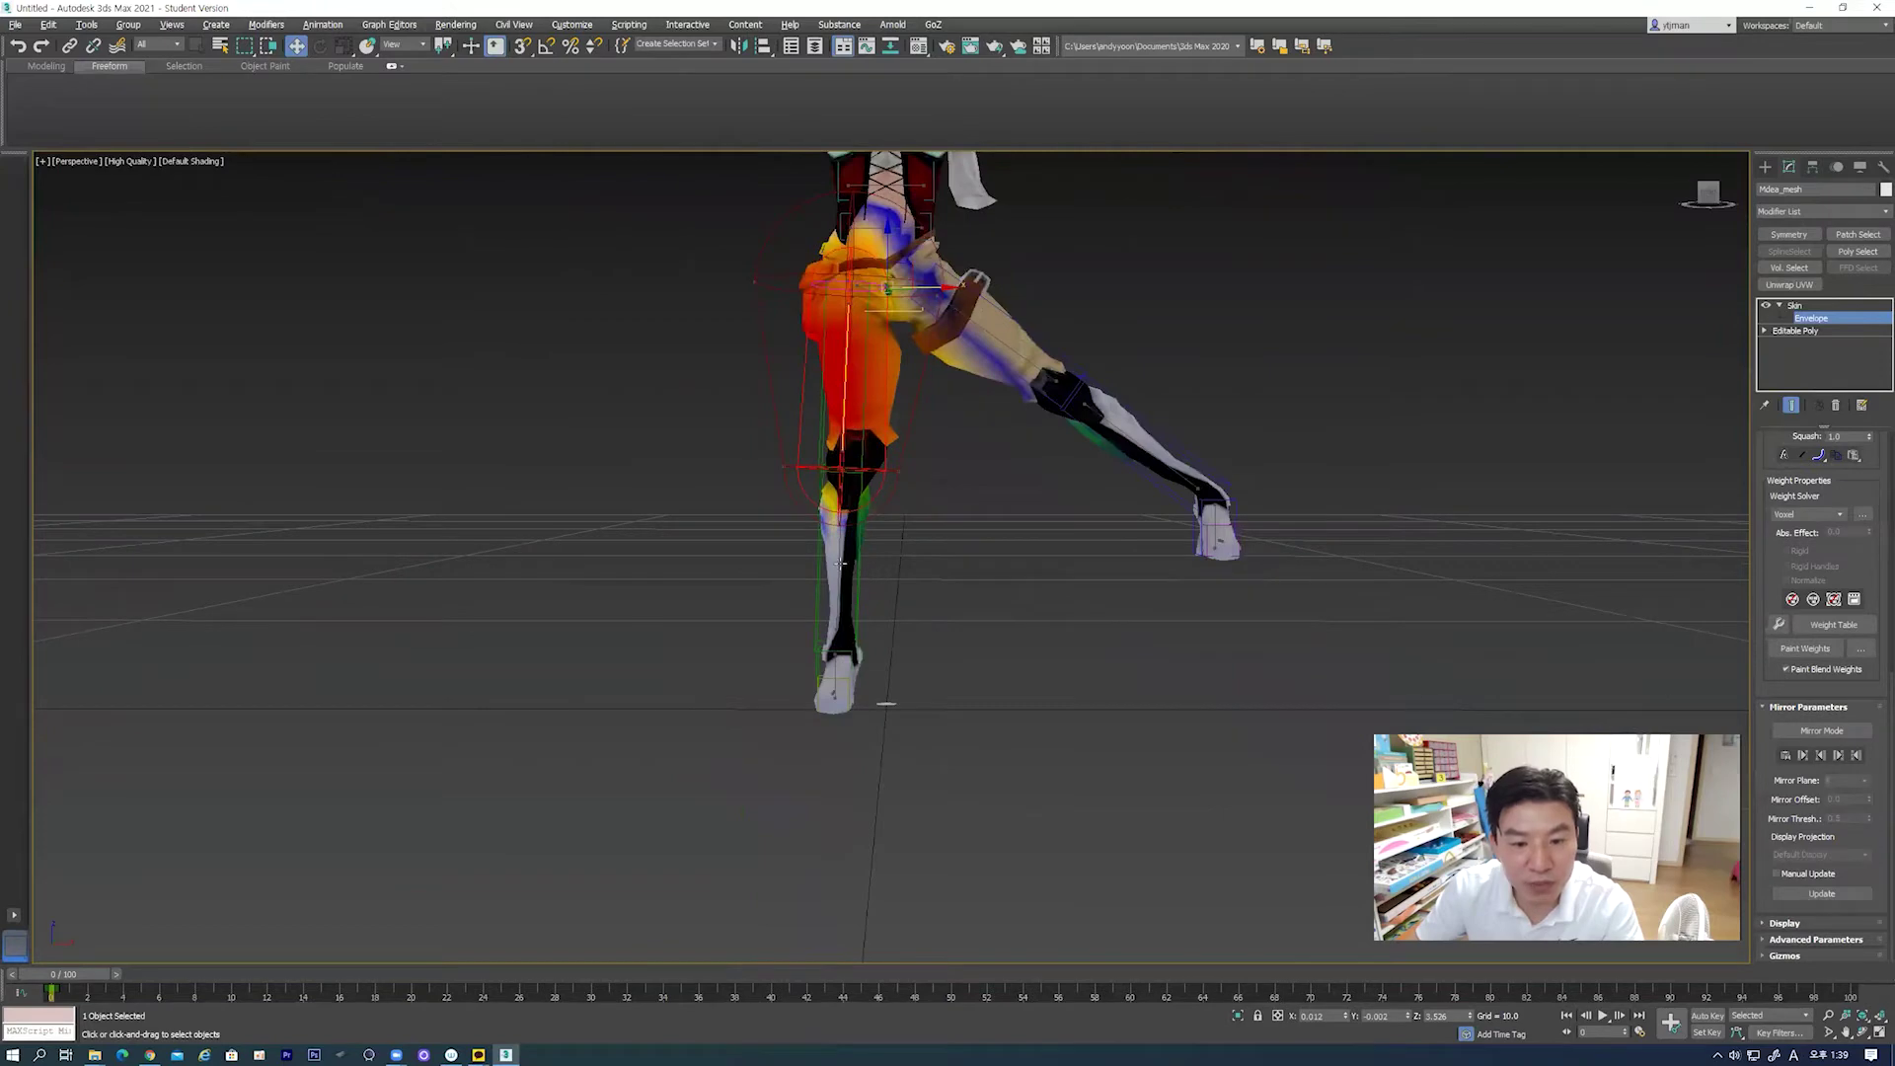
{"action": "left_click", "coordinate": [837, 561]}
Step: Move the shin envelope's upper end point sideways along X, then pick its ankle end point
{"action": "scroll", "coordinate": [862, 605], "scroll_direction": "down", "scroll_amount": 2}
{"action": "middle_click_drag", "start_coordinate": [965, 597], "coordinate": [876, 592], "text": "alt"}
{"action": "scroll", "coordinate": [876, 592], "scroll_direction": "up", "scroll_amount": 3}
{"action": "left_click", "coordinate": [869, 406]}
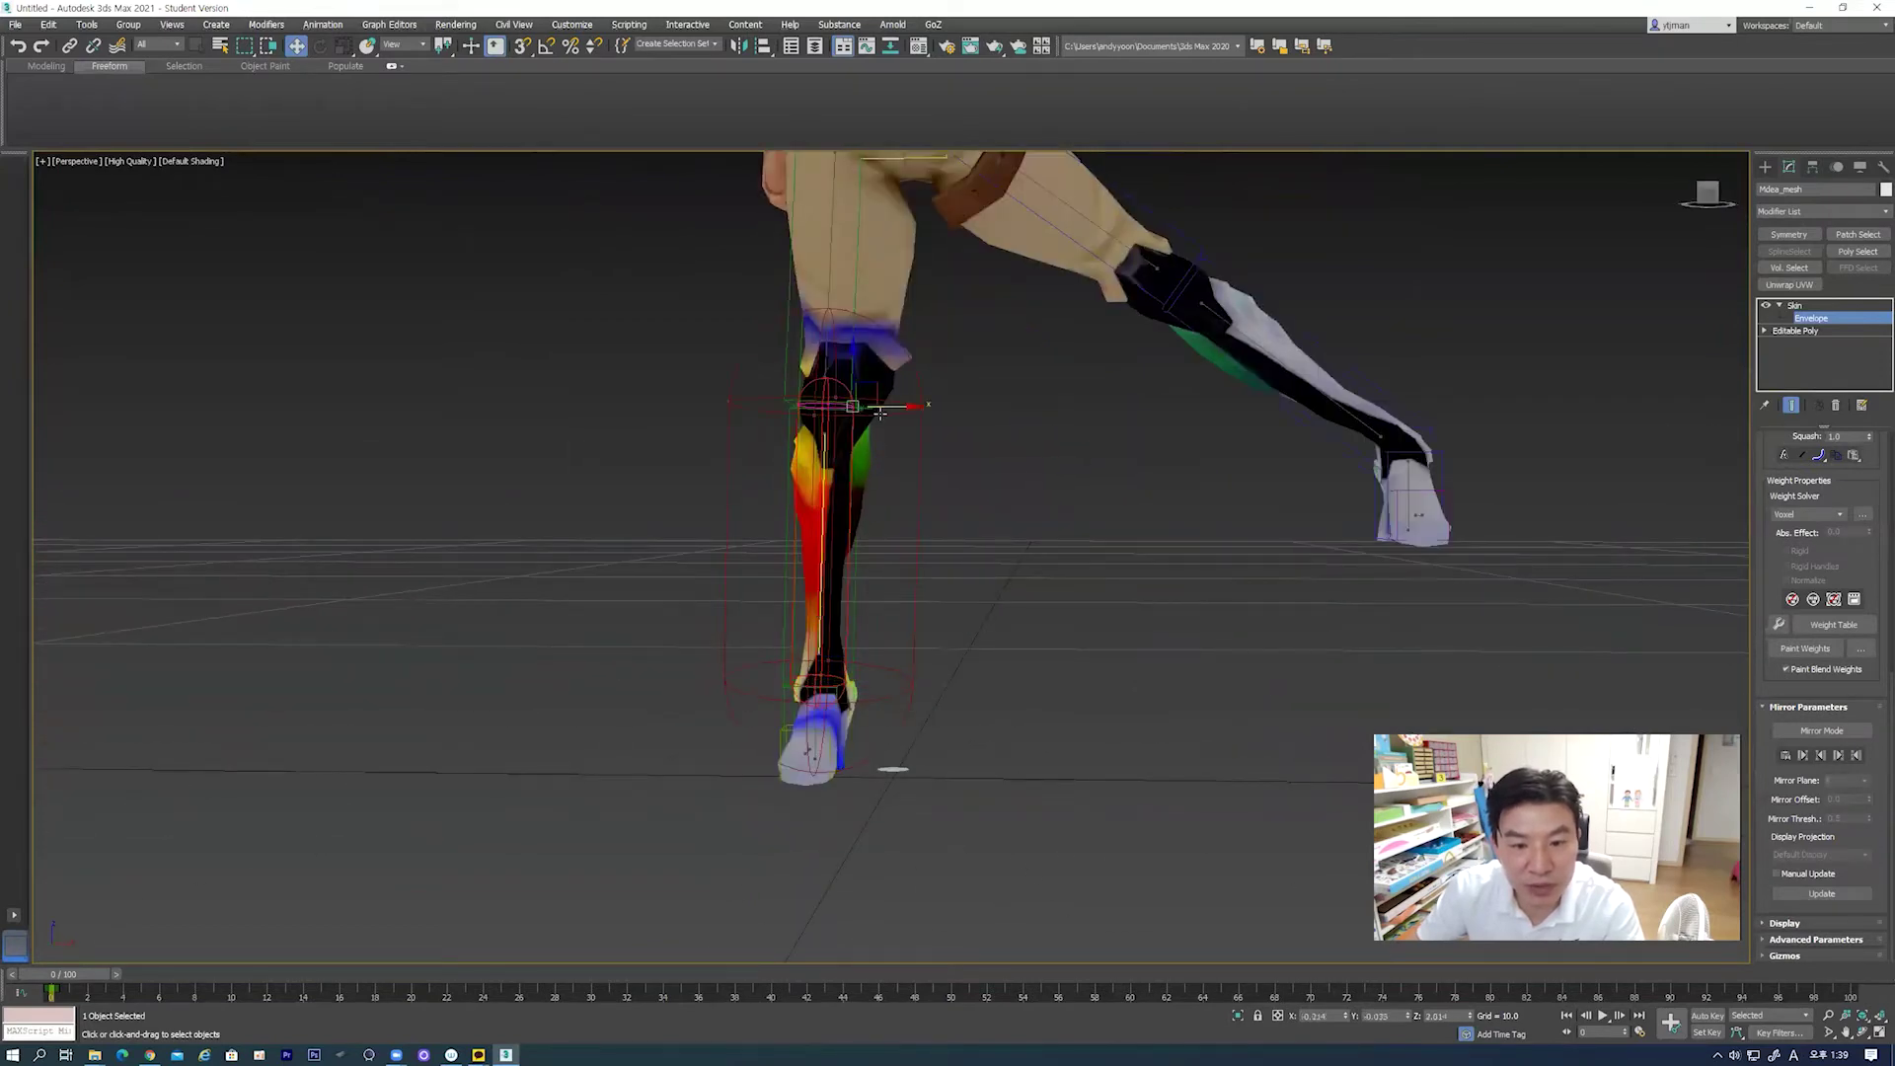
{"action": "left_click_drag", "start_coordinate": [904, 408], "coordinate": [912, 450]}
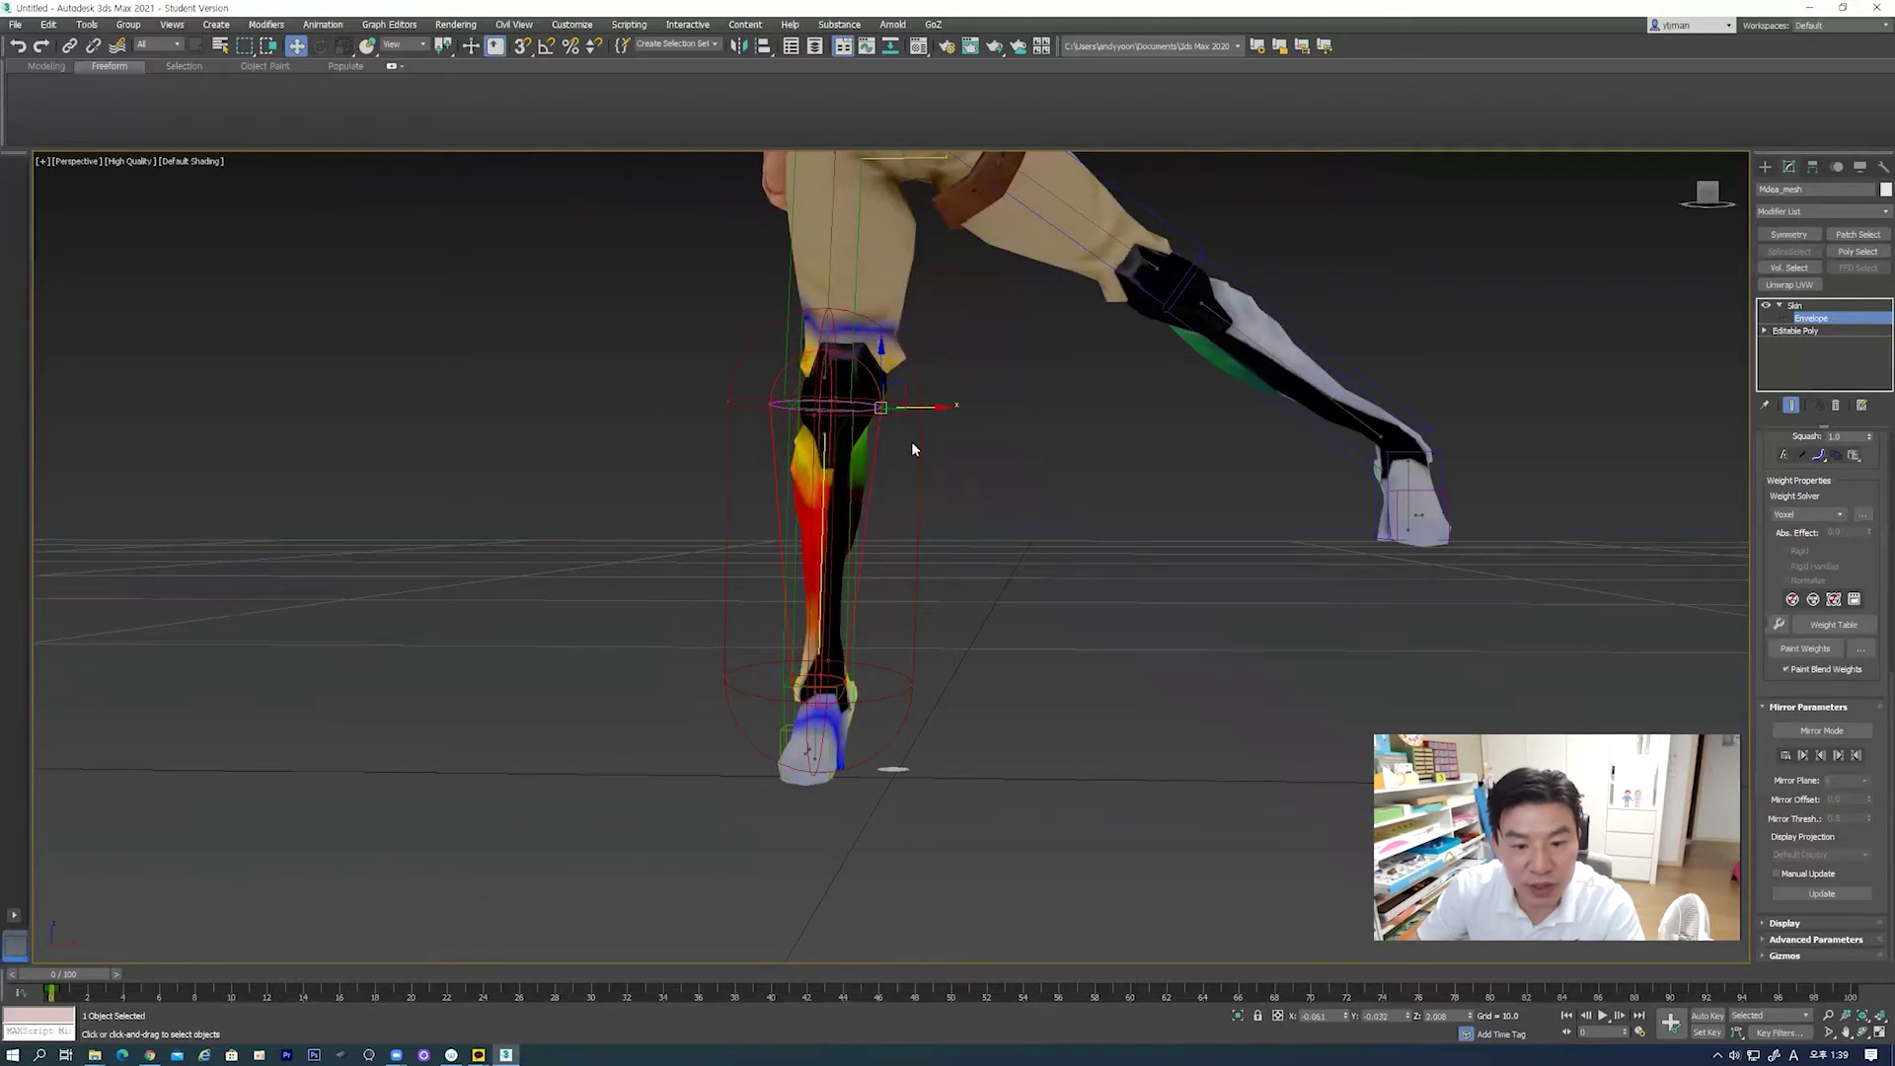
{"action": "left_click", "coordinate": [845, 681]}
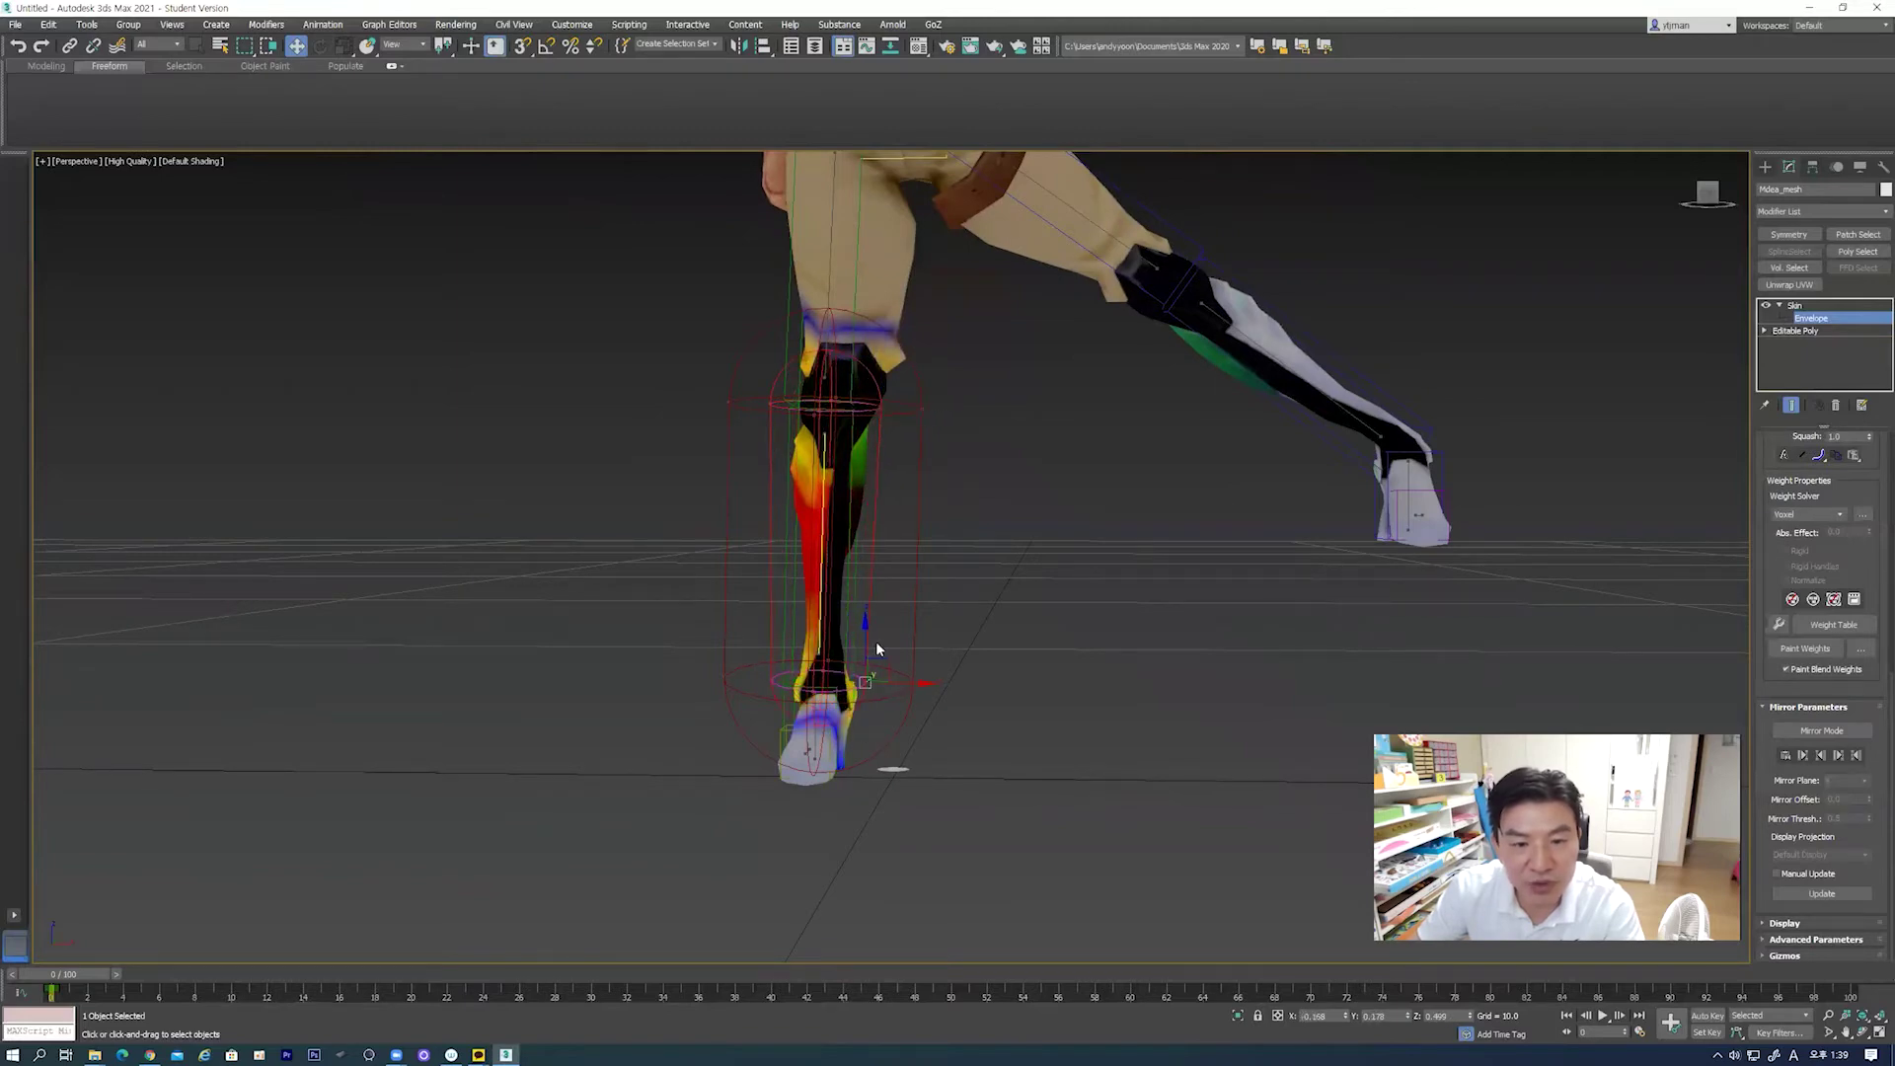
{"action": "scroll", "coordinate": [875, 607], "scroll_direction": "down", "scroll_amount": 3}
{"action": "middle_click_drag", "start_coordinate": [1122, 508], "coordinate": [906, 494], "text": "alt"}
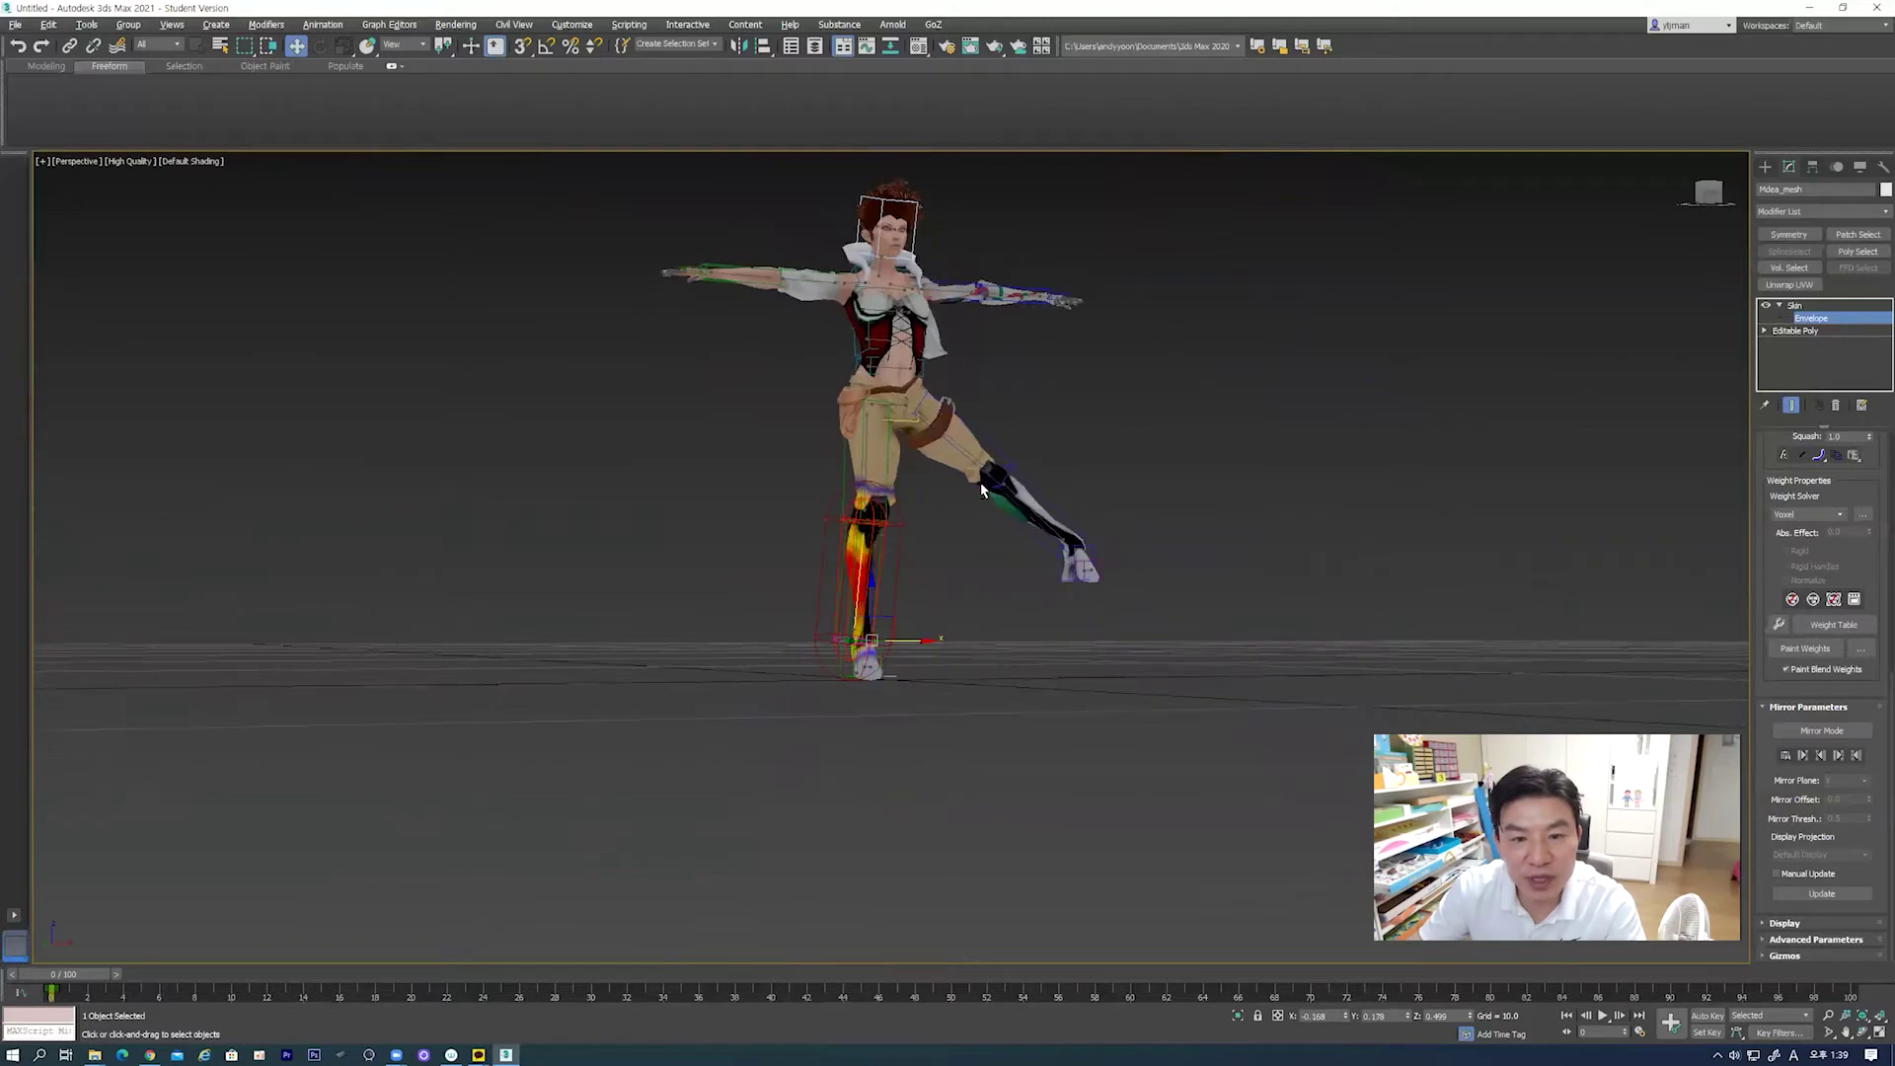
Step: Resize the thigh envelope's cross-section, pulling it in slightly and then enlarging it outward
{"action": "scroll", "coordinate": [875, 462], "scroll_direction": "up", "scroll_amount": 5}
{"action": "mouse_move", "coordinate": [979, 658]}
{"action": "middle_mouse_down"}
{"action": "mouse_move", "coordinate": [1009, 616]}
{"action": "mouse_move", "coordinate": [987, 563]}
{"action": "mouse_move", "coordinate": [896, 454]}
{"action": "middle_mouse_up"}
{"action": "scroll", "coordinate": [987, 563], "scroll_direction": "down", "scroll_amount": 2}
{"action": "left_click", "coordinate": [884, 417]}
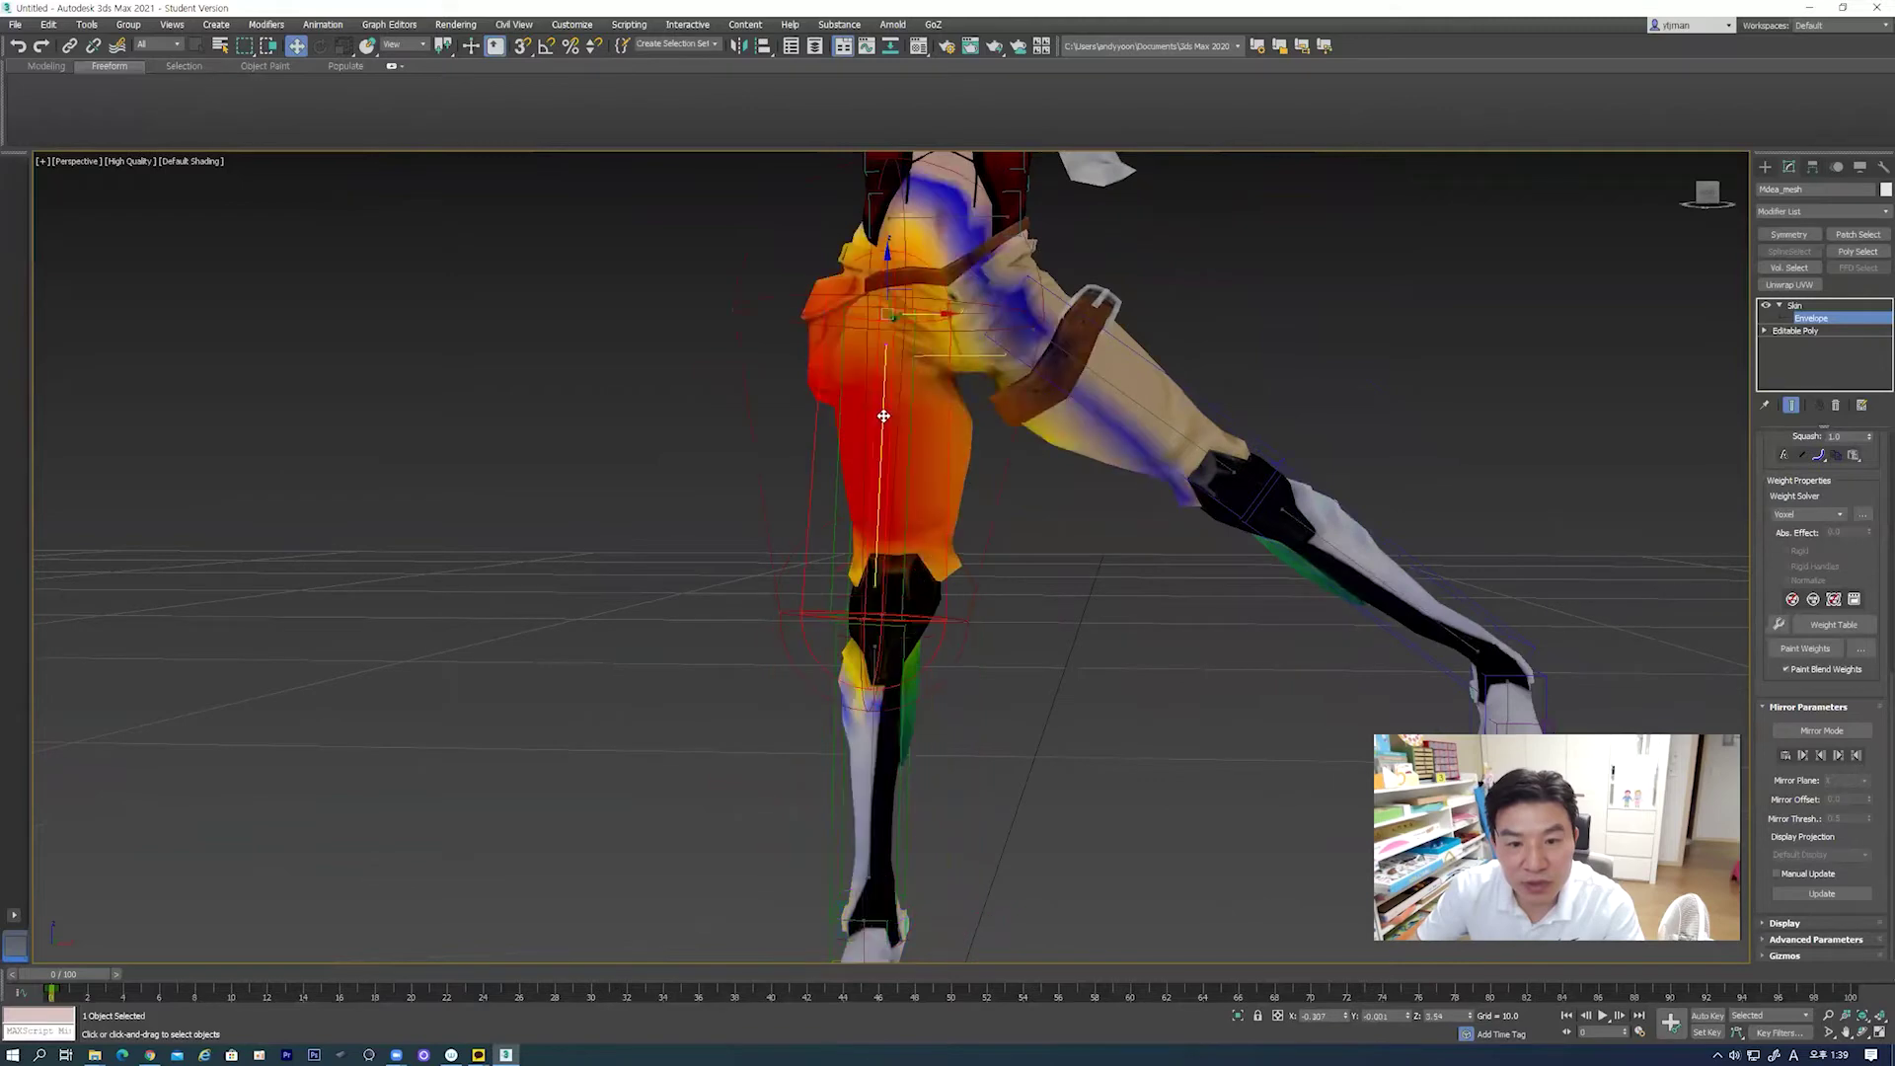
{"action": "middle_click_drag", "start_coordinate": [991, 556], "coordinate": [991, 542]}
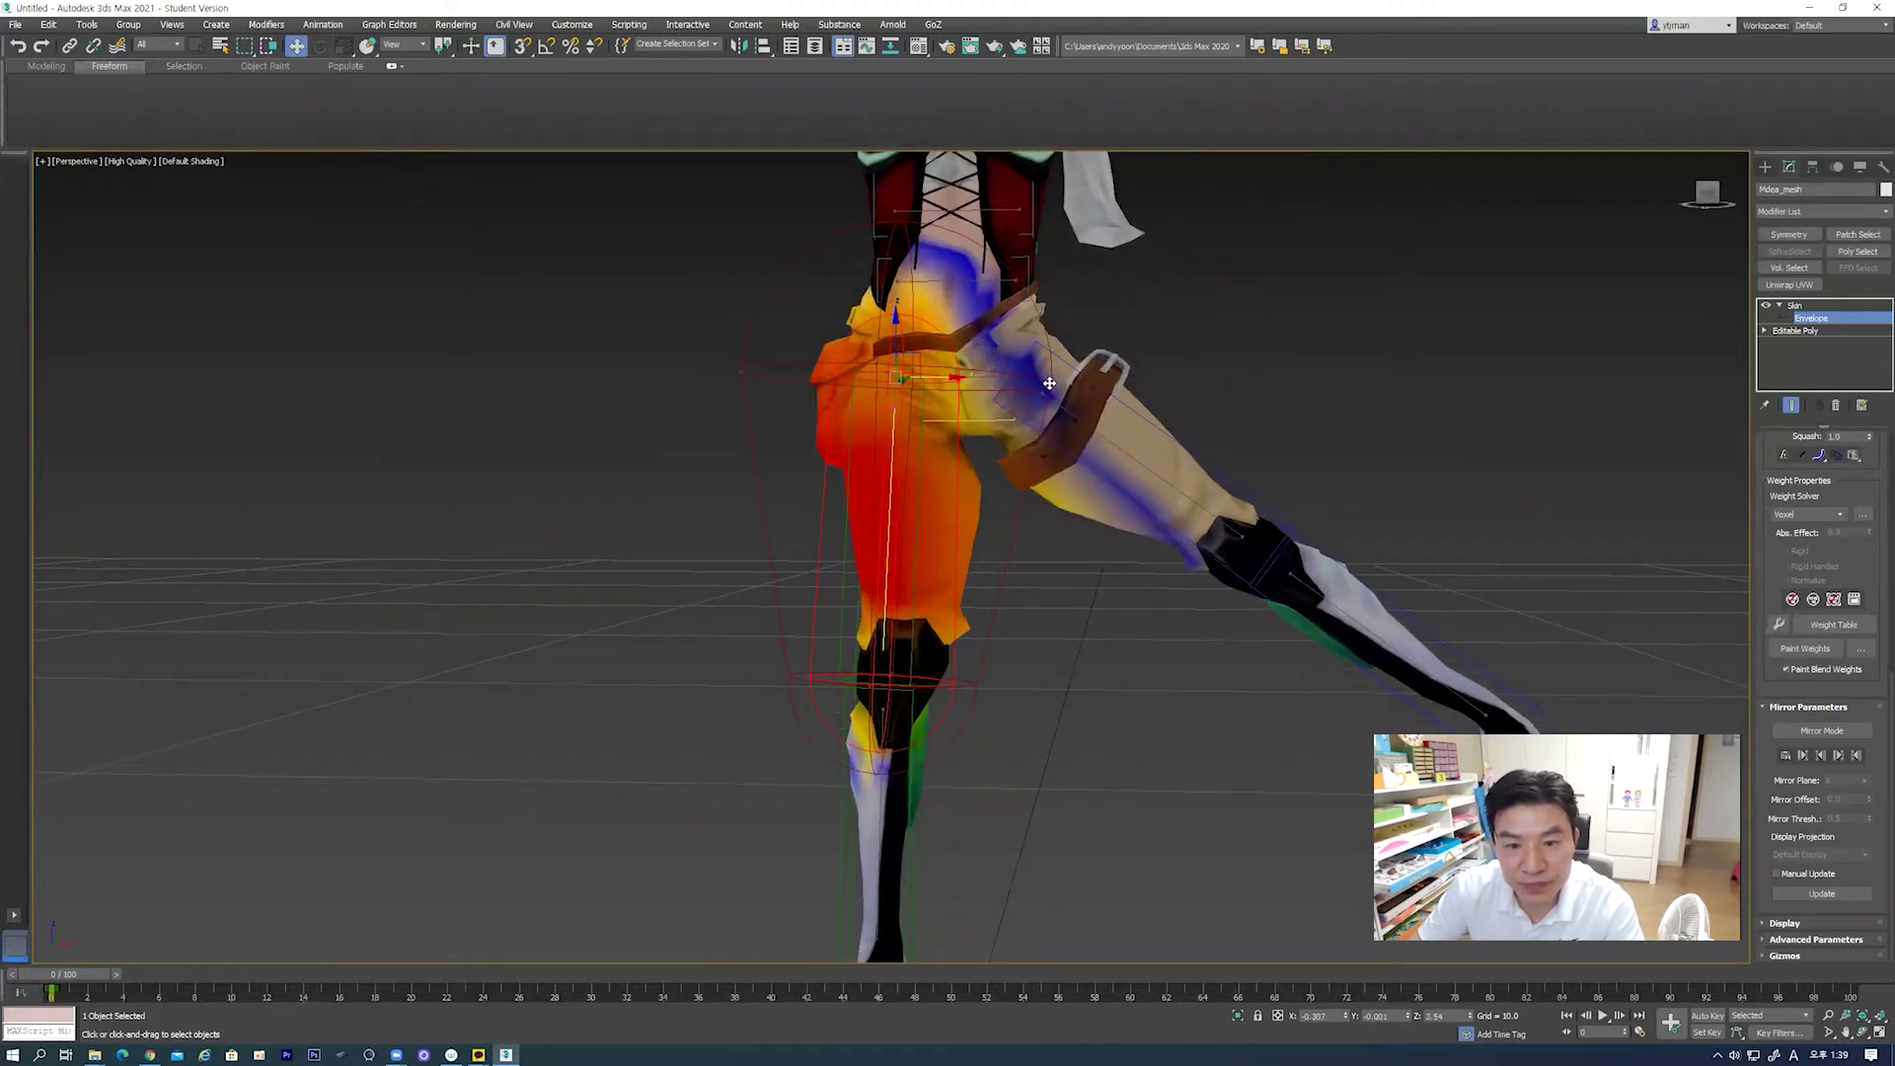
{"action": "left_click_drag", "start_coordinate": [1041, 384], "coordinate": [1030, 387]}
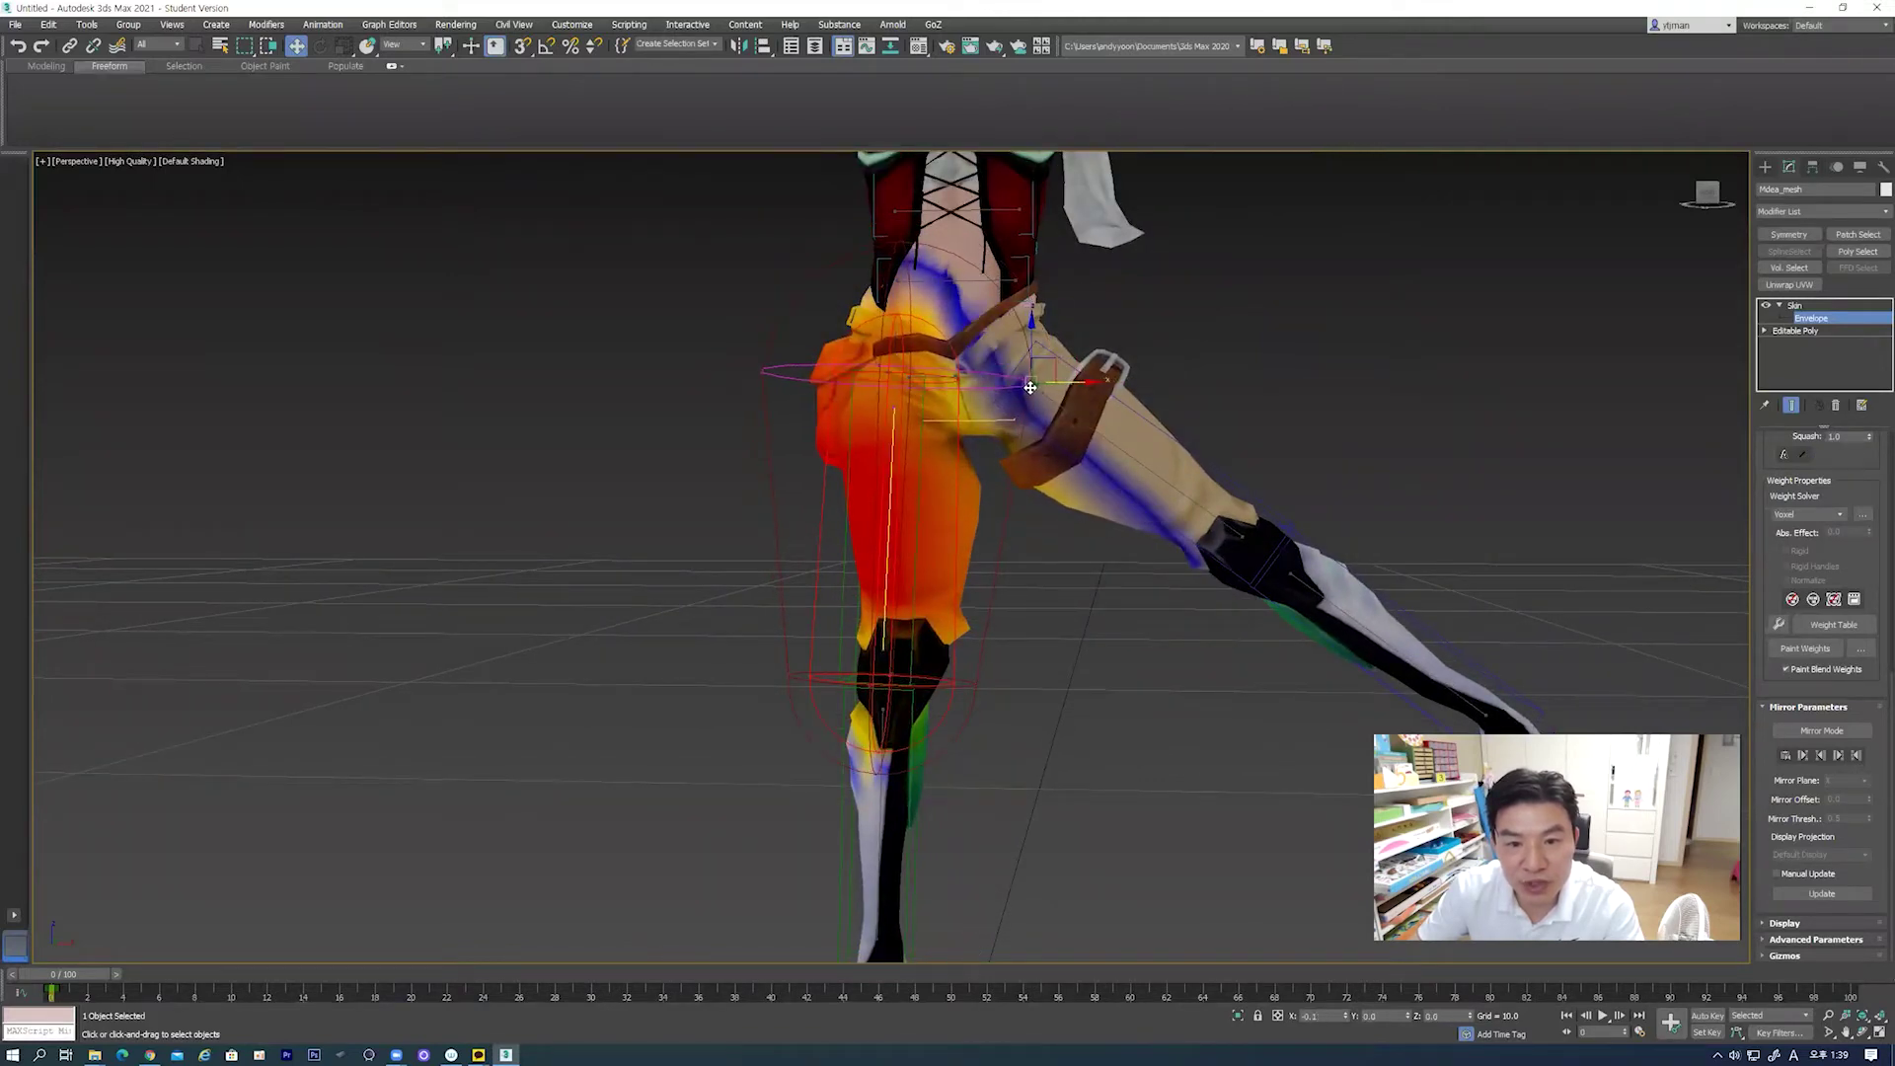
{"action": "left_click_drag", "start_coordinate": [1030, 387], "coordinate": [1047, 378]}
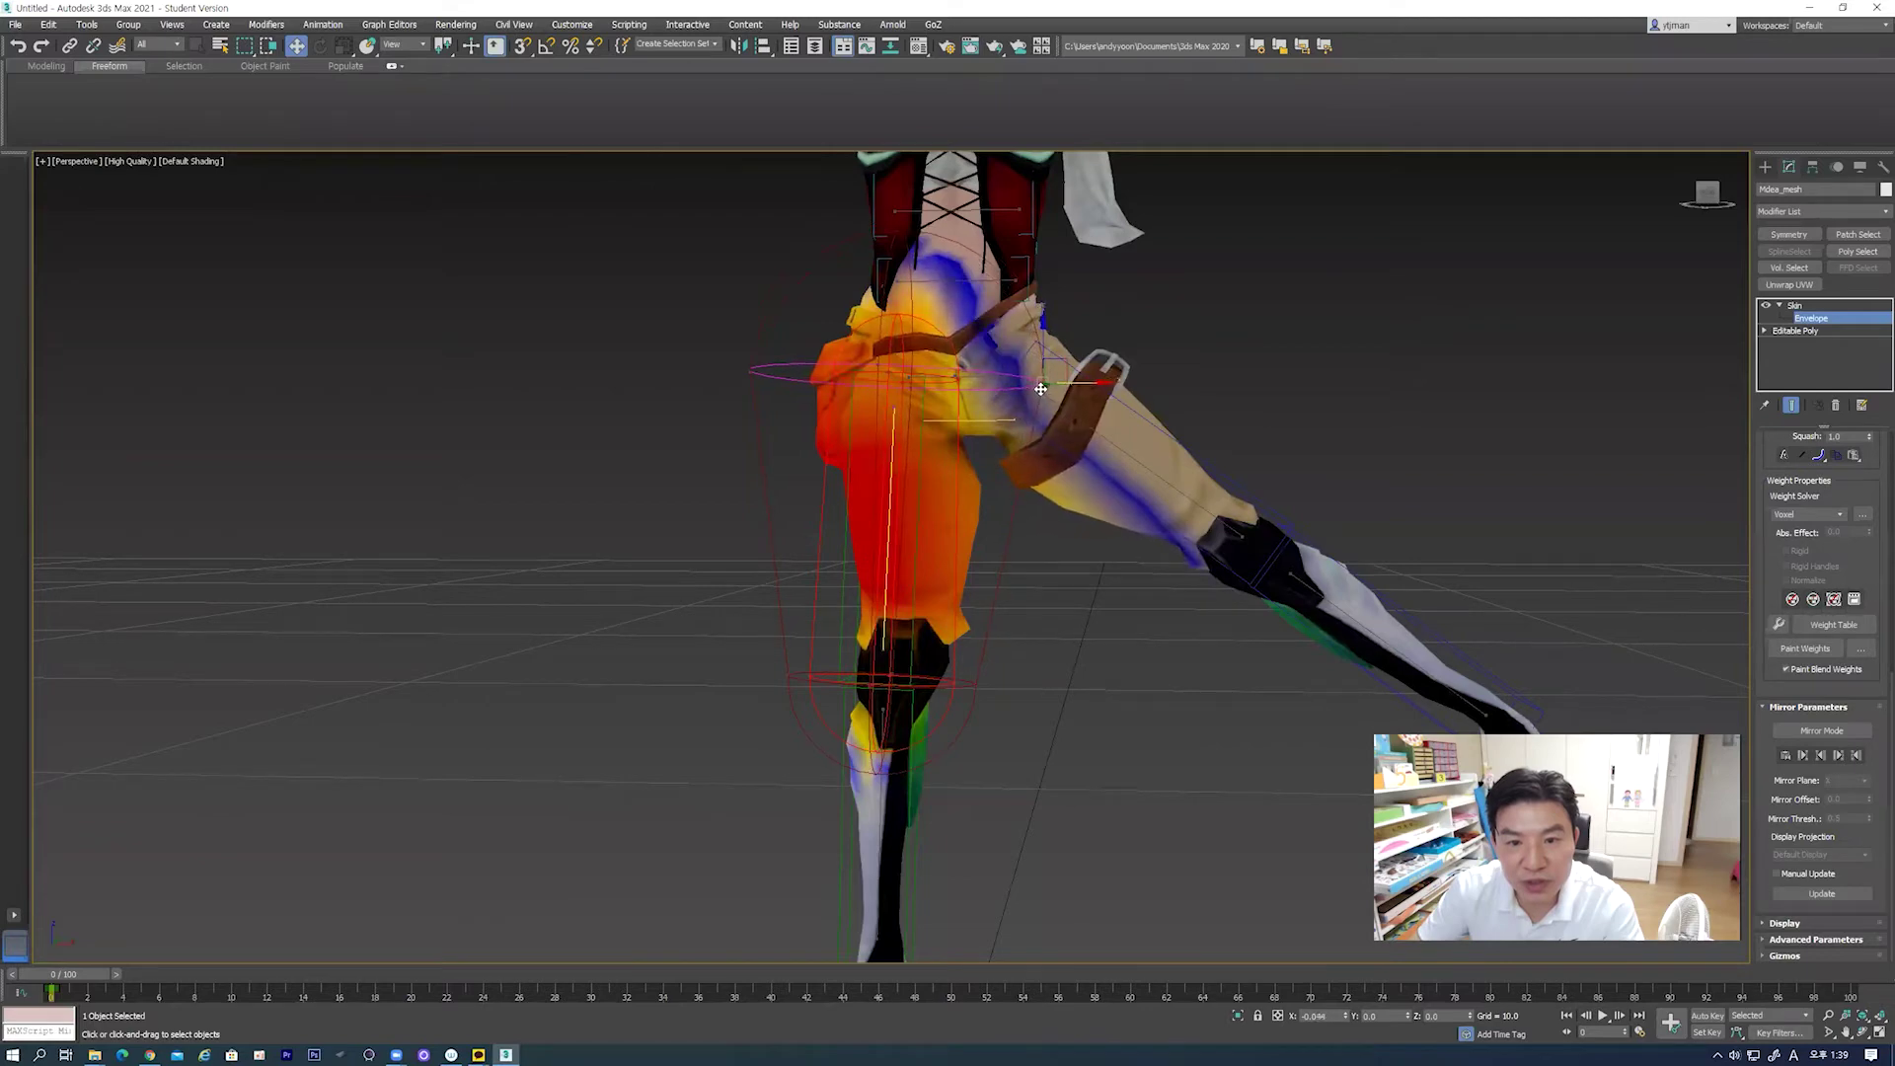
Step: Select the upper-arm envelope, then exit envelope editing with nothing selected
{"action": "middle_click_drag", "start_coordinate": [1009, 581], "coordinate": [1005, 540]}
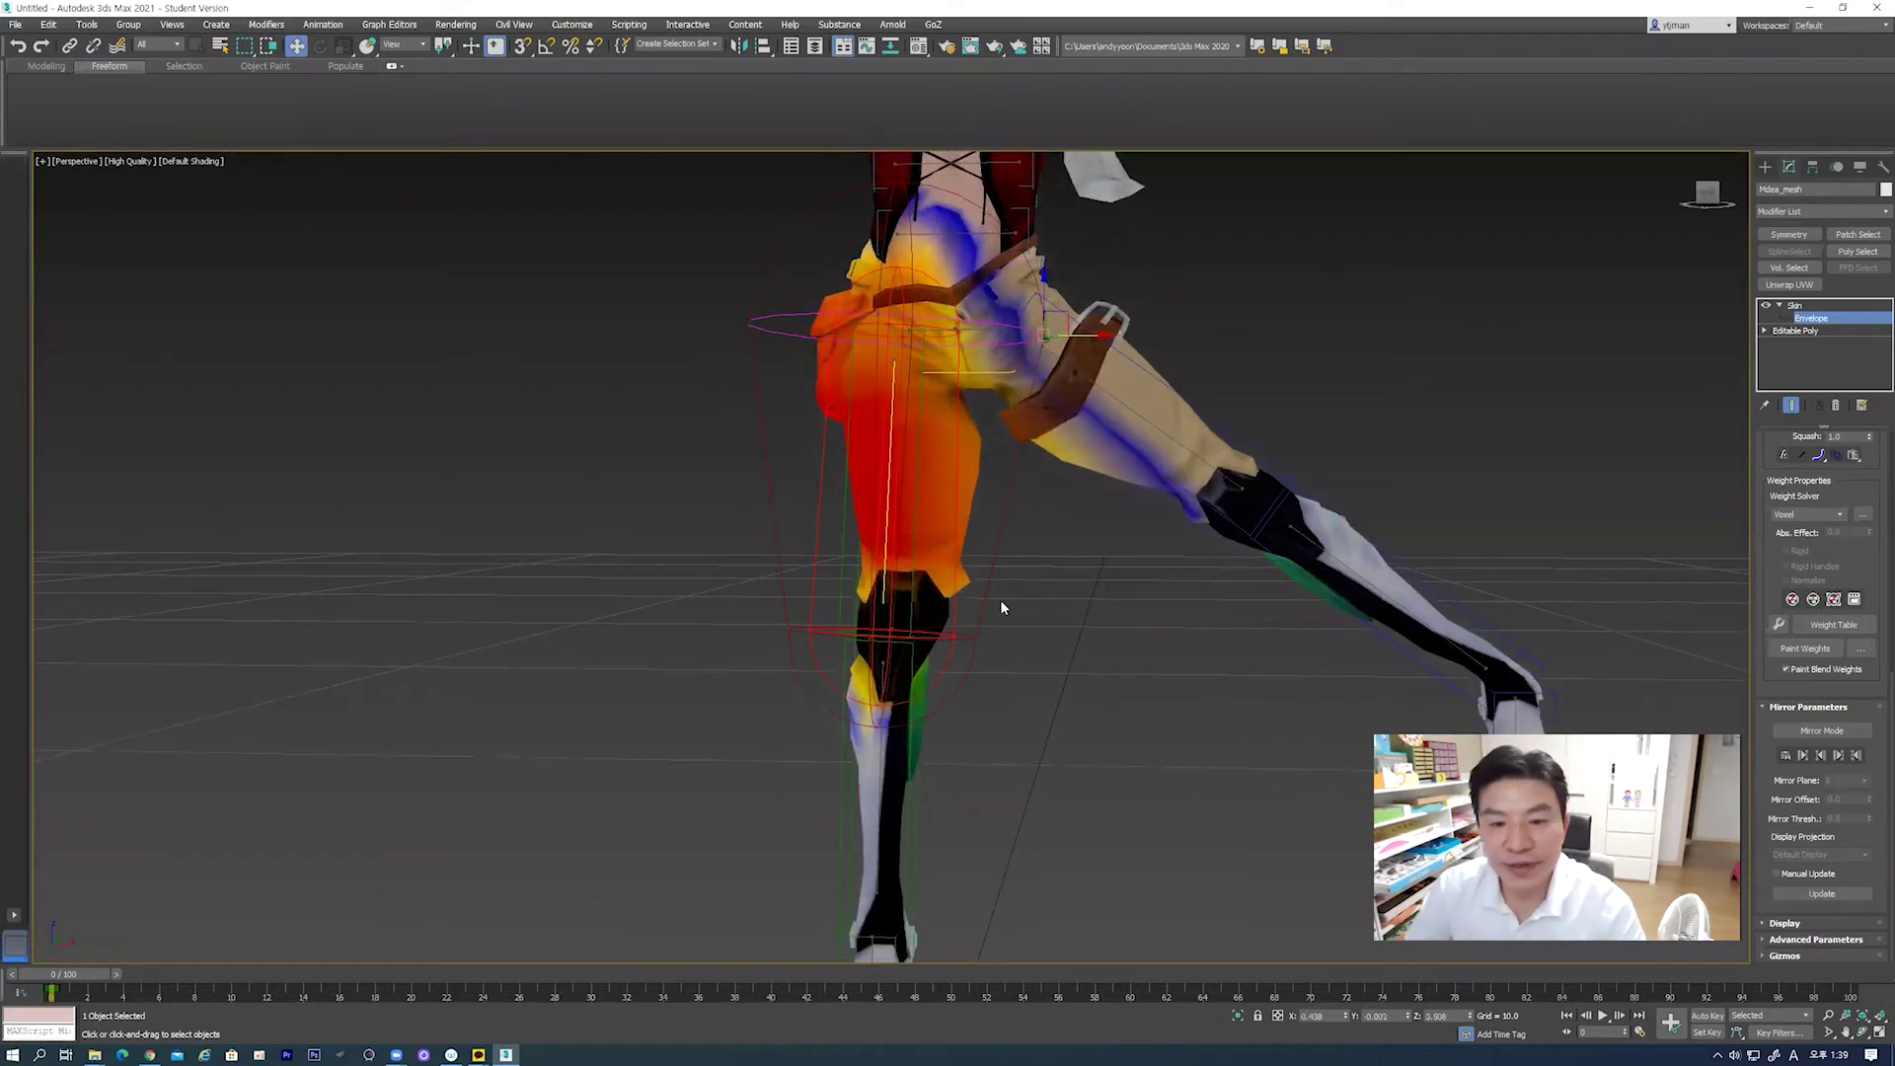
{"action": "scroll", "coordinate": [997, 505], "scroll_direction": "up", "scroll_amount": 3}
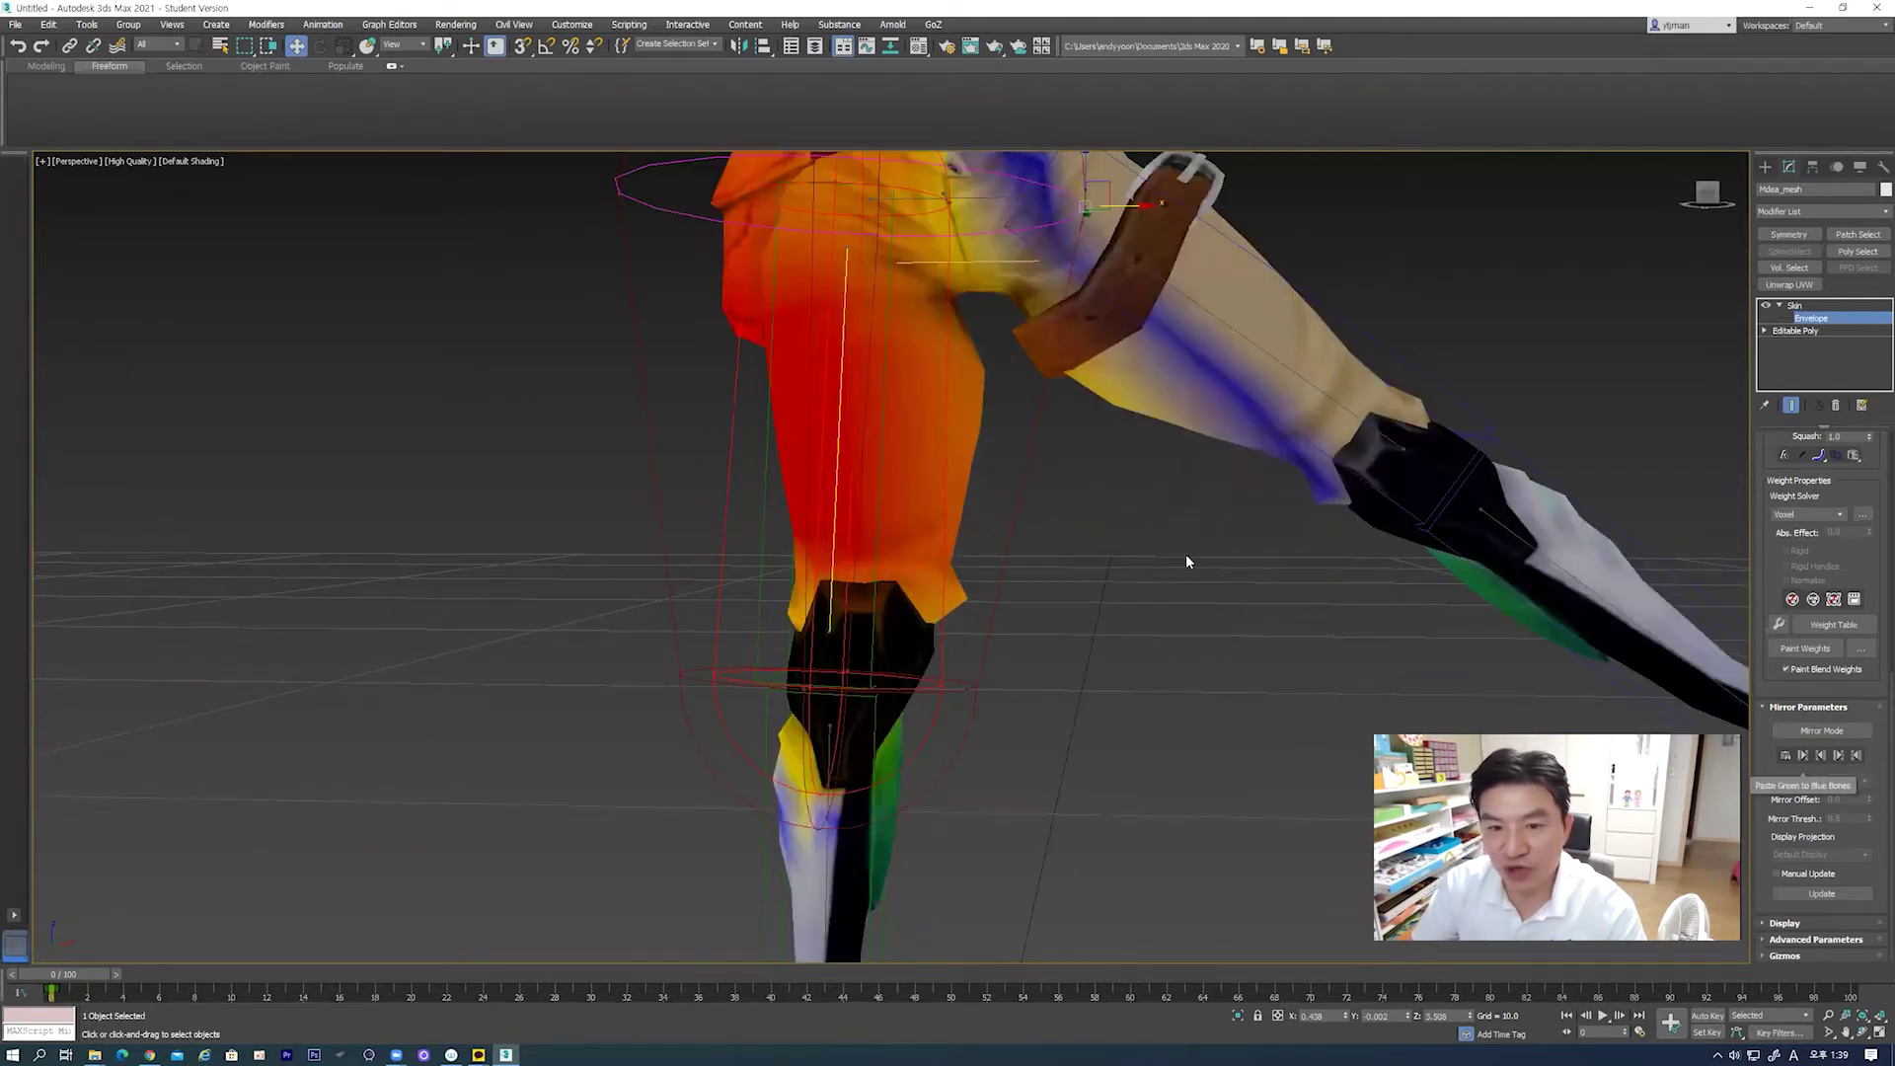
{"action": "scroll", "coordinate": [1174, 631], "scroll_direction": "down", "scroll_amount": 3}
{"action": "scroll", "coordinate": [1047, 454], "scroll_direction": "down", "scroll_amount": 2}
{"action": "middle_click_drag", "start_coordinate": [1039, 438], "coordinate": [1074, 536]}
{"action": "scroll", "coordinate": [1074, 536], "scroll_direction": "up", "scroll_amount": 3}
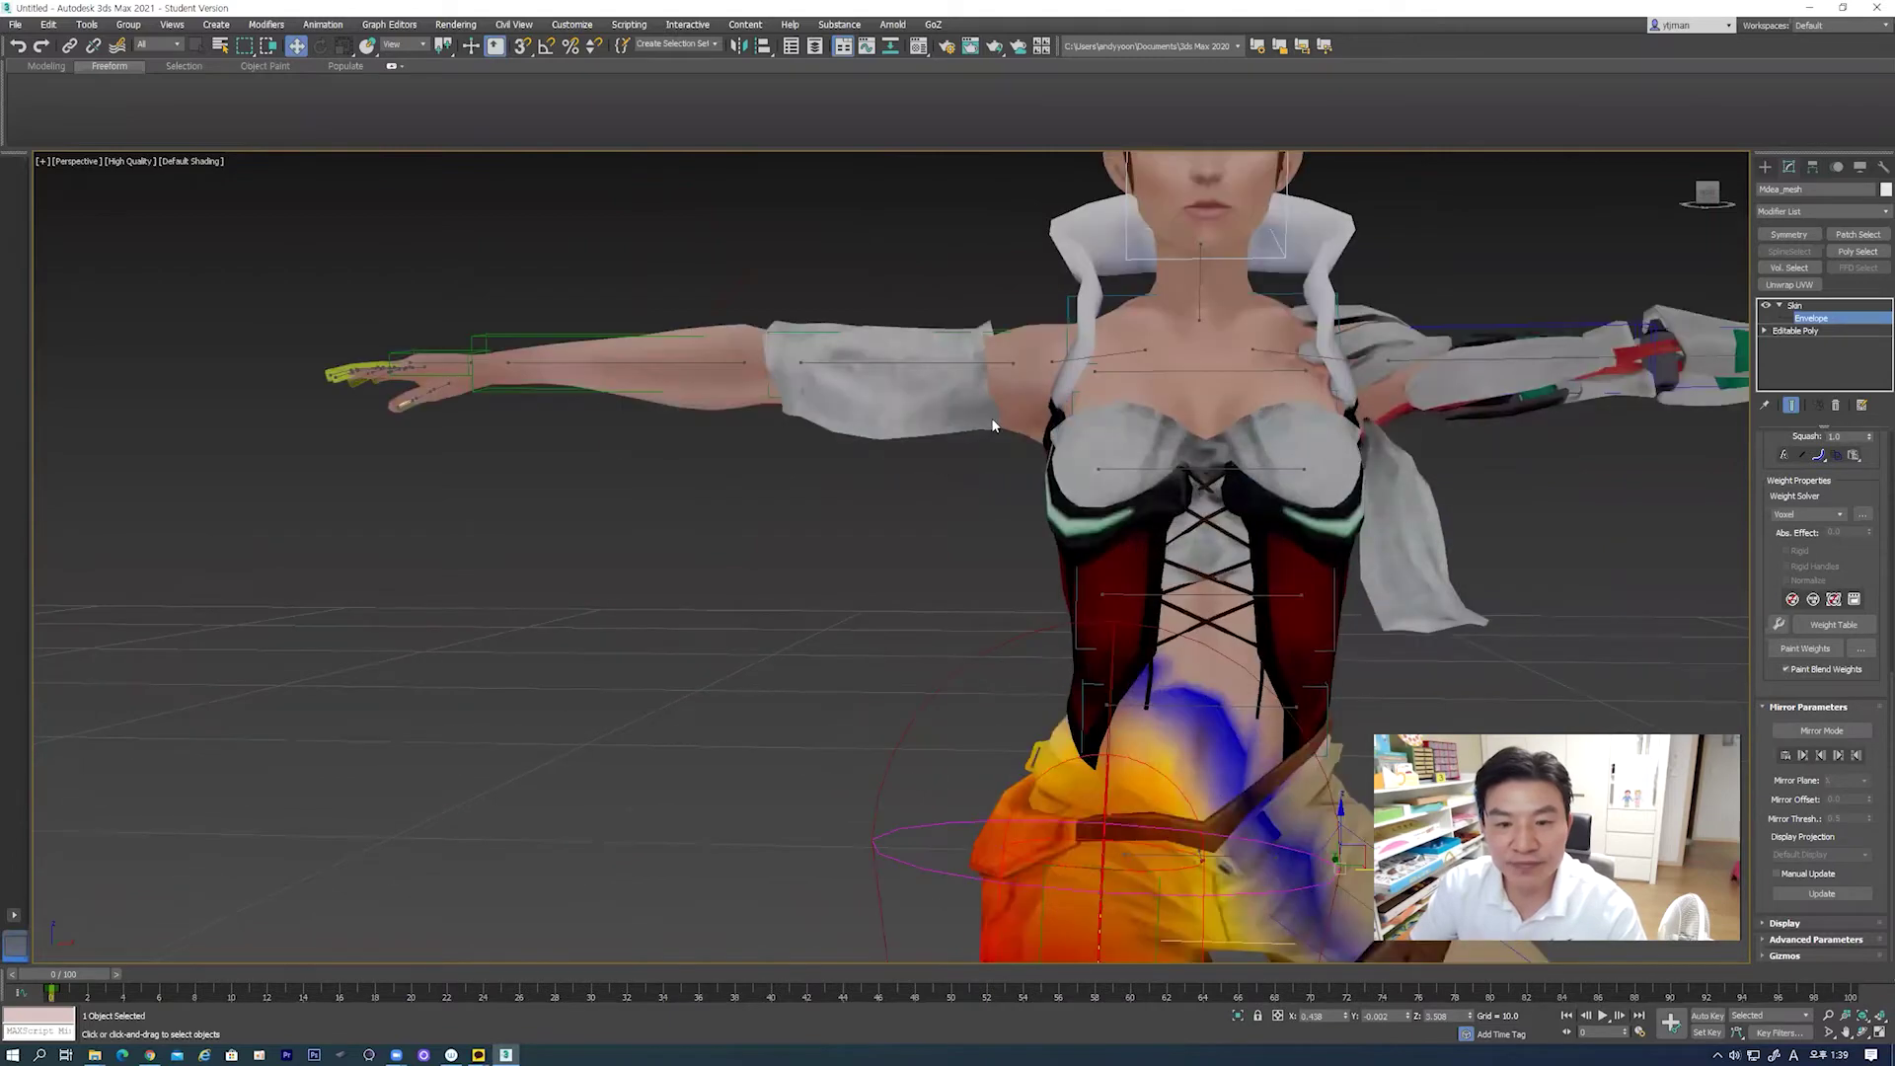
{"action": "left_click", "coordinate": [950, 362]}
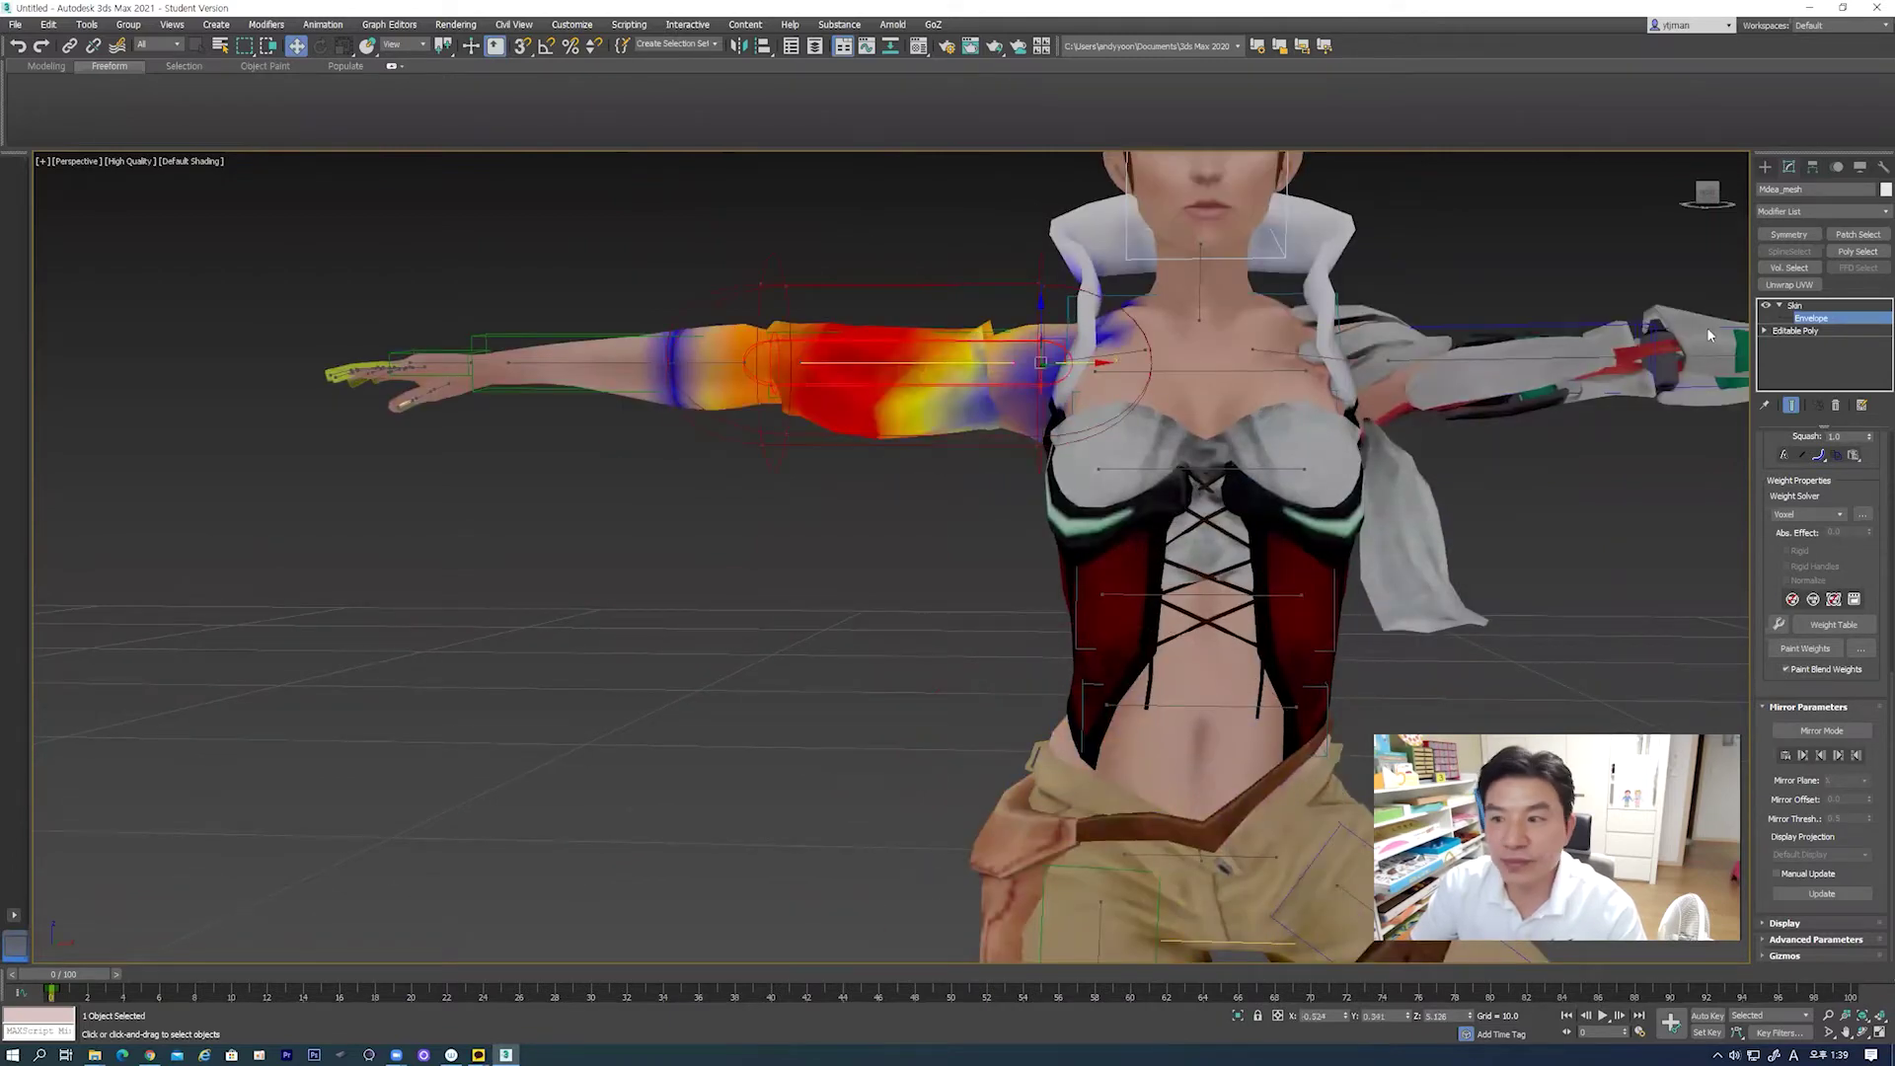
{"action": "left_click", "coordinate": [1765, 166]}
{"action": "left_click", "coordinate": [969, 447]}
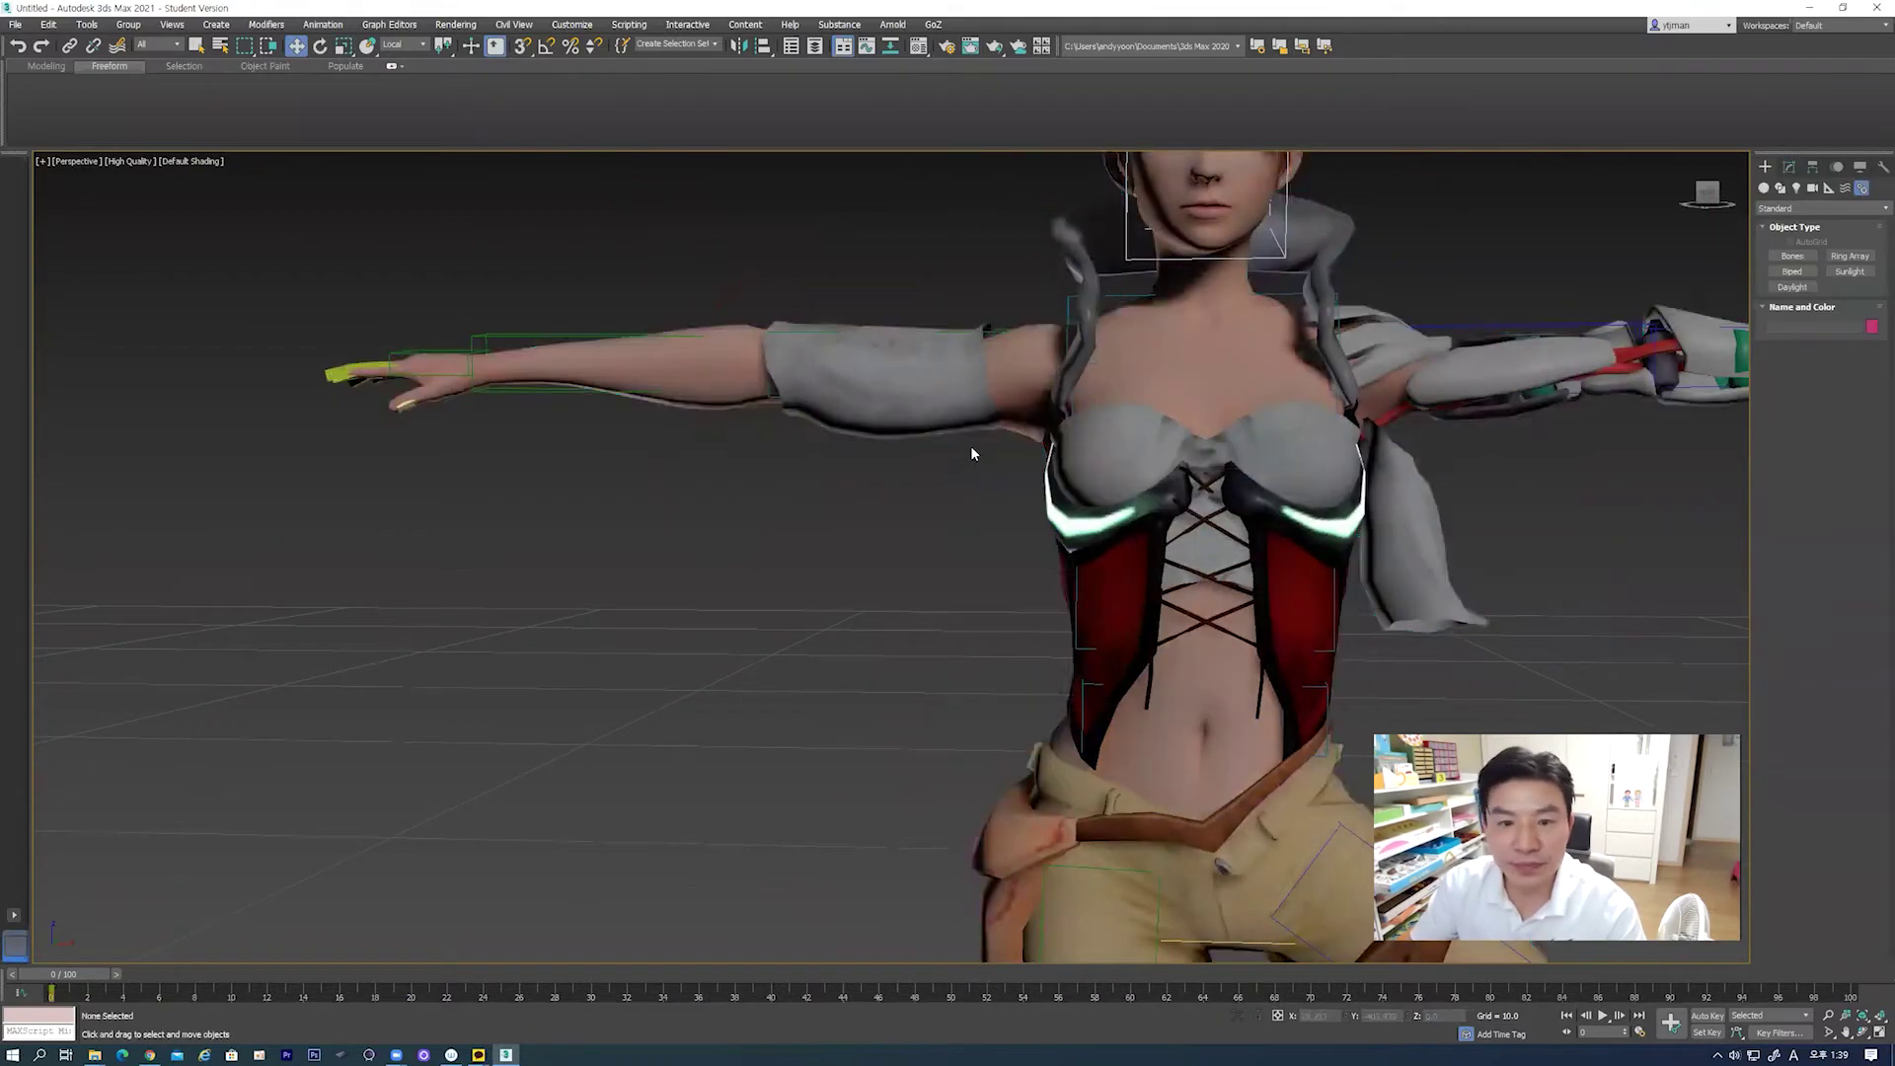
Step: Rotate Bip001 R UpperArm down toward the body and inspect the deformation
{"action": "left_click", "coordinate": [988, 327]}
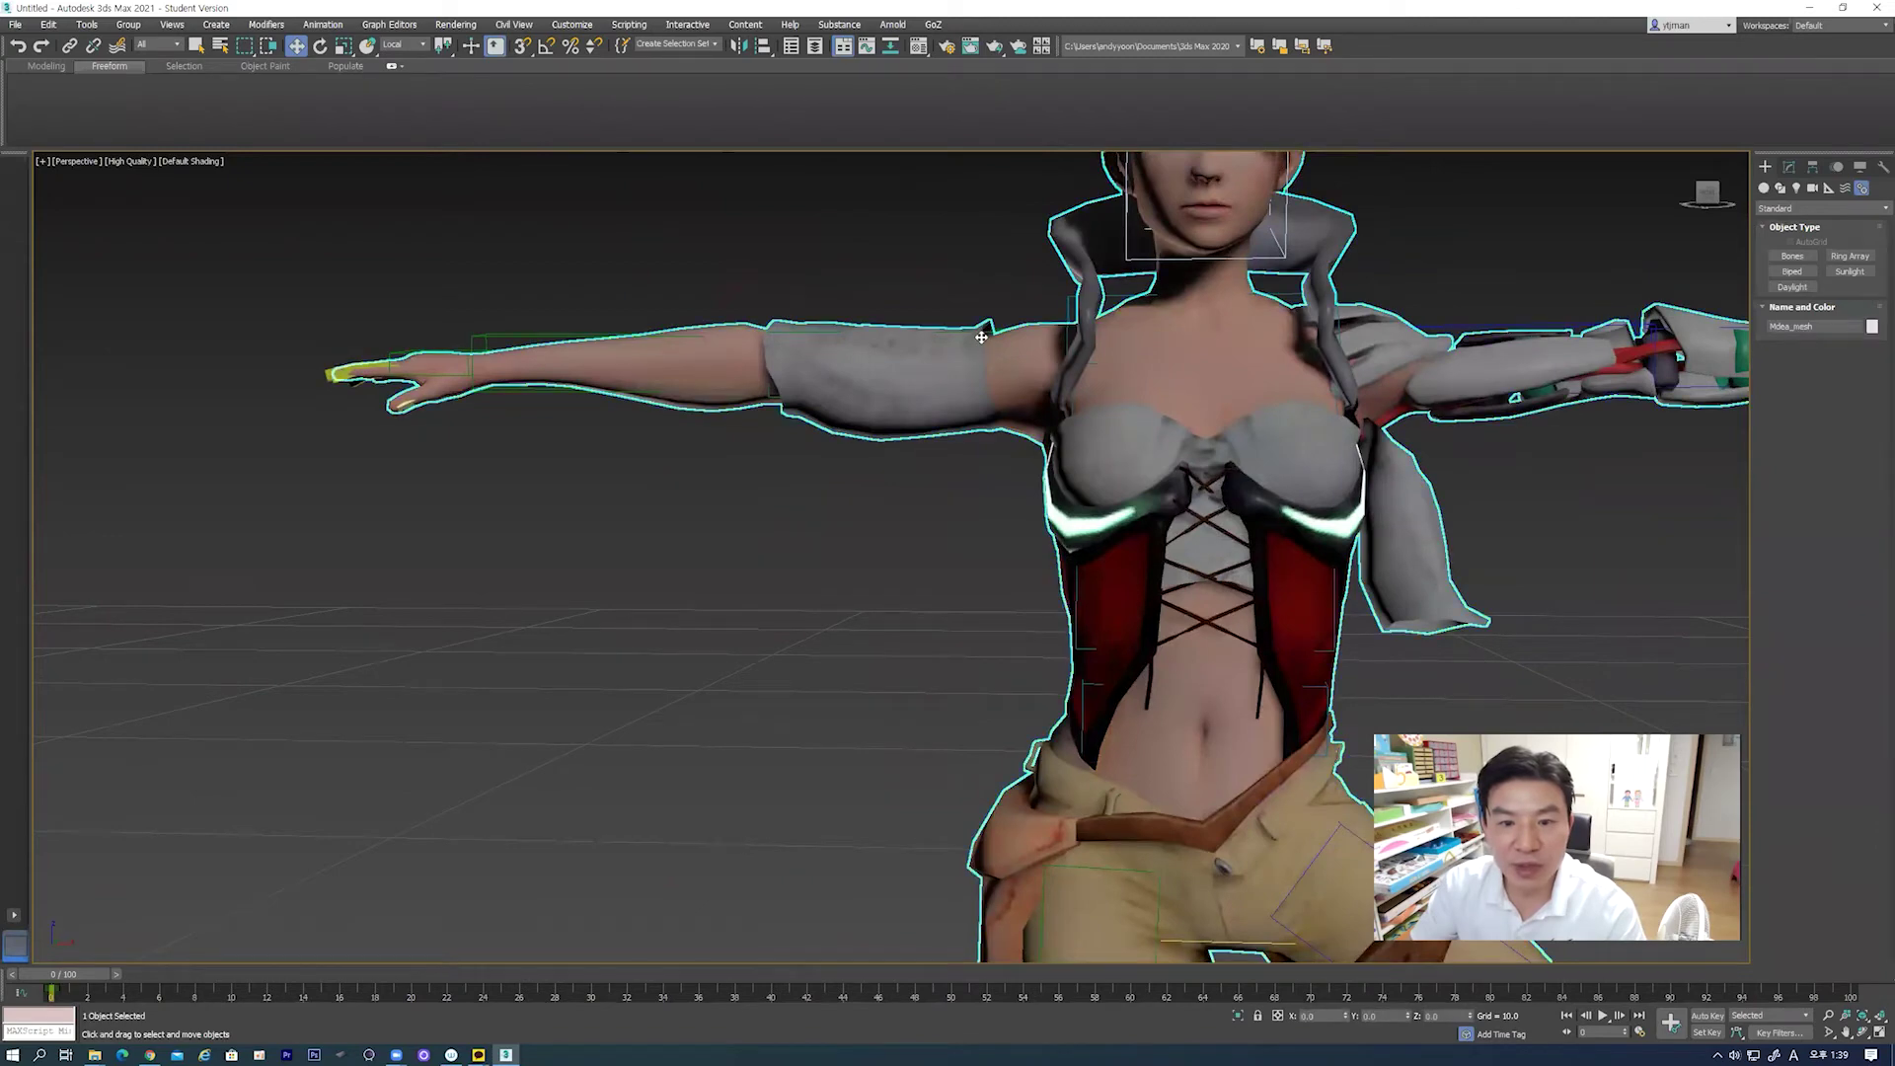
{"action": "left_click", "coordinate": [988, 332]}
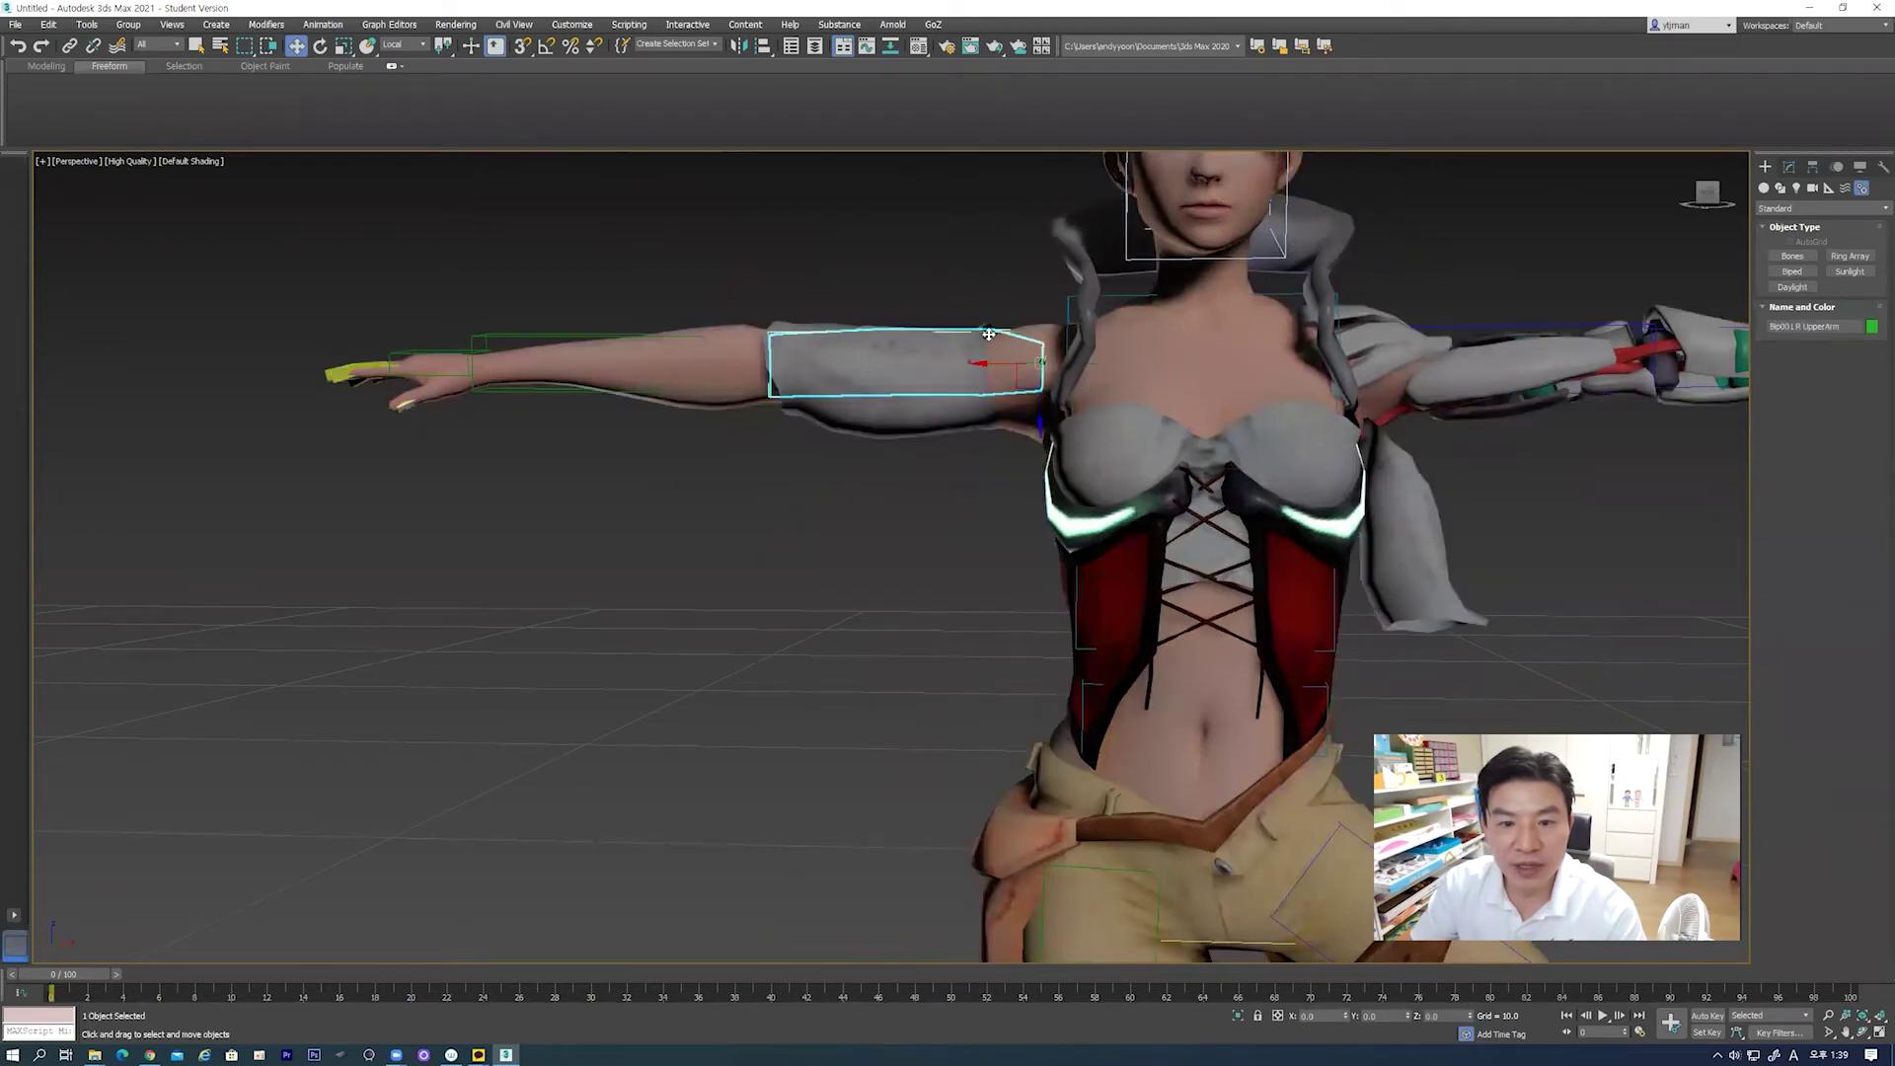
{"action": "key", "text": "e"}
{"action": "mouse_move", "coordinate": [1019, 410]}
{"action": "left_mouse_down"}
{"action": "mouse_move", "coordinate": [1036, 423]}
{"action": "mouse_move", "coordinate": [1007, 534]}
{"action": "left_mouse_up"}
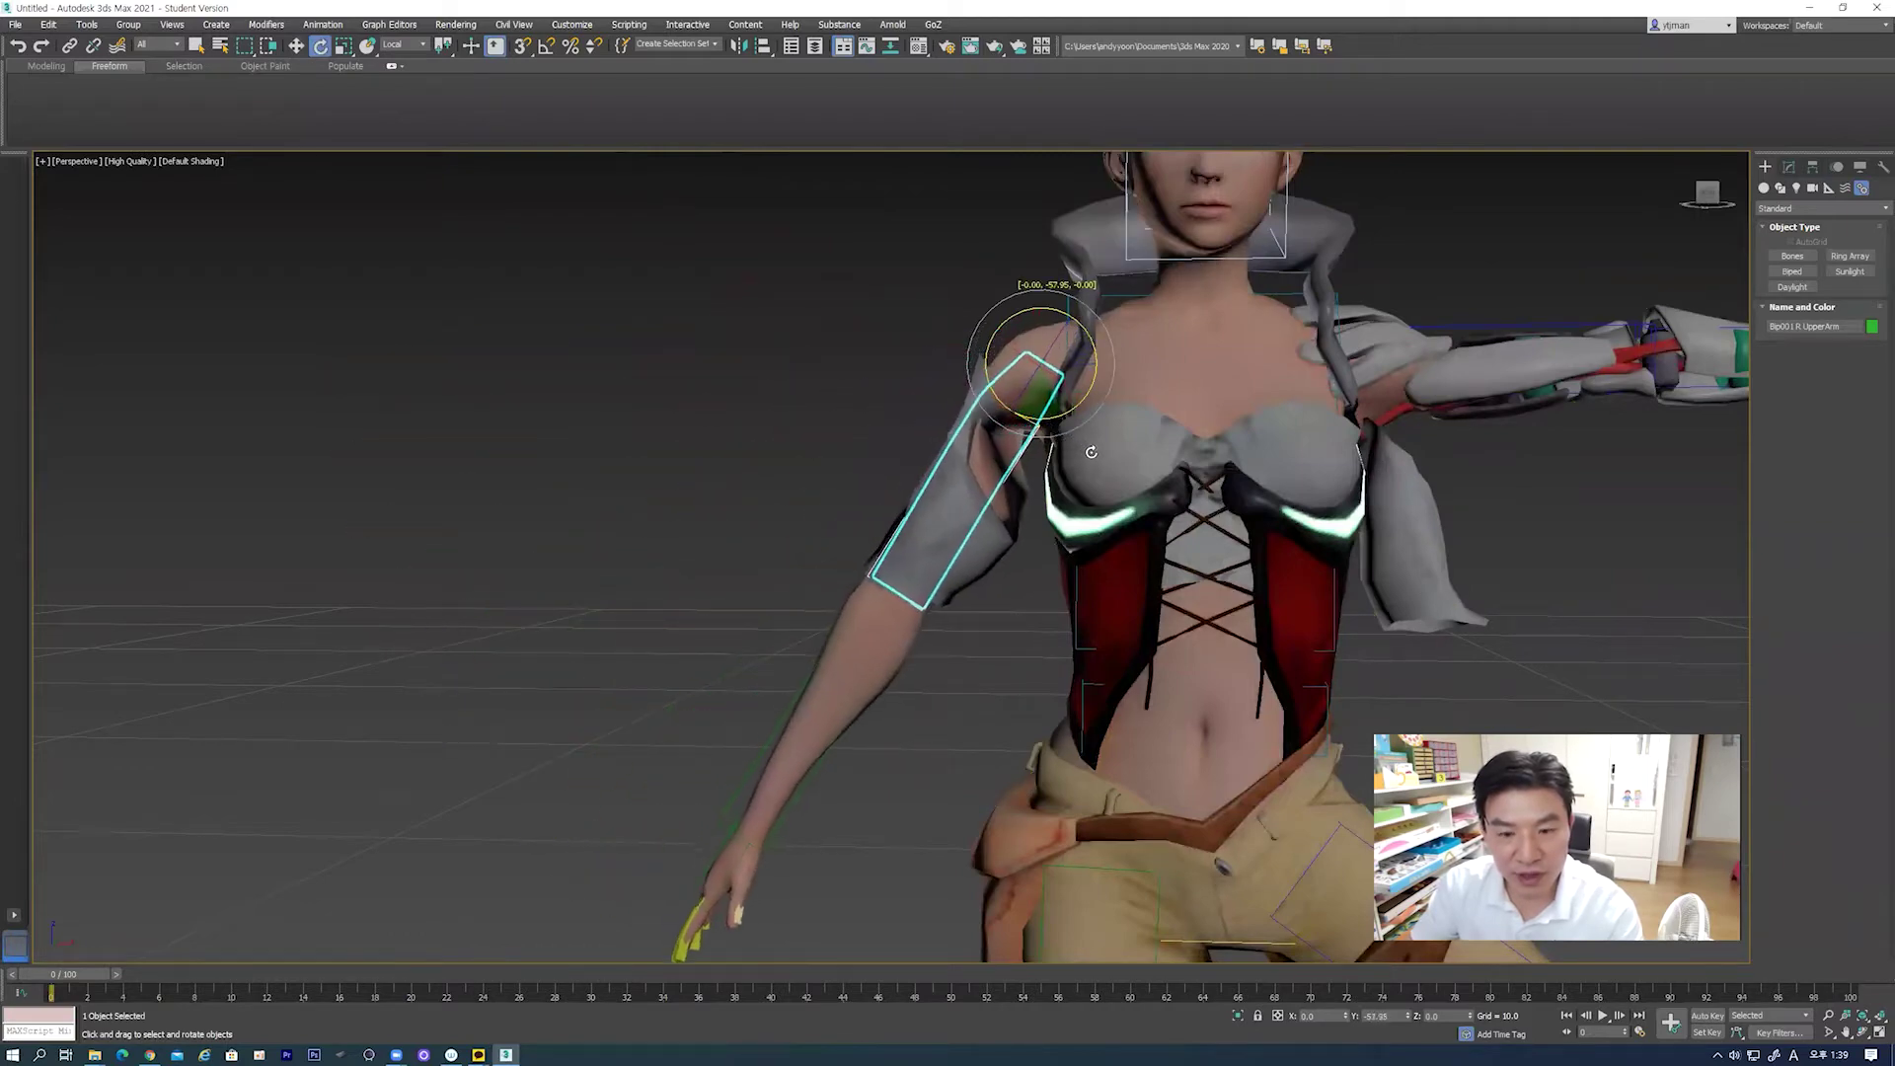
{"action": "middle_click_drag", "start_coordinate": [1007, 534], "coordinate": [1032, 504], "text": "alt"}
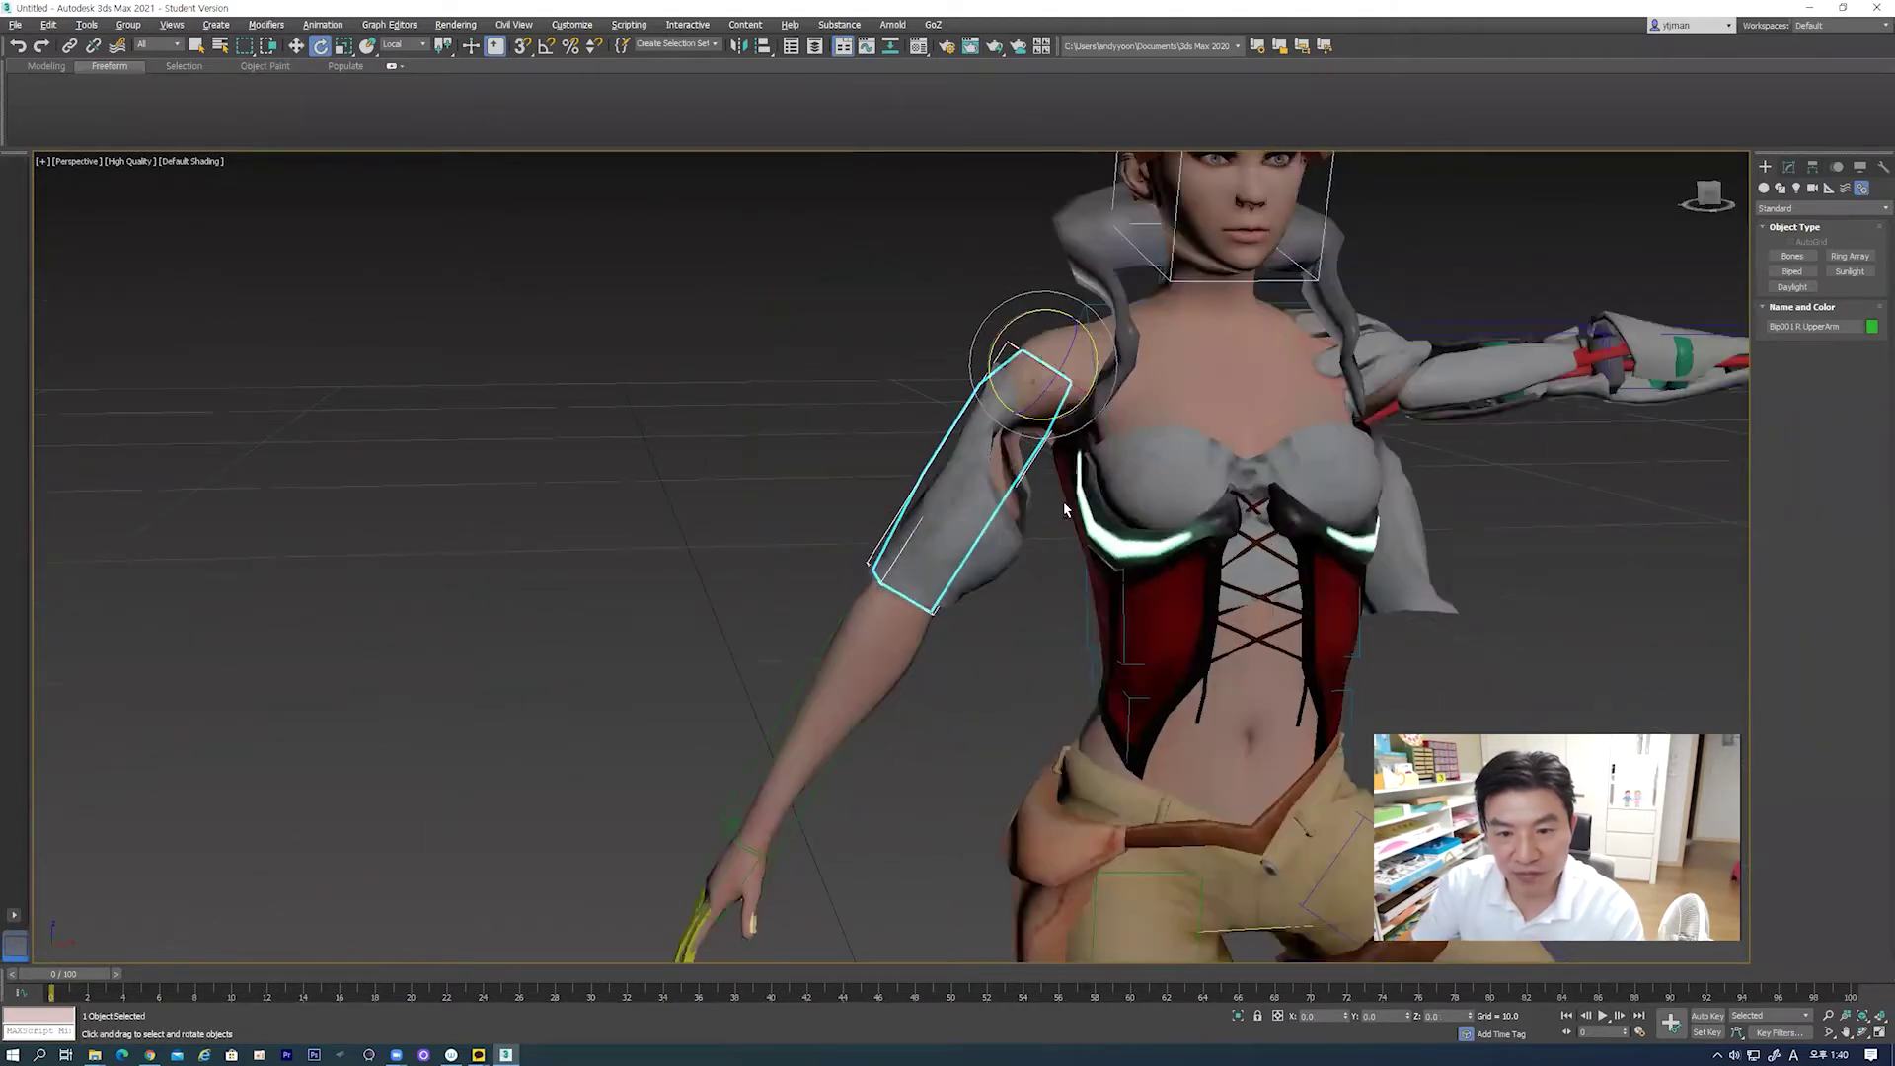
{"action": "scroll", "coordinate": [1032, 509], "scroll_direction": "up", "scroll_amount": 2}
{"action": "scroll", "coordinate": [944, 351], "scroll_direction": "down", "scroll_amount": 5}
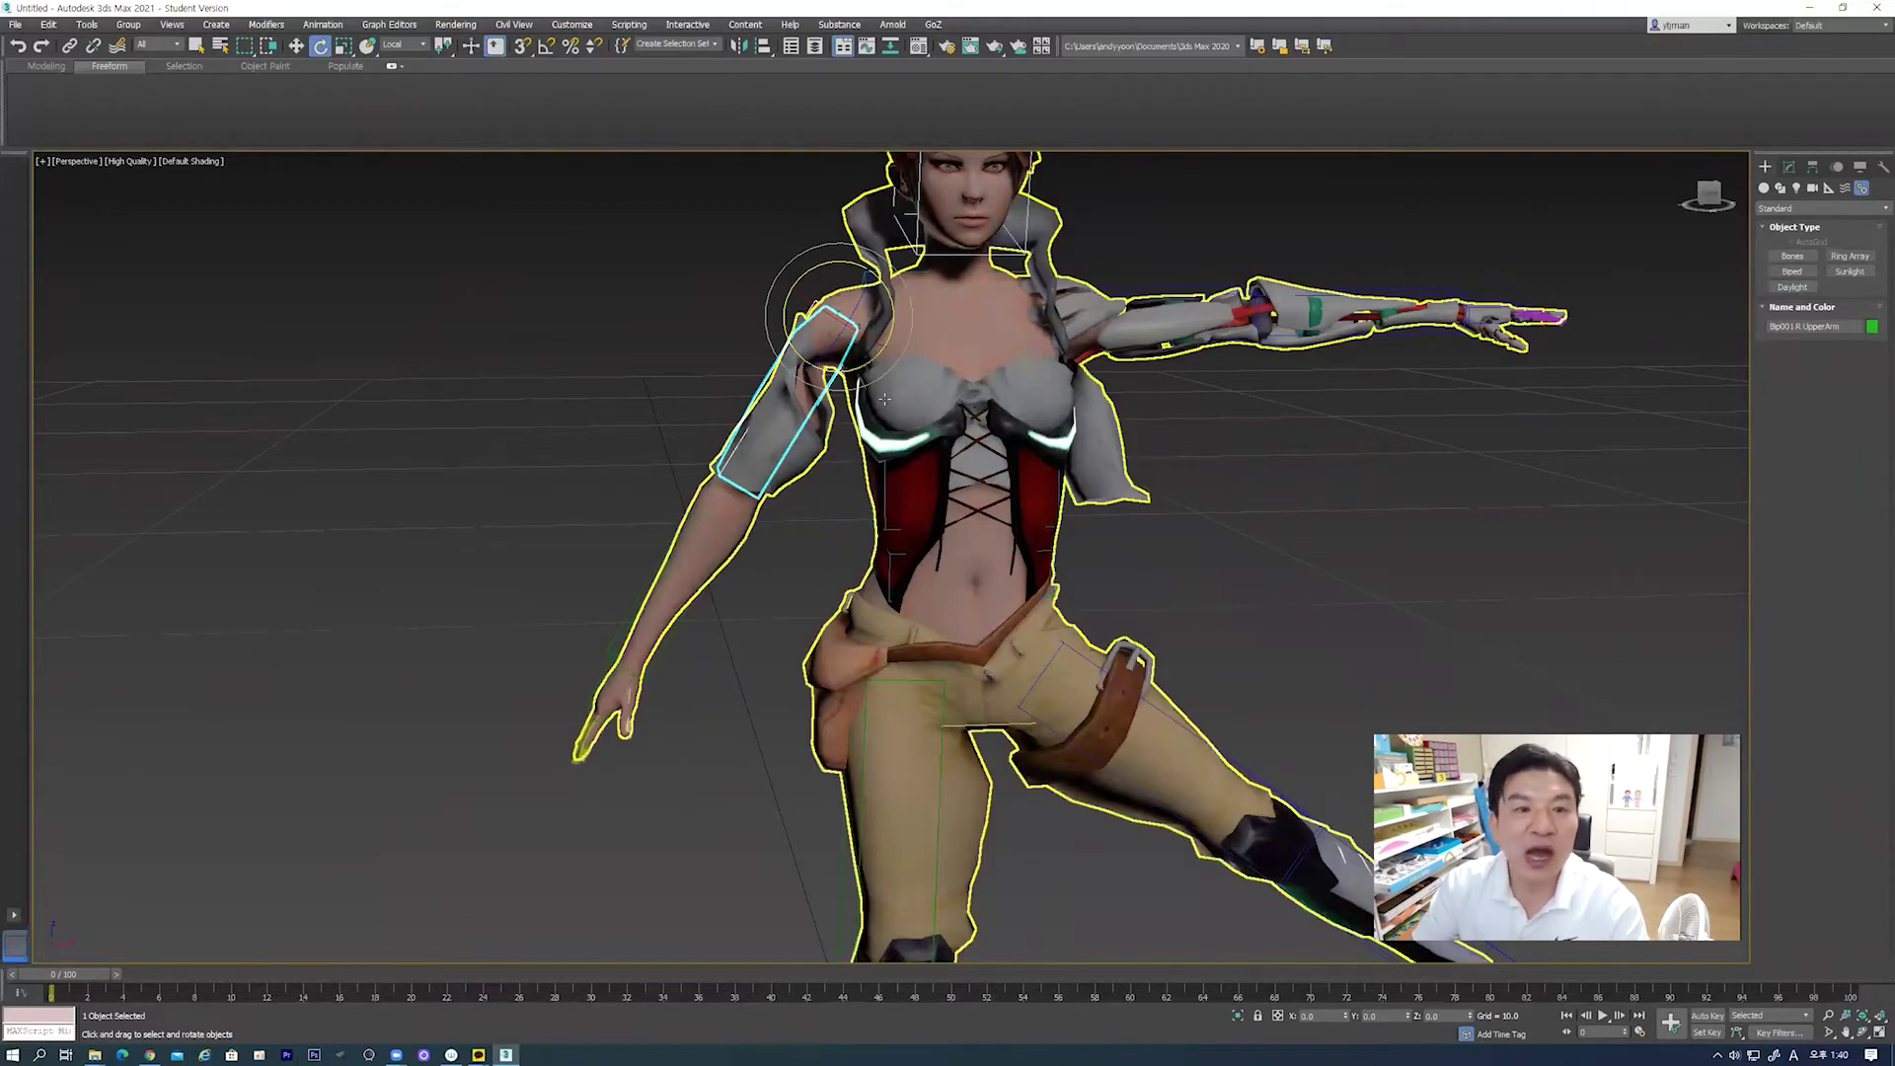
Step: Reselect the character mesh and turn Skin envelope editing back on
{"action": "left_click", "coordinate": [1110, 455]}
{"action": "left_click", "coordinate": [1791, 169]}
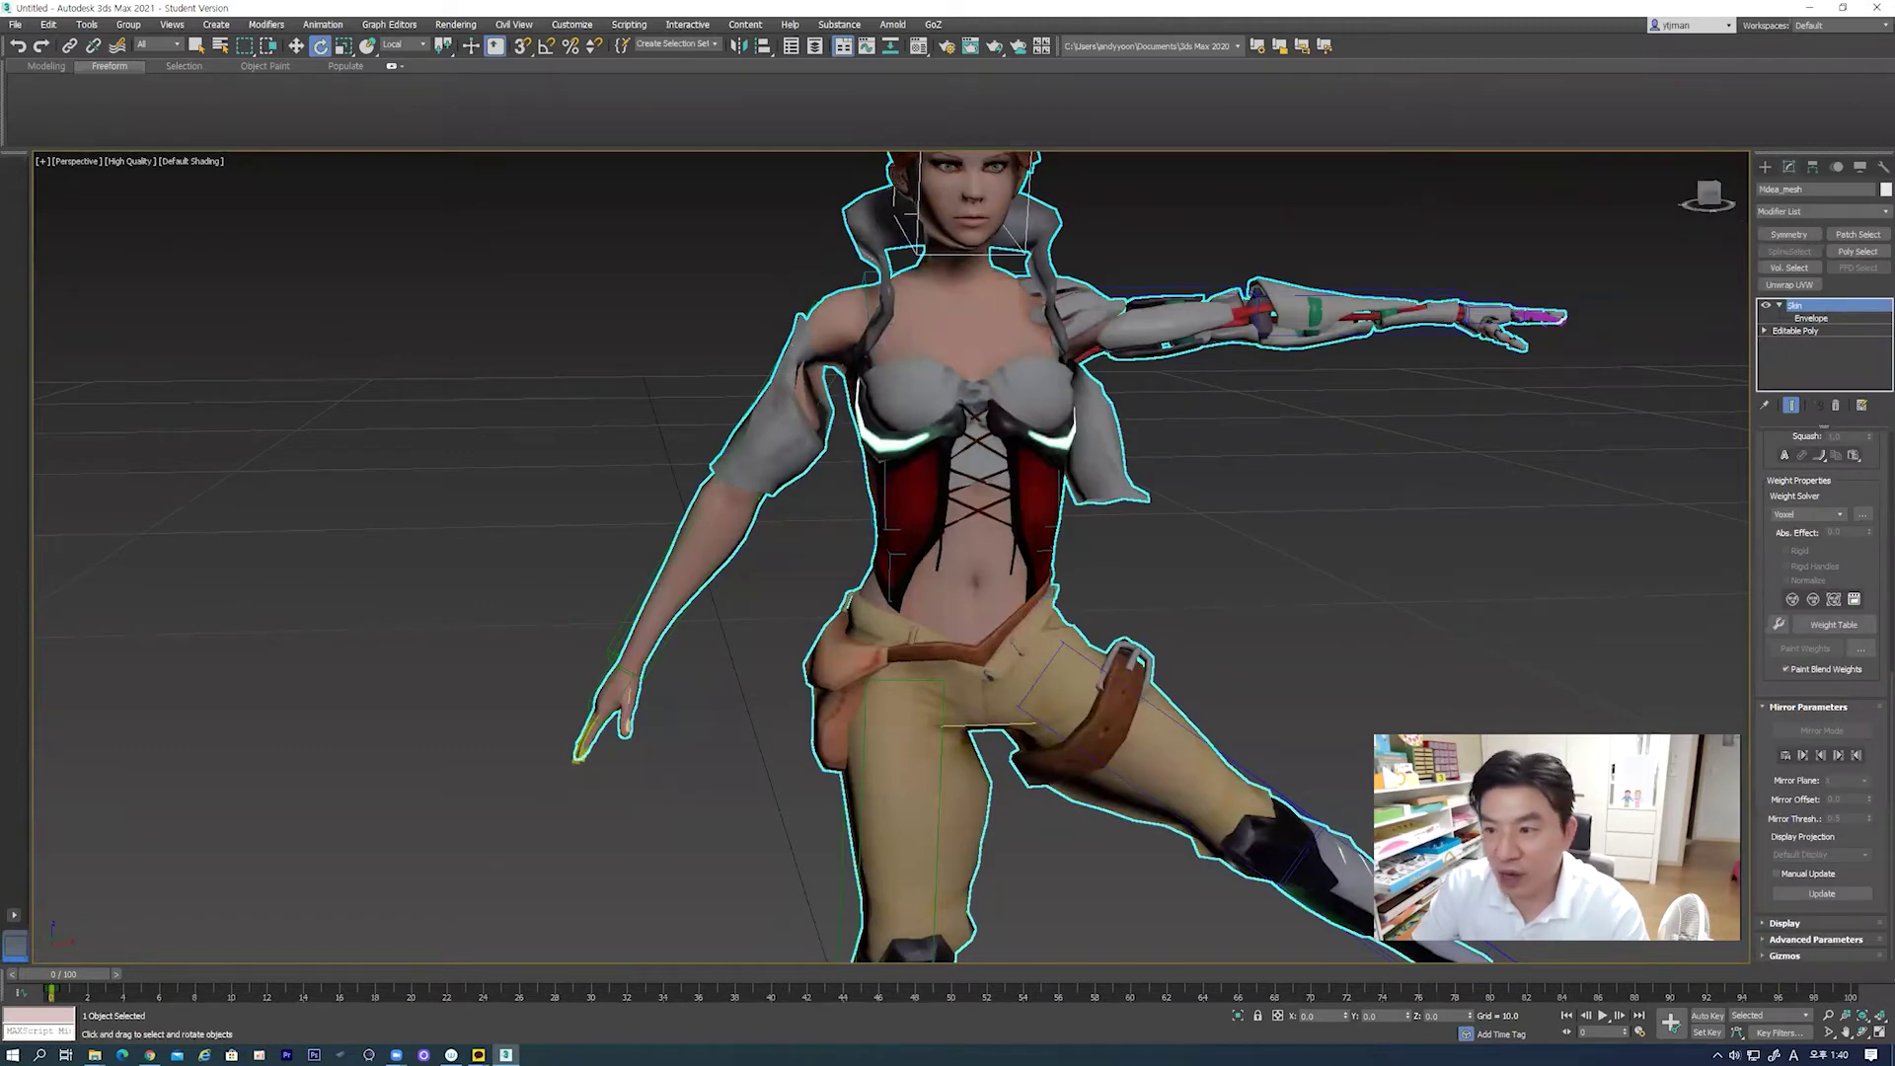
{"action": "left_click", "coordinate": [1811, 317]}
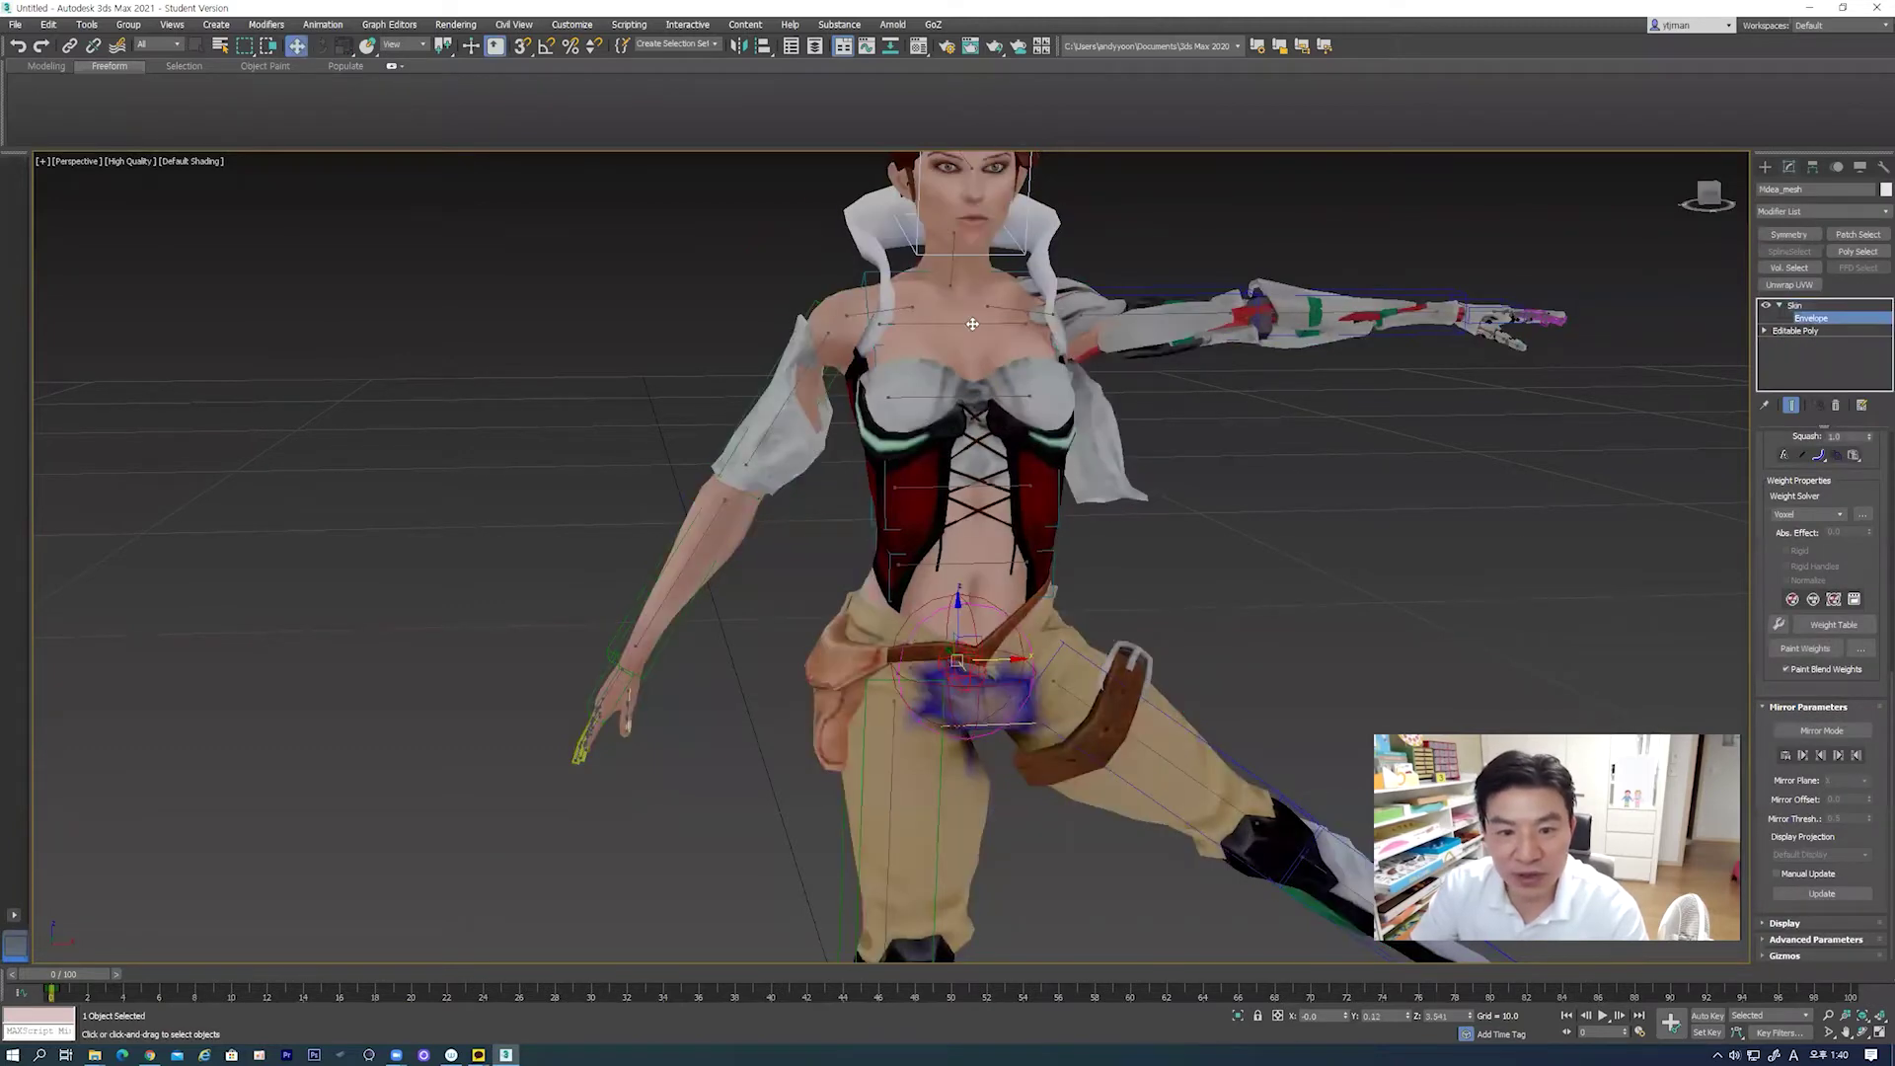
Step: Select the chest envelope and move its point near the left neck downward
{"action": "left_click", "coordinate": [973, 324]}
{"action": "mouse_move", "coordinate": [972, 324]}
{"action": "middle_mouse_down", "text": "alt"}
{"action": "mouse_move", "coordinate": [1025, 440]}
{"action": "mouse_move", "coordinate": [970, 429]}
{"action": "middle_mouse_up", "text": "alt"}
{"action": "left_click", "coordinate": [856, 188]}
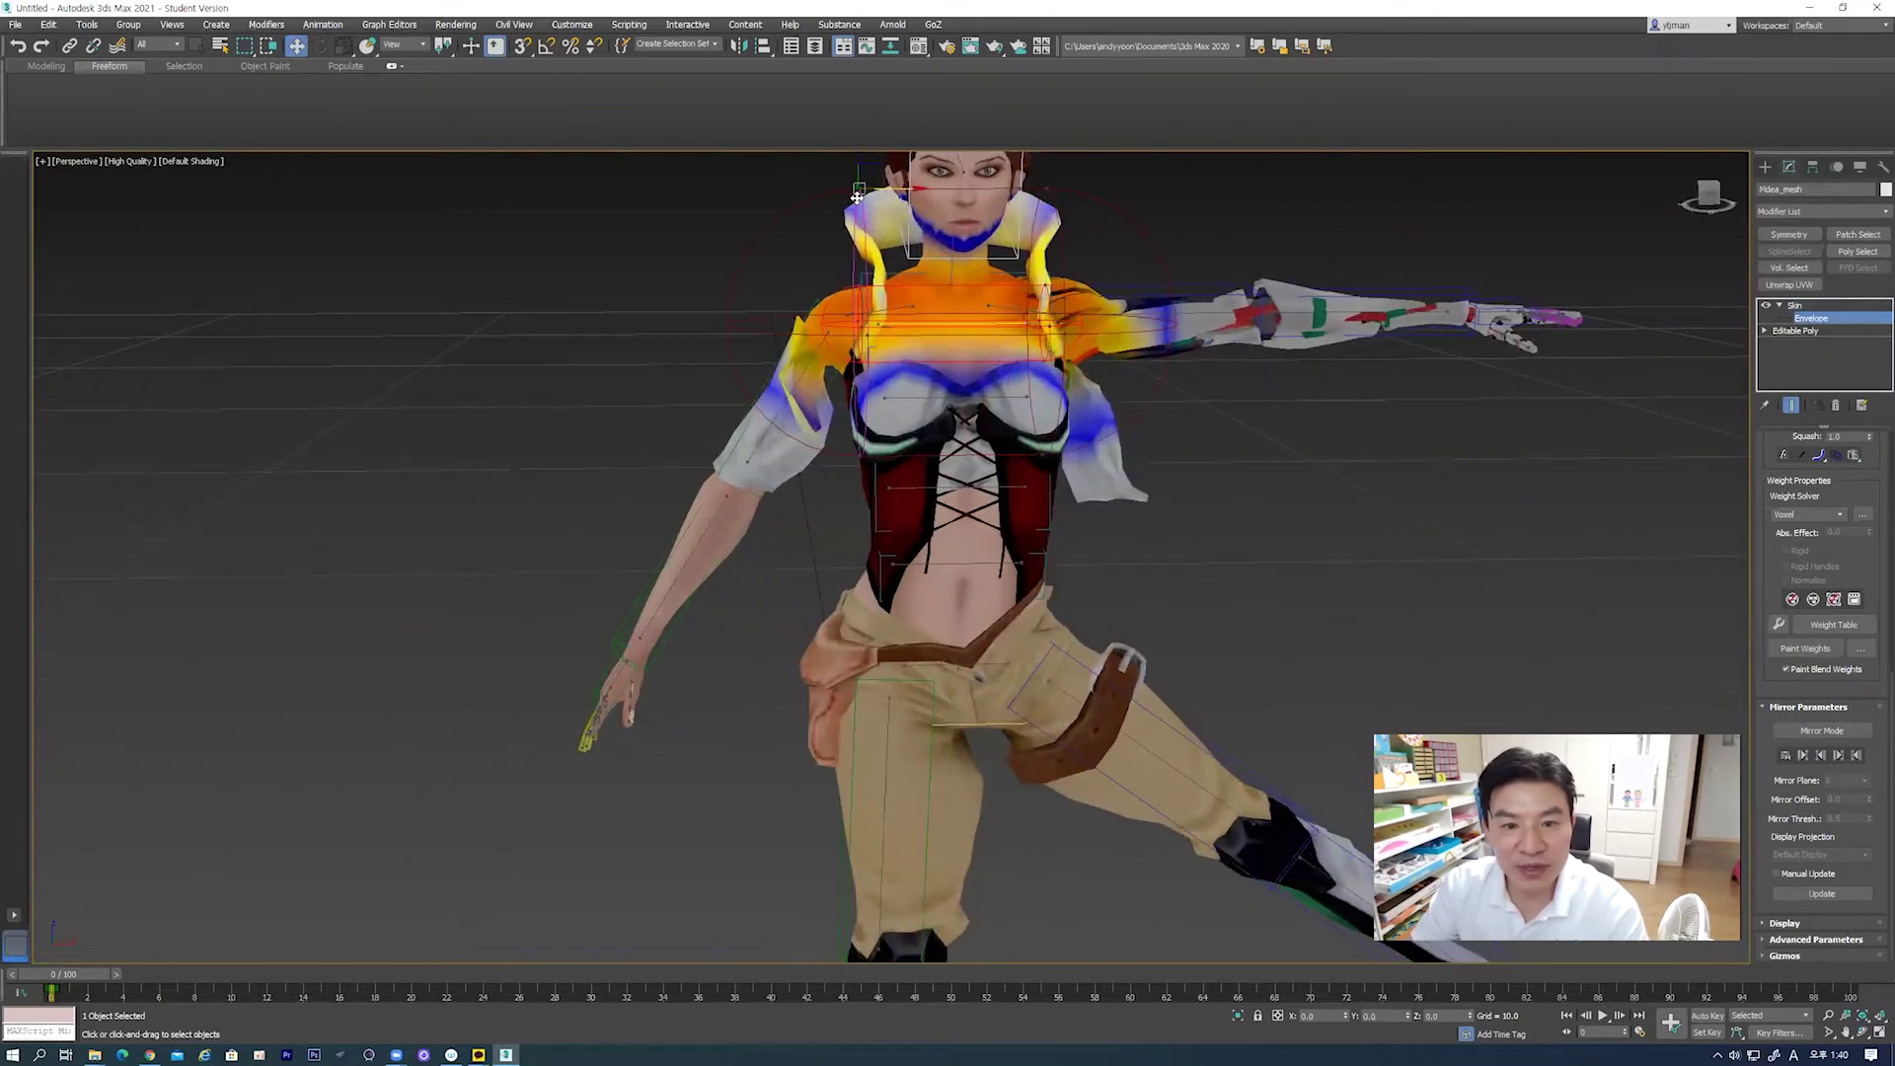
{"action": "middle_click_drag", "start_coordinate": [849, 210], "coordinate": [859, 265]}
{"action": "left_click_drag", "start_coordinate": [861, 202], "coordinate": [874, 341]}
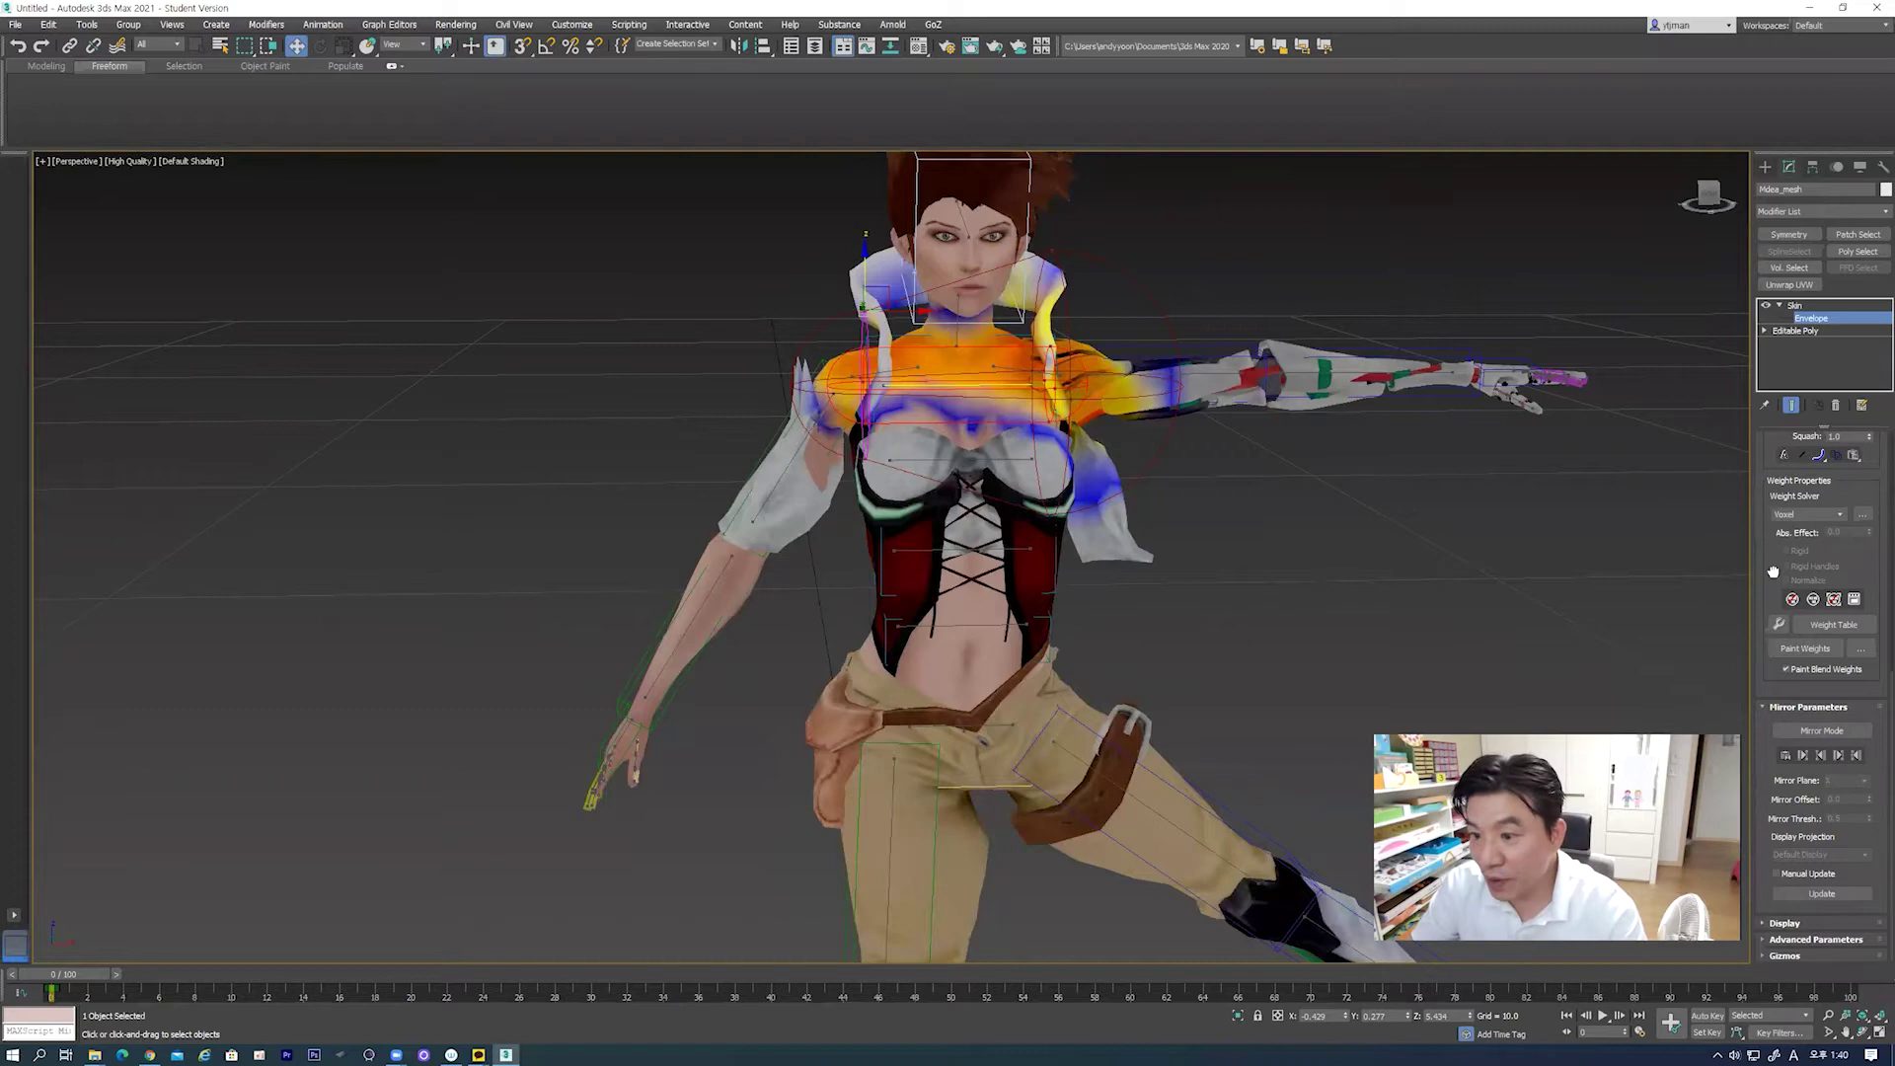
Step: Set the neck-area envelope handle's radius to 0.86 to shrink the envelope
{"action": "scroll", "coordinate": [1773, 571], "scroll_direction": "up", "scroll_amount": 3}
{"action": "scroll", "coordinate": [1773, 571], "scroll_direction": "up", "scroll_amount": 2}
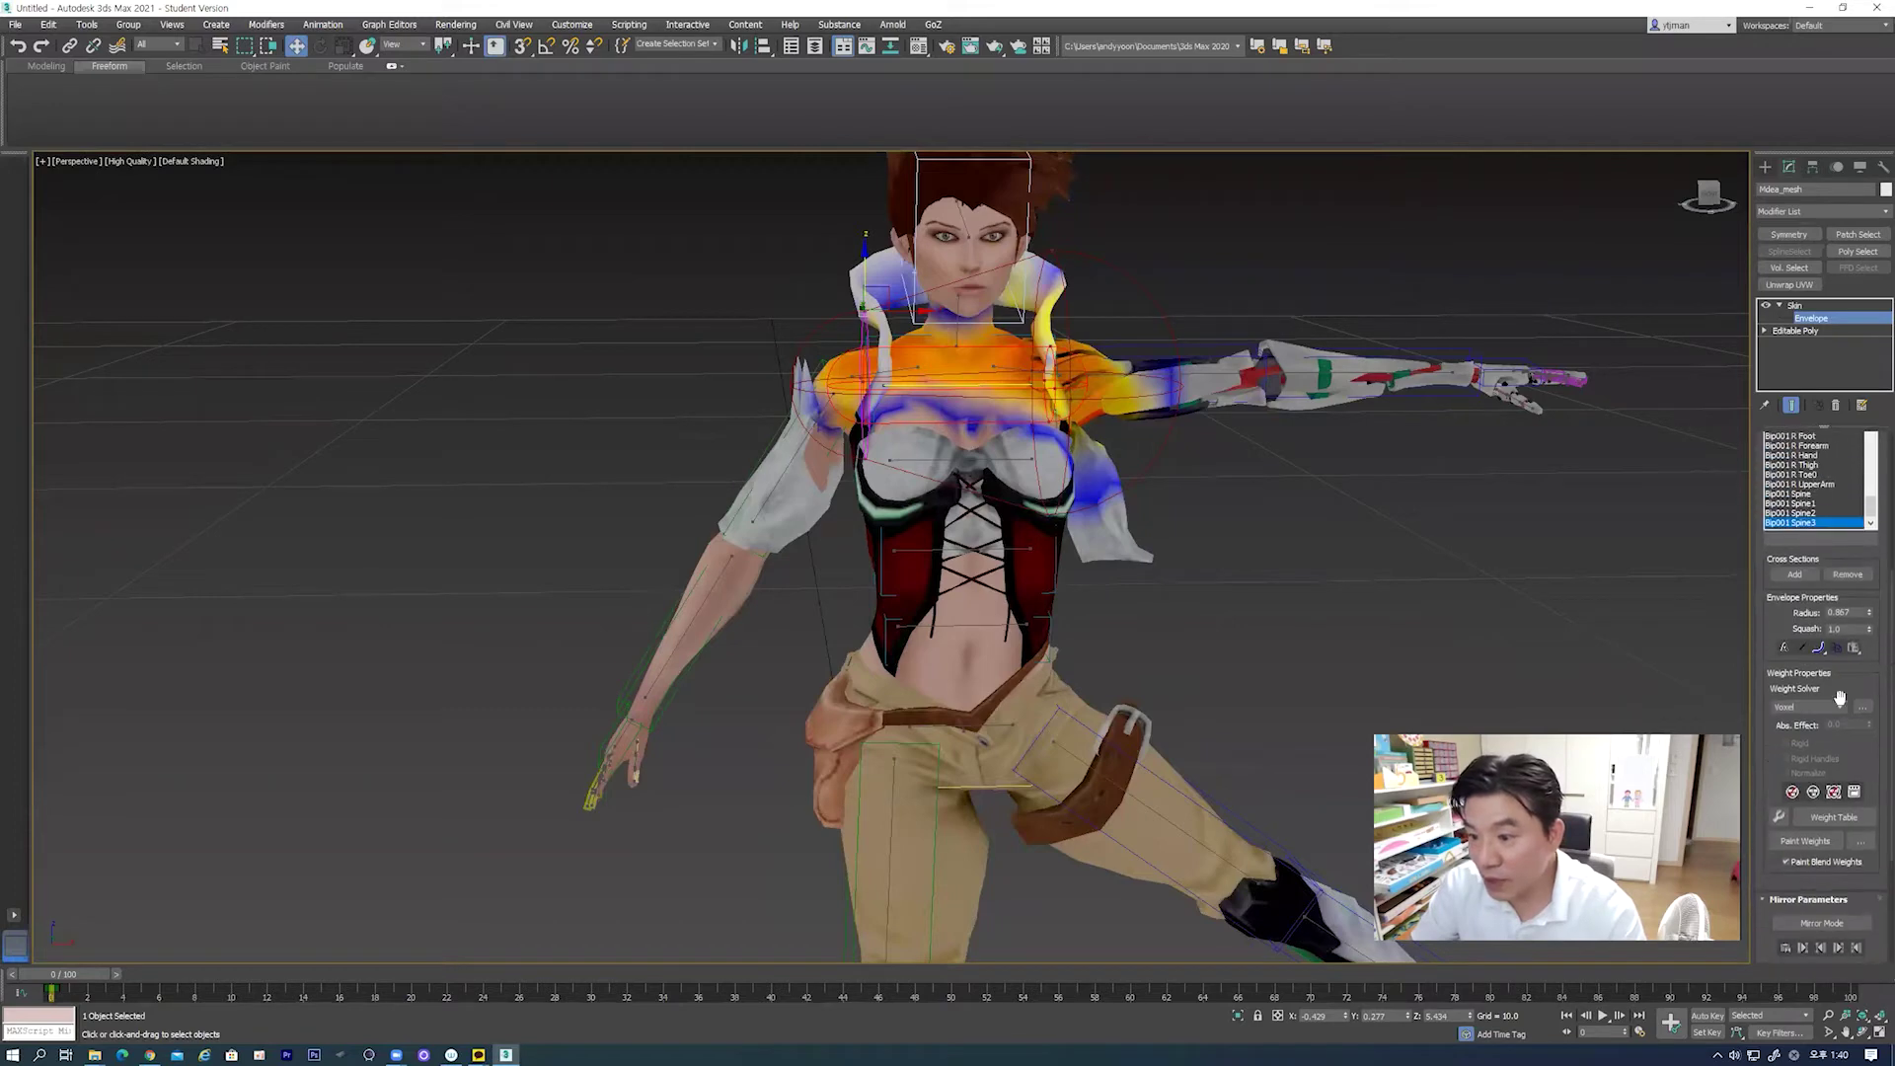
{"action": "double_click", "coordinate": [1857, 612]}
{"action": "key", "text": "Return"}
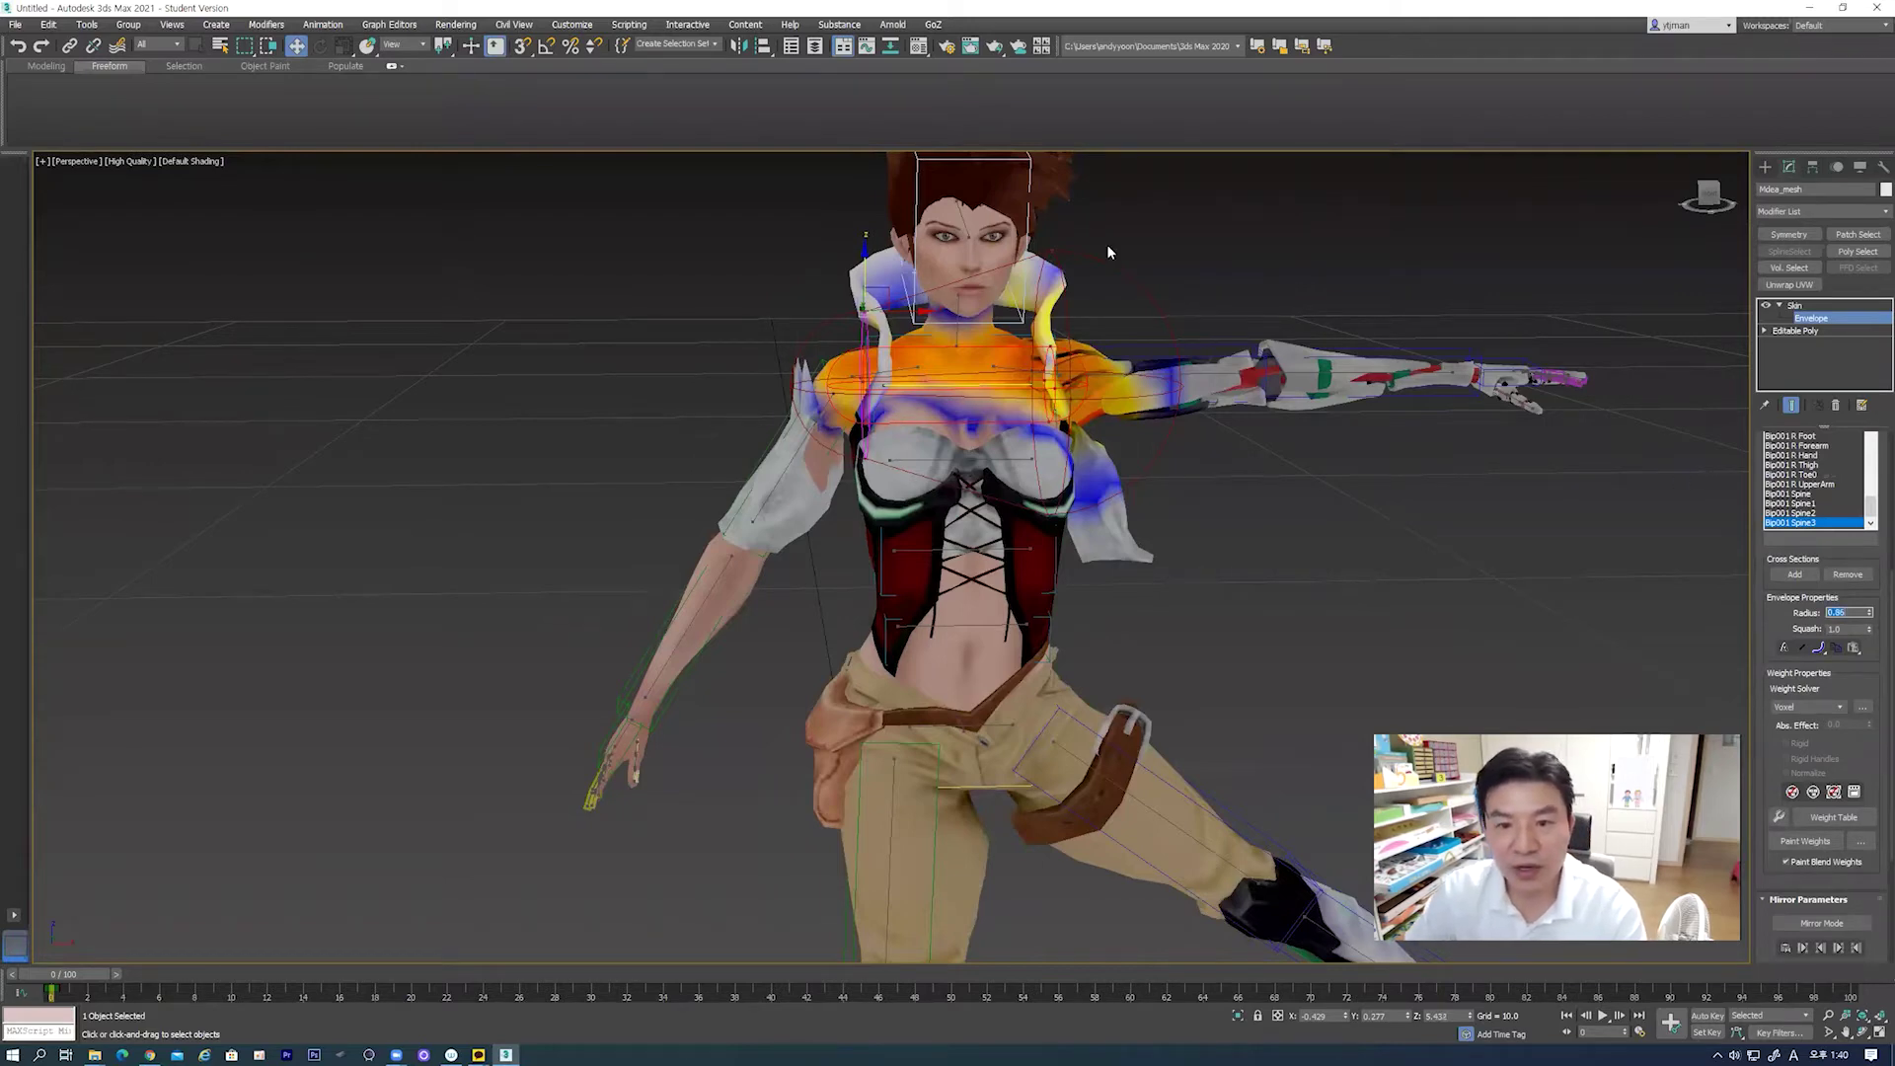
{"action": "left_click", "coordinate": [1052, 249]}
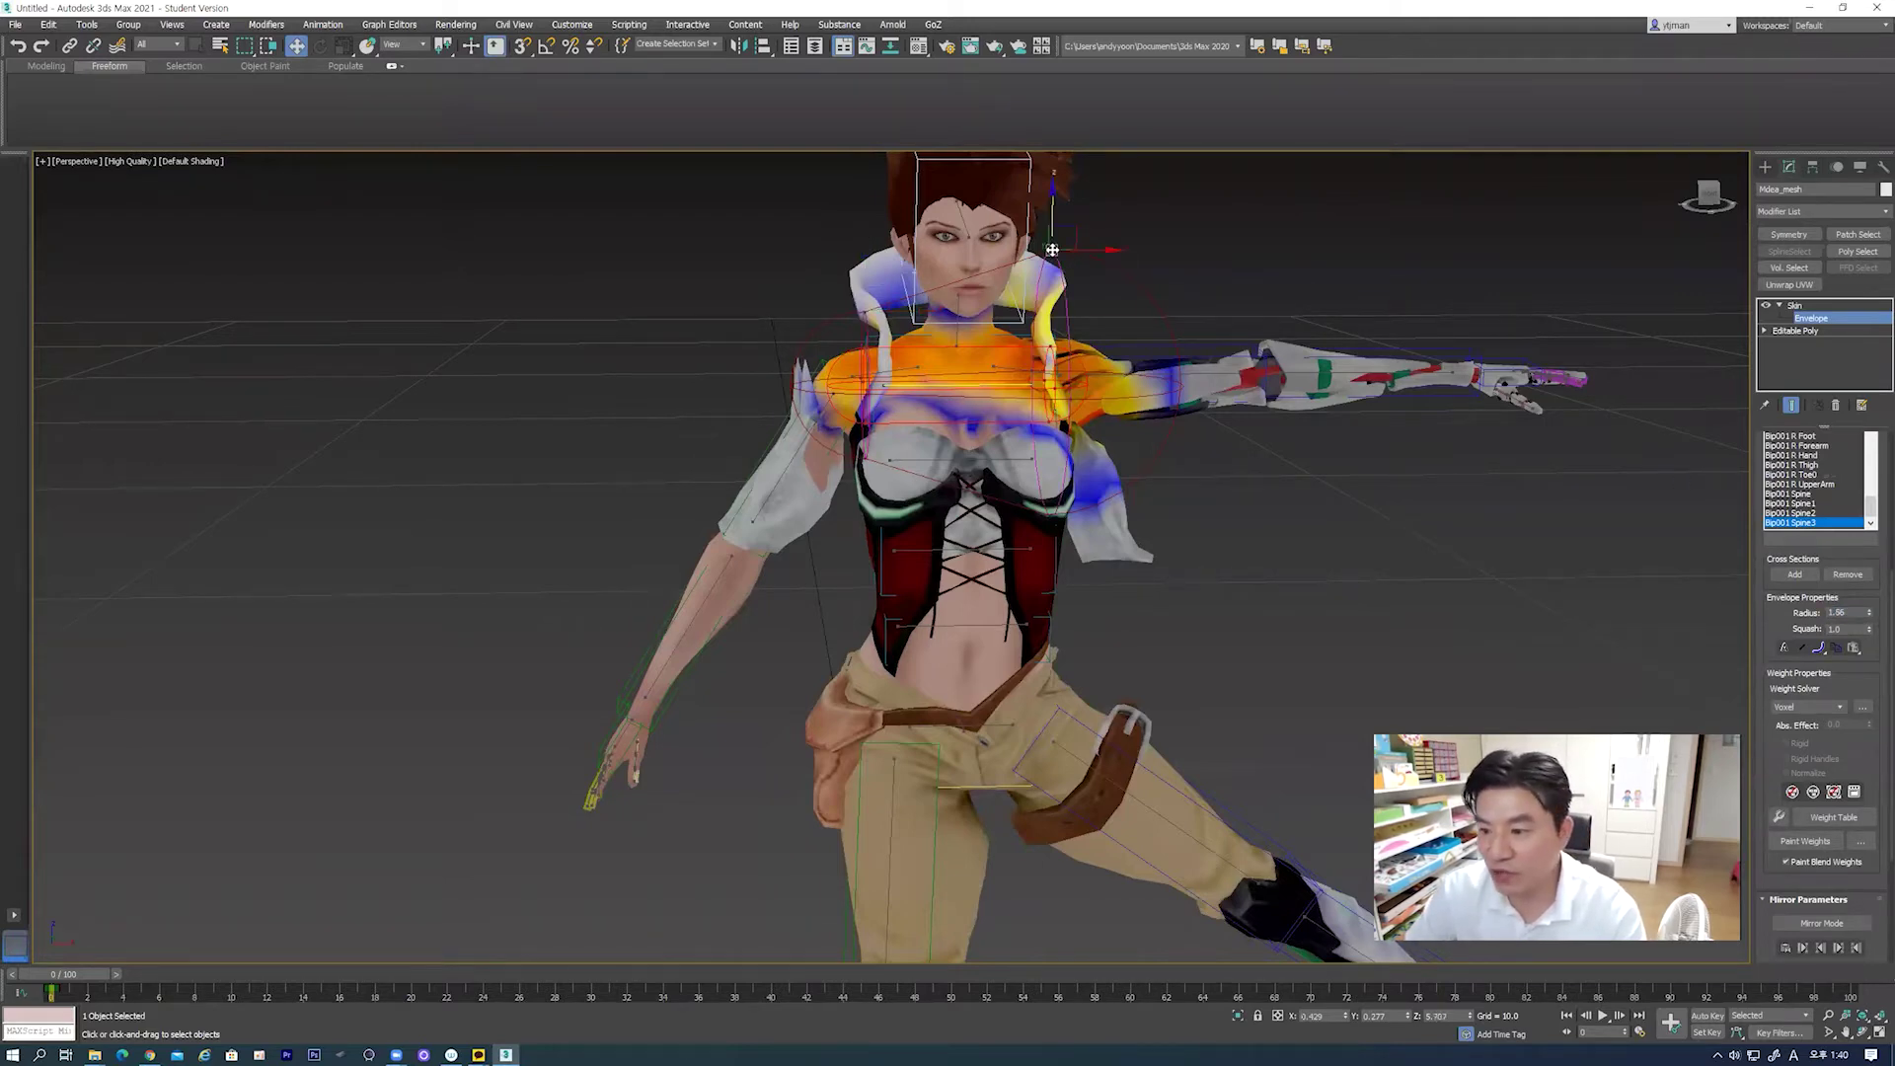
{"action": "double_click", "coordinate": [1853, 613]}
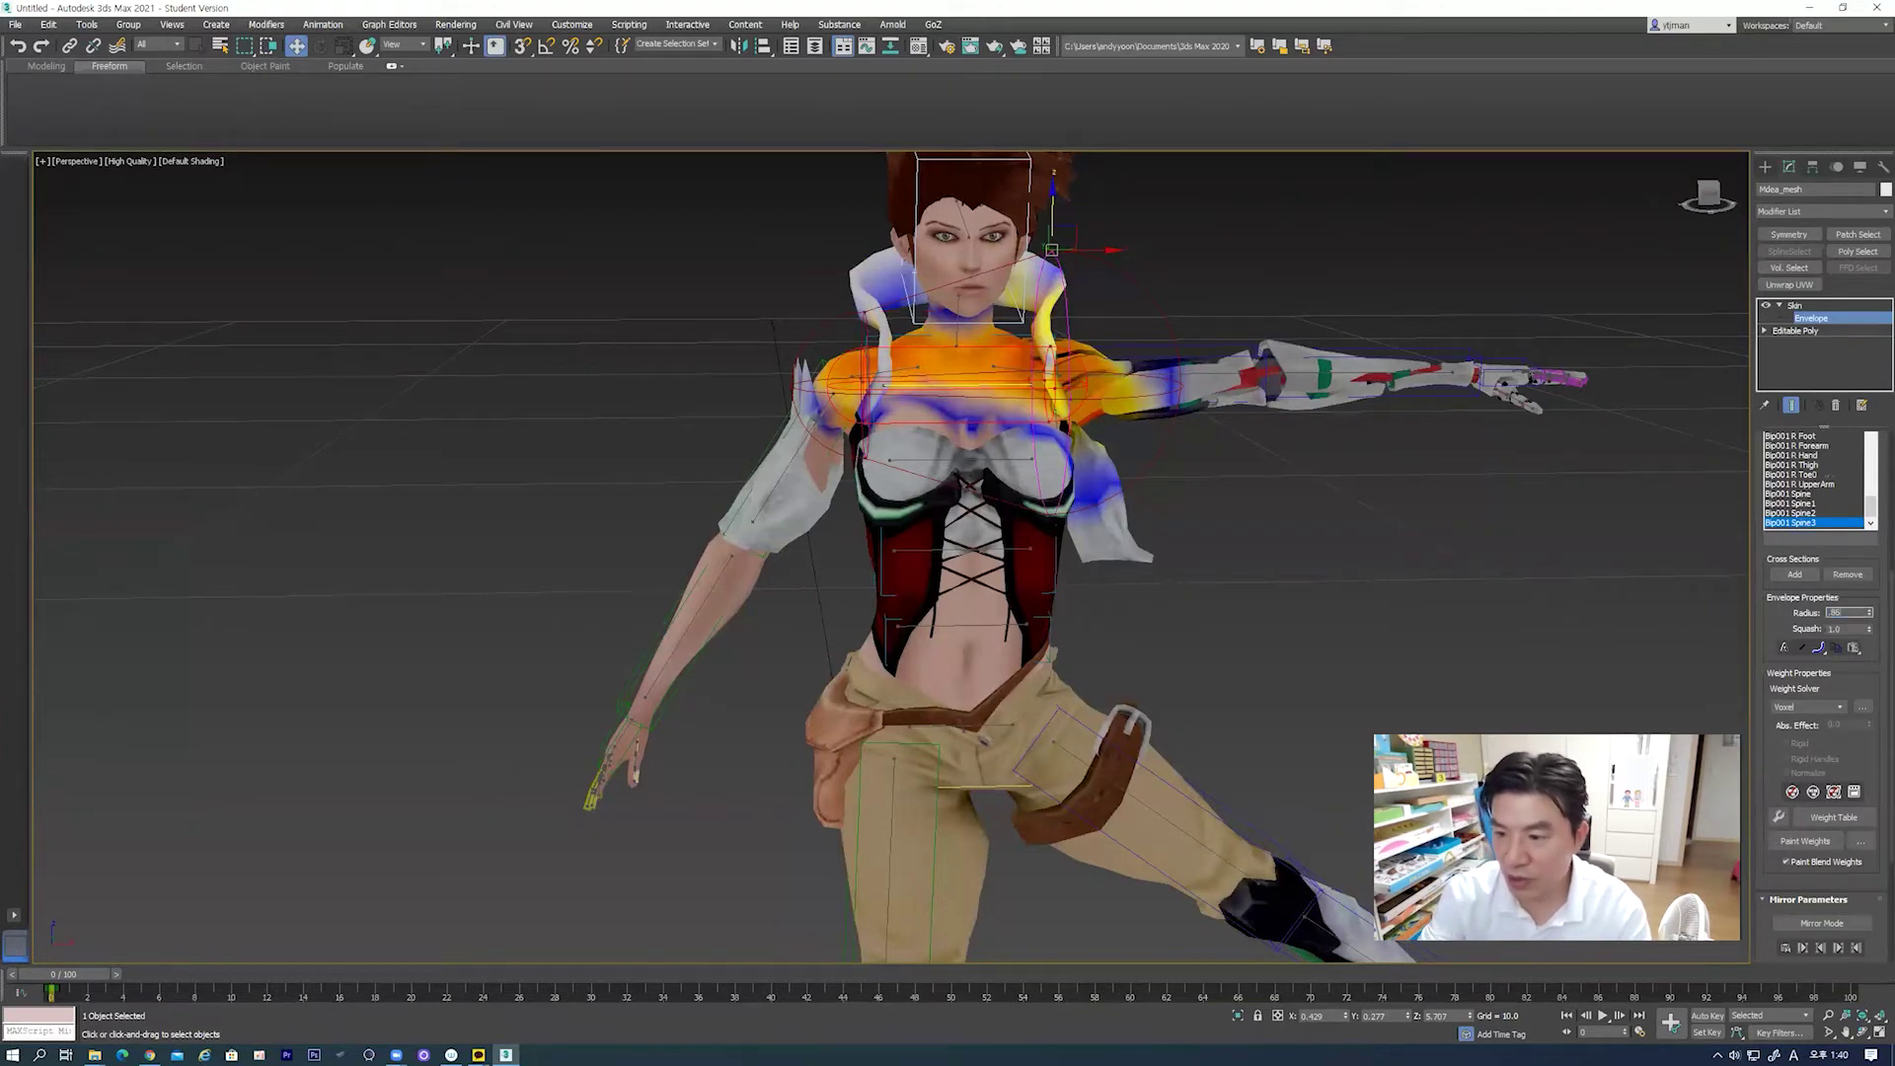
{"action": "key", "text": "Return"}
Step: Compare the Spine2 and Spine3 envelopes' chest weights from the front, ending on Spine2
{"action": "mouse_move", "coordinate": [1163, 454]}
{"action": "middle_mouse_down", "text": "alt"}
{"action": "mouse_move", "coordinate": [1140, 488]}
{"action": "mouse_move", "coordinate": [1153, 477]}
{"action": "mouse_move", "coordinate": [1034, 485]}
{"action": "mouse_move", "coordinate": [1025, 505]}
{"action": "middle_mouse_up", "text": "alt"}
{"action": "left_click", "coordinate": [996, 455]}
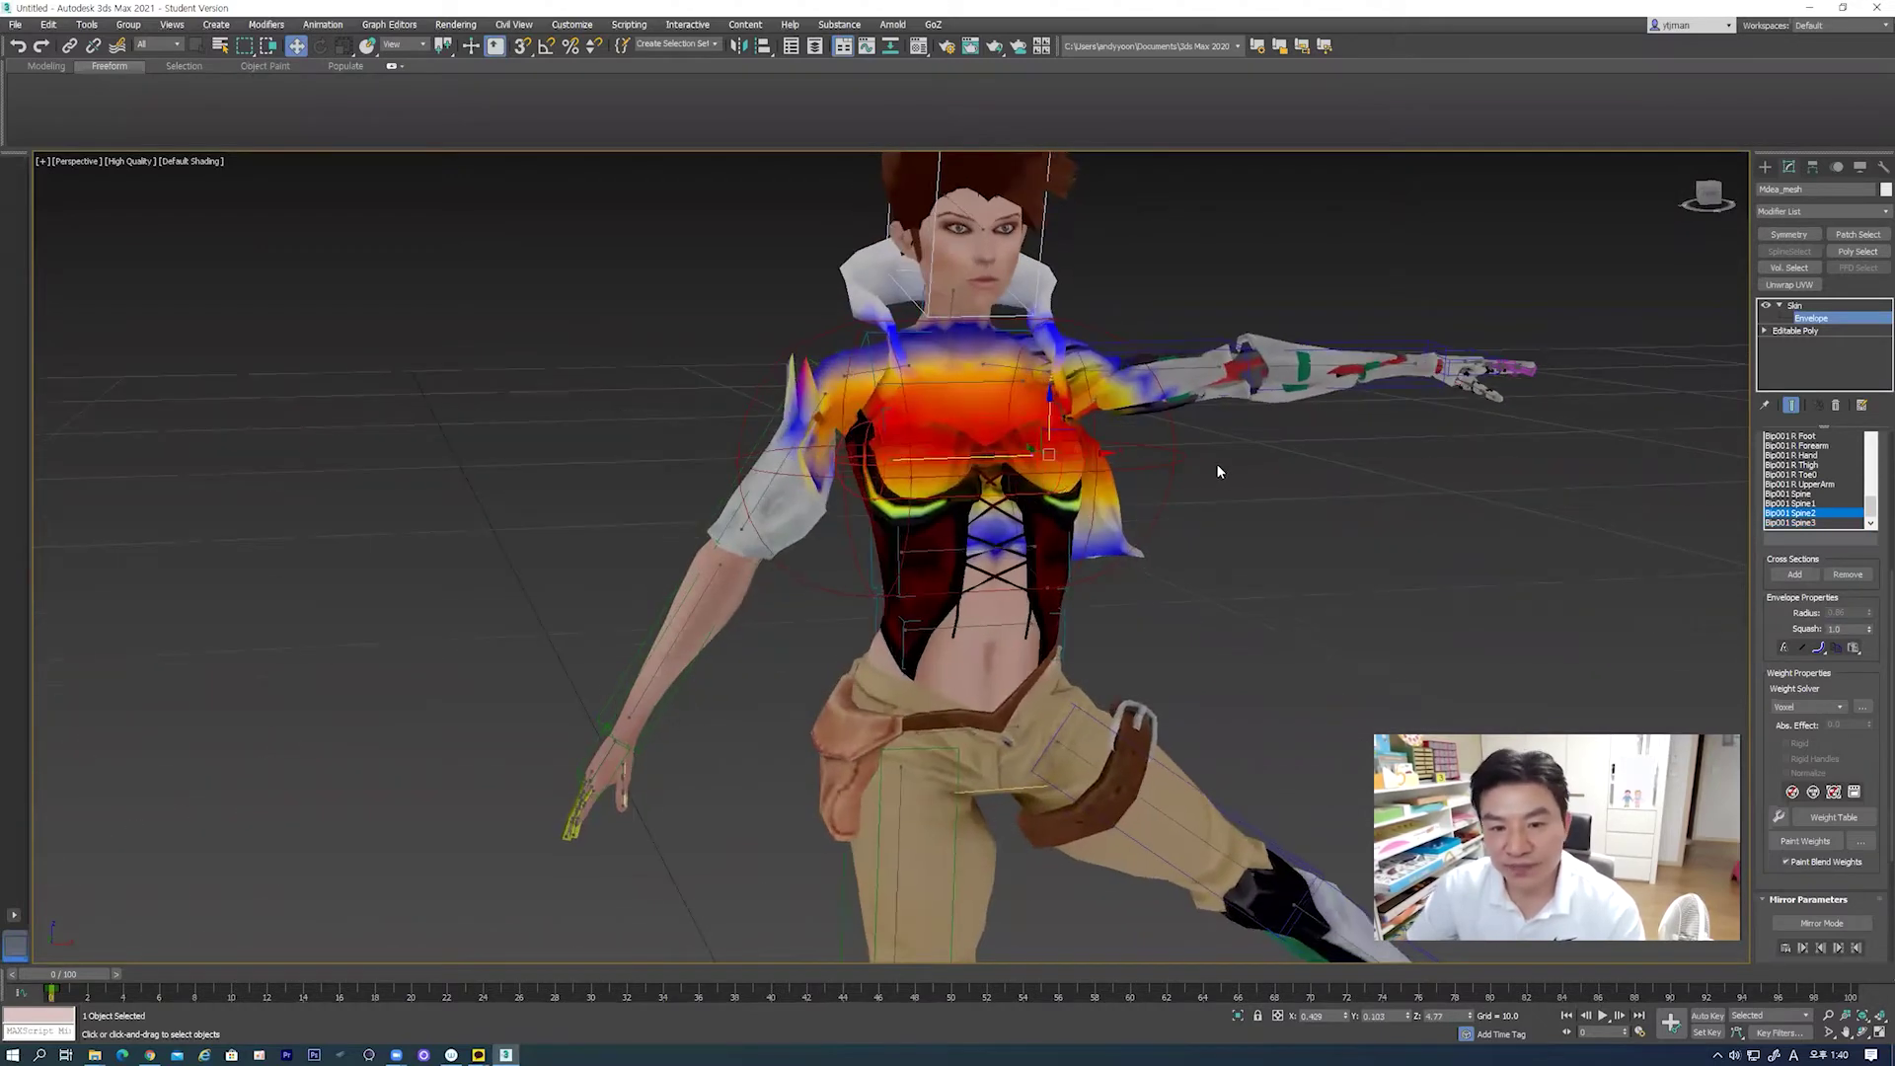
{"action": "middle_click_drag", "start_coordinate": [1150, 538], "coordinate": [1006, 425], "text": "alt"}
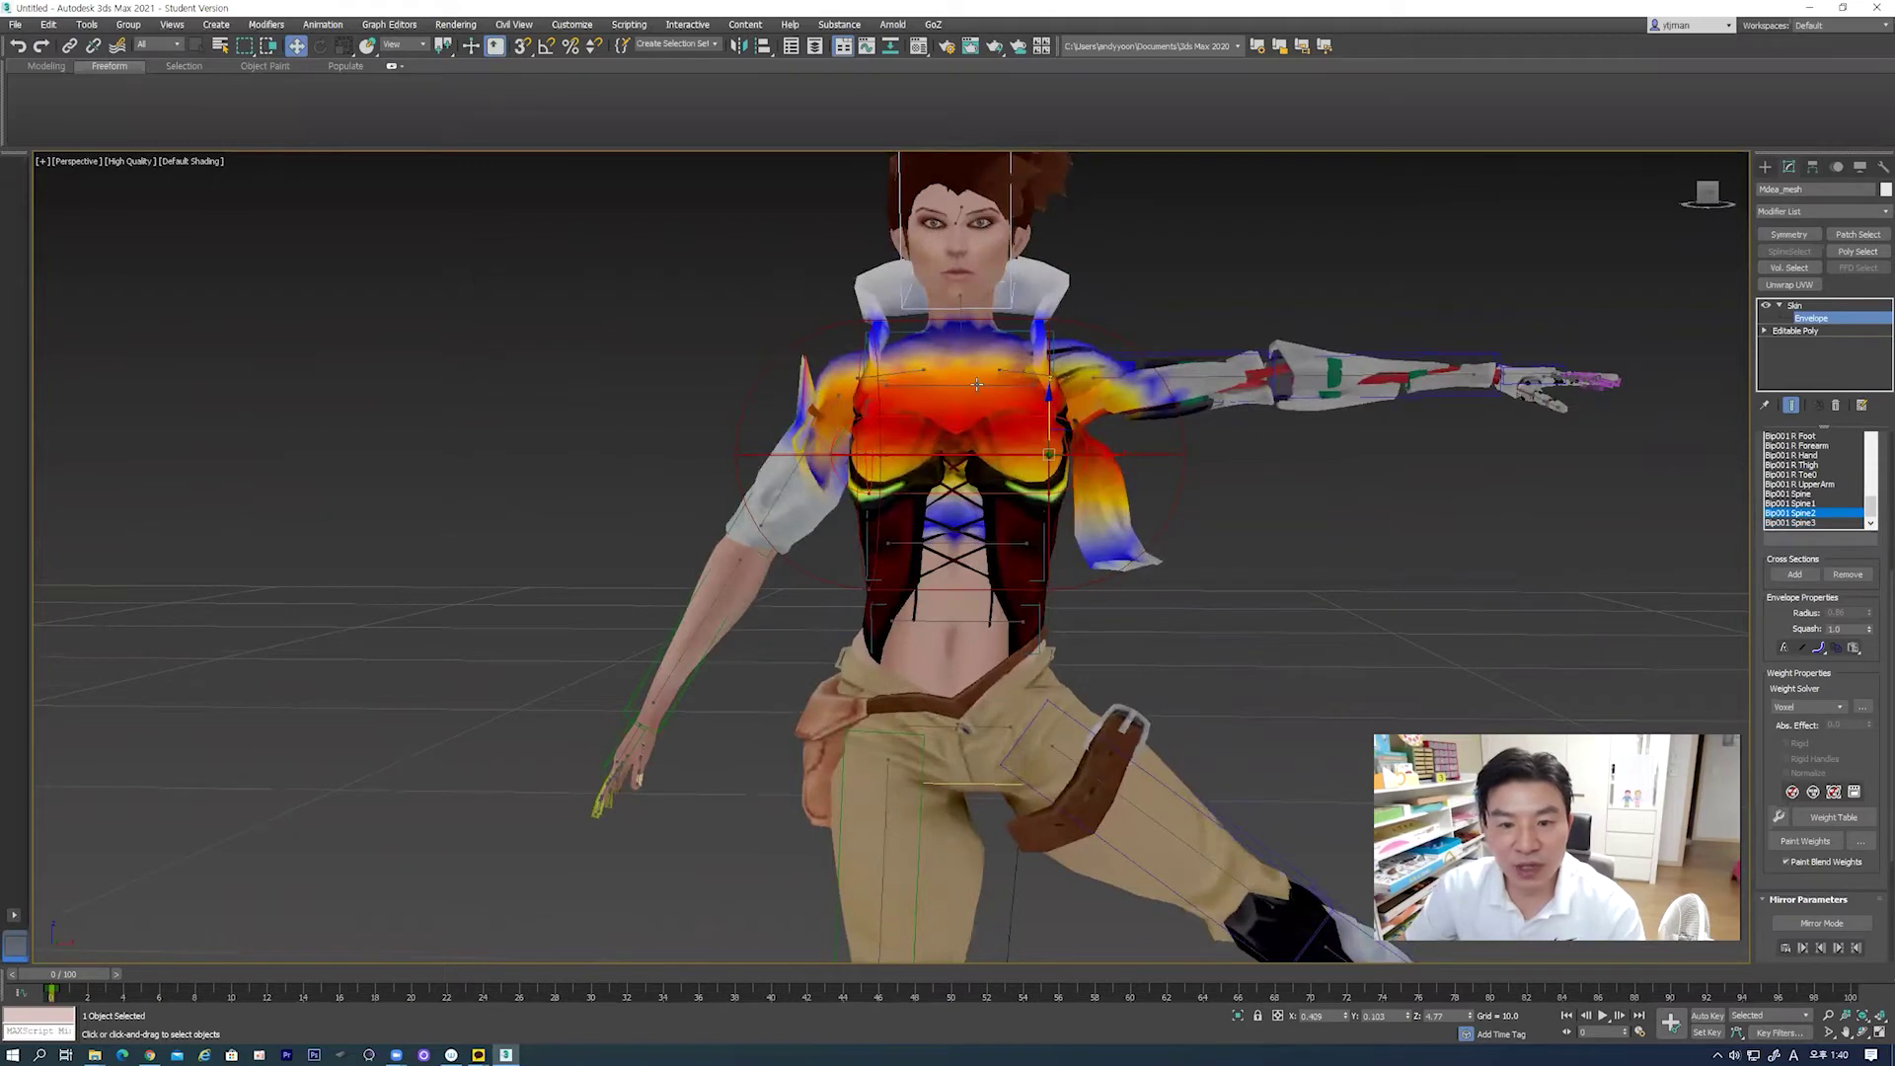
{"action": "left_click", "coordinate": [977, 385]}
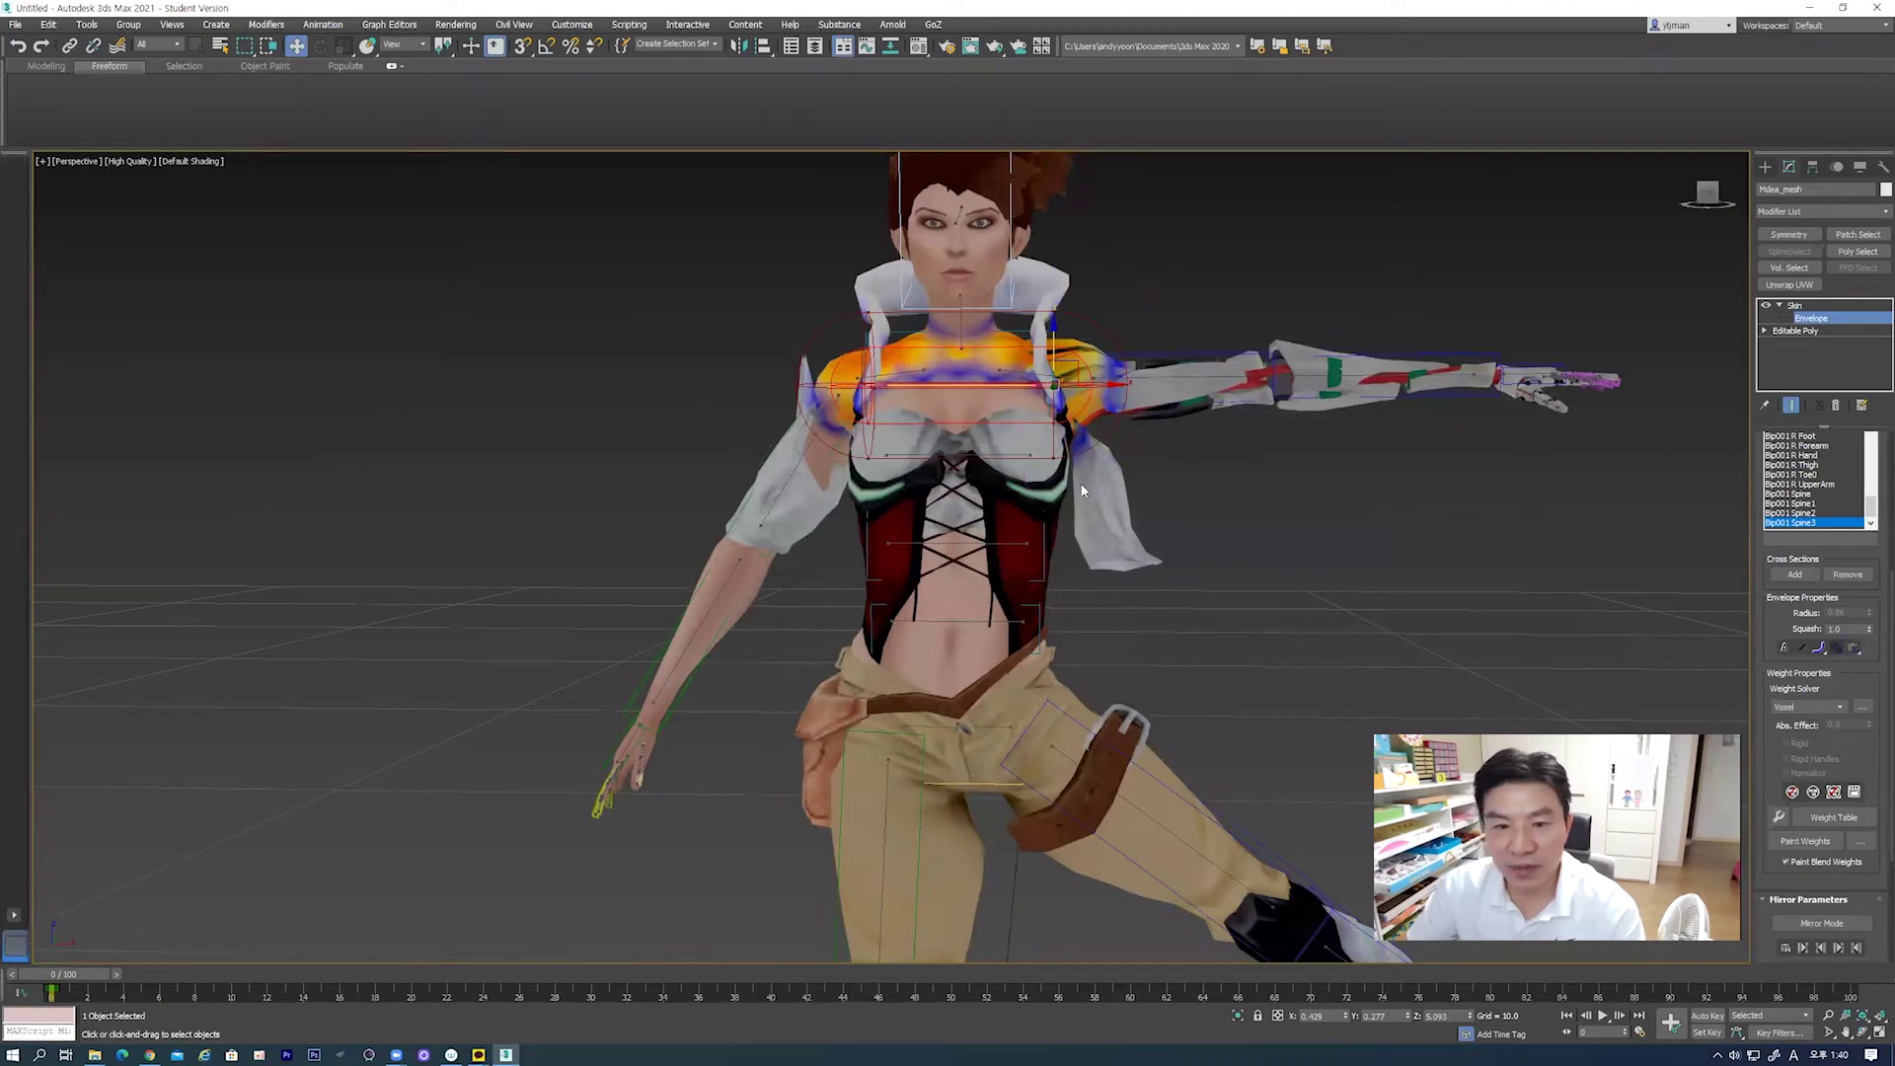
{"action": "left_click", "coordinate": [960, 452]}
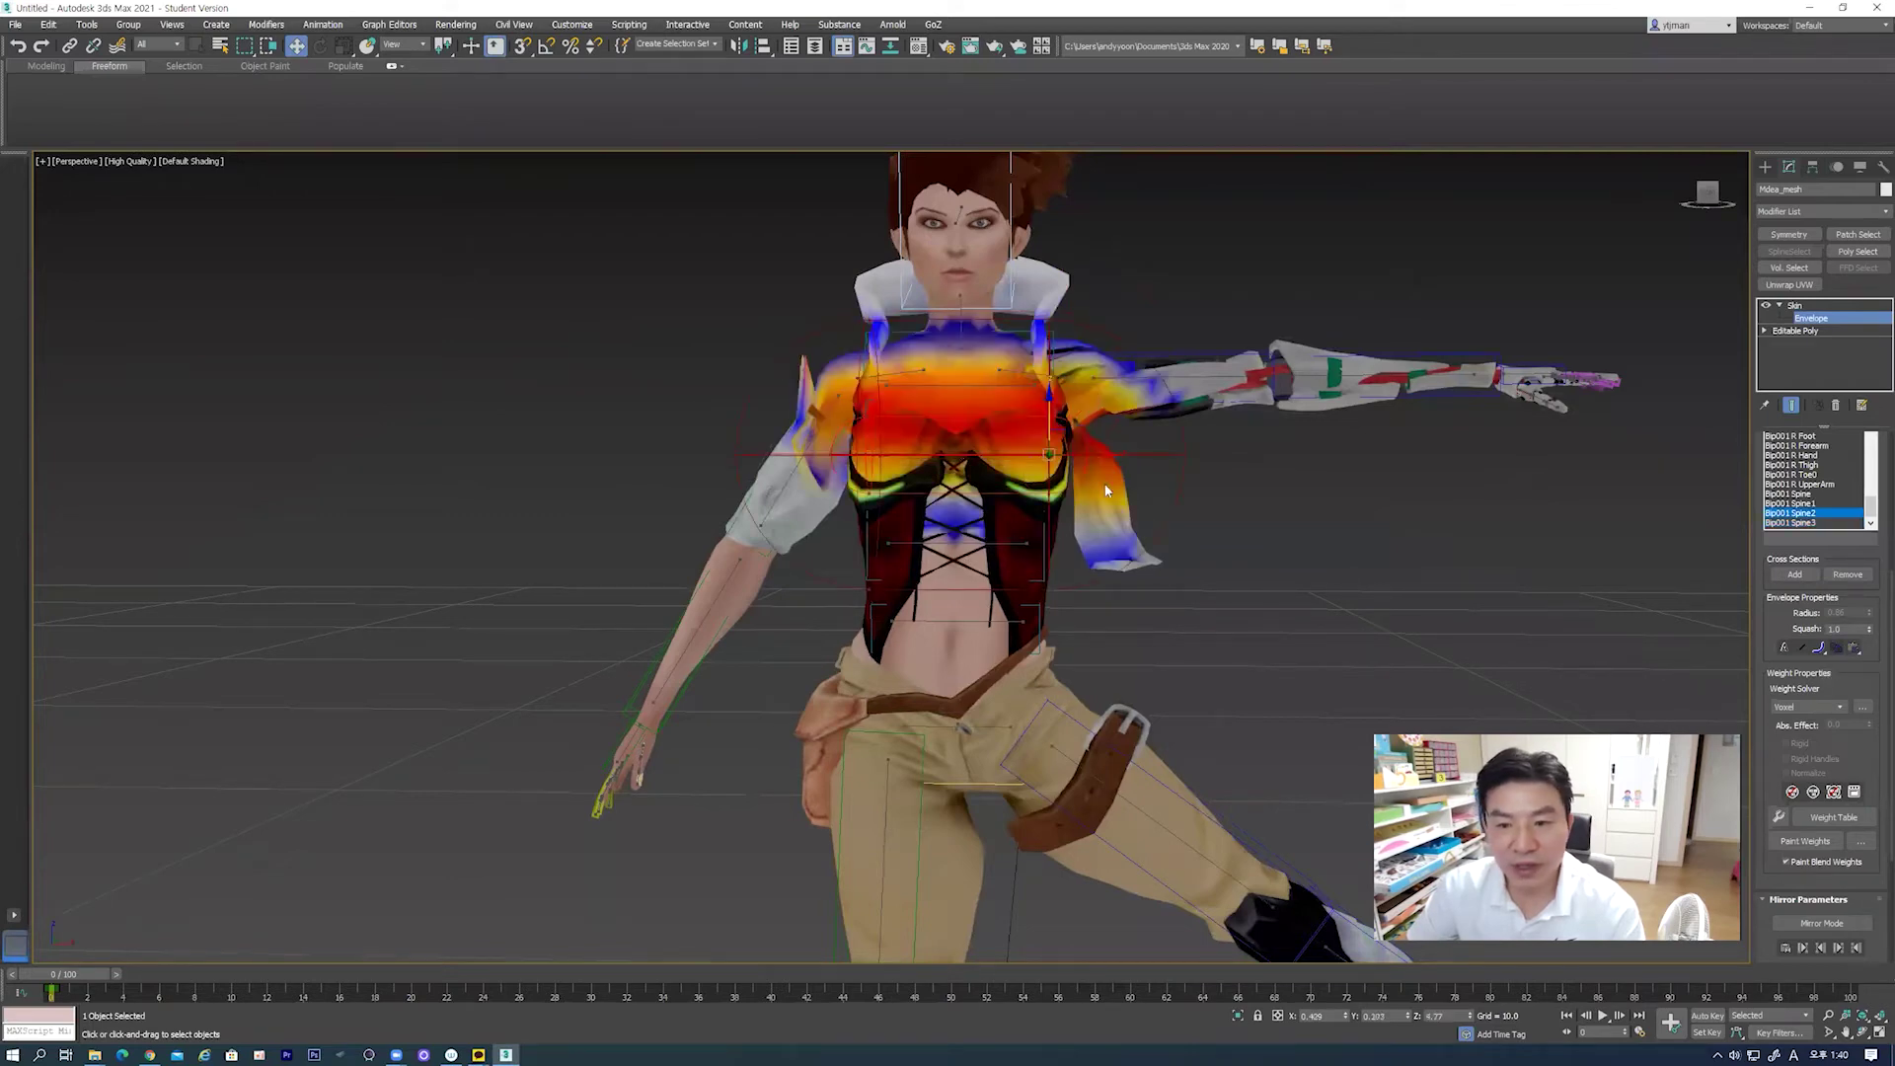
Step: Paste the copied envelope onto the Spine2 and Spine1 bones
{"action": "left_click", "coordinate": [1855, 650]}
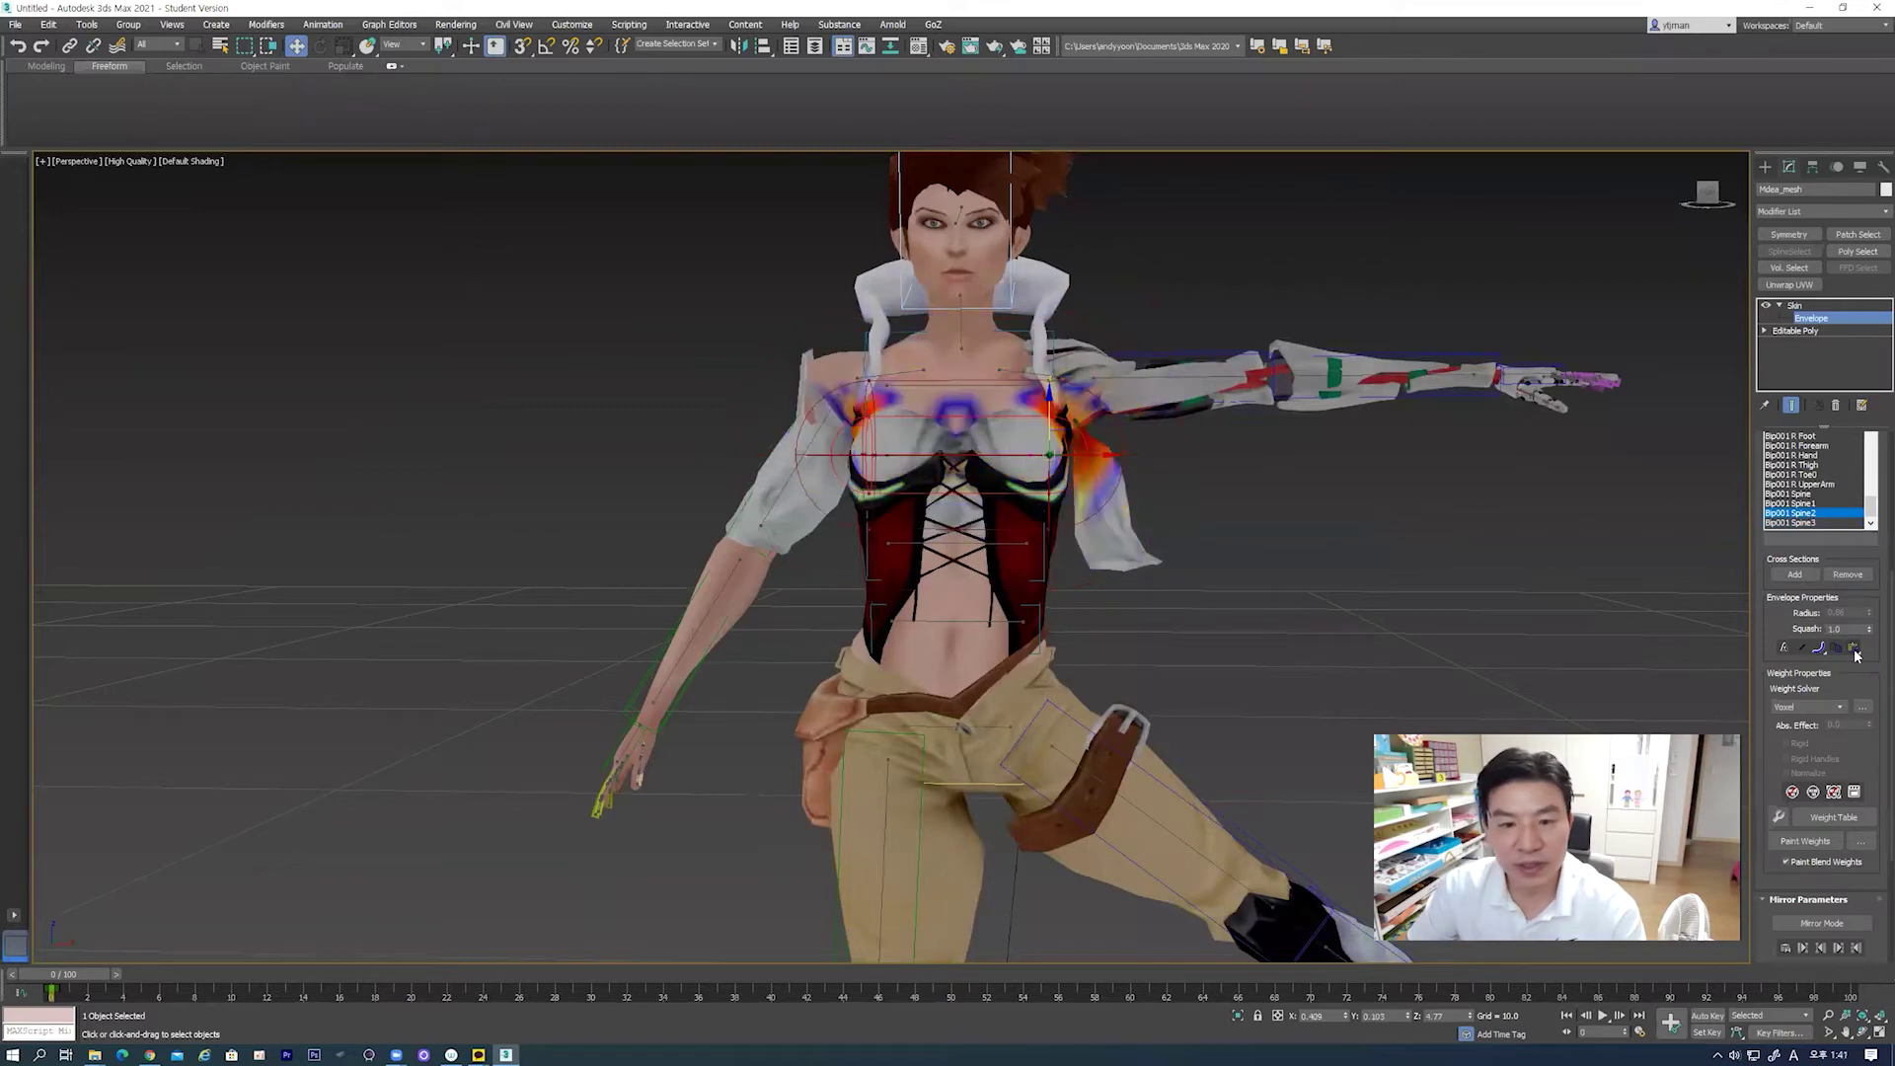
{"action": "left_click", "coordinate": [983, 543]}
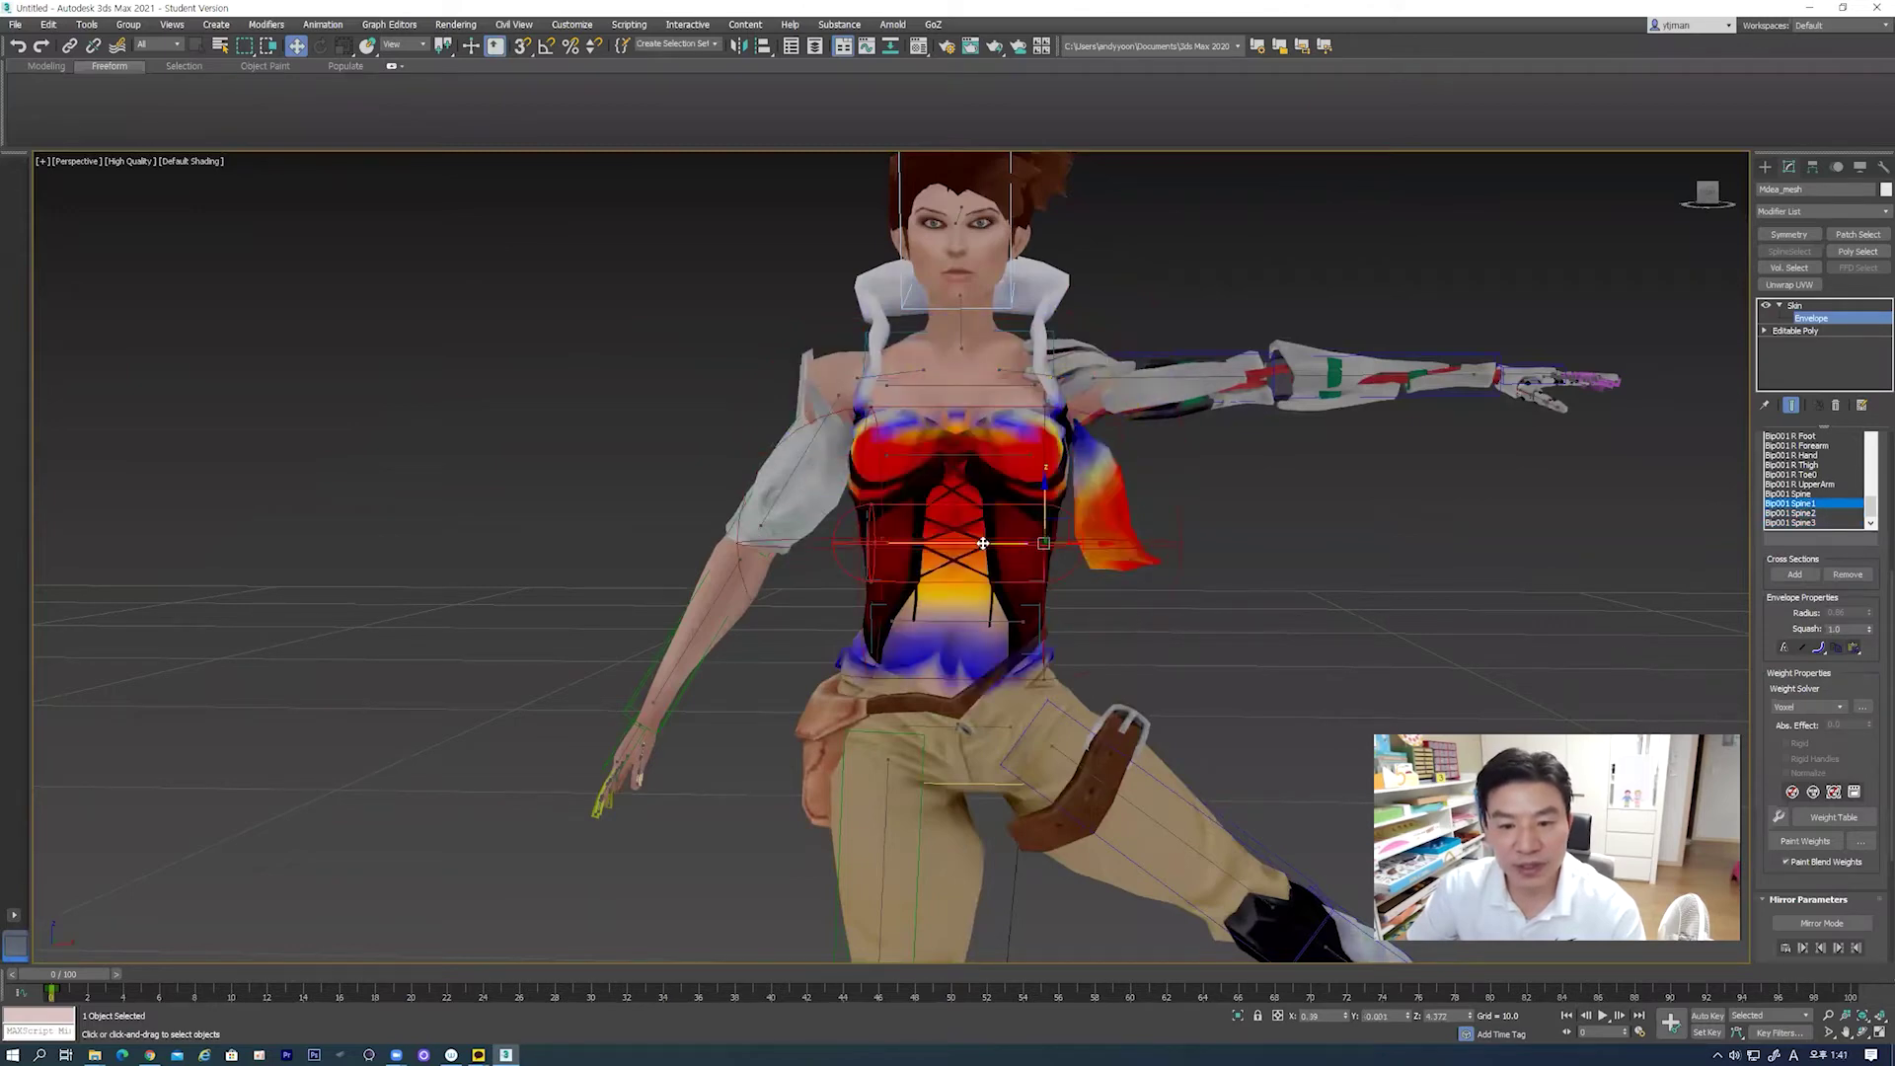
{"action": "left_click", "coordinate": [1858, 651]}
Step: Select the Bip001 Spine envelope and drag its radius to 1.56 over the waist
{"action": "left_click", "coordinate": [994, 623]}
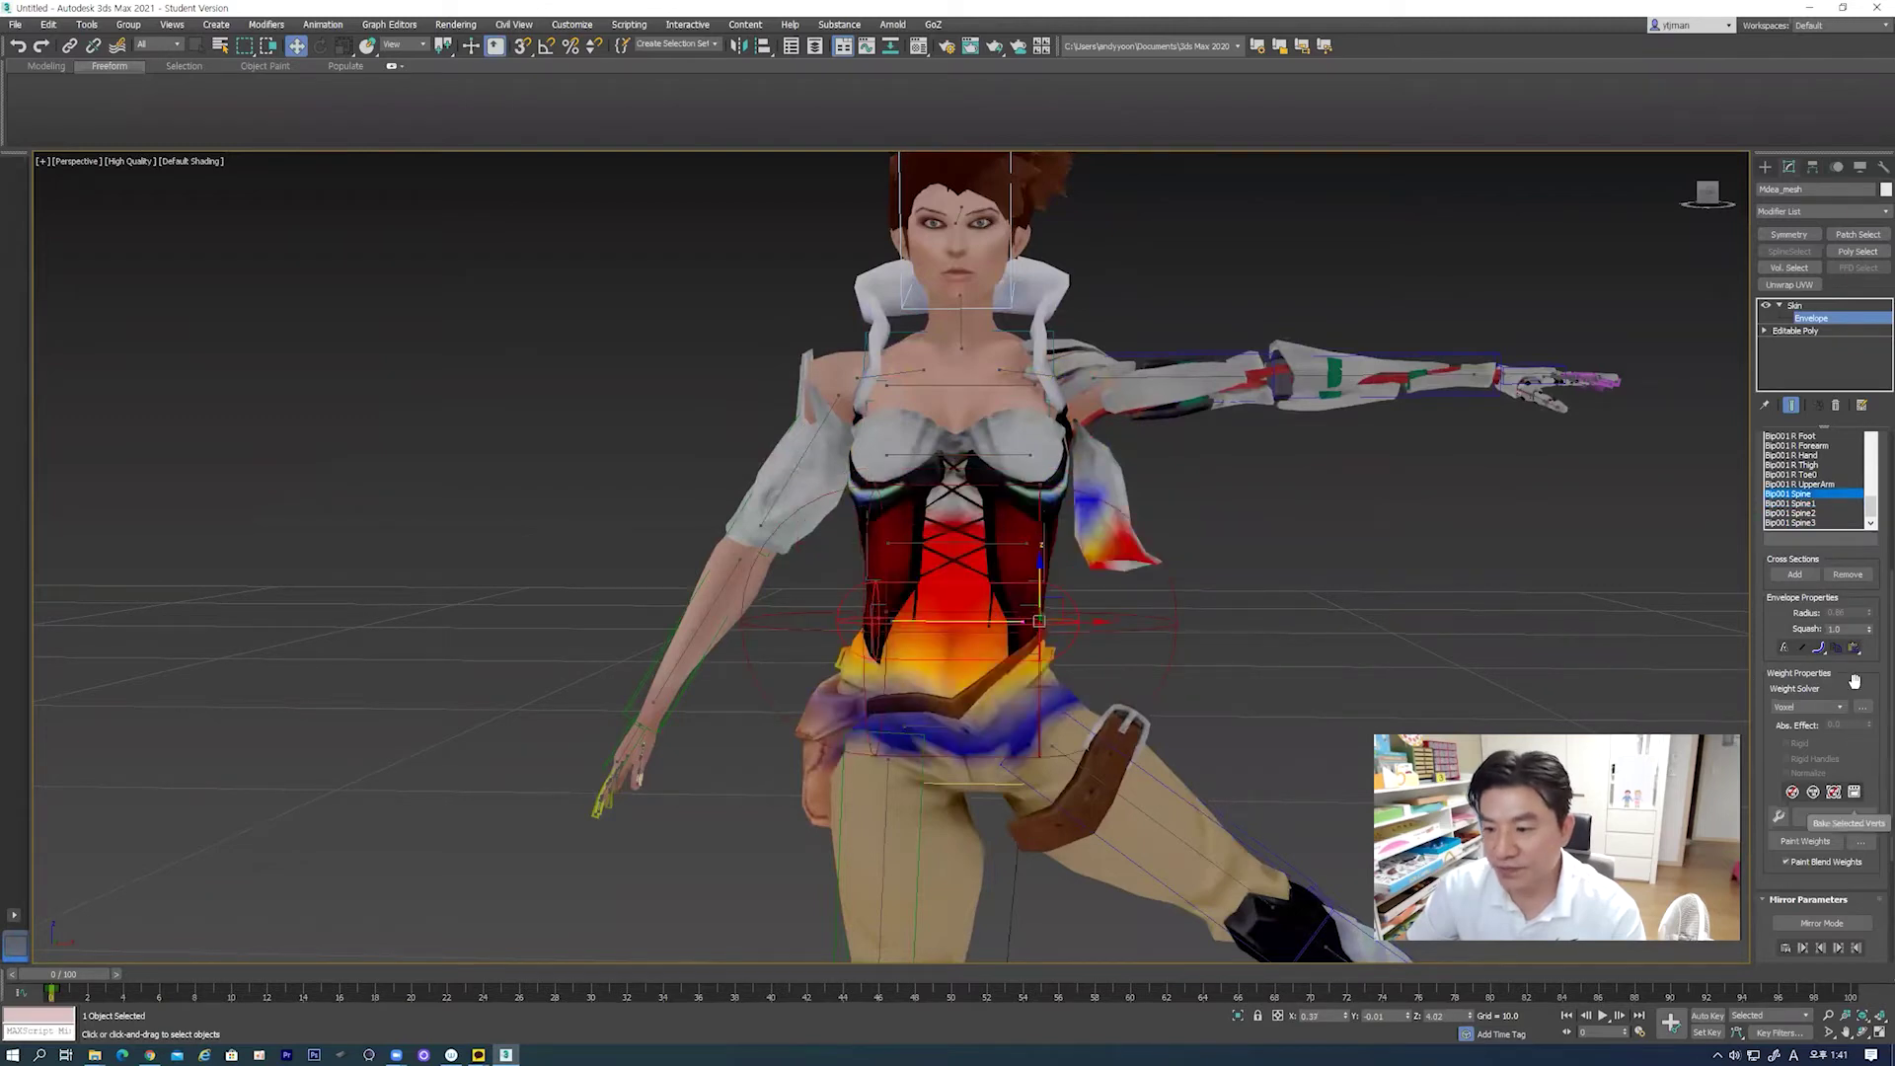
{"action": "mouse_move", "coordinate": [1265, 619]}
{"action": "middle_mouse_down", "text": "alt"}
{"action": "mouse_move", "coordinate": [1213, 677]}
{"action": "mouse_move", "coordinate": [932, 696]}
{"action": "mouse_move", "coordinate": [1007, 688]}
{"action": "mouse_move", "coordinate": [1001, 580]}
{"action": "middle_mouse_up", "text": "alt"}
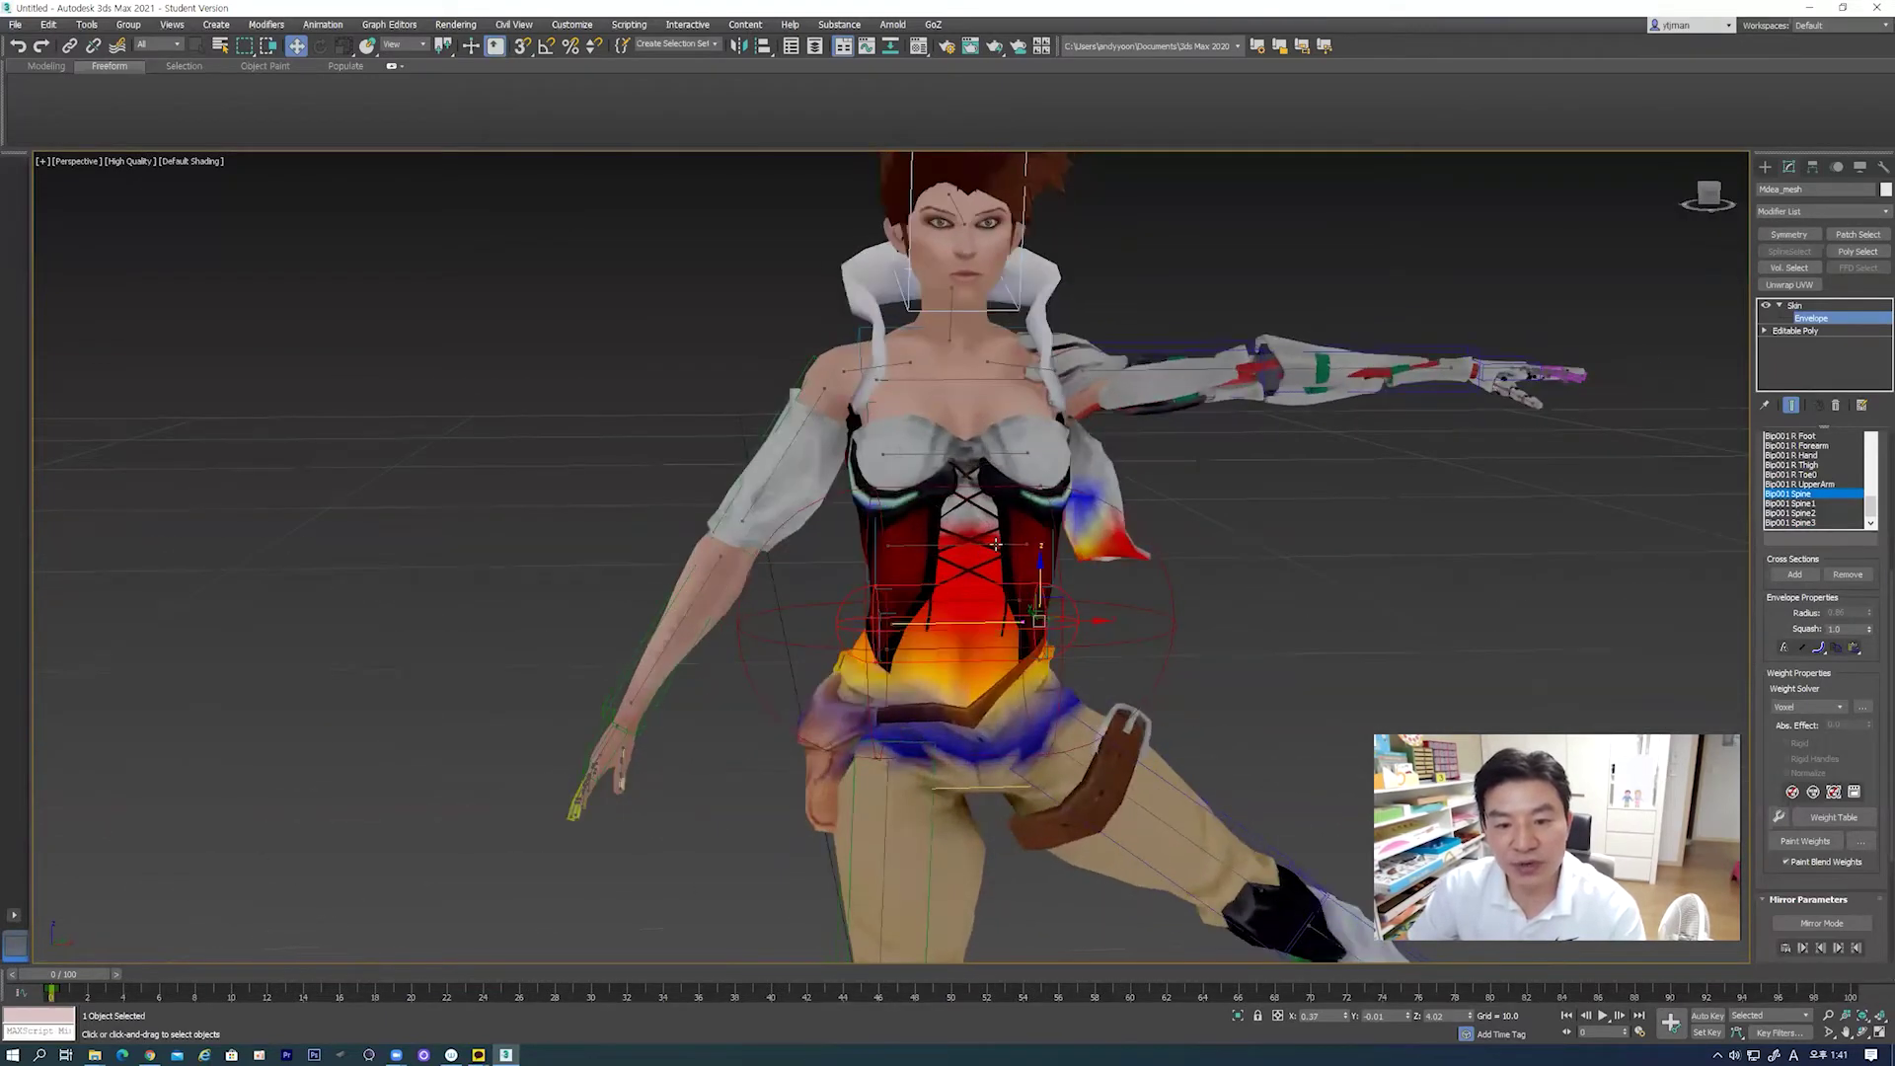
{"action": "left_click_drag", "start_coordinate": [1042, 486], "coordinate": [1000, 770]}
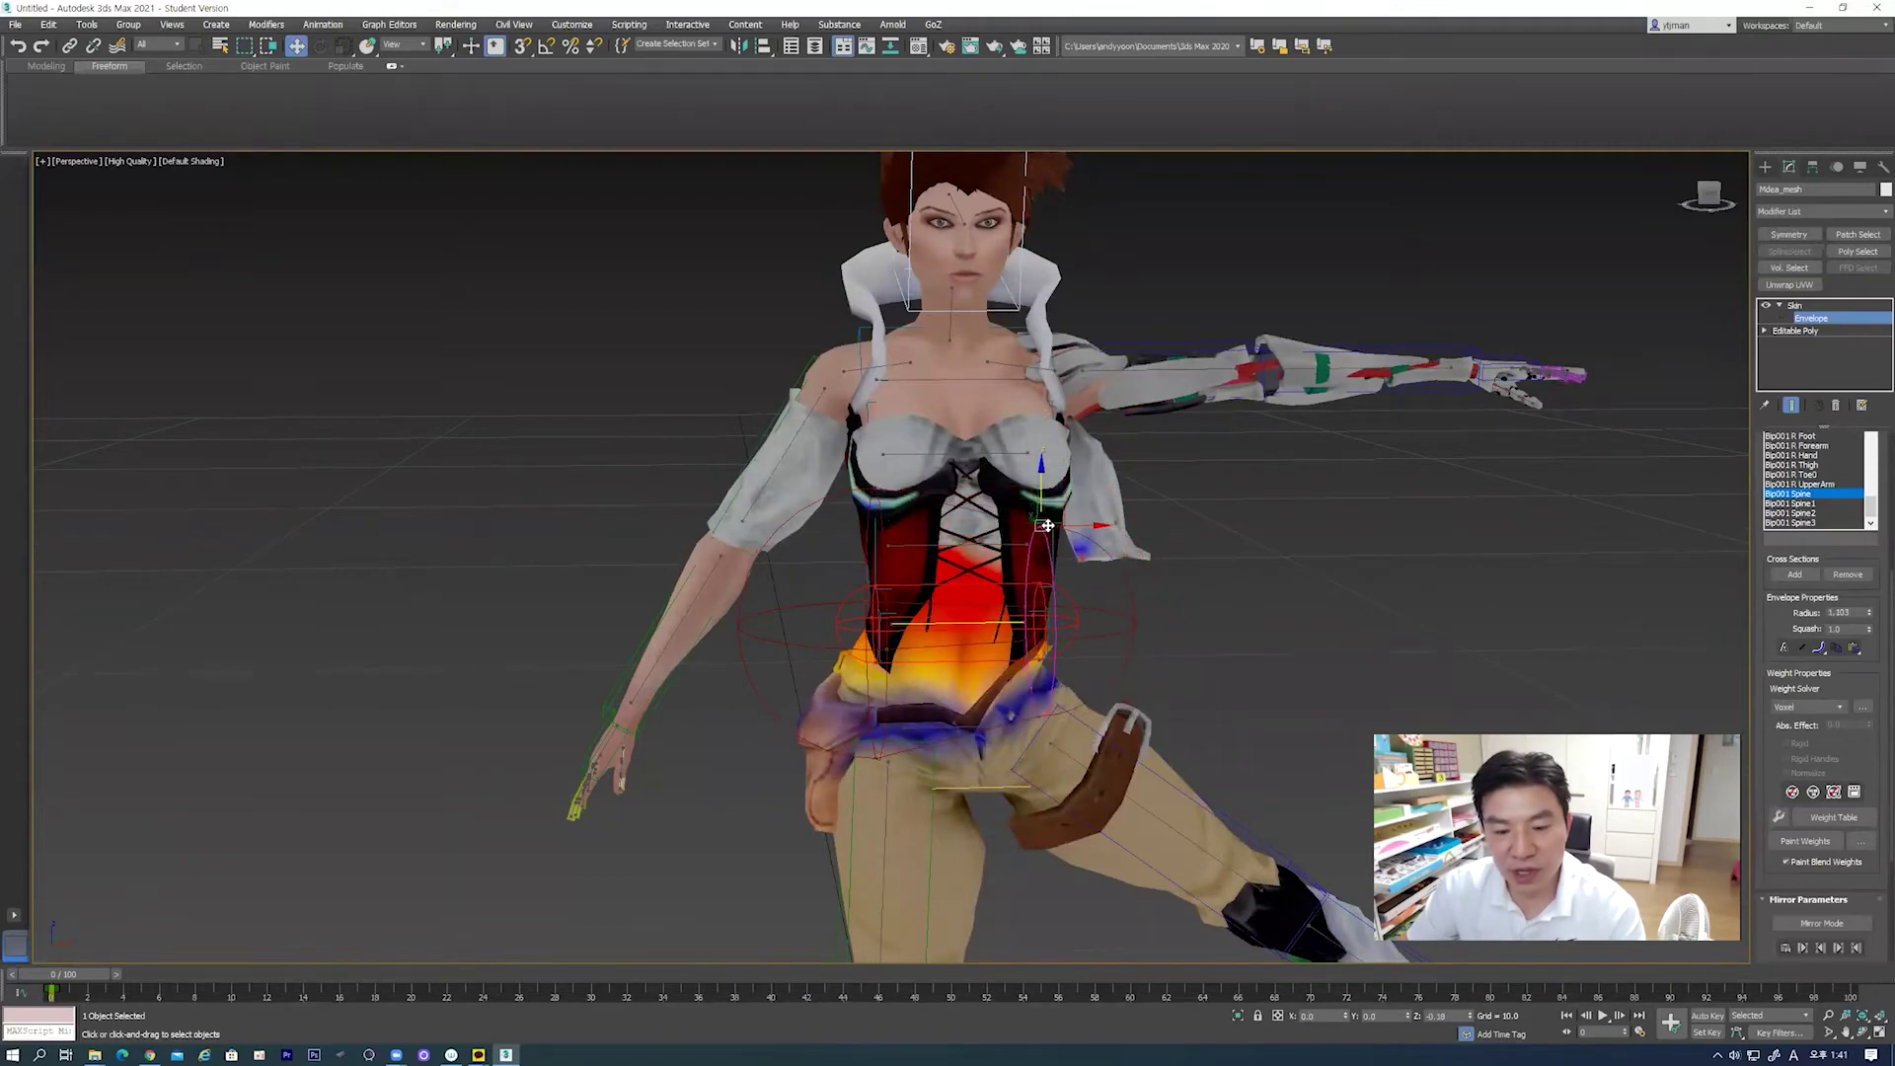
{"action": "mouse_move", "coordinate": [1030, 739]}
{"action": "middle_mouse_down", "text": "alt"}
{"action": "mouse_move", "coordinate": [978, 744]}
{"action": "mouse_move", "coordinate": [1007, 687]}
{"action": "mouse_move", "coordinate": [1224, 696]}
{"action": "mouse_move", "coordinate": [1064, 663]}
{"action": "middle_mouse_up", "text": "alt"}
{"action": "scroll", "coordinate": [1210, 595], "scroll_direction": "down", "scroll_amount": 2}
{"action": "scroll", "coordinate": [1206, 600], "scroll_direction": "down", "scroll_amount": 3}
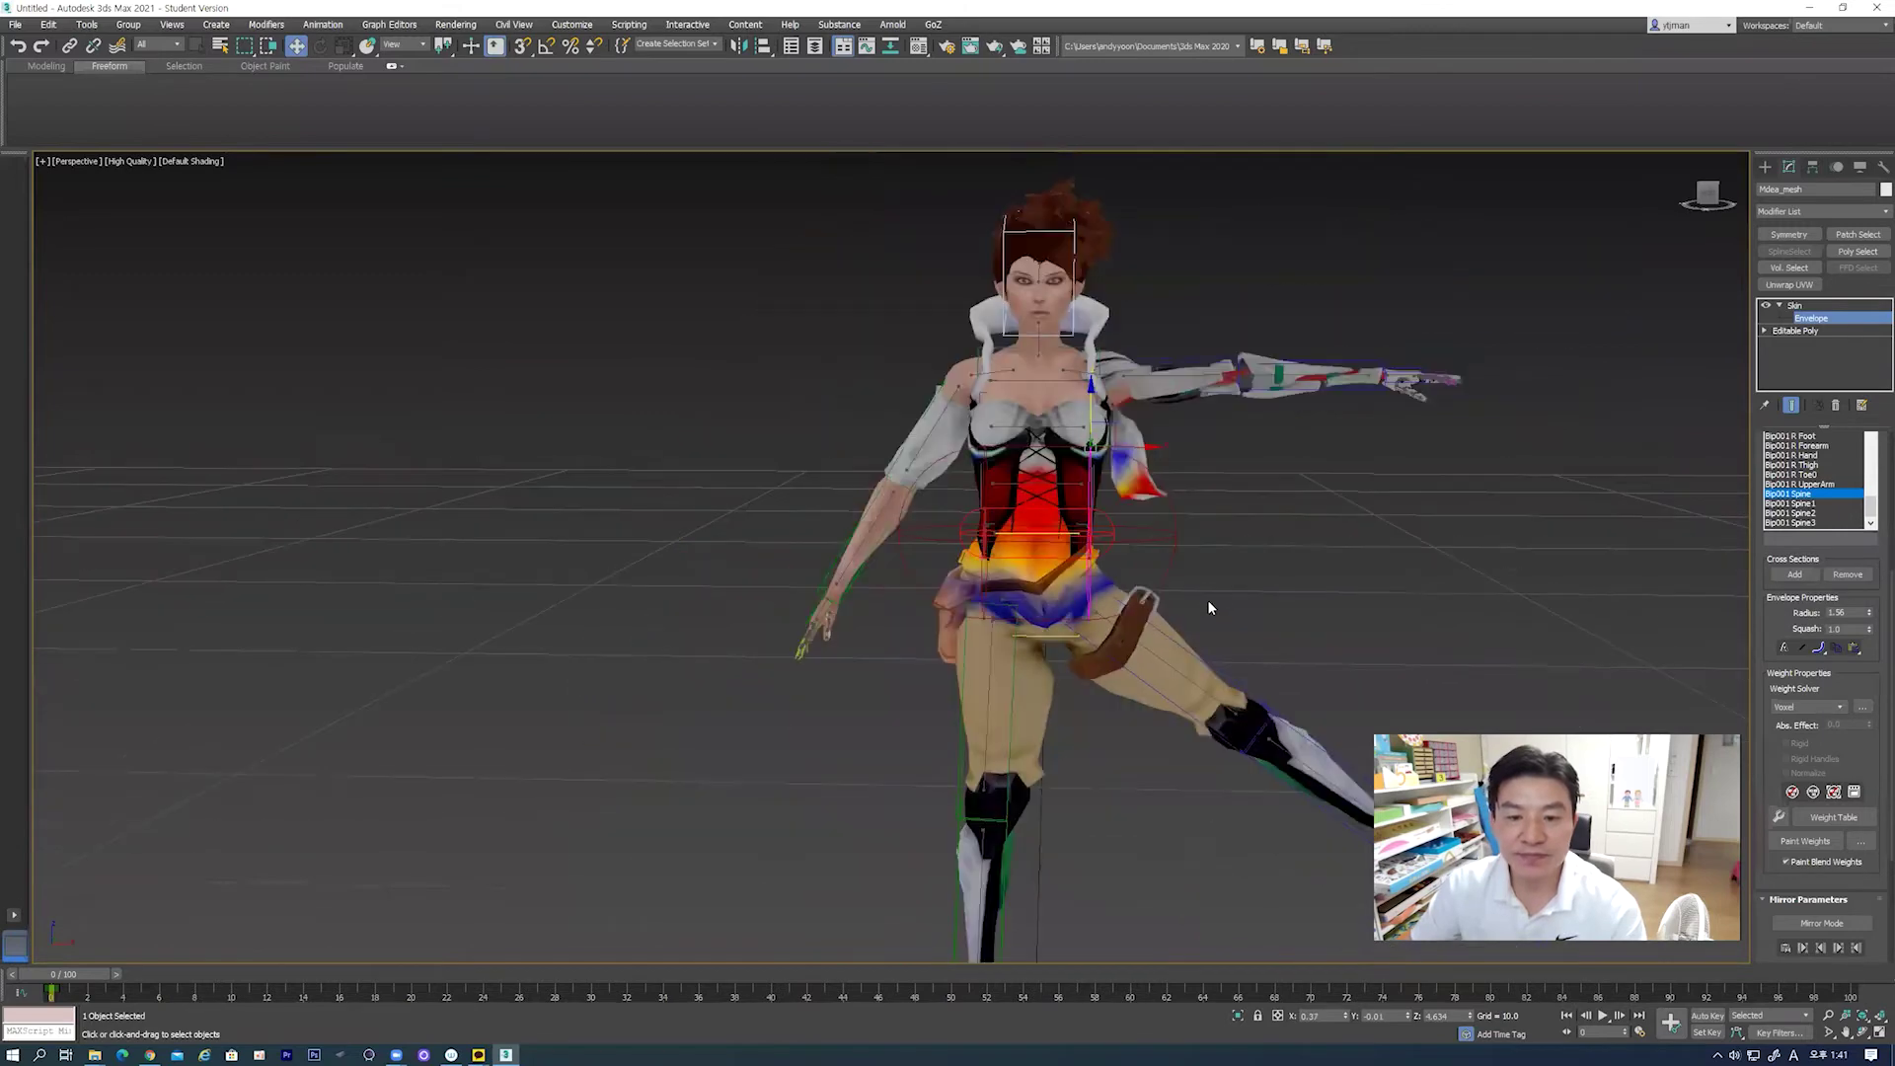
{"action": "scroll", "coordinate": [1206, 600], "scroll_direction": "down", "scroll_amount": 2}
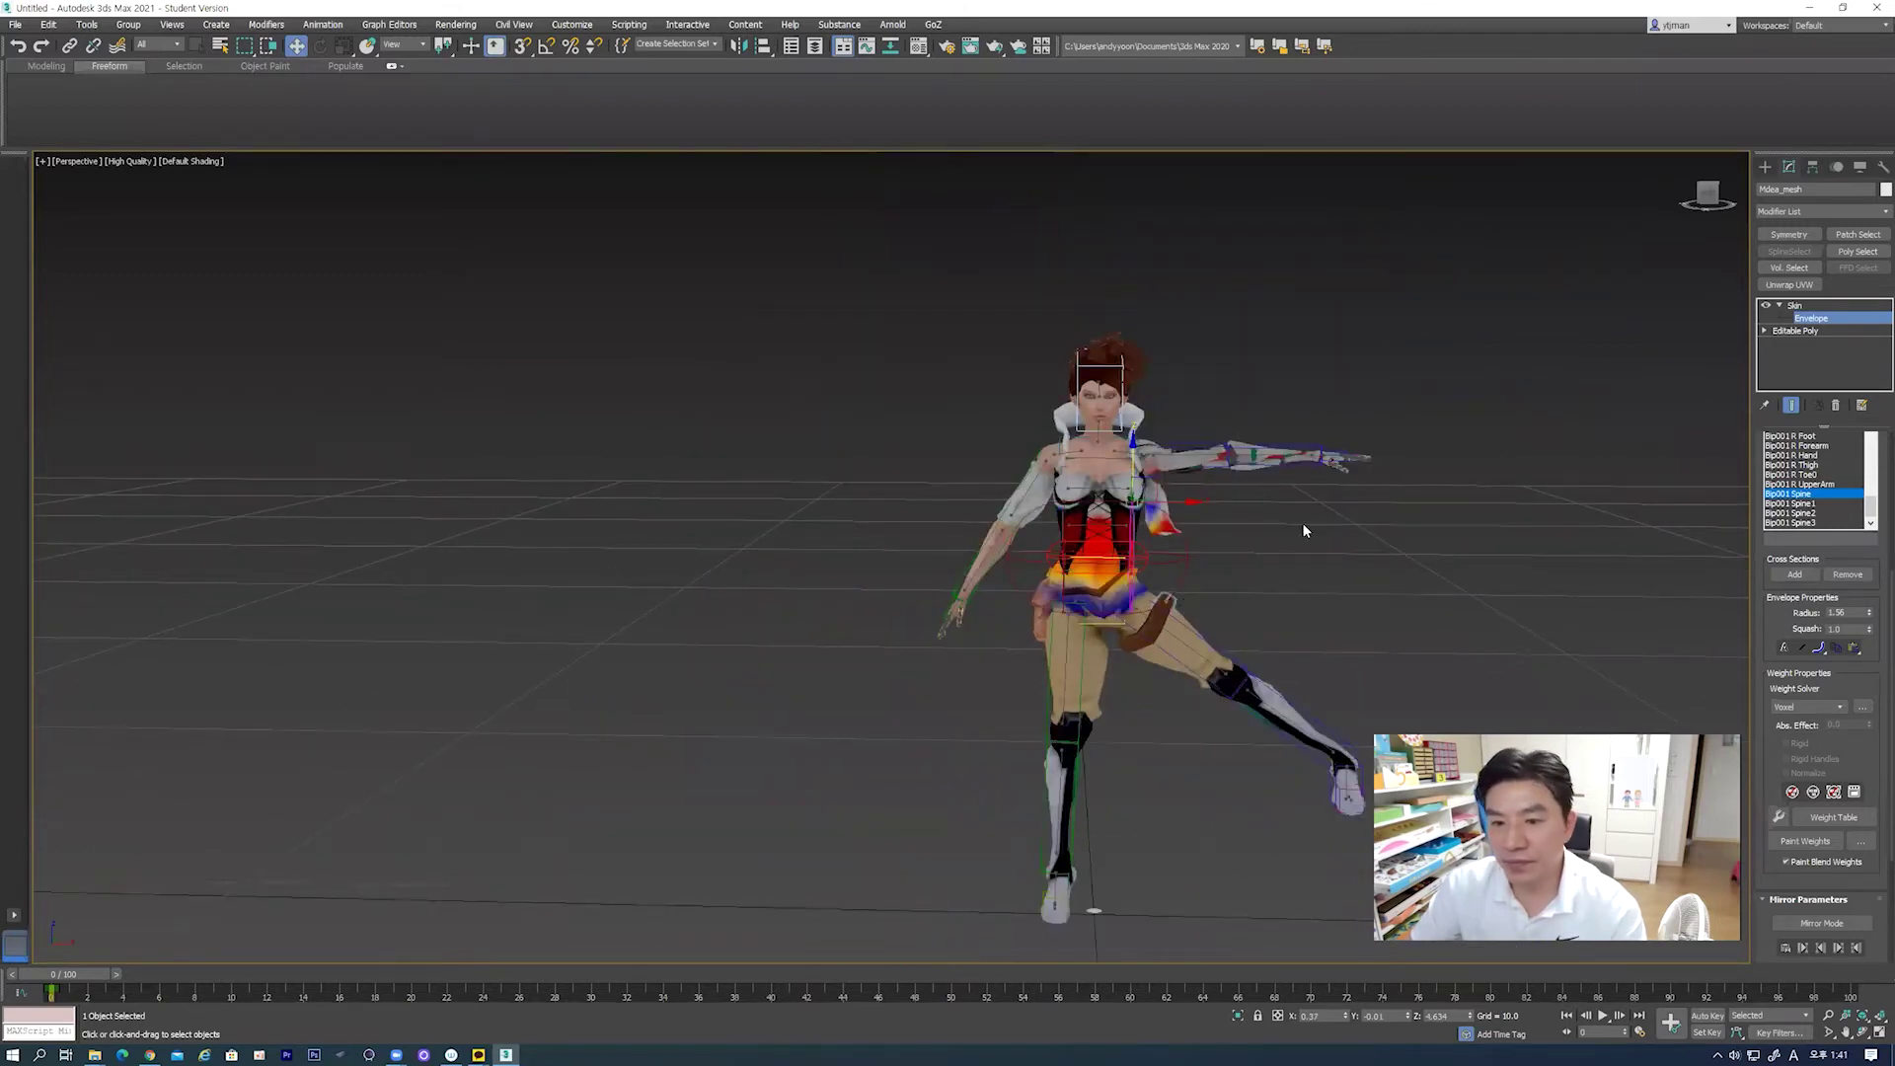
Step: Exit envelope editing and rotate Bip001 R UpperArm up to horizontal and back down
{"action": "left_click", "coordinate": [1795, 319]}
{"action": "left_click", "coordinate": [1252, 519]}
{"action": "scroll", "coordinate": [1183, 519], "scroll_direction": "up", "scroll_amount": 1}
{"action": "scroll", "coordinate": [801, 378], "scroll_direction": "up", "scroll_amount": 4}
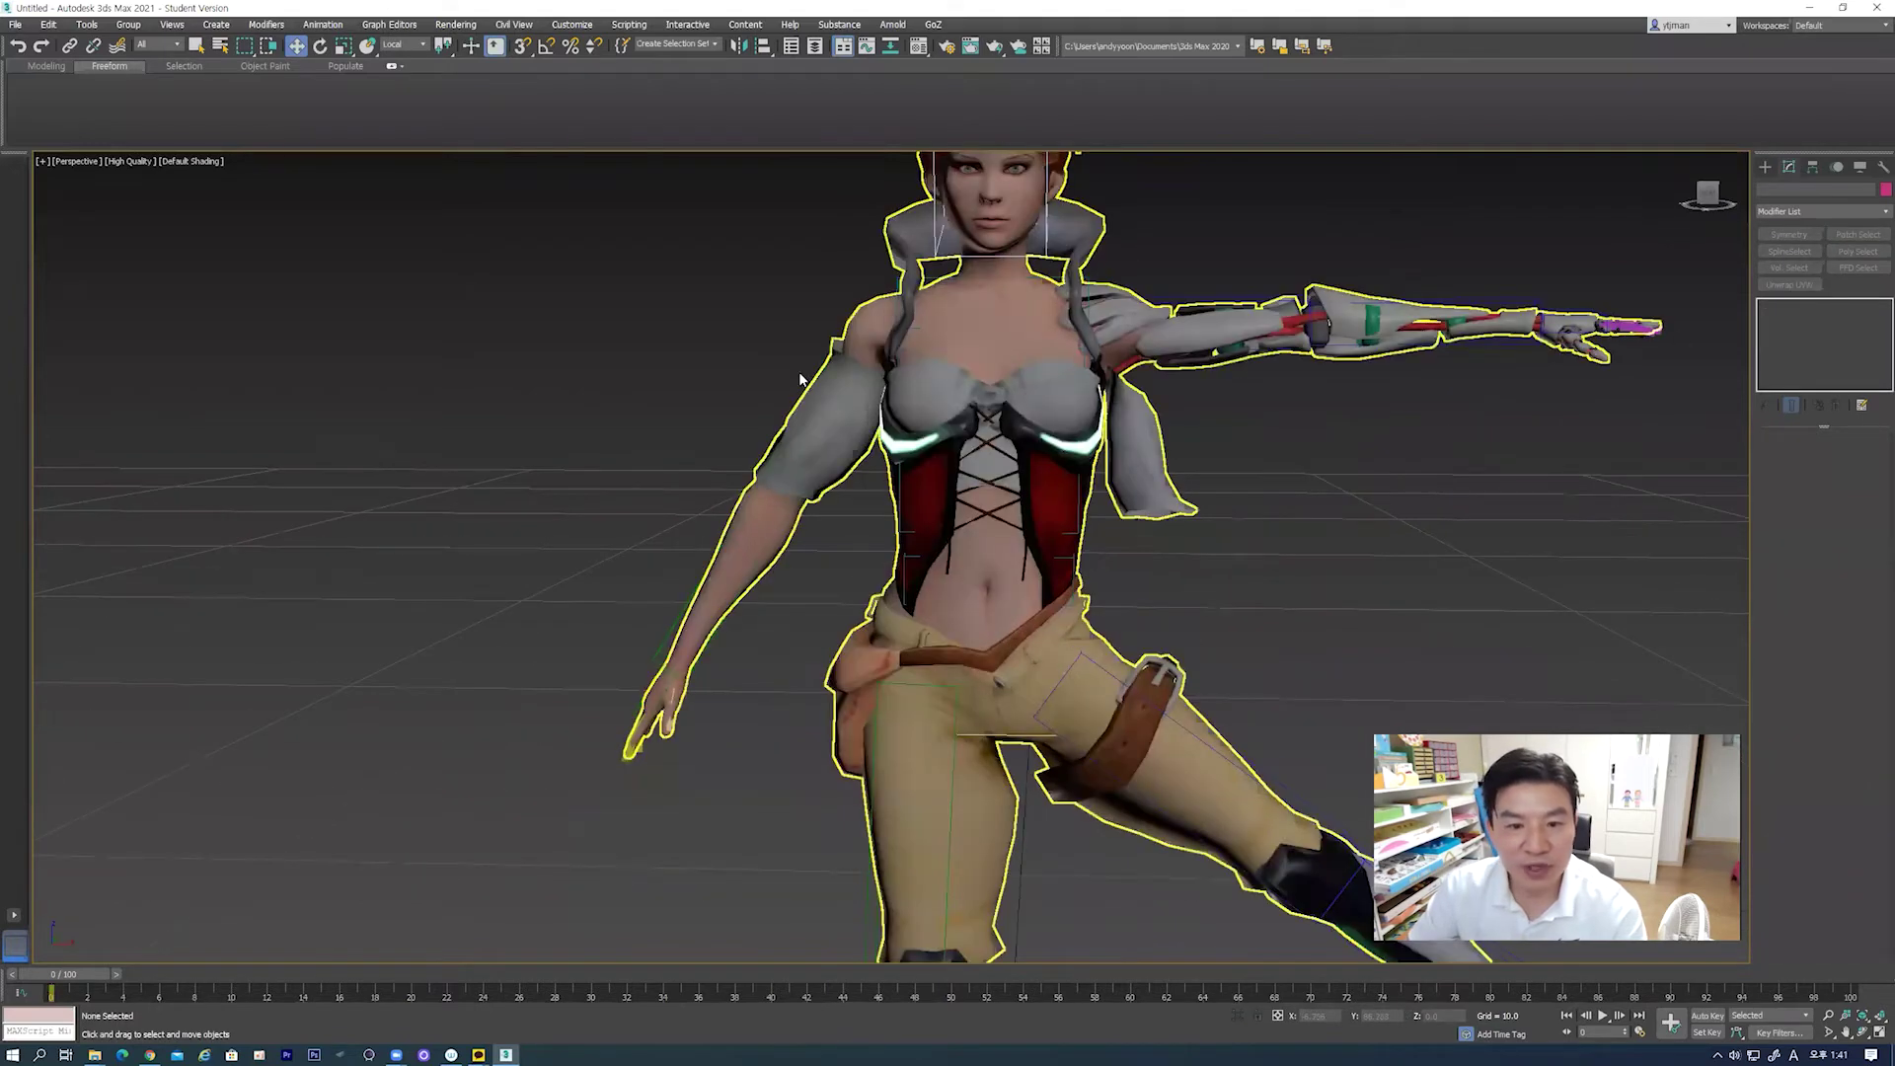
{"action": "left_click", "coordinate": [819, 367]}
{"action": "key", "text": "e"}
{"action": "left_click_drag", "start_coordinate": [924, 305], "coordinate": [928, 302]}
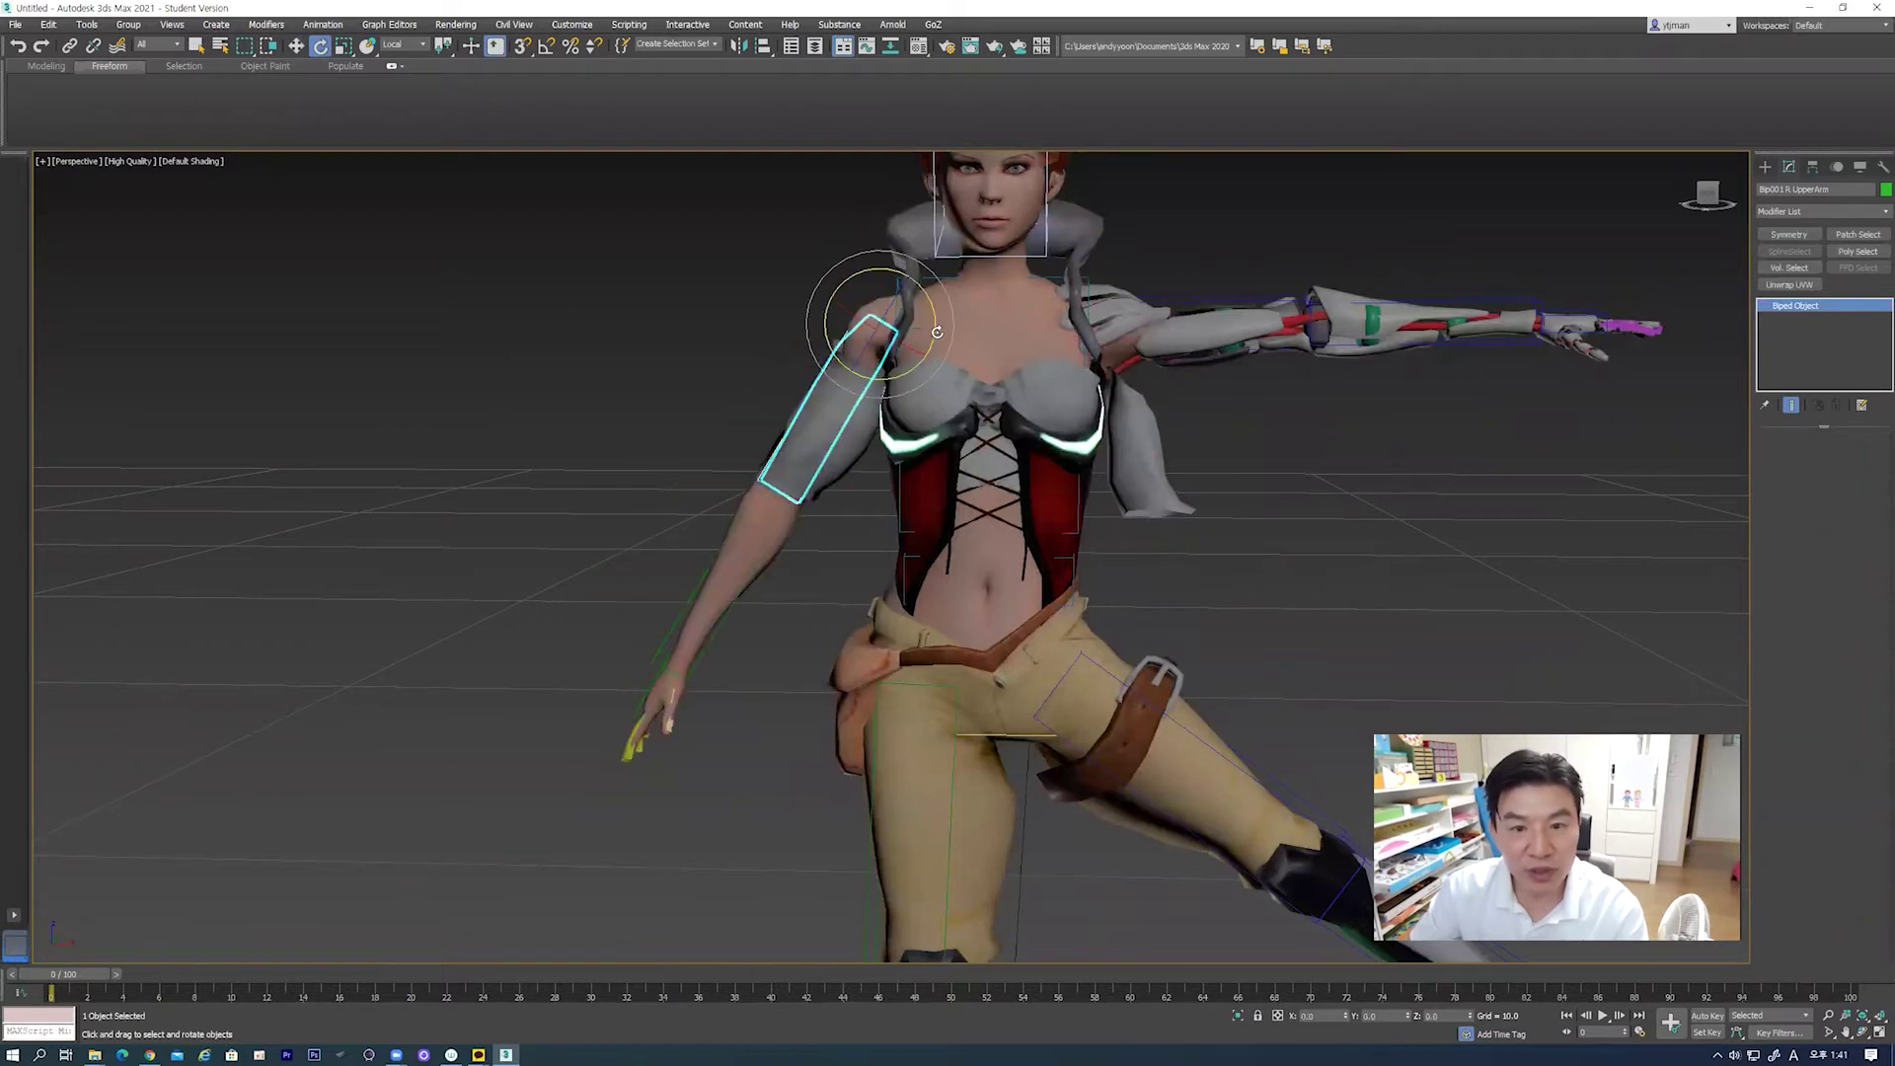
{"action": "middle_click_drag", "start_coordinate": [928, 301], "coordinate": [930, 299], "text": "alt"}
{"action": "left_click_drag", "start_coordinate": [930, 299], "coordinate": [955, 390]}
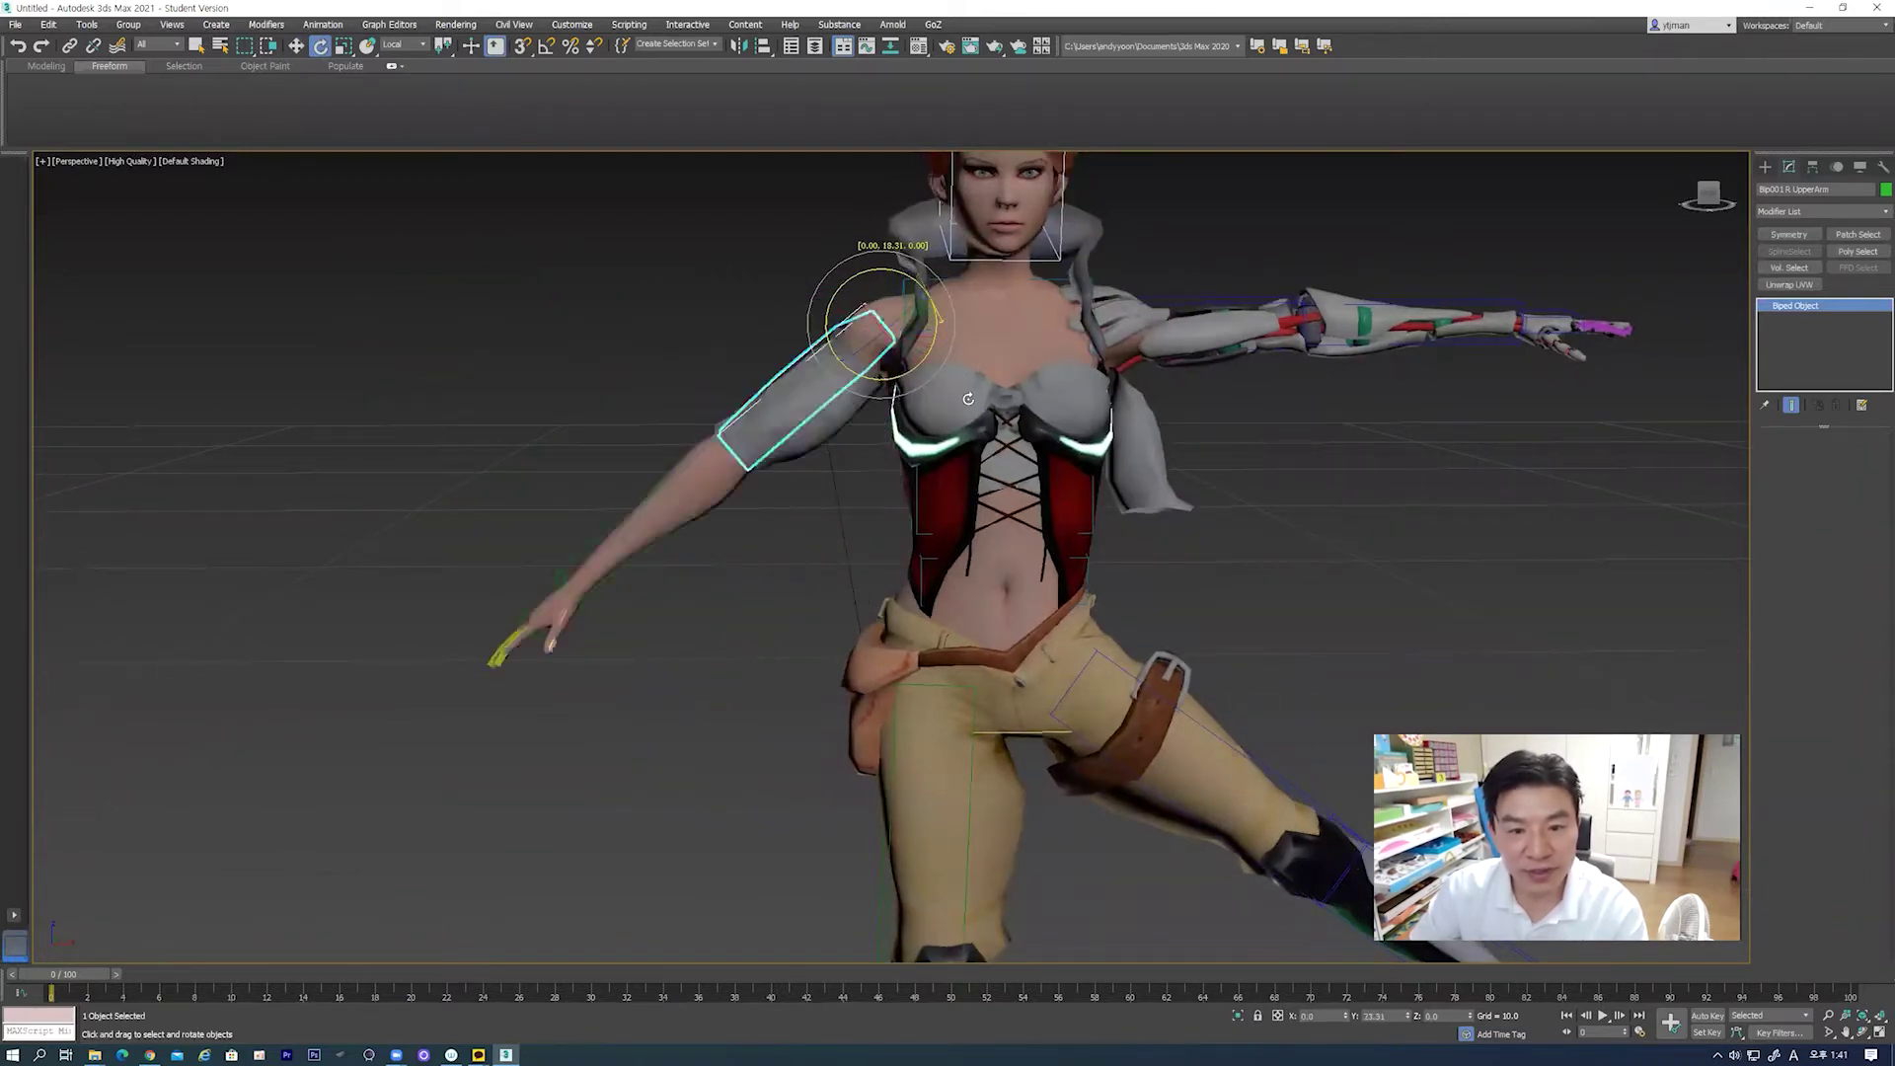
{"action": "mouse_move", "coordinate": [954, 390]}
{"action": "left_mouse_down"}
{"action": "mouse_move", "coordinate": [959, 338]}
{"action": "mouse_move", "coordinate": [991, 393]}
{"action": "left_mouse_up"}
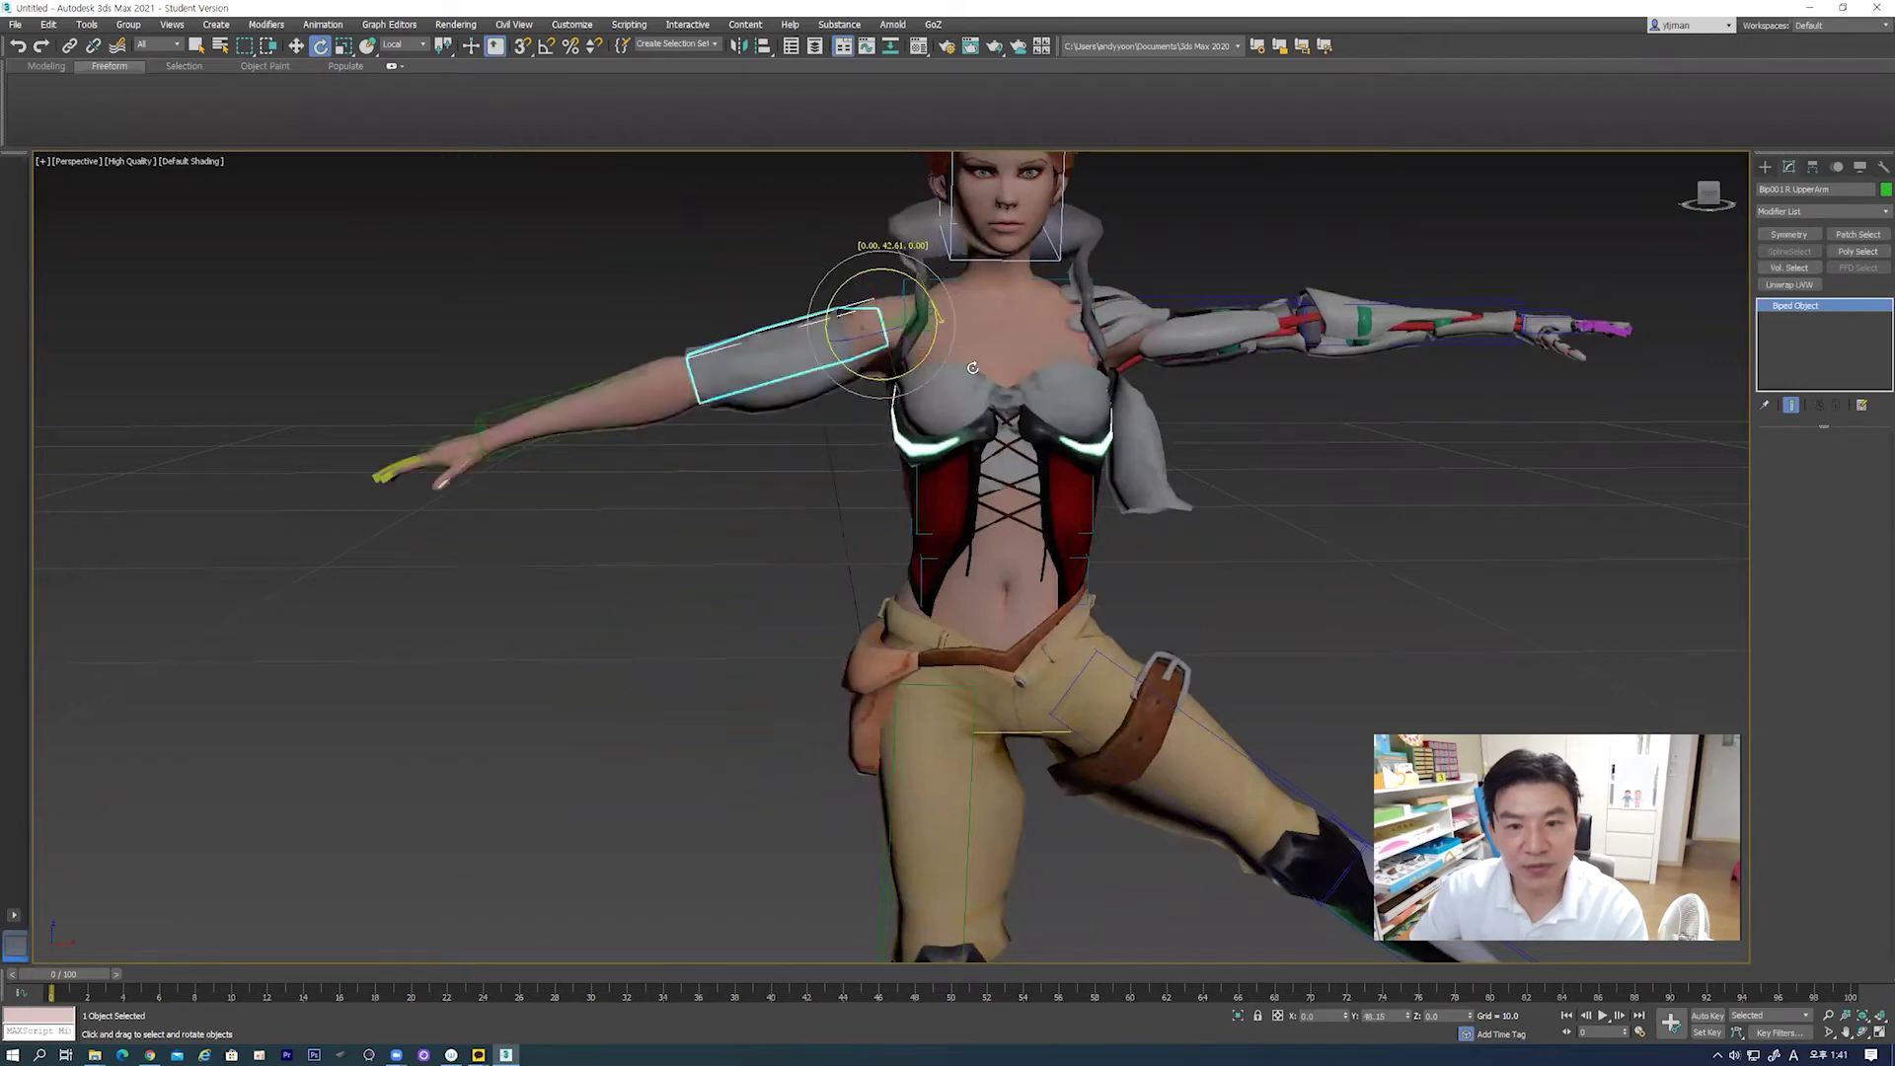
Step: Tilt Bip001 Head back to test neck weights, then ease it toward upright and deselect
{"action": "scroll", "coordinate": [992, 393], "scroll_direction": "down", "scroll_amount": 1}
{"action": "scroll", "coordinate": [992, 392], "scroll_direction": "up", "scroll_amount": 2}
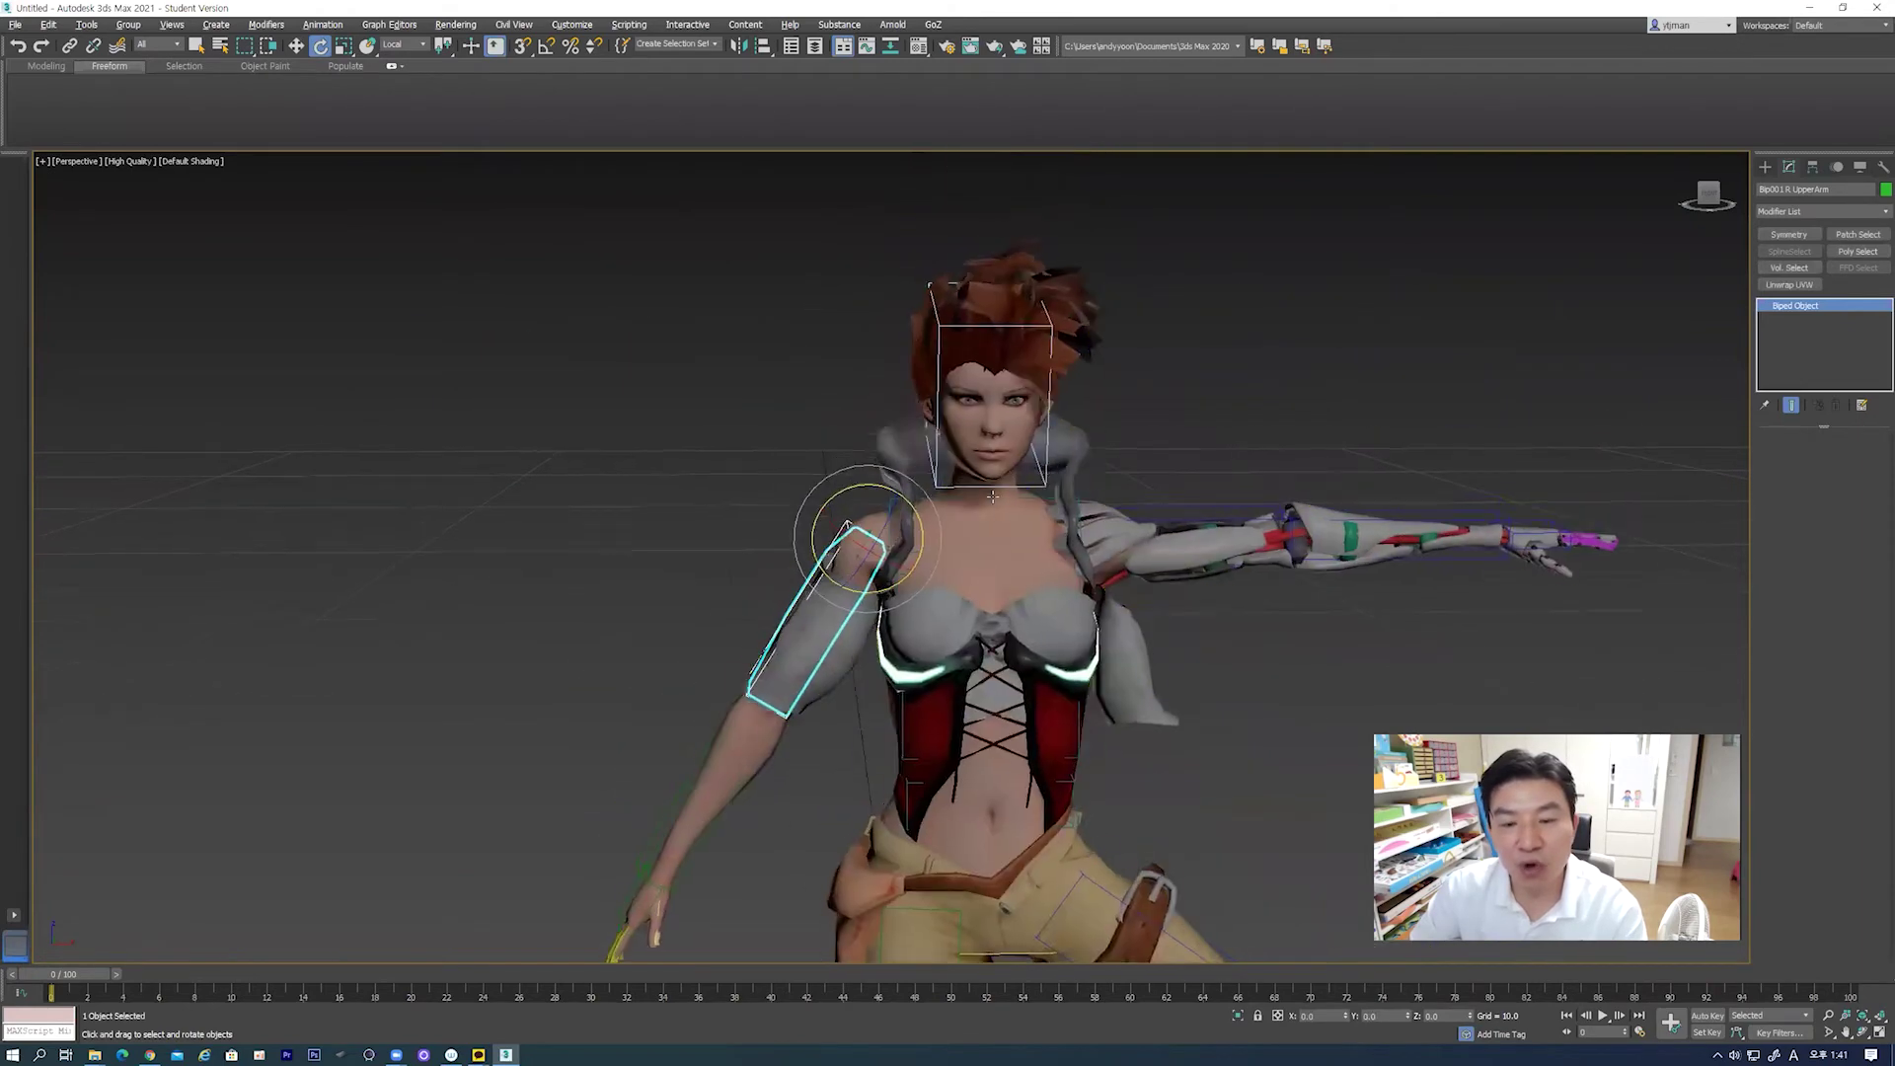
{"action": "scroll", "coordinate": [1080, 461], "scroll_direction": "up", "scroll_amount": 5}
{"action": "scroll", "coordinate": [1080, 461], "scroll_direction": "down", "scroll_amount": 3}
{"action": "left_click", "coordinate": [1076, 472]}
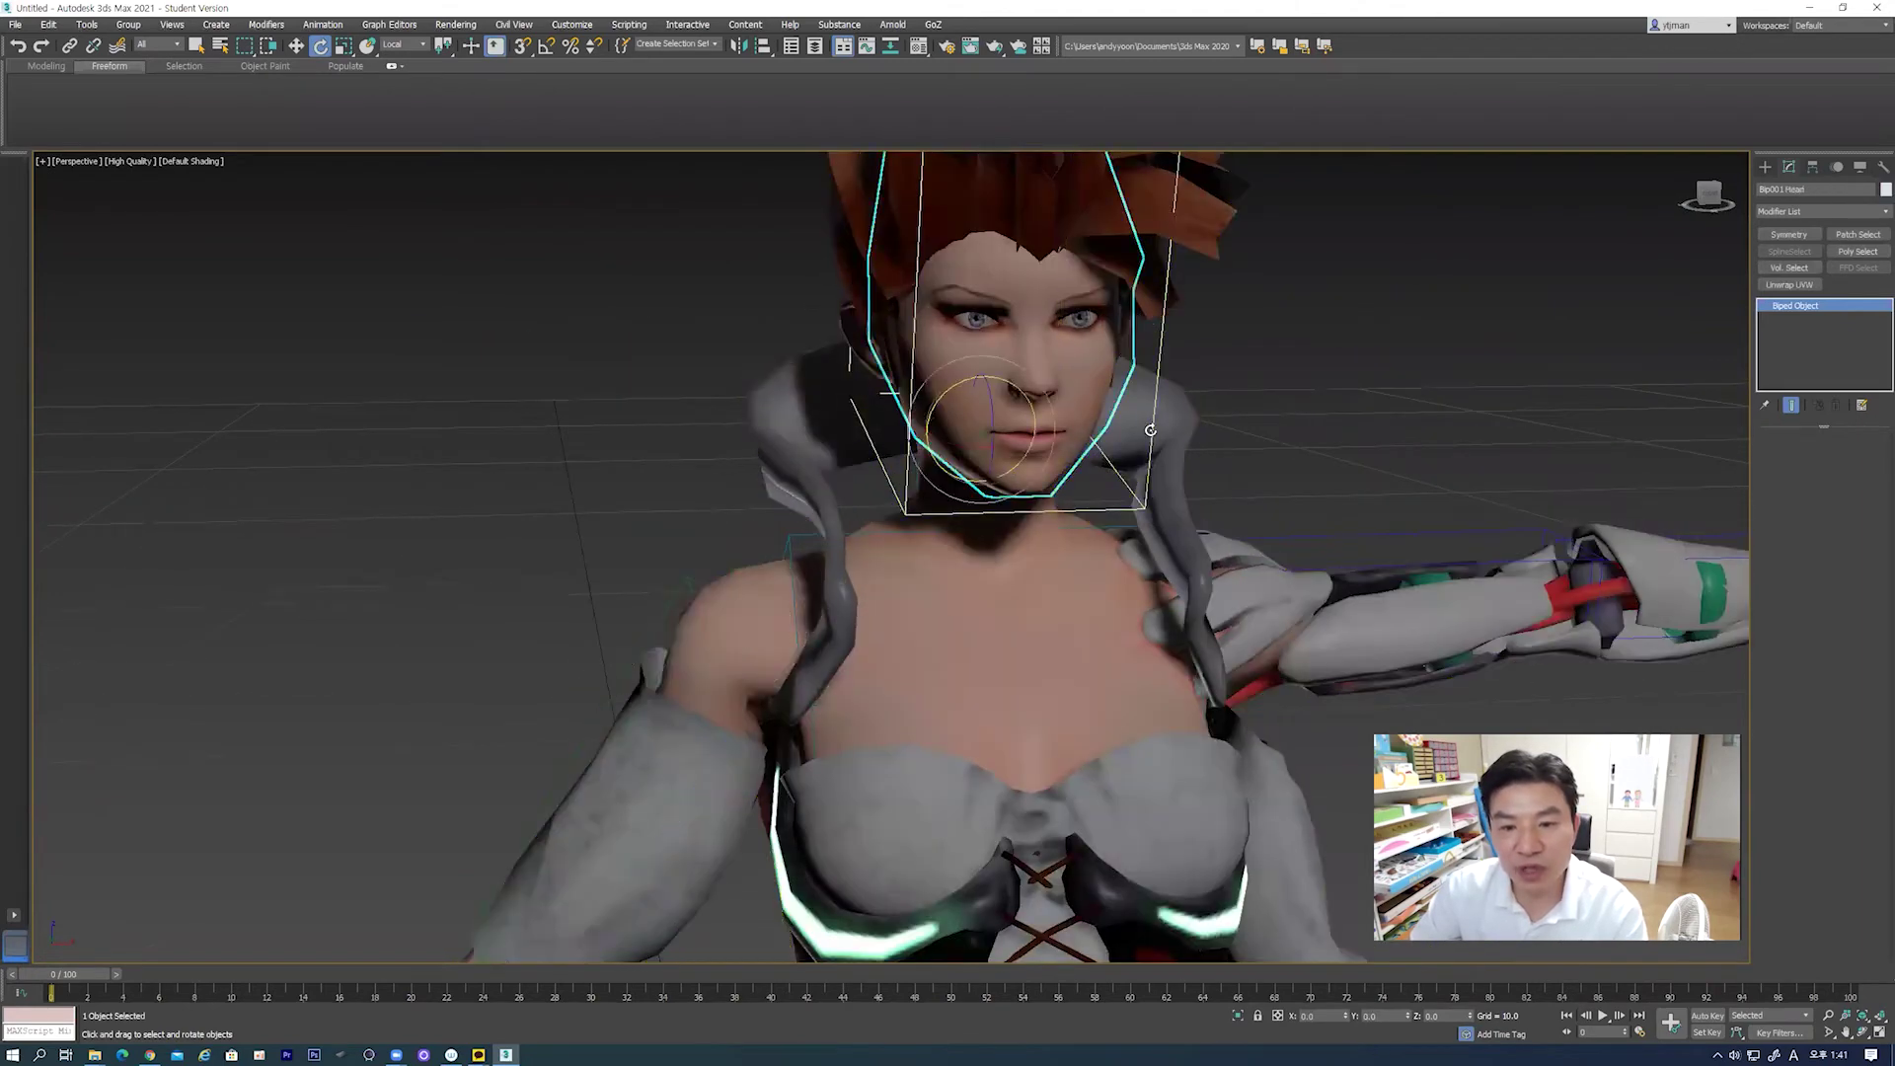
{"action": "mouse_move", "coordinate": [1076, 476]}
{"action": "left_mouse_down"}
{"action": "mouse_move", "coordinate": [1048, 376]}
{"action": "mouse_move", "coordinate": [1047, 484]}
{"action": "mouse_move", "coordinate": [1045, 357]}
{"action": "mouse_move", "coordinate": [1052, 557]}
{"action": "left_mouse_up"}
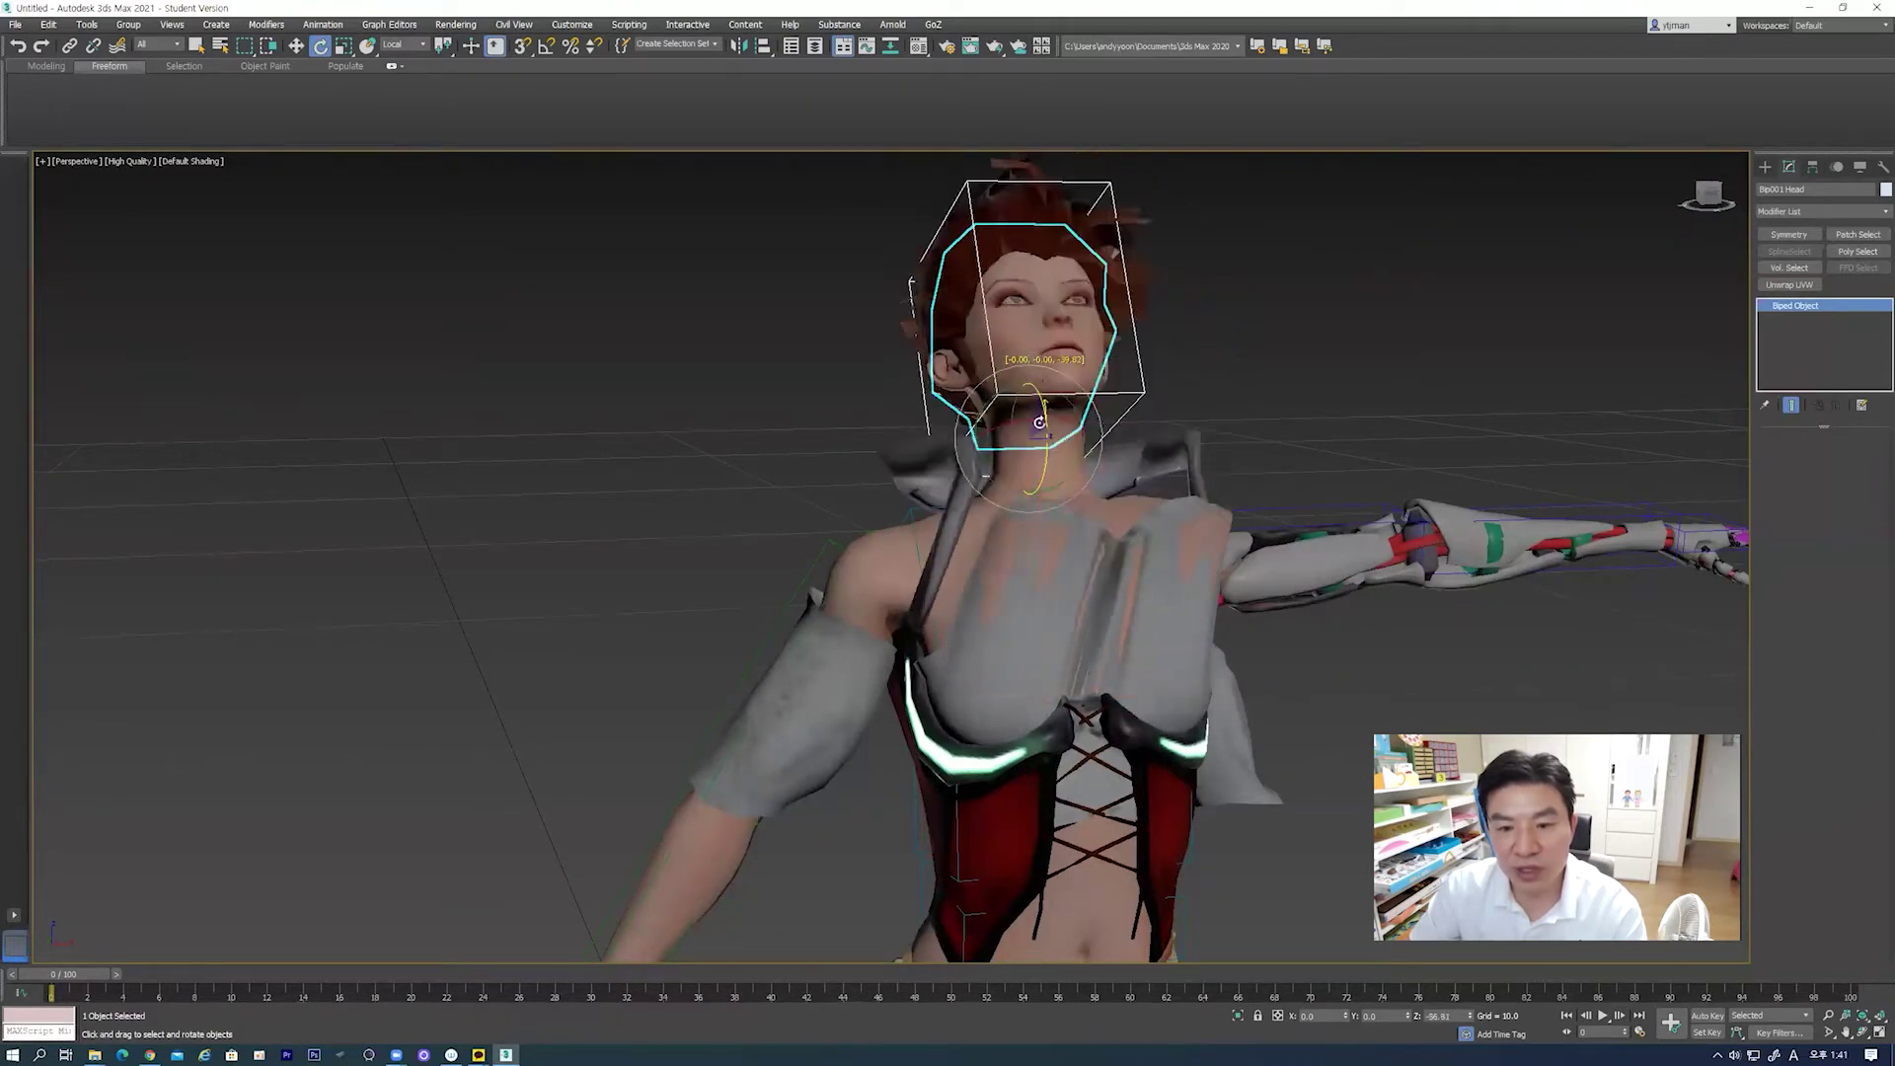
{"action": "left_click_drag", "start_coordinate": [1051, 558], "coordinate": [1074, 513]}
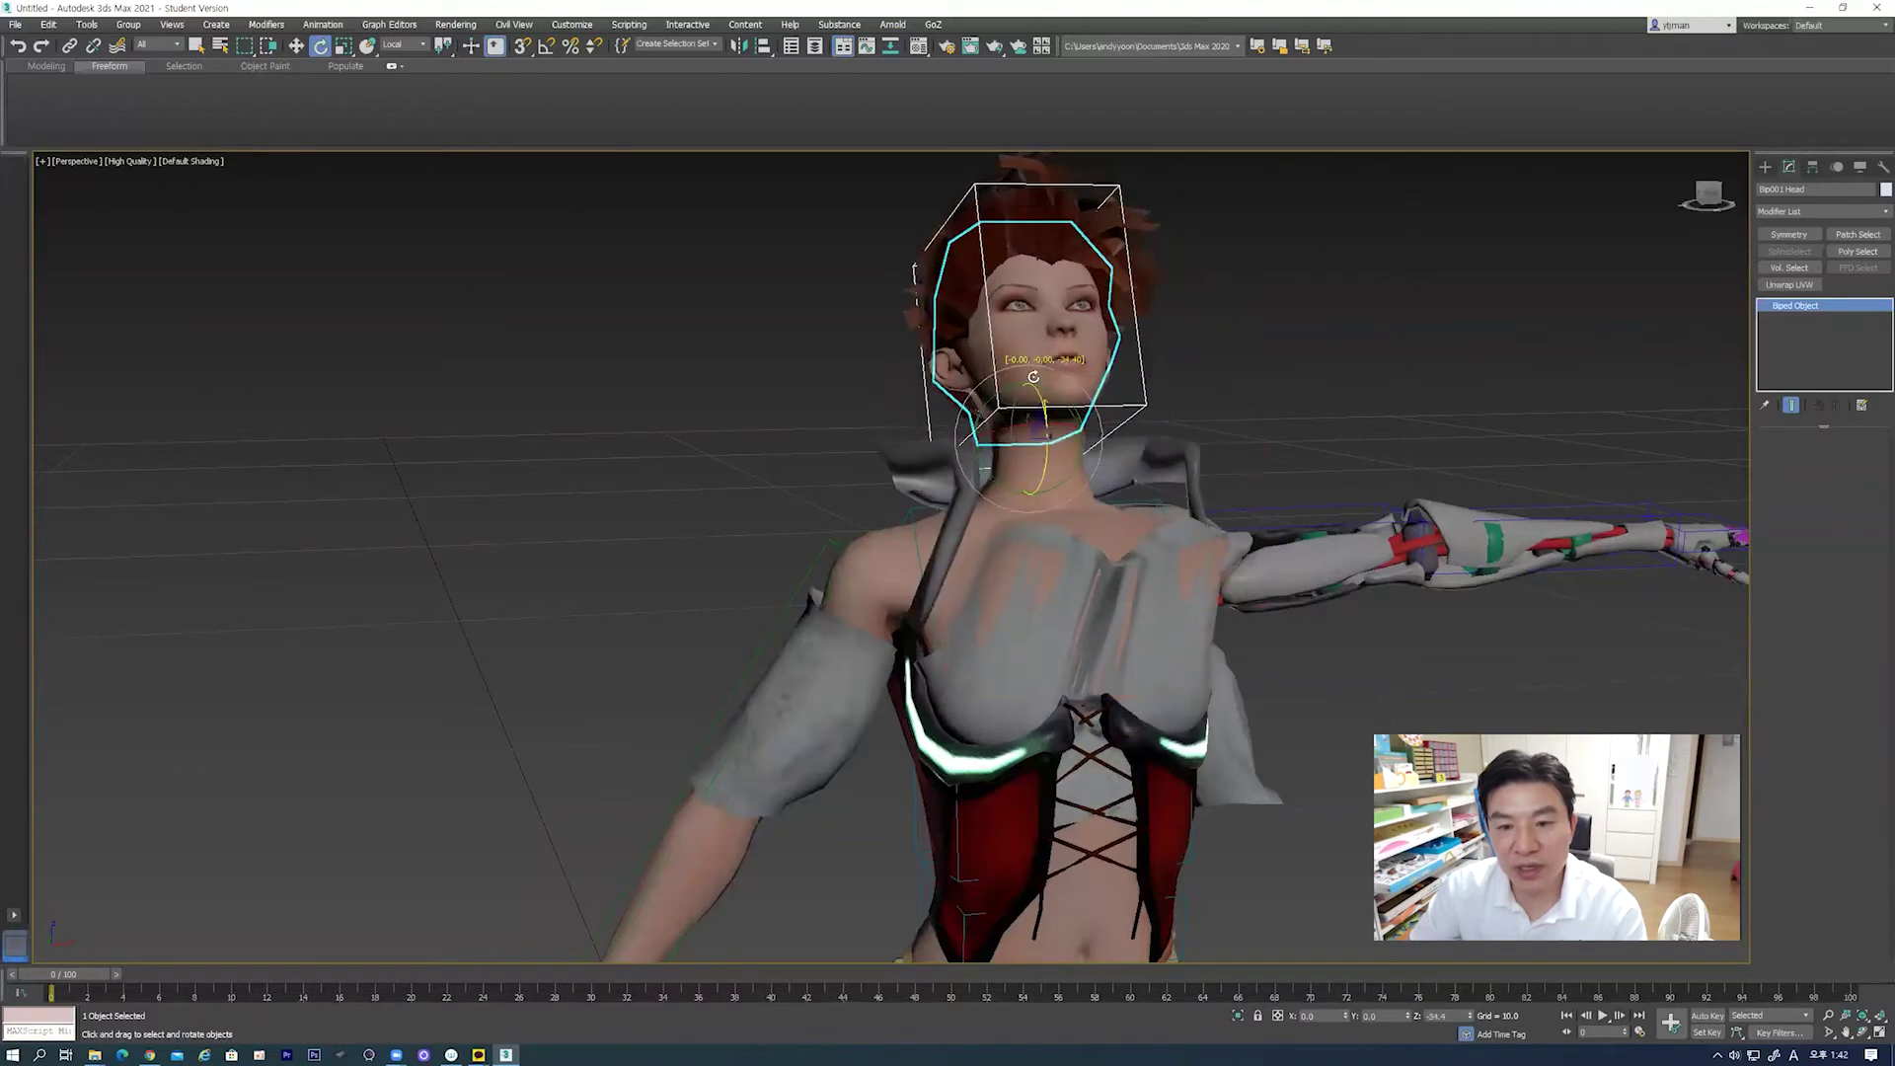
{"action": "middle_click_drag", "start_coordinate": [1071, 515], "coordinate": [1246, 316], "text": "alt"}
{"action": "left_click", "coordinate": [1246, 316]}
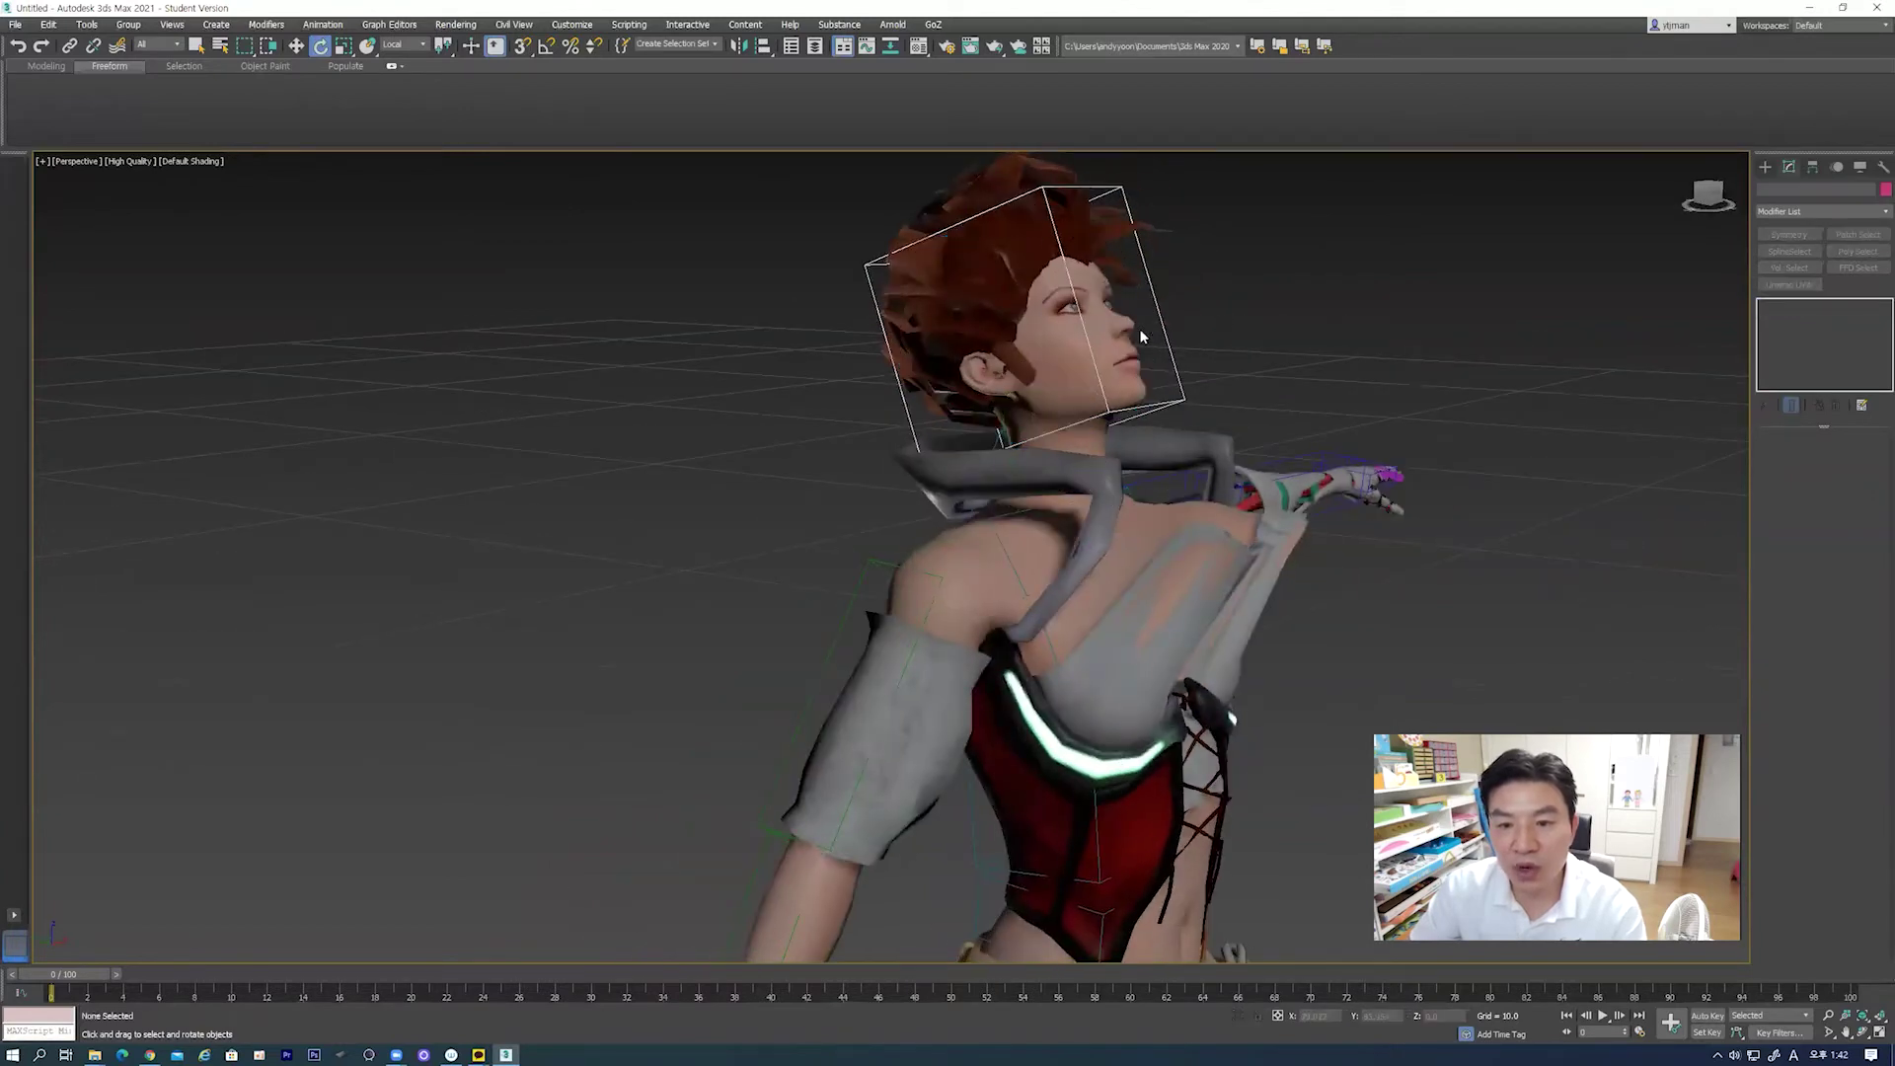
Step: Reselect the mesh, enter Edit Envelopes and select the Bip001 Head envelope
{"action": "left_click", "coordinate": [1109, 341]}
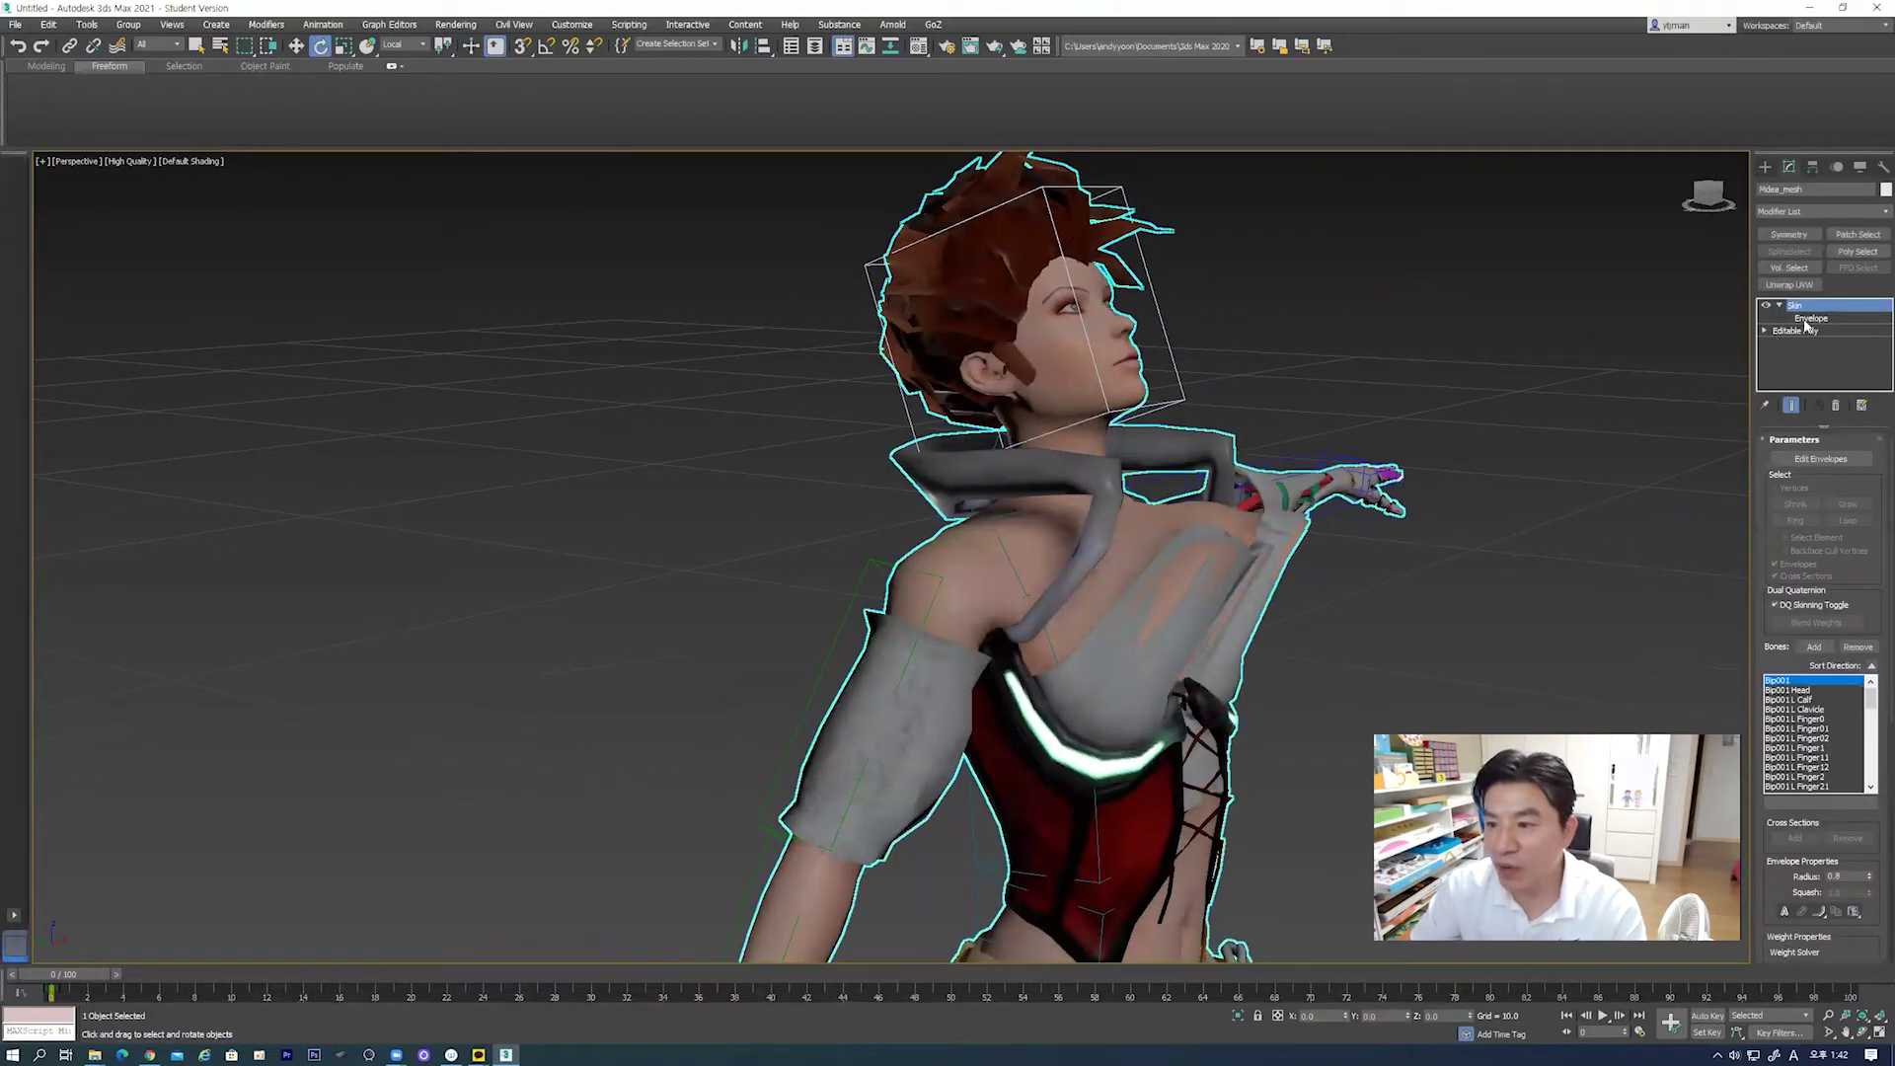
{"action": "left_click", "coordinate": [1806, 319]}
{"action": "left_click", "coordinate": [1041, 325]}
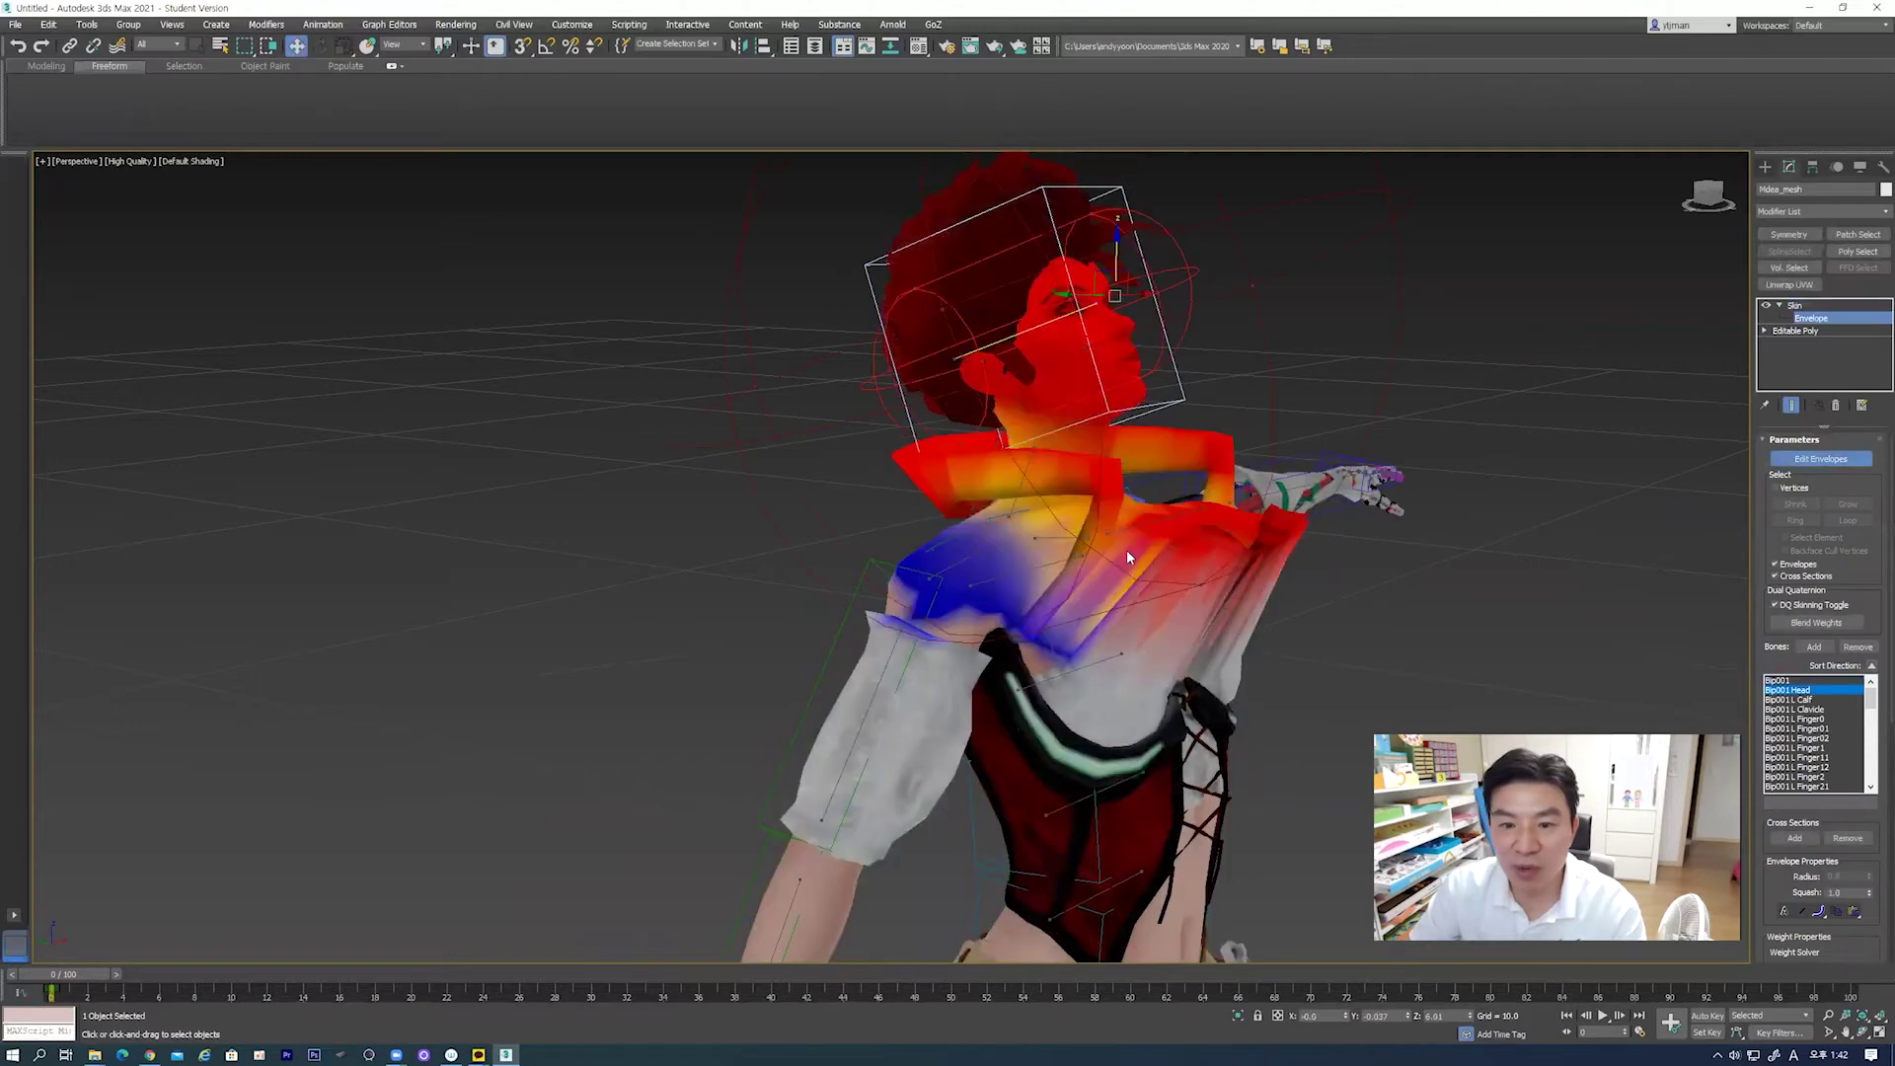
{"action": "middle_click_drag", "start_coordinate": [1128, 548], "coordinate": [1178, 582], "text": "alt"}
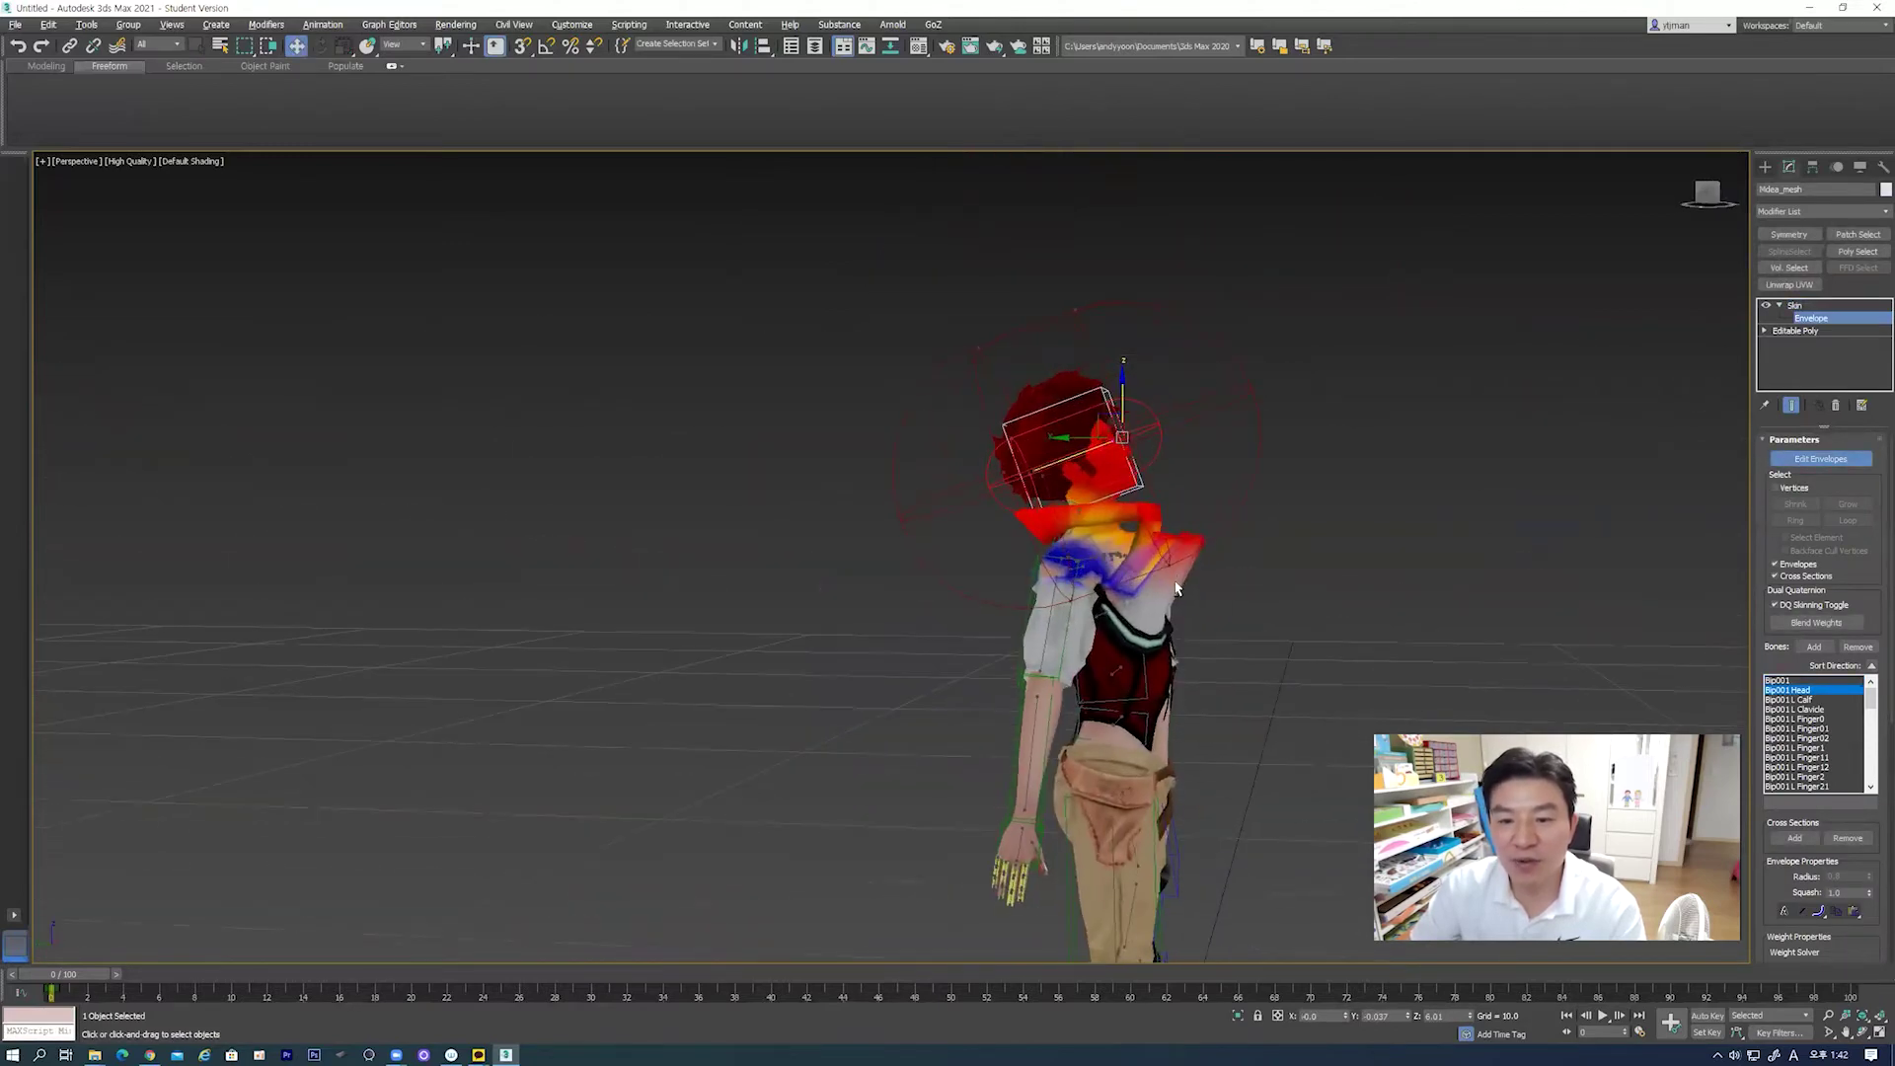
{"action": "scroll", "coordinate": [1178, 587], "scroll_direction": "up", "scroll_amount": 2}
Step: Pull the Head envelope's points up off the shoulder to reduce its collar influence
{"action": "left_click", "coordinate": [1165, 559]}
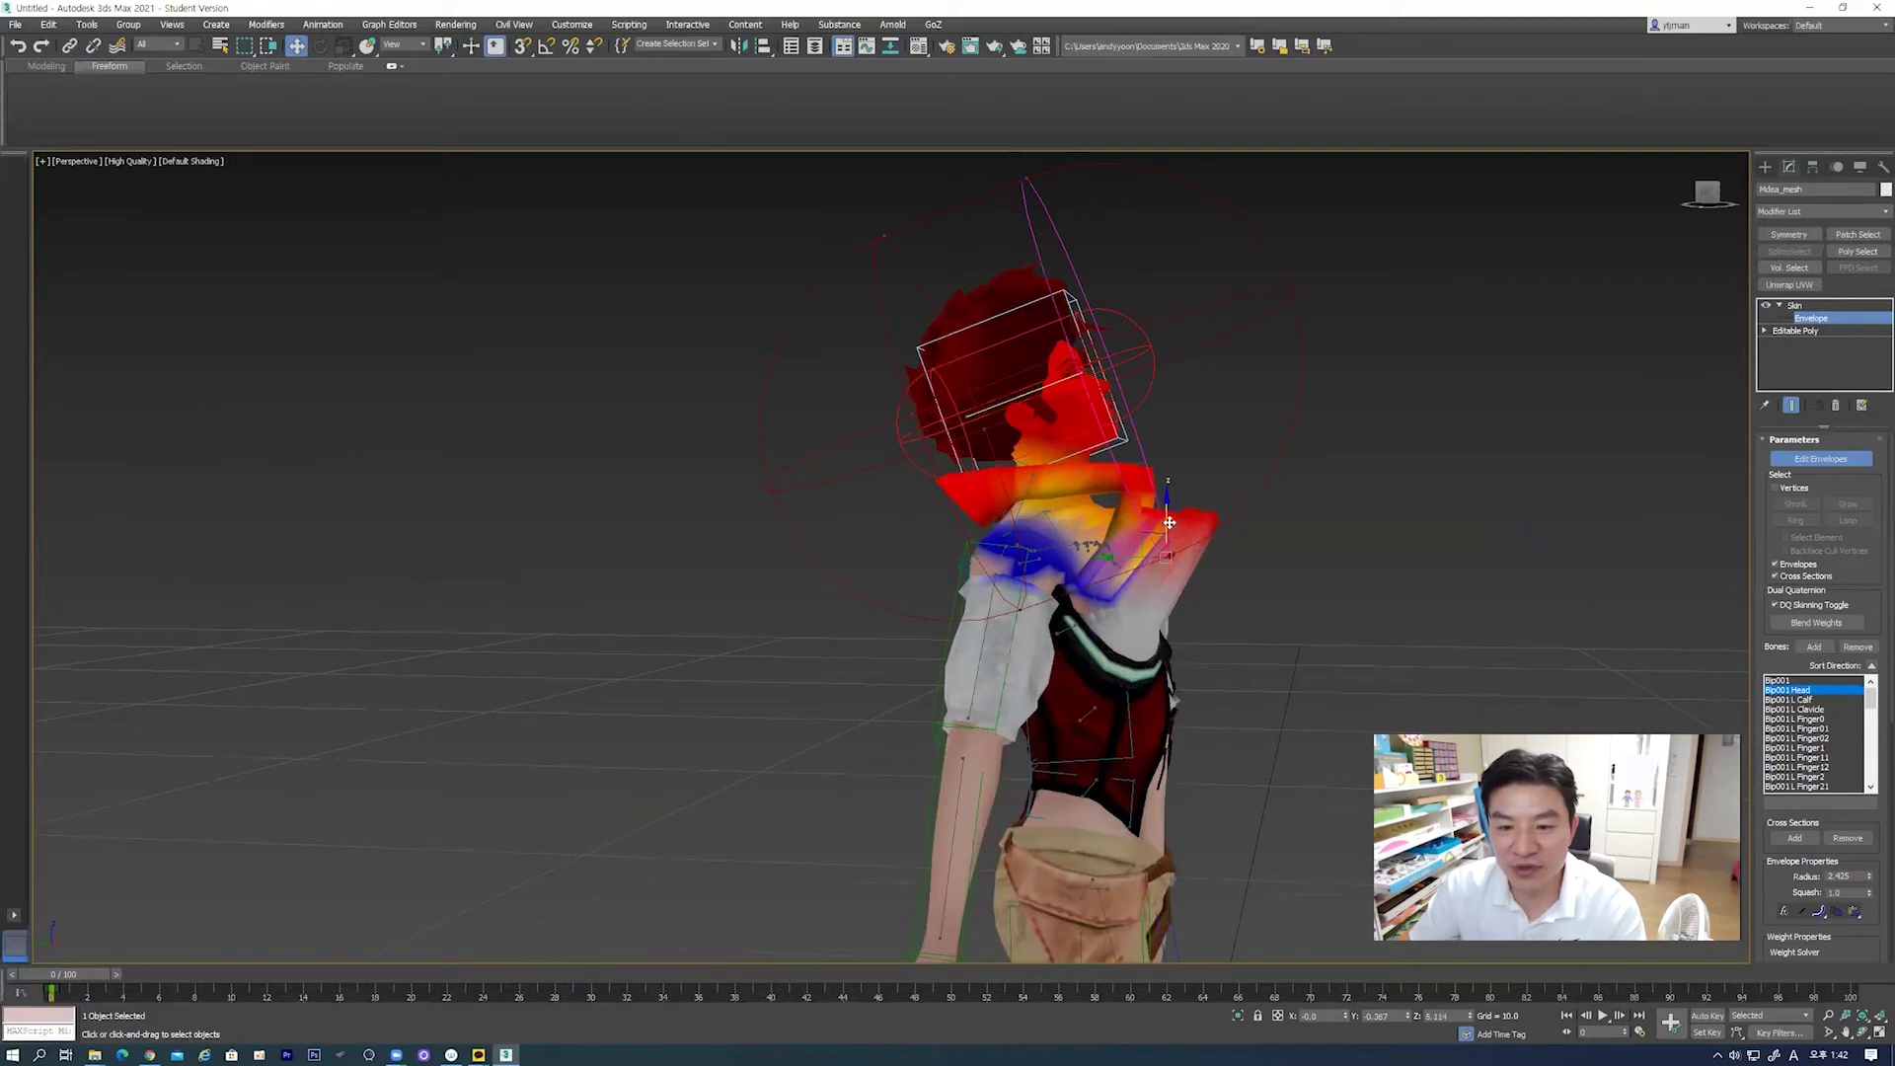
{"action": "left_click_drag", "start_coordinate": [1166, 509], "coordinate": [1152, 431]}
{"action": "left_click_drag", "start_coordinate": [1018, 608], "coordinate": [996, 521]}
{"action": "left_click", "coordinate": [1142, 486]}
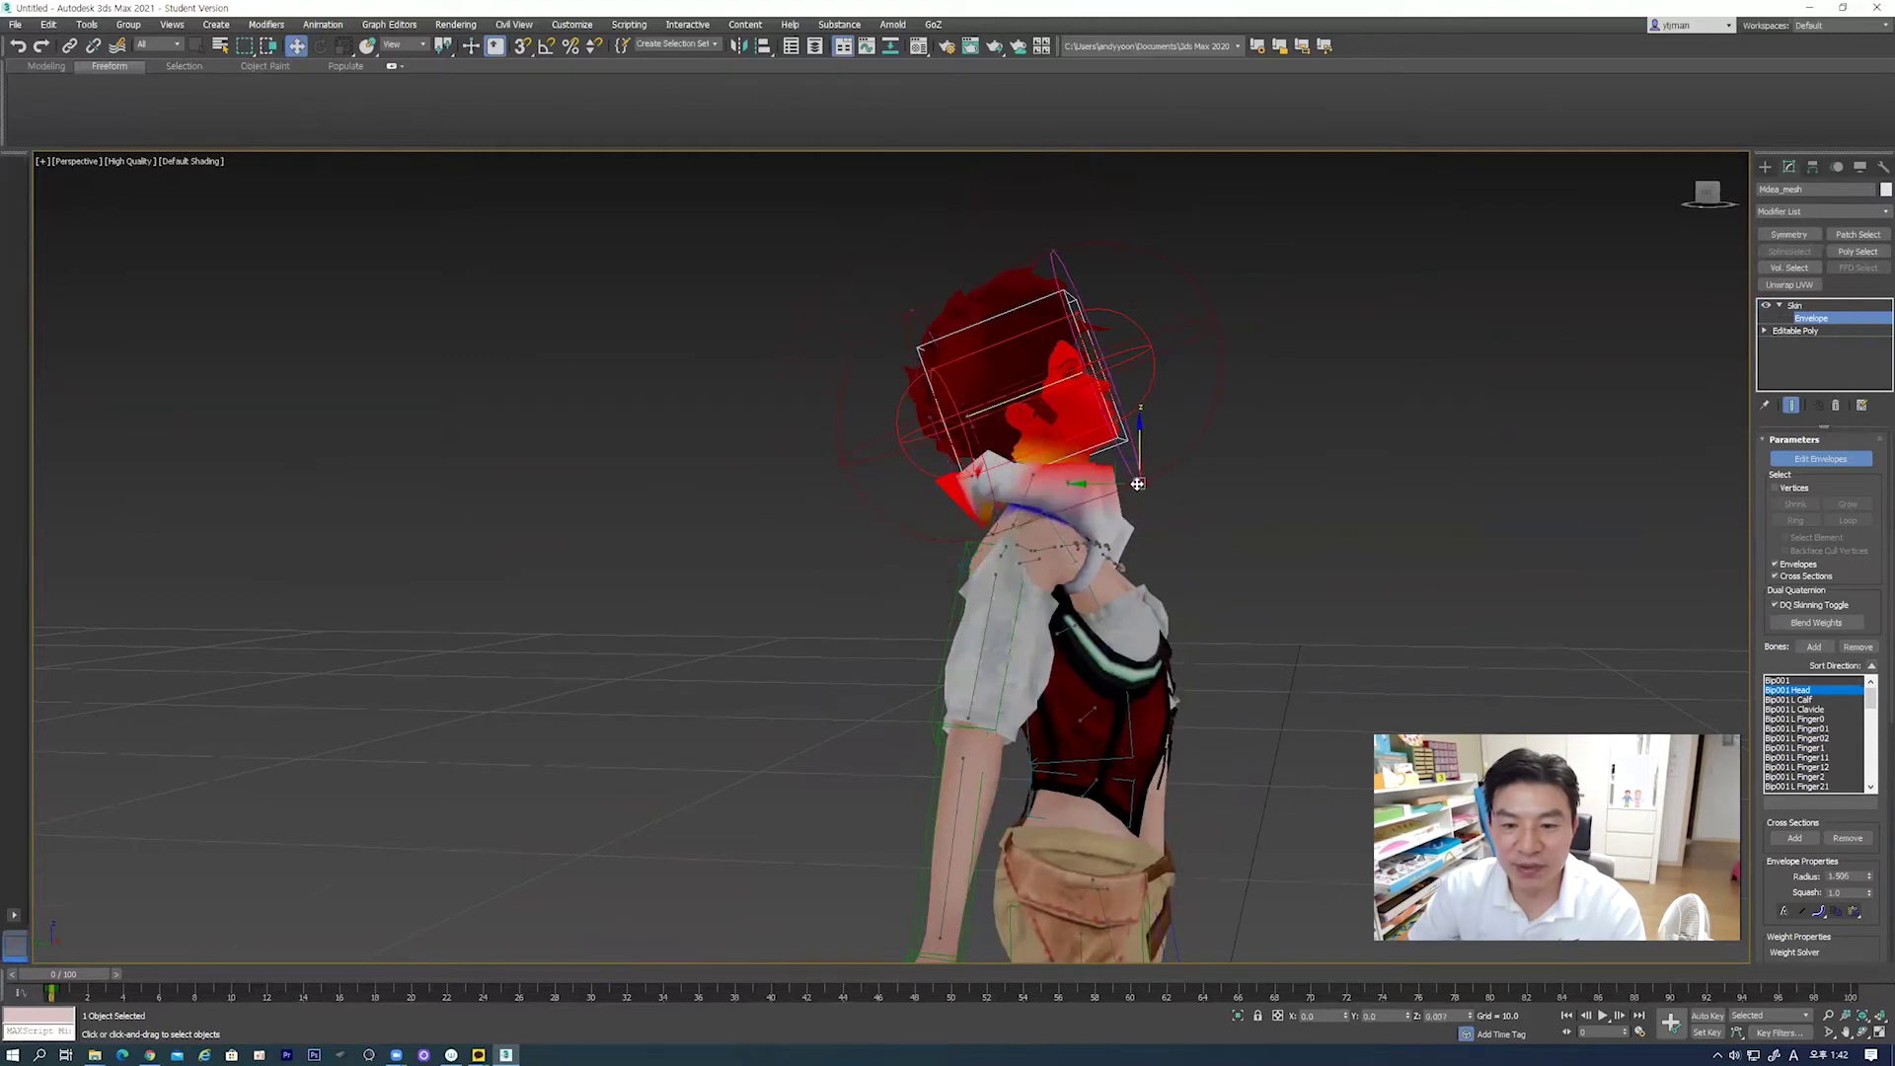
{"action": "mouse_move", "coordinate": [1140, 486]}
{"action": "middle_mouse_down", "text": "alt"}
{"action": "mouse_move", "coordinate": [1137, 541]}
{"action": "mouse_move", "coordinate": [942, 560]}
{"action": "mouse_move", "coordinate": [1371, 560]}
{"action": "mouse_move", "coordinate": [1166, 576]}
{"action": "mouse_move", "coordinate": [1267, 541]}
{"action": "mouse_move", "coordinate": [1127, 549]}
{"action": "mouse_move", "coordinate": [1119, 626]}
{"action": "mouse_move", "coordinate": [1041, 517]}
{"action": "mouse_move", "coordinate": [1108, 536]}
{"action": "mouse_move", "coordinate": [1077, 660]}
{"action": "mouse_move", "coordinate": [1048, 613]}
{"action": "middle_mouse_up", "text": "alt"}
{"action": "scroll", "coordinate": [1118, 626], "scroll_direction": "up", "scroll_amount": 3}
{"action": "scroll", "coordinate": [1080, 632], "scroll_direction": "up", "scroll_amount": 2}
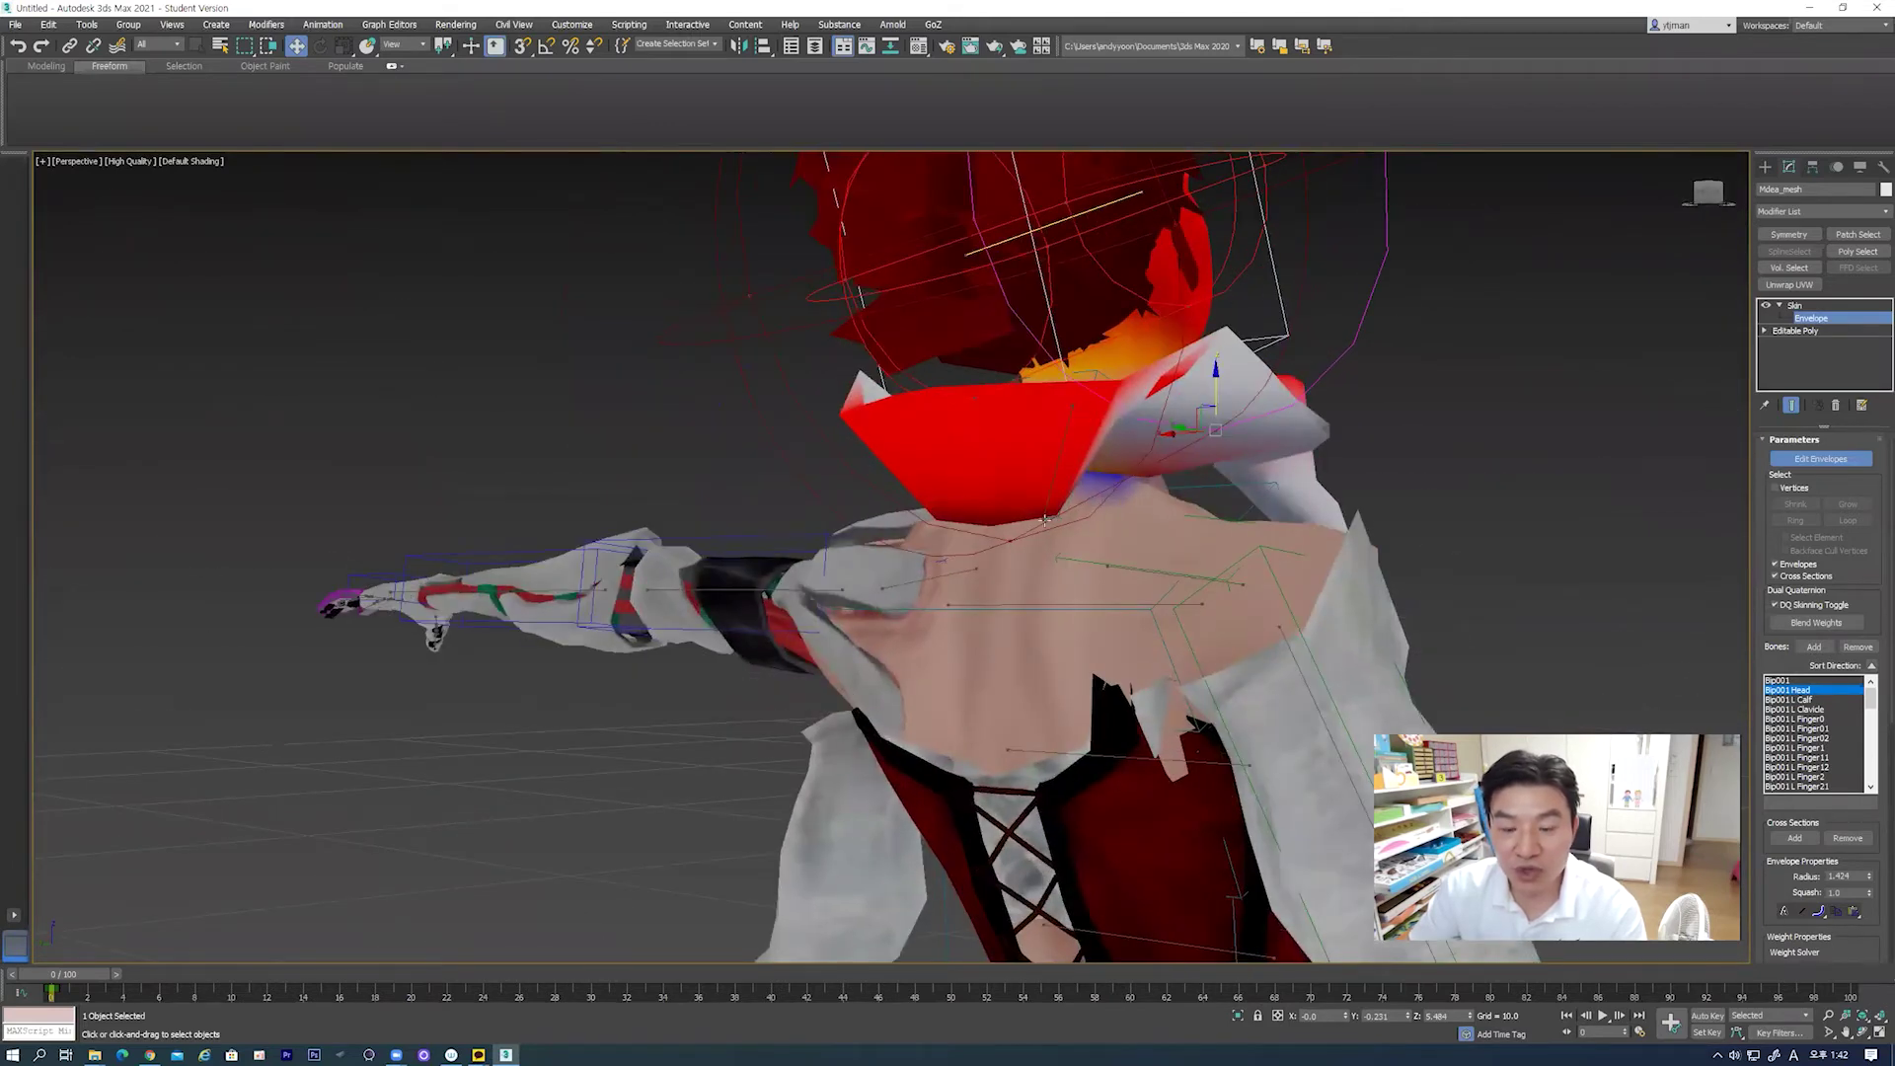
Step: Select the Bip001 R Clavicle envelope and inspect its shoulder weights from back and side
{"action": "mouse_move", "coordinate": [1164, 583]}
{"action": "middle_mouse_down", "text": "alt"}
{"action": "mouse_move", "coordinate": [1028, 613]}
{"action": "mouse_move", "coordinate": [1134, 618]}
{"action": "mouse_move", "coordinate": [1163, 497]}
{"action": "middle_mouse_up", "text": "alt"}
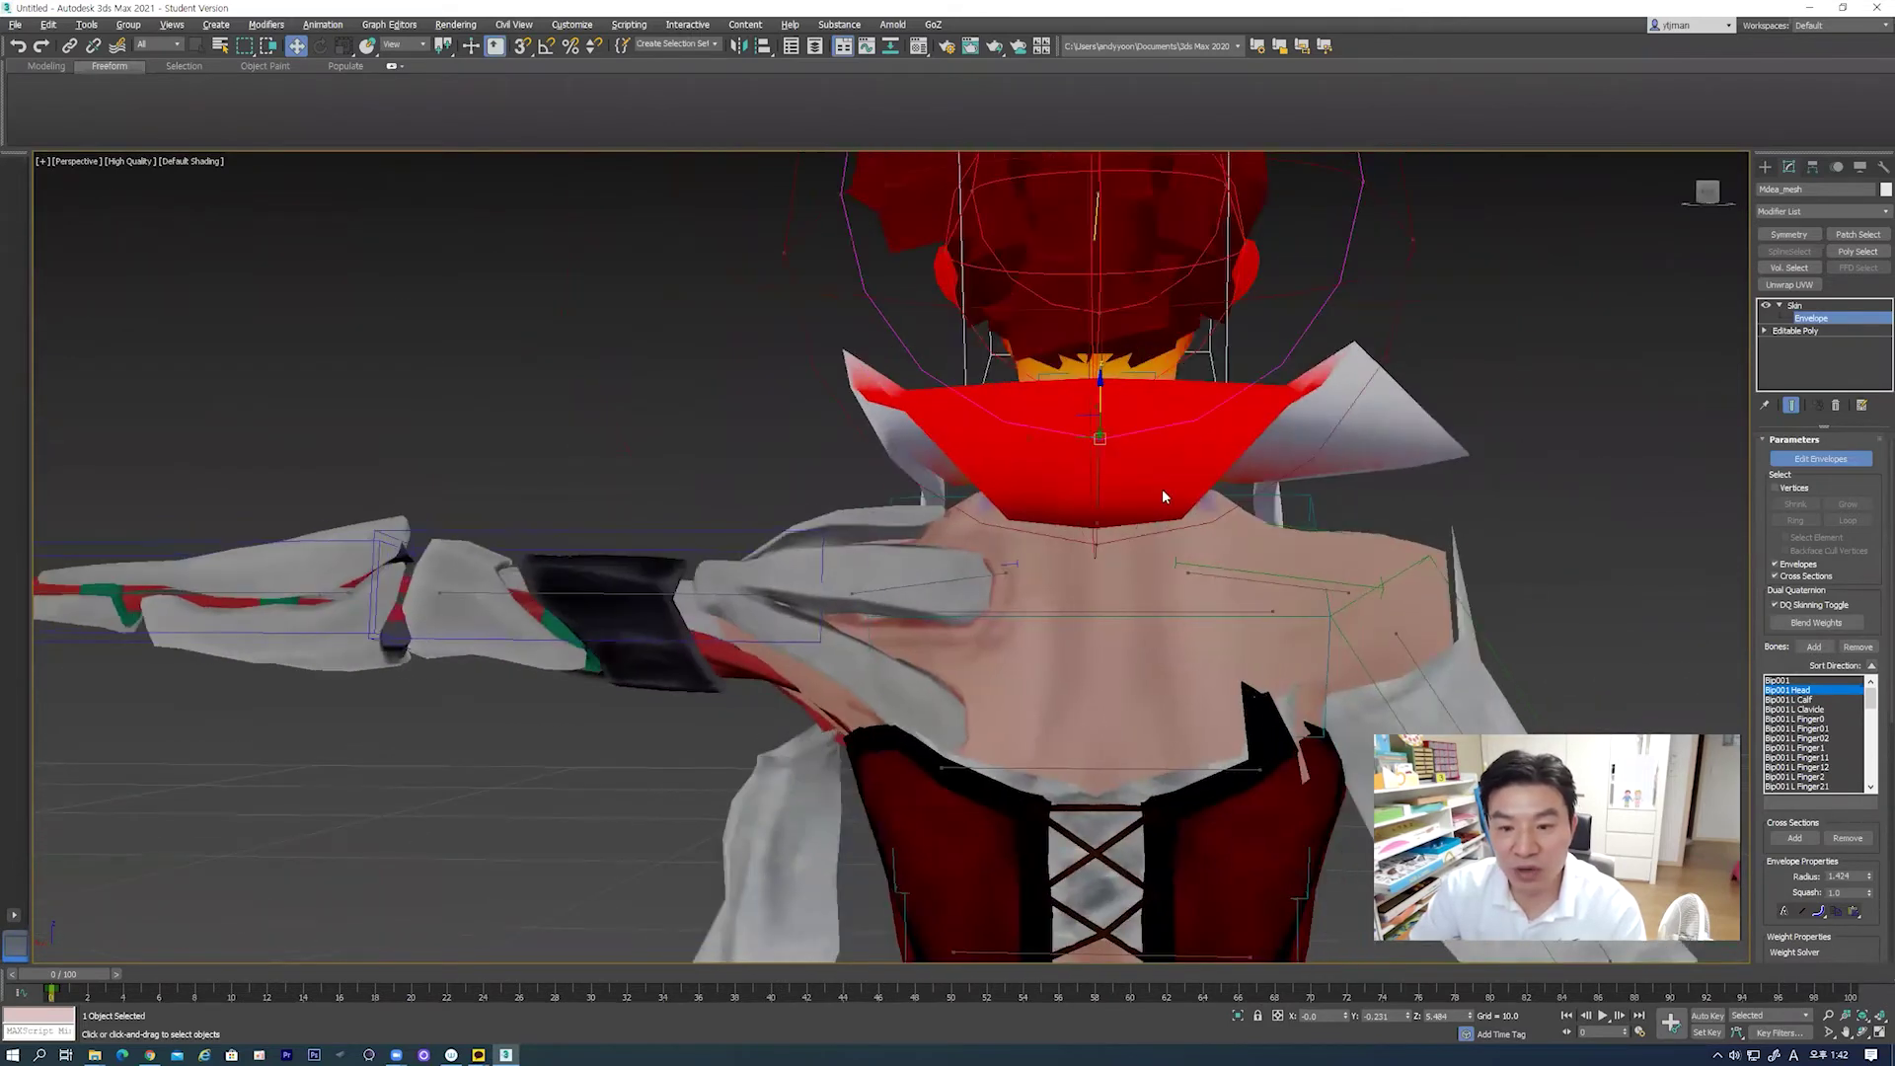
{"action": "mouse_move", "coordinate": [1249, 578]}
{"action": "middle_mouse_down"}
{"action": "mouse_move", "coordinate": [1045, 575]}
{"action": "mouse_move", "coordinate": [1213, 511]}
{"action": "middle_mouse_up"}
{"action": "left_click", "coordinate": [1066, 580]}
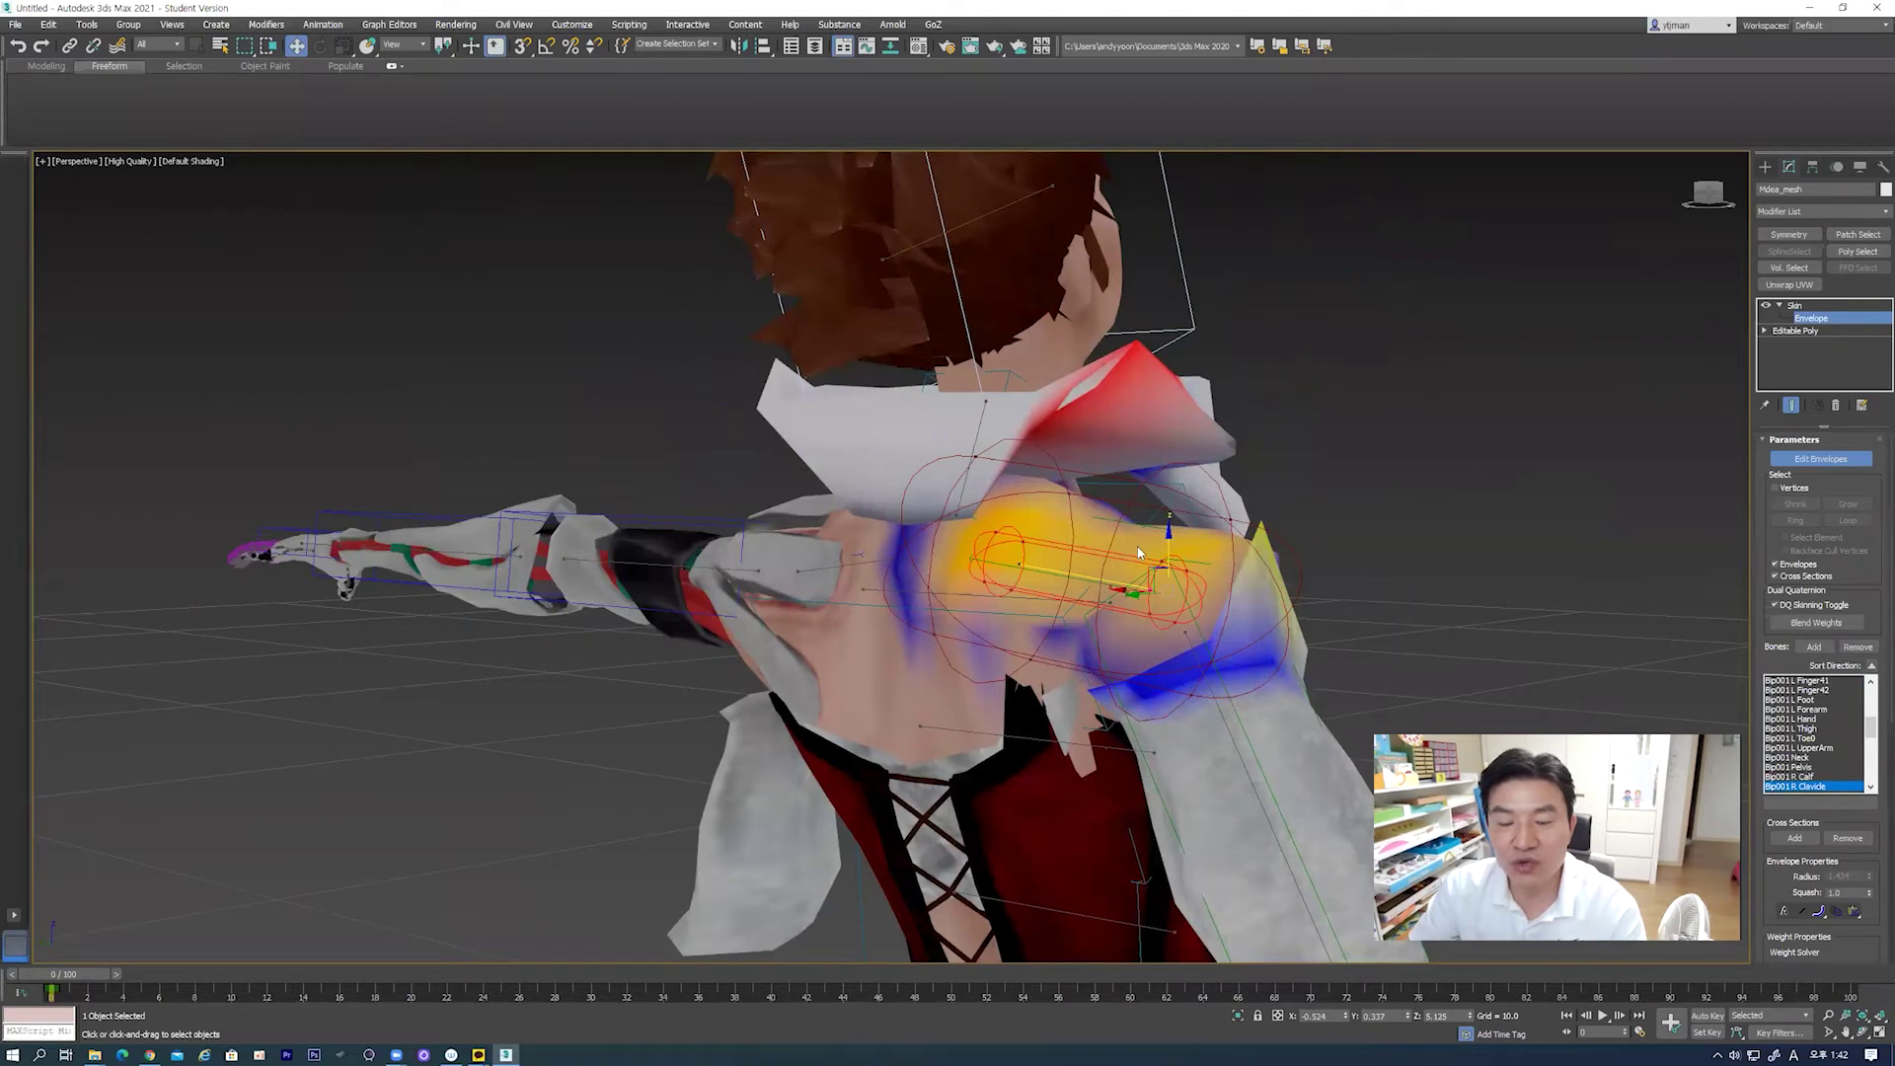
{"action": "mouse_move", "coordinate": [1185, 533]}
{"action": "middle_mouse_down", "text": "alt"}
{"action": "mouse_move", "coordinate": [1141, 618]}
{"action": "mouse_move", "coordinate": [1007, 570]}
{"action": "mouse_move", "coordinate": [1017, 597]}
{"action": "mouse_move", "coordinate": [1110, 630]}
{"action": "mouse_move", "coordinate": [1083, 696]}
{"action": "mouse_move", "coordinate": [1086, 468]}
{"action": "mouse_move", "coordinate": [1086, 553]}
{"action": "middle_mouse_up", "text": "alt"}
{"action": "scroll", "coordinate": [1086, 671], "scroll_direction": "down", "scroll_amount": 3}
{"action": "scroll", "coordinate": [1086, 671], "scroll_direction": "down", "scroll_amount": 2}
{"action": "scroll", "coordinate": [1086, 553], "scroll_direction": "down", "scroll_amount": 2}
{"action": "scroll", "coordinate": [1284, 513], "scroll_direction": "down", "scroll_amount": 2}
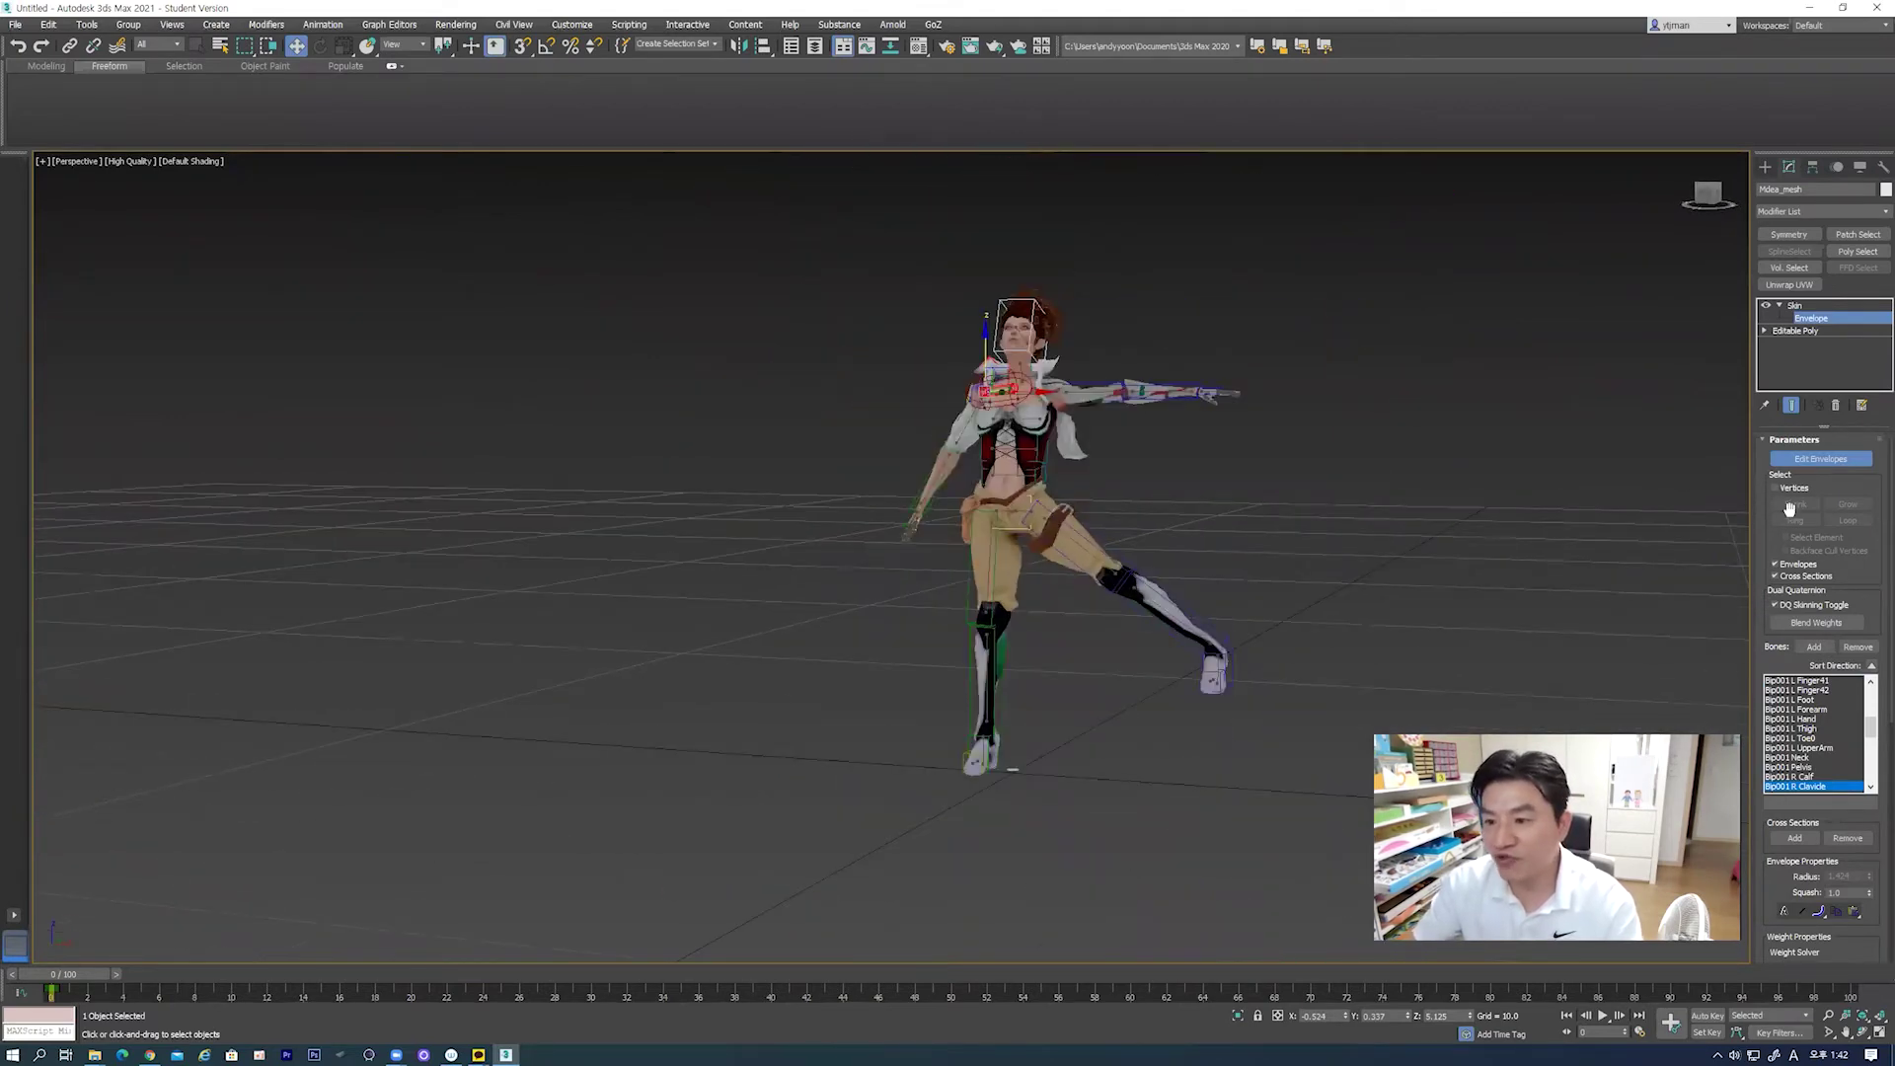
Step: Deselect and reselect the character, switching from the Create panel to its Modify panel
{"action": "left_click", "coordinate": [1767, 166]}
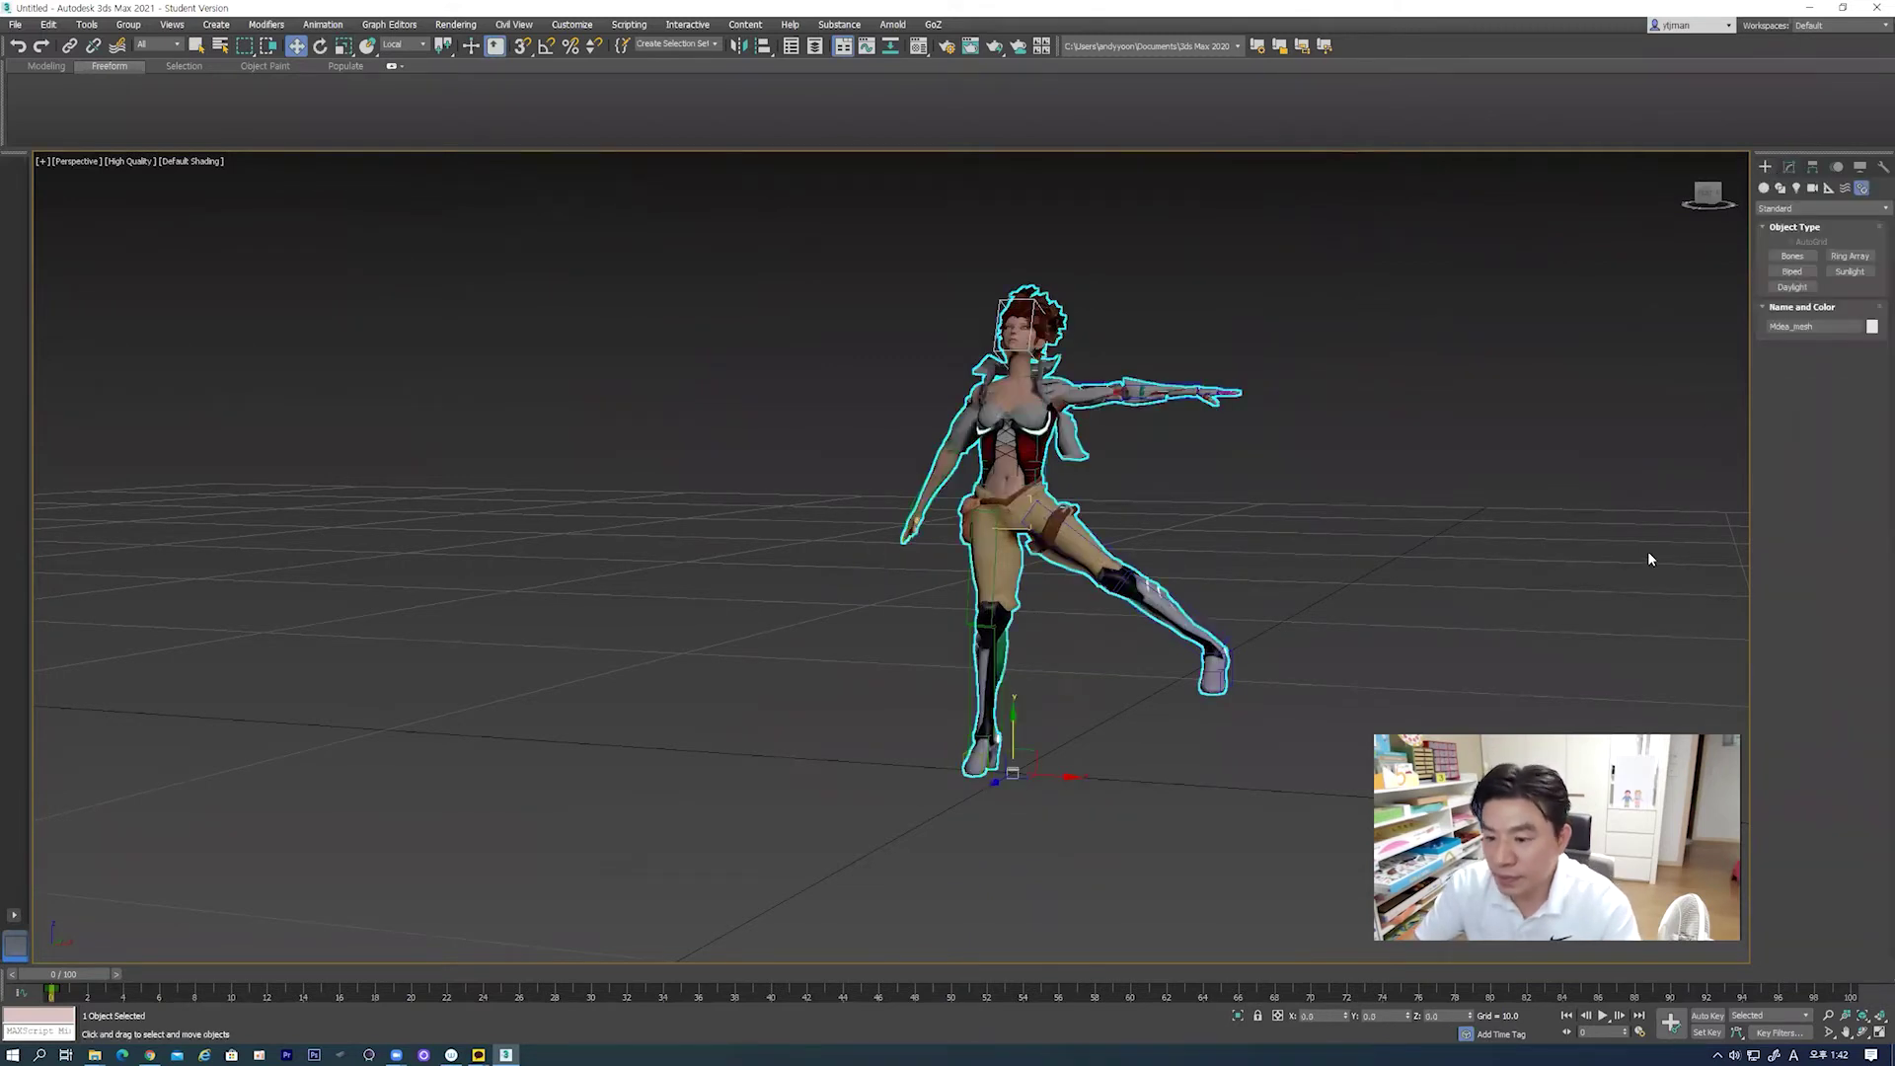
{"action": "left_click", "coordinate": [1206, 578]}
{"action": "middle_click_drag", "start_coordinate": [1207, 578], "coordinate": [1086, 415], "text": "alt"}
{"action": "left_click", "coordinate": [1070, 396]}
{"action": "left_click", "coordinate": [1789, 167]}
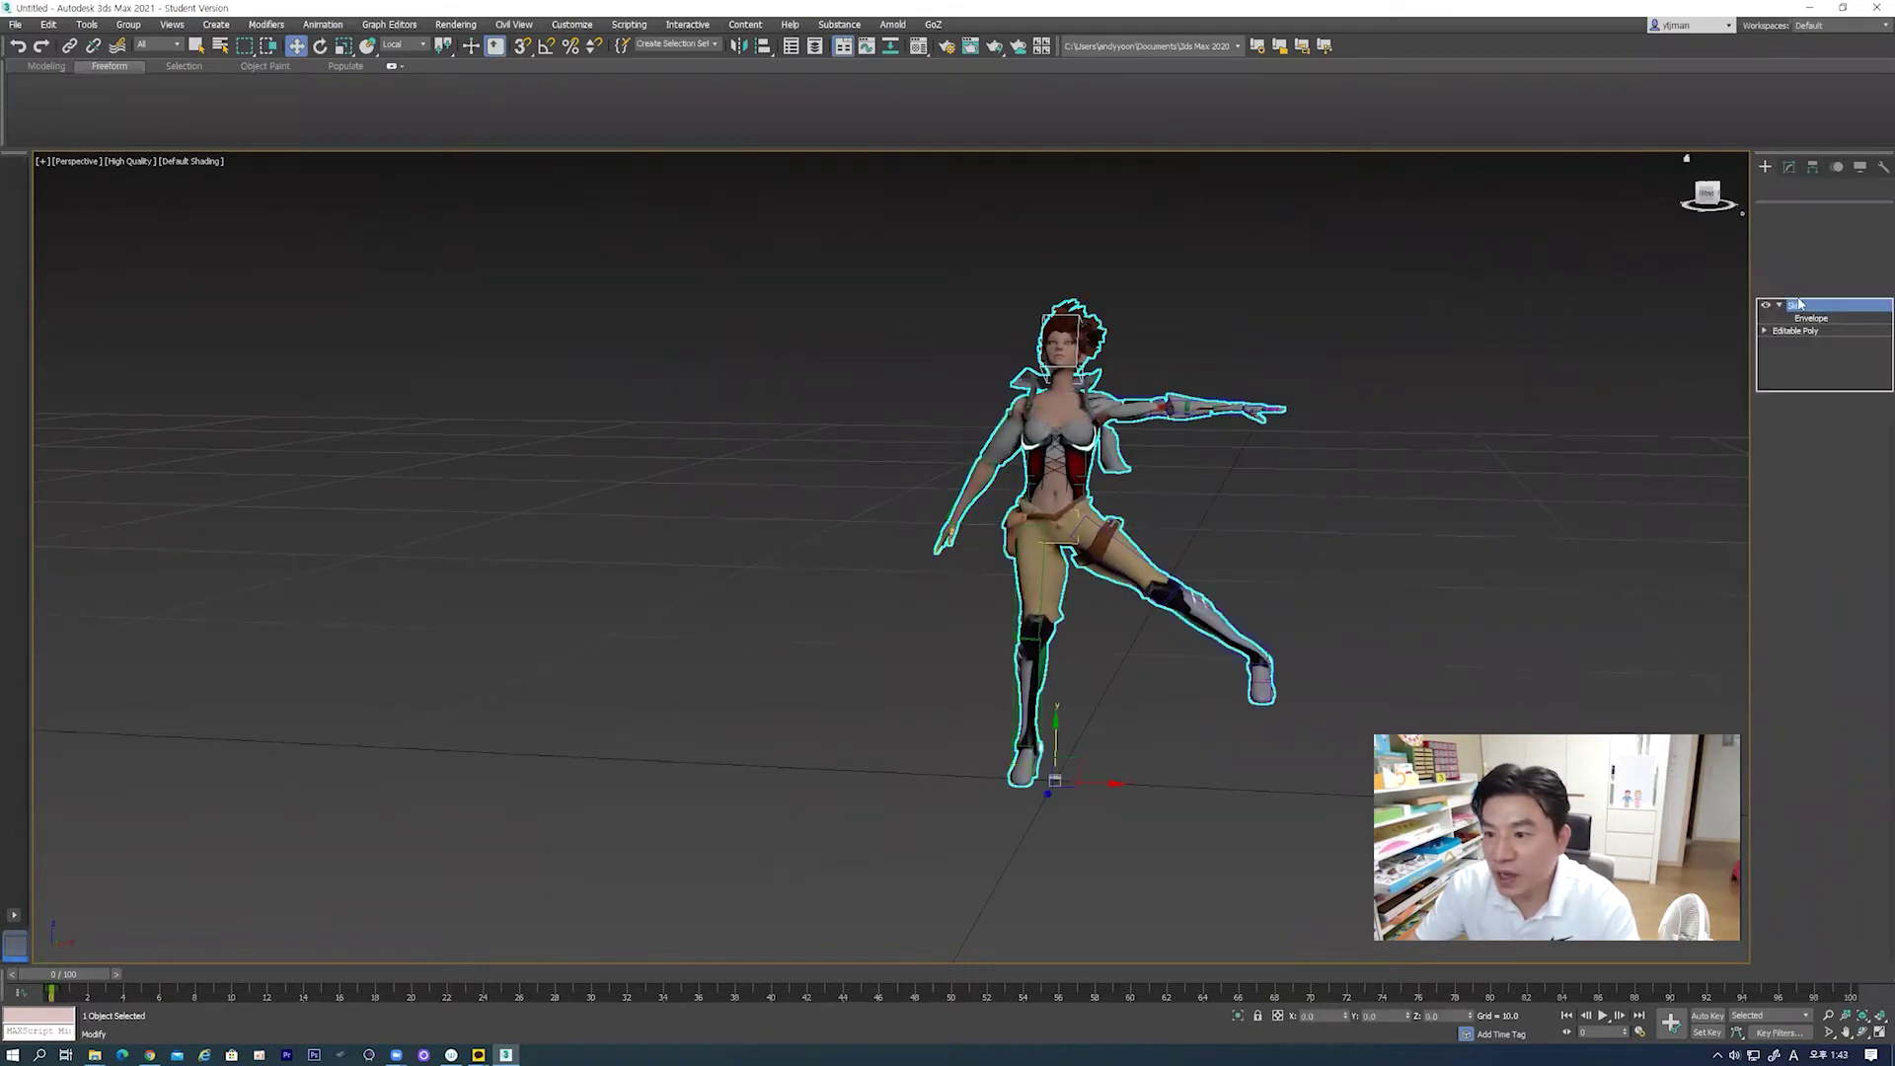
{"action": "mouse_move", "coordinate": [1879, 626]}
{"action": "left_mouse_down"}
{"action": "mouse_move", "coordinate": [1879, 328]}
{"action": "mouse_move", "coordinate": [1878, 540]}
{"action": "left_mouse_up"}
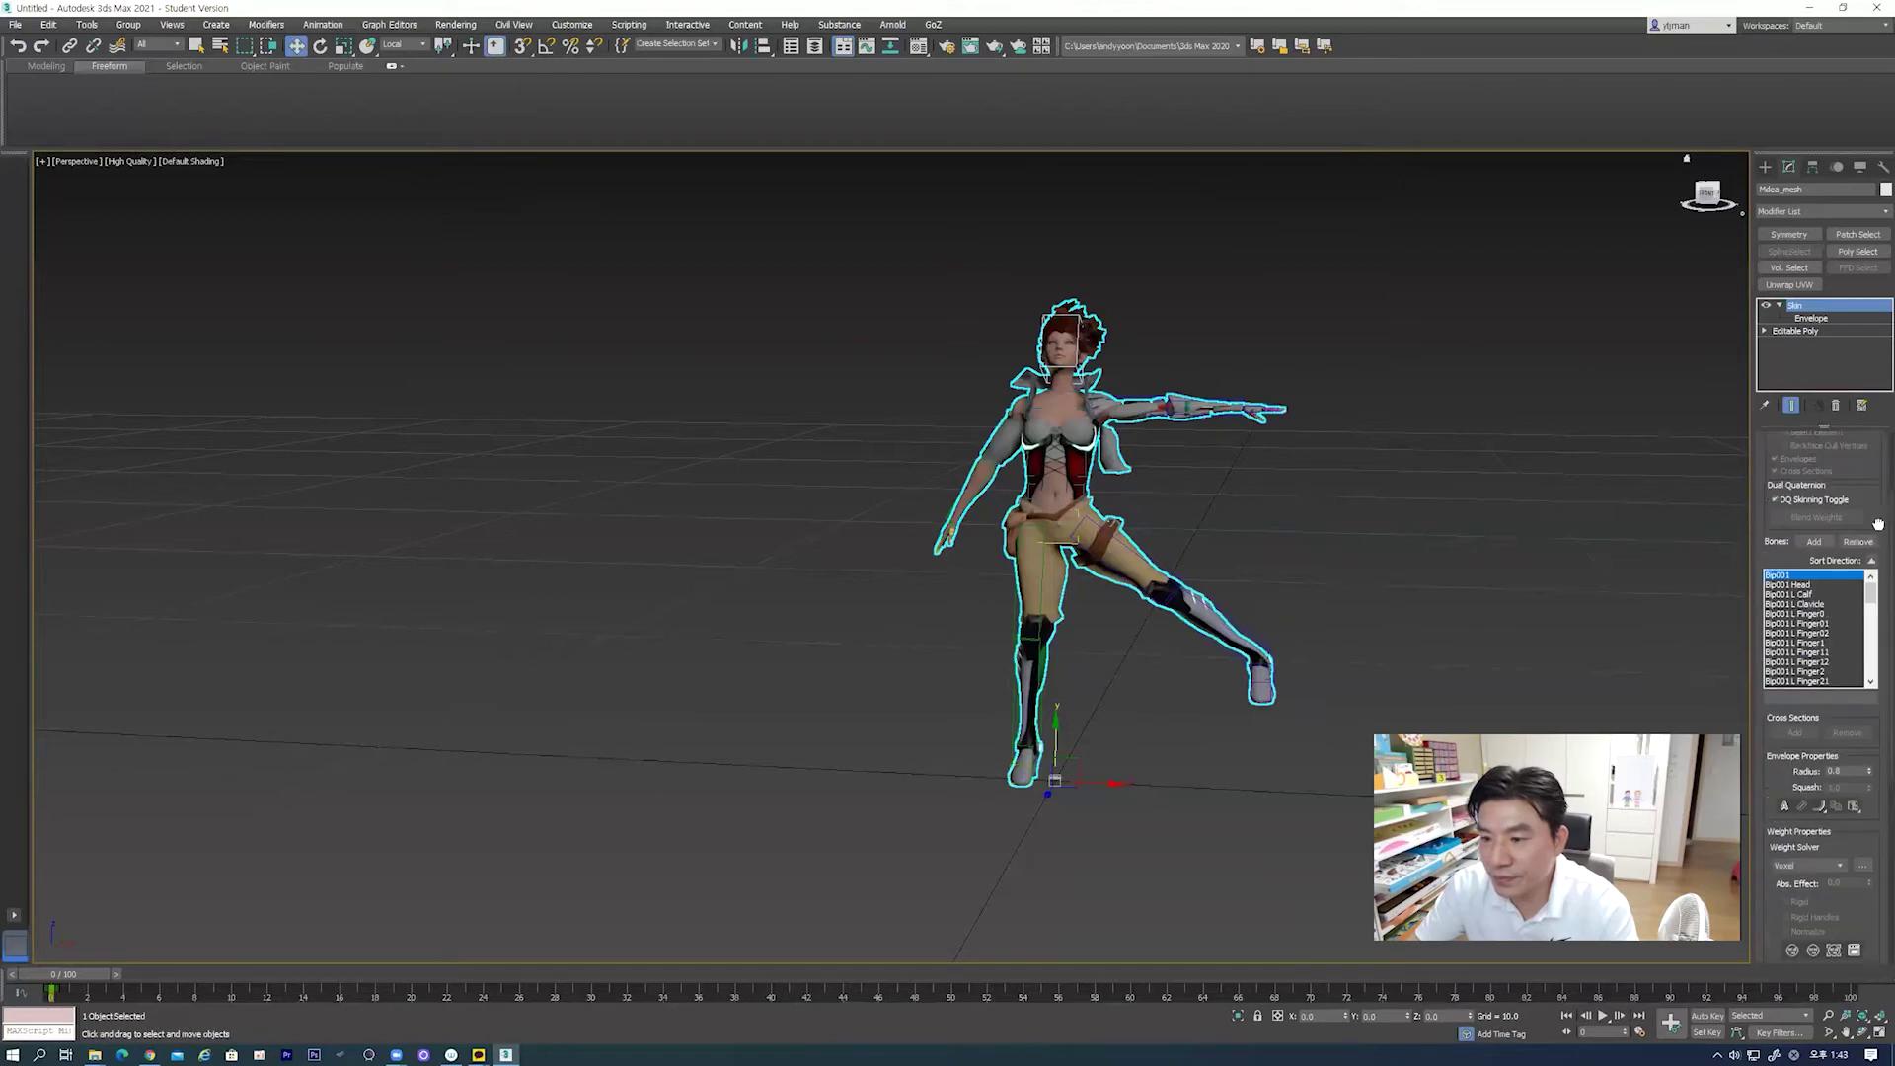
Step: Toggle Figure Mode on and off in the Motion panel to return the arms to T-pose
{"action": "left_click", "coordinate": [1839, 168]}
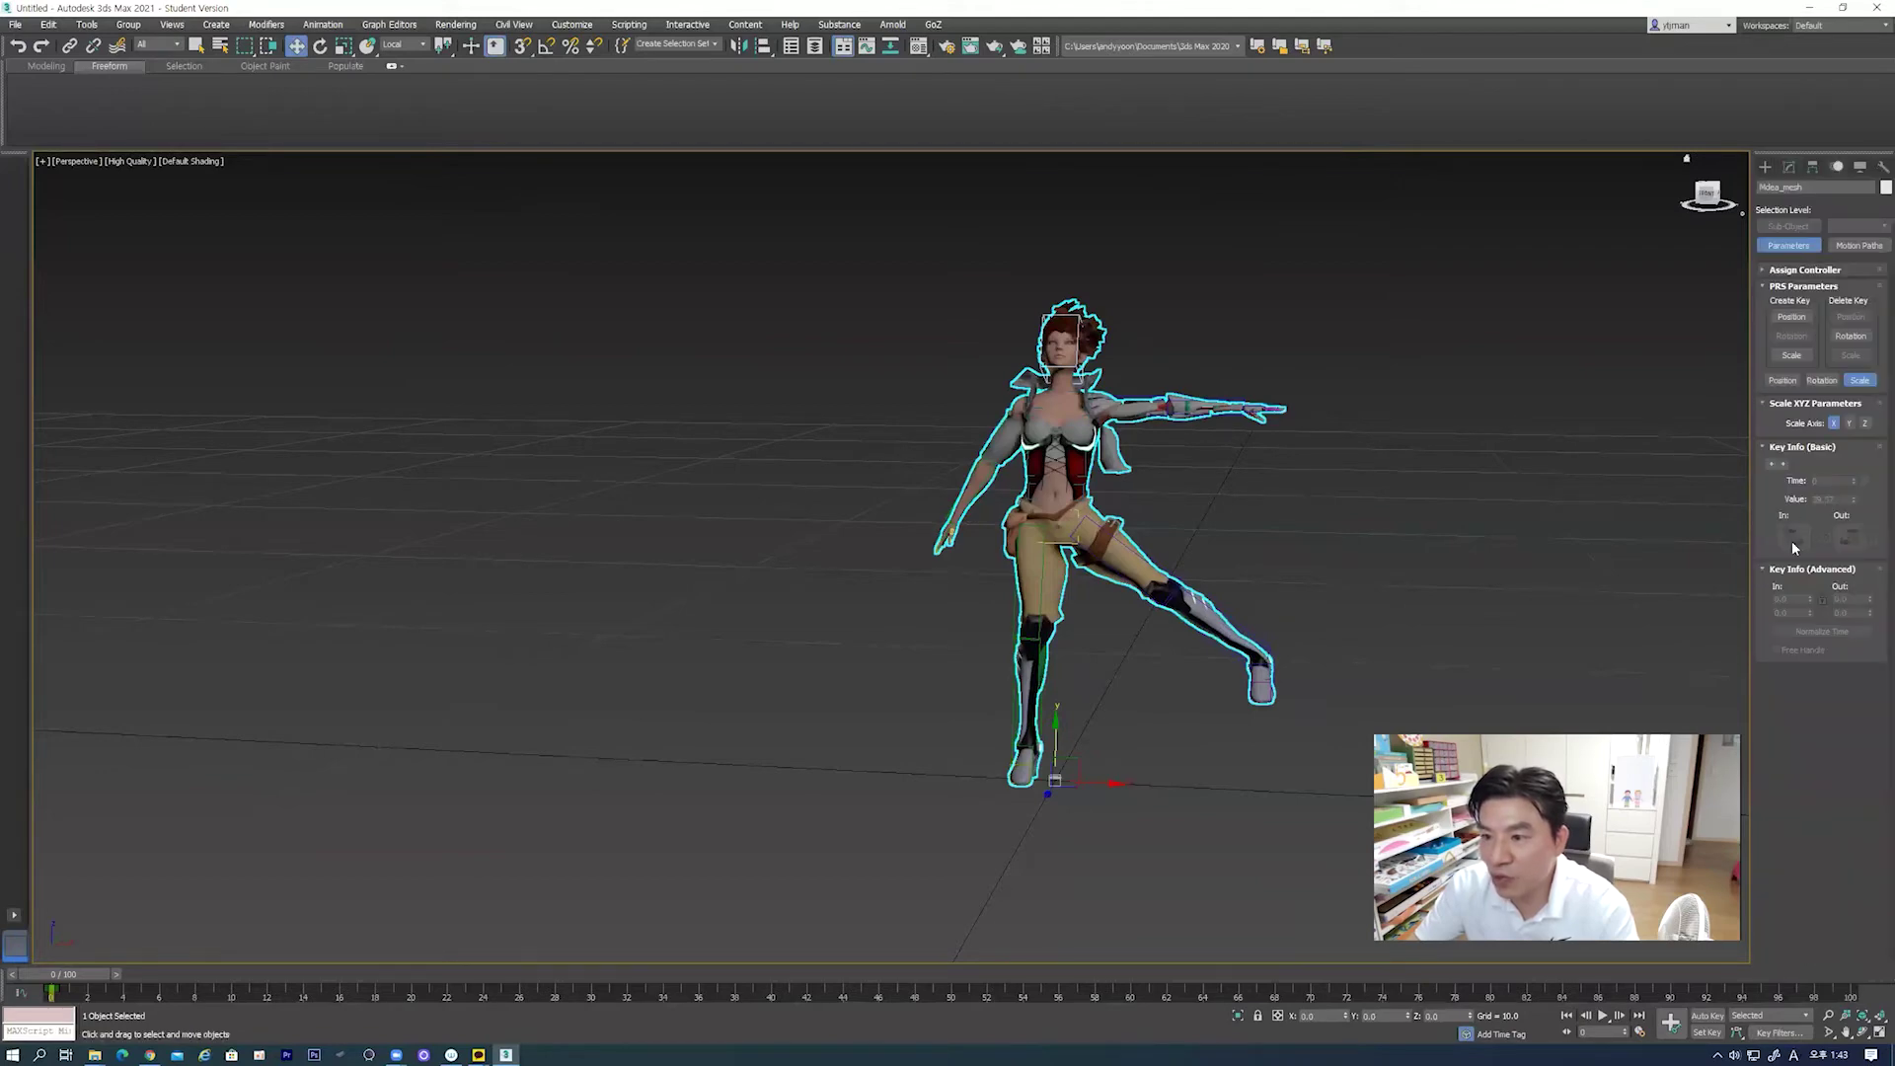
{"action": "left_click", "coordinate": [1060, 345]}
{"action": "left_click", "coordinate": [1779, 350]}
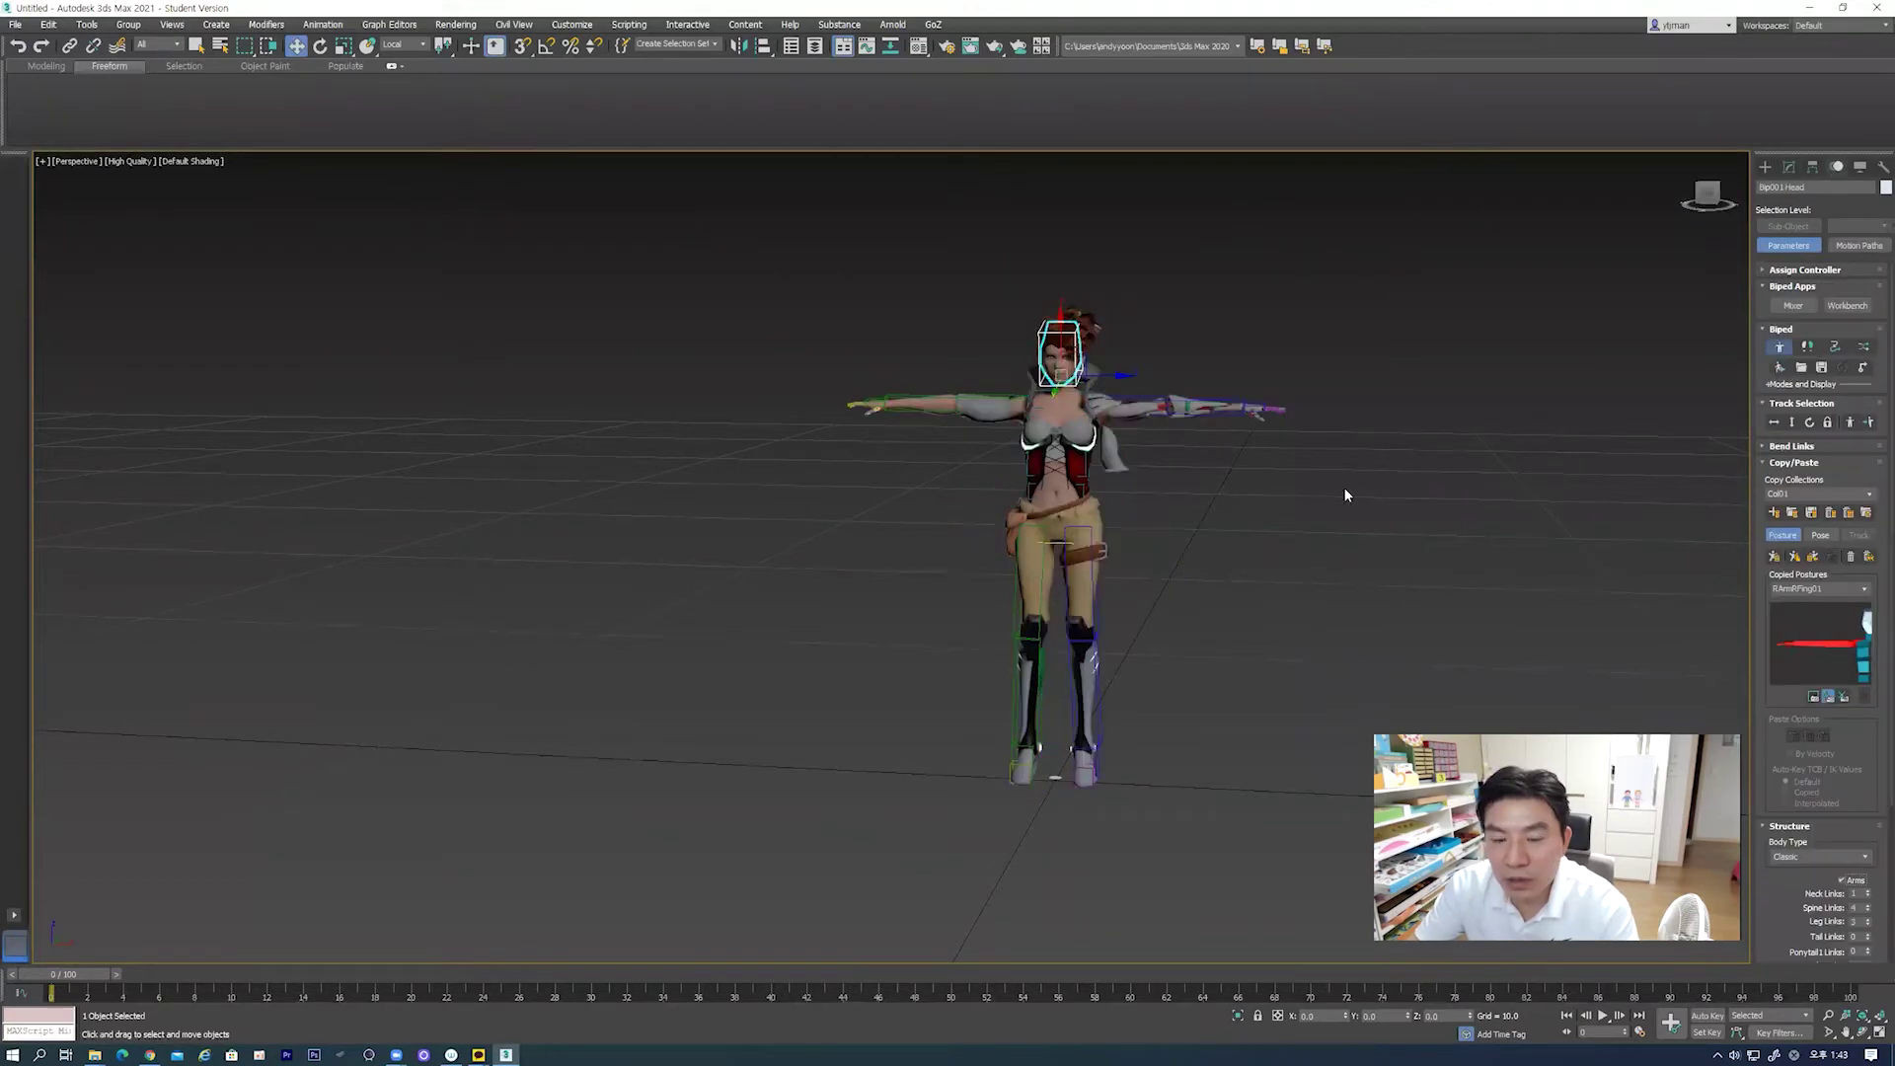
{"action": "left_click", "coordinate": [1779, 346]}
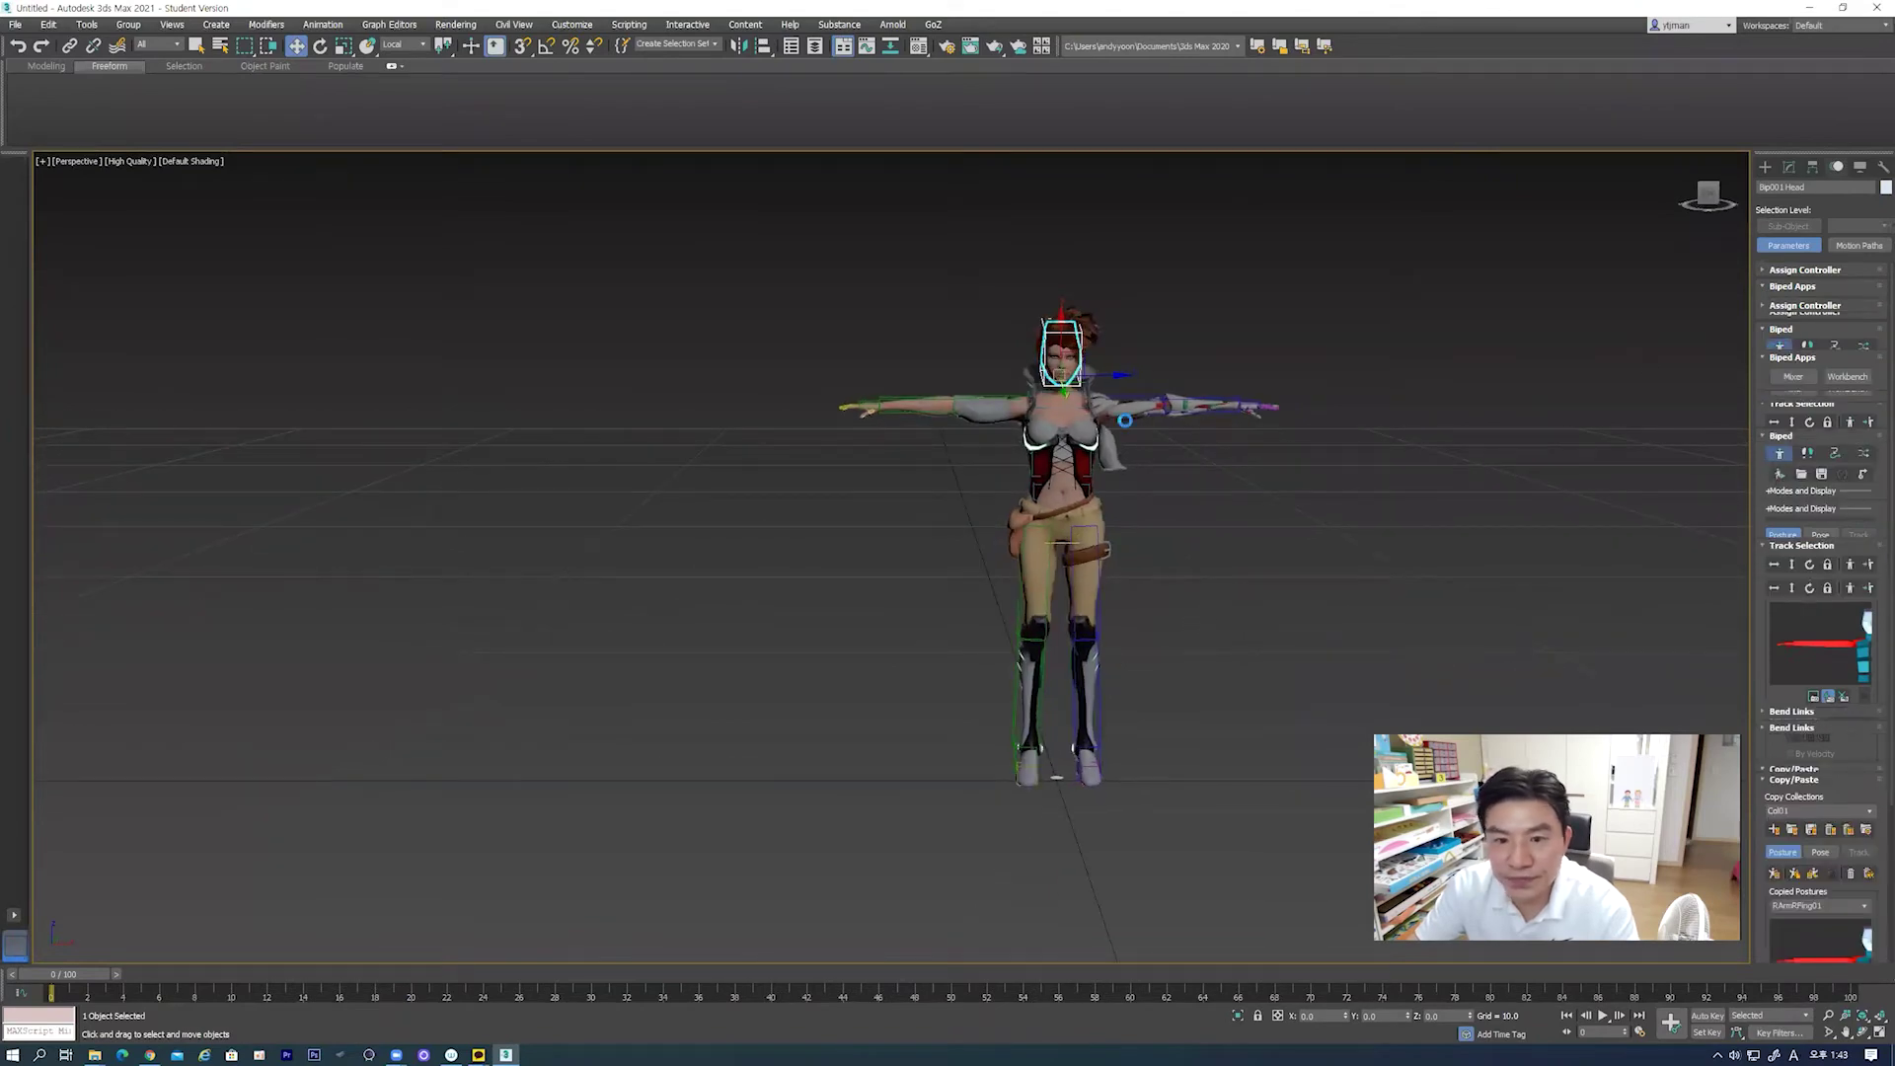
{"action": "scroll", "coordinate": [1096, 489], "scroll_direction": "up", "scroll_amount": 3}
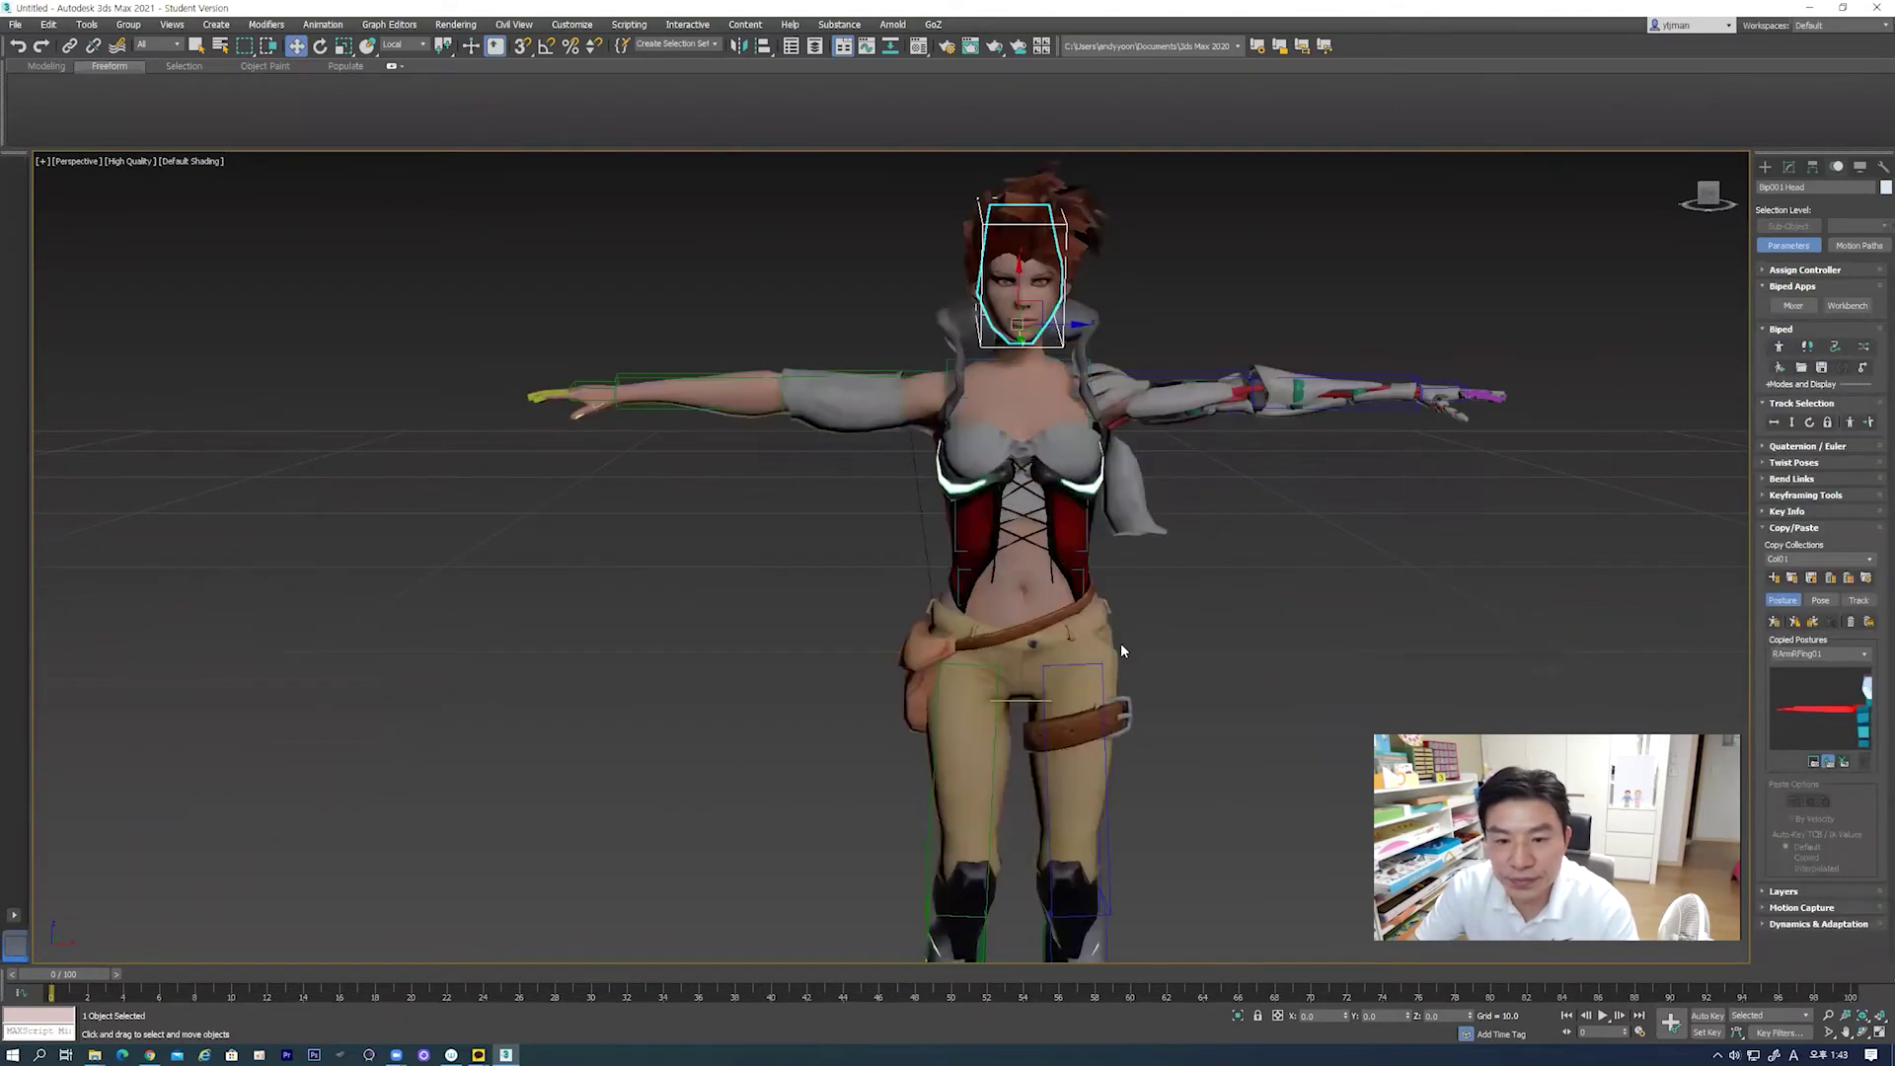
{"action": "scroll", "coordinate": [1094, 490], "scroll_direction": "up", "scroll_amount": 2}
Step: Rotate Bip001 L Thigh to swing the left leg outward and test hip skinning
{"action": "left_click", "coordinate": [1100, 517]}
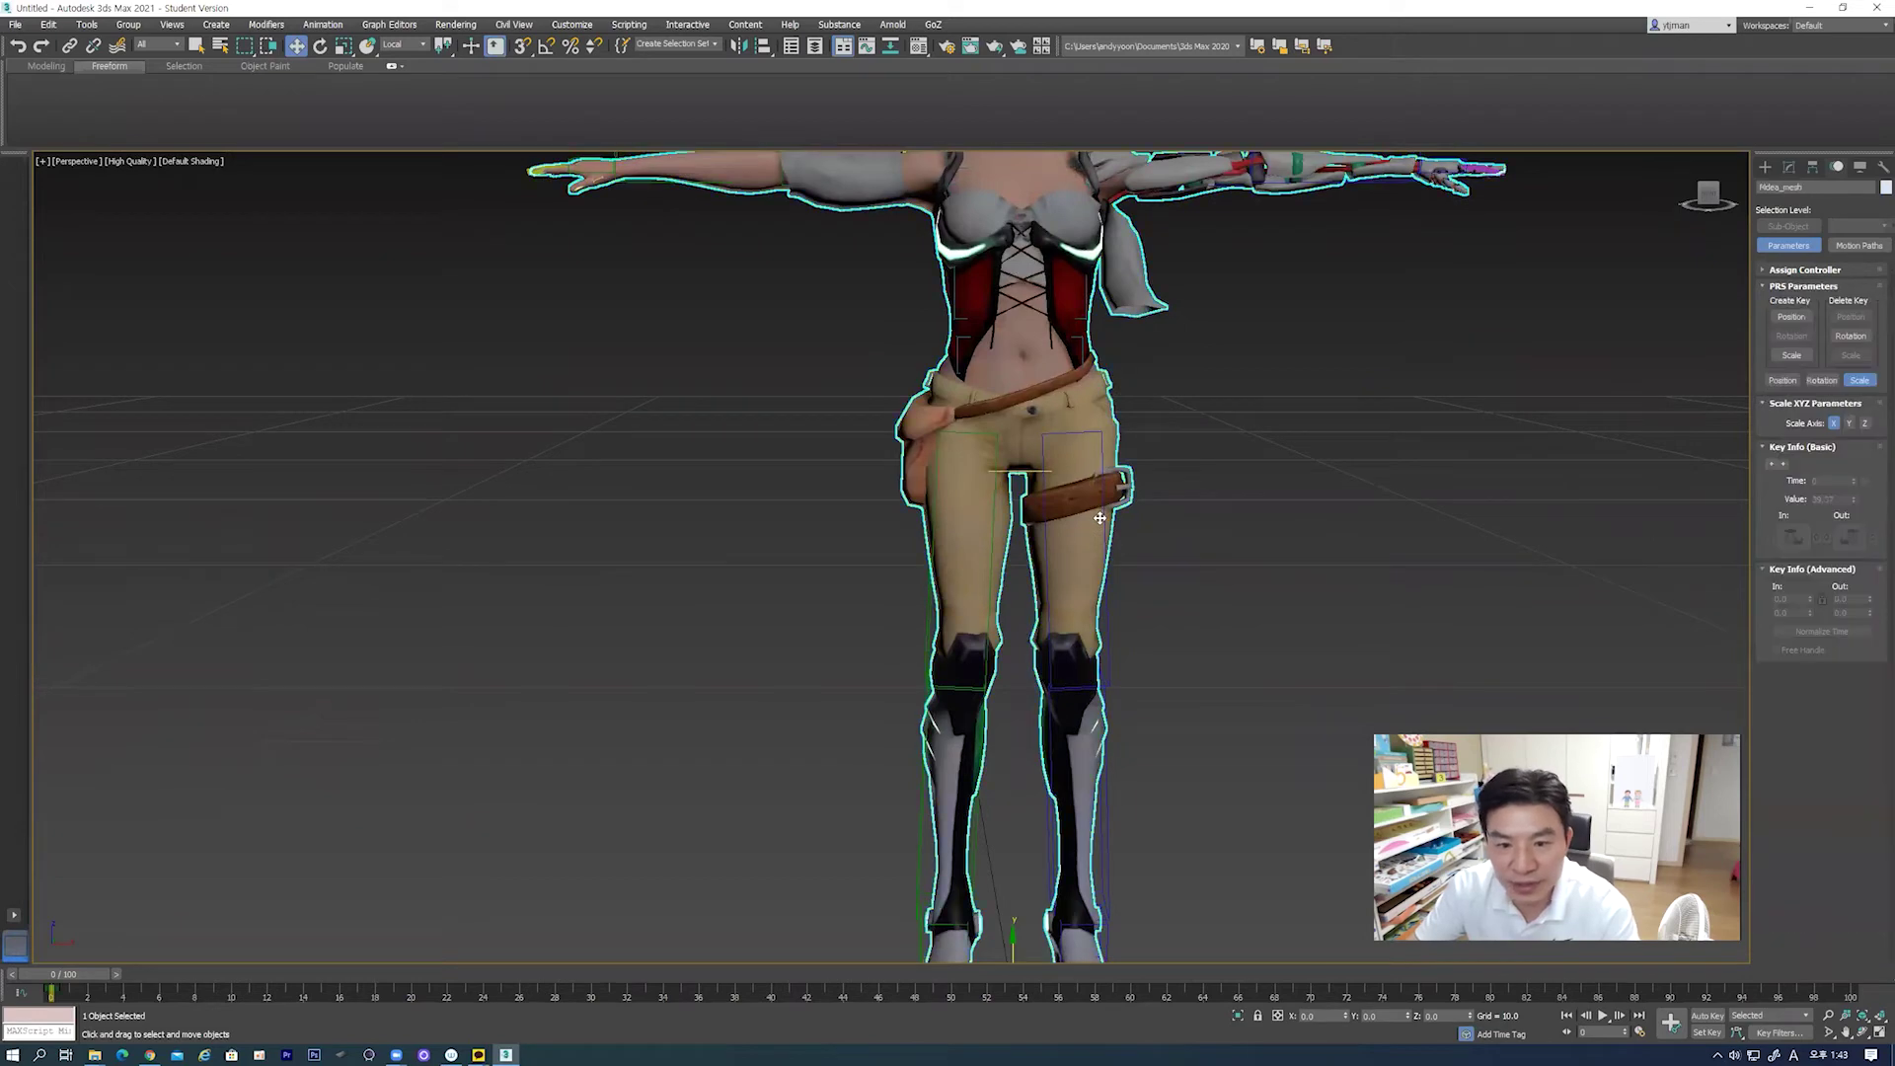
{"action": "left_click", "coordinate": [1101, 539]}
{"action": "key", "text": "e"}
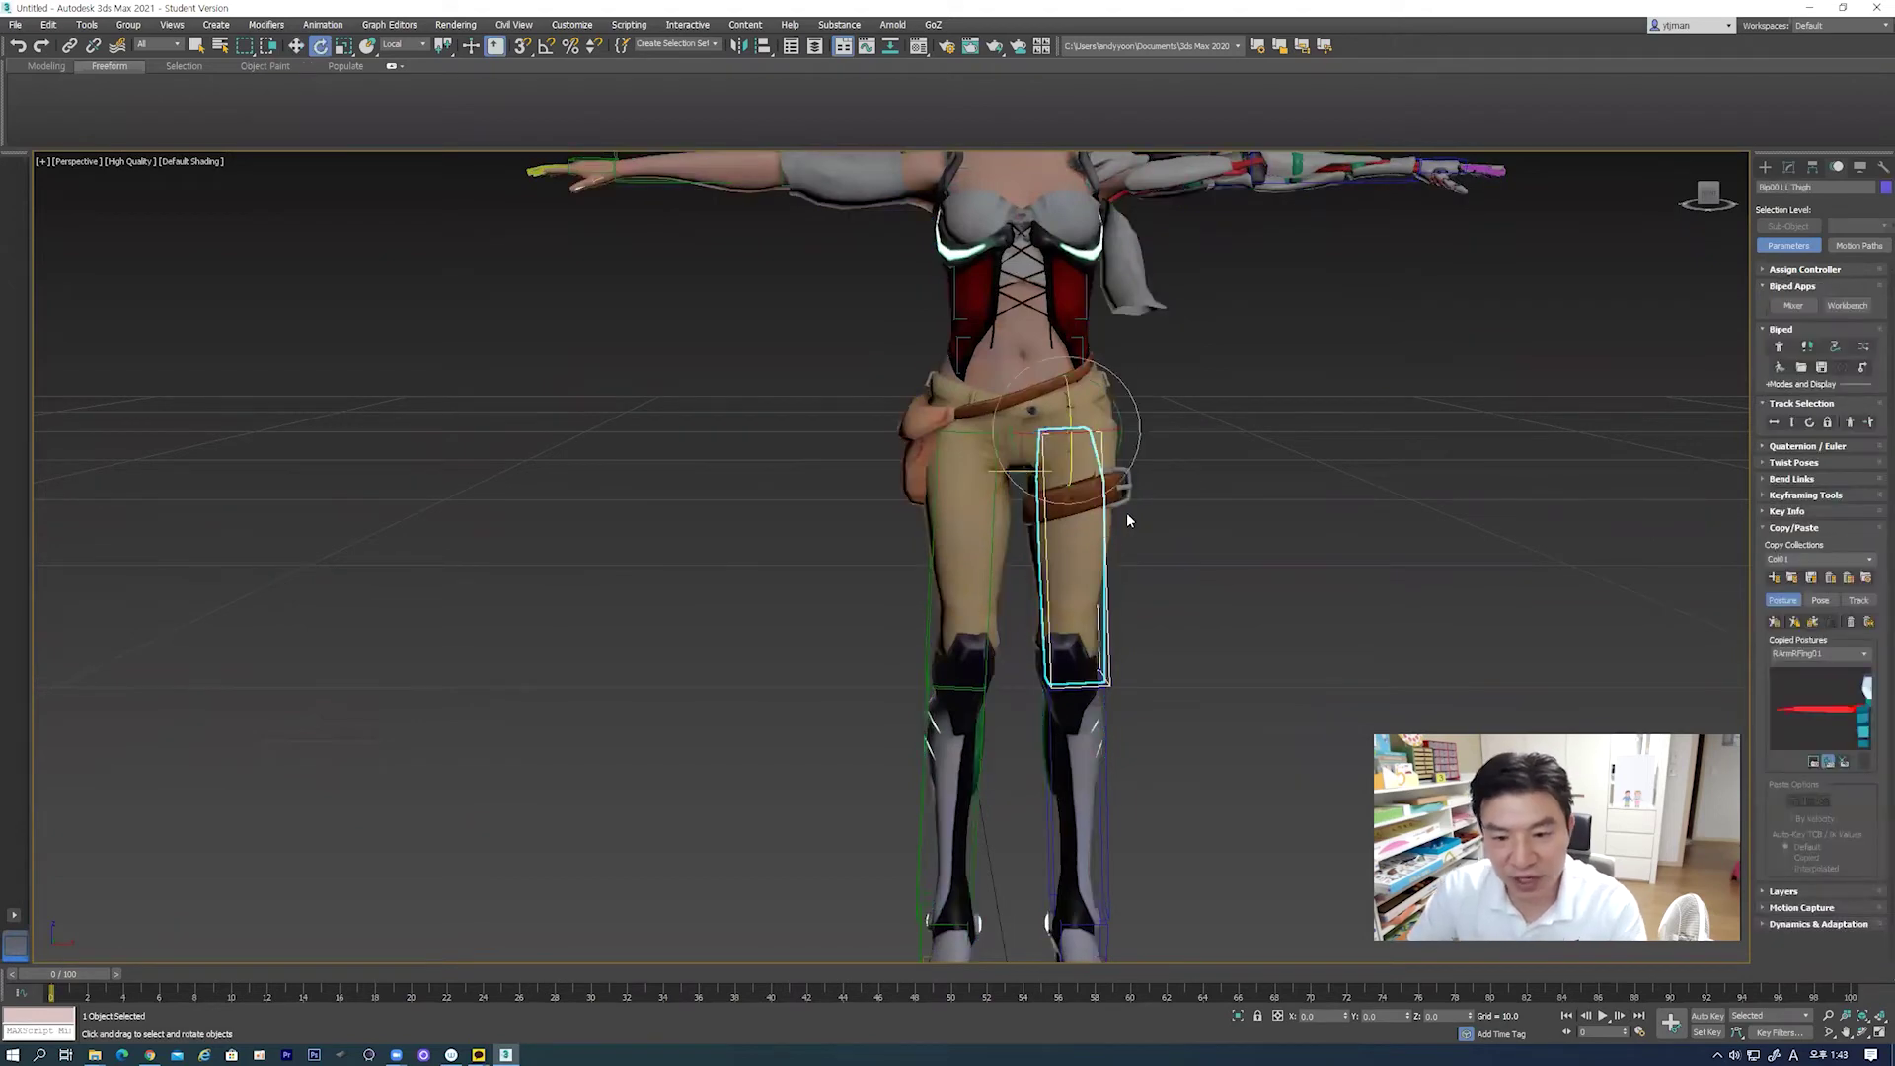
{"action": "left_click_drag", "start_coordinate": [1119, 414], "coordinate": [997, 662]}
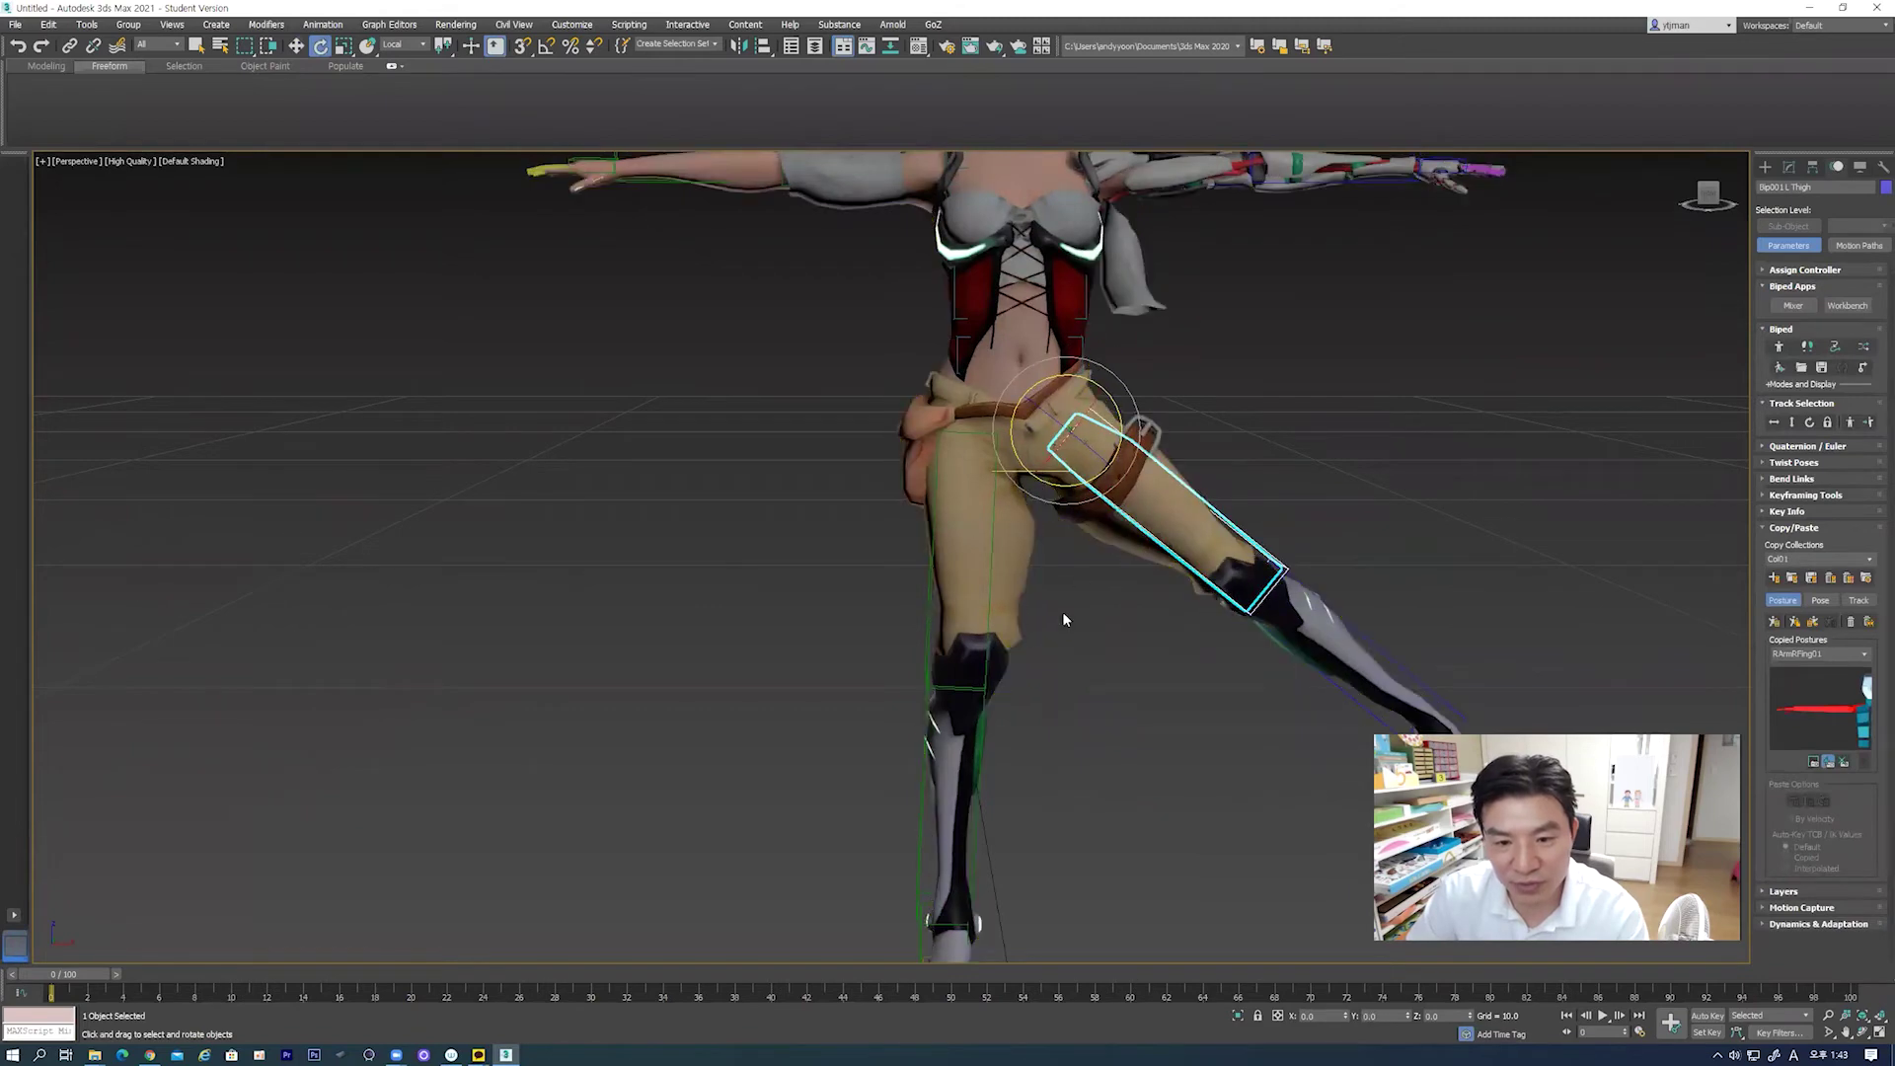
Step: Reselect the mesh and reopen Skin envelope editing in the Modify panel
{"action": "scroll", "coordinate": [1050, 484], "scroll_direction": "up", "scroll_amount": 2}
{"action": "left_click", "coordinate": [1050, 485]}
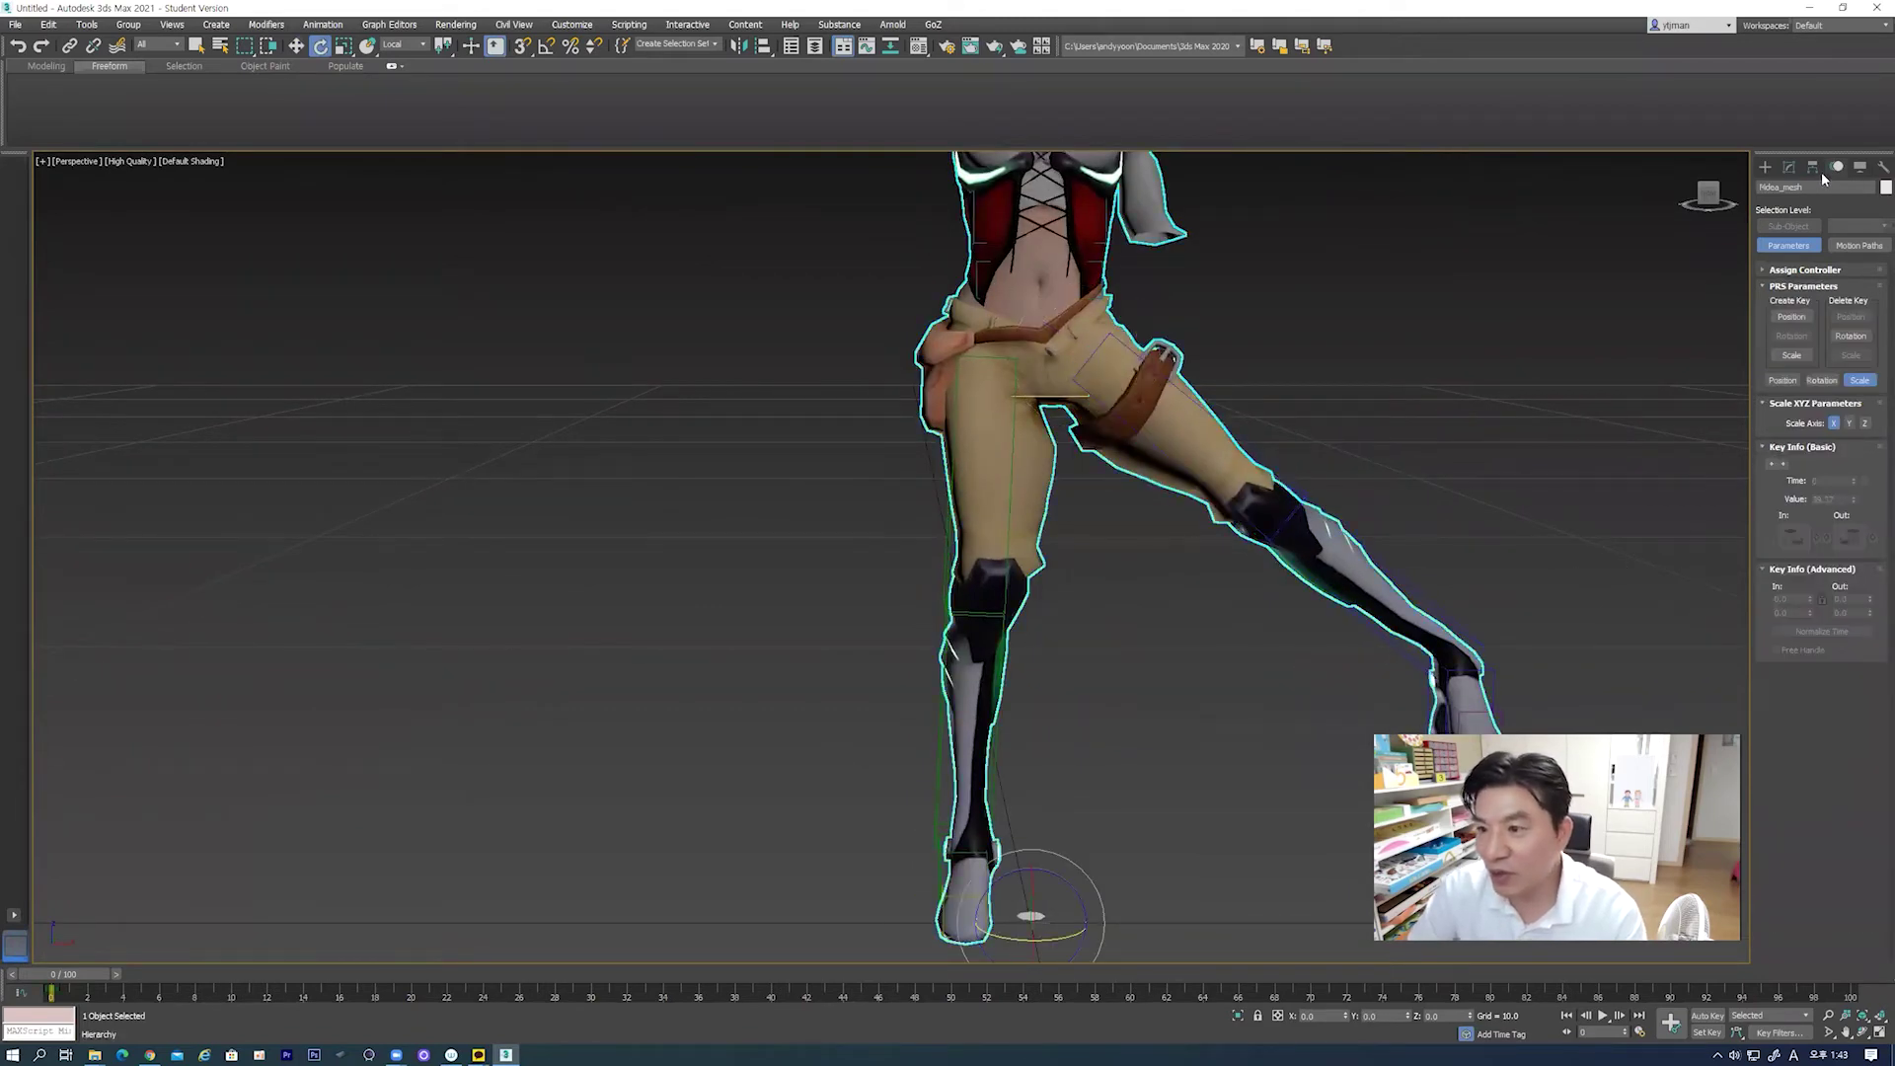
{"action": "left_click", "coordinate": [1790, 169]}
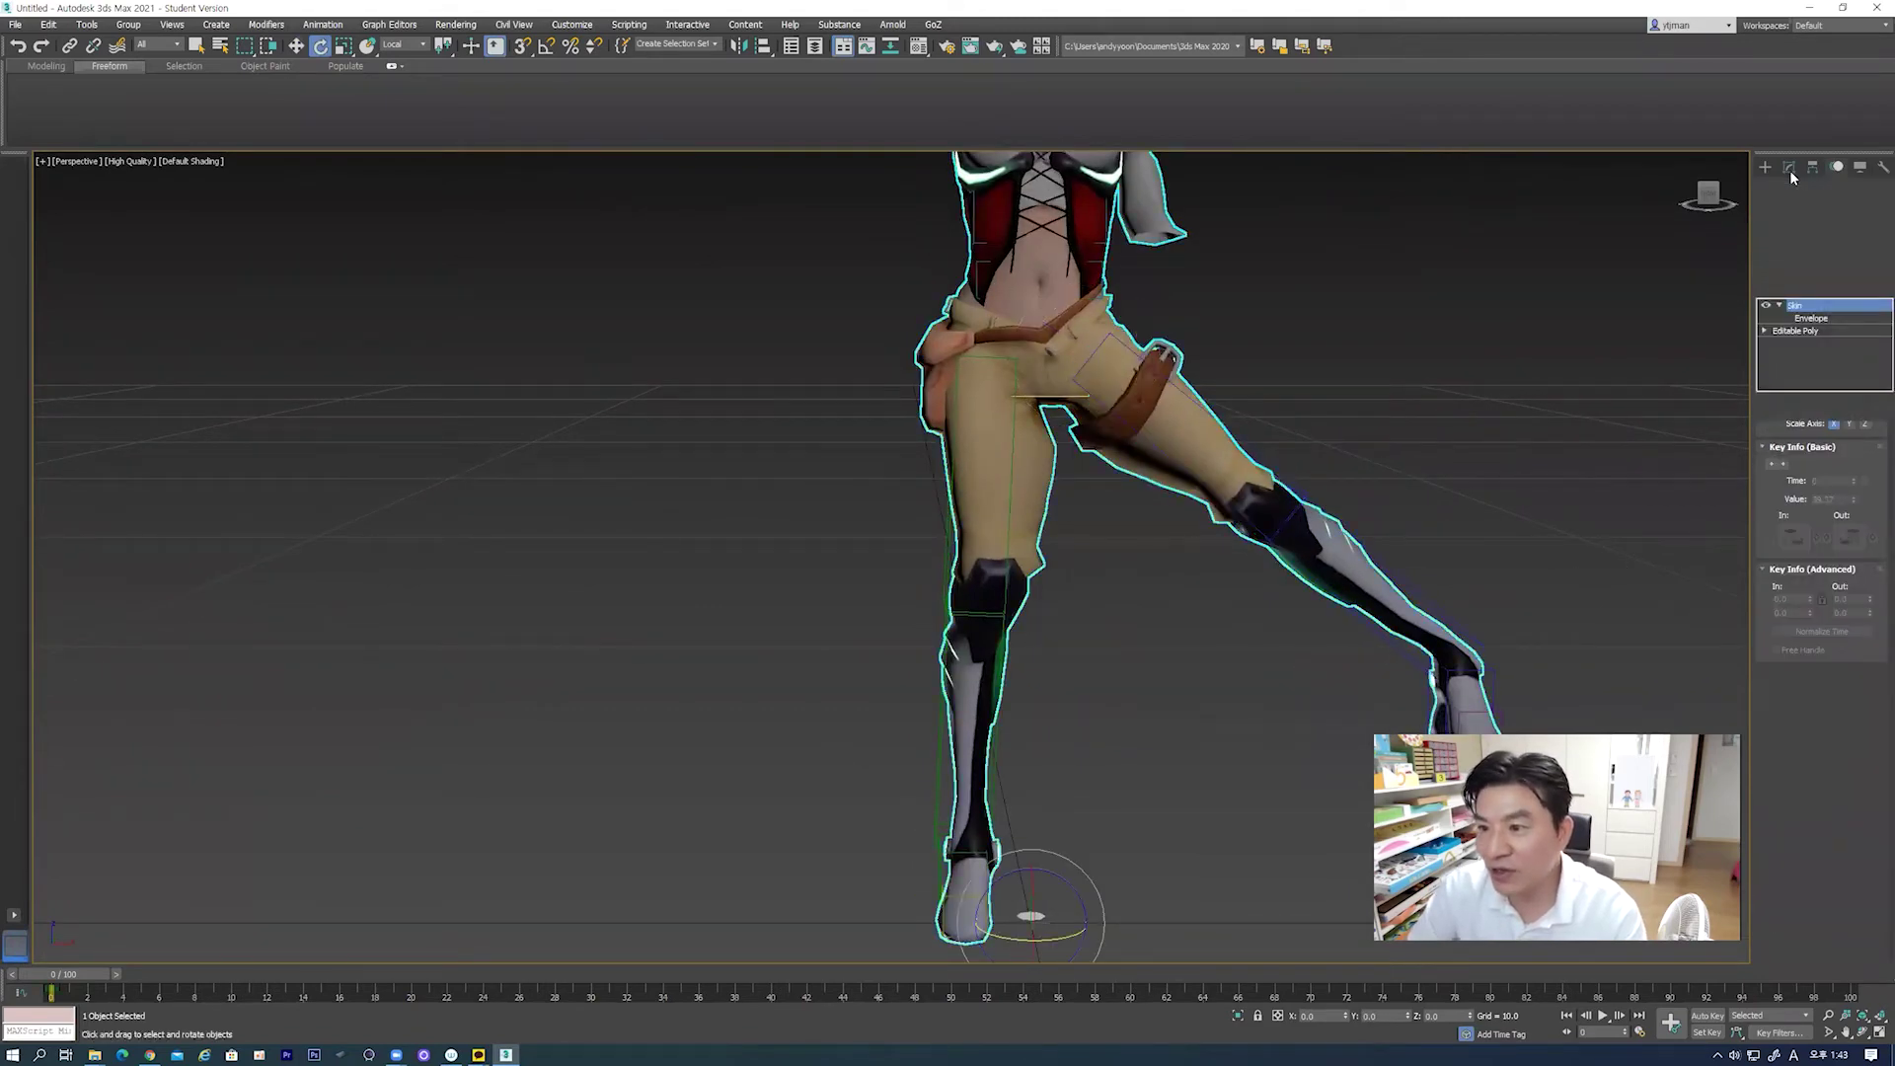
{"action": "left_click", "coordinate": [1796, 317]}
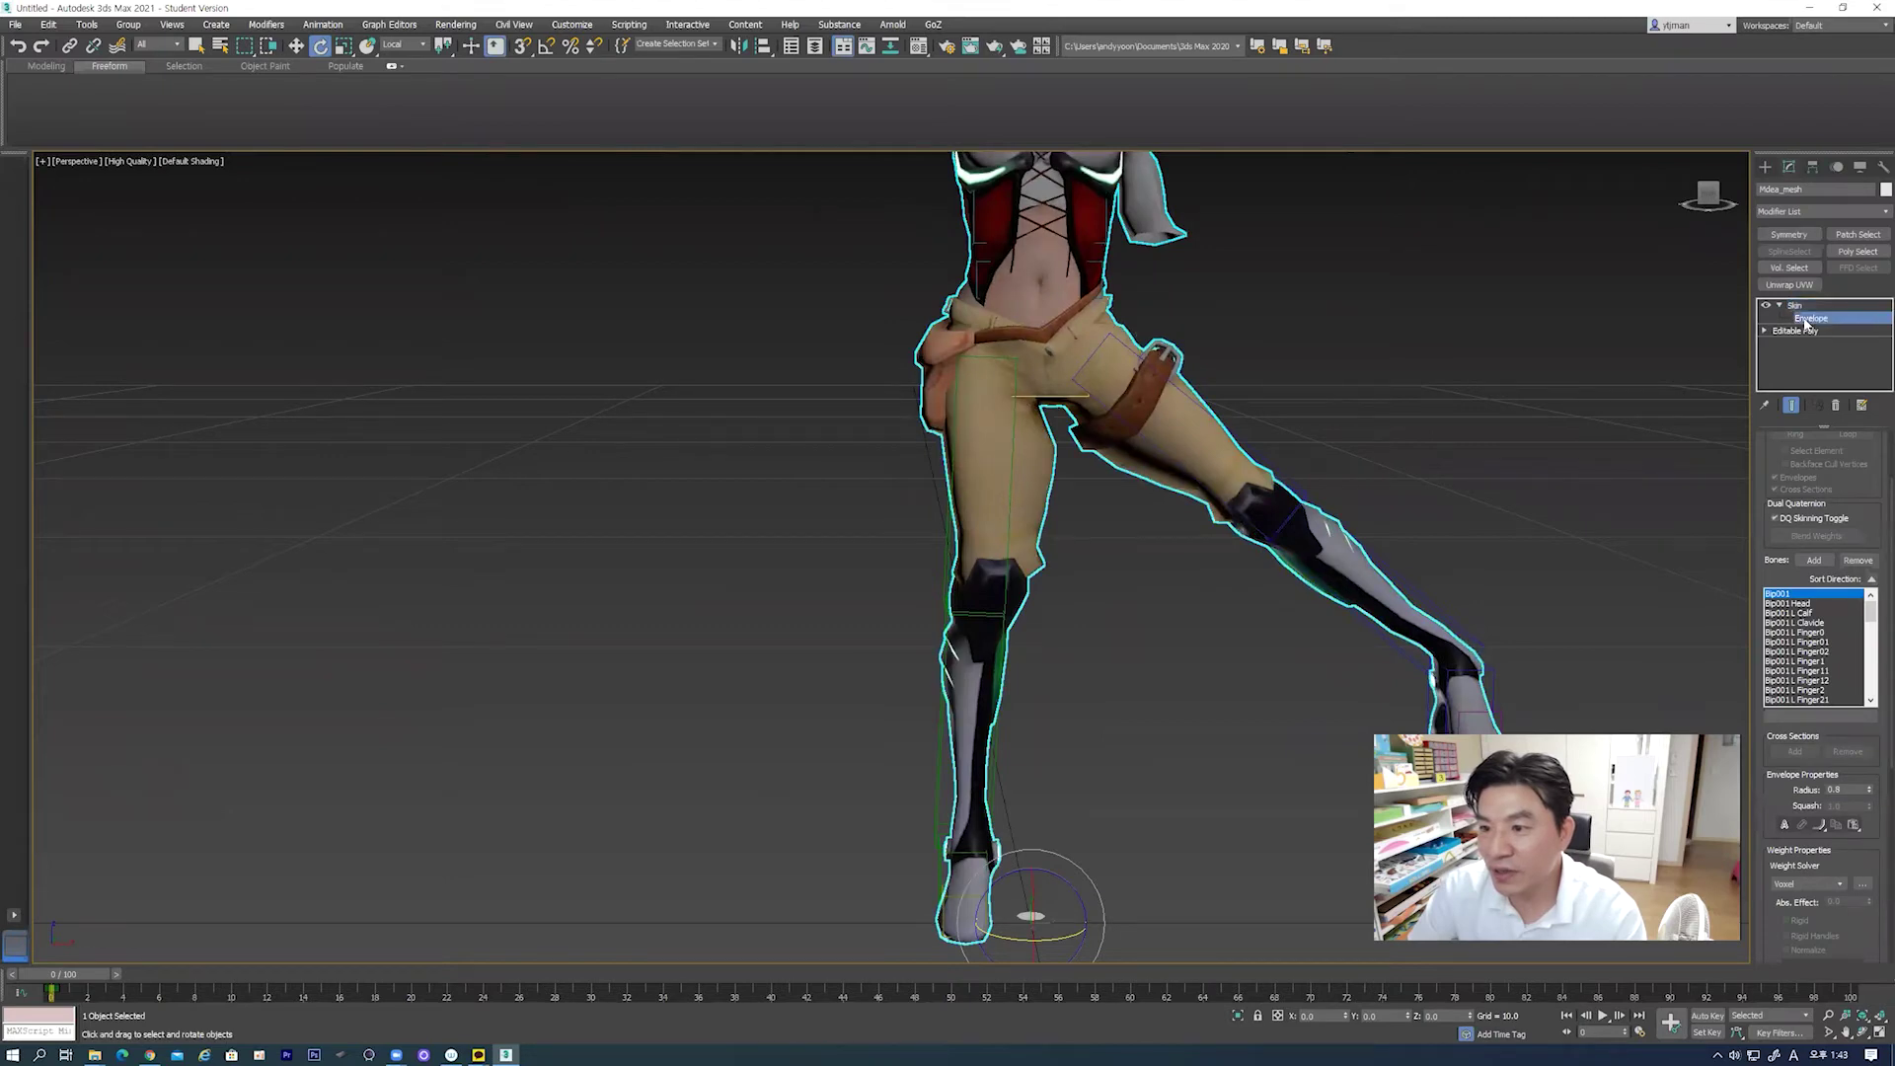
Step: Enable Vertices selection in the Skin envelope settings, zoom to the hips and open the Weight Table
{"action": "left_click_drag", "start_coordinate": [1773, 438], "coordinate": [1789, 621]}
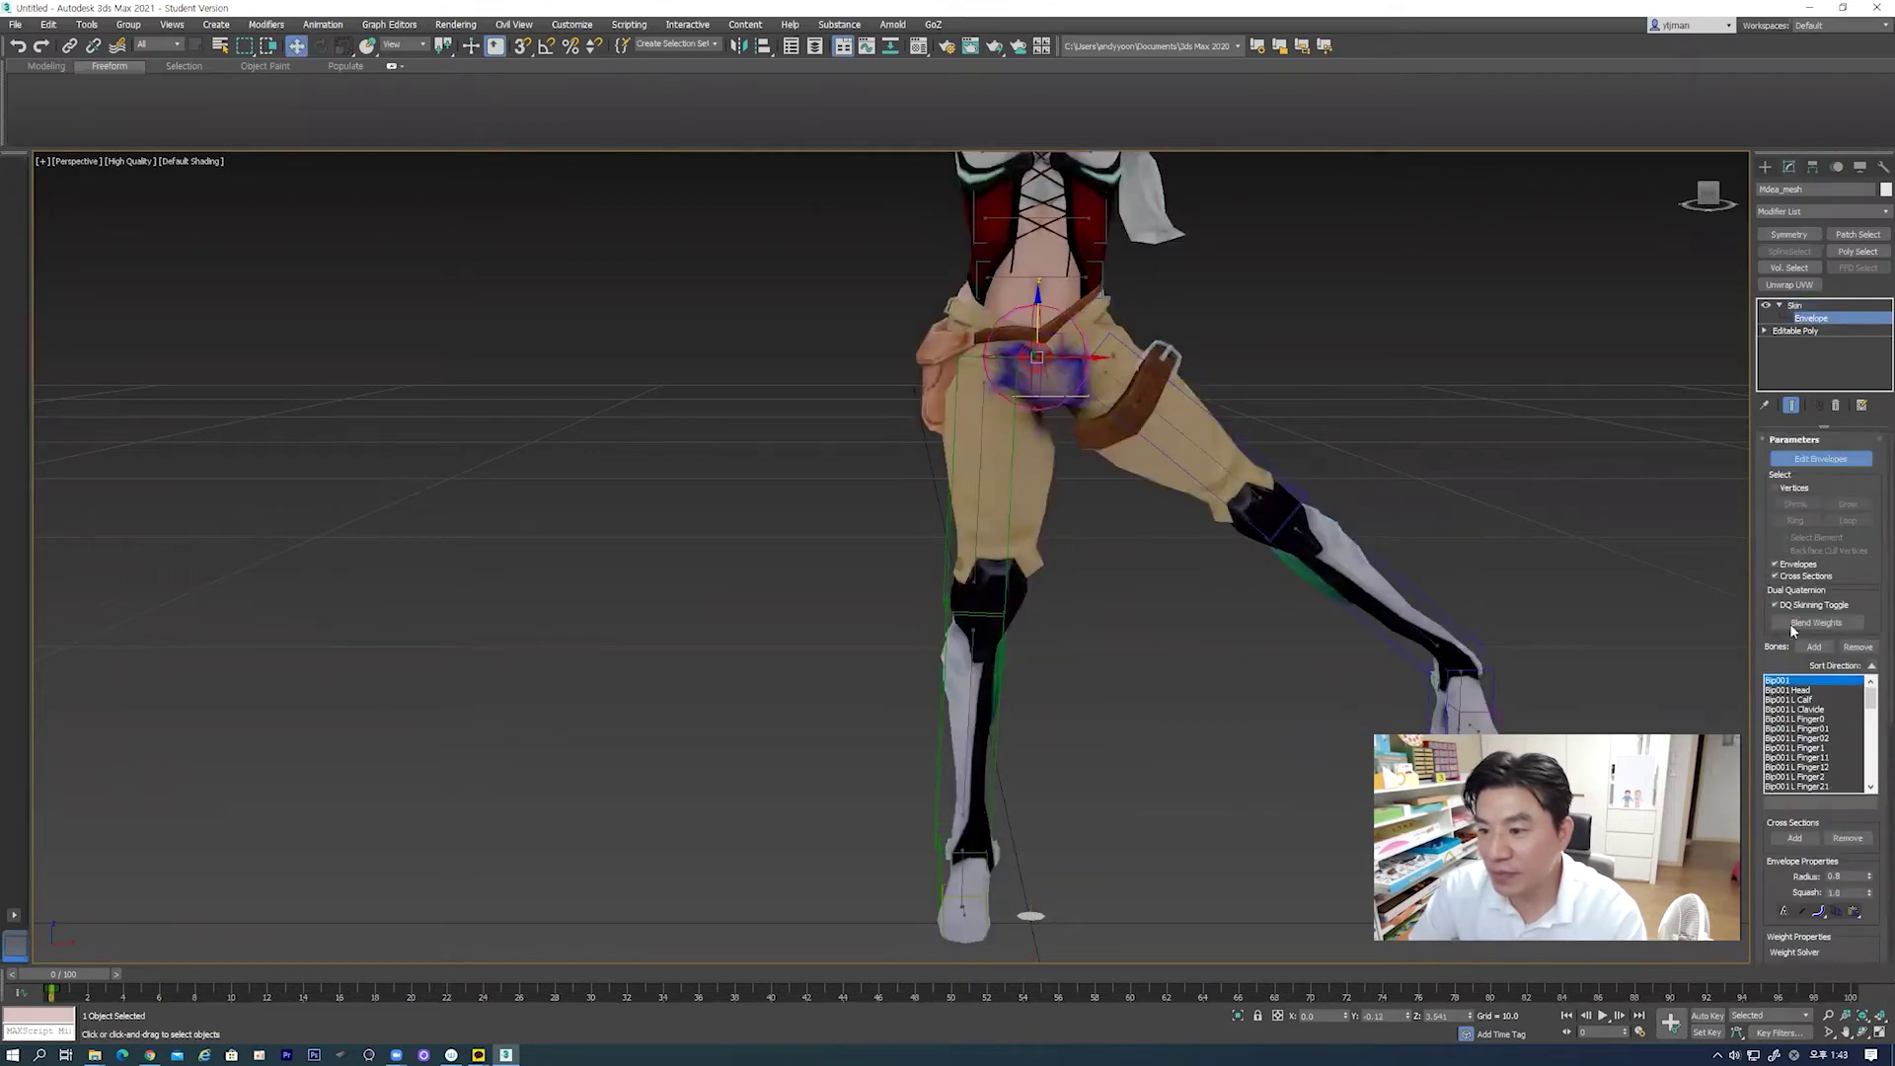
{"action": "left_click", "coordinate": [1775, 488]}
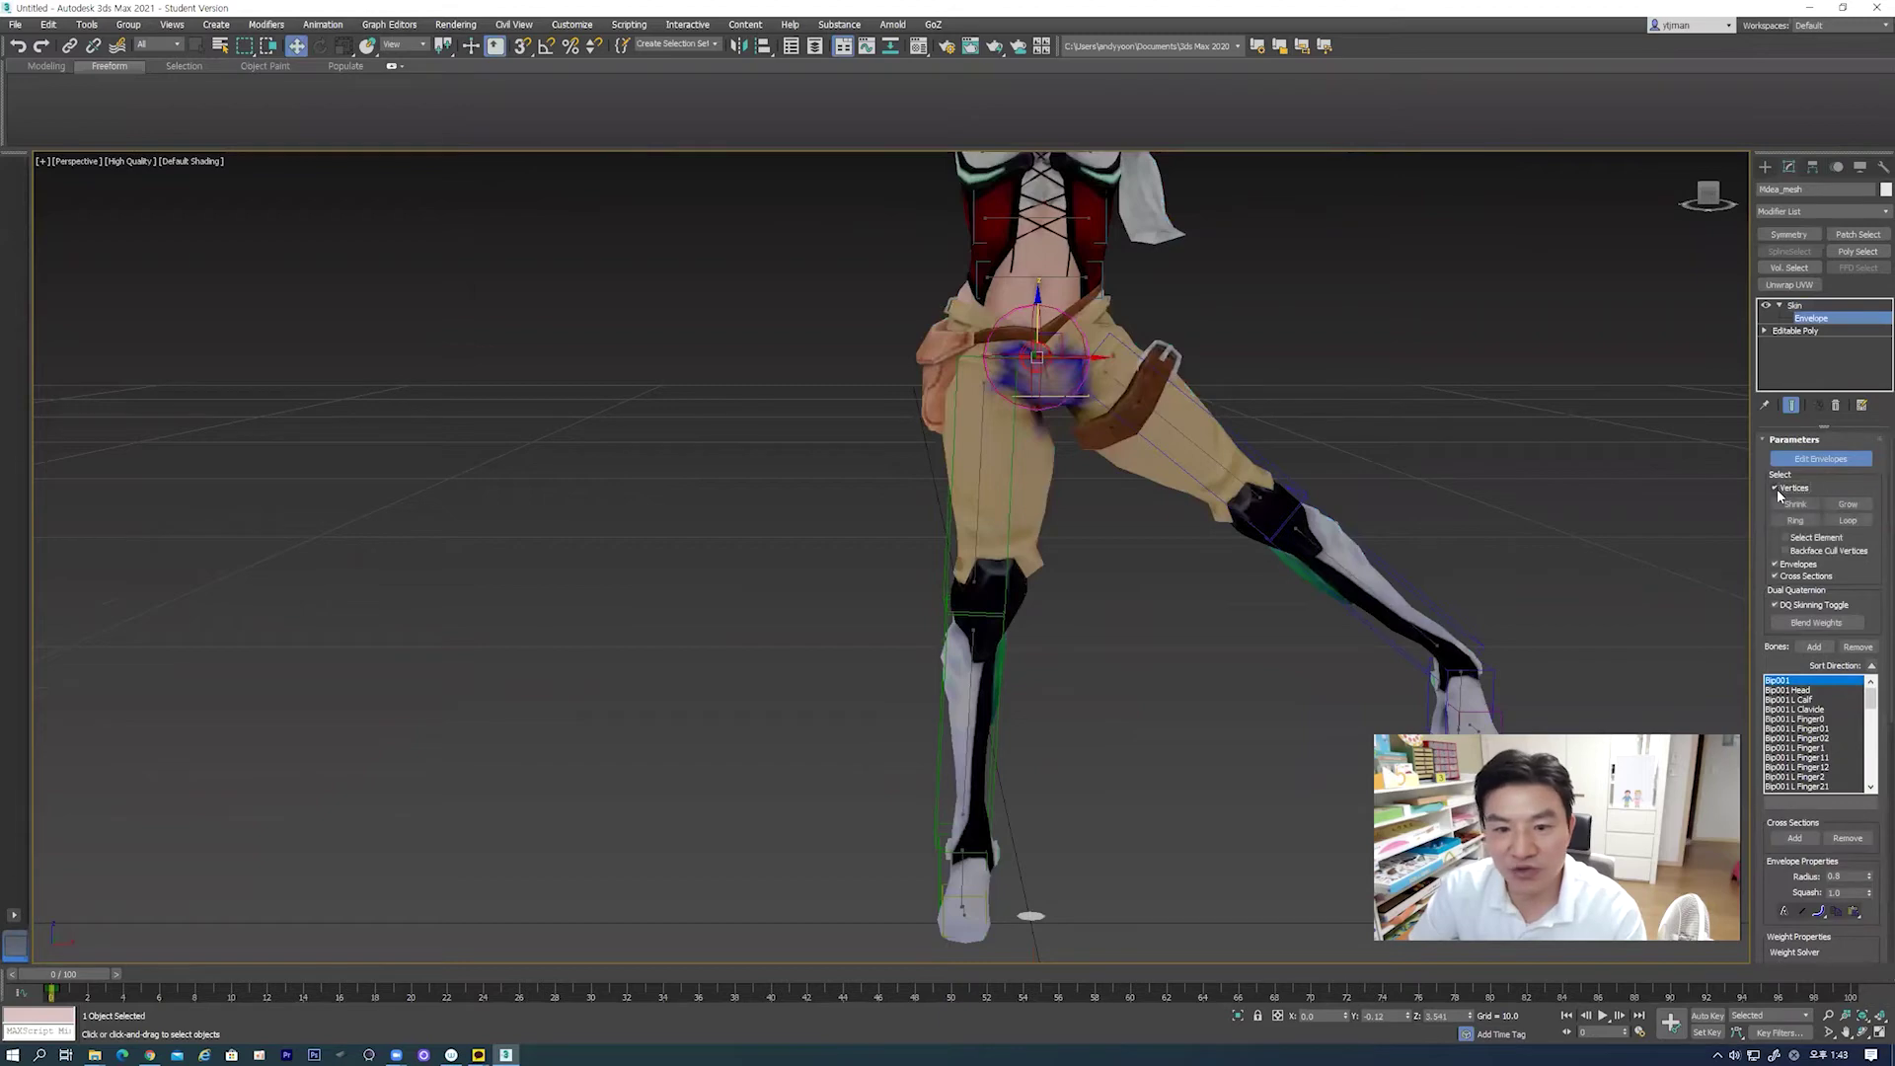
{"action": "scroll", "coordinate": [1169, 473], "scroll_direction": "up", "scroll_amount": 1}
{"action": "scroll", "coordinate": [1127, 473], "scroll_direction": "up", "scroll_amount": 2}
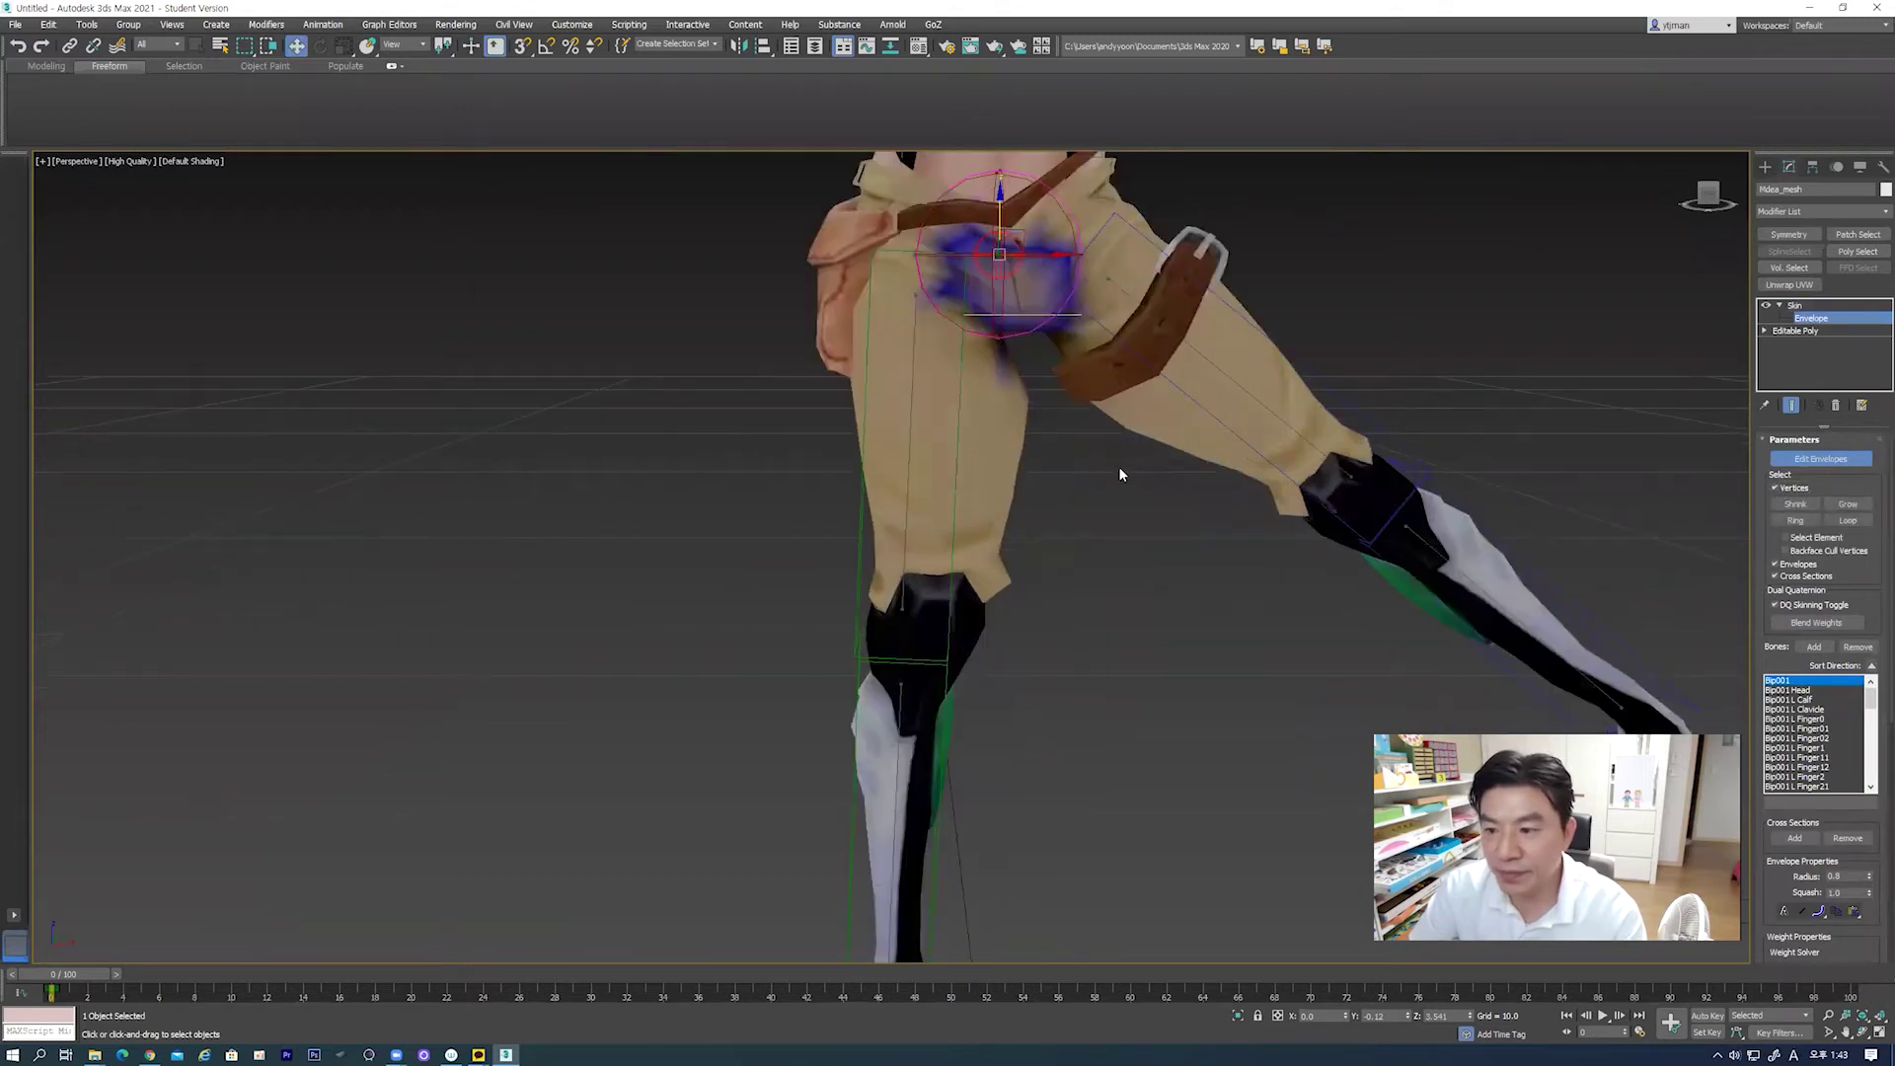
{"action": "left_click_drag", "start_coordinate": [1879, 727], "coordinate": [1879, 271]}
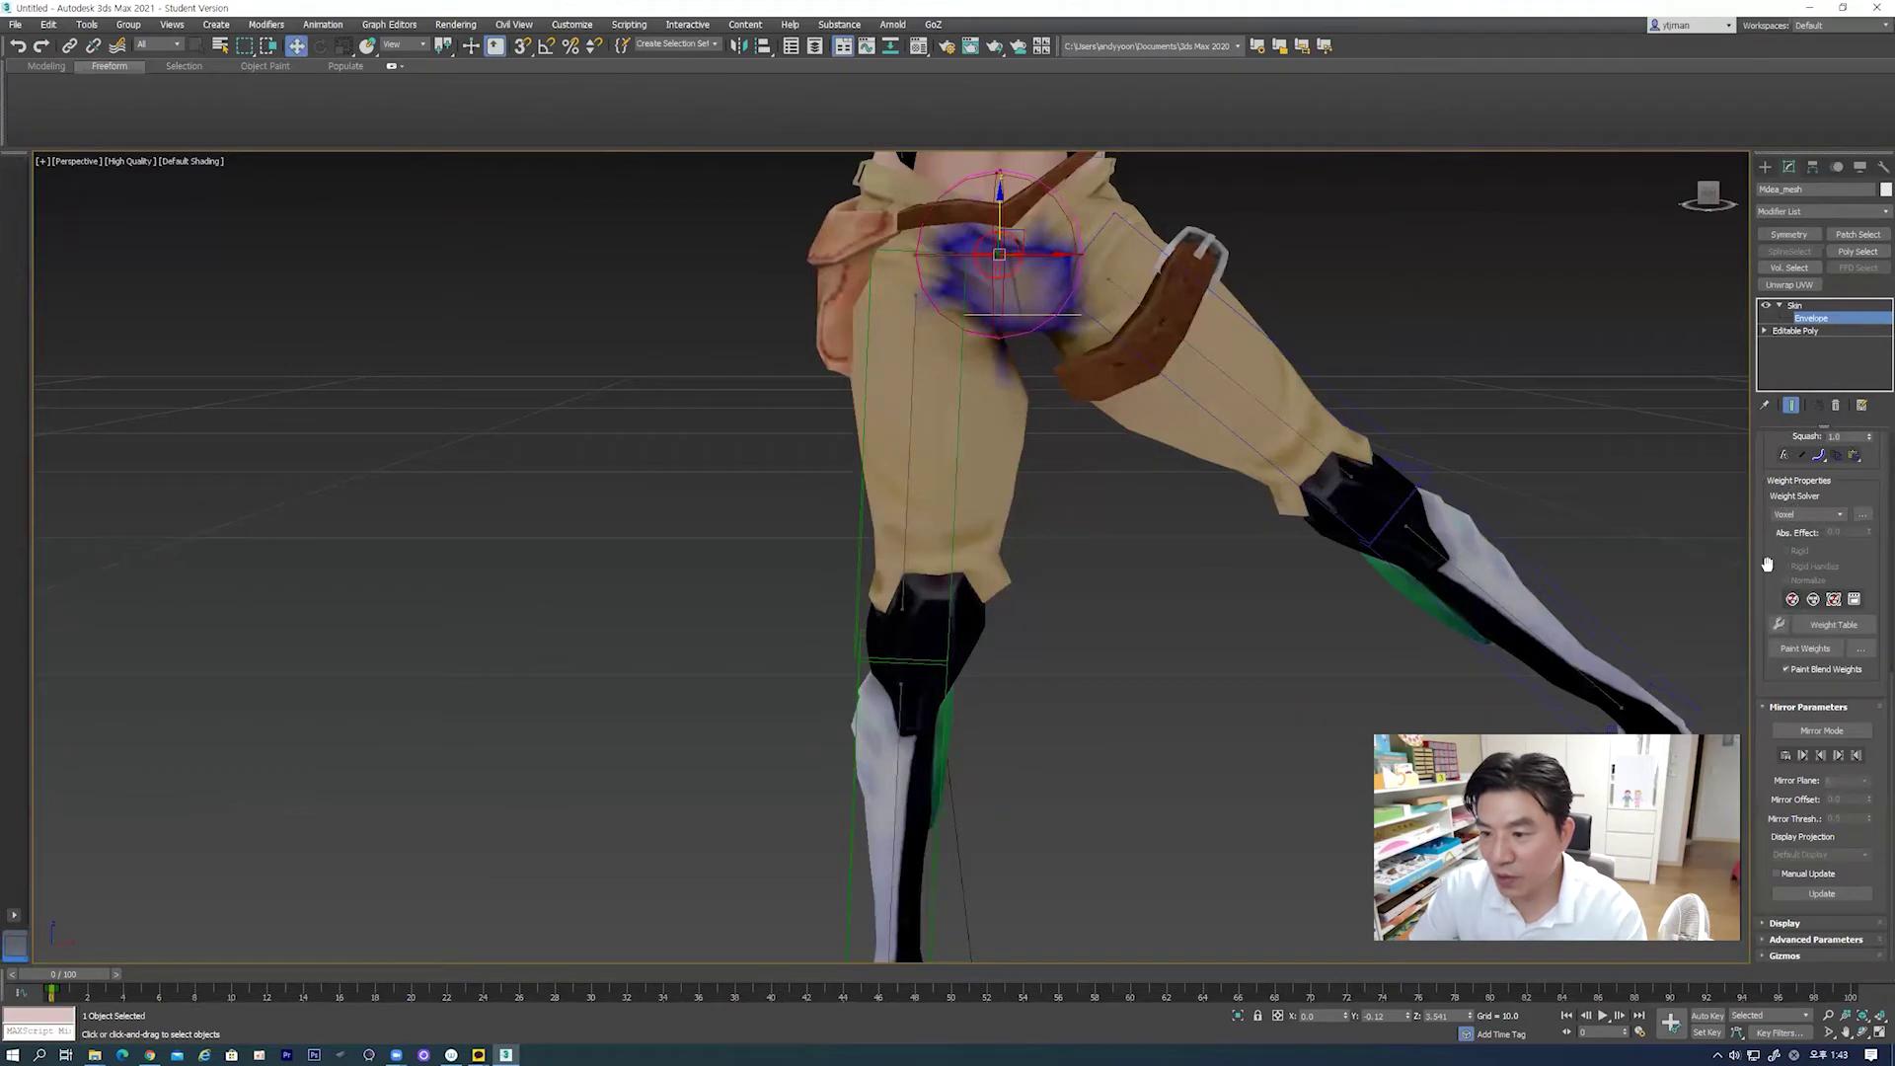
{"action": "scroll", "coordinate": [1801, 681], "scroll_direction": "up", "scroll_amount": 1}
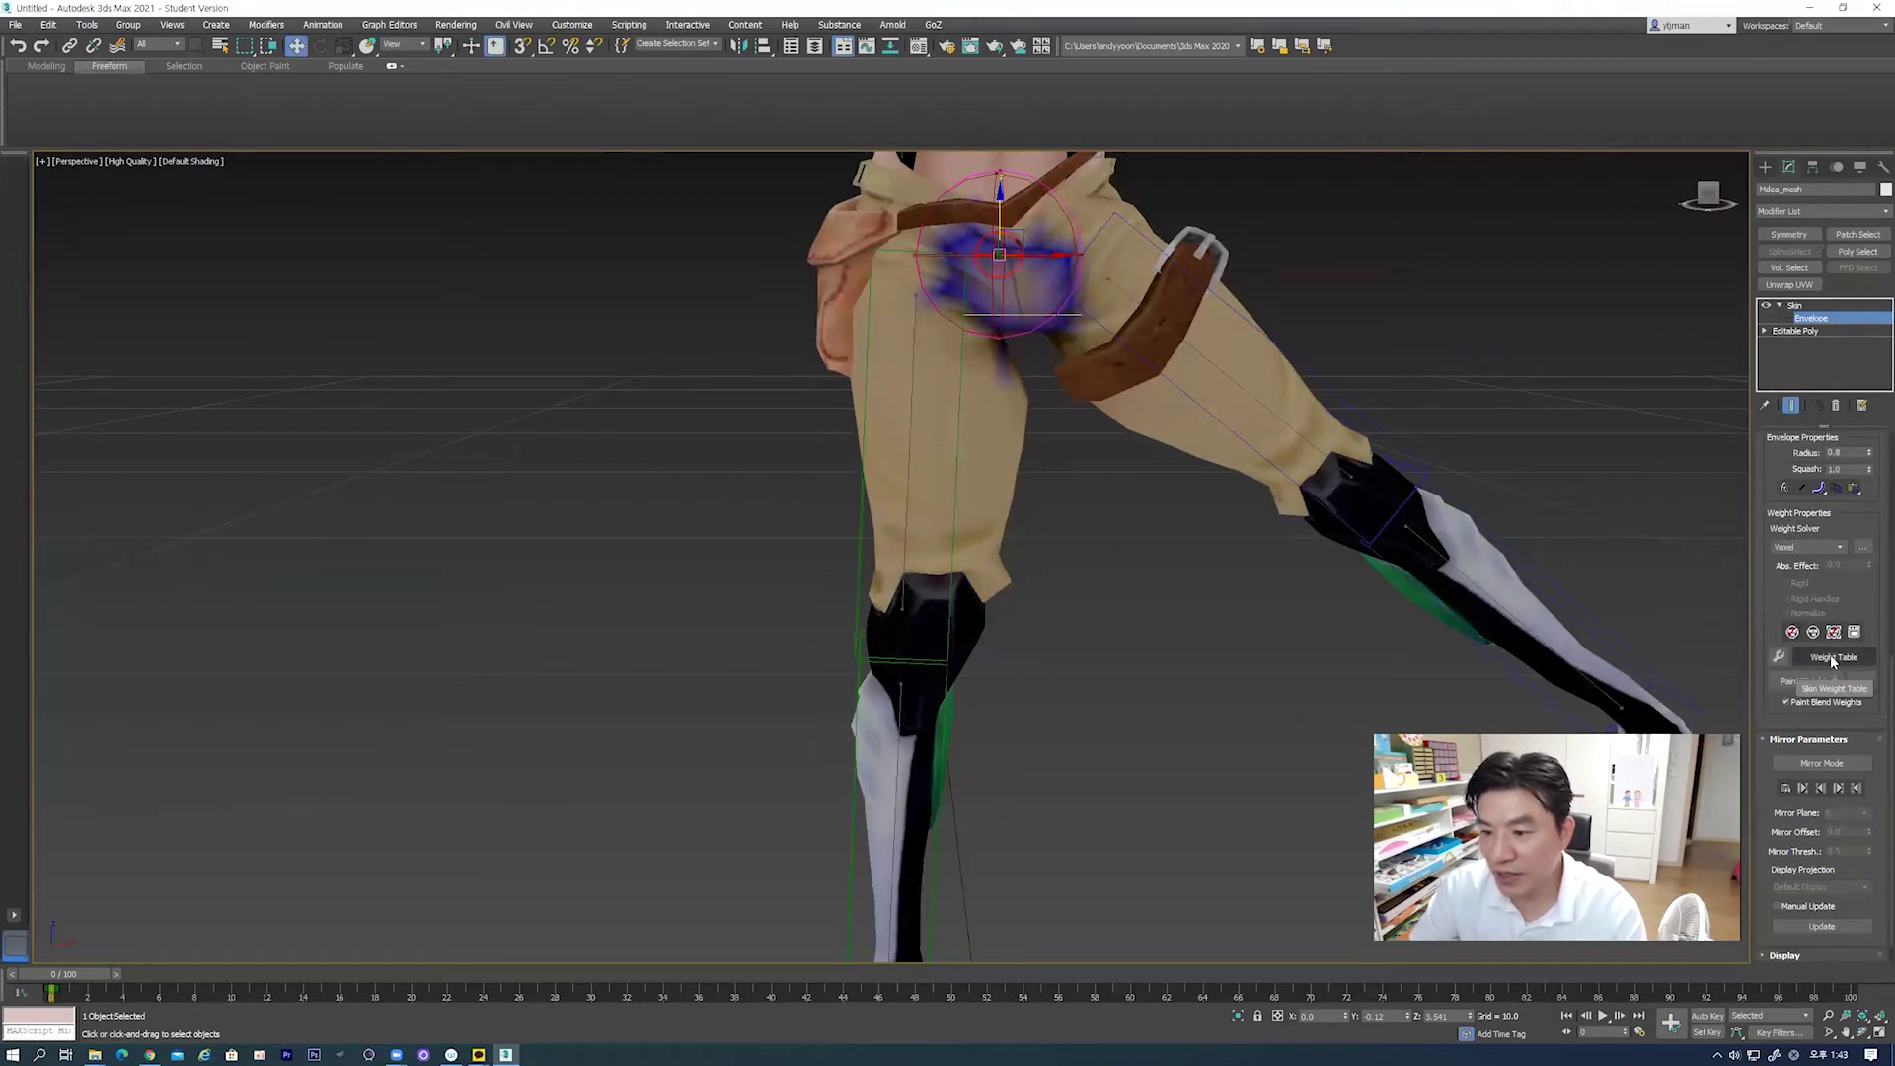
{"action": "left_click", "coordinate": [1830, 658]}
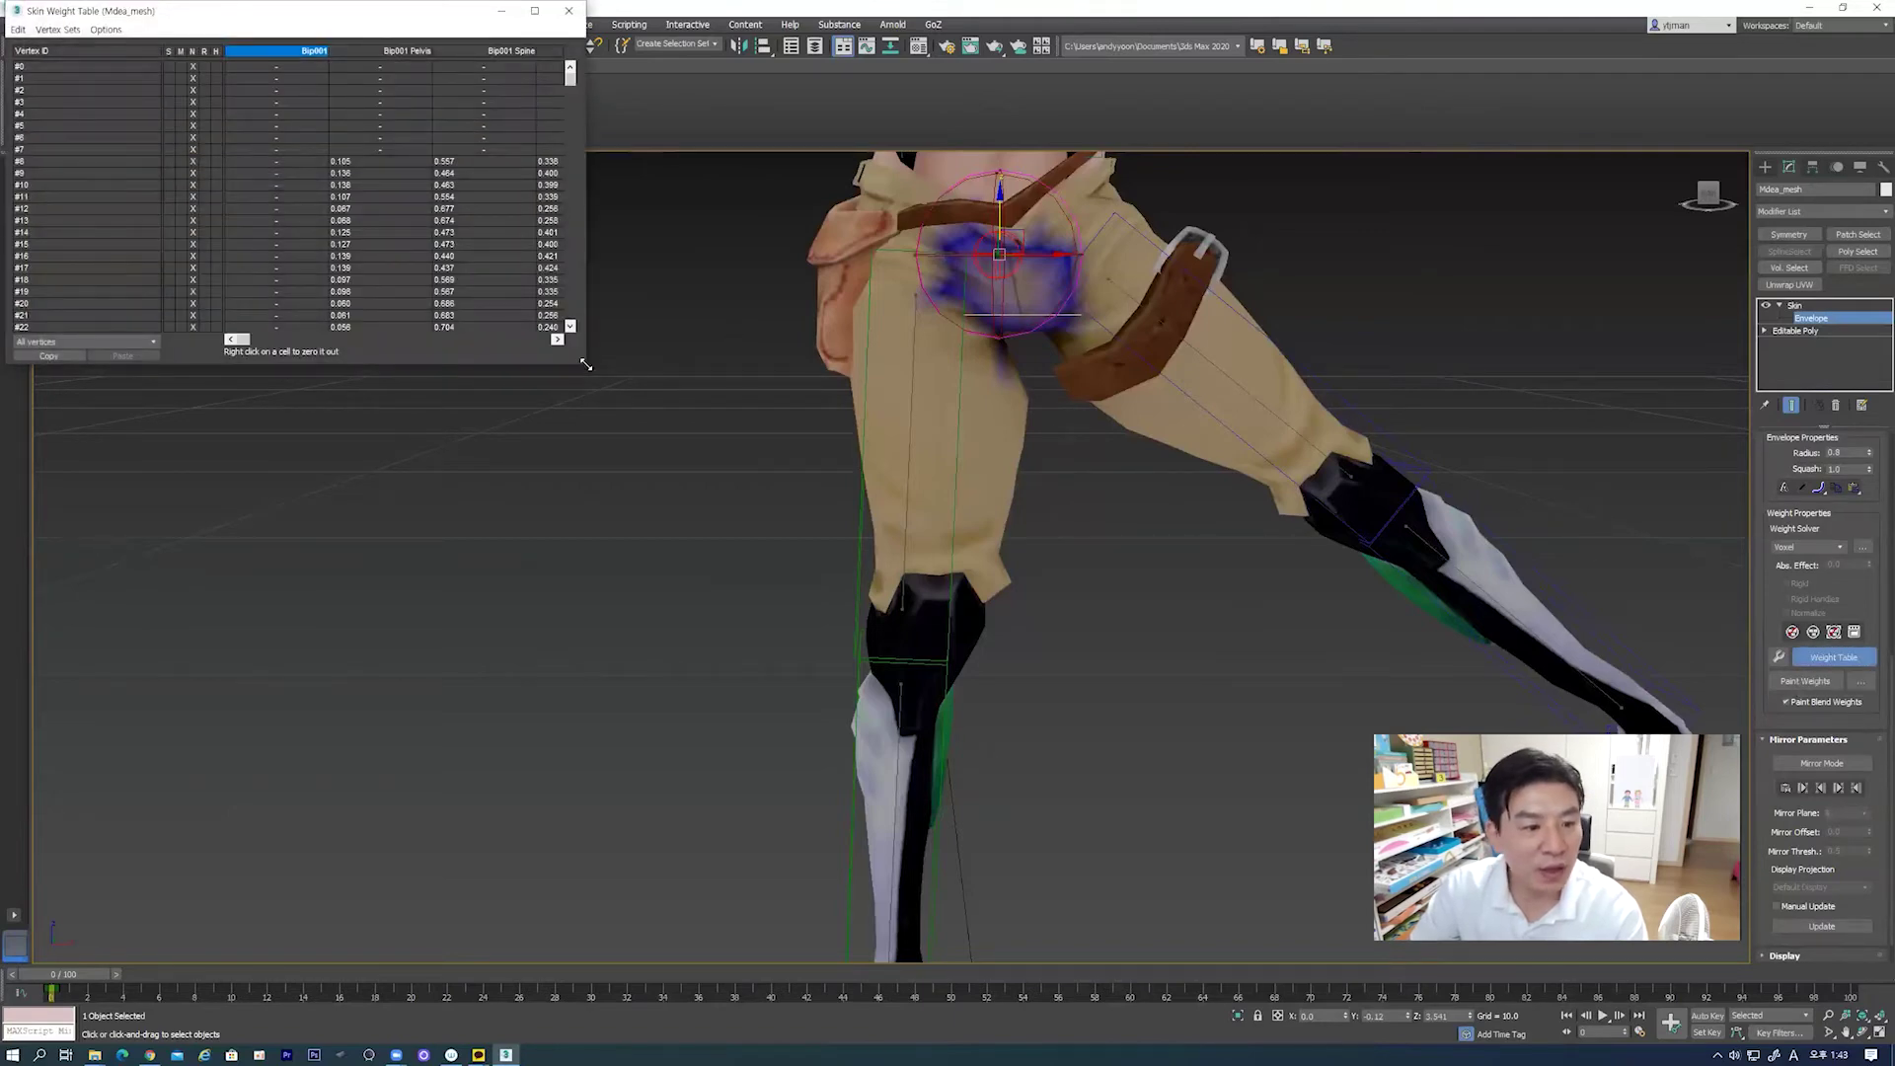
Step: Enlarge the Skin Weight Table and set it to list Selected Vertices only
{"action": "left_click_drag", "start_coordinate": [586, 364], "coordinate": [728, 750]}
{"action": "left_click", "coordinate": [155, 732]}
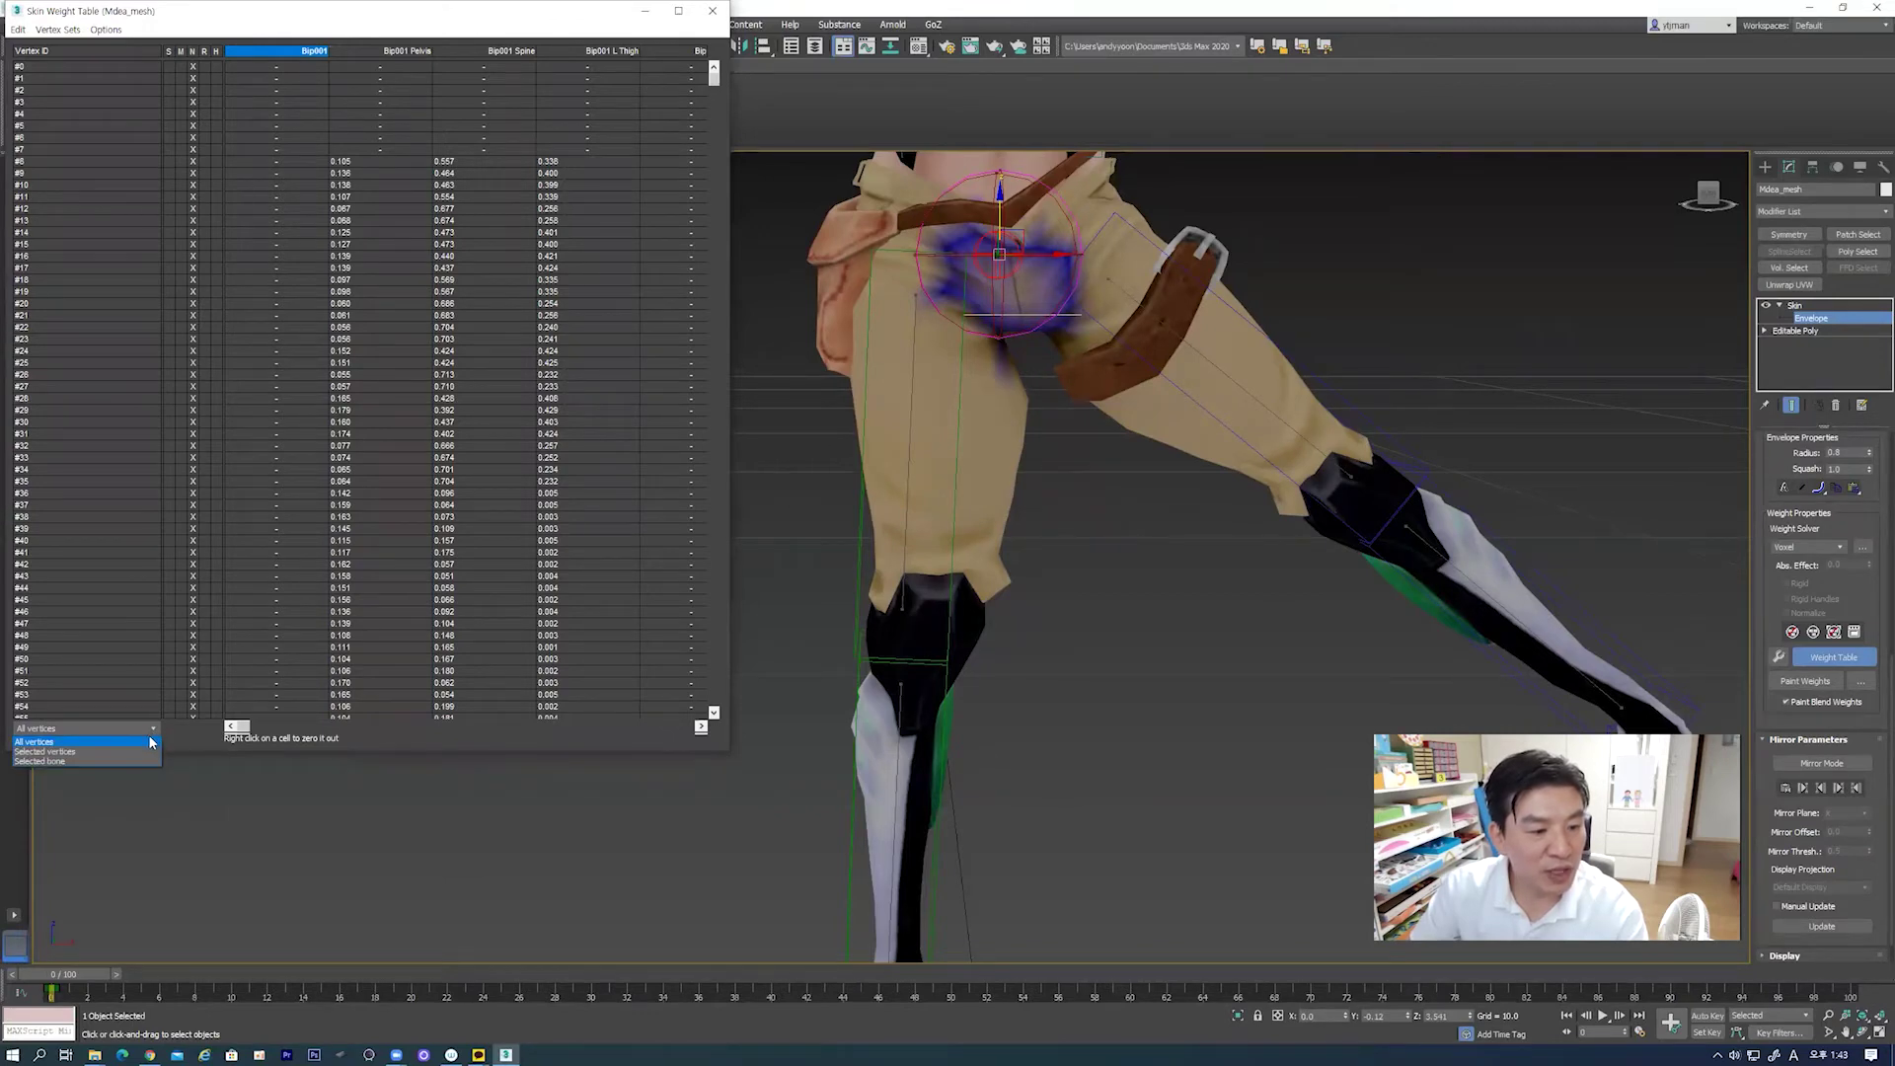
{"action": "left_click", "coordinate": [111, 763]}
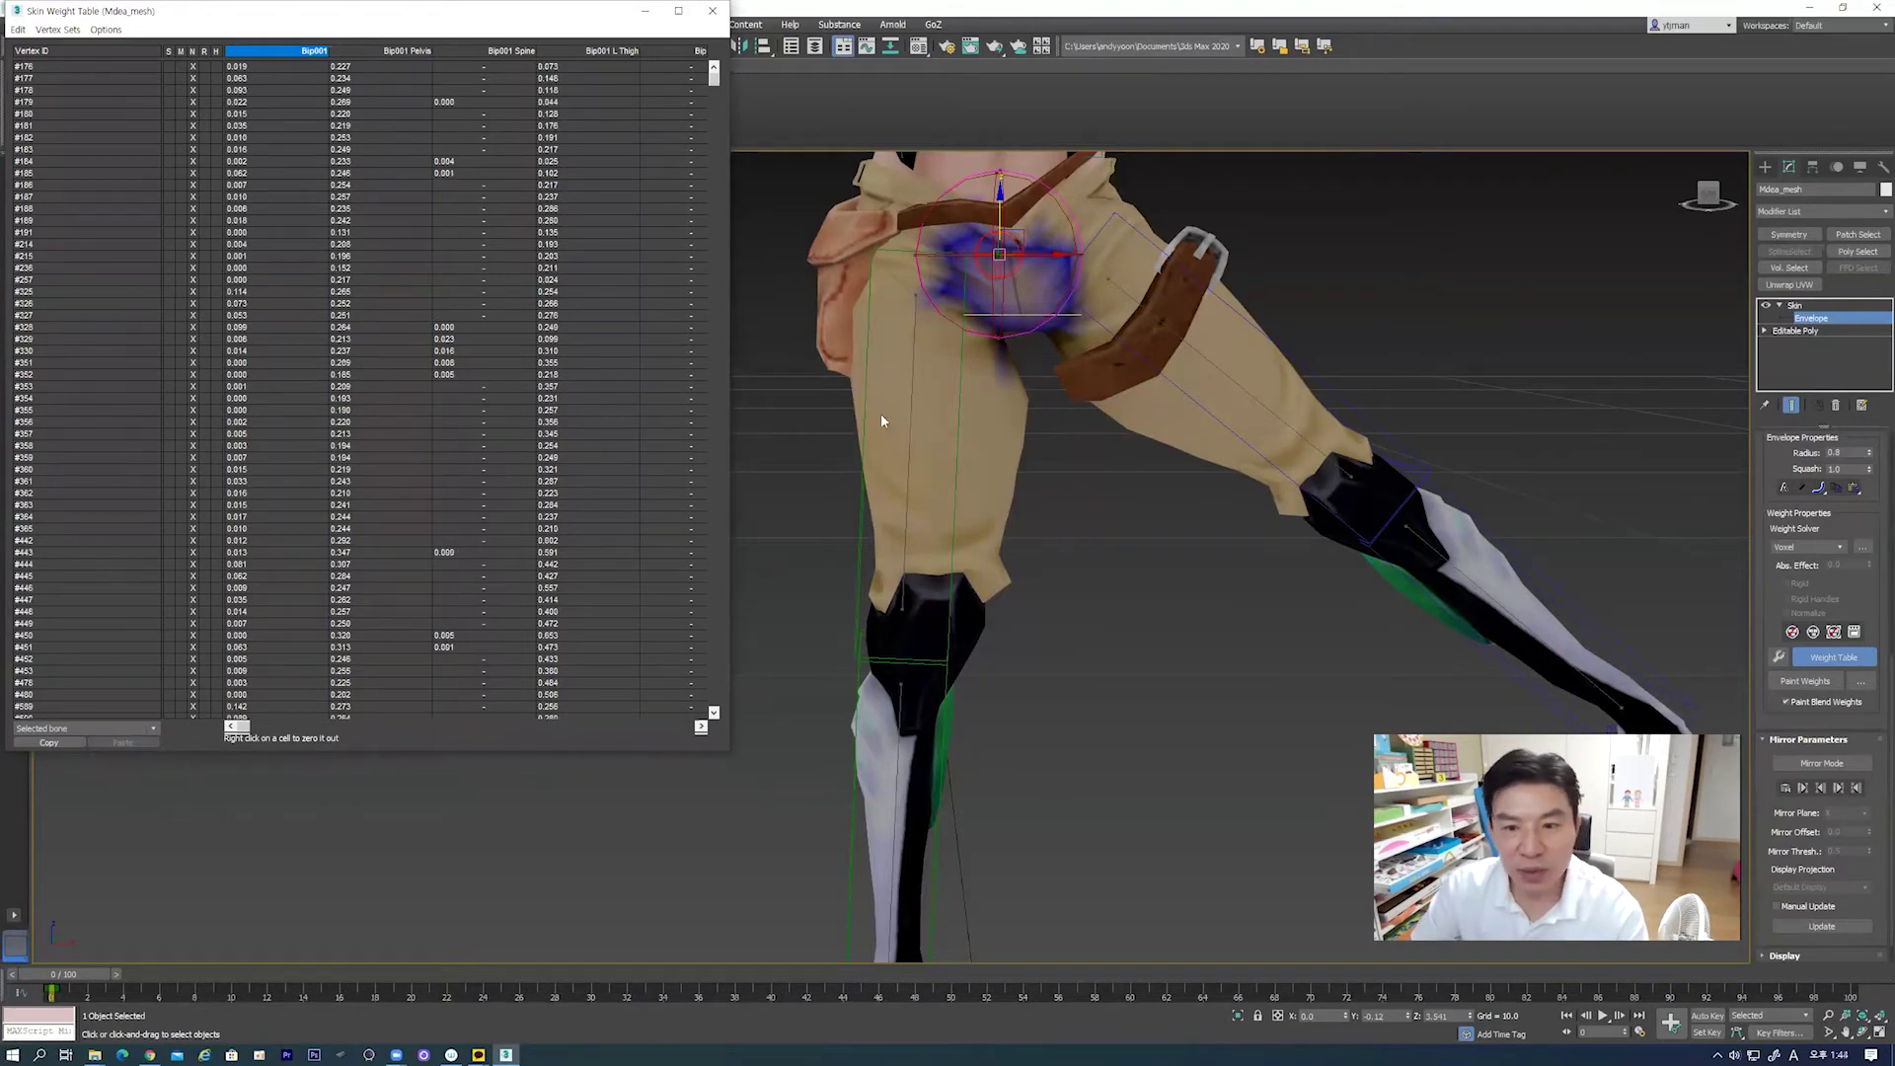
{"action": "left_click", "coordinate": [1209, 362]}
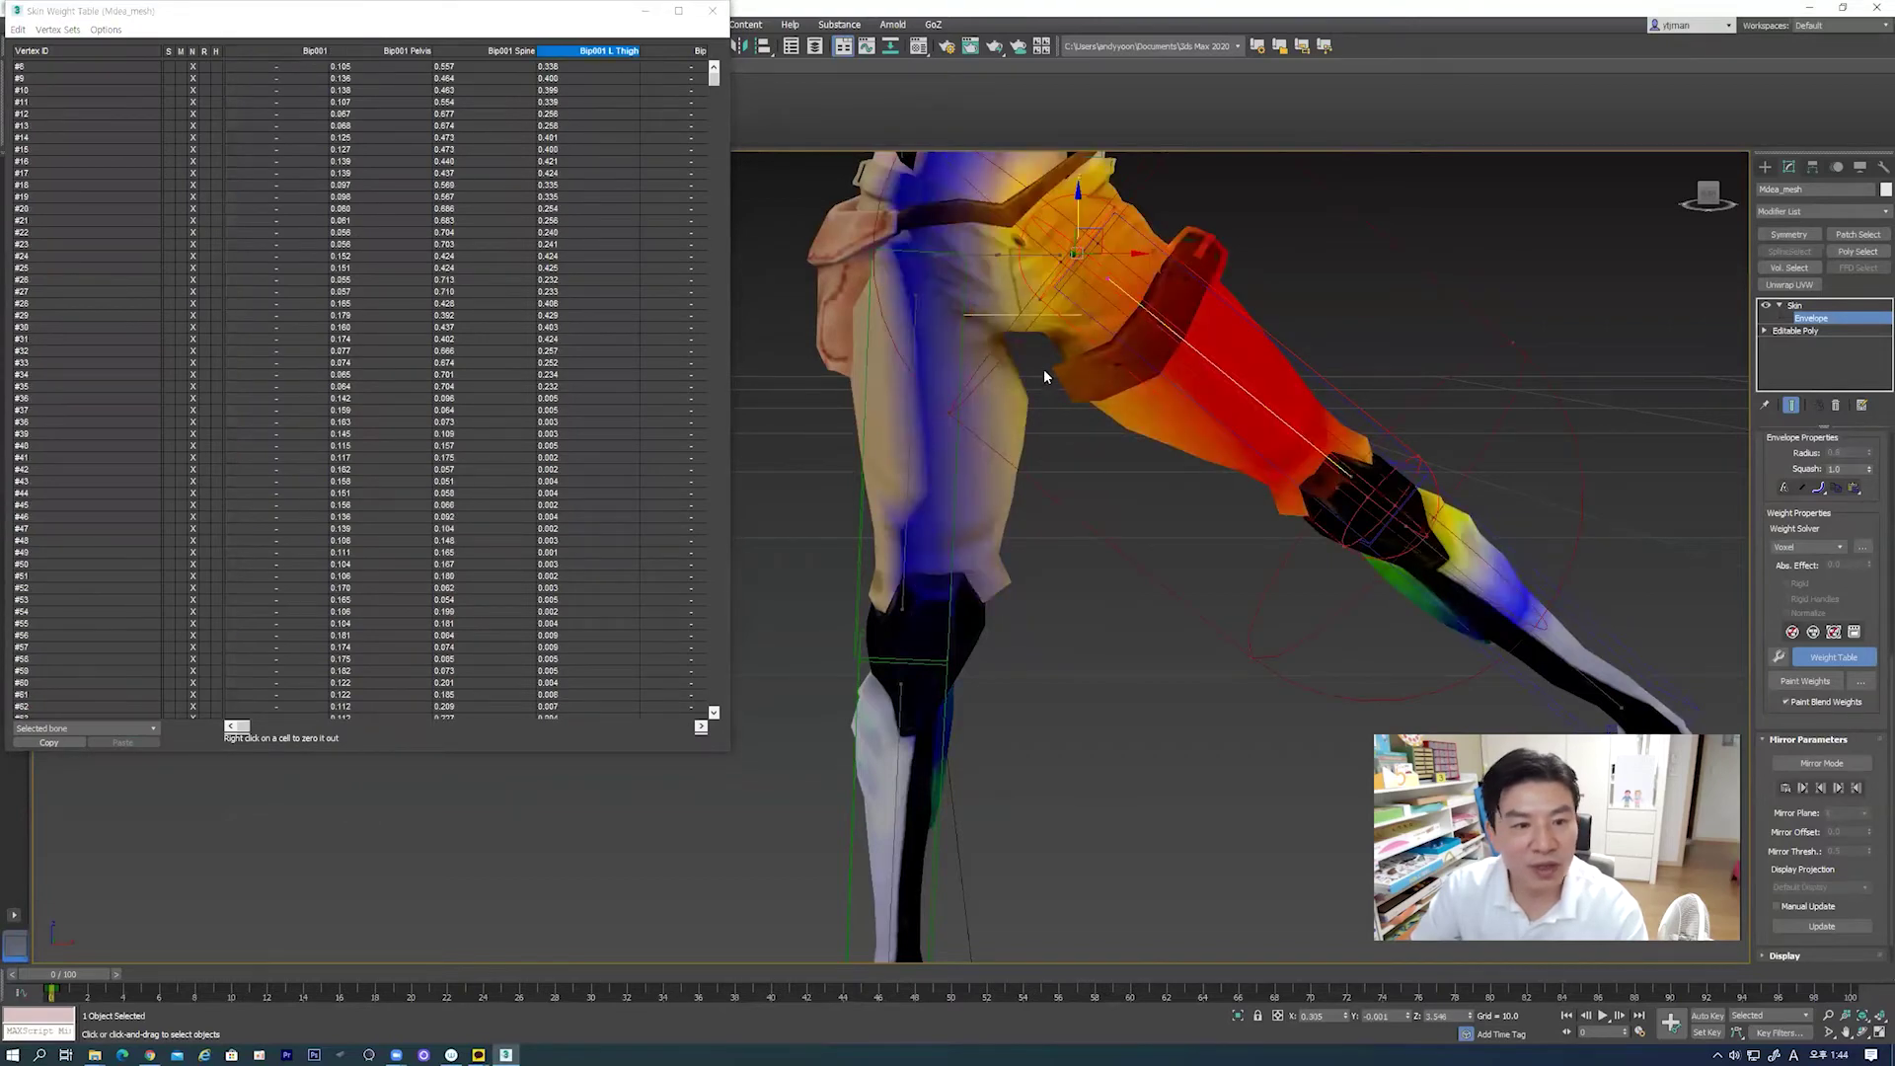
{"action": "left_click_drag", "start_coordinate": [1044, 370], "coordinate": [1007, 456]}
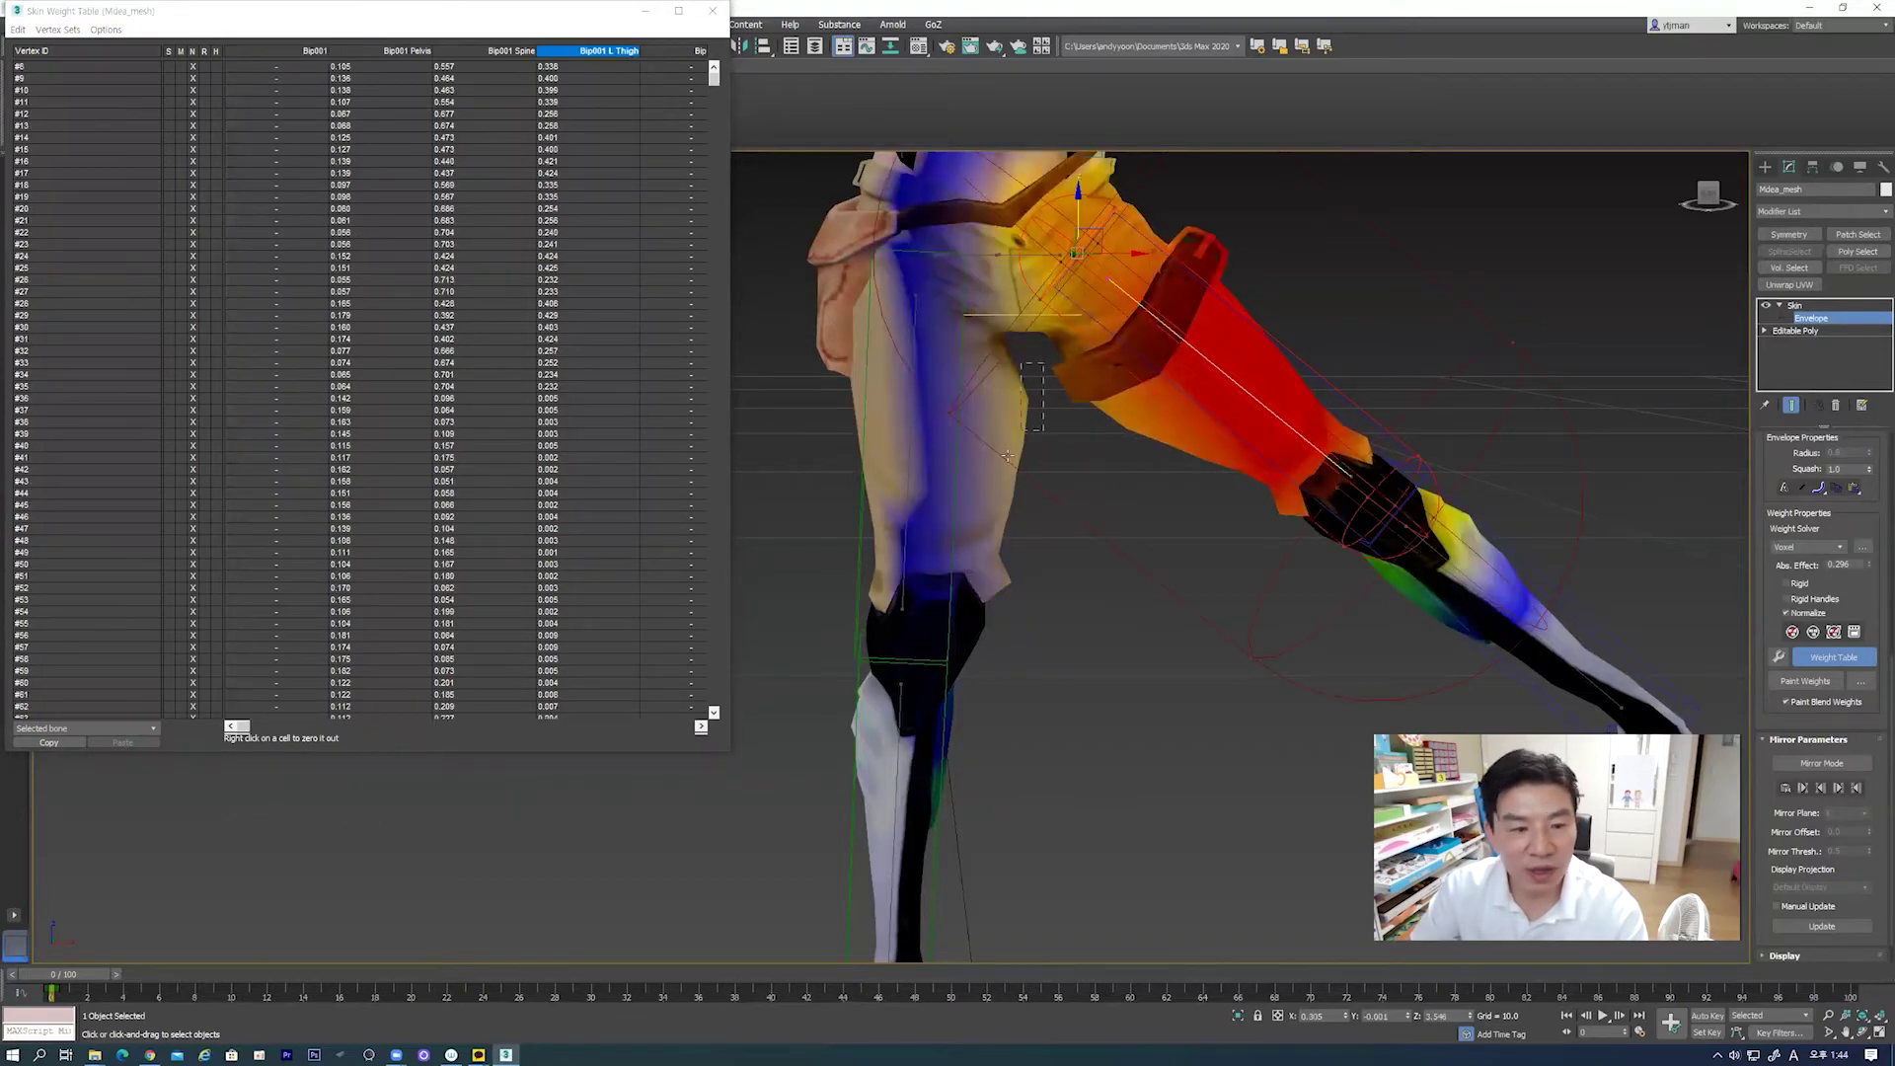
{"action": "left_click", "coordinate": [150, 730]}
{"action": "left_click", "coordinate": [122, 749]}
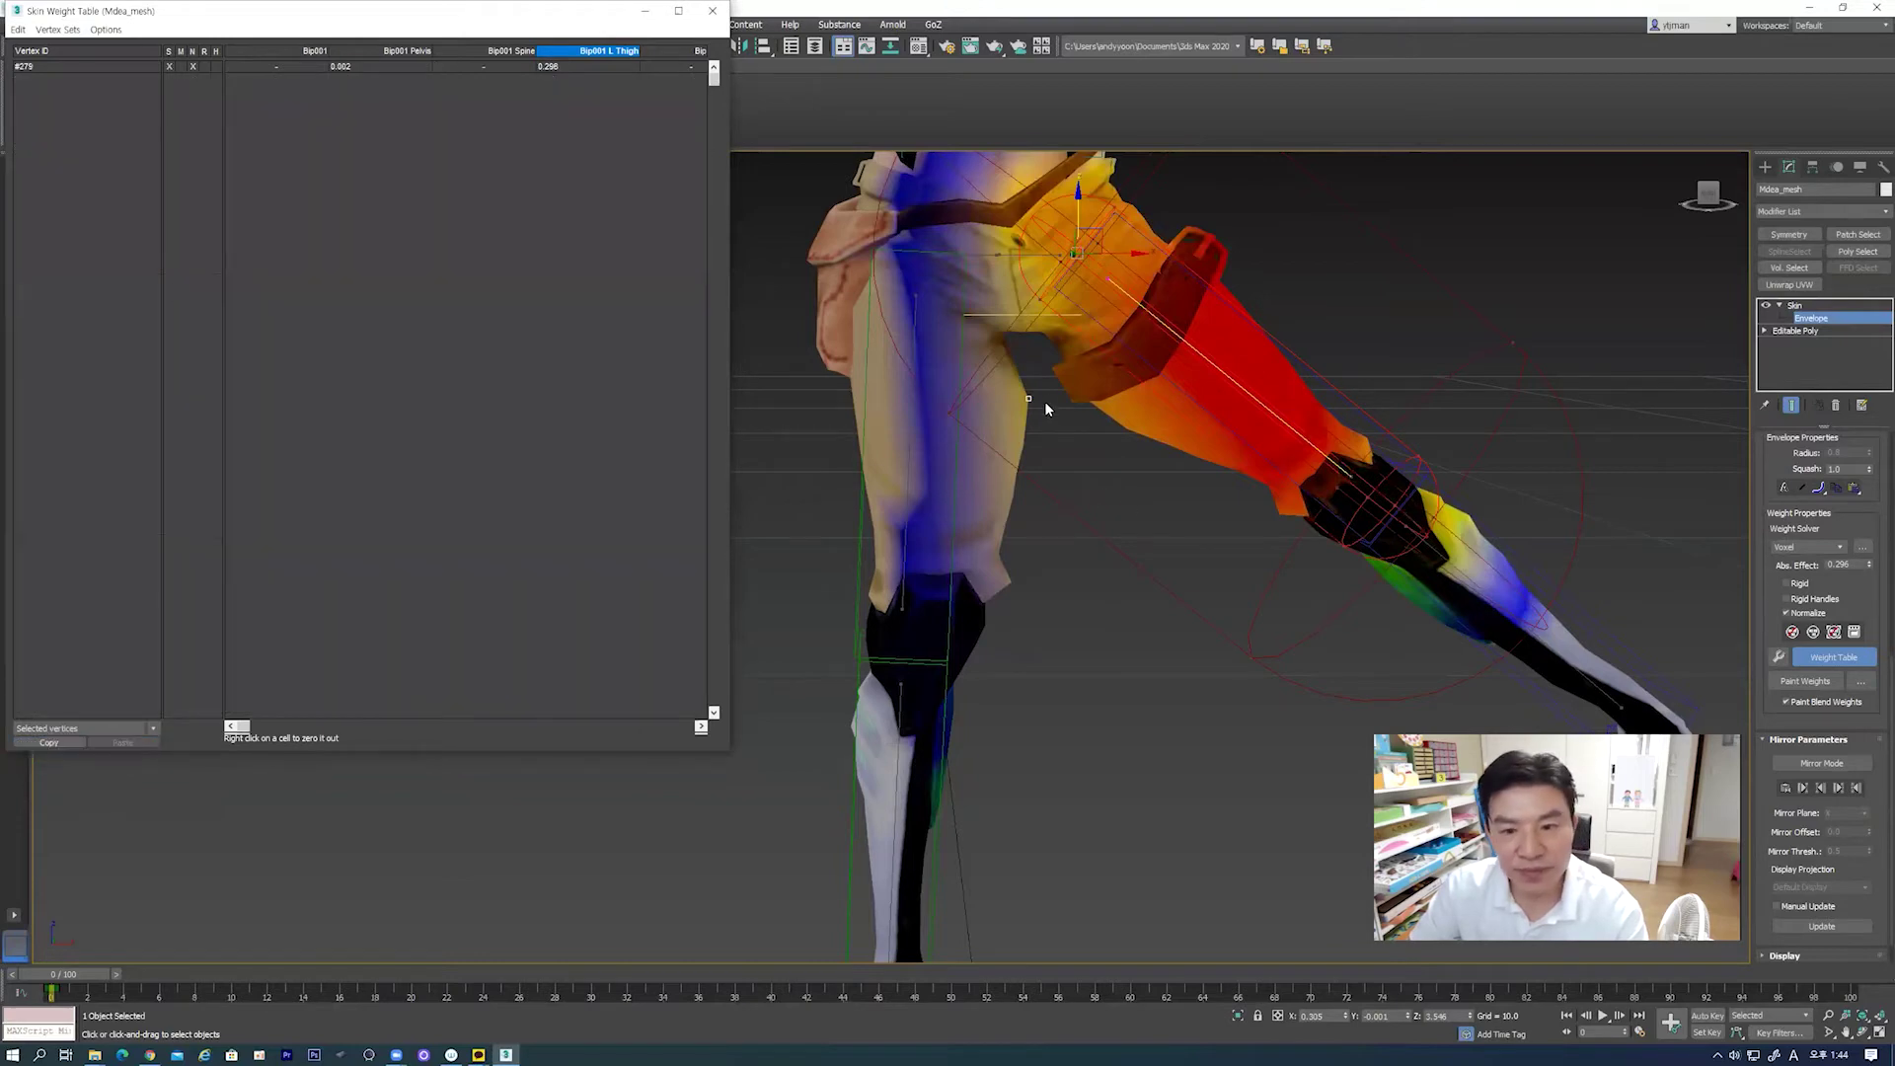
Step: Select hip vertices down to #224 and widen the table through the Bip001 R Thigh column
{"action": "left_click_drag", "start_coordinate": [978, 609], "coordinate": [979, 610]}
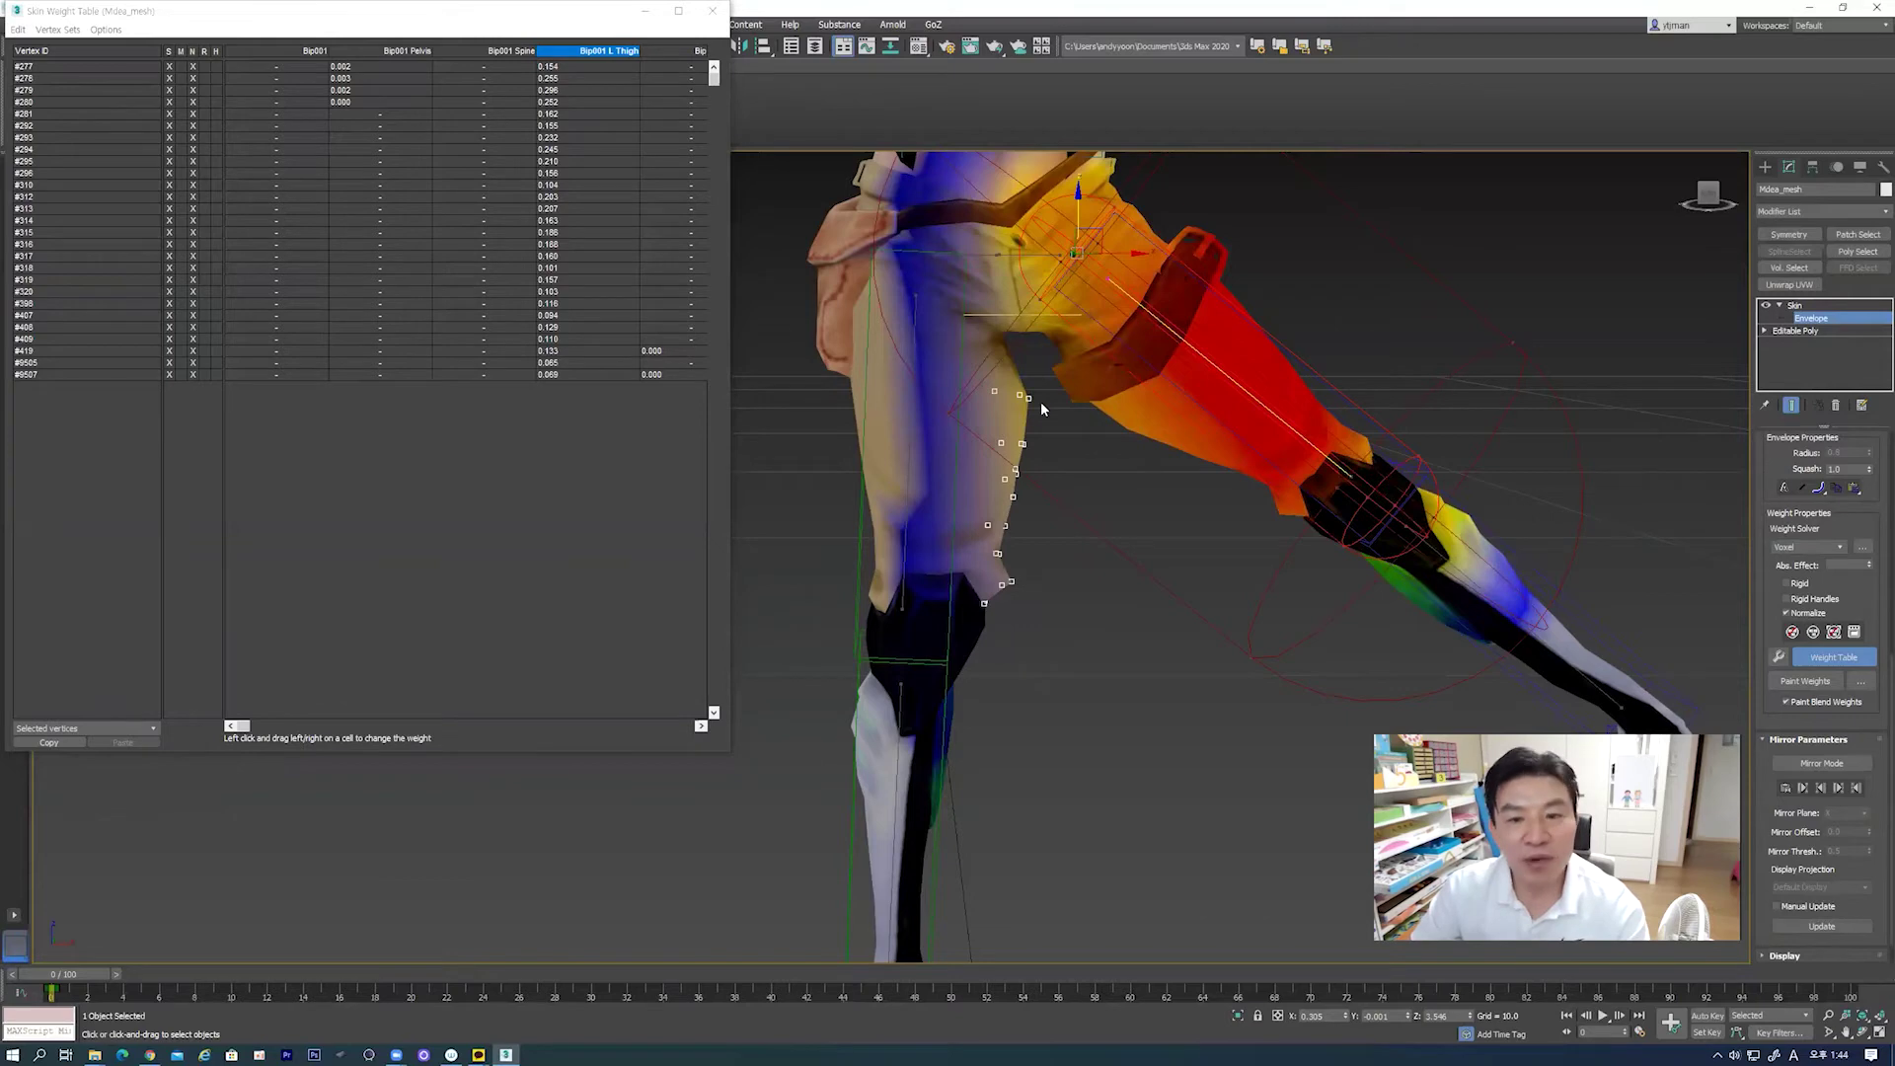
{"action": "left_click_drag", "start_coordinate": [1009, 472], "coordinate": [1007, 466]}
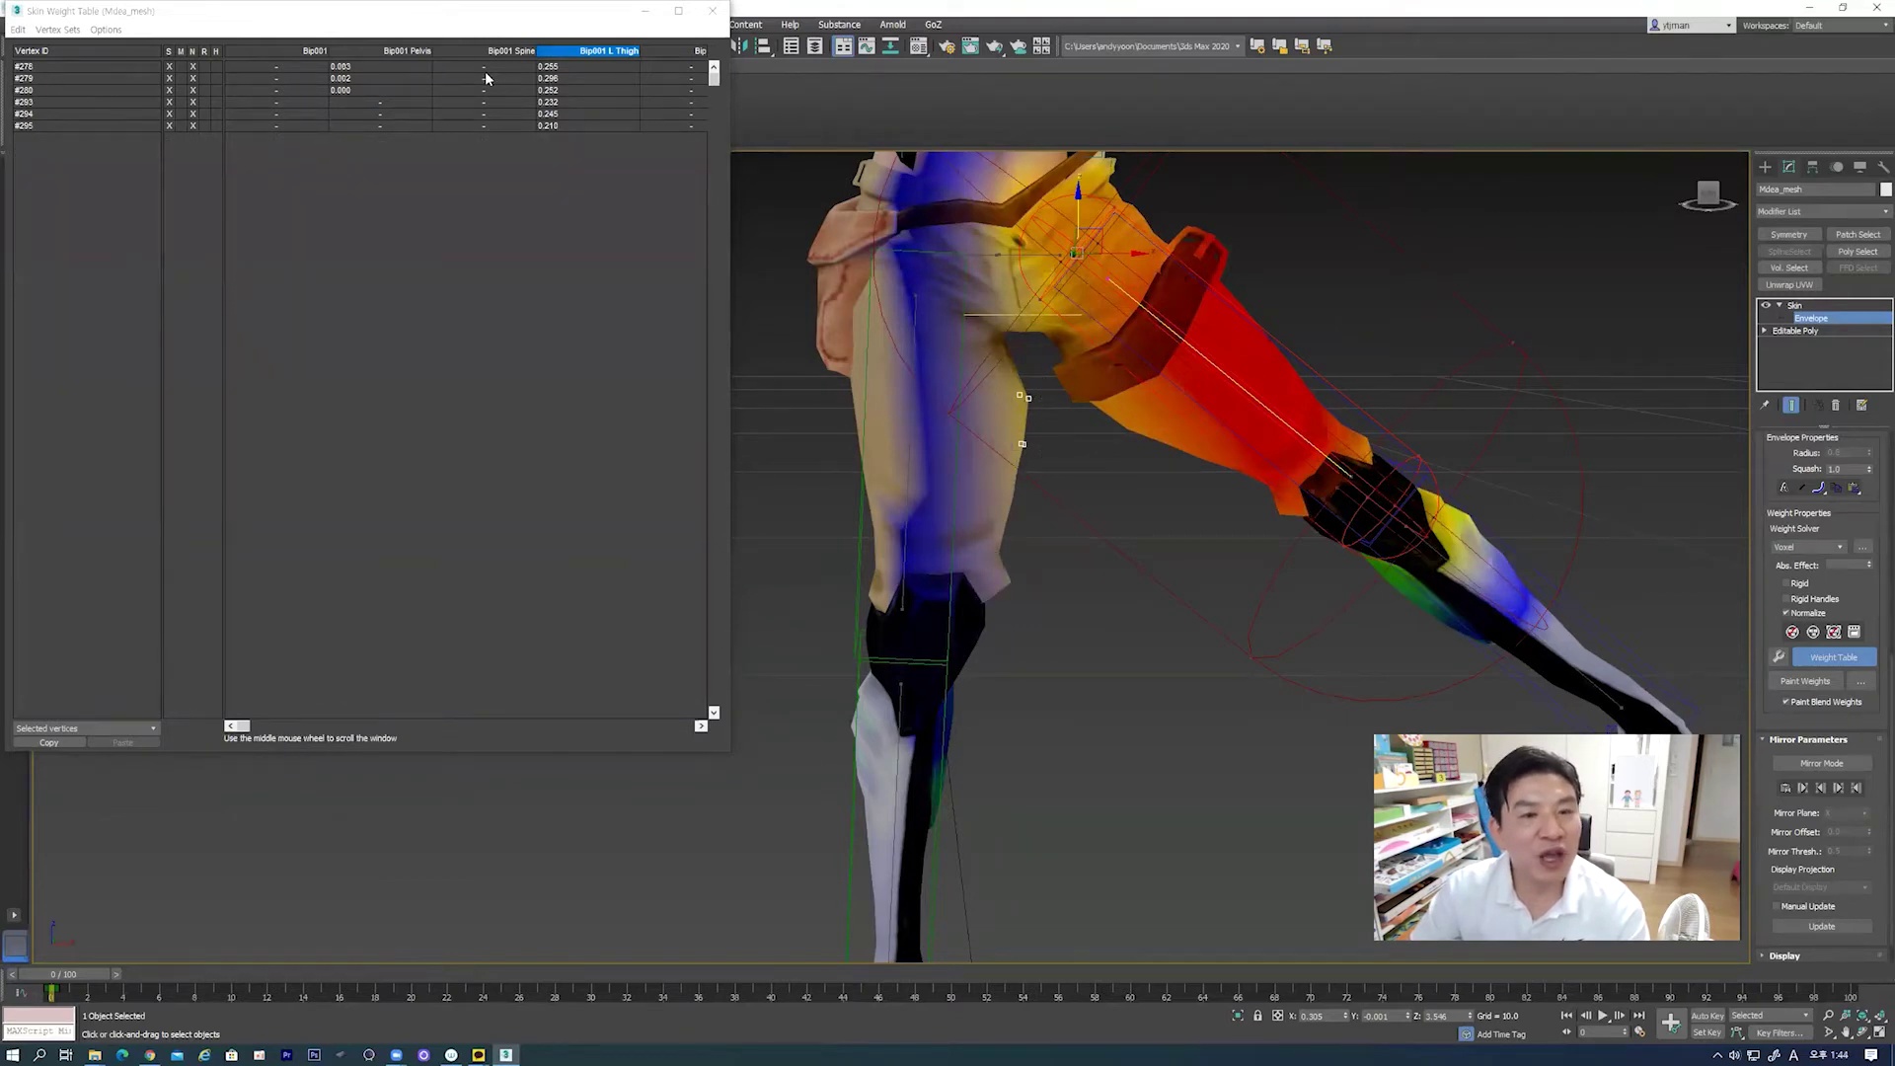
{"action": "left_click_drag", "start_coordinate": [395, 10], "coordinate": [411, 122]}
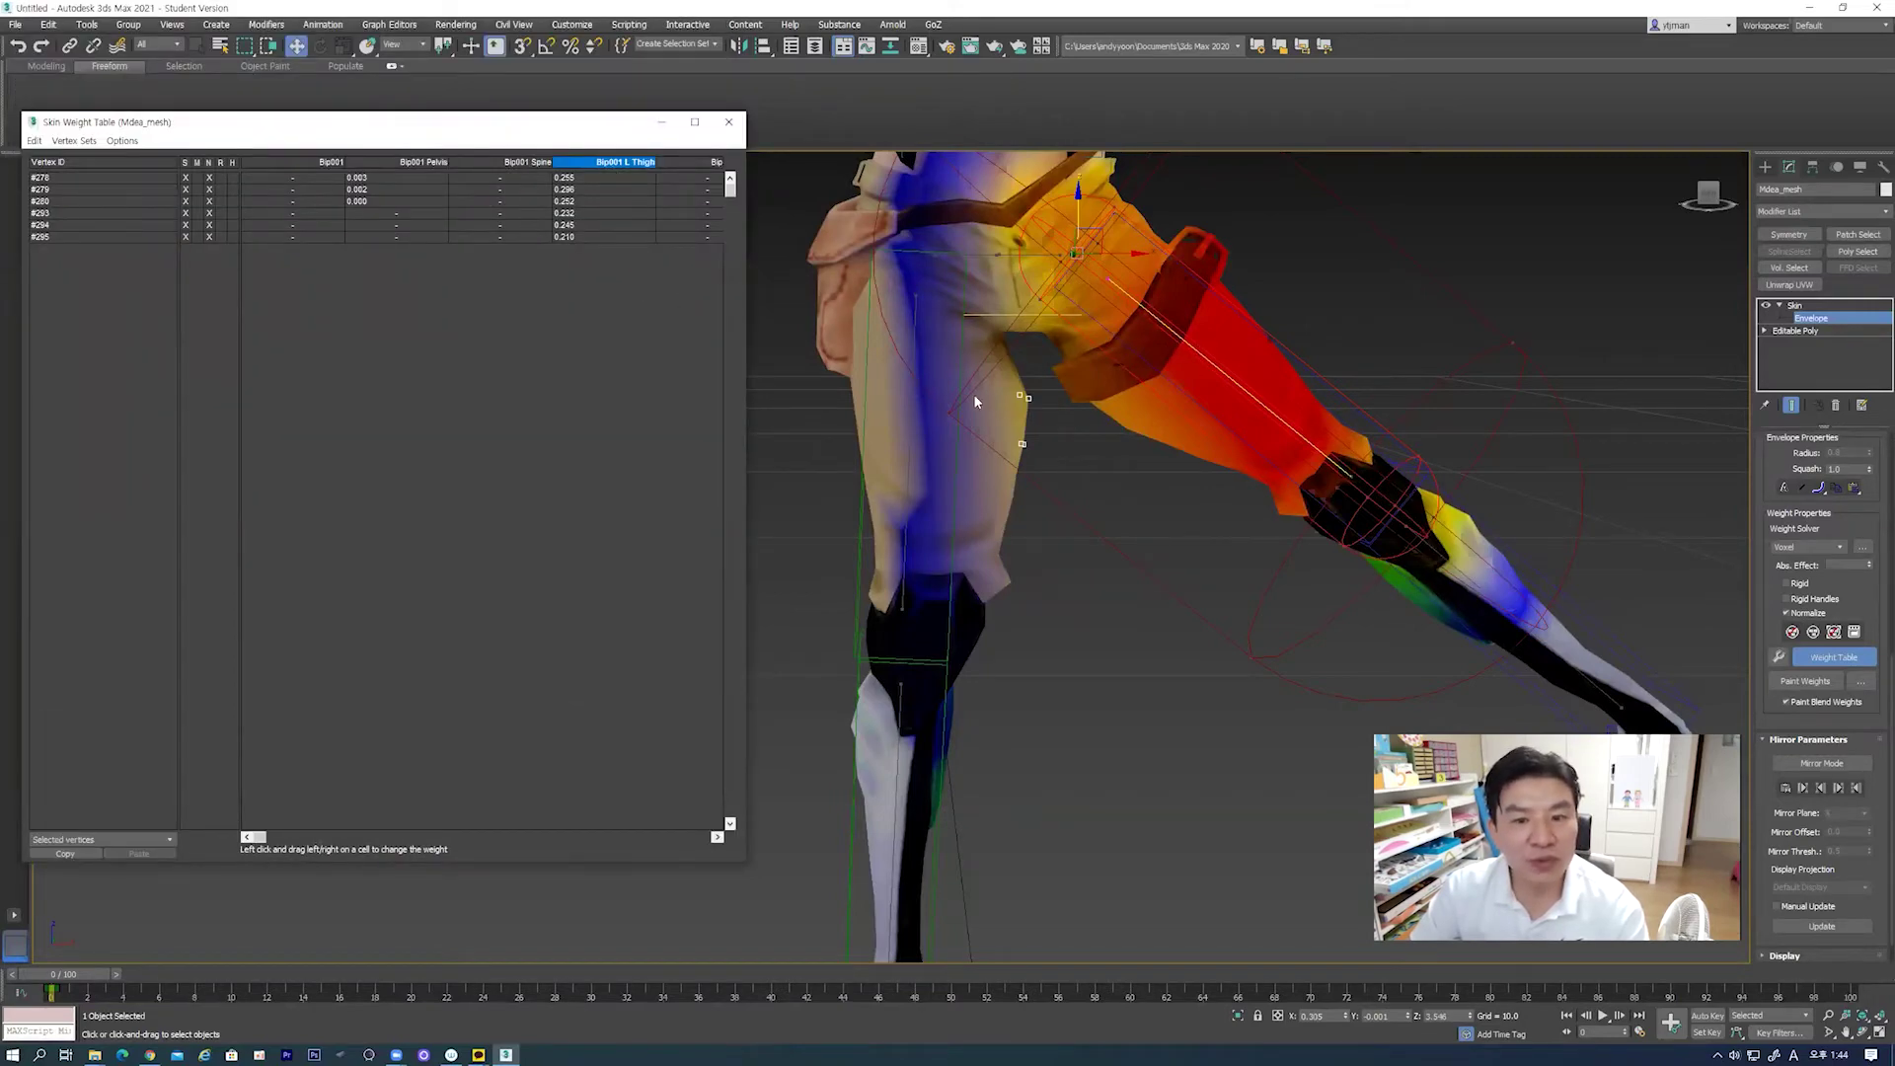
{"action": "left_click", "coordinate": [907, 385]}
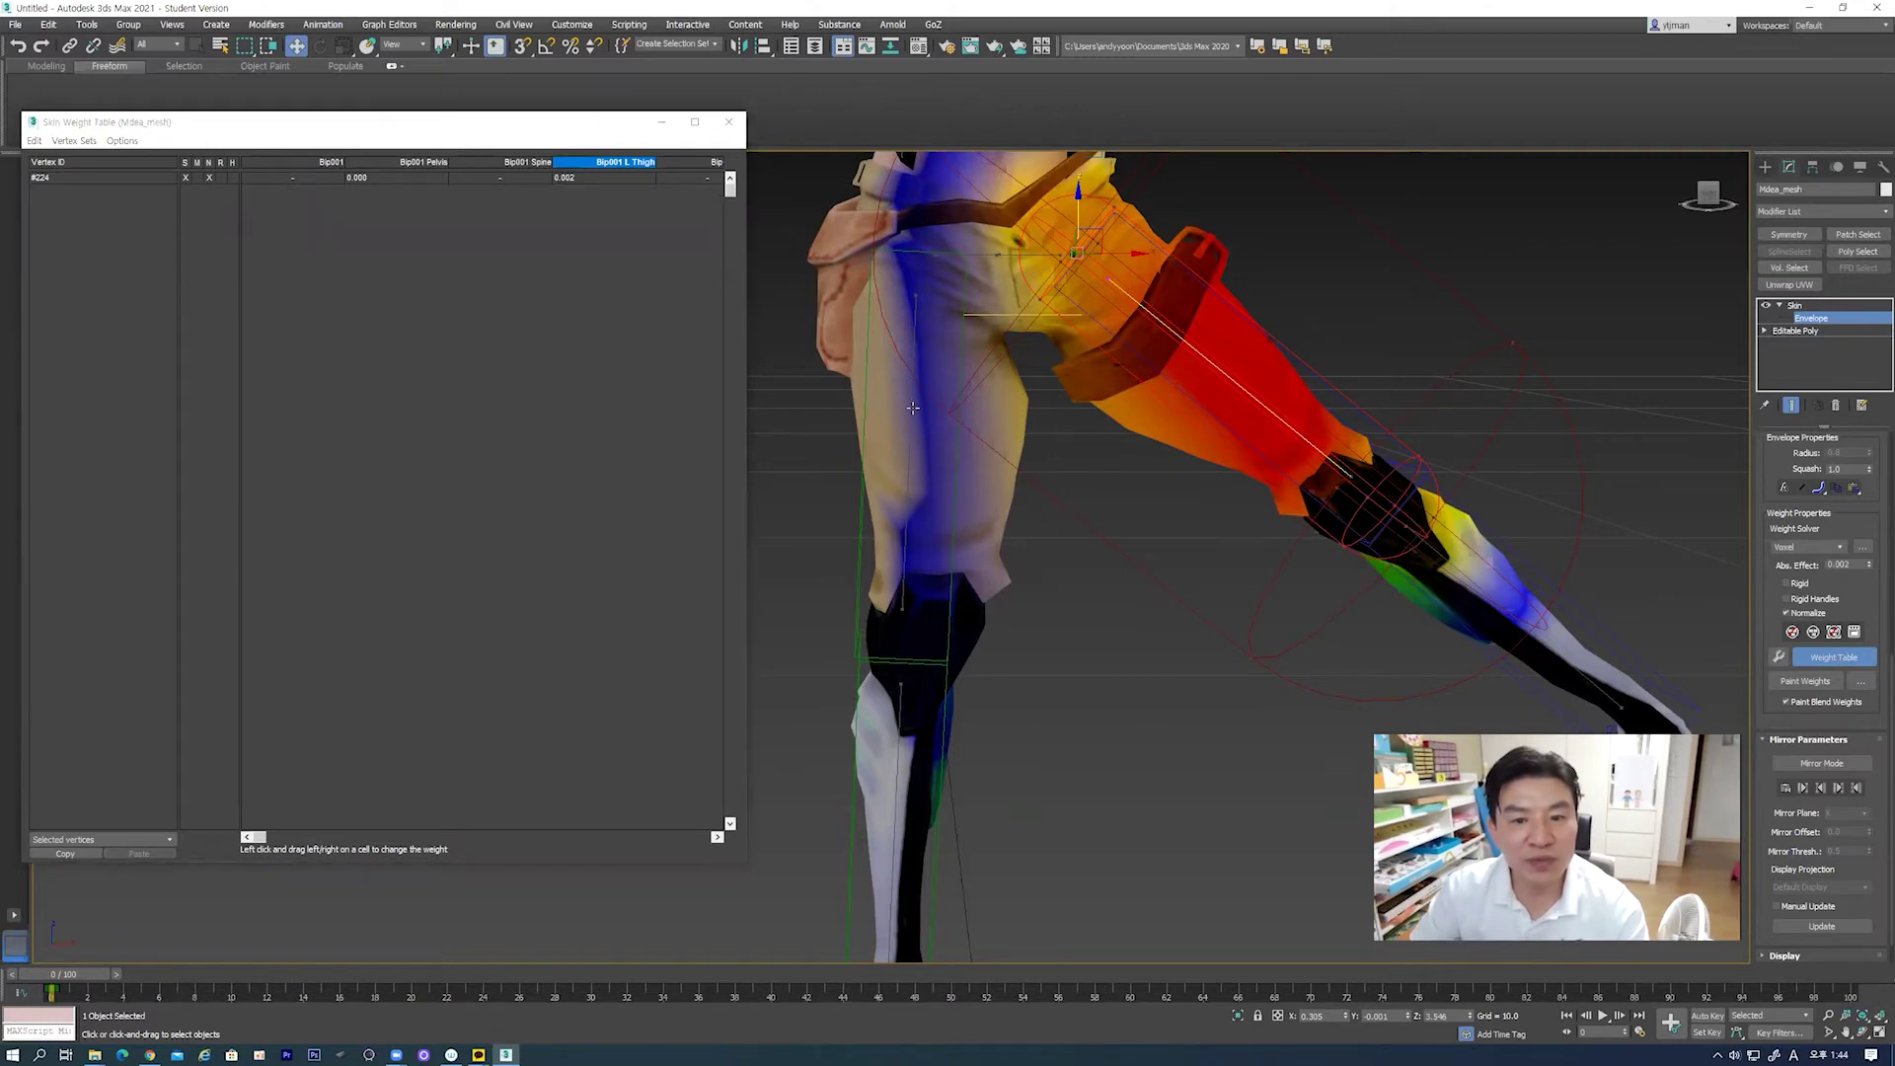
{"action": "left_click", "coordinate": [911, 408]}
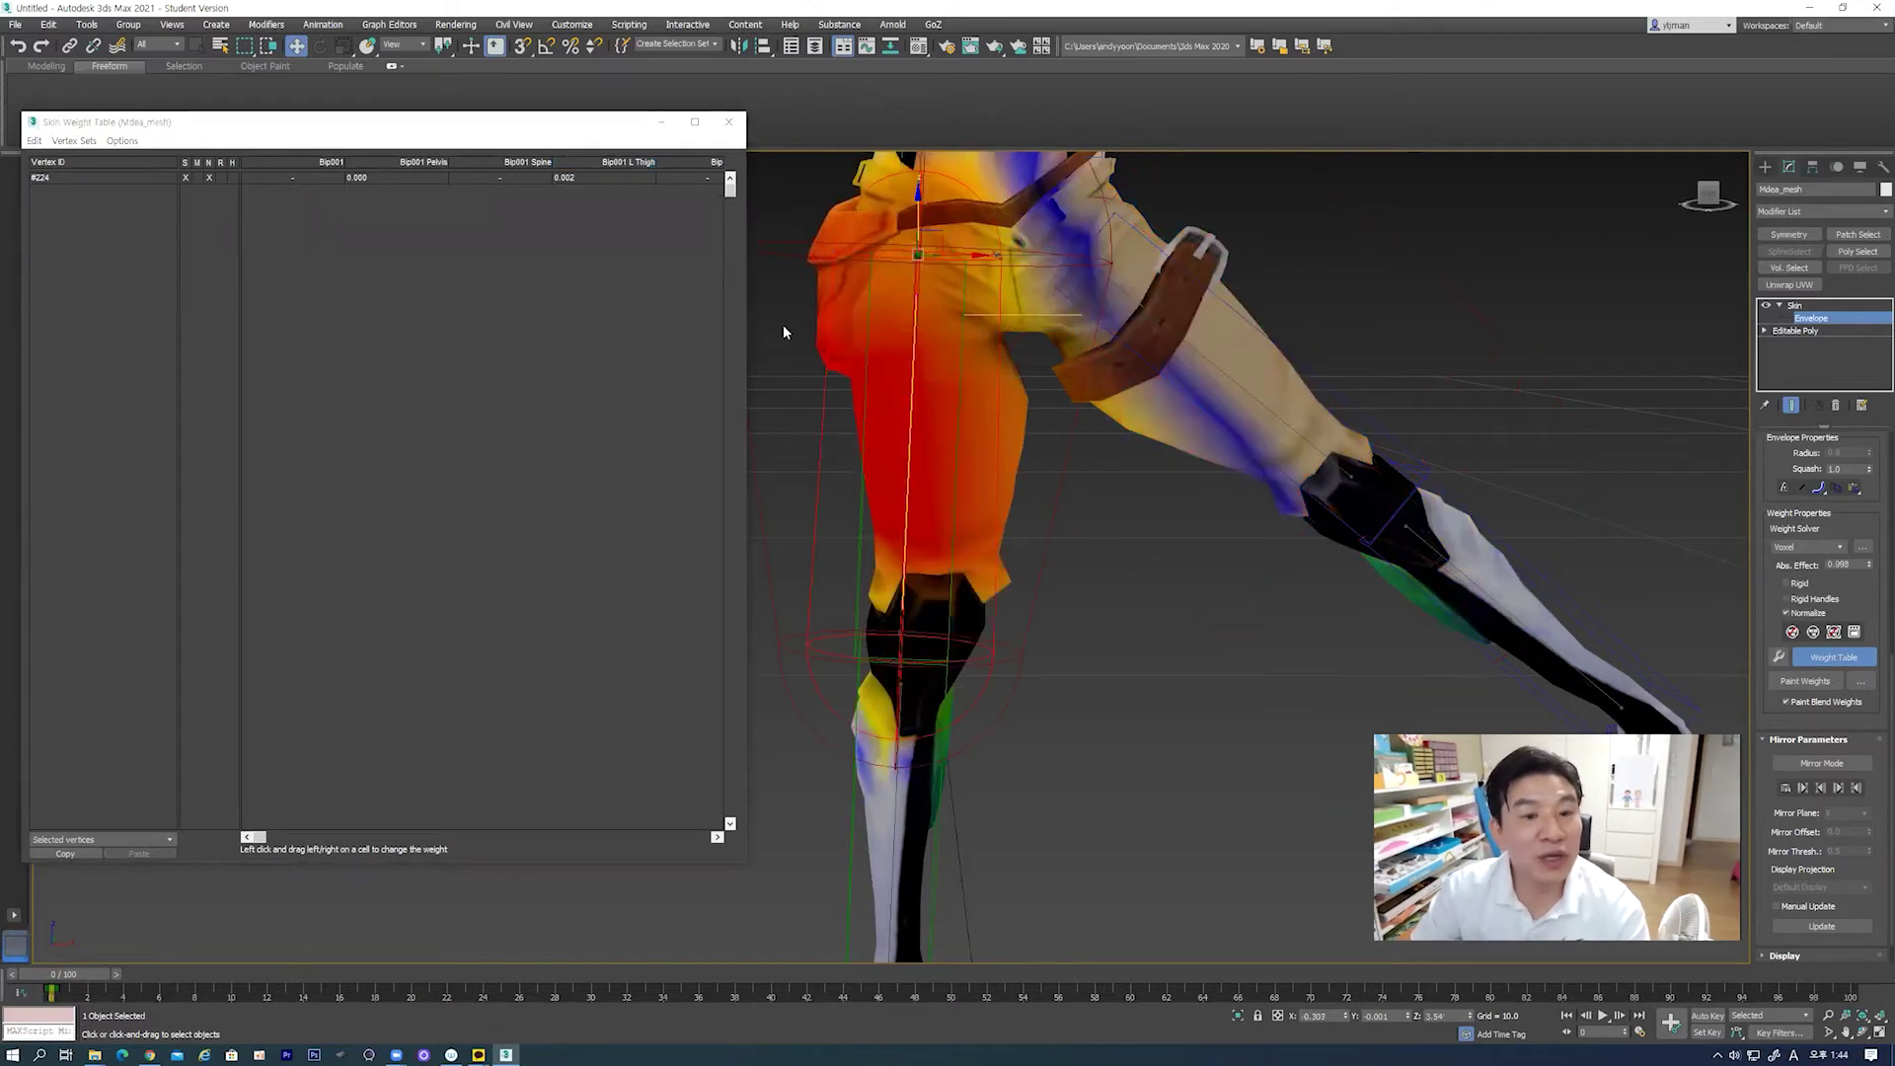
{"action": "left_click_drag", "start_coordinate": [748, 276], "coordinate": [1138, 202]}
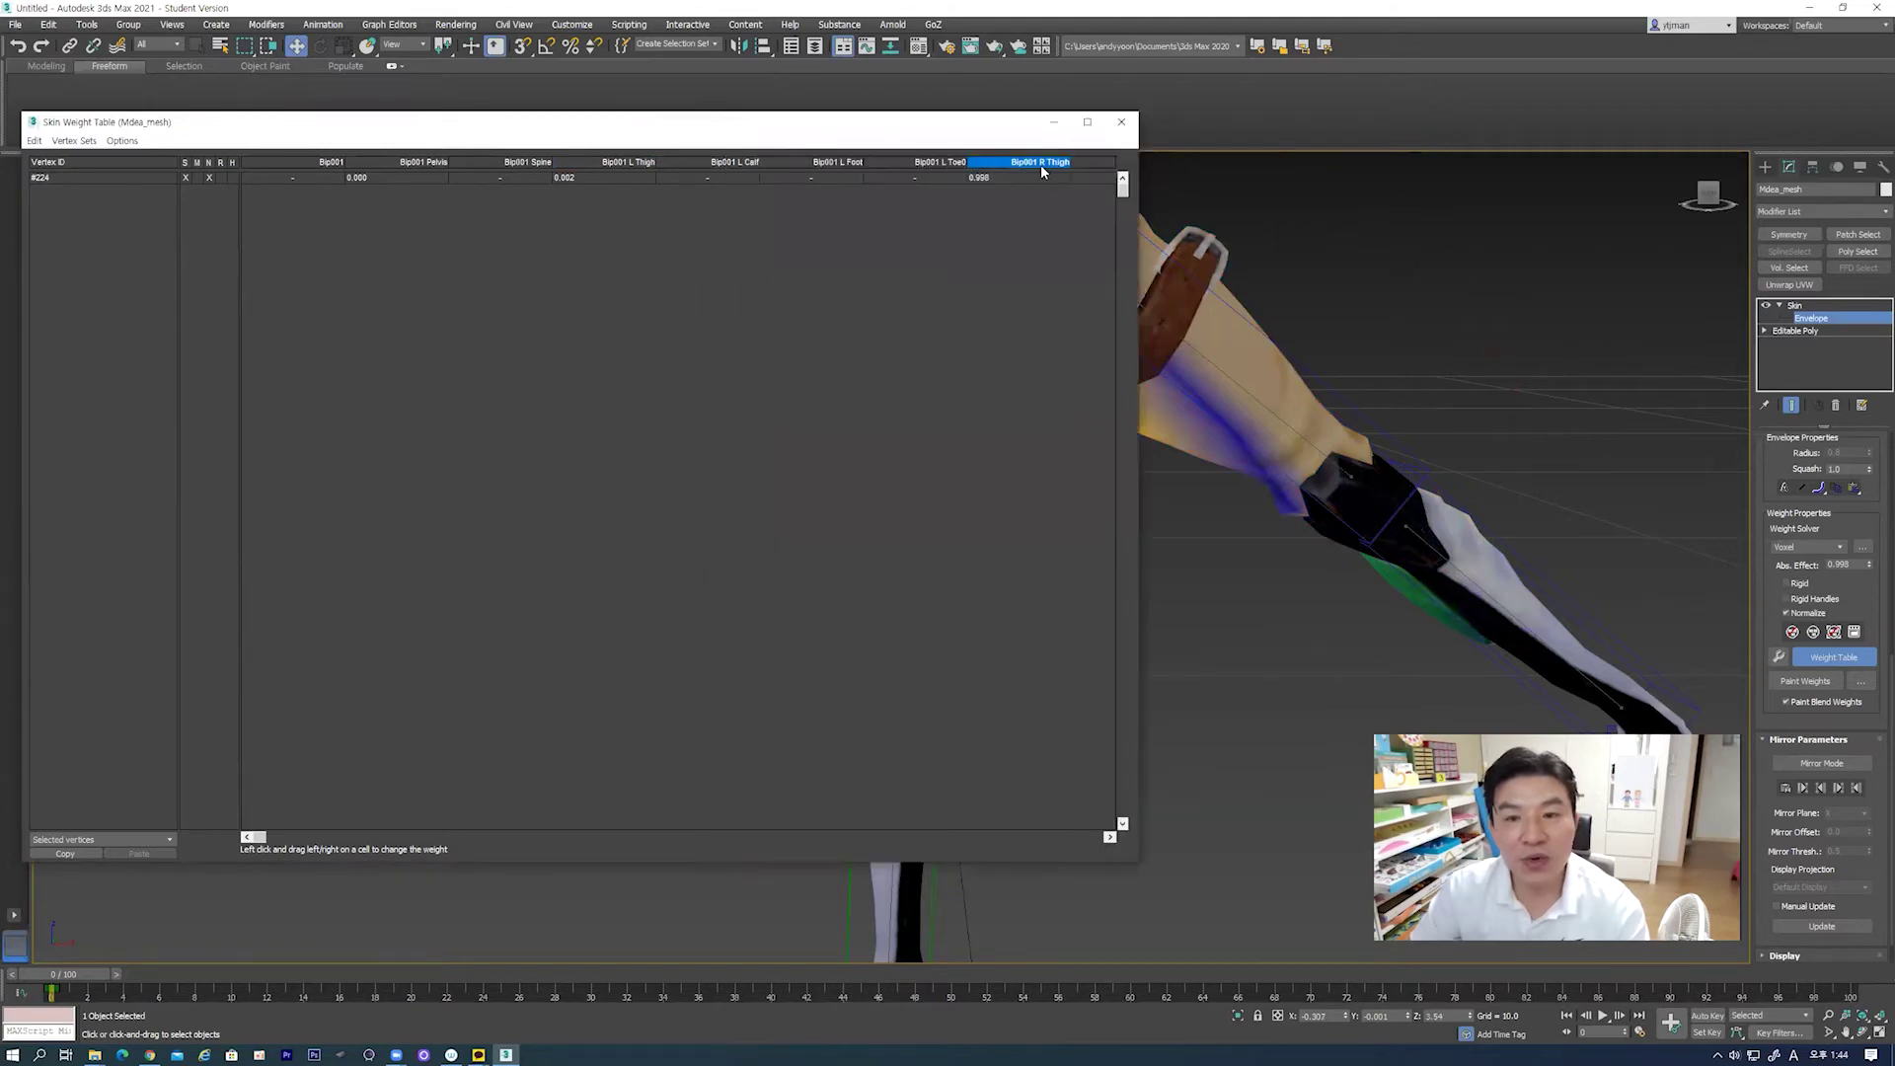
{"action": "left_click_drag", "start_coordinate": [1140, 415], "coordinate": [1166, 415]}
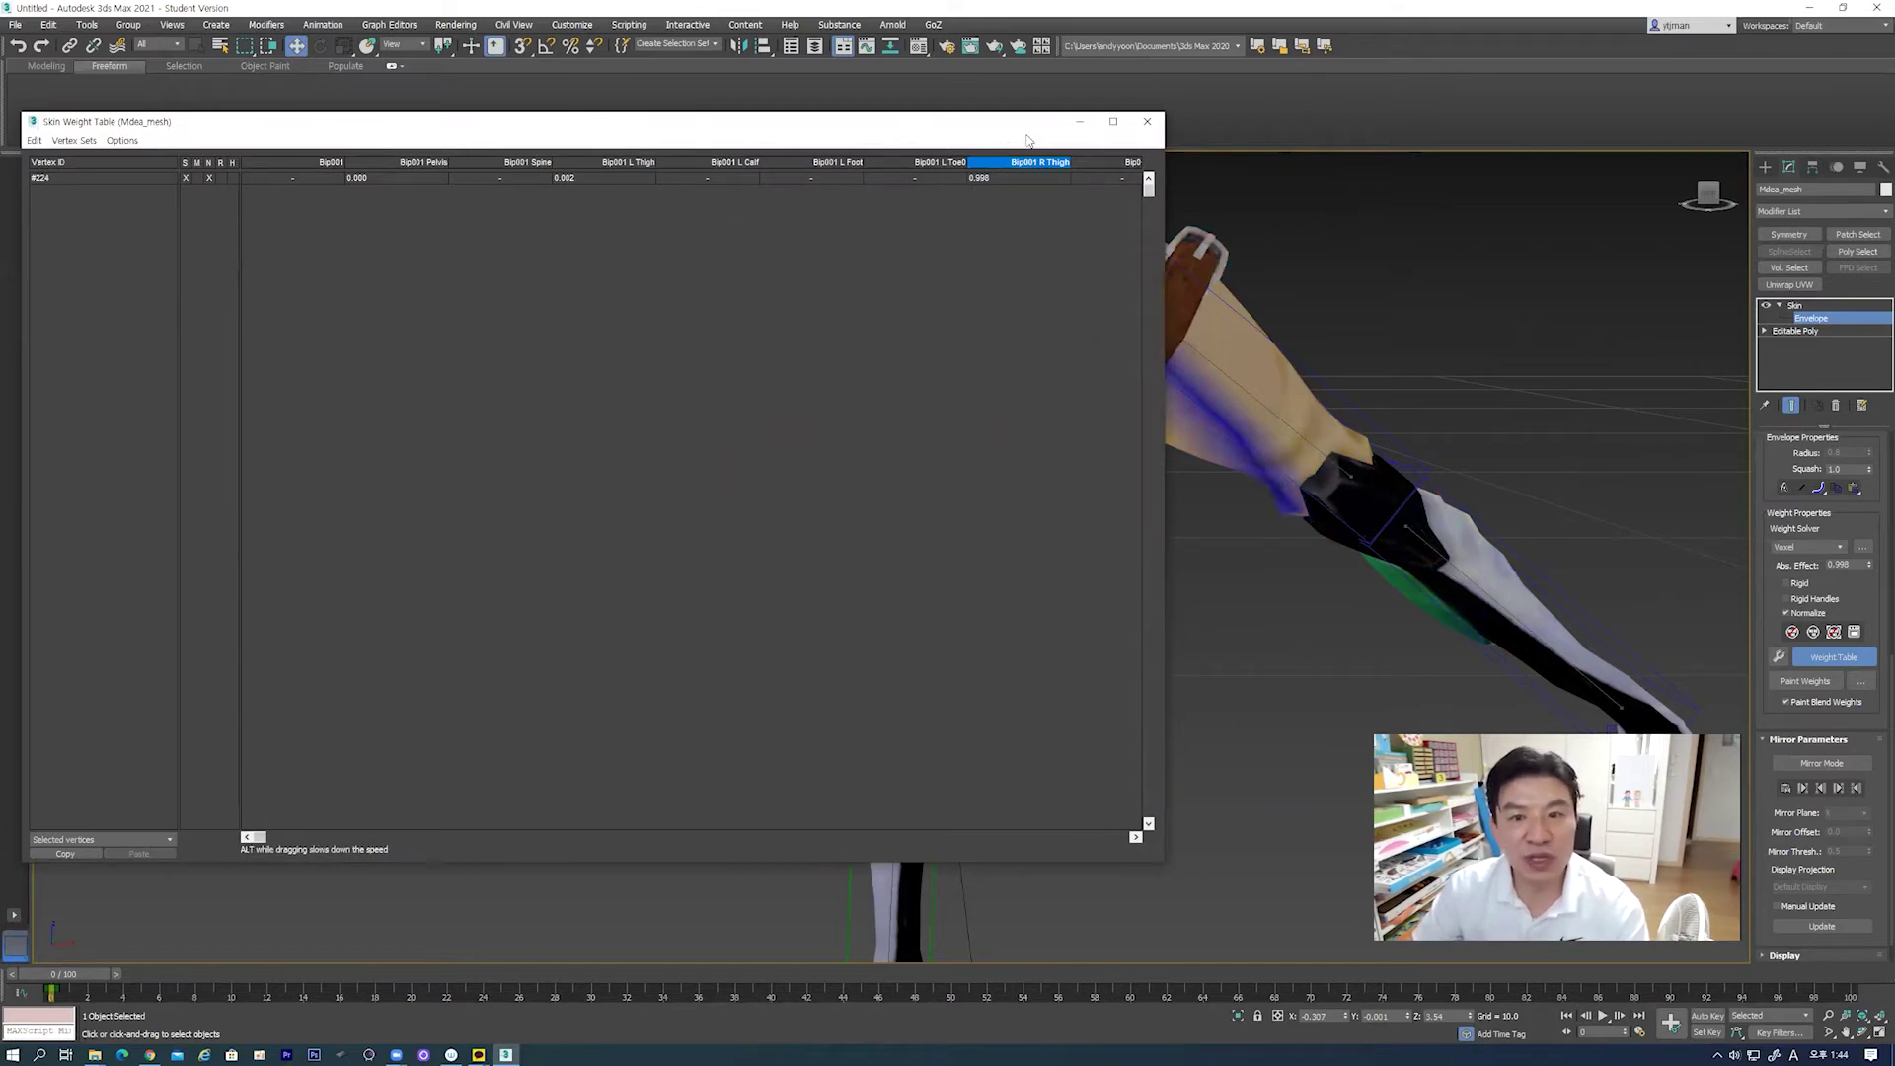
{"action": "left_click_drag", "start_coordinate": [999, 132], "coordinate": [661, 138]}
{"action": "left_click_drag", "start_coordinate": [1046, 395], "coordinate": [1001, 536]}
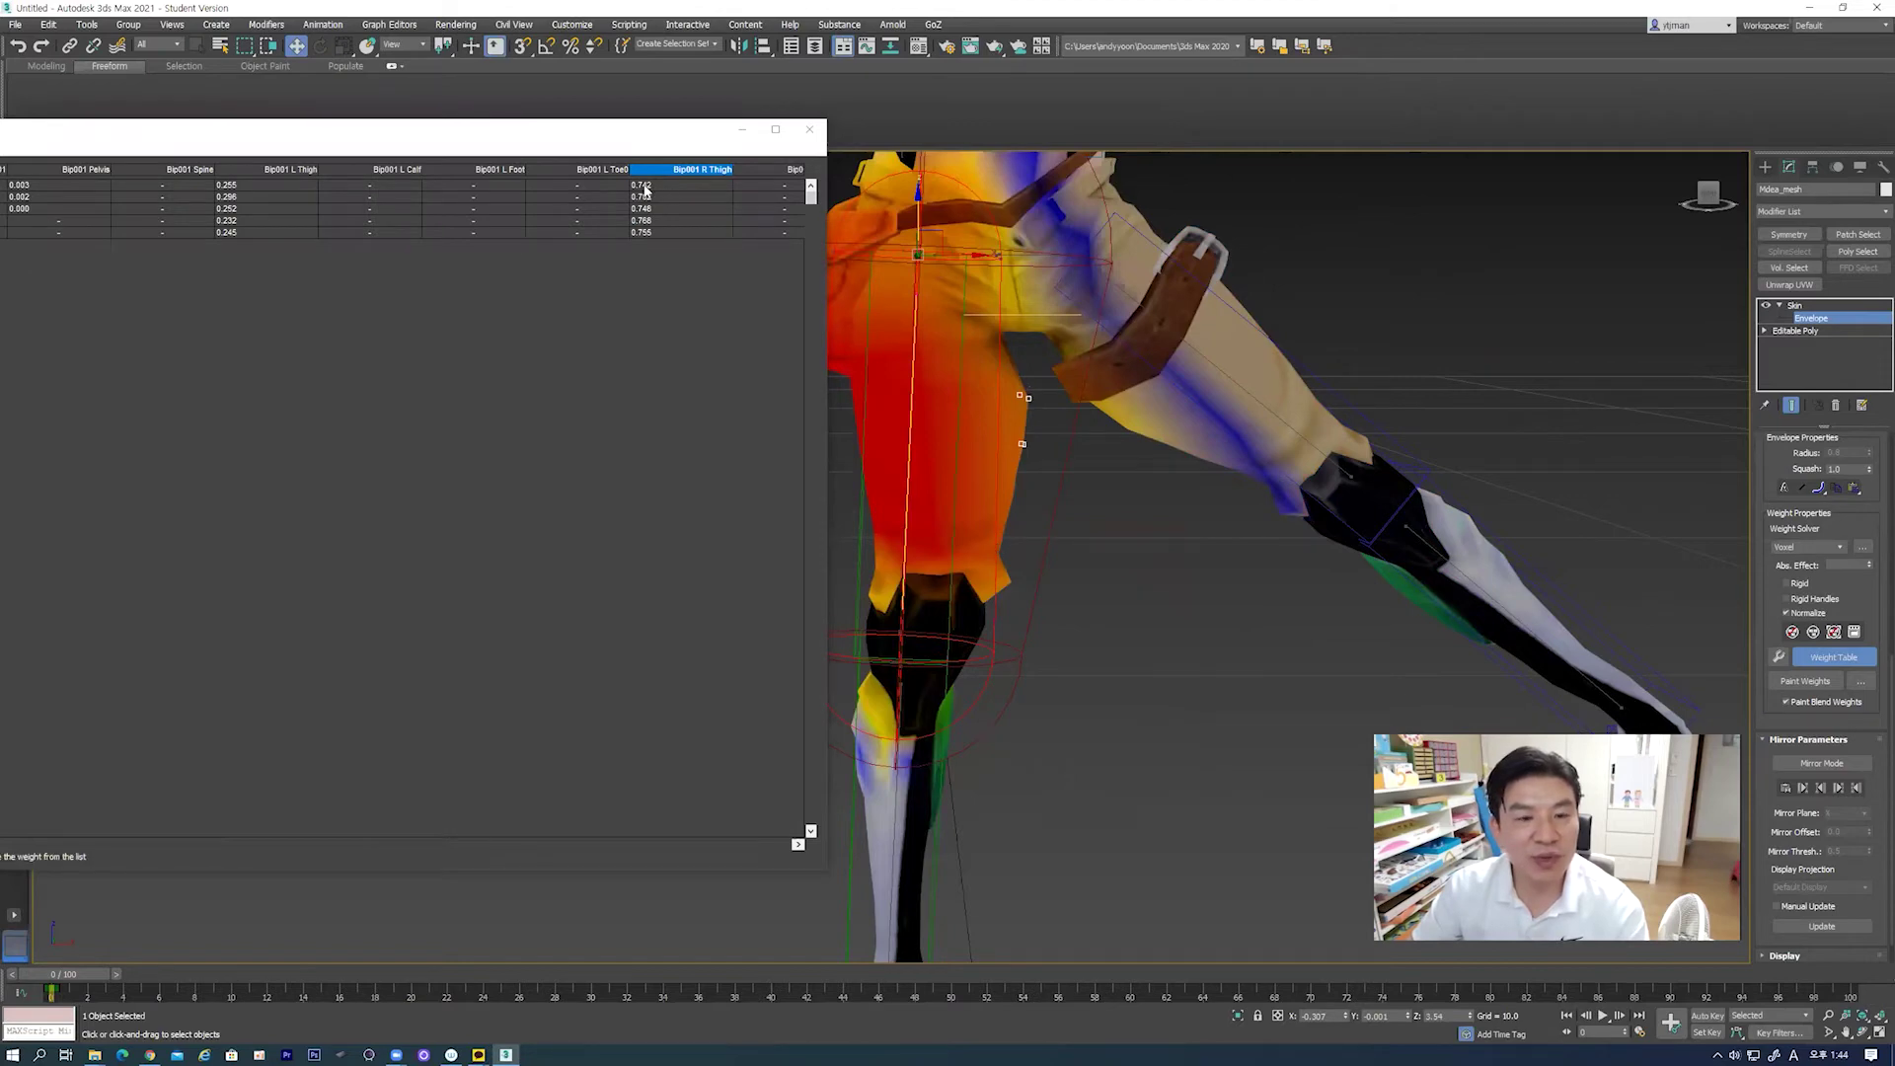
Step: Drag the first listed hip vertices' Bip001 R Thigh weights up to 1.000
{"action": "left_click_drag", "start_coordinate": [651, 190], "coordinate": [677, 188]}
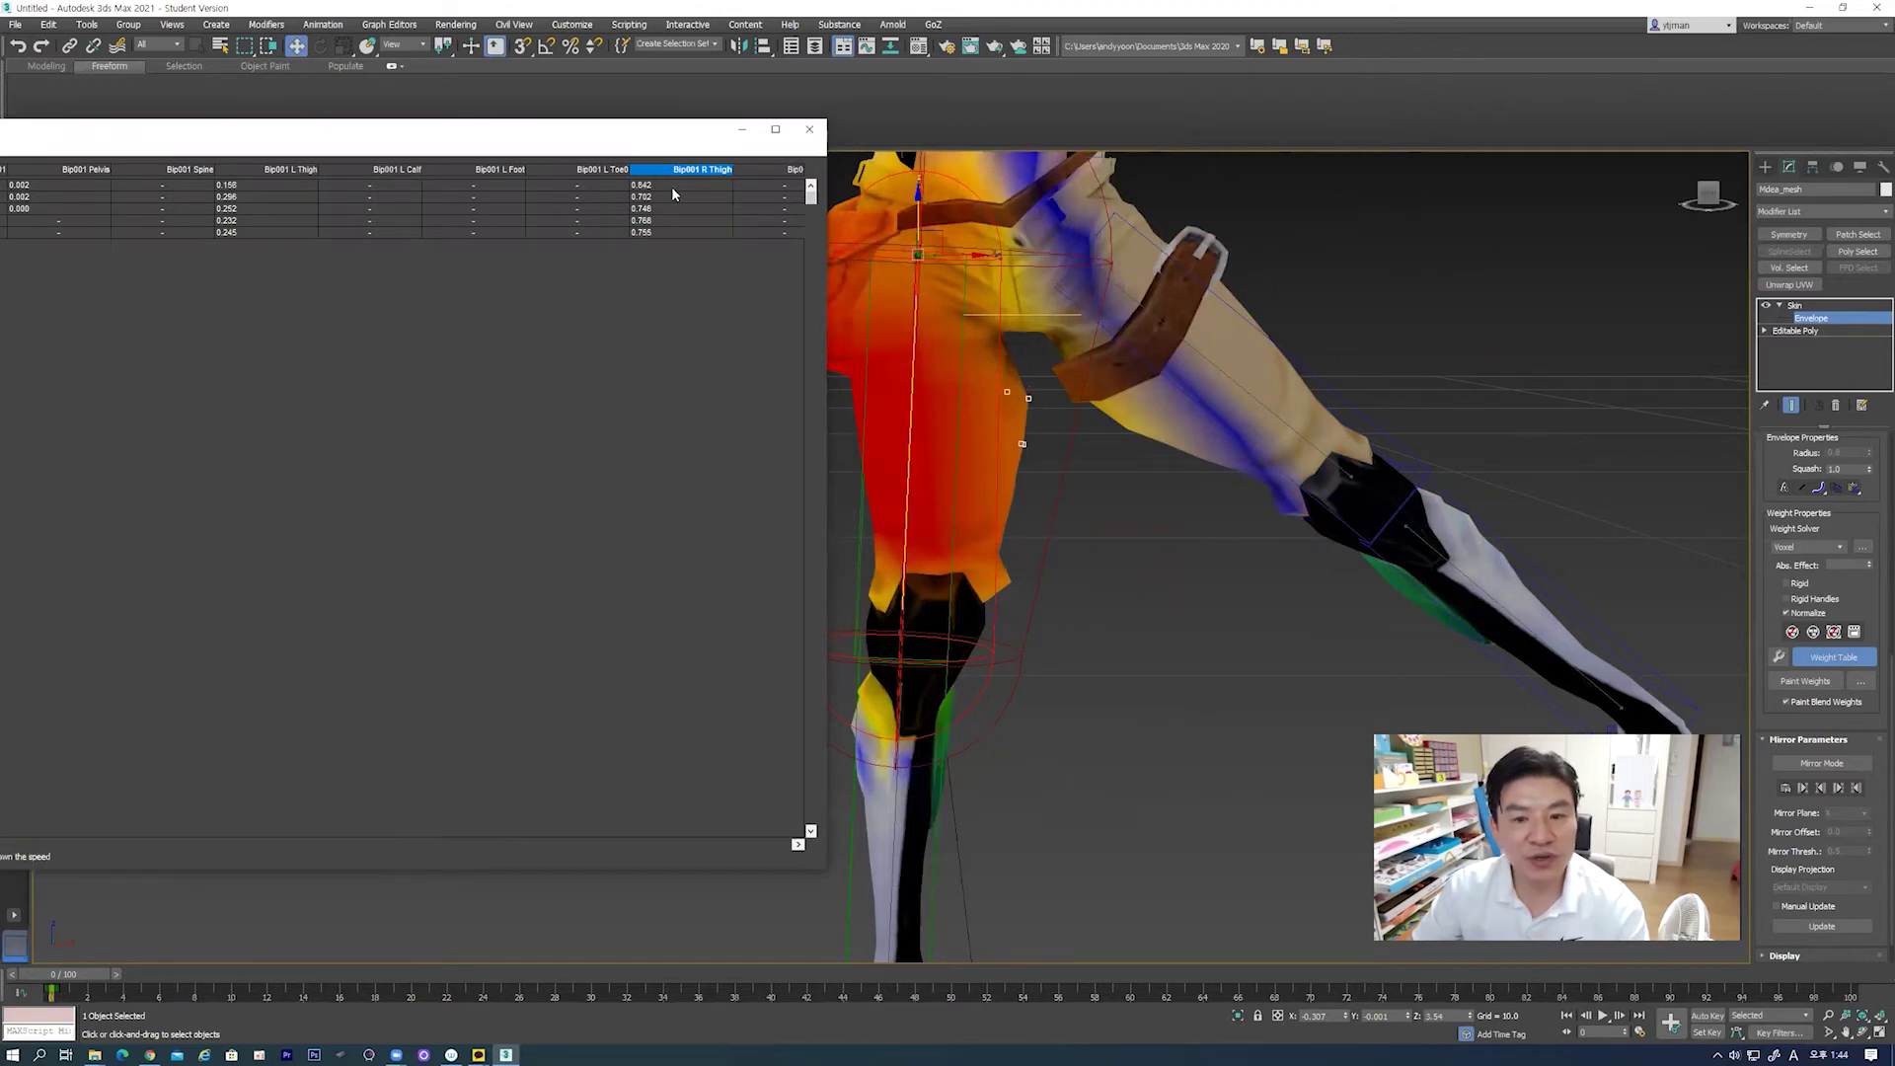
{"action": "left_click_drag", "start_coordinate": [675, 194], "coordinate": [733, 205]}
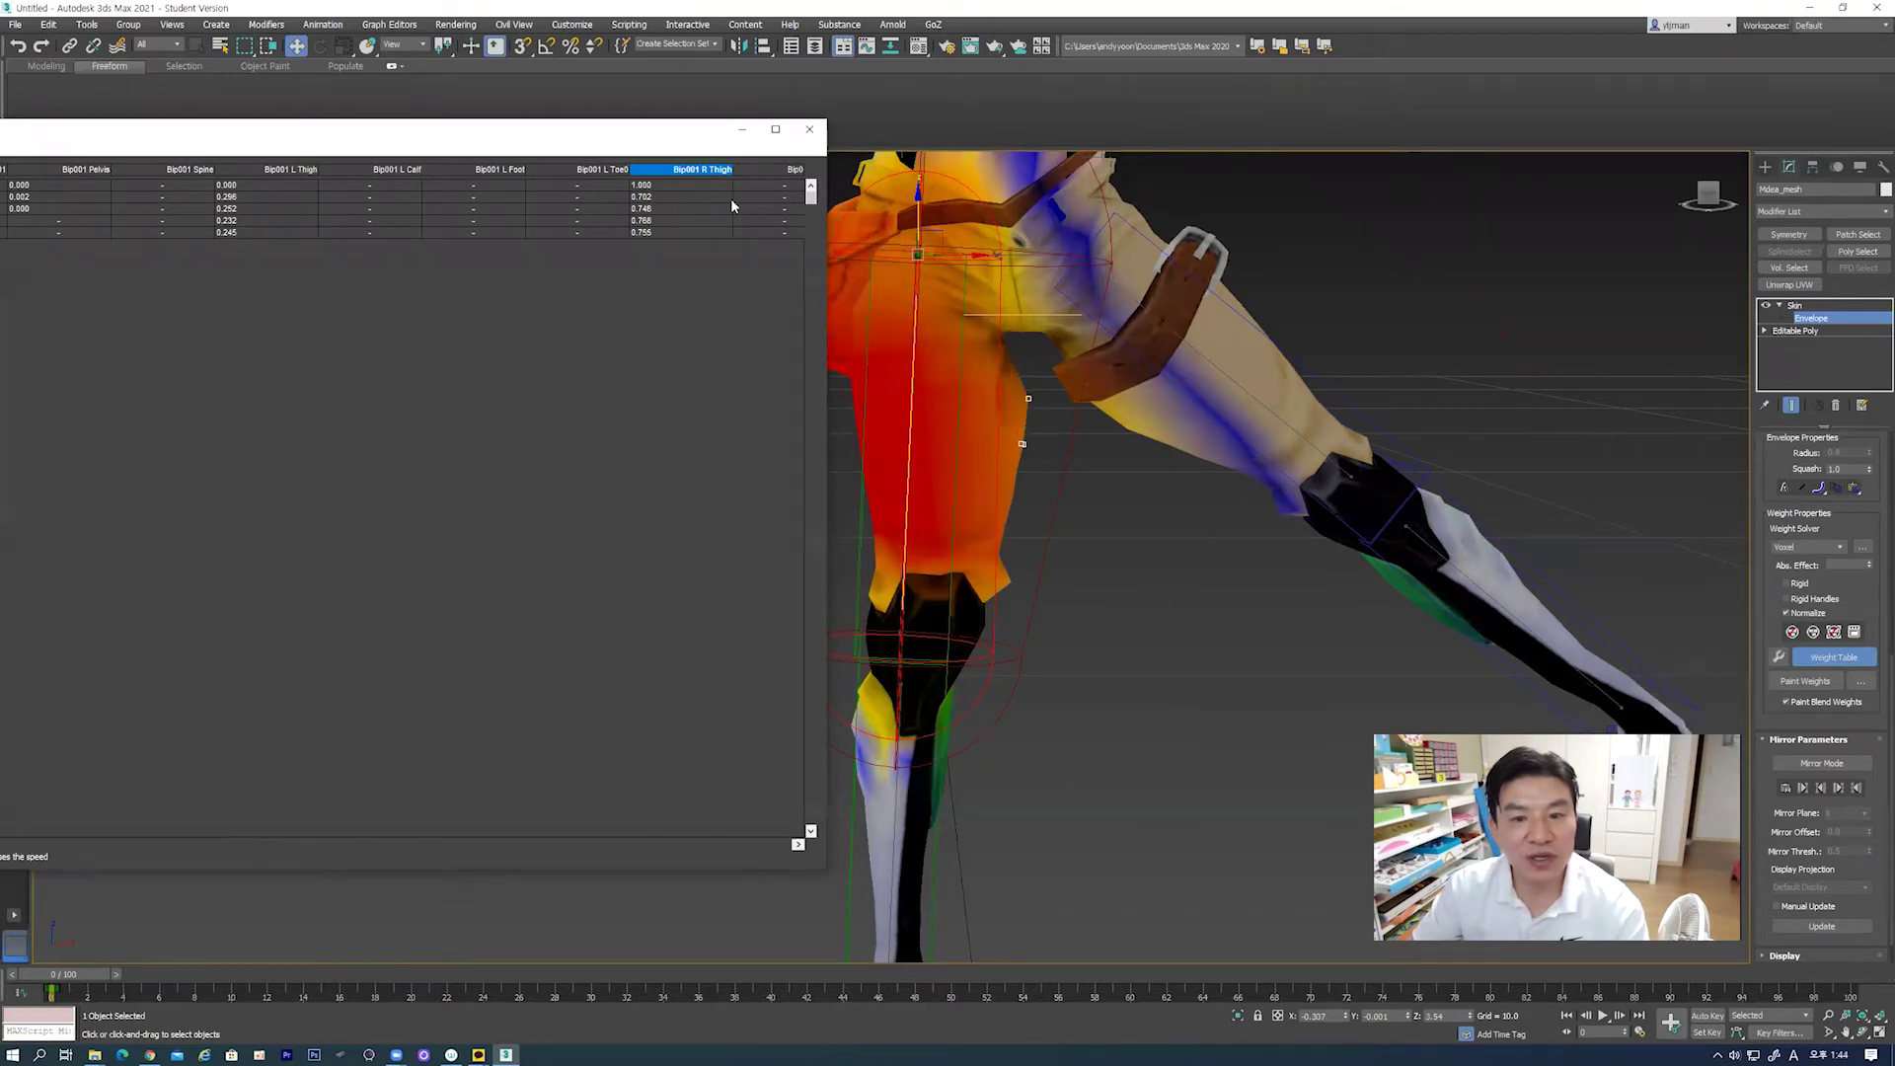
{"action": "left_click_drag", "start_coordinate": [610, 201], "coordinate": [891, 199]}
{"action": "left_click_drag", "start_coordinate": [647, 210], "coordinate": [803, 215]}
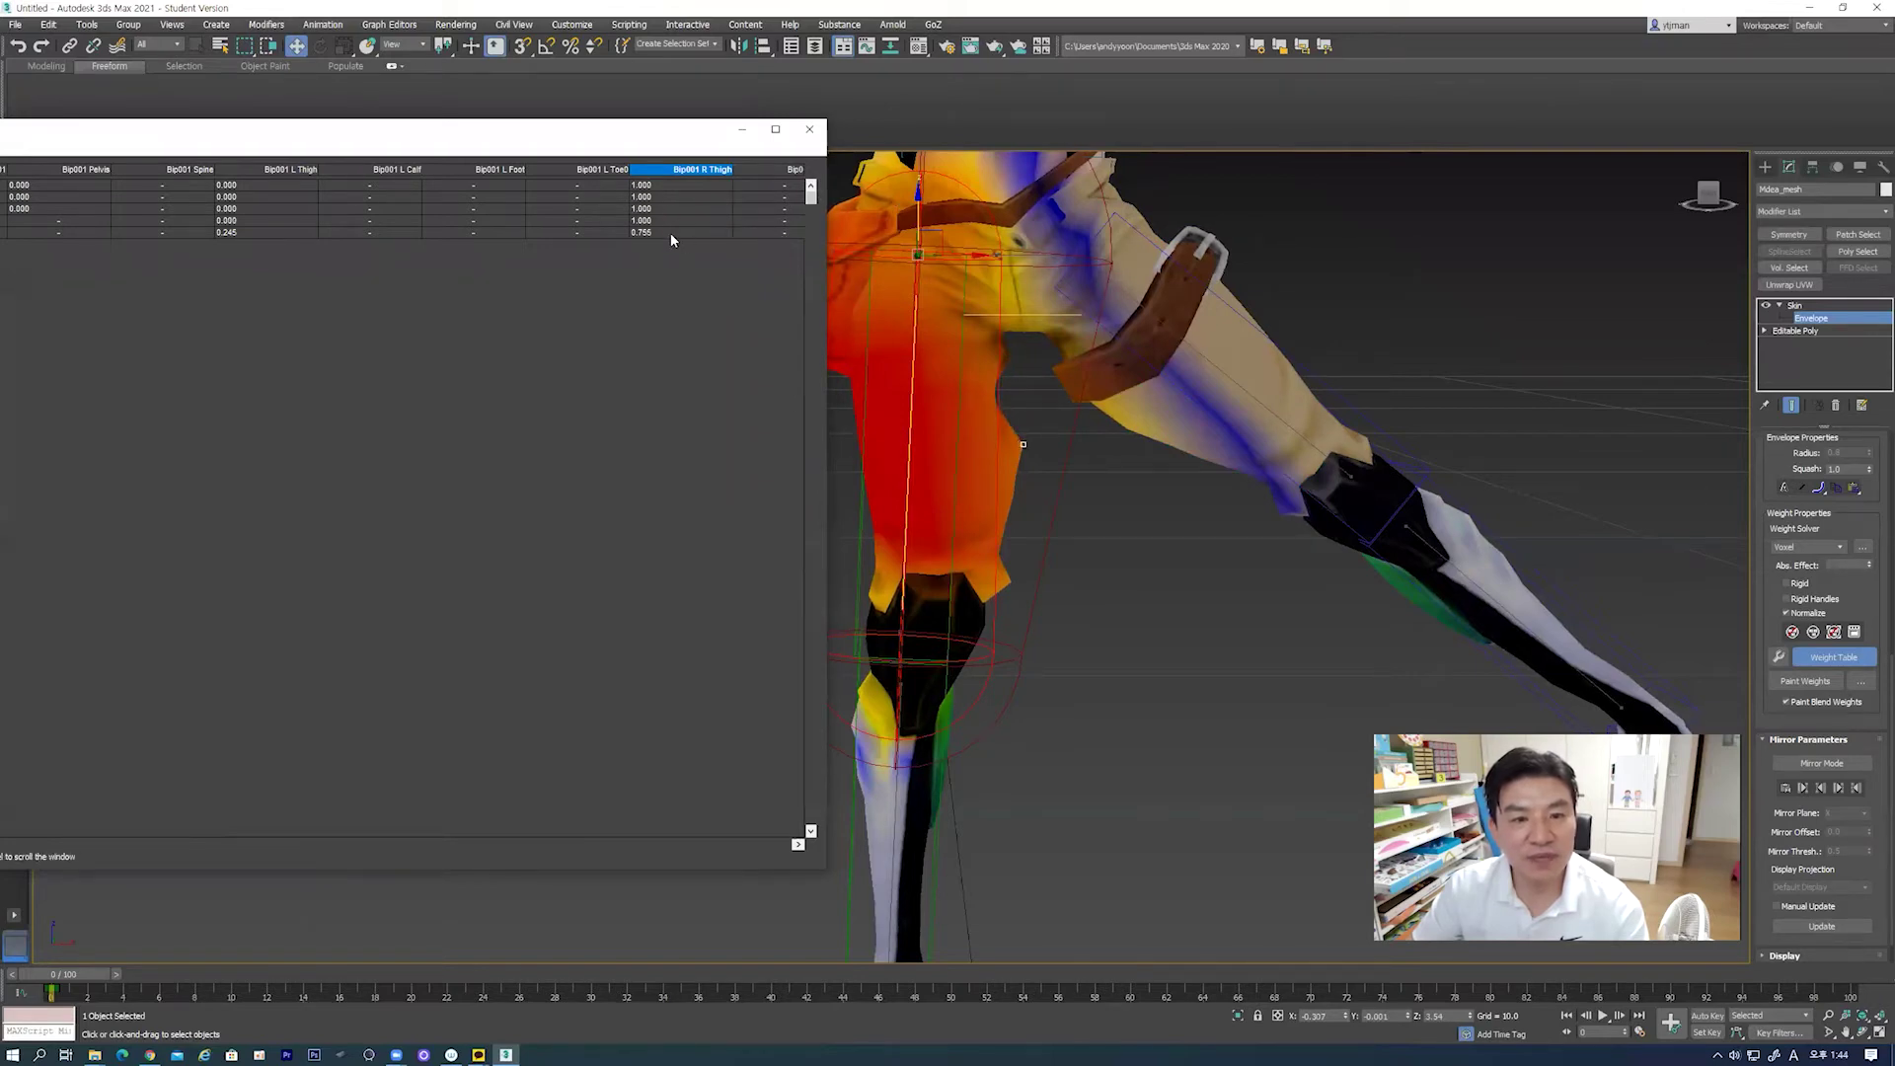
{"action": "left_click_drag", "start_coordinate": [707, 234], "coordinate": [869, 235]}
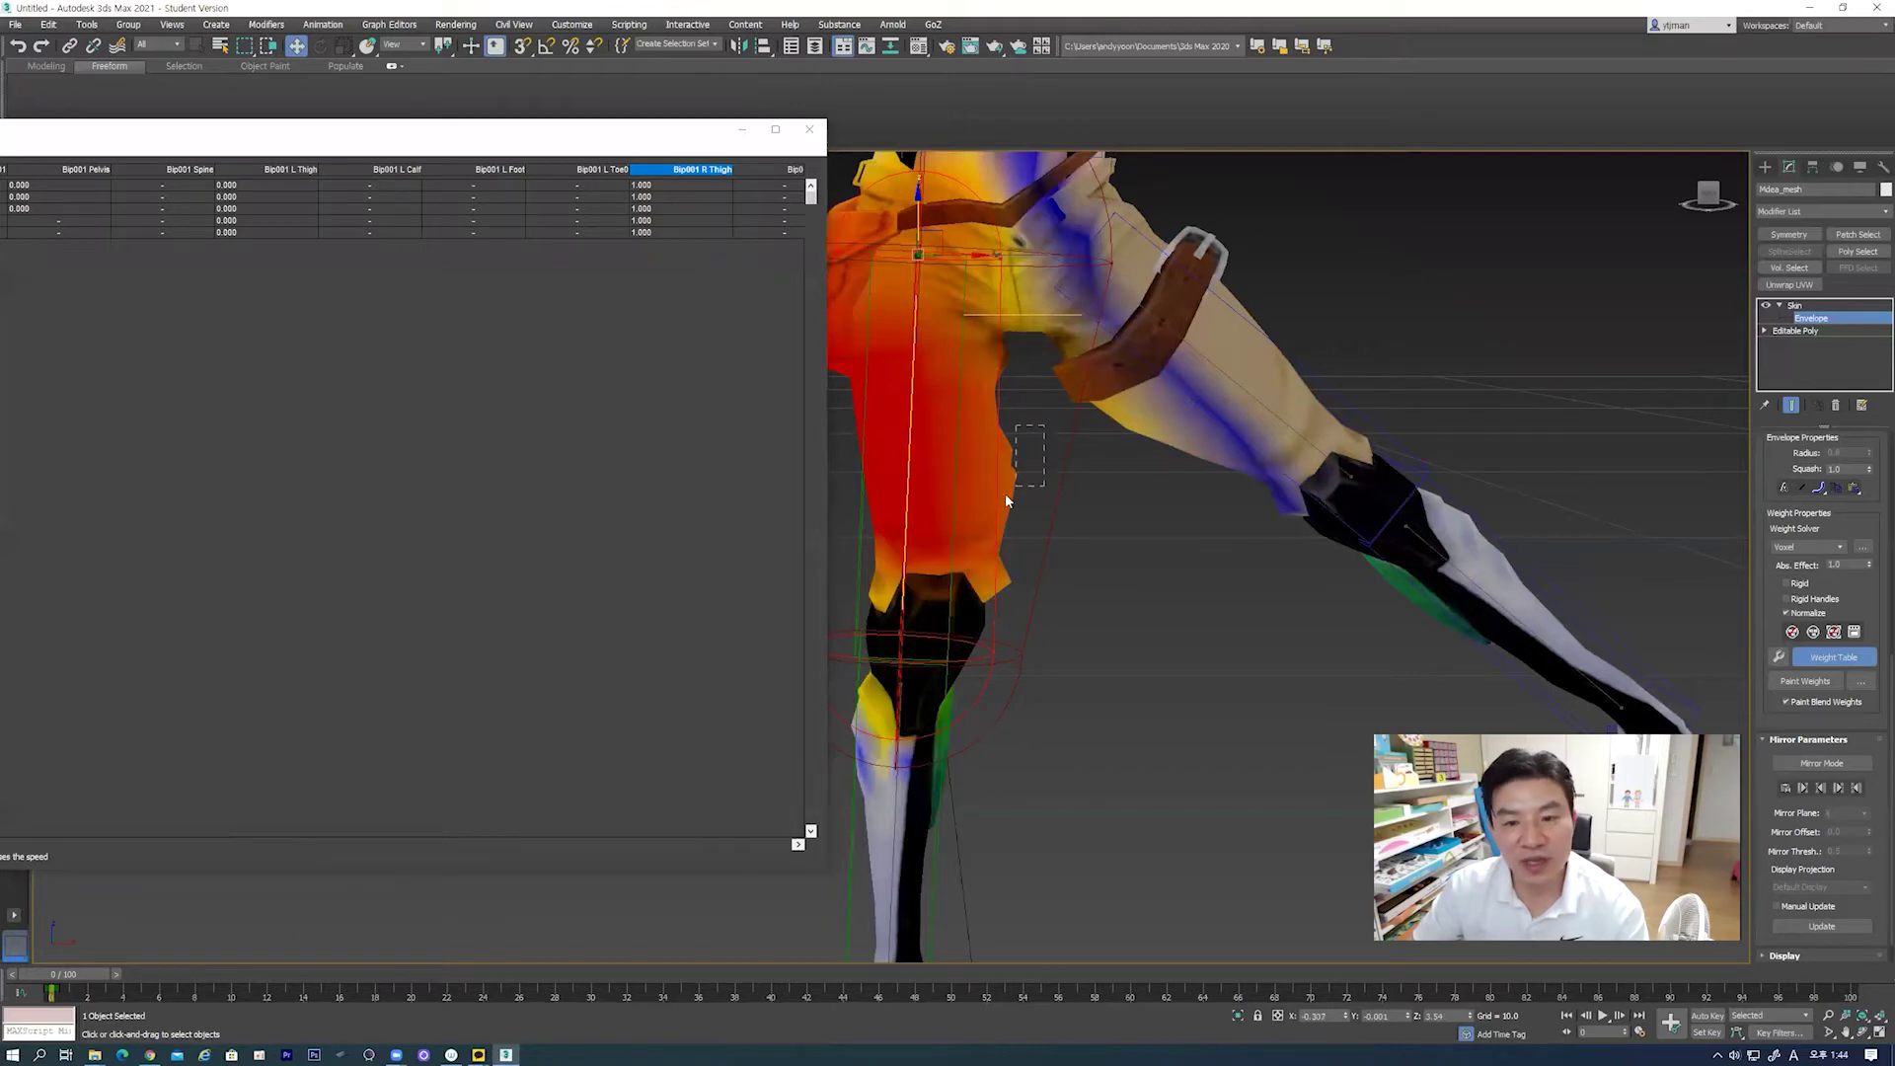
Step: Select another group of hip vertices and set each to 1.000 R Thigh
{"action": "left_click_drag", "start_coordinate": [1056, 437], "coordinate": [990, 505]}
{"action": "left_click_drag", "start_coordinate": [642, 185], "coordinate": [800, 190]}
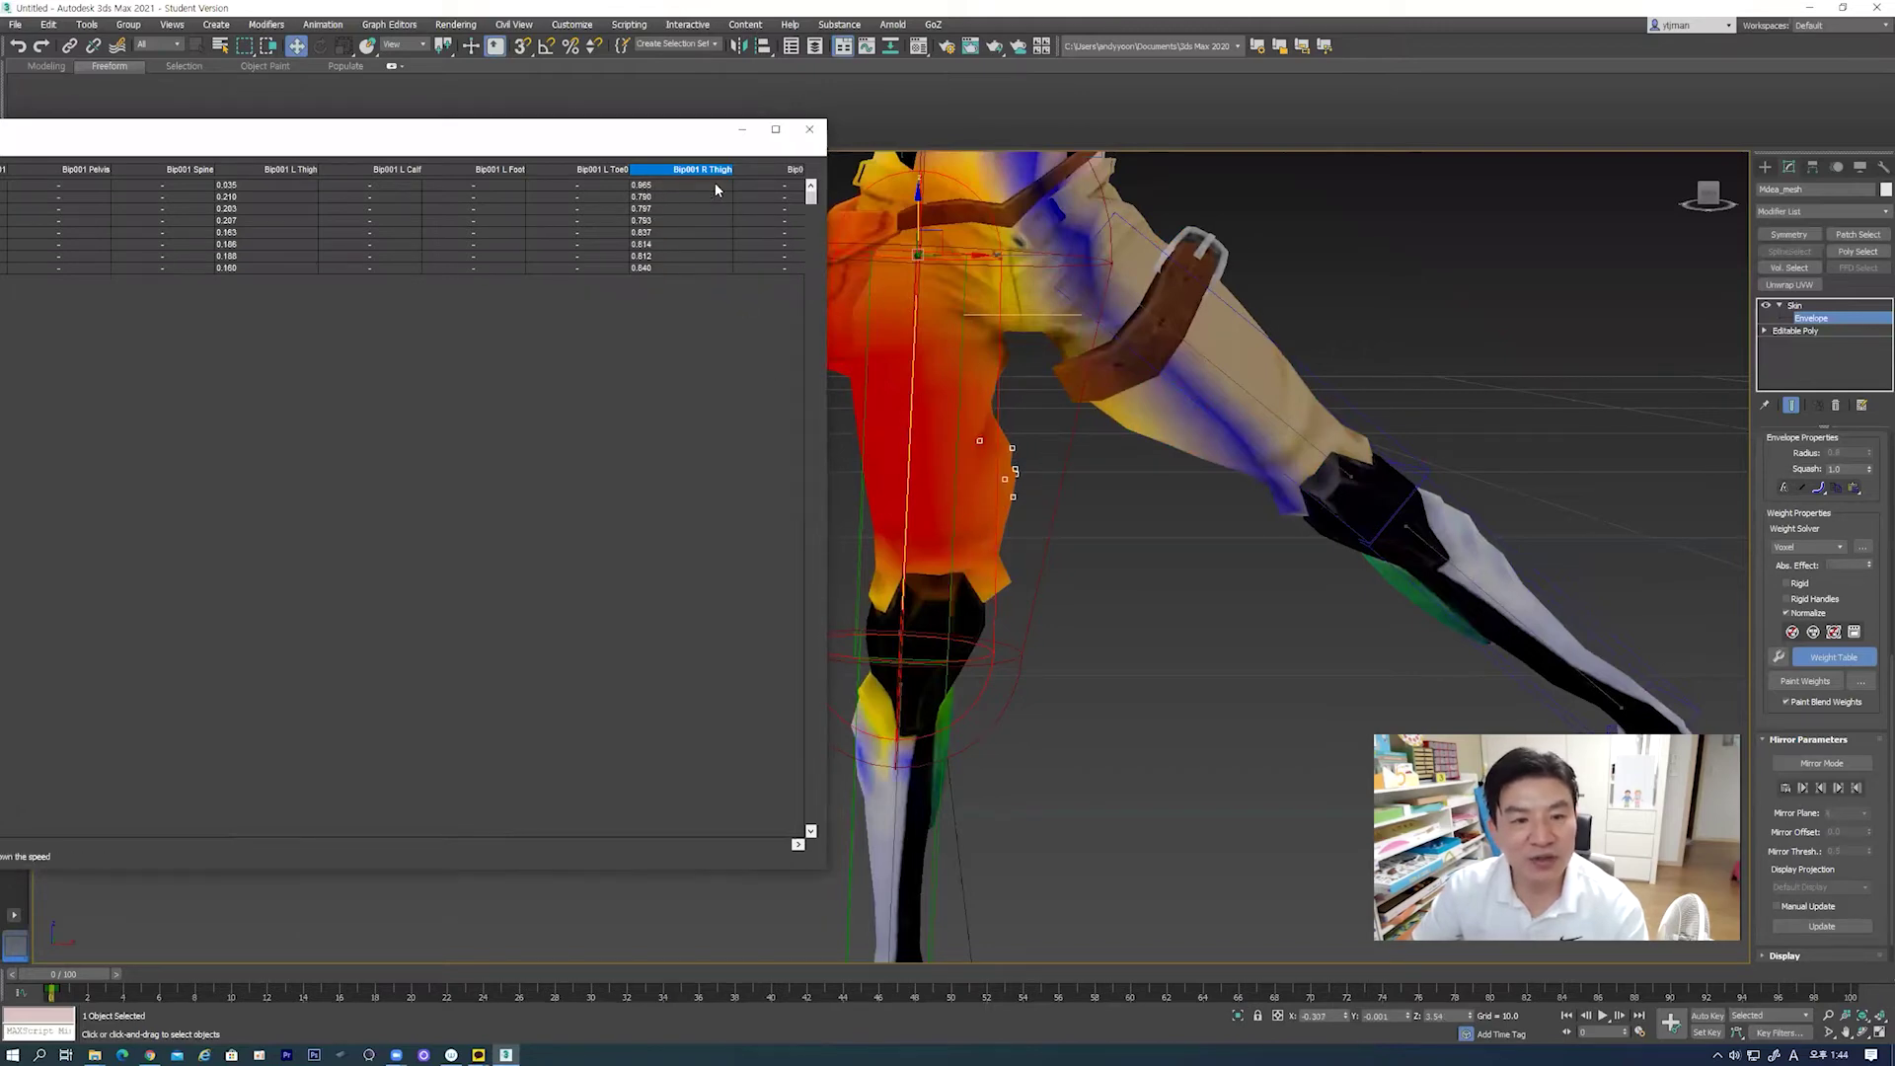
{"action": "left_click_drag", "start_coordinate": [654, 198], "coordinate": [798, 204]}
{"action": "mouse_move", "coordinate": [641, 210]}
{"action": "left_mouse_down"}
{"action": "mouse_move", "coordinate": [761, 210]}
{"action": "mouse_move", "coordinate": [735, 247]}
{"action": "mouse_move", "coordinate": [786, 261]}
{"action": "left_mouse_up"}
{"action": "left_click_drag", "start_coordinate": [665, 271], "coordinate": [902, 271]}
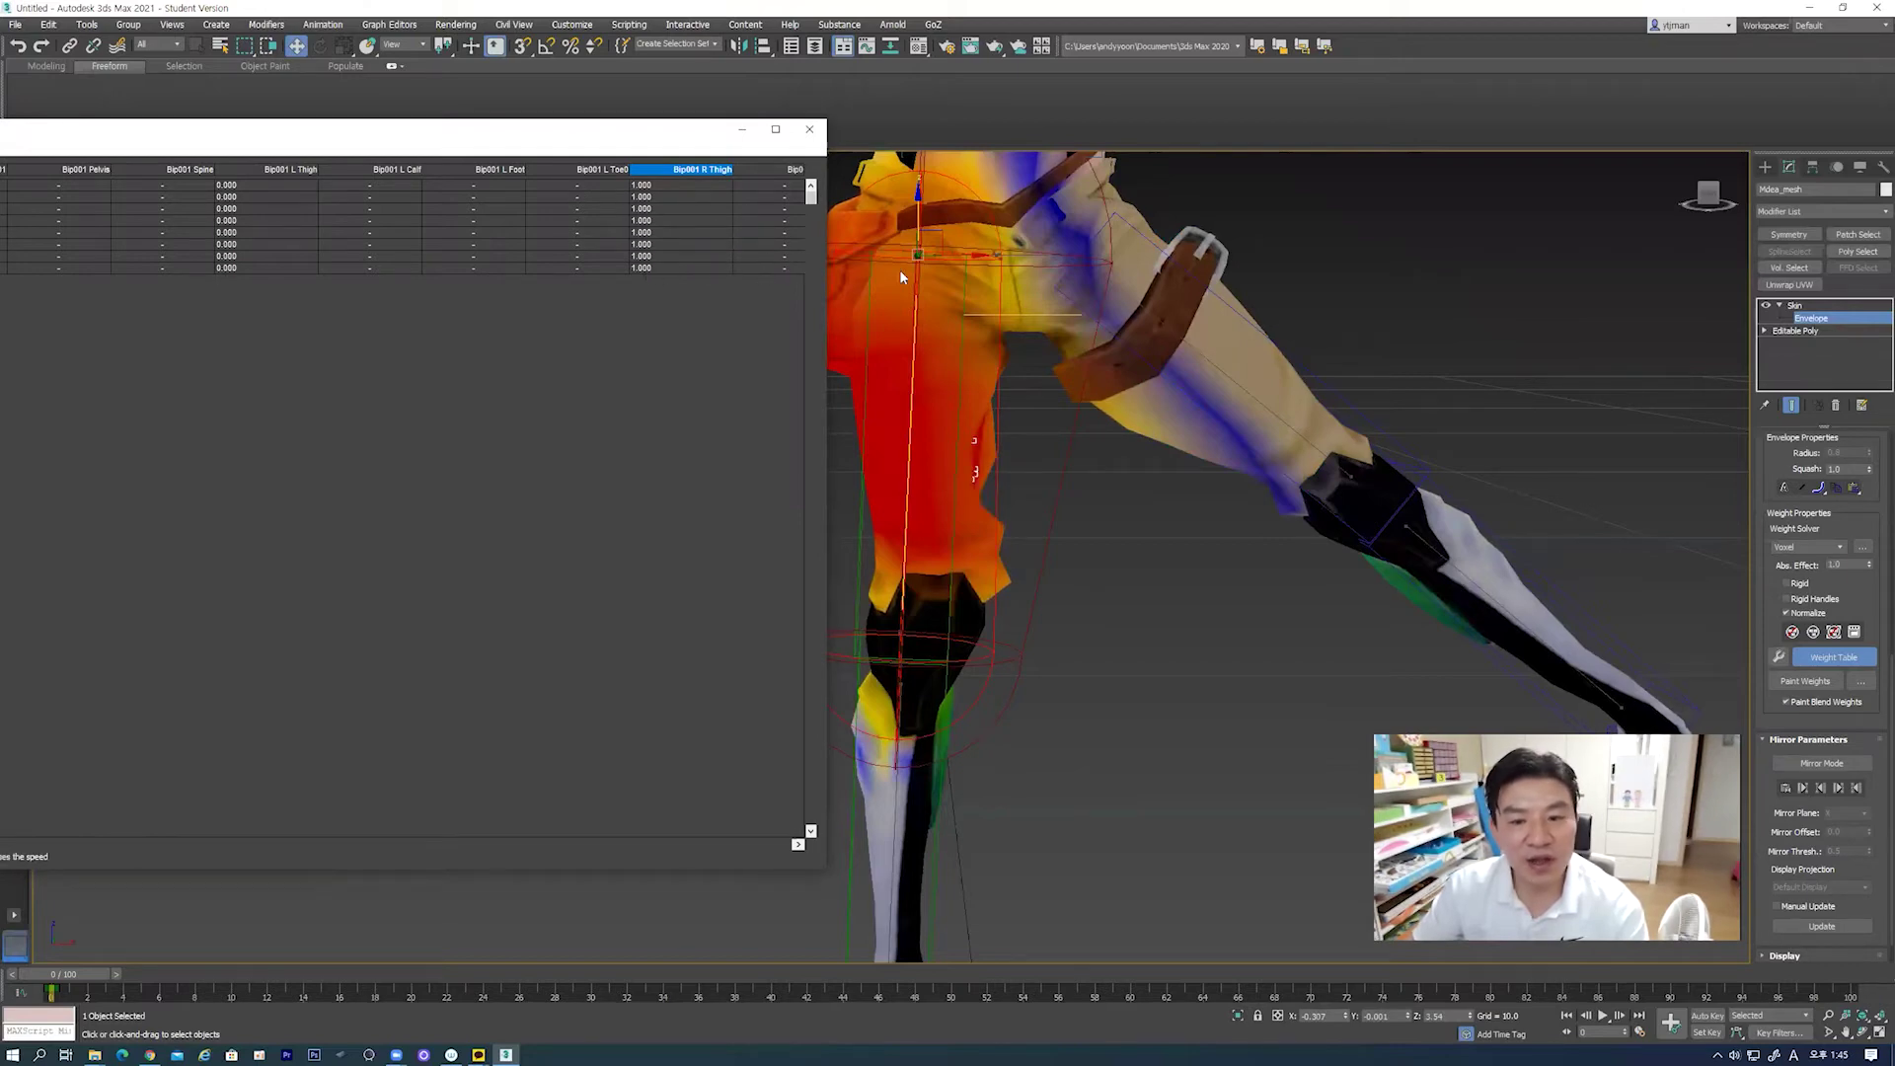
{"action": "left_click", "coordinate": [996, 456]}
{"action": "left_click_drag", "start_coordinate": [648, 191], "coordinate": [941, 238]}
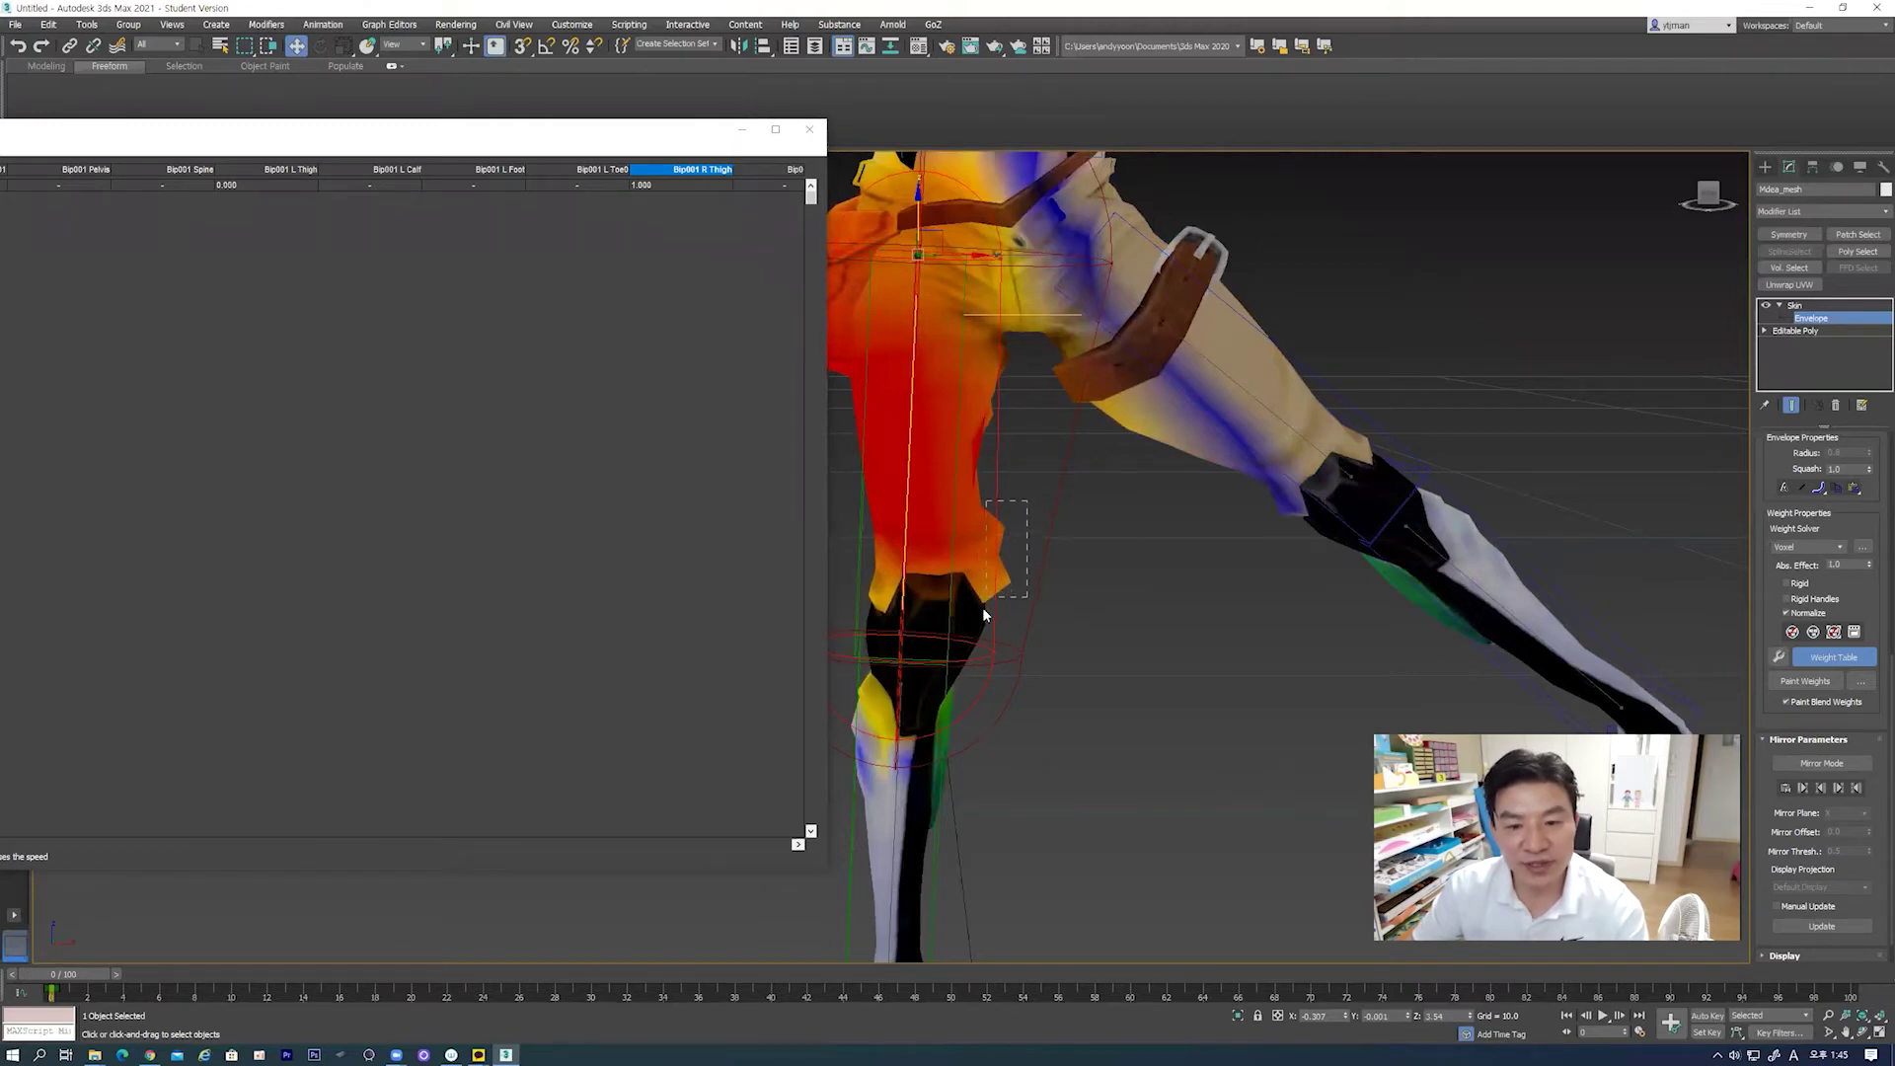
Step: Select six lower-thigh vertices and set them fully to R Thigh, with Spine at 0
{"action": "left_click_drag", "start_coordinate": [1027, 500], "coordinate": [984, 614]}
{"action": "left_click_drag", "start_coordinate": [648, 186], "coordinate": [795, 194]}
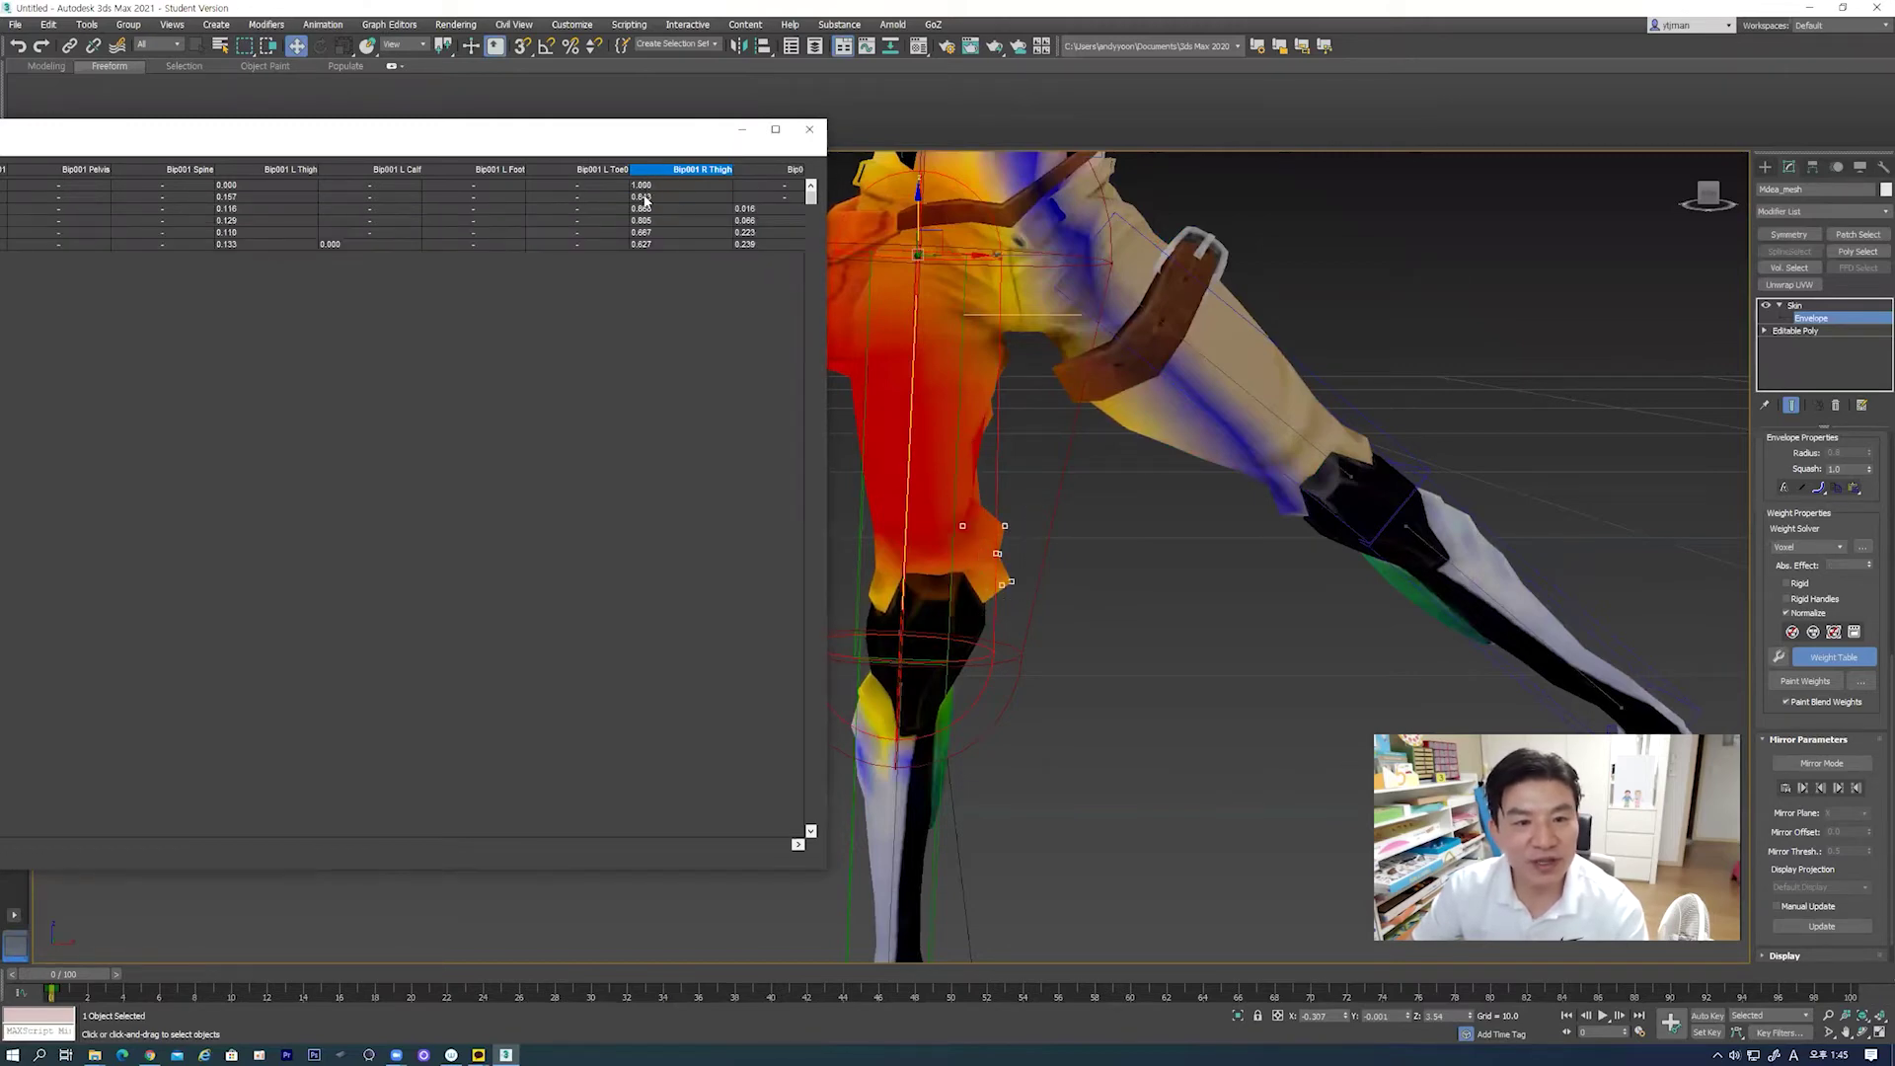
{"action": "left_click_drag", "start_coordinate": [652, 211], "coordinate": [789, 214]}
{"action": "left_click_drag", "start_coordinate": [645, 221], "coordinate": [761, 233]}
{"action": "left_click_drag", "start_coordinate": [647, 244], "coordinate": [760, 245]}
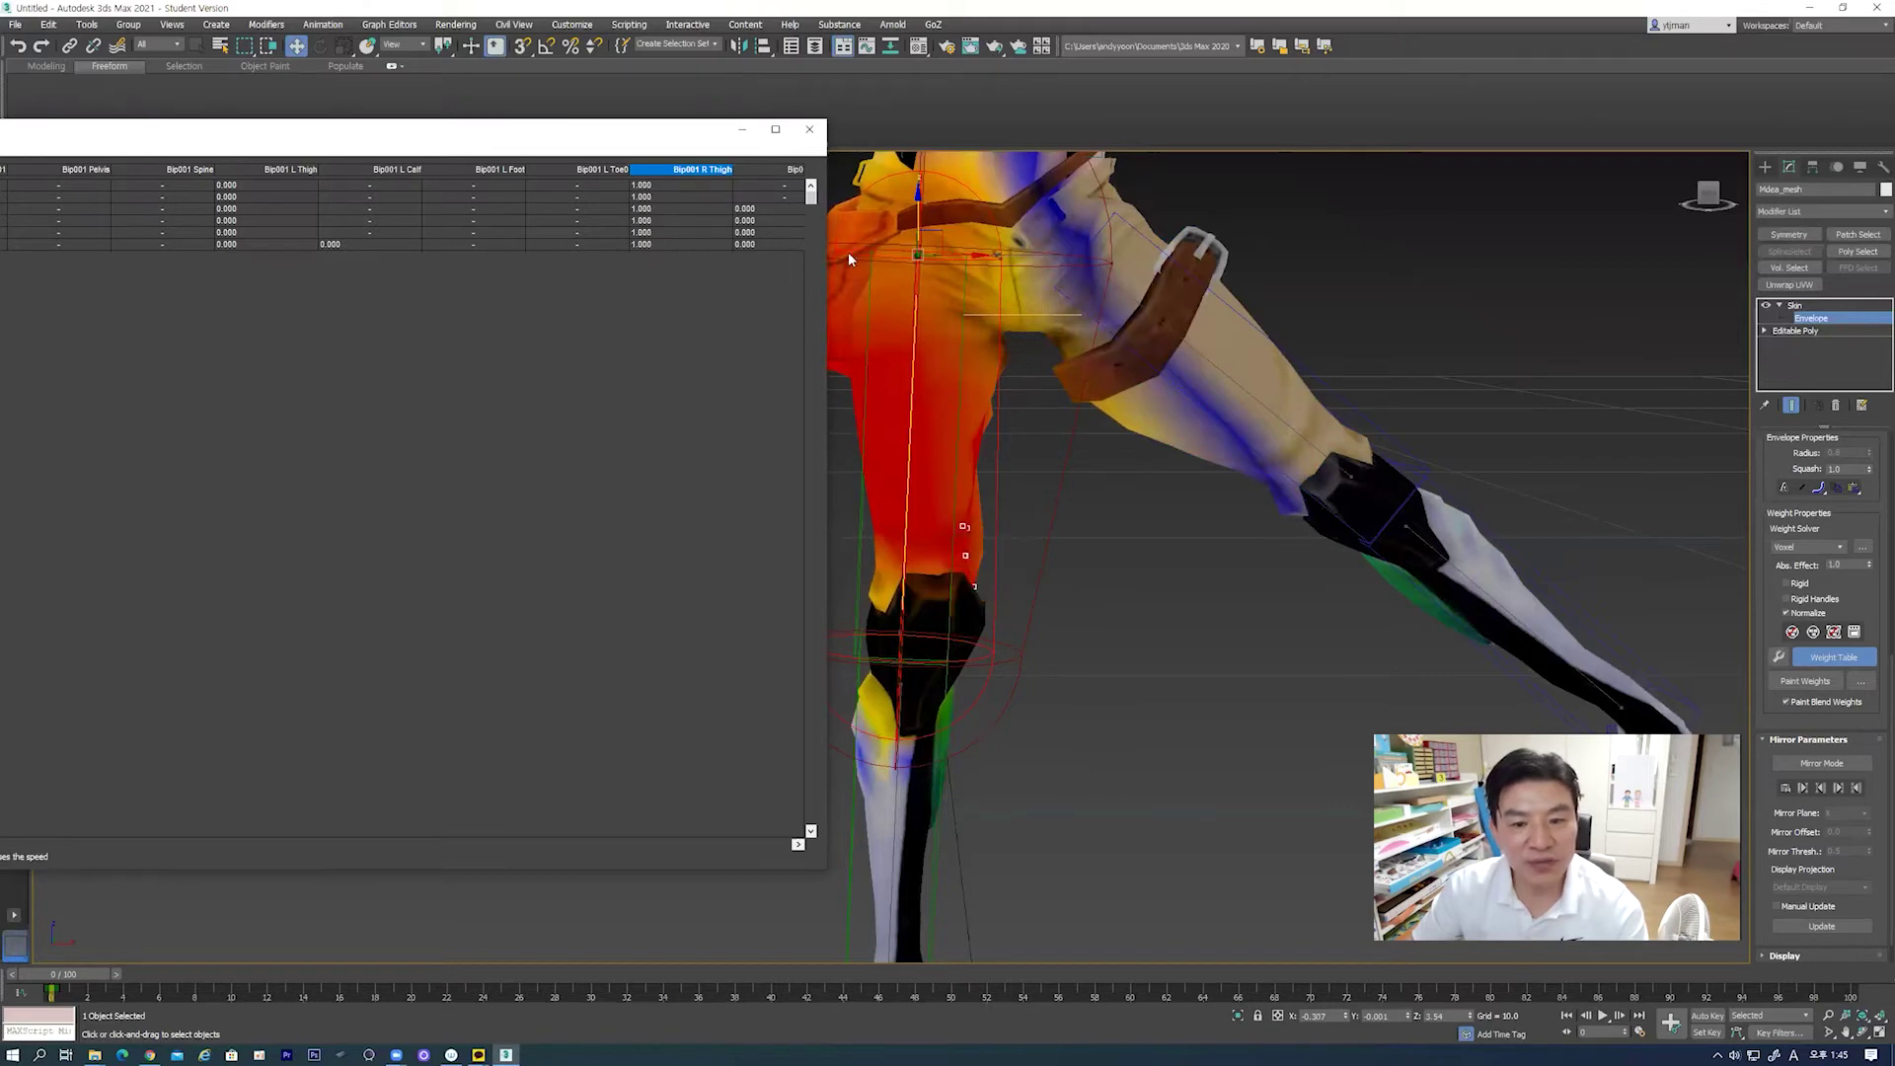
{"action": "mouse_move", "coordinate": [987, 523]}
{"action": "middle_mouse_down", "text": "alt"}
{"action": "mouse_move", "coordinate": [909, 522]}
{"action": "mouse_move", "coordinate": [997, 395]}
{"action": "middle_mouse_up", "text": "alt"}
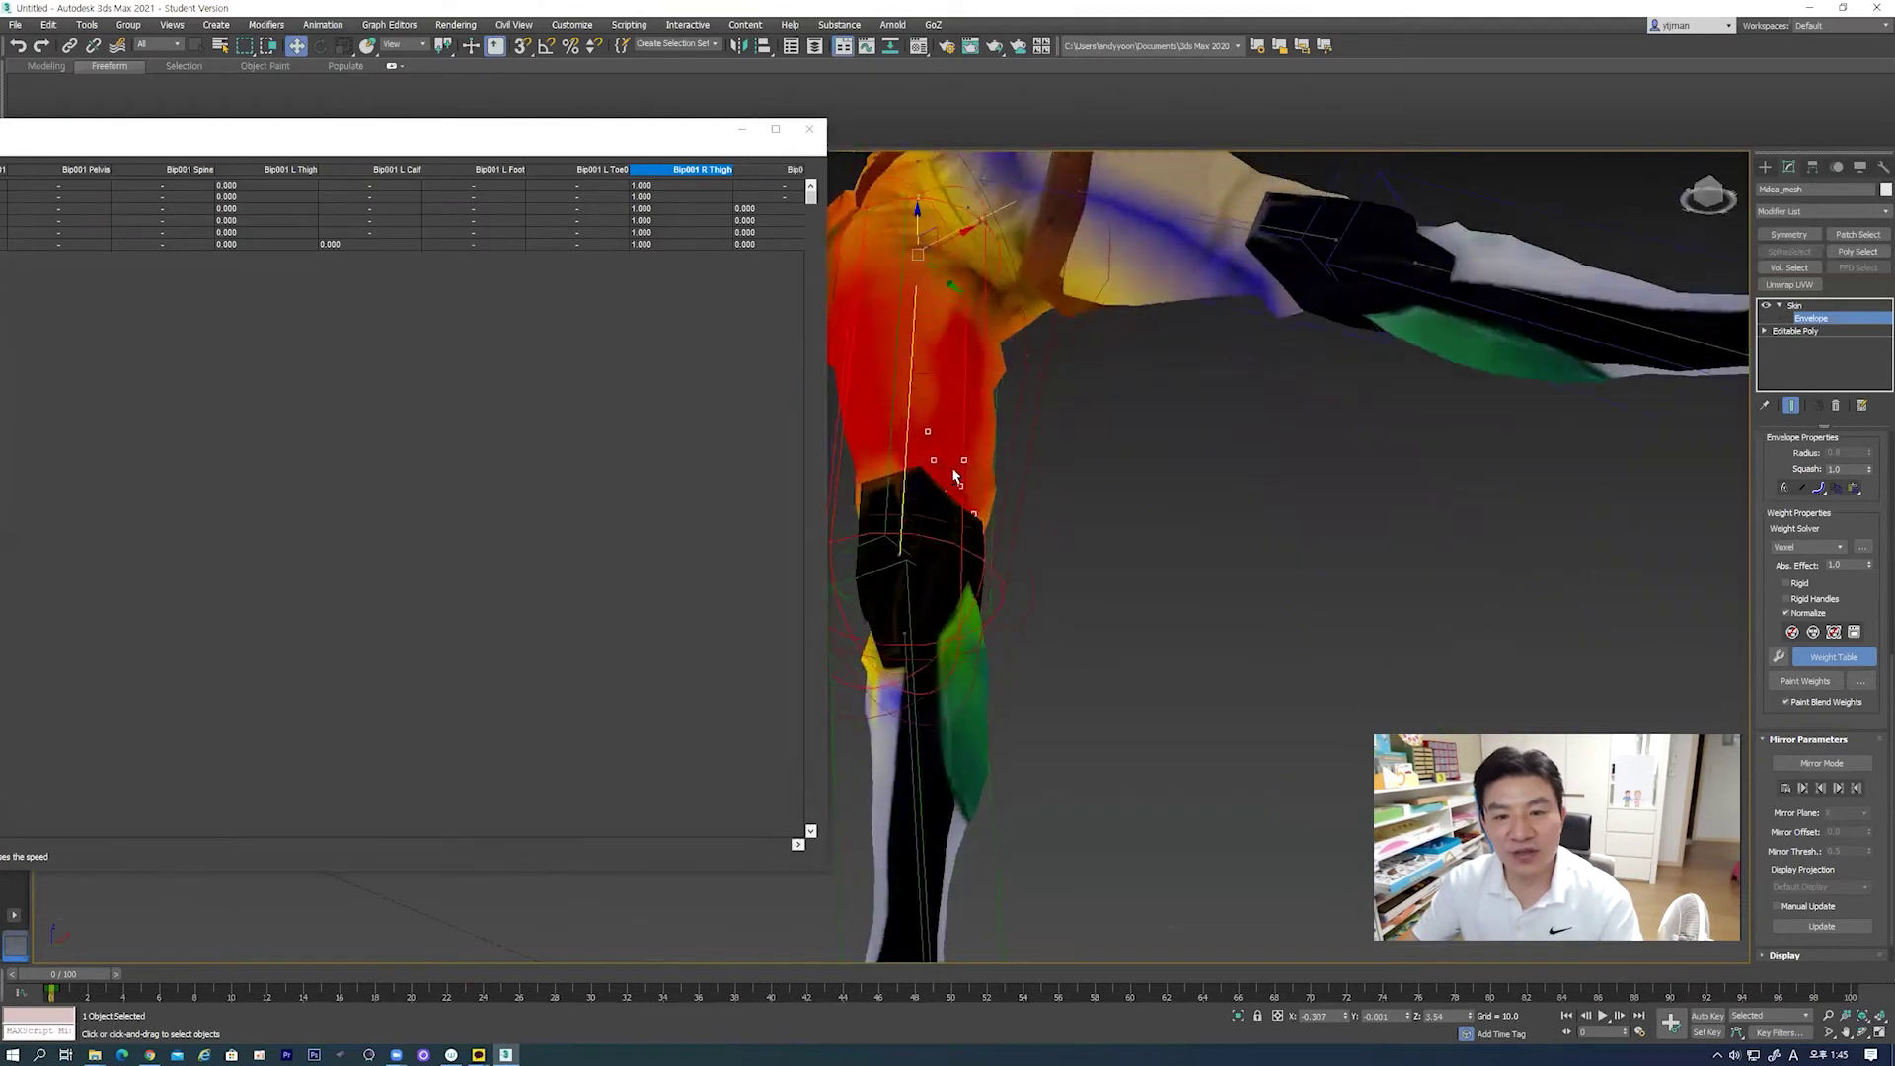
Step: Give individually selected thigh vertices full 1.000 Bip001 R Thigh weight
{"action": "left_click", "coordinate": [1005, 376]}
{"action": "left_click_drag", "start_coordinate": [660, 184], "coordinate": [761, 183]}
{"action": "mouse_move", "coordinate": [926, 183]}
{"action": "middle_mouse_down", "text": "alt"}
{"action": "mouse_move", "coordinate": [1037, 452]}
{"action": "mouse_move", "coordinate": [859, 542]}
{"action": "middle_mouse_up", "text": "alt"}
{"action": "mouse_move", "coordinate": [859, 542]}
{"action": "middle_mouse_down", "text": "alt"}
{"action": "mouse_move", "coordinate": [935, 507]}
{"action": "mouse_move", "coordinate": [916, 528]}
{"action": "middle_mouse_up", "text": "alt"}
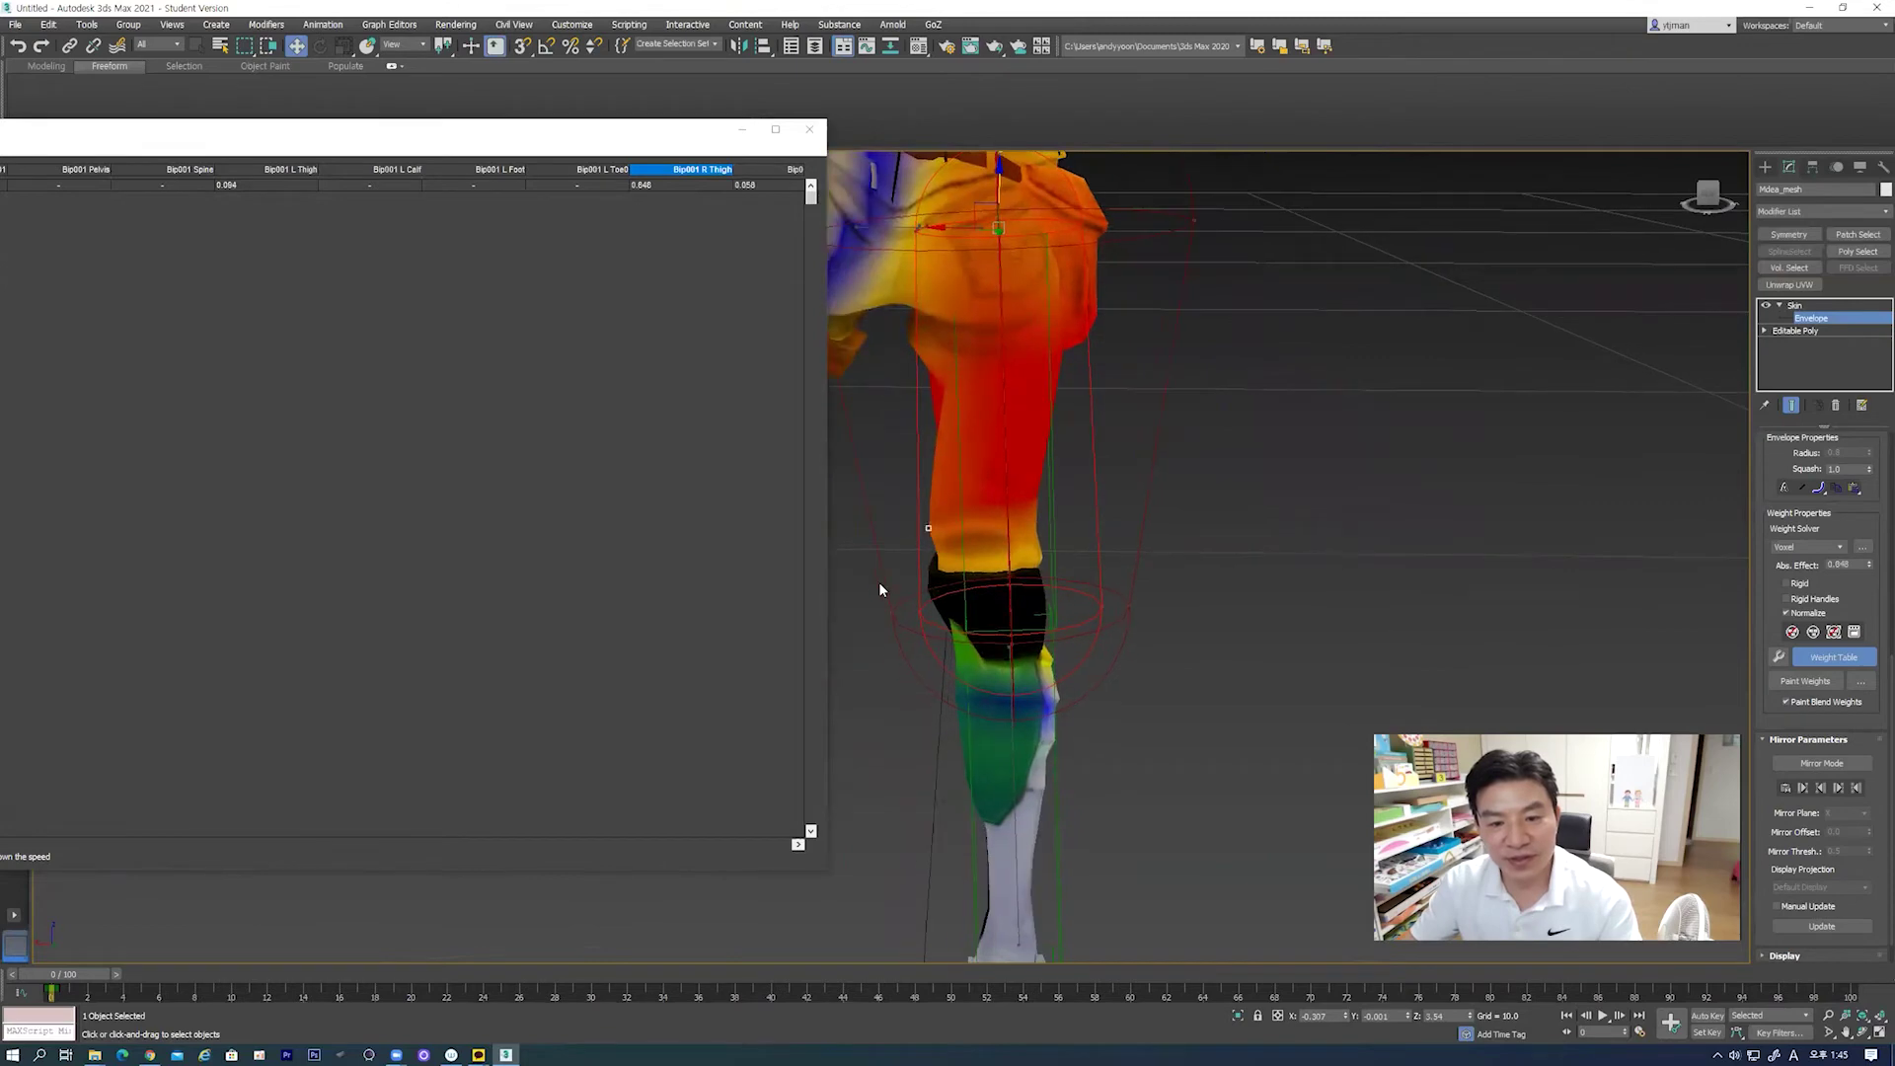
{"action": "left_click_drag", "start_coordinate": [656, 188], "coordinate": [761, 192]}
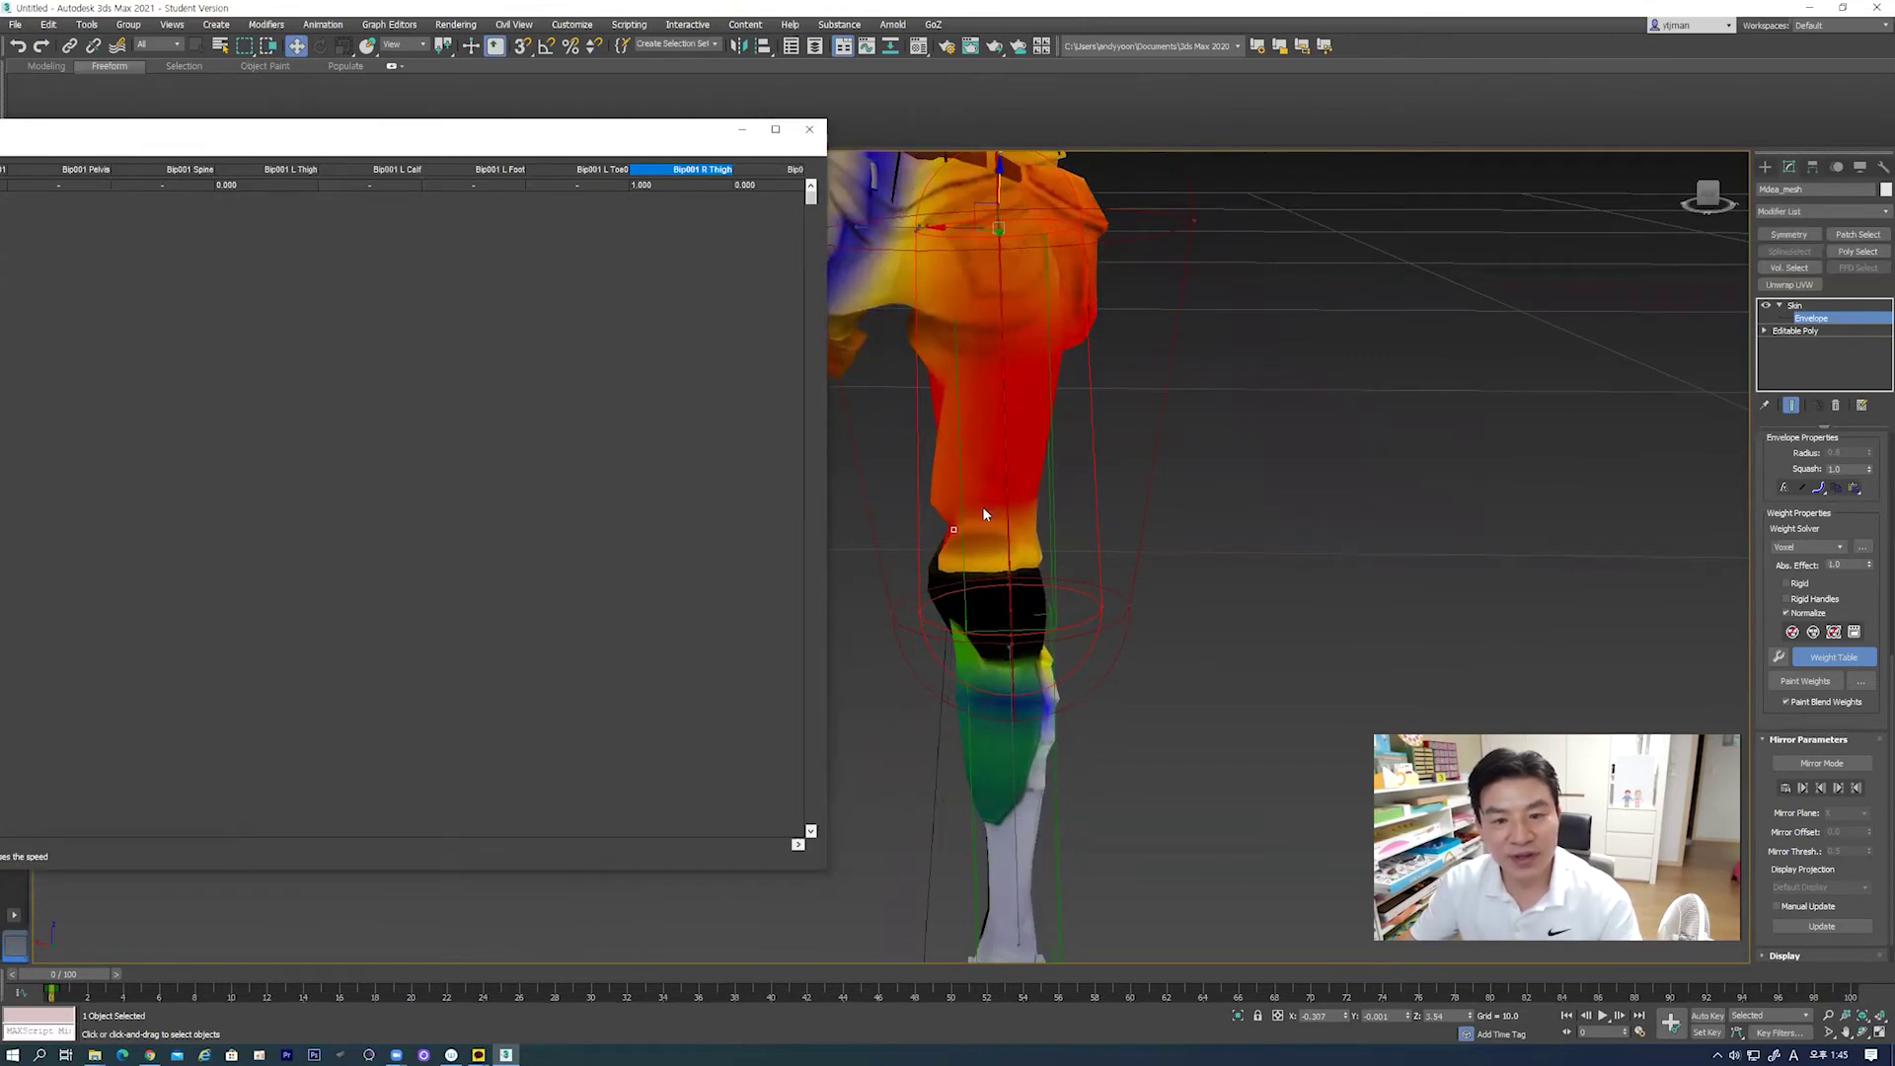
{"action": "left_click_drag", "start_coordinate": [654, 186], "coordinate": [697, 187]}
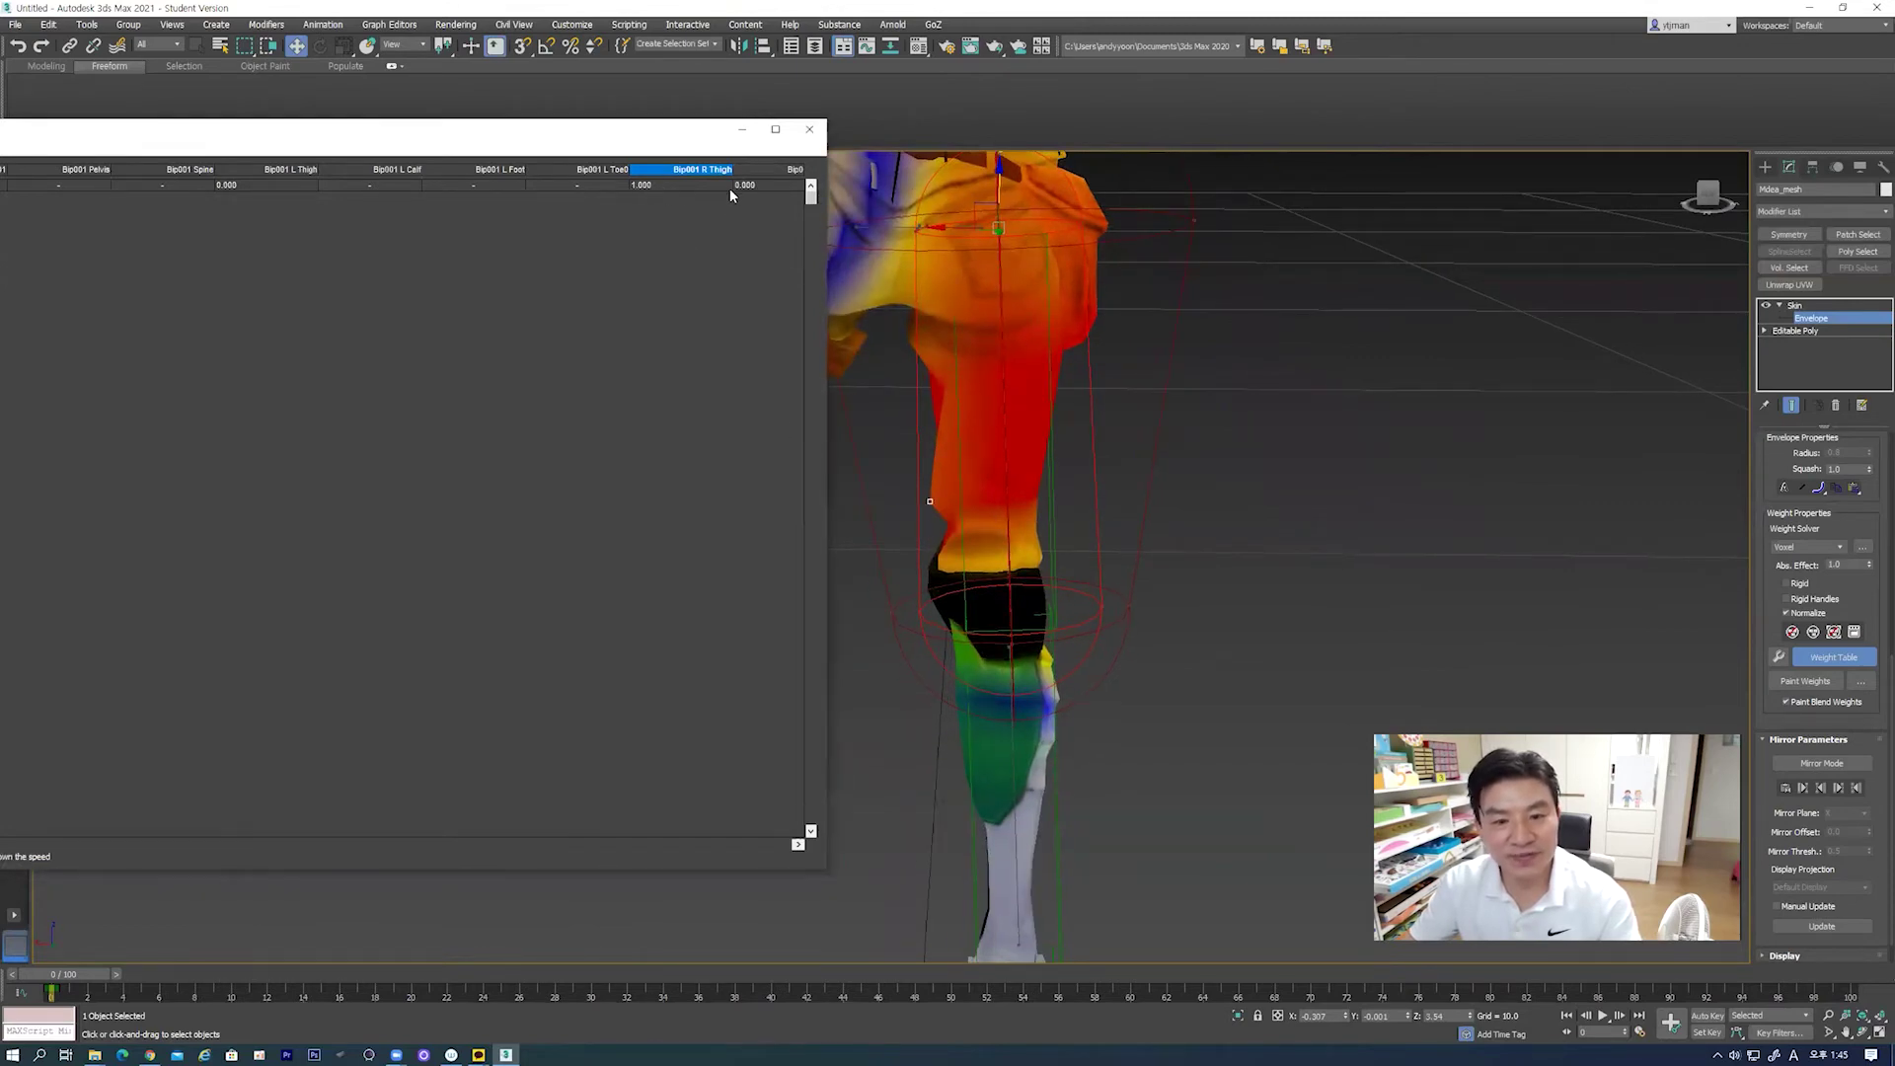
{"action": "left_click", "coordinate": [934, 473]}
{"action": "left_click_drag", "start_coordinate": [652, 193], "coordinate": [962, 206]}
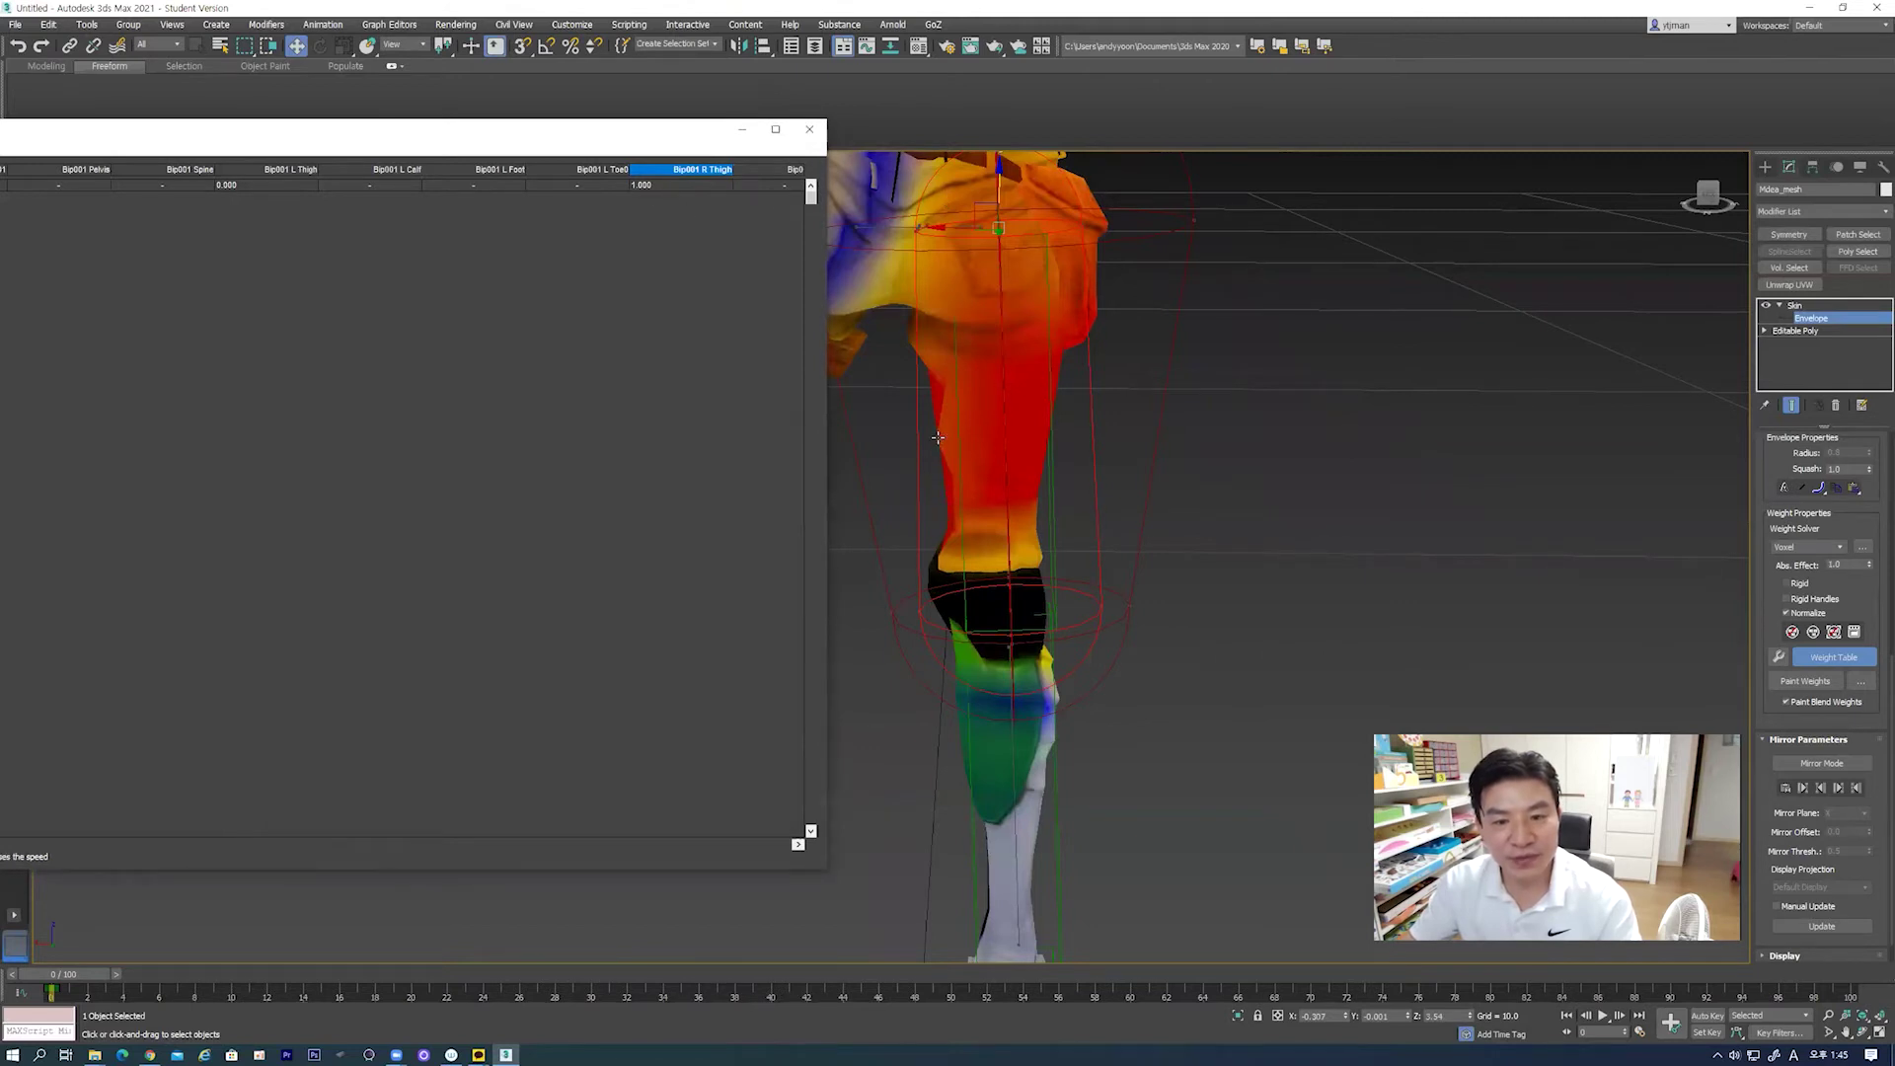
{"action": "left_click_drag", "start_coordinate": [644, 186], "coordinate": [786, 191]}
Step: Select a column of side-thigh vertices and set them all to 1.000 R Thigh
{"action": "mouse_move", "coordinate": [1002, 503]}
{"action": "middle_mouse_down", "text": "alt"}
{"action": "mouse_move", "coordinate": [957, 496]}
{"action": "mouse_move", "coordinate": [917, 389]}
{"action": "middle_mouse_up", "text": "alt"}
{"action": "left_click_drag", "start_coordinate": [955, 508], "coordinate": [956, 508]}
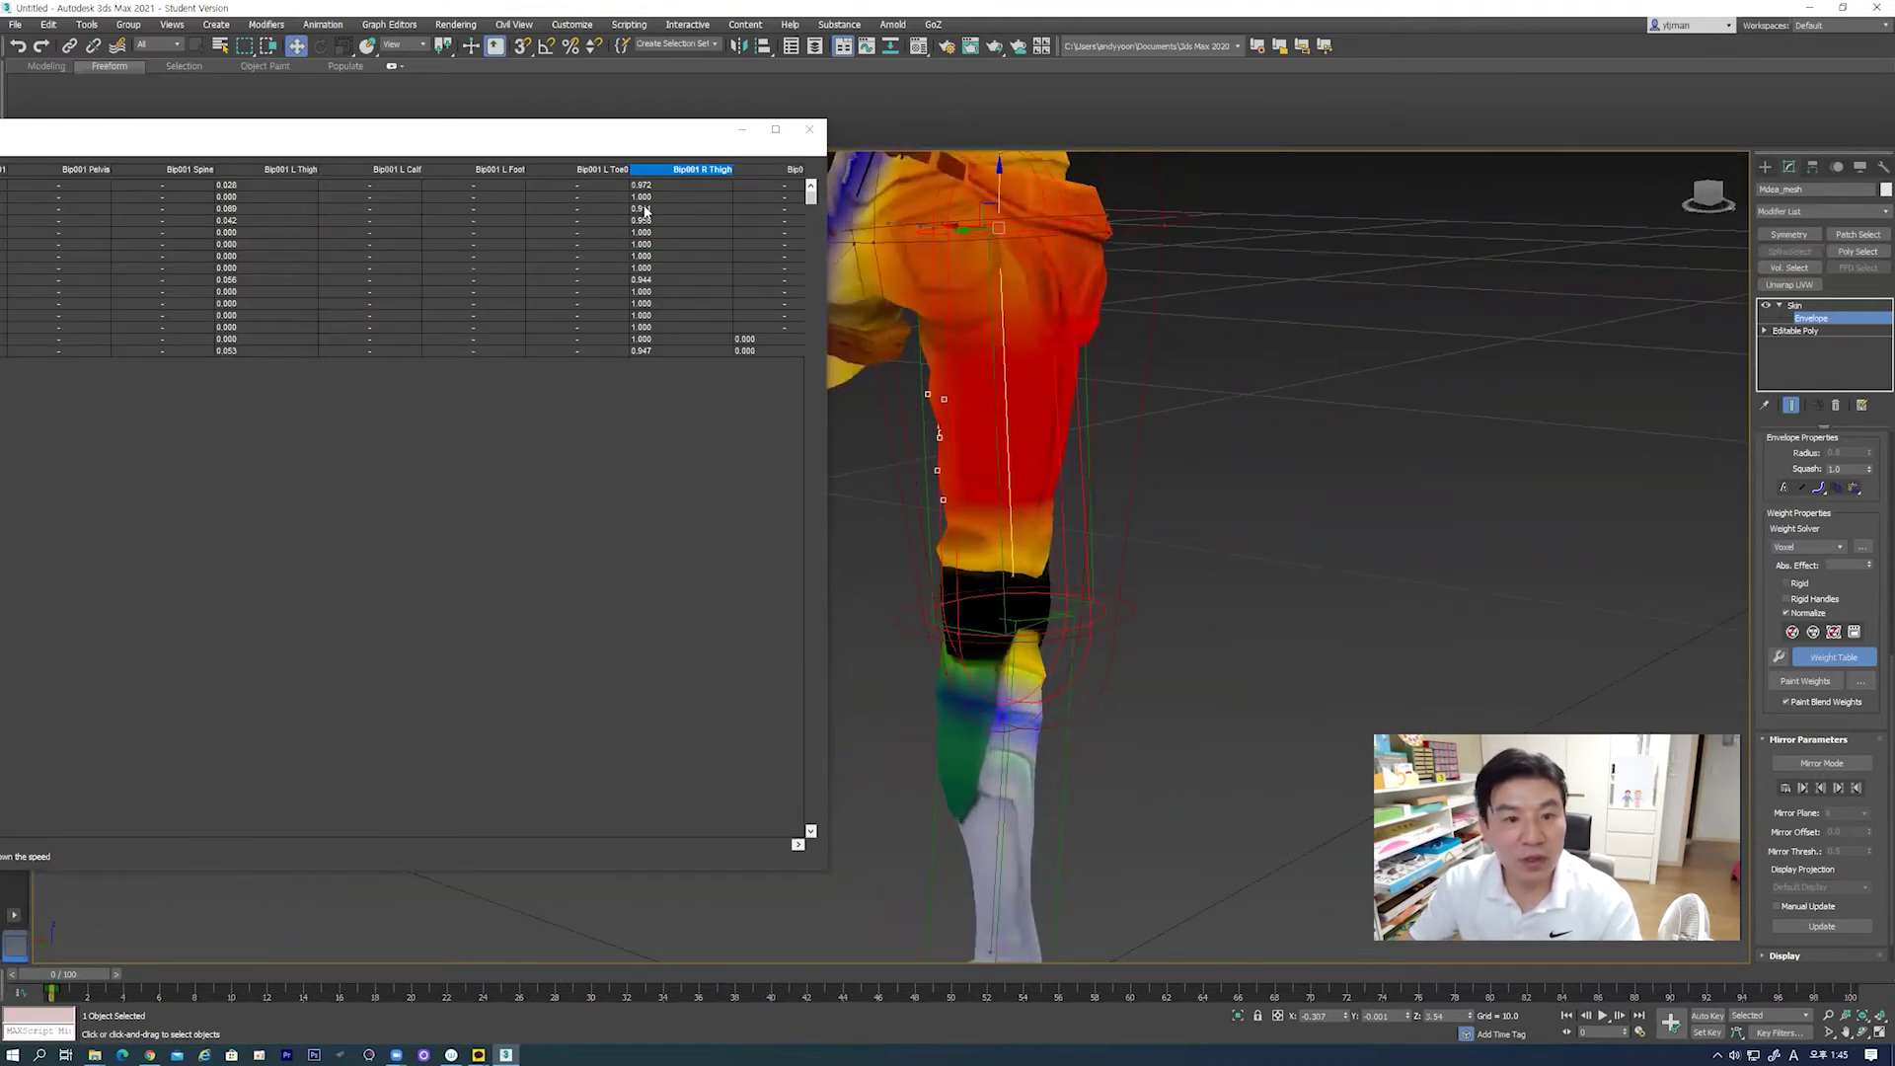
{"action": "mouse_move", "coordinate": [644, 187]}
{"action": "left_mouse_down"}
{"action": "mouse_move", "coordinate": [729, 186]}
{"action": "mouse_move", "coordinate": [721, 212]}
{"action": "left_mouse_up"}
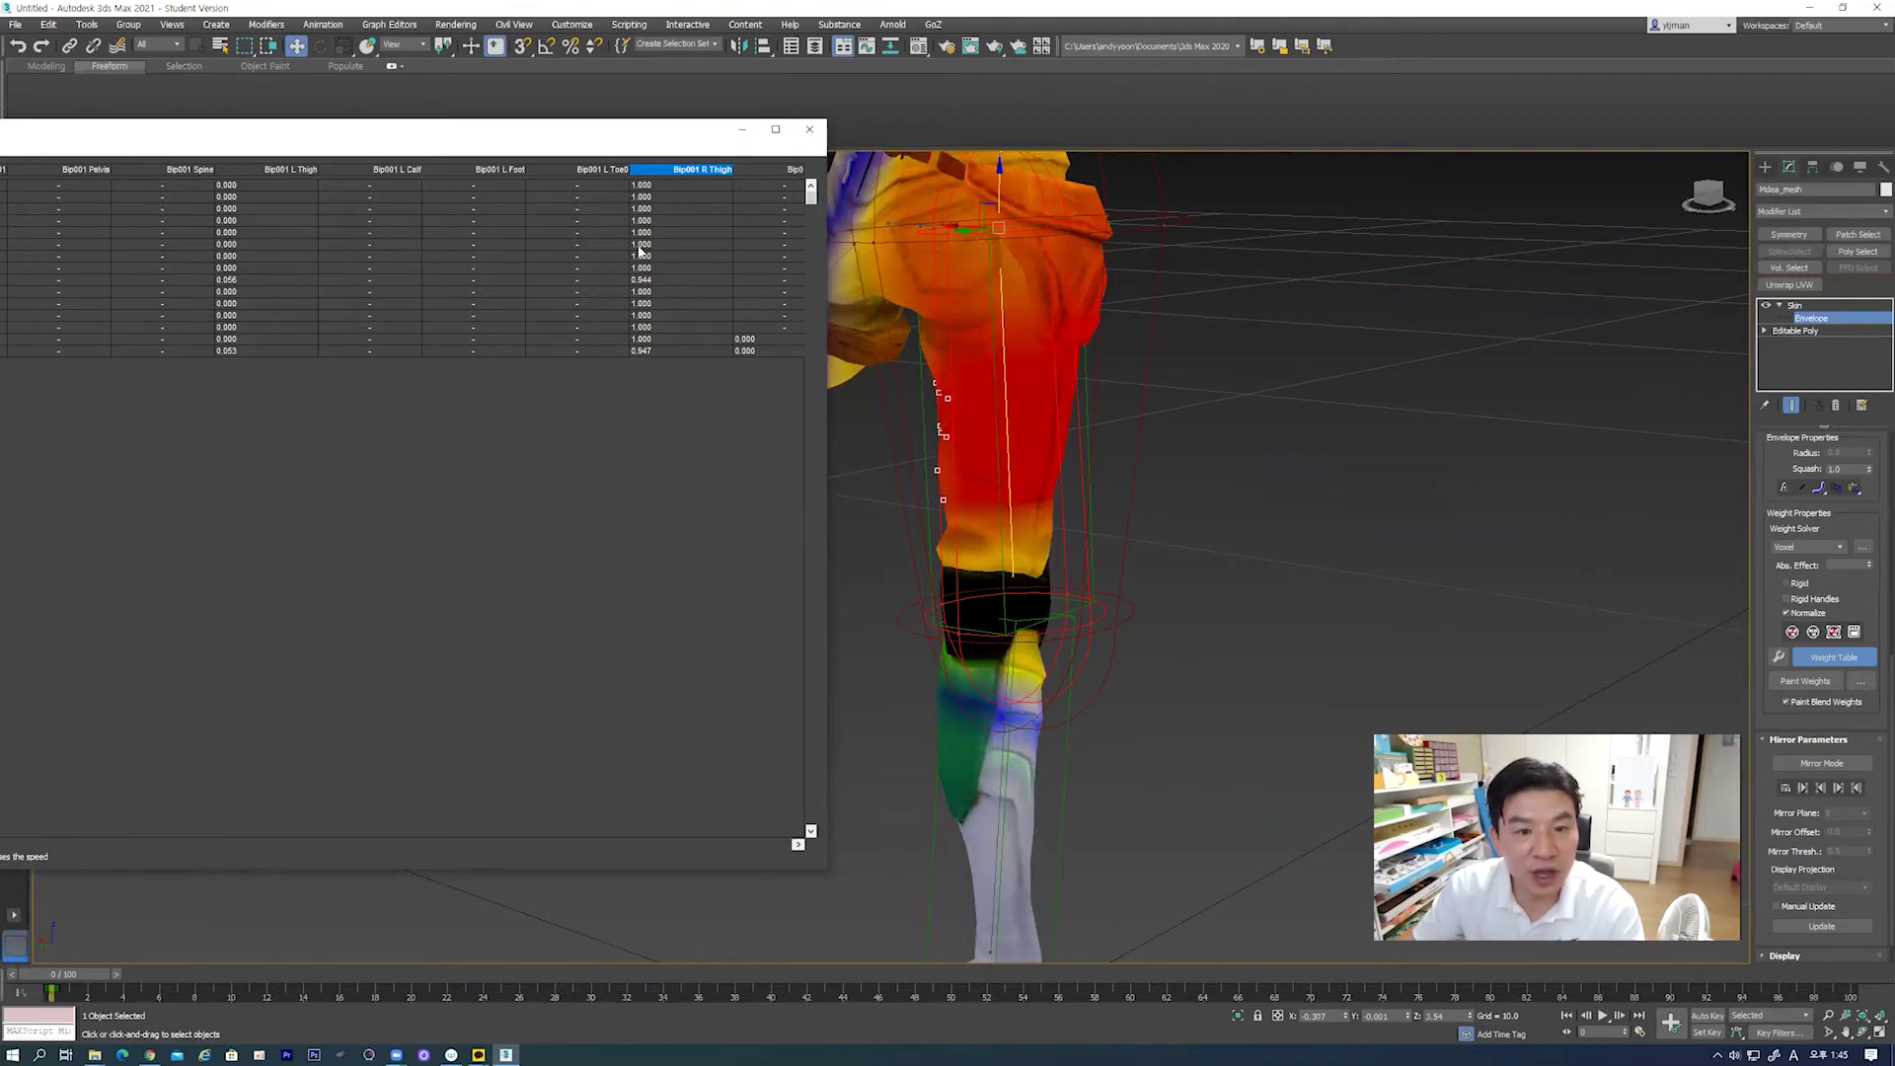
{"action": "mouse_move", "coordinate": [642, 352]}
{"action": "left_mouse_down"}
{"action": "mouse_move", "coordinate": [709, 328]}
{"action": "mouse_move", "coordinate": [739, 283]}
{"action": "left_mouse_up"}
{"action": "mouse_move", "coordinate": [1149, 428]}
{"action": "middle_mouse_down", "text": "alt"}
{"action": "mouse_move", "coordinate": [1101, 387]}
{"action": "mouse_move", "coordinate": [1105, 429]}
{"action": "mouse_move", "coordinate": [928, 414]}
{"action": "middle_mouse_up", "text": "alt"}
{"action": "scroll", "coordinate": [932, 409], "scroll_direction": "up", "scroll_amount": 5}
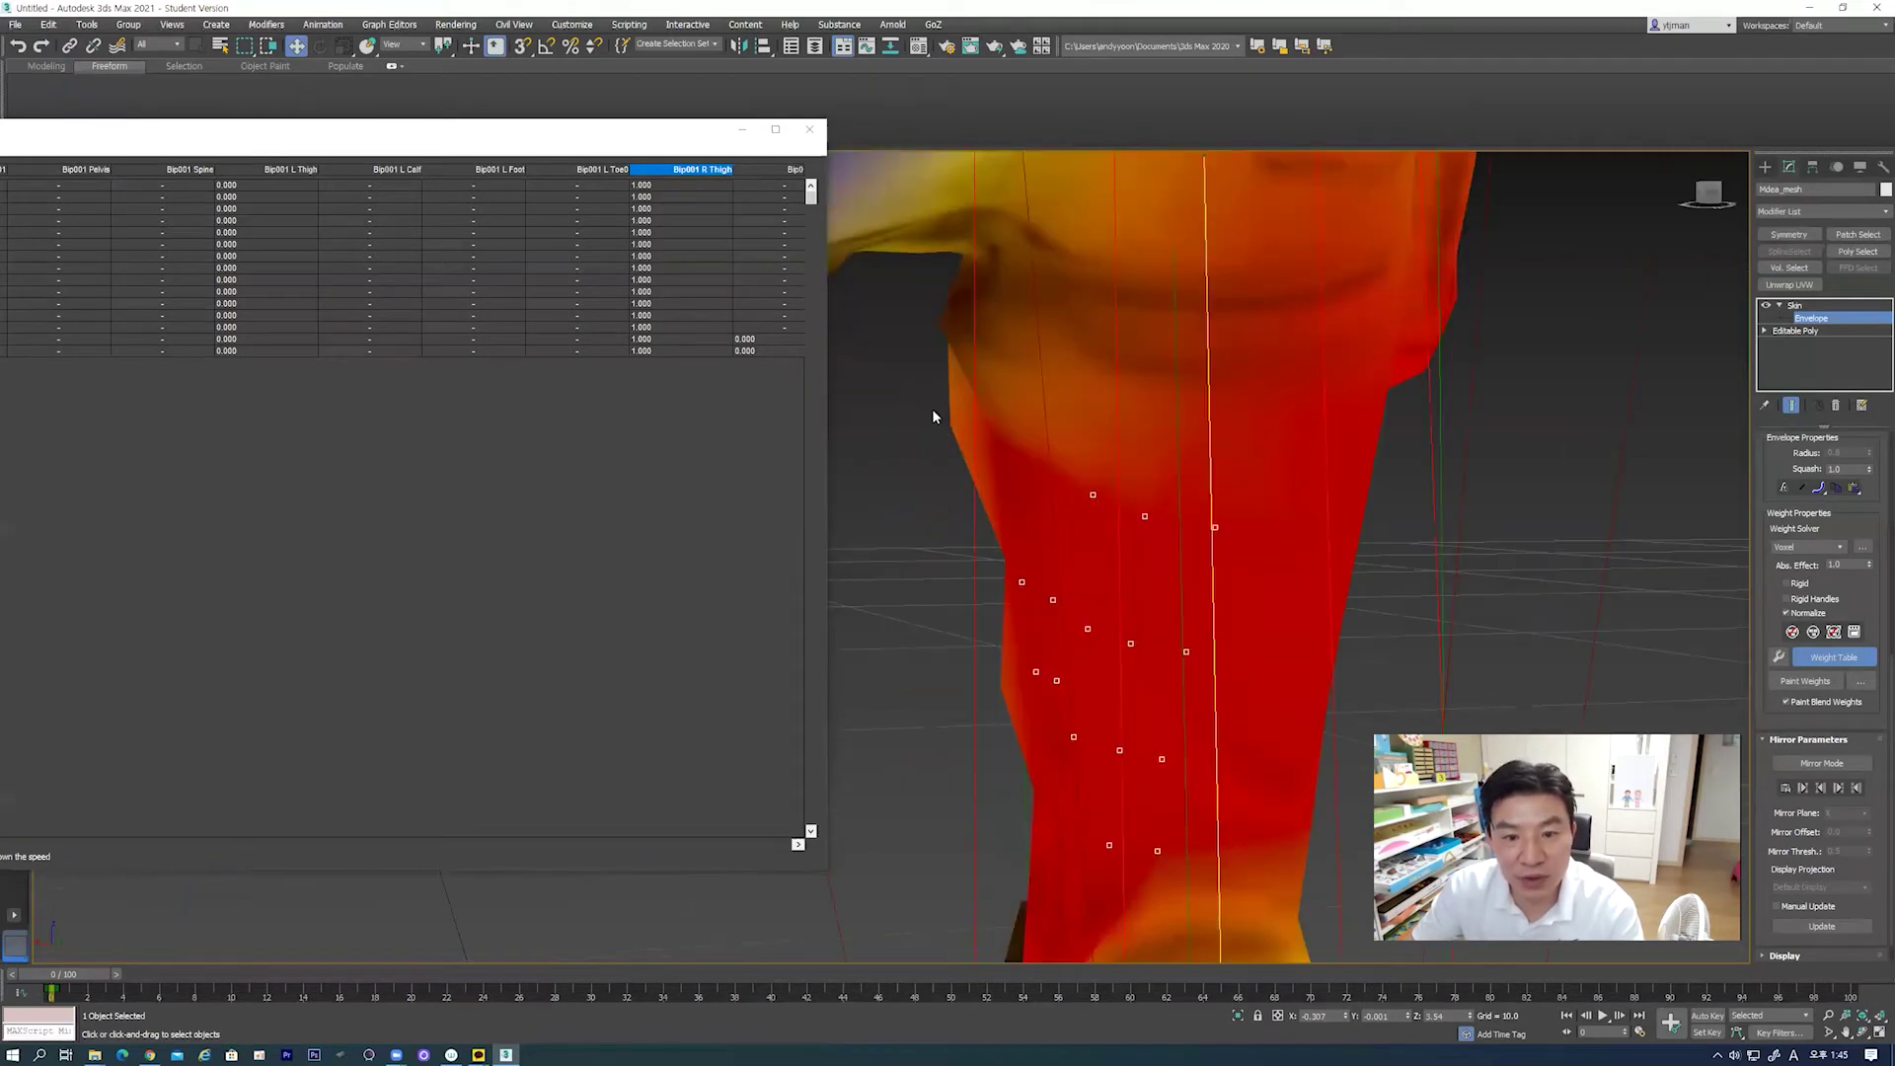
Step: Select three thigh-edge vertices and set them to 1.000 Bip001 R Thigh
{"action": "left_click_drag", "start_coordinate": [985, 446], "coordinate": [985, 446]}
{"action": "middle_click_drag", "start_coordinate": [980, 470], "coordinate": [938, 464], "text": "alt"}
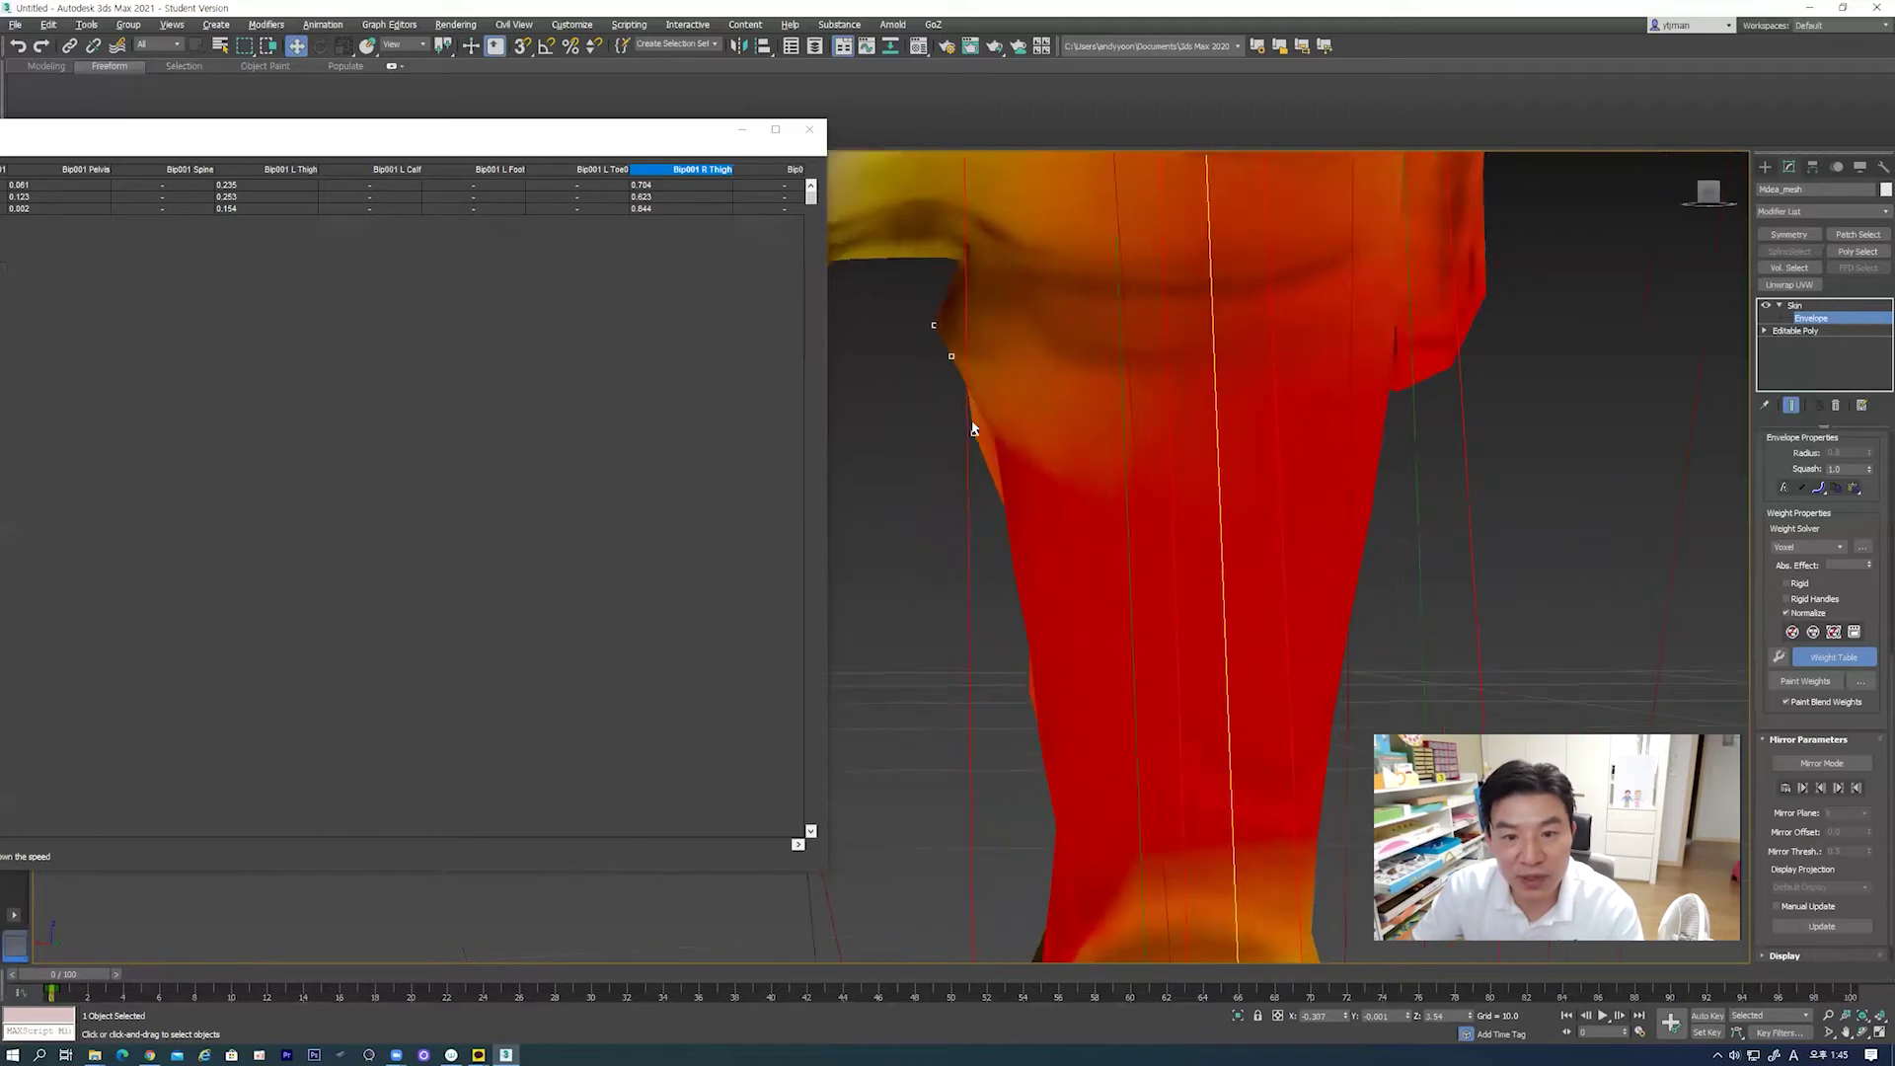
{"action": "left_click_drag", "start_coordinate": [651, 185], "coordinate": [763, 191]}
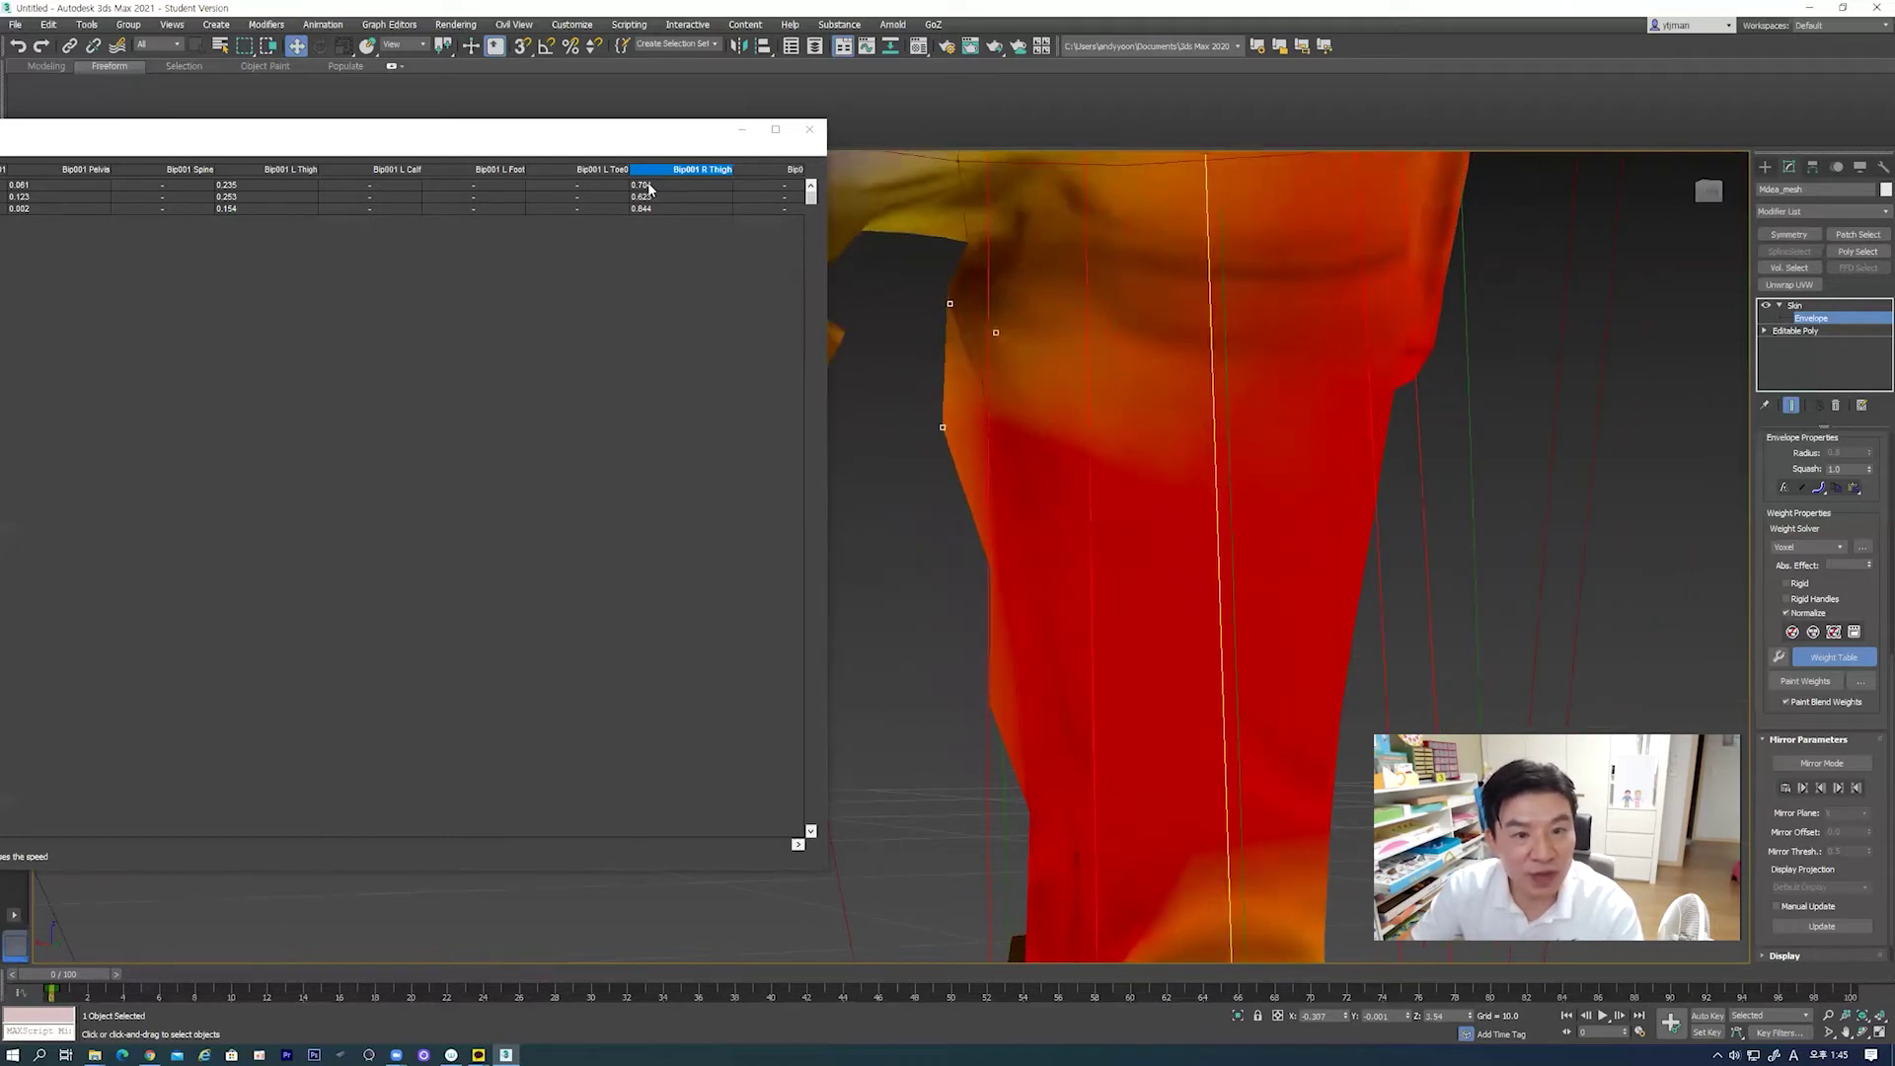
{"action": "left_click_drag", "start_coordinate": [642, 201], "coordinate": [742, 207]}
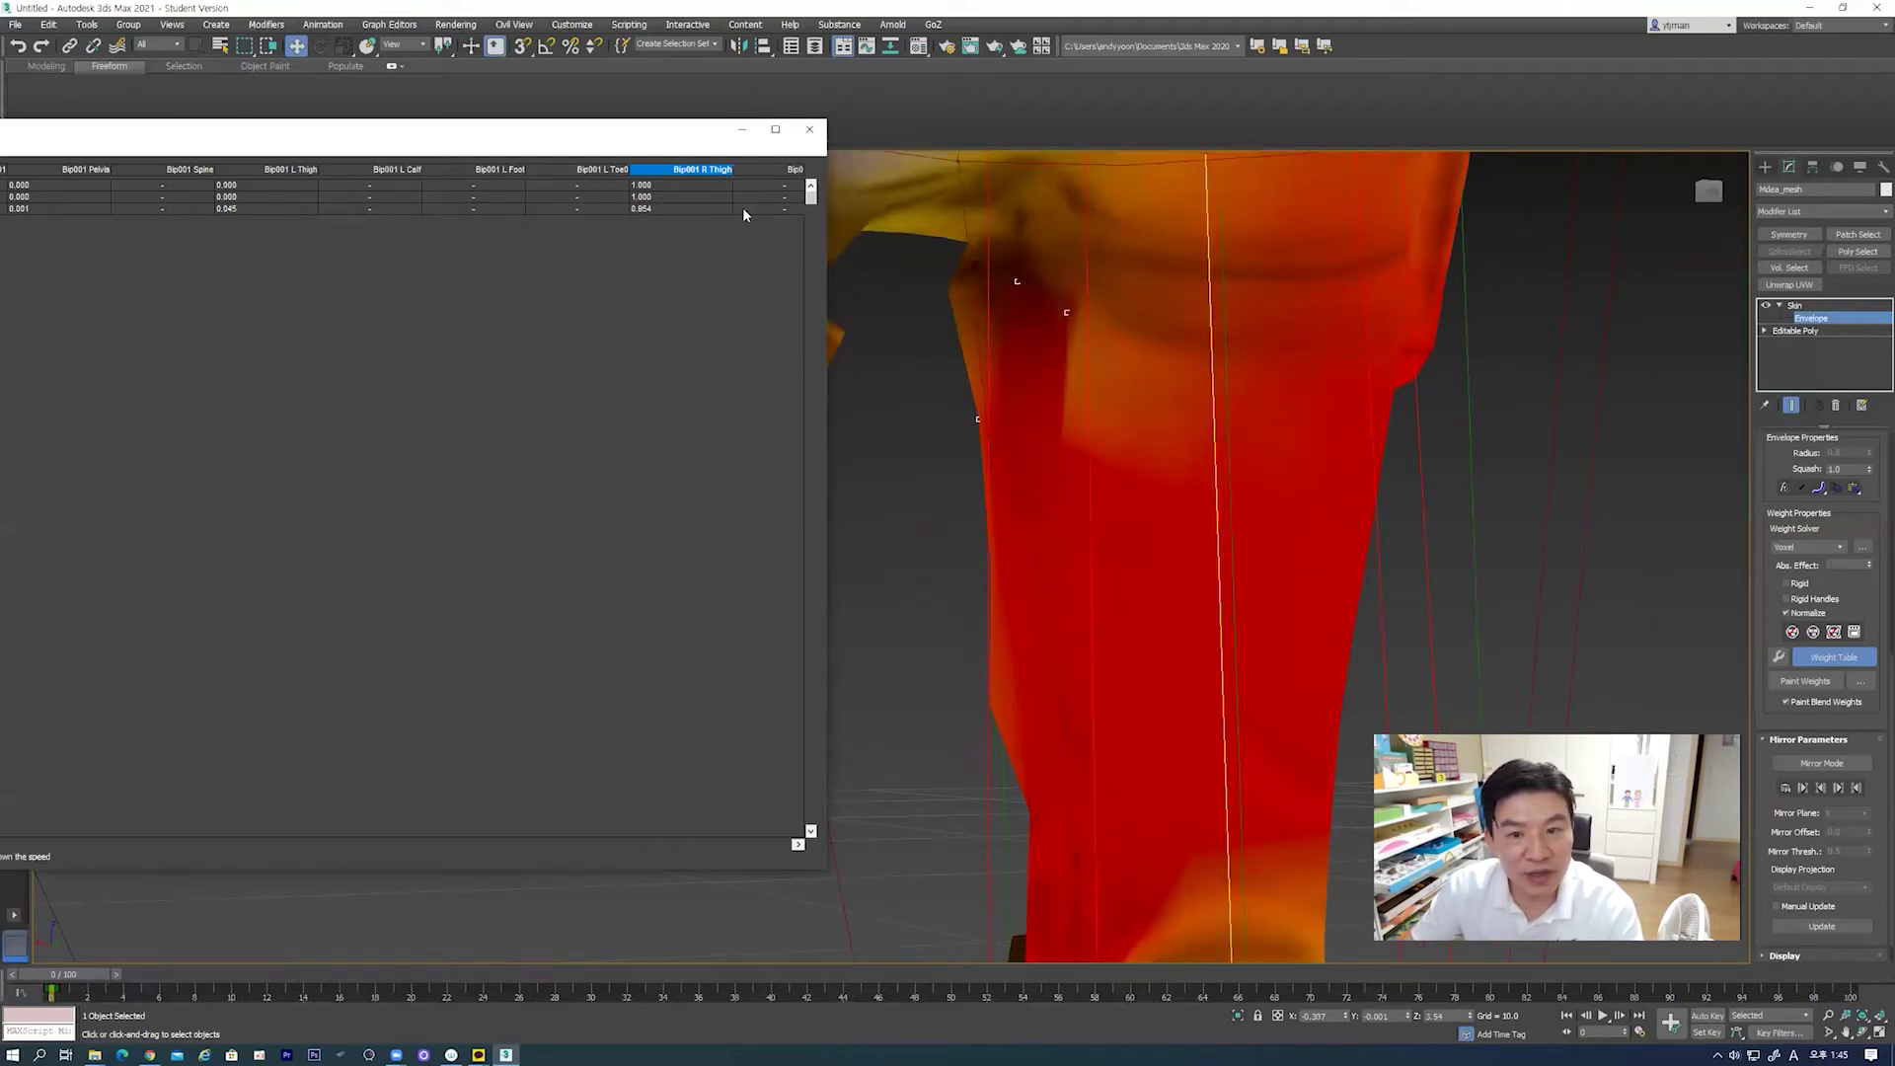
{"action": "left_click_drag", "start_coordinate": [928, 275], "coordinate": [967, 317]}
Step: Set more inner thigh-edge vertices to 1.000 R Thigh and close the Weight Table
{"action": "left_click_drag", "start_coordinate": [649, 186], "coordinate": [828, 215]}
{"action": "left_click_drag", "start_coordinate": [1052, 314], "coordinate": [1165, 462]}
{"action": "middle_click_drag", "start_coordinate": [1092, 474], "coordinate": [928, 383], "text": "alt"}
{"action": "left_click_drag", "start_coordinate": [1044, 475], "coordinate": [1047, 498]}
{"action": "left_click_drag", "start_coordinate": [647, 203], "coordinate": [779, 205]}
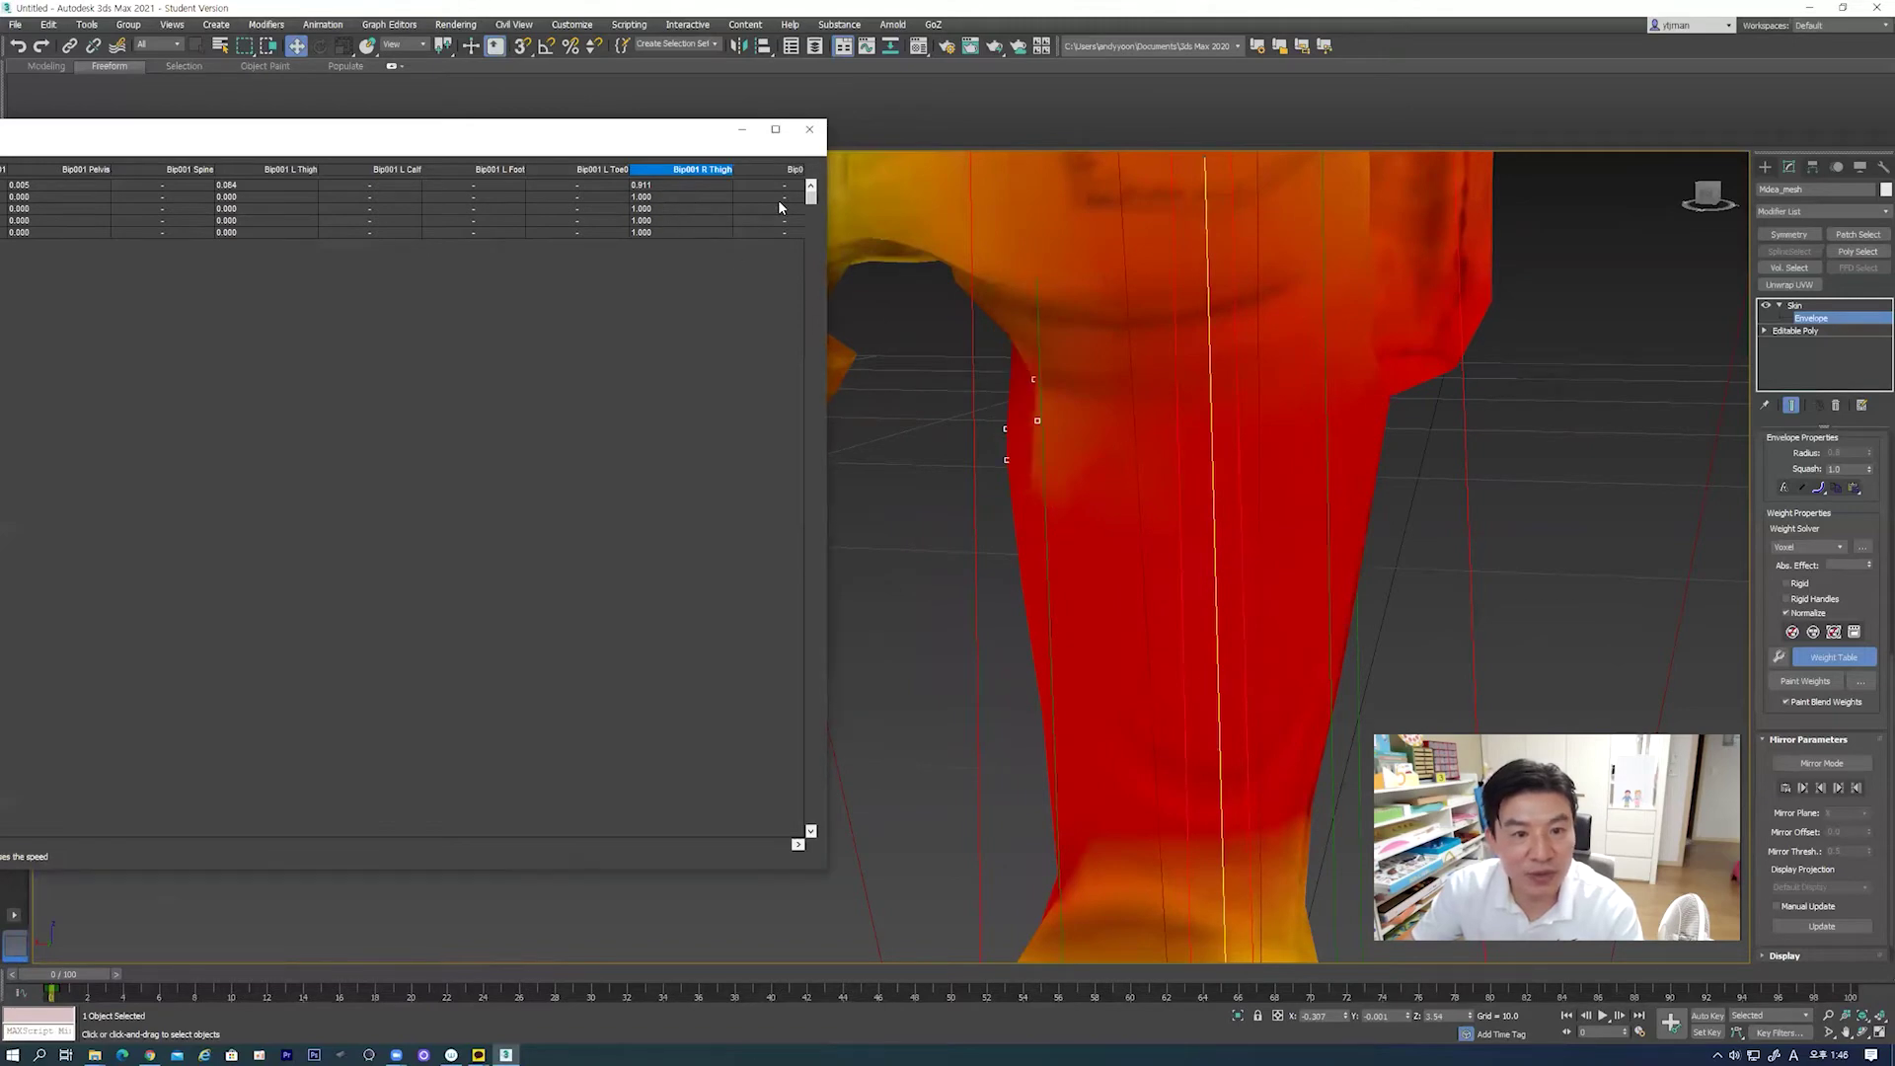
{"action": "left_click_drag", "start_coordinate": [642, 186], "coordinate": [841, 200]}
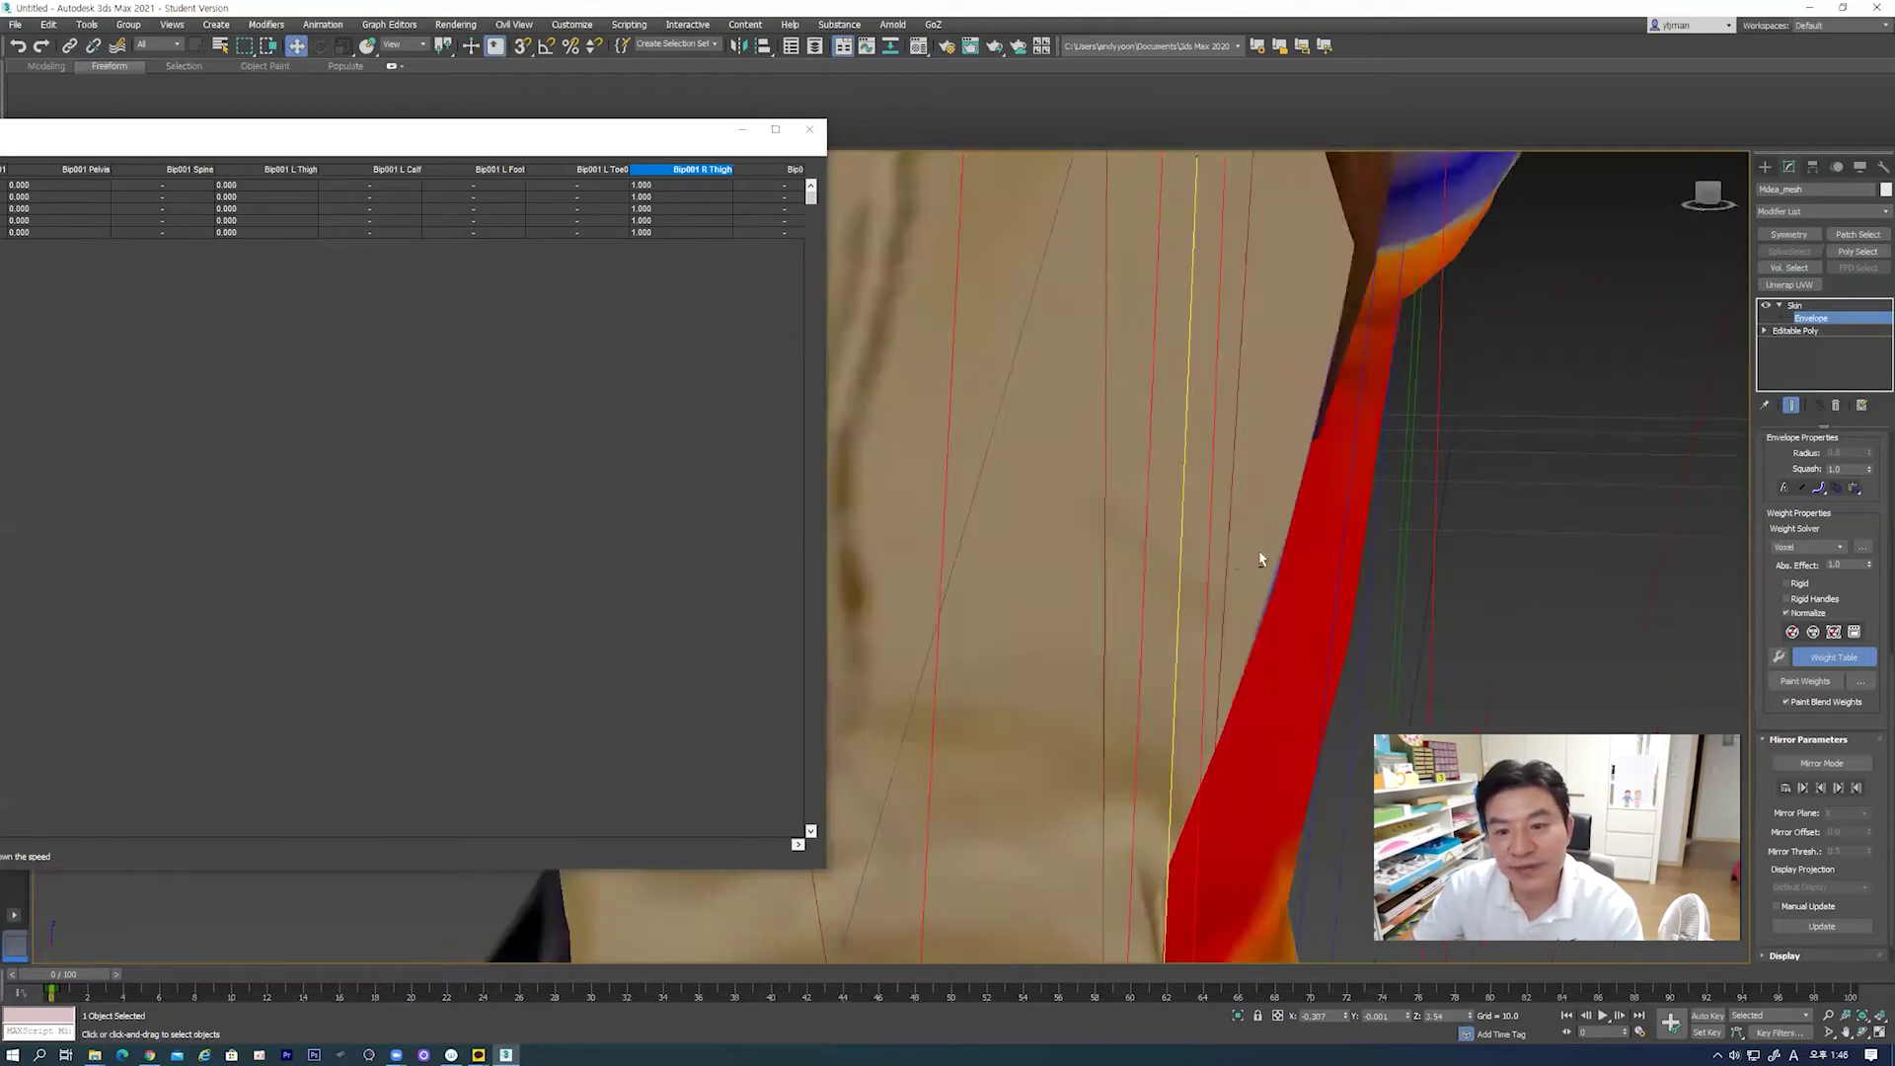
{"action": "scroll", "coordinate": [1257, 550], "scroll_direction": "down", "scroll_amount": 3}
{"action": "scroll", "coordinate": [1284, 565], "scroll_direction": "down", "scroll_amount": 3}
{"action": "mouse_move", "coordinate": [1276, 625]}
{"action": "middle_mouse_down"}
{"action": "mouse_move", "coordinate": [1186, 539]}
{"action": "mouse_move", "coordinate": [1208, 566]}
{"action": "middle_mouse_up"}
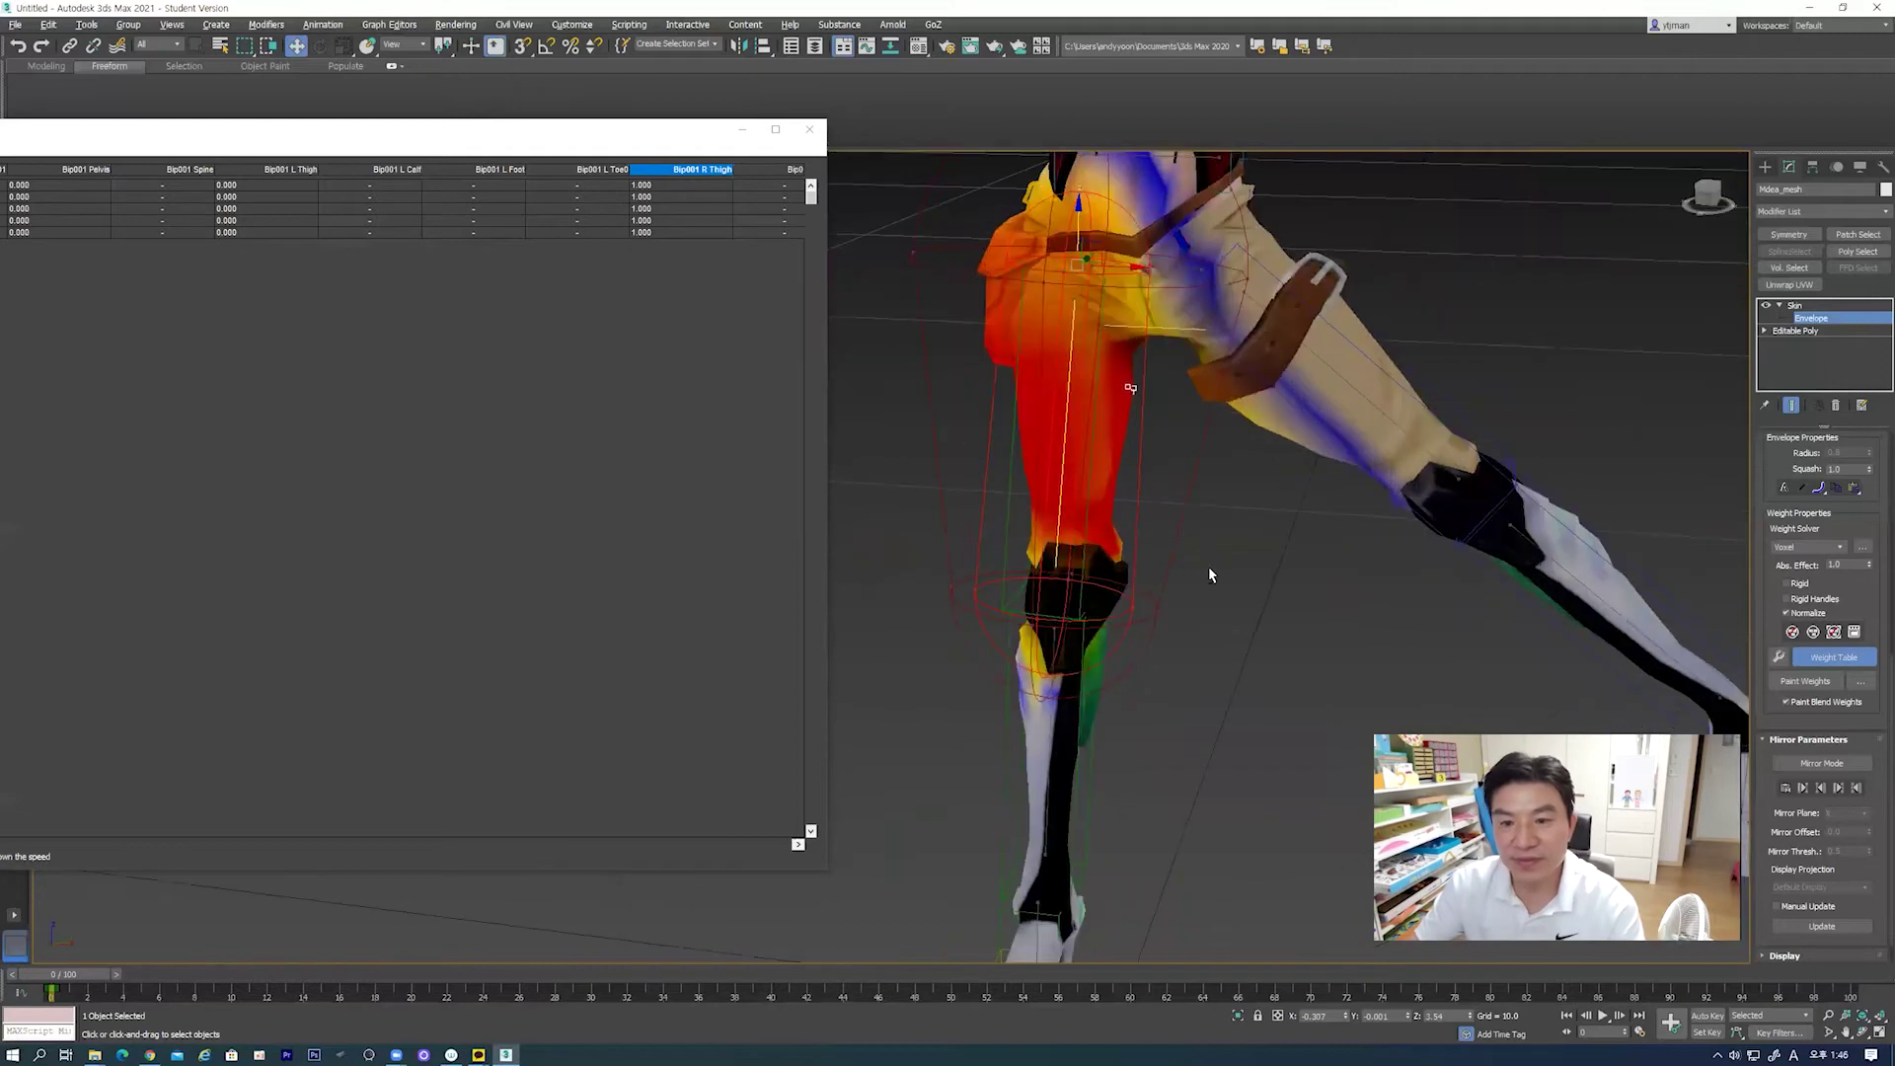
{"action": "left_click", "coordinate": [809, 131]}
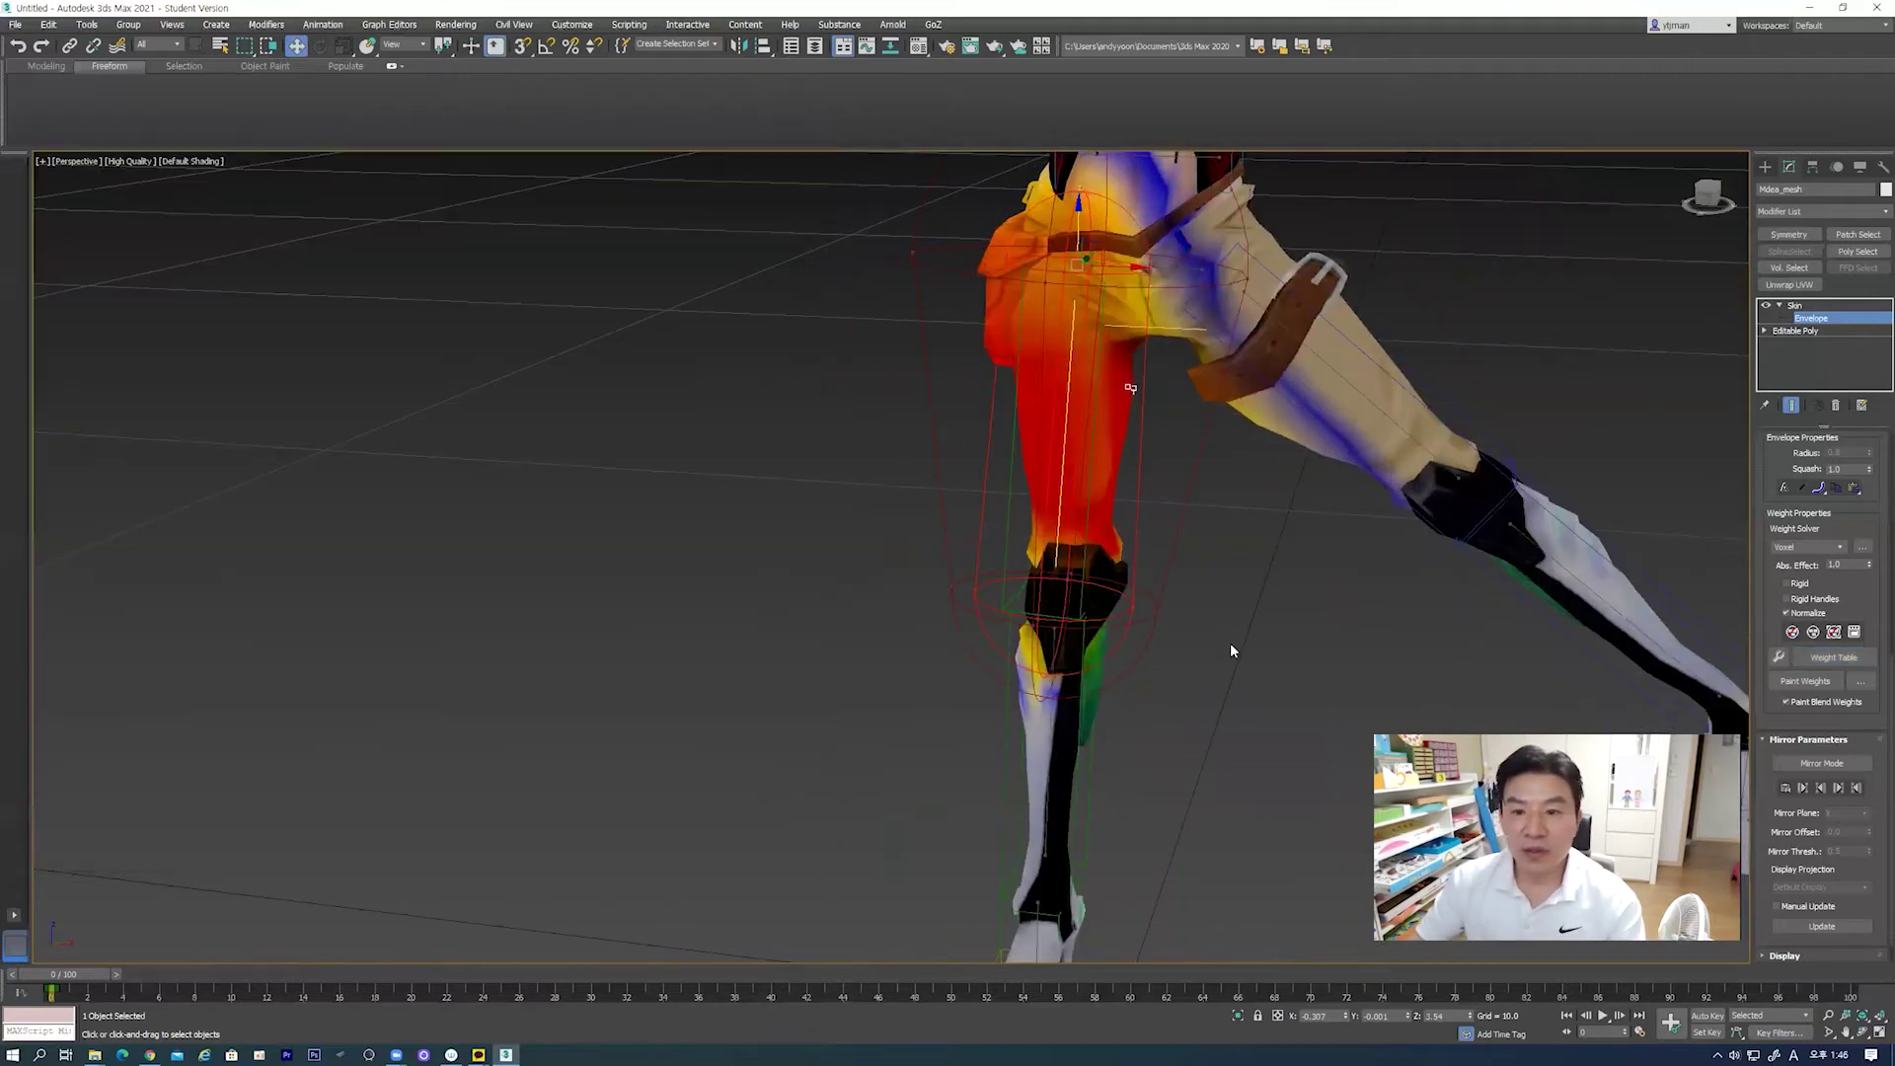
Step: Exit Envelope mode and select the biped thigh bone
{"action": "left_click", "coordinate": [1812, 318]}
{"action": "left_click", "coordinate": [1347, 586]}
{"action": "left_click", "coordinate": [1313, 422]}
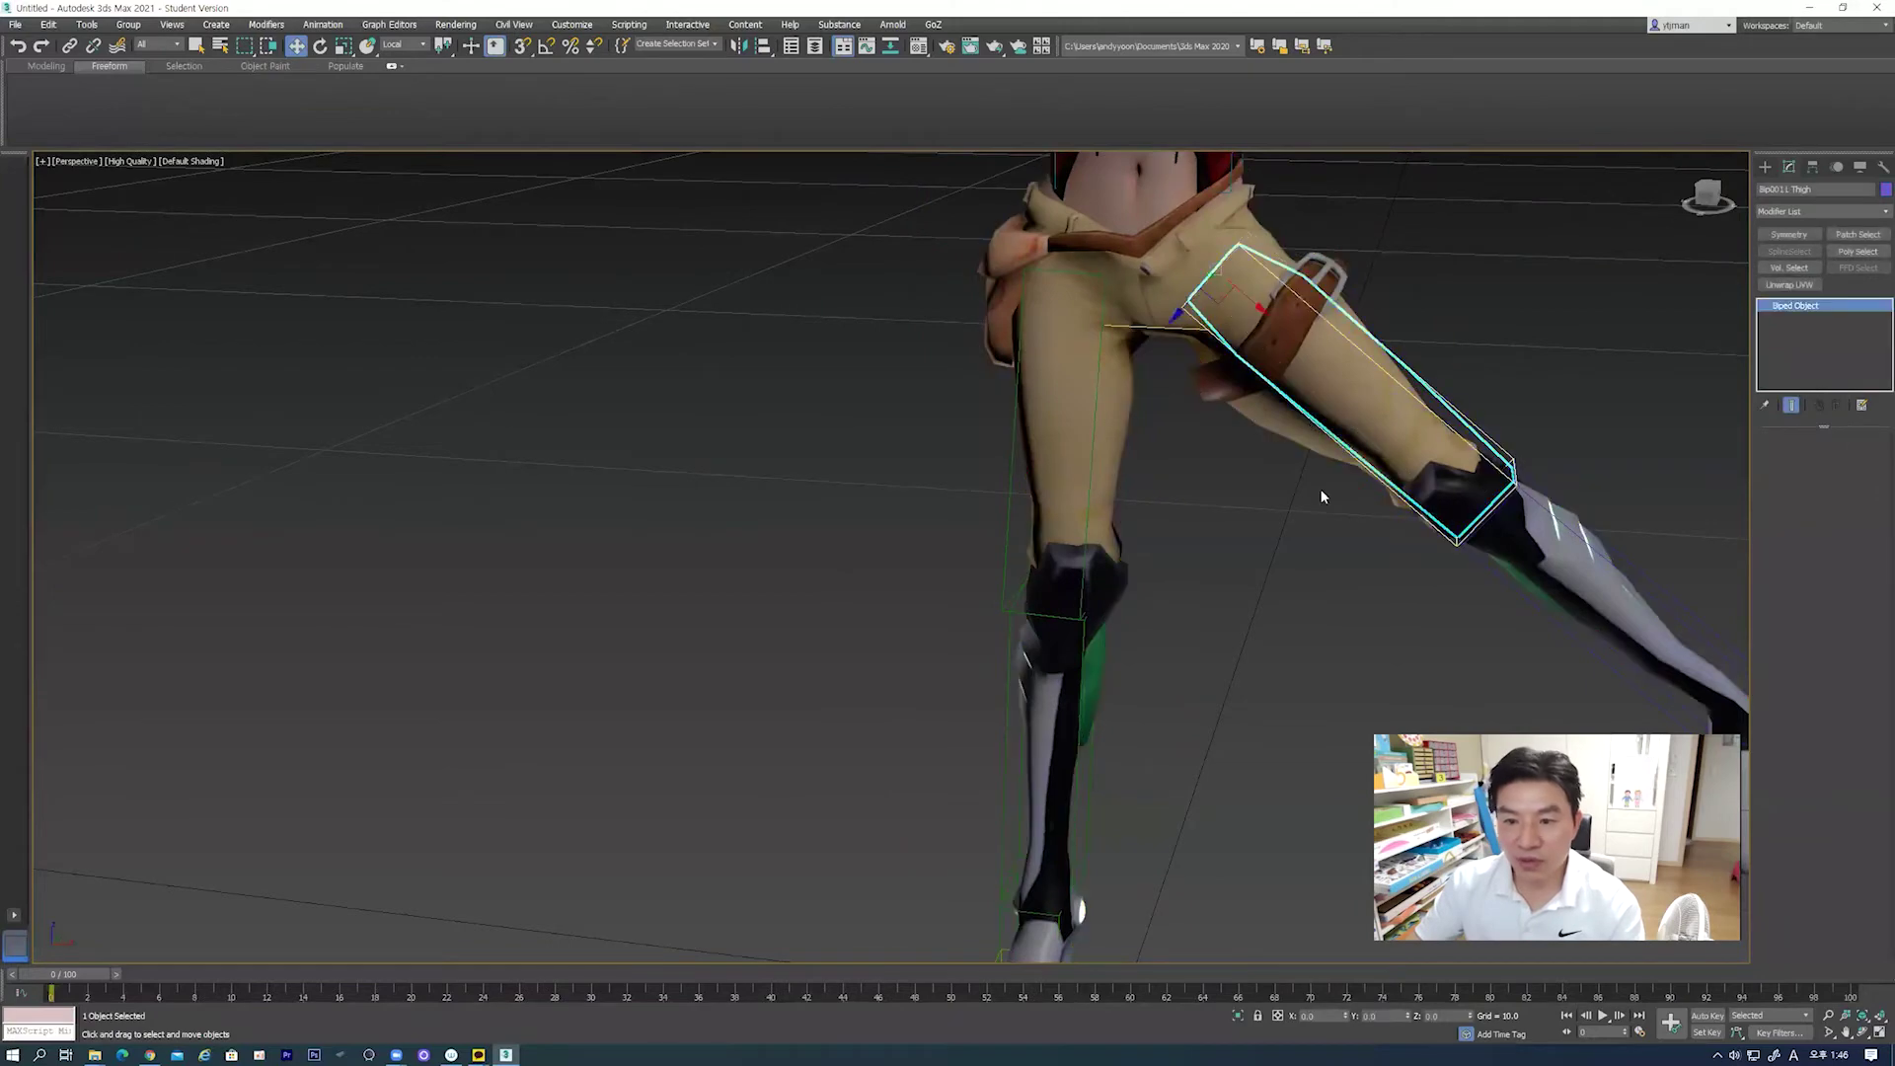
{"action": "key", "text": "f"}
{"action": "key", "text": "alt+q"}
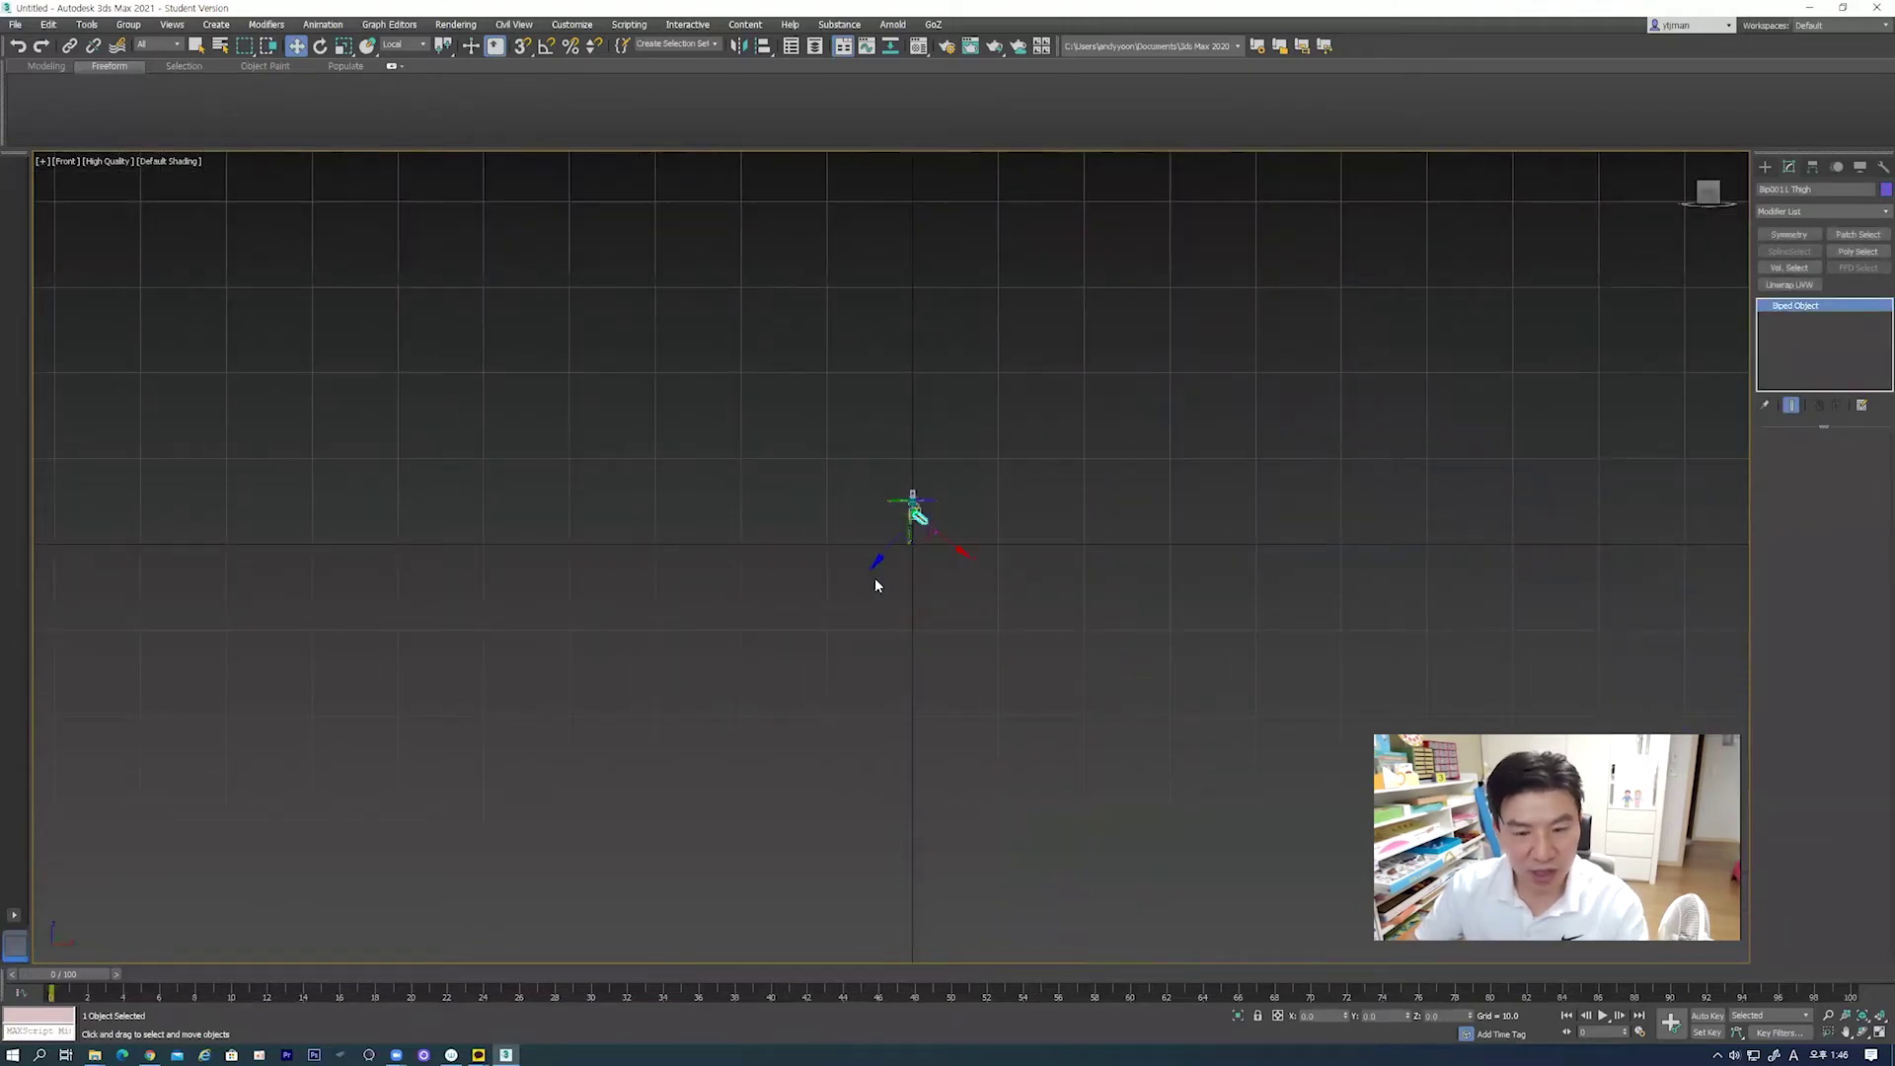
{"action": "key", "text": "alt+q"}
{"action": "scroll", "coordinate": [879, 578], "scroll_direction": "down", "scroll_amount": 4}
Step: Rotate the thigh nearly horizontal, then reselect the mesh and re-enter Skin envelope editing
{"action": "left_click", "coordinate": [319, 46]}
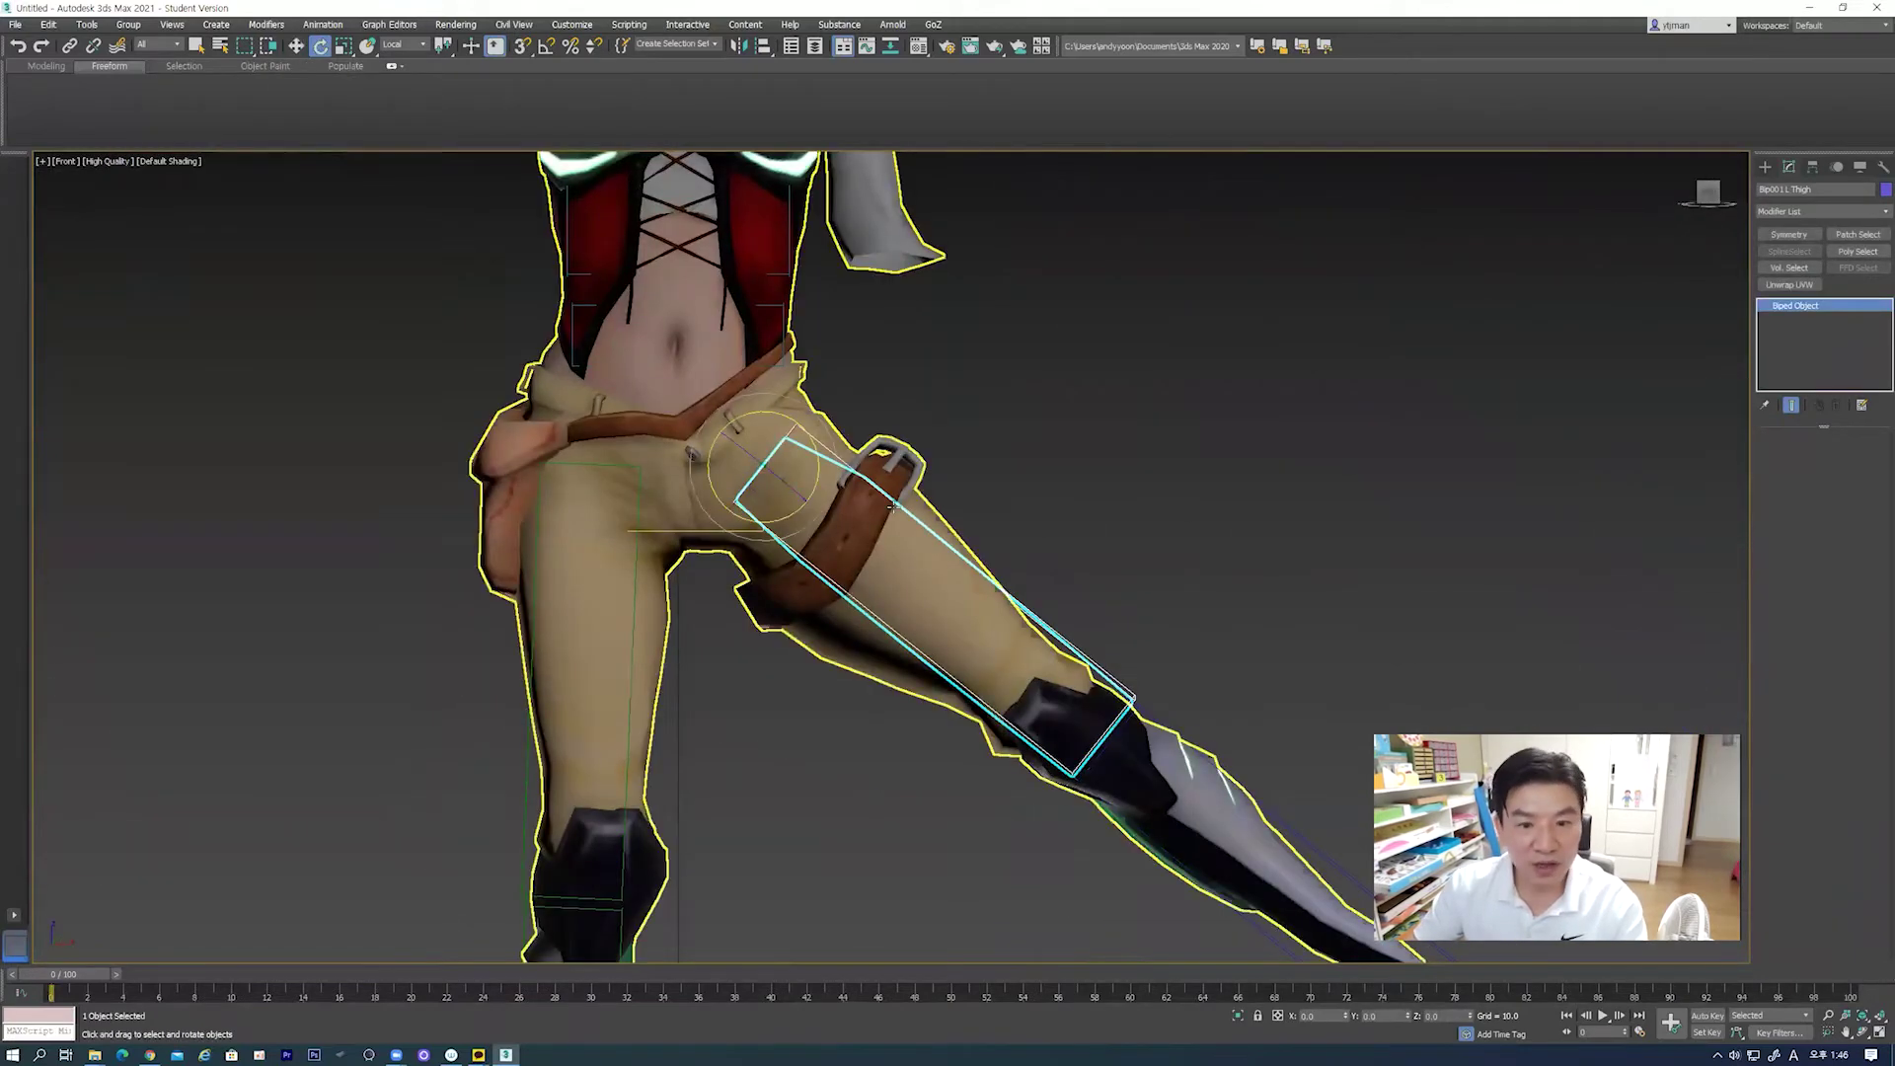
{"action": "mouse_move", "coordinate": [803, 428]}
{"action": "left_mouse_down"}
{"action": "mouse_move", "coordinate": [821, 389]}
{"action": "mouse_move", "coordinate": [888, 481]}
{"action": "left_mouse_up"}
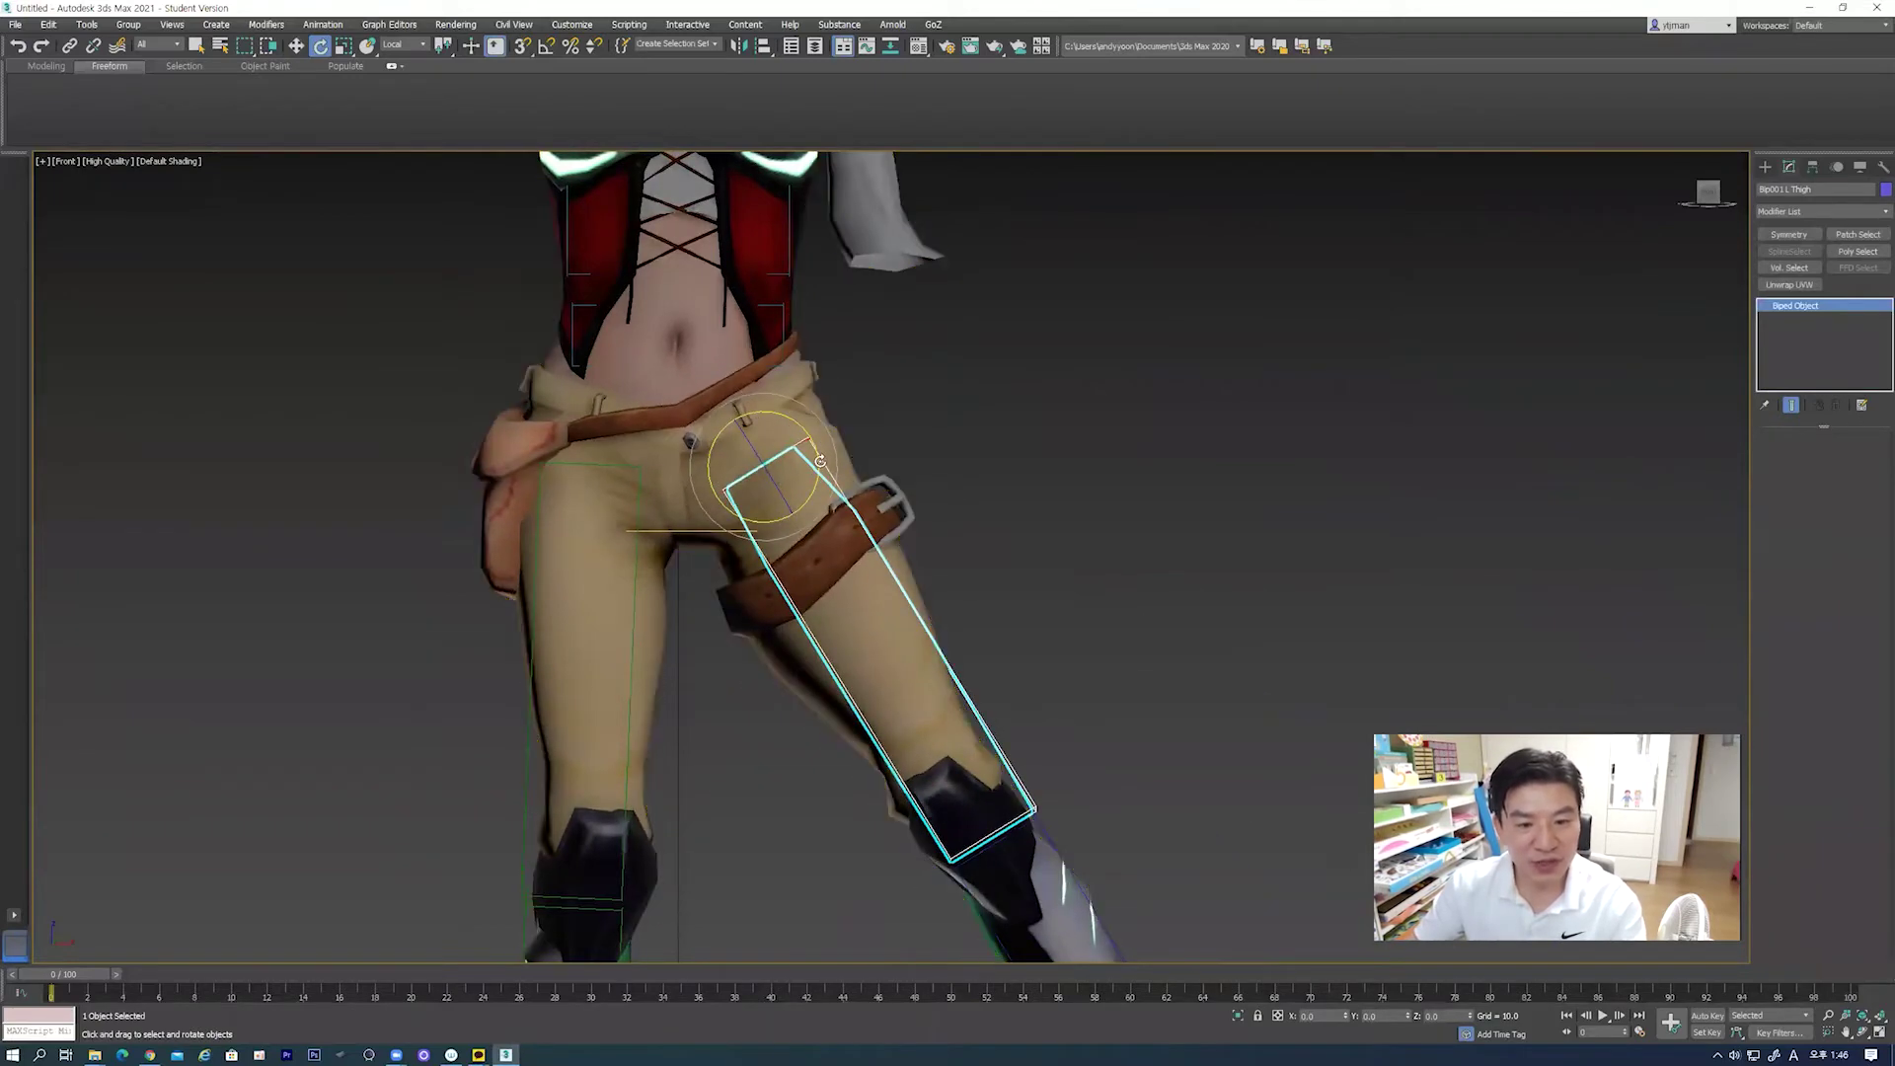
{"action": "mouse_move", "coordinate": [821, 460]}
{"action": "left_mouse_down"}
{"action": "mouse_move", "coordinate": [830, 473]}
{"action": "mouse_move", "coordinate": [859, 415]}
{"action": "left_mouse_up"}
{"action": "middle_click_drag", "start_coordinate": [731, 948], "coordinate": [750, 810]}
{"action": "scroll", "coordinate": [748, 691], "scroll_direction": "down", "scroll_amount": 2}
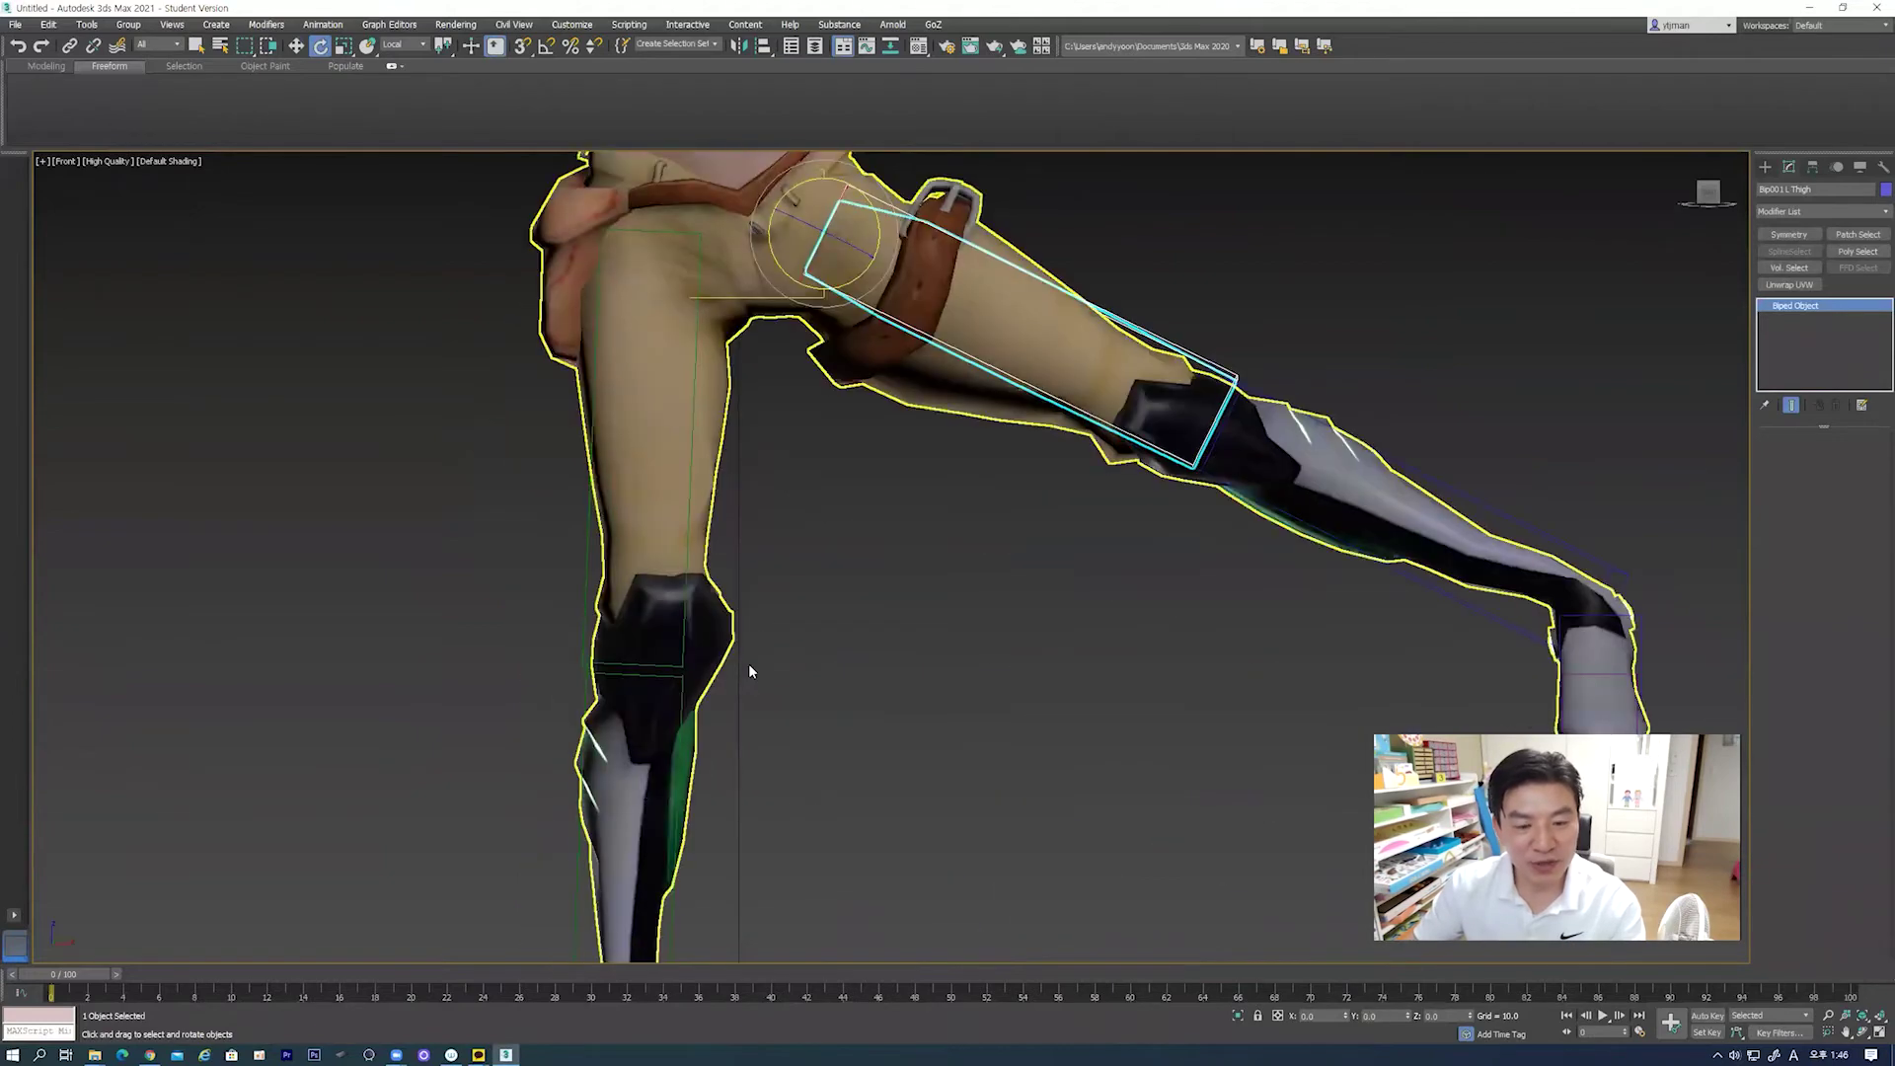
{"action": "middle_click_drag", "start_coordinate": [748, 663], "coordinate": [809, 513]}
{"action": "scroll", "coordinate": [839, 516], "scroll_direction": "up", "scroll_amount": 2}
{"action": "scroll", "coordinate": [803, 505], "scroll_direction": "up", "scroll_amount": 3}
{"action": "left_click", "coordinate": [827, 420]}
{"action": "left_click", "coordinate": [1809, 319]}
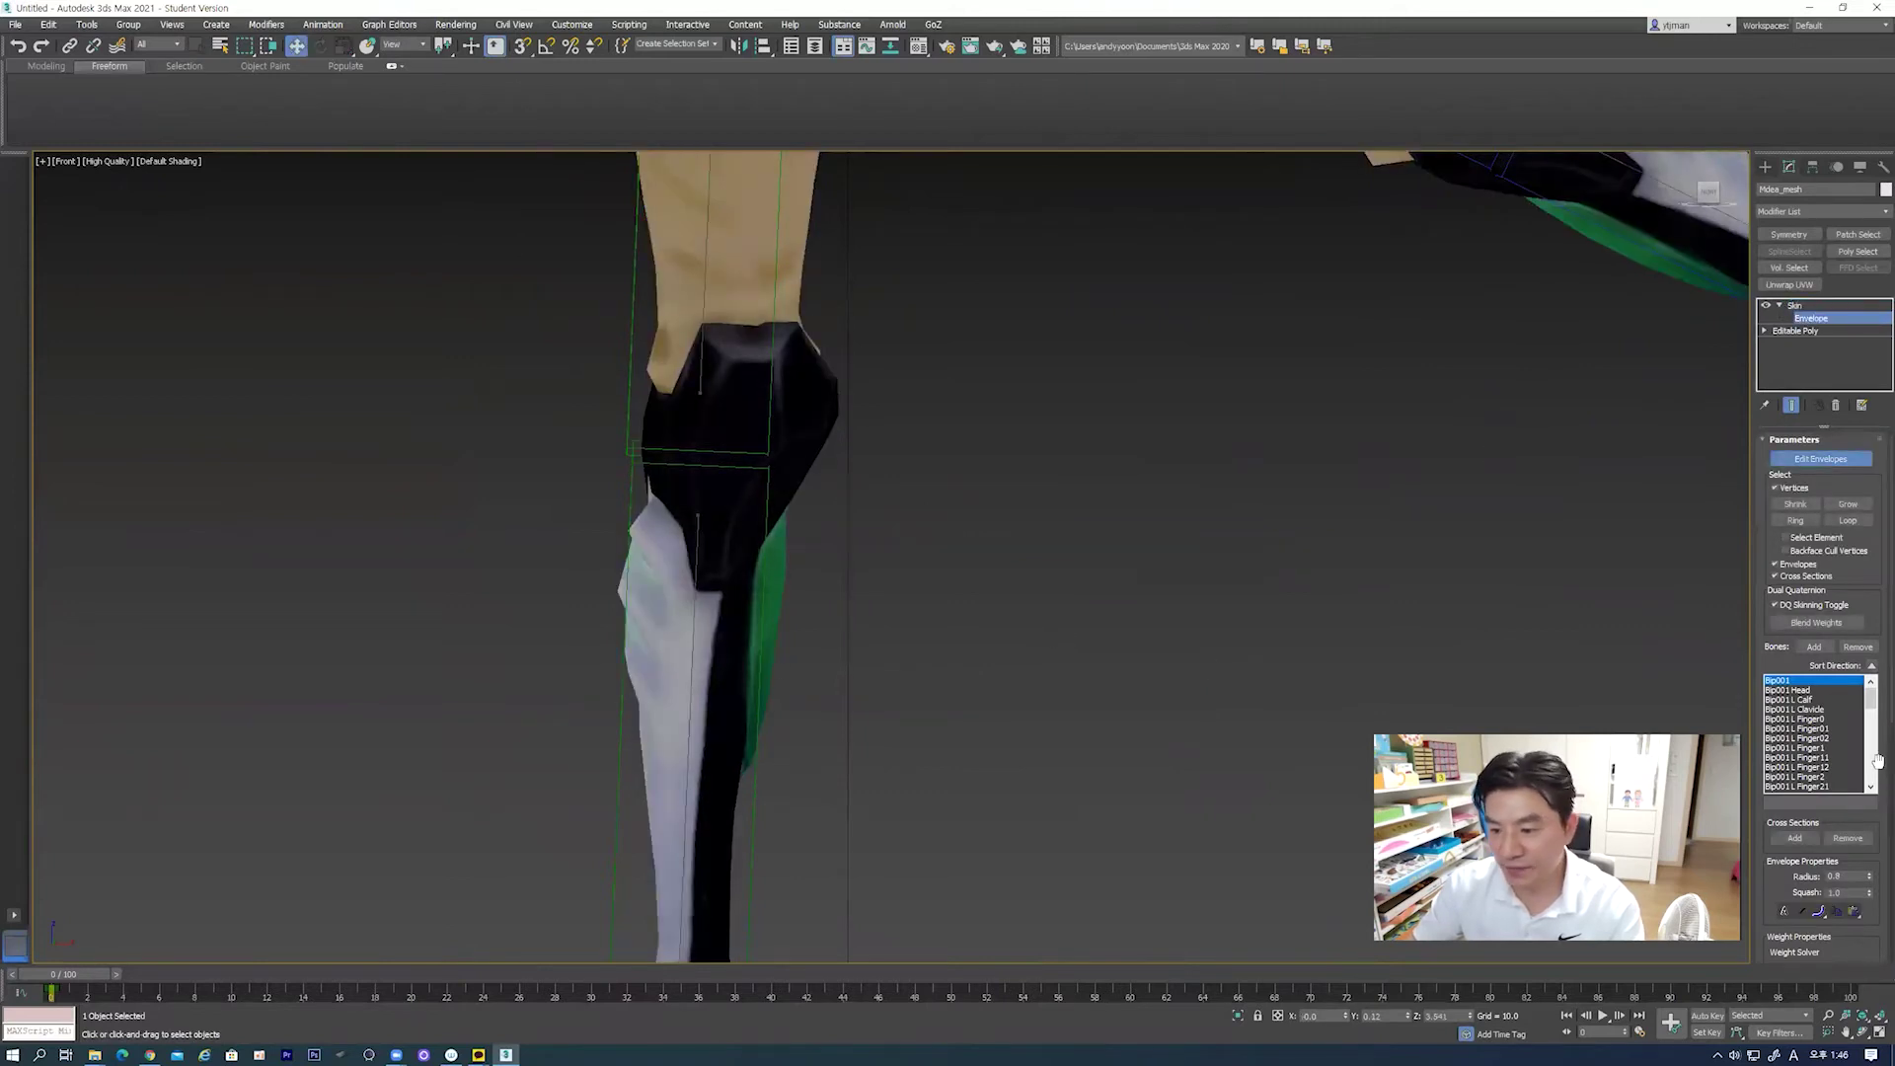
Step: Use the Weight Tool to give the selected right-knee vertices full weight
{"action": "scroll", "coordinate": [1874, 496], "scroll_direction": "down", "scroll_amount": 5}
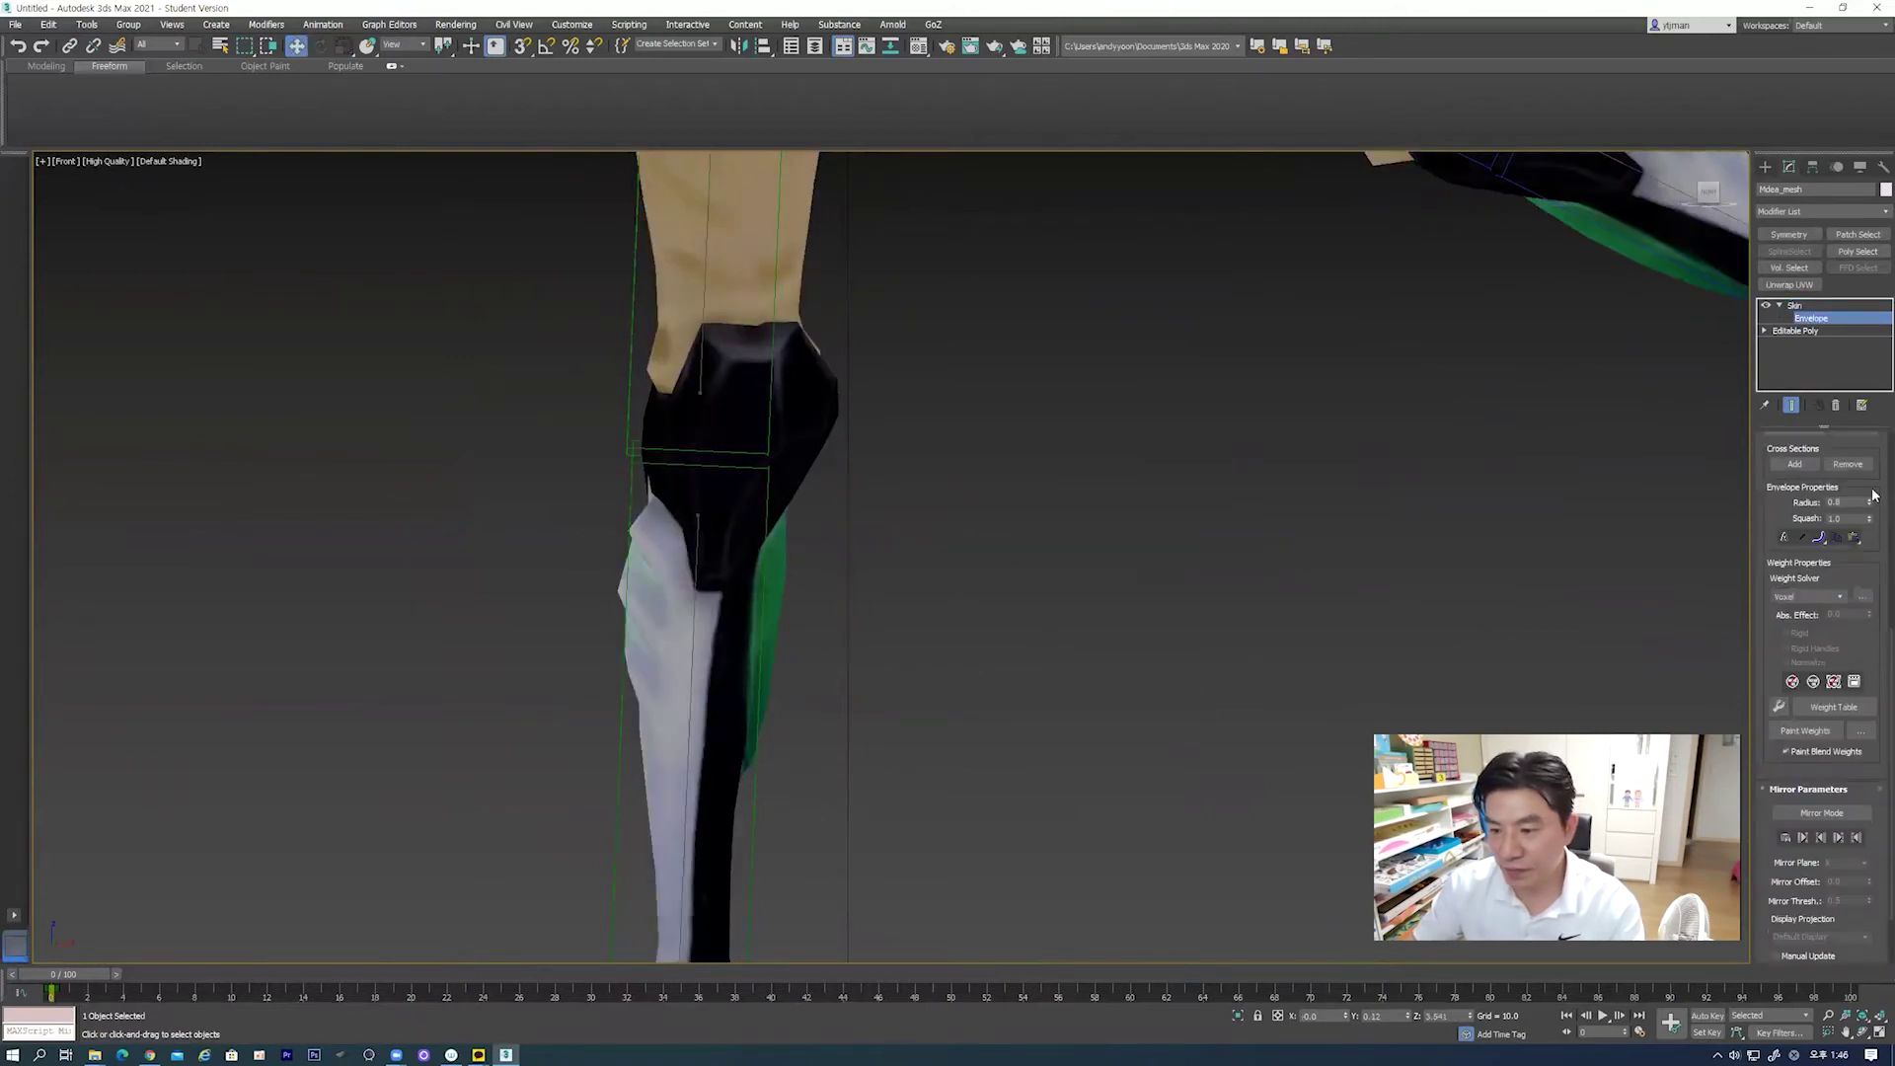
{"action": "left_click", "coordinate": [1781, 708]}
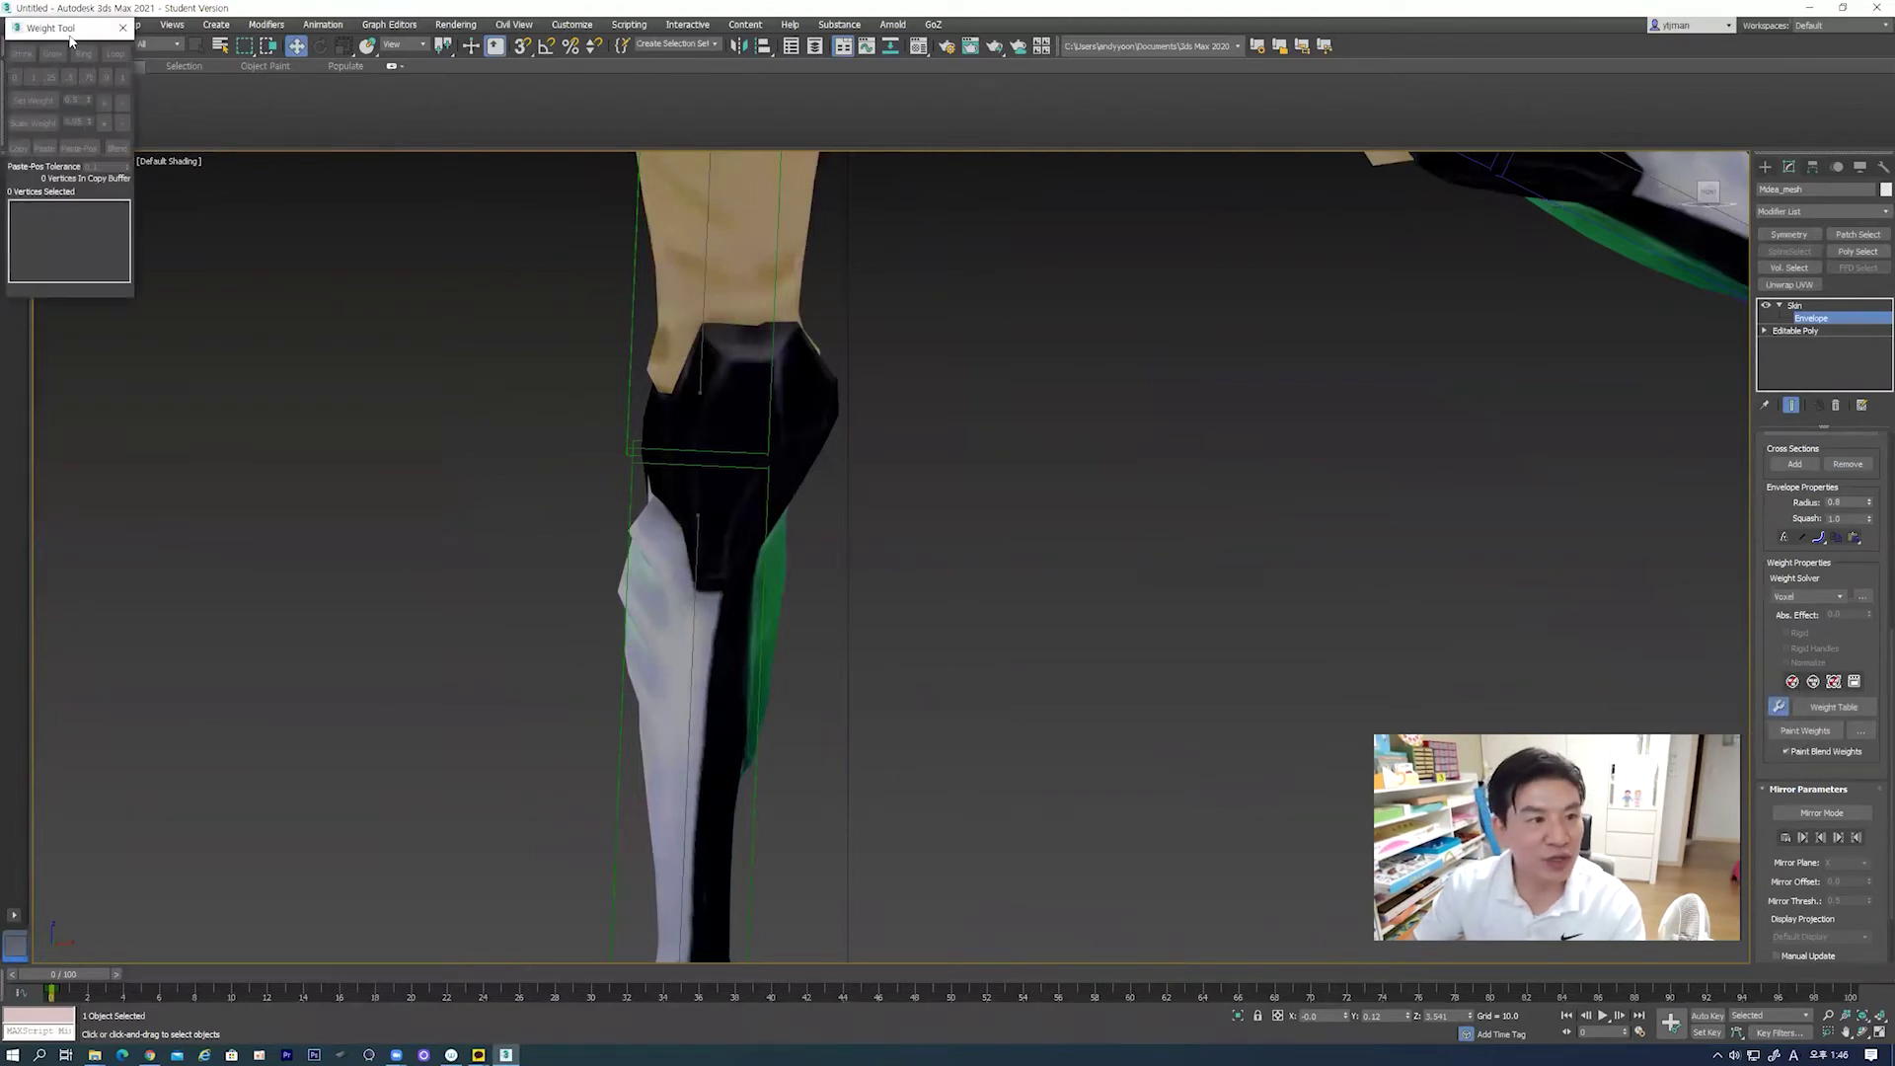
{"action": "left_click_drag", "start_coordinate": [83, 37], "coordinate": [271, 221]}
{"action": "left_click_drag", "start_coordinate": [932, 303], "coordinate": [788, 570]}
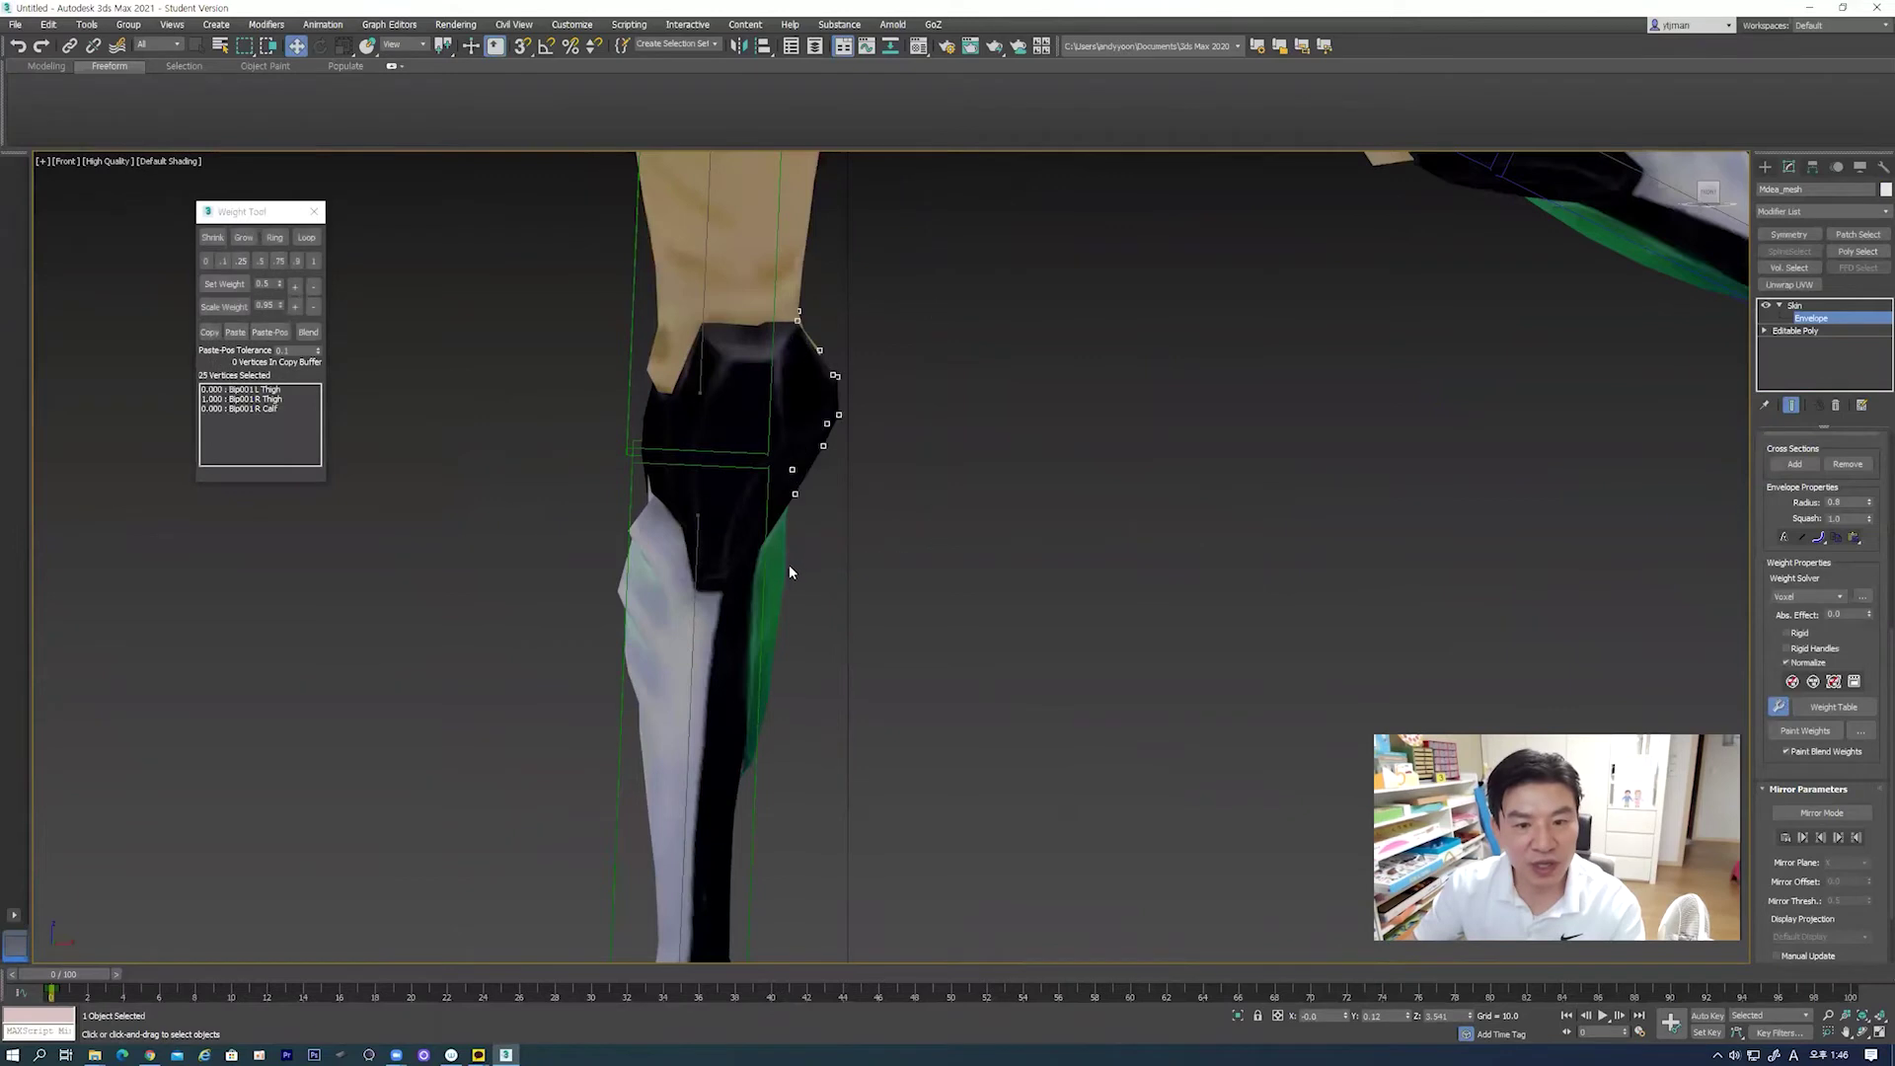
{"action": "left_click", "coordinate": [316, 262]}
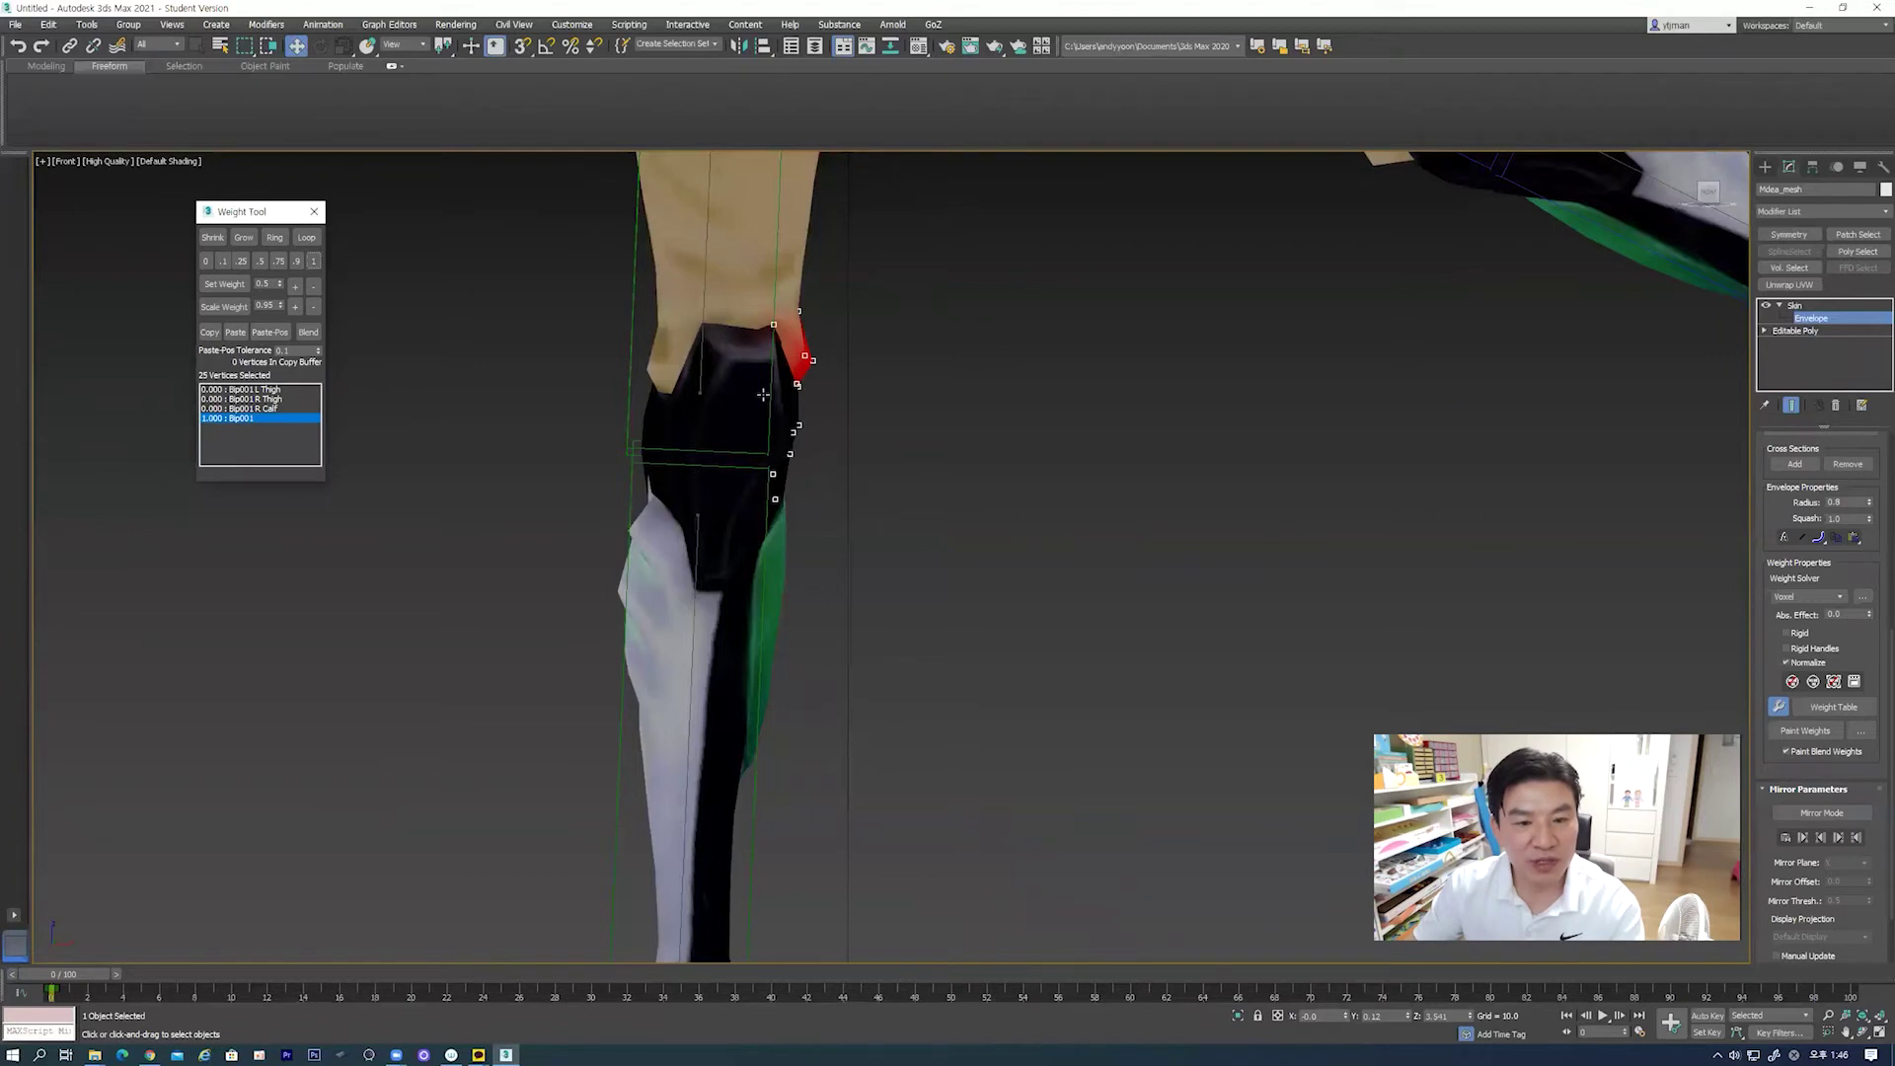
Step: Undo the R Calf assignment and give the knee-top vertices weight 1 on Bip001 R Thigh
{"action": "left_click", "coordinate": [698, 567]}
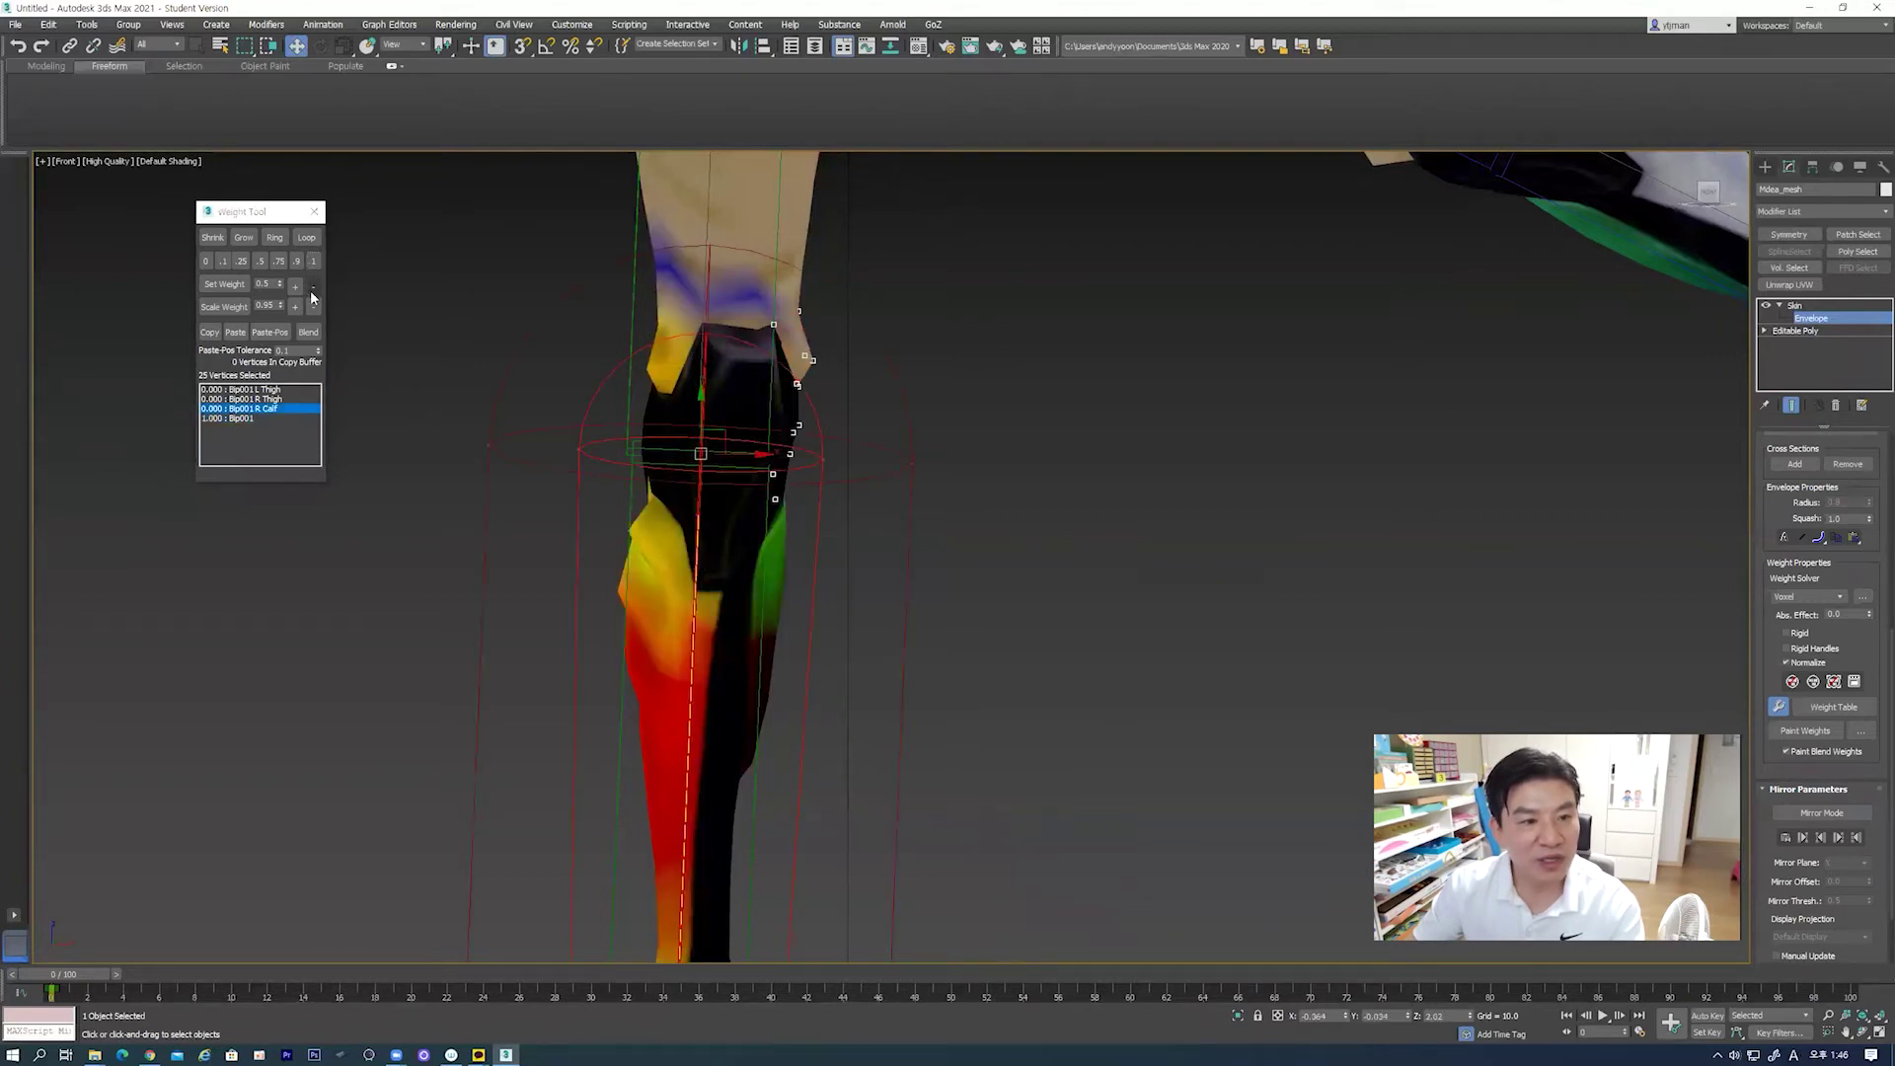
{"action": "left_click", "coordinate": [311, 261]}
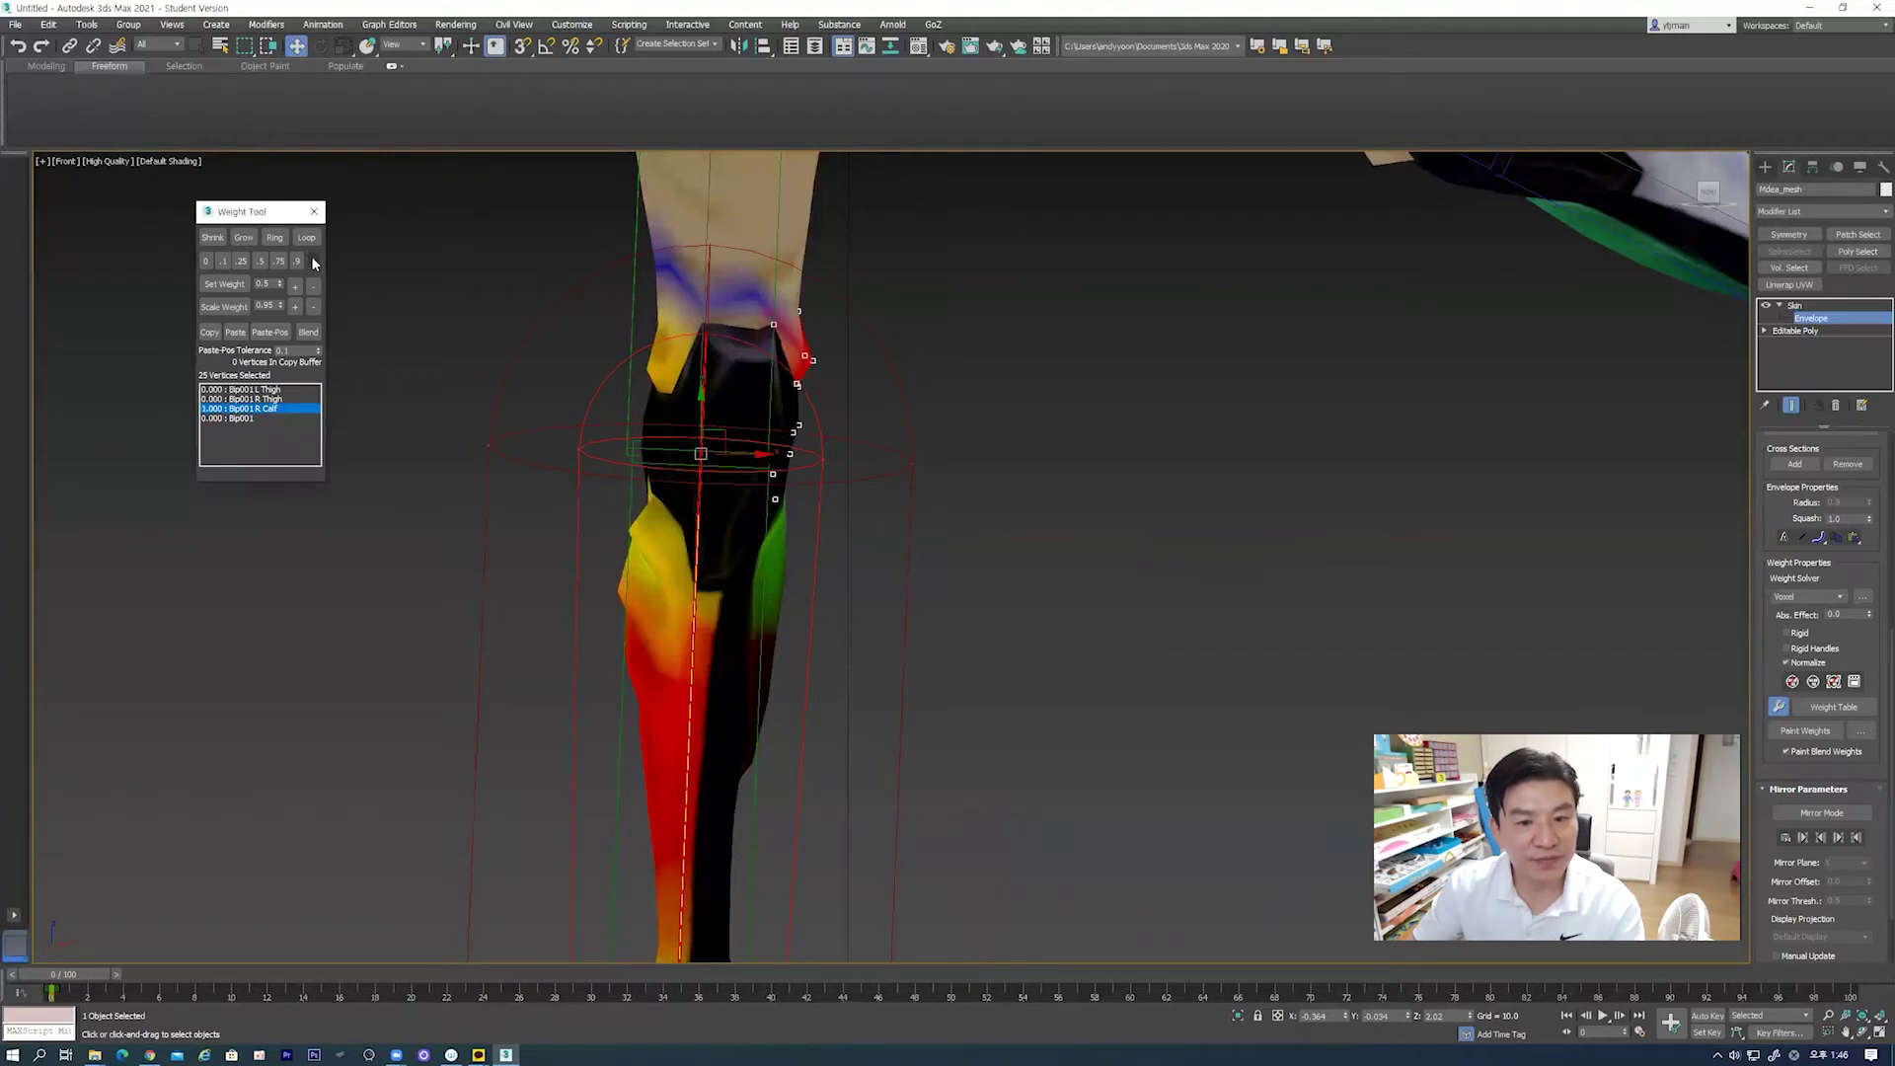
{"action": "key", "text": "ctrl+z"}
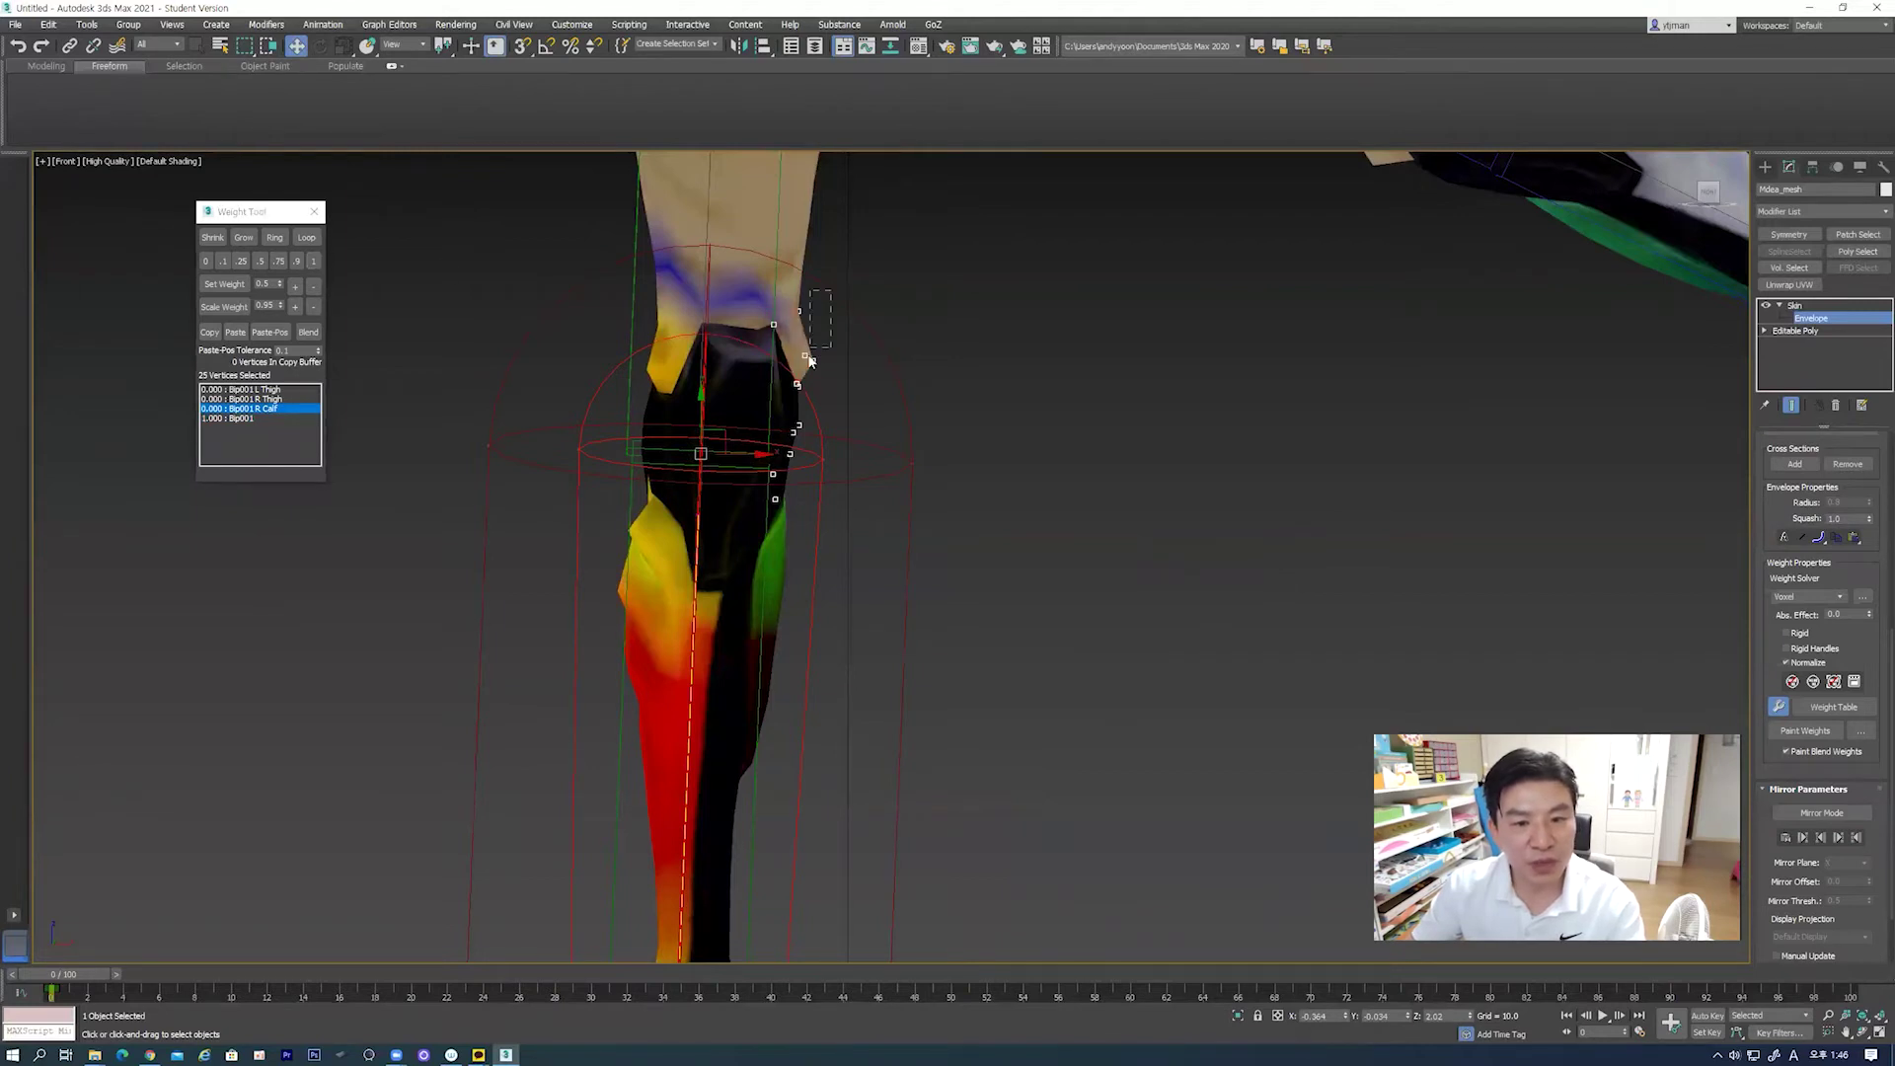
{"action": "left_click", "coordinate": [708, 243]}
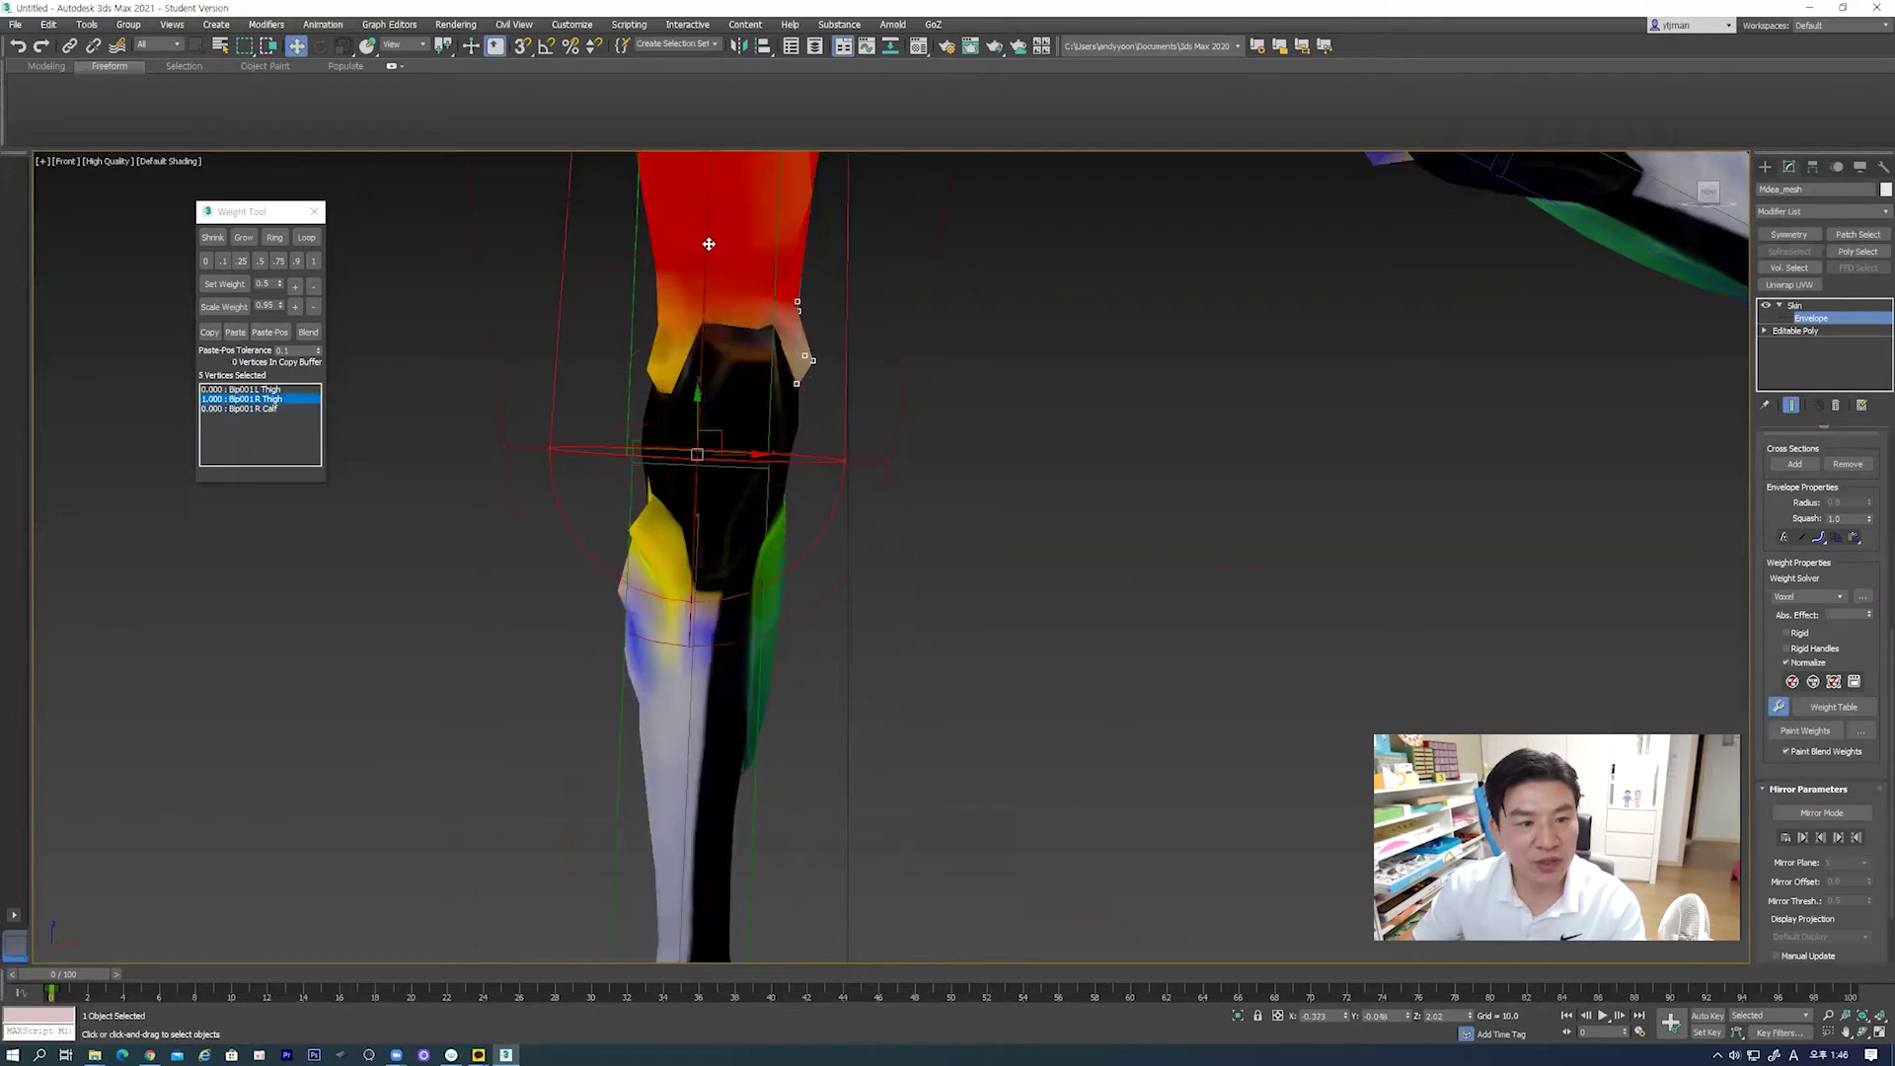
{"action": "left_click", "coordinate": [312, 261]}
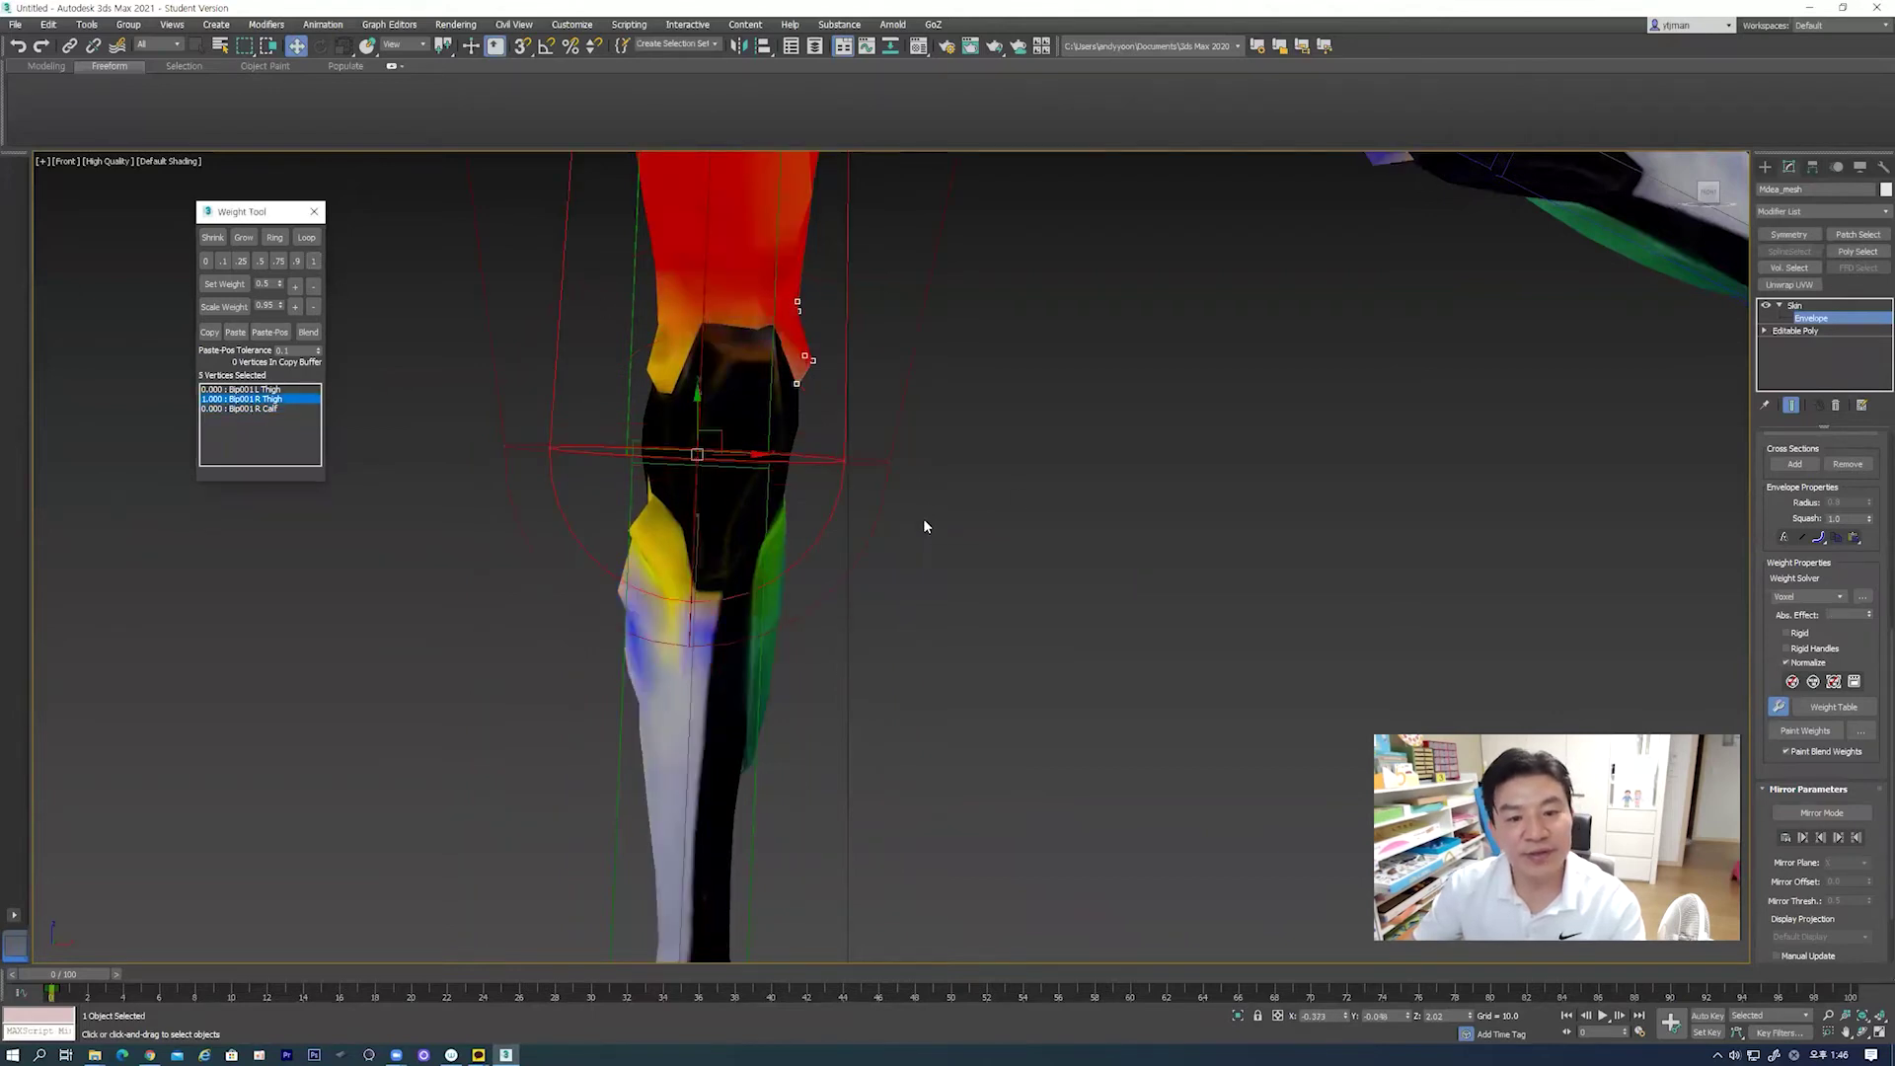
Step: Exit Edit Envelopes, select Bip001 L Thigh and rotate the leg up to horizontal
{"action": "scroll", "coordinate": [925, 526], "scroll_direction": "down", "scroll_amount": 3}
{"action": "left_click", "coordinate": [904, 541]}
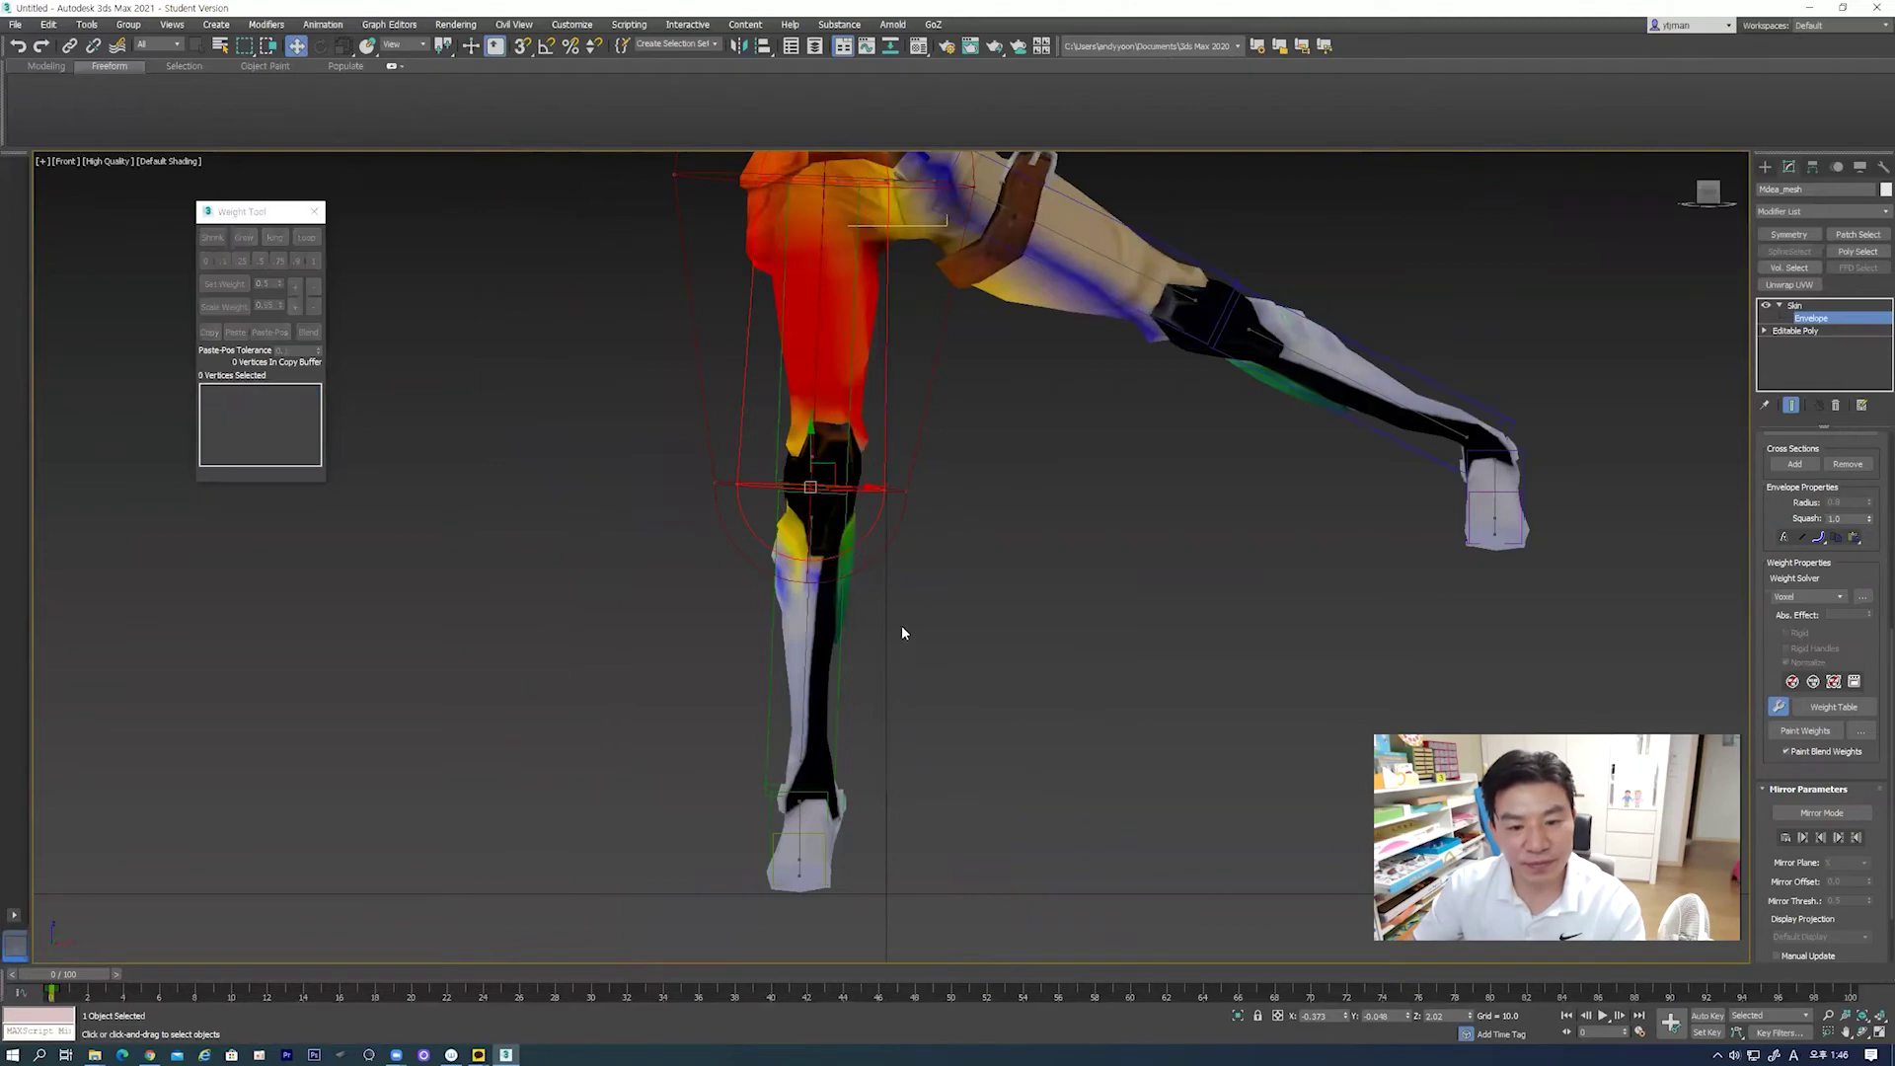
{"action": "left_click", "coordinate": [1794, 305]}
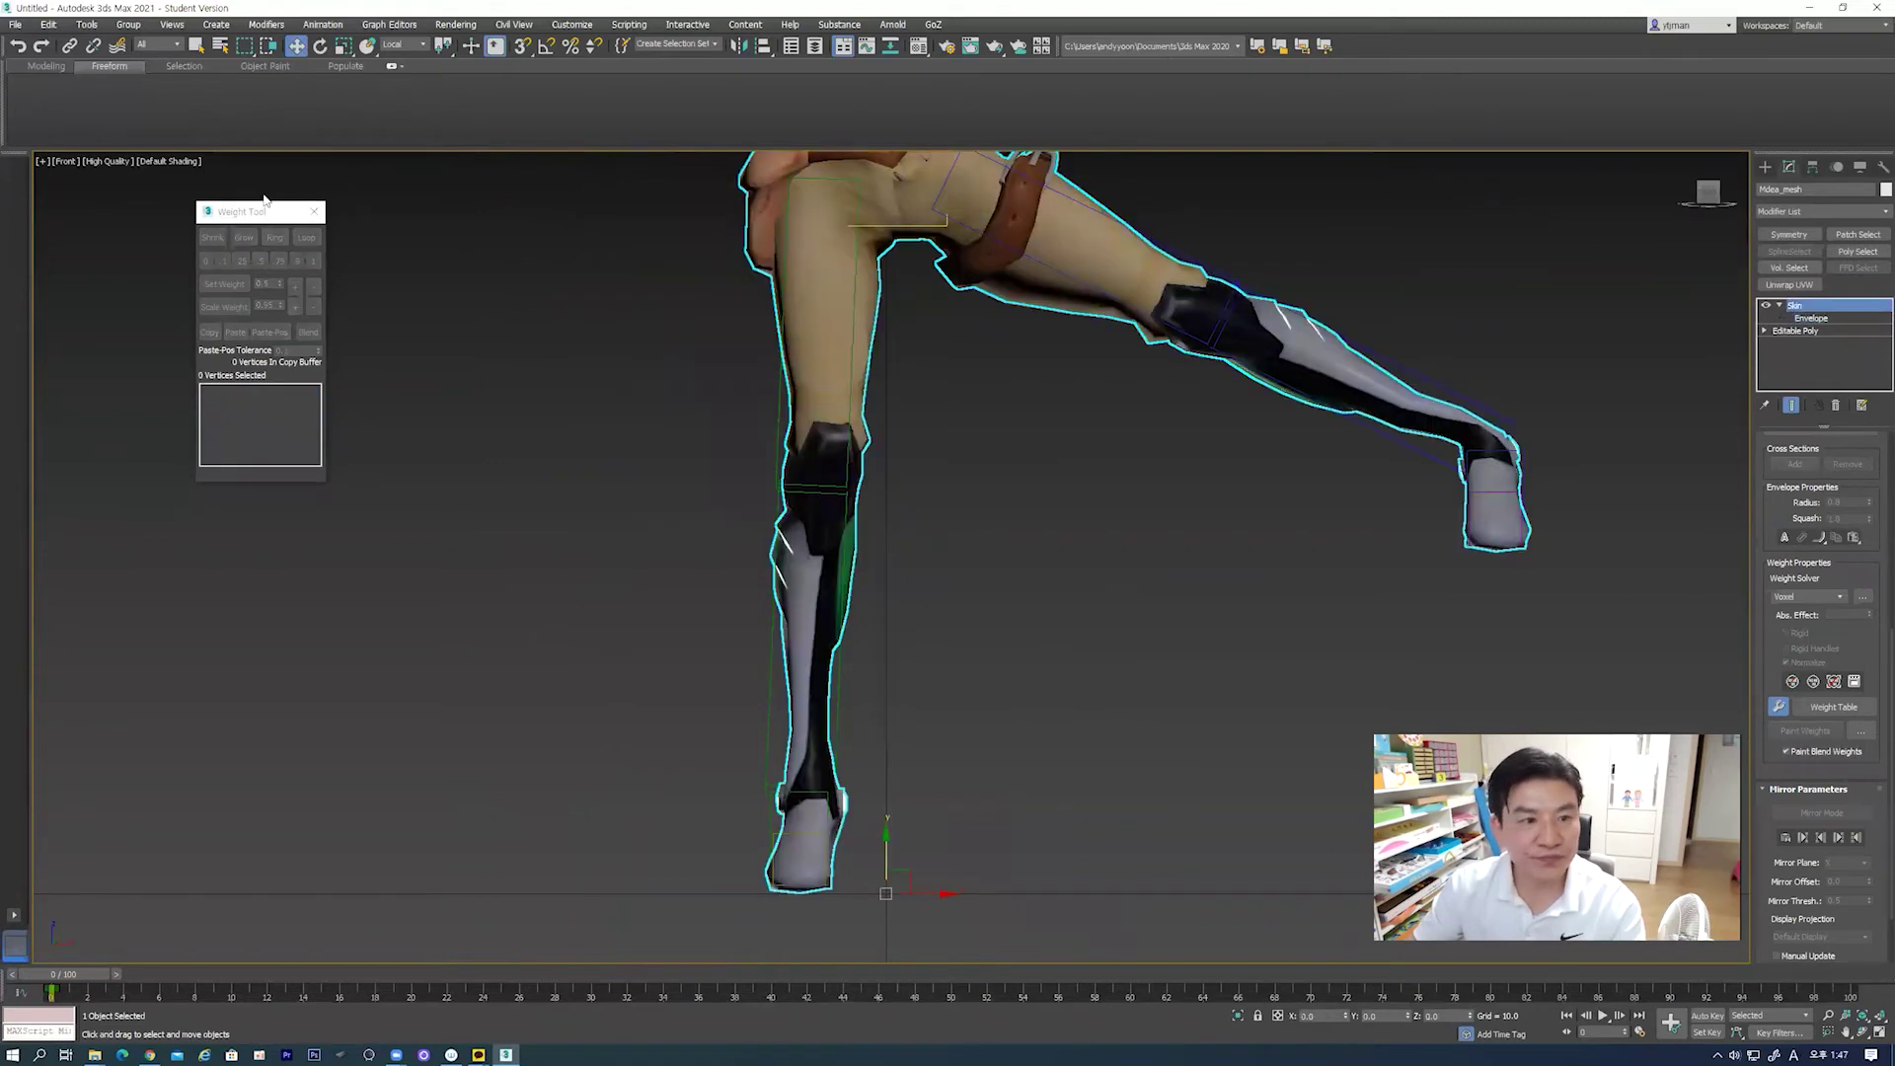
{"action": "left_click", "coordinate": [1052, 501]}
{"action": "left_click", "coordinate": [1086, 267]}
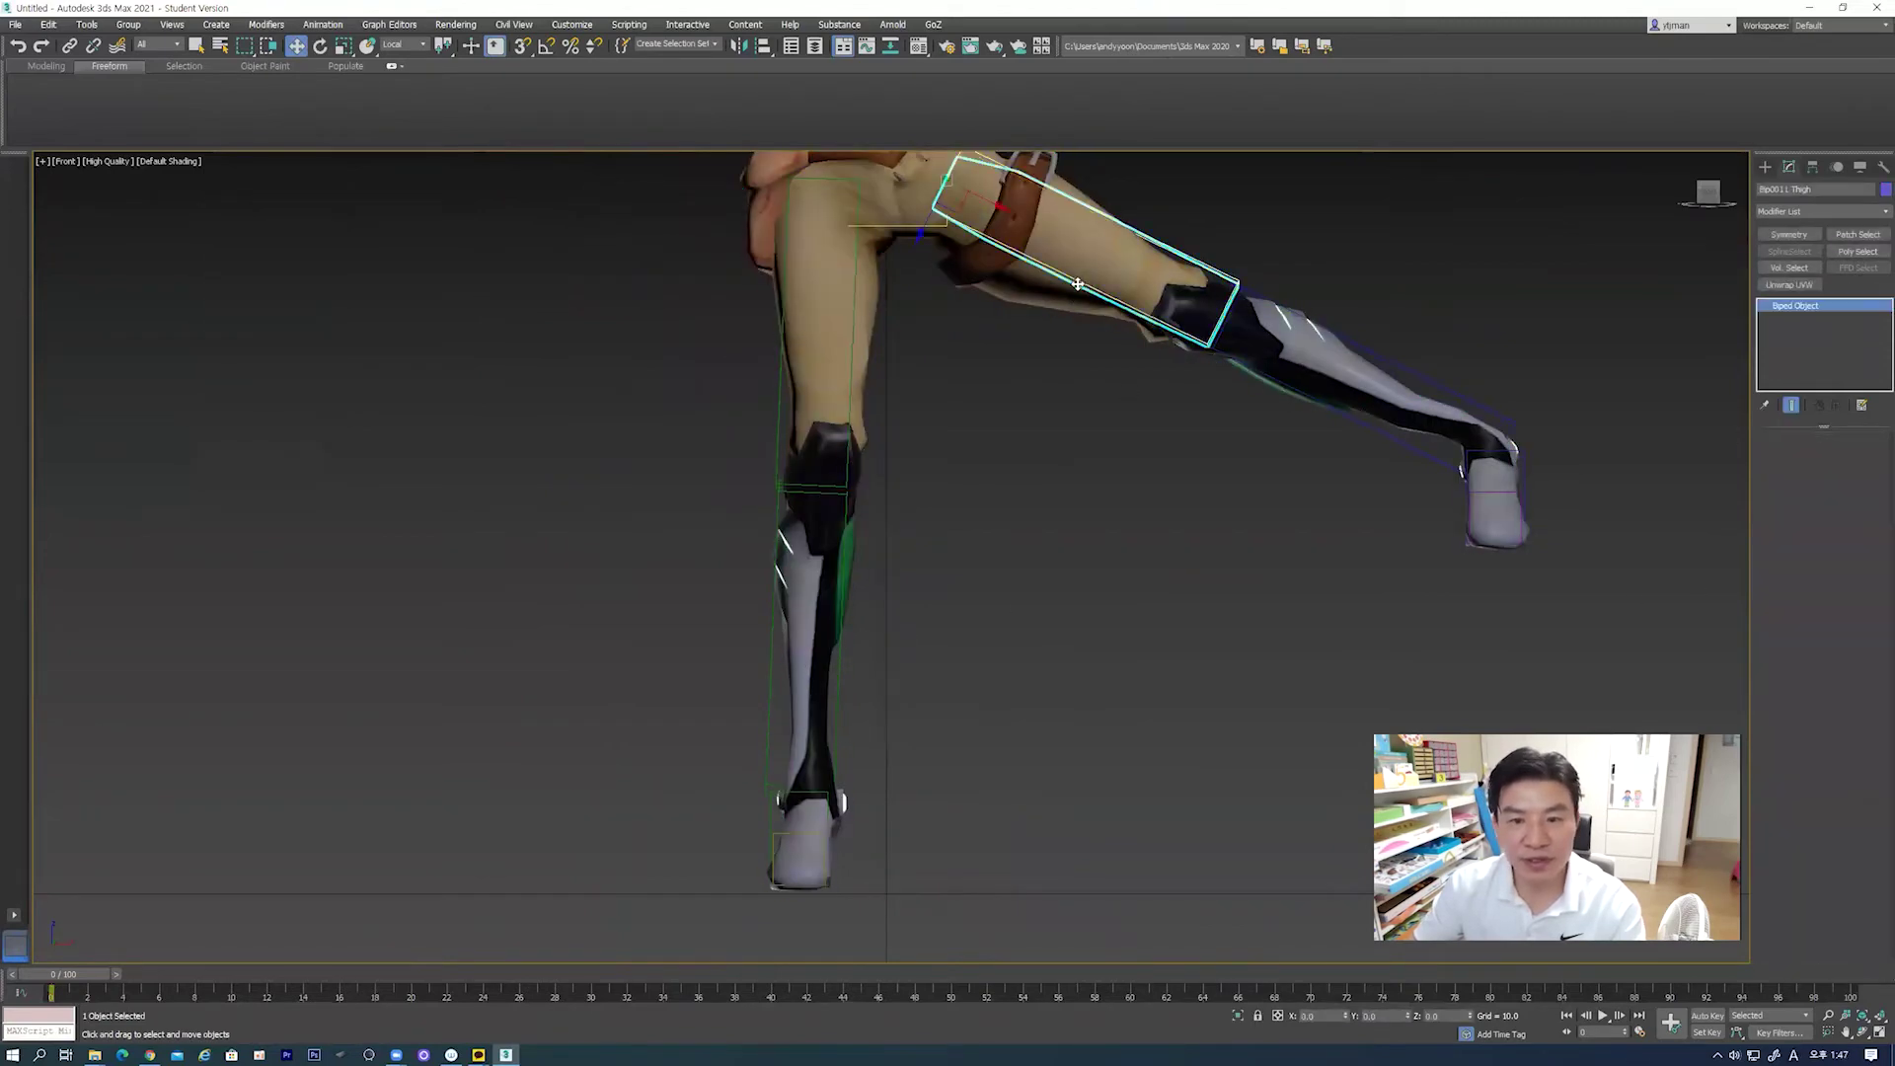
{"action": "key", "text": "e"}
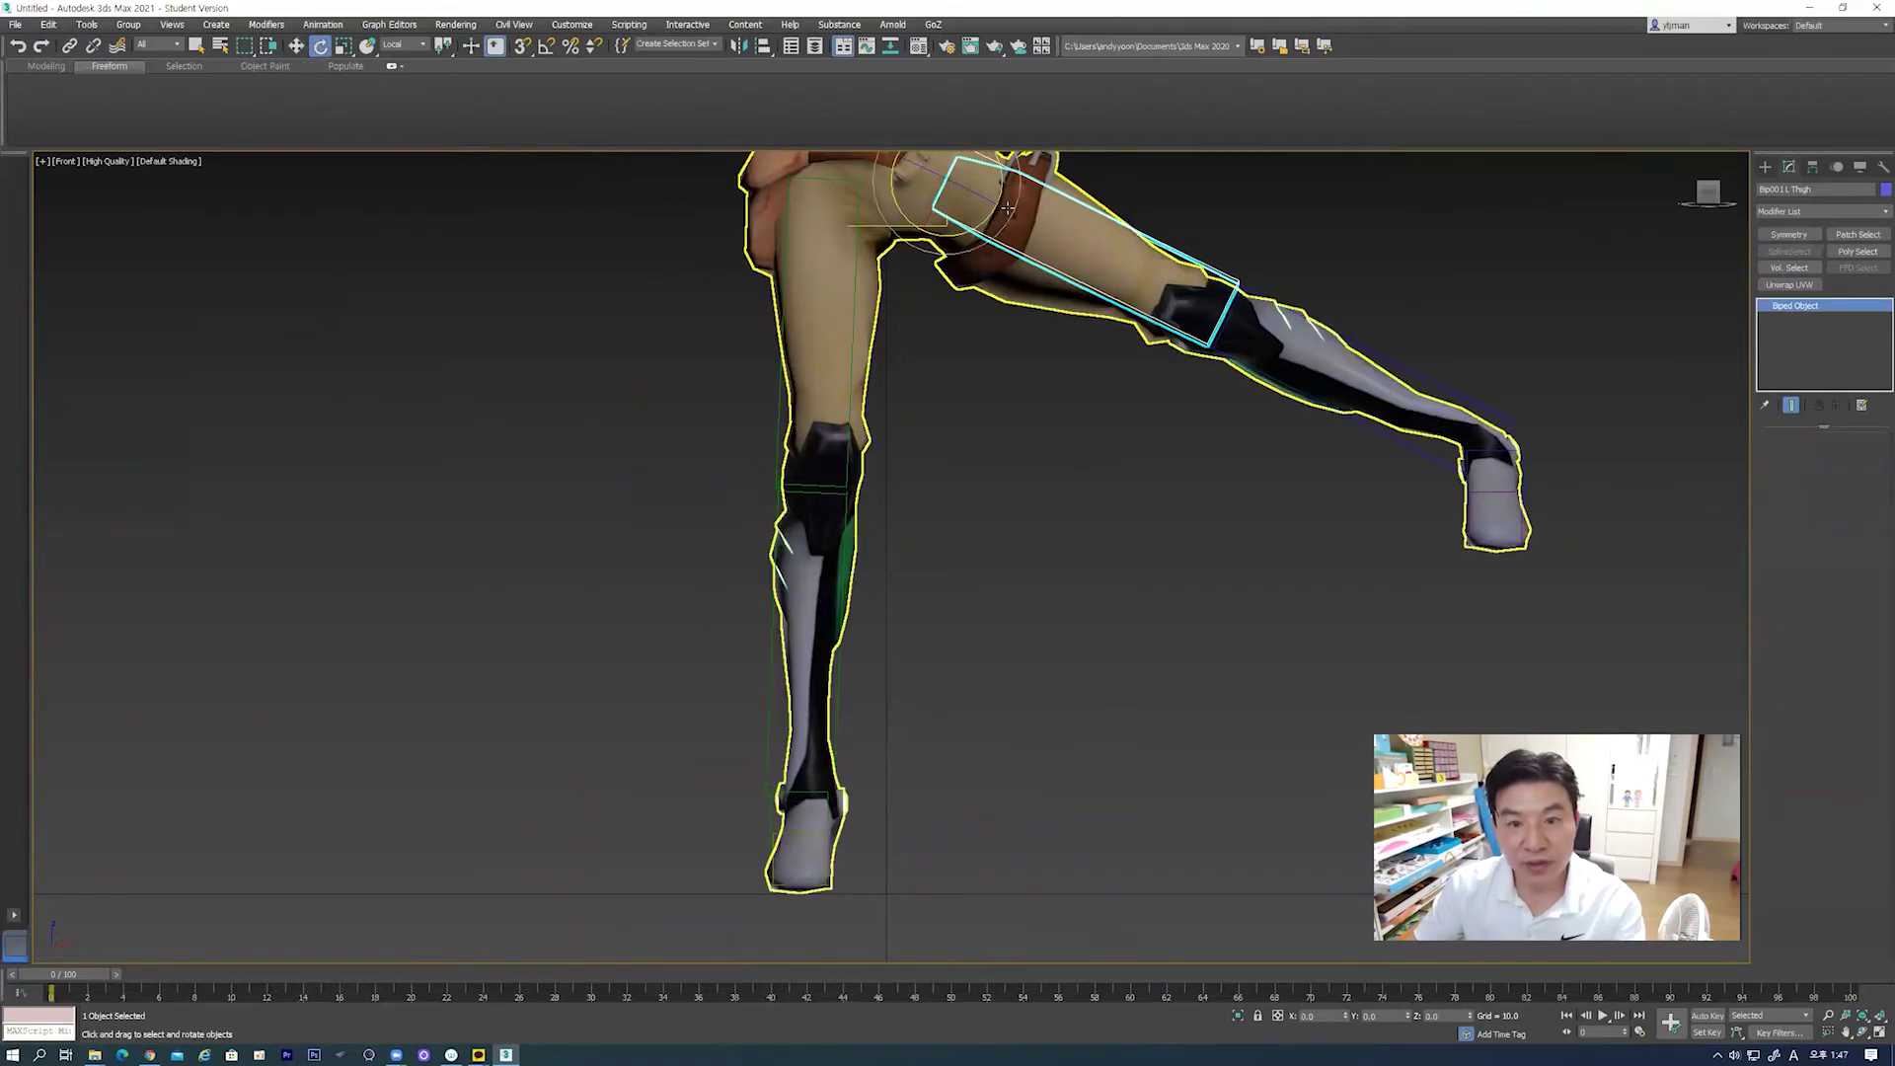
{"action": "mouse_move", "coordinate": [1005, 196]}
{"action": "left_mouse_down"}
{"action": "mouse_move", "coordinate": [992, 240]}
{"action": "mouse_move", "coordinate": [1022, 148]}
{"action": "left_mouse_up"}
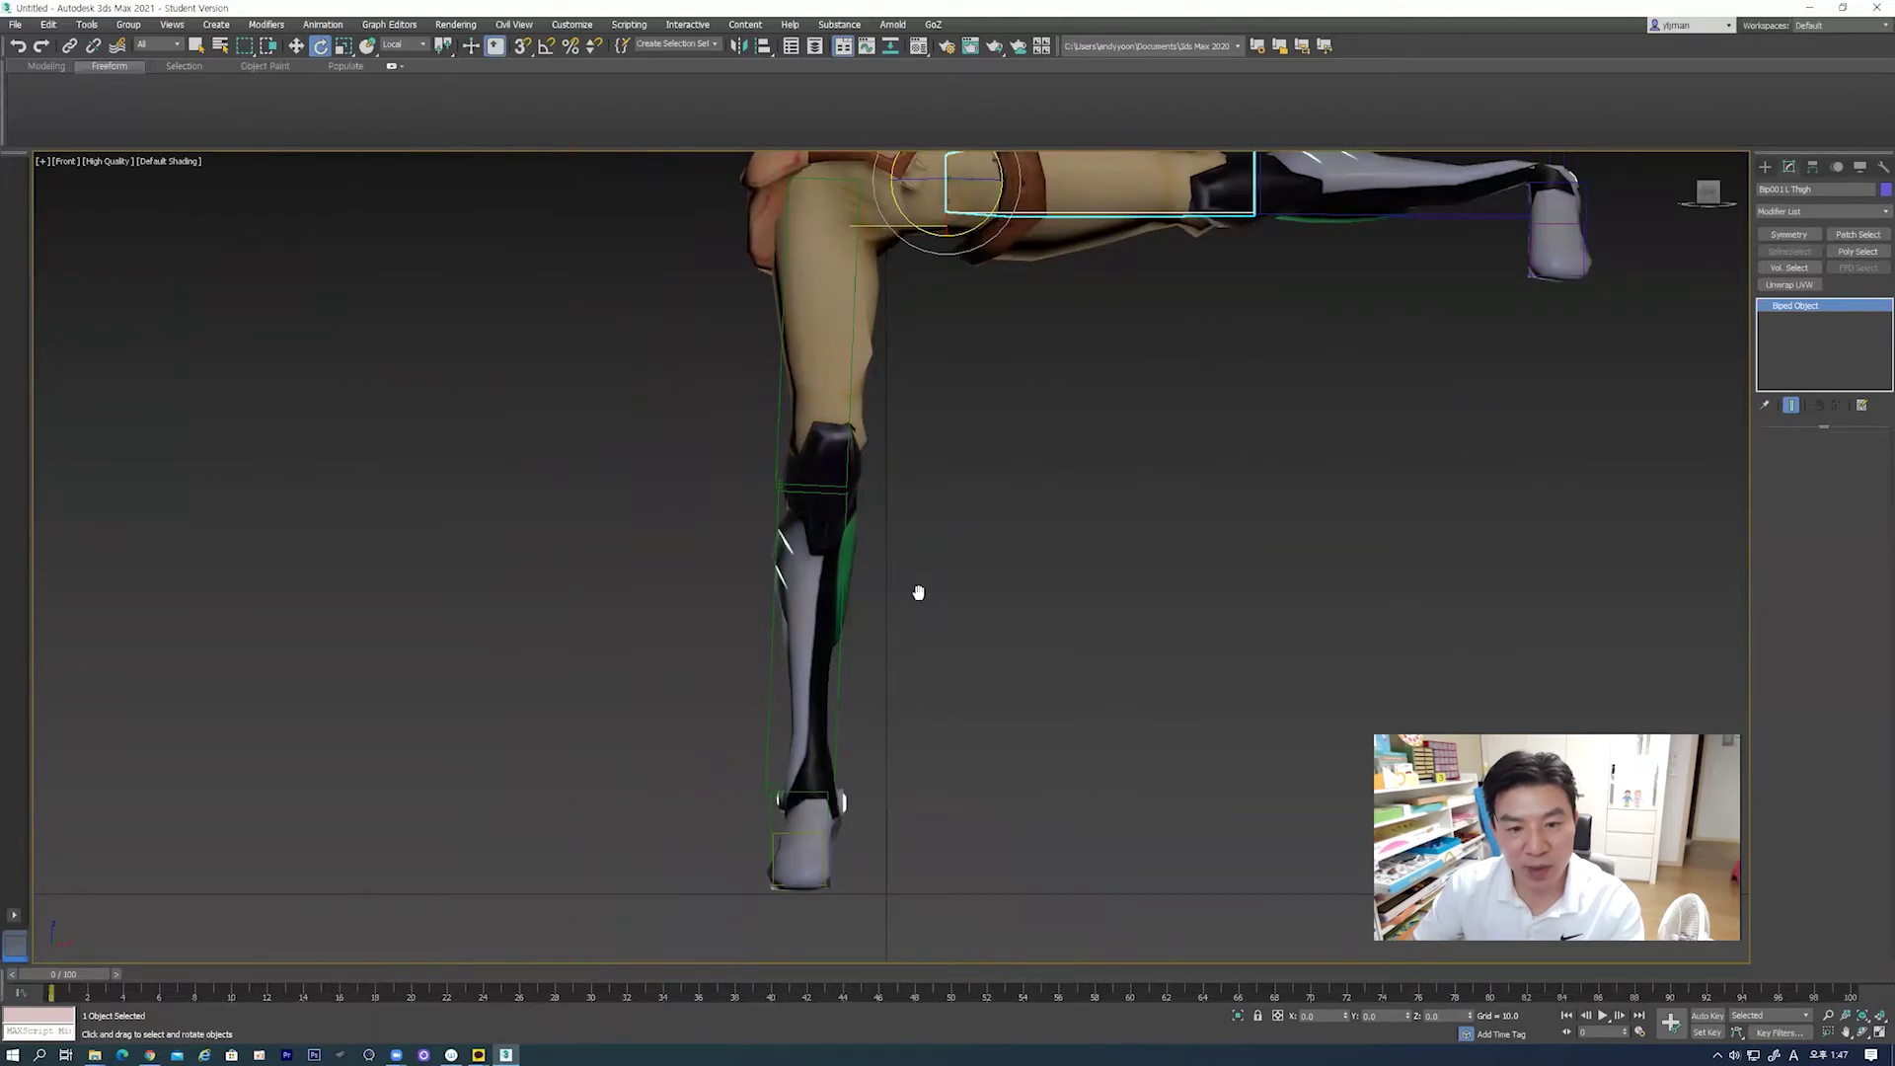
{"action": "scroll", "coordinate": [914, 582], "scroll_direction": "up", "scroll_amount": 4}
Step: Select the mesh, edit envelopes on Bip001 R Calf and bring up the Weight Table
{"action": "left_click", "coordinate": [770, 547]}
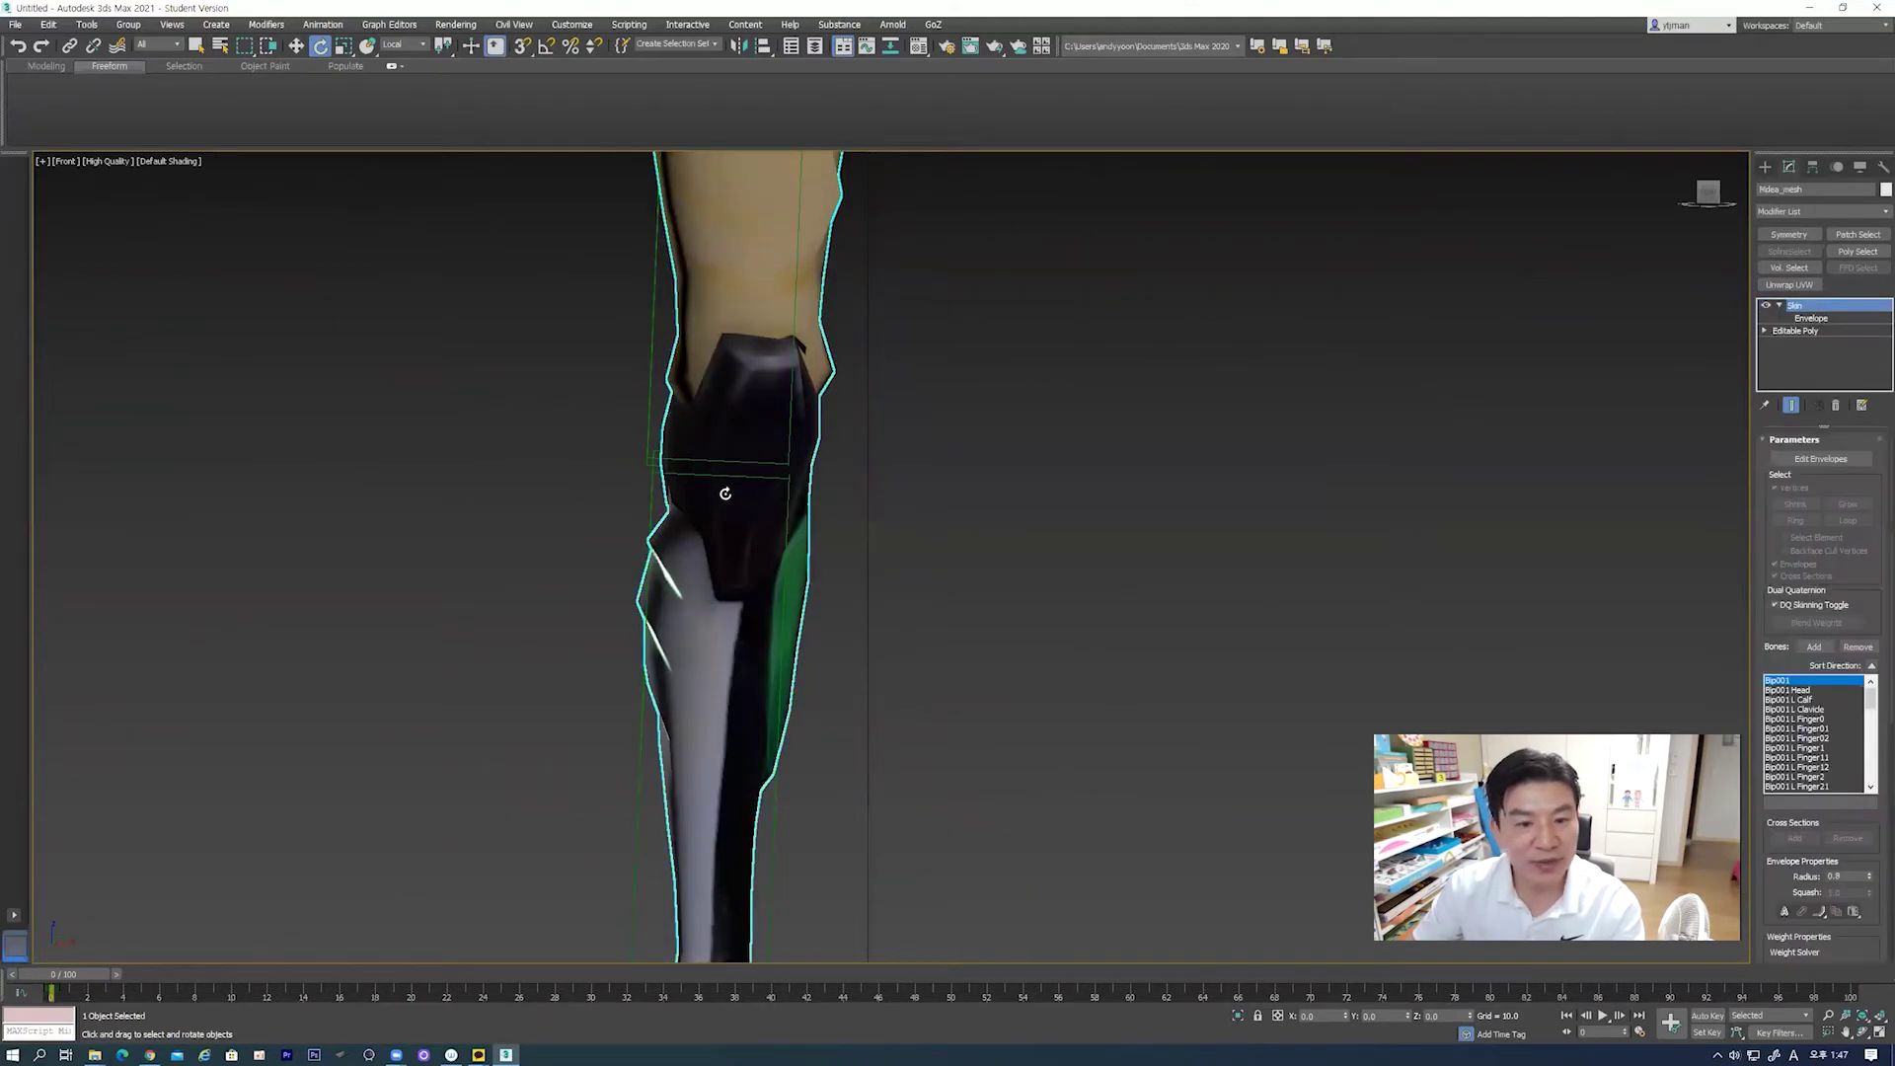
{"action": "left_click", "coordinate": [1822, 459]}
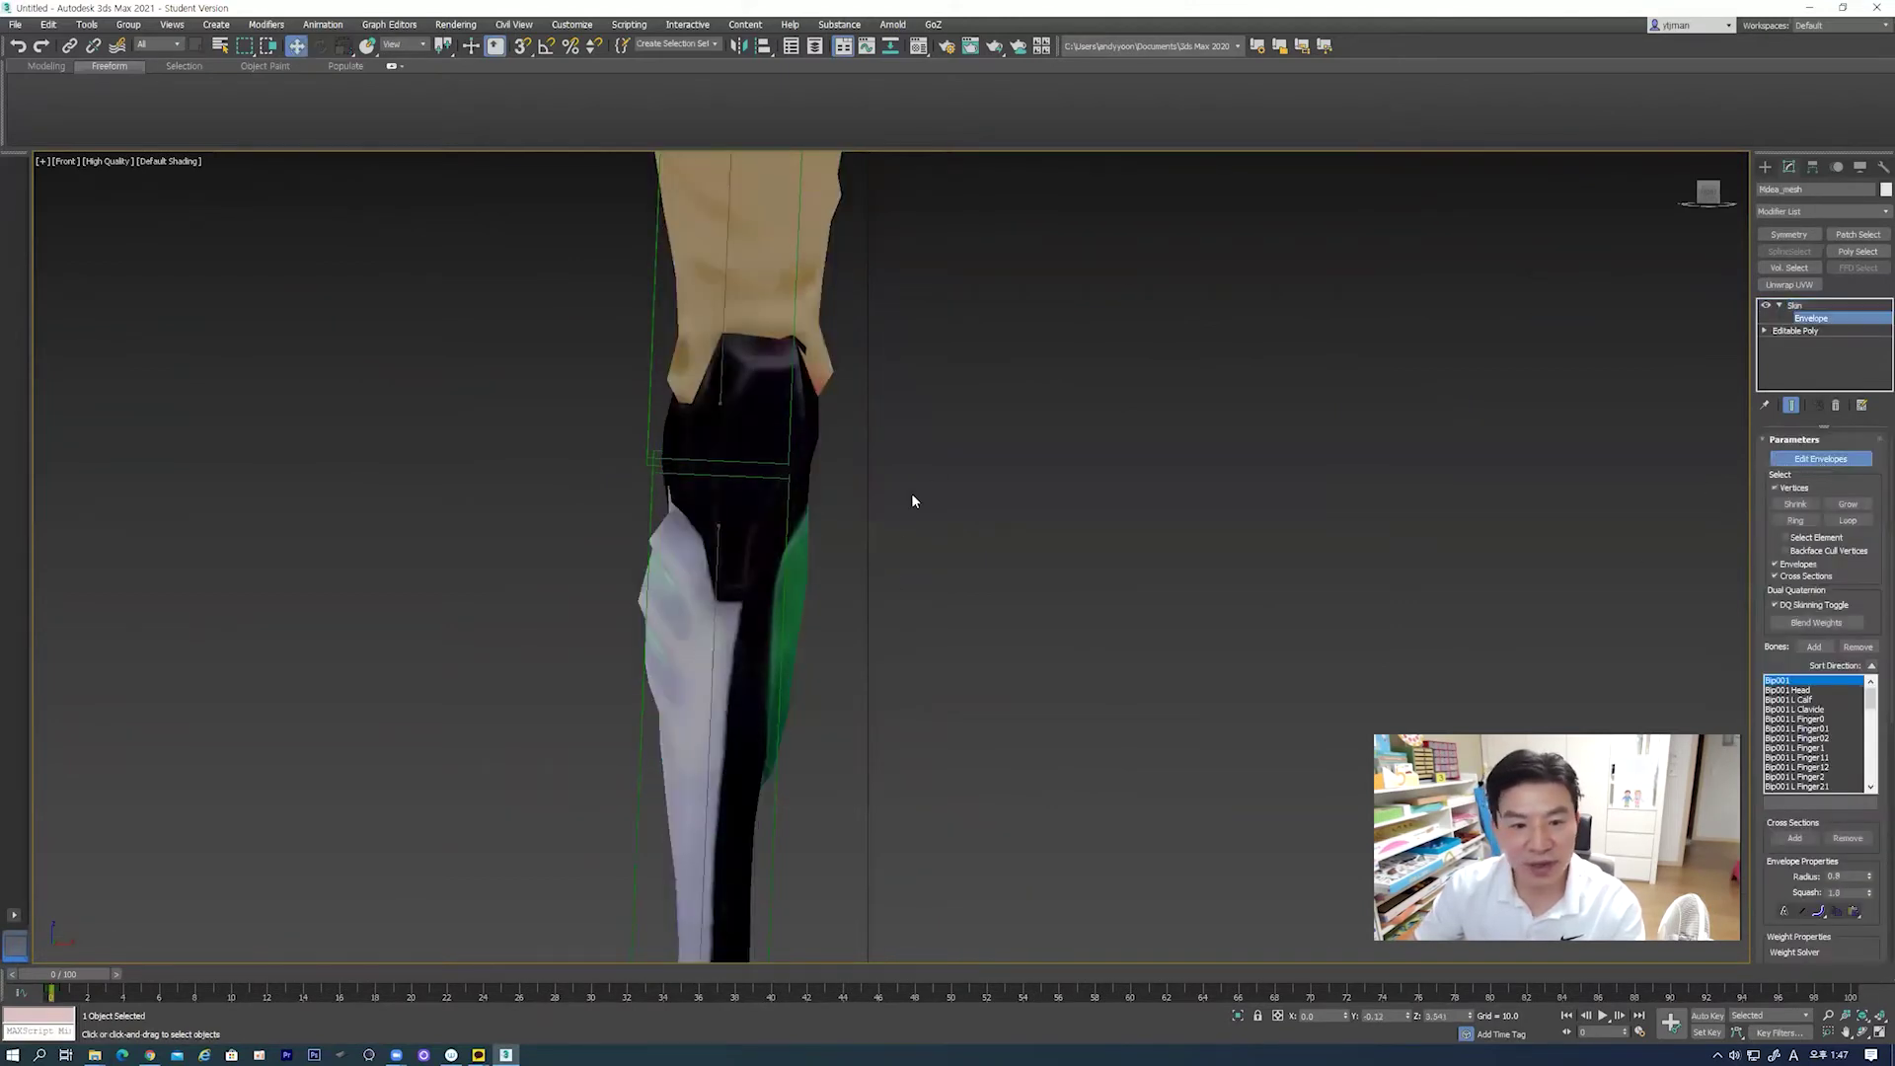
{"action": "left_click", "coordinate": [717, 600]}
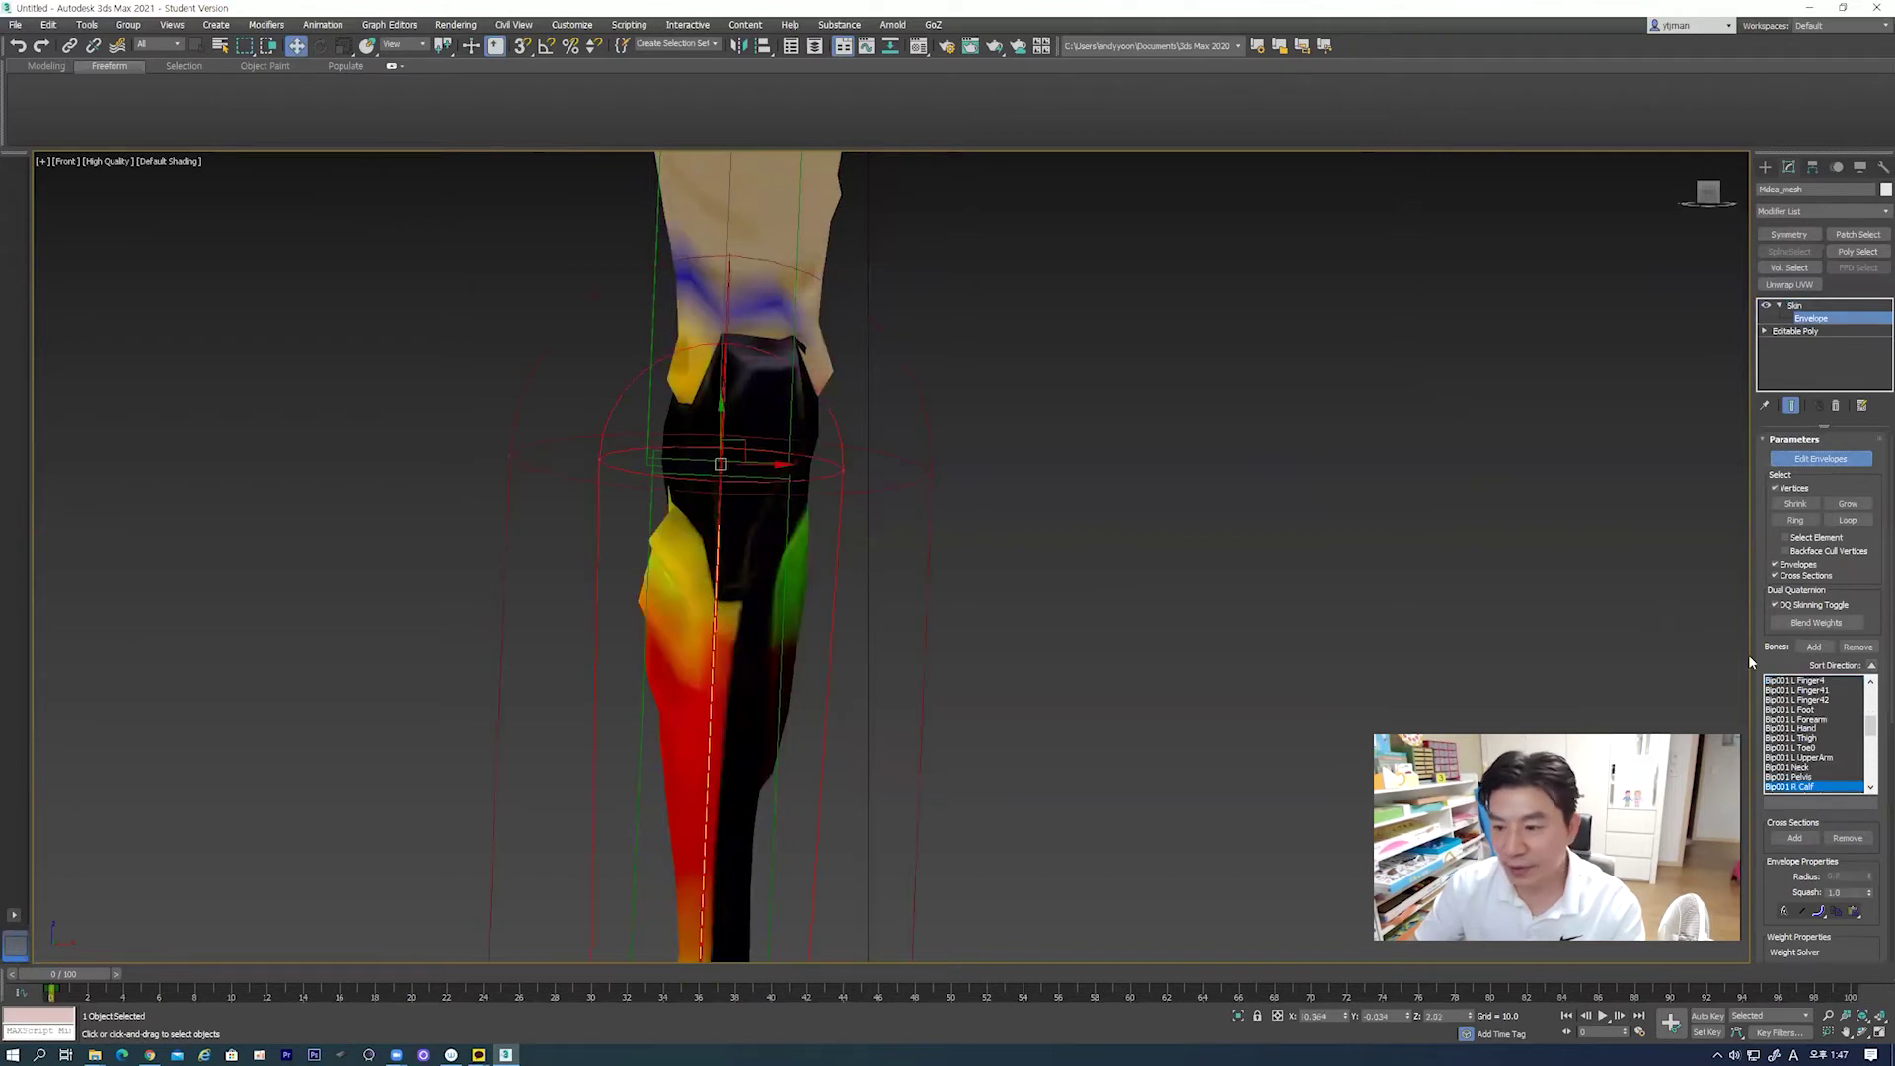
{"action": "scroll", "coordinate": [1860, 734], "scroll_direction": "down", "scroll_amount": 5}
{"action": "left_click", "coordinate": [1856, 727]}
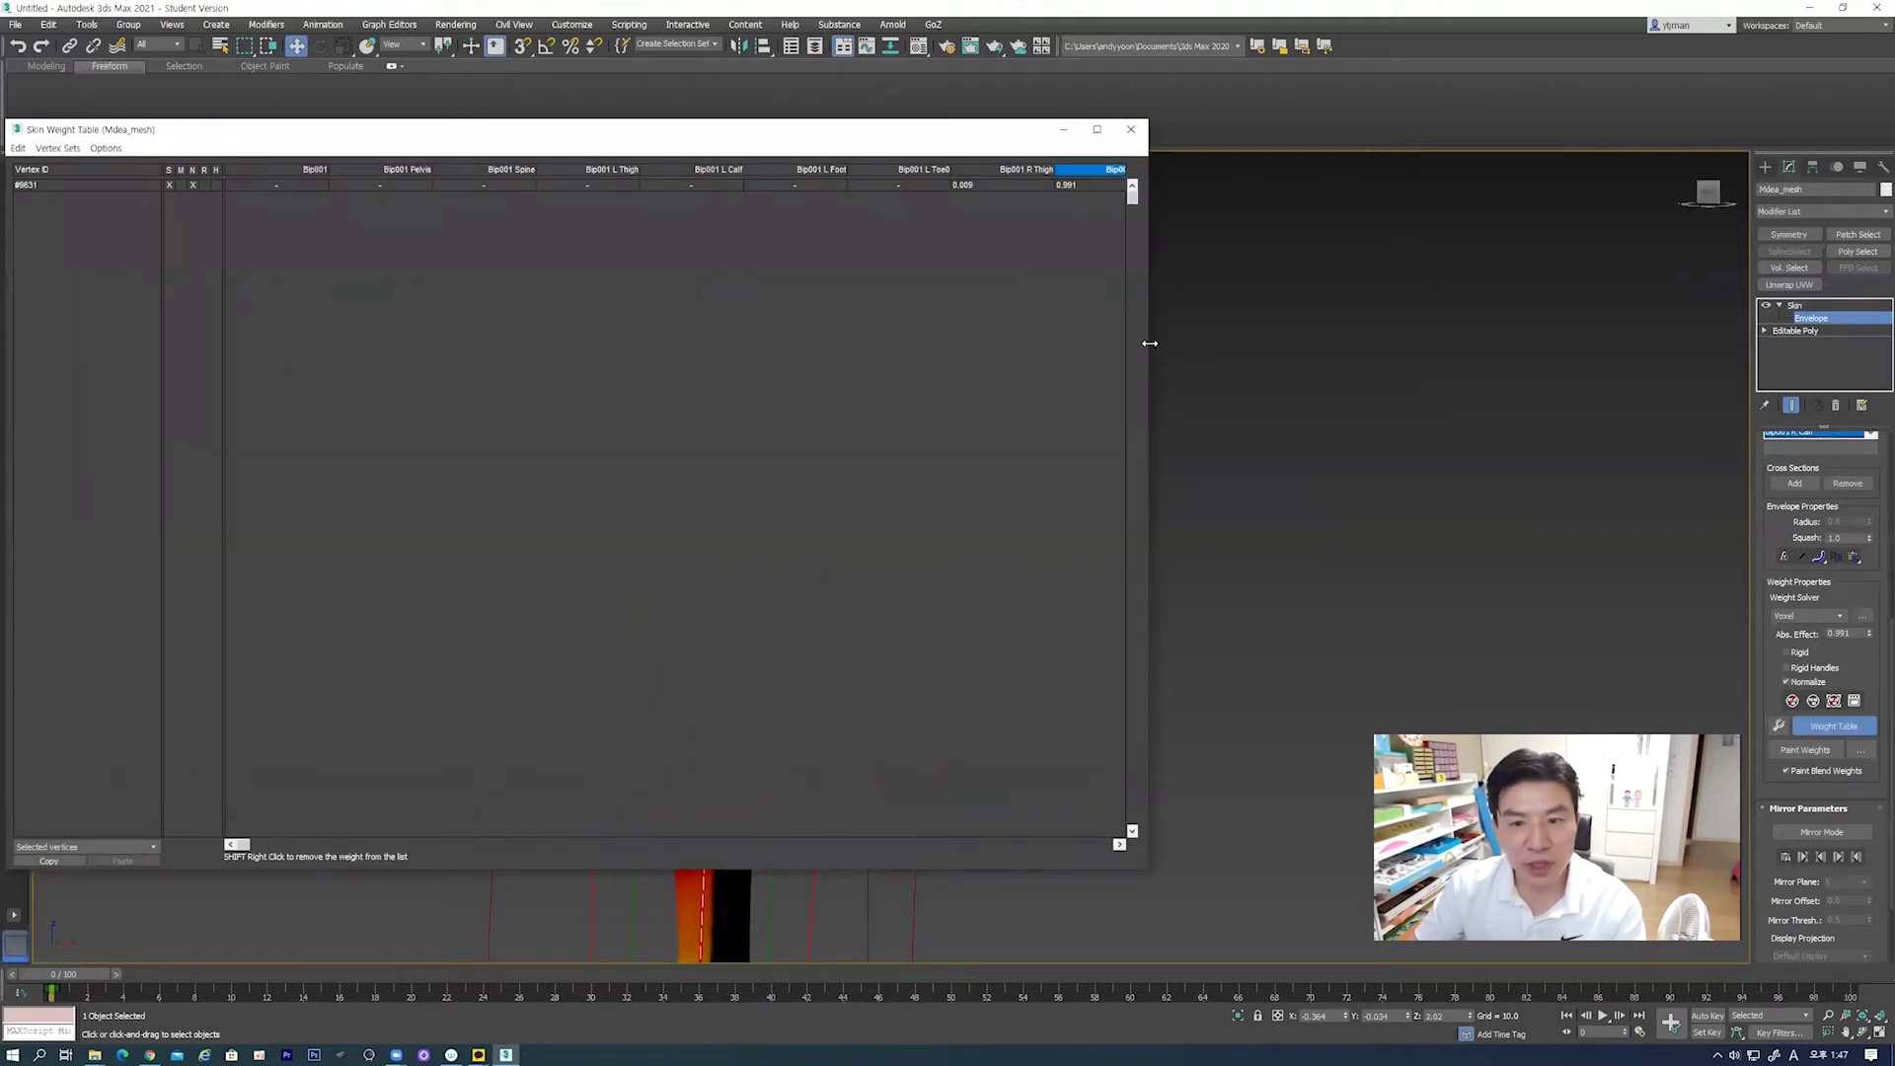
Step: Resize and reposition the Skin Weight Table to show the Bip001 R Calf column beside the leg
{"action": "left_click_drag", "start_coordinate": [1150, 342], "coordinate": [509, 342]}
{"action": "left_click_drag", "start_coordinate": [897, 509], "coordinate": [766, 660]}
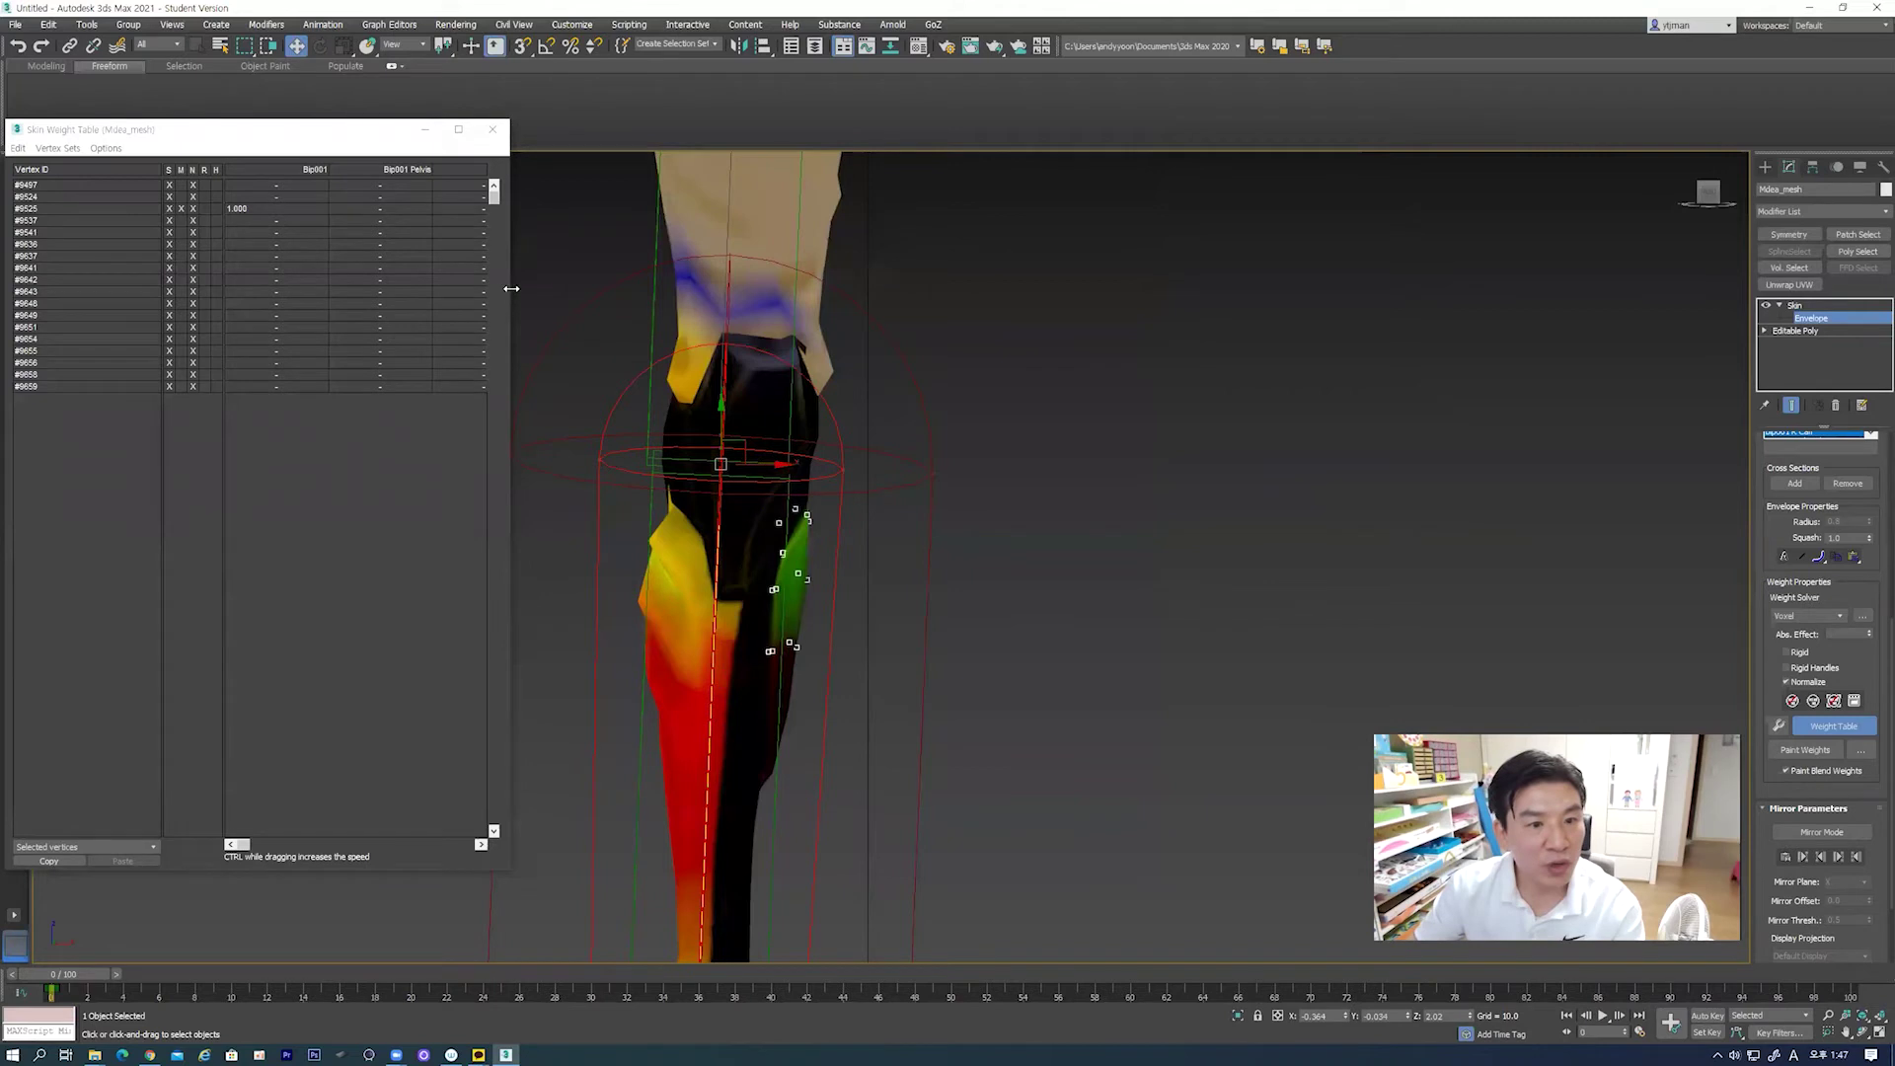
{"action": "left_click_drag", "start_coordinate": [511, 288], "coordinate": [686, 288]}
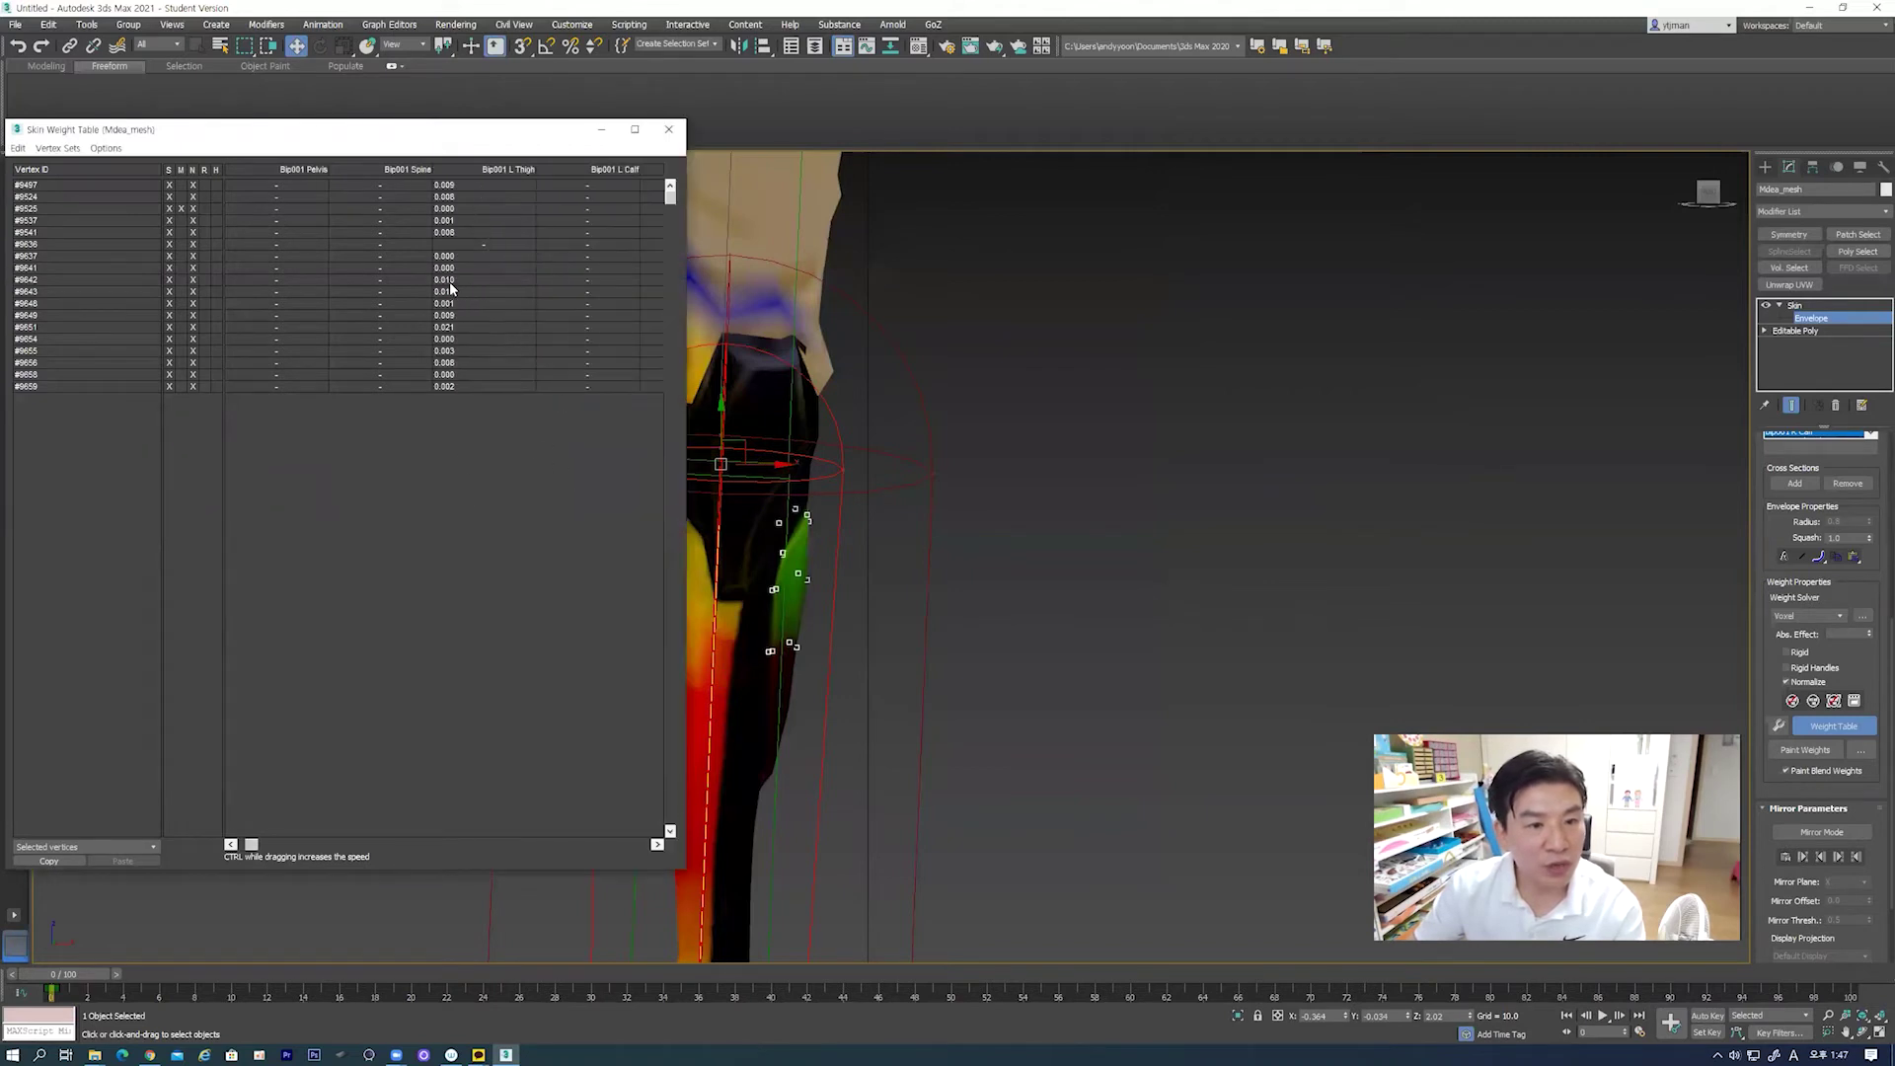
{"action": "mouse_move", "coordinate": [444, 289]}
{"action": "left_mouse_down"}
{"action": "mouse_move", "coordinate": [464, 287]}
{"action": "mouse_move", "coordinate": [311, 247]}
{"action": "left_mouse_up"}
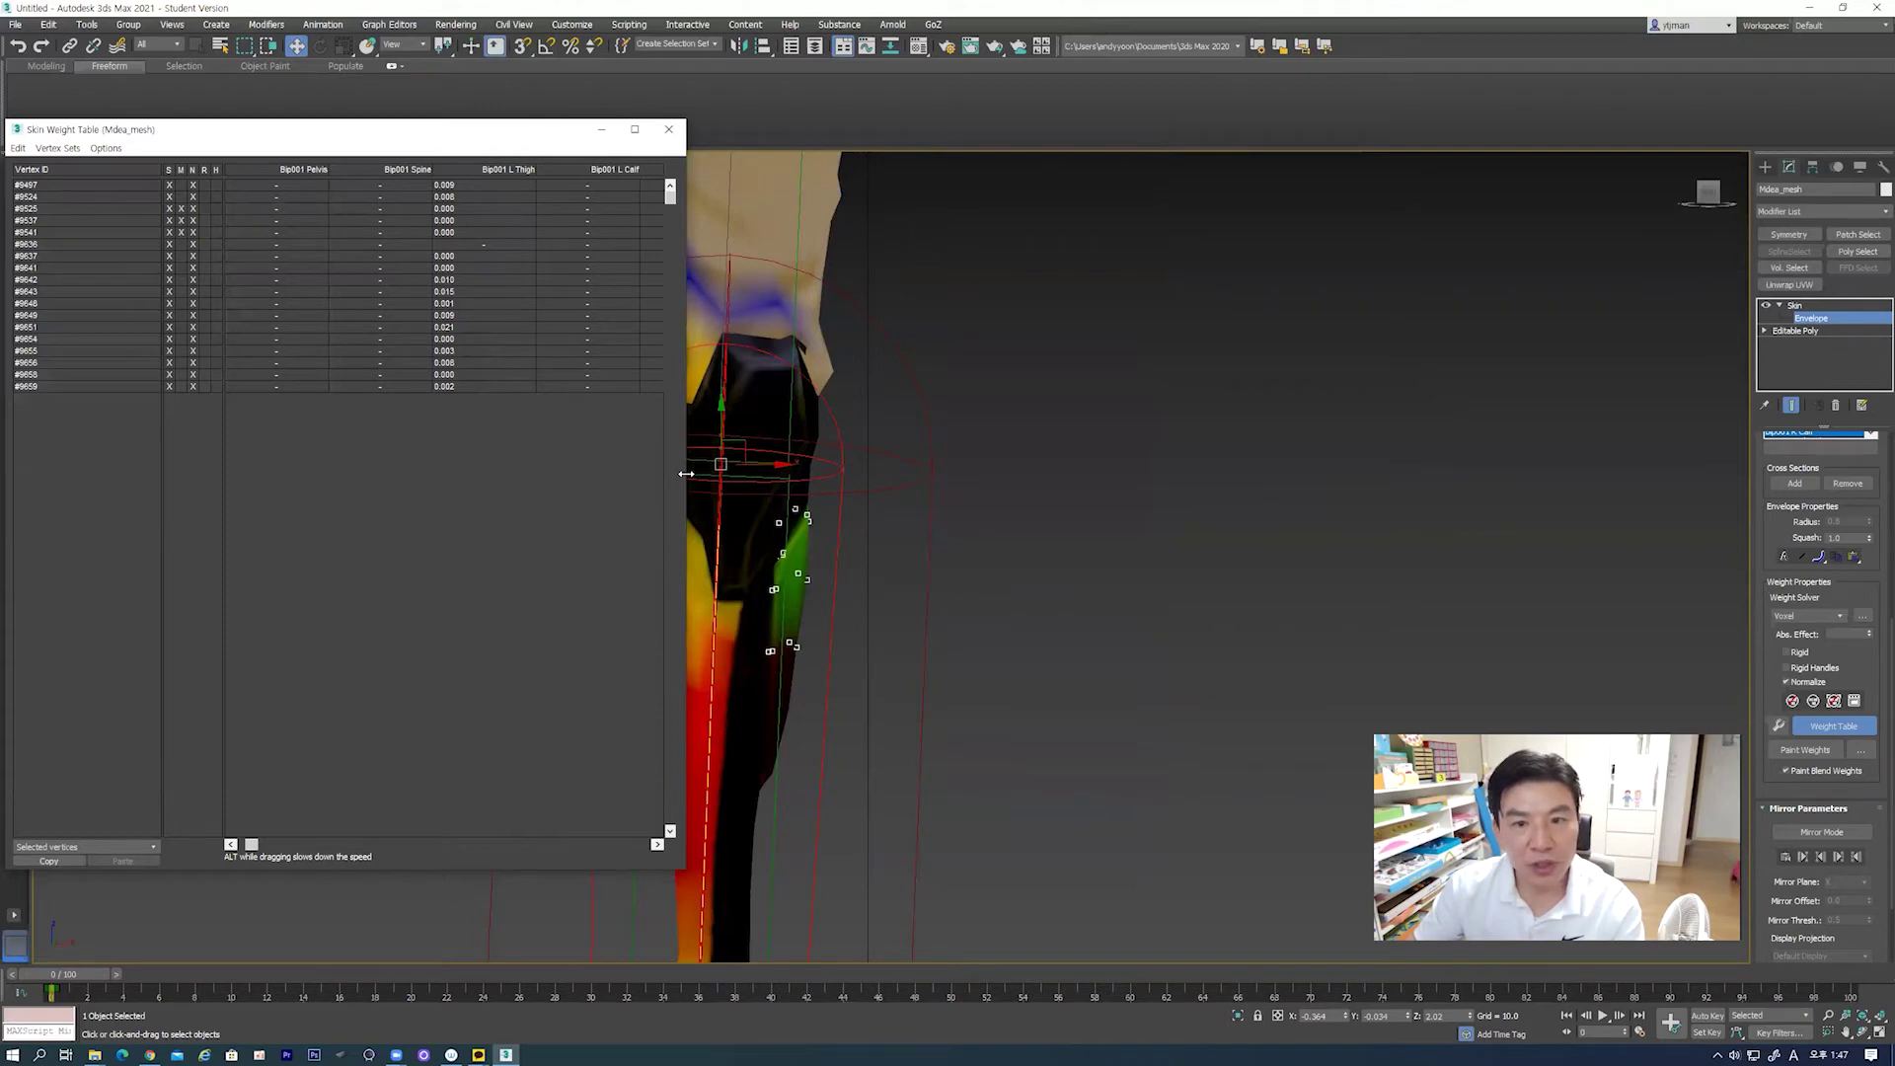
{"action": "left_click_drag", "start_coordinate": [686, 473], "coordinate": [643, 474]}
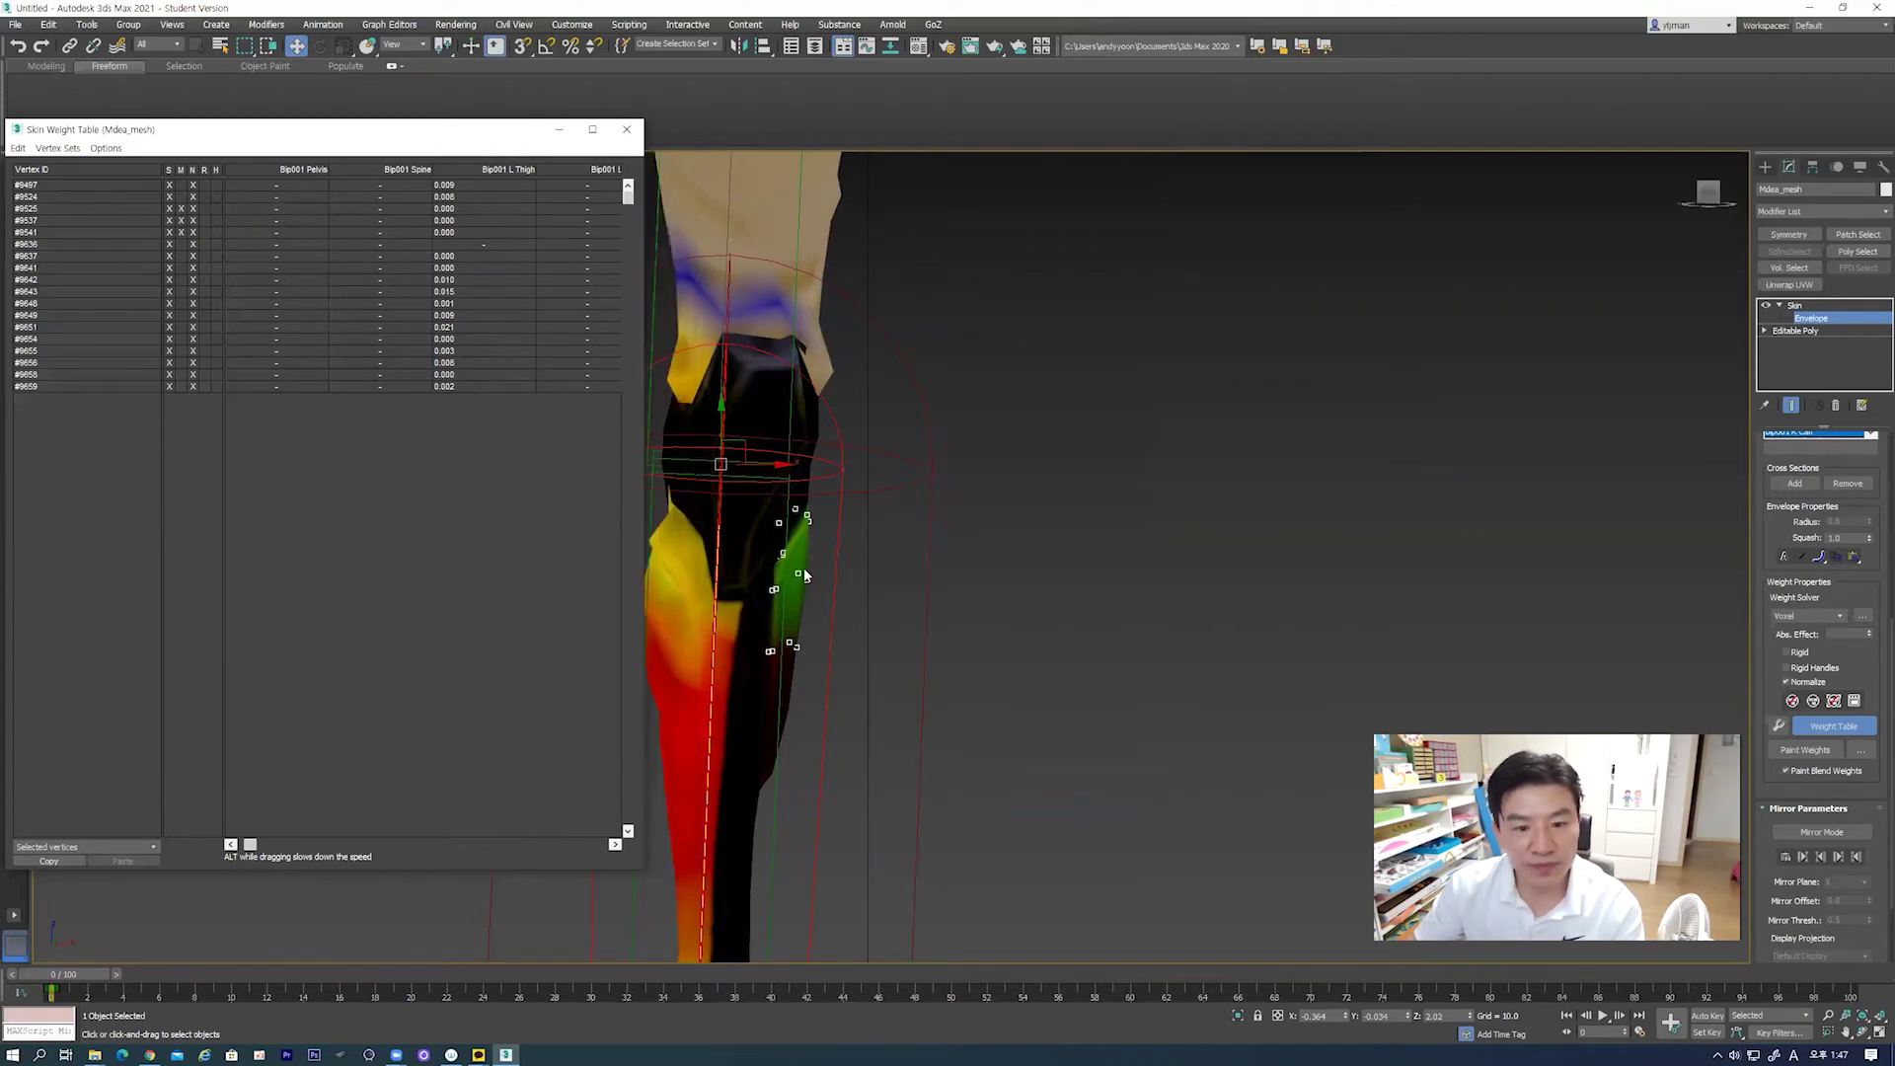
{"action": "left_click", "coordinate": [715, 595]}
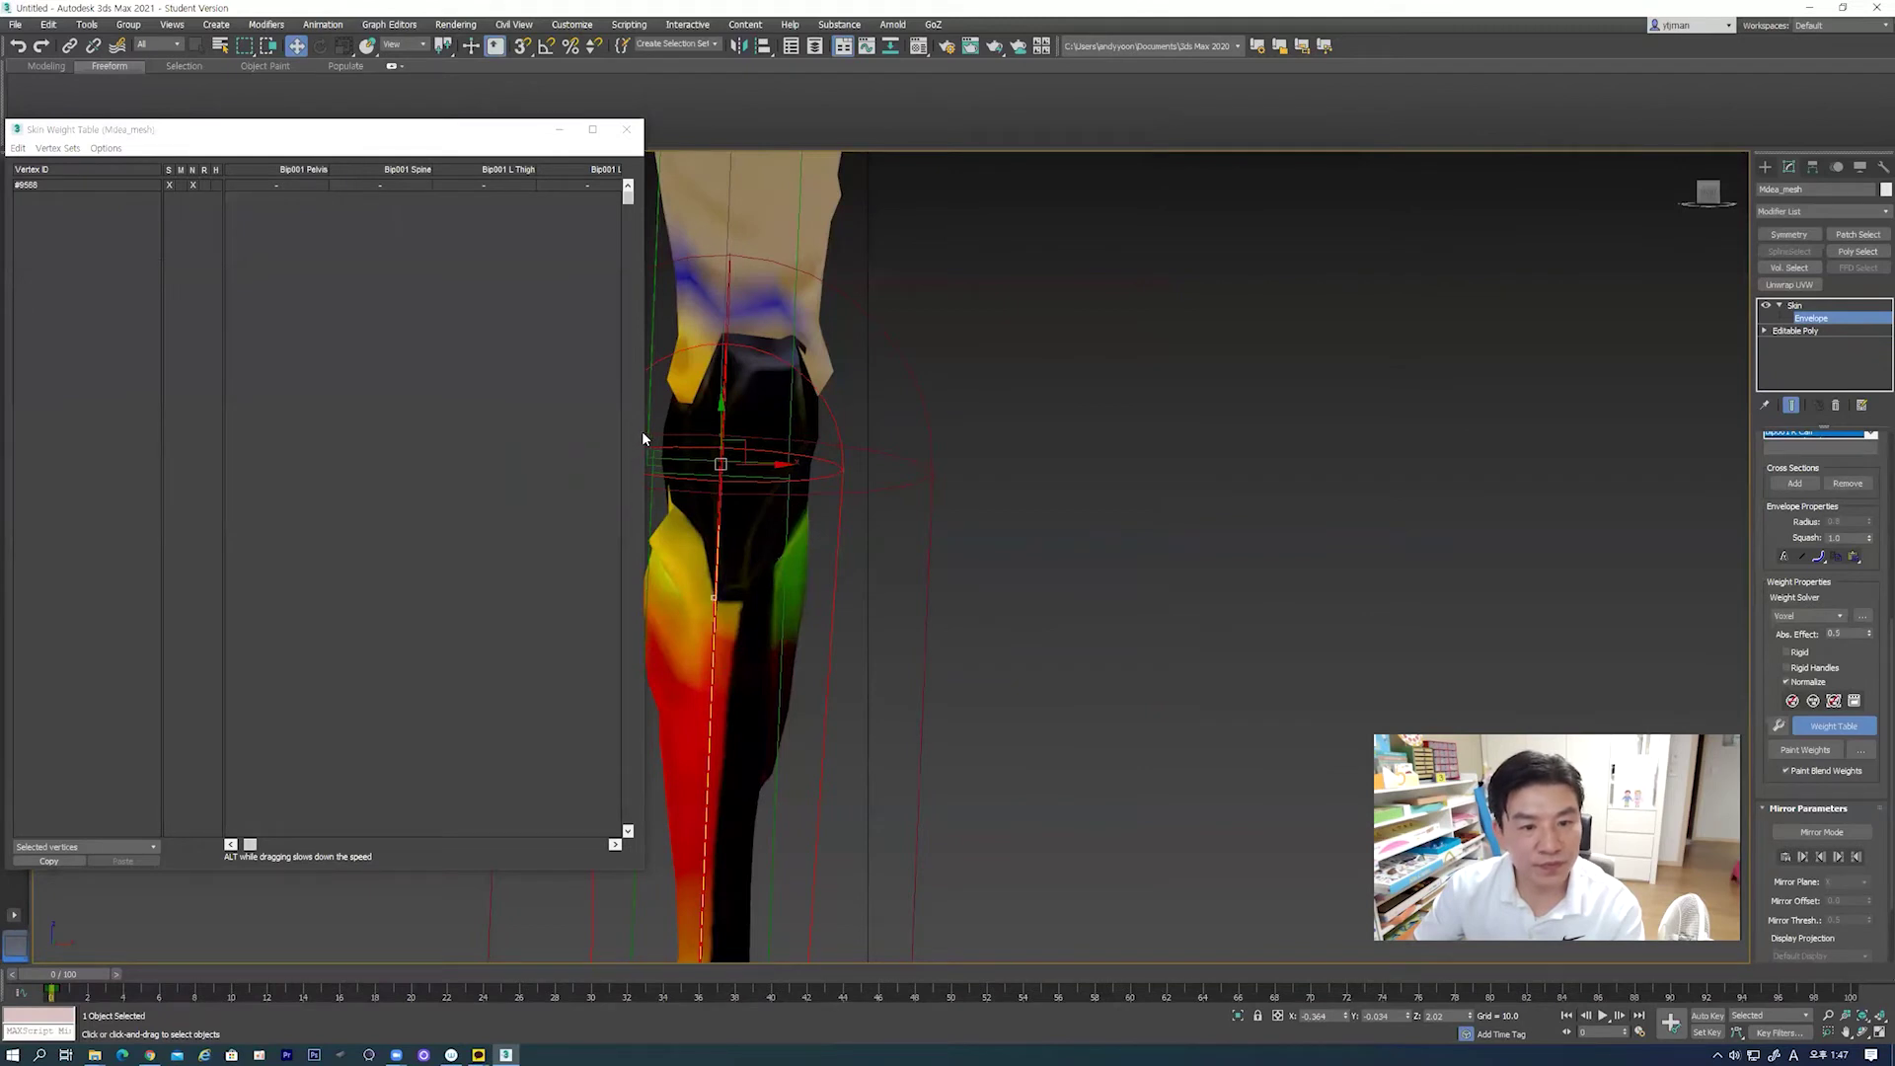
{"action": "left_click_drag", "start_coordinate": [643, 431], "coordinate": [1041, 395]}
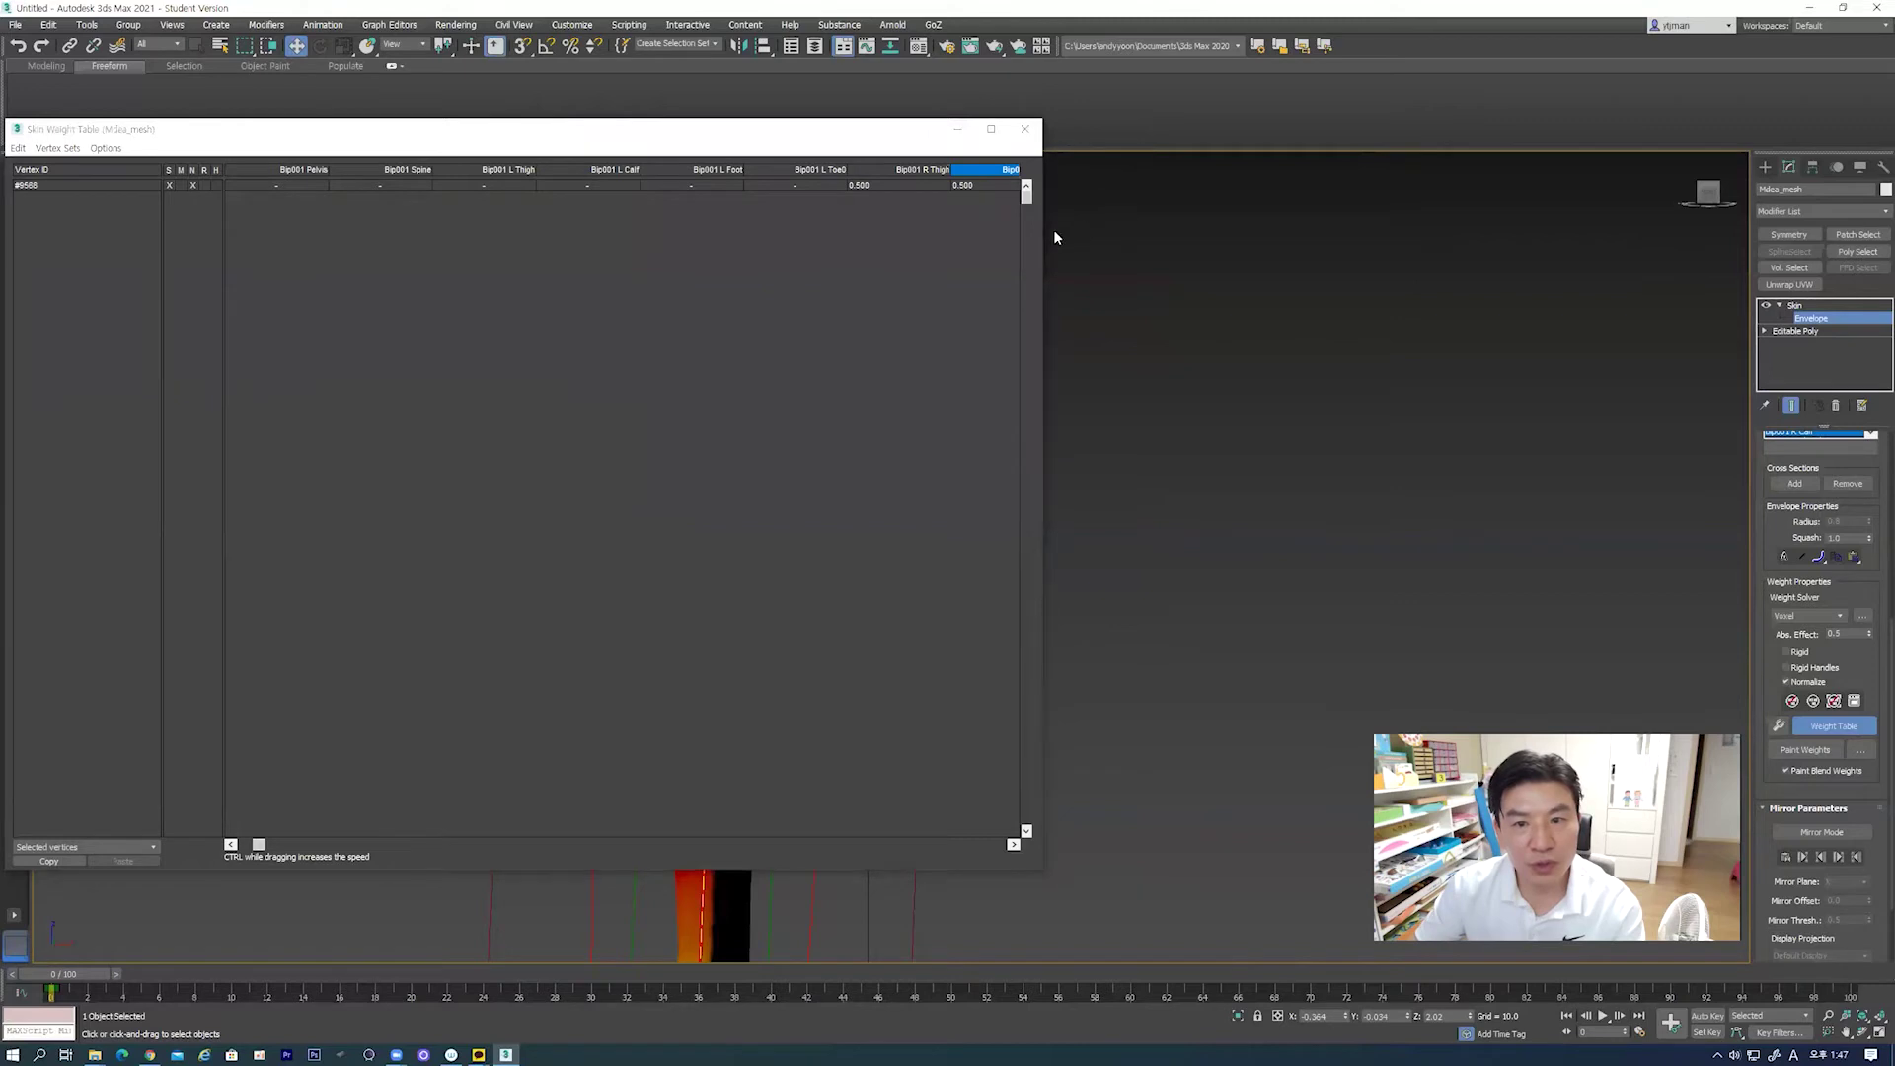
{"action": "left_click_drag", "start_coordinate": [1045, 235], "coordinate": [1128, 235]}
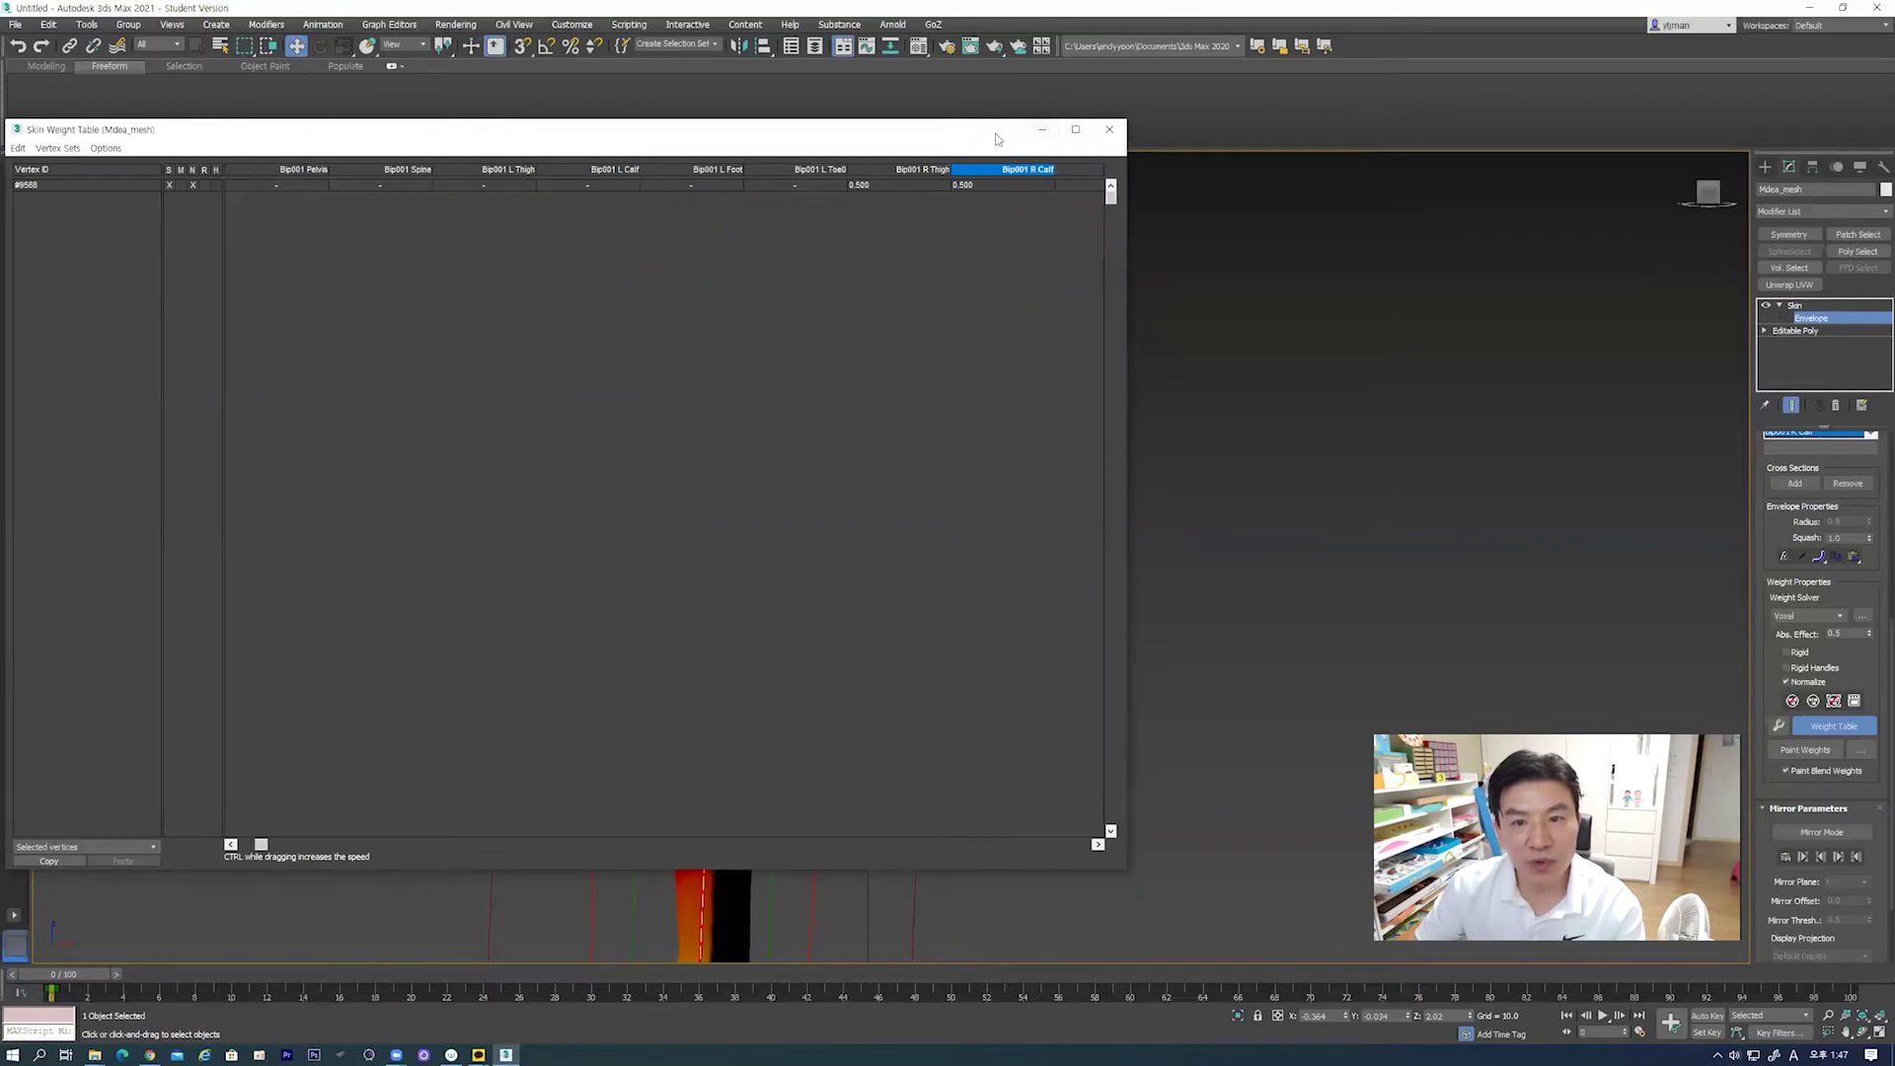
{"action": "left_click_drag", "start_coordinate": [997, 138], "coordinate": [494, 157]}
Step: Select several right-calf vertices and set them to 1.000 R Calf, 0.000 R Thigh
{"action": "left_click_drag", "start_coordinate": [884, 535], "coordinate": [780, 735]}
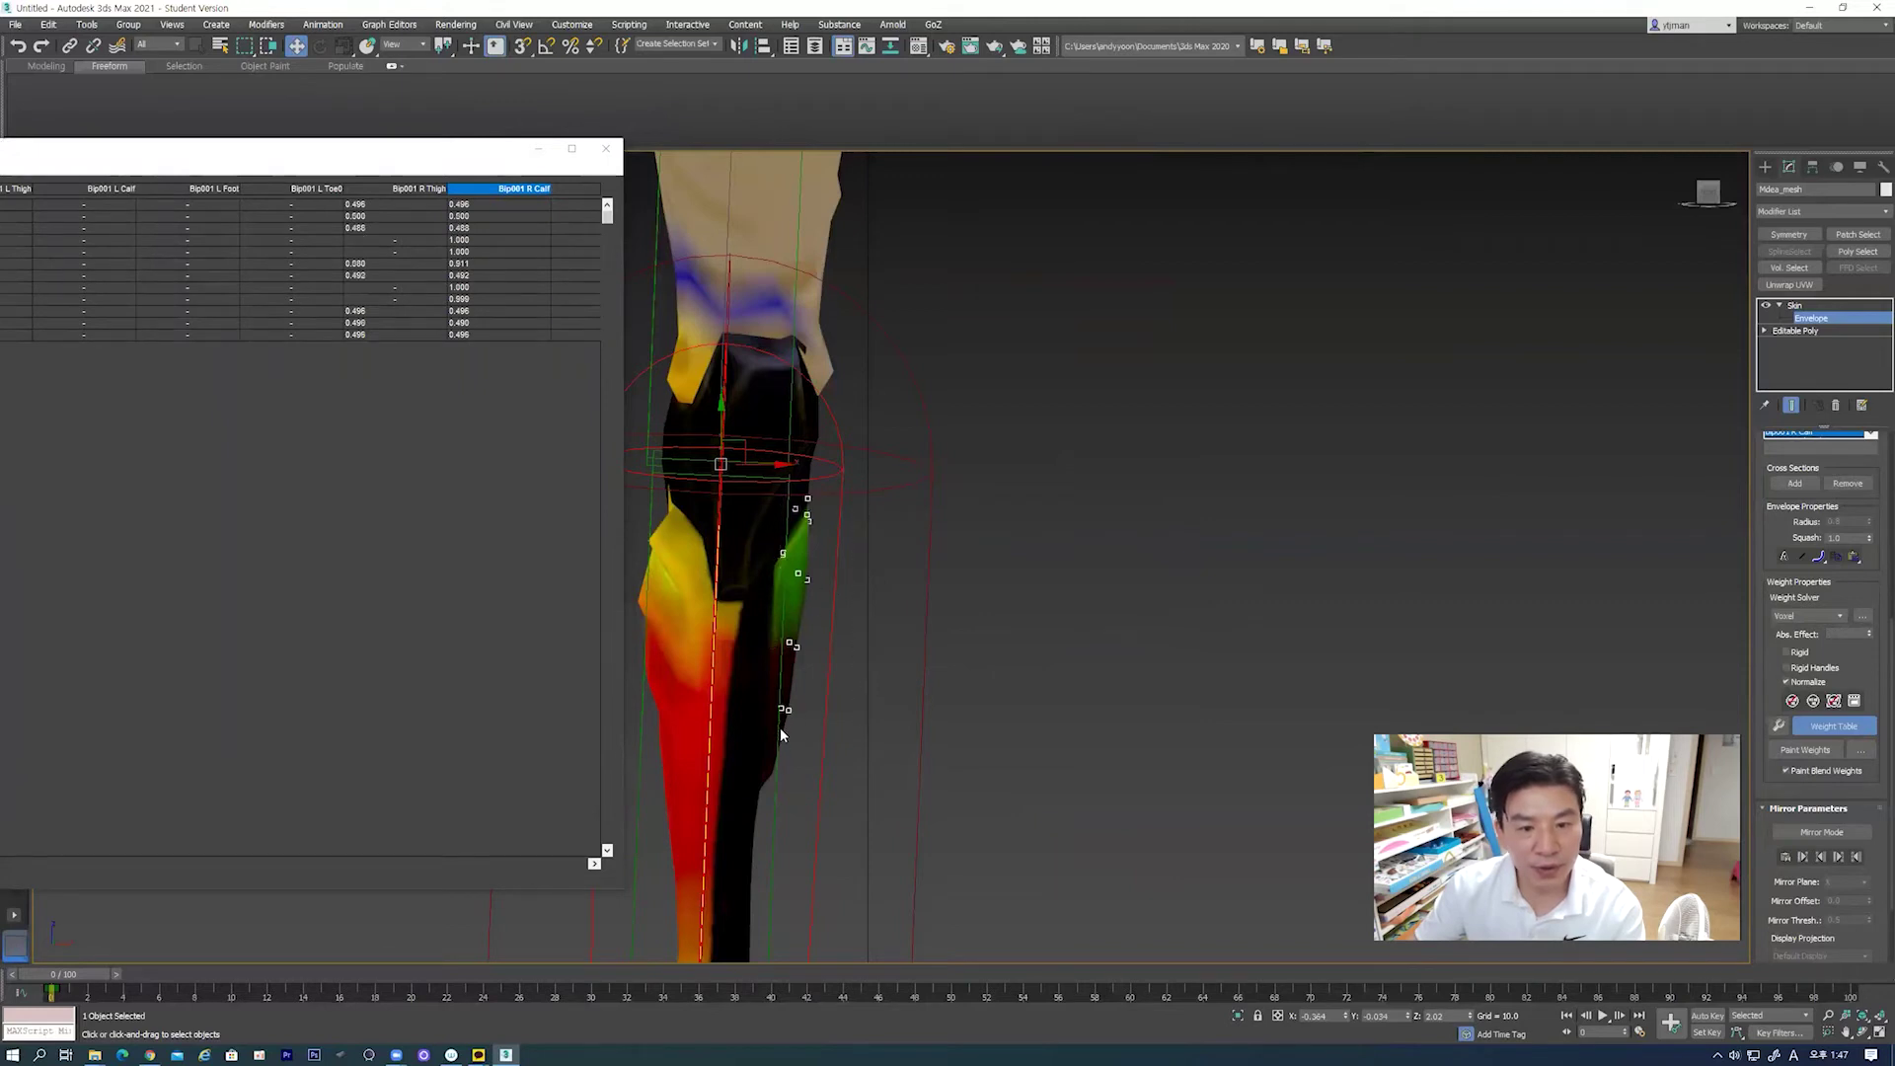
{"action": "left_click_drag", "start_coordinate": [402, 212], "coordinate": [424, 228]}
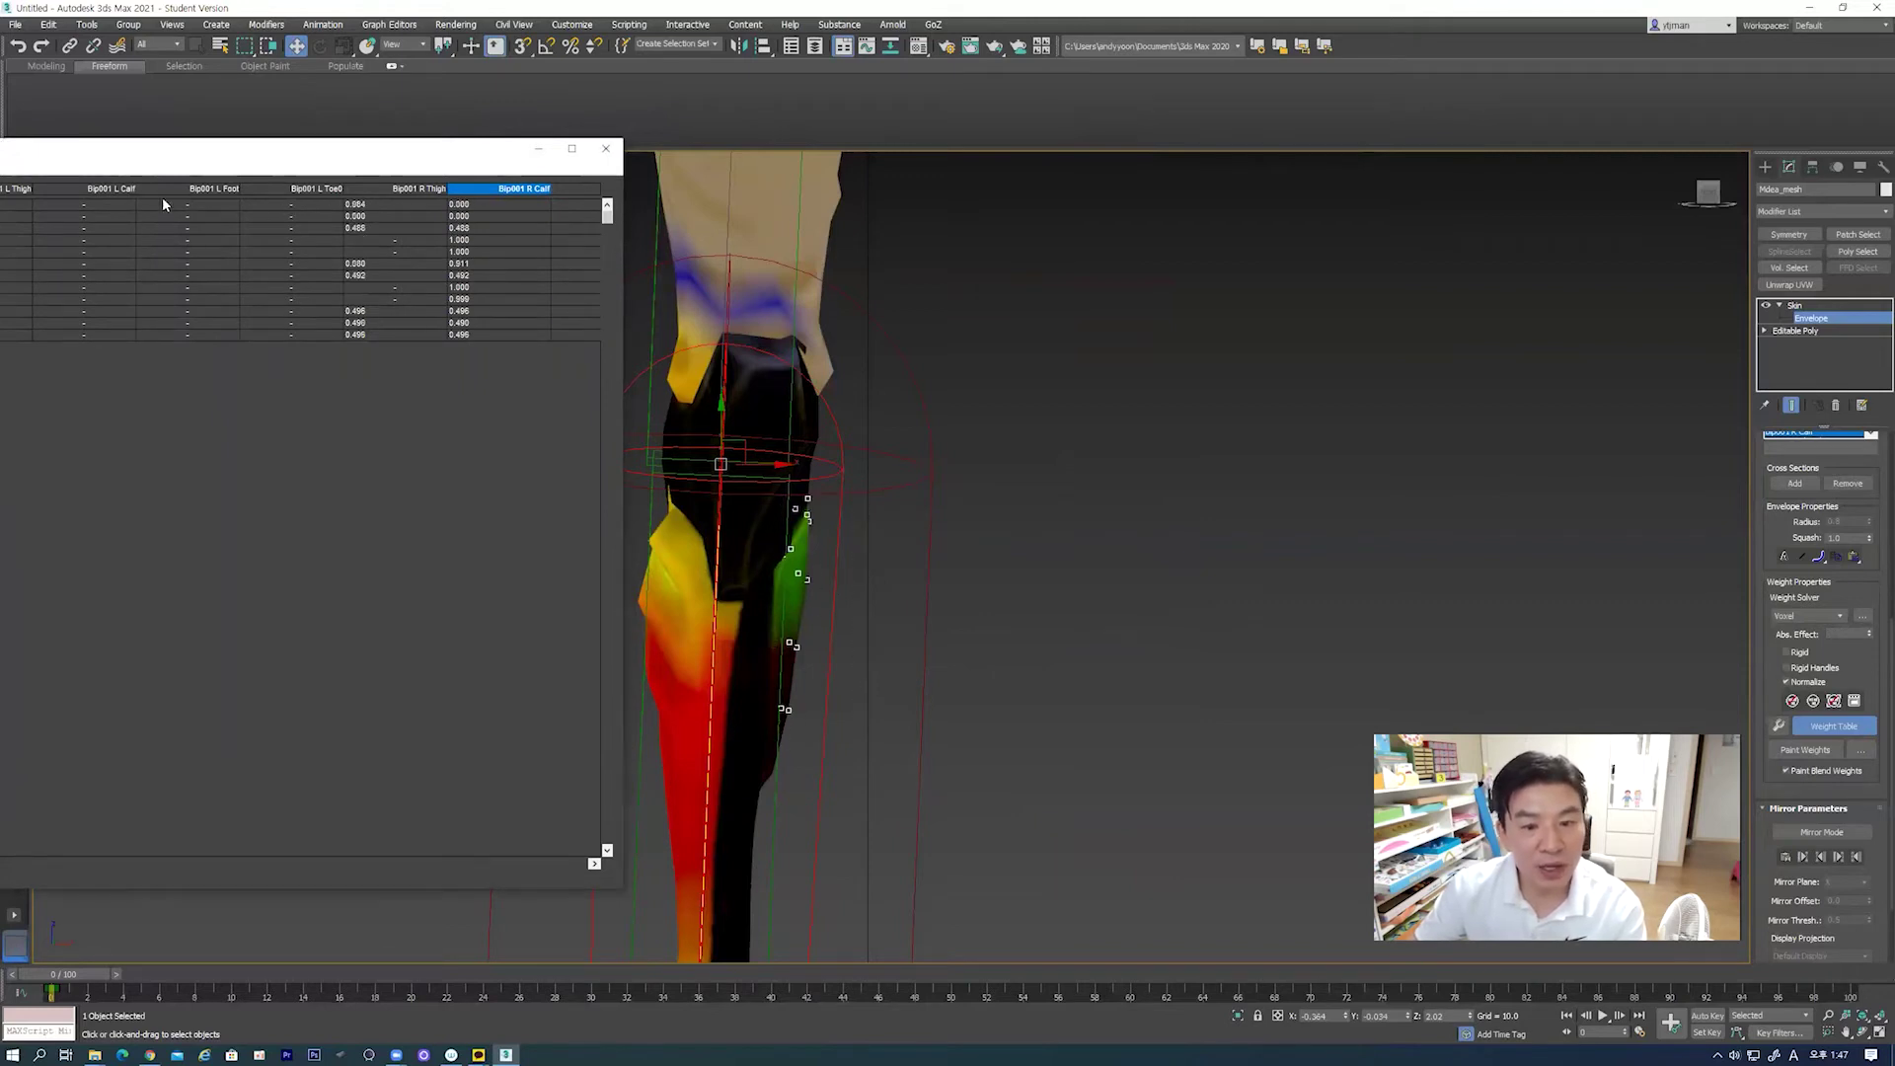
{"action": "left_click_drag", "start_coordinate": [460, 230], "coordinate": [284, 233]}
{"action": "left_click_drag", "start_coordinate": [489, 229], "coordinate": [1165, 246]}
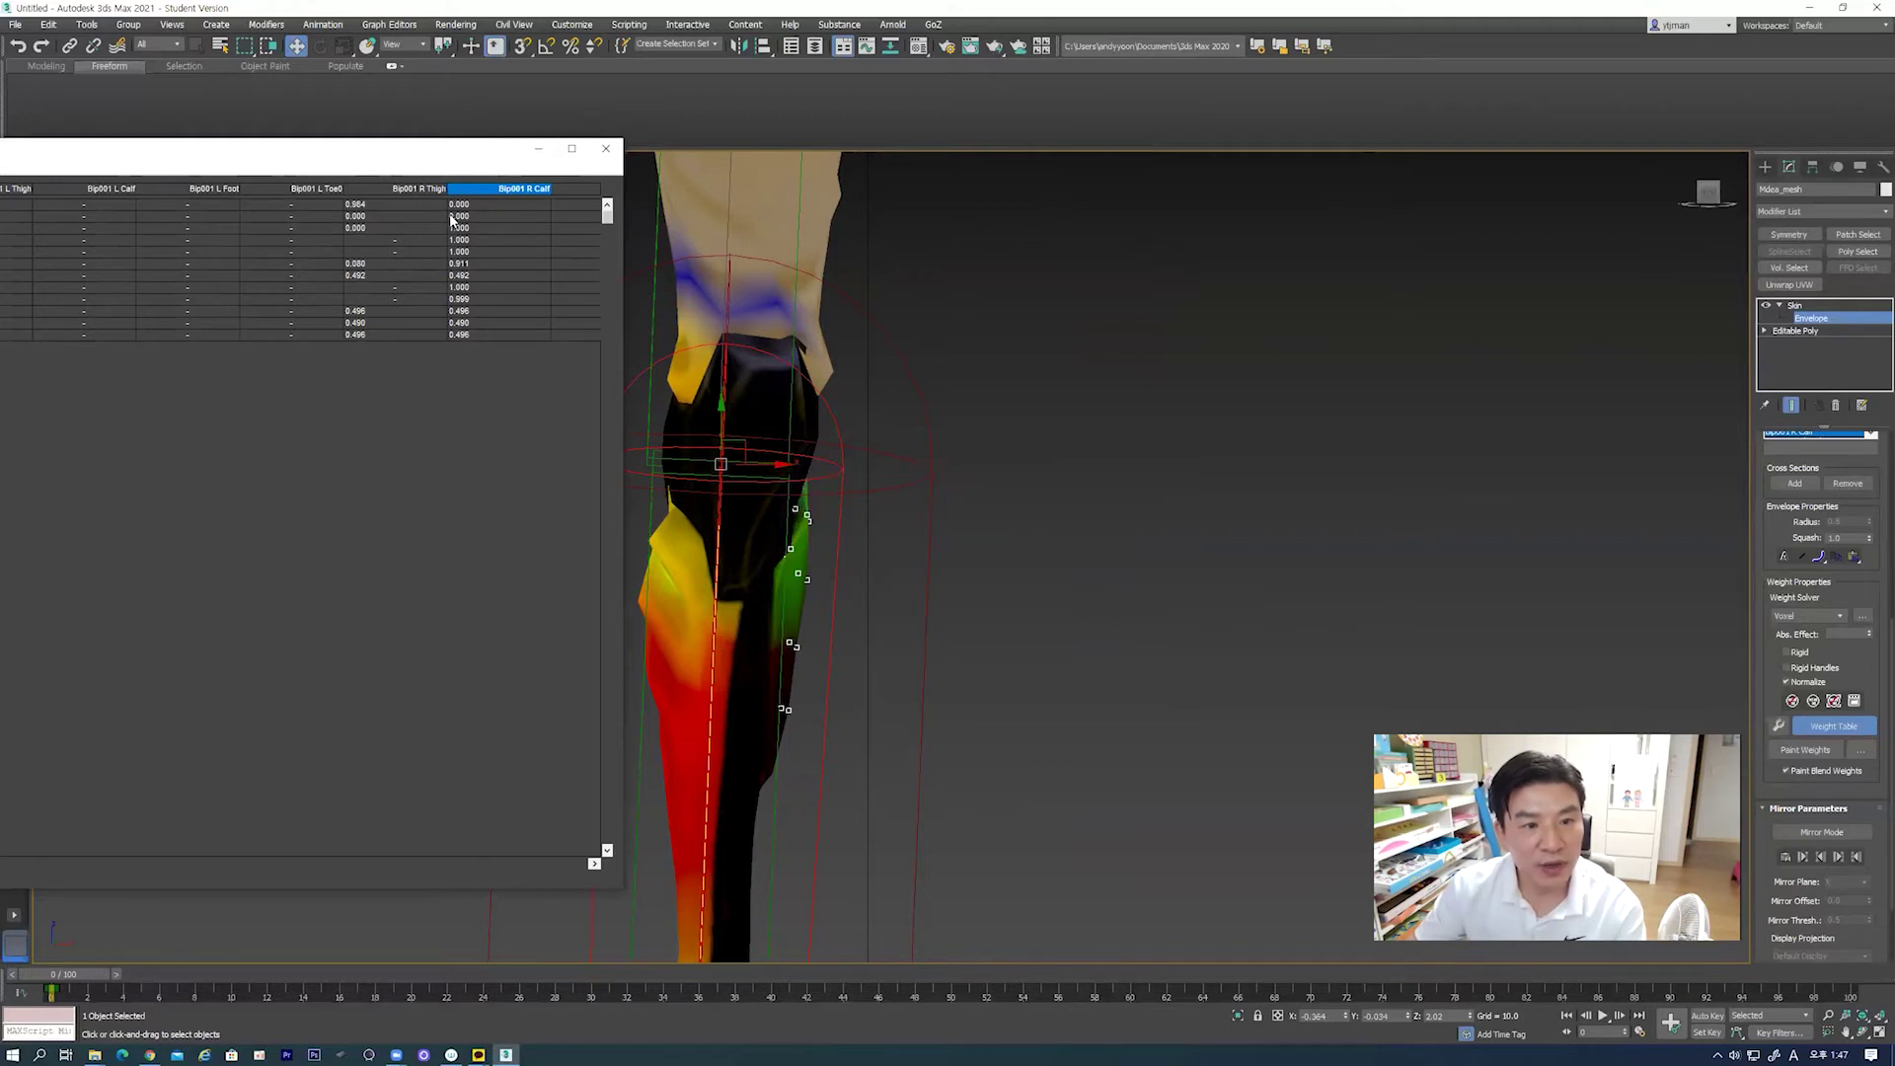
{"action": "left_click_drag", "start_coordinate": [550, 218], "coordinate": [989, 248]}
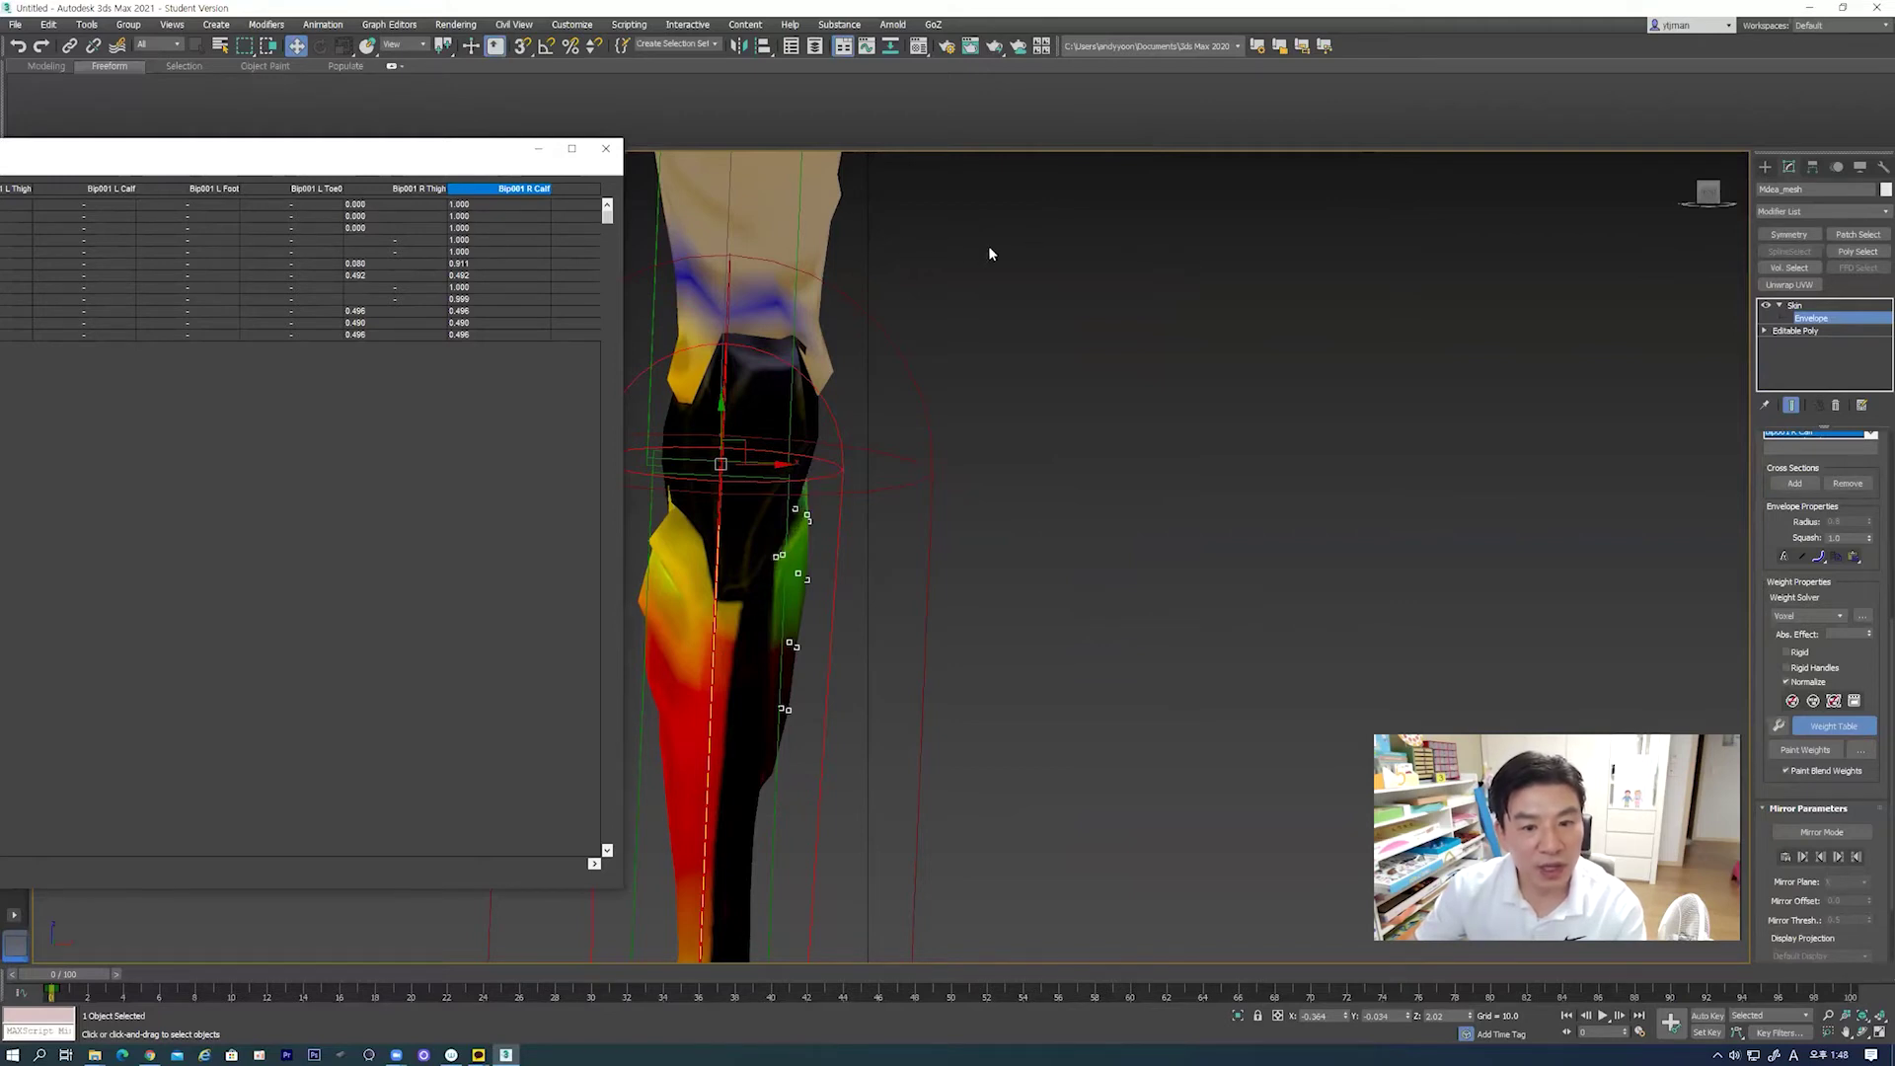
{"action": "left_click_drag", "start_coordinate": [456, 266], "coordinate": [787, 300]}
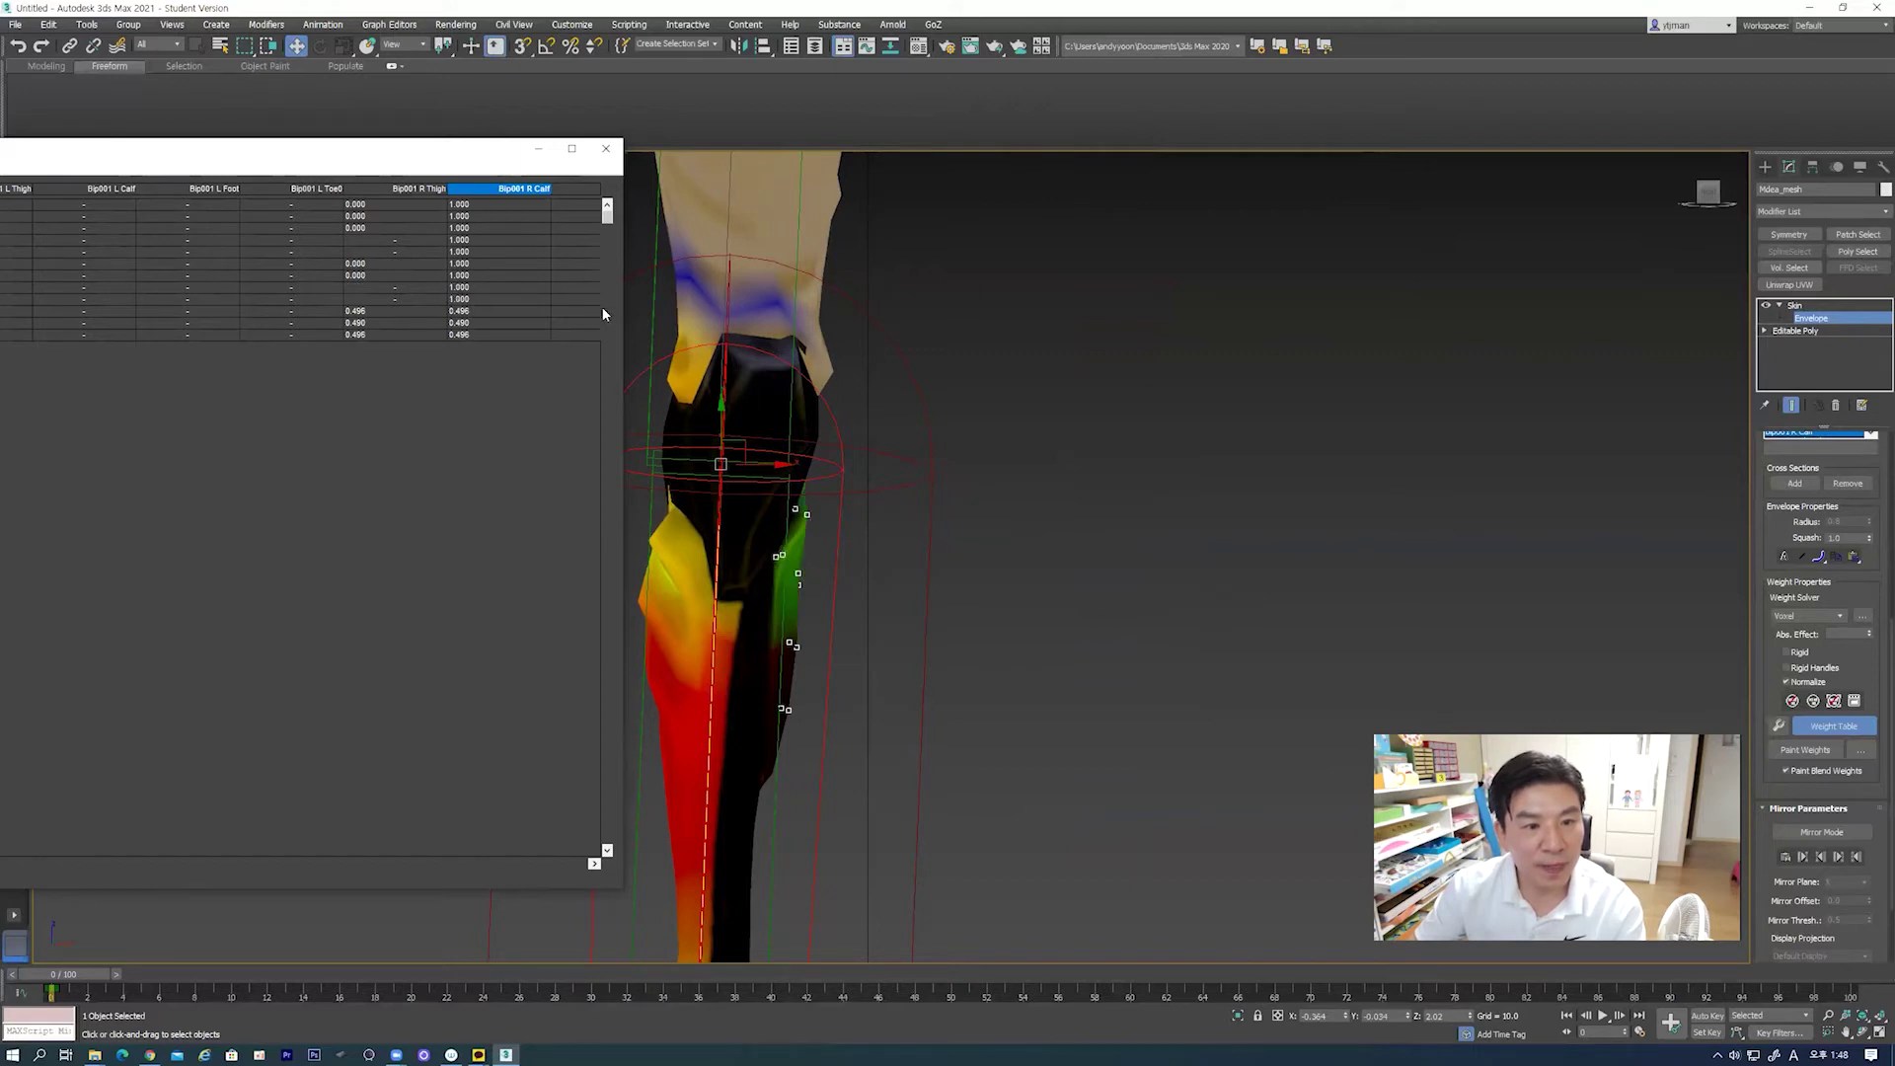
{"action": "mouse_move", "coordinate": [460, 314]}
{"action": "left_mouse_down"}
{"action": "mouse_move", "coordinate": [479, 317]}
{"action": "mouse_move", "coordinate": [466, 344]}
{"action": "left_mouse_up"}
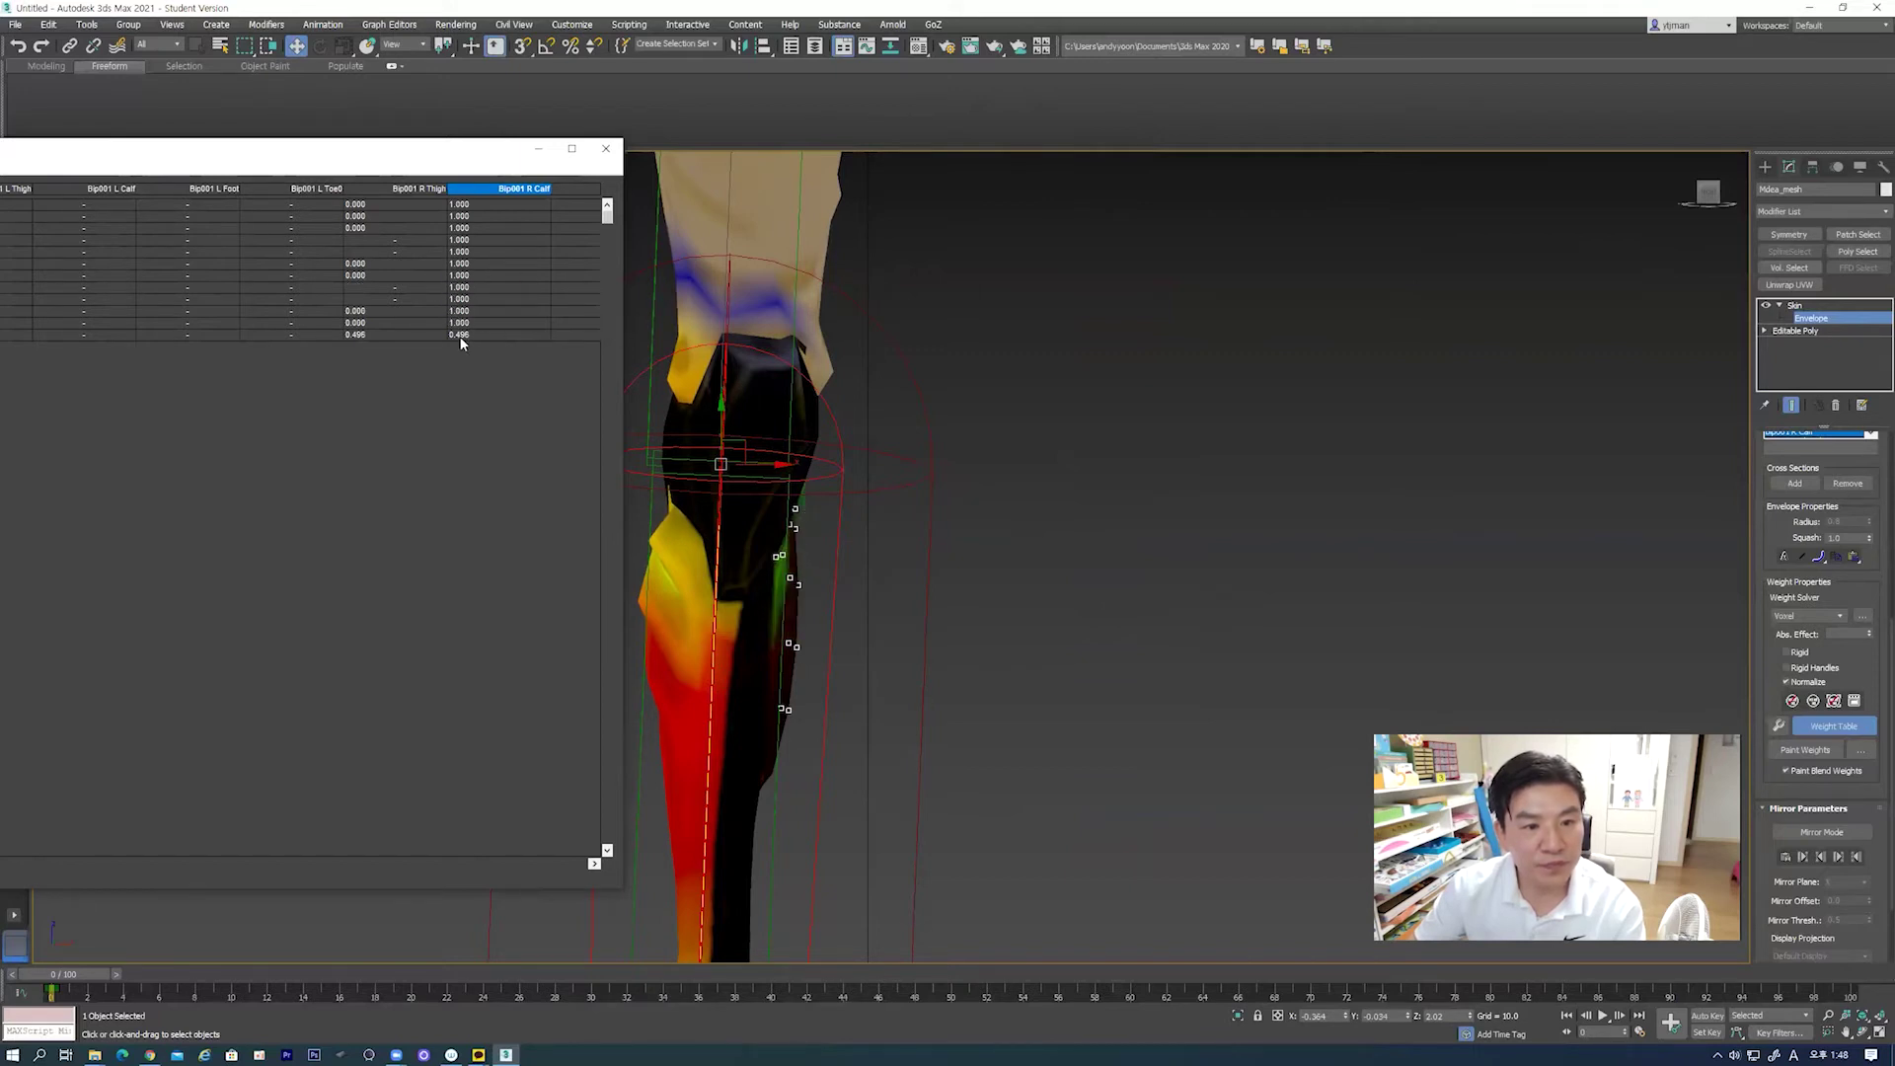
{"action": "middle_click_drag", "start_coordinate": [1020, 493], "coordinate": [544, 602], "text": "alt"}
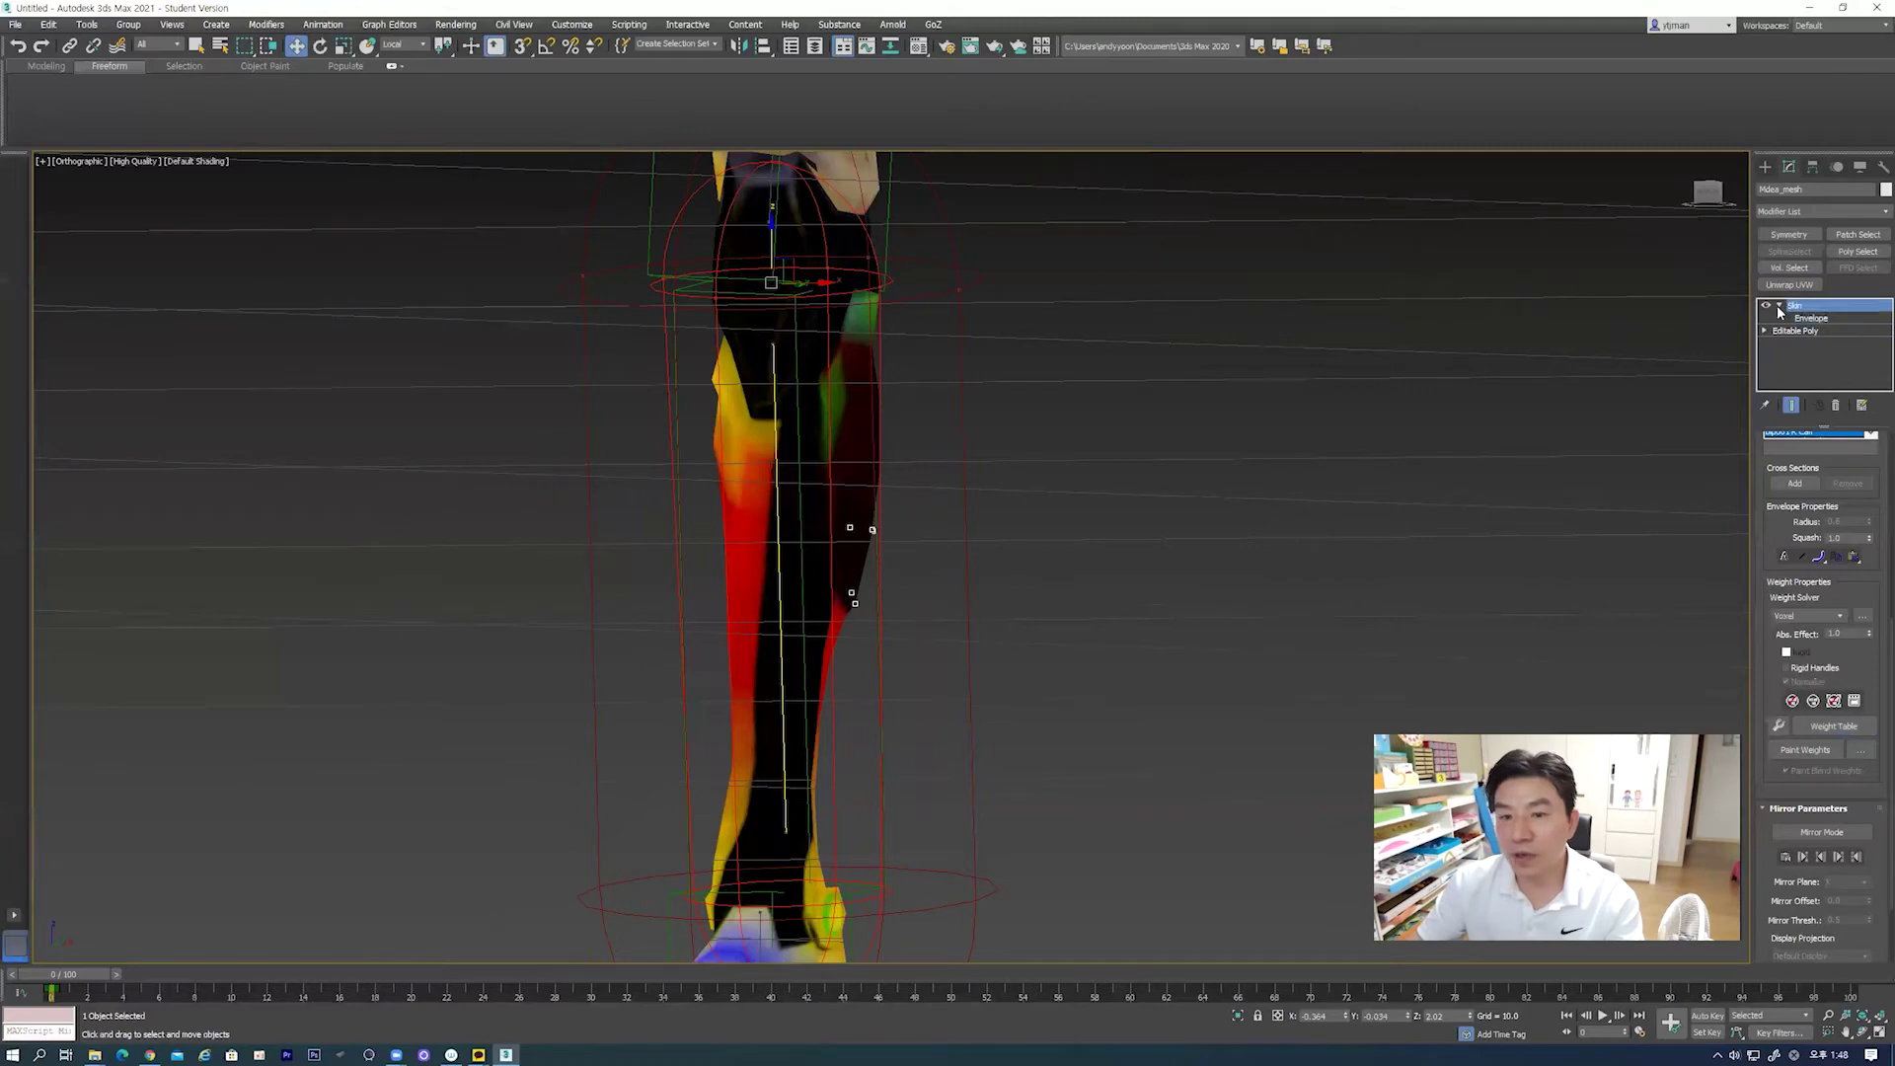
Step: Lift Bip001 L Thigh back up to horizontal with the Rotate tool in front view
{"action": "left_click", "coordinate": [1085, 580]}
{"action": "scroll", "coordinate": [1086, 595], "scroll_direction": "down", "scroll_amount": 3}
{"action": "scroll", "coordinate": [1086, 594], "scroll_direction": "down", "scroll_amount": 3}
{"action": "key", "text": "f"}
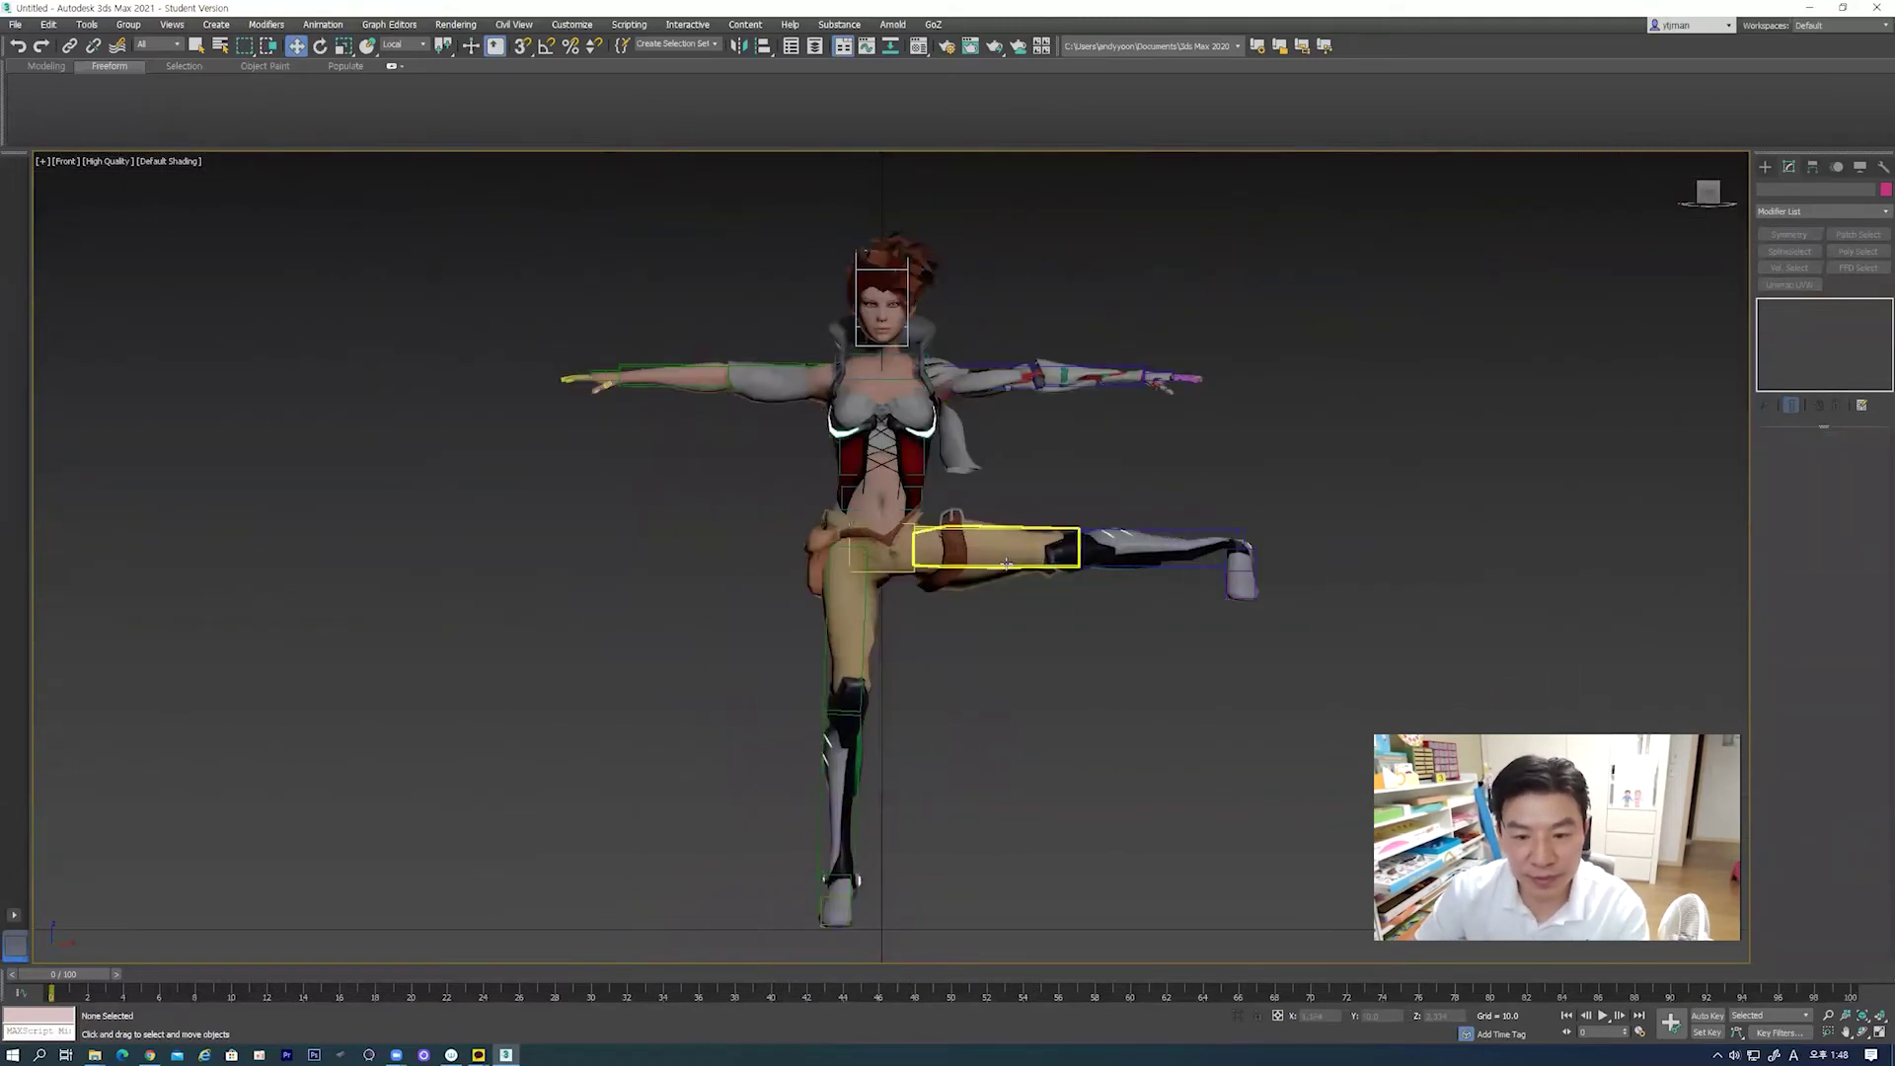
{"action": "left_click", "coordinate": [1006, 562]}
{"action": "key", "text": "e"}
{"action": "mouse_move", "coordinate": [1005, 563]}
{"action": "left_mouse_down"}
{"action": "mouse_move", "coordinate": [918, 739]}
{"action": "mouse_move", "coordinate": [945, 520]}
{"action": "left_mouse_up"}
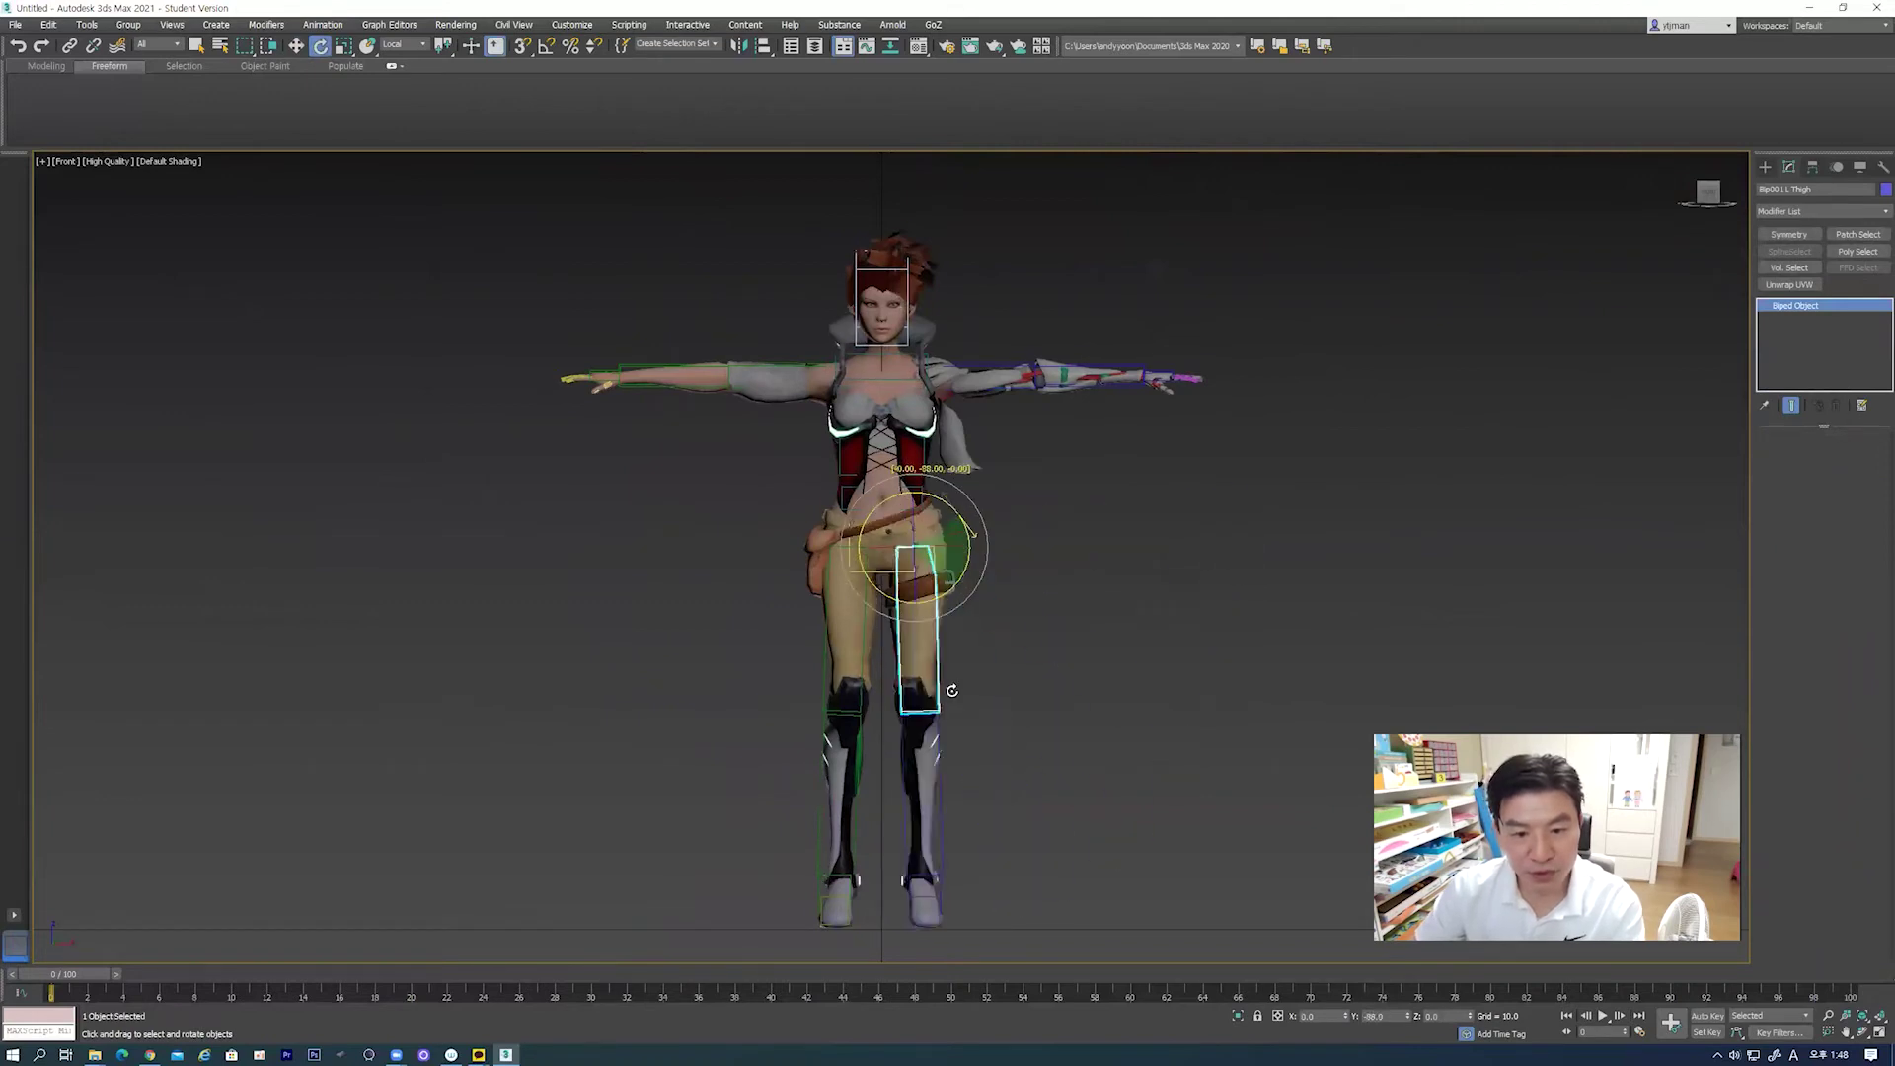
{"action": "left_click_drag", "start_coordinate": [946, 521], "coordinate": [873, 648]}
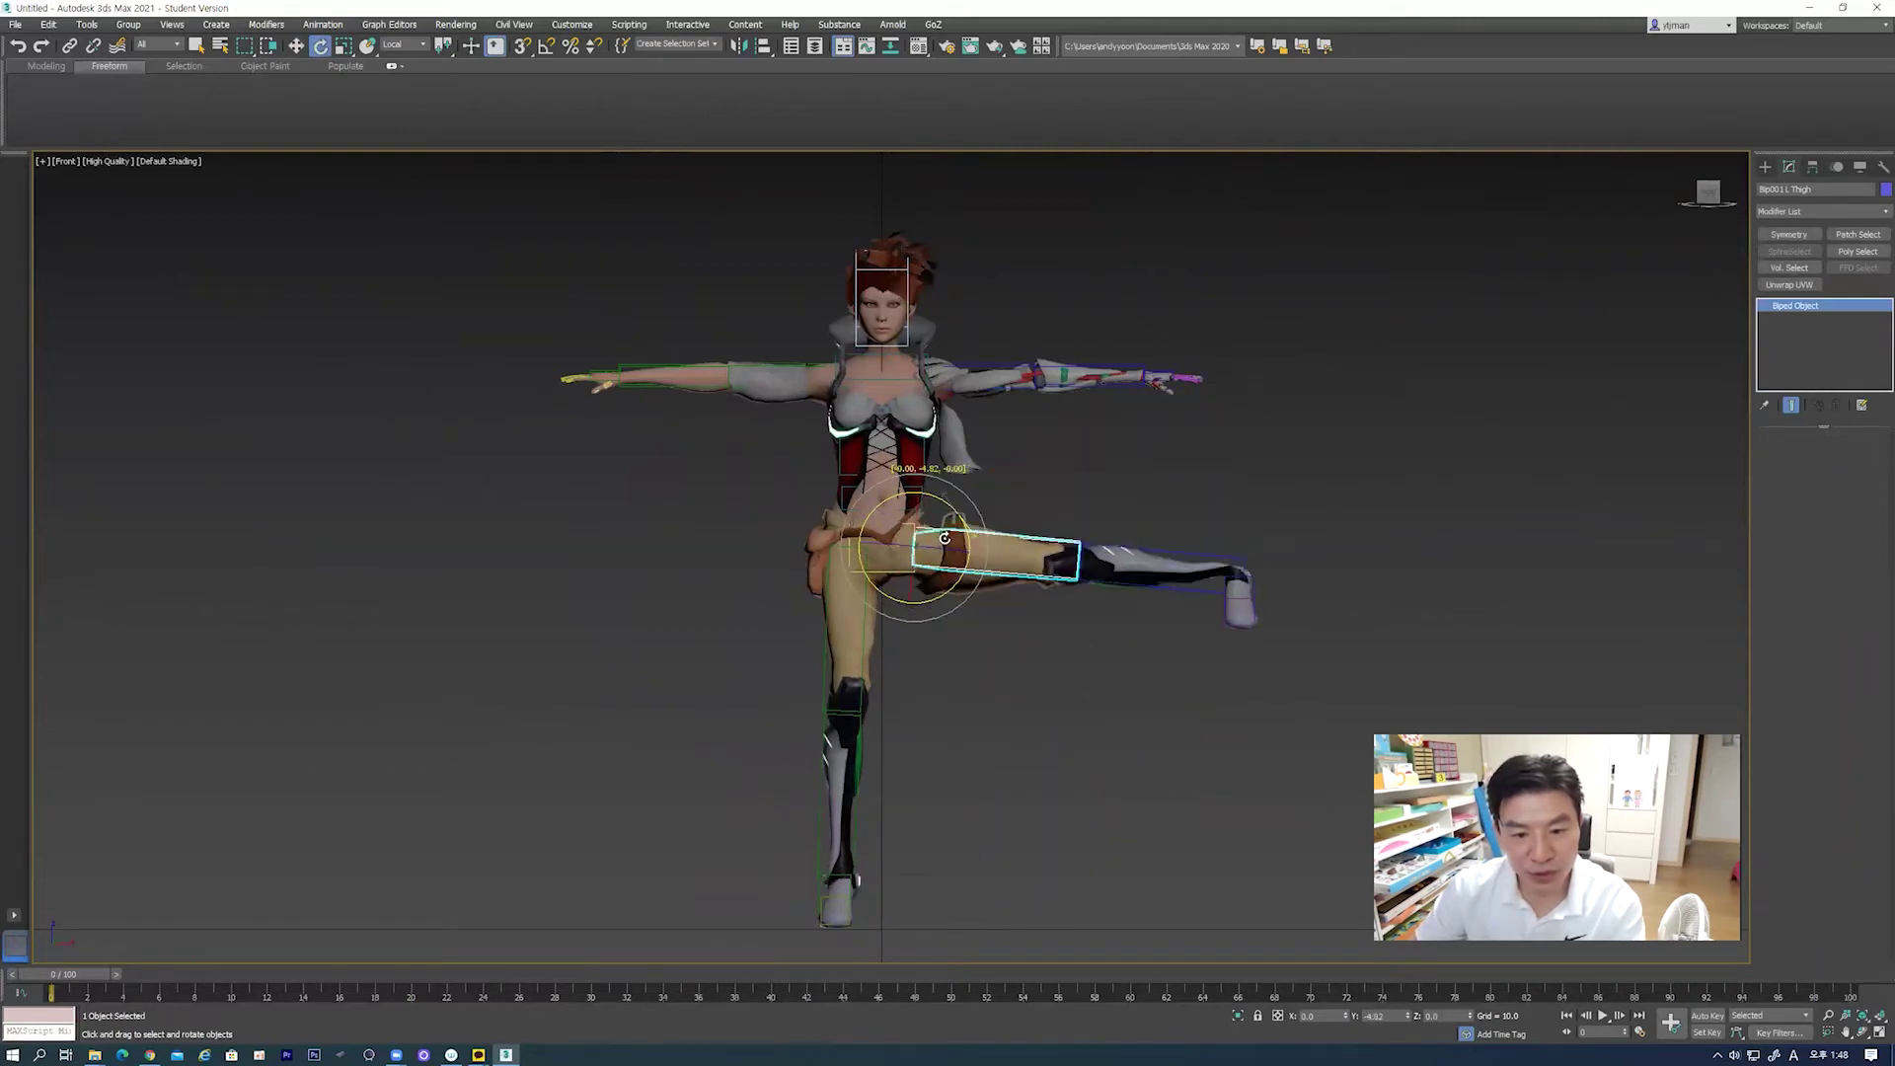
{"action": "scroll", "coordinate": [874, 649], "scroll_direction": "up", "scroll_amount": 3}
{"action": "scroll", "coordinate": [874, 649], "scroll_direction": "up", "scroll_amount": 4}
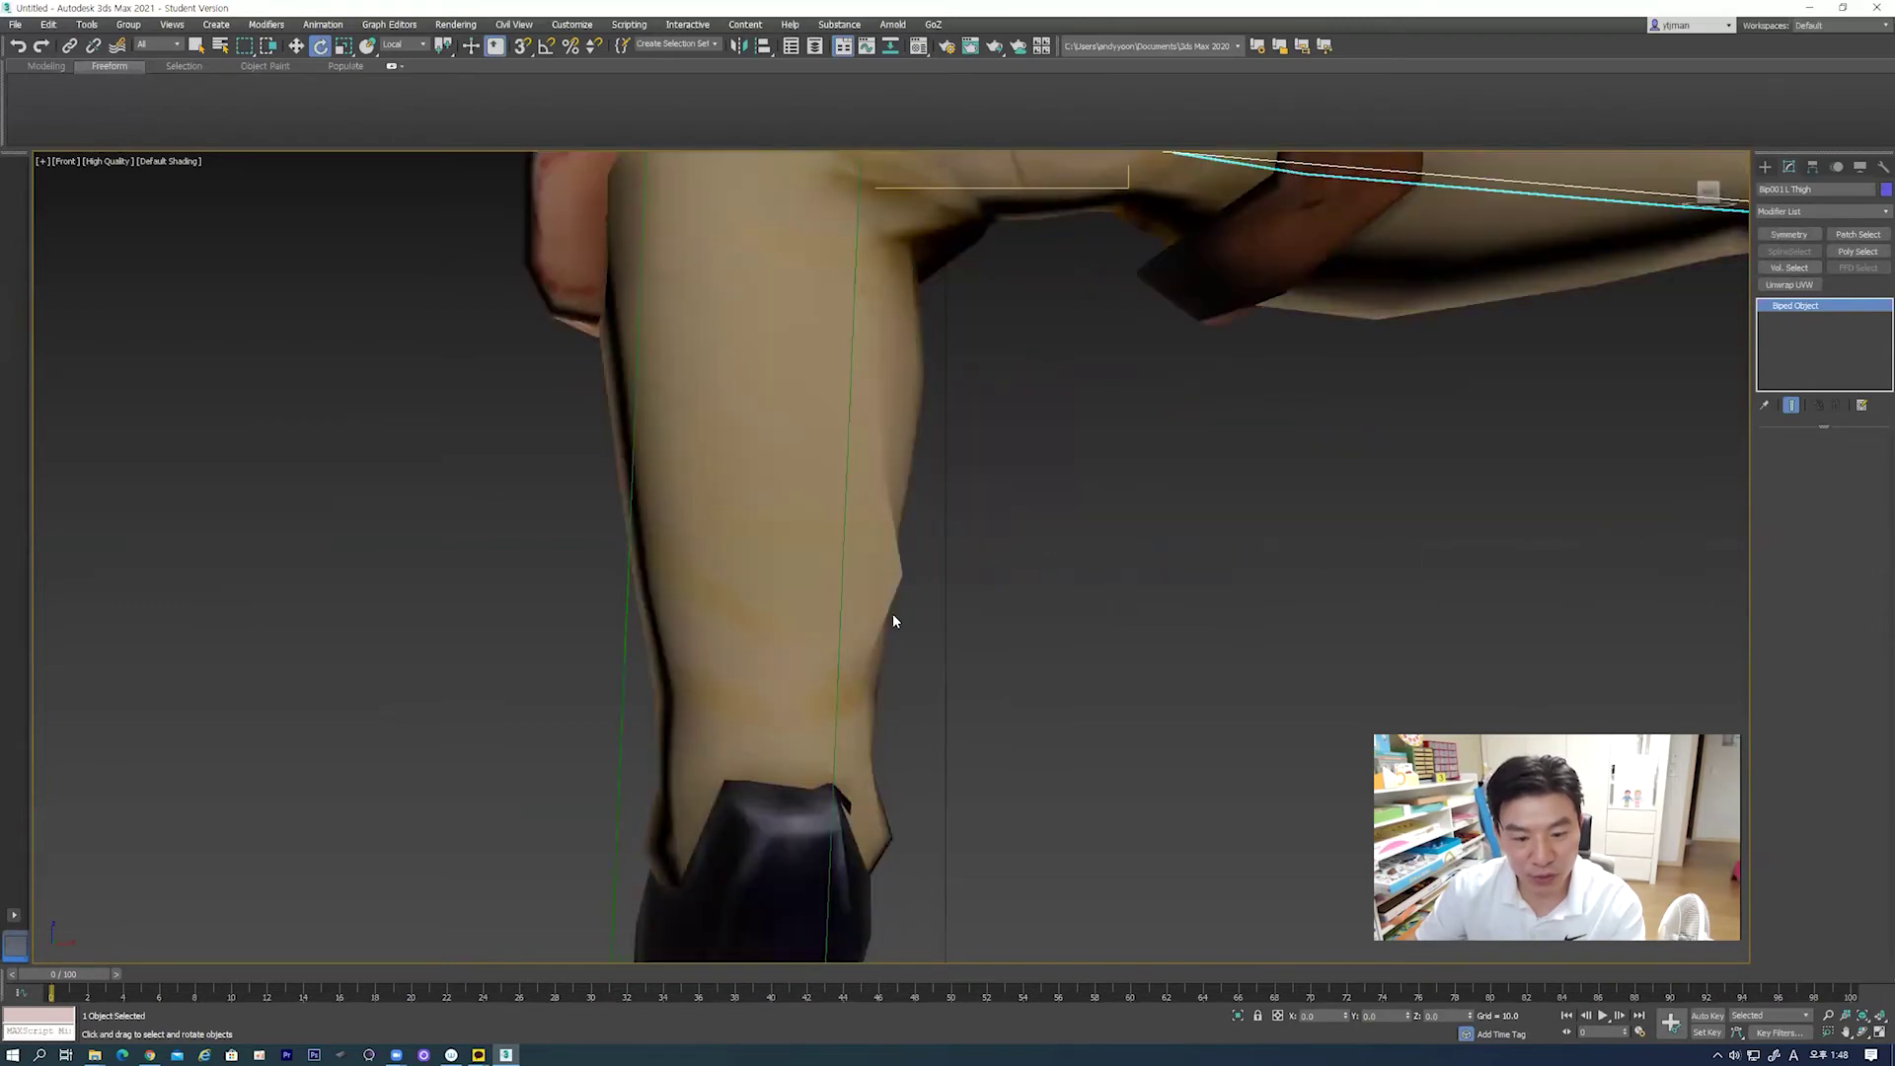
Step: Turn on edged faces, select the mesh, enable Edit Envelopes and show the Weight Table
{"action": "key", "text": "F4"}
{"action": "left_click", "coordinate": [896, 582]}
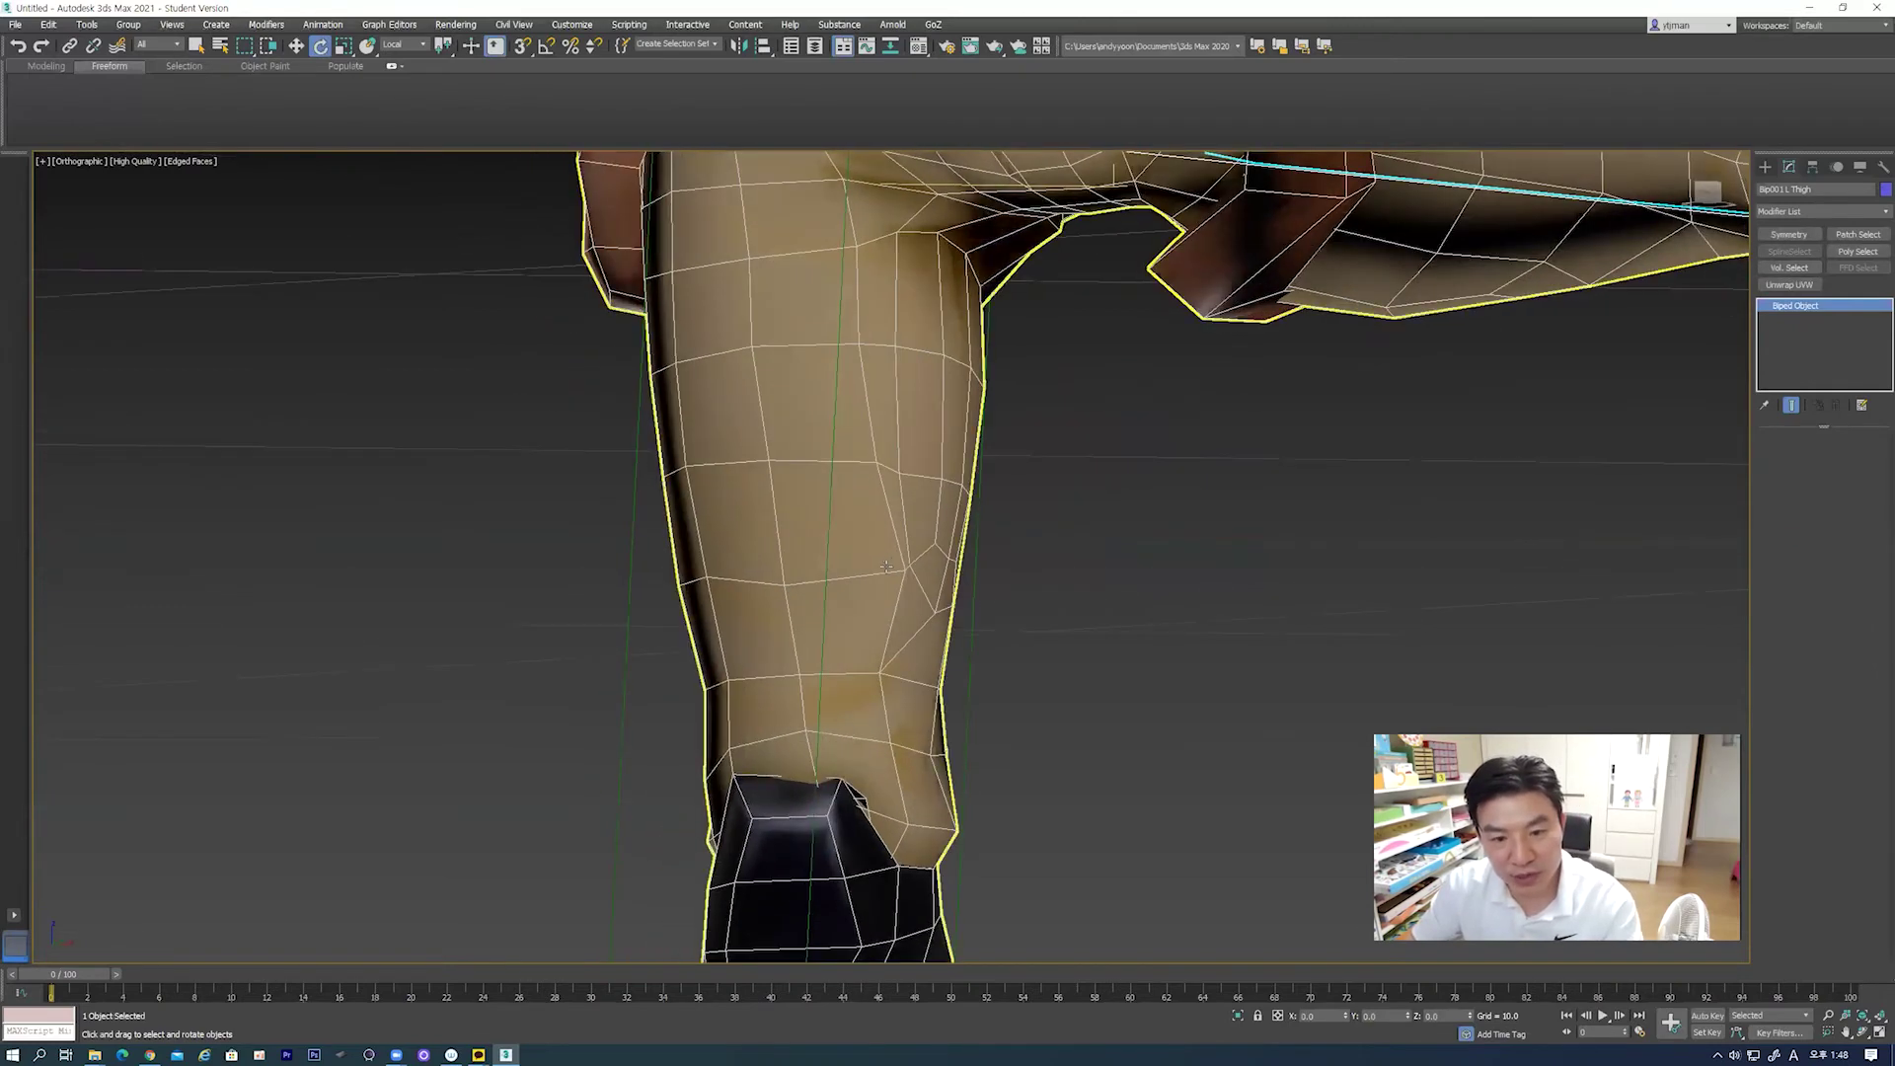
{"action": "middle_click_drag", "start_coordinate": [896, 583], "coordinate": [914, 561], "text": "alt"}
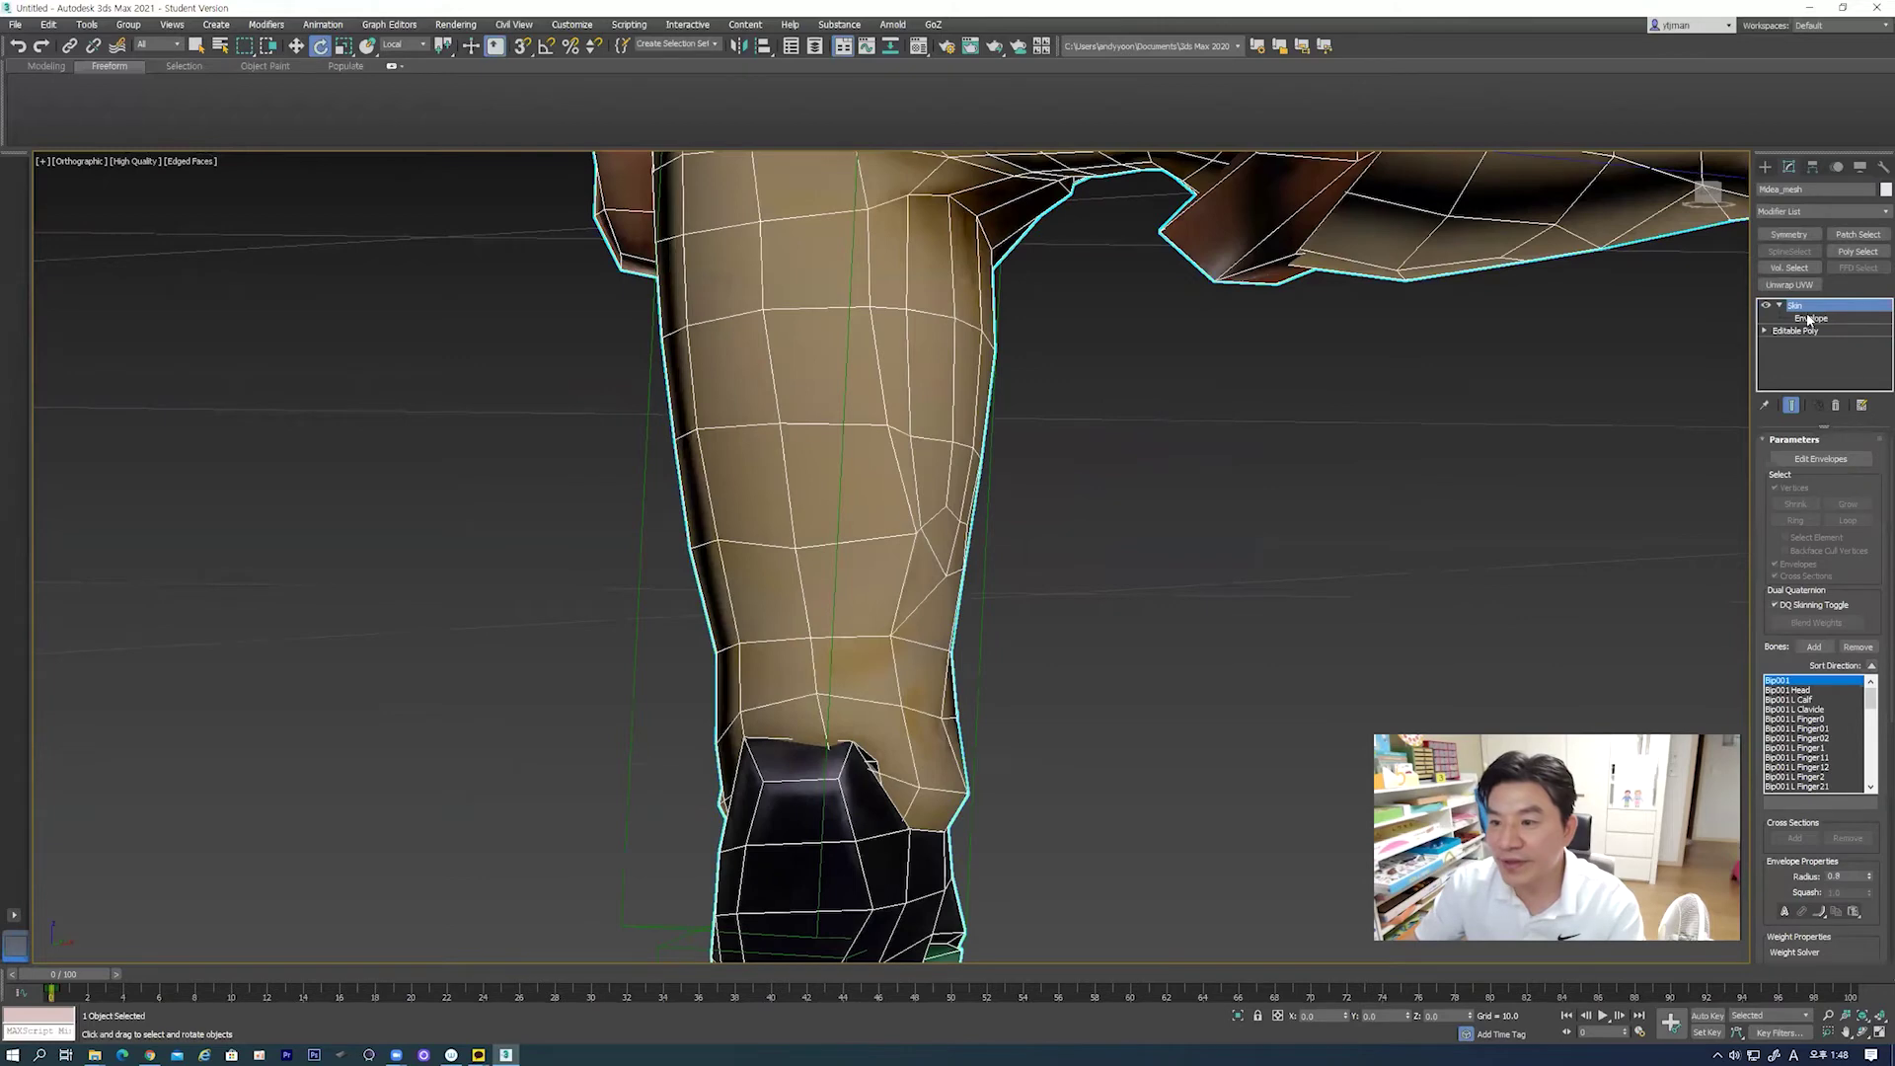
{"action": "left_click", "coordinate": [1809, 319]}
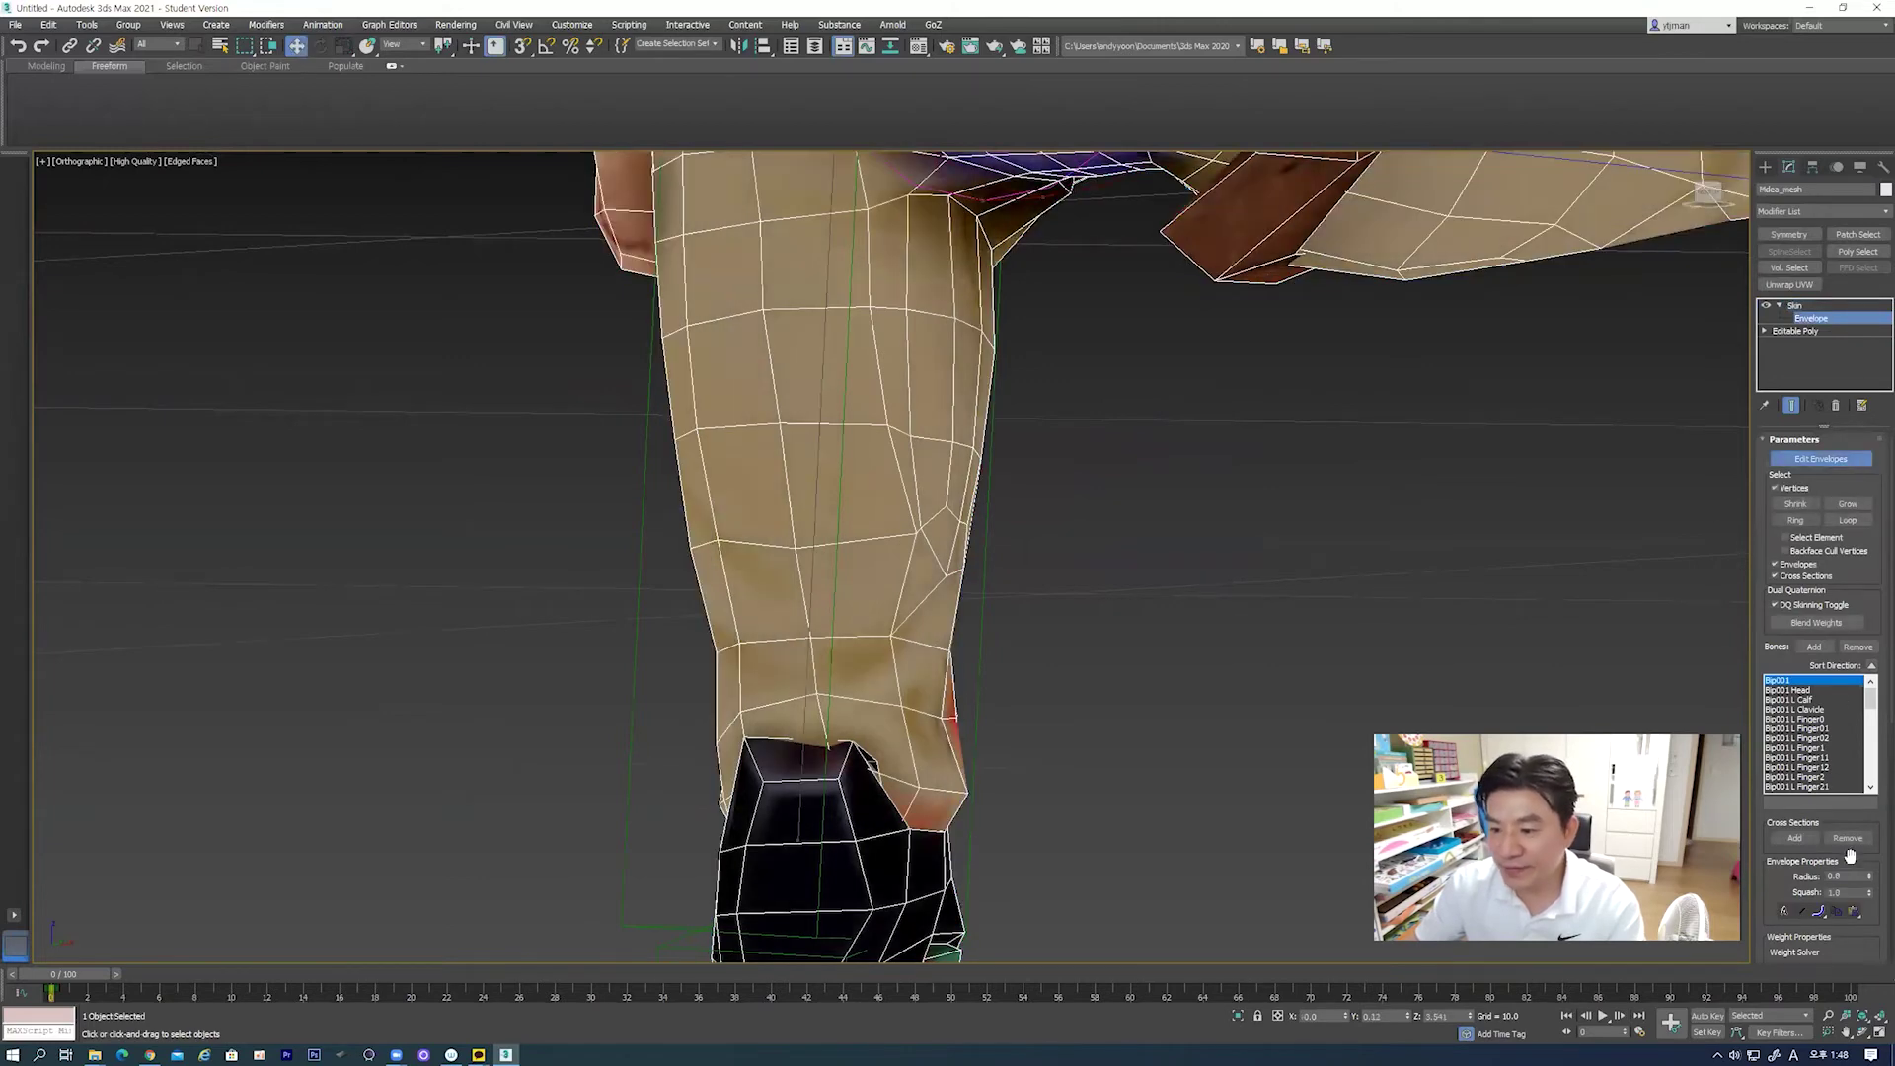
{"action": "left_click_drag", "start_coordinate": [1851, 855], "coordinate": [1877, 317]}
{"action": "left_click", "coordinate": [1834, 624]}
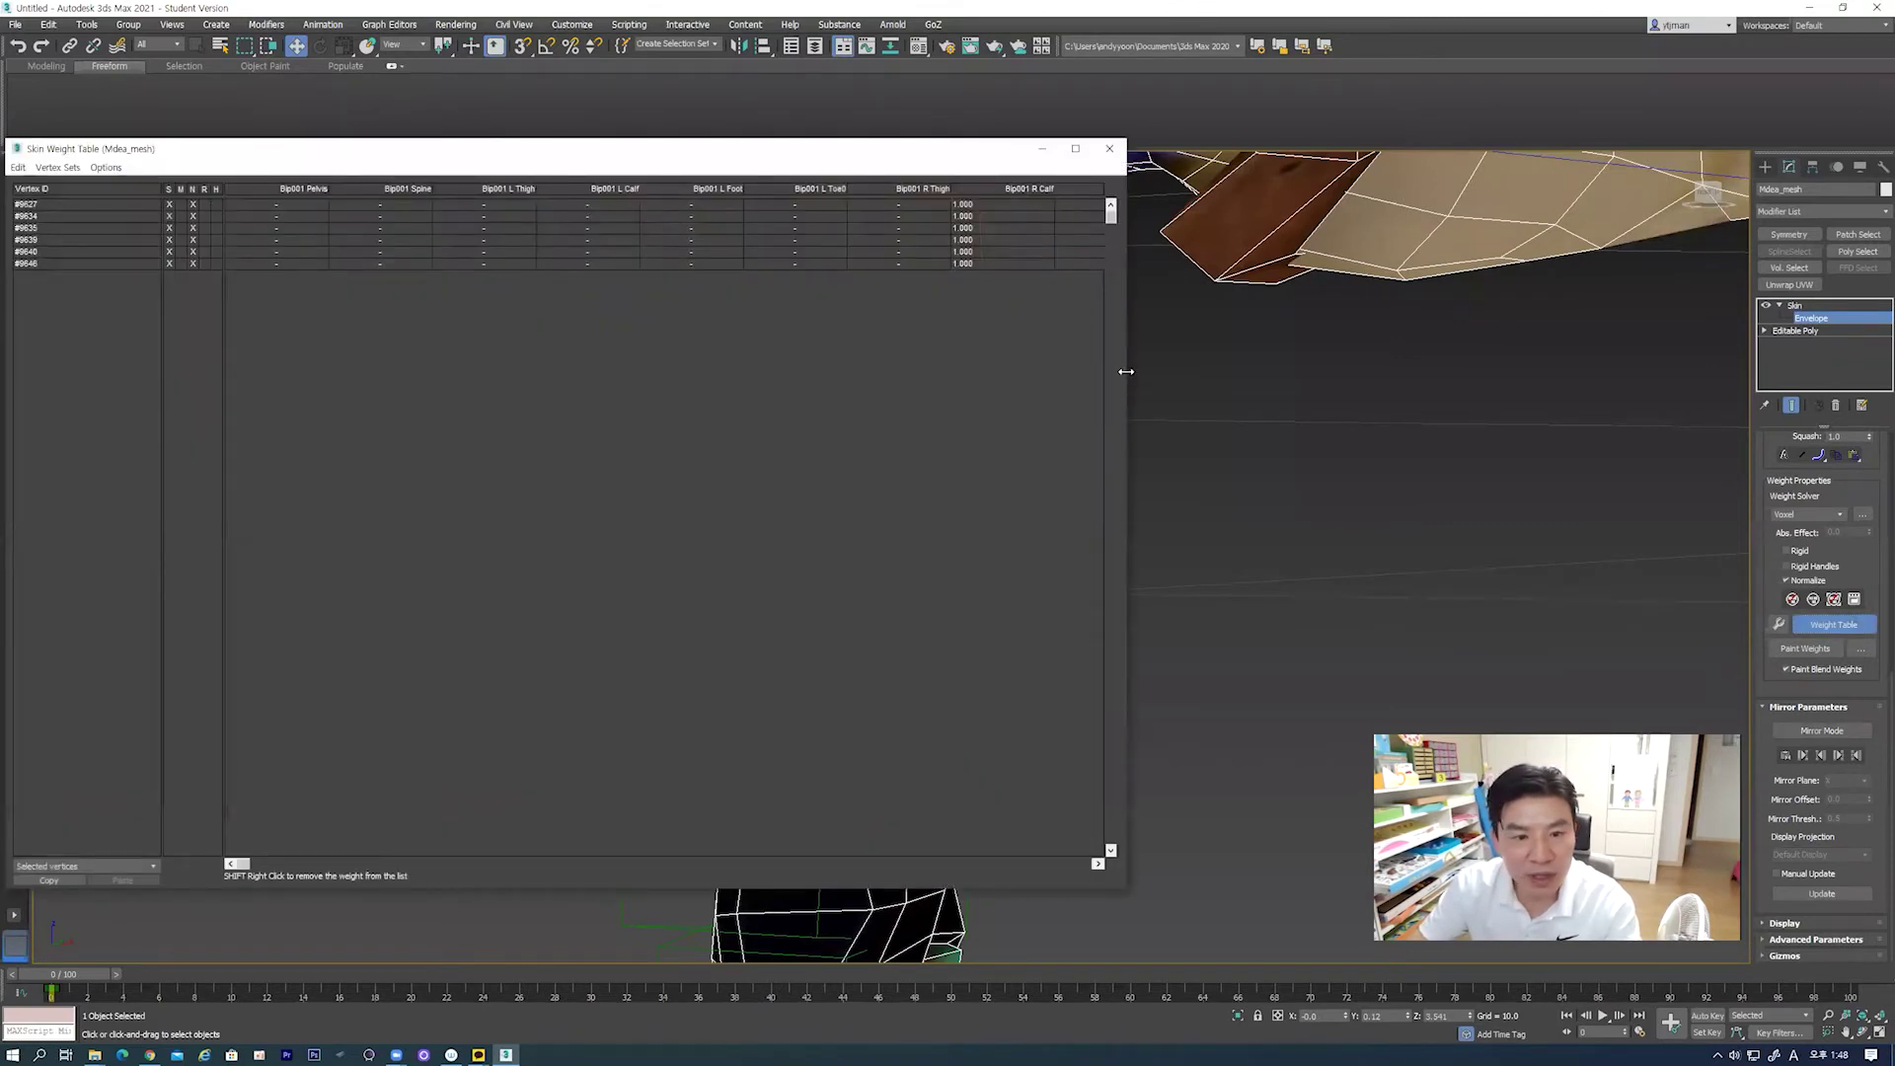
Step: Narrow the Skin Weight Table and select thigh vertex #305 to view its weights
{"action": "left_click_drag", "start_coordinate": [1126, 371], "coordinate": [622, 372]}
{"action": "scroll", "coordinate": [880, 553], "scroll_direction": "down", "scroll_amount": 3}
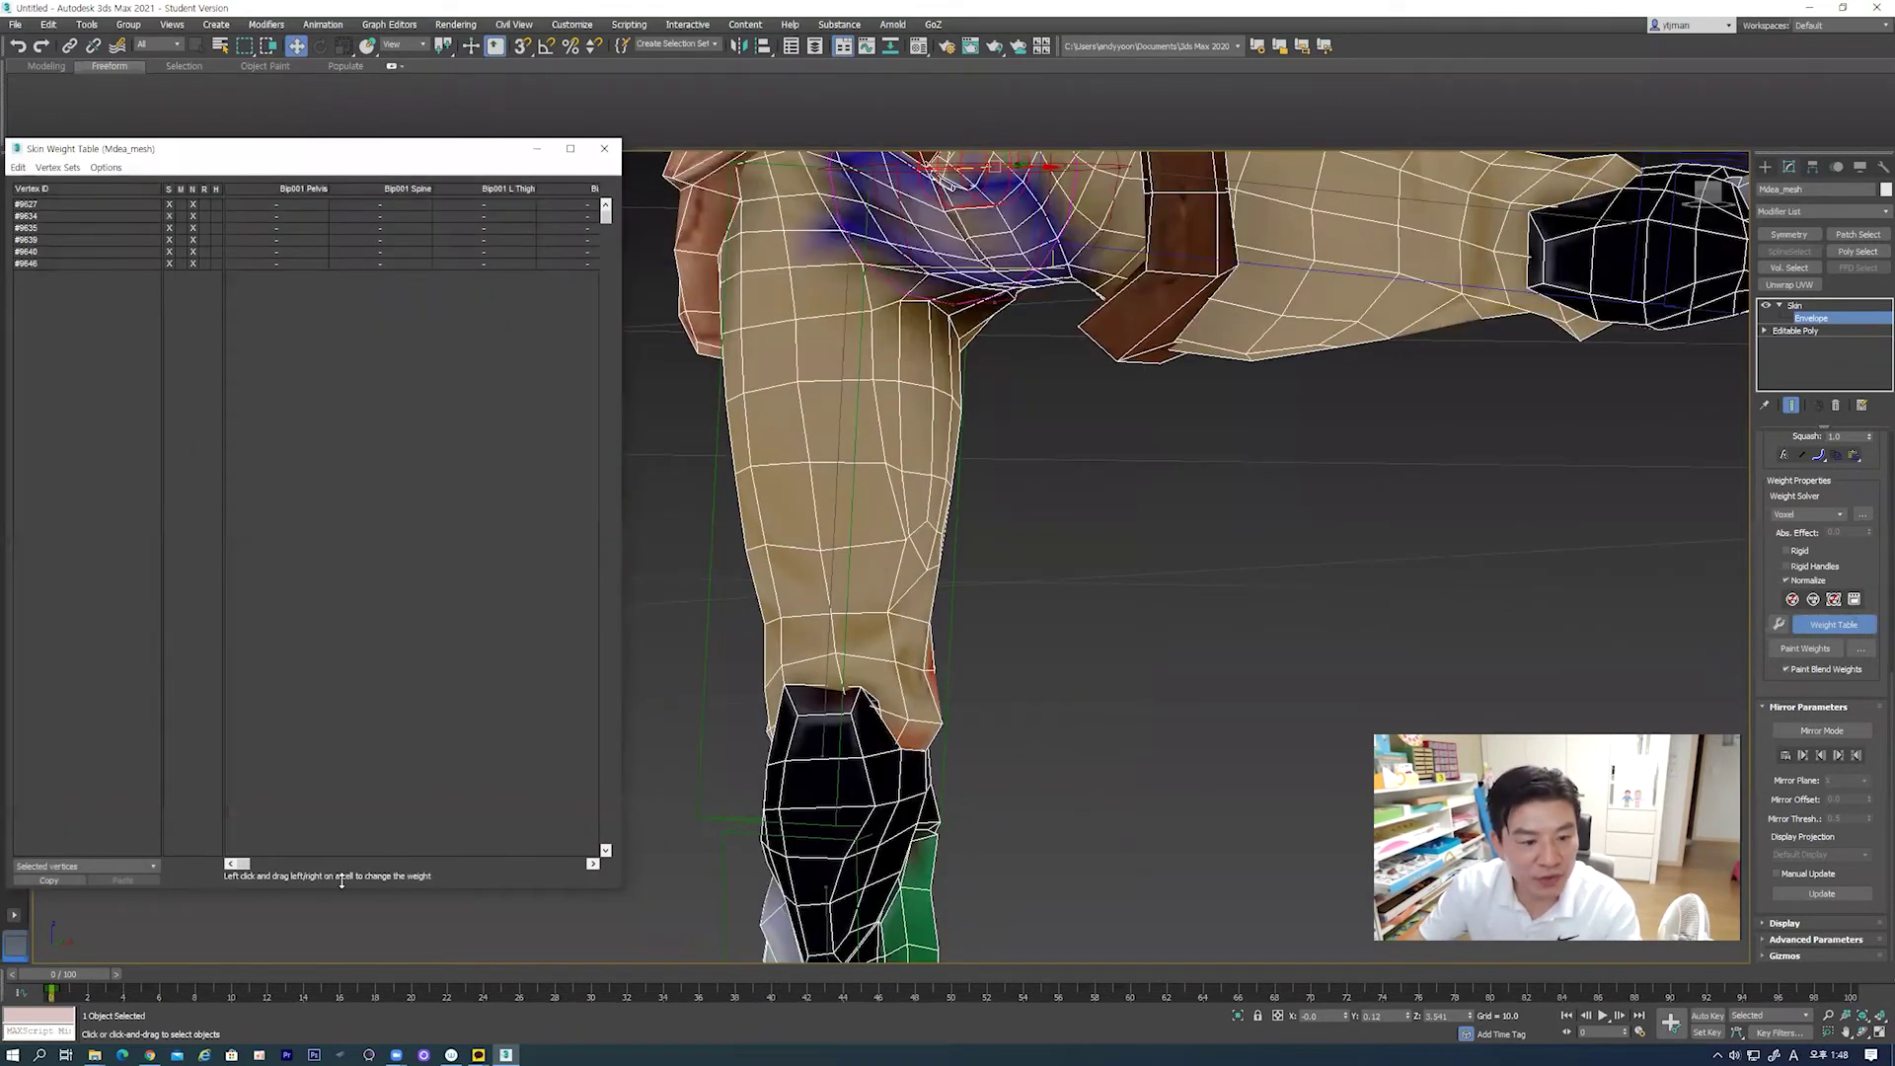
{"action": "mouse_move", "coordinate": [245, 866]}
{"action": "left_mouse_down"}
{"action": "mouse_move", "coordinate": [587, 883]}
{"action": "mouse_move", "coordinate": [554, 882]}
{"action": "left_mouse_up"}
{"action": "left_click", "coordinate": [907, 540]}
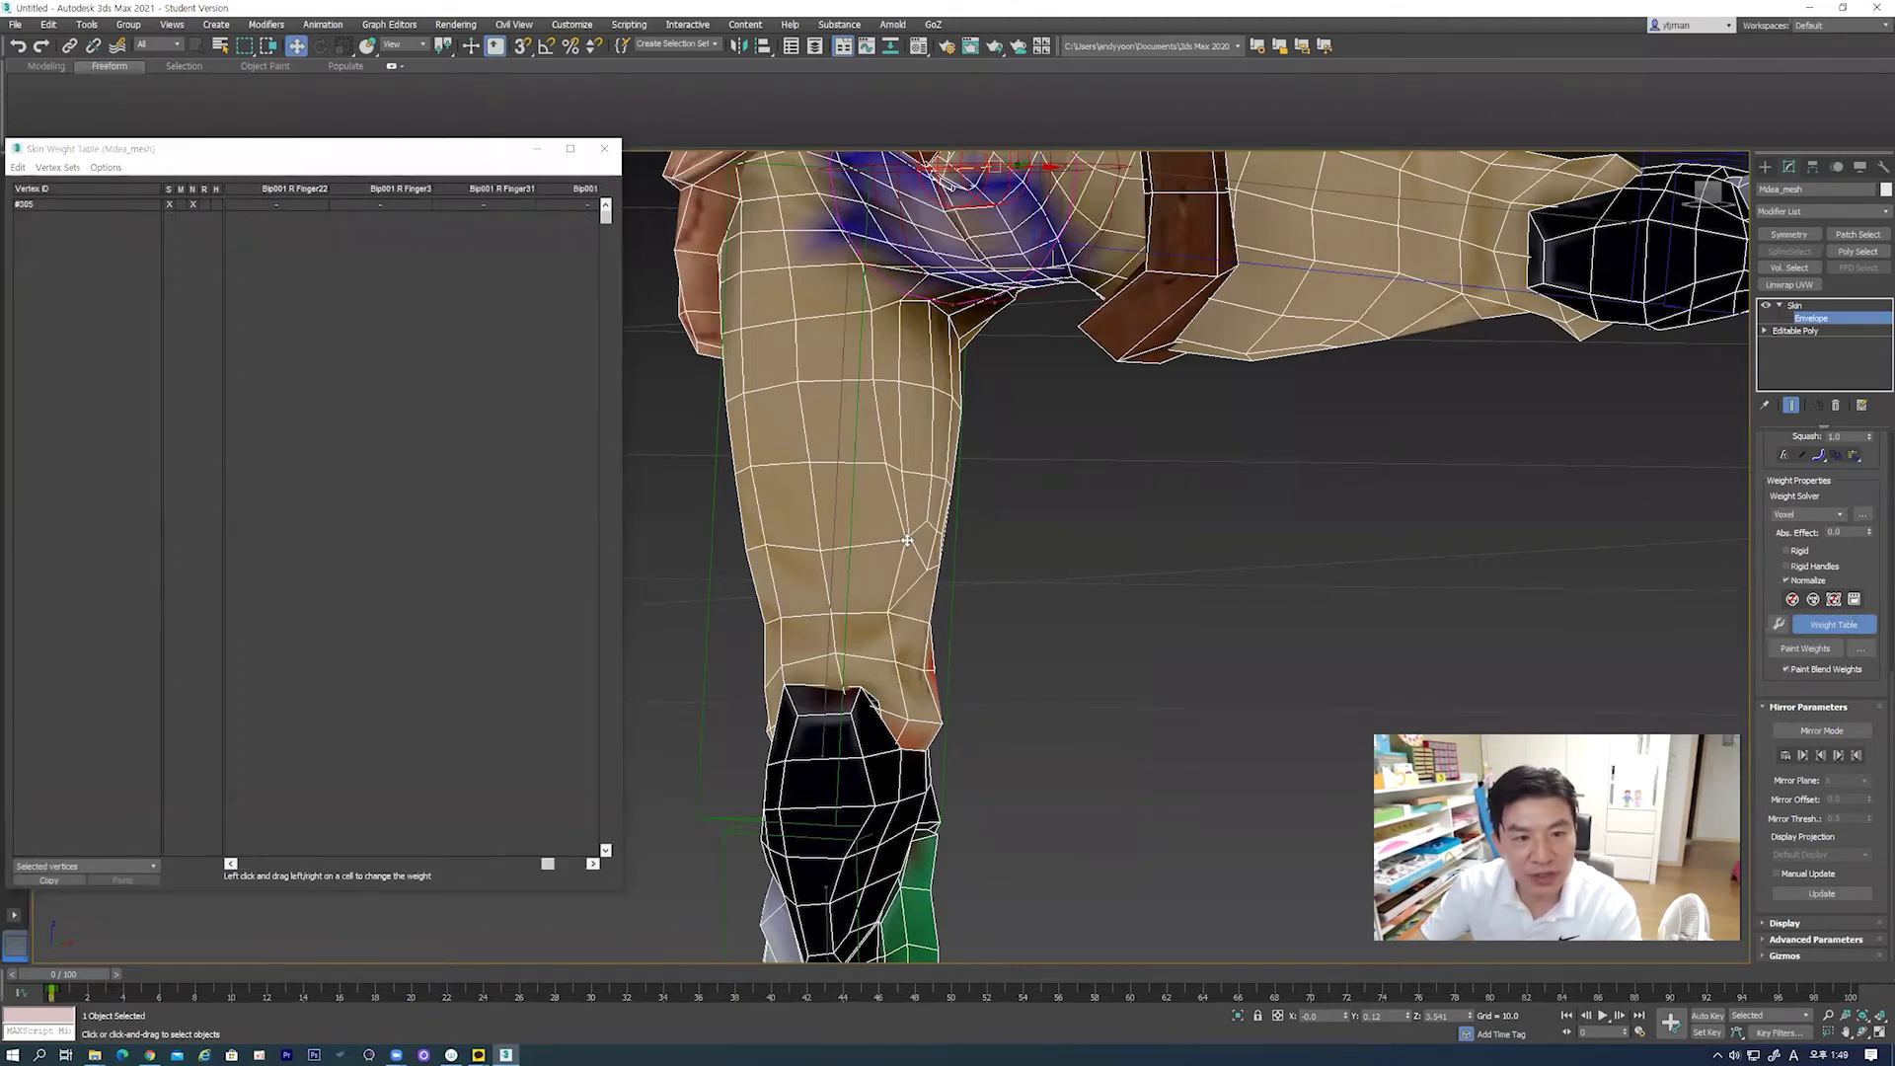
{"action": "left_click", "coordinate": [833, 505]}
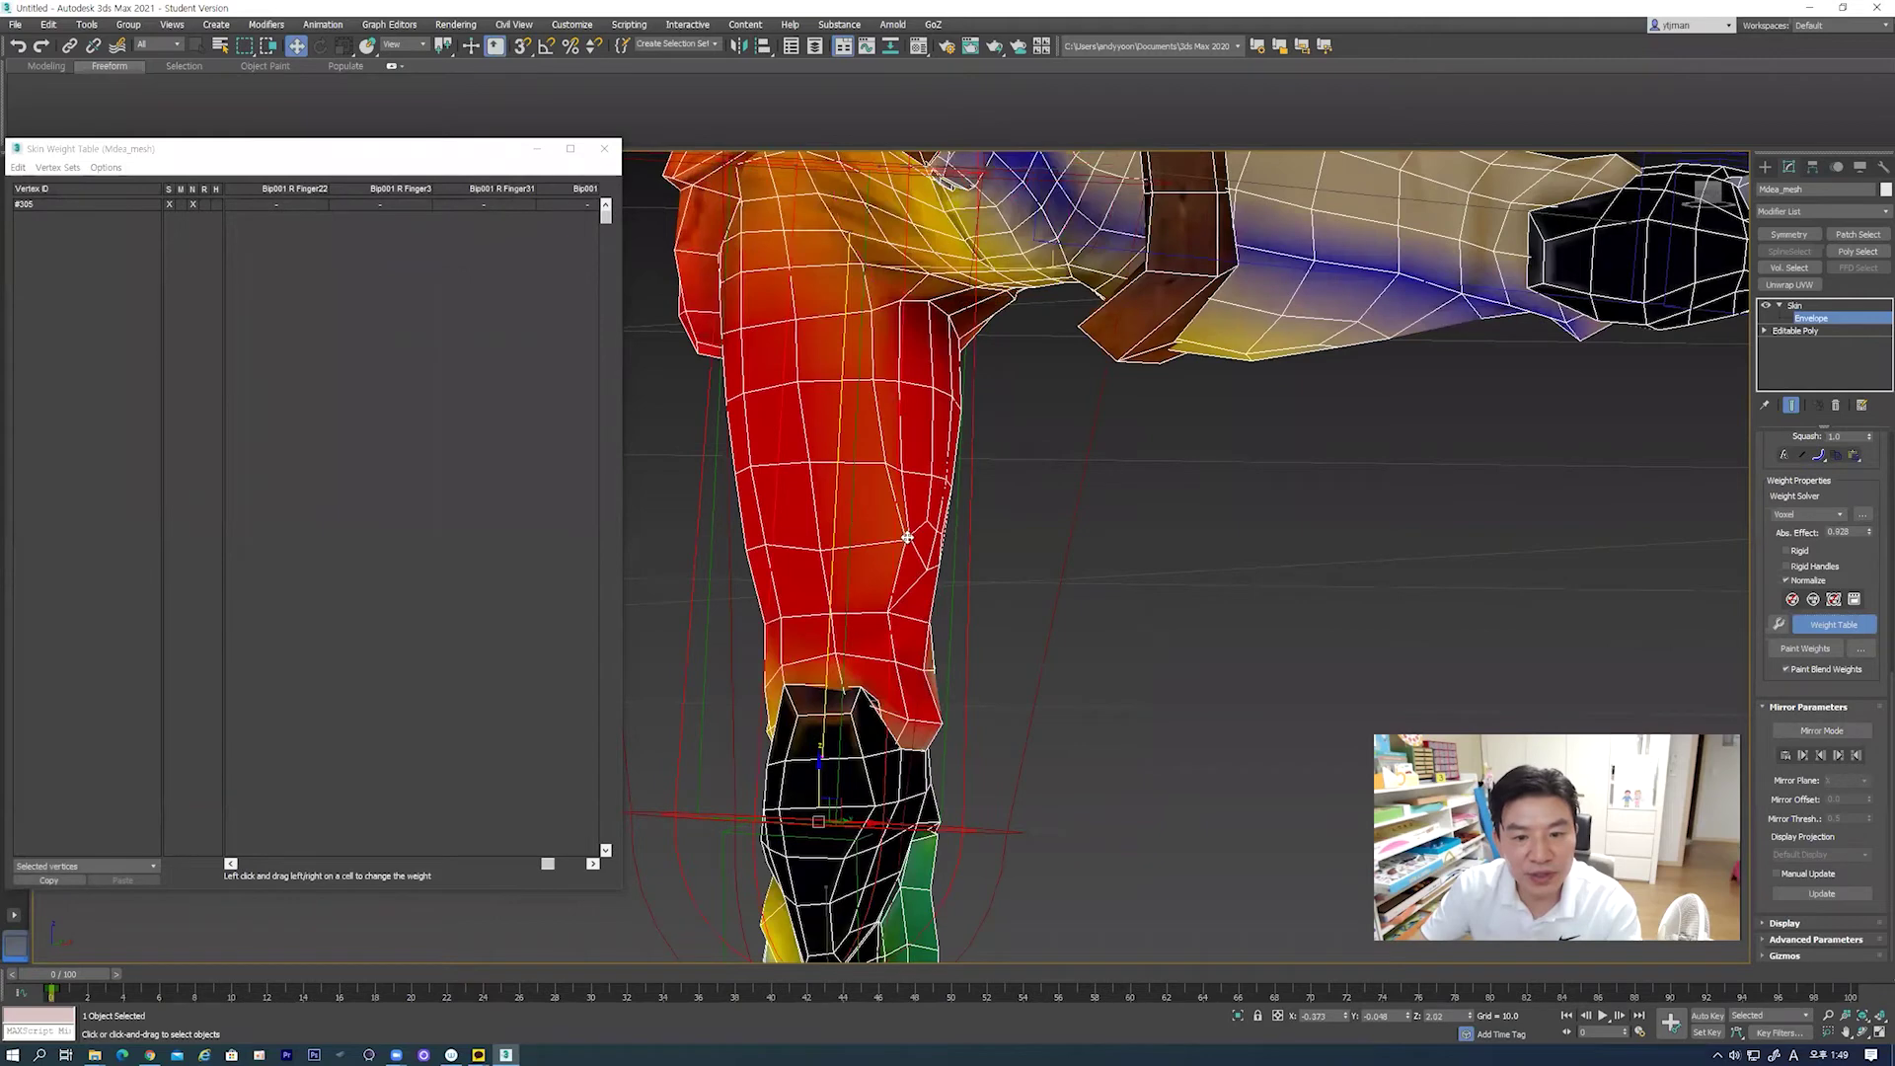
Step: Deselect the vertex and widen the weight table to show more bone columns
{"action": "left_click", "coordinate": [893, 510]}
{"action": "left_click", "coordinate": [837, 488]}
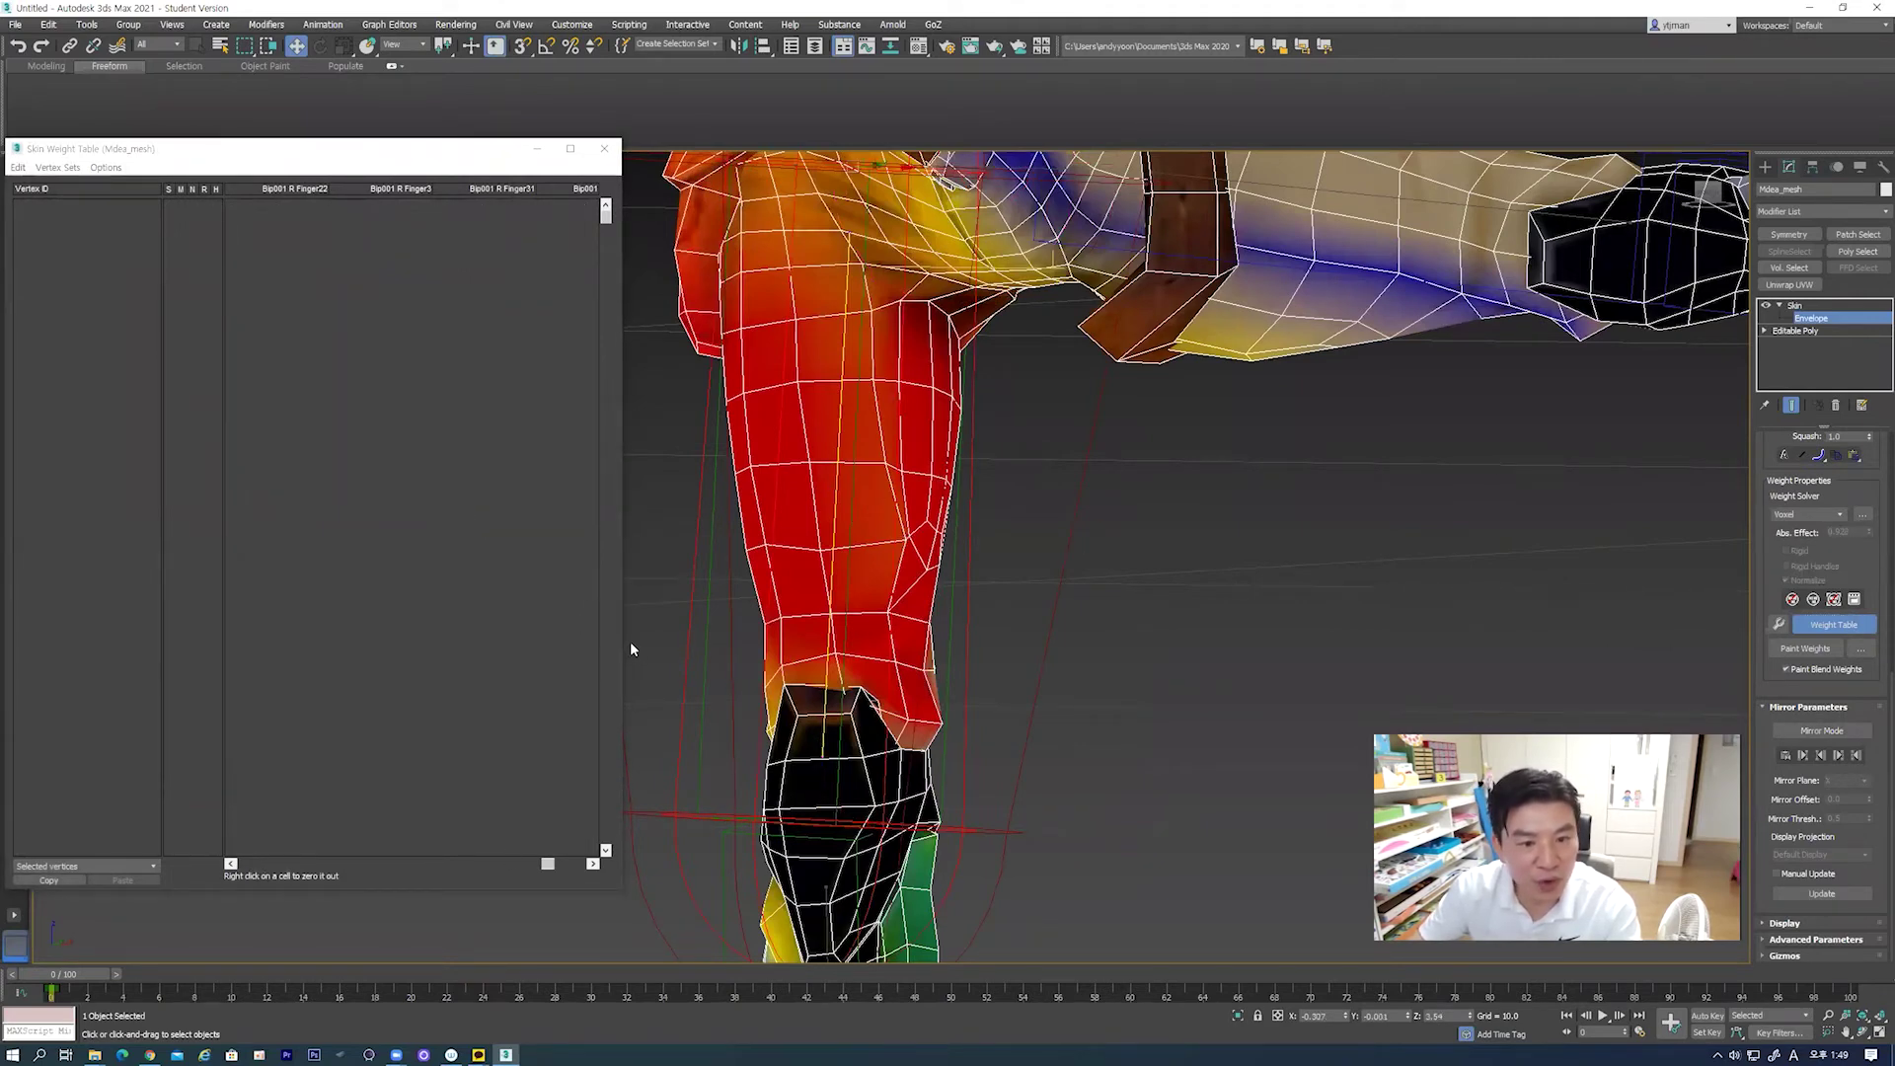
{"action": "left_click_drag", "start_coordinate": [624, 641], "coordinate": [928, 641]}
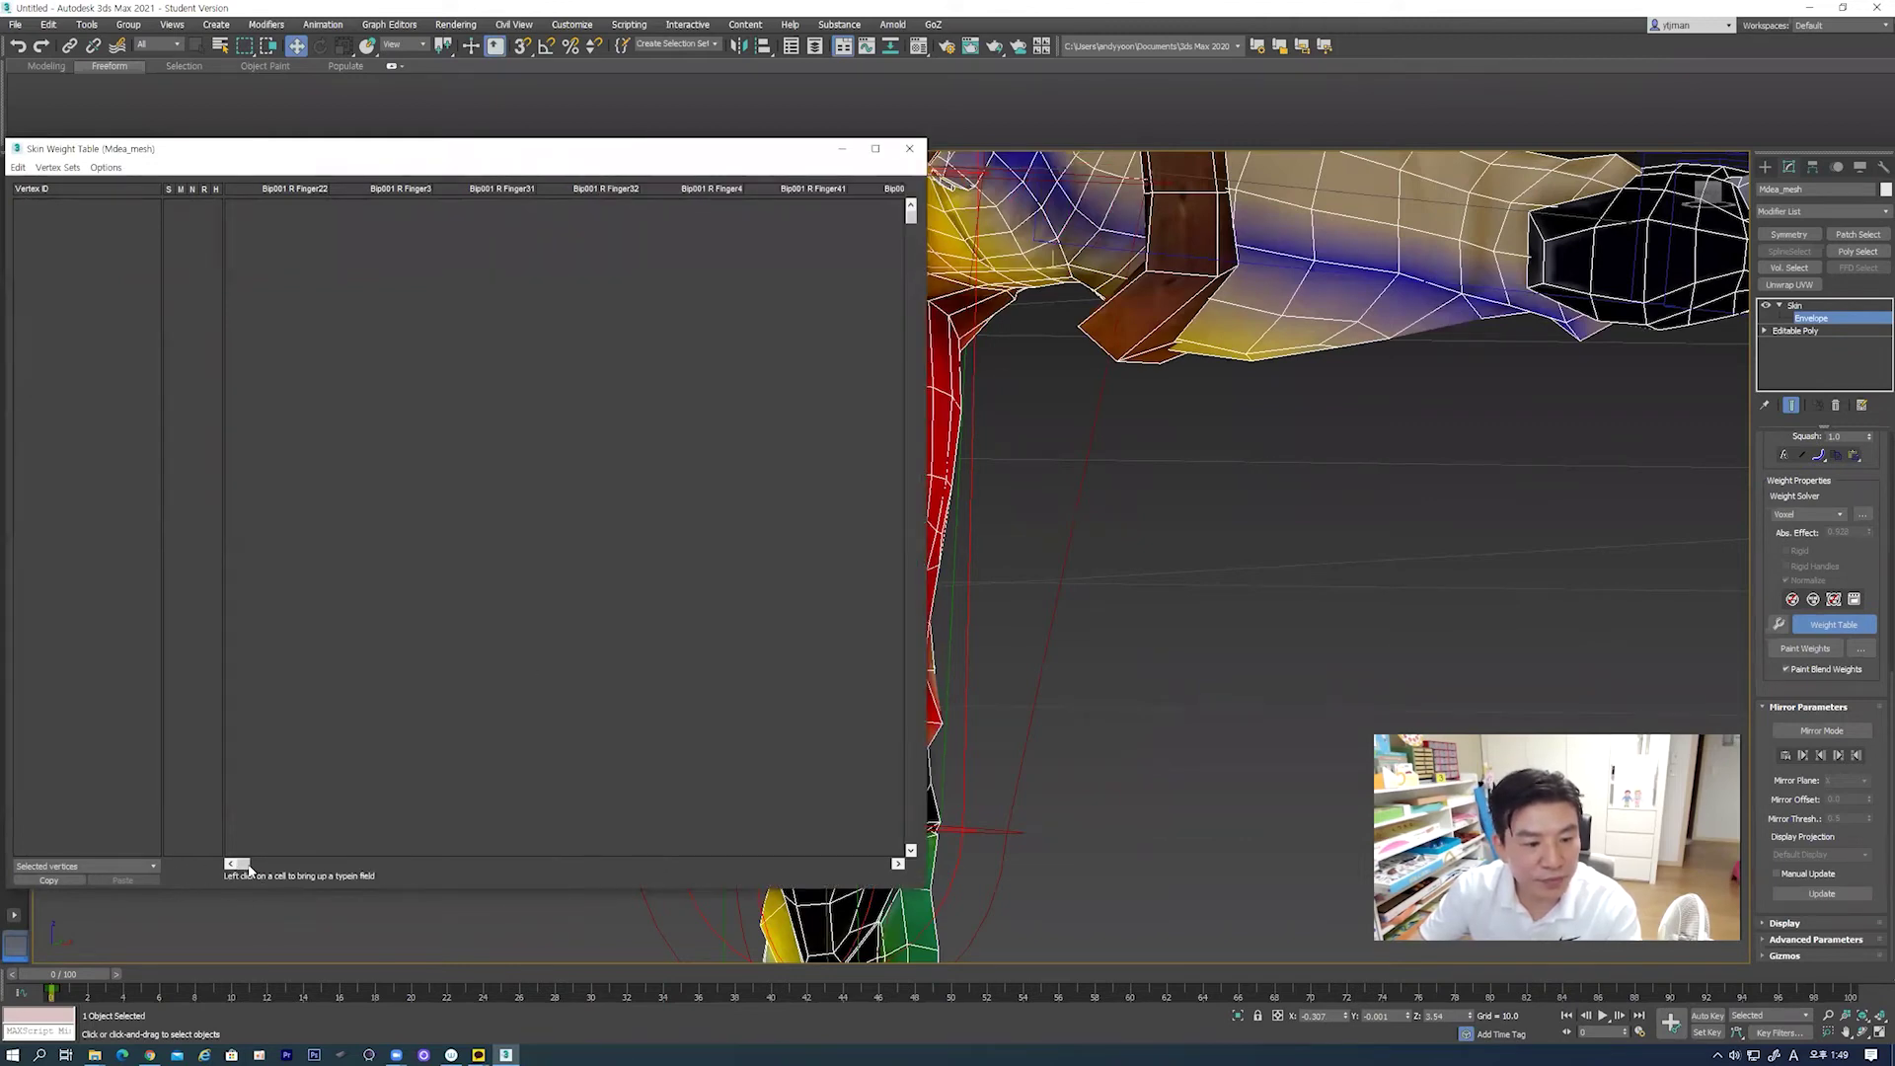
{"action": "left_click_drag", "start_coordinate": [248, 869], "coordinate": [487, 867]}
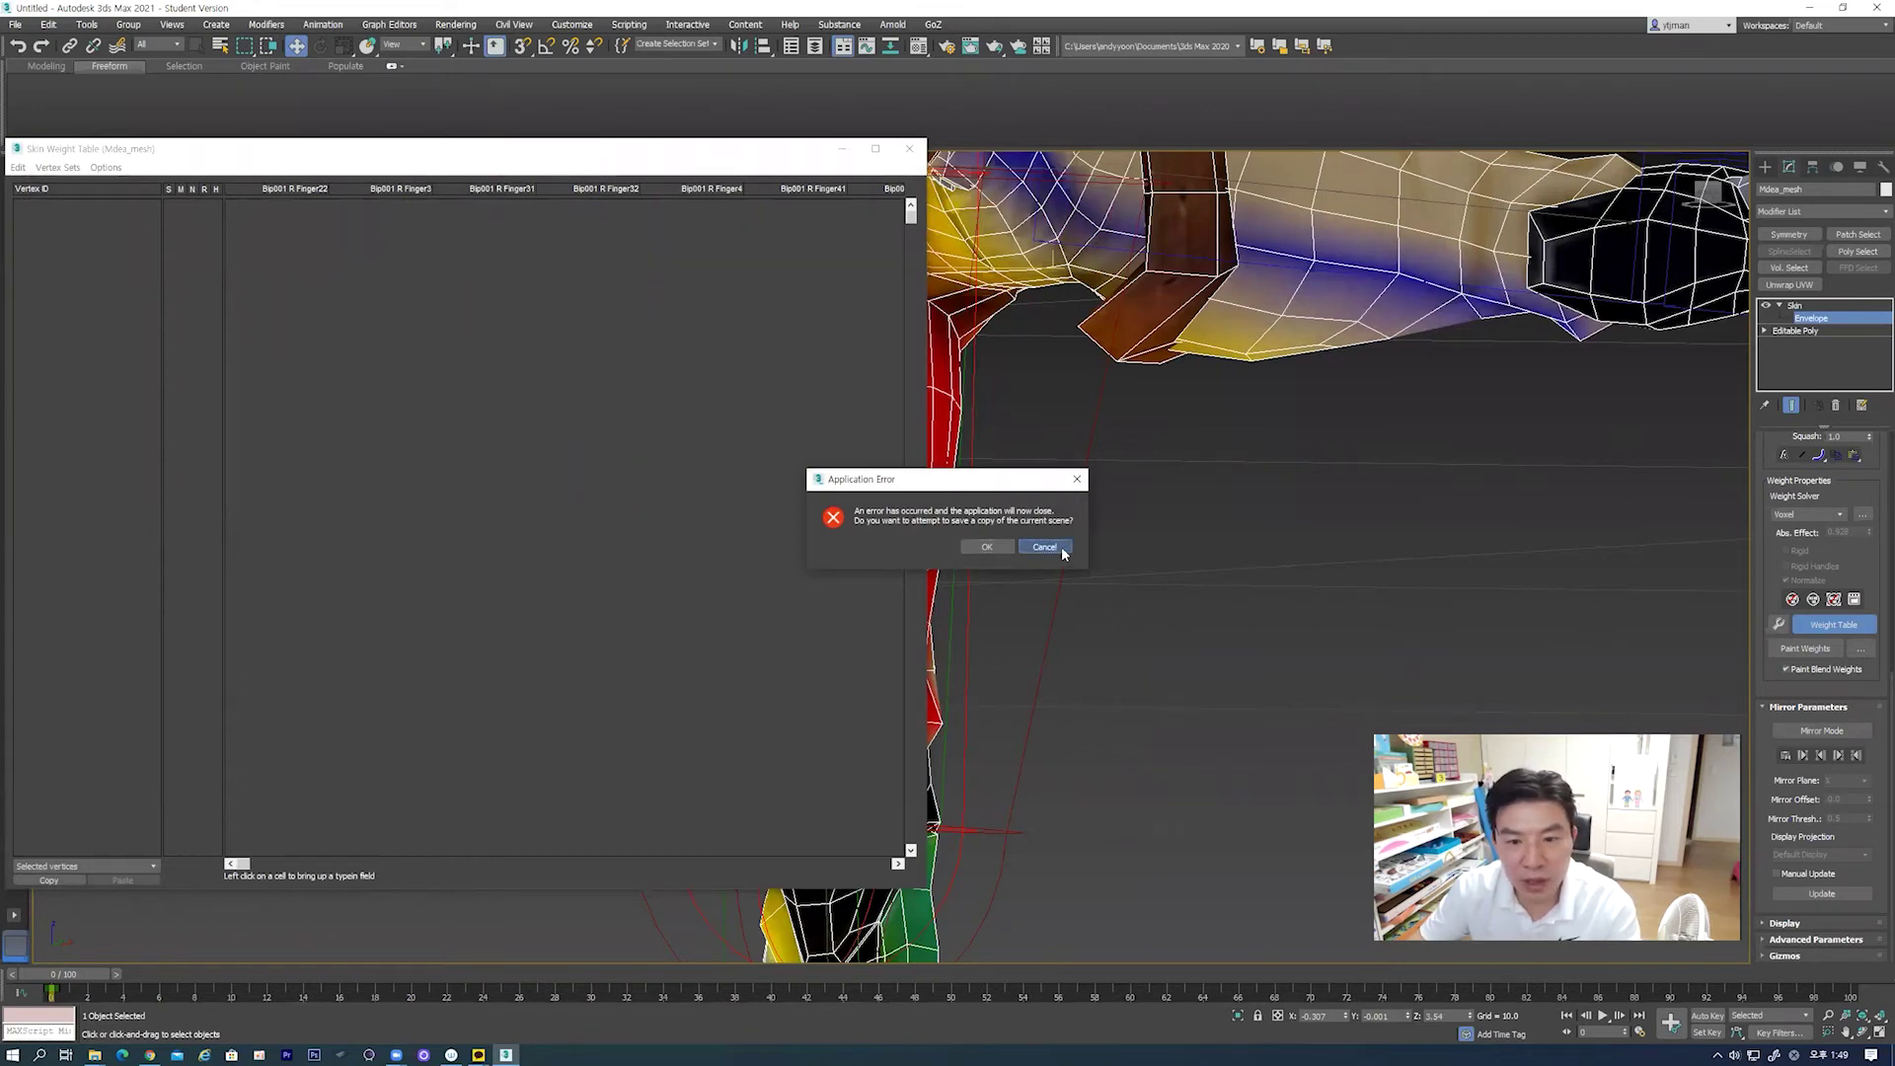
Step: Dismiss the Application Error and cancel the crash error report
{"action": "left_click", "coordinate": [989, 547]}
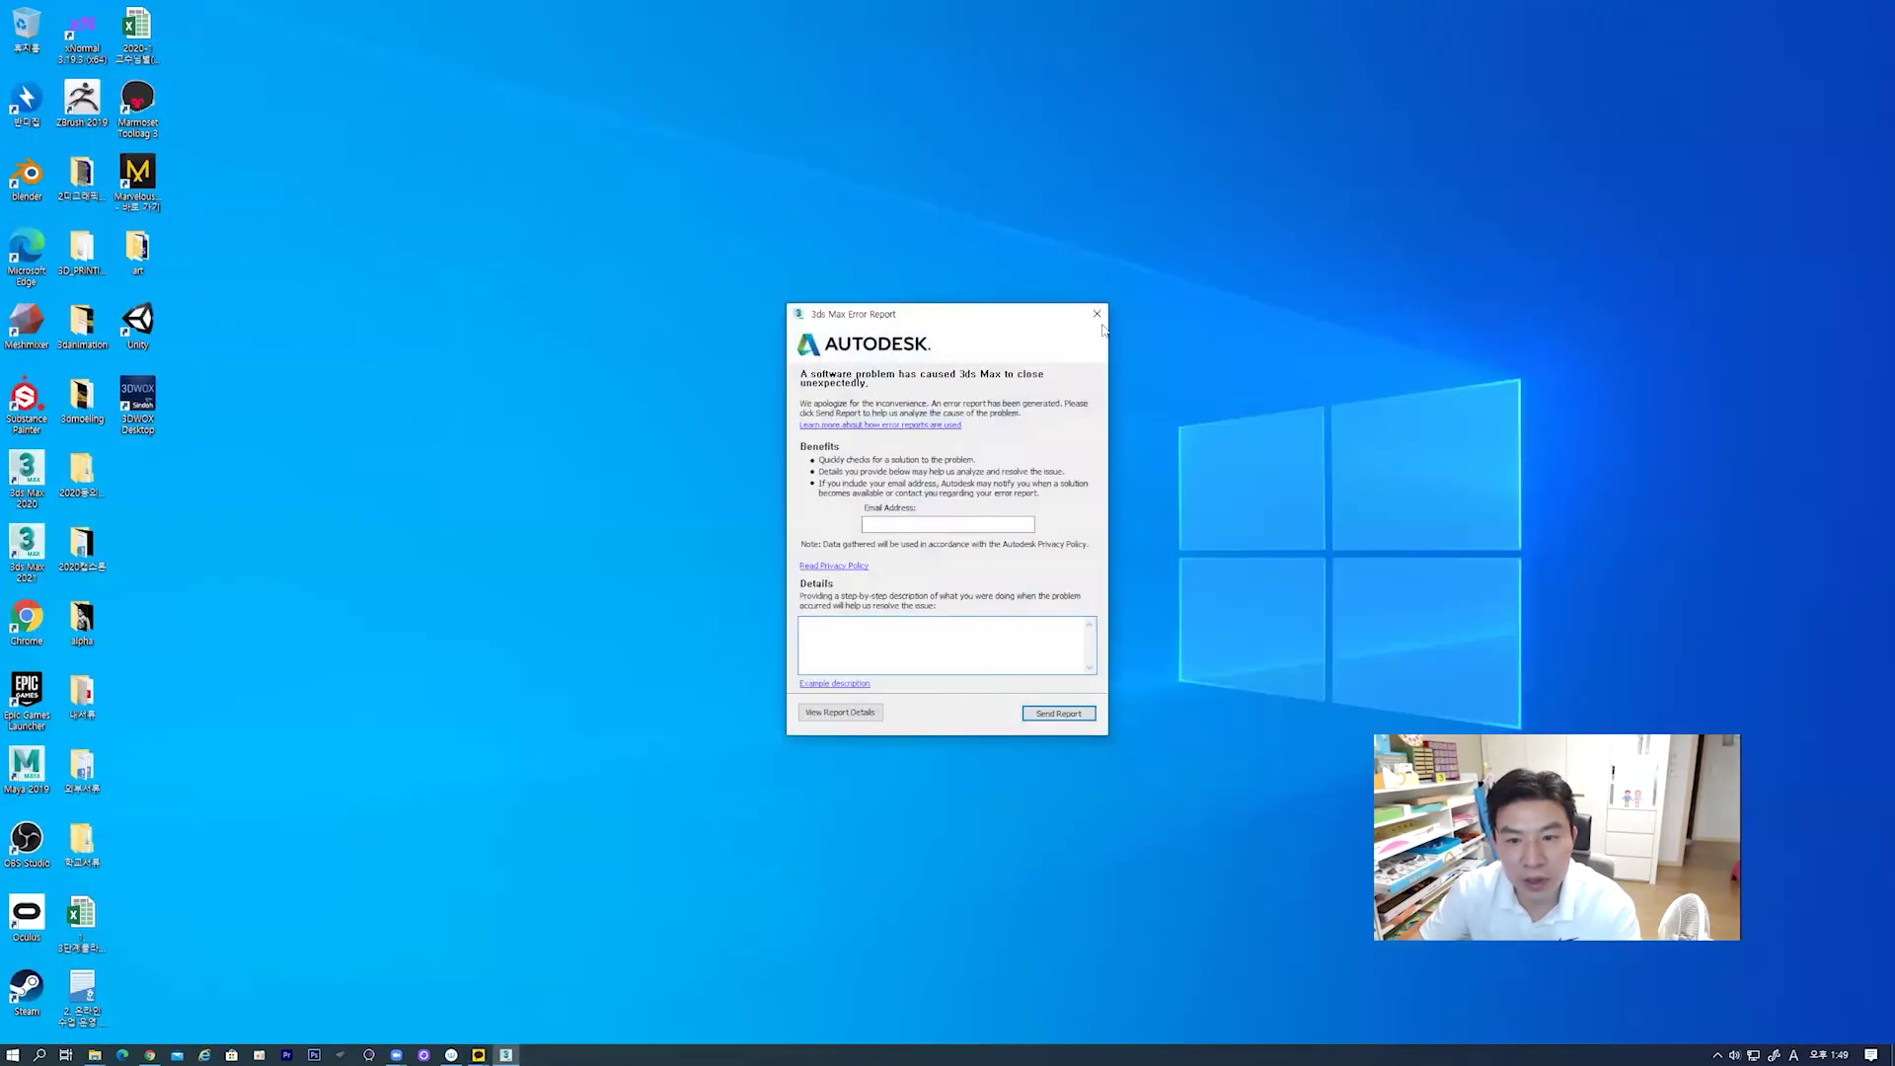
{"action": "left_click", "coordinate": [1097, 314]}
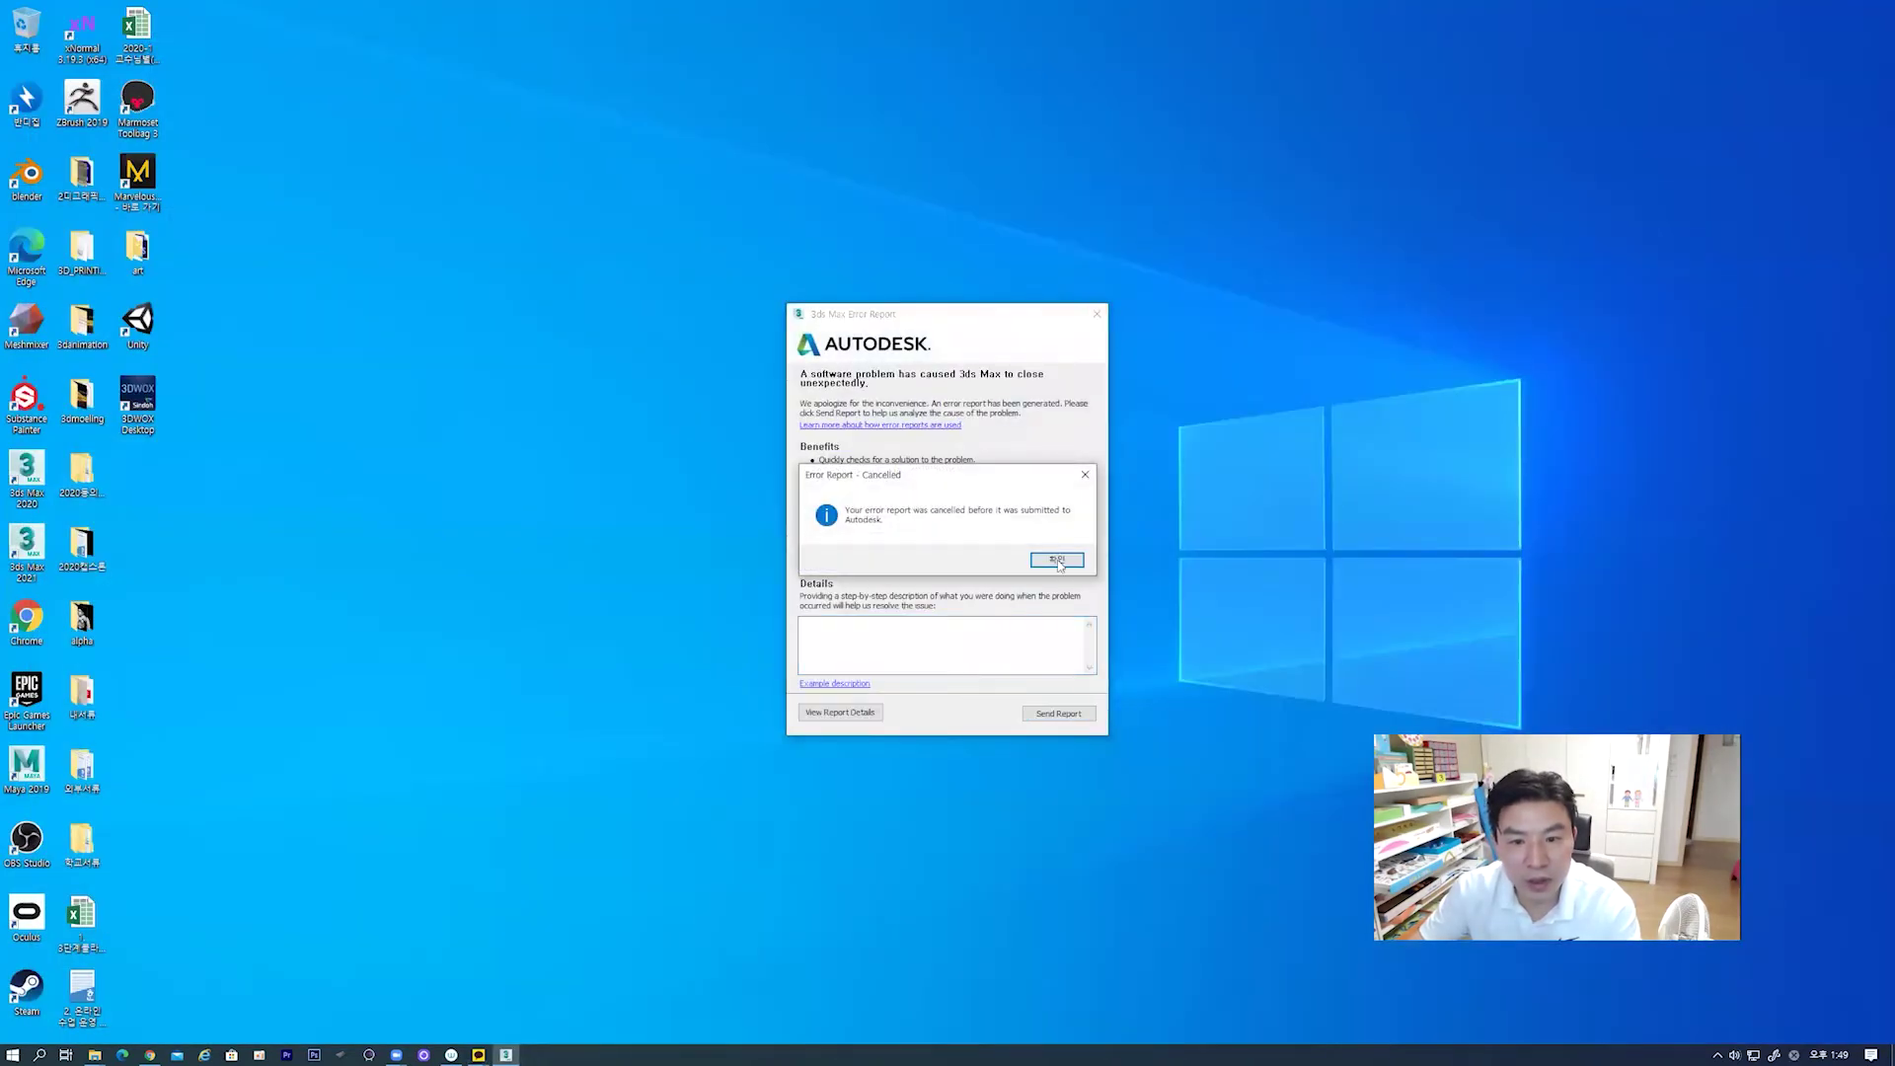
{"action": "left_click", "coordinate": [1058, 560]}
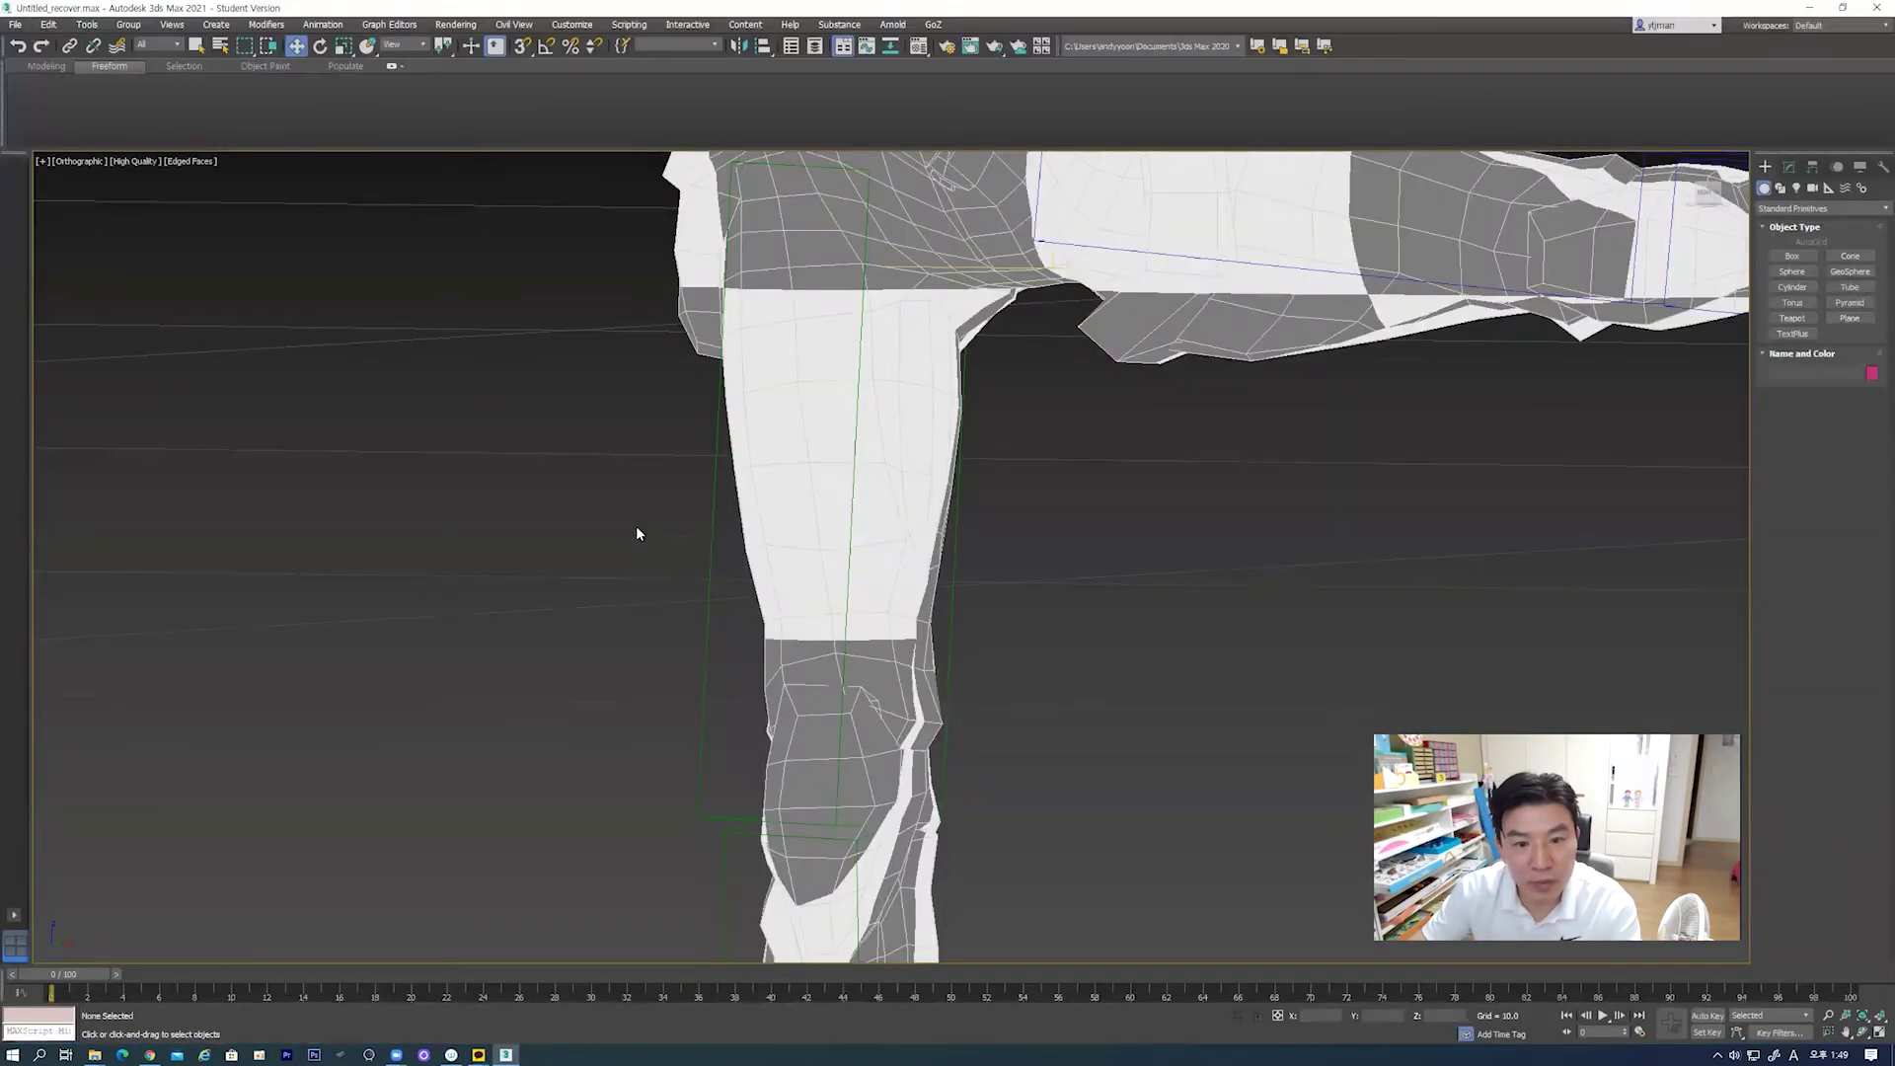
Step: In the recovered scene, select the character mesh and enter Skin envelope editing
{"action": "middle_click_drag", "start_coordinate": [885, 713], "coordinate": [868, 553]}
{"action": "left_click", "coordinate": [869, 552]}
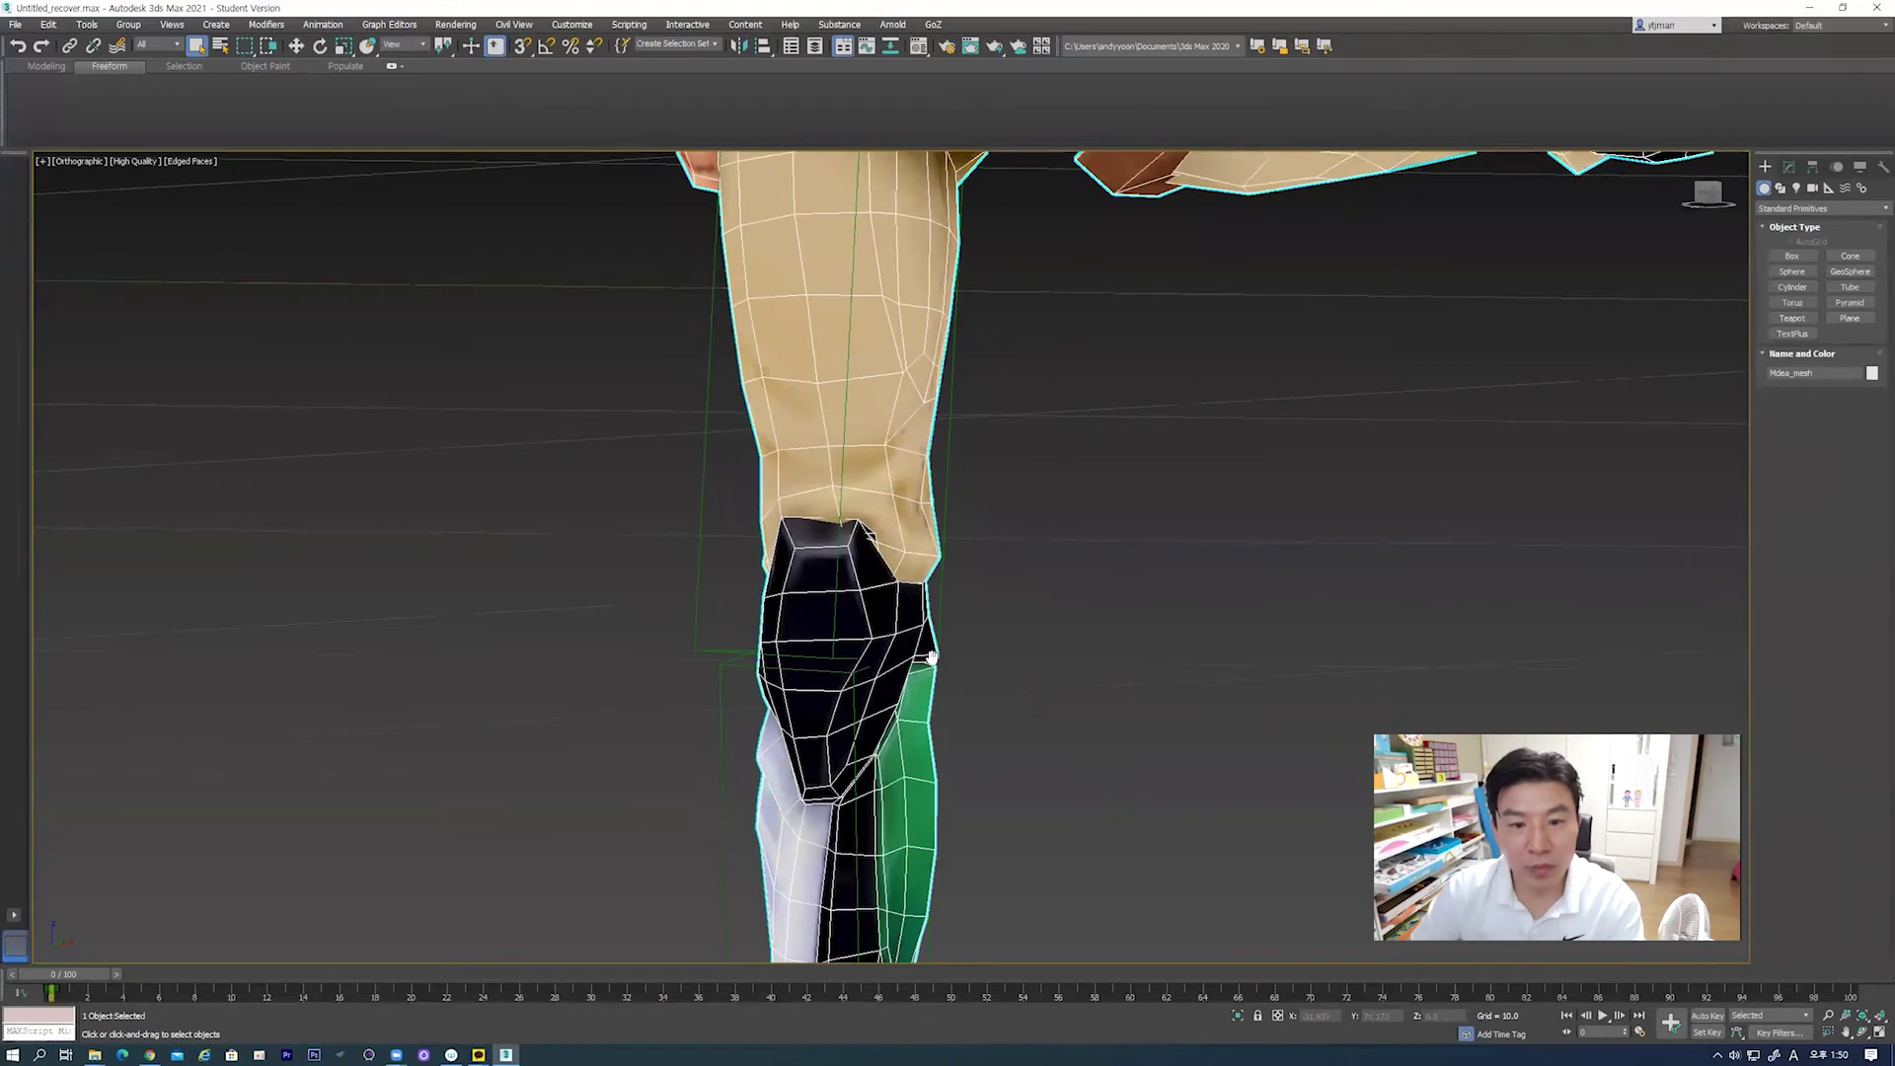
{"action": "middle_click_drag", "start_coordinate": [868, 414], "coordinate": [933, 507]}
{"action": "scroll", "coordinate": [933, 507], "scroll_direction": "up", "scroll_amount": 4}
{"action": "left_click", "coordinate": [1789, 166]}
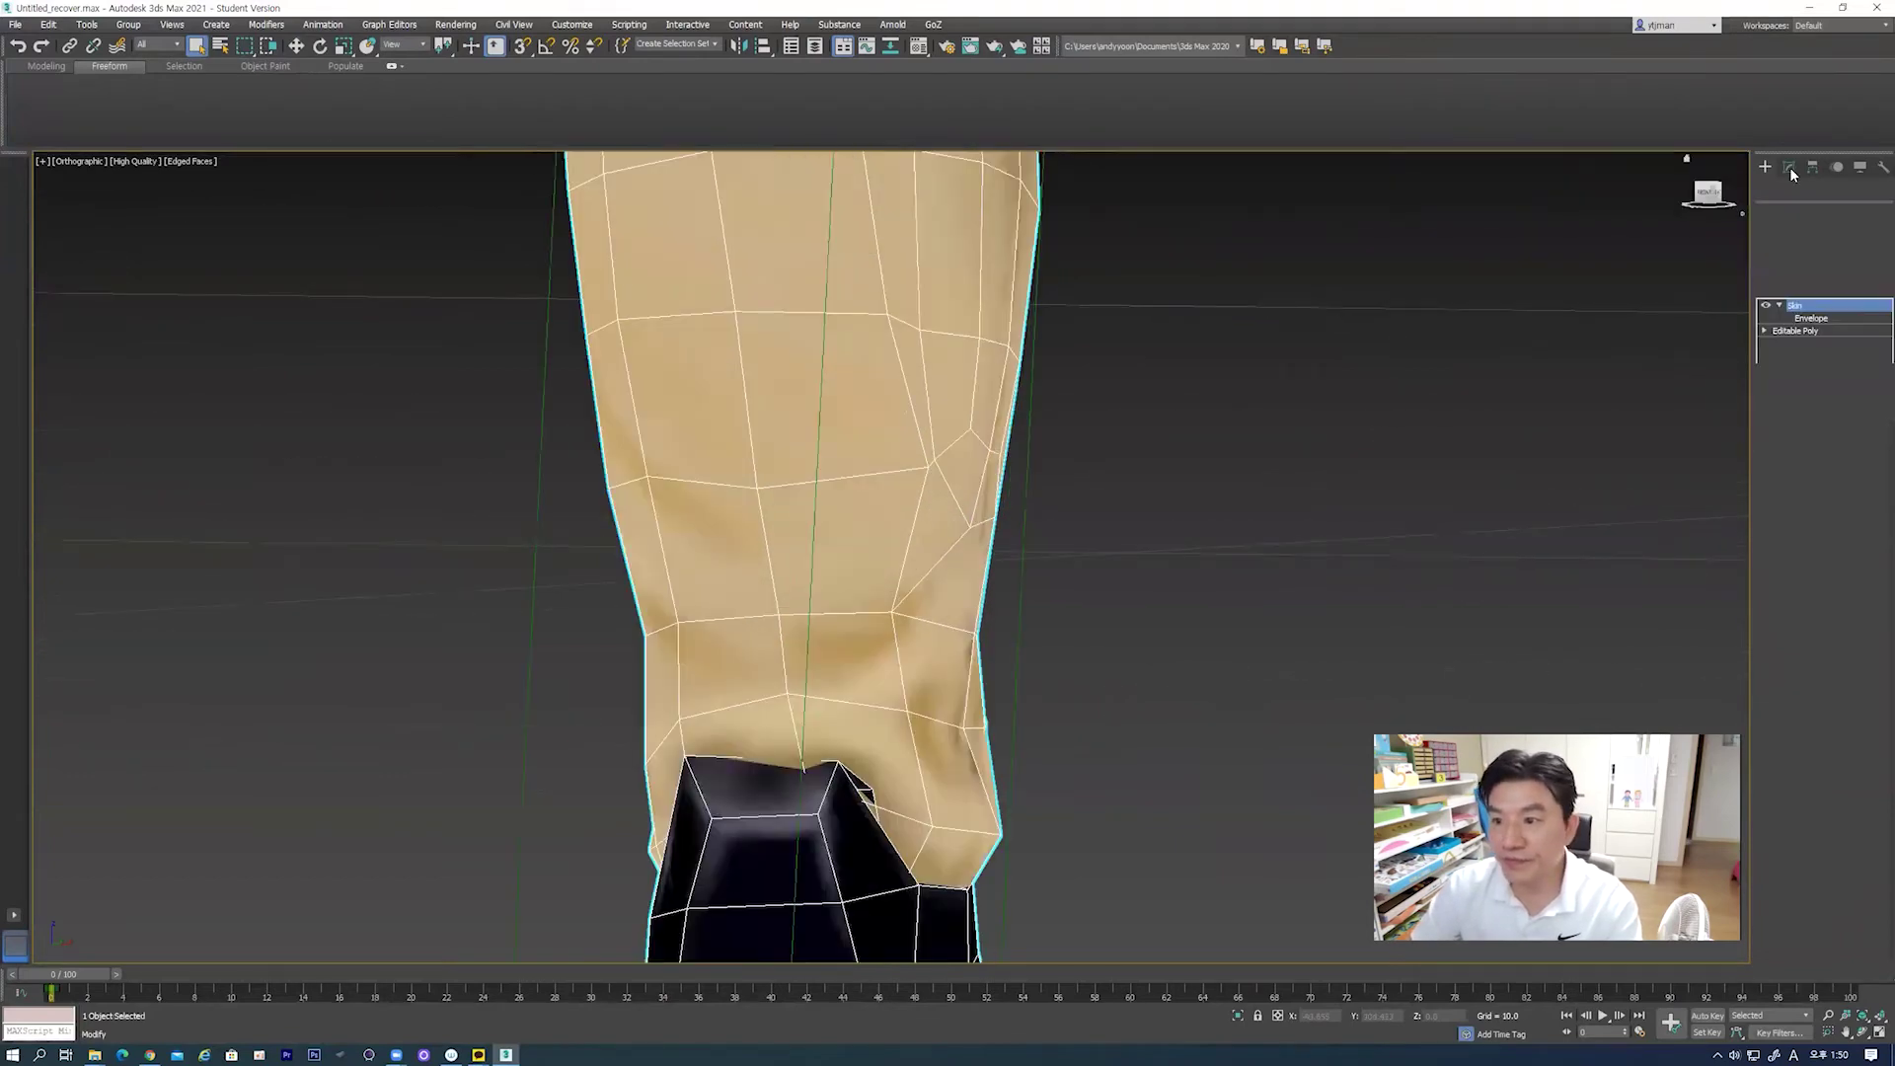
{"action": "left_click", "coordinate": [1813, 319]}
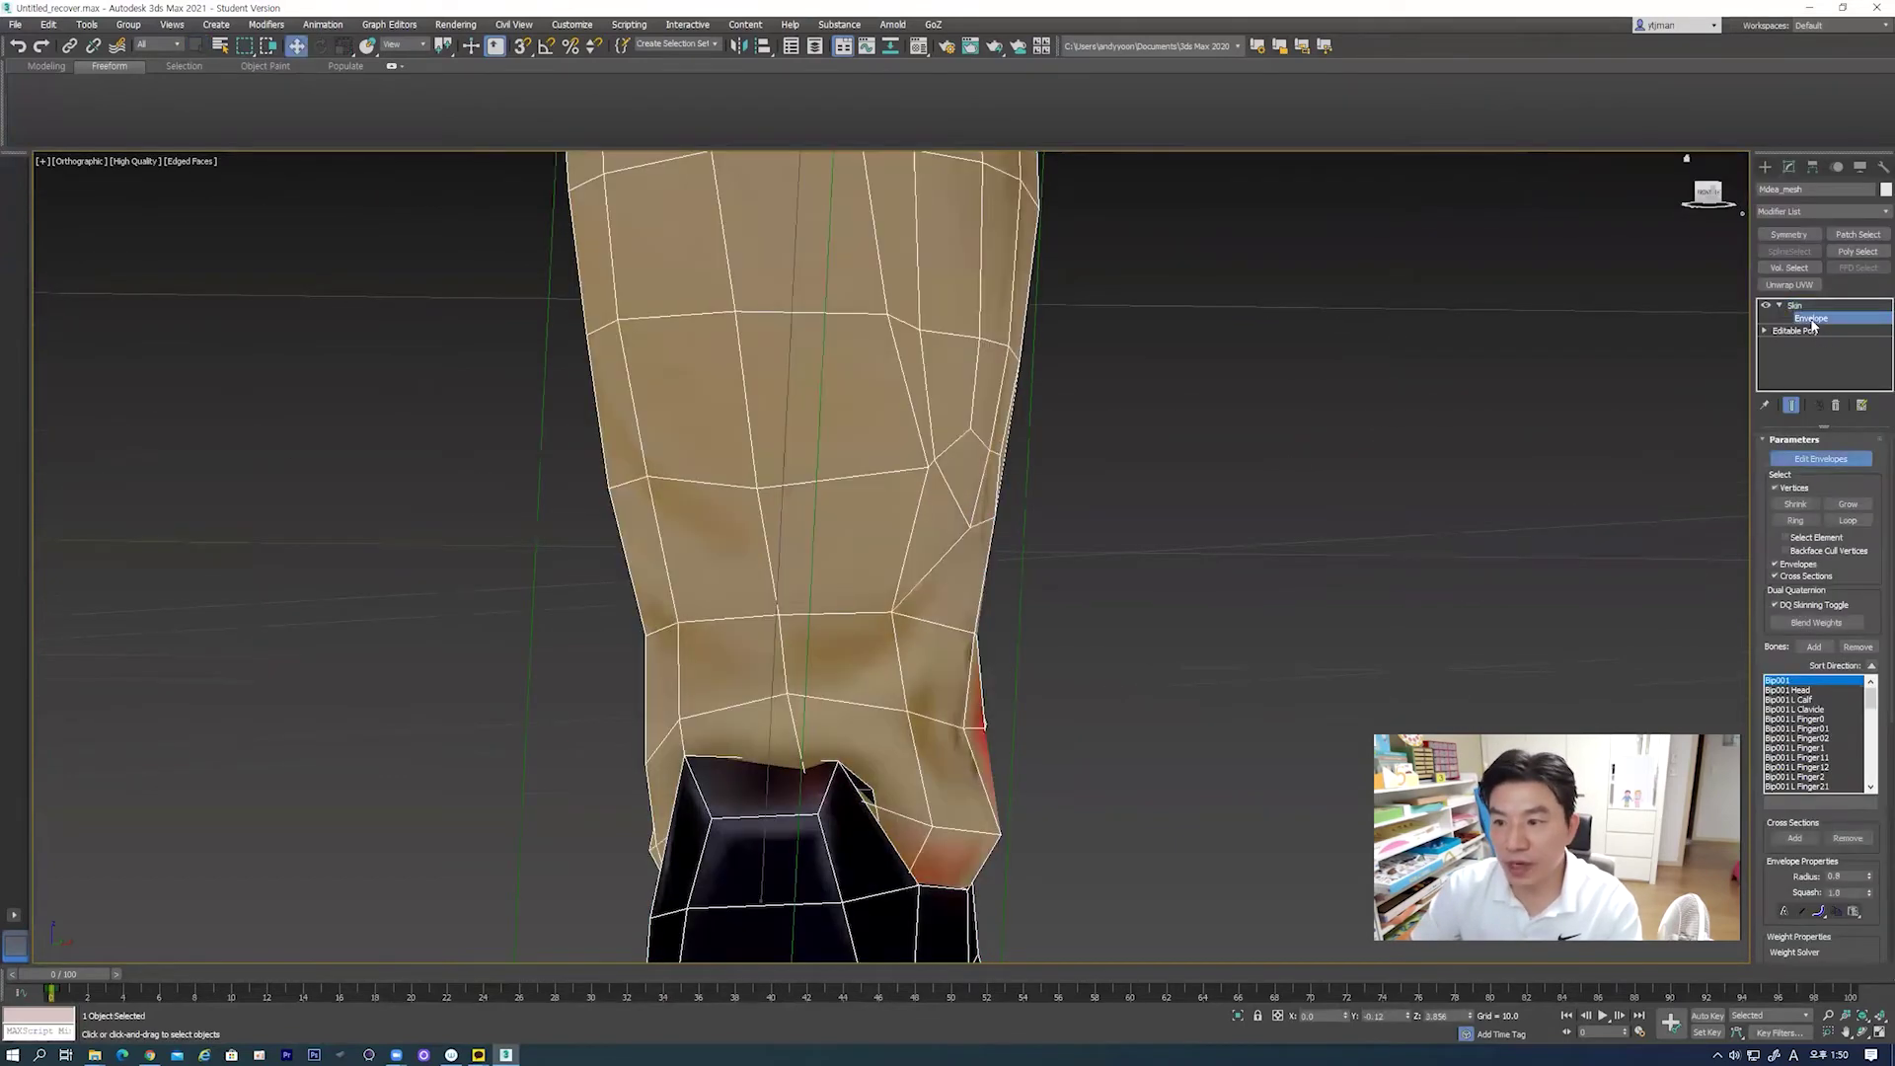
Step: With Bip001 R Thigh chosen, open the Skin Weight Table and select a thigh vertex
{"action": "left_click", "coordinate": [1813, 321]}
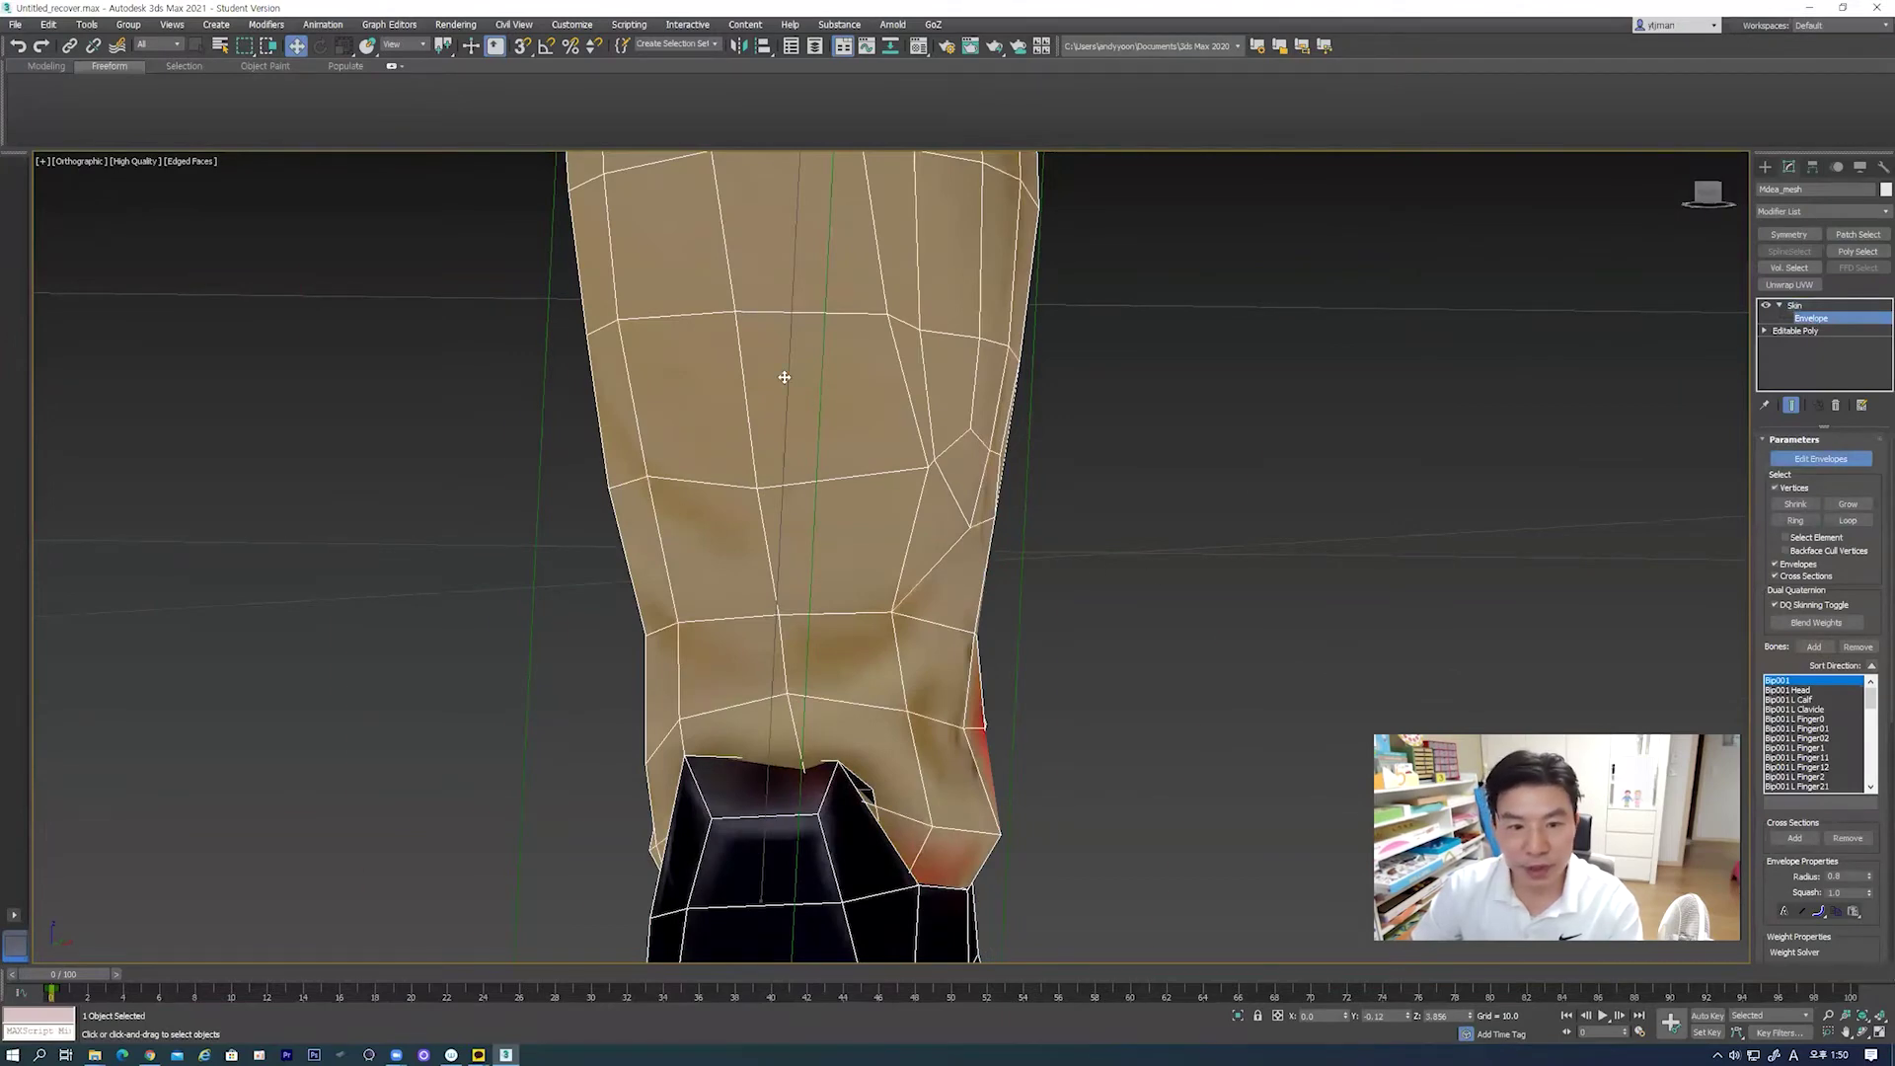
{"action": "left_click", "coordinate": [938, 472]}
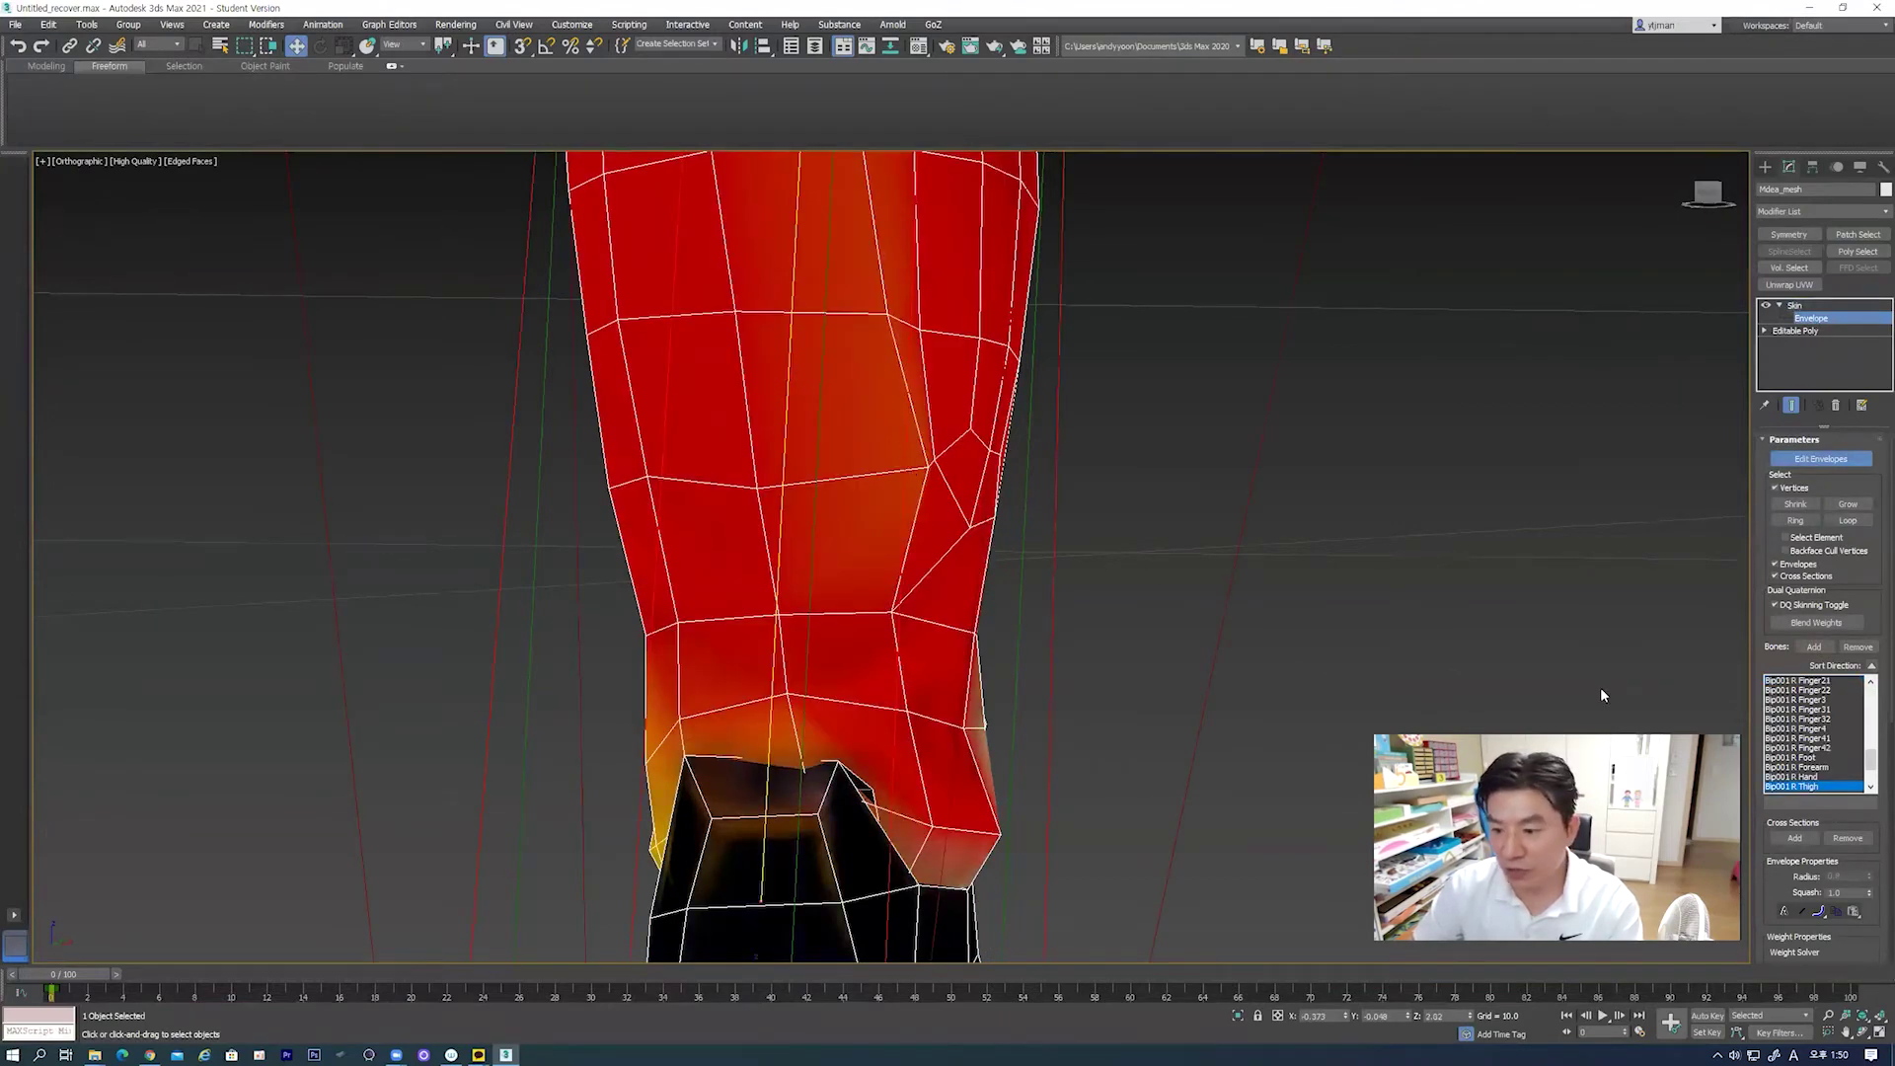
{"action": "scroll", "coordinate": [1839, 659], "scroll_direction": "down", "scroll_amount": 5}
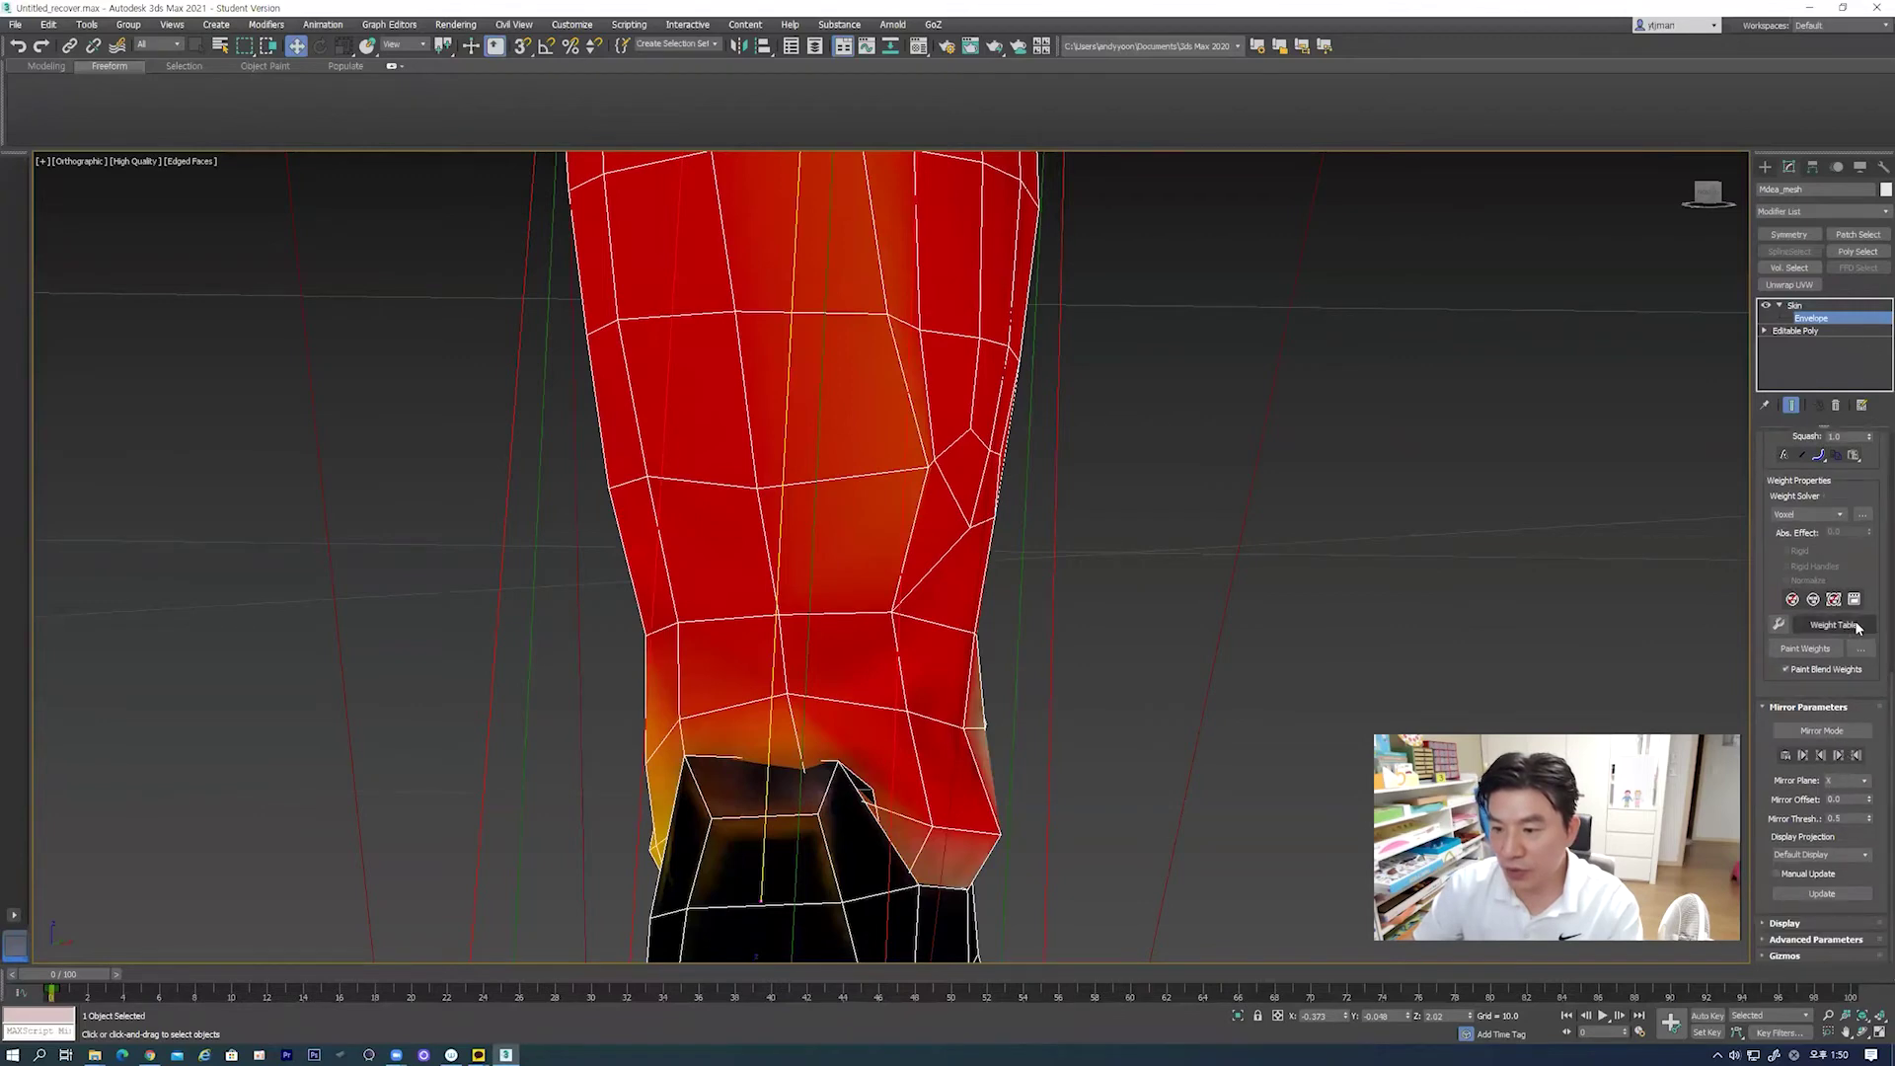
{"action": "left_click", "coordinate": [1836, 622]}
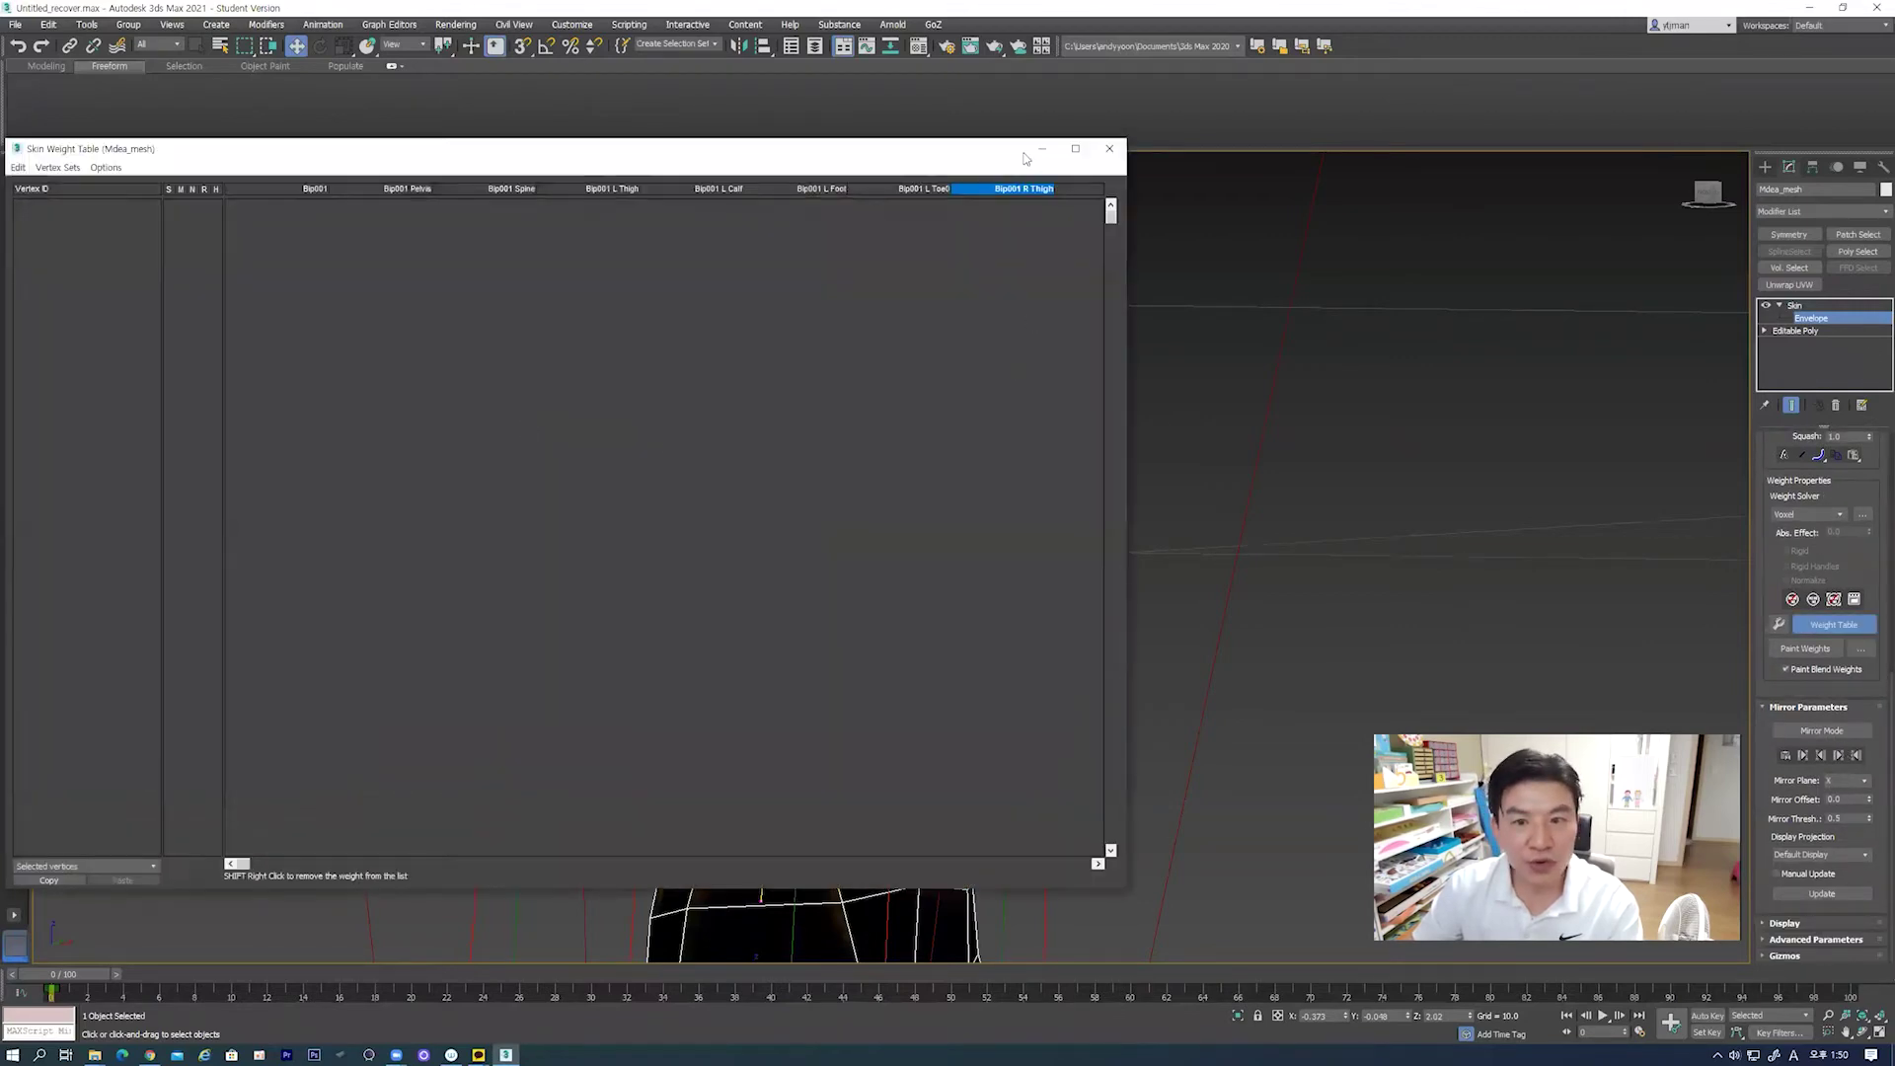
{"action": "left_click_drag", "start_coordinate": [994, 160], "coordinate": [467, 176]}
{"action": "left_click", "coordinate": [928, 464]}
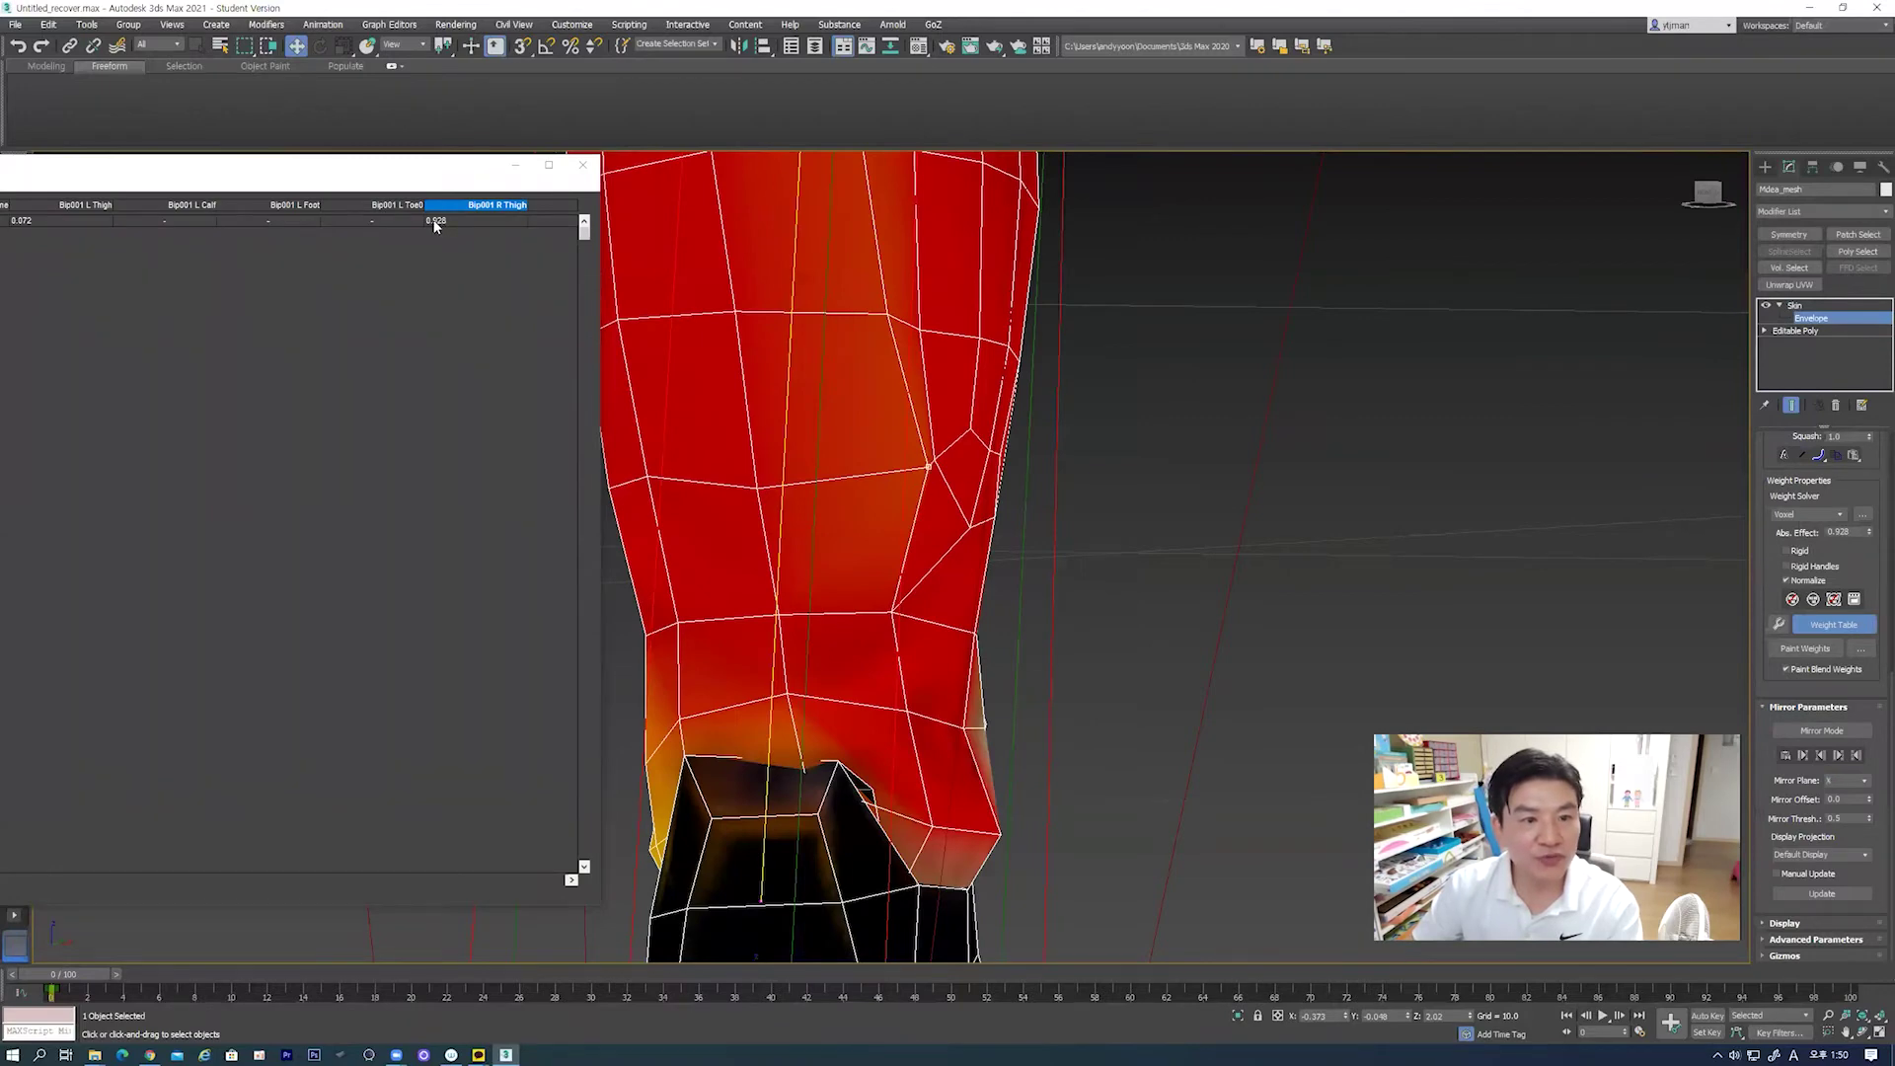
Step: Set the thigh vertex's weight fully to Bip001 R Thigh
{"action": "left_click_drag", "start_coordinate": [434, 226], "coordinate": [778, 212]}
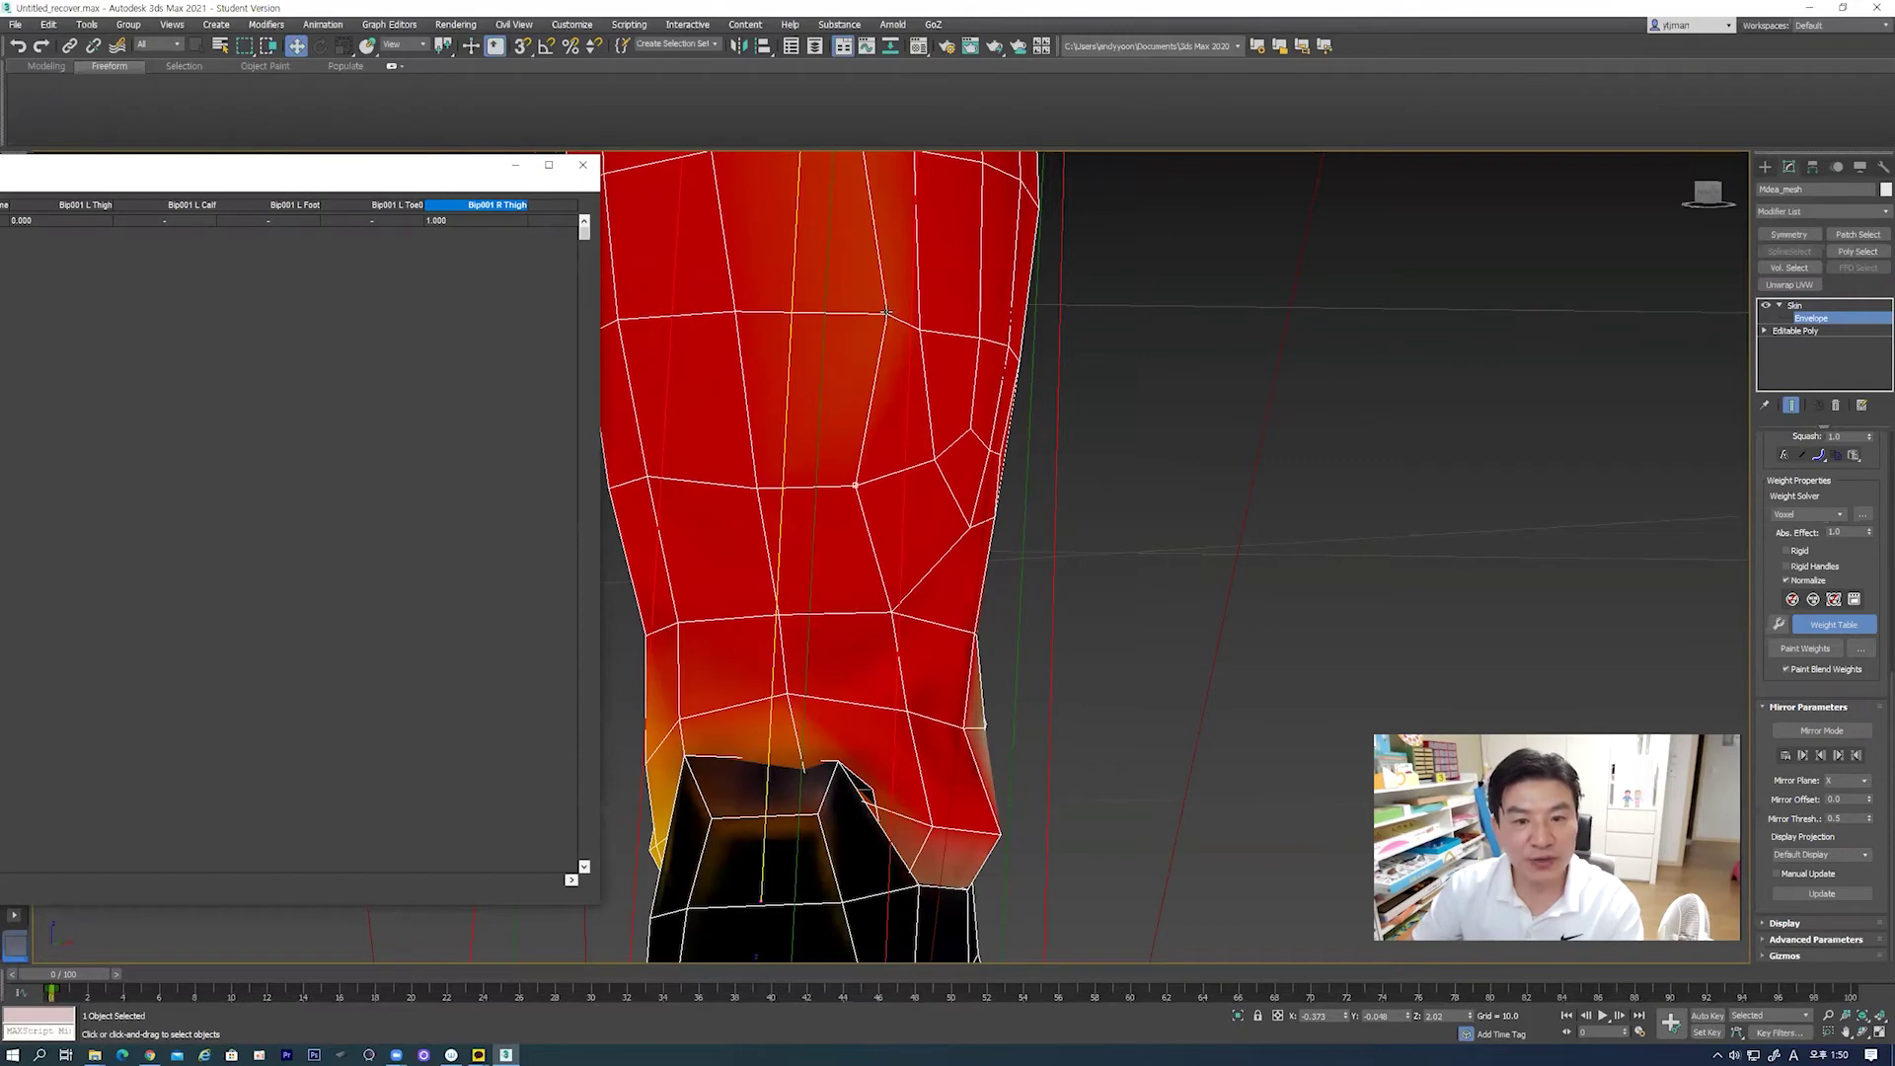
{"action": "left_click_drag", "start_coordinate": [434, 225], "coordinate": [727, 220]}
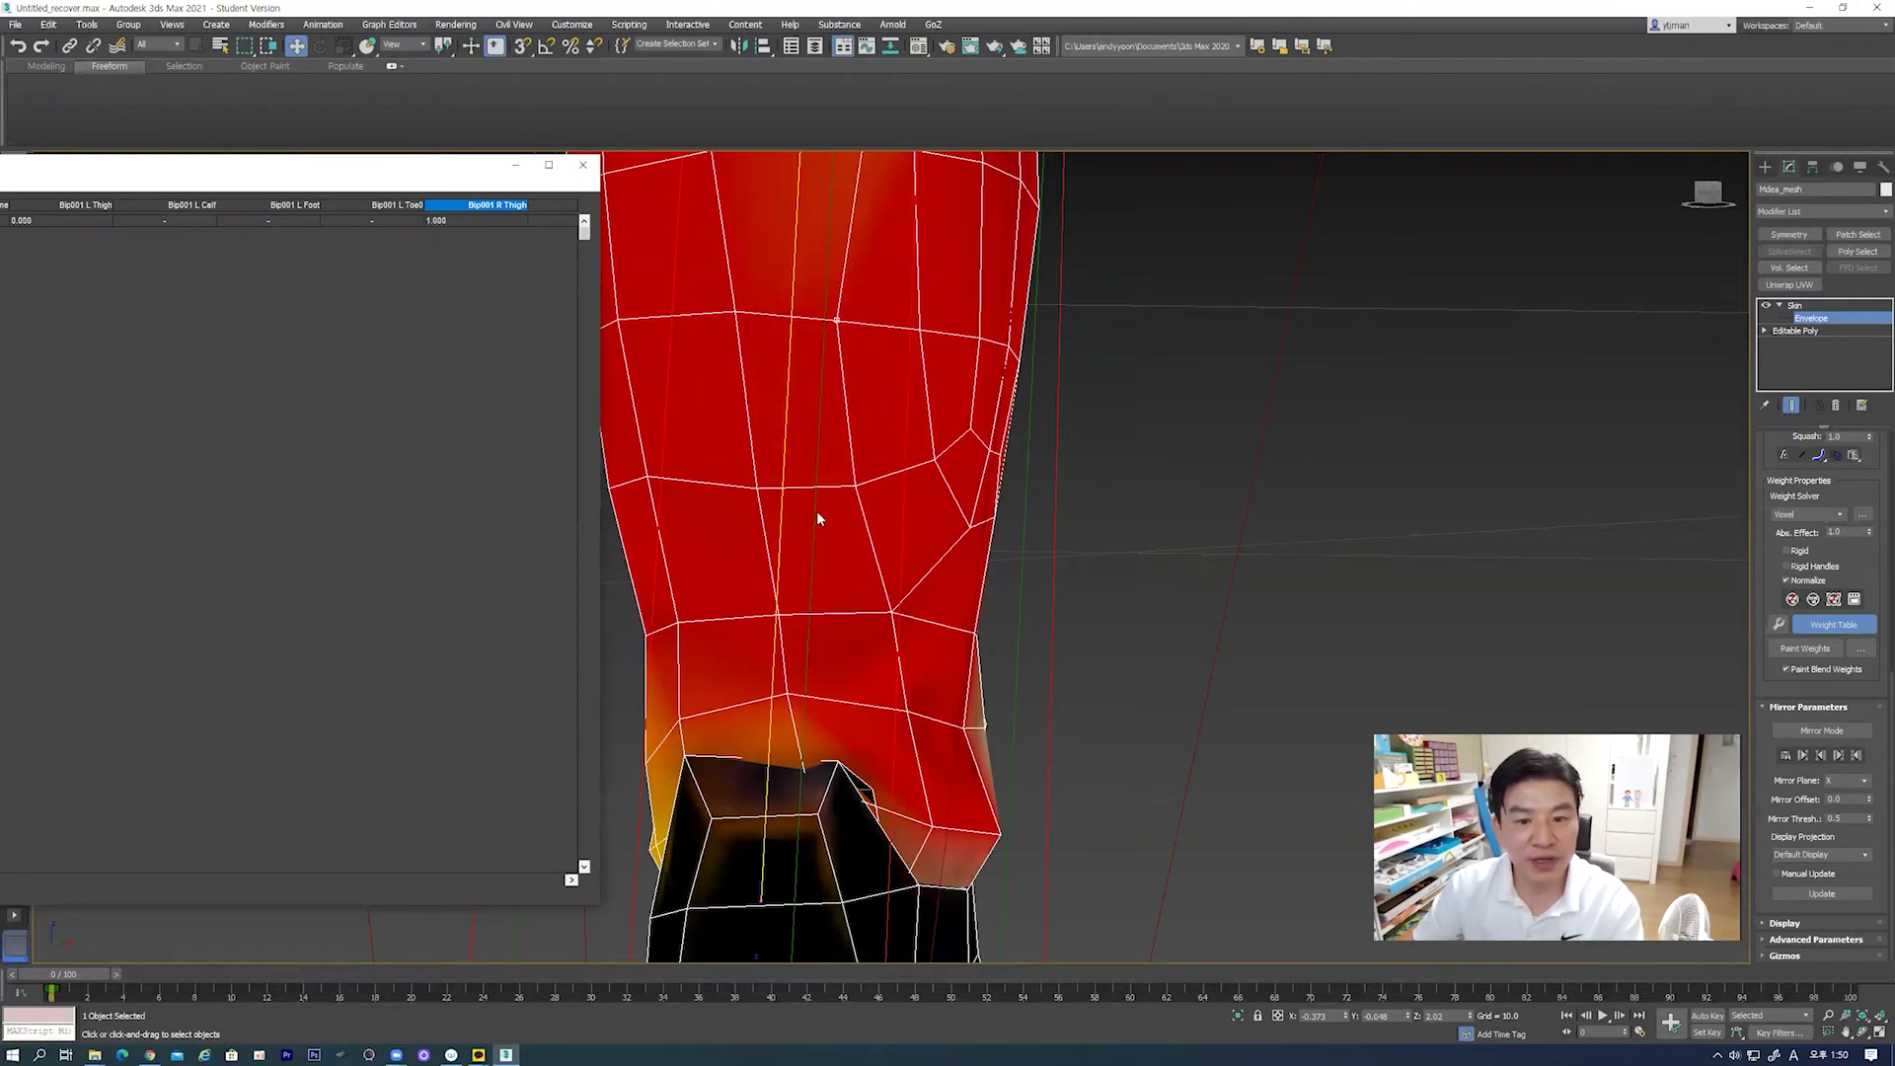
{"action": "scroll", "coordinate": [862, 494], "scroll_direction": "down", "scroll_amount": 4}
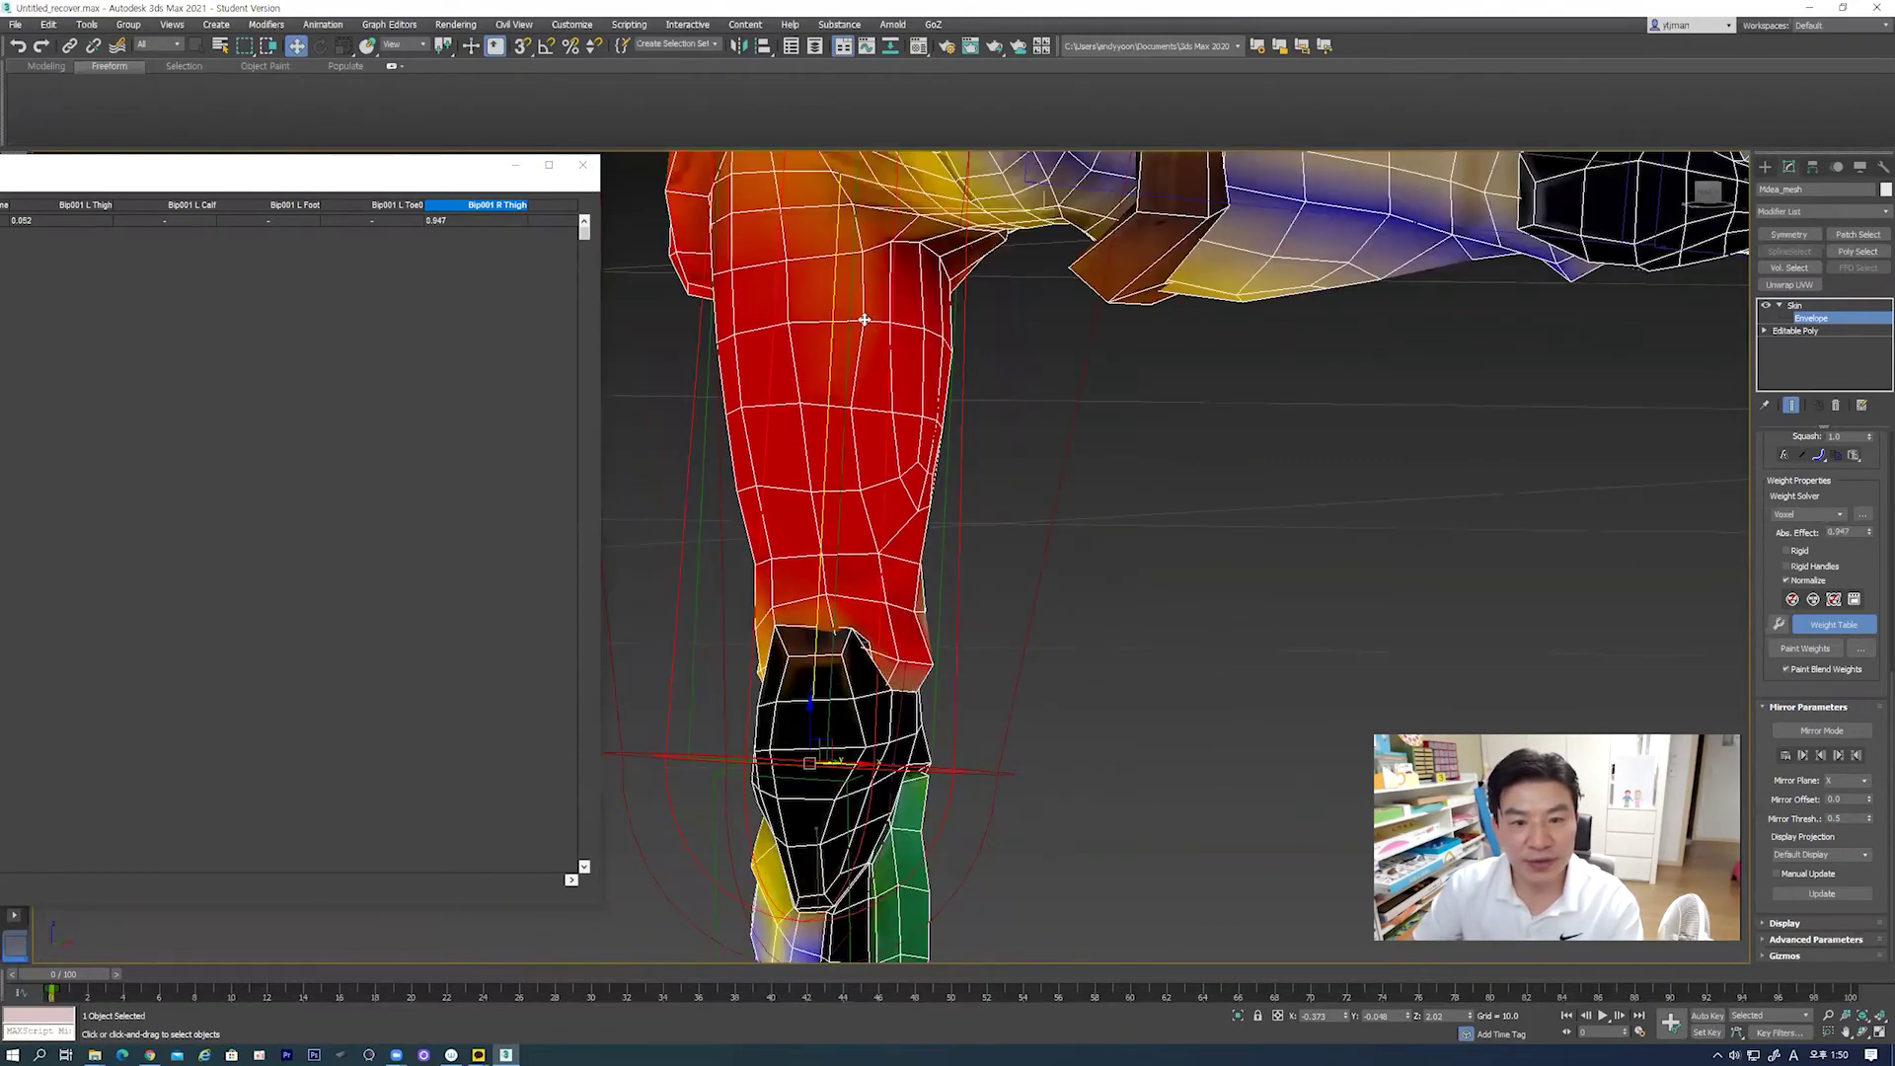
{"action": "left_click_drag", "start_coordinate": [469, 226], "coordinate": [1043, 240]}
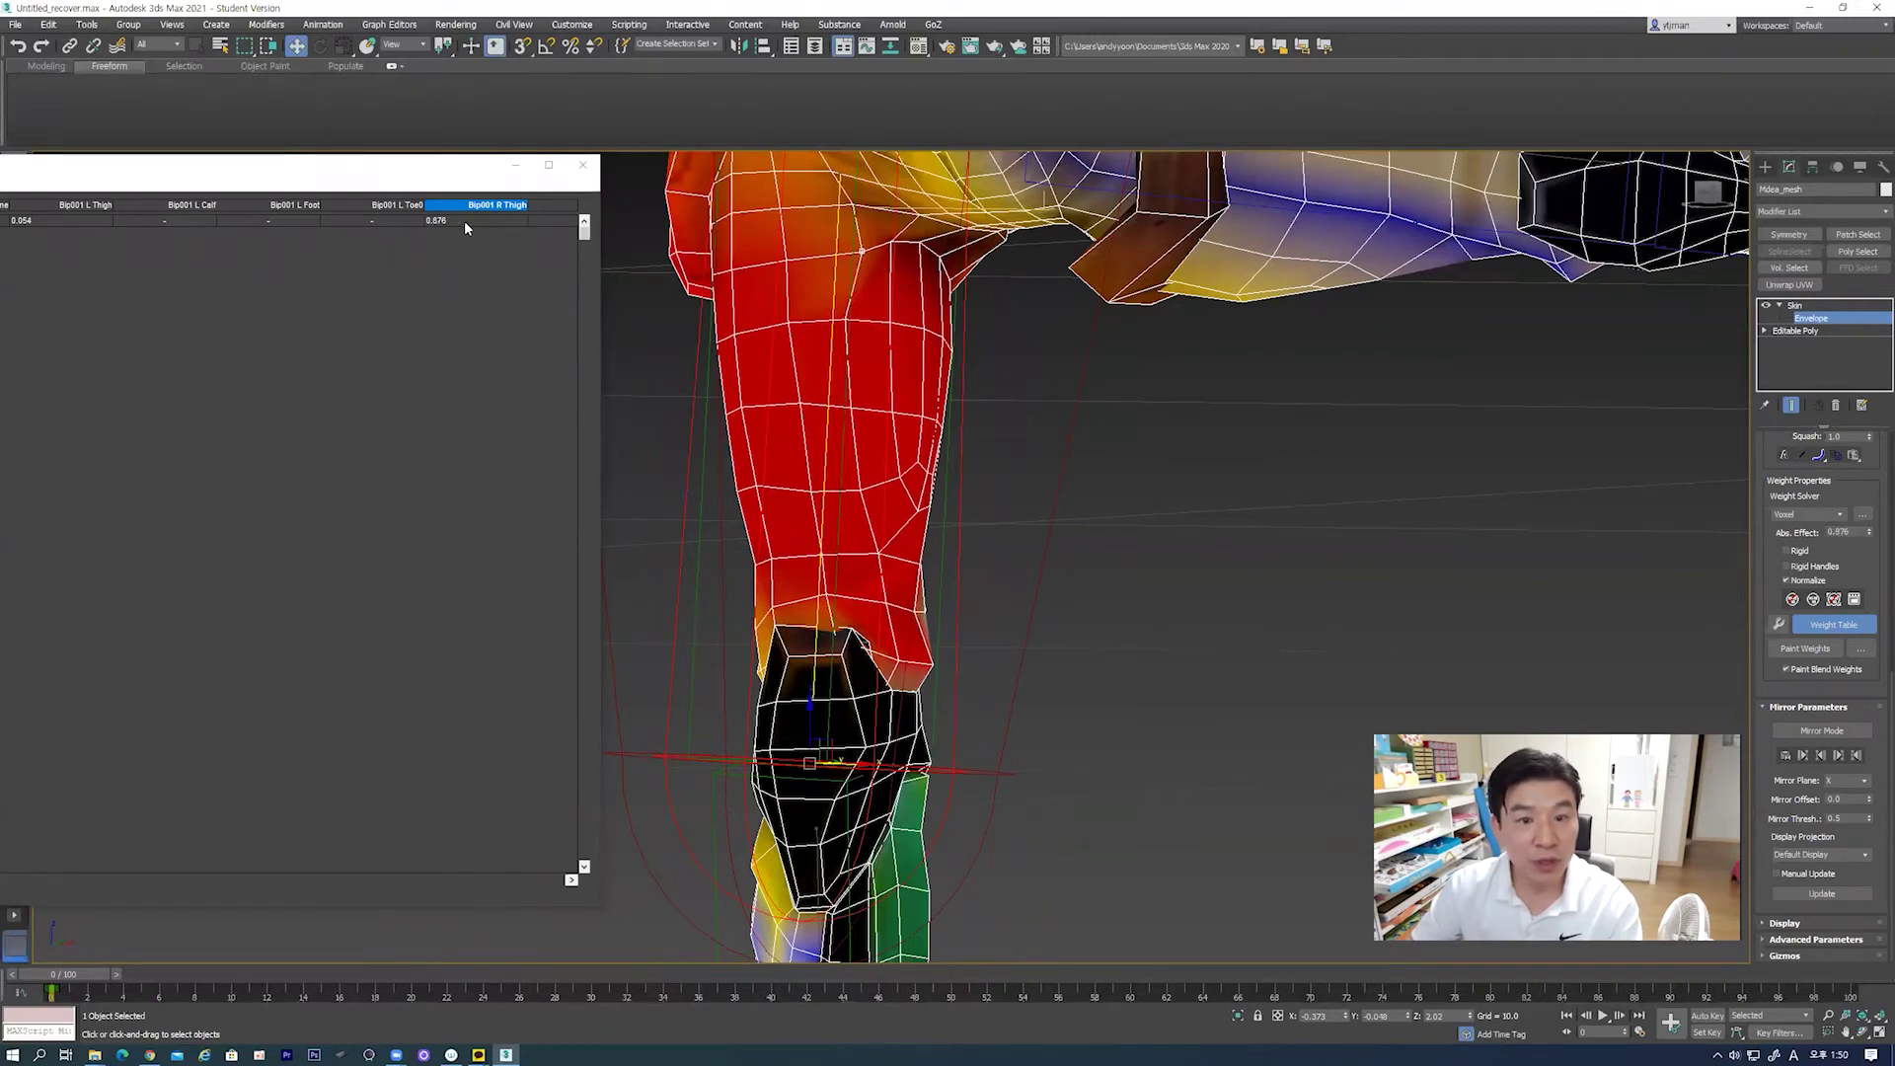
{"action": "left_click_drag", "start_coordinate": [454, 232], "coordinate": [913, 252]}
Step: Raise hip vertices' R Thigh weights to 0.837, 0.995 and 0.849, then close the table
{"action": "scroll", "coordinate": [905, 364], "scroll_direction": "up", "scroll_amount": 1}
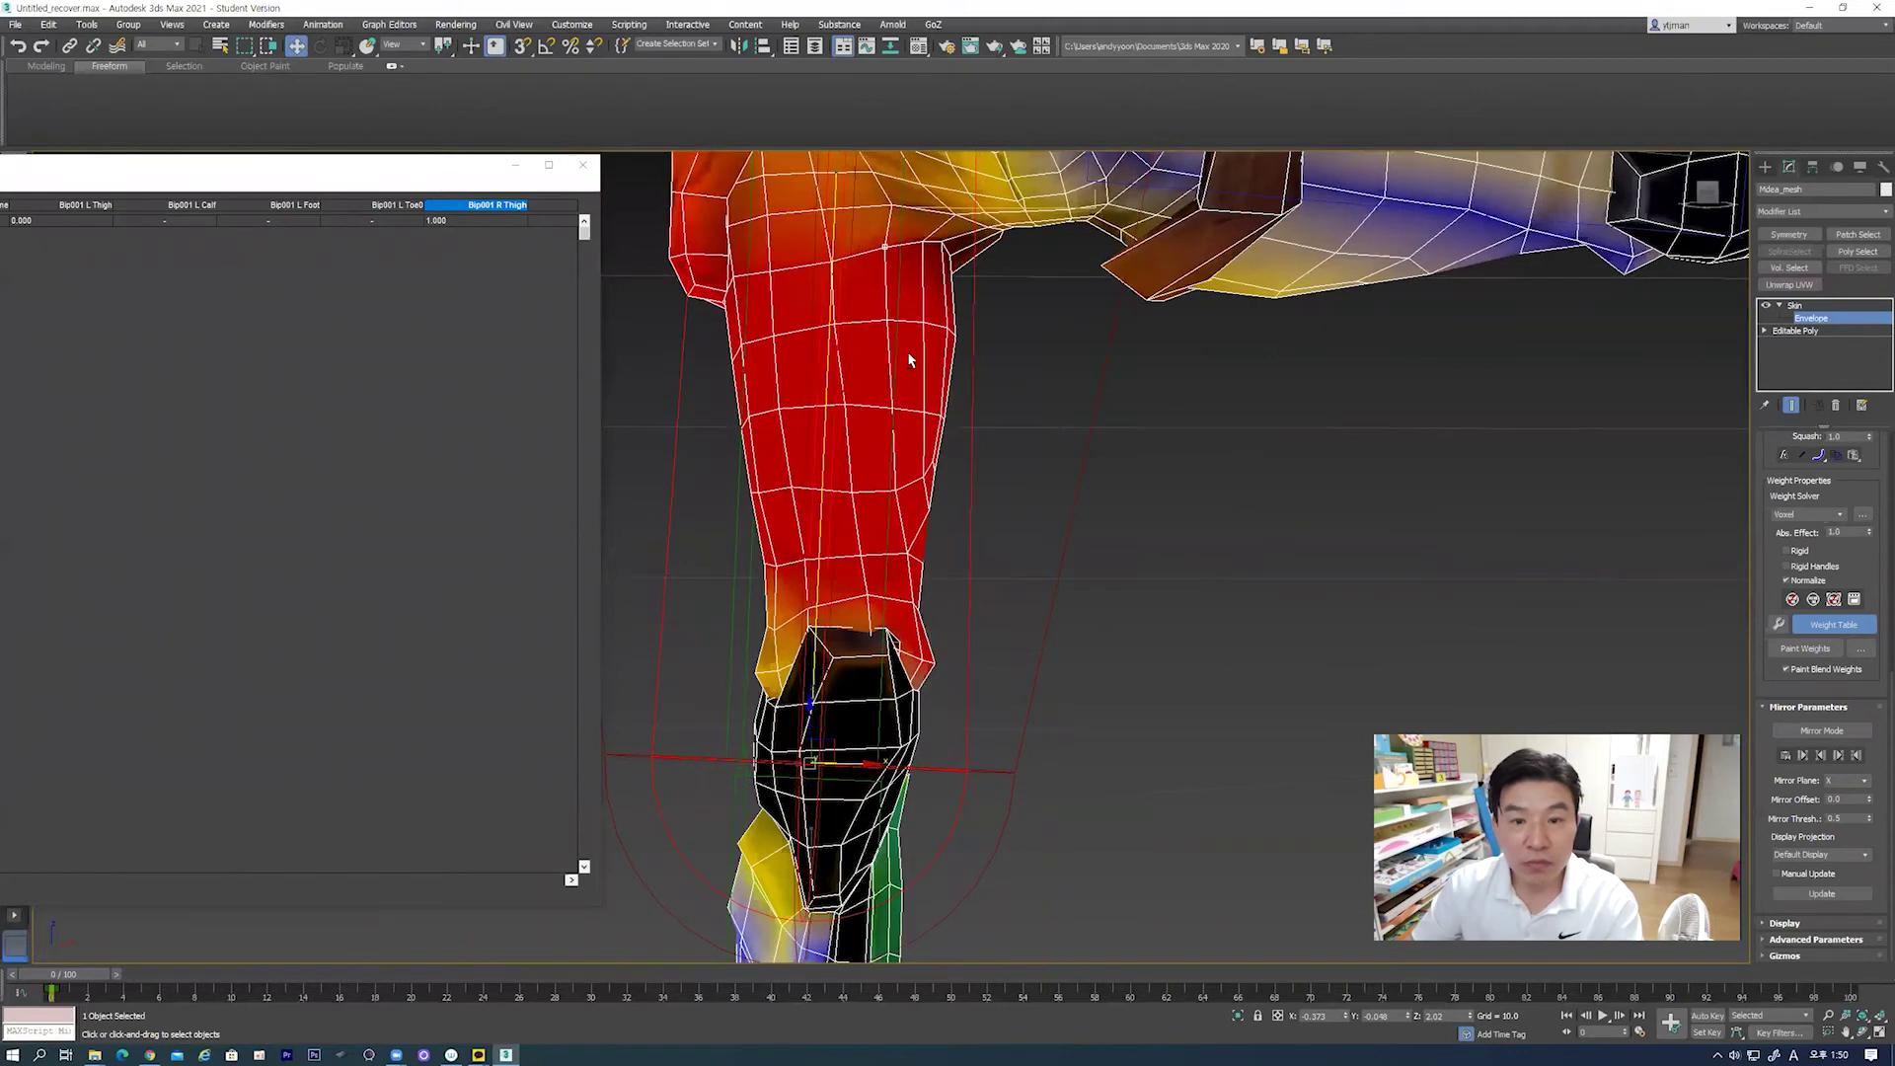
{"action": "scroll", "coordinate": [889, 424], "scroll_direction": "up", "scroll_amount": 2}
{"action": "scroll", "coordinate": [888, 423], "scroll_direction": "up", "scroll_amount": 1}
{"action": "scroll", "coordinate": [955, 296], "scroll_direction": "up", "scroll_amount": 1}
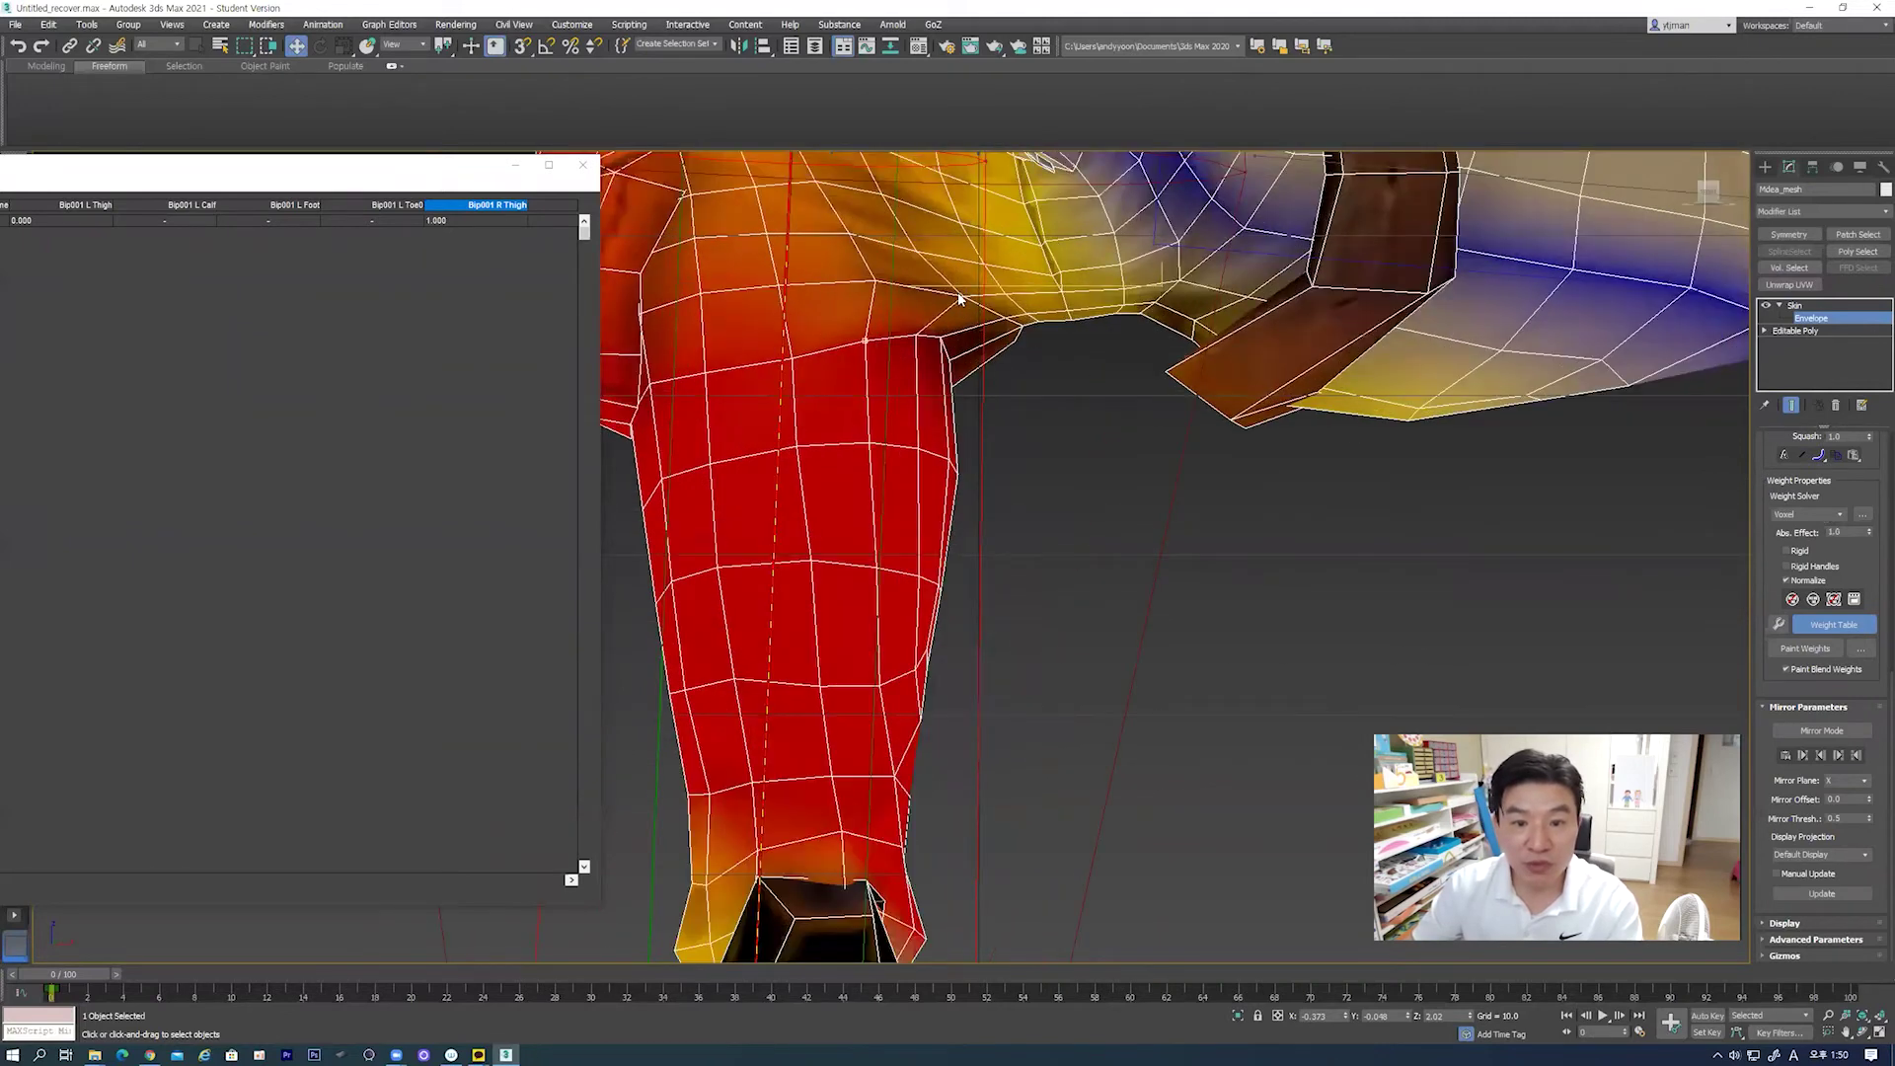
{"action": "left_click", "coordinate": [961, 294]}
{"action": "mouse_move", "coordinate": [445, 221]}
{"action": "left_mouse_down"}
{"action": "mouse_move", "coordinate": [505, 219]}
{"action": "mouse_move", "coordinate": [488, 221]}
{"action": "left_mouse_up"}
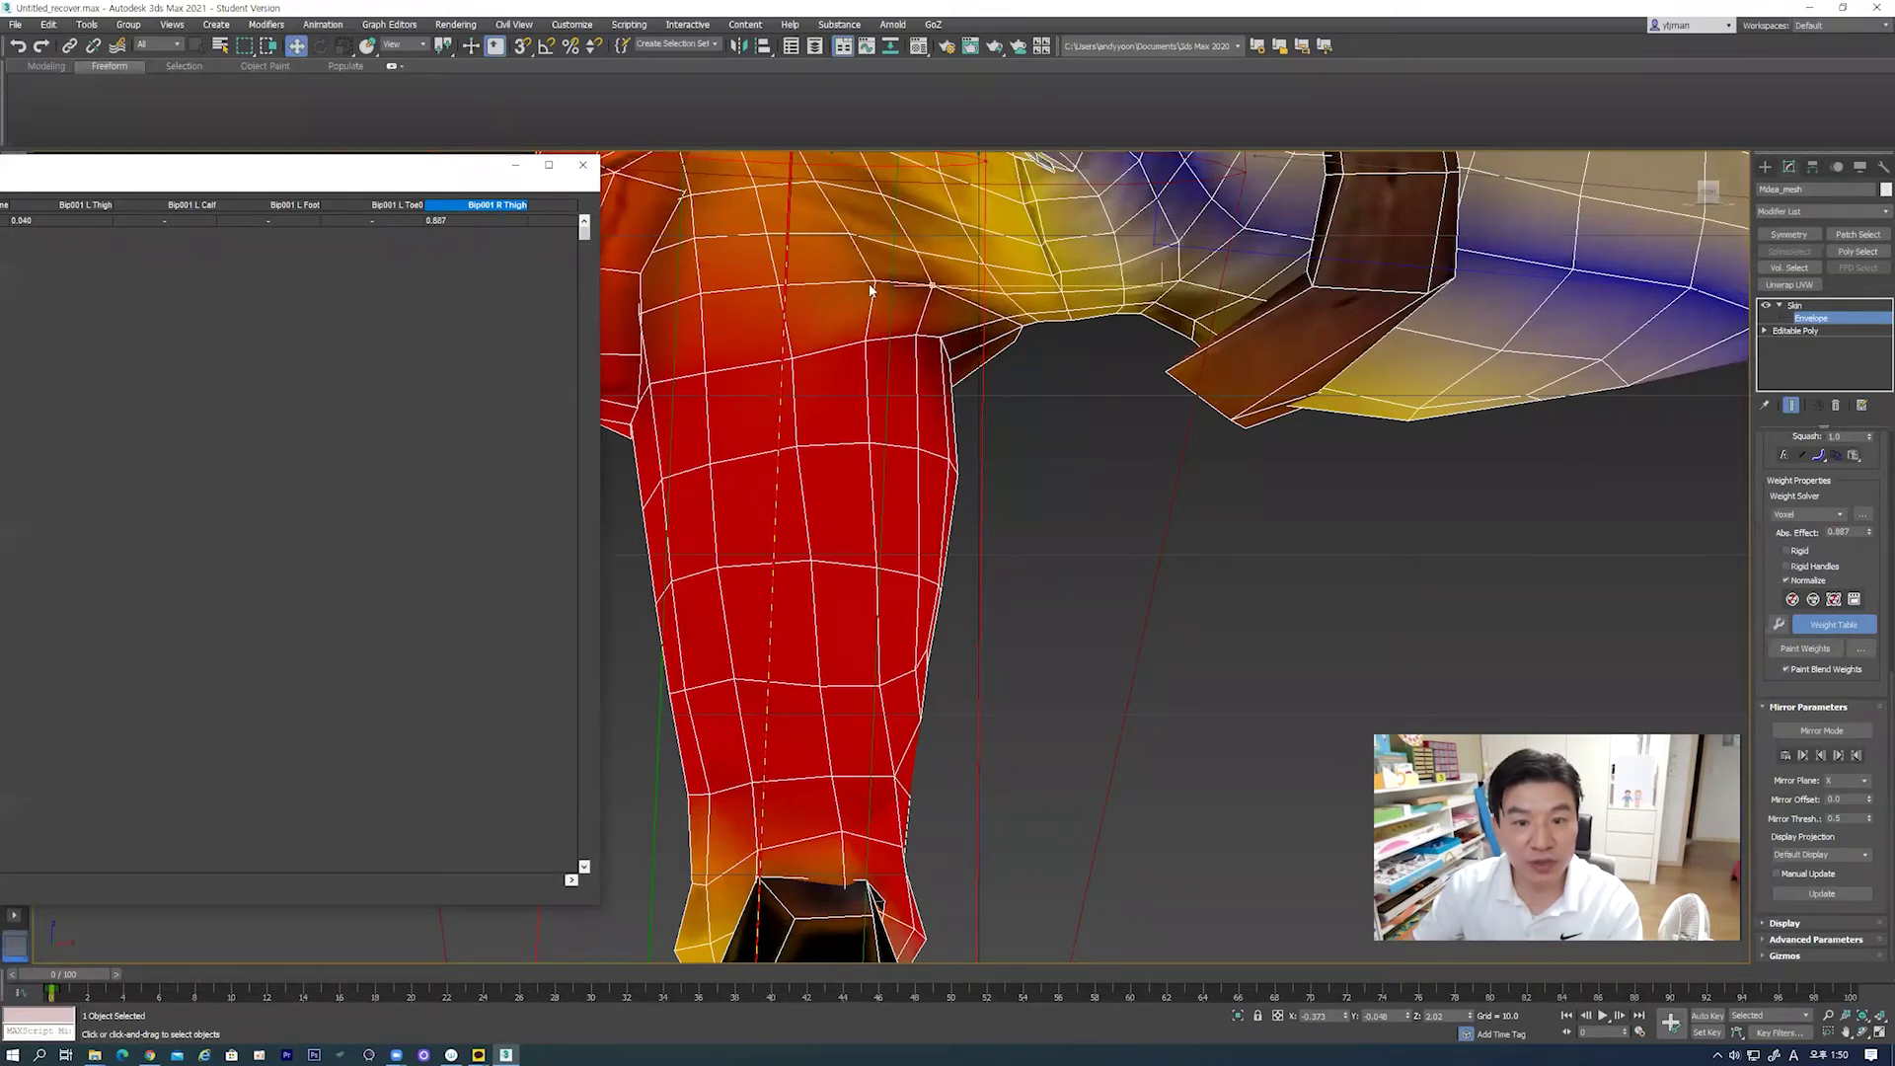
{"action": "left_click_drag", "start_coordinate": [460, 219], "coordinate": [493, 222]}
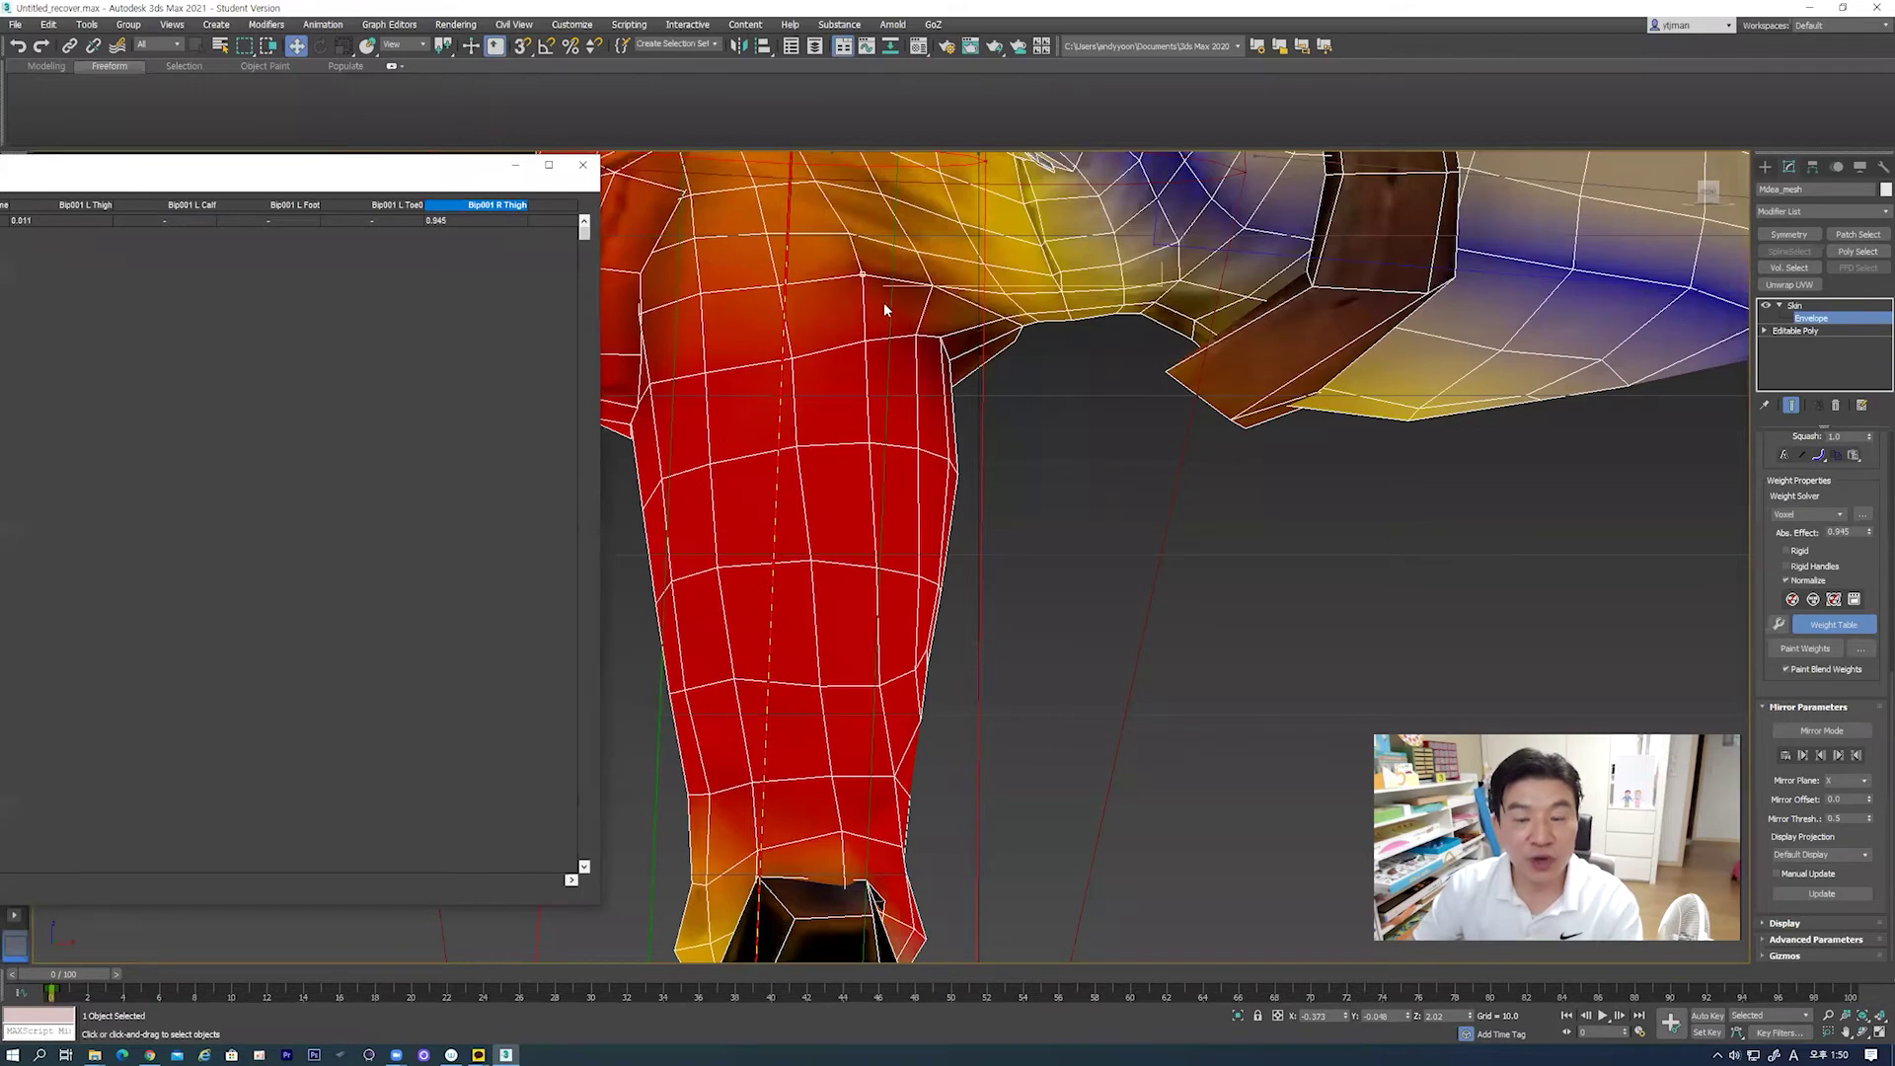
{"action": "middle_click_drag", "start_coordinate": [885, 310], "coordinate": [840, 391]}
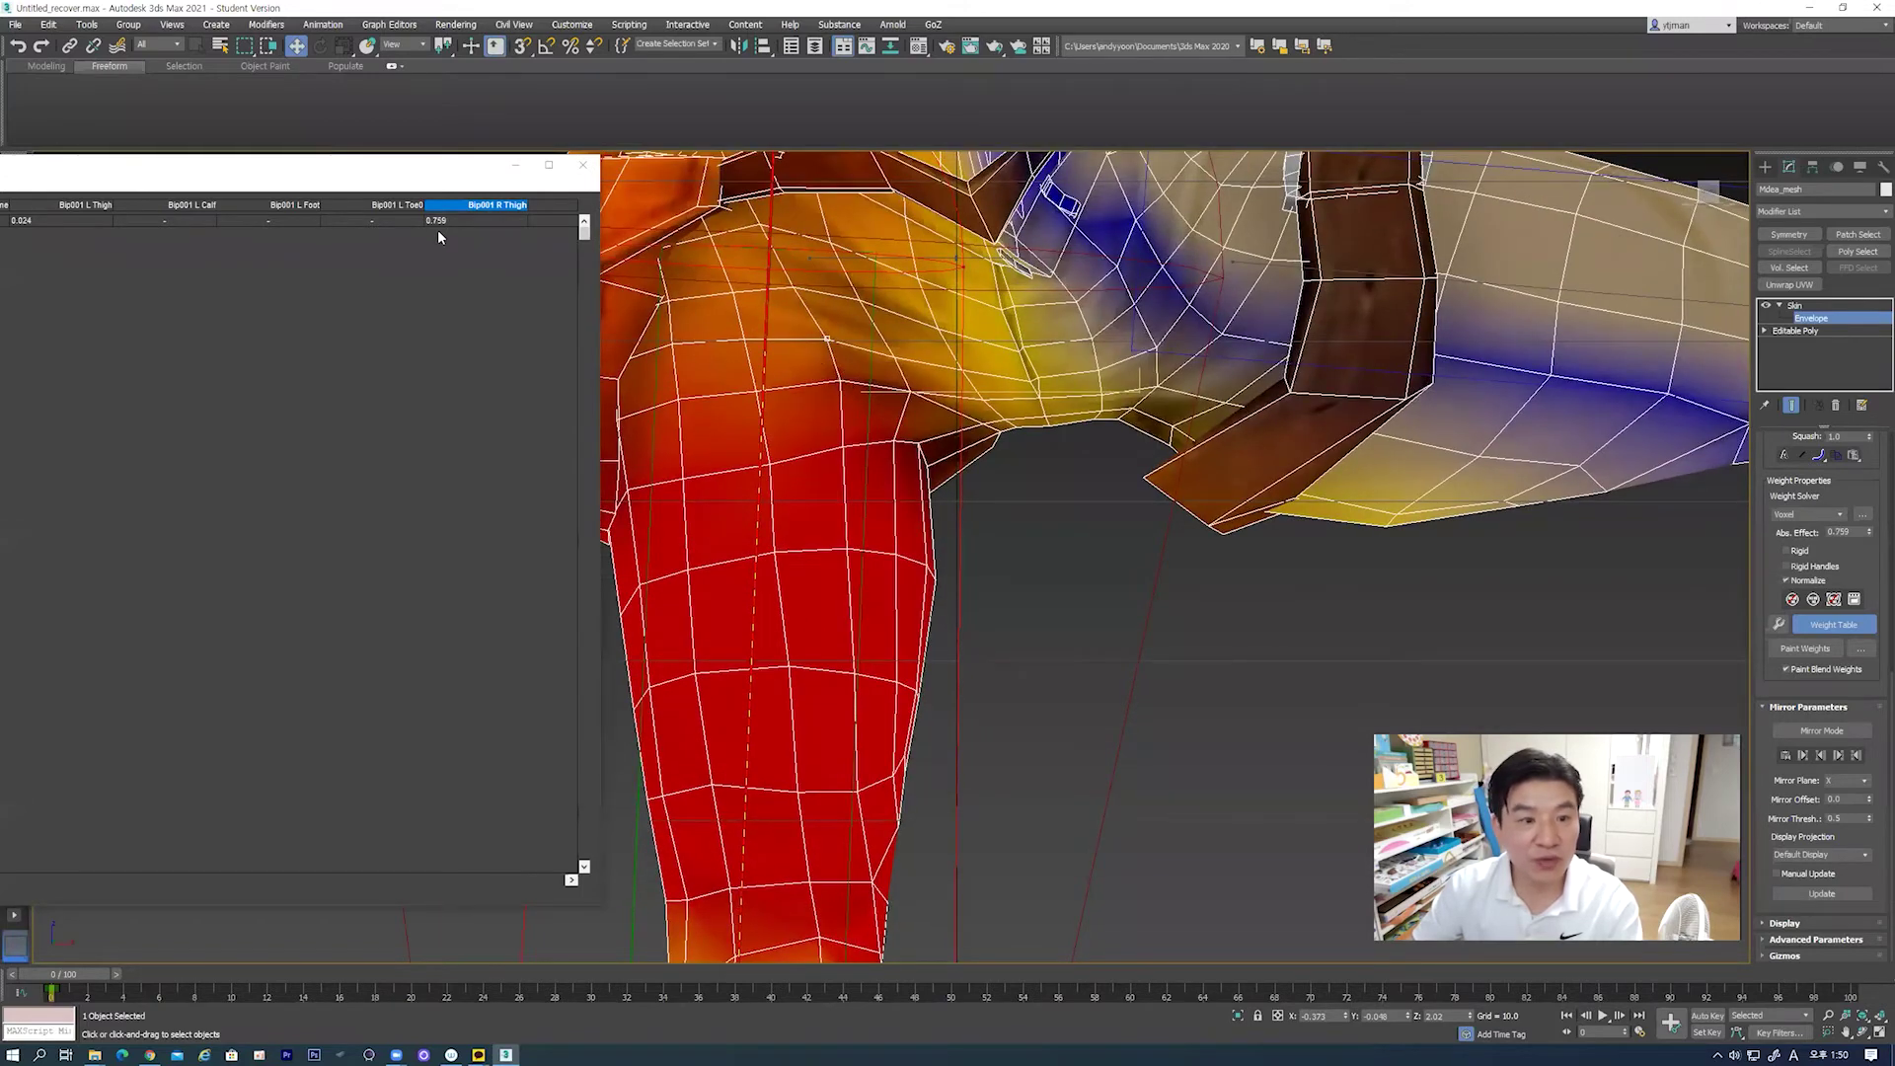
{"action": "left_click_drag", "start_coordinate": [446, 220], "coordinate": [461, 228]}
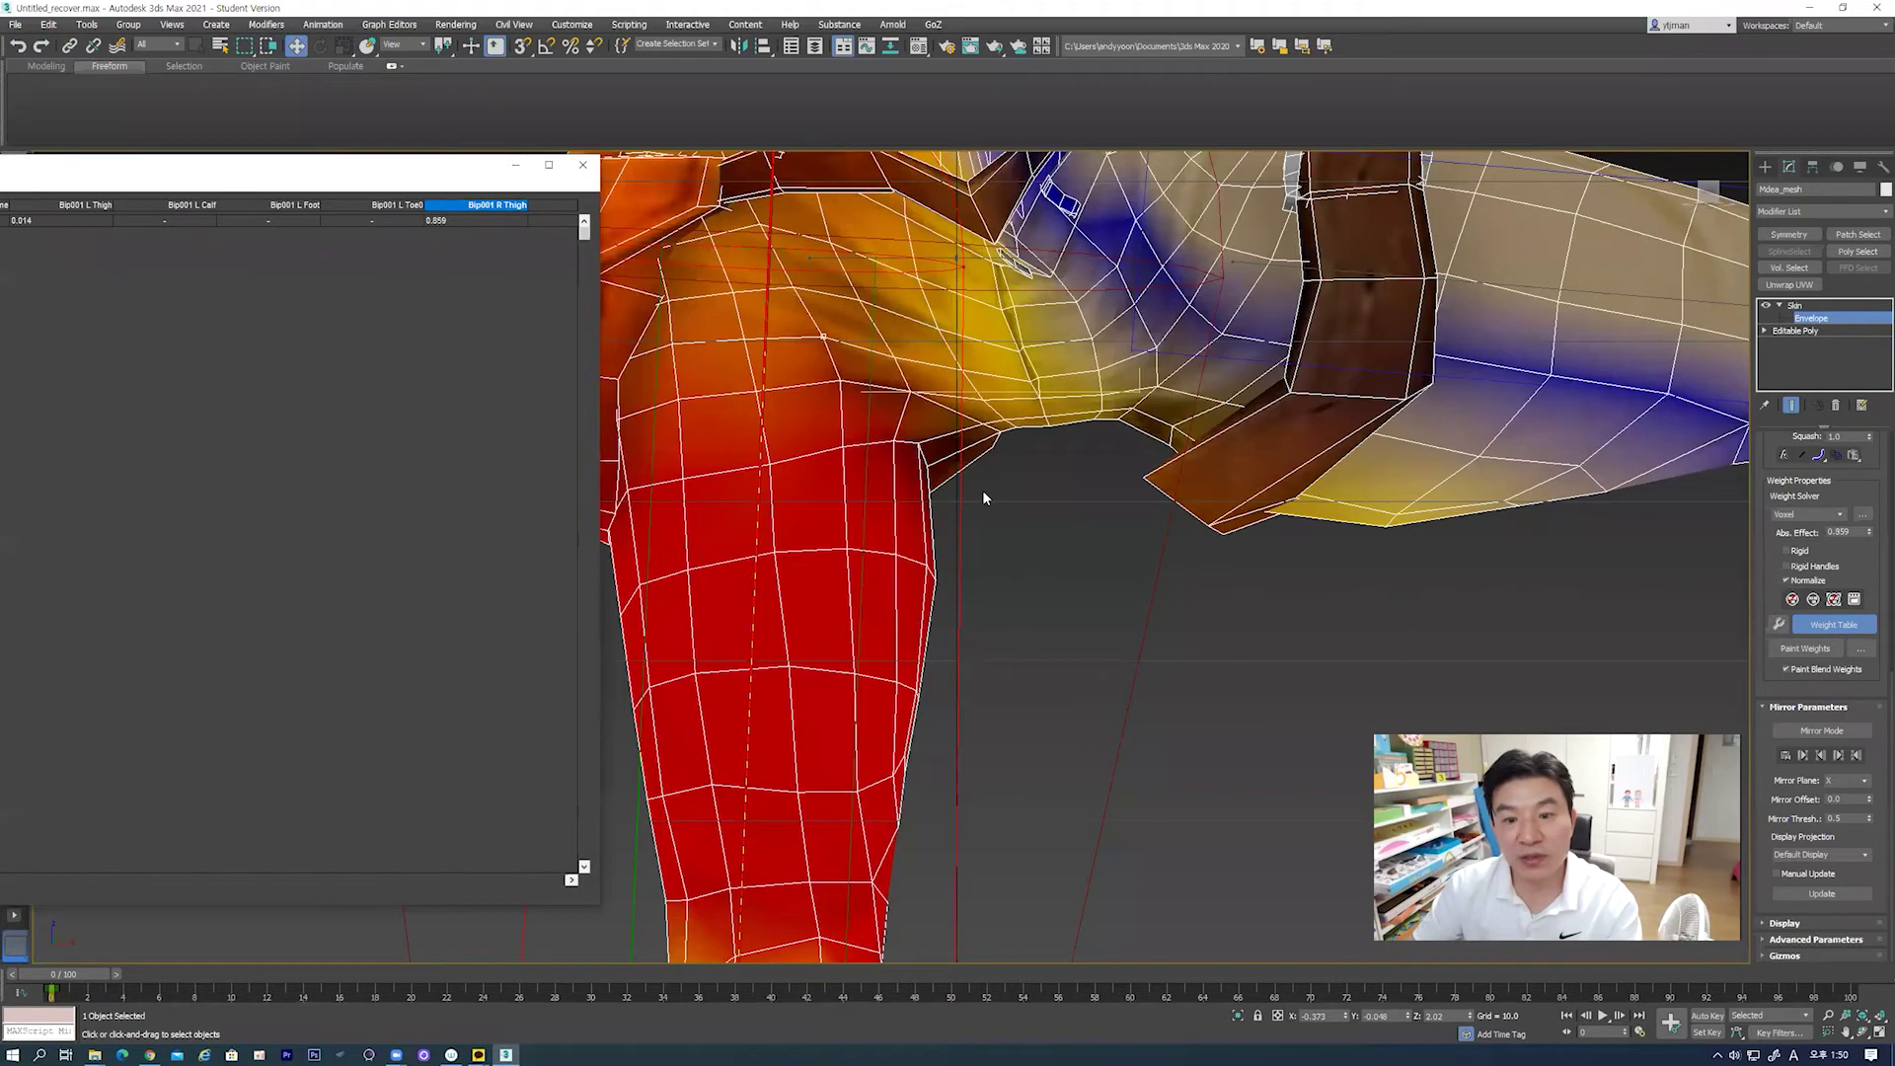
{"action": "scroll", "coordinate": [981, 489], "scroll_direction": "down", "scroll_amount": 2}
{"action": "scroll", "coordinate": [987, 545], "scroll_direction": "down", "scroll_amount": 2}
{"action": "scroll", "coordinate": [985, 601], "scroll_direction": "down", "scroll_amount": 1}
{"action": "middle_click_drag", "start_coordinate": [909, 609], "coordinate": [958, 637], "text": "alt"}
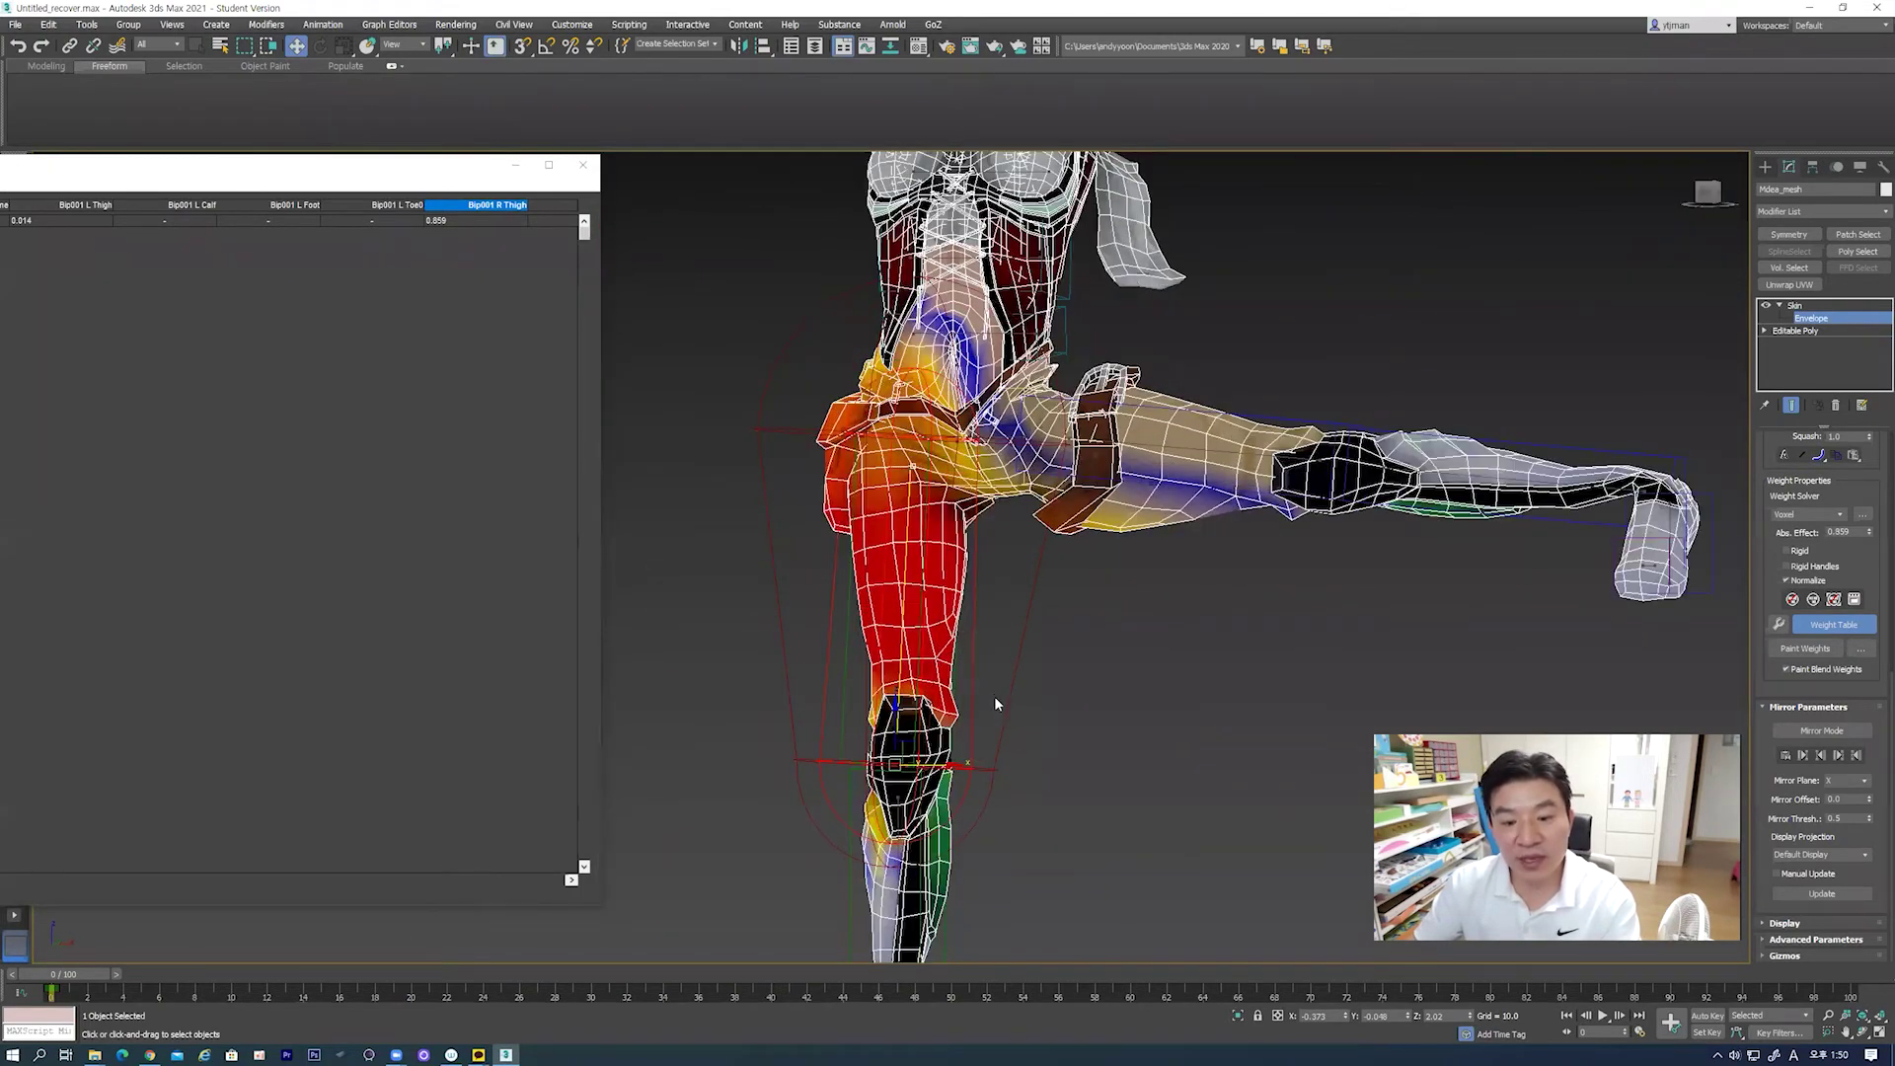
{"action": "left_click", "coordinate": [583, 168]}
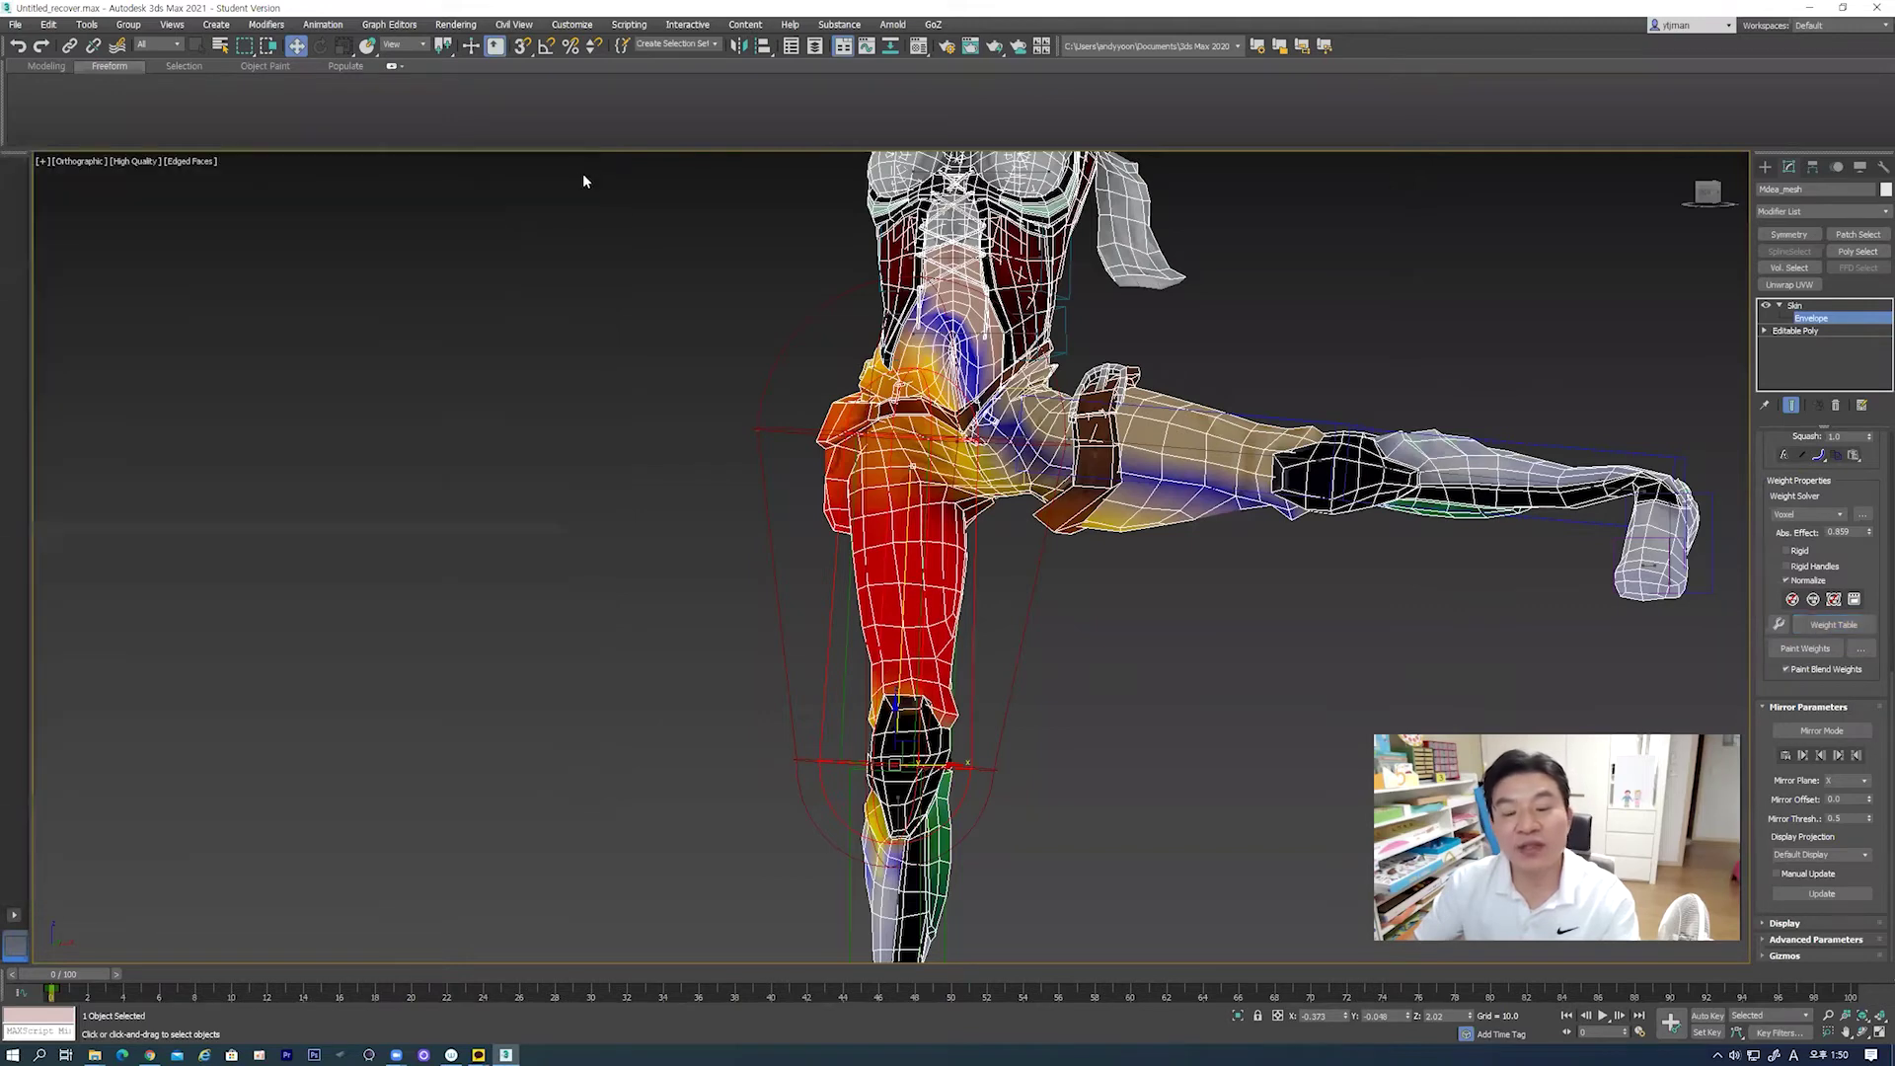
Step: Exit envelope editing and frame the legs in the Front view
{"action": "middle_click_drag", "start_coordinate": [1087, 528], "coordinate": [1024, 491]}
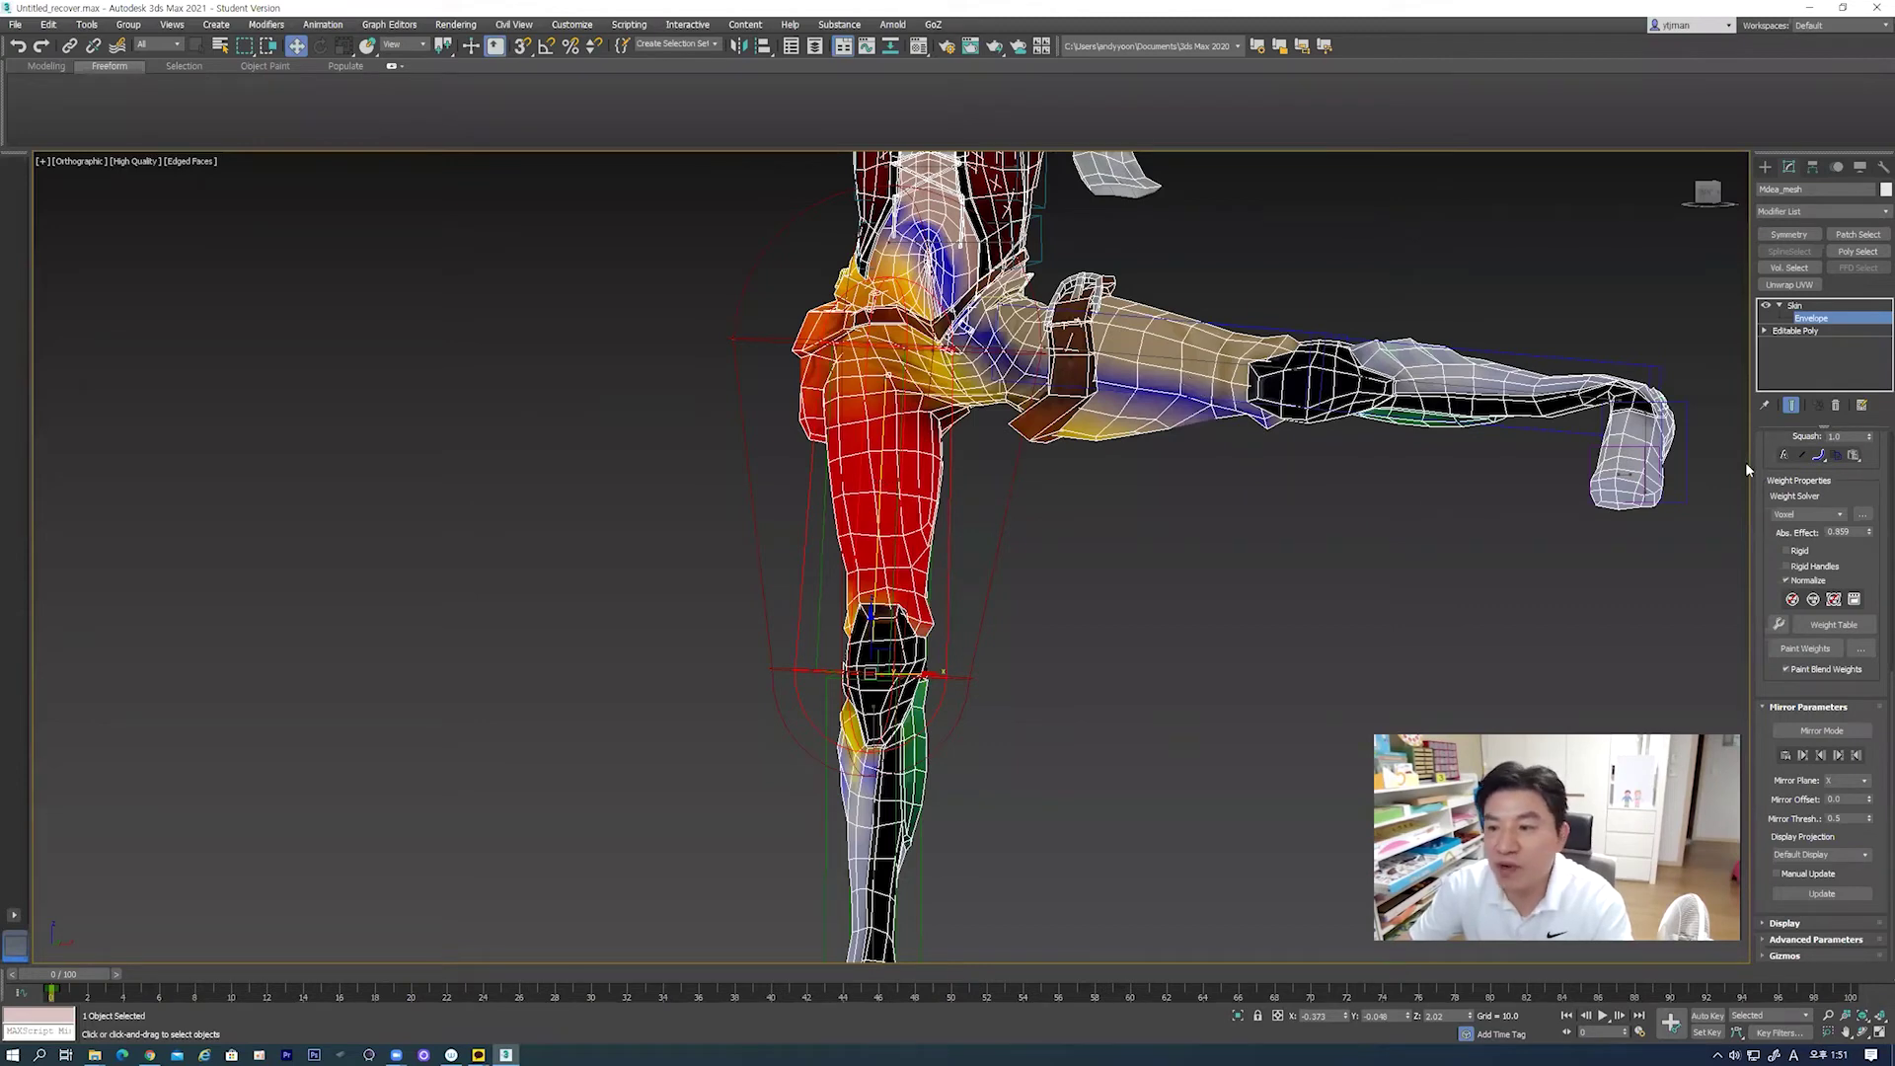
{"action": "left_click", "coordinate": [1795, 306]}
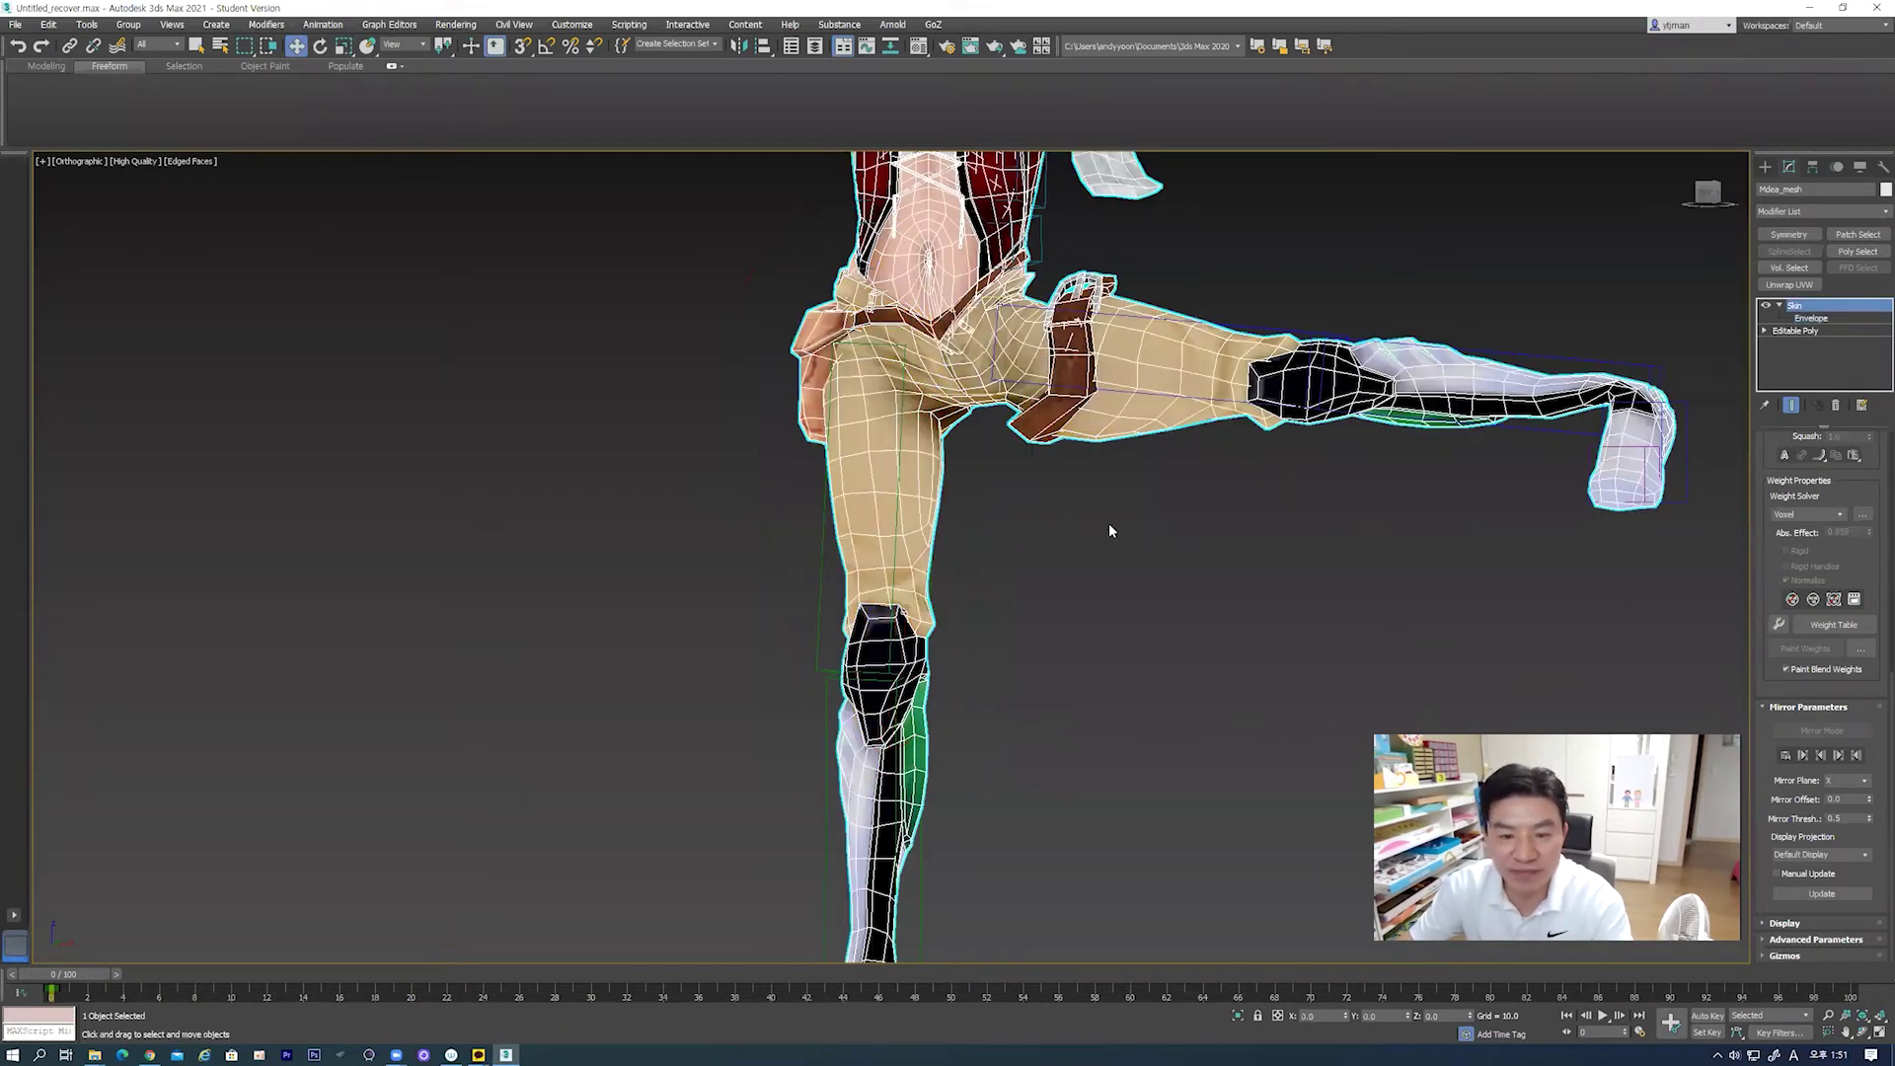
{"action": "key", "text": "f"}
{"action": "scroll", "coordinate": [892, 584], "scroll_direction": "up", "scroll_amount": 3}
{"action": "scroll", "coordinate": [868, 563], "scroll_direction": "up", "scroll_amount": 2}
{"action": "scroll", "coordinate": [833, 546], "scroll_direction": "up", "scroll_amount": 5}
{"action": "middle_click_drag", "start_coordinate": [835, 546], "coordinate": [790, 482]}
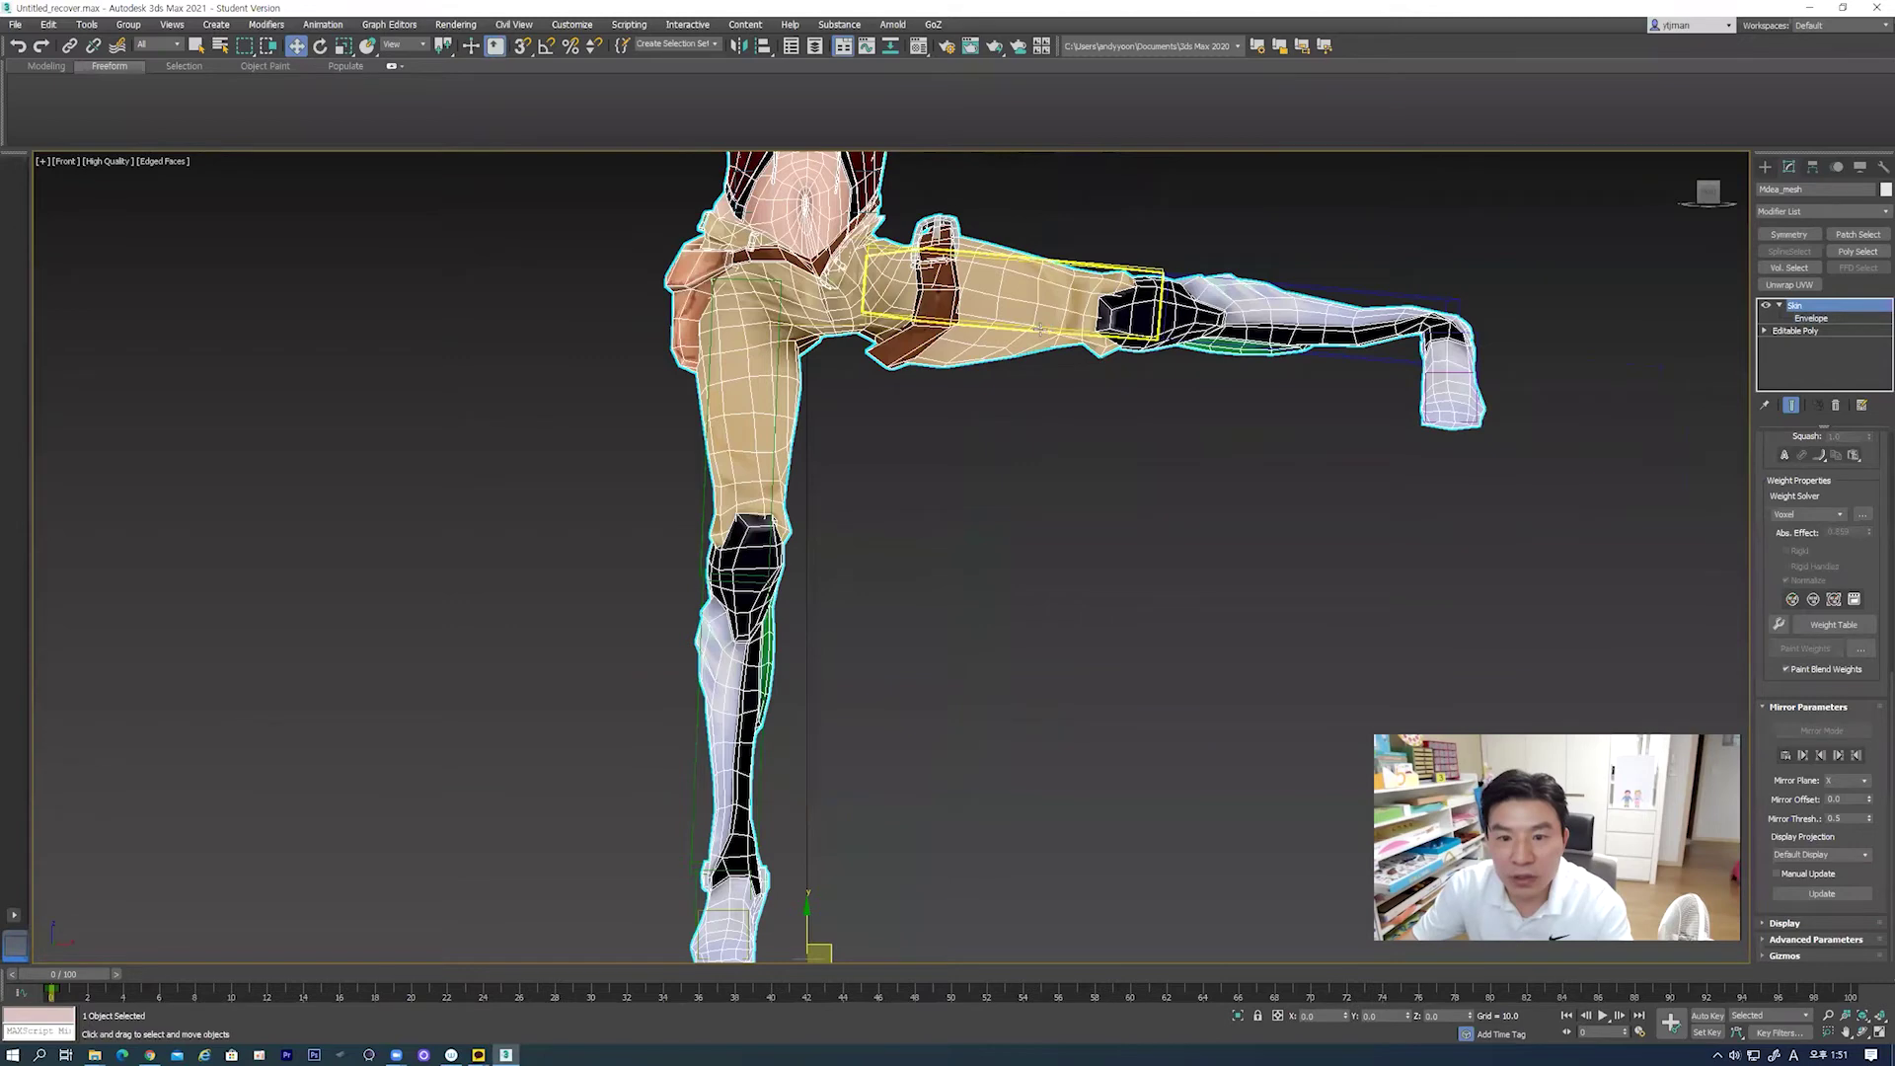
Step: Rotate Bip001 R Thigh to bend the leg, then reselect the skinned mesh
{"action": "left_click", "coordinate": [778, 450]}
{"action": "key", "text": "e"}
{"action": "mouse_move", "coordinate": [792, 253]}
{"action": "left_mouse_down"}
{"action": "mouse_move", "coordinate": [801, 286]}
{"action": "mouse_move", "coordinate": [983, 375]}
{"action": "left_mouse_up"}
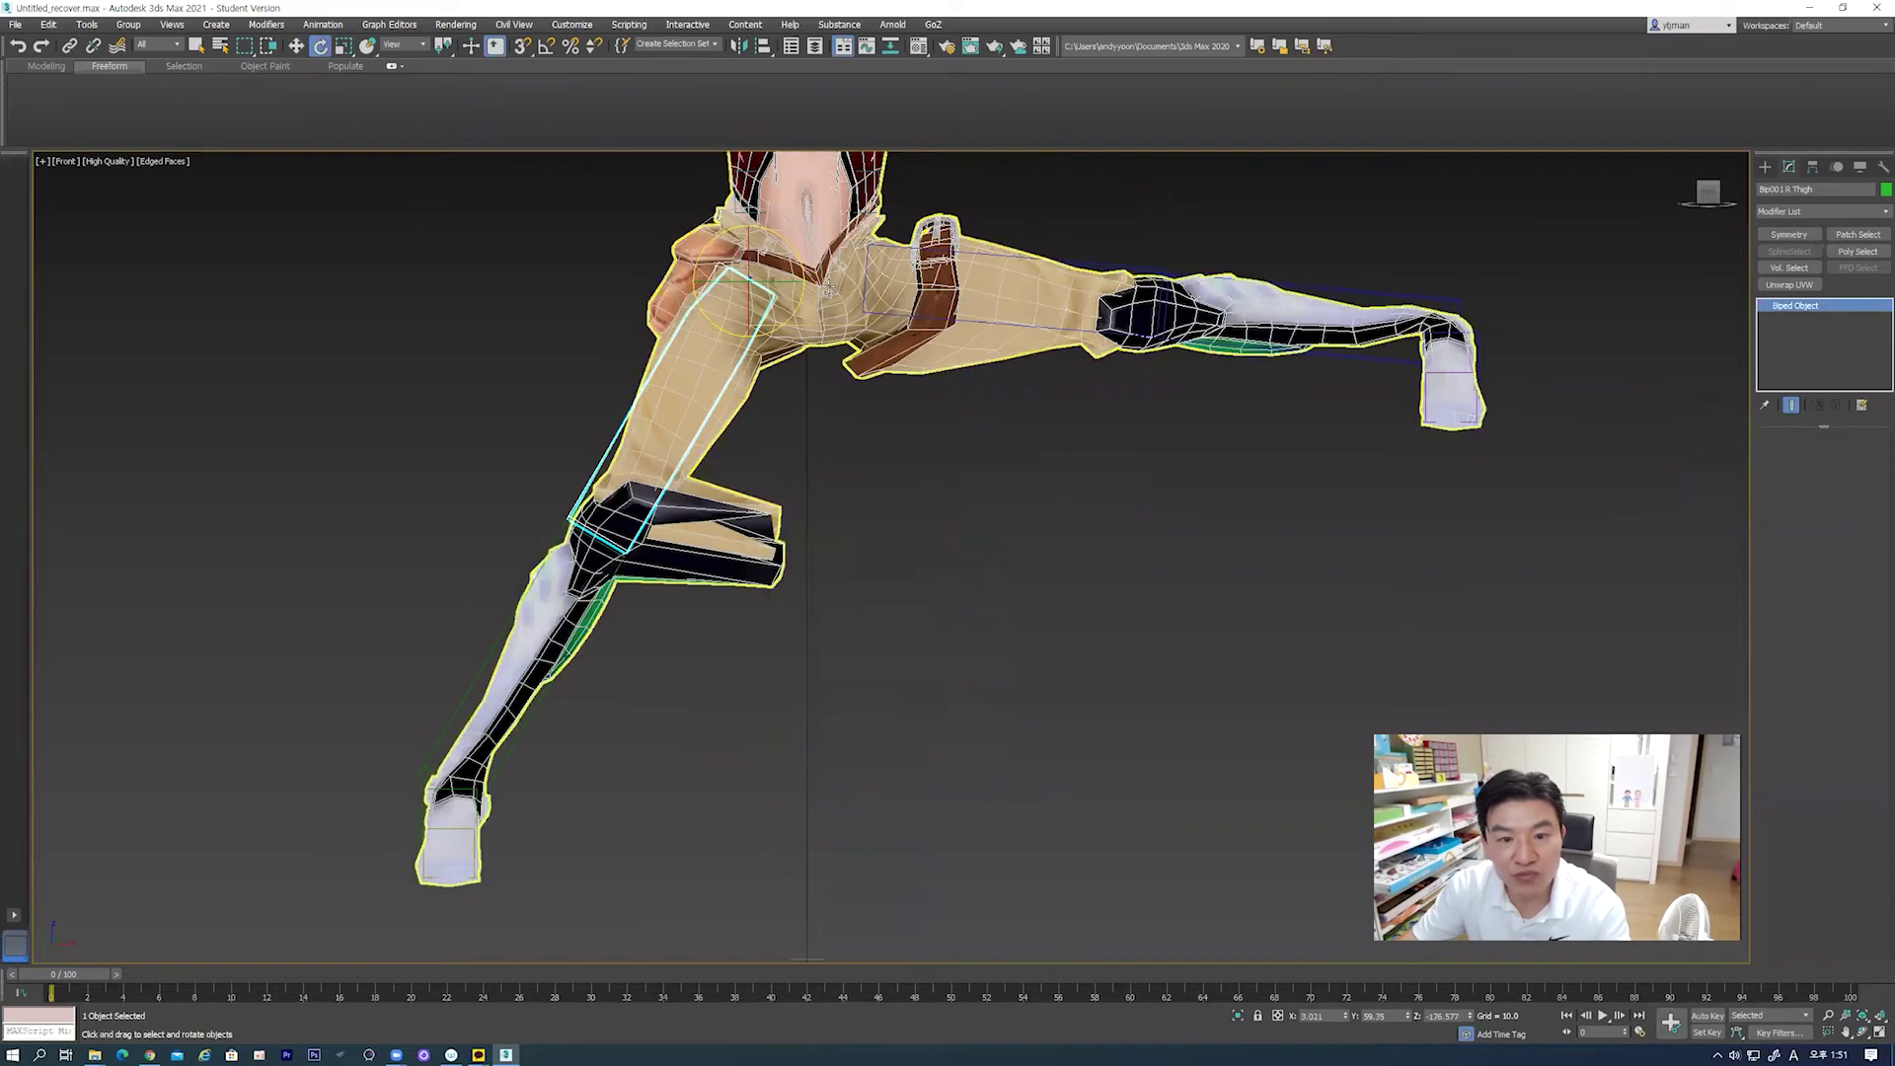
{"action": "mouse_move", "coordinate": [808, 272]}
{"action": "left_mouse_down"}
{"action": "mouse_move", "coordinate": [791, 207]}
{"action": "mouse_move", "coordinate": [796, 291]}
{"action": "left_mouse_up"}
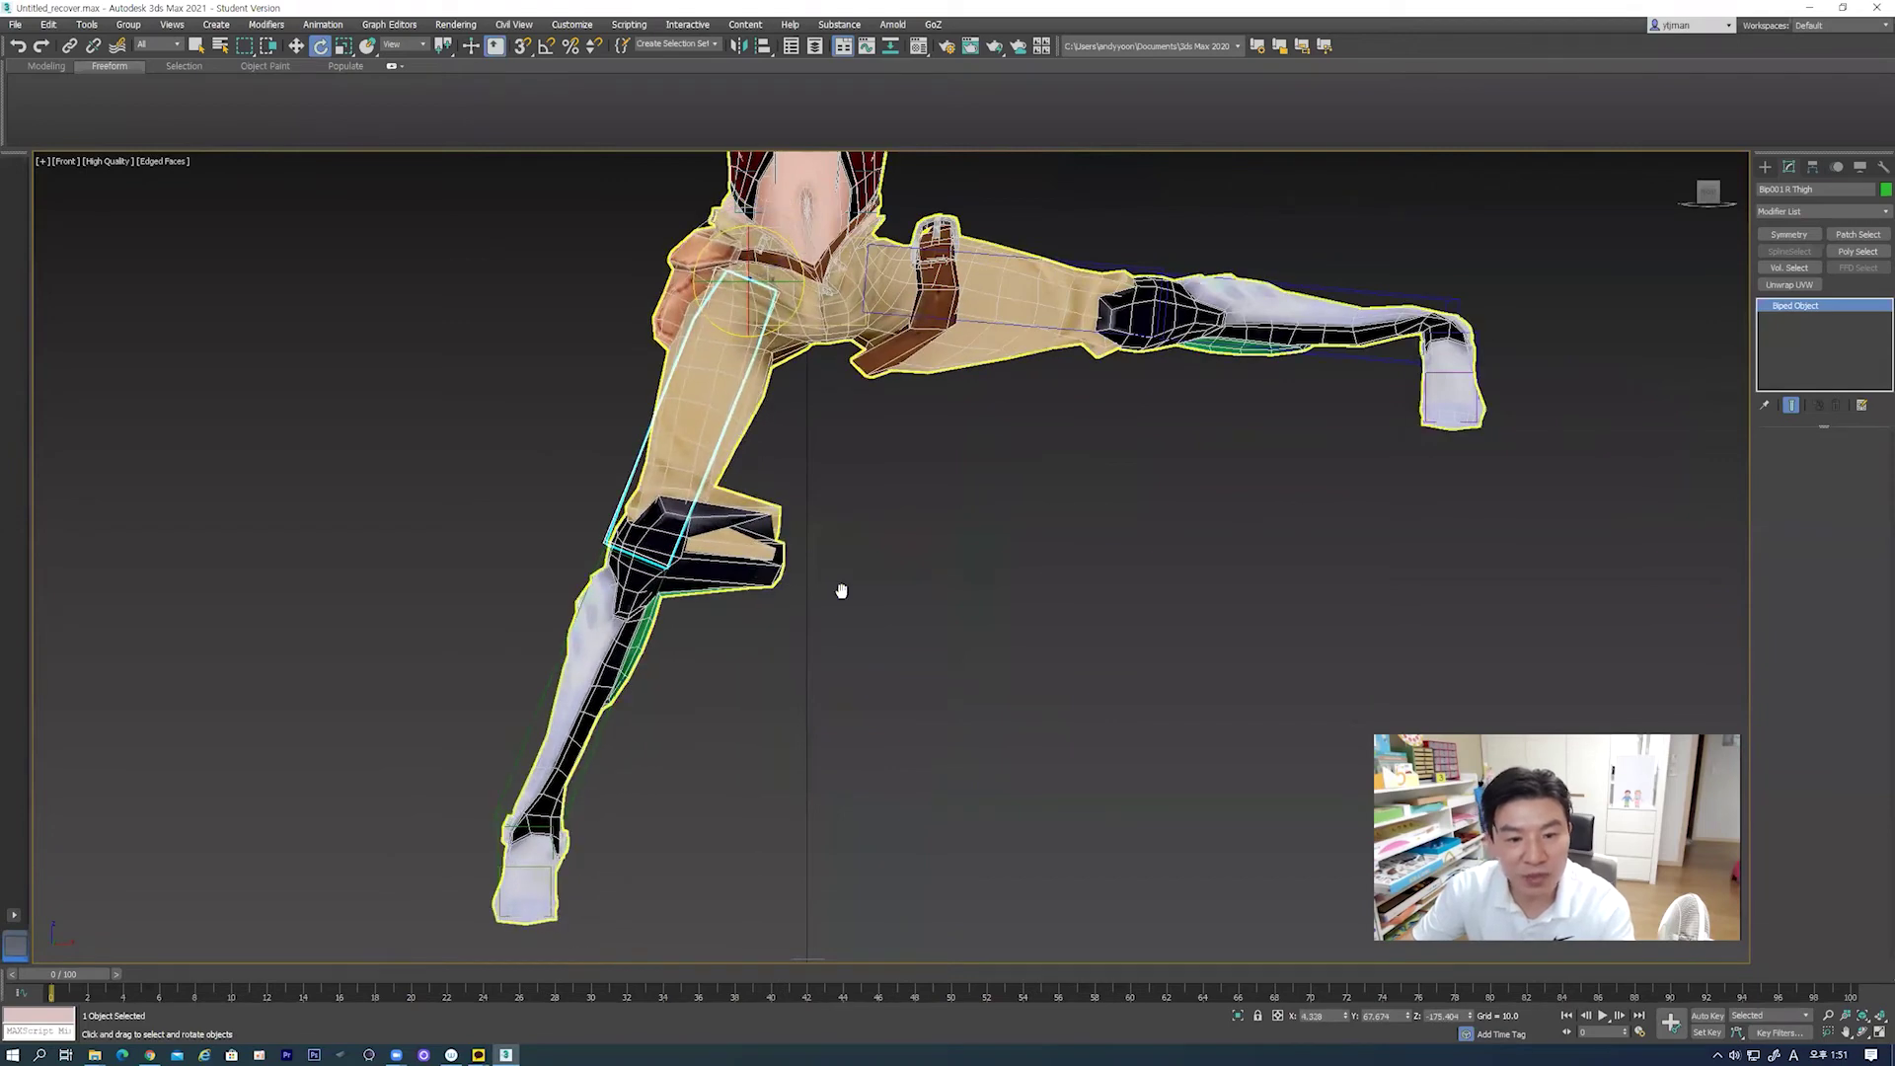
{"action": "middle_click_drag", "start_coordinate": [796, 292], "coordinate": [904, 316]}
{"action": "left_click", "coordinate": [808, 426]}
Step: Enter envelope editing, pick the R Thigh envelope and open the Skin Weight Table
{"action": "scroll", "coordinate": [879, 637], "scroll_direction": "up", "scroll_amount": 1}
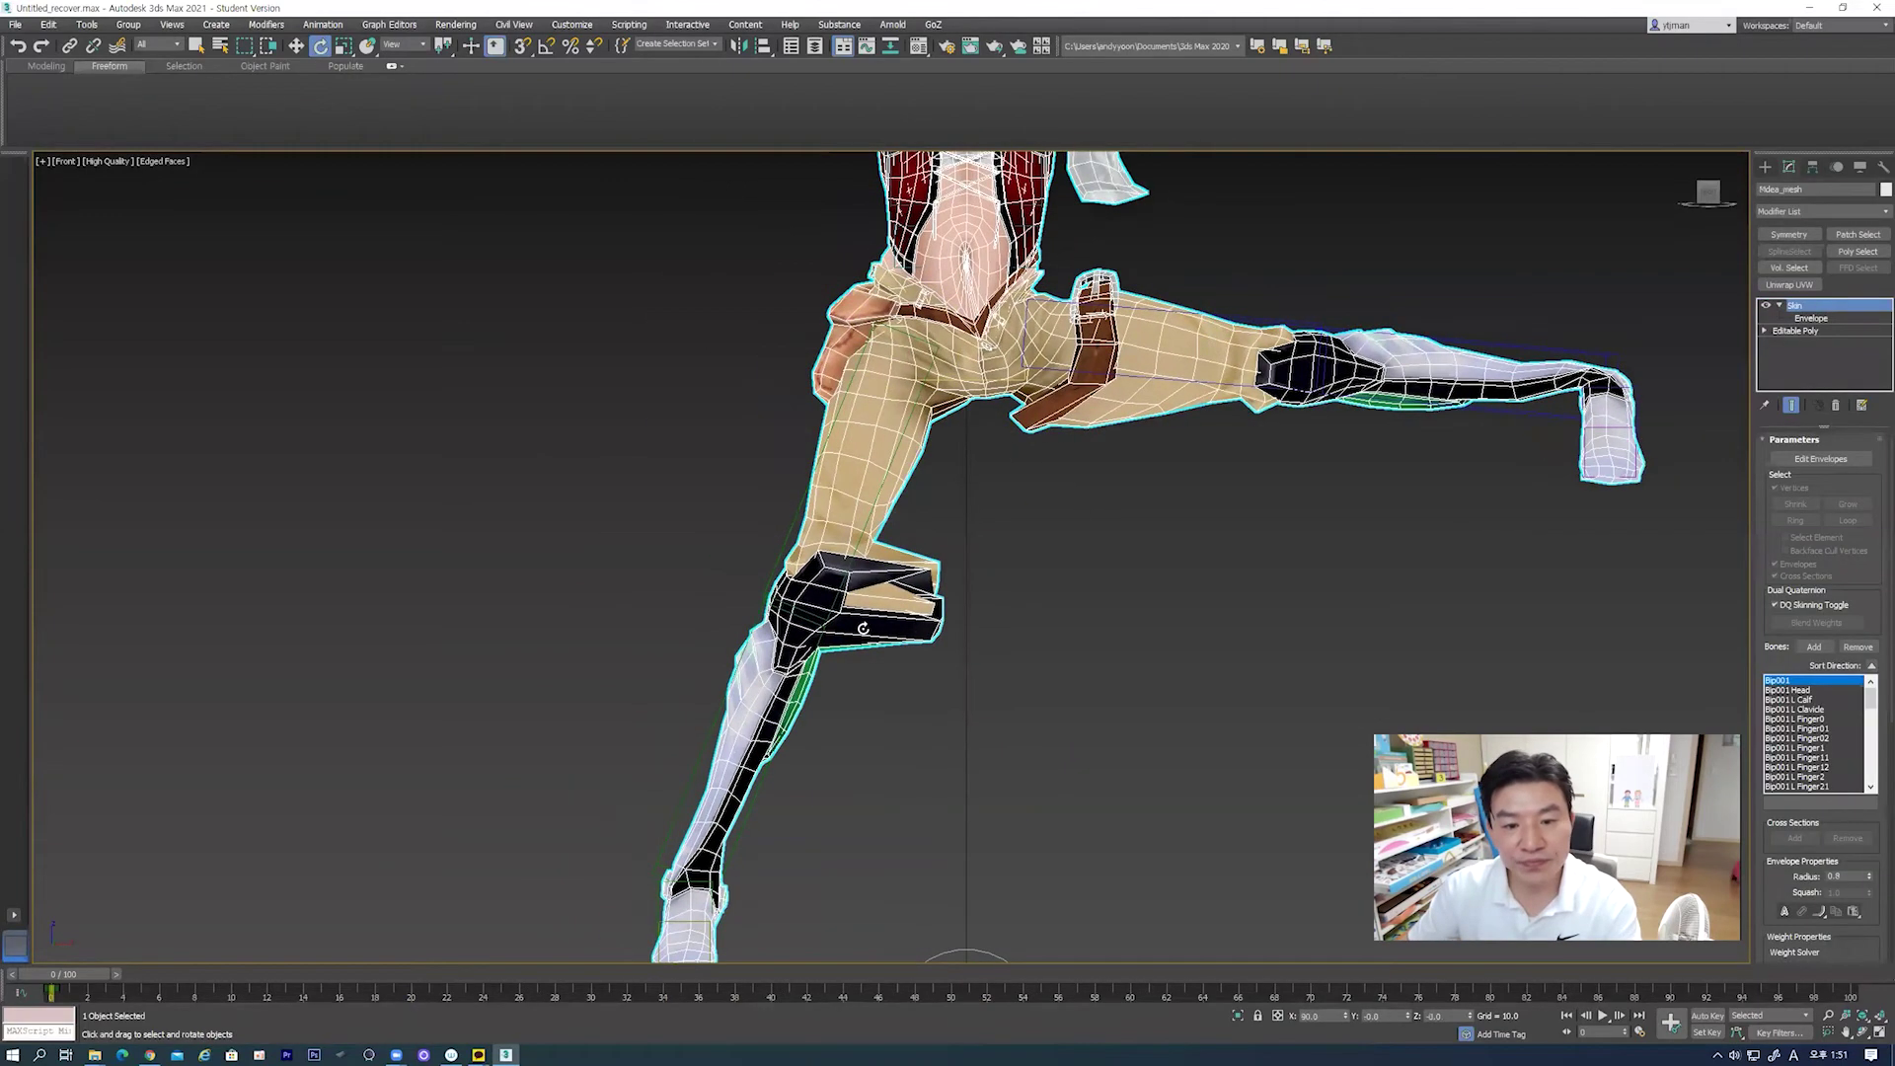
{"action": "scroll", "coordinate": [869, 630], "scroll_direction": "up", "scroll_amount": 3}
{"action": "scroll", "coordinate": [868, 630], "scroll_direction": "down", "scroll_amount": 2}
{"action": "scroll", "coordinate": [869, 612], "scroll_direction": "up", "scroll_amount": 1}
{"action": "left_click", "coordinate": [1787, 319]}
{"action": "left_click", "coordinate": [832, 347]}
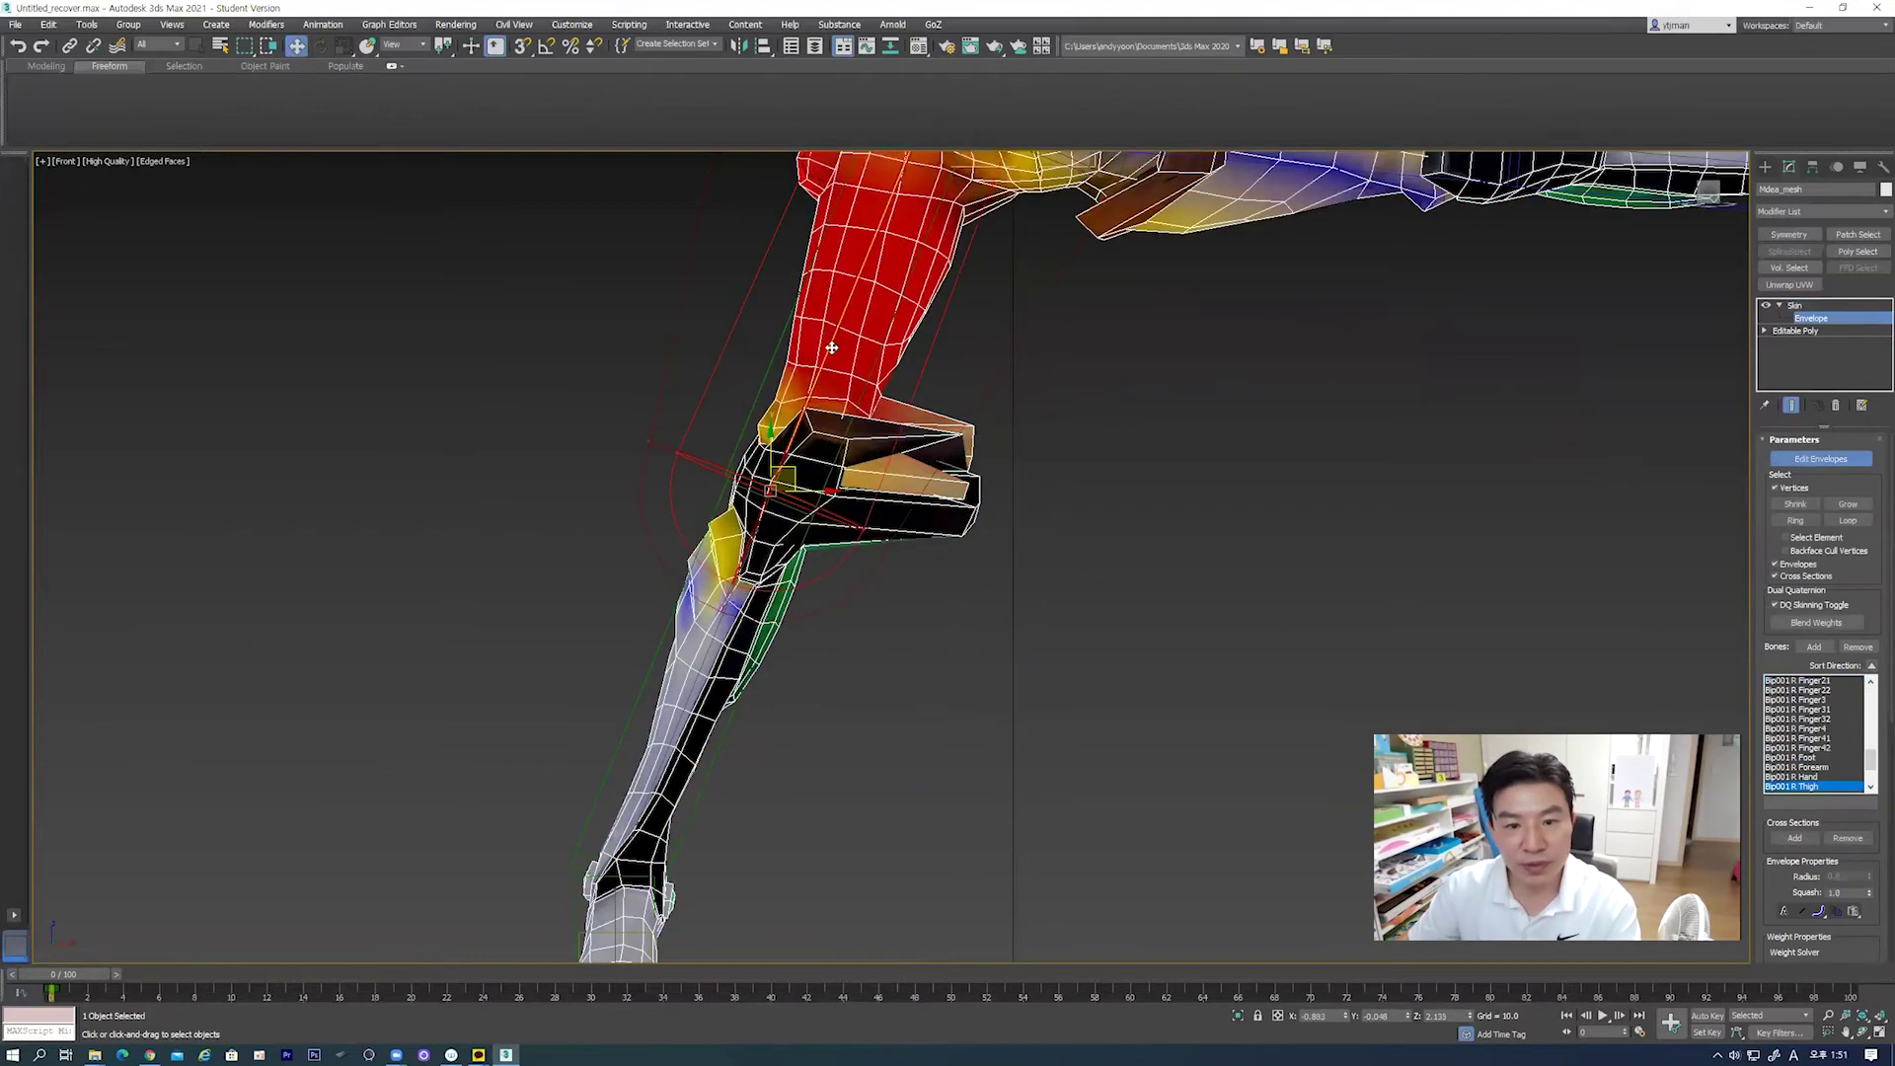
{"action": "scroll", "coordinate": [926, 543], "scroll_direction": "up", "scroll_amount": 1}
{"action": "scroll", "coordinate": [932, 553], "scroll_direction": "up", "scroll_amount": 1}
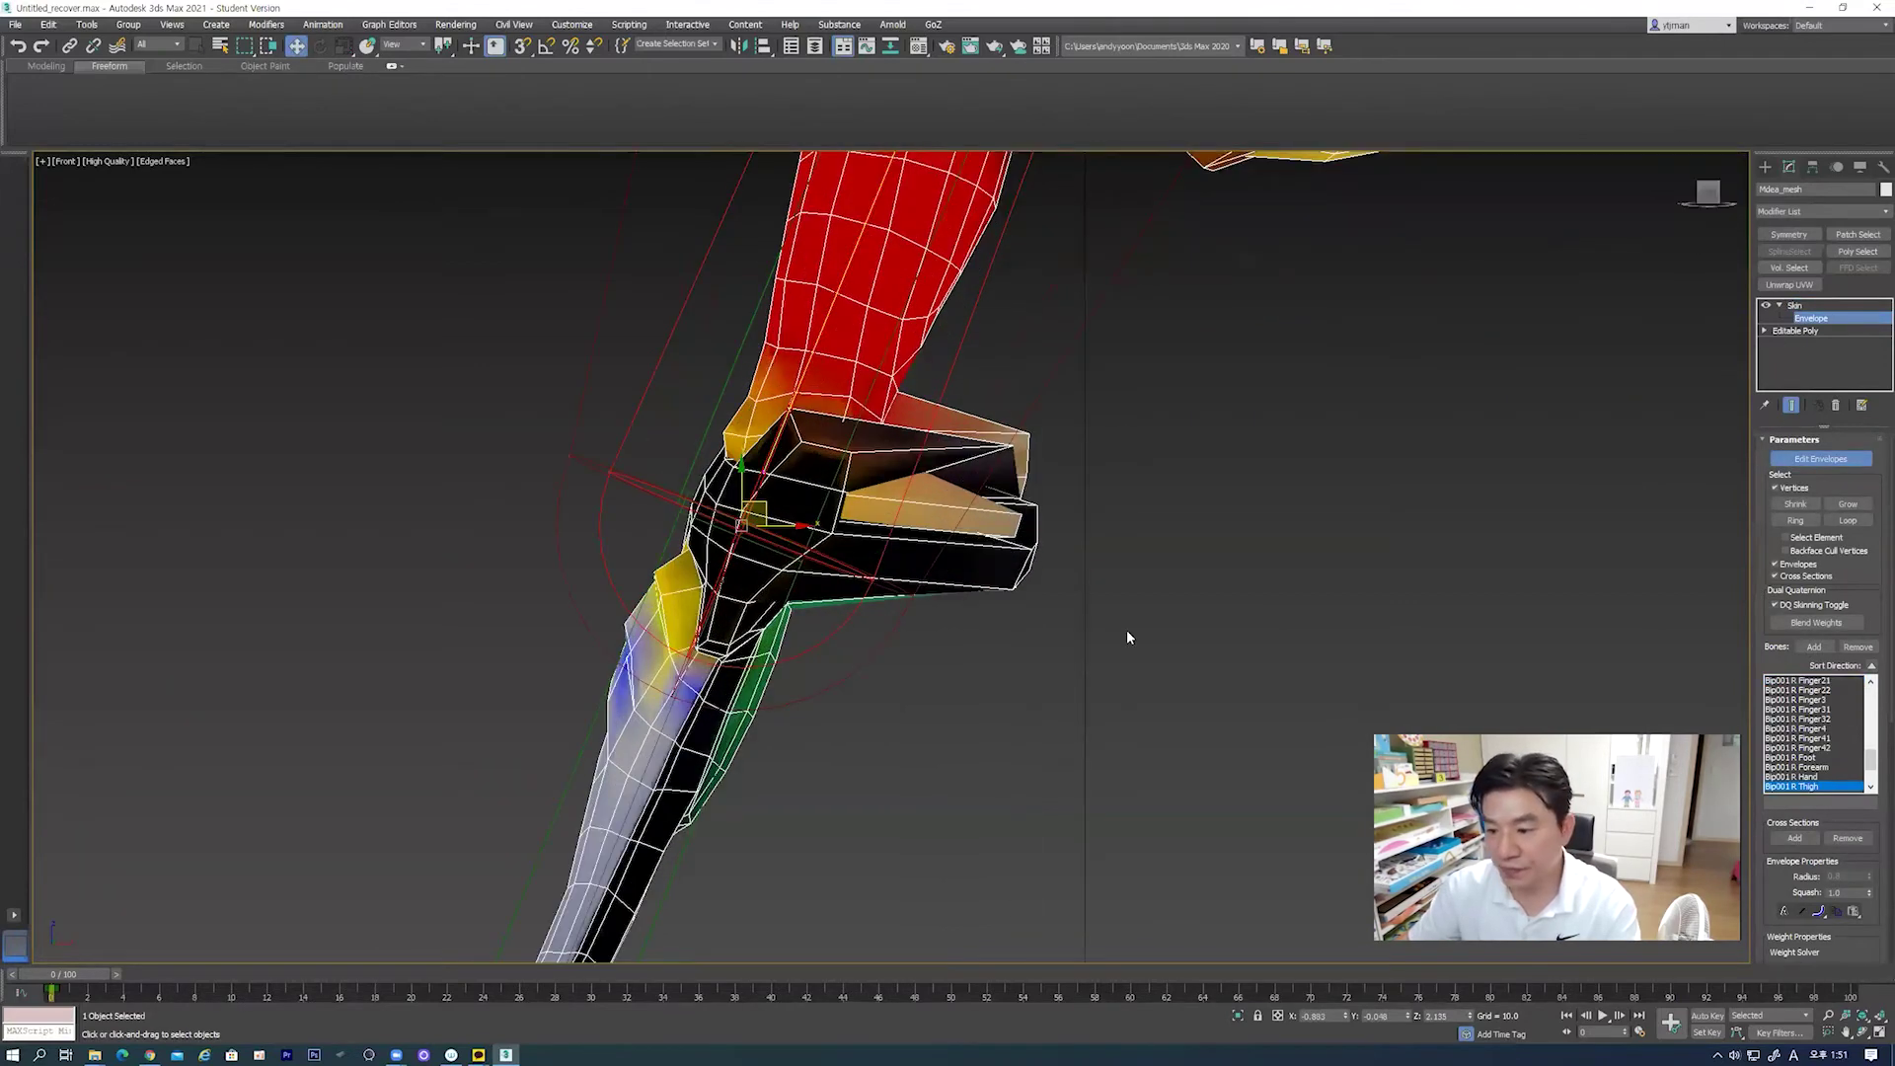
{"action": "scroll", "coordinate": [1874, 812], "scroll_direction": "down", "scroll_amount": 3}
{"action": "scroll", "coordinate": [1837, 799], "scroll_direction": "down", "scroll_amount": 2}
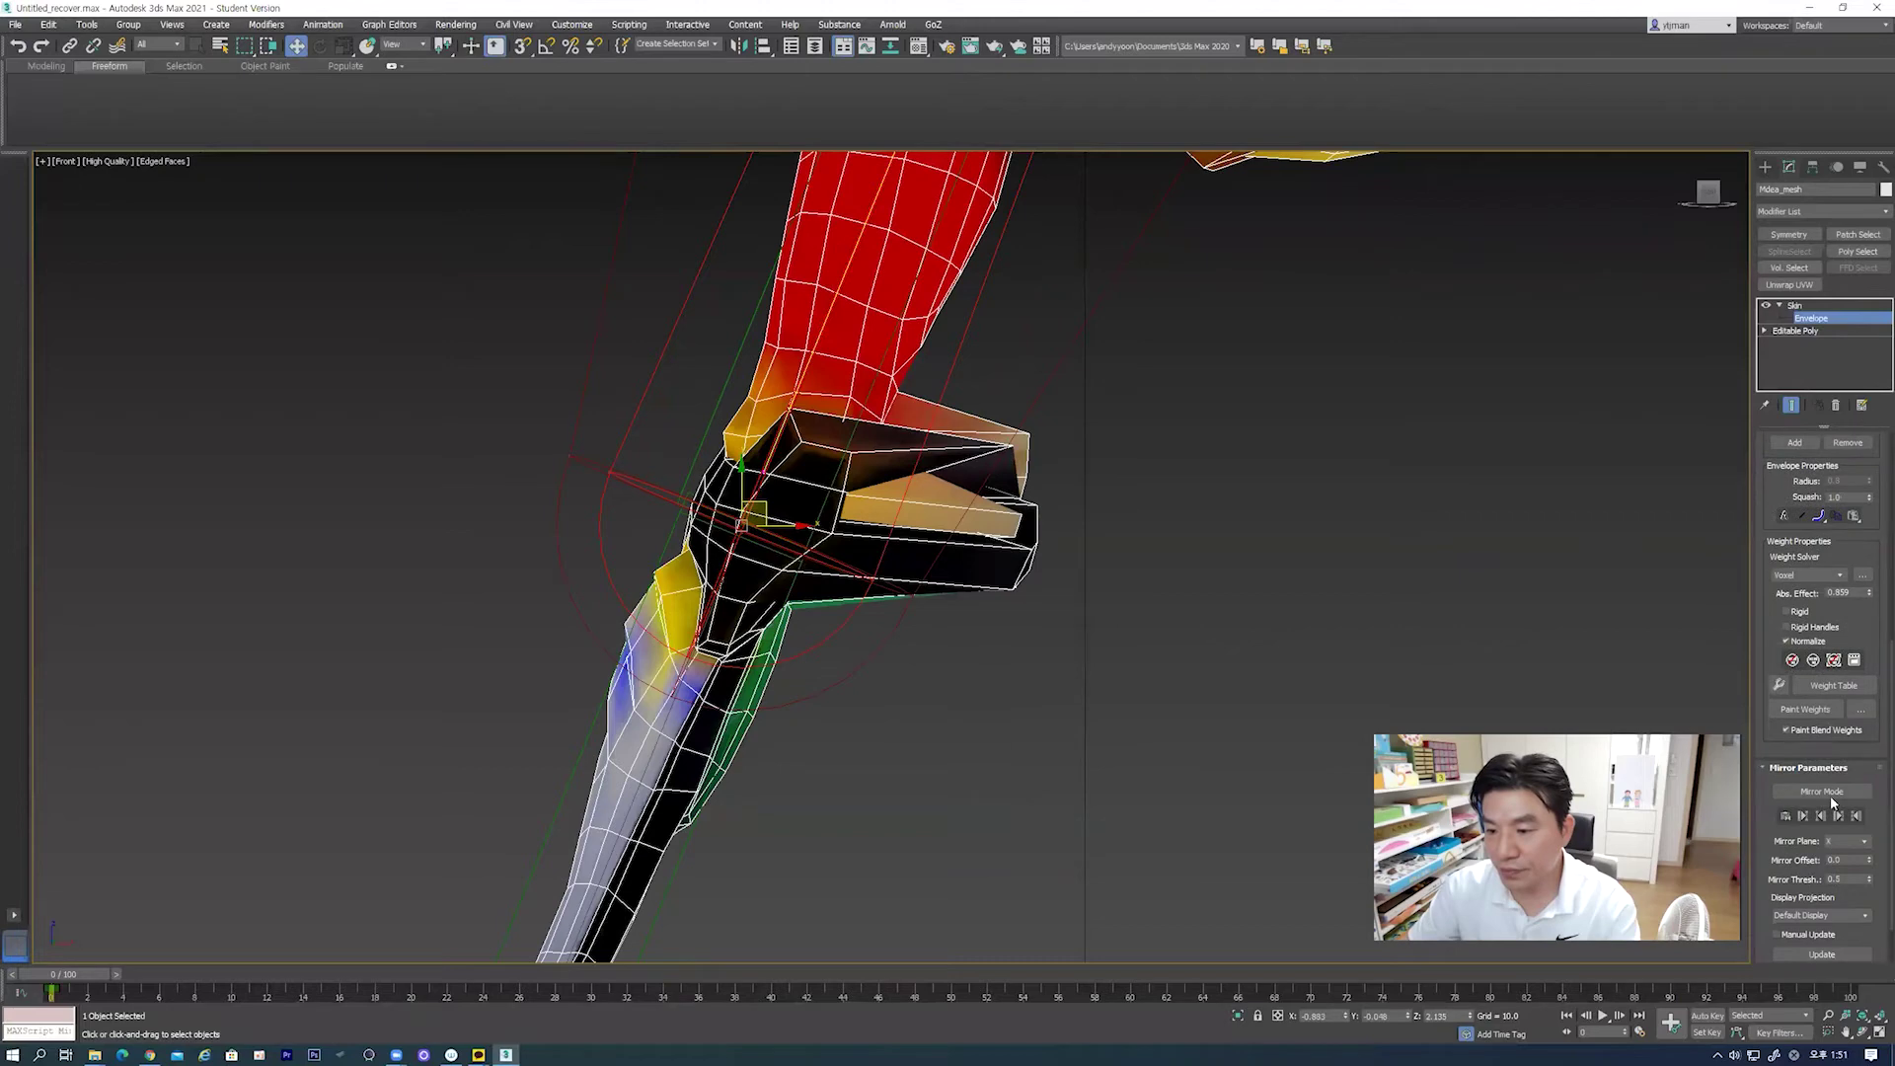
{"action": "left_click", "coordinate": [1835, 696]}
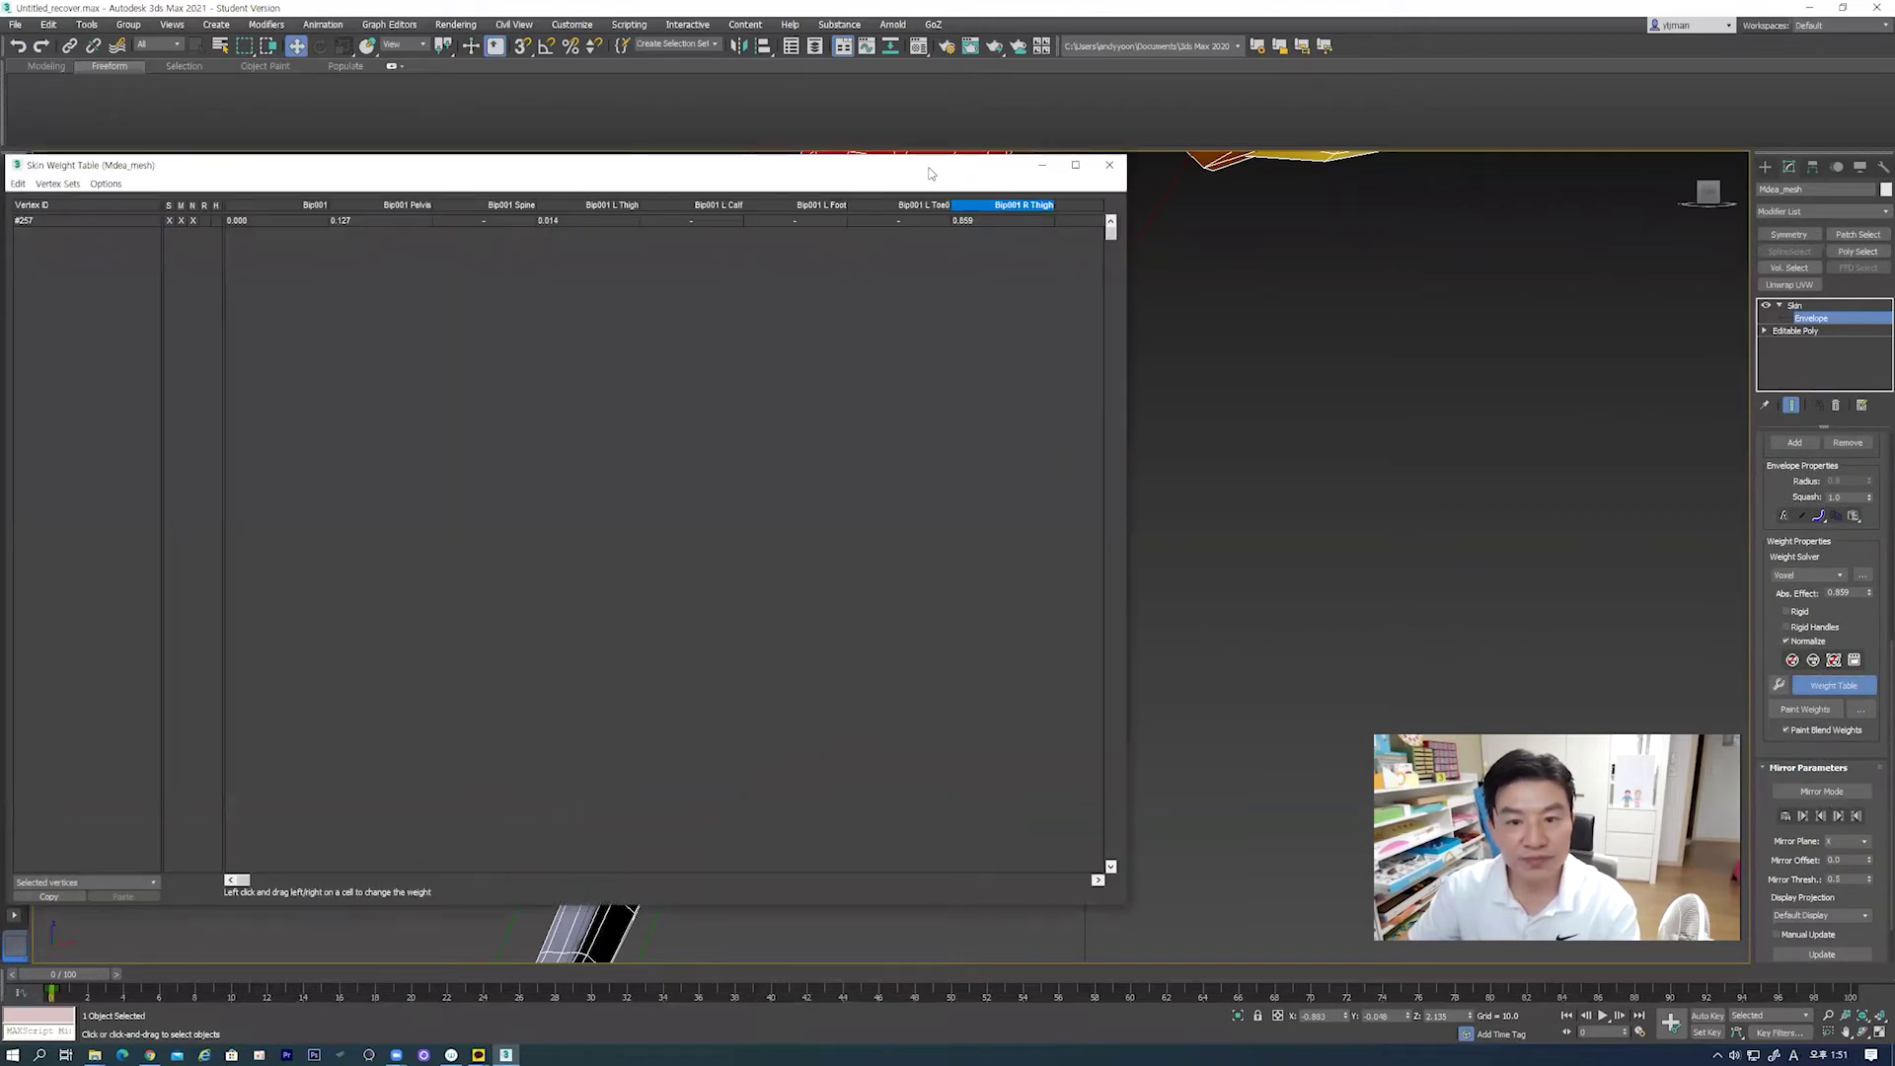
Step: Set two stray knee vertices to 1.000 Bip001 R Thigh weight, then close the table
{"action": "left_click_drag", "start_coordinate": [929, 175], "coordinate": [498, 172]}
{"action": "left_click_drag", "start_coordinate": [1087, 531], "coordinate": [1058, 581]}
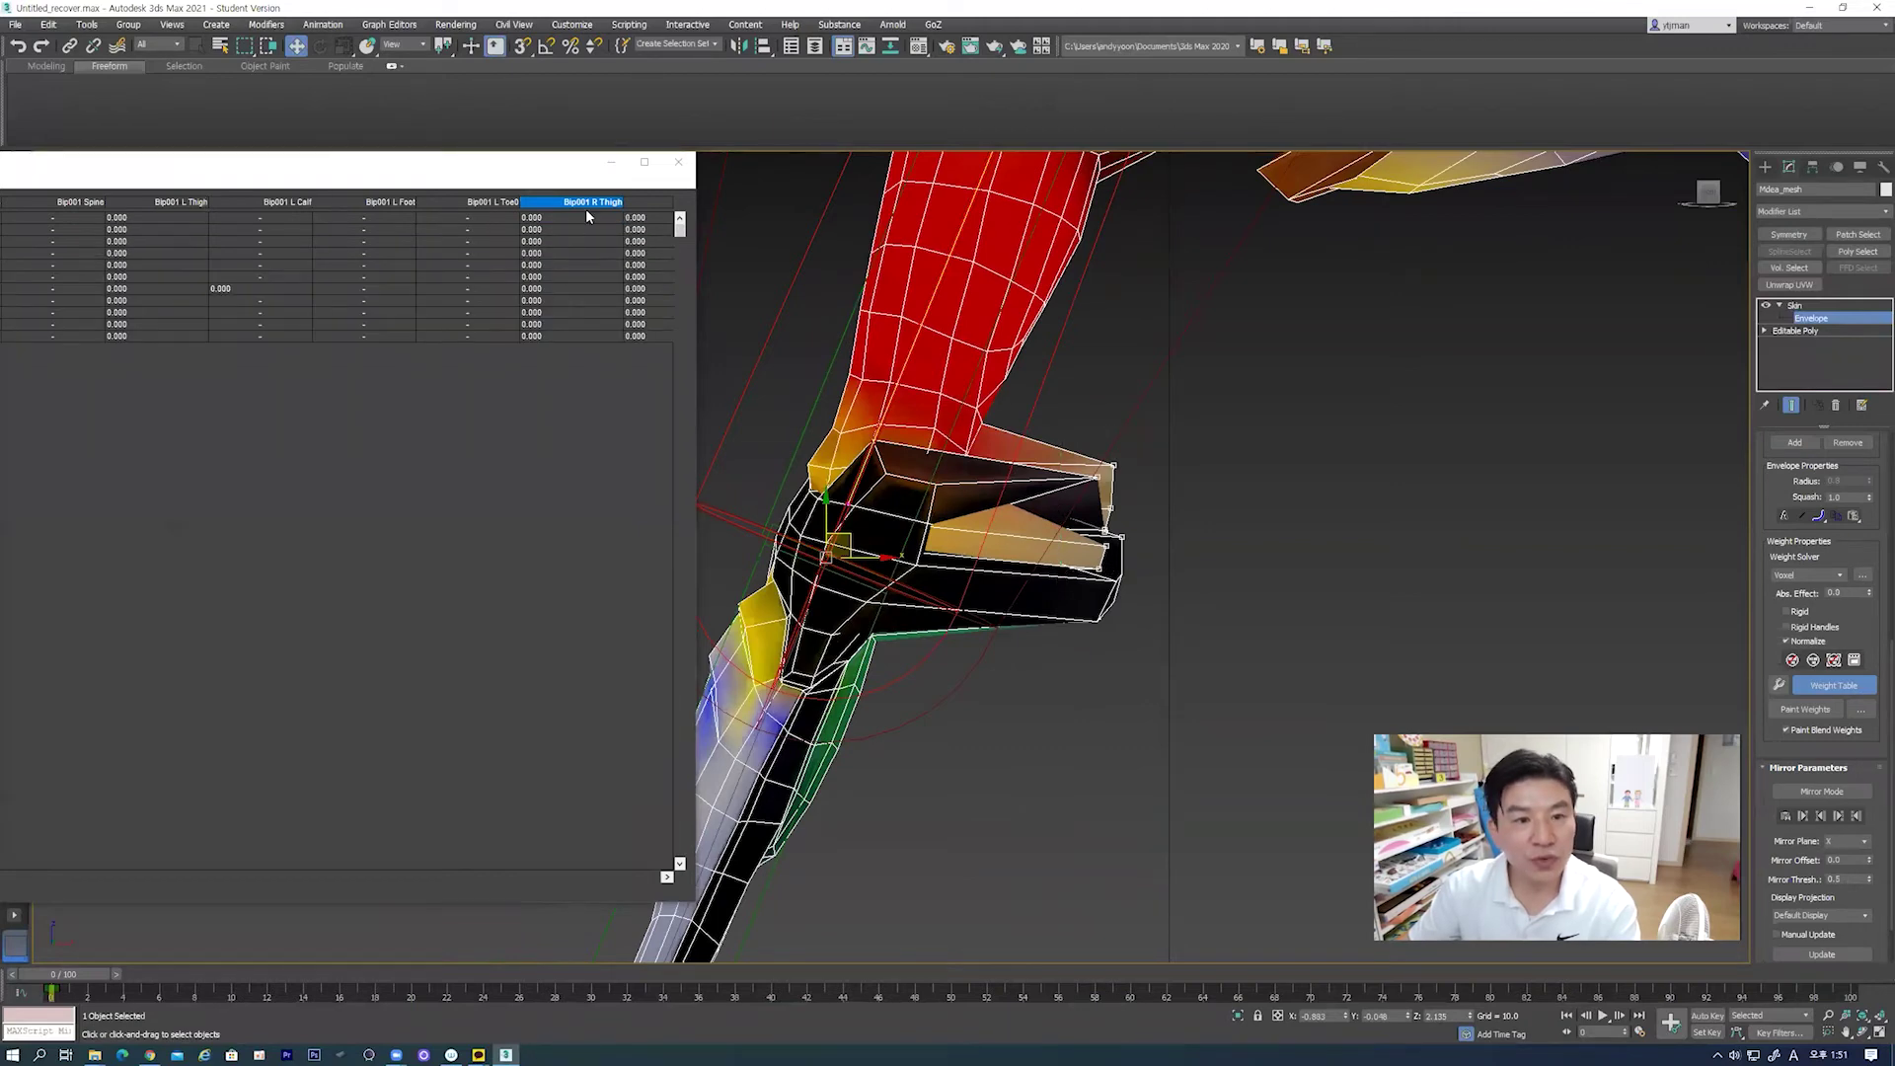
{"action": "left_click_drag", "start_coordinate": [541, 219], "coordinate": [882, 247]}
{"action": "left_click_drag", "start_coordinate": [544, 242], "coordinate": [1078, 270]}
{"action": "left_click", "coordinate": [679, 161]}
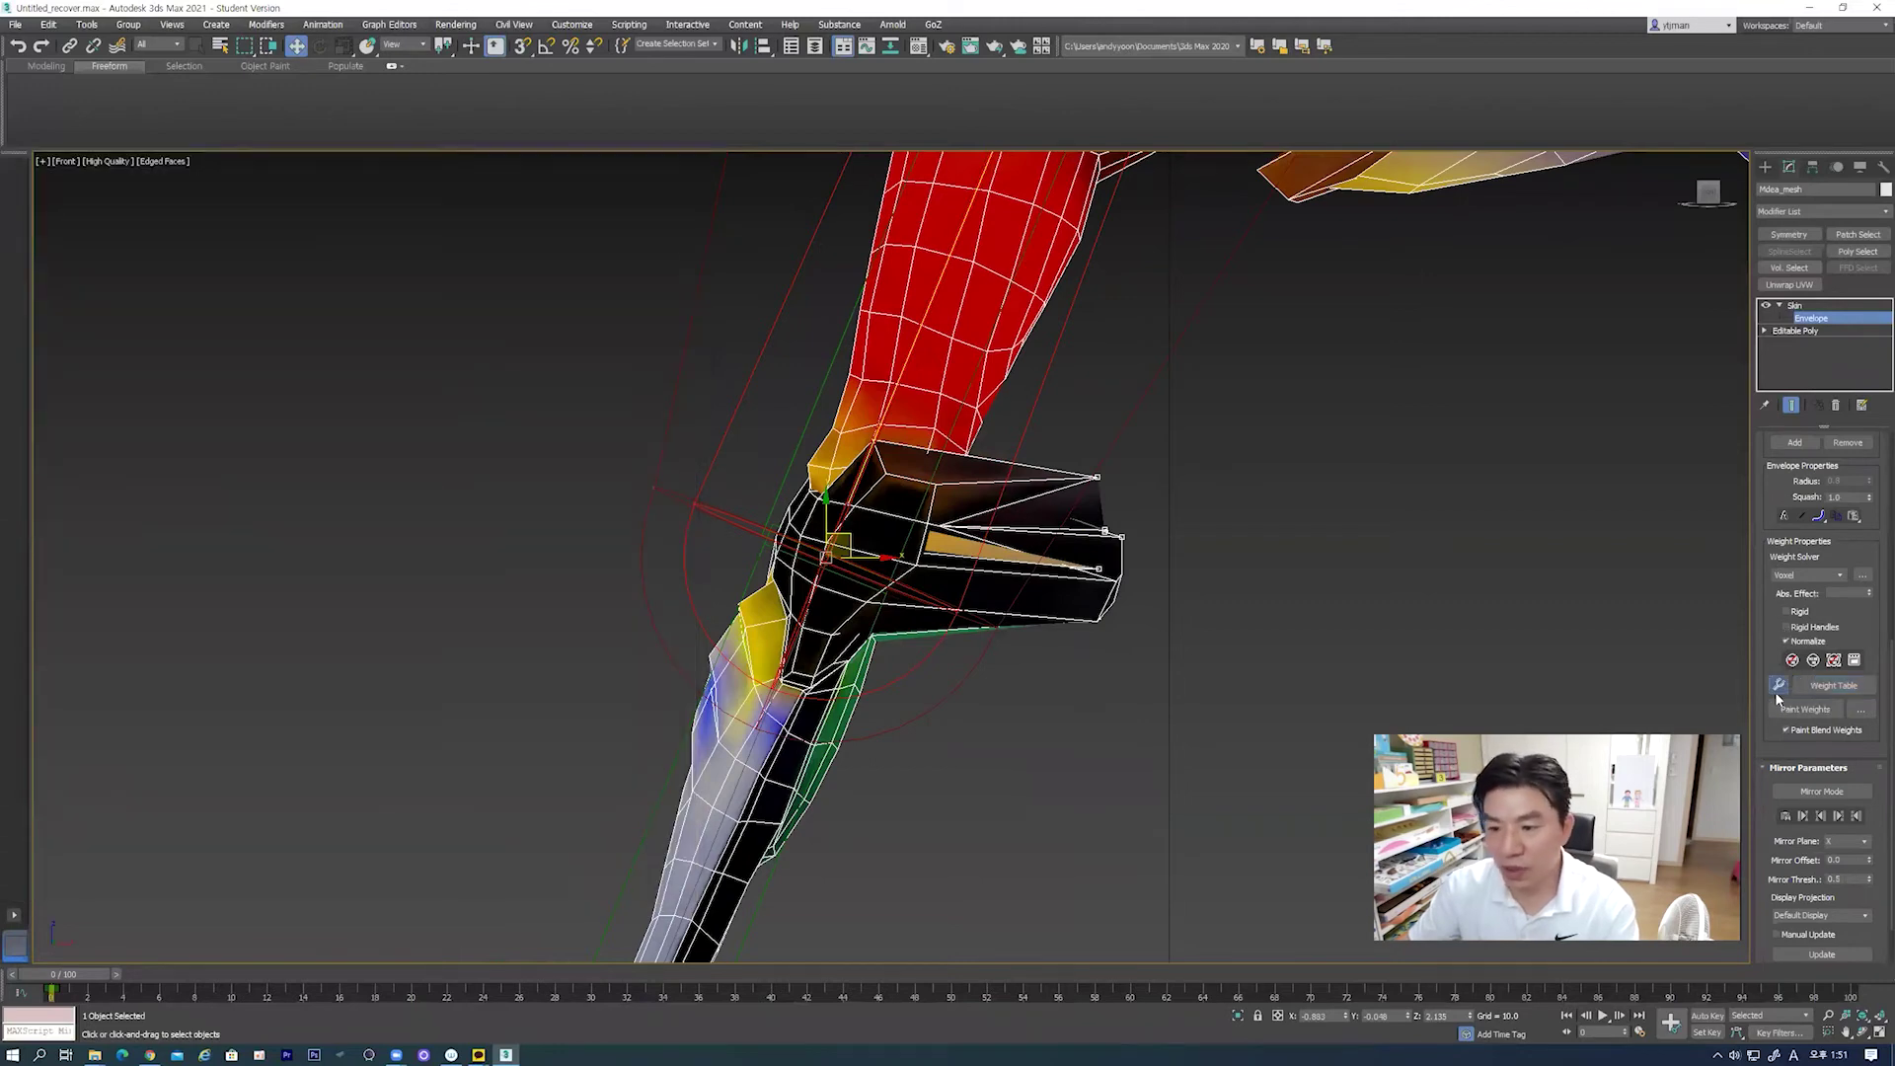
Step: Use the Weight Tool to give the knee spike's vertices full 1.0 Bip001 R Thigh weight
{"action": "left_click", "coordinate": [1777, 688]}
{"action": "left_click", "coordinate": [314, 261]}
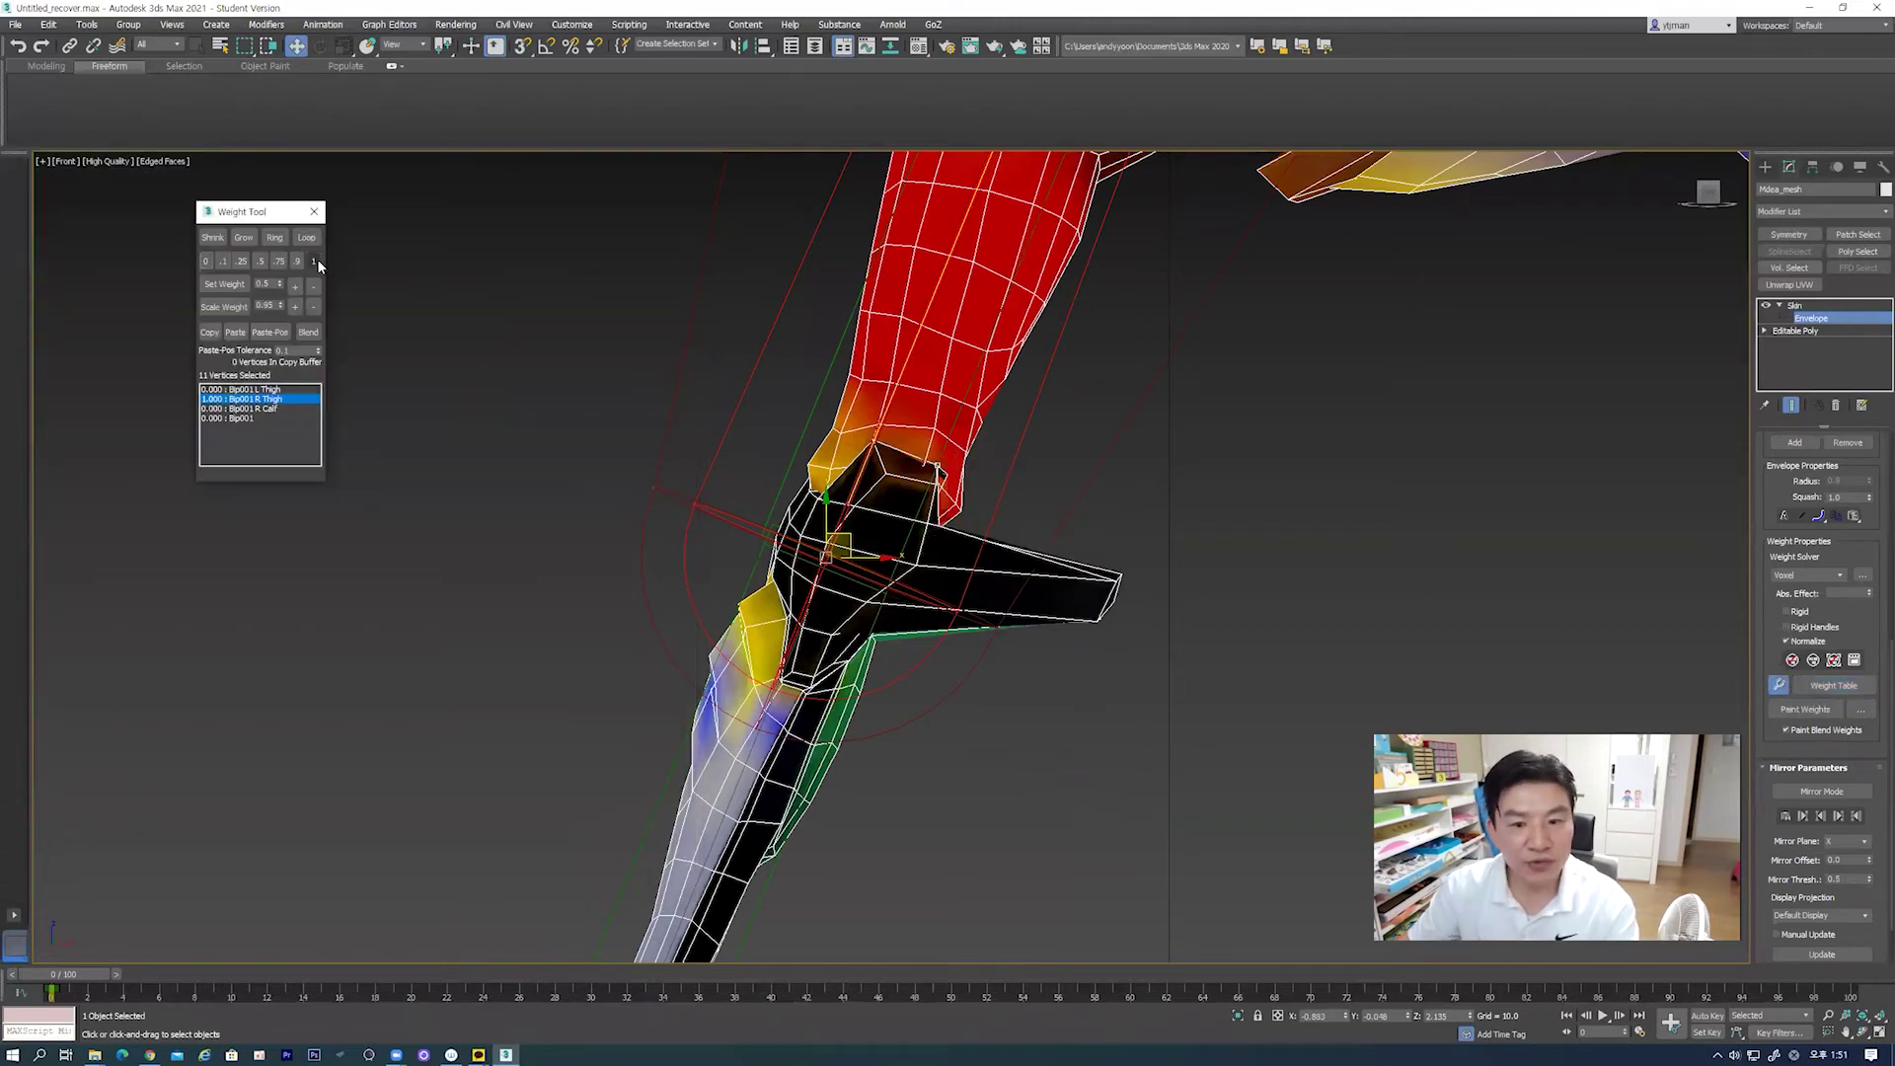
{"action": "left_click", "coordinate": [755, 735]}
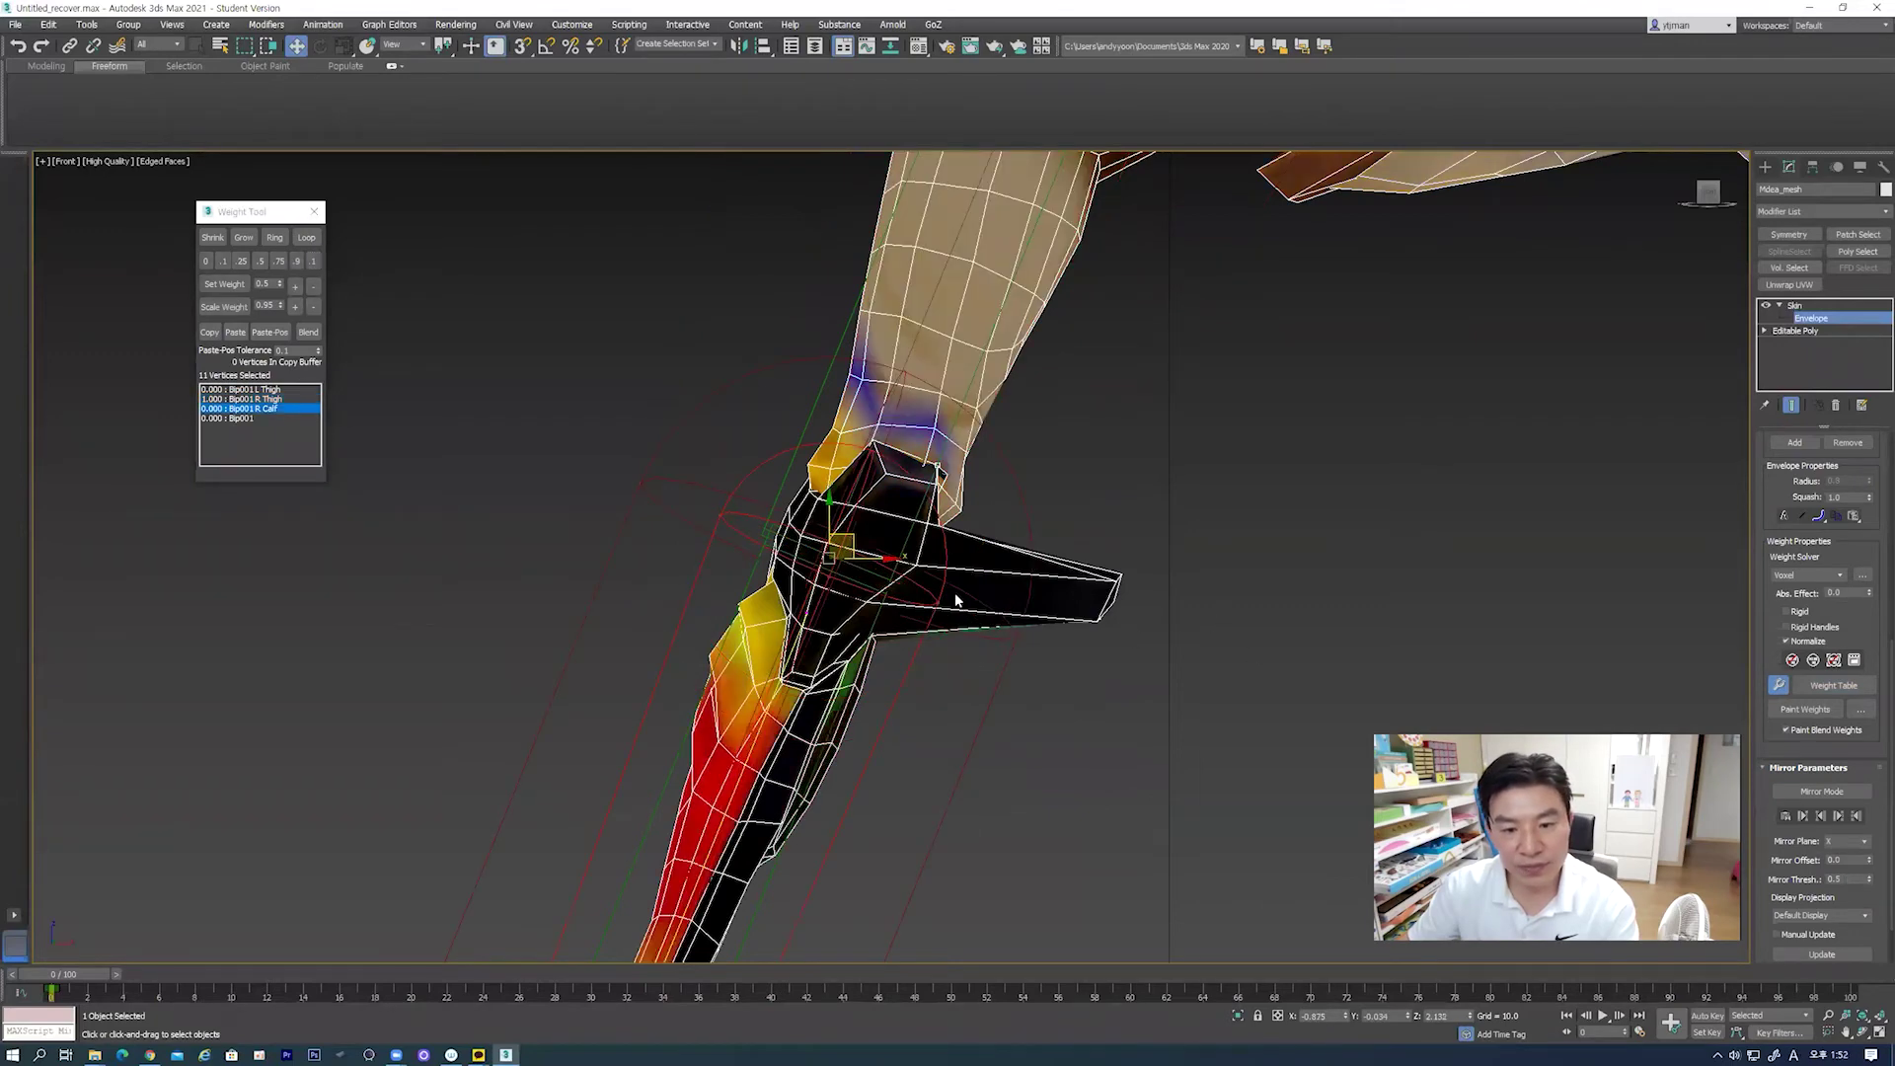
{"action": "left_click", "coordinate": [914, 362]}
{"action": "left_click_drag", "start_coordinate": [1025, 681], "coordinate": [1024, 680]}
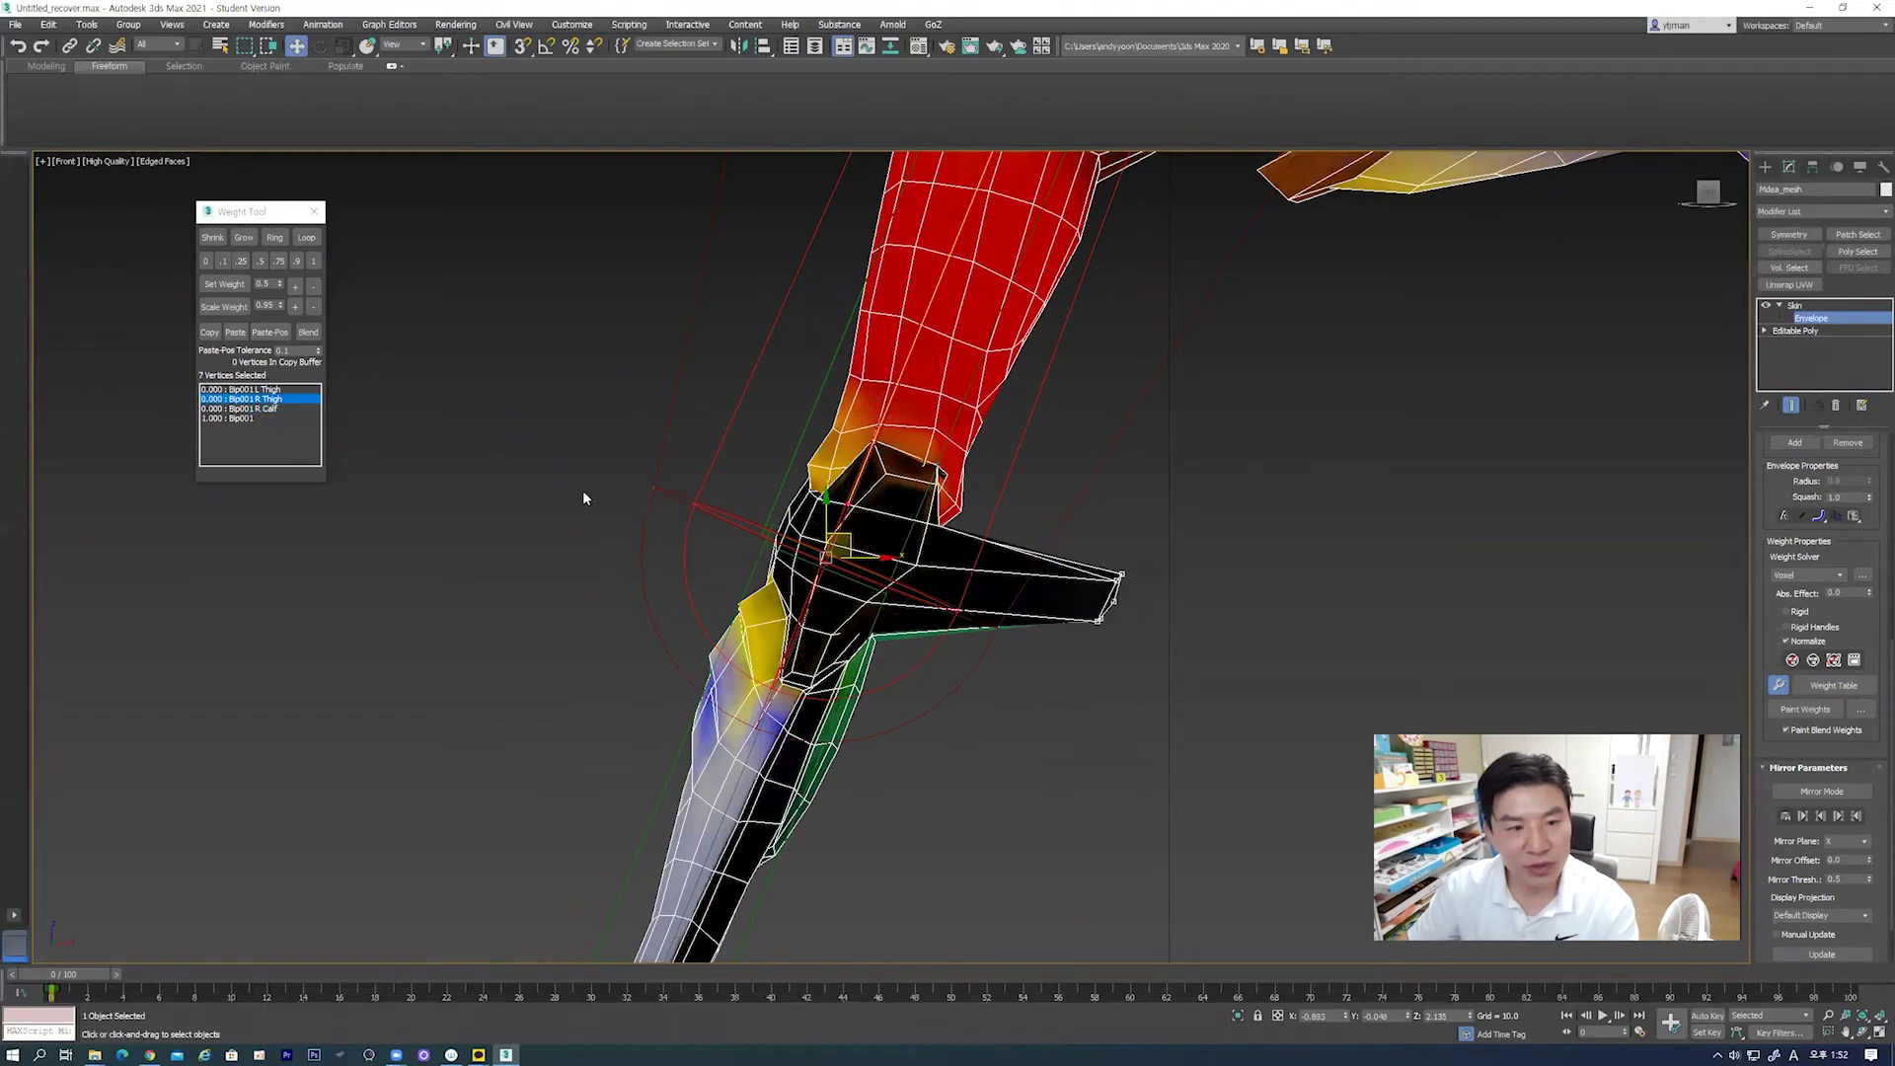
{"action": "left_click", "coordinate": [315, 260]}
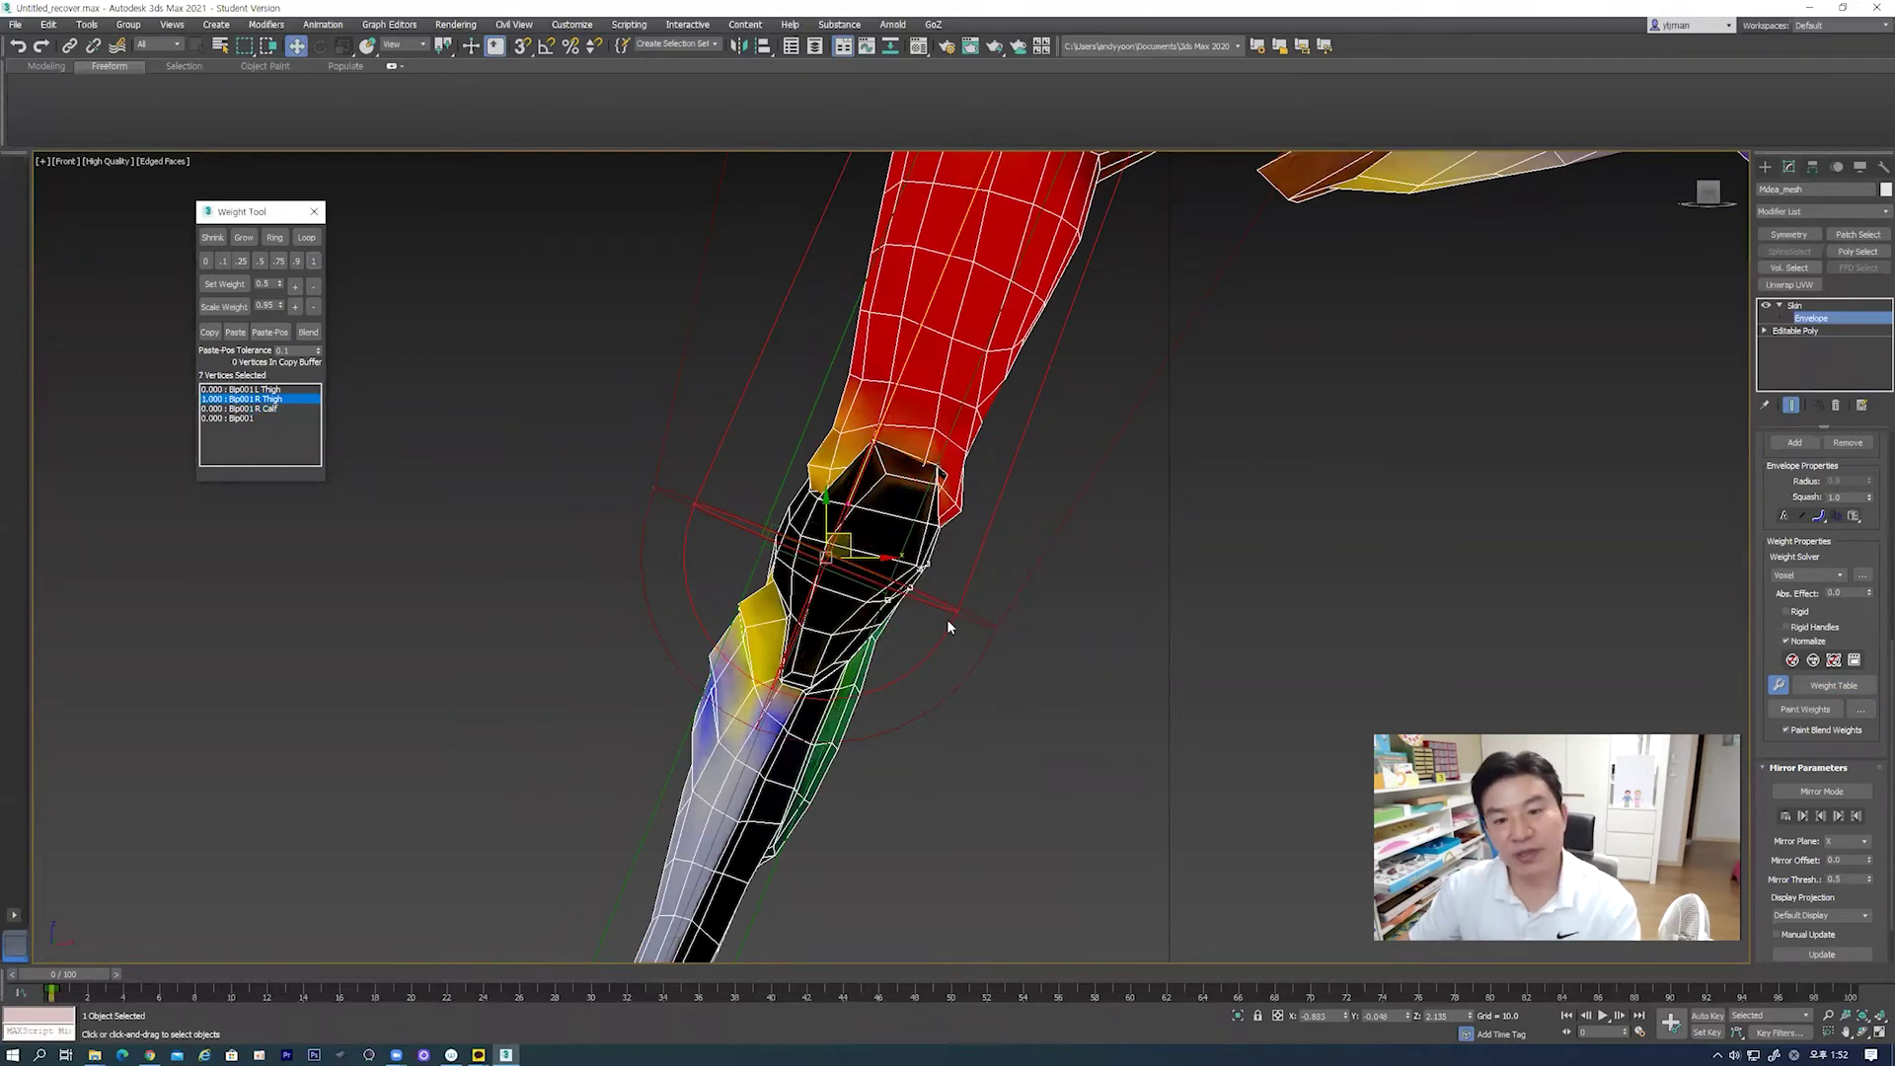
{"action": "scroll", "coordinate": [946, 620], "scroll_direction": "down", "scroll_amount": 3}
{"action": "middle_click_drag", "start_coordinate": [943, 702], "coordinate": [908, 654]}
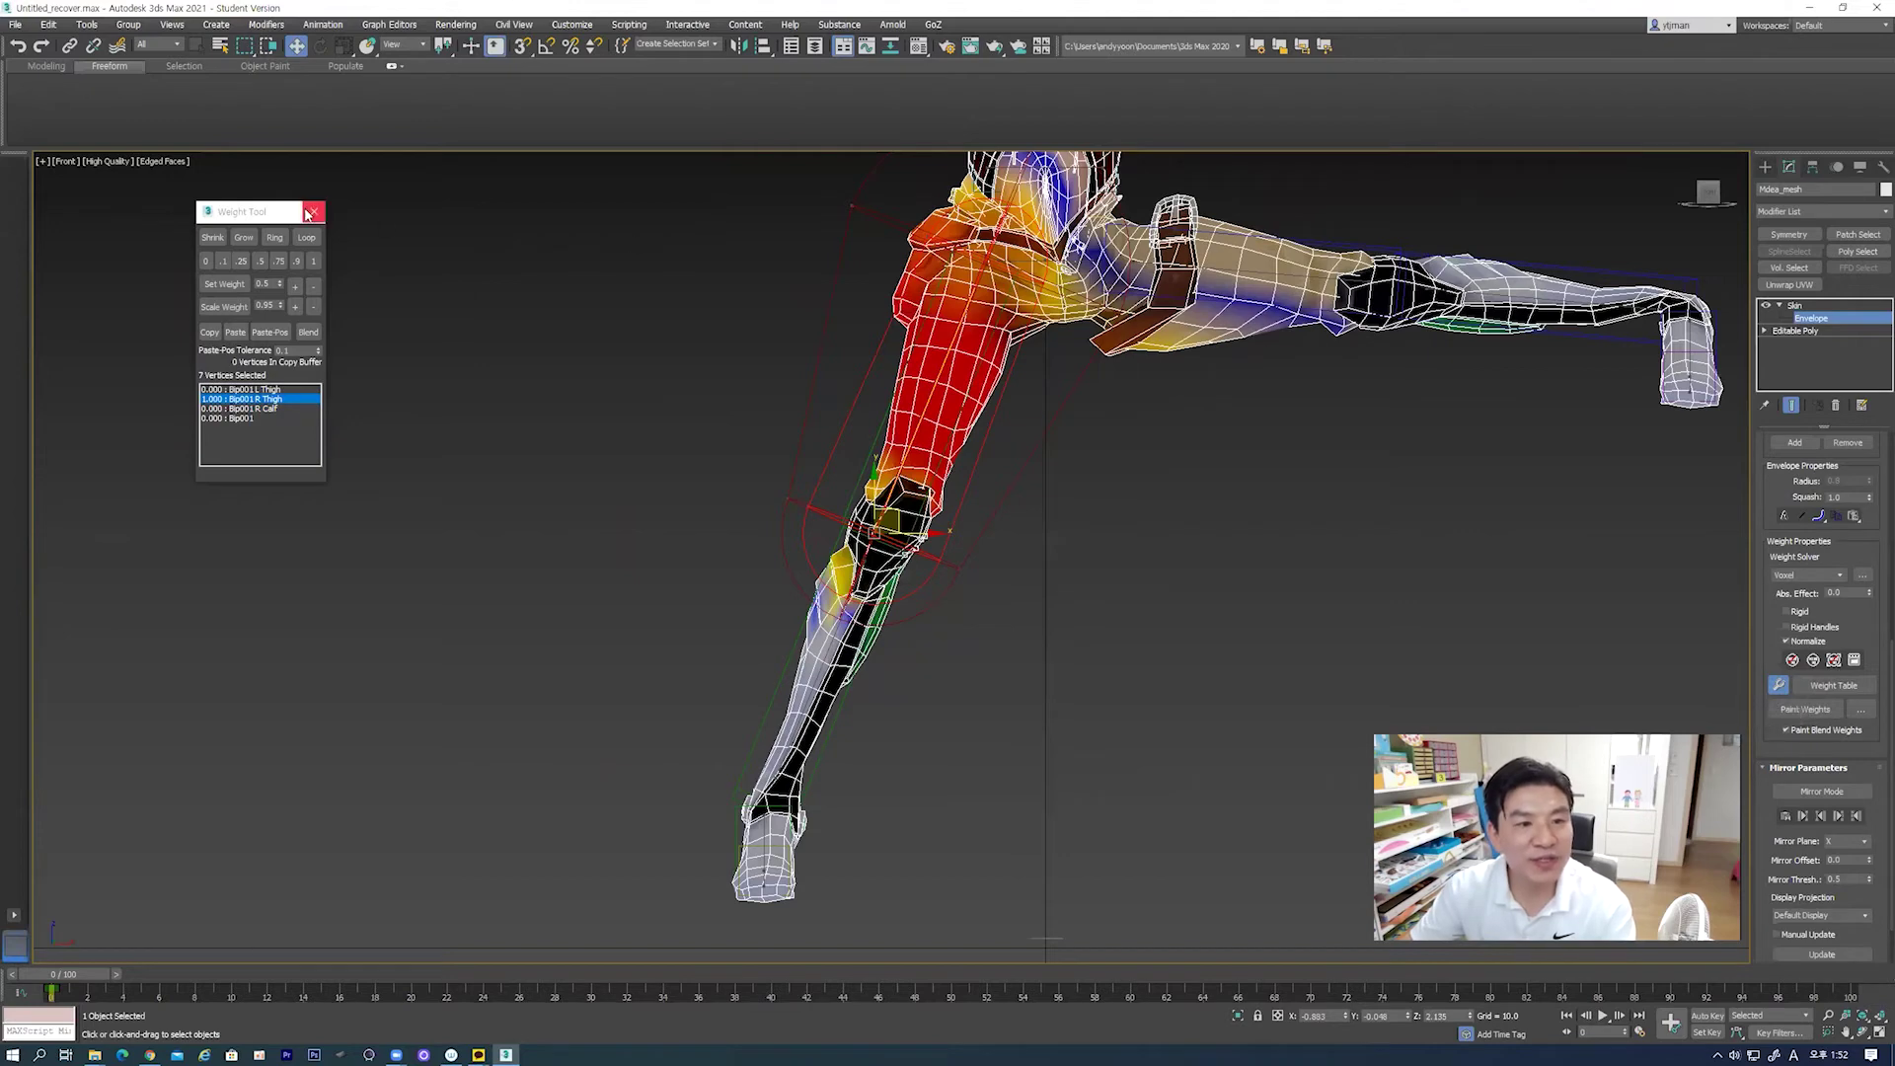
{"action": "left_click", "coordinate": [316, 212]}
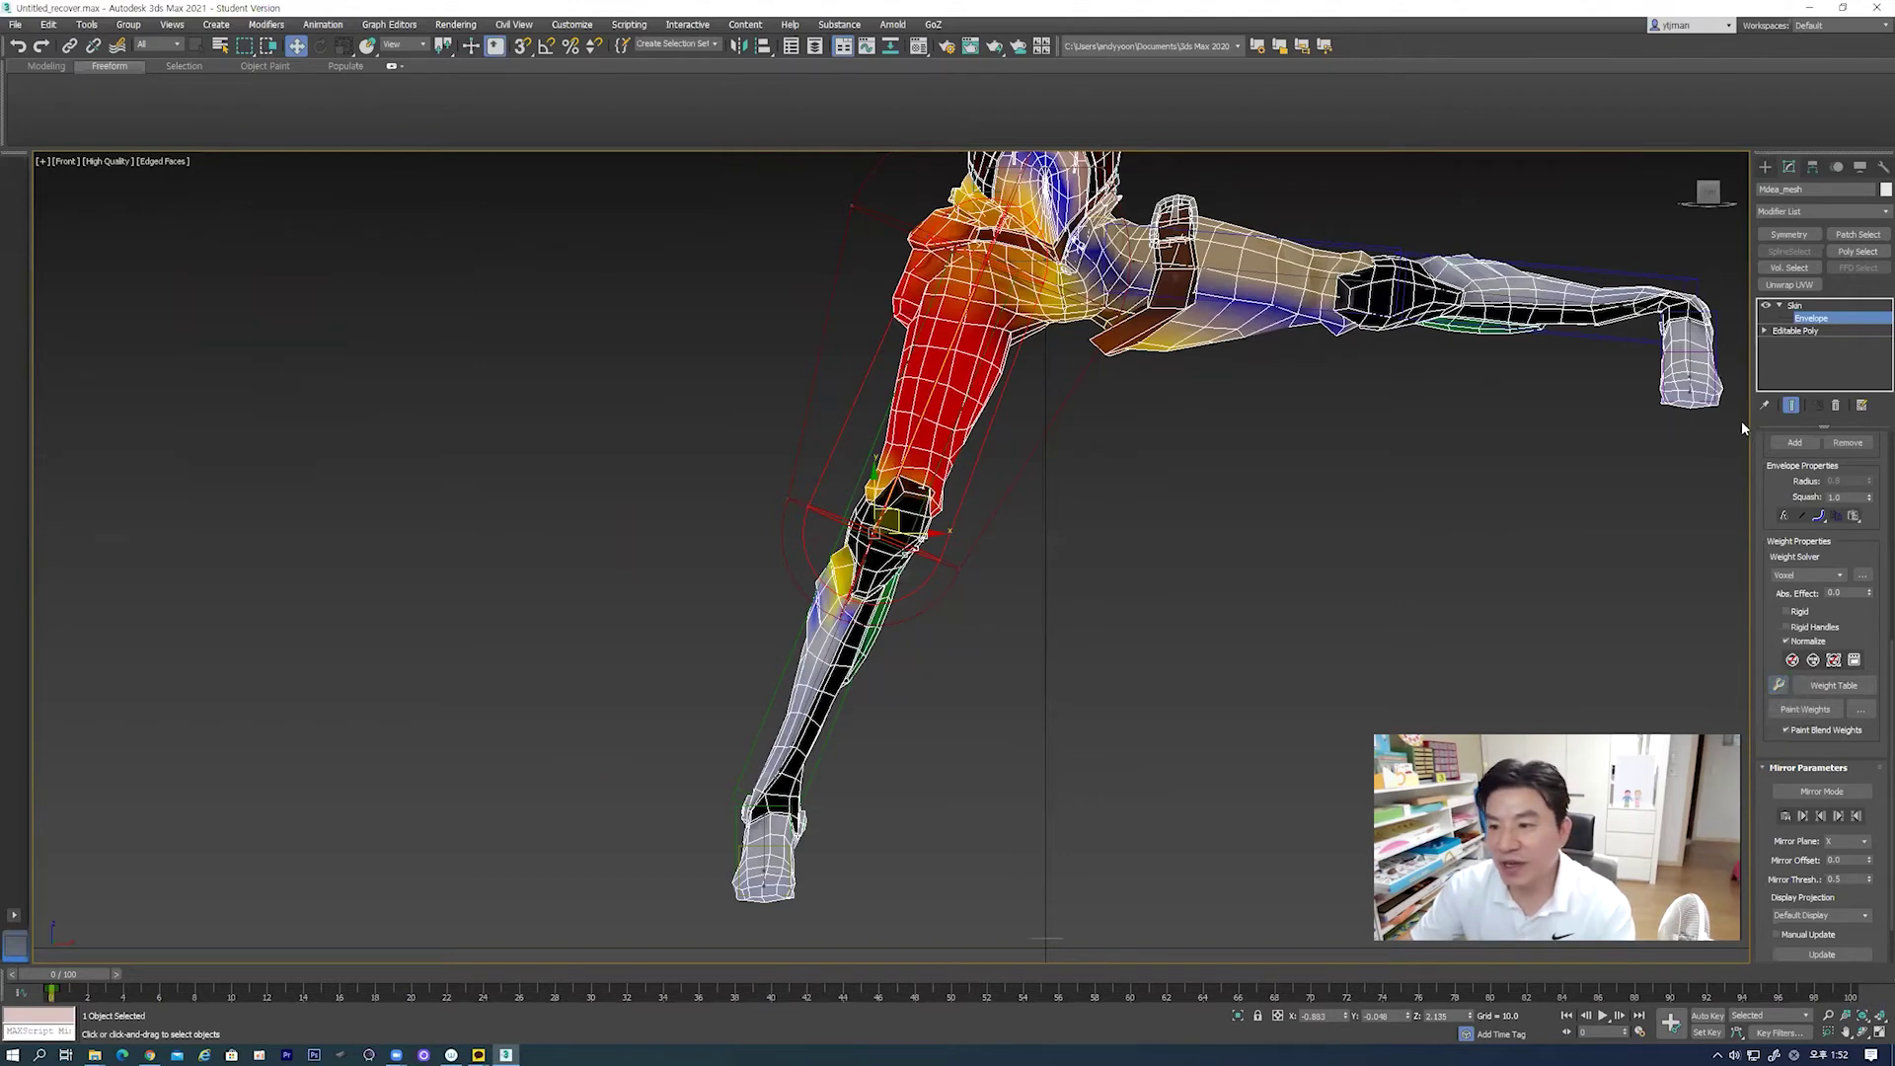
Step: Test-rotate Bip001 R Thigh, then reset the biped pose by toggling Figure Mode on and off
{"action": "left_click", "coordinate": [1795, 308]}
{"action": "left_click", "coordinate": [928, 474]}
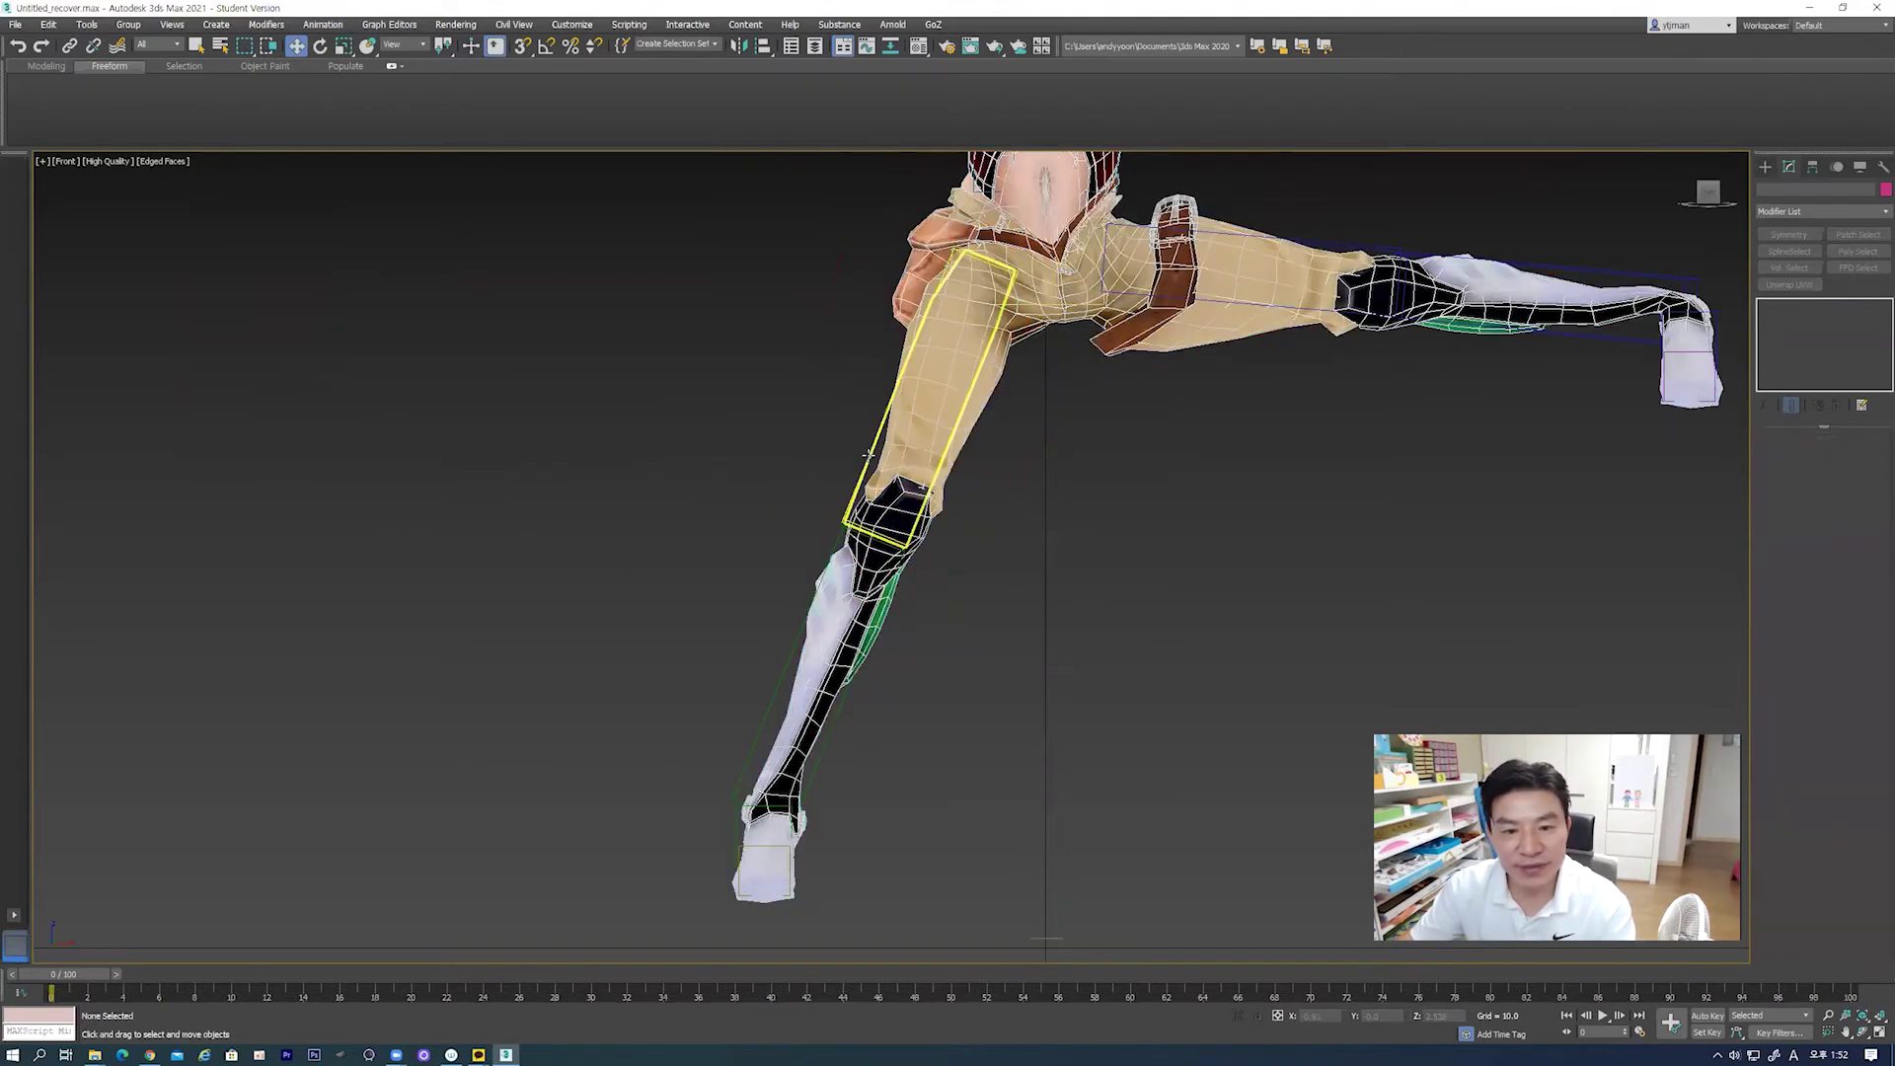
{"action": "key", "text": "e"}
{"action": "mouse_move", "coordinate": [1020, 228]}
{"action": "left_mouse_down"}
{"action": "mouse_move", "coordinate": [1014, 206]}
{"action": "mouse_move", "coordinate": [950, 225]}
{"action": "mouse_move", "coordinate": [1042, 251]}
{"action": "mouse_move", "coordinate": [991, 494]}
{"action": "left_mouse_up"}
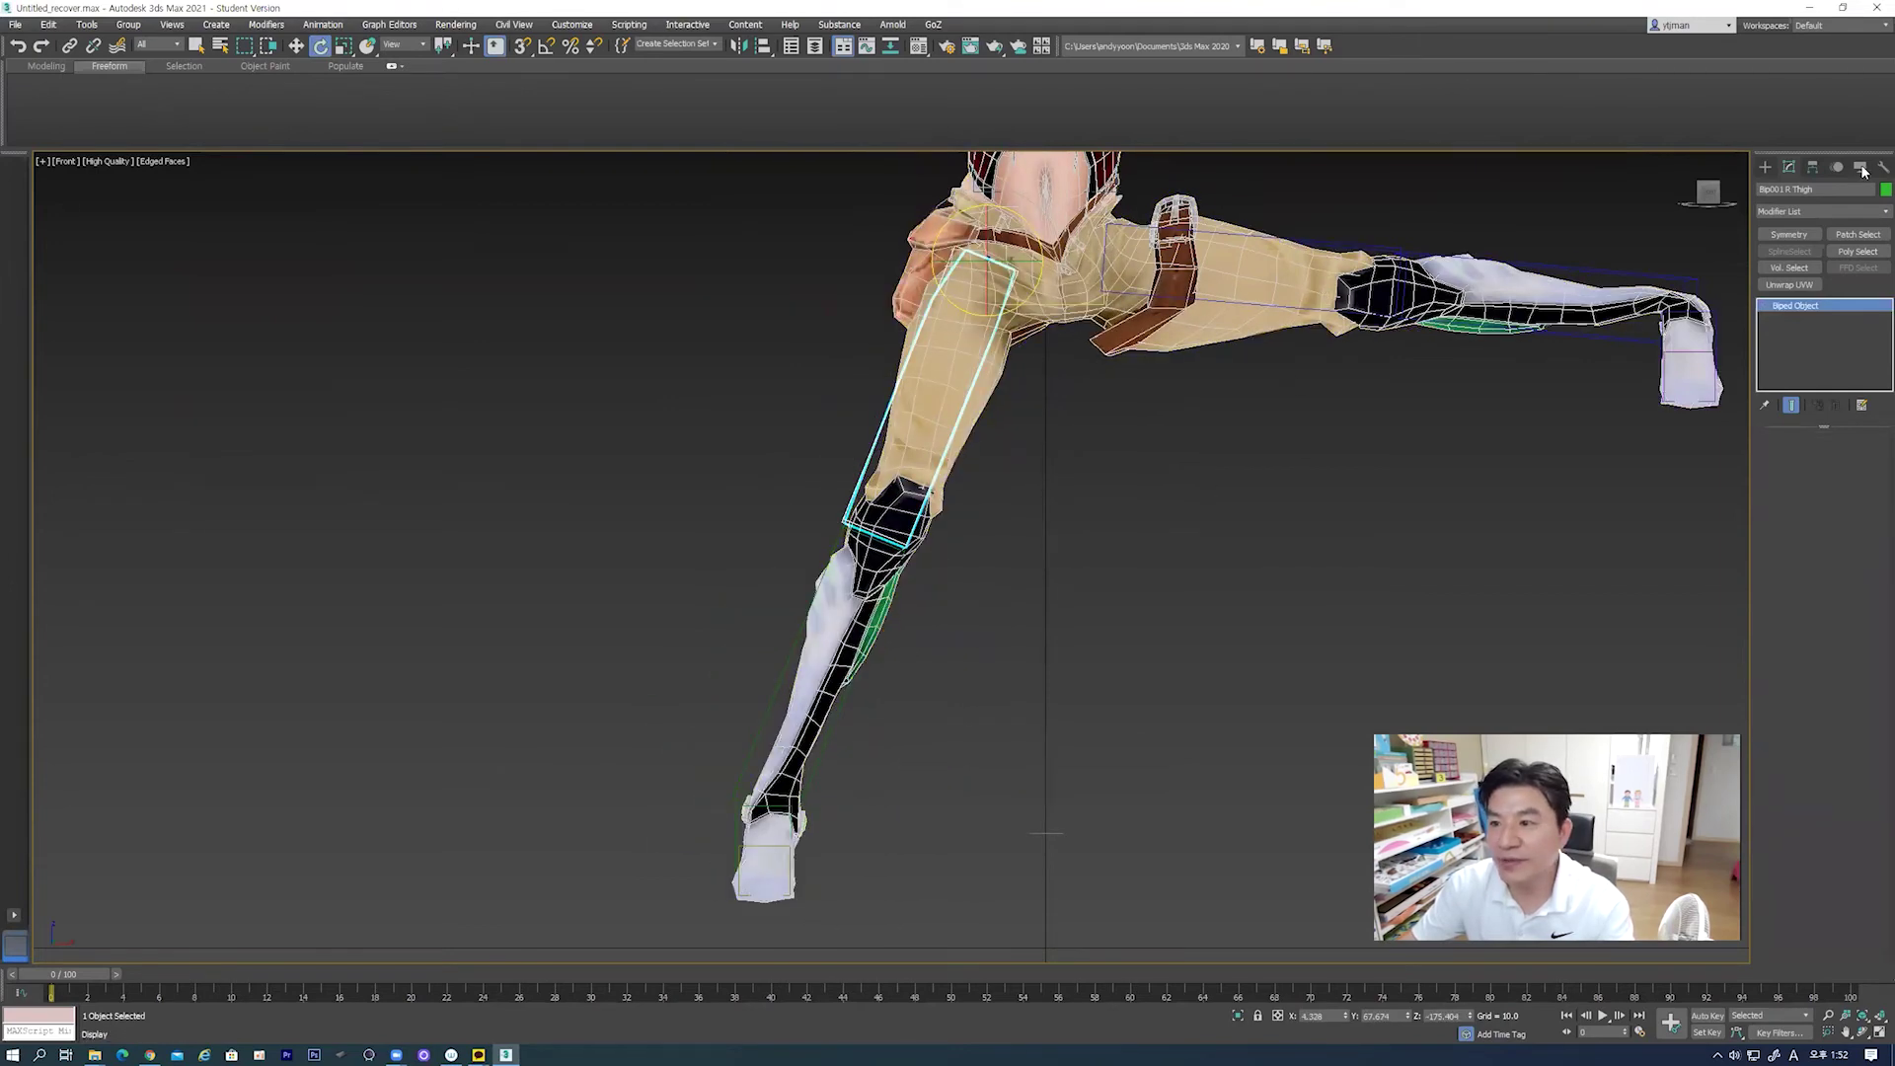
{"action": "left_click", "coordinate": [1860, 167]}
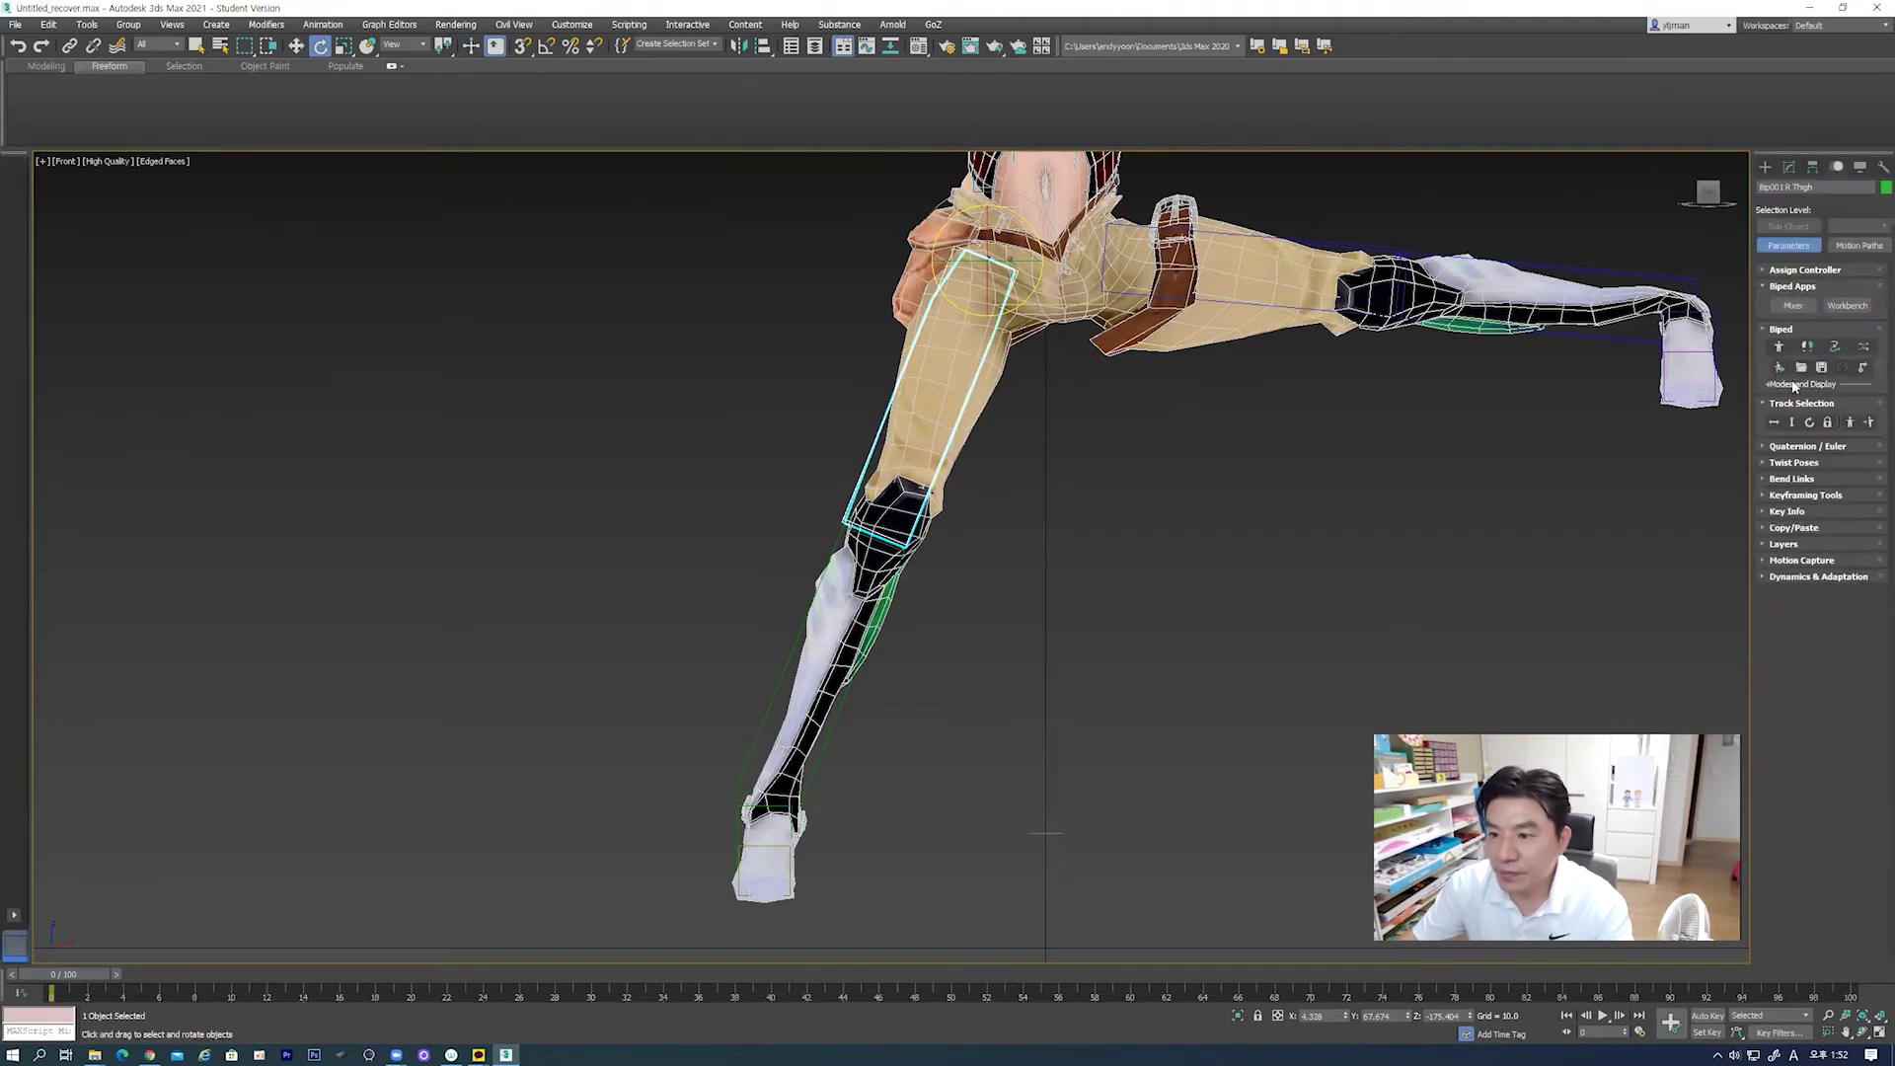
{"action": "left_click", "coordinate": [1781, 347]}
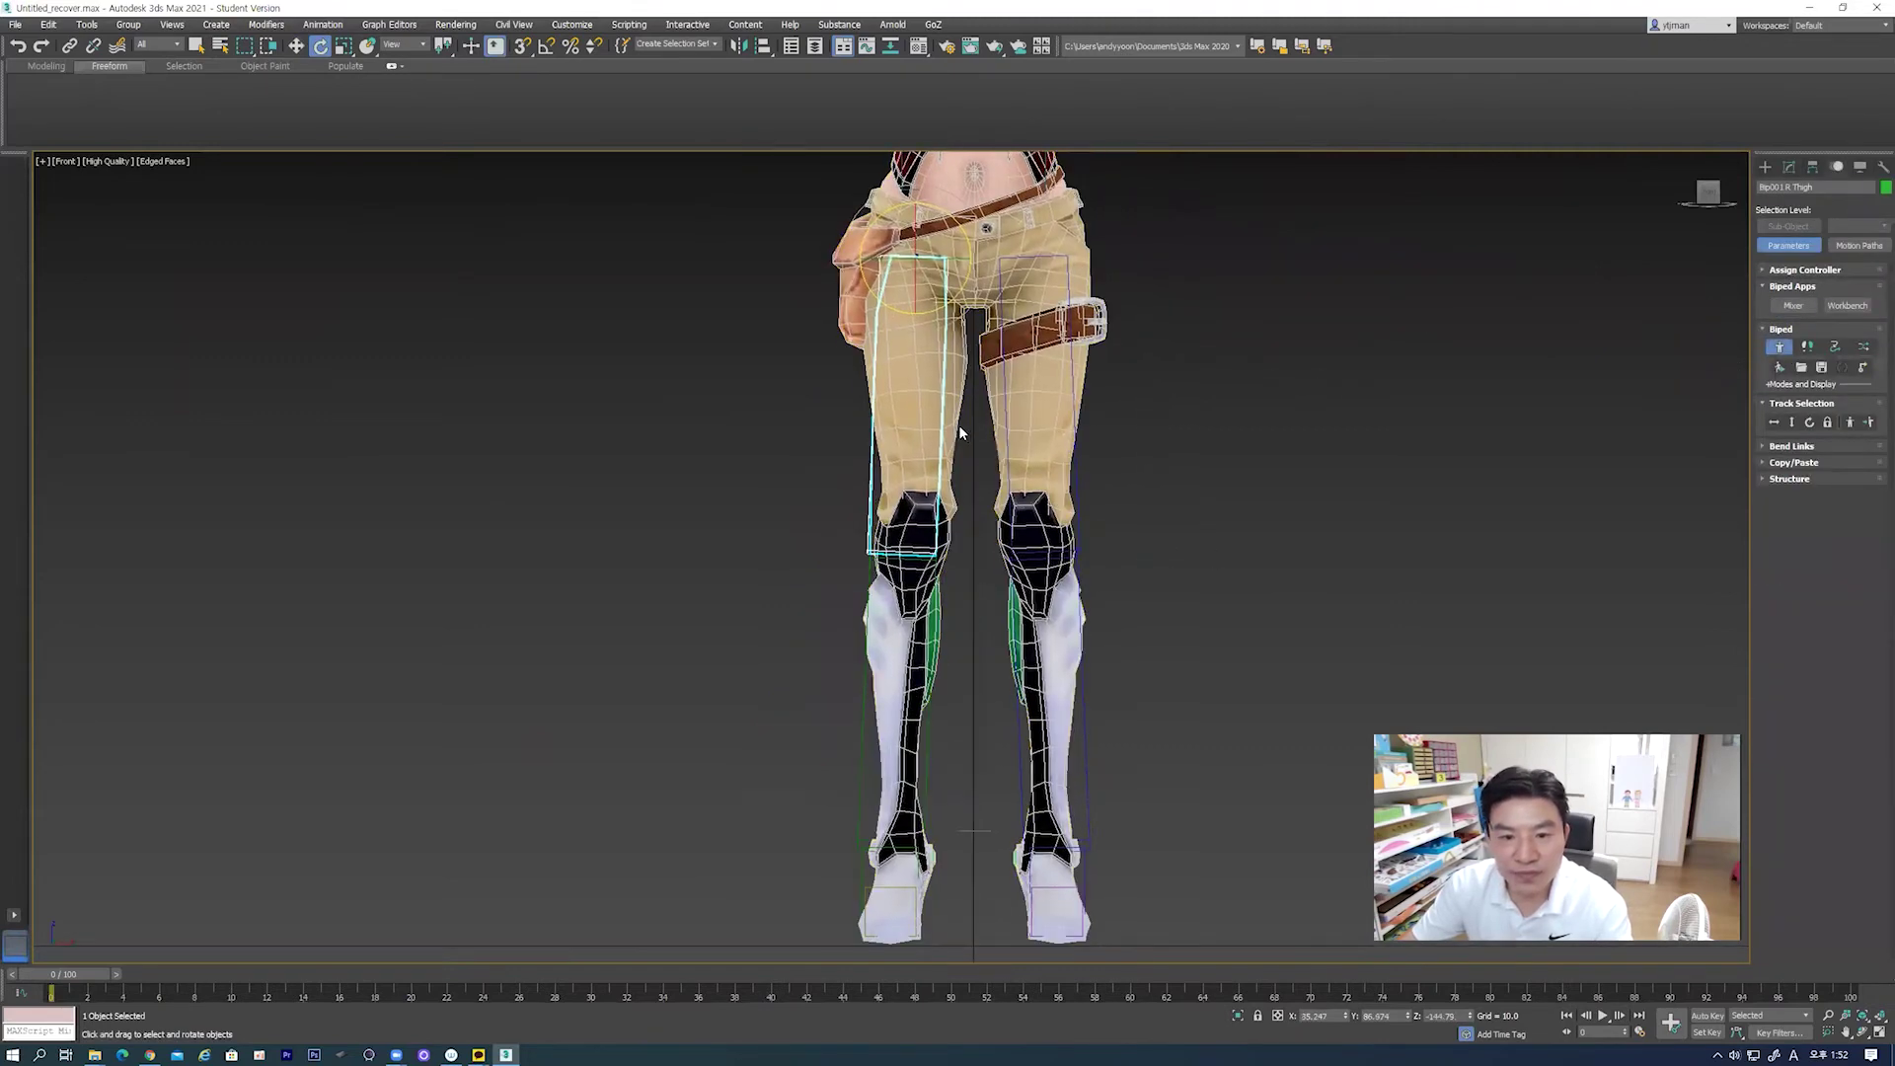
{"action": "left_click", "coordinate": [1781, 348]}
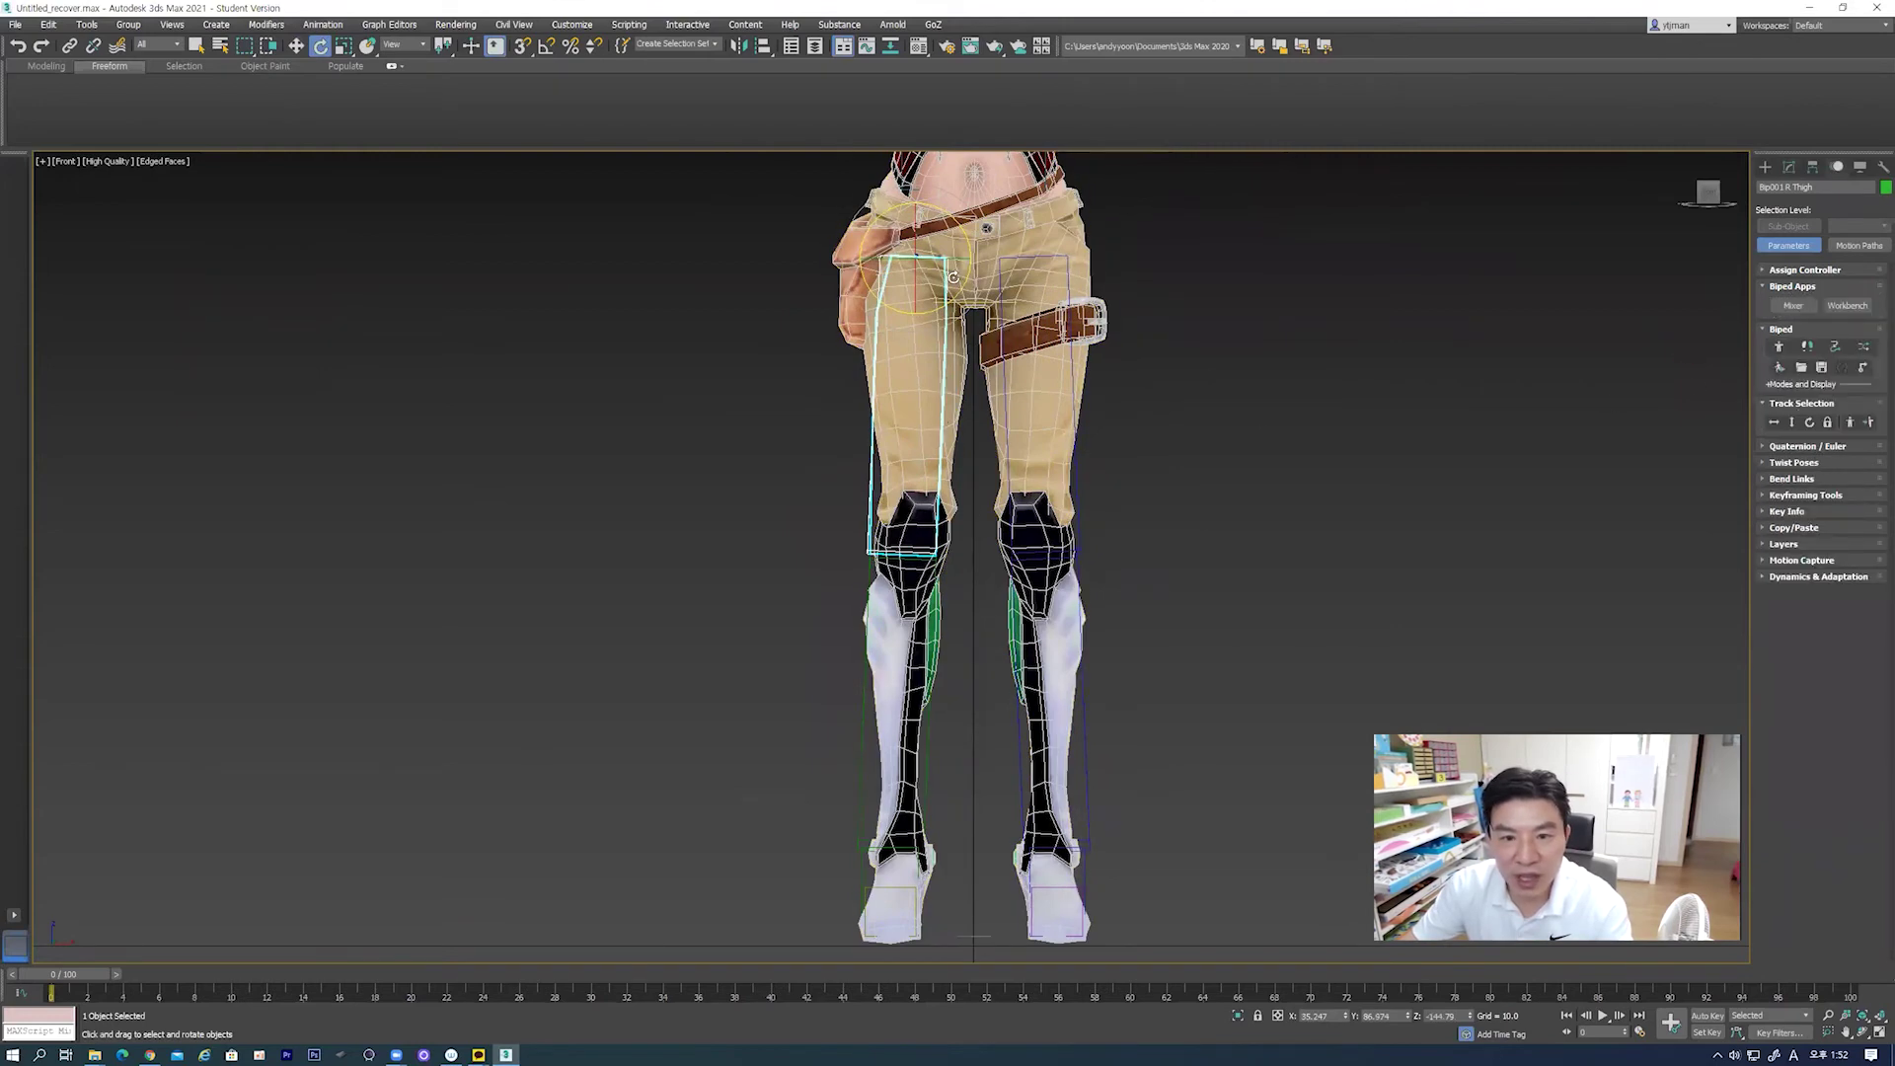
Step: Swing the right thigh outward, cancel the rotation, and deselect the bone
{"action": "mouse_move", "coordinate": [954, 277]}
{"action": "left_mouse_down"}
{"action": "mouse_move", "coordinate": [980, 265]}
{"action": "mouse_move", "coordinate": [1002, 293]}
{"action": "left_mouse_up"}
{"action": "right_click", "coordinate": [1003, 292]}
{"action": "scroll", "coordinate": [1007, 474], "scroll_direction": "down", "scroll_amount": 5}
{"action": "scroll", "coordinate": [983, 452], "scroll_direction": "up", "scroll_amount": 2}
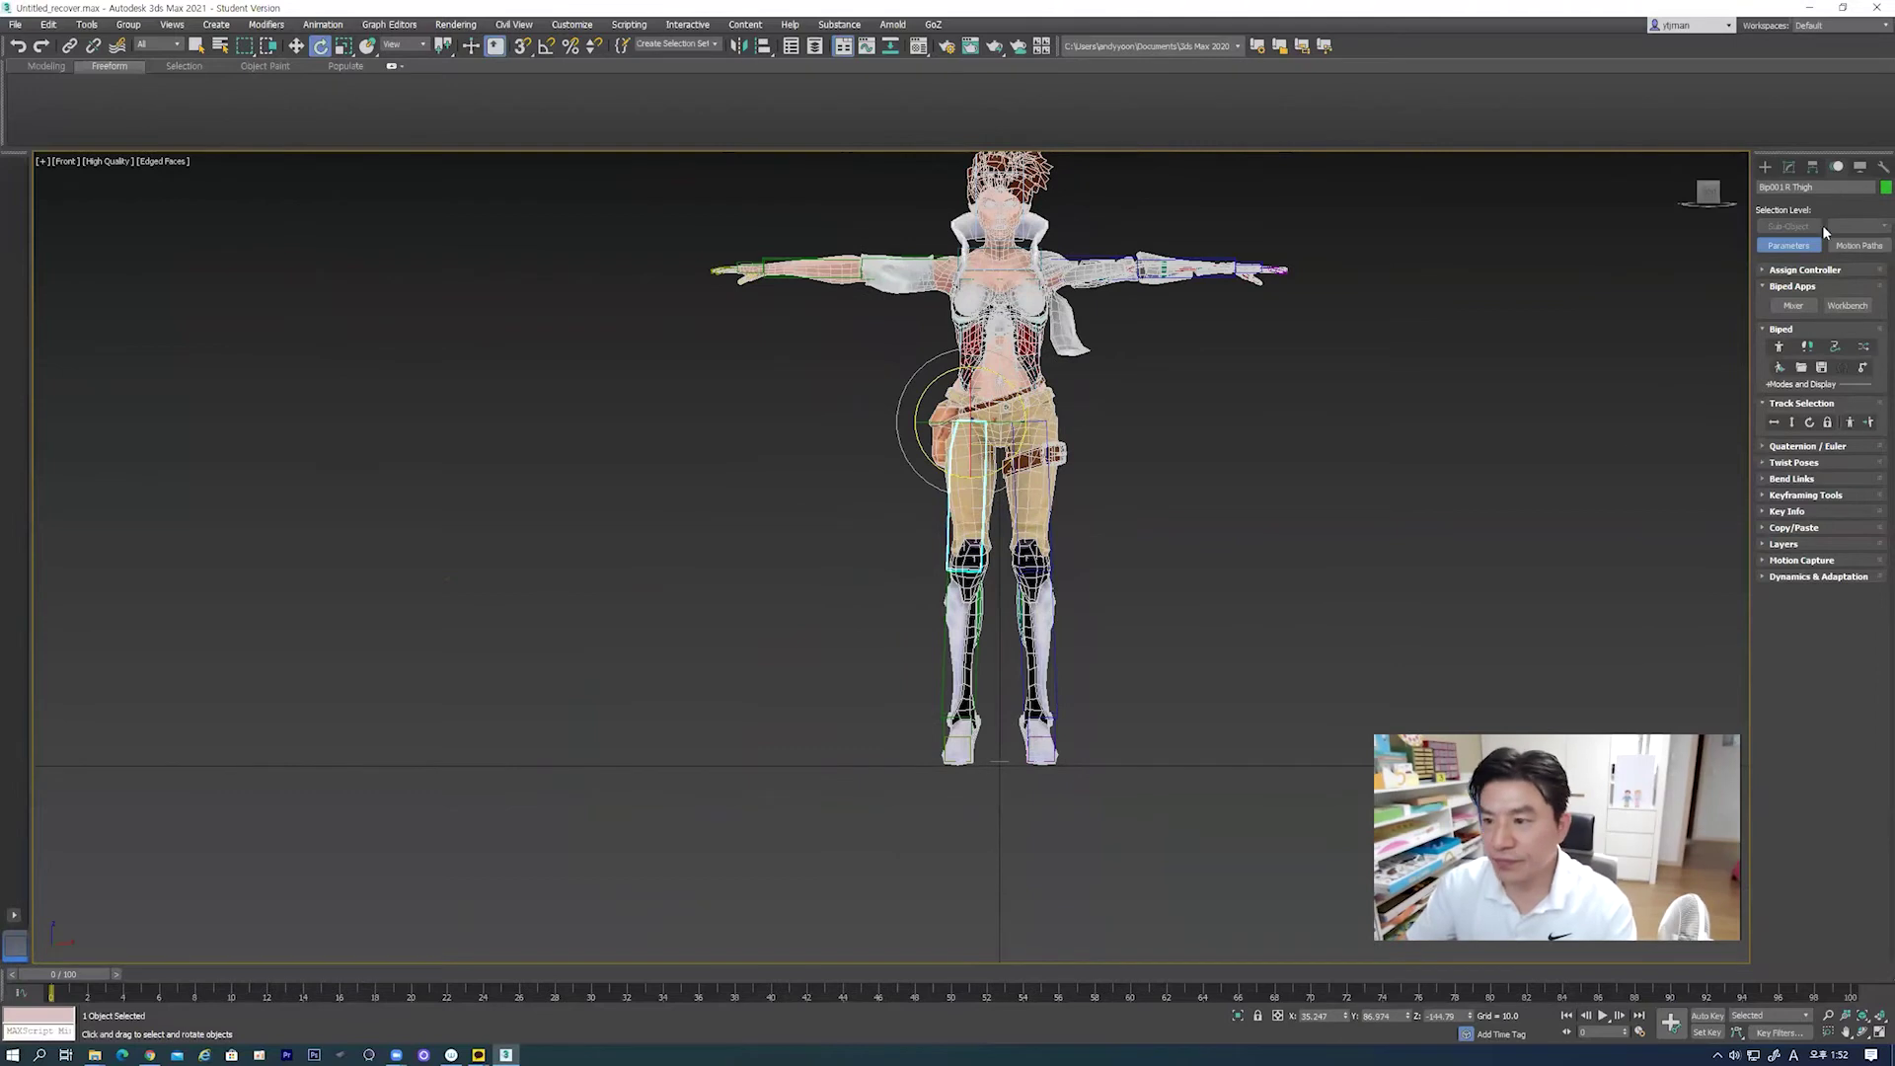
{"action": "left_click", "coordinate": [1313, 406]}
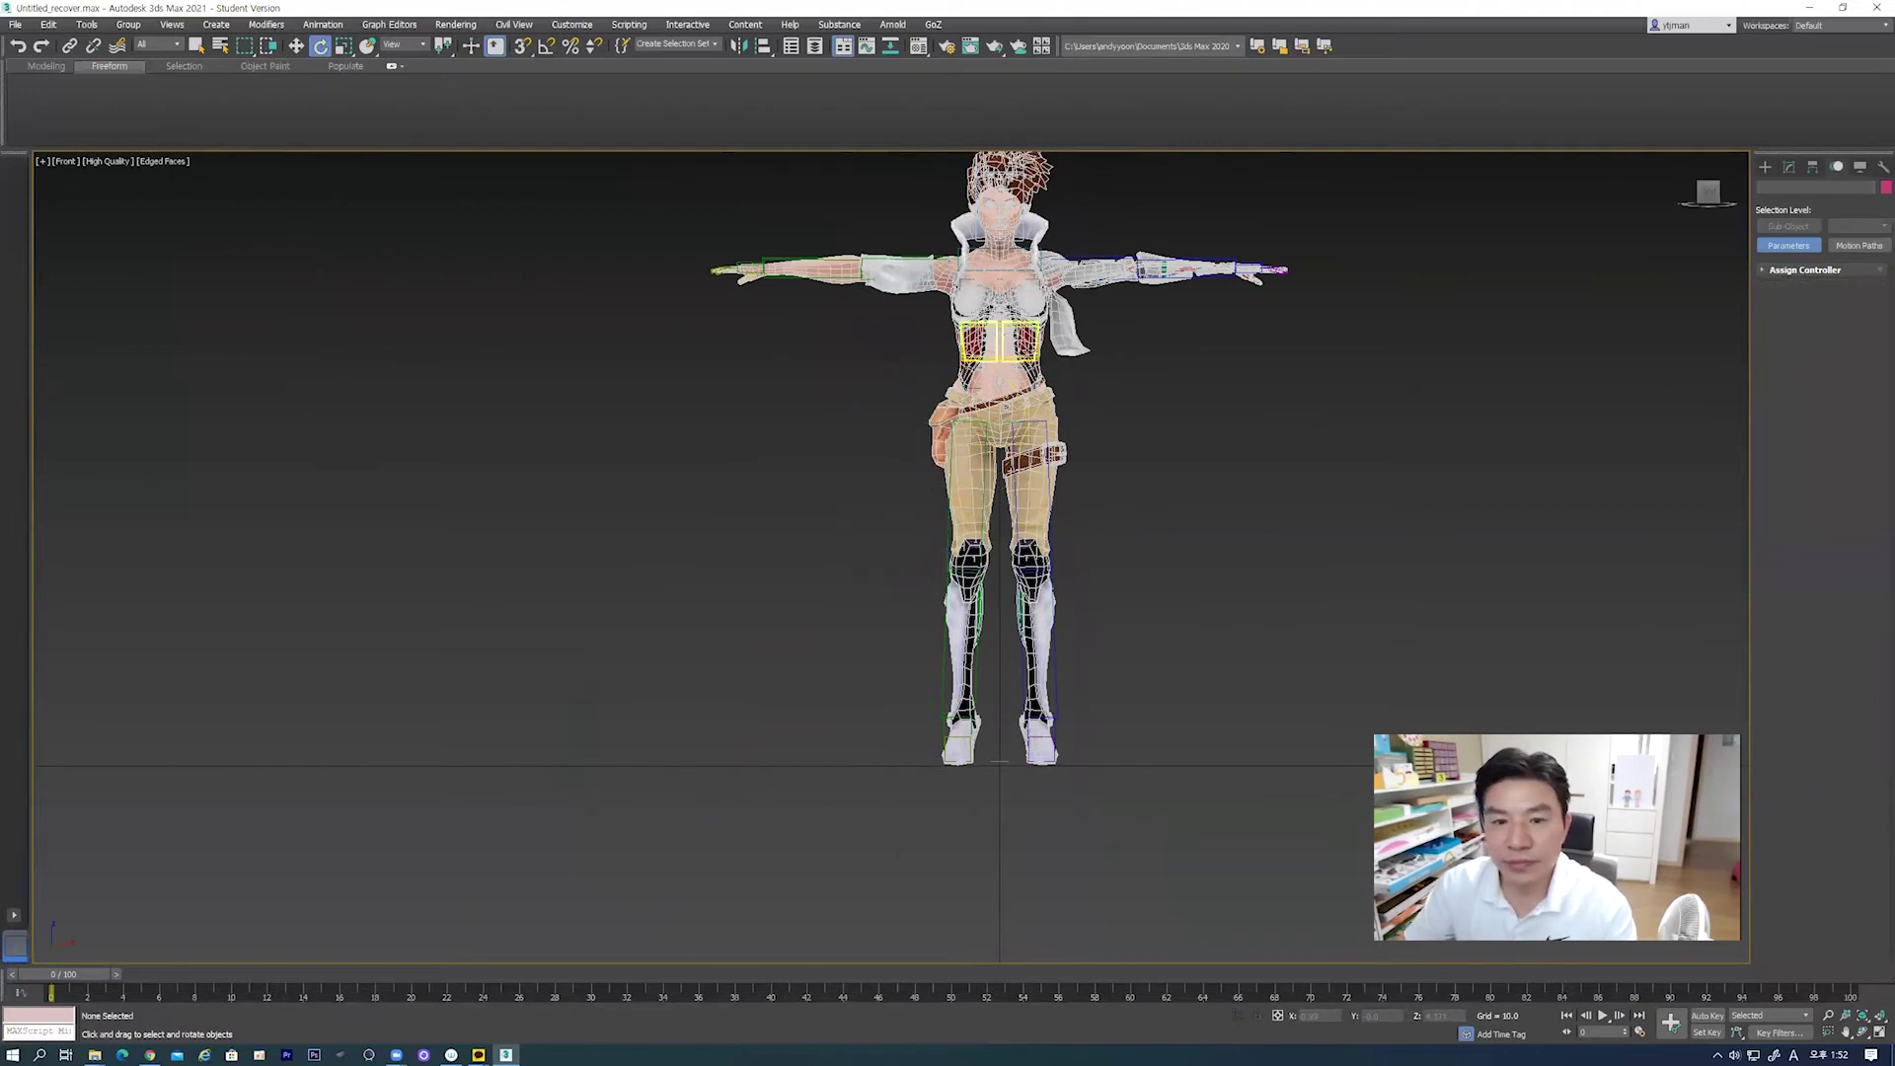
{"action": "left_click", "coordinate": [1165, 275]}
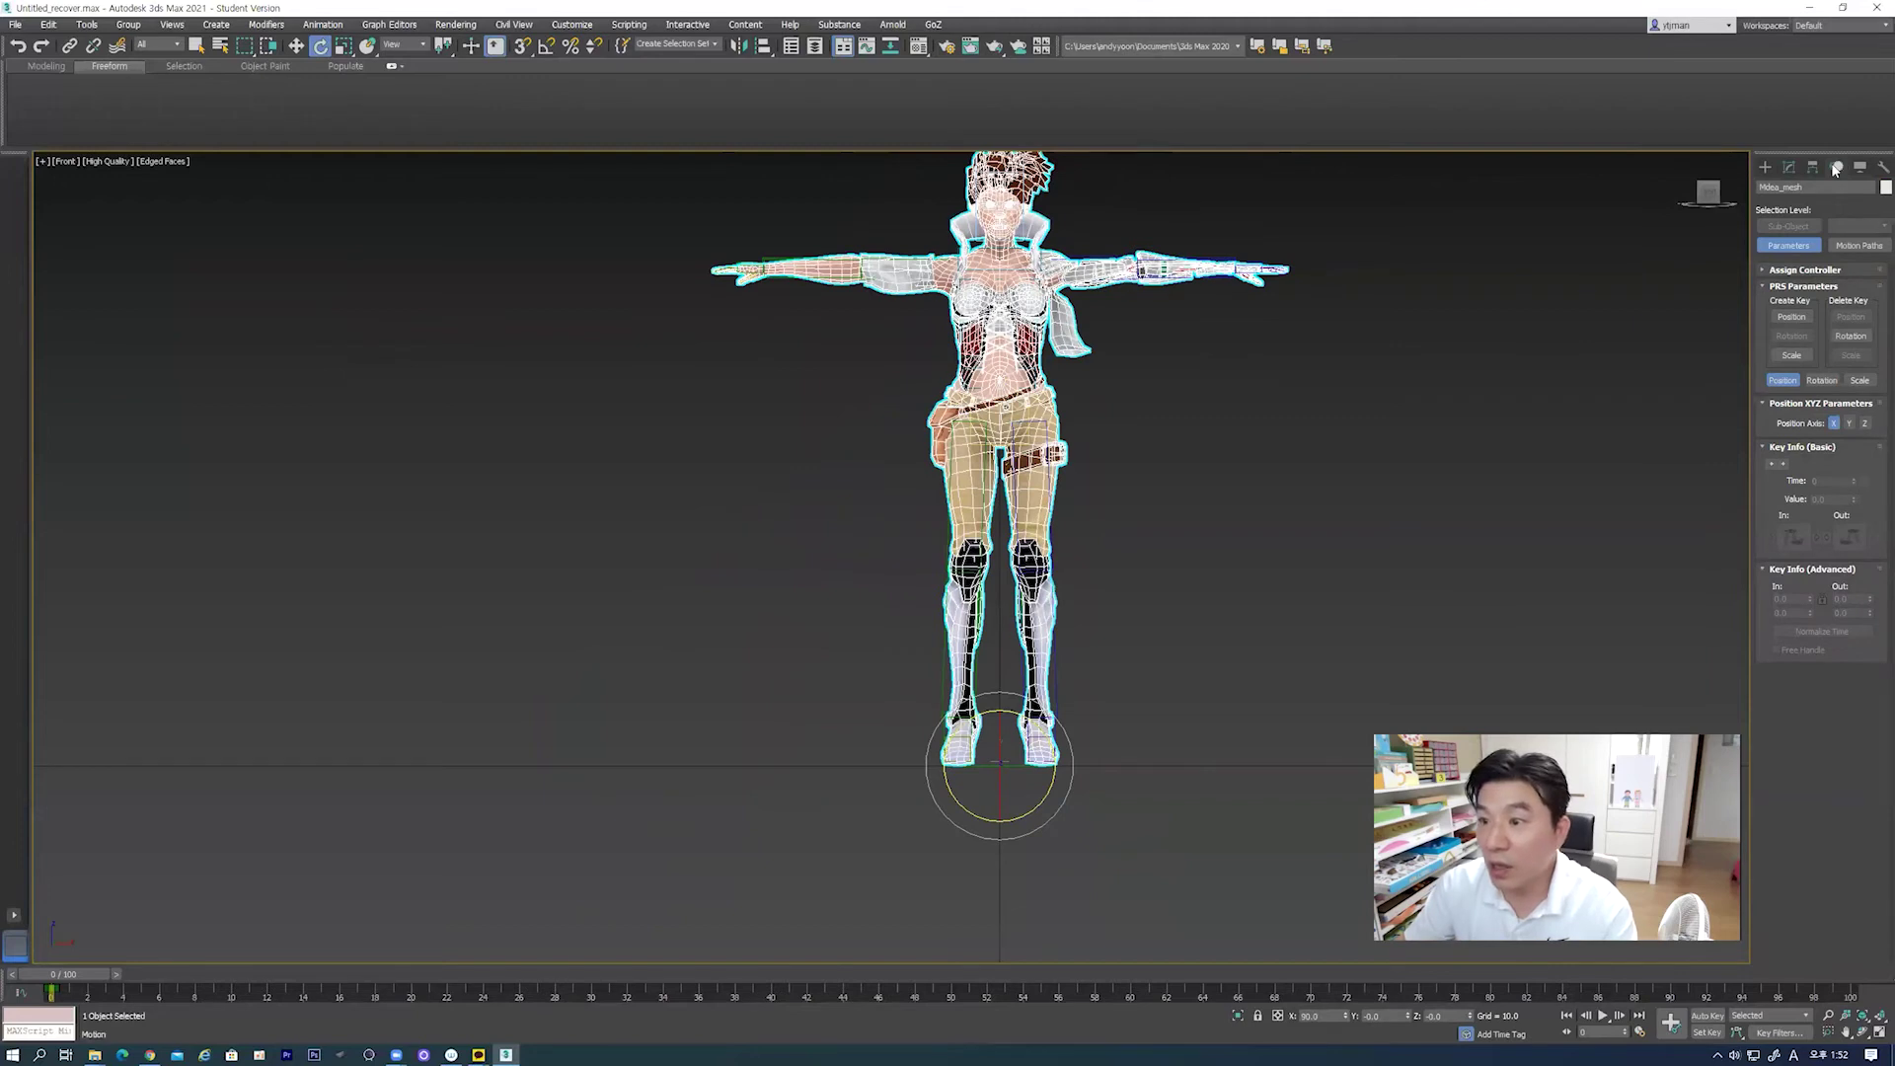
Step: Show the mesh's Skin settings down to Mirror Parameters and enter envelope editing
{"action": "left_click", "coordinate": [1790, 168]}
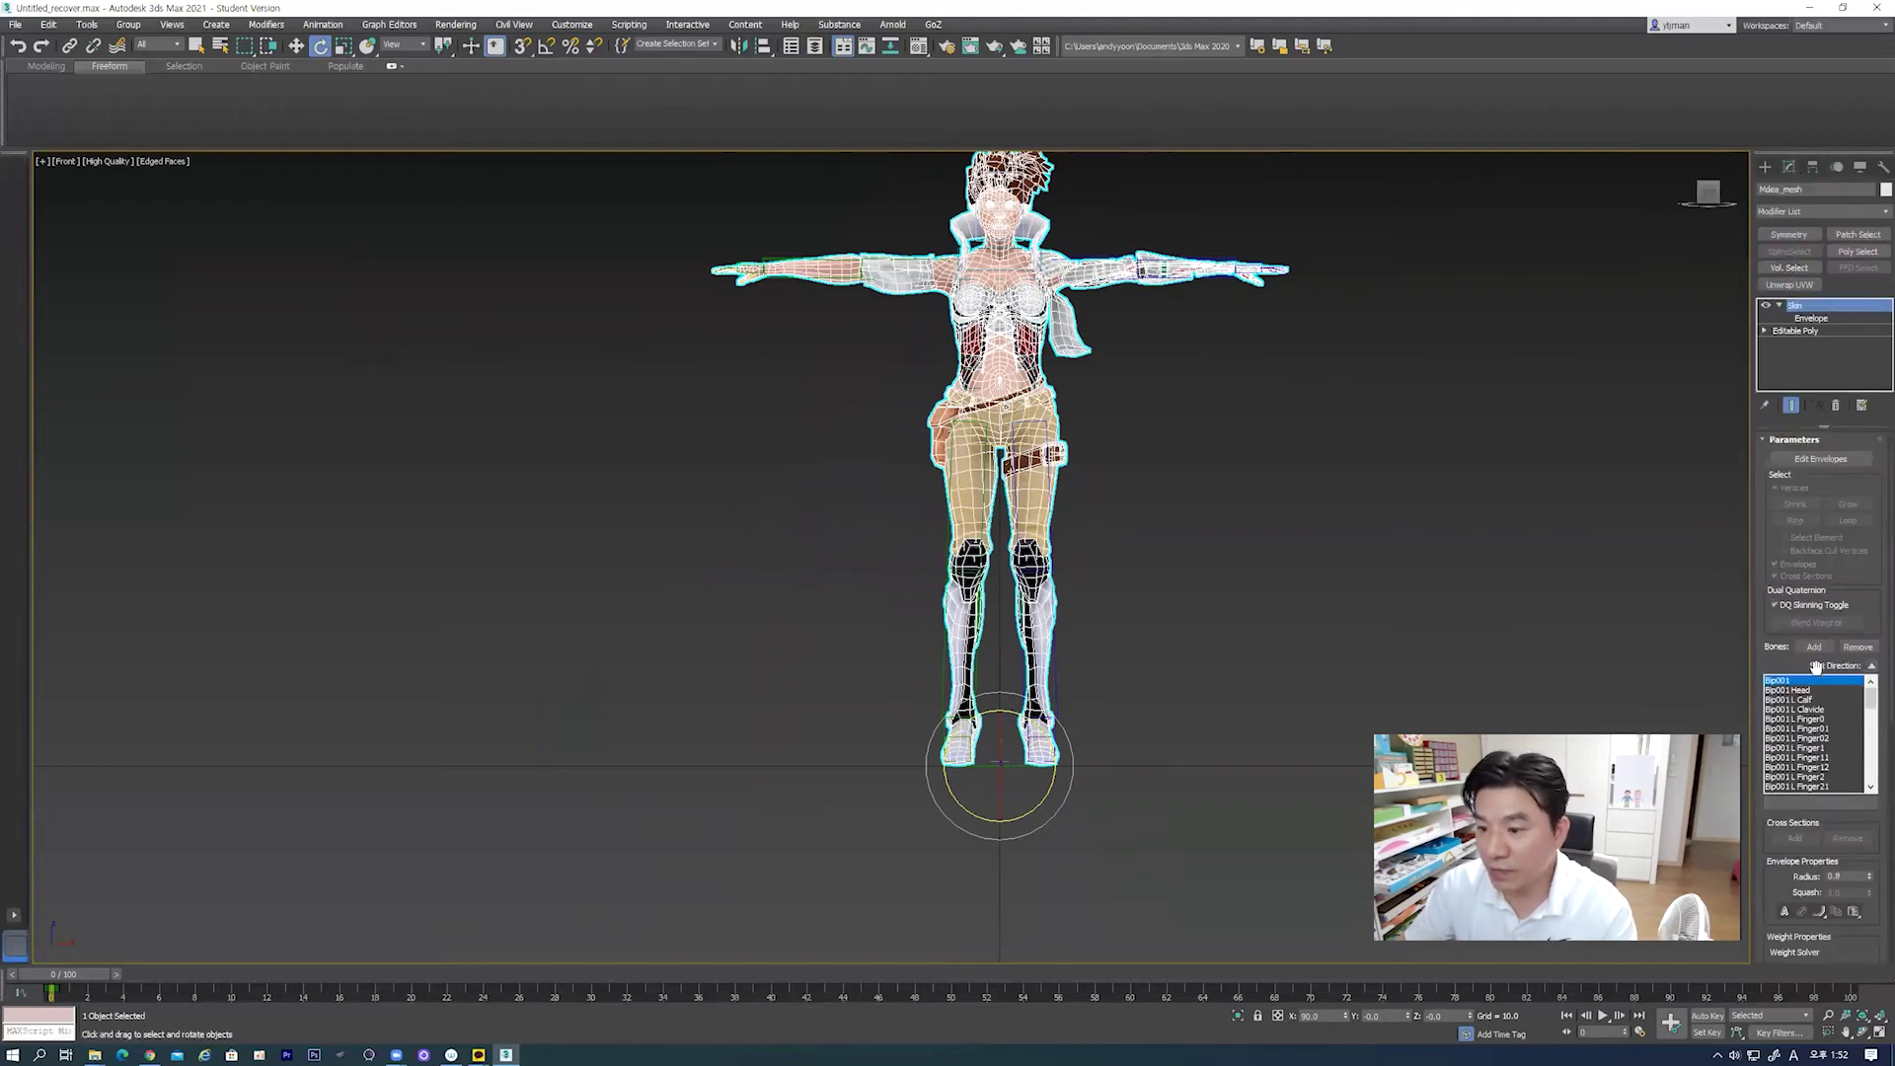
{"action": "scroll", "coordinate": [1769, 666], "scroll_direction": "down", "scroll_amount": 5}
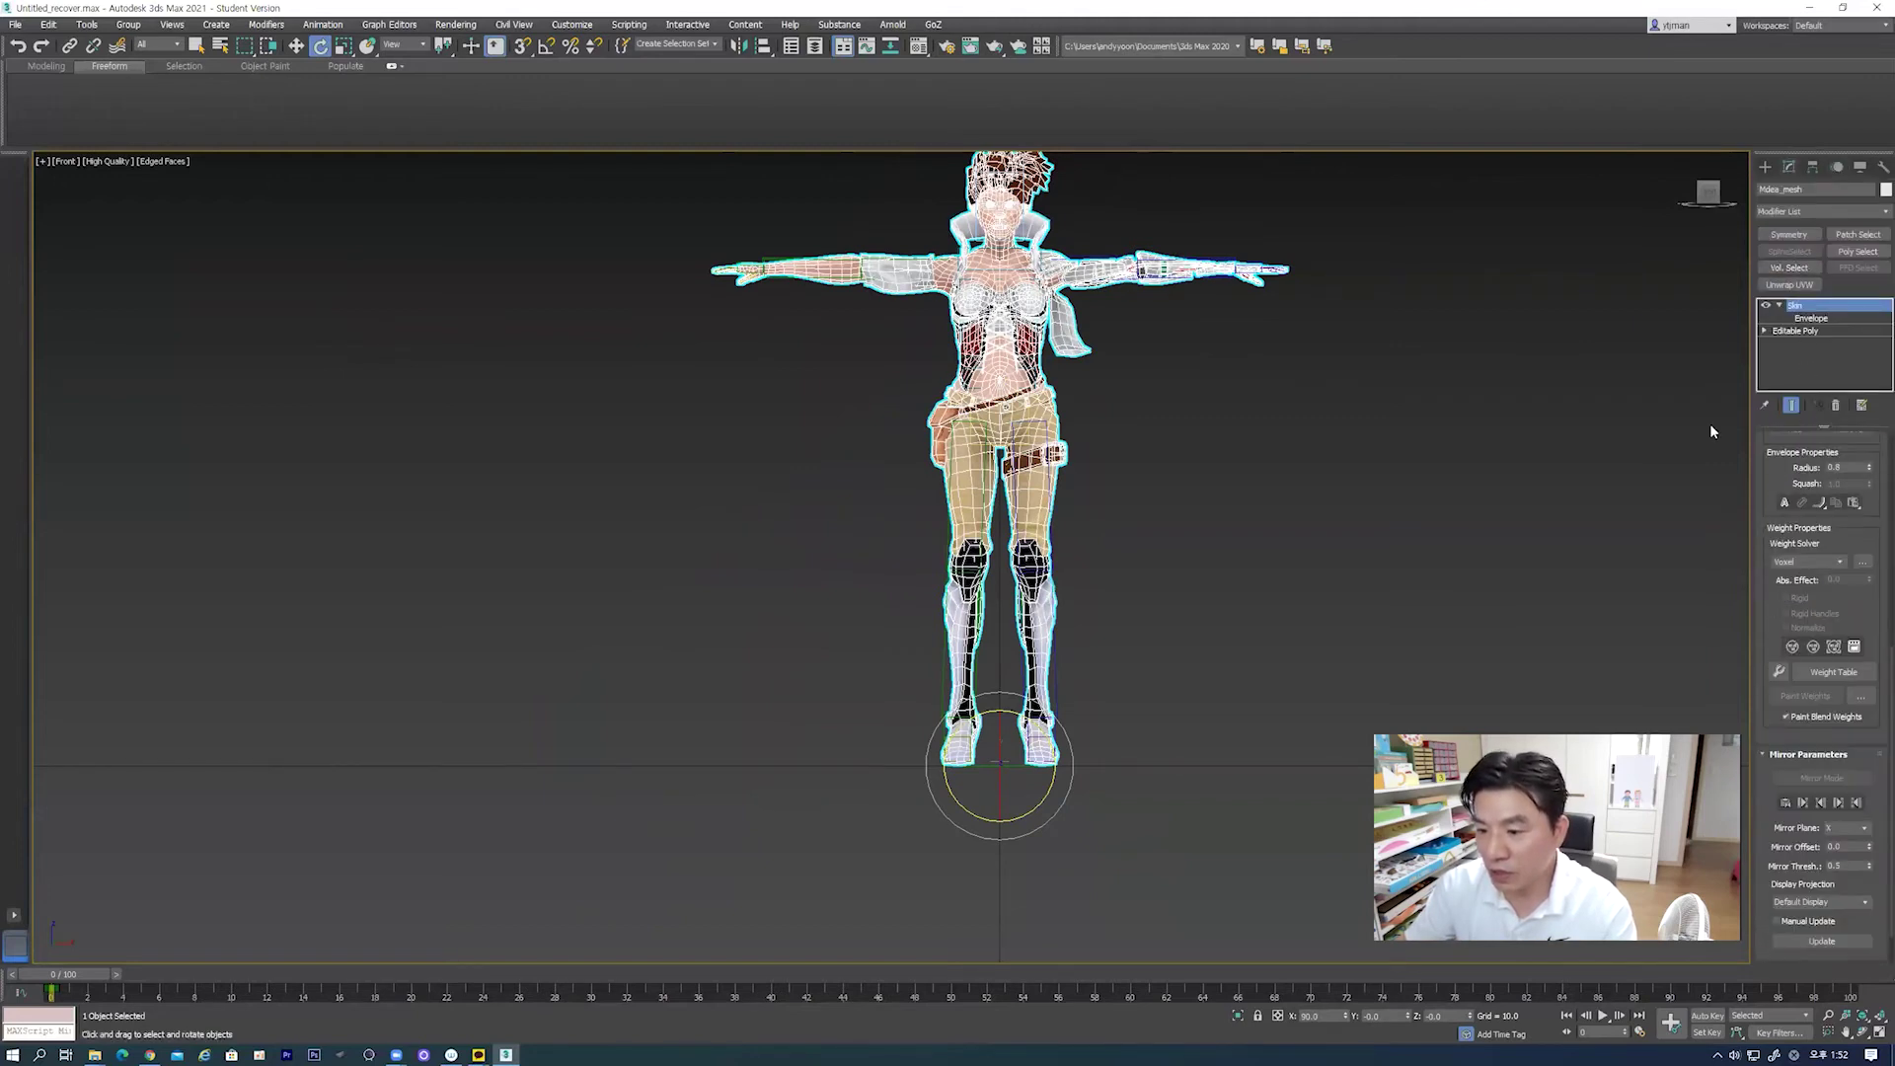
{"action": "scroll", "coordinate": [1827, 708], "scroll_direction": "down", "scroll_amount": 2}
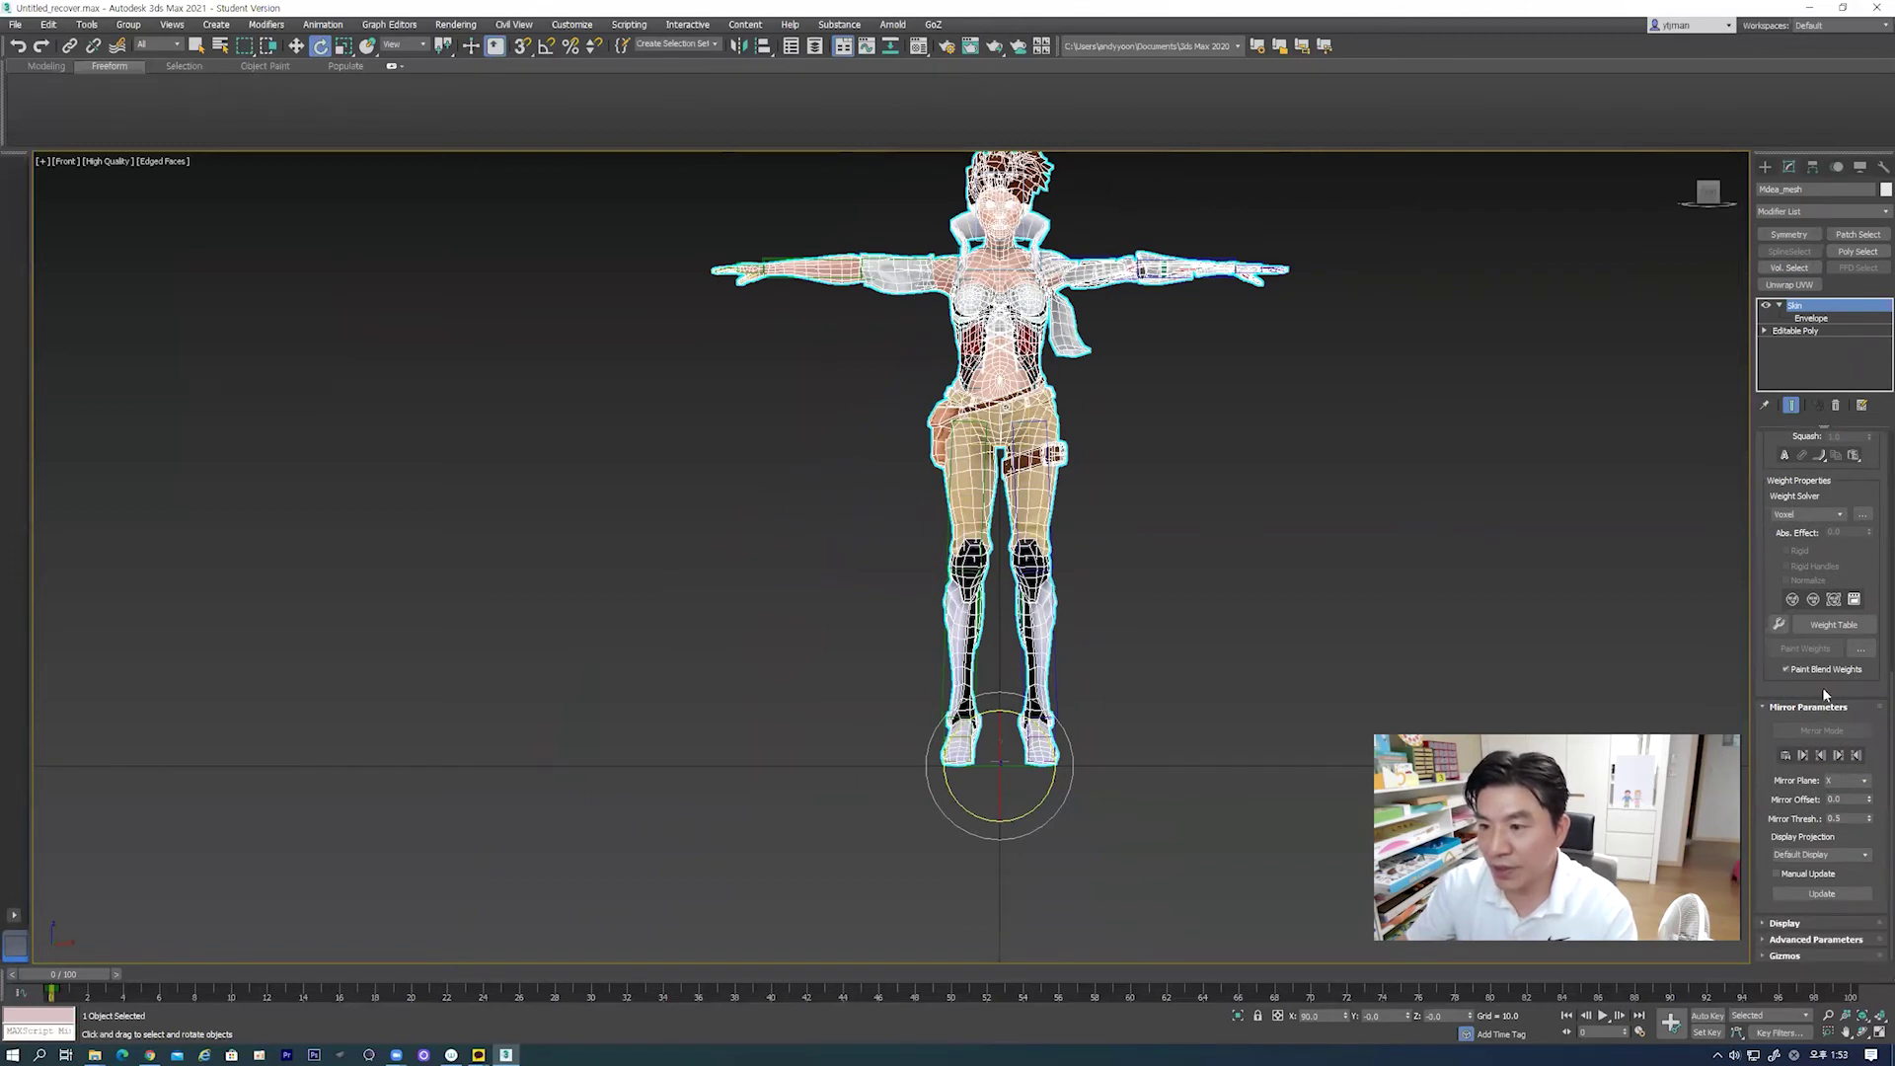
{"action": "left_click", "coordinate": [1814, 318]}
Step: Turn on Mirror Mode and inspect the character's face, arms and torso
{"action": "left_click", "coordinate": [1826, 731]}
{"action": "scroll", "coordinate": [1062, 414], "scroll_direction": "up", "scroll_amount": 5}
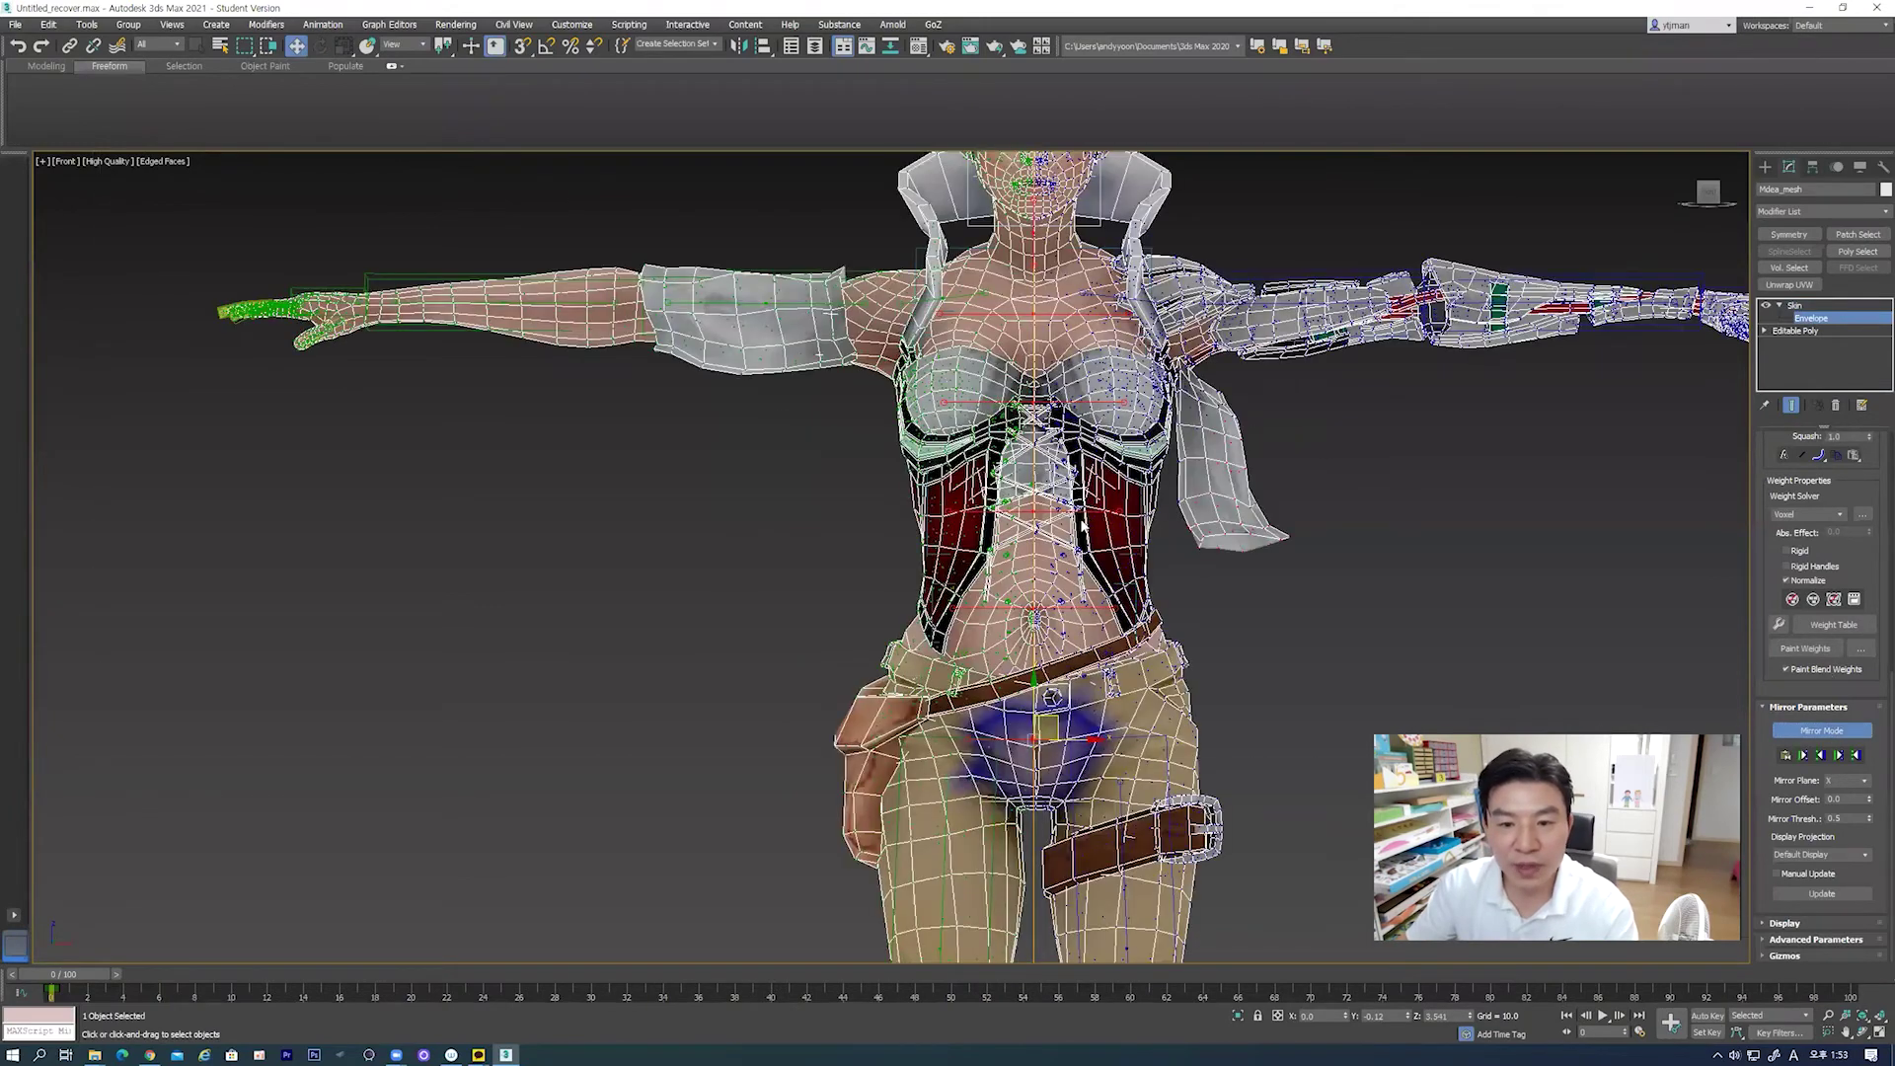
{"action": "middle_click_drag", "start_coordinate": [1063, 414], "coordinate": [1122, 563]}
{"action": "scroll", "coordinate": [1137, 385], "scroll_direction": "up", "scroll_amount": 6}
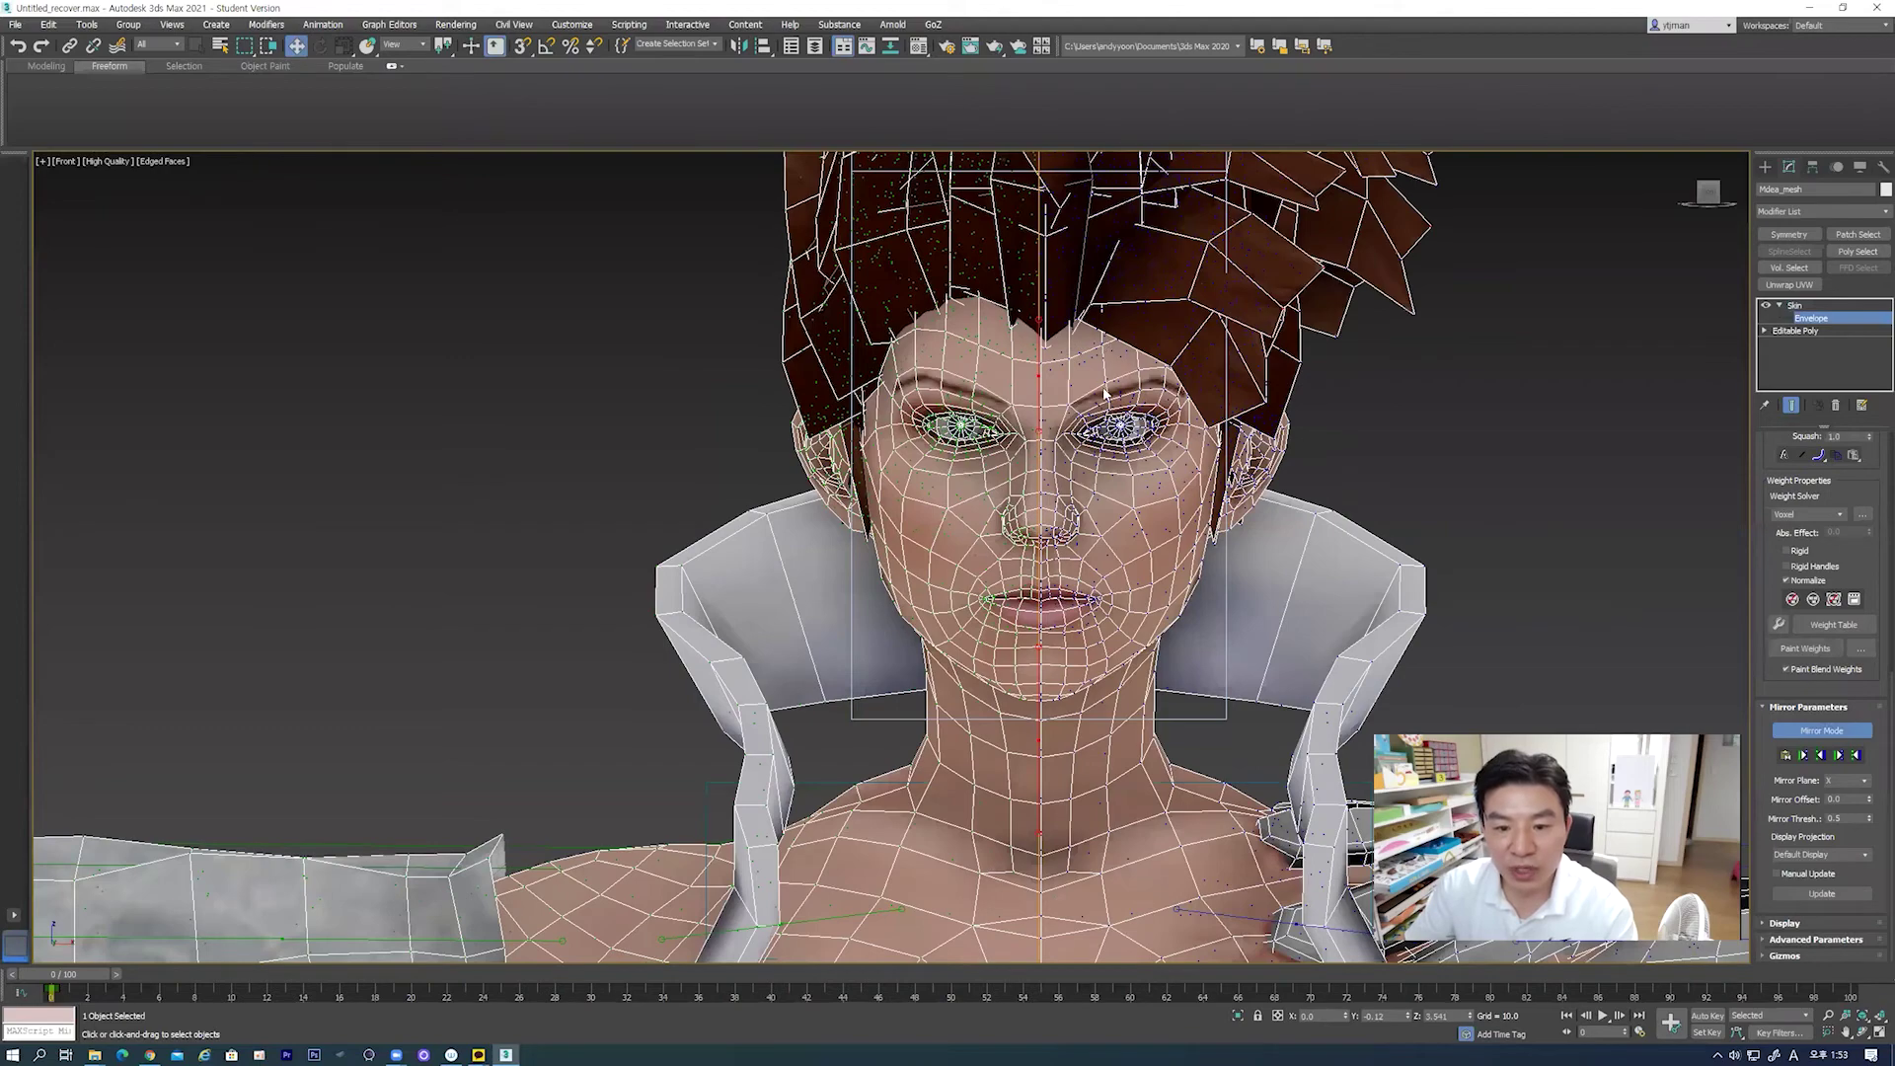
{"action": "scroll", "coordinate": [1106, 393], "scroll_direction": "down", "scroll_amount": 2}
{"action": "scroll", "coordinate": [1106, 393], "scroll_direction": "down", "scroll_amount": 3}
{"action": "middle_click_drag", "start_coordinate": [1471, 752], "coordinate": [1454, 624]}
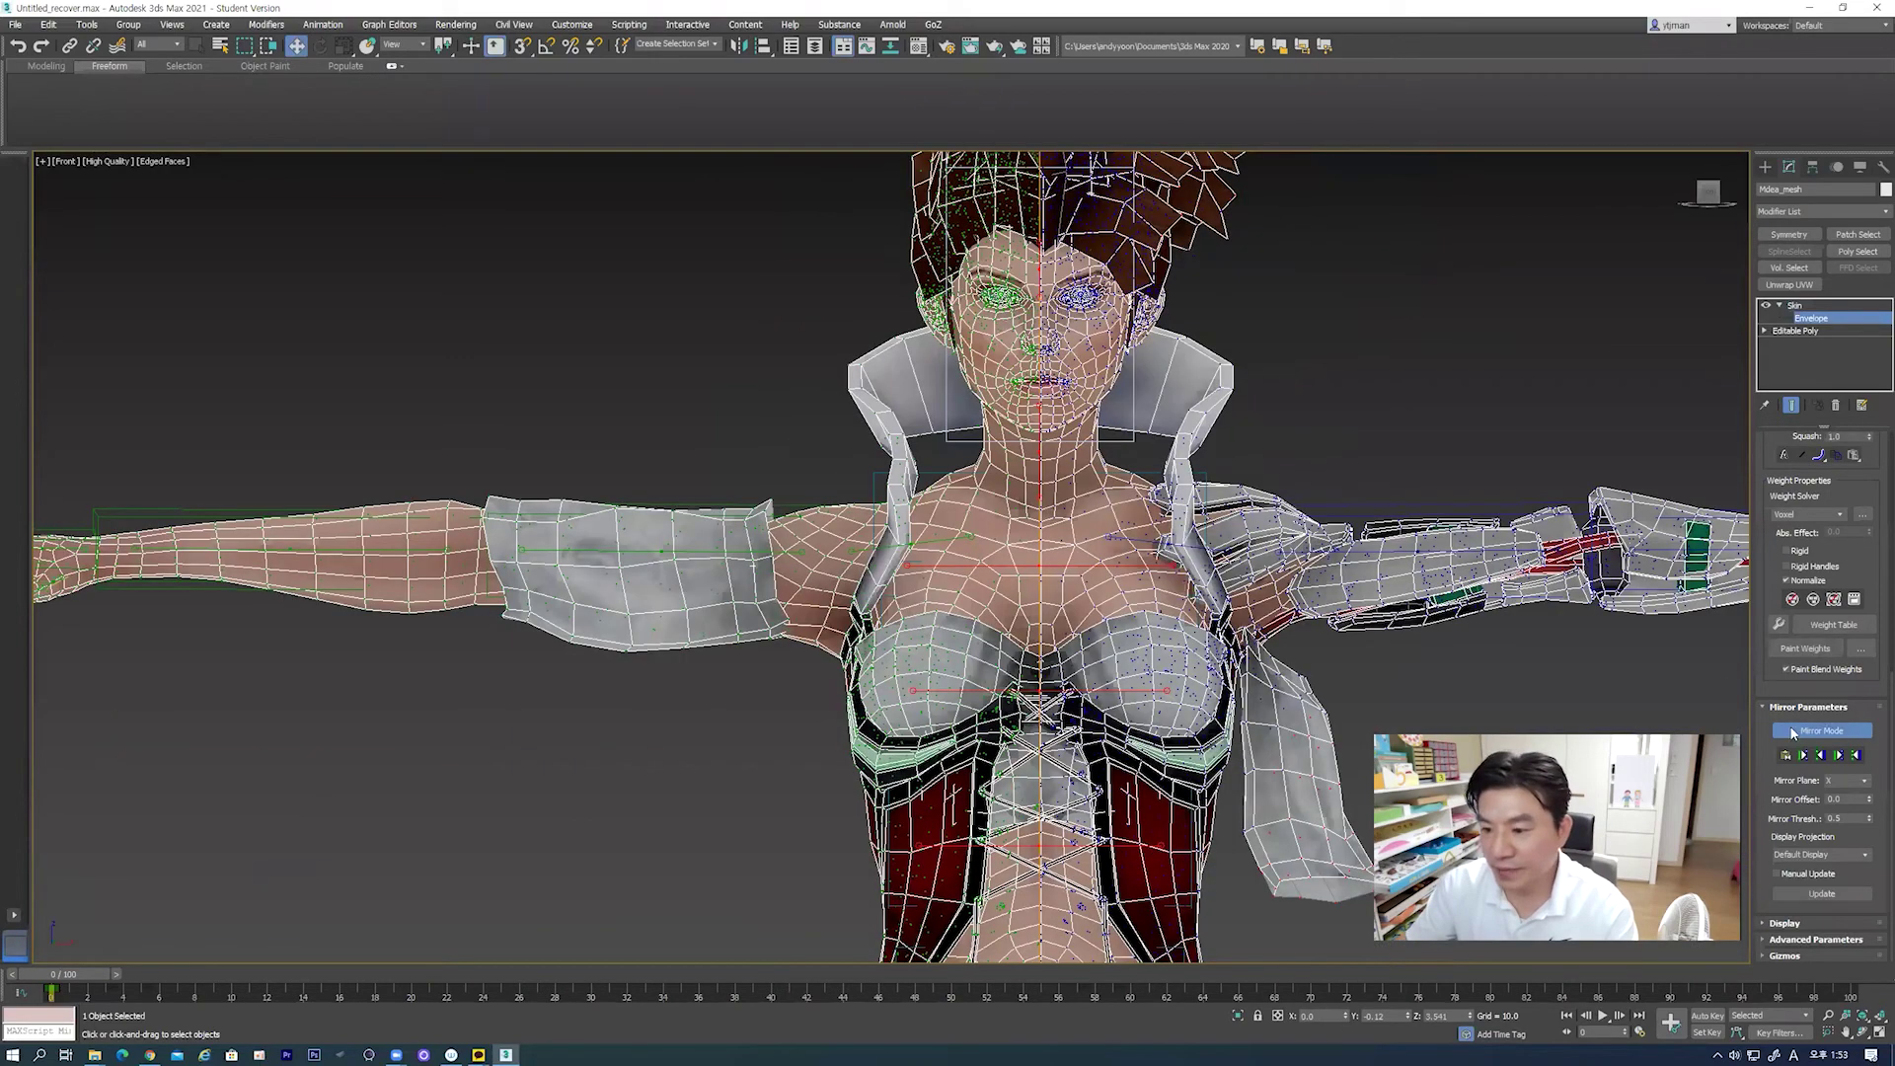
{"action": "middle_click_drag", "start_coordinate": [1540, 785], "coordinate": [1479, 540]}
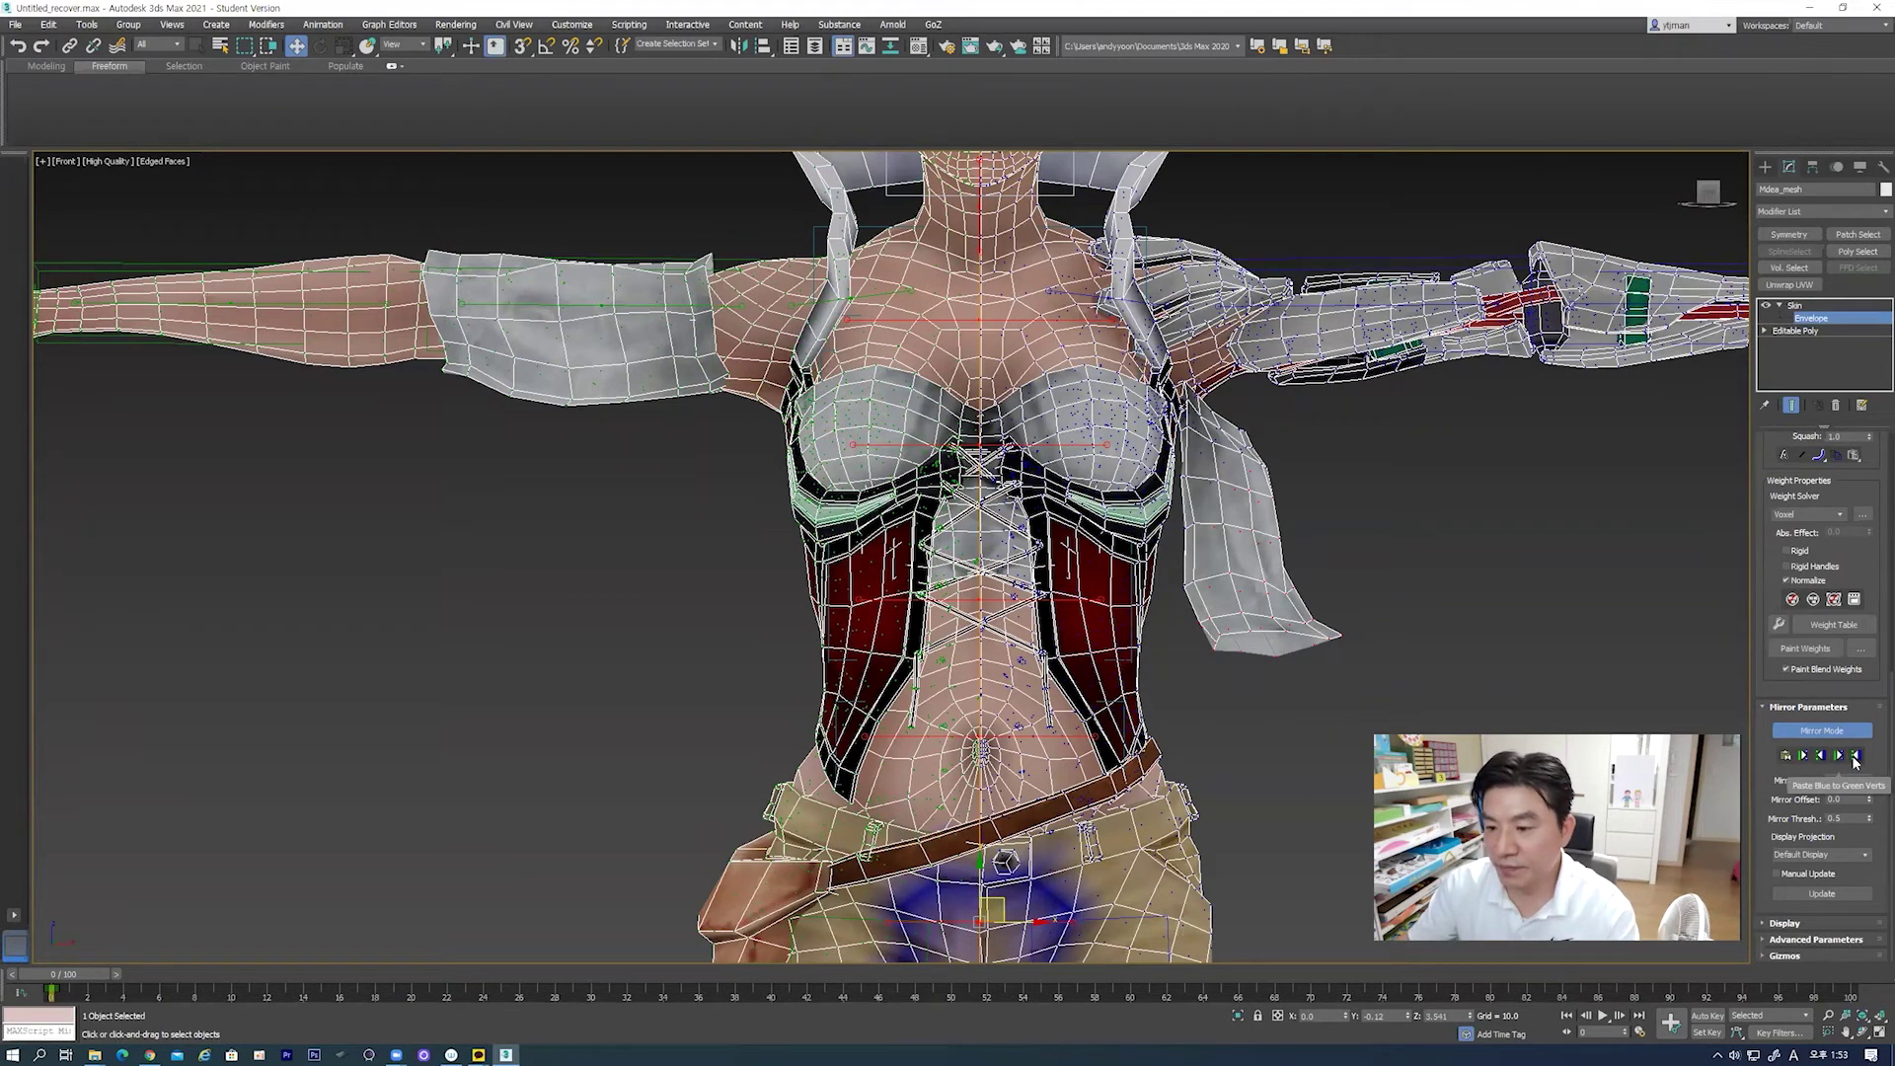
Step: Paste Green to Blue Verts, then exit envelope editing and turn Mirror Mode off
{"action": "scroll", "coordinate": [1014, 536], "scroll_direction": "down", "scroll_amount": 3}
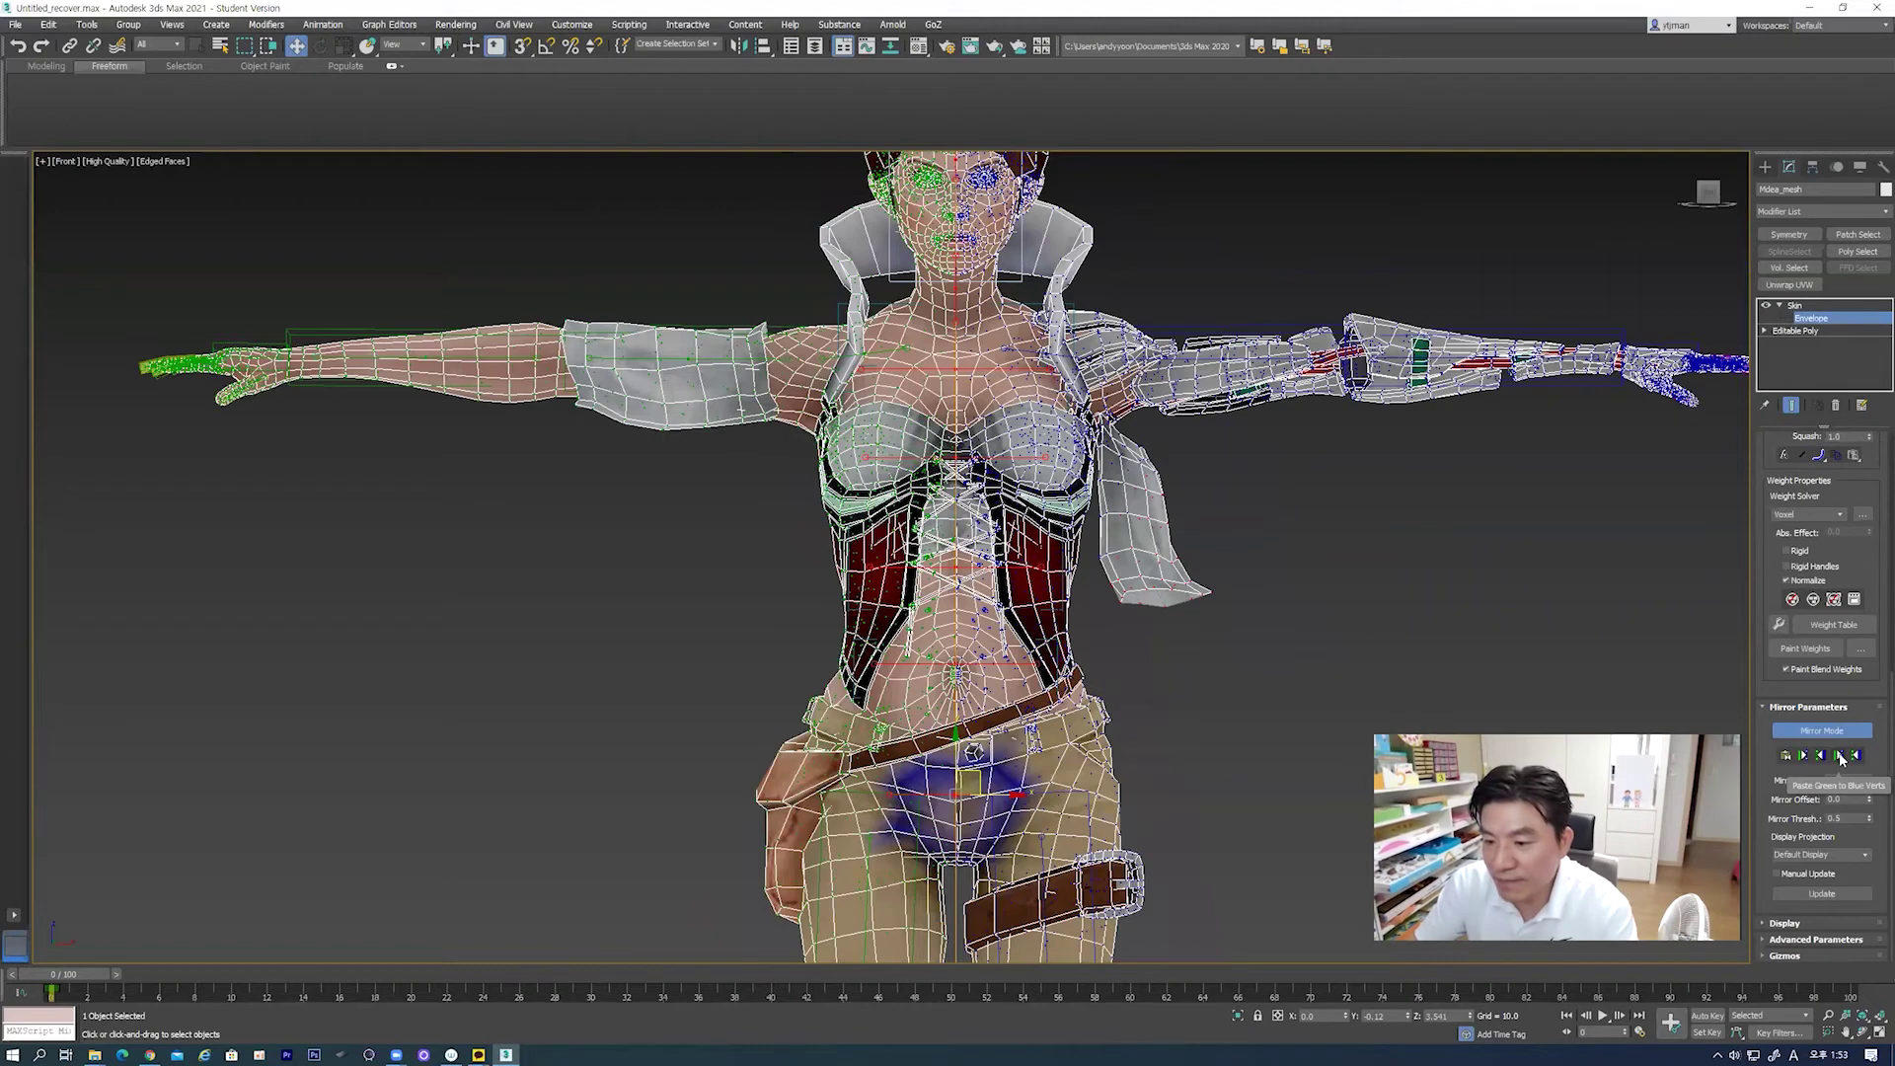
{"action": "mouse_move", "coordinate": [1290, 685]}
{"action": "middle_mouse_down"}
{"action": "mouse_move", "coordinate": [1305, 655]}
{"action": "mouse_move", "coordinate": [1260, 558]}
{"action": "middle_mouse_up"}
{"action": "scroll", "coordinate": [1256, 559], "scroll_direction": "down", "scroll_amount": 3}
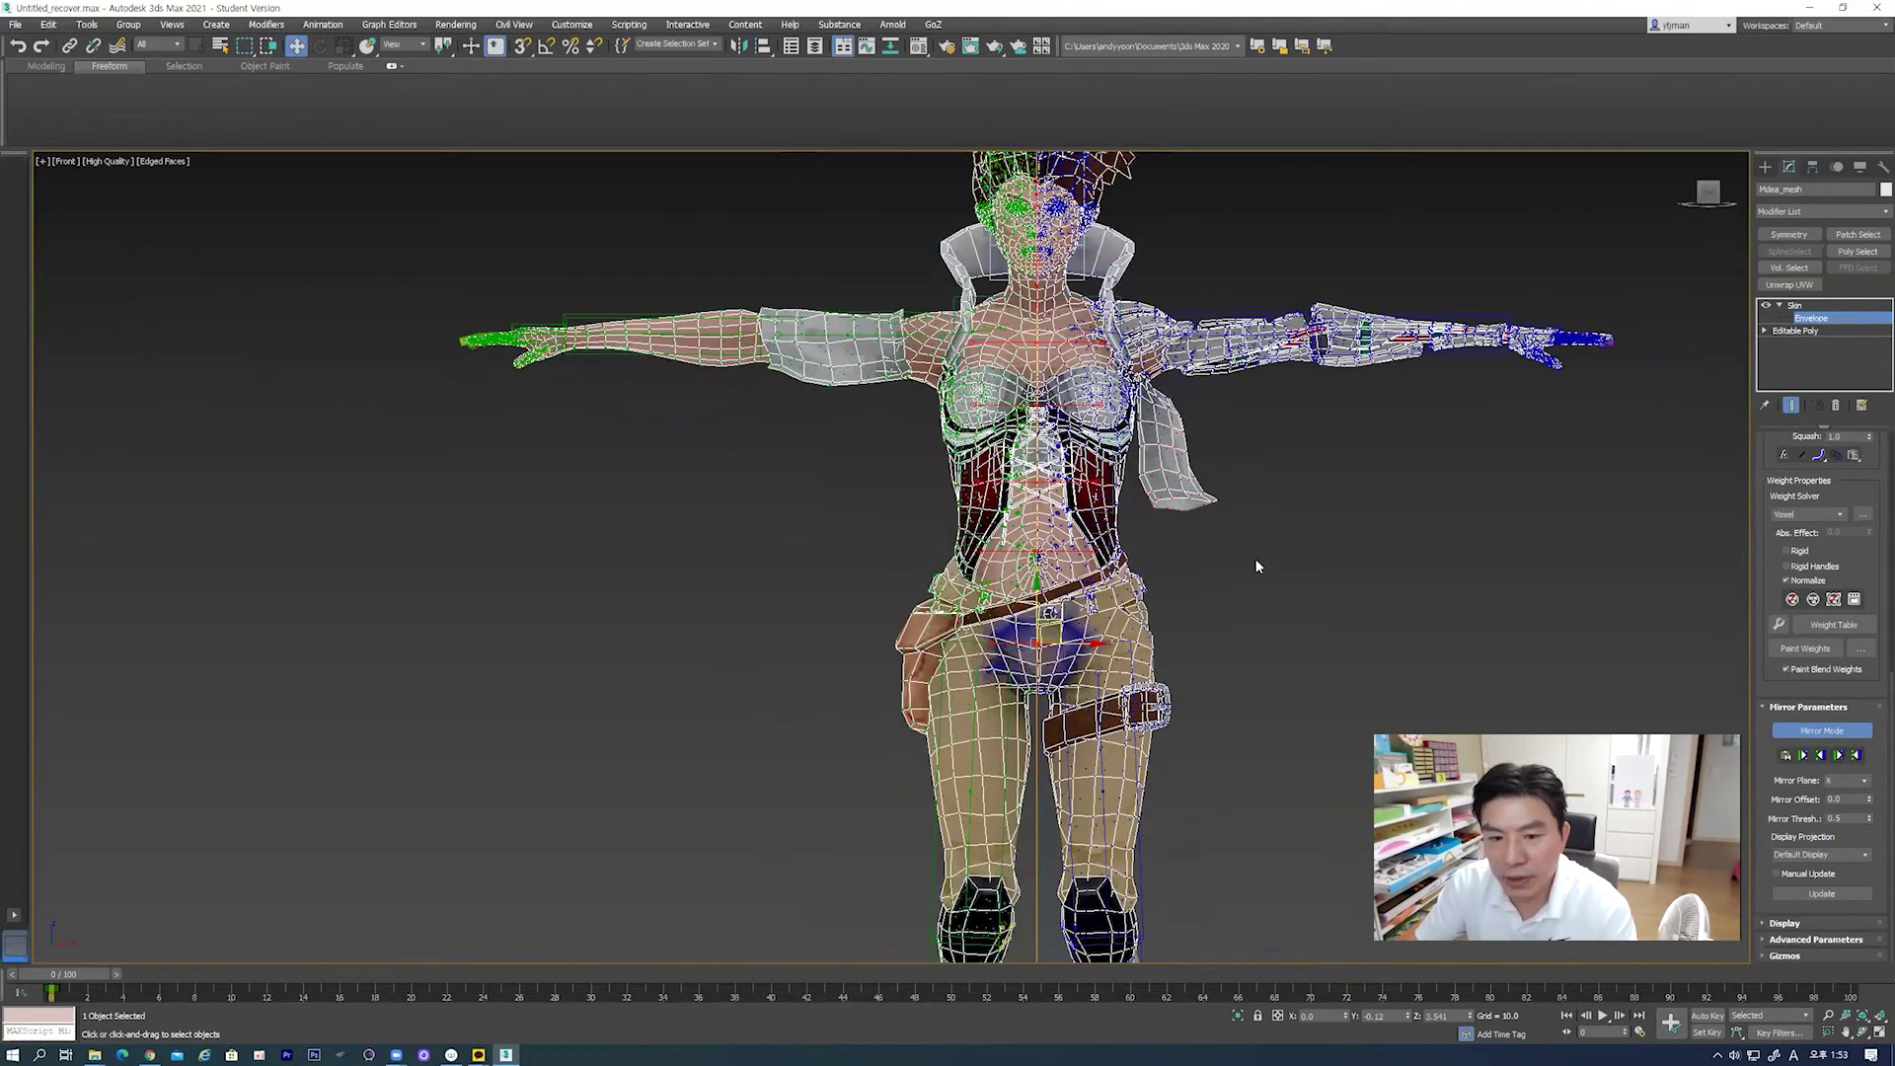
{"action": "scroll", "coordinate": [1232, 586], "scroll_direction": "down", "scroll_amount": 3}
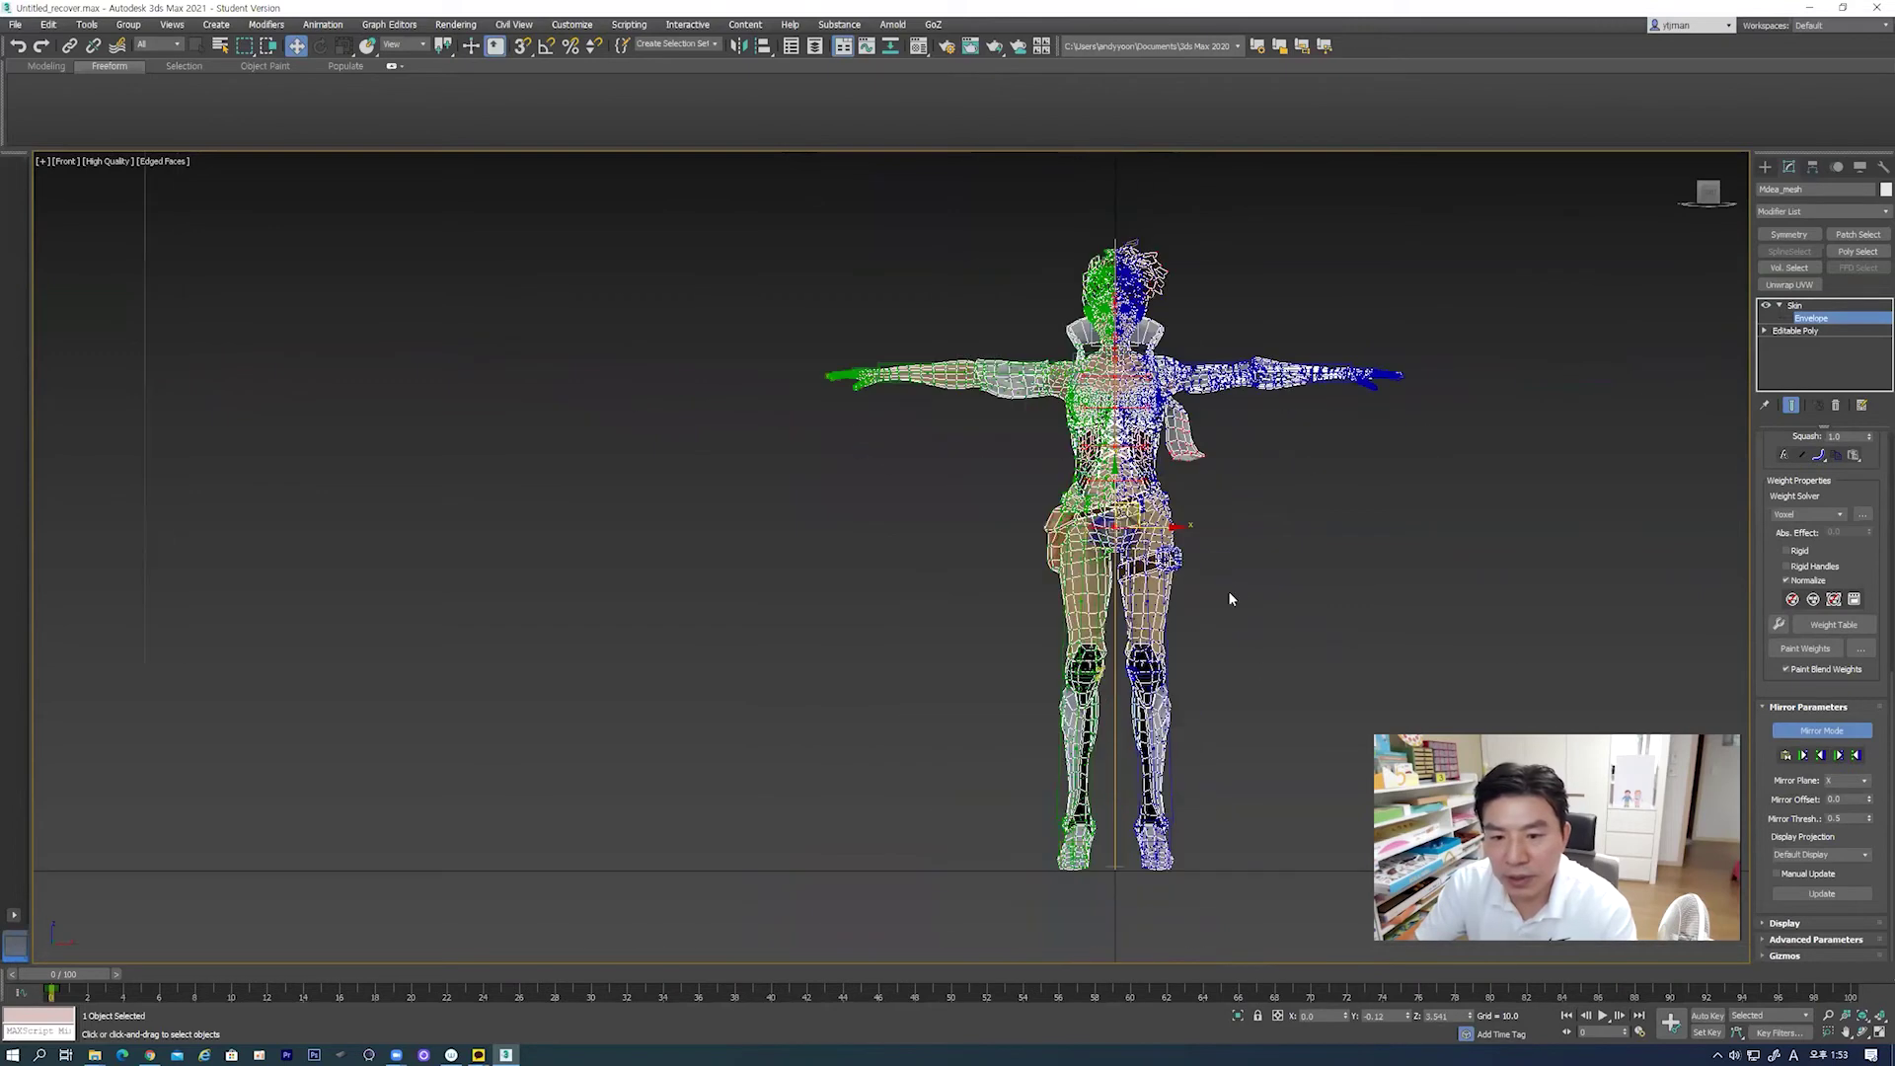
{"action": "left_click", "coordinate": [1839, 757]}
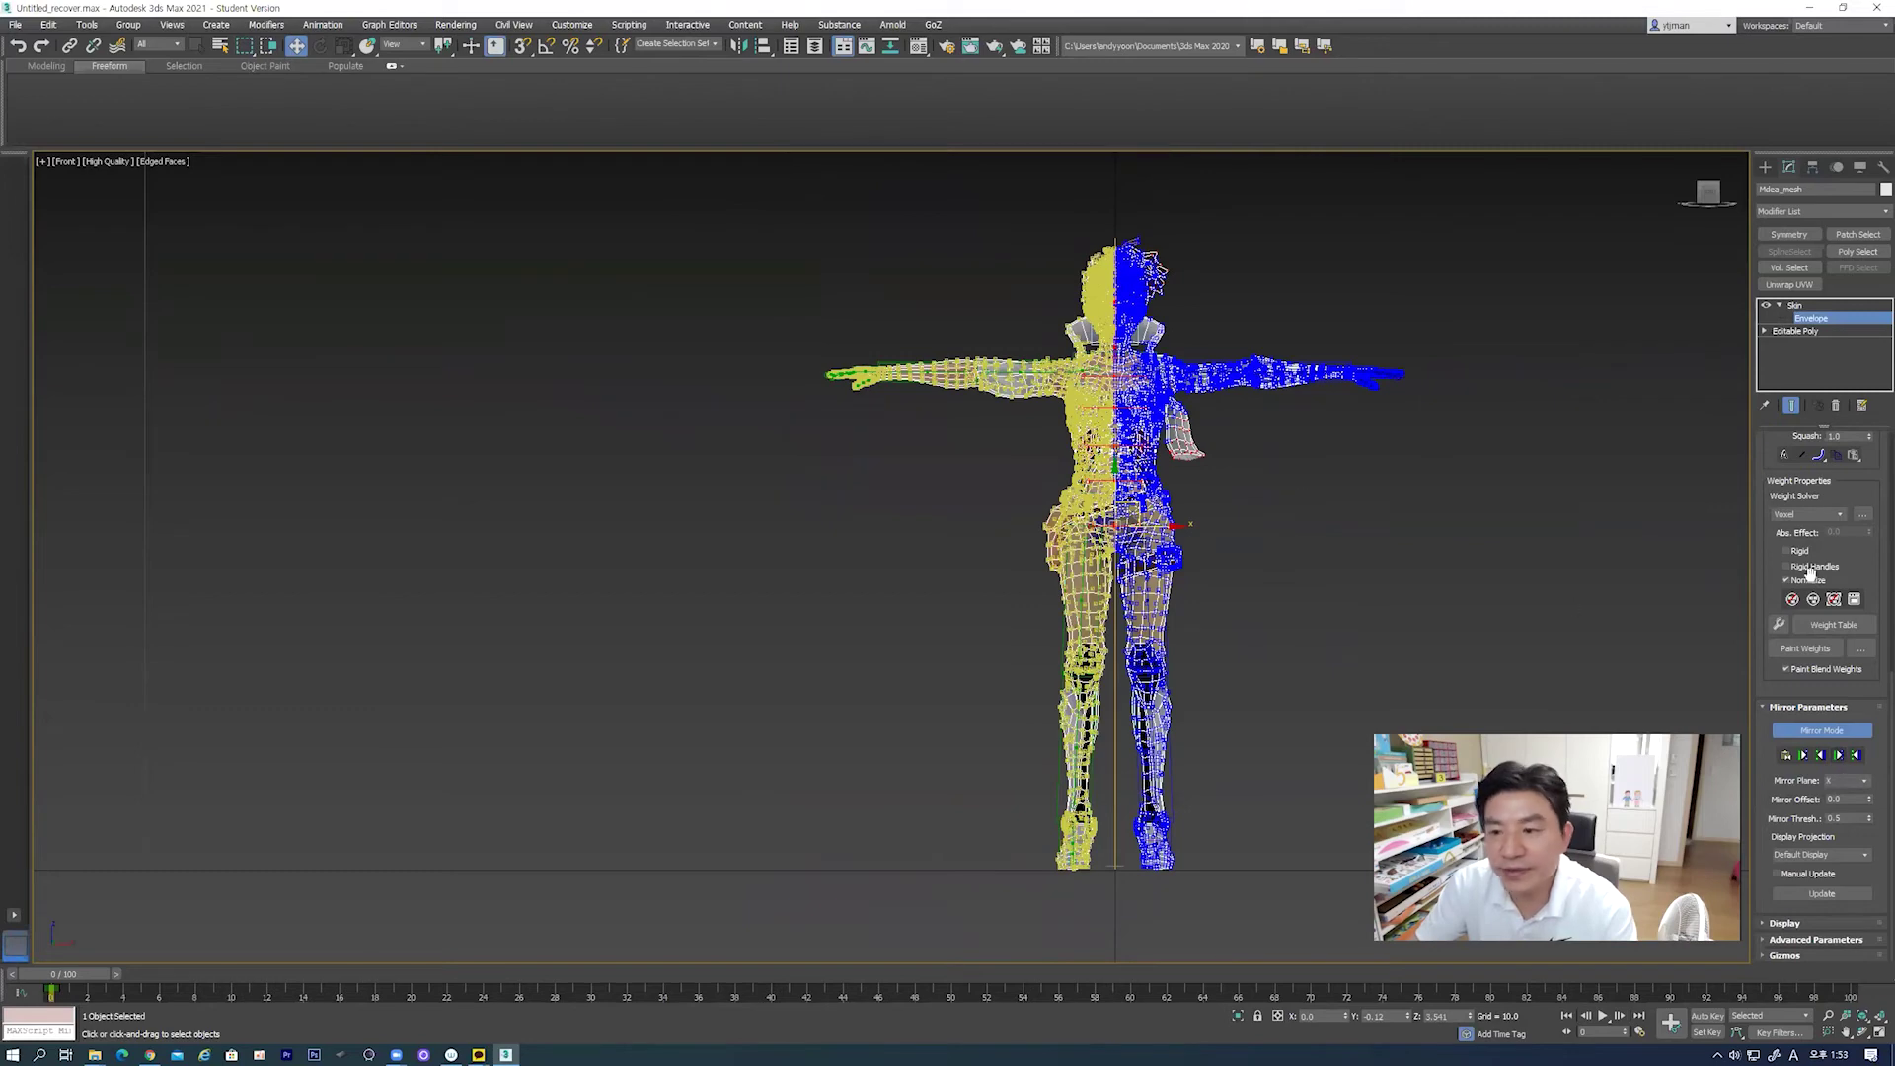
{"action": "left_click", "coordinate": [1781, 306]}
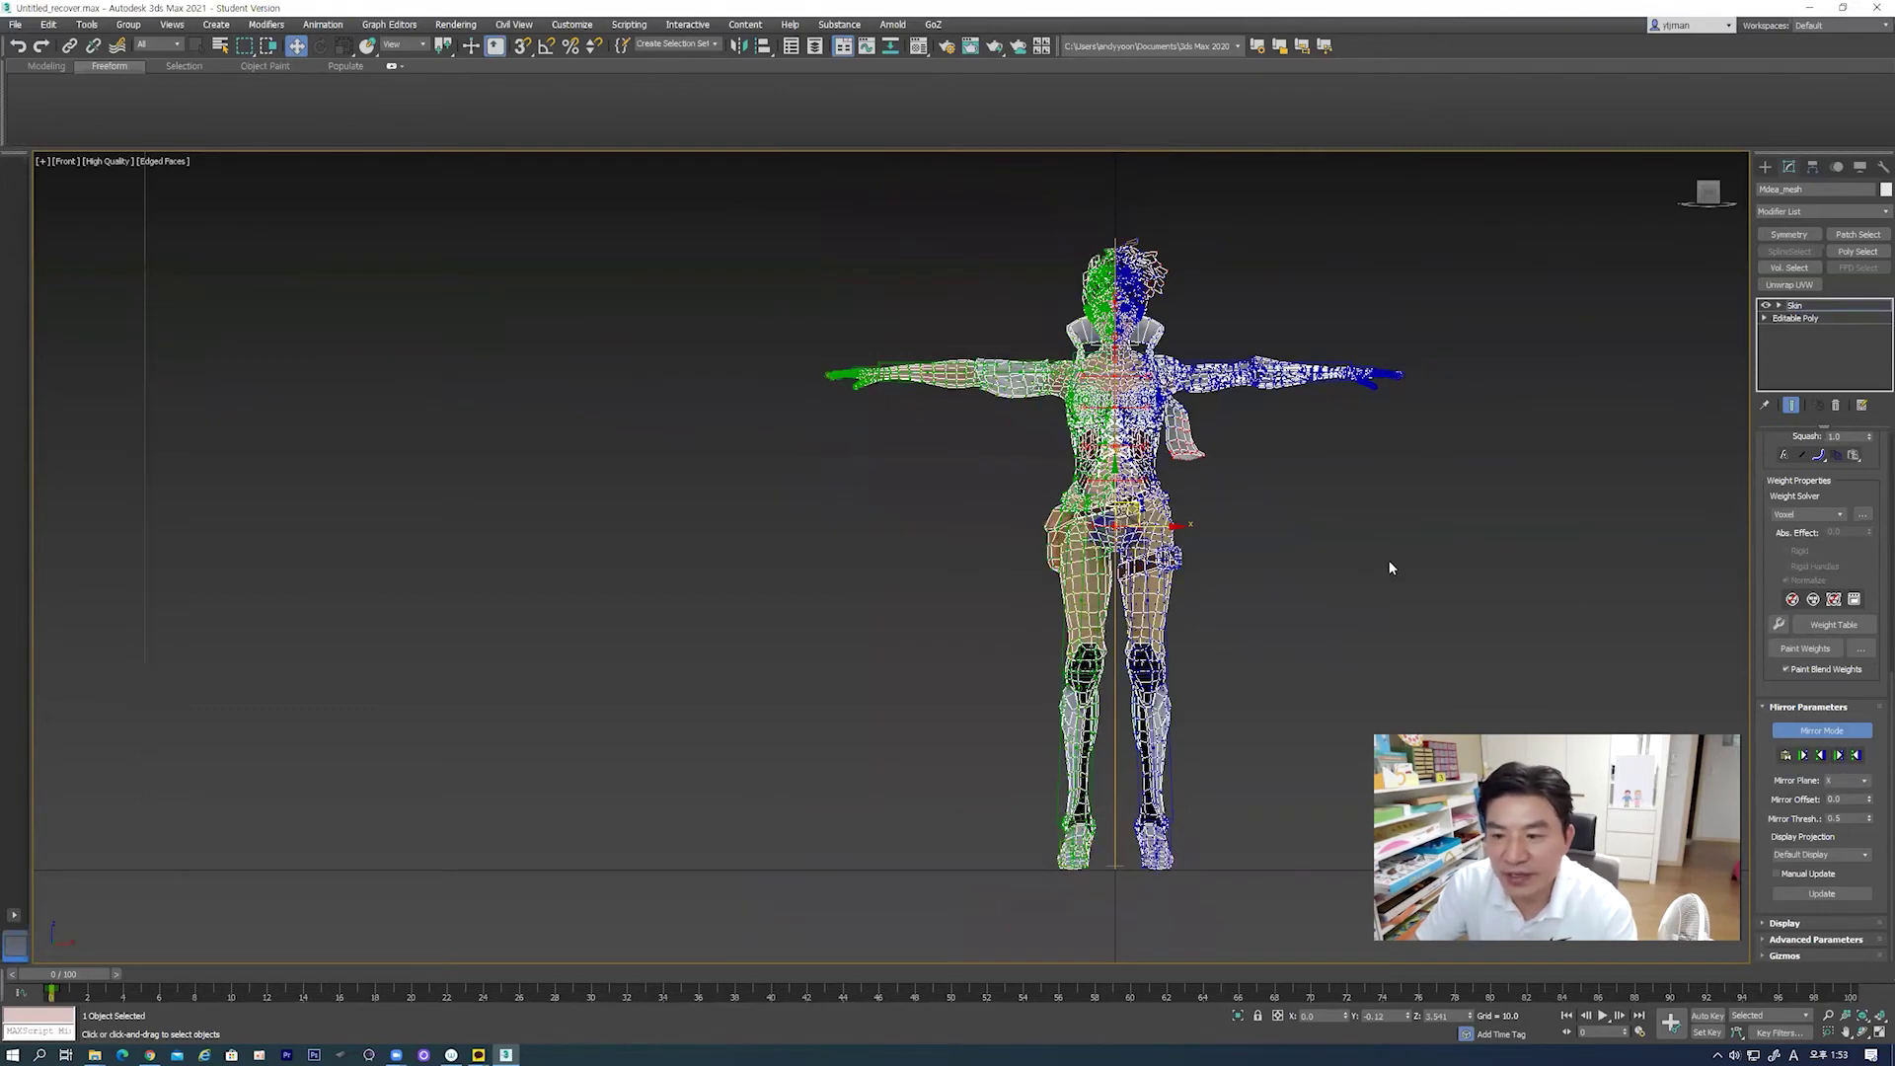
{"action": "left_click", "coordinate": [1825, 732]}
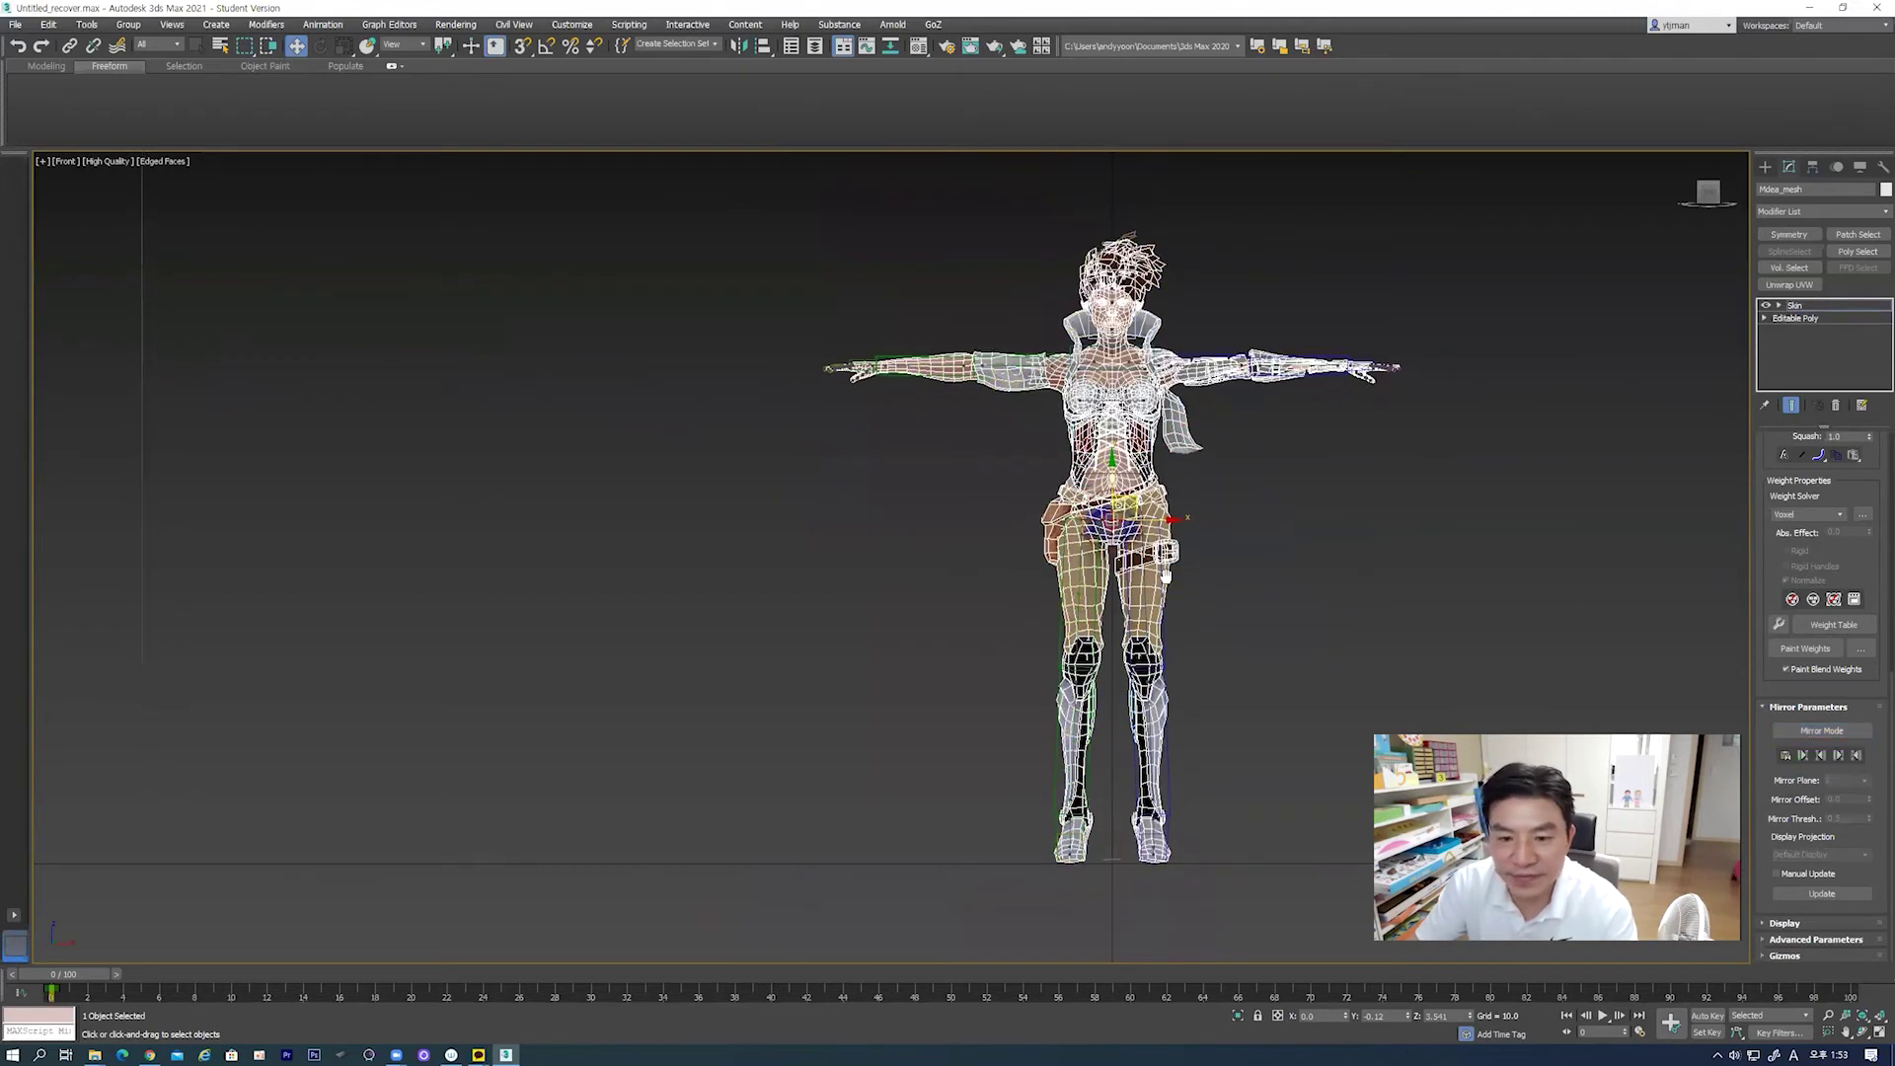
Step: Test the mirrored weights by rotating Bip001 R Thigh and L Thigh, cancelling the left rotation
{"action": "scroll", "coordinate": [1187, 586], "scroll_direction": "up", "scroll_amount": 4}
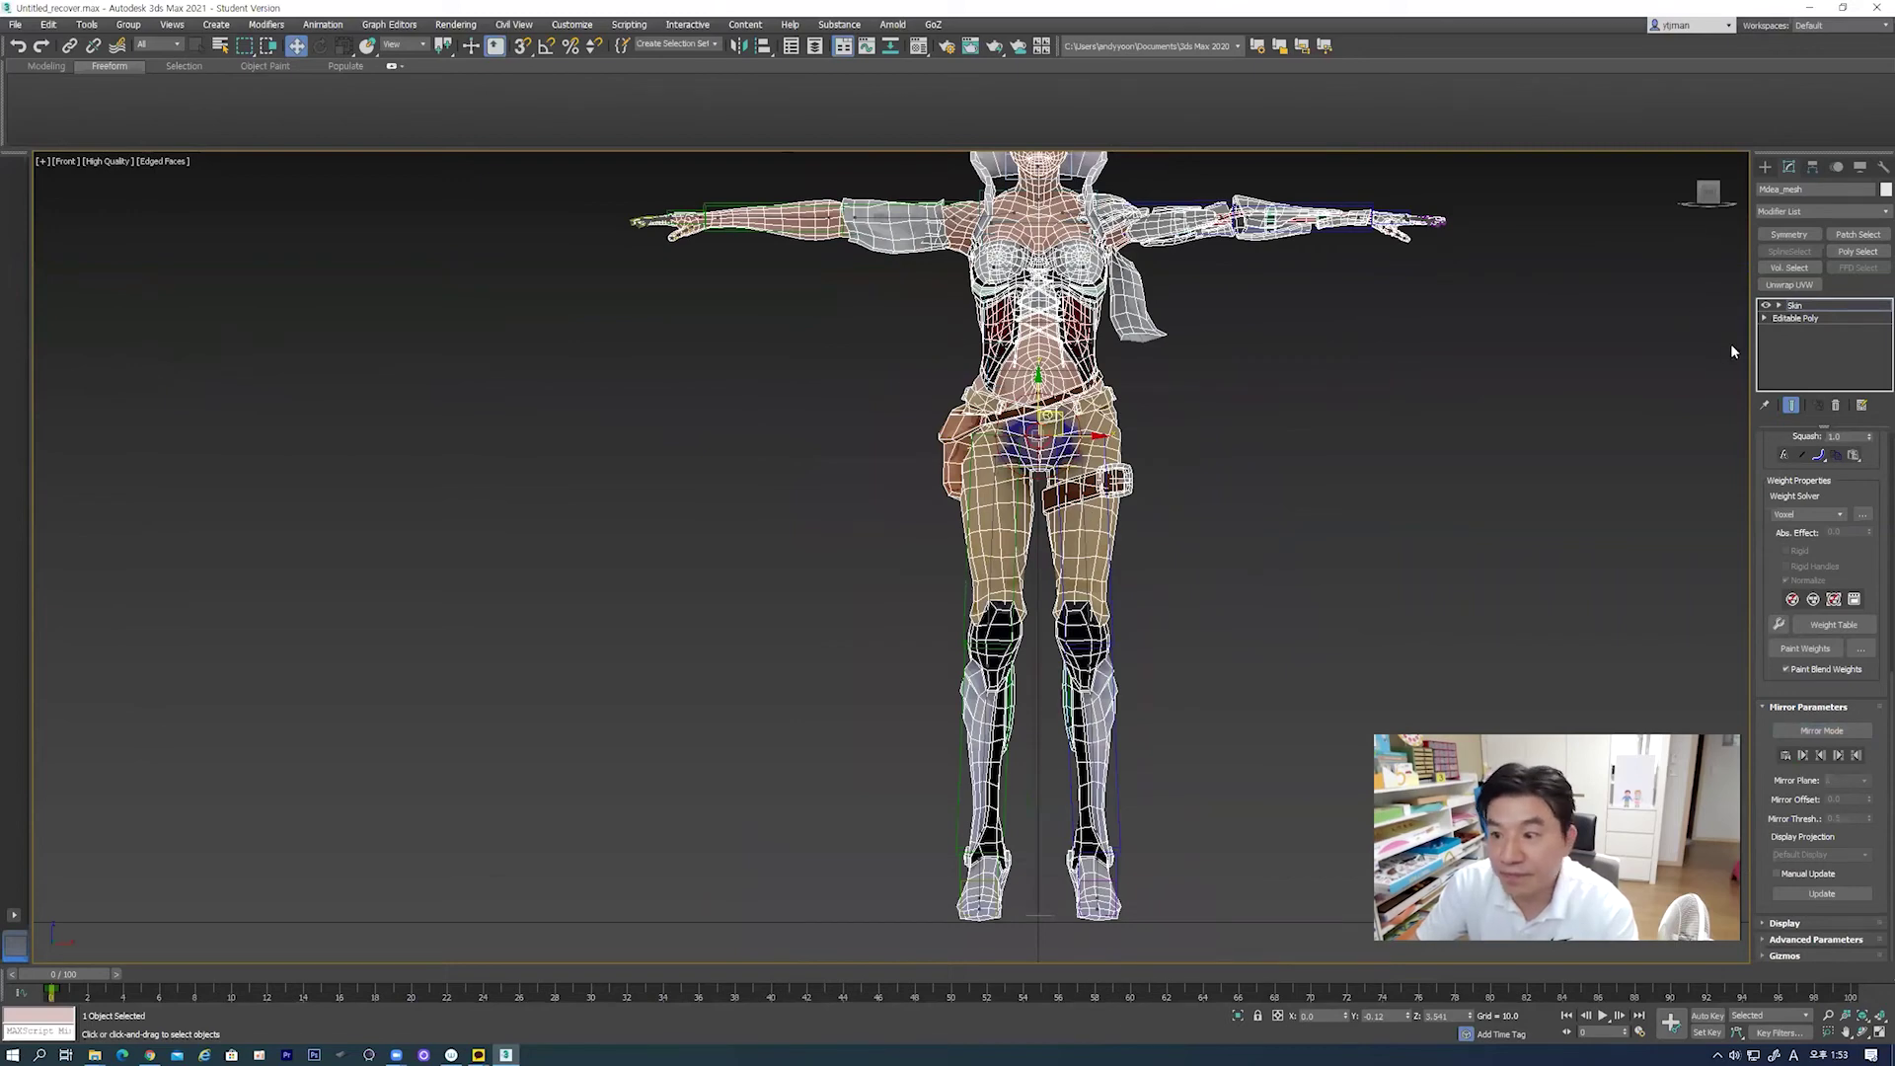
{"action": "left_click", "coordinate": [1536, 405]}
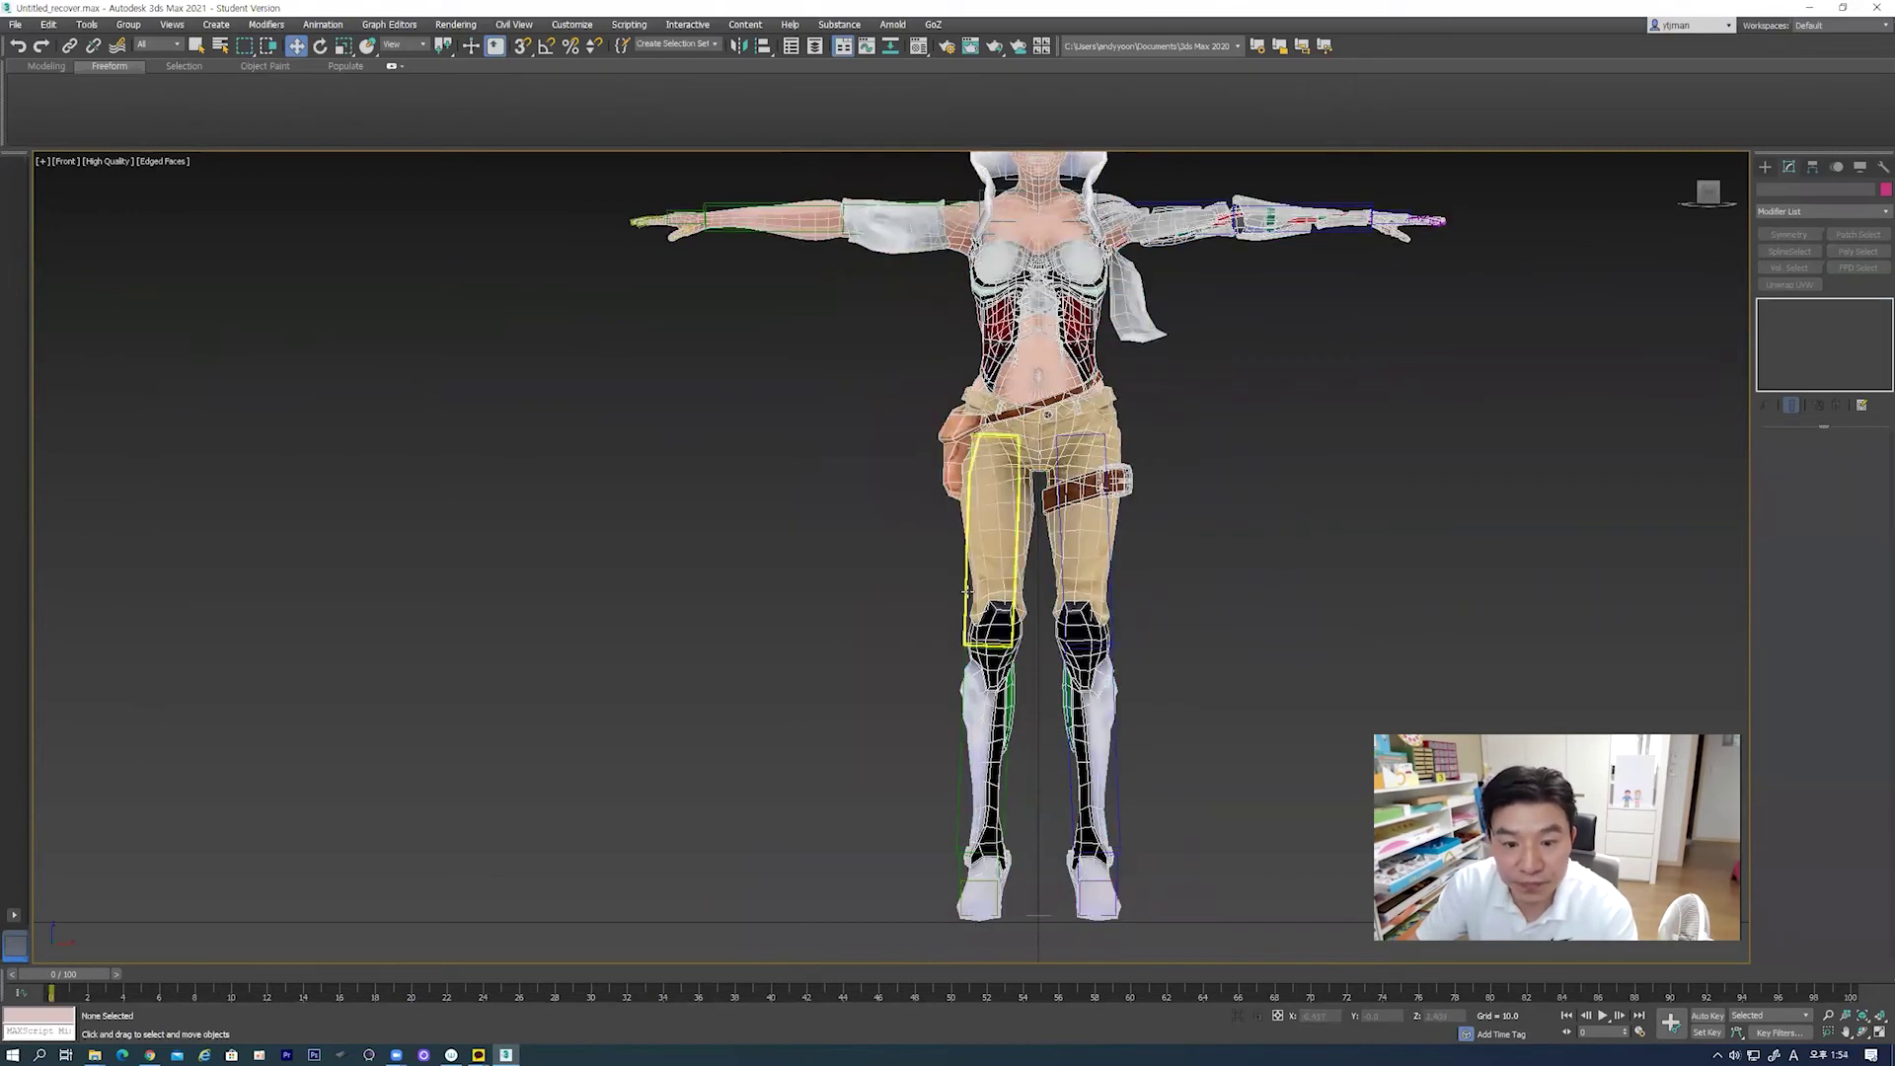
{"action": "left_click", "coordinate": [967, 590]}
{"action": "key", "text": "e"}
{"action": "mouse_move", "coordinate": [1052, 435]}
{"action": "left_mouse_down"}
{"action": "mouse_move", "coordinate": [1051, 474]}
{"action": "mouse_move", "coordinate": [1095, 530]}
{"action": "left_mouse_up"}
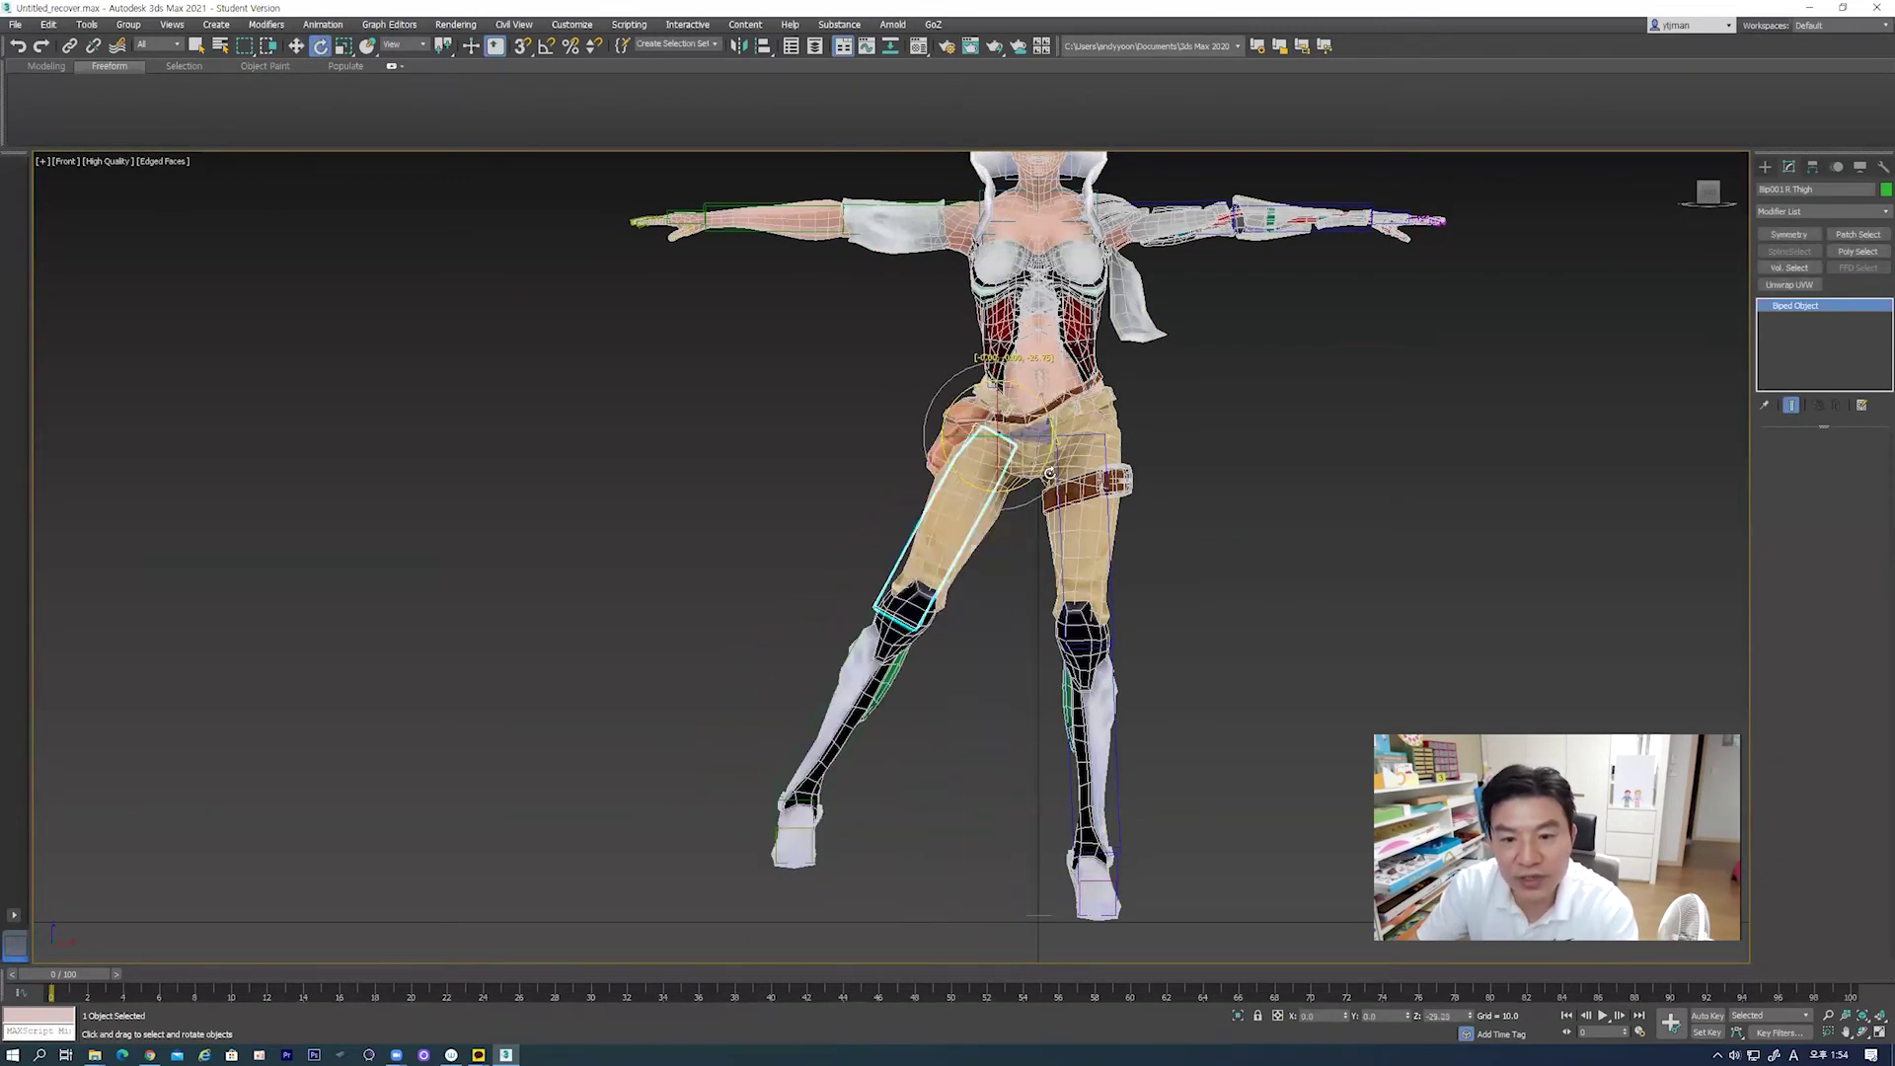
{"action": "left_click", "coordinate": [1096, 530]}
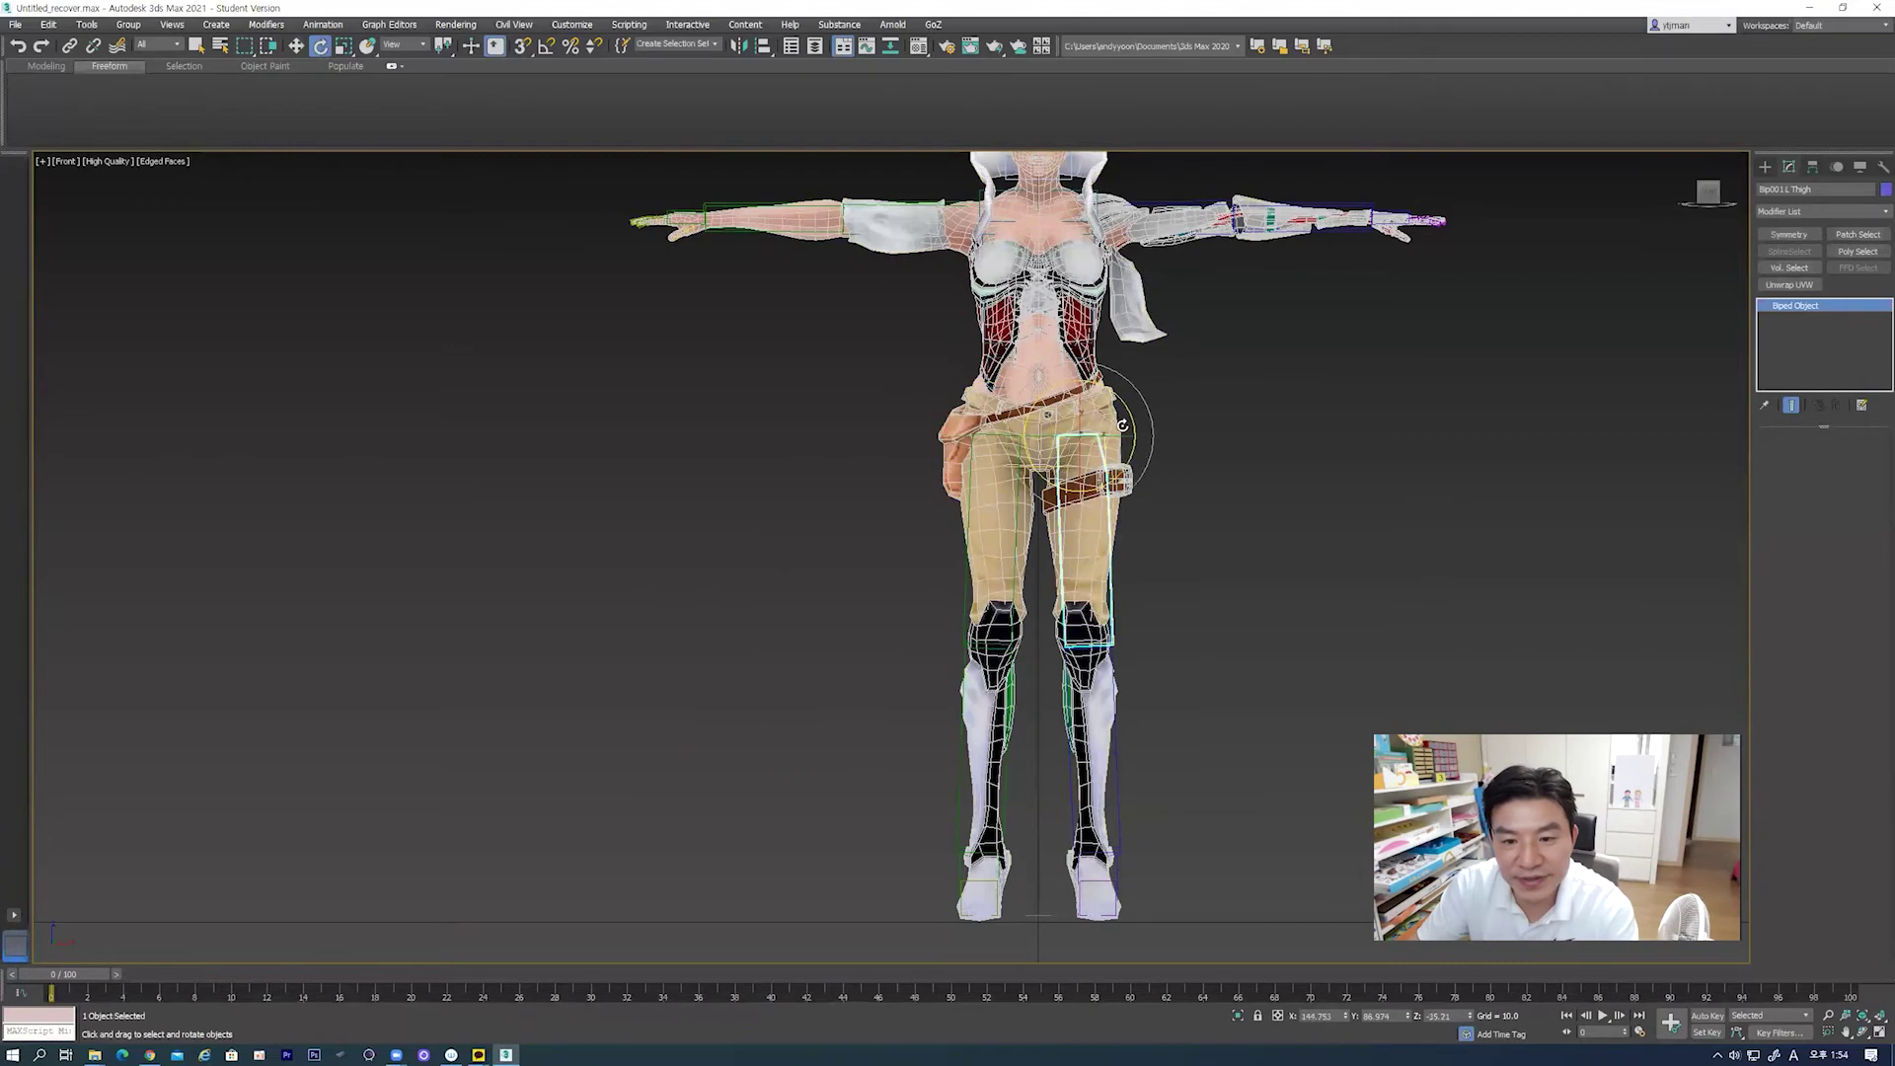
{"action": "left_click_drag", "start_coordinate": [1131, 421], "coordinate": [1013, 513]}
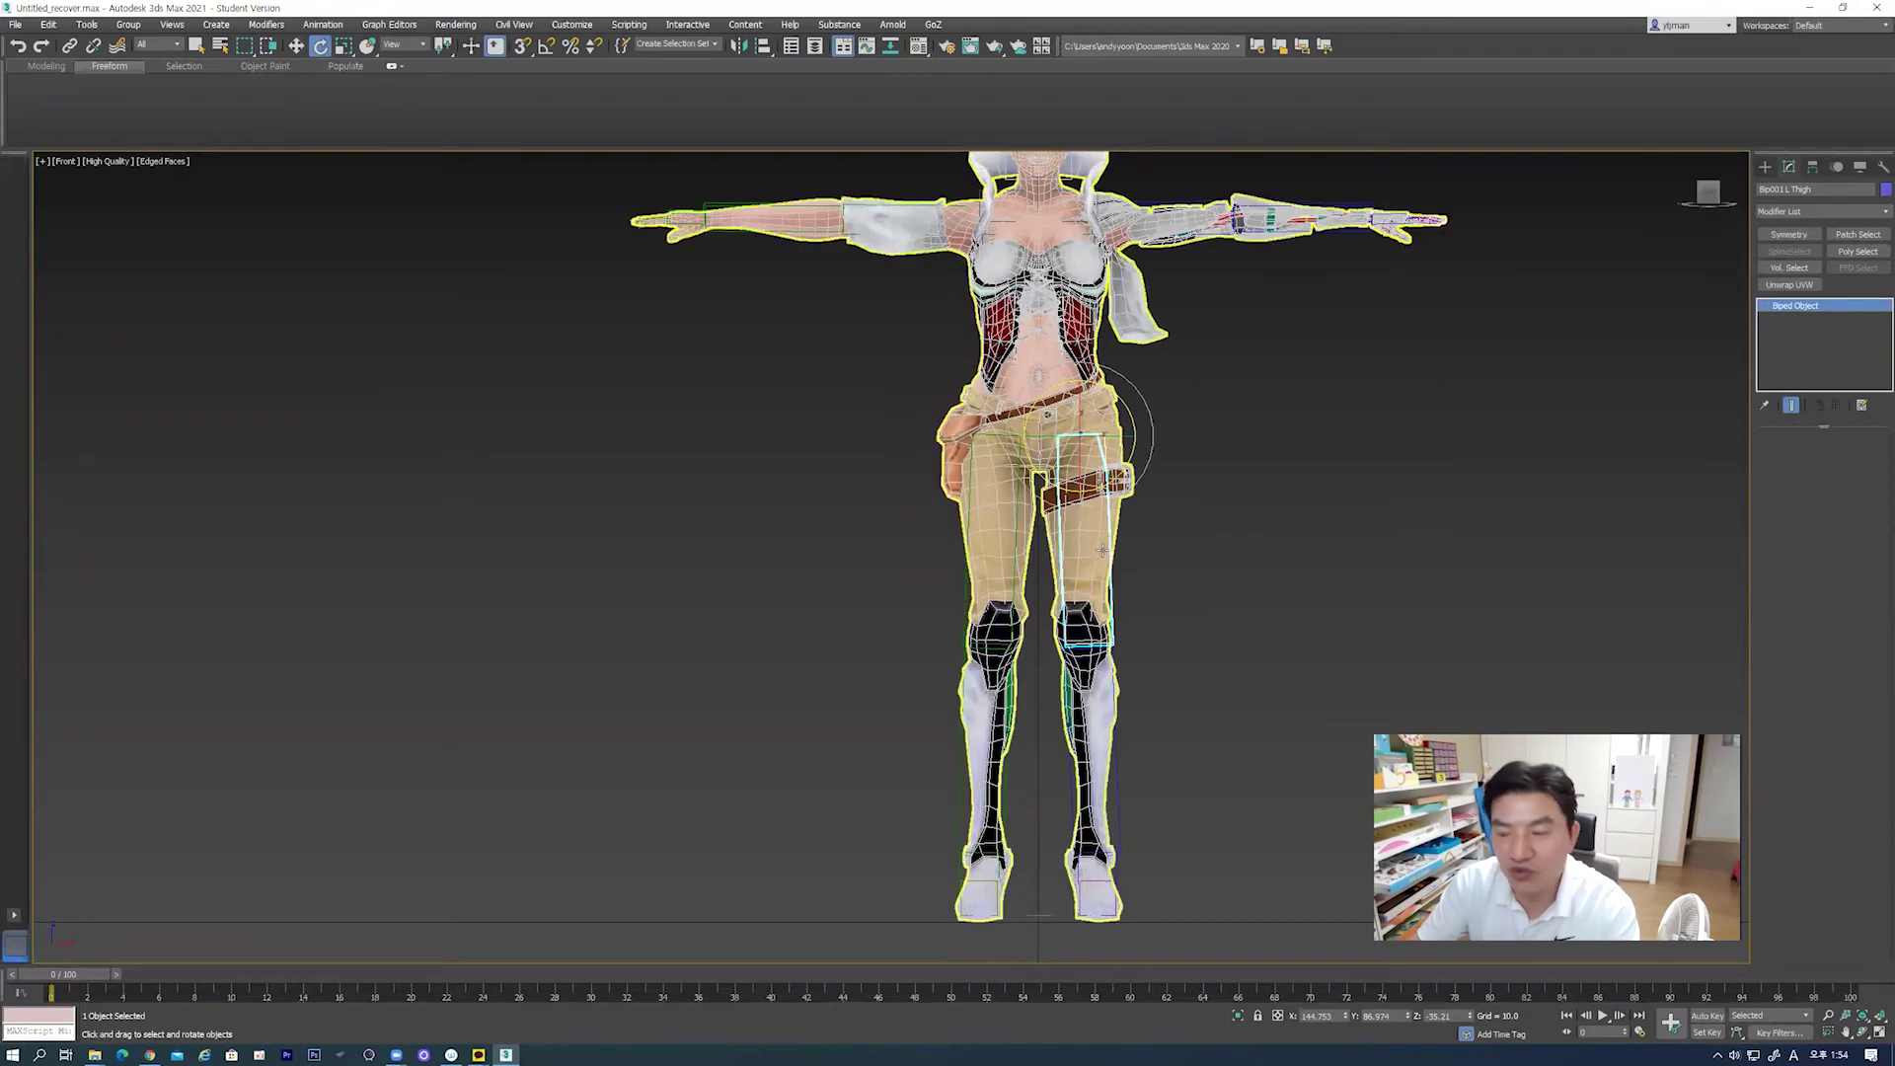
{"action": "left_click_drag", "start_coordinate": [1130, 423], "coordinate": [1125, 360]}
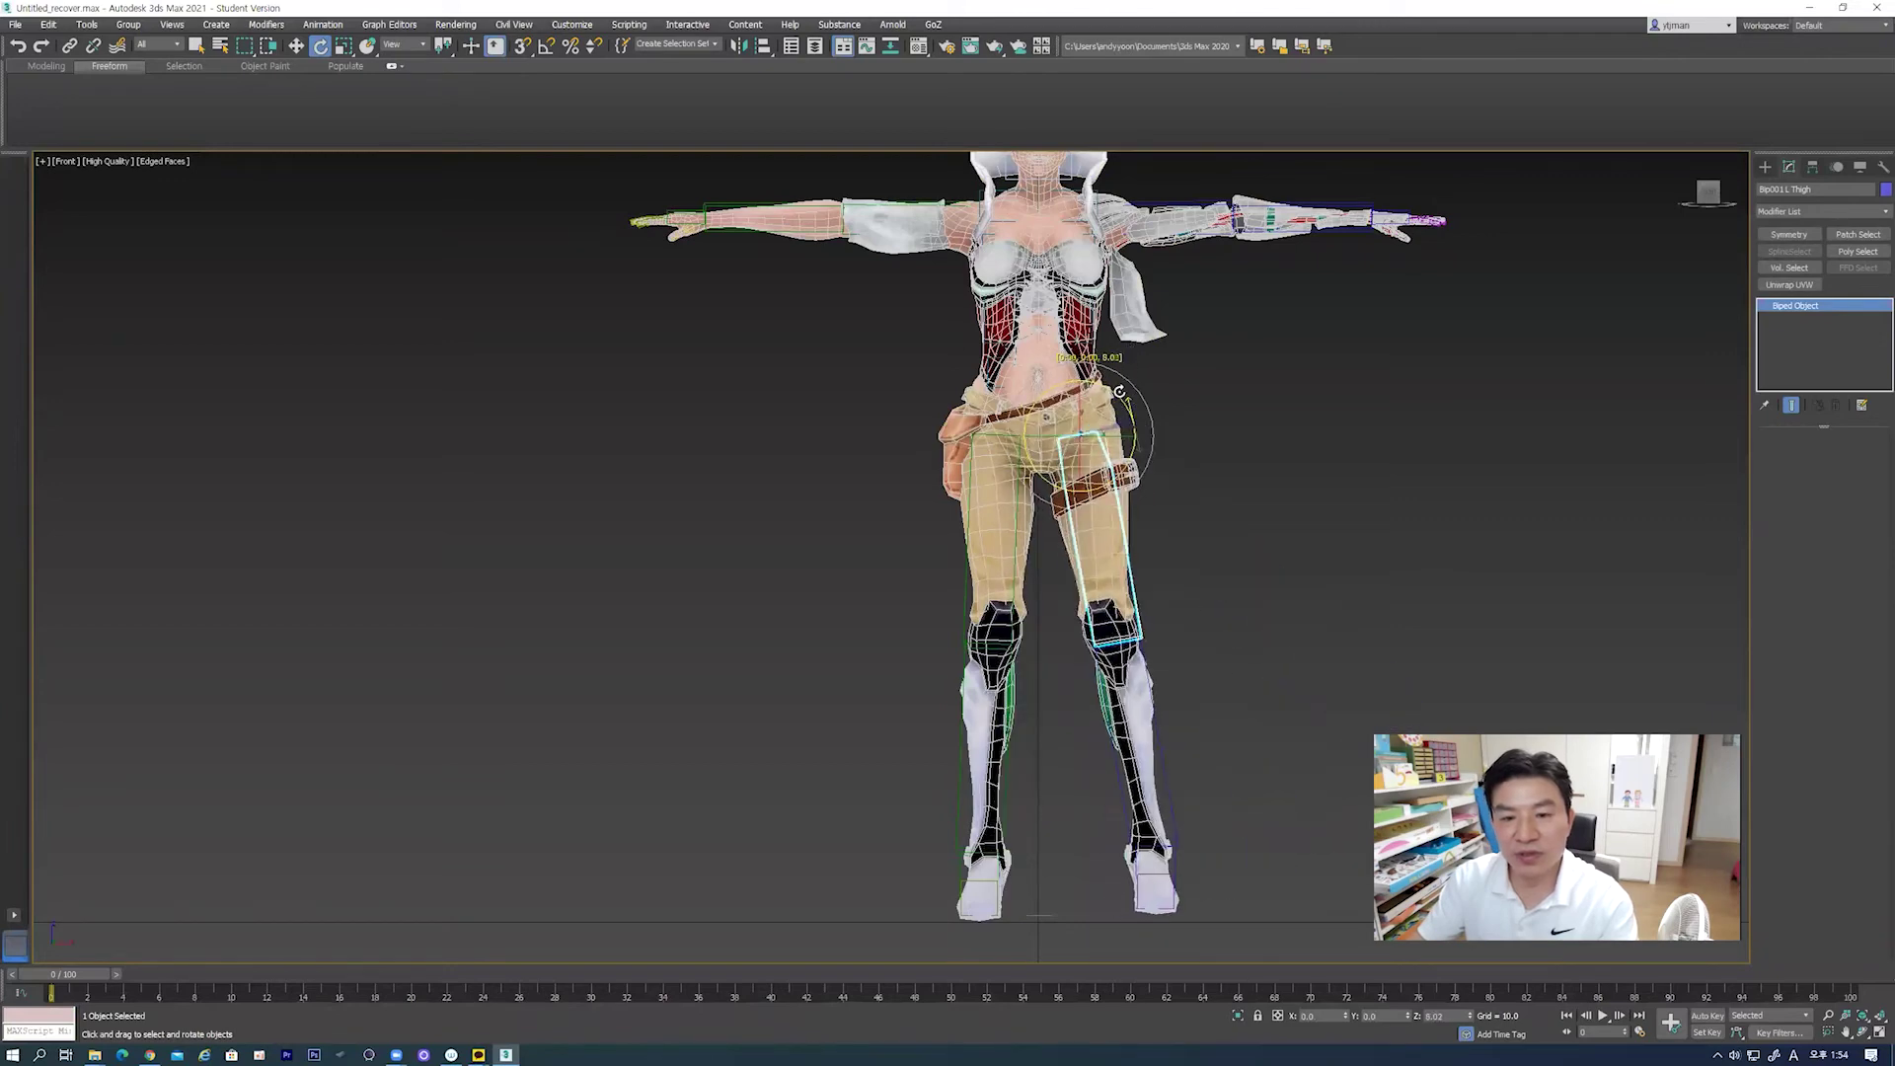
{"action": "right_click", "coordinate": [1125, 359]}
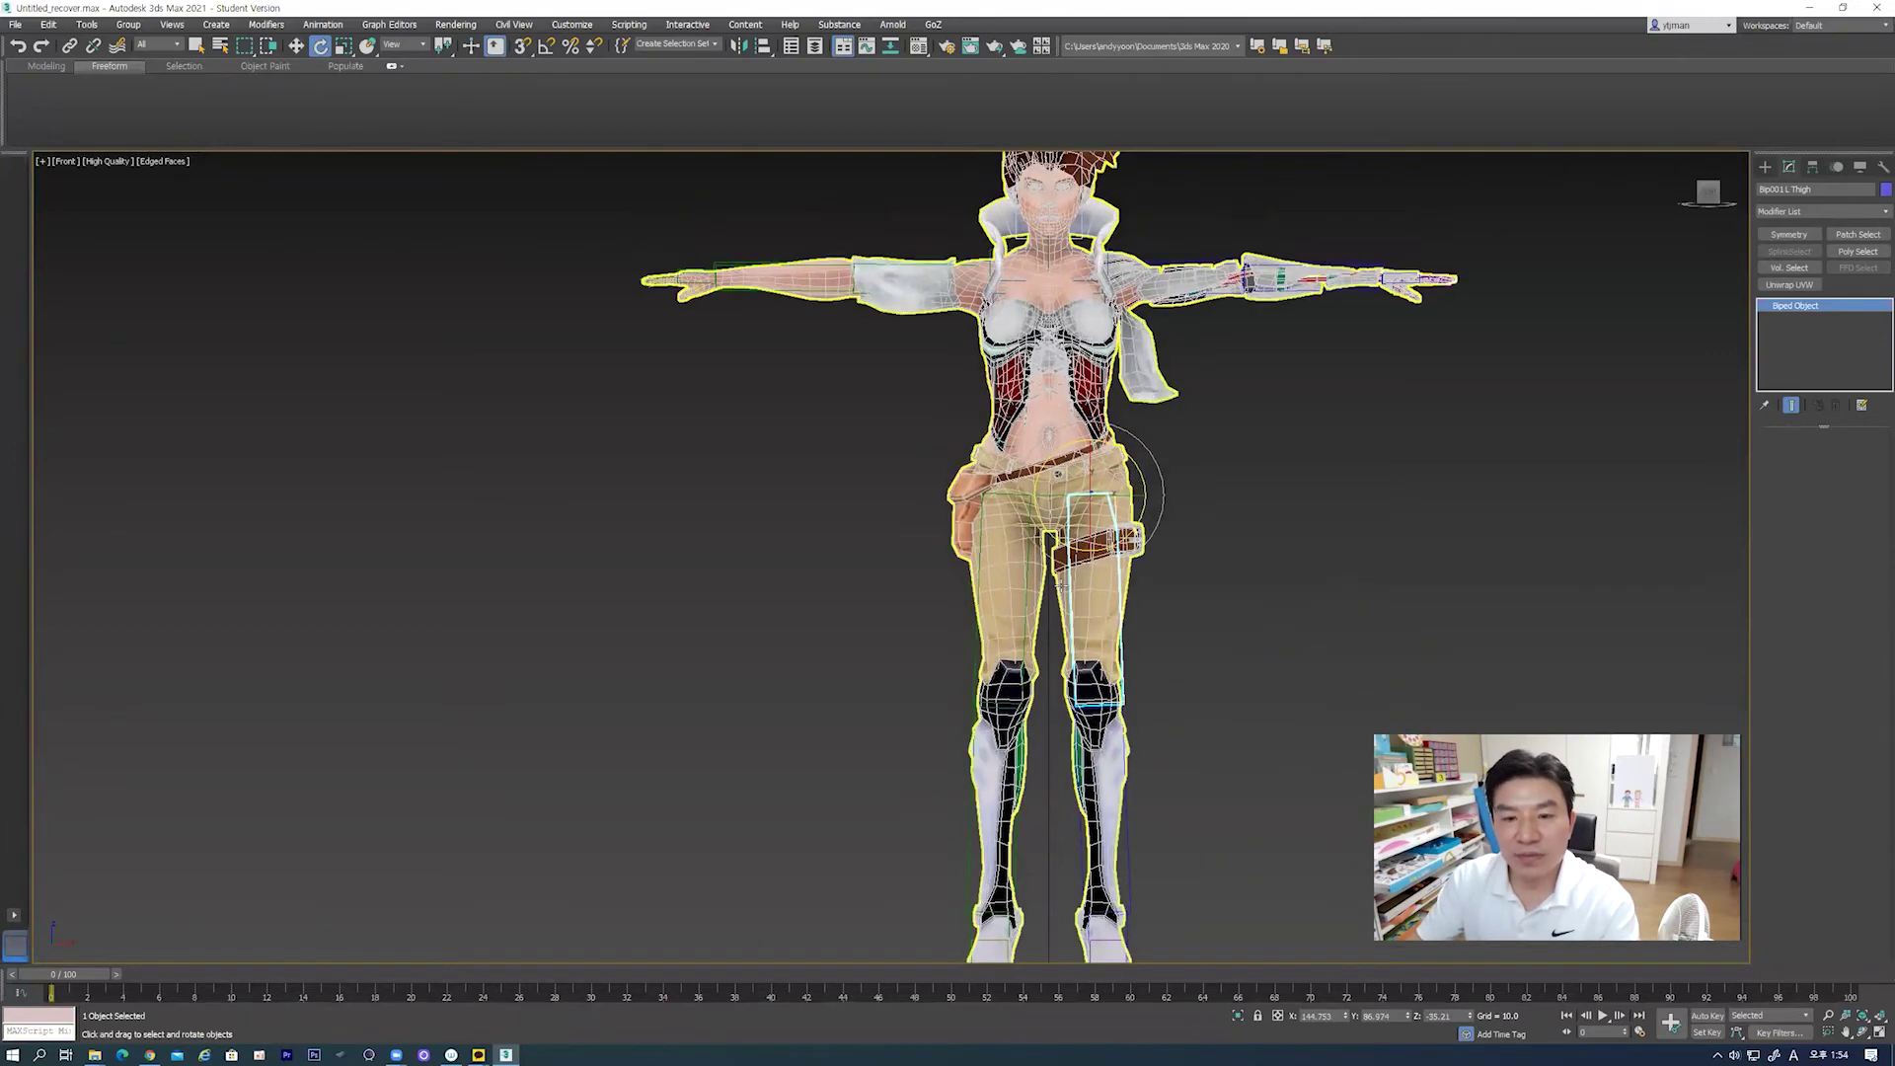
Step: Rotate Bip001 R UpperArm down beside the body and view the character side-on
{"action": "scroll", "coordinate": [1076, 573], "scroll_direction": "up", "scroll_amount": 5}
{"action": "middle_click_drag", "start_coordinate": [899, 225], "coordinate": [988, 451]}
{"action": "left_click", "coordinate": [954, 367]}
{"action": "mouse_move", "coordinate": [1074, 356]}
{"action": "left_mouse_down"}
{"action": "mouse_move", "coordinate": [1060, 240]}
{"action": "mouse_move", "coordinate": [1071, 259]}
{"action": "left_mouse_up"}
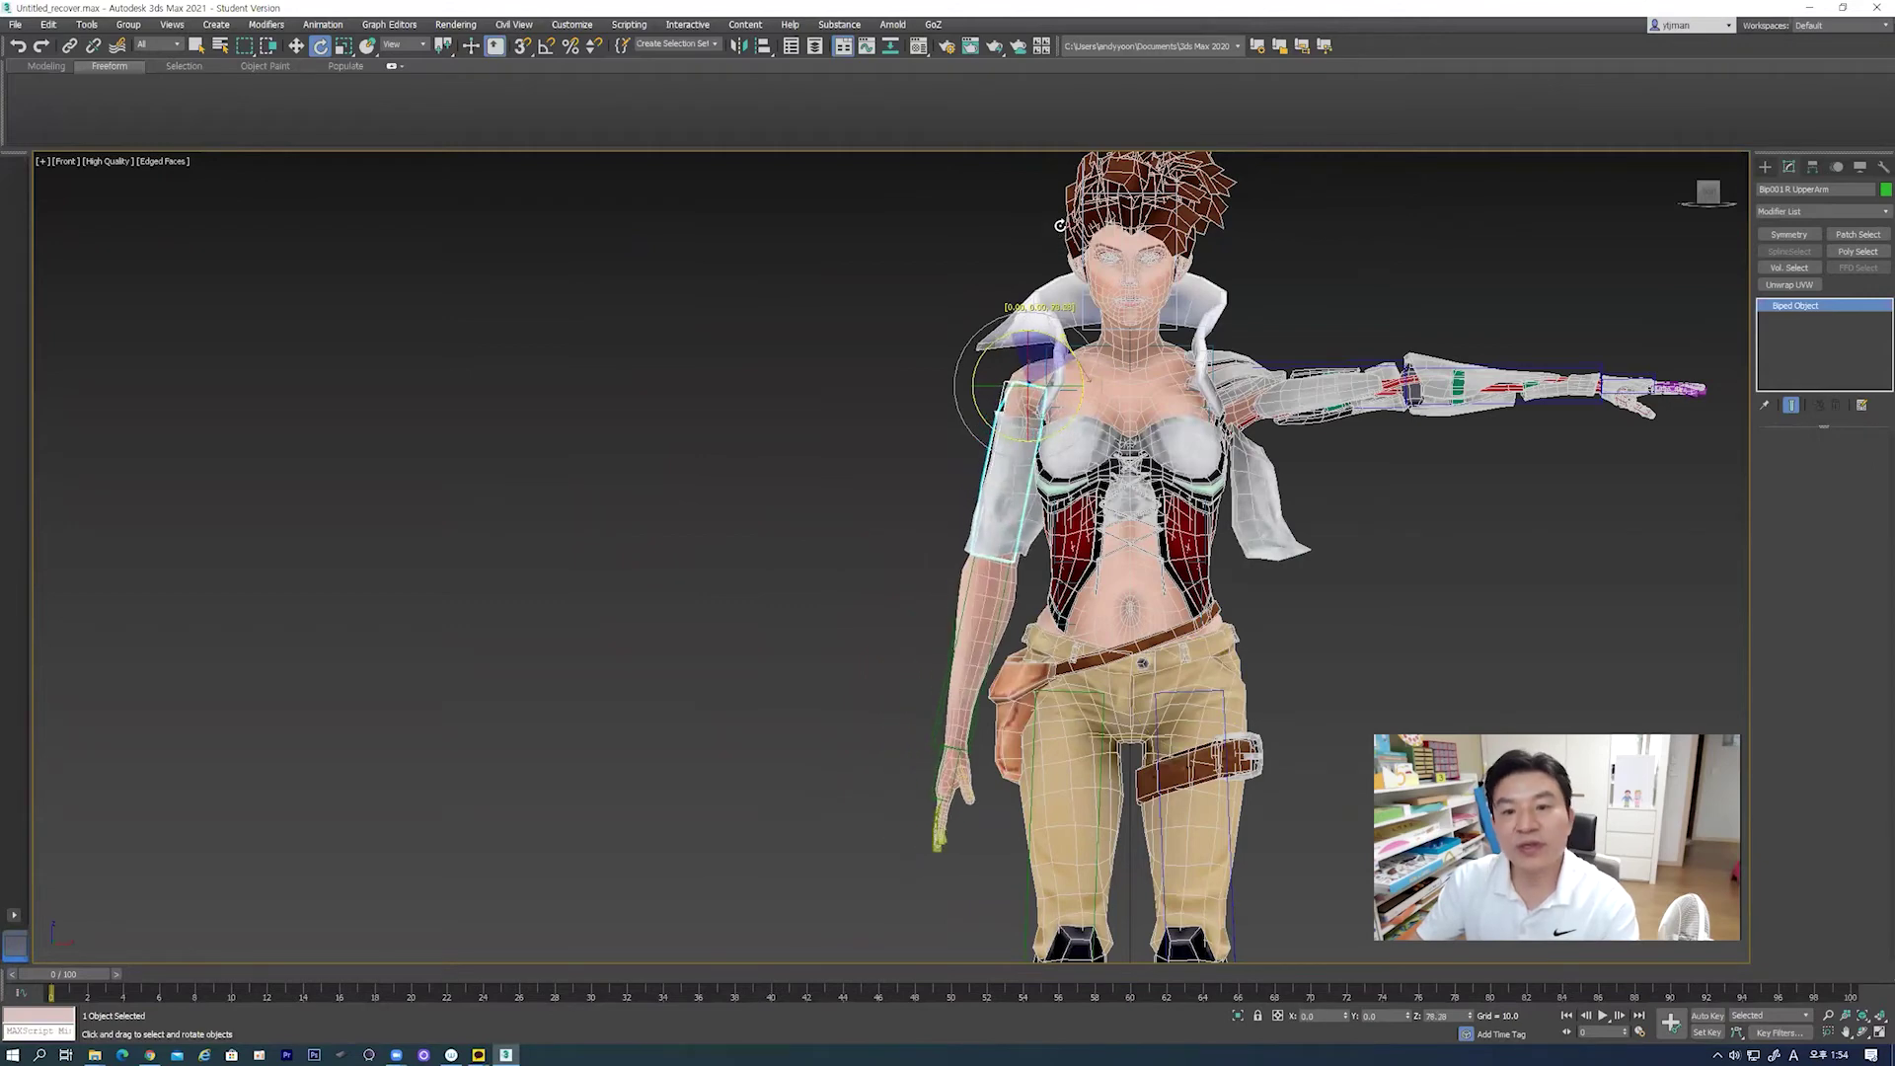
{"action": "middle_click_drag", "start_coordinate": [1086, 271], "coordinate": [1355, 334], "text": "alt"}
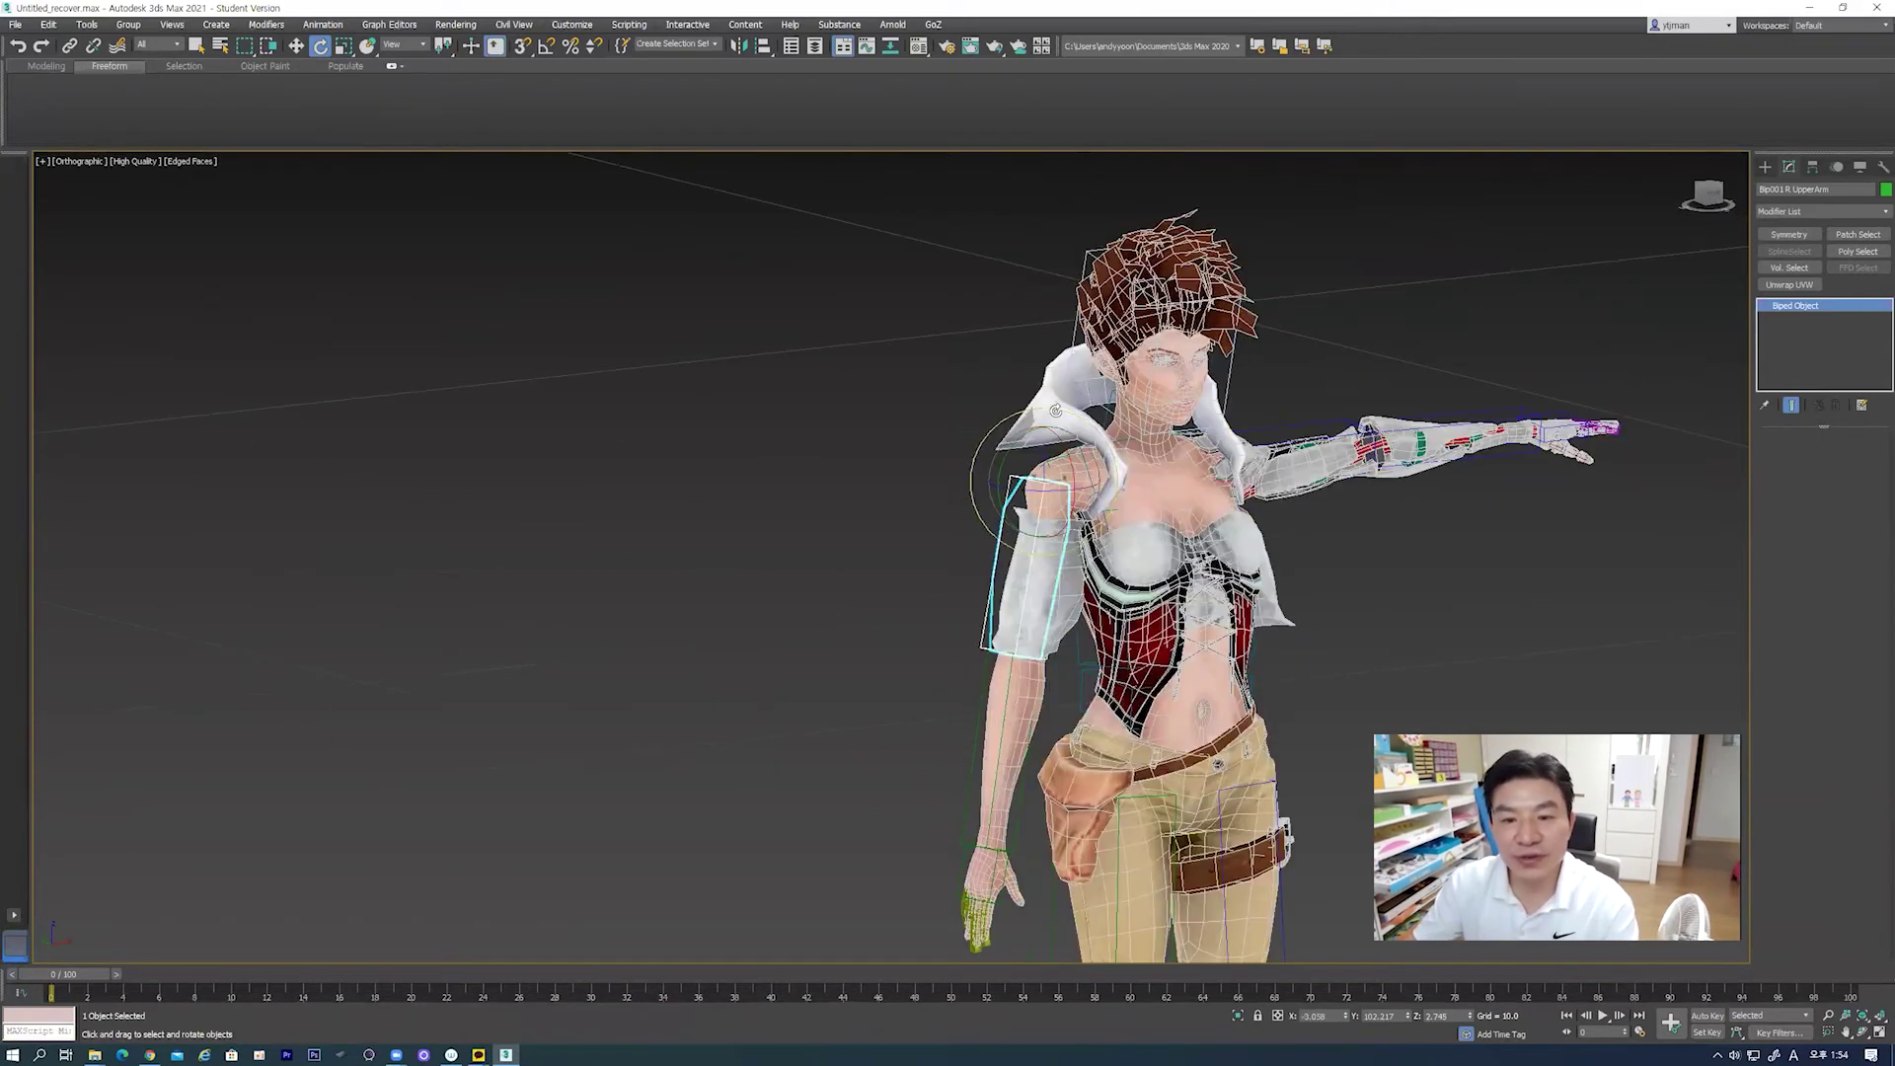
{"action": "left_click", "coordinate": [1165, 473]}
{"action": "mouse_move", "coordinate": [1165, 514]}
{"action": "middle_mouse_down", "text": "alt"}
{"action": "mouse_move", "coordinate": [1084, 549]}
{"action": "mouse_move", "coordinate": [1310, 531]}
{"action": "middle_mouse_up", "text": "alt"}
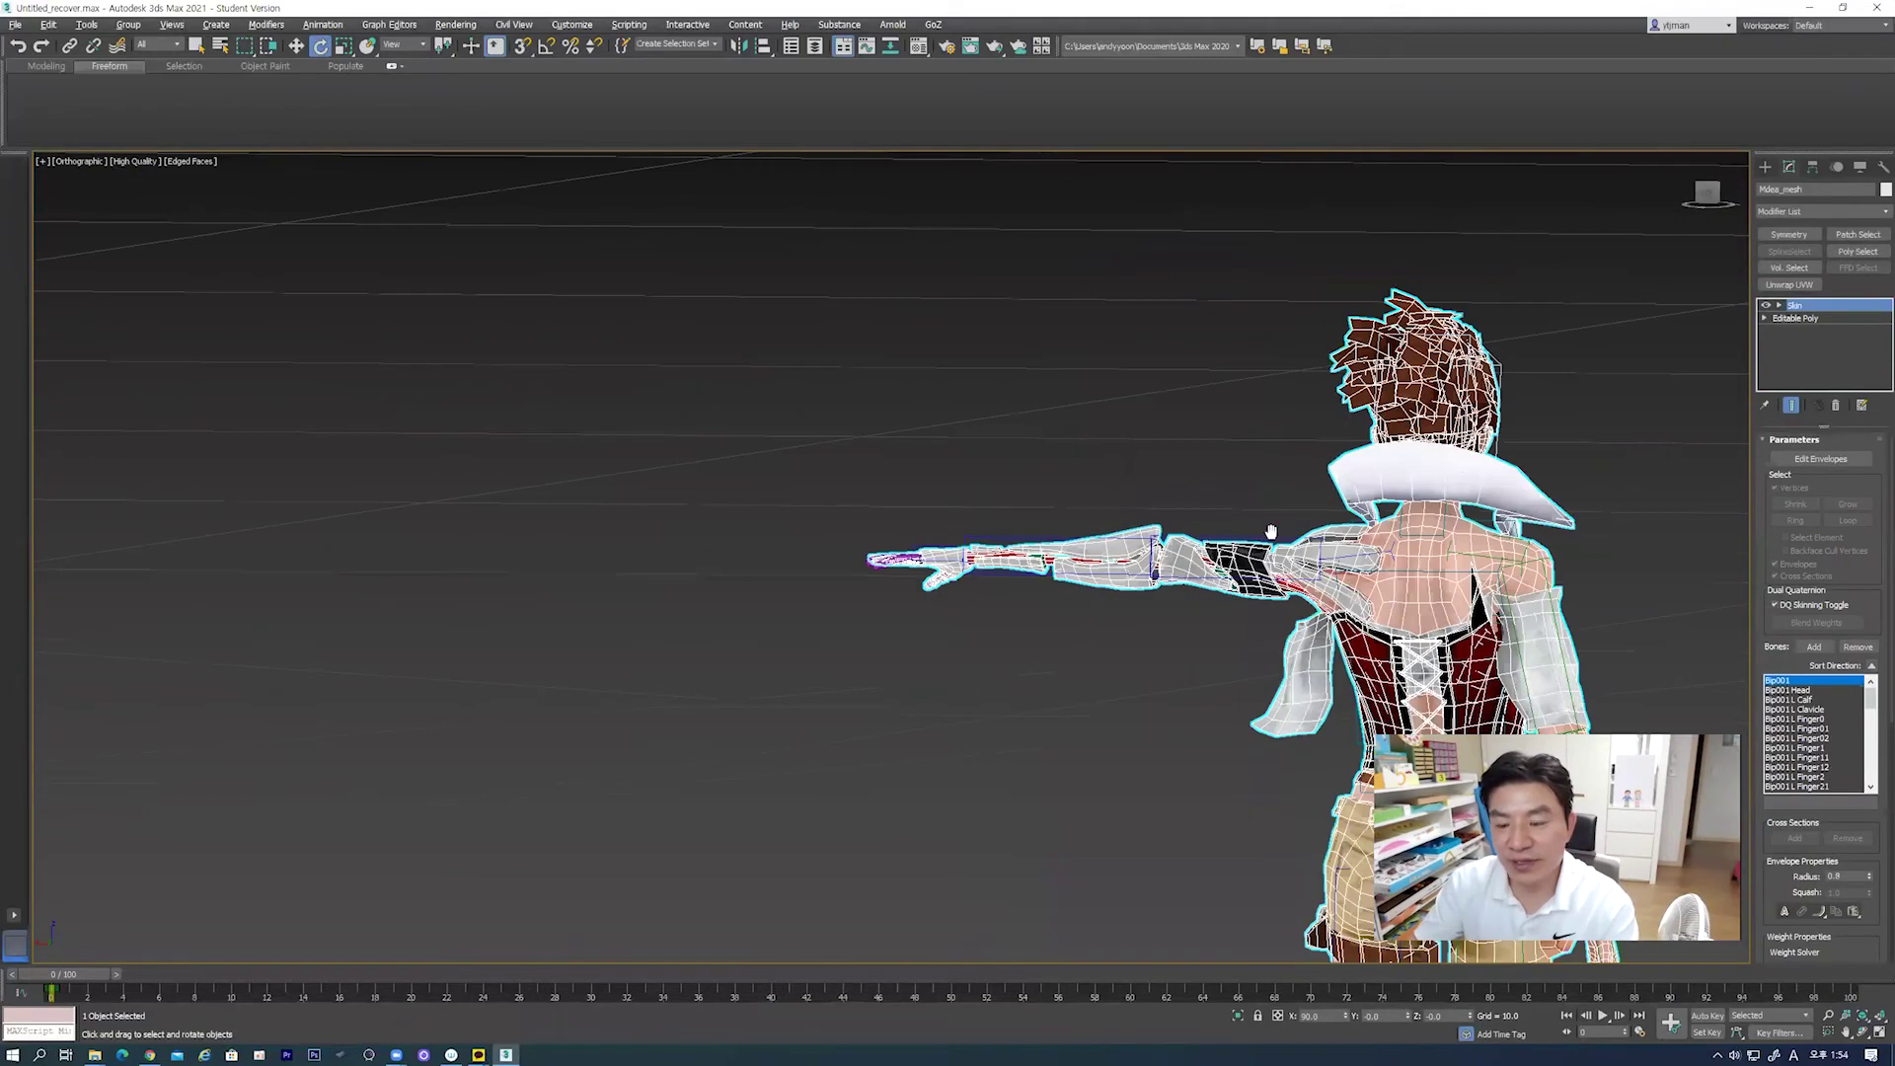
Step: Accept the topology warning, enter the Skin modifier's Envelope sub-object and turn on Paint Weights
{"action": "middle_click_drag", "start_coordinate": [881, 524], "coordinate": [973, 543], "text": "alt"}
{"action": "middle_click_drag", "start_coordinate": [854, 542], "coordinate": [1103, 503], "text": "alt"}
{"action": "mouse_move", "coordinate": [771, 549]}
{"action": "middle_mouse_down", "text": "alt"}
{"action": "mouse_move", "coordinate": [1061, 492]}
{"action": "mouse_move", "coordinate": [919, 521]}
{"action": "mouse_move", "coordinate": [933, 492]}
{"action": "middle_mouse_up", "text": "alt"}
{"action": "scroll", "coordinate": [928, 503], "scroll_direction": "up", "scroll_amount": 5}
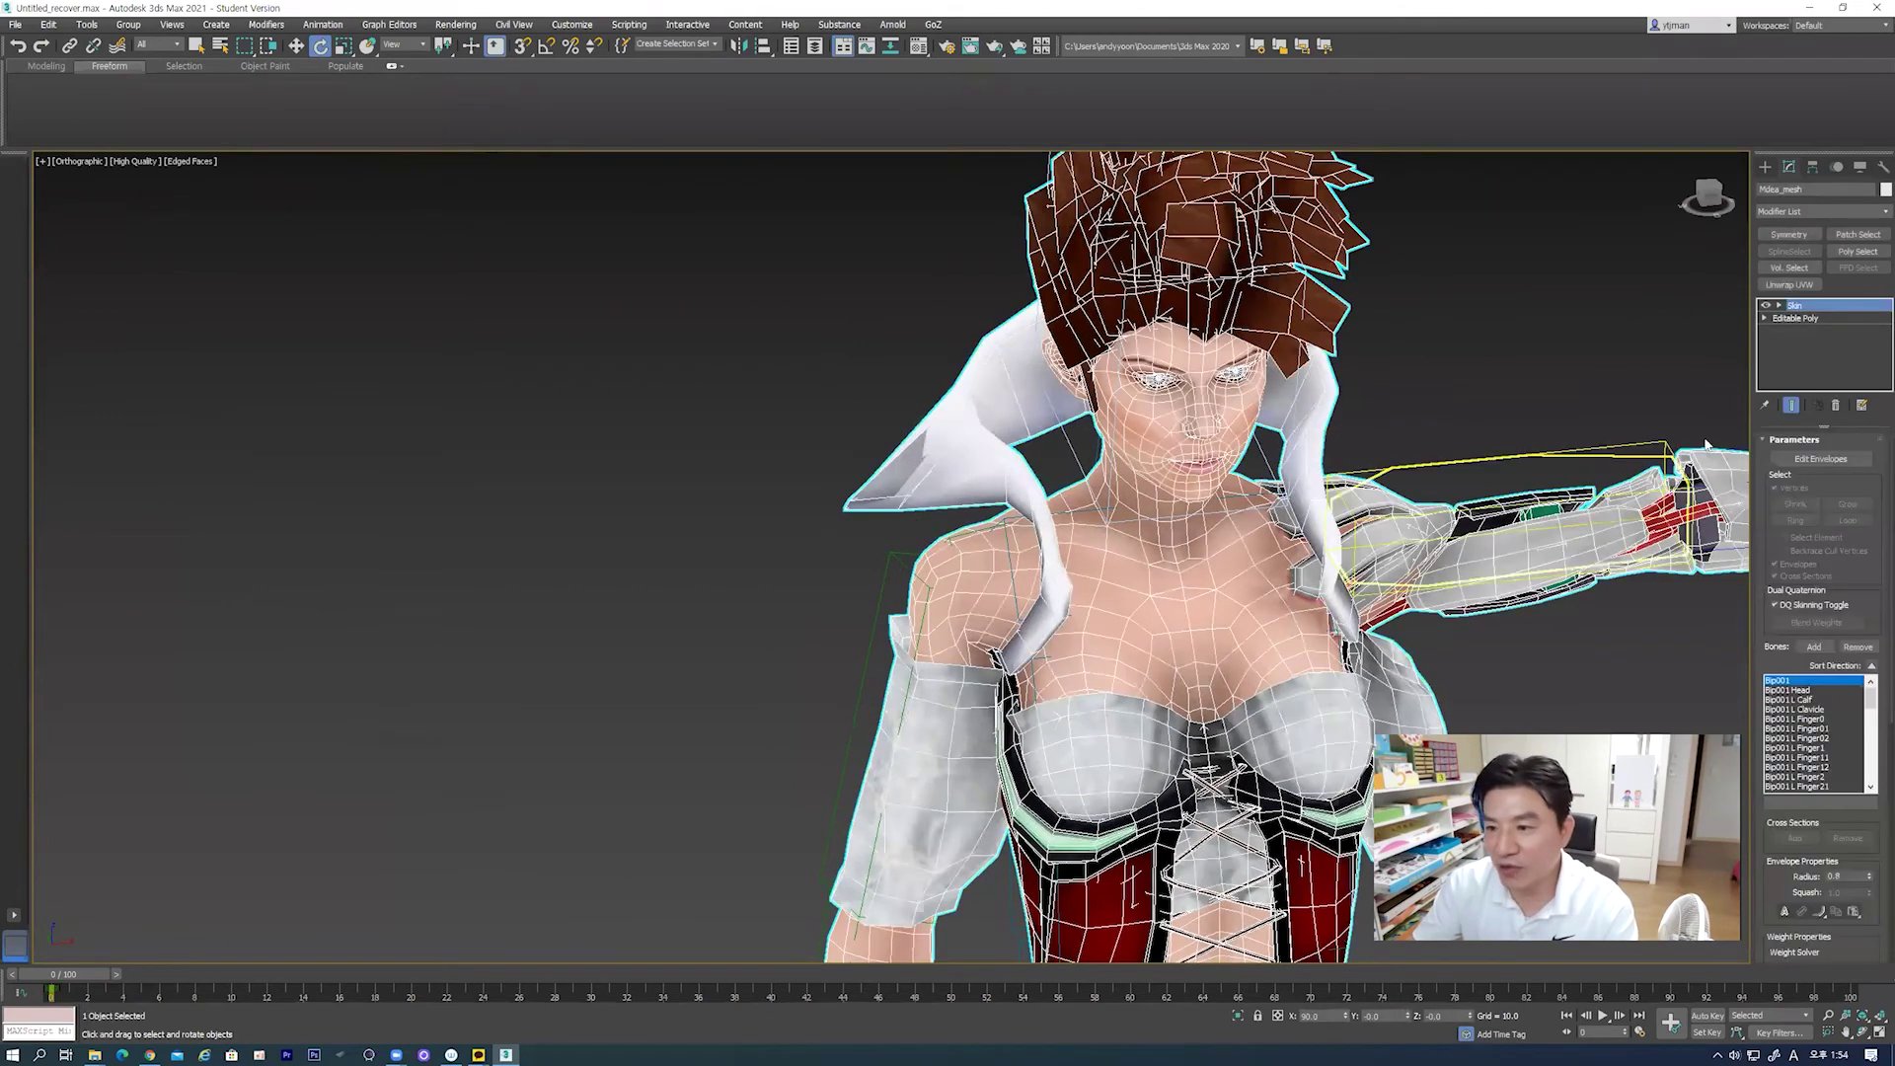
{"action": "left_click", "coordinate": [1798, 318]}
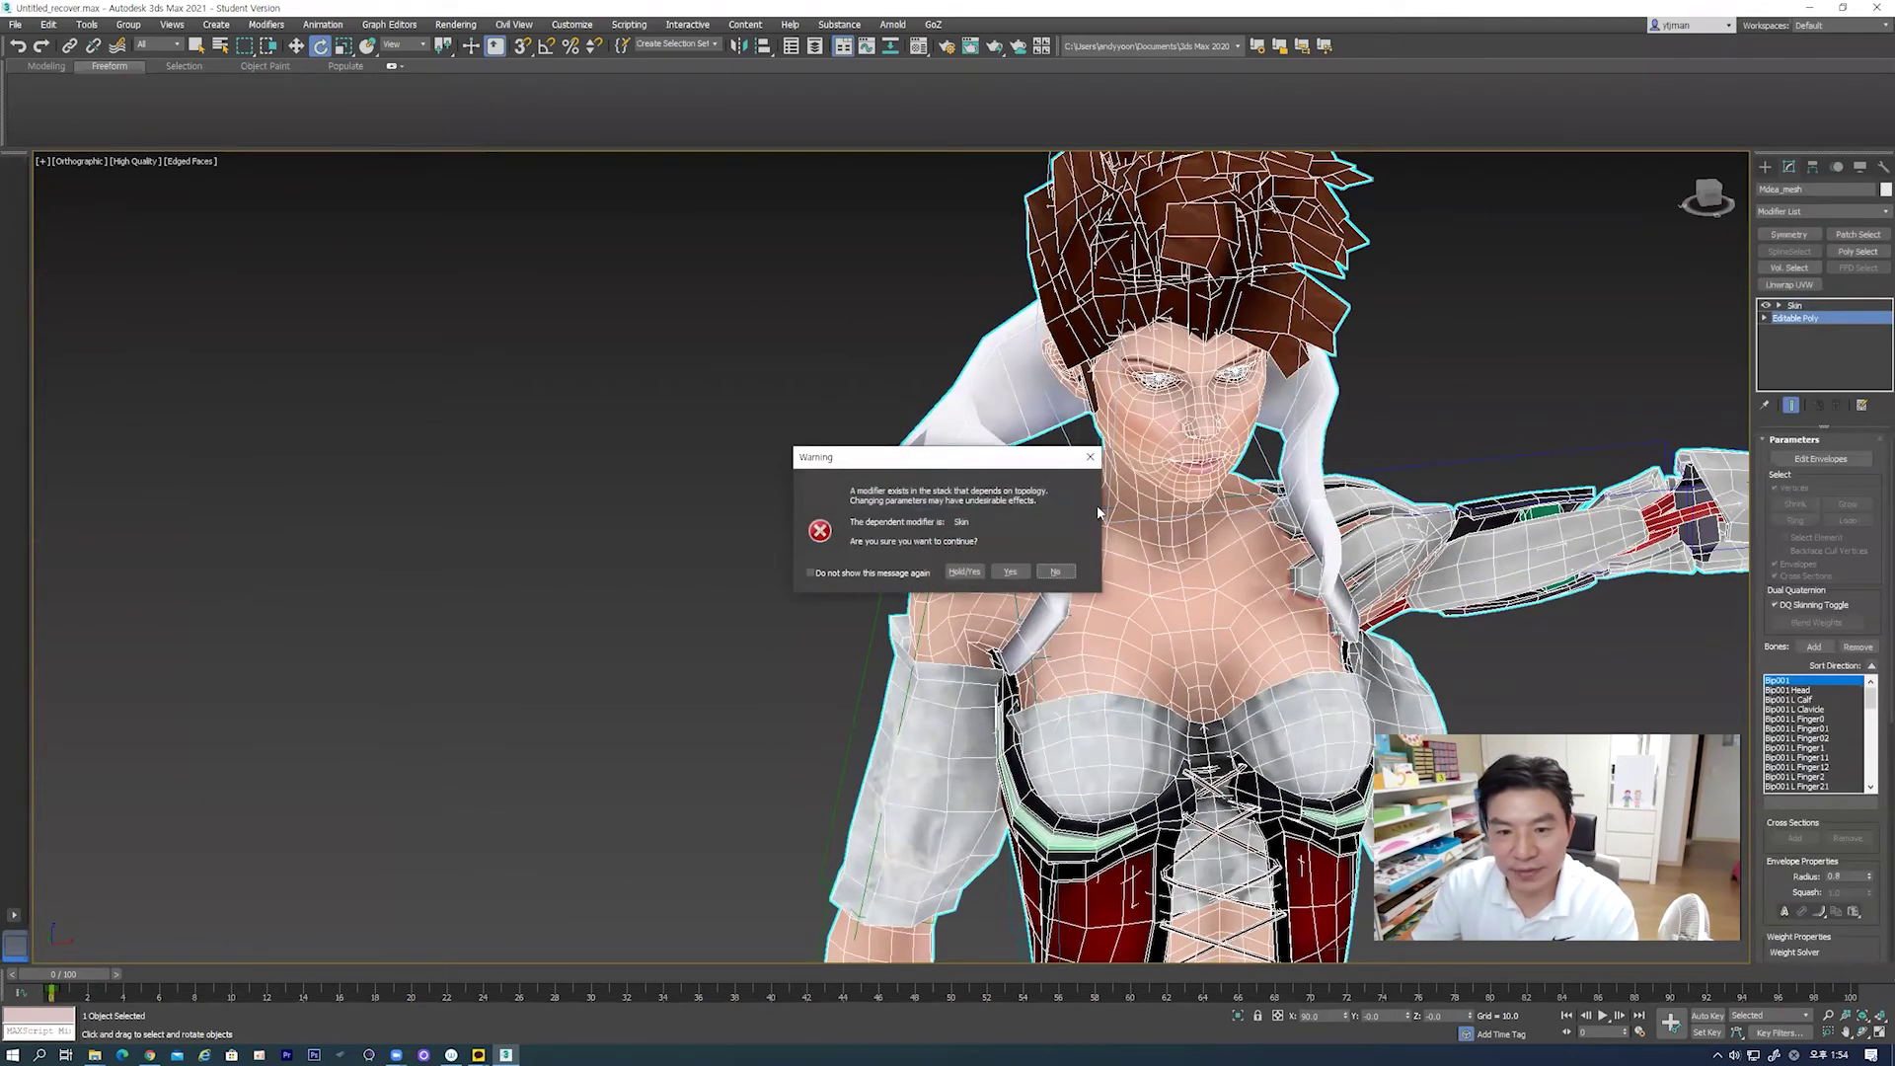
{"action": "left_click", "coordinate": [1090, 456]}
{"action": "left_click", "coordinate": [1783, 308]}
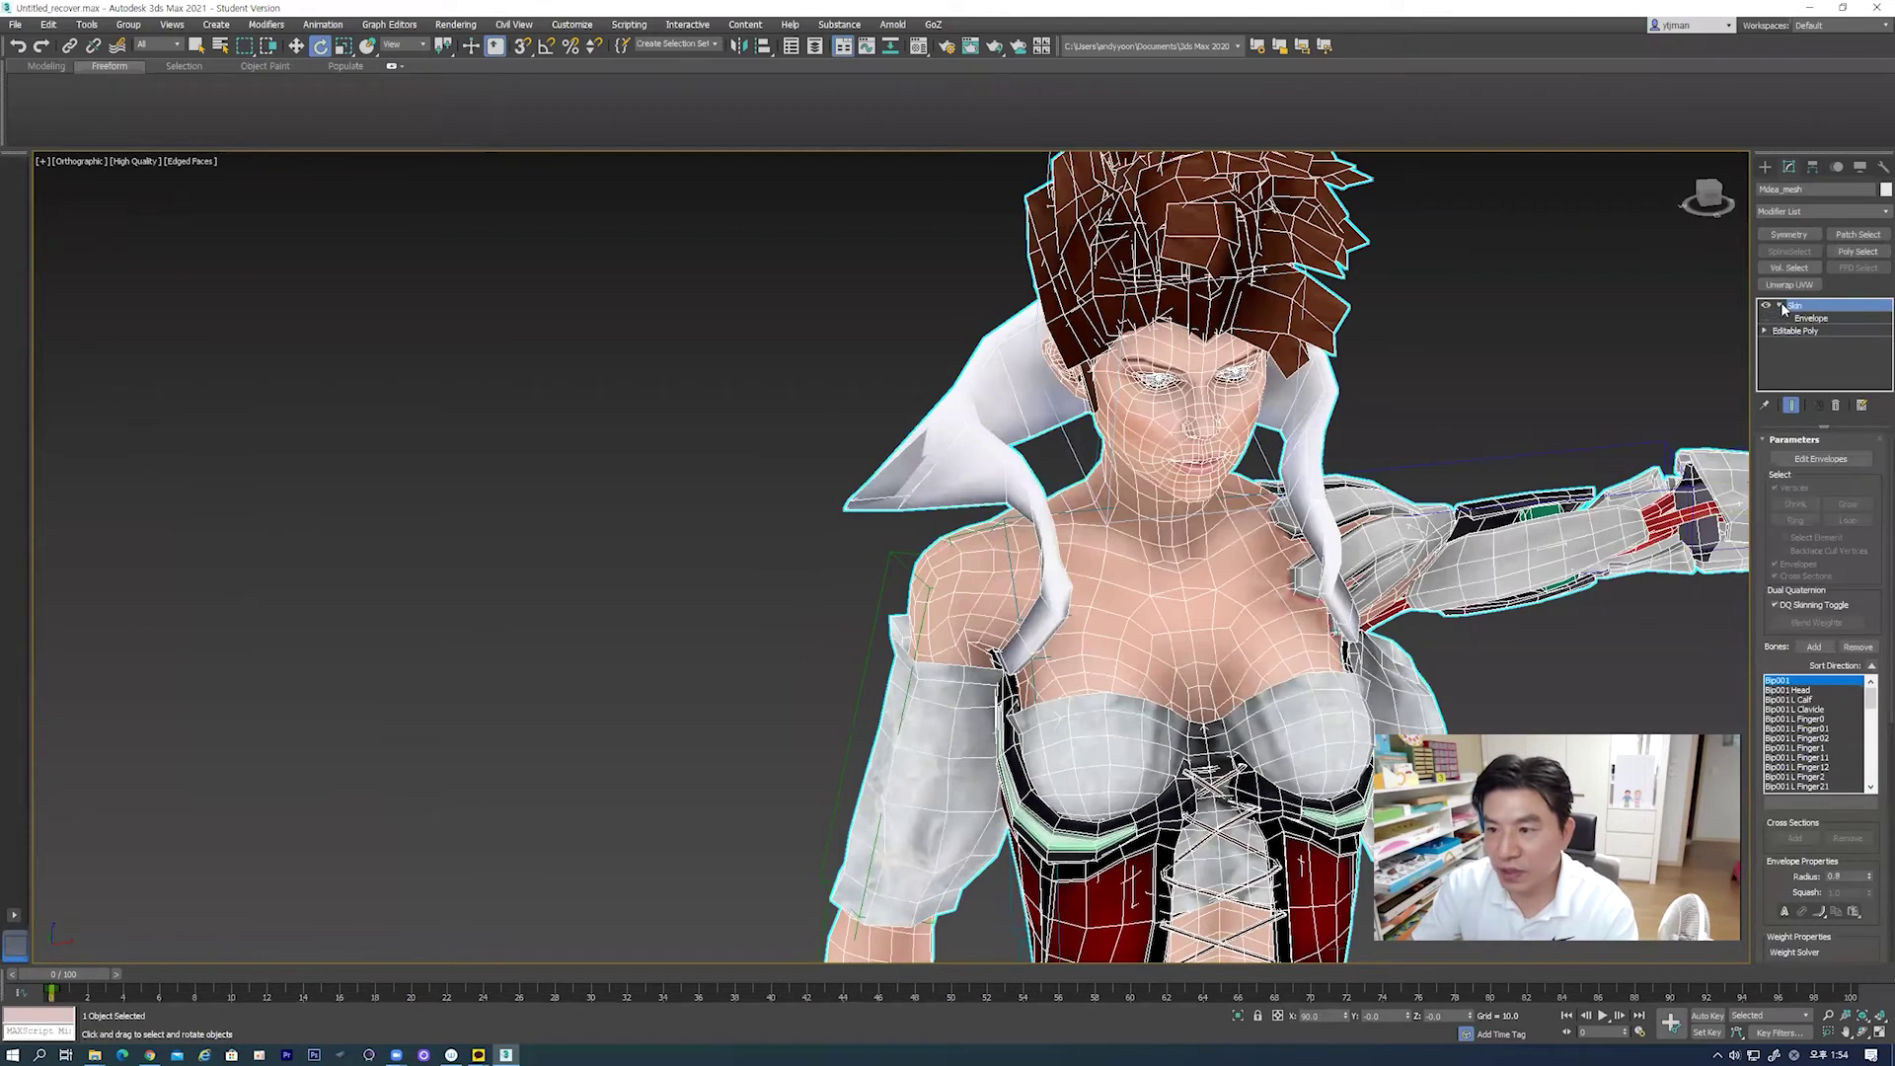
{"action": "left_click", "coordinate": [1809, 319]}
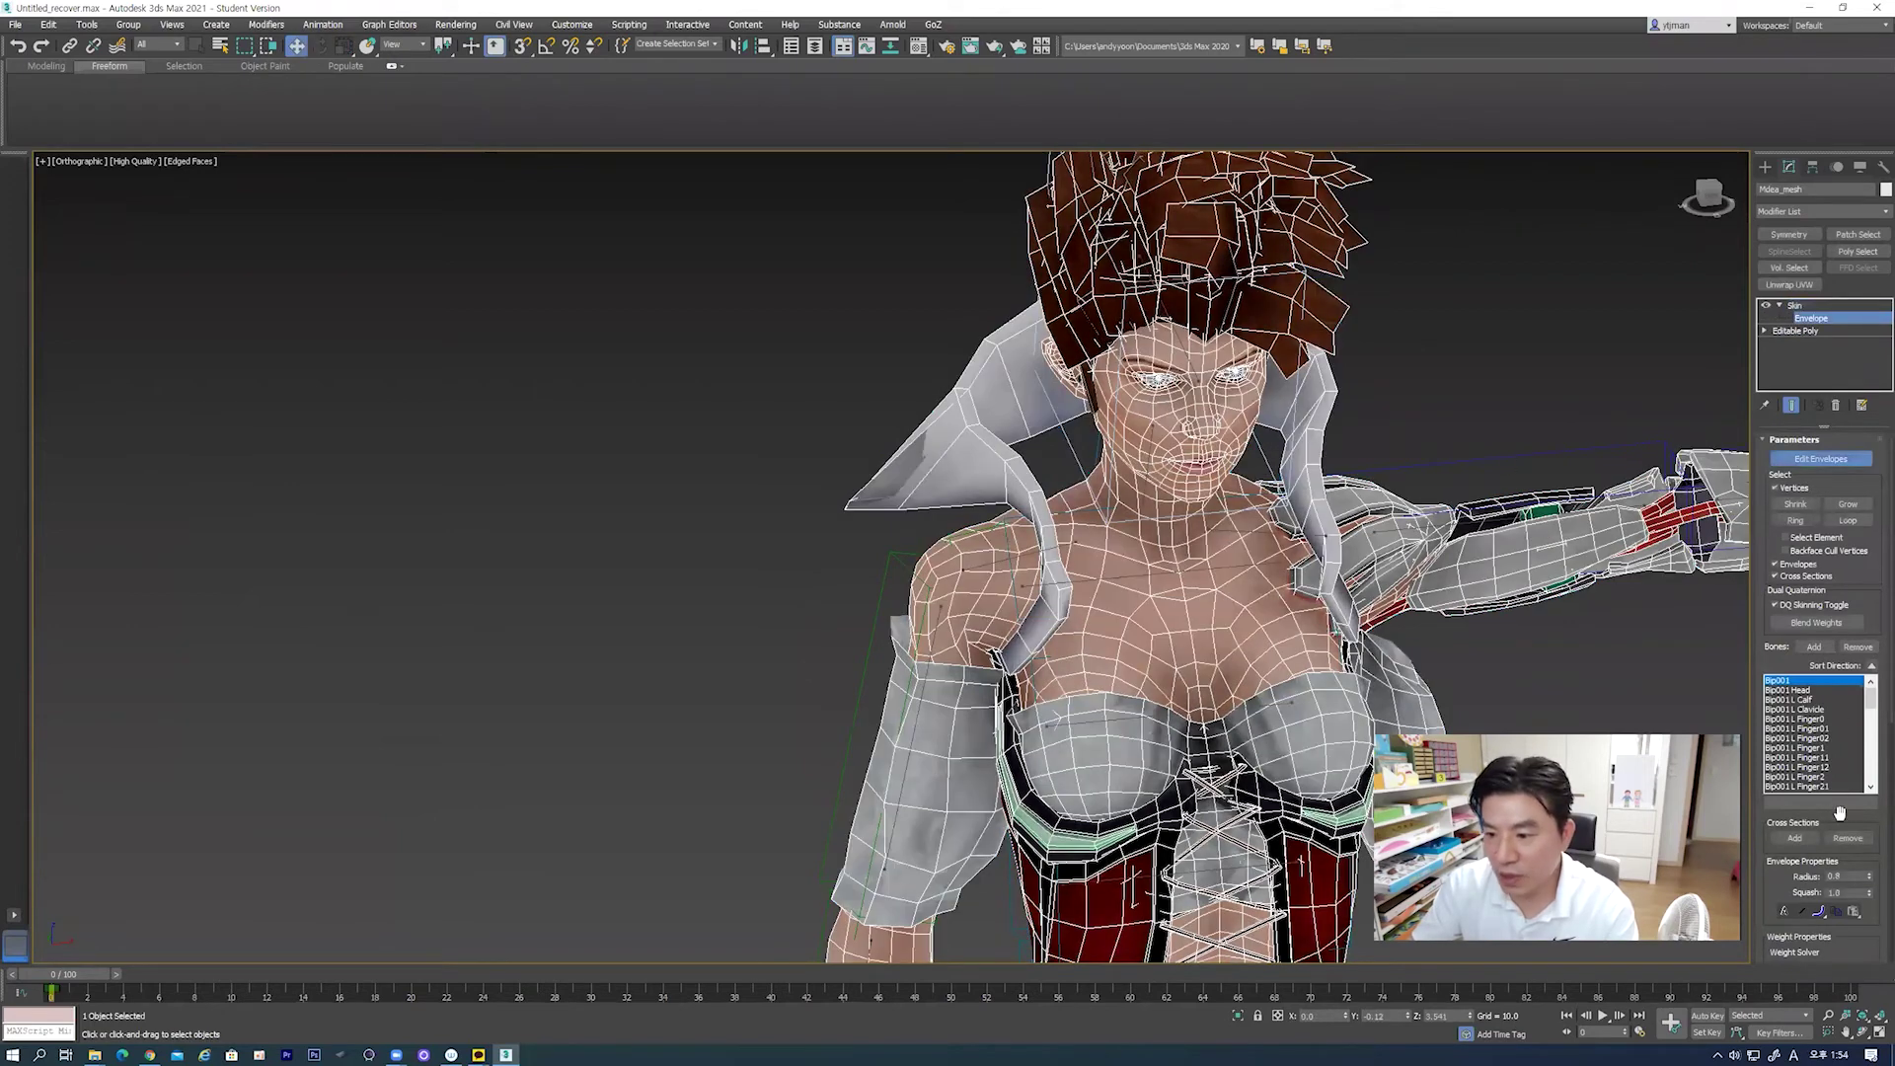
{"action": "left_click_drag", "start_coordinate": [1857, 808], "coordinate": [1858, 262]}
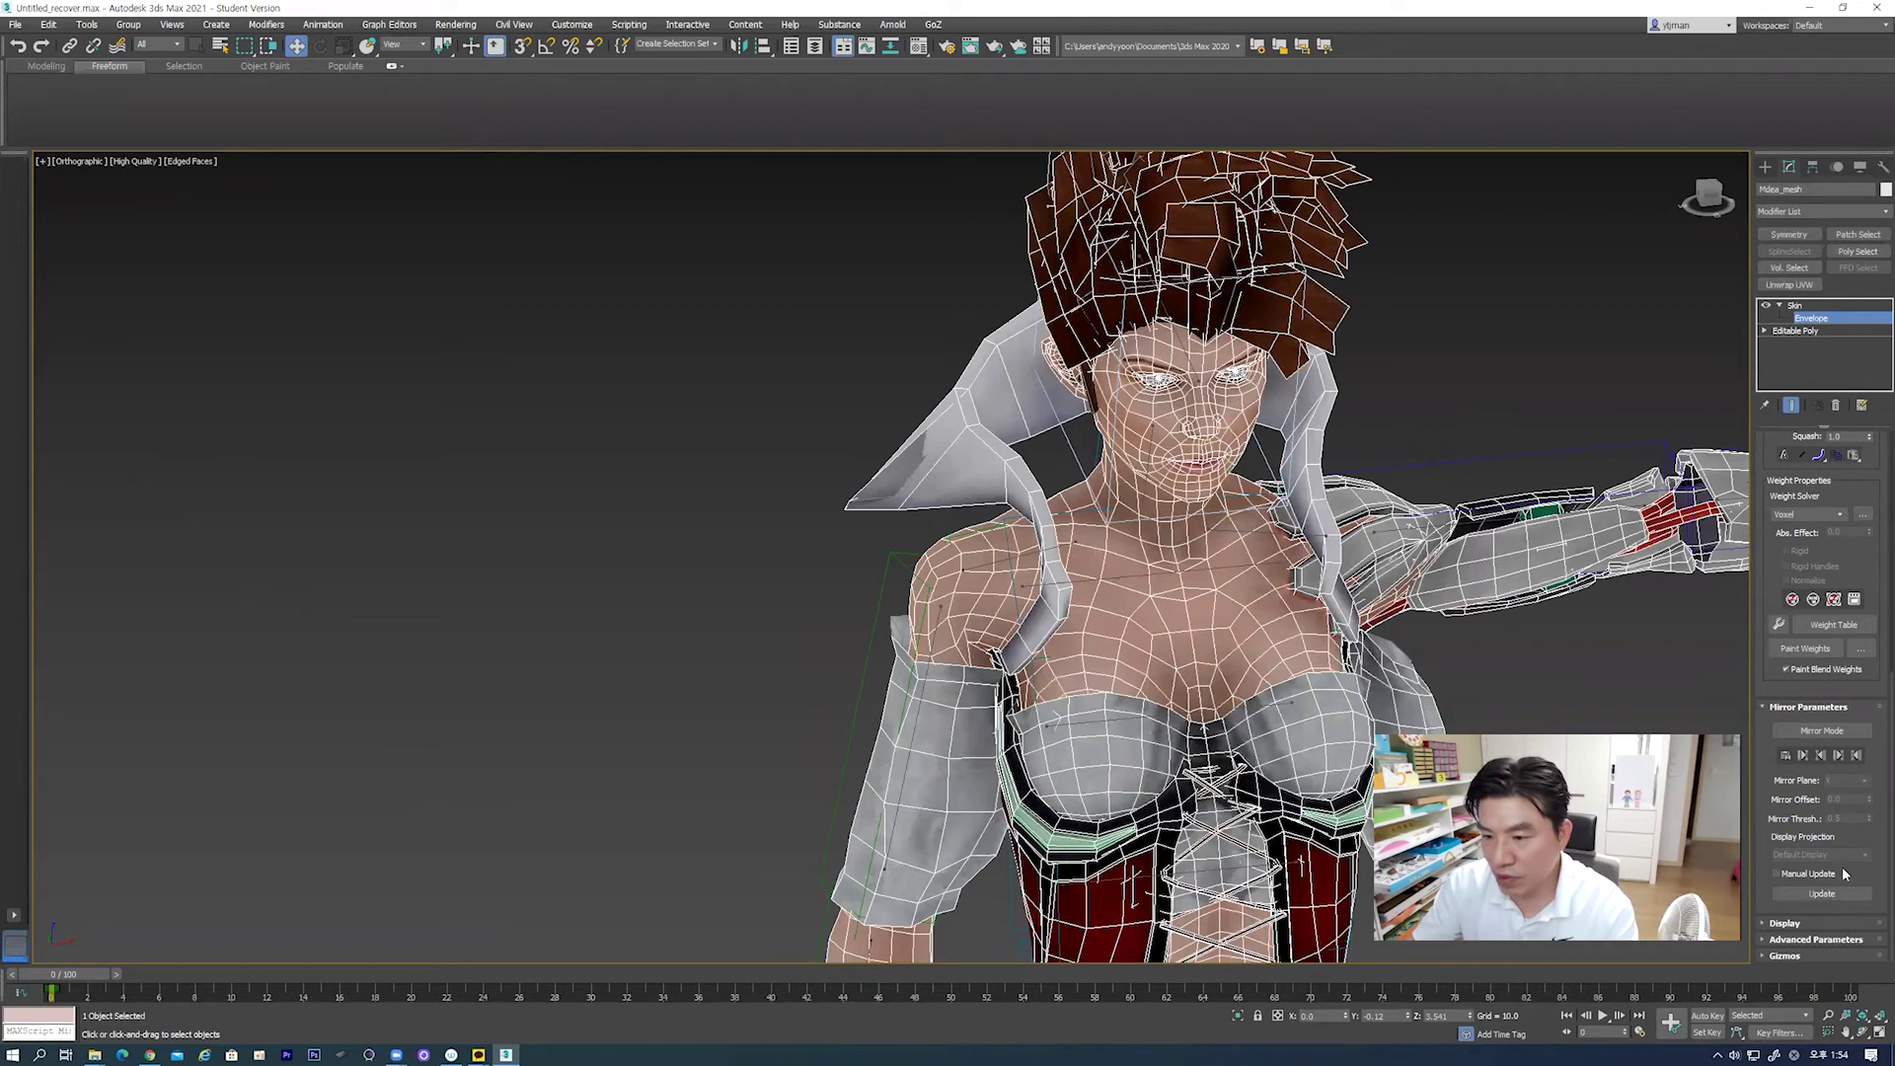
{"action": "left_click", "coordinate": [1813, 651]}
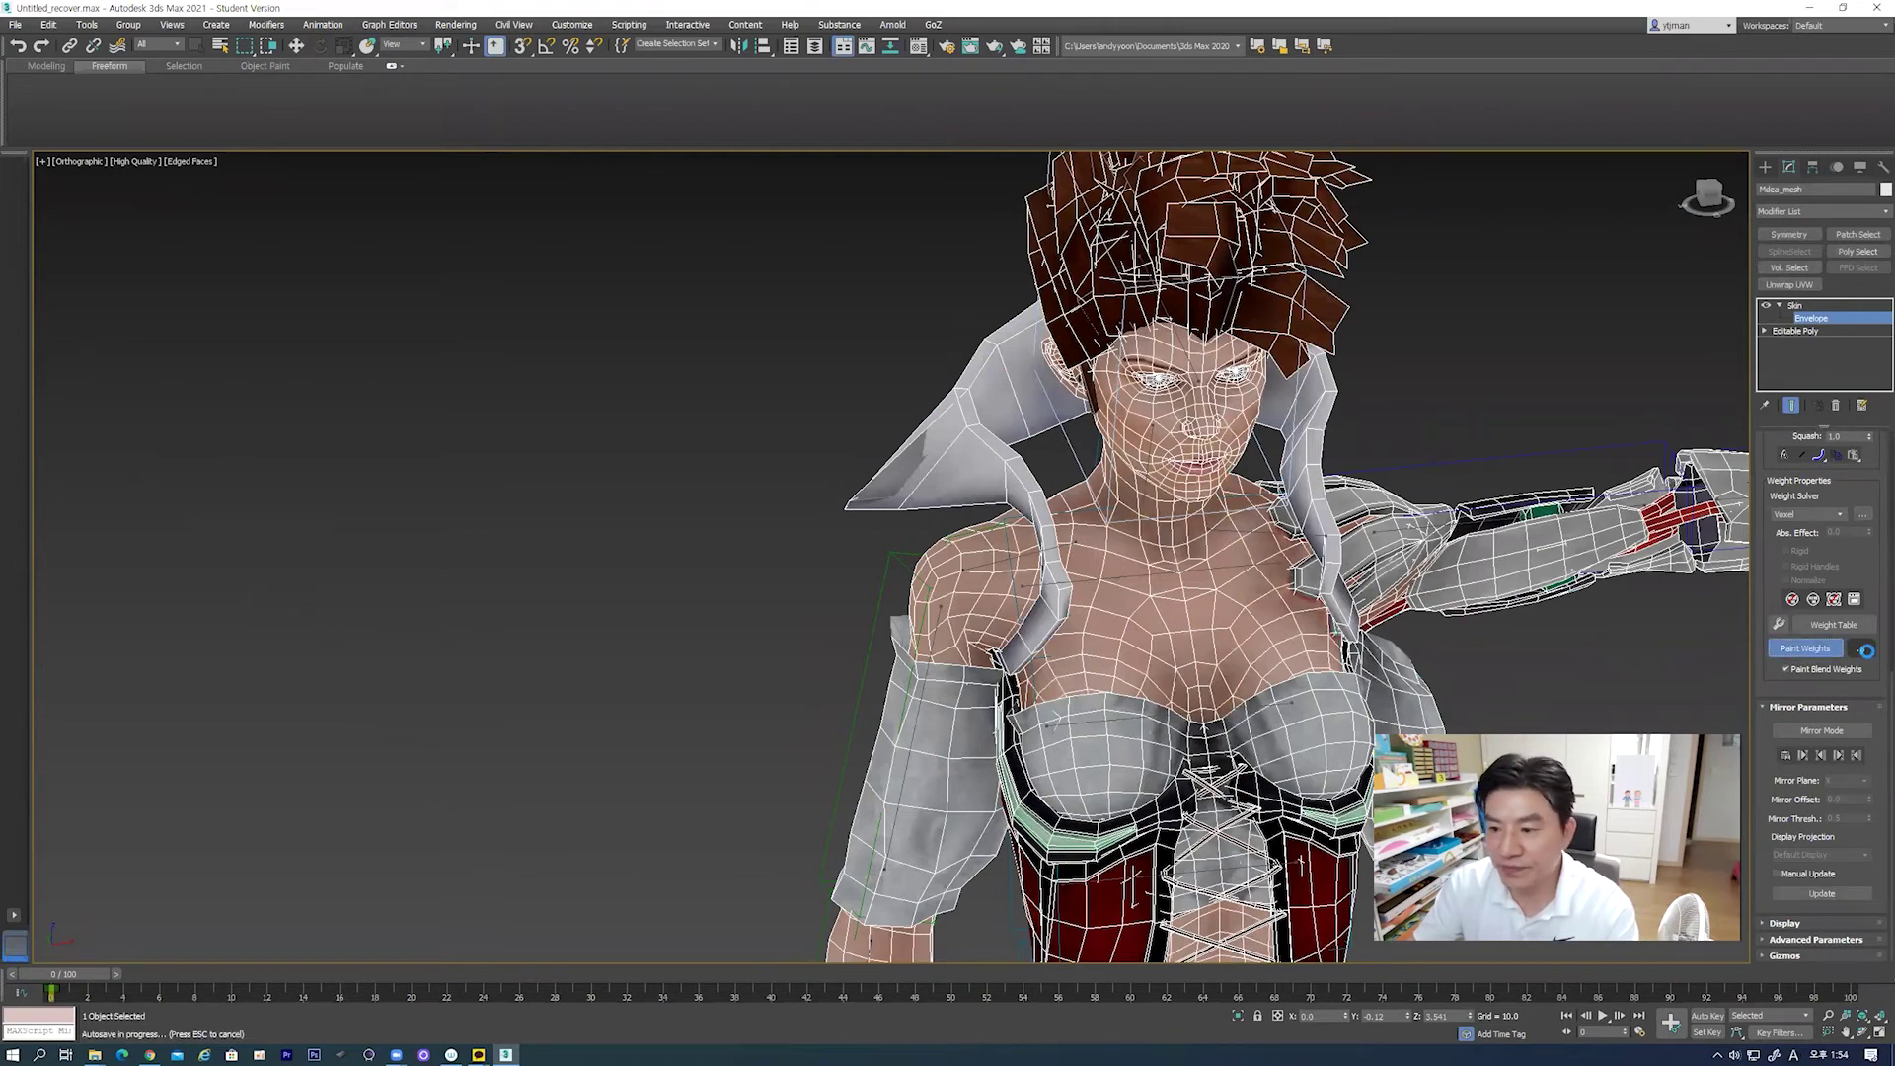
Step: In Painter Options, set a small brush Max Size of about 0.2
{"action": "left_click", "coordinate": [1861, 649]}
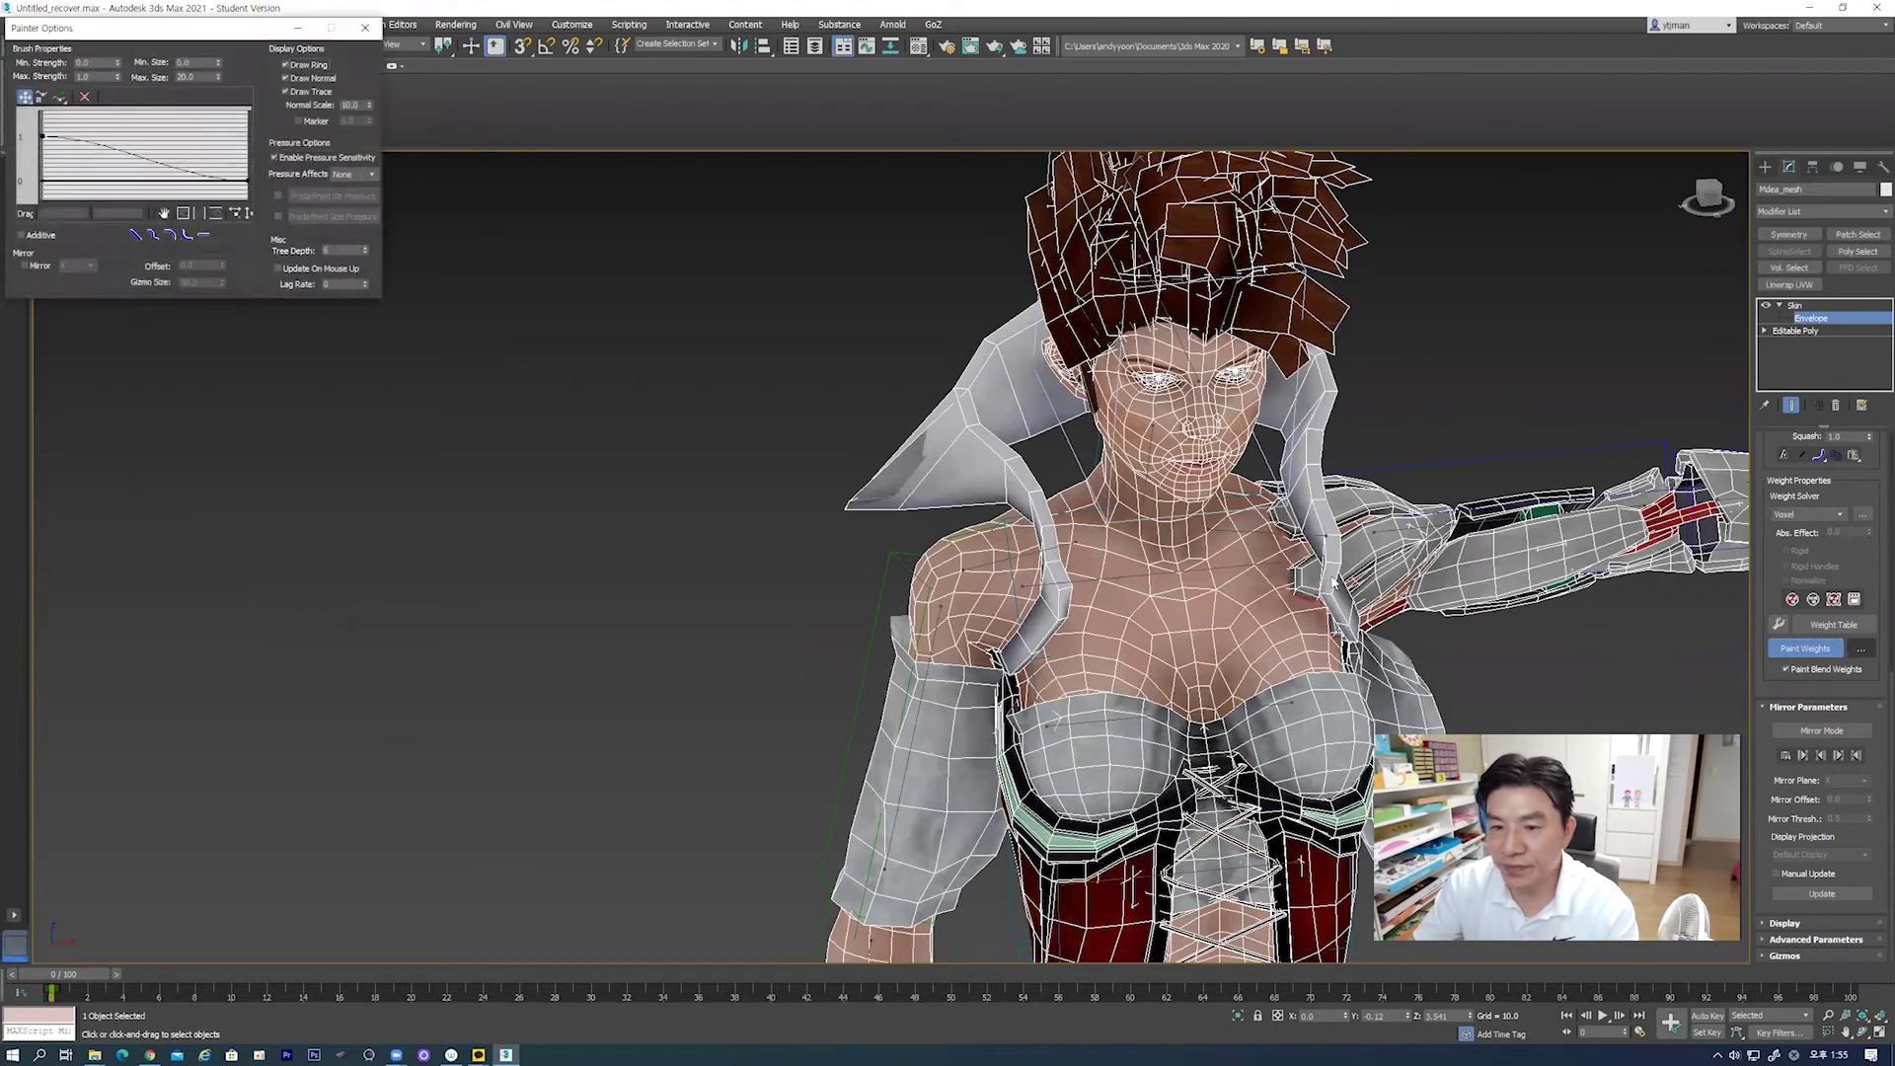
{"action": "left_click_drag", "start_coordinate": [924, 531], "coordinate": [941, 716], "text": "ctrl+shift"}
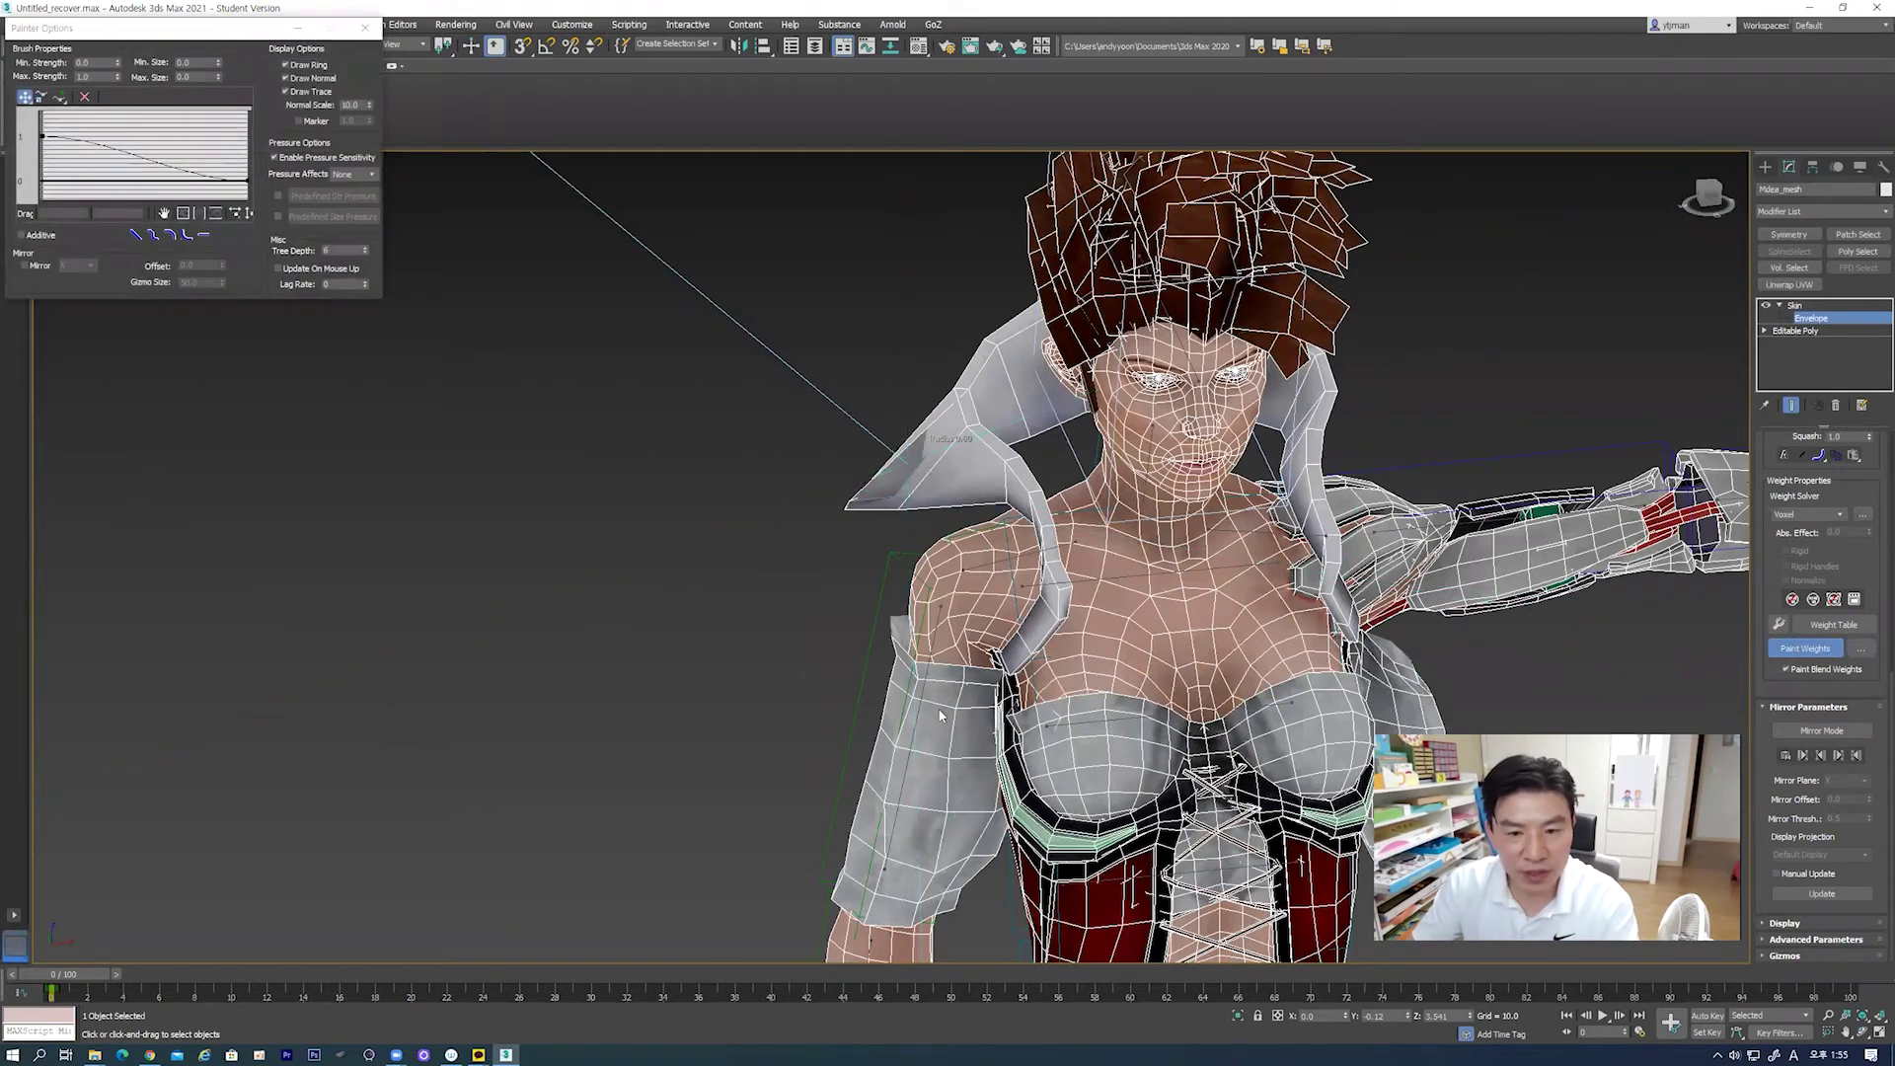
{"action": "left_click_drag", "start_coordinate": [926, 620], "coordinate": [926, 560], "text": "ctrl+shift"}
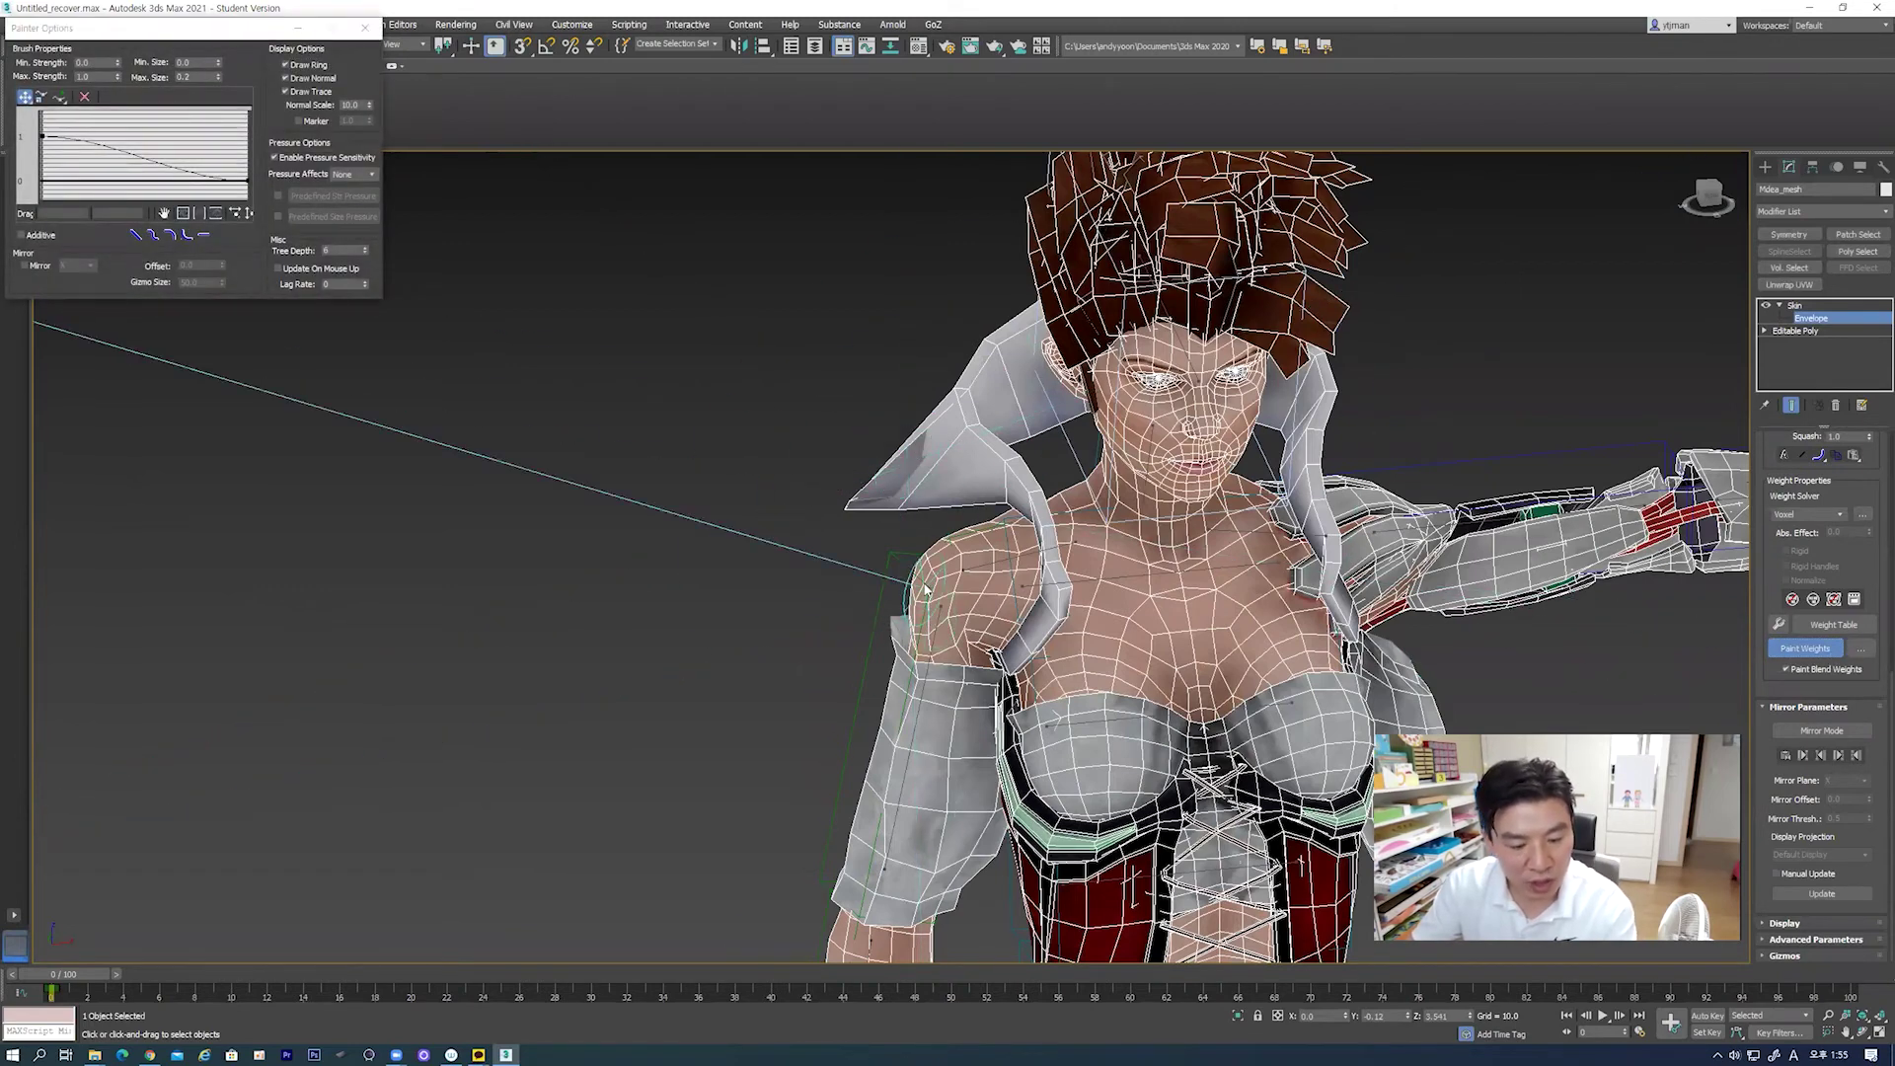
{"action": "left_click_drag", "start_coordinate": [920, 508], "coordinate": [924, 480], "text": "ctrl+shift"}
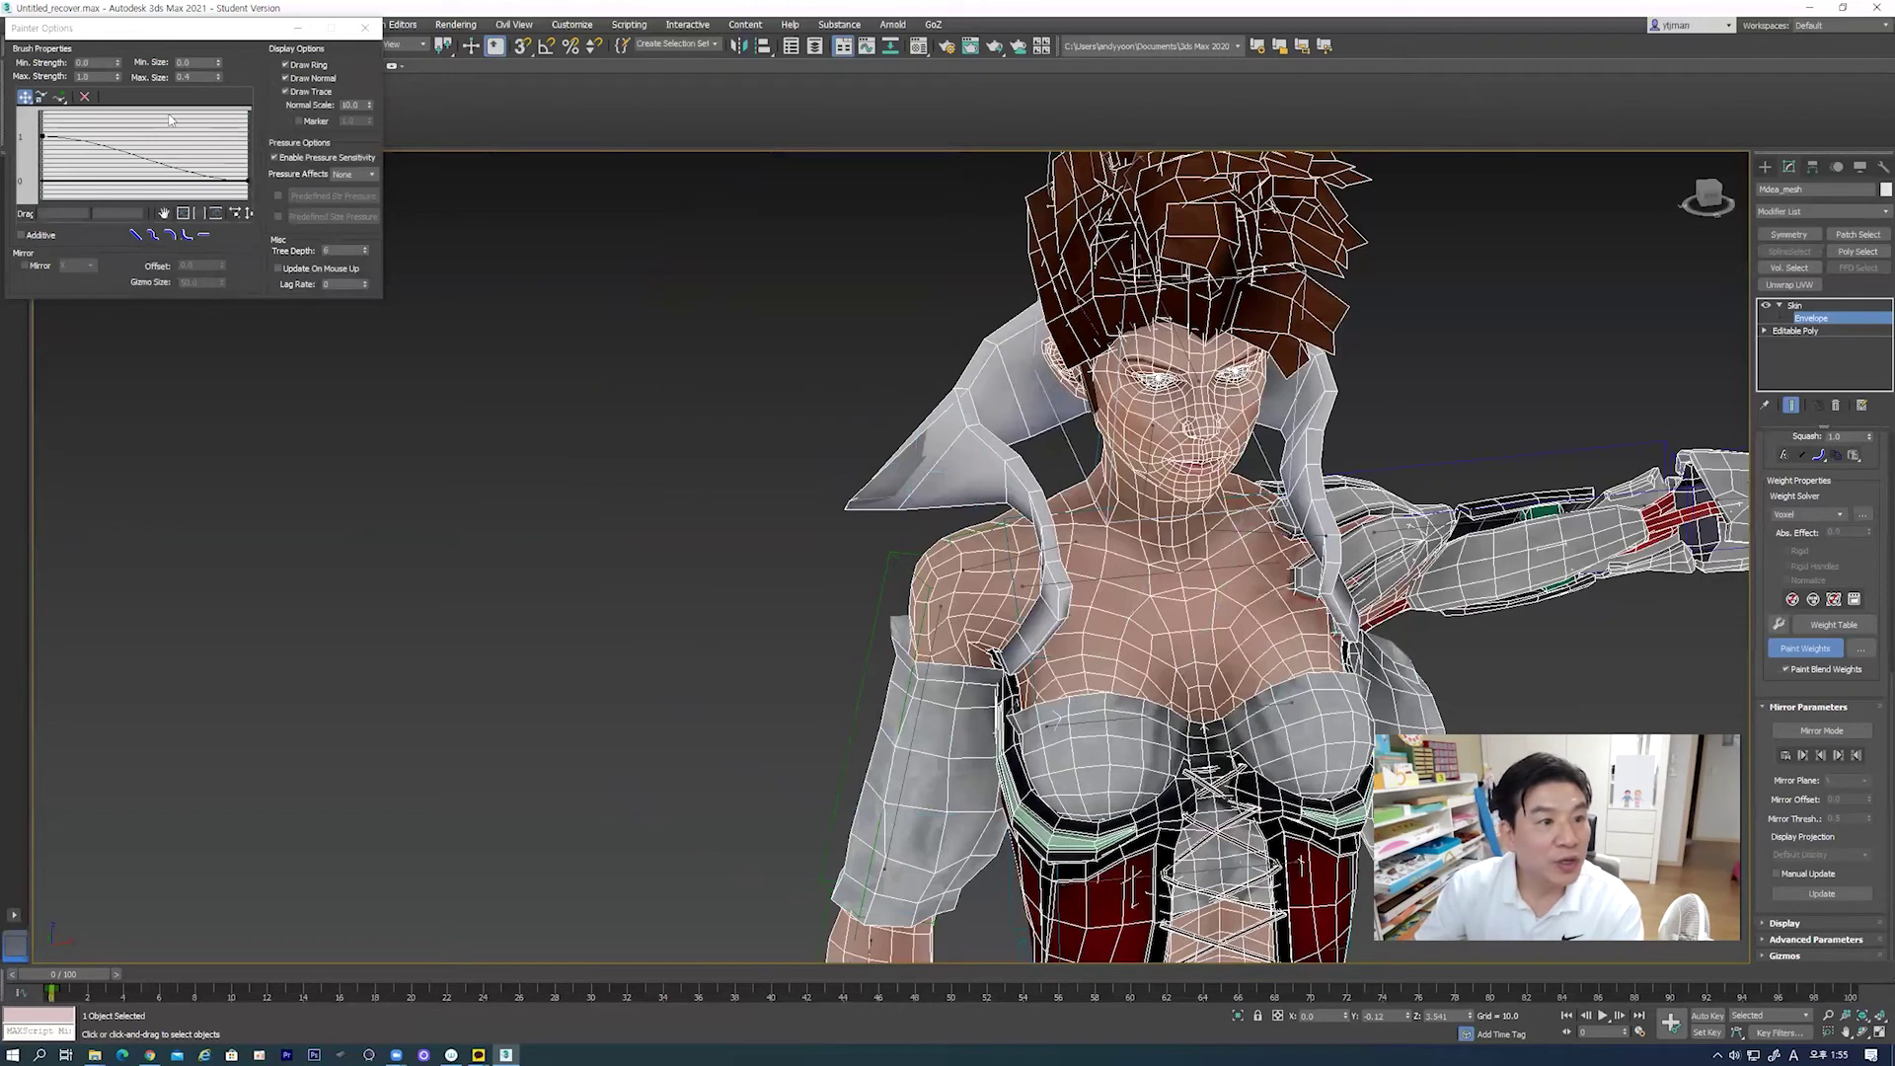
{"action": "left_click", "coordinate": [201, 28]}
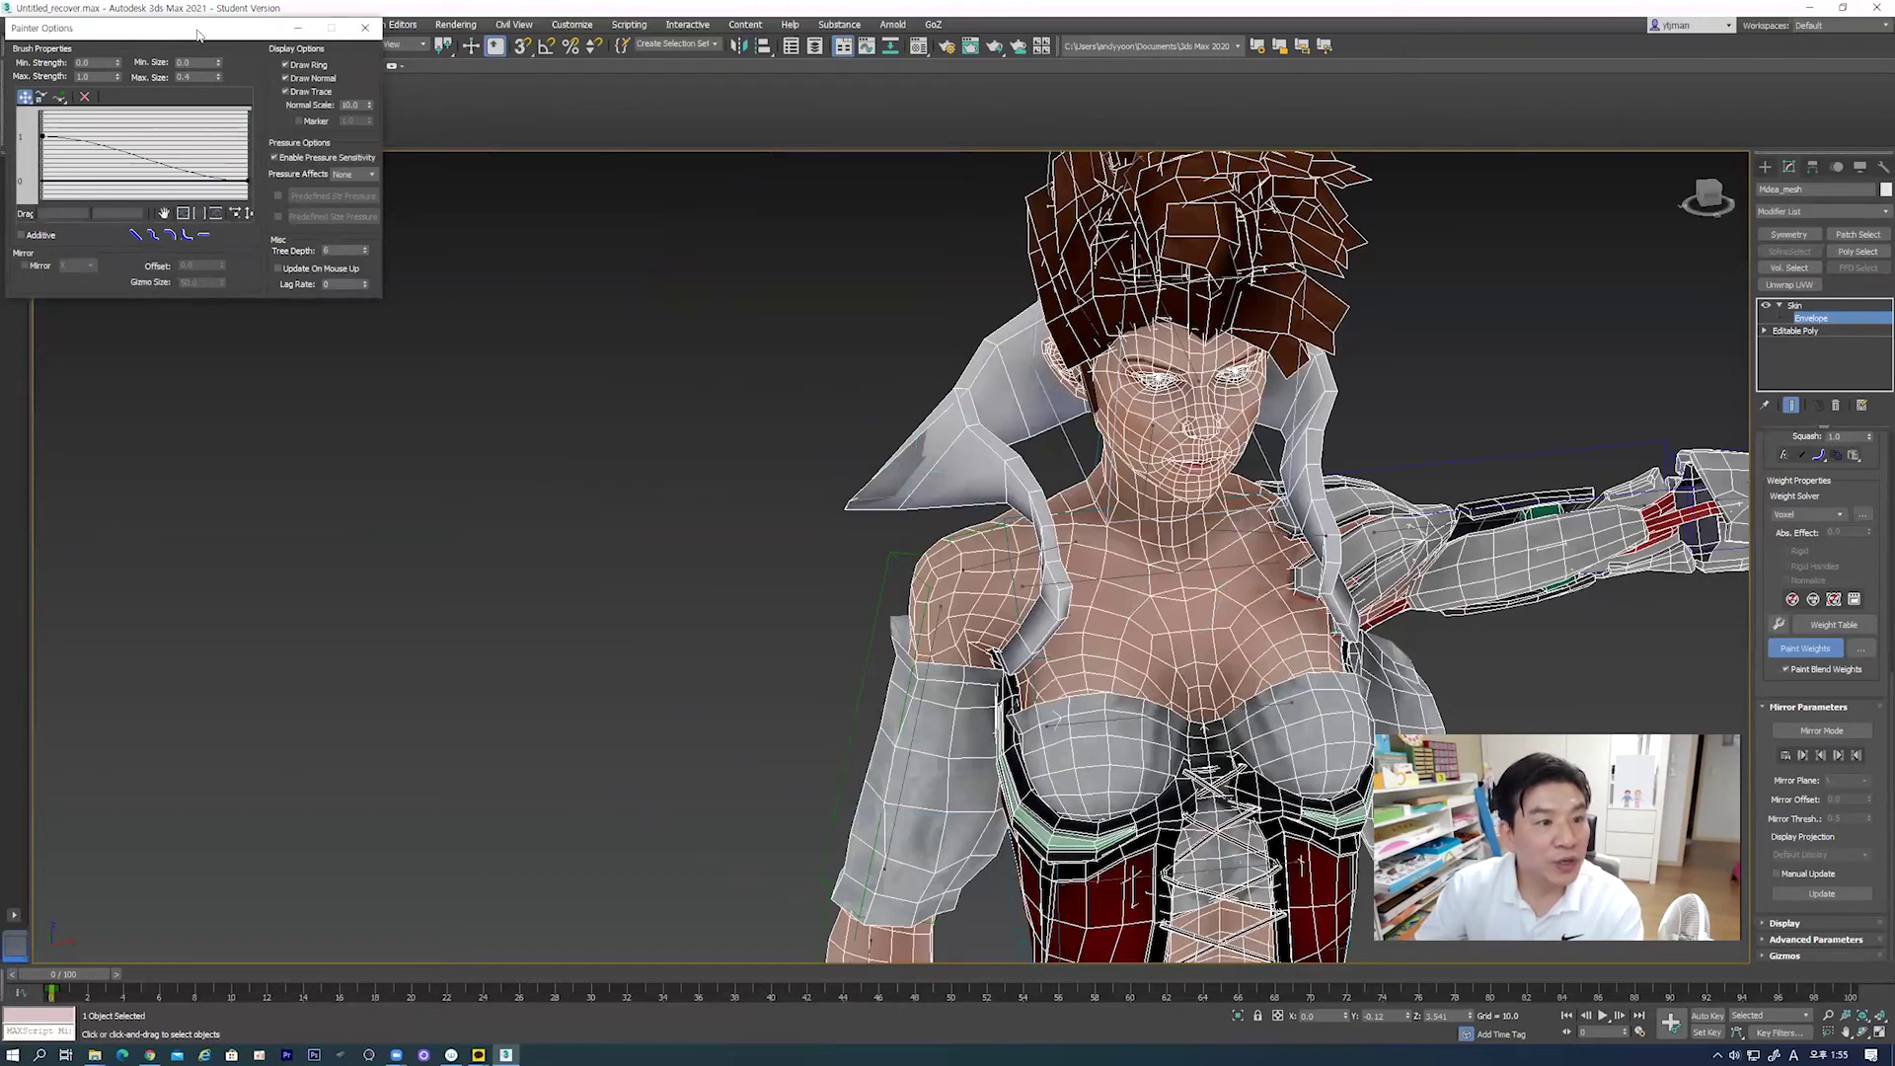
{"action": "left_click_drag", "start_coordinate": [197, 34], "coordinate": [232, 93]}
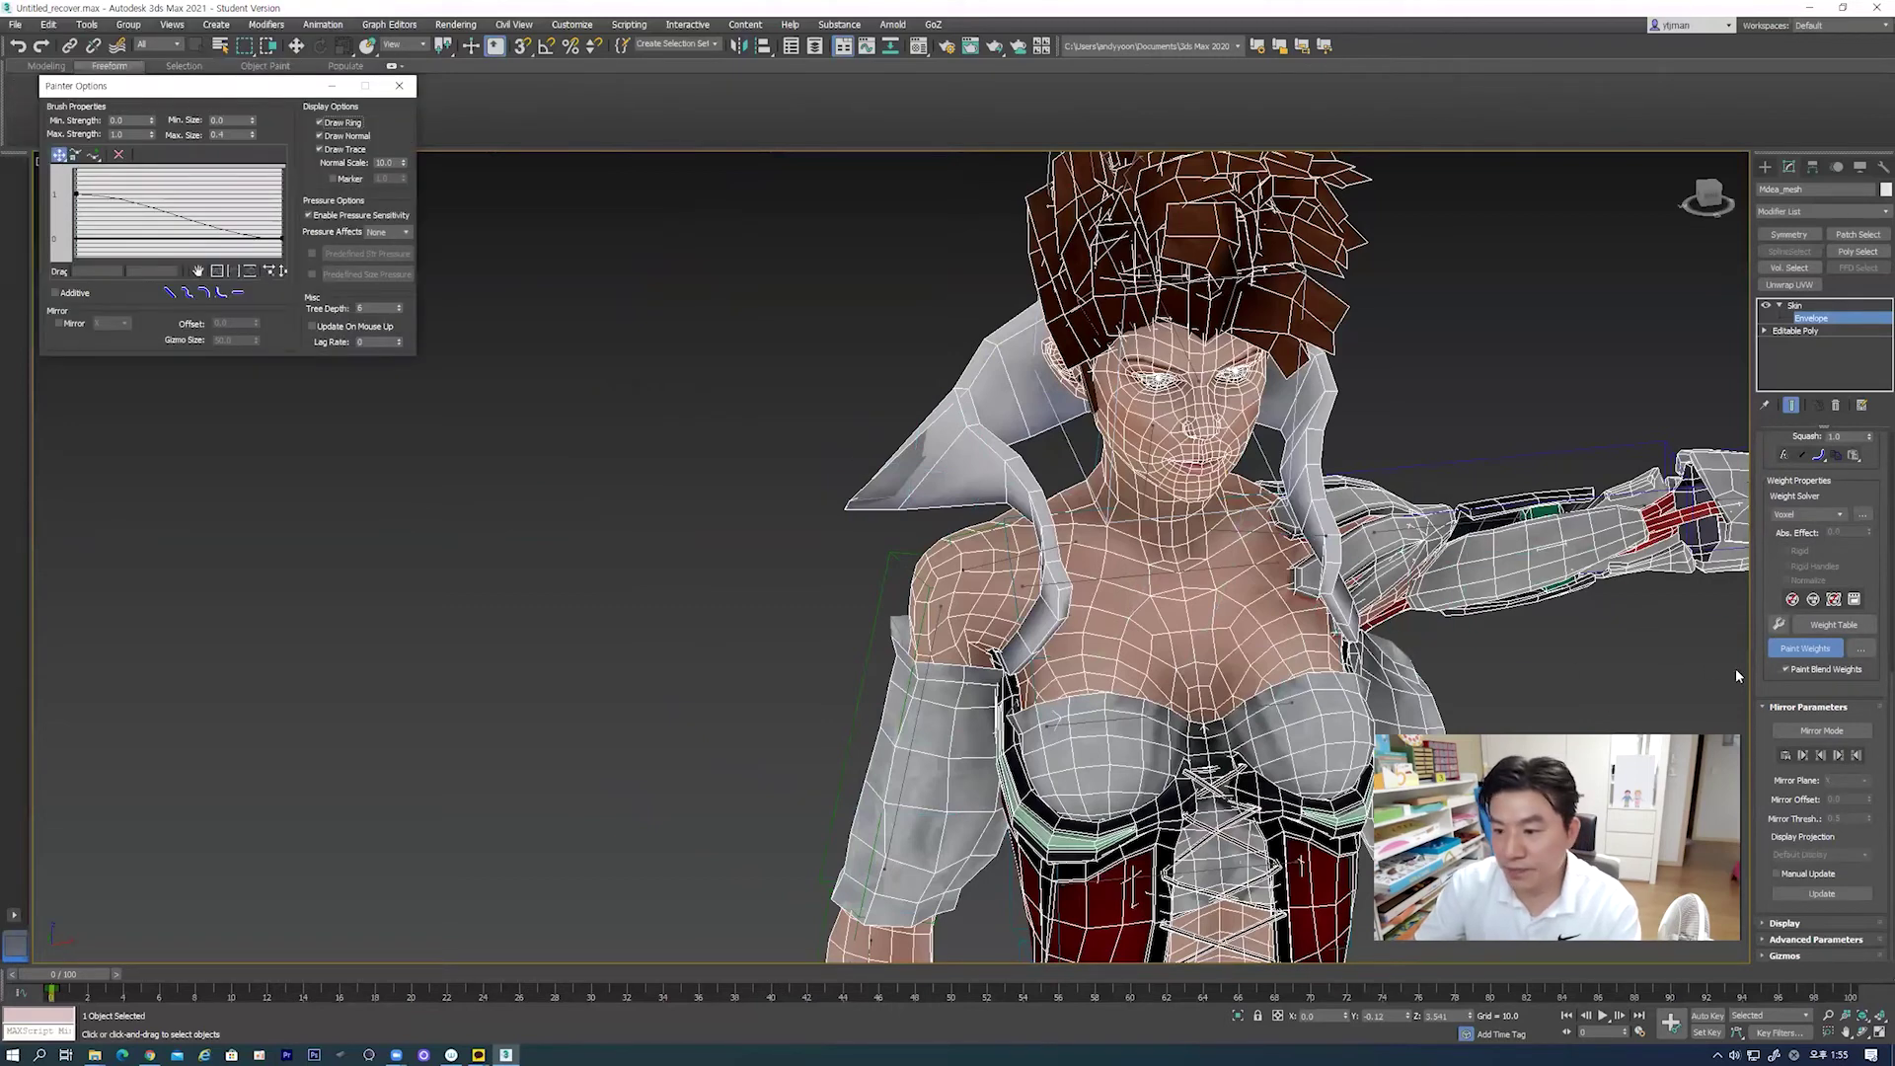
Step: Select the shoulder bone's envelope and paint its weight onto the shoulder pad
{"action": "left_click", "coordinate": [1785, 669]}
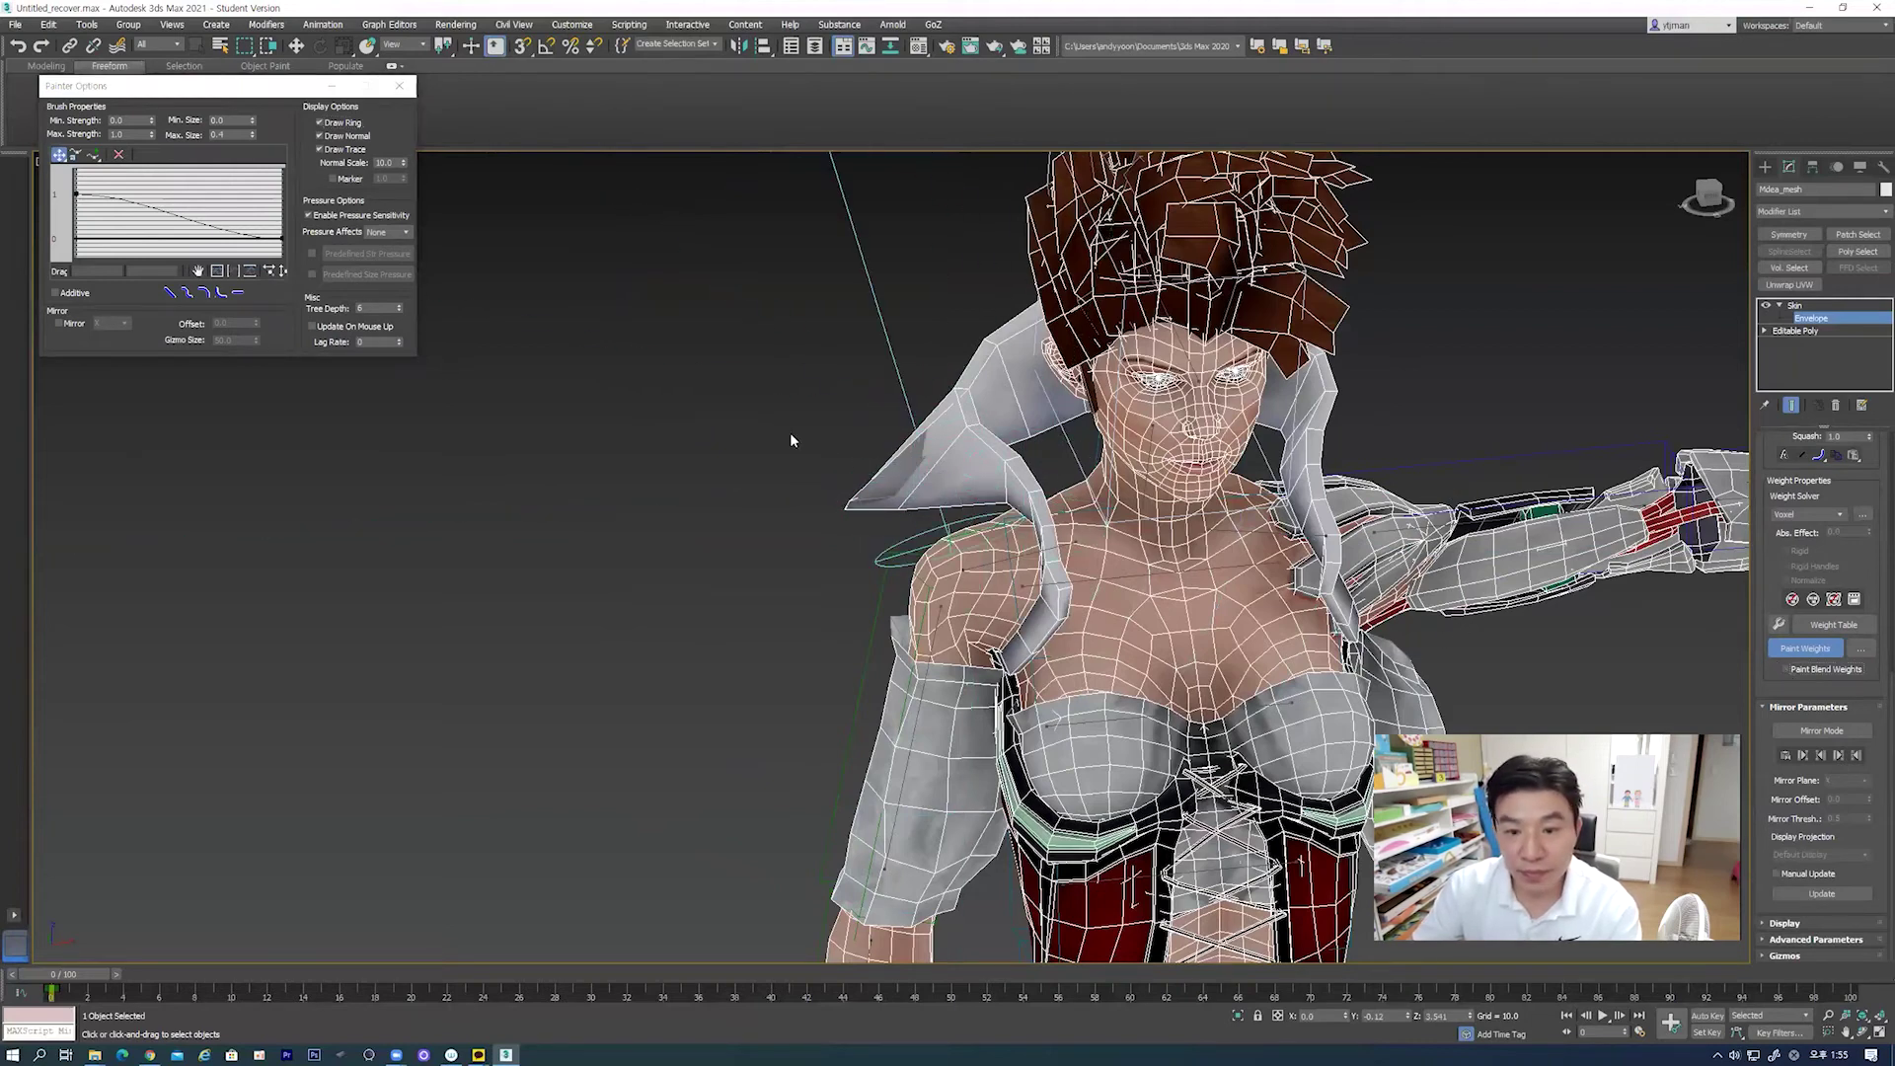
{"action": "left_click", "coordinate": [296, 45]}
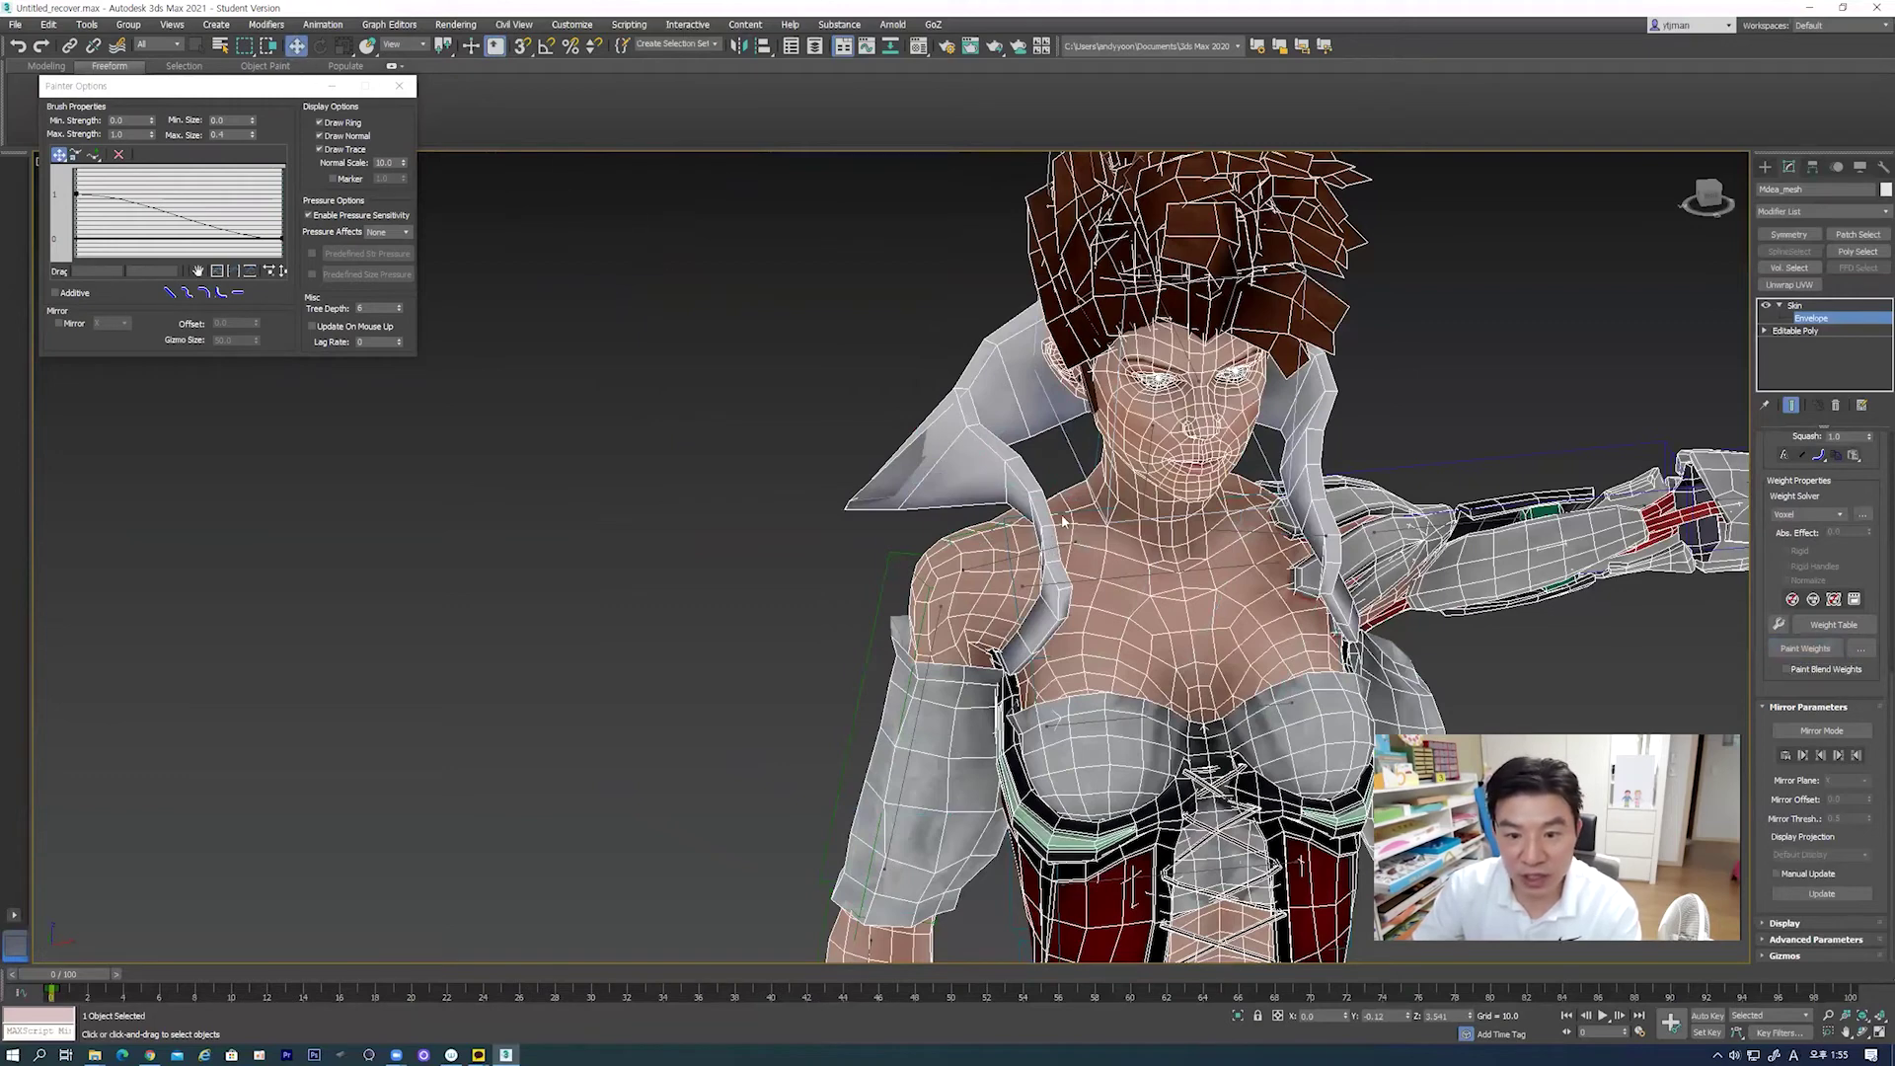
{"action": "left_click", "coordinate": [1029, 551]}
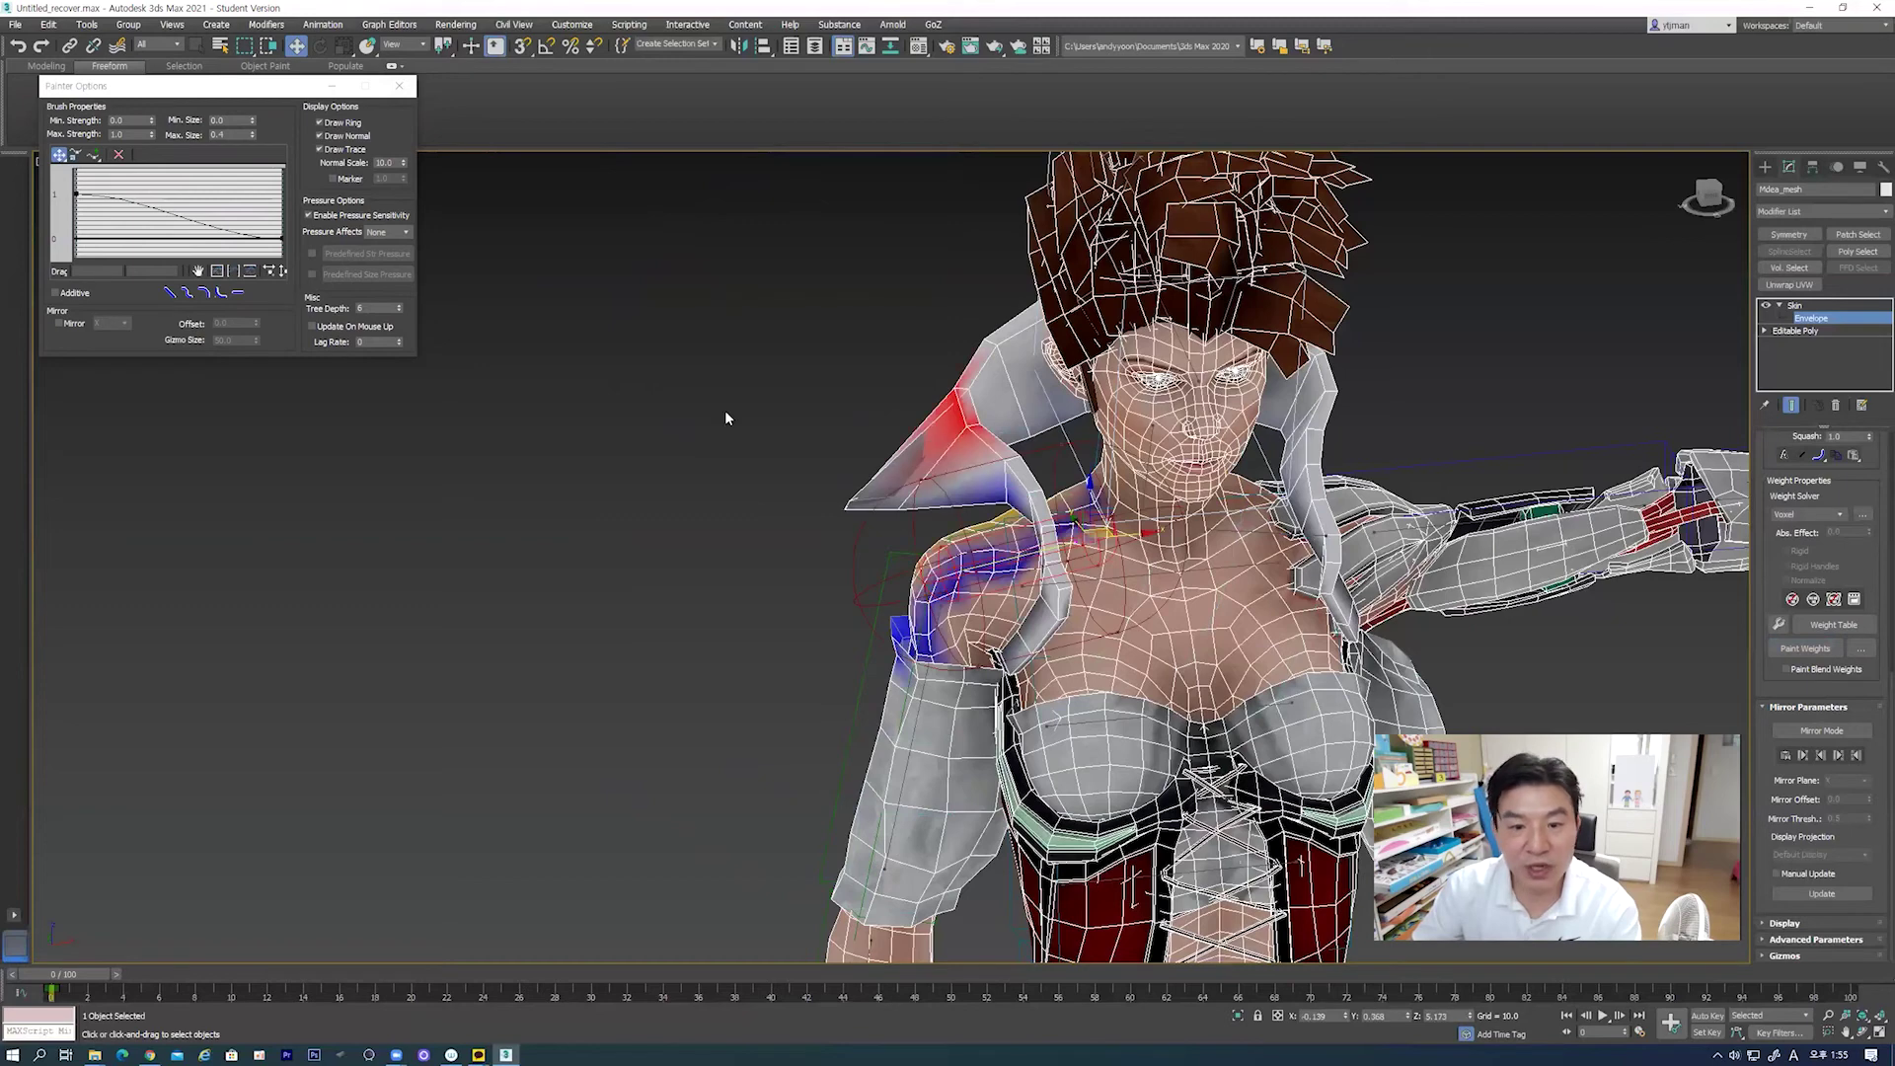
{"action": "left_click", "coordinate": [1819, 655]}
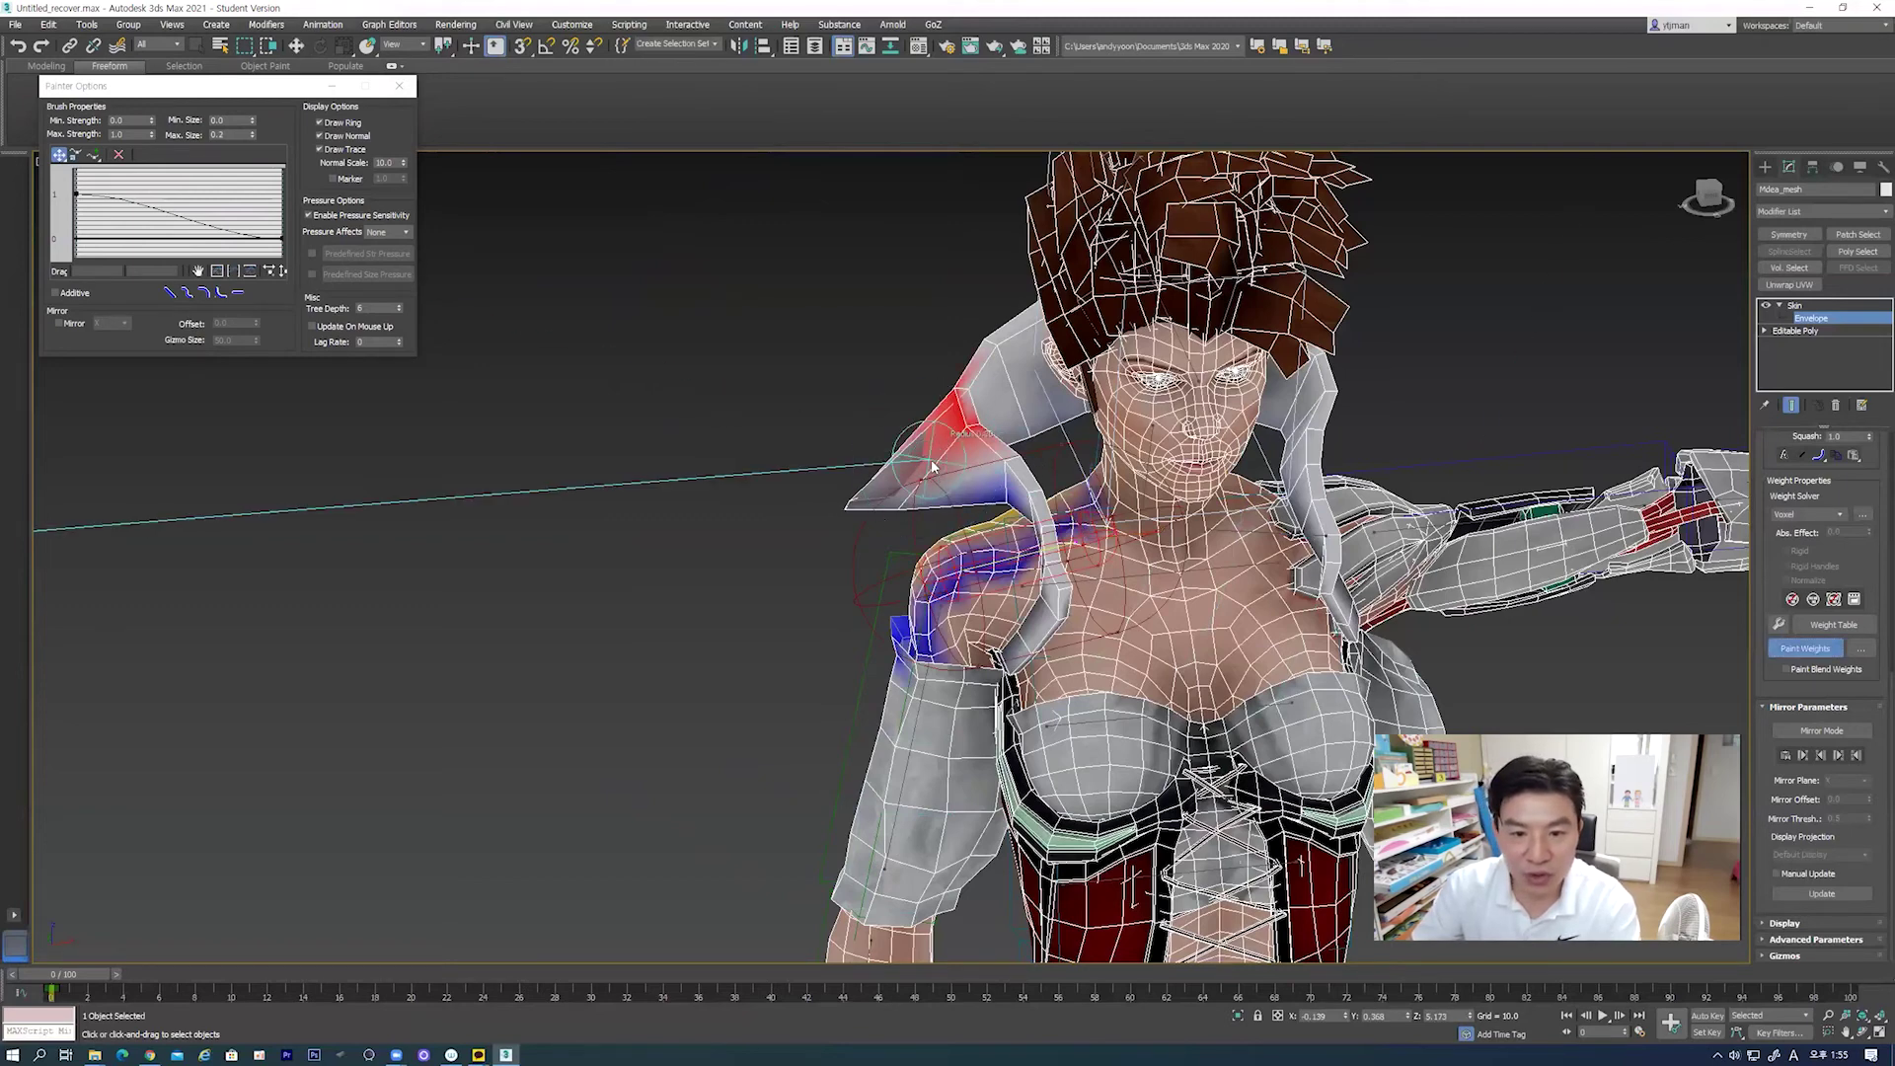
{"action": "mouse_move", "coordinate": [911, 475]}
{"action": "left_mouse_down"}
{"action": "mouse_move", "coordinate": [887, 488]}
{"action": "mouse_move", "coordinate": [906, 477]}
{"action": "left_mouse_up"}
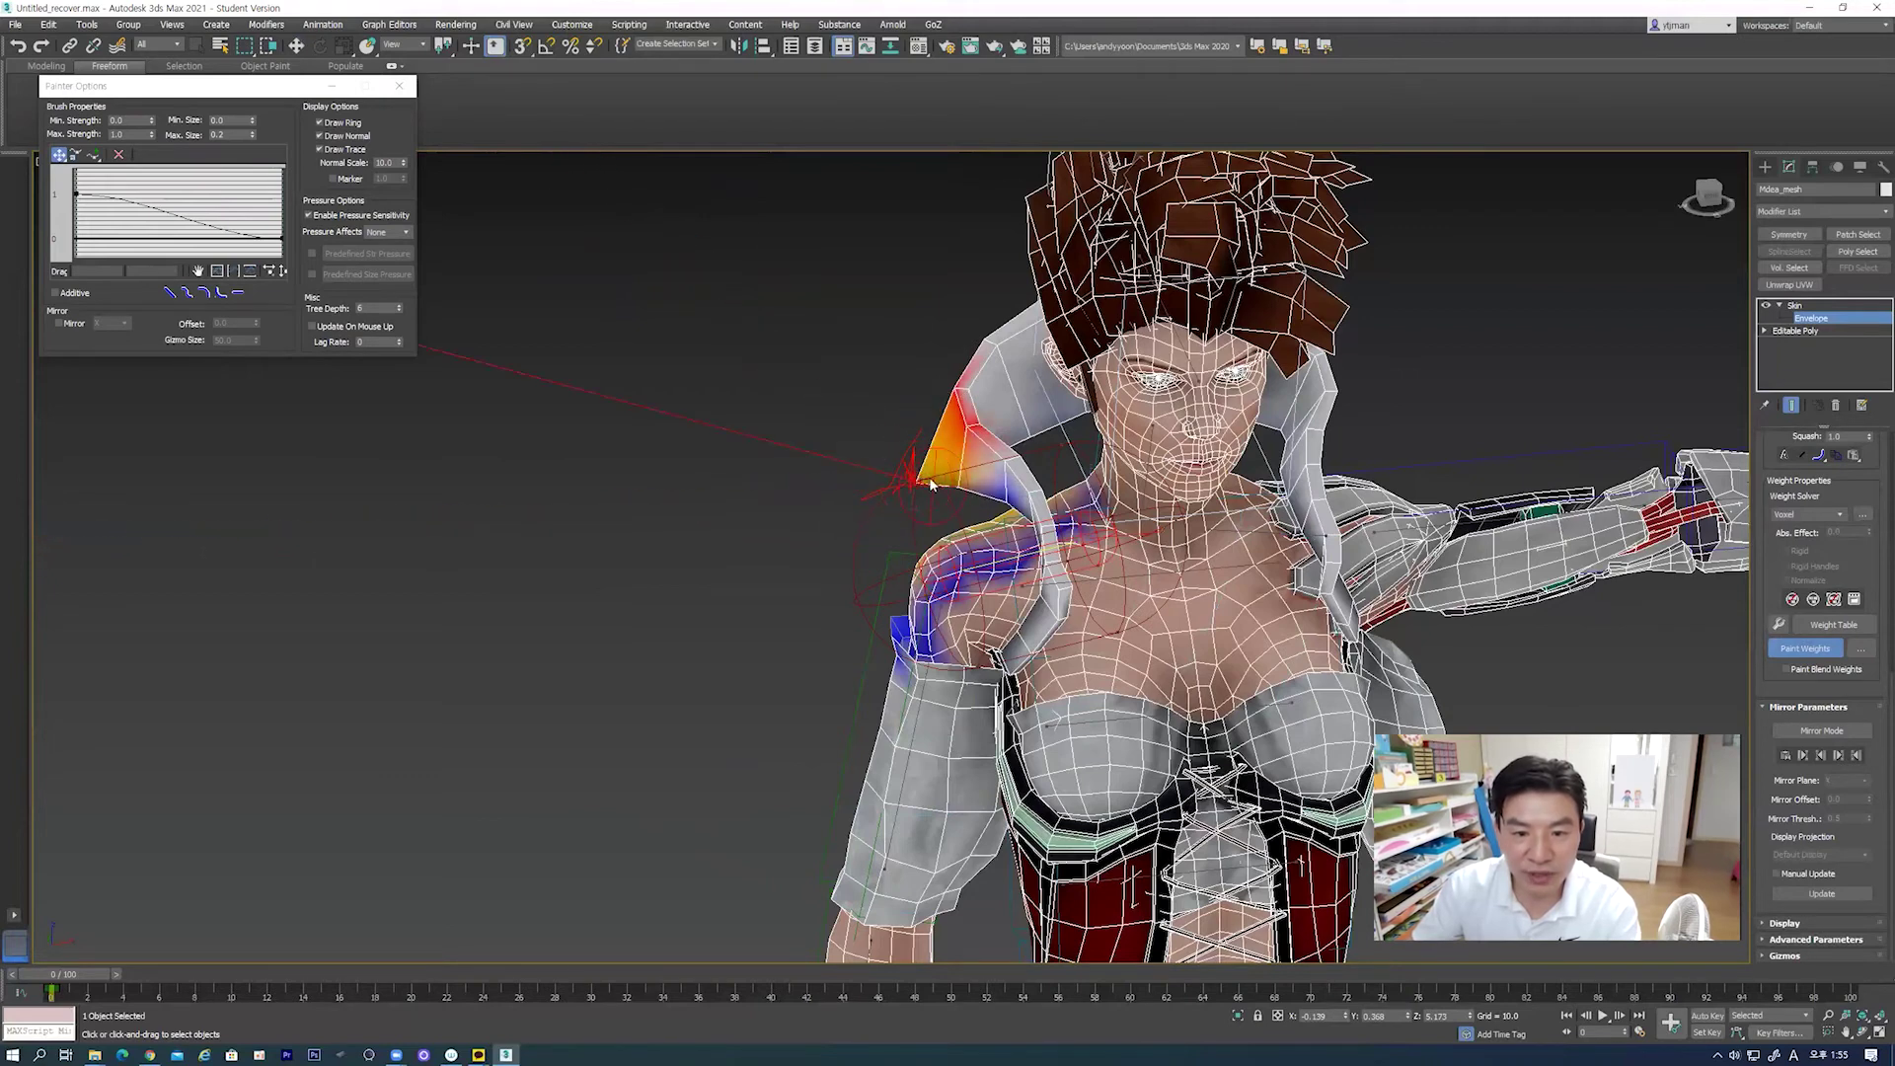
Step: With Paint Blend Weights on, paint shoulder weights onto the shoulder-pad strap
{"action": "middle_click_drag", "start_coordinate": [950, 483], "coordinate": [1052, 496], "text": "alt"}
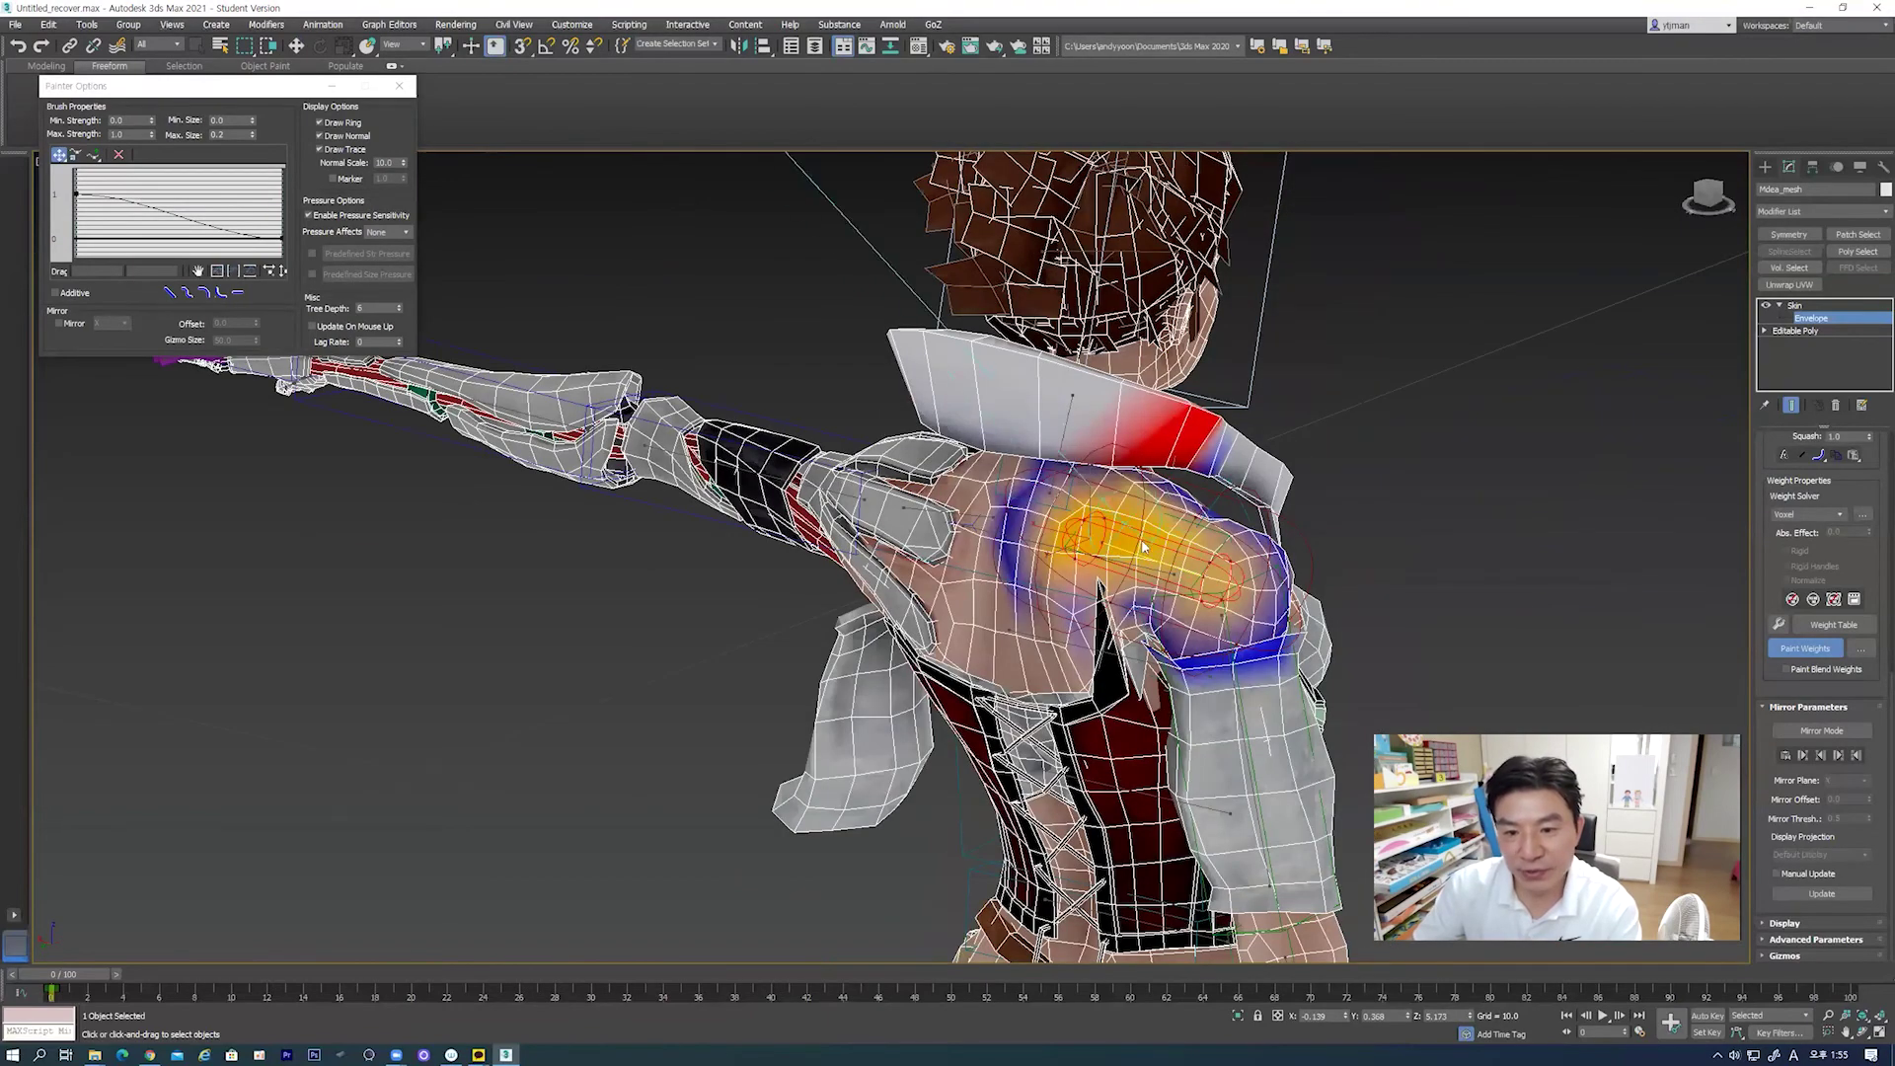
{"action": "middle_click_drag", "start_coordinate": [1212, 488], "coordinate": [1061, 462], "text": "alt"}
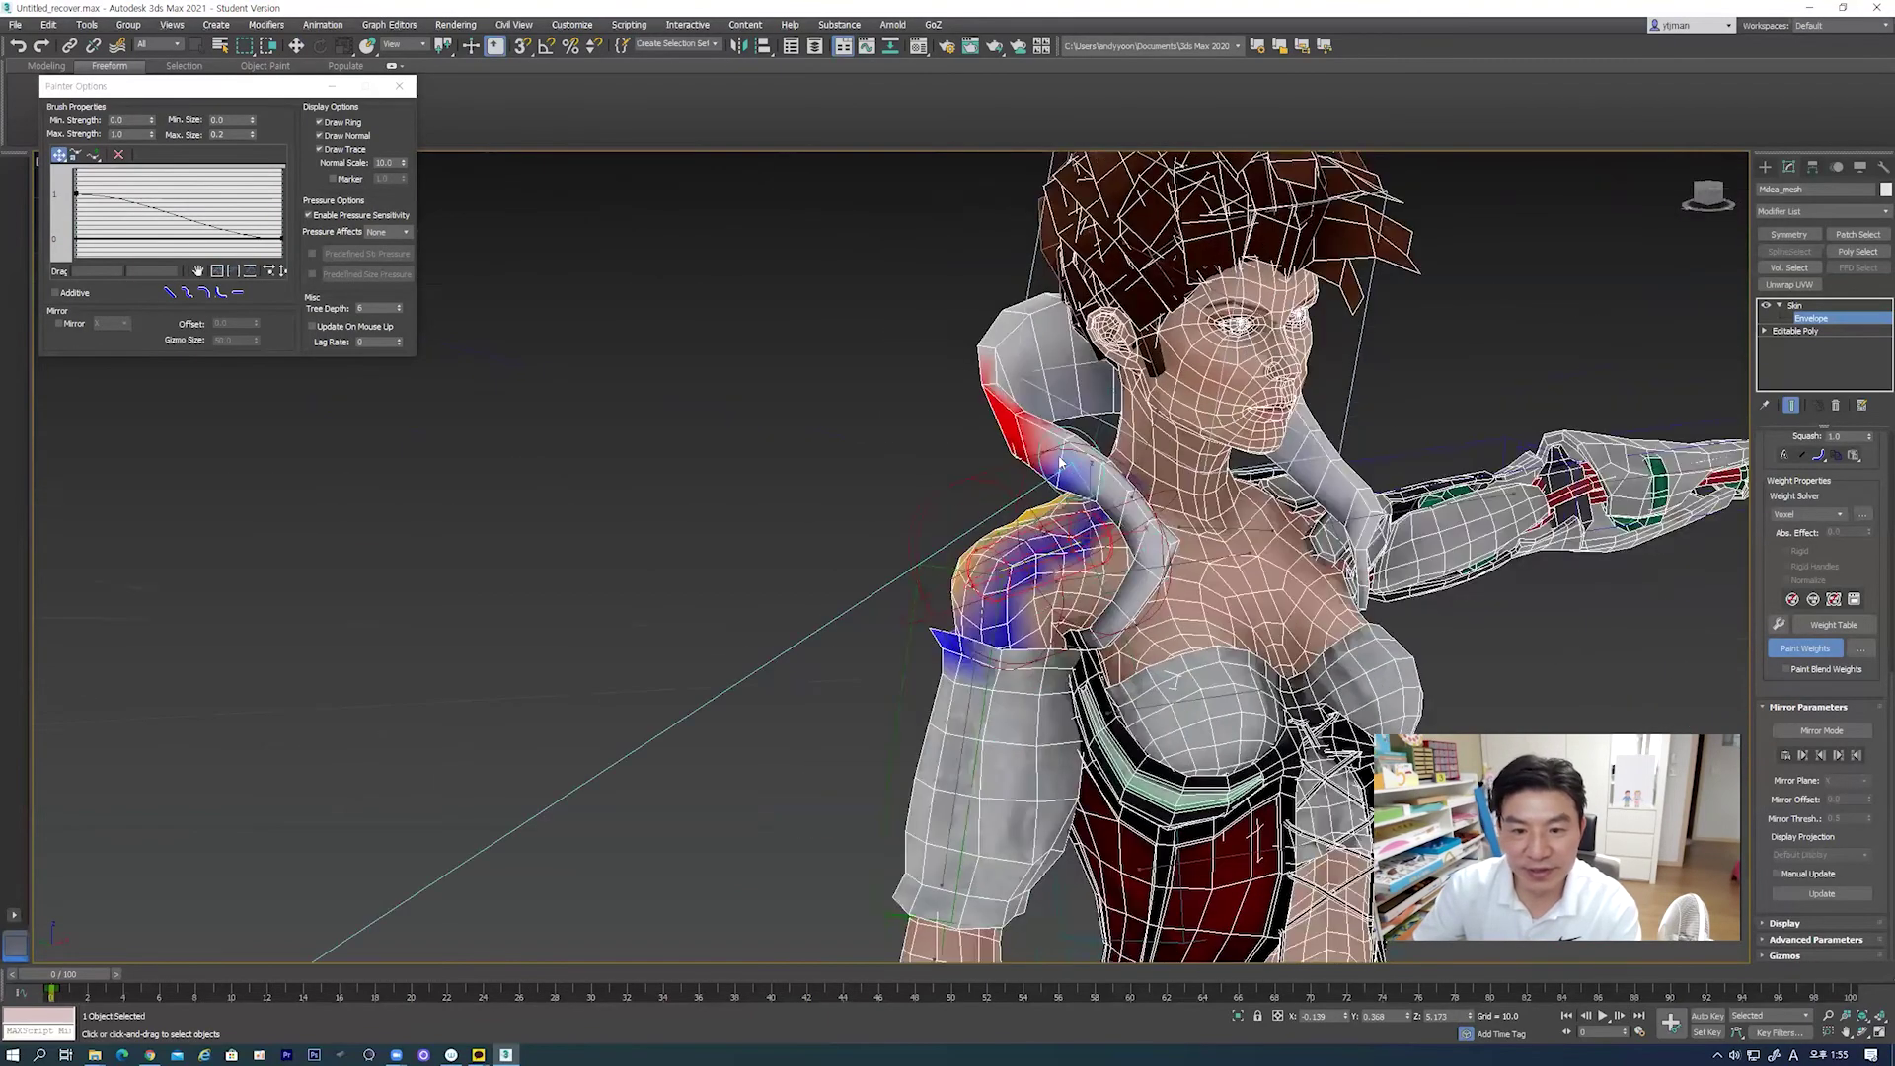
{"action": "left_click", "coordinate": [1786, 671]}
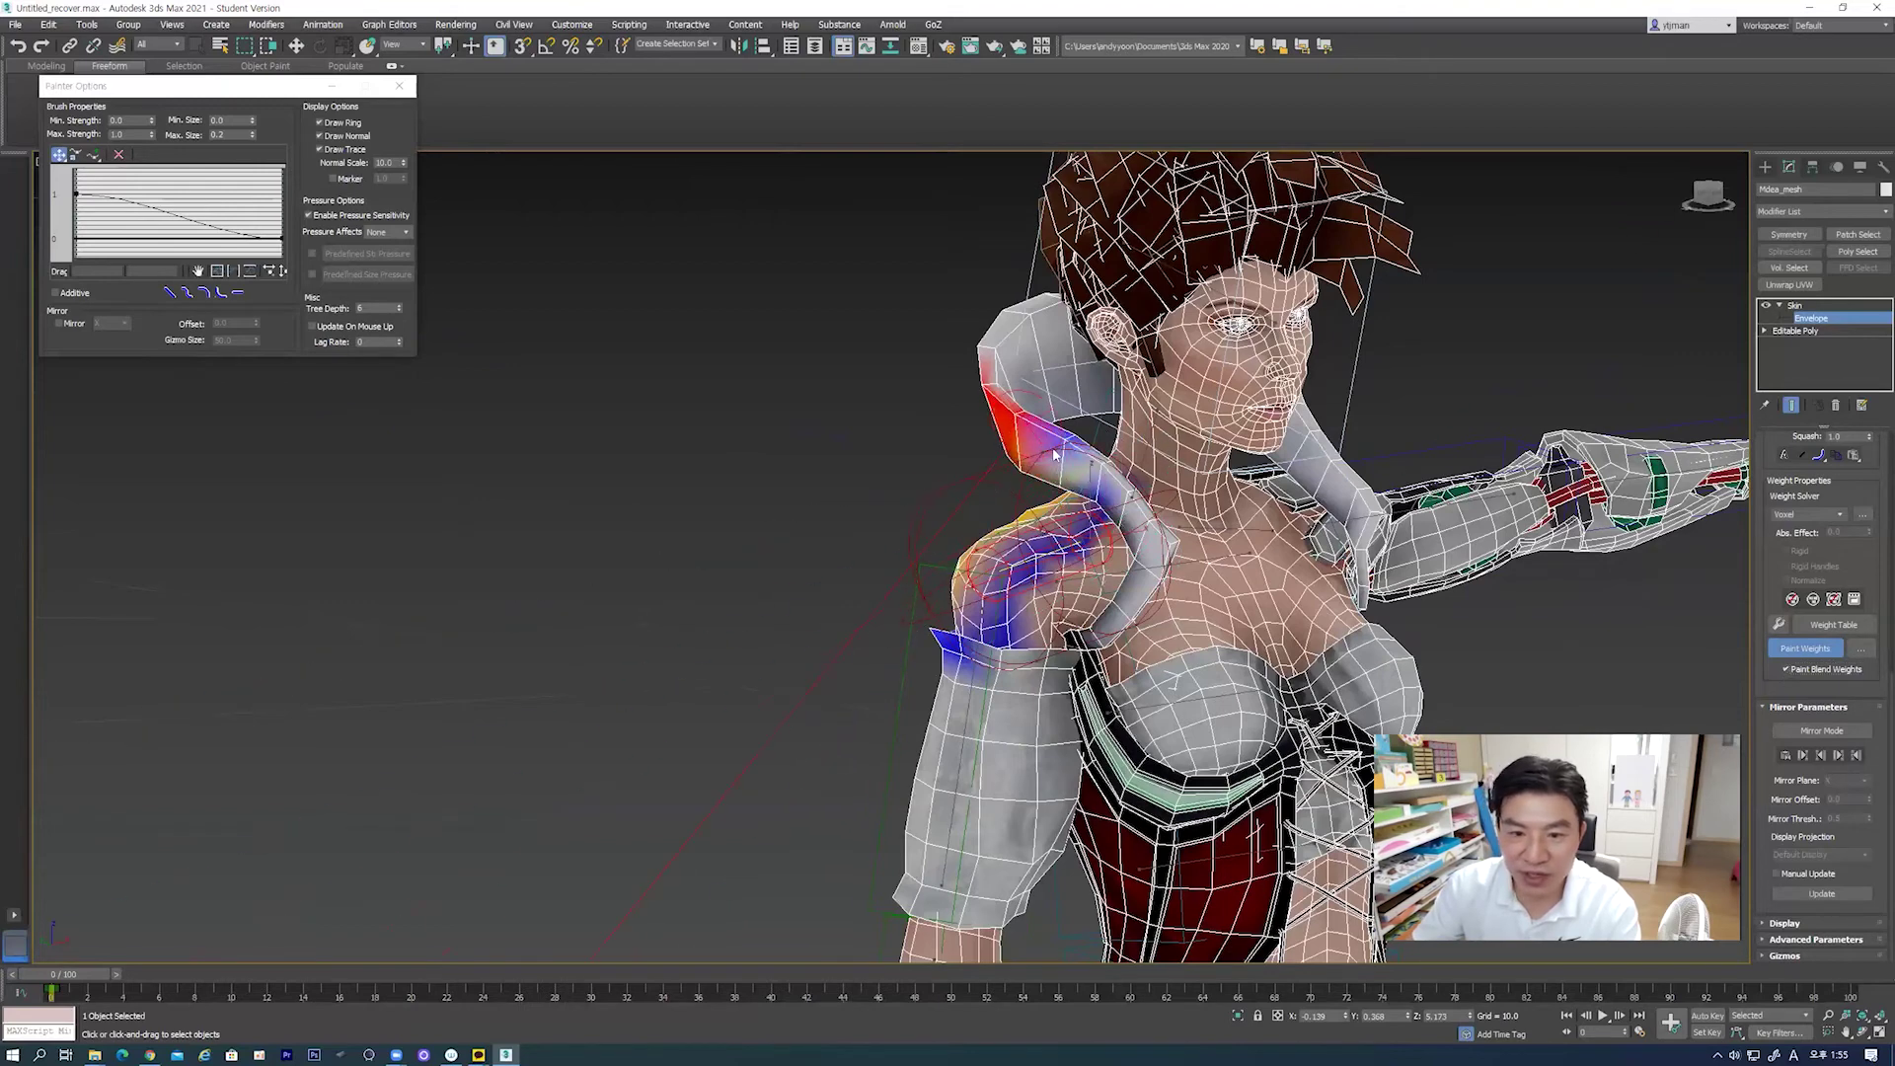
{"action": "left_click_drag", "start_coordinate": [1036, 464], "coordinate": [1014, 452]}
{"action": "middle_click_drag", "start_coordinate": [1014, 452], "coordinate": [1201, 476], "text": "alt"}
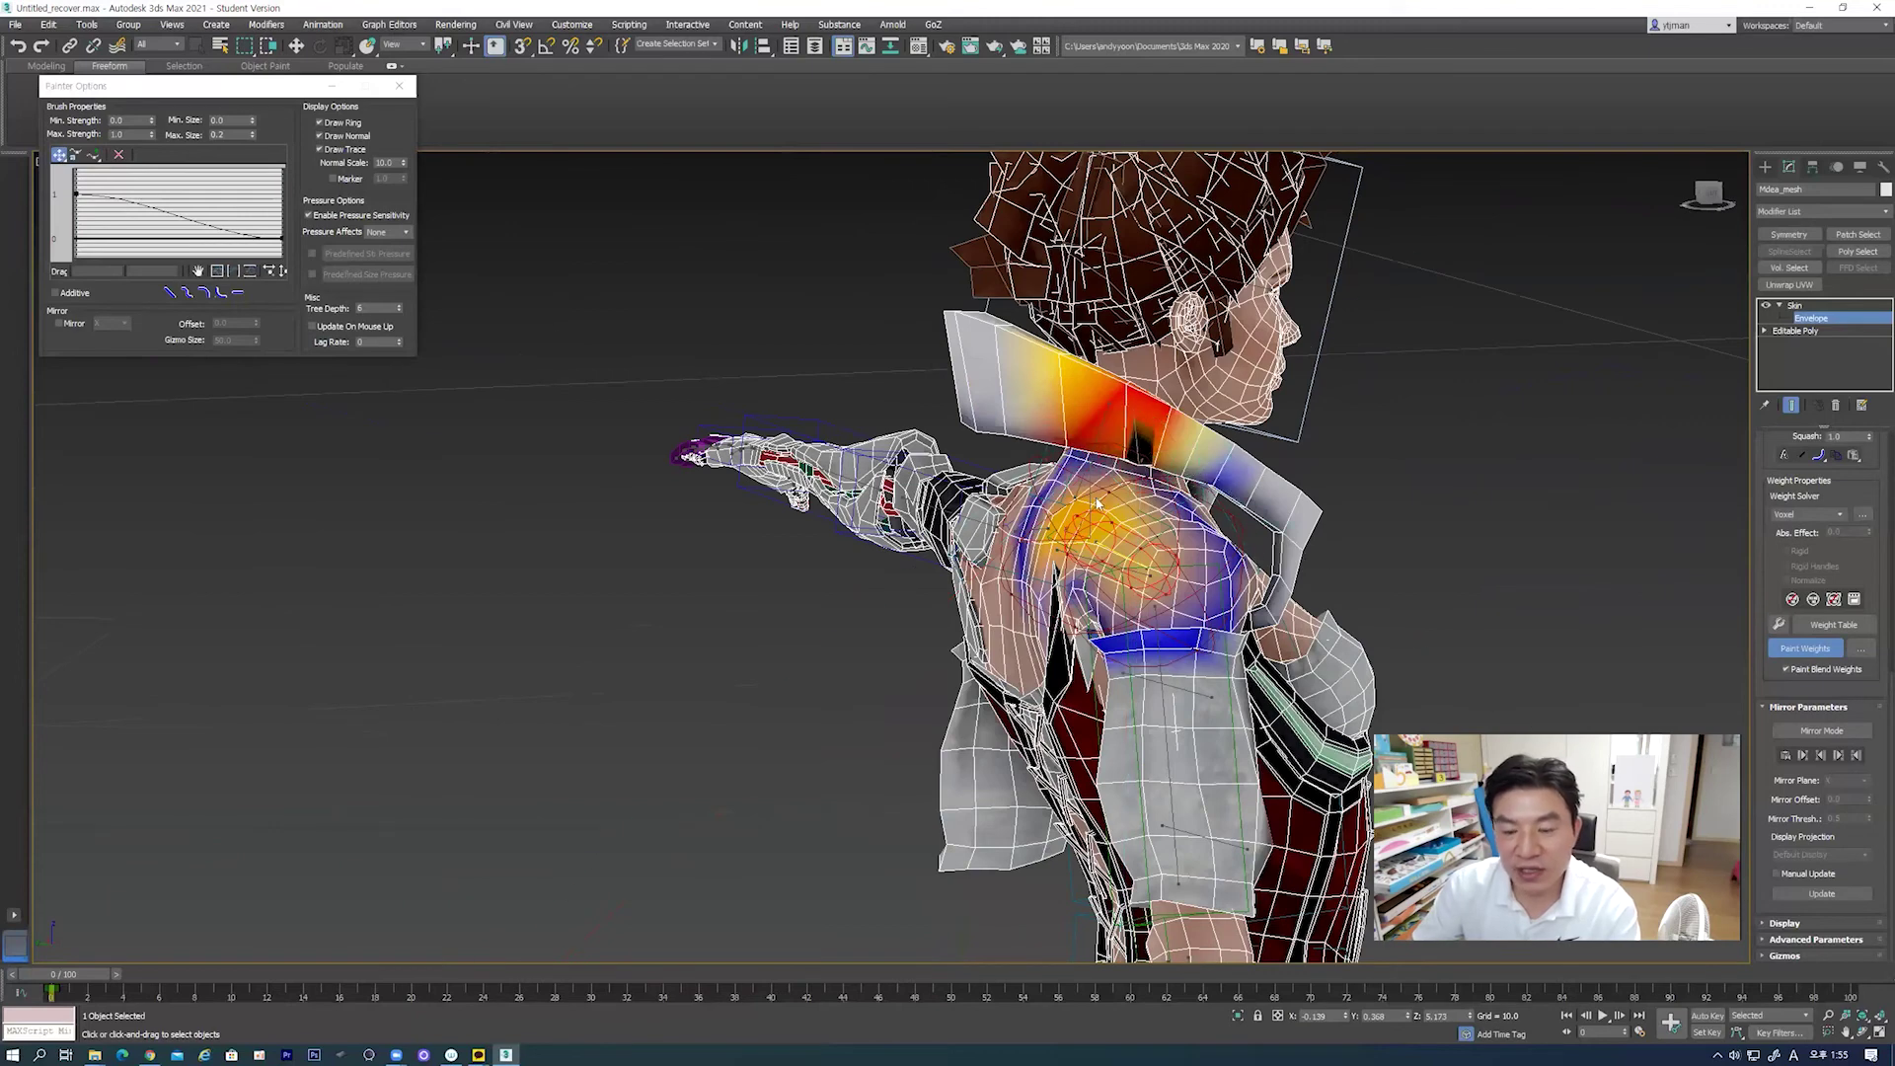
{"action": "middle_click_drag", "start_coordinate": [1313, 476], "coordinate": [1400, 632], "text": "alt"}
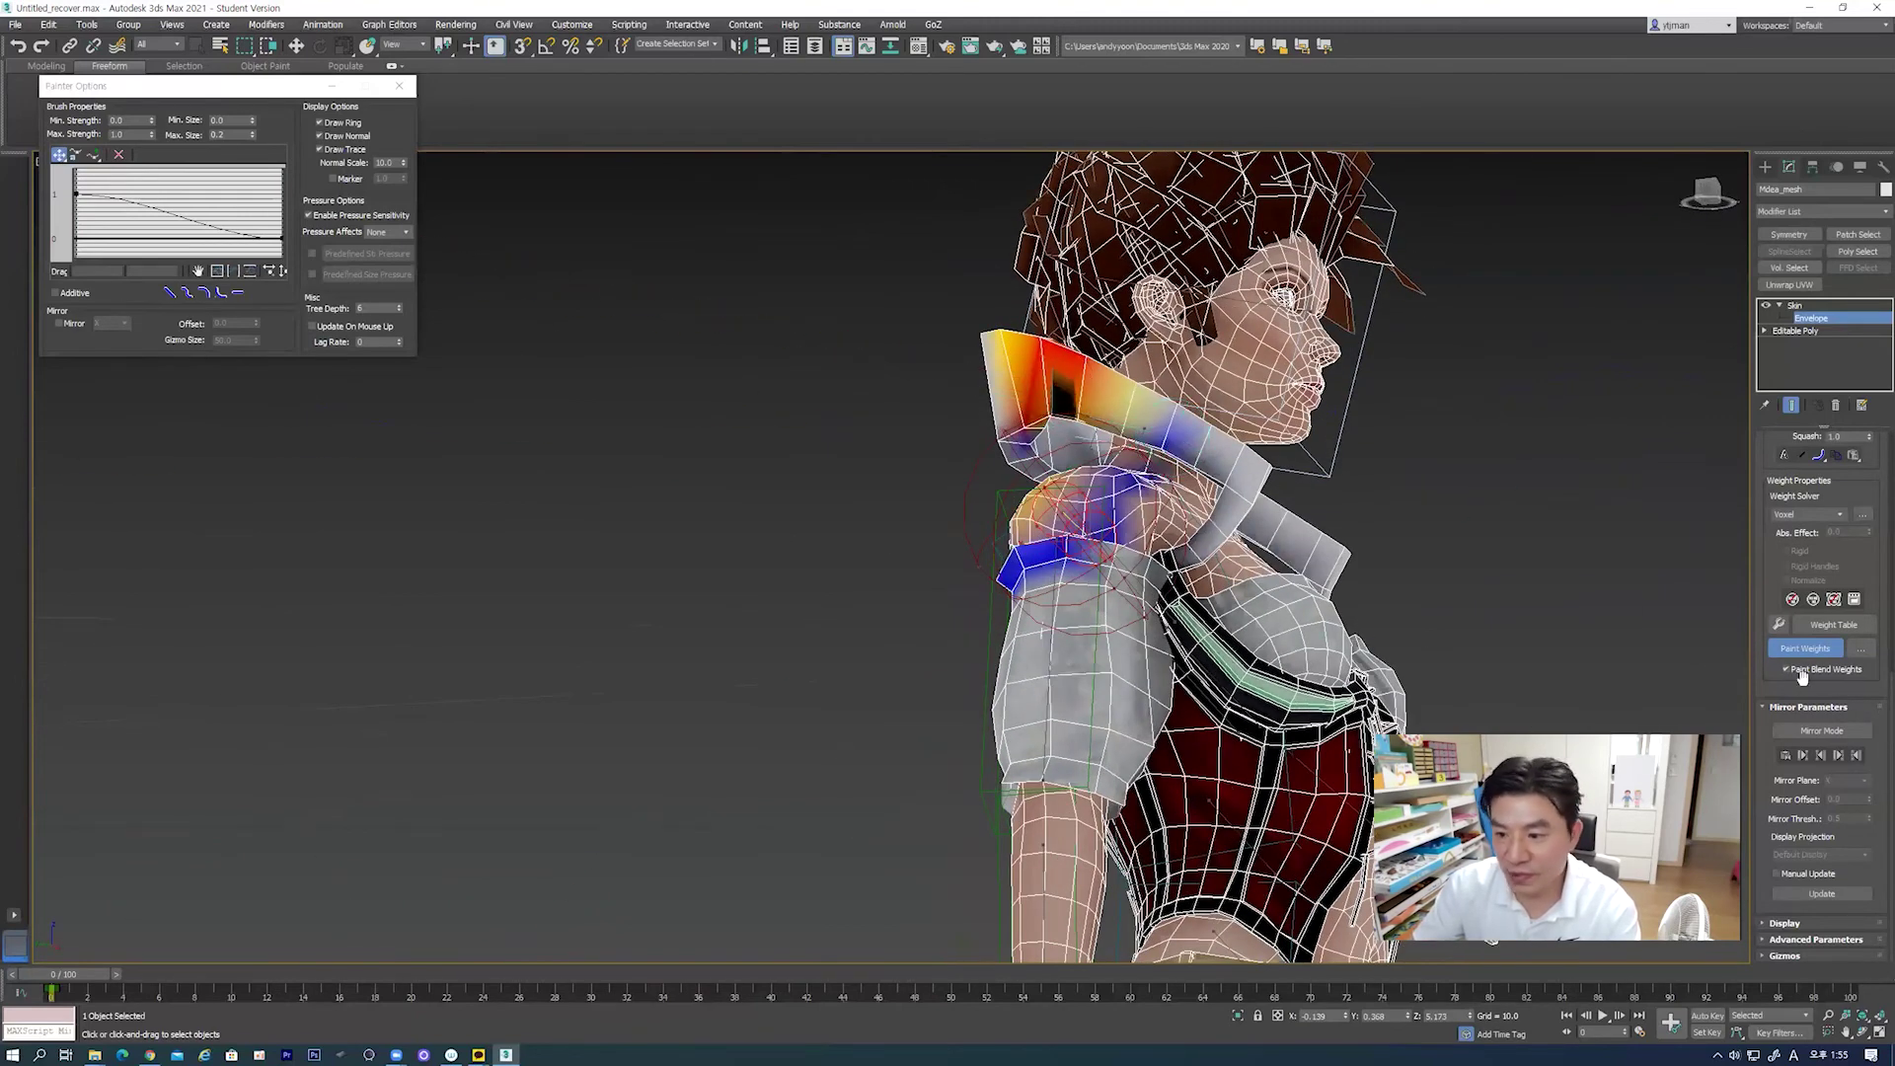
{"action": "middle_click_drag", "start_coordinate": [1086, 514], "coordinate": [1007, 419], "text": "alt"}
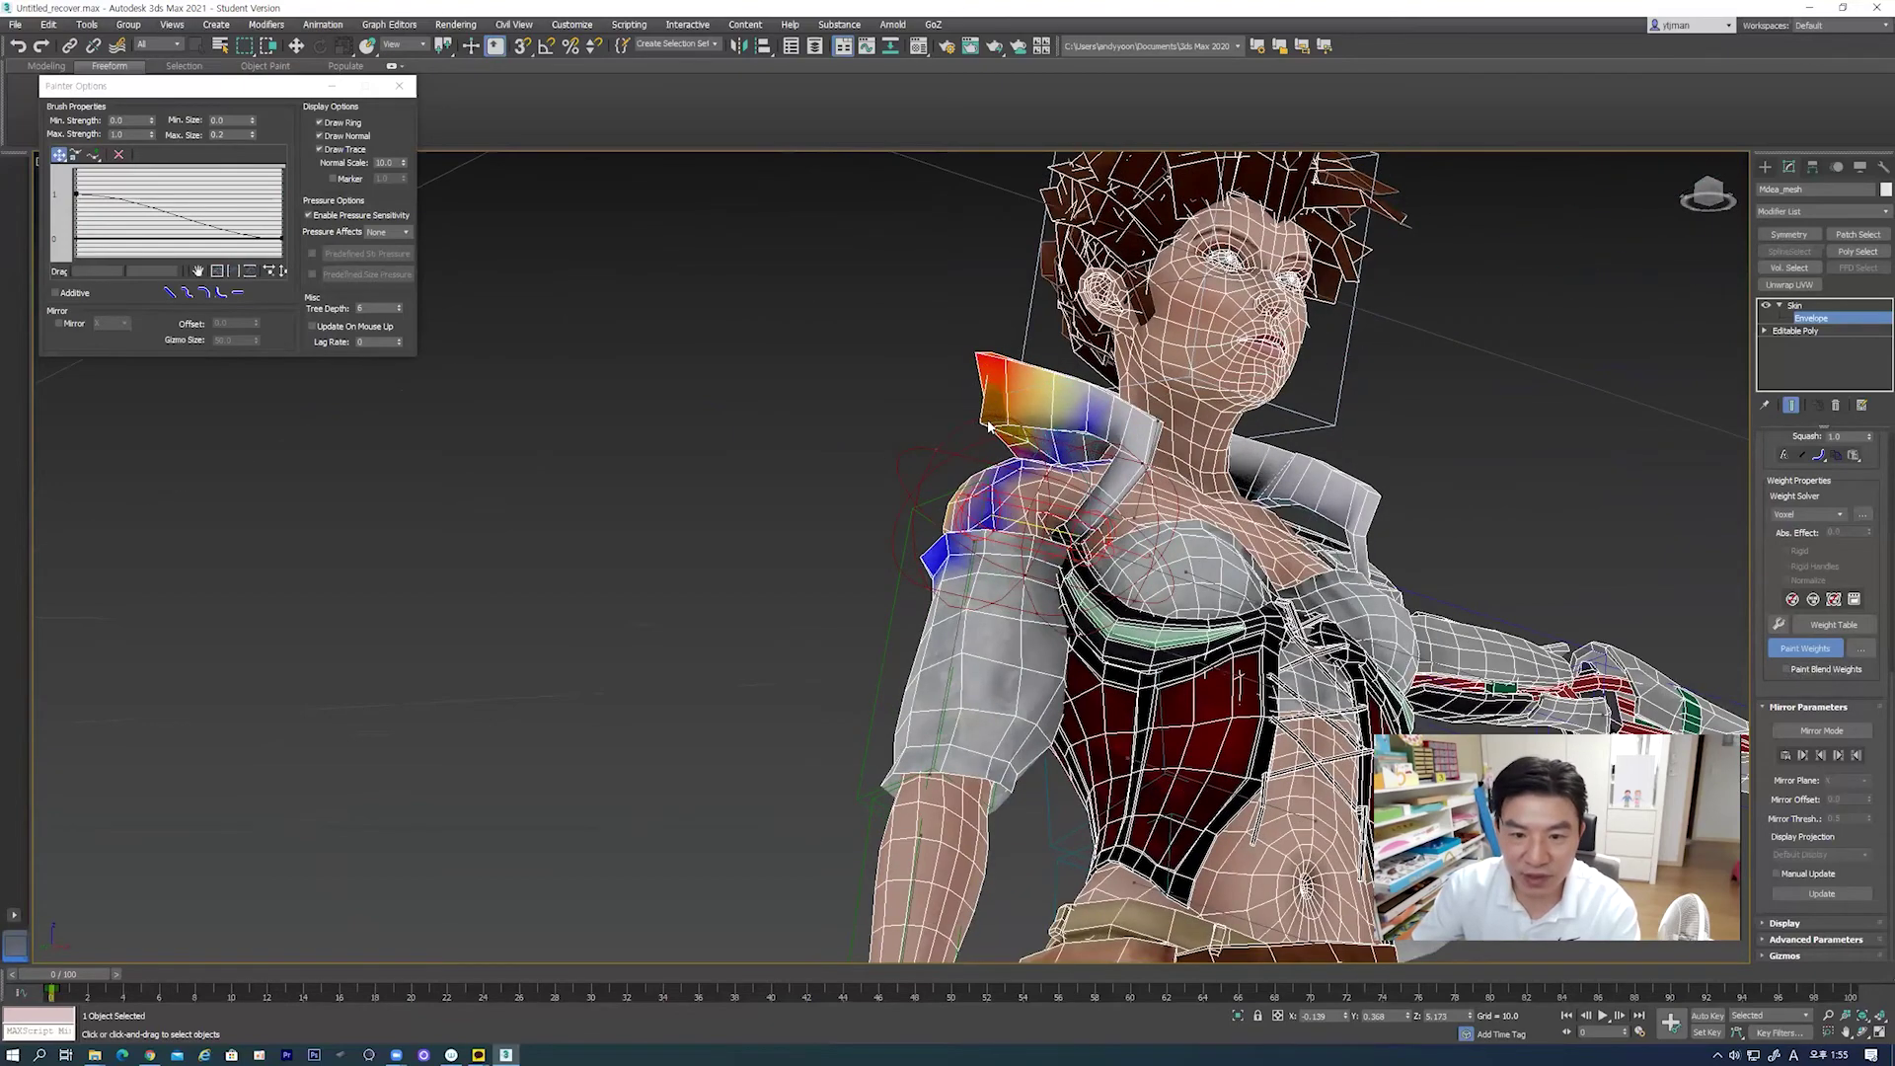
{"action": "mouse_move", "coordinate": [1007, 419]}
{"action": "middle_mouse_down", "text": "alt"}
{"action": "mouse_move", "coordinate": [992, 442]}
{"action": "mouse_move", "coordinate": [1346, 409]}
{"action": "mouse_move", "coordinate": [1343, 450]}
{"action": "middle_mouse_up", "text": "alt"}
Step: Extend the red shoulder weight along the collar toward its tip, then close Painter Options
{"action": "left_click", "coordinate": [297, 46]}
{"action": "mouse_move", "coordinate": [960, 543]}
{"action": "middle_mouse_down", "text": "alt"}
{"action": "mouse_move", "coordinate": [1096, 533]}
{"action": "mouse_move", "coordinate": [983, 559]}
{"action": "mouse_move", "coordinate": [941, 516]}
{"action": "mouse_move", "coordinate": [898, 524]}
{"action": "mouse_move", "coordinate": [905, 545]}
{"action": "mouse_move", "coordinate": [902, 480]}
{"action": "mouse_move", "coordinate": [1323, 511]}
{"action": "mouse_move", "coordinate": [1765, 678]}
{"action": "middle_mouse_up", "text": "alt"}
{"action": "left_click", "coordinate": [1799, 651]}
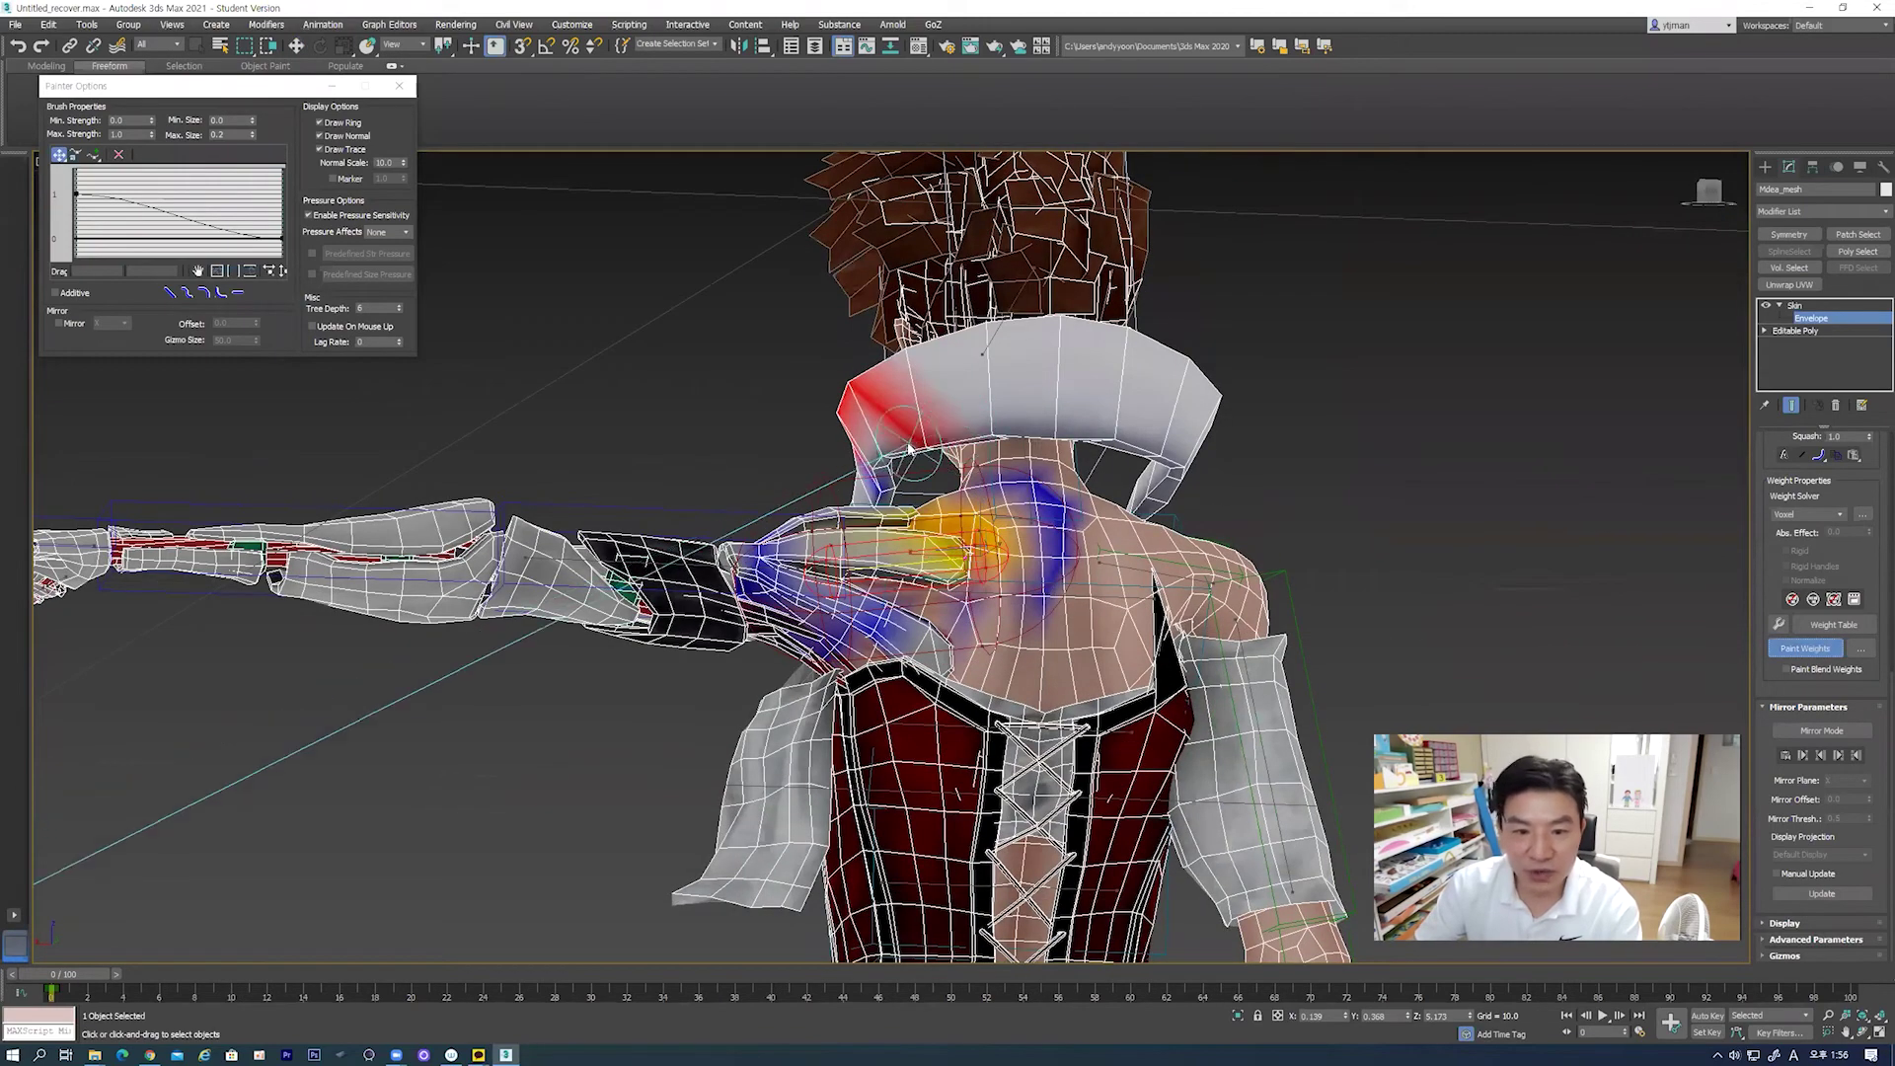
{"action": "mouse_move", "coordinate": [894, 444]}
{"action": "middle_mouse_down", "text": "alt"}
{"action": "mouse_move", "coordinate": [971, 452]}
{"action": "mouse_move", "coordinate": [896, 490]}
{"action": "middle_mouse_up", "text": "alt"}
{"action": "left_click_drag", "start_coordinate": [897, 490], "coordinate": [1049, 462]}
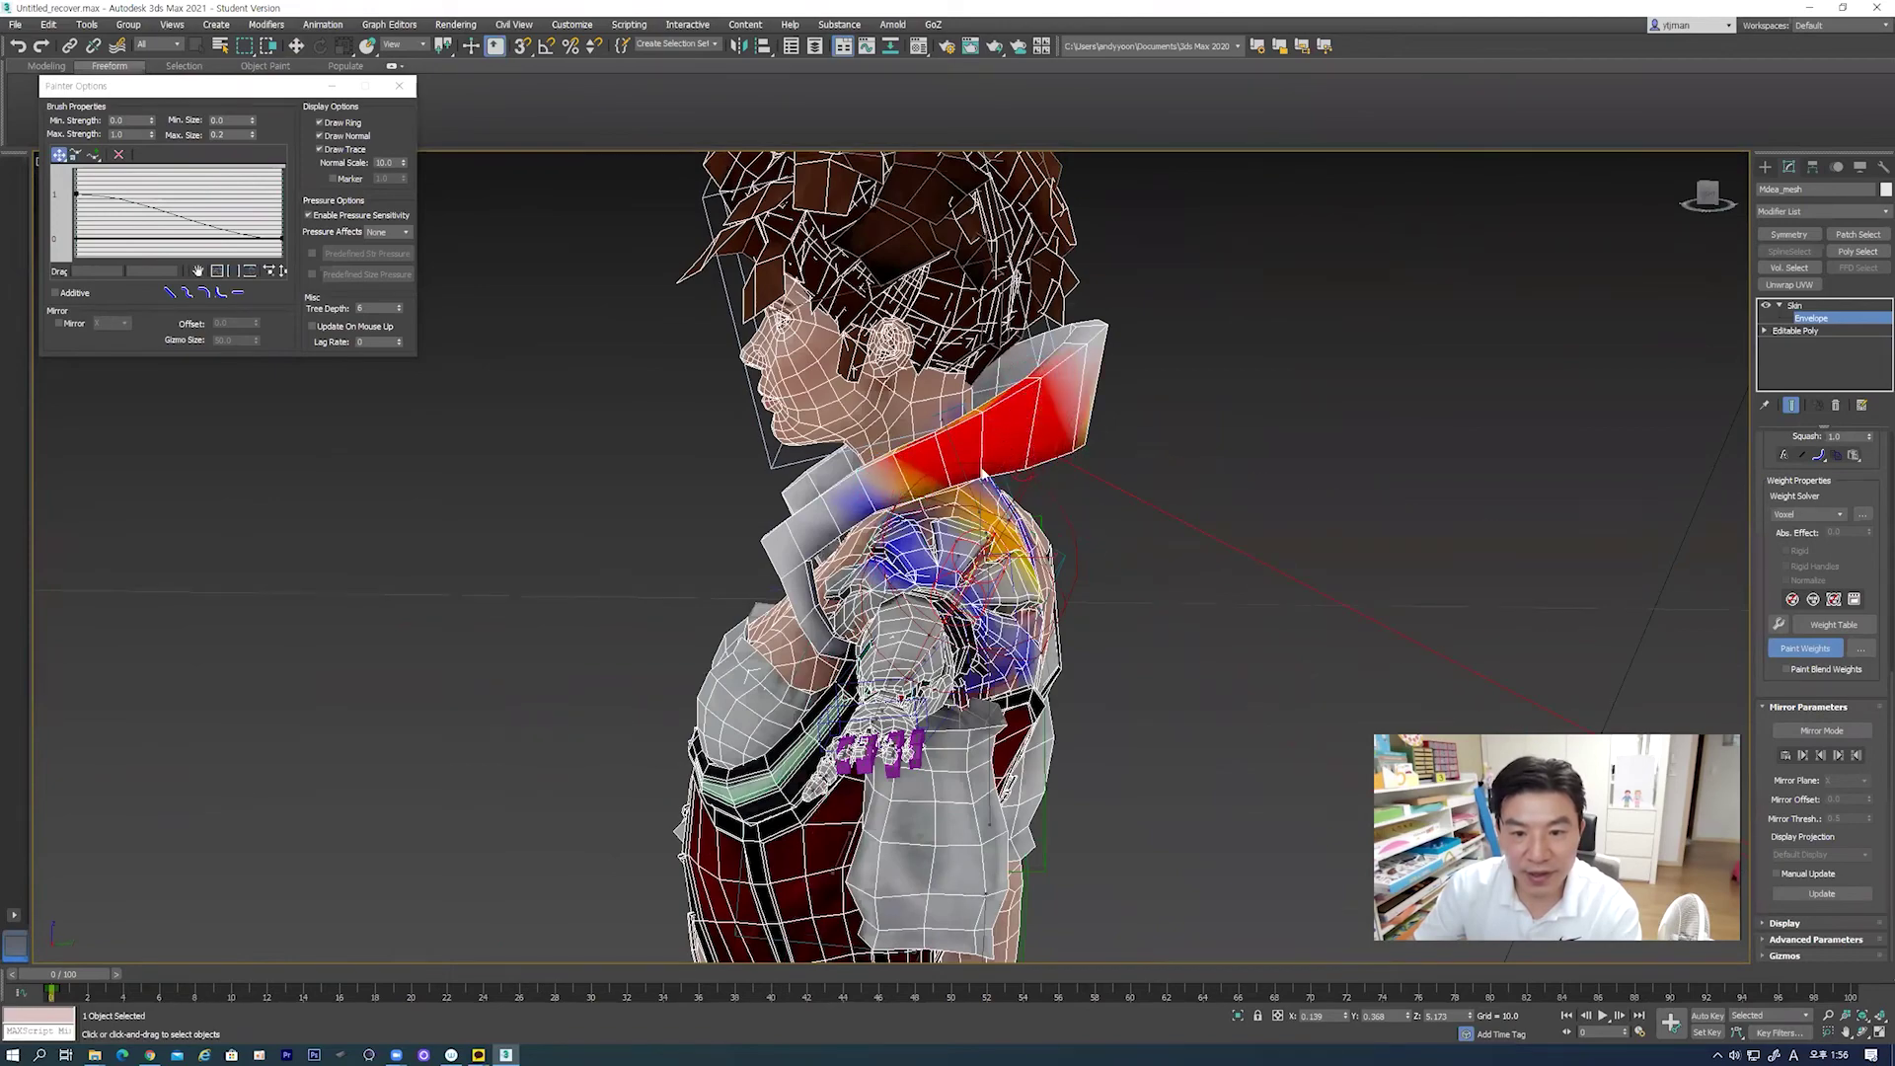
{"action": "middle_click_drag", "start_coordinate": [1049, 462], "coordinate": [926, 441], "text": "alt"}
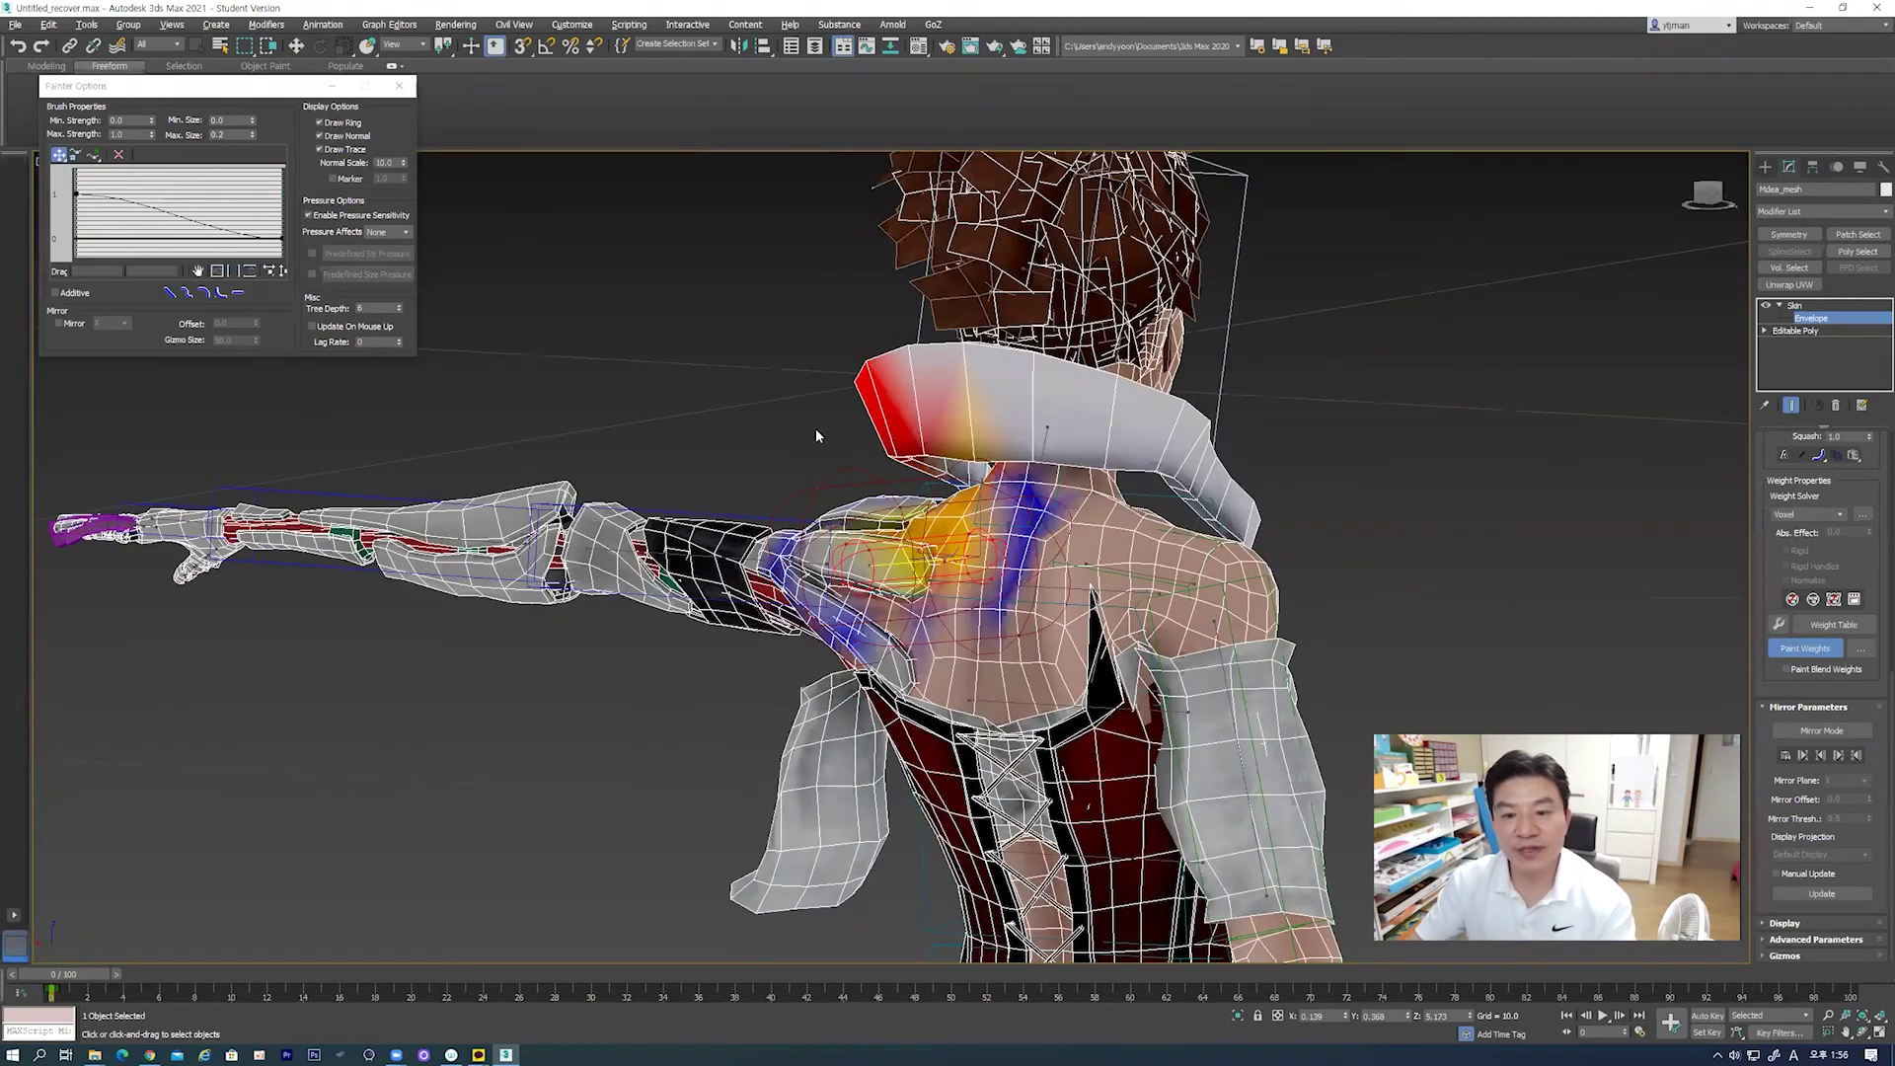
{"action": "middle_click_drag", "start_coordinate": [980, 505], "coordinate": [913, 351], "text": "alt"}
{"action": "scroll", "coordinate": [1049, 546], "scroll_direction": "down", "scroll_amount": 5}
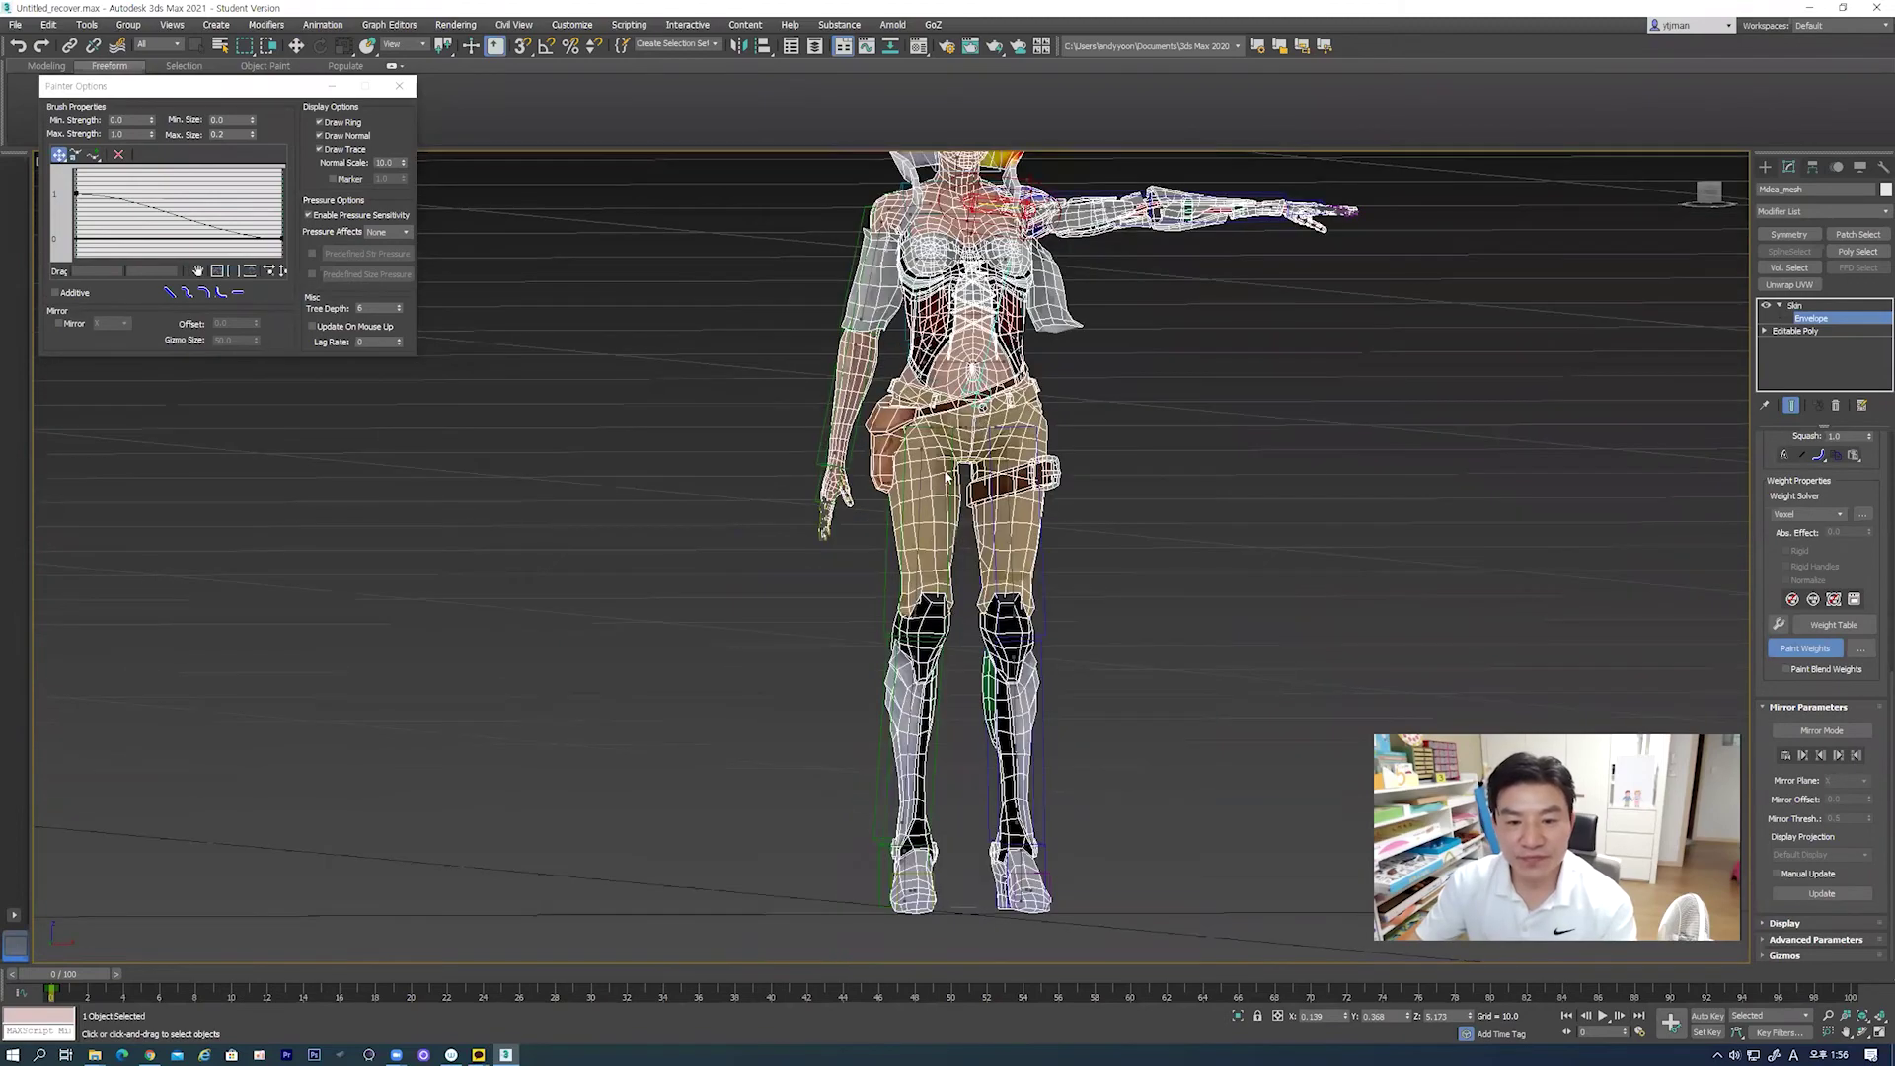
{"action": "left_click", "coordinate": [399, 87]}
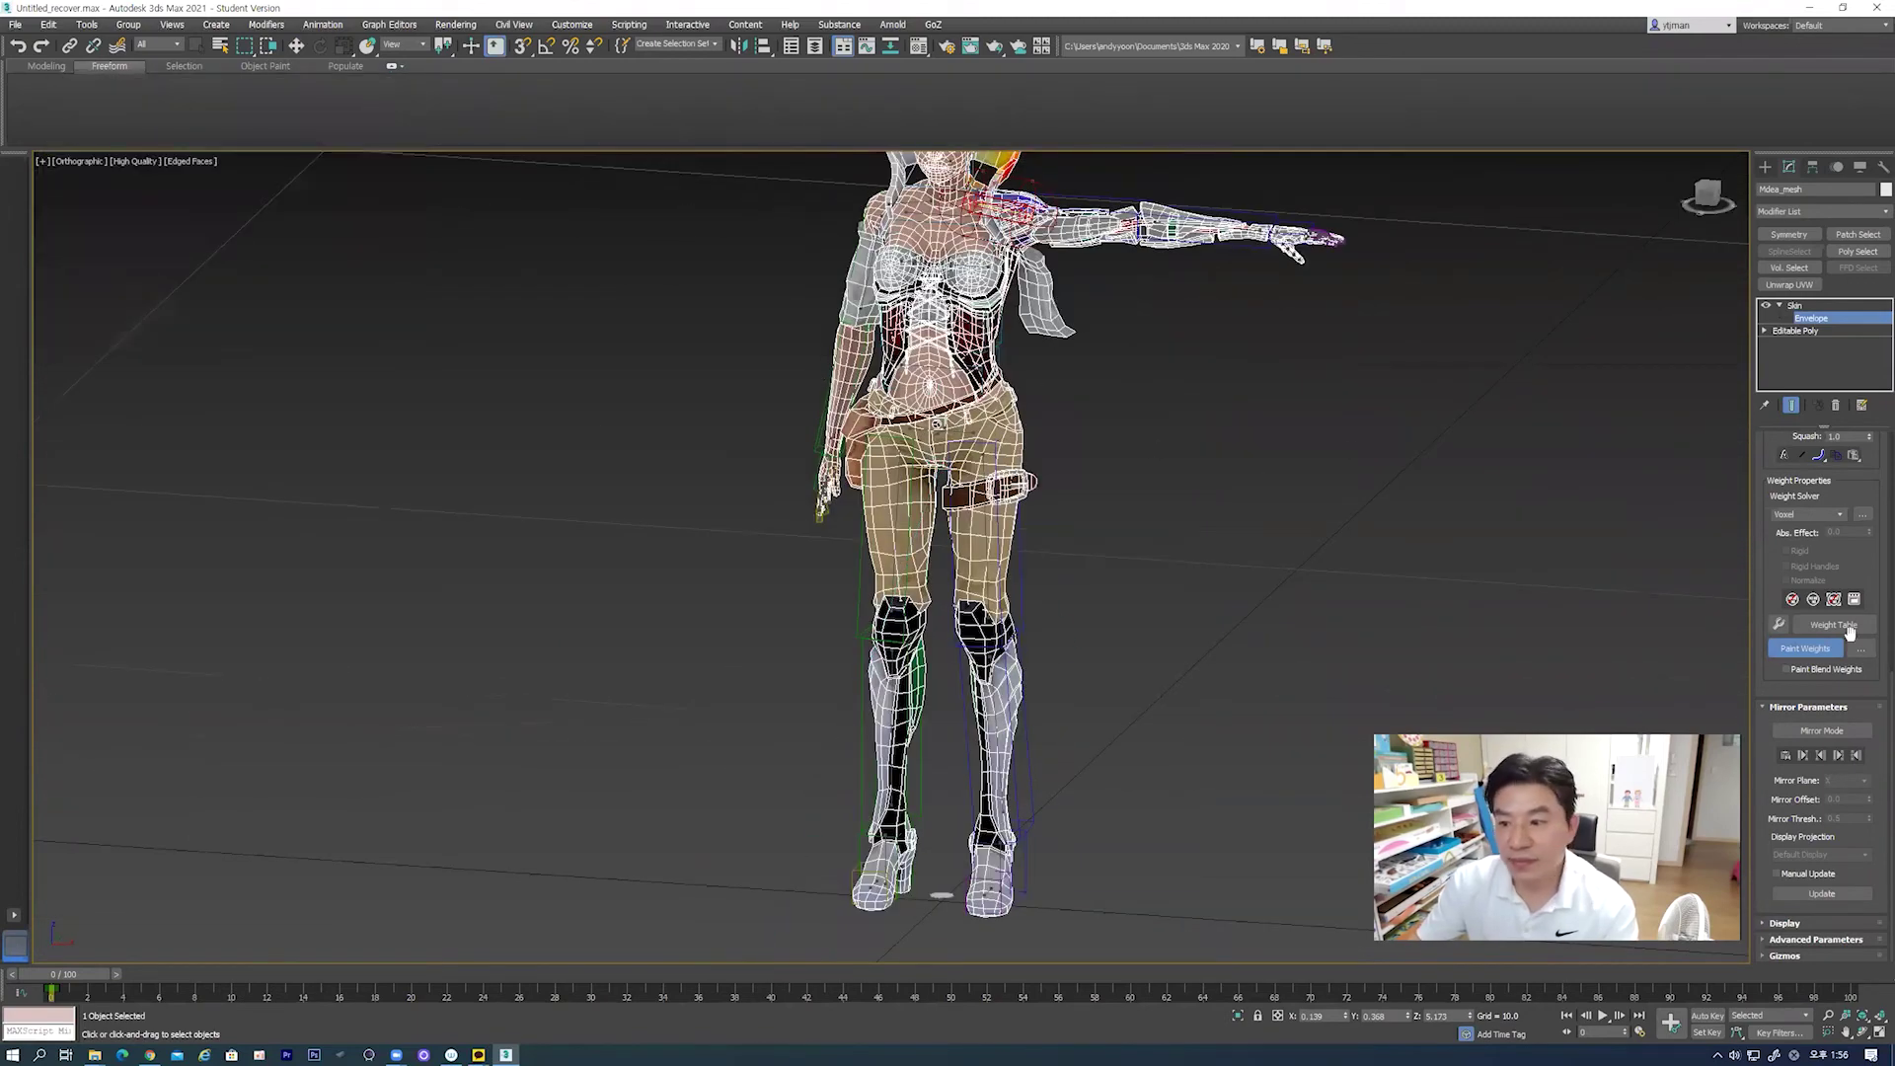
Step: Rotate Bip001 L UpperArm down about 46°, undo it, and reselect the mesh
{"action": "scroll", "coordinate": [1236, 512], "scroll_direction": "down", "scroll_amount": 1}
{"action": "scroll", "coordinate": [1210, 613], "scroll_direction": "up", "scroll_amount": 1}
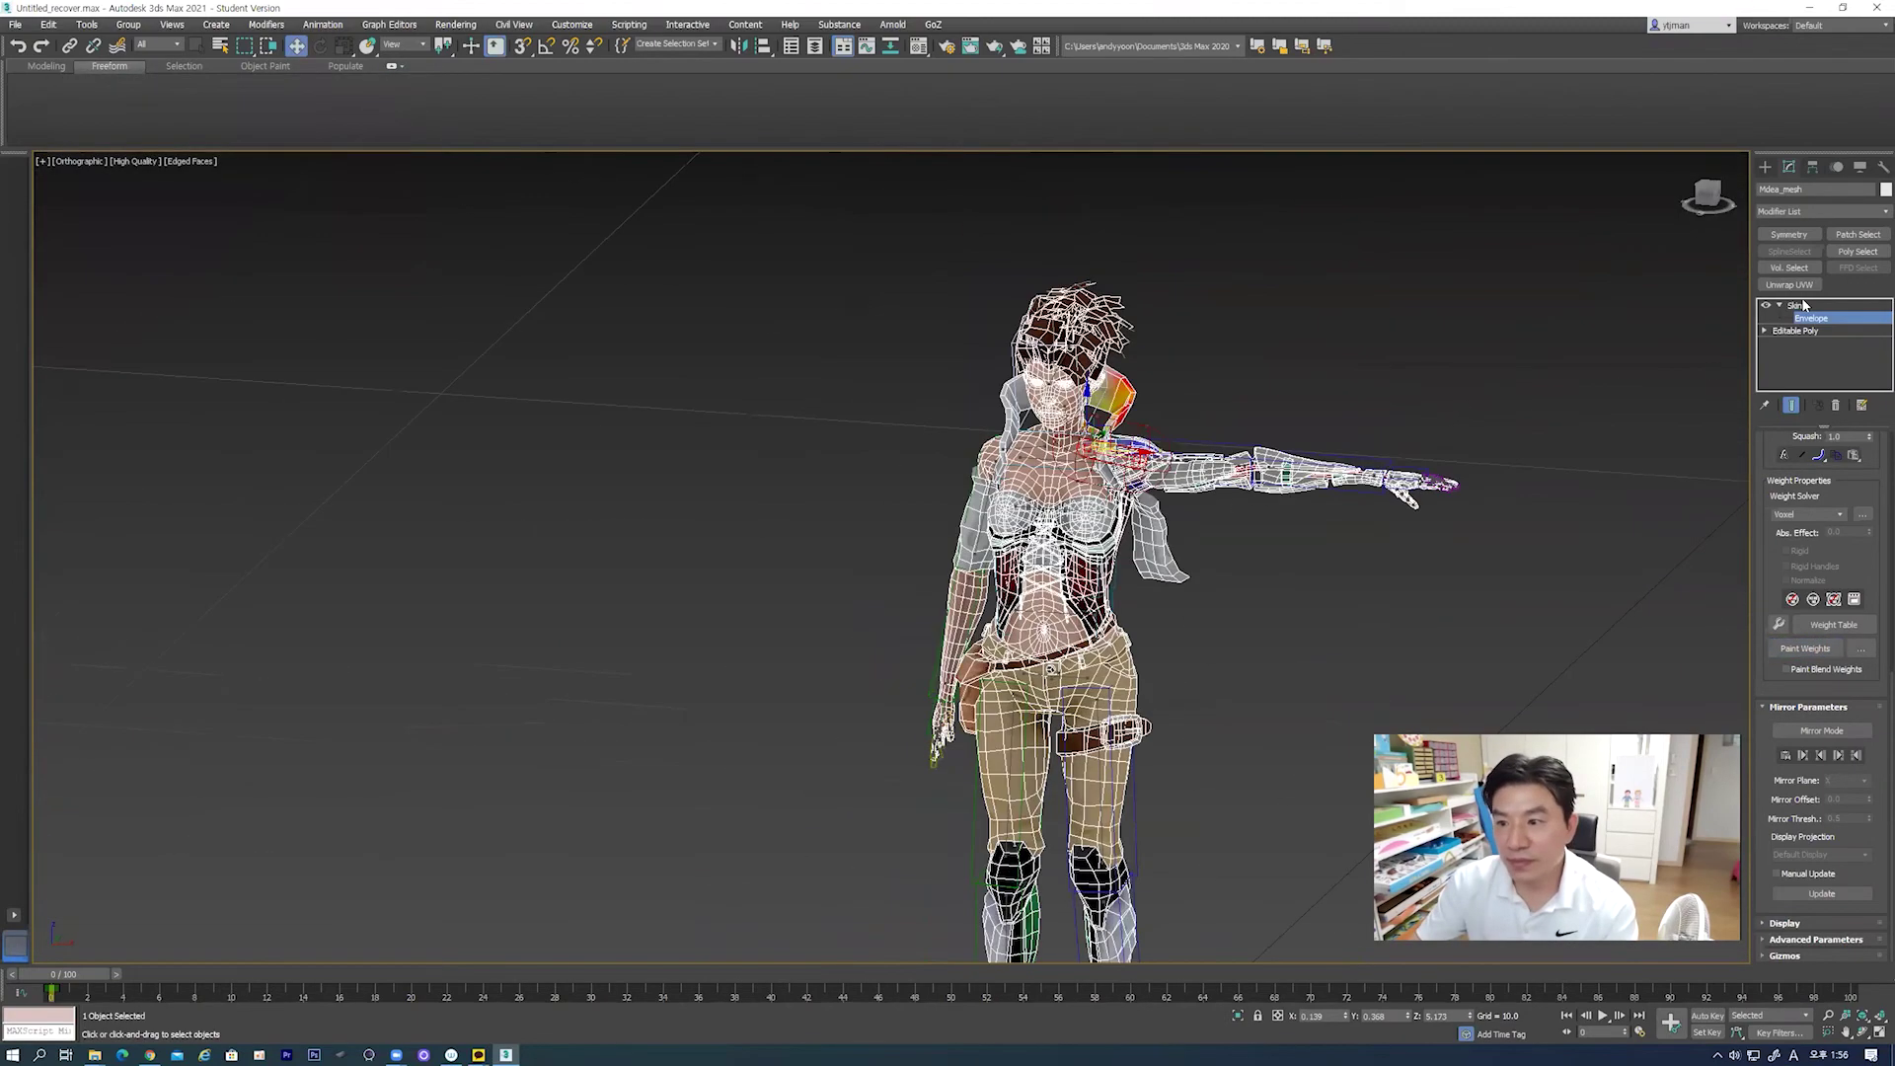
{"action": "left_click", "coordinate": [1672, 389]}
{"action": "left_click", "coordinate": [1190, 444]}
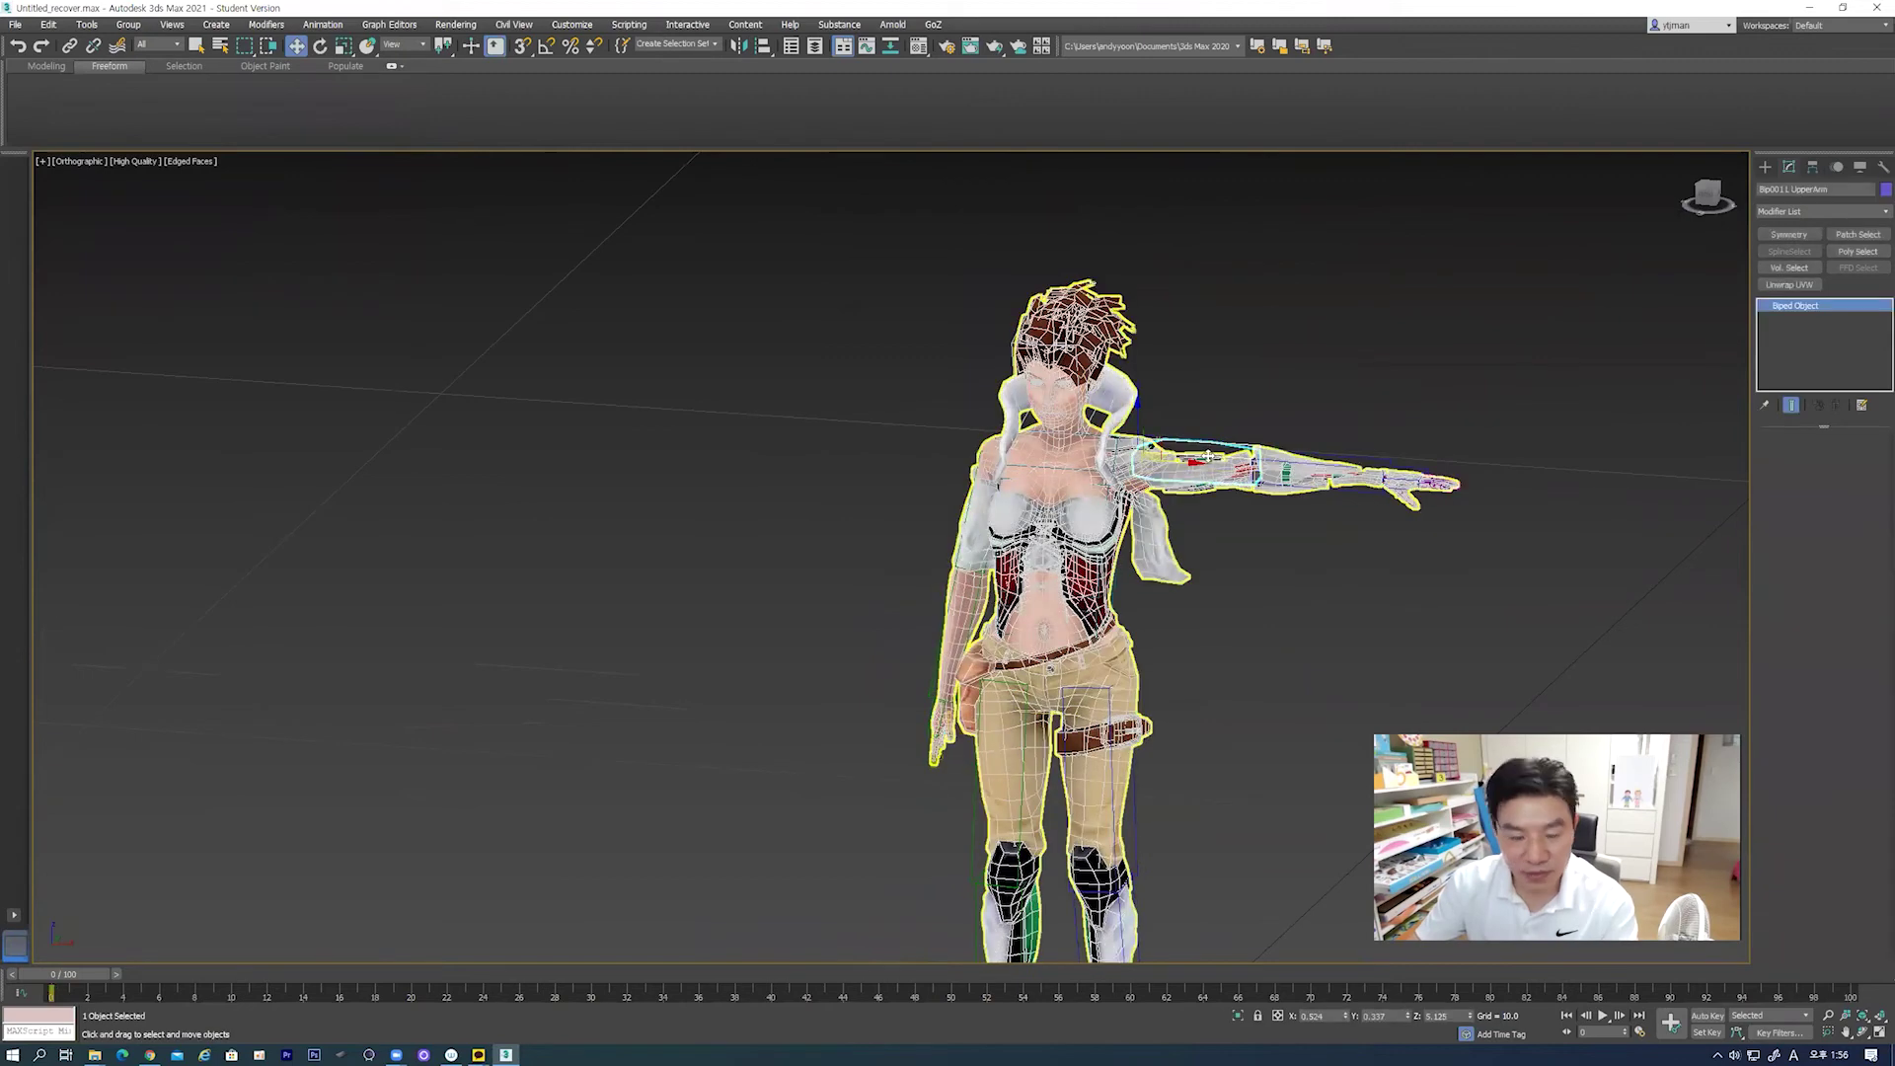
{"action": "key", "text": "e"}
{"action": "left_click_drag", "start_coordinate": [1173, 431], "coordinate": [1208, 475]}
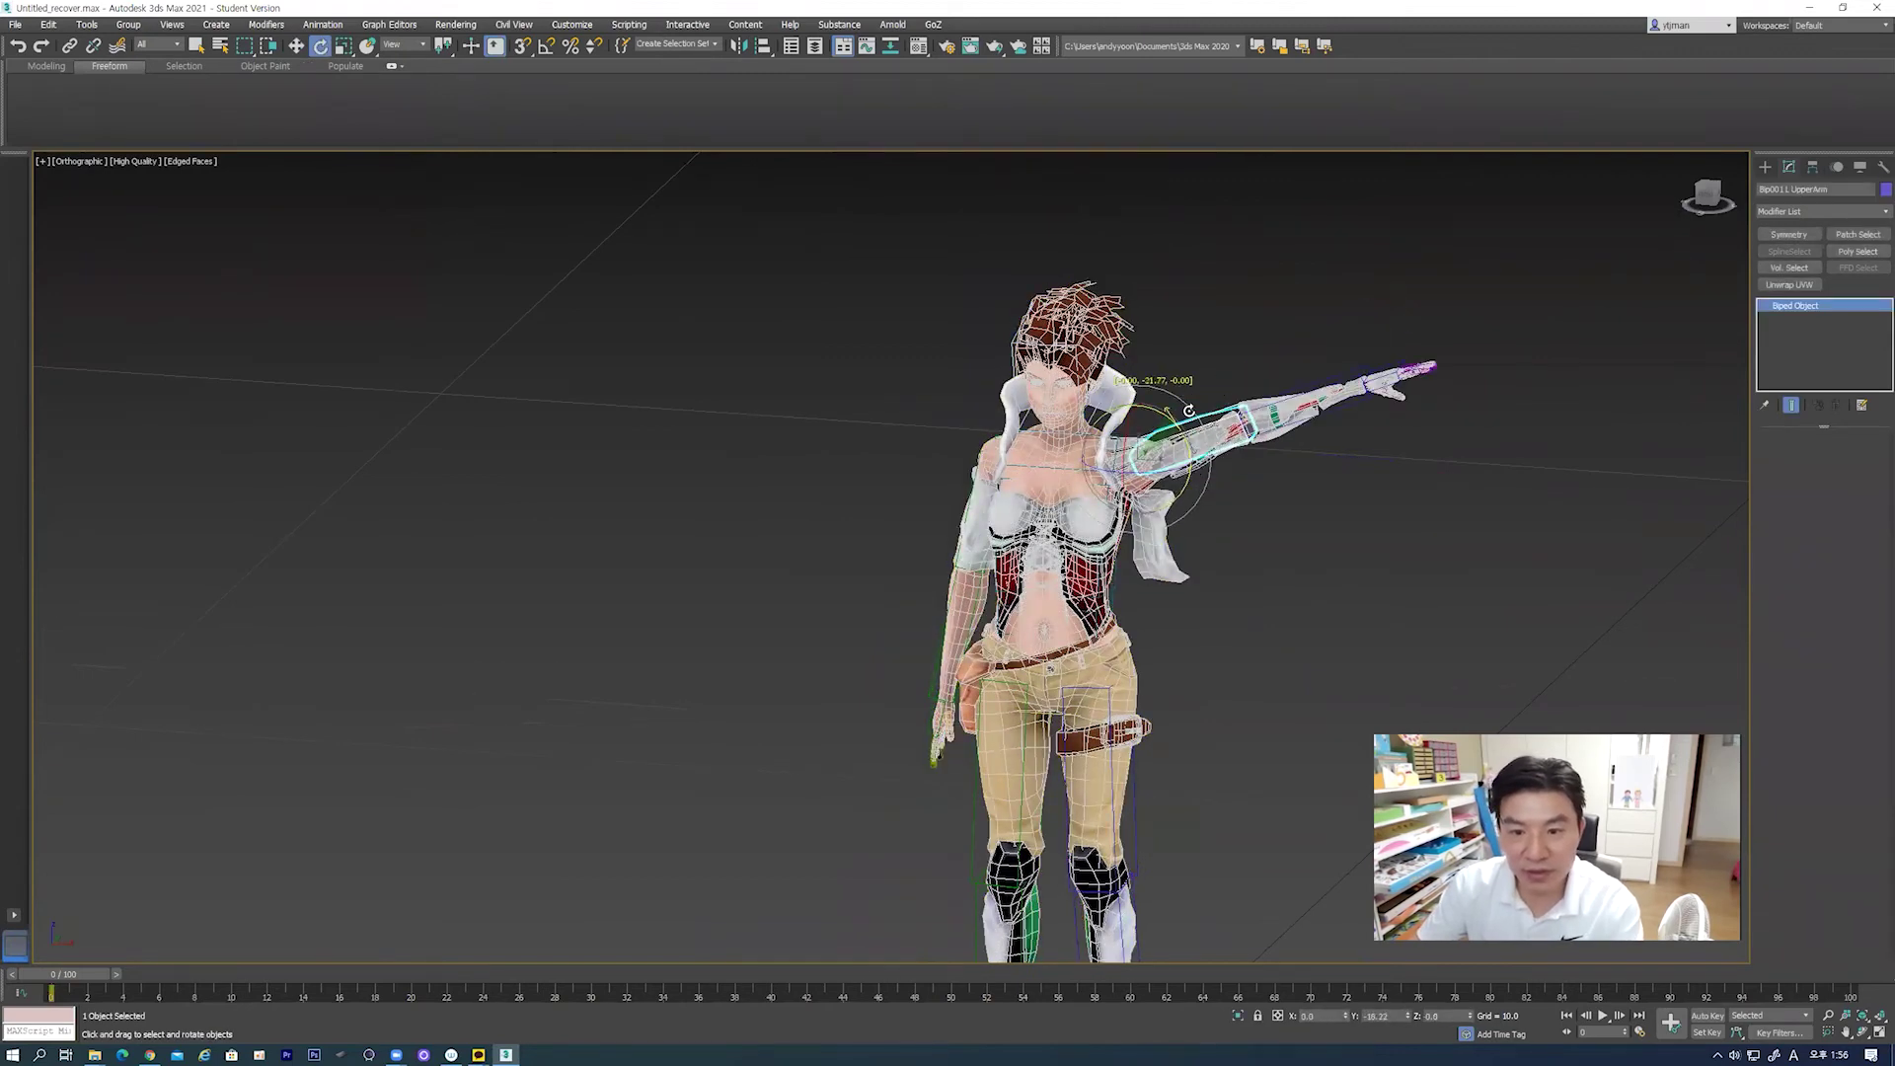
{"action": "key", "text": "ctrl+z"}
{"action": "key", "text": "ctrl+y"}
{"action": "key", "text": "ctrl+z"}
{"action": "left_click", "coordinate": [1178, 598]}
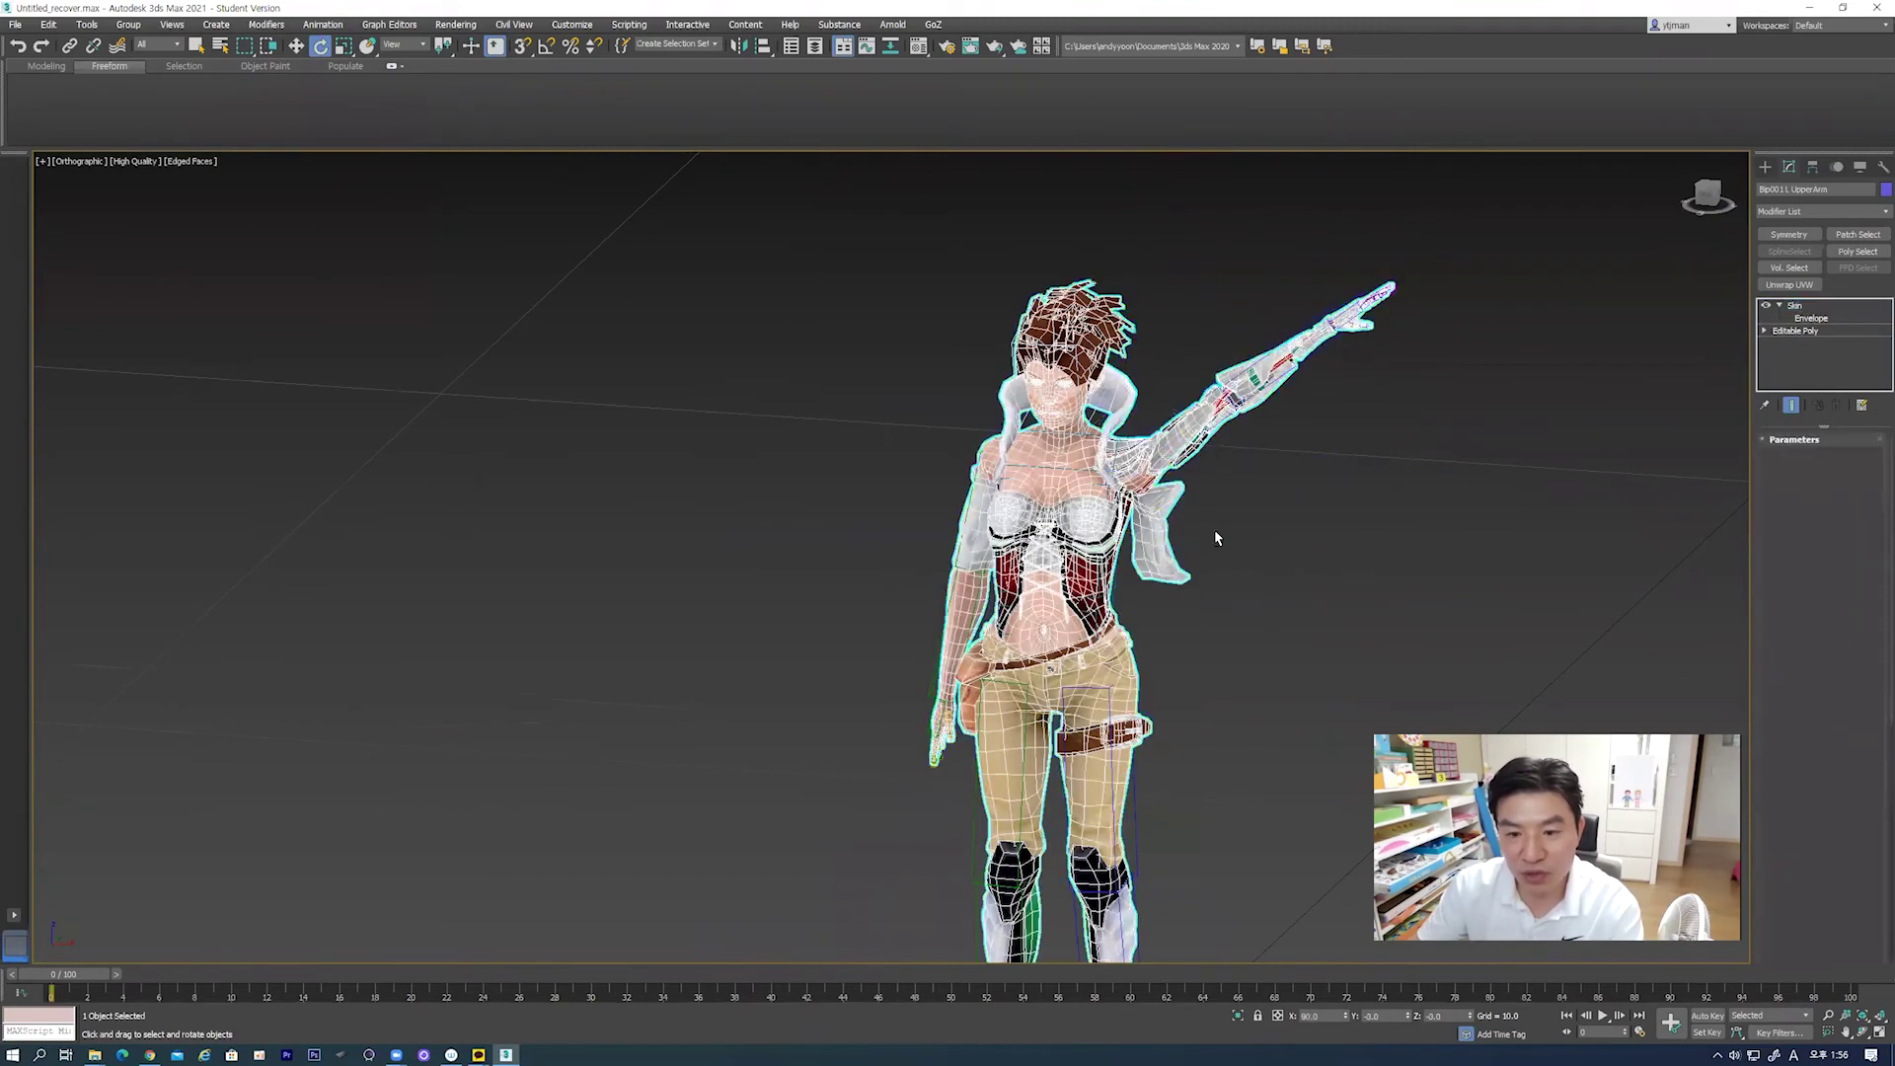
Step: From behind, reselect the left upper arm and rotate it slightly to test deformation
{"action": "mouse_move", "coordinate": [1214, 529]}
{"action": "middle_mouse_down", "text": "alt"}
{"action": "mouse_move", "coordinate": [1087, 519]}
{"action": "mouse_move", "coordinate": [1081, 610]}
{"action": "mouse_move", "coordinate": [938, 400]}
{"action": "middle_mouse_up", "text": "alt"}
{"action": "scroll", "coordinate": [932, 395], "scroll_direction": "up", "scroll_amount": 4}
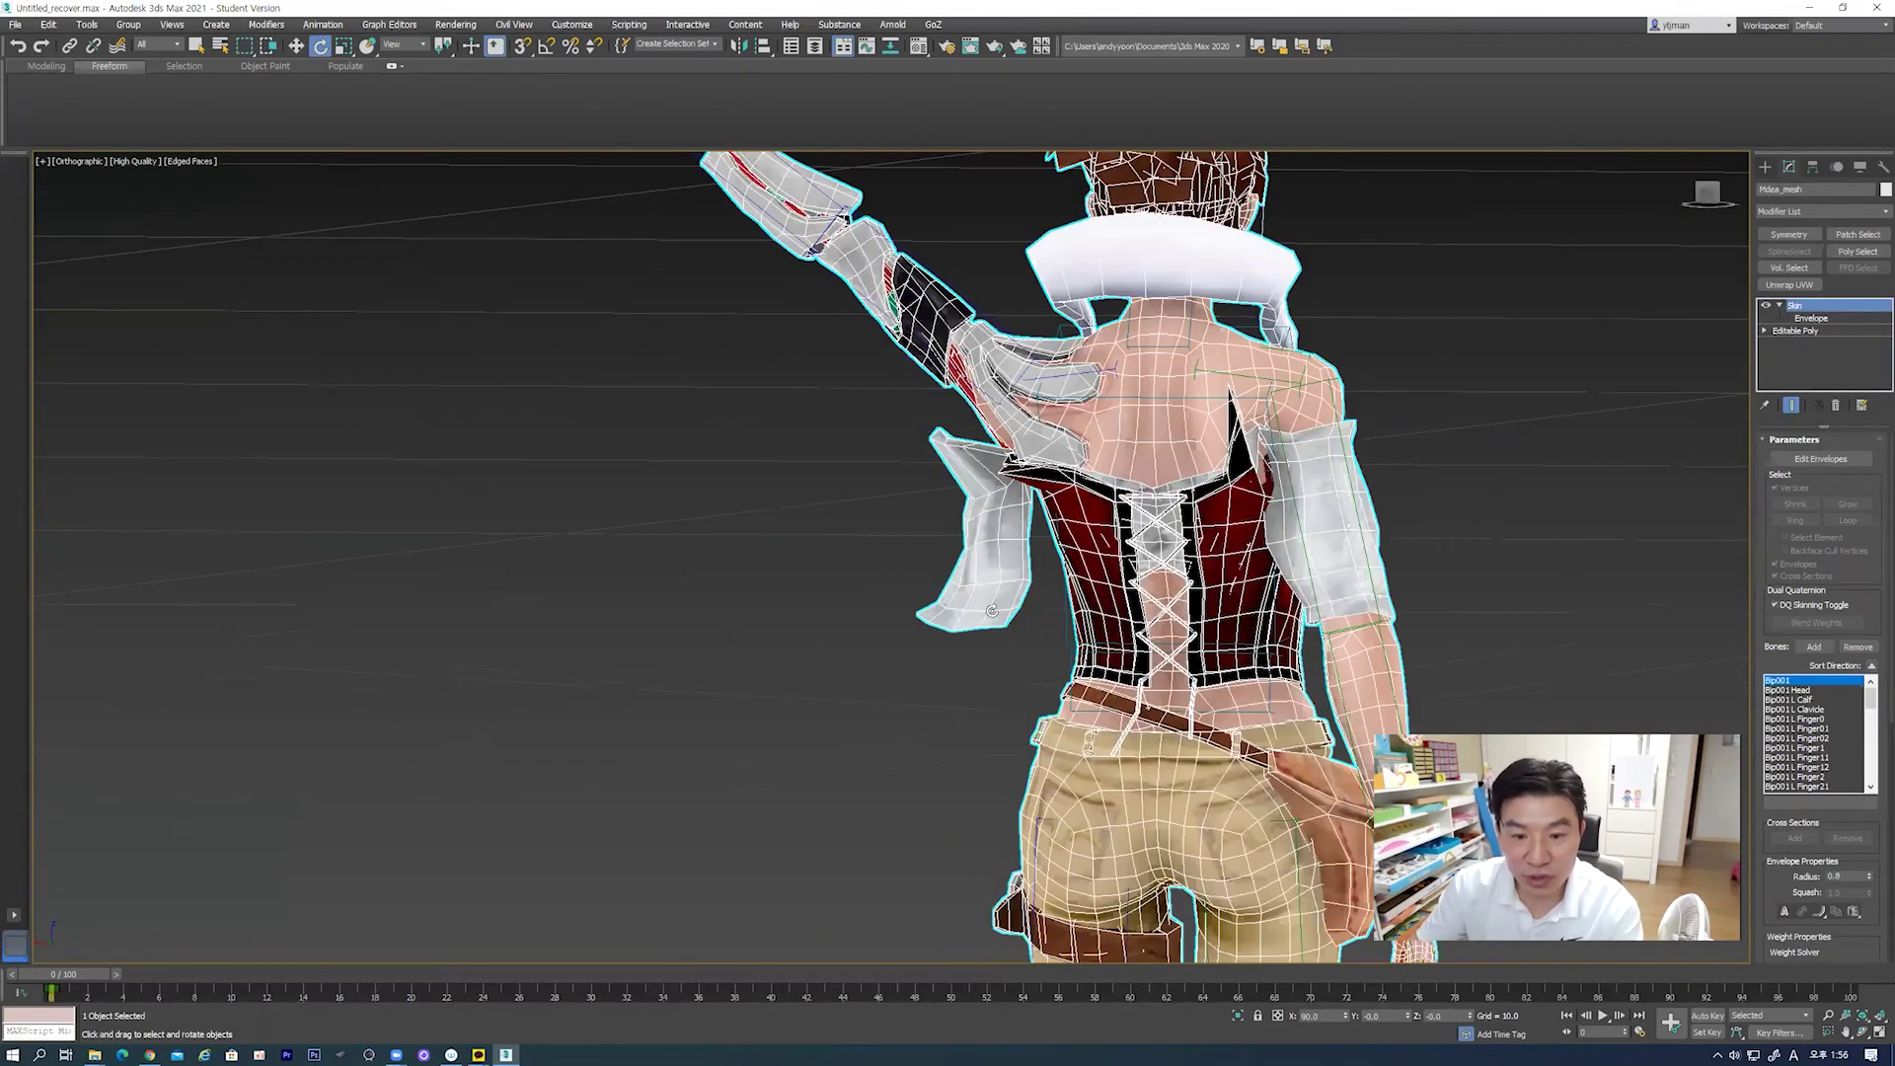
{"action": "scroll", "coordinate": [929, 394], "scroll_direction": "up", "scroll_amount": 3}
{"action": "scroll", "coordinate": [929, 394], "scroll_direction": "up", "scroll_amount": 1}
{"action": "scroll", "coordinate": [929, 394], "scroll_direction": "down", "scroll_amount": 5}
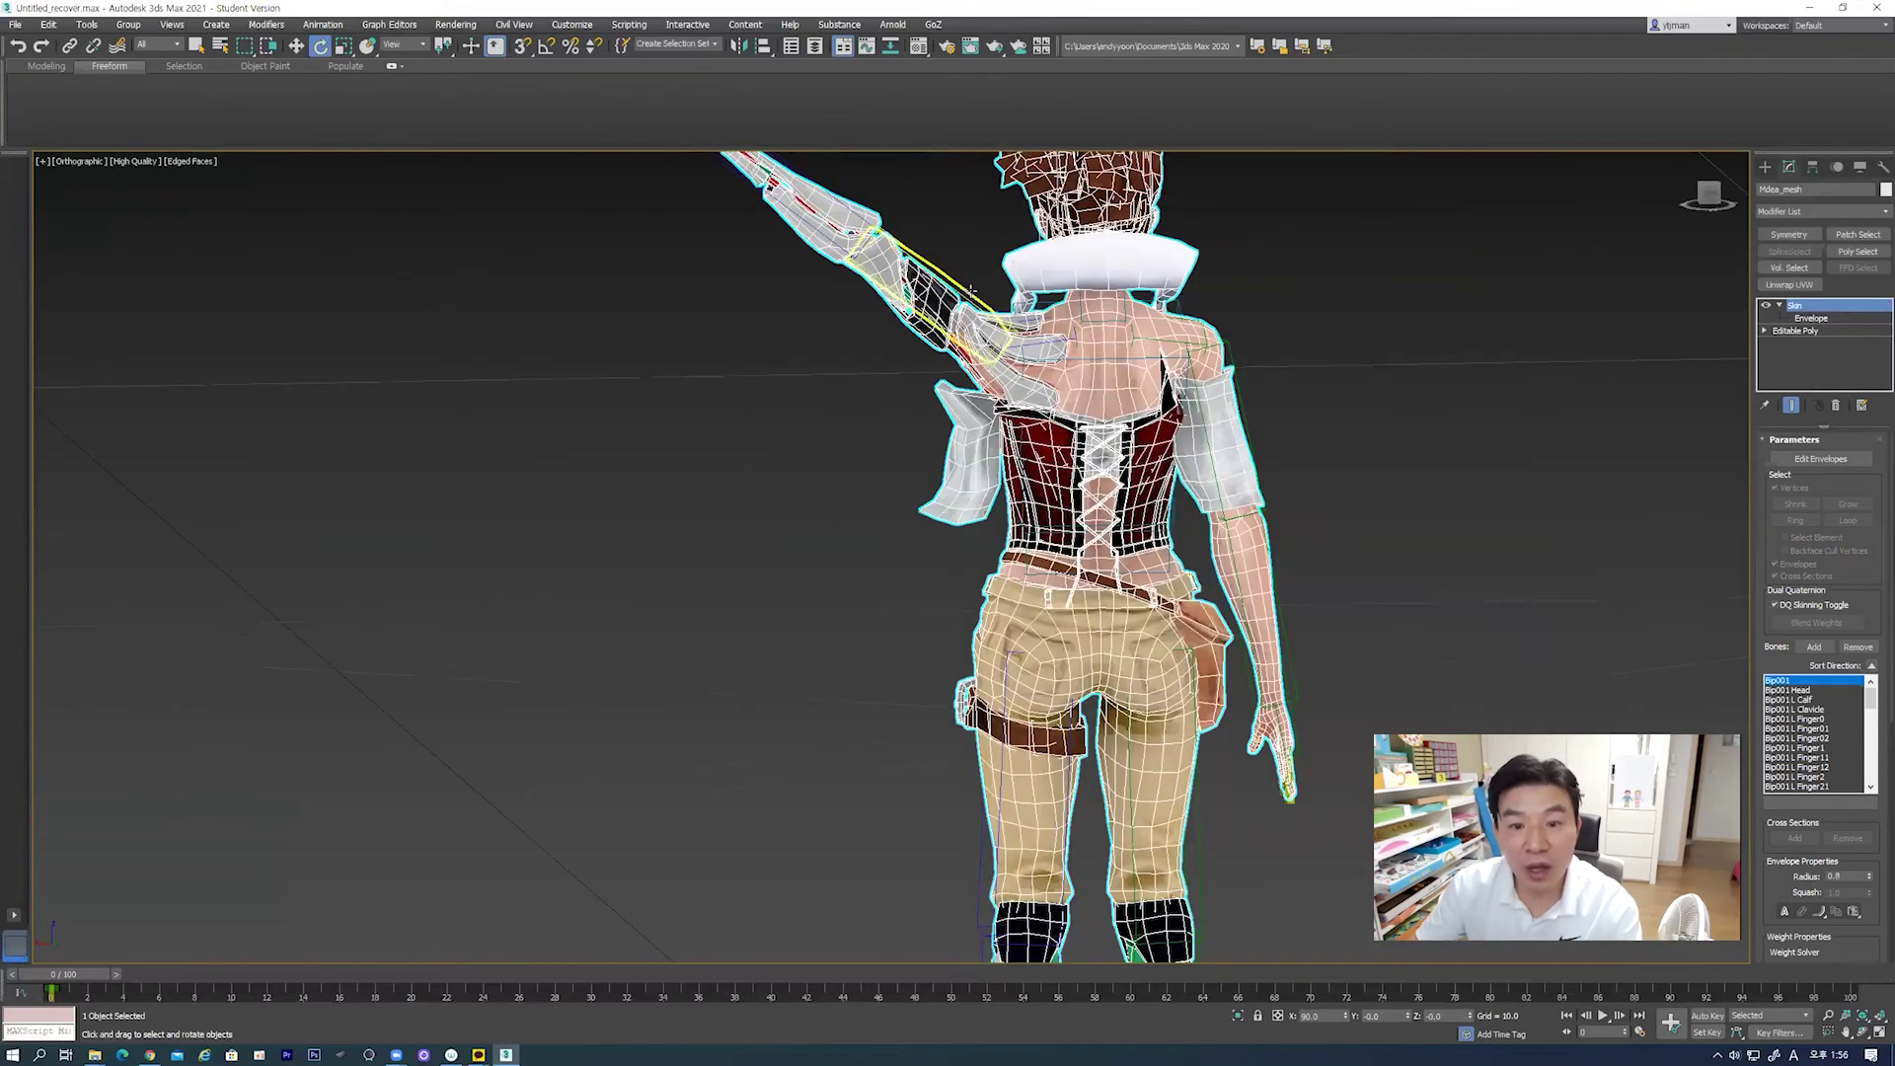
{"action": "left_click", "coordinate": [957, 305]}
{"action": "left_click_drag", "start_coordinate": [957, 305], "coordinate": [965, 329]}
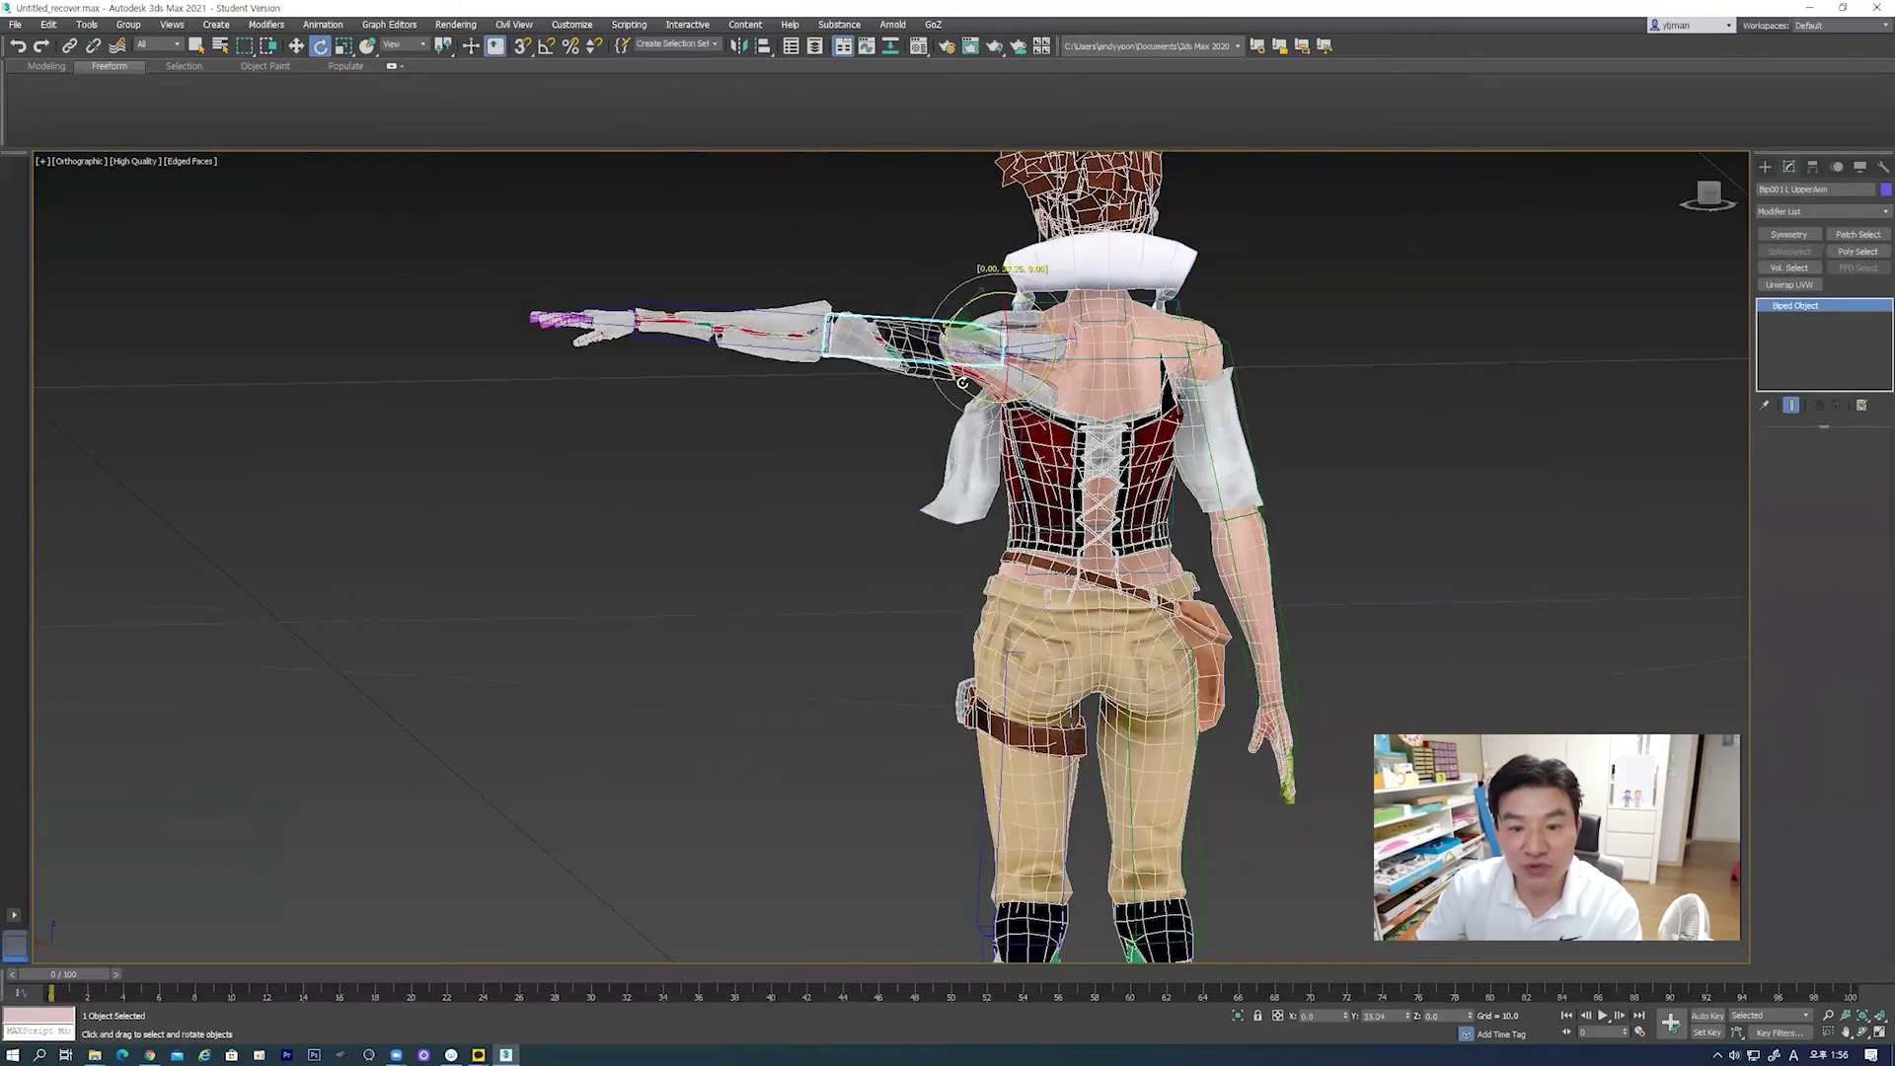
{"action": "mouse_move", "coordinate": [966, 329]}
{"action": "middle_mouse_down", "text": "alt"}
{"action": "mouse_move", "coordinate": [1243, 455]}
{"action": "mouse_move", "coordinate": [1286, 457]}
{"action": "mouse_move", "coordinate": [1220, 428]}
{"action": "mouse_move", "coordinate": [1290, 445]}
{"action": "mouse_move", "coordinate": [1234, 435]}
{"action": "middle_mouse_up", "text": "alt"}
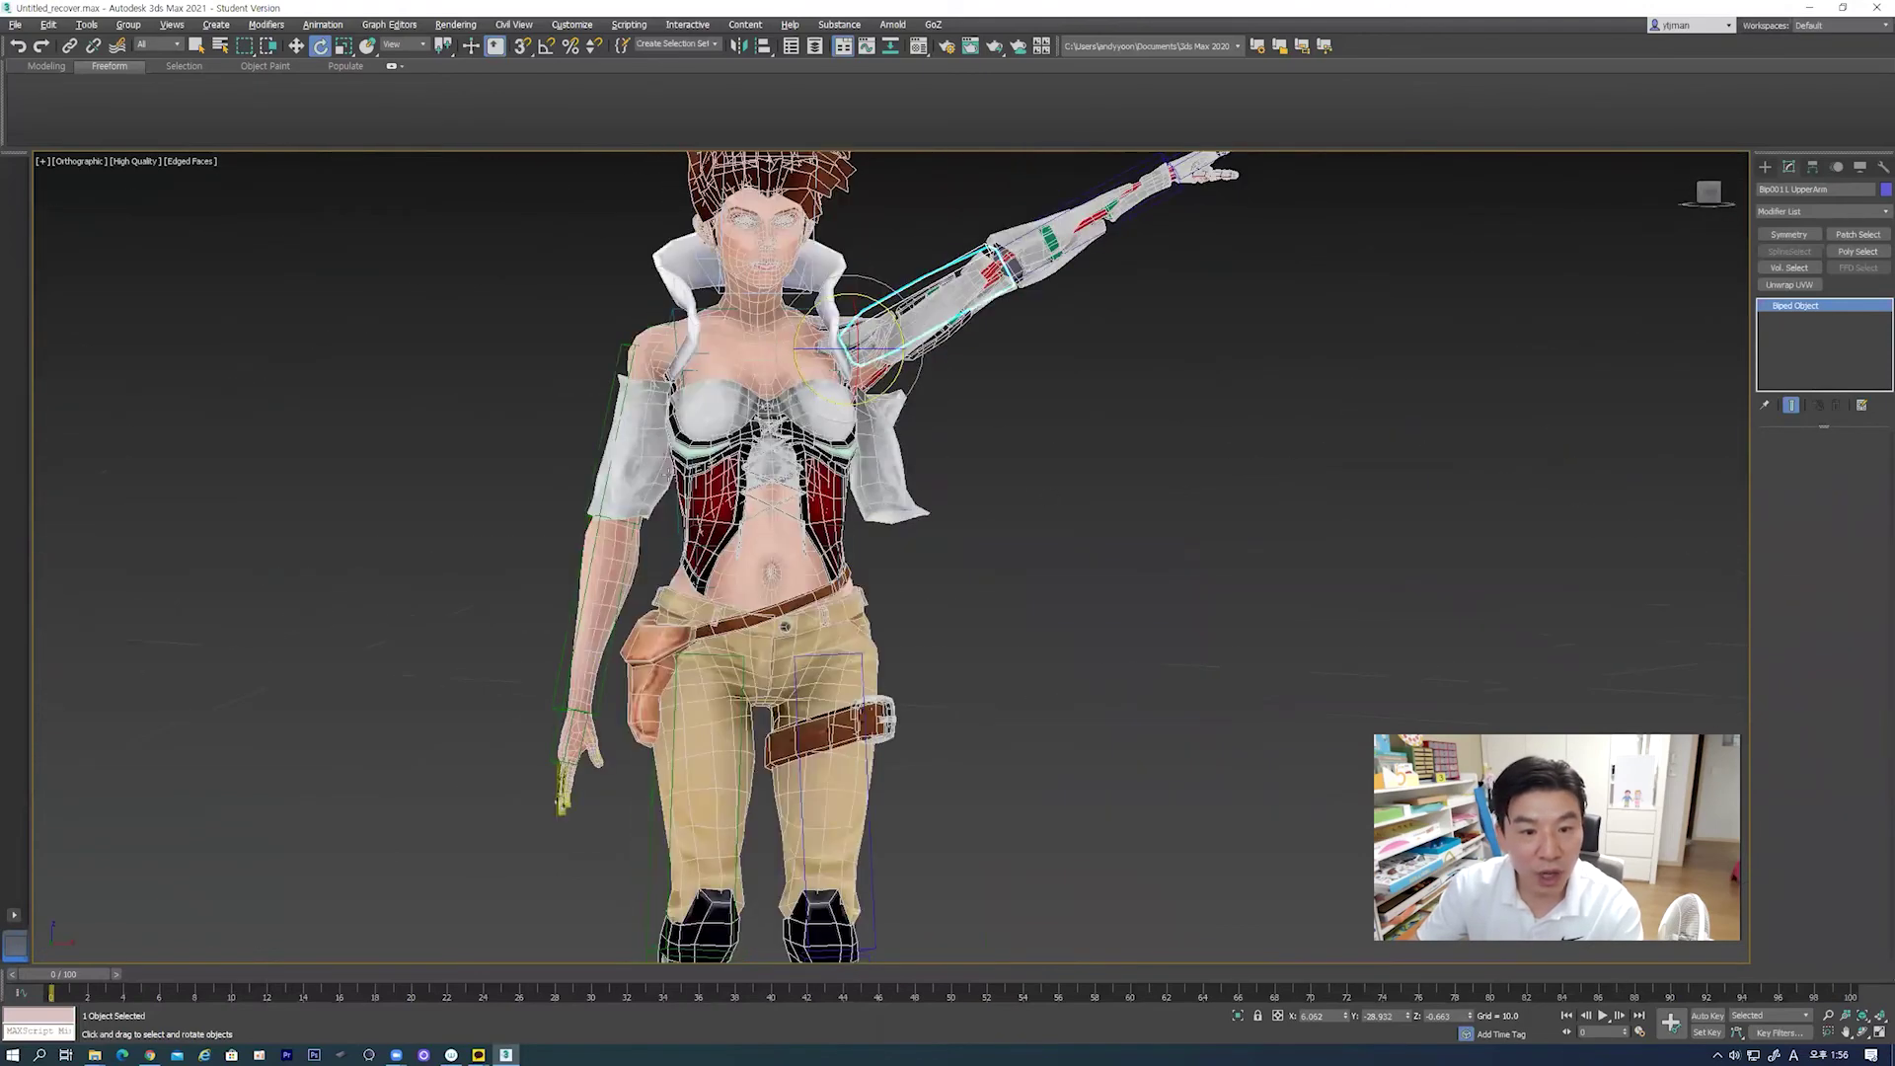
Step: In the Front view, lower the left upper arm to hang down, then raise it sideways
{"action": "key", "text": "f"}
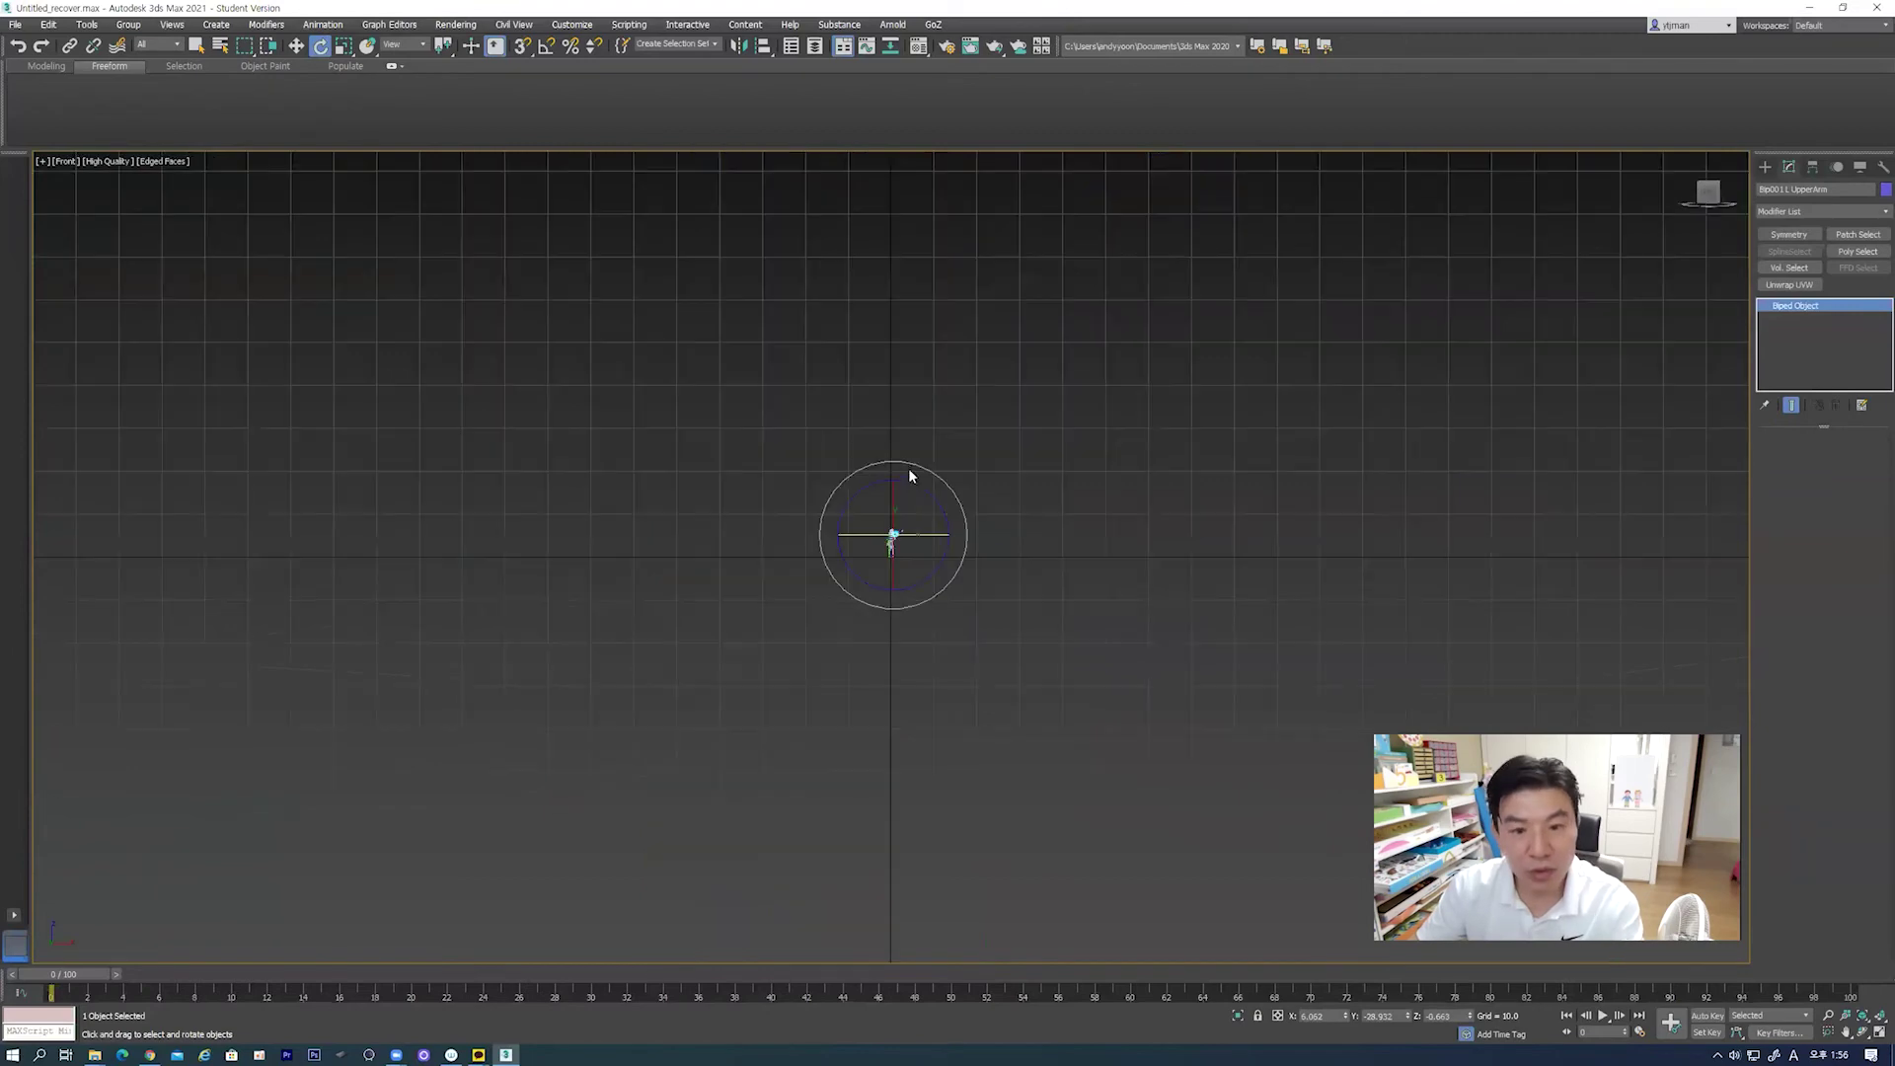
{"action": "scroll", "coordinate": [906, 484], "scroll_direction": "up", "scroll_amount": 5}
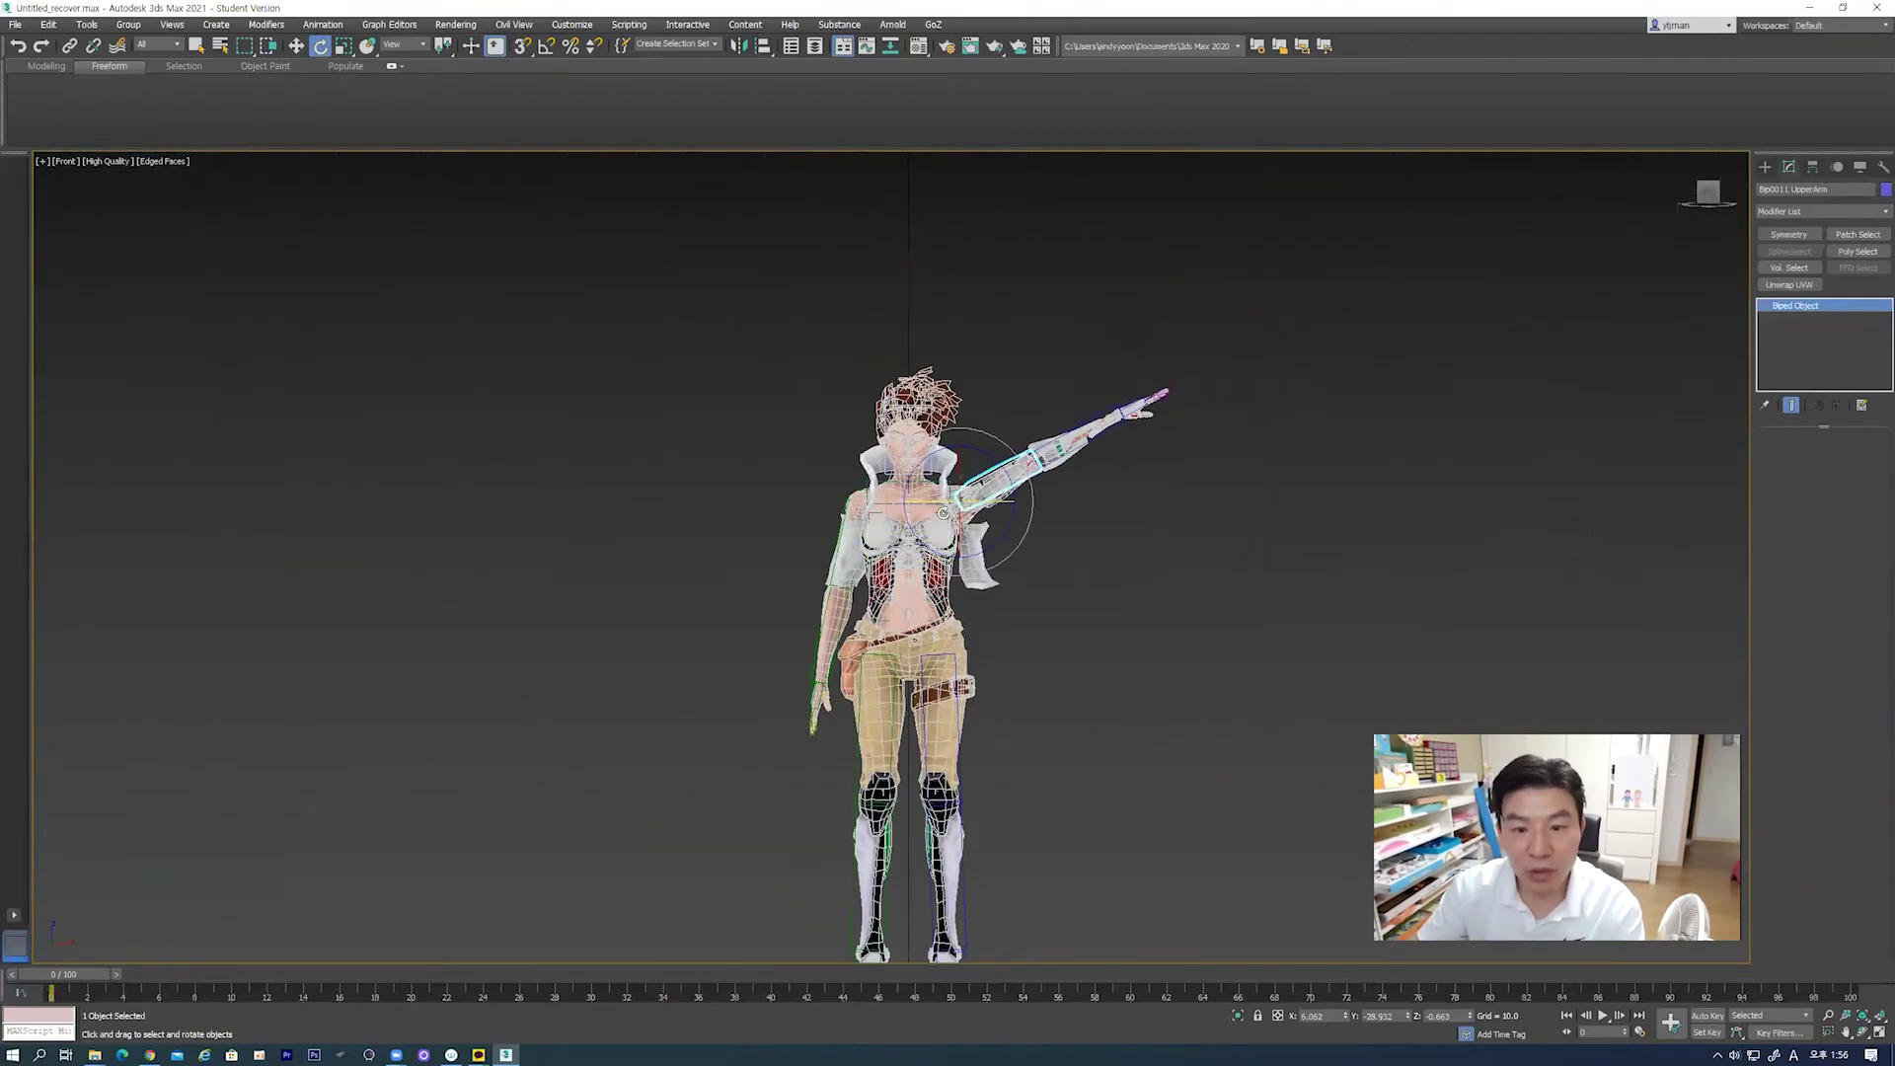
{"action": "scroll", "coordinate": [1033, 464], "scroll_direction": "up", "scroll_amount": 3}
{"action": "left_click_drag", "start_coordinate": [1033, 464], "coordinate": [1037, 644]}
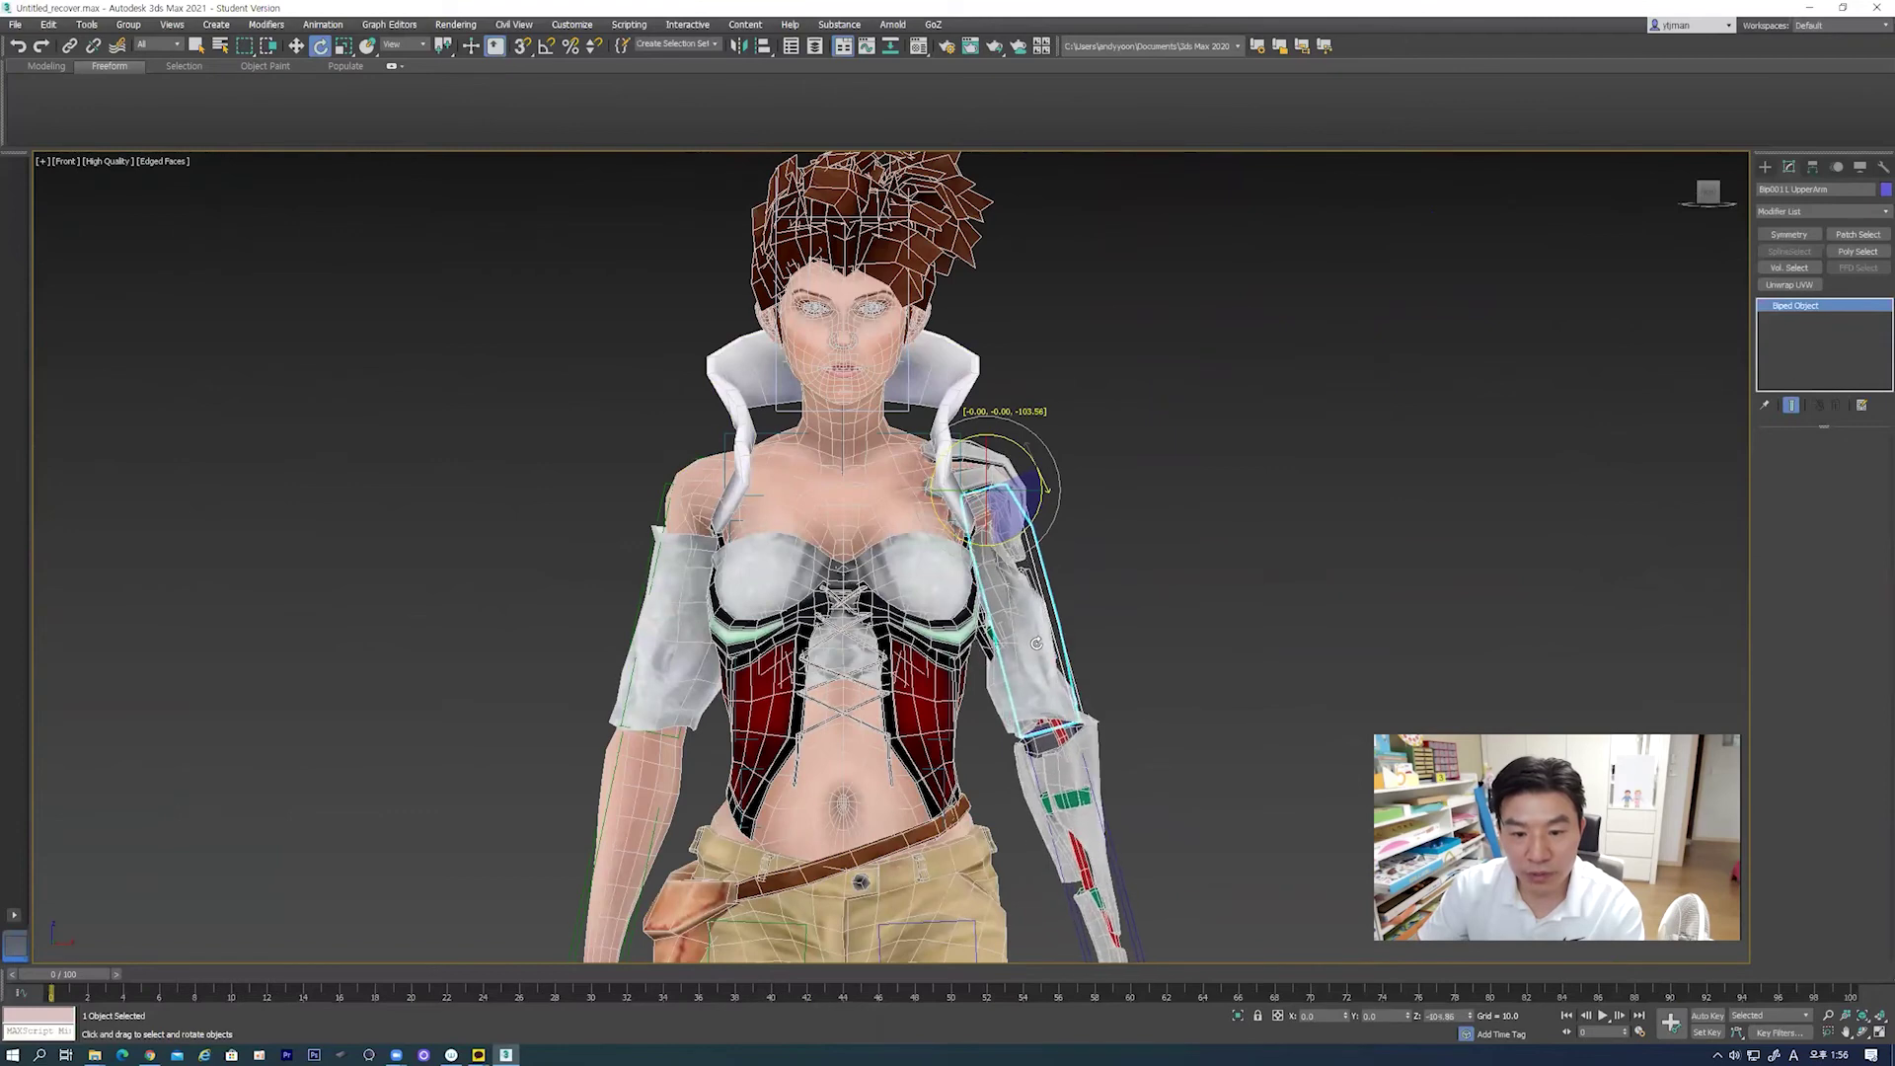
{"action": "mouse_move", "coordinate": [1036, 644]}
{"action": "left_mouse_down"}
{"action": "mouse_move", "coordinate": [1085, 499]}
{"action": "mouse_move", "coordinate": [1062, 629]}
{"action": "left_mouse_up"}
{"action": "left_click", "coordinate": [1062, 629]}
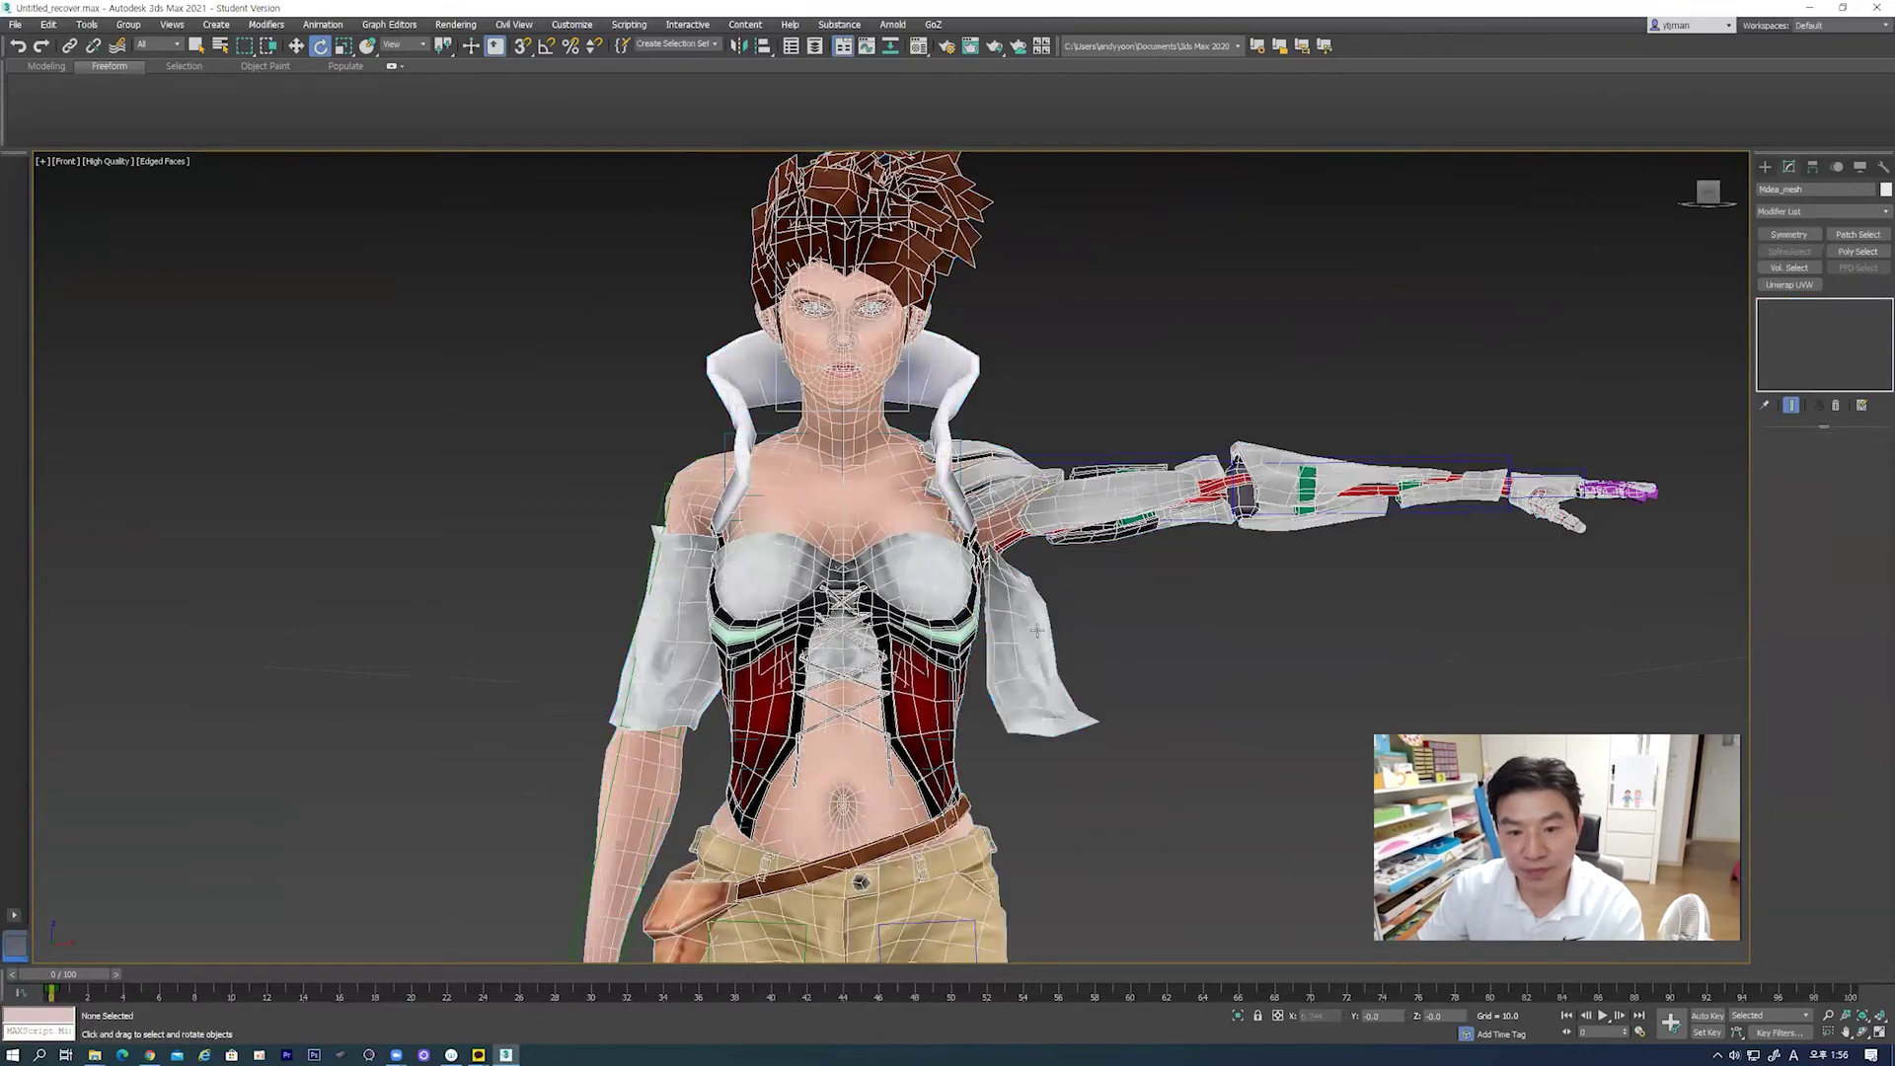
Step: Frame the skinned mesh in Front view around the torso and arm for envelope editing
{"action": "mouse_move", "coordinate": [1091, 581]}
{"action": "middle_mouse_down", "text": "alt"}
{"action": "mouse_move", "coordinate": [999, 660]}
{"action": "mouse_move", "coordinate": [1048, 622]}
{"action": "mouse_move", "coordinate": [1133, 647]}
{"action": "mouse_move", "coordinate": [1135, 590]}
{"action": "mouse_move", "coordinate": [1112, 624]}
{"action": "middle_mouse_up", "text": "alt"}
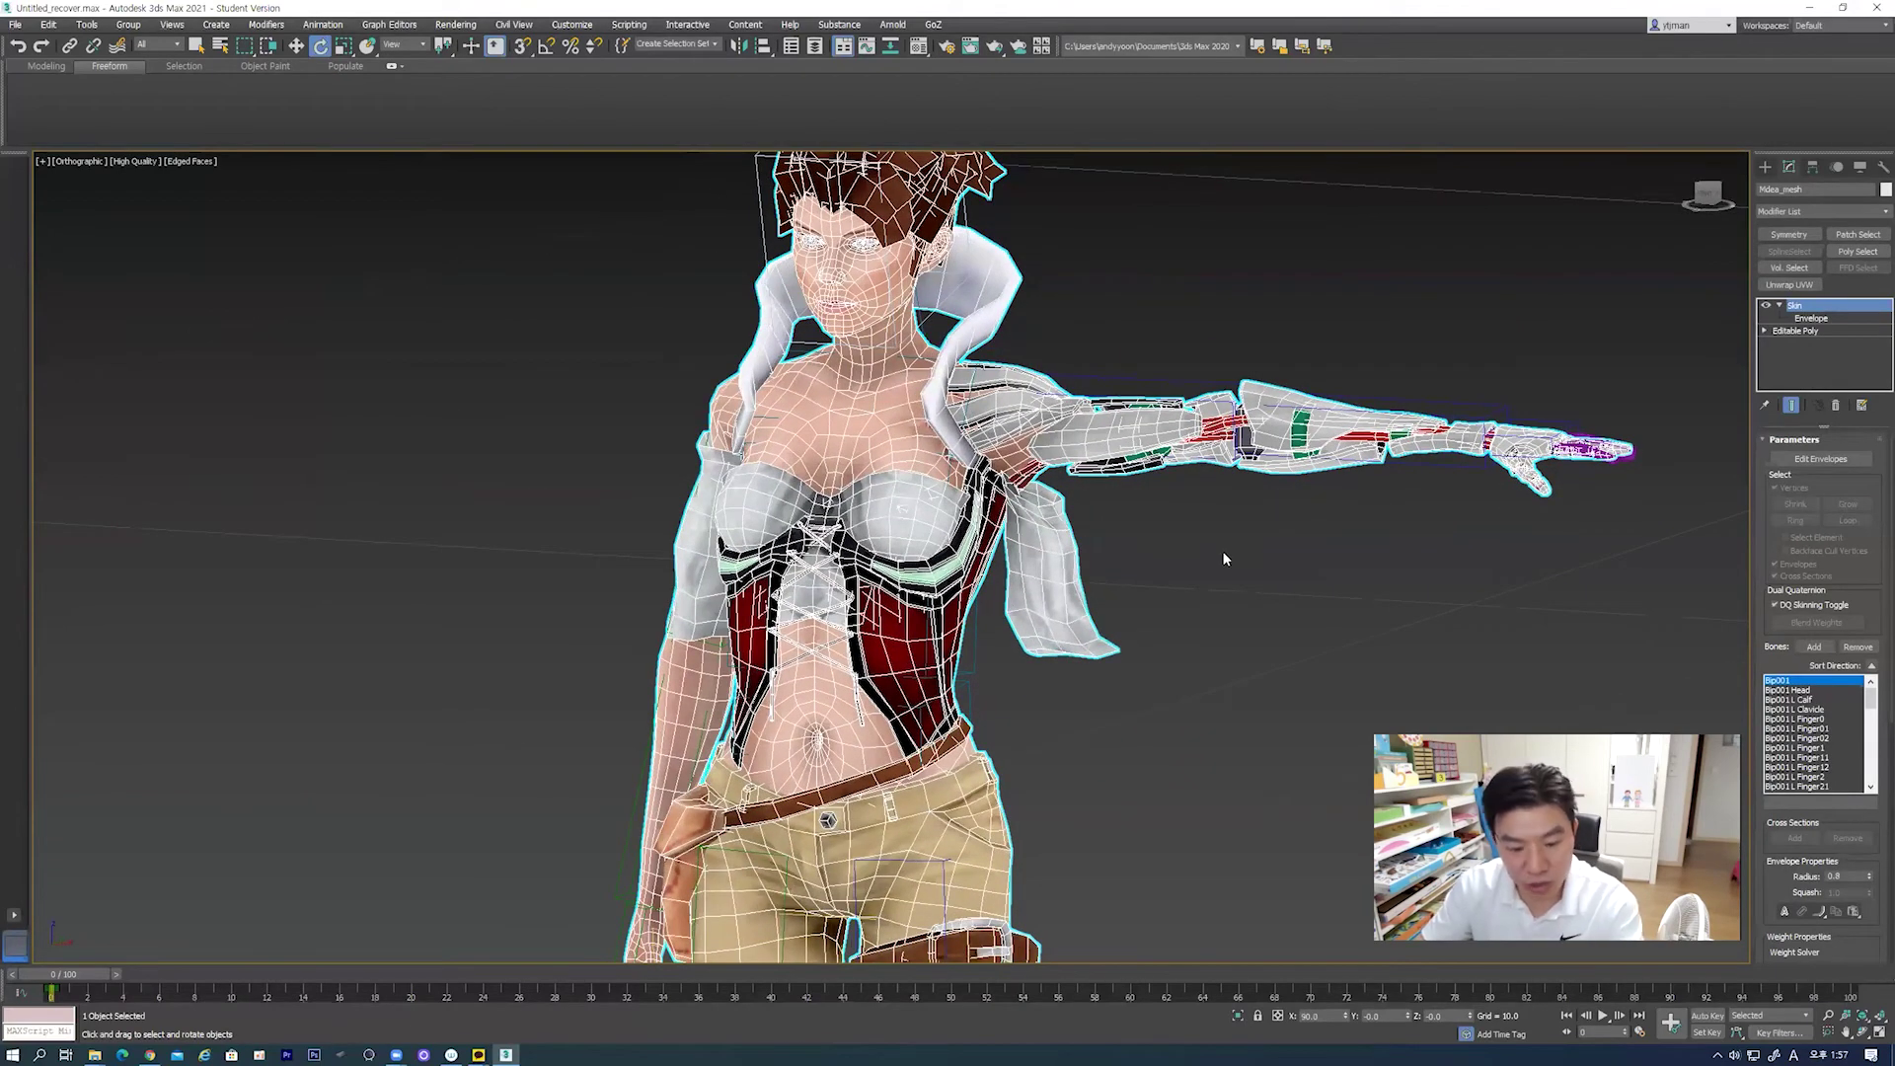
{"action": "key", "text": "f"}
{"action": "key", "text": "z"}
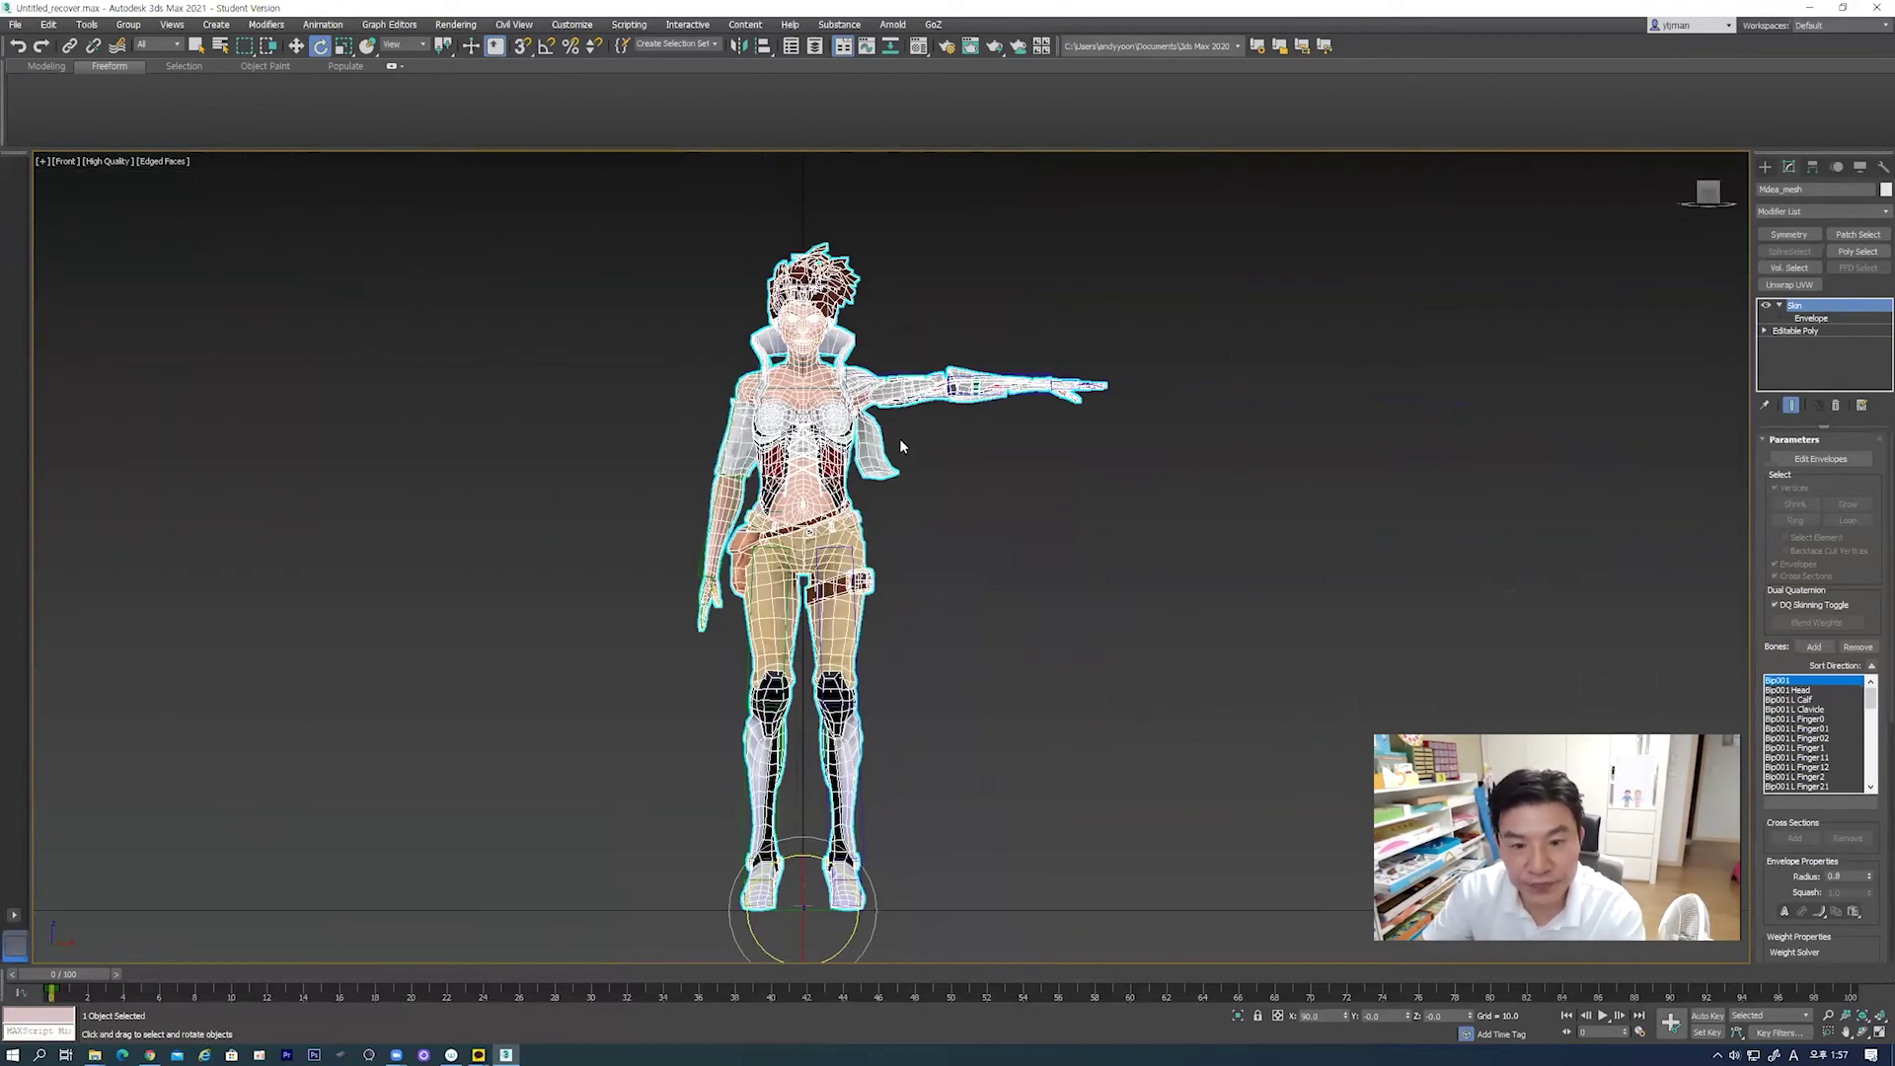
{"action": "scroll", "coordinate": [908, 497], "scroll_direction": "up", "scroll_amount": 5}
{"action": "middle_click_drag", "start_coordinate": [908, 497], "coordinate": [941, 557]}
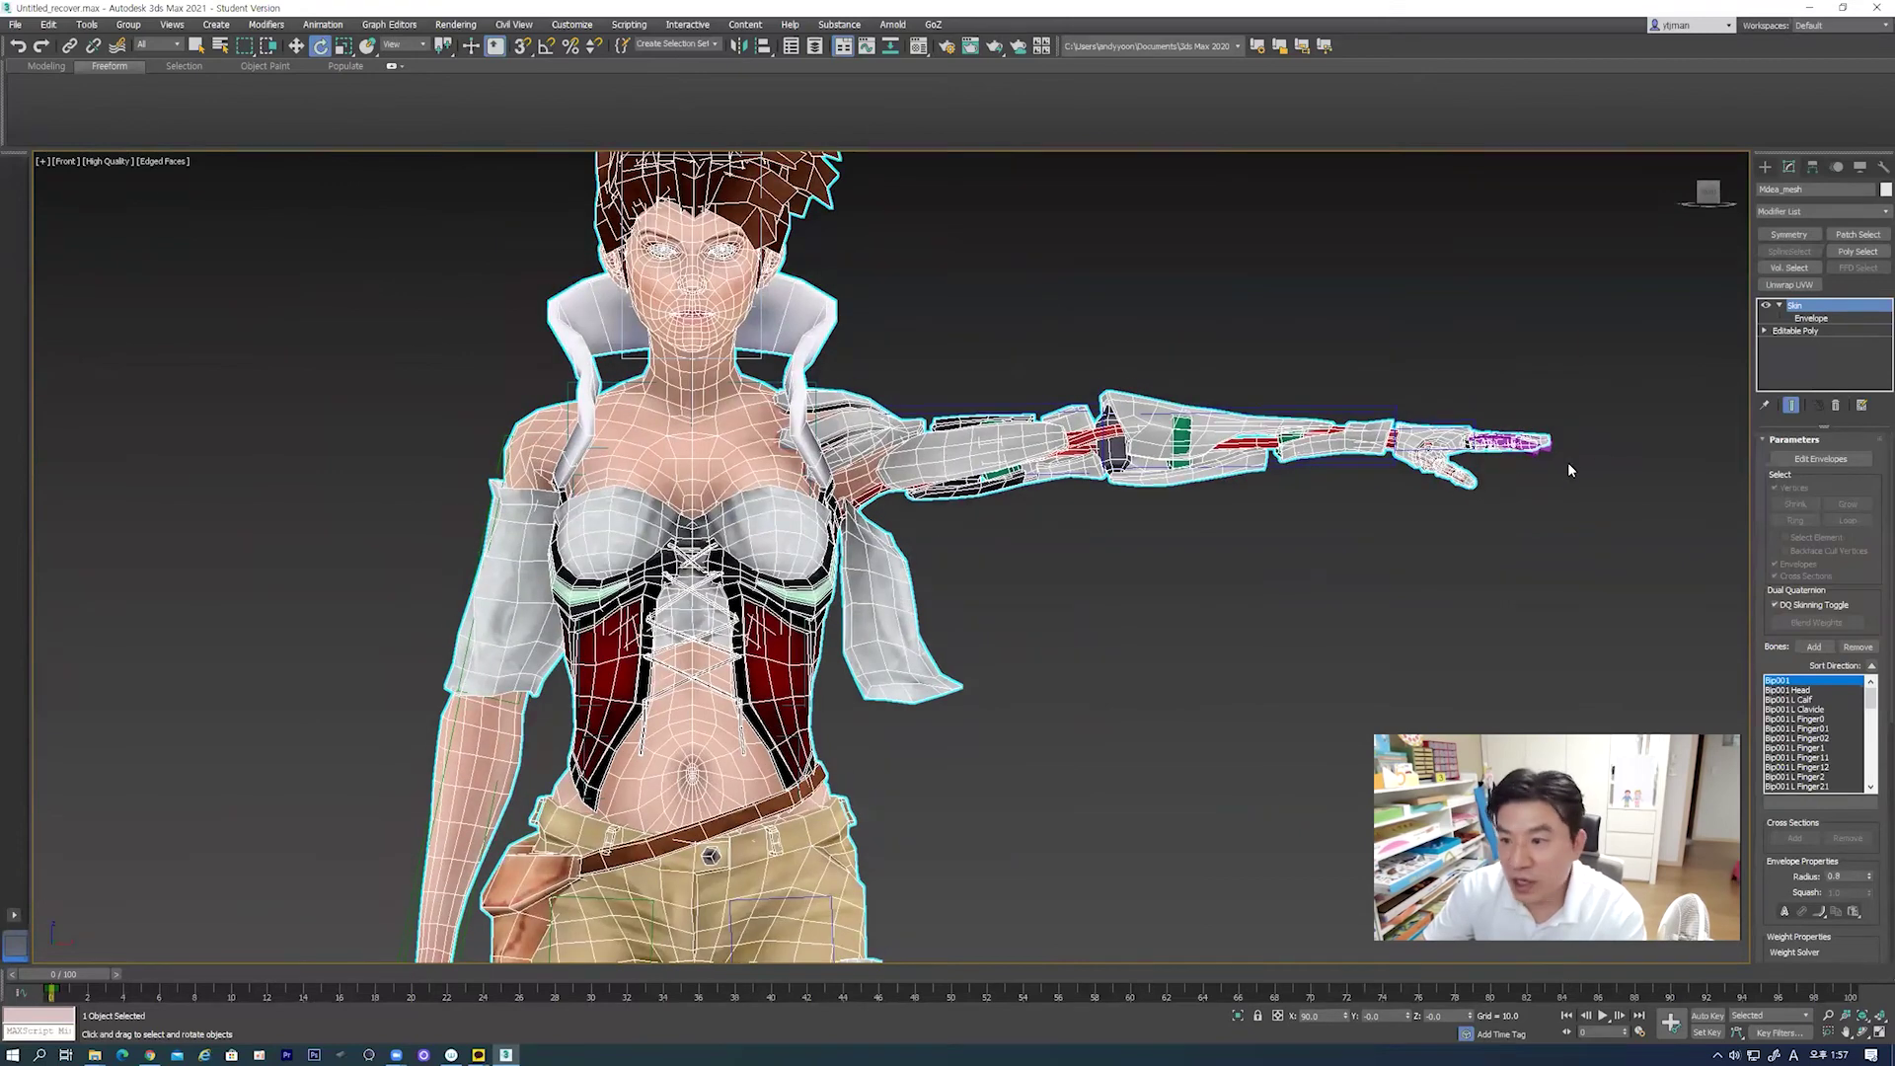
{"action": "left_click", "coordinate": [1792, 319]}
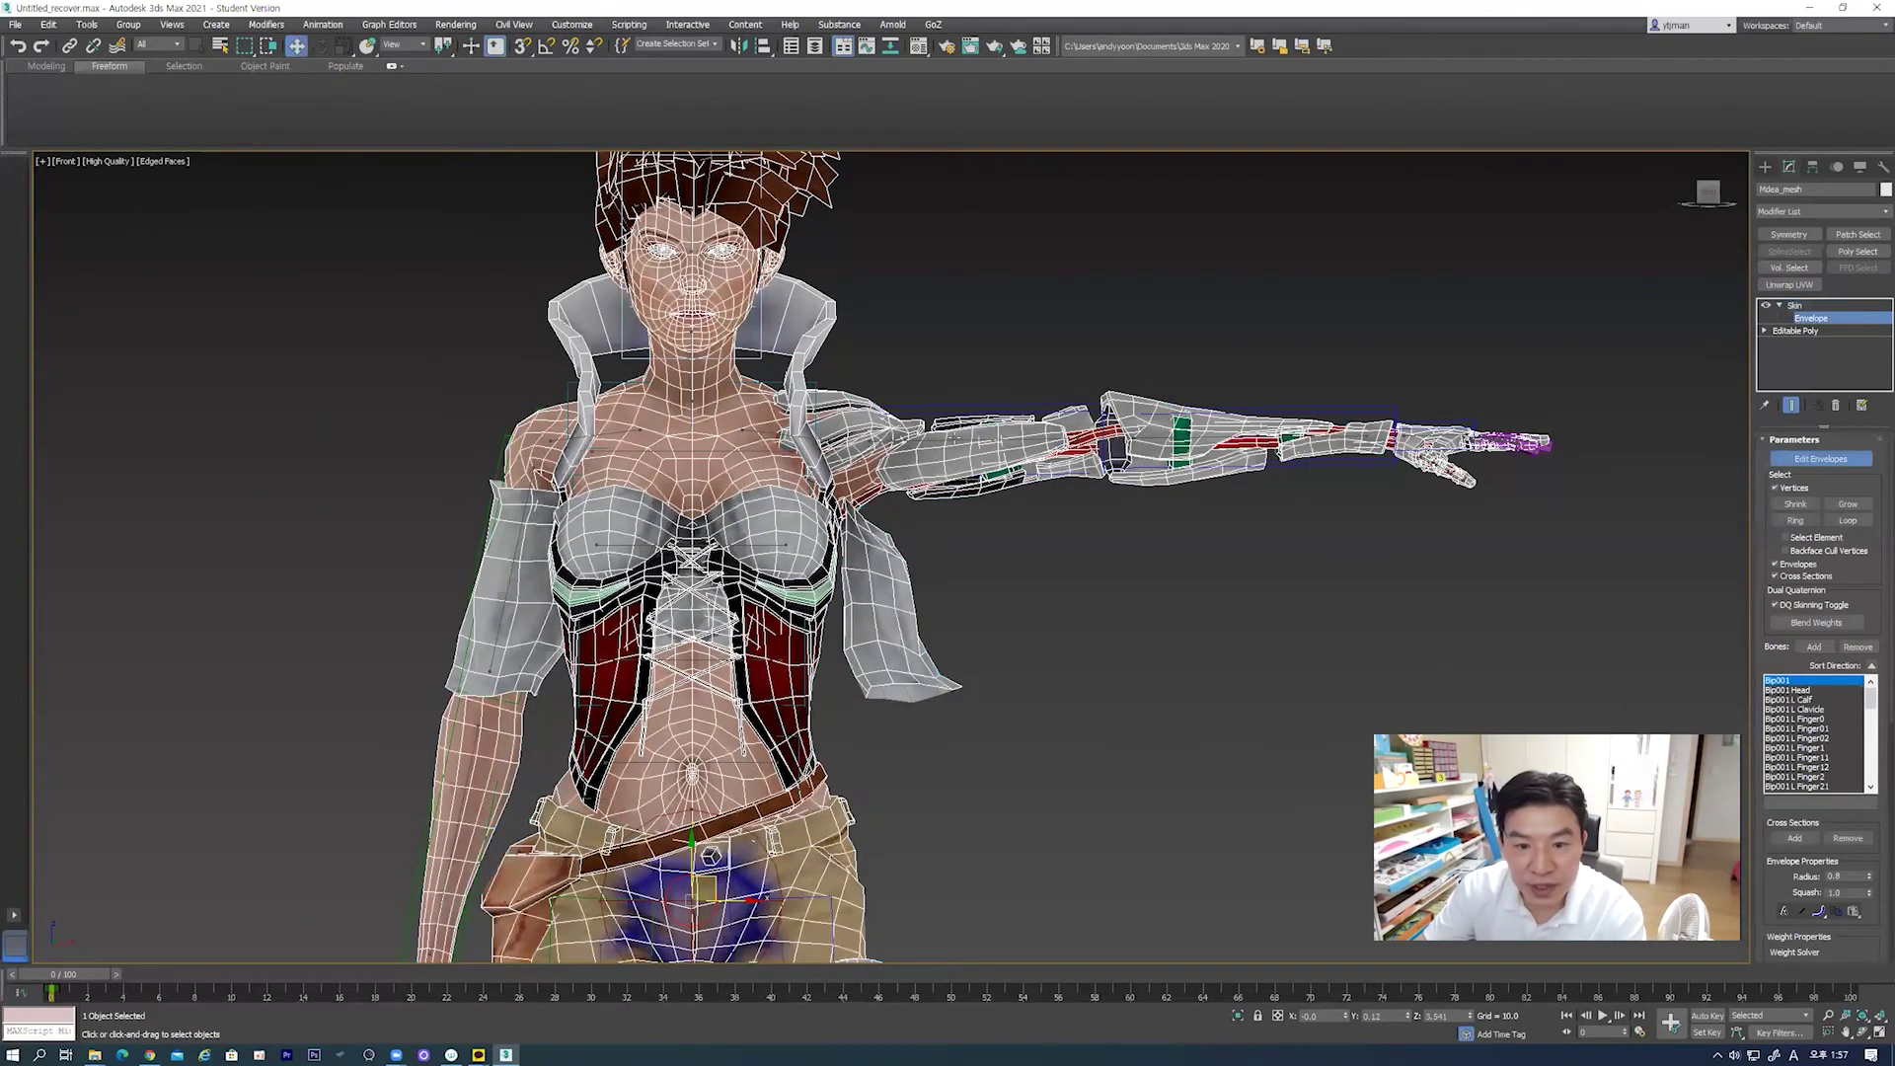
Step: Pick the L UpperArm envelope and paint weights onto the sleeve with a 0.50 brush radius
{"action": "left_click", "coordinate": [954, 438]}
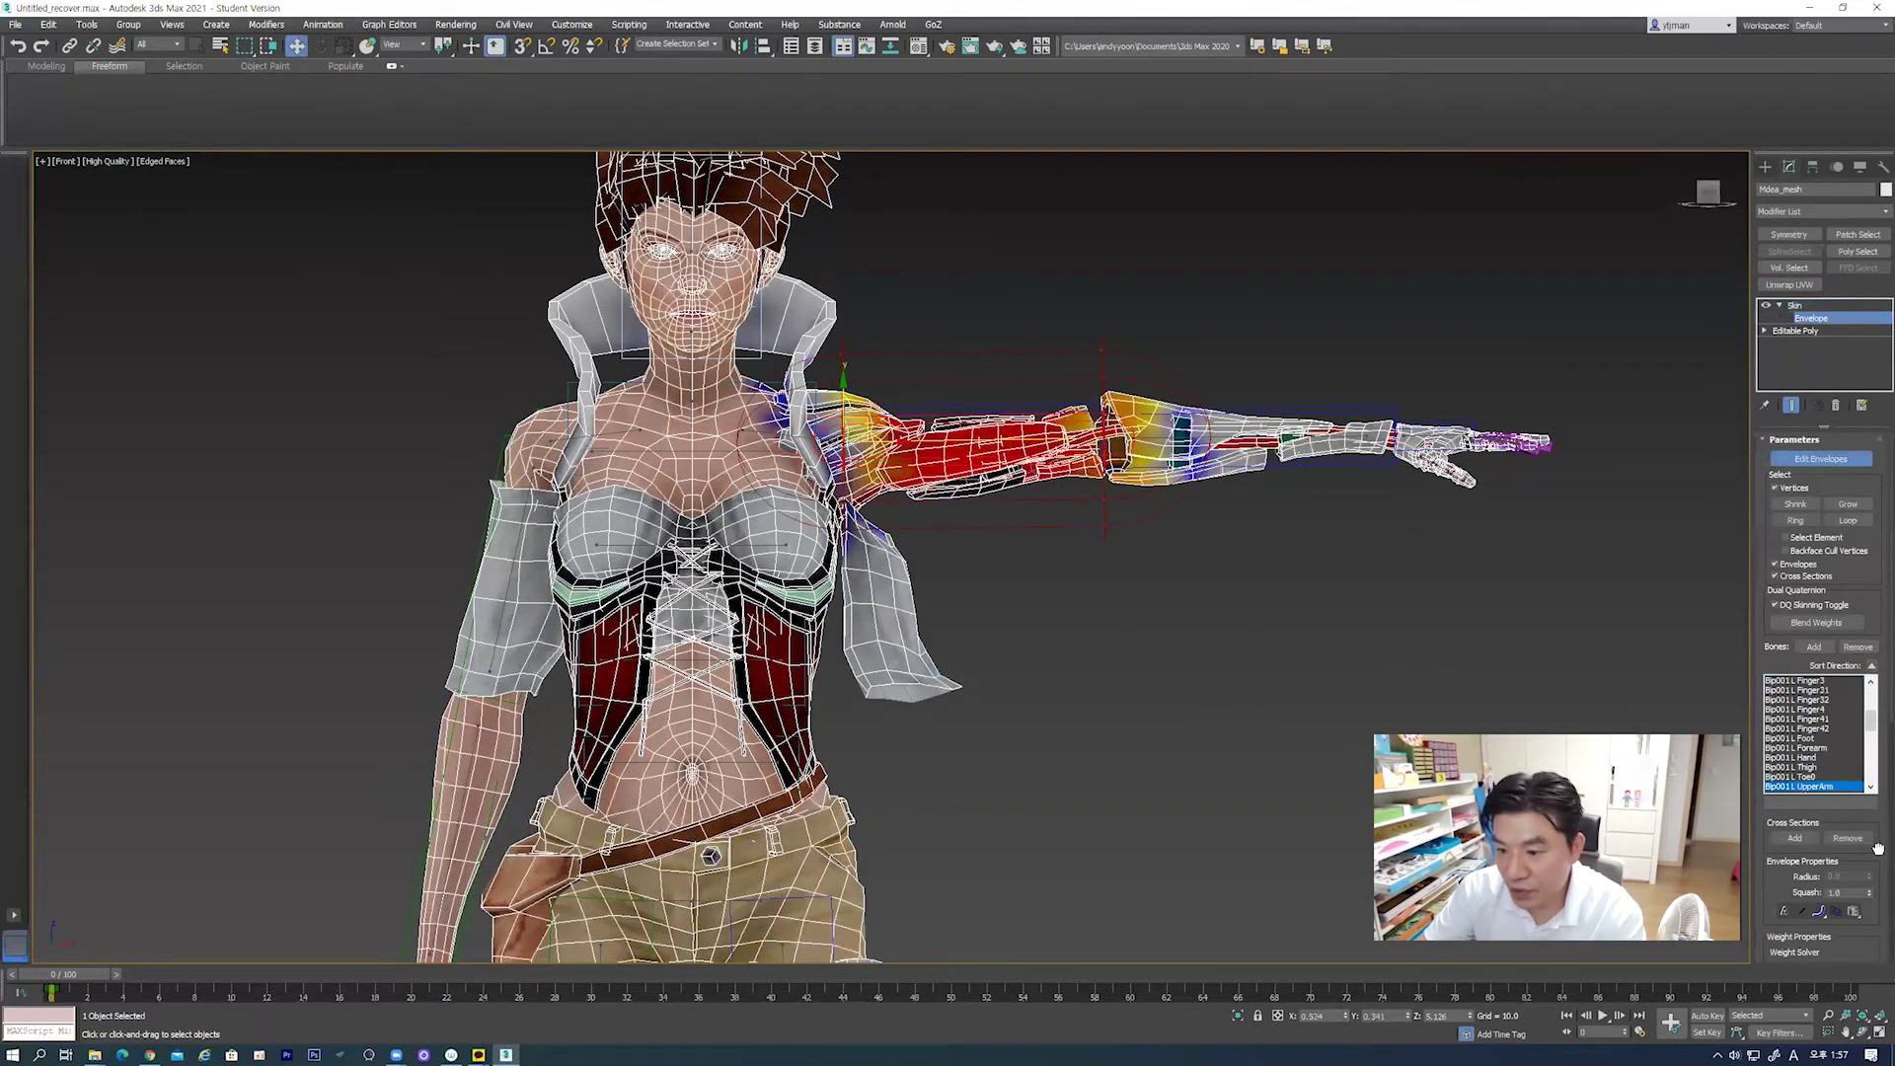
{"action": "left_click_drag", "start_coordinate": [1879, 848], "coordinate": [1879, 324]}
{"action": "left_click", "coordinate": [1832, 647]}
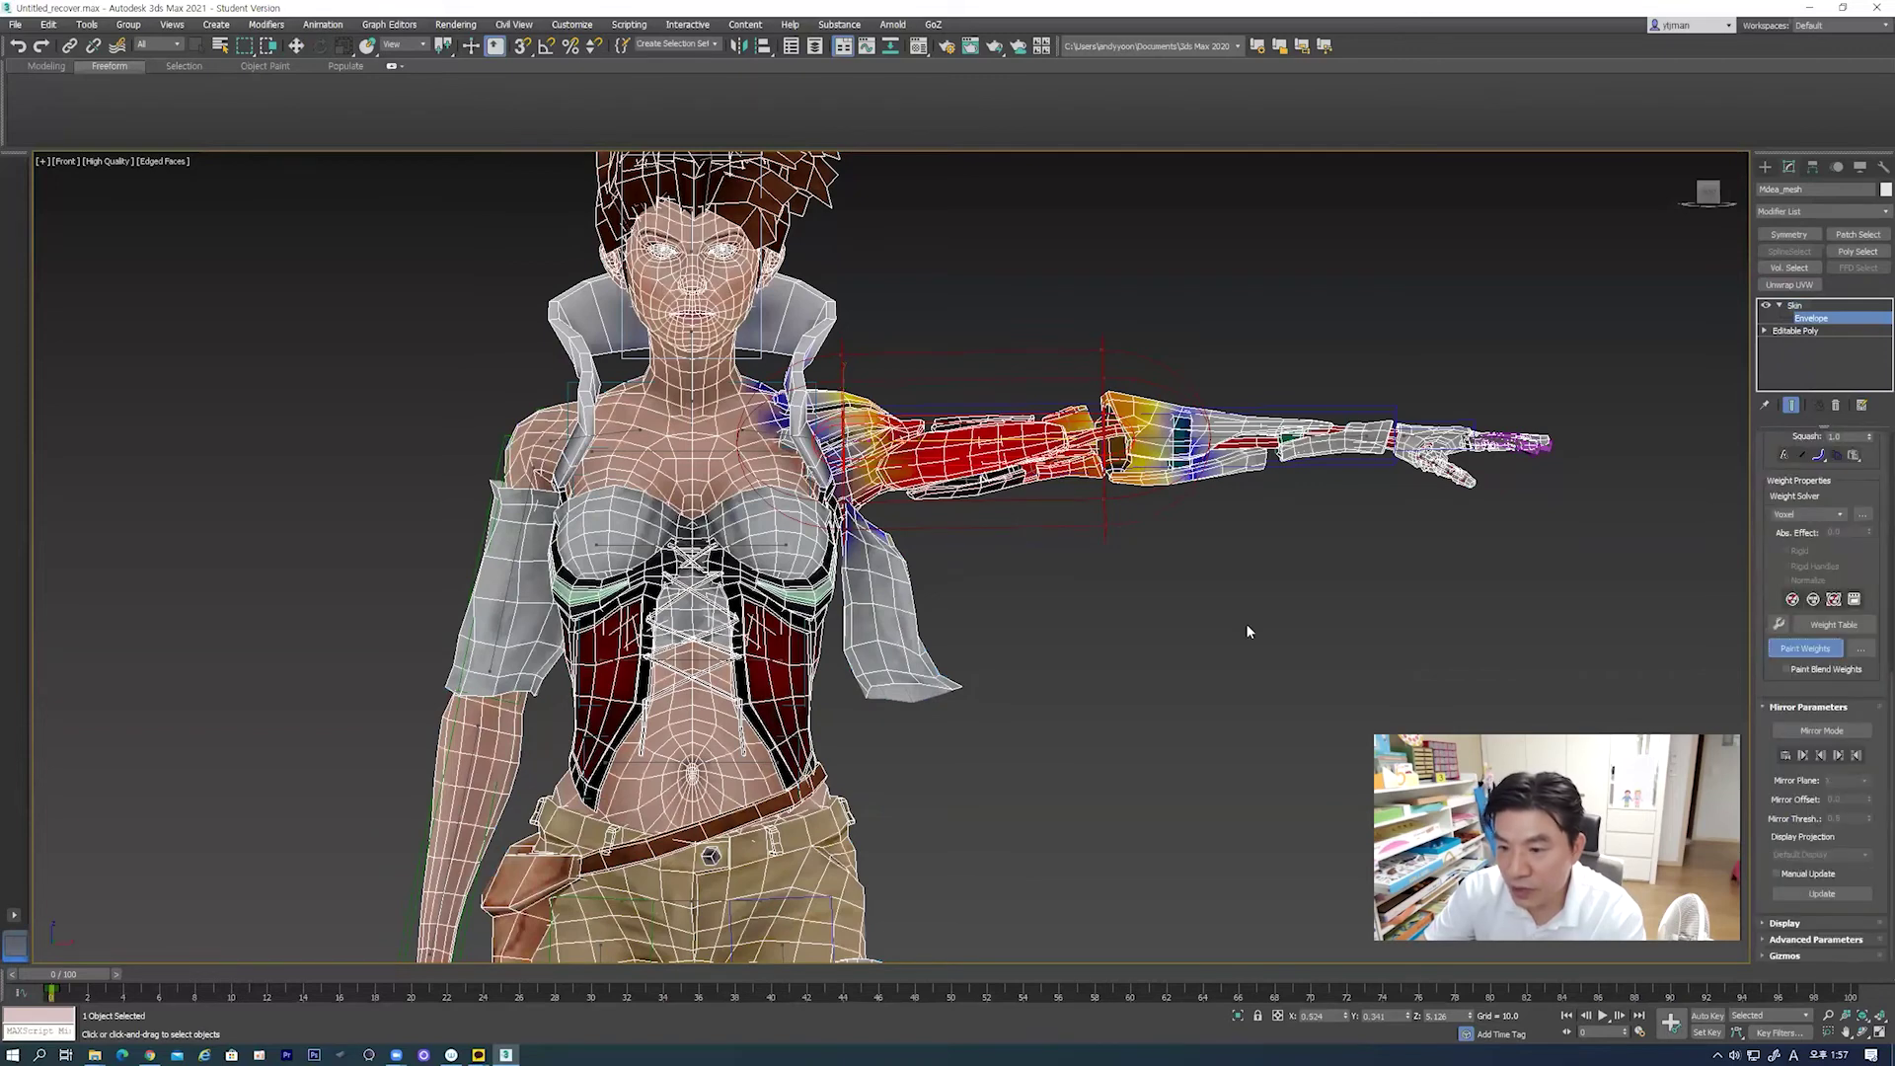
{"action": "mouse_move", "coordinate": [906, 617]}
{"action": "left_mouse_down", "text": "ctrl+shift"}
{"action": "mouse_move", "coordinate": [918, 653]}
{"action": "mouse_move", "coordinate": [971, 677]}
{"action": "left_mouse_up", "text": "ctrl+shift"}
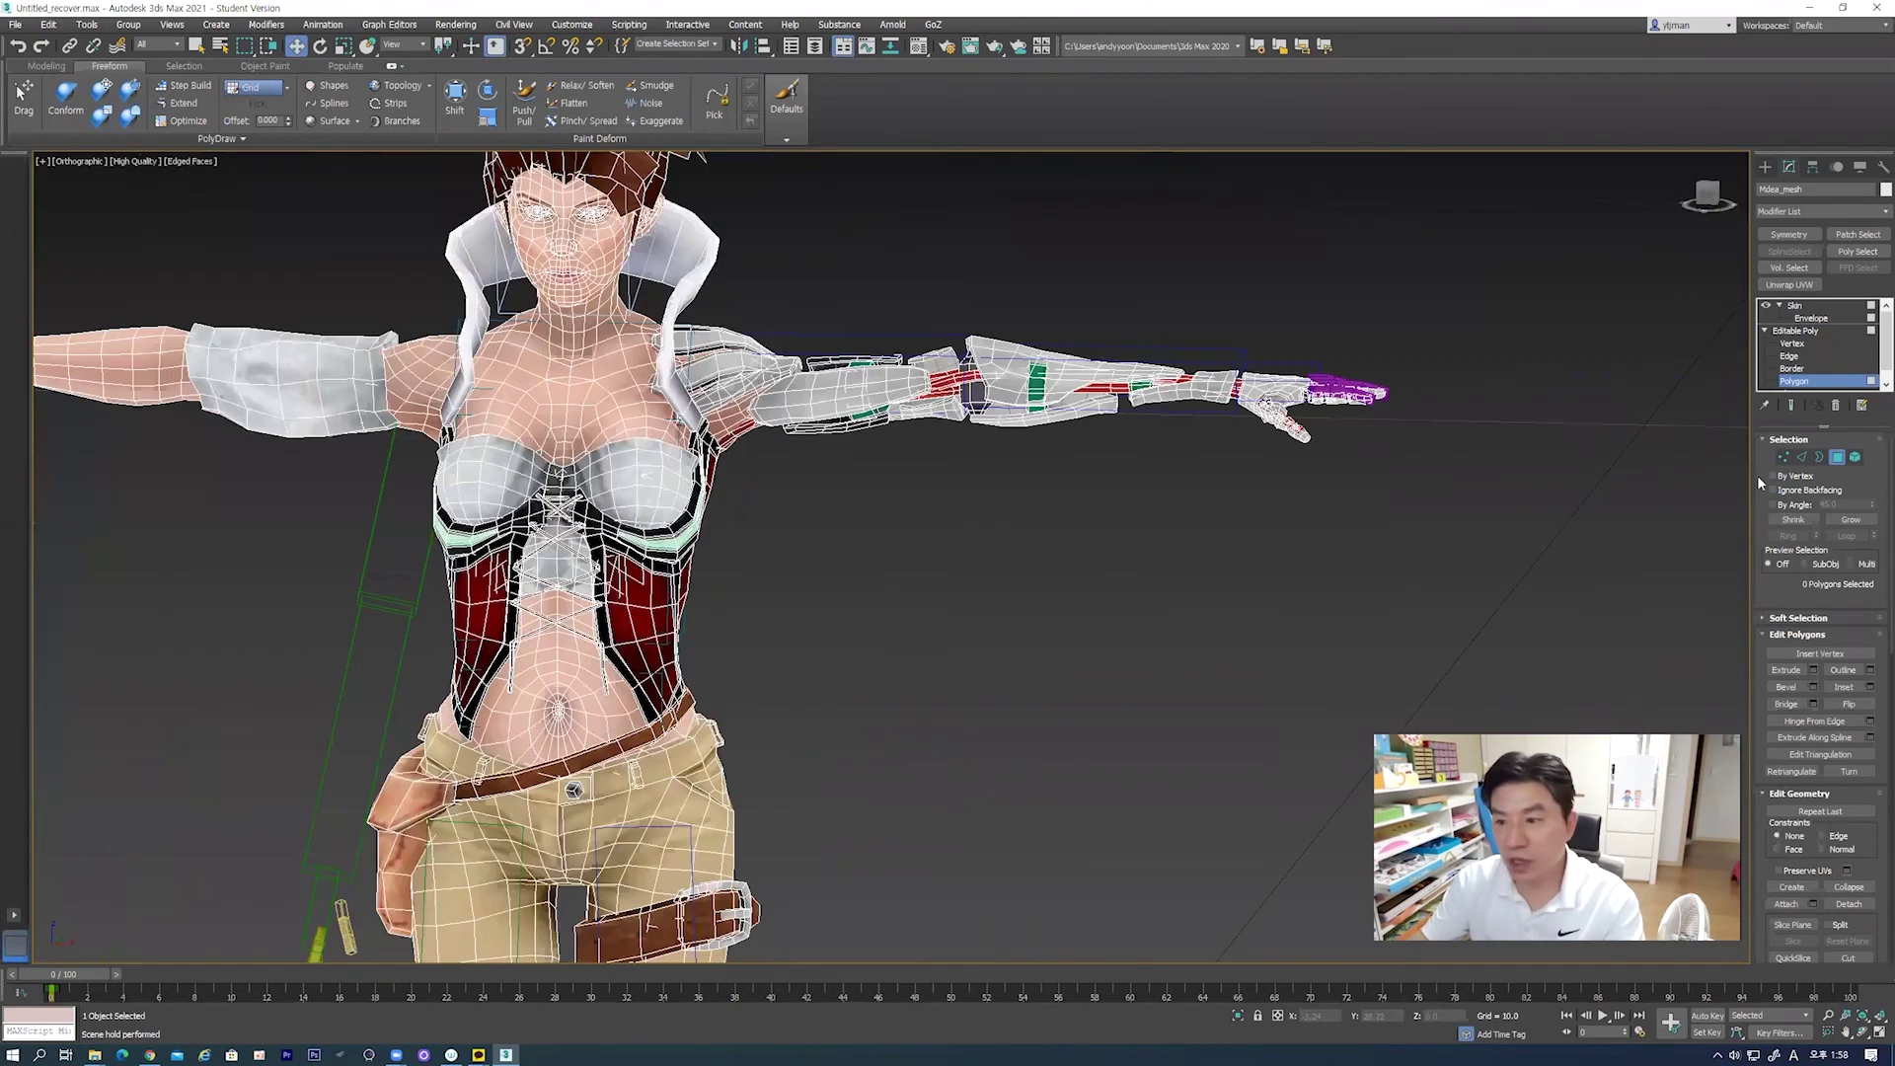
{"action": "left_click", "coordinate": [1794, 306]}
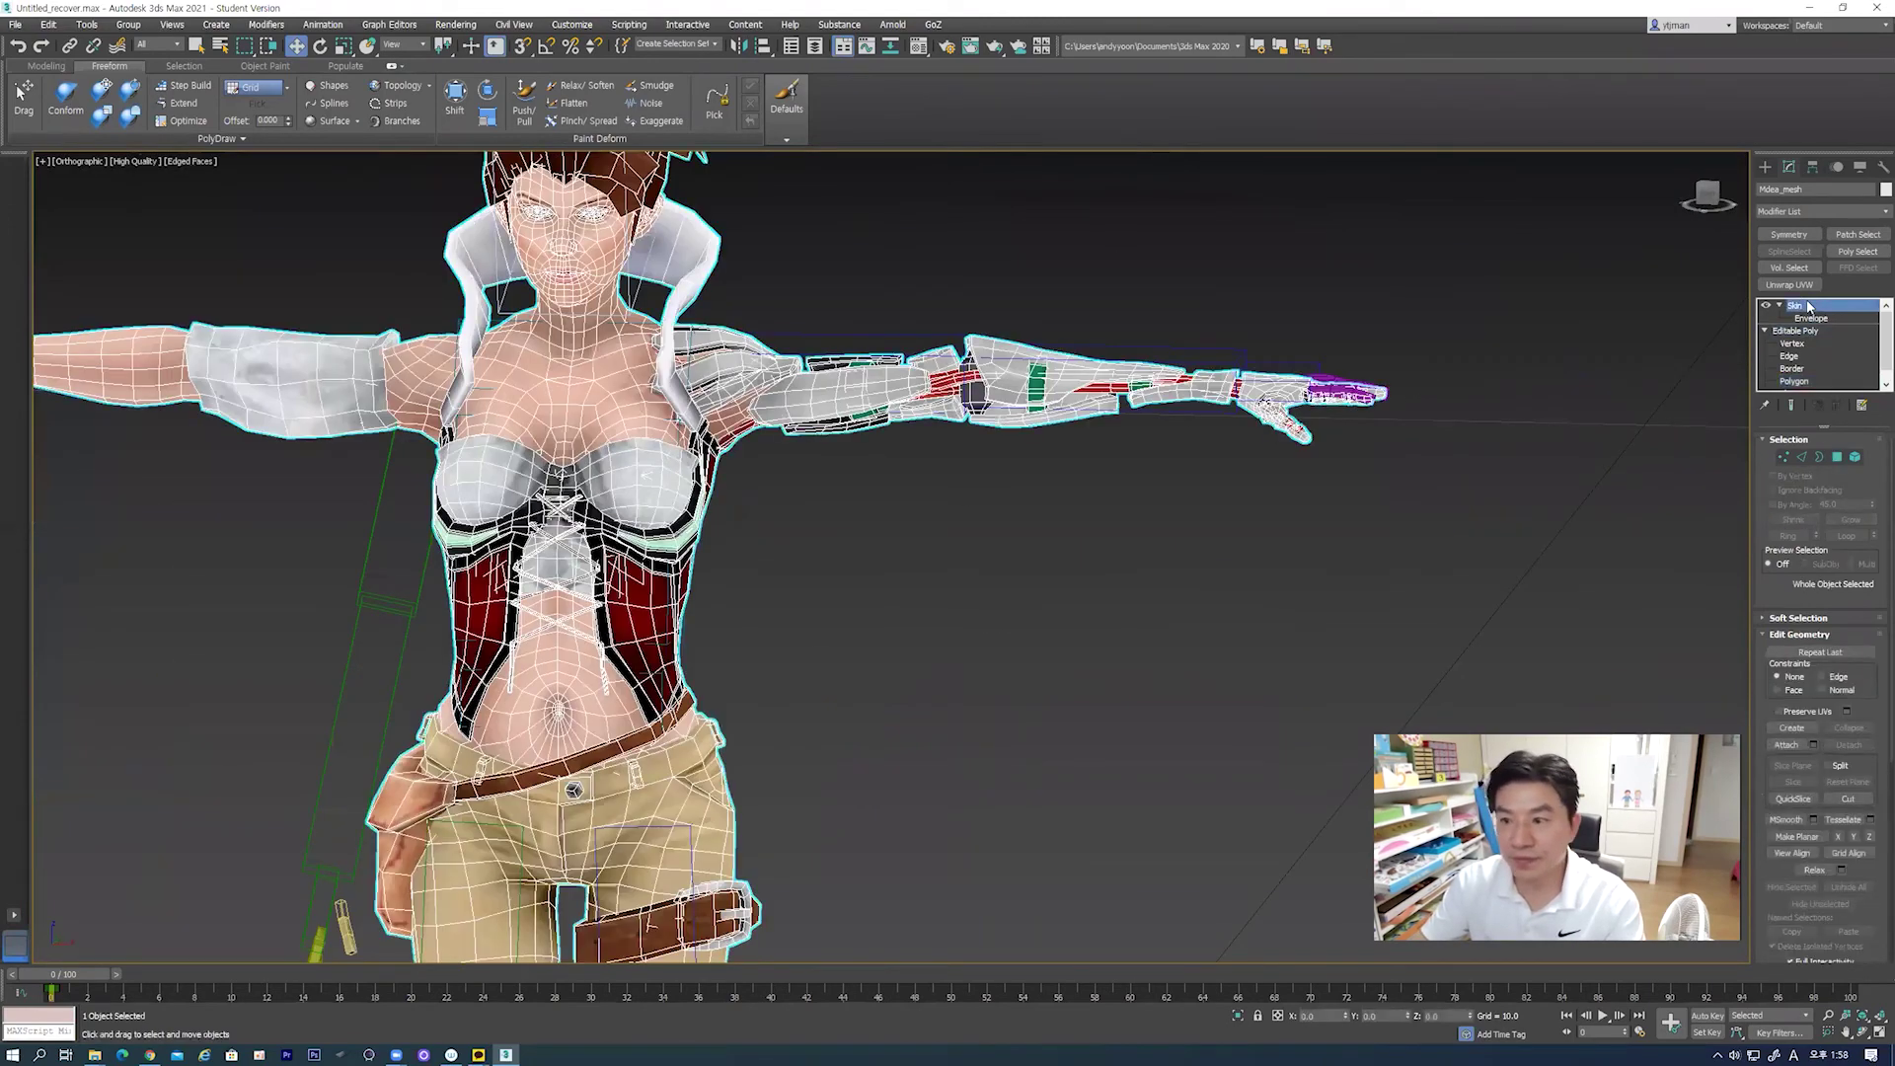
{"action": "middle_click_drag", "start_coordinate": [994, 537], "coordinate": [849, 533], "text": "alt"}
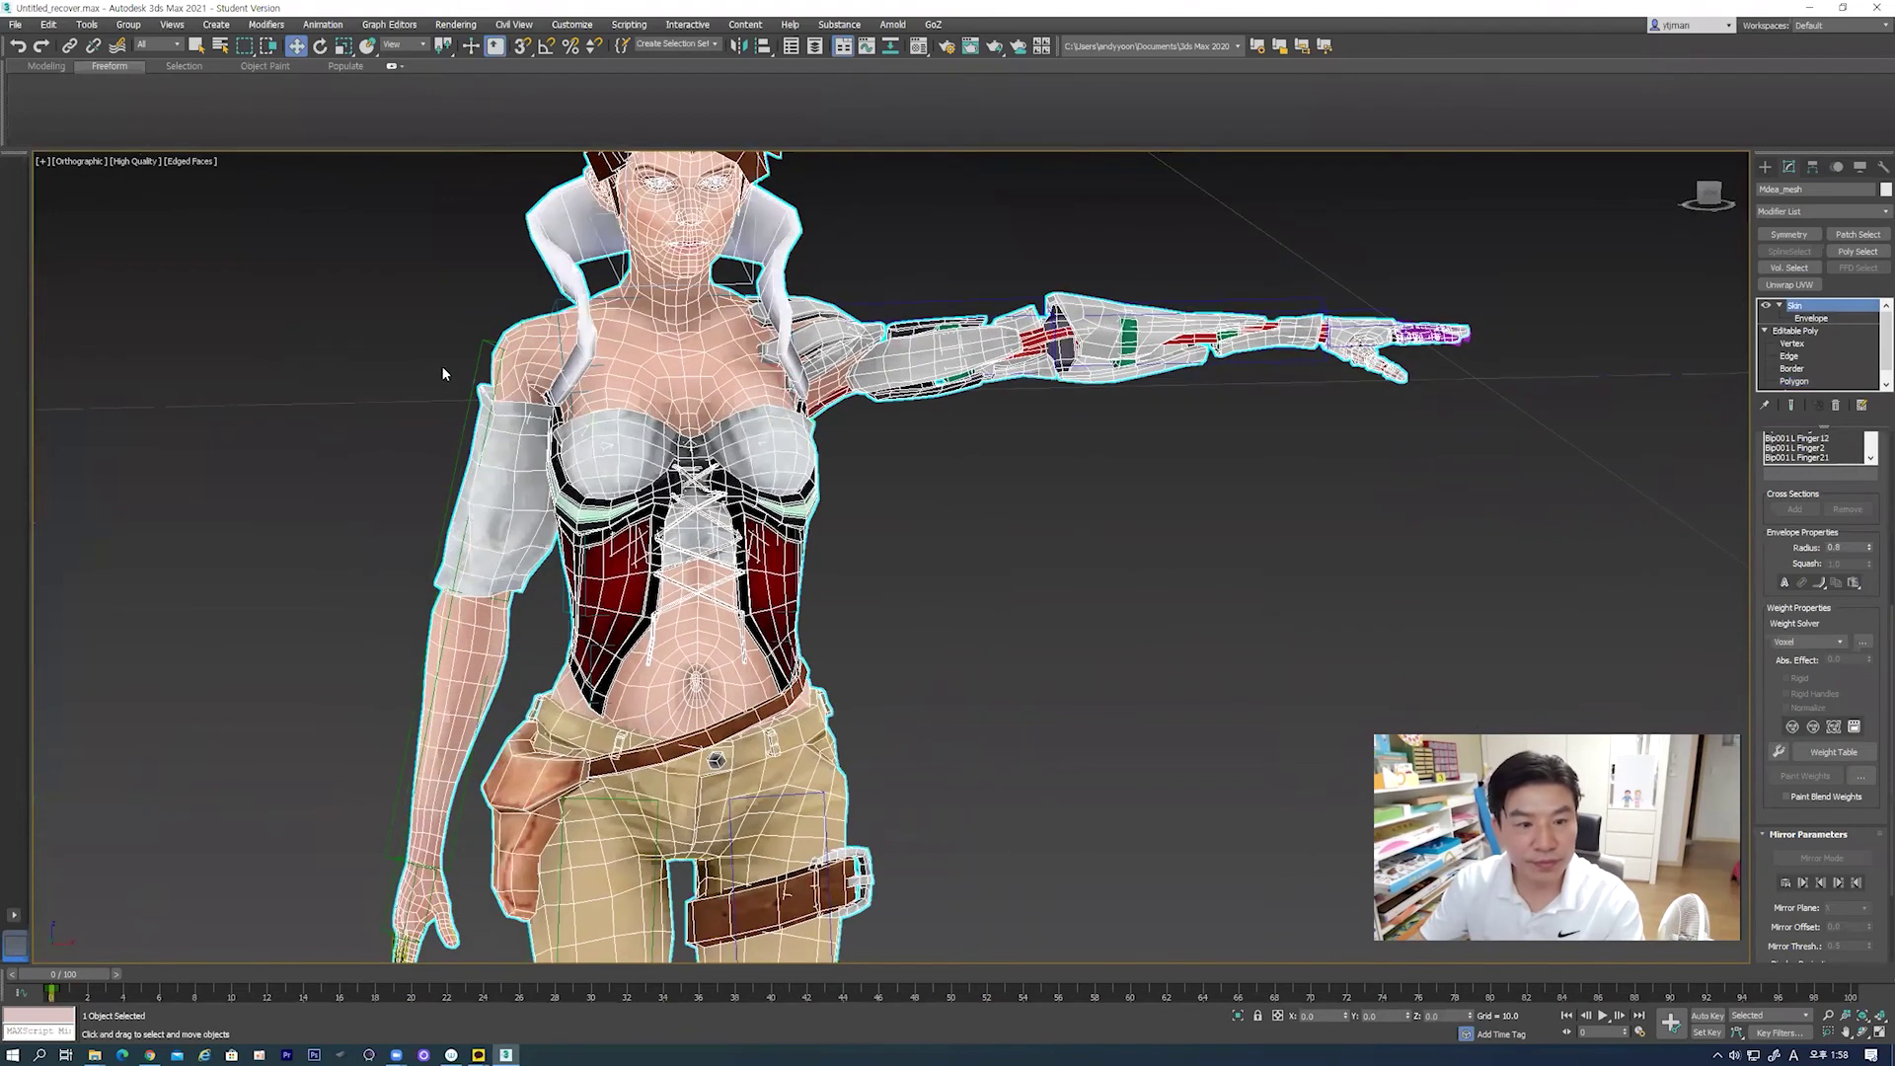
Step: Rotate Bip001 R UpperArm up to horizontal and zoom in on the Front view
{"action": "left_click", "coordinate": [496, 363]}
{"action": "key", "text": "e"}
{"action": "left_click_drag", "start_coordinate": [497, 362], "coordinate": [592, 280]}
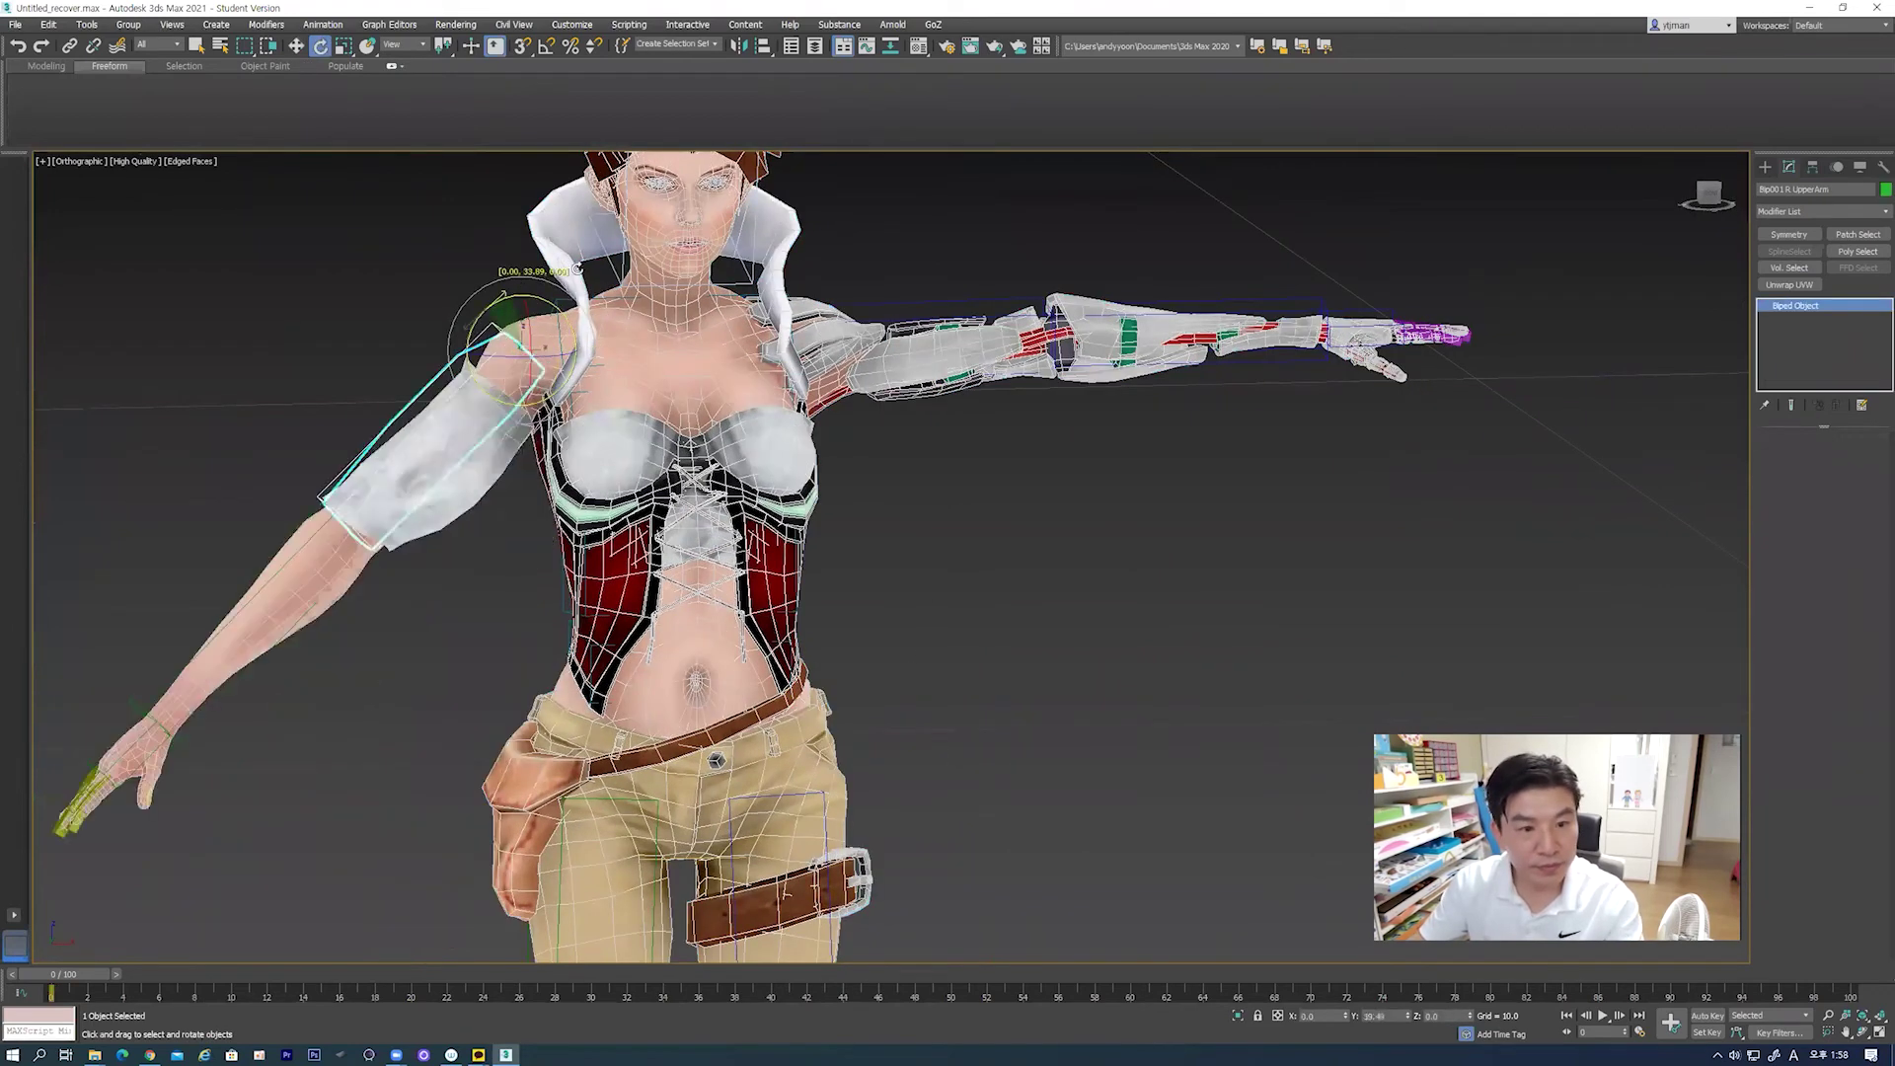
{"action": "scroll", "coordinate": [866, 510], "scroll_direction": "down", "scroll_amount": 3}
{"action": "mouse_move", "coordinate": [867, 509]}
{"action": "middle_mouse_down", "text": "alt"}
{"action": "mouse_move", "coordinate": [809, 625]}
{"action": "mouse_move", "coordinate": [901, 623]}
{"action": "middle_mouse_up", "text": "alt"}
{"action": "scroll", "coordinate": [854, 620], "scroll_direction": "down", "scroll_amount": 4}
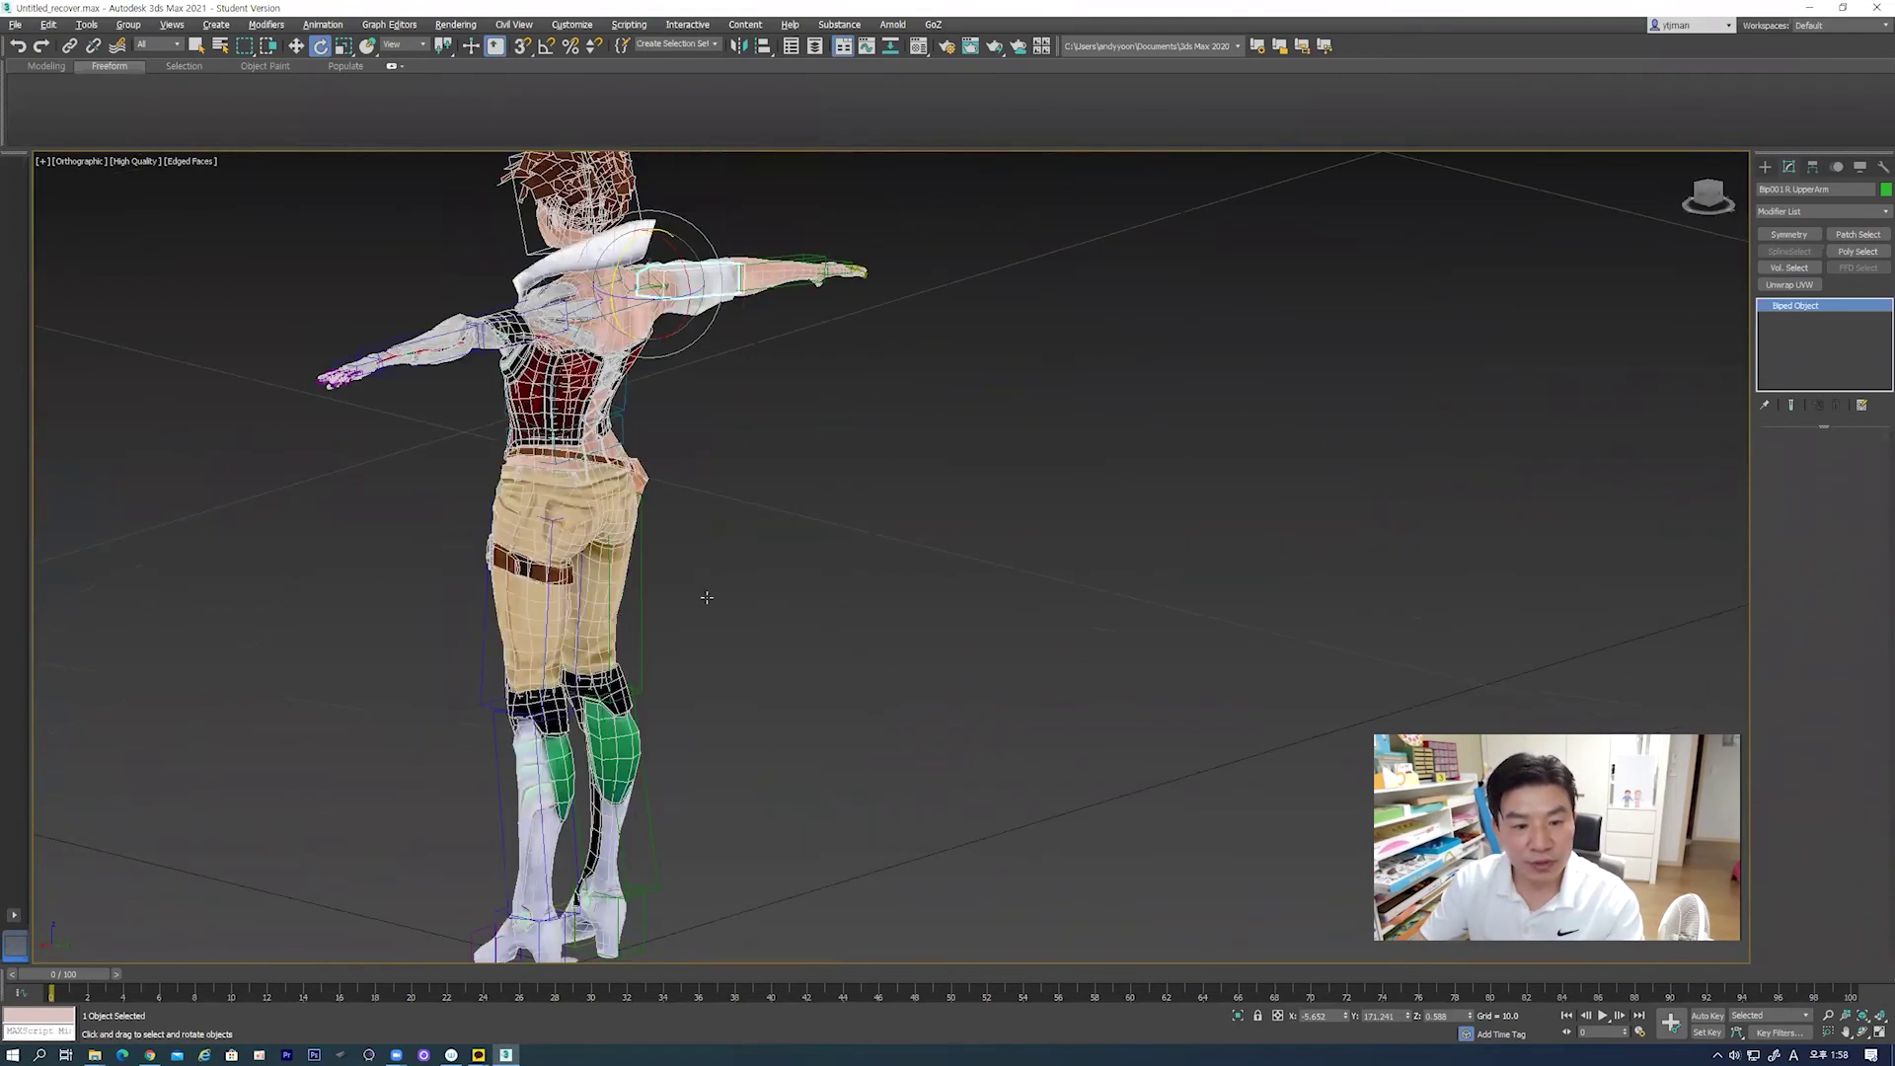
{"action": "key", "text": "f"}
{"action": "scroll", "coordinate": [918, 641], "scroll_direction": "up", "scroll_amount": 2}
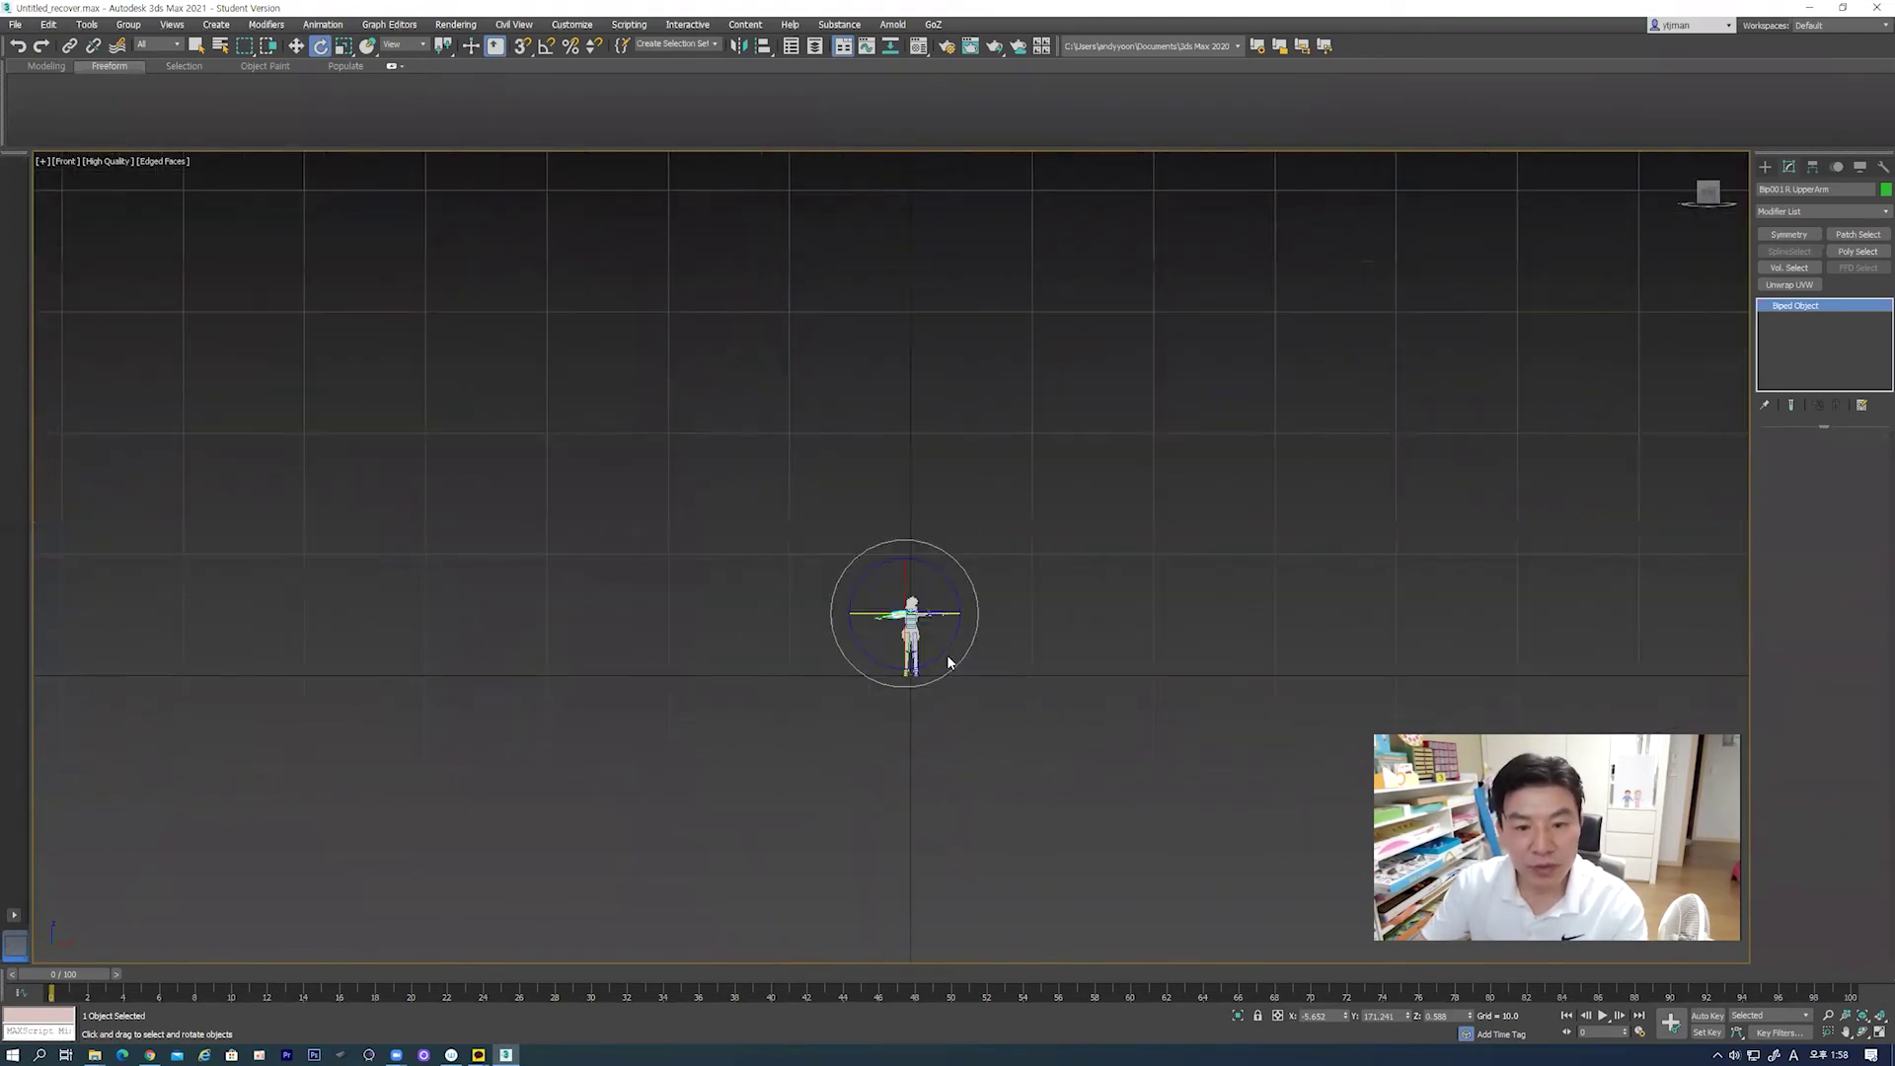
{"action": "scroll", "coordinate": [908, 657], "scroll_direction": "up", "scroll_amount": 3}
{"action": "scroll", "coordinate": [849, 632], "scroll_direction": "up", "scroll_amount": 3}
{"action": "middle_click_drag", "start_coordinate": [781, 574], "coordinate": [802, 581]}
Step: Swing Bip001 R Thigh outward, then ease it slightly back inward
{"action": "left_click", "coordinate": [711, 444]}
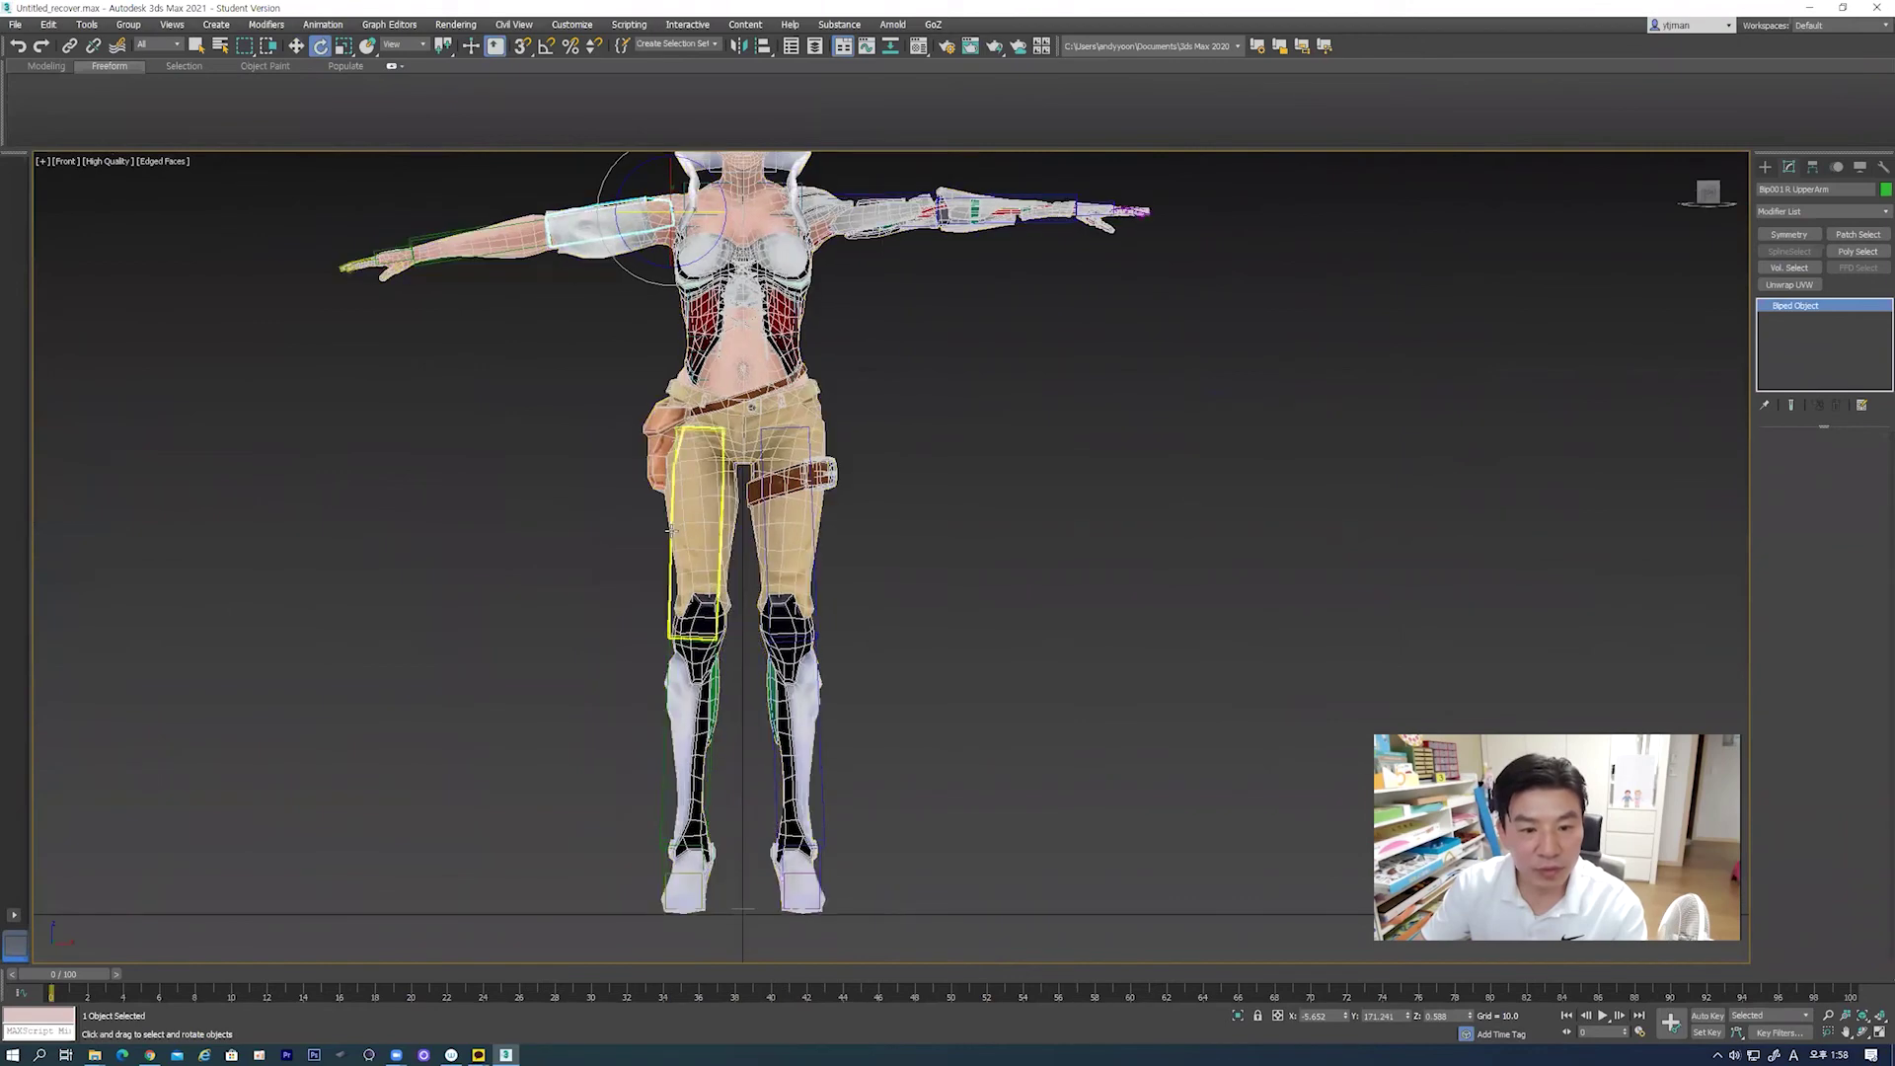
{"action": "left_click_drag", "start_coordinate": [756, 415], "coordinate": [780, 454]}
{"action": "mouse_move", "coordinate": [718, 537]}
{"action": "middle_mouse_down", "text": "alt"}
{"action": "mouse_move", "coordinate": [911, 538]}
{"action": "mouse_move", "coordinate": [671, 402]}
{"action": "middle_mouse_up", "text": "alt"}
{"action": "left_click_drag", "start_coordinate": [627, 401], "coordinate": [647, 407]}
{"action": "mouse_move", "coordinate": [647, 407]}
{"action": "middle_mouse_down", "text": "alt"}
{"action": "mouse_move", "coordinate": [686, 490]}
{"action": "mouse_move", "coordinate": [474, 495]}
{"action": "mouse_move", "coordinate": [711, 484]}
{"action": "middle_mouse_up", "text": "alt"}
{"action": "scroll", "coordinate": [710, 483], "scroll_direction": "down", "scroll_amount": 3}
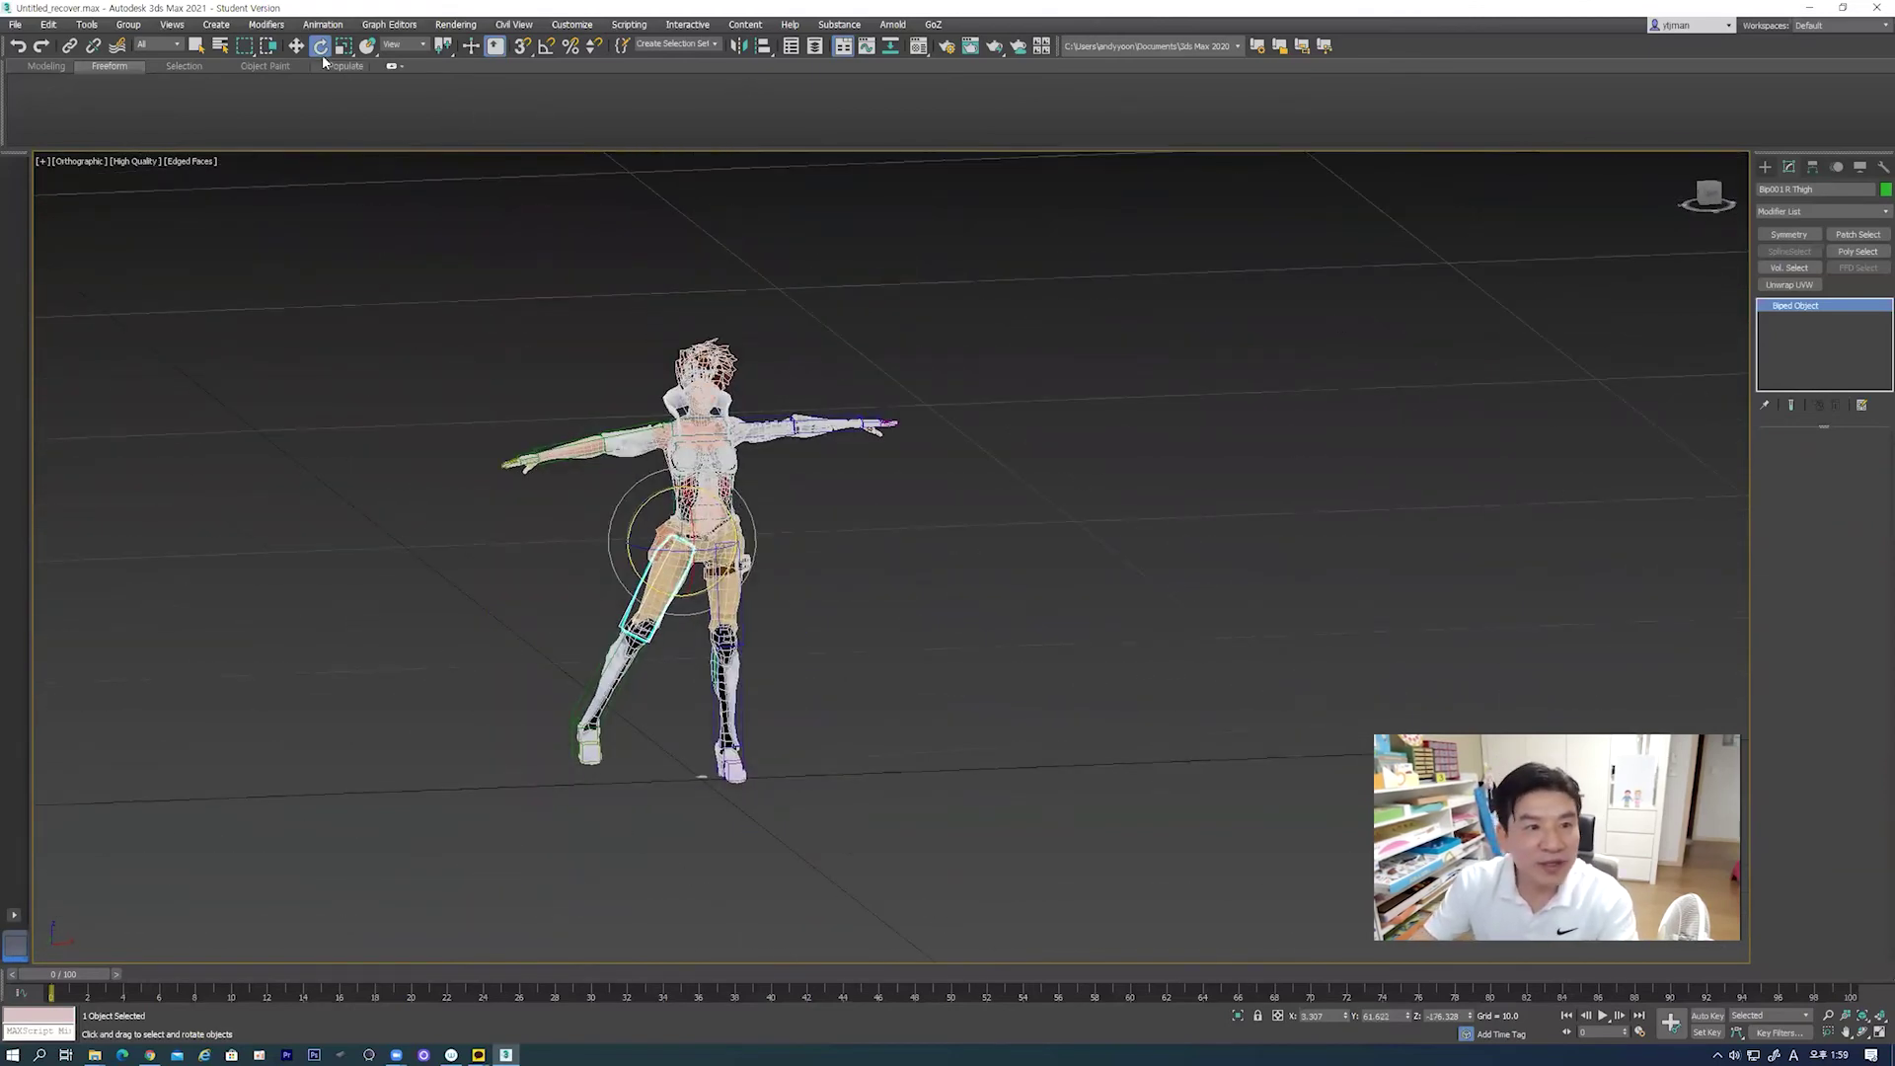
Step: Deselect the bone and view the character shaded without edges in Perspective
{"action": "left_click", "coordinate": [930, 537]}
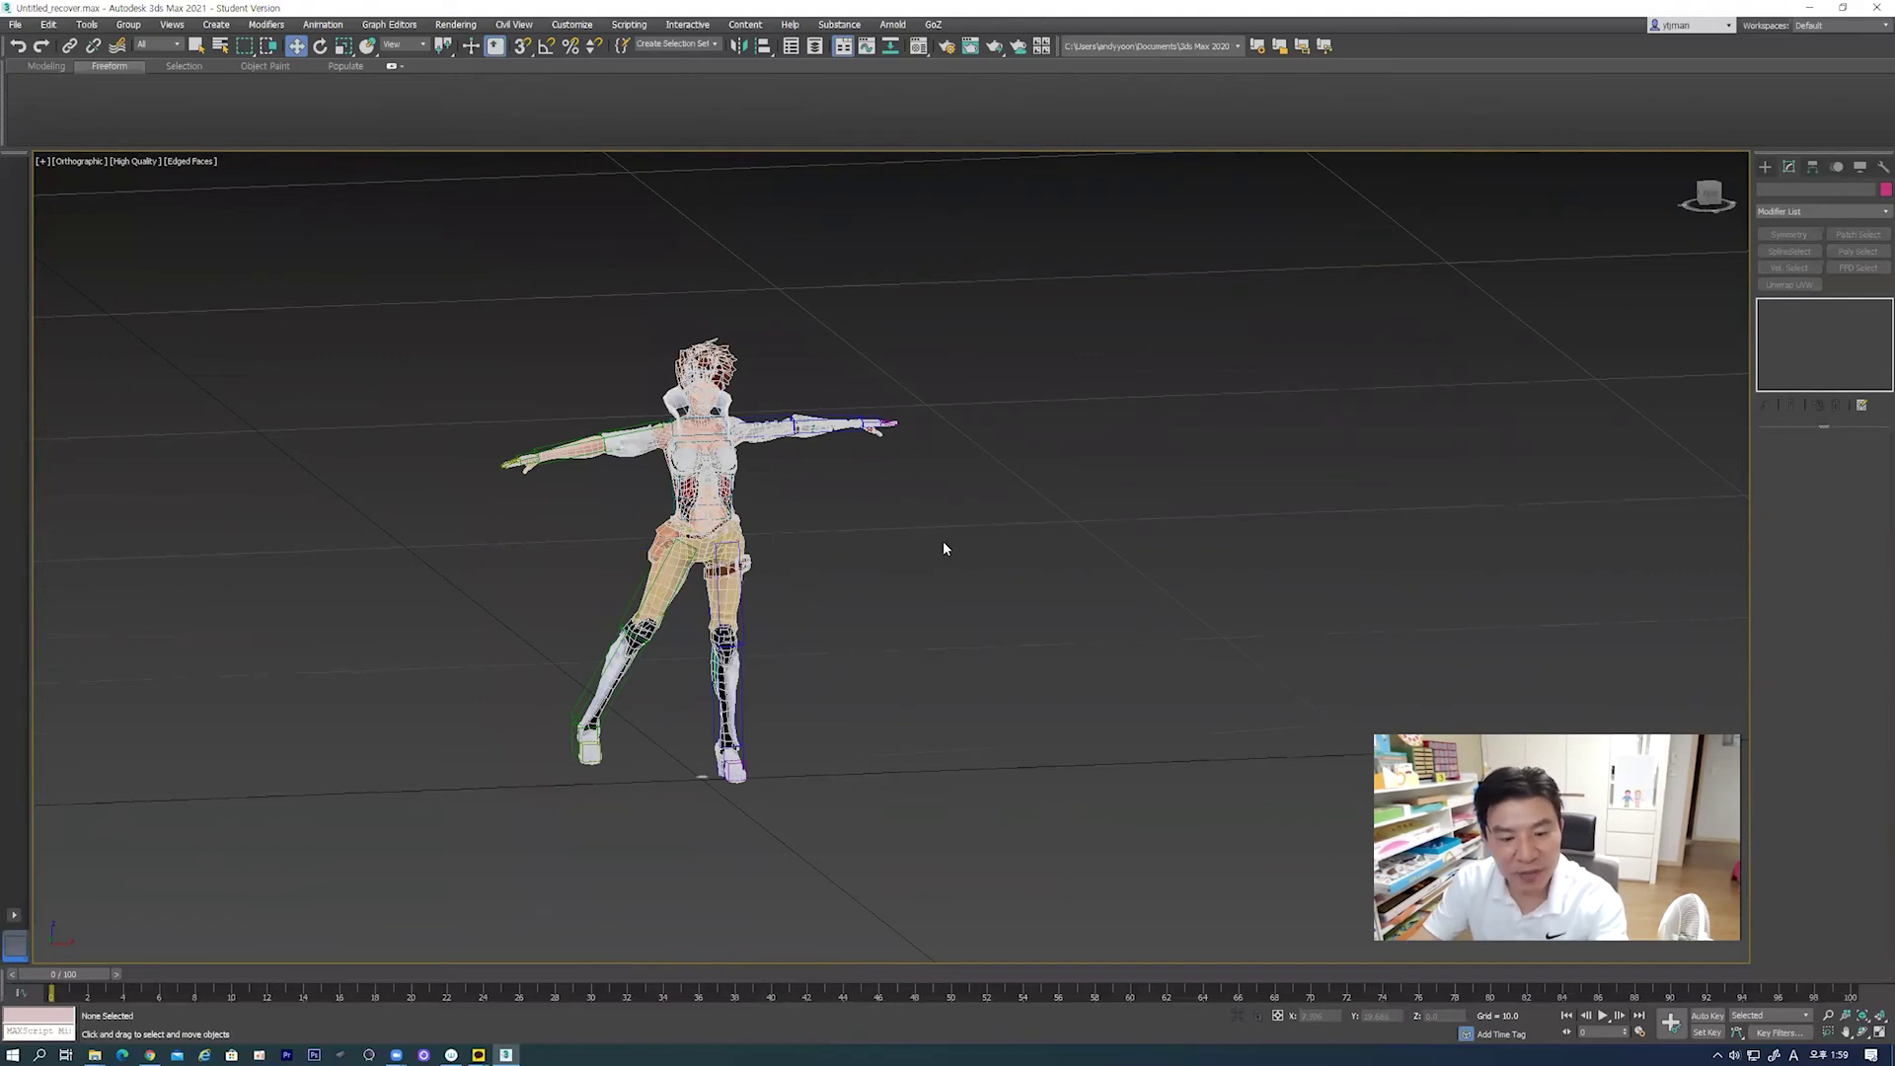
{"action": "key", "text": "F4"}
{"action": "key", "text": "p"}
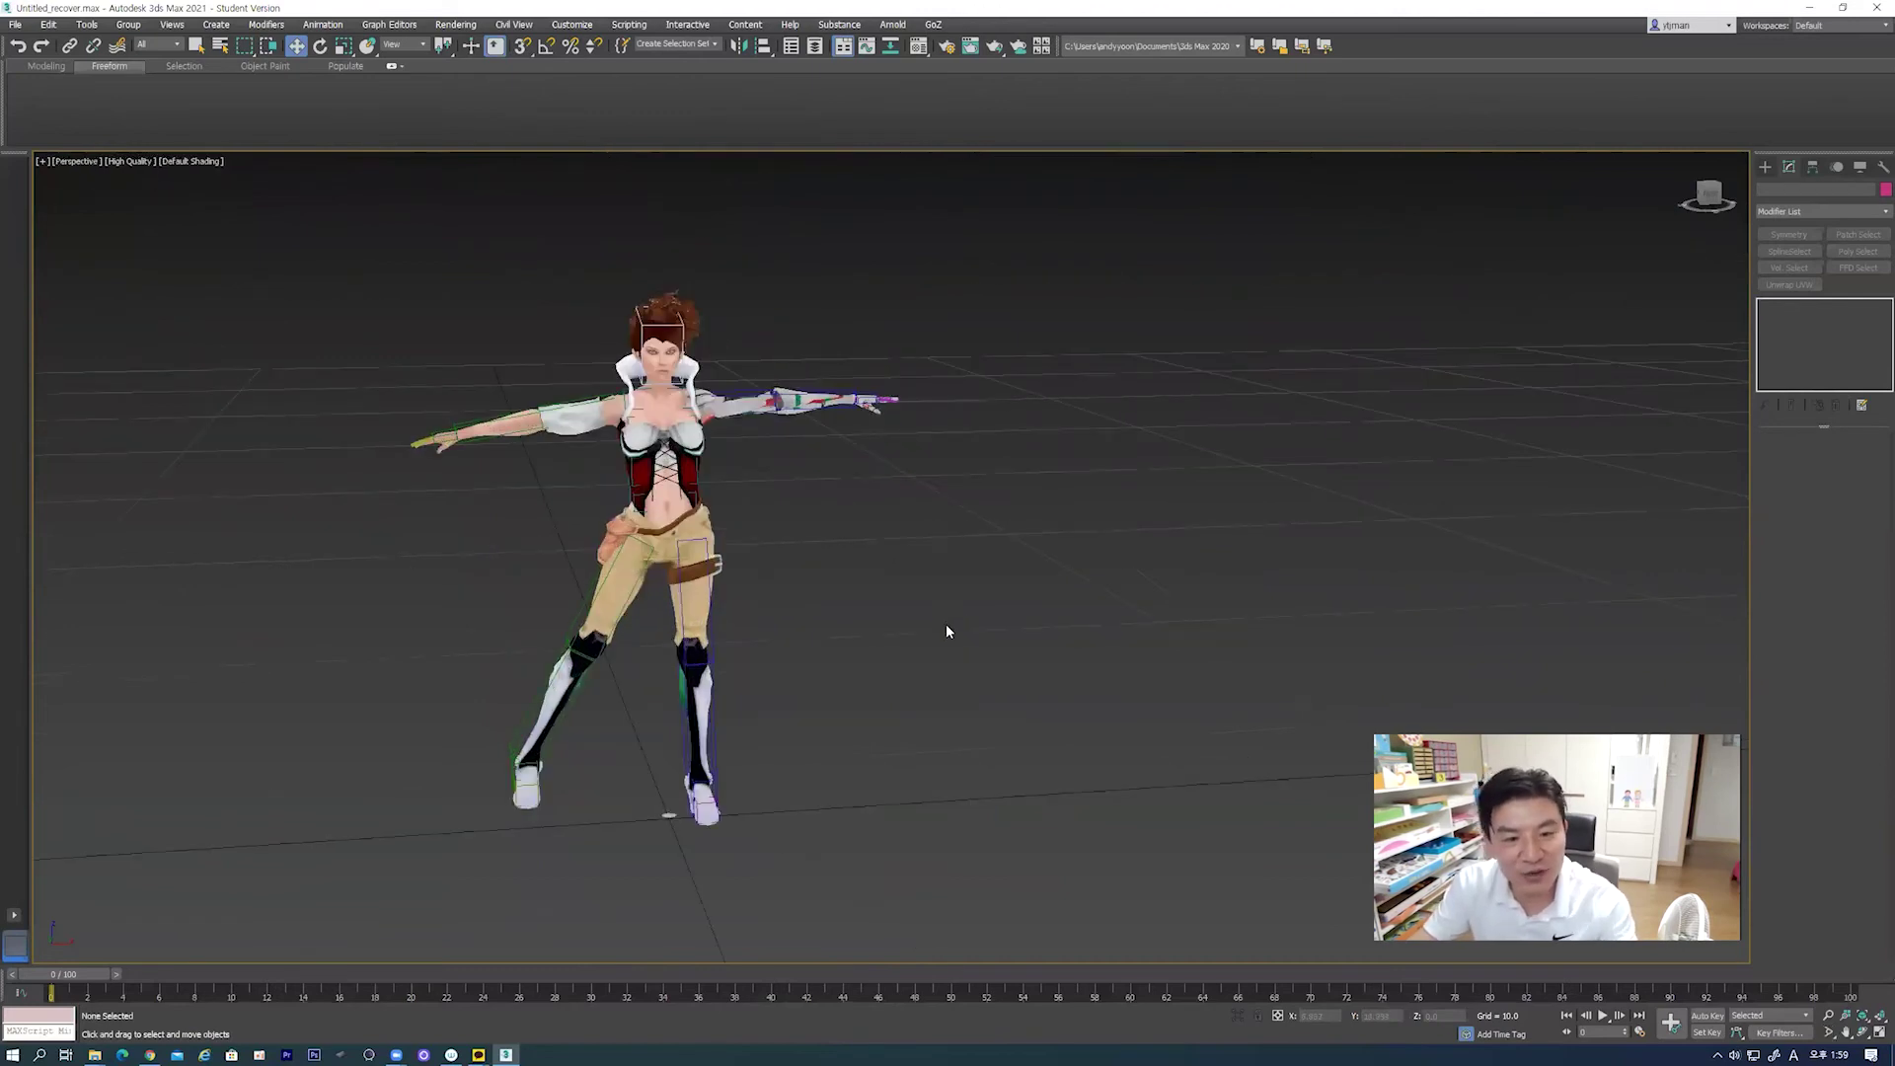
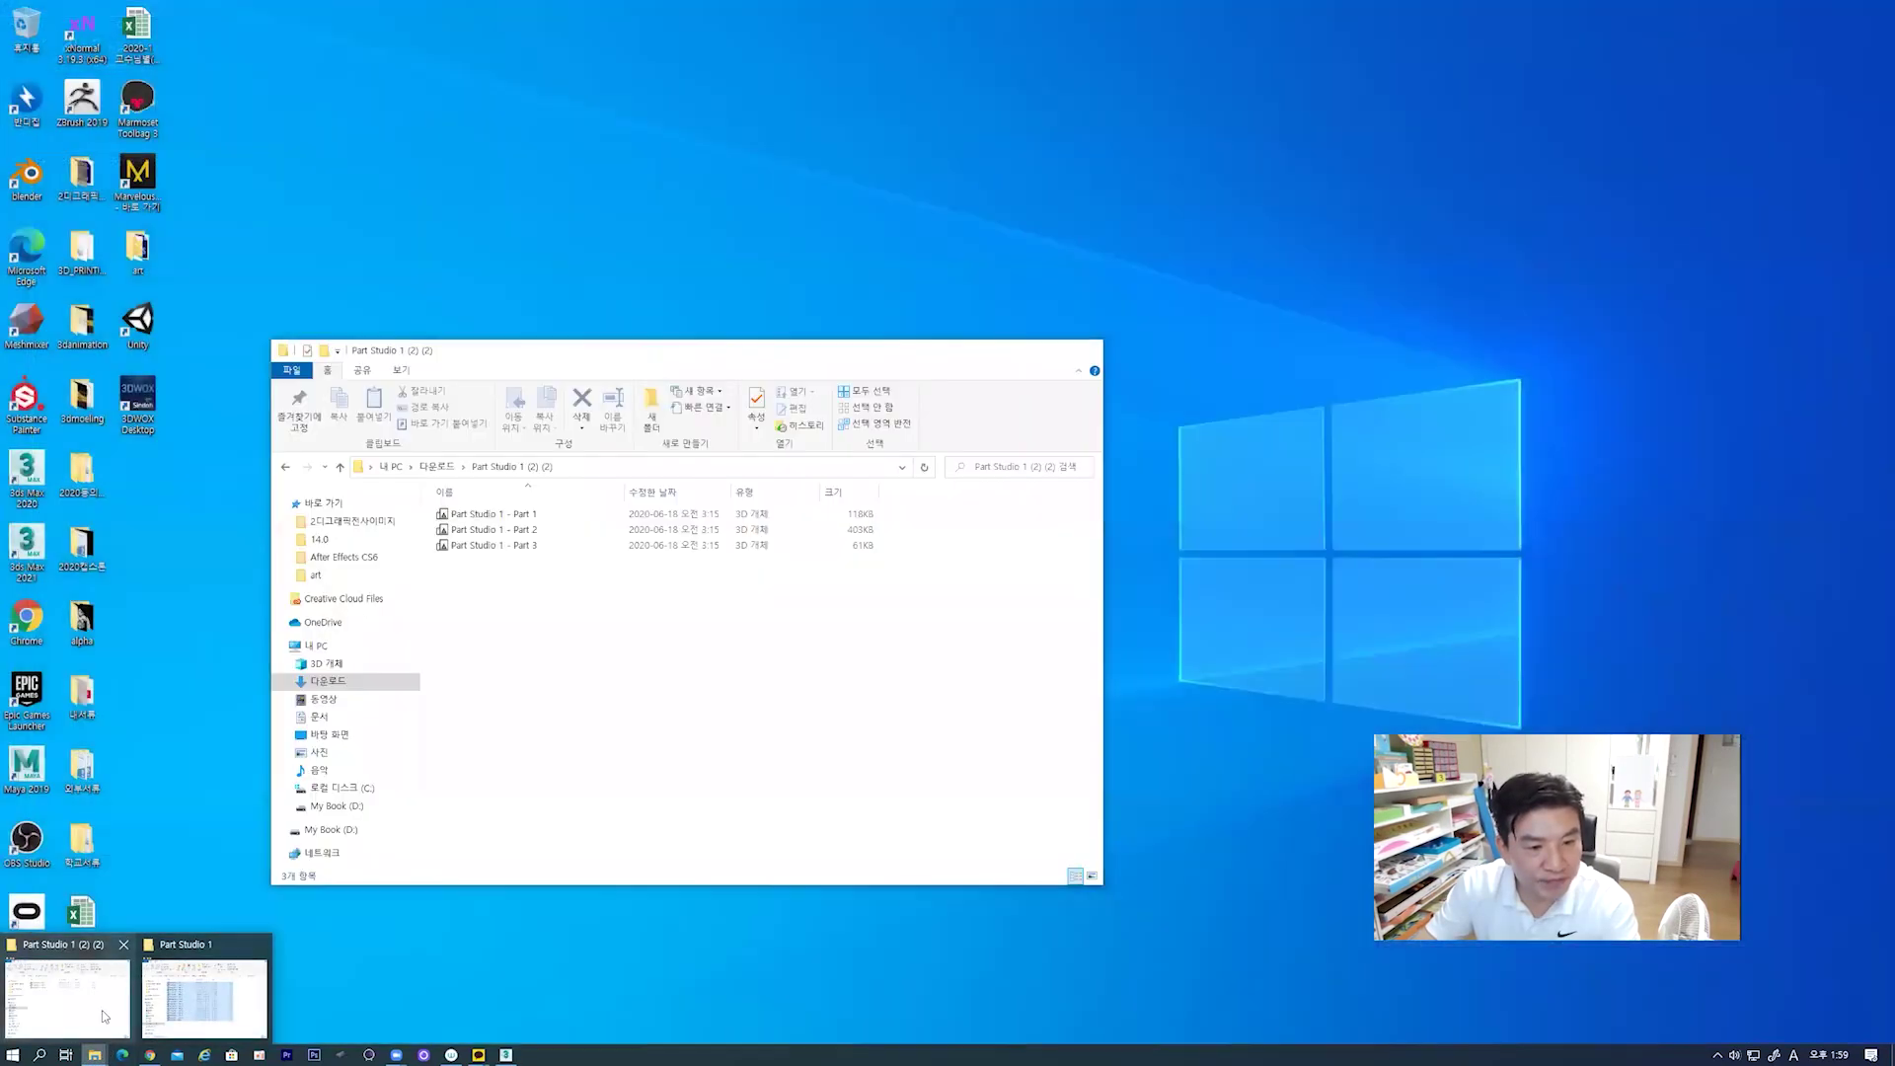
Step: Select the biped's Bip001 Head bone in the viewport
{"action": "left_click", "coordinate": [212, 988]}
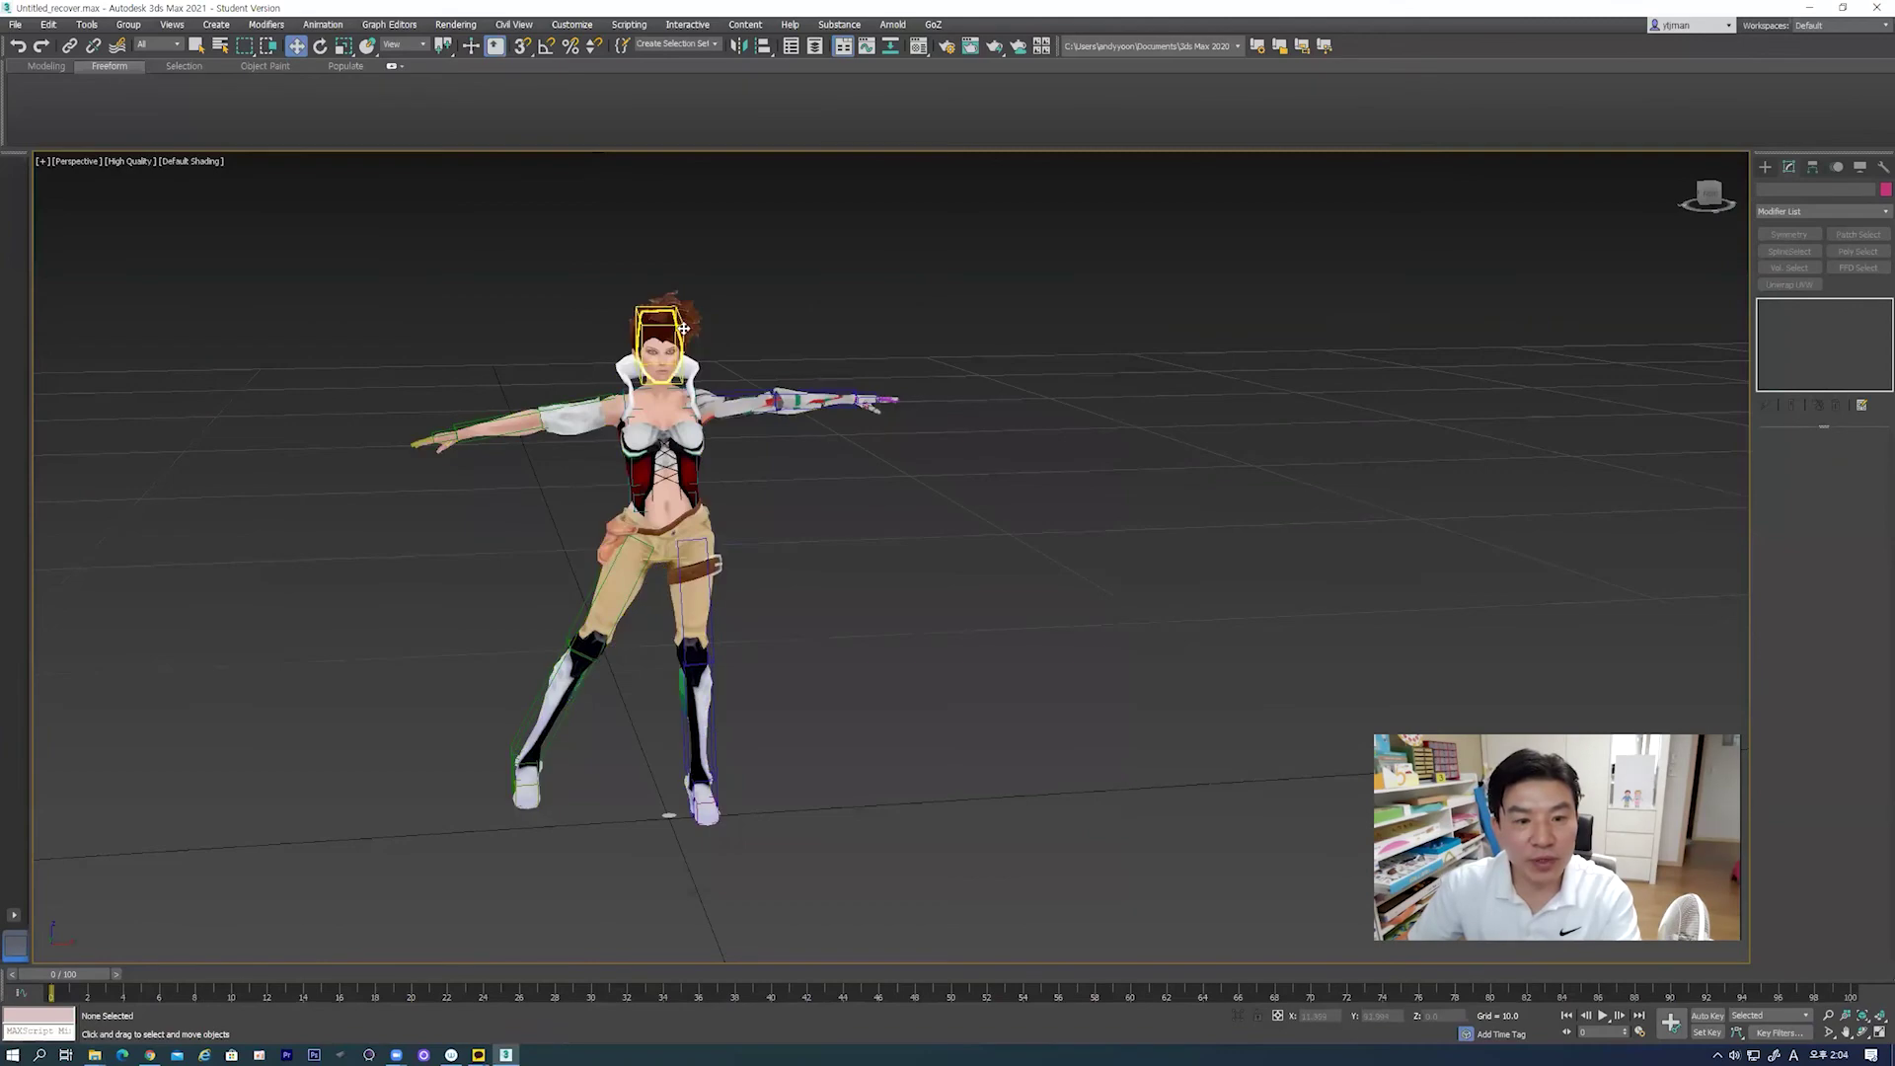
{"action": "left_click", "coordinate": [659, 336]}
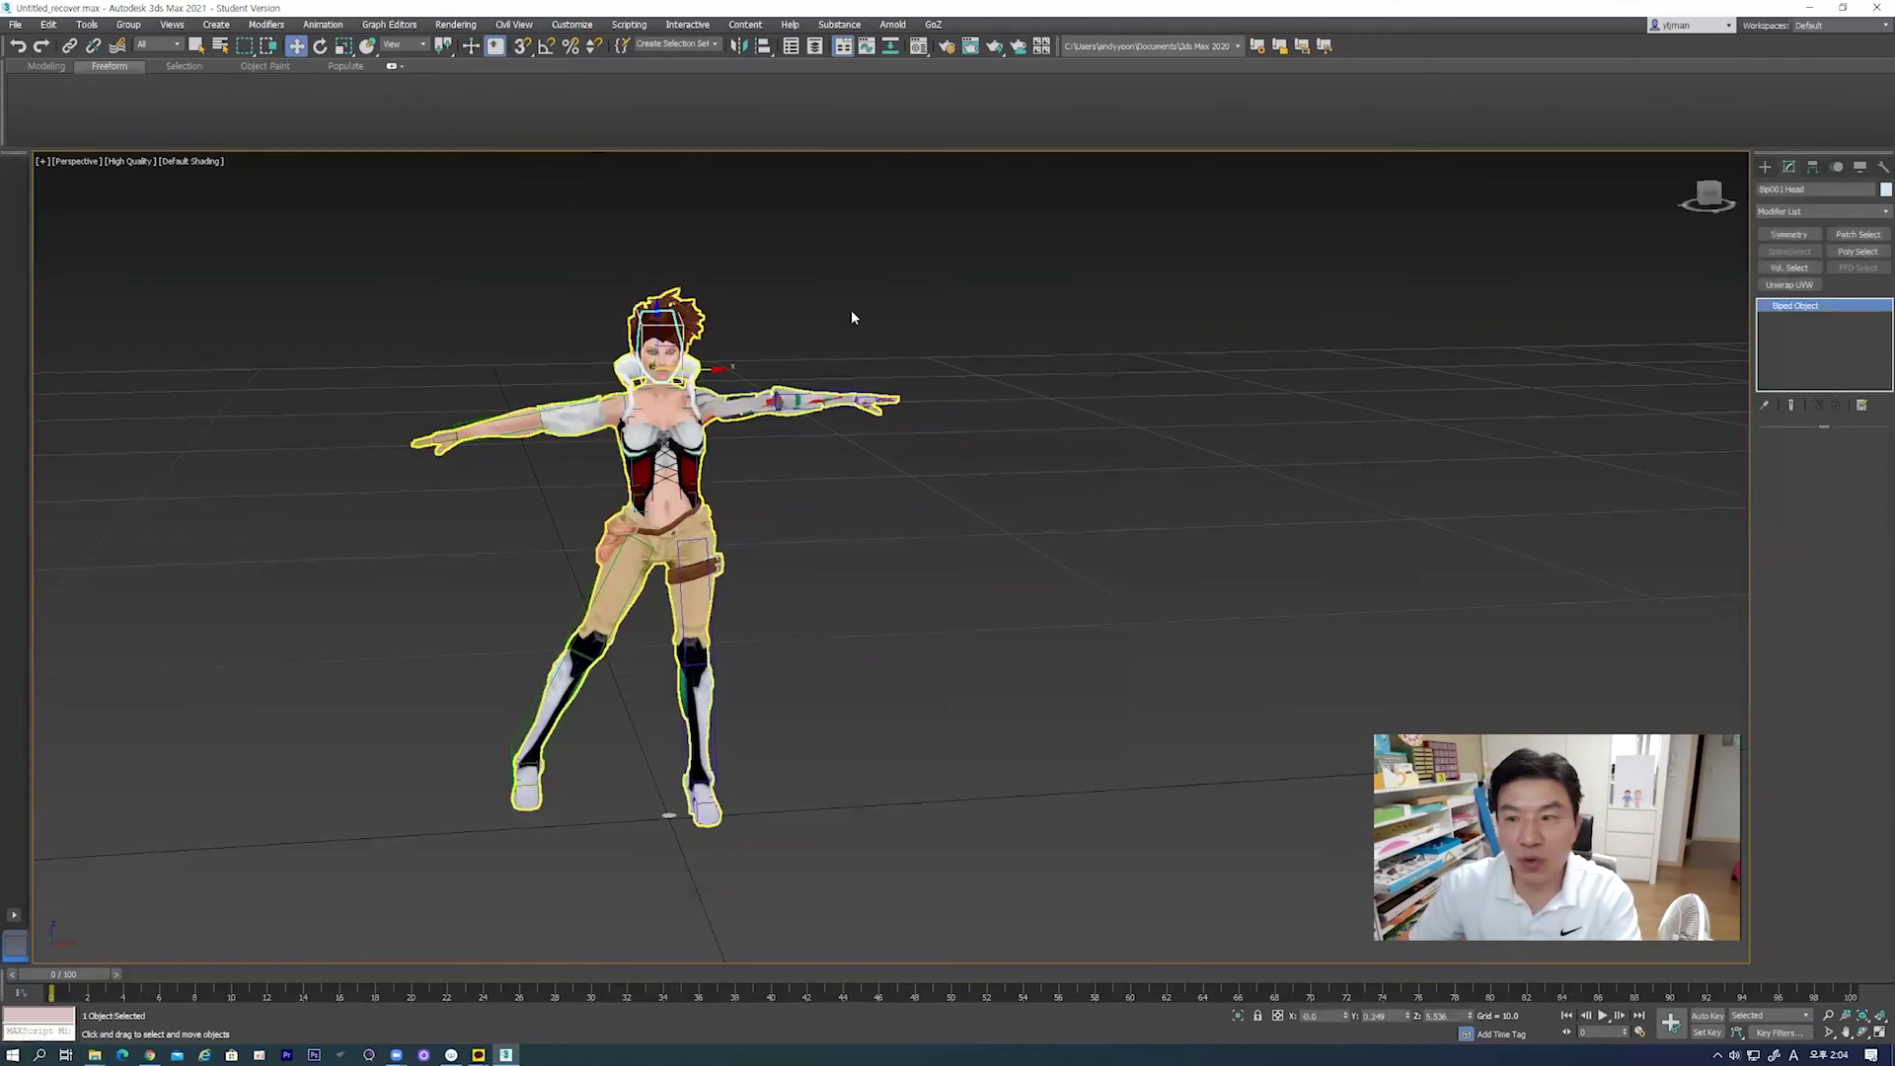
{"action": "left_click", "coordinate": [1860, 165]}
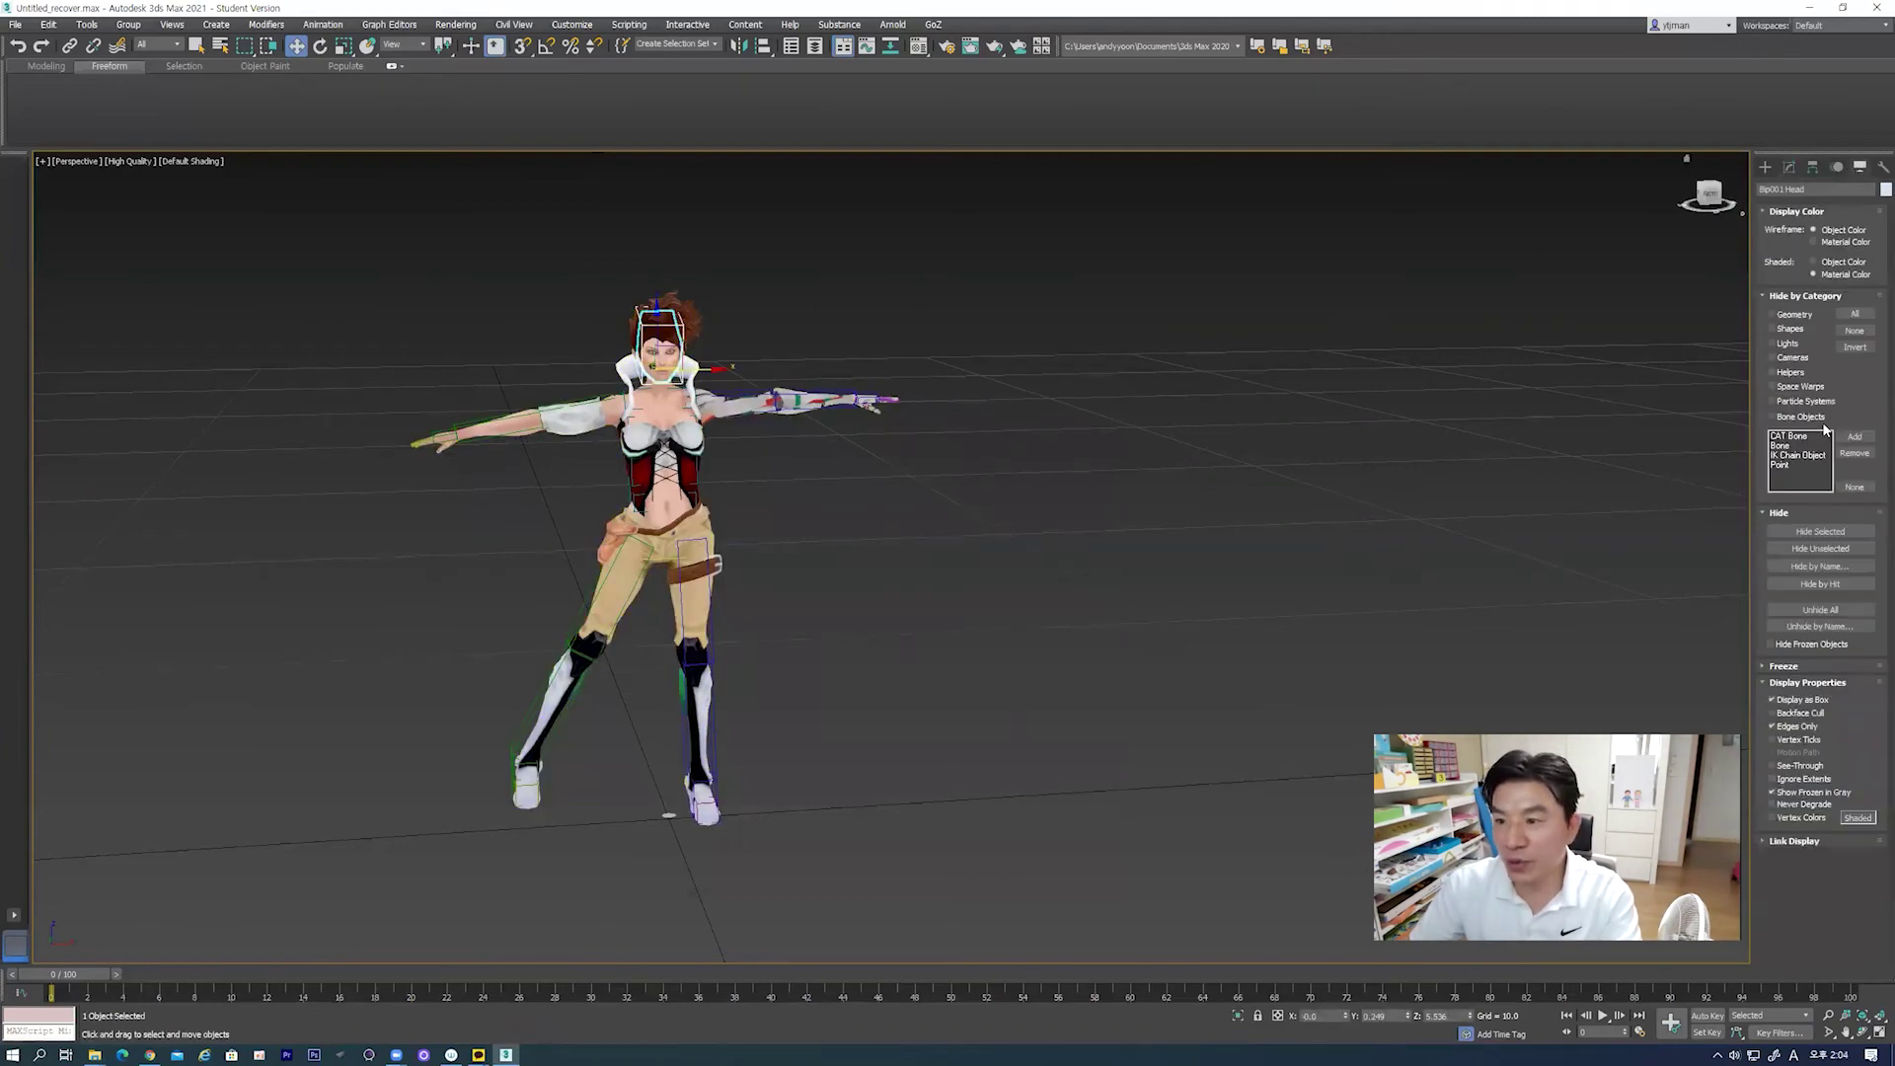
{"action": "left_click", "coordinate": [1051, 368]}
{"action": "left_click", "coordinate": [682, 321]}
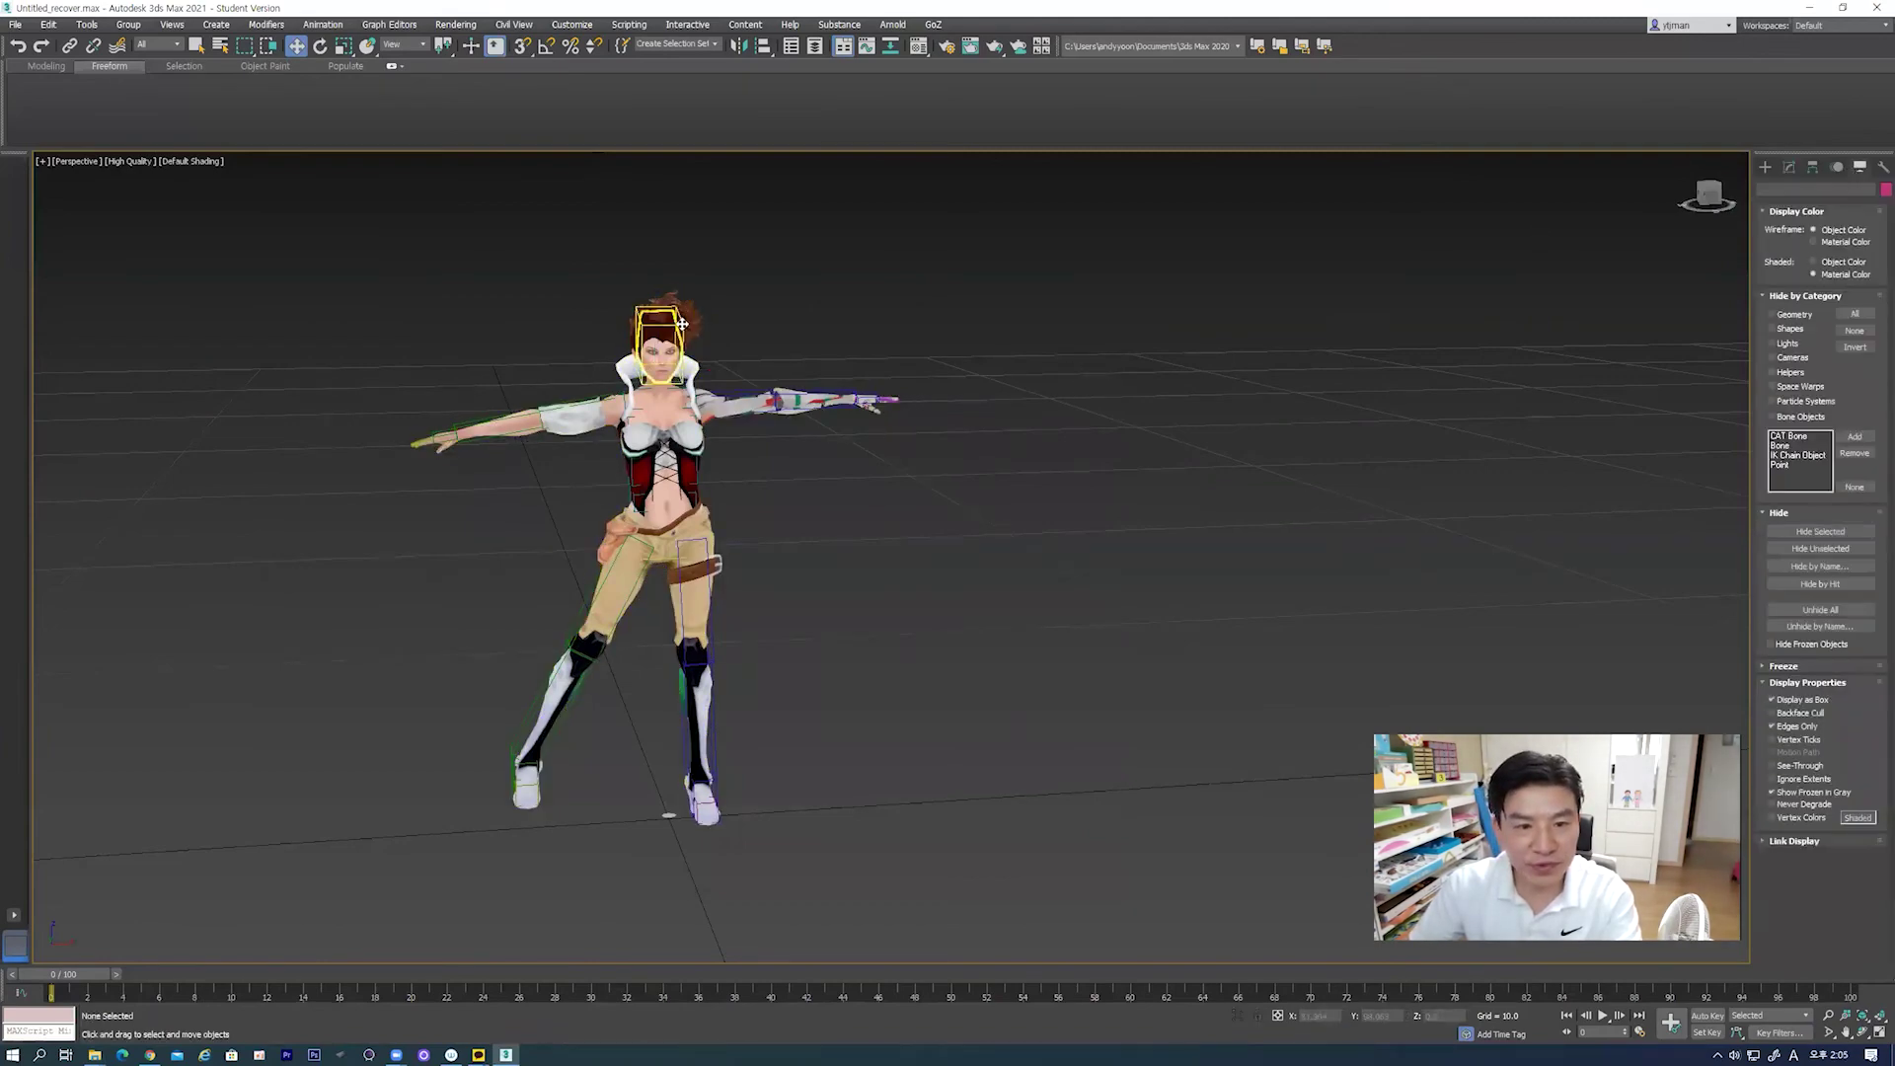
Step: Turn on Figure Mode in the Motion panel's Biped rollout and open Load File
{"action": "left_click", "coordinate": [1838, 170]}
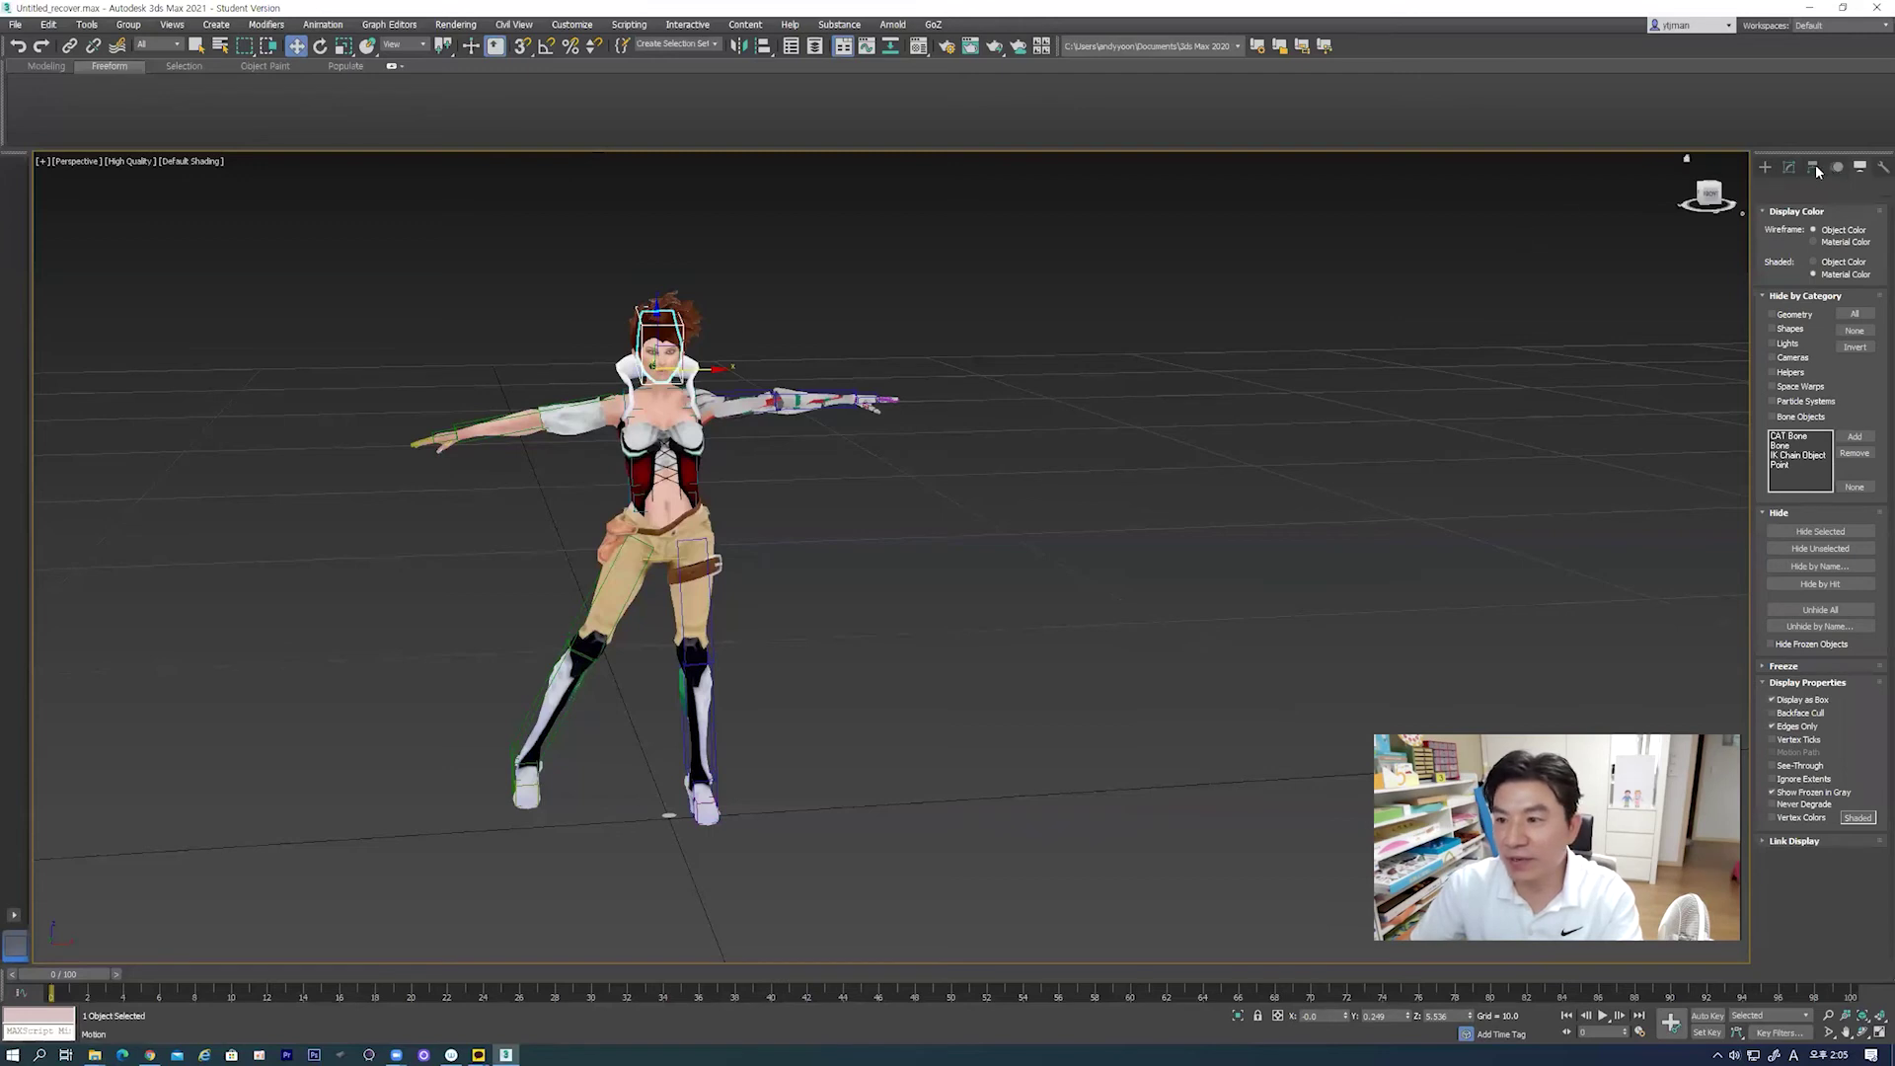
{"action": "left_click", "coordinate": [1819, 170]}
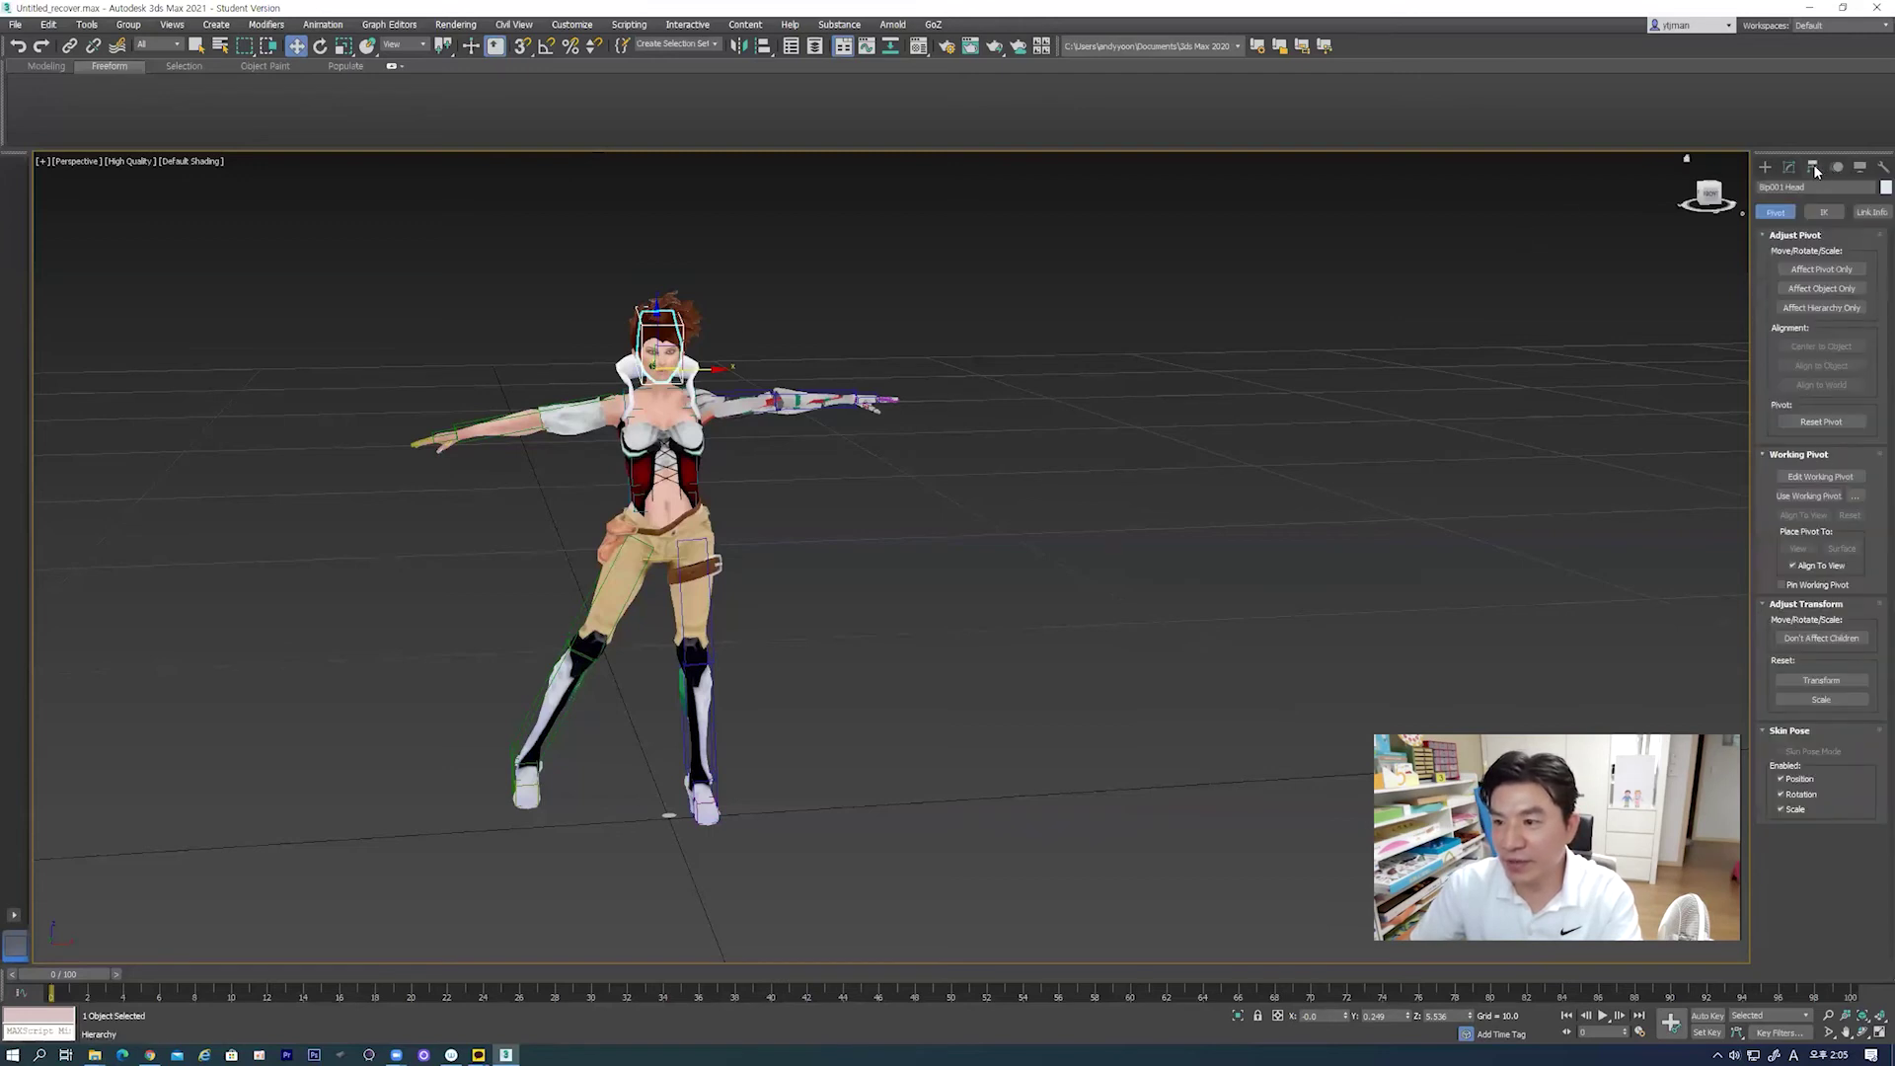
{"action": "left_click", "coordinate": [1836, 168]}
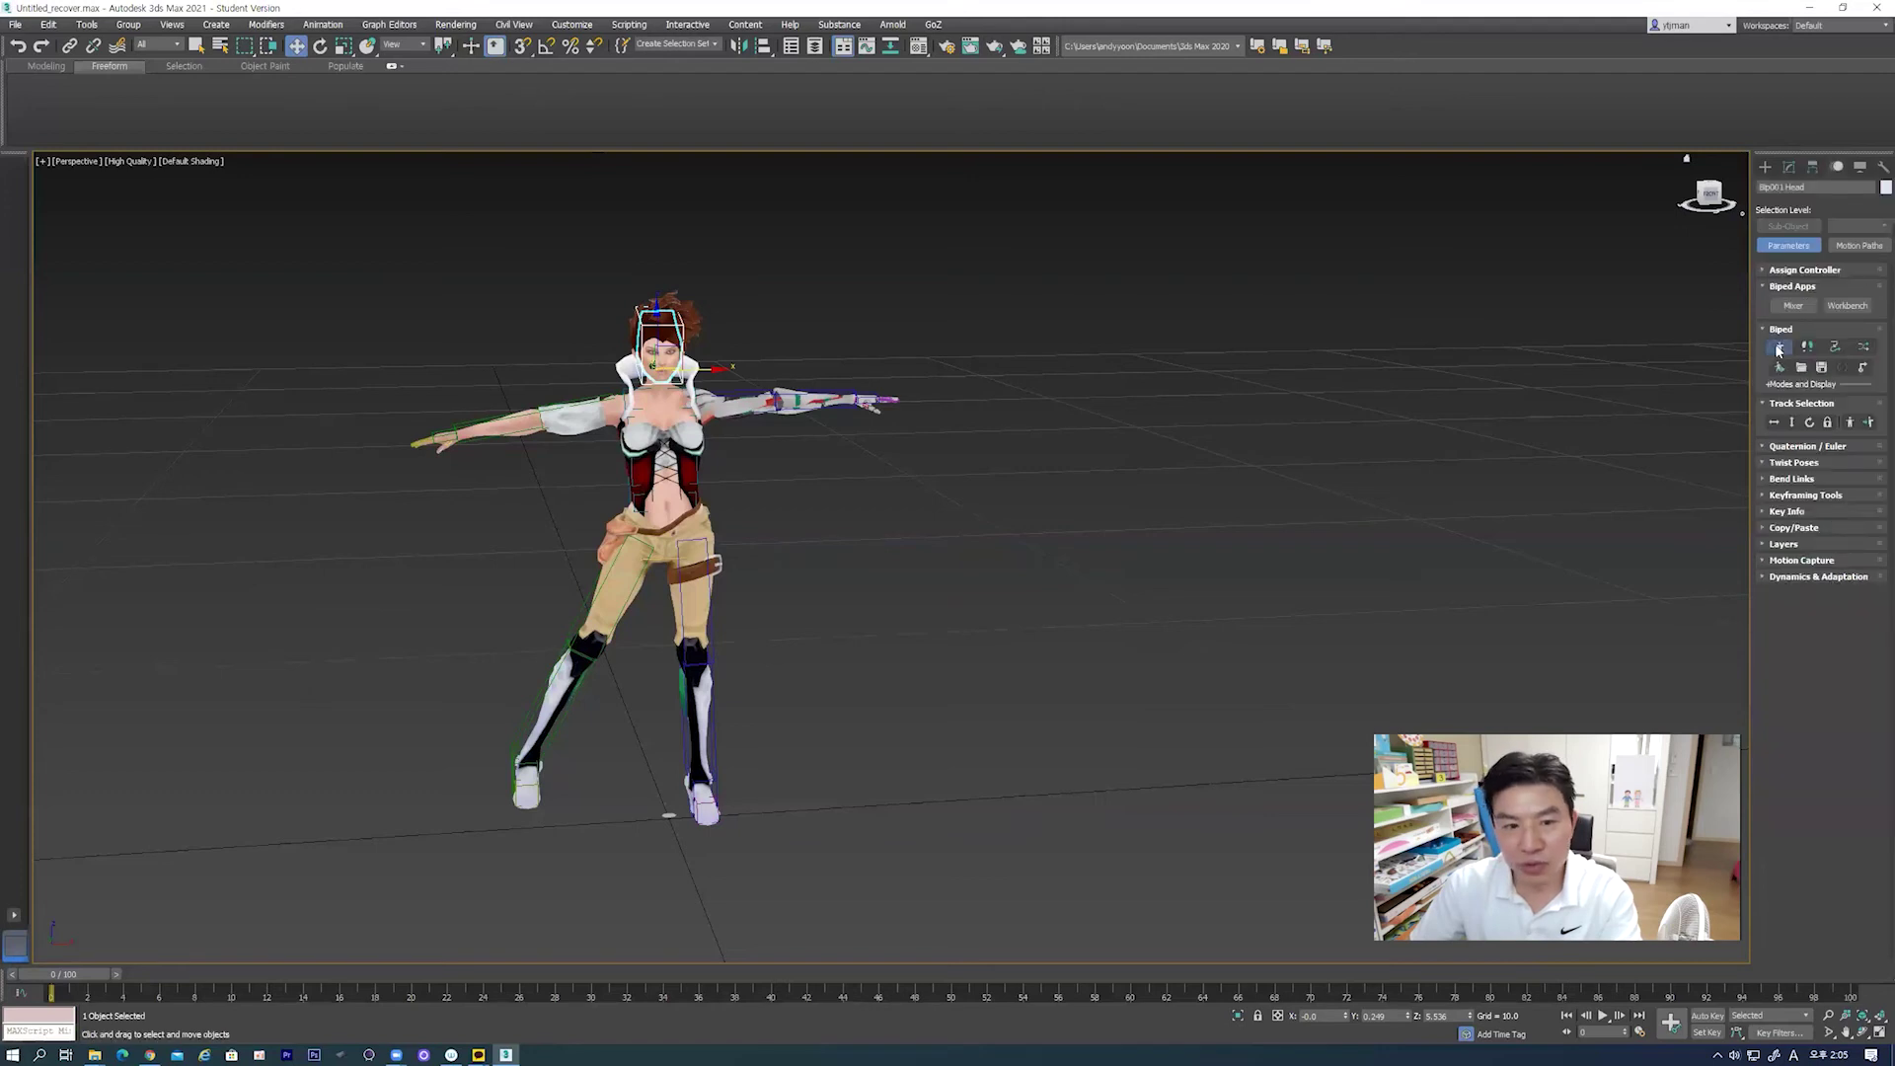
{"action": "left_click", "coordinate": [1779, 348]}
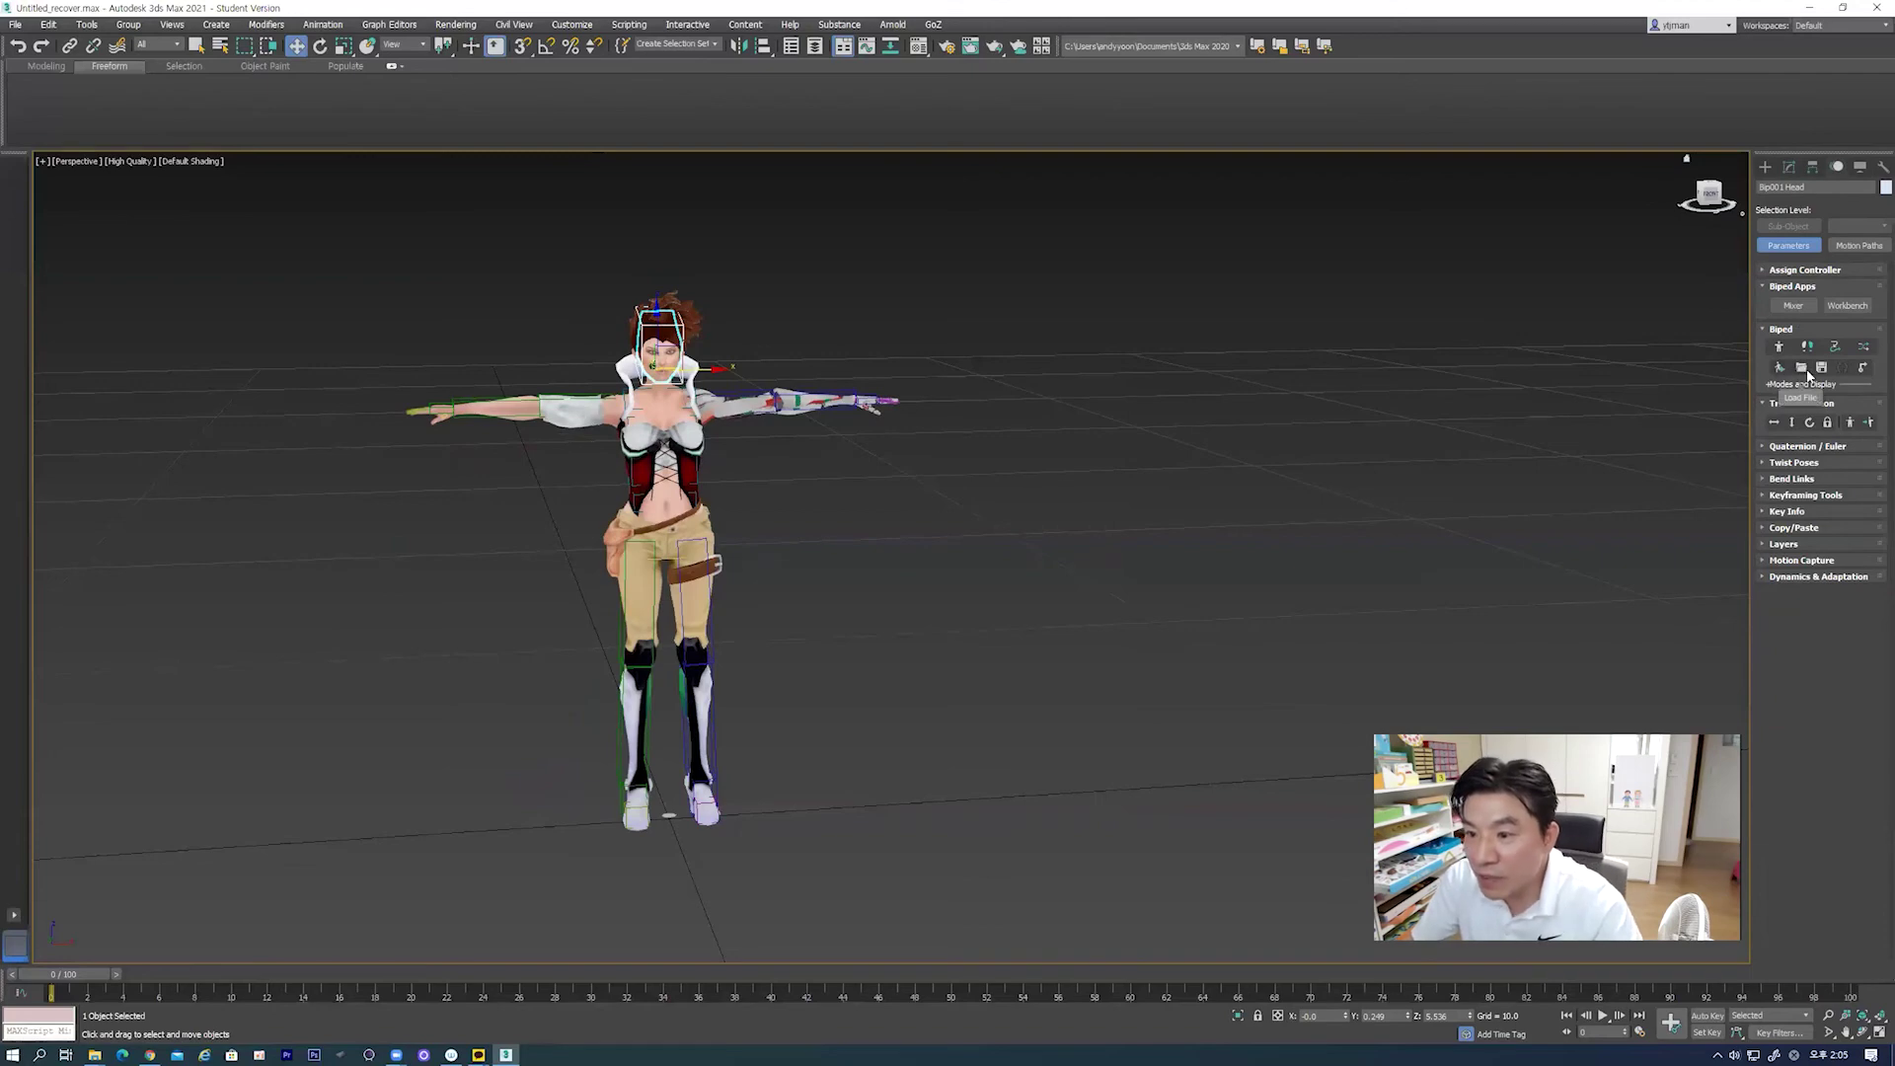
{"action": "left_click", "coordinate": [1804, 369]}
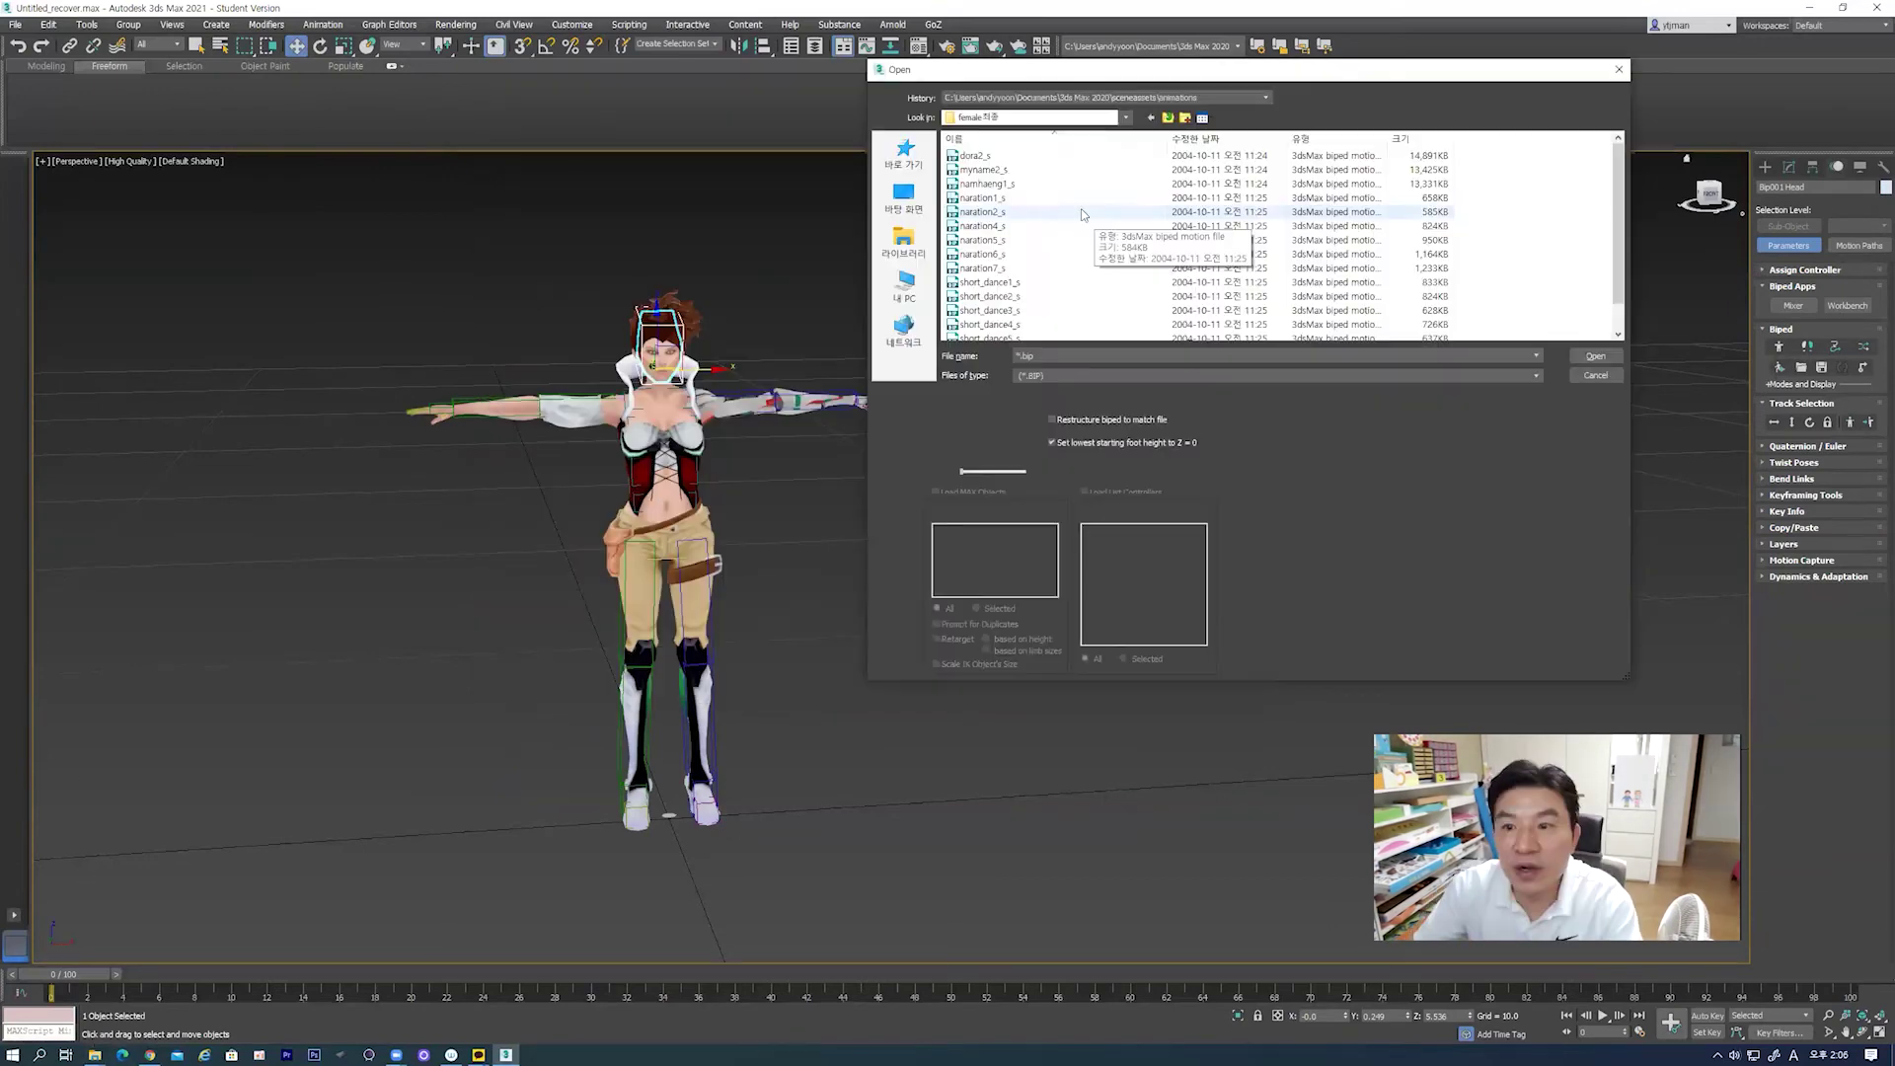
Step: Load dora2_s.bip onto the biped and dismiss the overlay covering the scene
{"action": "left_click", "coordinate": [976, 155]}
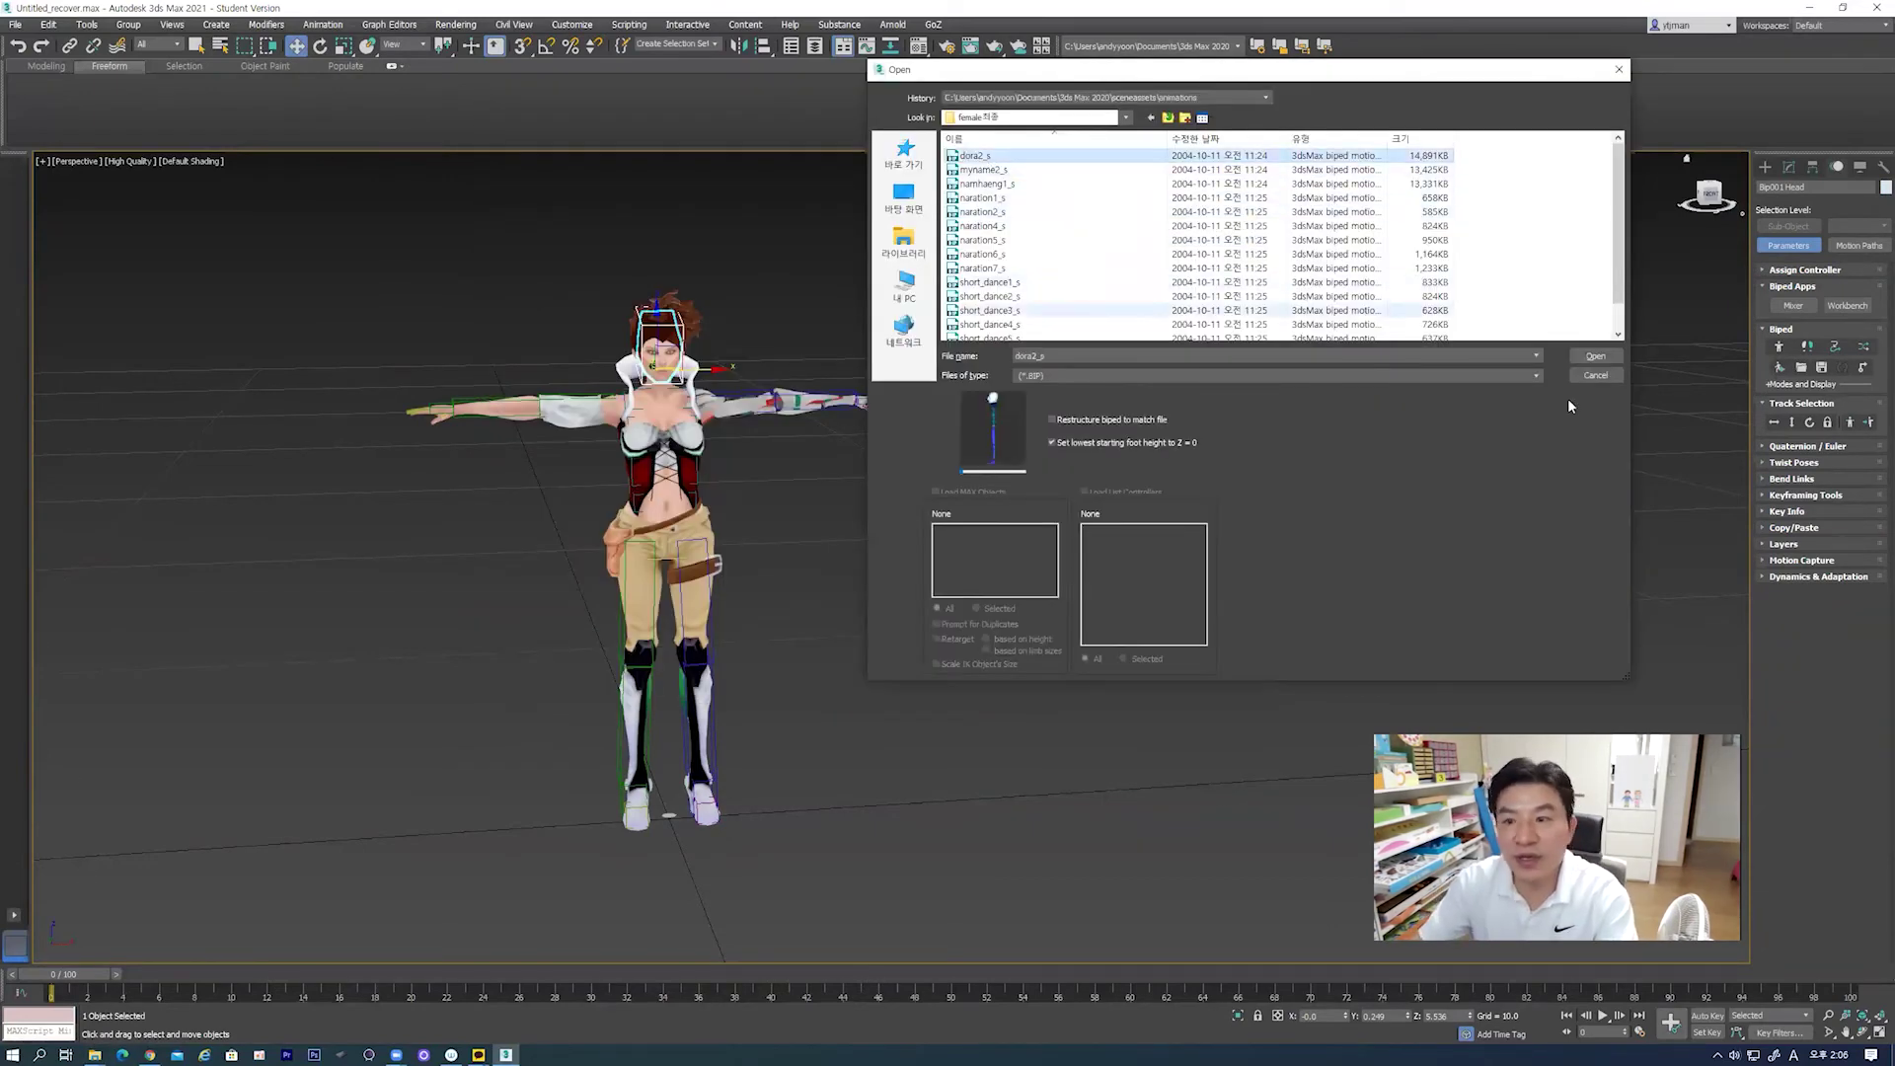
{"action": "left_click", "coordinate": [1596, 355]}
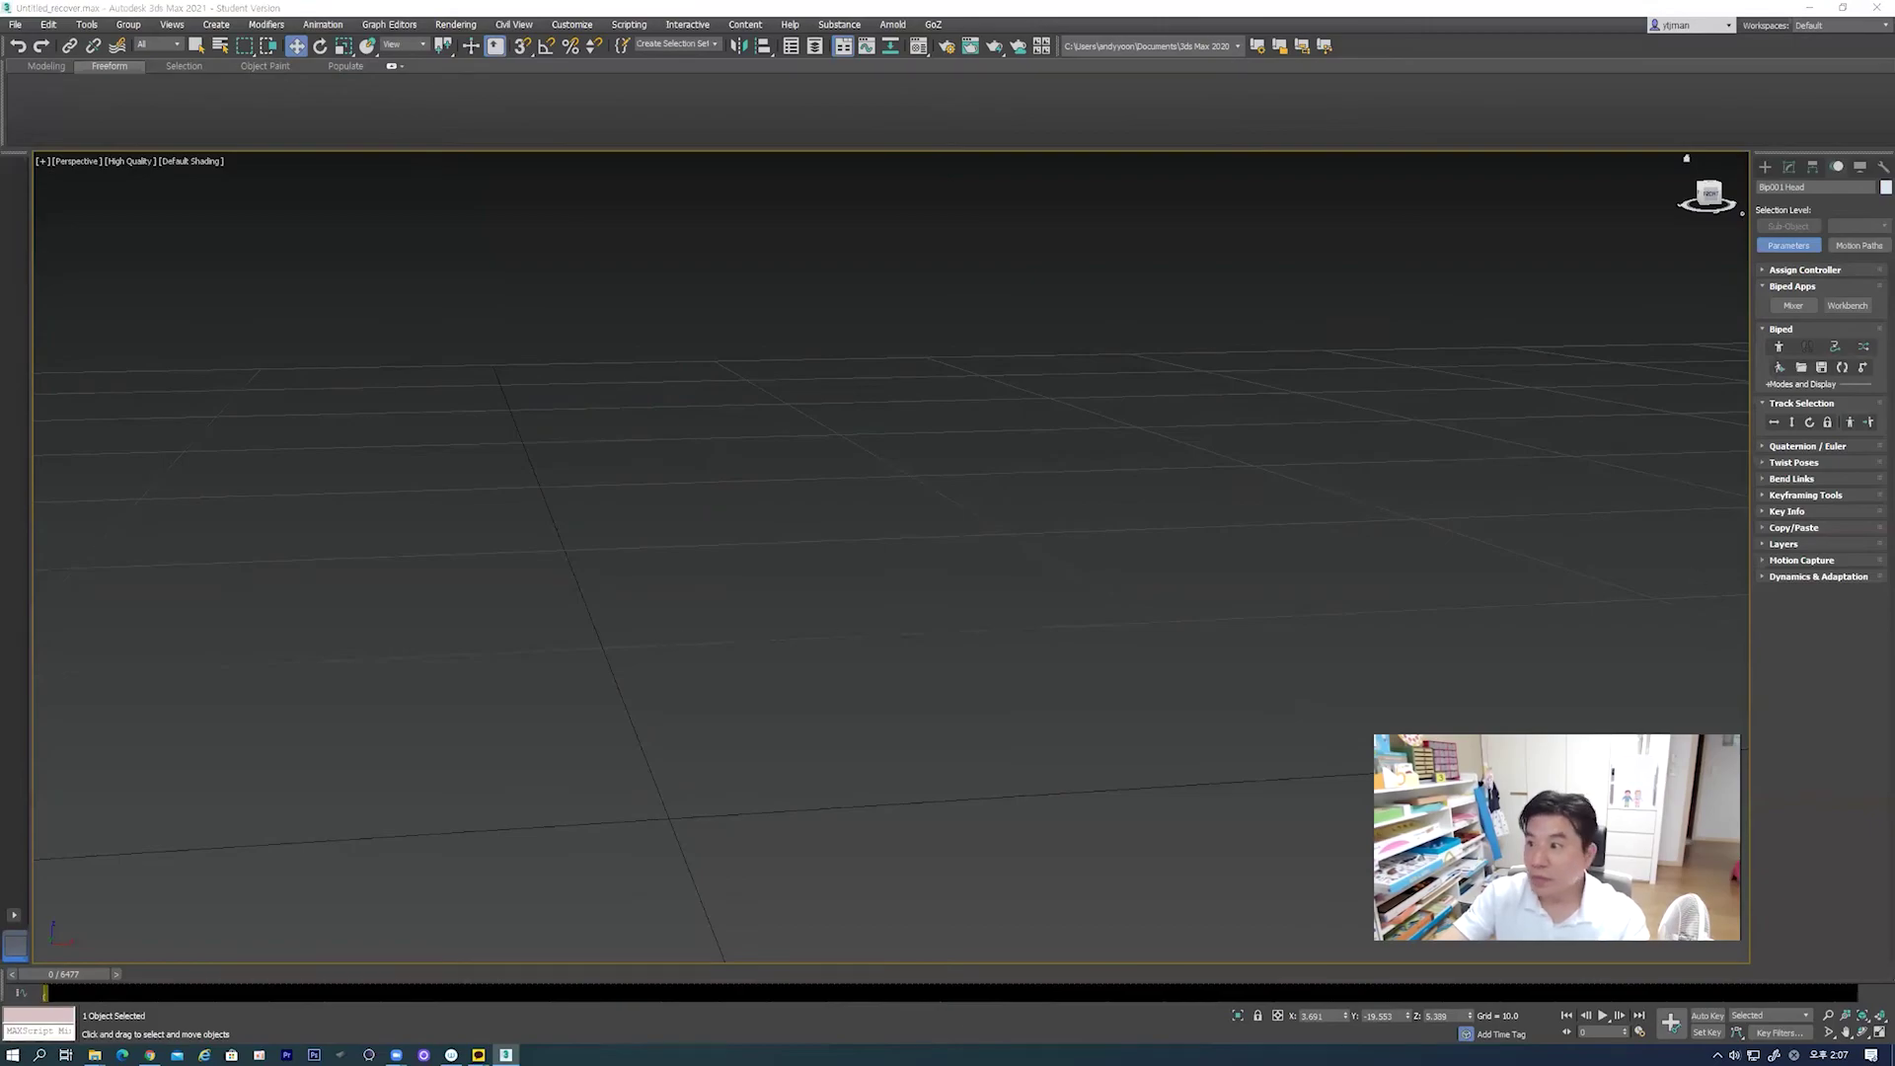
{"action": "key", "text": "alt+z"}
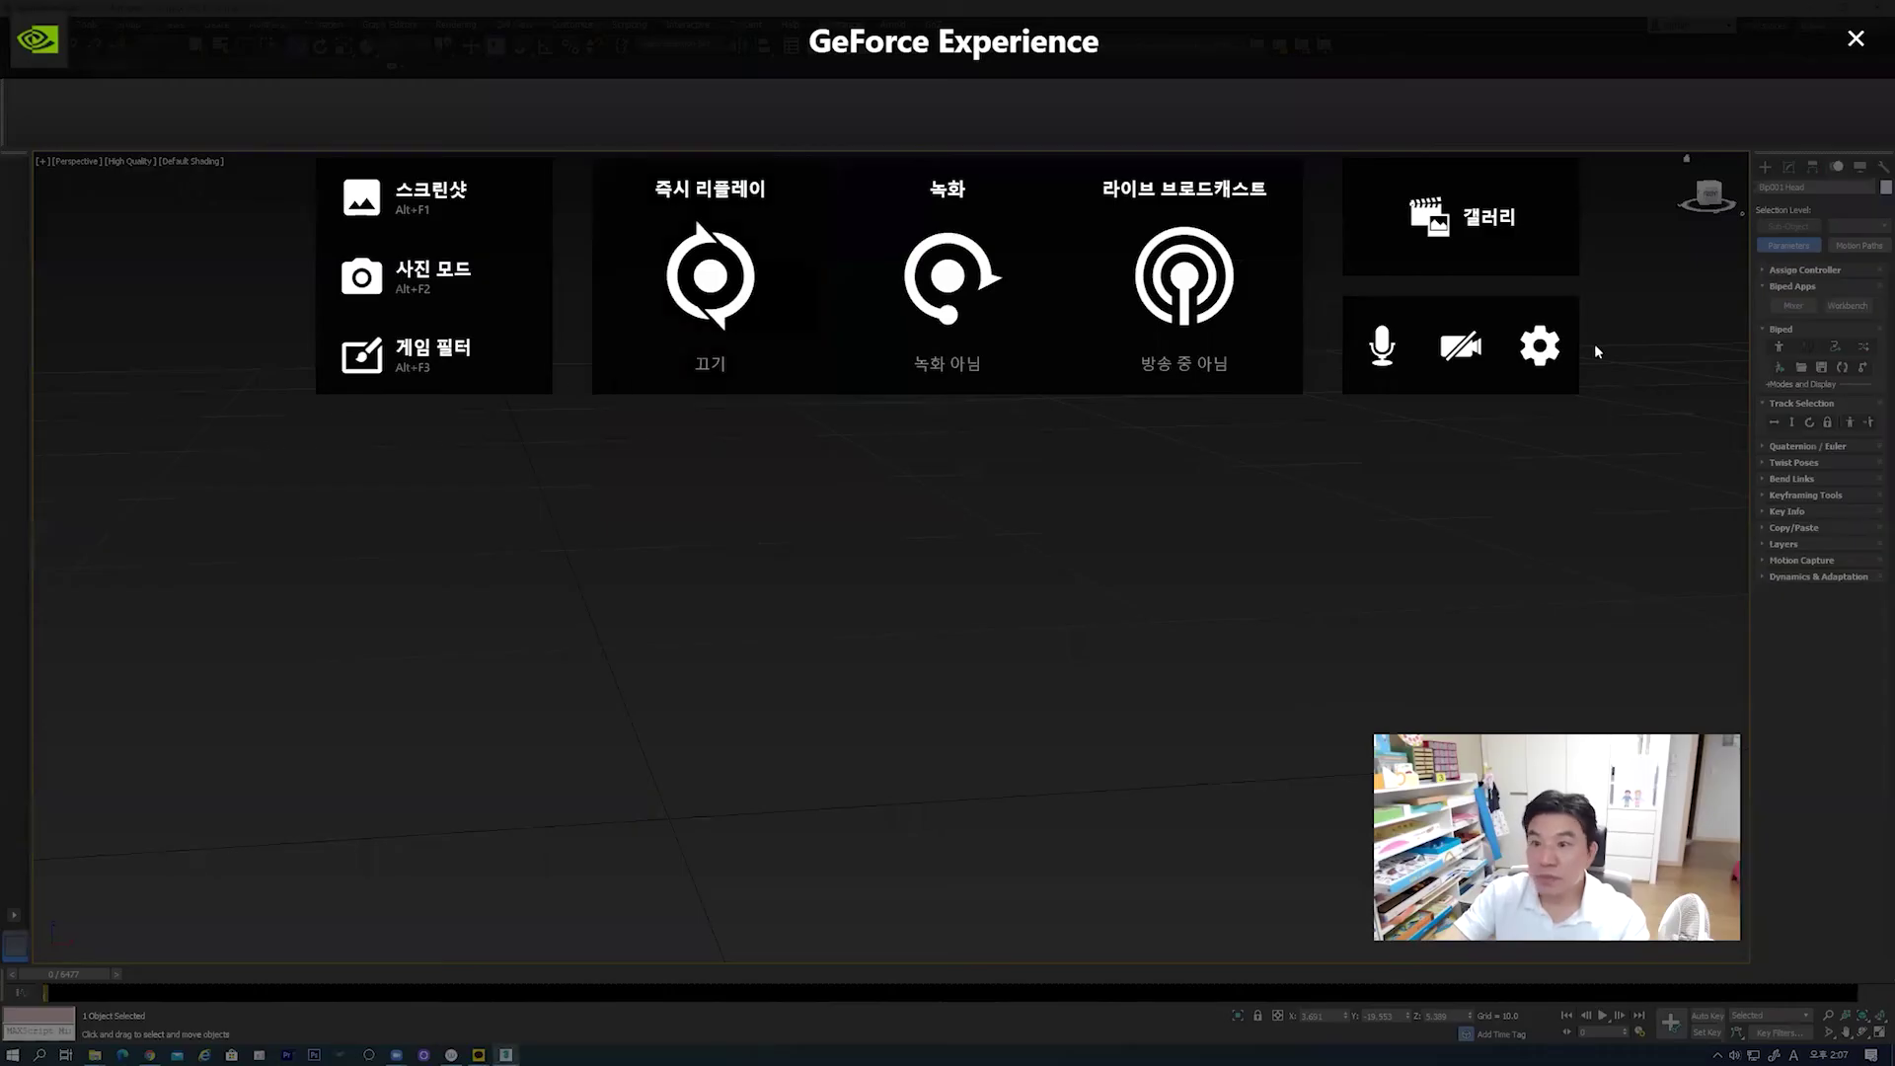
{"action": "left_click", "coordinate": [1856, 41]}
{"action": "key", "text": "alt+z"}
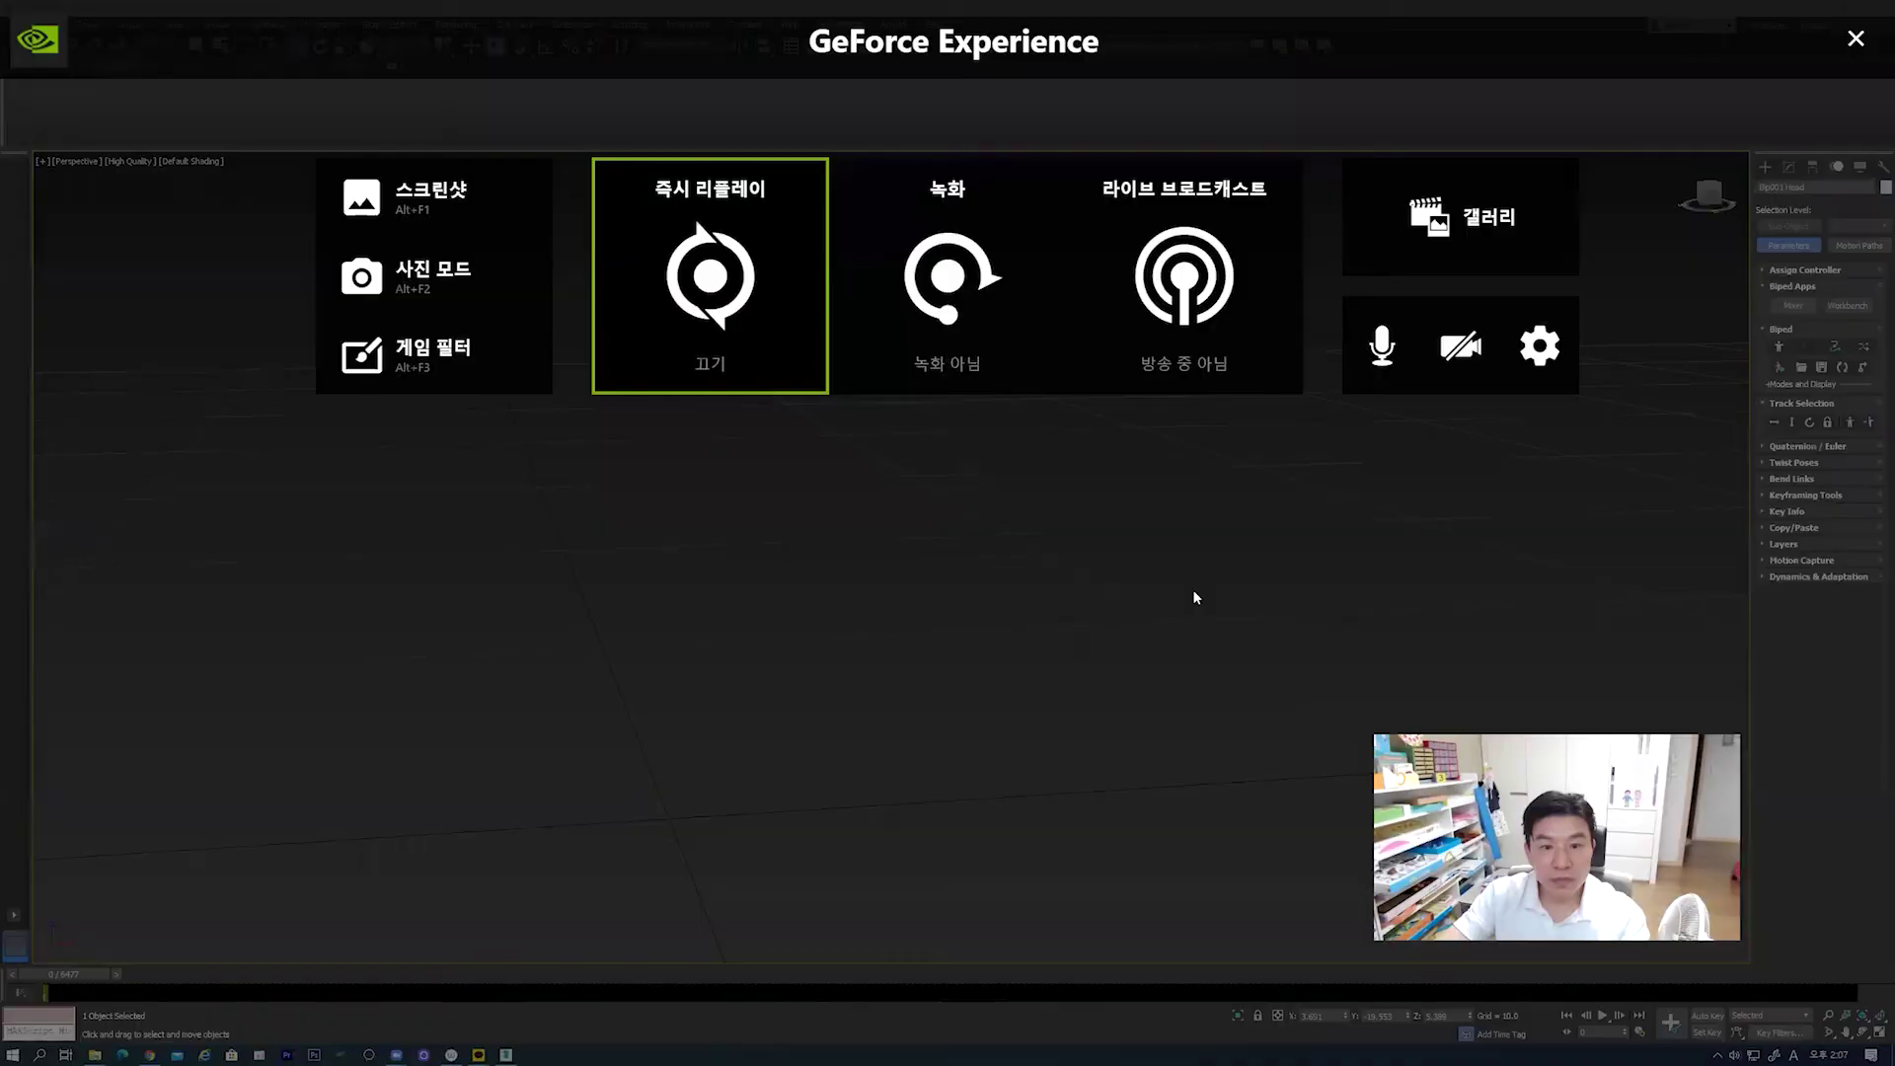
{"action": "left_click", "coordinate": [1856, 39]}
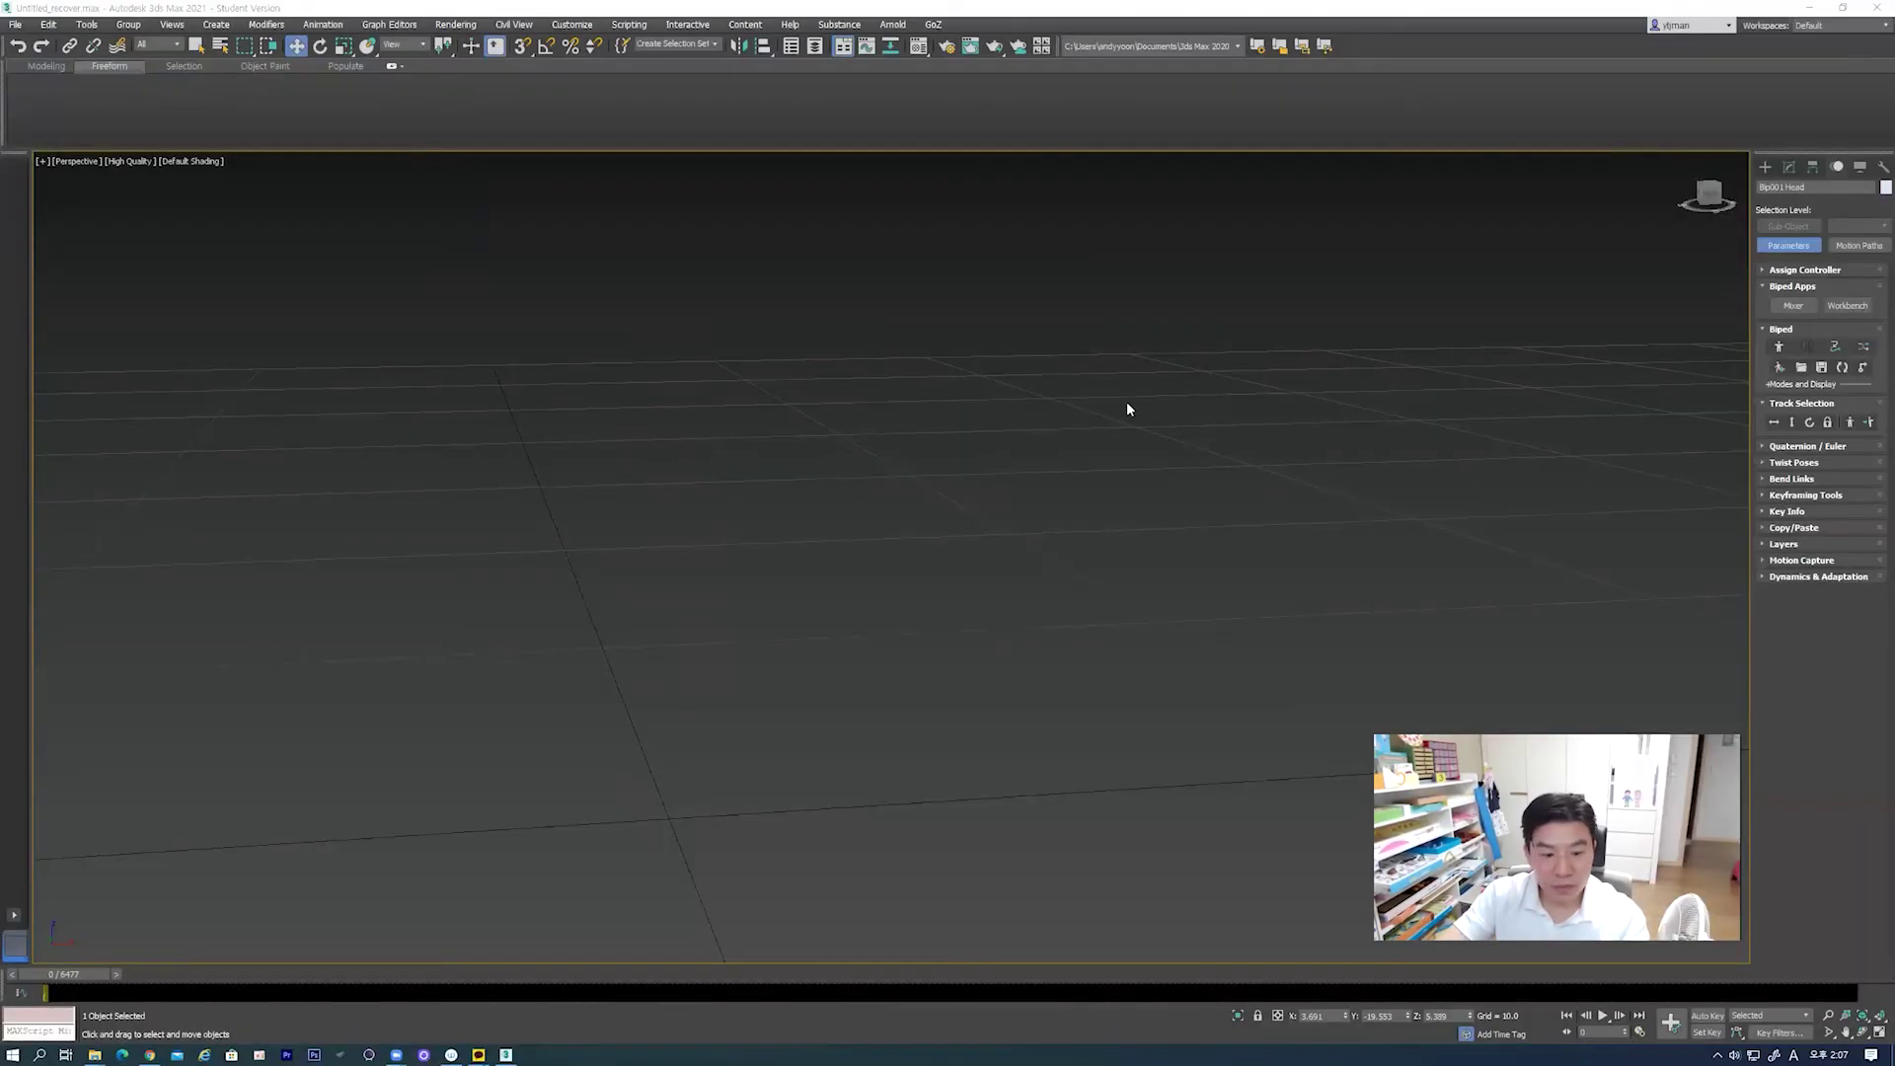
{"action": "left_click", "coordinate": [1145, 403]}
Step: Frame the off-screen character in the Perspective view and play the dance animation
{"action": "scroll", "coordinate": [1106, 566], "scroll_direction": "down", "scroll_amount": 3}
{"action": "middle_click_drag", "start_coordinate": [1078, 572], "coordinate": [829, 578], "text": "alt"}
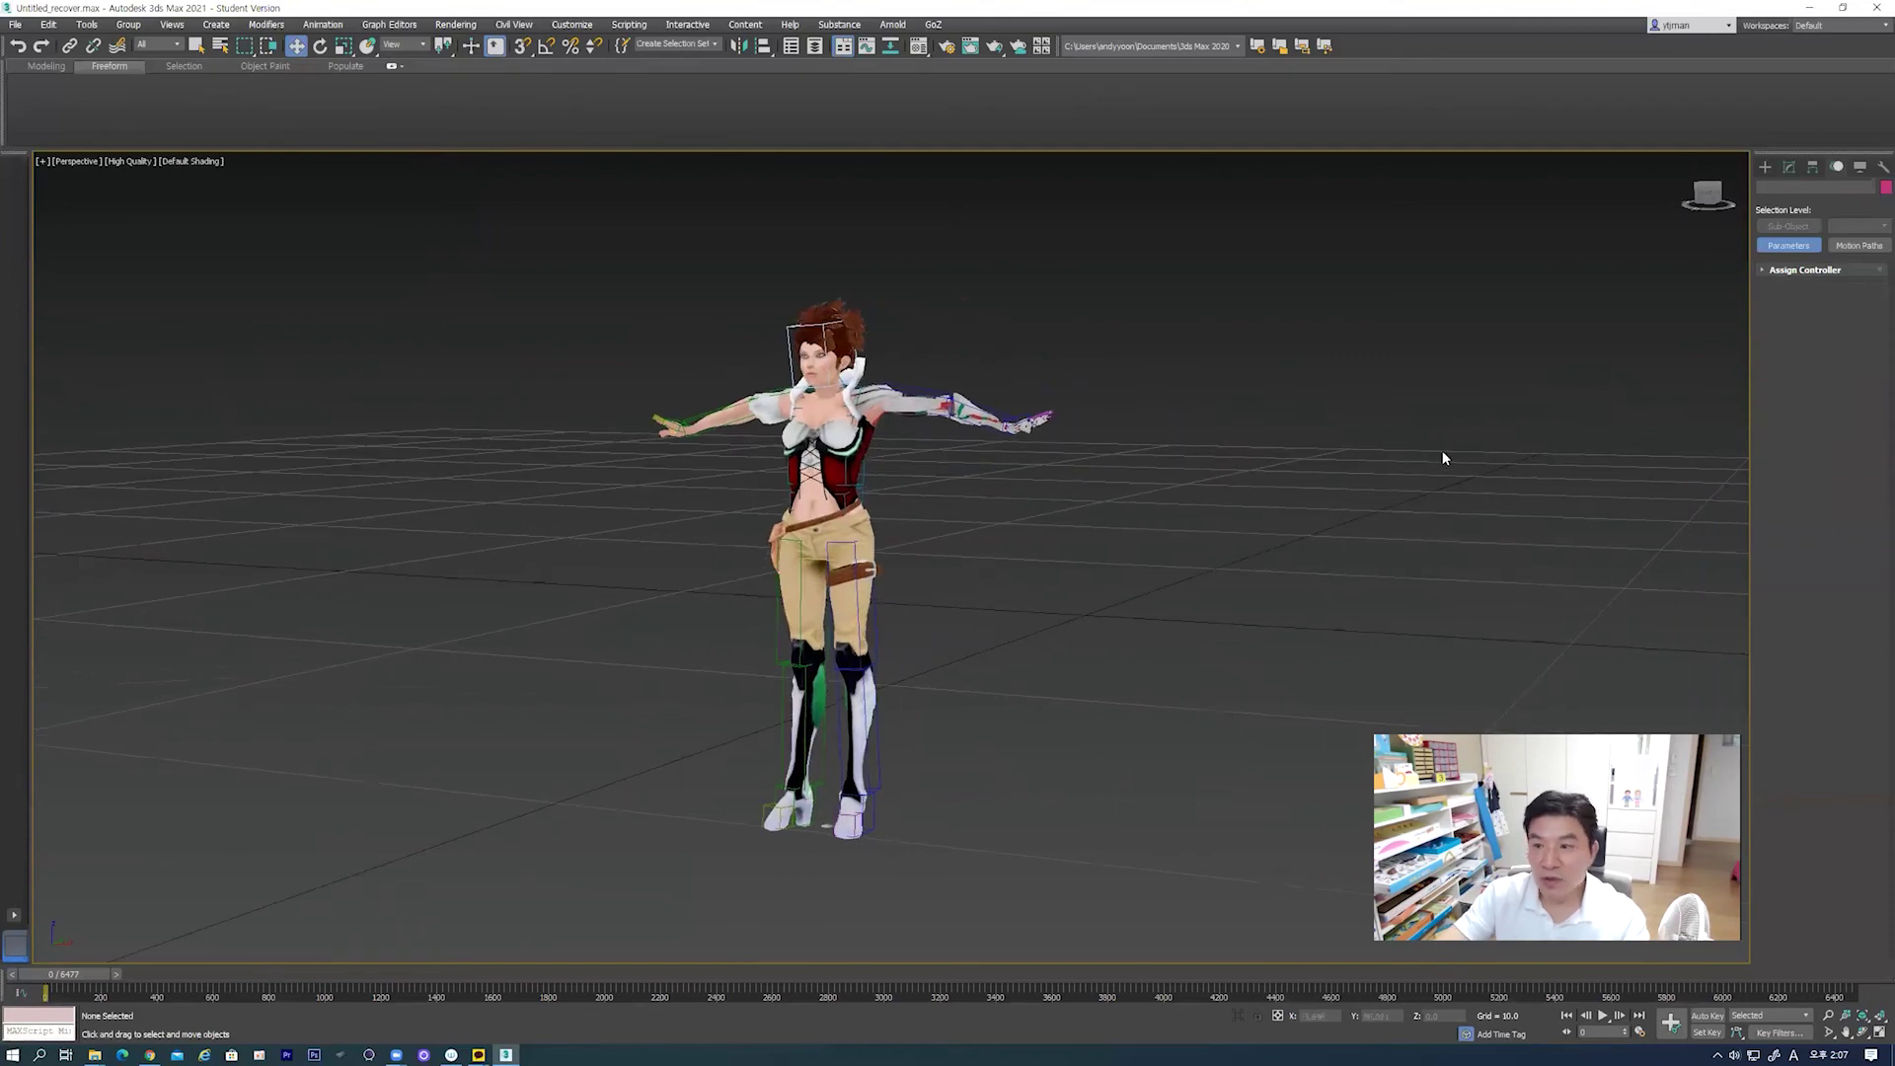
{"action": "middle_click_drag", "start_coordinate": [1344, 516], "coordinate": [1173, 498]}
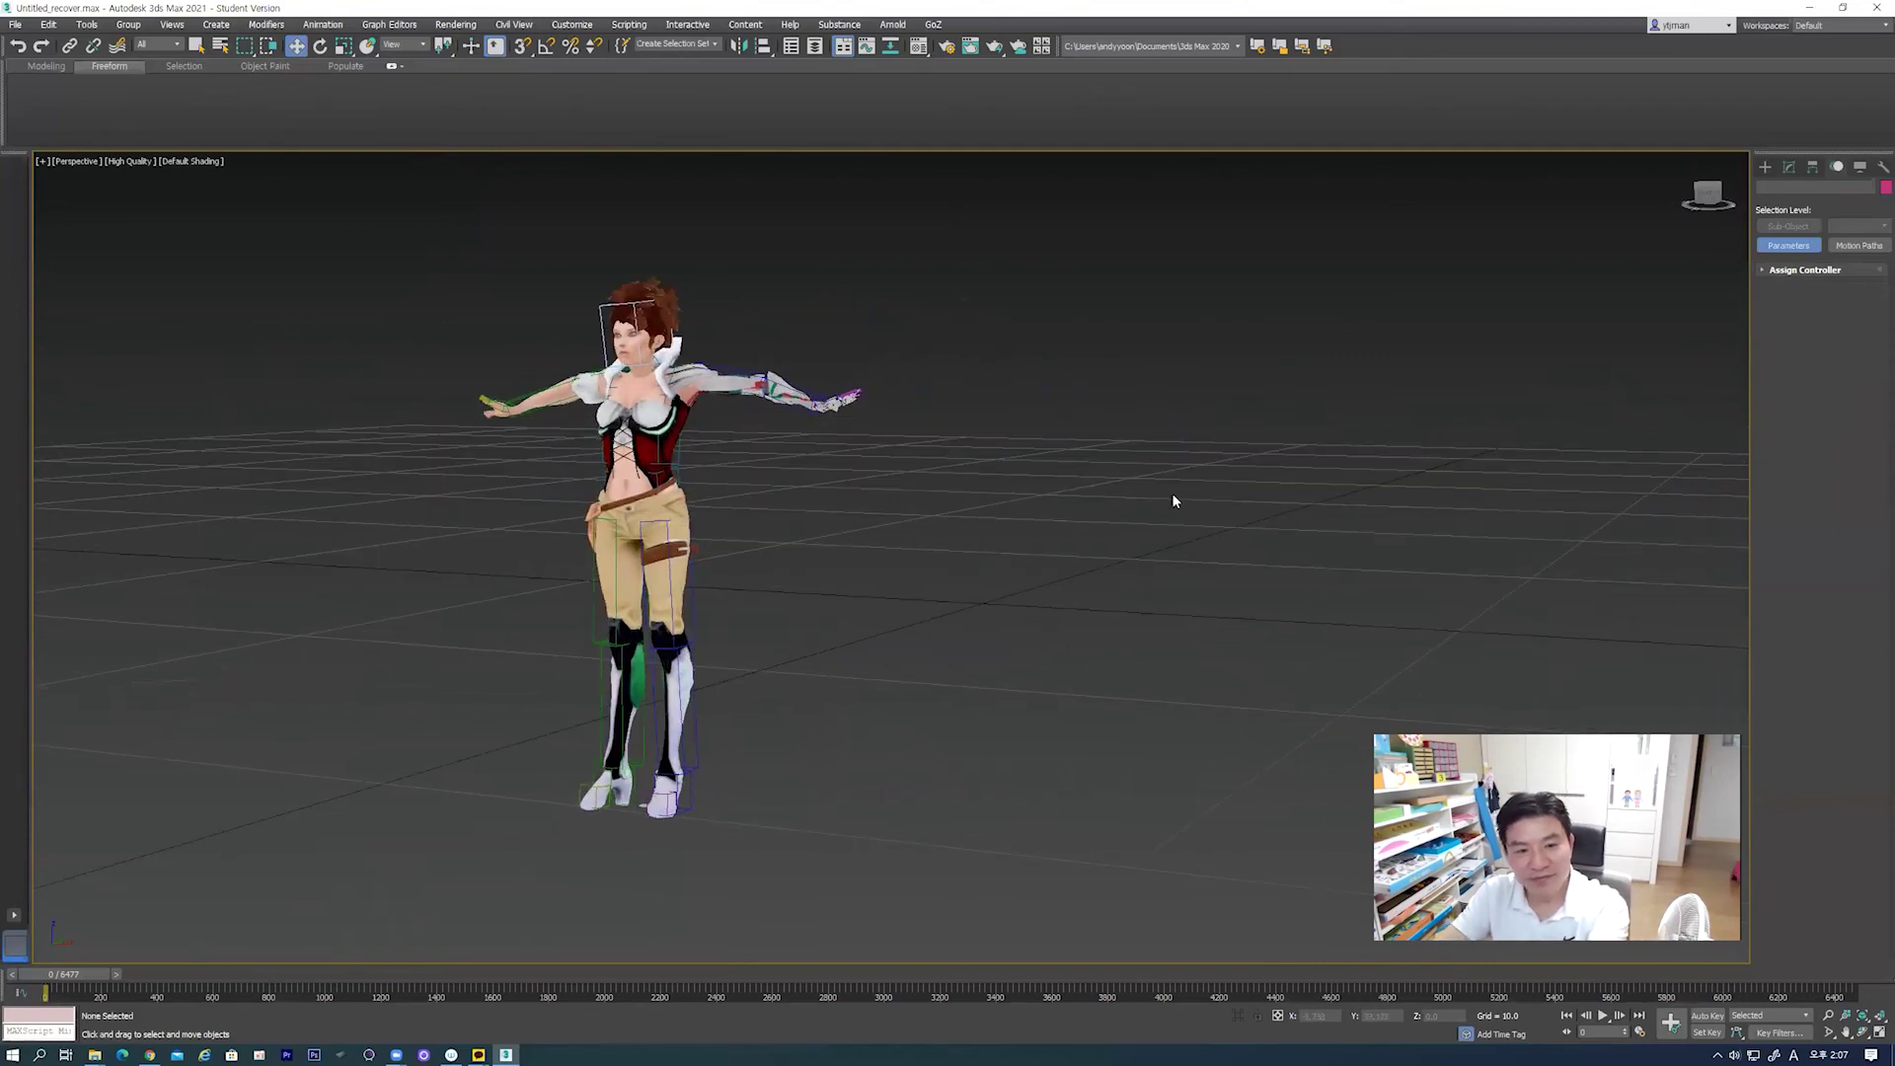
{"action": "key", "text": "slash"}
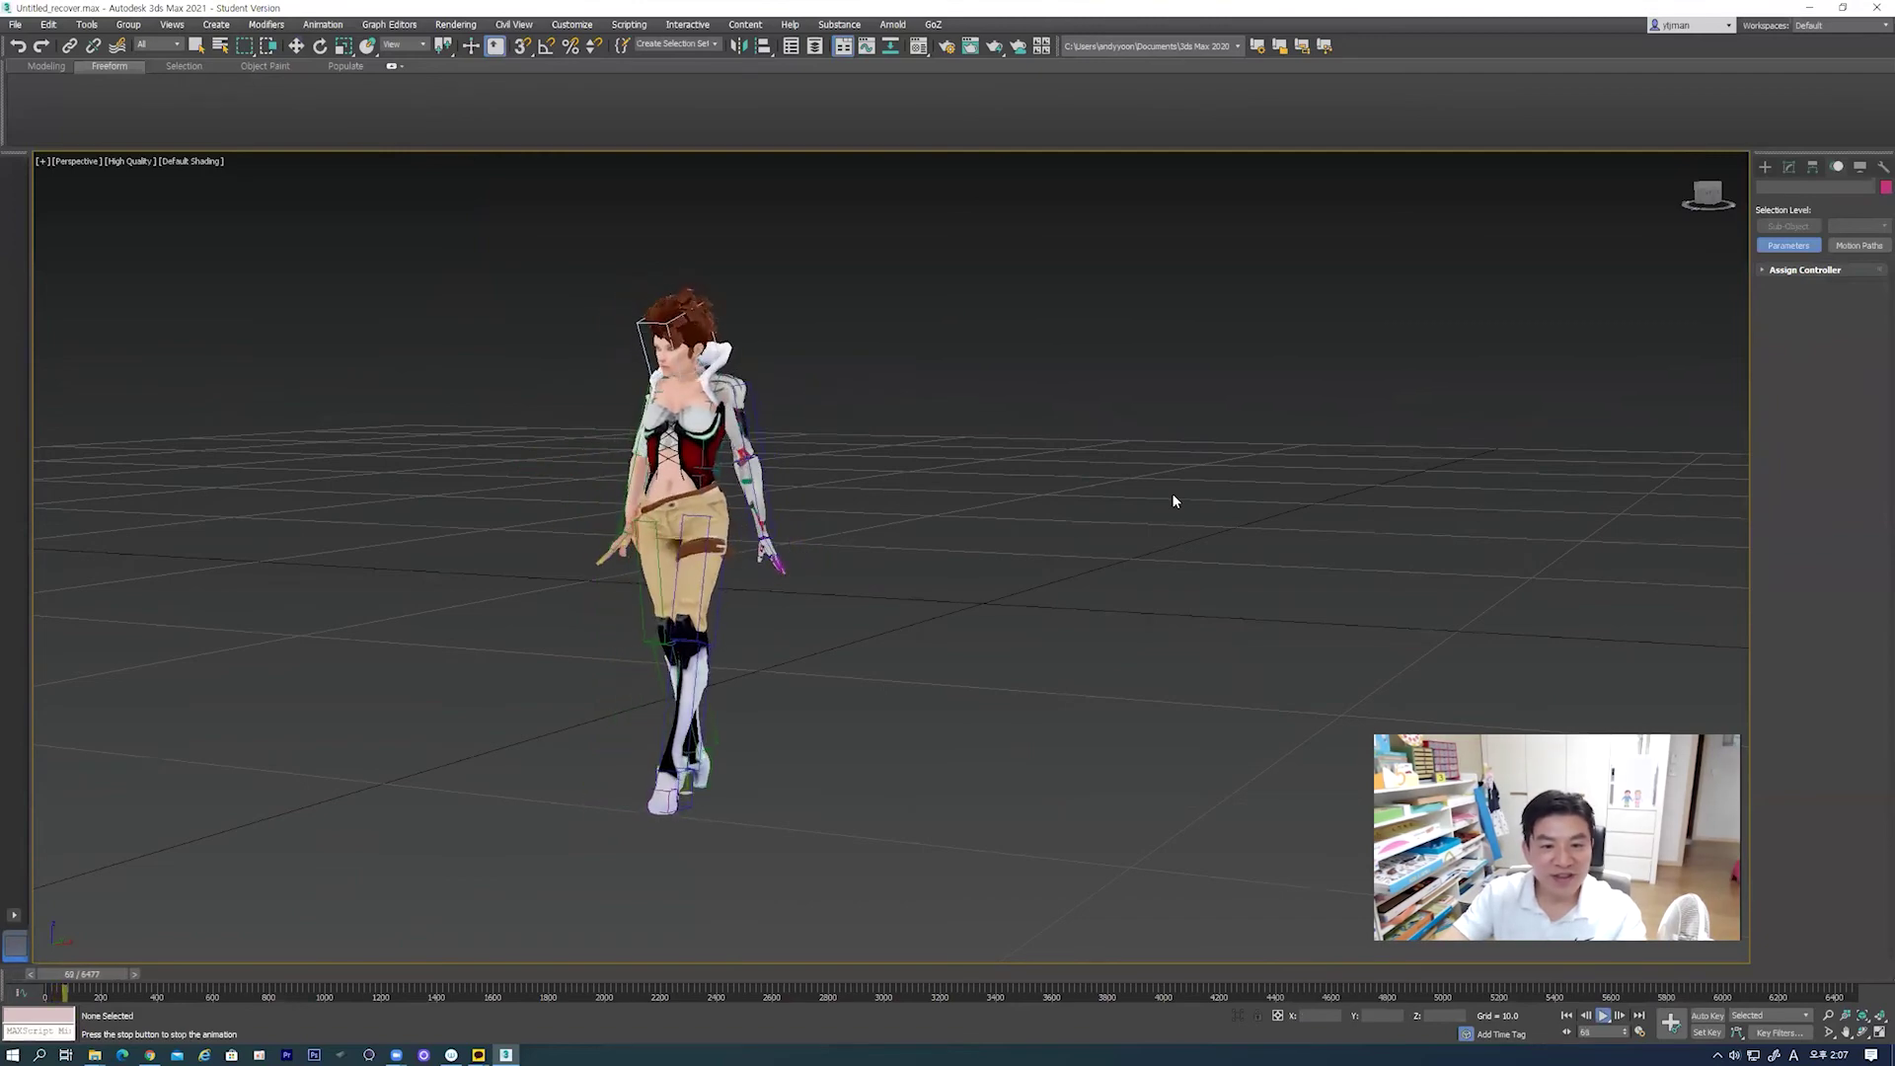
{"action": "mouse_move", "coordinate": [973, 504]}
{"action": "middle_mouse_down", "text": "alt"}
{"action": "mouse_move", "coordinate": [993, 563]}
{"action": "mouse_move", "coordinate": [965, 567]}
{"action": "middle_mouse_up", "text": "alt"}
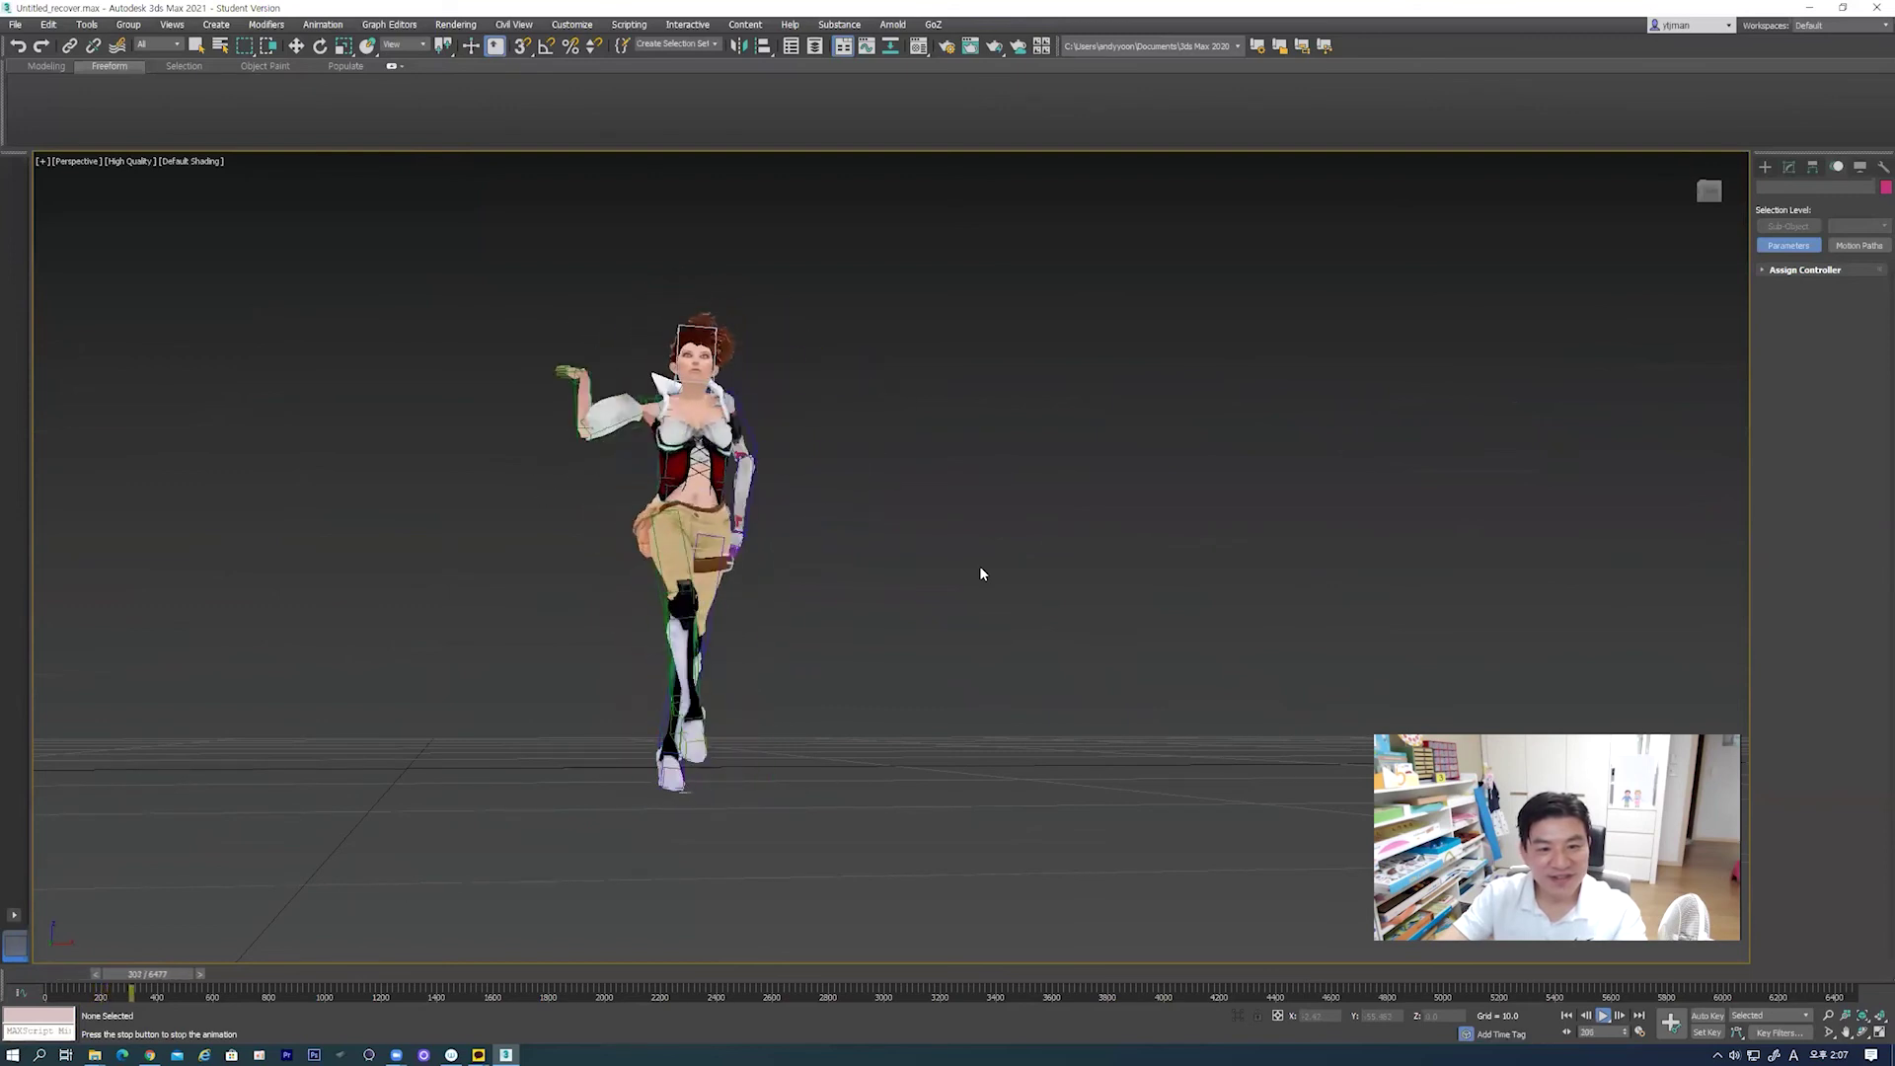
{"action": "middle_click_drag", "start_coordinate": [864, 559], "coordinate": [864, 576], "text": "alt"}
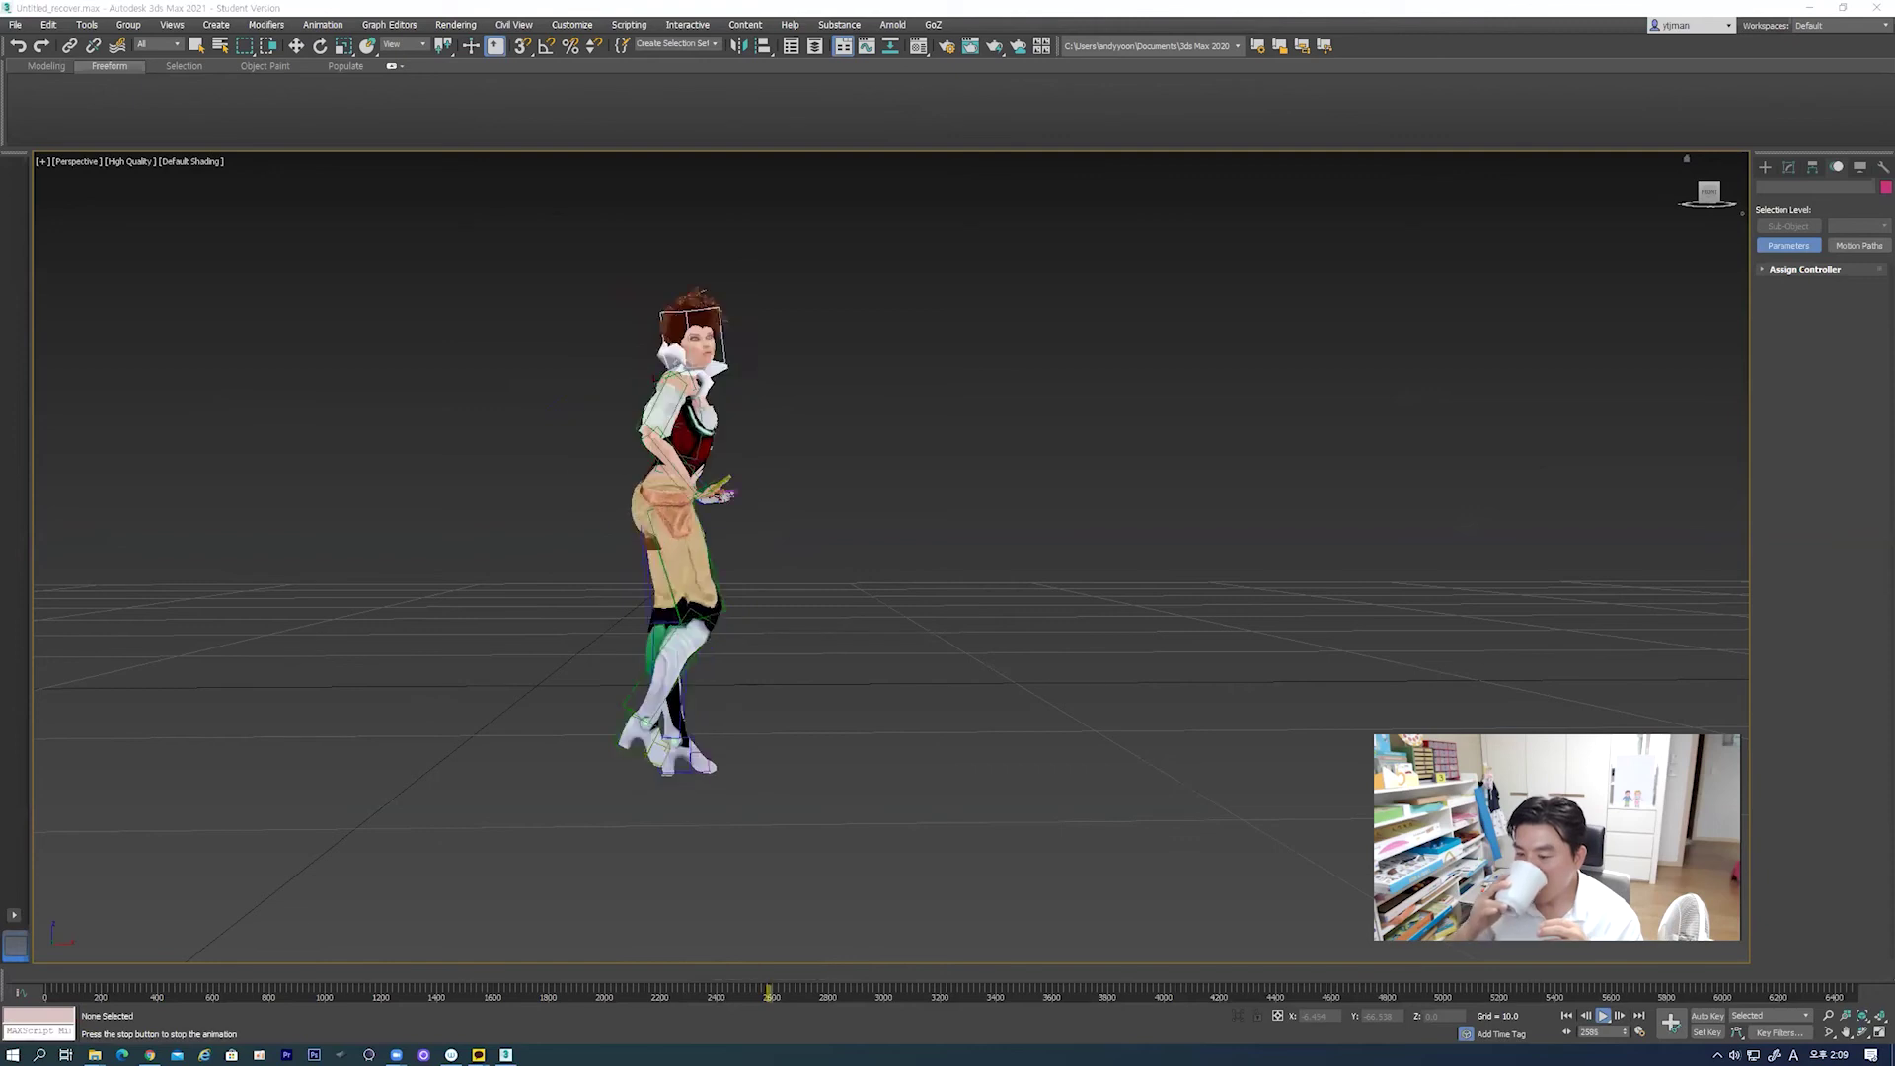
Step: Stop the dance around frame 3028, inspect the pose from several angles, and minimize 3ds Max
{"action": "left_click", "coordinate": [297, 47]}
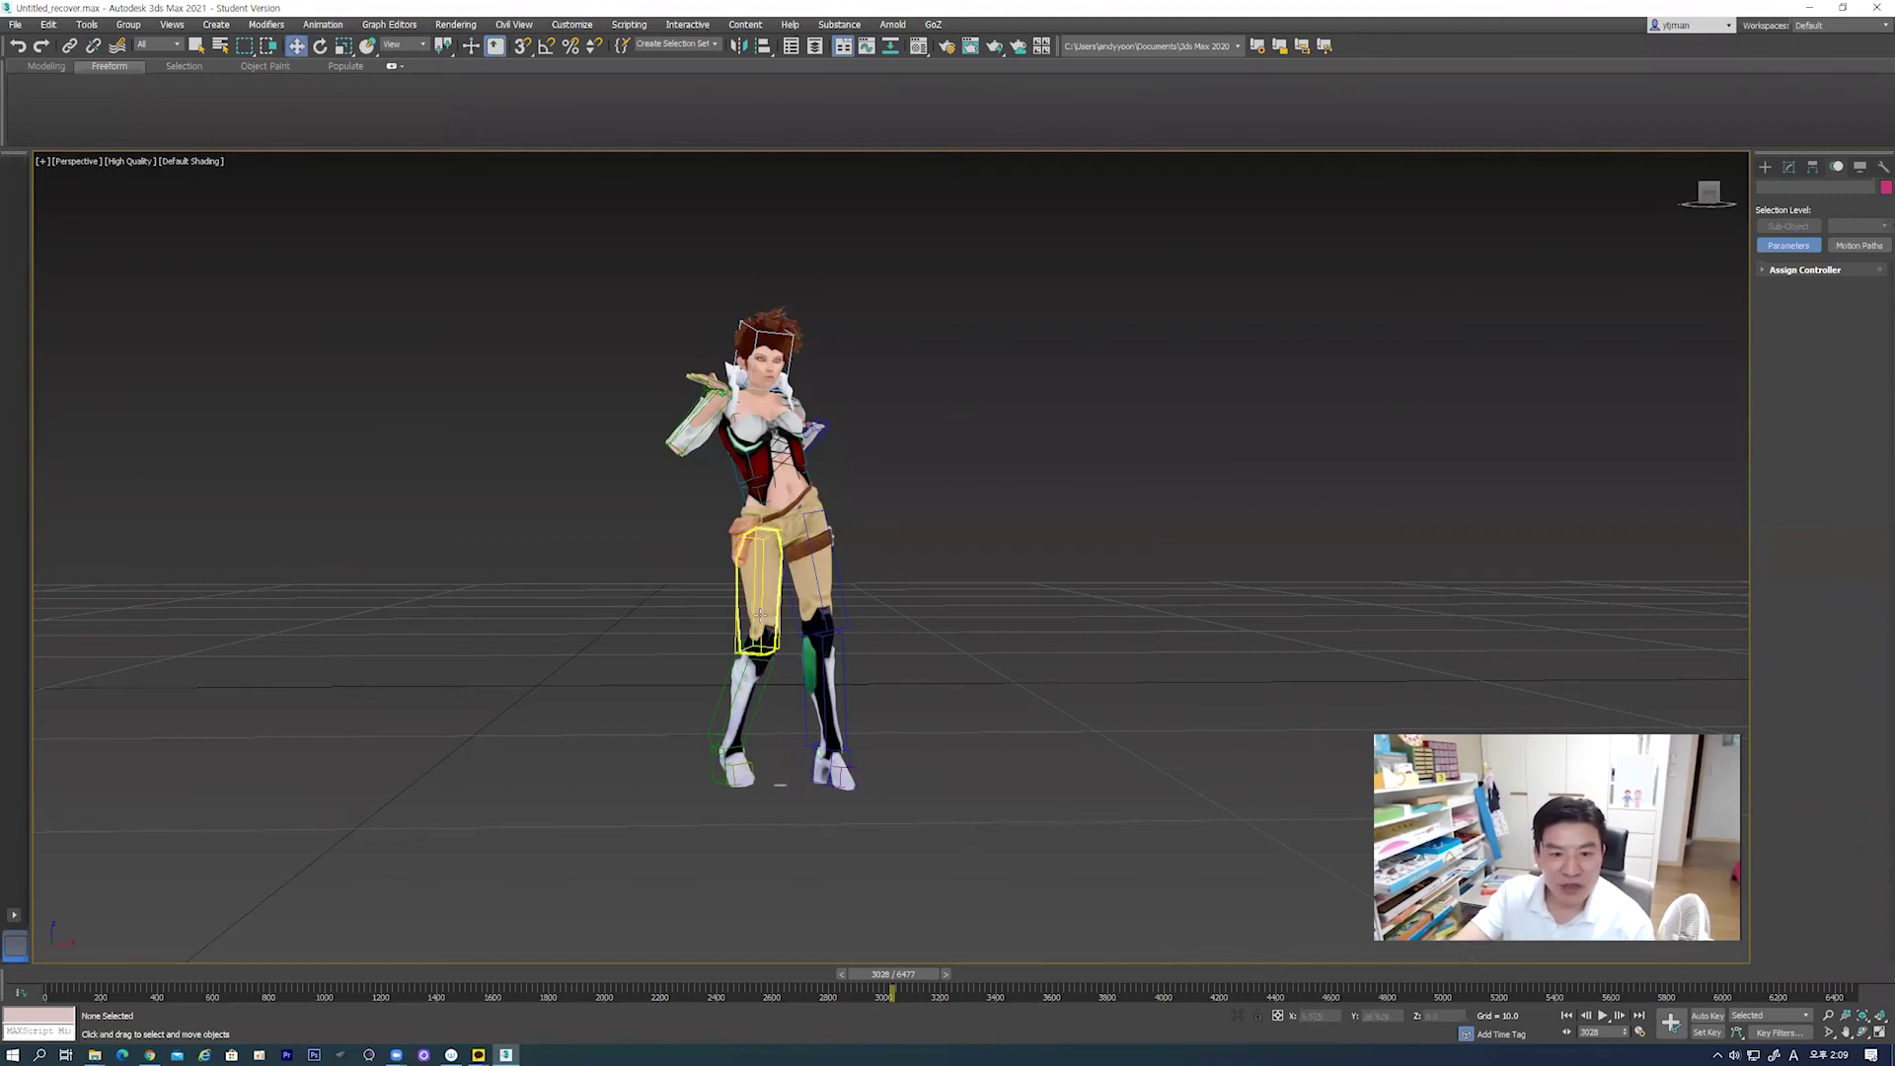
{"action": "mouse_move", "coordinate": [826, 857]}
{"action": "middle_mouse_down", "text": "alt"}
{"action": "mouse_move", "coordinate": [652, 751]}
{"action": "mouse_move", "coordinate": [579, 771]}
{"action": "middle_mouse_up", "text": "alt"}
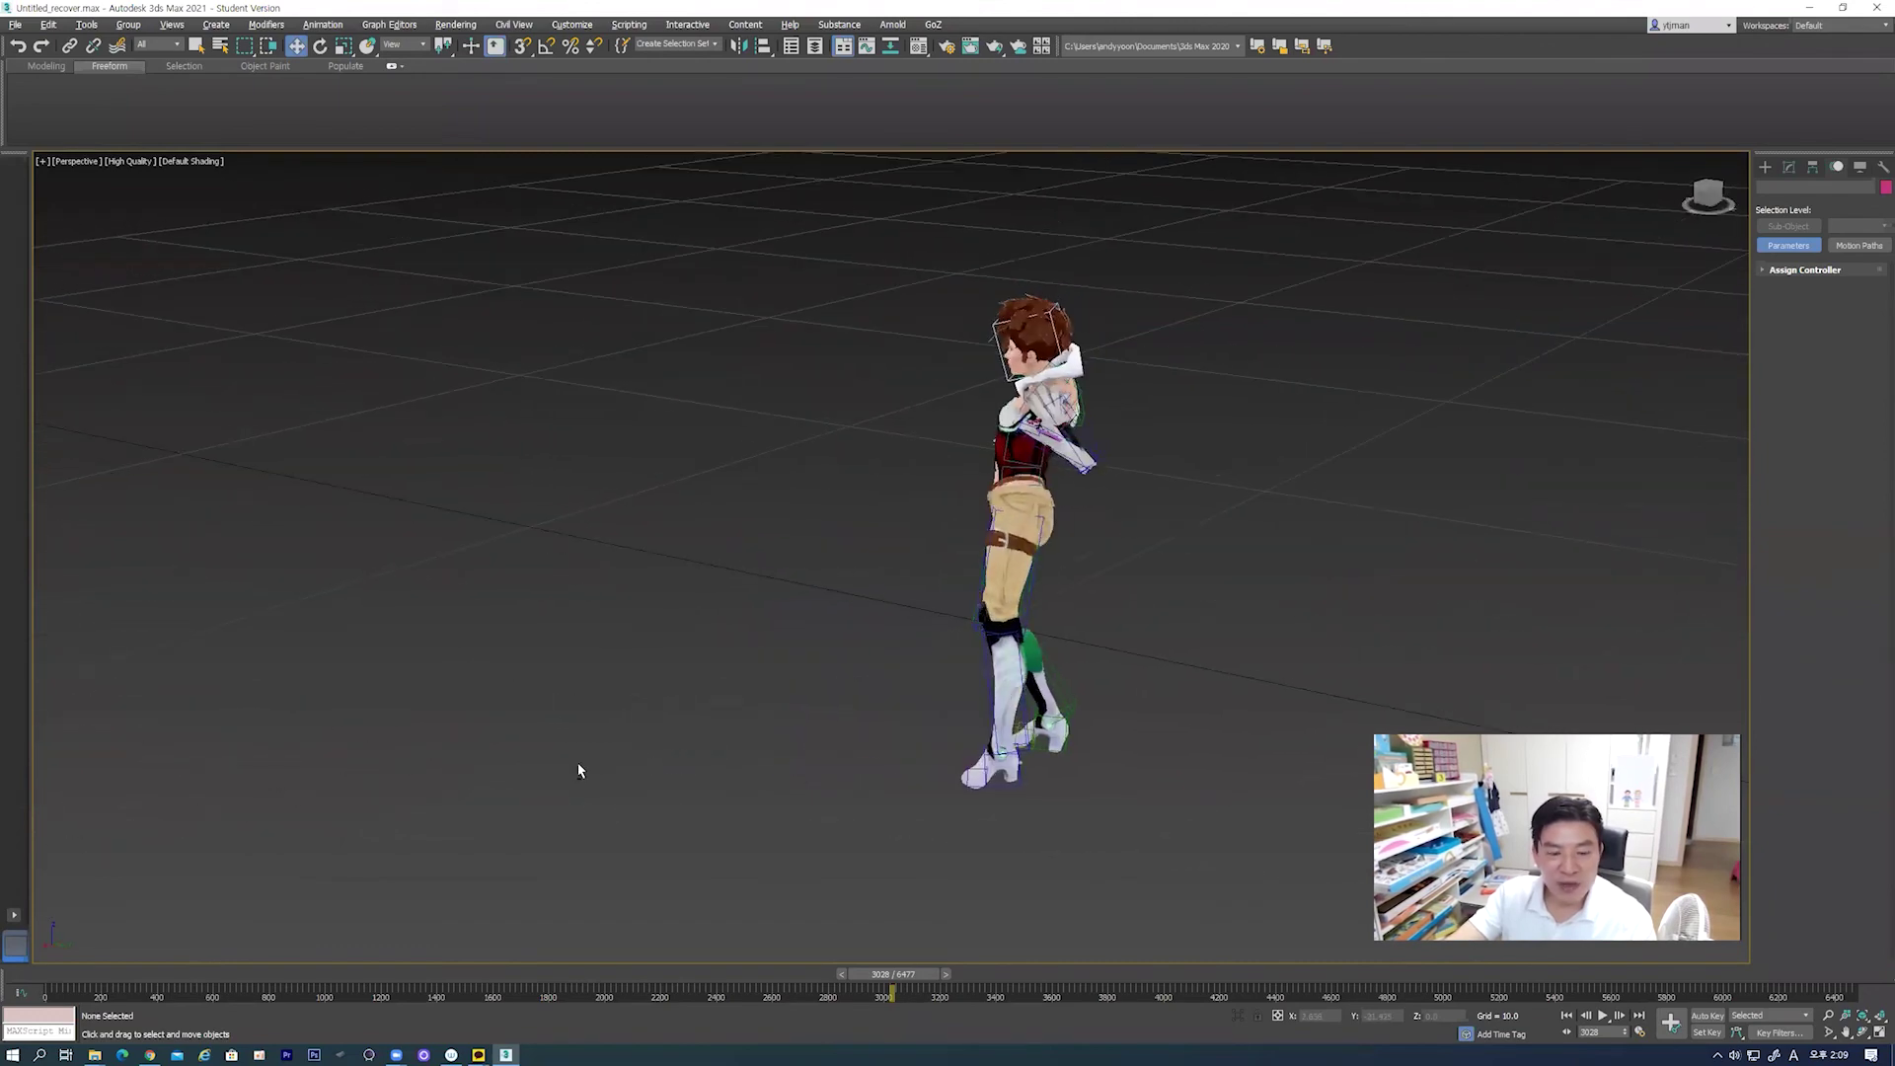
{"action": "mouse_move", "coordinate": [717, 806]}
{"action": "middle_mouse_down", "text": "alt"}
{"action": "mouse_move", "coordinate": [976, 707]}
{"action": "mouse_move", "coordinate": [882, 743]}
{"action": "middle_mouse_up", "text": "alt"}
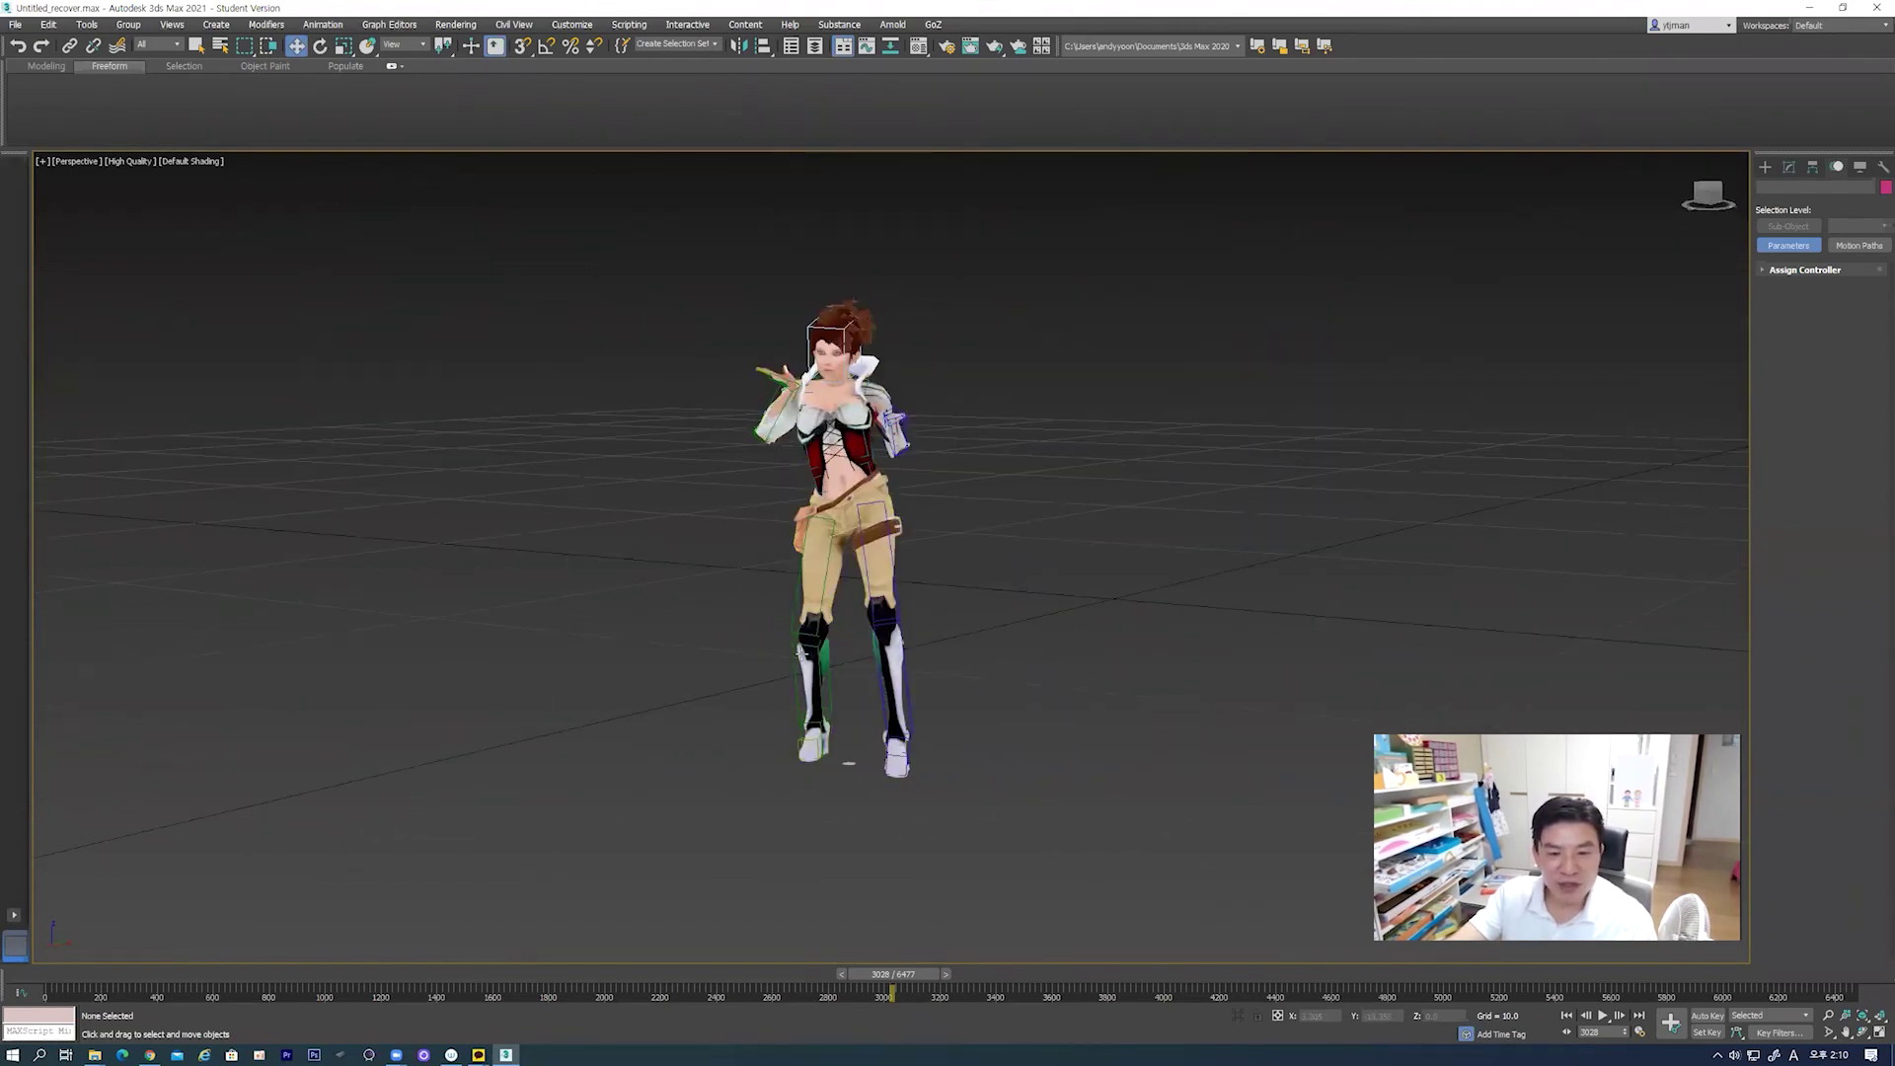
{"action": "middle_click_drag", "start_coordinate": [845, 700], "coordinate": [997, 565], "text": "alt"}
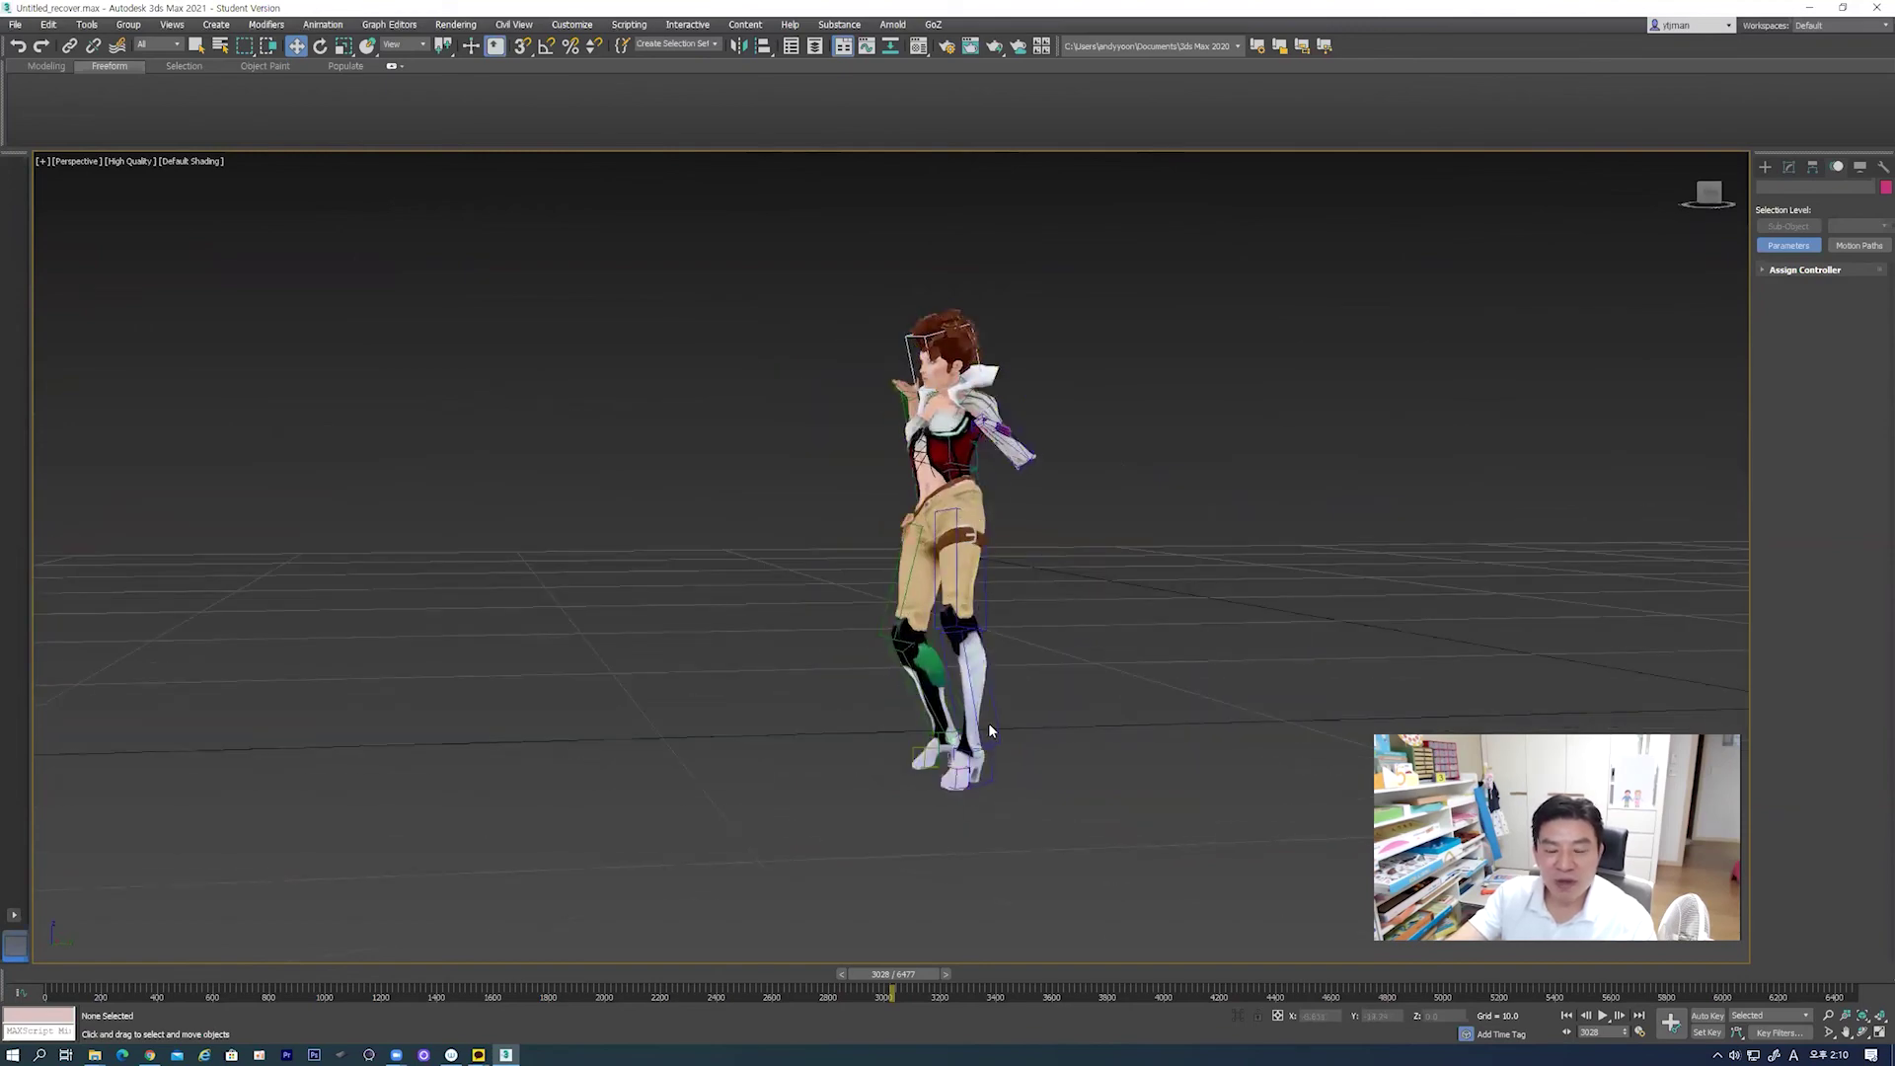
{"action": "middle_click_drag", "start_coordinate": [1010, 738], "coordinate": [958, 685], "text": "alt"}
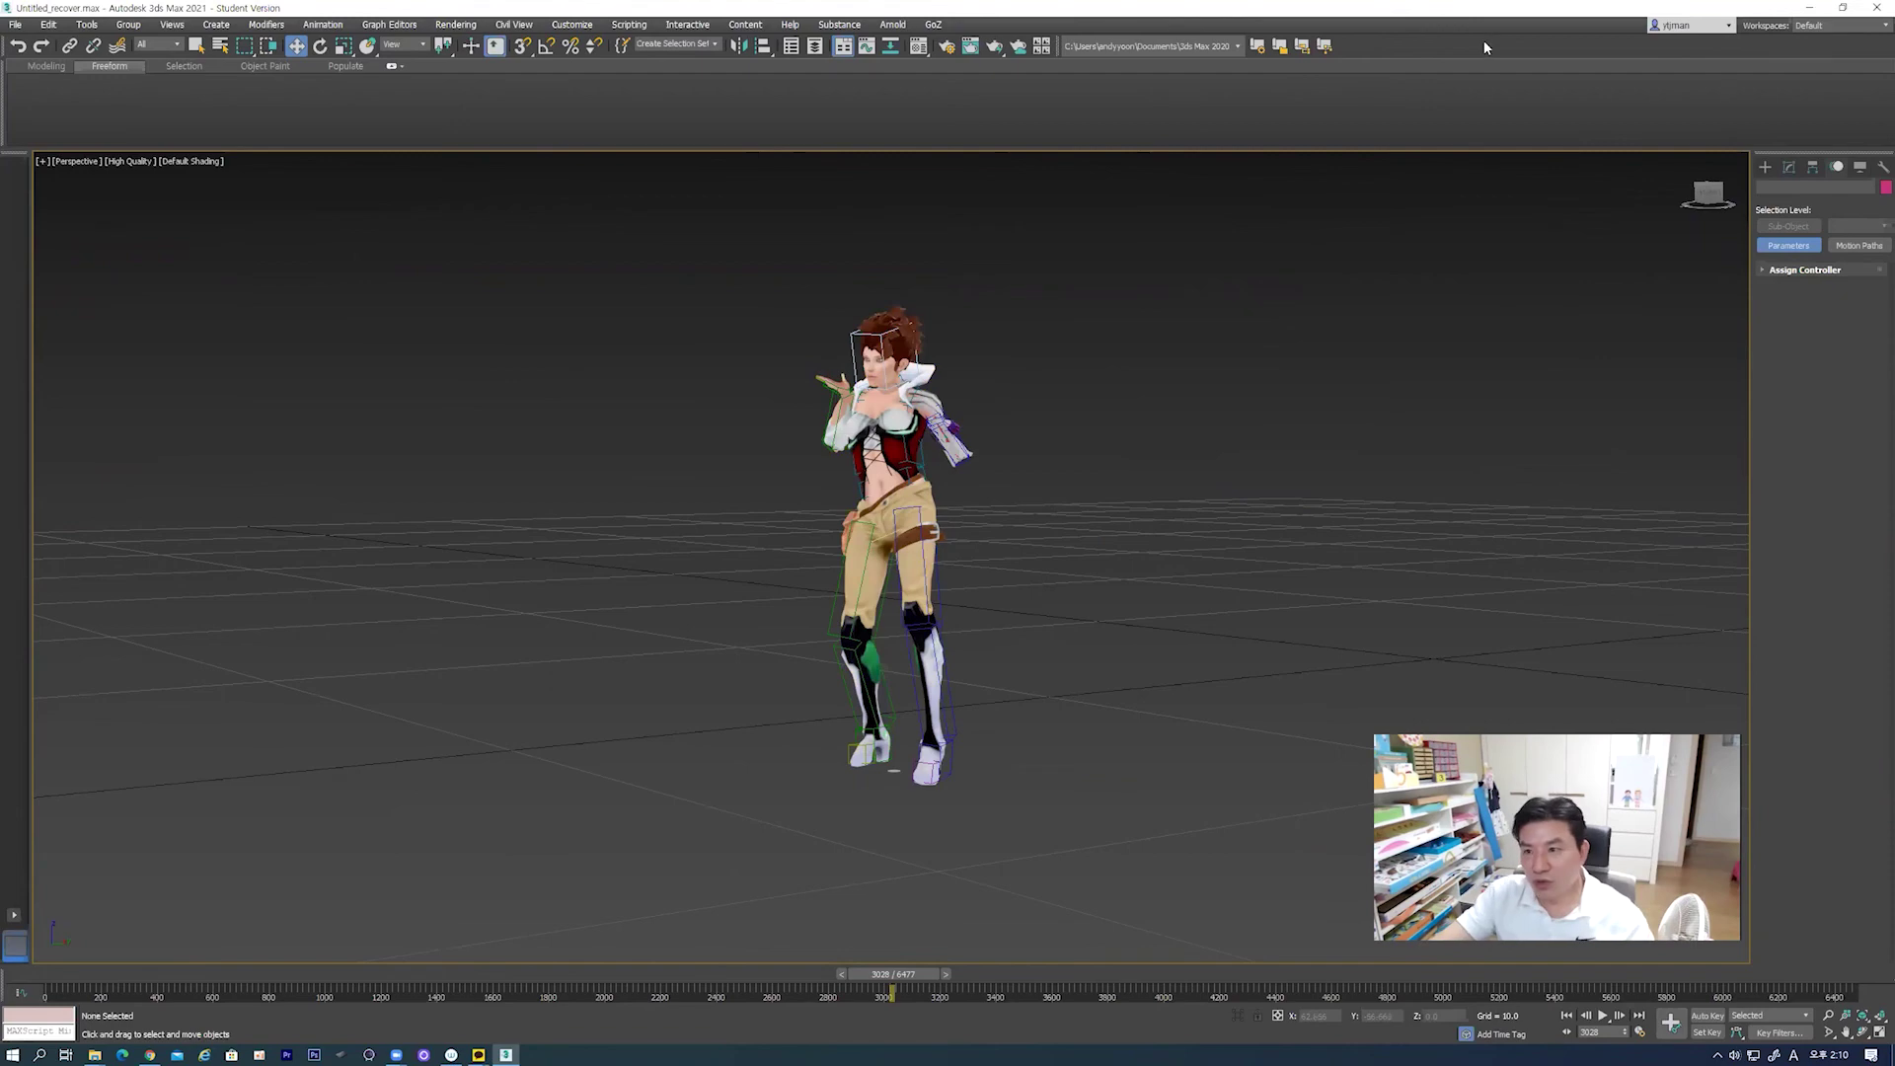
{"action": "left_click", "coordinate": [1815, 7]}
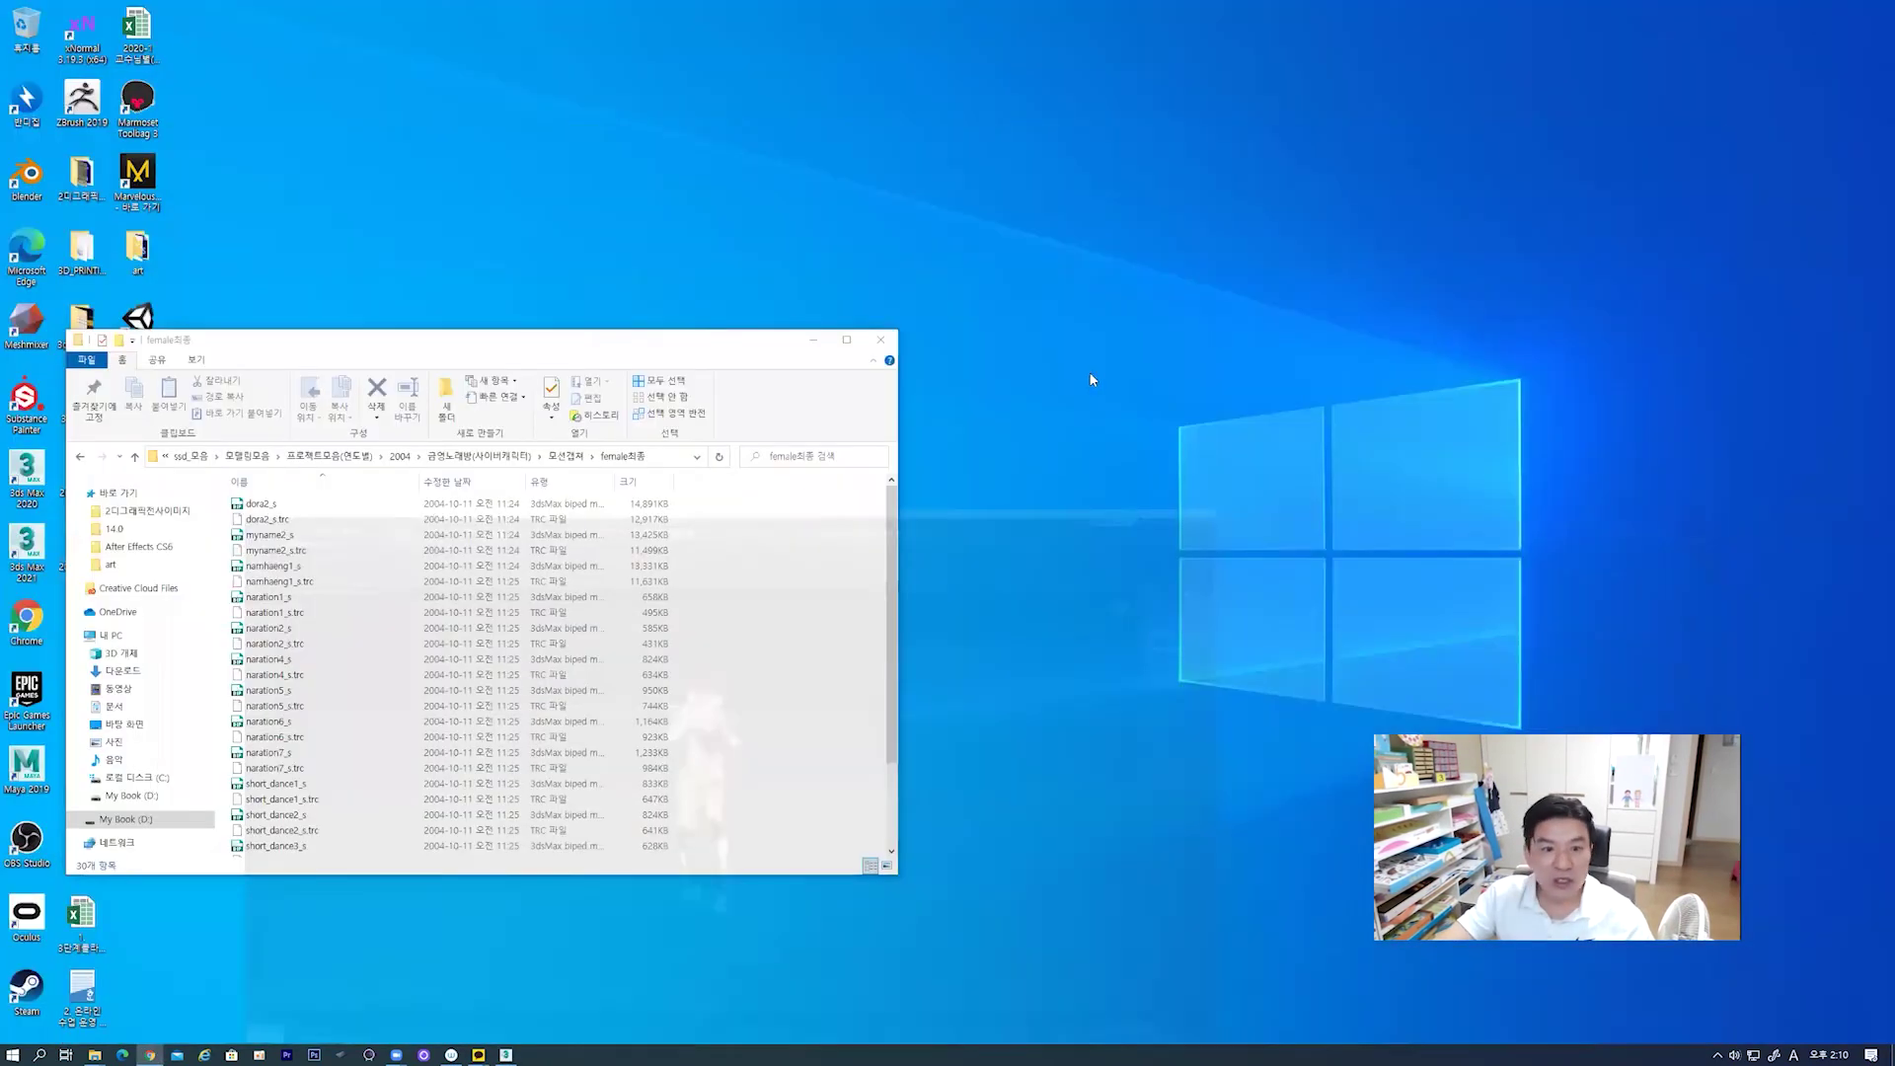
Step: Center the female최종 motion folder window, glance at the Excel timetable, and minimize it
{"action": "left_click_drag", "start_coordinate": [403, 334], "coordinate": [830, 305]}
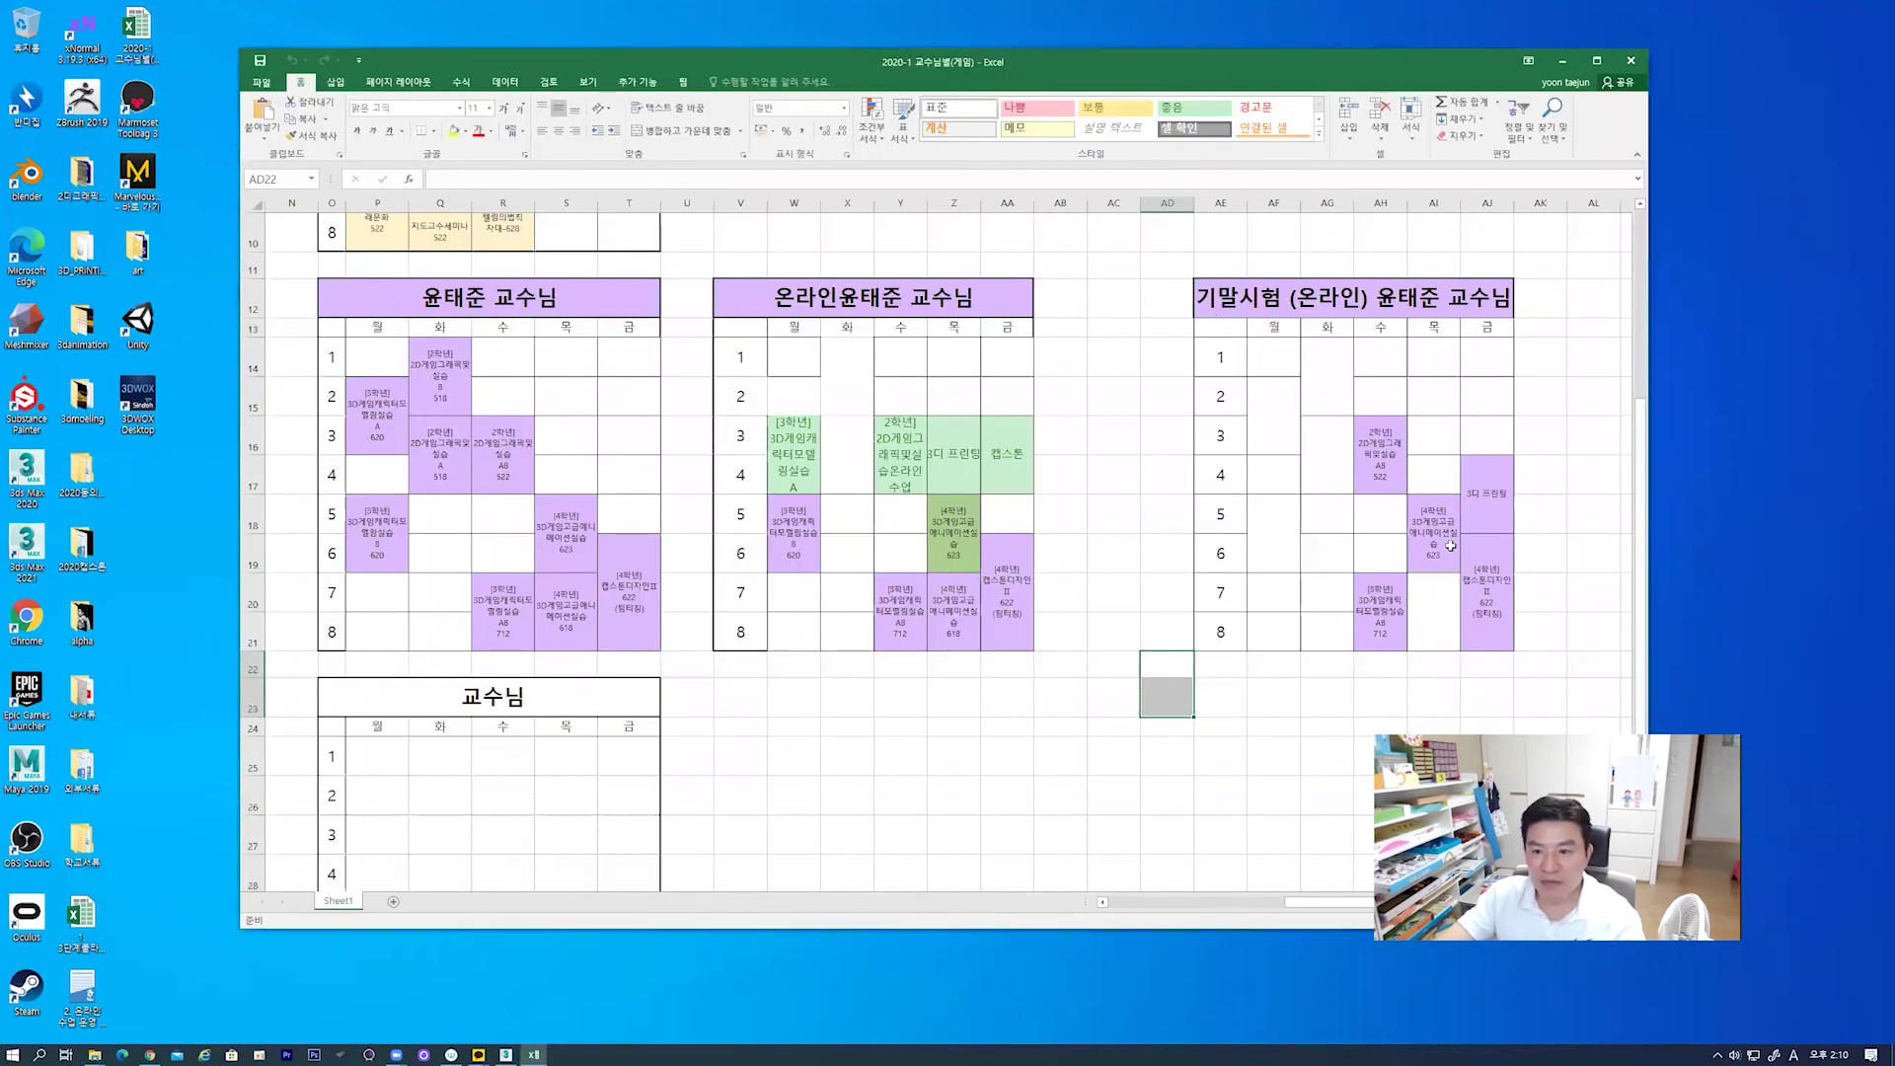
{"action": "left_click", "coordinate": [1428, 542]}
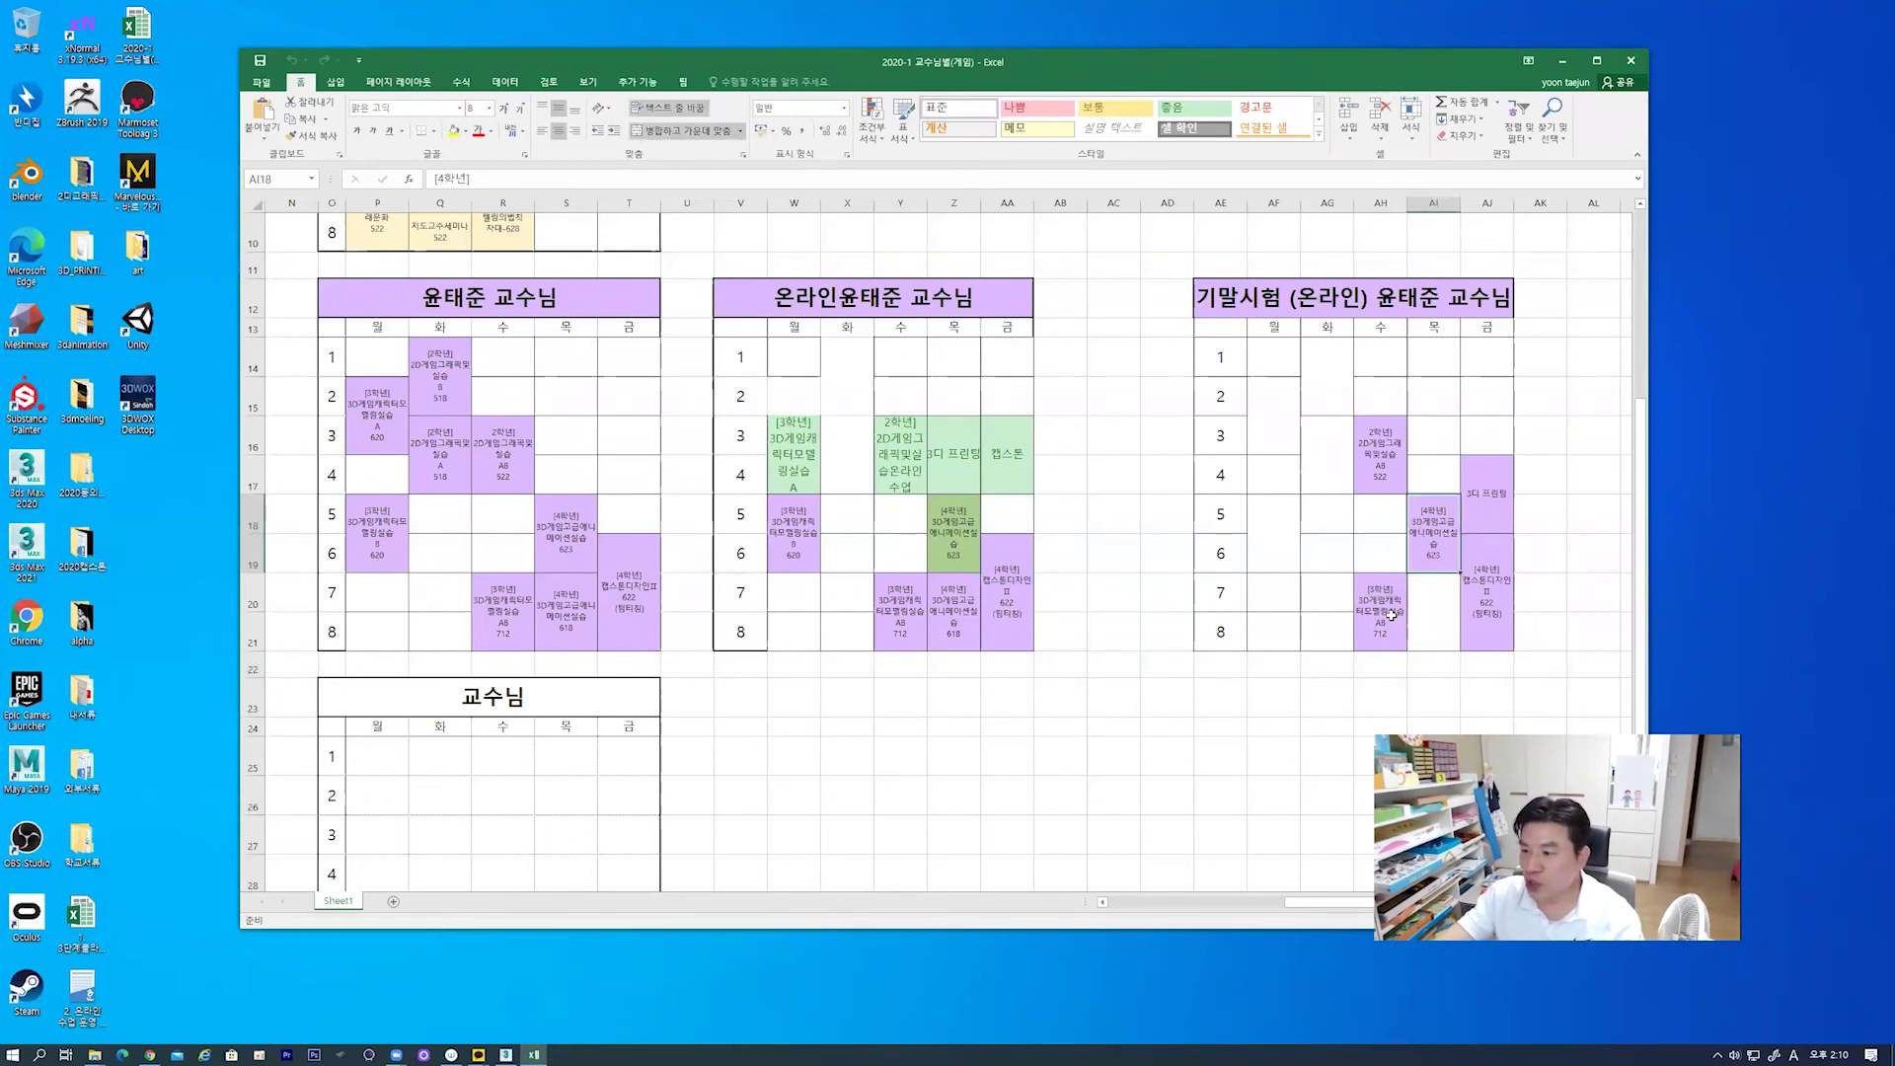
{"action": "left_click", "coordinate": [1565, 61]}
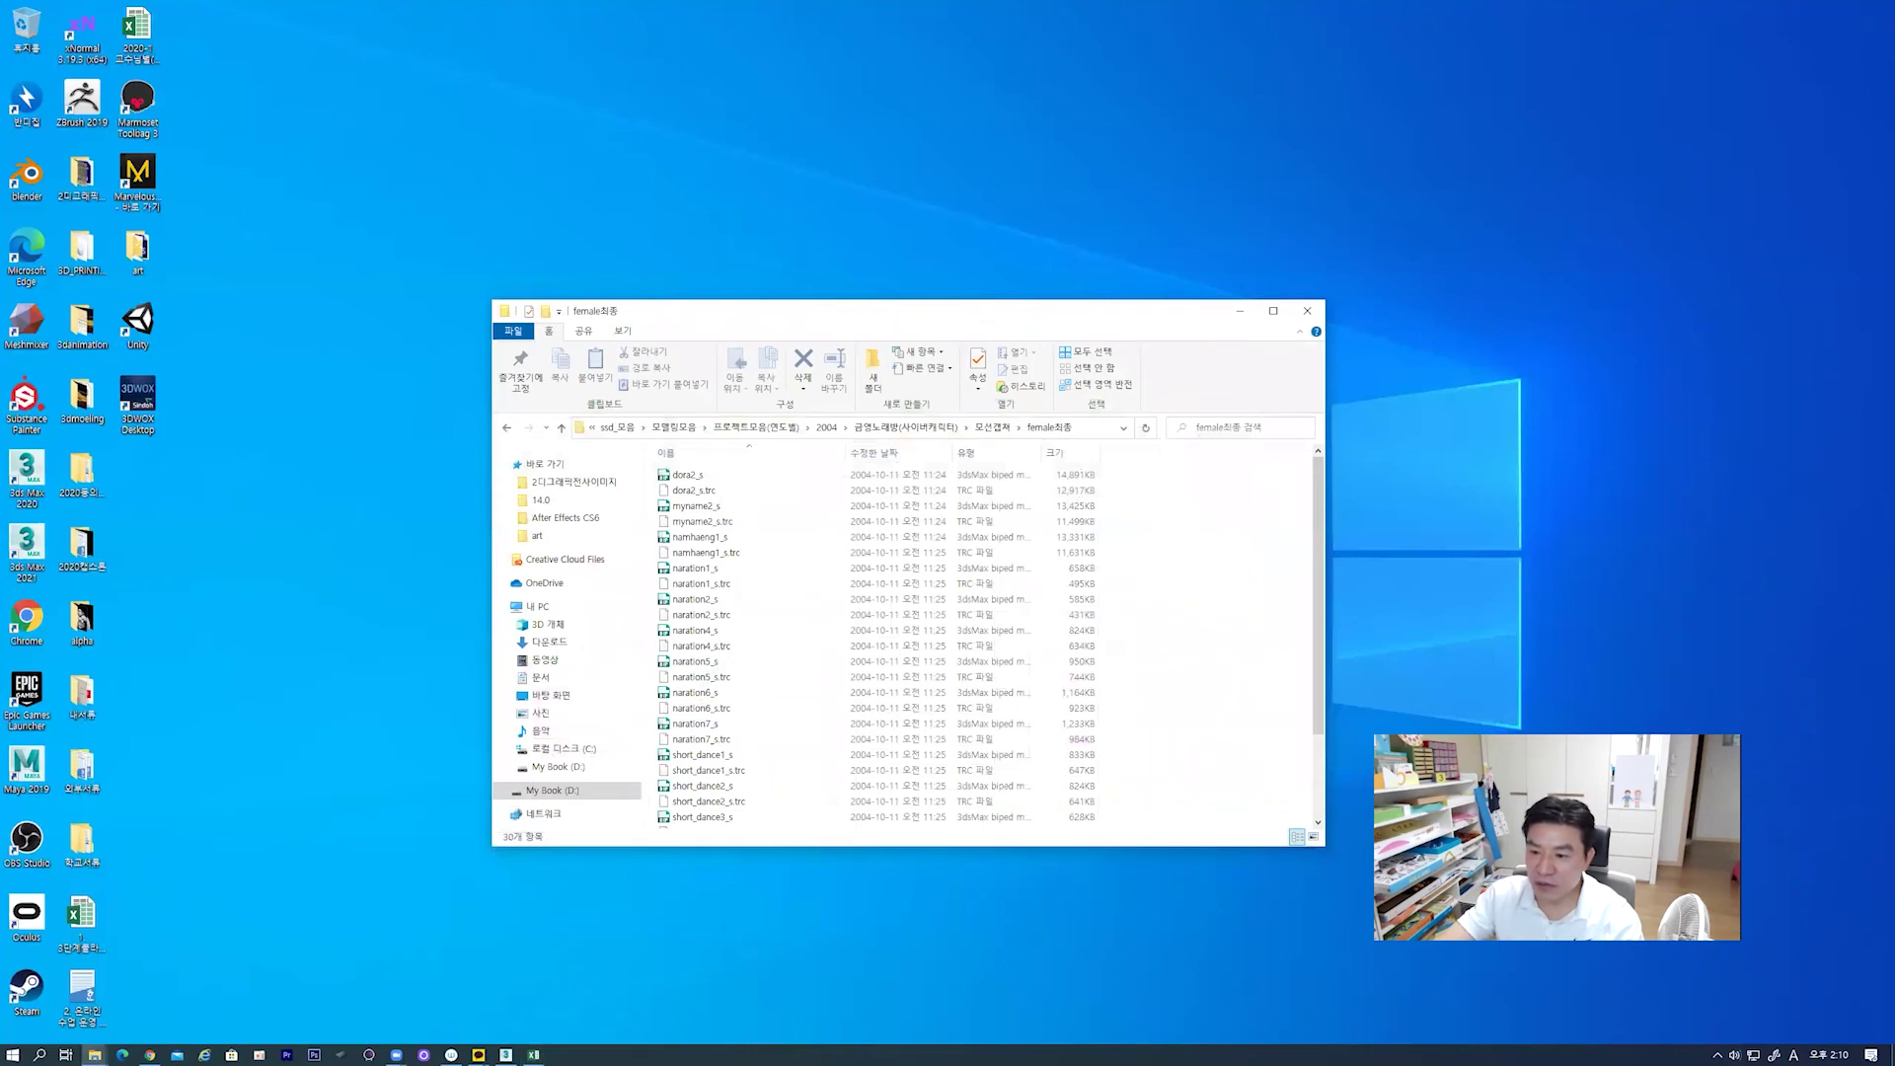
{"action": "left_click", "coordinate": [1747, 727]}
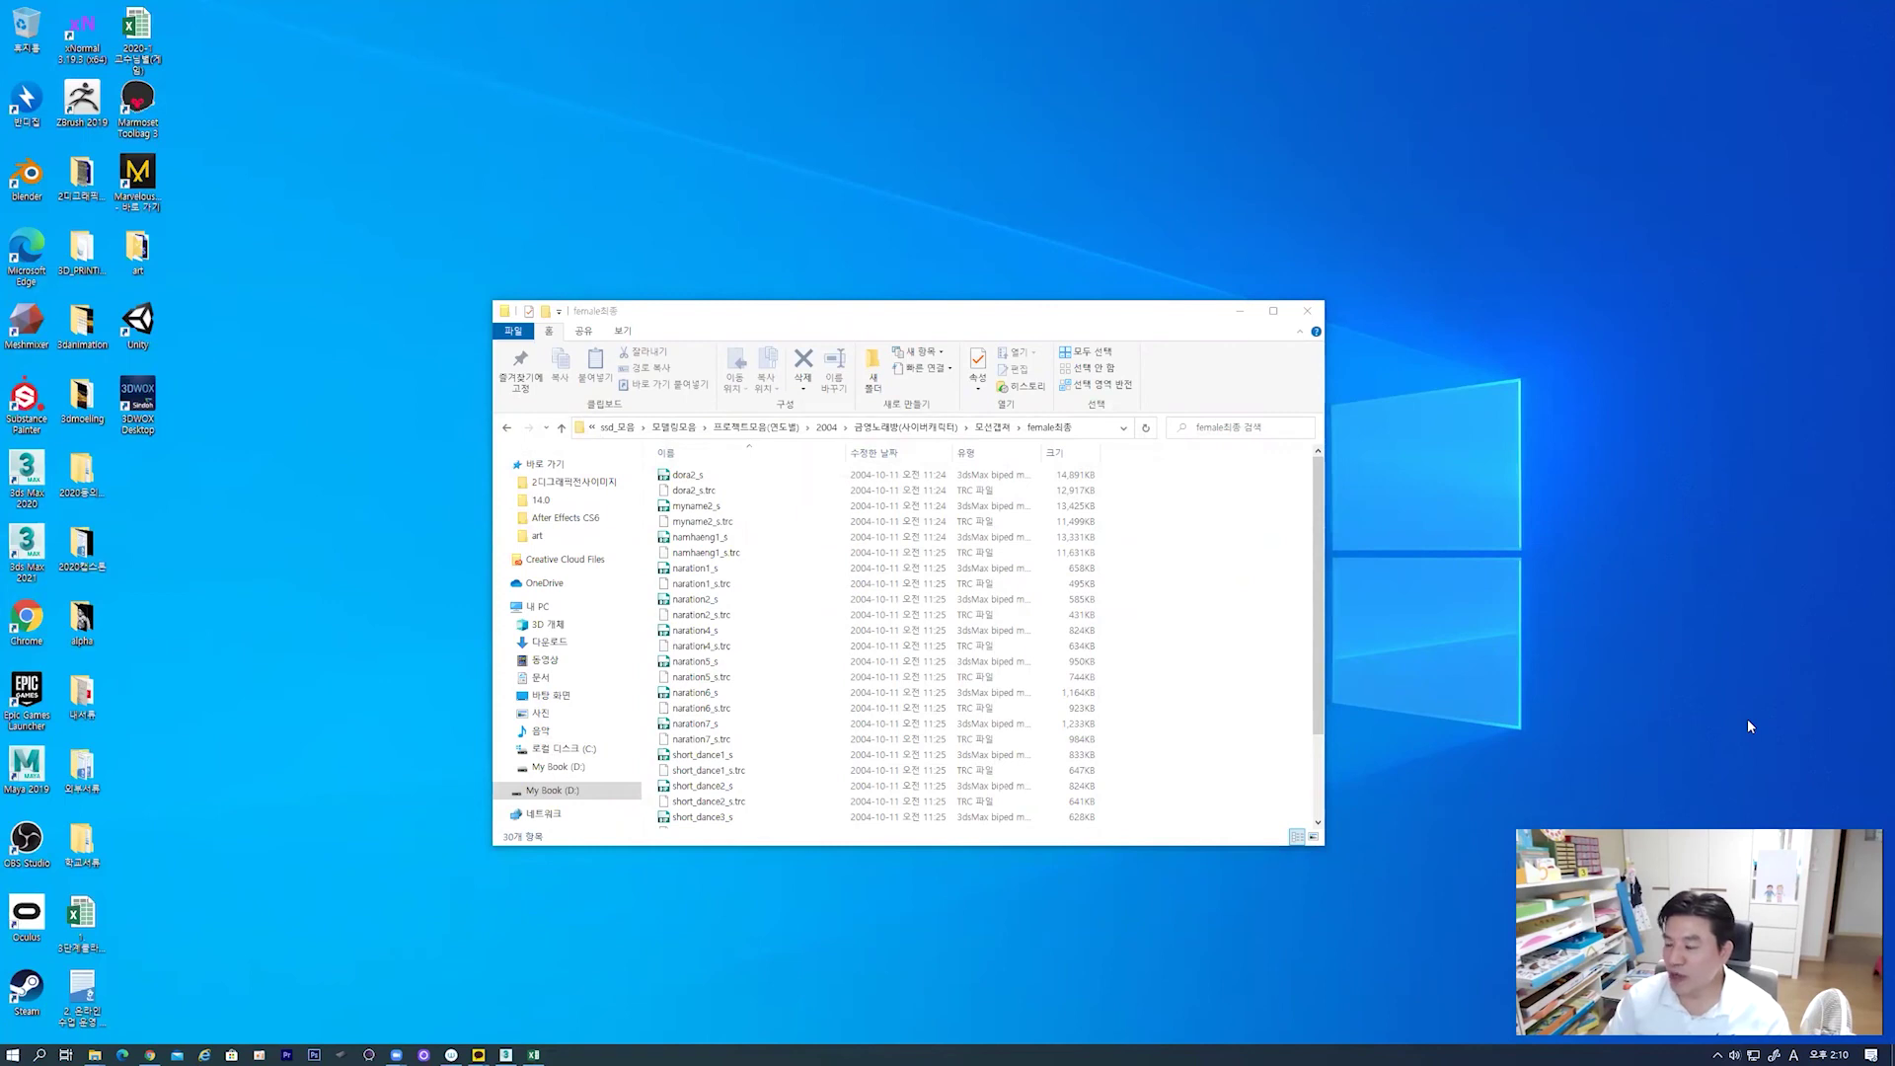